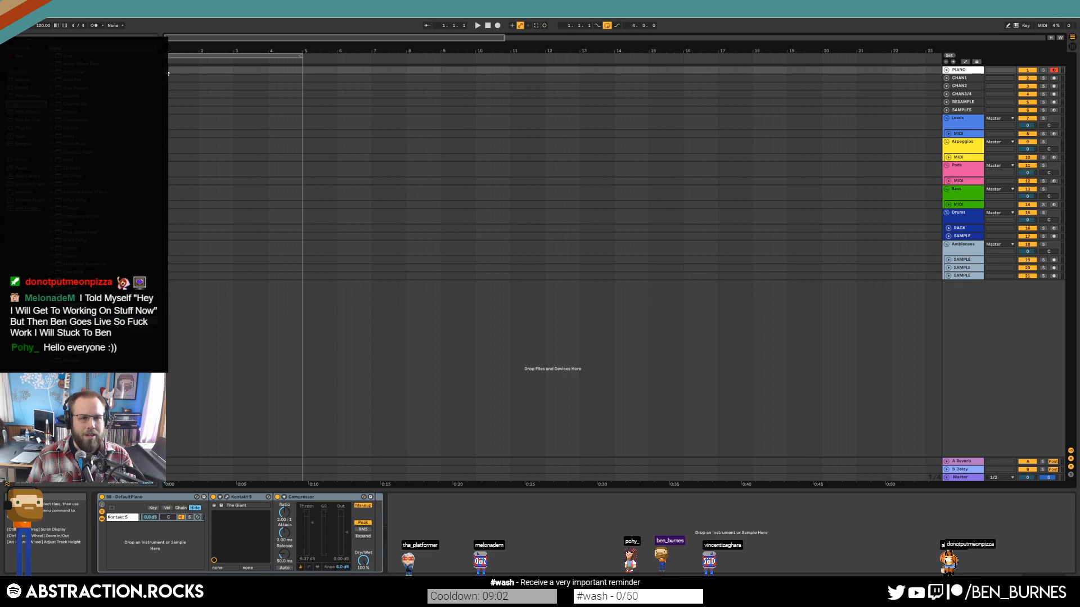
pyautogui.moveTo(167, 69); pyautogui.dragTo(304, 281)
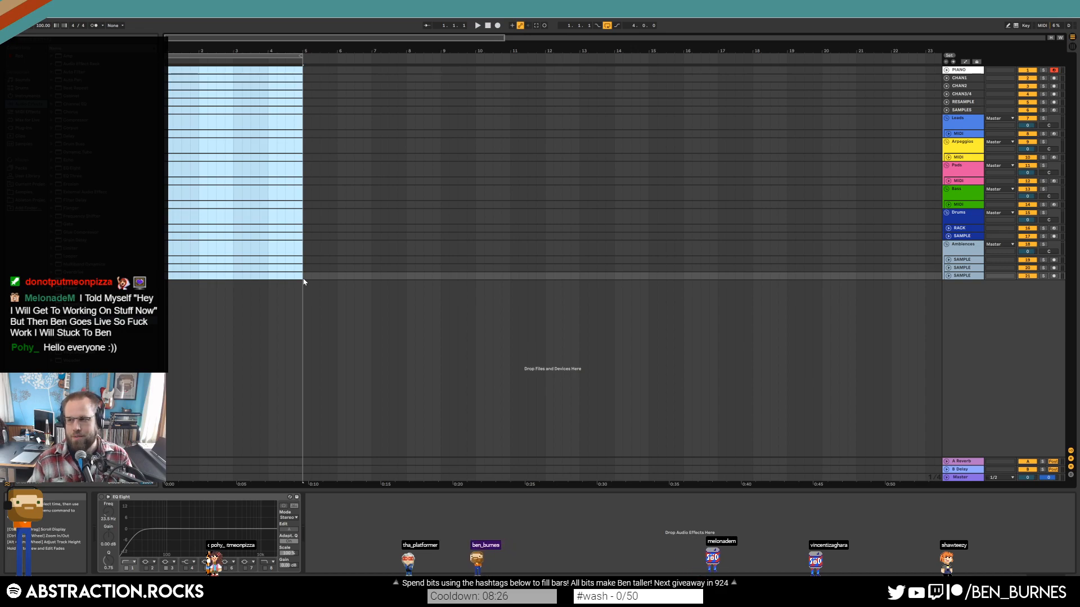
pyautogui.moveTo(170, 70); pyautogui.dragTo(301, 285)
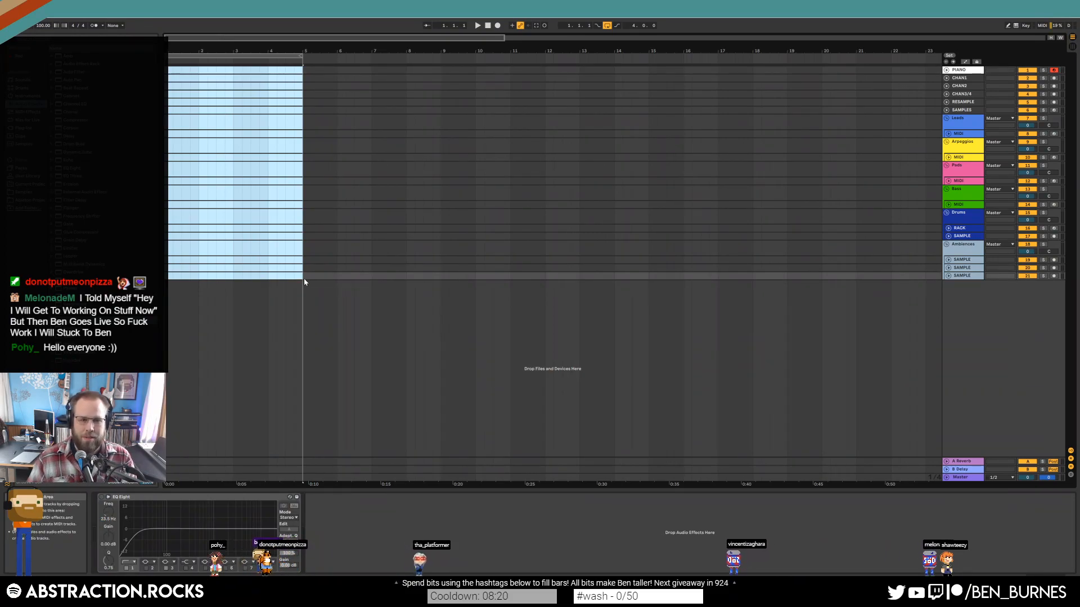
pyautogui.click(303, 278)
pyautogui.click(168, 71)
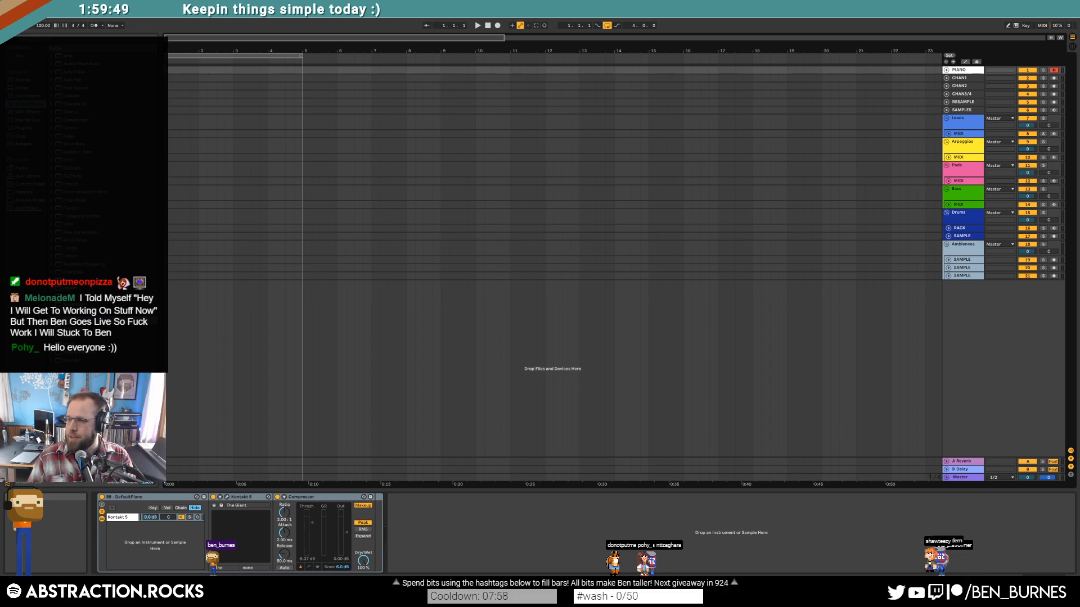
pyautogui.click(423, 94)
# Step: Unfold the MIDI track in the Arpeggios group, load Operator onto it, and set its oscillator waveform to Sine 4 Bit
pyautogui.click(948, 158)
pyautogui.click(965, 163)
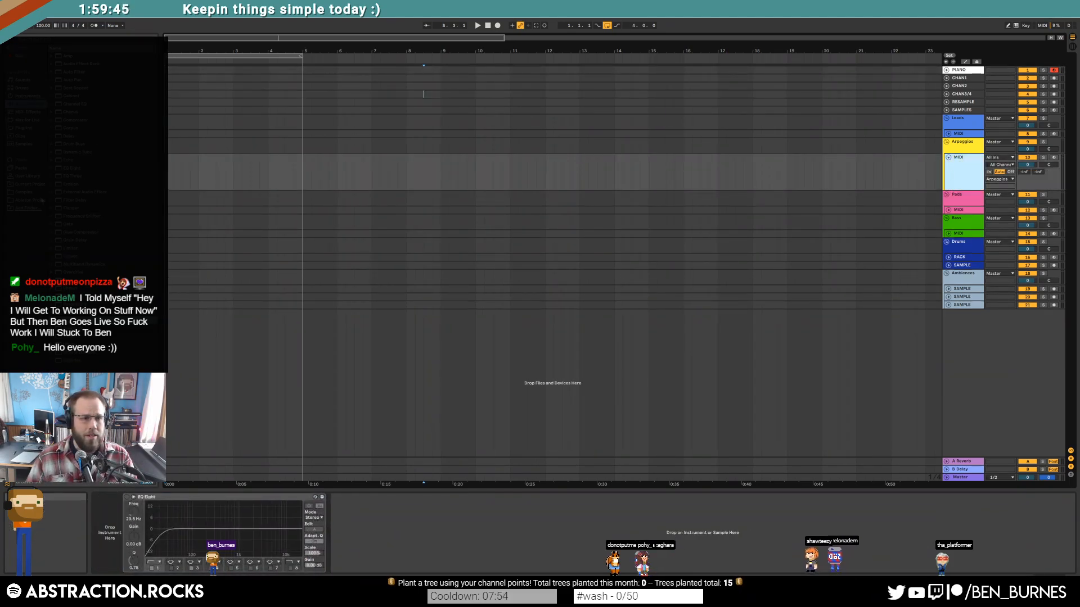
pyautogui.click(29, 96)
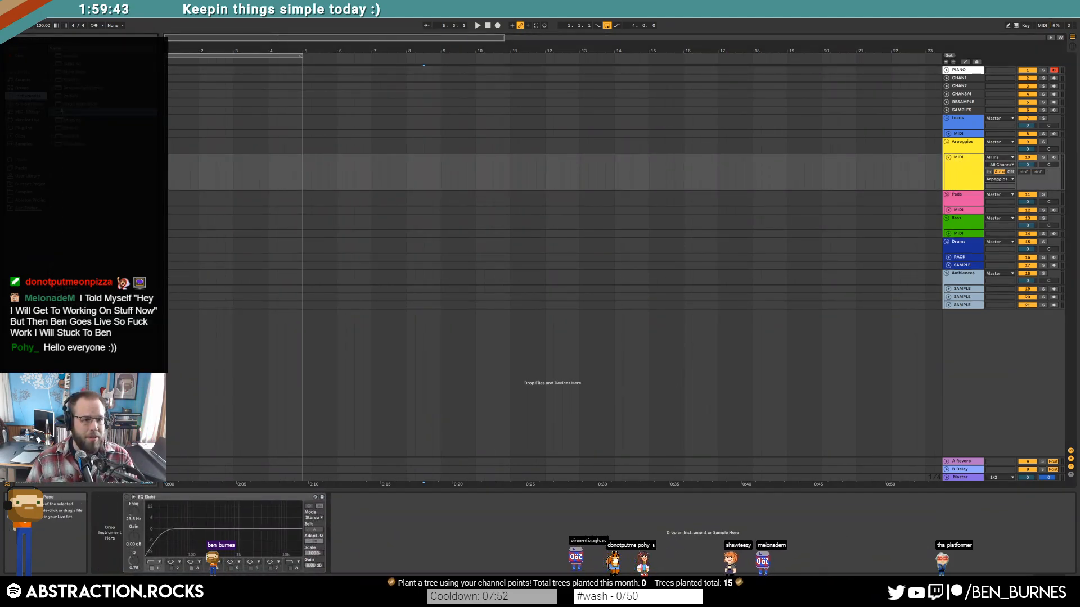
pyautogui.moveTo(252, 184); pyautogui.dragTo(224, 185)
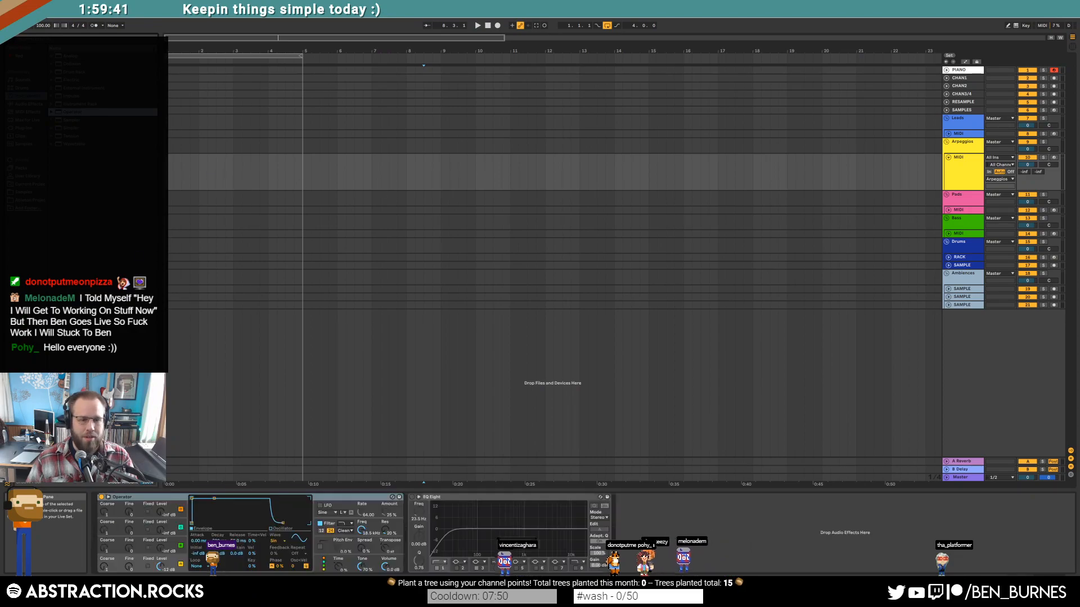
pyautogui.click(272, 542)
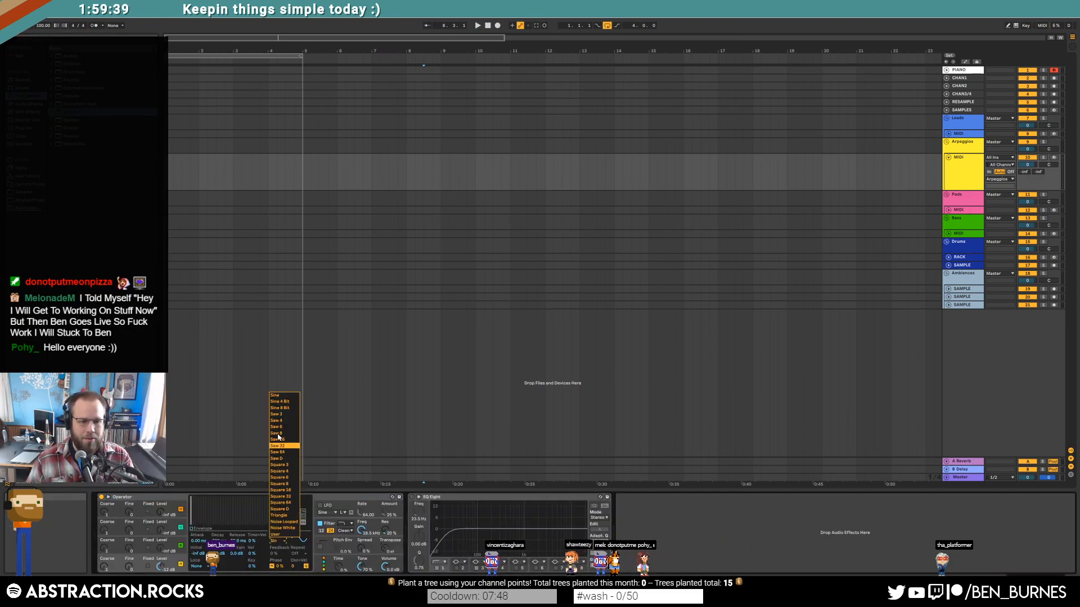
pyautogui.click(282, 402)
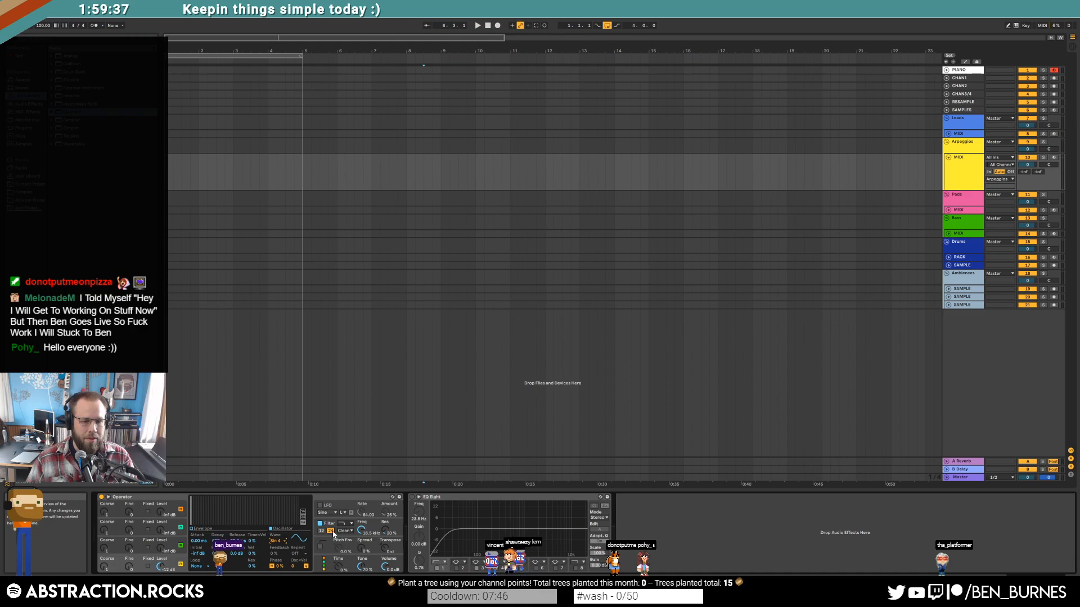
# Step: Lower Operator's filter frequency to 1.31 kHz and adjust its amplitude envelope
pyautogui.moveTo(359, 533); pyautogui.dragTo(359, 554)
pyautogui.moveTo(213, 523); pyautogui.dragTo(211, 523)
pyautogui.click(117, 568)
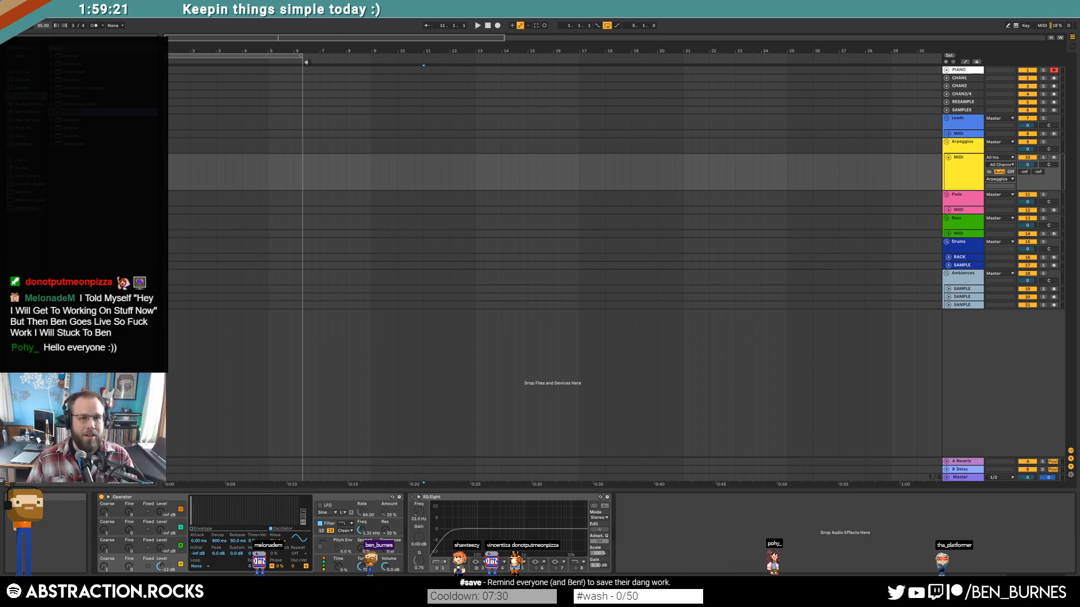
# Step: Shorten the arrangement loop to end at bar 5 and create a looping four-bar MIDI clip on the Arpeggios MIDI track
pyautogui.moveTo(304, 60); pyautogui.dragTo(269, 57)
pyautogui.moveTo(194, 38); pyautogui.dragTo(175, 92)
pyautogui.moveTo(169, 175); pyautogui.dragTo(222, 186)
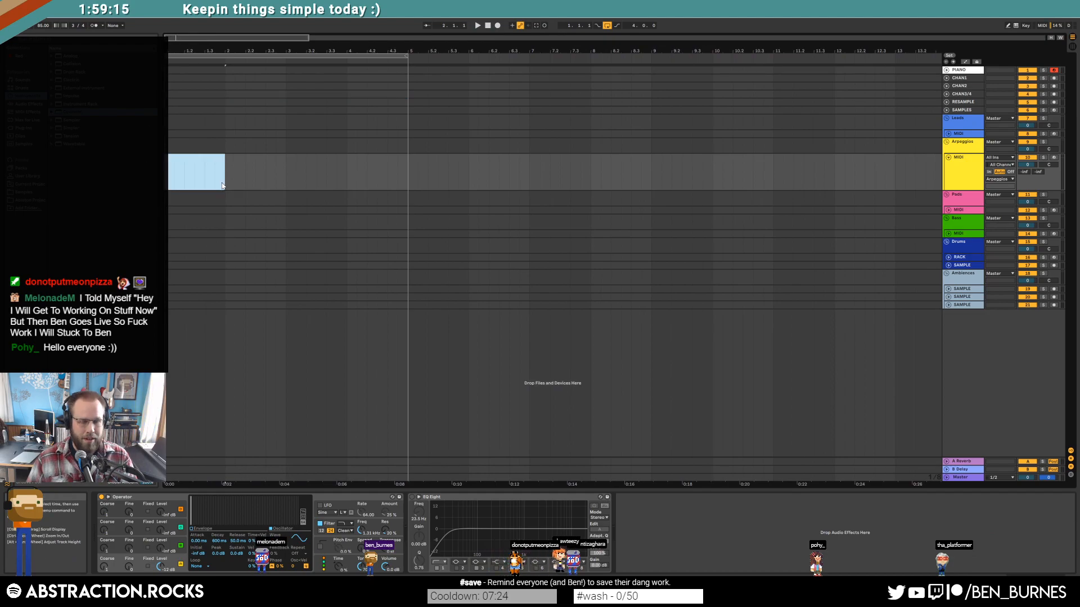
pyautogui.hotkey('ctrl', 'shift', 'm')
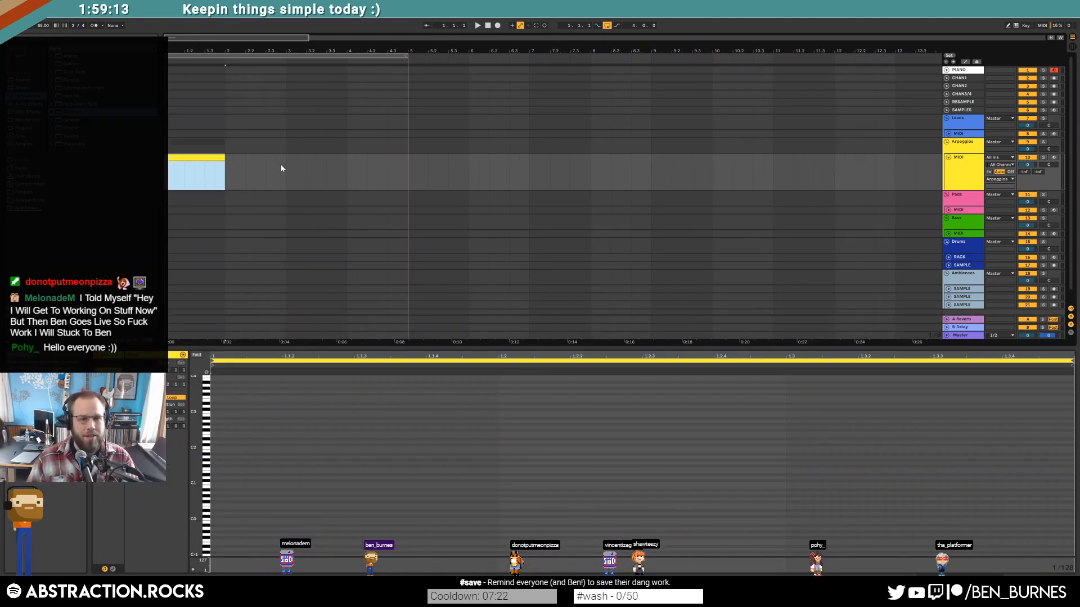
pyautogui.moveTo(229, 159); pyautogui.dragTo(408, 159)
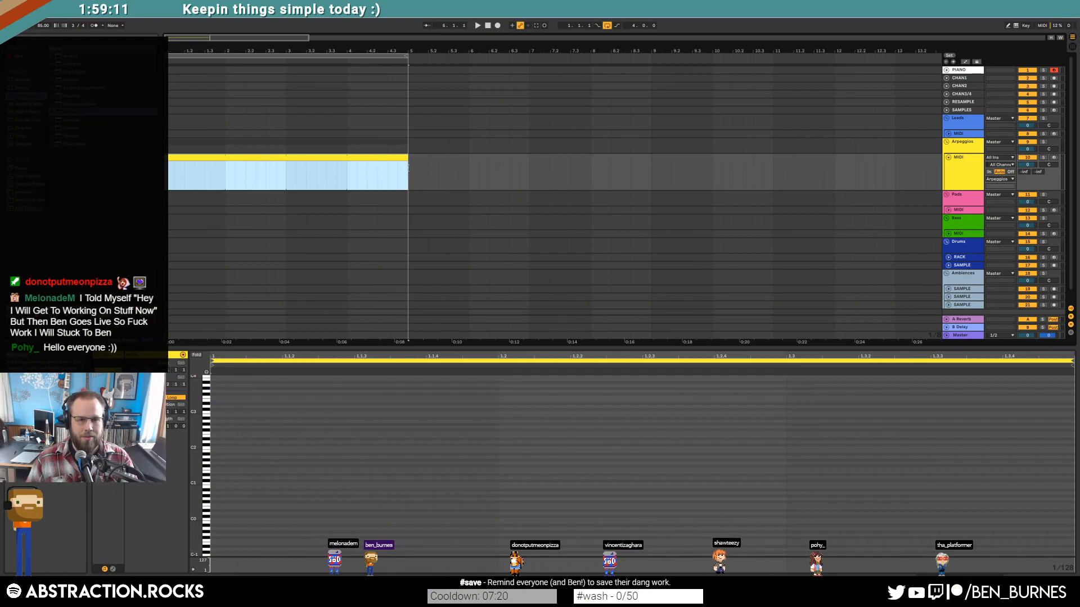
# Step: Add a short D#4 note at the very start of the arpeggio clip
pyautogui.moveTo(195, 425); pyautogui.dragTo(211, 394)
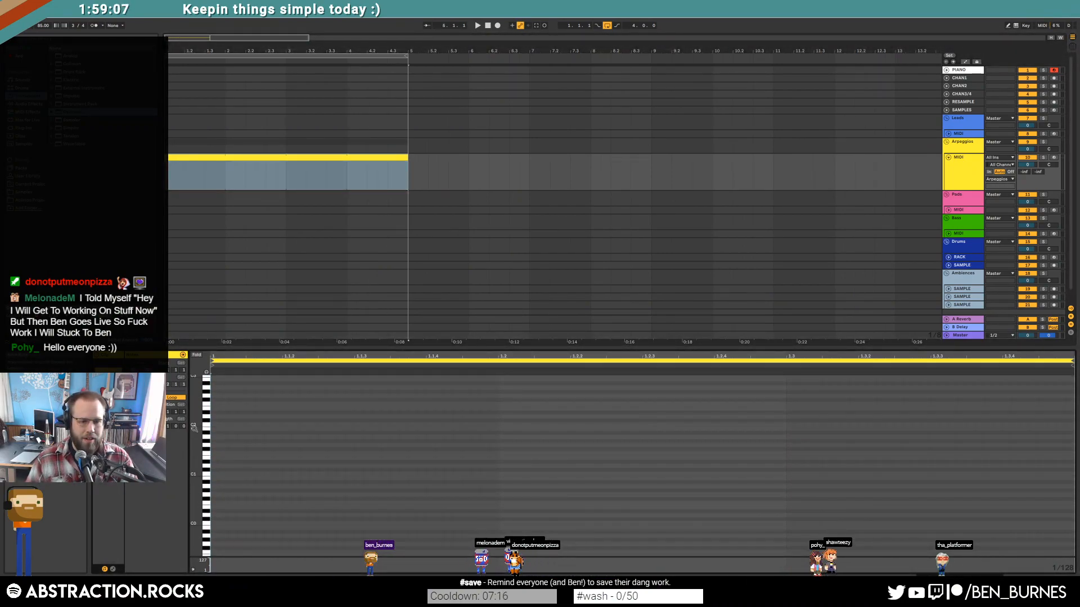
pyautogui.moveTo(196, 429); pyautogui.dragTo(187, 515)
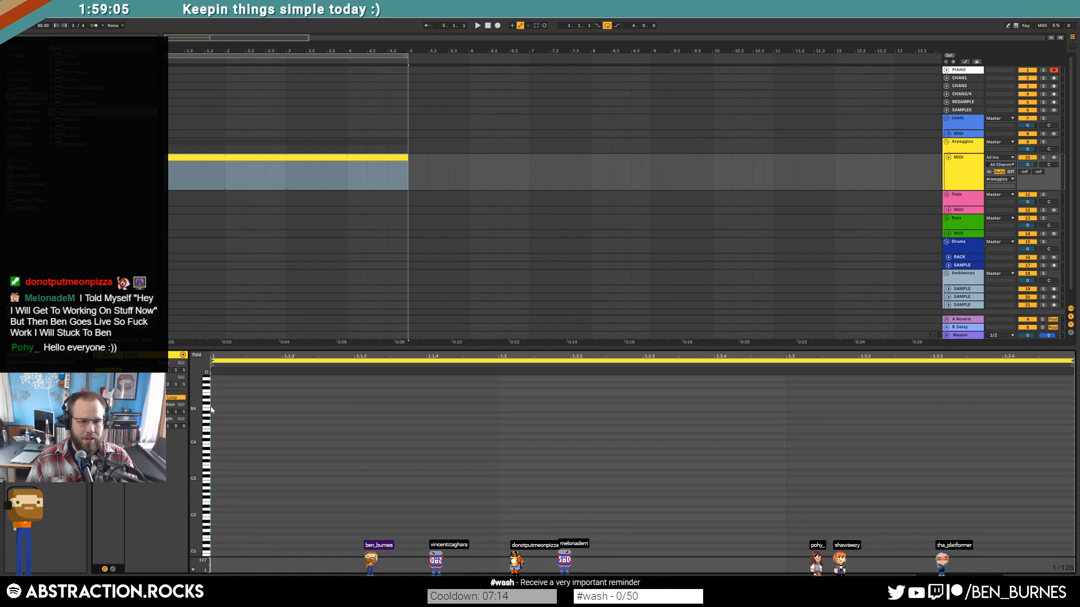
pyautogui.moveTo(197, 412)
pyautogui.mouseDown()
pyautogui.moveTo(208, 447)
pyautogui.moveTo(196, 411)
pyautogui.mouseUp()
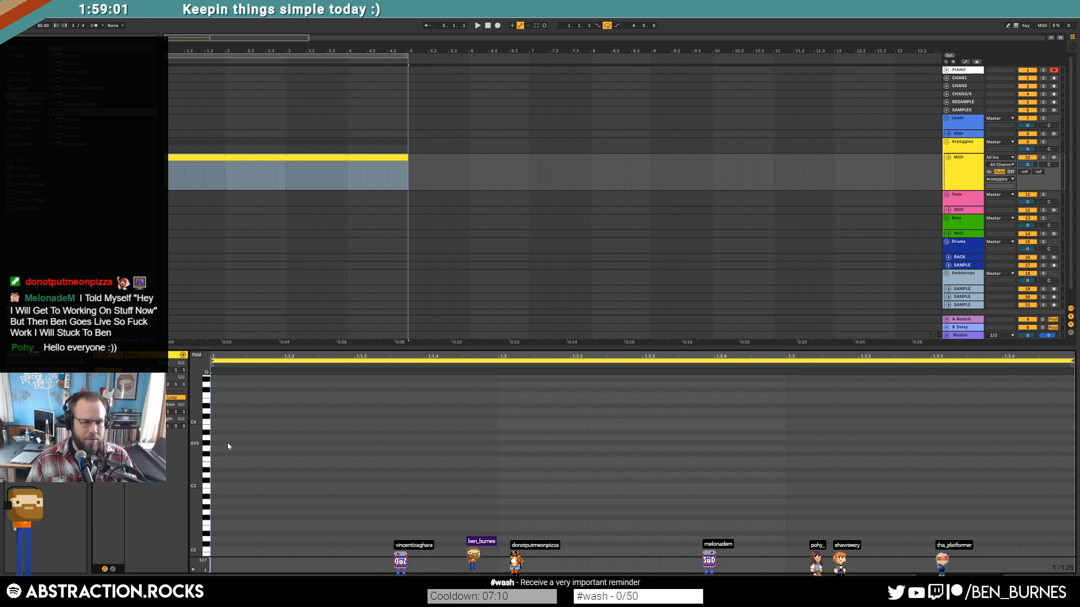
pyautogui.doubleClick(214, 406)
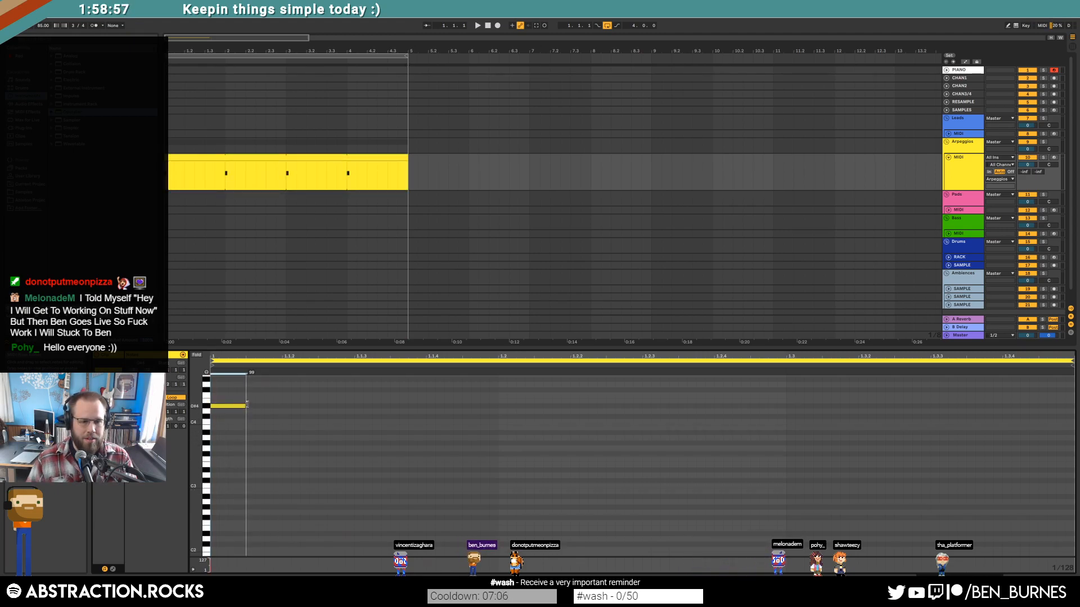
pyautogui.moveTo(278, 460); pyautogui.dragTo(279, 460)
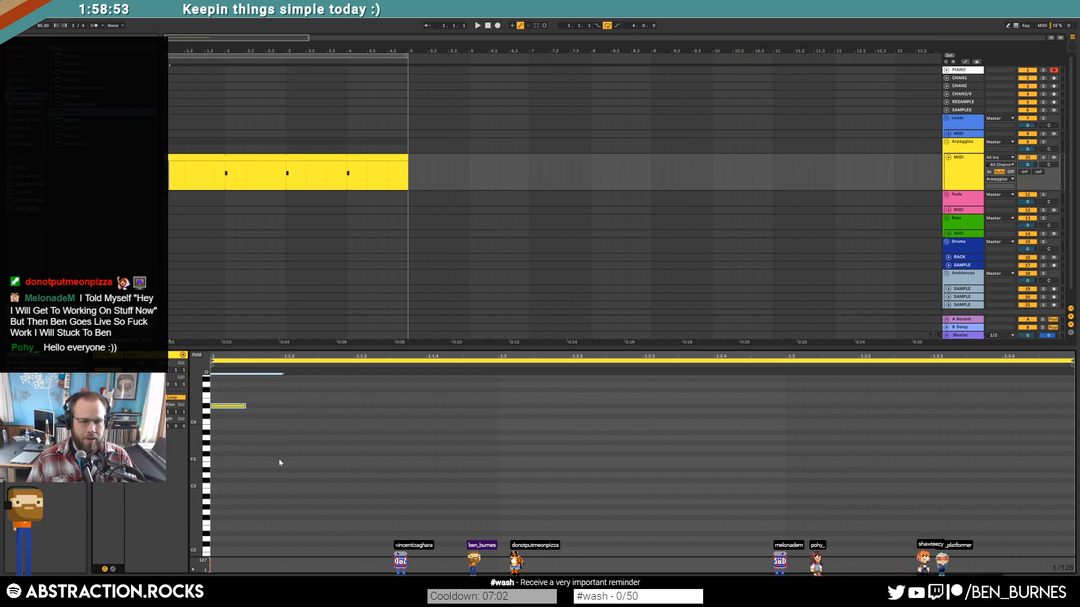
# Step: Duplicate the opening note into three more, placing G3 at 1.1.2, C4 at 1.1.3 and A#3 at 1.1.4
pyautogui.hotkey('ctrl', 'd')
pyautogui.press('Down')
pyautogui.press('Down')
pyautogui.press('Down')
pyautogui.press('Down')
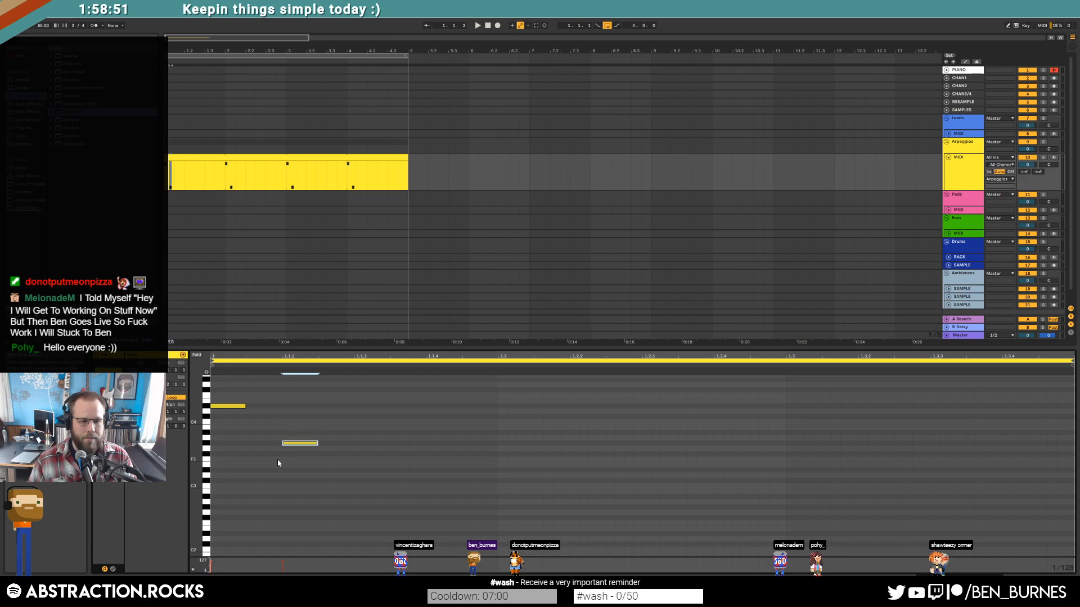
pyautogui.hotkey('ctrl', 'd')
pyautogui.press('Up')
pyautogui.press('Up')
pyautogui.press('Up')
pyautogui.press('Up')
pyautogui.press('Up')
pyautogui.press('Right')
pyautogui.press('Right')
pyautogui.press('Right')
pyautogui.hotkey('ctrl', 'd')
pyautogui.press('Right')
pyautogui.press('Right')
pyautogui.press('Down')
pyautogui.press('Down')
pyautogui.press('Right')
pyautogui.press('Right')
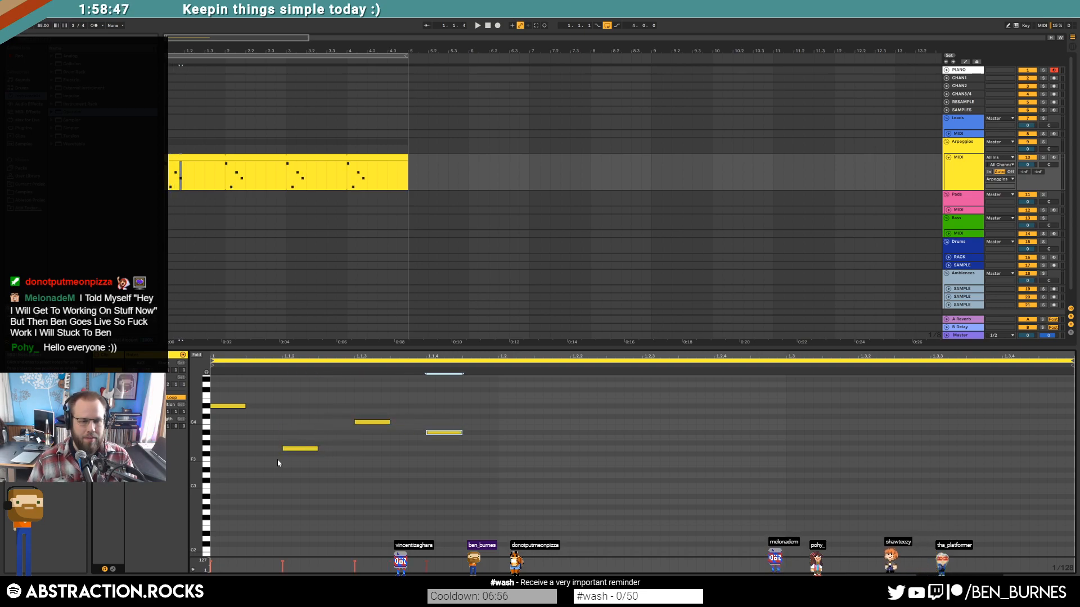
# Step: Nudge the three notes after the opening D#4 slightly later and widen the note grid to 1/16
pyautogui.moveTo(239, 390); pyautogui.dragTo(445, 523)
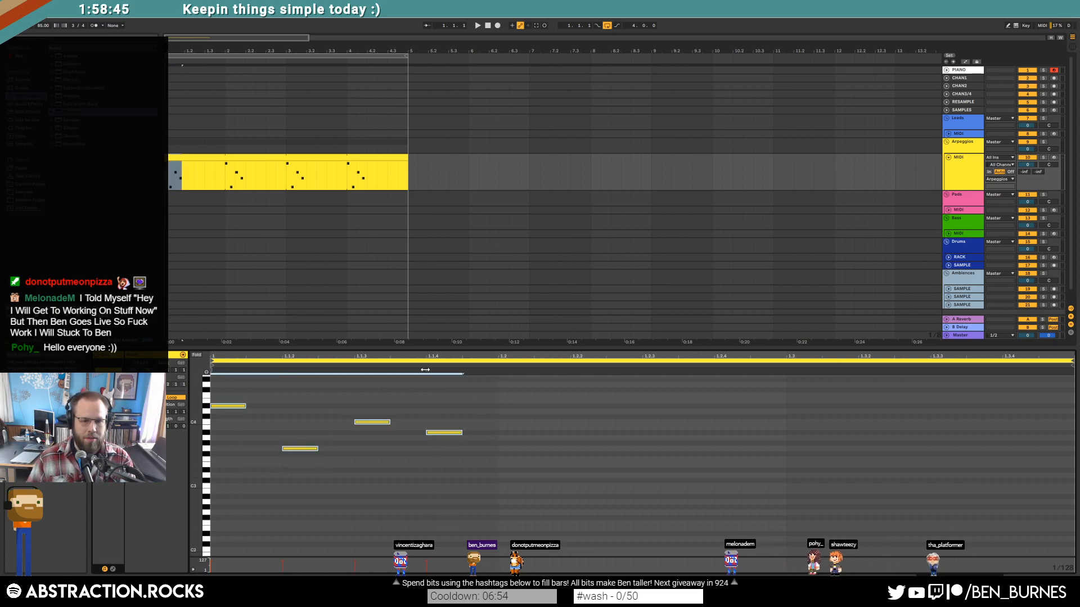
pyautogui.click(435, 374)
pyautogui.moveTo(293, 413); pyautogui.dragTo(568, 506)
pyautogui.press('Right')
pyautogui.hotkey('ctrl', '2')
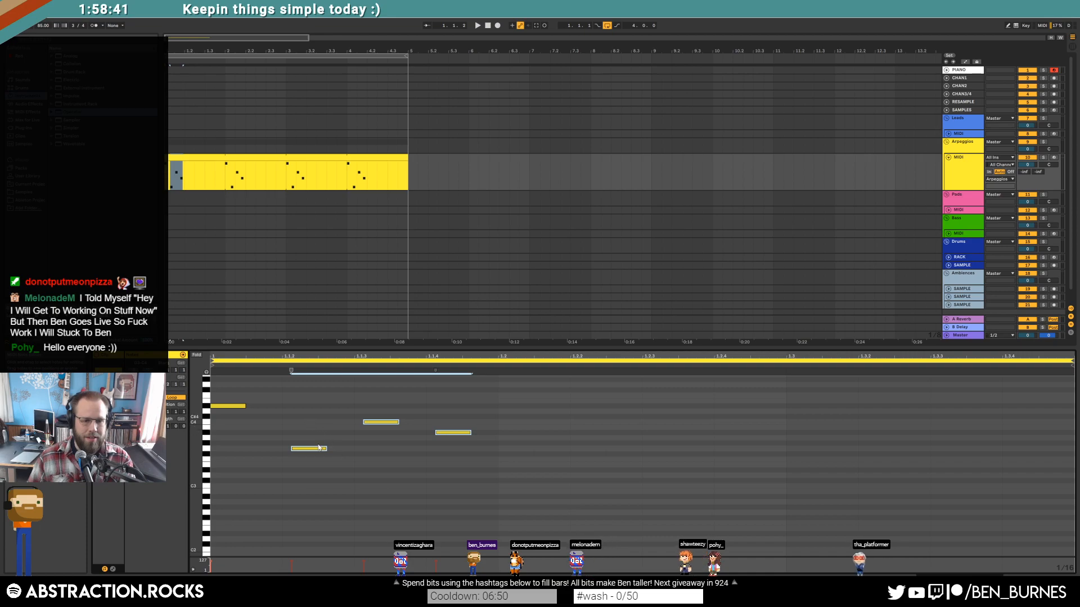
# Step: Reduce the pattern to sixteenth-length D#4 and G3 notes, with G3 moved to 1.1.3 and the C4 and A#3 notes deleted
pyautogui.moveTo(306, 419); pyautogui.dragTo(330, 467)
pyautogui.press('Right')
pyautogui.moveTo(378, 407)
pyautogui.mouseDown()
pyautogui.moveTo(443, 439)
pyautogui.moveTo(423, 424)
pyautogui.moveTo(425, 449)
pyautogui.mouseUp()
pyautogui.press('Delete')
pyautogui.hotkey('ctrl', 'a')
pyautogui.click(499, 482)
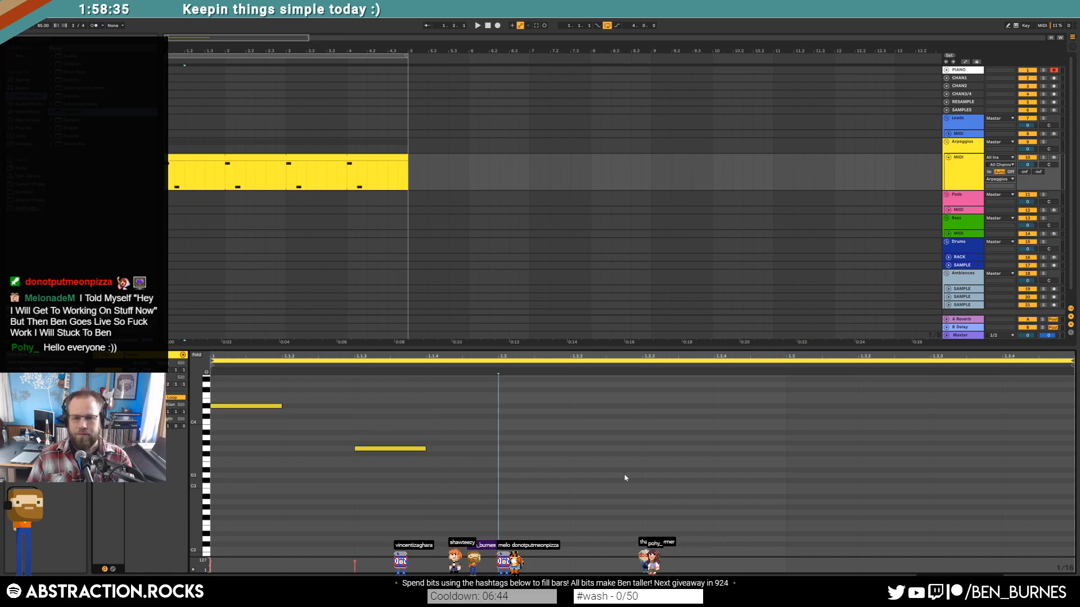
# Step: Add sixteenth notes C4 at 1.2, A#3 at 1.2.3, F3 at 1.3 and C3 at 1.3.3, and play the pattern back
pyautogui.doubleClick(502, 422)
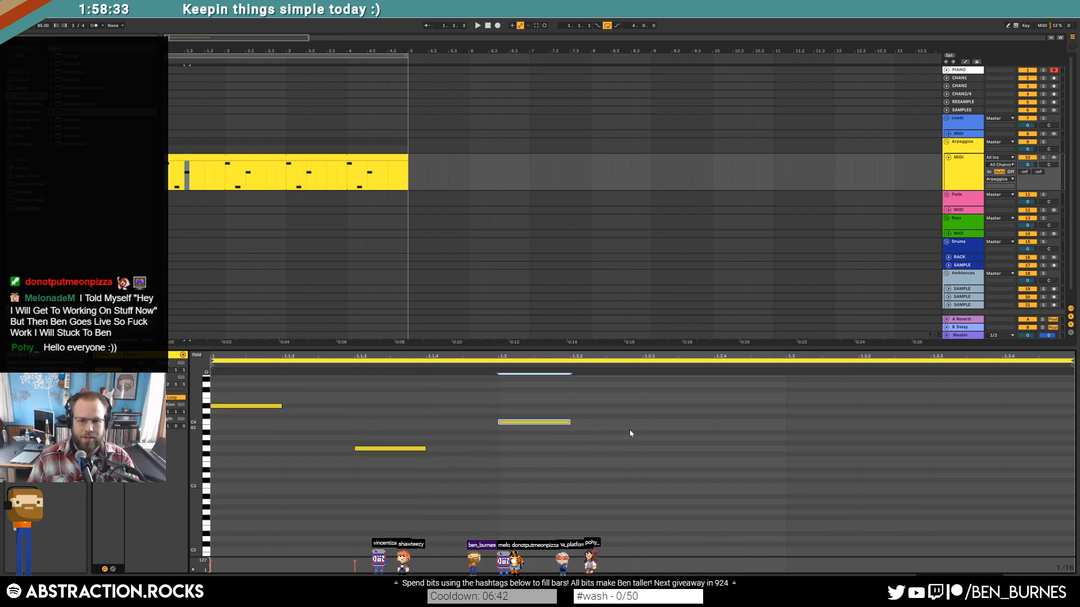
pyautogui.doubleClick(643, 433)
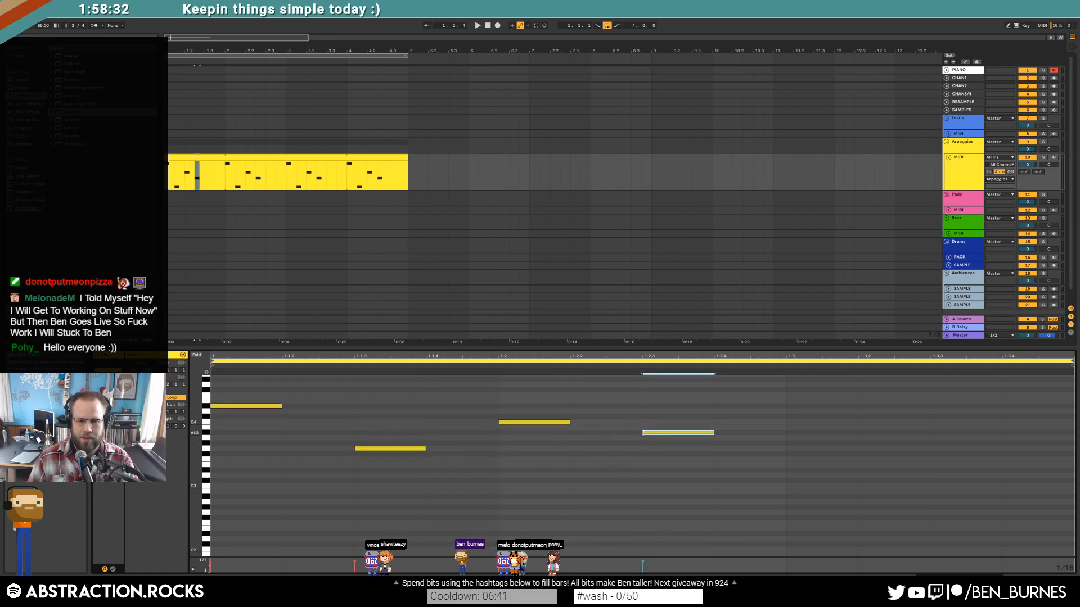
pyautogui.click(789, 461)
pyautogui.doubleClick(790, 461)
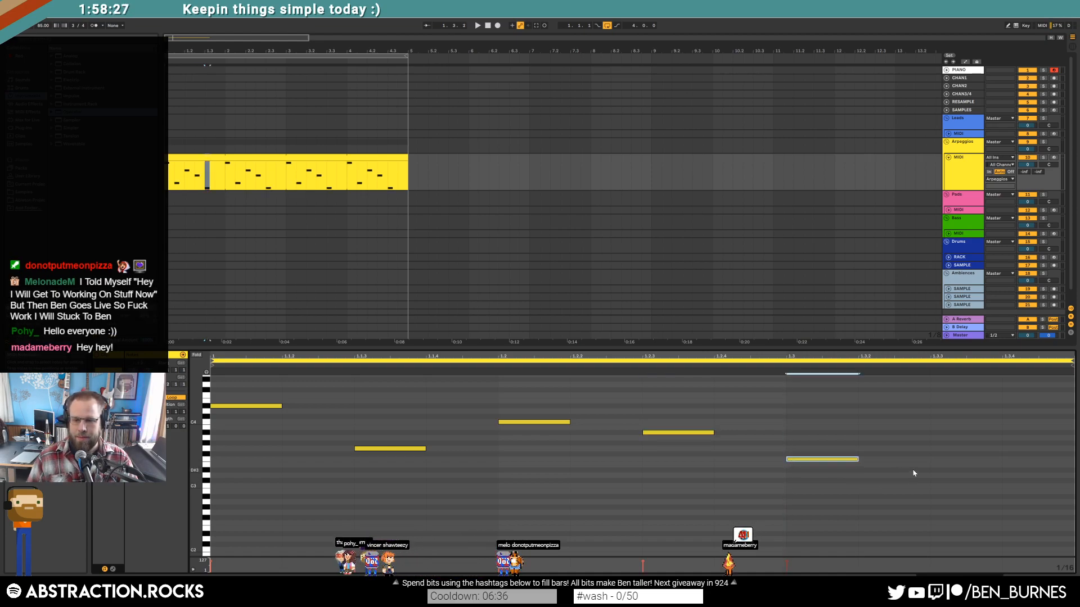
pyautogui.click(935, 484)
pyautogui.doubleClick(935, 485)
pyautogui.press('space')
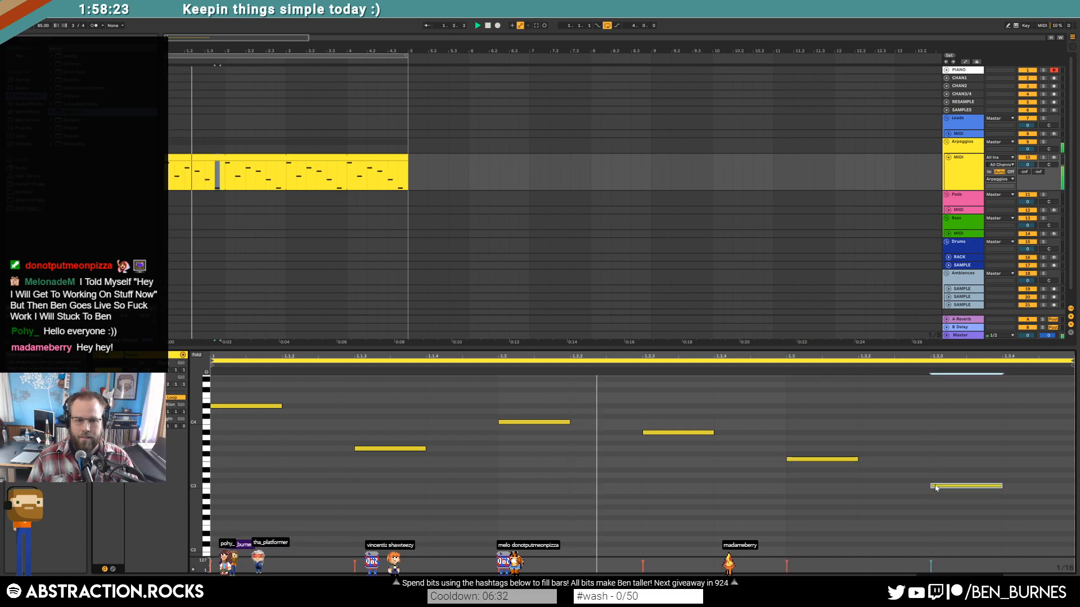
pyautogui.press('space')
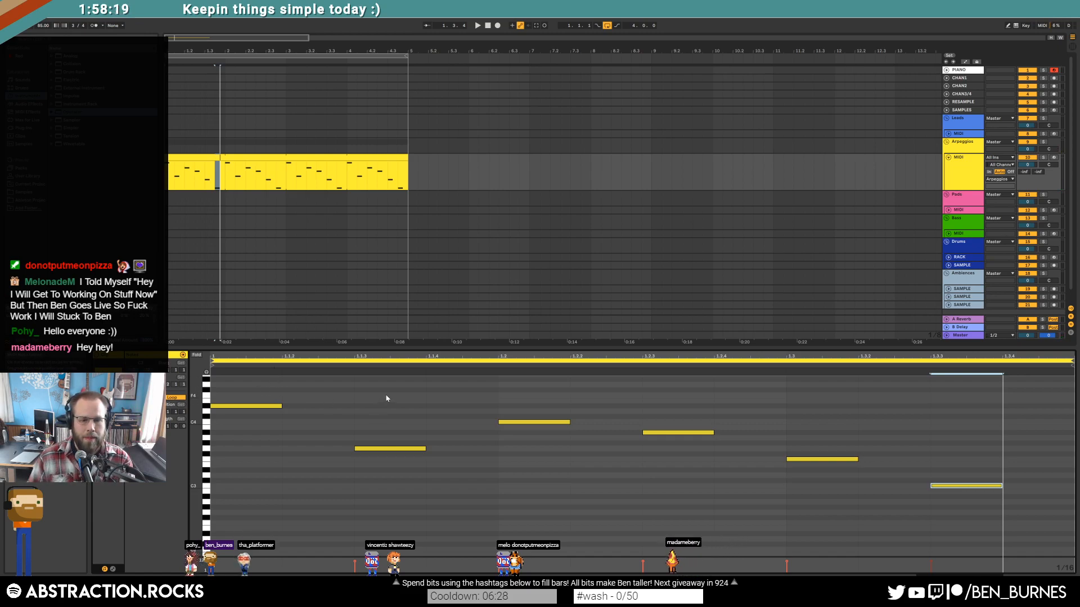
# Step: Tighten the arpeggio by moving G3 to 1.1.2, C4 to 1.1.3 and A#3 to 1.1.4, and delete the F3 and C3 notes
pyautogui.click(394, 449)
pyautogui.press('Left')
pyautogui.click(528, 422)
pyautogui.press('Left')
pyautogui.press('Left')
pyautogui.moveTo(309, 429); pyautogui.dragTo(326, 470)
pyautogui.press('Left')
pyautogui.moveTo(386, 408); pyautogui.dragTo(397, 439)
pyautogui.press('Left')
pyautogui.moveTo(652, 417); pyautogui.dragTo(664, 466)
pyautogui.press('Left')
pyautogui.press('Left')
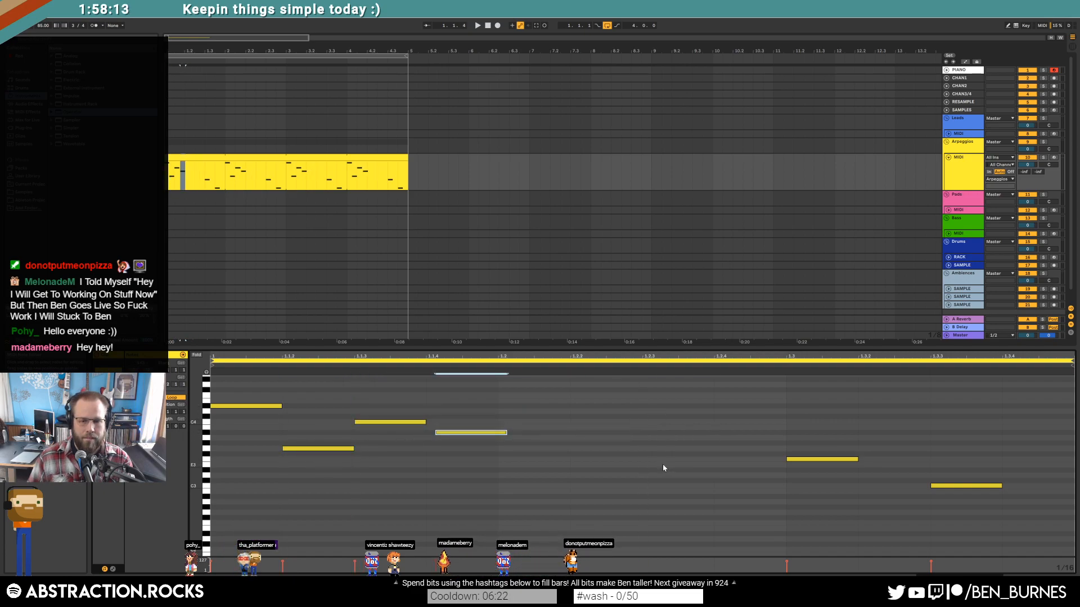
pyautogui.moveTo(785, 440); pyautogui.dragTo(1005, 534)
pyautogui.press('Delete')
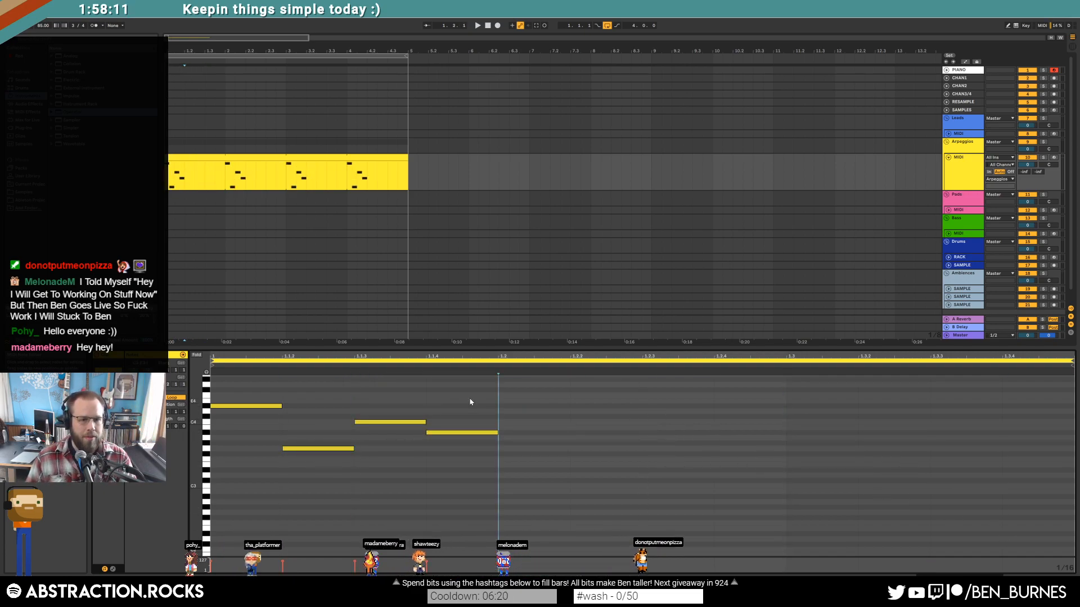
# Step: Insert a Delay between Operator and EQ Eight on the arpeggio track and play back the result
pyautogui.hotkey('shift', 'Tab')
pyautogui.click(24, 105)
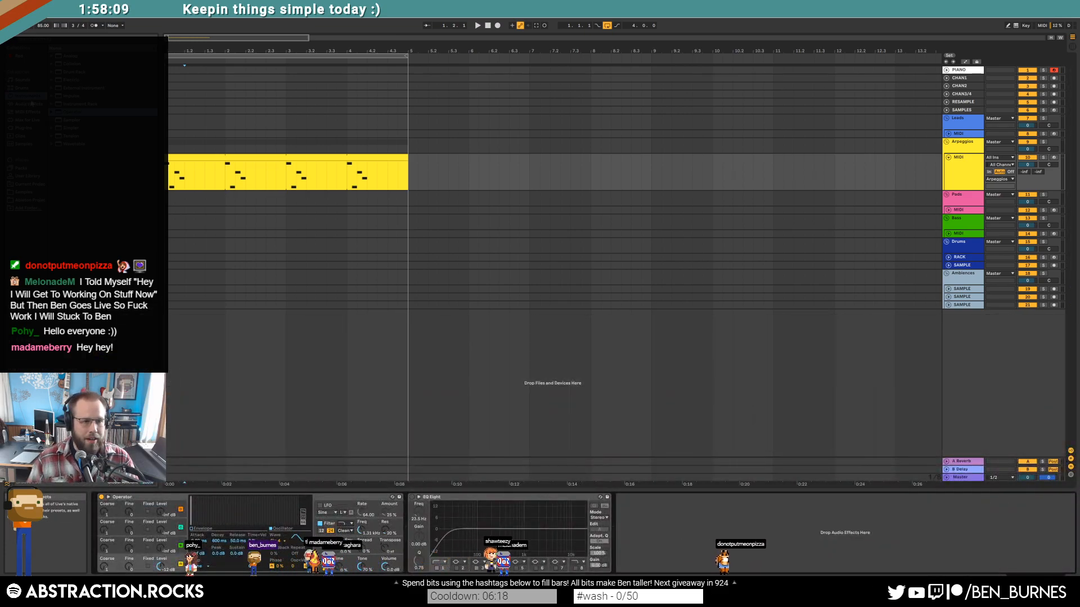
pyautogui.moveTo(69, 136); pyautogui.dragTo(430, 532)
pyautogui.press('space')
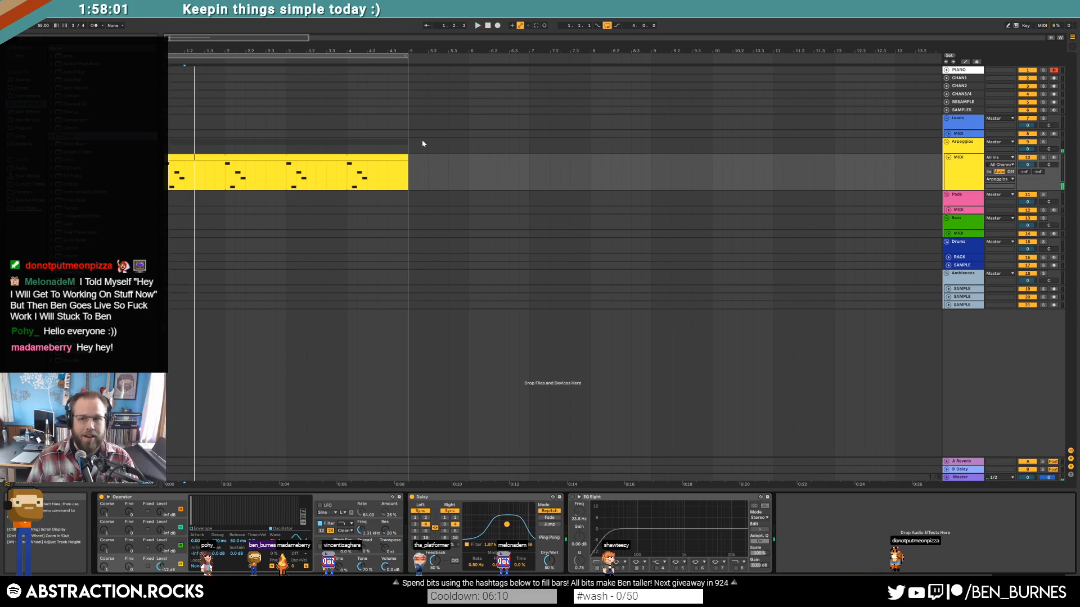
# Step: Insert the ValhallaShimmer plug-in between Delay and EQ Eight on the arpeggio track and set its shift to 7.00
pyautogui.click(20, 134)
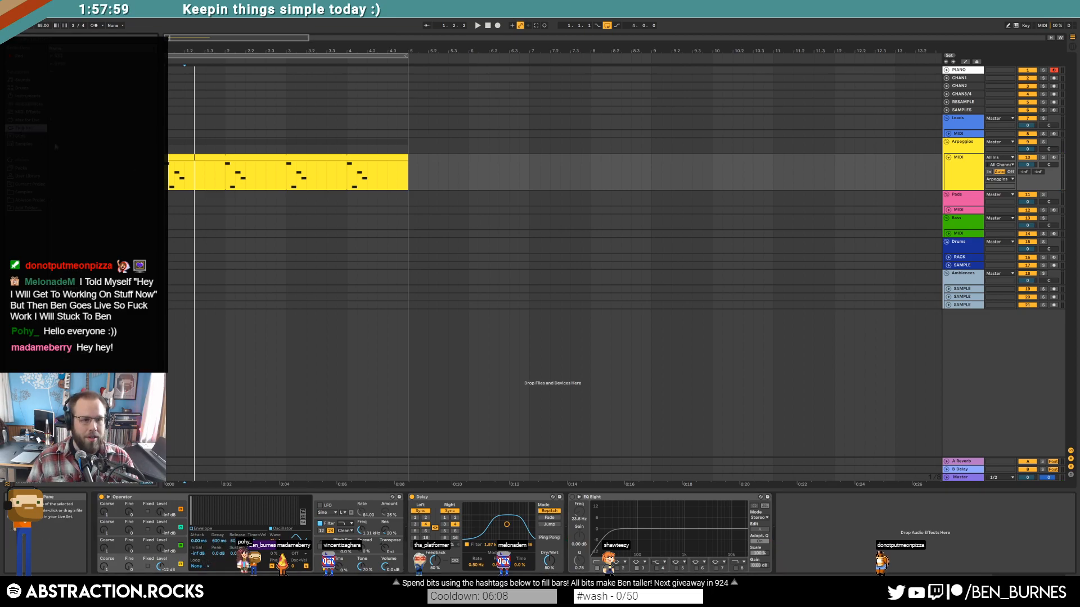
pyautogui.click(58, 97)
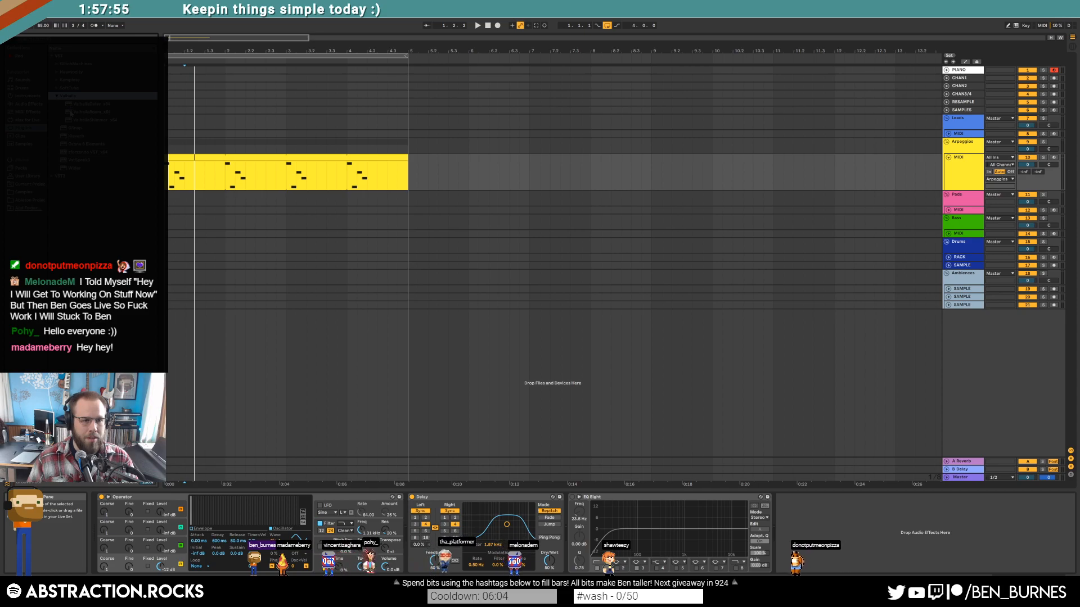
pyautogui.moveTo(76, 120); pyautogui.dragTo(552, 506)
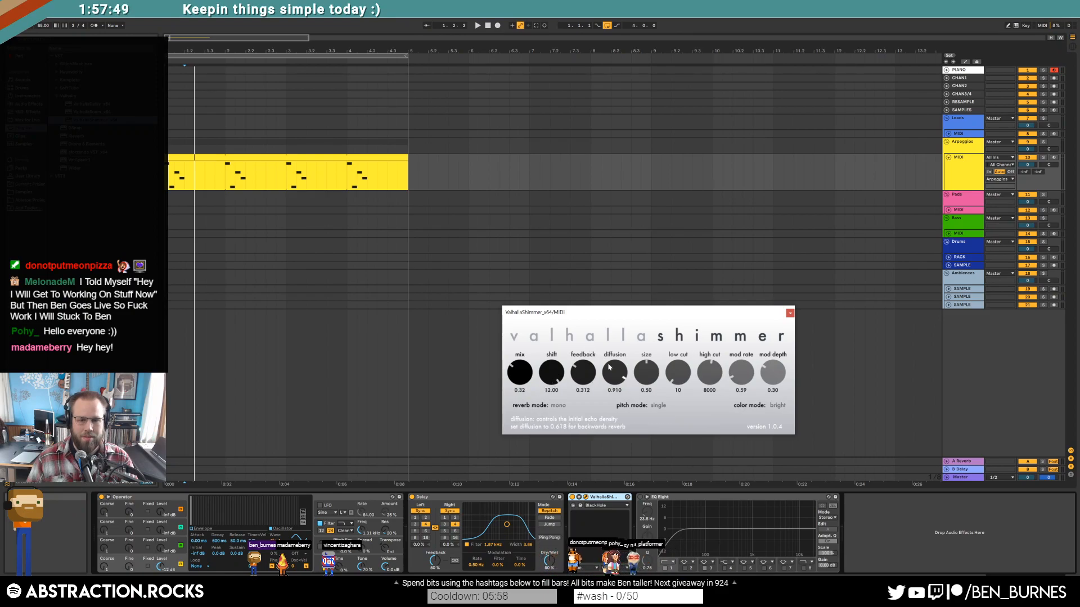
pyautogui.click(545, 390)
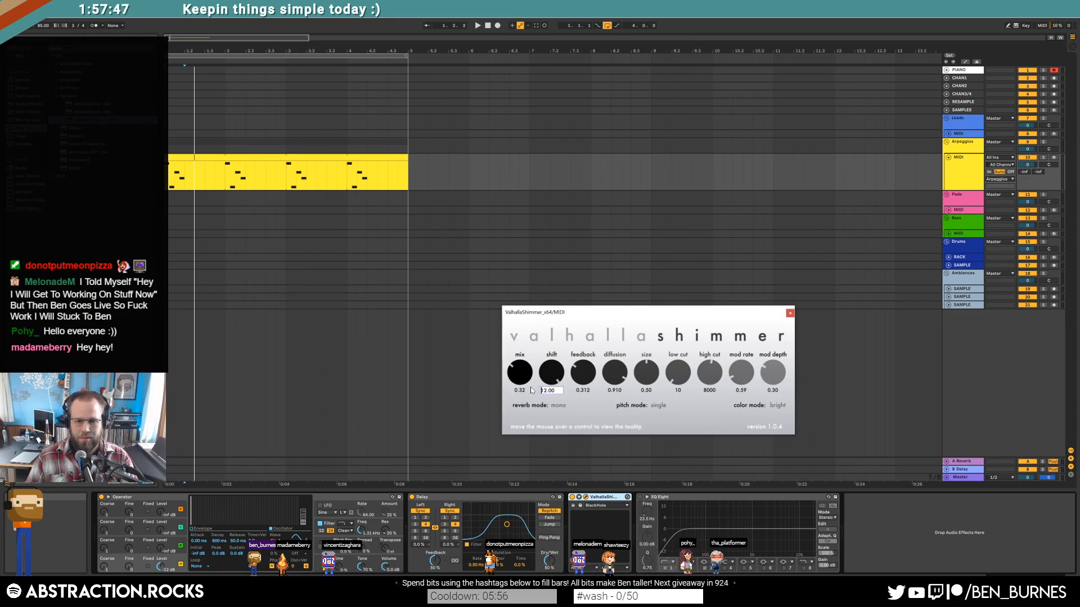
pyautogui.write('7')
pyautogui.press('Return')
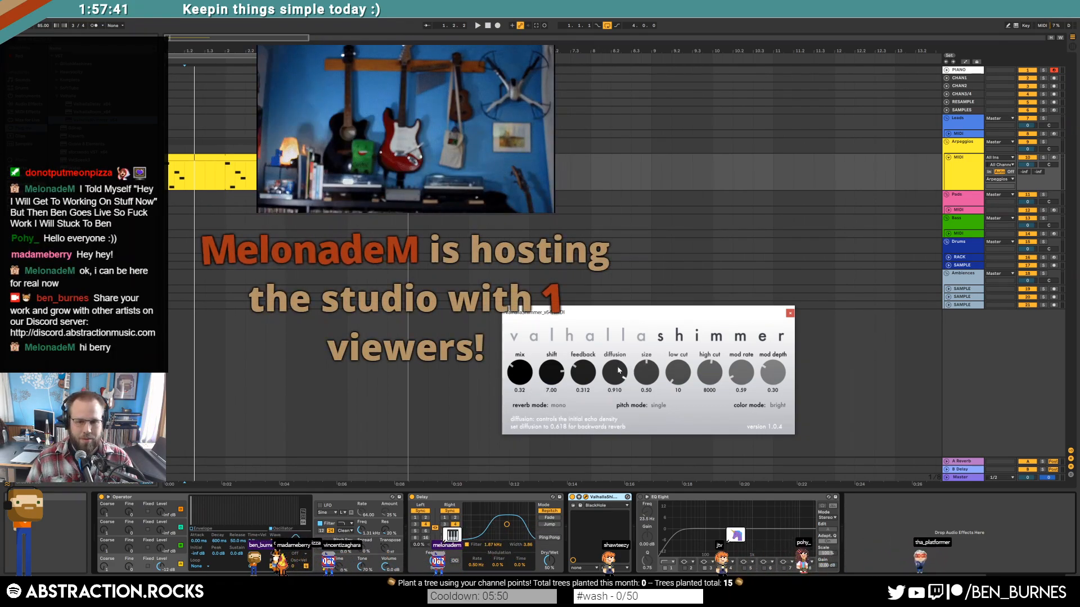
# Step: Set the shimmer reverb's size to 0.33, low cut to 700, high cut to 9190 and mix to 0.25
pyautogui.moveTo(646, 379); pyautogui.dragTo(678, 334)
pyautogui.moveTo(707, 373); pyautogui.dragTo(707, 362)
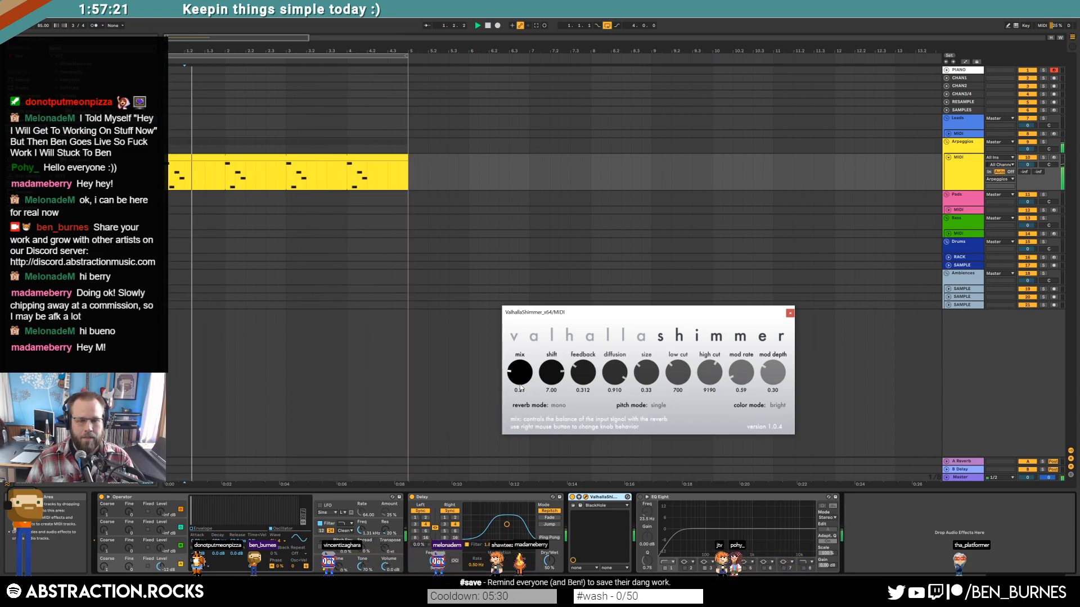
pyautogui.moveTo(517, 383); pyautogui.dragTo(510, 375)
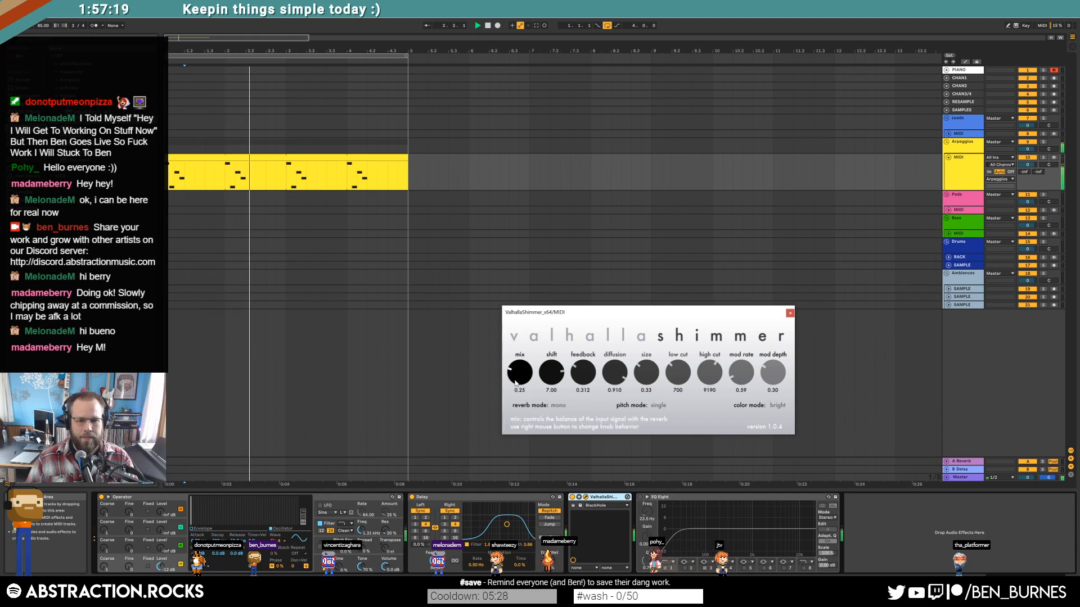
# Step: Display the oscillator envelope in Operator, and unfold the MIDI track inside the Bass group
pyautogui.click(325, 498)
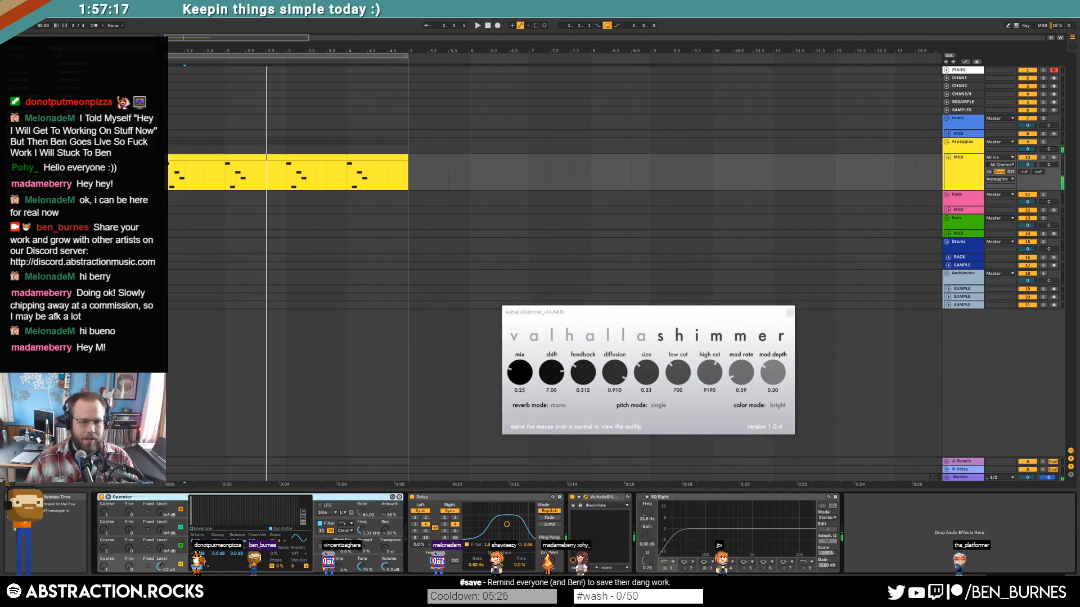
pyautogui.click(207, 531)
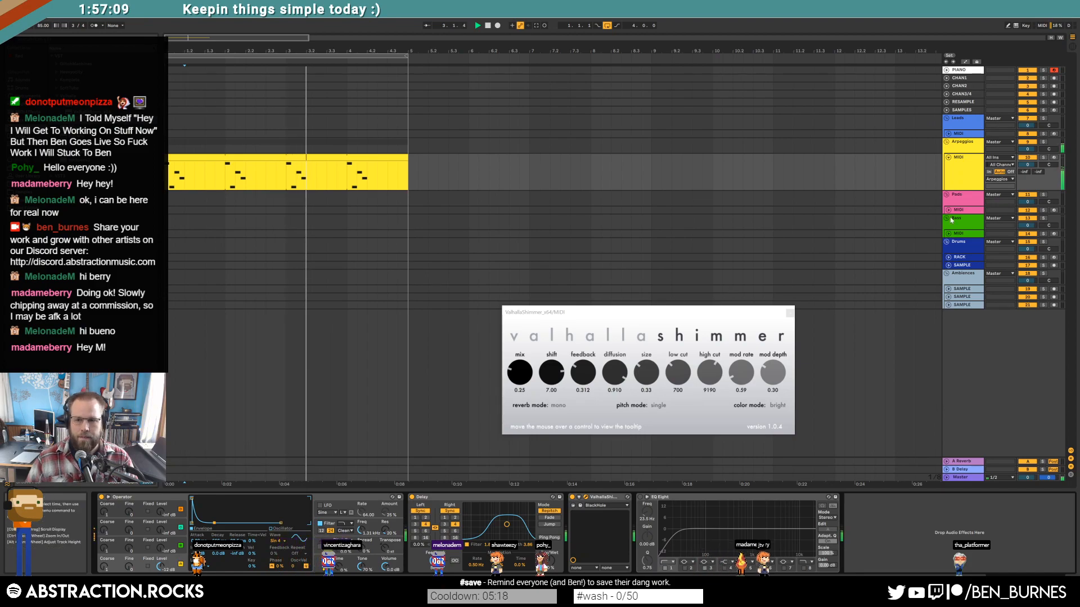
pyautogui.click(962, 234)
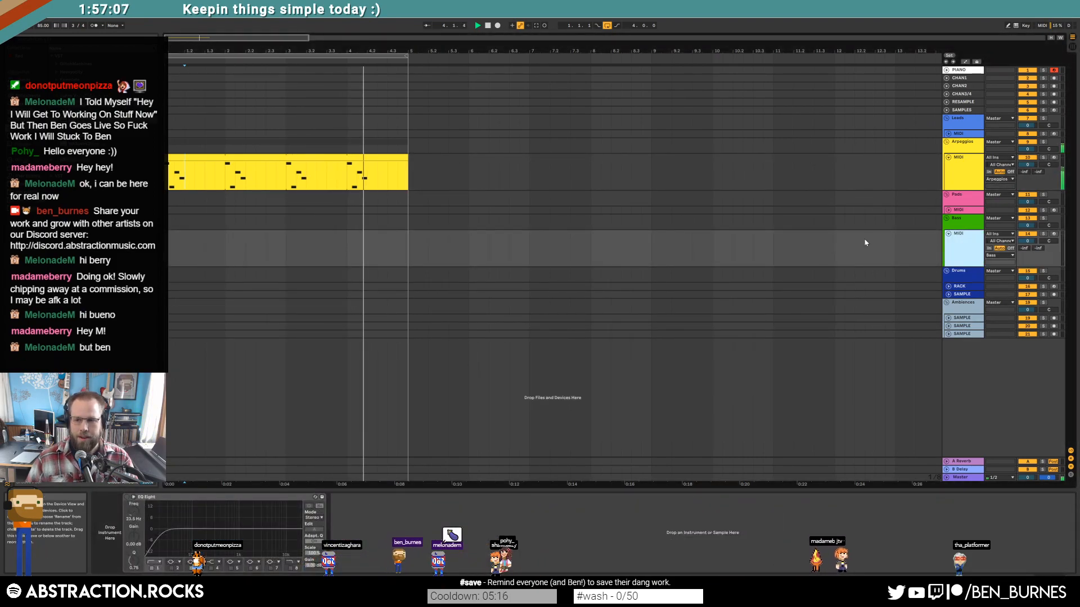
pyautogui.click(399, 156)
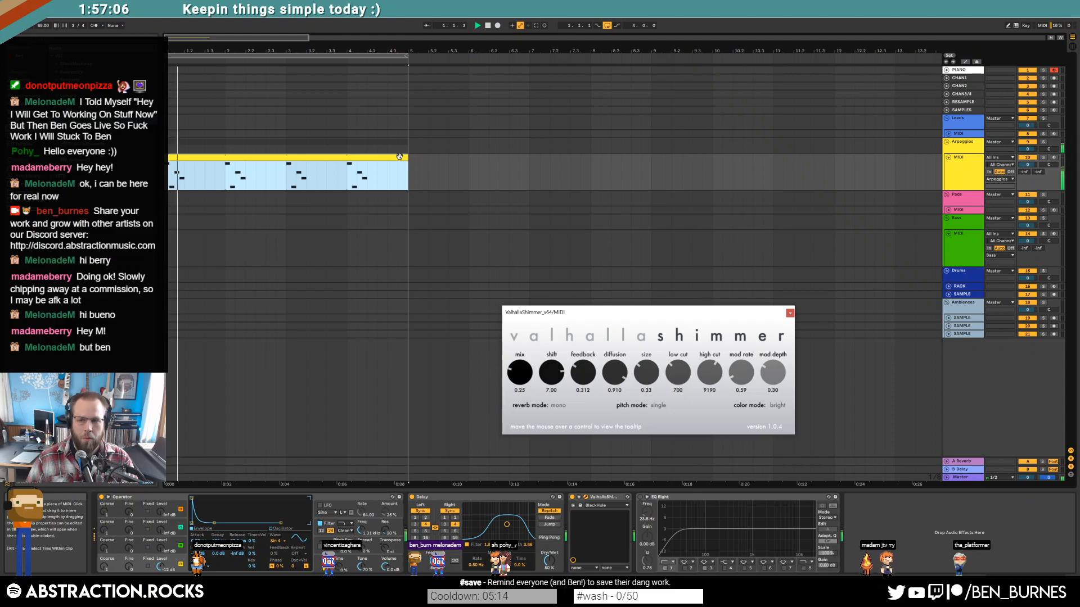
pyautogui.hotkey('ctrl', 'd')
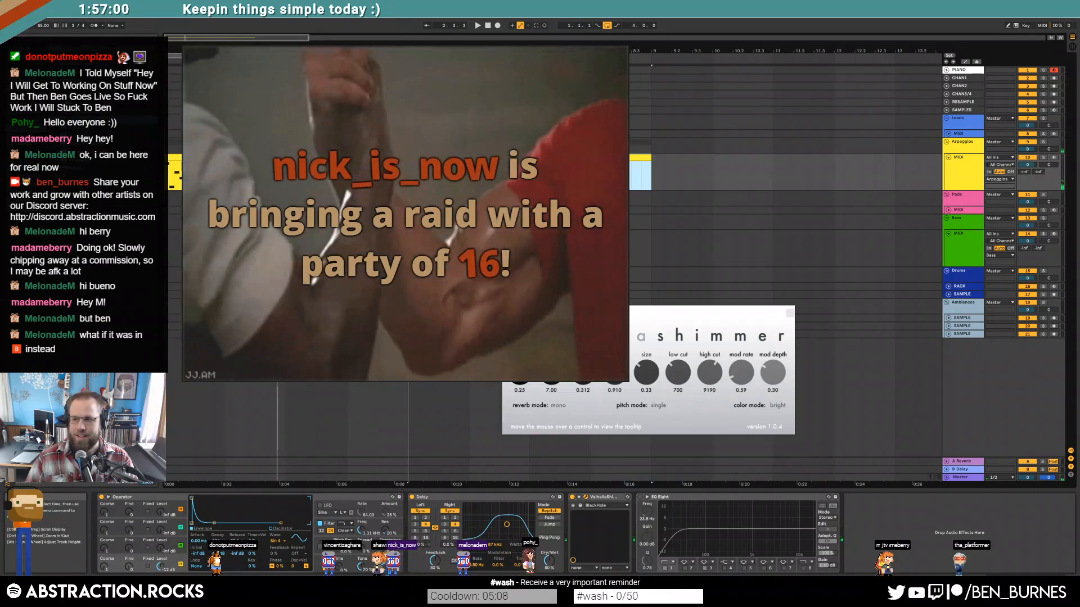
pyautogui.click(529, 142)
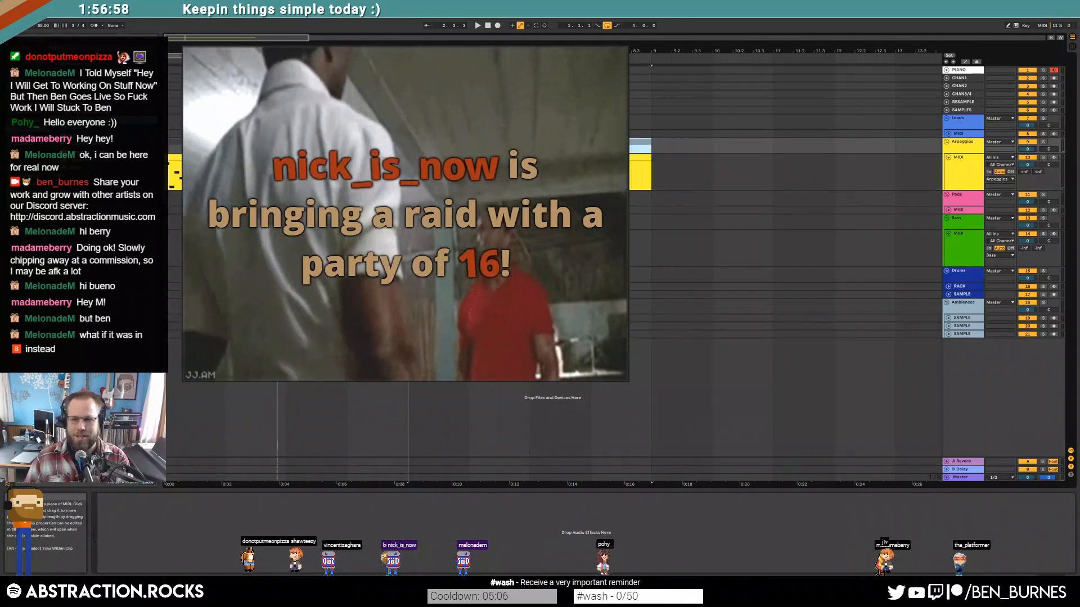
pyautogui.click(529, 157)
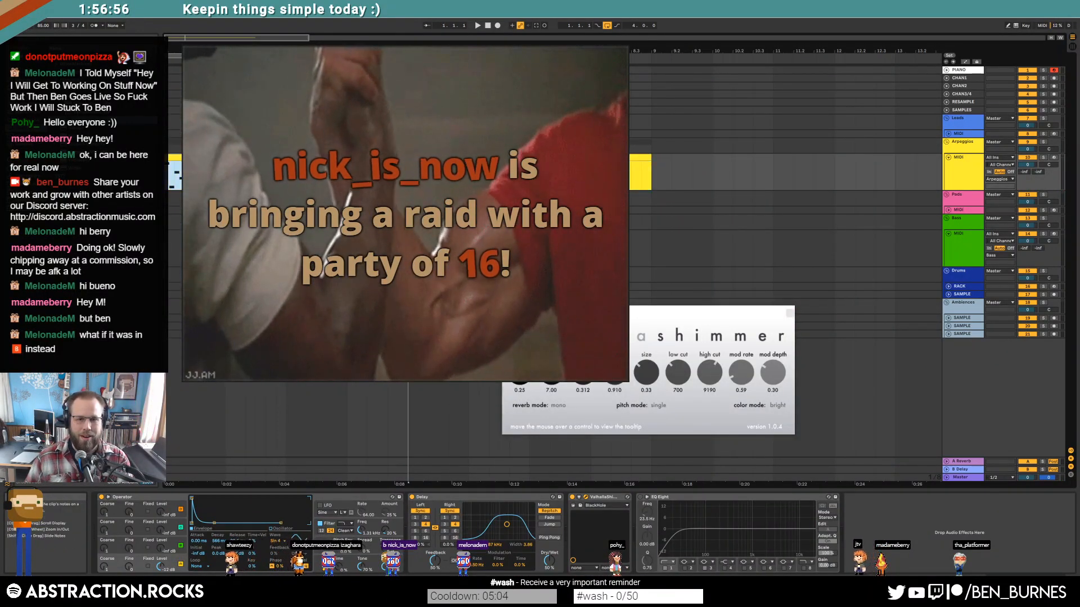
pyautogui.hotkey('ctrl', 'z')
# Step: Close the ValhallaShimmer window and select the MIDI track inside the Bass group
pyautogui.click(790, 312)
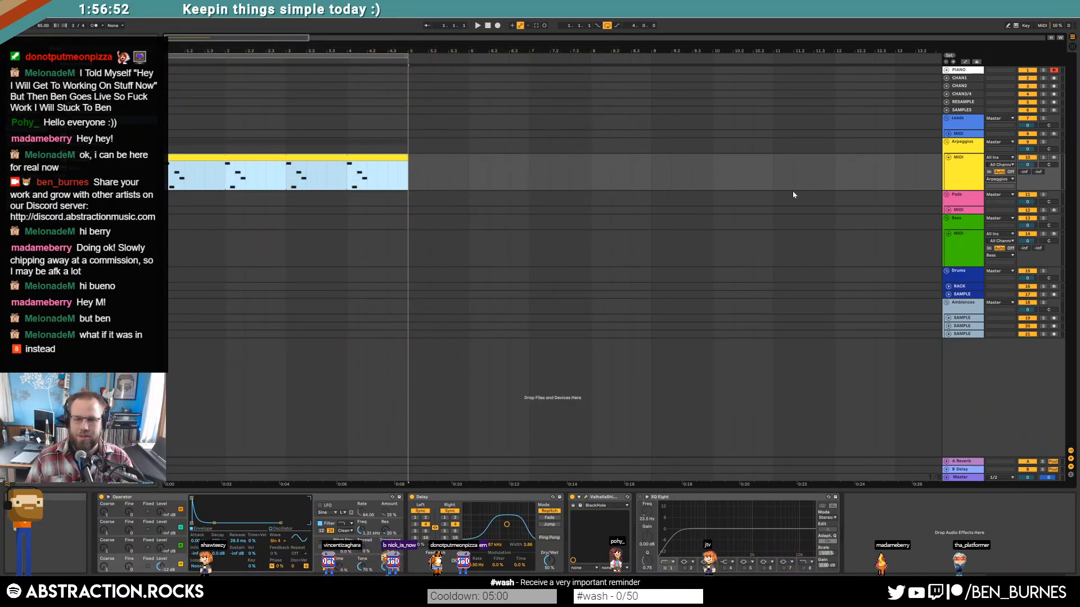
pyautogui.click(969, 180)
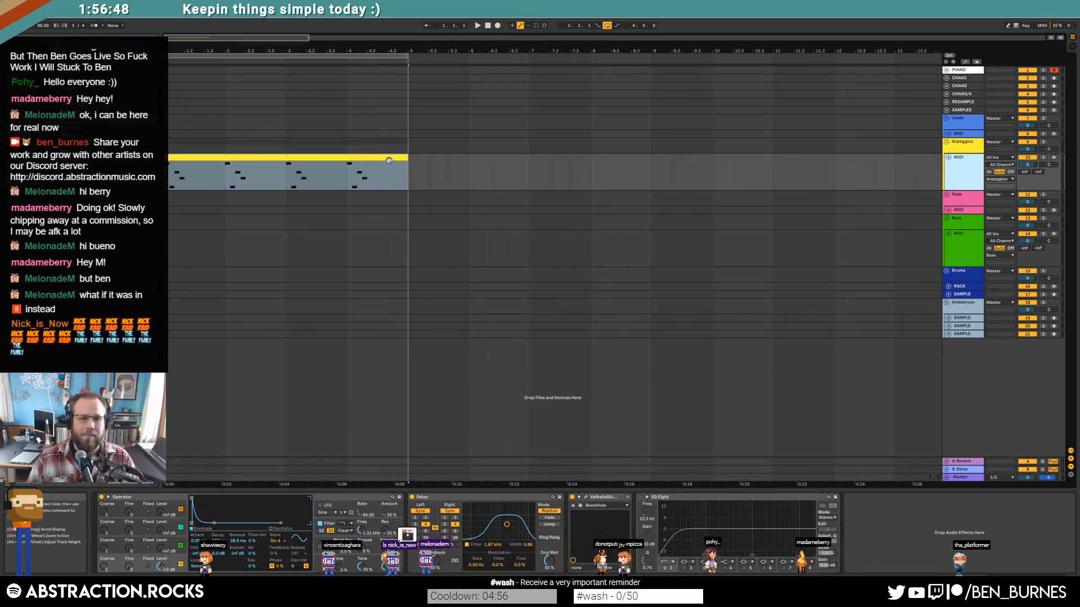
pyautogui.click(389, 160)
pyautogui.click(969, 185)
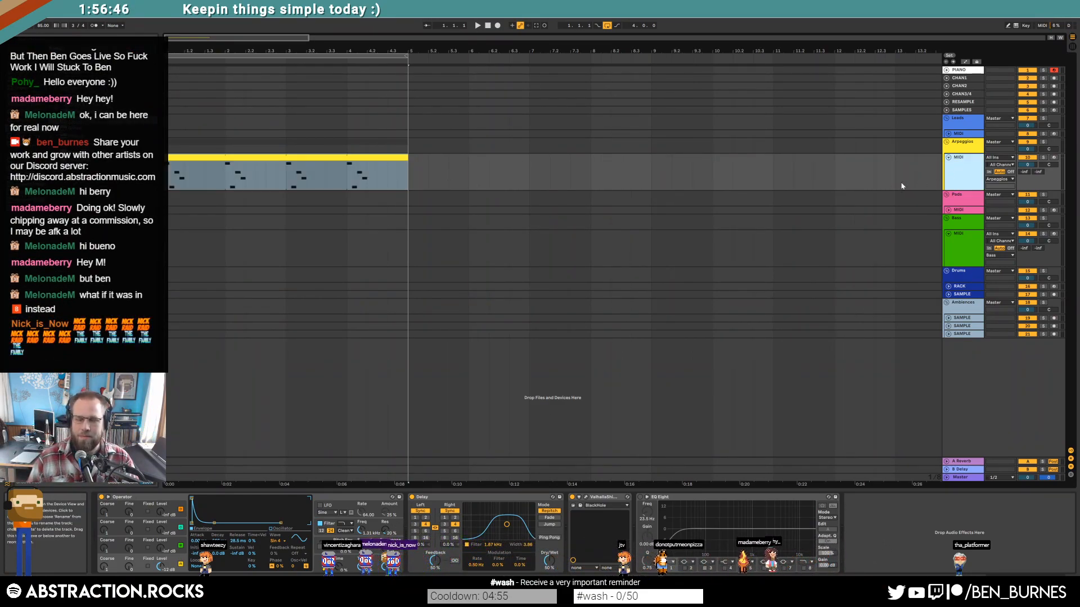
pyautogui.click(354, 172)
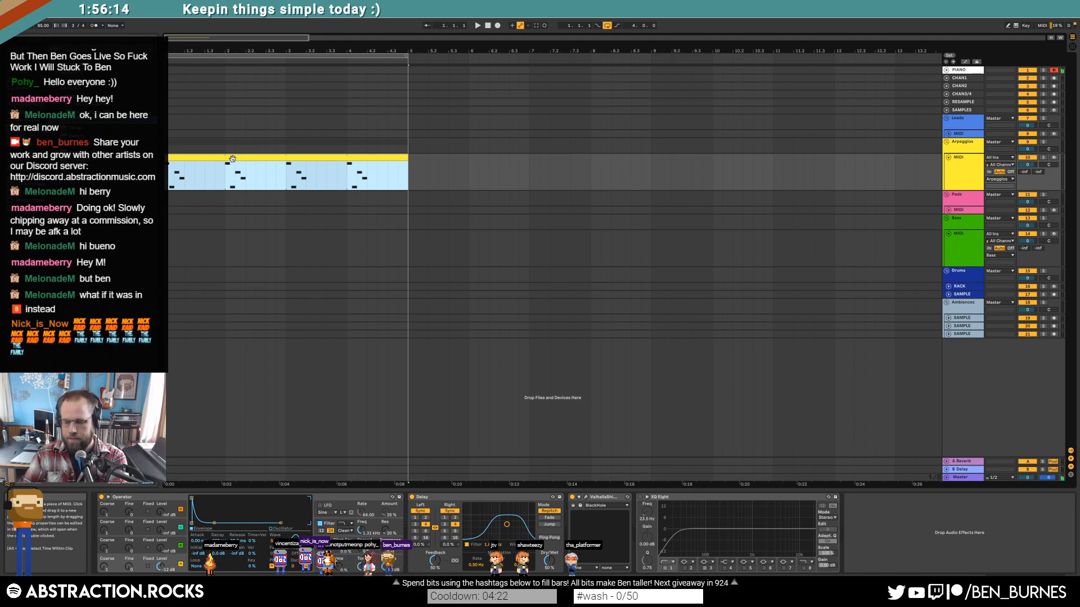
pyautogui.click(968, 243)
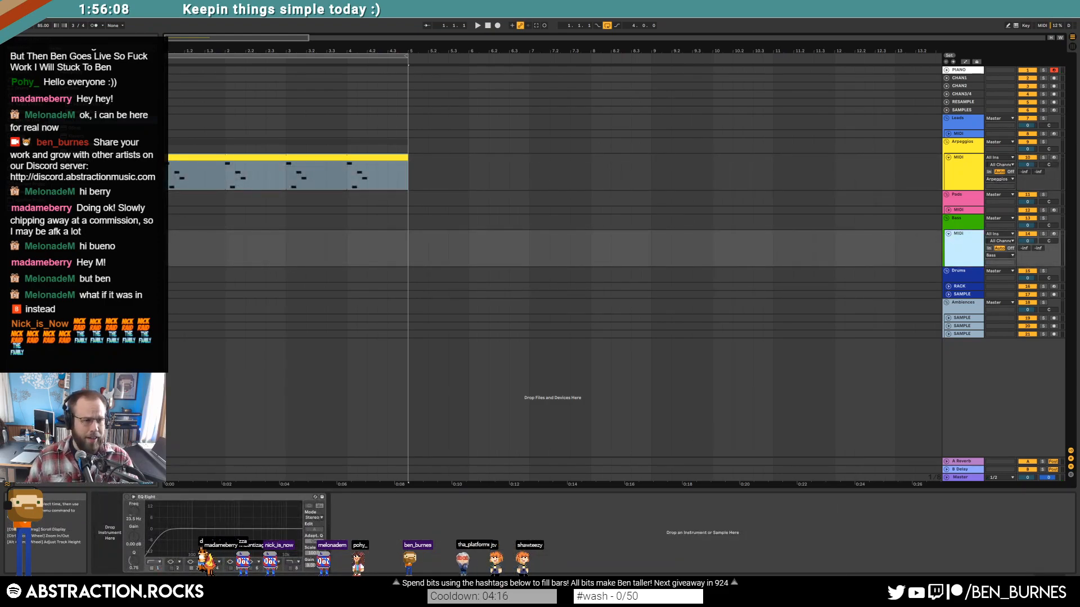
# Step: Transpose all four notes of the arpeggio clip down one semitone and play the pattern back
pyautogui.doubleClick(171, 157)
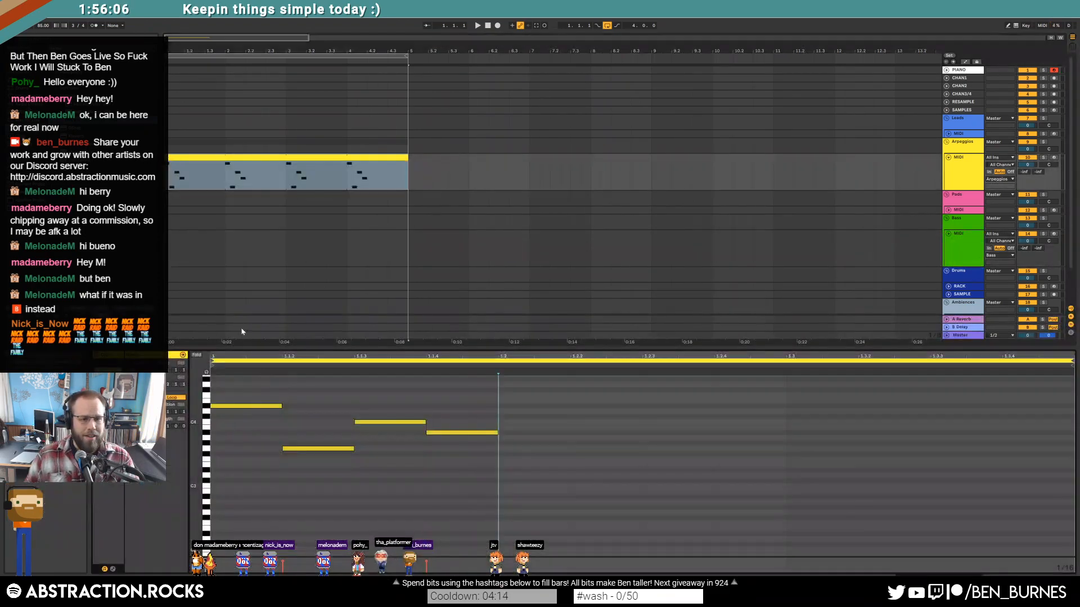
pyautogui.click(312, 396)
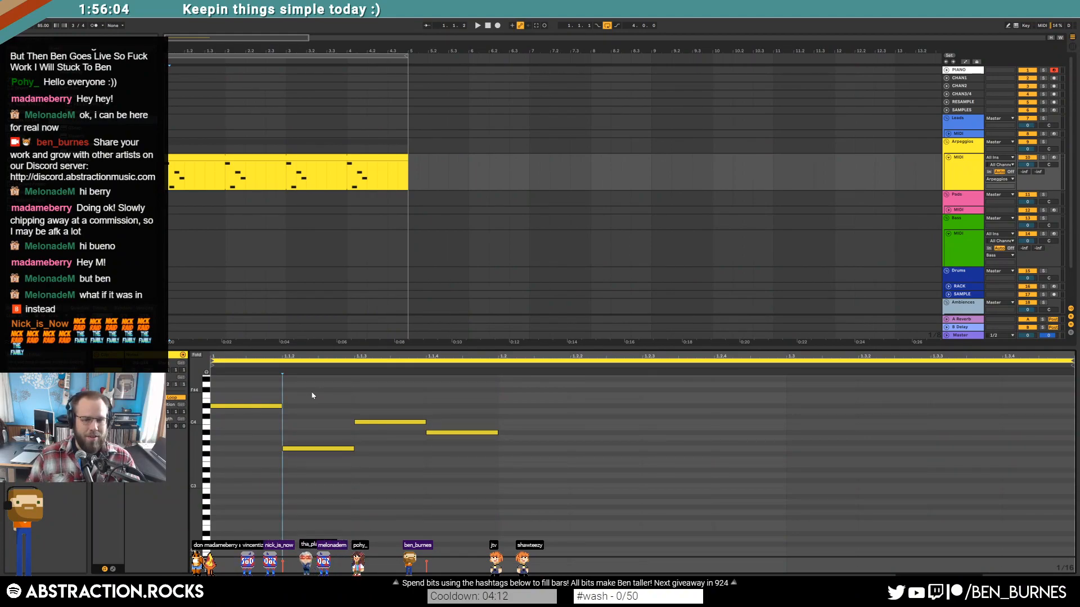
pyautogui.hotkey('ctrl', 'a')
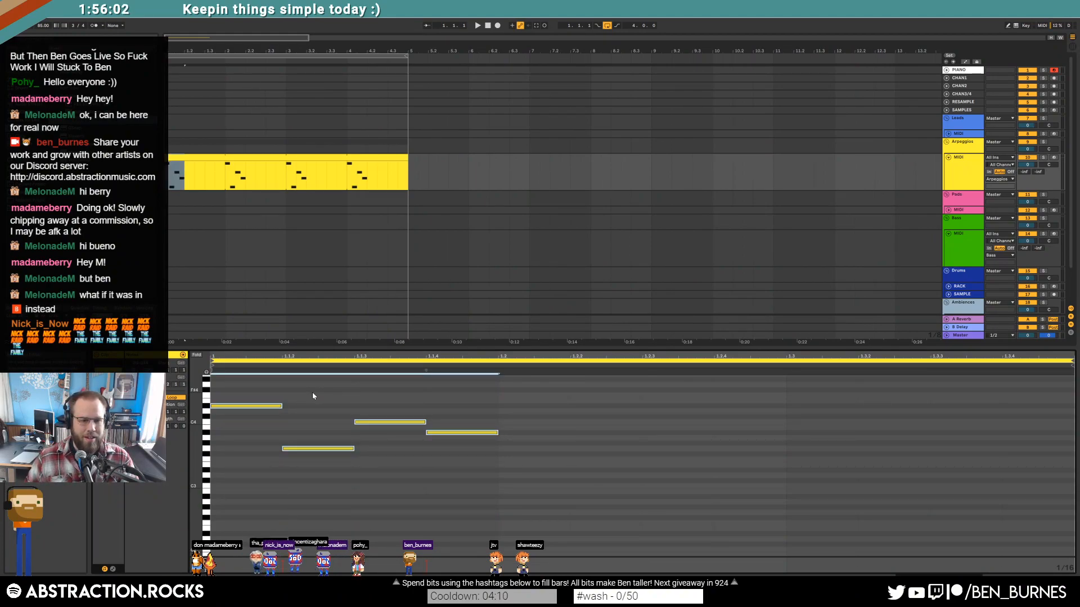
pyautogui.press('Down')
pyautogui.press('space')
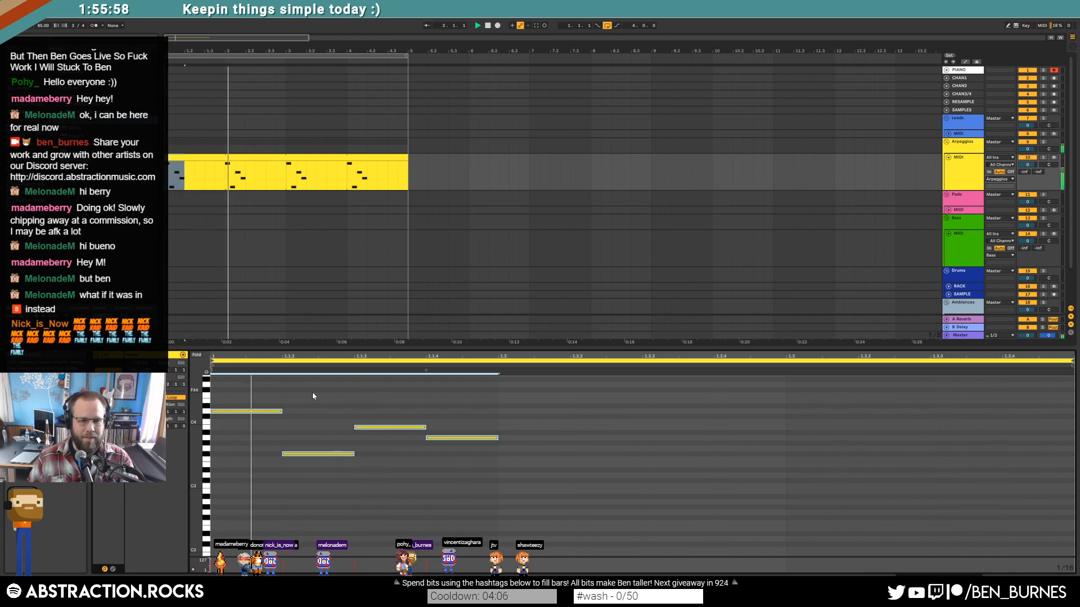
pyautogui.press('space')
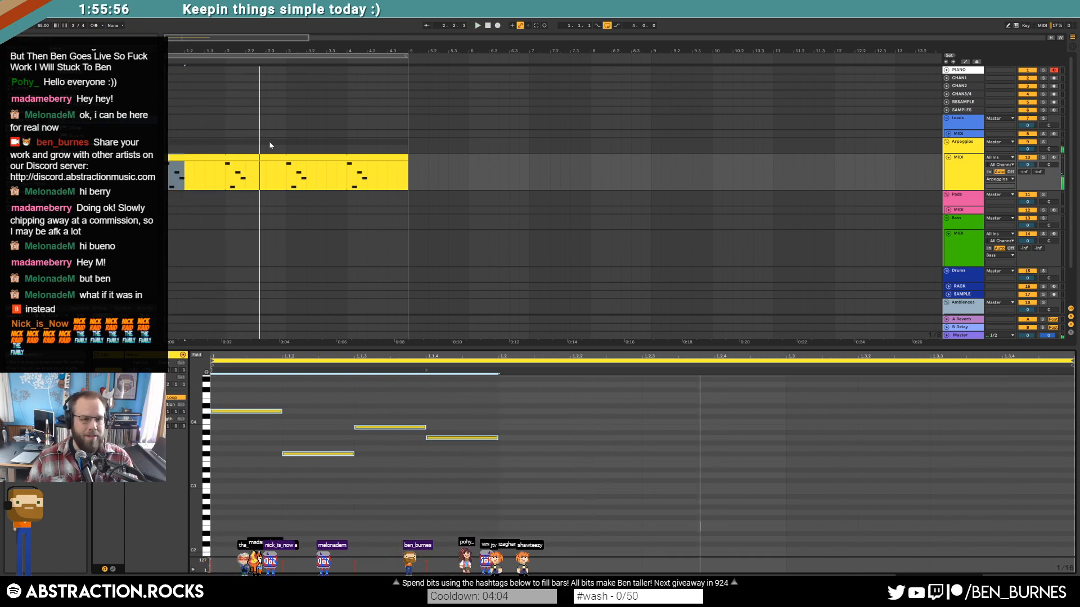
pyautogui.hotkey('shift', 'Tab')
# Step: Lengthen the arpeggio clip's internal loop to two 3/4 bars and listen to the sparser pattern
pyautogui.click(257, 159)
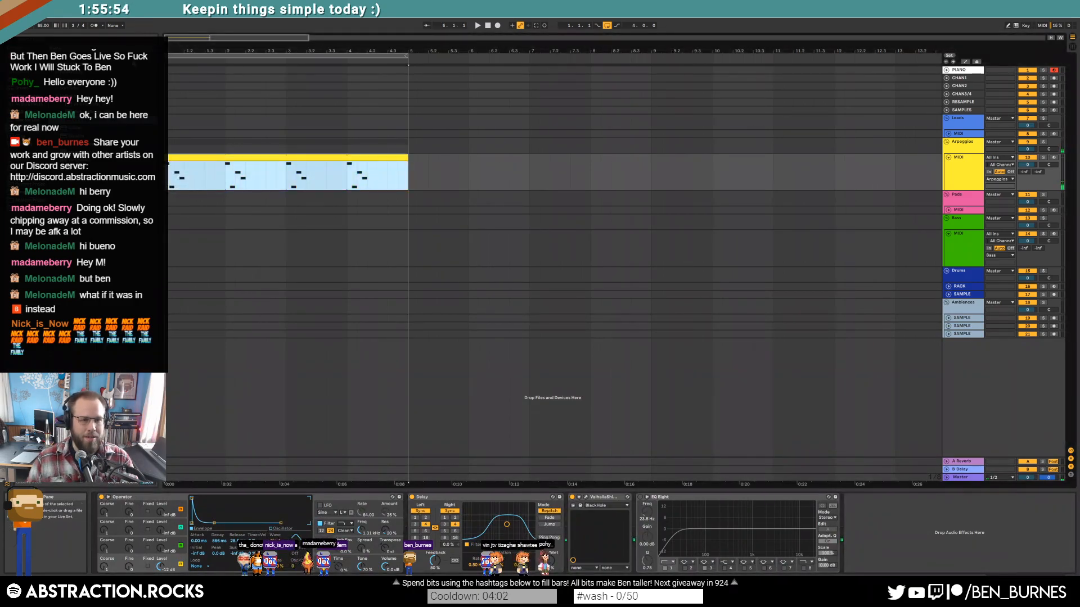
pyautogui.doubleClick(246, 159)
pyautogui.click(168, 426)
pyautogui.press('Up')
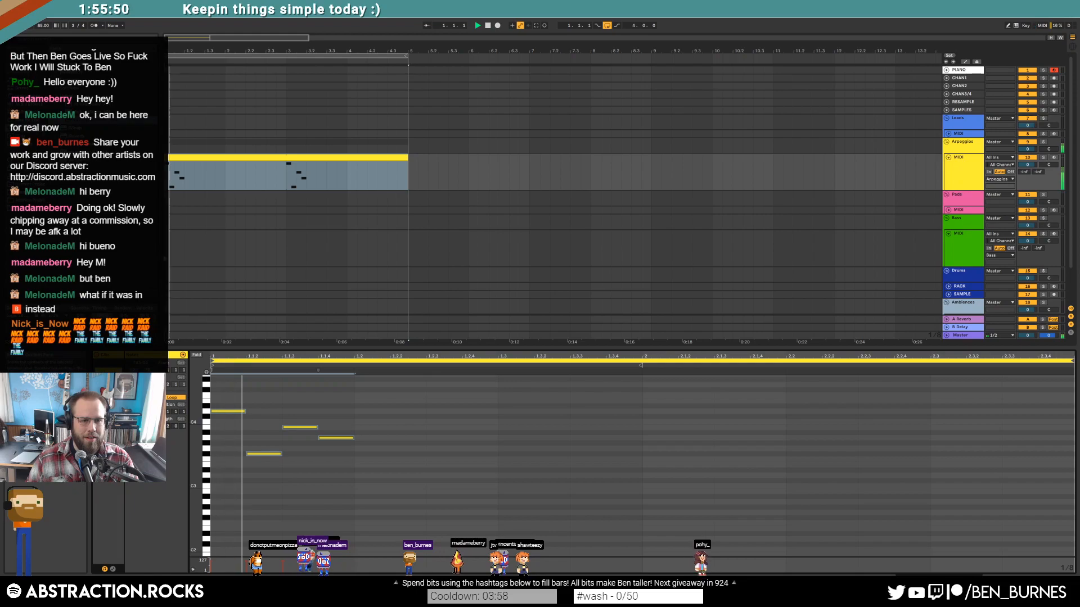
pyautogui.hotkey('shift', 'Tab')
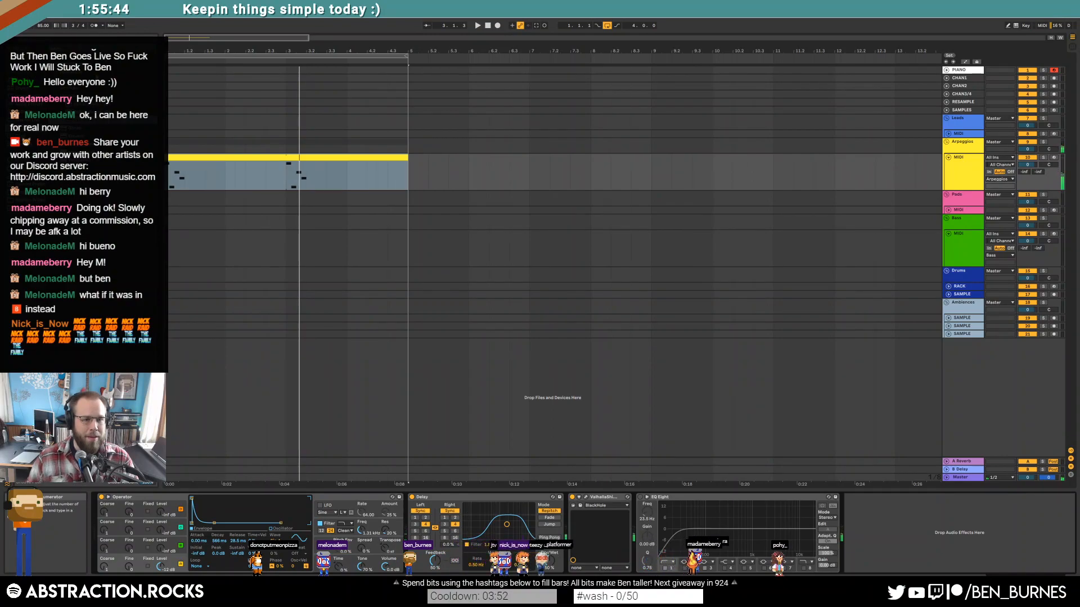
# Step: Set the time signature to 5/4 and extend the end of the arrangement loop to bar 5
pyautogui.click(72, 26)
pyautogui.write('5')
pyautogui.press('Return')
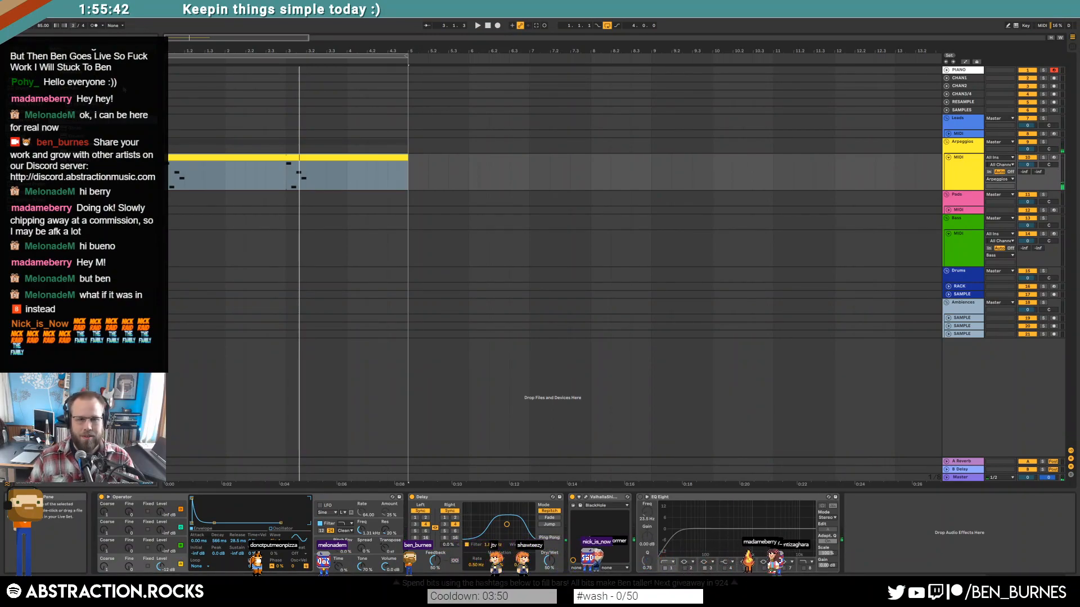
pyautogui.click(304, 159)
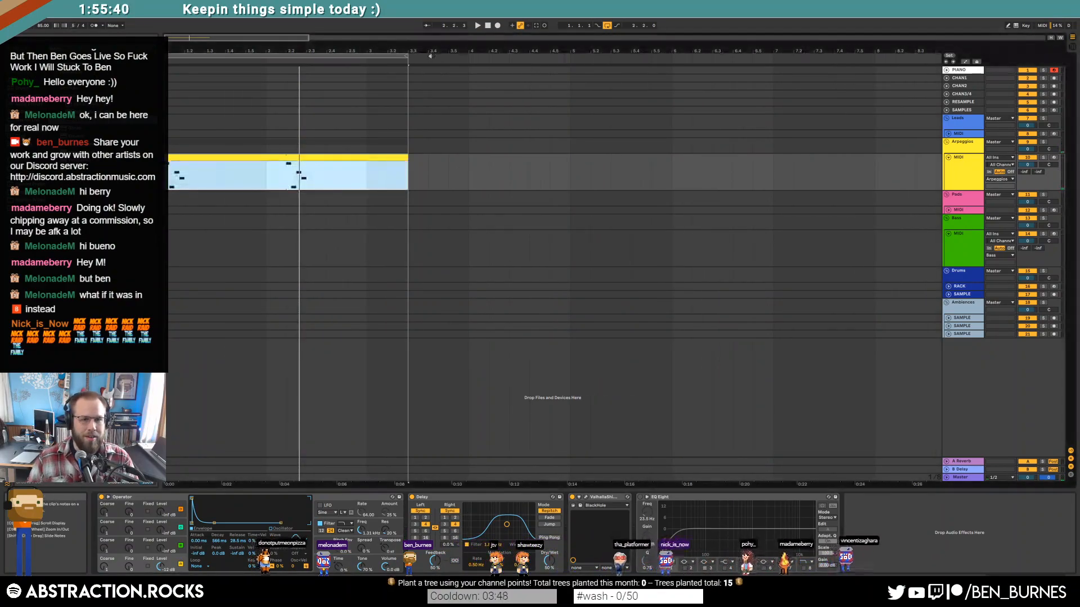
pyautogui.moveTo(411, 56); pyautogui.dragTo(570, 57)
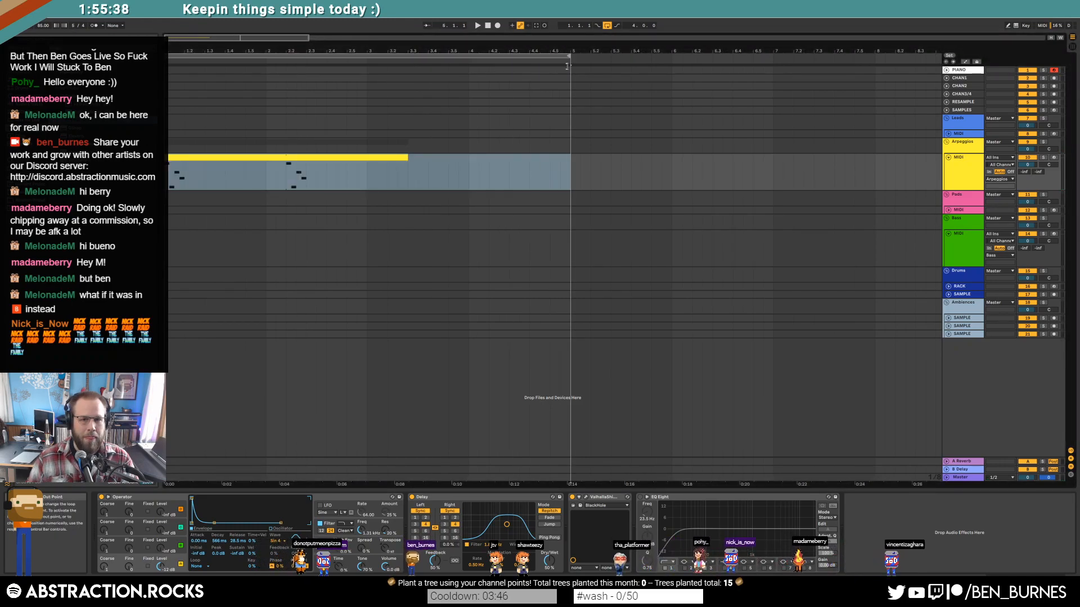
# Step: Shorten the arpeggio clip's internal loop to one 5/4 bar, extend the clip to bar 5 and play it back
pyautogui.doubleClick(363, 159)
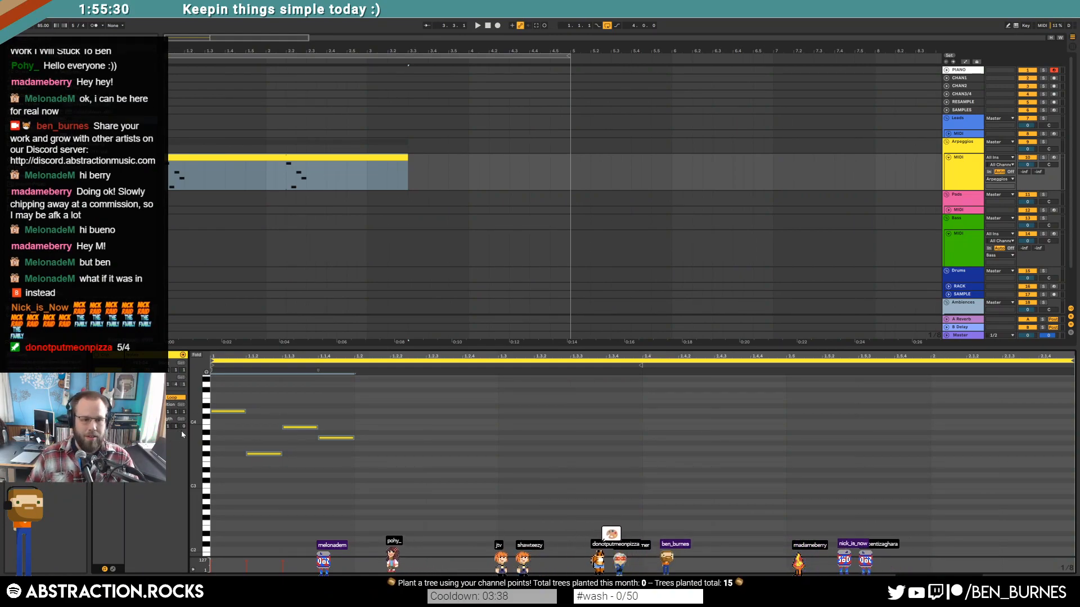
pyautogui.click(177, 426)
pyautogui.press('Down')
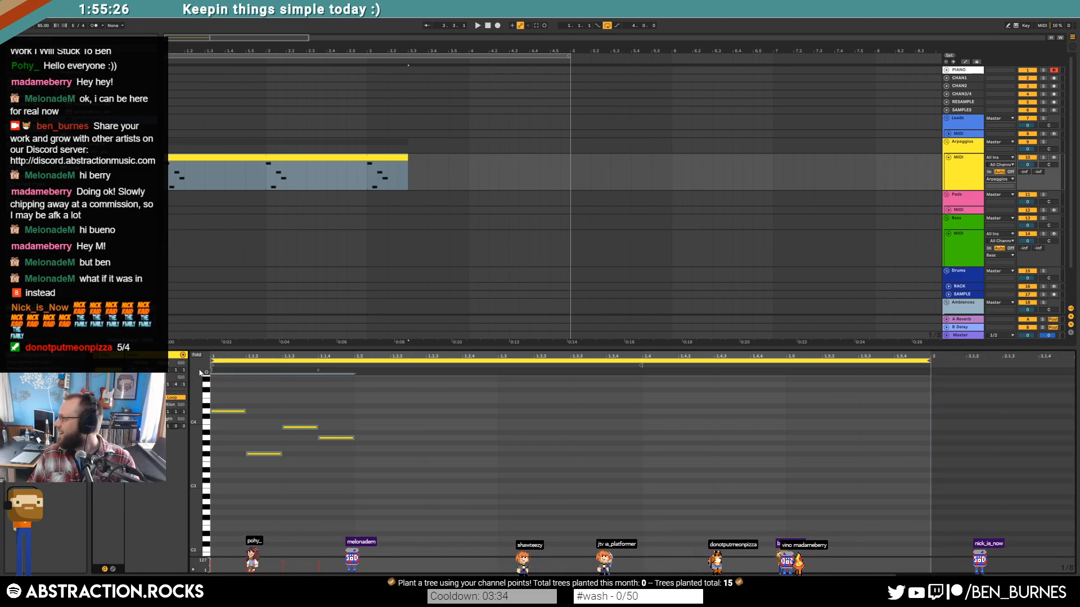
pyautogui.moveTo(406, 165); pyautogui.dragTo(571, 163)
pyautogui.press('space')
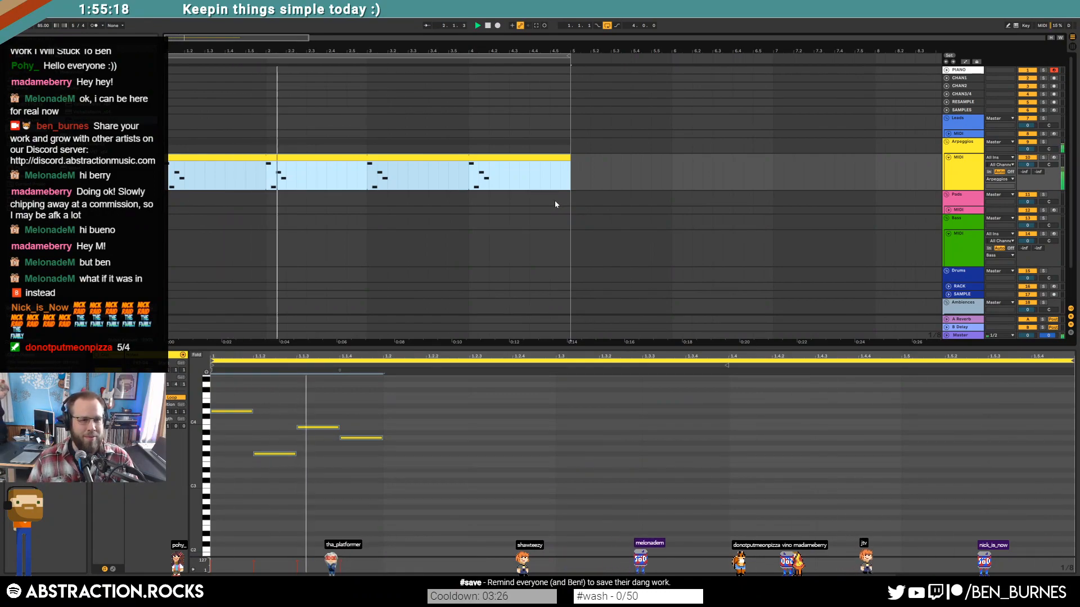
# Step: Raise the Delay's feedback slightly on the arpeggio track during playback
pyautogui.hotkey('shift', 'Tab')
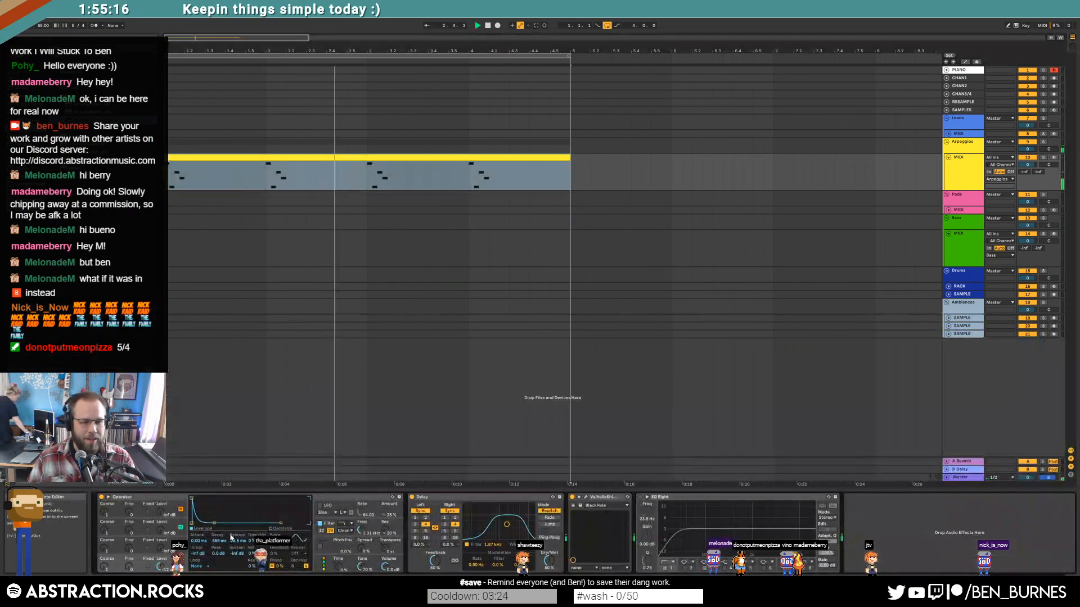
pyautogui.moveTo(434, 561); pyautogui.dragTo(434, 554)
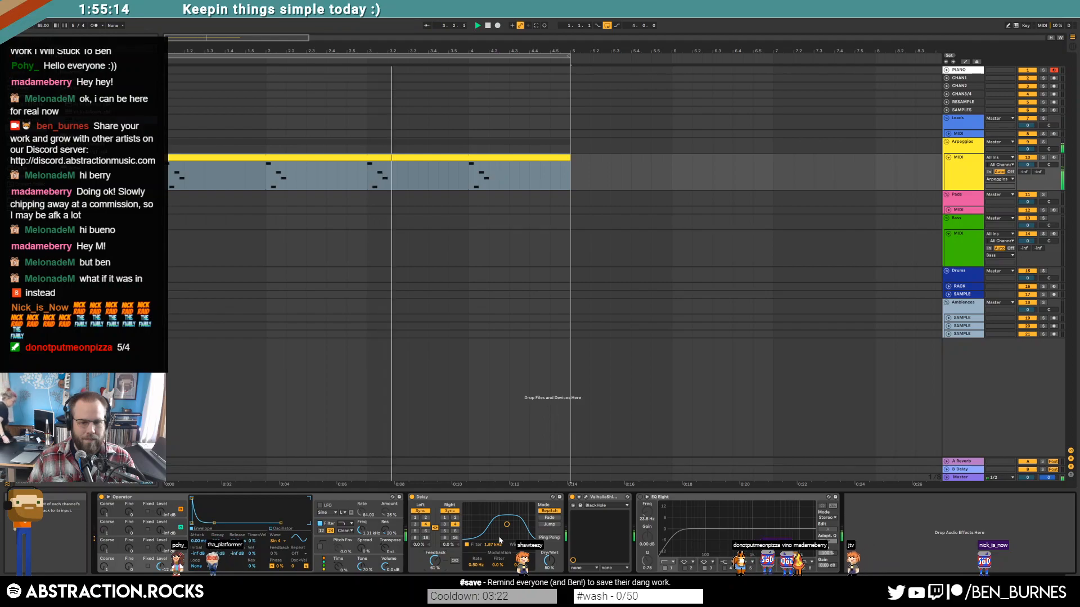
# Step: Raise the Delay's filter frequency to 2.79 kHz and set ValhallaShimmer's feedback to 0.432, diffusion 0.918, size 0.41 and high cut 8890
pyautogui.moveTo(506, 524); pyautogui.dragTo(508, 526)
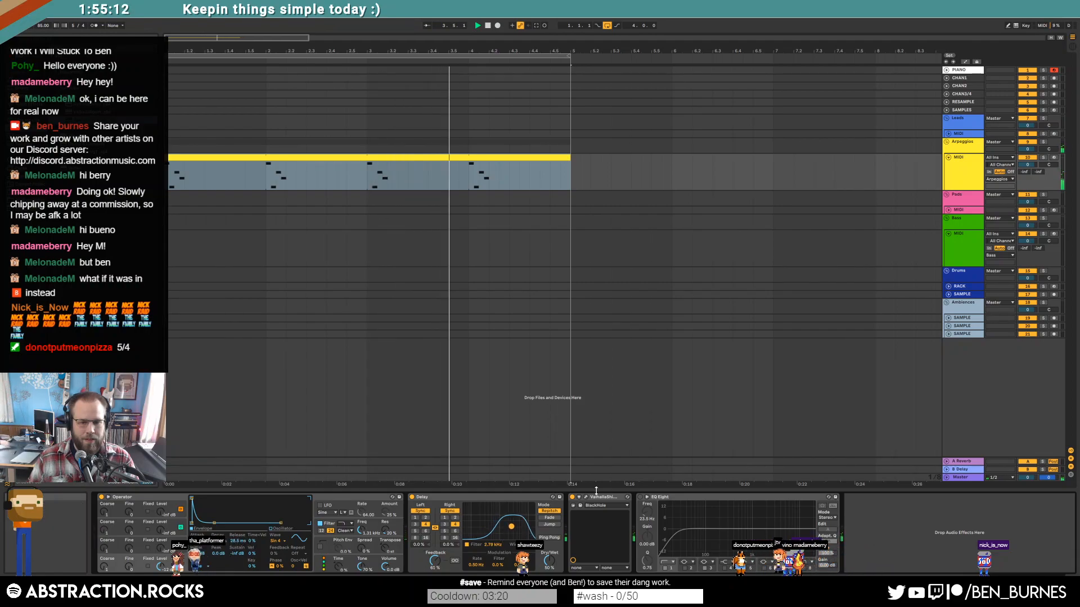
pyautogui.click(586, 498)
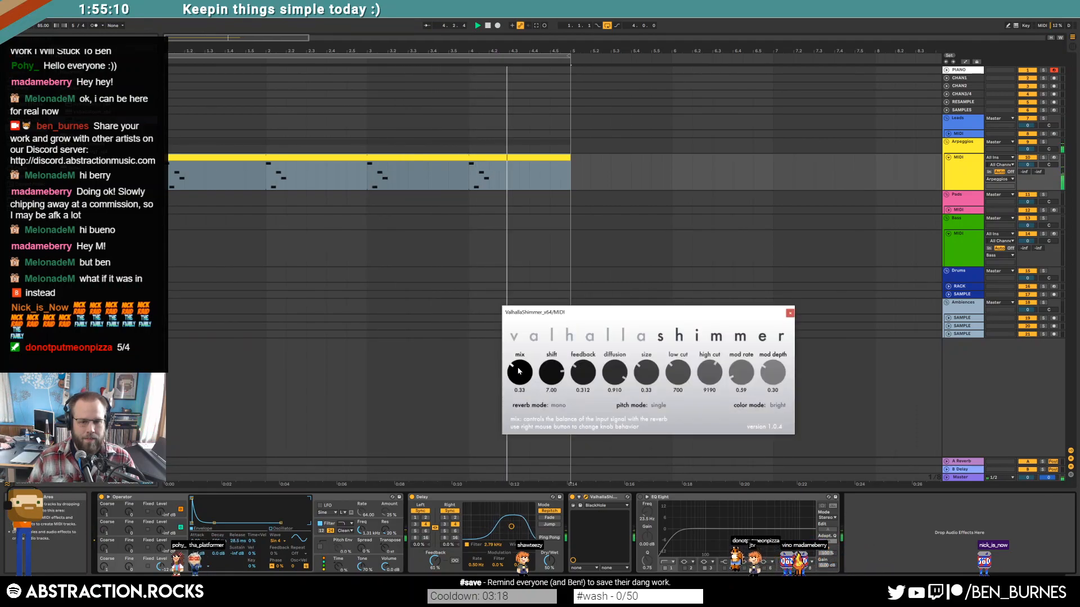
pyautogui.moveTo(575, 364); pyautogui.dragTo(575, 364)
pyautogui.moveTo(646, 370); pyautogui.dragTo(645, 363)
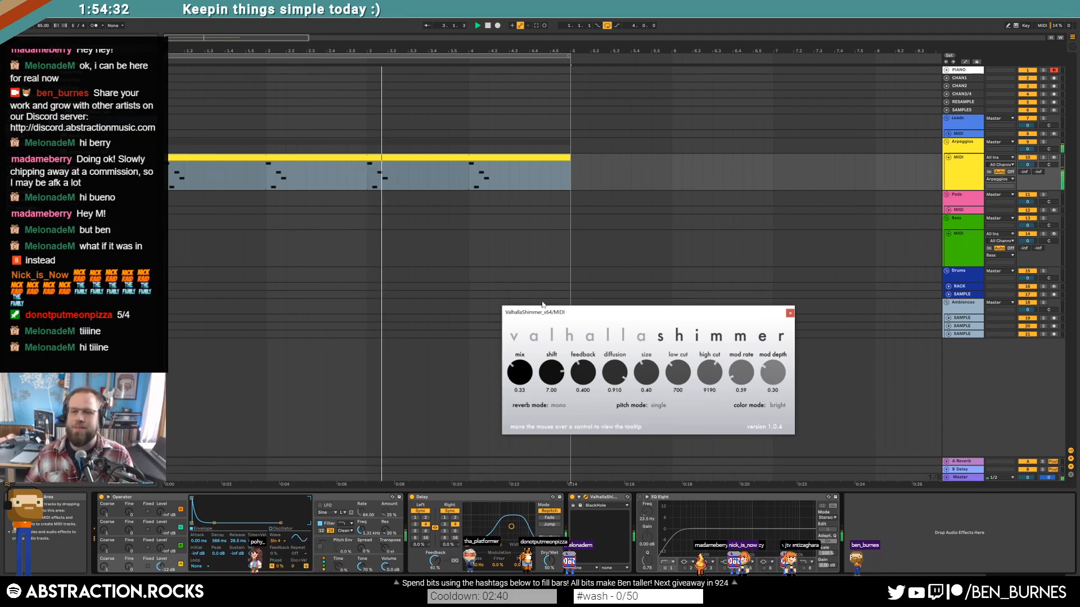
pyautogui.moveTo(547, 308); pyautogui.dragTo(515, 256)
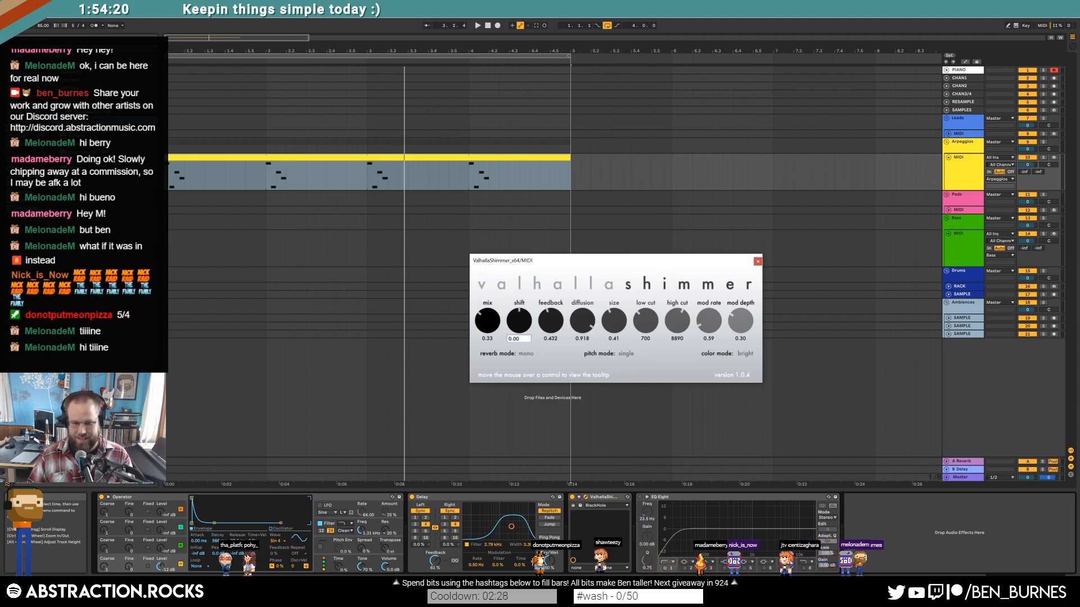
pyautogui.click(222, 156)
pyautogui.press('space')
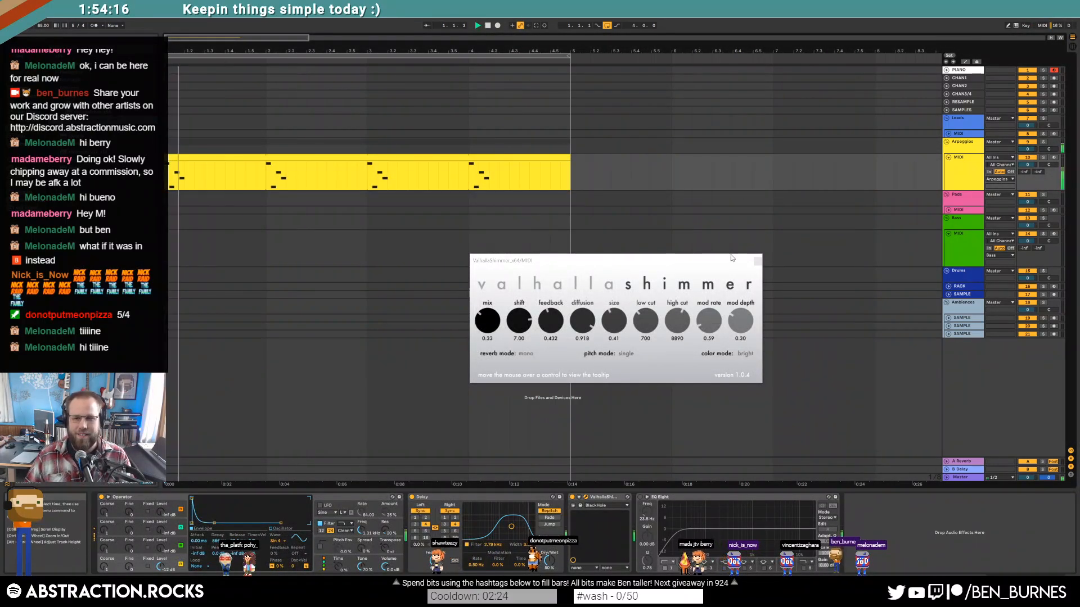
pyautogui.click(758, 261)
# Step: Set the arpeggio clip's internal loop length to two bars and copy the four-note pattern into its second bar
pyautogui.click(316, 158)
pyautogui.press('space')
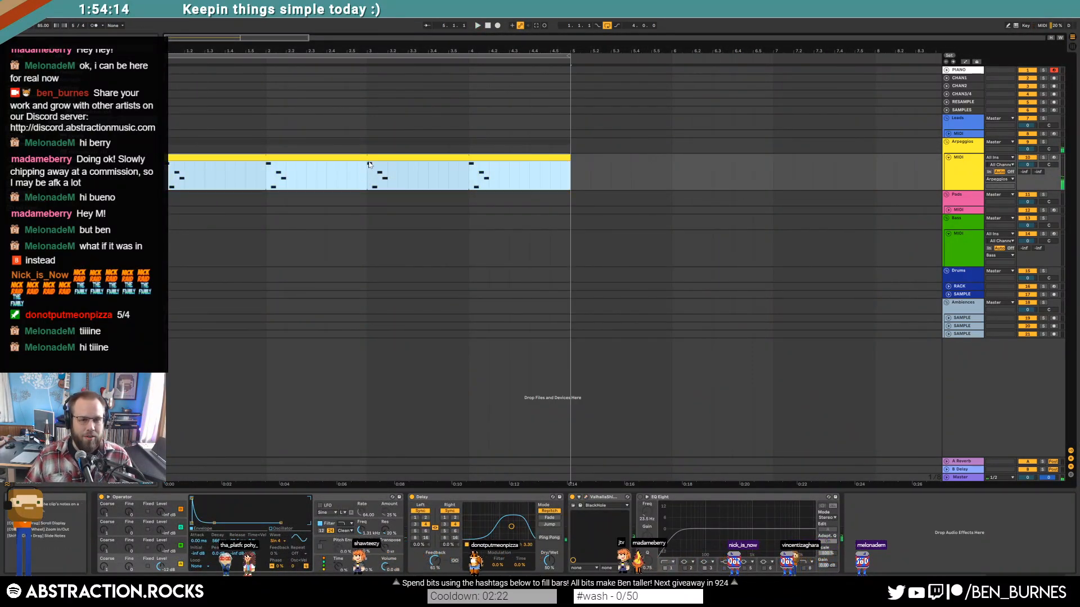
pyautogui.doubleClick(369, 164)
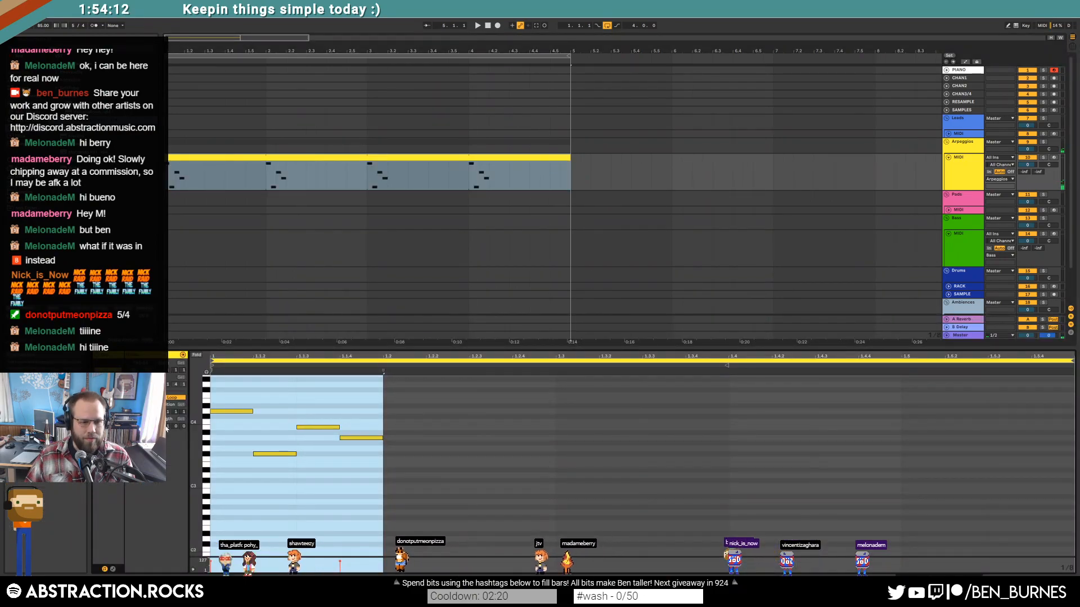
pyautogui.click(167, 426)
pyautogui.write('2')
pyautogui.press('Return')
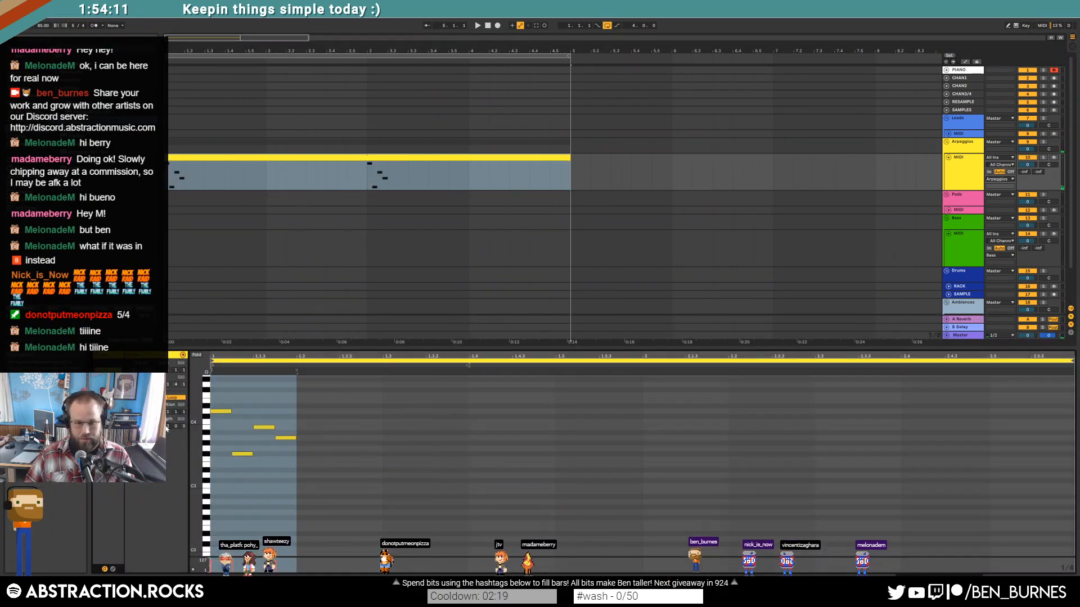
pyautogui.click(642, 390)
pyautogui.hotkey('ctrl', 'v')
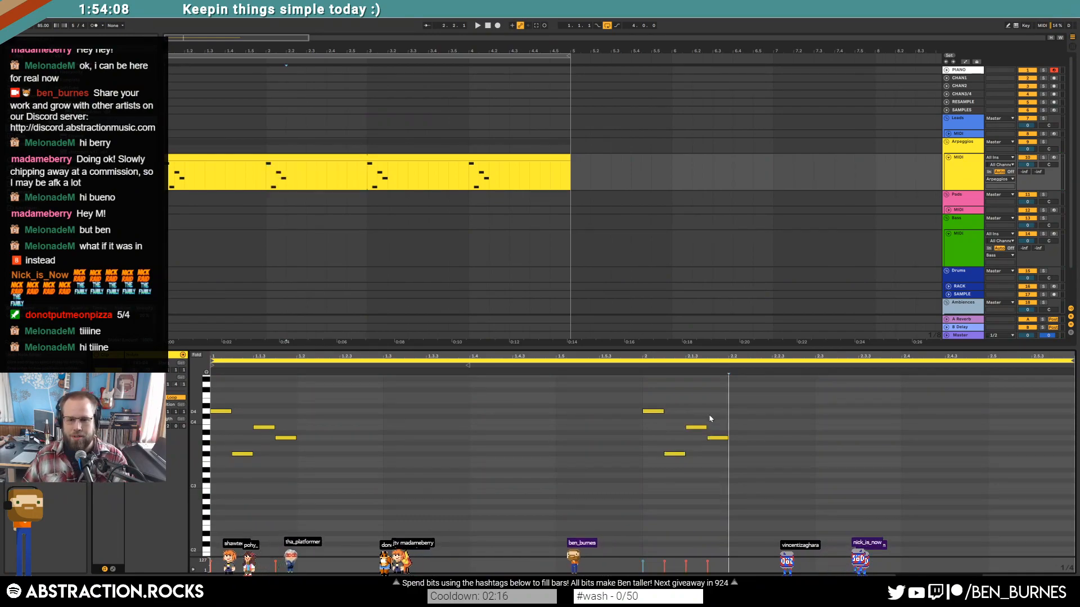
# Step: Transpose the last note of the second bar up an octave and down two semitones, and play the clip
pyautogui.click(718, 438)
pyautogui.hotkey('shift', 'Up')
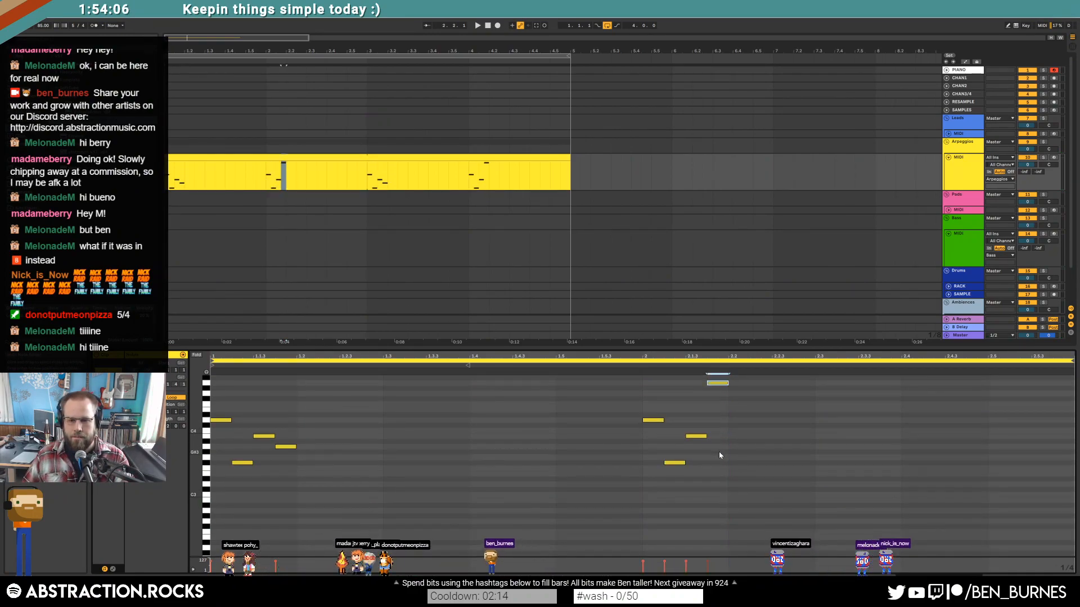
pyautogui.press('Down')
pyautogui.press('Down')
pyautogui.press('space')
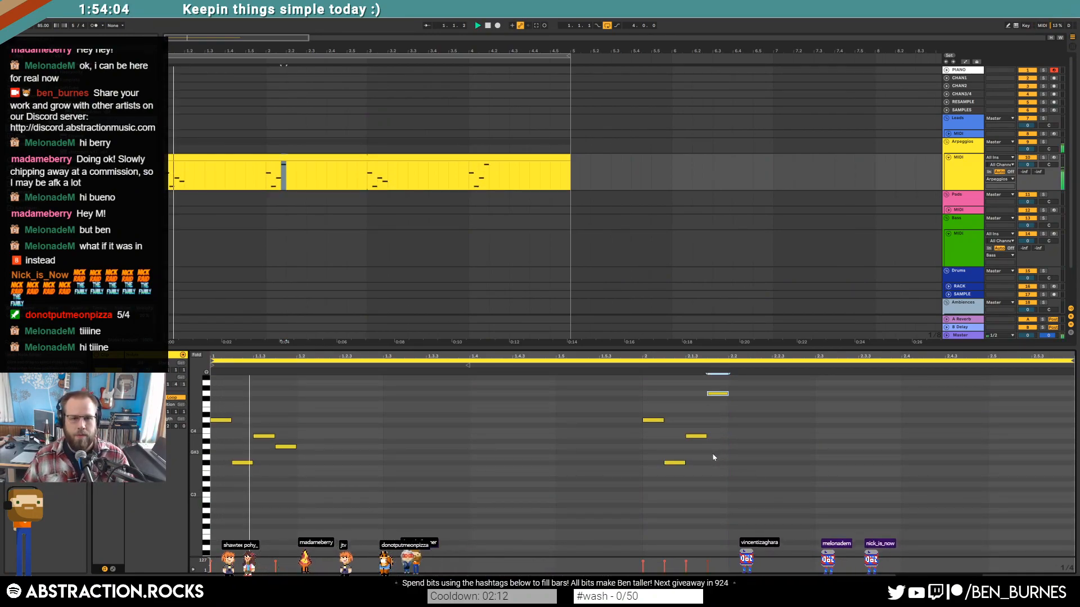
# Step: Consolidate the arpeggio into a single four-bar clip and lower the second bar's last note to F#4
pyautogui.click(416, 158)
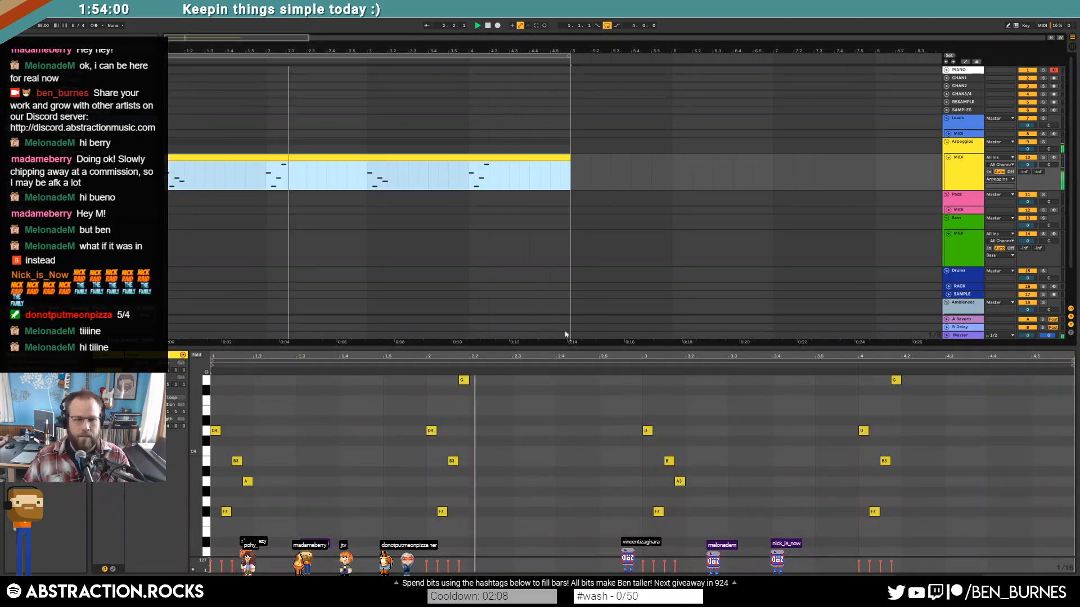
pyautogui.click(463, 380)
pyautogui.press('Down')
pyautogui.press('space')
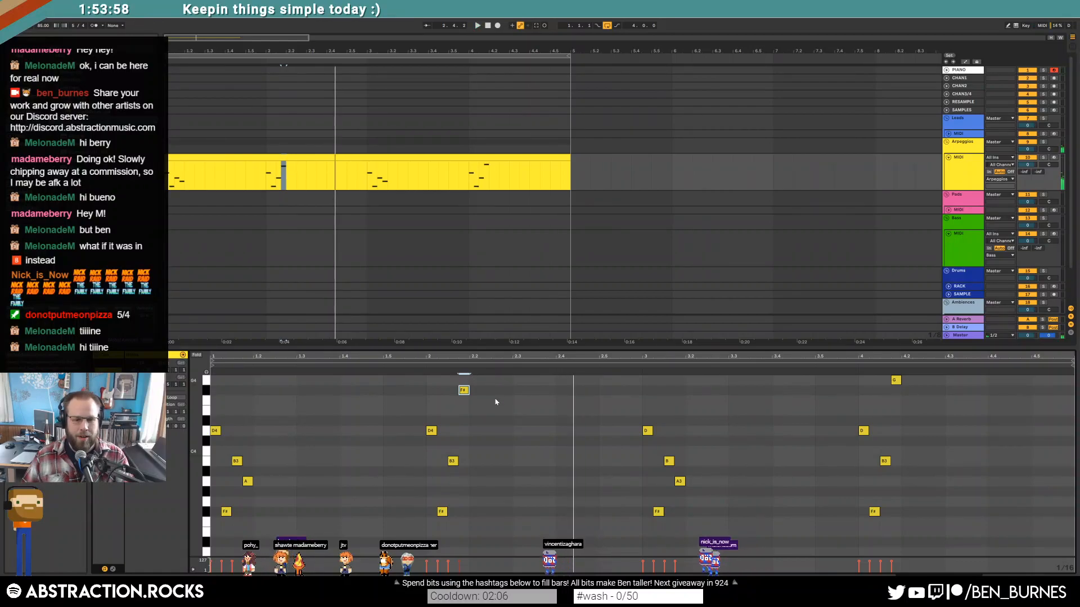
# Step: Try the fourth bar's last note on E4, and set it to F#4 during playback
pyautogui.scroll(1, 568, 487)
pyautogui.click(898, 399)
pyautogui.press('Down')
pyautogui.press('Down')
pyautogui.press('Down')
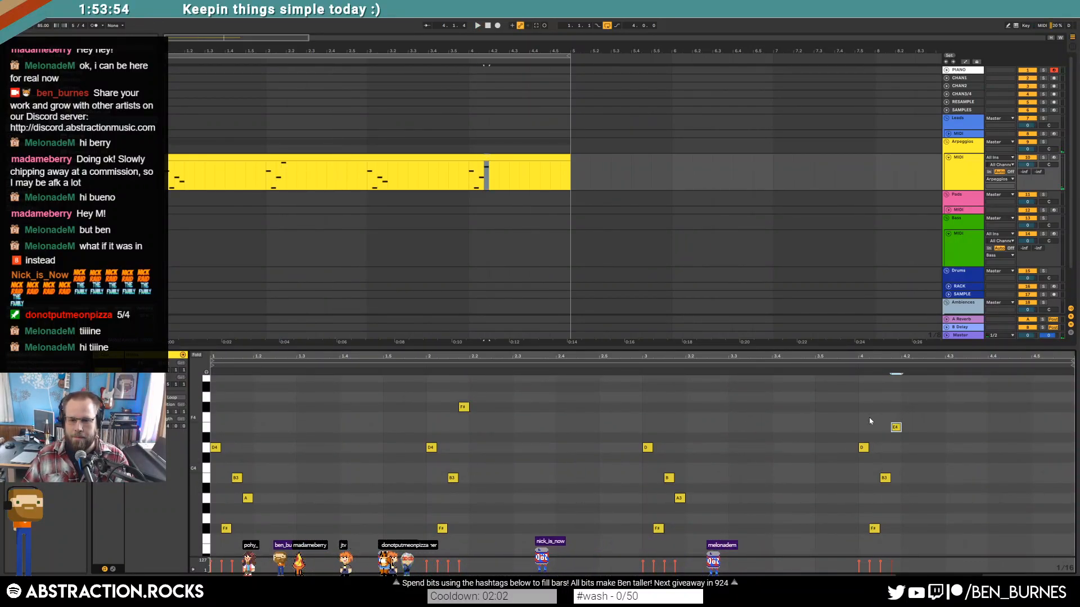
pyautogui.press('space')
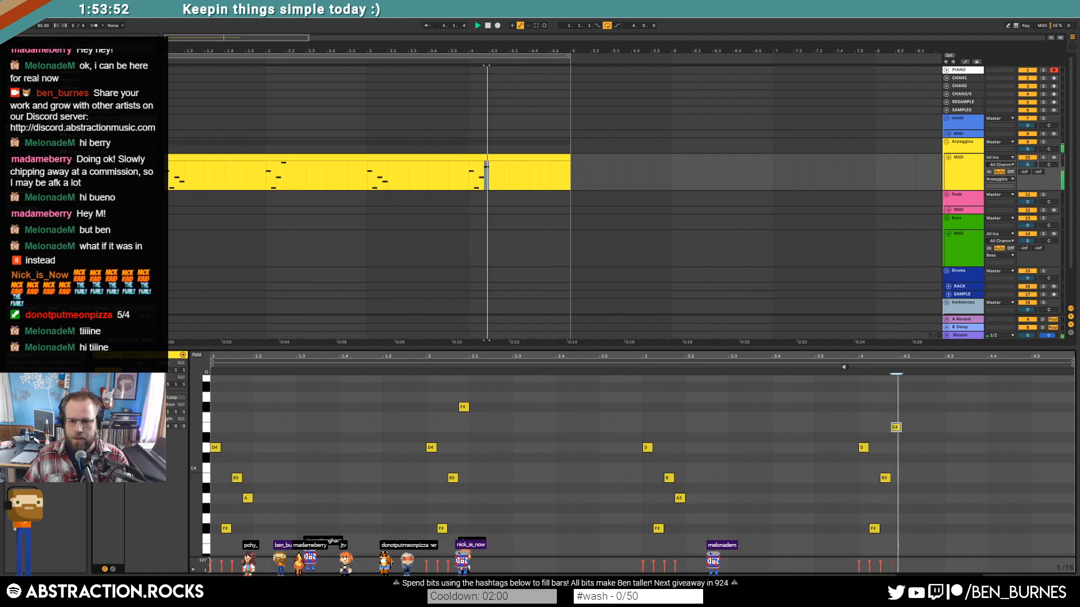
pyautogui.press('Up')
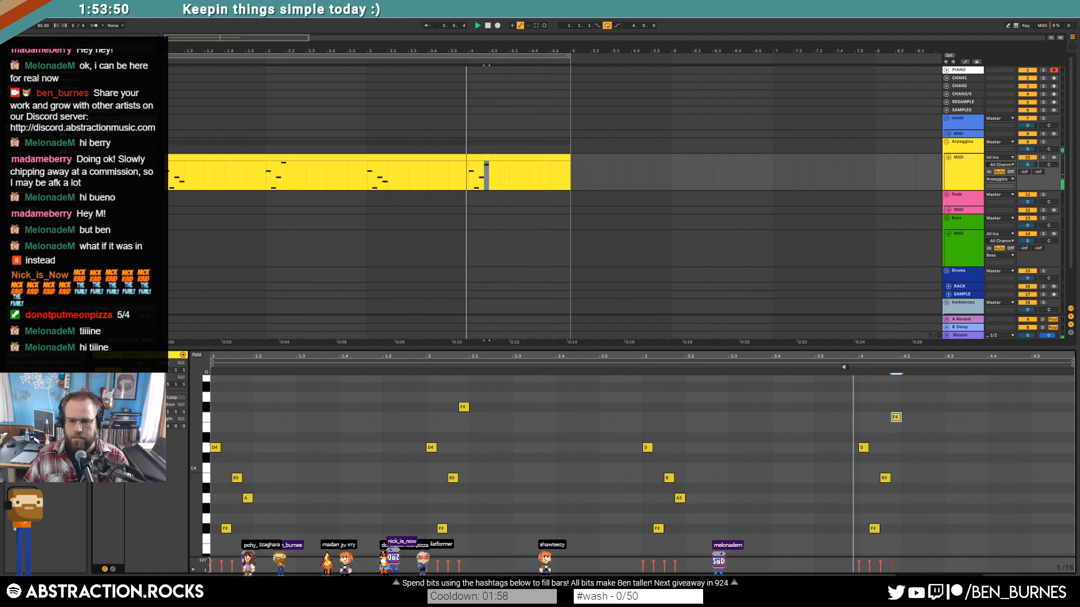
pyautogui.press('Up')
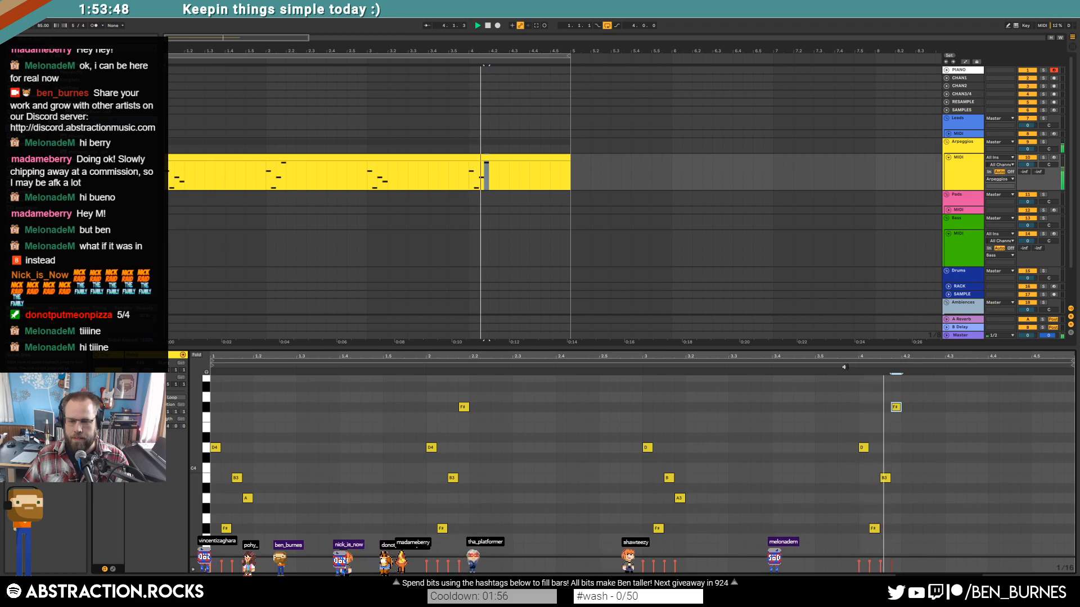
# Step: Try the fourth bar's second note an octave higher, and settle it on G3
pyautogui.click(875, 529)
pyautogui.hotkey('shift', 'Up')
pyautogui.press('Down')
pyautogui.press('Down')
pyautogui.press('Down')
pyautogui.press('Down')
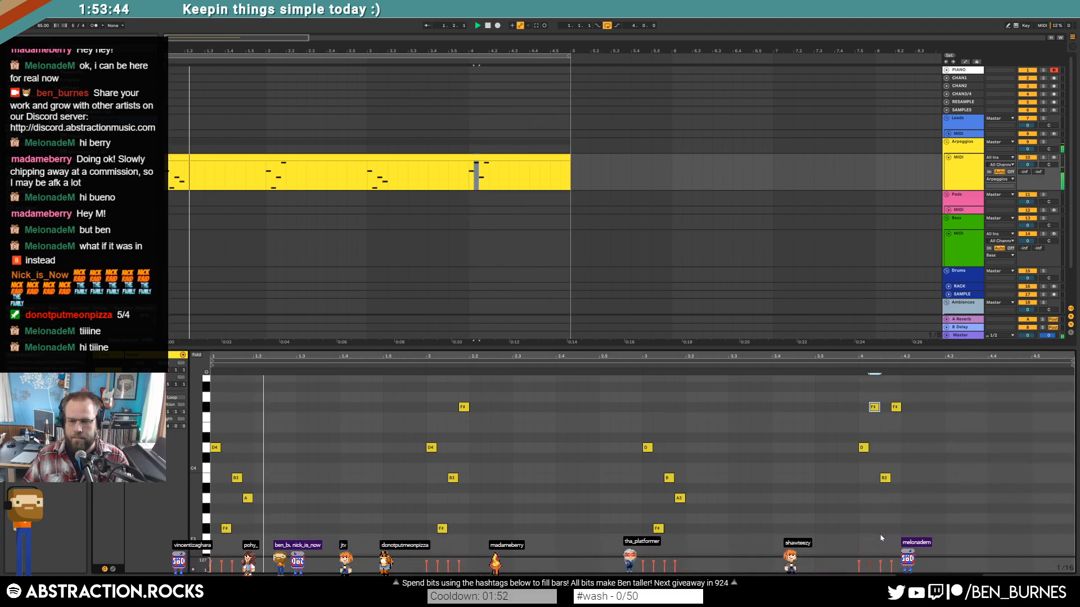
pyautogui.press('Down')
pyautogui.press('Down')
pyautogui.press('Down')
pyautogui.press('Down')
pyautogui.press('Down')
pyautogui.press('Down')
pyautogui.press('Down')
pyautogui.press('Down')
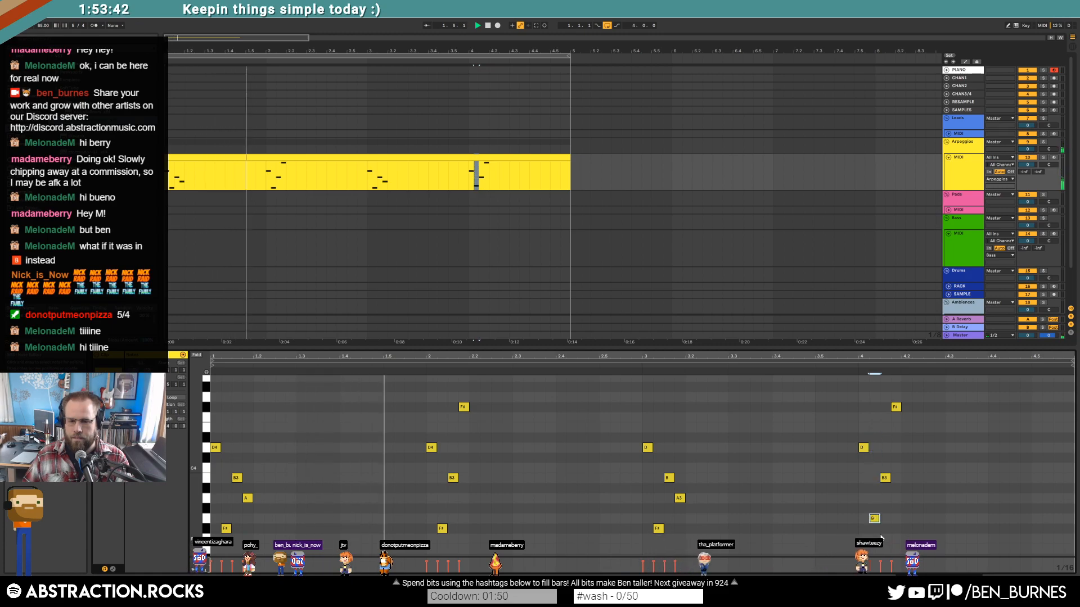
# Step: Stop playback, select the MIDI track in the Bass group and load the Massive synth on it
pyautogui.hotkey('shift', 'Tab')
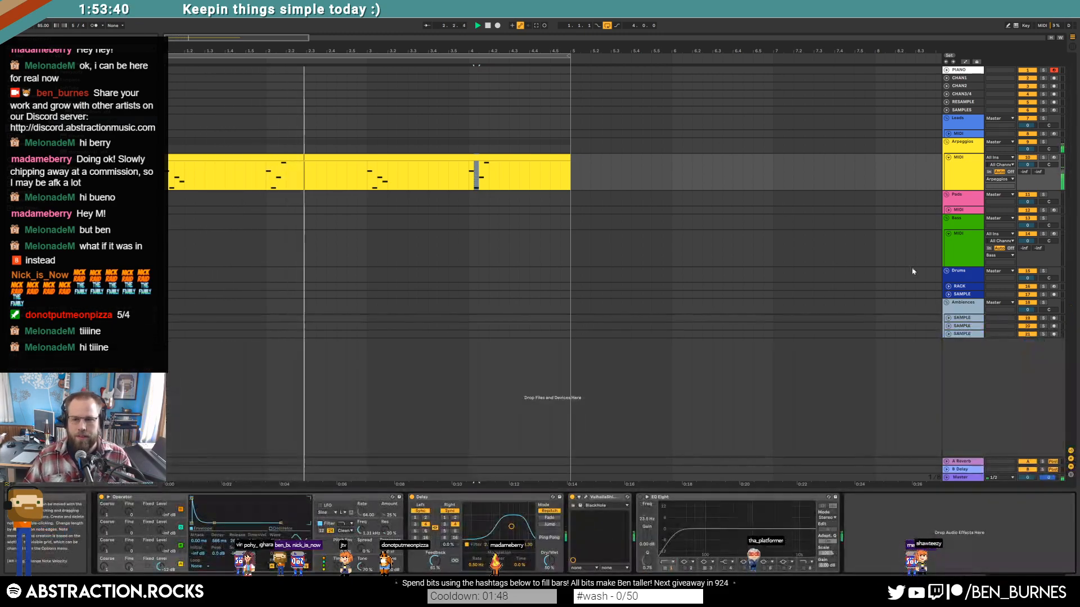
pyautogui.click(955, 249)
pyautogui.press('space')
pyautogui.doubleClick(449, 158)
pyautogui.click(544, 468)
pyautogui.hotkey('ctrl', 'a')
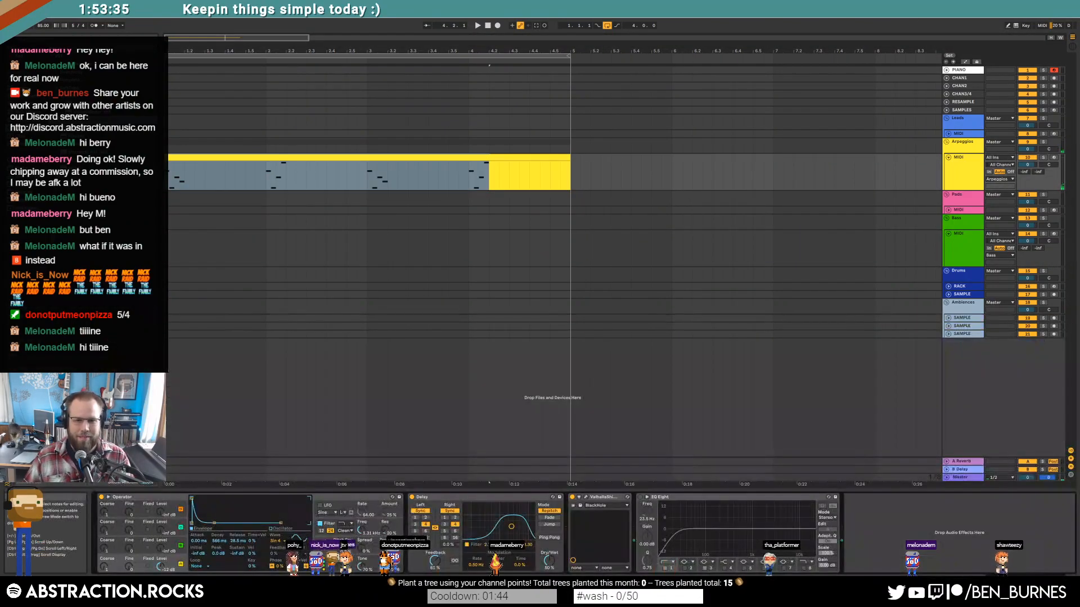
pyautogui.click(956, 249)
pyautogui.click(958, 250)
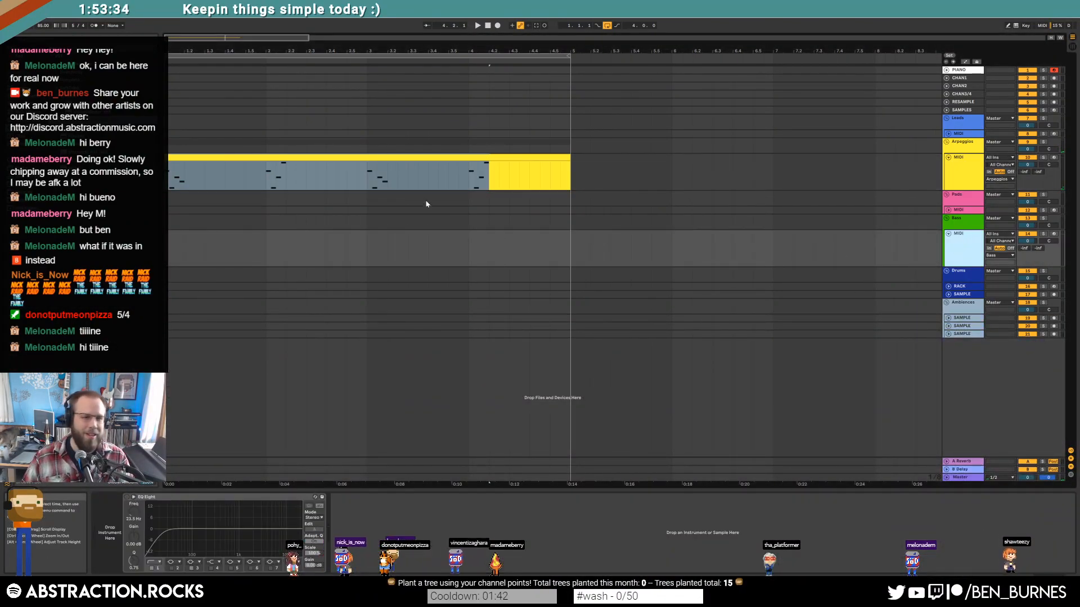
pyautogui.click(169, 253)
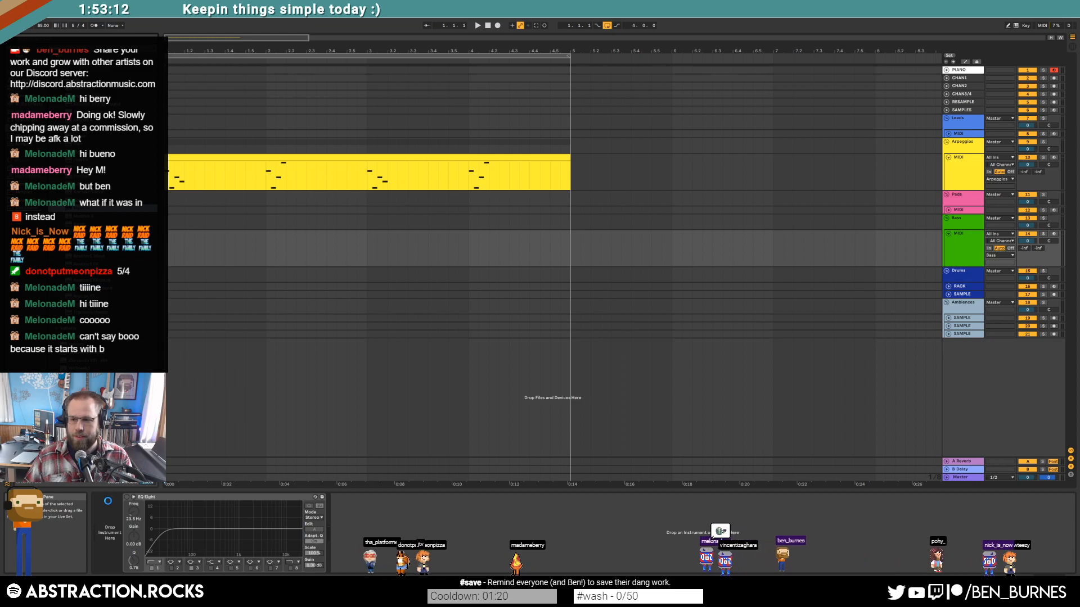
pyautogui.moveTo(658, 276); pyautogui.dragTo(730, 217)
# Step: Insert an empty MIDI clip on the bass track from bar 1 and extend it to bar 5
pyautogui.moveTo(170, 252); pyautogui.dragTo(368, 253)
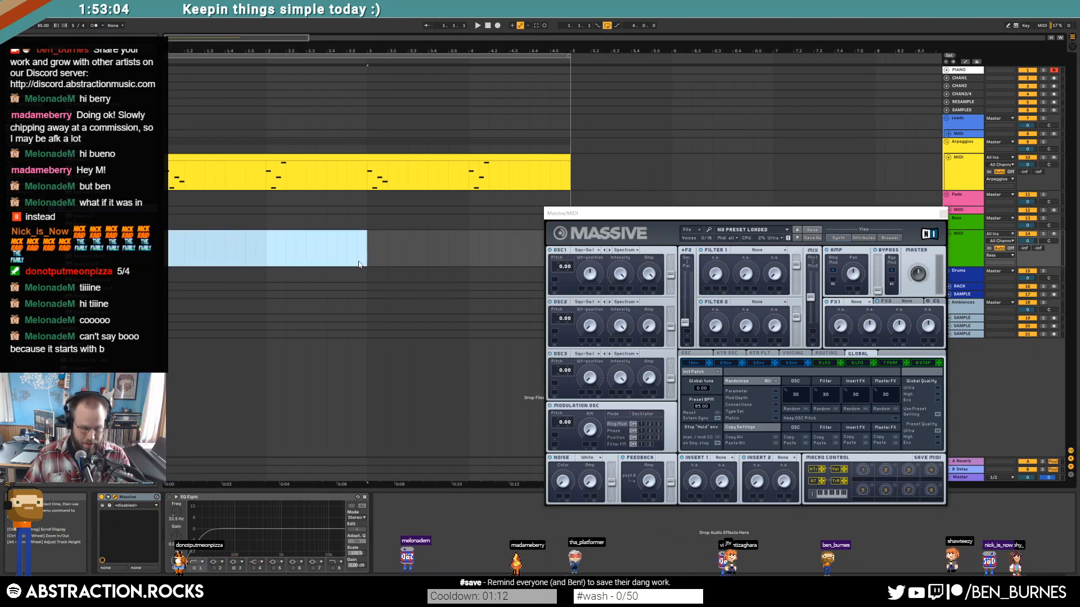
pyautogui.hotkey('ctrl', 'shift', 'm')
pyautogui.click(368, 234)
pyautogui.moveTo(367, 234); pyautogui.dragTo(572, 242)
pyautogui.moveTo(656, 213); pyautogui.dragTo(722, 152)
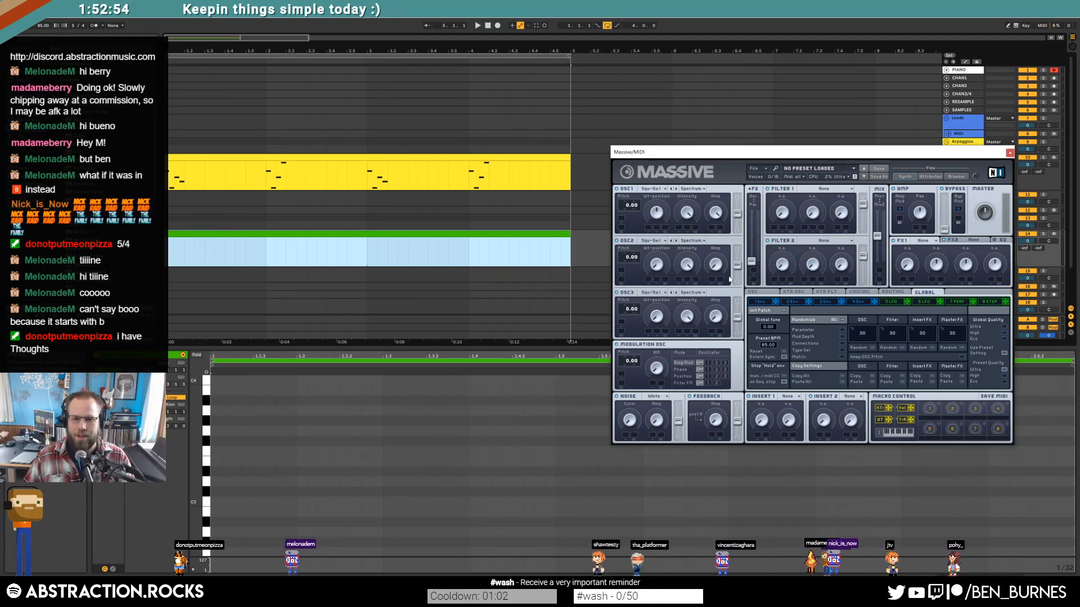
# Step: Try the Daft and Bandreject types for Massive's Filter 1, and set it to Scream
pyautogui.click(832, 189)
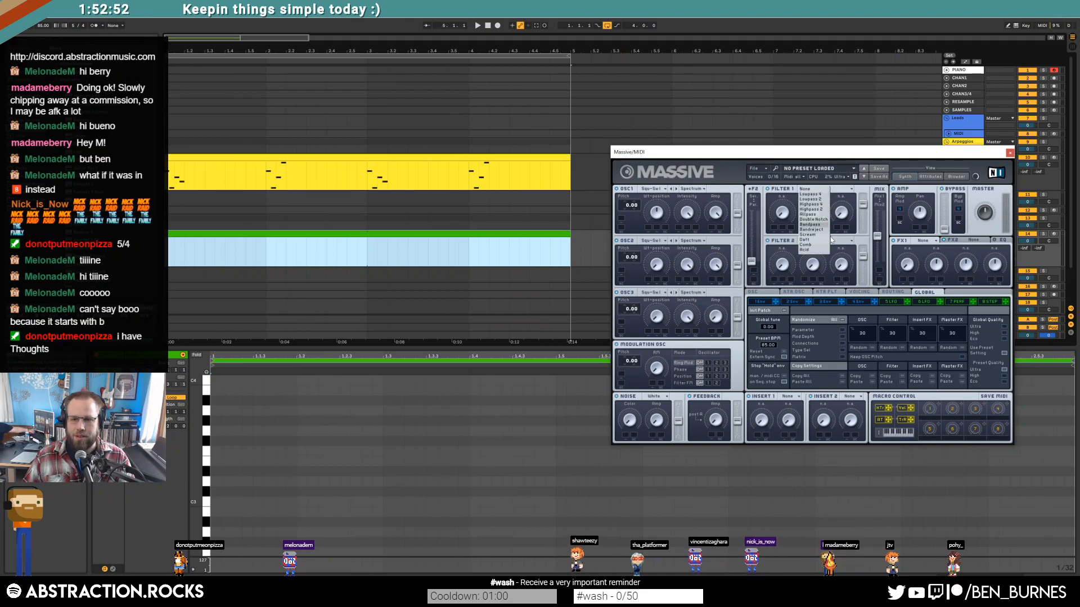
pyautogui.click(818, 242)
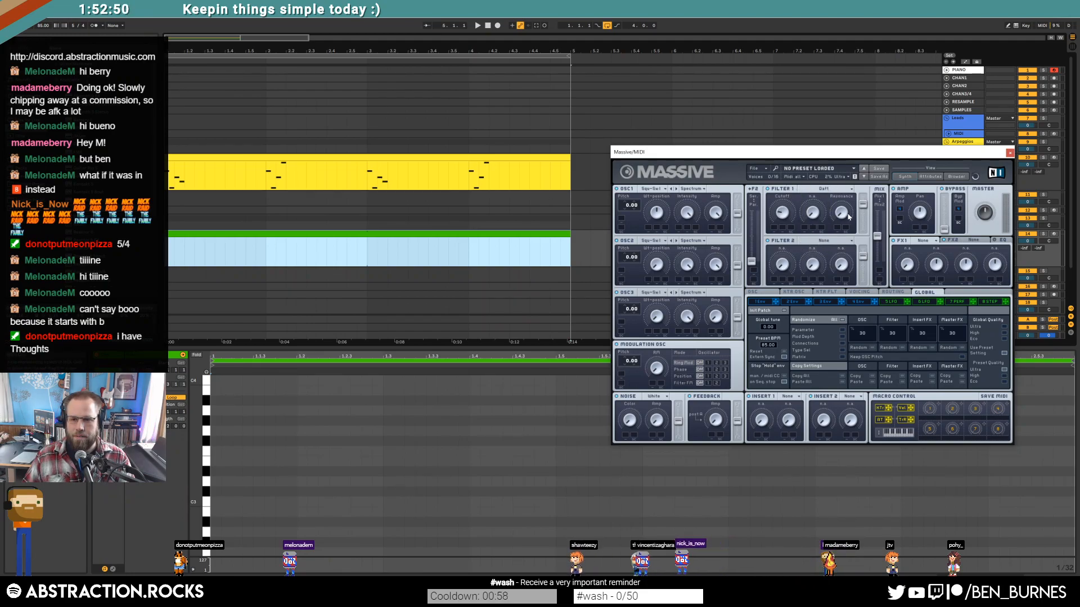
pyautogui.click(830, 188)
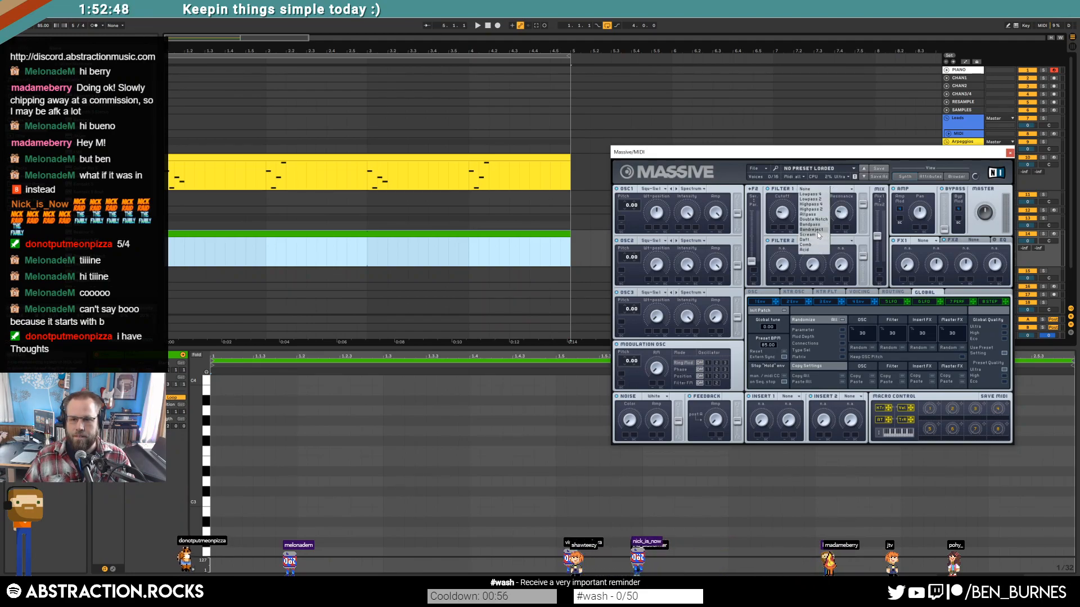
pyautogui.click(818, 229)
pyautogui.click(833, 190)
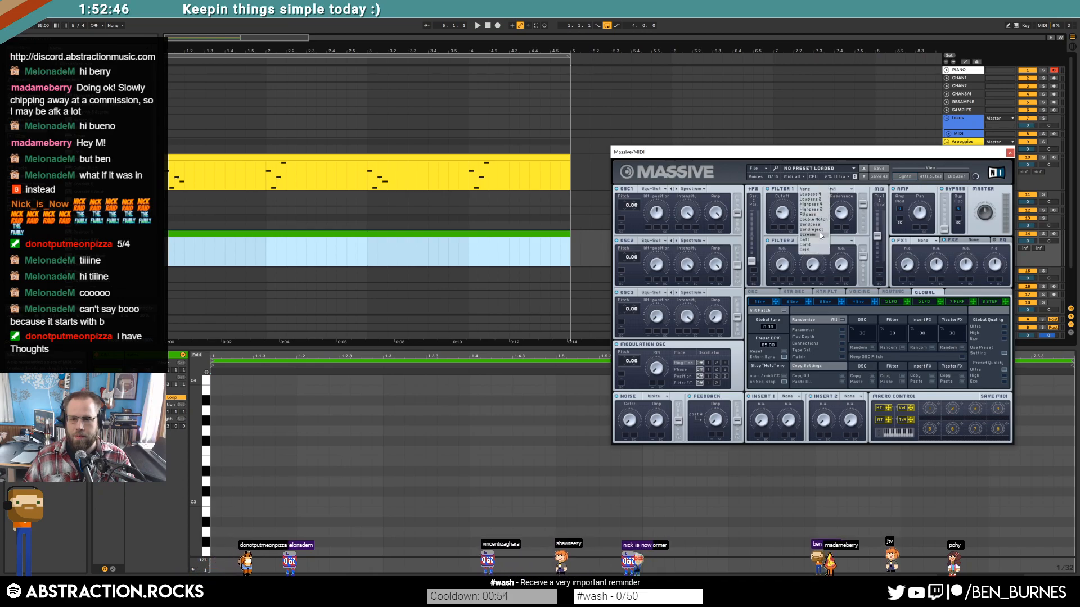
pyautogui.click(818, 236)
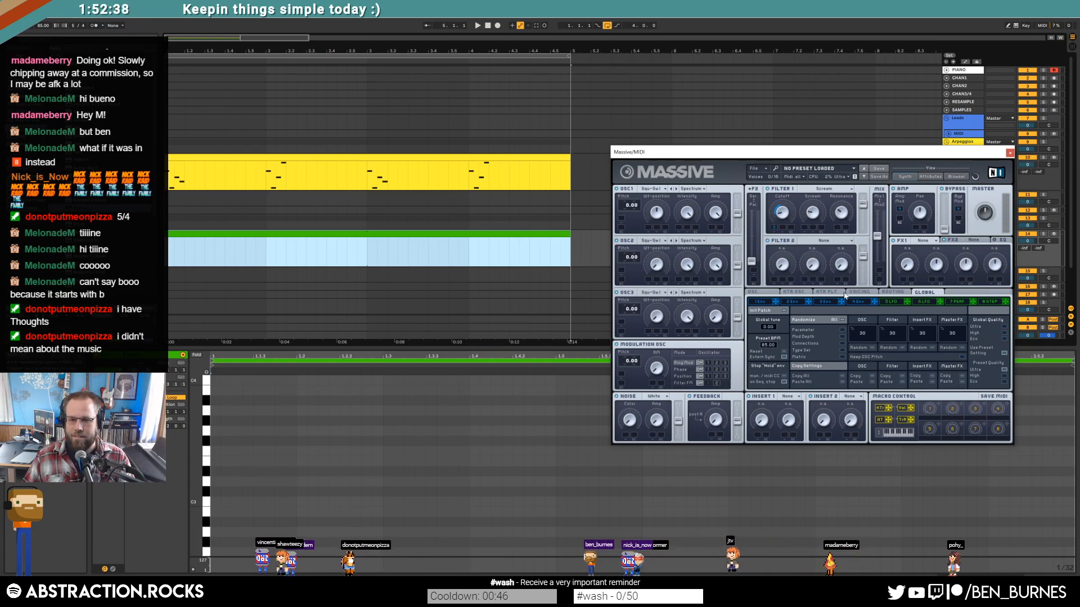
# Step: Give Massive's third envelope a long attack with full sustain, and set Insert 1 to Clip
pyautogui.click(825, 302)
pyautogui.moveTo(851, 322); pyautogui.dragTo(985, 317)
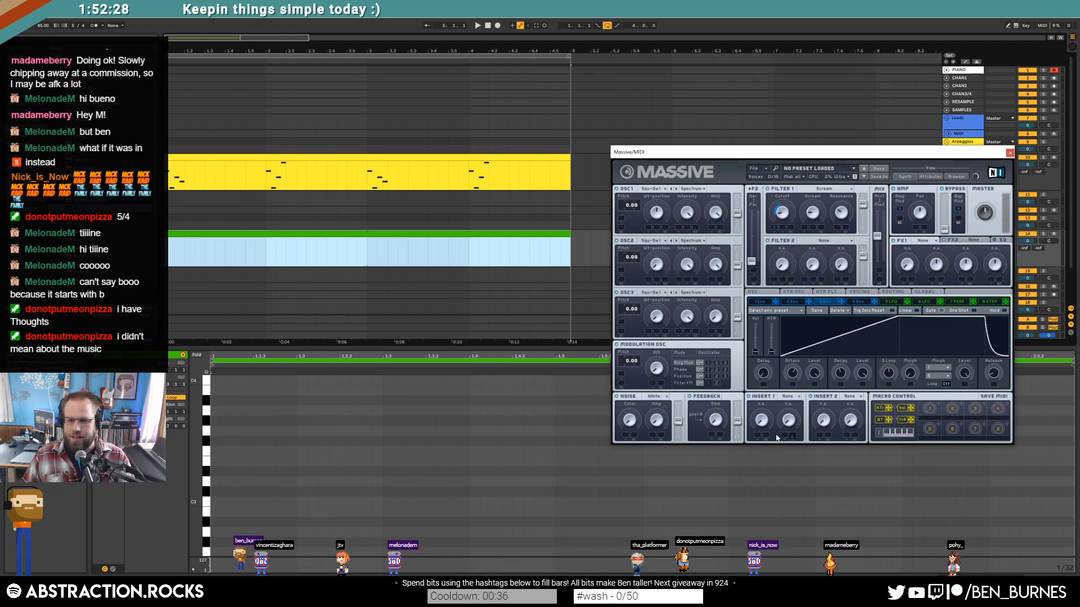
pyautogui.click(792, 396)
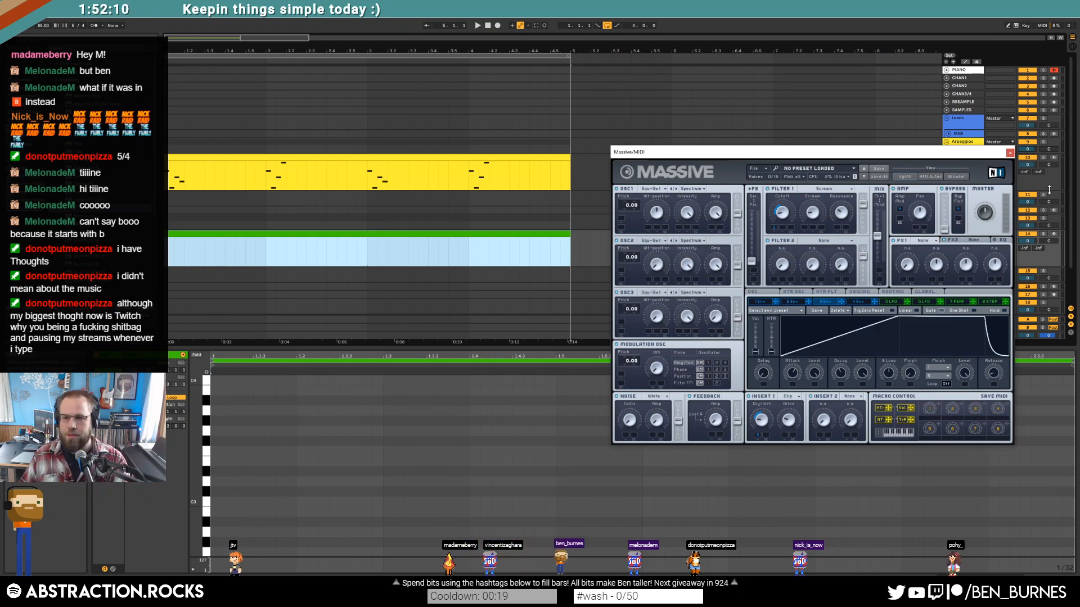
# Step: Arm the bass track for recording and raise the sustain level of Massive's fourth envelope to full
pyautogui.click(1055, 234)
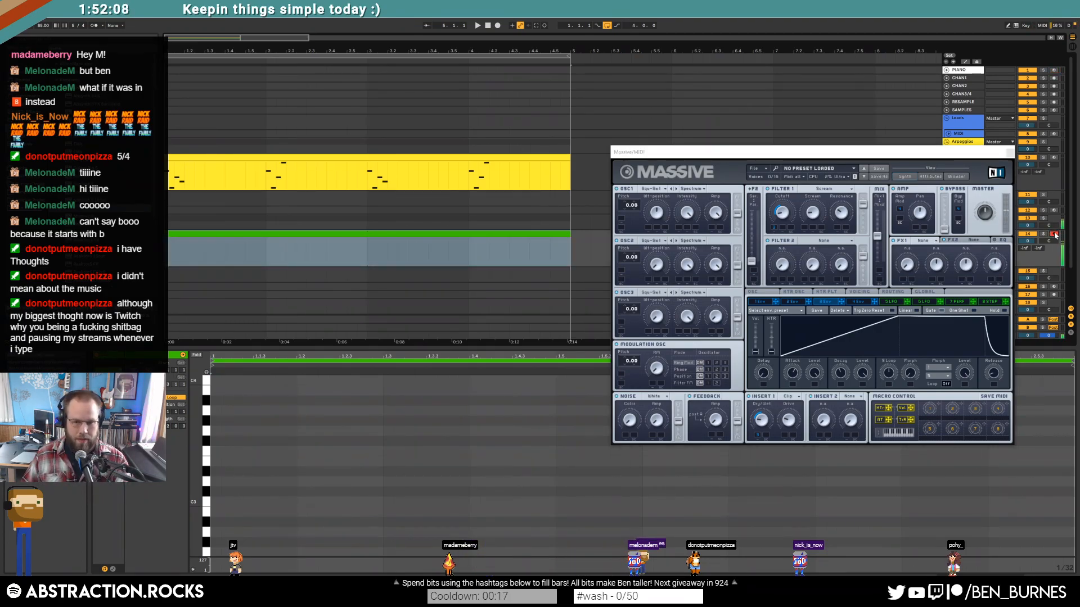
pyautogui.click(858, 301)
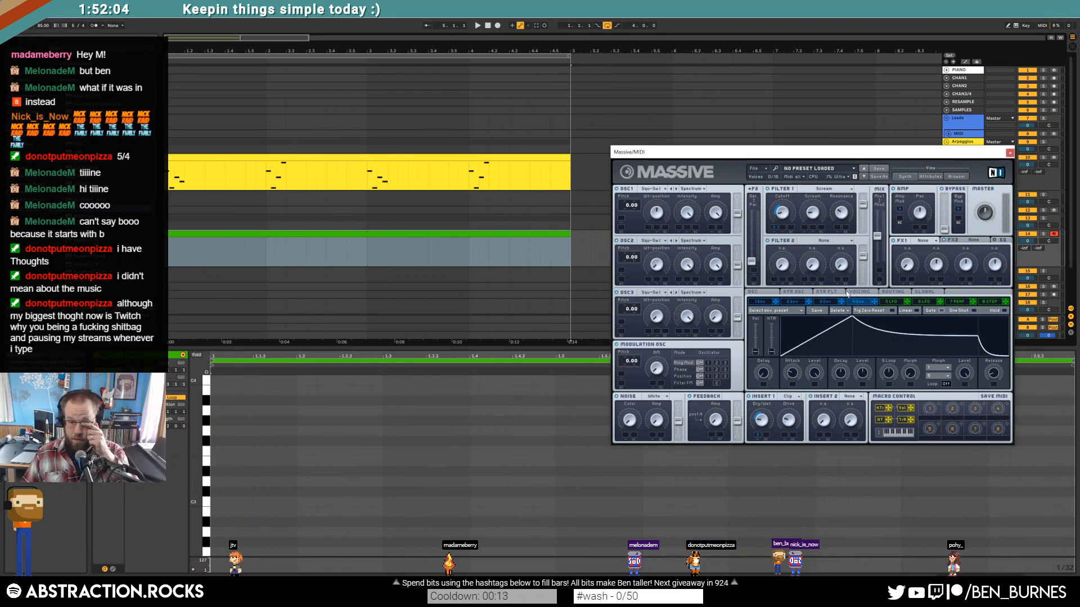
pyautogui.moveTo(946, 334); pyautogui.dragTo(933, 295)
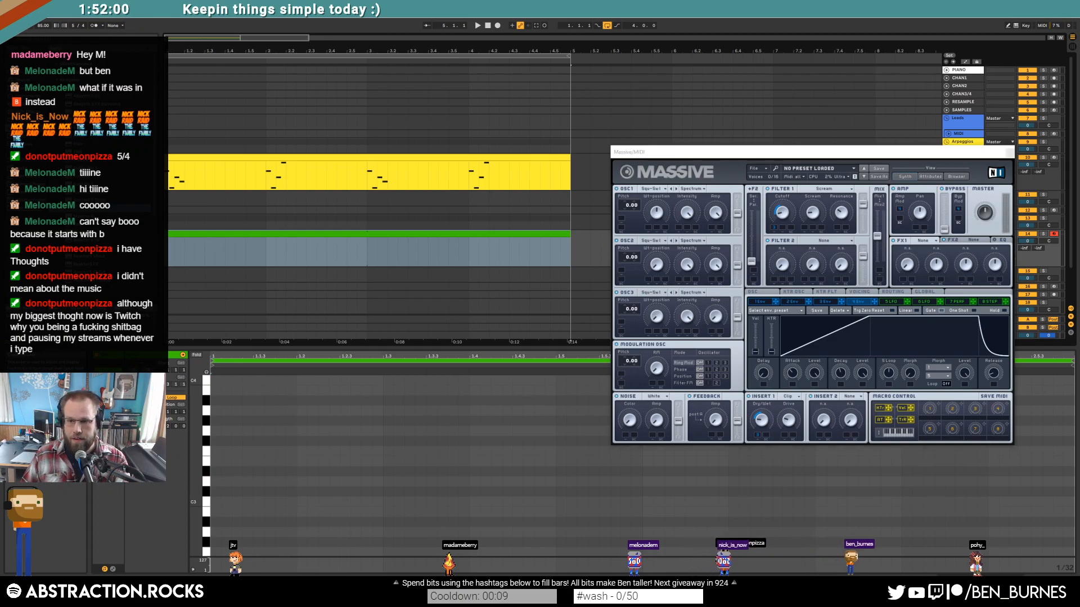
# Step: Lower the bass track's volume and detune Massive's OSC1 to -0.03 and OSC2 to 0.01
pyautogui.moveTo(1028, 242); pyautogui.dragTo(1028, 255)
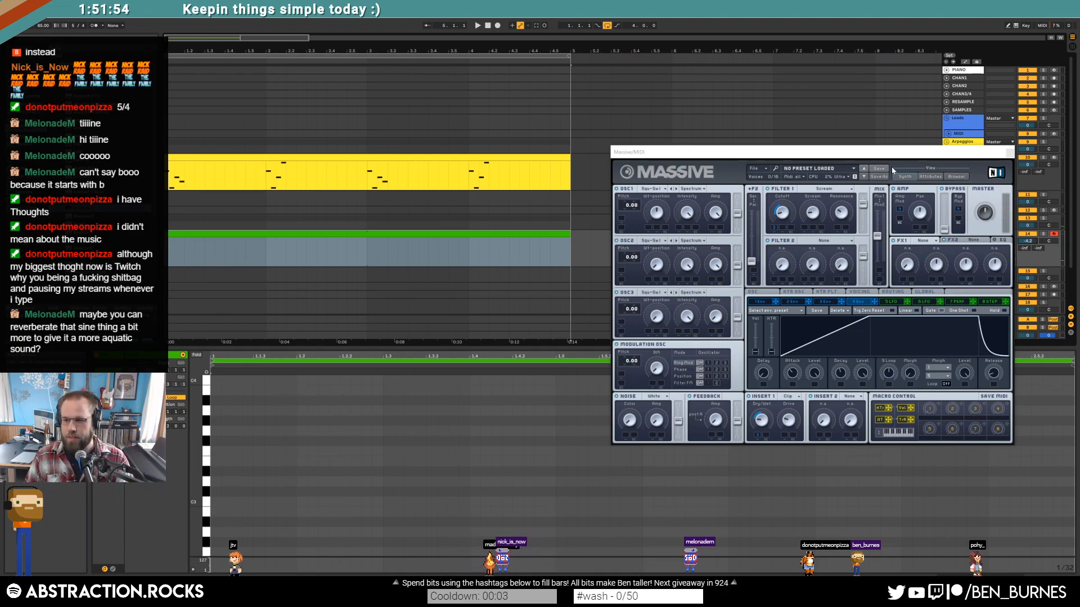
pyautogui.moveTo(917, 159); pyautogui.dragTo(827, 160)
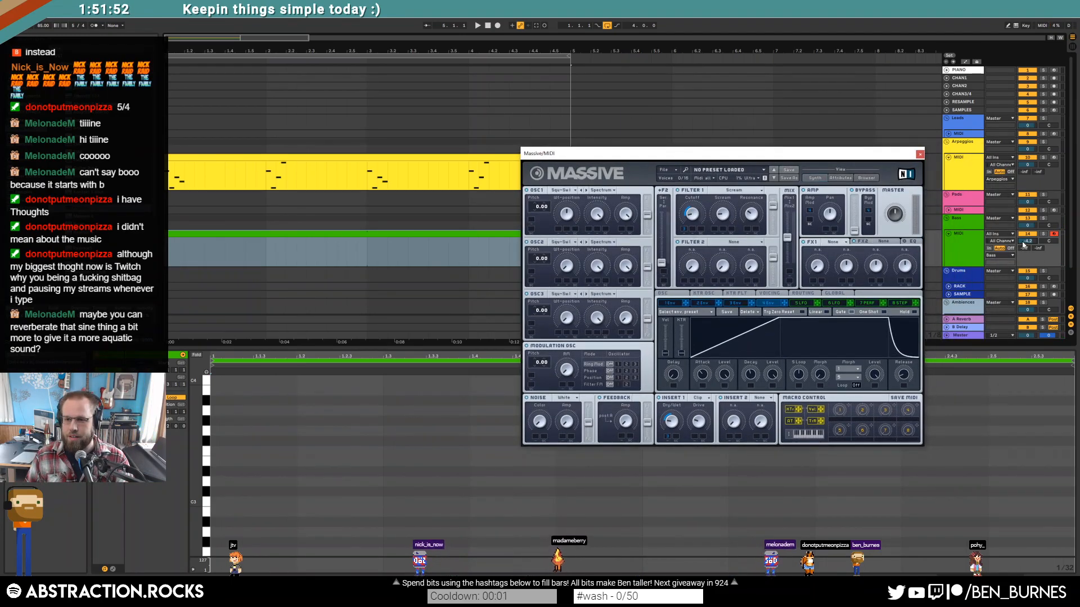
pyautogui.moveTo(1028, 242); pyautogui.dragTo(1028, 243)
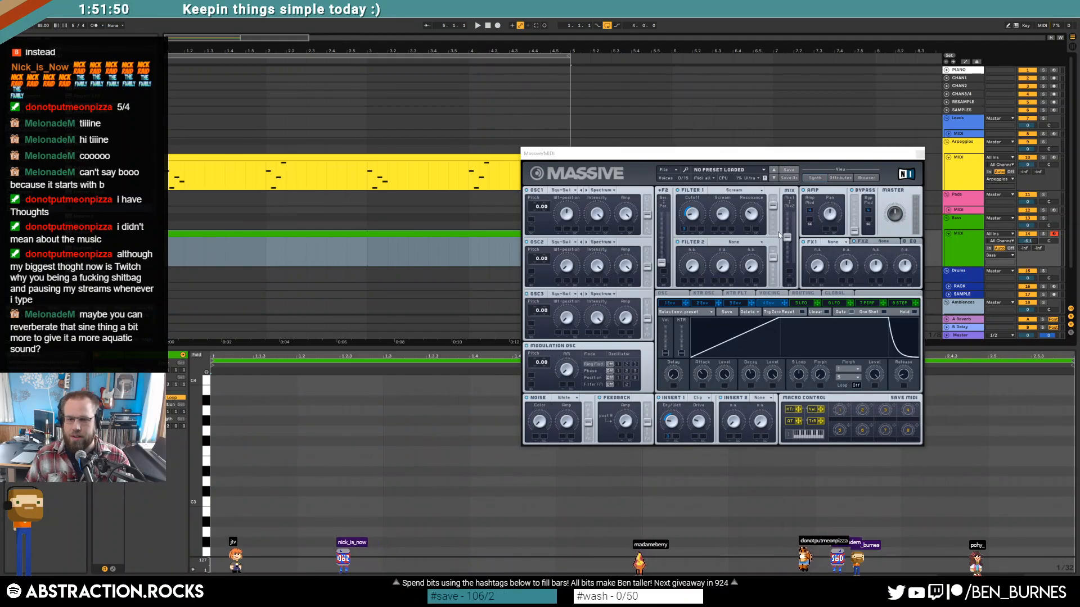
pyautogui.moveTo(694, 215); pyautogui.dragTo(694, 218)
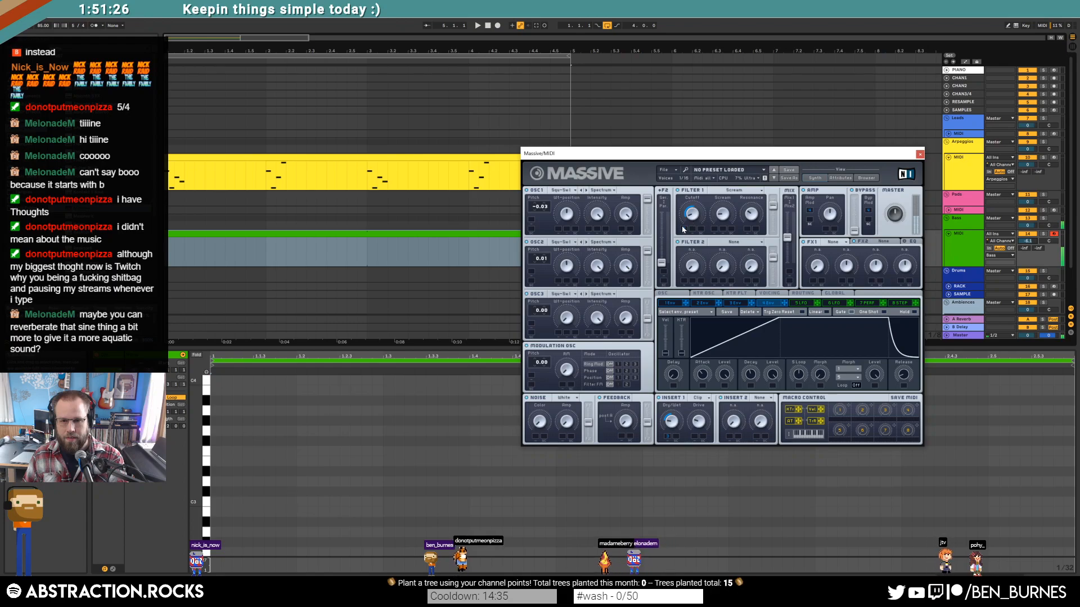
# Step: Give Massive's fourth envelope a short attack and a longer release, and close the synth window
pyautogui.click(736, 303)
pyautogui.click(768, 303)
pyautogui.click(735, 303)
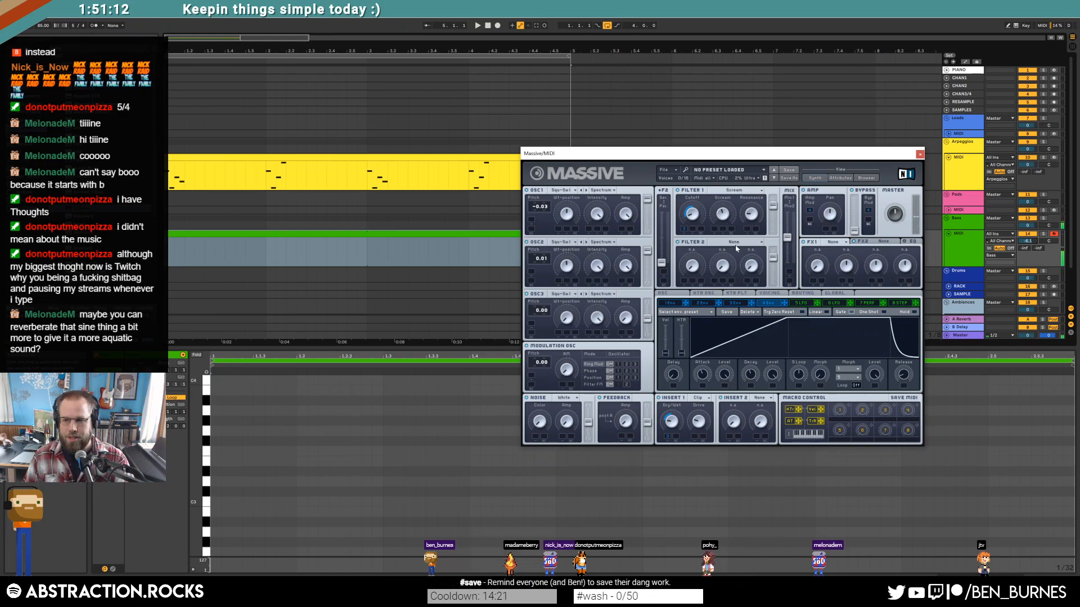
pyautogui.doubleClick(274, 232)
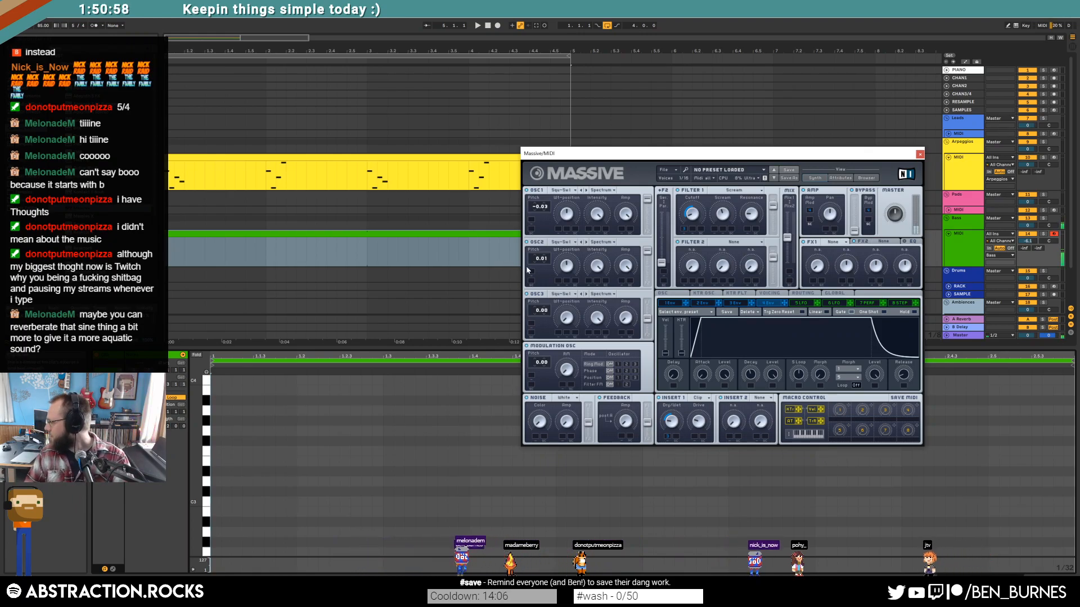
pyautogui.hotkey('ctrl', 'alt', 'p')
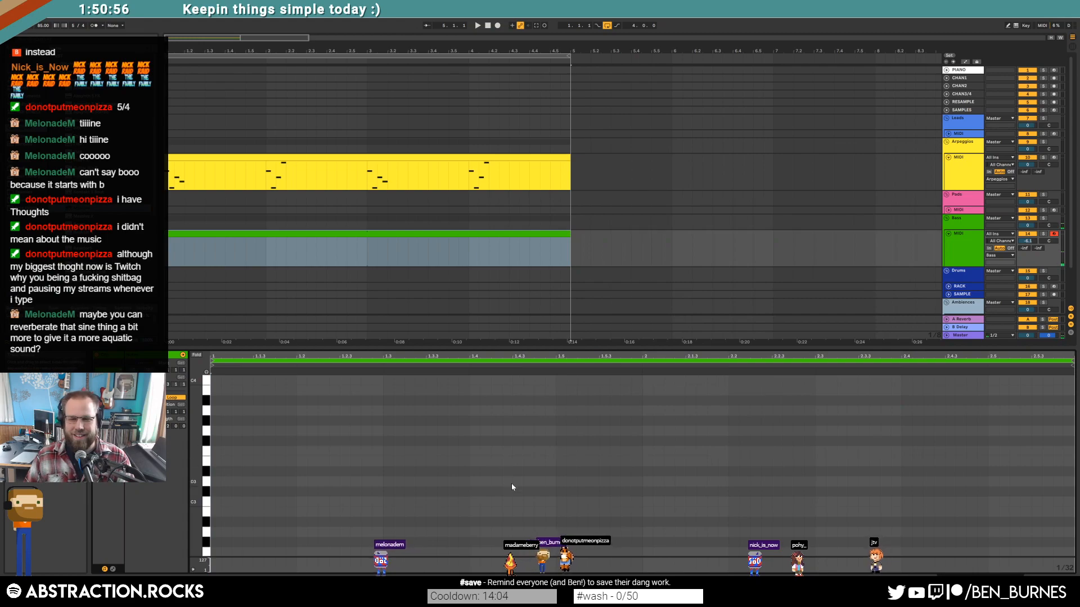
# Step: Draw a one-bar C3 note at the start of the bass clip and play it with the arpeggio
pyautogui.click(215, 502)
pyautogui.moveTo(215, 502); pyautogui.dragTo(642, 500)
pyautogui.press('space')
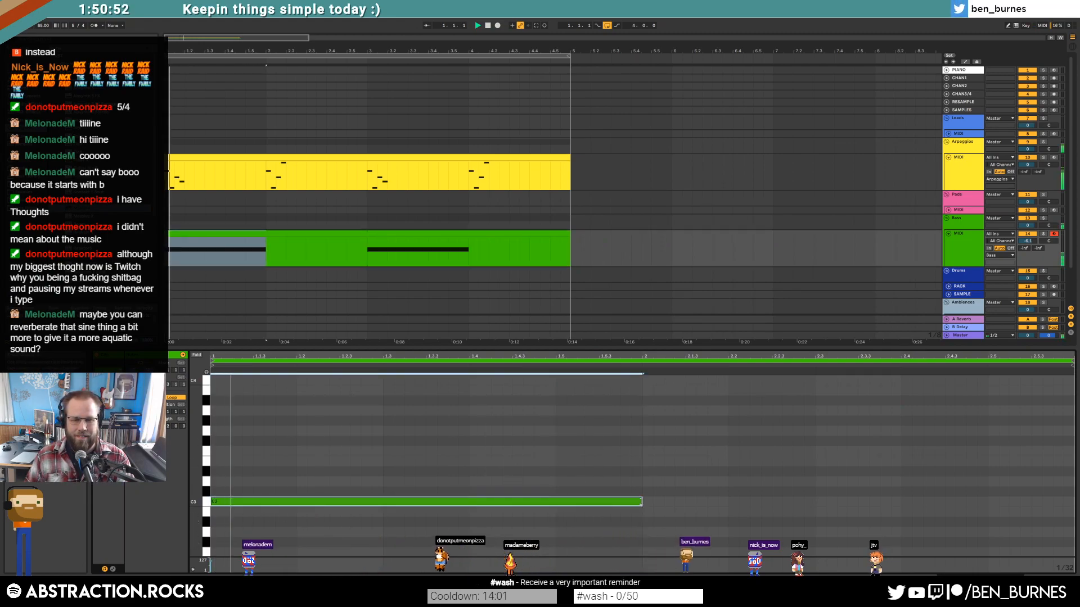
pyautogui.press('space')
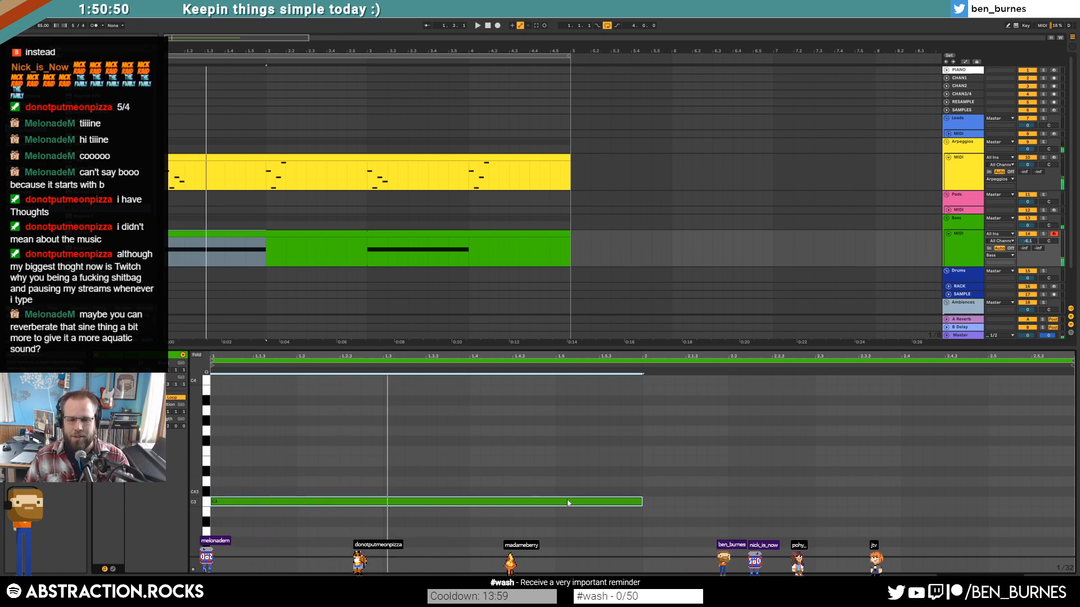
# Step: Set the size of the arpeggio track's ValhallaShimmer reverb to 0.48 and audition it
pyautogui.click(487, 156)
pyautogui.hotkey('shift', 'Tab')
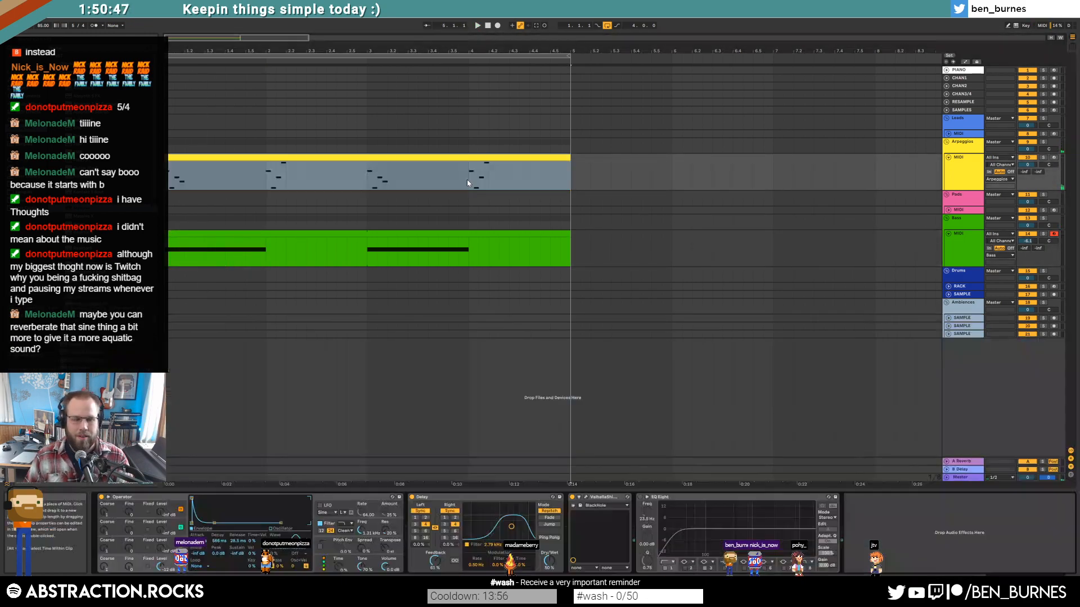
pyautogui.click(581, 498)
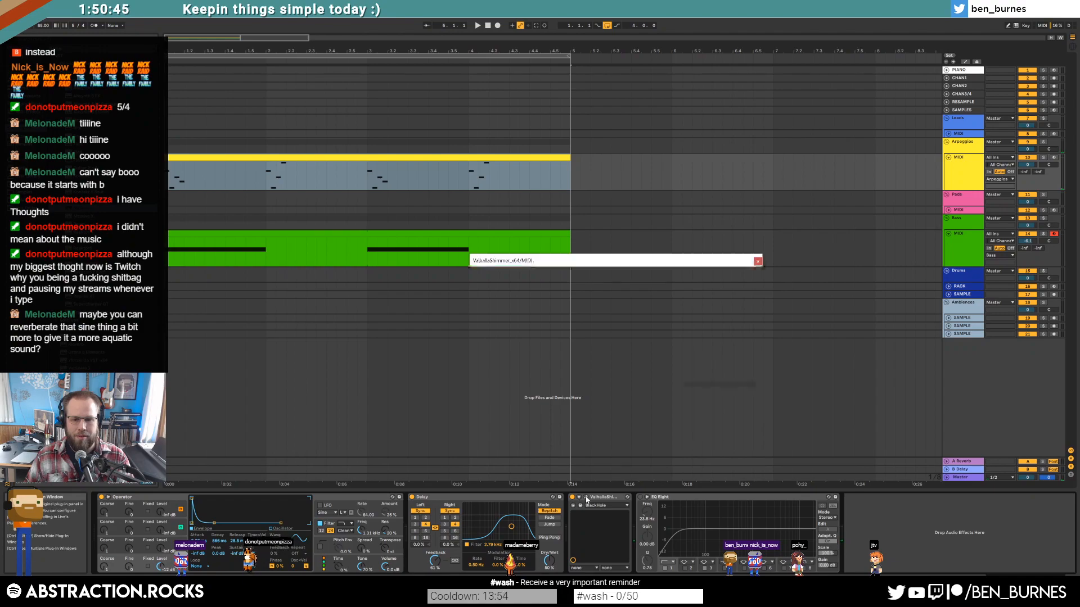
pyautogui.click(757, 262)
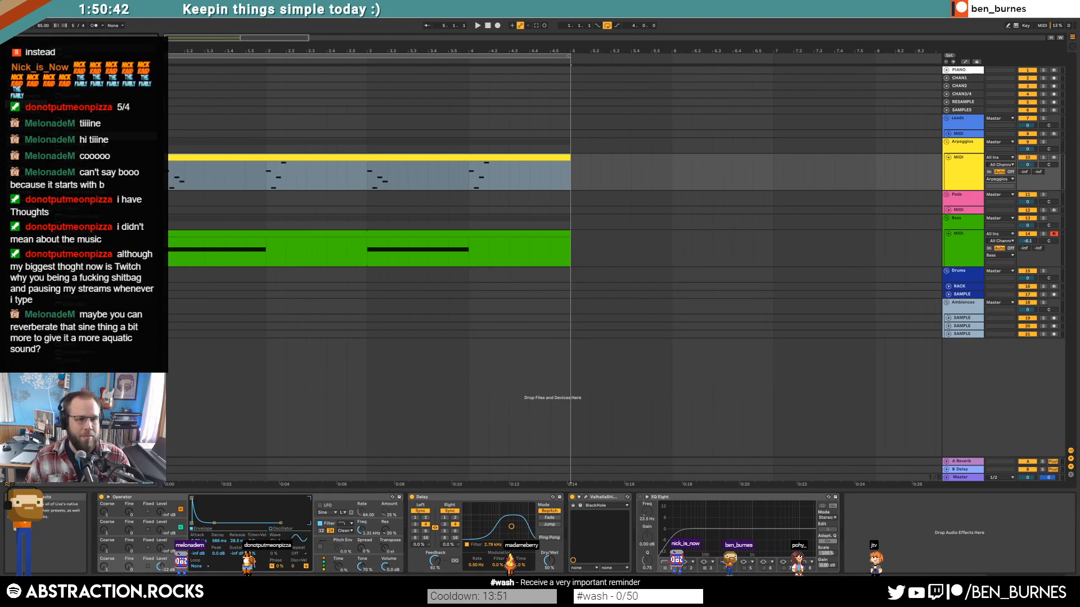
pyautogui.click(587, 499)
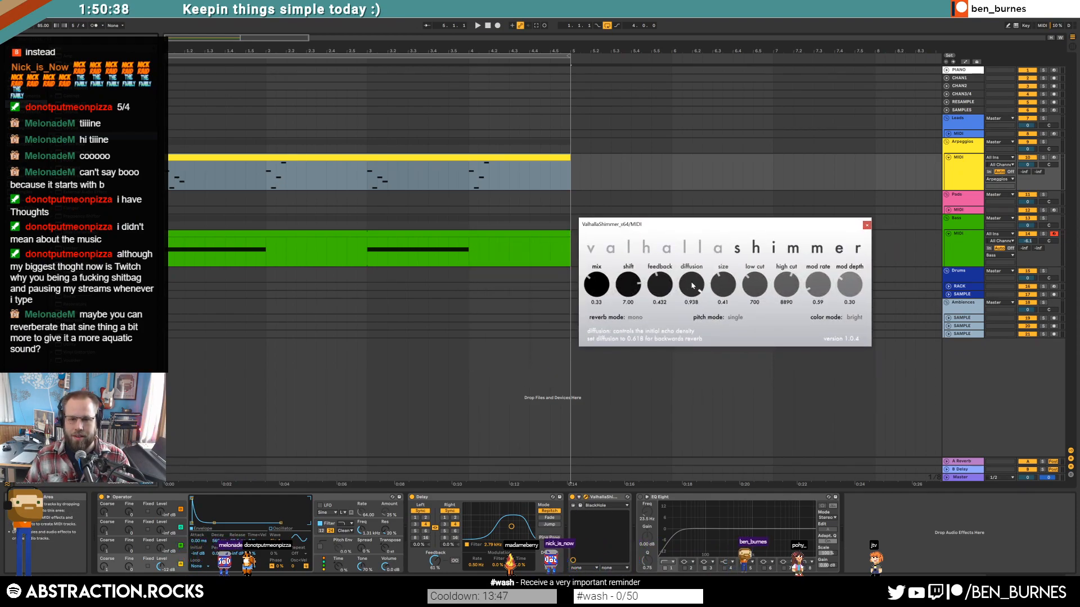
pyautogui.press('space')
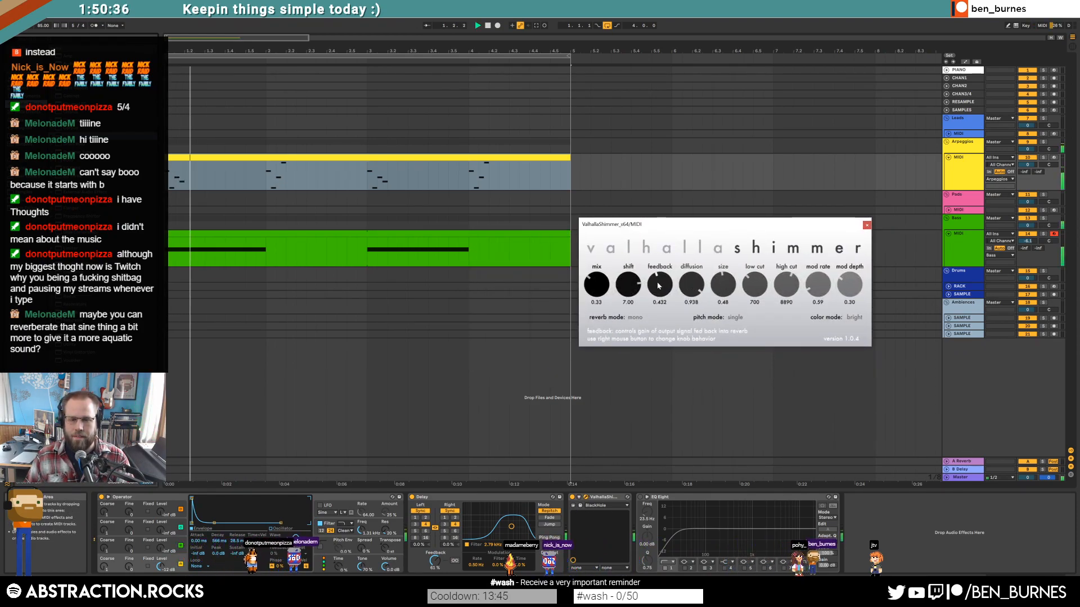
pyautogui.click(867, 225)
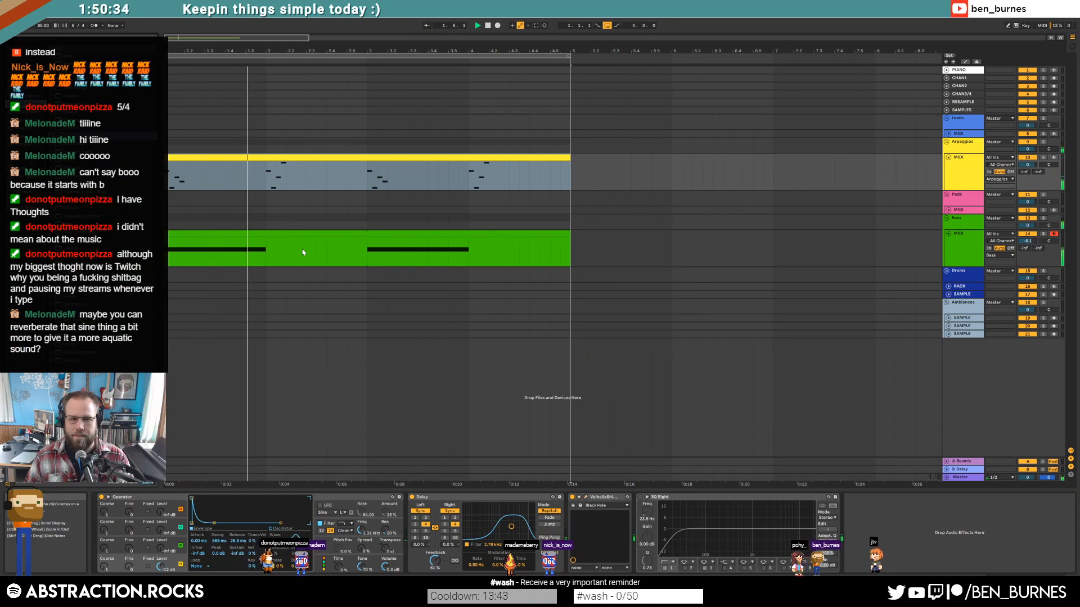
# Step: Lengthen the release of Massive's fourth envelope and send a little of the bass track to the reverb and delay returns
pyautogui.doubleClick(308, 236)
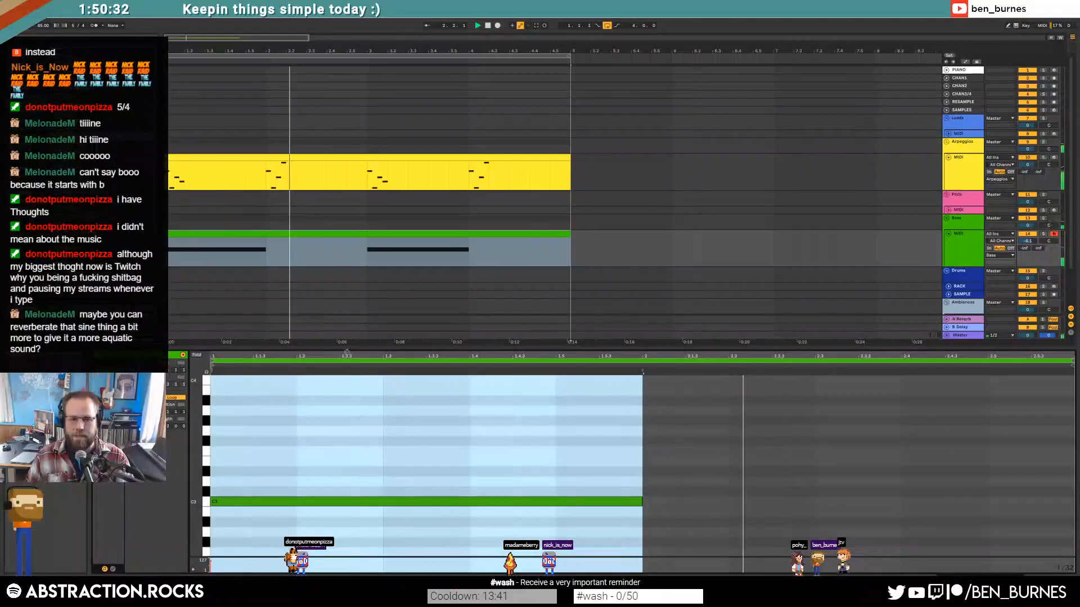
pyautogui.click(576, 460)
pyautogui.hotkey('shift', 'Tab')
pyautogui.press('space')
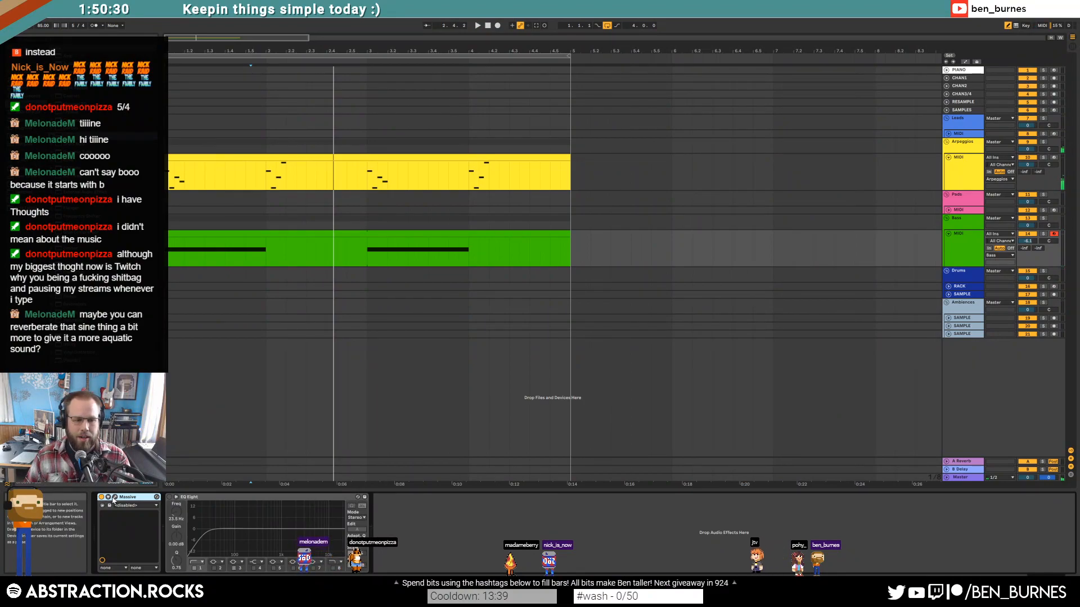
pyautogui.click(115, 497)
pyautogui.moveTo(775, 307); pyautogui.dragTo(849, 321)
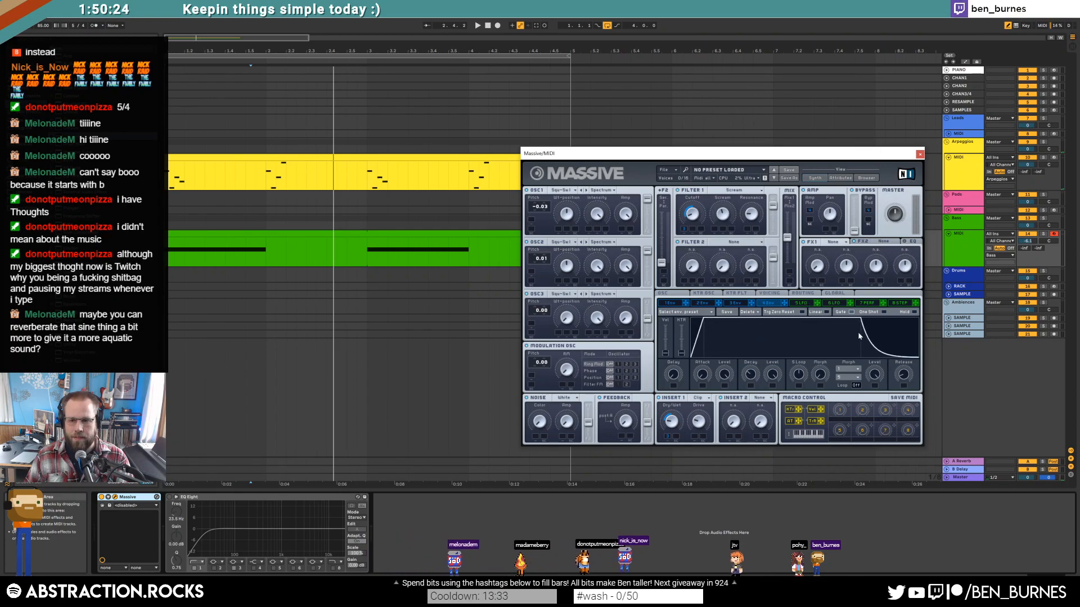
pyautogui.moveTo(903, 375); pyautogui.dragTo(900, 358)
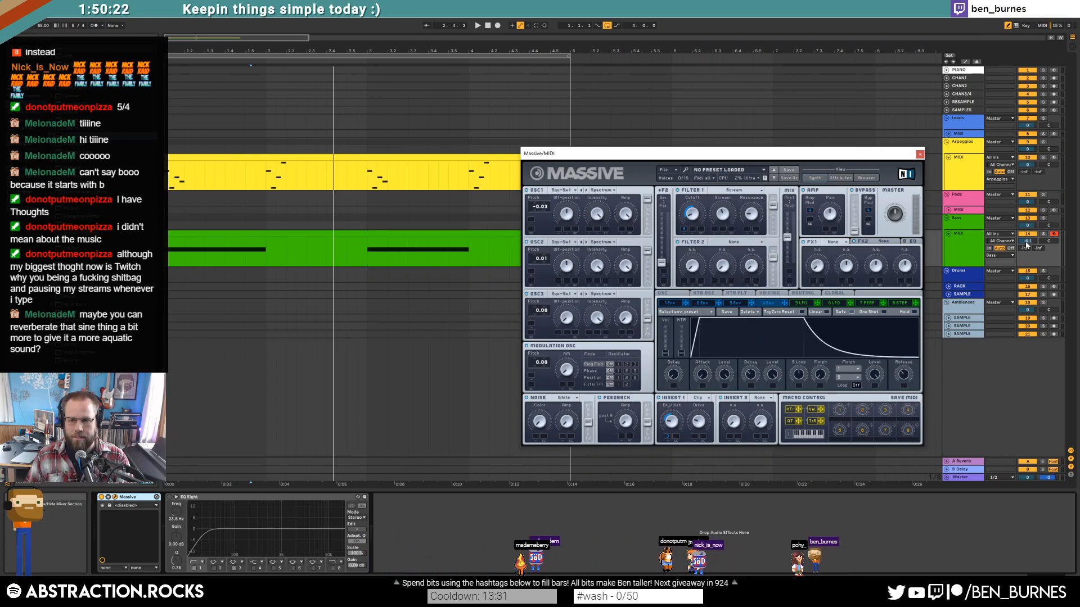
pyautogui.moveTo(1027, 244); pyautogui.dragTo(1026, 249)
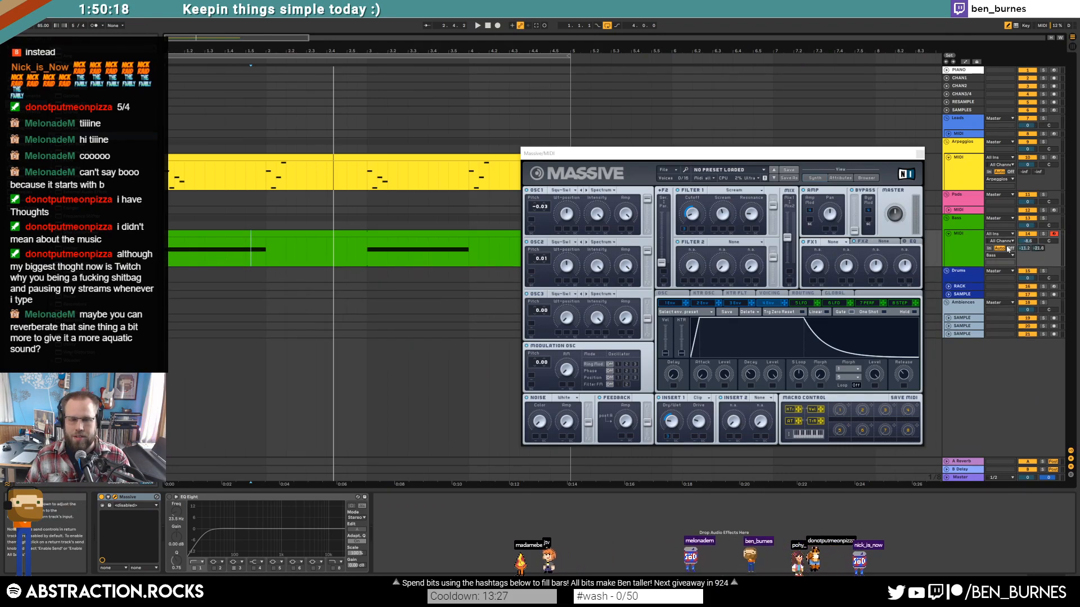
# Step: Shorten the C3 note in the bass clip to three beats, ending at 1.4
pyautogui.doubleClick(254, 247)
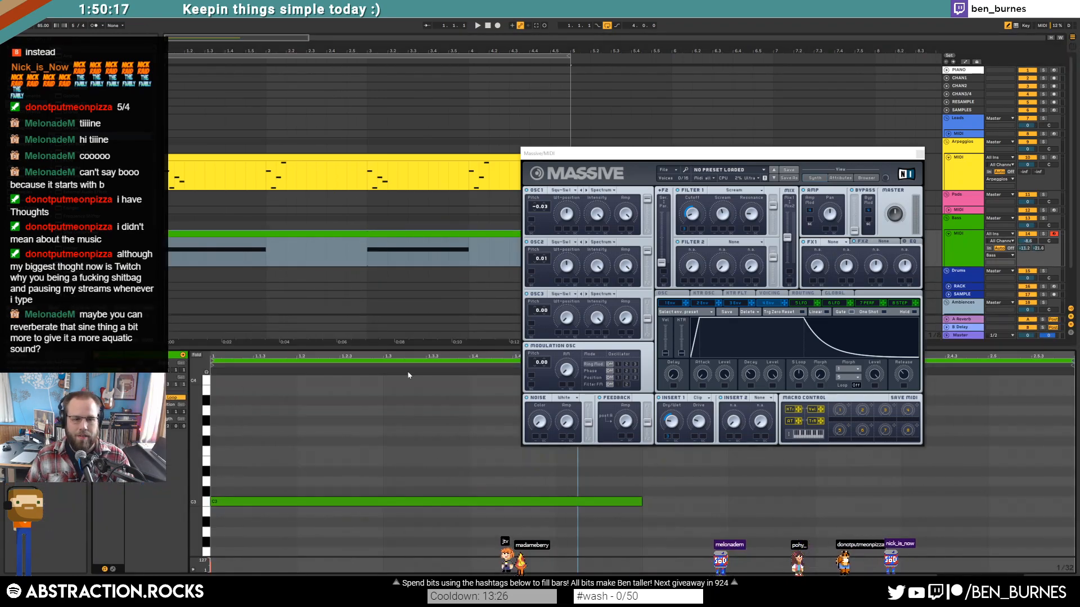
pyautogui.press('b')
pyautogui.doubleClick(593, 492)
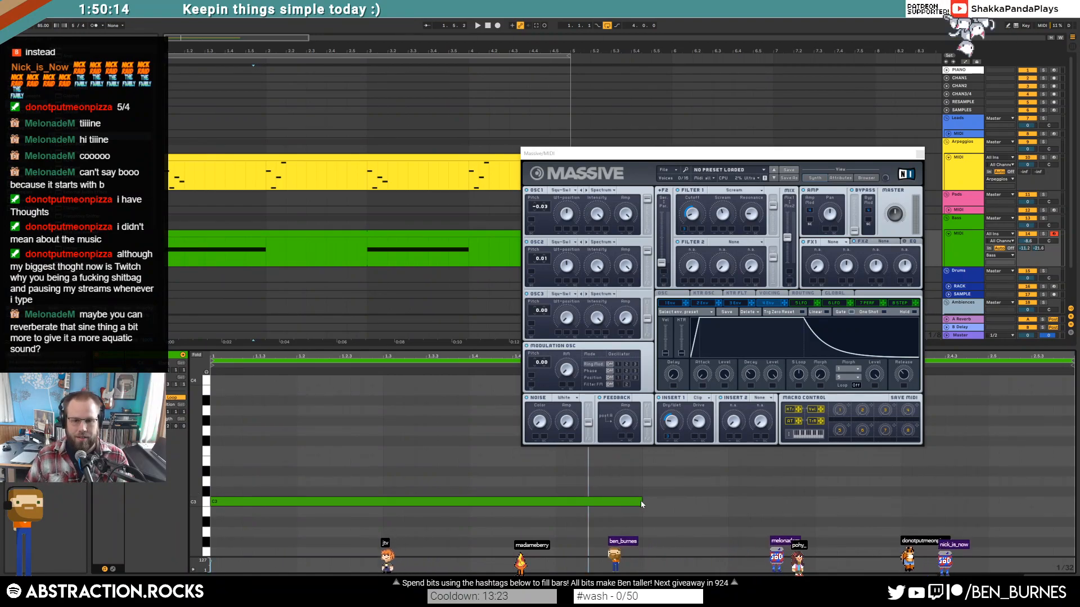
pyautogui.moveTo(640, 500); pyautogui.dragTo(468, 501)
# Step: Raise the bass track's reverb send to about -7 dB during playback
pyautogui.press('space')
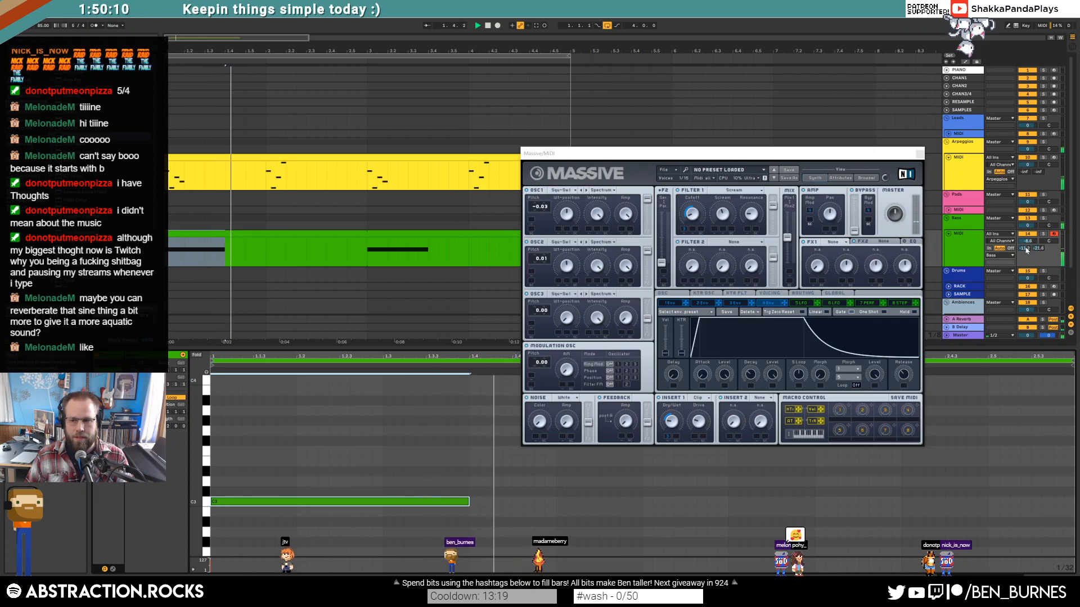
pyautogui.moveTo(1025, 249); pyautogui.dragTo(1026, 241)
pyautogui.press('space')
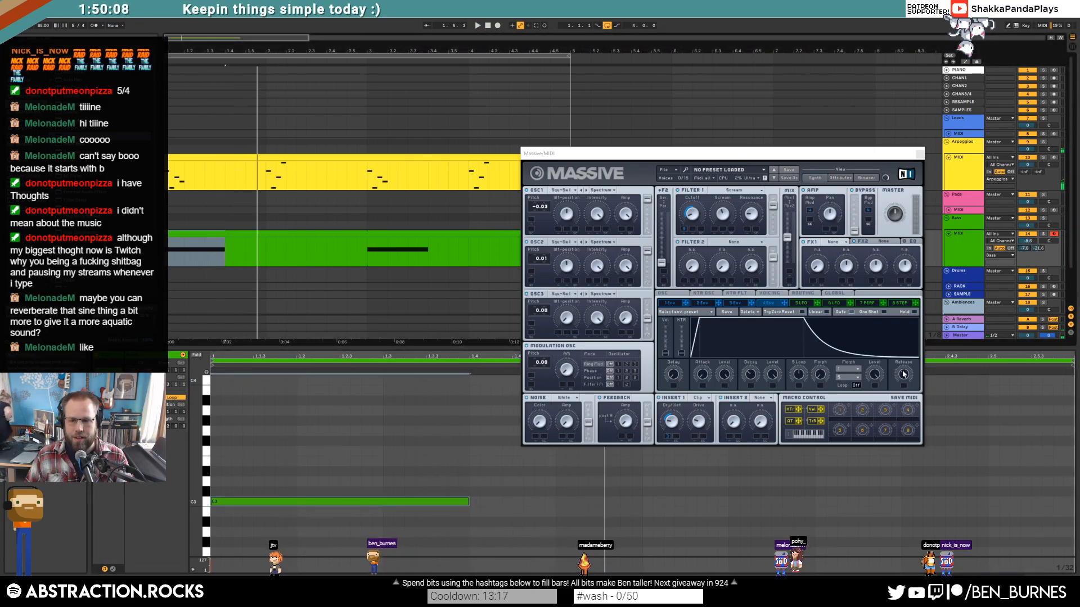
# Step: Lengthen the releases of Massive's third and fourth envelopes and listen to the bass note's tail
pyautogui.click(735, 304)
pyautogui.moveTo(902, 375); pyautogui.dragTo(895, 313)
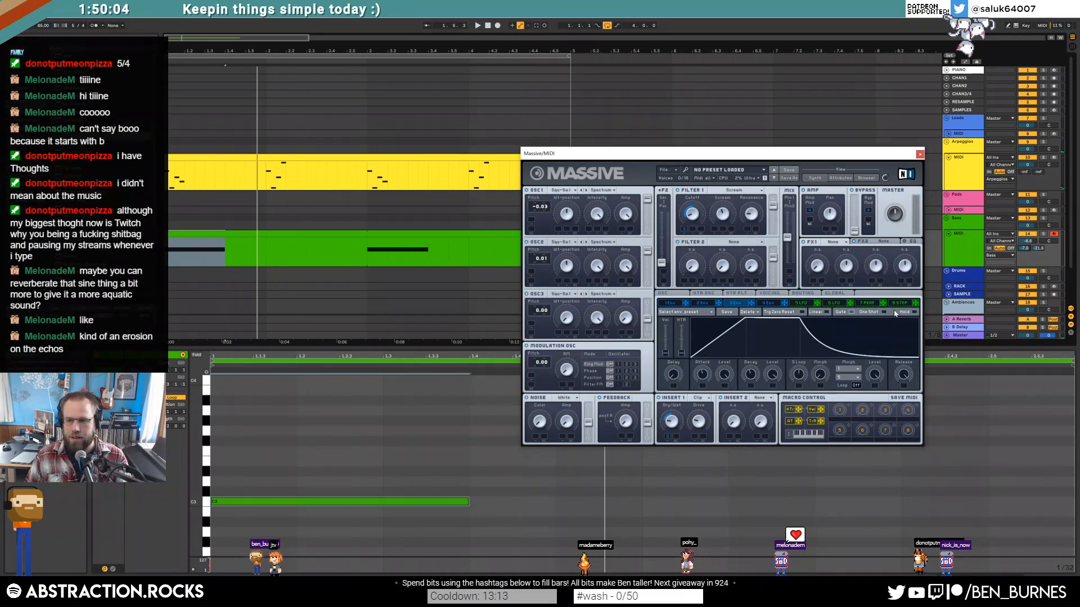
pyautogui.press('space')
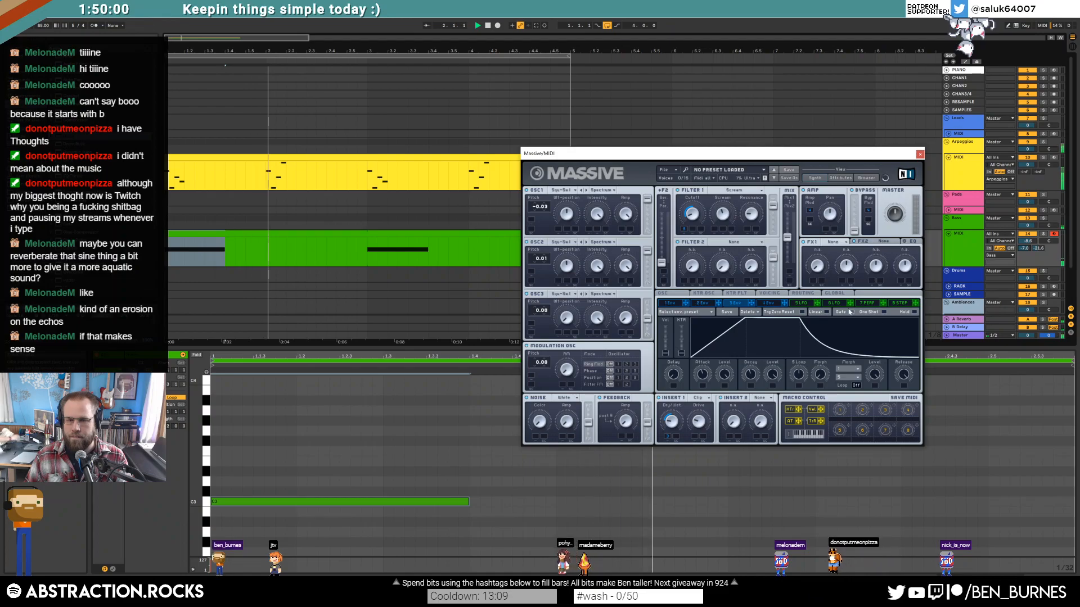
pyautogui.click(767, 303)
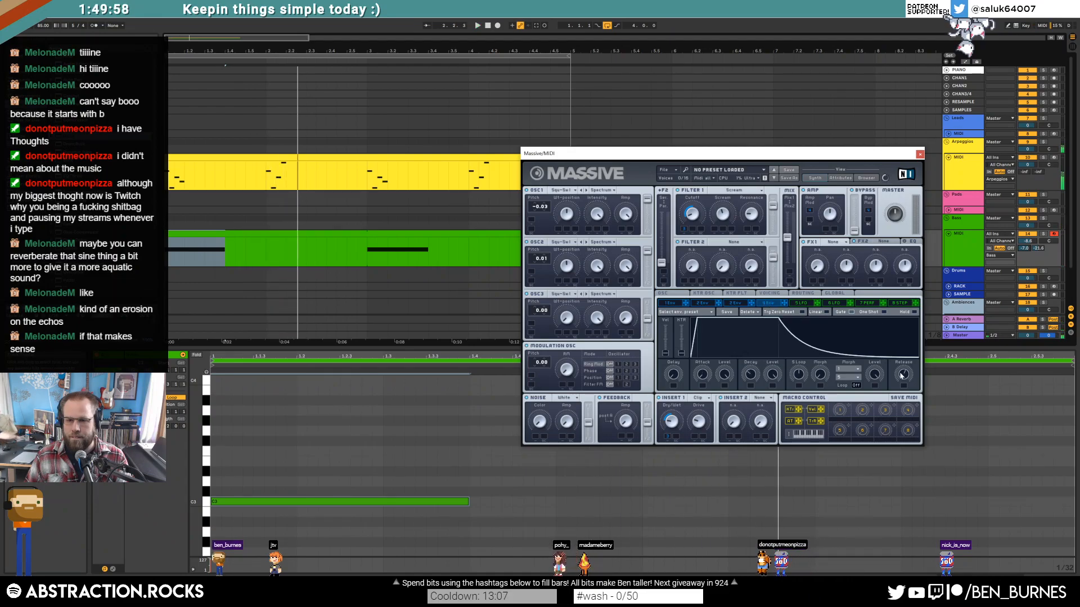
pyautogui.click(734, 303)
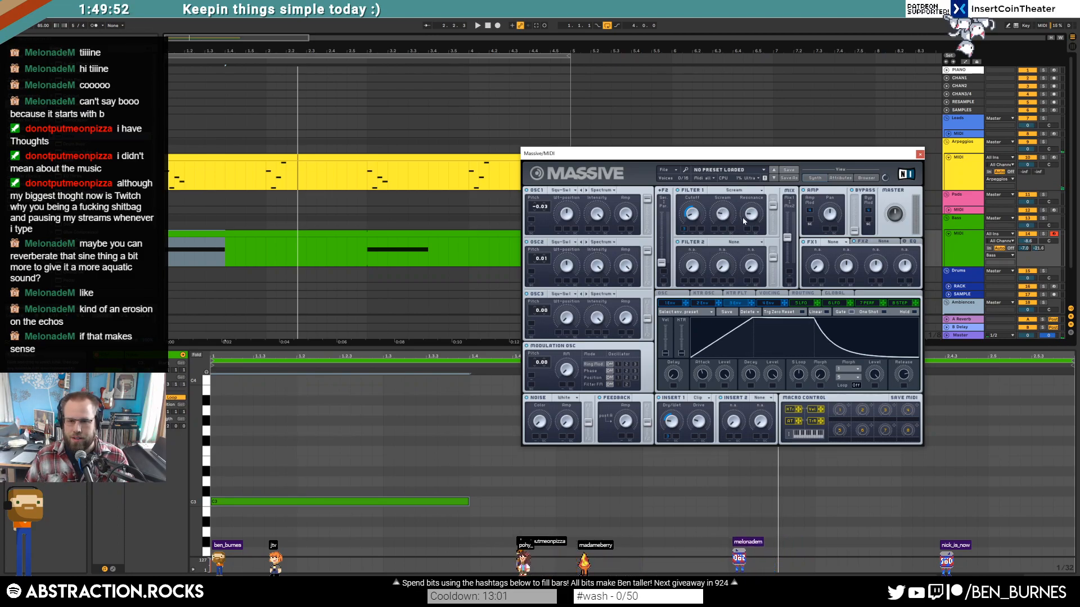
pyautogui.press('space')
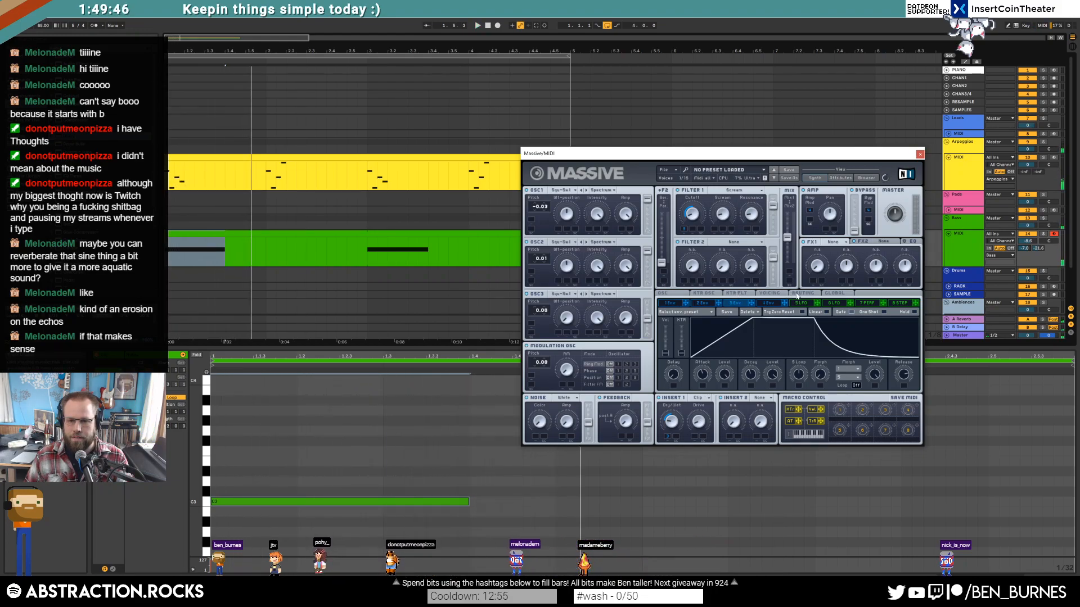
# Step: Turn on the unison pitch spread in Massive's voicing and check its third and fourth envelopes during playback
pyautogui.click(771, 295)
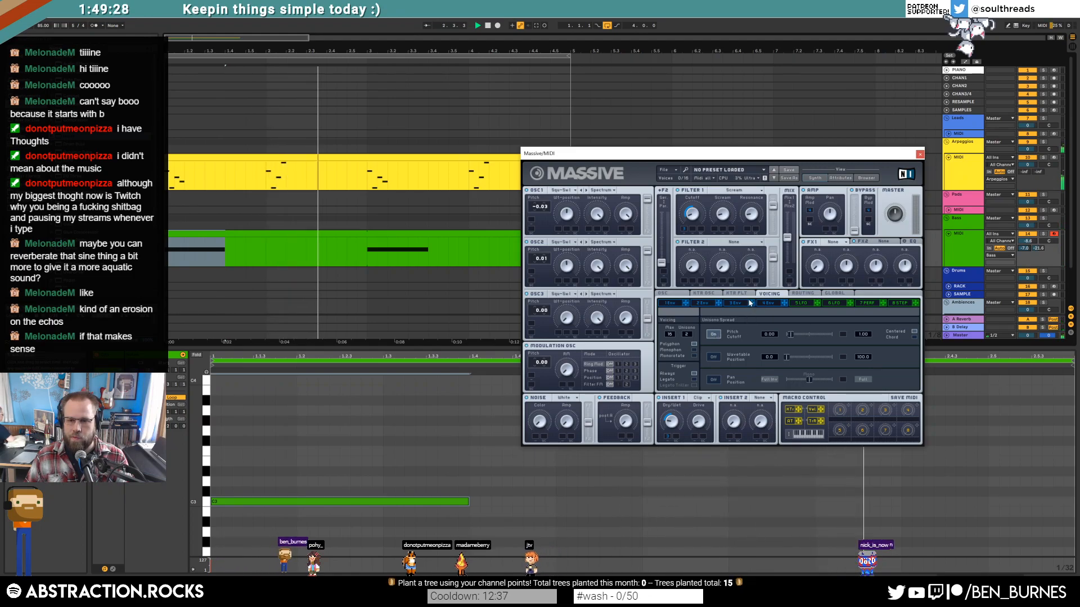
pyautogui.click(768, 304)
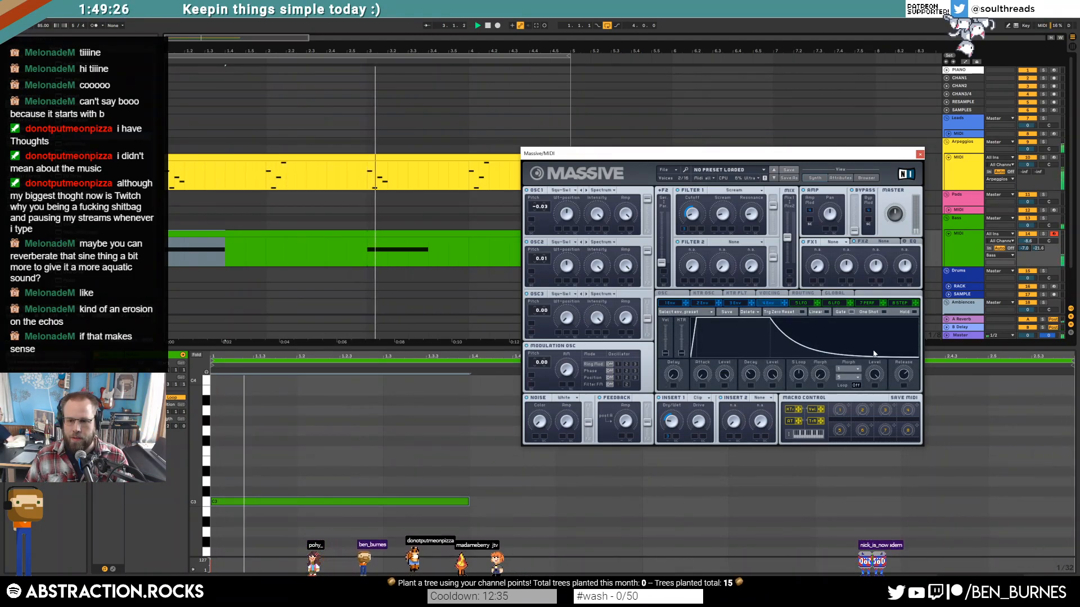
pyautogui.click(736, 304)
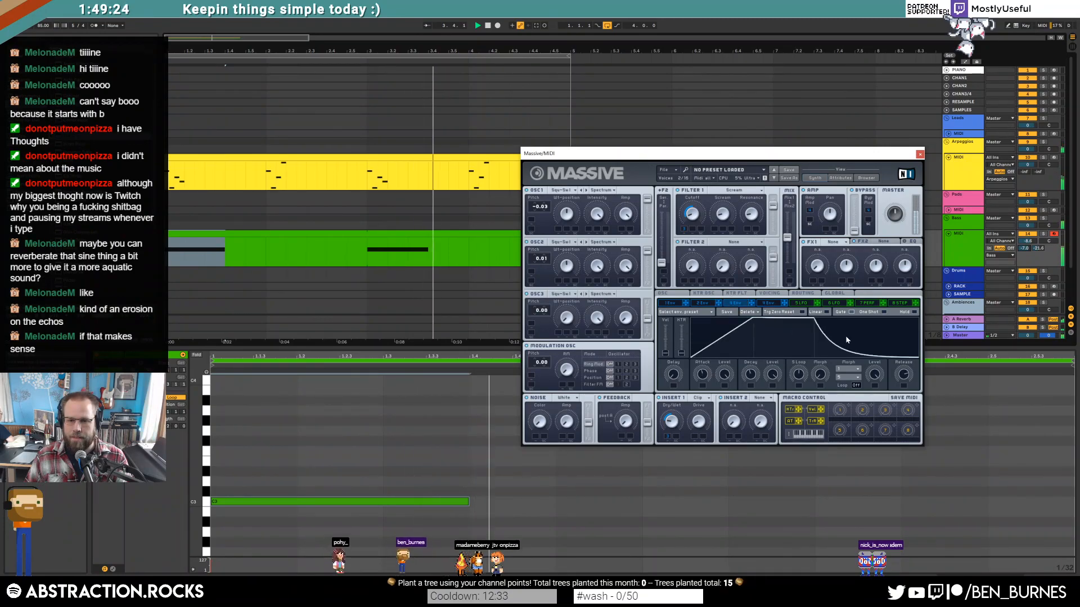
pyautogui.click(768, 304)
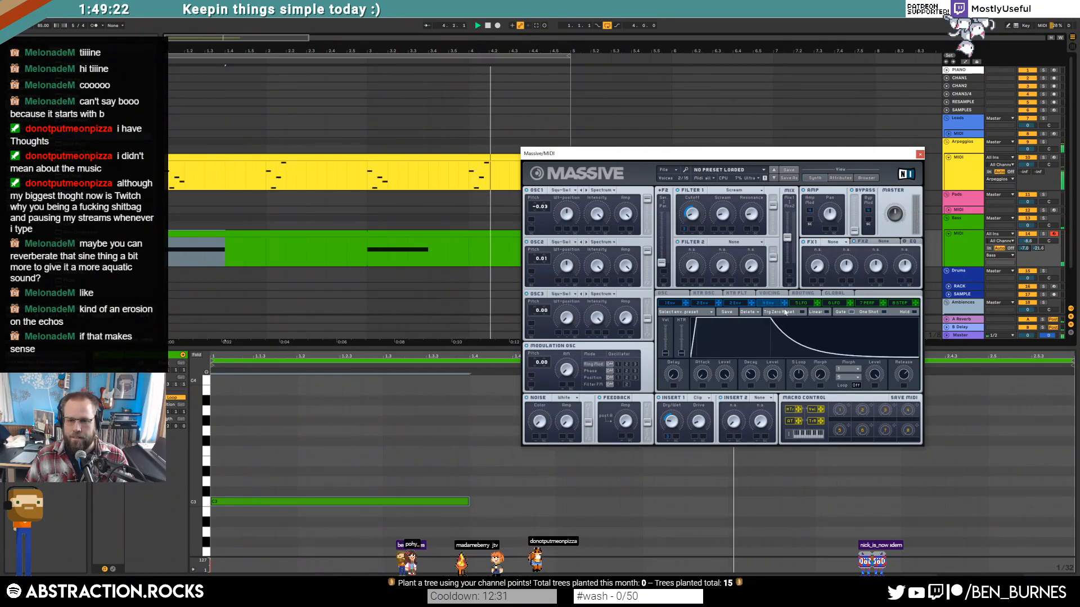
pyautogui.click(920, 154)
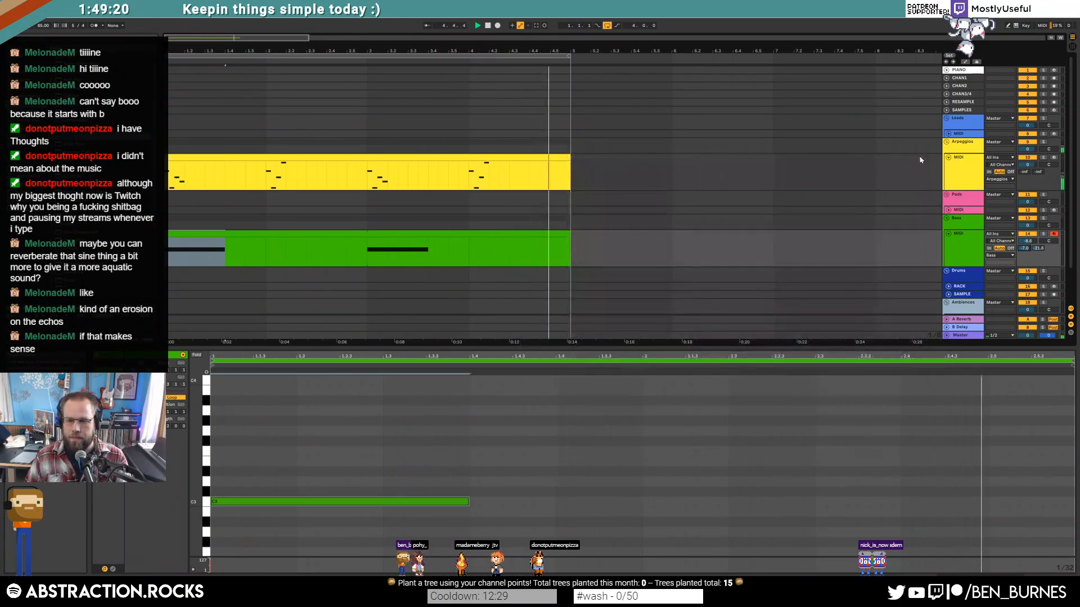
pyautogui.hotkey('shift', 'Tab')
pyautogui.press('space')
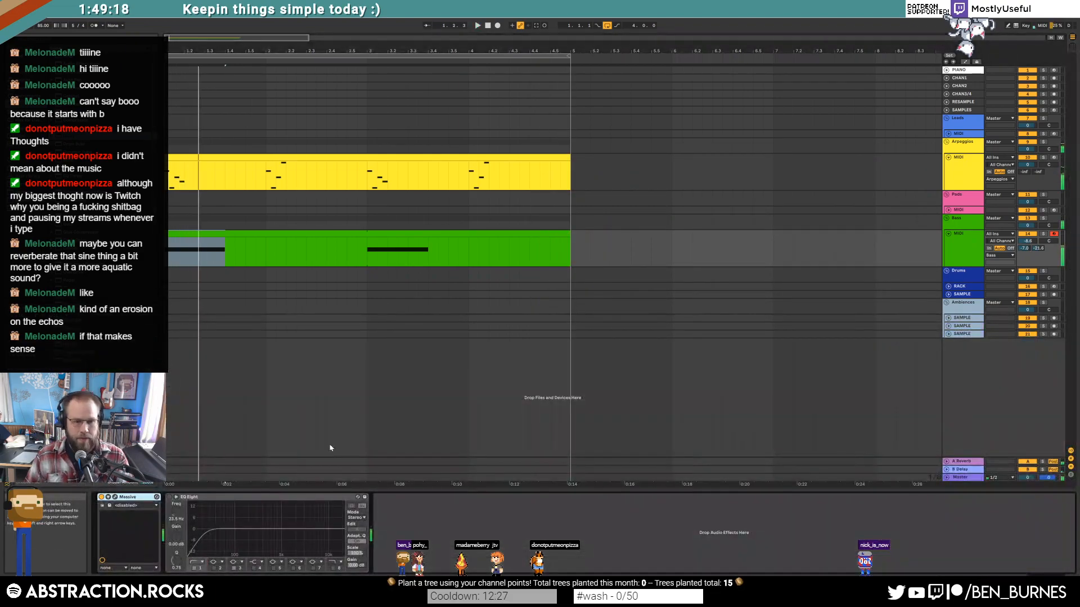
# Step: Lower the size of the arpeggio track's ValhallaShimmer reverb to 0.36 while the loop plays
pyautogui.click(366, 181)
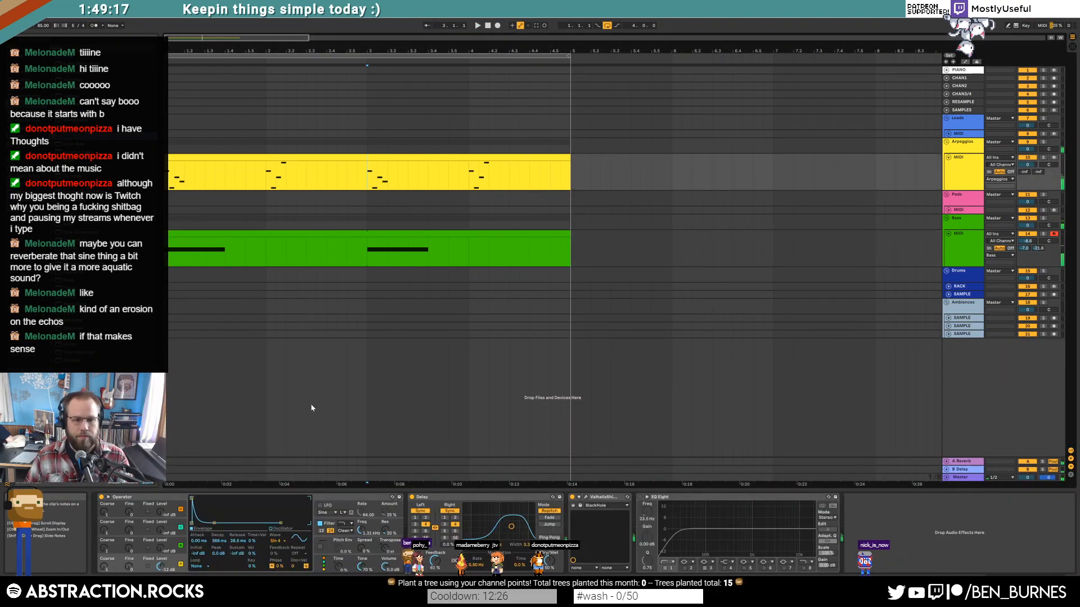
pyautogui.click(604, 498)
pyautogui.click(585, 497)
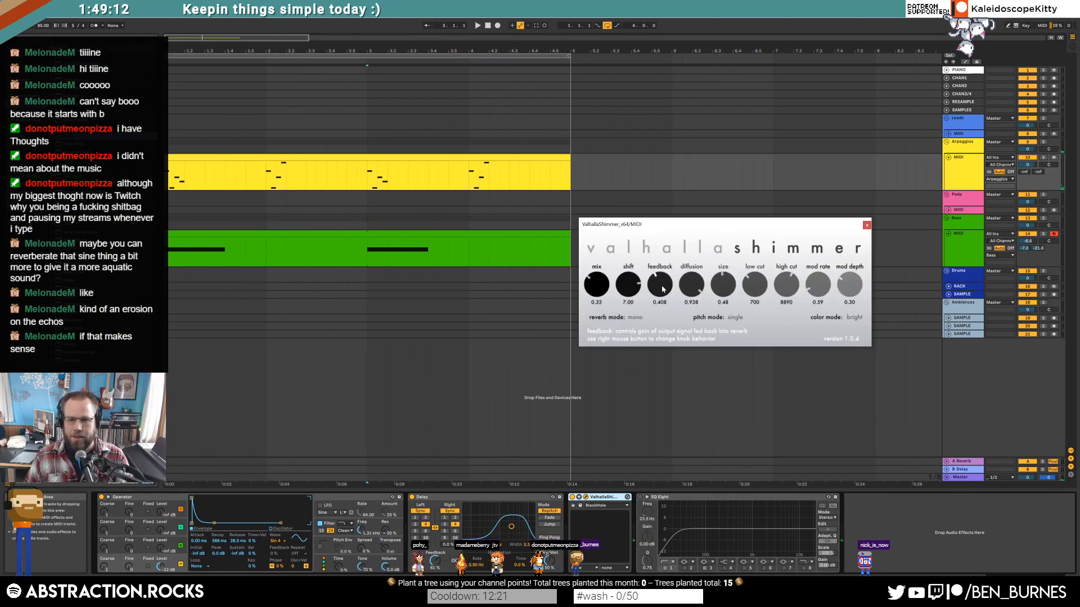
pyautogui.press('space')
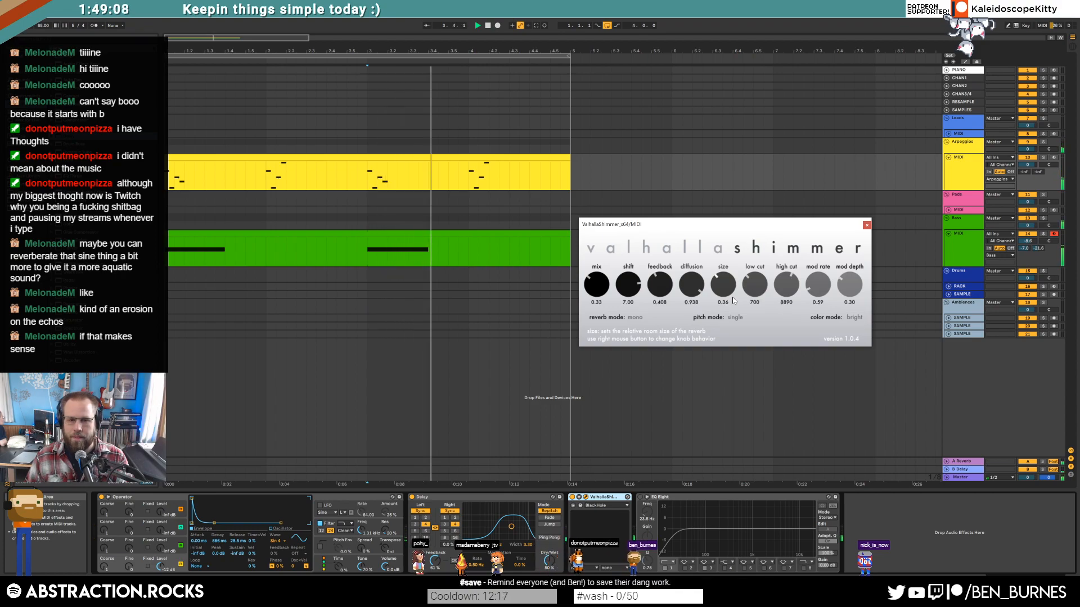
# Step: Set the Massive track's reverb send to about -12 dB and its delay send to -14.4 dB, then close ValhallaShimmer
pyautogui.click(1024, 172)
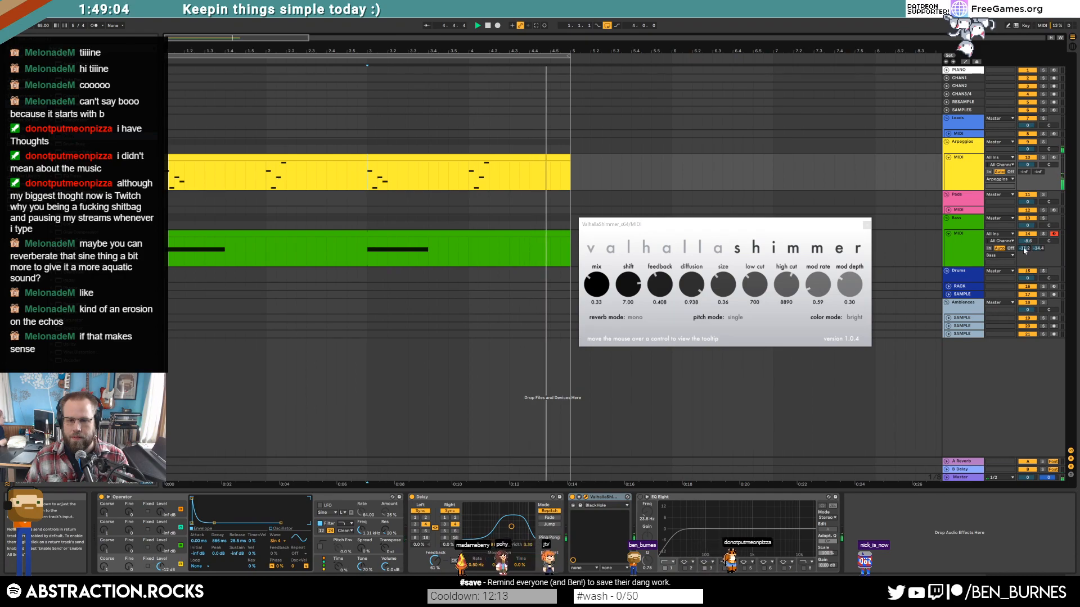
pyautogui.press('space')
pyautogui.click(867, 225)
# Step: Move the Massive track from the Bass group into the Pads group and assign the pink track colour to its clips
pyautogui.click(952, 253)
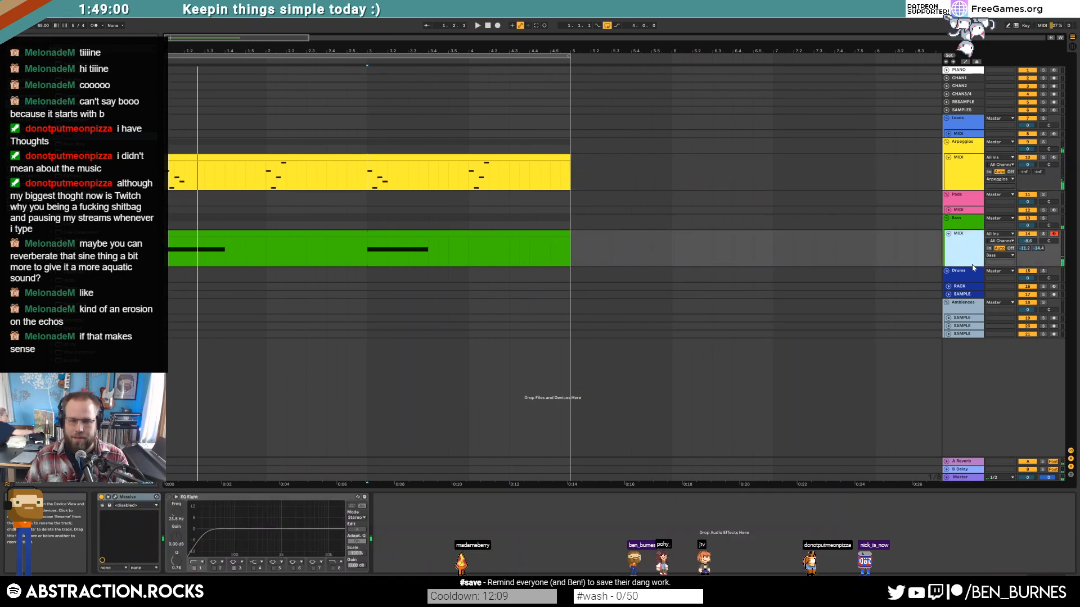
pyautogui.moveTo(965, 259); pyautogui.dragTo(963, 214)
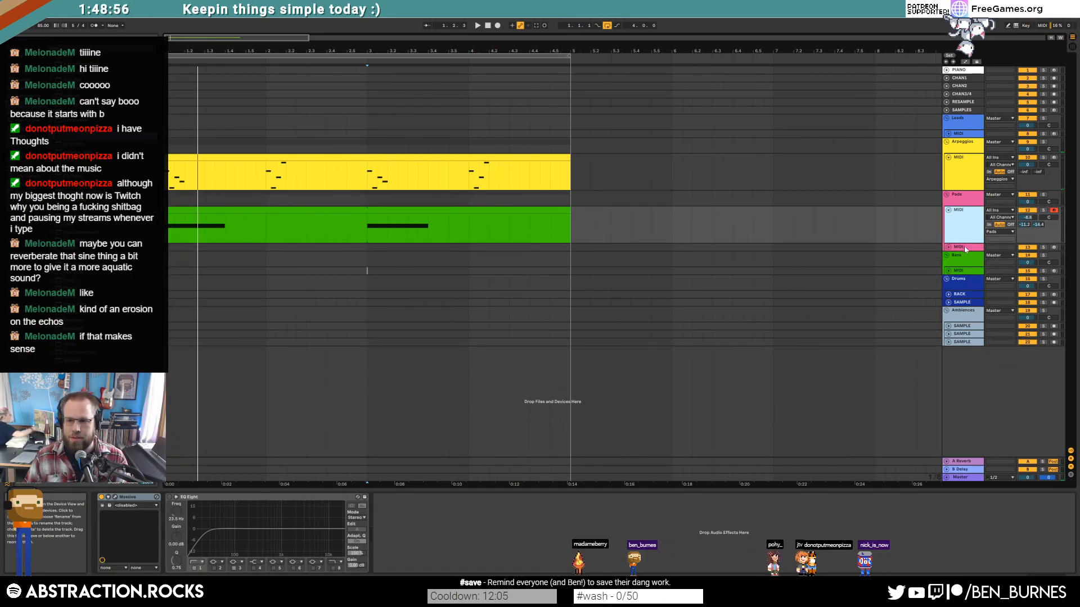
pyautogui.rightClick(968, 223)
pyautogui.click(964, 228)
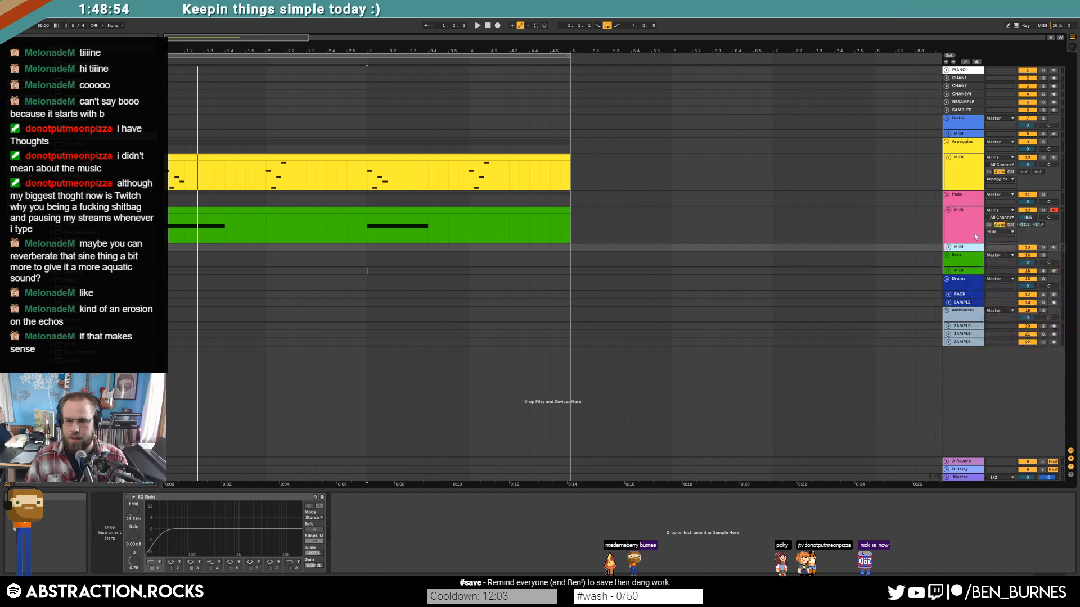
pyautogui.rightClick(973, 233)
pyautogui.click(1007, 374)
pyautogui.click(834, 283)
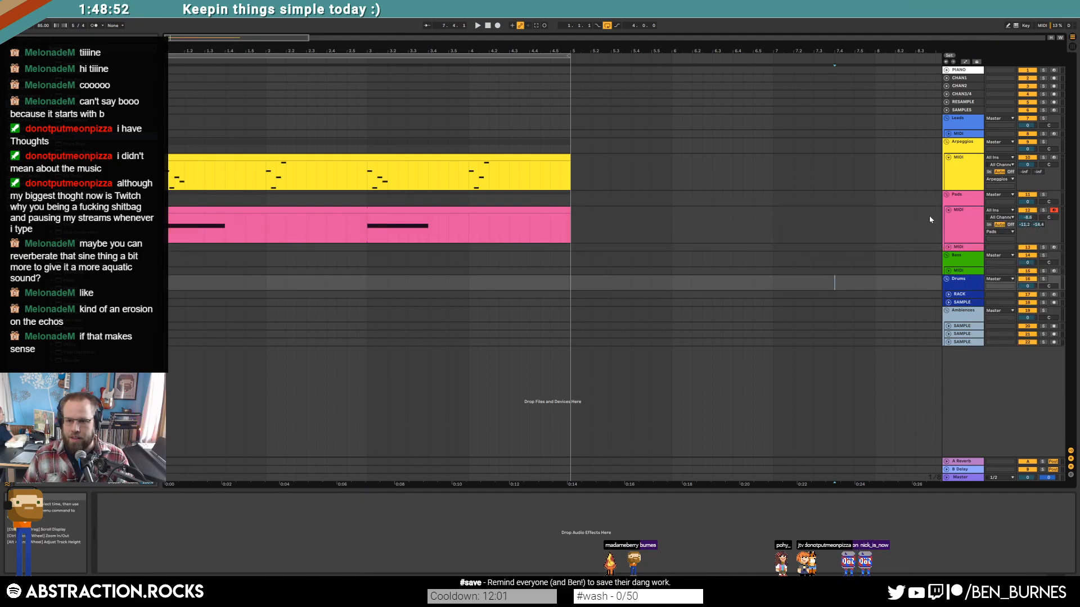
# Step: Fold the Massive pad track, unfold the empty Bass track, and load Kontakt 5 with the Jazz Upright instrument found by searching "upright"
pyautogui.click(948, 211)
pyautogui.click(948, 243)
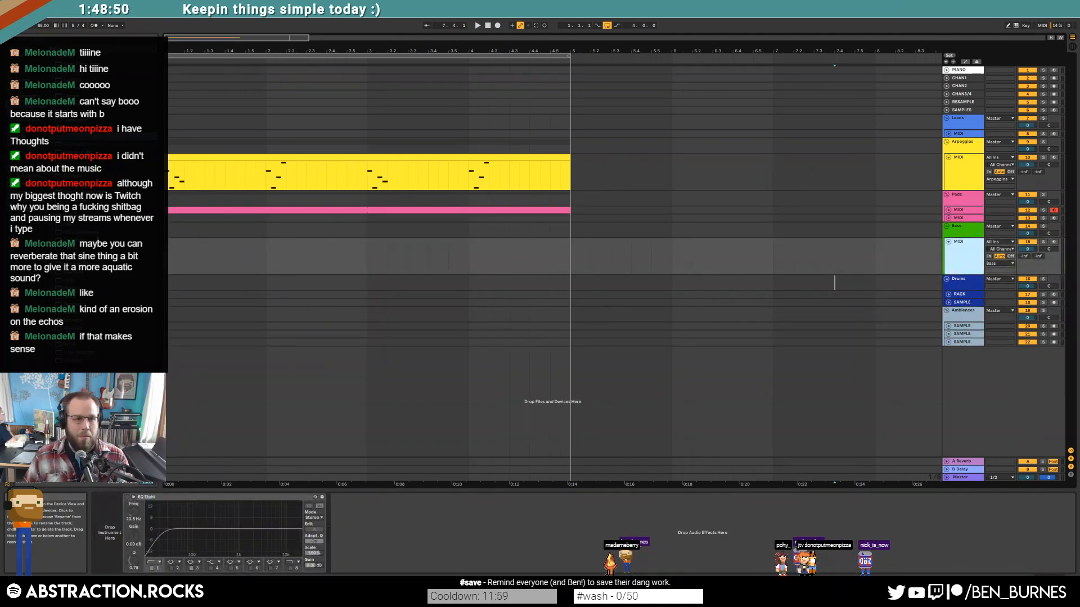
pyautogui.click(22, 129)
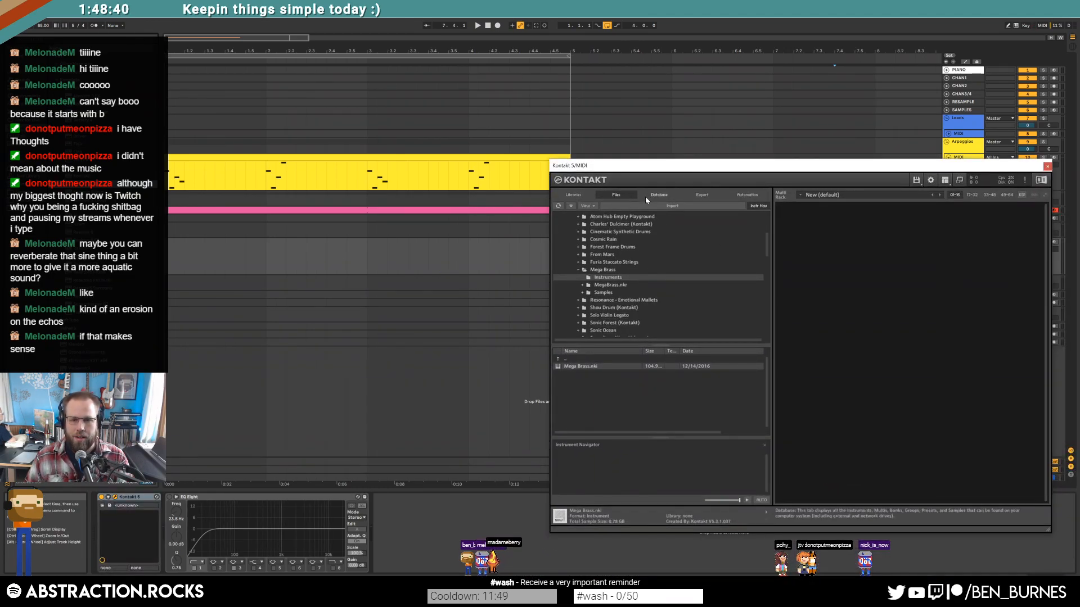
pyautogui.click(656, 196)
pyautogui.write('upright')
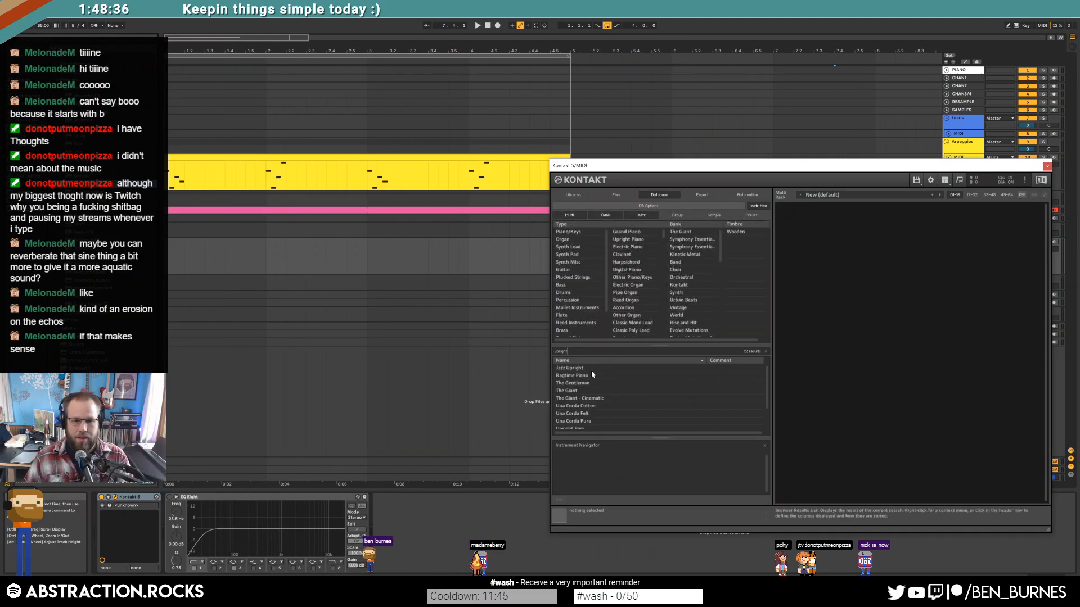
pyautogui.doubleClick(592, 370)
pyautogui.click(1047, 167)
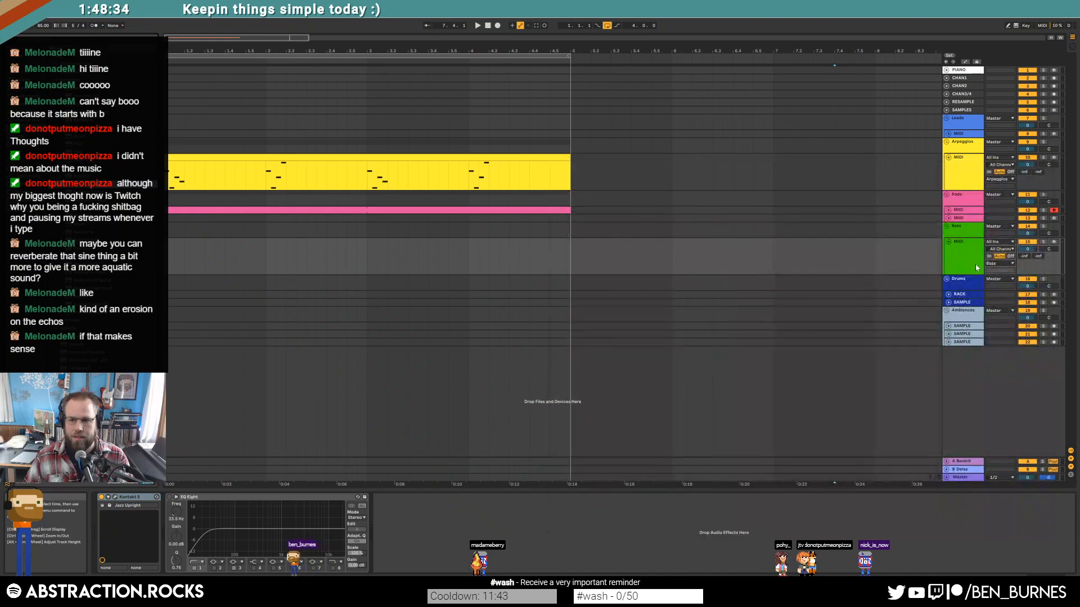
# Step: Arm the Bass group's MIDI track and try out the upright bass against the loop from bar 1
pyautogui.click(976, 265)
pyautogui.press('space')
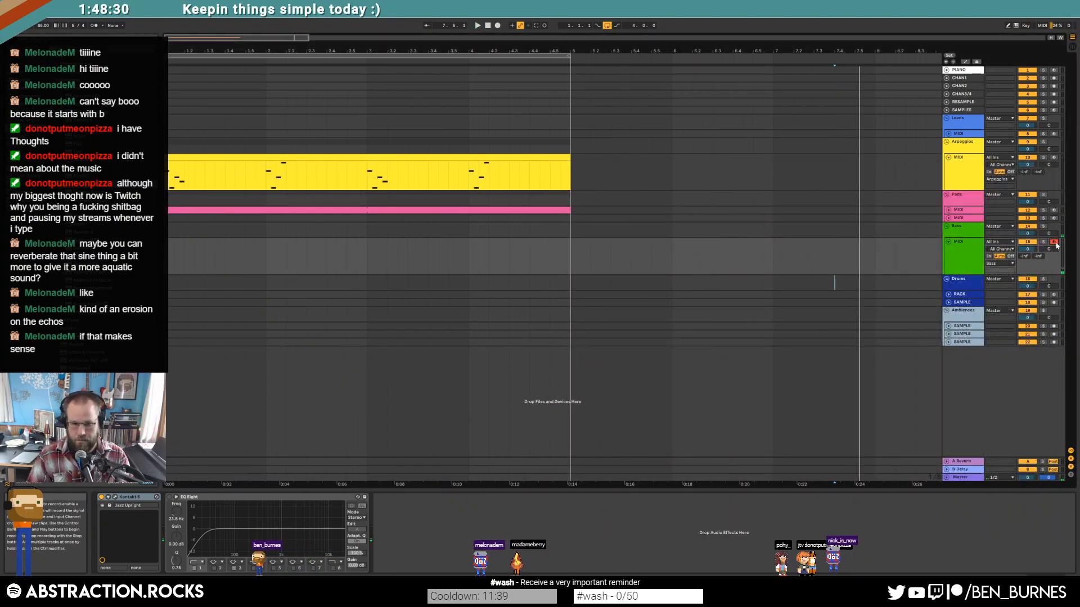
pyautogui.click(723, 247)
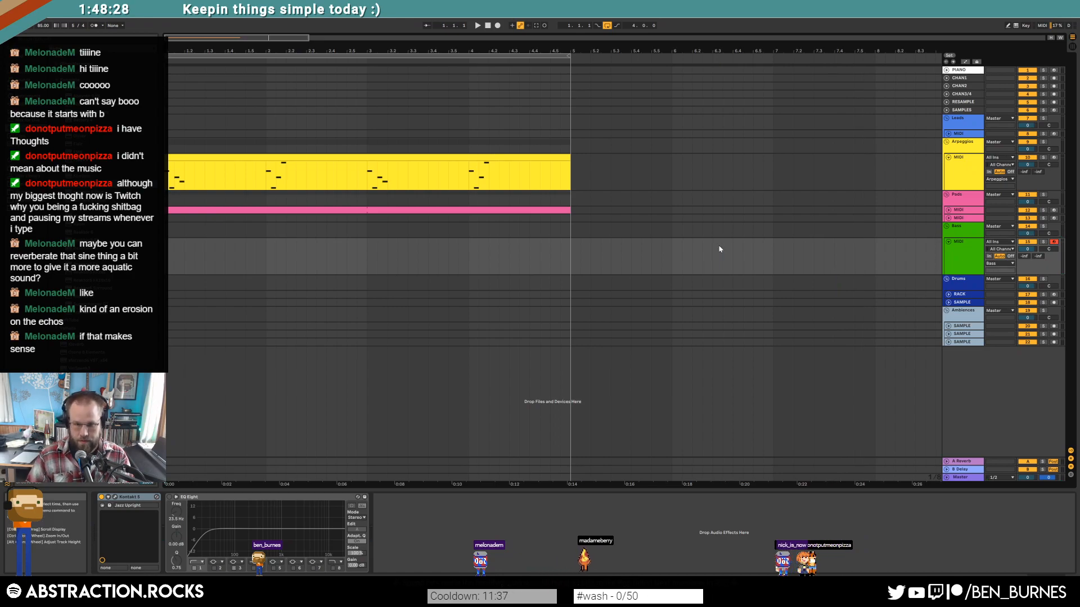
pyautogui.press('space')
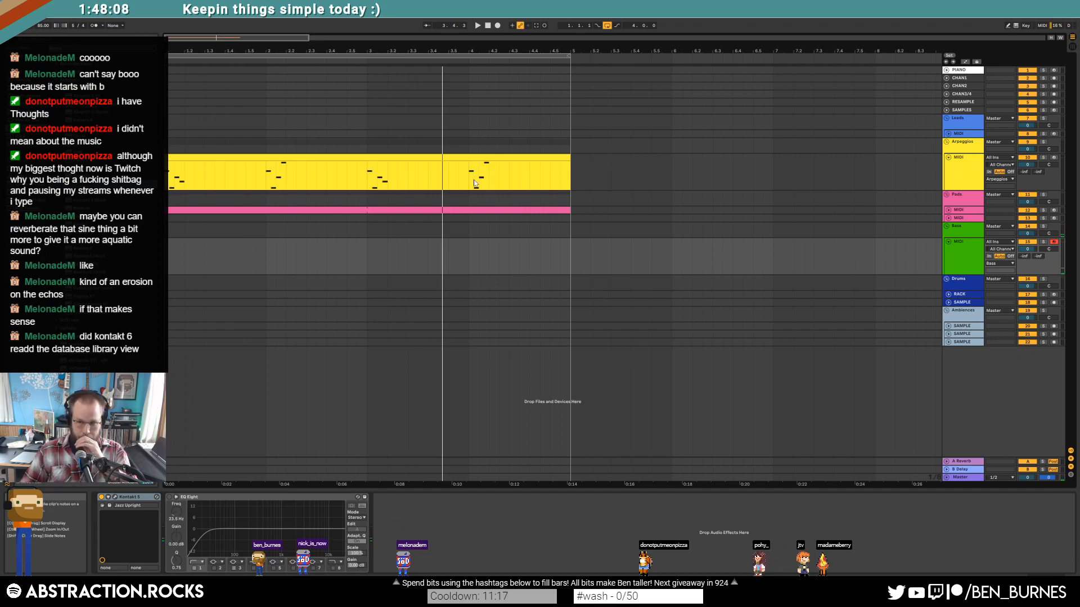
# Step: Examine the Database browser in Kontakt alongside the loaded Jazz Upright instrument, then close the plug-in window
pyautogui.click(115, 498)
pyautogui.moveTo(632, 166); pyautogui.dragTo(448, 104)
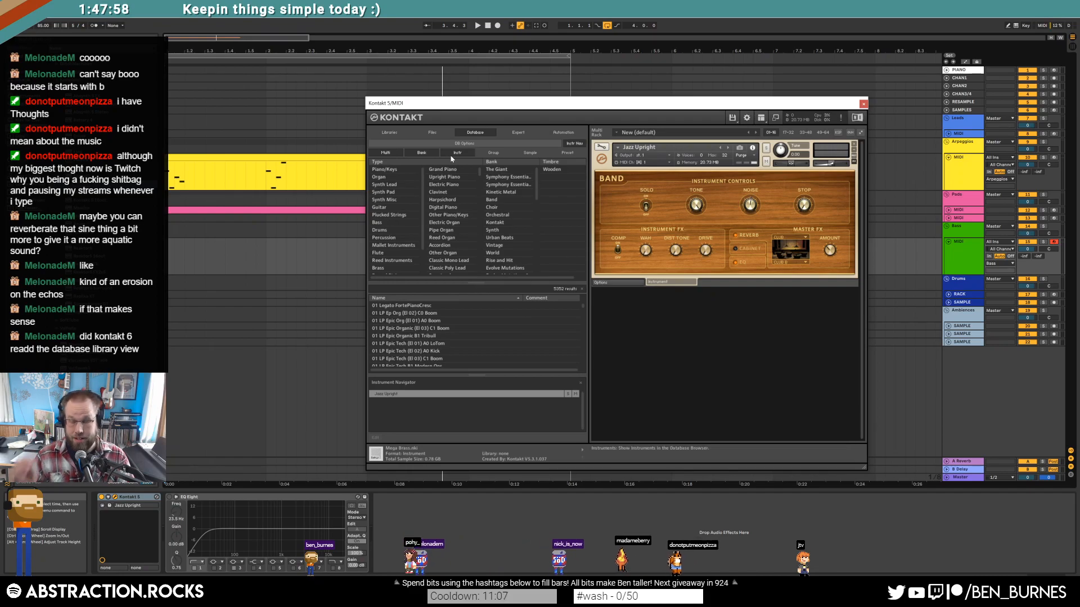
pyautogui.click(864, 105)
# Step: Unfold the drum RACK track and record an upright bass part over the four-bar loop on the Bass track
pyautogui.click(948, 294)
pyautogui.click(958, 301)
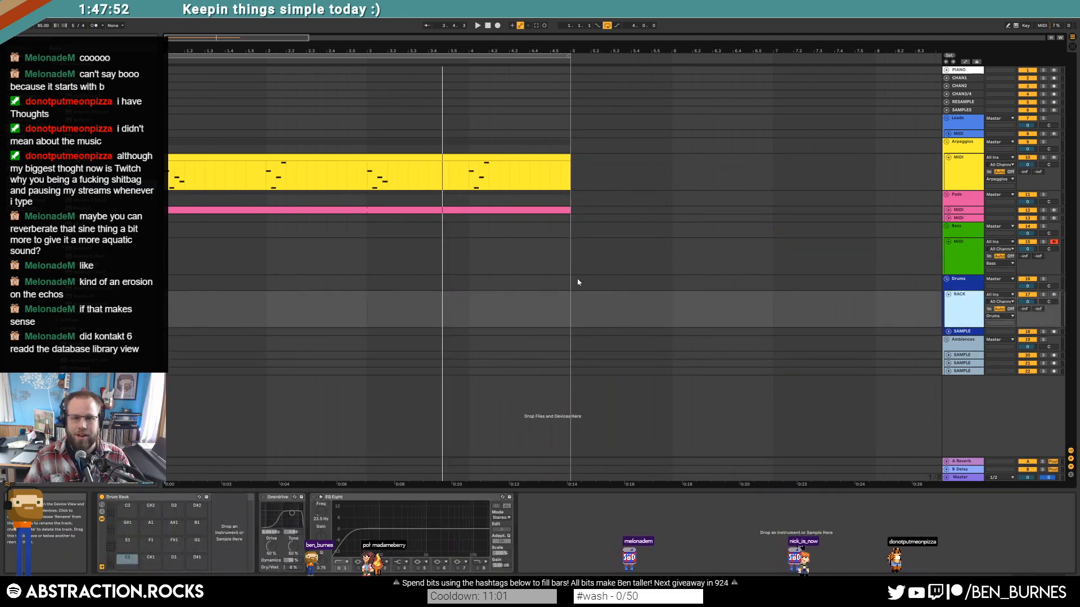
pyautogui.click(974, 265)
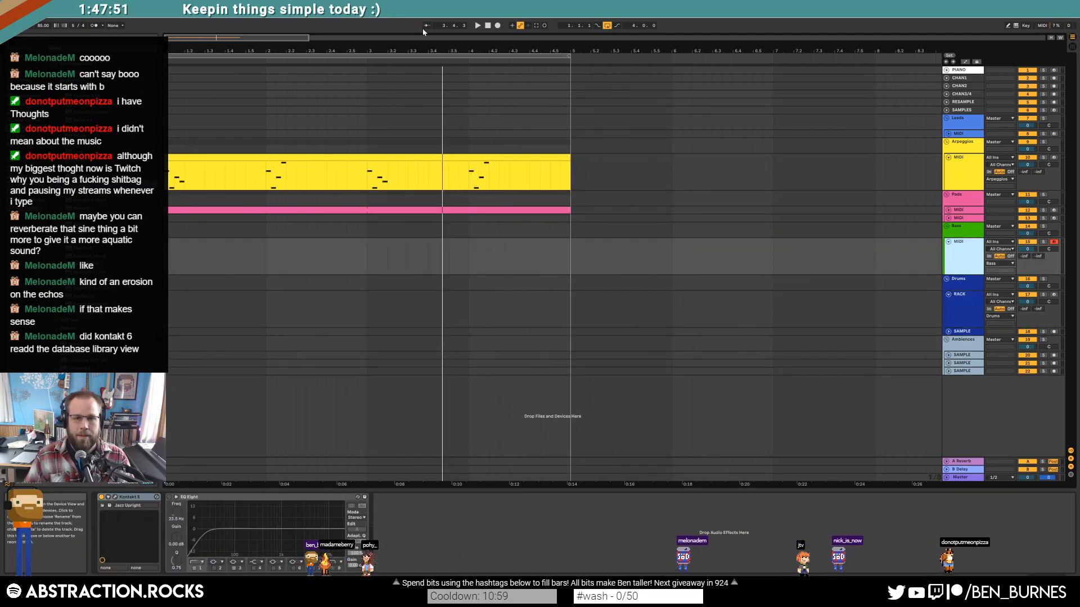
pyautogui.click(497, 25)
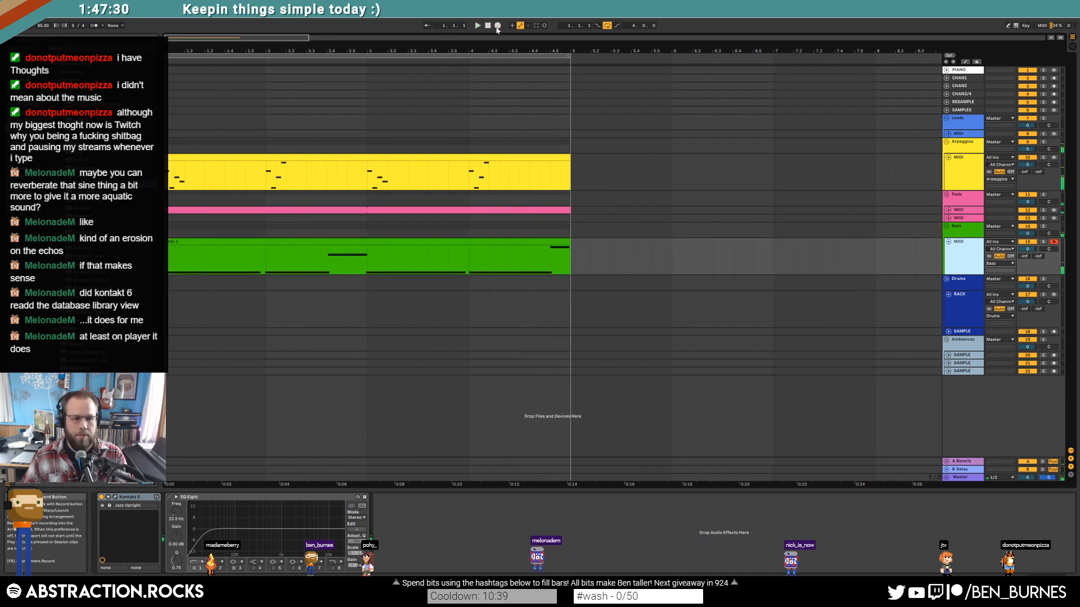
# Step: Open the recorded bass clip and quantize its notes from bar 2 onward in separate selections
pyautogui.doubleClick(255, 259)
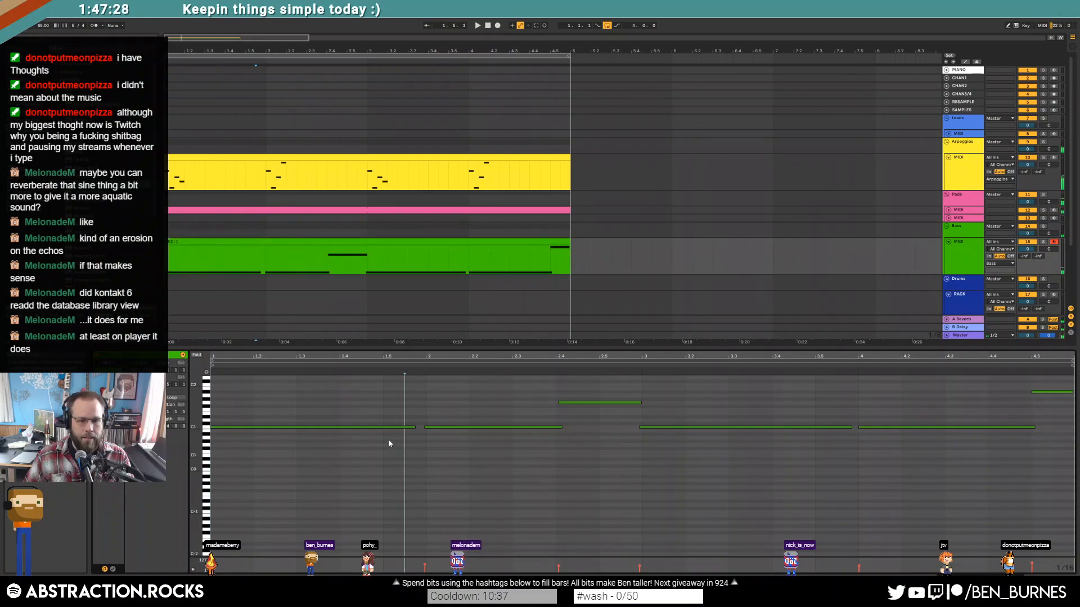
pyautogui.moveTo(479, 404); pyautogui.dragTo(498, 443)
pyautogui.hotkey('ctrl', 'u')
pyautogui.moveTo(588, 390); pyautogui.dragTo(605, 416)
pyautogui.hotkey('ctrl', 'u')
pyautogui.moveTo(737, 406); pyautogui.dragTo(753, 444)
pyautogui.hotkey('ctrl', 'u')
pyautogui.moveTo(994, 405); pyautogui.dragTo(1007, 433)
# Step: Adjust the ends of the long C1 bass notes so each stops just before the next note starts
pyautogui.click(415, 427)
pyautogui.moveTo(416, 428); pyautogui.dragTo(420, 427)
pyautogui.moveTo(563, 427); pyautogui.dragTo(553, 427)
pyautogui.click(718, 419)
pyautogui.click(838, 428)
pyautogui.click(912, 433)
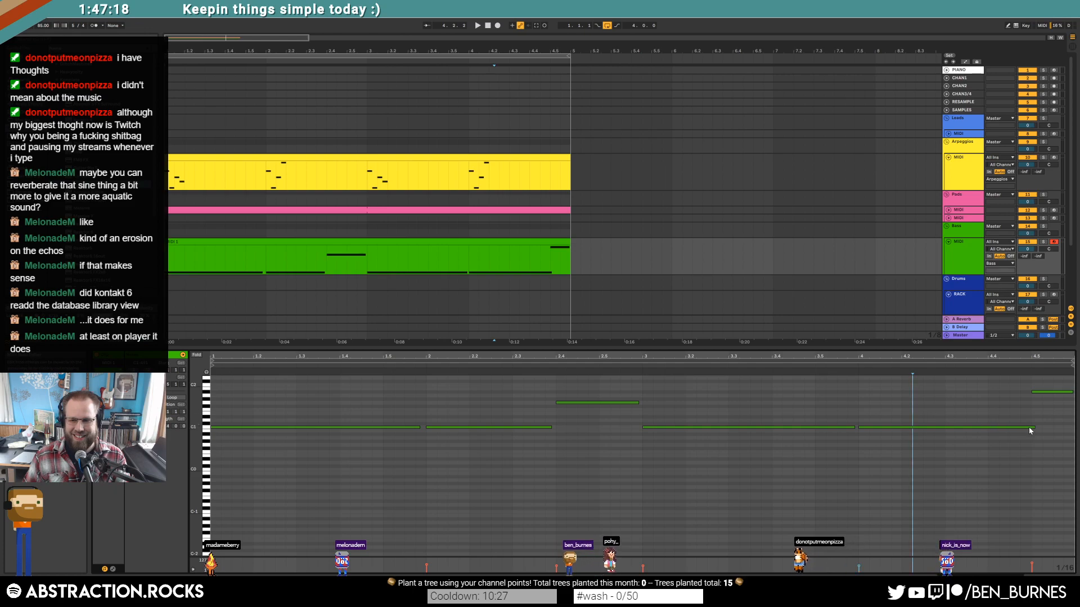
pyautogui.moveTo(1035, 428); pyautogui.dragTo(1030, 429)
pyautogui.click(1014, 412)
# Step: Lower the arpeggio track's volume to about -4.7 dB and lengthen Operator's envelope decay while the loop plays
pyautogui.press('space')
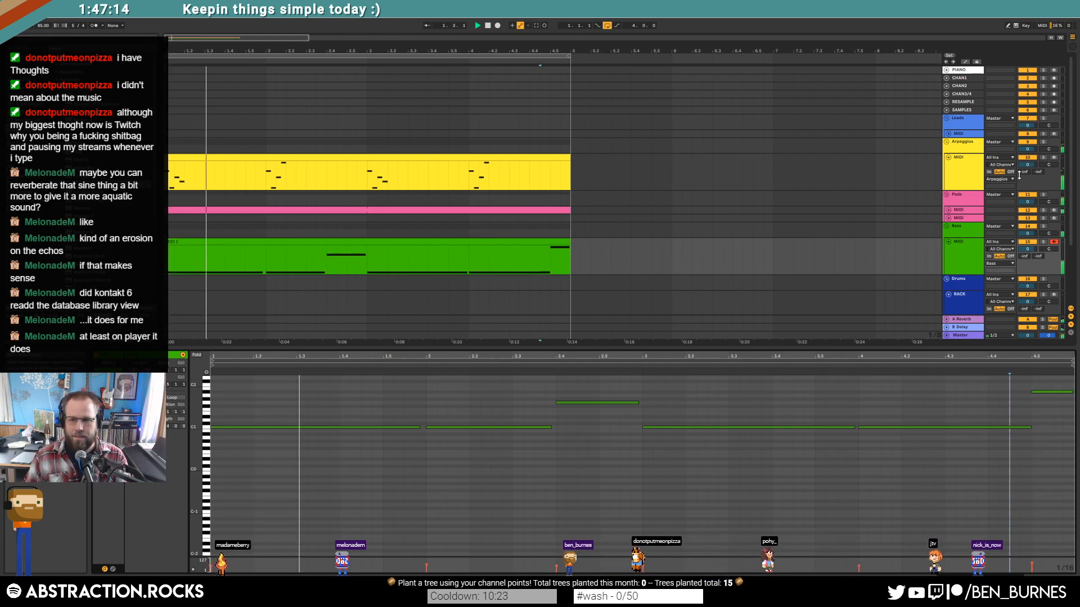
pyautogui.moveTo(1027, 165); pyautogui.dragTo(1026, 175)
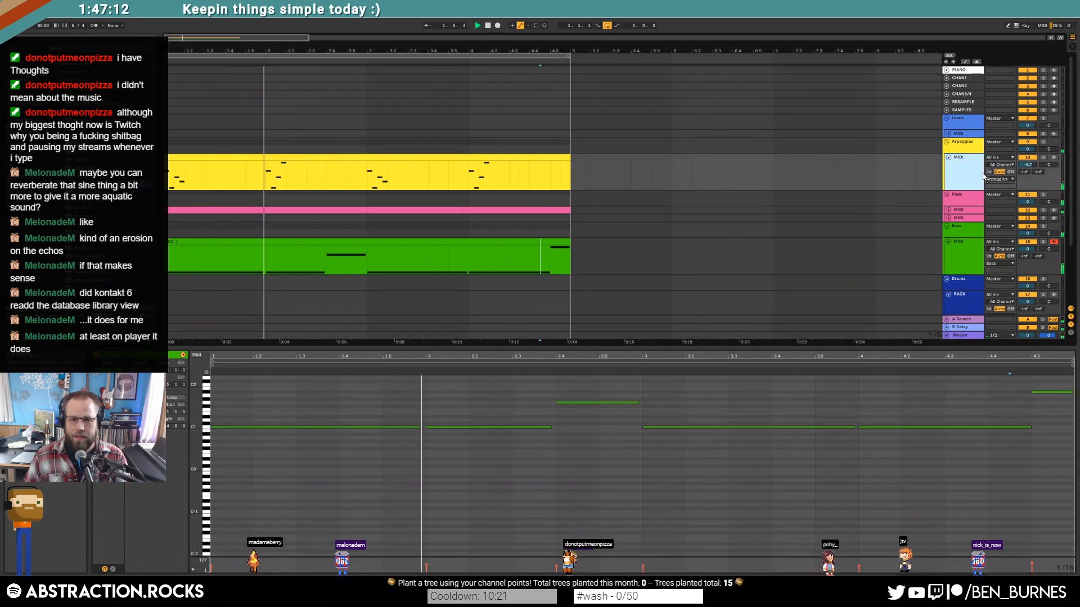
pyautogui.doubleClick(965, 179)
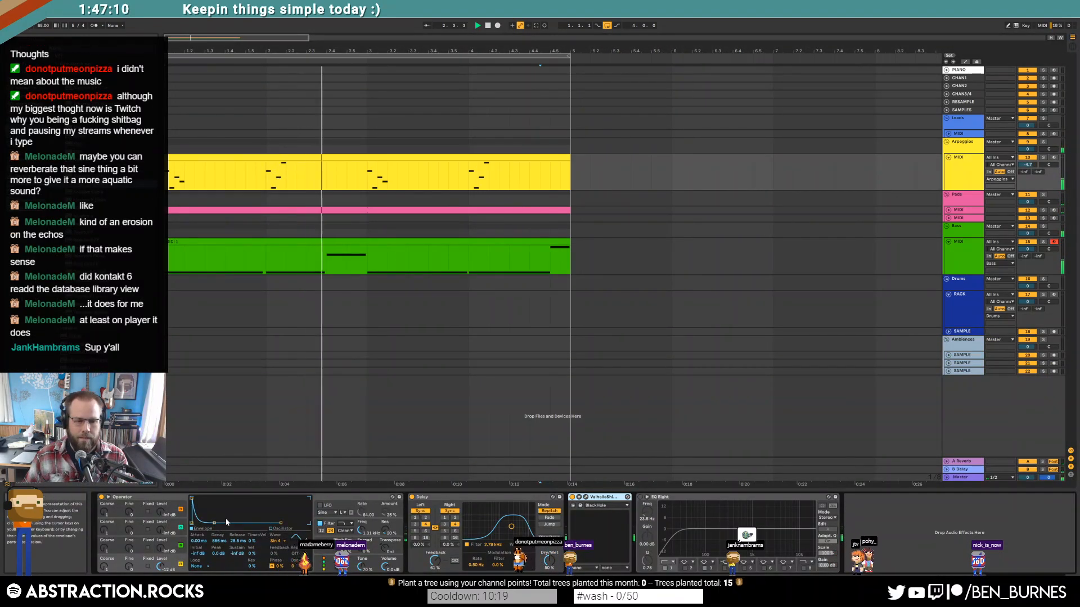
pyautogui.moveTo(214, 524); pyautogui.dragTo(216, 524)
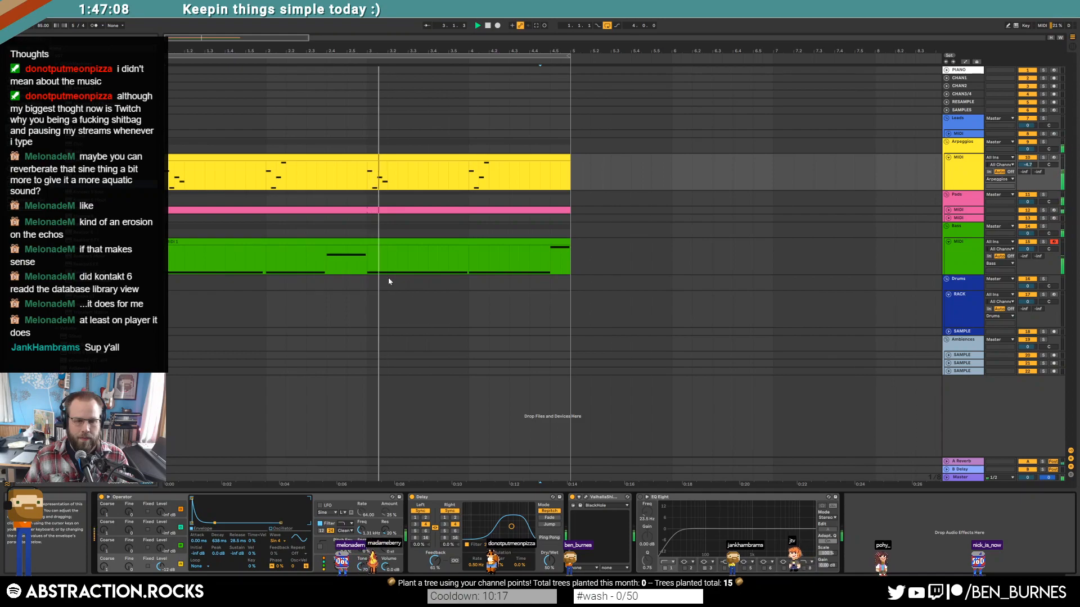
# Step: Browse drum sounds for the RACK track, and unfold the SAMPLES track to check its devices
pyautogui.click(783, 324)
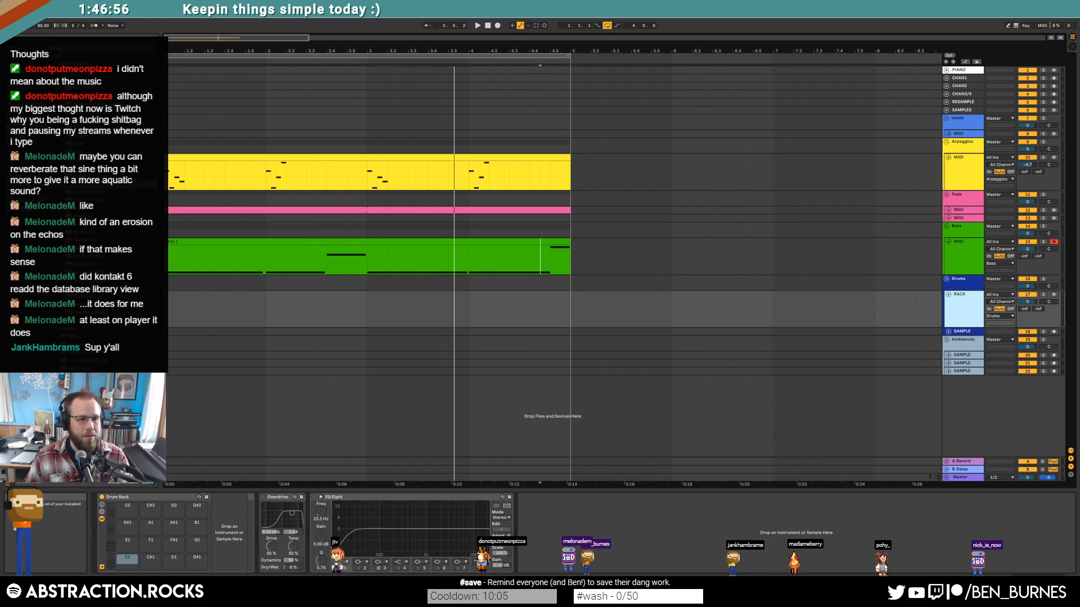
pyautogui.click(32, 195)
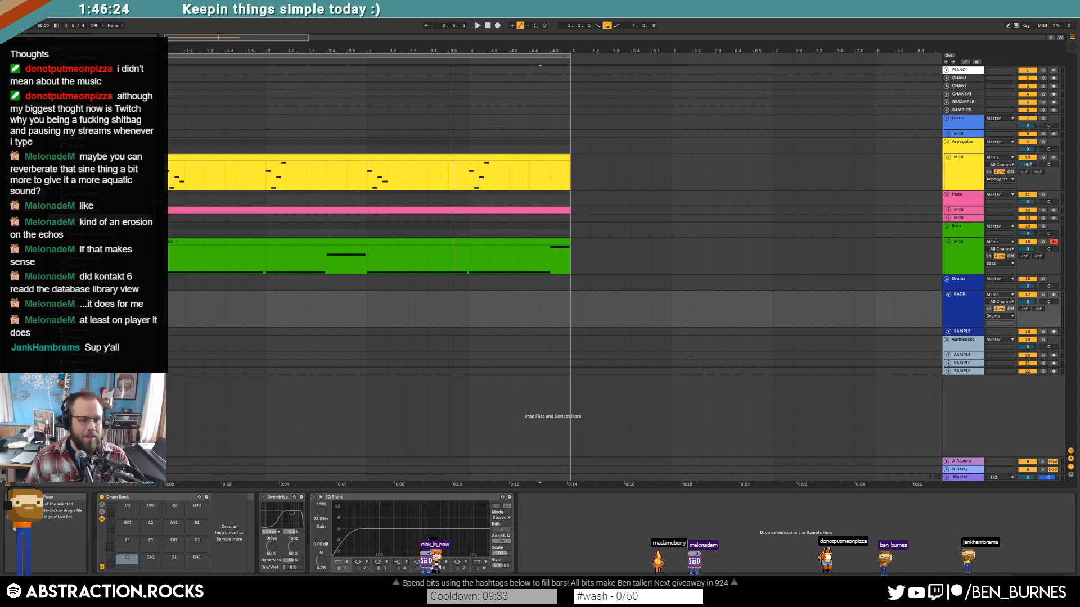
pyautogui.click(947, 110)
pyautogui.click(960, 114)
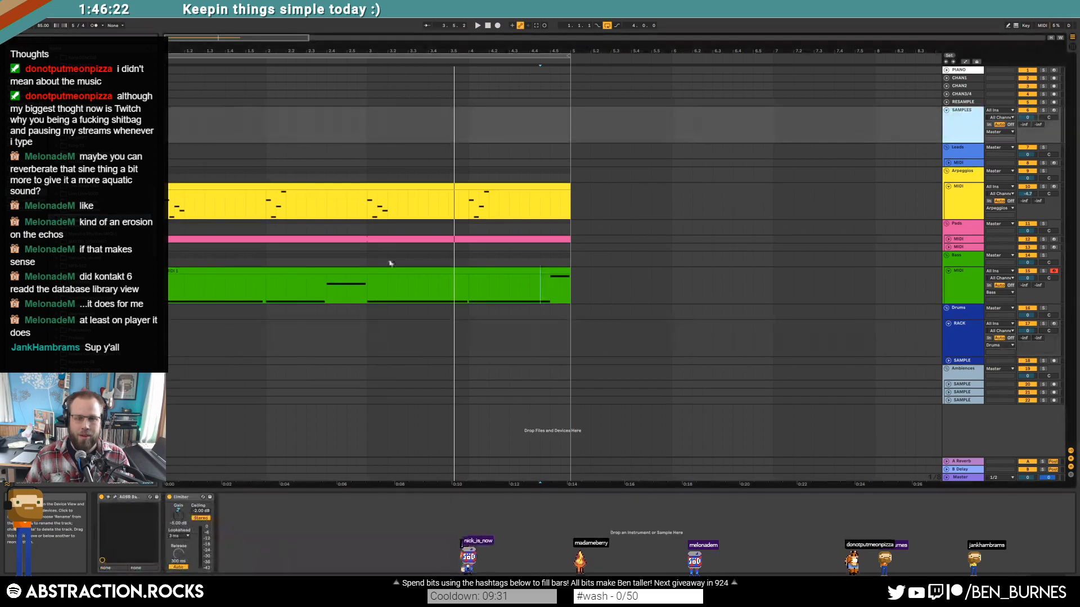
# Step: Load the CR8000Kick sample onto the C1 pad of the RACK track's Drum Rack
pyautogui.click(968, 348)
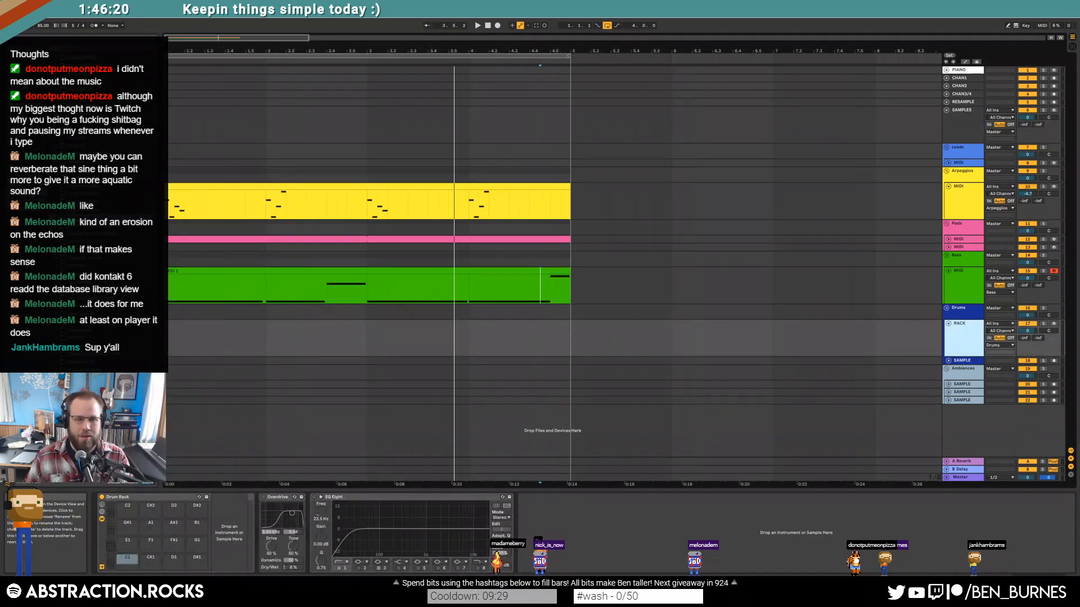
pyautogui.click(90, 225)
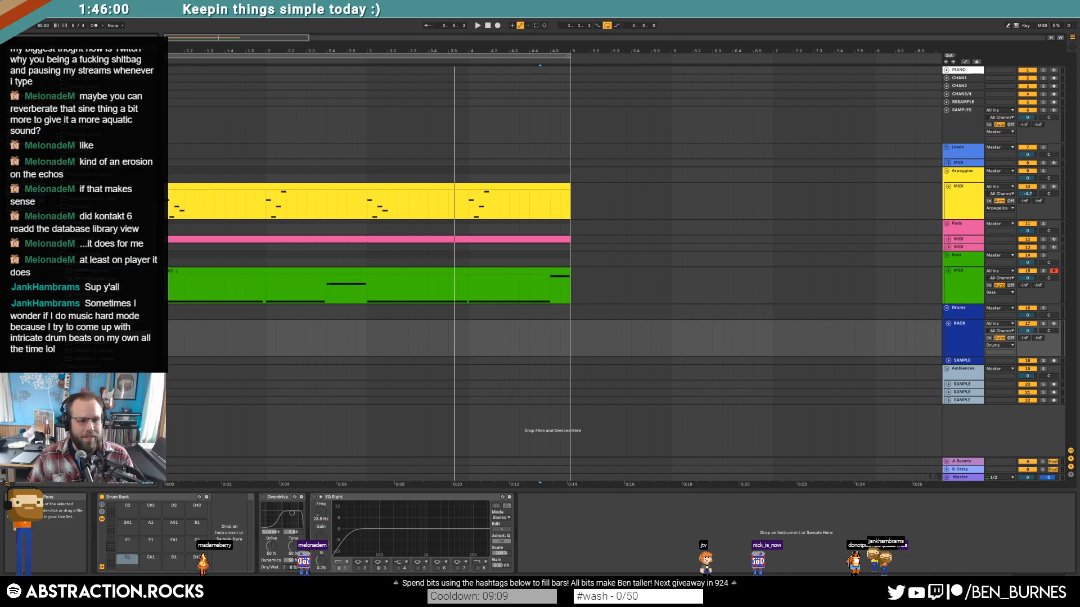
pyautogui.click(226, 406)
pyautogui.click(127, 560)
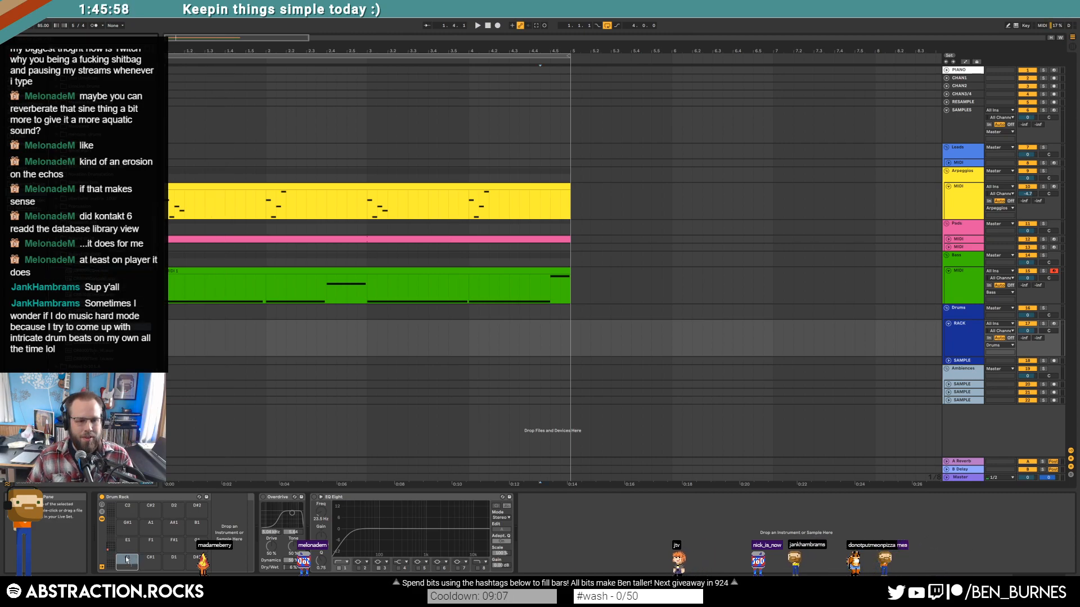
pyautogui.doubleClick(93, 327)
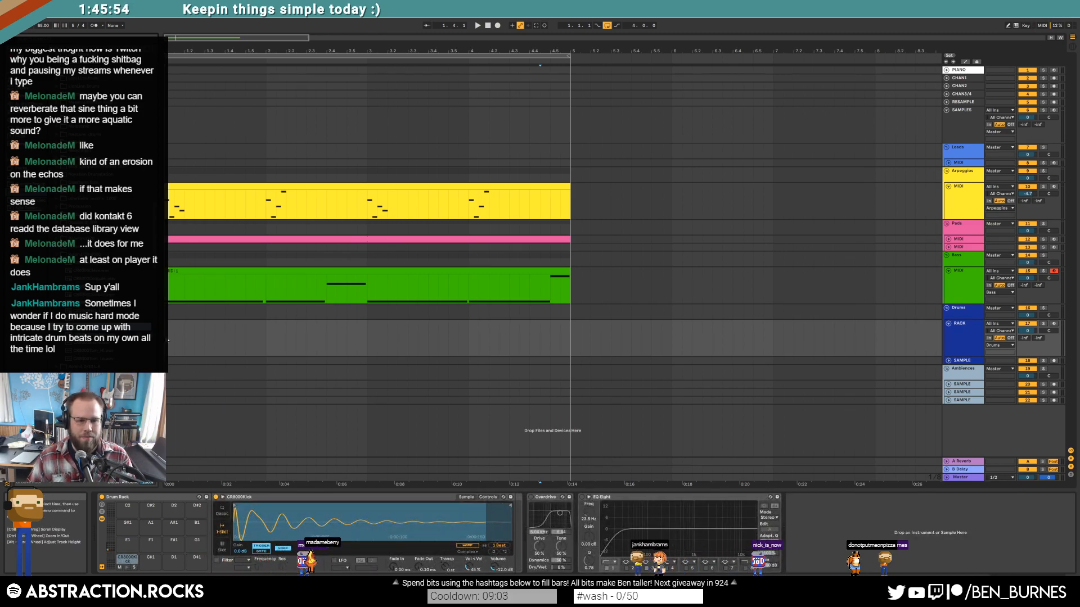
# Step: Insert a MIDI clip at bar 1 of the drum RACK track and extend it across the four-bar loop
pyautogui.moveTo(168, 341); pyautogui.dragTo(264, 341)
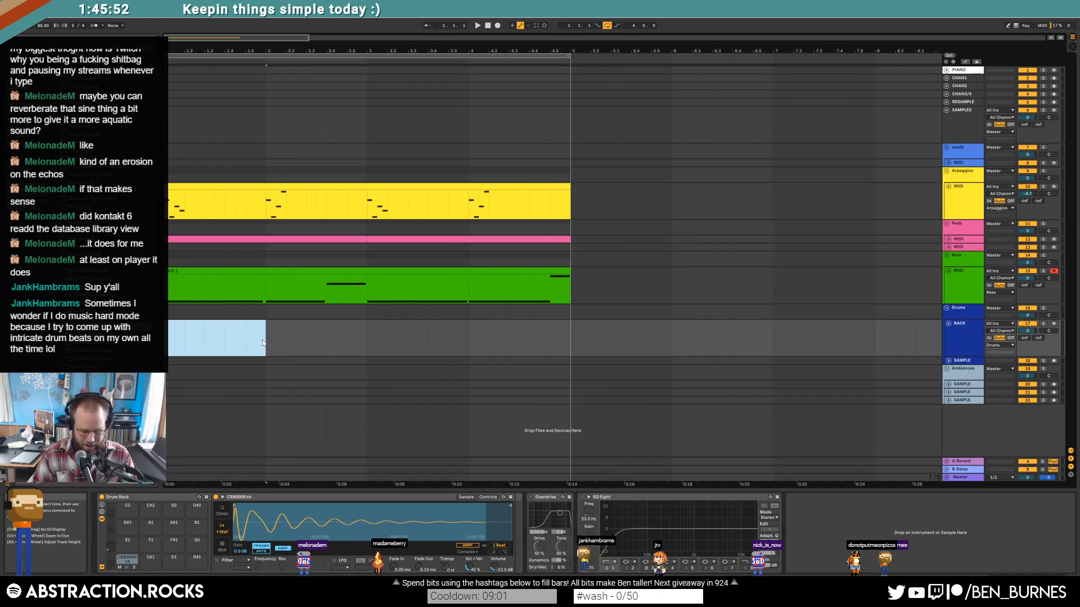
pyautogui.hotkey('ctrl', 'shift', 'm')
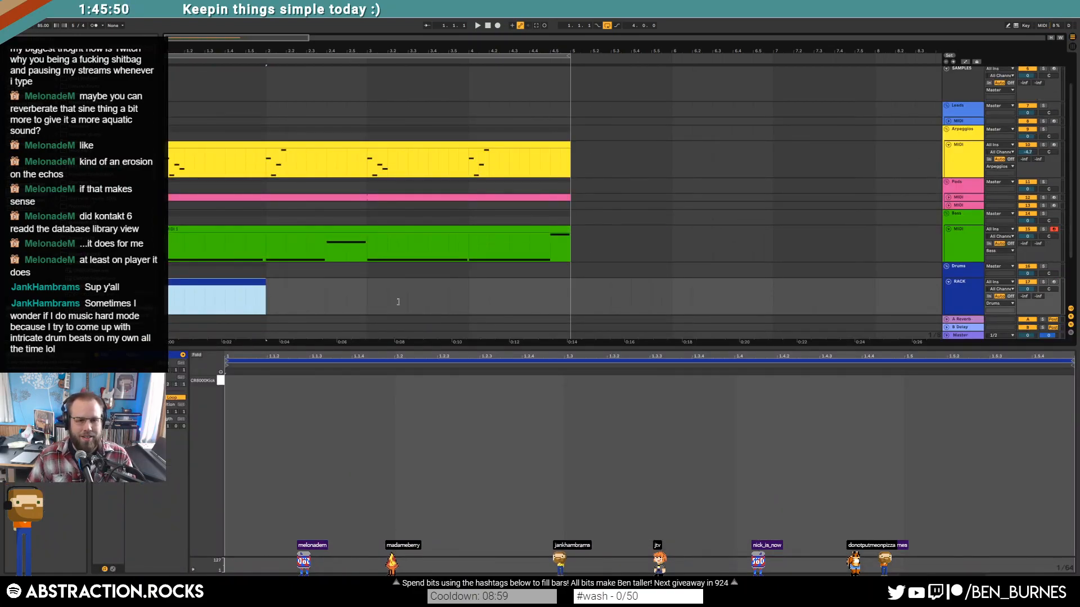
pyautogui.moveTo(356, 295); pyautogui.dragTo(575, 303)
pyautogui.click(583, 296)
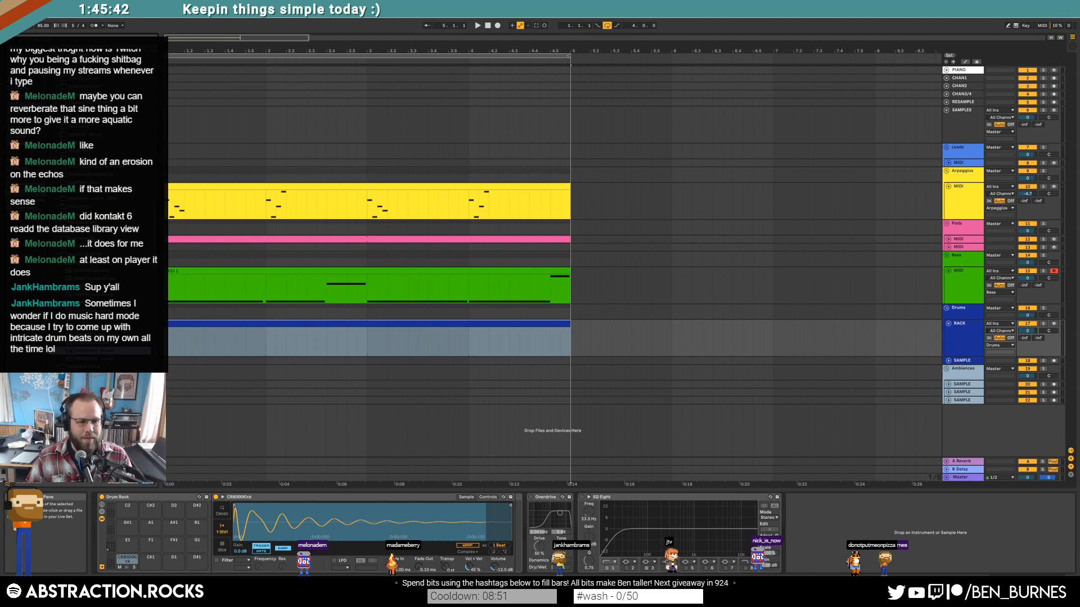
# Step: Load CR8000Snare onto the Drum Rack's C#1 pad and CR8000Hat_C onto E1, then shorten the hat sample and adjust its fade-out
pyautogui.moveTo(160, 553); pyautogui.dragTo(151, 559)
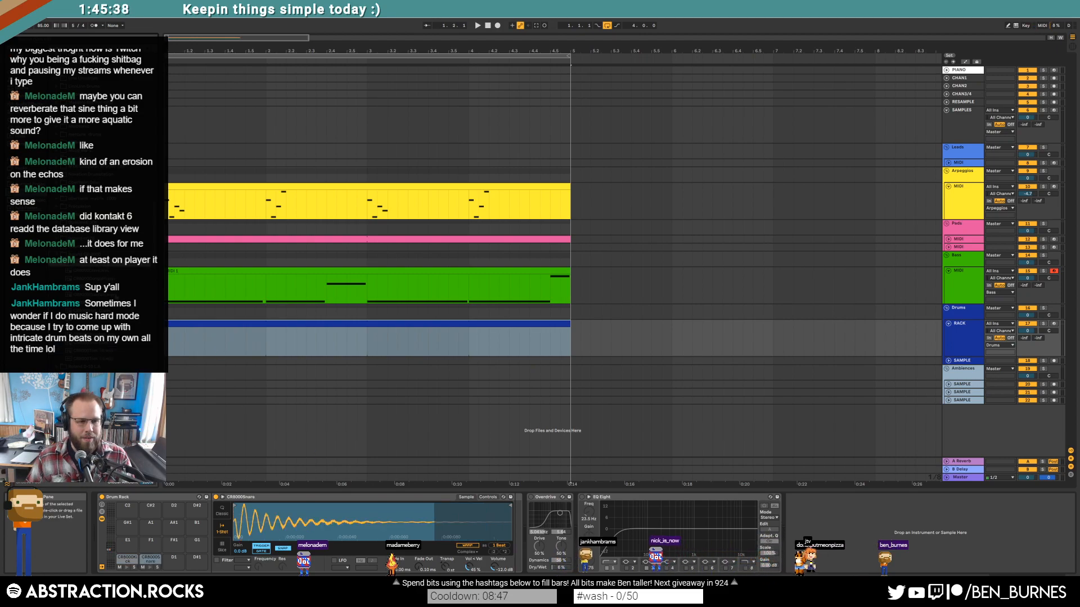
pyautogui.moveTo(96, 310); pyautogui.dragTo(128, 544)
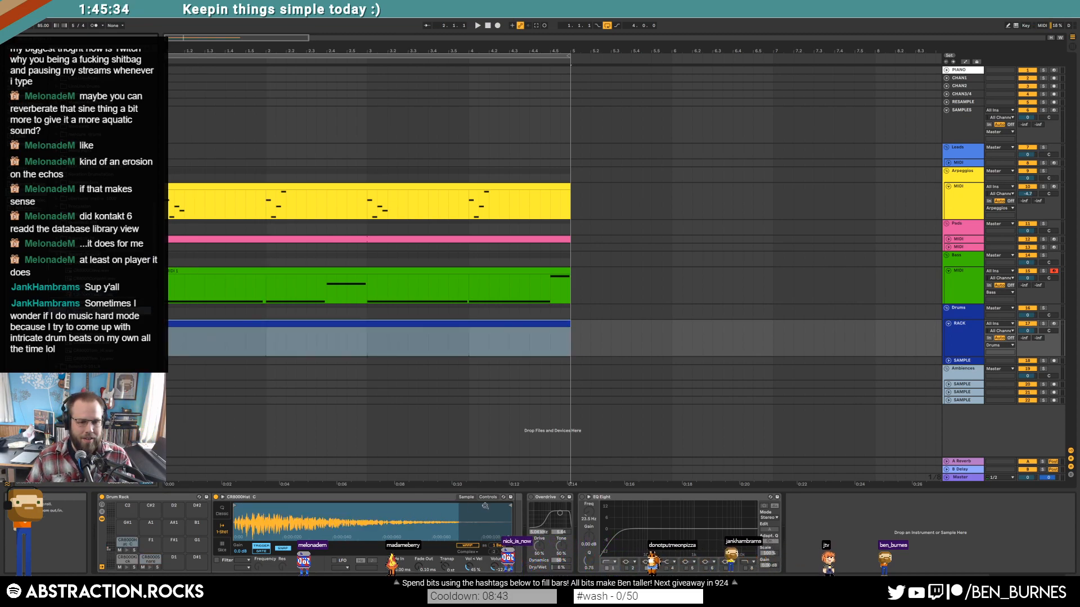
pyautogui.moveTo(510, 505)
pyautogui.mouseDown()
pyautogui.moveTo(340, 515)
pyautogui.moveTo(359, 516)
pyautogui.mouseUp()
pyautogui.moveTo(418, 567); pyautogui.dragTo(418, 545)
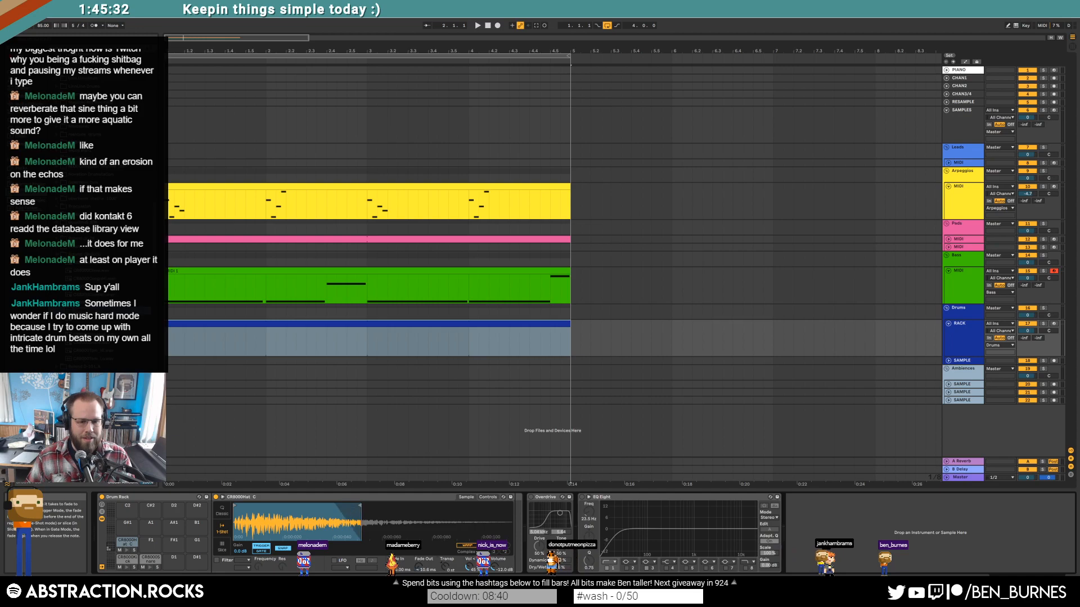
# Step: Program eighth-note CR8000Hat_C hits on the off-beat of all five beats in the RACK clip and play the pattern
pyautogui.doubleClick(295, 328)
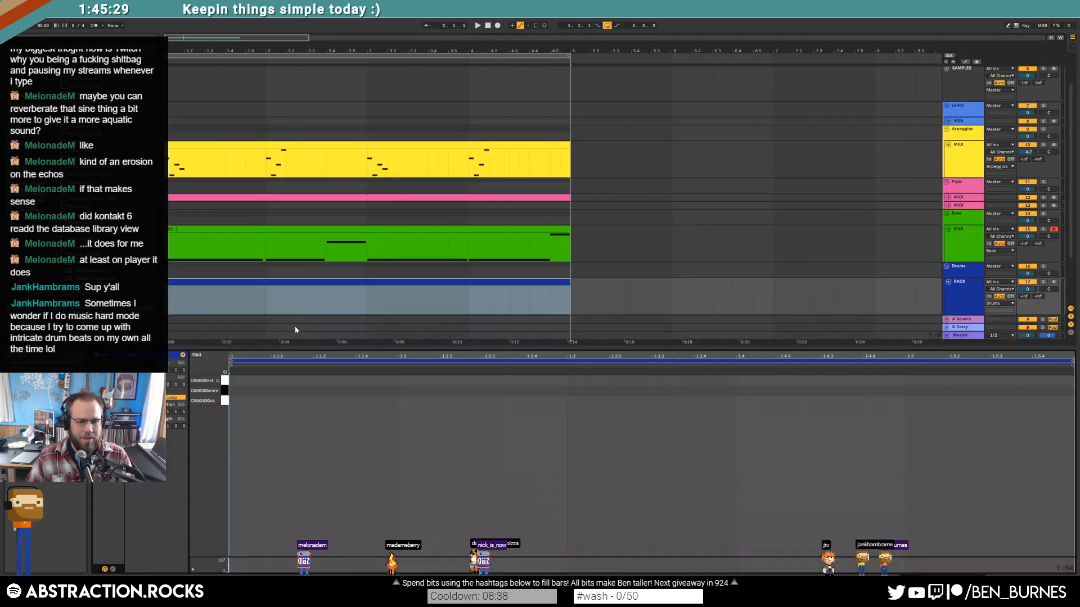
pyautogui.doubleClick(407, 382)
pyautogui.moveTo(409, 380); pyautogui.dragTo(481, 381)
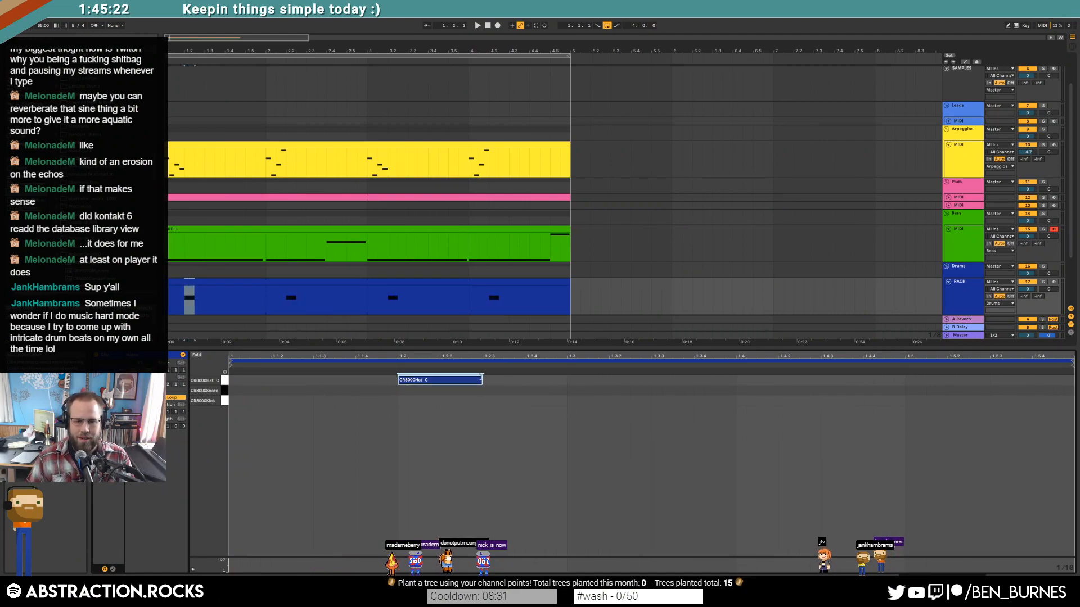
pyautogui.moveTo(416, 381); pyautogui.dragTo(332, 380)
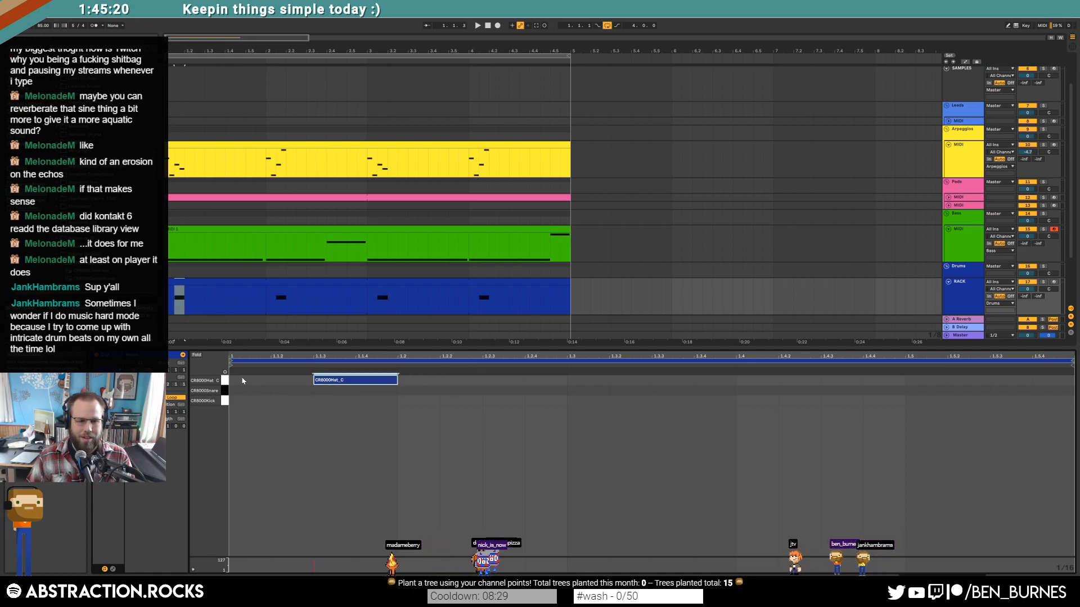
pyautogui.hotkey('ctrl', 'd')
pyautogui.hotkey('ctrl', 'd')
pyautogui.hotkey('ctrl', 'd')
pyautogui.hotkey('ctrl', 'd')
pyautogui.press('space')
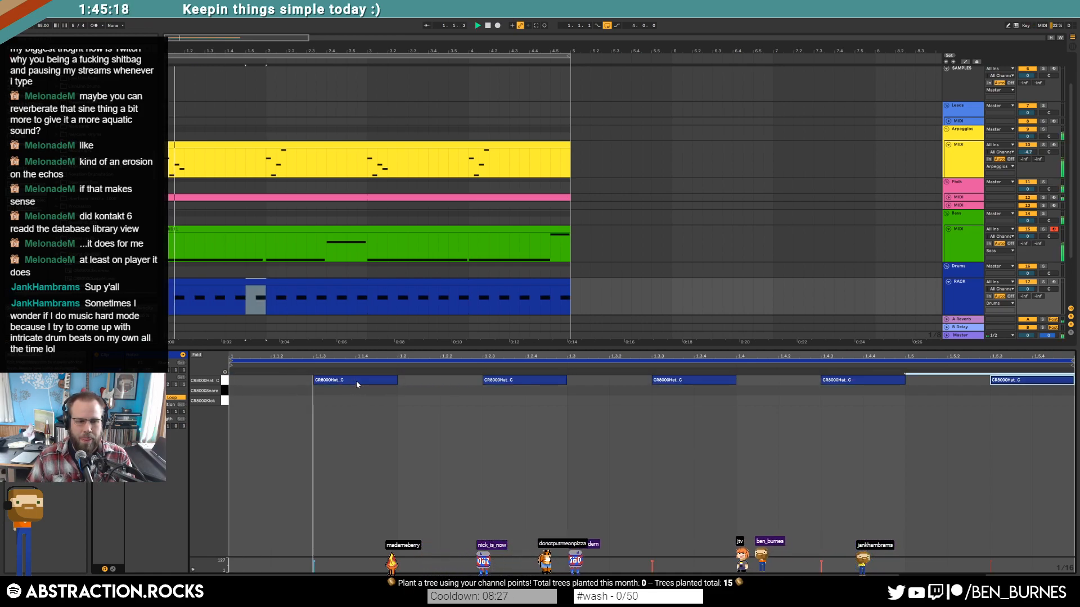
# Step: Add eighth-note kick hits on beats 1 and 3 and an eighth-note snare hit on beat 4 of the RACK clip
pyautogui.press('space')
pyautogui.hotkey('ctrl', 'a')
pyautogui.moveTo(332, 380); pyautogui.dragTo(333, 409)
pyautogui.click(277, 400)
pyautogui.doubleClick(232, 401)
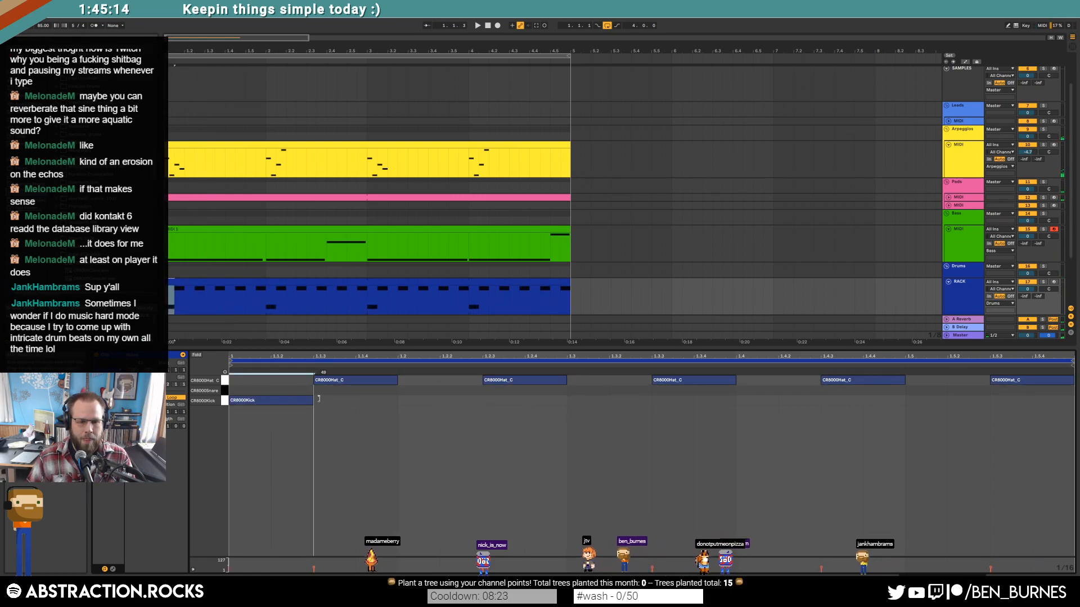
pyautogui.doubleClick(814, 390)
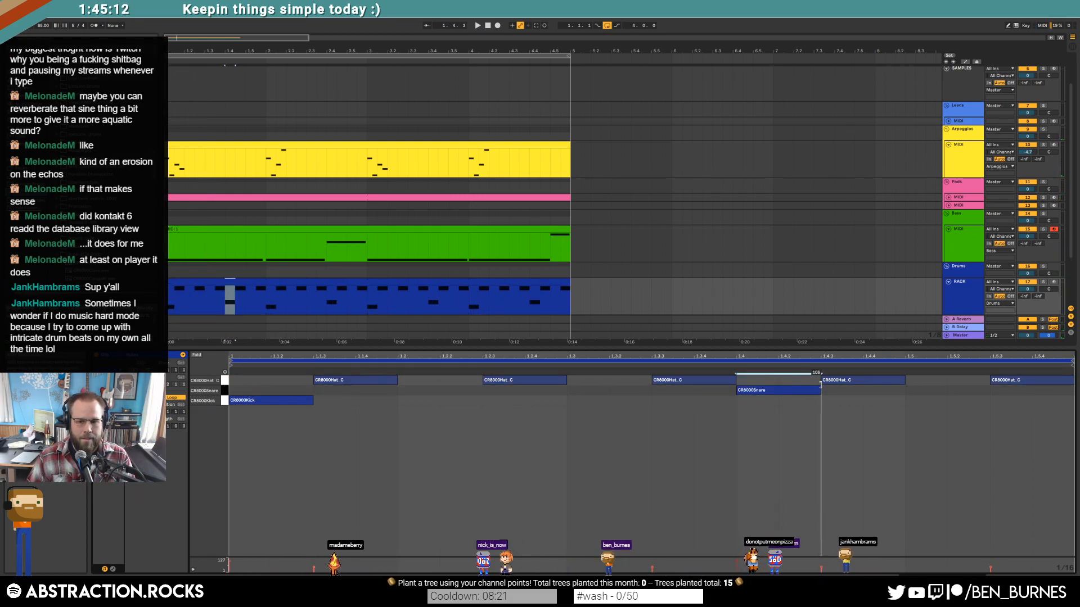
pyautogui.doubleClick(591, 400)
# Step: Enable the filter on the CR8000Snare sample, change its filter type and lower its frequency
pyautogui.hotkey('shift', 'Tab')
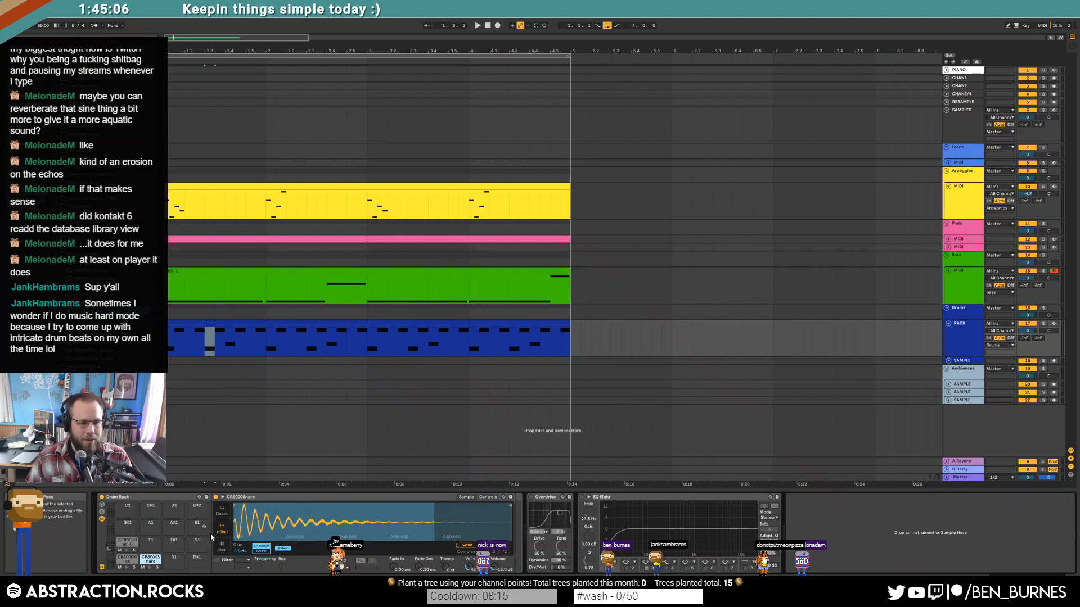
pyautogui.click(216, 561)
pyautogui.click(246, 561)
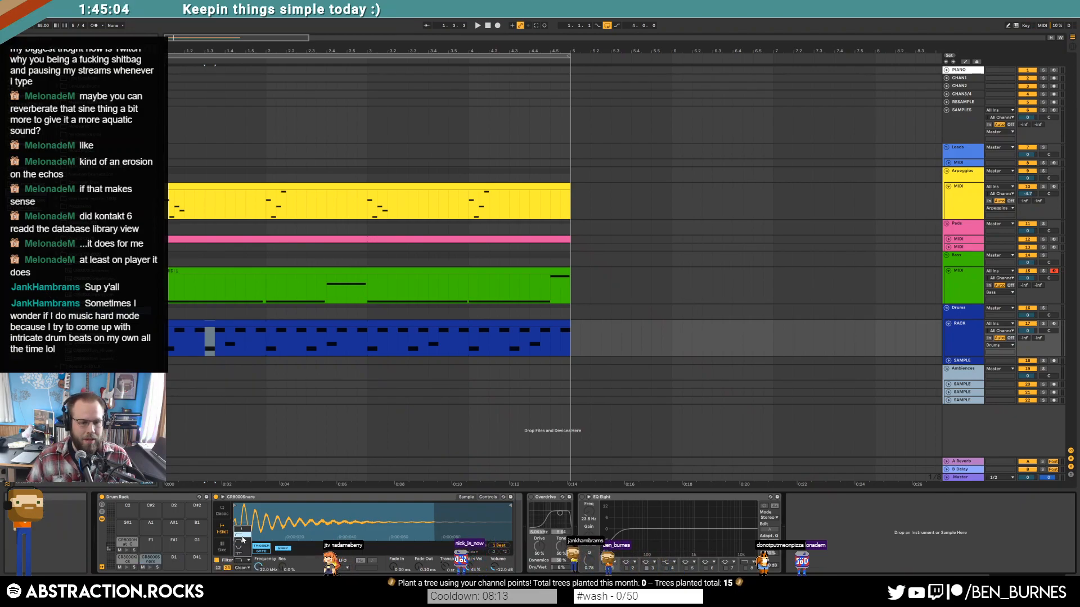
pyautogui.click(243, 540)
pyautogui.moveTo(257, 567); pyautogui.dragTo(257, 574)
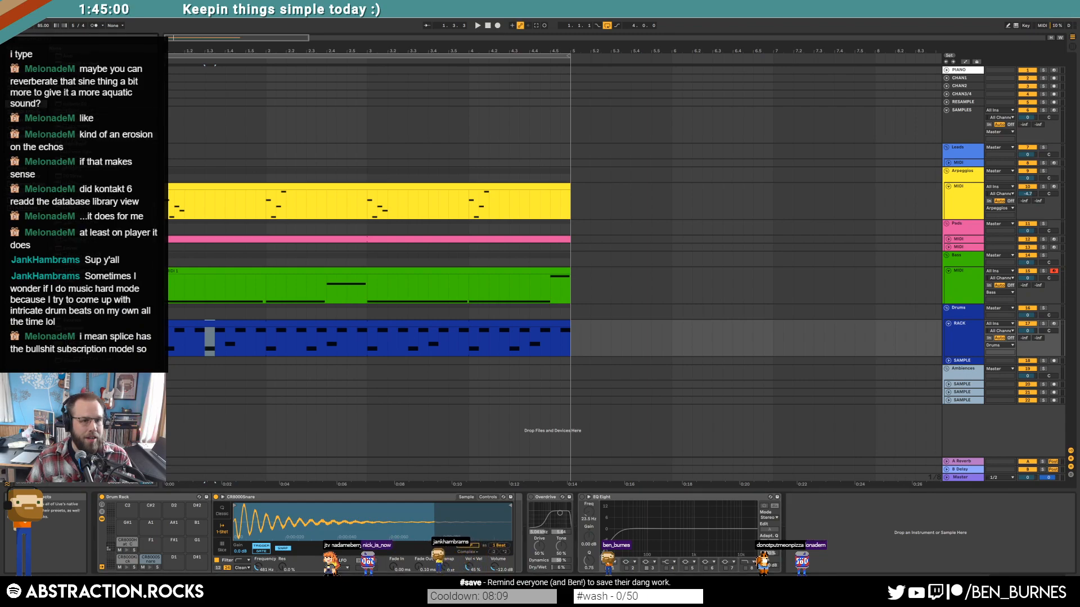
# Step: Add a Delay device after the snare's sampler and adjust it while the loop plays
pyautogui.moveTo(472, 499); pyautogui.dragTo(515, 520)
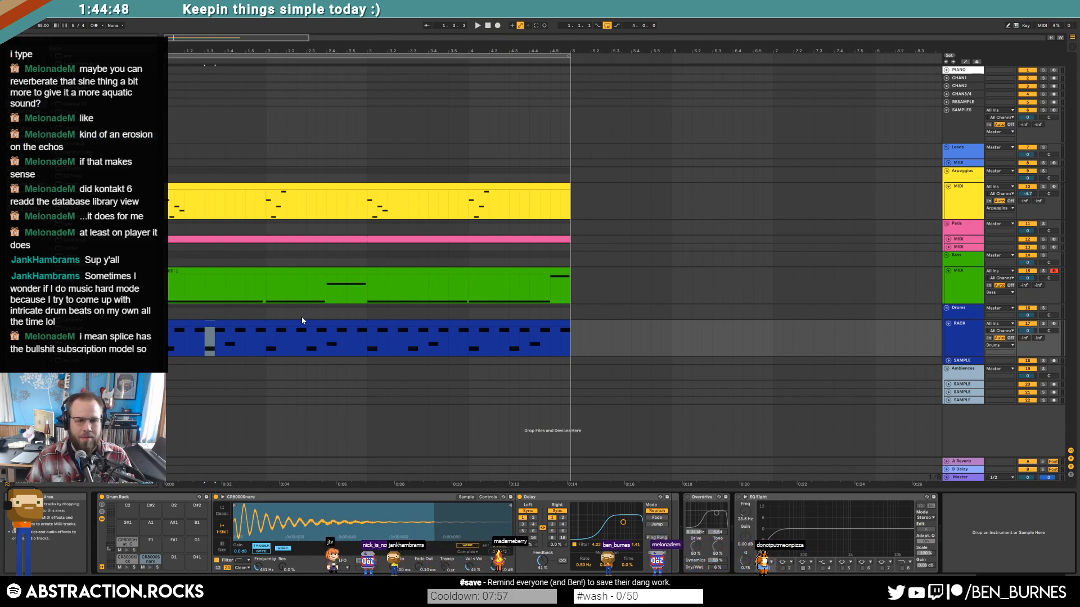
pyautogui.press('space')
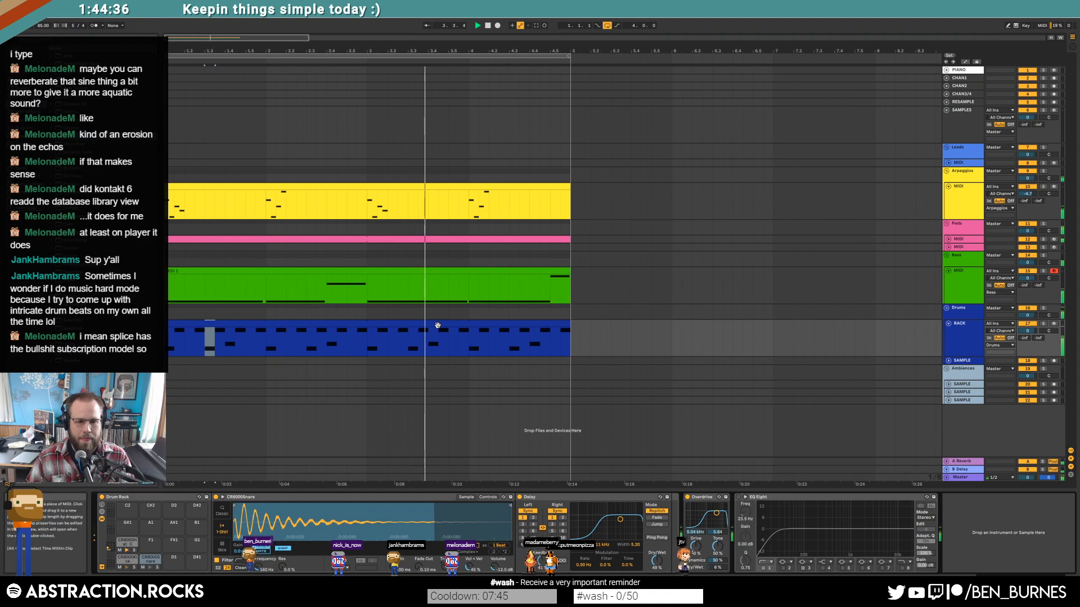
# Step: Shorten the hat sample further, reduce its fade-out and raise the drum Overdrive's filter frequency while the loop plays
pyautogui.click(440, 347)
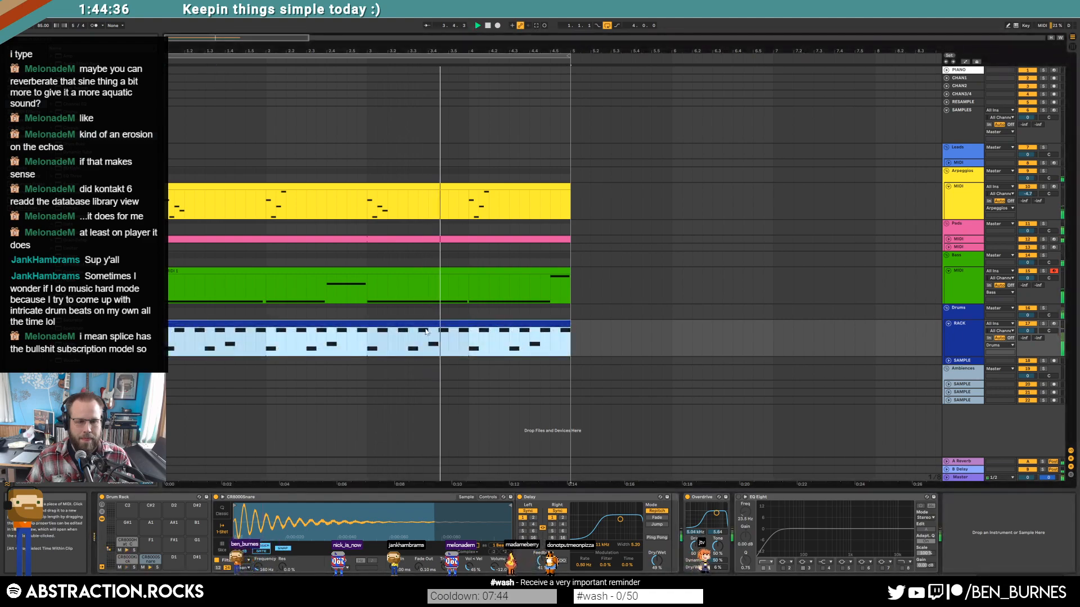
pyautogui.doubleClick(255, 323)
pyautogui.click(225, 380)
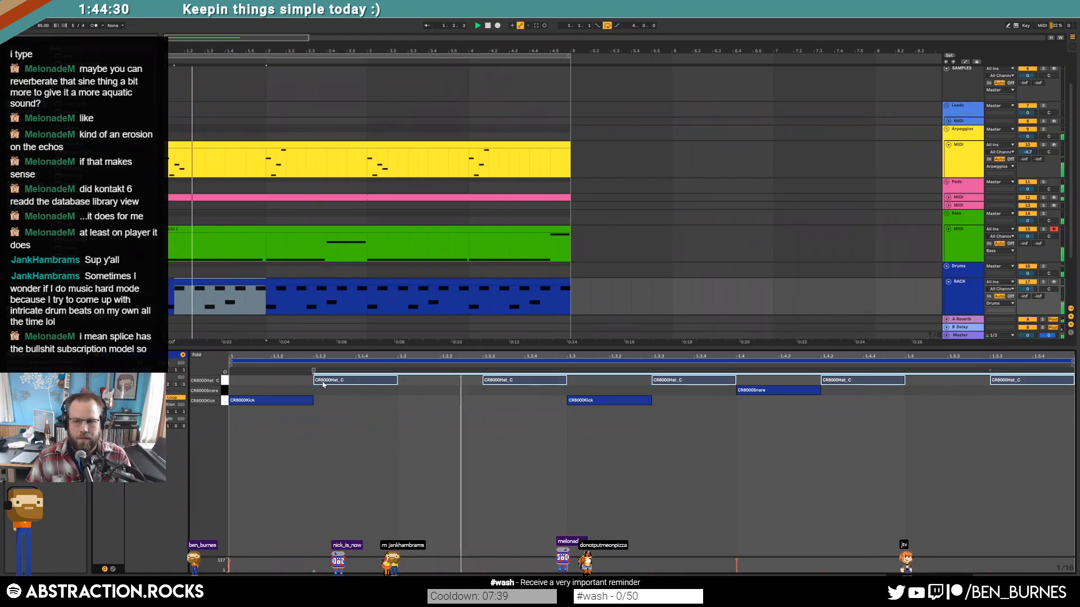
pyautogui.hotkey('shift', 'Tab')
pyautogui.click(125, 542)
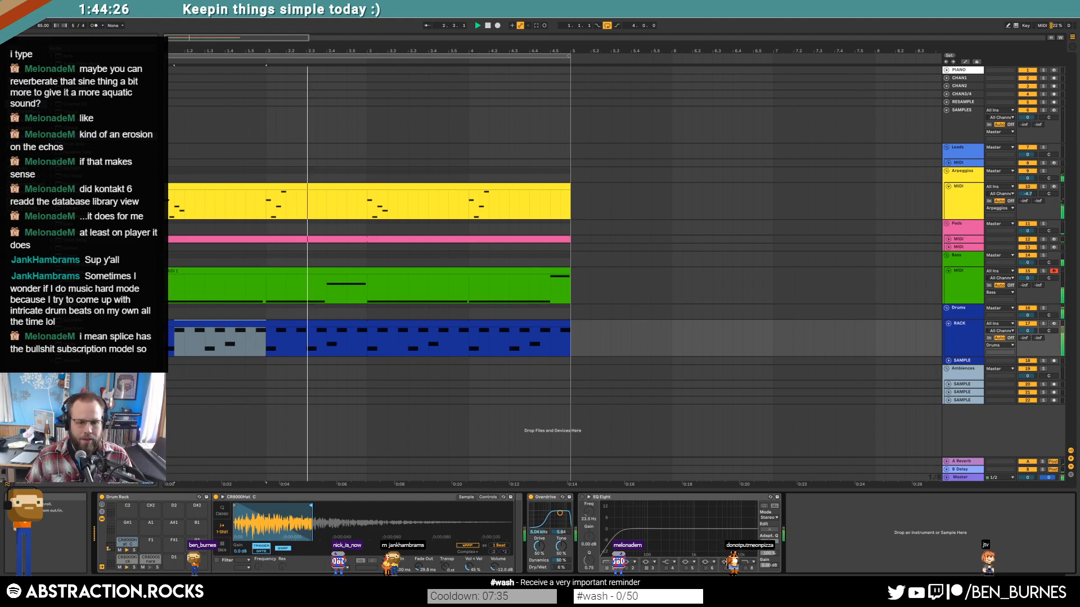
pyautogui.moveTo(425, 570); pyautogui.dragTo(425, 576)
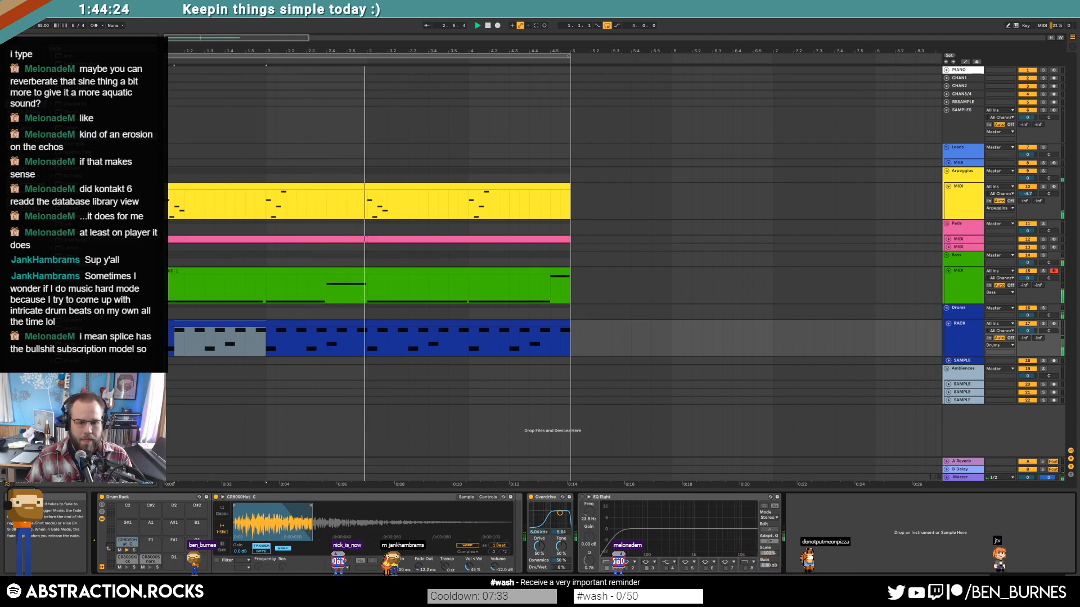
pyautogui.moveTo(558, 518); pyautogui.dragTo(558, 518)
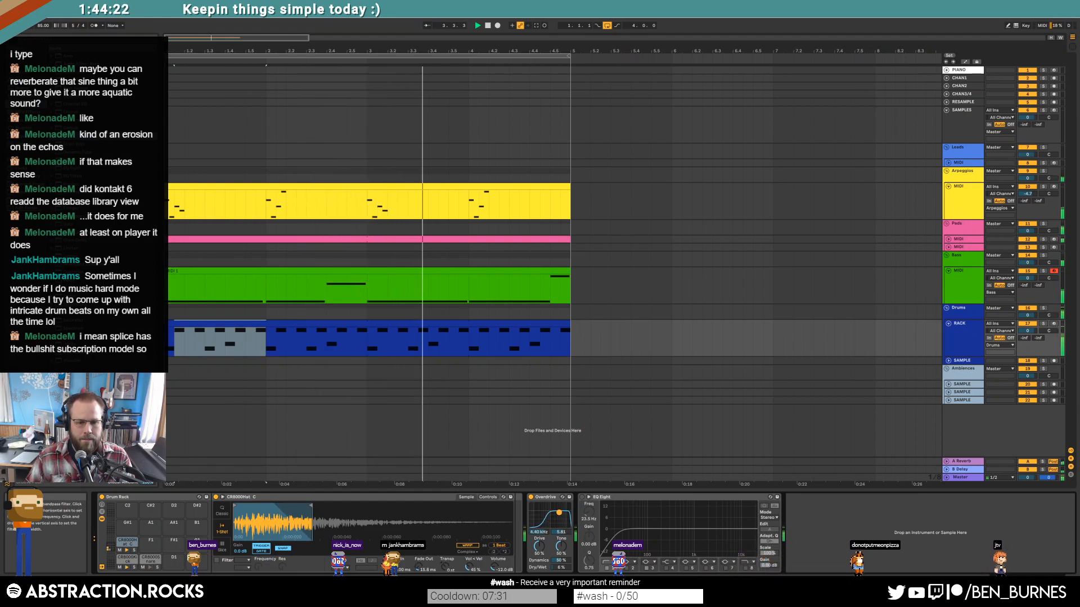
# Step: Insert an Overdrive between the snare's sampler and its Delay
pyautogui.doubleClick(448, 324)
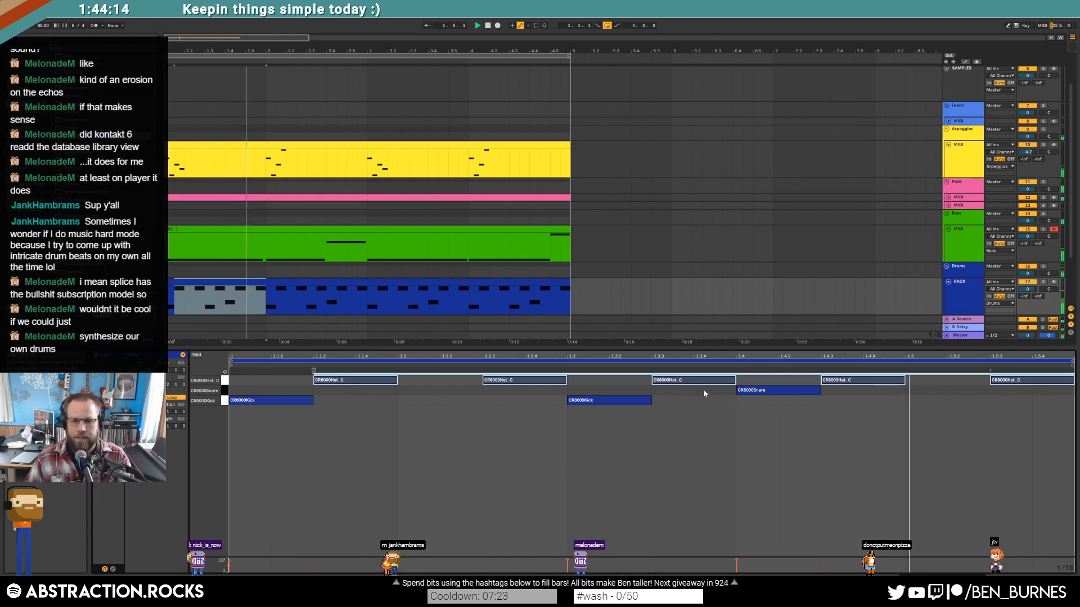
pyautogui.hotkey('shift', 'Tab')
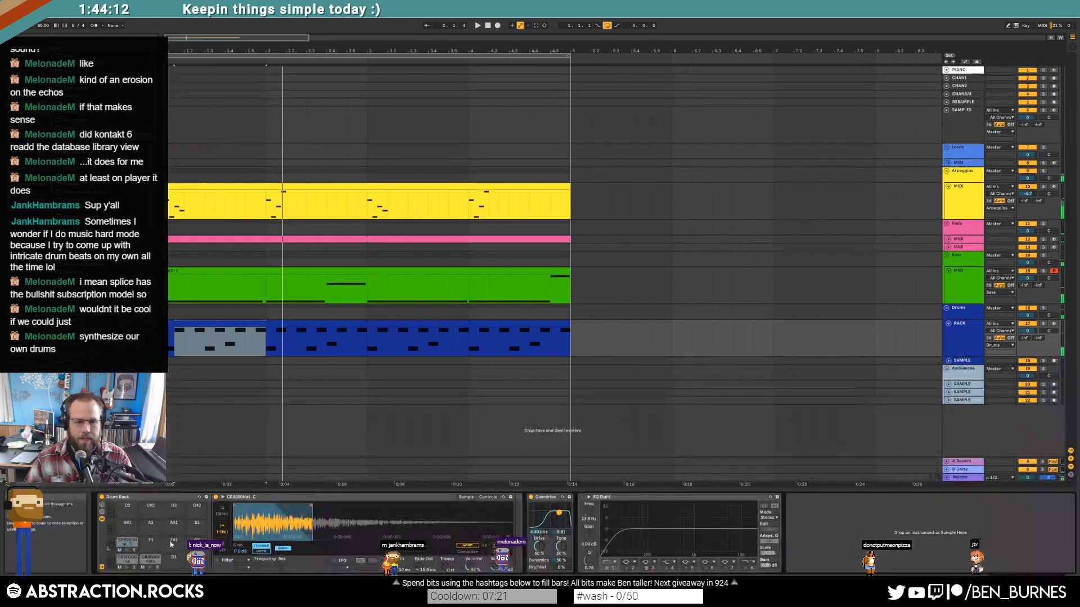
pyautogui.click(149, 561)
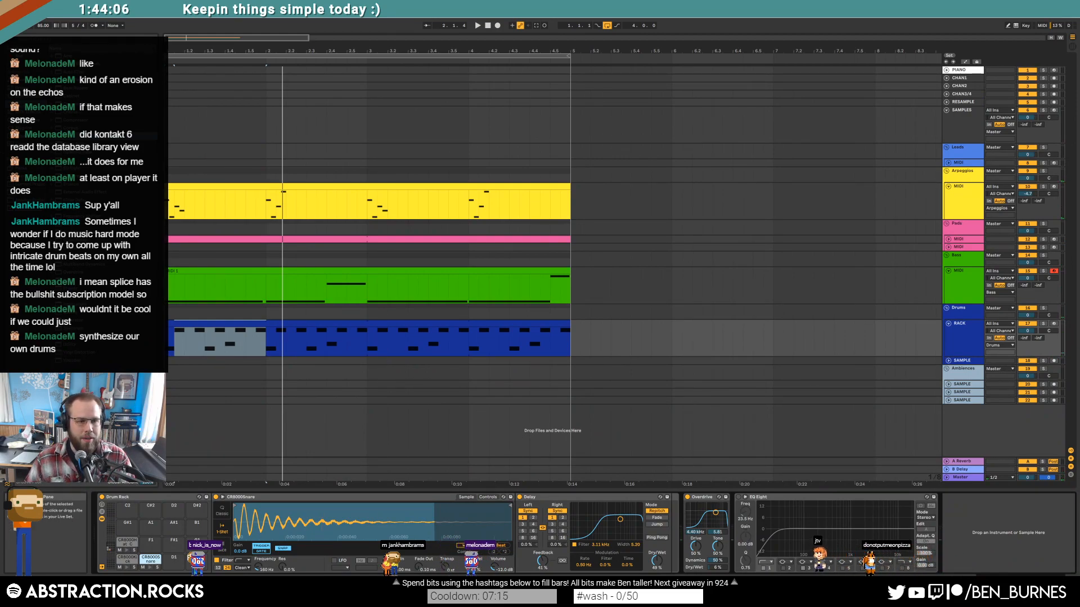
pyautogui.moveTo(79, 272); pyautogui.dragTo(557, 513)
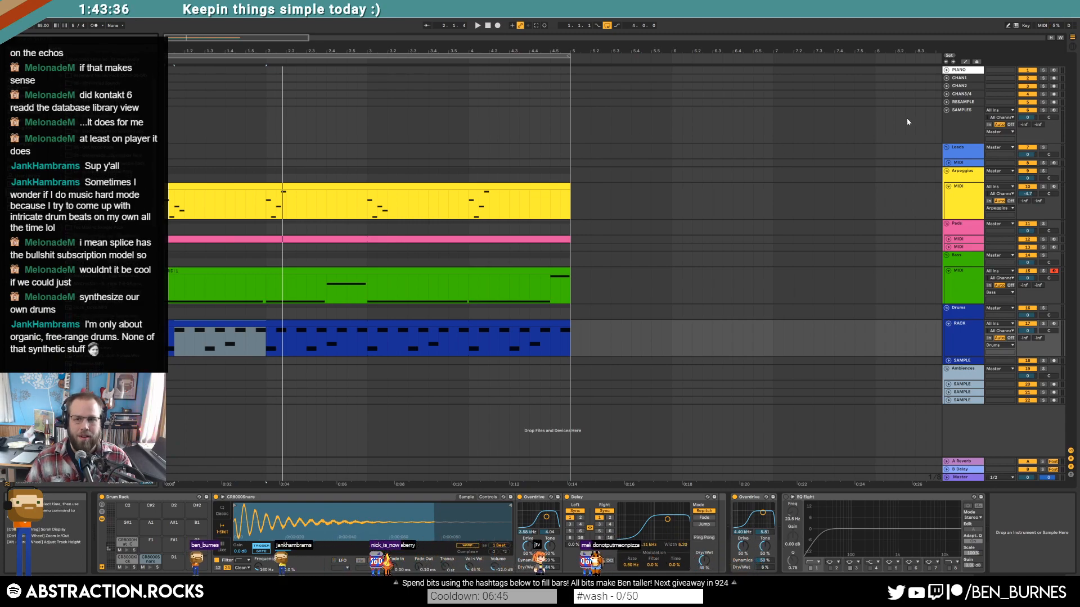
# Step: Audition random samples in the SAMPLES track's ADSR Sample Manager and load MaxV - Korg x5- 058 onto the Drum Rack's G1 pad
pyautogui.click(959, 125)
pyautogui.click(151, 498)
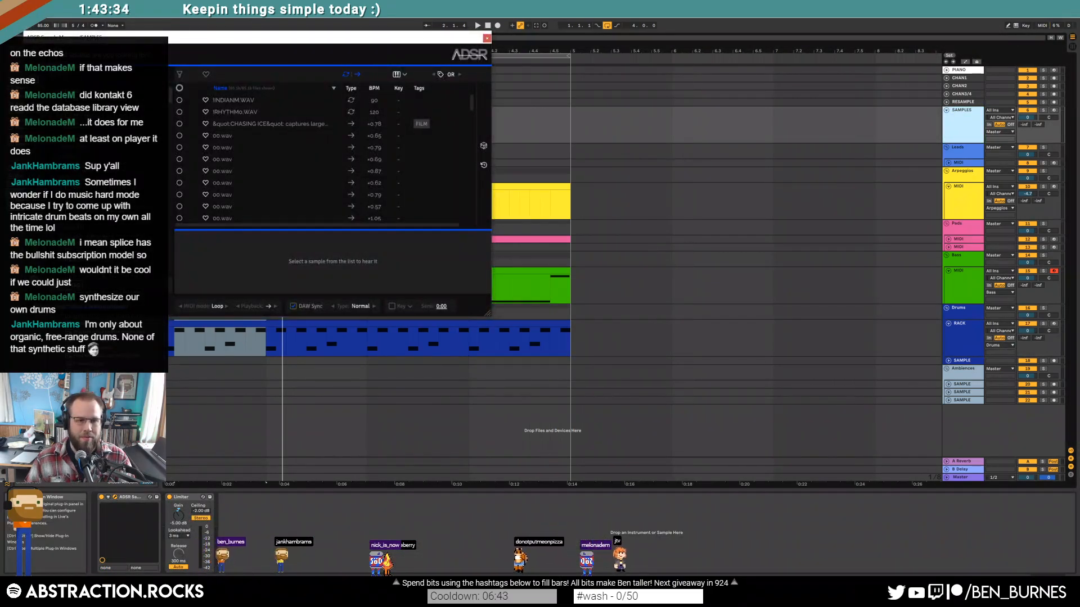
pyautogui.moveTo(481, 55); pyautogui.dragTo(827, 158)
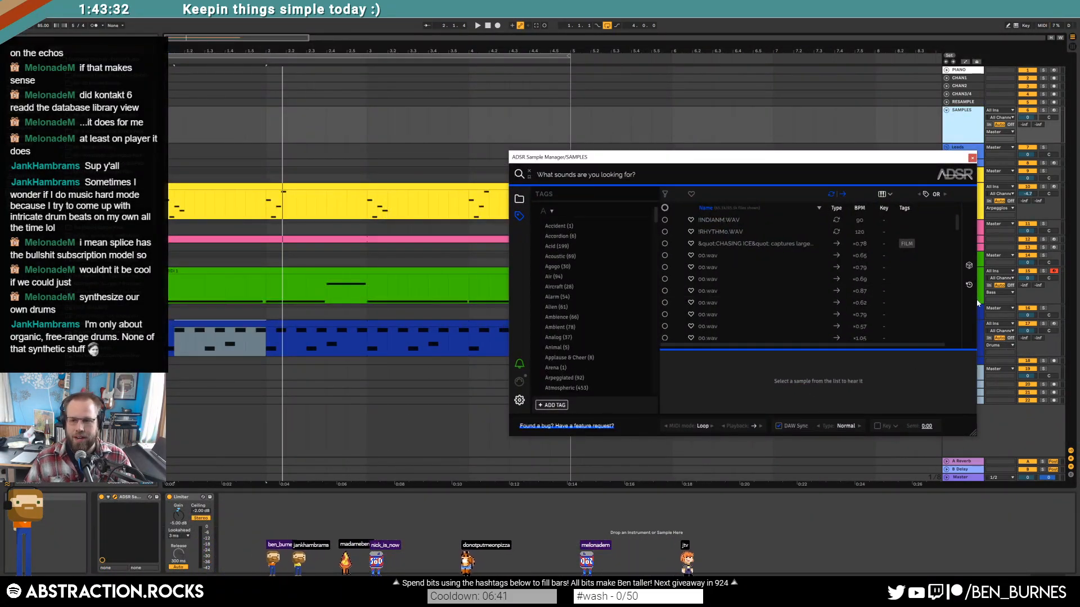
pyautogui.click(969, 267)
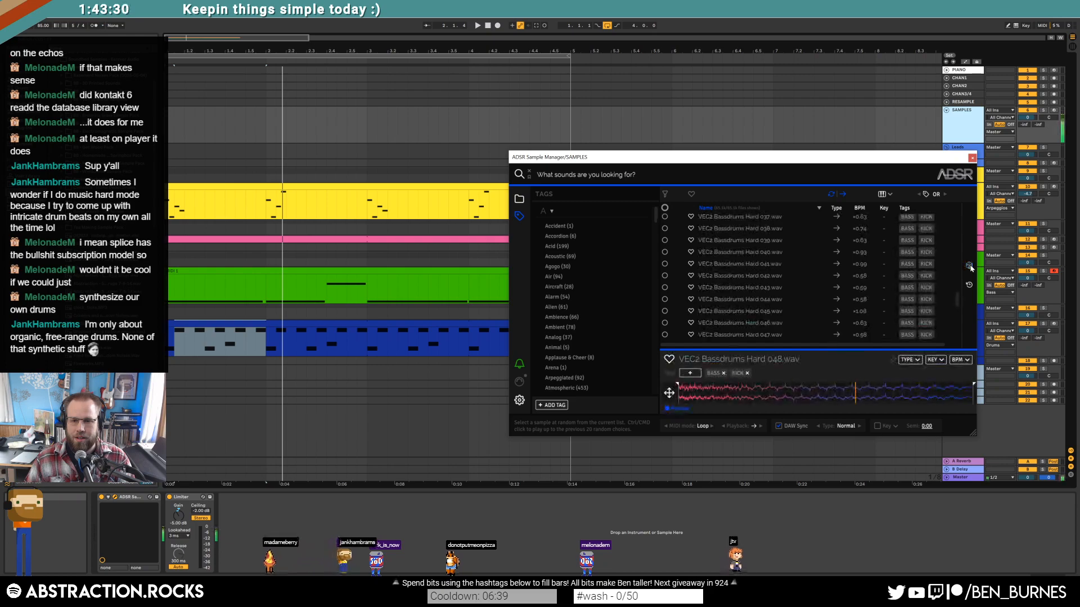
pyautogui.click(969, 267)
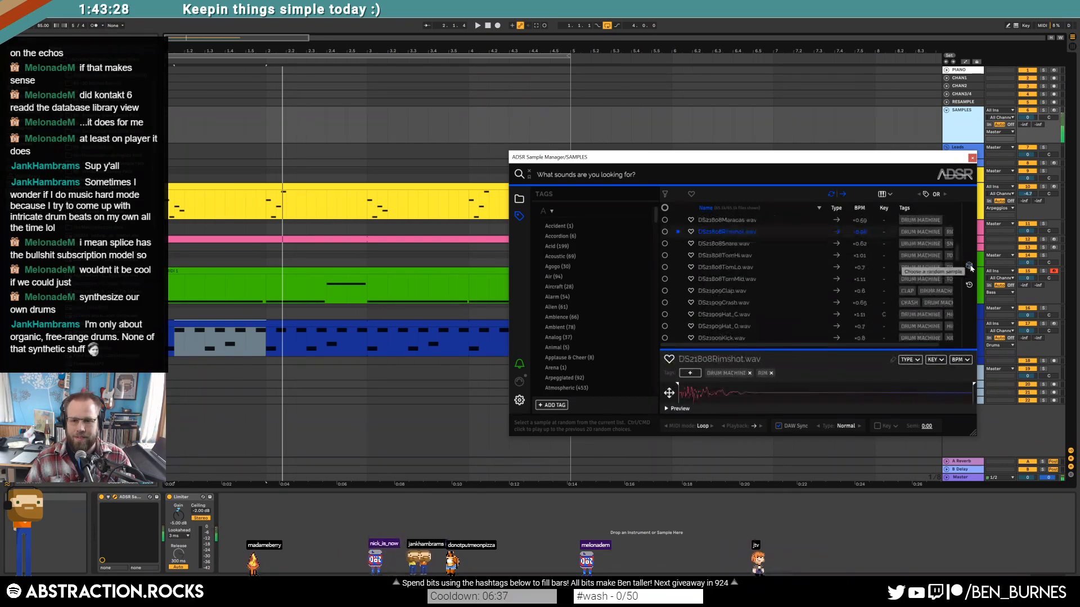
pyautogui.click(970, 269)
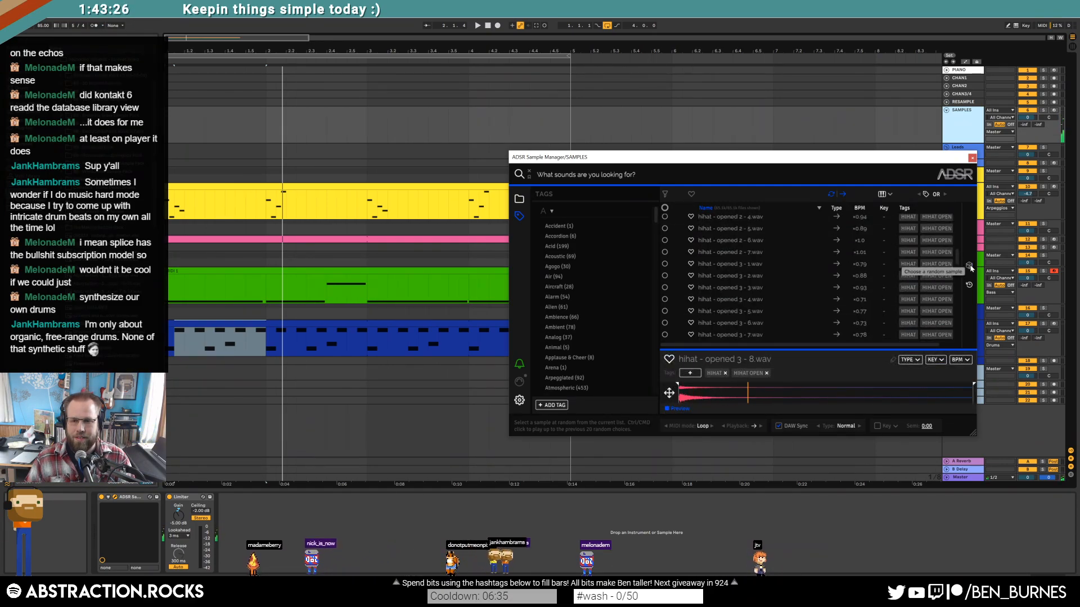
pyautogui.click(969, 266)
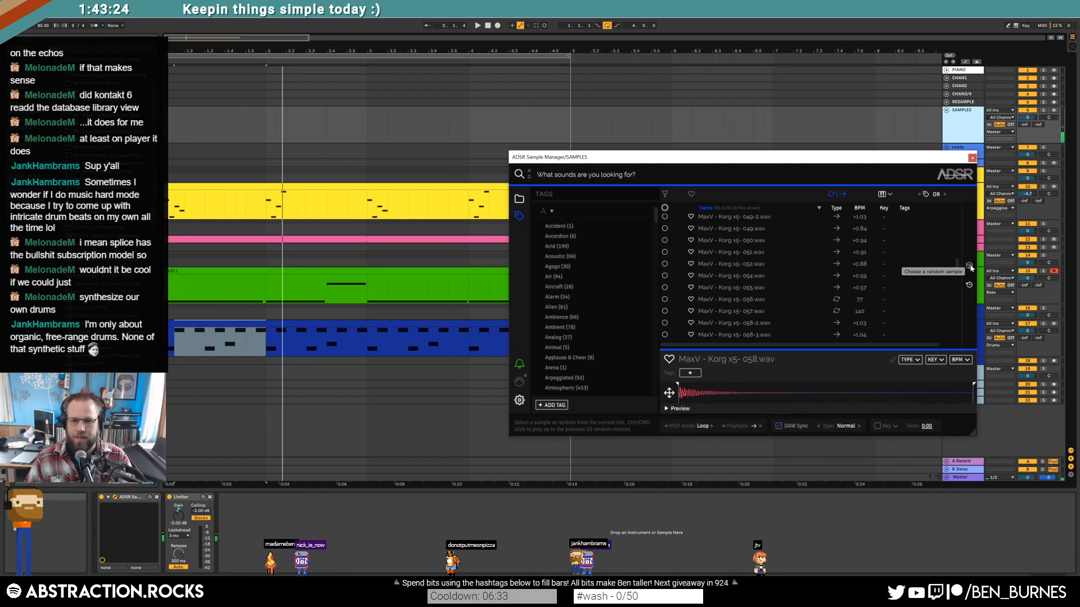
pyautogui.scroll(-3, 861, 288)
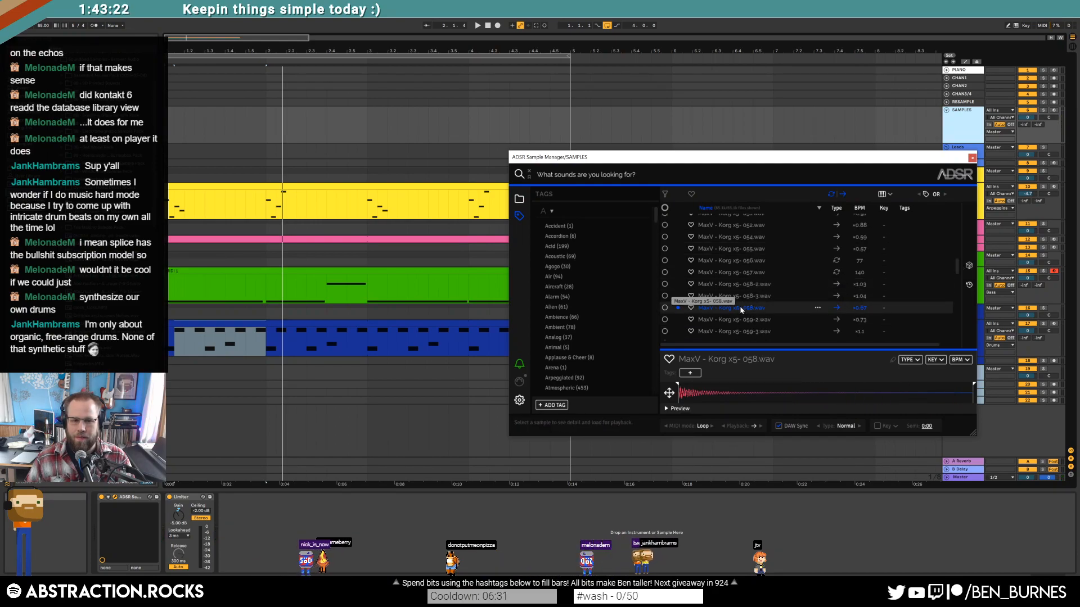
pyautogui.moveTo(740, 308); pyautogui.dragTo(197, 543)
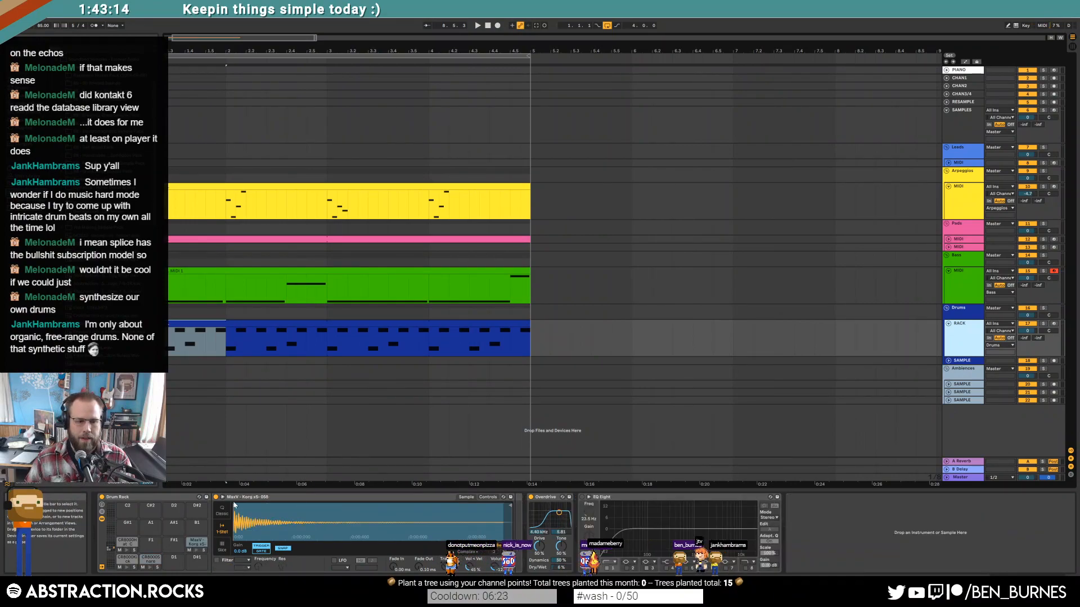
pyautogui.moveTo(232, 40); pyautogui.dragTo(226, 39)
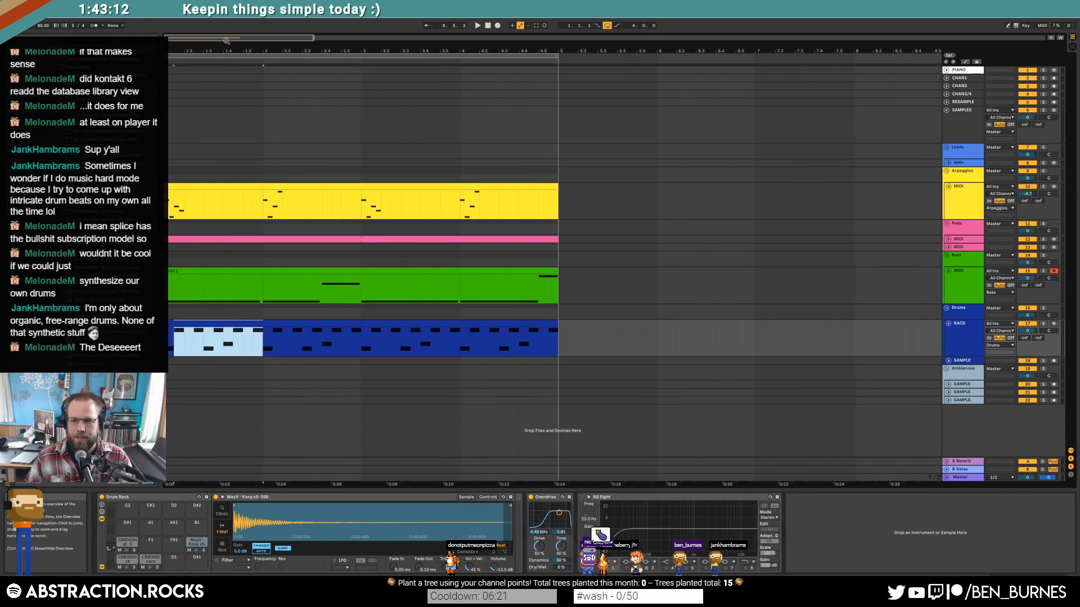
# Step: Audition random samples in the SAMPLES track's ADSR Sample Manager, picking out Little Bit_LB_BH_SL_10.wav
pyautogui.click(965, 122)
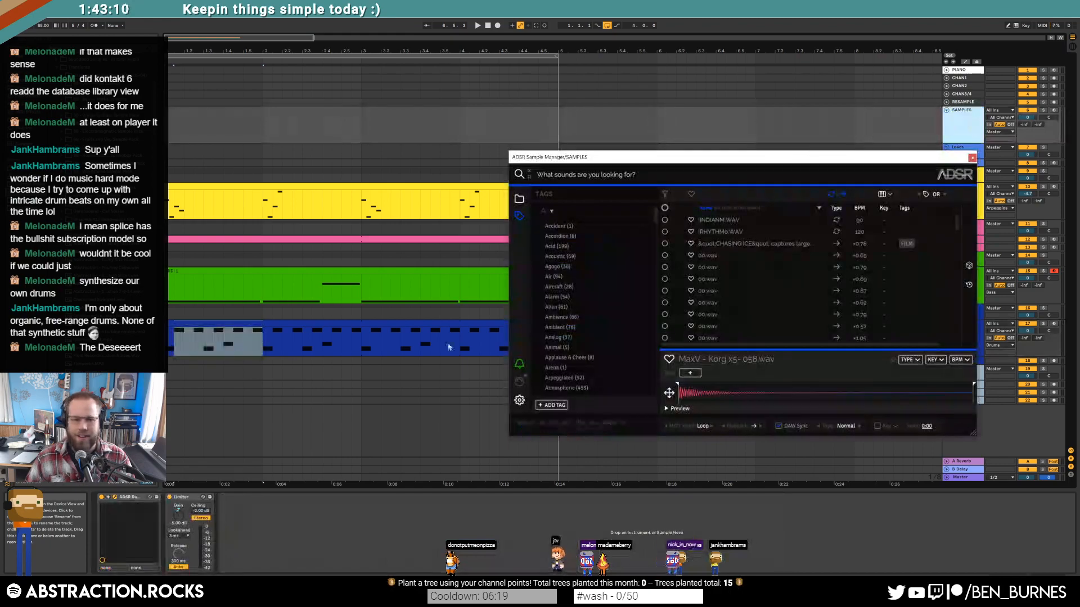
pyautogui.click(969, 266)
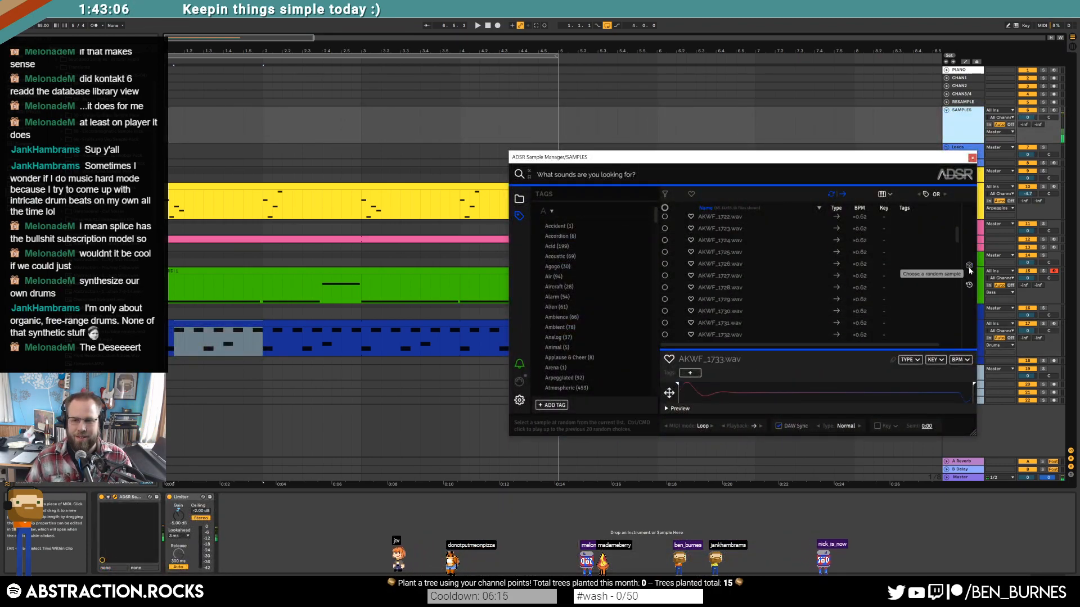
pyautogui.moveTo(894, 157); pyautogui.dragTo(723, 128)
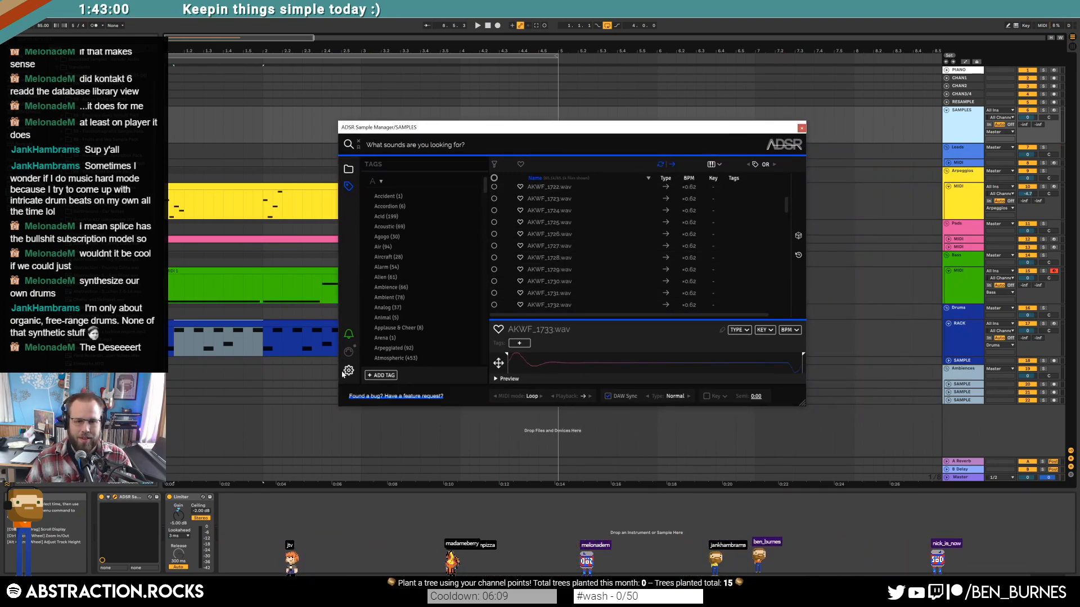
pyautogui.click(798, 237)
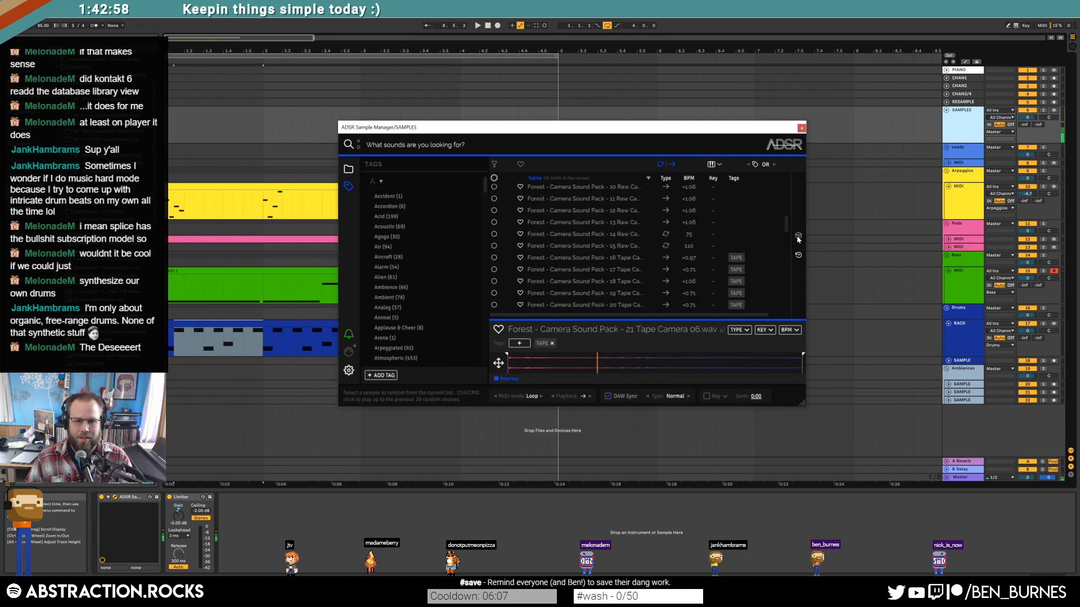
pyautogui.click(798, 237)
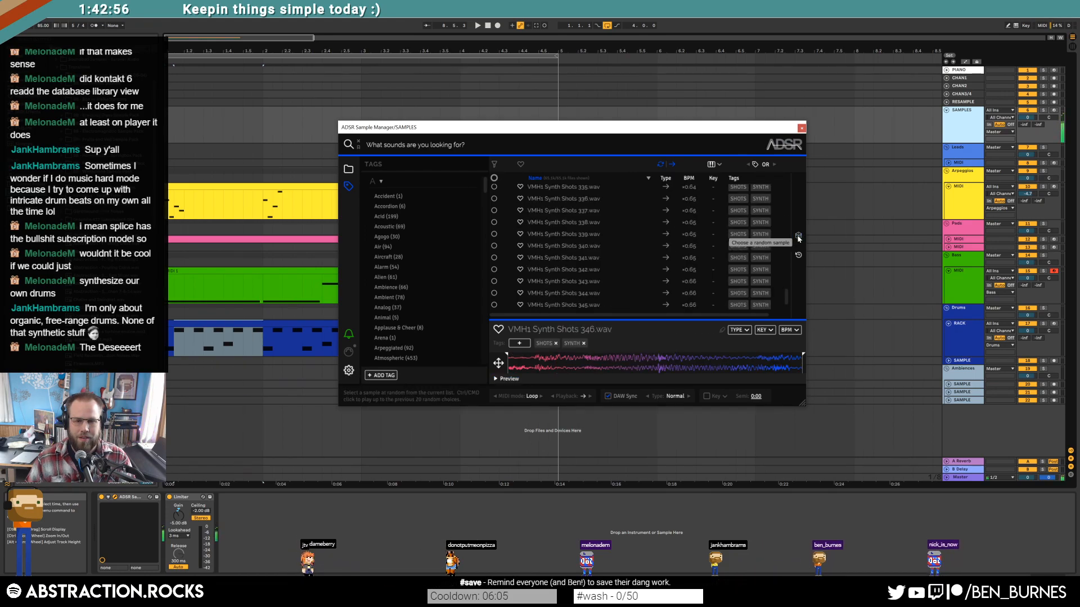
pyautogui.click(798, 236)
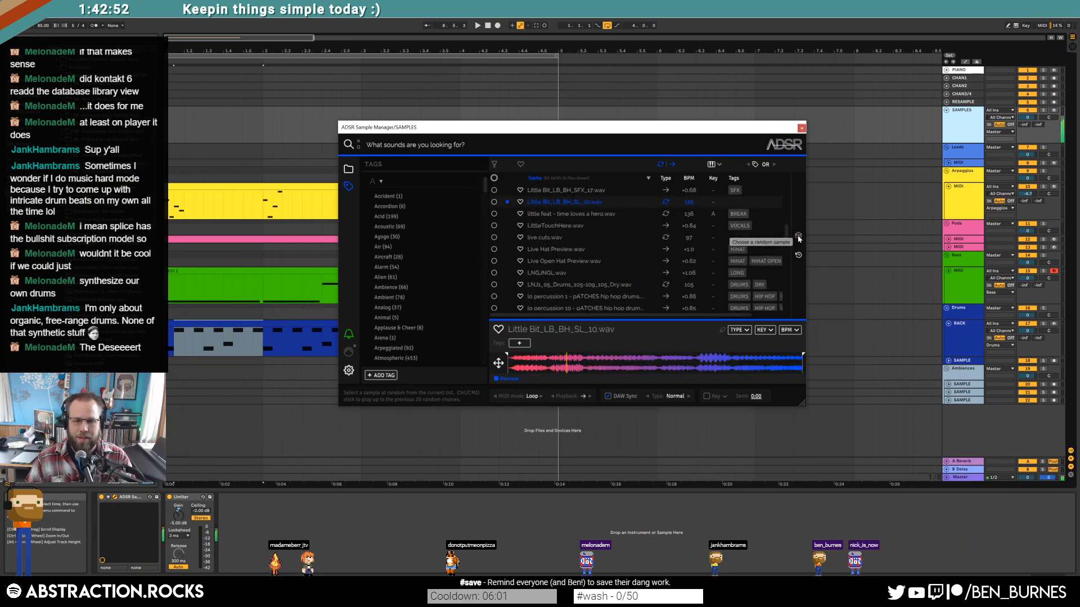
# Step: Expand the lower MIDI track in the Pads group and insert an audio track below it
pyautogui.click(950, 250)
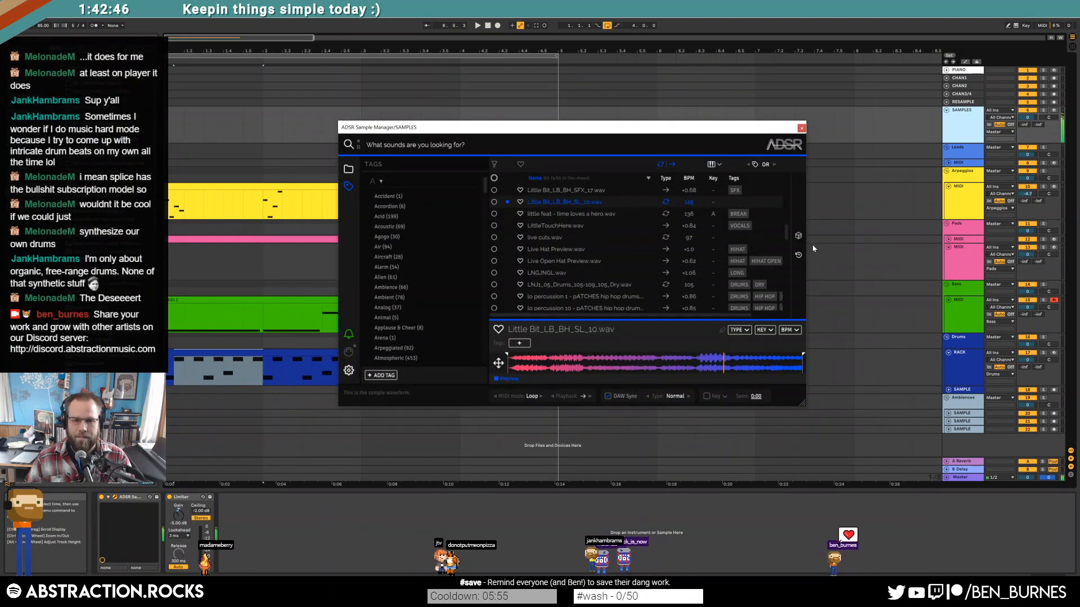
pyautogui.moveTo(541, 357)
pyautogui.mouseDown()
pyautogui.moveTo(731, 217)
pyautogui.moveTo(831, 246)
pyautogui.moveTo(365, 262)
pyautogui.moveTo(841, 258)
pyautogui.moveTo(561, 263)
pyautogui.moveTo(555, 362)
pyautogui.mouseUp()
pyautogui.click(963, 261)
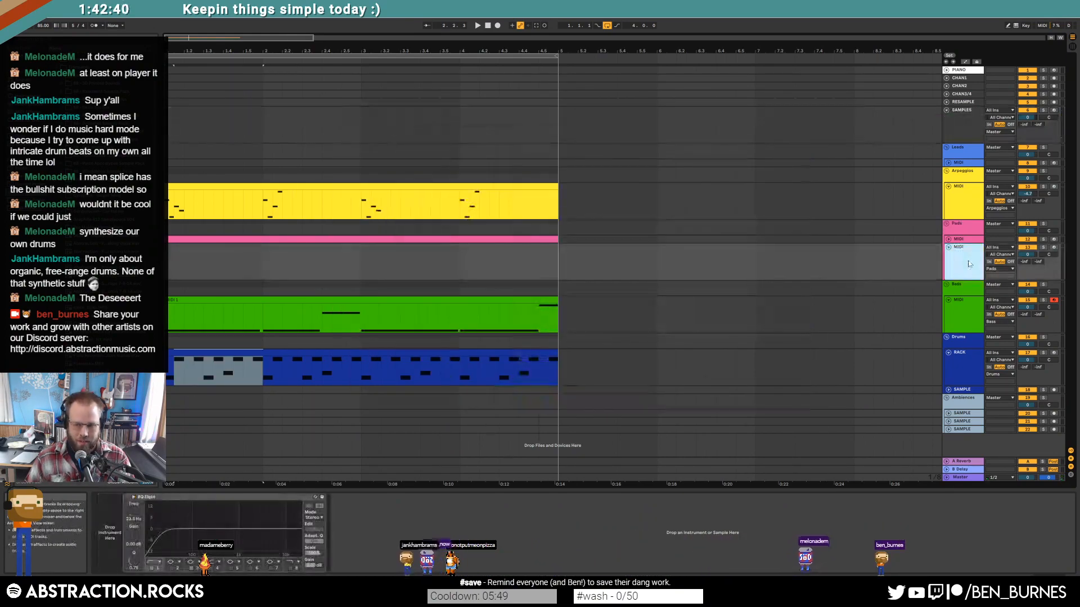
pyautogui.hotkey('ctrl', 't')
# Step: List the sample manager's recent files and try to place Little Bit_LB_BH_SL_10.wav on the lower Pads MIDI track
pyautogui.click(954, 132)
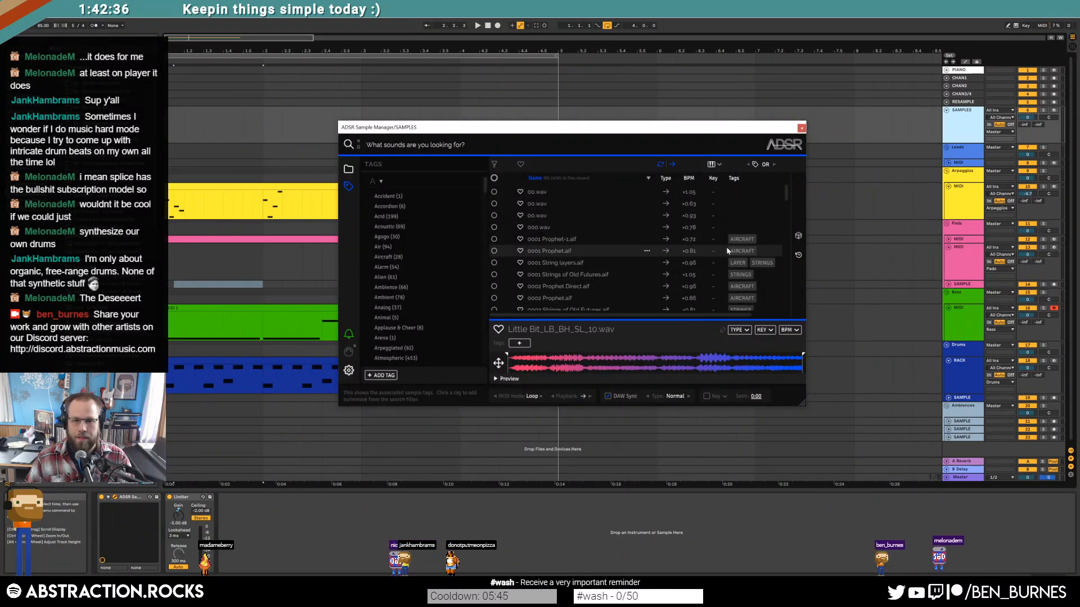
pyautogui.scroll(-5, 607, 284)
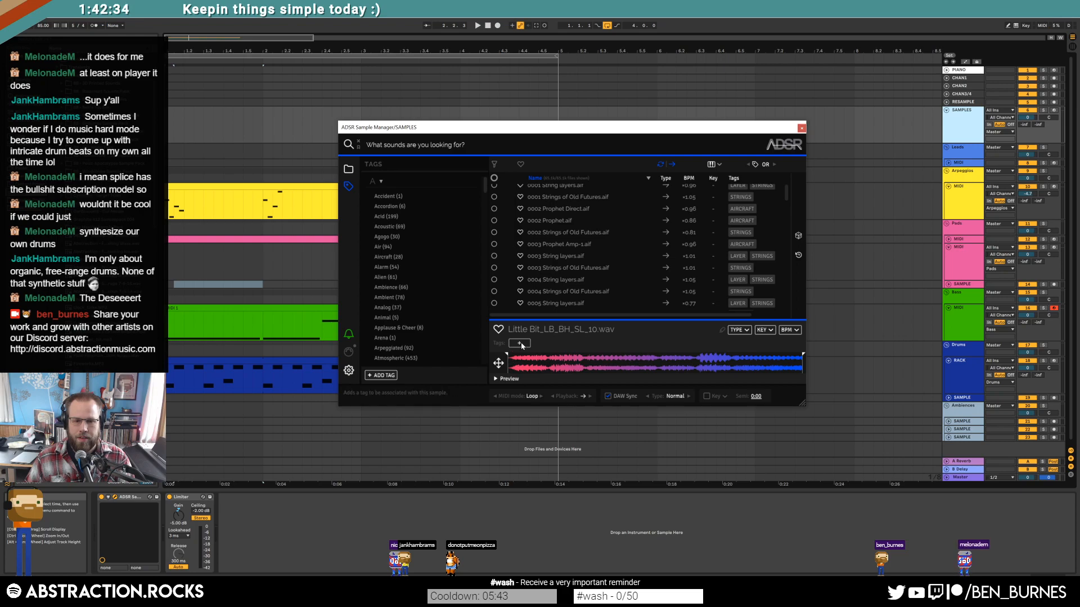
pyautogui.moveTo(787, 196); pyautogui.dragTo(788, 174)
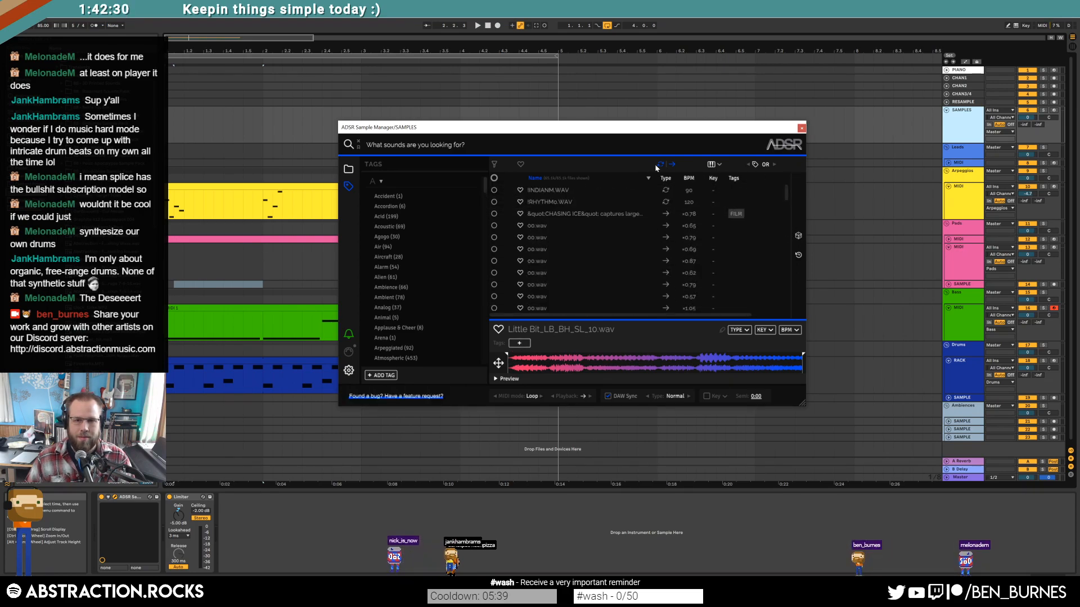
pyautogui.click(799, 255)
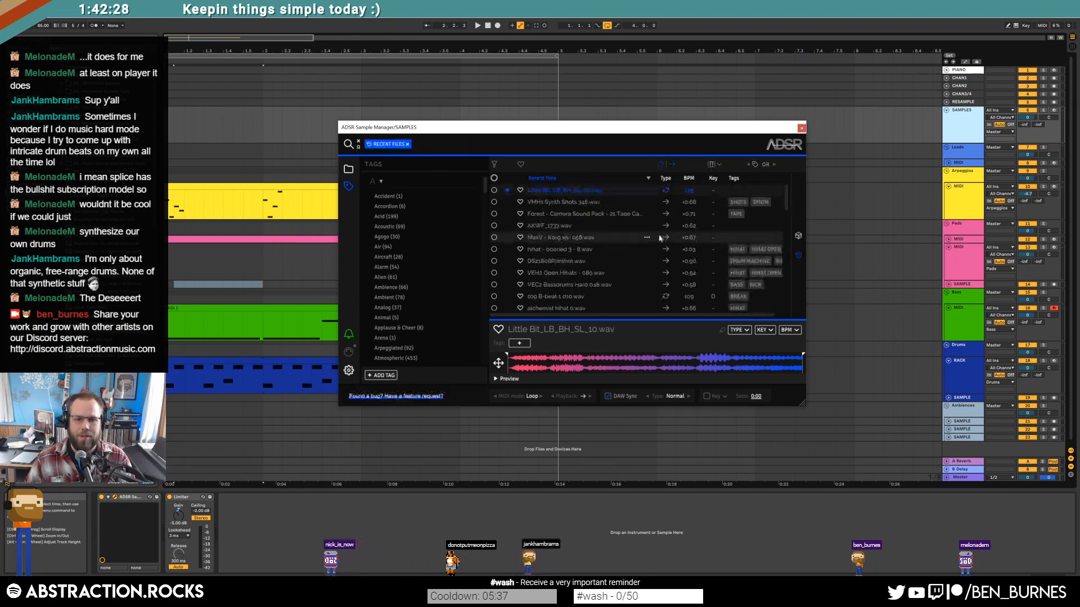
pyautogui.moveTo(819, 225); pyautogui.dragTo(844, 265)
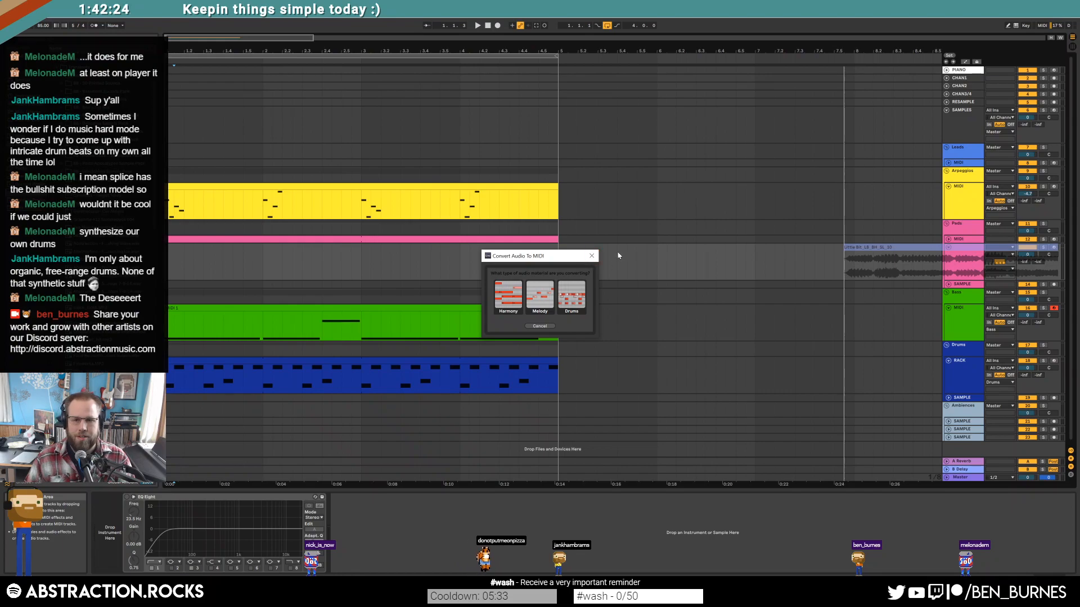
pyautogui.press('Escape')
# Step: Place Little Bit_LB_BH_SL_10.wav on the expanded Pads SAMPLE track and cut it down to a short slice at beat 2.4
pyautogui.click(948, 247)
pyautogui.click(948, 255)
pyautogui.click(960, 125)
pyautogui.moveTo(586, 192); pyautogui.dragTo(343, 269)
pyautogui.press('Delete')
pyautogui.click(898, 257)
pyautogui.press('Delete')
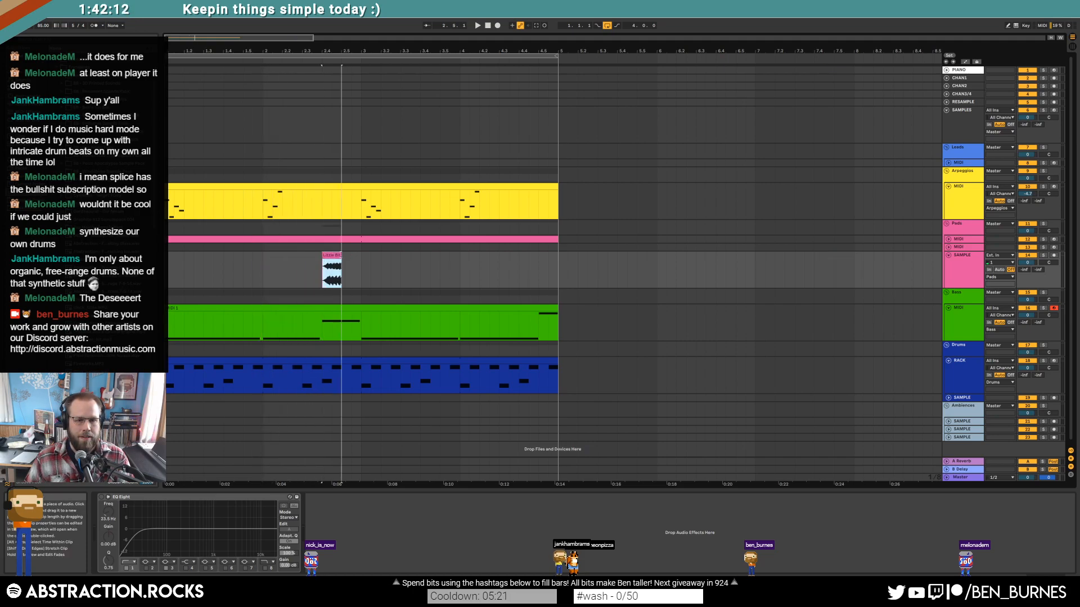
# Step: Add a fade-in to the short Pads sample clip, inspect its waveform and lower the SAMPLE track's volume to about -12 dB
pyautogui.scroll(3, 338, 256)
pyautogui.click(338, 255)
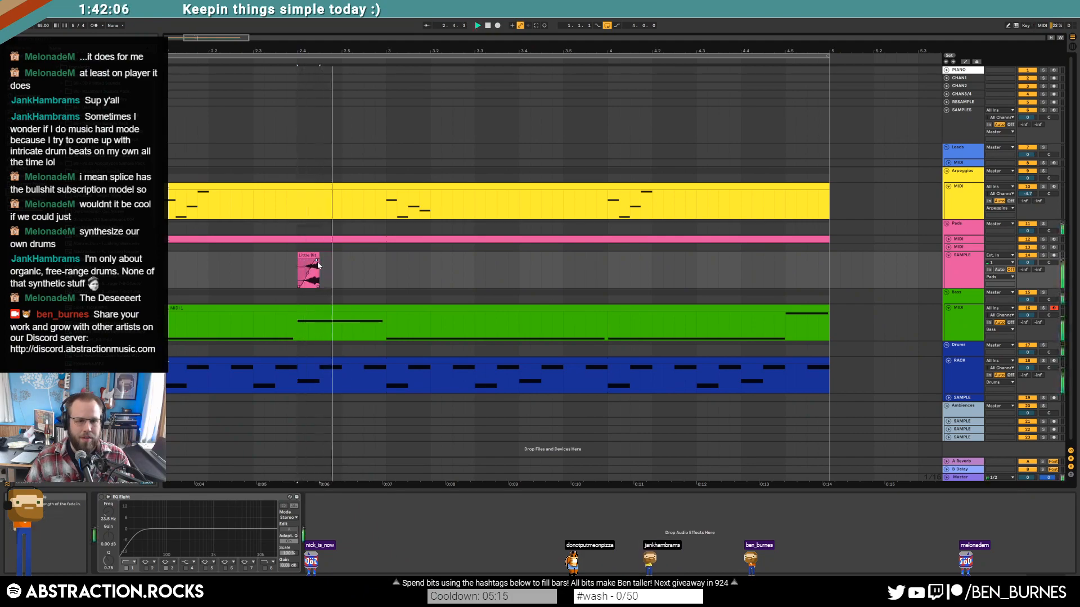
pyautogui.doubleClick(307, 255)
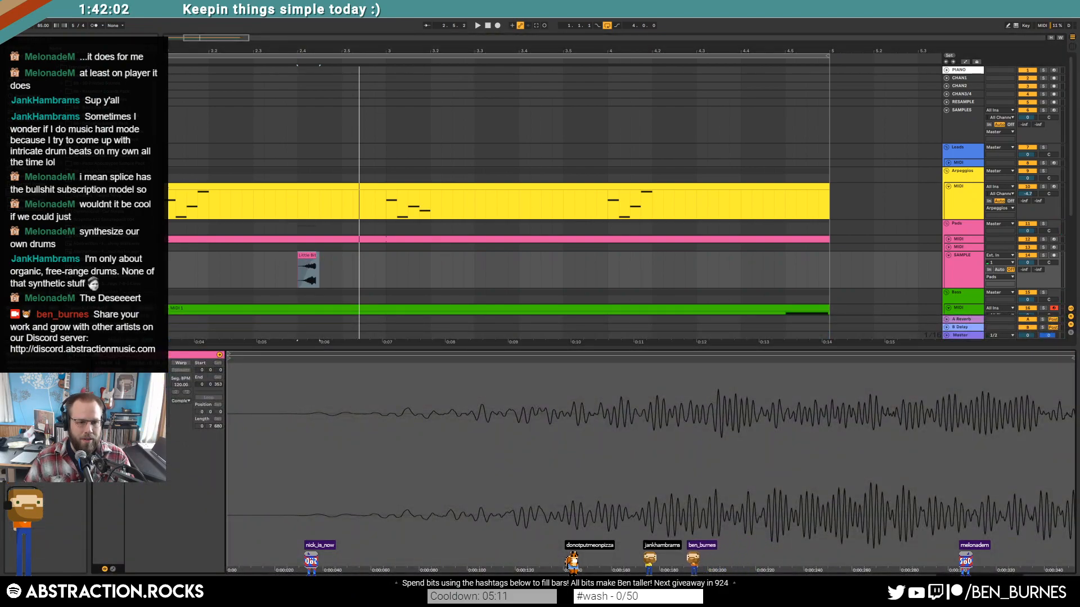
pyautogui.press('space')
pyautogui.click(319, 257)
pyautogui.doubleClick(309, 254)
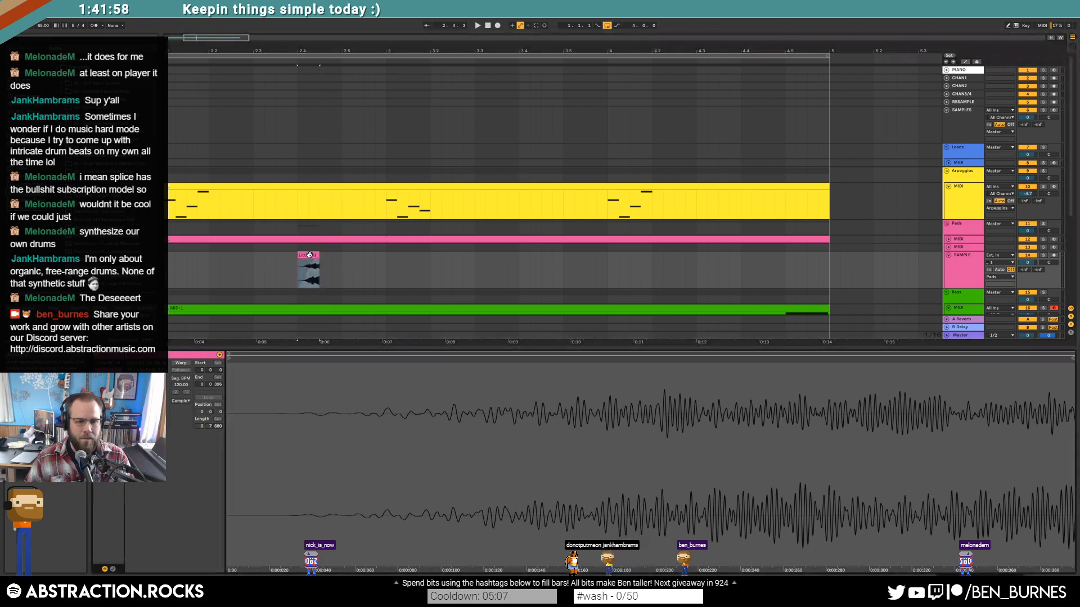
pyautogui.moveTo(1028, 263); pyautogui.dragTo(1028, 287)
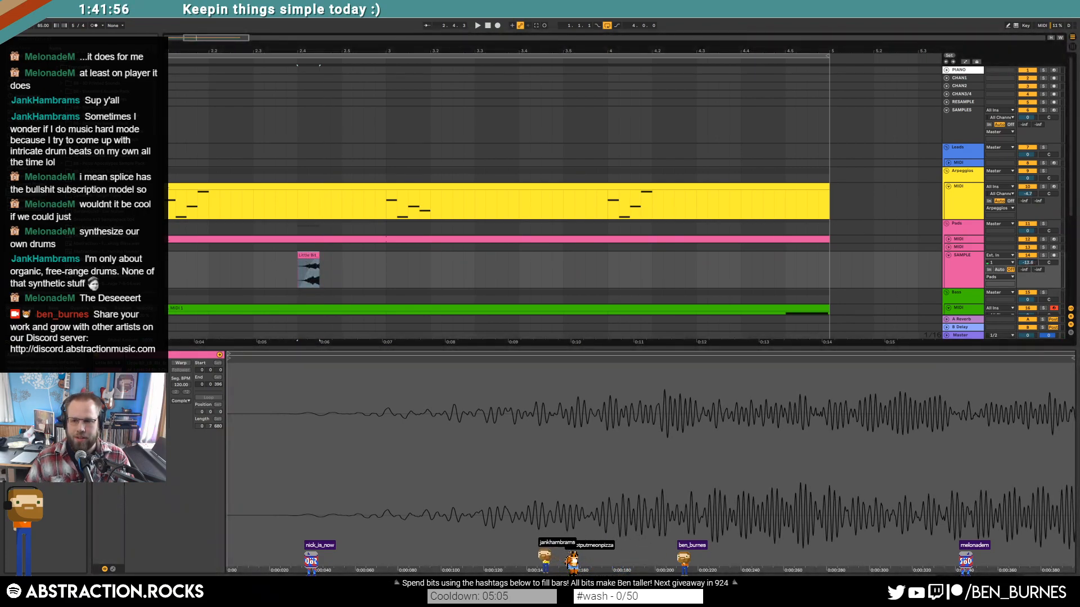
pyautogui.press('space')
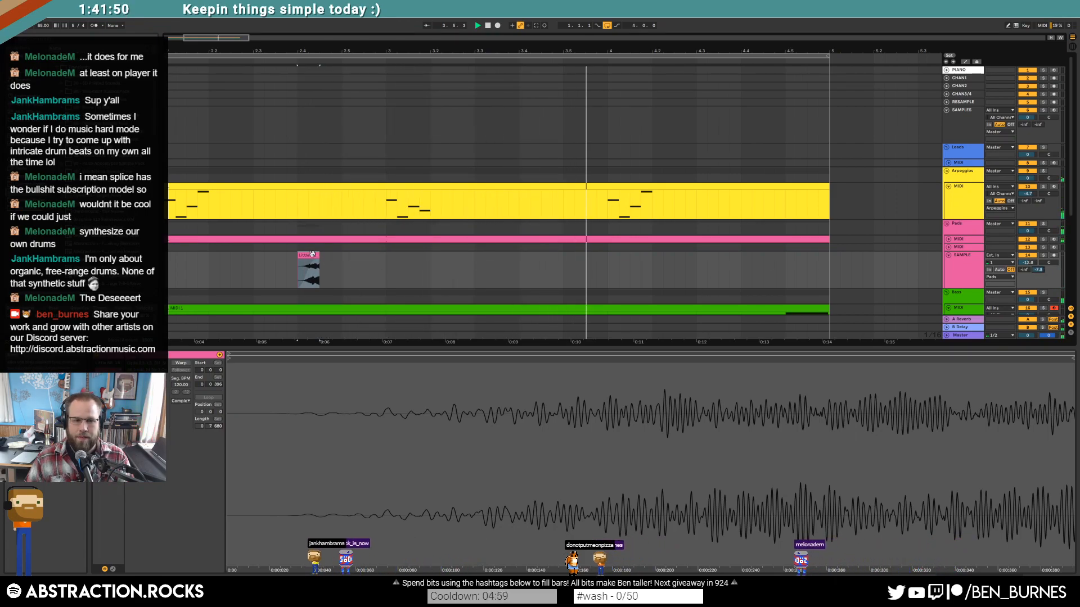
# Step: Copy the short Pads sample clip to beat 4.4, move both clips one bar earlier and play the loop
pyautogui.moveTo(376, 263); pyautogui.dragTo(755, 273)
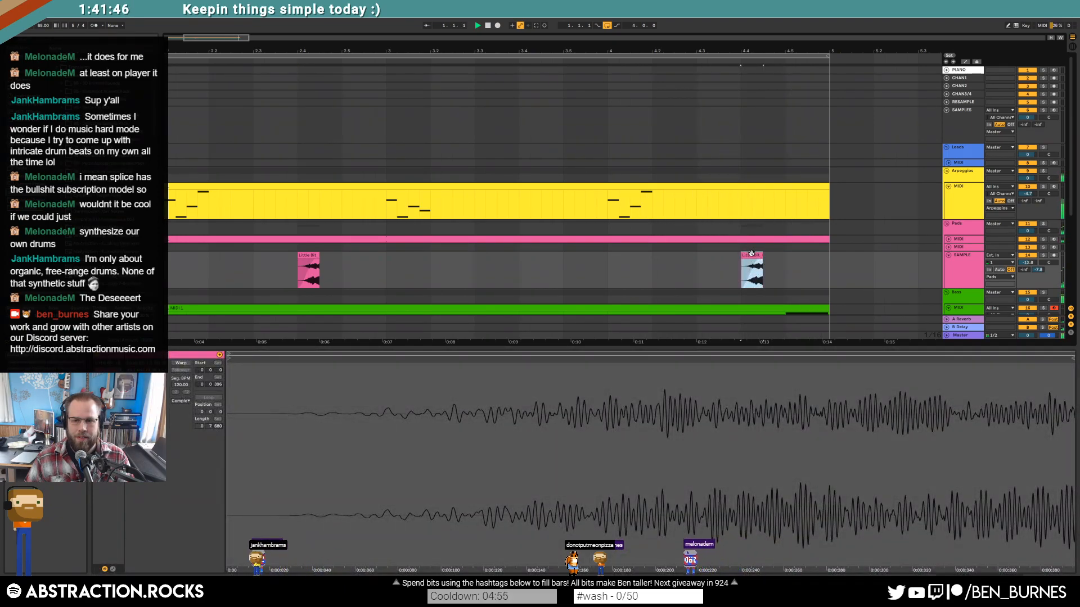
pyautogui.scroll(-2, 733, 269)
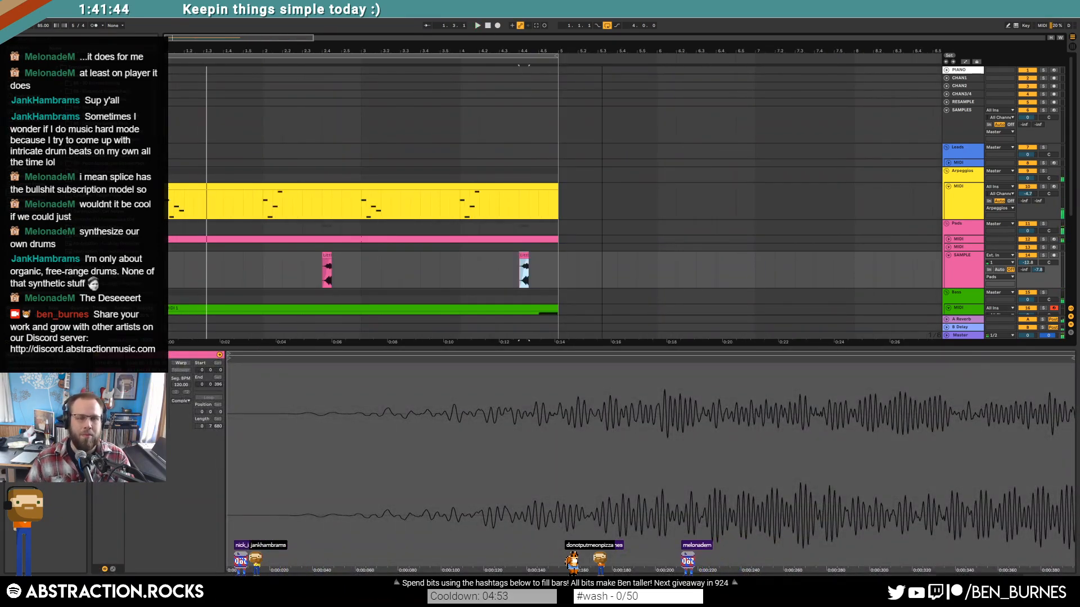
pyautogui.moveTo(251, 39); pyautogui.dragTo(251, 37)
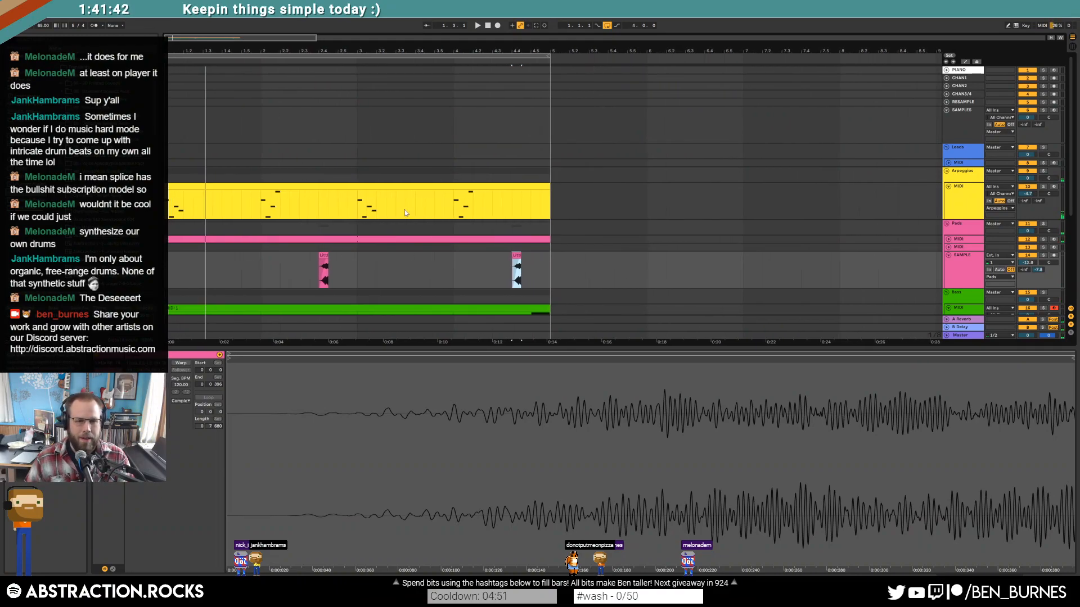
pyautogui.click(488, 26)
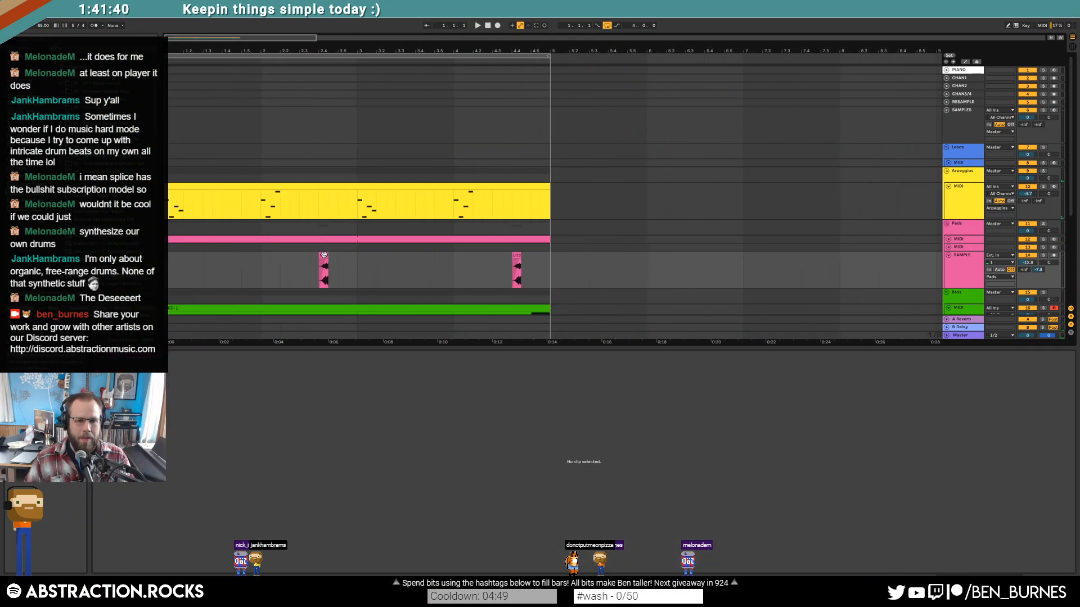
pyautogui.moveTo(317, 259); pyautogui.dragTo(239, 263)
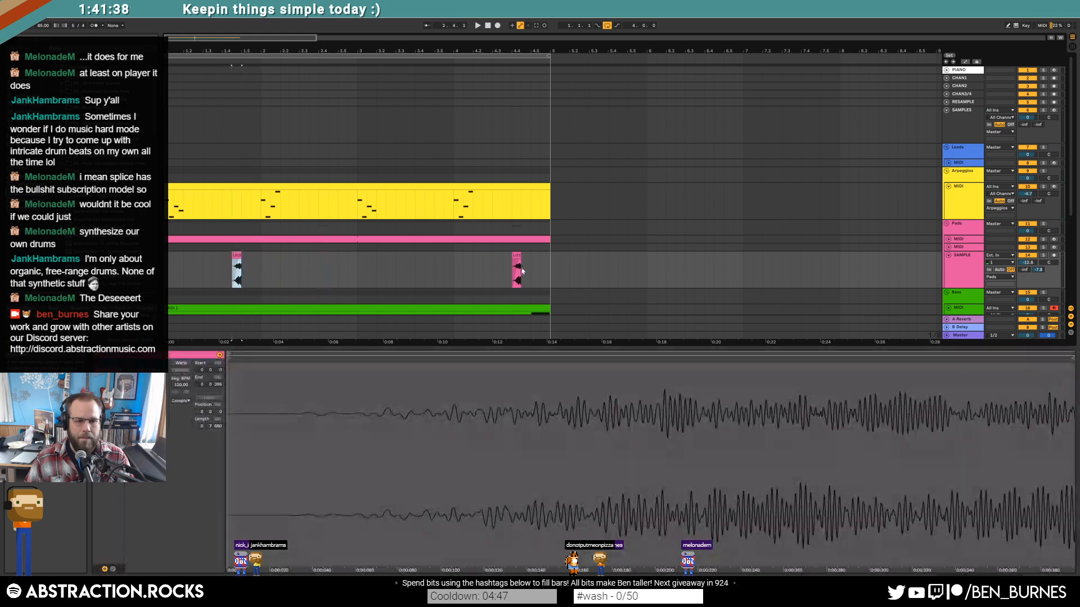
pyautogui.moveTo(426, 261); pyautogui.dragTo(431, 260)
pyautogui.keyDown('shift'); pyautogui.click(237, 260); pyautogui.keyUp('shift')
pyautogui.click(147, 402)
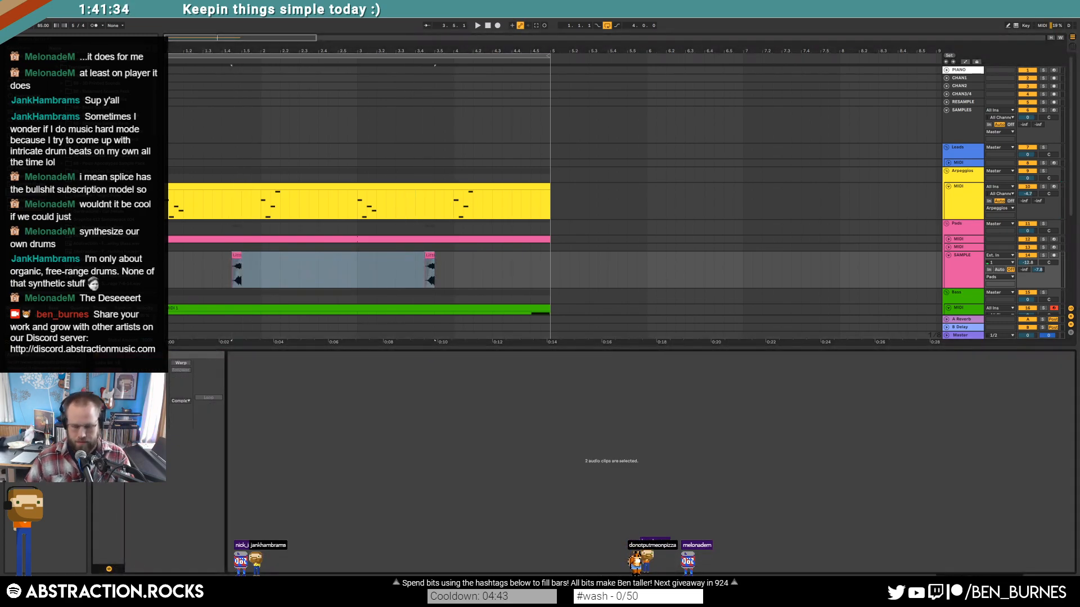
pyautogui.press('space')
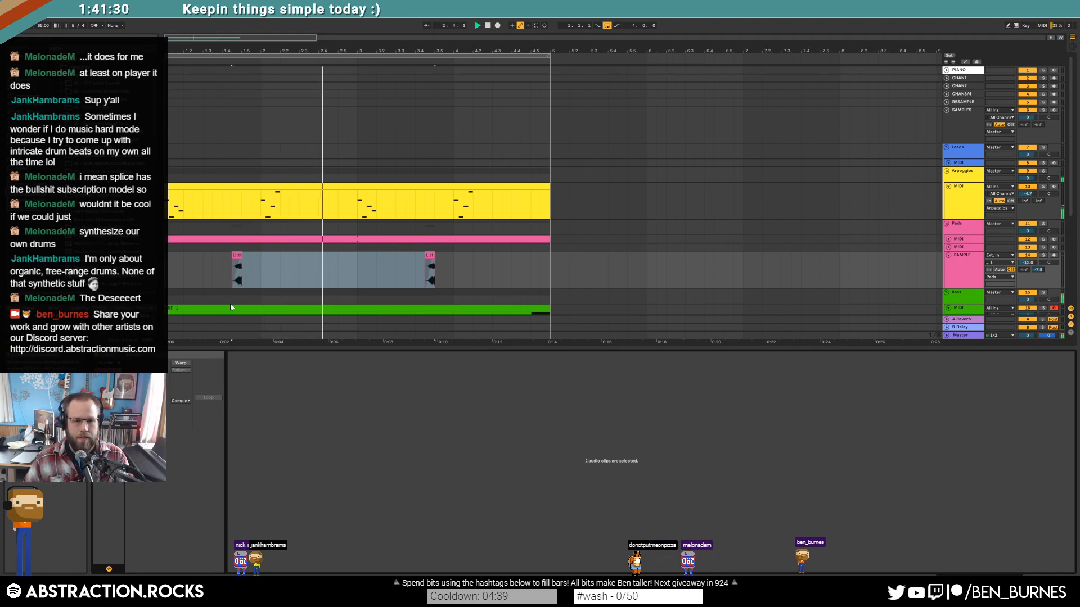
# Step: Bring up the snare pad's devices in the Drums RACK track and lower its Overdrive's filter frequency during playback
pyautogui.hotkey('shift', 'Tab')
pyautogui.click(358, 361)
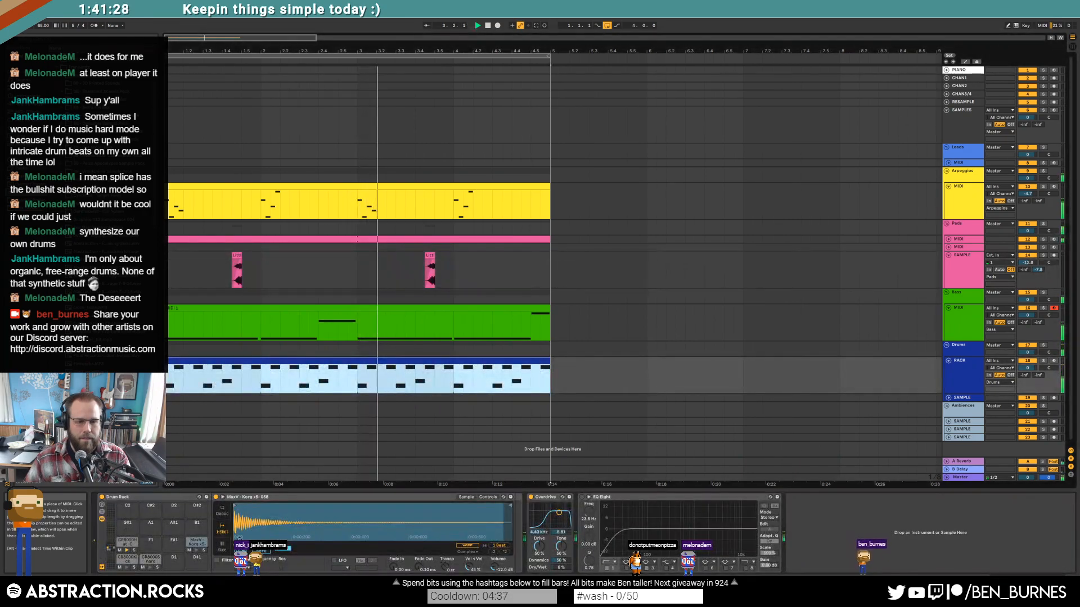
pyautogui.click(151, 560)
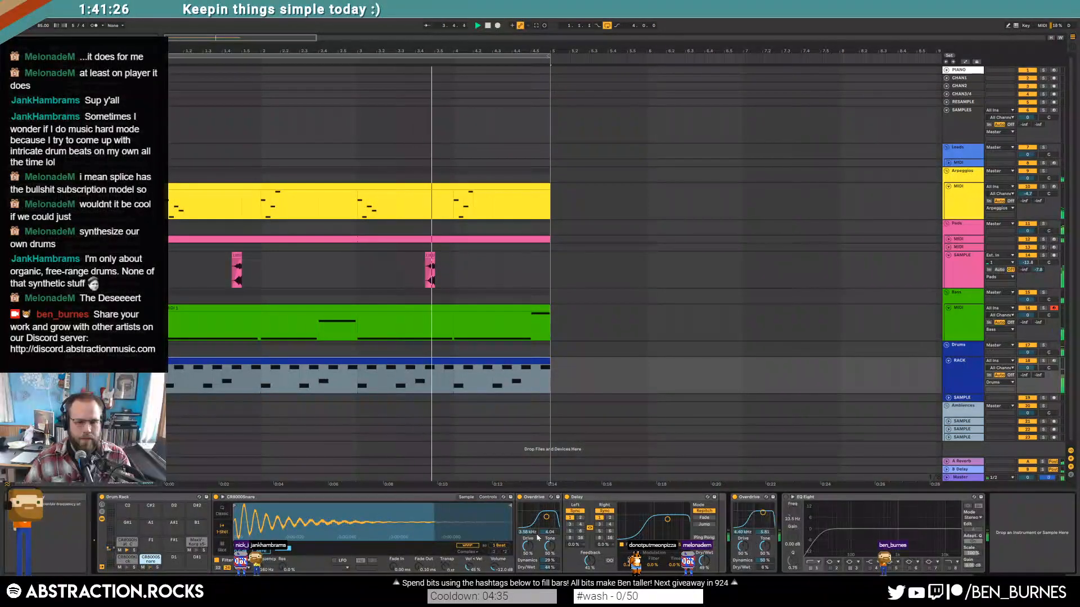
pyautogui.press('space')
# Step: Delete both sample clips from the Pads SAMPLE track
pyautogui.click(431, 256)
pyautogui.press('Delete')
pyautogui.moveTo(451, 266); pyautogui.dragTo(175, 275)
pyautogui.press('Delete')
pyautogui.click(357, 276)
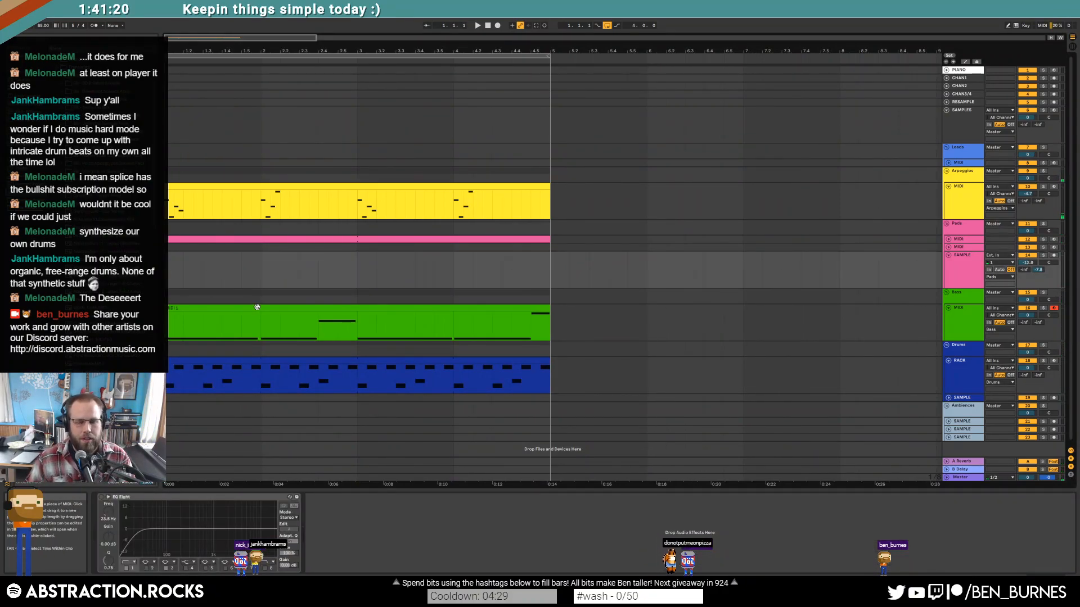
# Step: Check the drum rack's devices and the arpeggio's devices and notes, and play the loop with the arpeggio clip selected
pyautogui.click(364, 359)
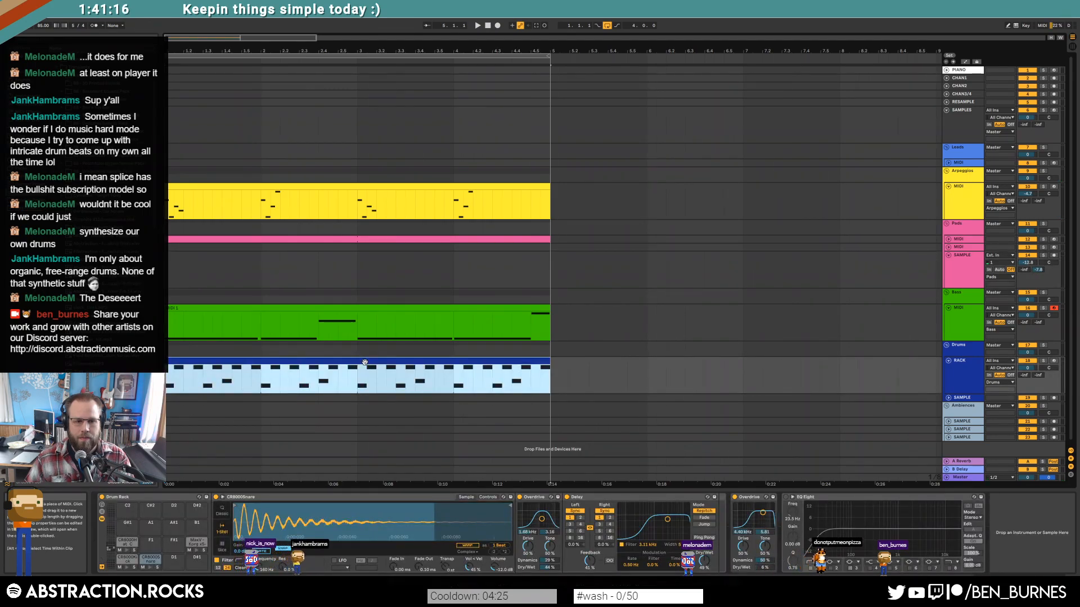
pyautogui.click(320, 186)
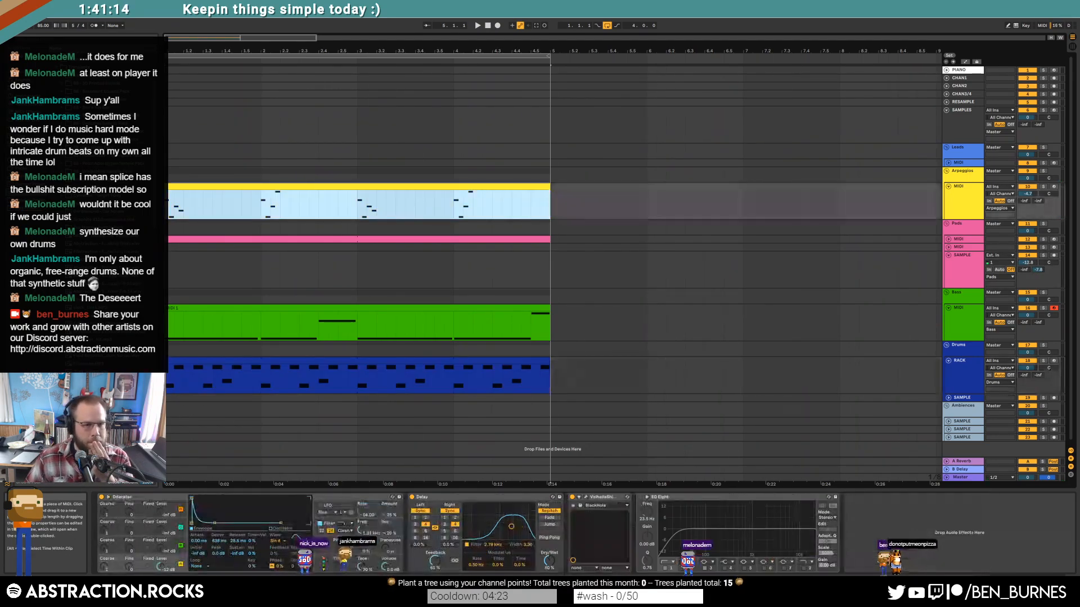
pyautogui.hotkey('shift', 'Tab')
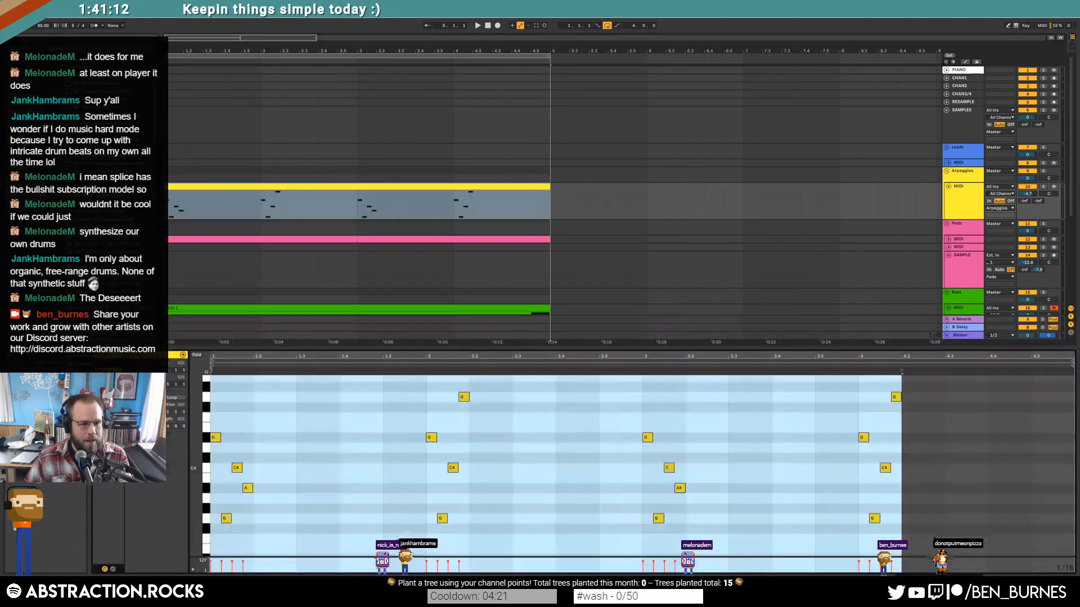
pyautogui.hotkey('shift', 'Tab')
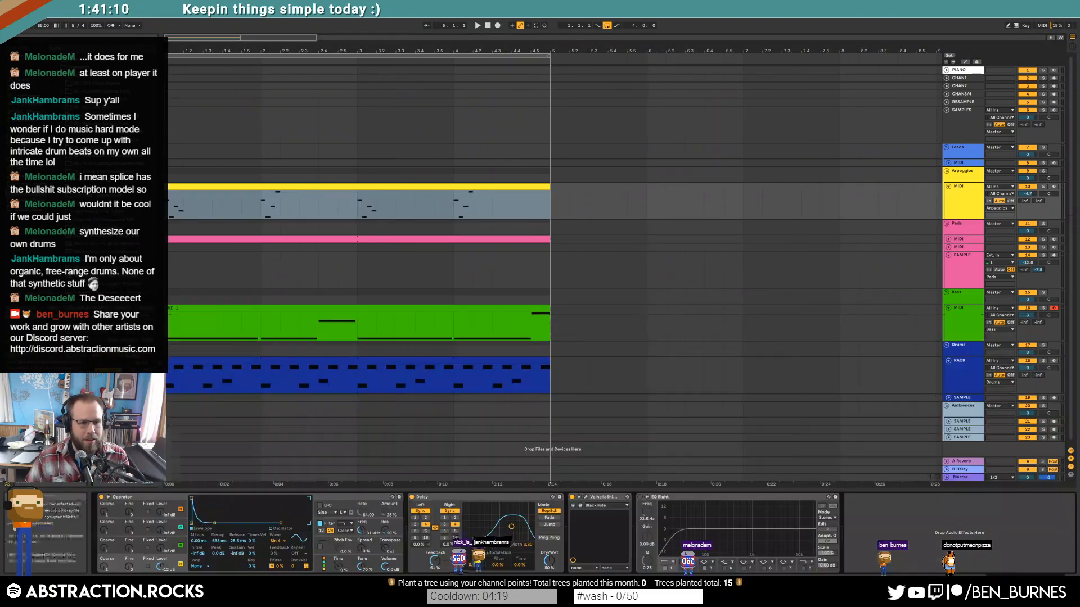
pyautogui.click(292, 361)
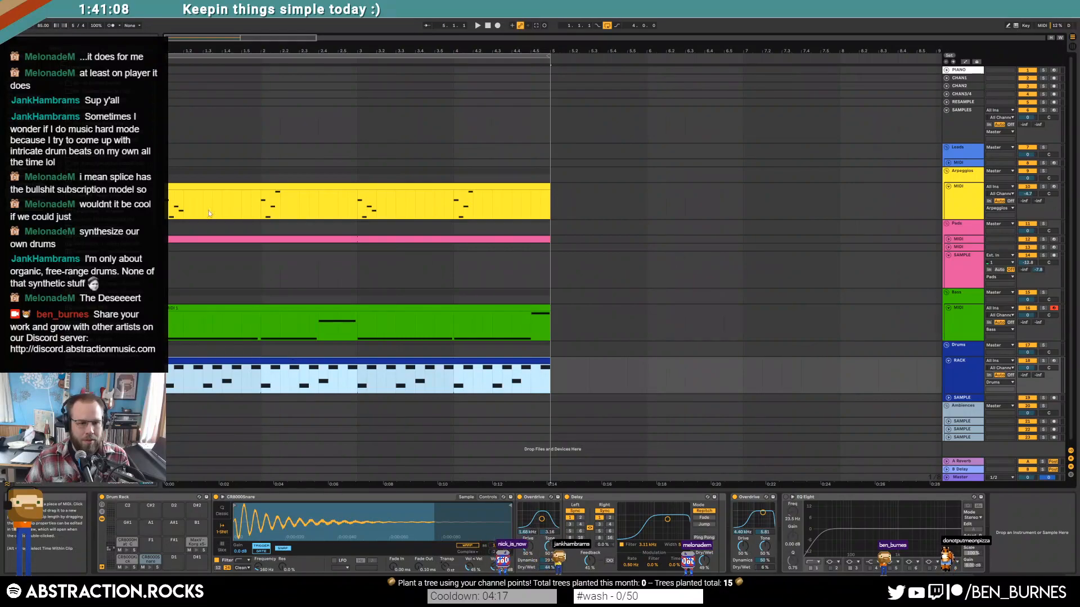
pyautogui.click(198, 187)
pyautogui.press('space')
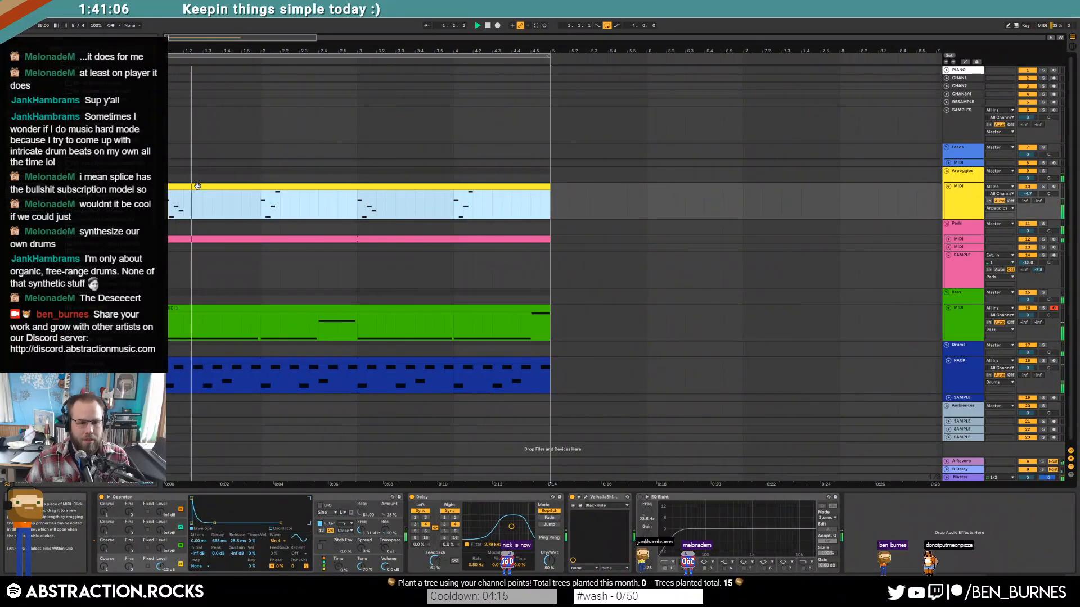
# Step: Add an eighth-note hi-hat on beat 1 of the drum rack clip and duplicate the first hat pair across the bar
pyautogui.doubleClick(240, 362)
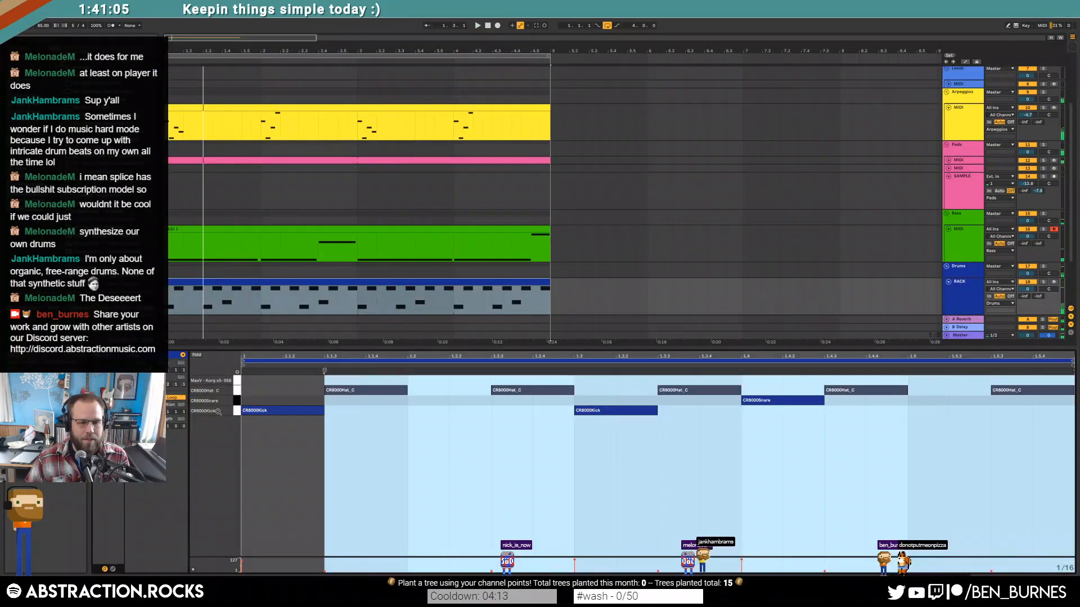
pyautogui.doubleClick(256, 390)
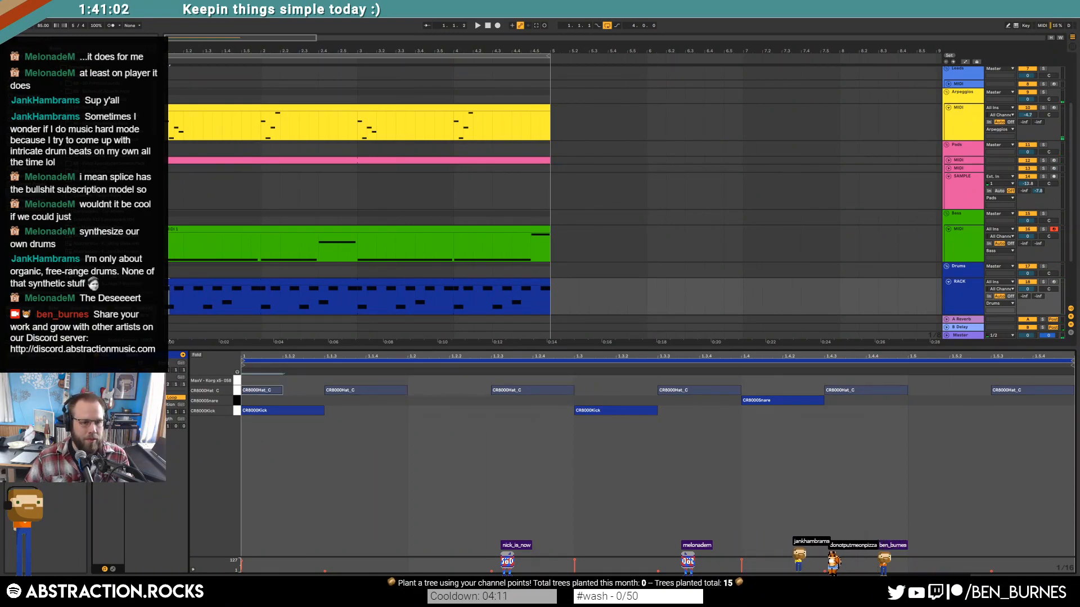
pyautogui.moveTo(282, 390); pyautogui.dragTo(324, 390)
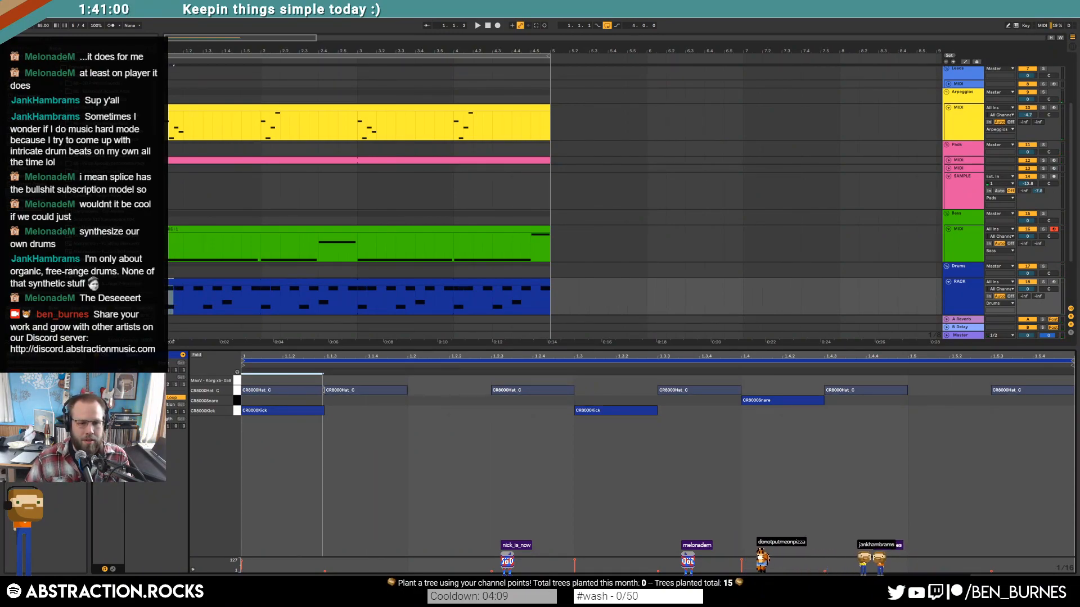
pyautogui.keyDown('shift'); pyautogui.click(337, 390); pyautogui.keyUp('shift')
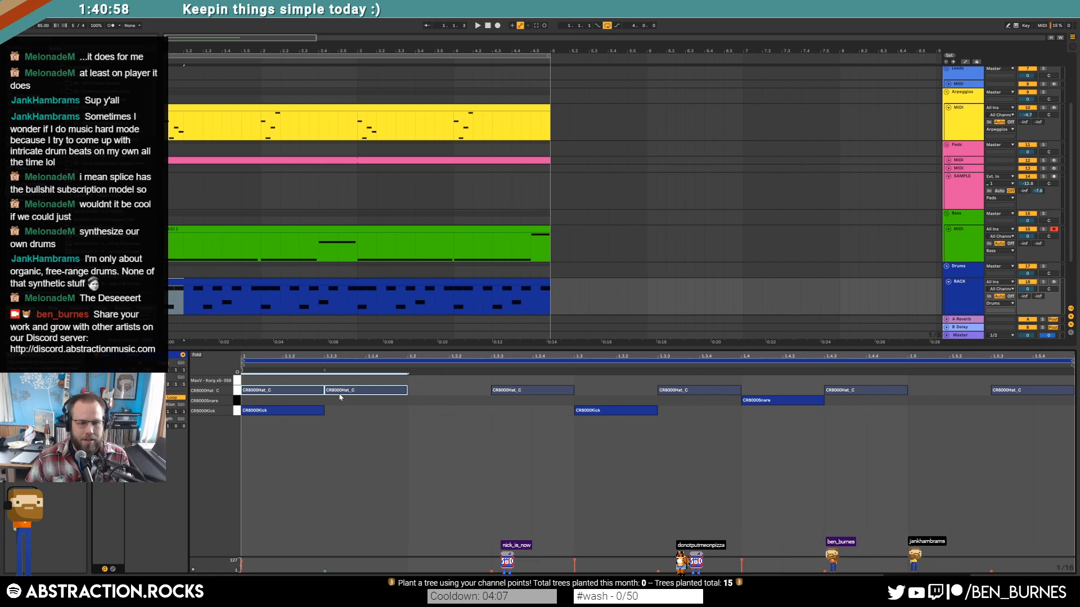
pyautogui.hotkey('ctrl', 'd')
pyautogui.hotkey('ctrl', 'd')
pyautogui.hotkey('ctrl', 'd')
pyautogui.hotkey('ctrl', 'd')
pyautogui.press('space')
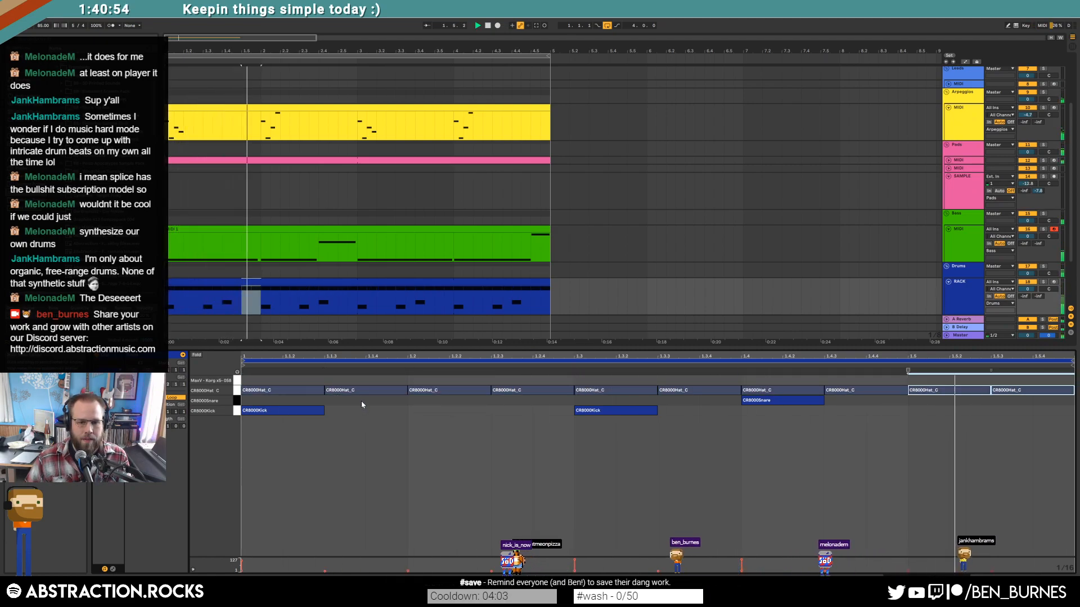
# Step: Shorten the first hi-hat note to a sixteenth, duplicate it three times across beat 1 and play the loop
pyautogui.press('space')
pyautogui.moveTo(323, 391); pyautogui.dragTo(283, 392)
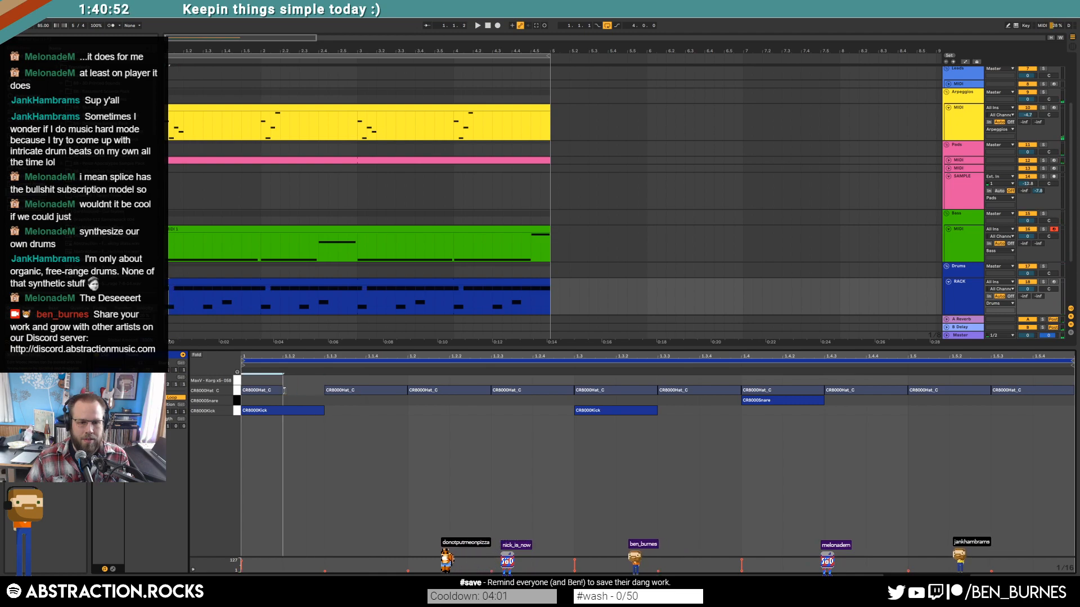
pyautogui.hotkey('ctrl', 'd')
pyautogui.hotkey('ctrl', 'd')
pyautogui.hotkey('ctrl', 'd')
pyautogui.press('space')
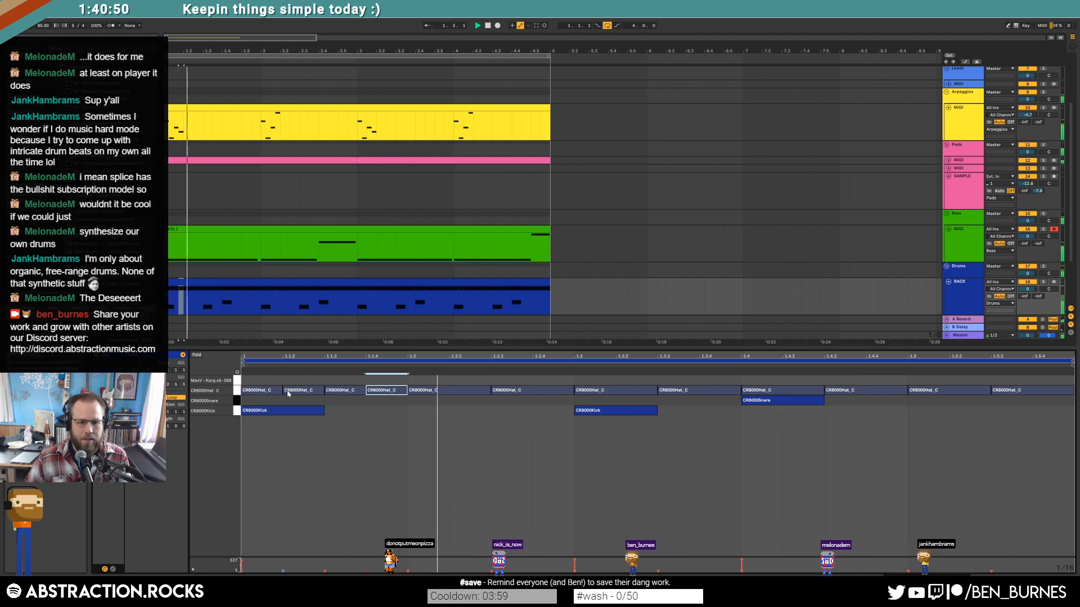
# Step: Delete the other sixteenth hats in beat 1 and the hats on beats 2 to 5, keeping only the off-beat hats
pyautogui.doubleClick(289, 392)
pyautogui.doubleClick(374, 392)
pyautogui.doubleClick(263, 392)
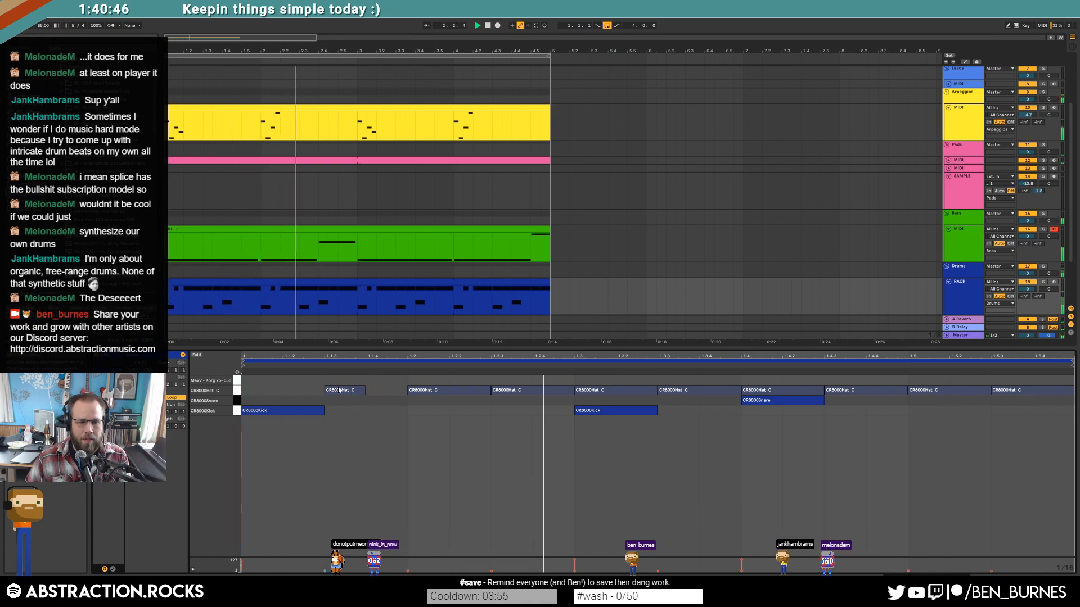
pyautogui.press('space')
pyautogui.doubleClick(442, 390)
pyautogui.doubleClick(615, 390)
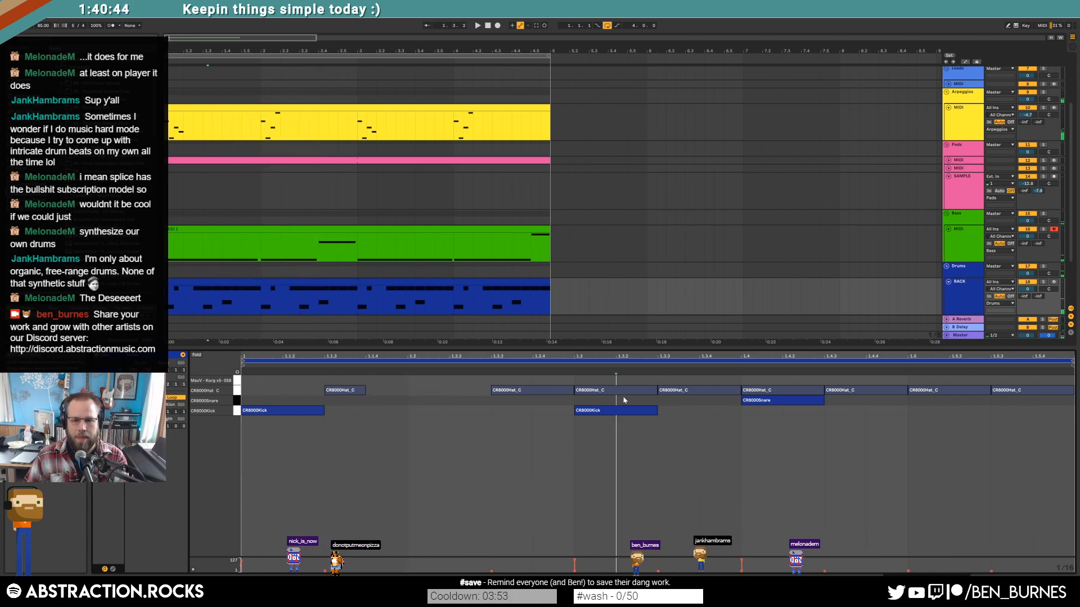
pyautogui.doubleClick(787, 390)
pyautogui.doubleClick(922, 391)
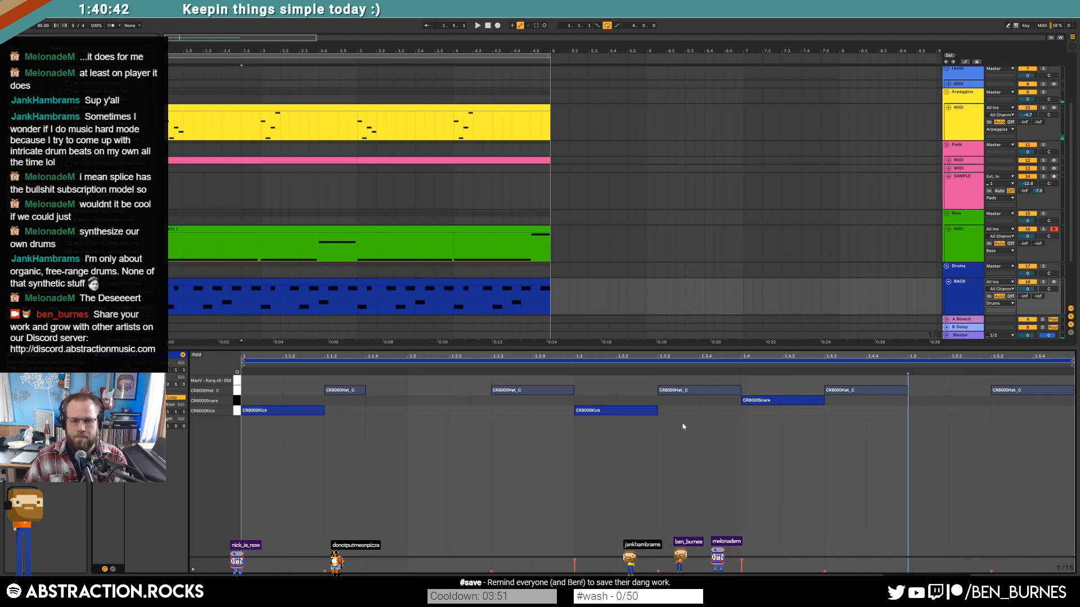
# Step: Play the loop with the beat 4 snare note selected and bring up the drum rack's devices
pyautogui.click(763, 401)
pyautogui.press('space')
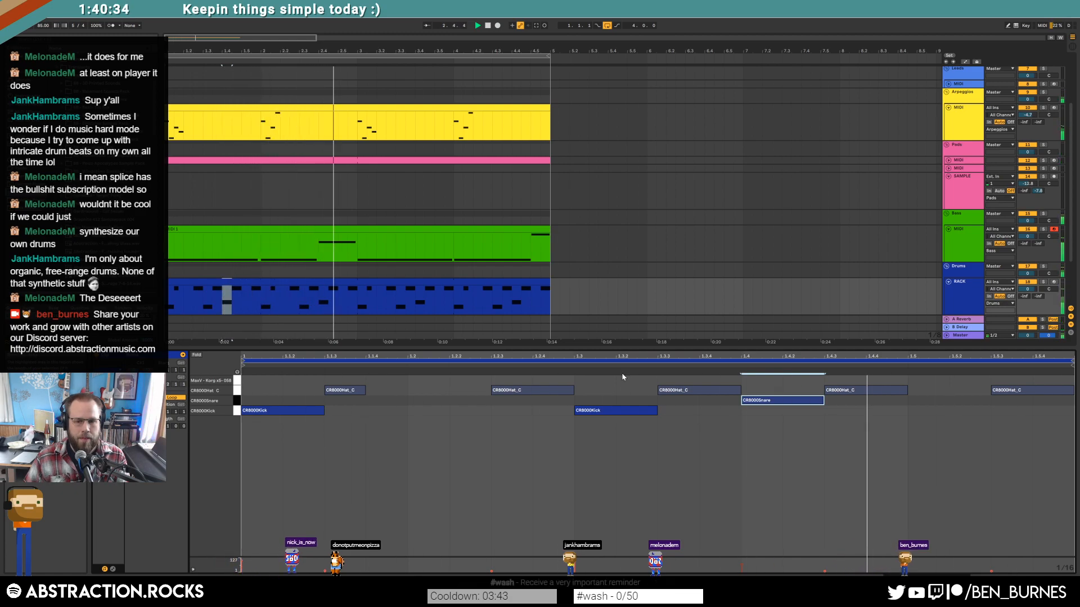
pyautogui.hotkey('shift', 'Tab')
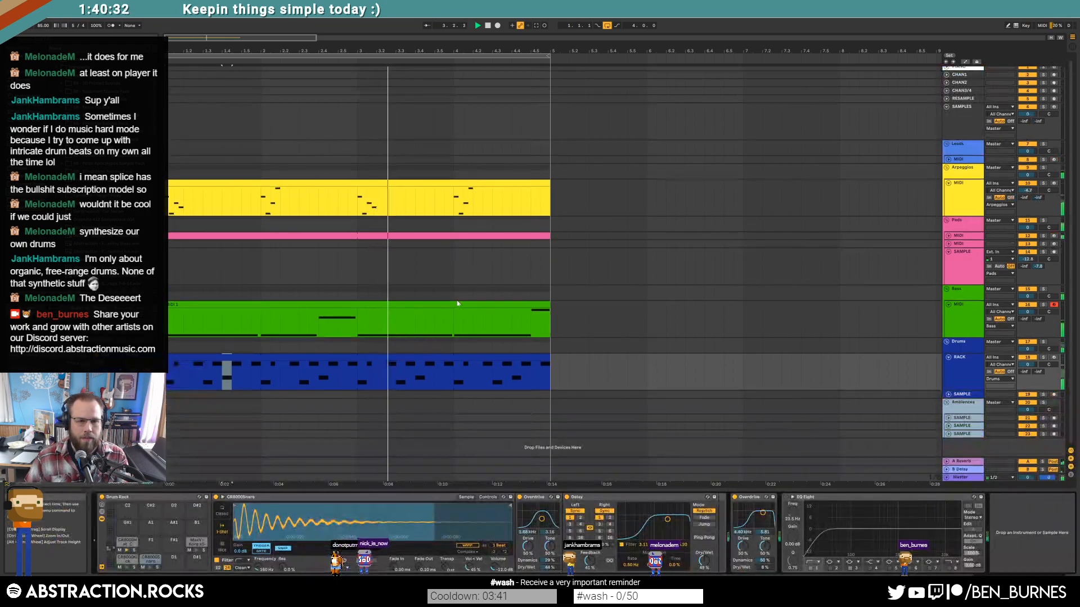
# Step: Try replacing Kontakt with Analog on the Bass MIDI track and adjust Analog's first filter frequency during playback
pyautogui.click(456, 301)
pyautogui.press('space')
pyautogui.click(135, 498)
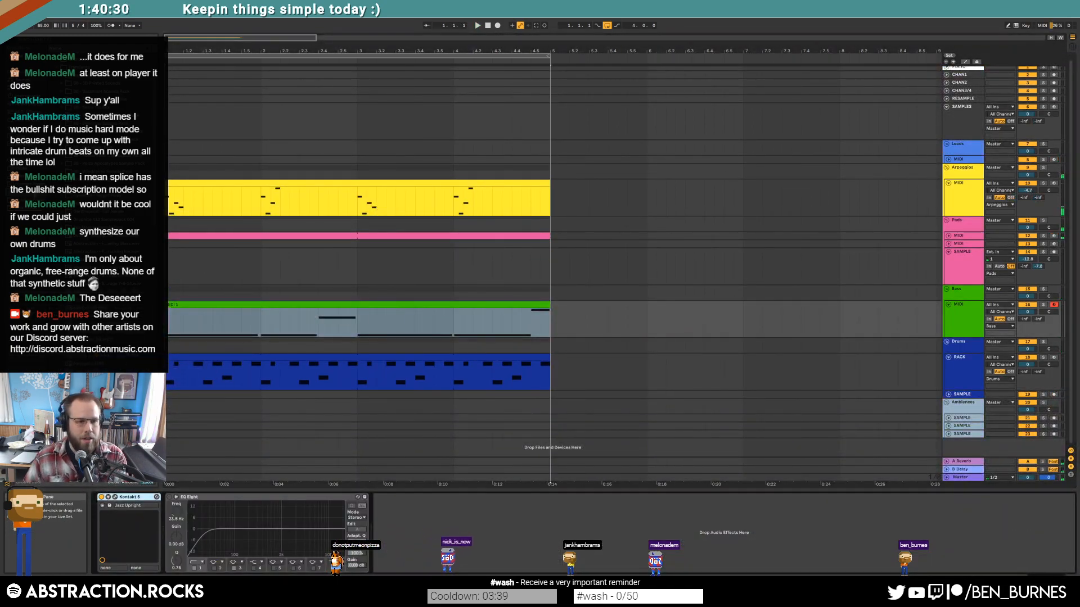
pyautogui.press('Delete')
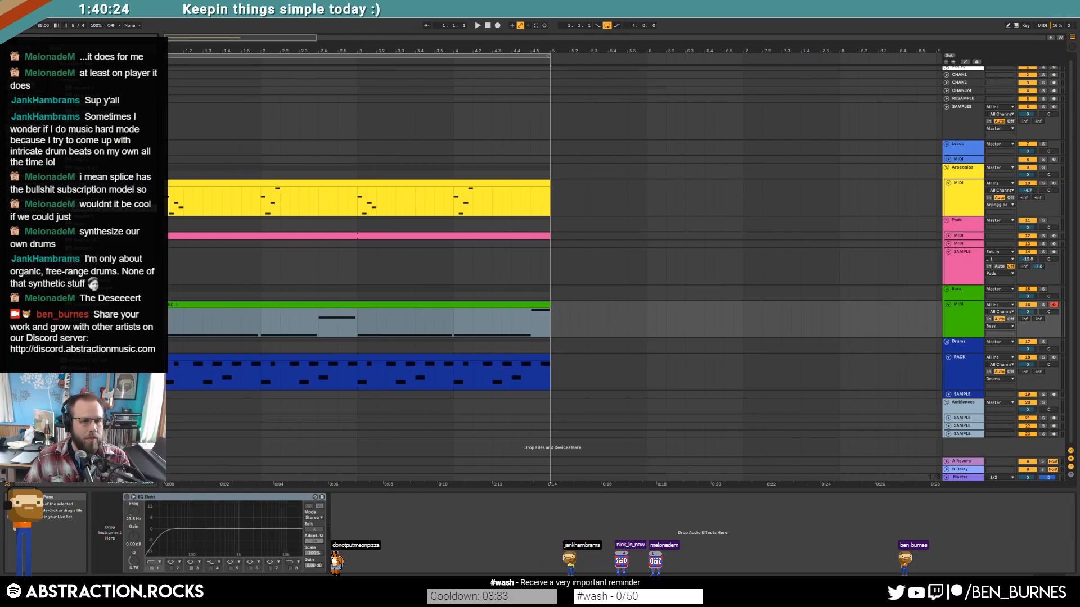
pyautogui.moveTo(84, 56); pyautogui.dragTo(125, 556)
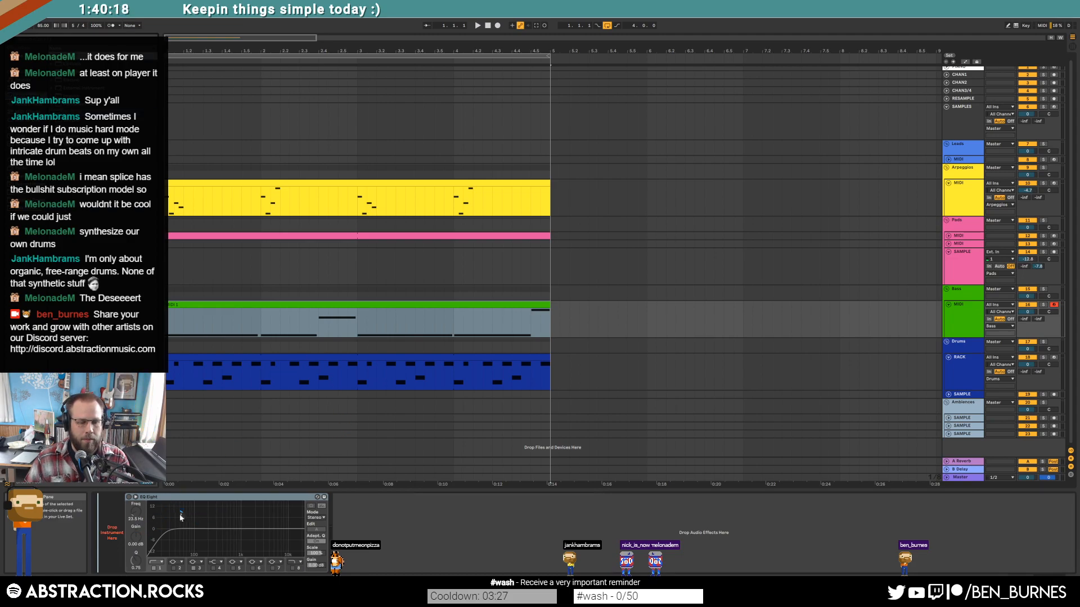
pyautogui.moveTo(126, 556); pyautogui.dragTo(115, 535)
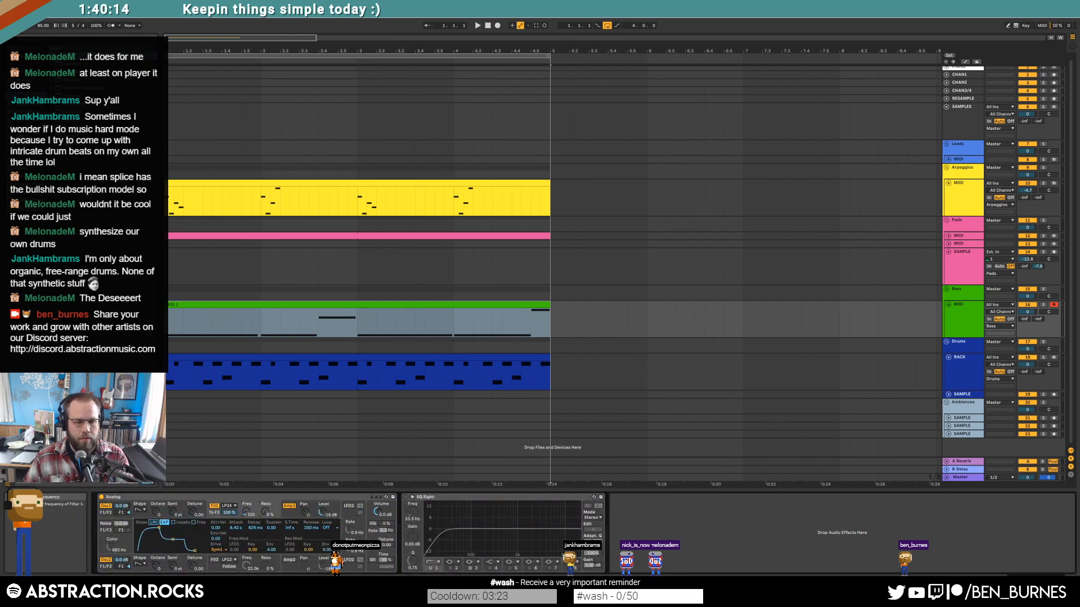
pyautogui.press('space')
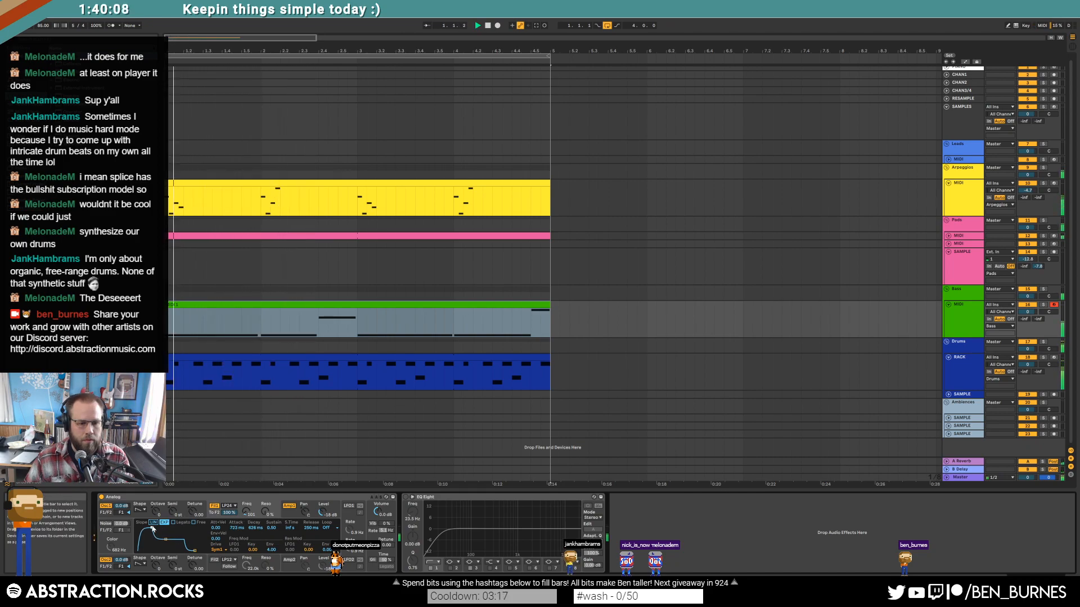
pyautogui.moveTo(246, 512); pyautogui.dragTo(267, 503)
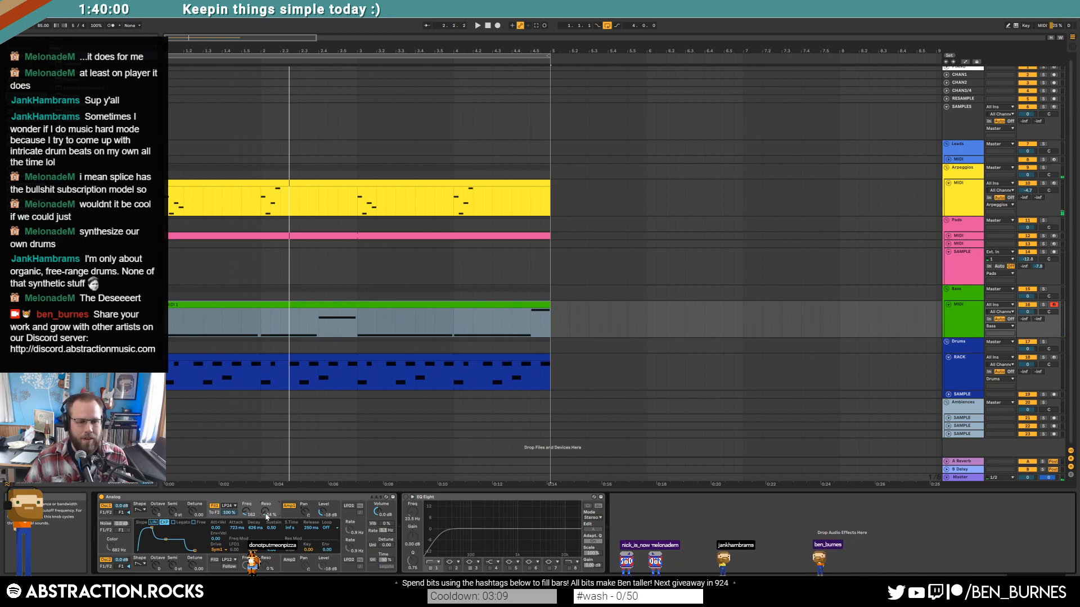
# Step: Undo the Analog filter change and the instrument swap to bring Kontakt back on the Bass MIDI track
pyautogui.hotkey('ctrl', 'z')
pyautogui.hotkey('ctrl', 'z')
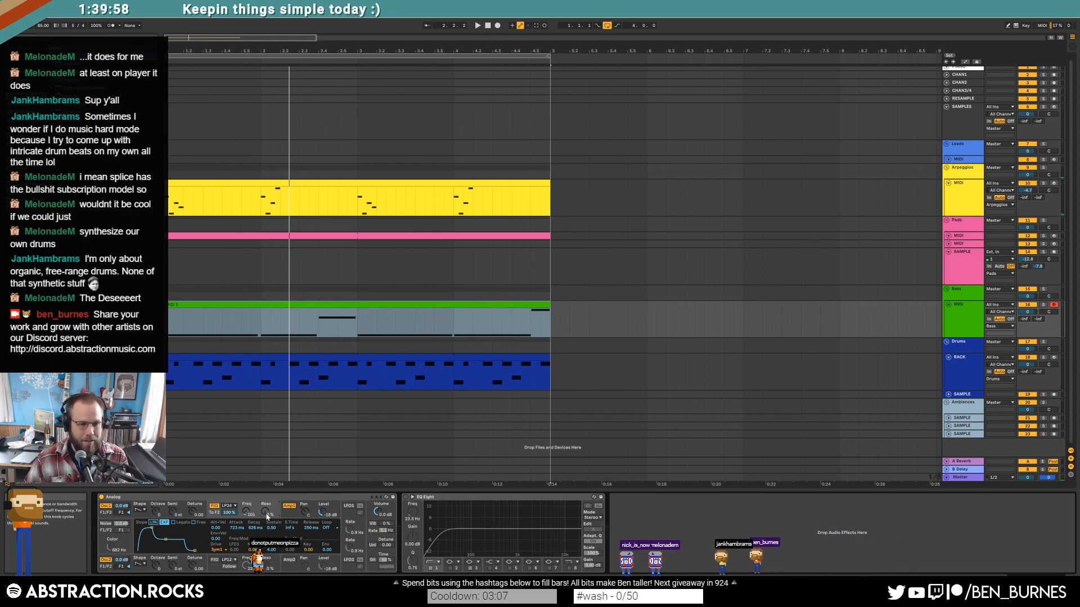
pyautogui.hotkey('ctrl', 'z')
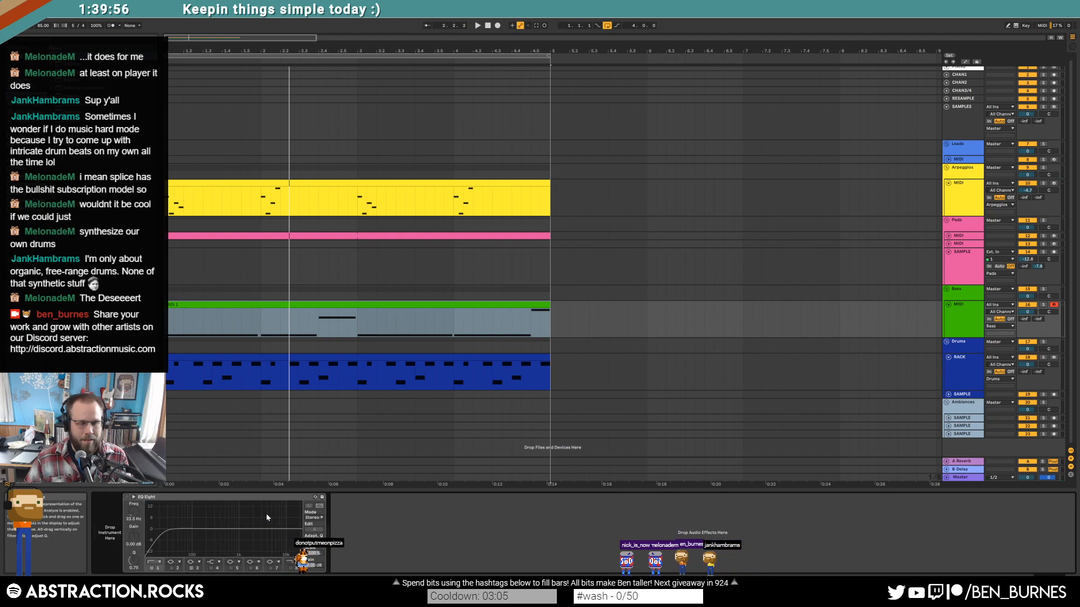
pyautogui.hotkey('ctrl', 'z')
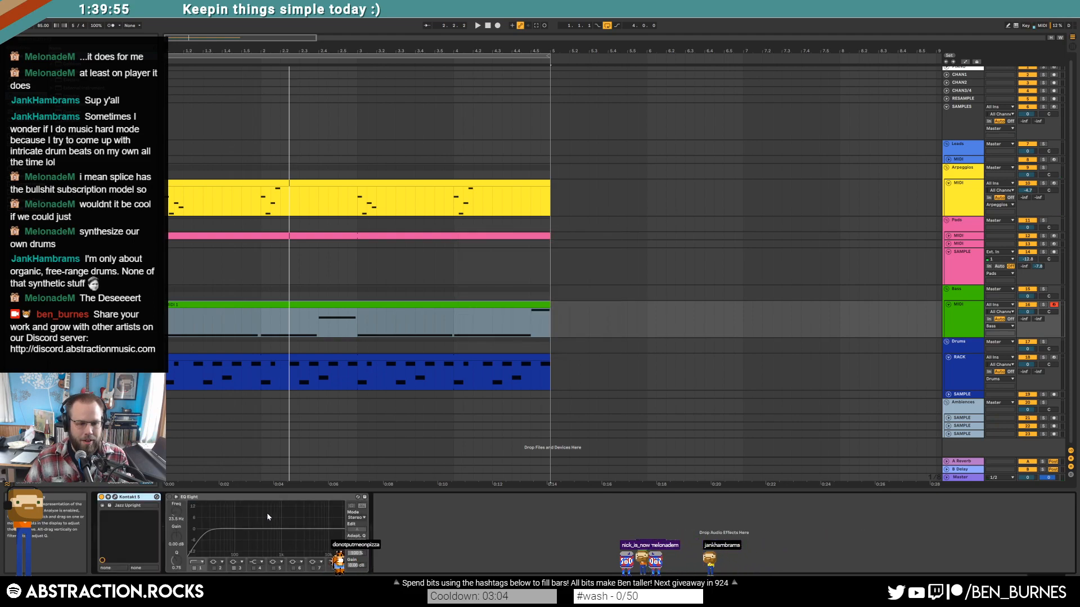
# Step: Expand and select the SAMPLE track in the Drums group
pyautogui.click(394, 376)
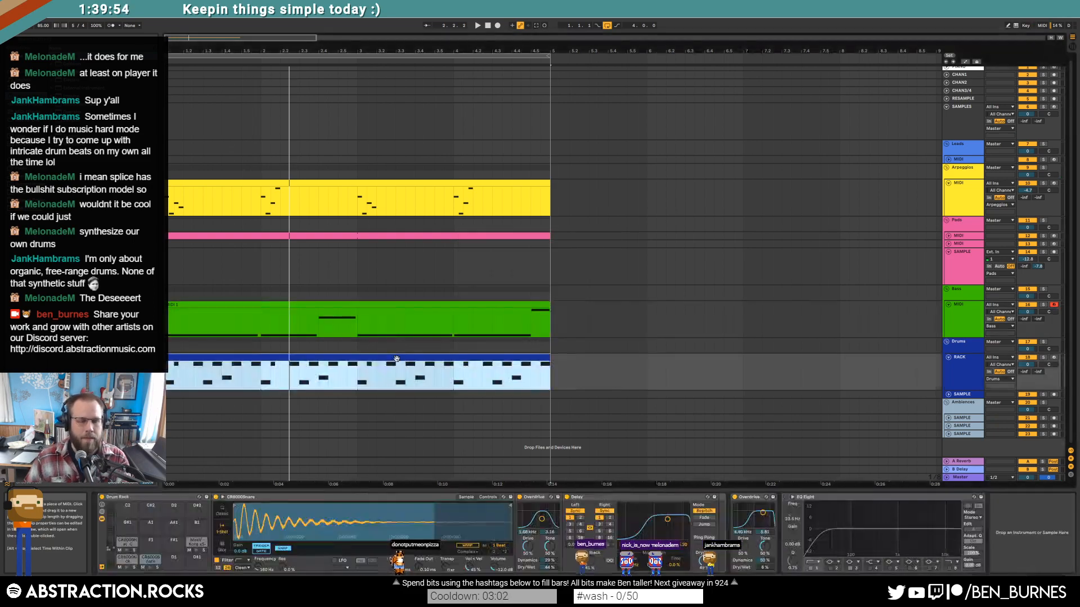
pyautogui.click(949, 394)
pyautogui.click(960, 398)
pyautogui.scroll(-2, 922, 411)
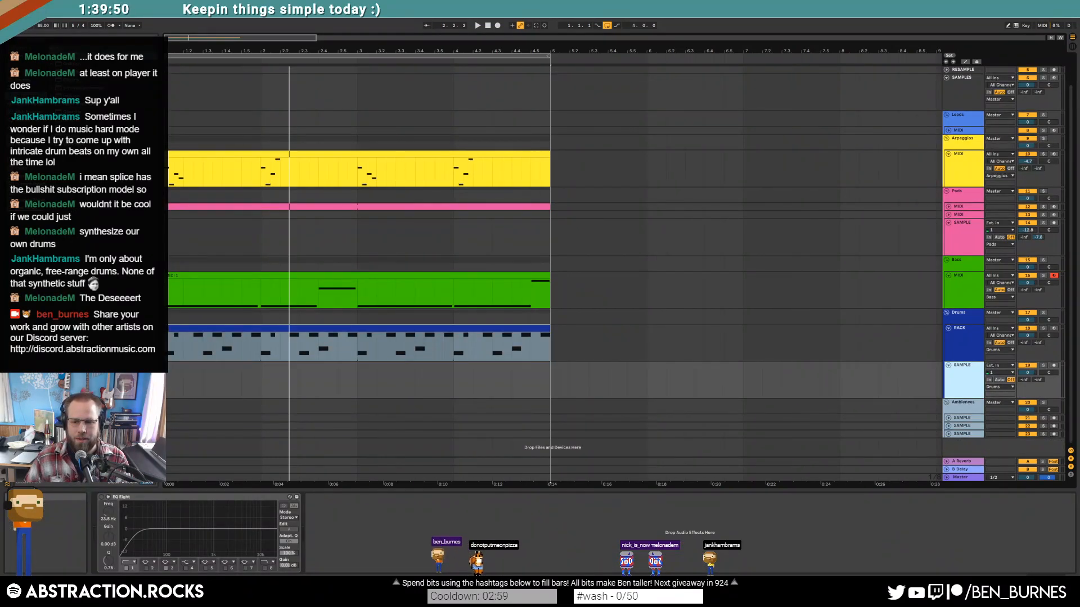
# Step: Switch to Splice and place the SS_-_LTH01_-Drum_Mix_Full_-_Gm_-_115.wav loop on the Drums SAMPLE track
pyautogui.click(1003, 585)
pyautogui.click(1019, 566)
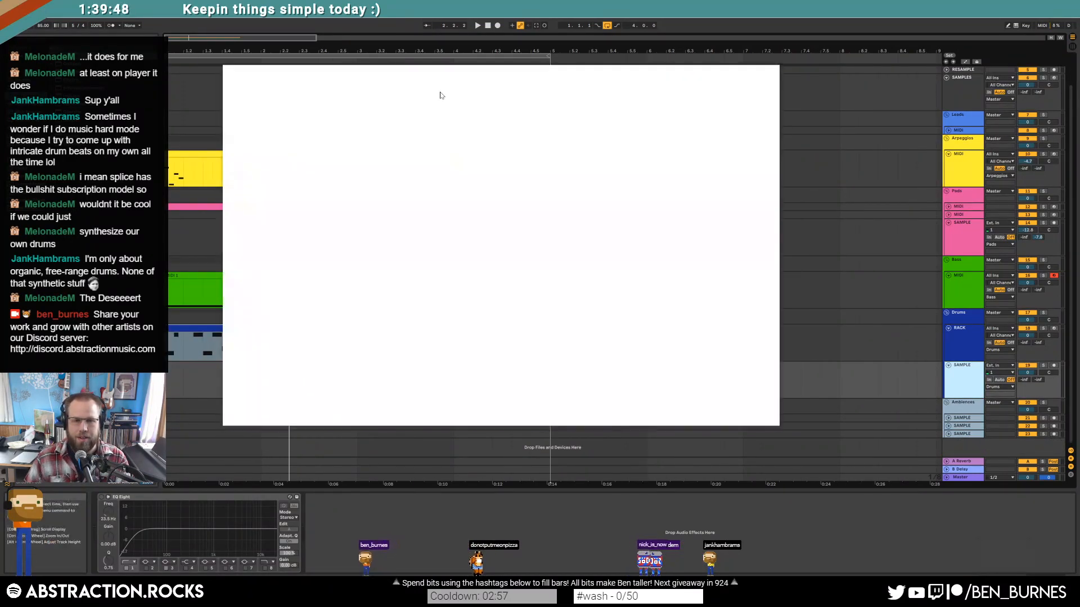
pyautogui.moveTo(444, 85); pyautogui.dragTo(332, 72)
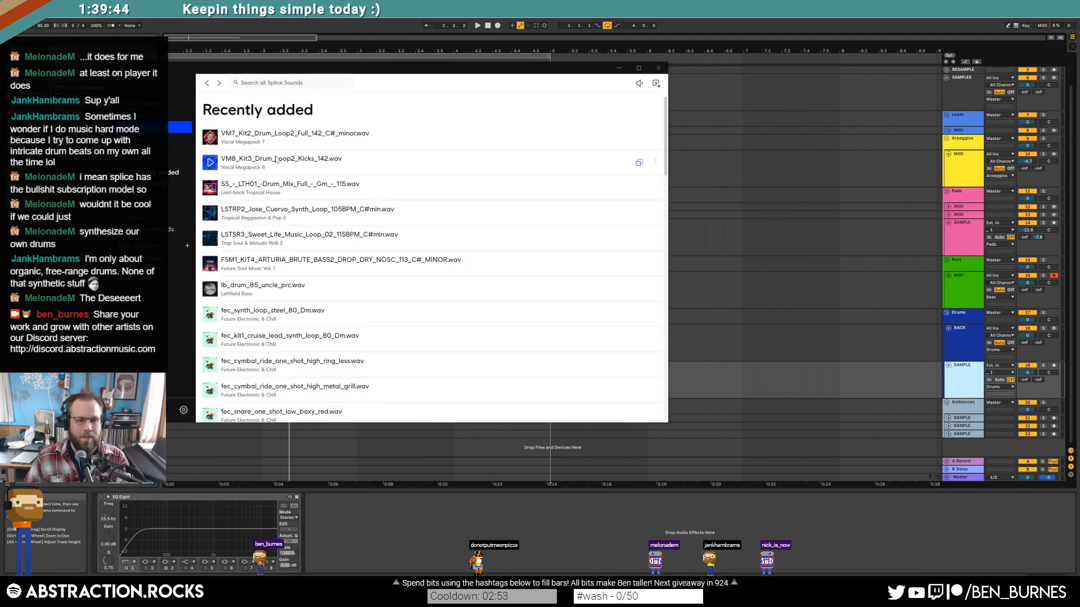
pyautogui.moveTo(304, 185); pyautogui.dragTo(656, 191)
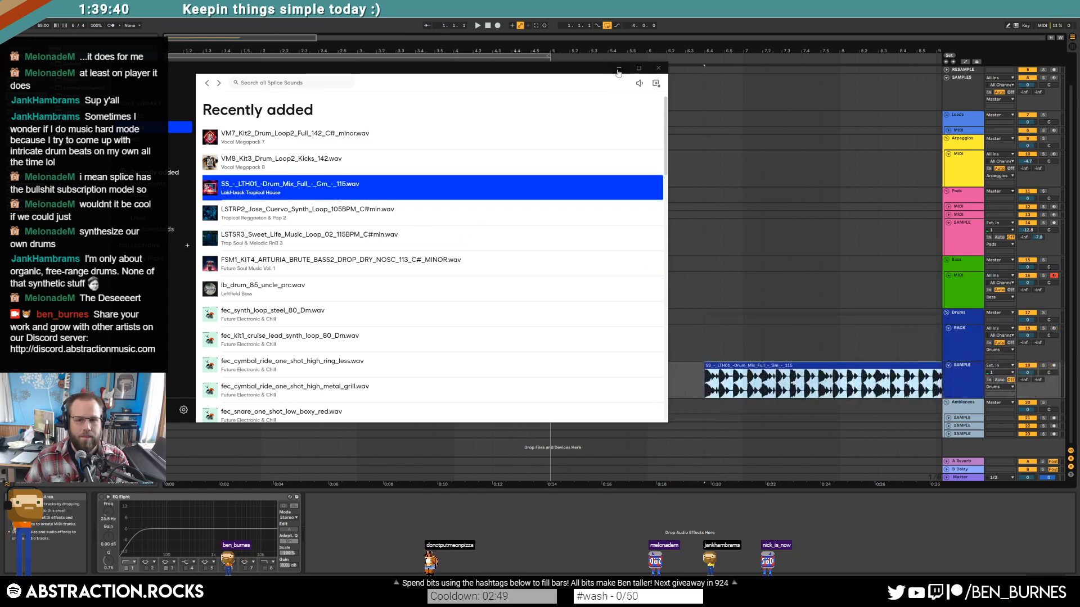
pyautogui.click(619, 69)
# Step: Delete the tail of the drum loop clip and raise the low-cut frequency in the Drums SAMPLE track's EQ Eight
pyautogui.moveTo(830, 383); pyautogui.dragTo(941, 382)
pyautogui.press('Delete')
pyautogui.click(959, 389)
pyautogui.moveTo(154, 535); pyautogui.dragTo(205, 533)
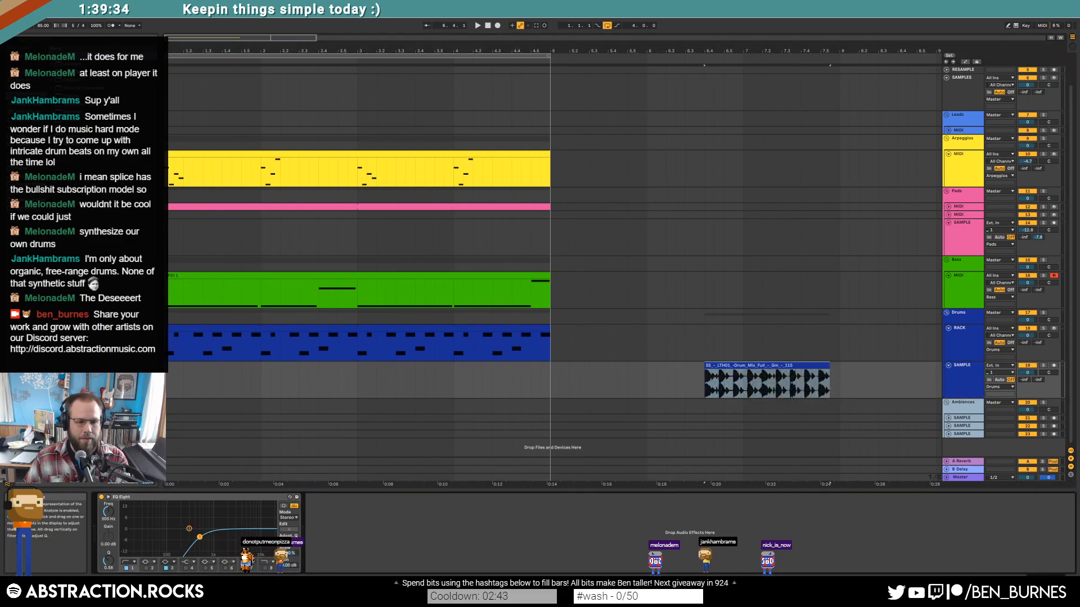
# Step: Move the drum loop clip to the start of the arrangement and warp it with a segment BPM of 115
pyautogui.moveTo(719, 366); pyautogui.dragTo(202, 380)
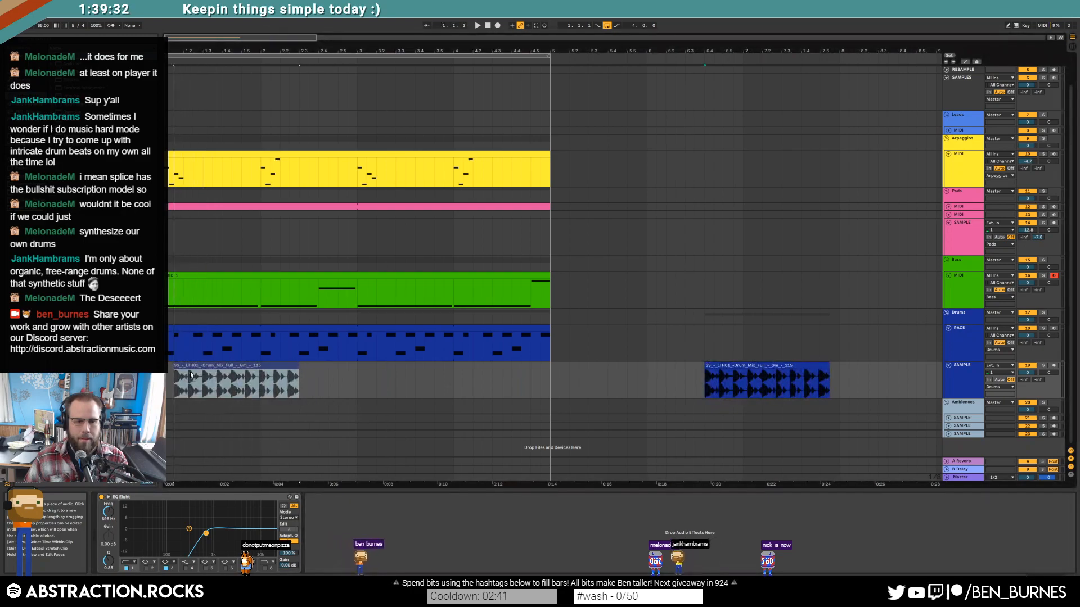
pyautogui.doubleClick(201, 374)
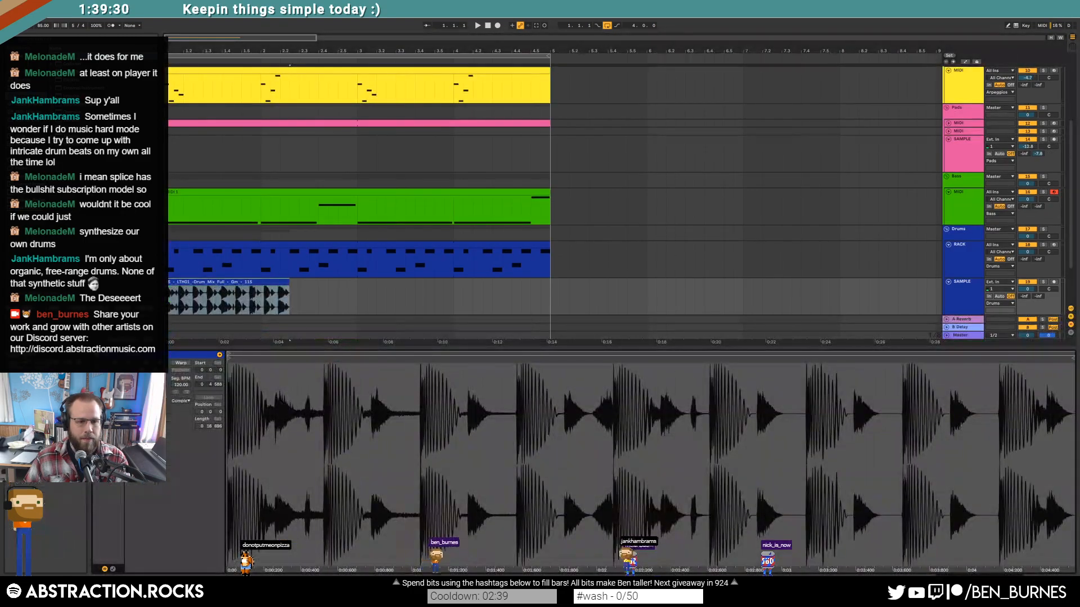
pyautogui.click(180, 363)
pyautogui.click(180, 384)
pyautogui.write('115')
pyautogui.press('Return')
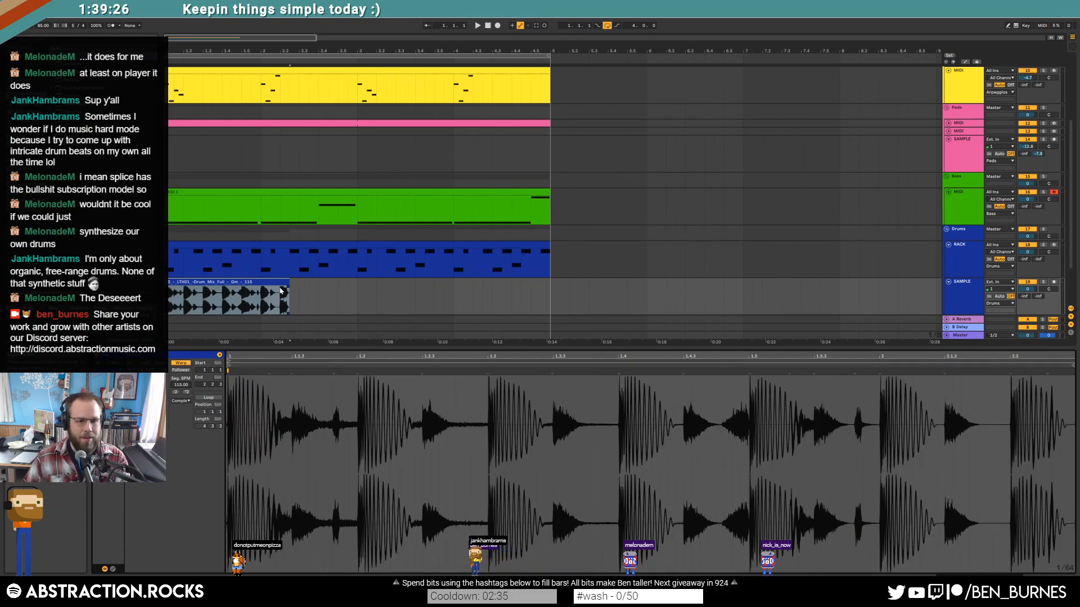
# Step: Trim the drum loop clip to end at bar 2, lower the Drums SAMPLE track's volume and play the loop
pyautogui.moveTo(287, 282); pyautogui.dragTo(242, 285)
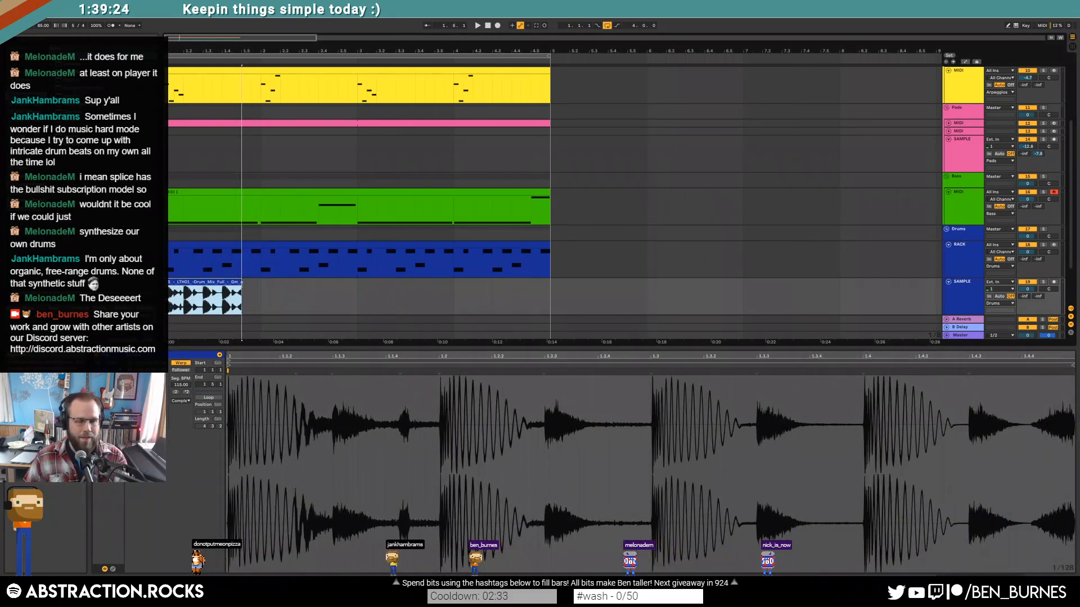
pyautogui.press('space')
pyautogui.moveTo(1027, 289); pyautogui.dragTo(1028, 313)
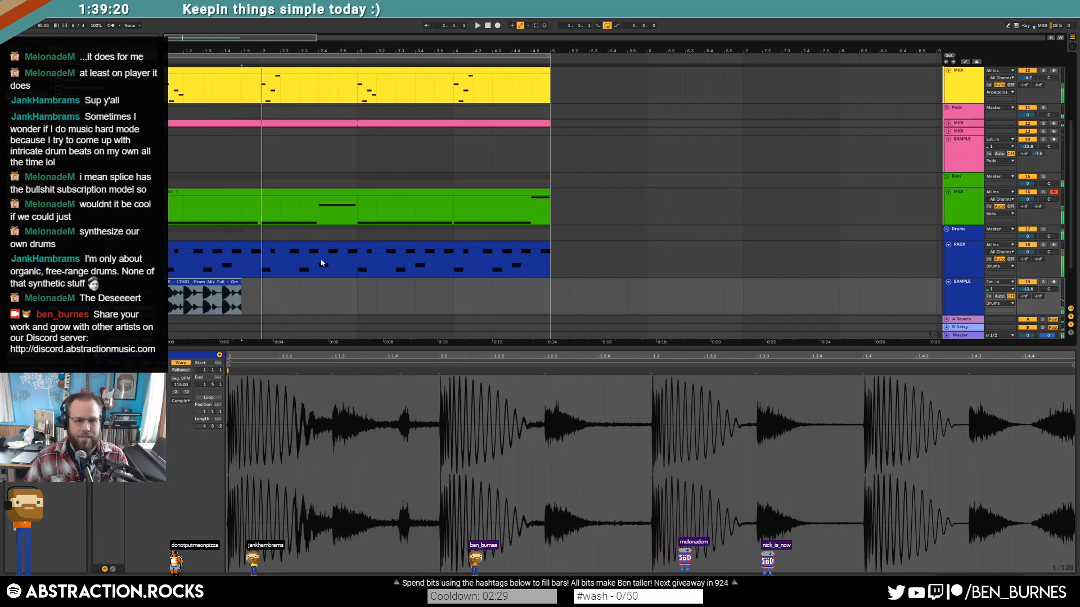
pyautogui.moveTo(241, 284); pyautogui.dragTo(261, 284)
pyautogui.moveTo(1027, 289); pyautogui.dragTo(1027, 297)
pyautogui.press('space')
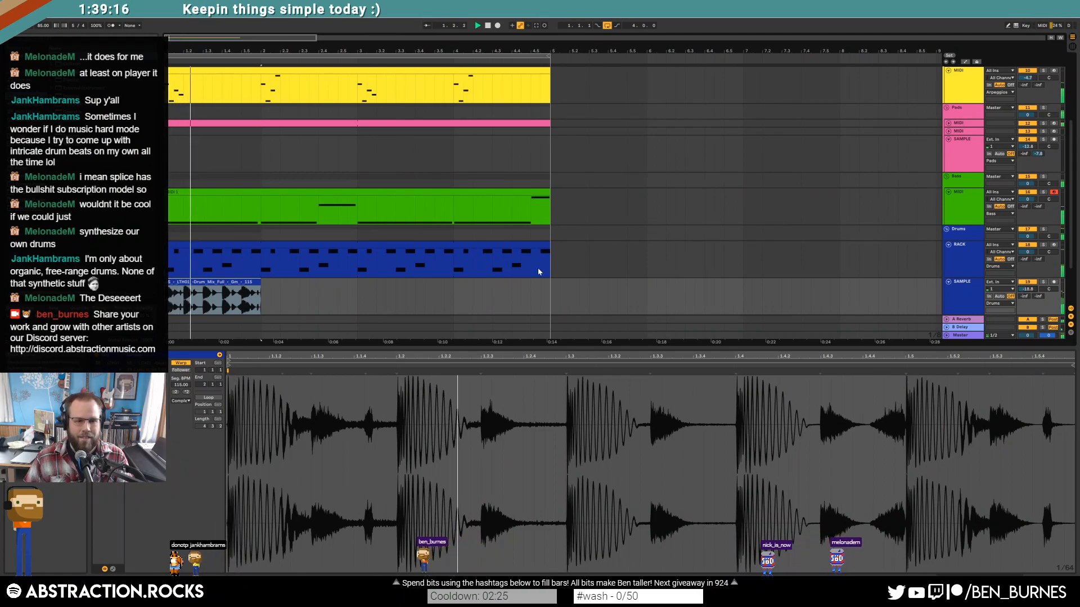
# Step: Duplicate the fifth beat of the drum loop clip to the start of bar 2
pyautogui.moveTo(241, 298); pyautogui.dragTo(263, 303)
pyautogui.press('space')
pyautogui.hotkey('ctrl', 'd')
# Step: Copy a slice of the drum loop clip, paste it at beat 5, play the loop and bring up the track's devices
pyautogui.click(241, 283)
pyautogui.moveTo(256, 283); pyautogui.dragTo(221, 300)
pyautogui.hotkey('ctrl', 'c')
pyautogui.click(243, 300)
pyautogui.hotkey('ctrl', 'v')
pyautogui.click(205, 301)
pyautogui.click(173, 302)
pyautogui.press('space')
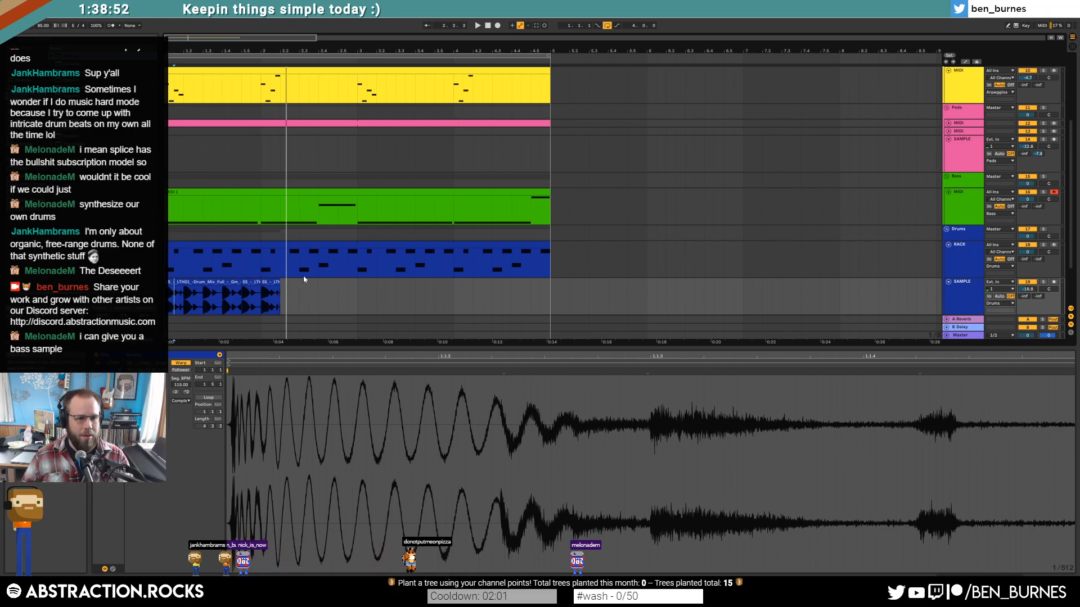
pyautogui.hotkey('shift', 'Tab')
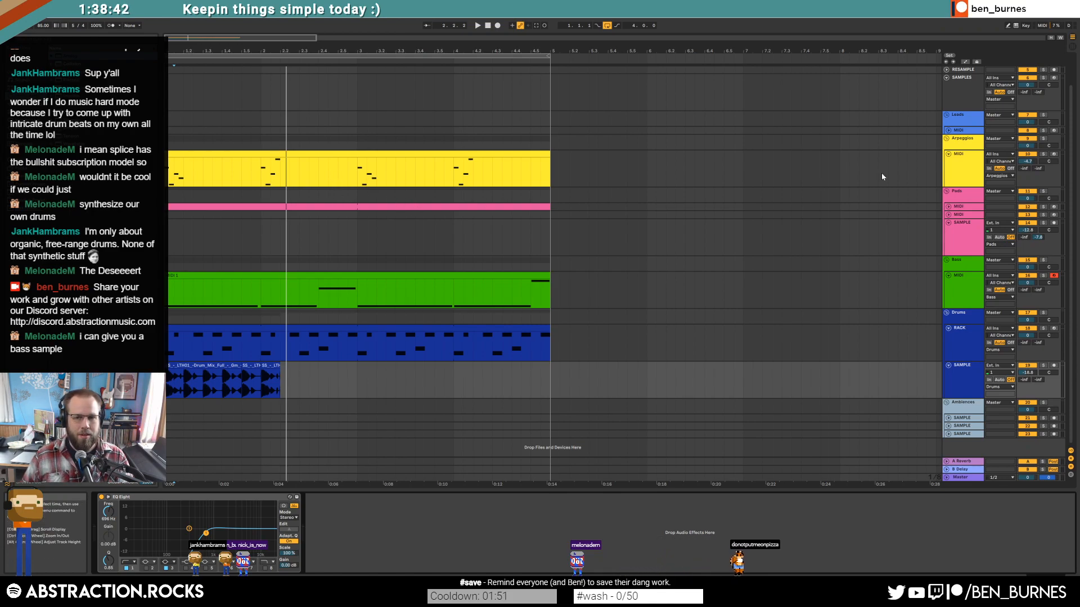
# Step: Unfold the Leads MIDI track and load Kontakt onto it, moving its window clear of the clips
pyautogui.click(959, 166)
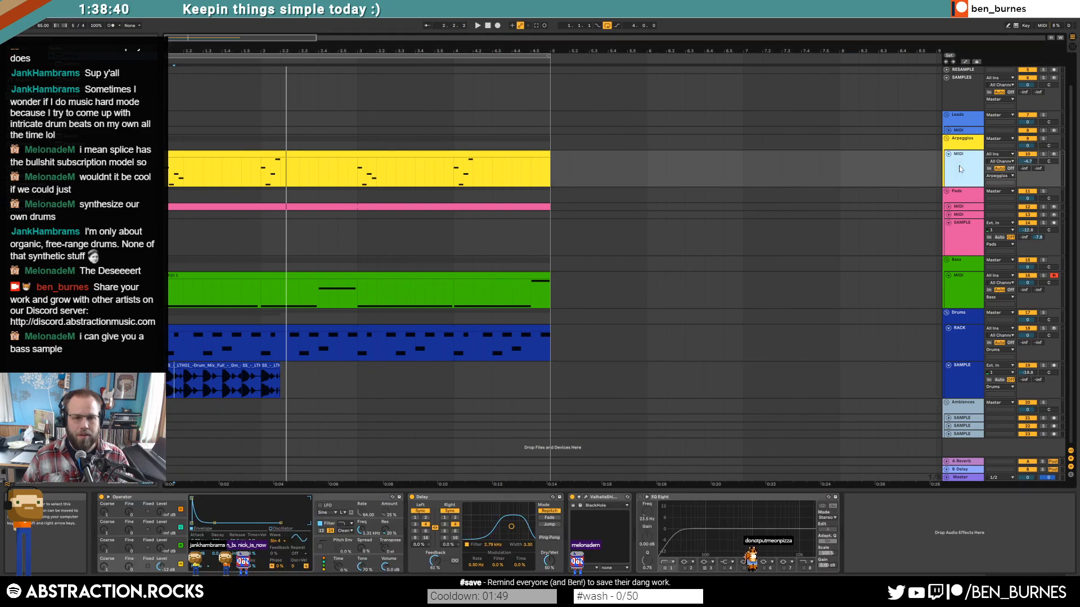
pyautogui.click(949, 133)
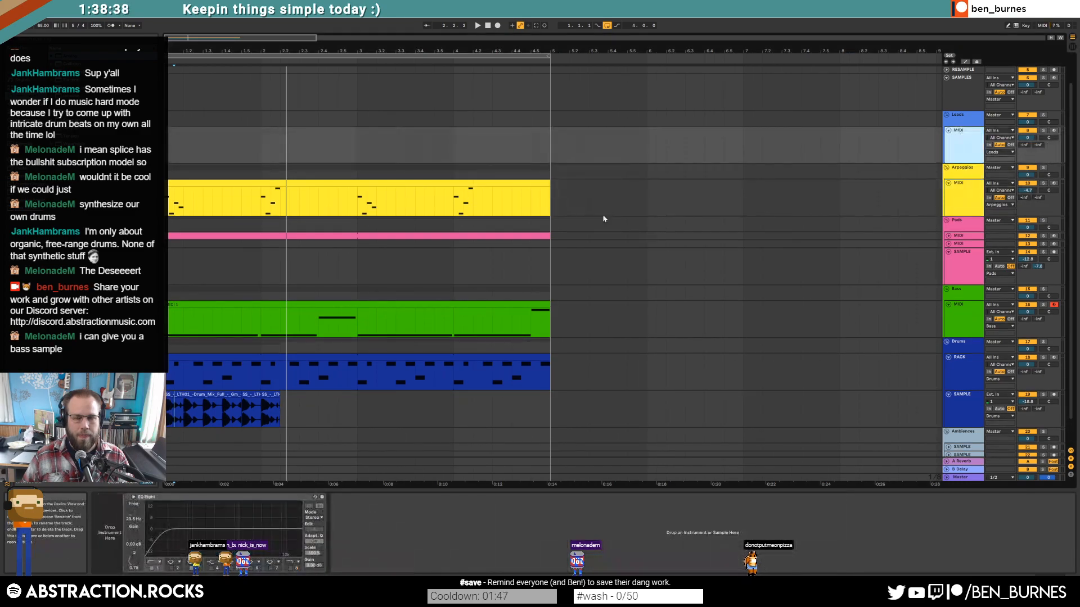
pyautogui.hotkey('ctrl', 'r')
pyautogui.write('suds')
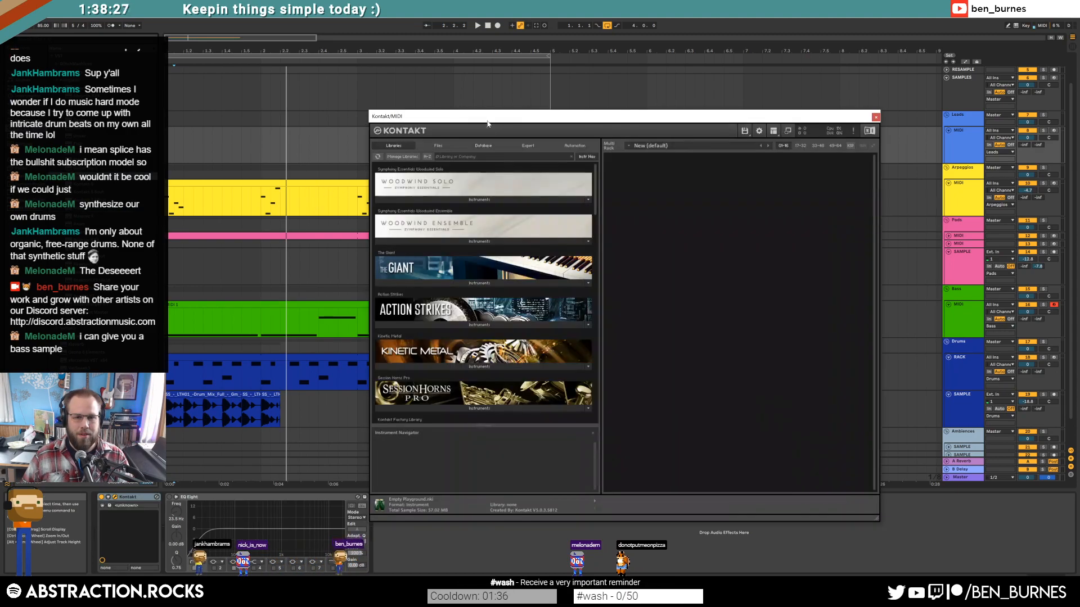
pyautogui.moveTo(484, 116); pyautogui.dragTo(581, 140)
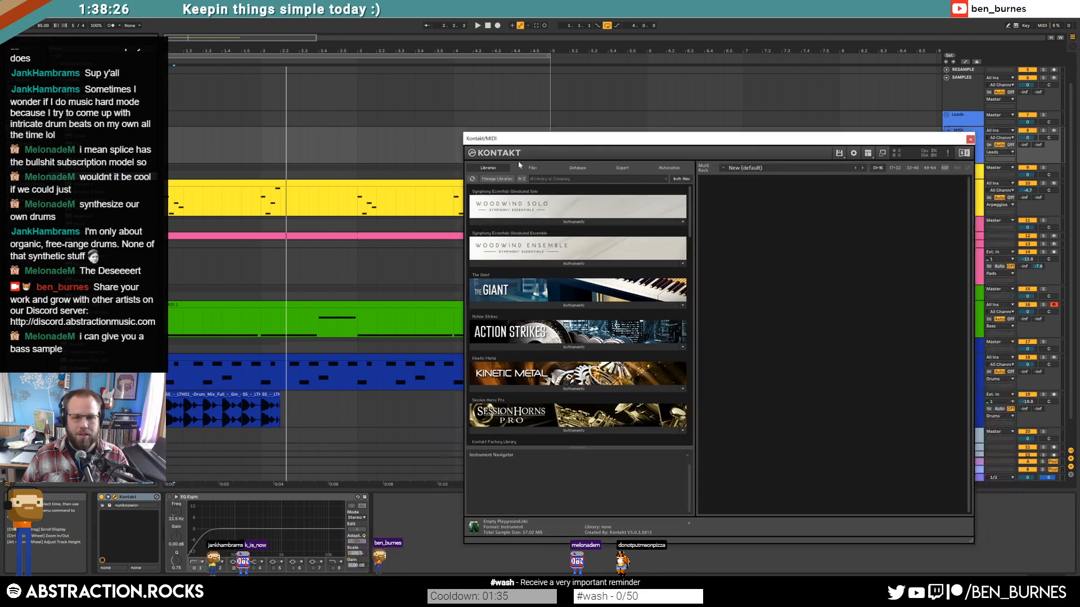
# Step: Browse the _Kontakt Libraries folder and load the Alesis S4 - Cosmic Rain instrument from the Cosmic Rain folder
pyautogui.click(533, 168)
pyautogui.click(489, 257)
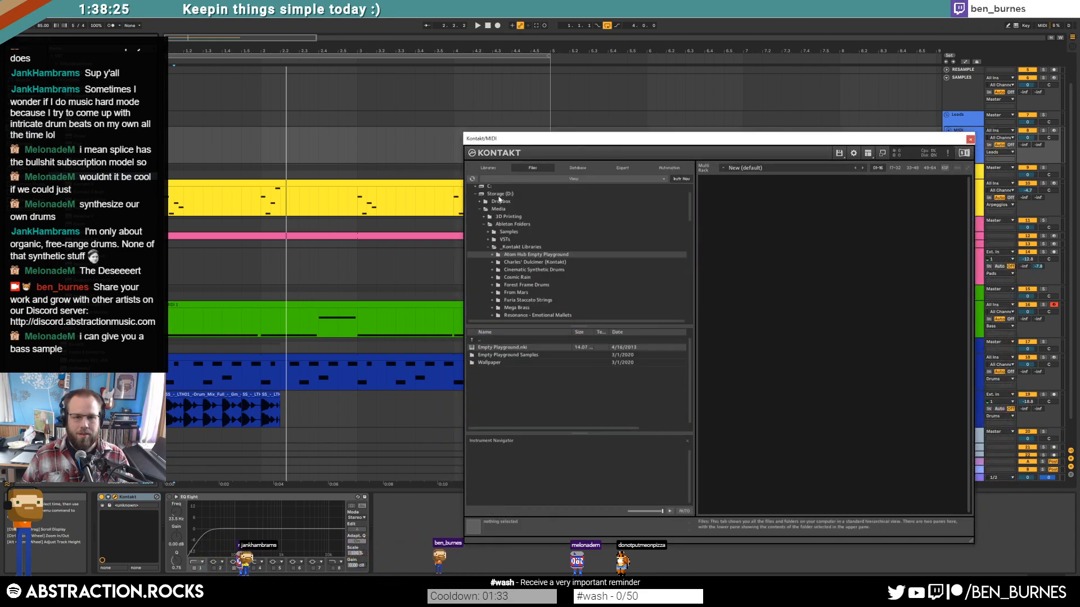
pyautogui.click(492, 263)
pyautogui.click(492, 262)
pyautogui.scroll(-2, 489, 266)
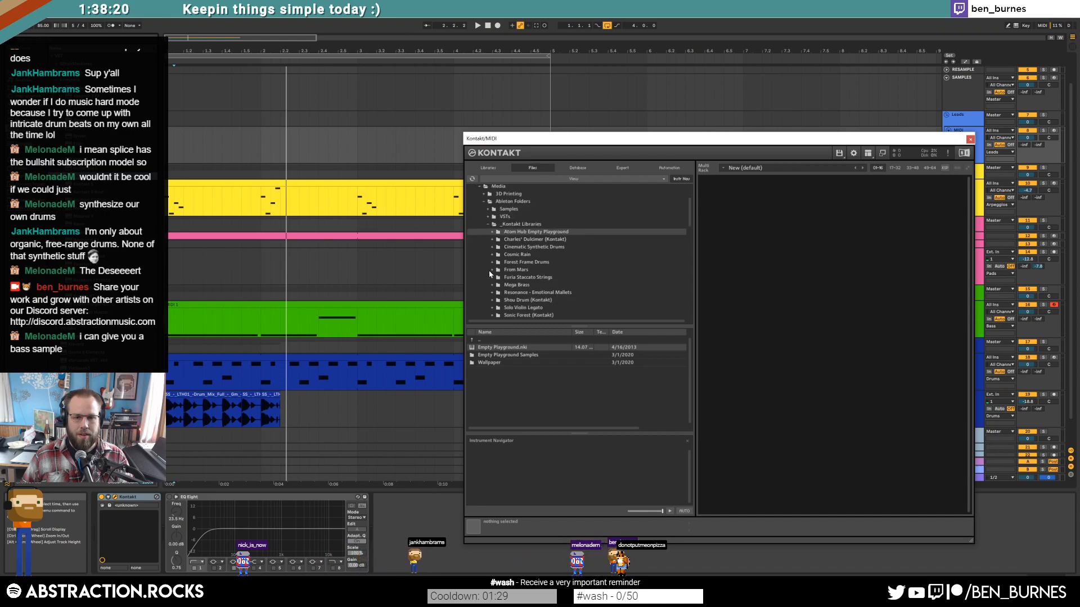
pyautogui.click(492, 240)
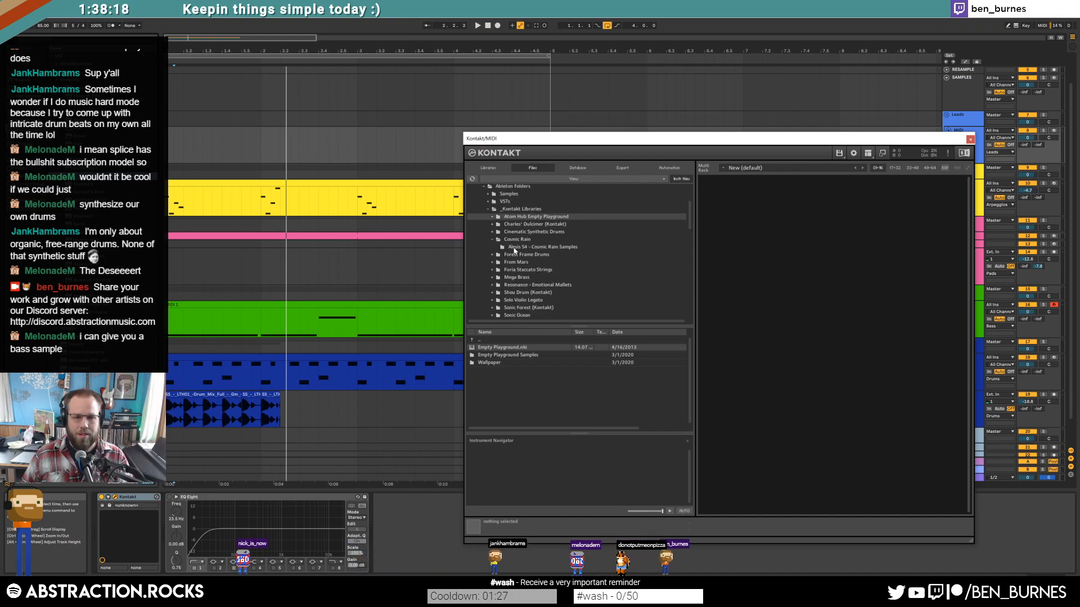
pyautogui.click(515, 247)
pyautogui.click(516, 240)
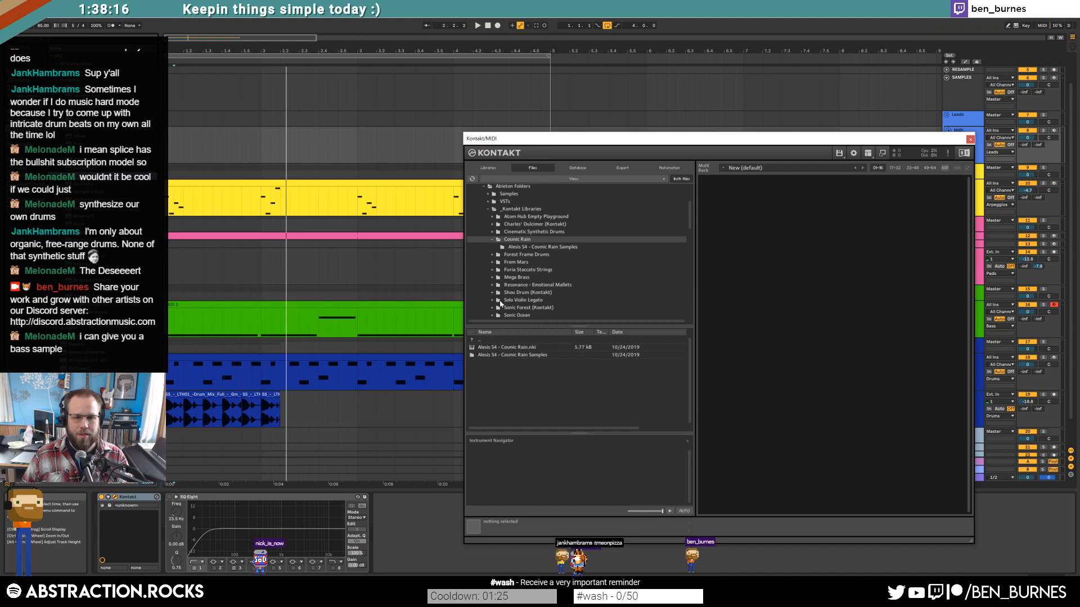
pyautogui.doubleClick(506, 347)
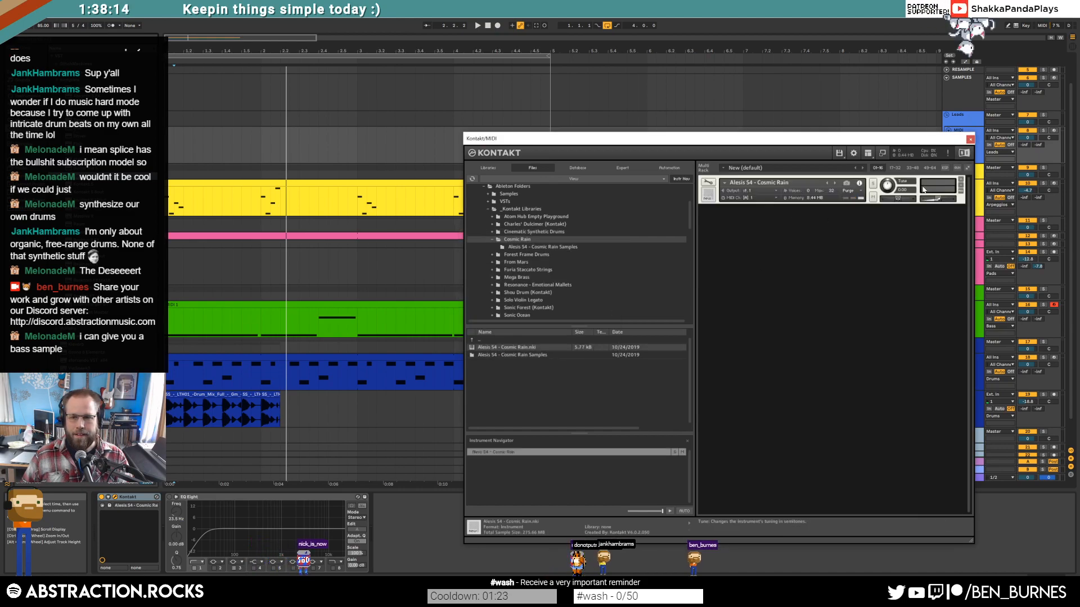
# Step: Arm the Leads MIDI track, close the Kontakt window and set the insert position to the start of the arrangement
pyautogui.click(1053, 131)
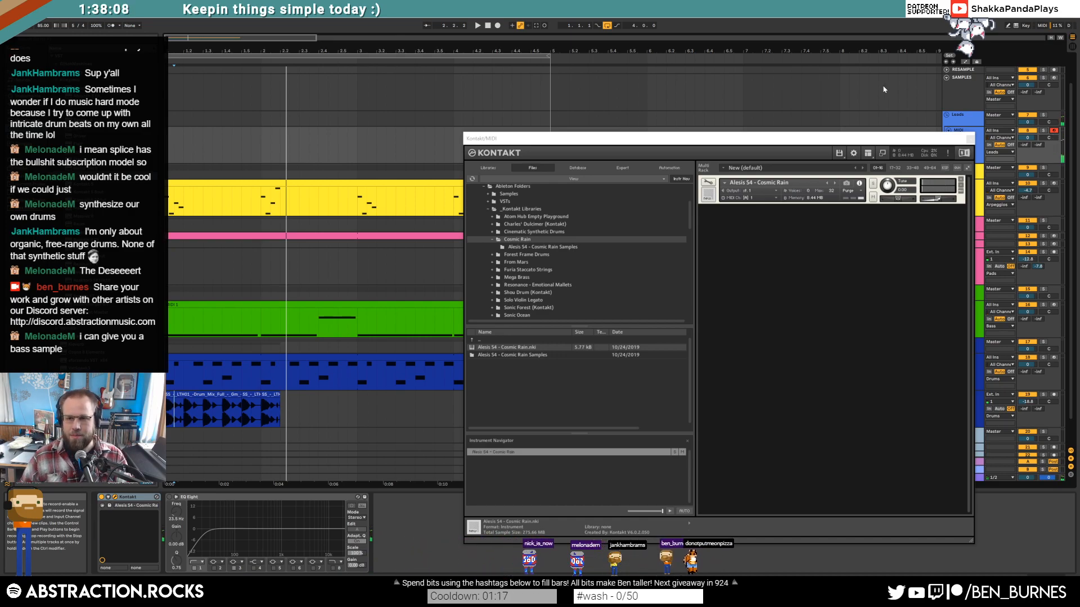
pyautogui.click(970, 139)
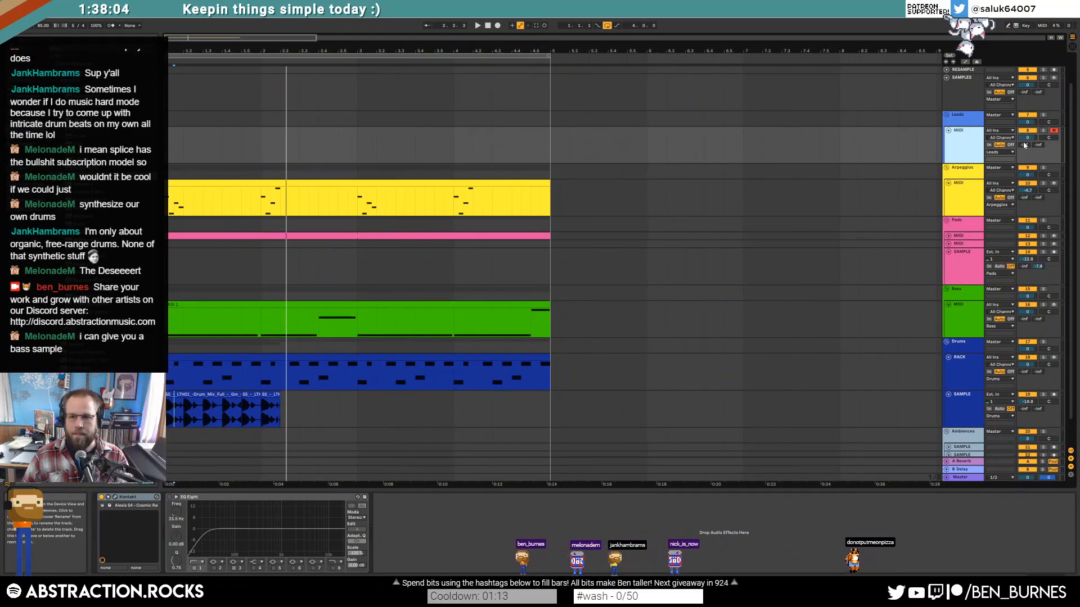
pyautogui.click(167, 140)
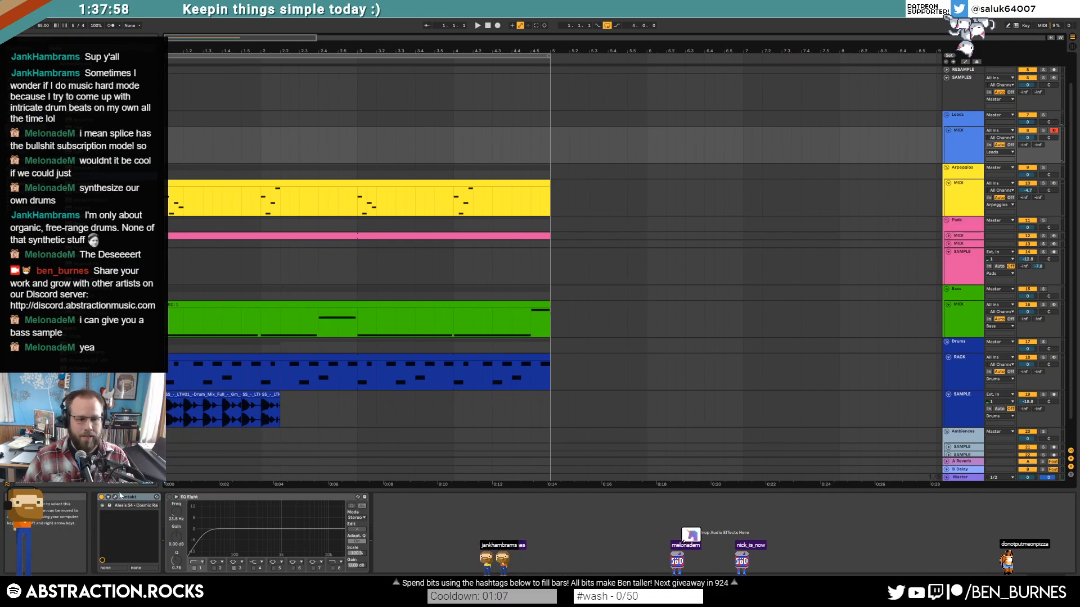
# Step: Open the Cosmic Rain instrument for editing, adjust its volume envelope's decay and sustain, and close Kontakt
pyautogui.click(114, 498)
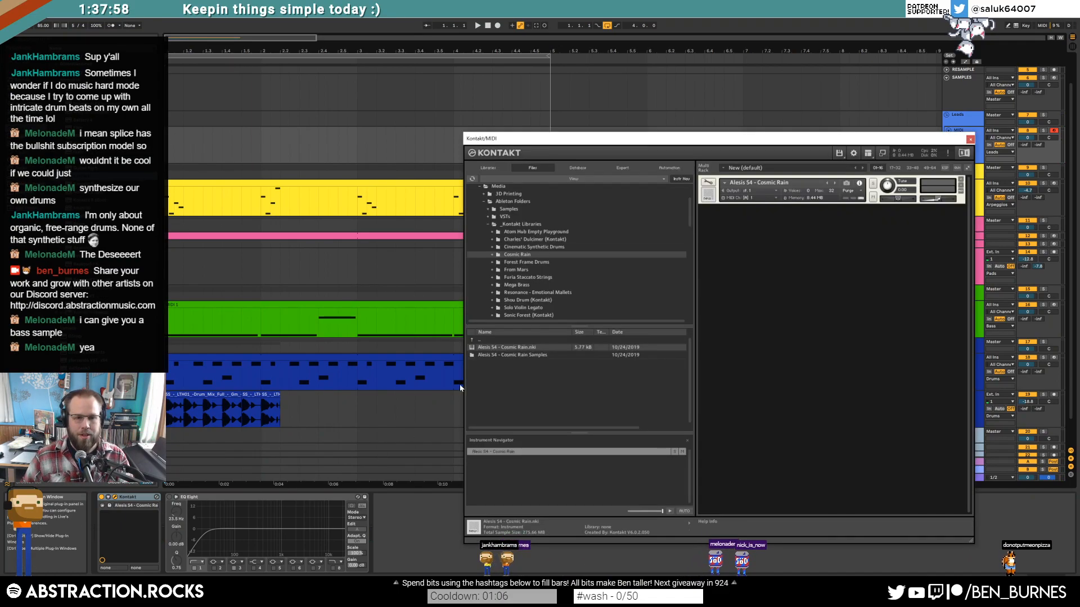
pyautogui.click(708, 183)
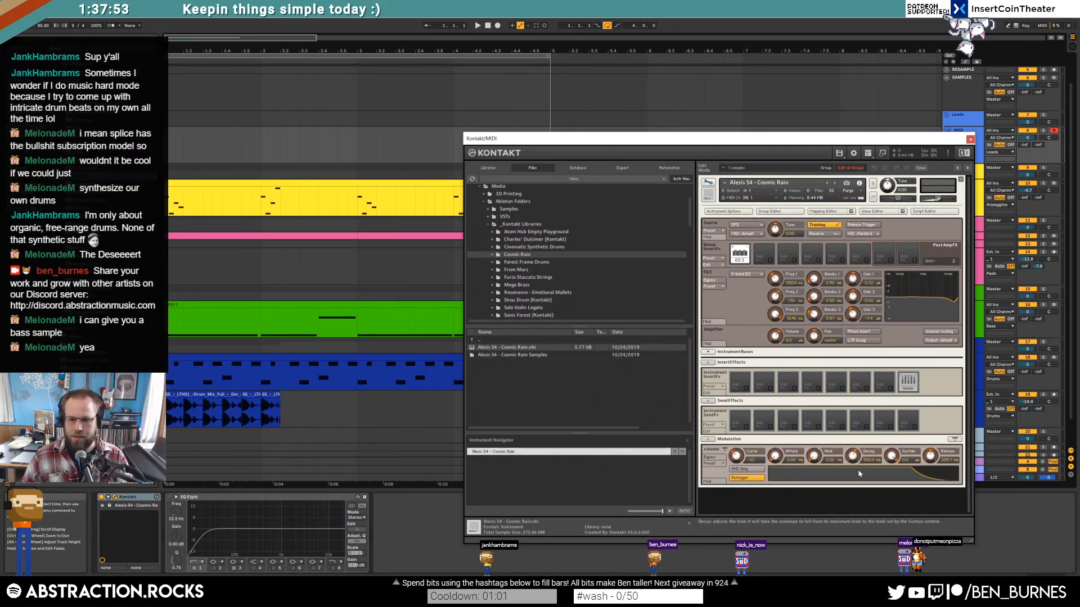
pyautogui.moveTo(855, 461); pyautogui.dragTo(907, 525)
pyautogui.moveTo(854, 459); pyautogui.dragTo(856, 443)
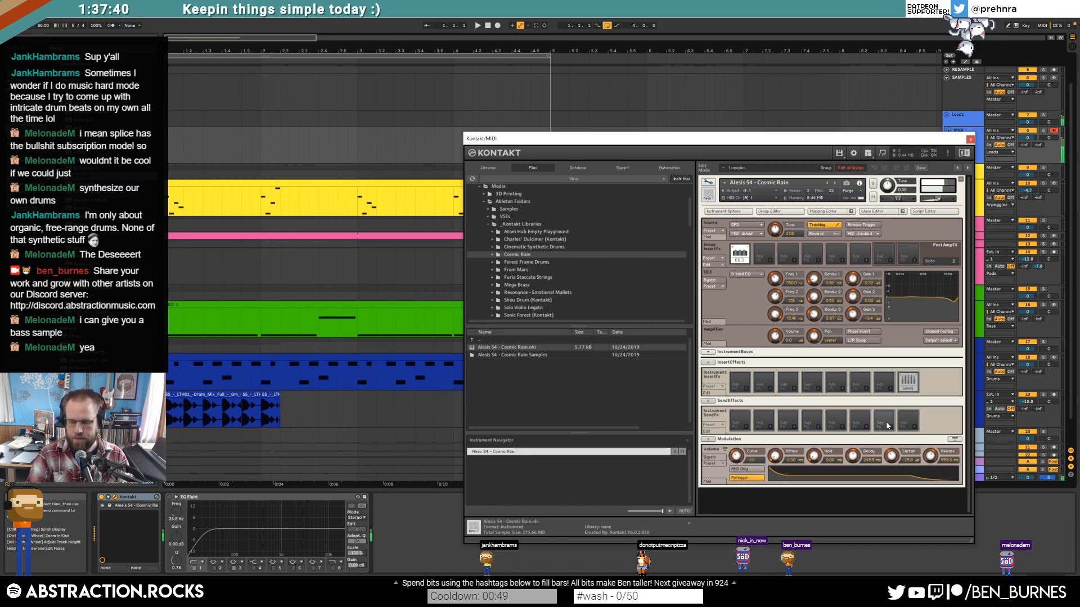
pyautogui.click(970, 139)
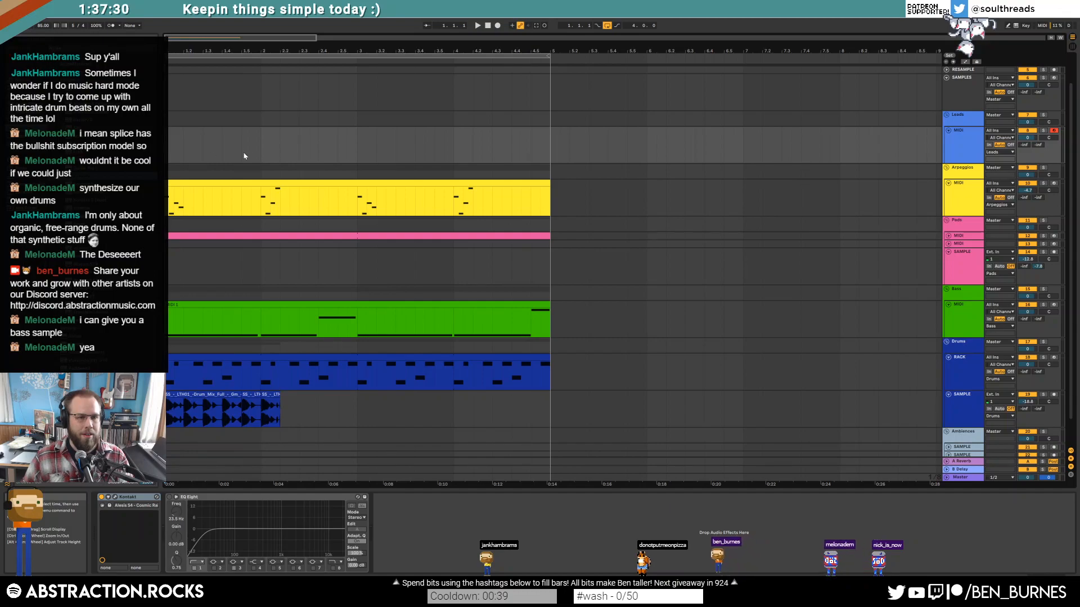
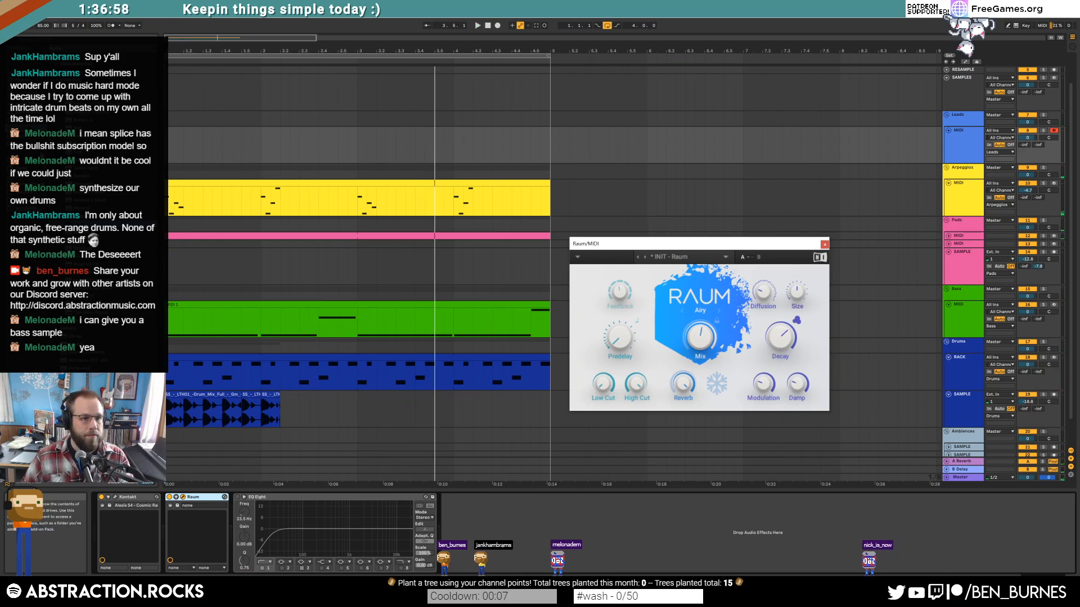
# Step: Insert a Delay between Kontakt and Raum on the Leads MIDI track and play the loop
pyautogui.click(231, 537)
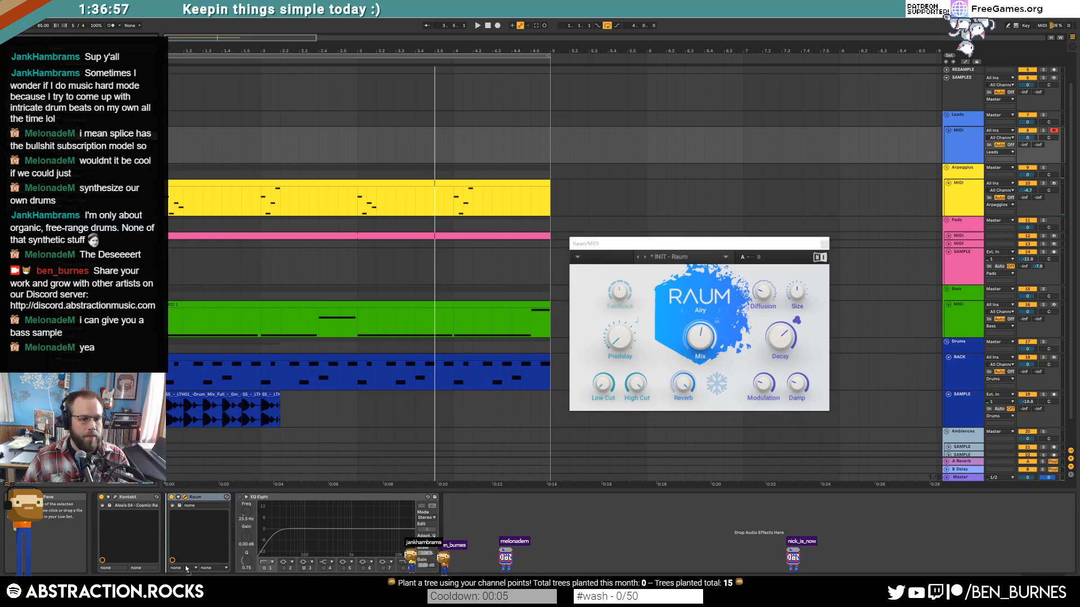
pyautogui.moveTo(257, 508); pyautogui.dragTo(263, 517)
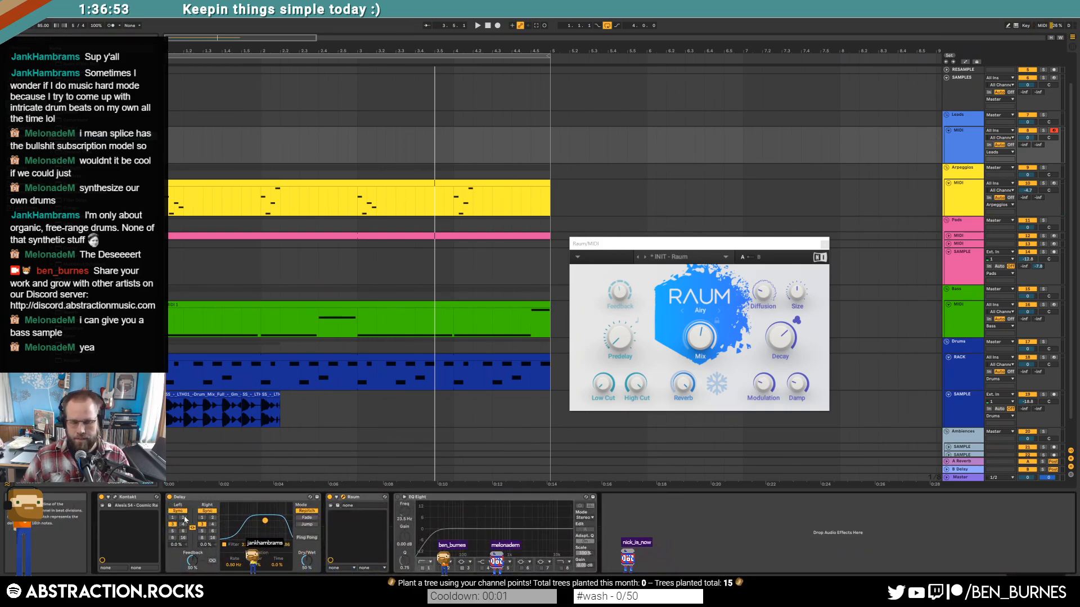
pyautogui.press('space')
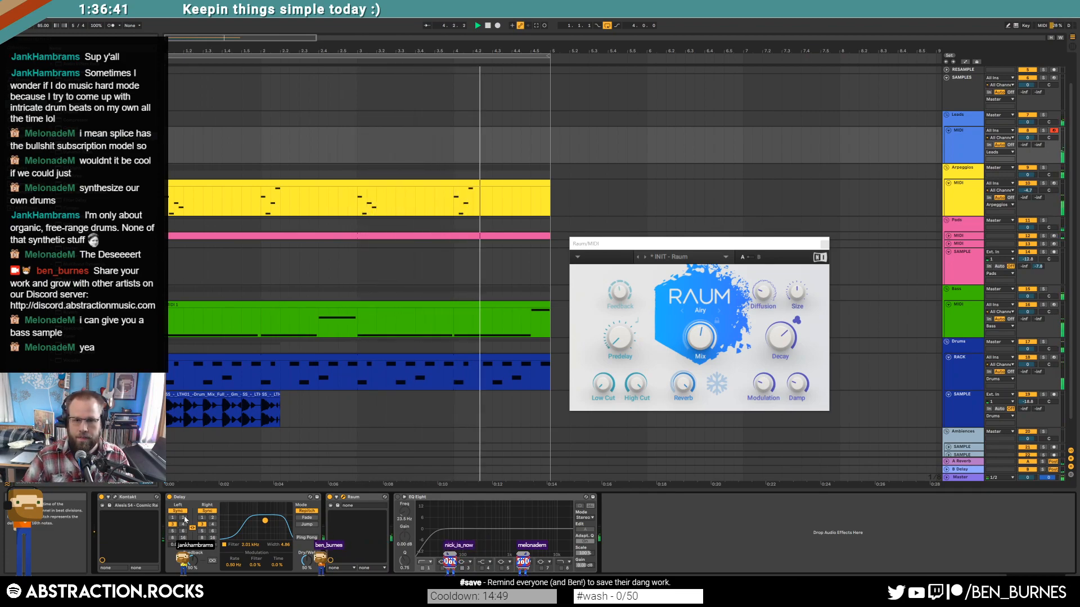
# Step: Record a four-bar lead melody on the Leads MIDI track, open the clip's notes and play it briefly
pyautogui.click(904, 138)
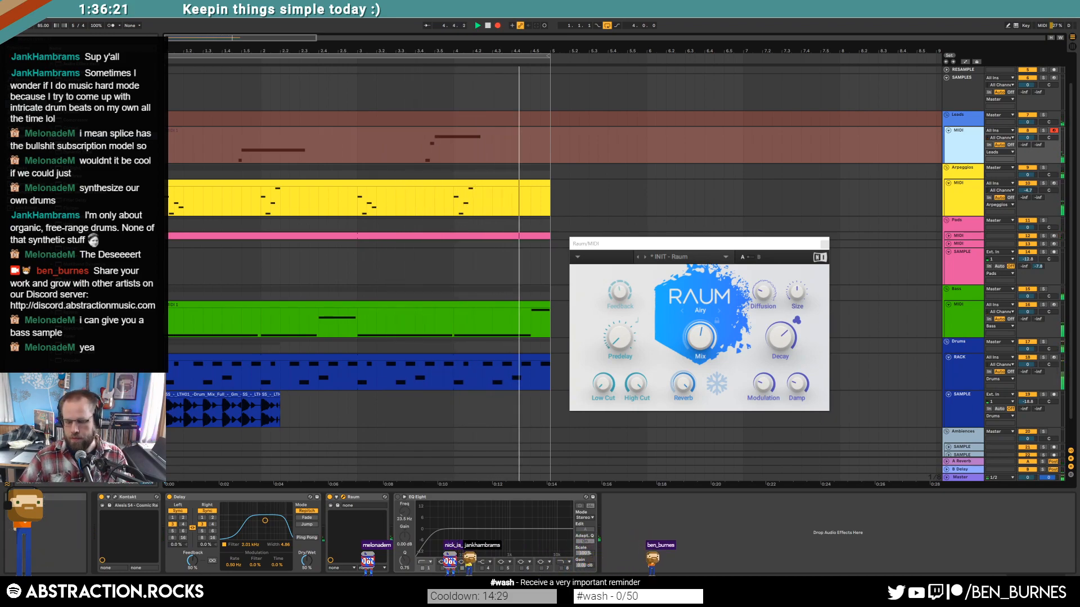
pyautogui.press('space')
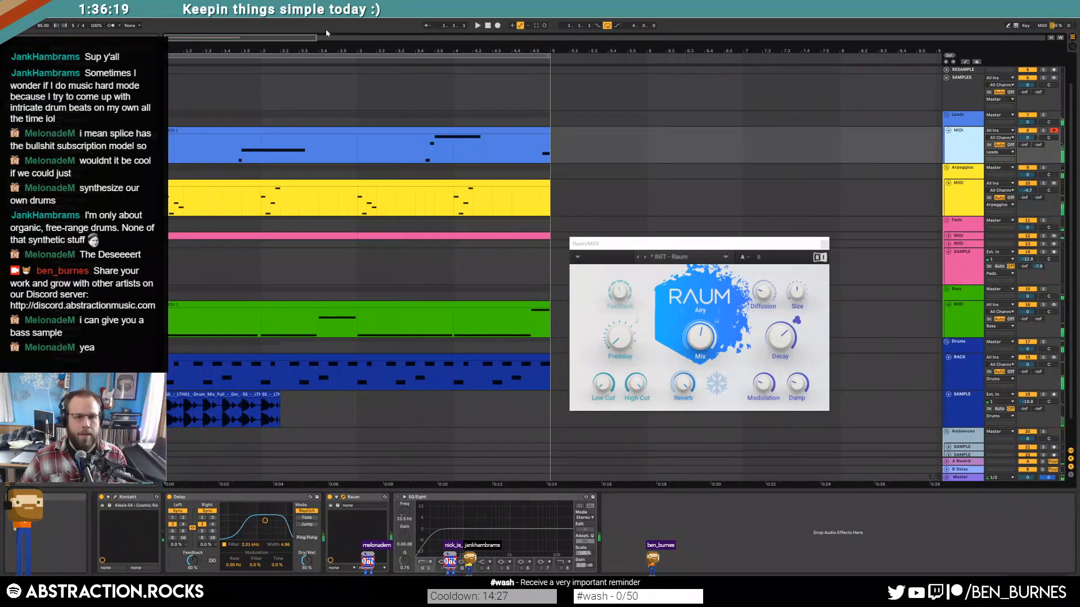
pyautogui.doubleClick(193, 137)
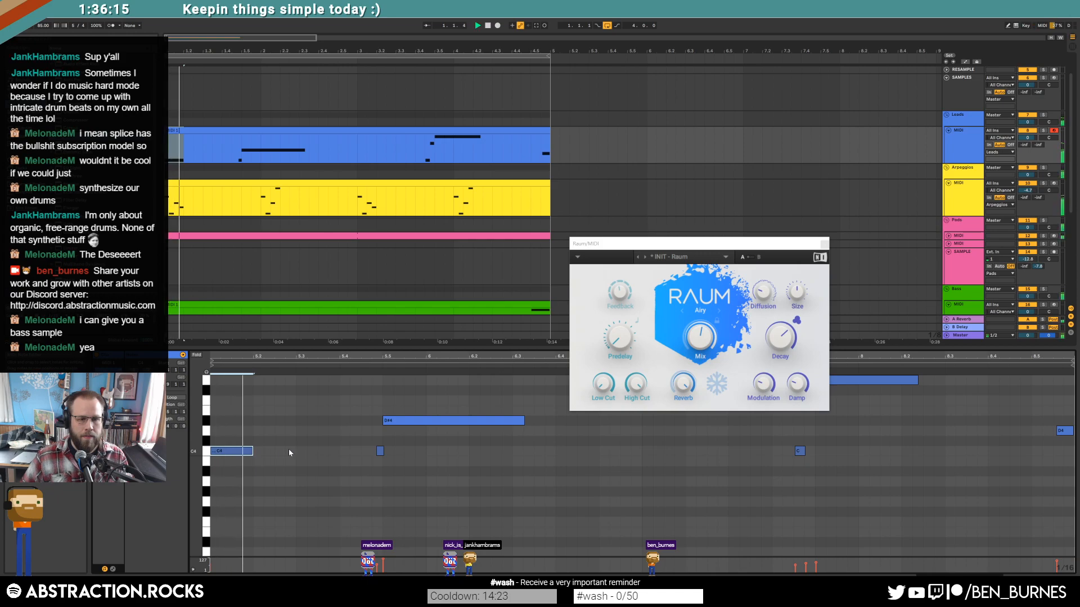
pyautogui.hotkey('shift', 'Tab')
pyautogui.press('space')
# Step: Duplicate the one-bar drum loop on the Drums SAMPLE track three times to fill all four bars
pyautogui.click(275, 394)
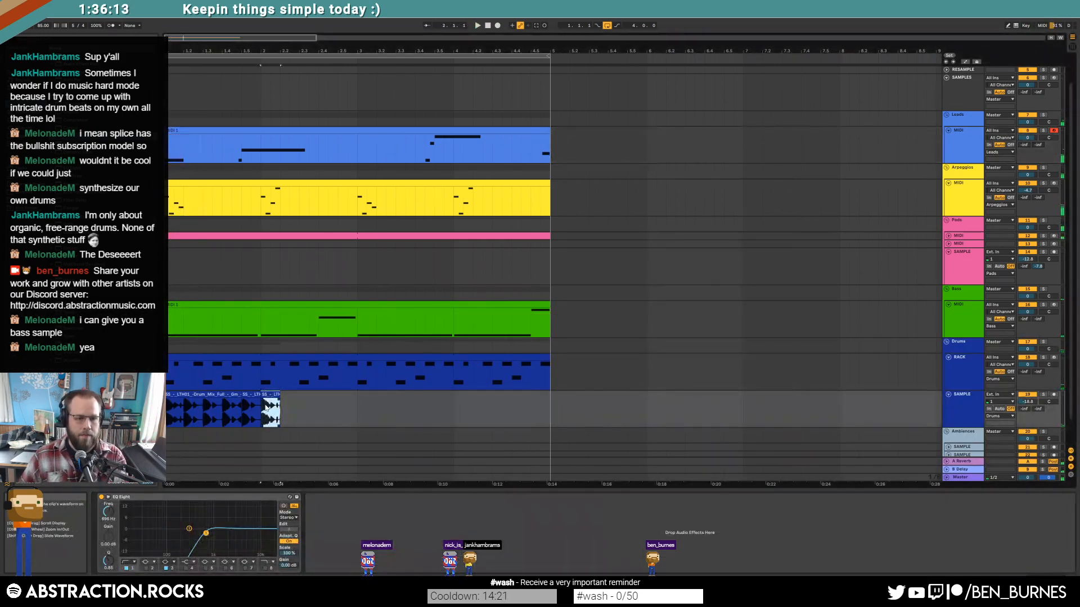
pyautogui.hotkey('ctrl', 'd')
pyautogui.hotkey('ctrl', 'd')
pyautogui.hotkey('ctrl', 'd')
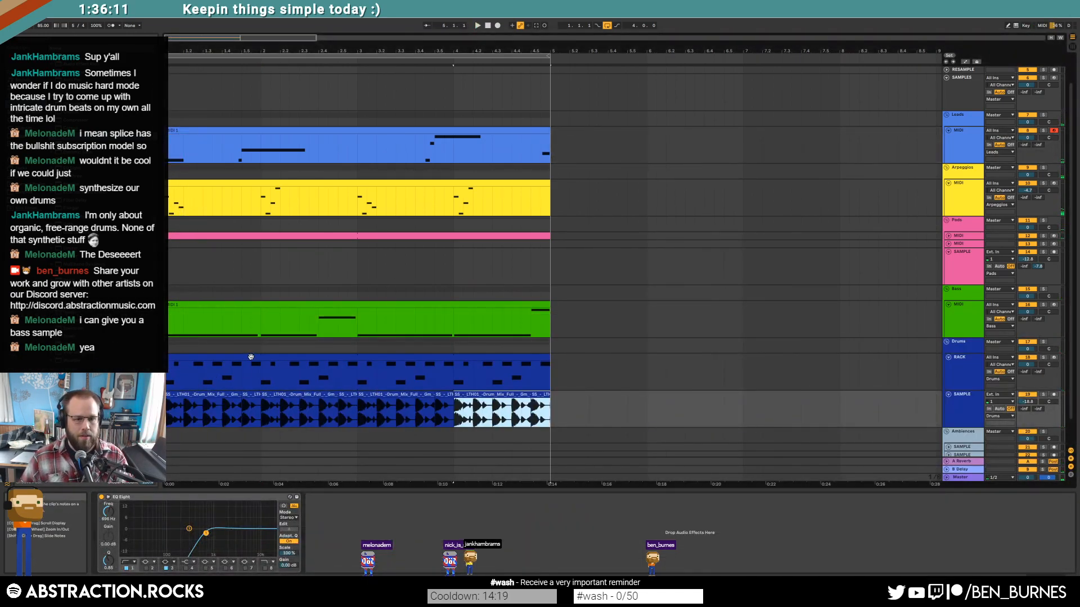
# Step: Unfold the Pads MIDI track, deactivate its four-bar clip and play the loop
pyautogui.click(958, 239)
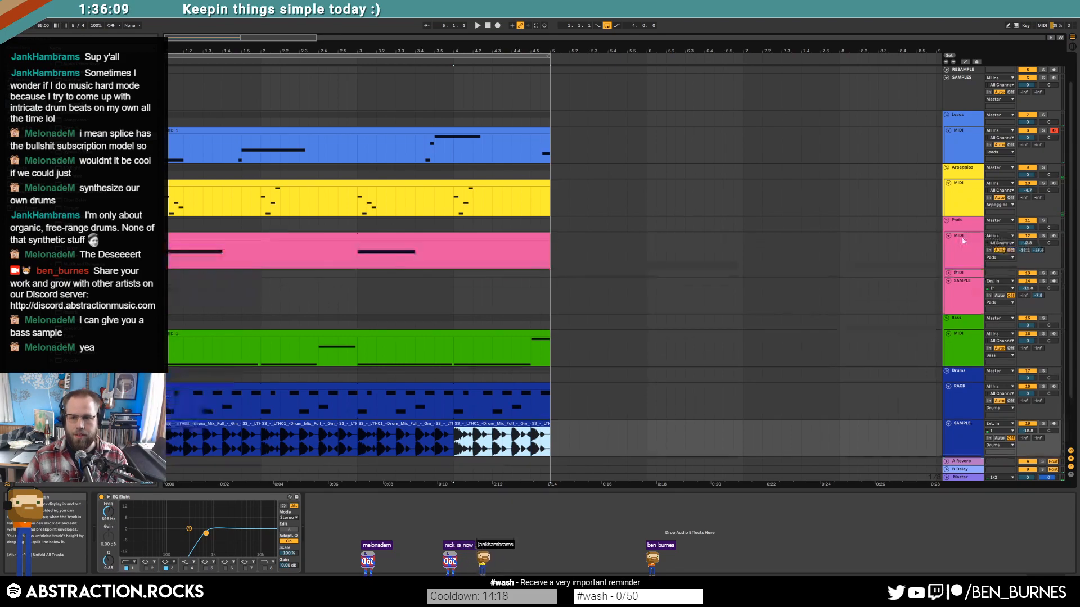
pyautogui.click(480, 236)
pyautogui.press('Delete')
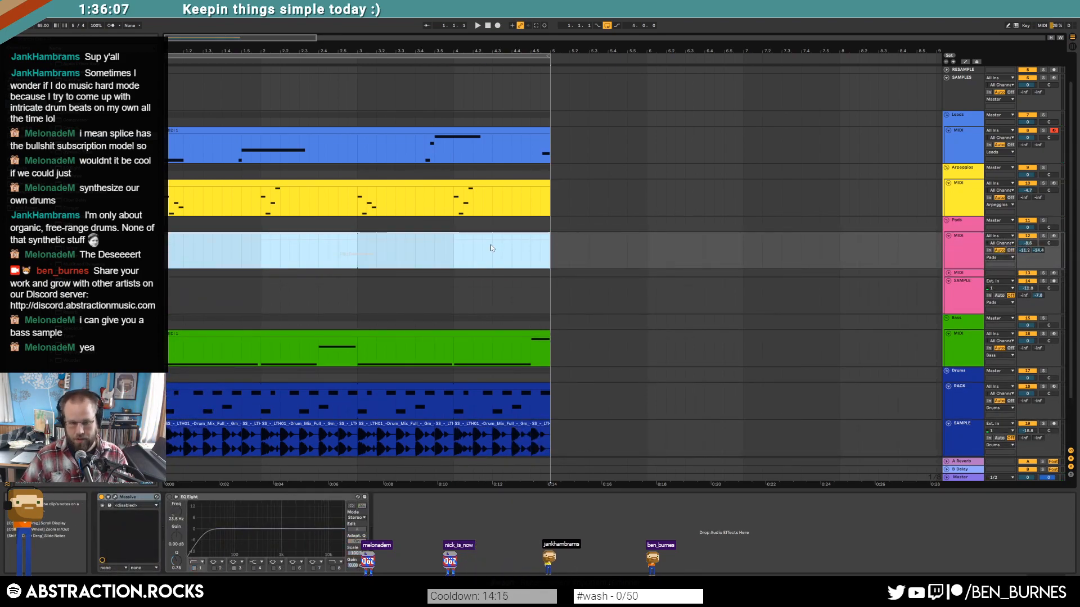
pyautogui.press('space')
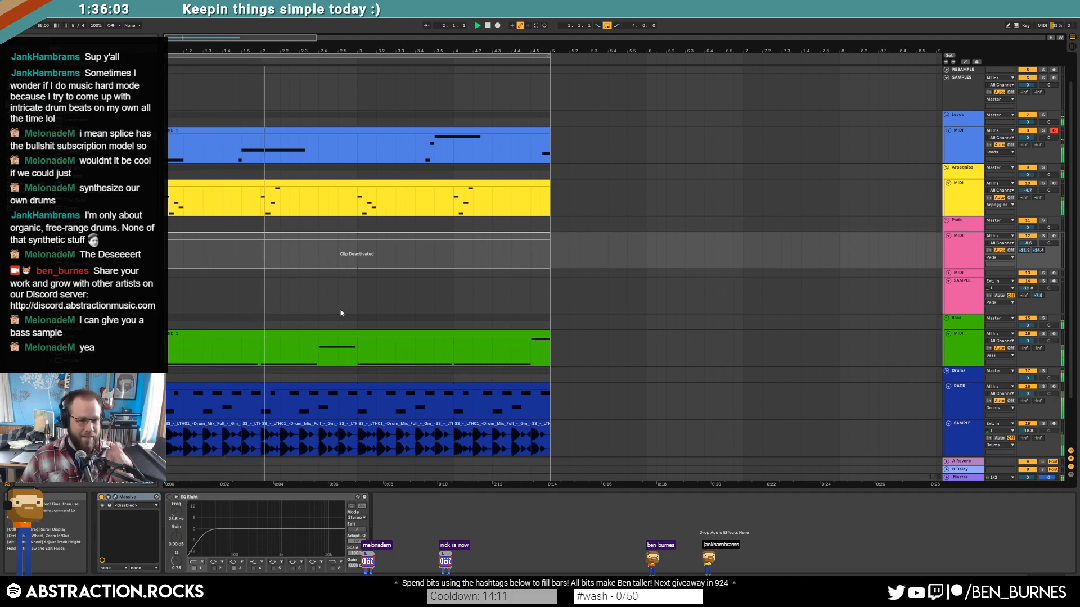
# Step: Quantize the short C4 before the D#4 and the final D4 in the lead clip, closing the Raum window
pyautogui.doubleClick(245, 128)
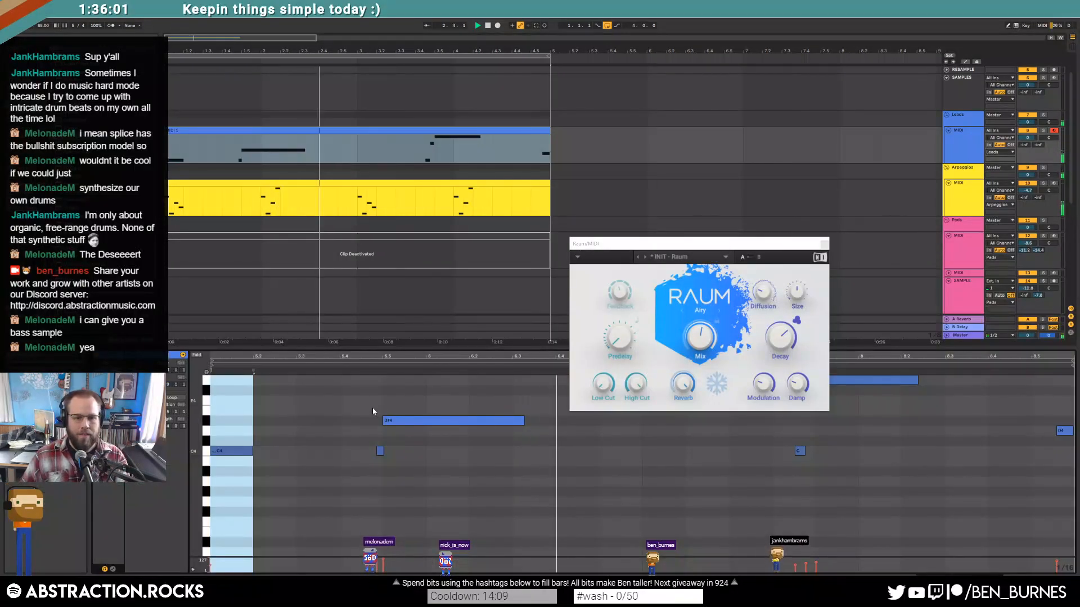
pyautogui.click(378, 453)
pyautogui.hotkey('ctrl', 'u')
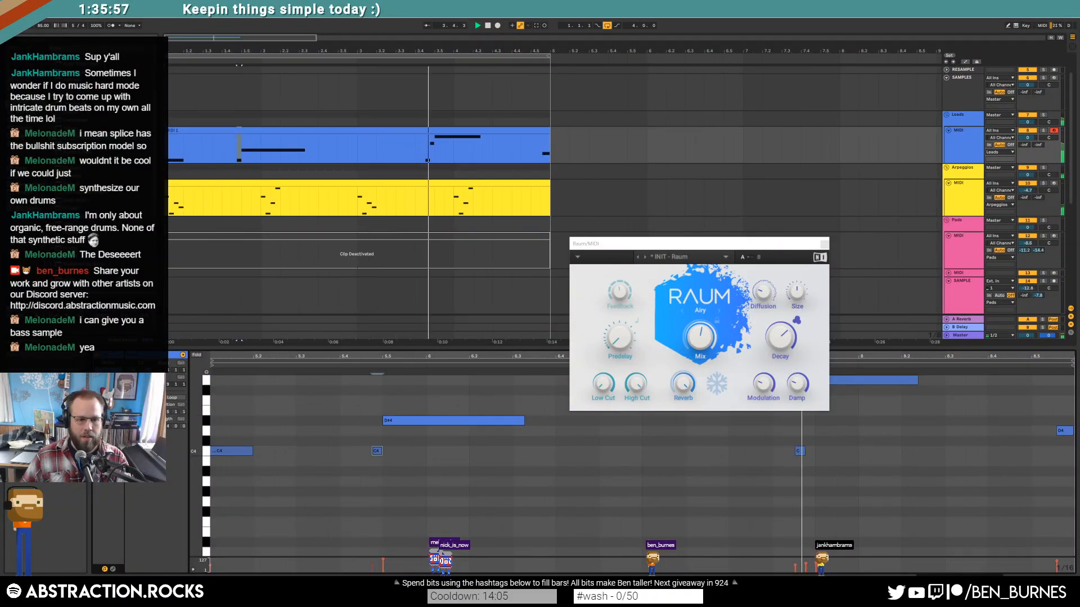
pyautogui.click(818, 256)
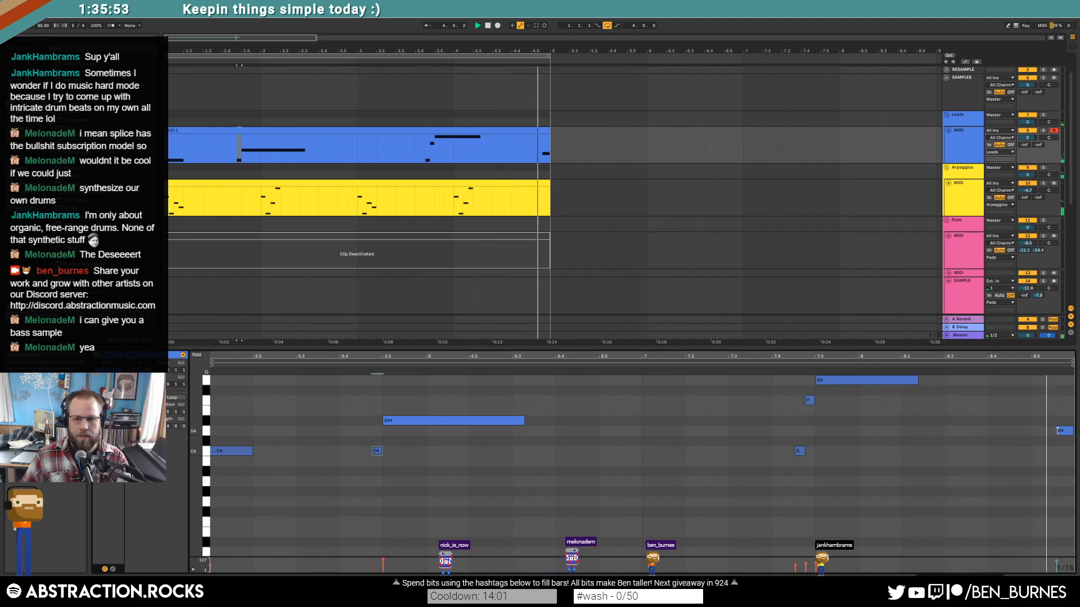
pyautogui.click(1061, 433)
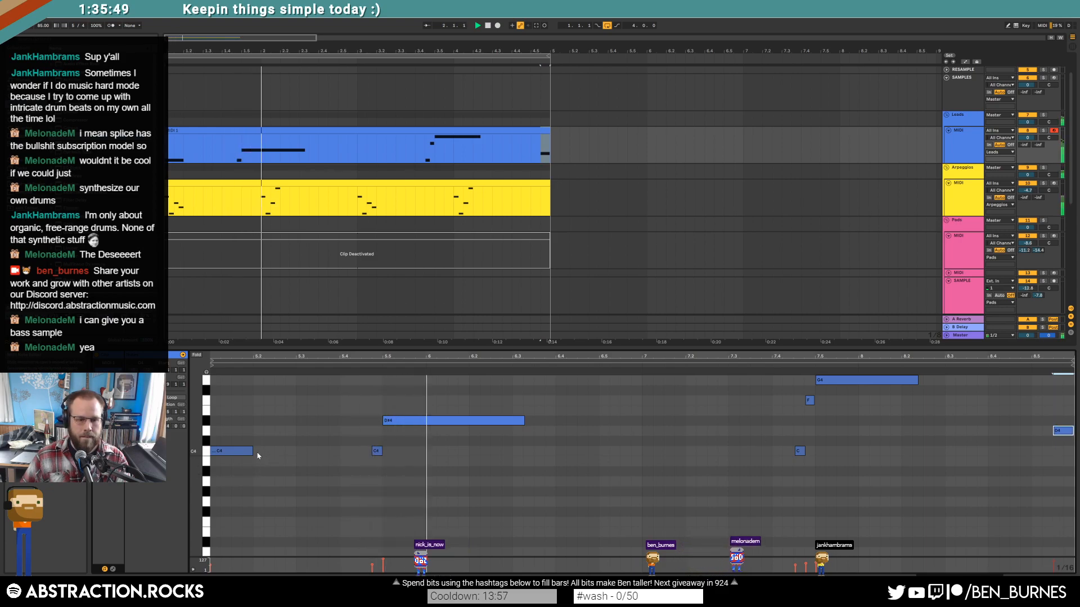
# Step: Stop playback and consolidate the recorded lead clip across the four bars
pyautogui.moveTo(282, 356); pyautogui.dragTo(283, 342)
pyautogui.moveTo(487, 356); pyautogui.dragTo(643, 383)
pyautogui.press('space')
pyautogui.click(321, 130)
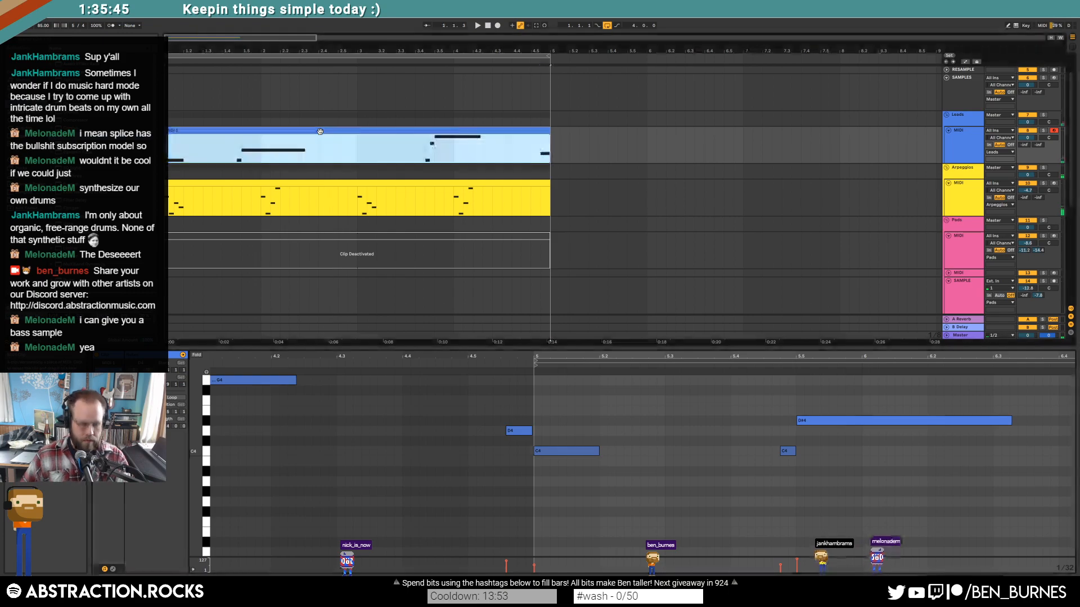
pyautogui.hotkey('ctrl', 'j')
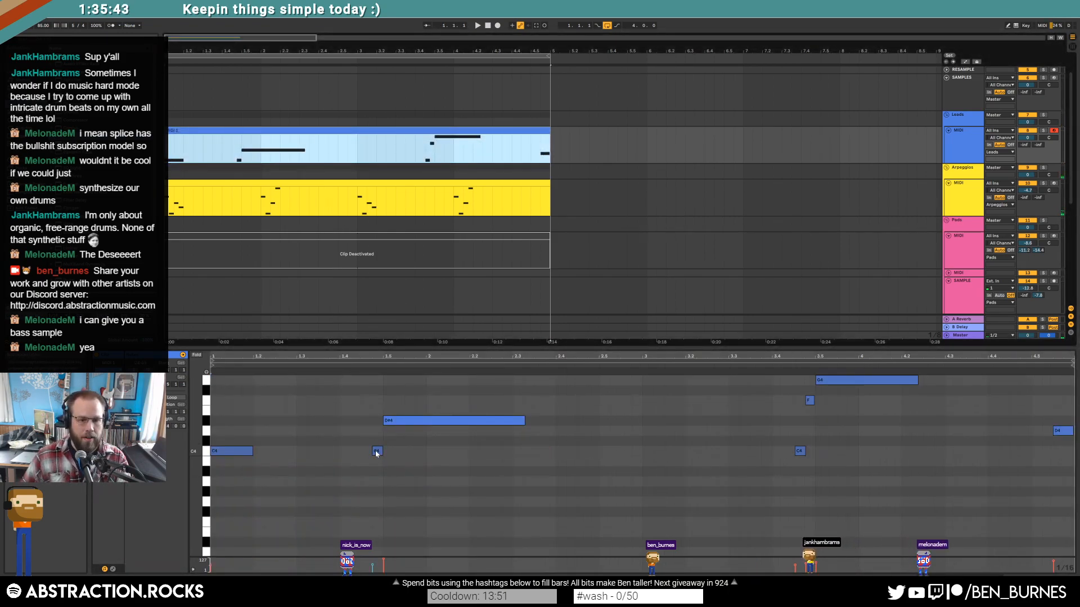
# Step: Move the short C4 and the following D#4 in bar 1 a sixteenth earlier and play the loop
pyautogui.click(376, 451)
pyautogui.moveTo(396, 423); pyautogui.dragTo(385, 423)
pyautogui.press('space')
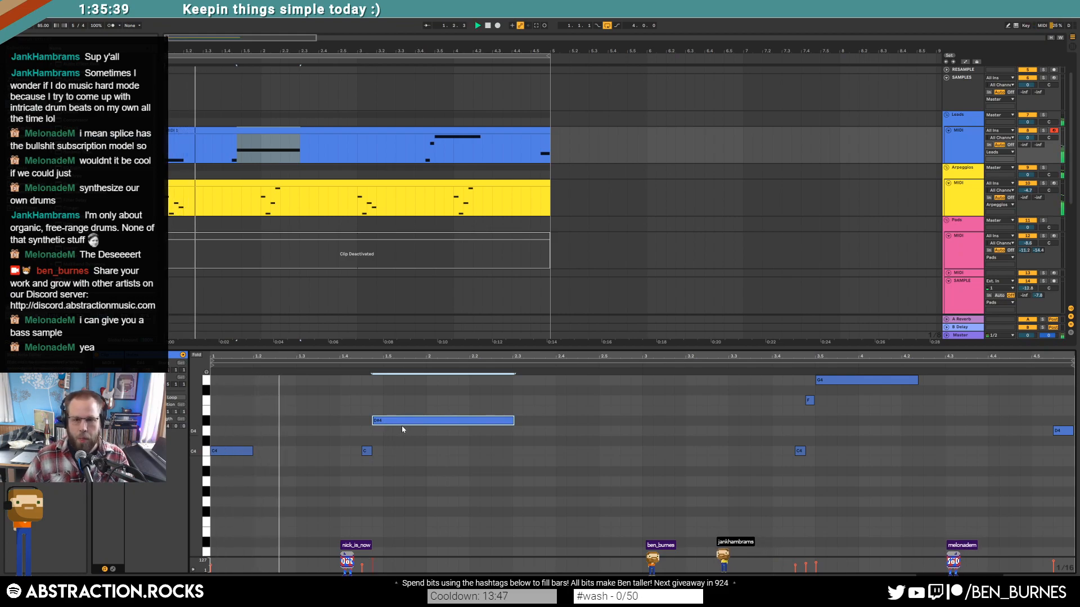
# Step: Adjust the short C4 and F4 notes in bar 3 of the lead clip, select all its notes and stop playback
pyautogui.moveTo(366, 451); pyautogui.dragTo(380, 433)
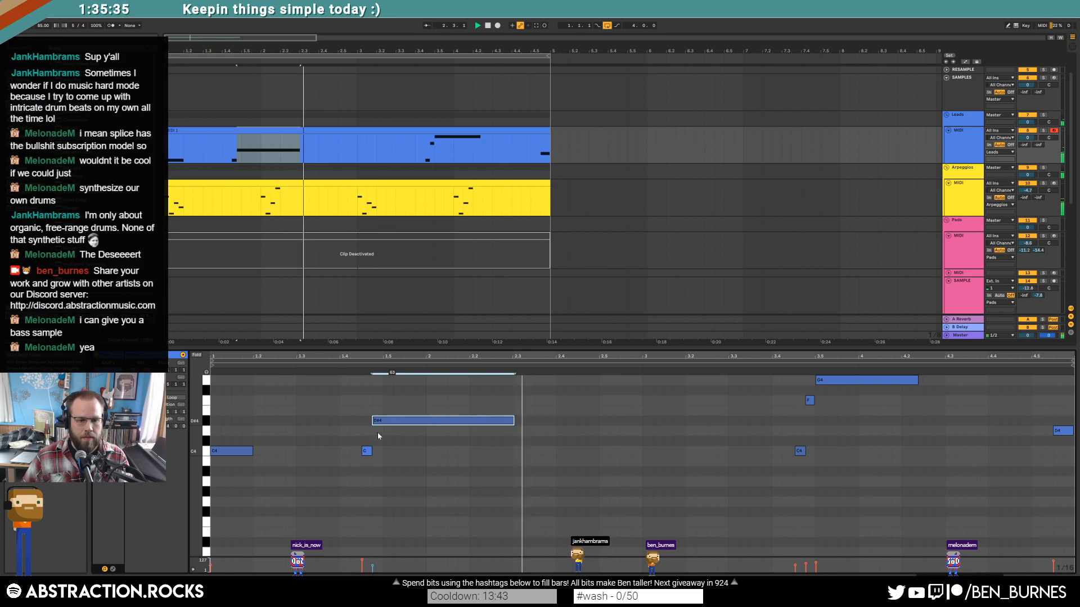
pyautogui.hotkey('ctrl', 'a')
pyautogui.click(395, 423)
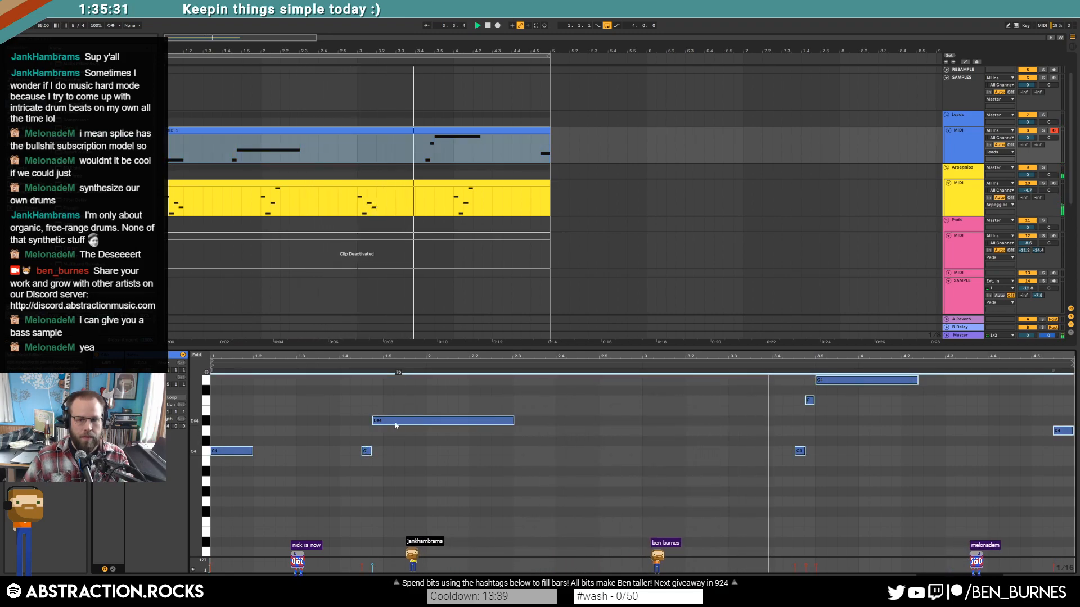
pyautogui.click(800, 451)
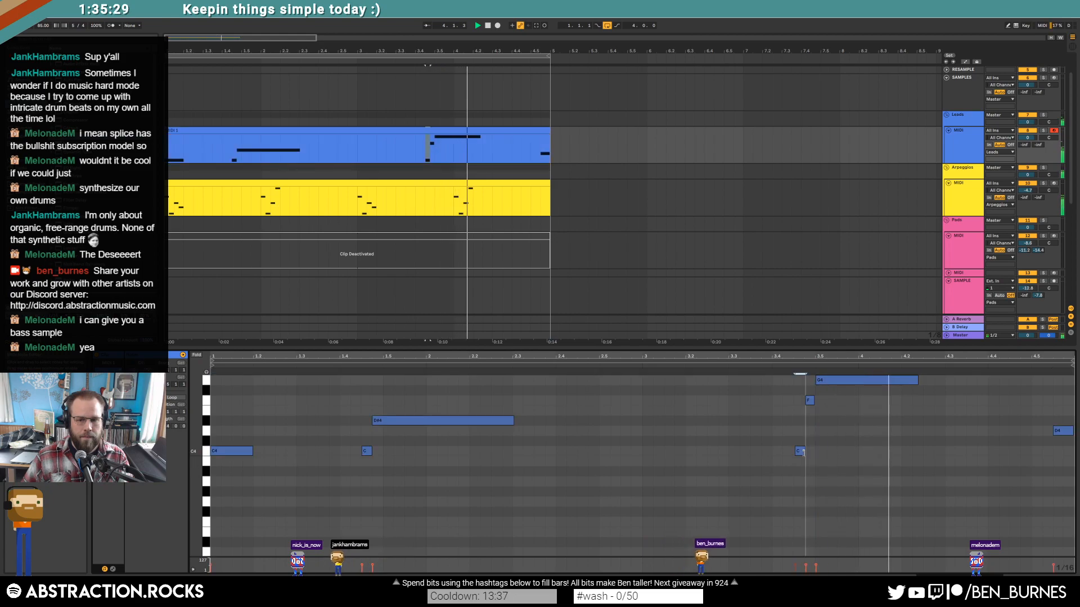
pyautogui.click(810, 400)
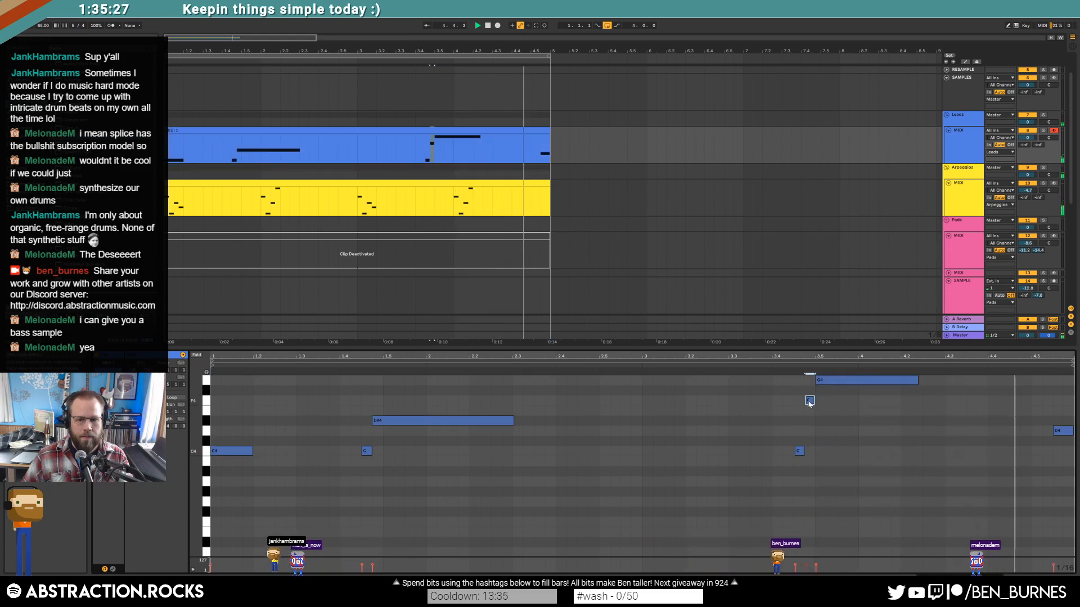
pyautogui.hotkey('ctrl', 'a')
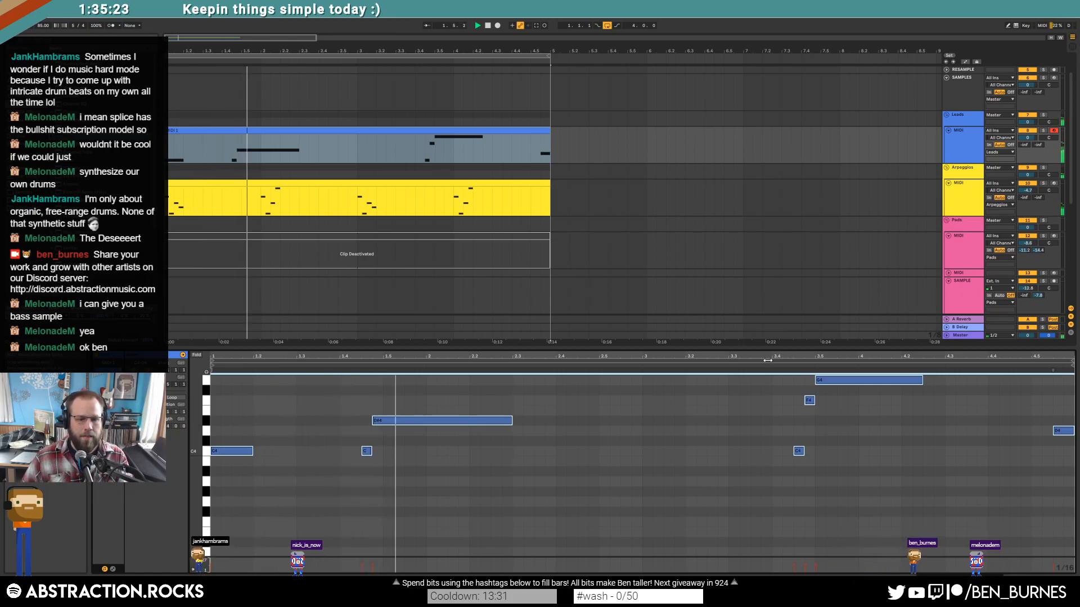
pyautogui.press('space')
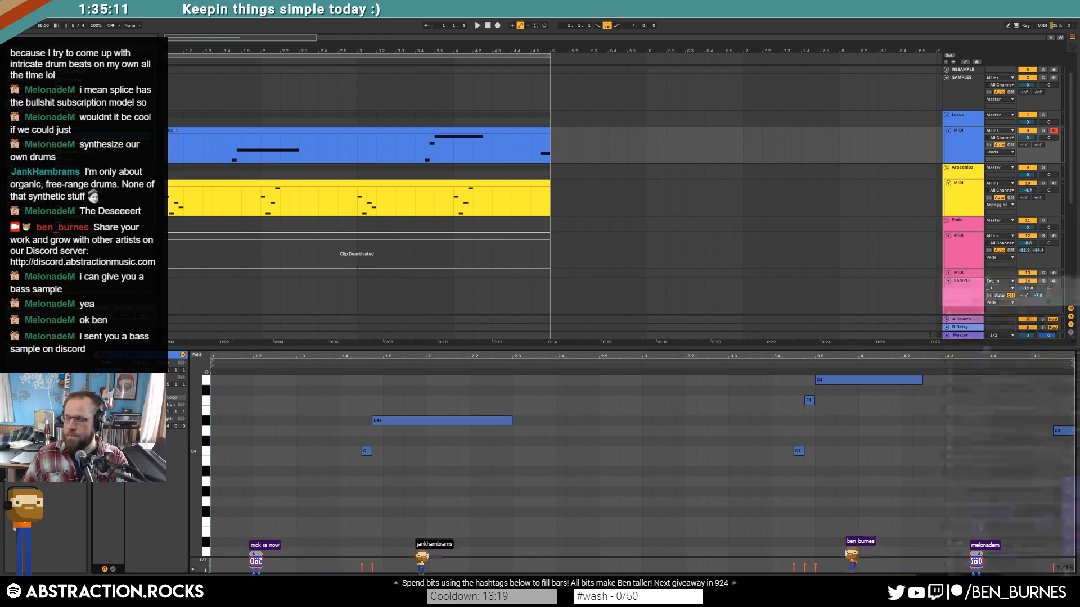
# Step: Insert a new MIDI track below the existing MIDI track in the Bass group and unfold it
pyautogui.press('F11')
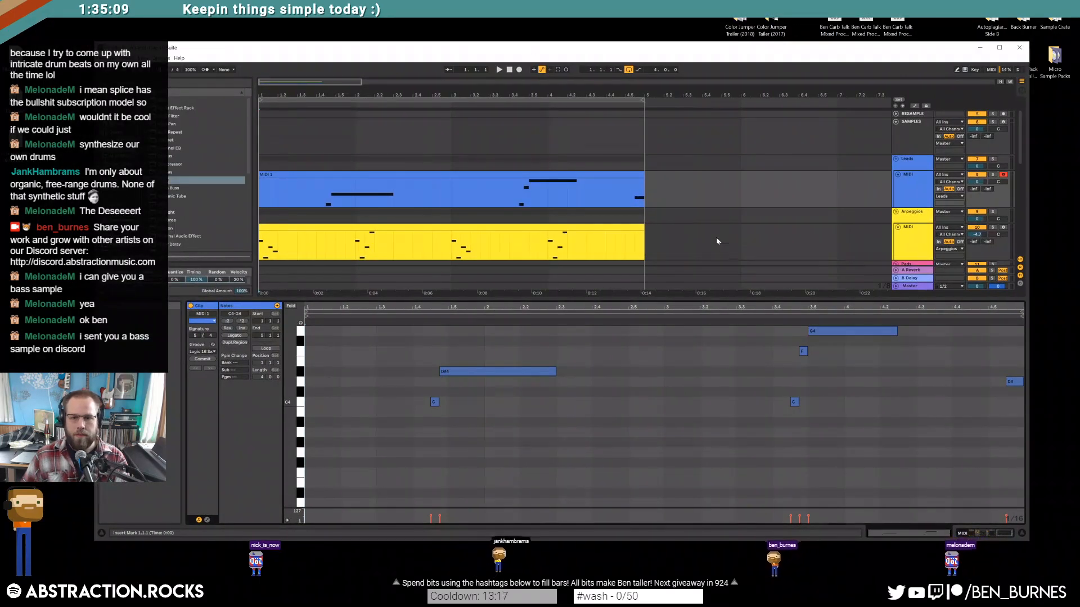
pyautogui.scroll(-5, 717, 238)
pyautogui.click(915, 248)
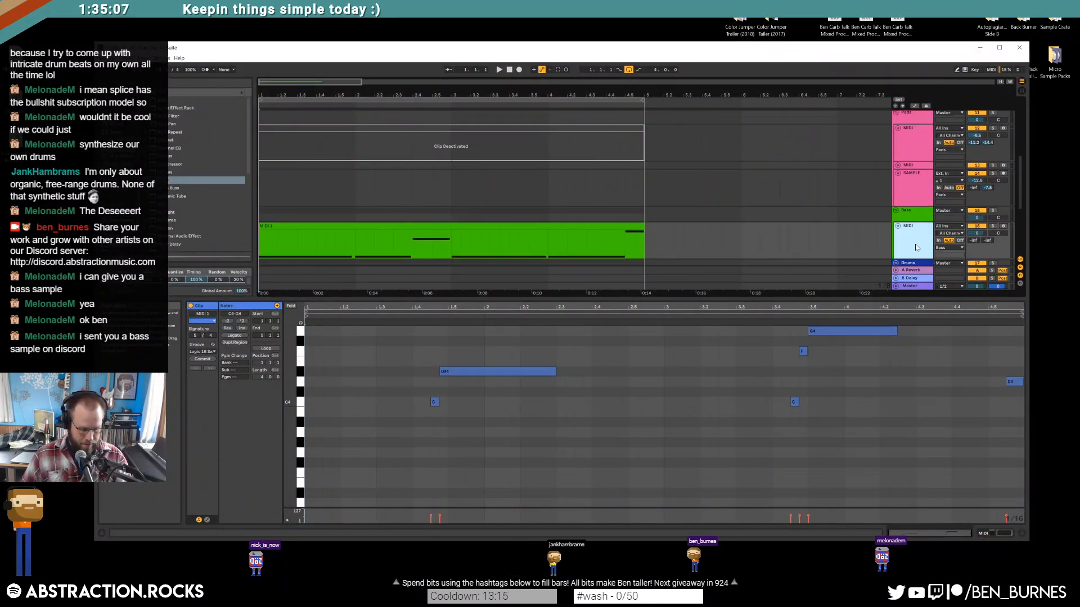
pyautogui.hotkey('ctrl', 'shift', 't')
pyautogui.scroll(-3, 632, 220)
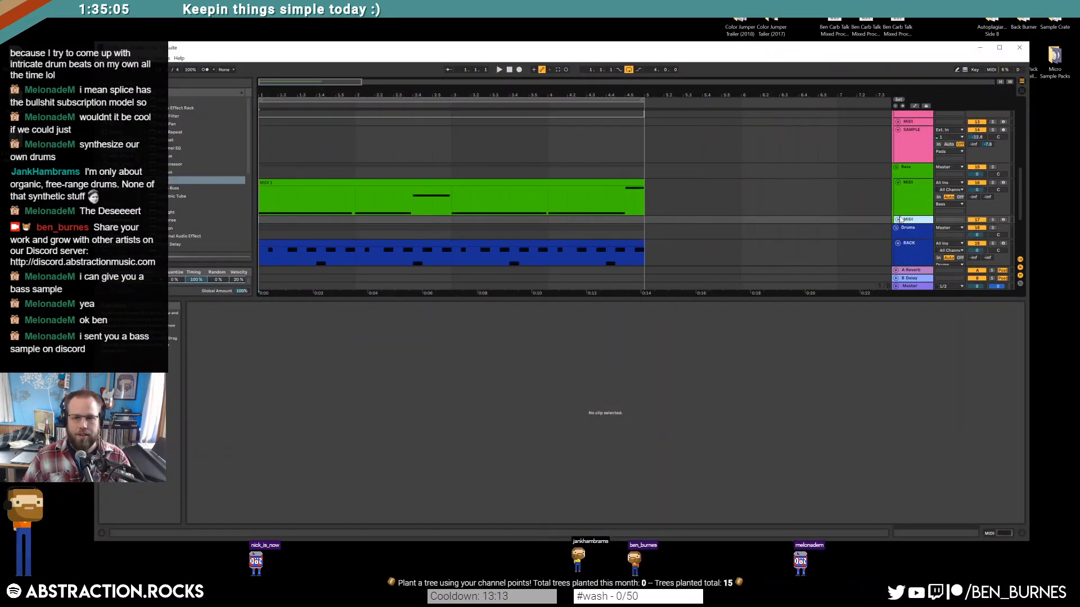
pyautogui.click(913, 223)
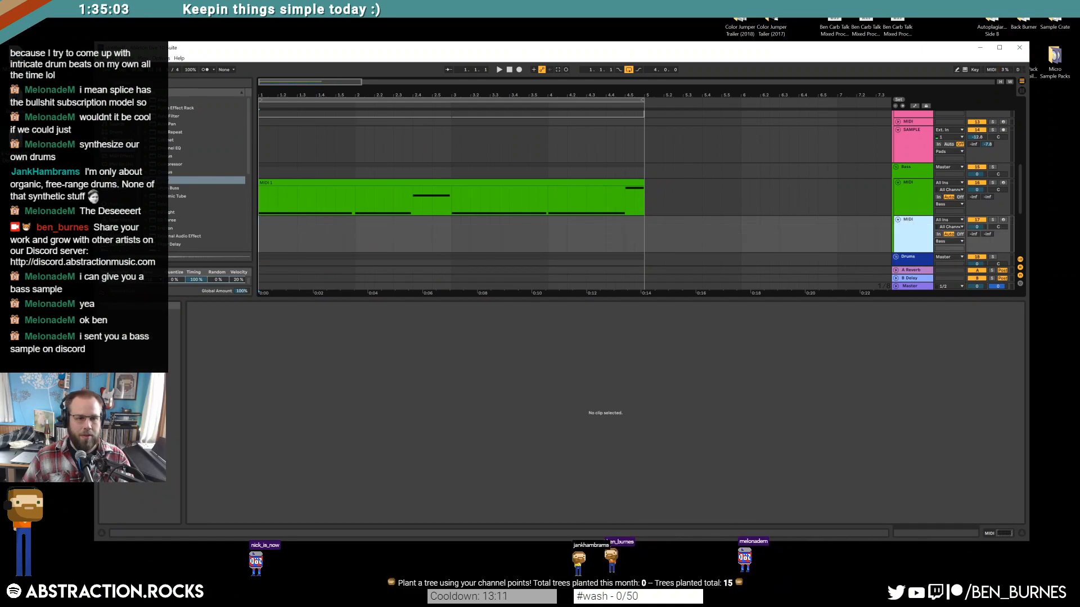
# Step: Load the E-Guitar with Distortion Delay/Reverb sample onto the new Bass MIDI track
pyautogui.hotkey('shift', 'Tab')
pyautogui.moveTo(16, 143); pyautogui.dragTo(210, 489)
pyautogui.doubleClick(480, 48)
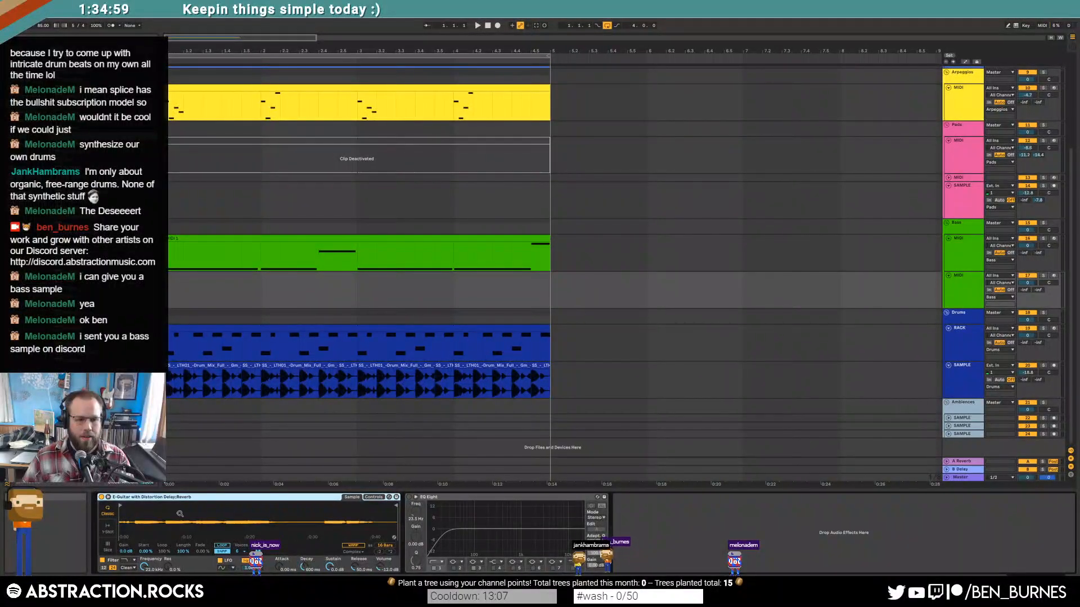
# Step: Insert an audio track below the second MIDI track in the Bass group
pyautogui.moveTo(339, 4); pyautogui.dragTo(352, 31)
pyautogui.click(849, 308)
pyautogui.hotkey('ctrl', 't')
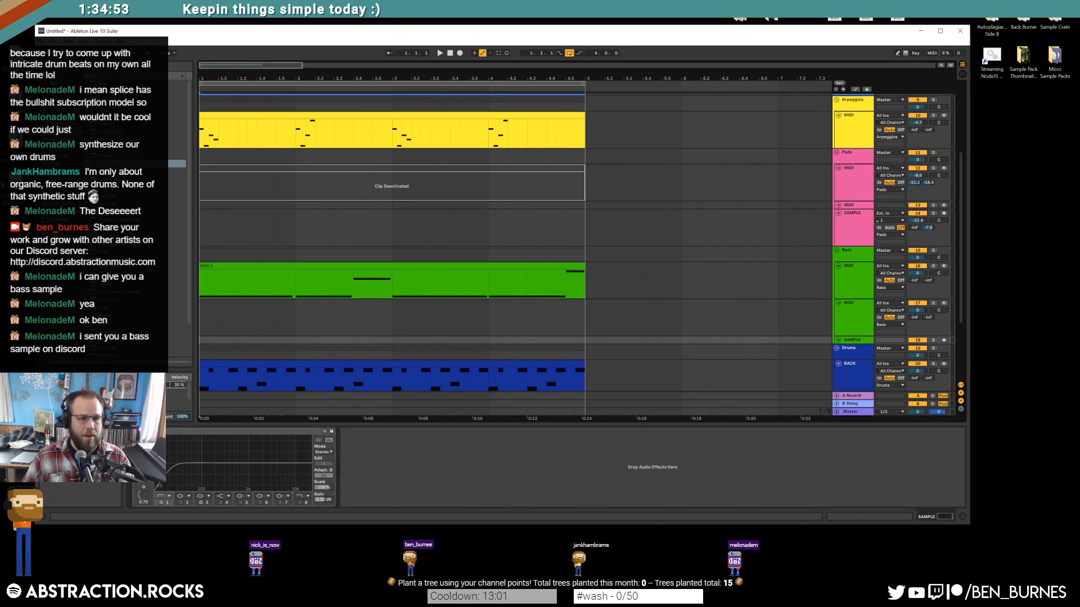
# Step: Replace the E-Guitar sampler on the second Bass MIDI track with one holding the NESTriangle sample
pyautogui.click(861, 334)
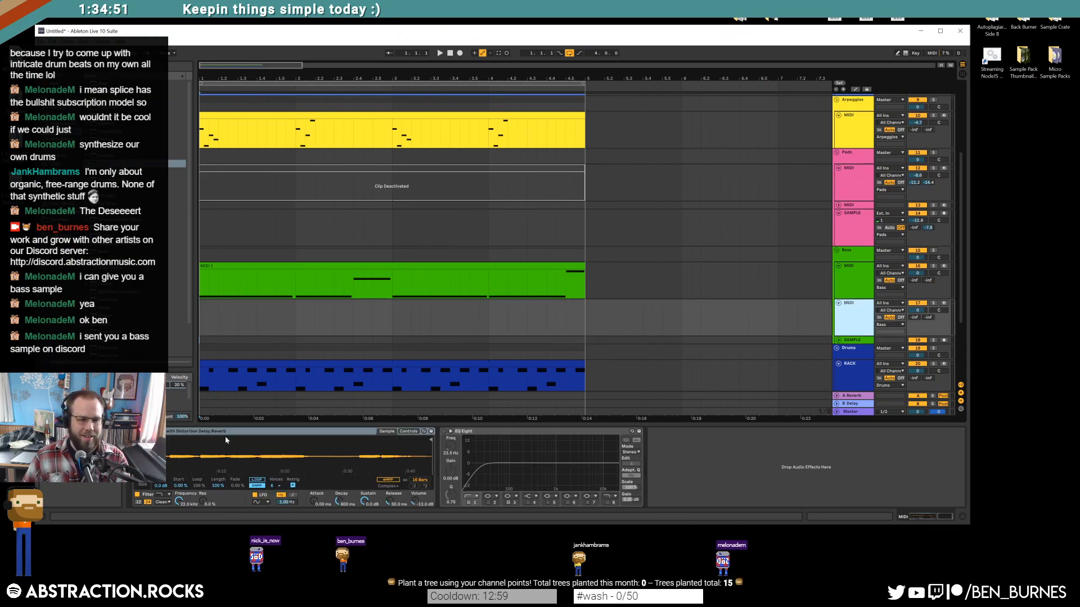
pyautogui.press('Delete')
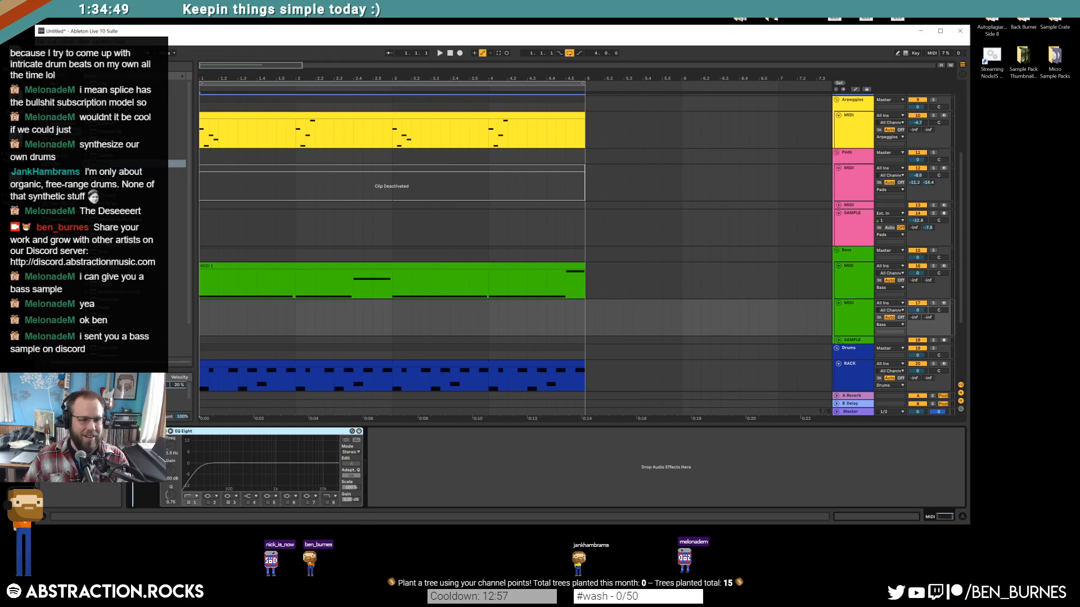
pyautogui.moveTo(5, 112); pyautogui.dragTo(148, 463)
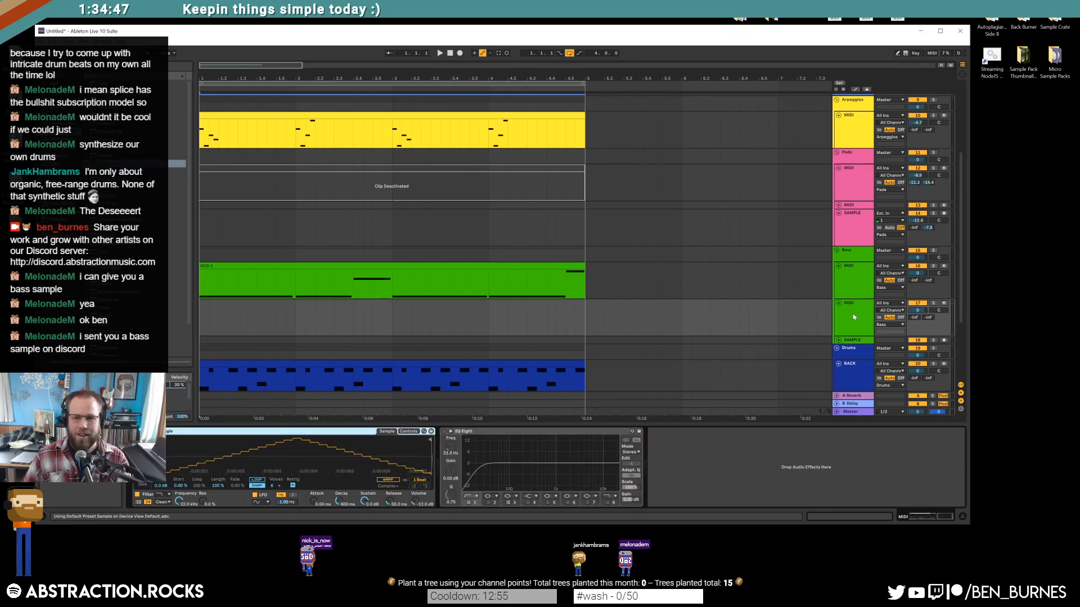
pyautogui.doubleClick(741, 25)
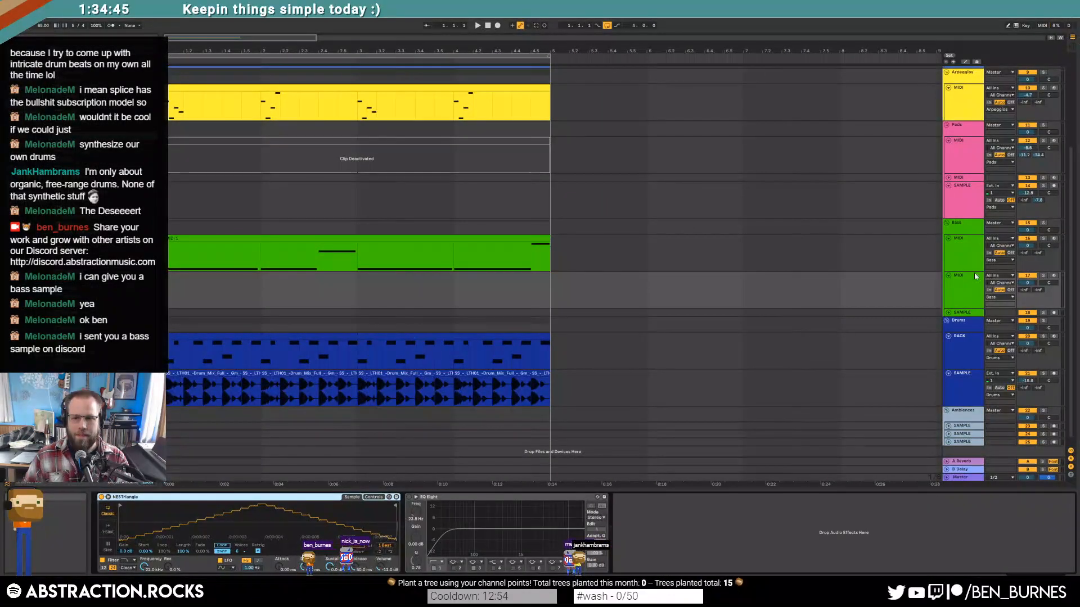
# Step: Arm the NESTriangle track, turn on sample looping and record a short bass pattern
pyautogui.click(1054, 277)
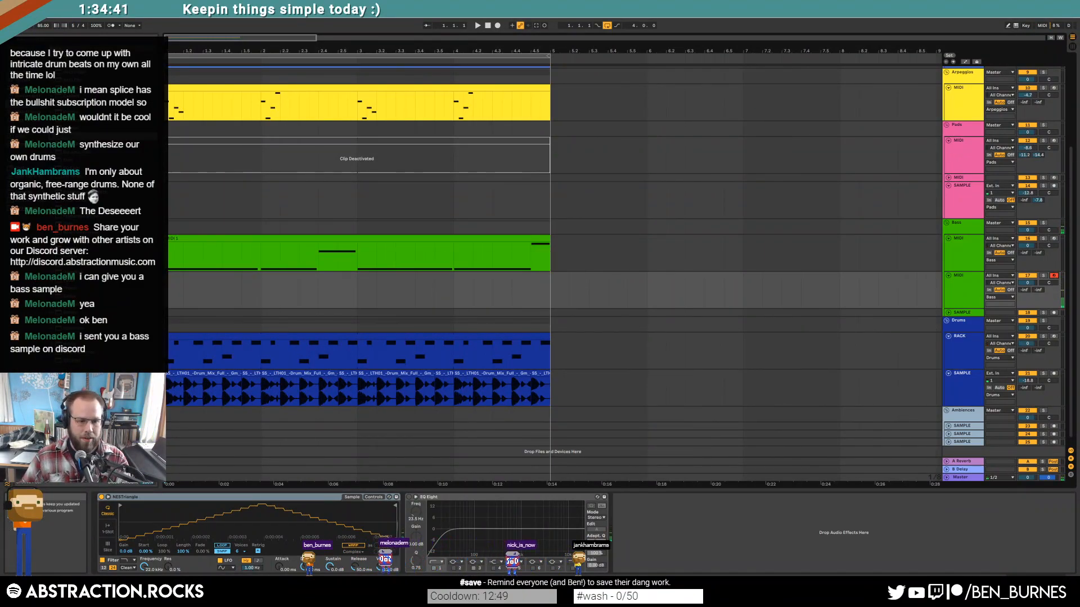
pyautogui.click(223, 546)
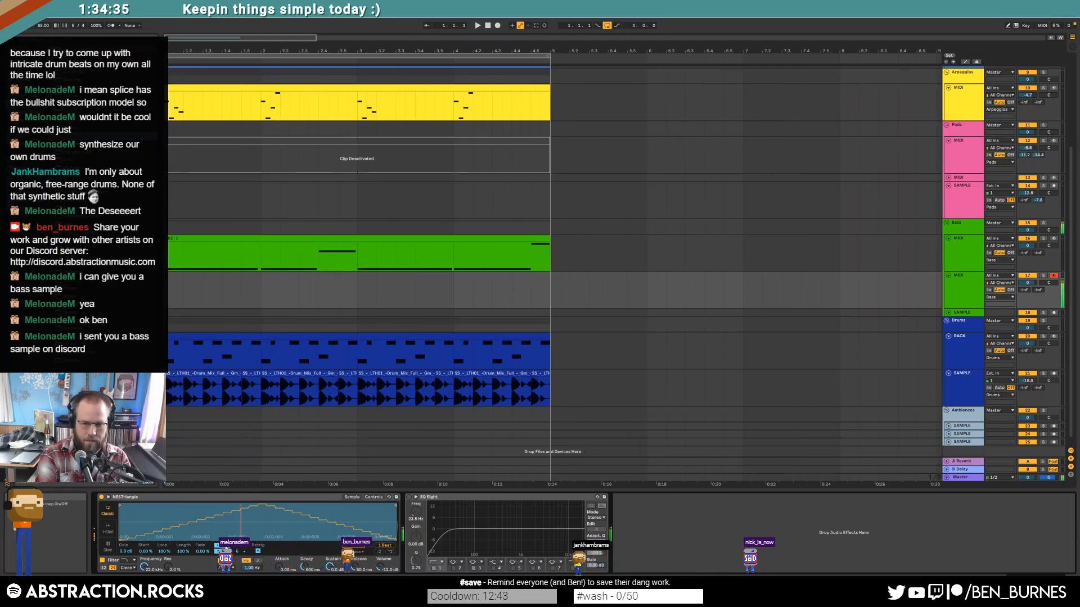
pyautogui.moveTo(169, 283); pyautogui.dragTo(252, 294)
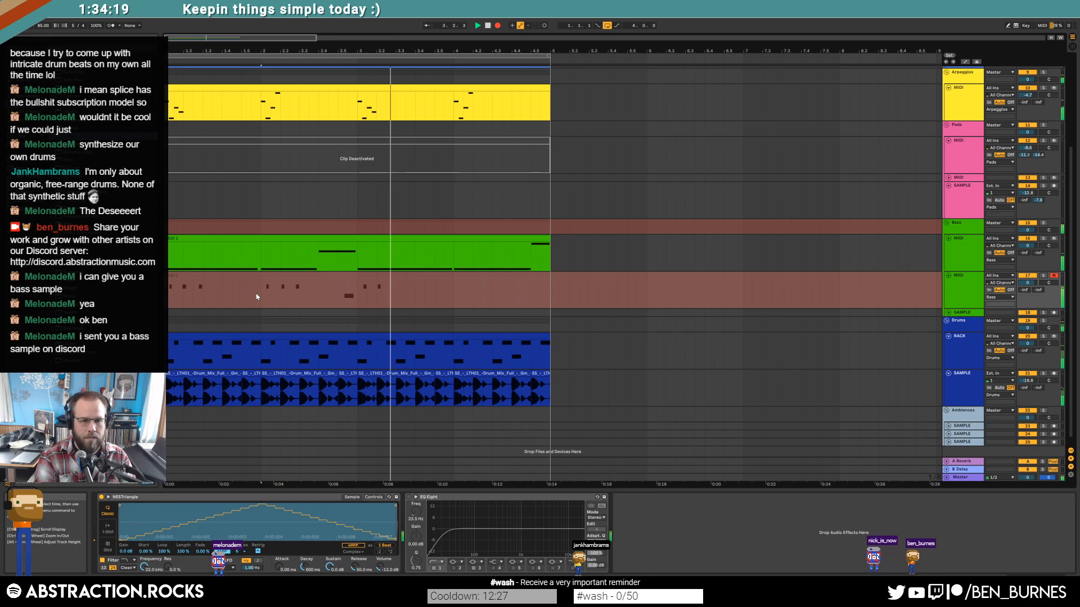
pyautogui.press('space')
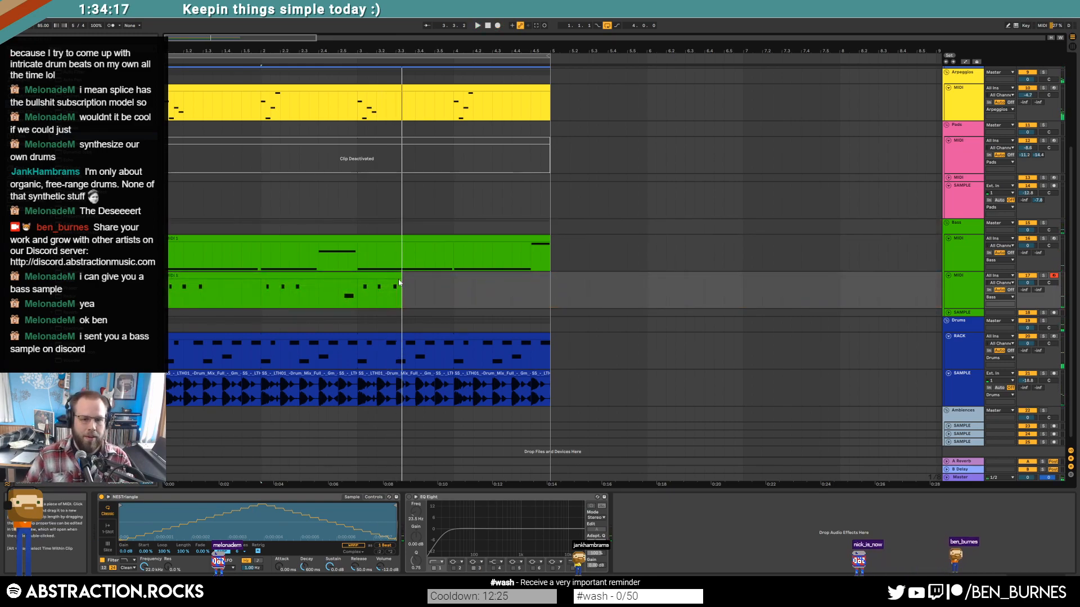
# Step: Trim the recorded bass clip to two bars and tighten the three C2 notes in bar 1 to thirty-second lengths
pyautogui.moveTo(402, 279); pyautogui.dragTo(357, 278)
pyautogui.doubleClick(307, 293)
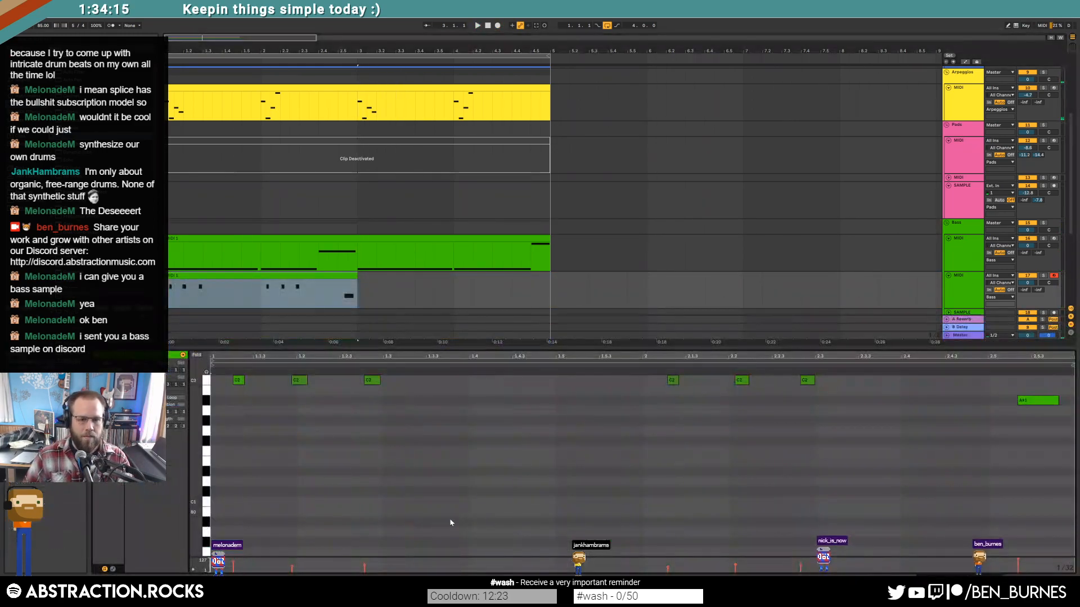
pyautogui.click(1028, 401)
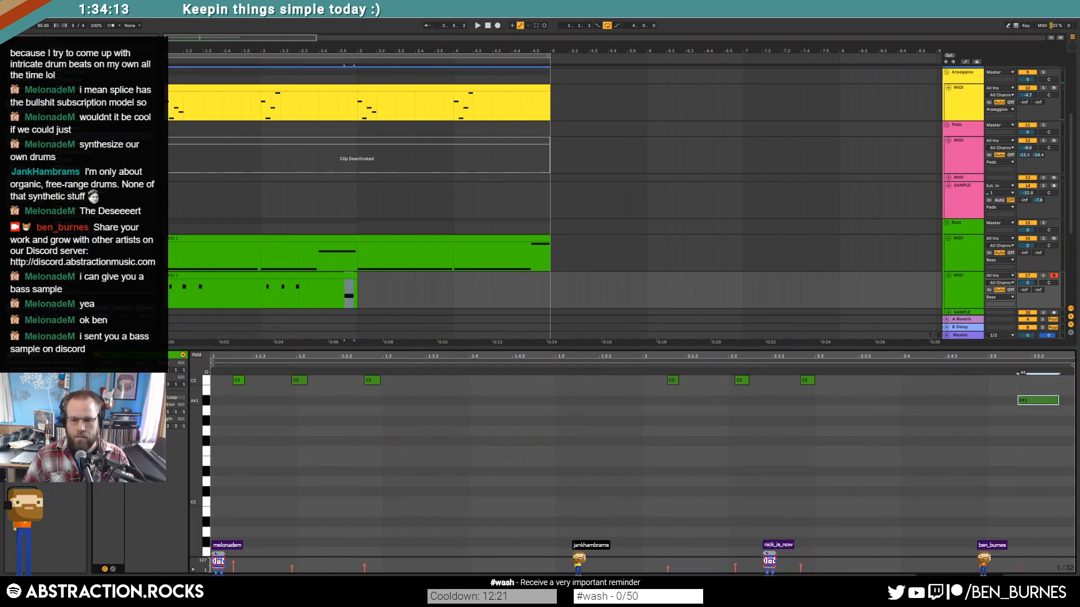
pyautogui.press('space')
pyautogui.click(239, 381)
pyautogui.press('space')
pyautogui.moveTo(239, 383); pyautogui.dragTo(306, 381)
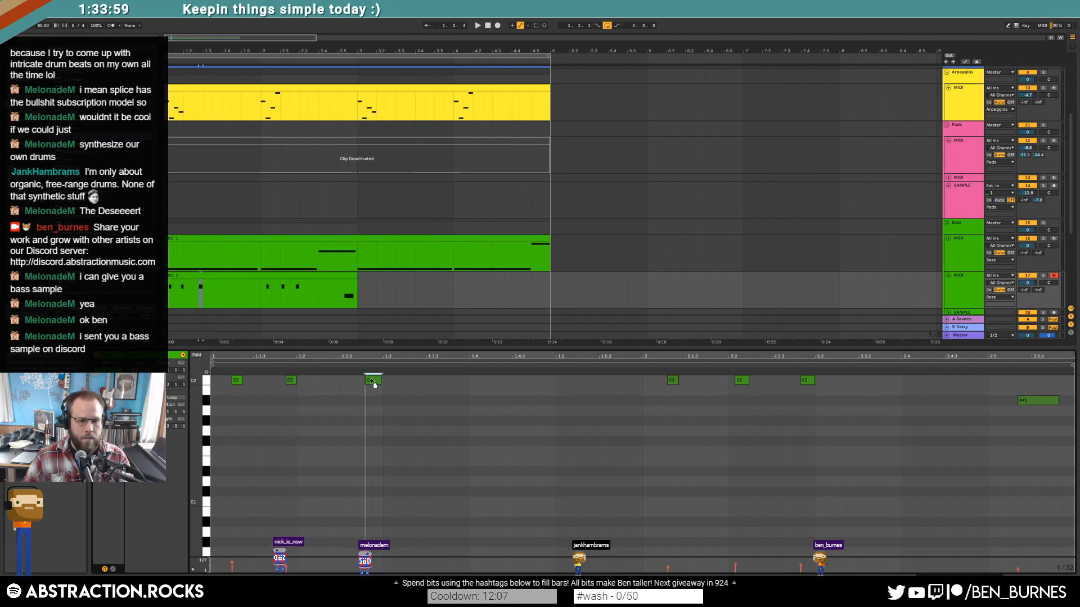
pyautogui.click(428, 439)
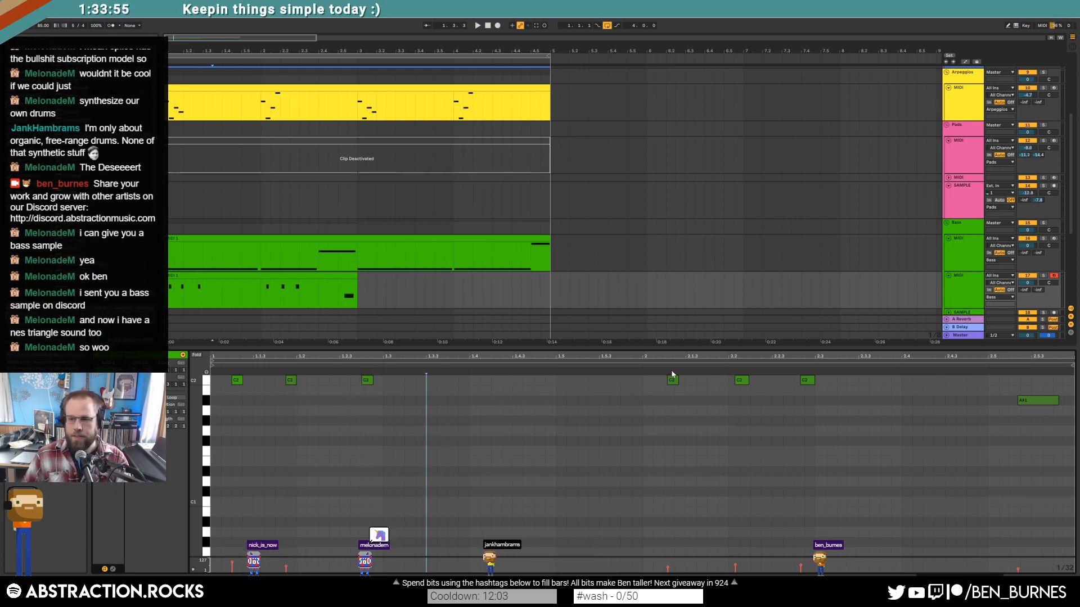
# Step: Replace bar 2's C2 notes with a copy of bar 1's and shift the middle C2 of each bar a thirty-second later
pyautogui.moveTo(644, 378); pyautogui.dragTo(903, 397)
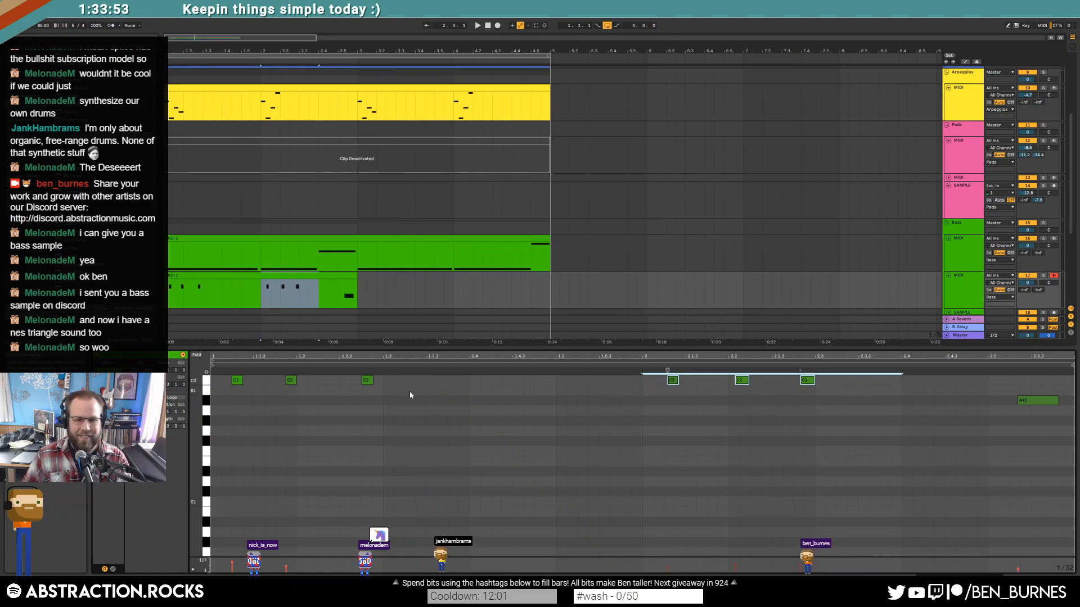
pyautogui.moveTo(379, 389); pyautogui.dragTo(187, 369)
pyautogui.click(640, 390)
pyautogui.hotkey('ctrl', 'v')
pyautogui.press('space')
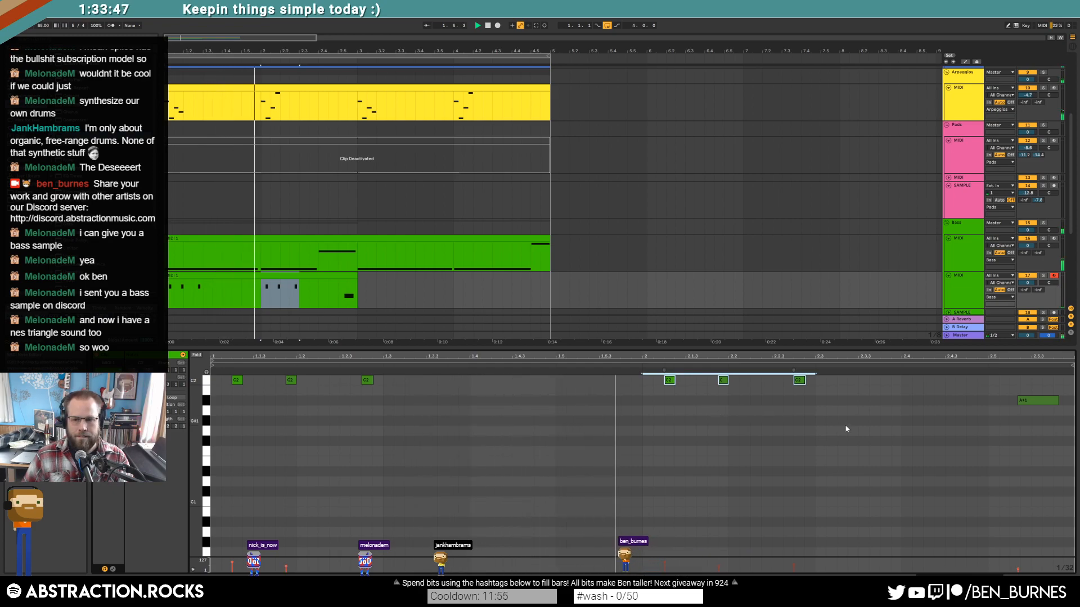
pyautogui.click(739, 388)
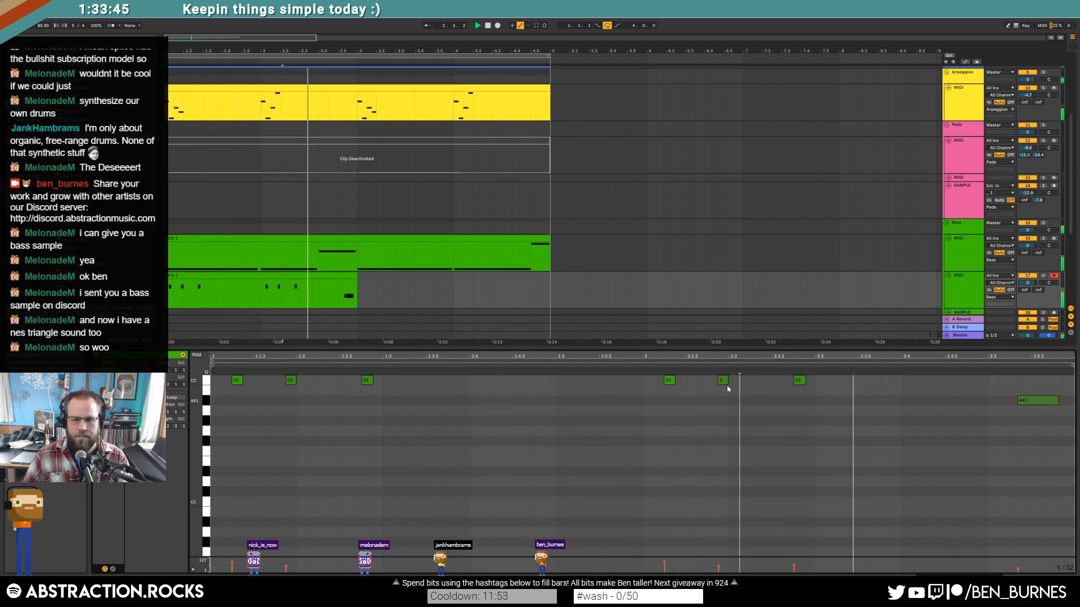
pyautogui.moveTo(723, 381); pyautogui.dragTo(735, 381)
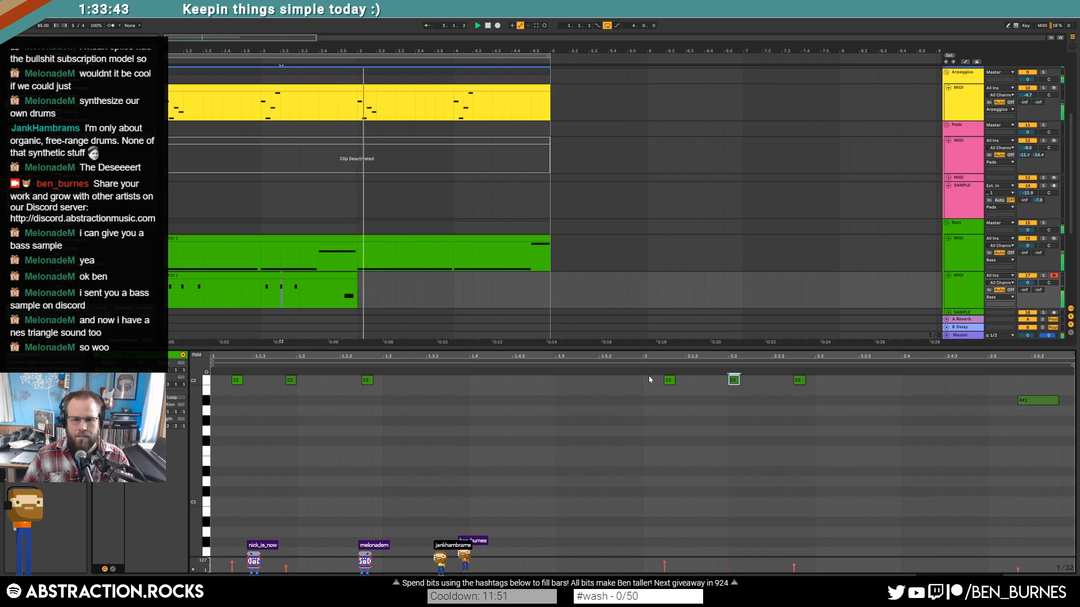
# Step: Loop the two-bar NESTriangle clip, extend it to the end of bar 4 and lower the track's volume
pyautogui.click(340, 273)
pyautogui.click(176, 398)
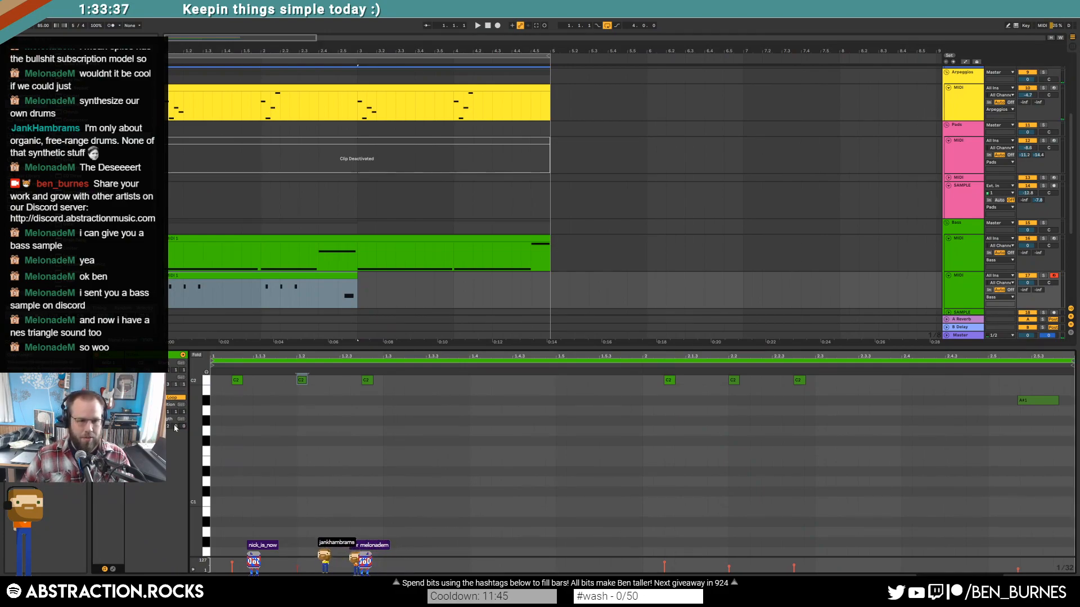
pyautogui.moveTo(353, 278); pyautogui.dragTo(548, 288)
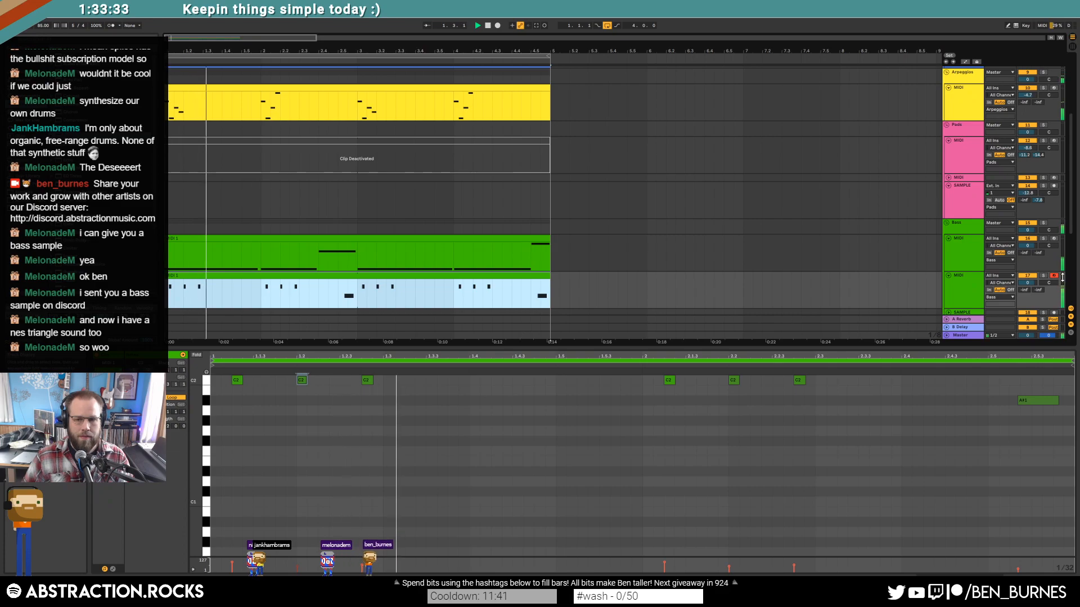
pyautogui.moveTo(1028, 283); pyautogui.dragTo(1028, 298)
pyautogui.hotkey('shift', 'Tab')
# Step: Reopen the looped NESTriangle bass clip and move the A#1 note at the end of bar 2 slightly earlier
pyautogui.click(542, 275)
pyautogui.scroll(-1, 540, 281)
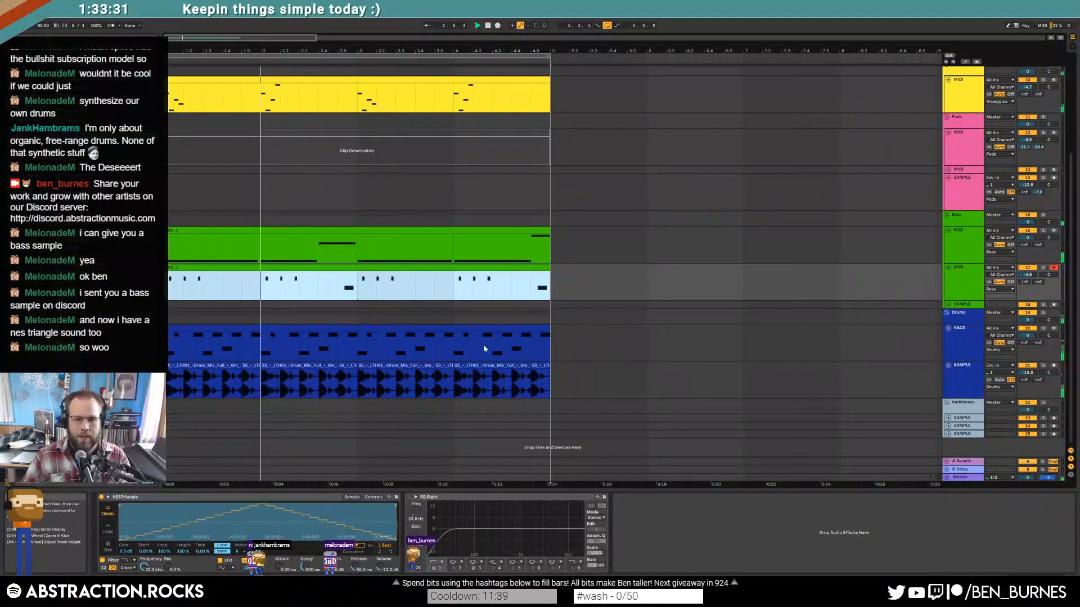
pyautogui.click(346, 366)
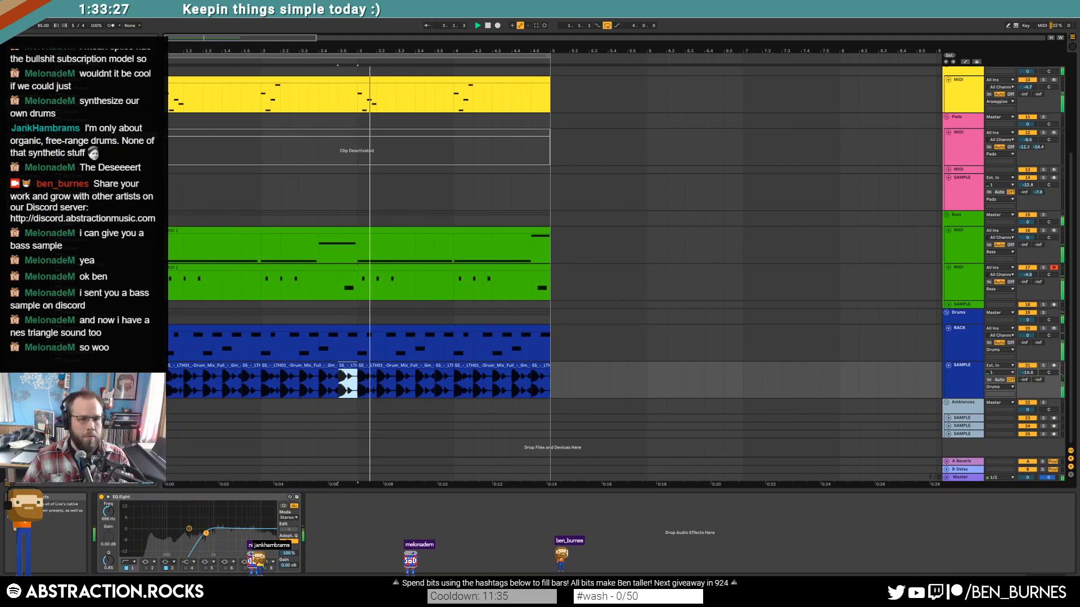
pyautogui.doubleClick(301, 264)
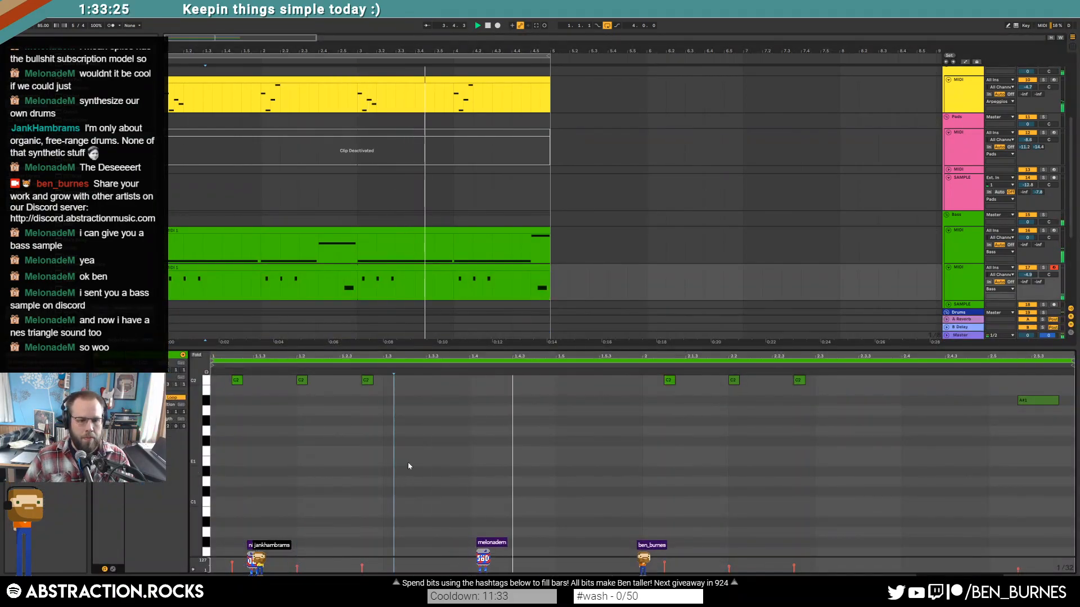
pyautogui.click(1025, 401)
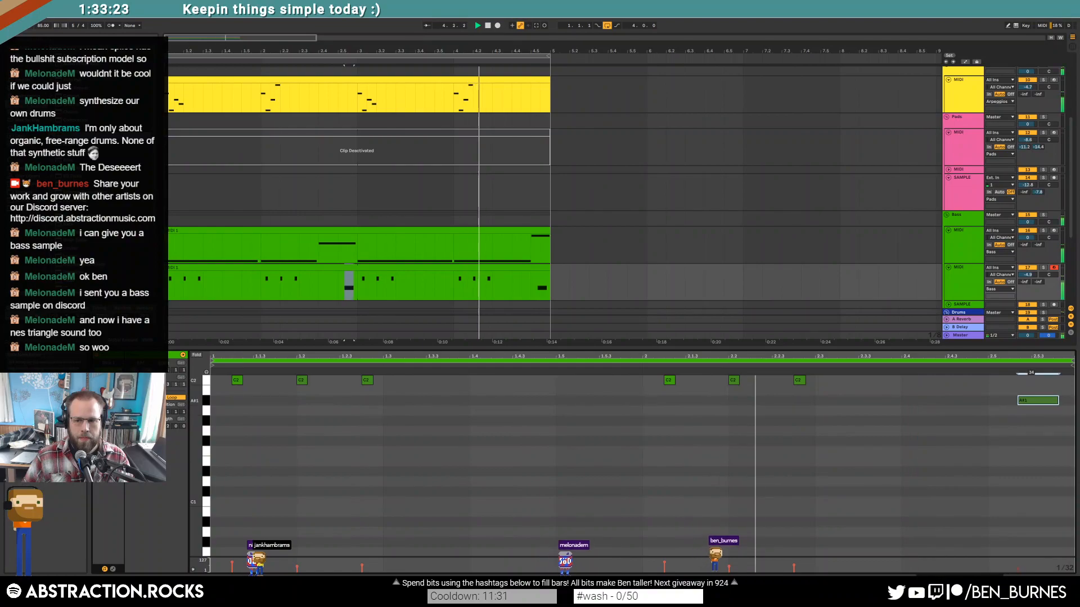
pyautogui.moveTo(1024, 406); pyautogui.dragTo(1021, 406)
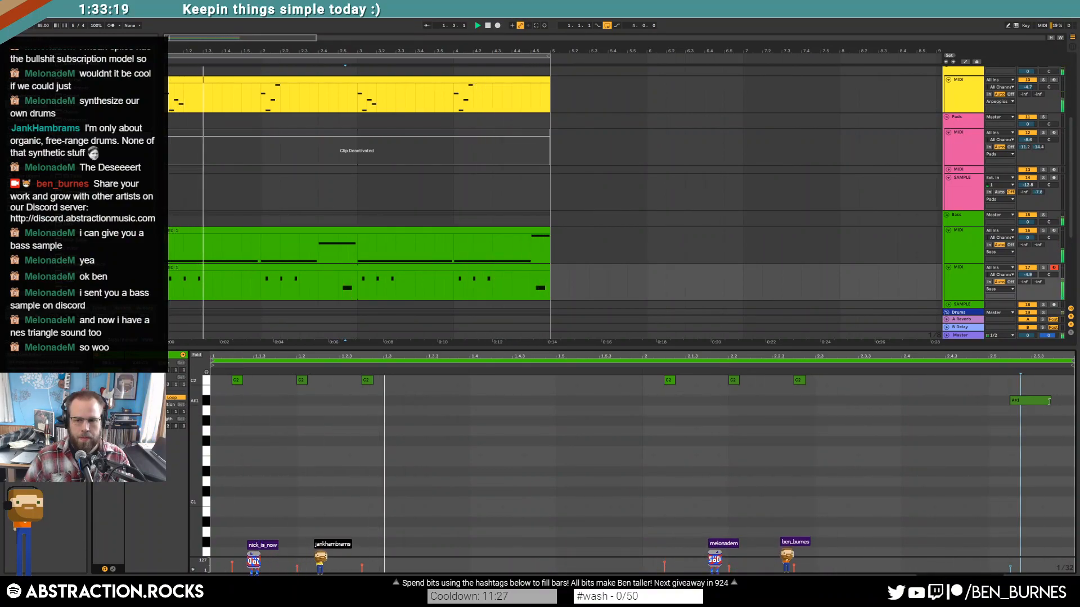
# Step: Lower the drum loop sample track's volume to about -19 dB and select the drum rack clip
pyautogui.hotkey('shift', 'Tab')
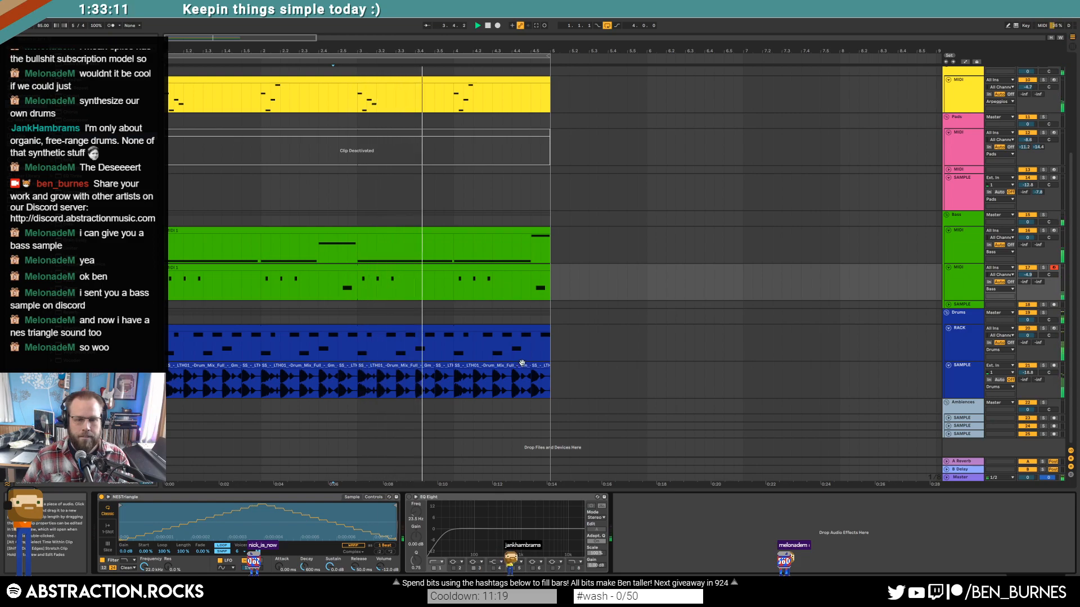
pyautogui.moveTo(1027, 373); pyautogui.dragTo(1028, 375)
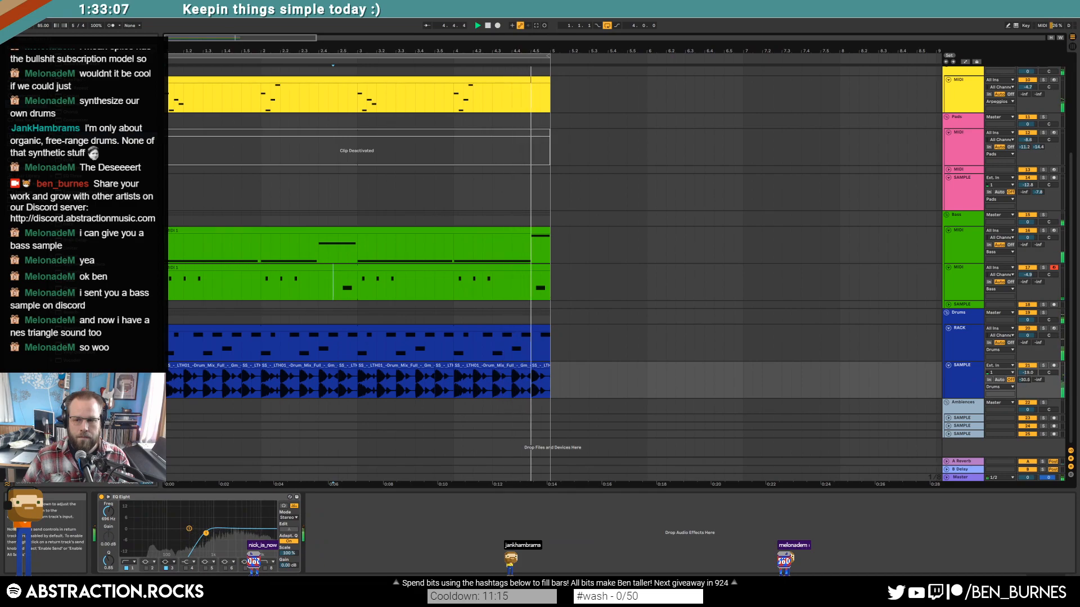
pyautogui.click(470, 327)
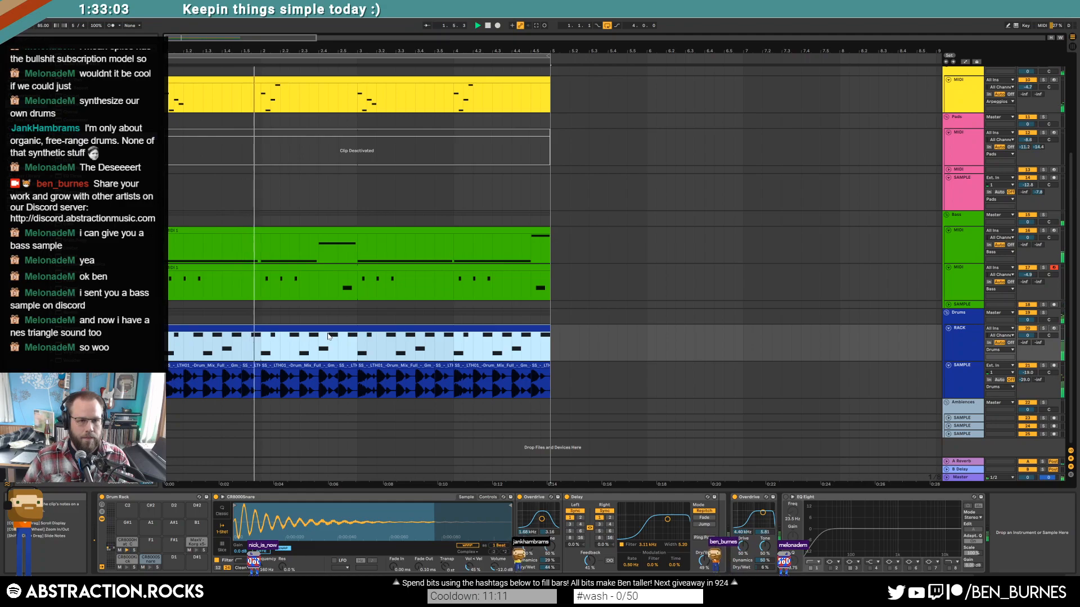
# Step: Open the lead melody clip and shift the C4 and D#4 notes near the end of bar 1 two sixteenths later
pyautogui.scroll(2, 336, 296)
pyautogui.scroll(1, 336, 296)
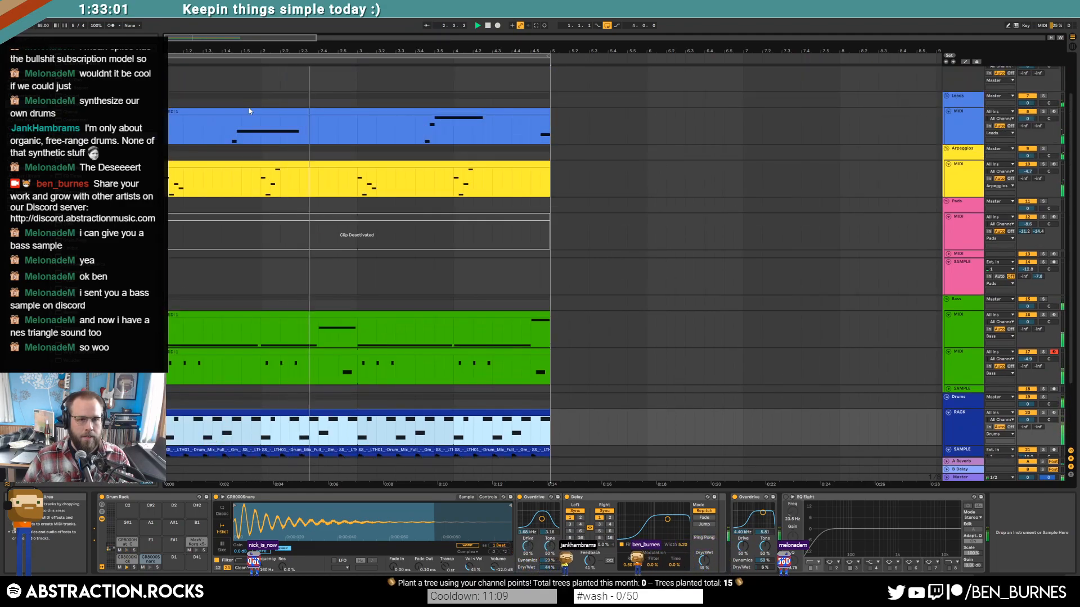
pyautogui.doubleClick(248, 111)
pyautogui.click(388, 459)
pyautogui.moveTo(367, 408); pyautogui.dragTo(403, 485)
pyautogui.press('Right')
pyautogui.press('Right')
pyautogui.click(566, 475)
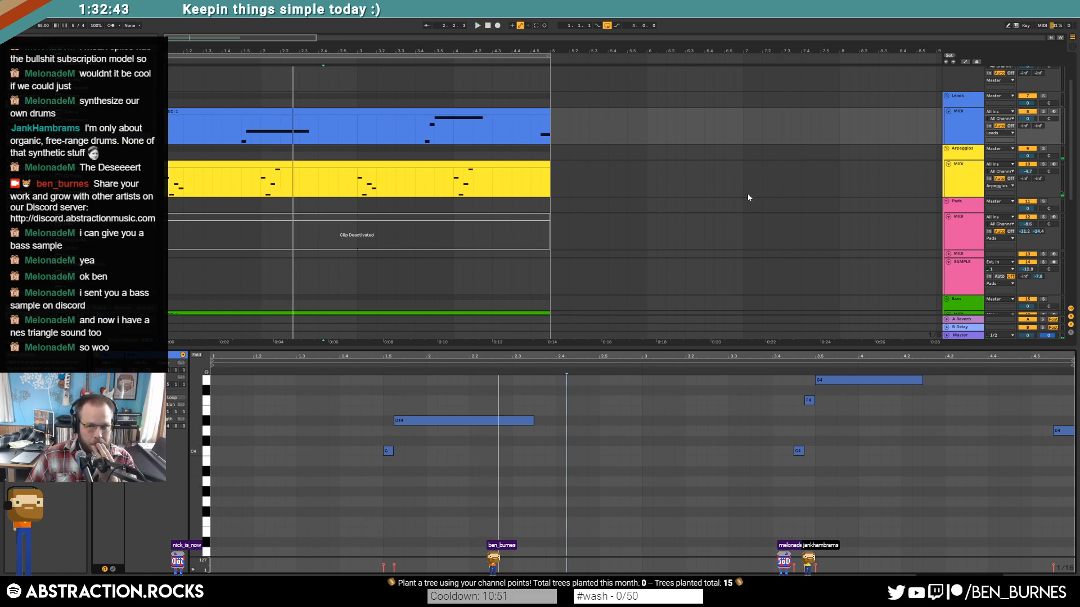
# Step: Add a Kontakt MIDI track to the Leads group and load Scarbee Mark I - Stretch Tuned from the Vintage Keys library
pyautogui.scroll(2, 938, 164)
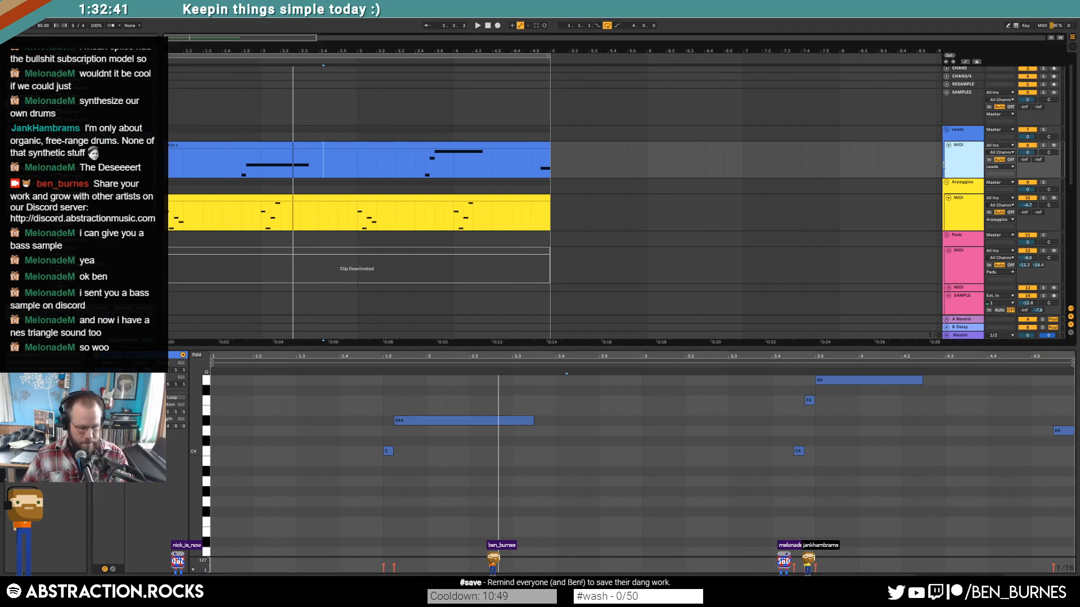
pyautogui.hotkey('ctrl', 'shift', 't')
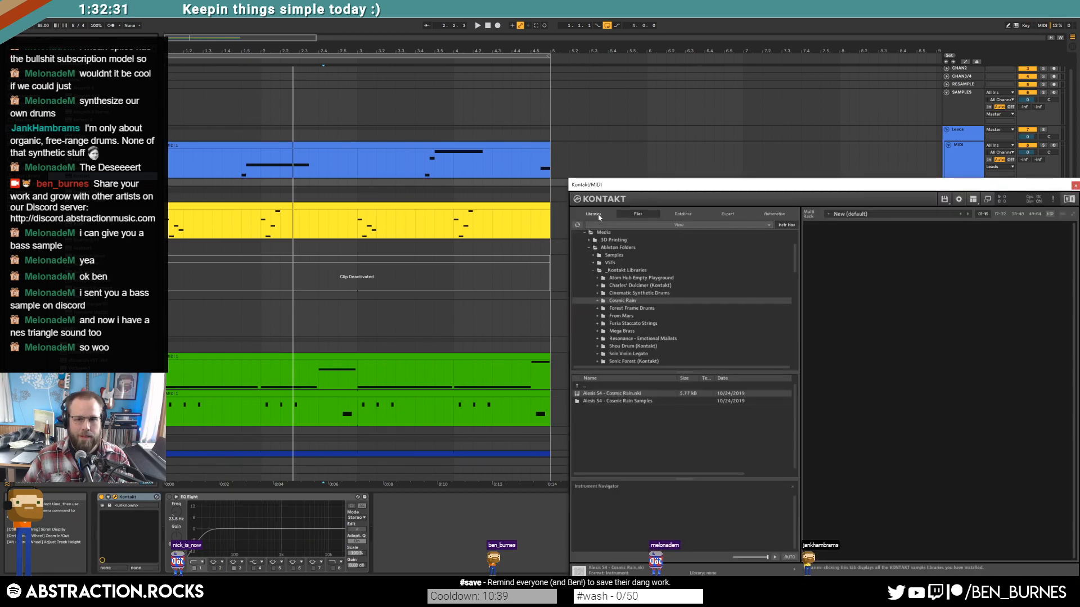
pyautogui.click(598, 217)
pyautogui.moveTo(801, 257); pyautogui.dragTo(785, 318)
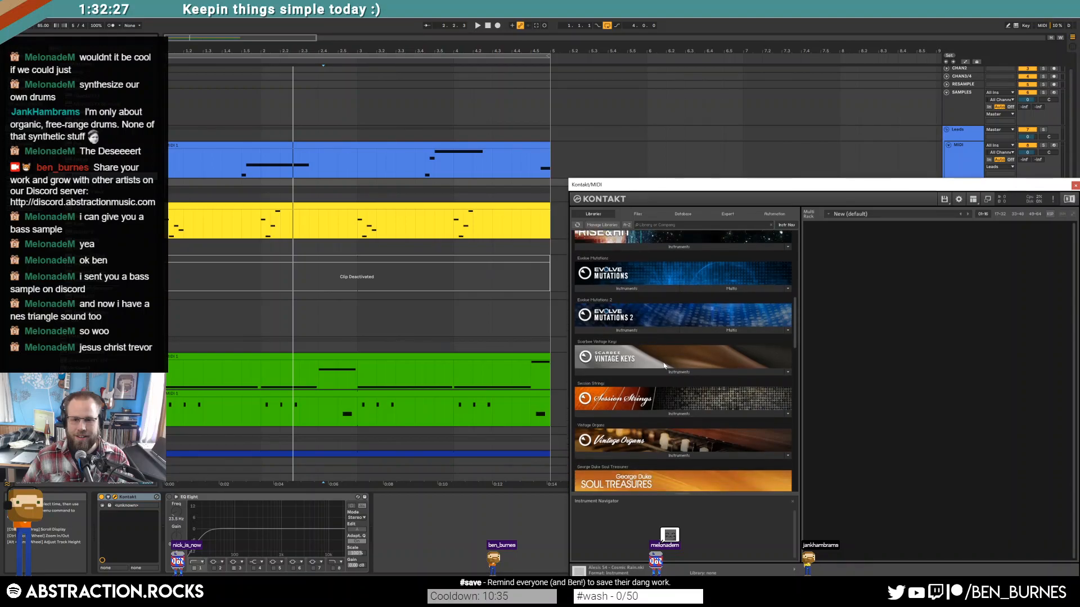
pyautogui.click(671, 371)
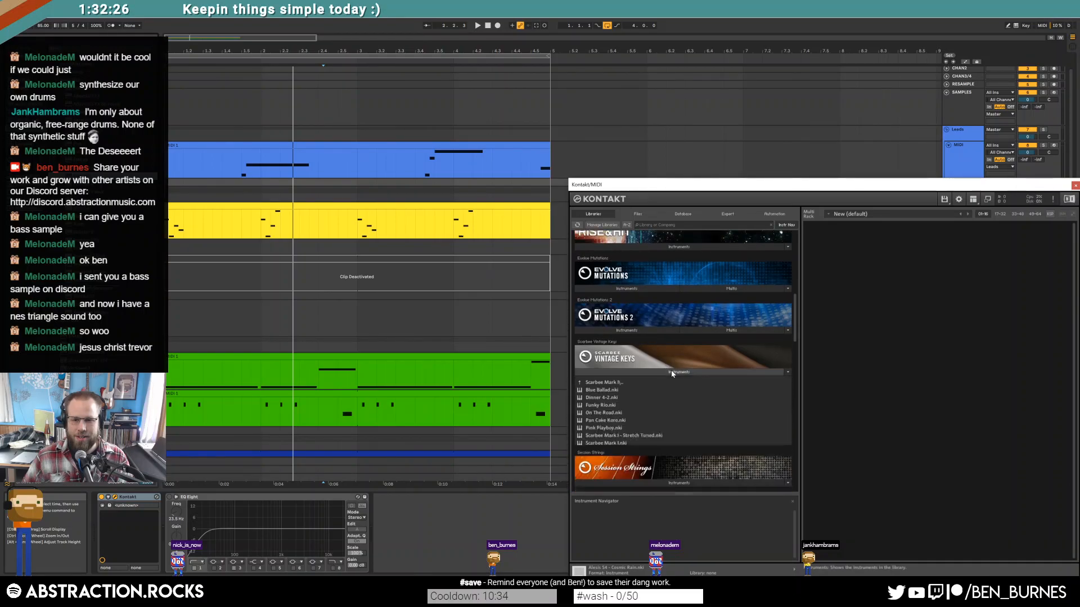
pyautogui.doubleClick(628, 437)
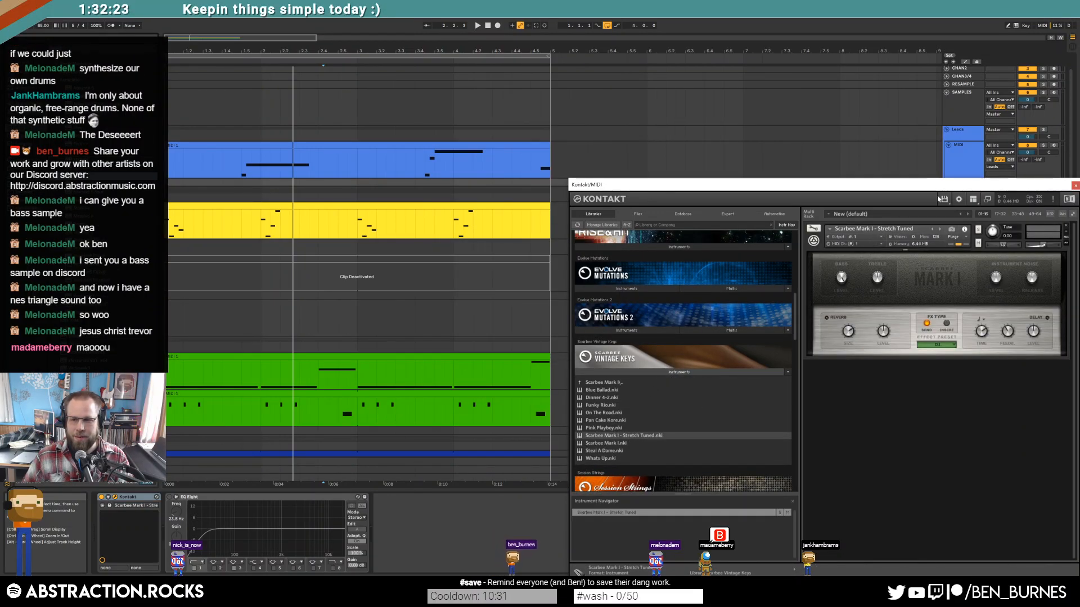
# Step: Close the Kontakt window and unfold the new MIDI track in the Leads group
pyautogui.moveTo(937, 191); pyautogui.dragTo(888, 172)
pyautogui.click(1026, 167)
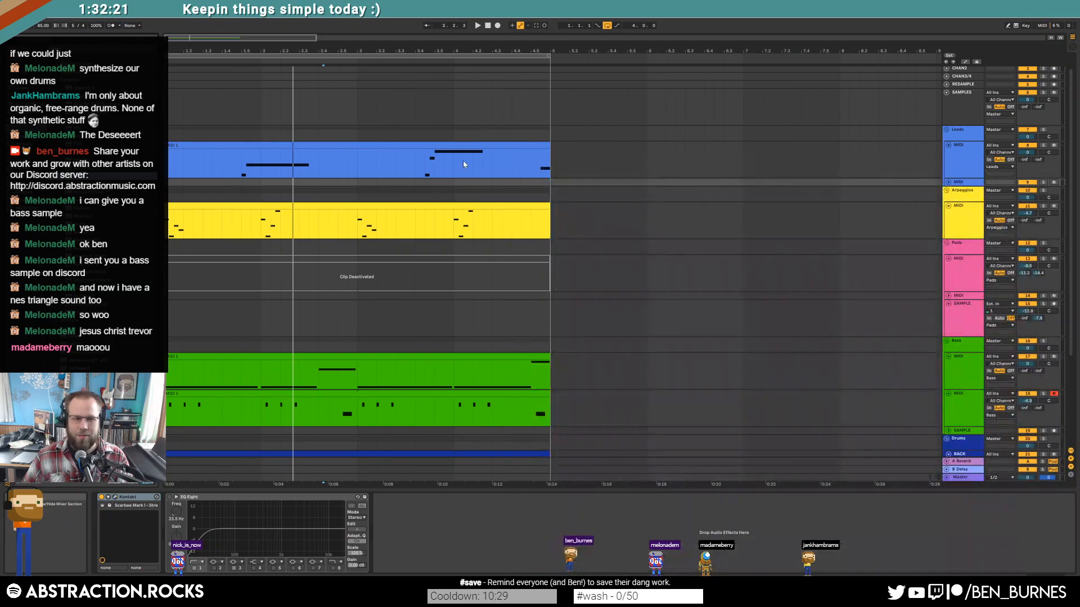
pyautogui.click(949, 182)
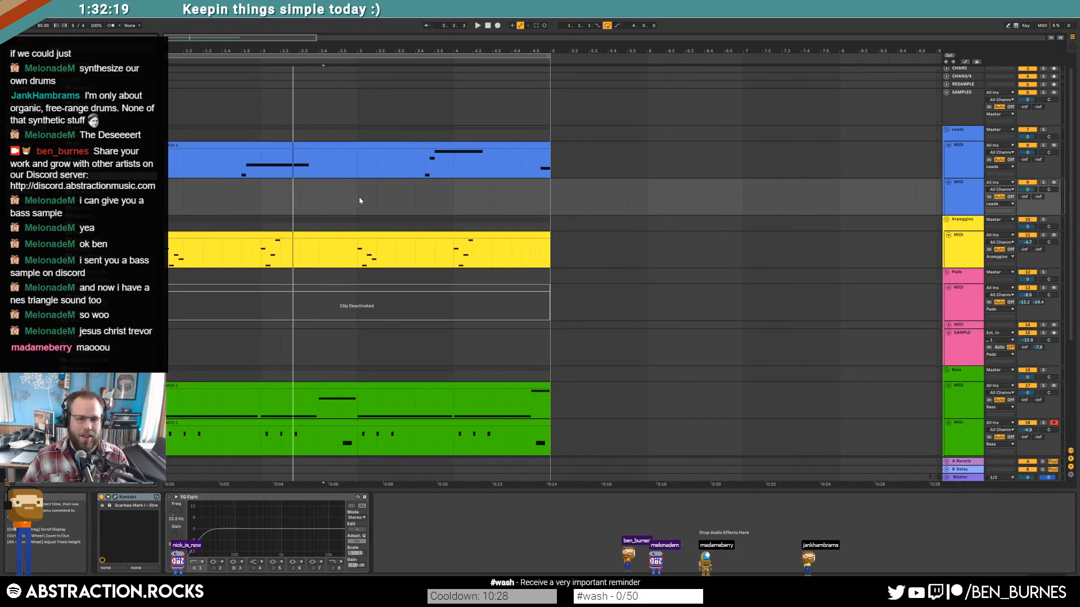
# Step: Record a chord part with the Kontakt electric piano on the empty second MIDI track of the Leads group
pyautogui.click(261, 196)
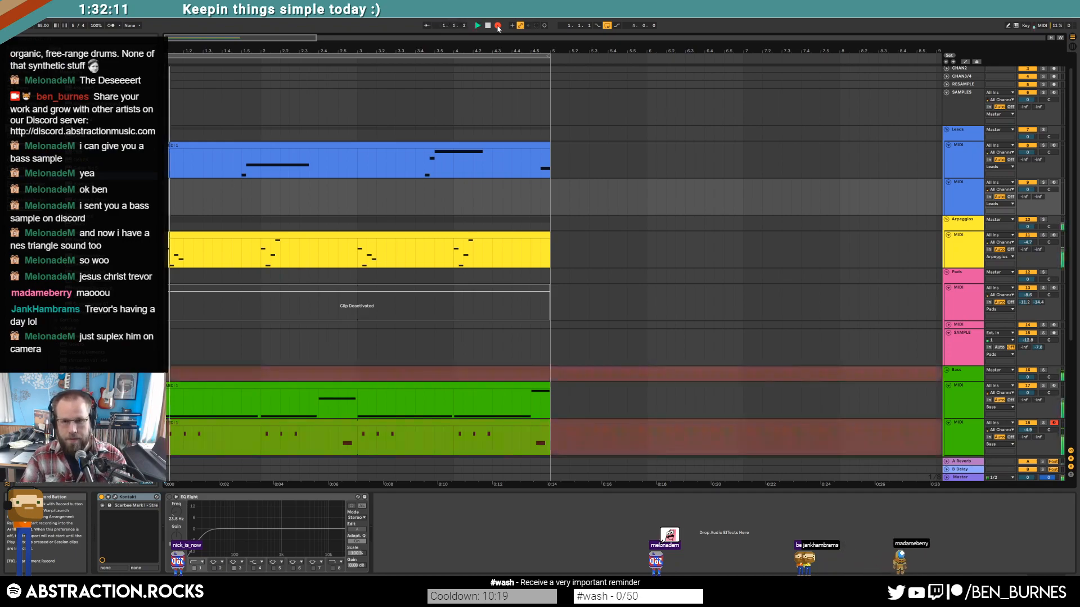
pyautogui.press('space')
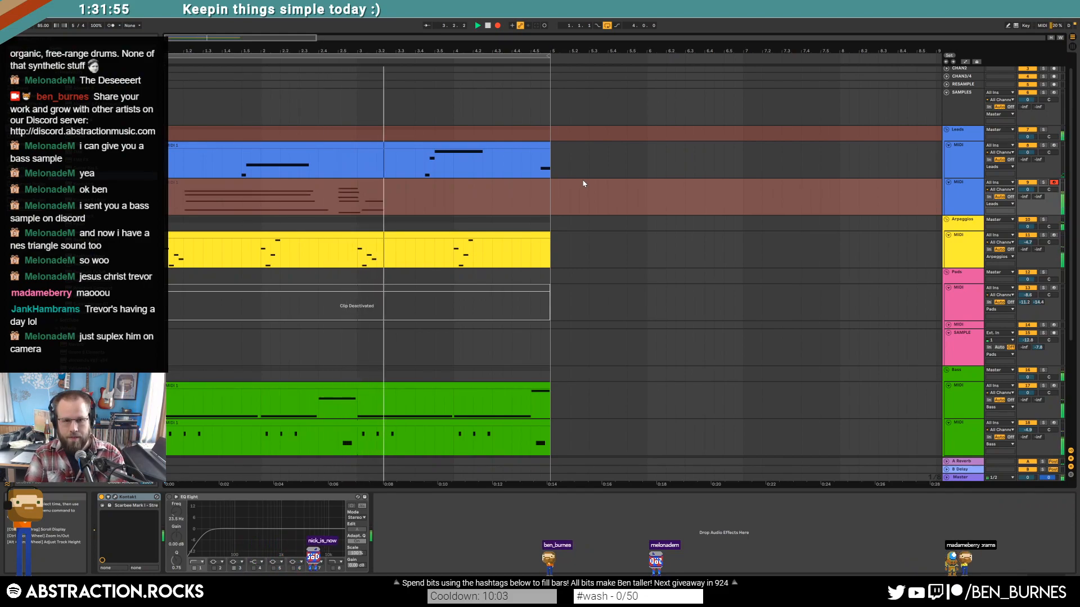
pyautogui.press('space')
# Step: Open the recorded chord clip, move the first chord's four notes back to the clip's start and lengthen them slightly
pyautogui.doubleClick(291, 182)
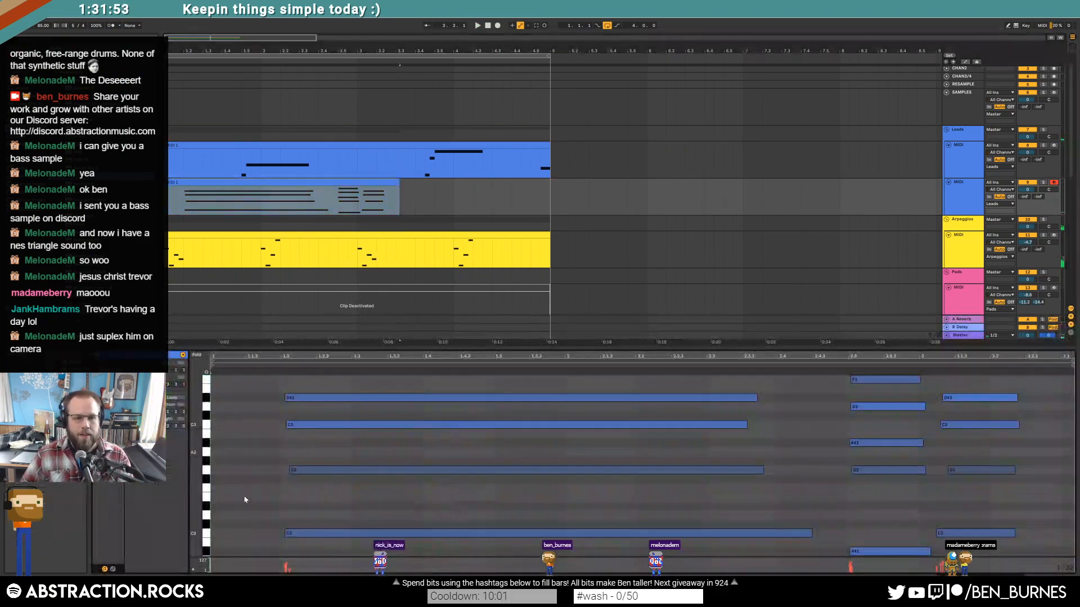
pyautogui.moveTo(313, 397); pyautogui.dragTo(341, 572)
pyautogui.press('Left')
pyautogui.press('Left')
pyautogui.press('Left')
pyautogui.press('Left')
pyautogui.press('Left')
pyautogui.press('Left')
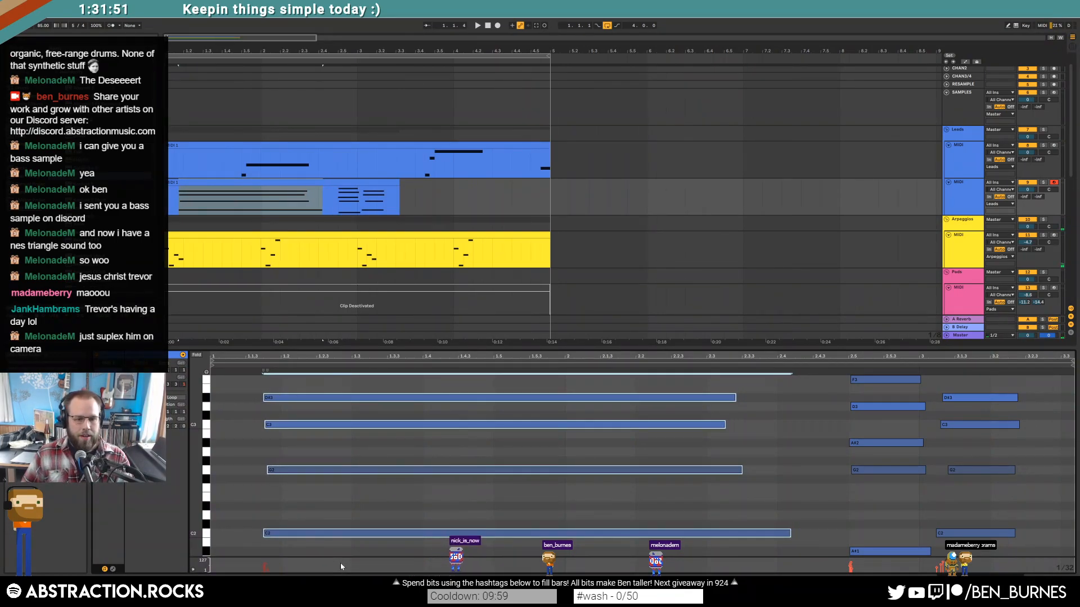
pyautogui.press('Left')
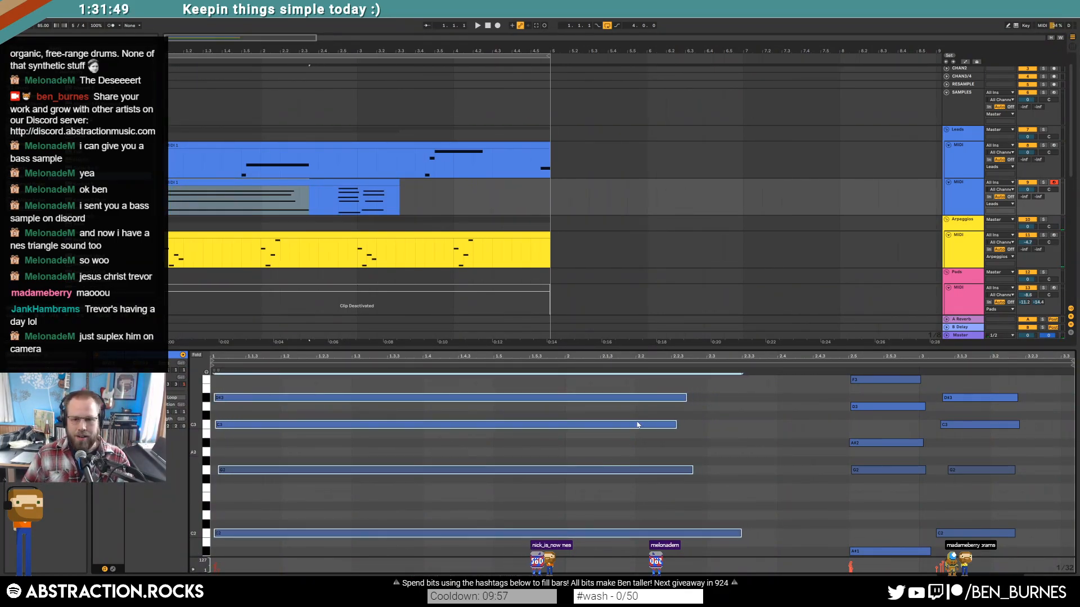
pyautogui.hotkey('shift', 'Right')
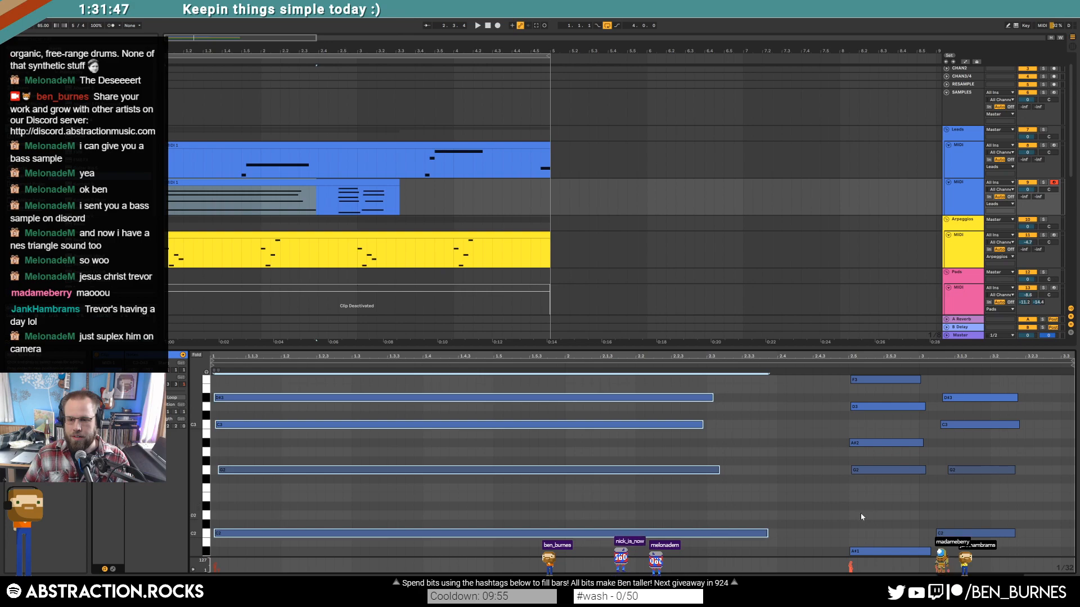
# Step: Nudge all notes of the second chord slightly earlier in the recorded clip
pyautogui.moveTo(196, 436); pyautogui.dragTo(322, 433)
pyautogui.moveTo(875, 382); pyautogui.dragTo(882, 547)
pyautogui.press('Left')
# Step: Delete the third chord and trim the clip's end to two bars, then play it from the start
pyautogui.moveTo(919, 391)
pyautogui.mouseDown()
pyautogui.moveTo(902, 391)
pyautogui.moveTo(1026, 520)
pyautogui.mouseUp()
pyautogui.press('Delete')
pyautogui.moveTo(398, 181); pyautogui.dragTo(357, 181)
pyautogui.click(489, 27)
pyautogui.press('space')
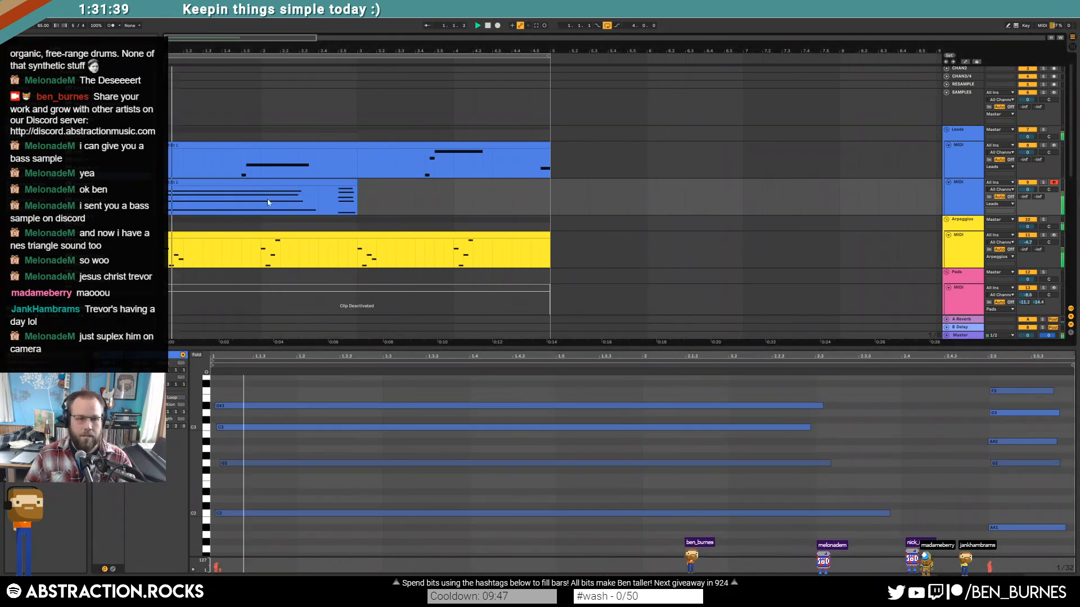
# Step: Nudge the first chord's late notes earlier so their starts line up with the beginning of the clip
pyautogui.moveTo(276, 388); pyautogui.dragTo(301, 546)
pyautogui.press('Left')
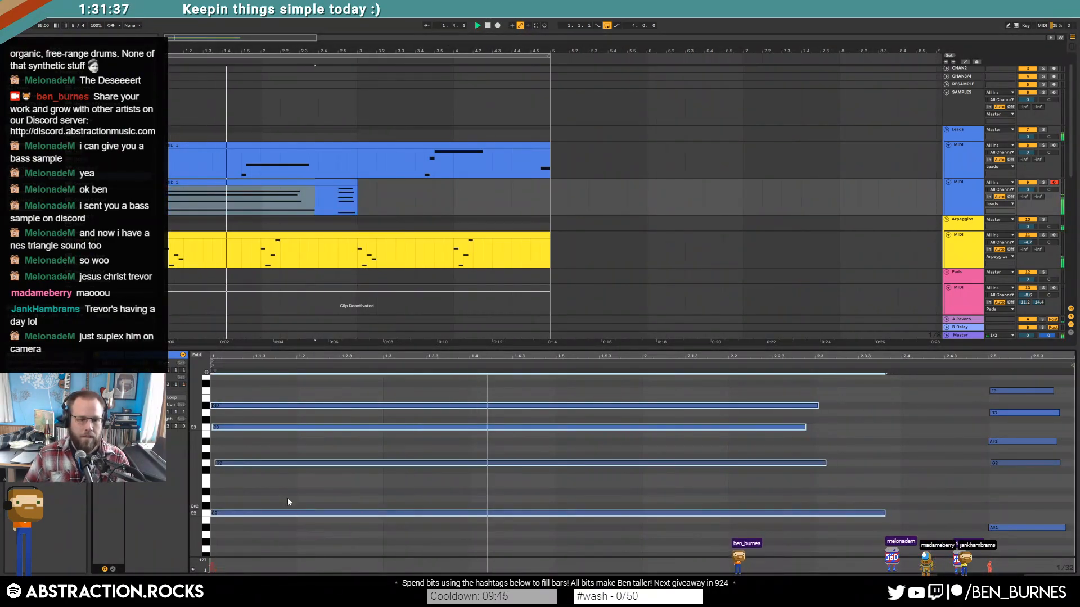
pyautogui.moveTo(267, 453); pyautogui.dragTo(272, 475)
pyautogui.press('Left')
pyautogui.moveTo(262, 414); pyautogui.dragTo(269, 438)
pyautogui.press('Left')
# Step: Shorten the first chord's longer notes so they all end at about the same point
pyautogui.moveTo(884, 513); pyautogui.dragTo(808, 507)
pyautogui.click(820, 463)
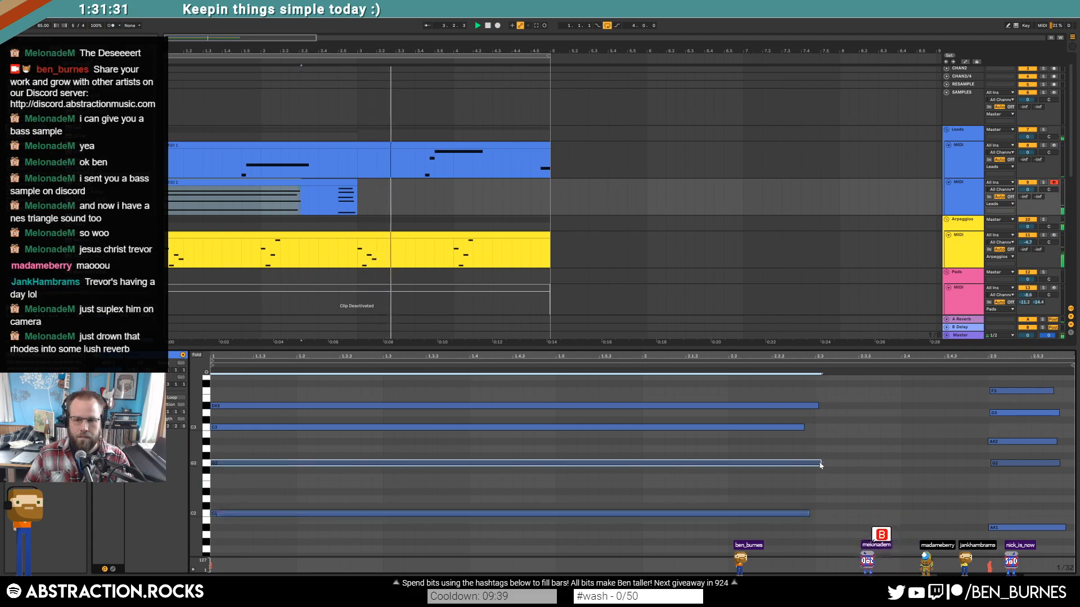
pyautogui.moveTo(820, 463); pyautogui.dragTo(804, 463)
pyautogui.moveTo(816, 405); pyautogui.dragTo(804, 405)
# Step: Stop playback and duplicate the two-bar chord clip to fill bars 3 and 4
pyautogui.click(351, 183)
pyautogui.press('space')
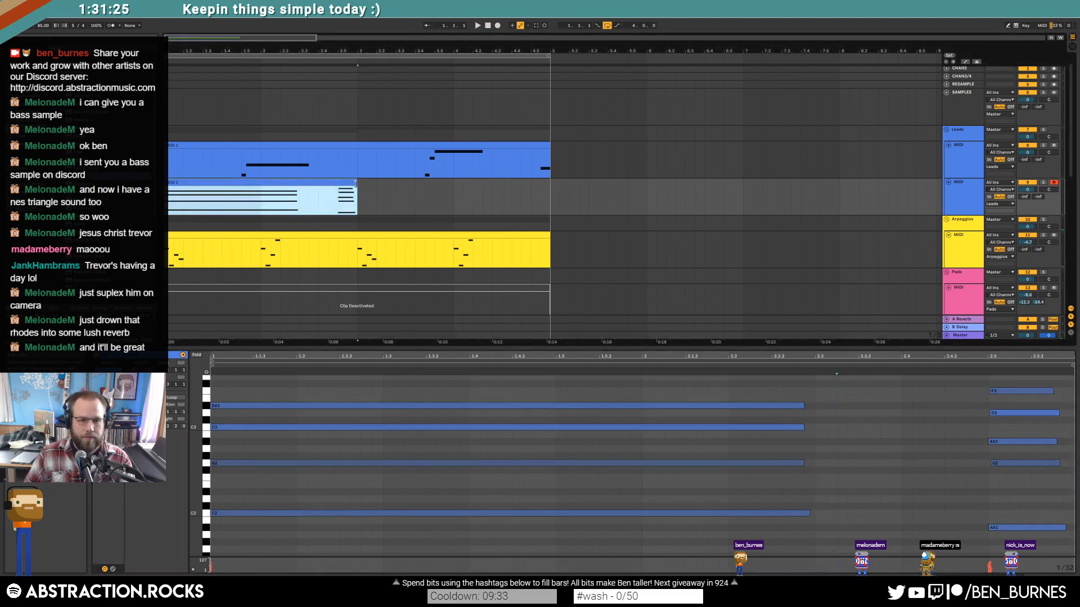
pyautogui.hotkey('ctrl', 'd')
# Step: Add the Raum reverb after EQ Eight on the chord track and raise its mix, predelay and feedback
pyautogui.hotkey('shift', 'Tab')
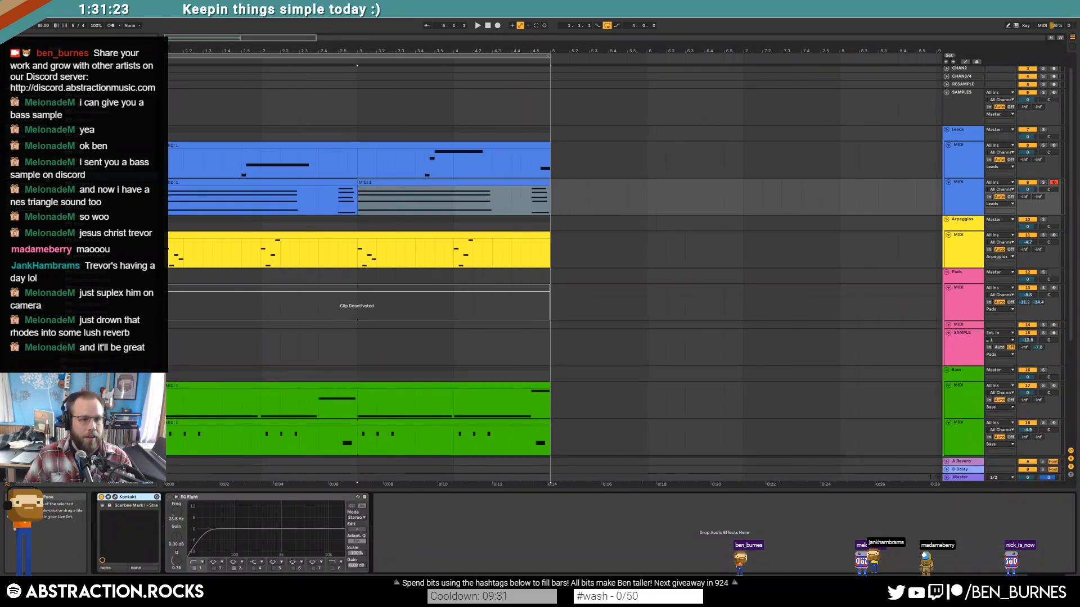
pyautogui.doubleClick(80, 224)
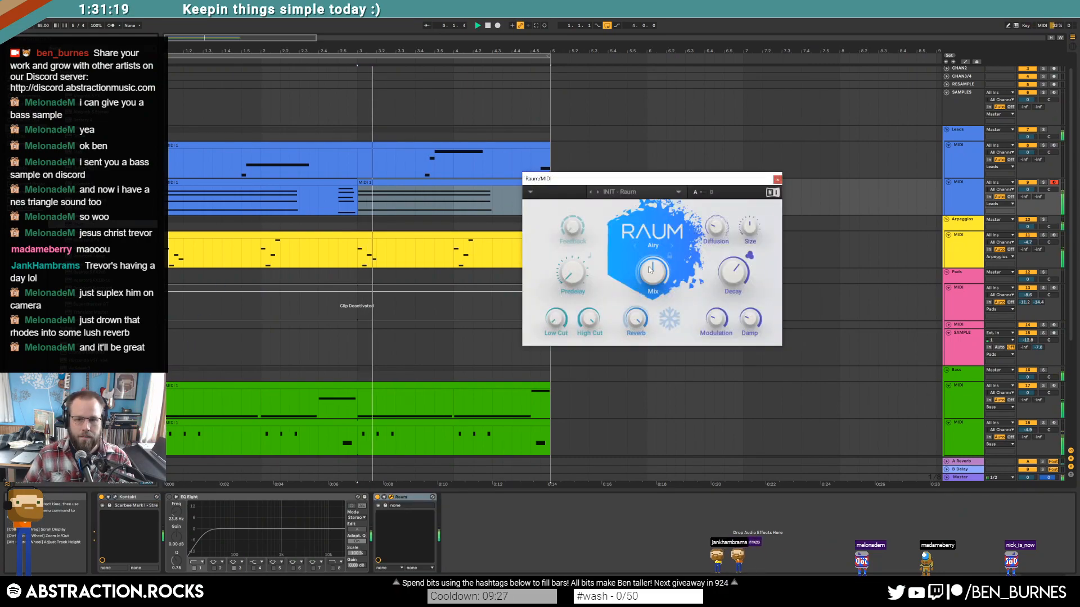
pyautogui.moveTo(573, 227); pyautogui.dragTo(573, 218)
pyautogui.moveTo(653, 274); pyautogui.dragTo(654, 253)
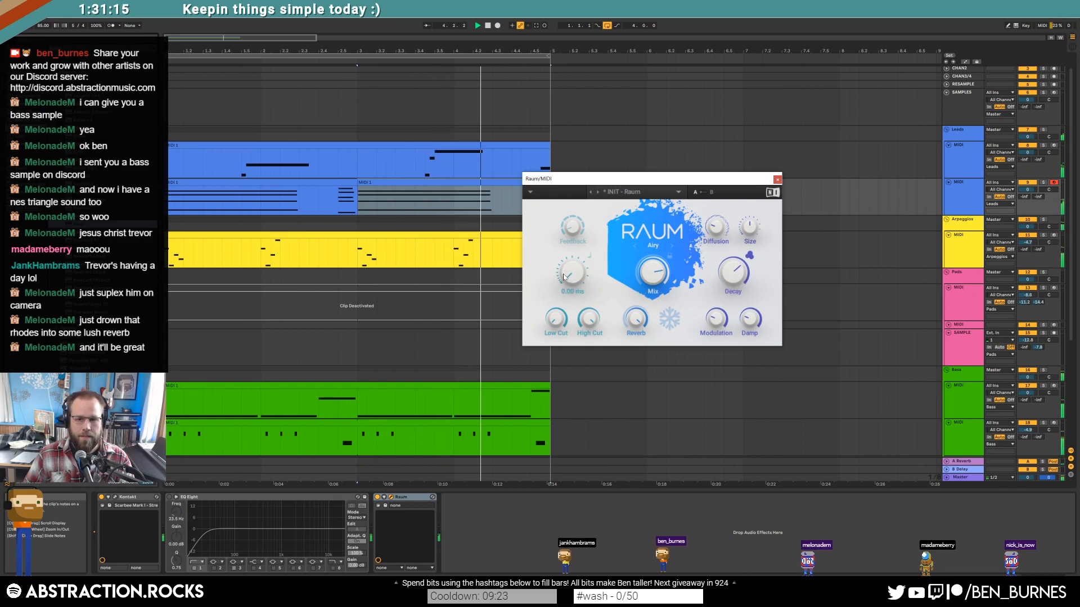
pyautogui.moveTo(579, 214); pyautogui.dragTo(579, 202)
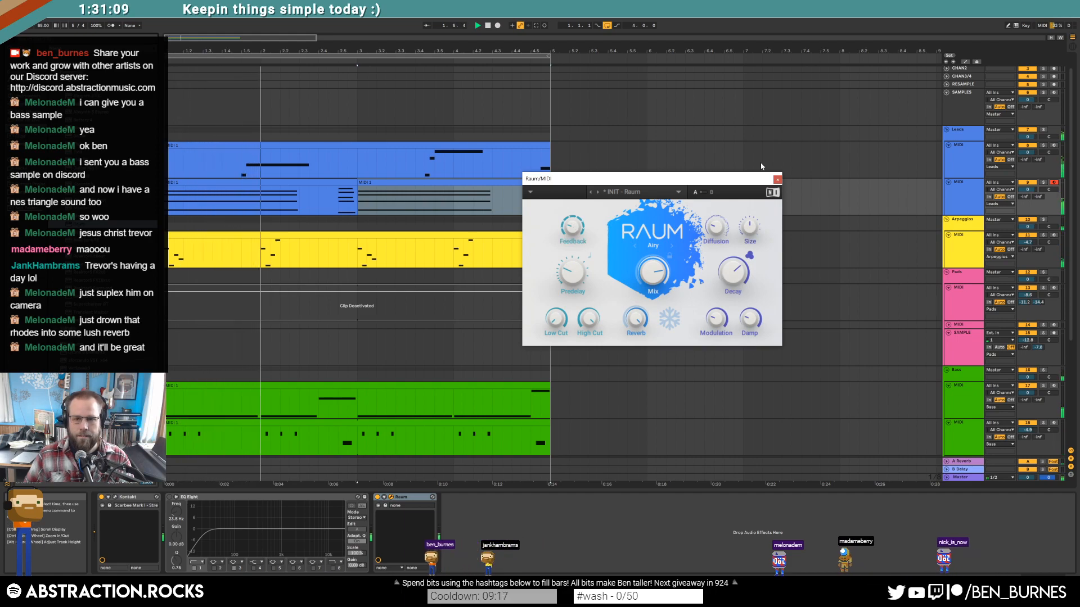
pyautogui.click(778, 179)
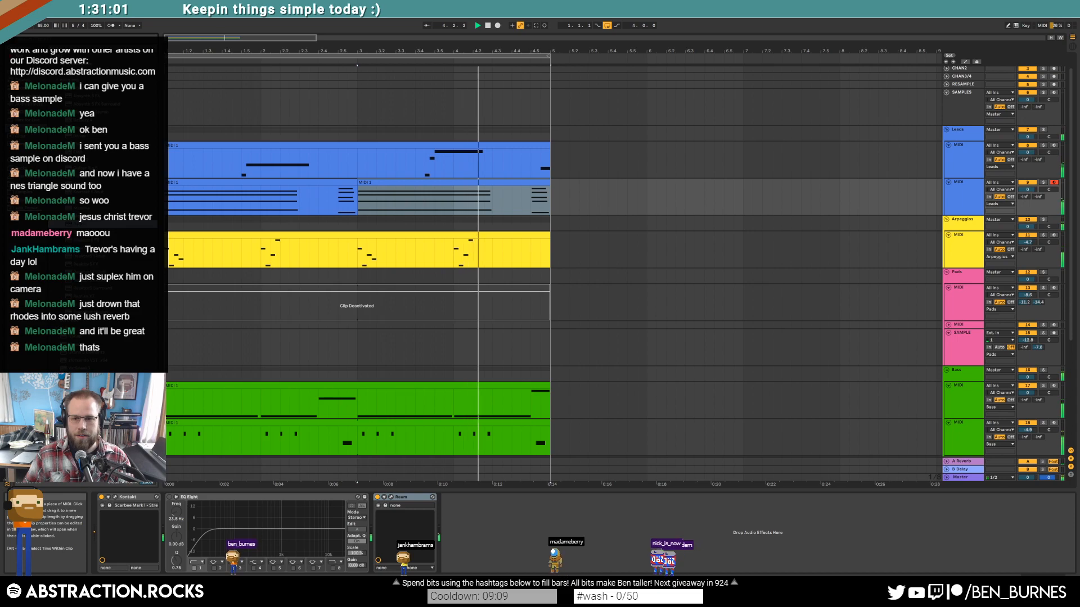
# Step: Move the chord track into the Pads group below its first MIDI track and colour it pink like the group
pyautogui.moveTo(959, 188); pyautogui.dragTo(963, 311)
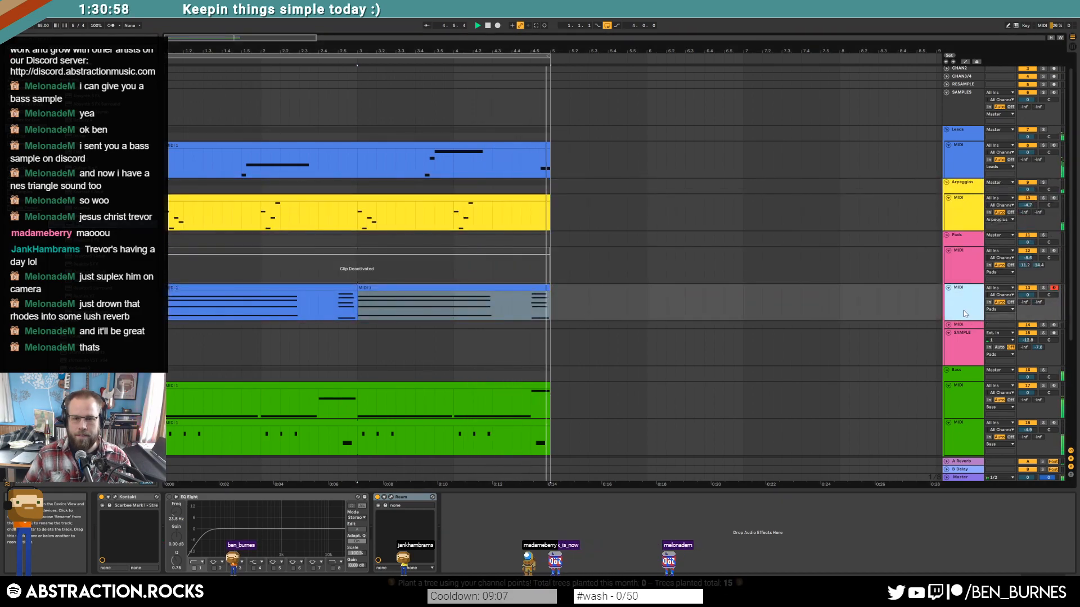
pyautogui.rightClick(966, 271)
pyautogui.click(1059, 352)
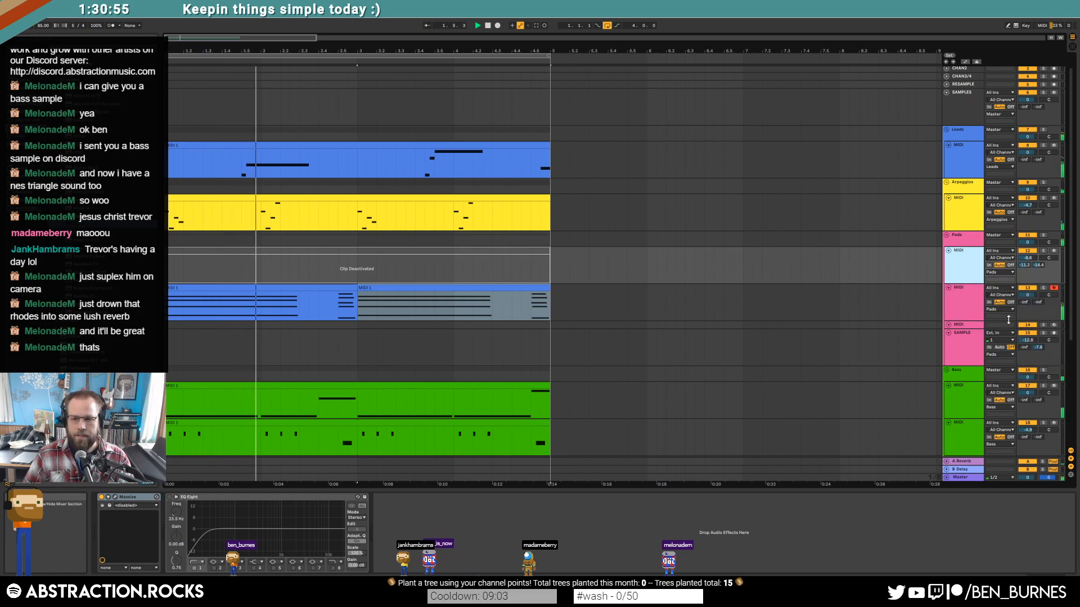
# Step: Assign the chord track's pink colour to its clips and lower the track volume to about -3.5 dB
pyautogui.click(967, 308)
pyautogui.rightClick(963, 308)
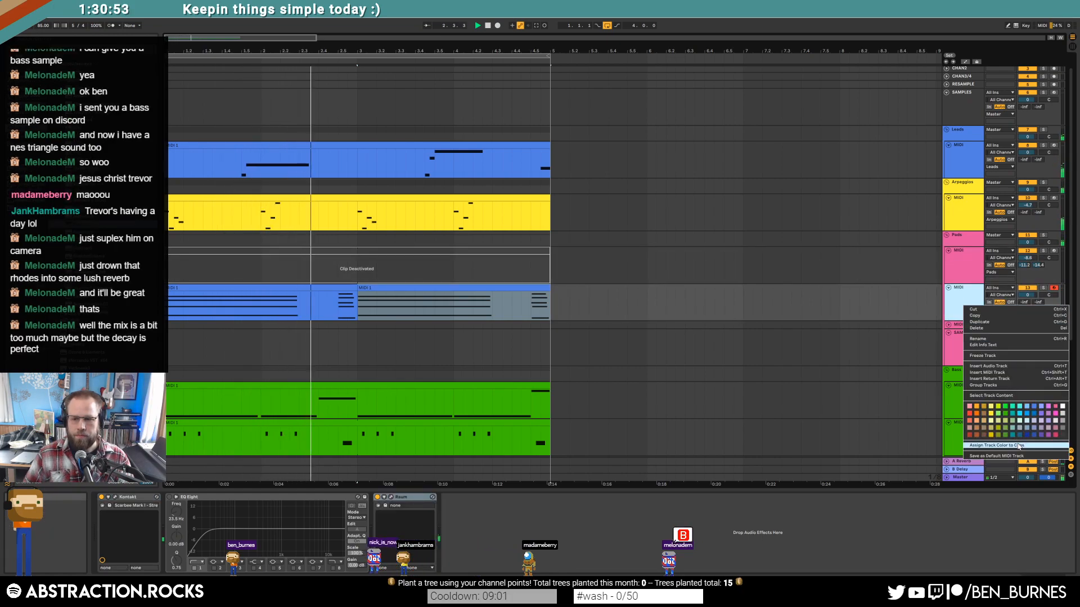
pyautogui.click(1060, 389)
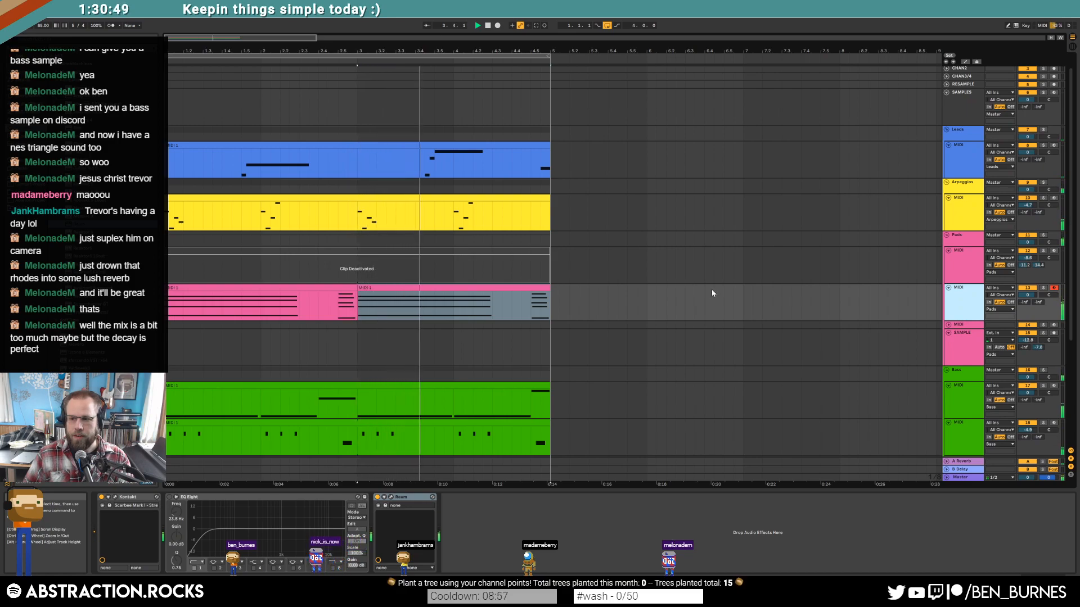
pyautogui.moveTo(1028, 295); pyautogui.dragTo(1028, 306)
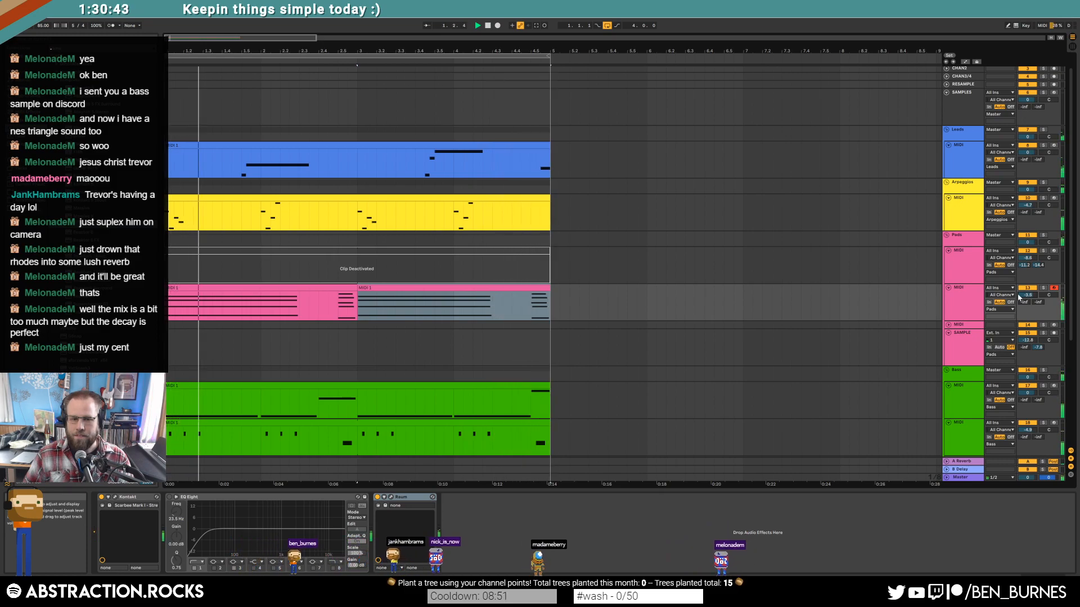
# Step: Reactivate the deactivated clip on the first Pads track and stop playback
pyautogui.click(957, 258)
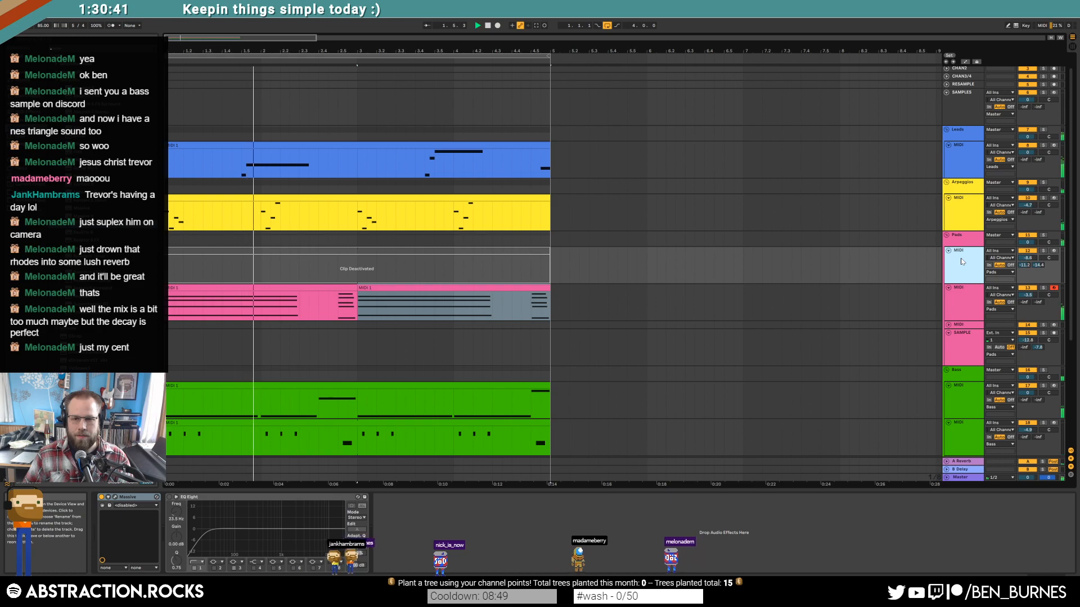
pyautogui.click(443, 250)
pyautogui.press('0')
pyautogui.press('space')
# Step: Open the reactivated clip, transpose its note up an octave to C4 and shorten it to about a third
pyautogui.doubleClick(382, 251)
pyautogui.click(282, 468)
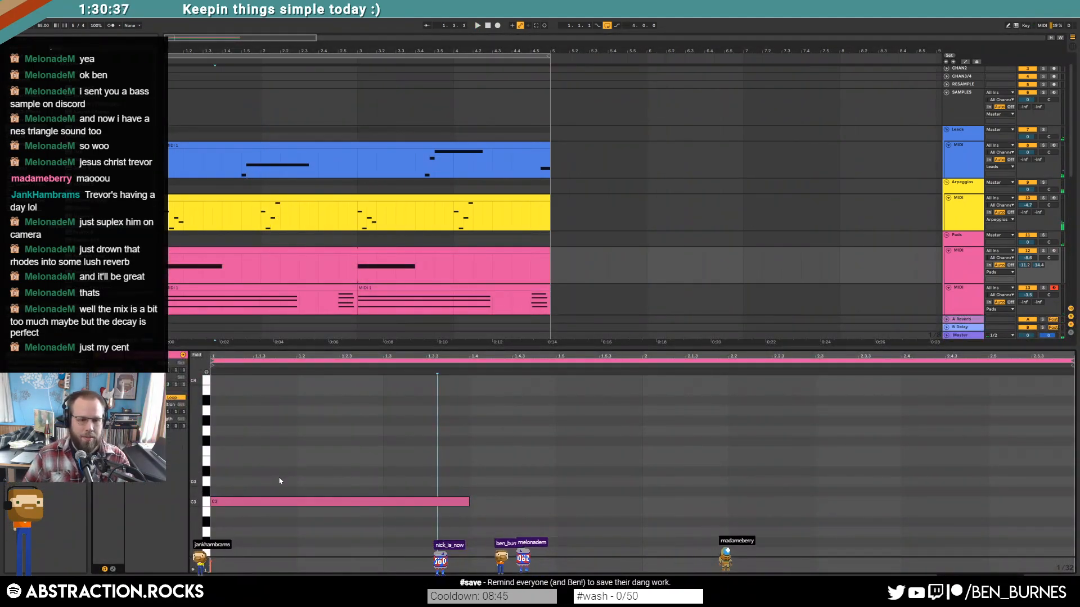
pyautogui.scroll(-4, 292, 527)
pyautogui.click(416, 427)
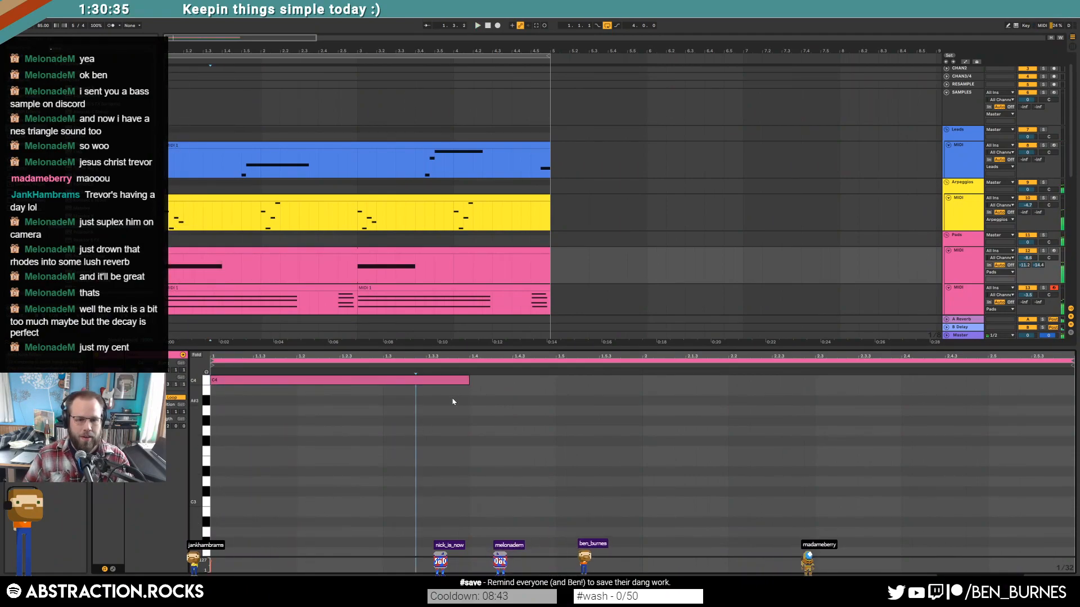
pyautogui.moveTo(469, 381); pyautogui.dragTo(296, 381)
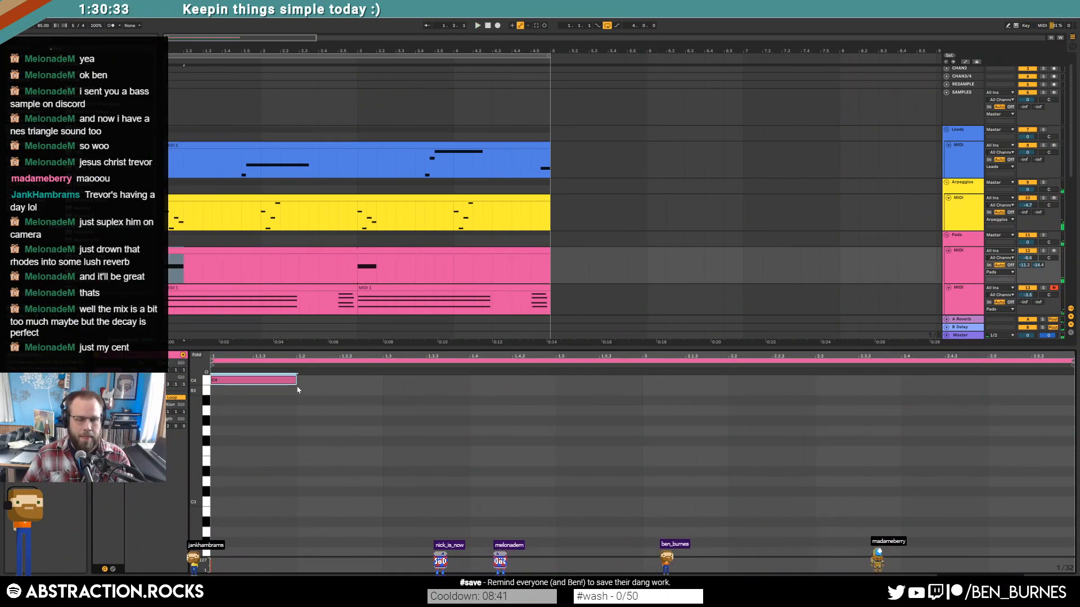
# Step: Open the first Pads track's Massive synth and examine its third envelope
pyautogui.hotkey('shift', 'Tab')
pyautogui.click(115, 497)
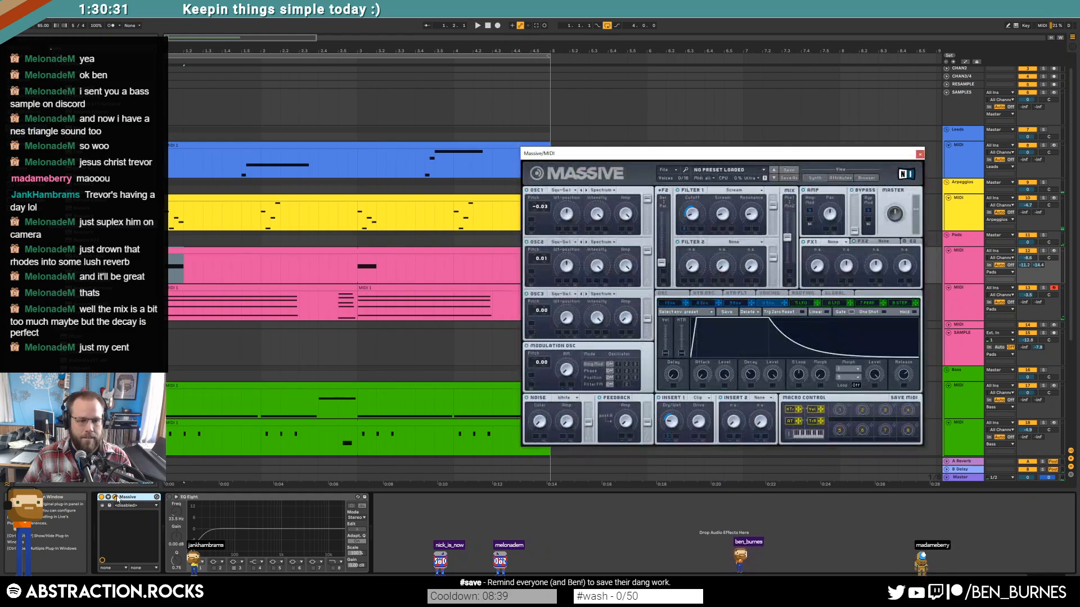
pyautogui.click(744, 304)
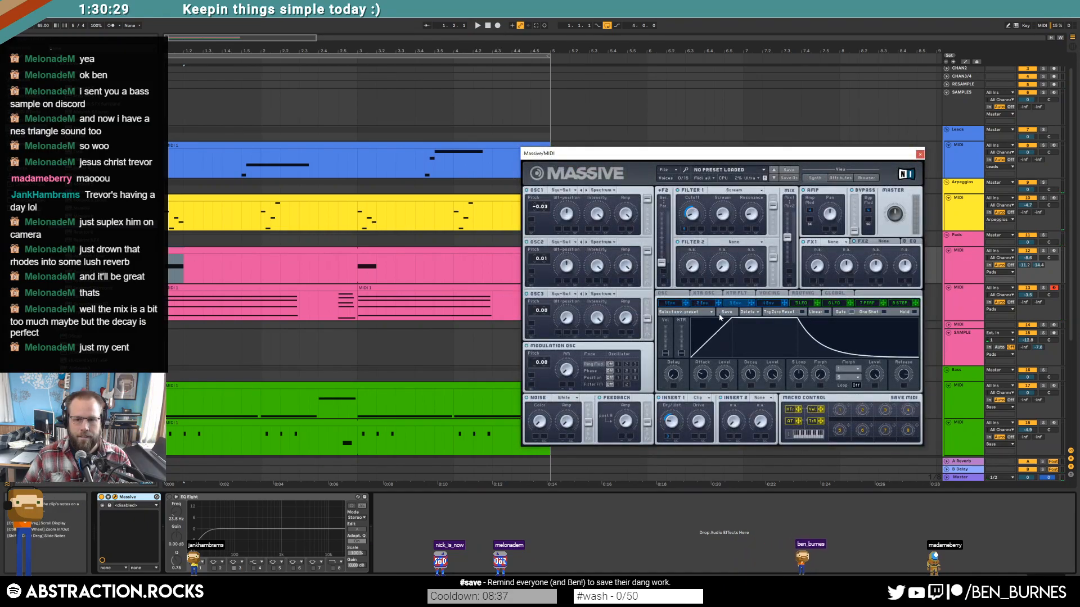
pyautogui.click(919, 154)
# Step: Arm the Massive track for recording and inspect the synth's fourth envelope
pyautogui.click(1054, 251)
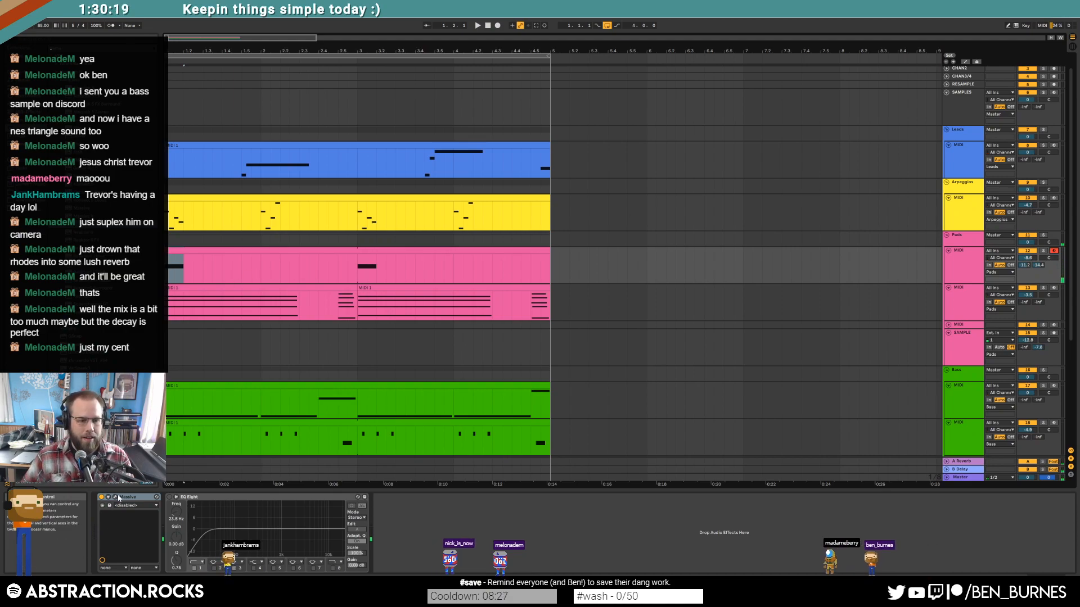
pyautogui.click(114, 497)
pyautogui.moveTo(635, 158); pyautogui.dragTo(672, 169)
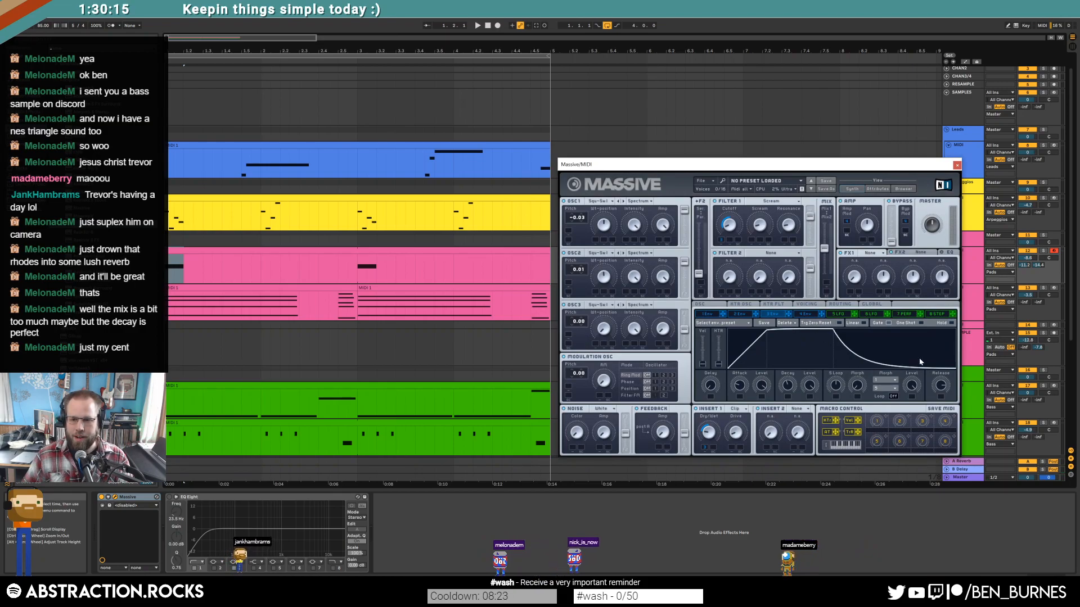
pyautogui.click(808, 314)
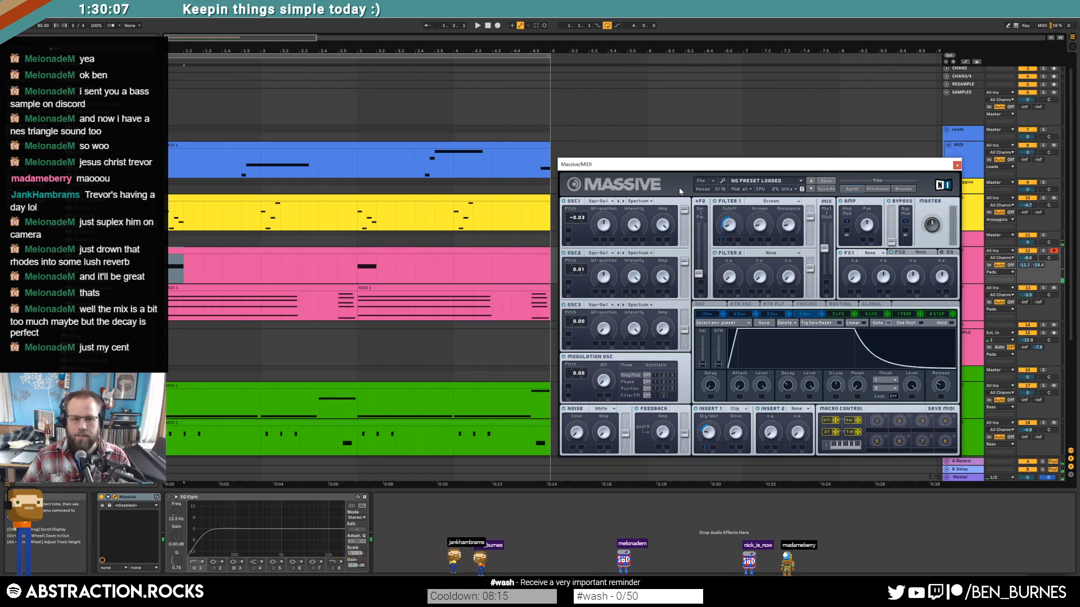
pyautogui.click(957, 166)
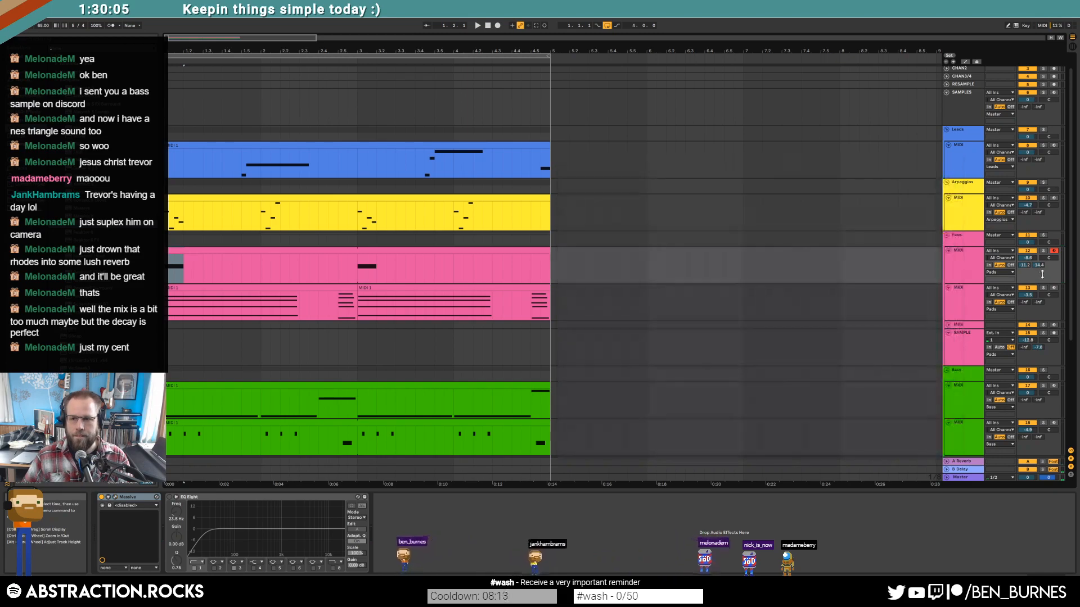
# Step: Move the Massive track into the Leads group below its first track and apply the group's blue to track and clip
pyautogui.moveTo(964, 264); pyautogui.dragTo(965, 177)
pyautogui.rightClick(964, 171)
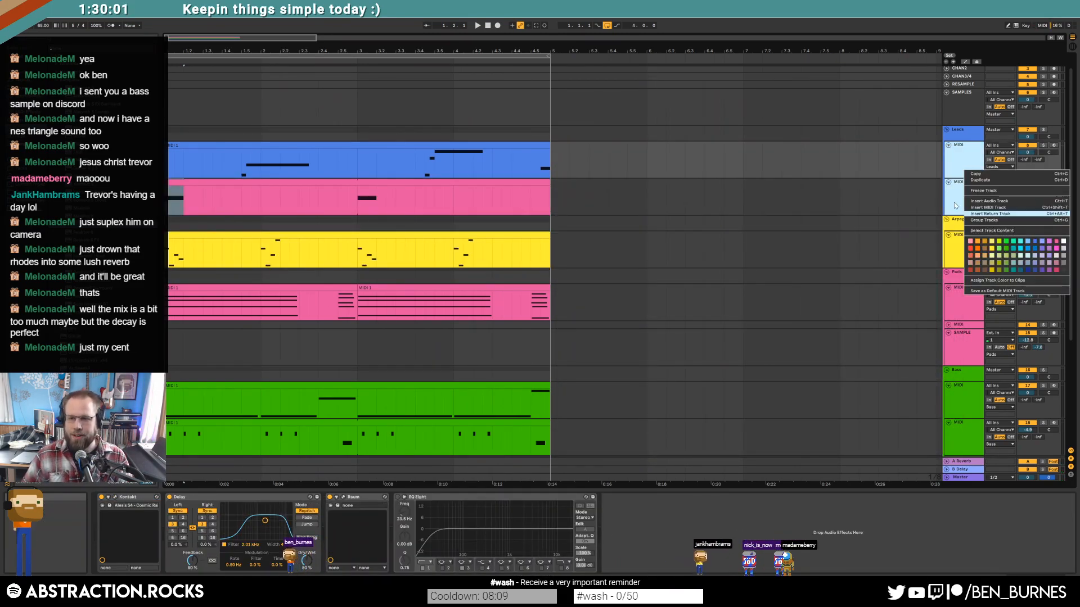
pyautogui.click(1035, 244)
pyautogui.rightClick(972, 200)
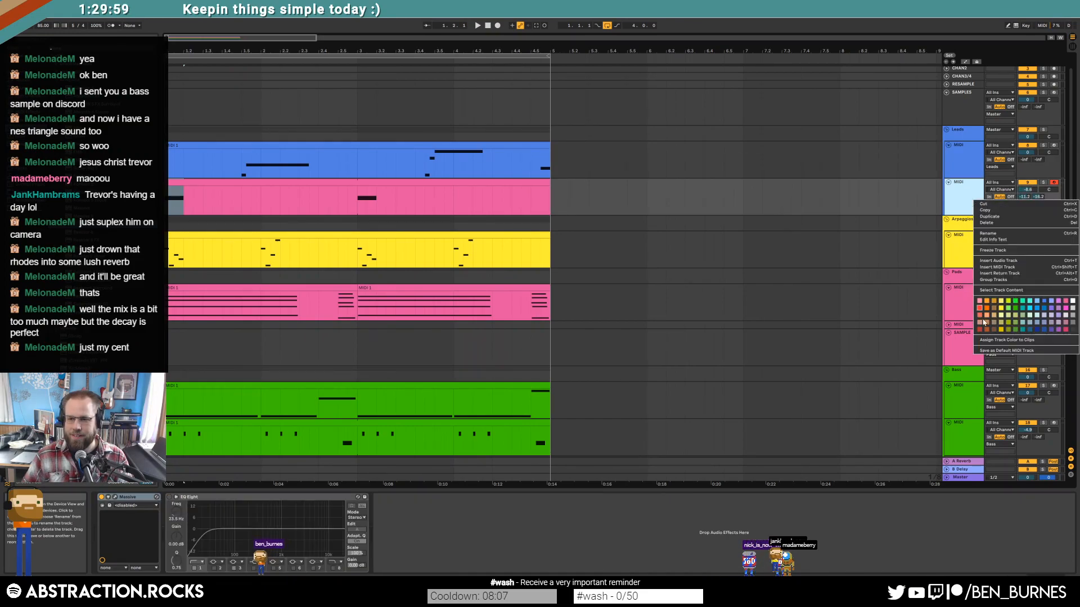
pyautogui.click(995, 341)
# Step: Delete the clip on the moved Massive track and play the arrangement loop
pyautogui.click(531, 183)
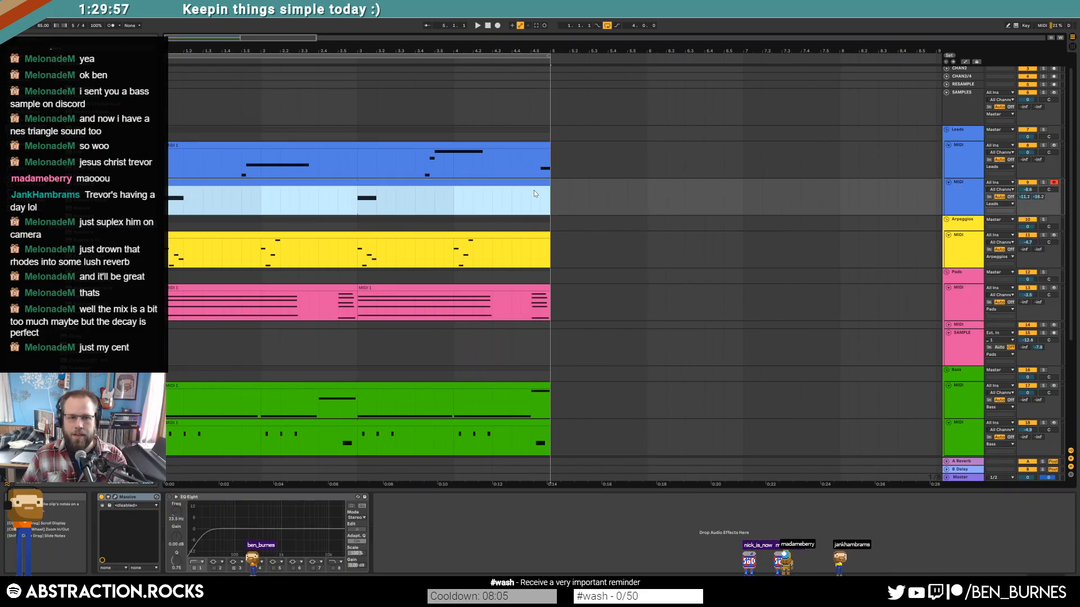
pyautogui.press('Delete')
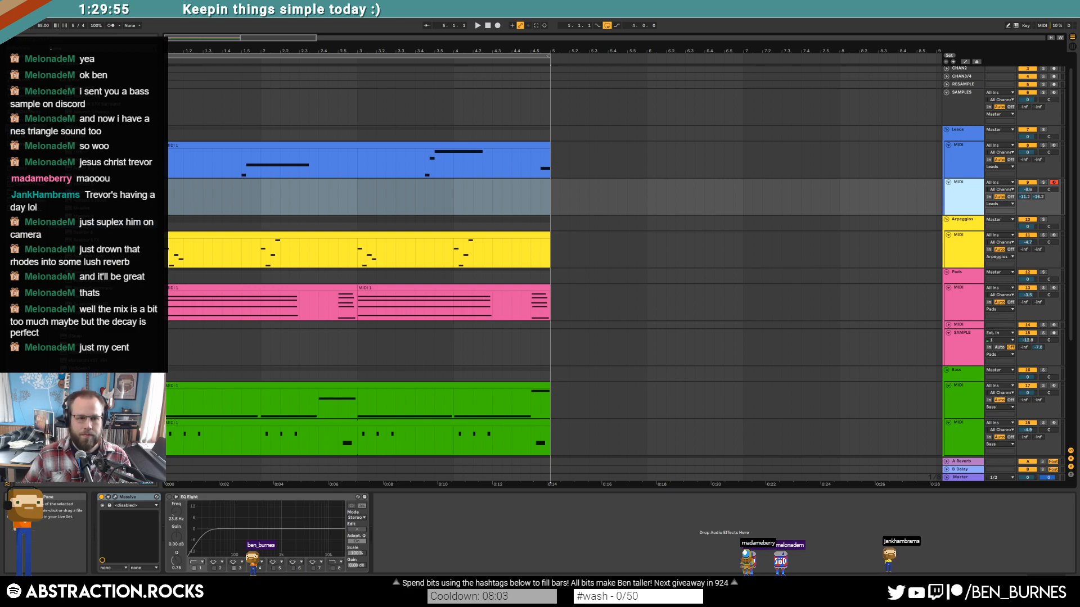
pyautogui.press('space')
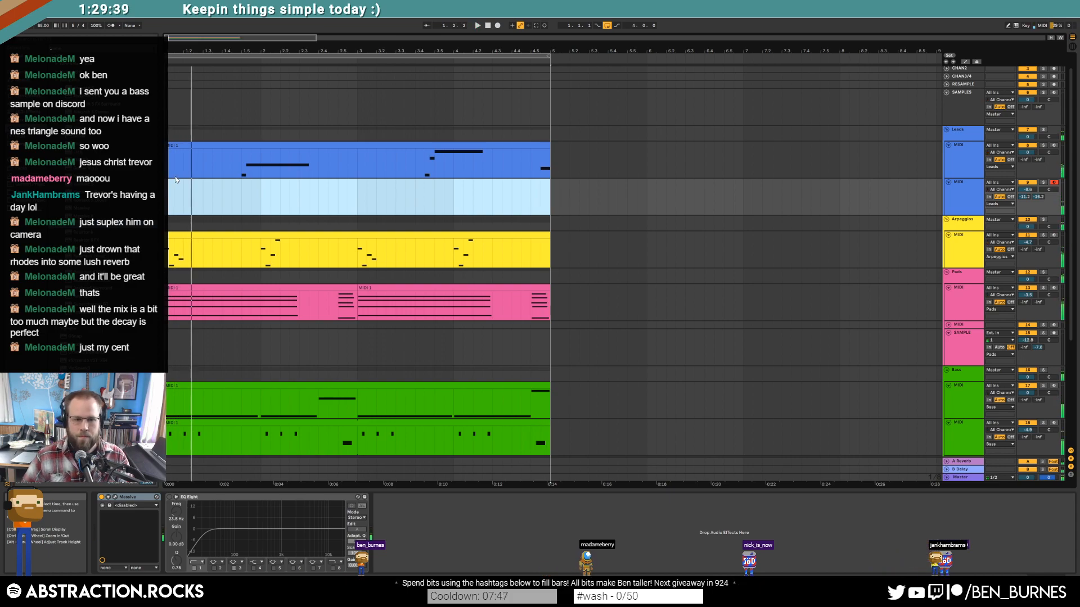
# Step: Open the Massive synth on the second Leads track, check its modulation envelopes and raise the vibrato depth
pyautogui.click(114, 499)
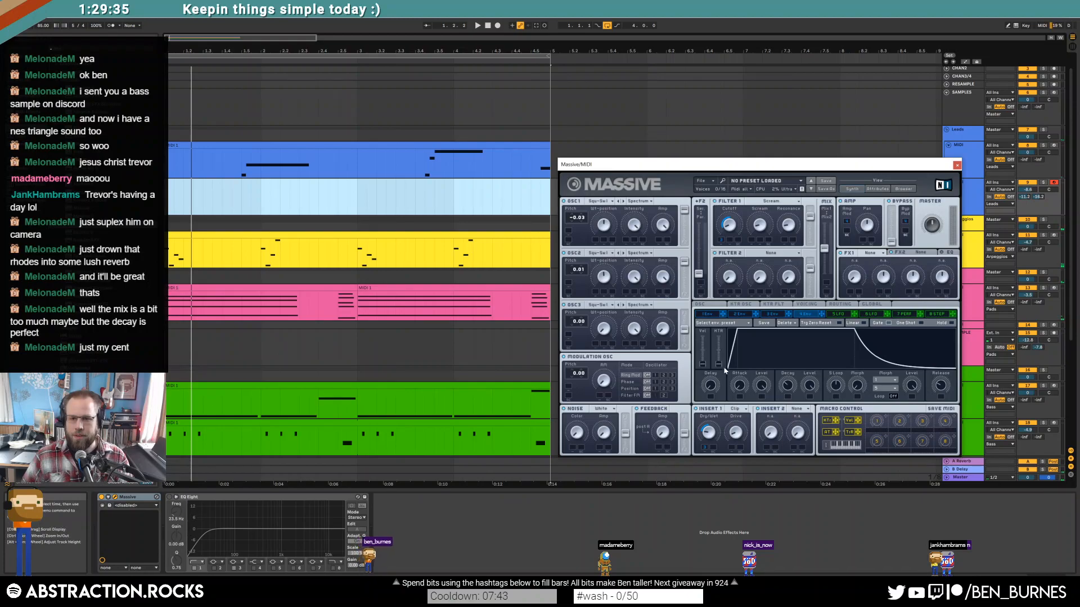
pyautogui.click(717, 306)
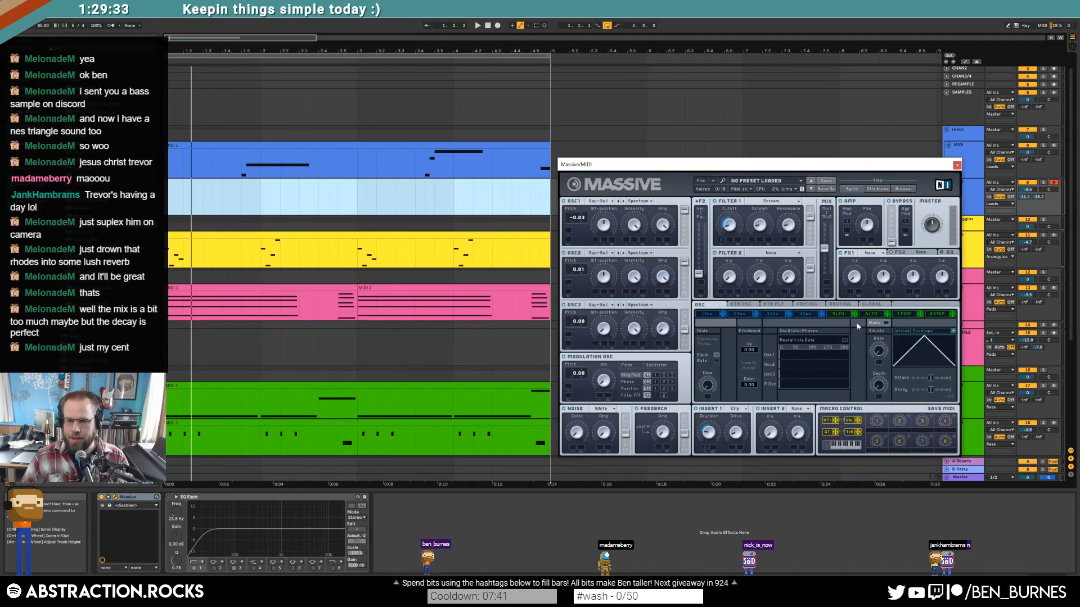
pyautogui.click(747, 314)
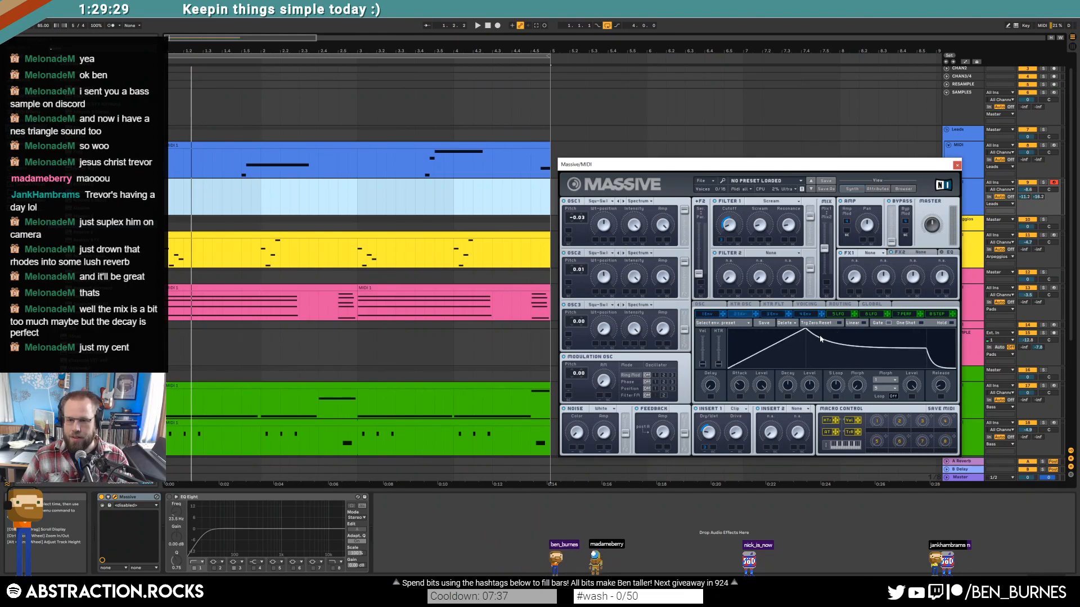
pyautogui.click(716, 305)
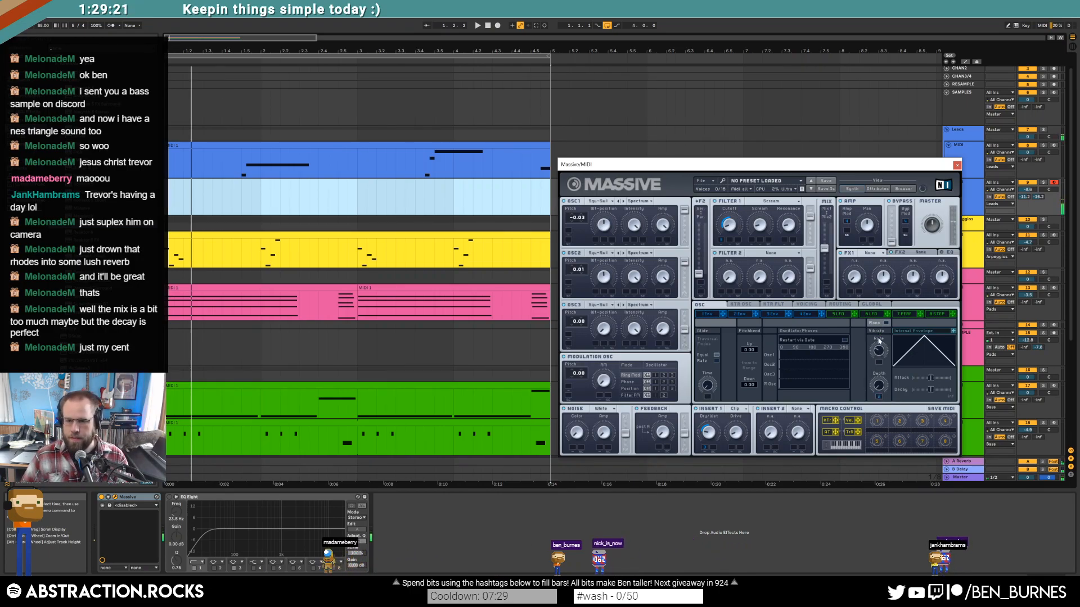
pyautogui.moveTo(879, 397); pyautogui.dragTo(879, 378)
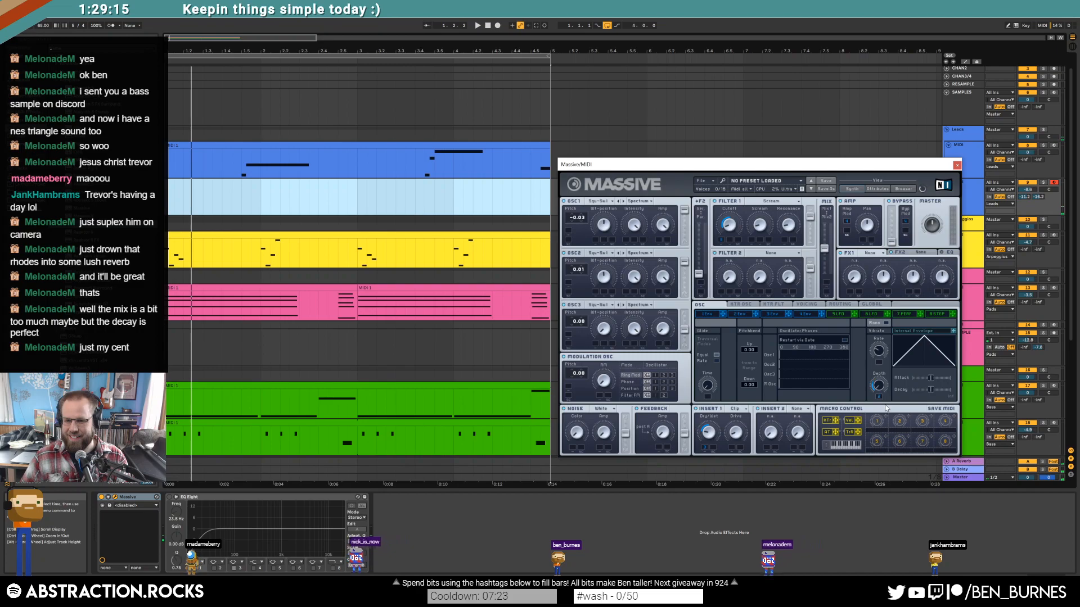
# Step: Fine-tune Massive's vibrato depth together with the onset of its modulation envelope, and inspect the fourth envelope
pyautogui.click(735, 315)
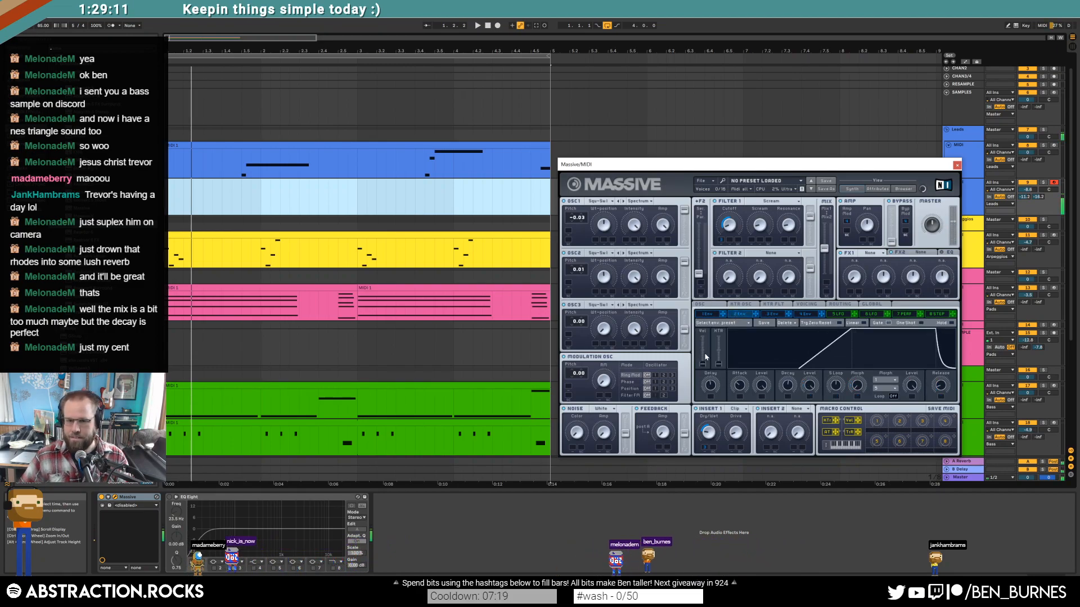
pyautogui.click(712, 306)
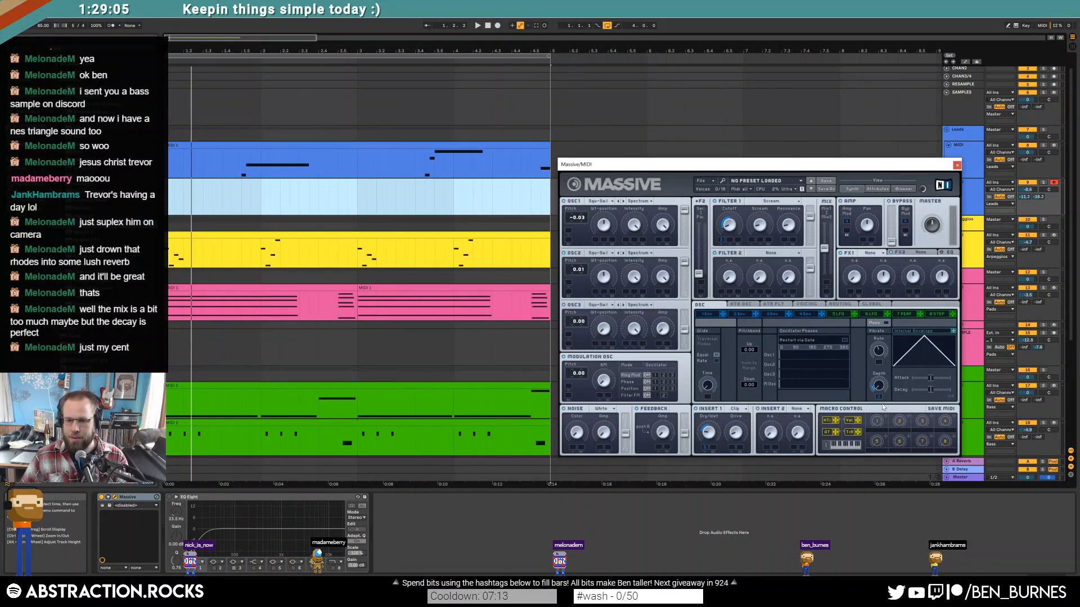
pyautogui.click(736, 315)
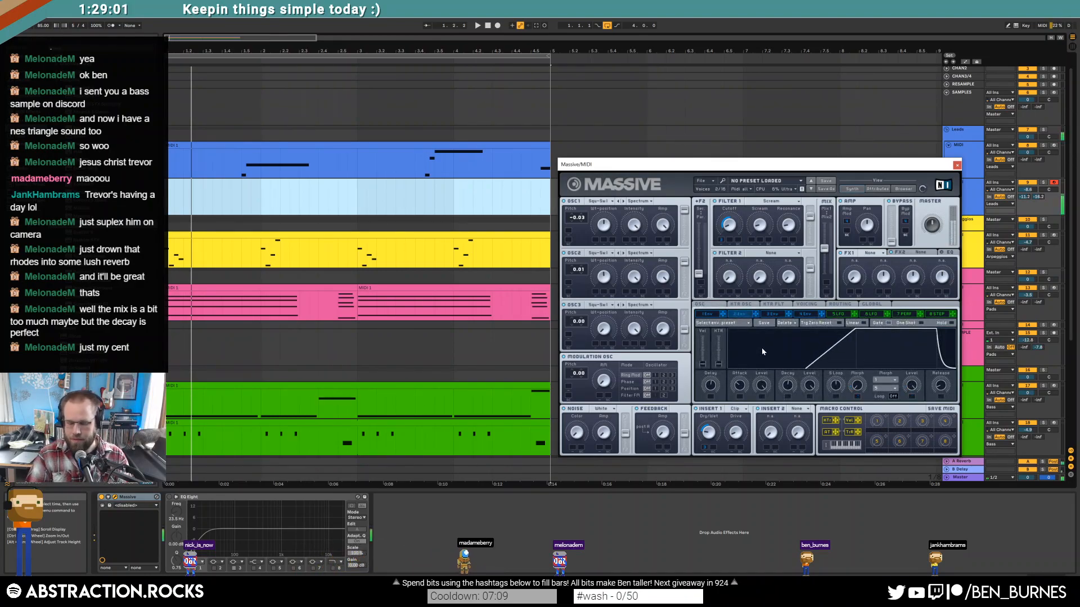
pyautogui.click(702, 305)
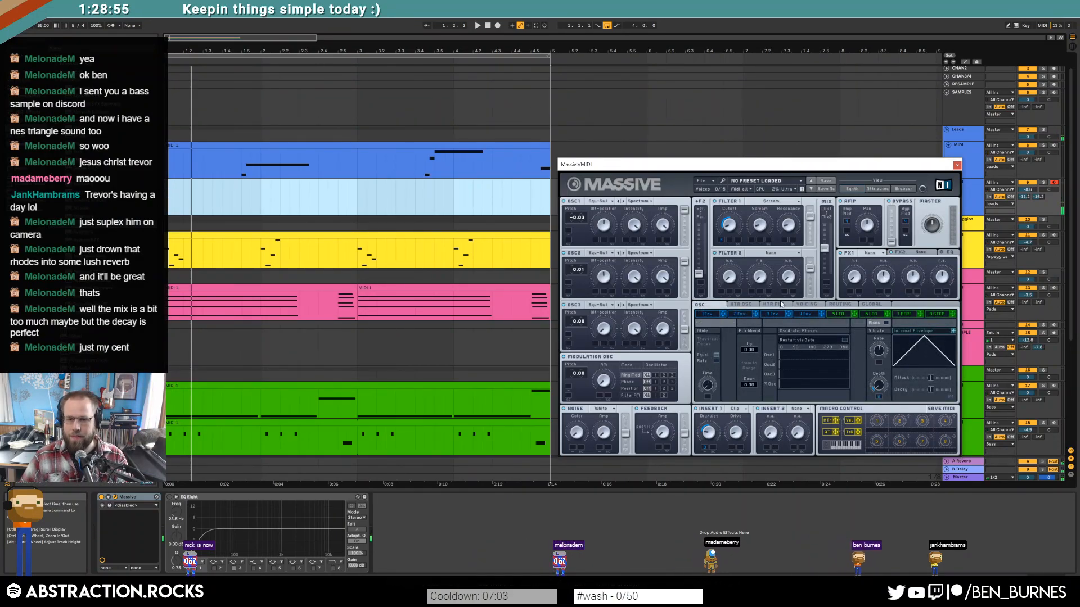
pyautogui.click(768, 317)
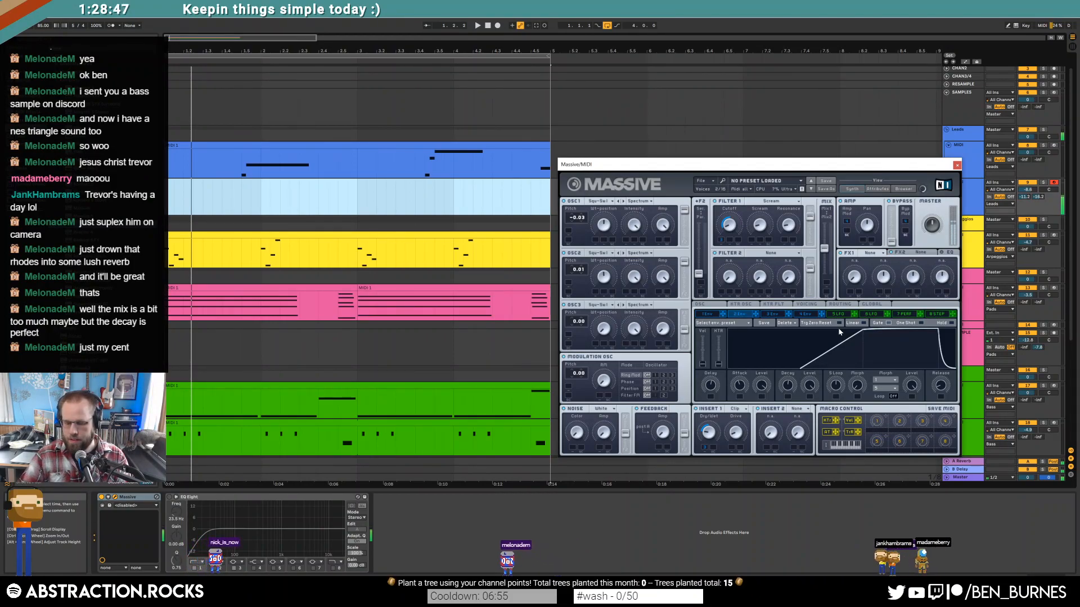
pyautogui.click(802, 314)
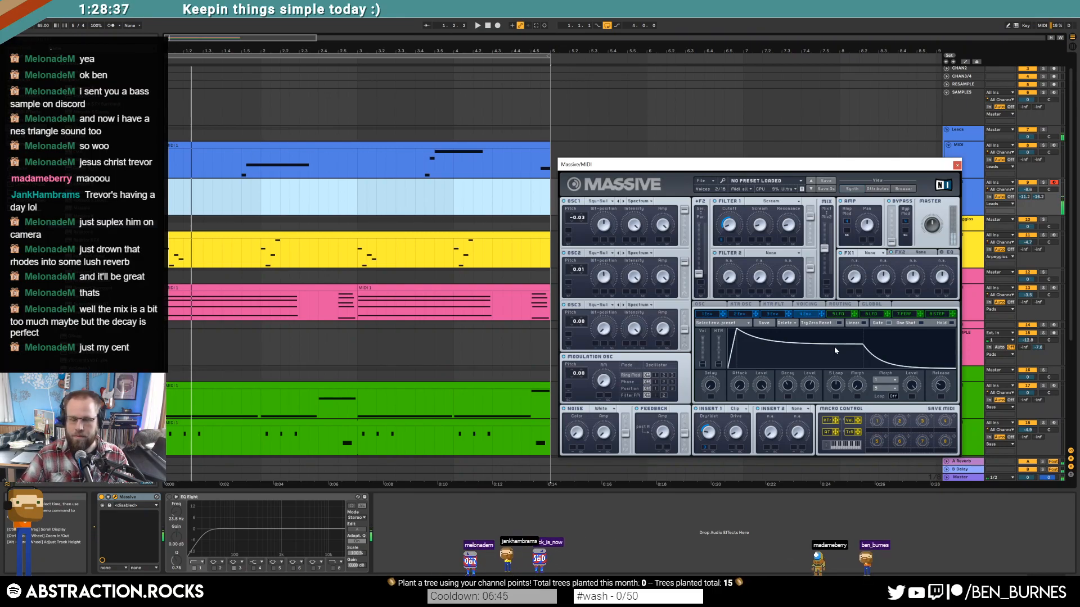
# Step: Close the Massive window, lower the armed lead track's delay send and play the loop
pyautogui.click(957, 165)
pyautogui.moveTo(1038, 197)
pyautogui.mouseDown()
pyautogui.moveTo(1038, 223)
pyautogui.moveTo(1039, 210)
pyautogui.mouseUp()
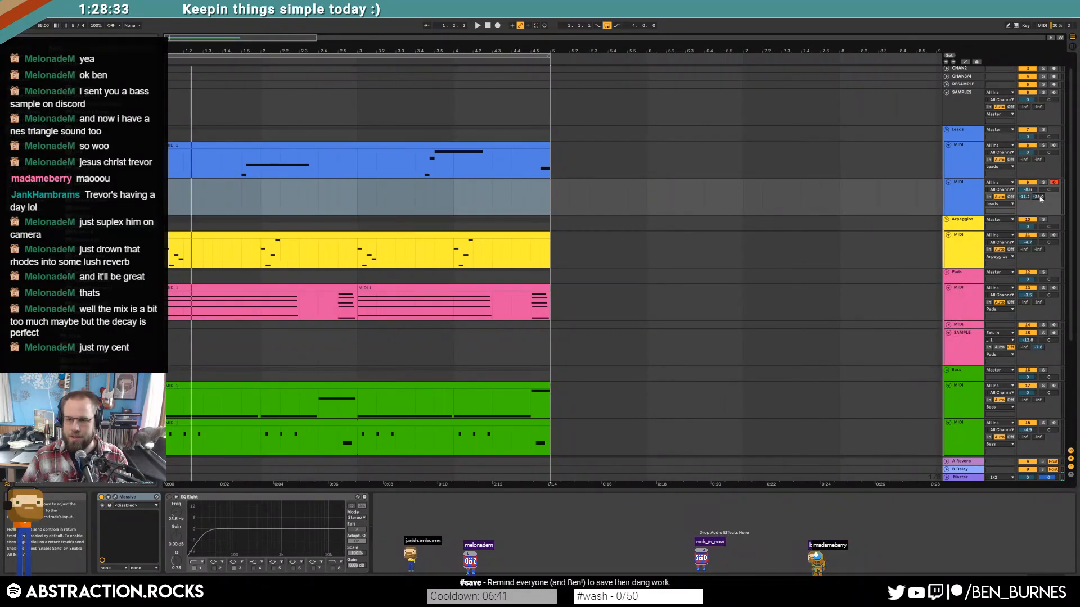
pyautogui.click(487, 25)
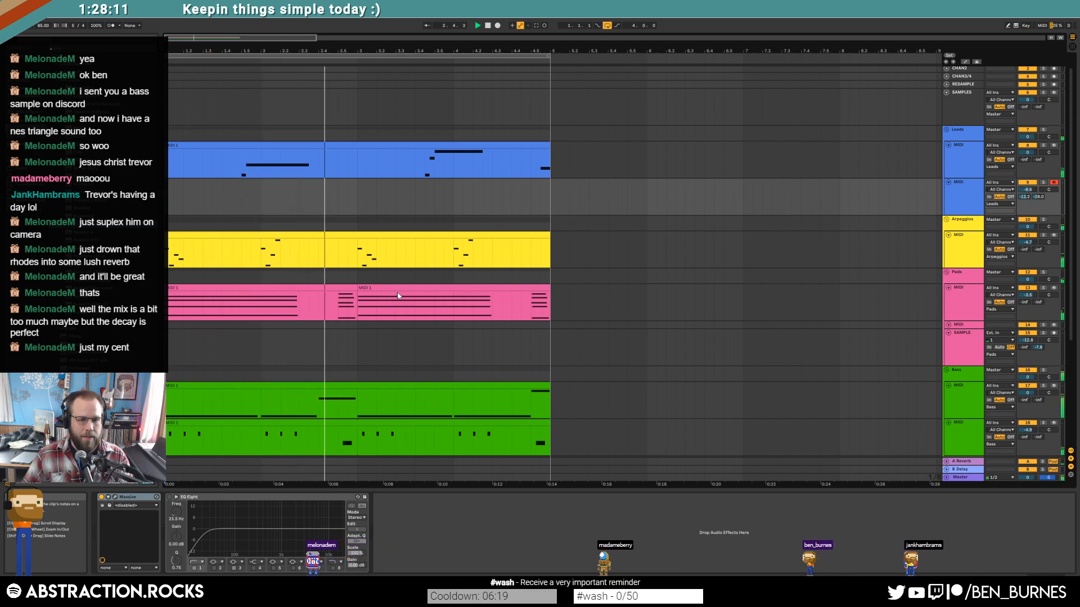
# Step: Add Redux to the drum SAMPLE track, lower its bit reduction and set its downsampling to Soft mode
pyautogui.scroll(-5, 405, 296)
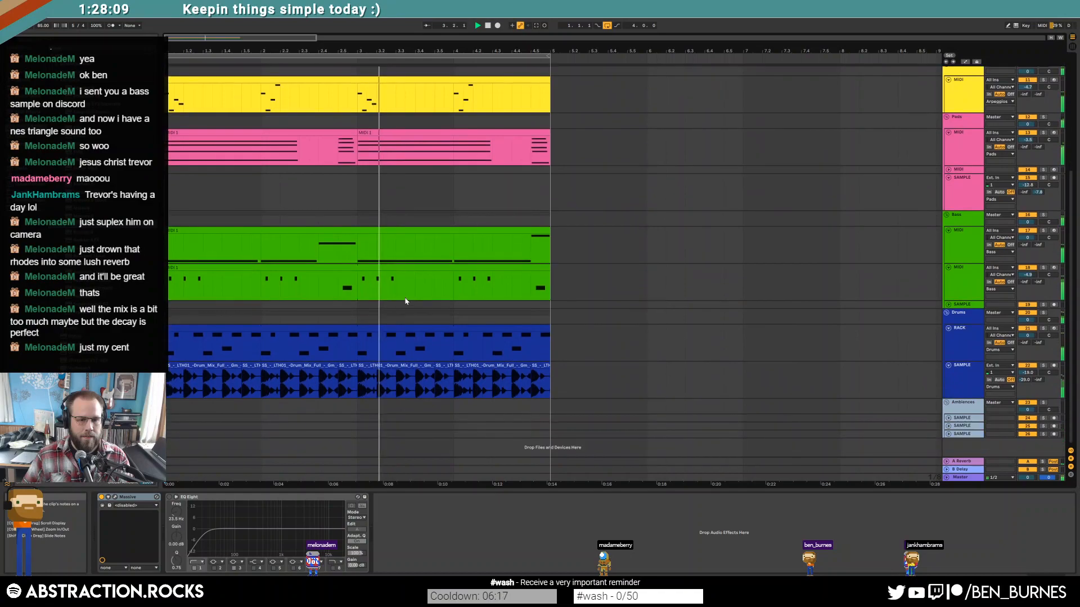
pyautogui.moveTo(178, 38); pyautogui.dragTo(178, 93)
pyautogui.click(908, 395)
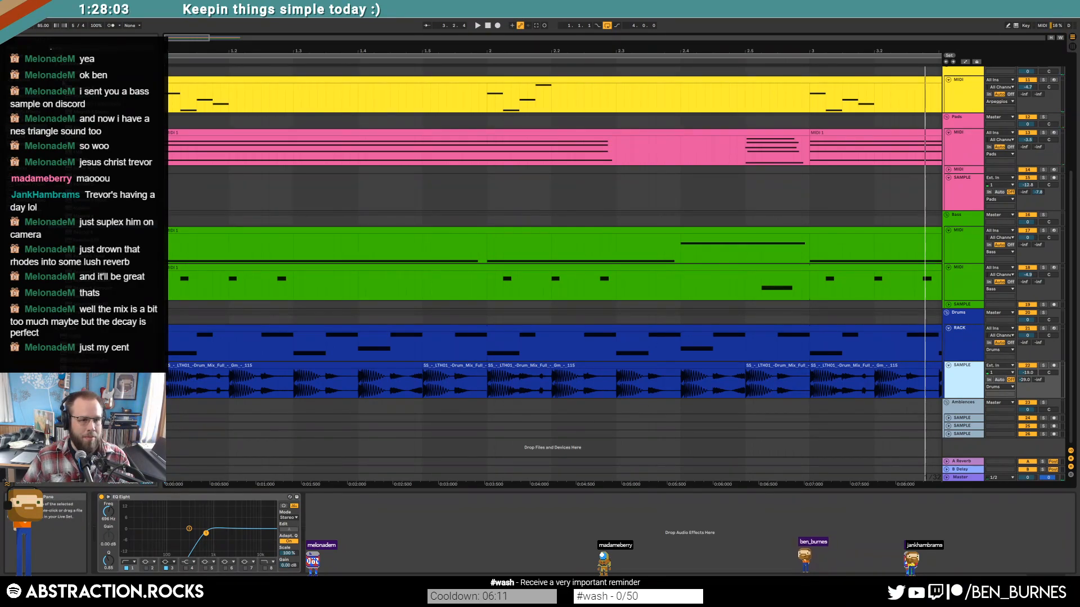
pyautogui.click(70, 72)
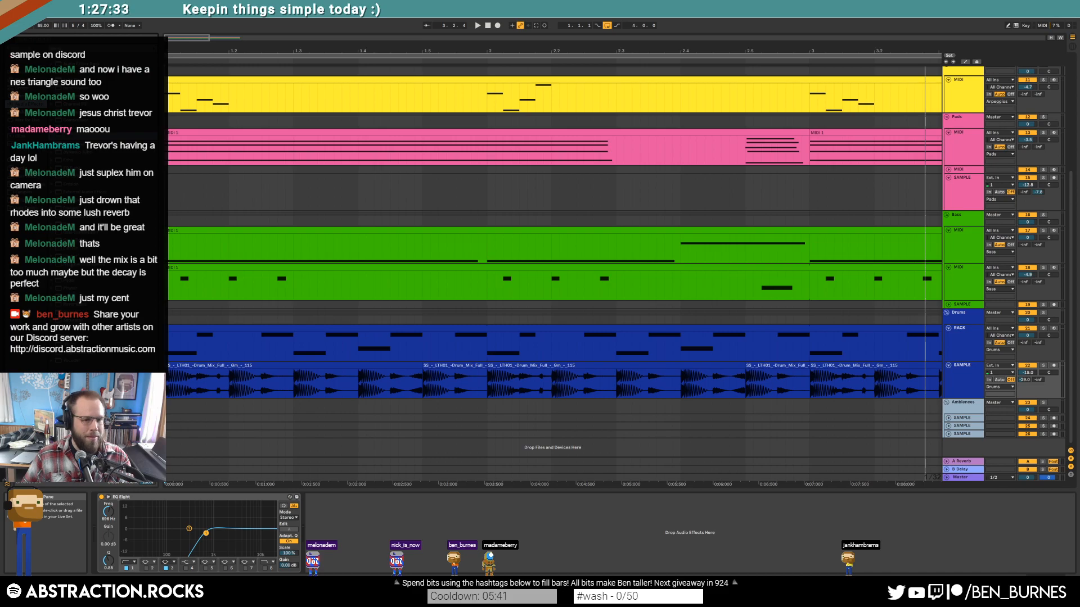
pyautogui.moveTo(370, 523); pyautogui.dragTo(381, 524)
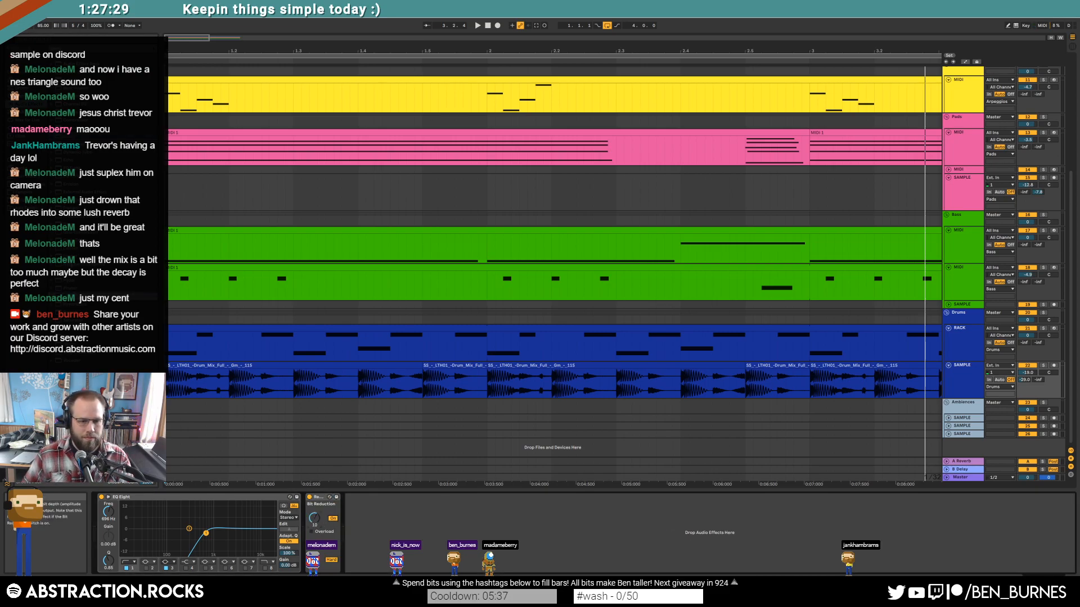
pyautogui.press('space')
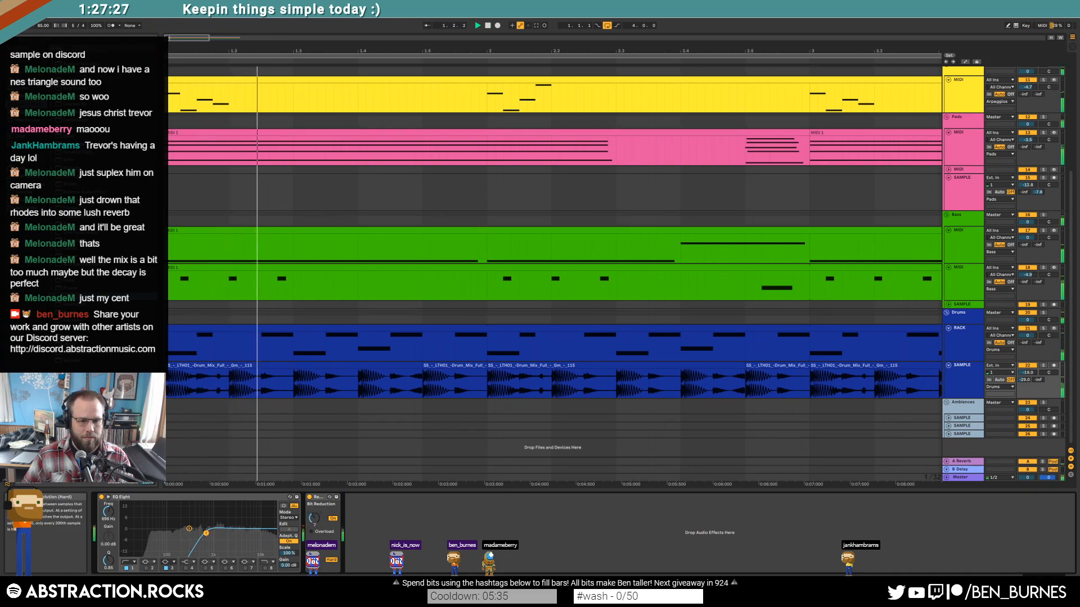
pyautogui.click(330, 560)
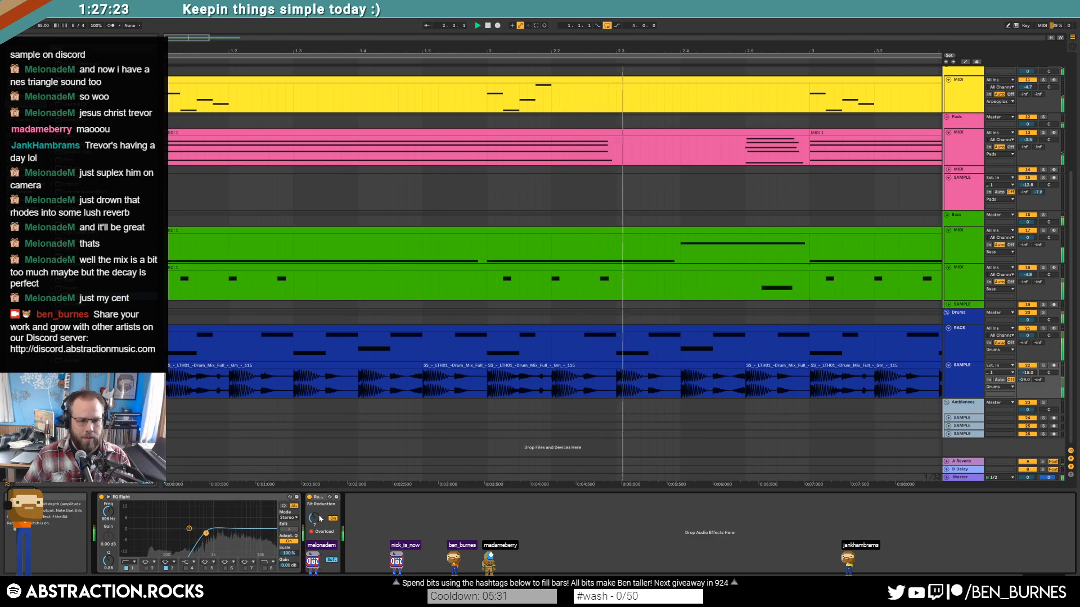
# Step: Move Redux ahead of EQ Eight on the drum SAMPLE track and adjust the EQ's low-cut frequency to about 726 Hz
pyautogui.moveTo(99, 500); pyautogui.dragTo(337, 509)
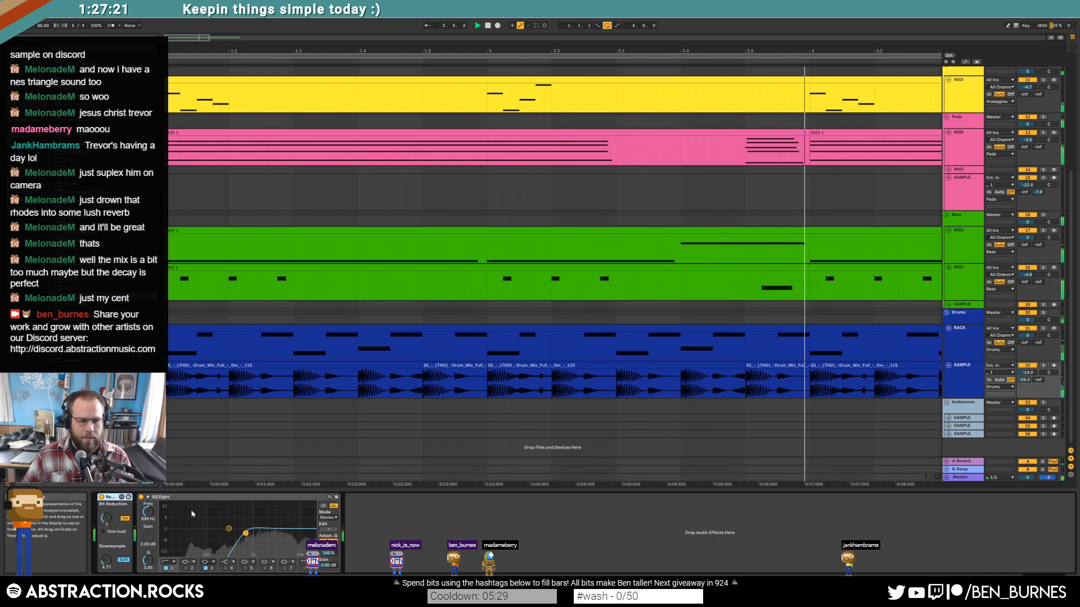
pyautogui.moveTo(246, 533); pyautogui.dragTo(255, 537)
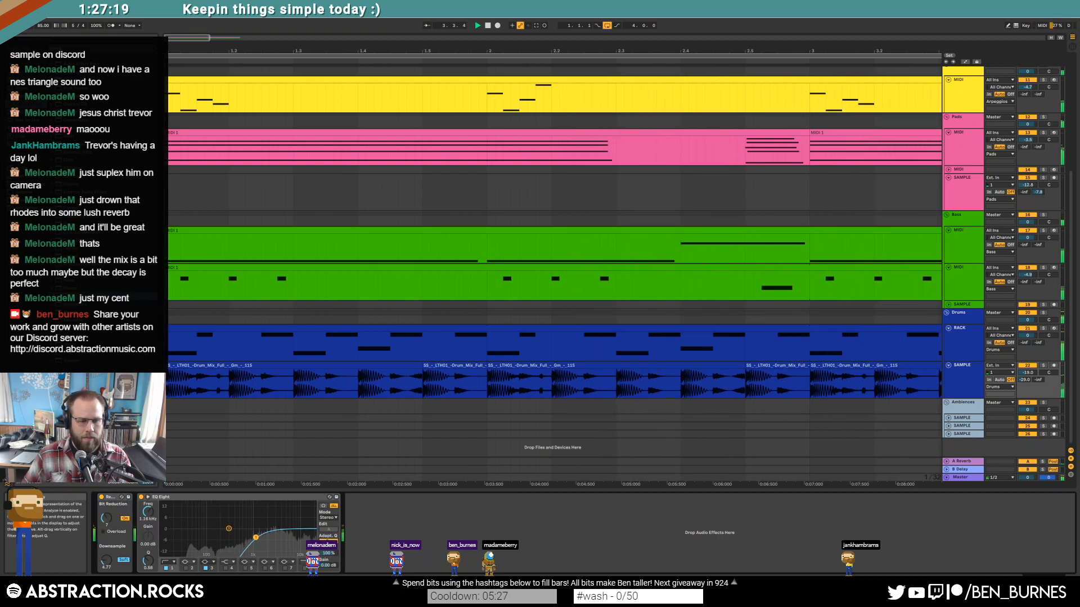
pyautogui.moveTo(192, 37); pyautogui.dragTo(192, 23)
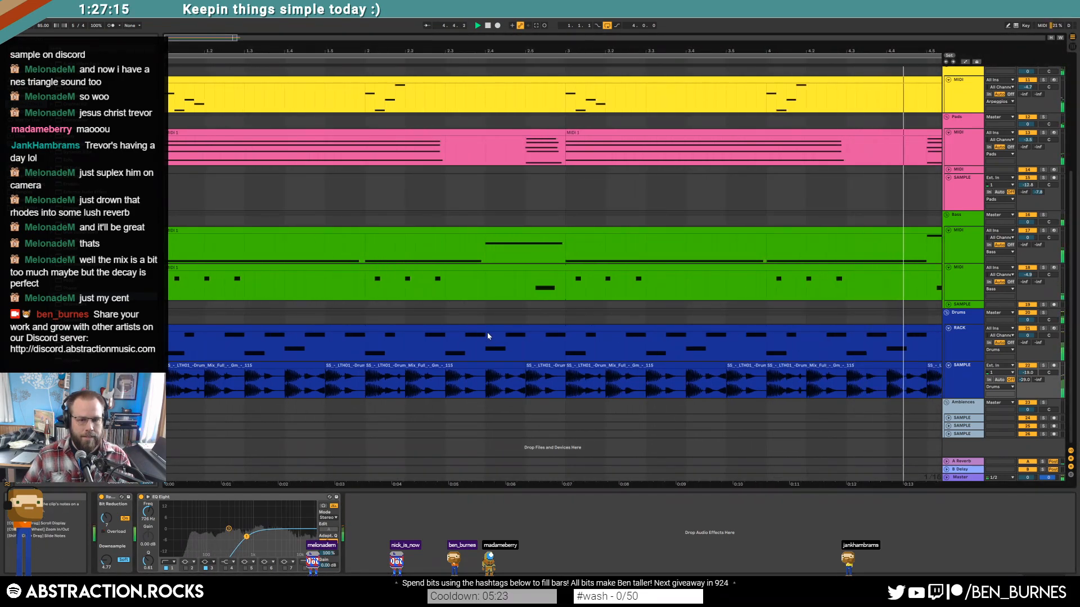
# Step: Lower the feedback and dry/wet amount of the Delay on the drum rack's snare
pyautogui.doubleClick(456, 329)
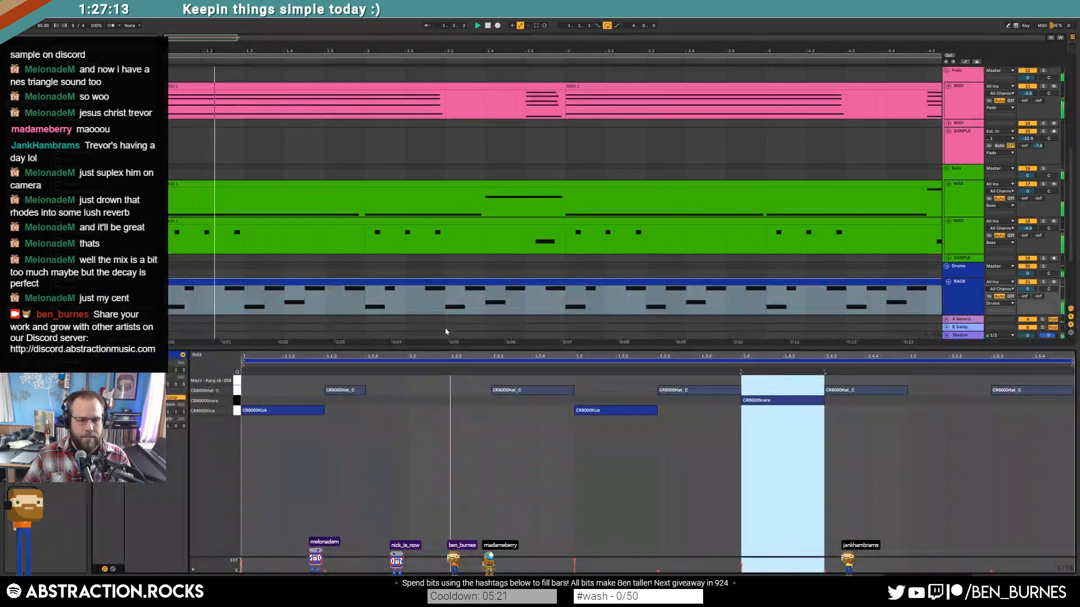
pyautogui.hotkey('shift', 'Tab')
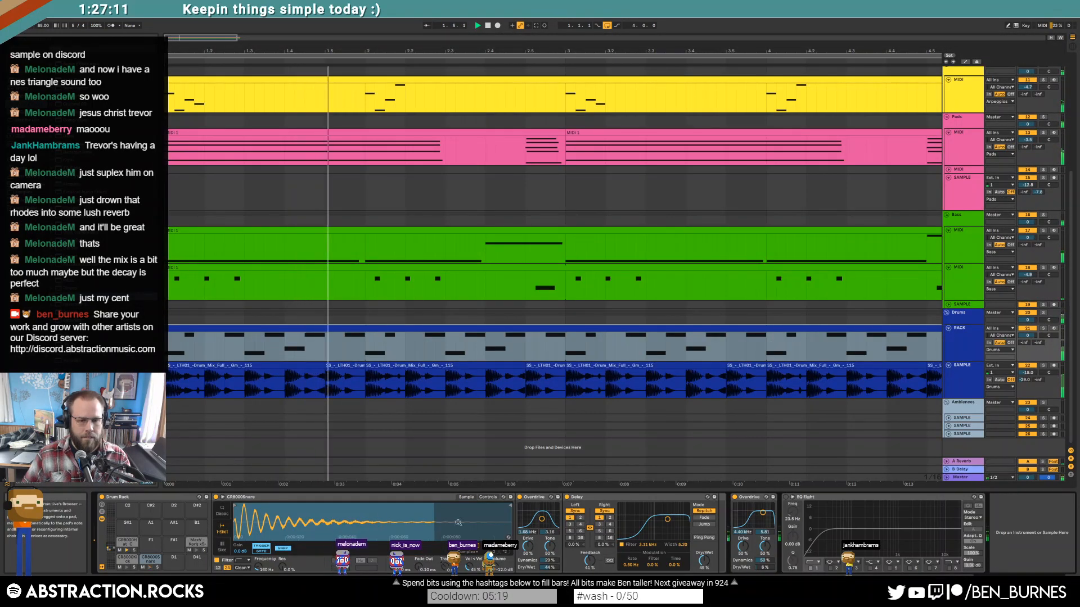
pyautogui.click(599, 498)
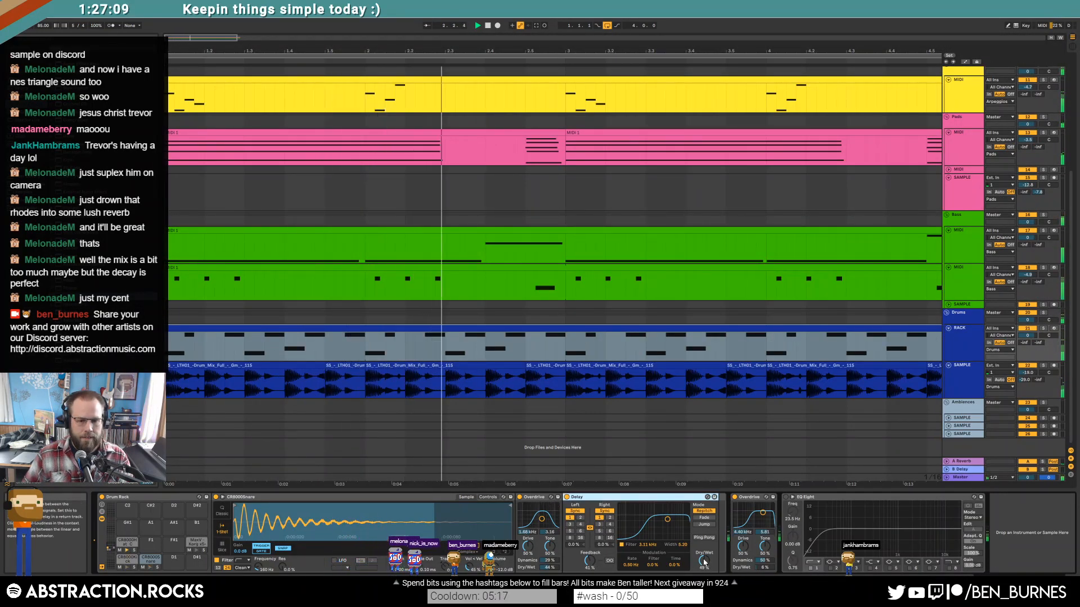
pyautogui.moveTo(589, 564); pyautogui.dragTo(589, 602)
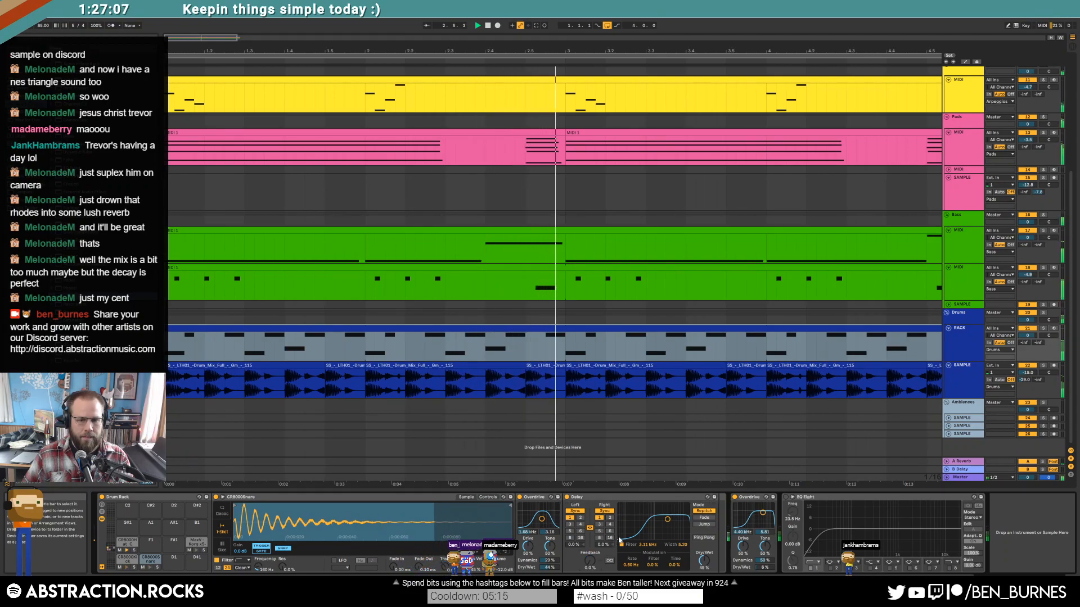
pyautogui.moveTo(704, 562); pyautogui.dragTo(704, 566)
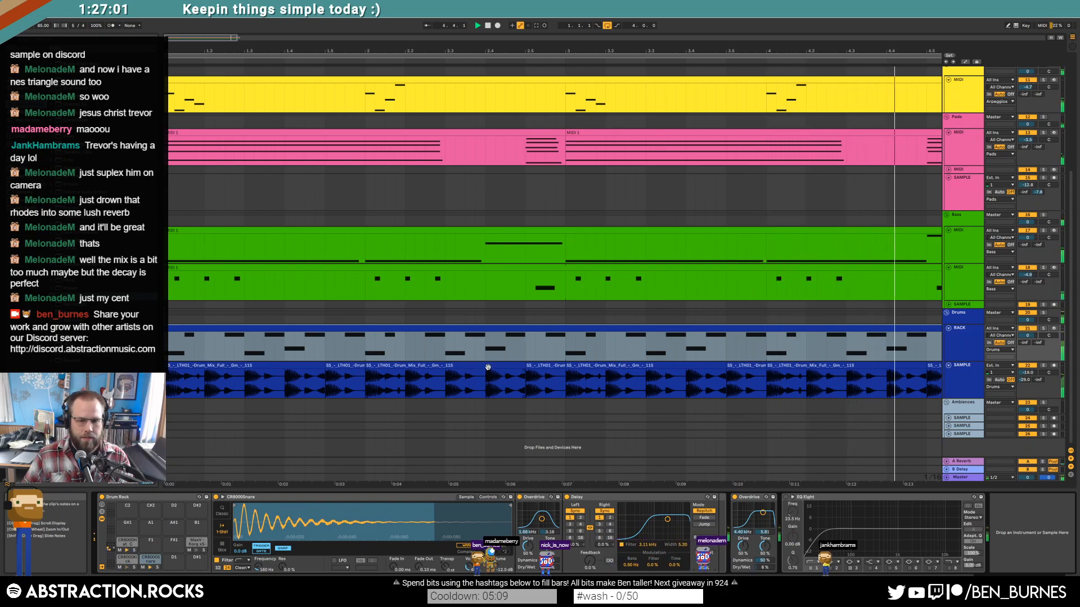
# Step: Lower the drum SAMPLE track's EQ low-cut frequency to about 250 Hz and reduce the track's volume during playback
pyautogui.click(406, 395)
pyautogui.moveTo(246, 536); pyautogui.dragTo(225, 537)
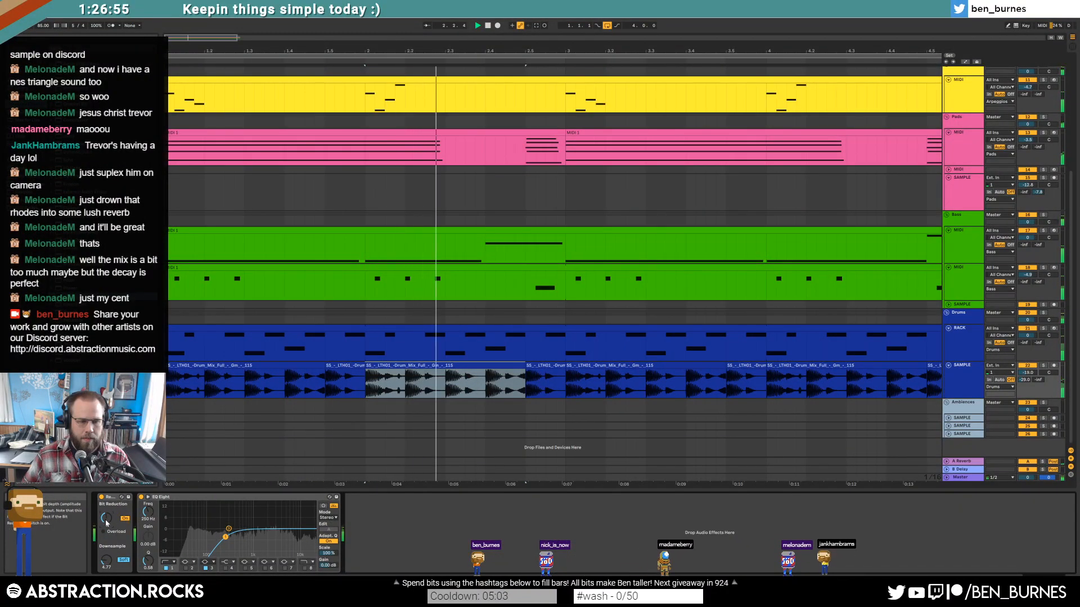
pyautogui.press('space')
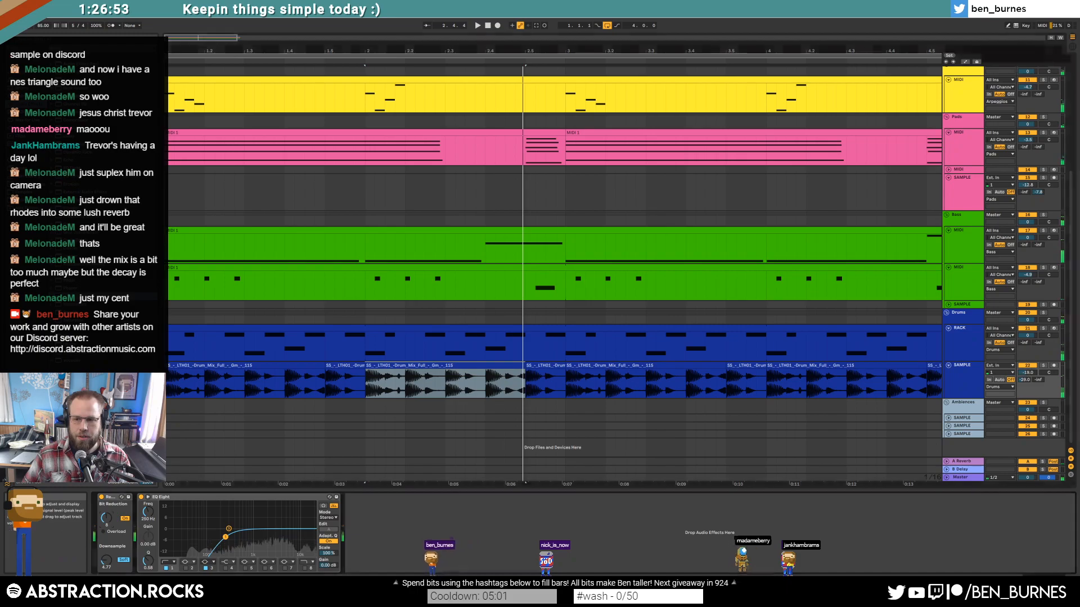
pyautogui.press('space')
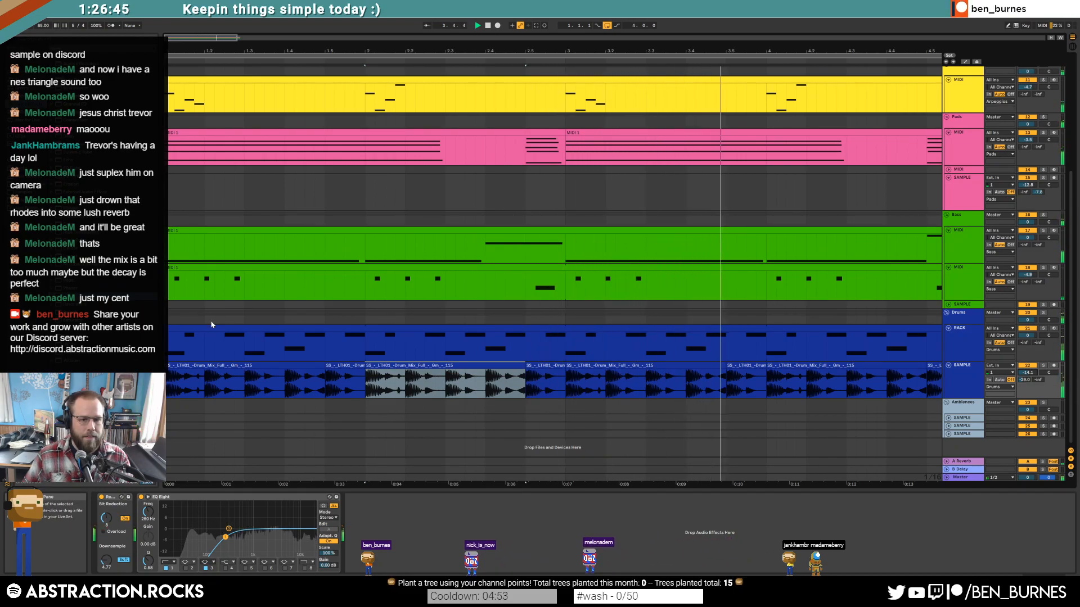
pyautogui.press('space')
# Step: Select the first bar of drum sample clips and audition the start of the loop
pyautogui.click(233, 366)
pyautogui.moveTo(226, 36); pyautogui.dragTo(196, 62)
pyautogui.moveTo(569, 395); pyautogui.dragTo(167, 394)
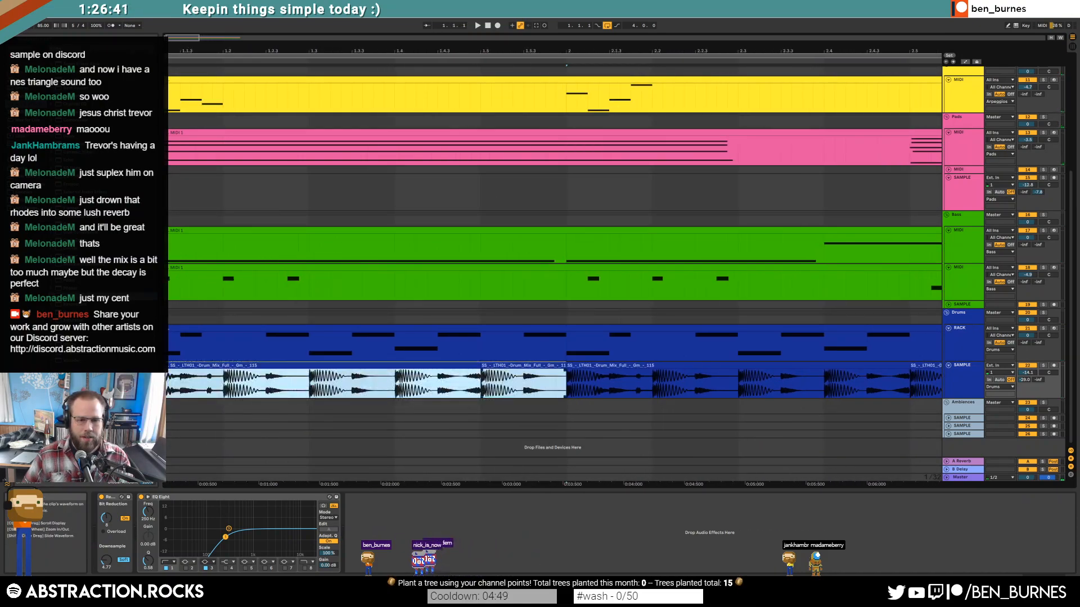
pyautogui.moveTo(176, 39); pyautogui.dragTo(161, 39)
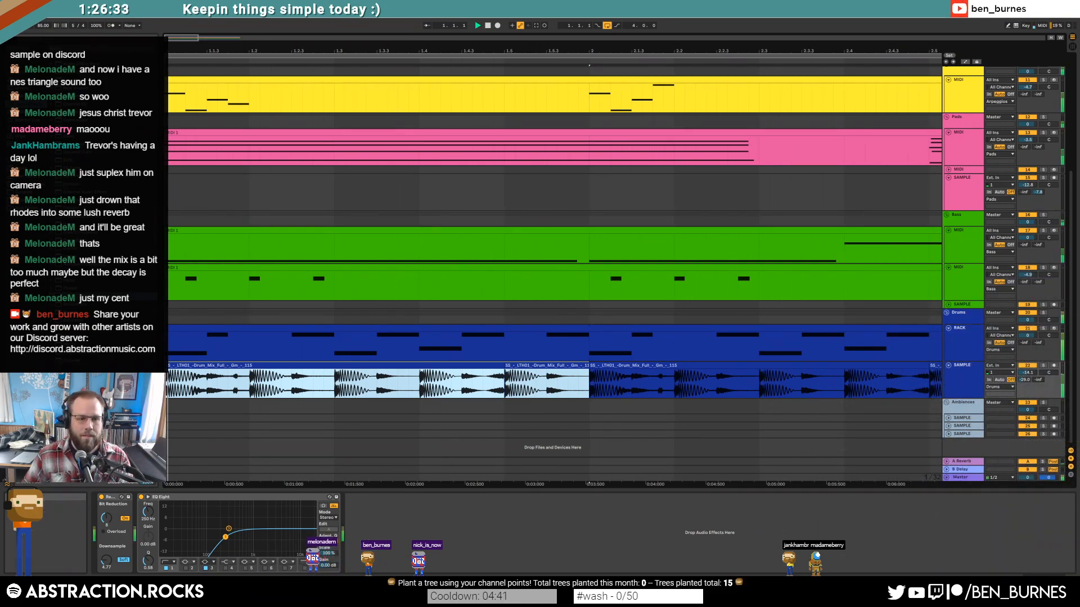
pyautogui.press('space')
pyautogui.press('space')
# Step: Cut gaps in the first bar: 1.3.3 to 1.4 on both drum tracks and 1.4.3 to 1.4.4 on the drum sample
pyautogui.moveTo(376, 382); pyautogui.dragTo(422, 344)
pyautogui.press('Delete')
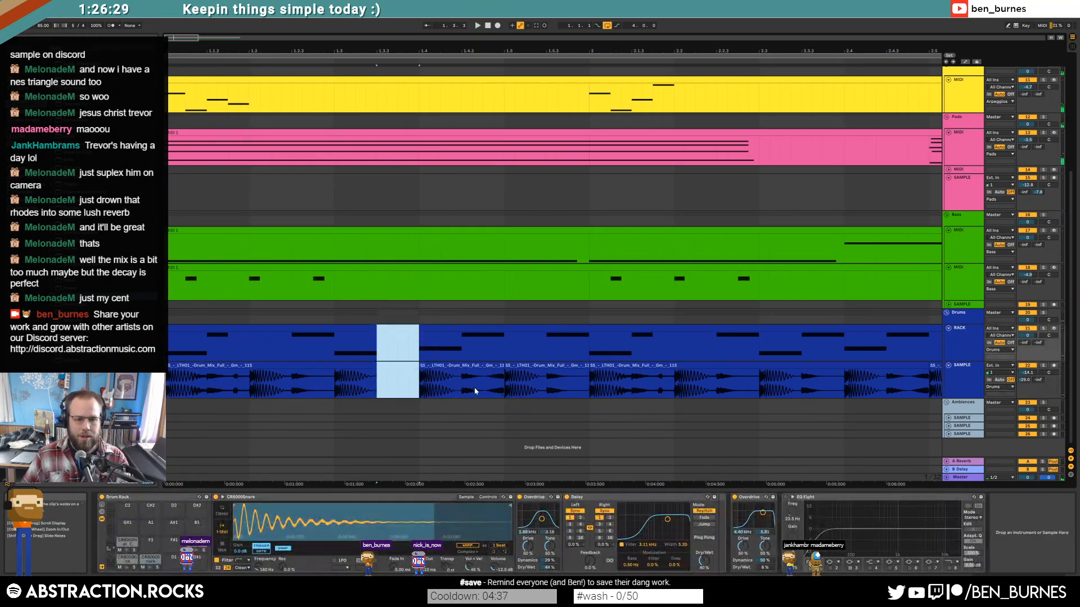
pyautogui.moveTo(464, 388); pyautogui.dragTo(483, 386)
pyautogui.press('Delete')
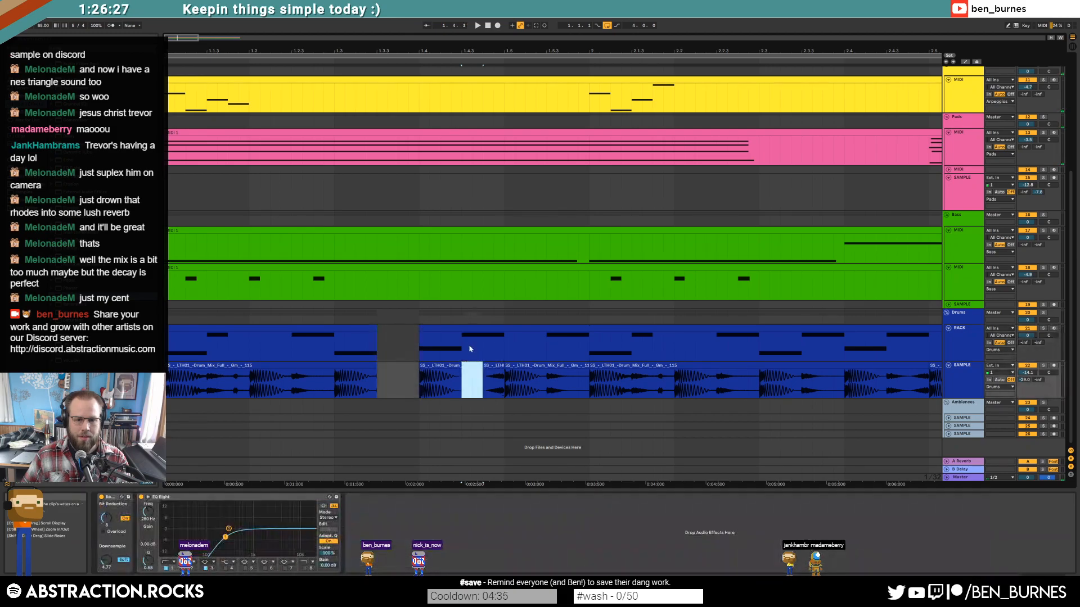
pyautogui.click(492, 369)
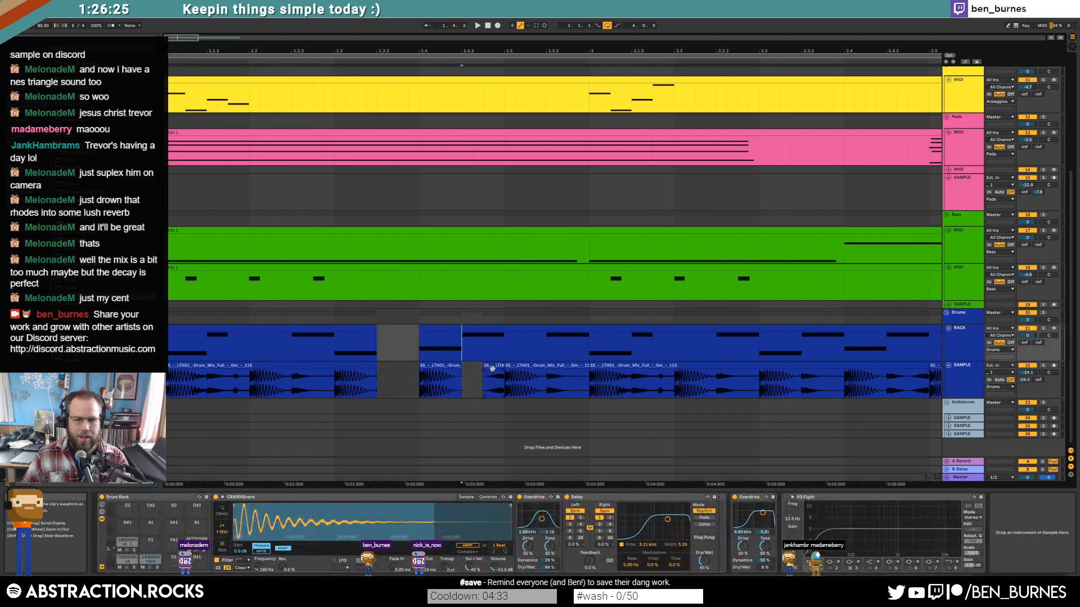
# Step: Delete the drum sample audio from 1.5.3 to the start of bar 2 and listen to the new gap
pyautogui.press('Delete')
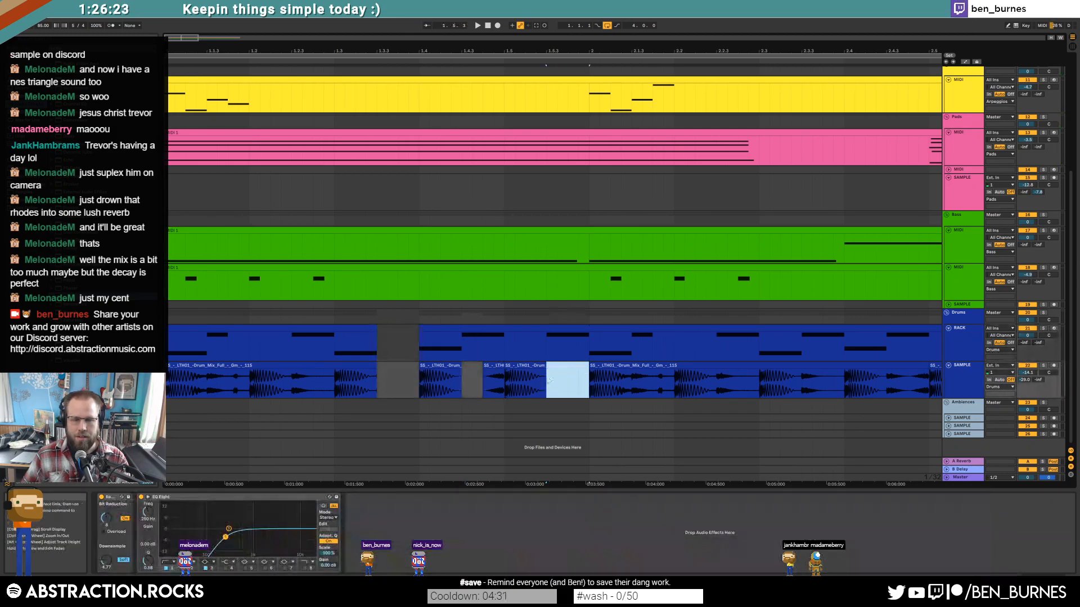
pyautogui.click(387, 383)
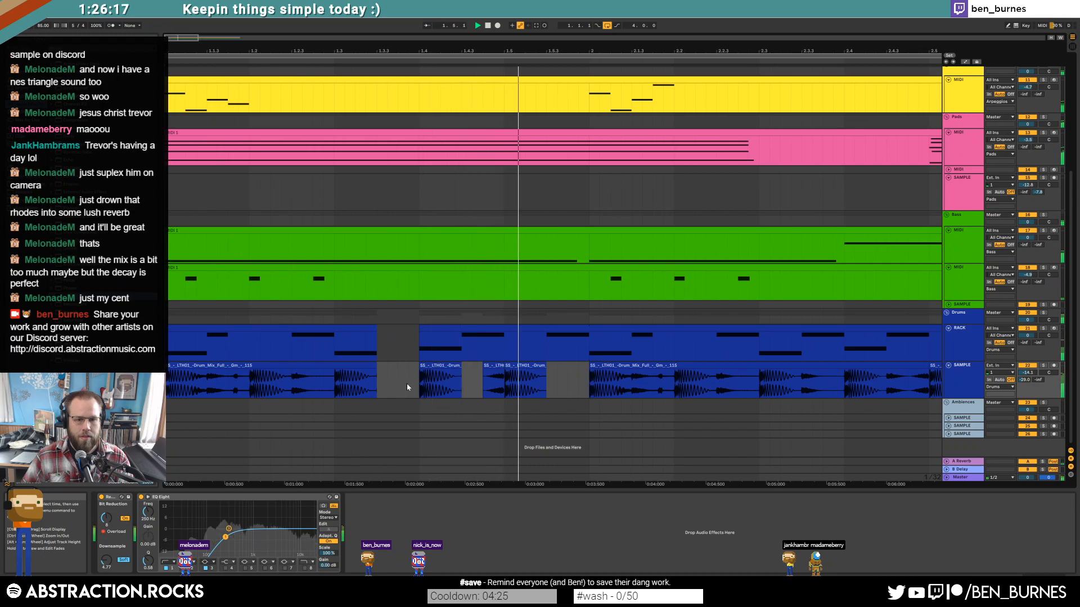
pyautogui.press('space')
# Step: Mark the drum sample pieces around 1.3 and 1.4, and audition the loop from 1.1.1
pyautogui.click(444, 366)
pyautogui.moveTo(325, 388); pyautogui.dragTo(365, 383)
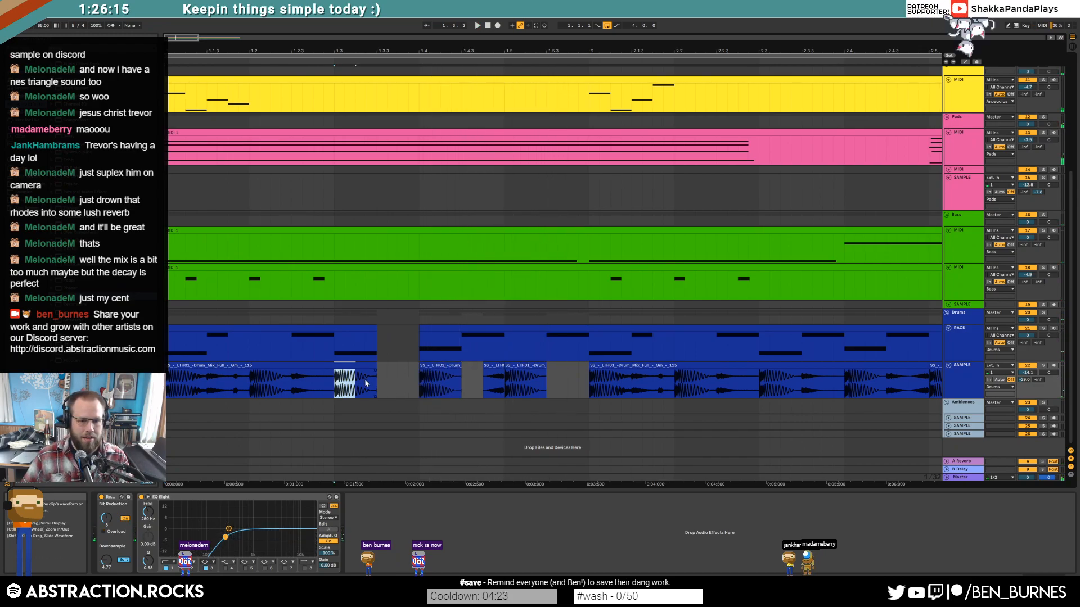
pyautogui.click(429, 366)
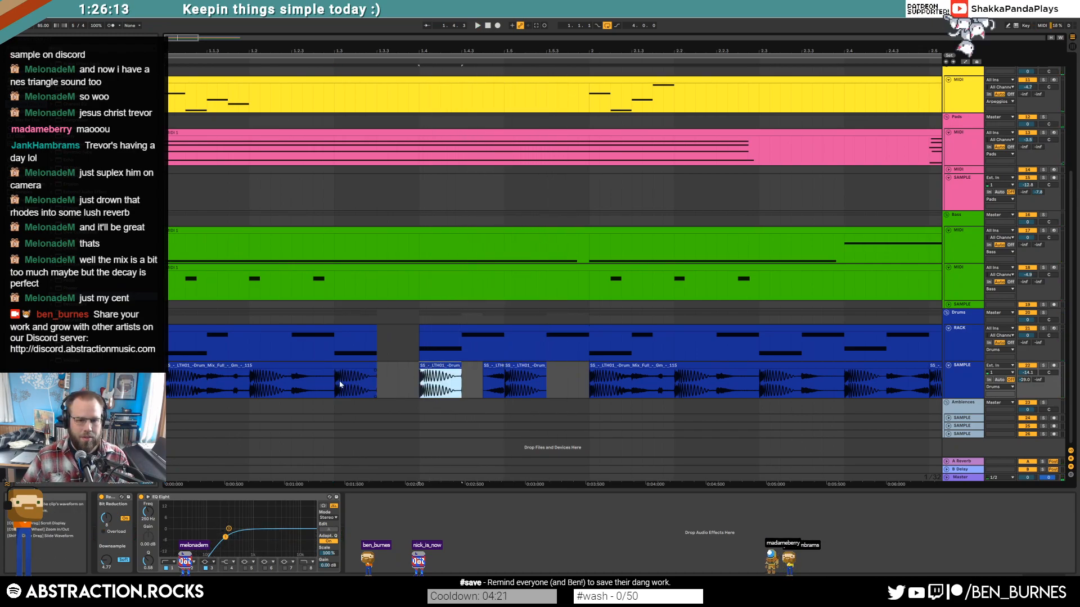
pyautogui.click(168, 381)
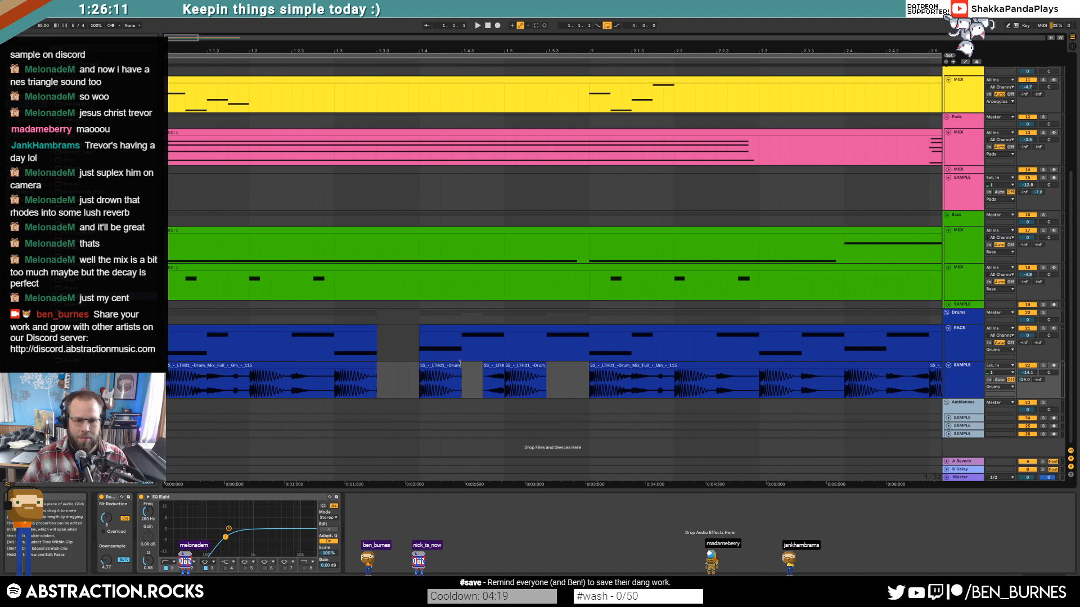
pyautogui.press('space')
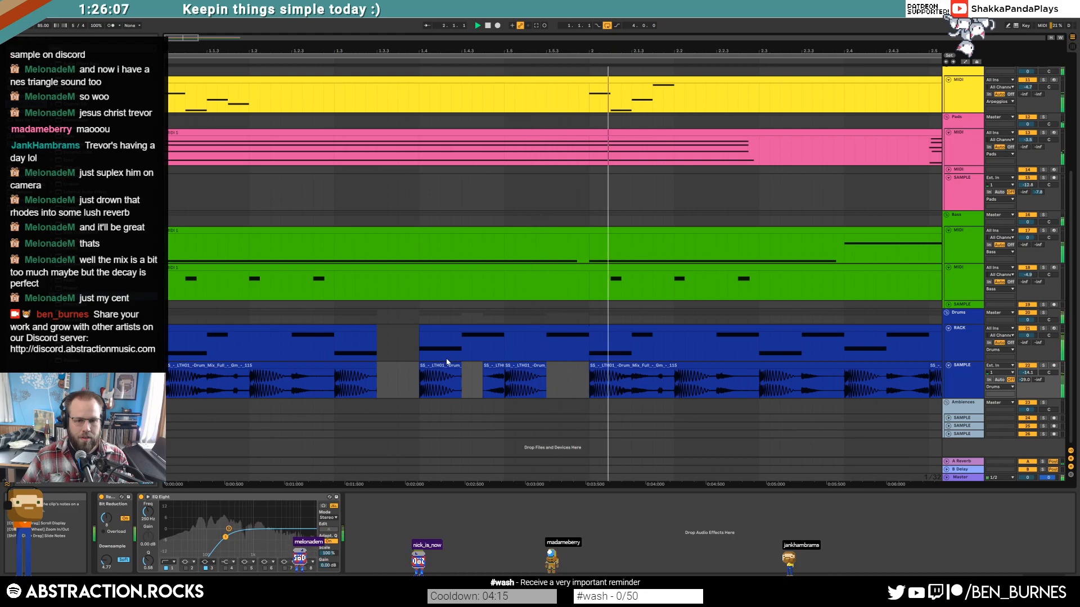
pyautogui.press('space')
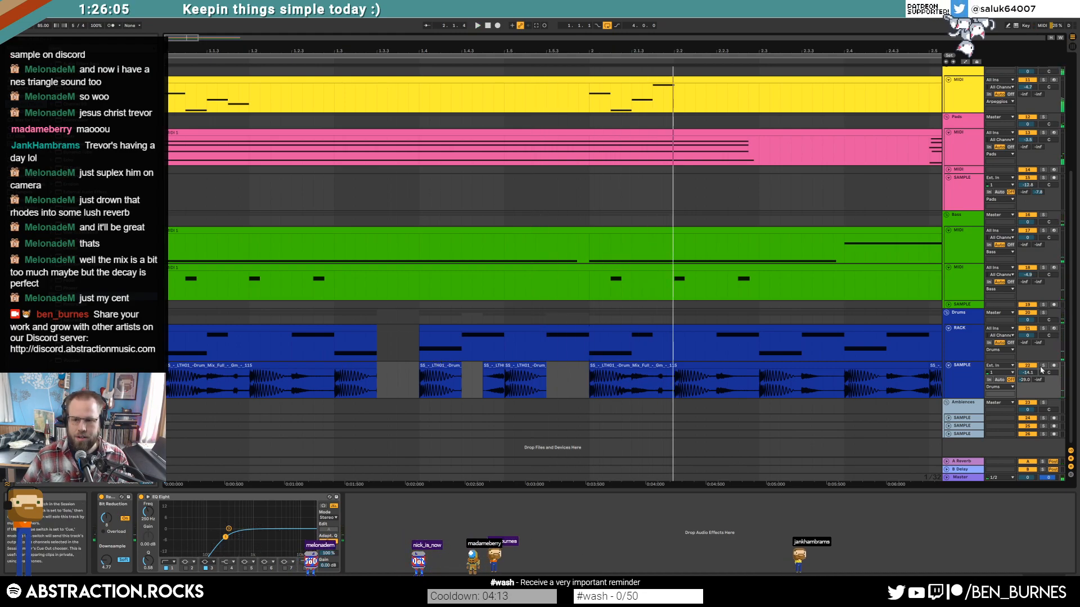
# Step: Solo the drum SAMPLE track and the drum RACK track in turn, auditioning each from the loop start
pyautogui.click(1042, 365)
pyautogui.press('space')
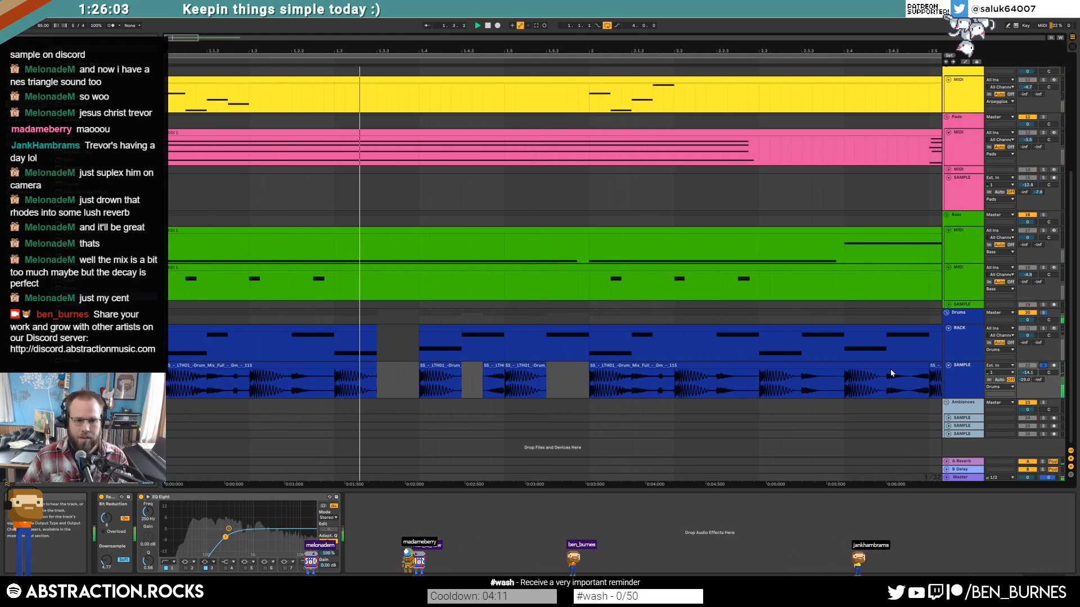
pyautogui.press('space')
pyautogui.click(1044, 329)
pyautogui.press('space')
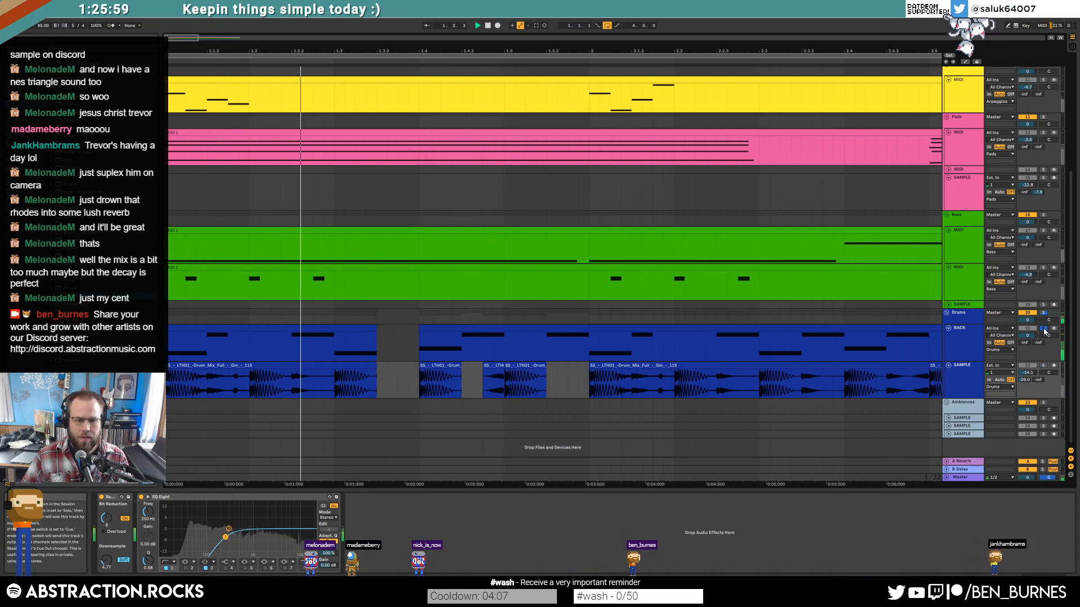
pyautogui.press('space')
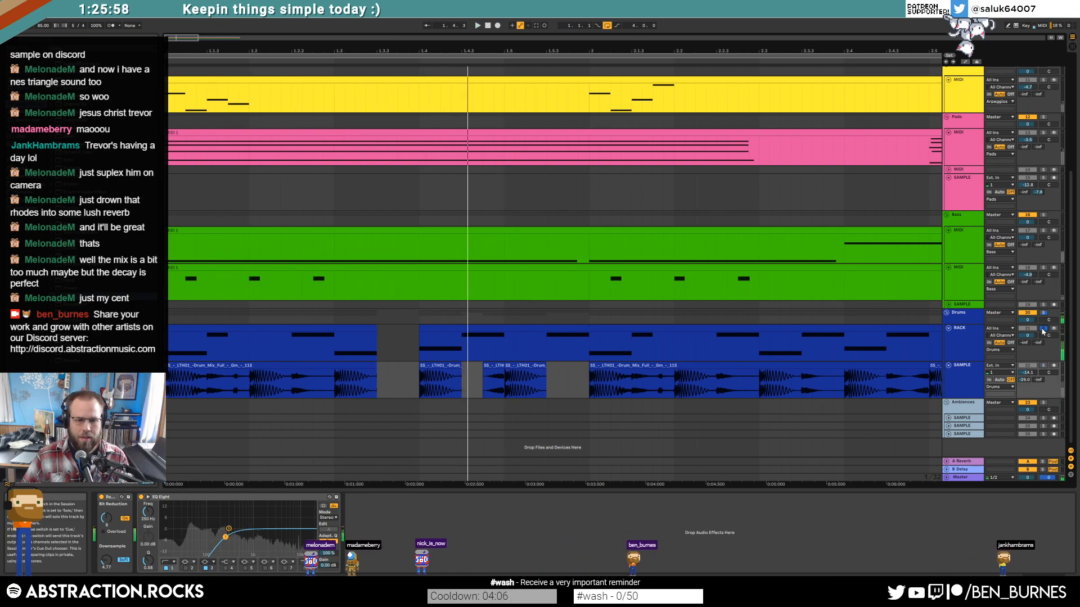
# Step: Try the left channel's synced beat divisions on the drum rack snare's Delay while auditioning the rack
pyautogui.click(471, 340)
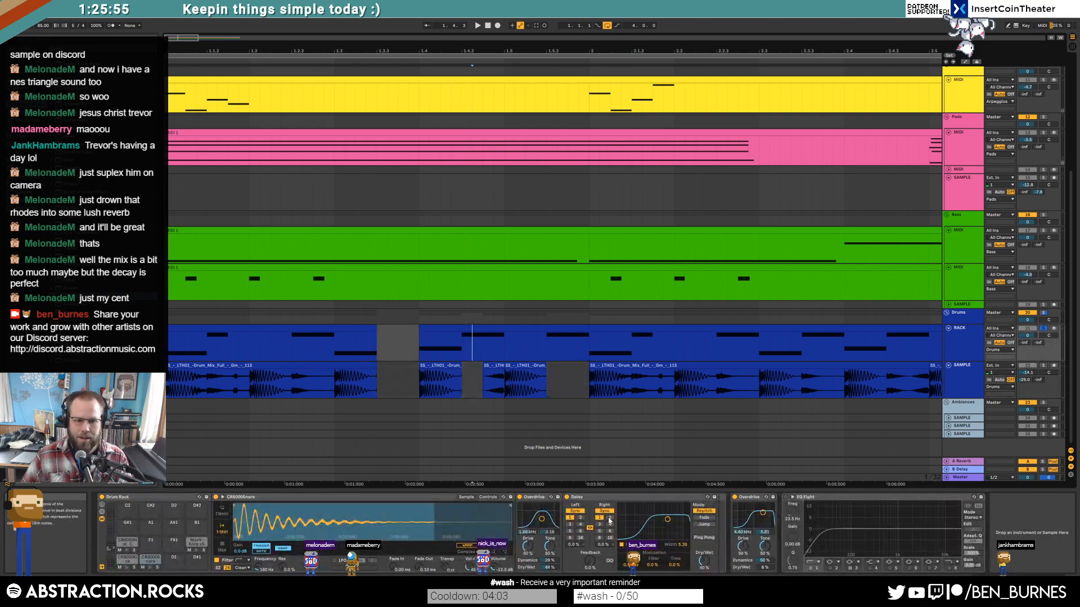
pyautogui.click(576, 512)
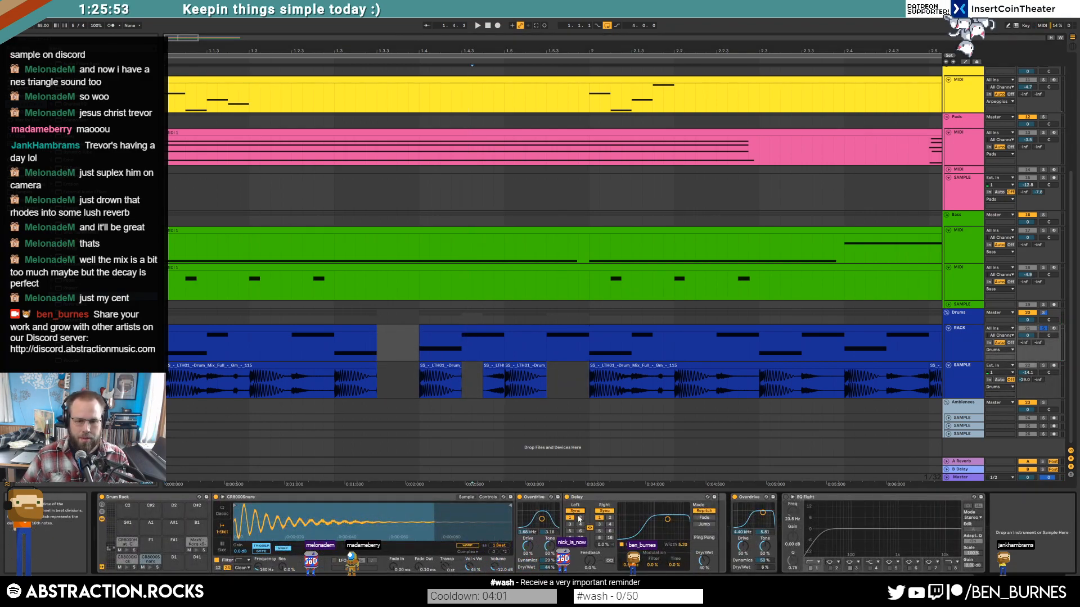
pyautogui.click(390, 341)
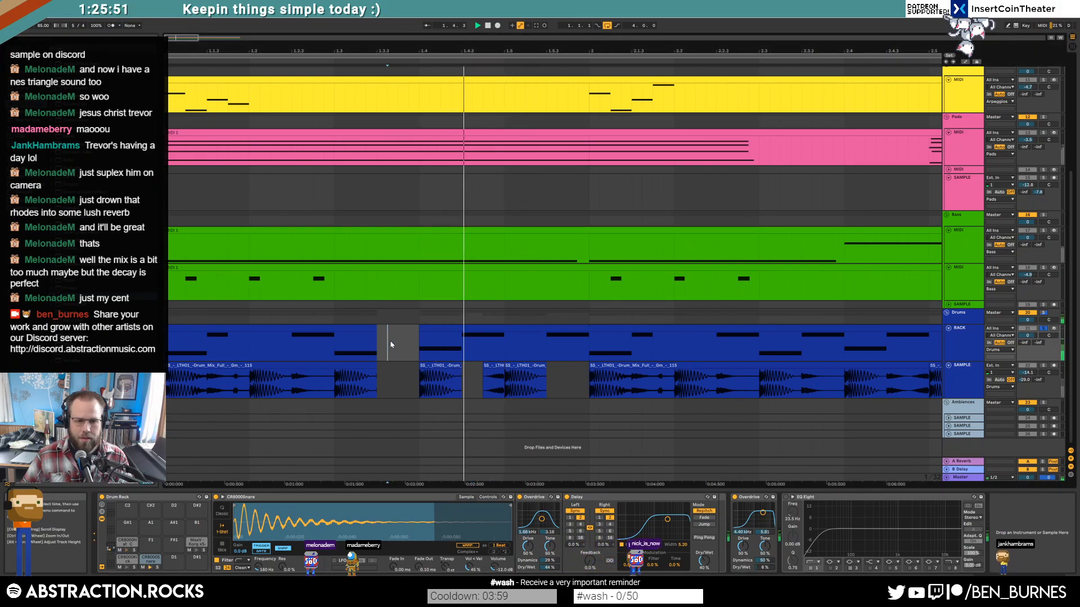
pyautogui.press('space')
pyautogui.click(569, 518)
pyautogui.press('space')
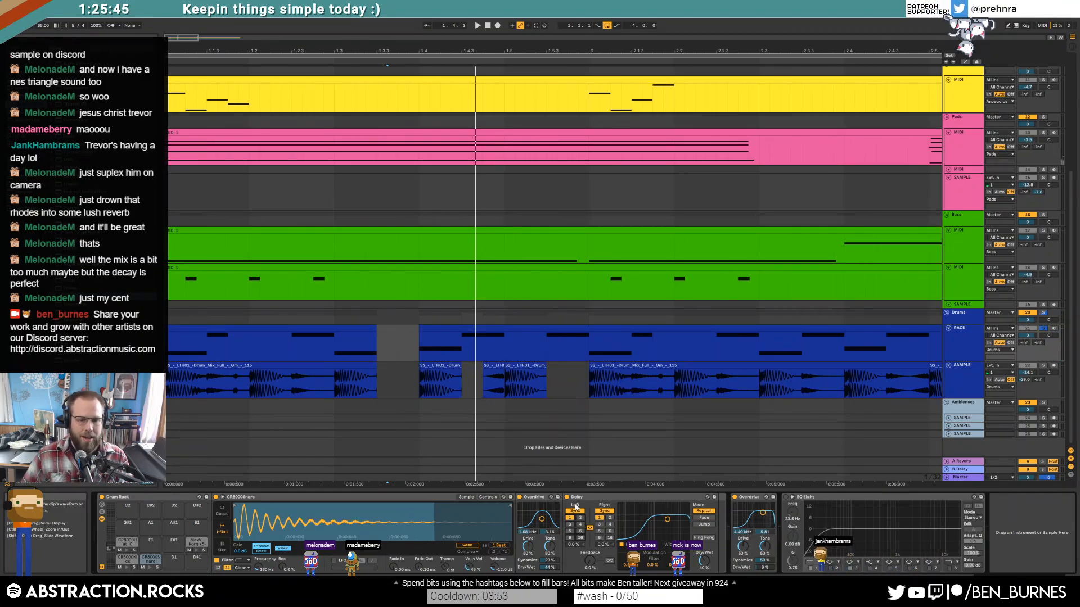
# Step: Mark about a third of a beat from 1.4 on the drum rack and switch the snare's Delay from synced to free time
pyautogui.scroll(5, 430, 353)
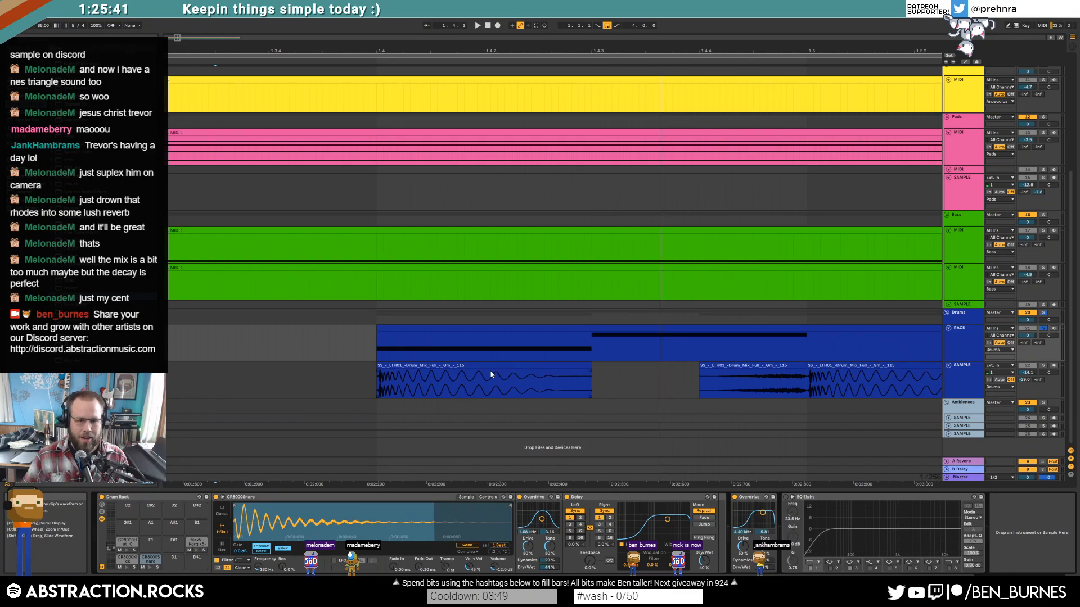
pyautogui.click(357, 365)
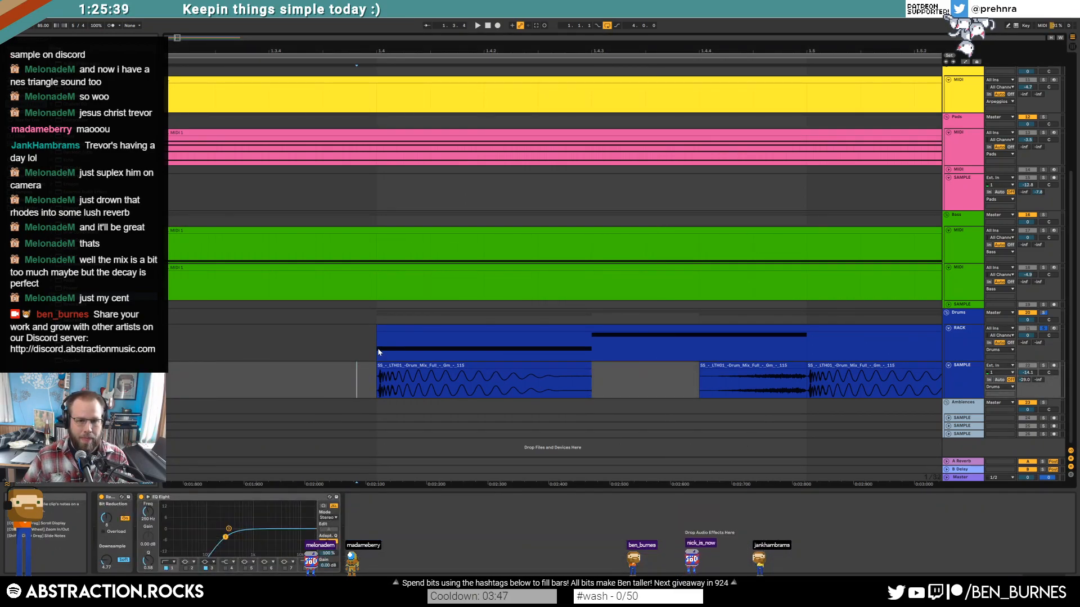
pyautogui.moveTo(400, 349); pyautogui.dragTo(505, 350)
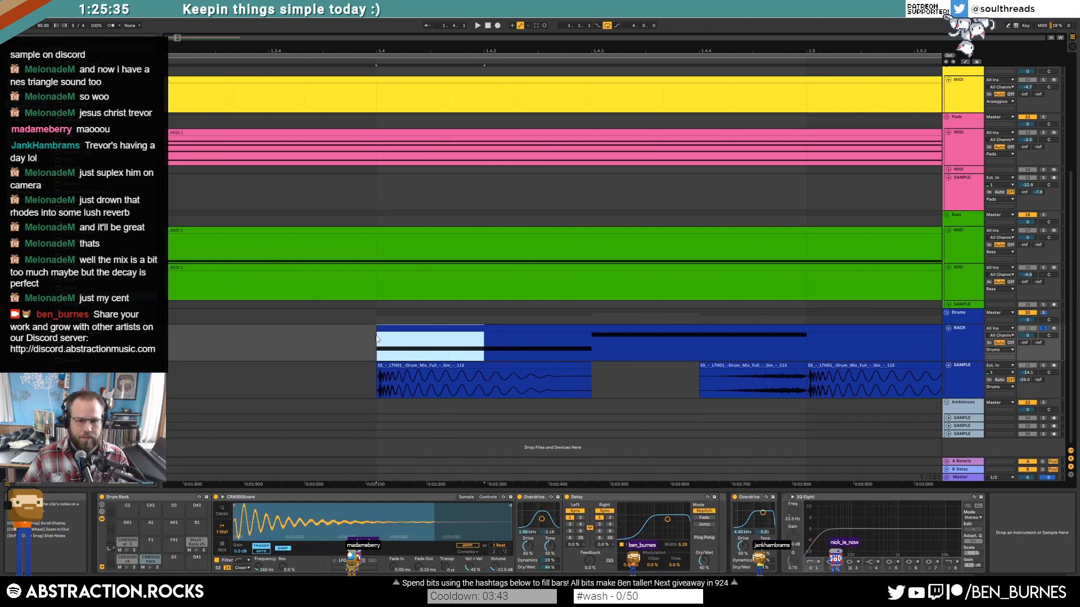
pyautogui.moveTo(385, 346); pyautogui.dragTo(541, 345)
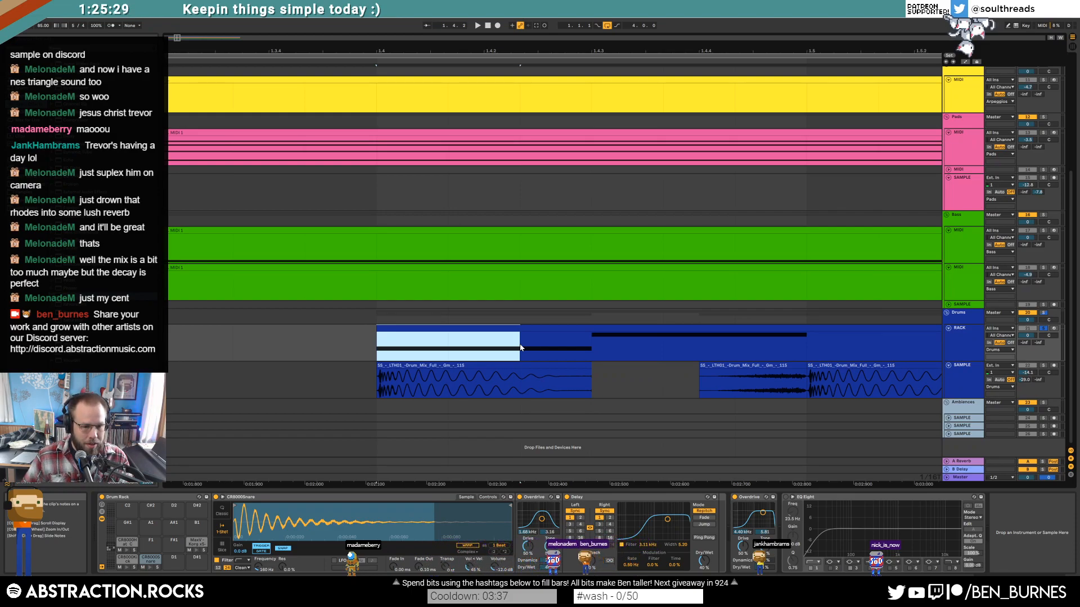
pyautogui.click(576, 512)
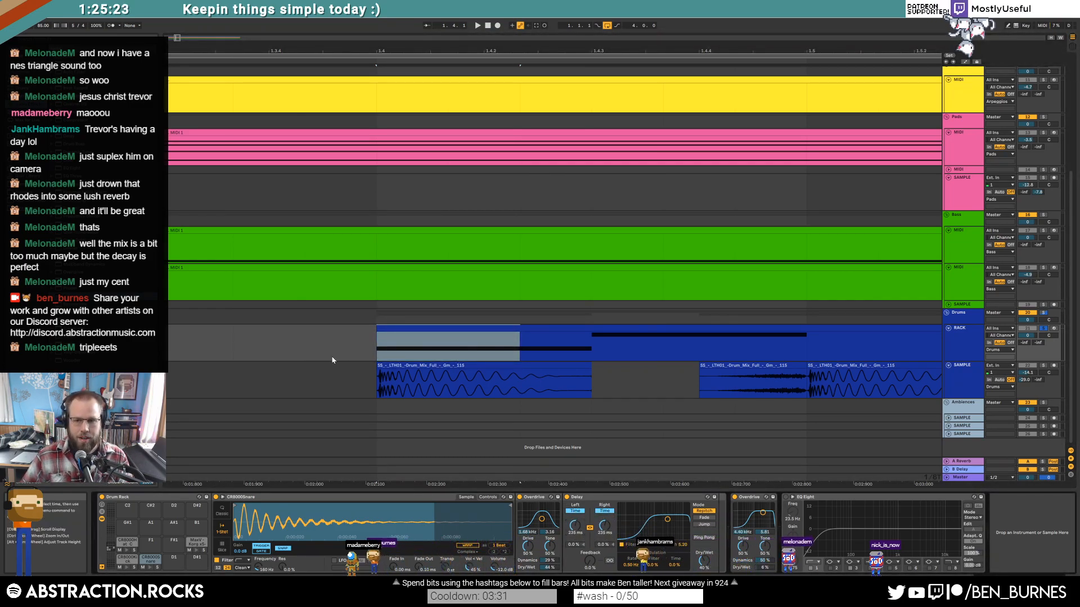
# Step: Audition the snare delay, take the drum RACK track out of solo and play the full arrangement
pyautogui.click(354, 369)
pyautogui.press('space')
pyautogui.press('space')
pyautogui.press('x')
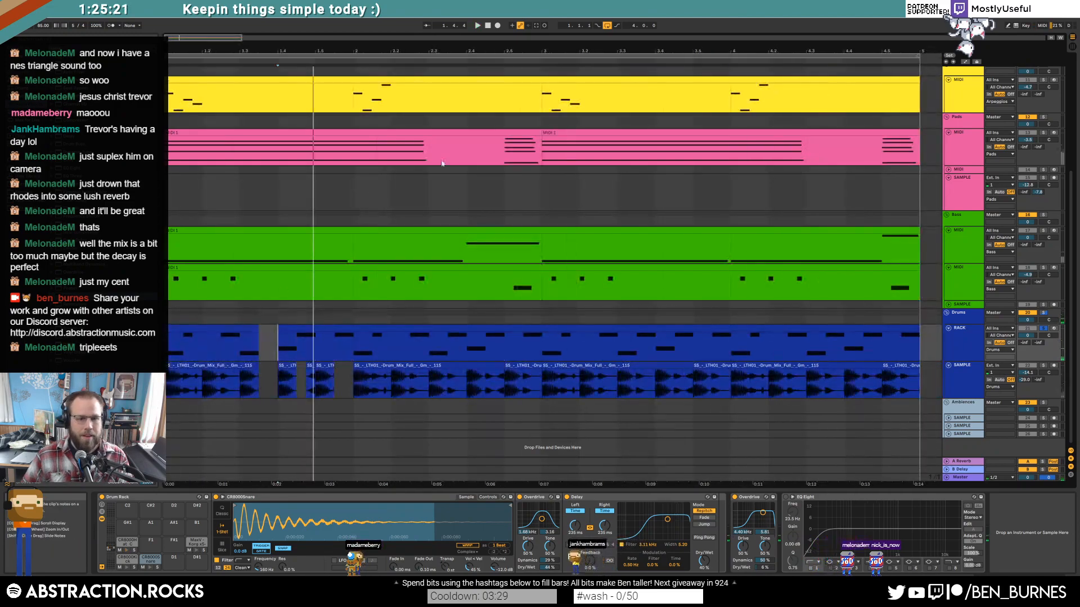
pyautogui.click(1043, 330)
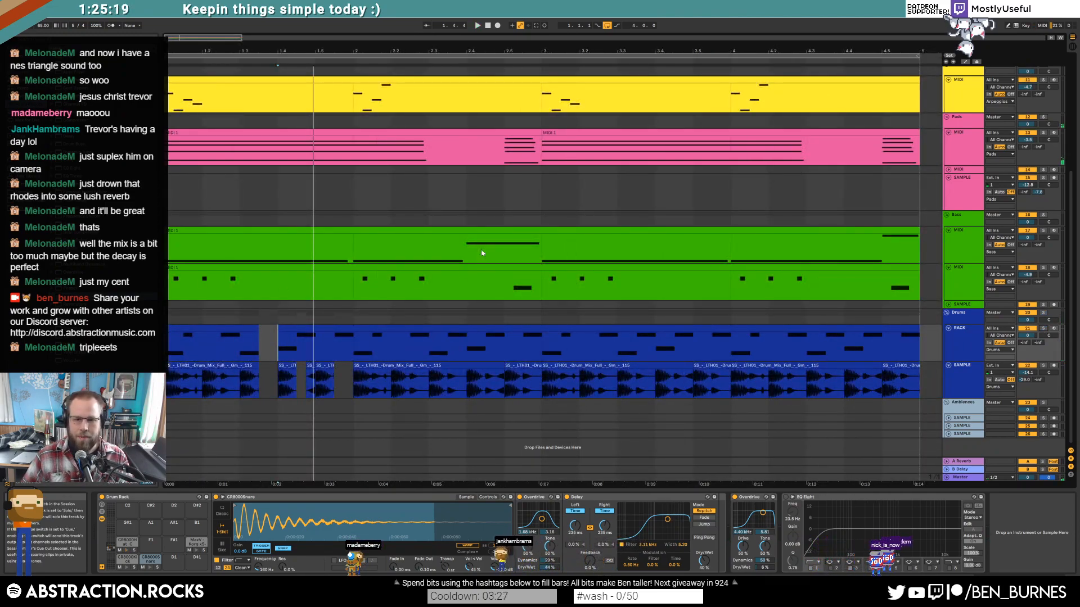
pyautogui.click(488, 27)
pyautogui.press('space')
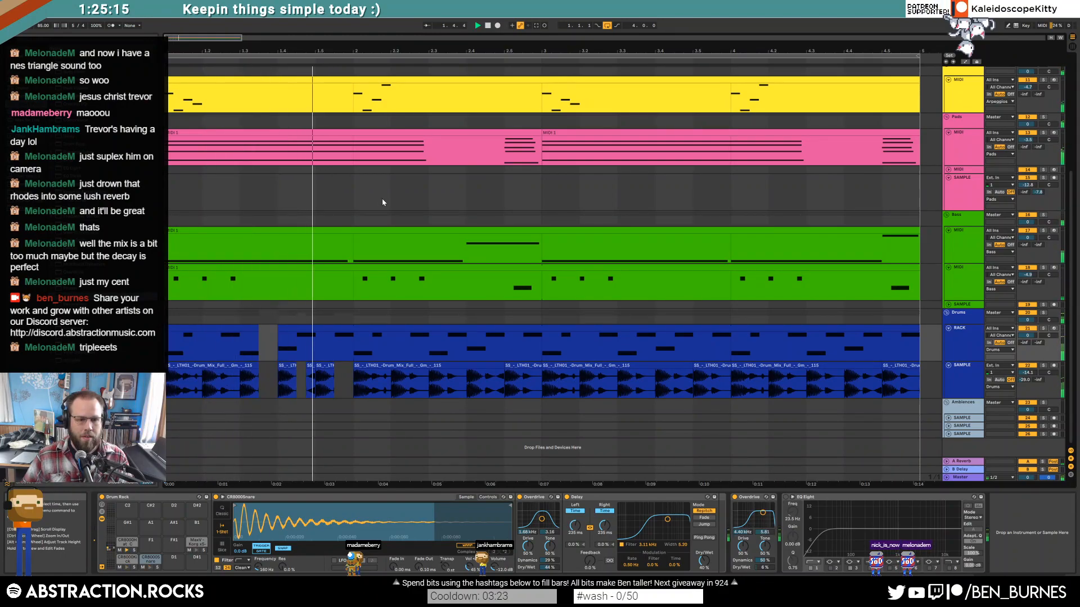
# Step: Delete the short drum sample clip before 1.5 and move the following clip to about a third of a beat after 1.4.3
pyautogui.scroll(2, 285, 383)
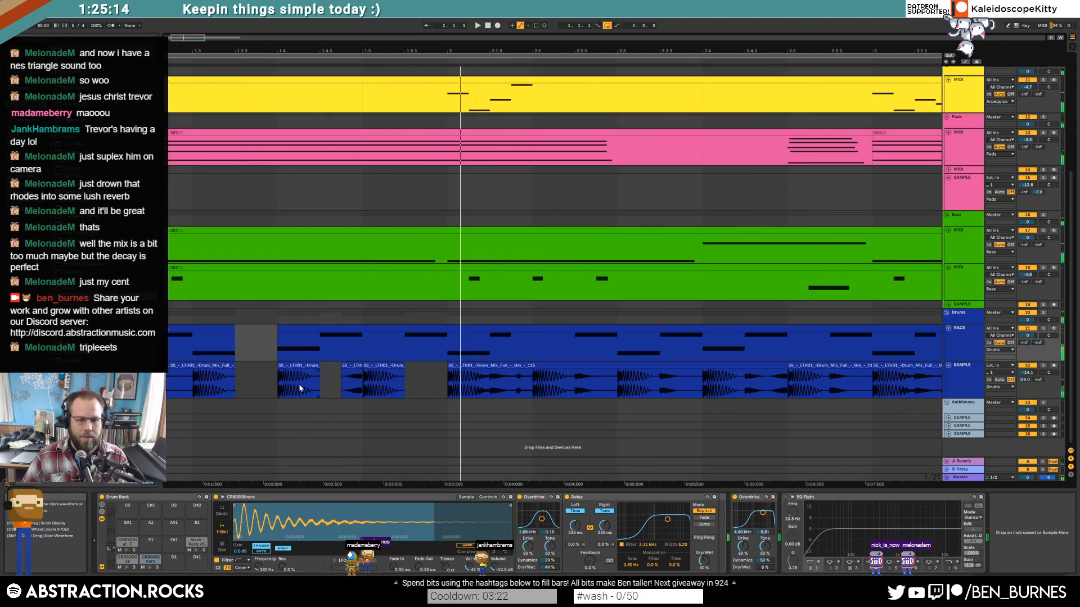
pyautogui.scroll(2, 355, 375)
pyautogui.click(365, 367)
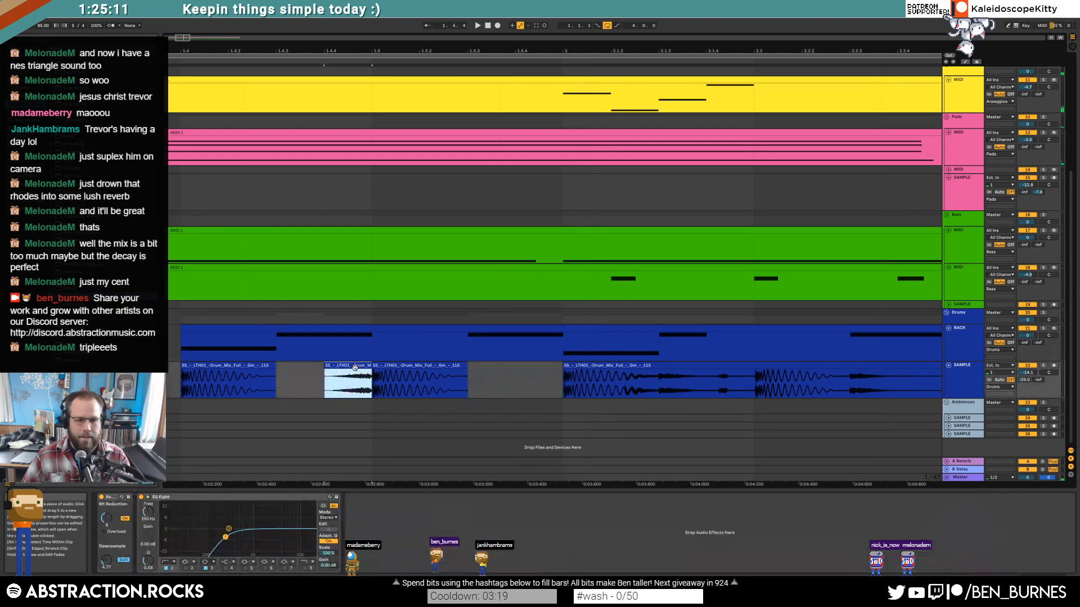
pyautogui.press('Delete')
pyautogui.moveTo(382, 366); pyautogui.dragTo(333, 366)
pyautogui.scroll(-2, 333, 366)
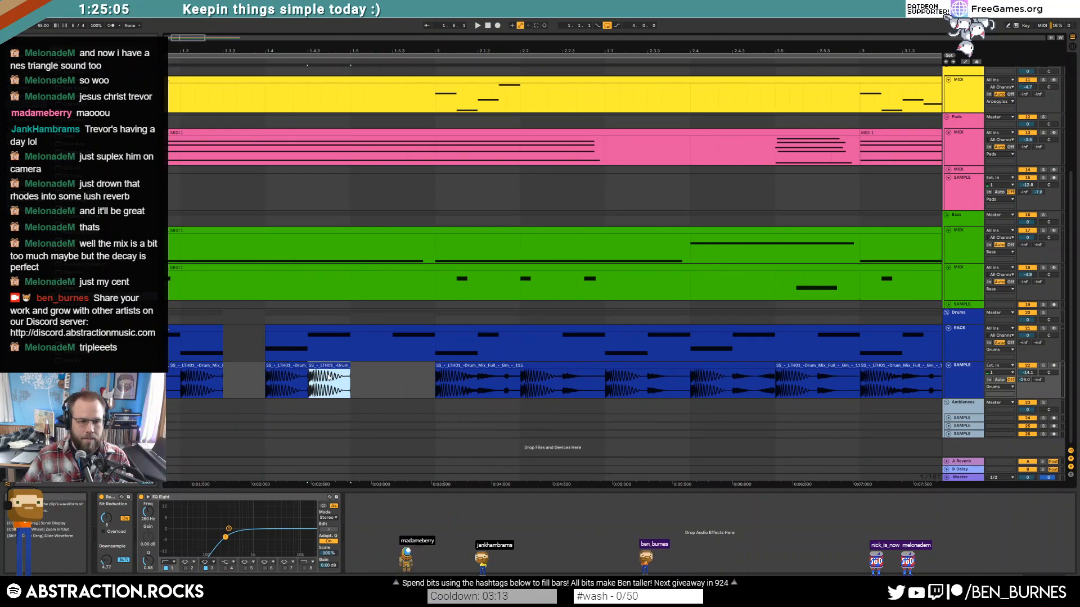
pyautogui.moveTo(327, 374); pyautogui.dragTo(356, 374)
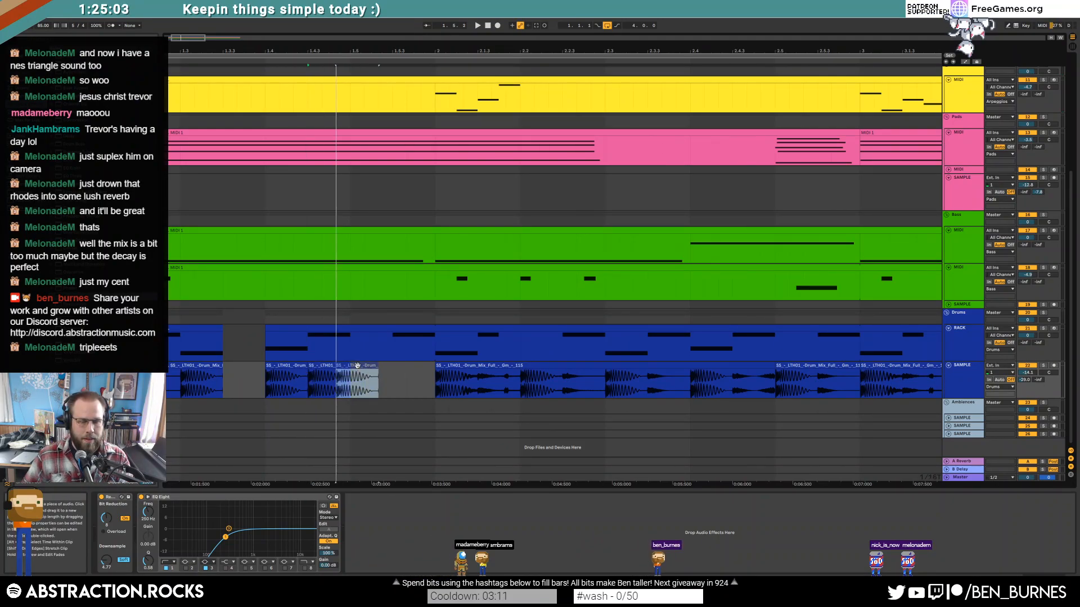
# Step: Play the loop from the start to check the shifted drum sample clip
pyautogui.click(400, 384)
pyautogui.click(488, 25)
pyautogui.press('space')
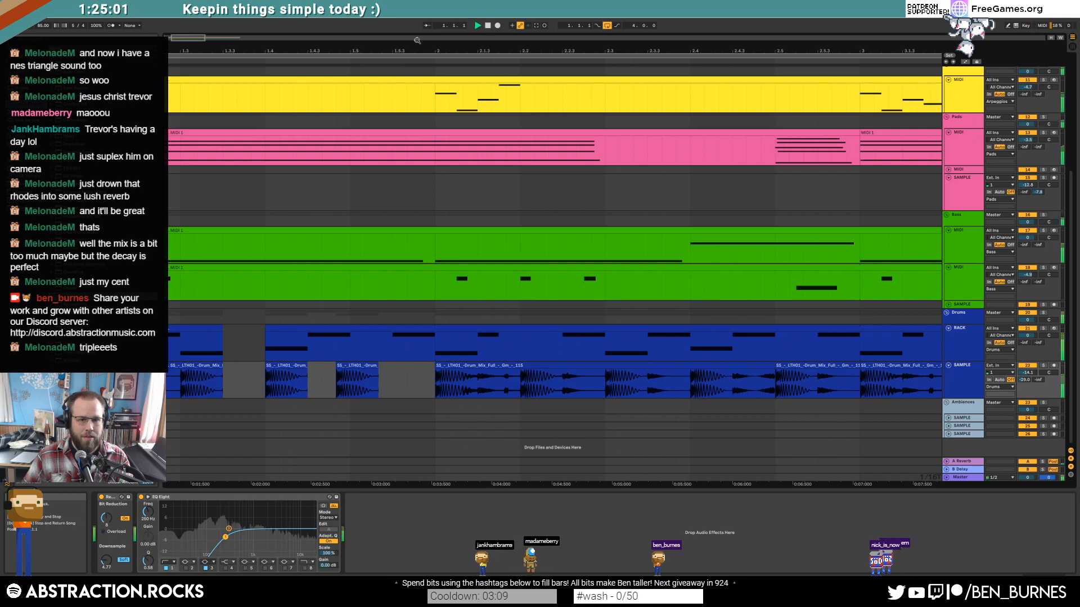
pyautogui.moveTo(557, 50); pyautogui.dragTo(633, 44)
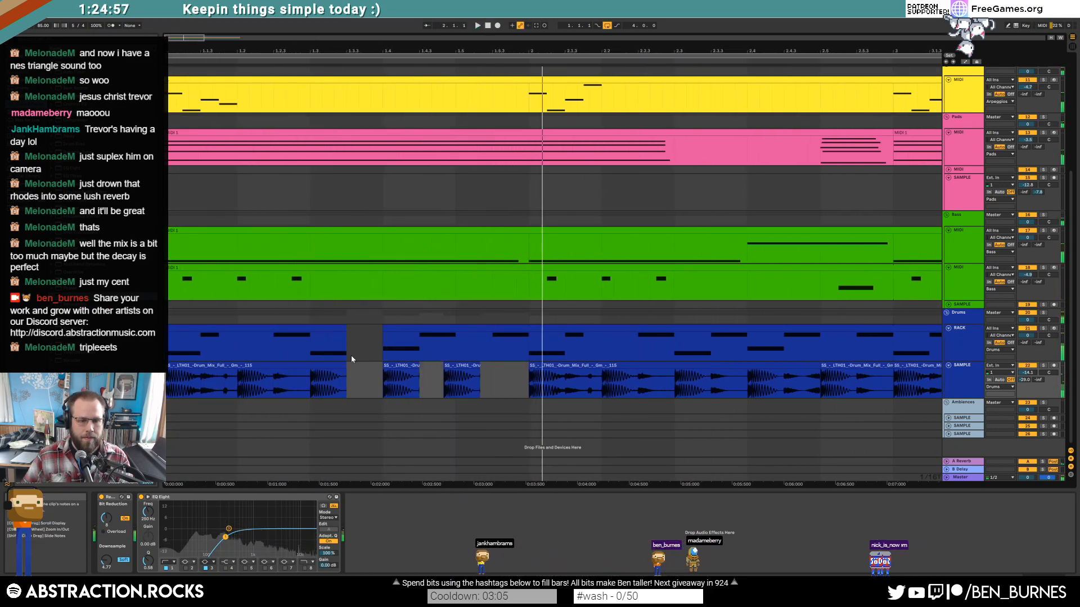
# Step: Open the drum rack clip that starts at 1.4 and duplicate its kick note at 1.5 to 1.5.3
pyautogui.doubleClick(457, 352)
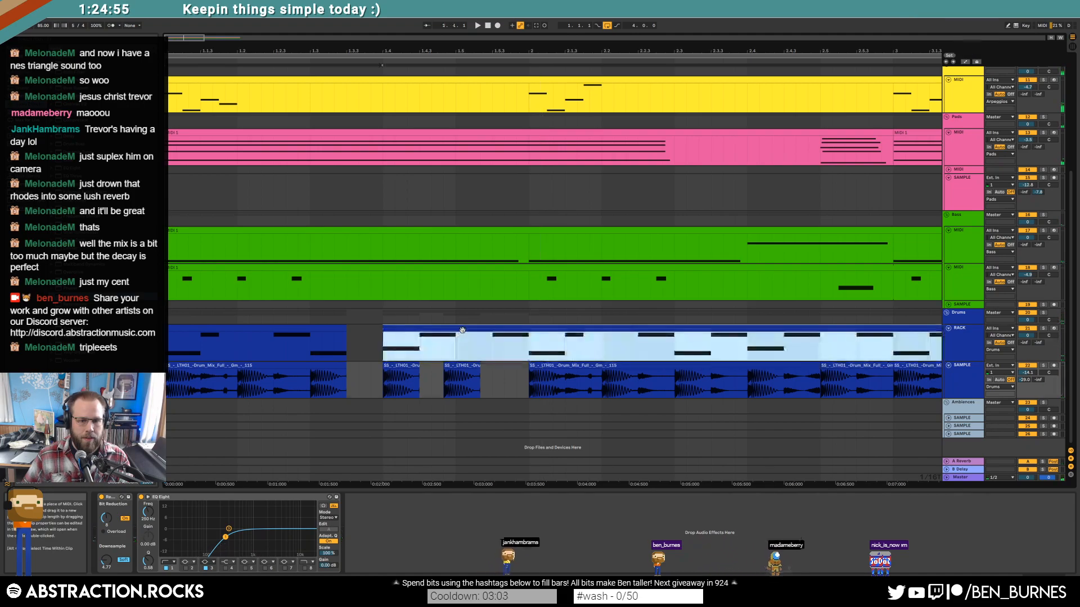
pyautogui.click(918, 414)
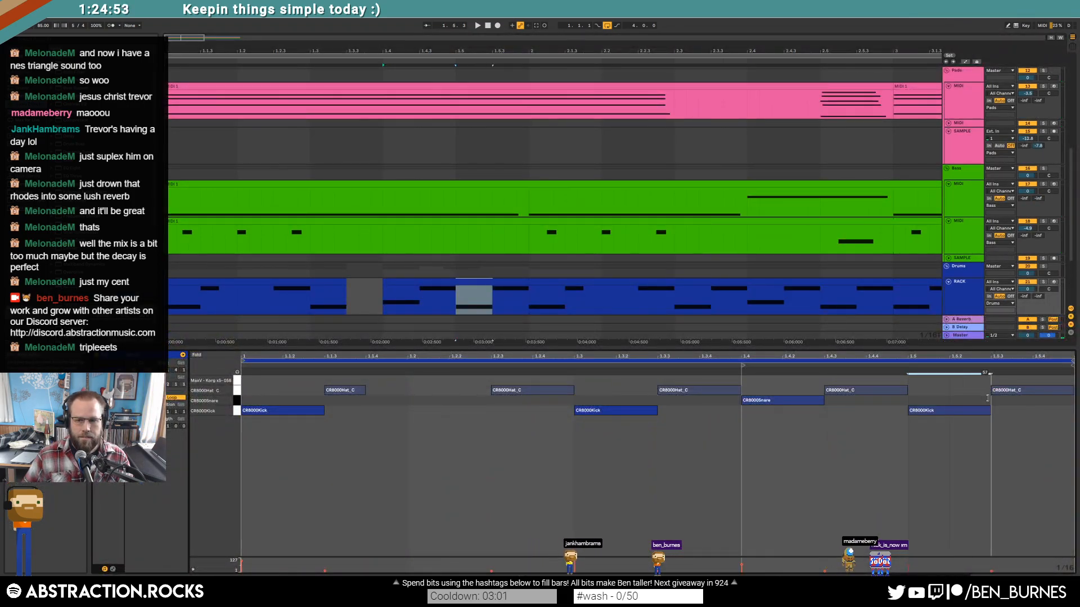
pyautogui.hotkey('ctrl', 'd')
pyautogui.click(969, 475)
# Step: Loop only the first bar using the drum SAMPLE track's clips, then play it back with the device chain shown
pyautogui.scroll(-5, 558, 298)
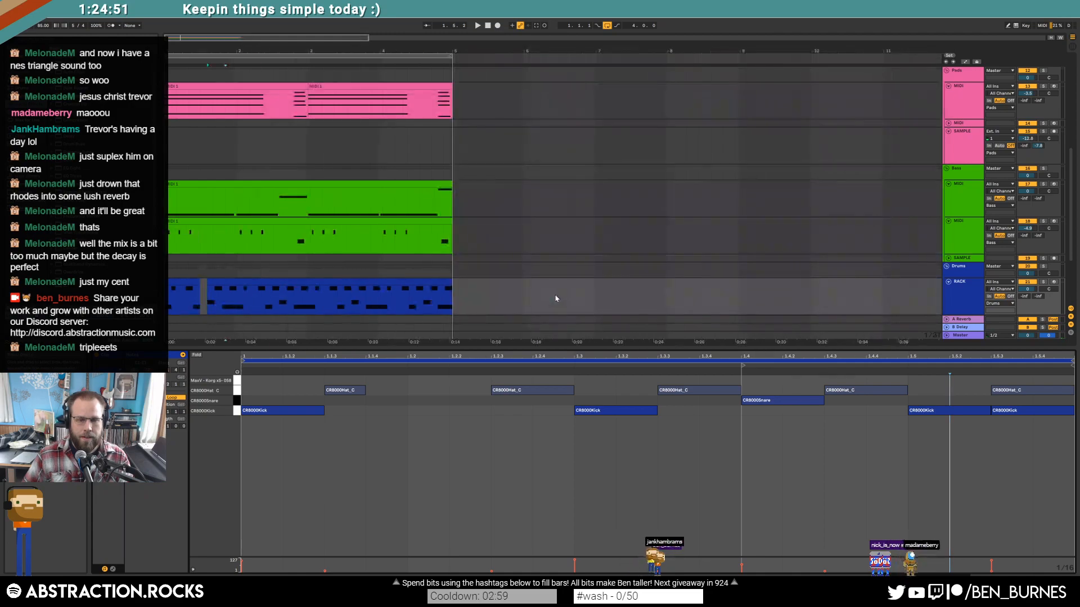
pyautogui.scroll(-3, 276, 208)
pyautogui.moveTo(235, 255); pyautogui.dragTo(165, 255)
pyautogui.press('space')
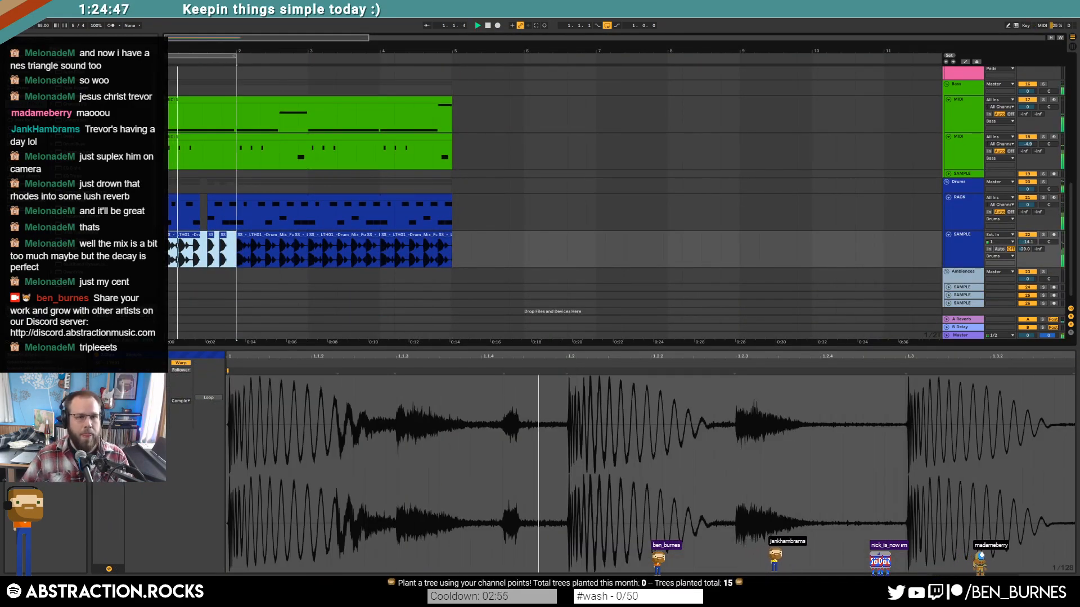
pyautogui.press('+')
pyautogui.press('+')
pyautogui.press('+')
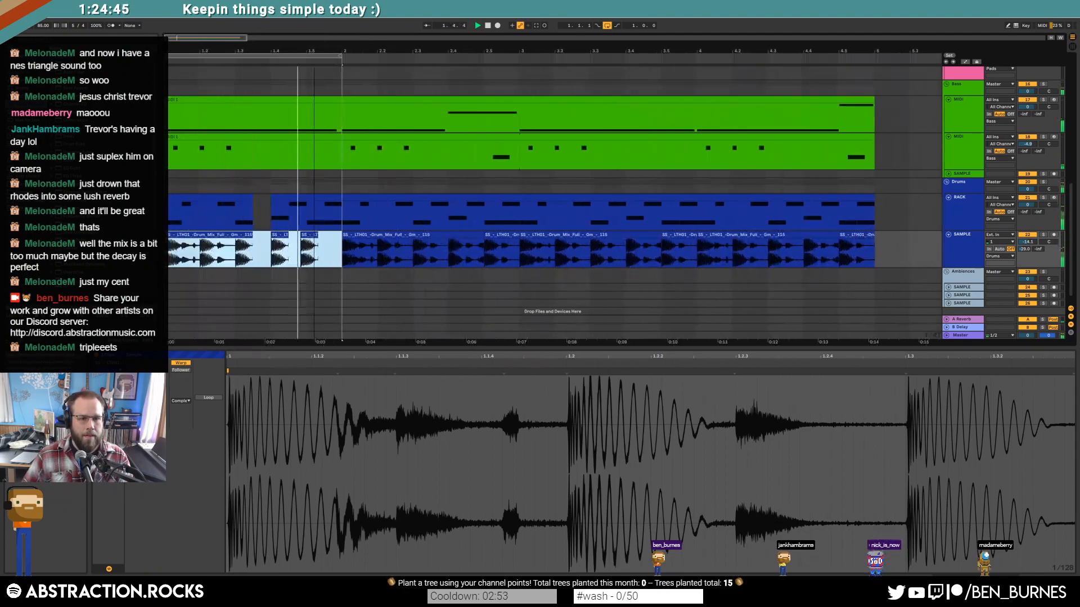
pyautogui.hotkey('shift', 'Tab')
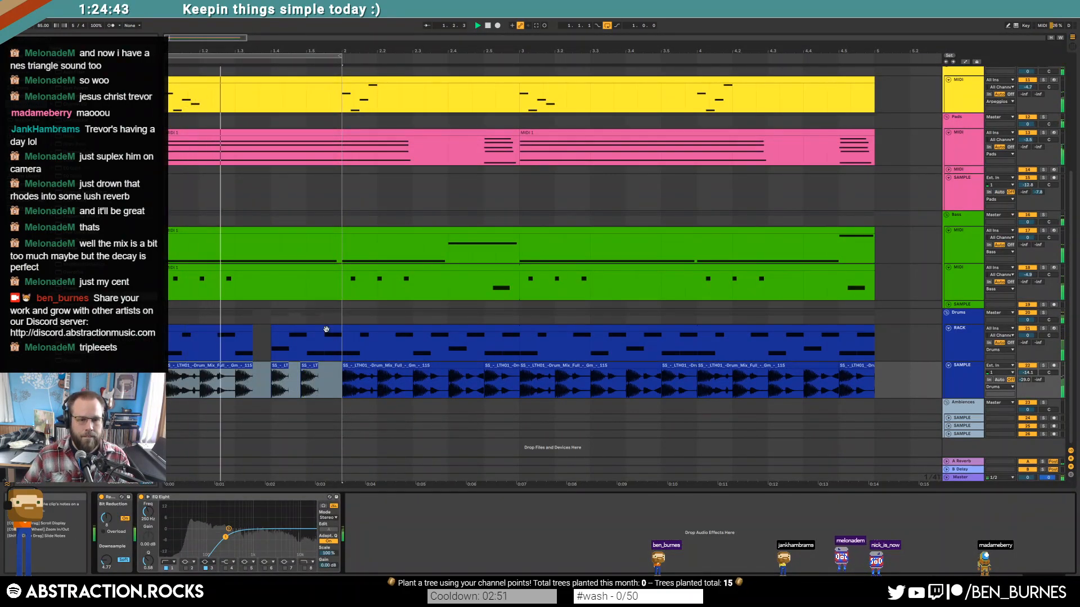
# Step: In the first-bar drum rack clip, remove the kick note at 1.5.3 and add a CR8000Hat note at 1.5.4
pyautogui.click(326, 329)
pyautogui.press('space')
pyautogui.doubleClick(326, 329)
pyautogui.click(729, 451)
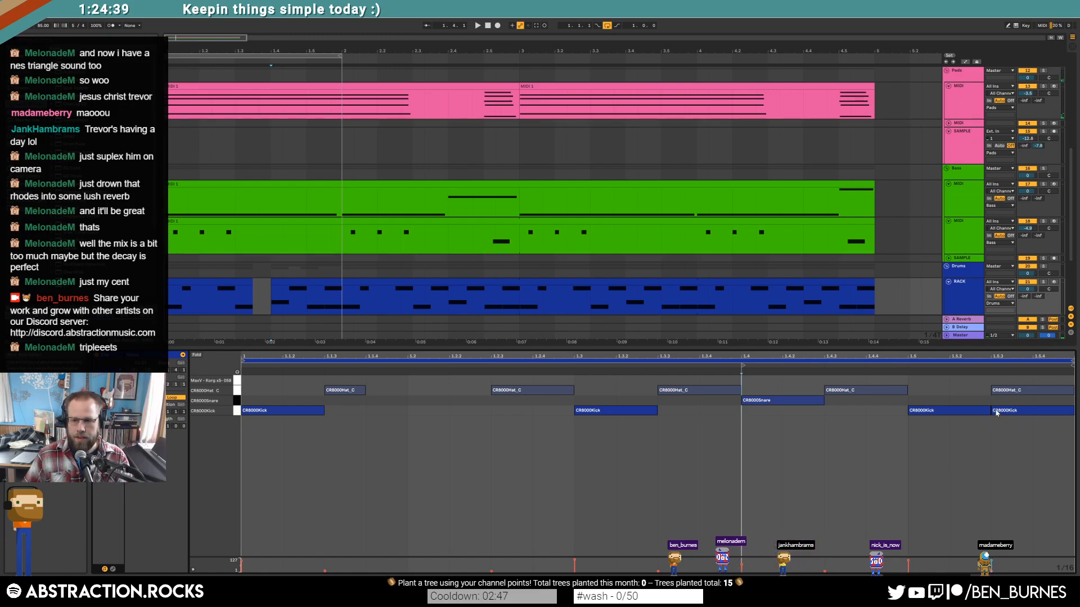
pyautogui.moveTo(992, 410); pyautogui.dragTo(1034, 389)
pyautogui.doubleClick(1048, 391)
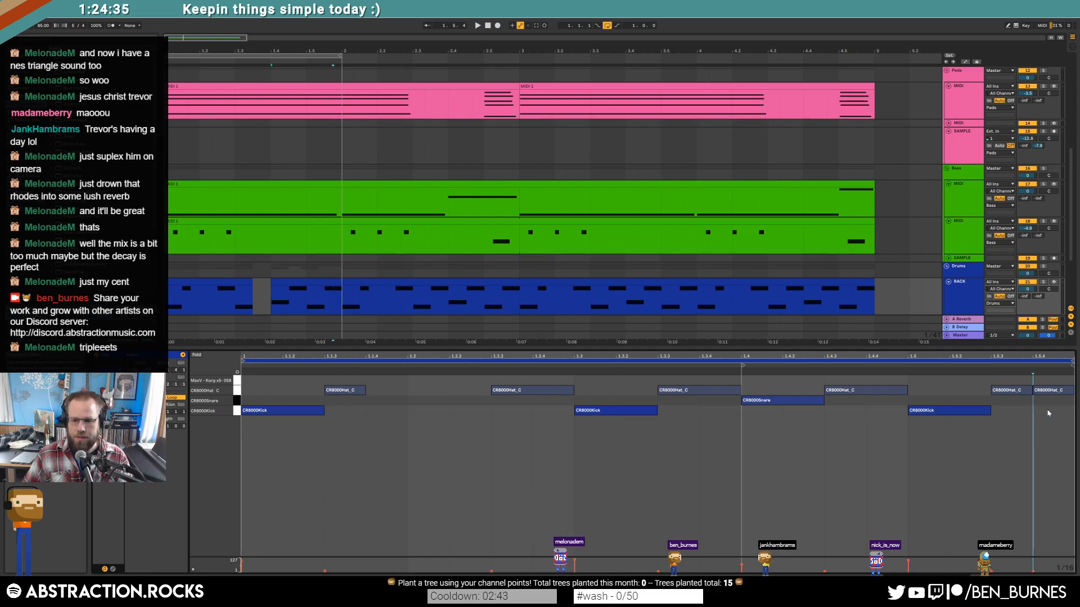
# Step: Consolidate the first bar's drum rack clips into one clip and listen to it with the Drums group soloed
pyautogui.scroll(-3, 397, 306)
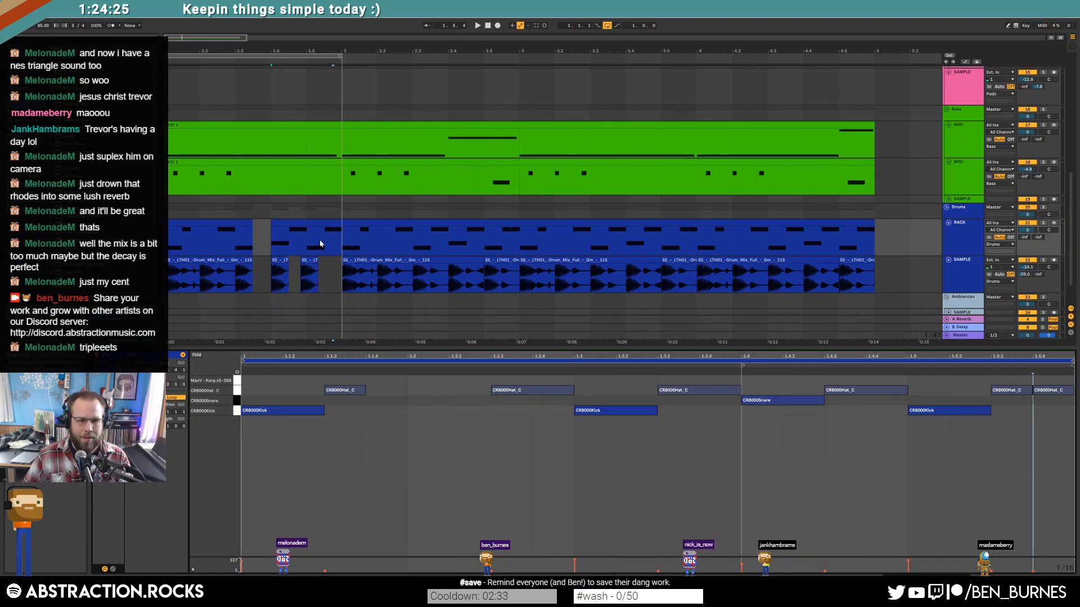
pyautogui.moveTo(341, 241); pyautogui.dragTo(166, 231)
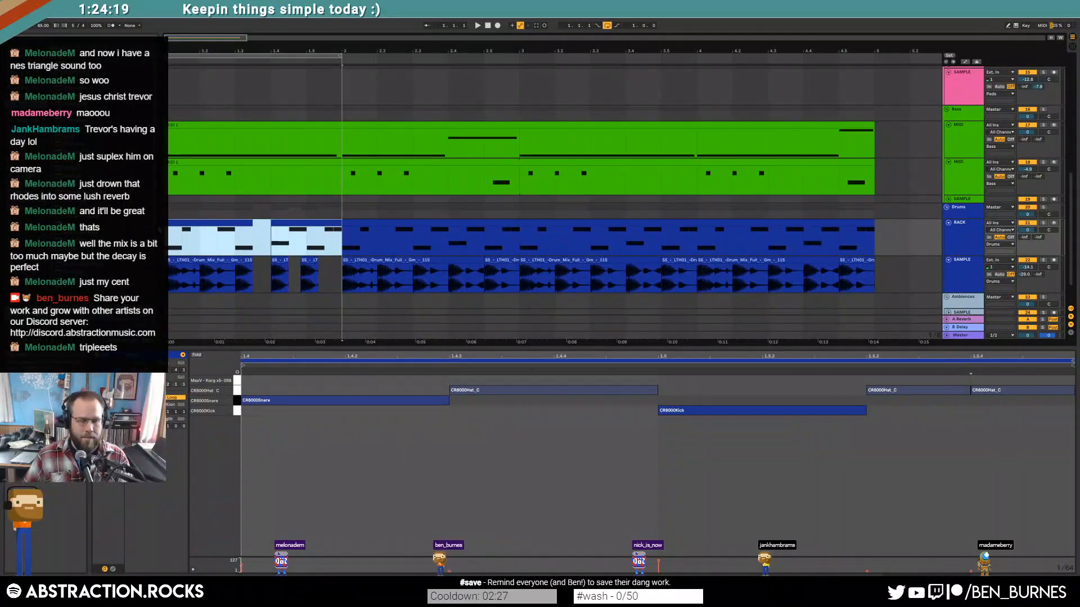
pyautogui.hotkey('ctrl', 'j')
pyautogui.press('space')
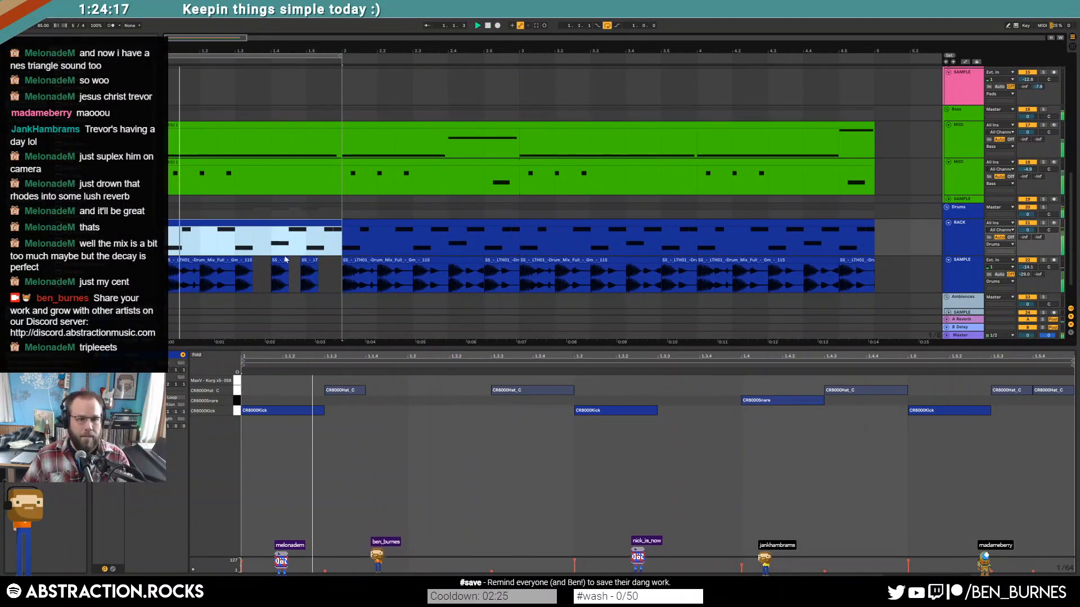
pyautogui.click(1043, 207)
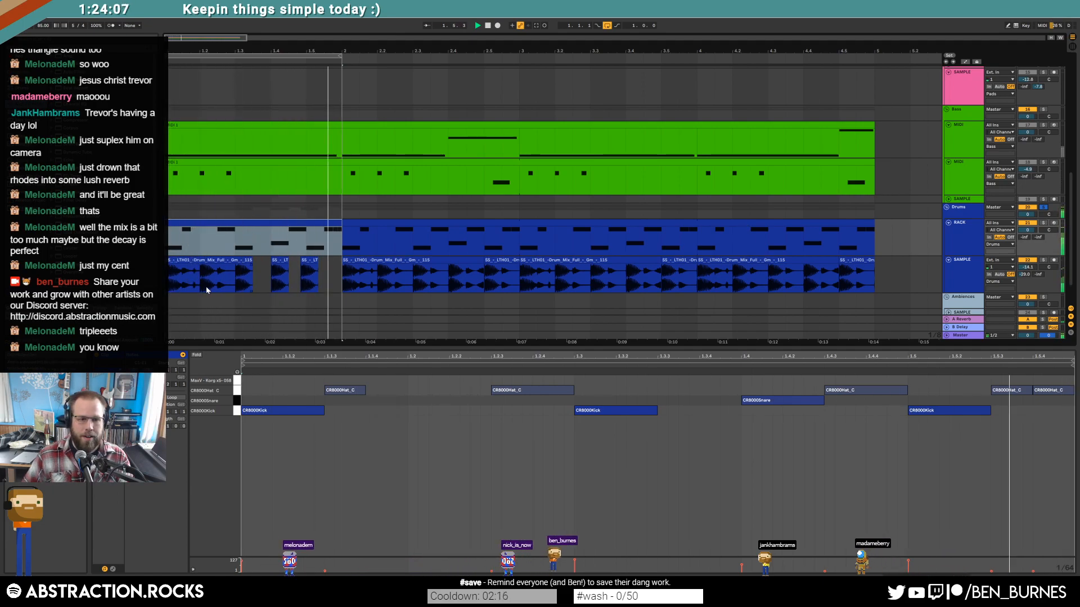
# Step: Cut short gaps into the drum sample by deleting the clip tails just before 1.3 and 1.2
pyautogui.scroll(2, 207, 290)
pyautogui.moveTo(190, 36); pyautogui.dragTo(184, 51)
pyautogui.scroll(1, 327, 232)
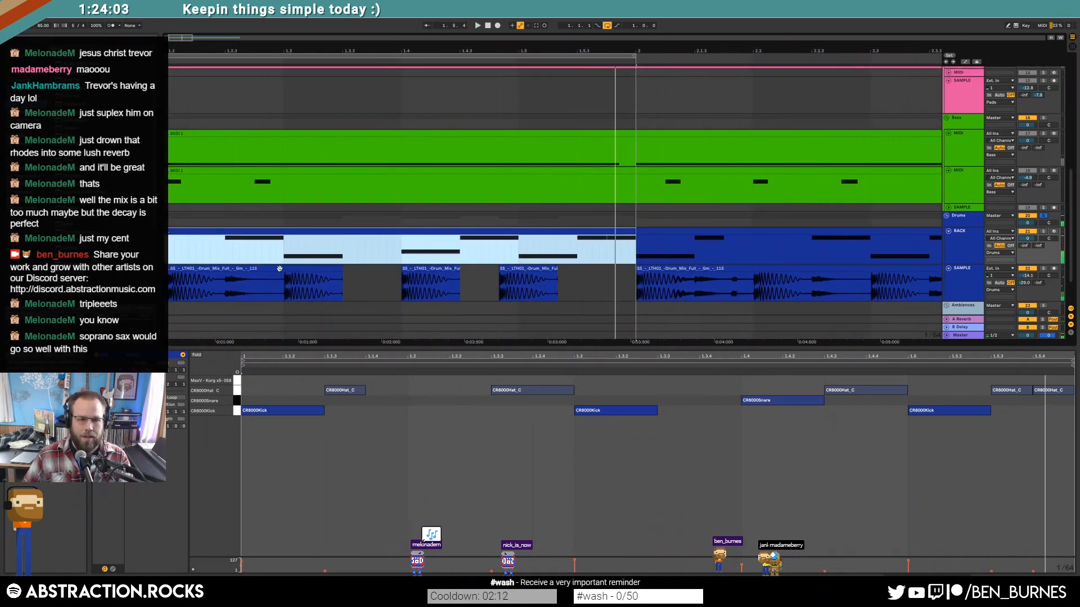
pyautogui.click(280, 291)
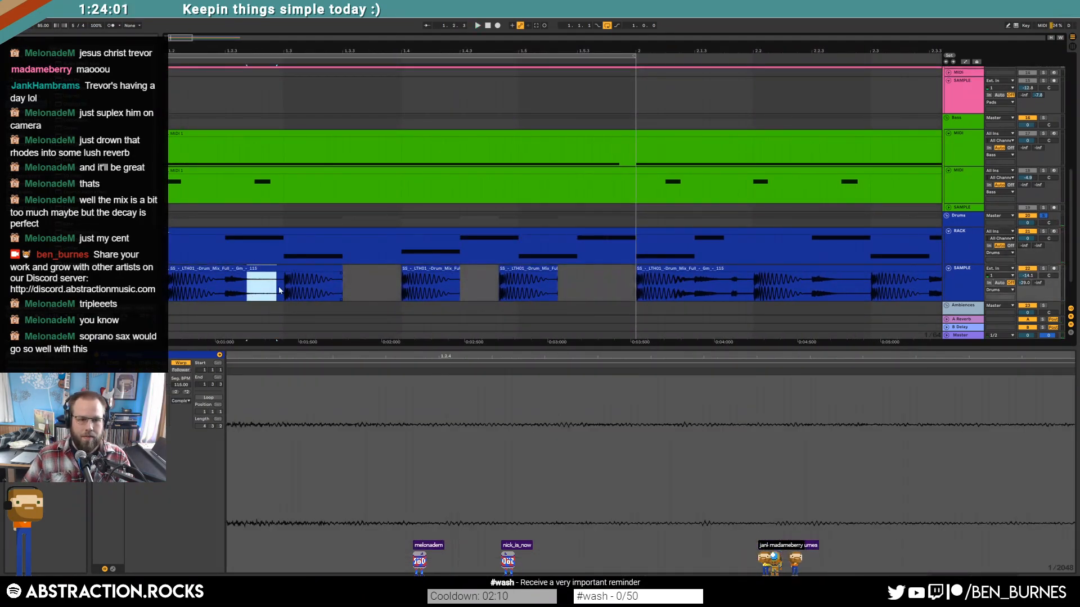
pyautogui.moveTo(281, 290); pyautogui.dragTo(264, 289)
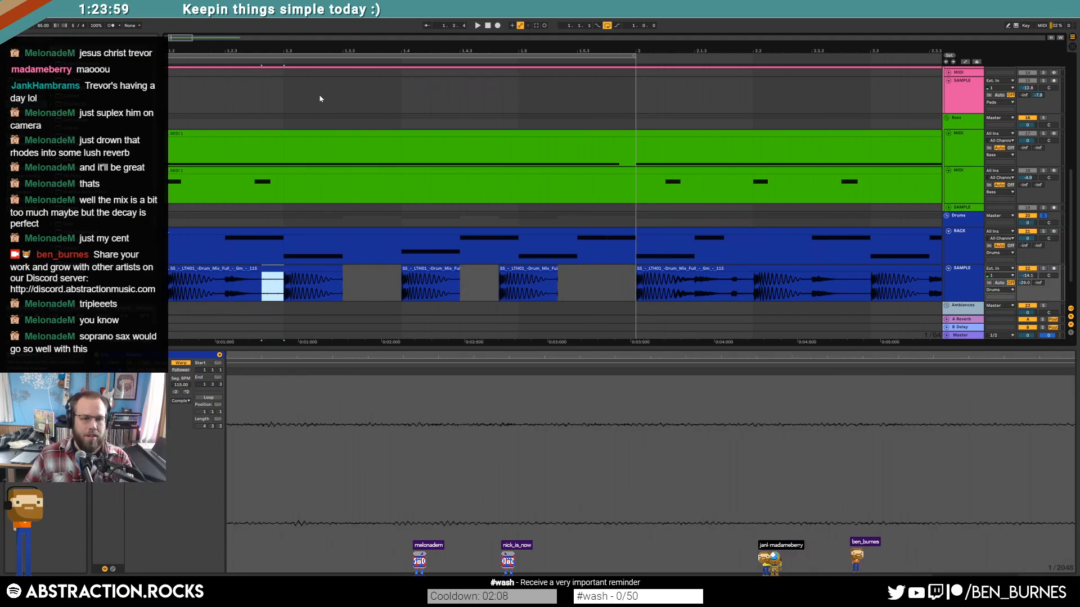
pyautogui.moveTo(181, 38); pyautogui.dragTo(177, 38)
pyautogui.press('Delete')
pyautogui.moveTo(264, 293); pyautogui.dragTo(253, 292)
pyautogui.press('Delete')
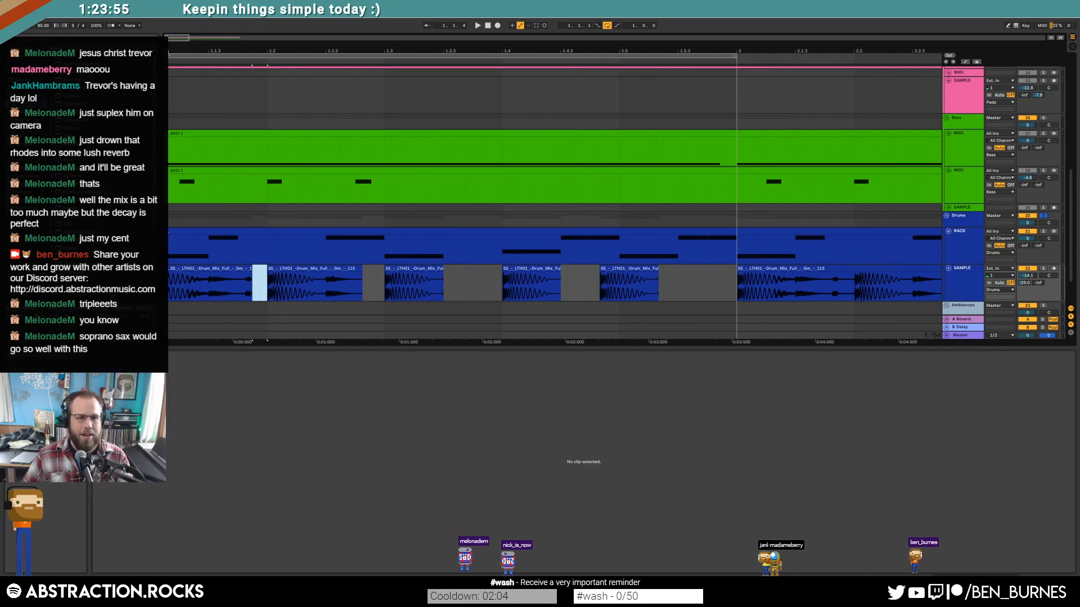
# Step: Duplicate the first bar's drum sample clips three times to fill bars 2 to 4
pyautogui.moveTo(178, 38)
pyautogui.mouseDown()
pyautogui.moveTo(177, 27)
pyautogui.moveTo(193, 35)
pyautogui.mouseUp()
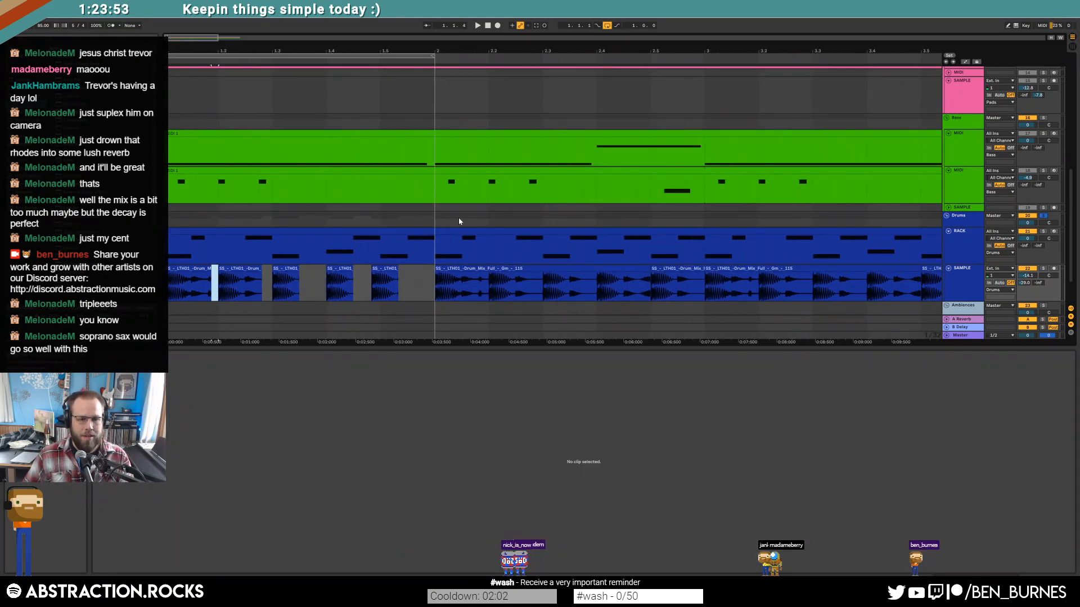
pyautogui.scroll(-2, 451, 208)
pyautogui.moveTo(657, 301); pyautogui.dragTo(168, 293)
pyautogui.hotkey('ctrl', 'd')
pyautogui.hotkey('ctrl', 'd')
pyautogui.hotkey('ctrl', 'd')
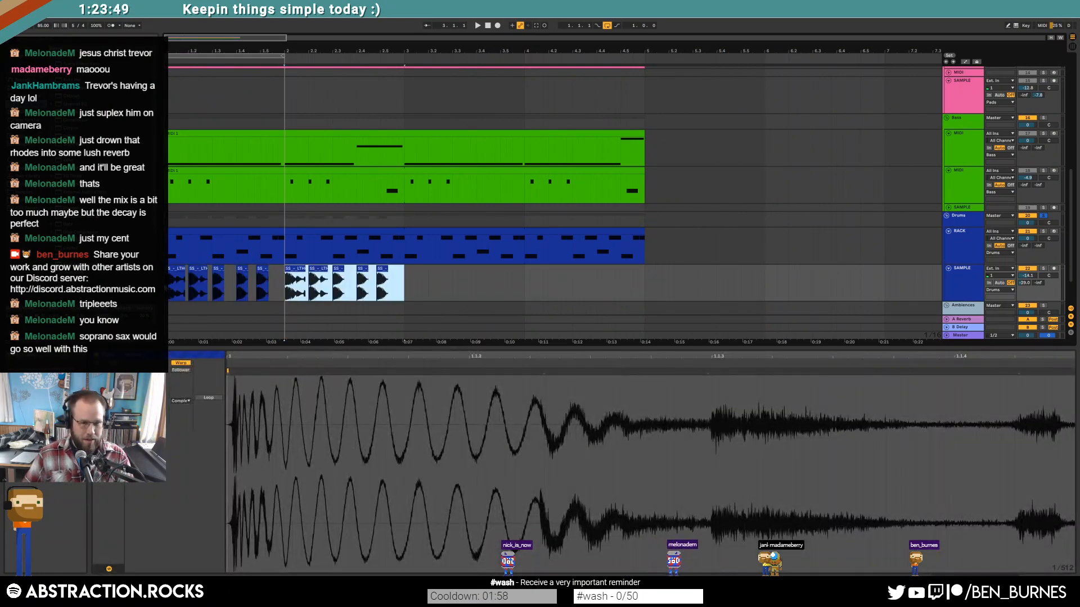
# Step: Duplicate the first bar's drum rack clip across bars 2 to 4 and select the whole four-bar run
pyautogui.click(274, 232)
pyautogui.hotkey('ctrl', 'd')
pyautogui.hotkey('ctrl', 'd')
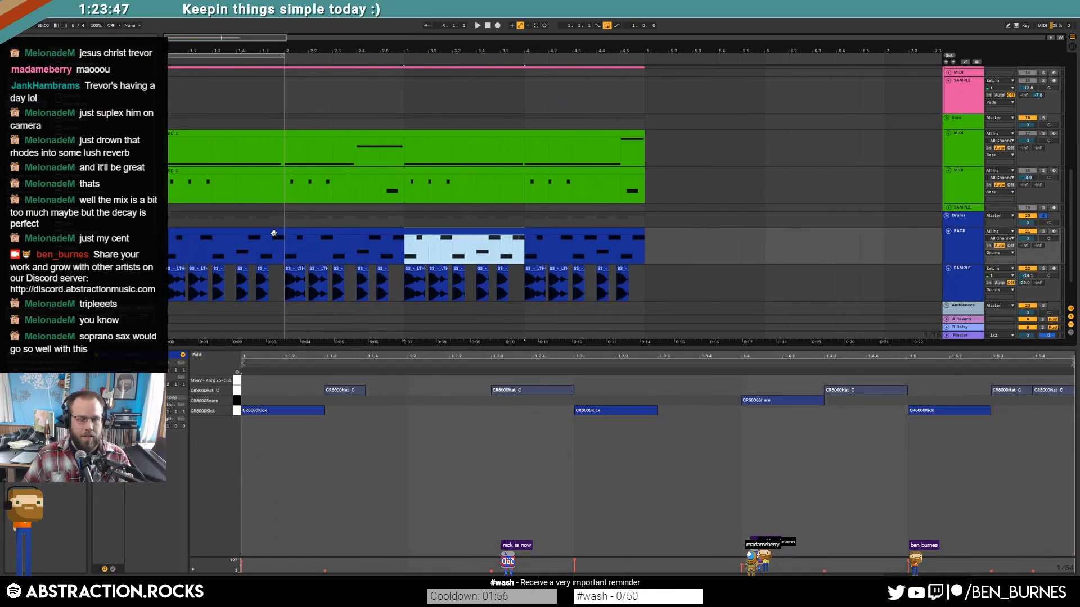
pyautogui.click(274, 233)
pyautogui.moveTo(170, 246); pyautogui.dragTo(644, 246)
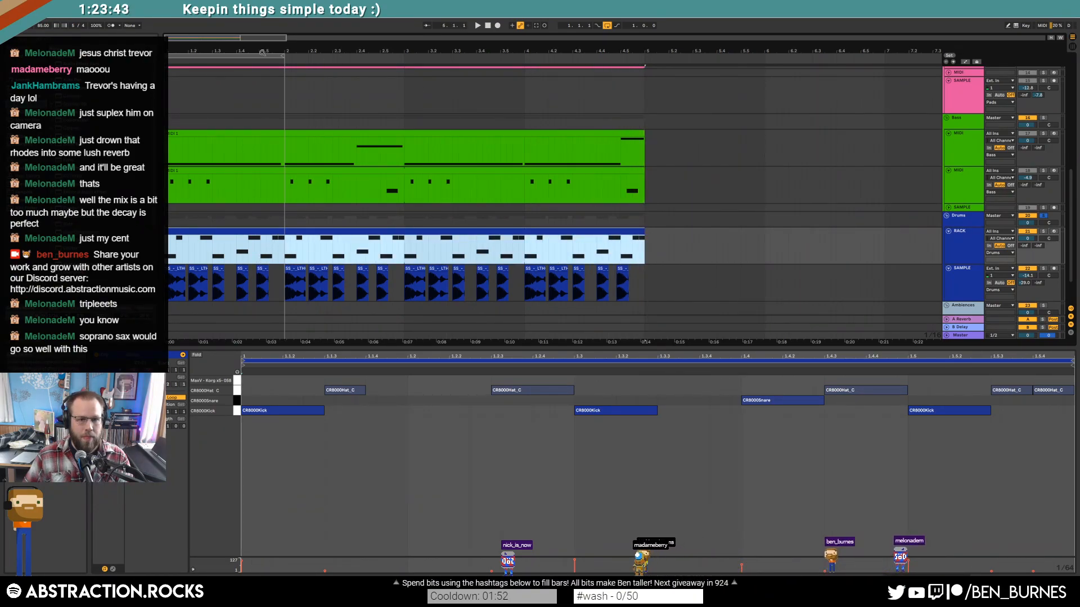
# Step: Extend the loop to four bars, unsolo the Drums group and play back the full arrangement with the device chain shown
pyautogui.moveTo(288, 57); pyautogui.dragTo(637, 104)
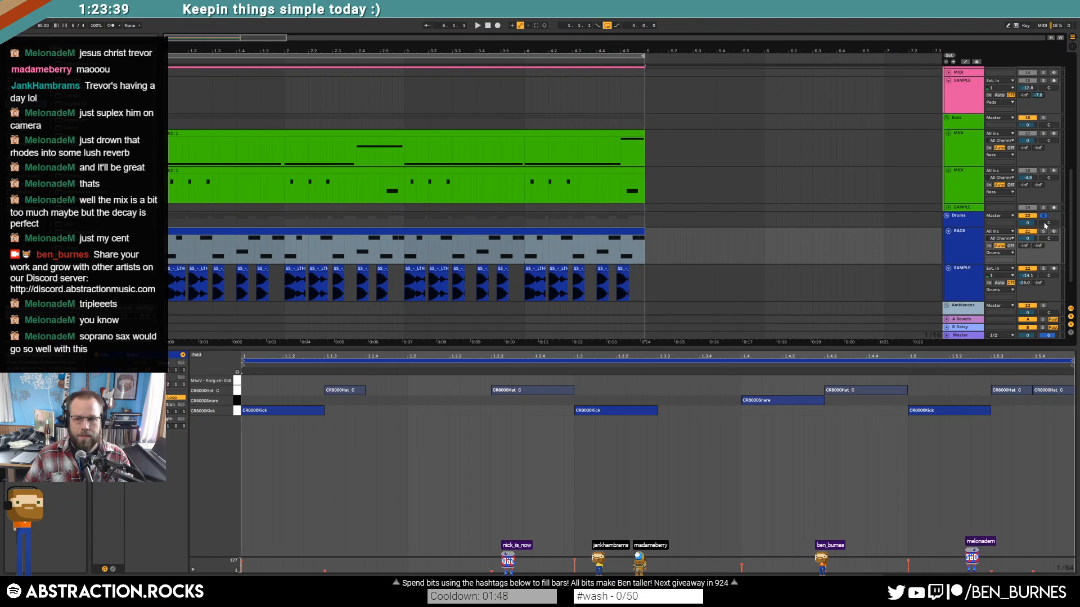
pyautogui.press('space')
pyautogui.scroll(-2, 498, 178)
pyautogui.hotkey('shift', 'Tab')
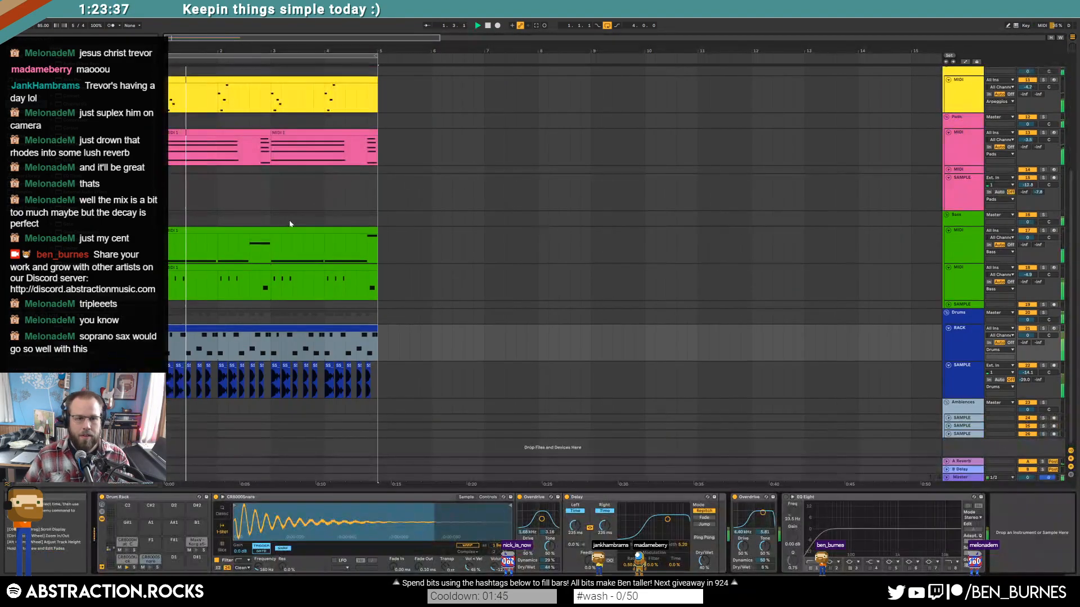
pyautogui.scroll(1, 262, 230)
pyautogui.scroll(2, 578, 308)
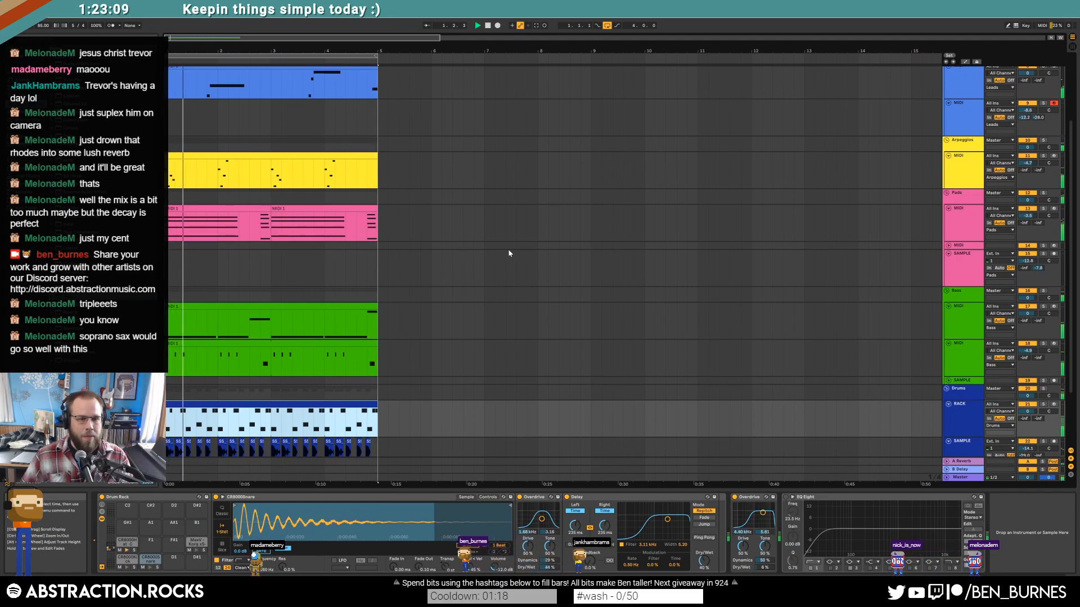
pyautogui.scroll(-4, 256, 329)
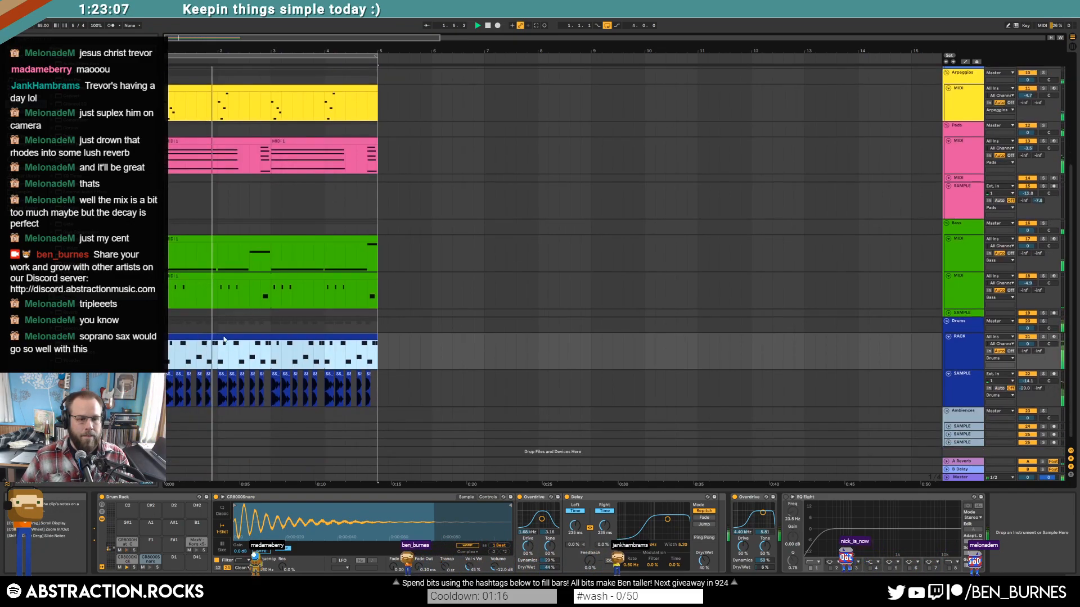
# Step: Delete the last two drum sample clips in bar 2 and the last two in bar 4
pyautogui.scroll(3, 327, 366)
pyautogui.click(337, 367)
pyautogui.press('Delete')
pyautogui.click(356, 367)
pyautogui.press('Delete')
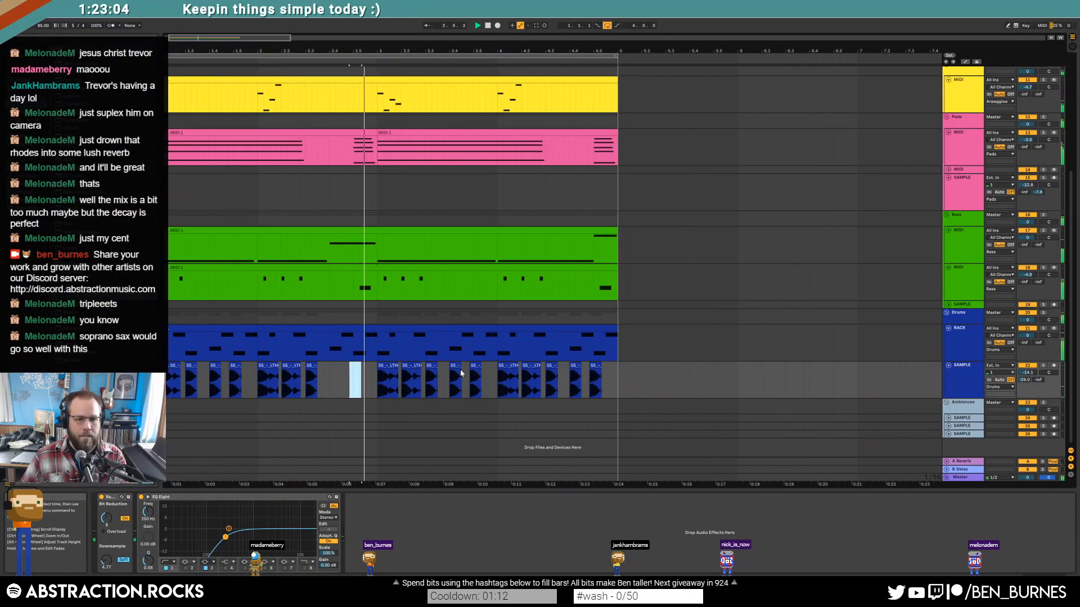
pyautogui.click(575, 374)
pyautogui.press('Delete')
pyautogui.click(595, 375)
pyautogui.press('Delete')
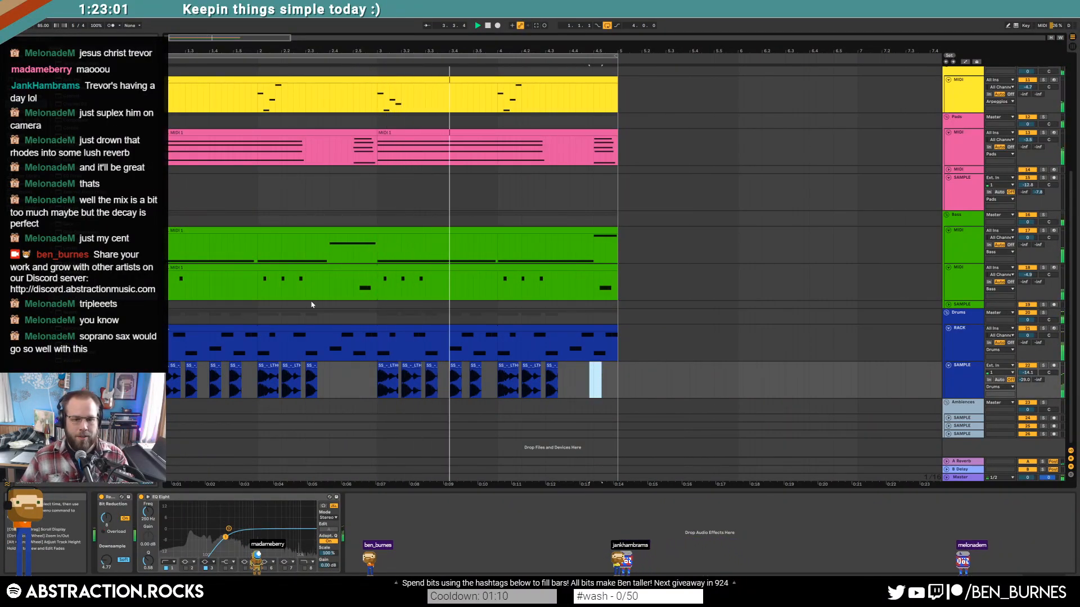
# Step: In the lead MIDI clip, move the short note at 3.4.4 and the long note following it one sixteenth later
pyautogui.moveTo(334, 50); pyautogui.dragTo(362, 51)
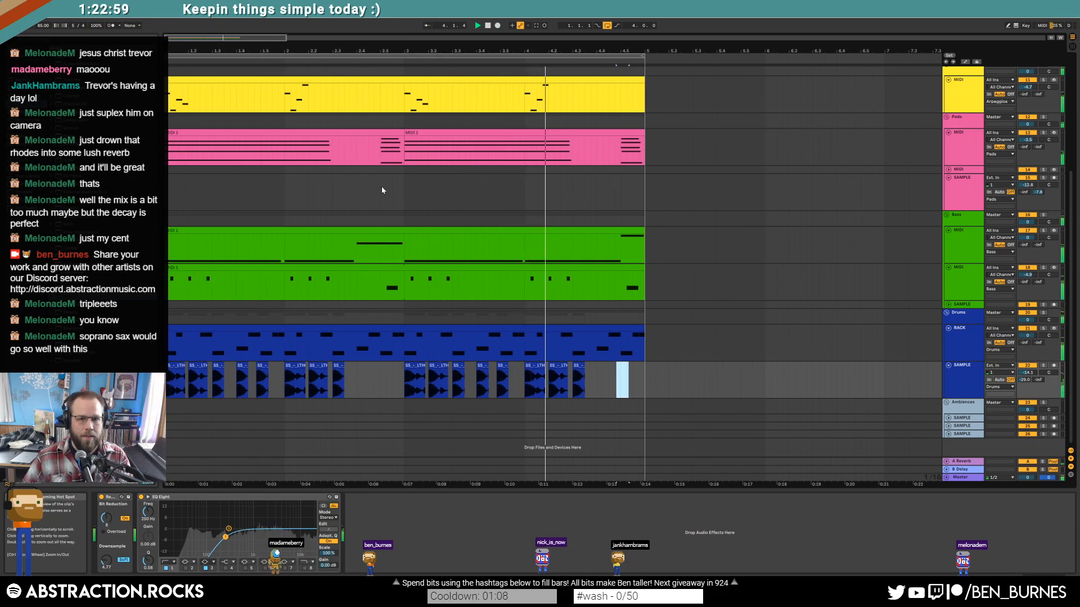
pyautogui.scroll(3, 380, 186)
pyautogui.click(482, 122)
pyautogui.press('space')
pyautogui.doubleClick(482, 122)
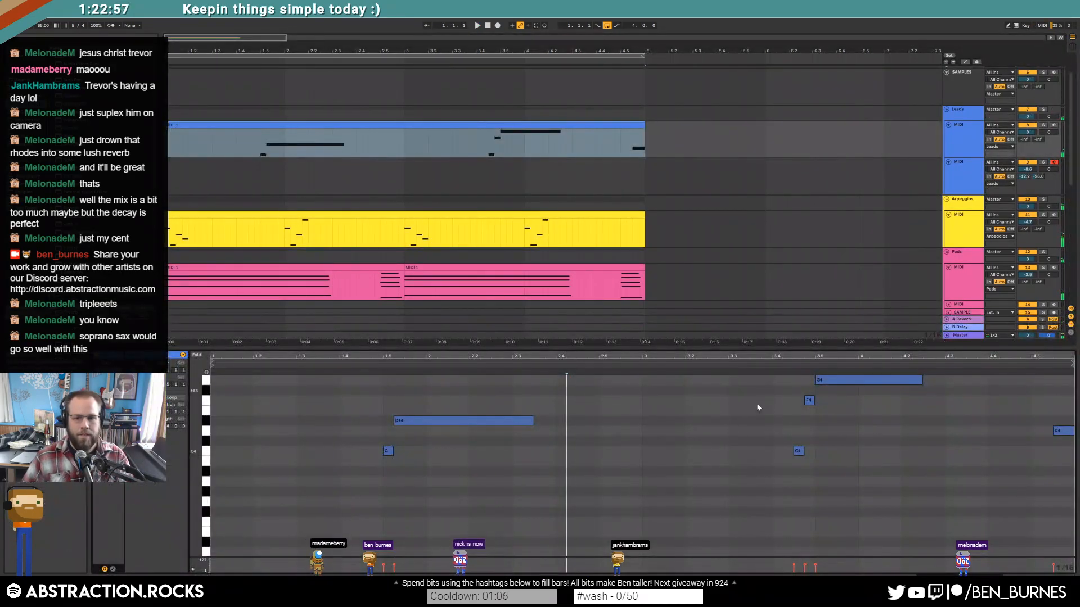
pyautogui.click(798, 450)
pyautogui.moveTo(805, 421); pyautogui.dragTo(834, 370)
pyautogui.press('Right')
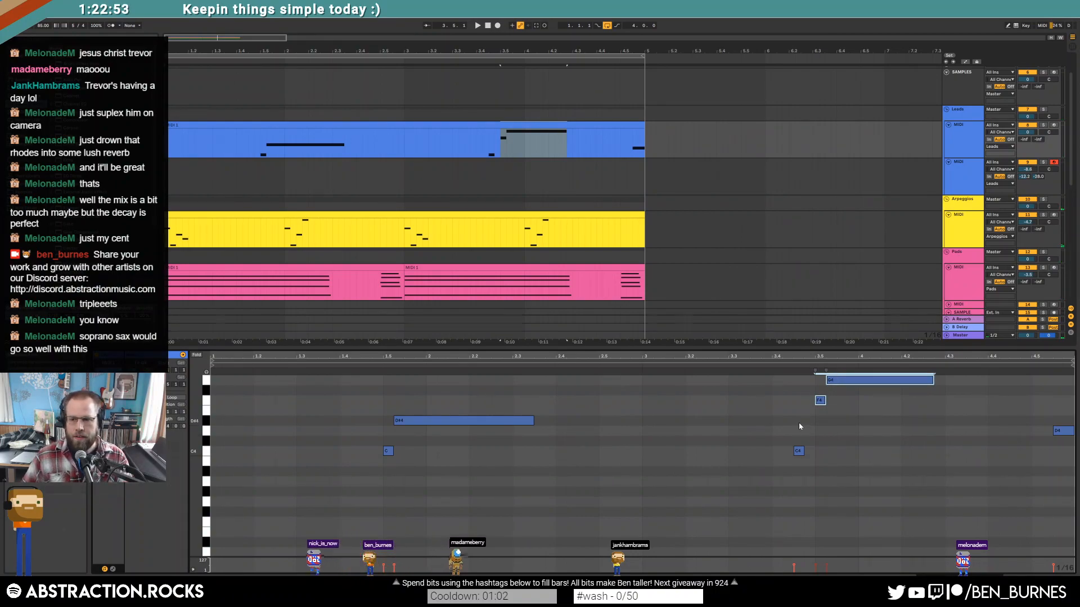
# Step: Examine the Massive synth on the second Leads MIDI track and close its window
pyautogui.hotkey('shift', 'Tab')
pyautogui.scroll(2, 428, 194)
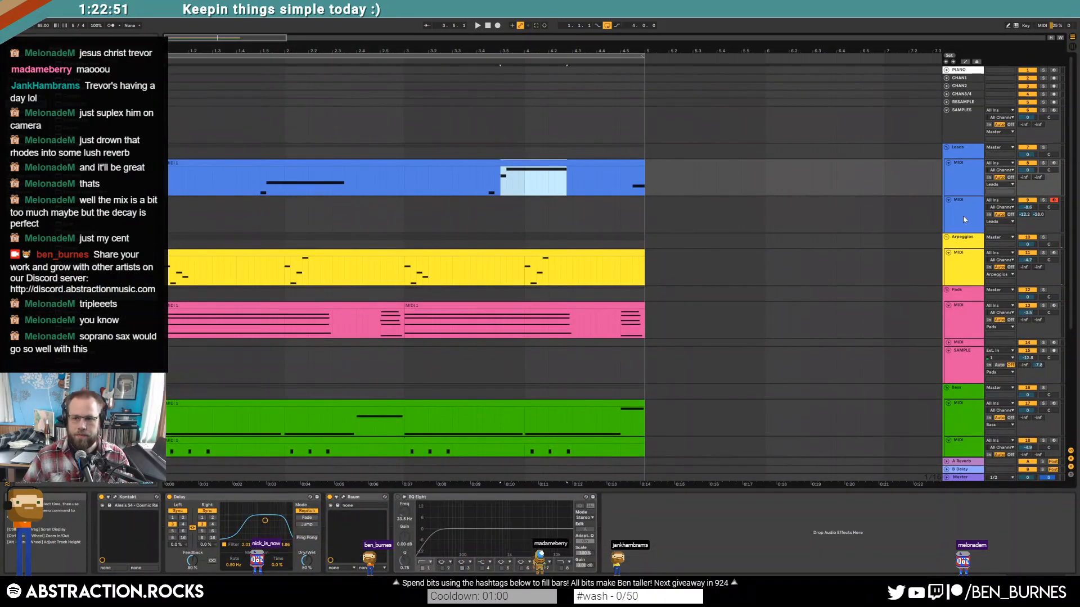
pyautogui.click(445, 204)
pyautogui.click(115, 498)
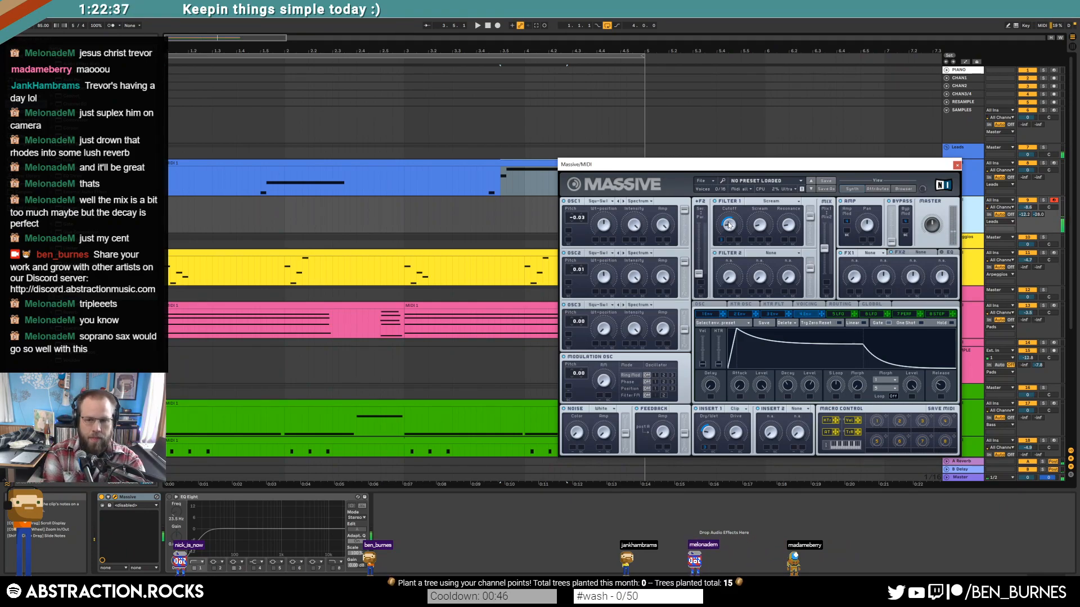
pyautogui.click(957, 165)
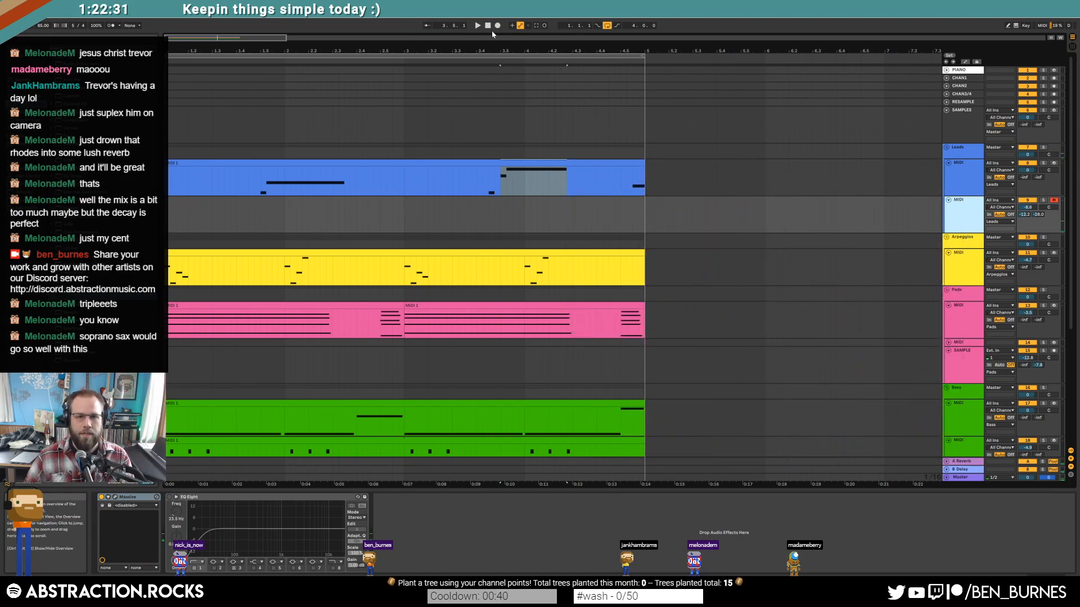
# Step: Duplicate the second Pads MIDI clip so the copy fills bars 5 and 6
pyautogui.scroll(-3, 473, 290)
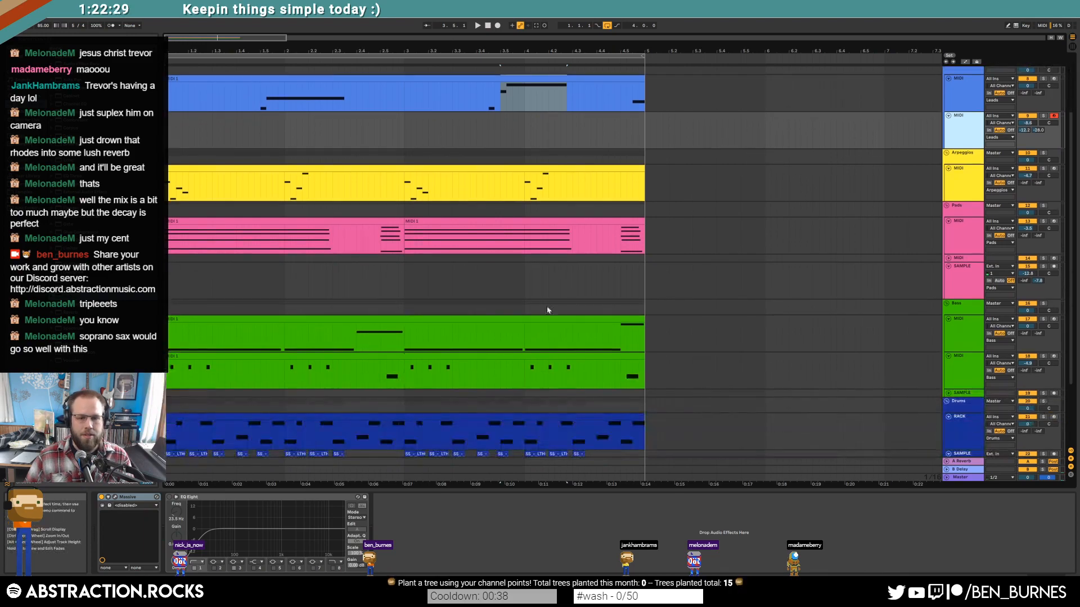
pyautogui.click(486, 222)
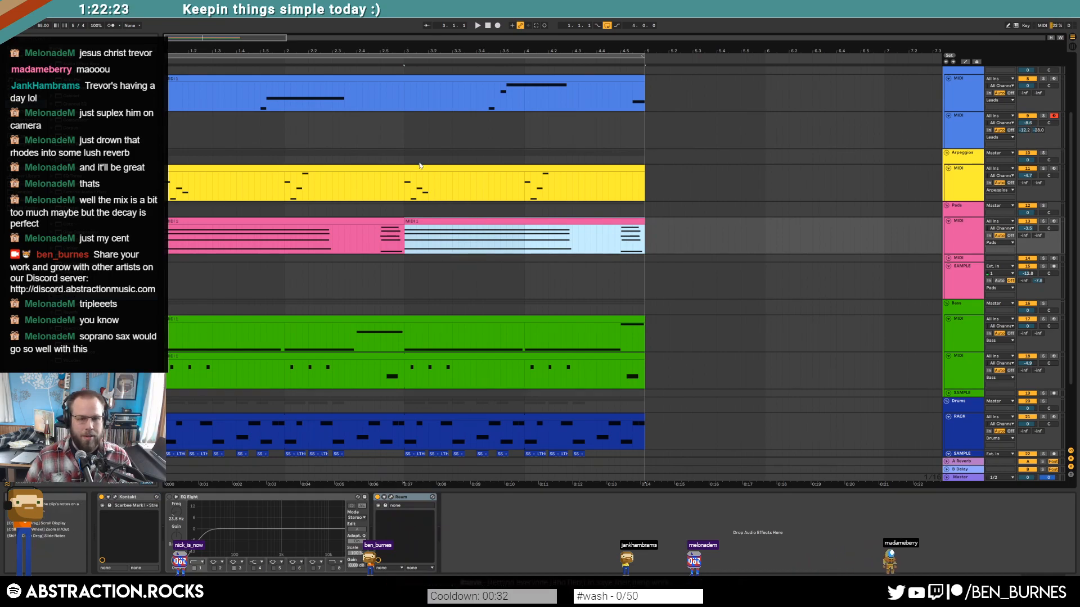
pyautogui.hotkey('shift', 'Tab')
pyautogui.hotkey('shift', 'Tab')
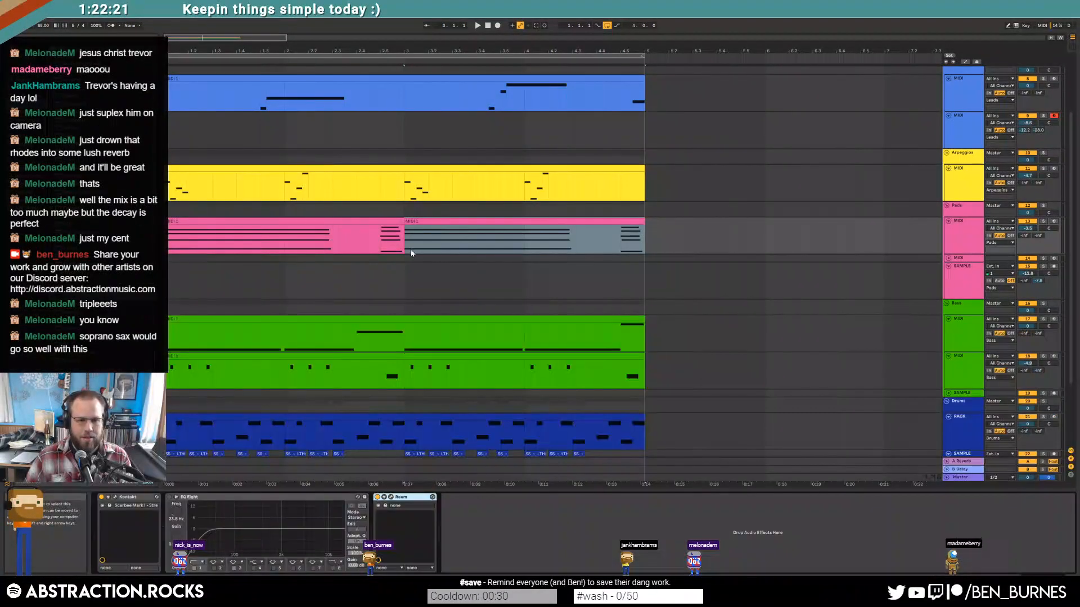
pyautogui.scroll(-3, 431, 266)
pyautogui.scroll(3, 591, 262)
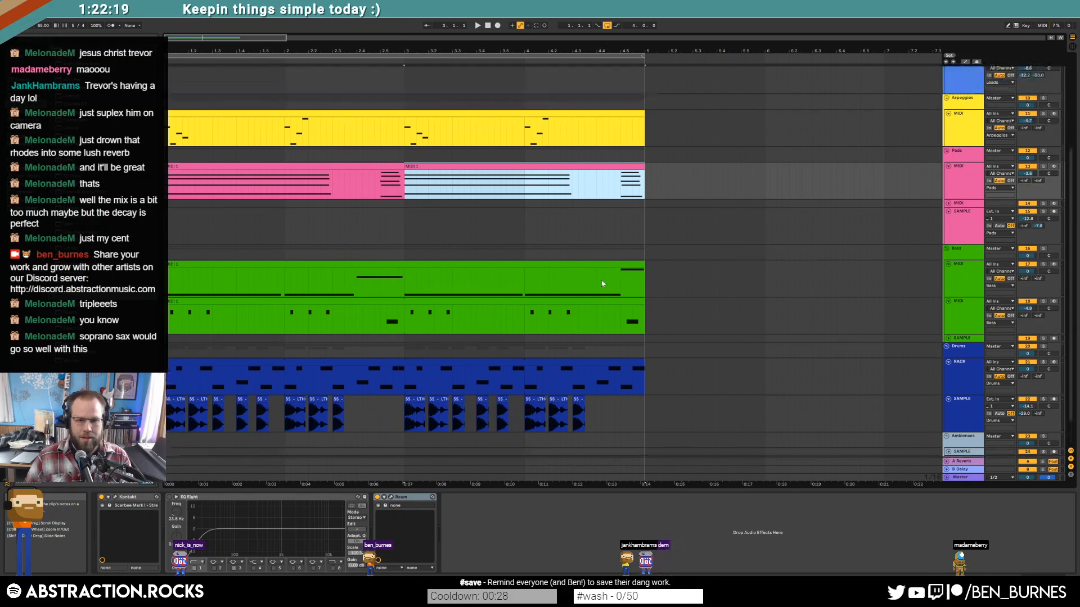
pyautogui.hotkey('ctrl', 'd')
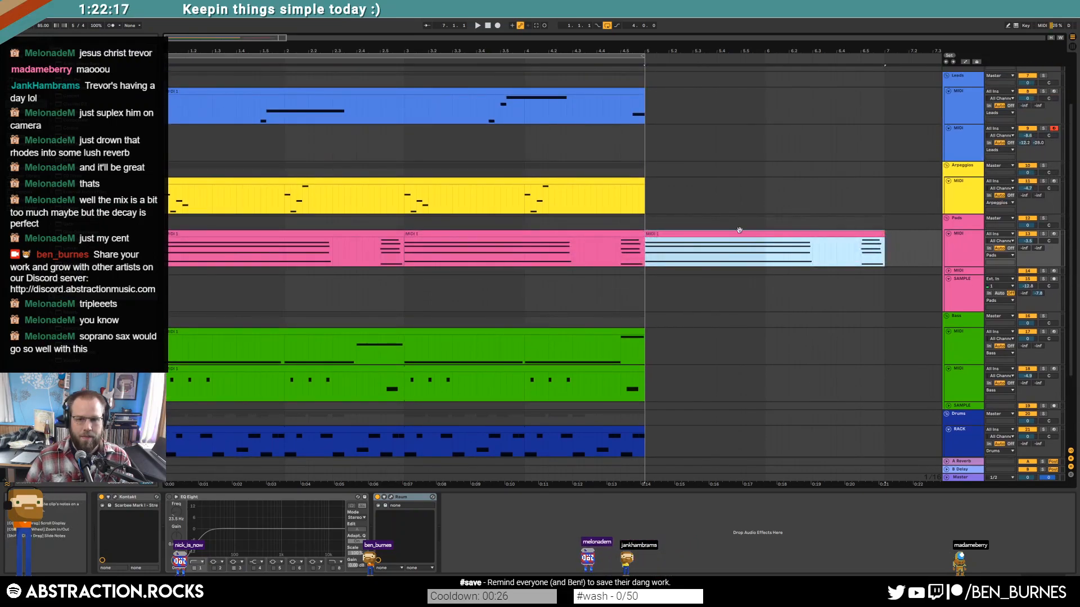
# Step: Delete the four long chord notes from the duplicated pad clip, arm the Pads MIDI track and select the clip
pyautogui.doubleClick(789, 231)
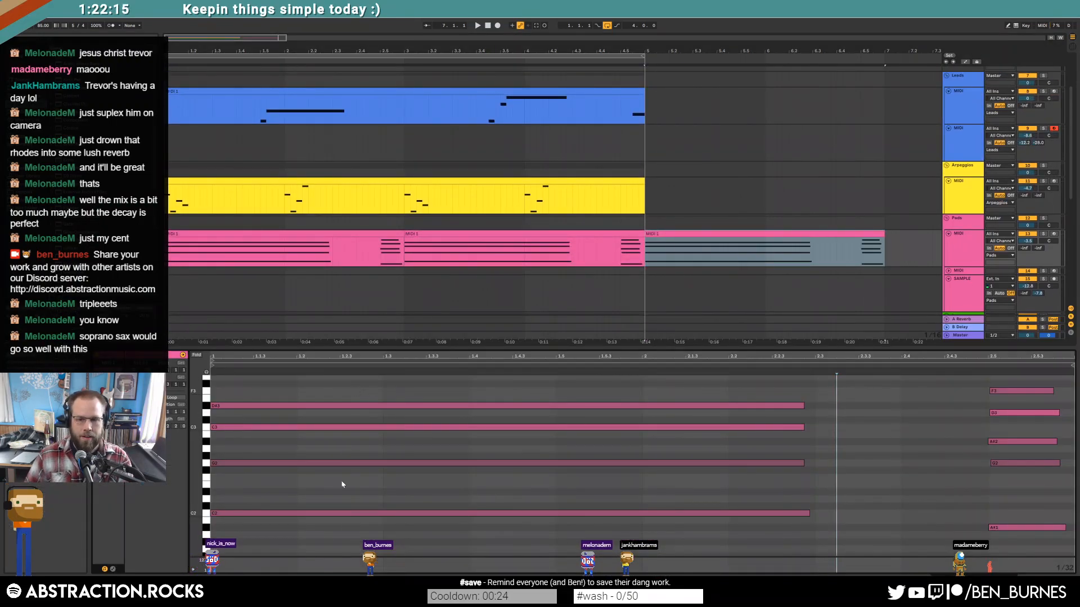
pyautogui.hotkey('ctrl', 'a')
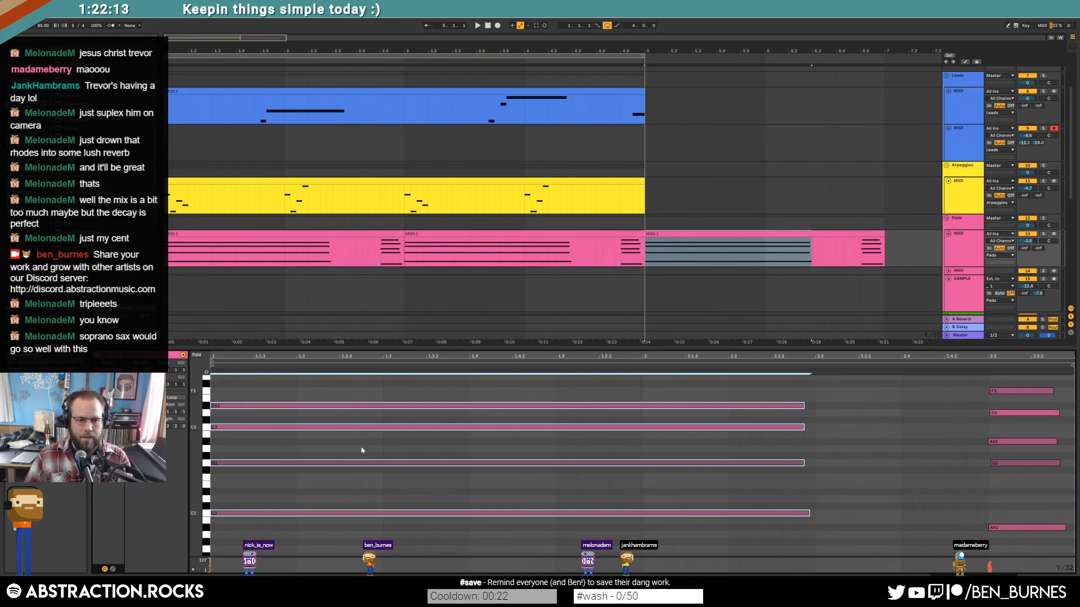
pyautogui.press('Delete')
pyautogui.click(1054, 234)
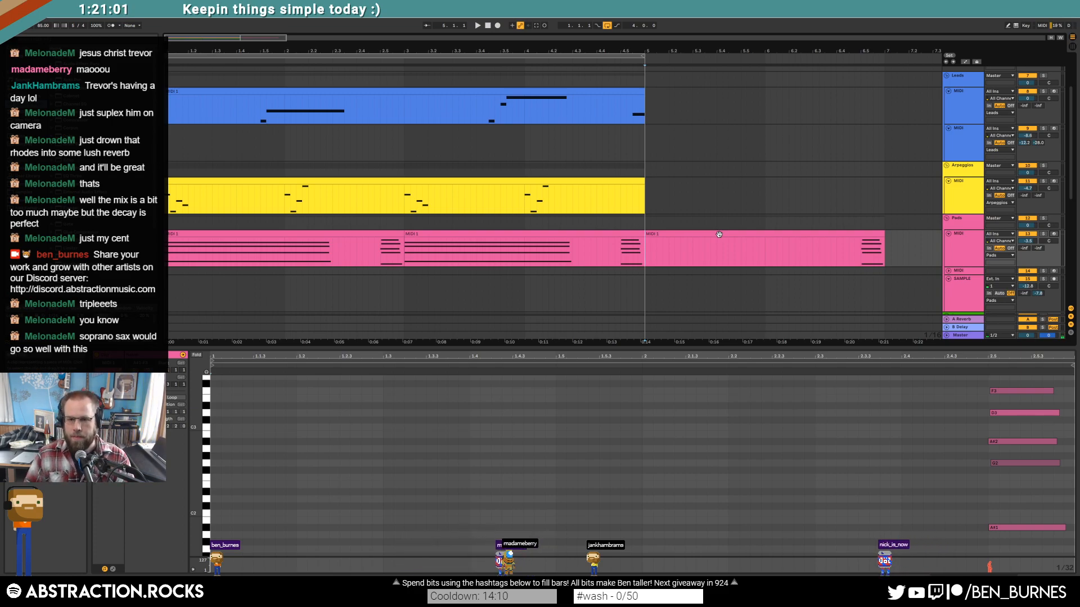
pyautogui.click(719, 234)
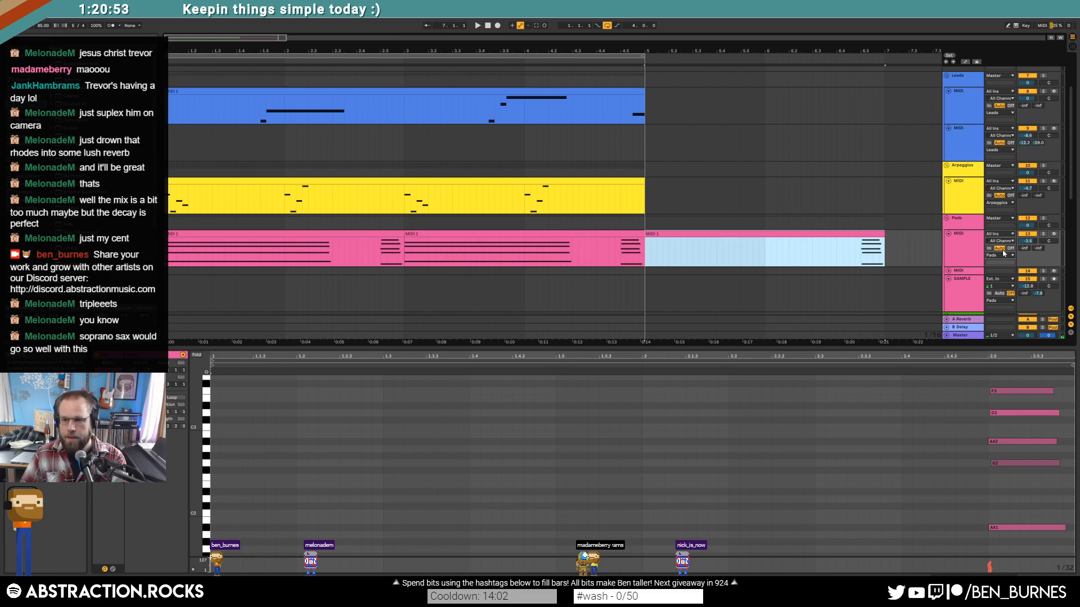
# Step: Arm the first Pads MIDI track and extend the drum rack clip to end at bar 7
pyautogui.click(1054, 234)
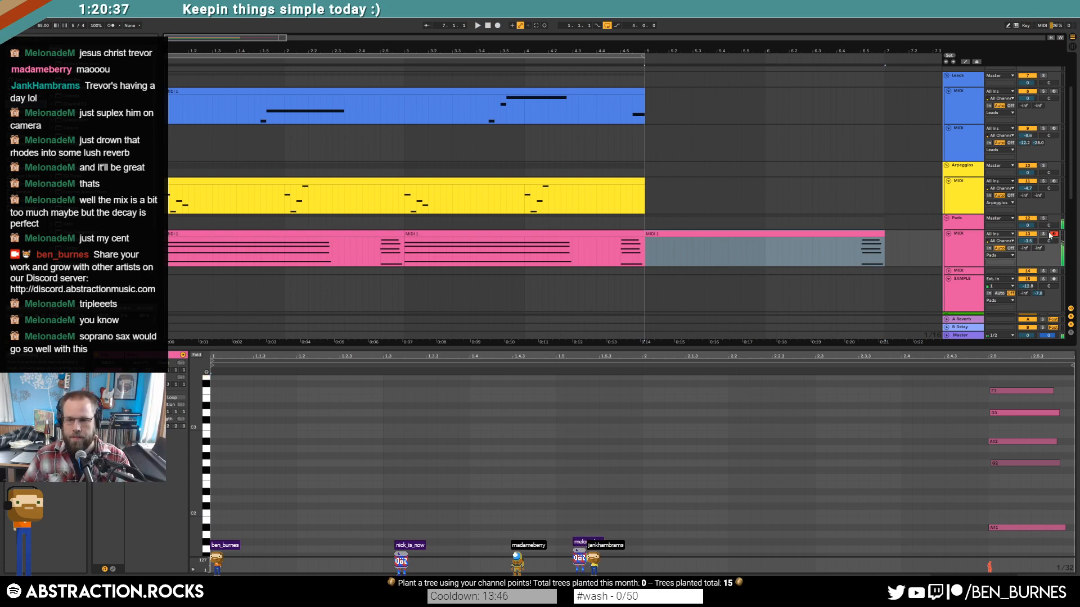
pyautogui.moveTo(287, 38); pyautogui.dragTo(467, 40)
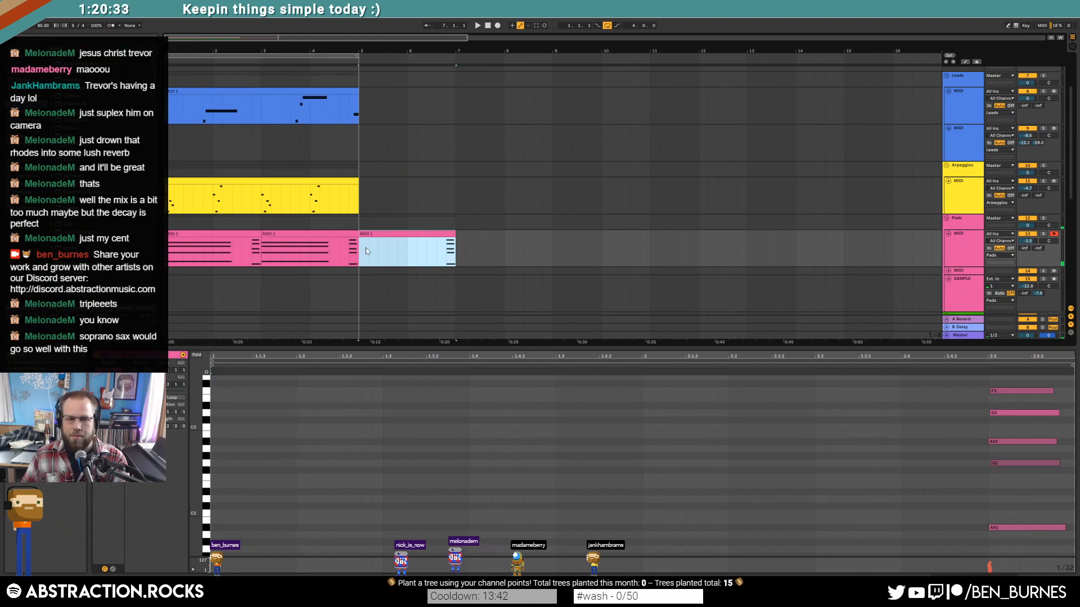
pyautogui.scroll(-8, 367, 249)
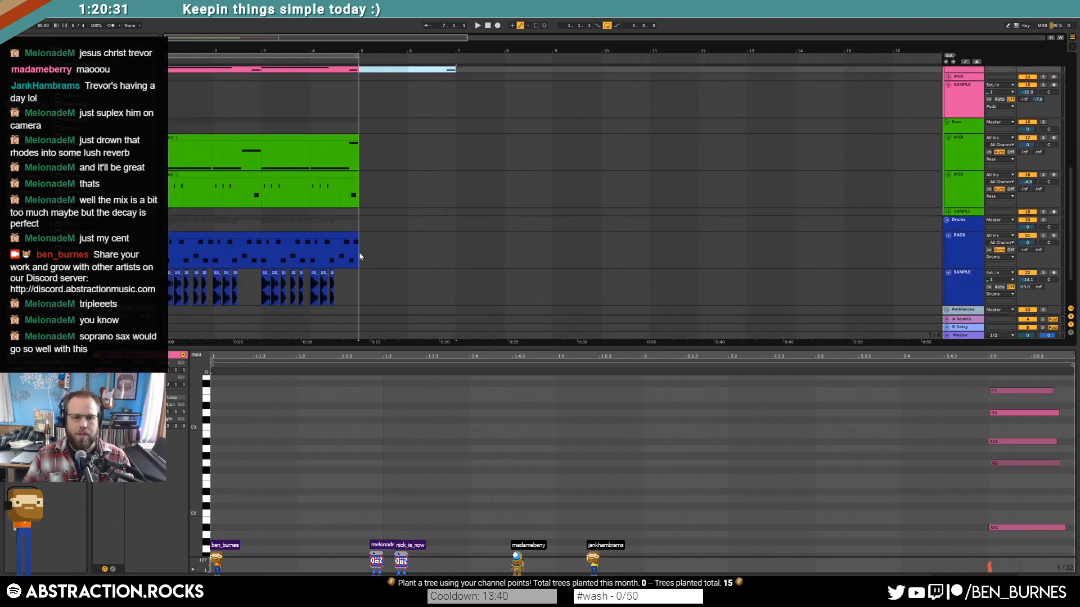
pyautogui.moveTo(356, 237); pyautogui.dragTo(457, 238)
# Step: Delete the duplicated pad clip at bar 5 and record new chords there on the first Pads MIDI track for four bars
pyautogui.scroll(5, 406, 160)
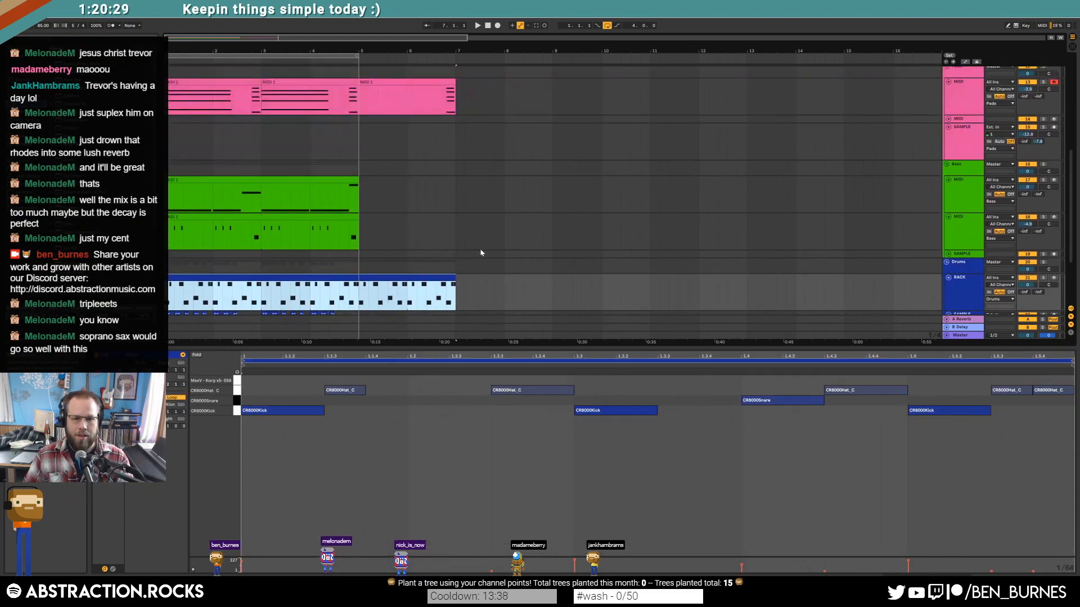
pyautogui.click(411, 123)
pyautogui.press('Delete')
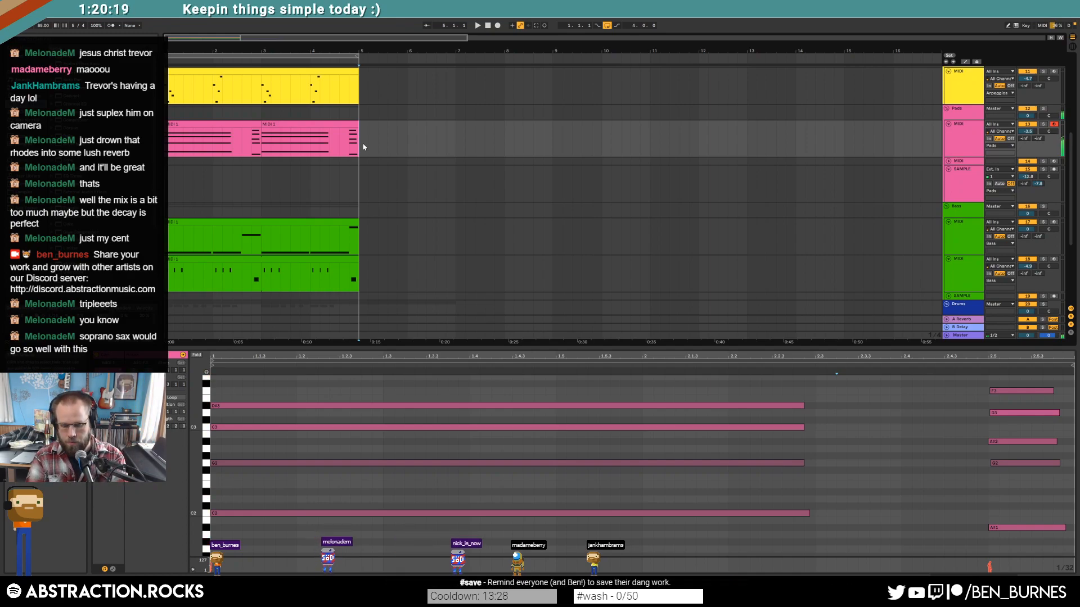
pyautogui.press('F9')
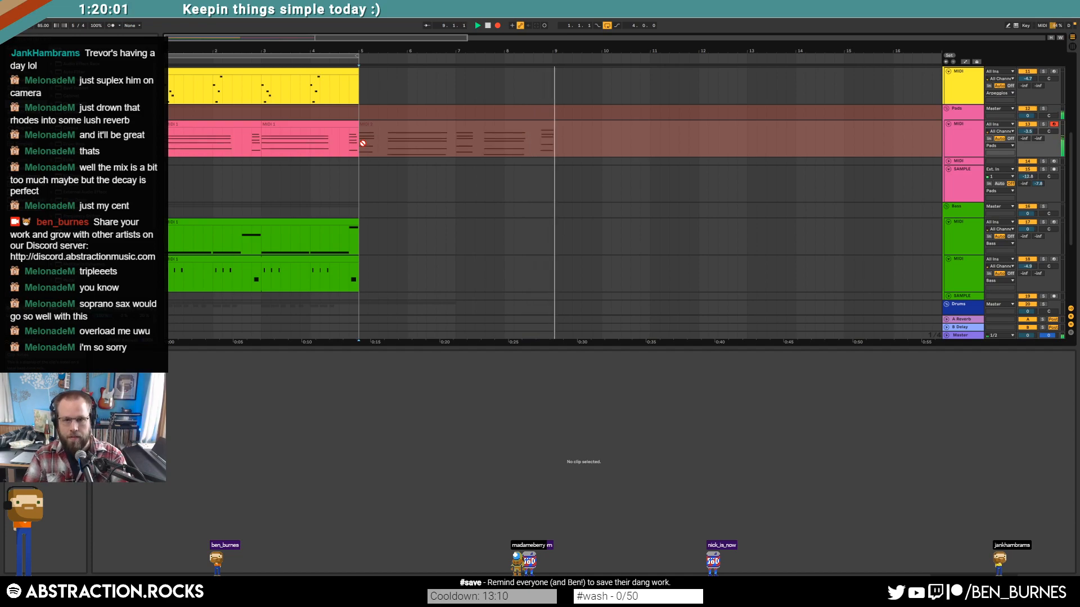
pyautogui.press('space')
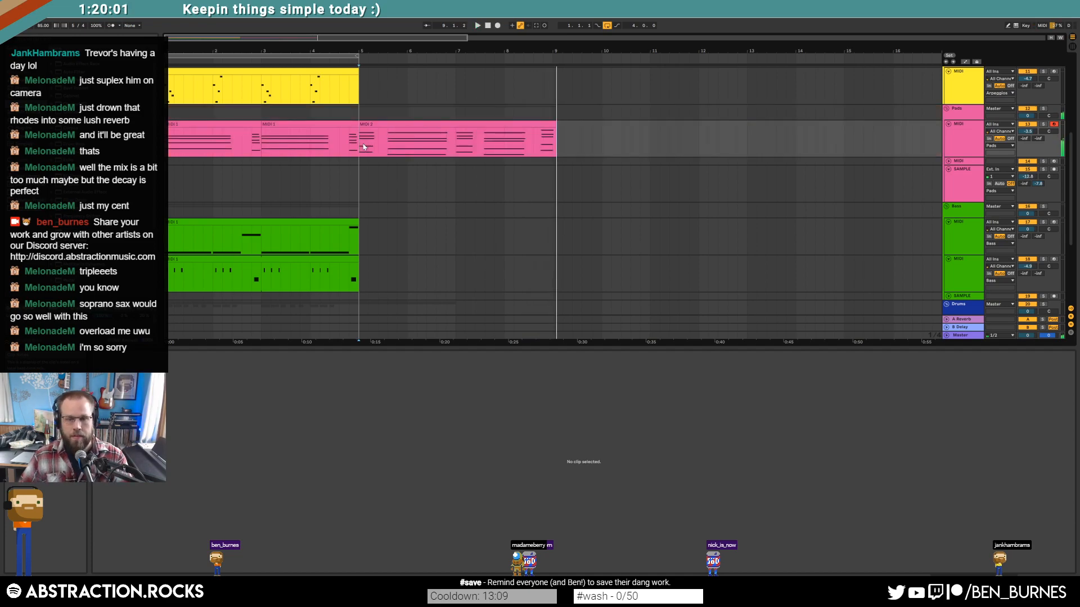
# Step: Trim the end of the recorded pad clip to bar 9 and extend the drum rack clip to the same point
pyautogui.click(557, 125)
pyautogui.scroll(-3, 487, 257)
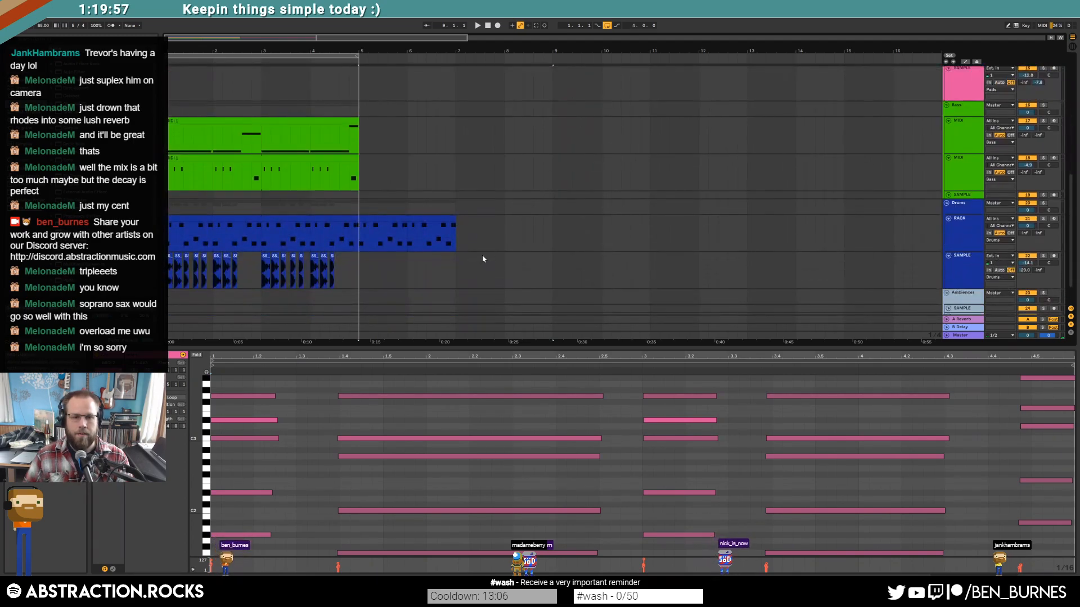
pyautogui.moveTo(454, 221); pyautogui.dragTo(552, 221)
# Step: Copy the drum sample clips and the arpeggio clip into bars 5 to 8, playing the section with the arrangement loop off
pyautogui.moveTo(358, 283); pyautogui.dragTo(169, 278)
pyautogui.scroll(5, 390, 109)
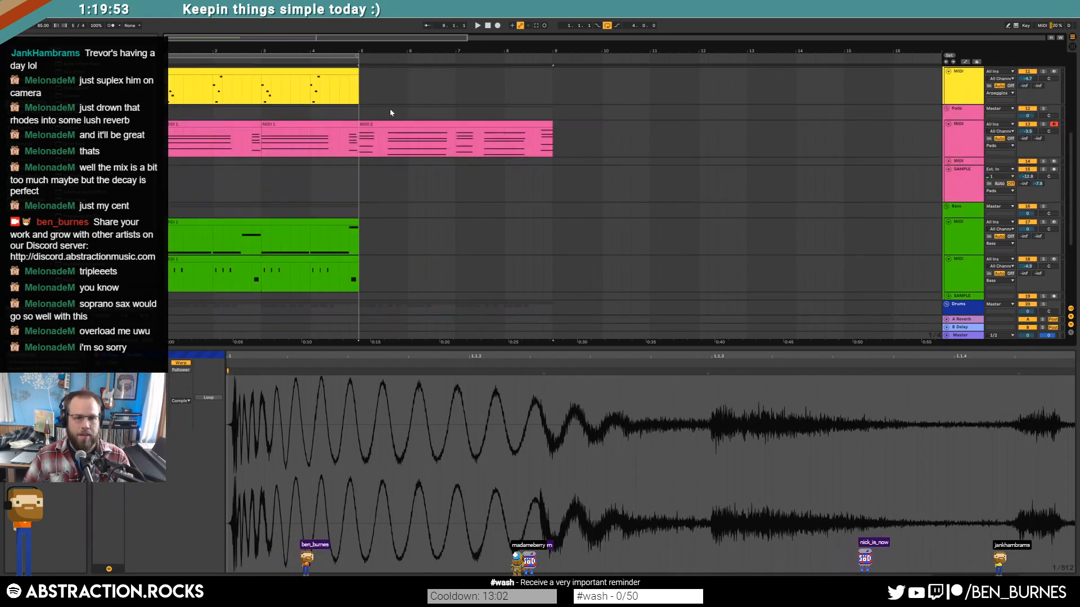
pyautogui.click(294, 62)
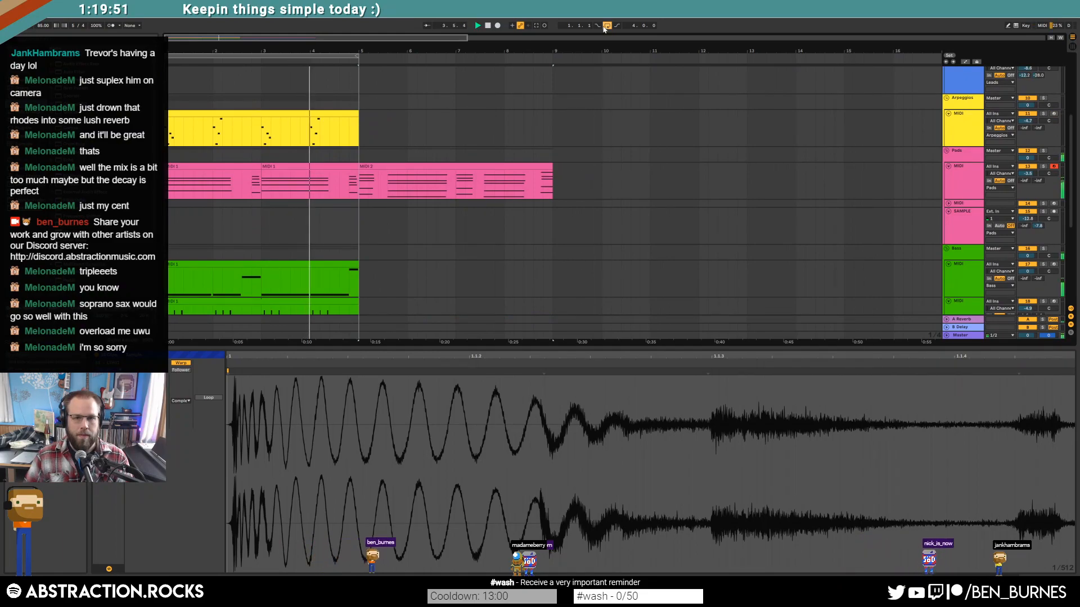
pyautogui.click(336, 115)
pyautogui.hotkey('ctrl', 'd')
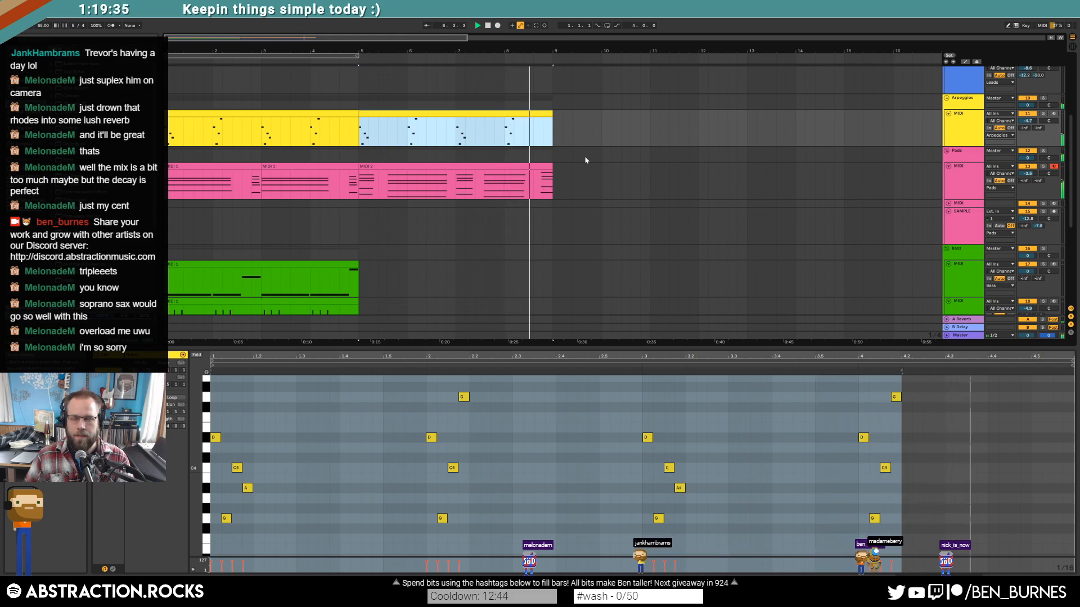
pyautogui.press('space')
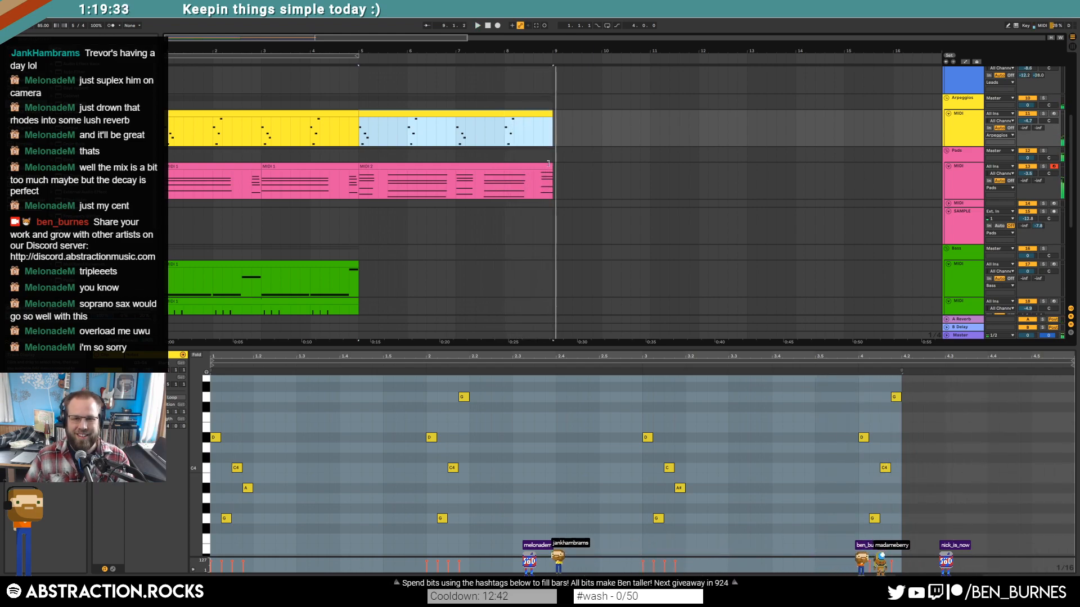
# Step: Shift all notes of the last chord in the recorded pad clip slightly earlier
pyautogui.click(545, 167)
pyautogui.moveTo(1033, 542); pyautogui.dragTo(1018, 323)
pyautogui.press('Left')
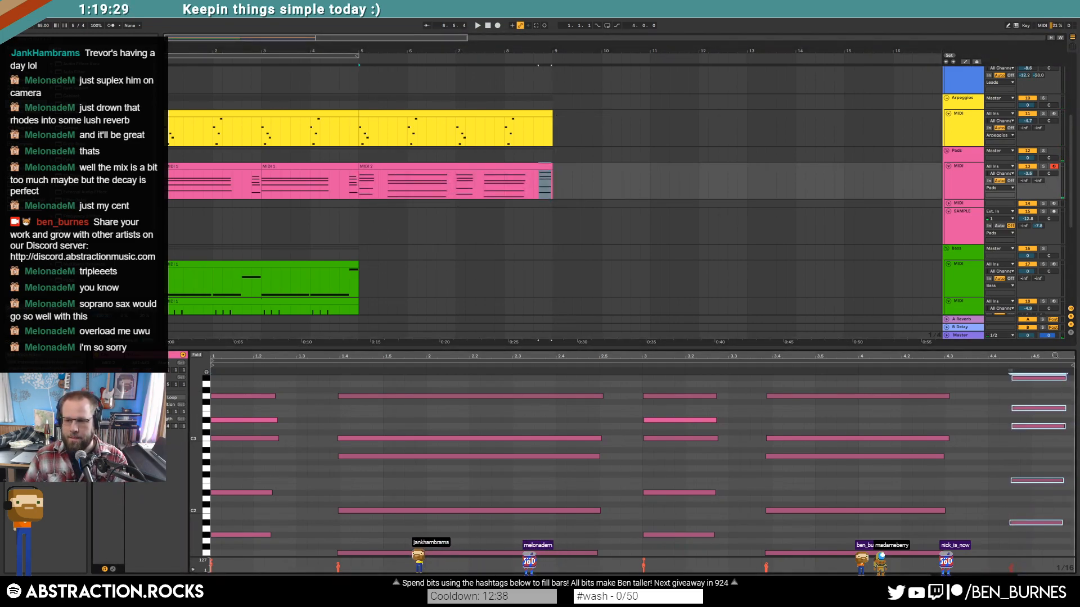
# Step: Move the Raum reverb ahead of EQ Eight in the first Pads MIDI track's device chain
pyautogui.hotkey('shift', 'Tab')
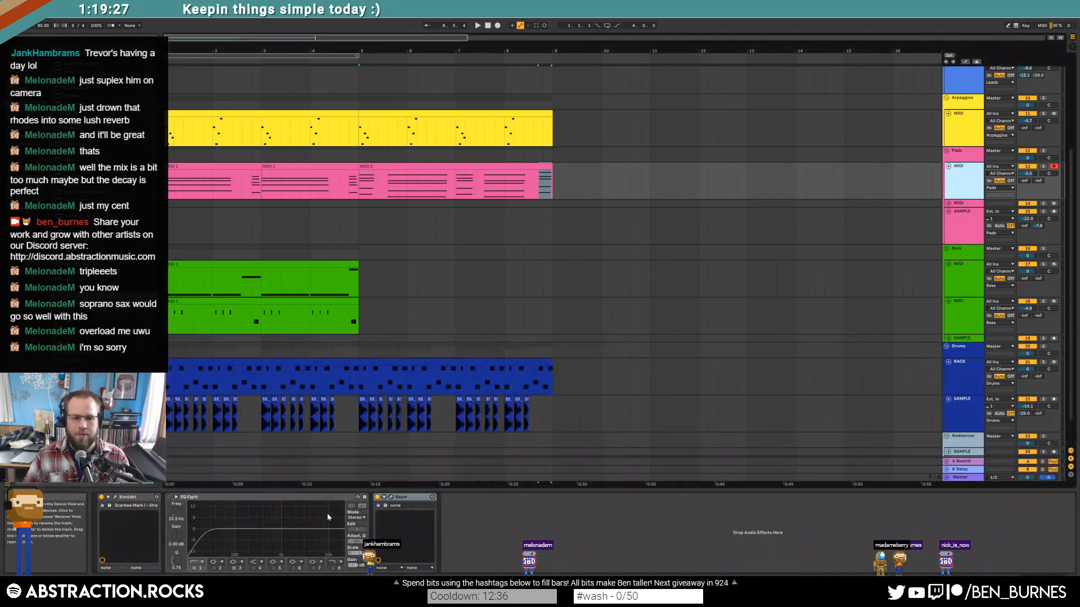
pyautogui.click(410, 498)
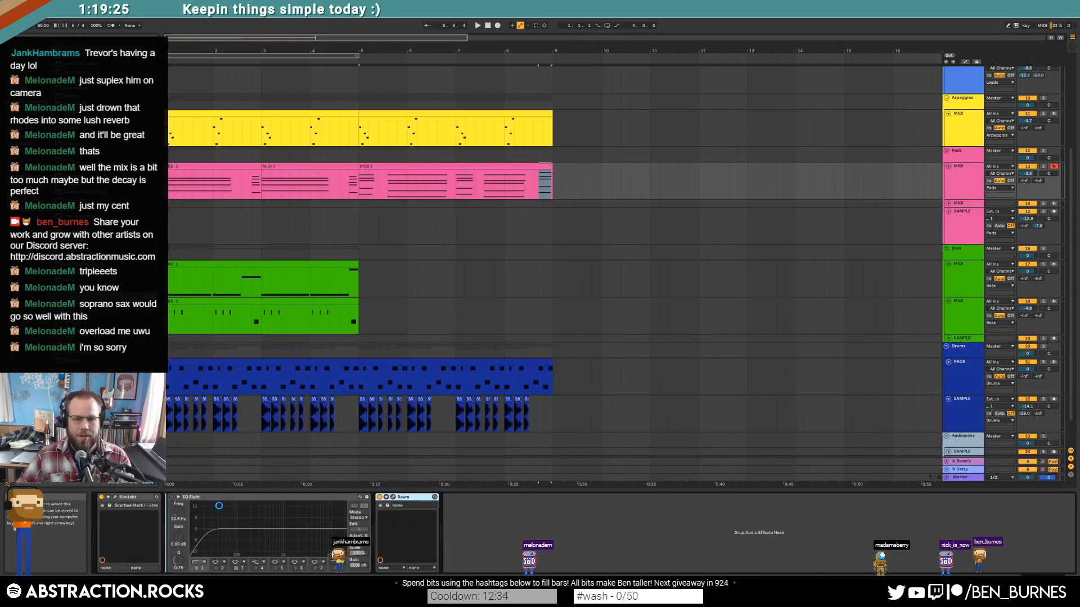
pyautogui.moveTo(219, 505); pyautogui.dragTo(218, 505)
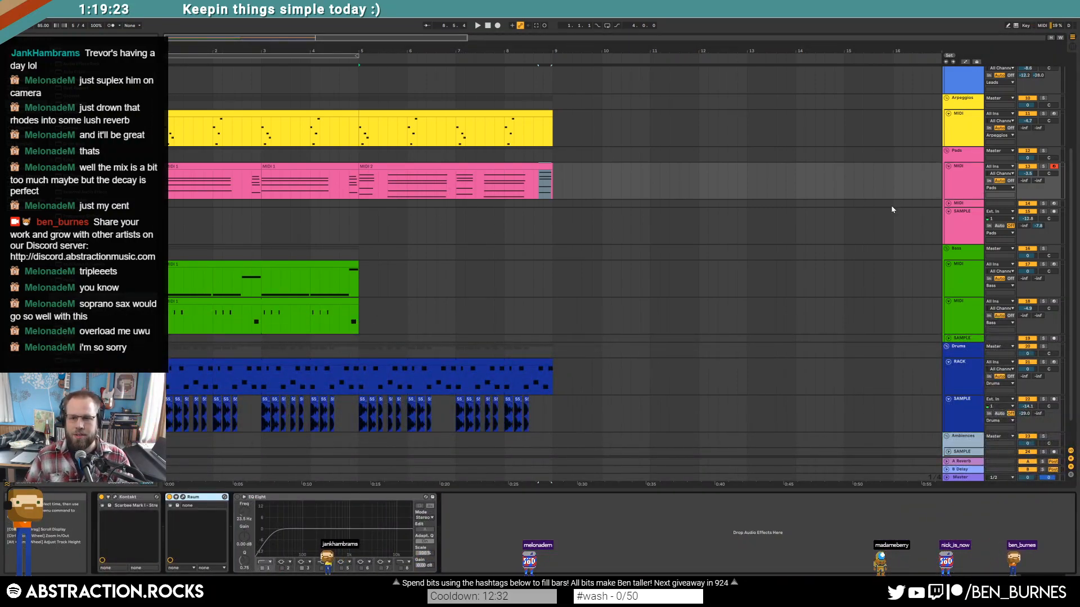
# Step: Unfold the second MIDI track in the Pads group and select it
pyautogui.click(953, 203)
pyautogui.click(949, 203)
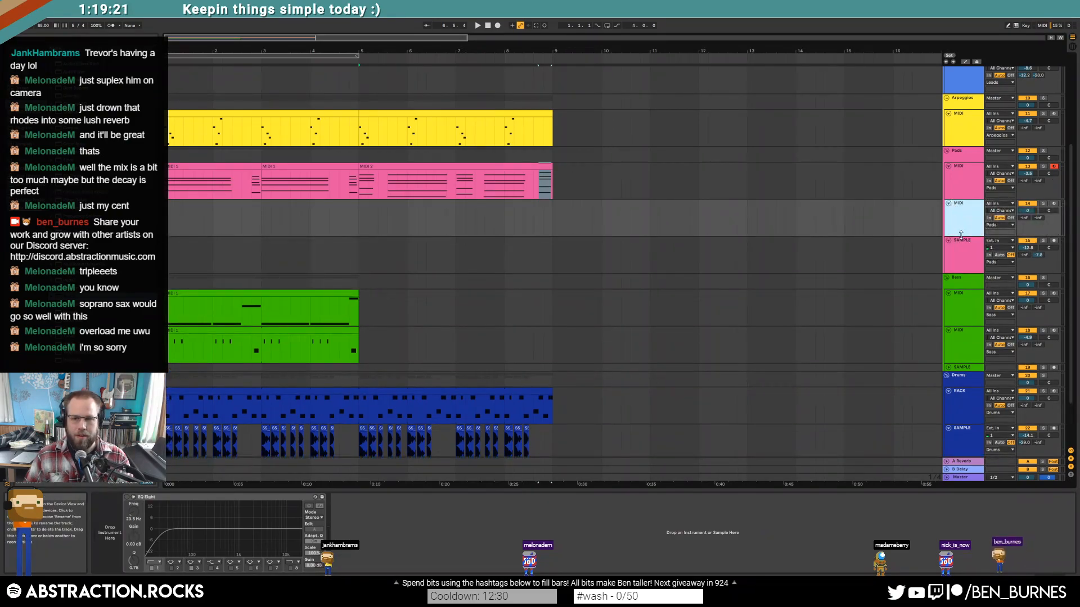
pyautogui.click(960, 247)
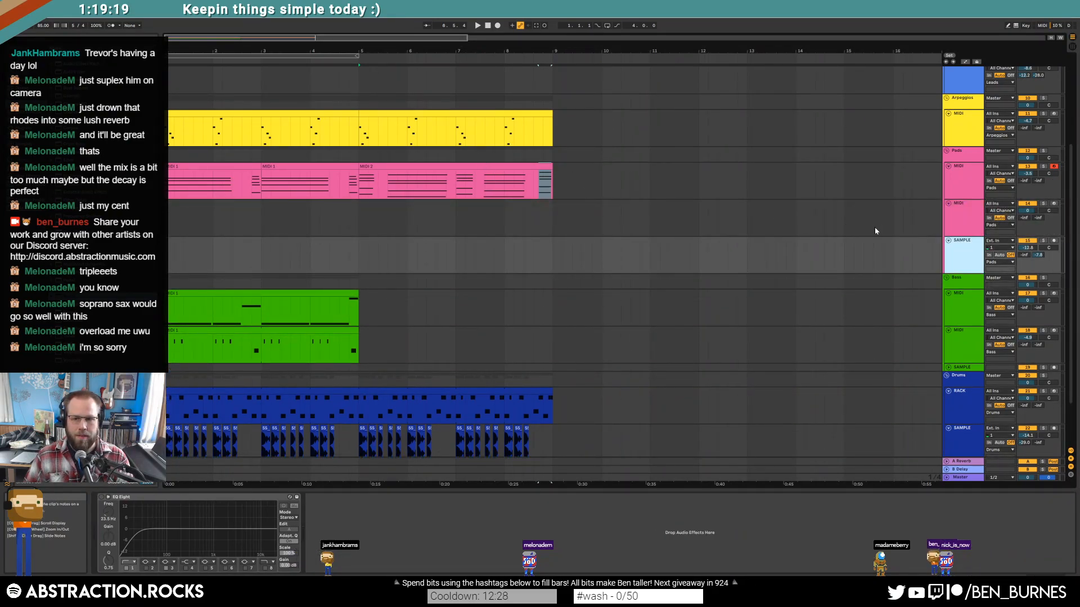
pyautogui.click(968, 228)
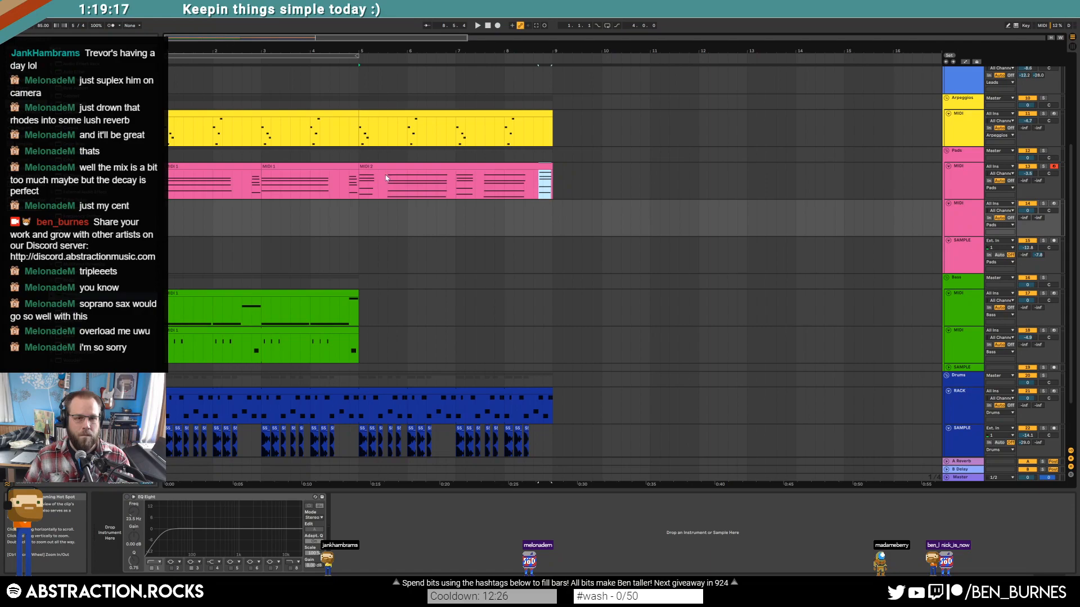
# Step: Move the recorded chord clip onto the PIANO track at bar 5 and play it back
pyautogui.click(397, 165)
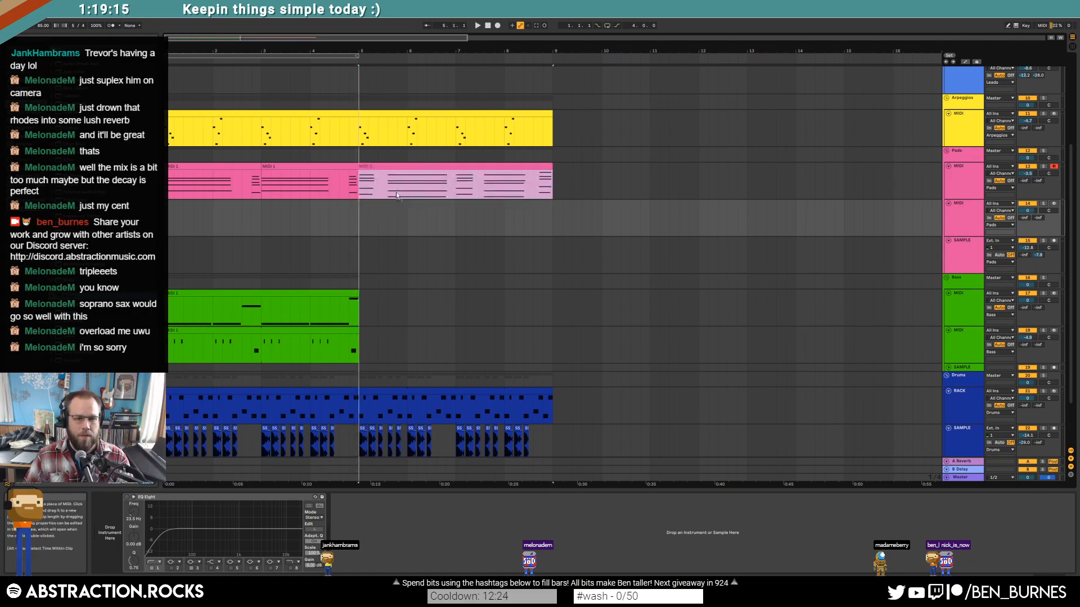
pyautogui.moveTo(411, 54)
pyautogui.mouseDown()
pyautogui.moveTo(428, 136)
pyautogui.moveTo(420, 66)
pyautogui.mouseUp()
pyautogui.scroll(1, 429, 139)
pyautogui.press('space')
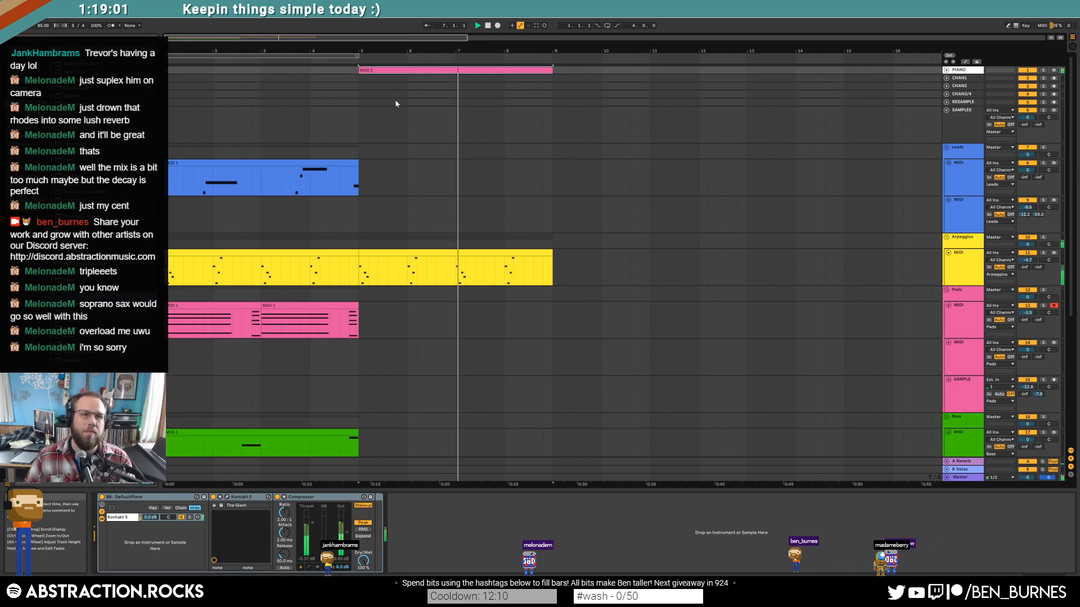
# Step: Lower the velocity of the loud second-highest note in the first and third chords of the recorded clip
pyautogui.doubleClick(444, 70)
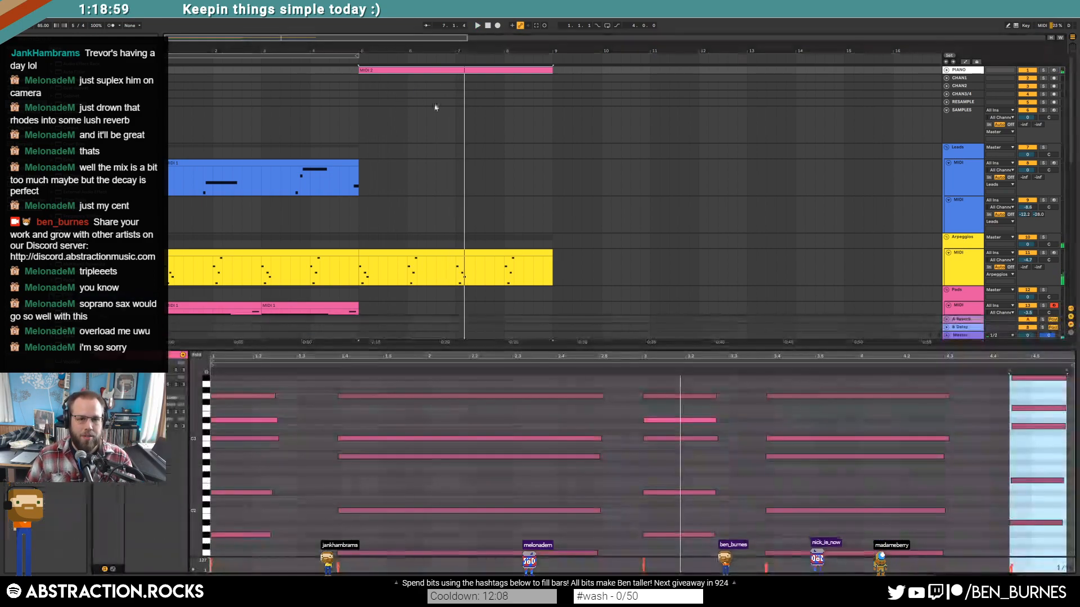
pyautogui.click(667, 421)
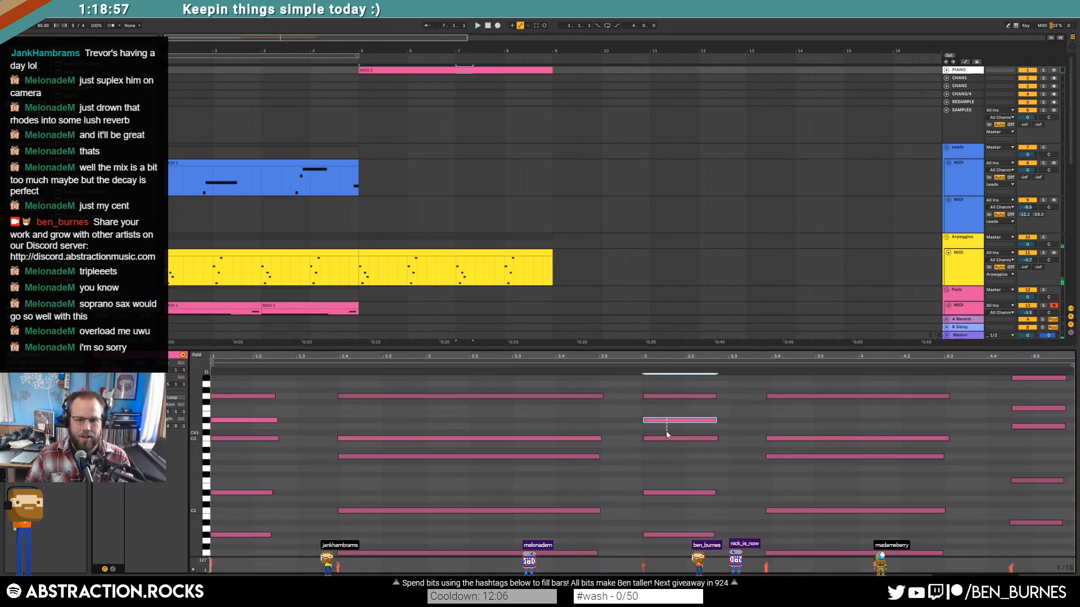
pyautogui.moveTo(666, 420); pyautogui.dragTo(666, 436)
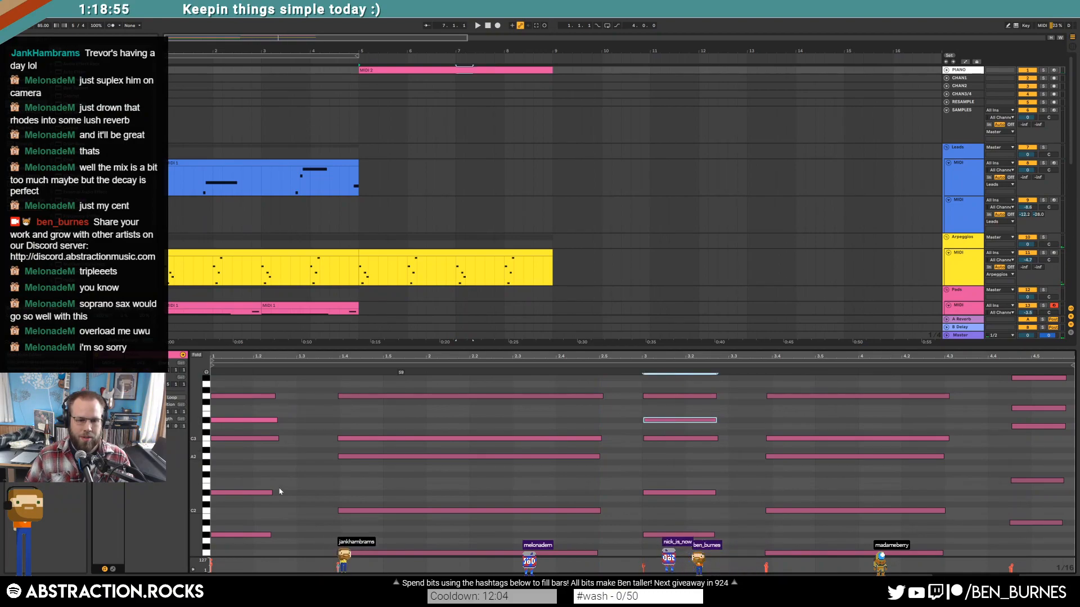
pyautogui.click(267, 420)
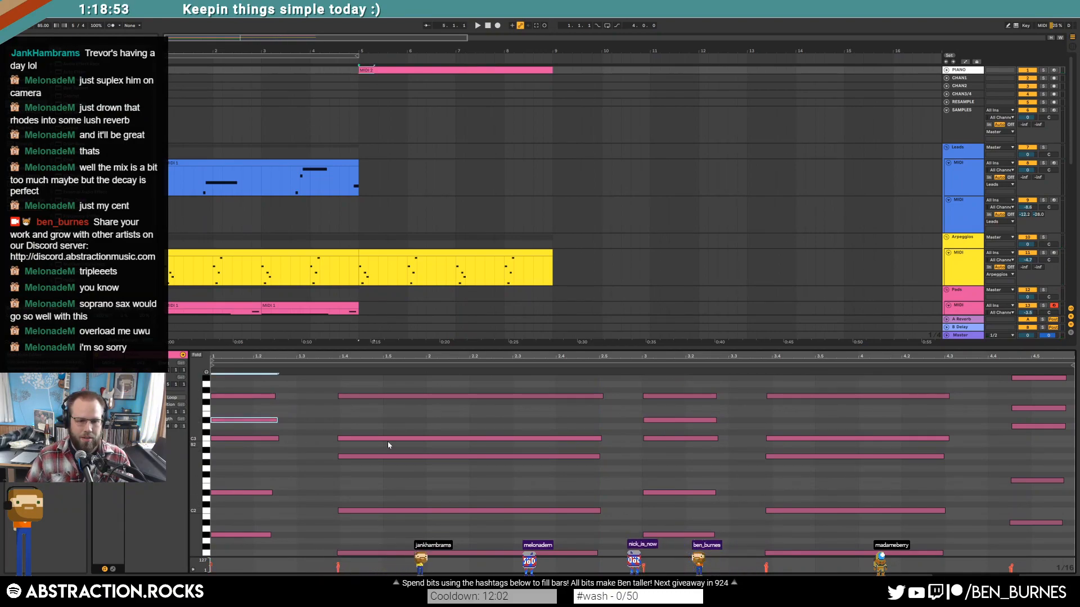
pyautogui.click(401, 438)
pyautogui.click(425, 431)
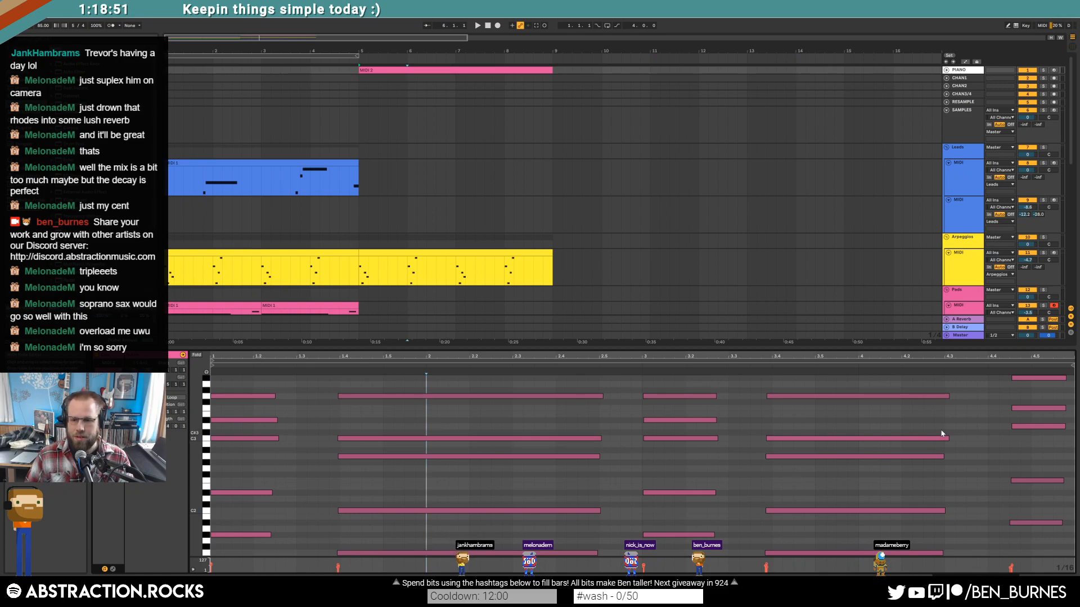
# Step: Shift the notes of the second long chord in the recorded clip slightly later
pyautogui.moveTo(810, 388); pyautogui.dragTo(813, 512)
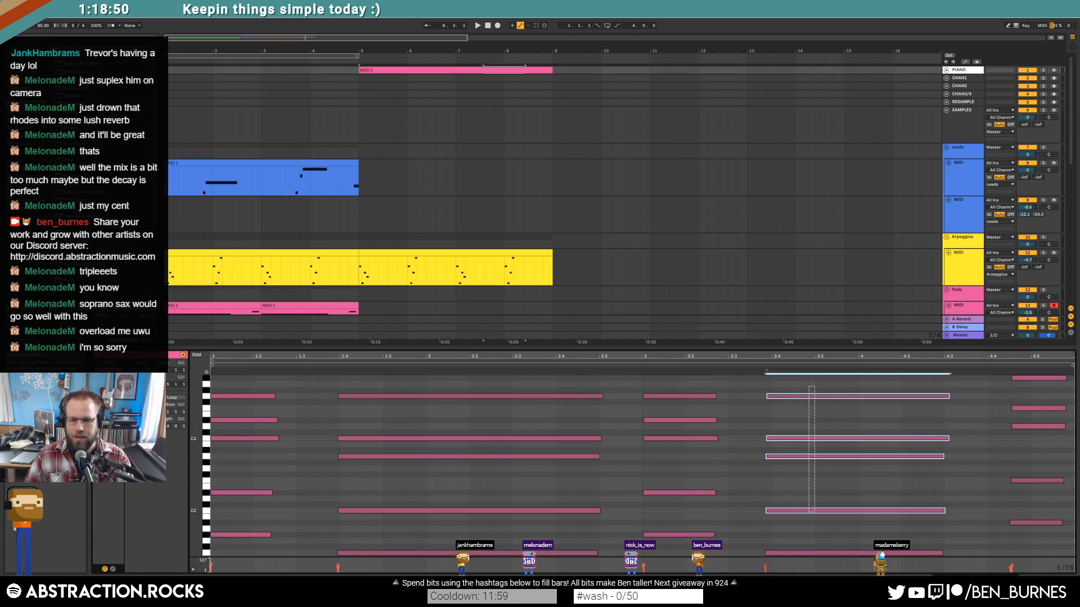
pyautogui.click(1018, 552)
pyautogui.click(967, 417)
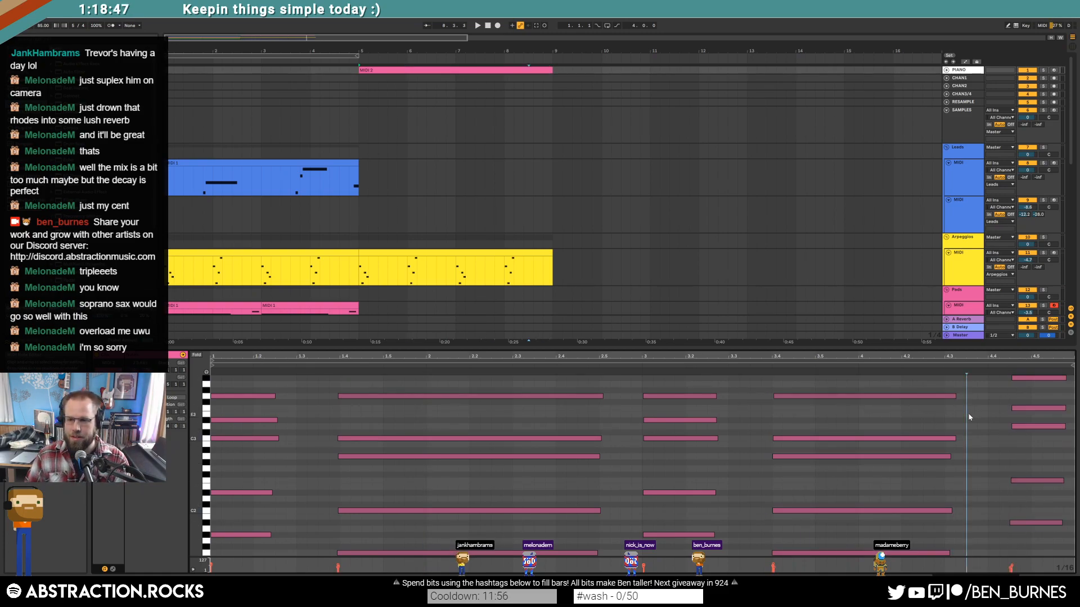
# Step: Place the recorded chord clip at bar 5 on both Pads MIDI tracks
pyautogui.hotkey('shift', 'Tab')
pyautogui.click(969, 356)
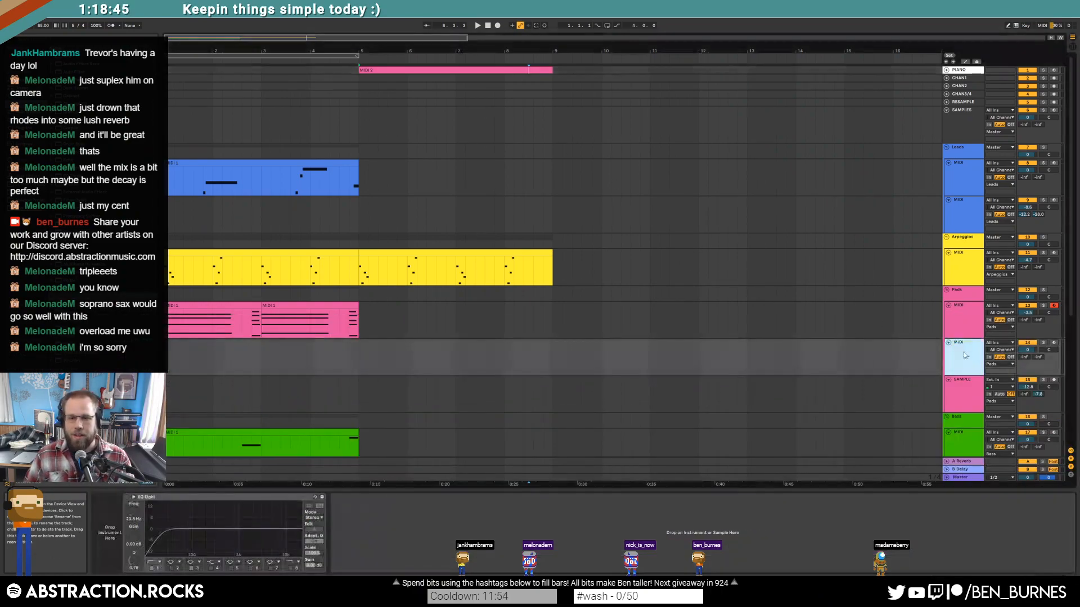
pyautogui.moveTo(400, 70); pyautogui.dragTo(378, 307)
# Step: Delete the upper chord notes from the first Pads MIDI track's bar 5 clip, keeping the low notes, and play it back
pyautogui.click(273, 308)
pyautogui.hotkey('shift', 'Tab')
pyautogui.moveTo(248, 388); pyautogui.dragTo(1068, 473)
pyautogui.press('Delete')
pyautogui.click(1034, 379)
pyautogui.press('Delete')
pyautogui.click(565, 421)
pyautogui.press('space')
pyautogui.hotkey('shift', 'Tab')
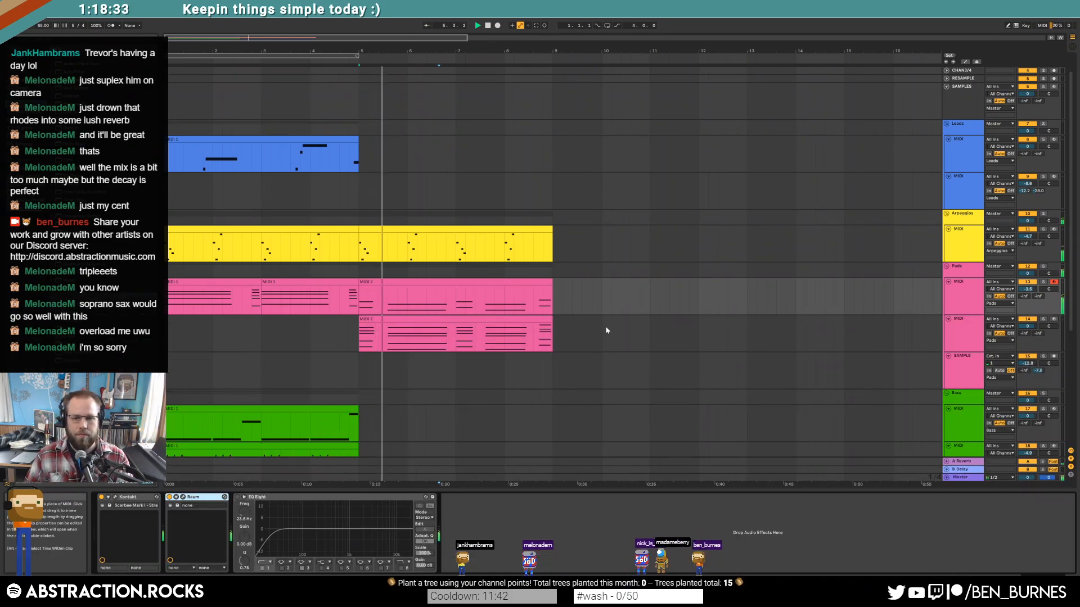
# Step: Stop playback and load the Analog instrument onto the second Pads MIDI track
pyautogui.click(434, 320)
pyautogui.press('space')
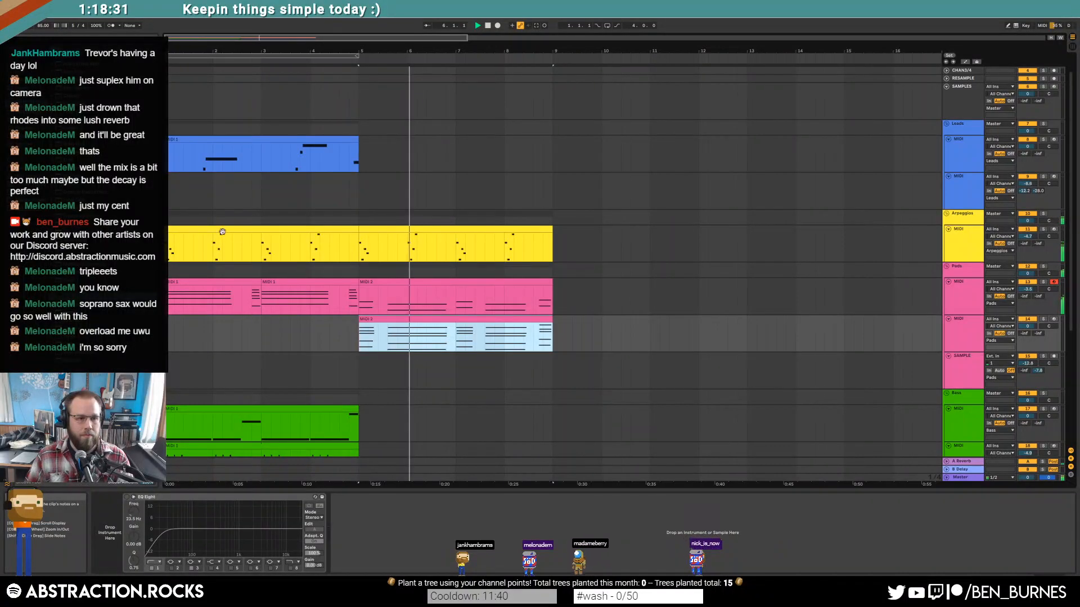
pyautogui.click(28, 96)
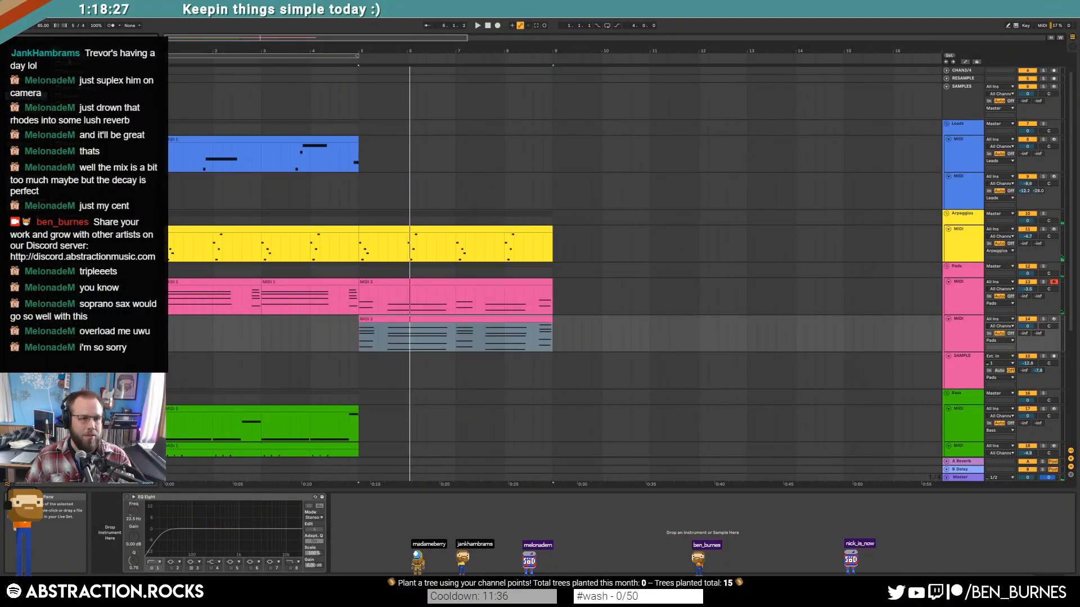
pyautogui.moveTo(71, 64); pyautogui.dragTo(198, 528)
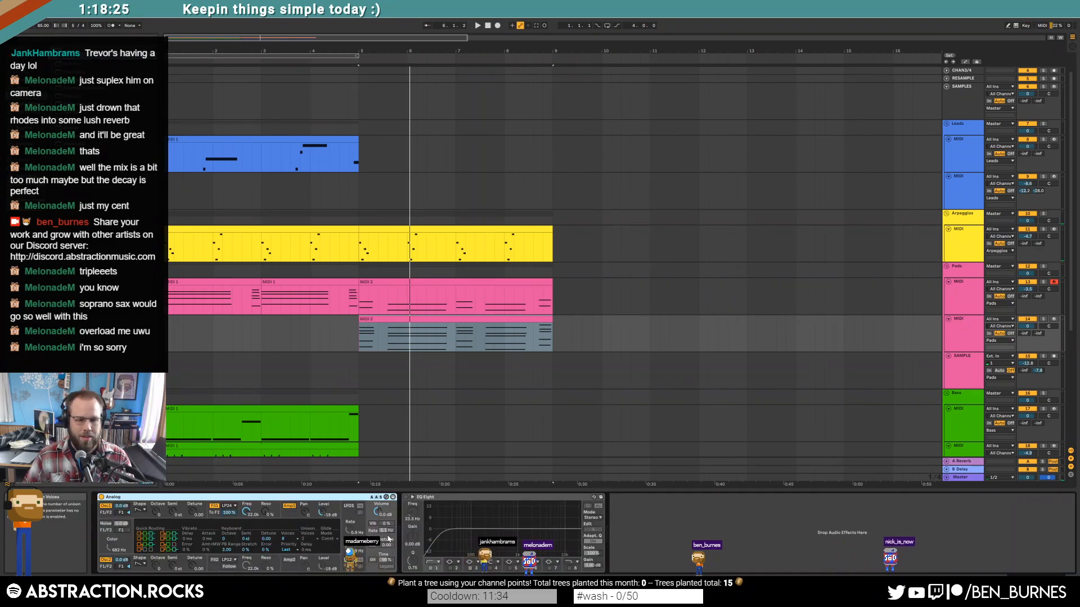
# Step: Show the Amp1 envelope settings in Analog and play the section with the new pad layer
pyautogui.click(242, 514)
pyautogui.click(306, 514)
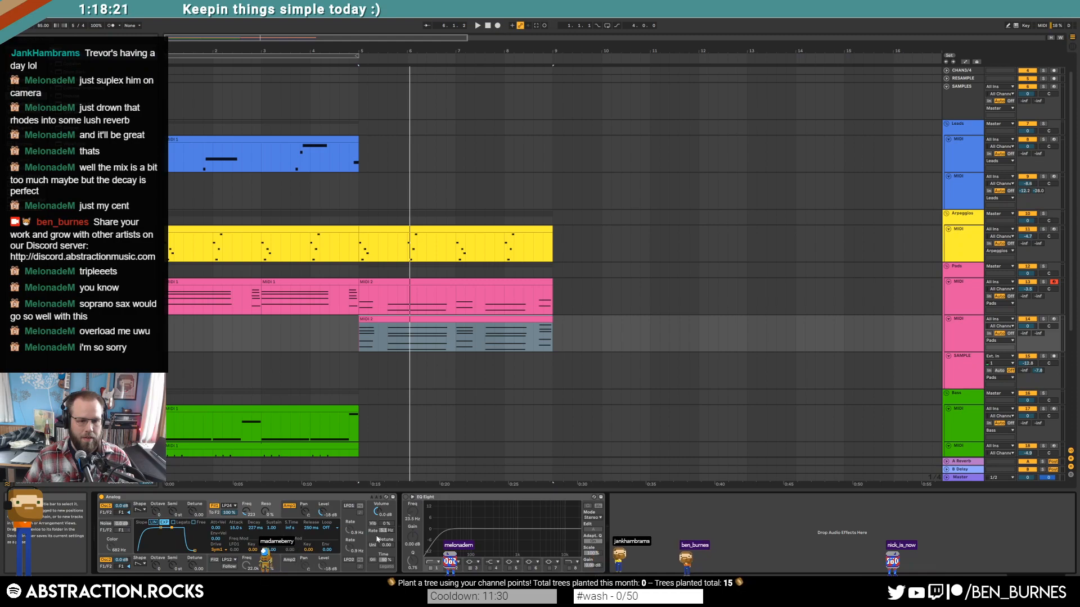
pyautogui.press('space')
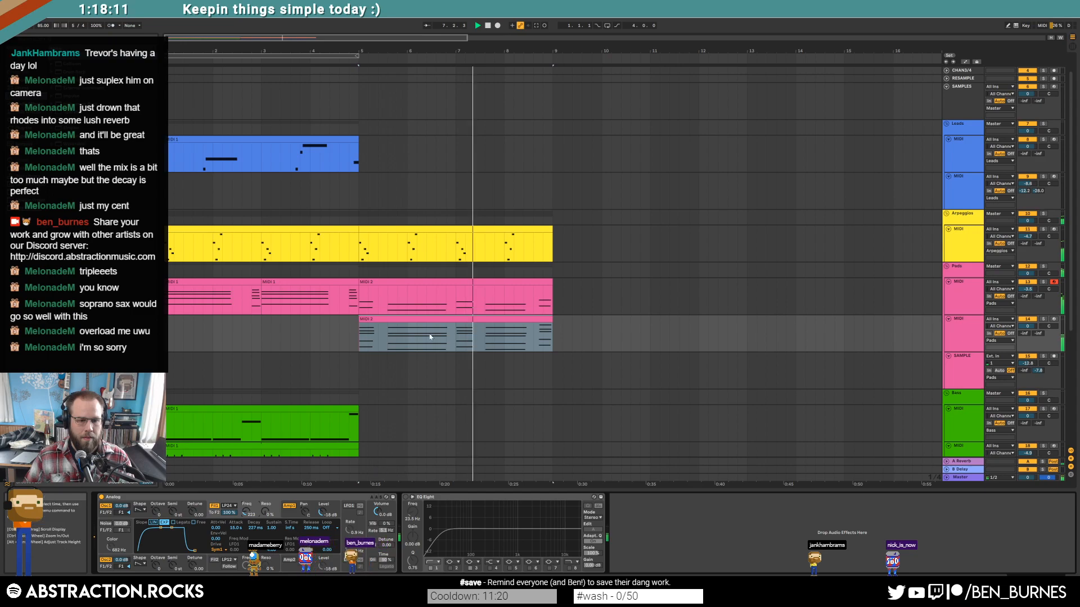
# Step: Flatten the hold-pedal (64) controller envelope to zero across the second Pads track's bar 5 clip and play the section
pyautogui.doubleClick(428, 333)
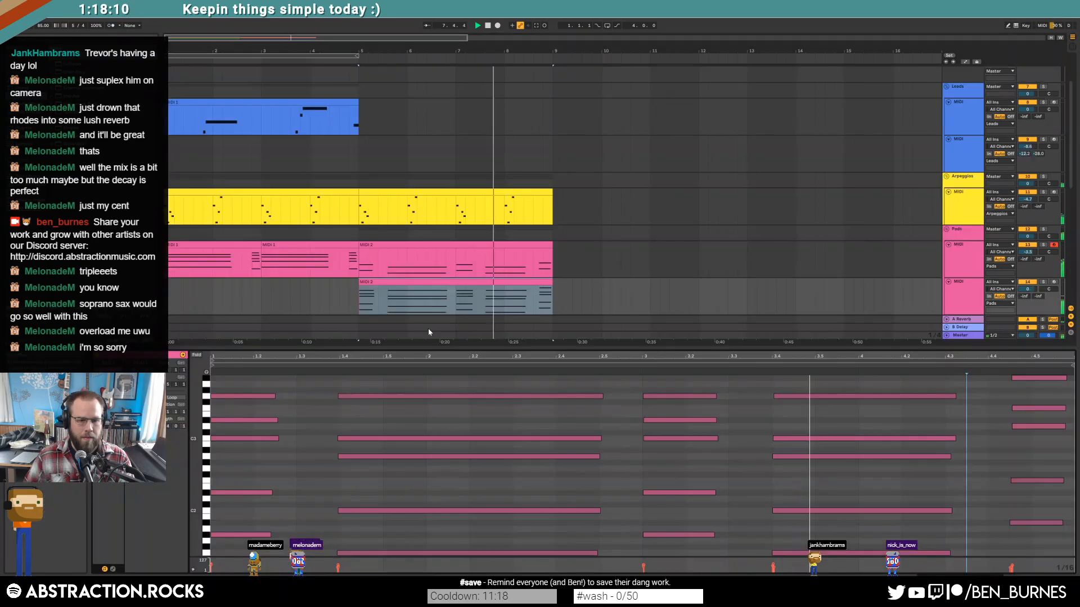
pyautogui.click(299, 449)
pyautogui.press('space')
pyautogui.click(113, 569)
pyautogui.click(204, 363)
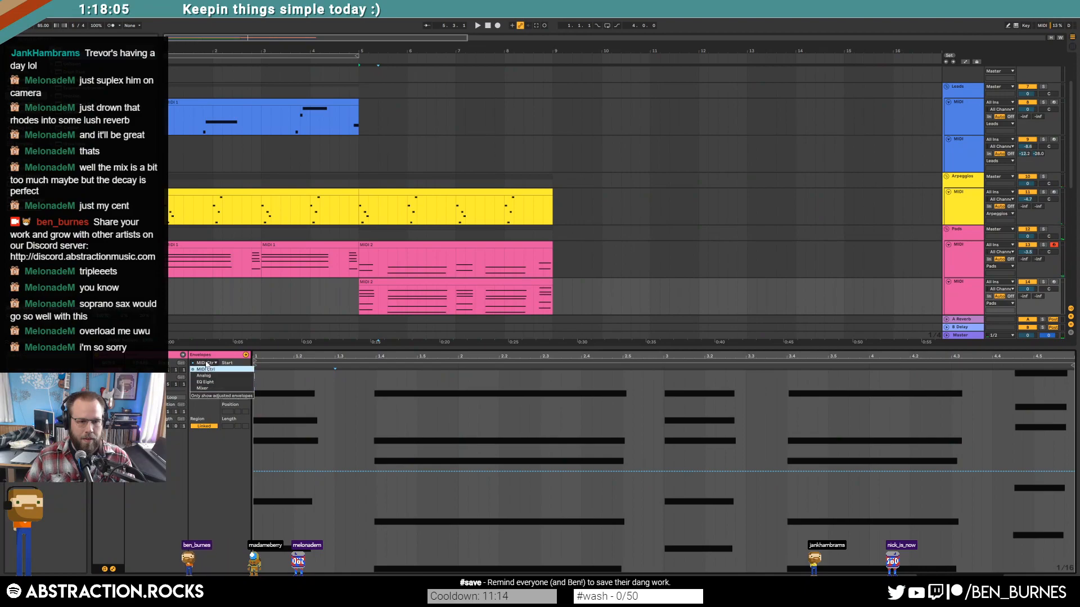
pyautogui.click(207, 370)
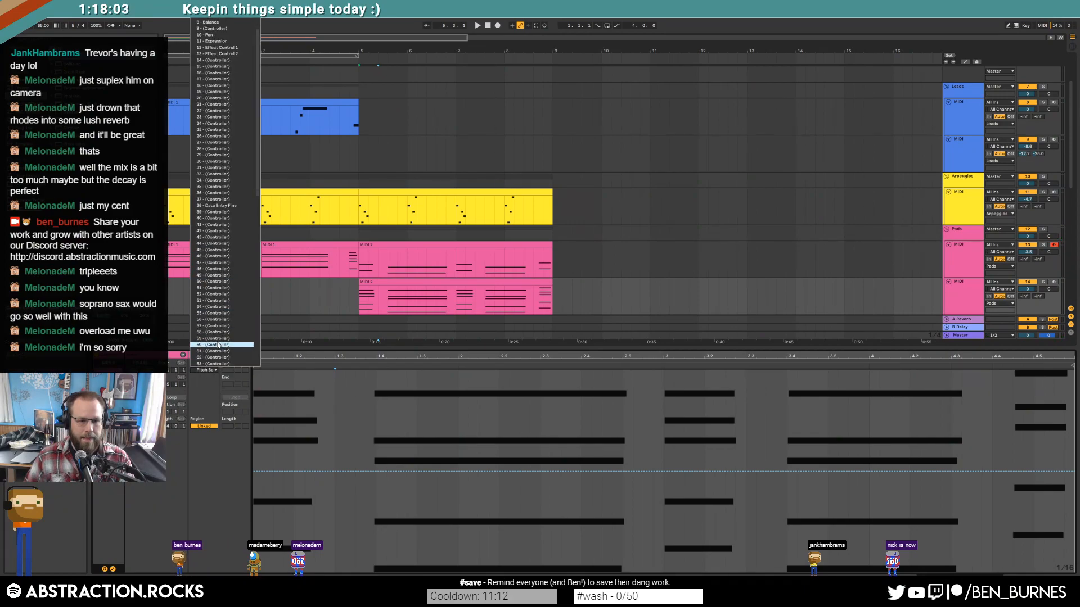
pyautogui.click(218, 351)
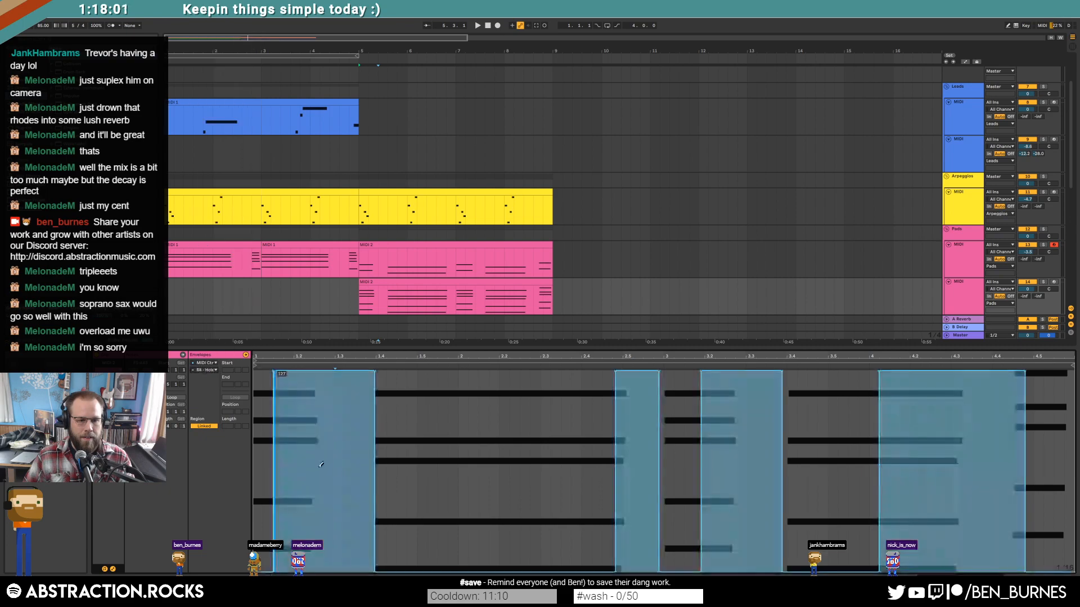
pyautogui.moveTo(269, 569); pyautogui.dragTo(1051, 569)
pyautogui.press('b')
pyautogui.hotkey('shift', 'Tab')
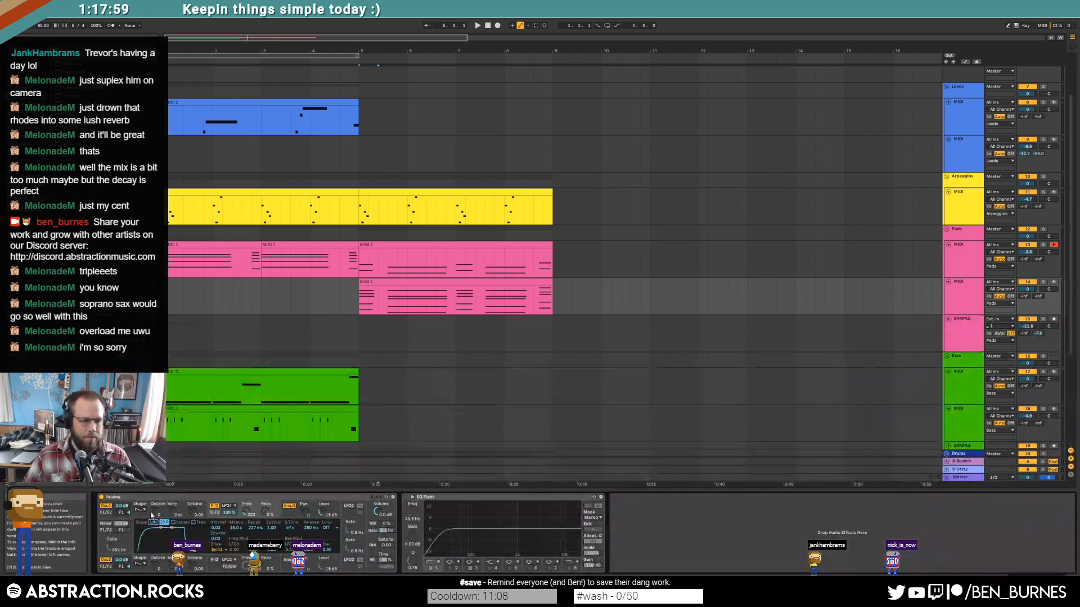
pyautogui.doubleClick(408, 280)
pyautogui.press('space')
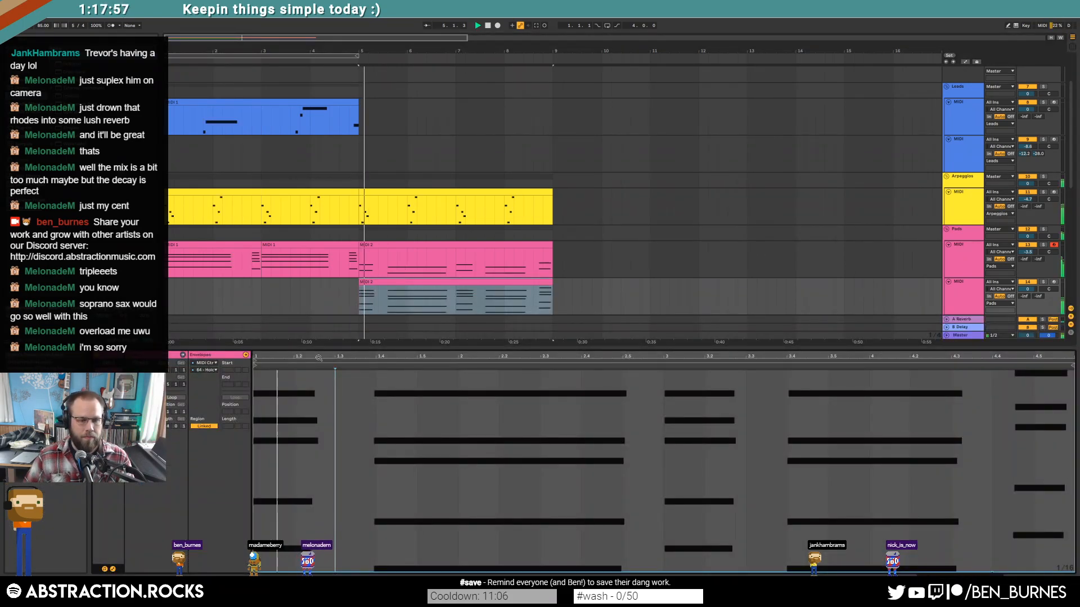
# Step: Lengthen all notes of the first chord in the second Pads clip to about halfway through beat 1.3
pyautogui.hotkey('shift', 'Tab')
pyautogui.doubleClick(394, 282)
pyautogui.click(112, 569)
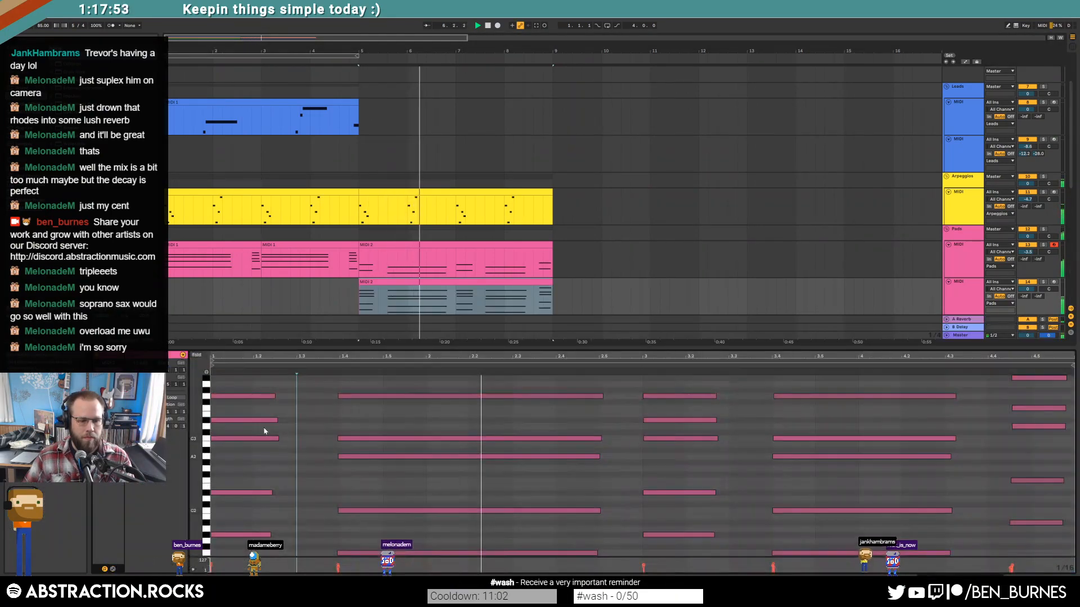
pyautogui.click(272, 420)
pyautogui.moveTo(275, 397); pyautogui.dragTo(318, 397)
pyautogui.click(326, 415)
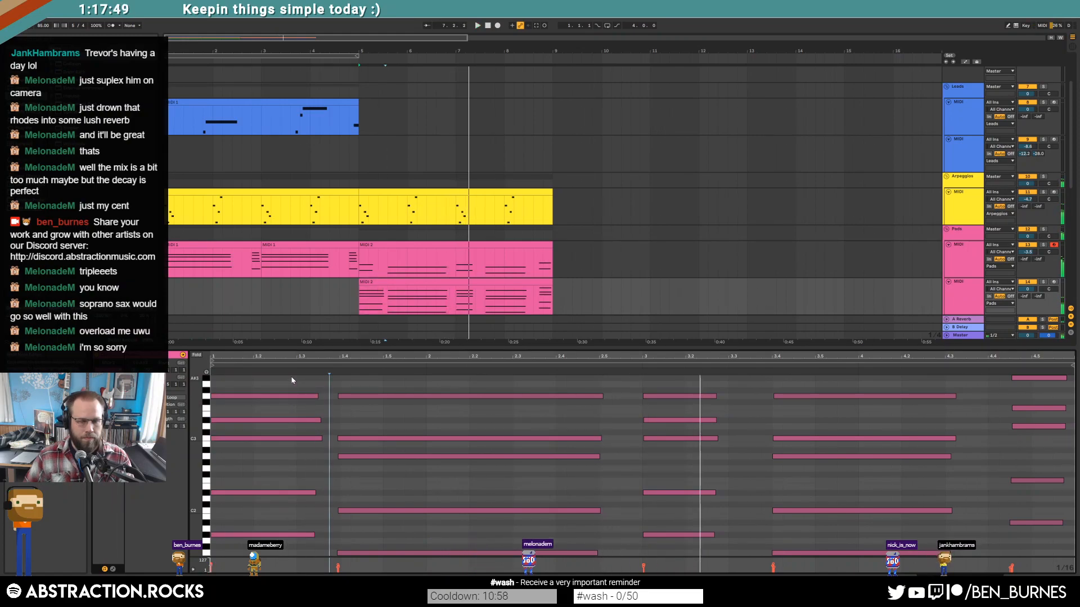
# Step: Lengthen the third chord's notes to about halfway through beat 3.3 and slightly extend the fourth chord's notes
pyautogui.moveTo(570, 382); pyautogui.dragTo(582, 557)
pyautogui.moveTo(666, 381); pyautogui.dragTo(690, 551)
pyautogui.hotkey('shift', 'Right')
pyautogui.hotkey('shift', 'Right')
pyautogui.moveTo(899, 386); pyautogui.dragTo(921, 556)
pyautogui.hotkey('shift', 'Right')
pyautogui.moveTo(1035, 549); pyautogui.dragTo(1042, 378)
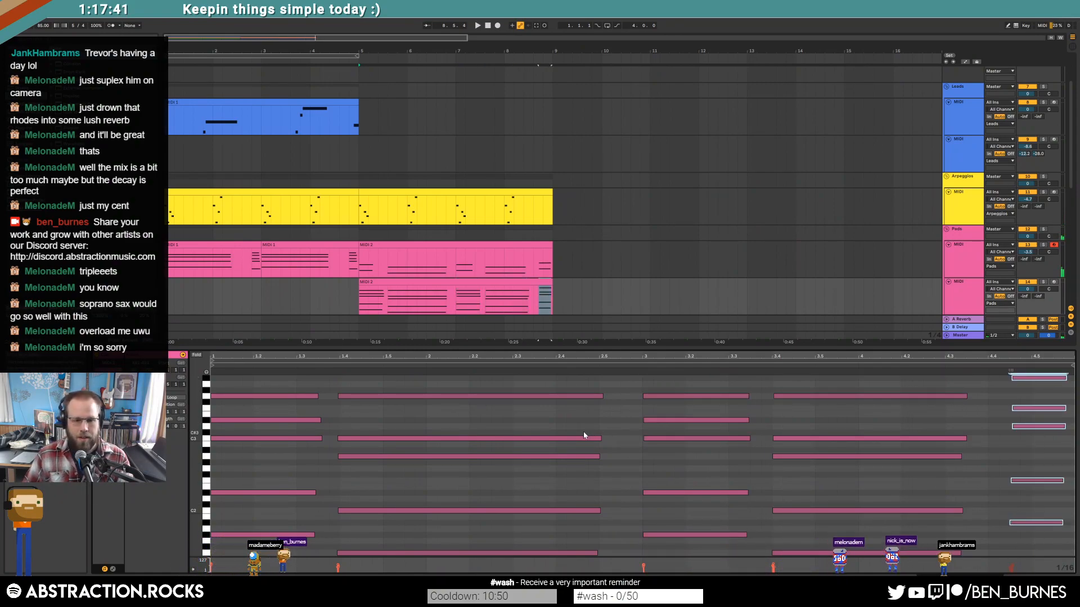
# Step: Quantize all the clip's notes and trim the second chord's top note to end with the rest of its chord
pyautogui.hotkey('ctrl', 'a')
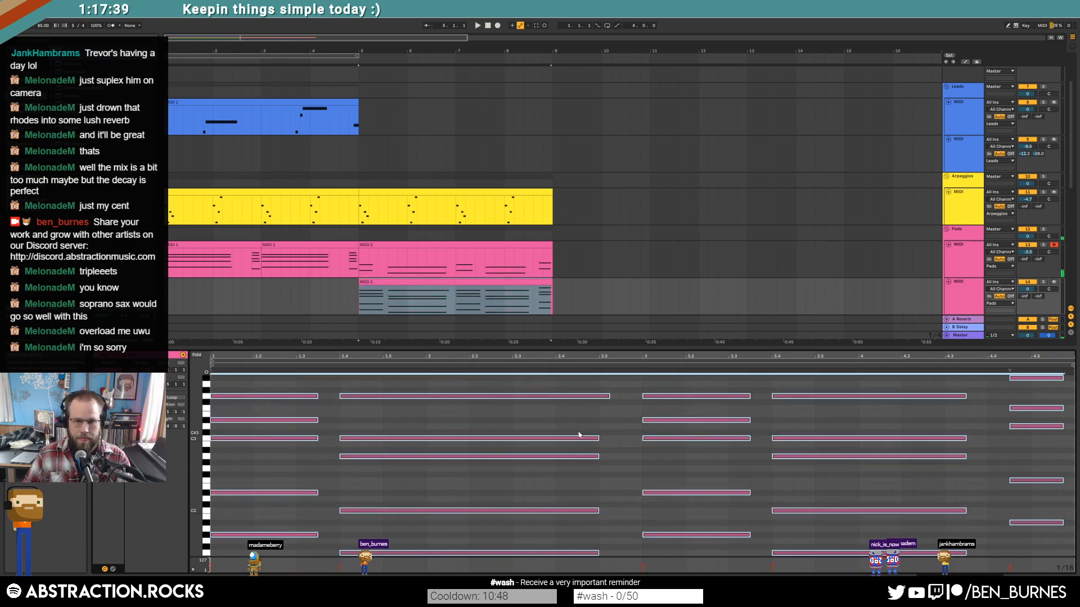
pyautogui.click(588, 429)
pyautogui.moveTo(609, 400); pyautogui.dragTo(597, 398)
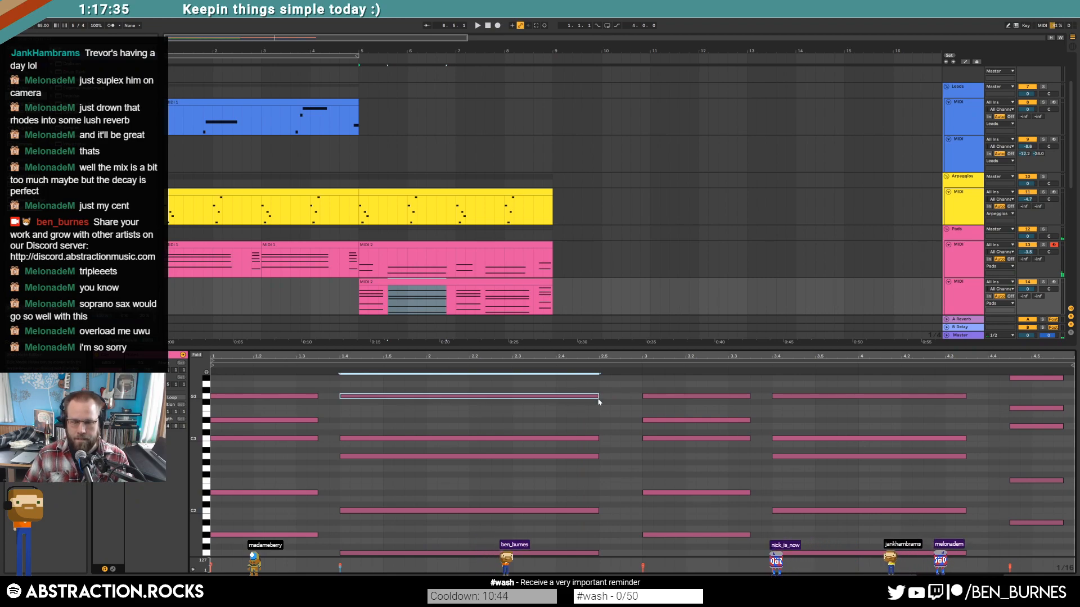
# Step: Adjust the velocities of all the clip's notes together, show the track's devices and play the section
pyautogui.hotkey('ctrl', 'a')
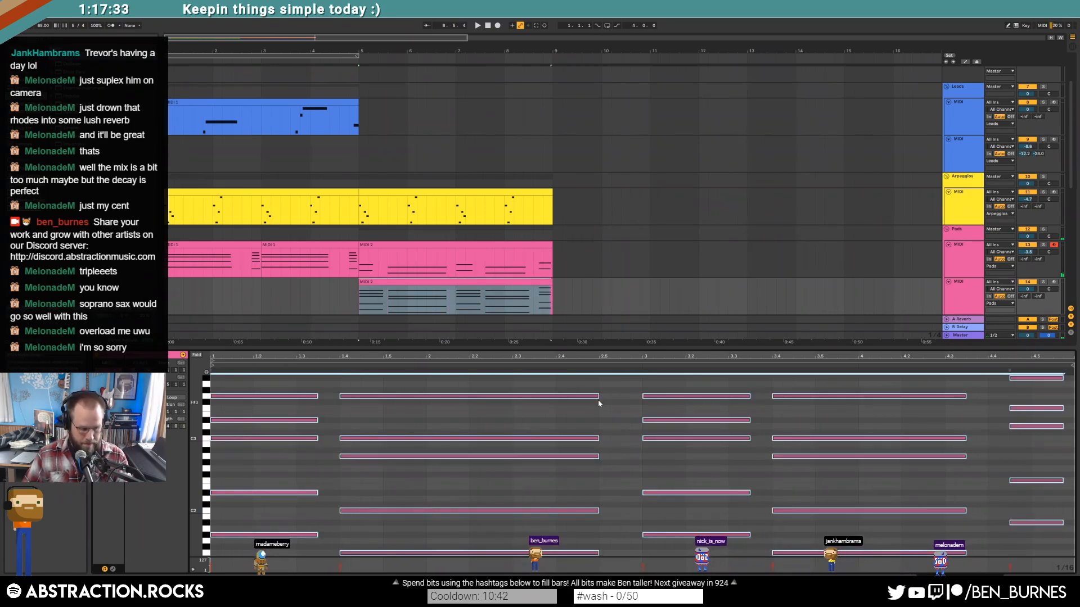
pyautogui.moveTo(497, 510)
pyautogui.mouseDown()
pyautogui.moveTo(498, 483)
pyautogui.moveTo(499, 513)
pyautogui.mouseUp()
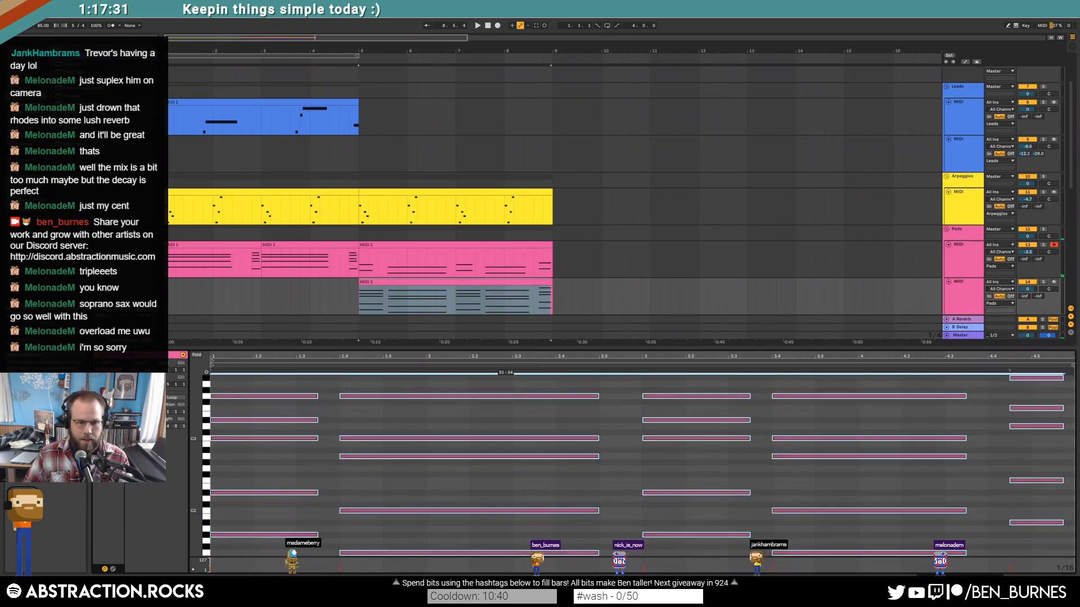
pyautogui.hotkey('shift', 'Tab')
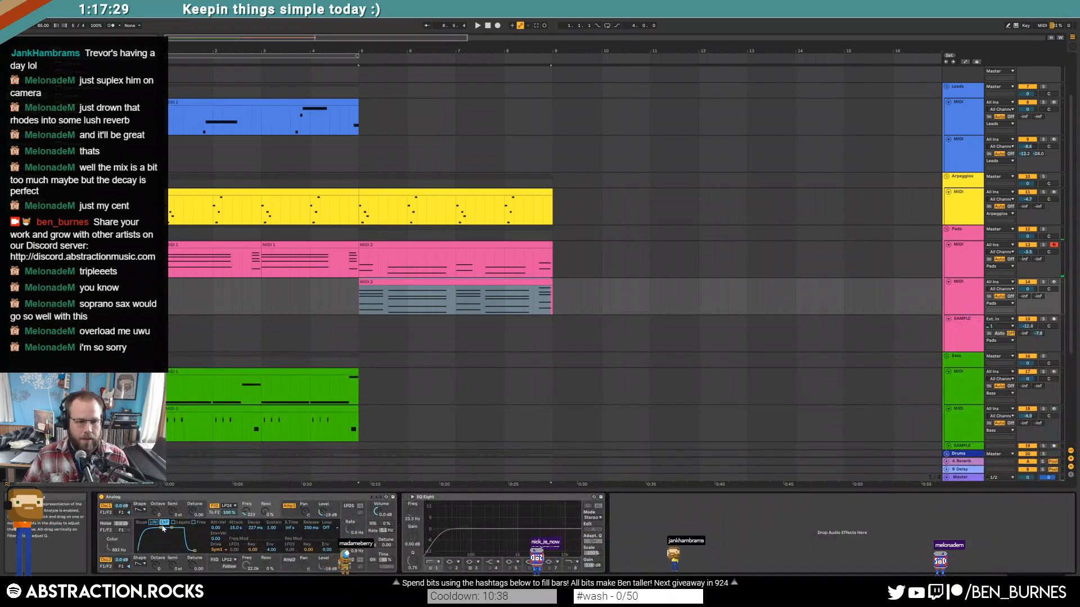
pyautogui.press('space')
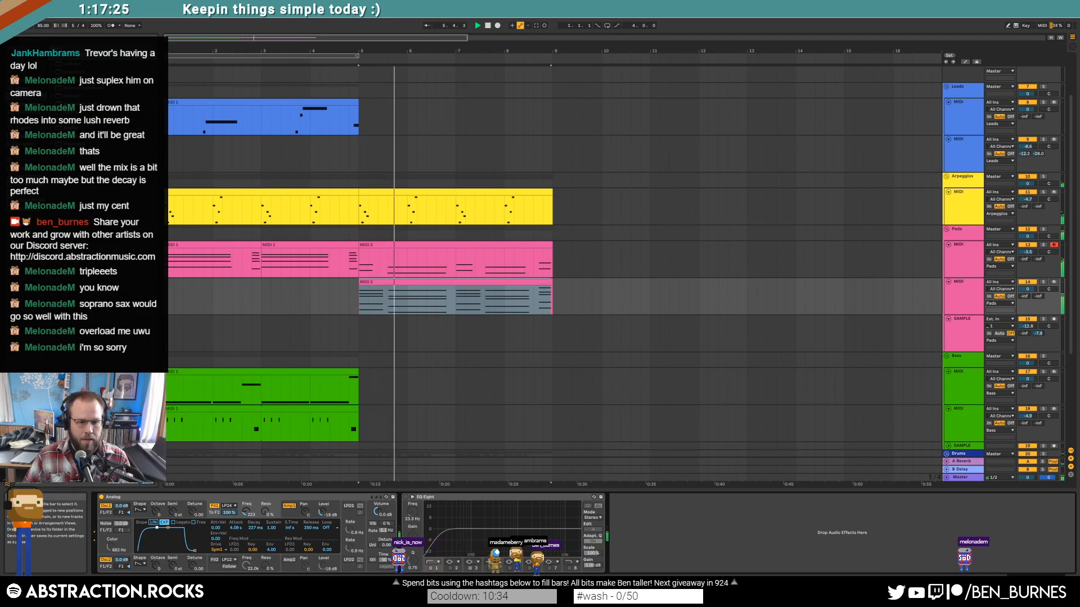
# Step: Lengthen the first and third chords' notes by one sixteenth each in the second Pads clip
pyautogui.doubleClick(469, 283)
pyautogui.moveTo(301, 531); pyautogui.dragTo(301, 540)
pyautogui.moveTo(696, 387); pyautogui.dragTo(677, 540)
pyautogui.moveTo(752, 396); pyautogui.dragTo(761, 397)
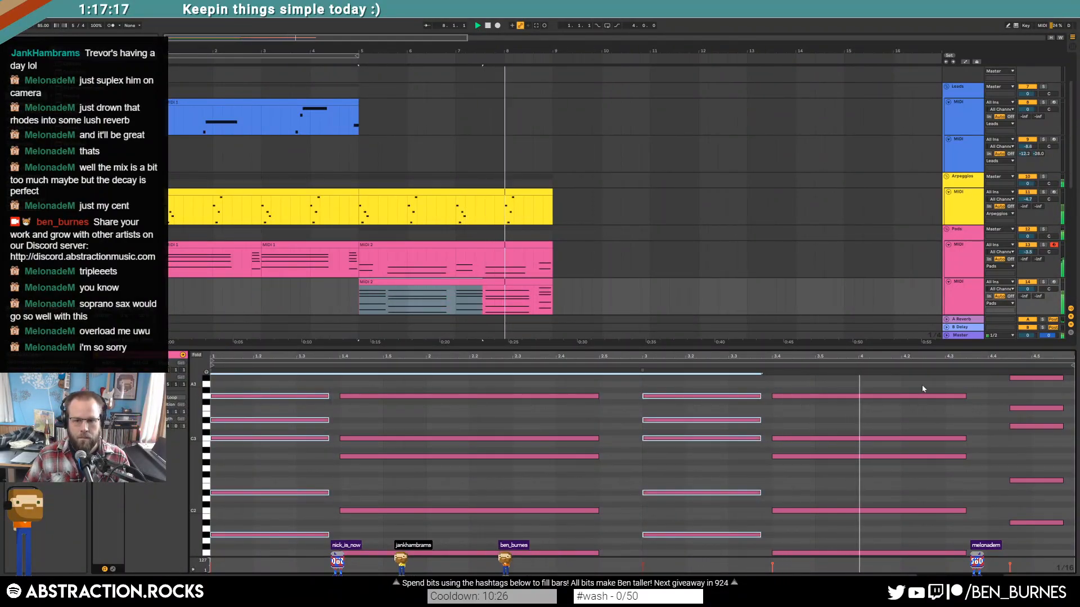
# Step: Try lengthening the fourth chord's notes up to beat 4.4
pyautogui.moveTo(922, 388); pyautogui.dragTo(905, 560)
pyautogui.moveTo(966, 396); pyautogui.dragTo(986, 400)
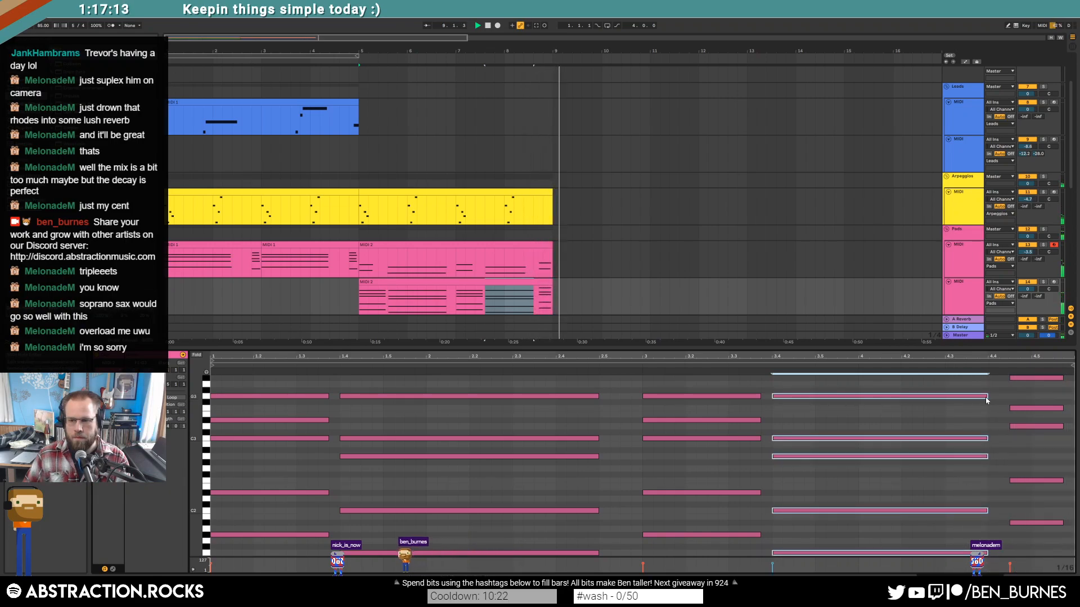
pyautogui.moveTo(988, 396); pyautogui.dragTo(966, 397)
# Step: Shift the start of the last chord's notes earlier to beat 4.4
pyautogui.moveTo(994, 537); pyautogui.dragTo(1025, 367)
pyautogui.press('Left')
pyautogui.press('Left')
pyautogui.press('Left')
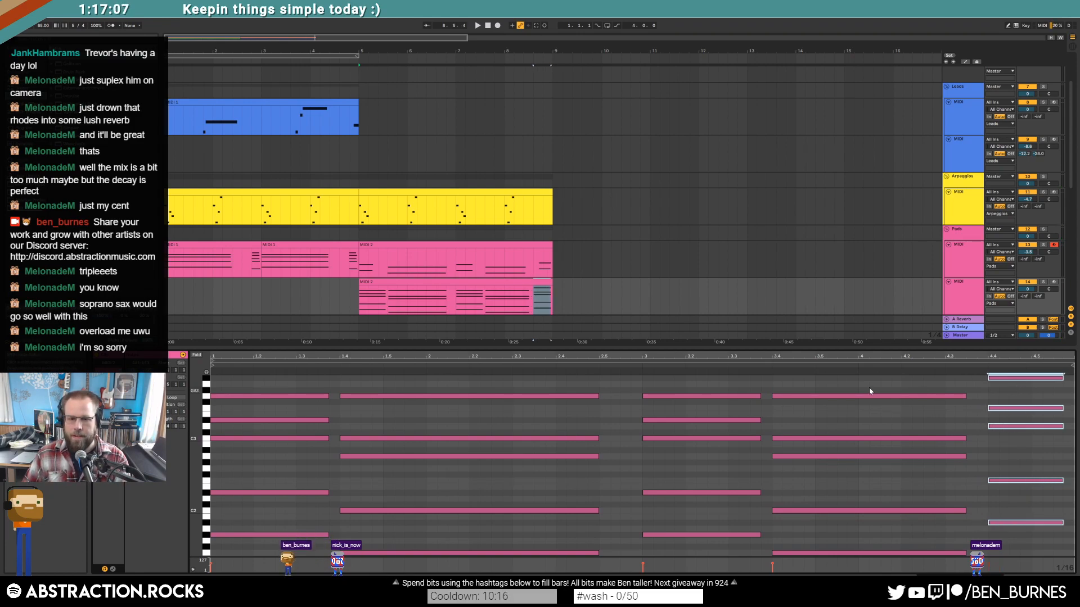
# Step: Enable unison and adjust its detune in the second Pads track's Analog, and raise the first filter's resonance
pyautogui.hotkey('shift', 'Tab')
pyautogui.click(479, 282)
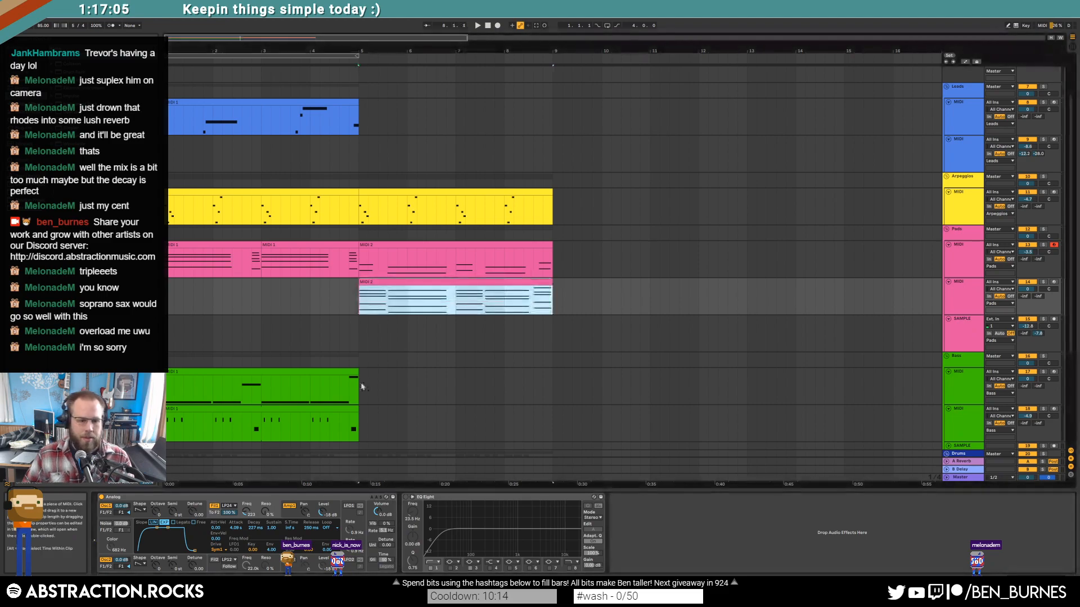
pyautogui.click(373, 545)
pyautogui.moveTo(384, 546); pyautogui.dragTo(383, 530)
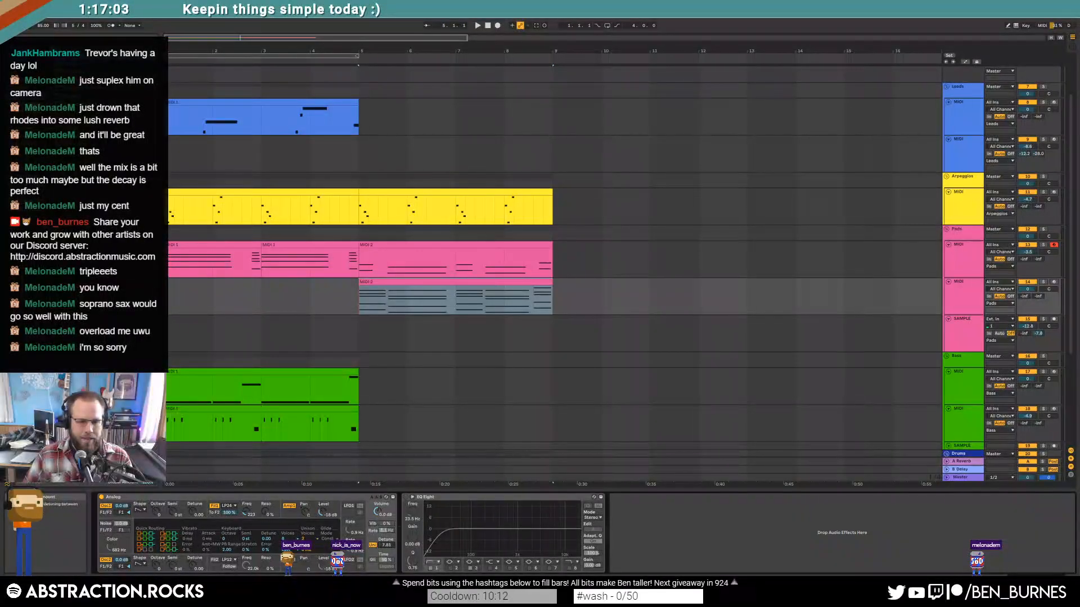
pyautogui.moveTo(267, 512); pyautogui.dragTo(266, 504)
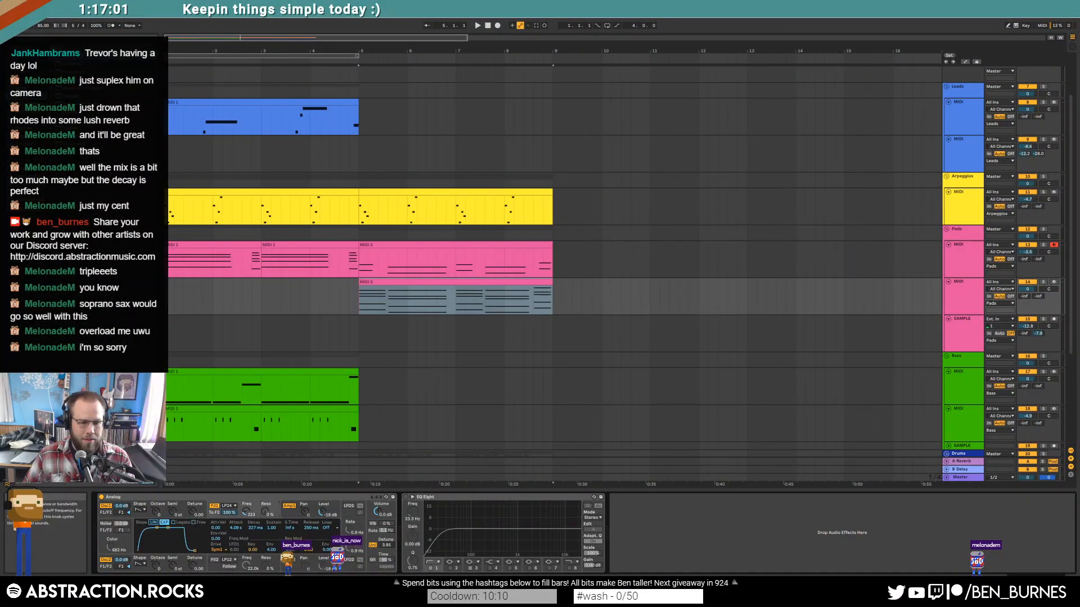
# Step: Play the section while checking Analog's unison and filter settings, and shorten the Amp1 envelope's release
pyautogui.press('space')
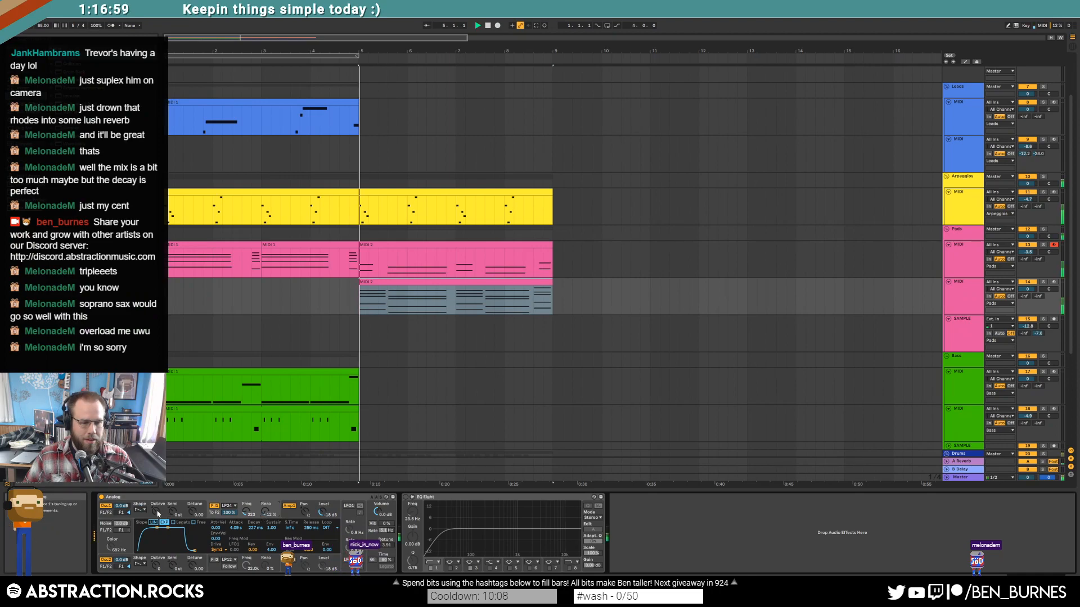
pyautogui.click(386, 550)
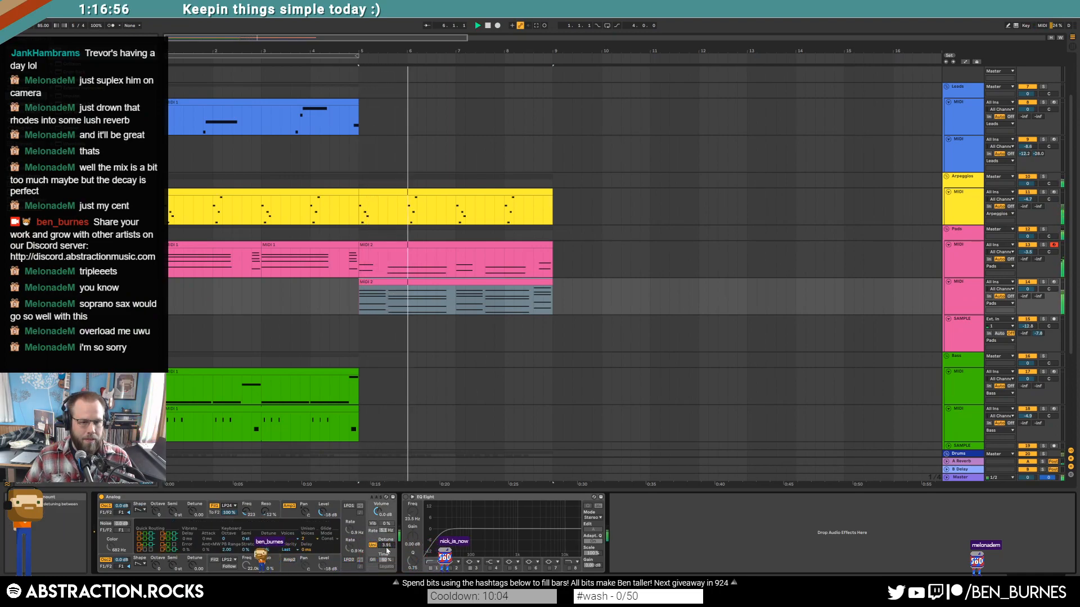
pyautogui.click(266, 514)
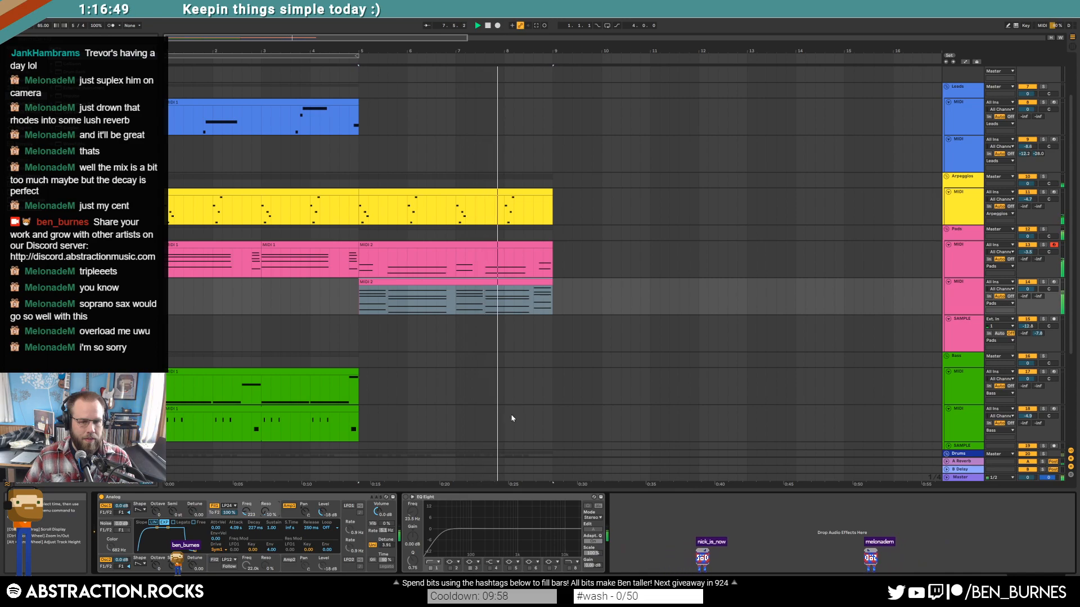
pyautogui.click(291, 514)
pyautogui.moveTo(197, 551); pyautogui.dragTo(189, 551)
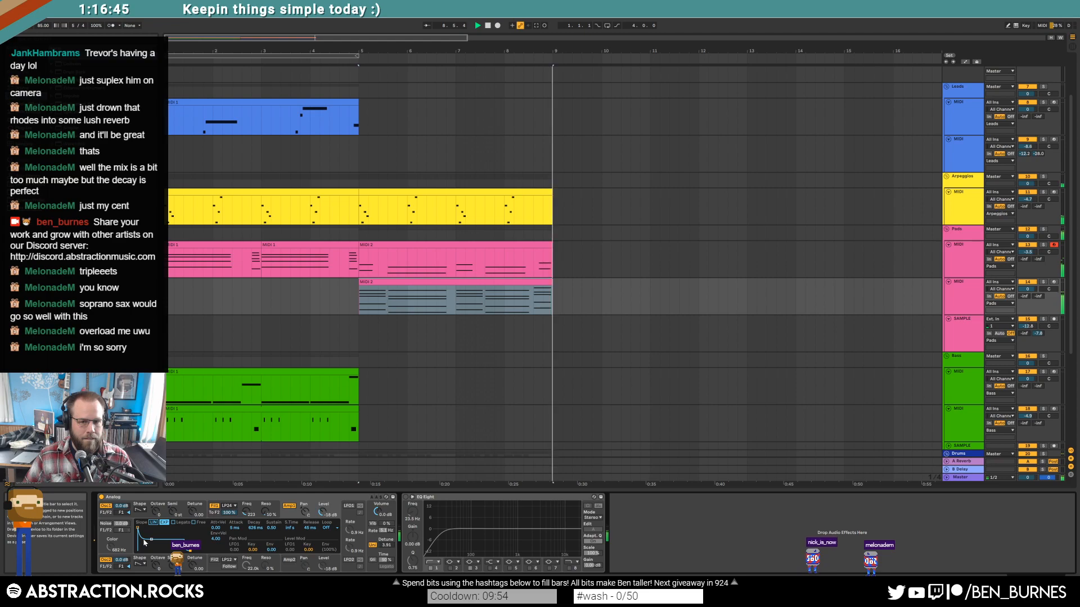
# Step: Loop the arrangement over the second Pads track's bar 5 clip and open the clip's notes
pyautogui.click(517, 284)
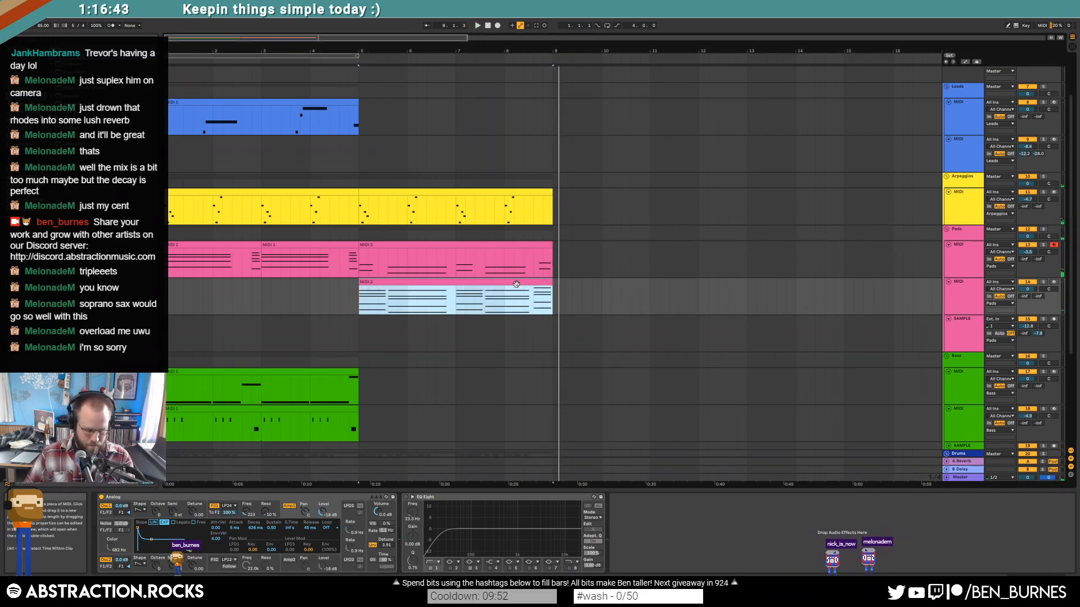
pyautogui.hotkey('ctrl', 'l')
pyautogui.doubleClick(522, 283)
# Step: Move the last chord later to beat 4.5 and lengthen the fourth chord's notes to beat 4.4
pyautogui.moveTo(1010, 555); pyautogui.dragTo(1010, 367)
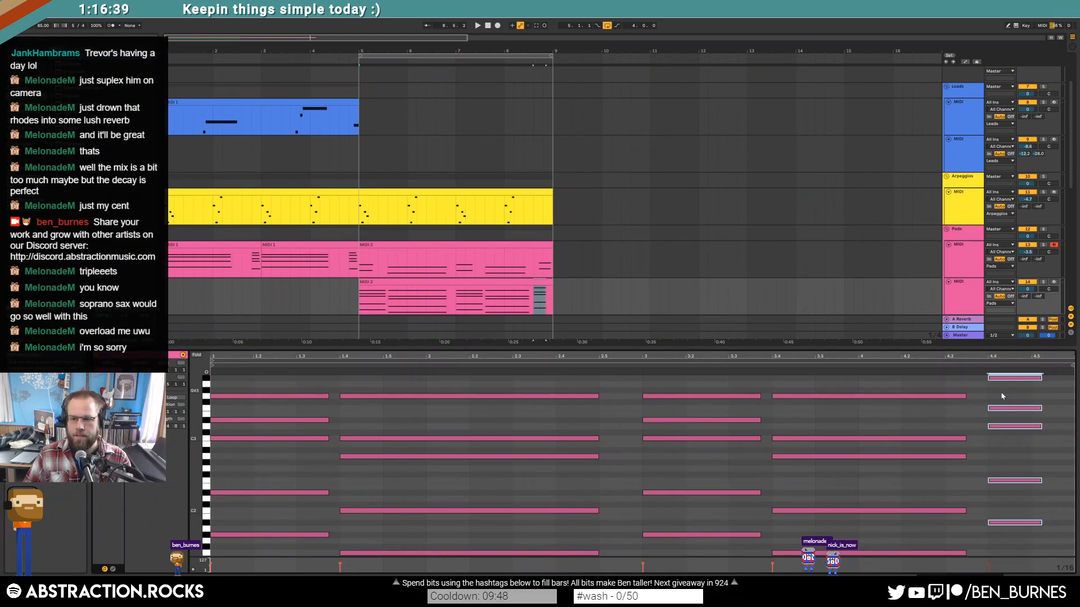
pyautogui.press('Right')
pyautogui.moveTo(924, 555); pyautogui.dragTo(922, 384)
pyautogui.hotkey('shift', 'Right')
pyautogui.click(631, 401)
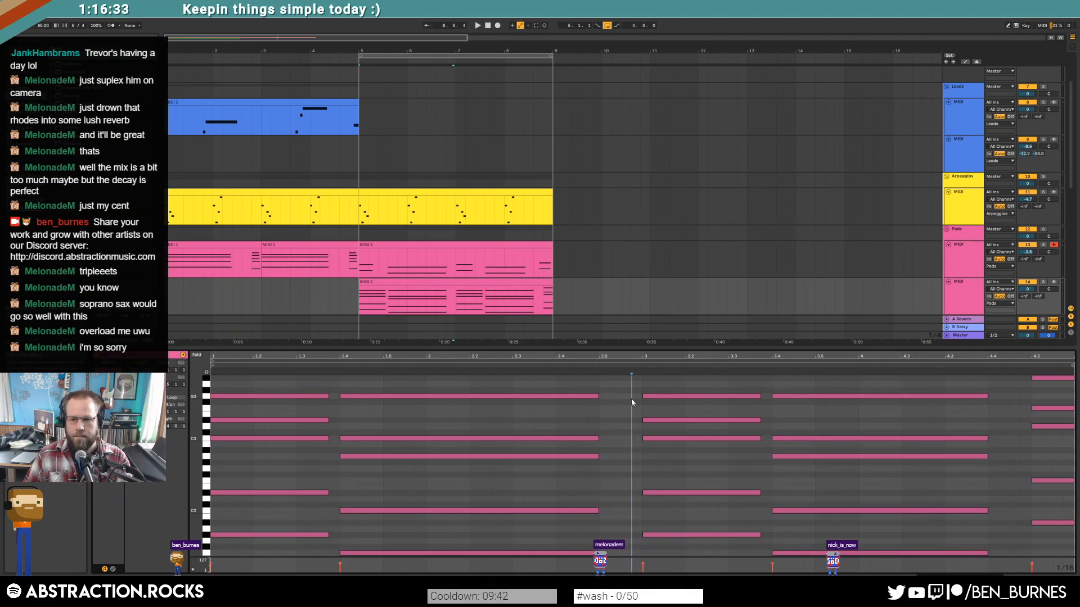
# Step: Move the last chord to halfway through beat 4.5 and extend the fourth chord's notes to beat 4.5
pyautogui.moveTo(1050, 548); pyautogui.dragTo(1051, 359)
pyautogui.press('Right')
pyautogui.click(1000, 447)
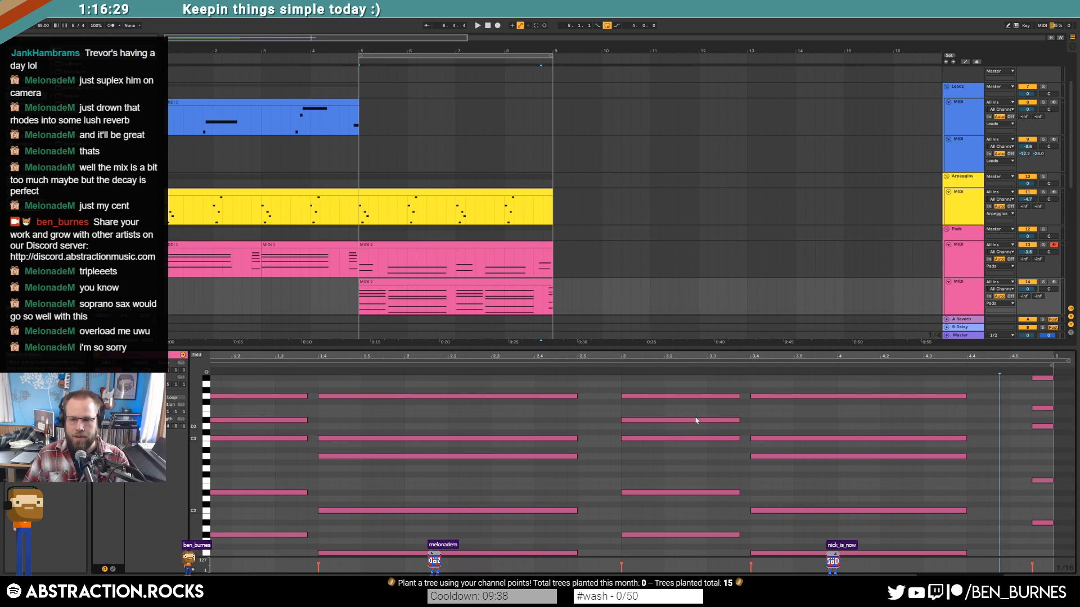
pyautogui.moveTo(944, 386); pyautogui.dragTo(928, 557)
pyautogui.hotkey('shift', 'Right')
pyautogui.hotkey('shift', 'Right')
pyautogui.hotkey('shift', 'Right')
pyautogui.hotkey('shift', 'Right')
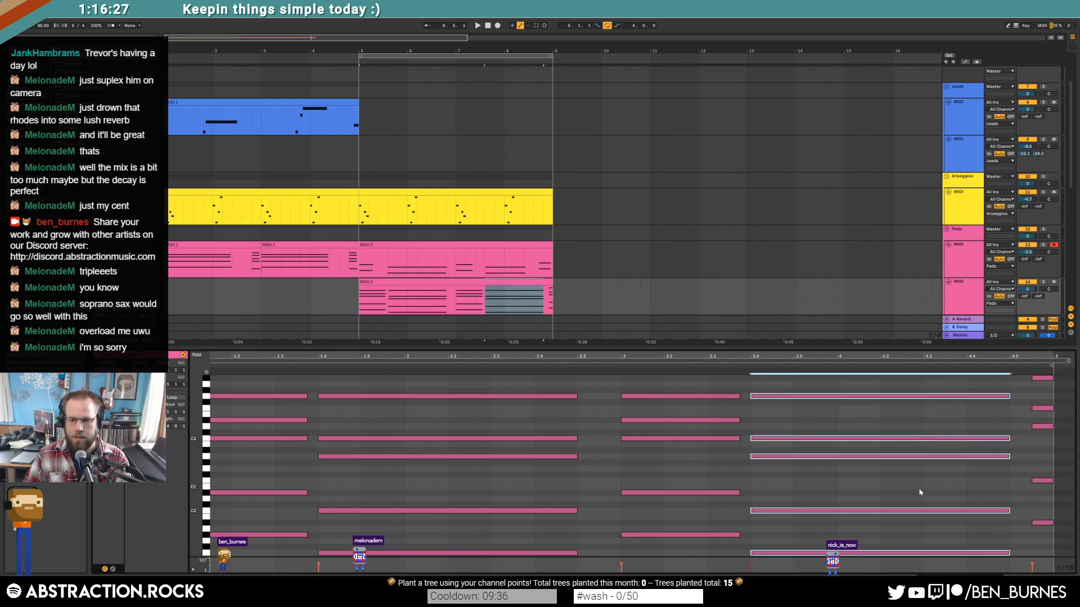
# Step: Play the loop and detune Analog's Osc1 slightly up and Osc2 slightly down
pyautogui.hotkey('shift', 'Tab')
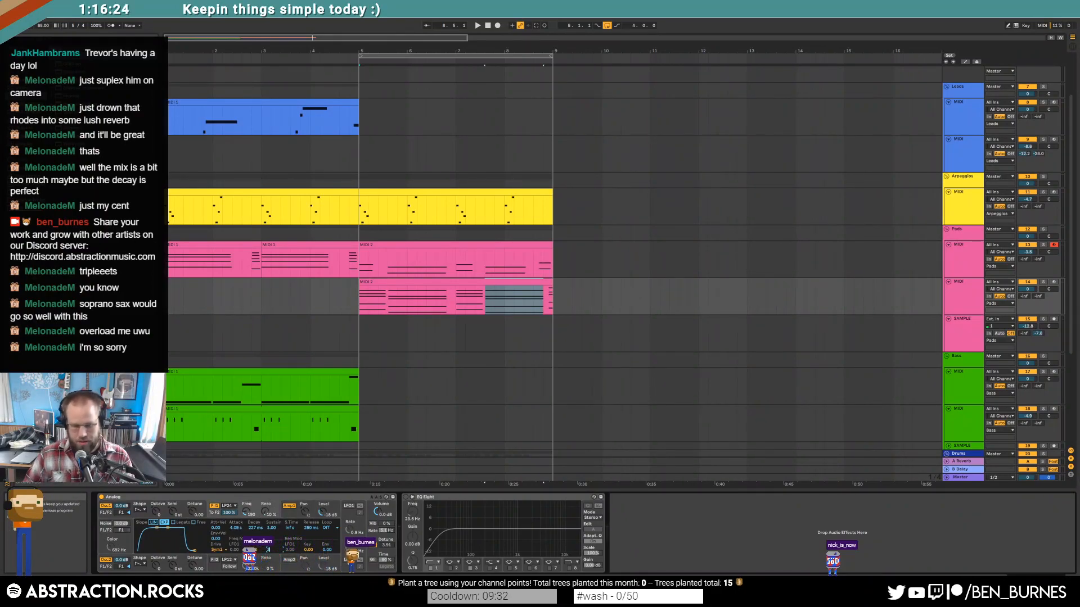
pyautogui.press('space')
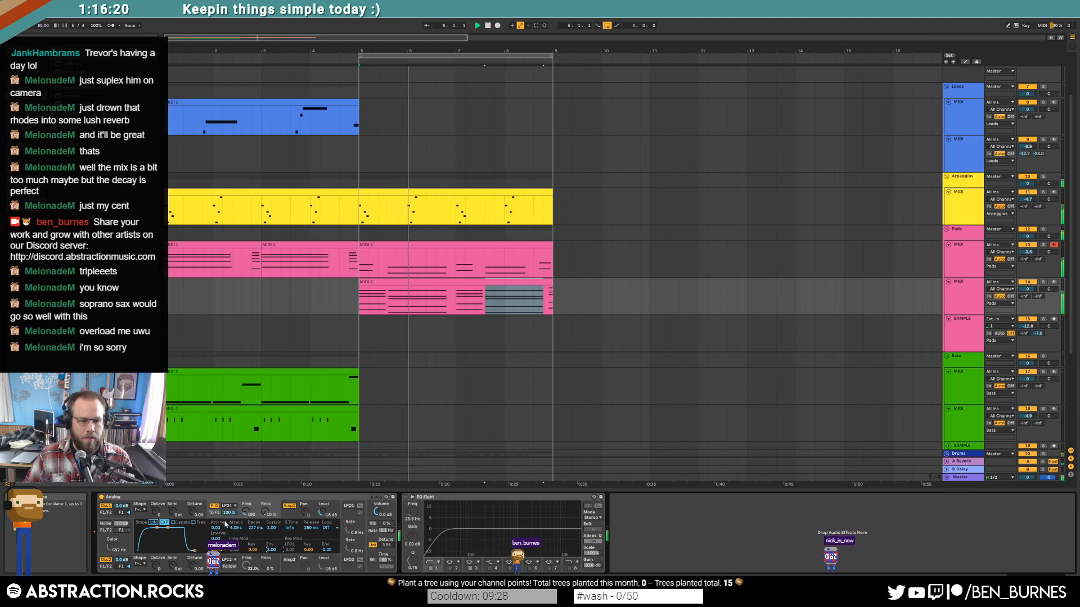
pyautogui.click(195, 512)
pyautogui.moveTo(194, 511); pyautogui.dragTo(194, 509)
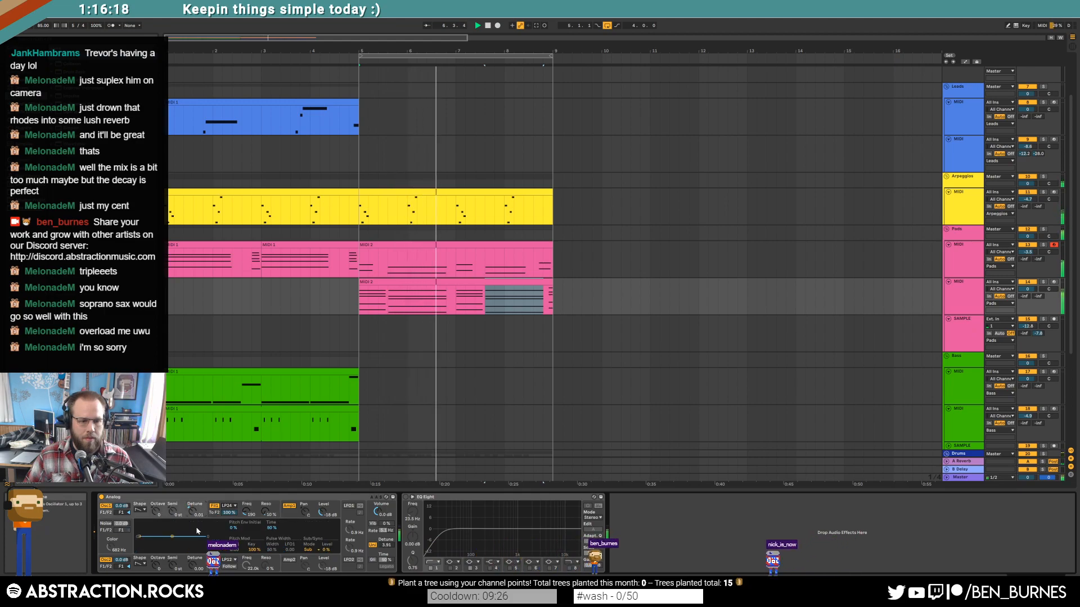
pyautogui.moveTo(194, 566); pyautogui.dragTo(195, 568)
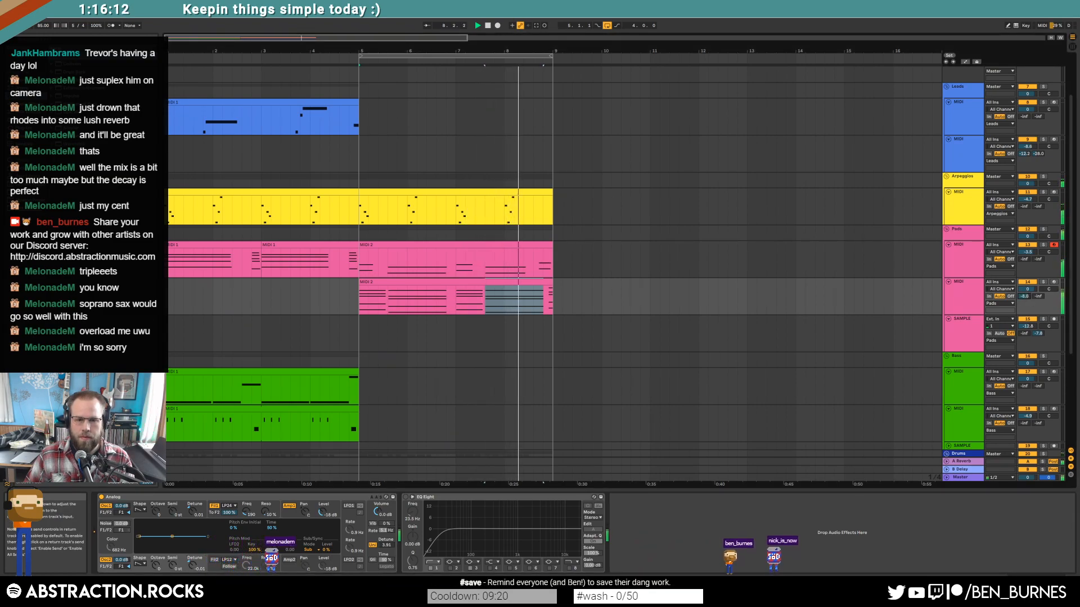
# Step: In the first Pads track's bar 5 clip, move the last chord to halfway through beat 4.5 and trim it to the clip's end
pyautogui.doubleClick(541, 244)
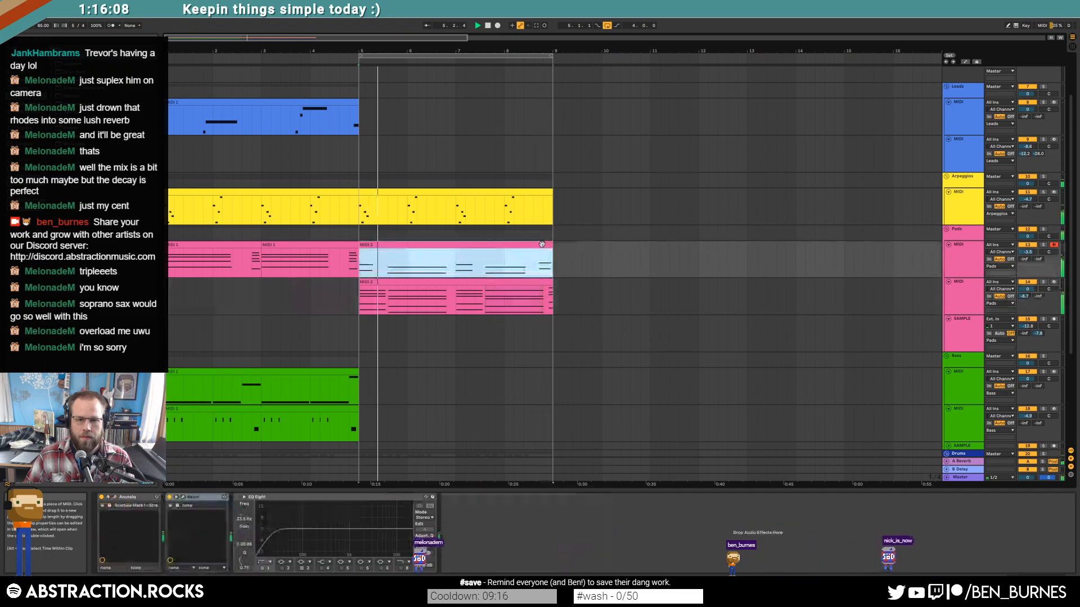
pyautogui.moveTo(1033, 447); pyautogui.dragTo(1041, 539)
pyautogui.press('Right')
pyautogui.press('Right')
pyautogui.press('Right')
pyautogui.press('Right')
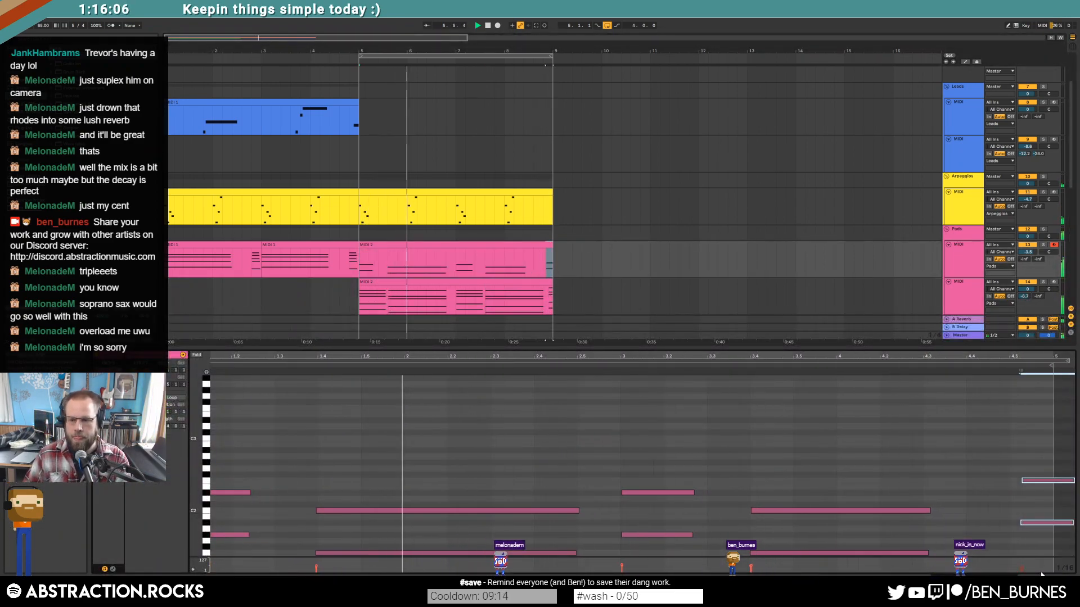
pyautogui.hotkey('shift', 'Left')
pyautogui.hotkey('shift', 'Left')
pyautogui.hotkey('shift', 'Left')
# Step: Lengthen the fourth chord's notes in the first Pads track's clip to about beat 4.5
pyautogui.moveTo(913, 472); pyautogui.dragTo(880, 560)
pyautogui.hotkey('shift', 'Right')
pyautogui.hotkey('shift', 'Right')
pyautogui.hotkey('shift', 'Right')
pyautogui.hotkey('shift', 'Right')
pyautogui.hotkey('shift', 'Right')
pyautogui.hotkey('shift', 'Right')
pyautogui.hotkey('shift', 'Right')
pyautogui.click(795, 451)
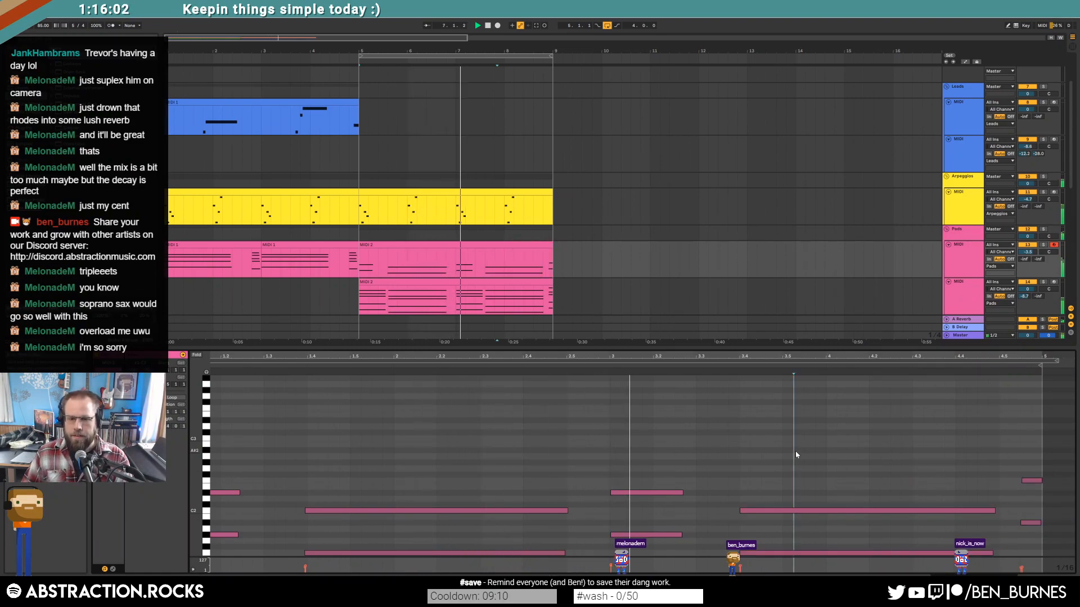
# Step: Stop playback and shorten the drum rack clip so it ends at bar 5
pyautogui.hotkey('shift', 'Tab')
pyautogui.press('space')
pyautogui.scroll(-5, 490, 287)
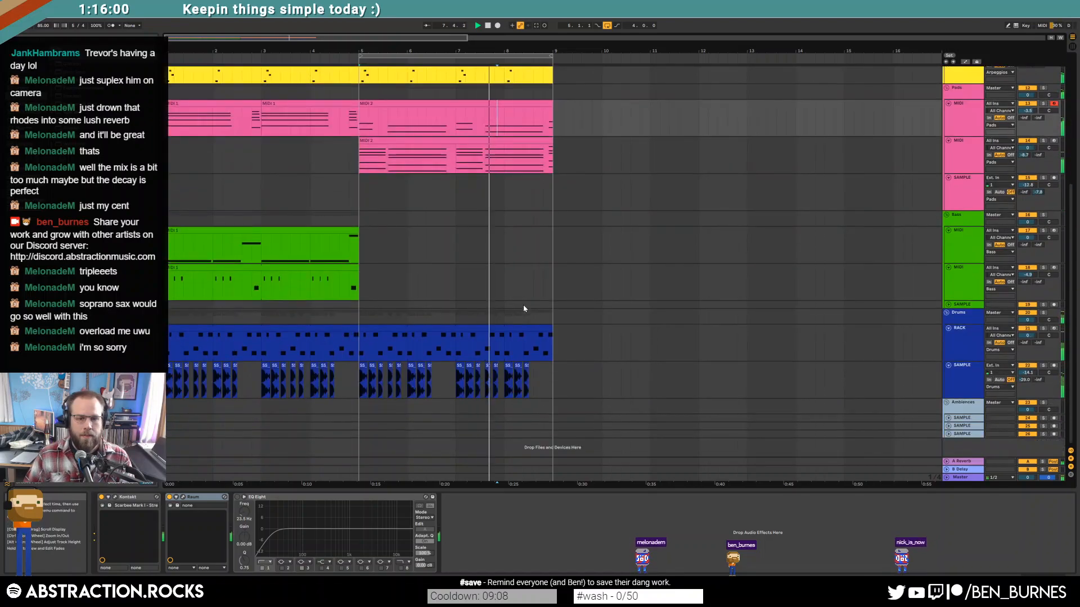
pyautogui.click(521, 326)
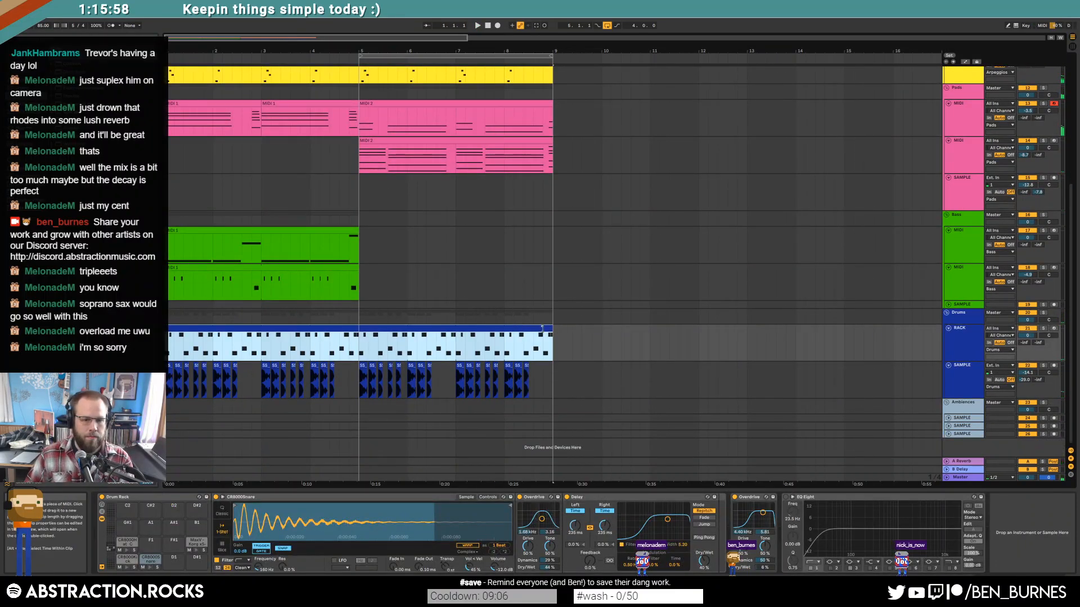
pyautogui.moveTo(549, 328); pyautogui.dragTo(340, 345)
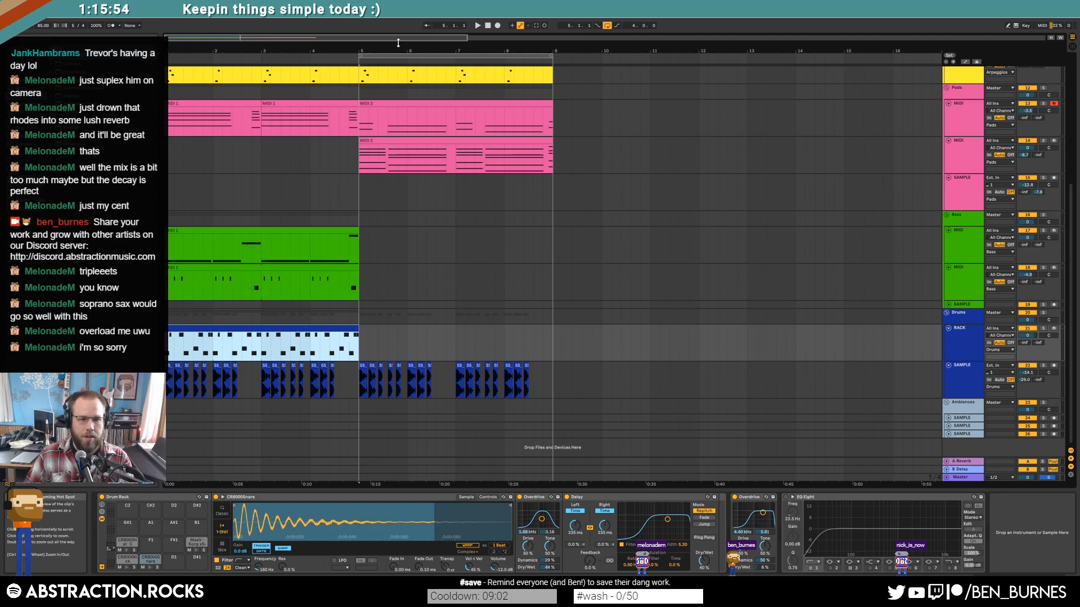
# Step: Arm the second Bass track and try out a bass part over the loop from bar 5
pyautogui.click(363, 276)
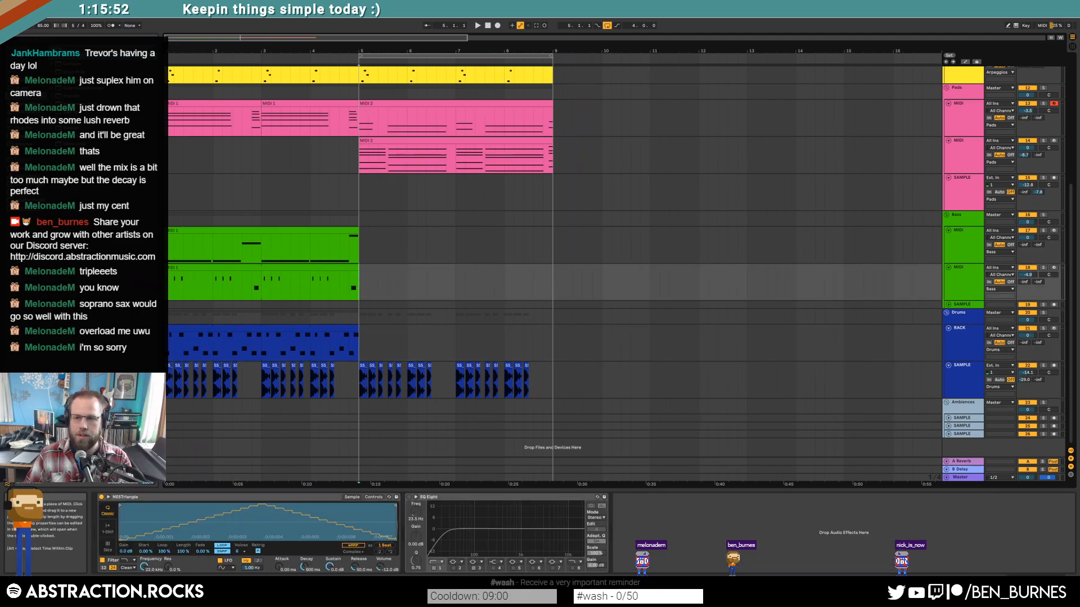
pyautogui.click(1053, 269)
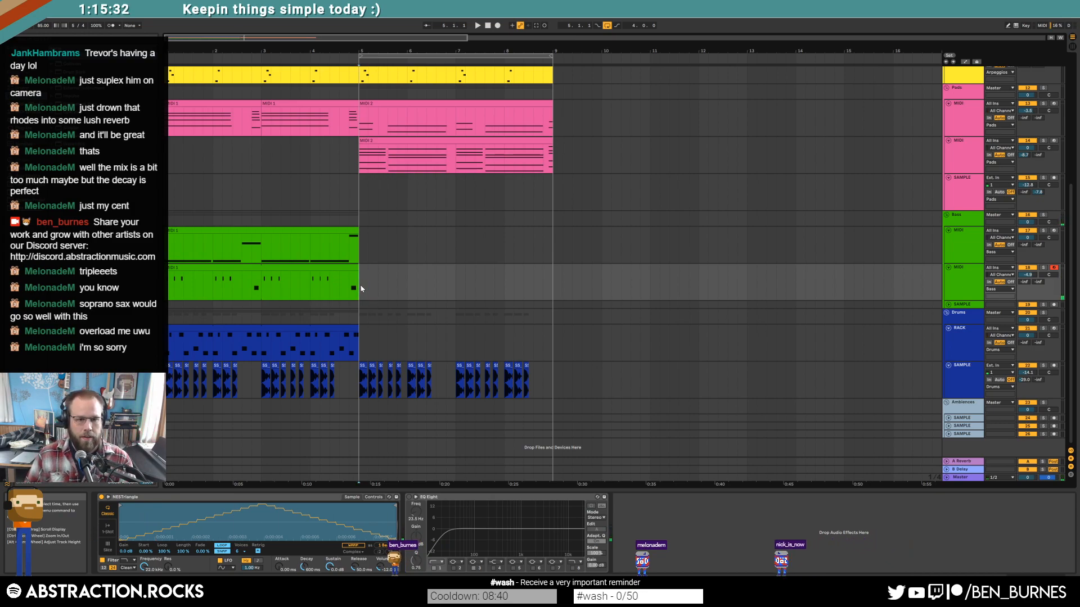
pyautogui.press('space')
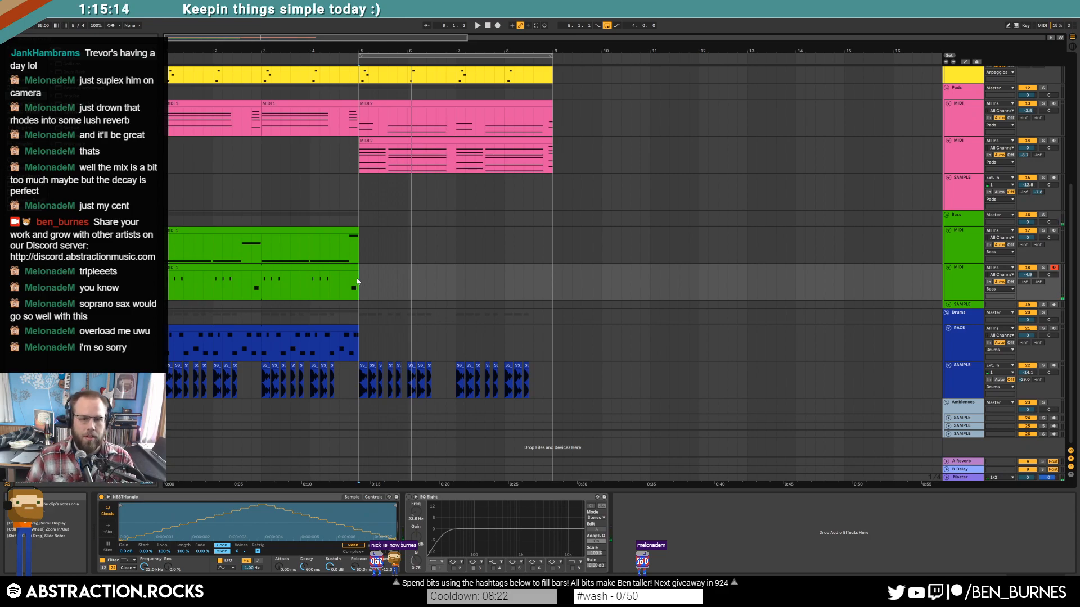
# Step: Record a bass line on the first Bass track over the loop from bar 5 to bar 9 and select its clip
pyautogui.click(359, 248)
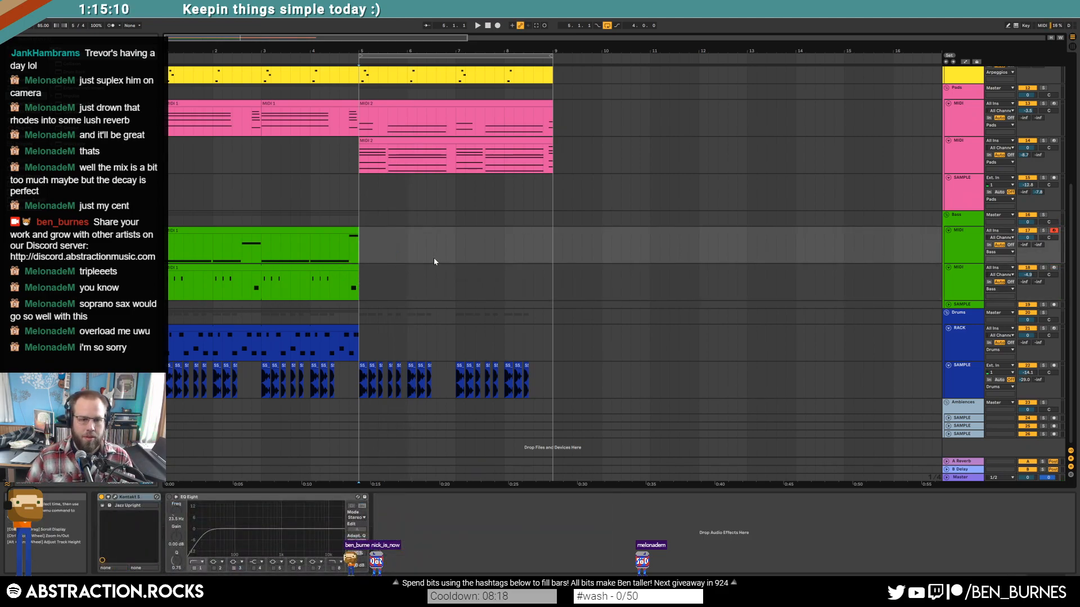
pyautogui.scroll(3, 380, 280)
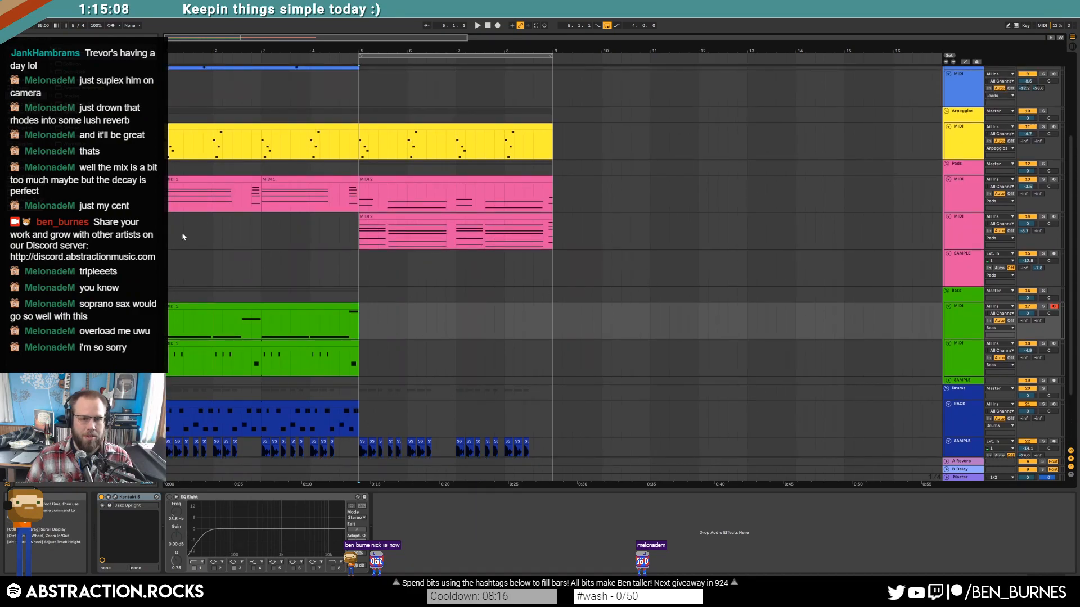
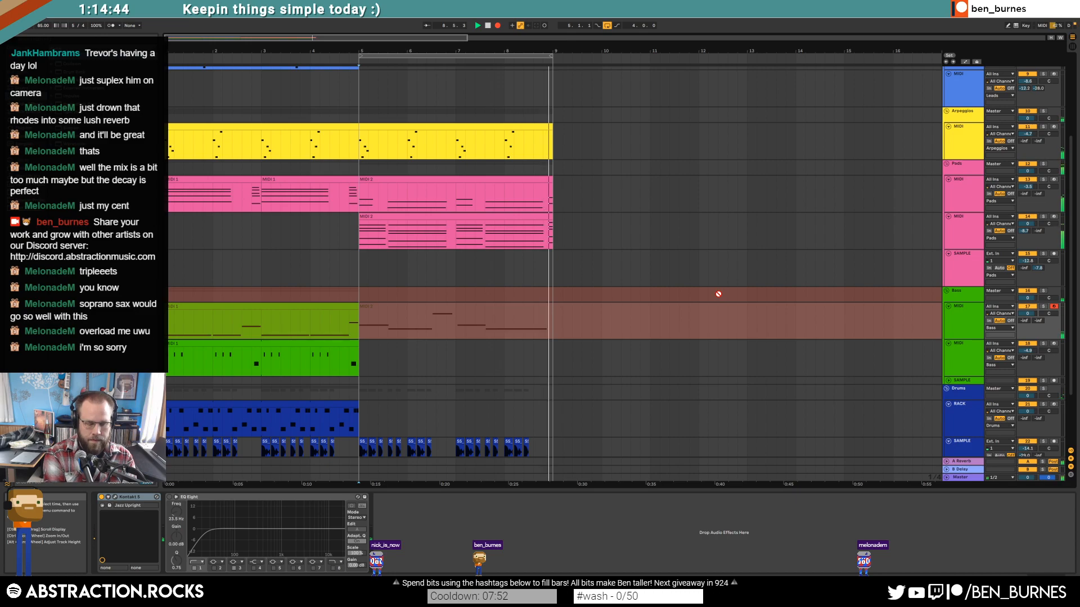
pyautogui.press('space')
pyautogui.hotkey('ctrl', 'a')
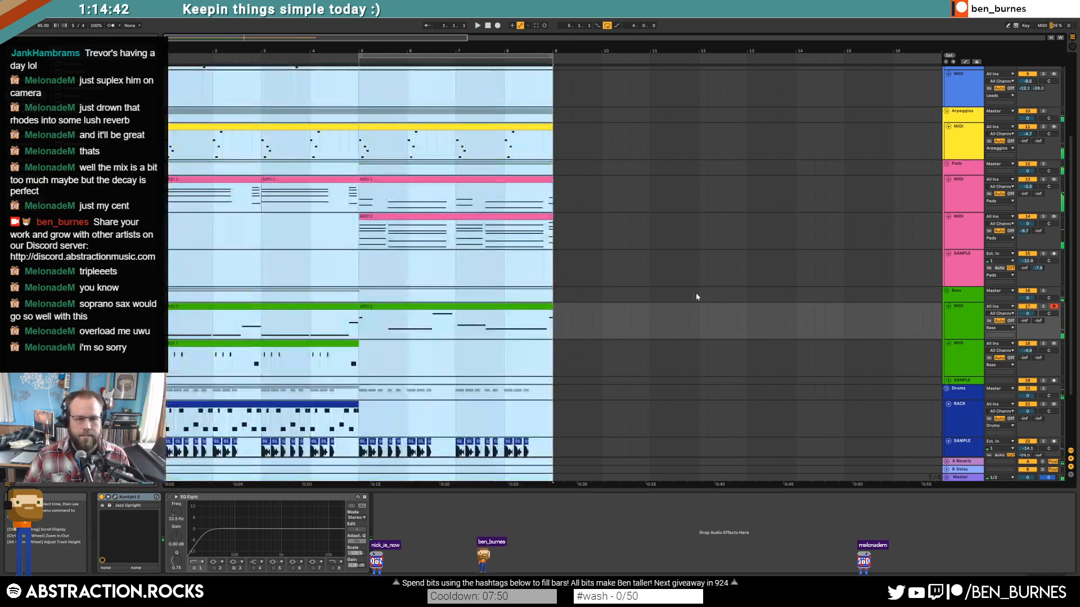
pyautogui.click(446, 315)
pyautogui.click(437, 307)
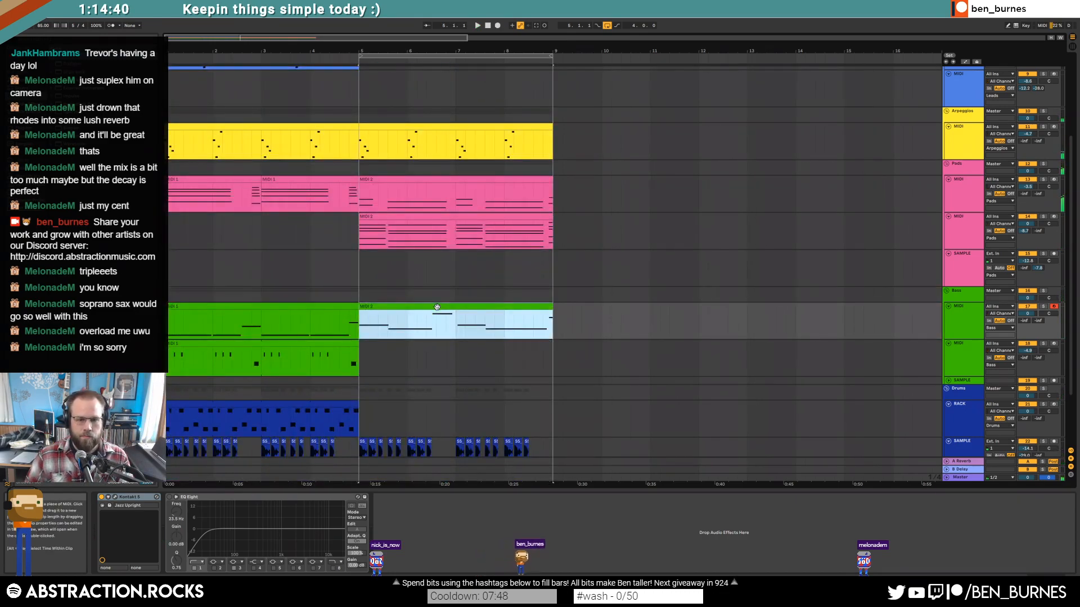
# Step: Check the notes of the second Pads clip's first and last chords against the final note of the recorded bass clip
pyautogui.doubleClick(543, 214)
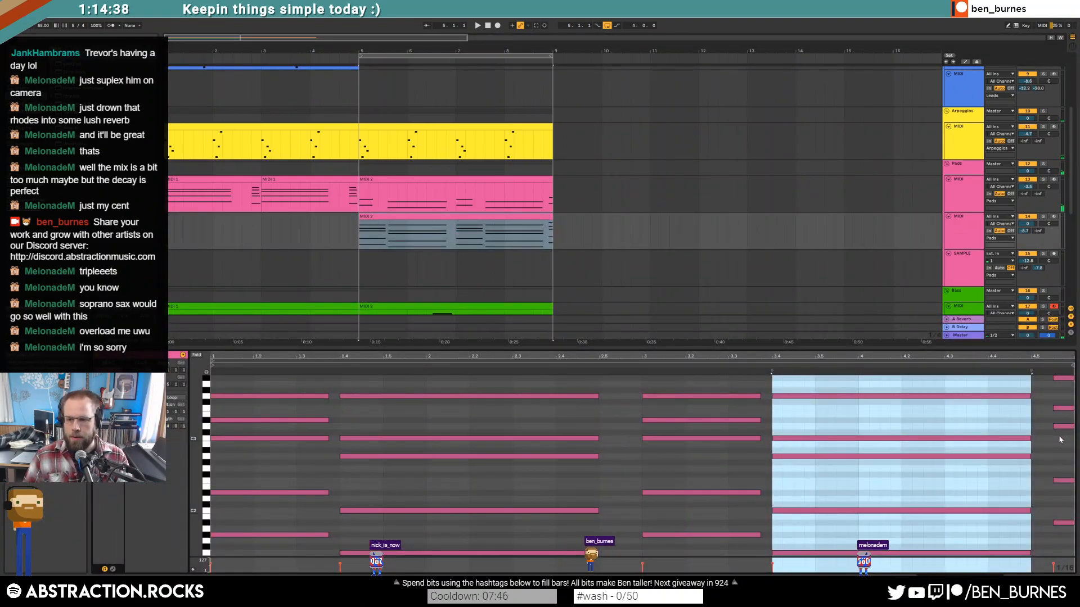
pyautogui.click(313, 492)
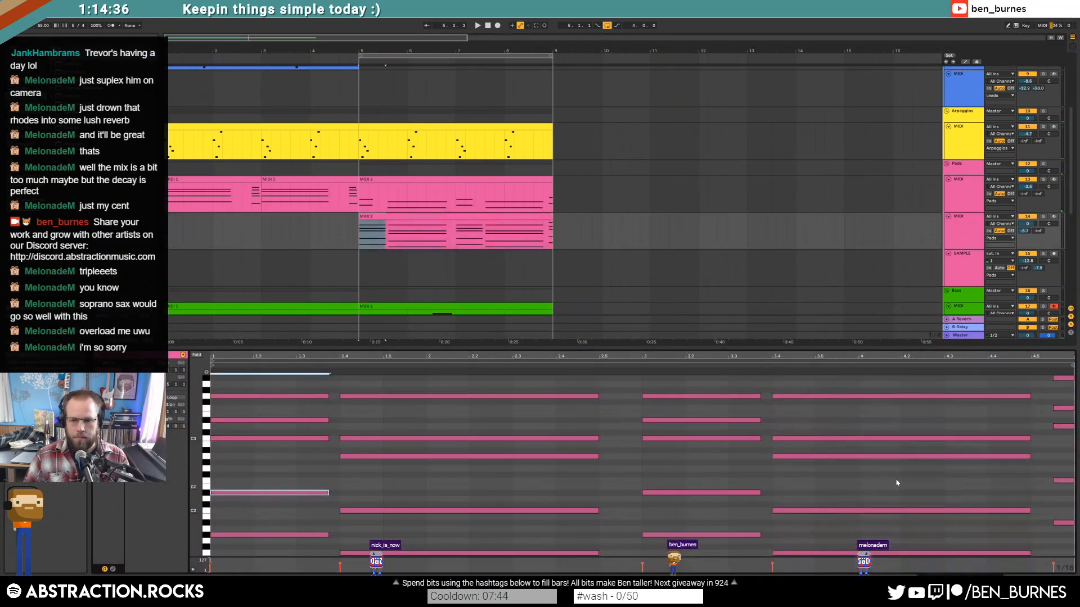
pyautogui.click(1065, 480)
pyautogui.scroll(-1, 535, 268)
pyautogui.scroll(-1, 534, 269)
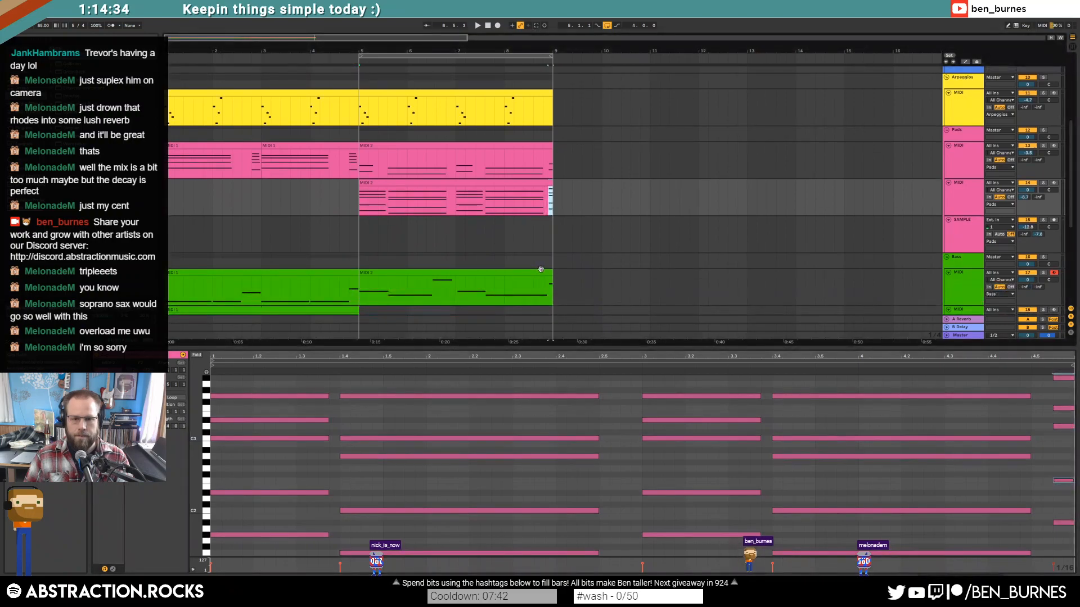
pyautogui.click(539, 273)
pyautogui.click(1056, 433)
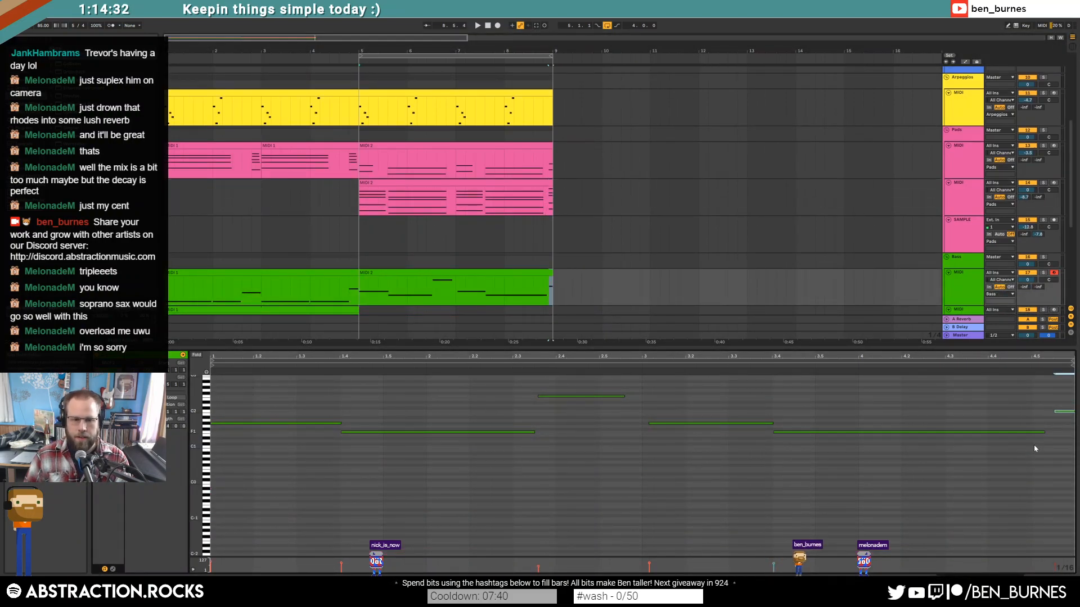
pyautogui.press('Up')
pyautogui.press('Up')
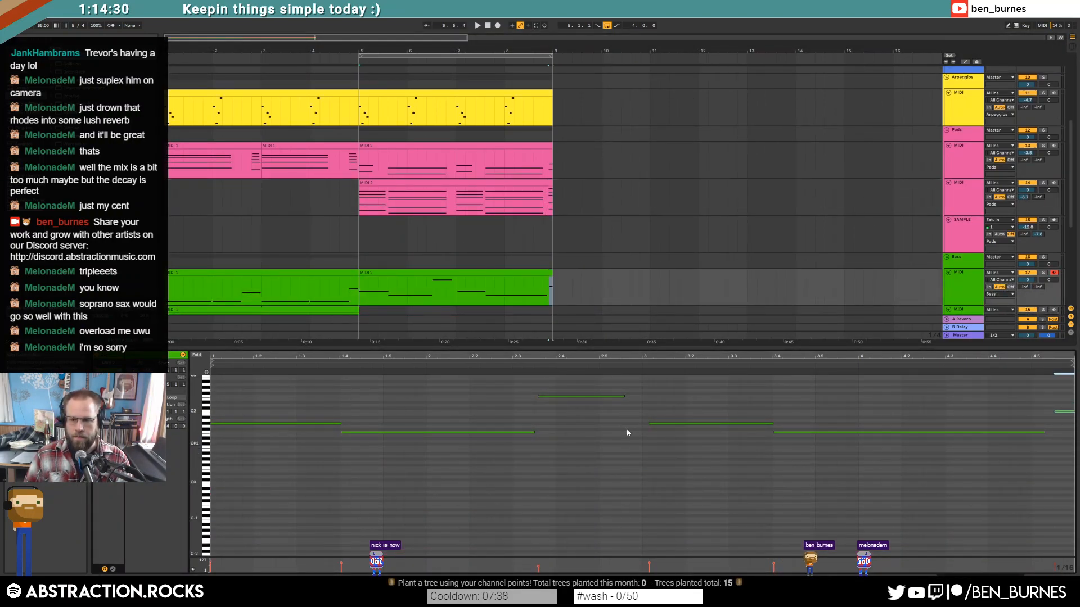
# Step: Quantize the notes of the recorded bass clip
pyautogui.moveTo(362, 418); pyautogui.dragTo(370, 462)
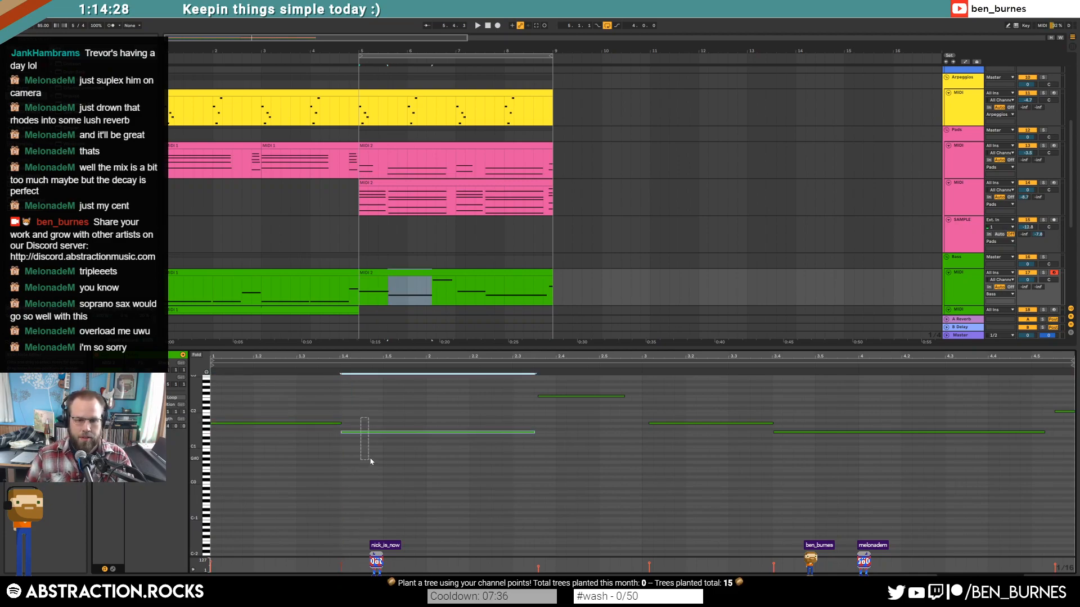
pyautogui.click(601, 396)
pyautogui.moveTo(706, 401); pyautogui.dragTo(716, 441)
pyautogui.hotkey('ctrl', 'u')
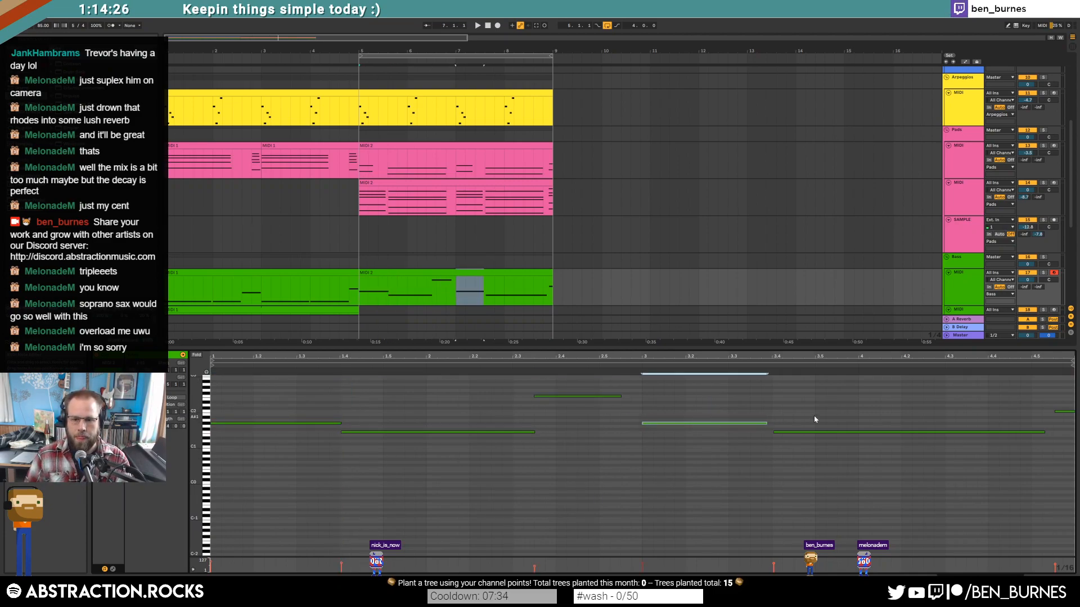
pyautogui.moveTo(814, 416); pyautogui.dragTo(818, 457)
pyautogui.click(703, 466)
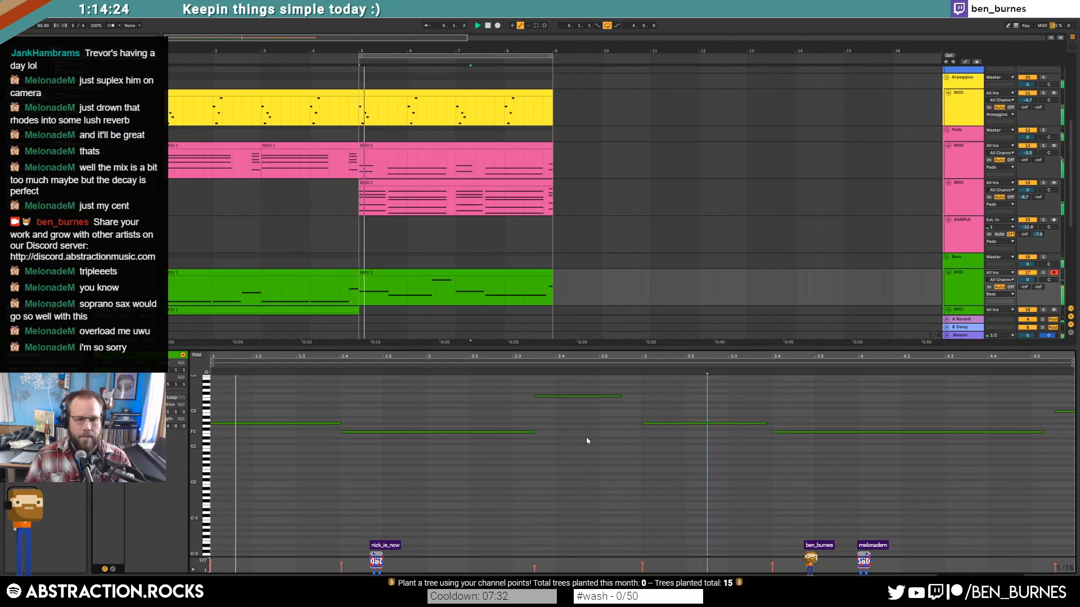
# Step: Play back the bass line and delete the drum samples in the second halves of bars 5 and 7
pyautogui.hotkey('shift', 'Tab')
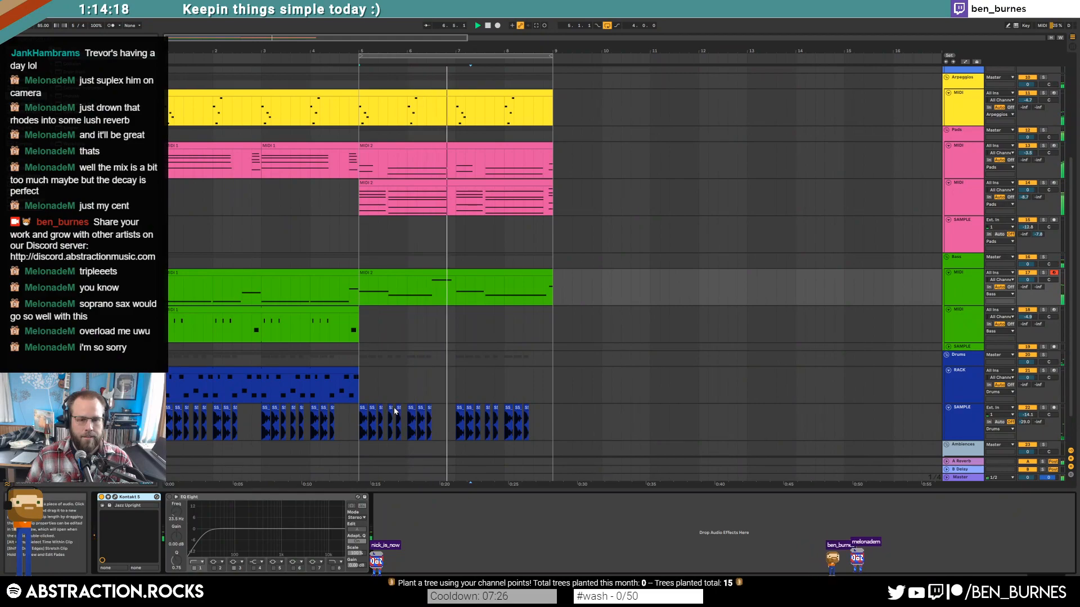
pyautogui.press('space')
pyautogui.moveTo(388, 423); pyautogui.dragTo(407, 425)
pyautogui.press('Delete')
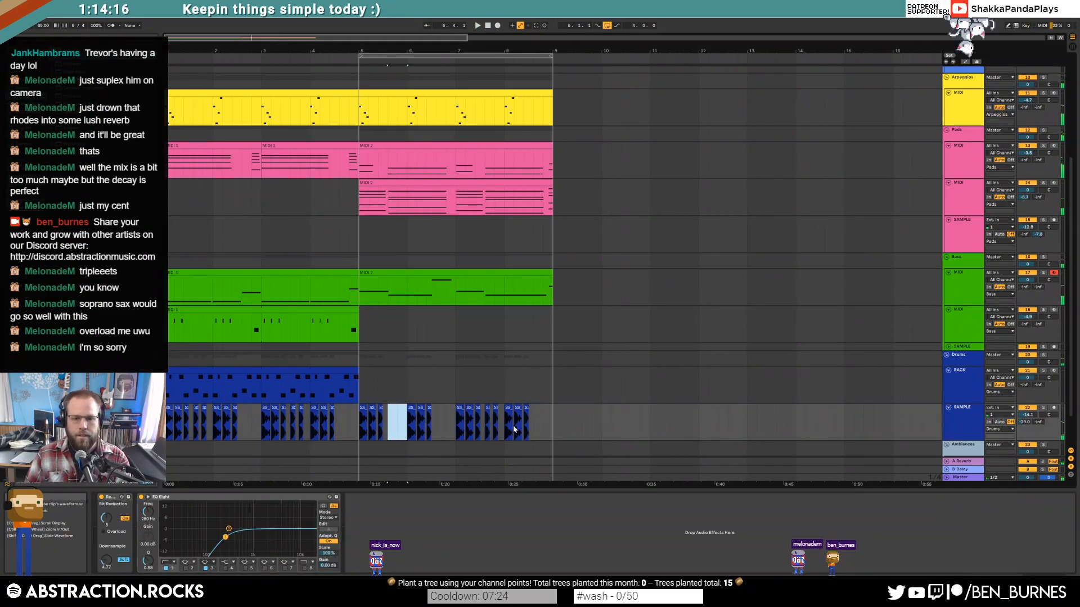
pyautogui.moveTo(486, 424); pyautogui.dragTo(499, 426)
pyautogui.press('Delete')
pyautogui.click(527, 395)
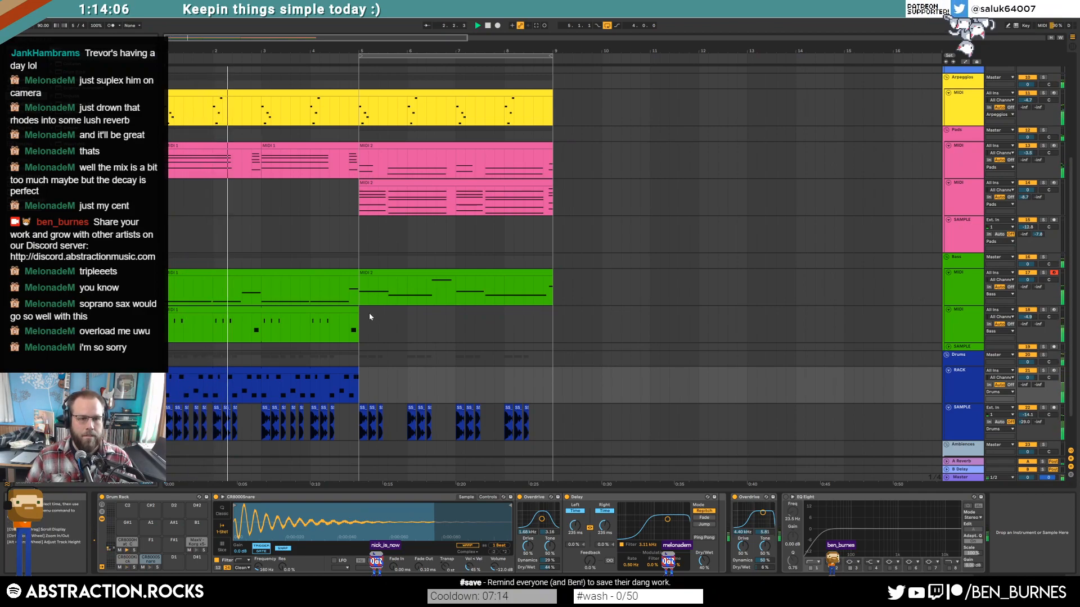
# Step: Delete the remaining drum samples in bars 6 and 8 and listen to the loop
pyautogui.scroll(3, 347, 263)
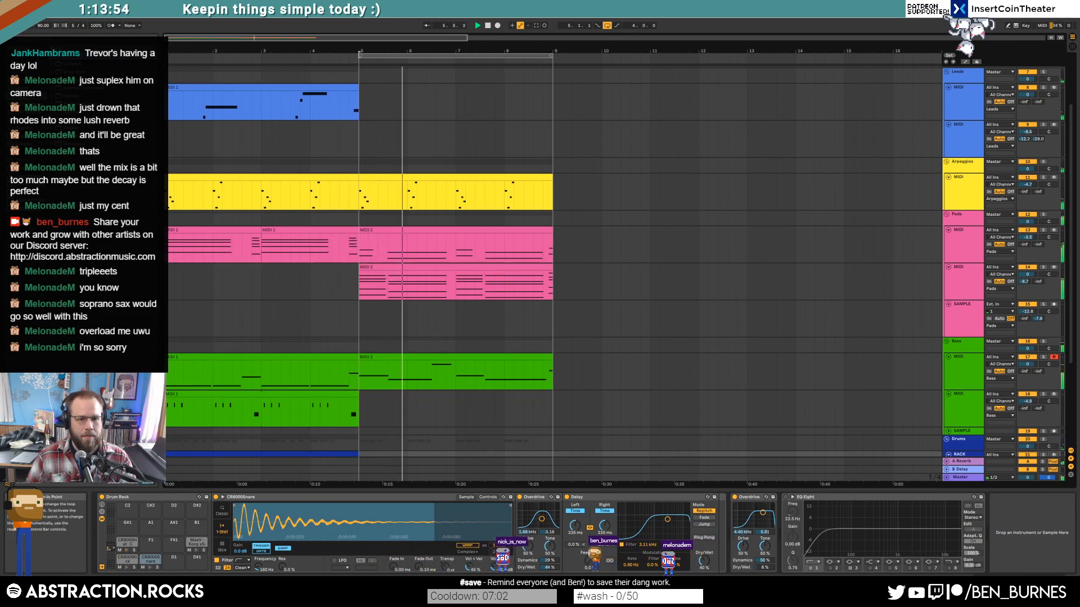
pyautogui.scroll(-5, 421, 304)
pyautogui.moveTo(408, 401); pyautogui.dragTo(536, 402)
pyautogui.press('Delete')
pyautogui.press('Delete')
pyautogui.click(539, 403)
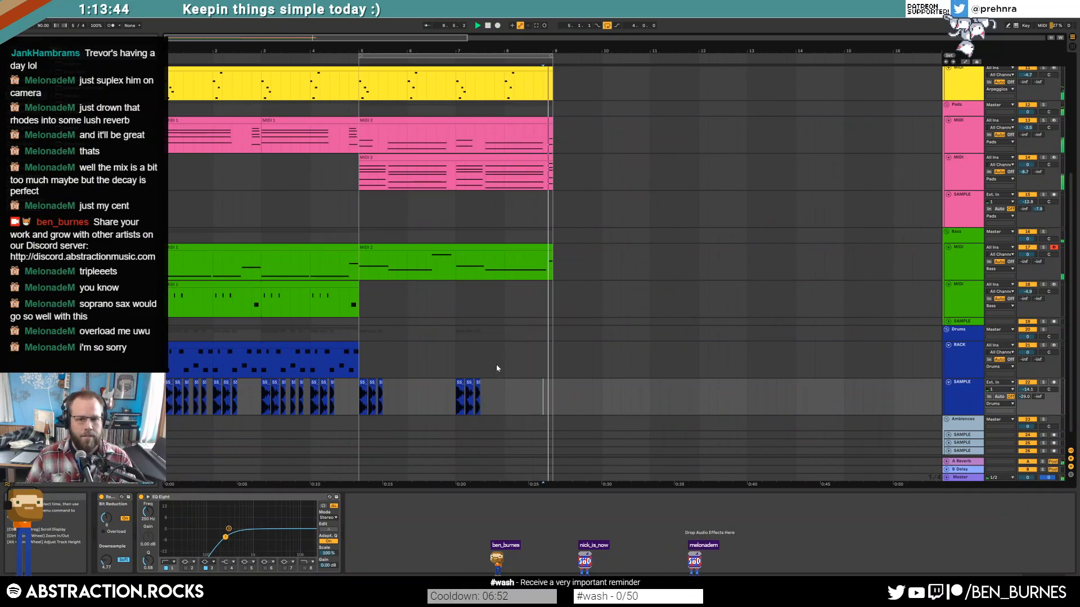
pyautogui.press('space')
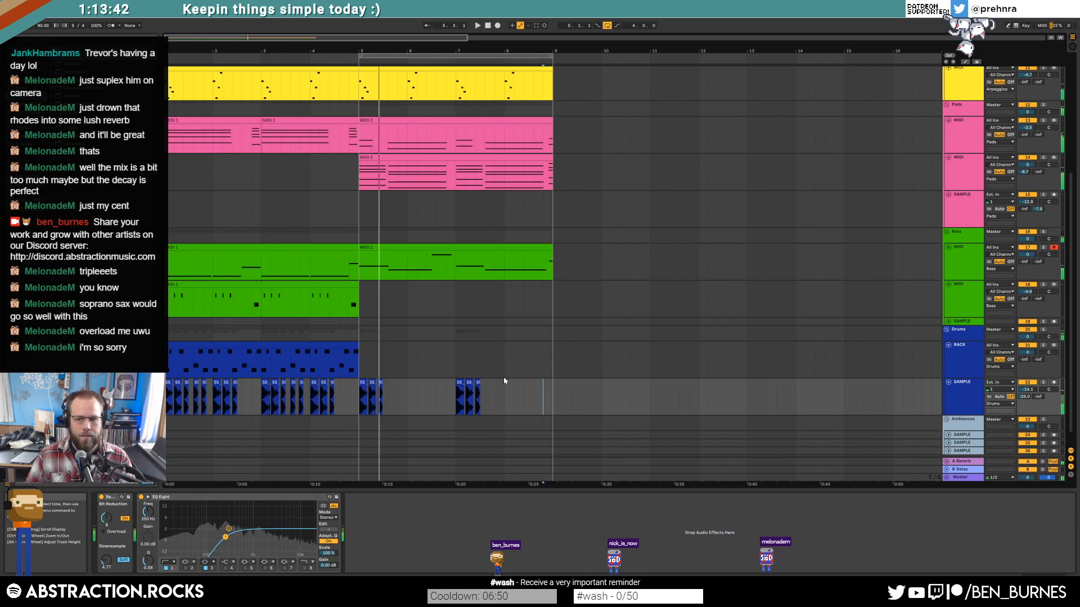
# Step: Arm the second Leads track at bar 5 and try out a lead part over the loop
pyautogui.scroll(3, 500, 380)
pyautogui.scroll(2, 499, 381)
pyautogui.click(368, 158)
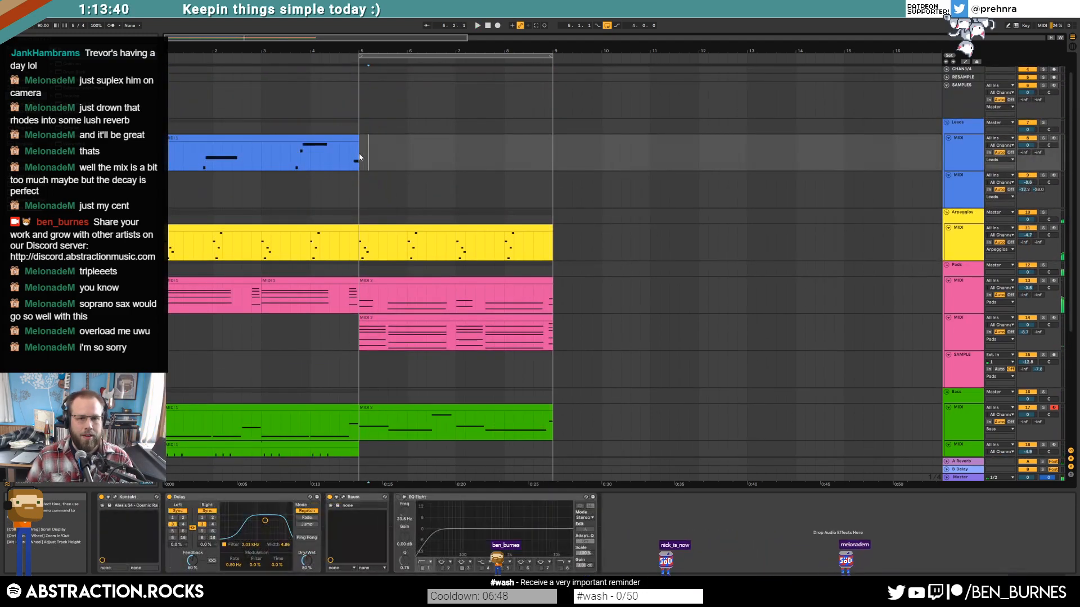
pyautogui.click(455, 189)
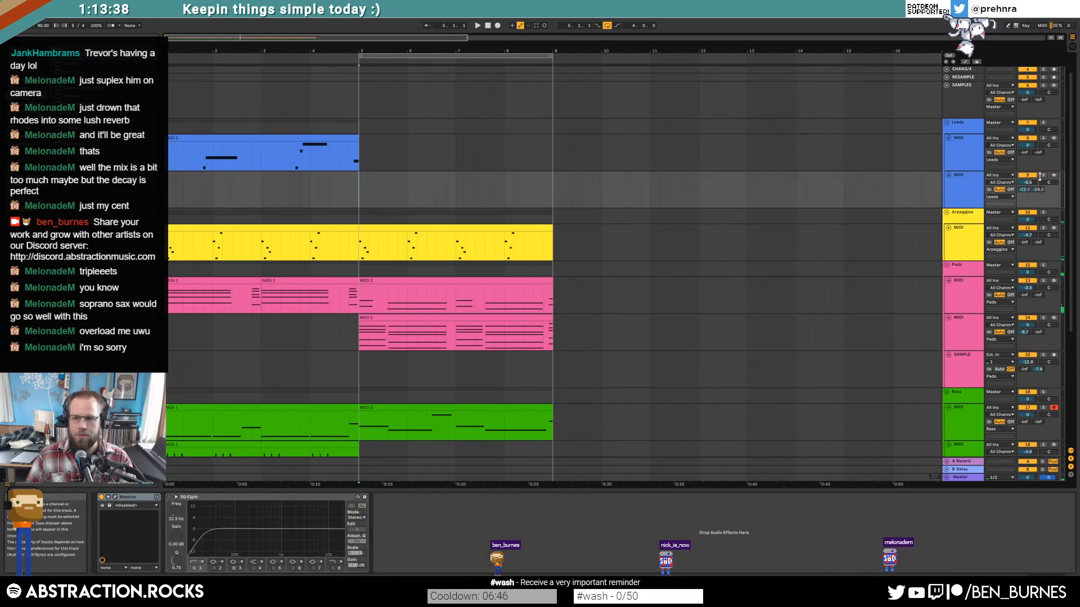
pyautogui.press('space')
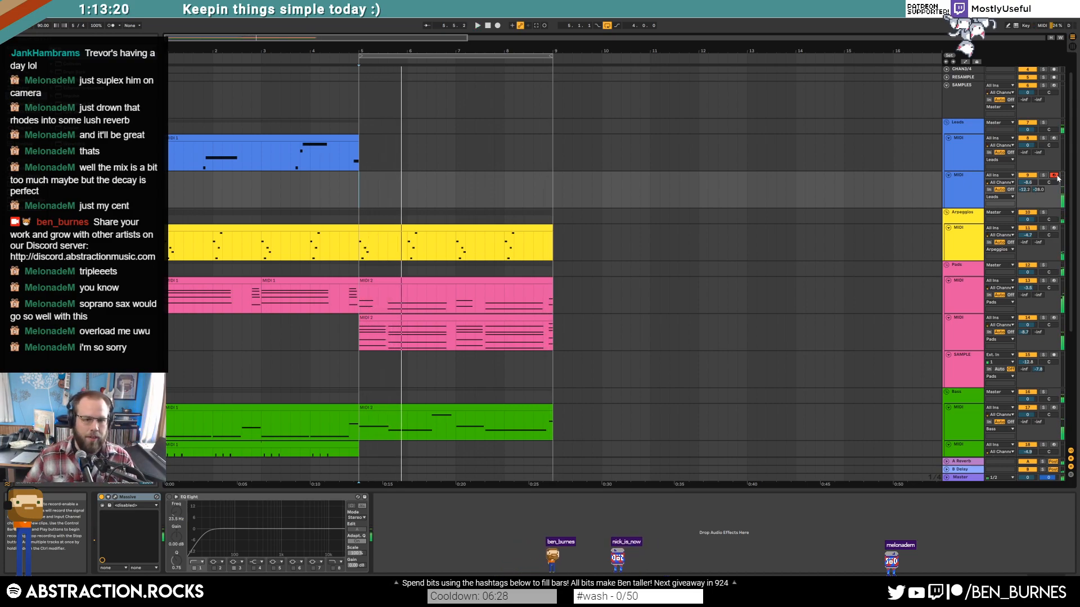
# Step: Open the second Leads track's Massive synth, examine its voicing and oscillator glide settings, and close it
pyautogui.click(115, 498)
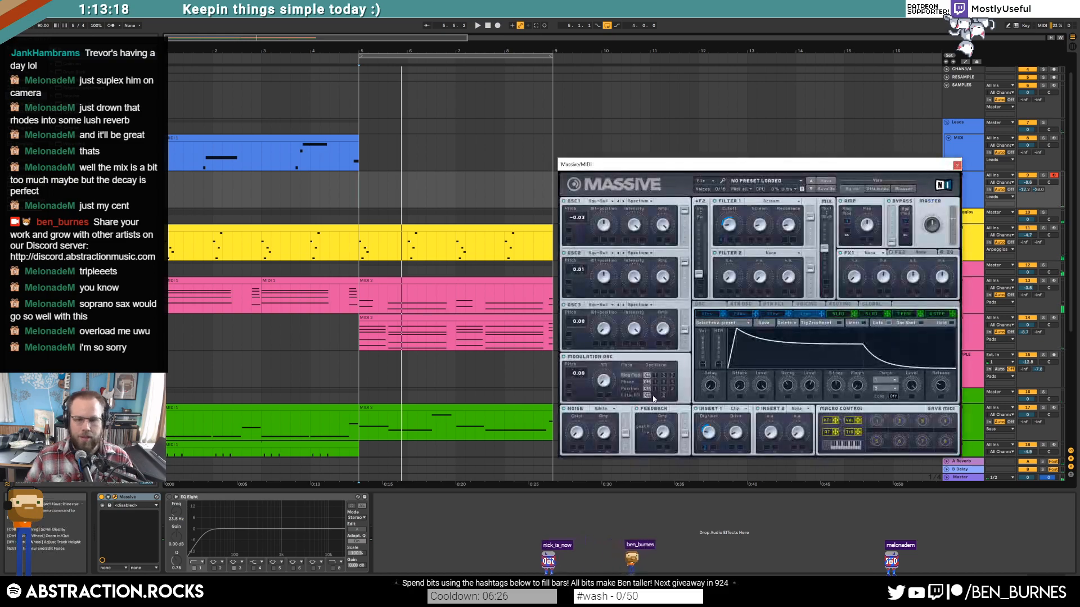
pyautogui.click(806, 304)
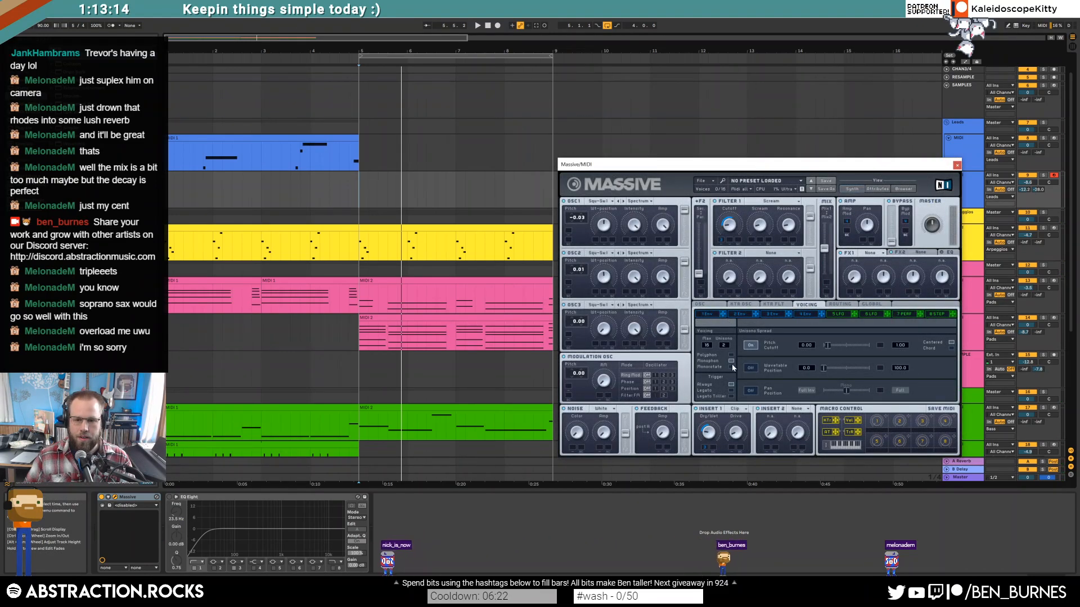
pyautogui.click(699, 305)
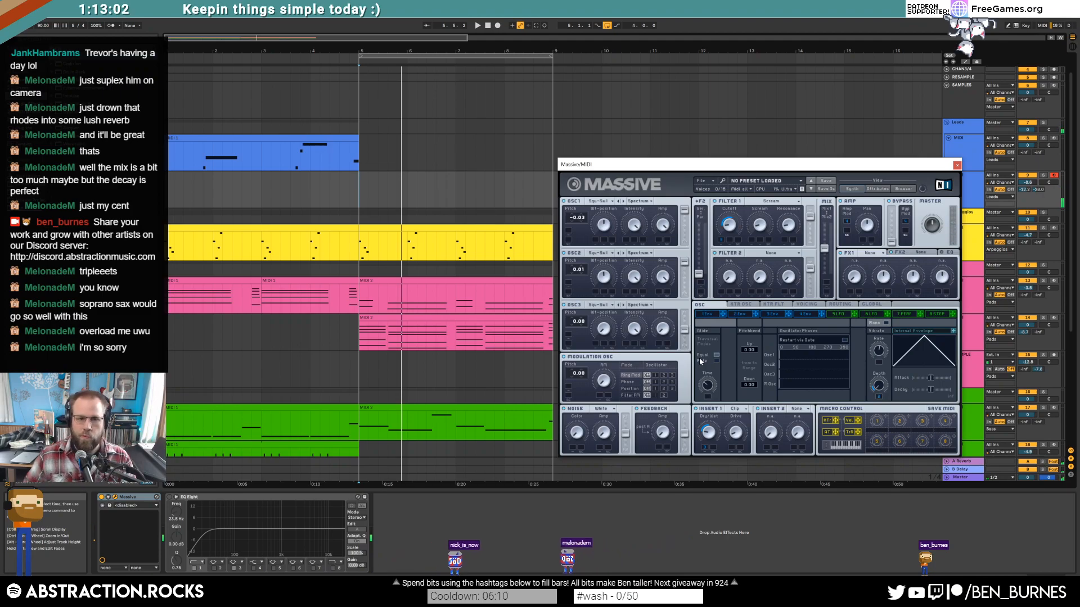
pyautogui.click(957, 165)
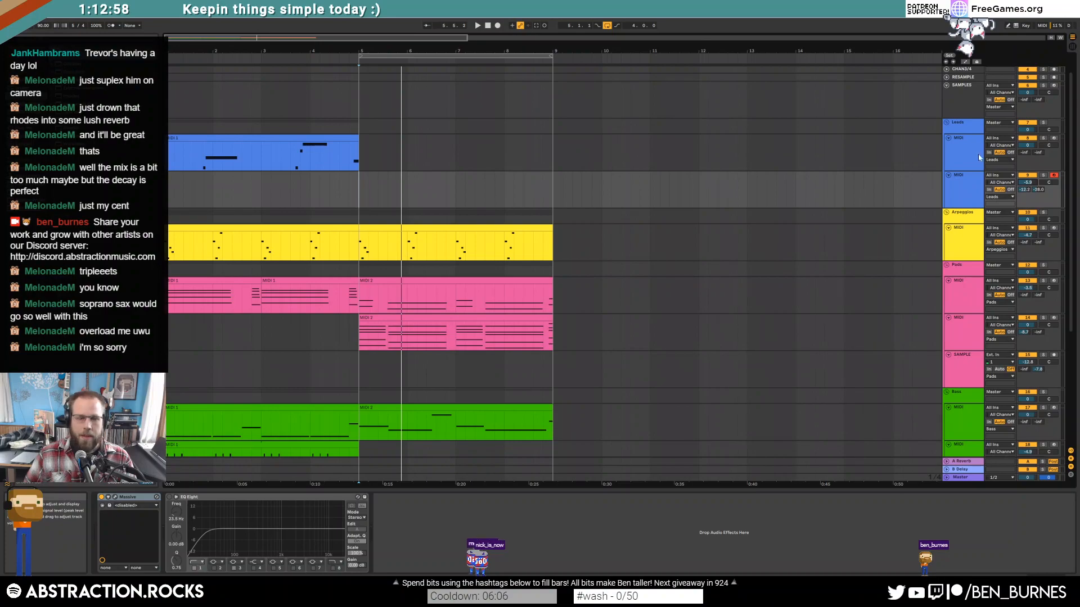
# Step: Play the arrangement from bar 1 and listen to the opening section
pyautogui.click(477, 25)
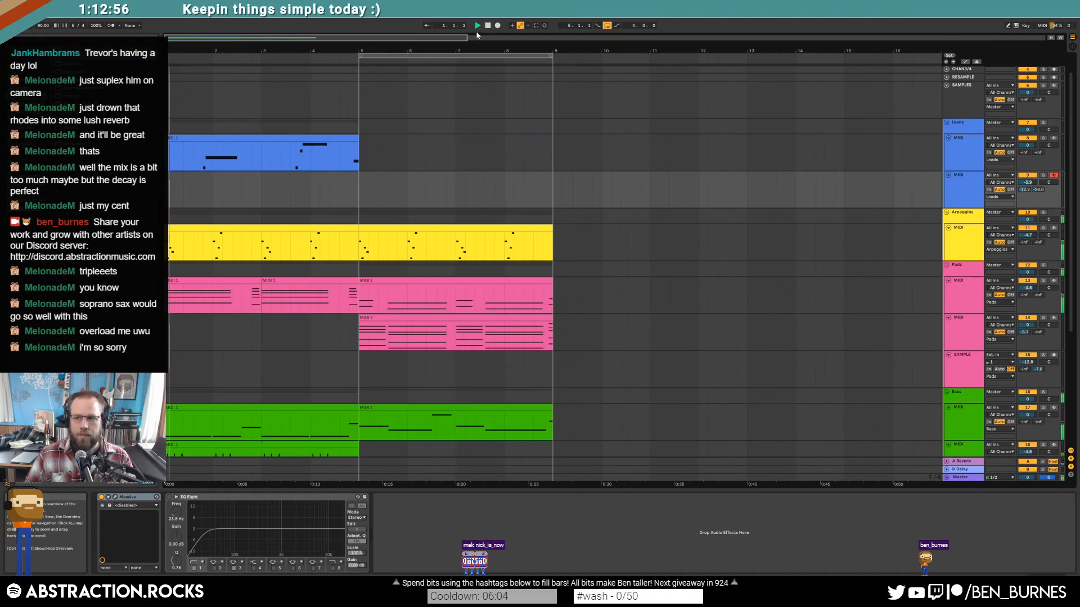
pyautogui.scroll(-5, 338, 236)
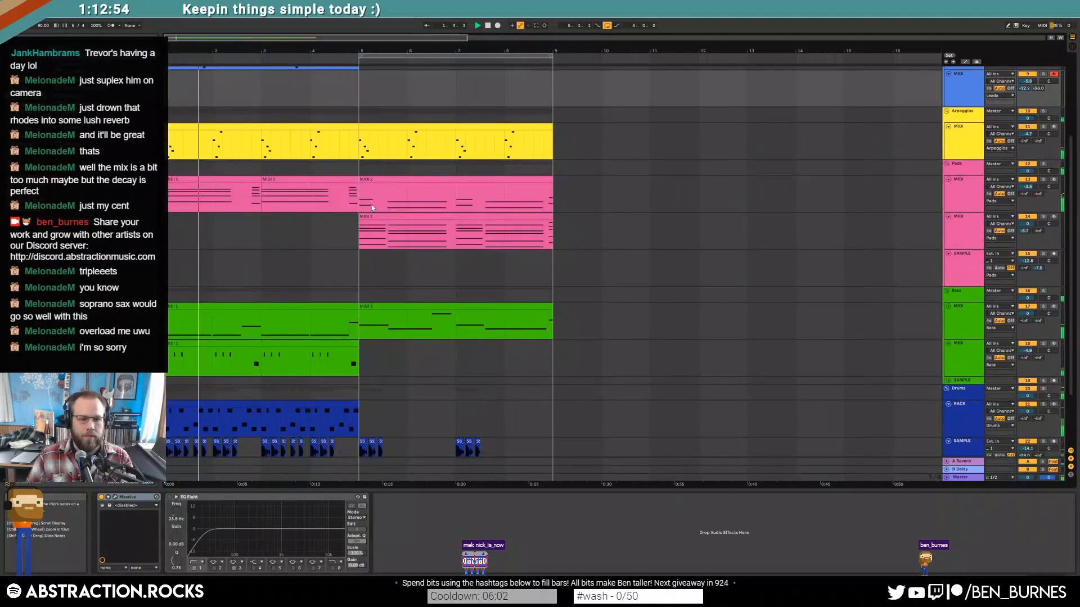
pyautogui.scroll(4, 237, 118)
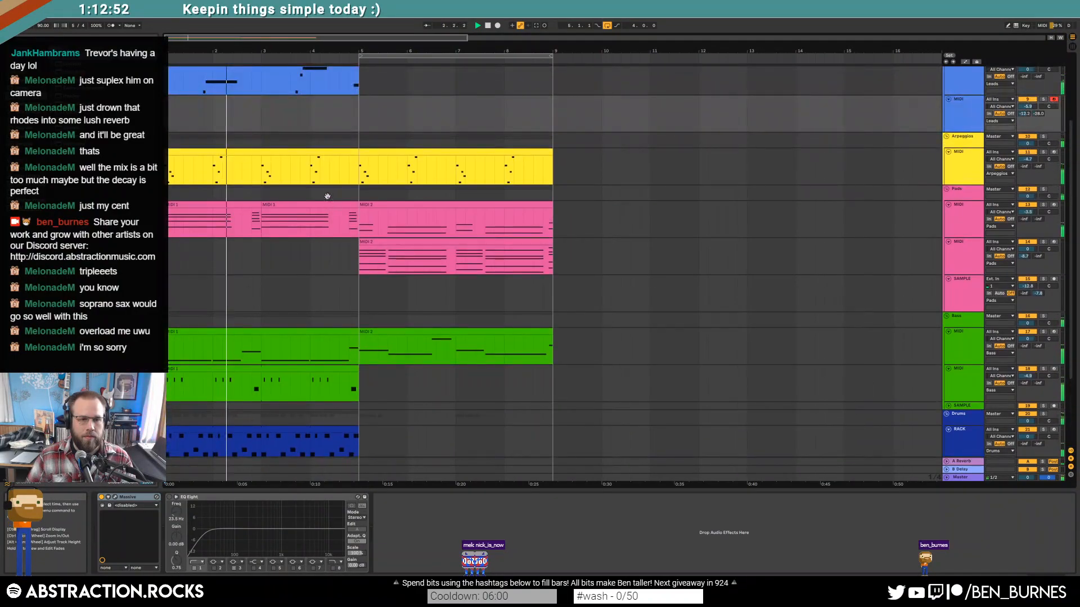
pyautogui.press('space')
# Step: Adjust the volume envelope's decay in the first Leads track's Kontakt instrument while the song plays, and close the instrument
pyautogui.click(237, 121)
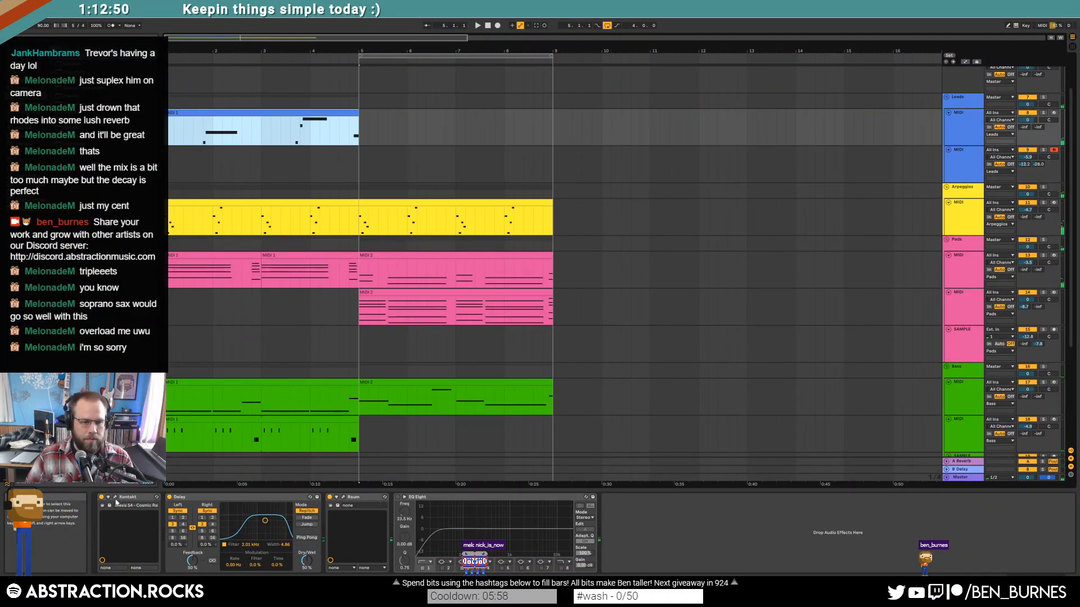
pyautogui.click(115, 499)
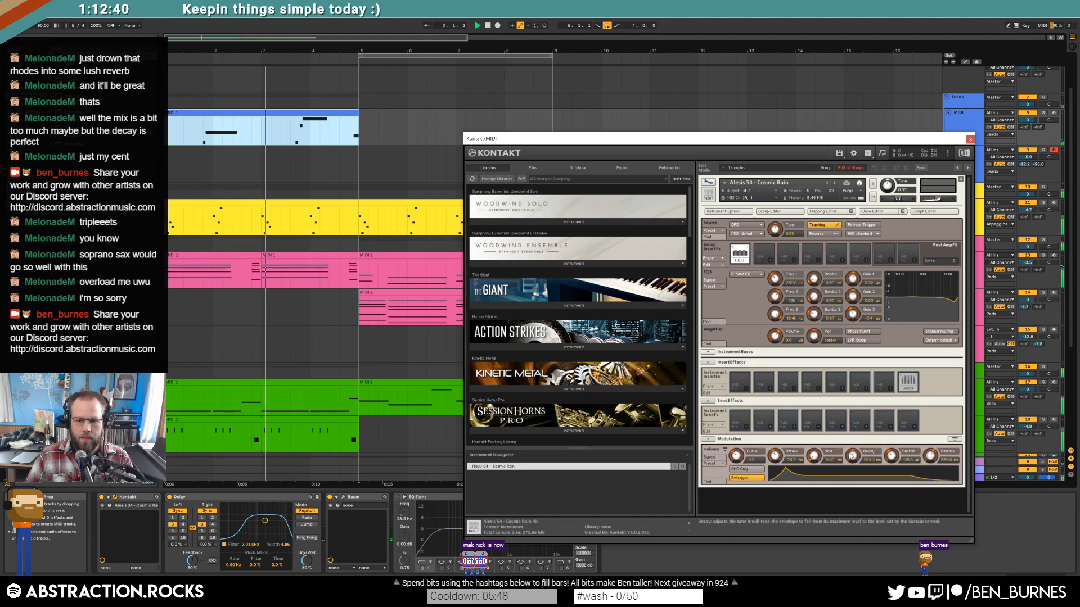
pyautogui.moveTo(851, 461)
pyautogui.mouseDown()
pyautogui.moveTo(897, 462)
pyautogui.moveTo(855, 456)
pyautogui.mouseUp()
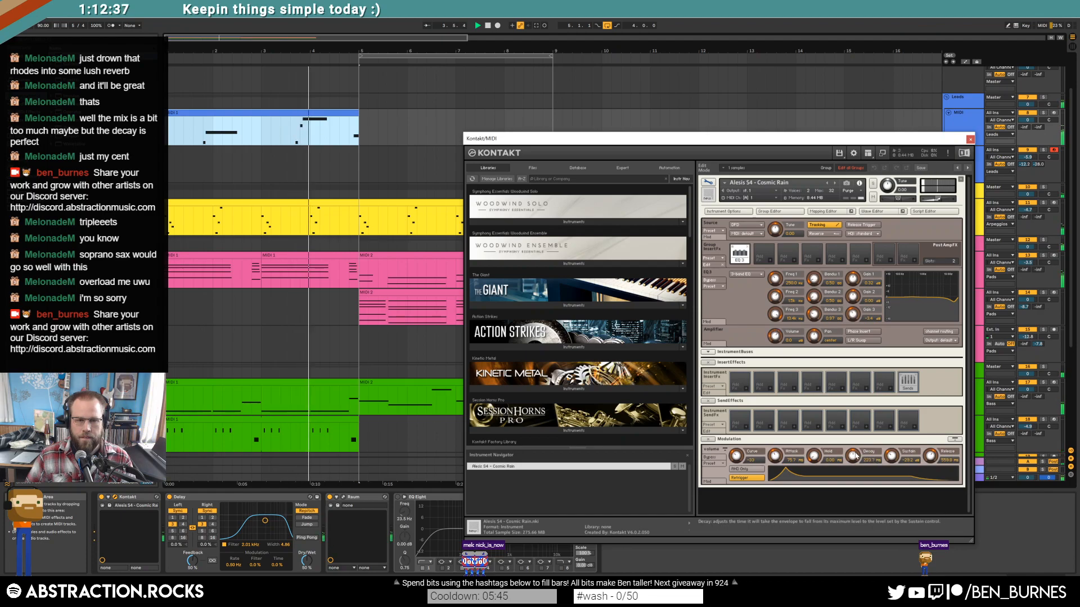
pyautogui.click(970, 139)
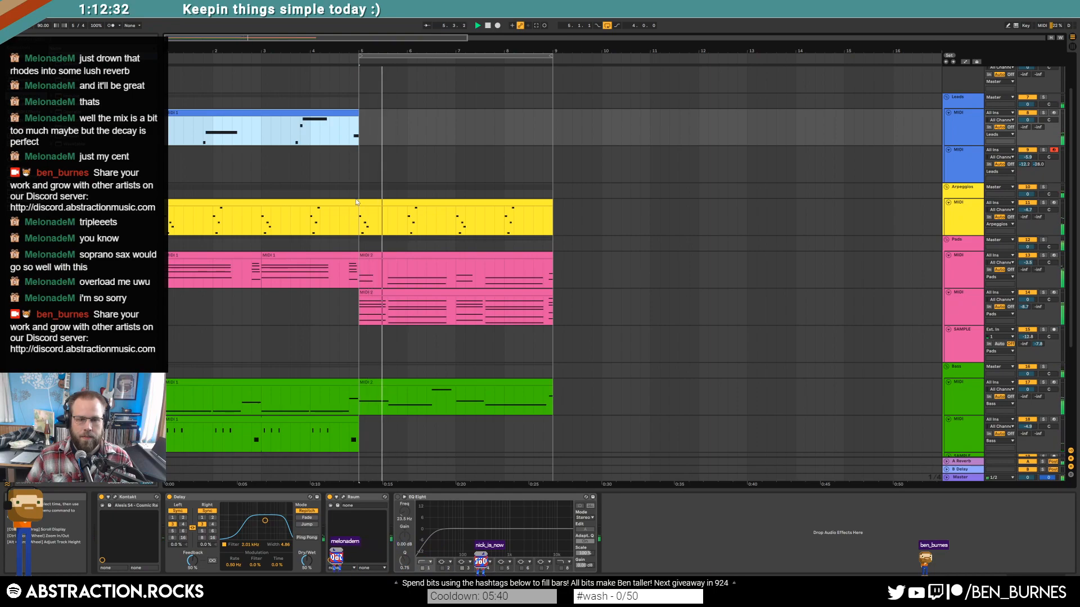
# Step: Stop playback and create an empty one-bar MIDI clip at bar 5 on the Drums RACK track
pyautogui.scroll(-5, 409, 291)
pyautogui.scroll(-2, 409, 290)
pyautogui.press('space')
pyautogui.moveTo(360, 342); pyautogui.dragTo(410, 347)
pyautogui.hotkey('ctrl', 'shift', 'm')
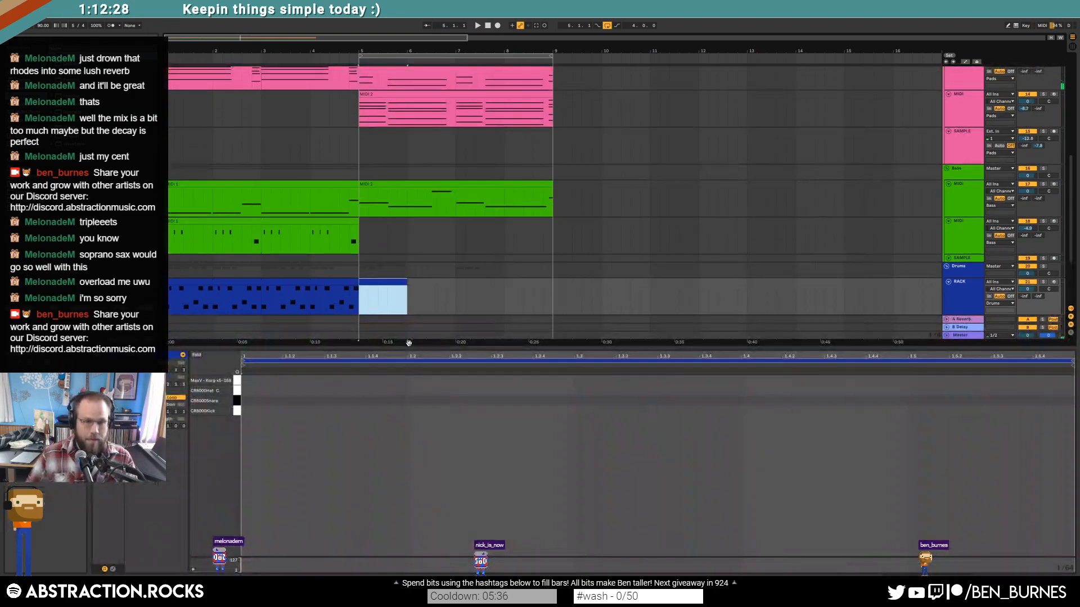
# Step: Fill the new clip's CR8000Hat_C lane with consecutive sixteenth notes and delete all those after the ninth
pyautogui.doubleClick(245, 389)
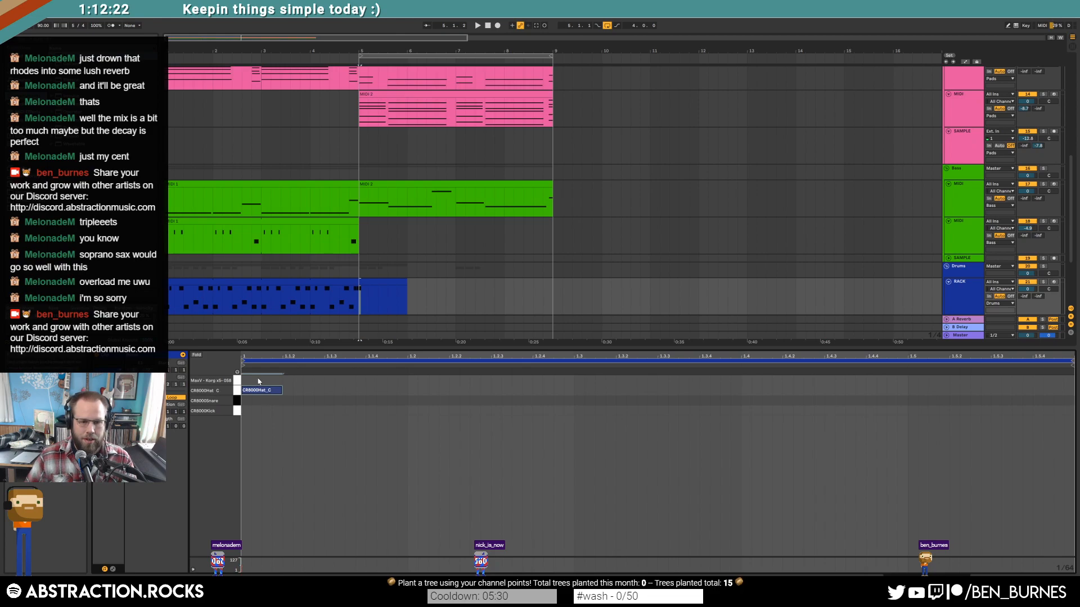
pyautogui.hotkey('ctrl', 'd')
pyautogui.hotkey('ctrl', 'd')
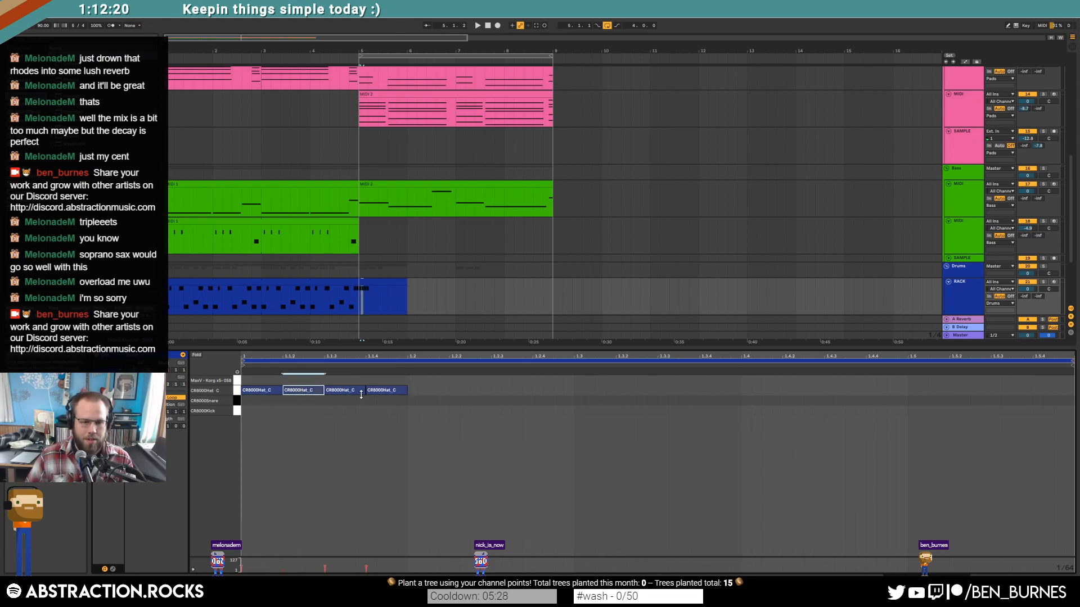
pyautogui.hotkey('ctrl', 'a')
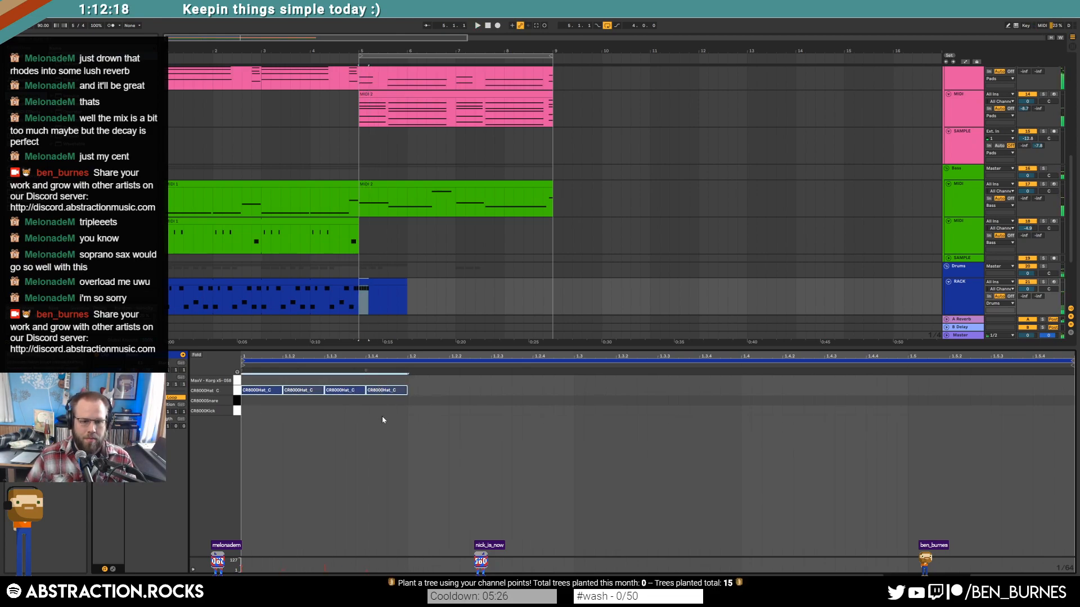
pyautogui.hotkey('ctrl', 'd')
pyautogui.hotkey('ctrl', 'd')
pyautogui.hotkey('ctrl', 'd')
pyautogui.hotkey('ctrl', 'd')
pyautogui.press('space')
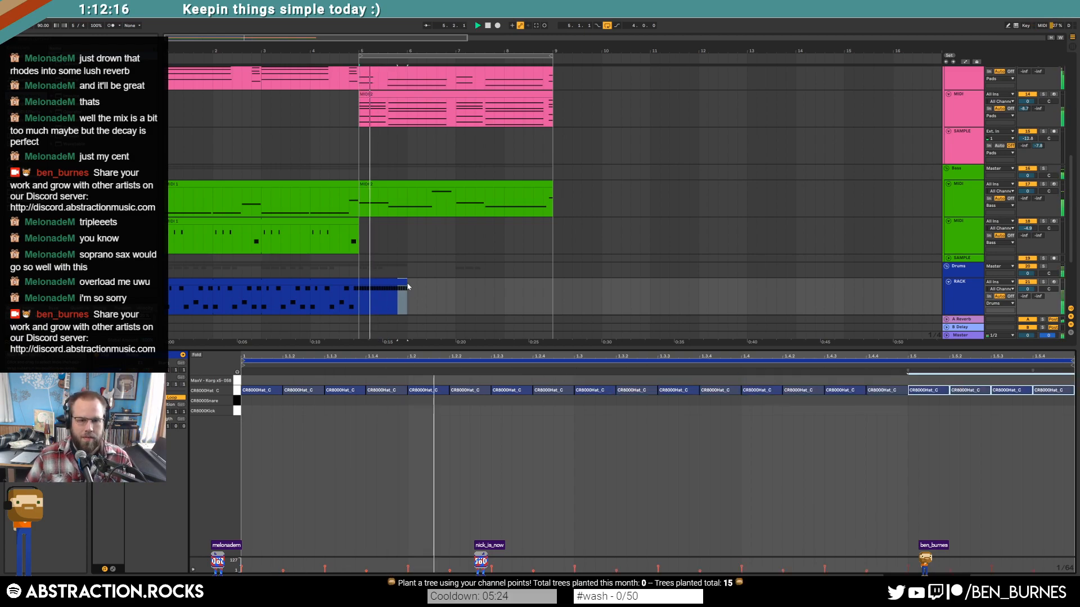
pyautogui.moveTo(627, 382); pyautogui.dragTo(1050, 423)
pyautogui.press('Delete')
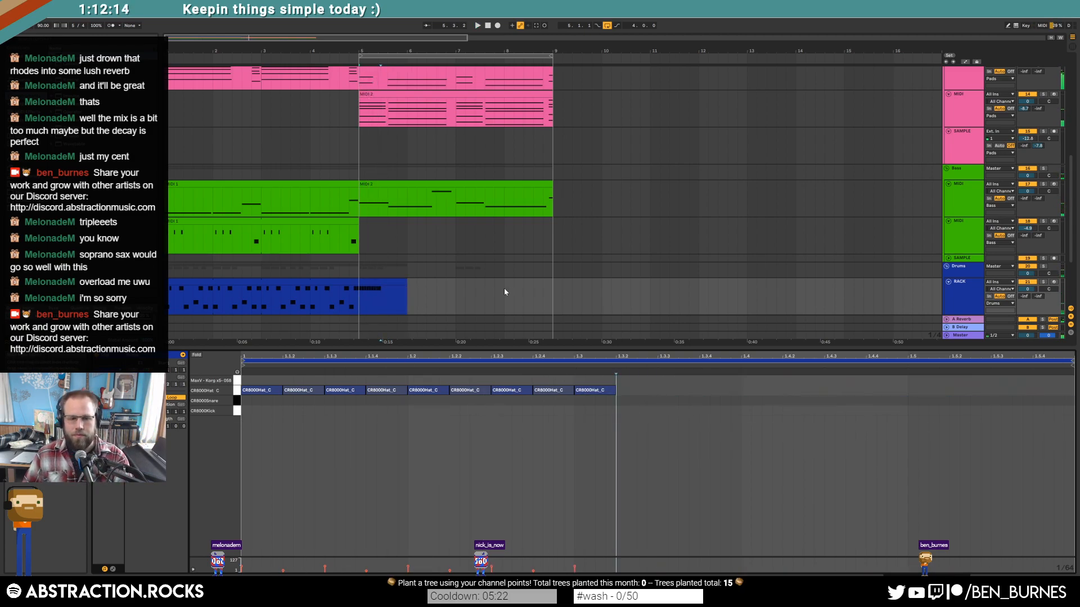
# Step: Set the hi-hat clip's loop length to 2 bars and extend the clip to bar 9
pyautogui.click(404, 284)
pyautogui.press('space')
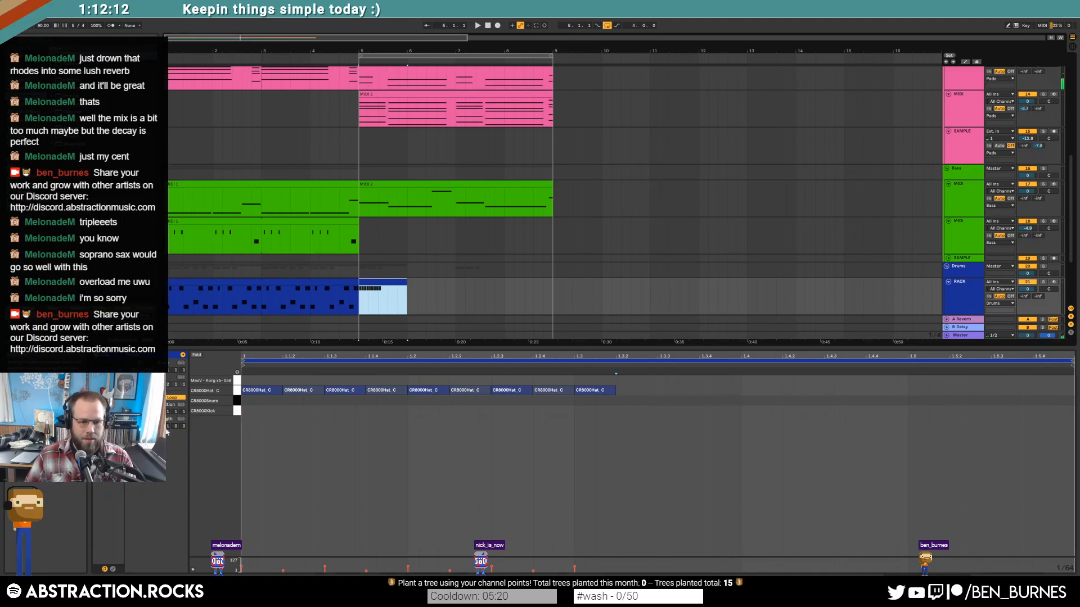
pyautogui.click(166, 428)
pyautogui.write('2')
pyautogui.press('Return')
pyautogui.moveTo(408, 281); pyautogui.dragTo(551, 293)
pyautogui.hotkey('shift', 'Tab')
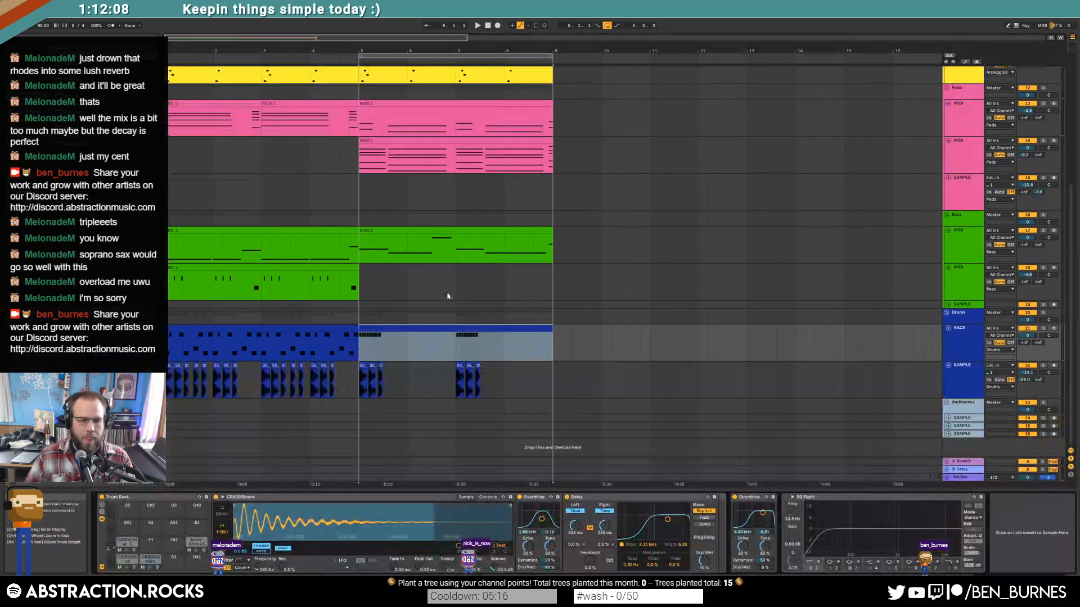
# Step: Add eighth-note Korg x5 hits at 2.4.3 and 2.5.3 in the drum clip and delete the ninth hi-hat note during playback
pyautogui.hotkey('shift', 'Tab')
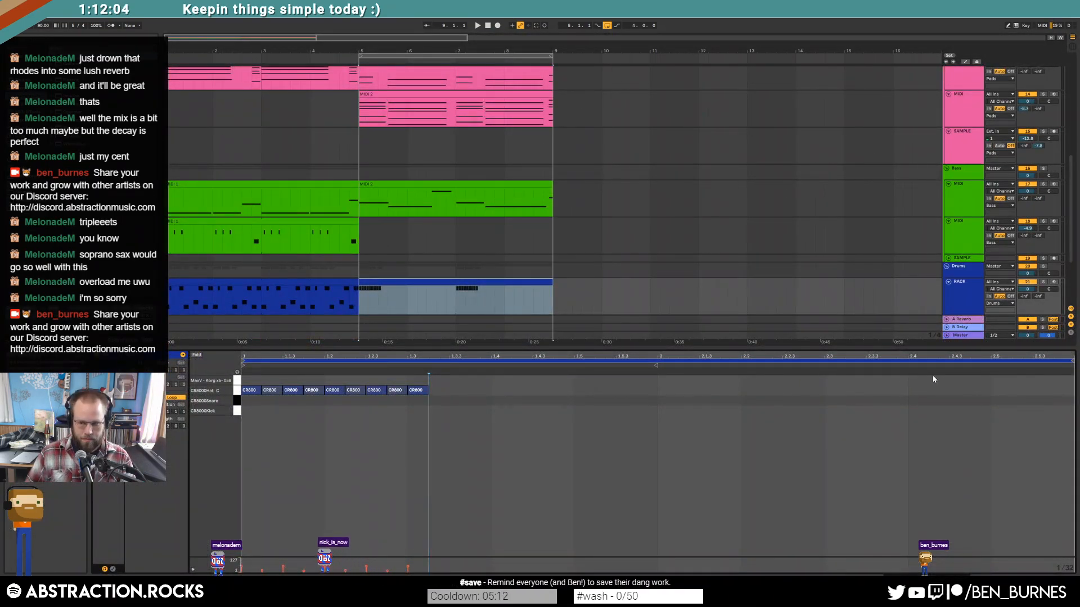
pyautogui.moveTo(953, 383); pyautogui.dragTo(991, 370)
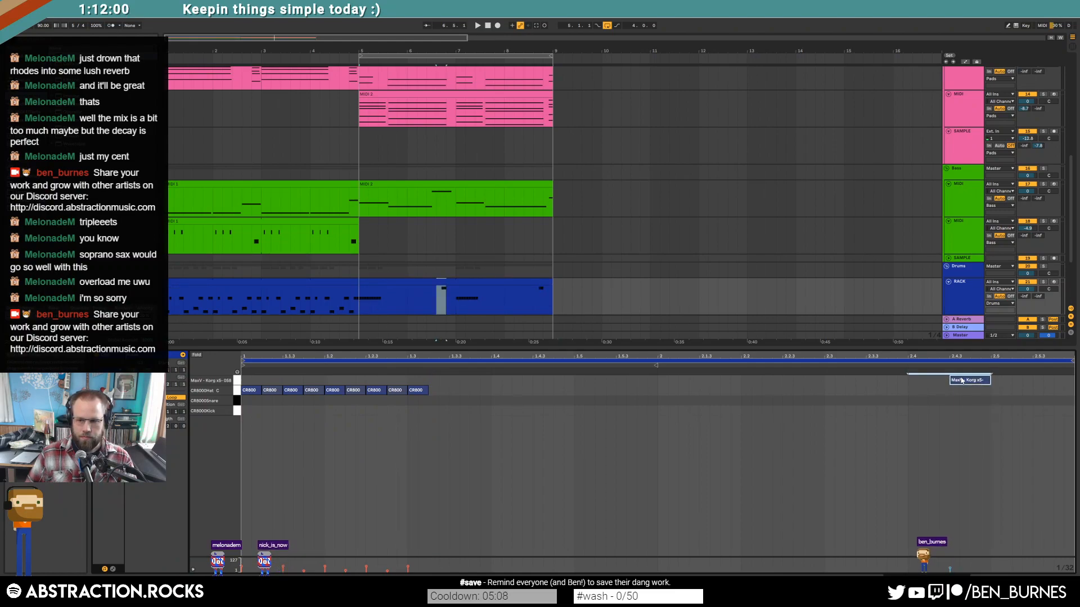
pyautogui.hotkey('ctrl', 'd')
pyautogui.press('space')
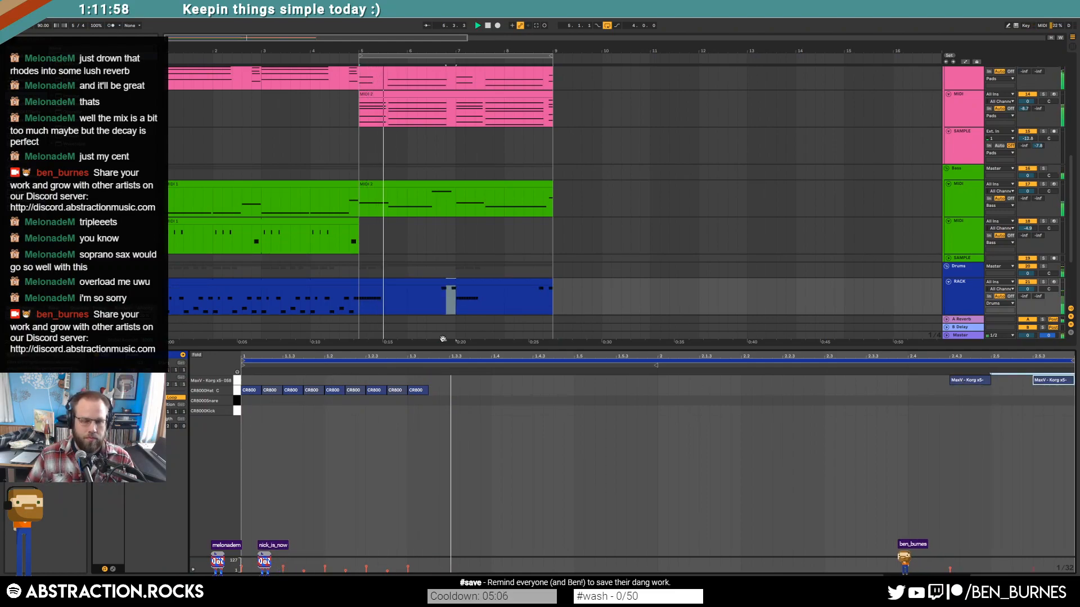
pyautogui.doubleClick(415, 391)
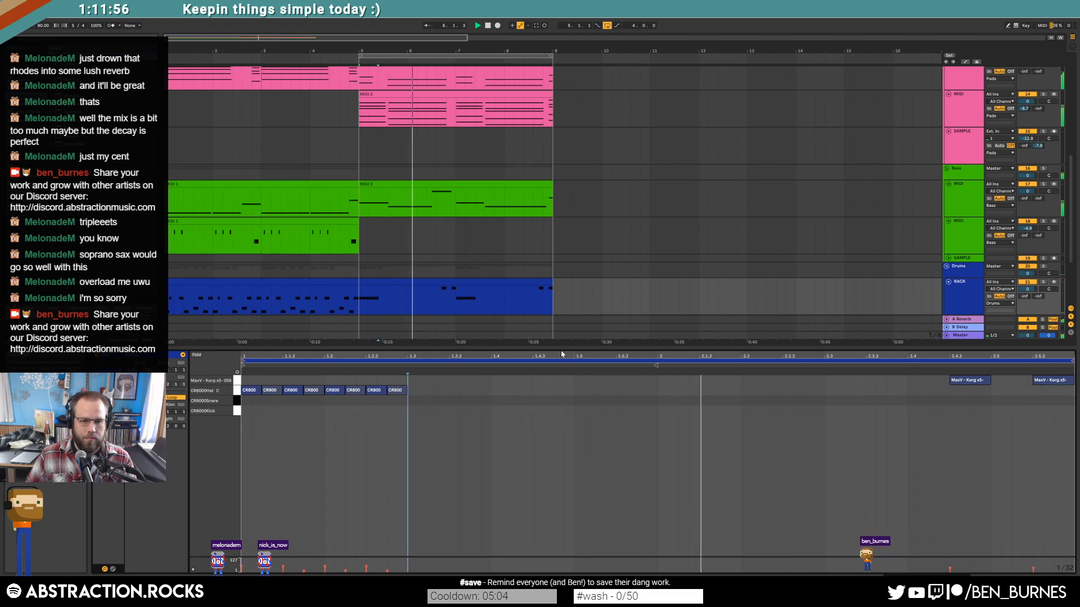
# Step: Shorten both Korg x5 notes from their starts to sixteenths beginning at 2.4.4 and 2.5.4
pyautogui.hotkey('shift', 'Tab')
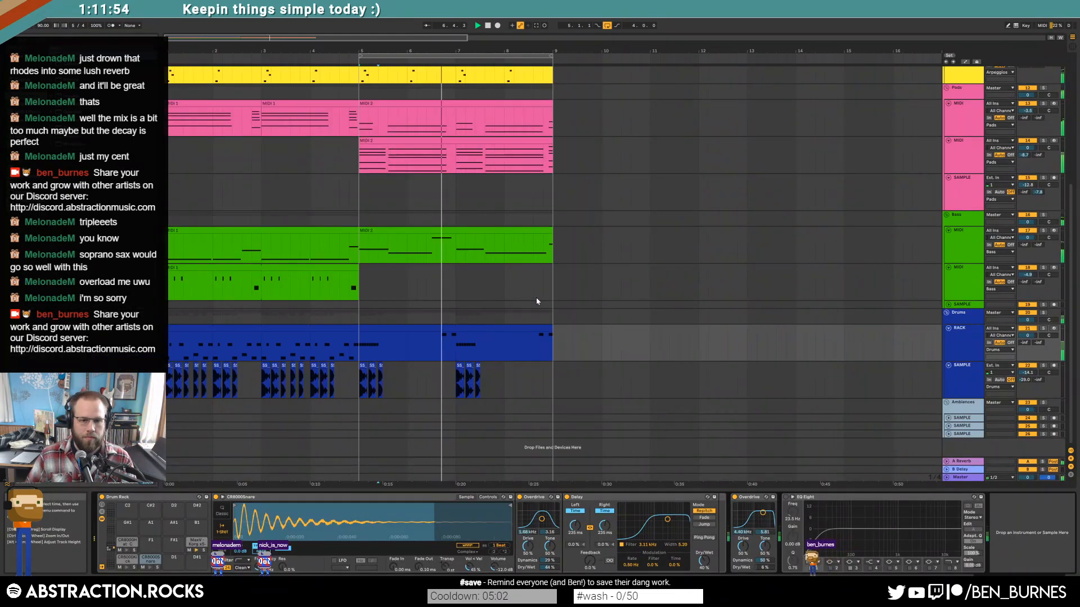
pyautogui.click(390, 337)
pyautogui.hotkey('shift', 'Tab')
pyautogui.click(931, 456)
pyautogui.click(958, 381)
pyautogui.keyDown('shift'); pyautogui.click(1038, 381); pyautogui.keyUp('shift')
pyautogui.moveTo(972, 381); pyautogui.dragTo(991, 382)
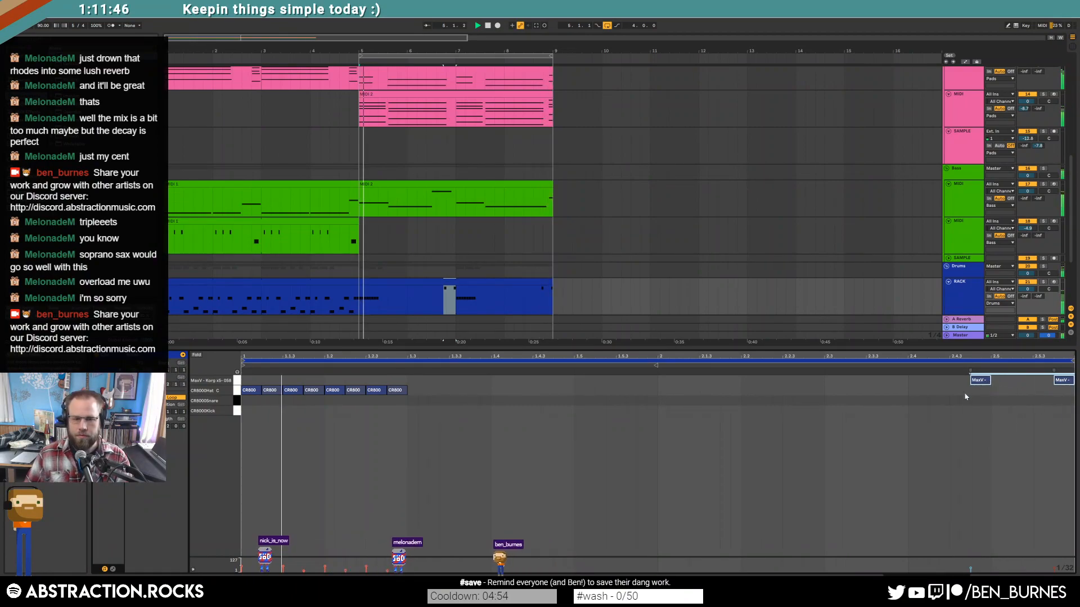
# Step: Listen to the edited drum pattern and recheck the two Korg x5 notes in the clip
pyautogui.hotkey('shift', 'Tab')
pyautogui.click(487, 330)
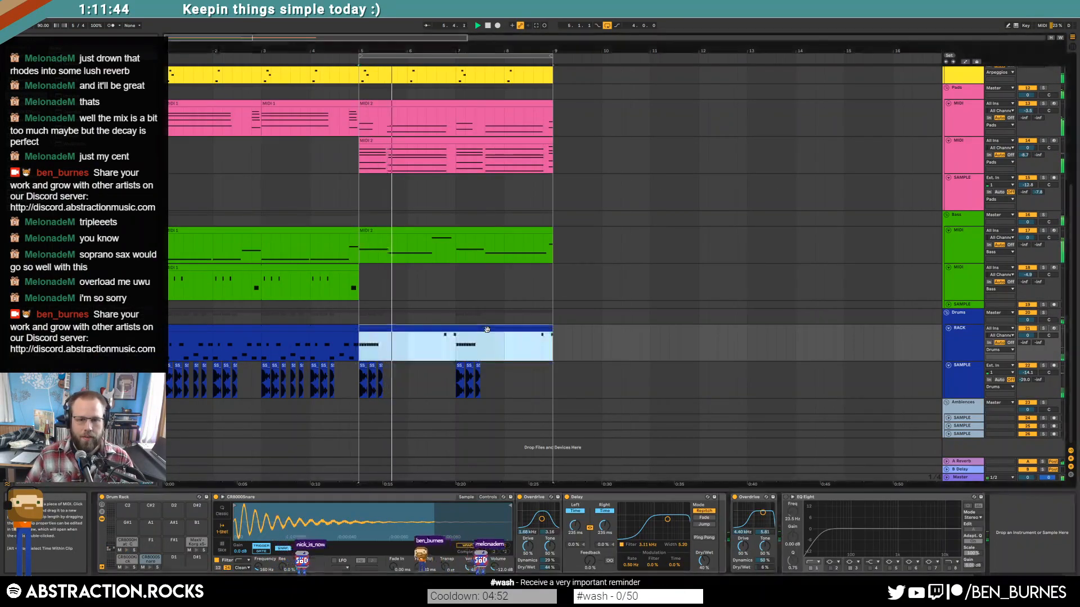
pyautogui.doubleClick(487, 329)
pyautogui.moveTo(922, 398); pyautogui.dragTo(1062, 379)
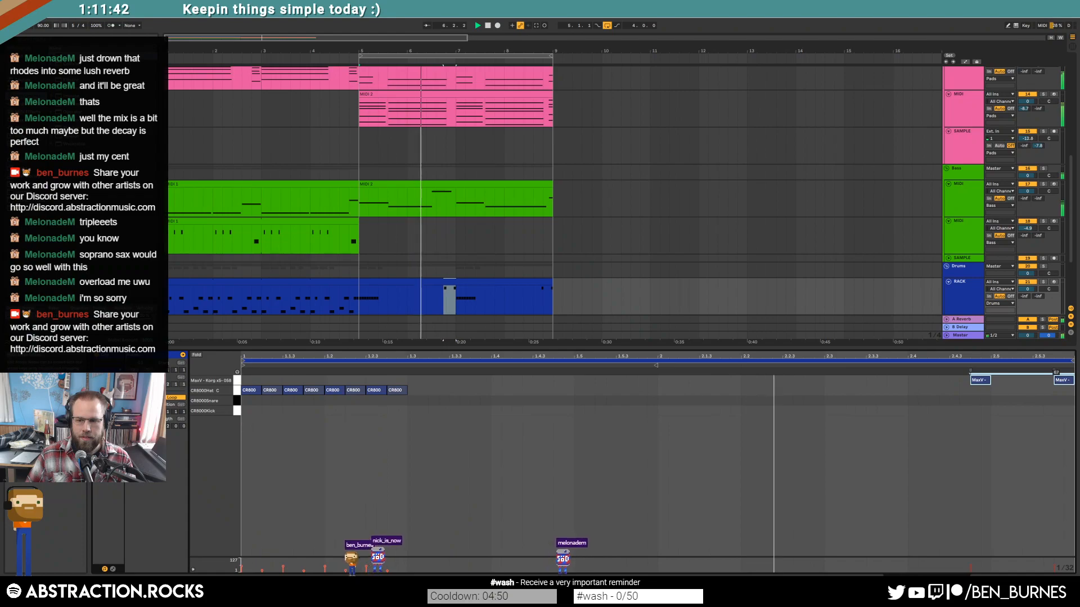
pyautogui.hotkey('shift', 'Tab')
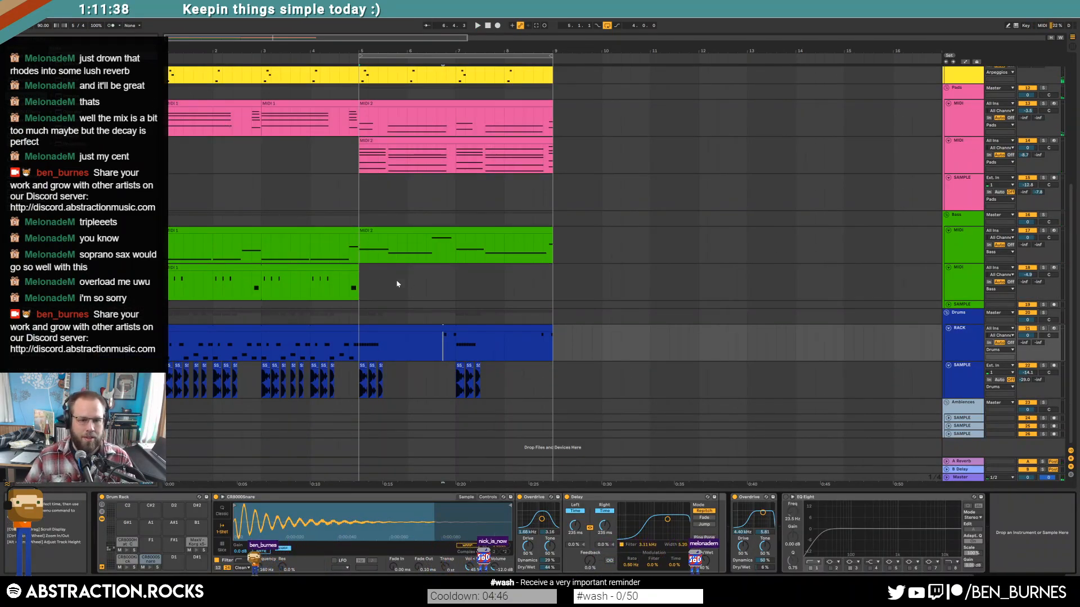
pyautogui.press('space')
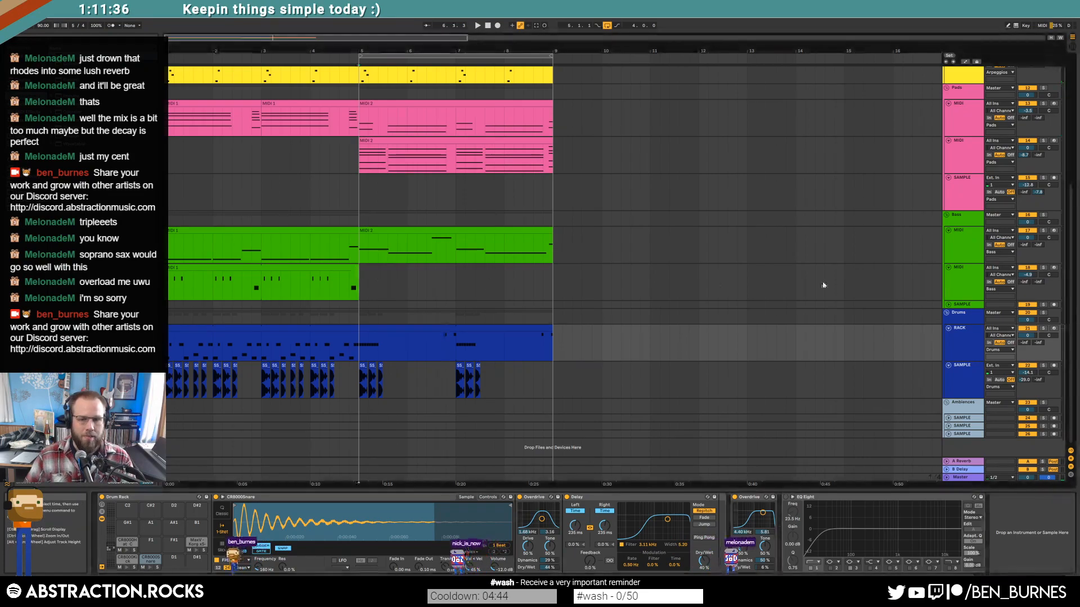
# Step: Arm the second Bass track at bar 5 and review its existing part in the first section during playback
pyautogui.click(712, 287)
pyautogui.click(1053, 269)
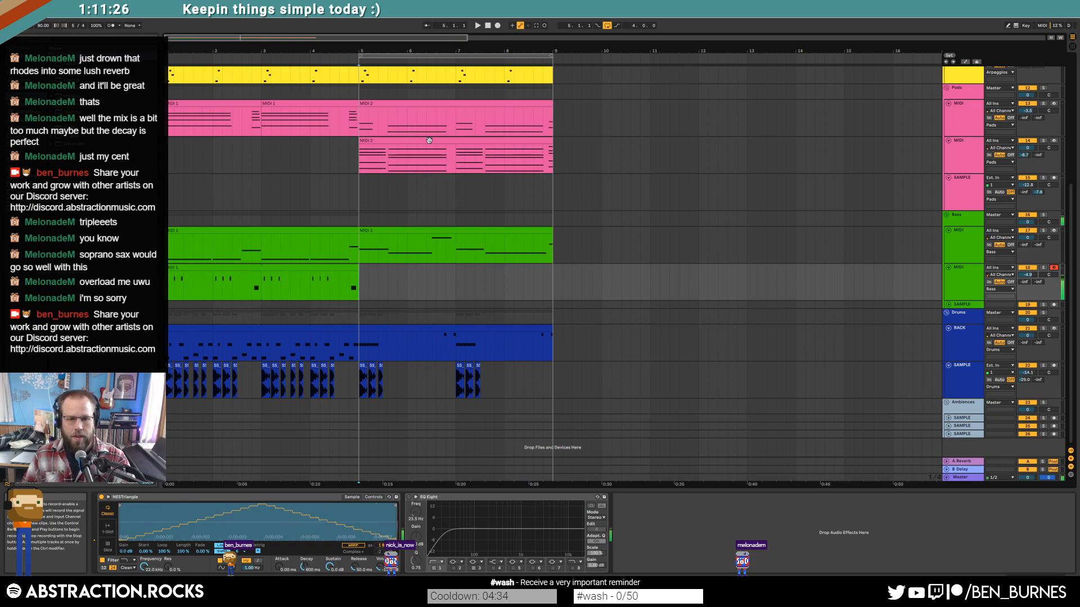
pyautogui.scroll(2, 402, 180)
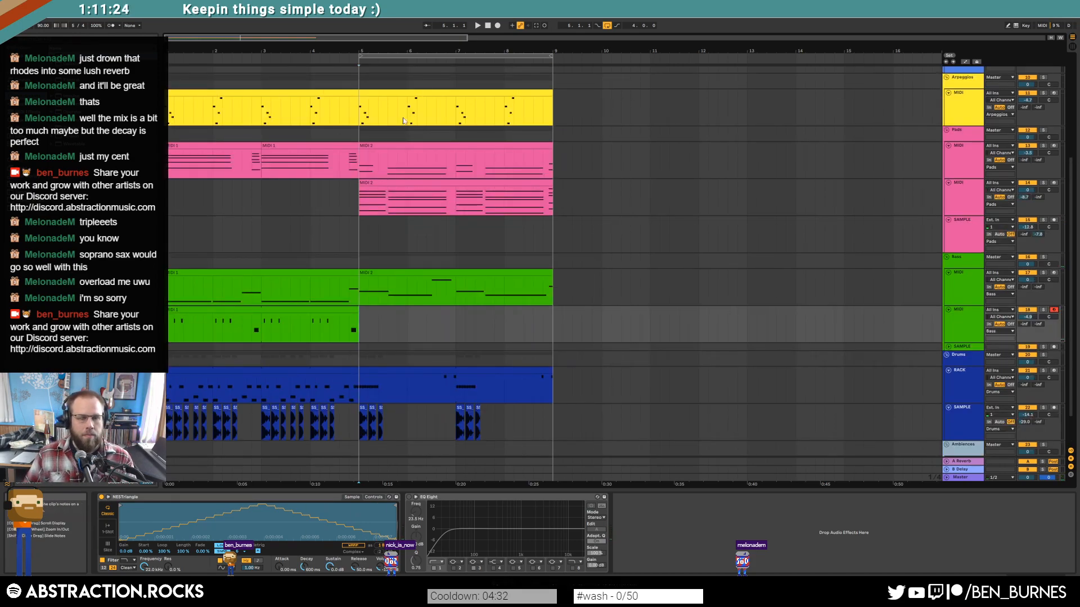
pyautogui.scroll(3, 307, 259)
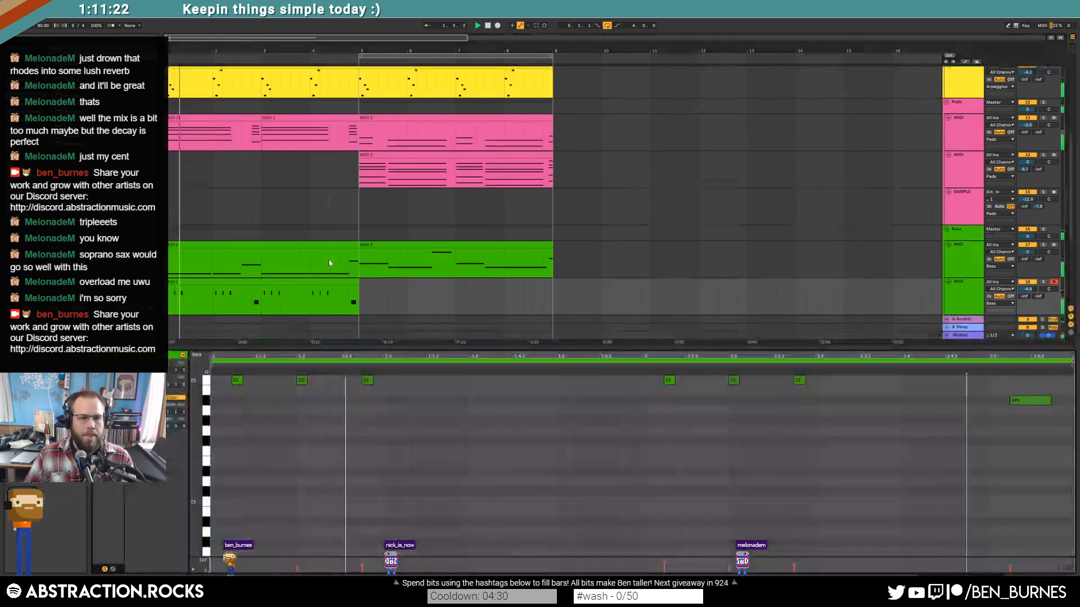
pyautogui.scroll(-5, 359, 261)
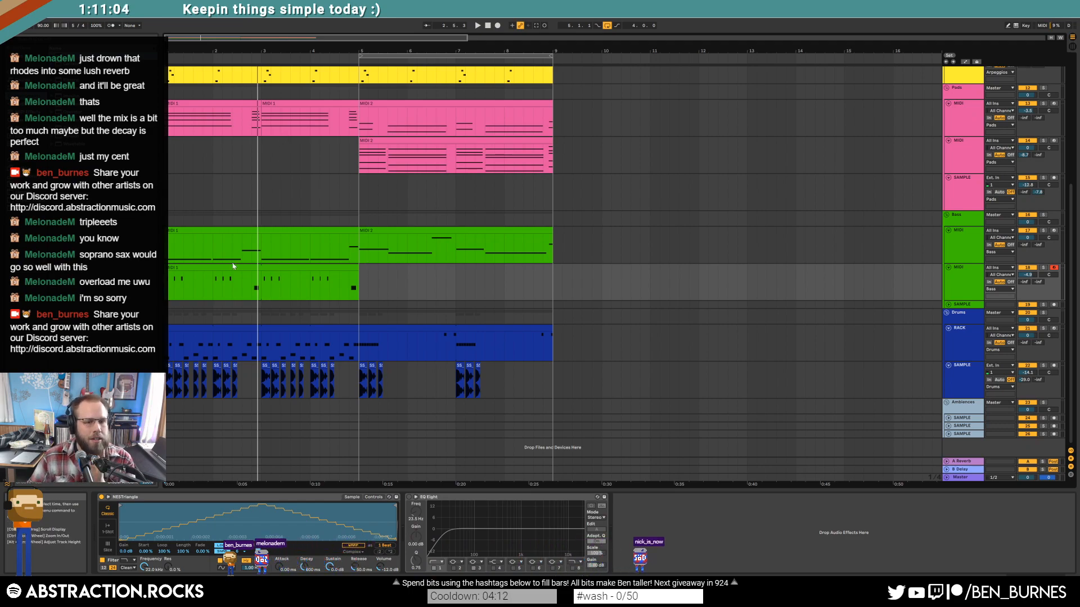
# Step: Mute the Arpeggios MIDI track and play the song from the start without it
pyautogui.scroll(5, 238, 205)
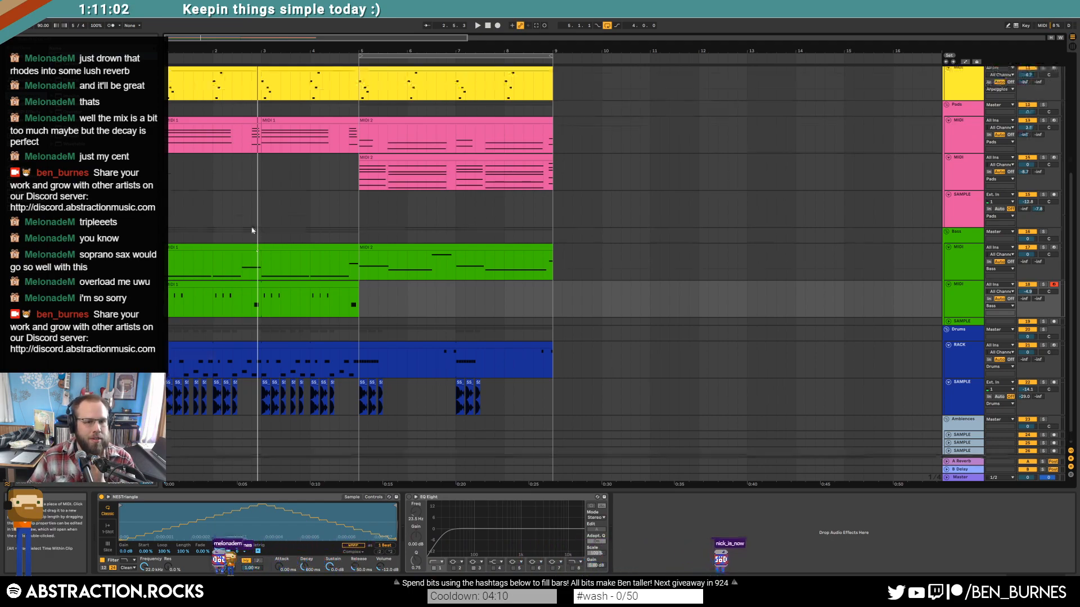
pyautogui.click(260, 197)
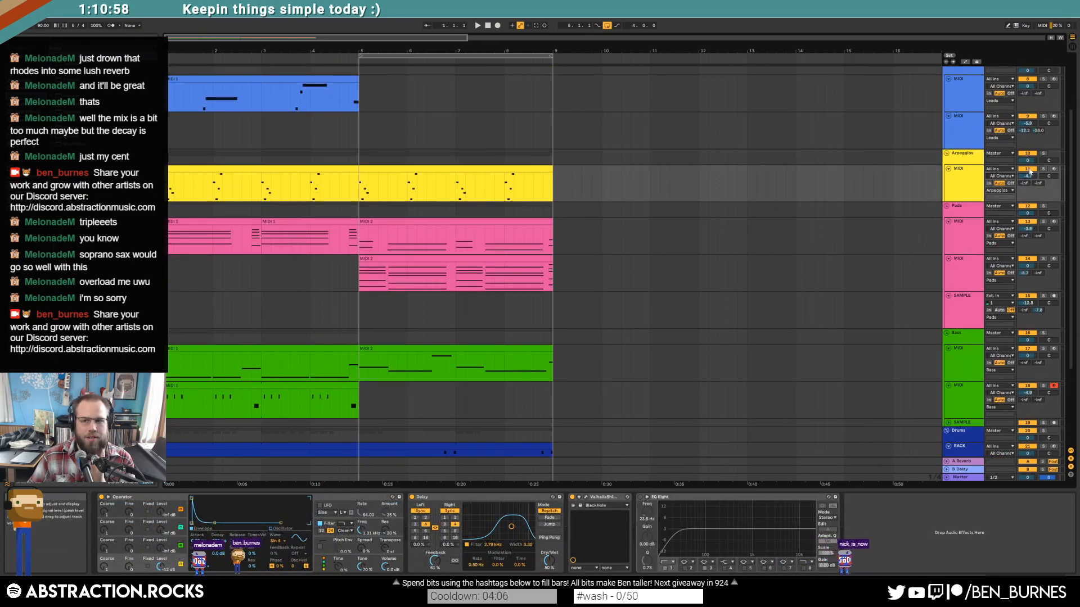
pyautogui.click(478, 25)
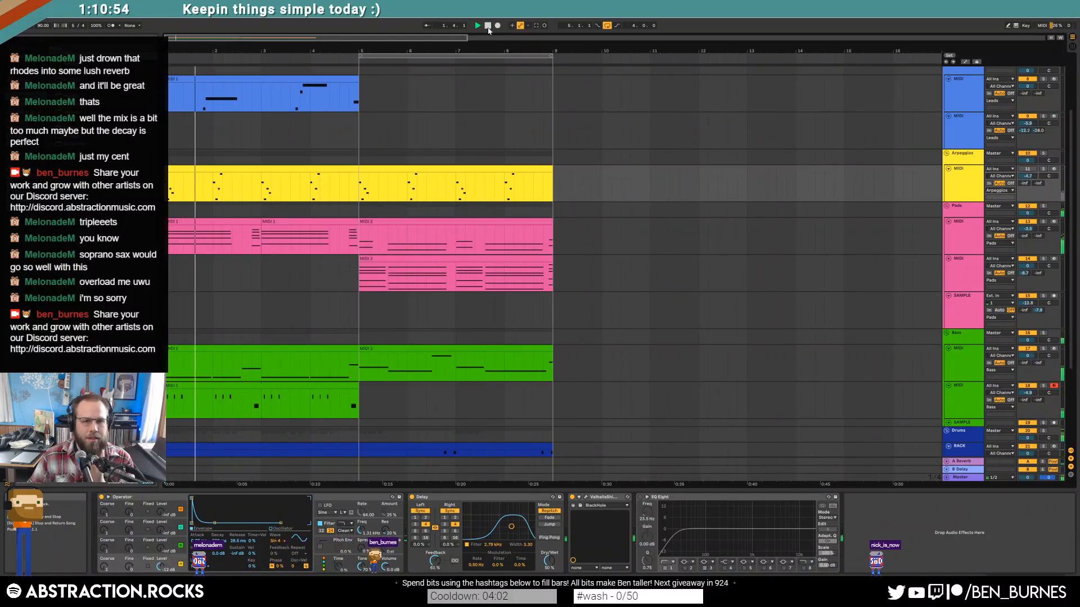
pyautogui.press('space')
# Step: Reshape the drum SAMPLE track's EQ Eight with a low cut and an added high cut, then play the song
pyautogui.scroll(-3, 385, 272)
pyautogui.scroll(-2, 385, 273)
pyautogui.click(226, 392)
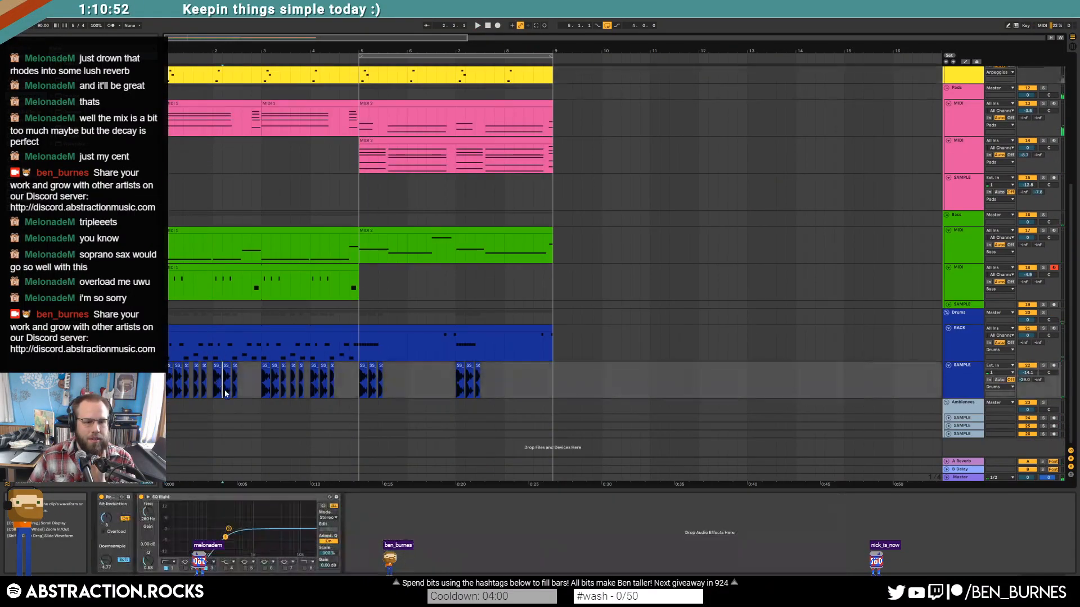
pyautogui.moveTo(227, 526); pyautogui.dragTo(229, 531)
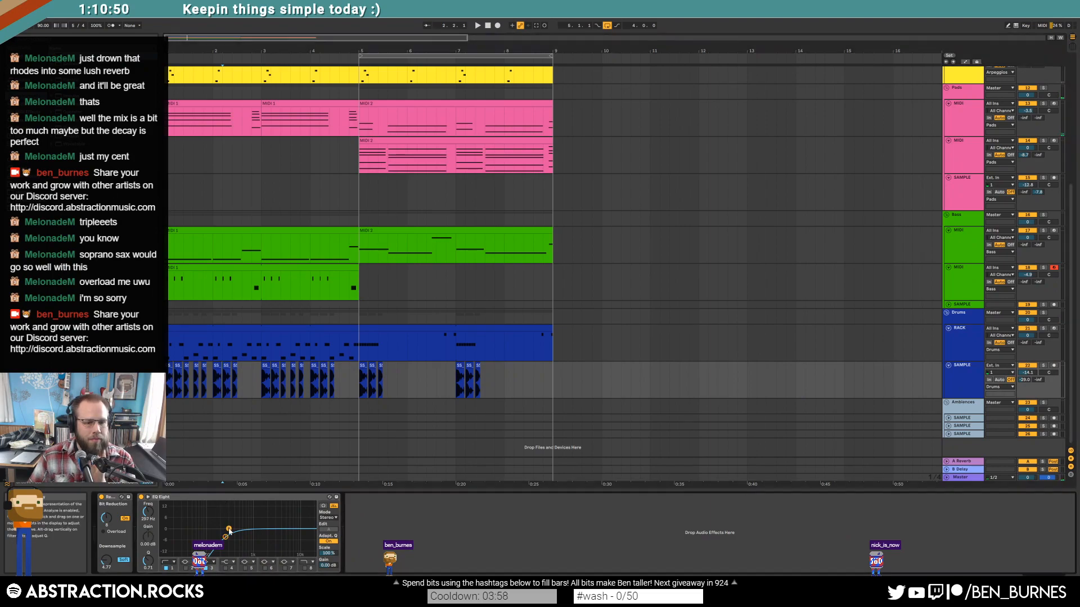
pyautogui.click(304, 569)
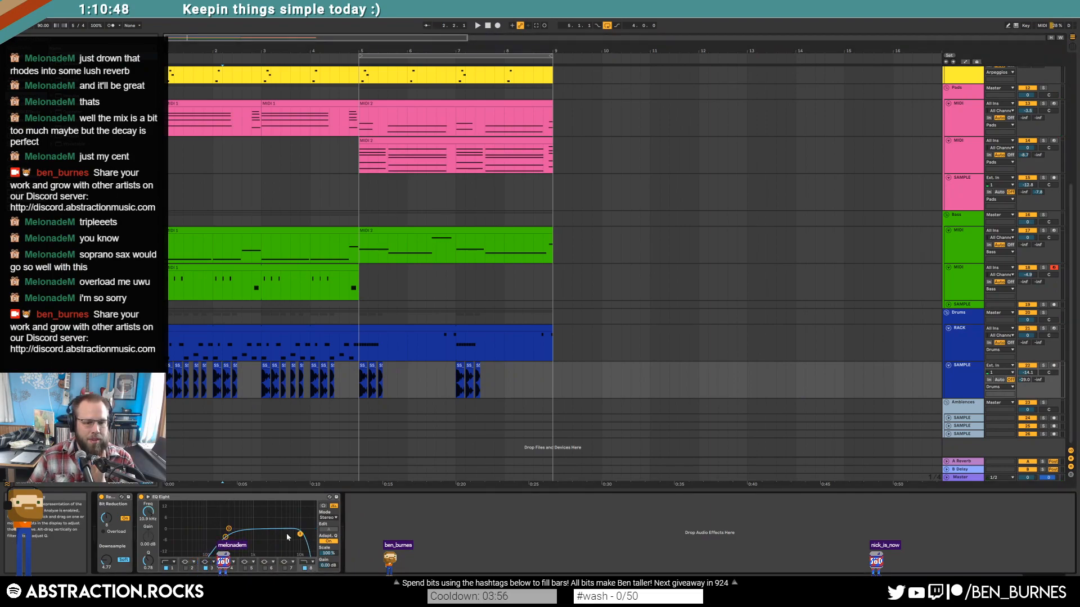
pyautogui.moveTo(290, 536); pyautogui.dragTo(280, 536)
pyautogui.press('space')
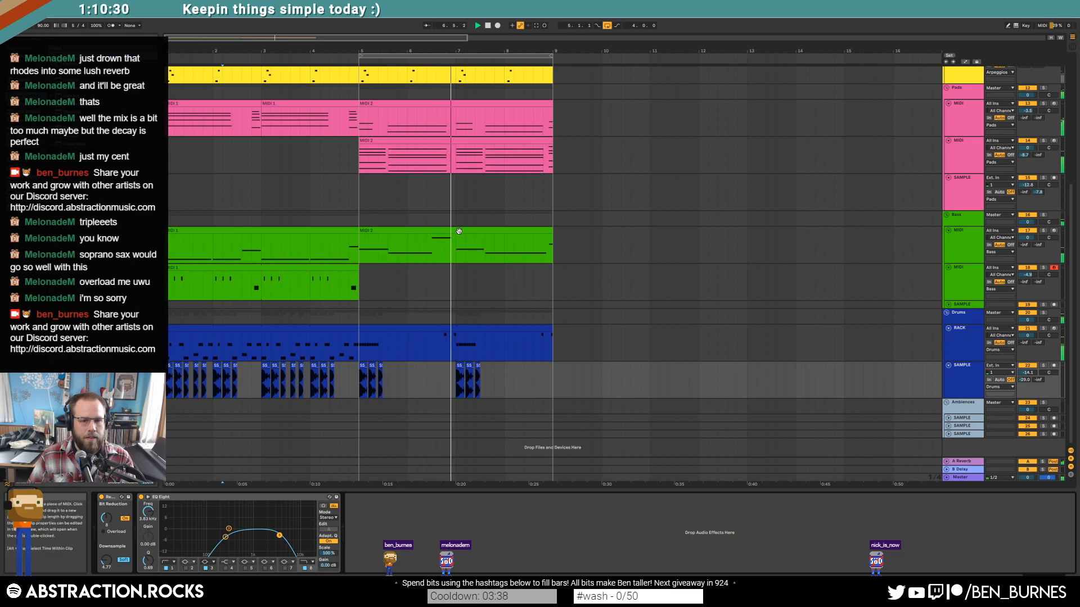
# Step: In the first Bass track's clip from bar 5, shorten the last long F1 note to end at 4.4 and add a short C2 note at 4.4.3
pyautogui.doubleClick(471, 246)
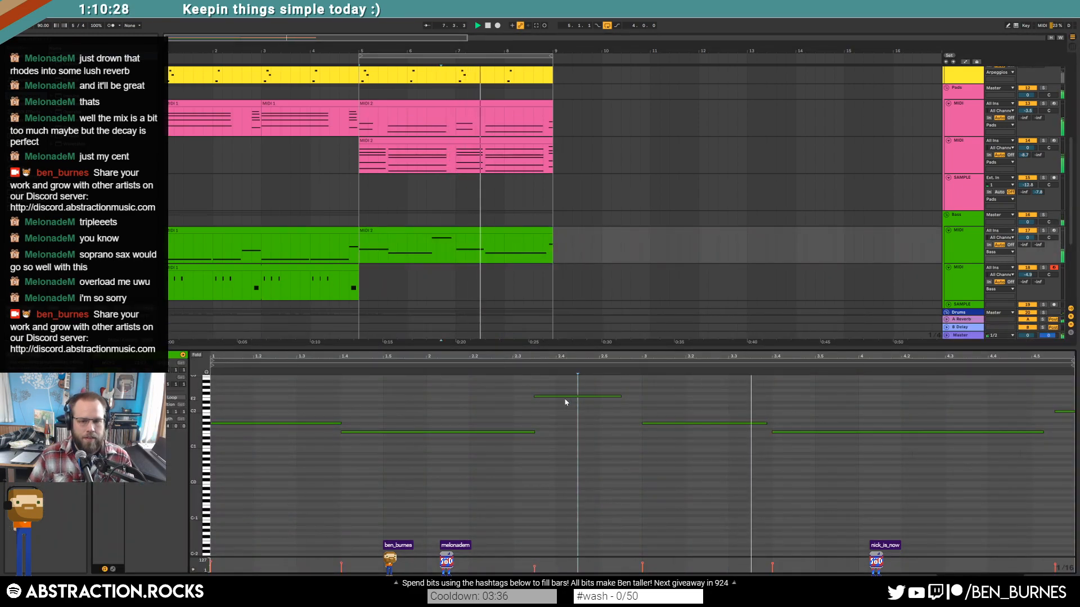
pyautogui.click(576, 397)
pyautogui.click(584, 459)
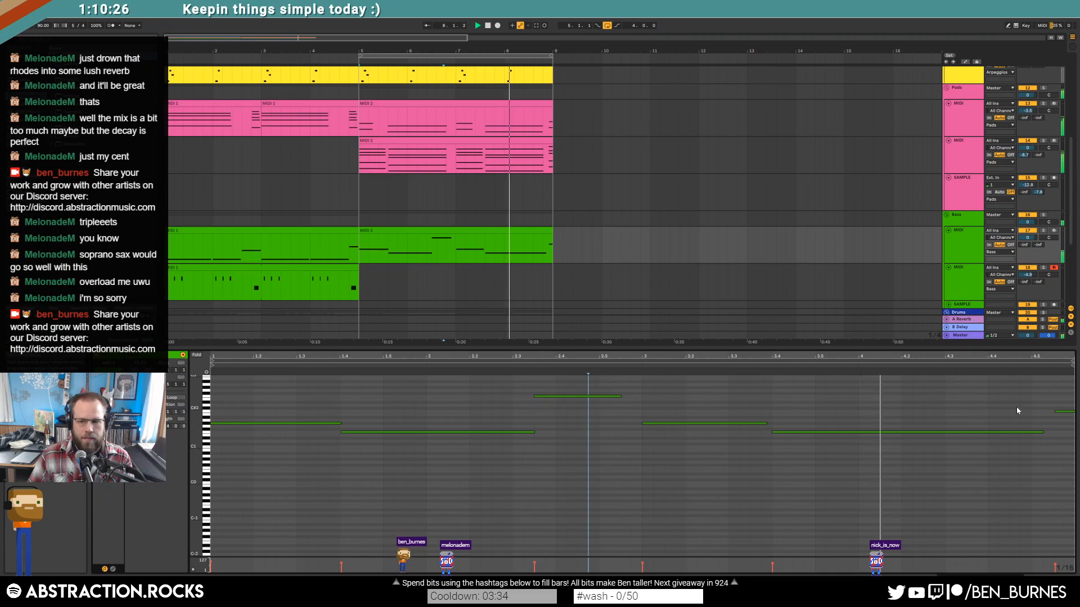
pyautogui.press('space')
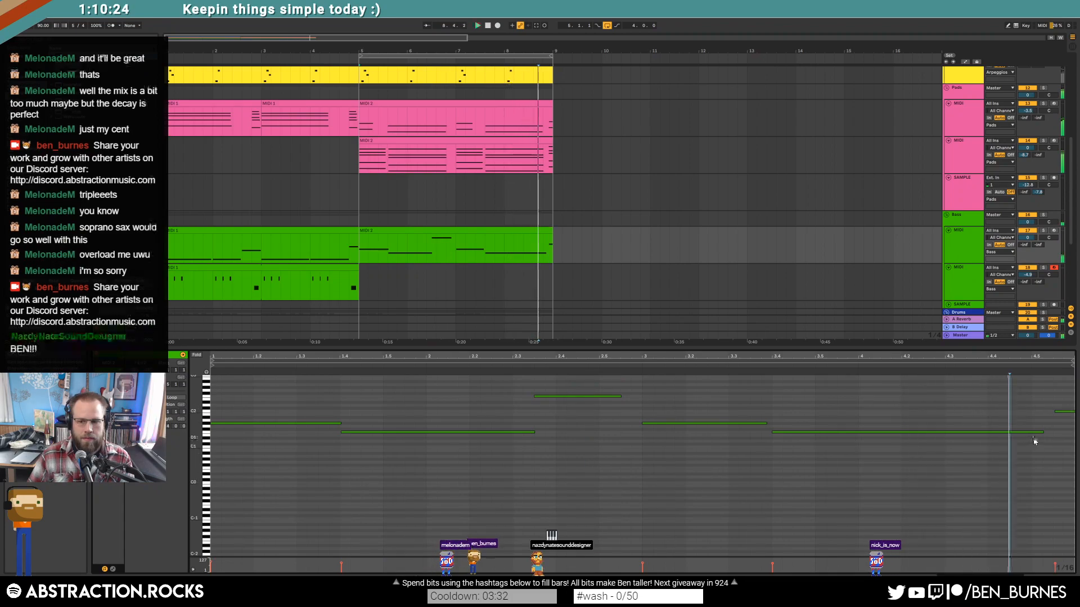
pyautogui.click(1042, 431)
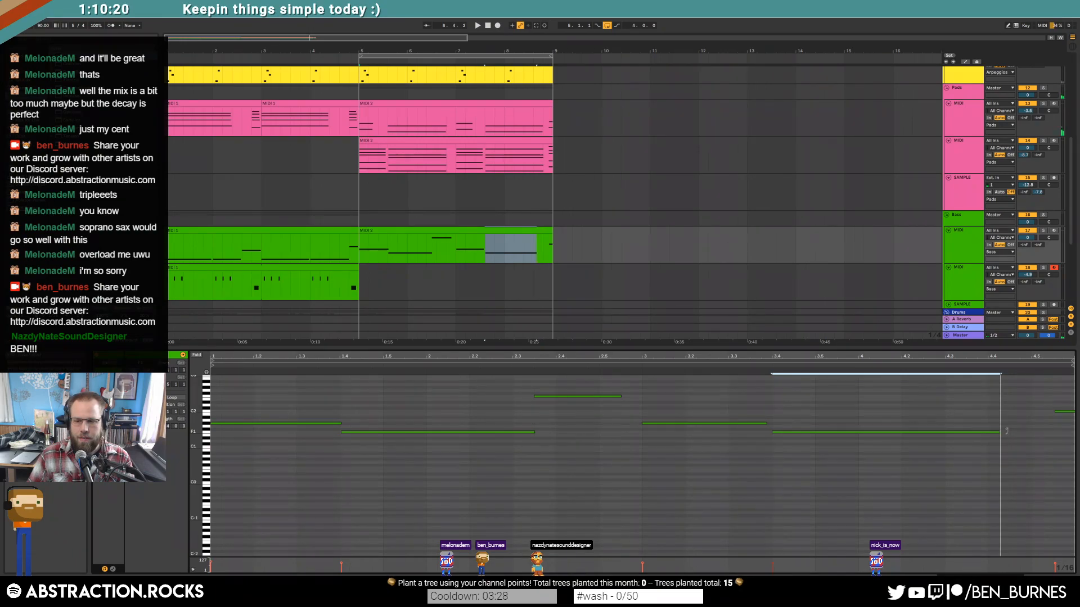
pyautogui.click(1021, 416)
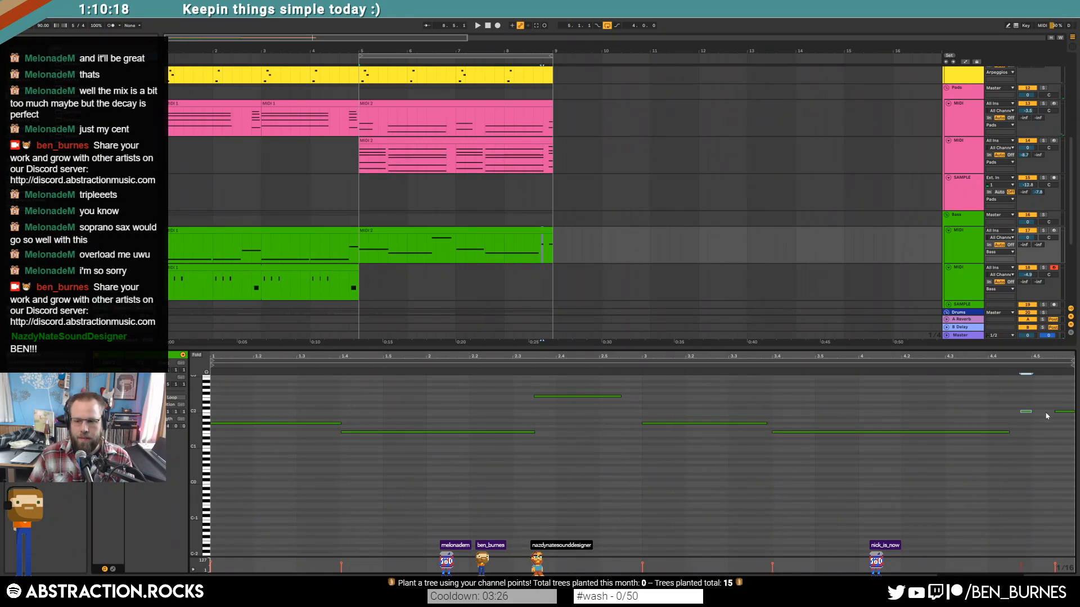
pyautogui.moveTo(1026, 402); pyautogui.dragTo(1046, 429)
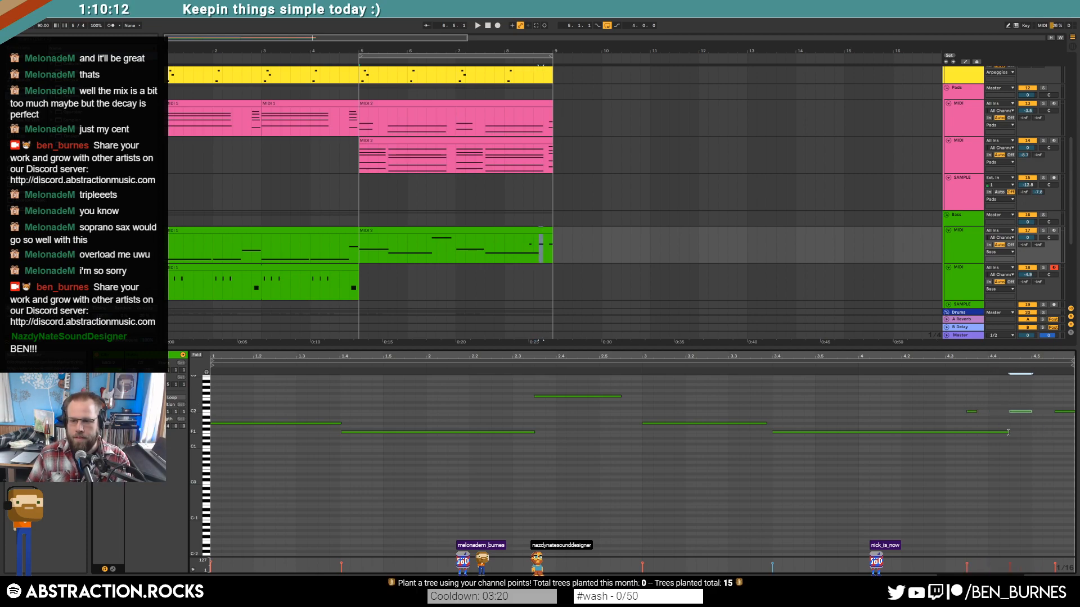
pyautogui.moveTo(988, 431); pyautogui.dragTo(987, 431)
pyautogui.moveTo(972, 397); pyautogui.dragTo(977, 420)
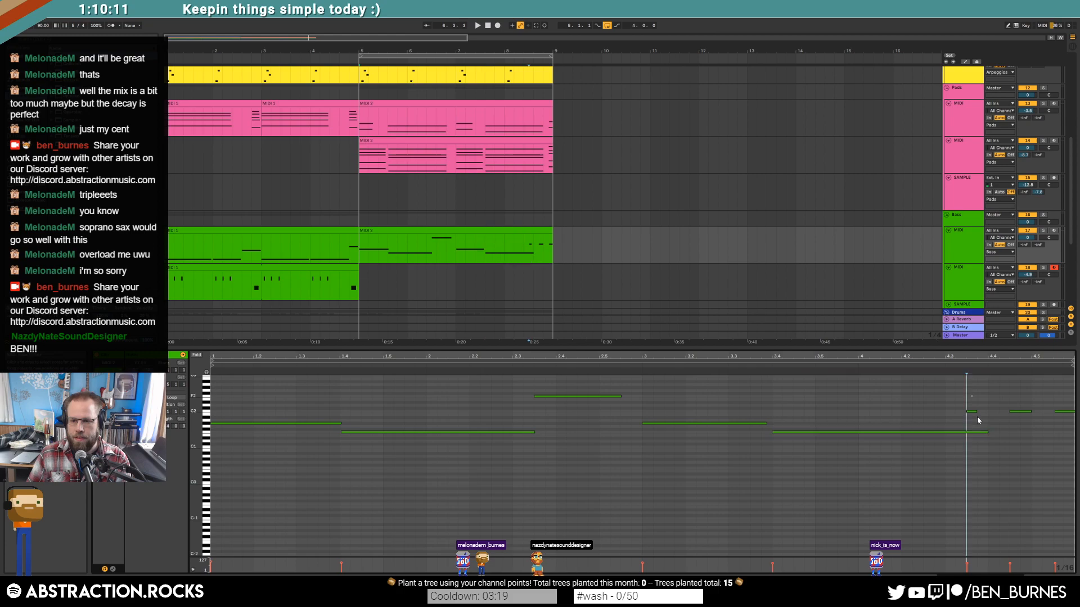
# Step: Nudge the last two short bass notes one sixteenth right and trim each to a sixteenth, aligning them with the drum hits at 4.4.4 and 4.5.4
pyautogui.click(506, 260)
pyautogui.press('space')
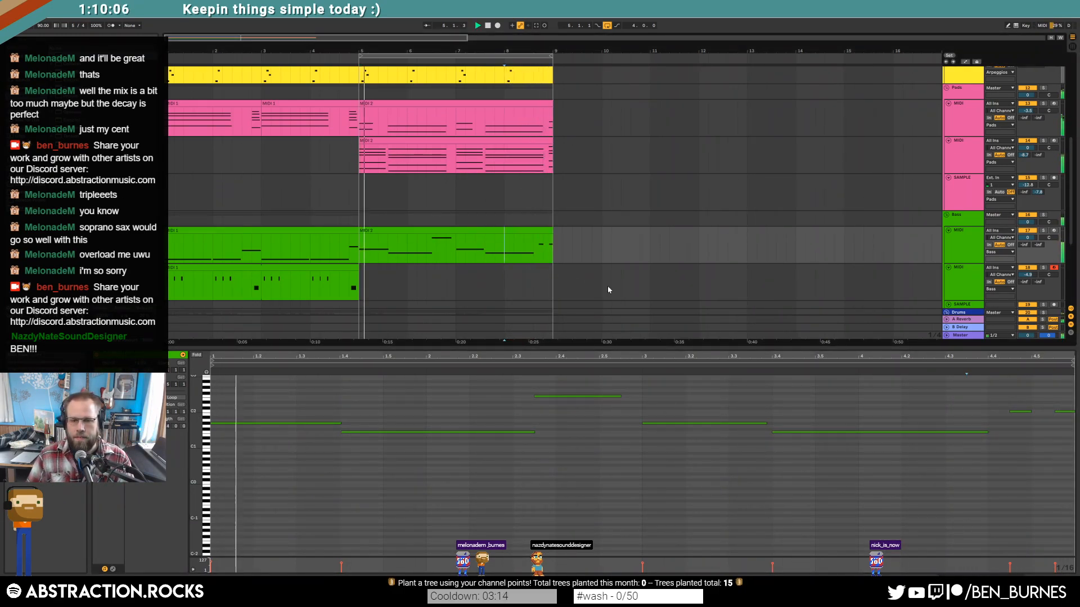
pyautogui.scroll(-3, 518, 240)
pyautogui.scroll(5, 534, 235)
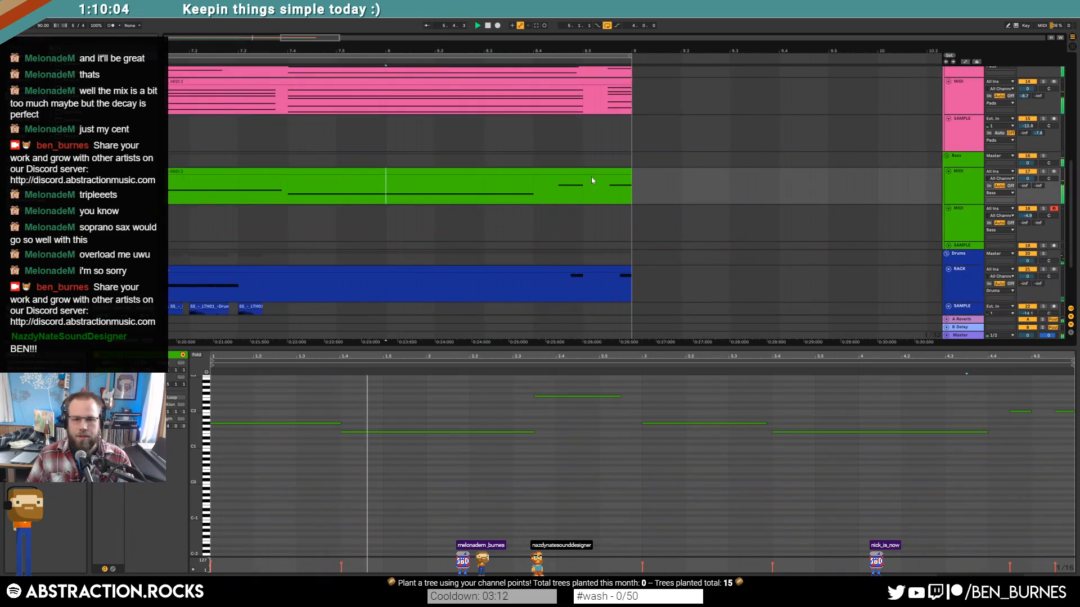
pyautogui.press('Right')
pyautogui.moveTo(1029, 428); pyautogui.dragTo(1061, 424)
pyautogui.hotkey('shift', 'Left')
pyautogui.press('Right')
pyautogui.hotkey('shift', 'Left')
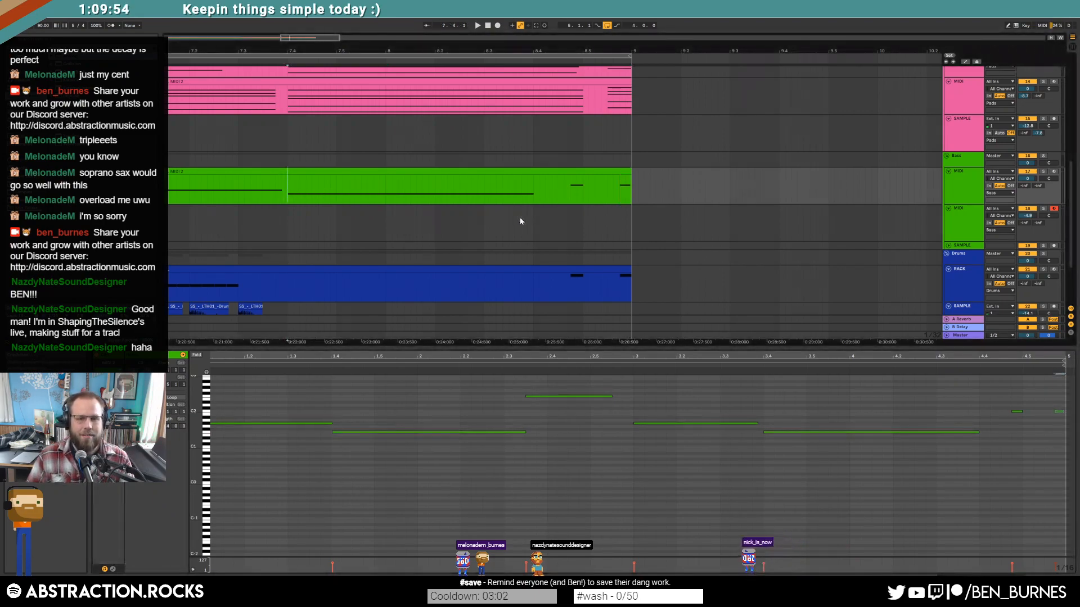
# Step: Play the song from bar 7 to check the edited bass notes against the drums
pyautogui.scroll(-3, 520, 218)
pyautogui.scroll(1, 529, 230)
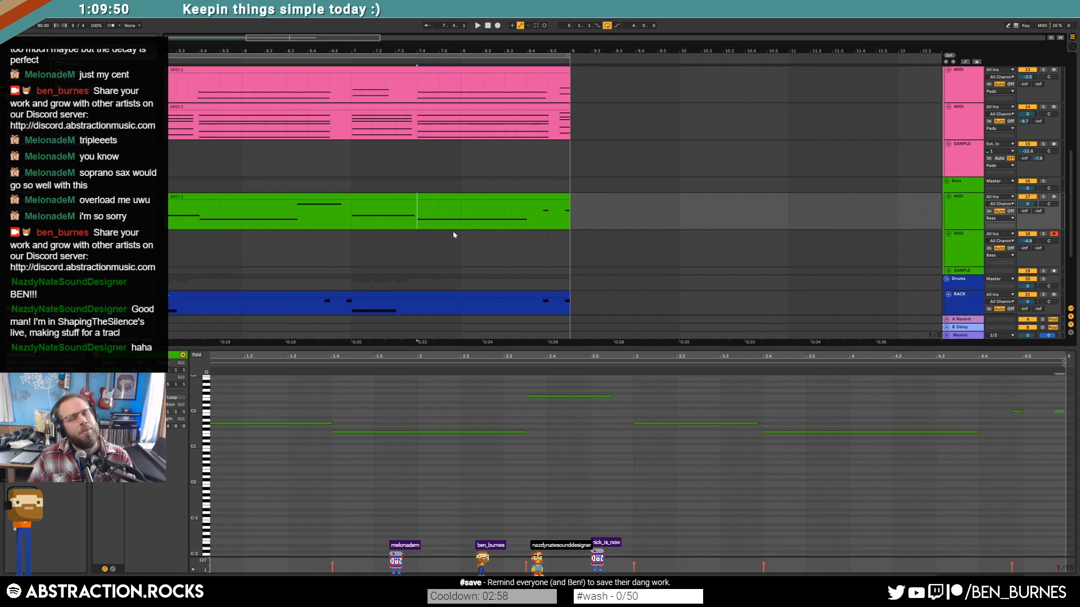
pyautogui.click(352, 219)
pyautogui.press('space')
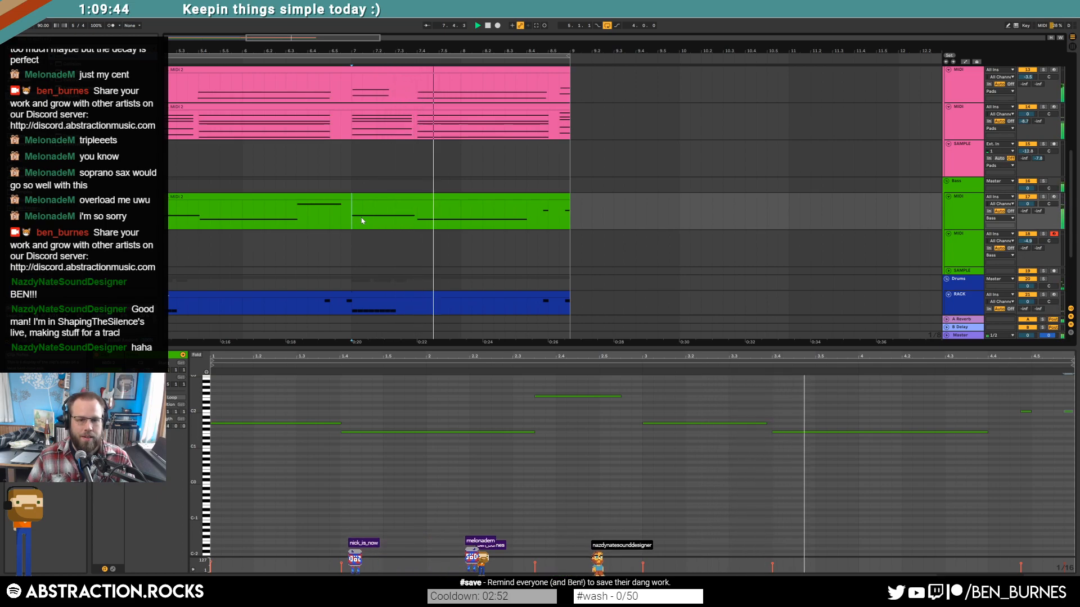
pyautogui.scroll(-3, 364, 223)
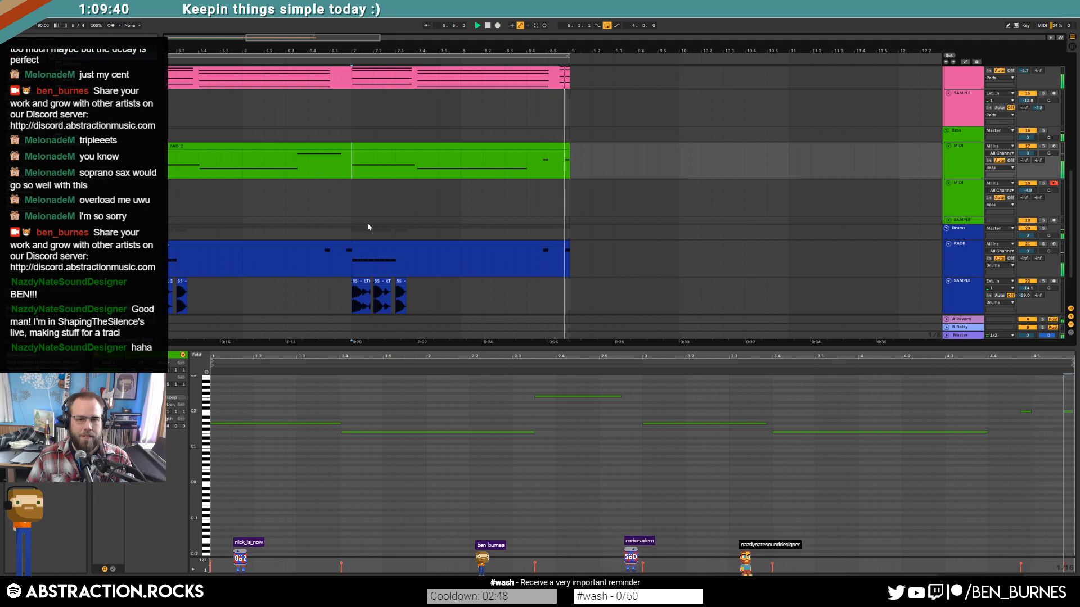
pyautogui.press('space')
# Step: Trim the second Pads track's clip to end at 8.5 and shorten its final chord by two sixteenths
pyautogui.scroll(5, 368, 227)
pyautogui.moveTo(566, 134); pyautogui.dragTo(548, 134)
pyautogui.moveTo(1001, 388); pyautogui.dragTo(900, 555)
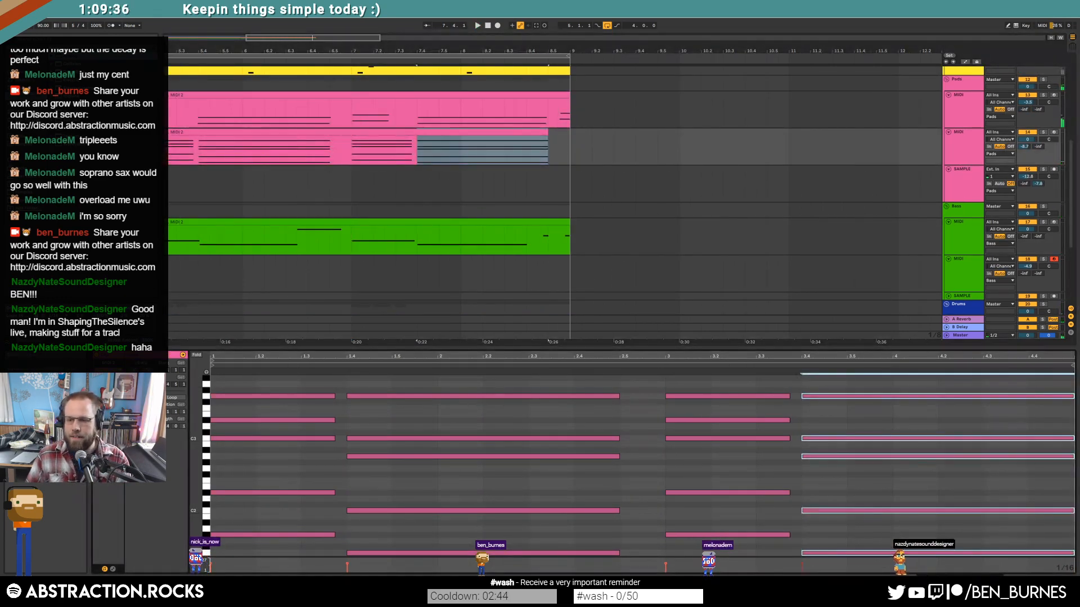
pyautogui.hotkey('shift', 'Left')
pyautogui.hotkey('shift', 'Left')
# Step: Shorten the last long notes of the first Pads clip by two sixteenths, trim the clip to end at 8.5, and listen to the ending
pyautogui.click(527, 107)
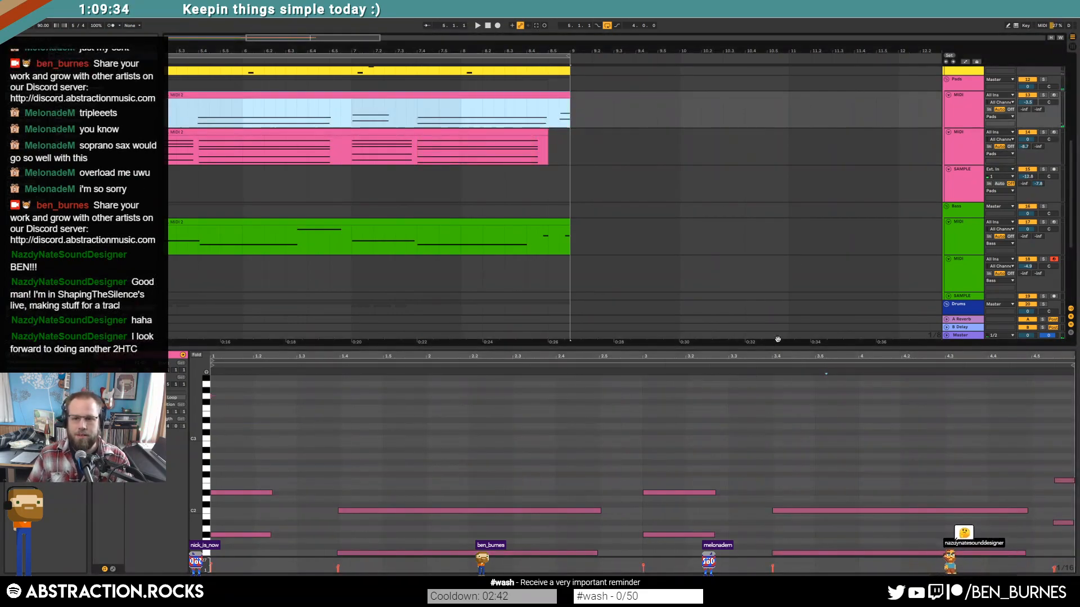
pyautogui.hotkey('shift', 'Left')
pyautogui.hotkey('shift', 'Left')
pyautogui.moveTo(1017, 556); pyautogui.dragTo(1049, 530)
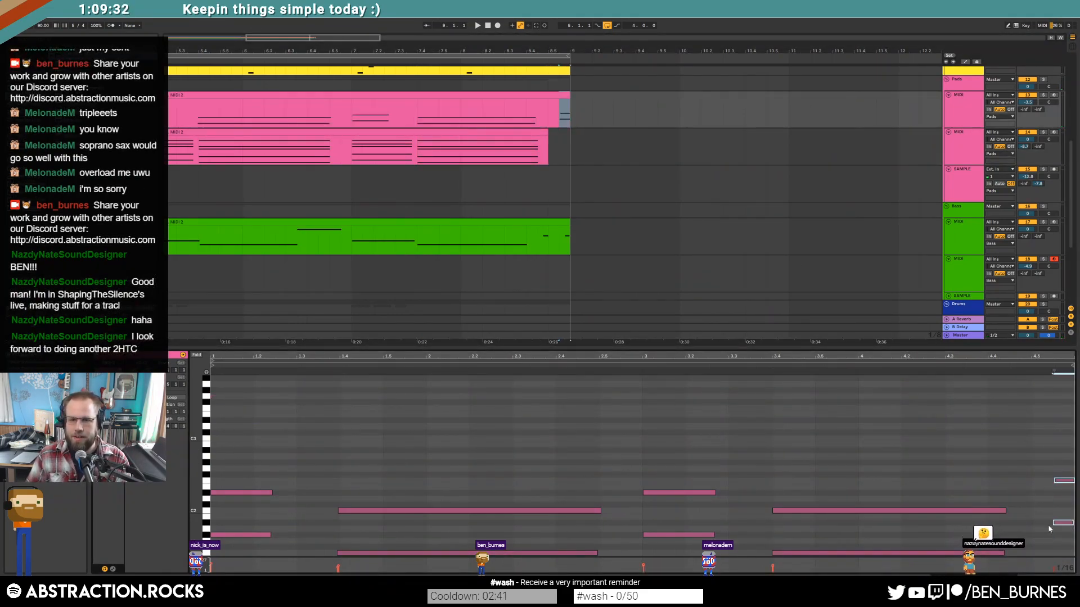
pyautogui.moveTo(567, 96); pyautogui.dragTo(548, 96)
pyautogui.click(558, 110)
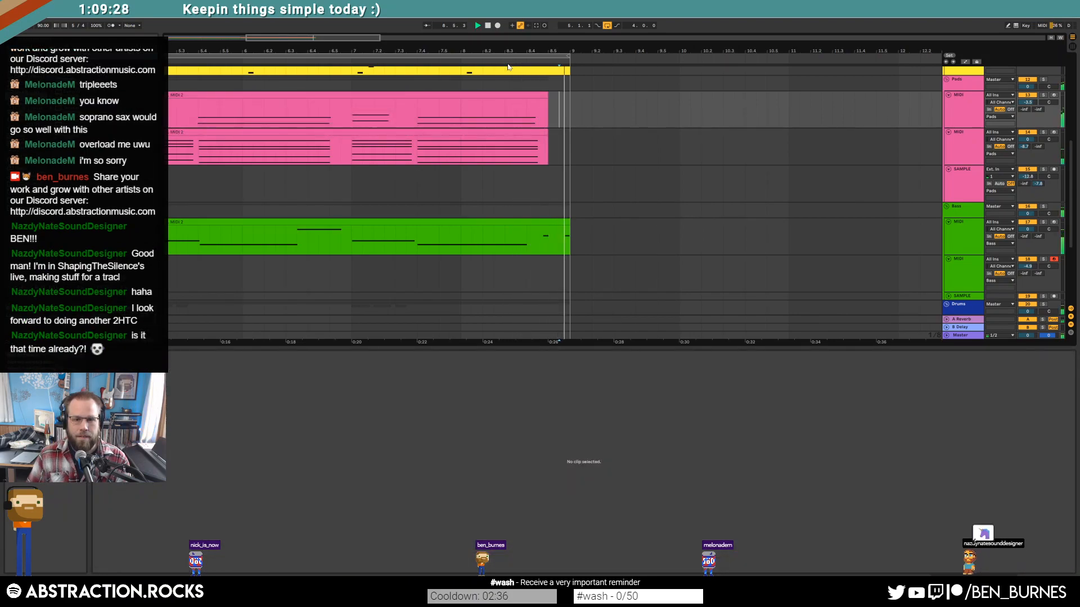
pyautogui.press('space')
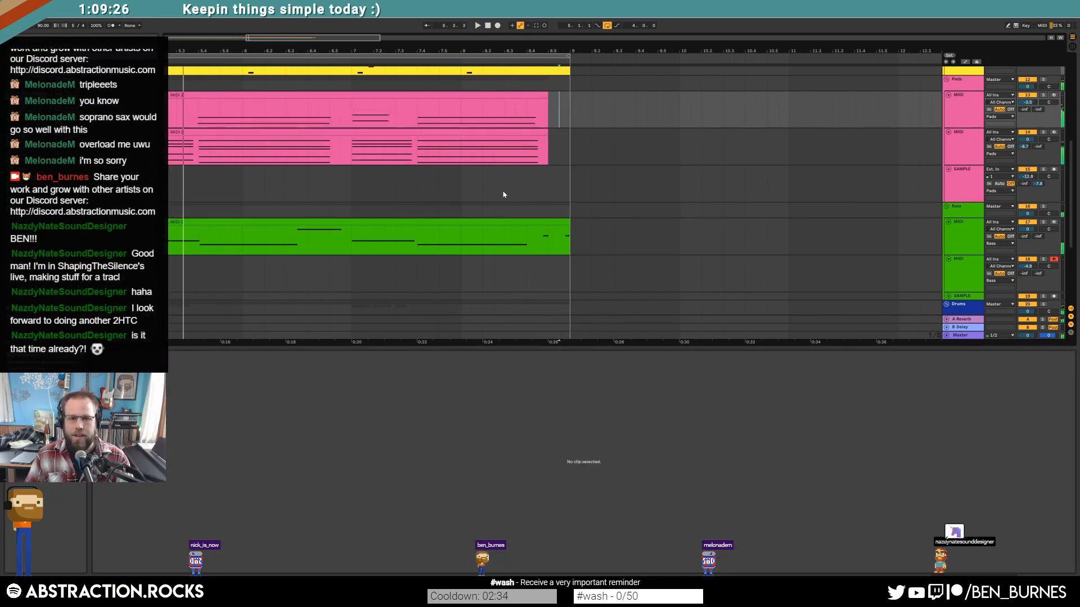
# Step: Reactivate the Arpeggios MIDI track and listen to its part from bar 5
pyautogui.scroll(-2, 501, 190)
pyautogui.hotkey('shift', 'Tab')
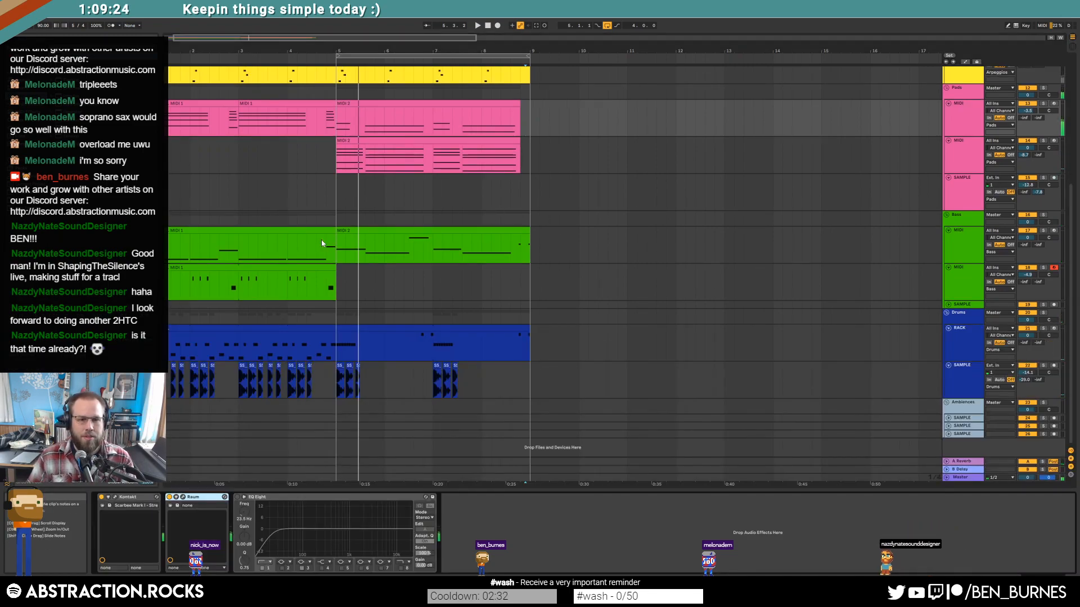
pyautogui.scroll(3, 320, 237)
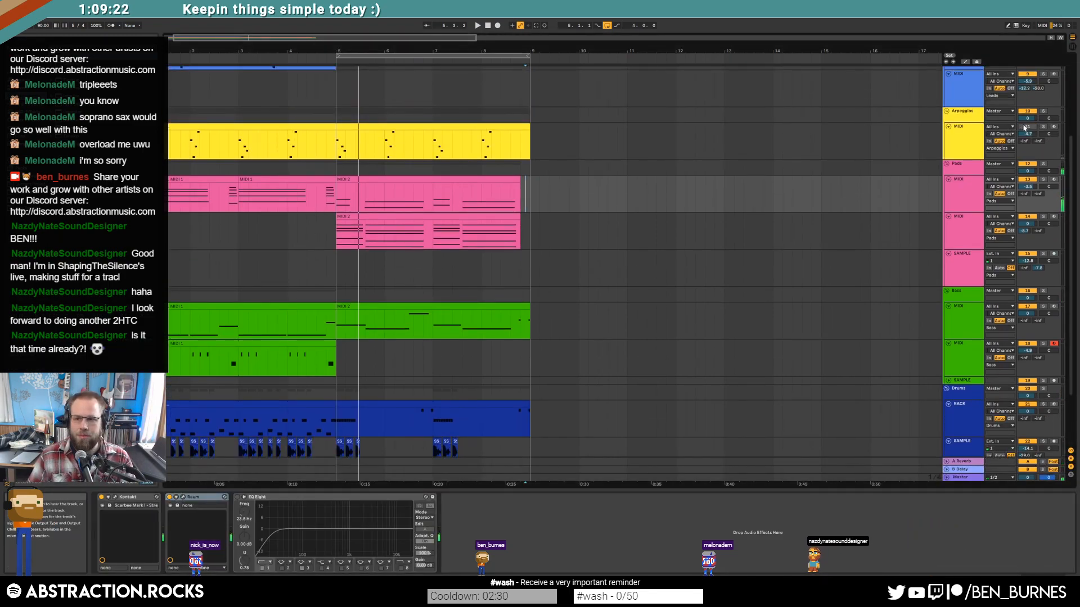
pyautogui.click(1032, 134)
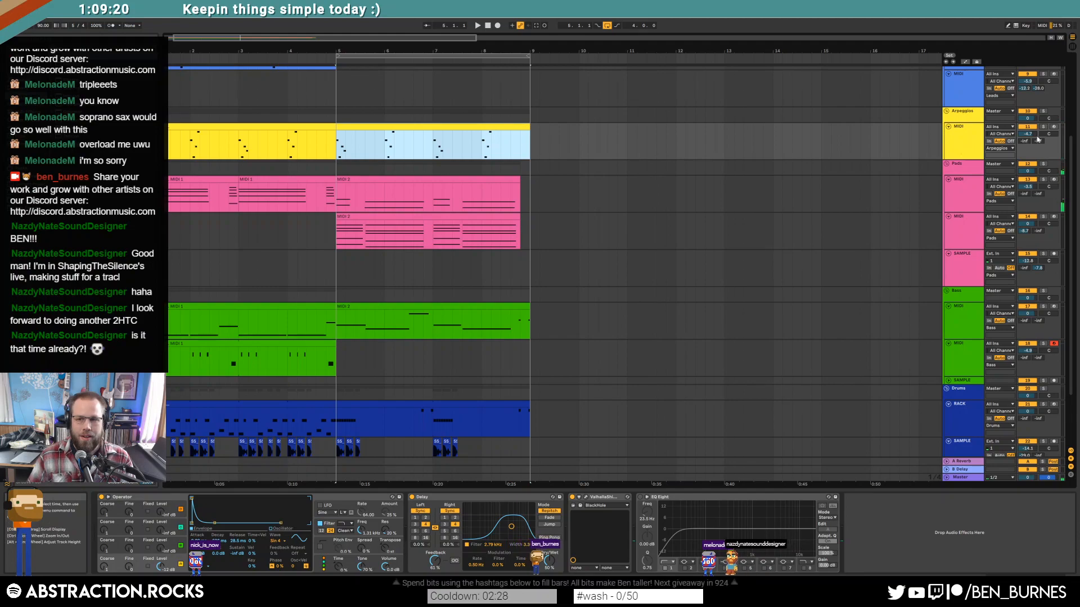
pyautogui.press('space')
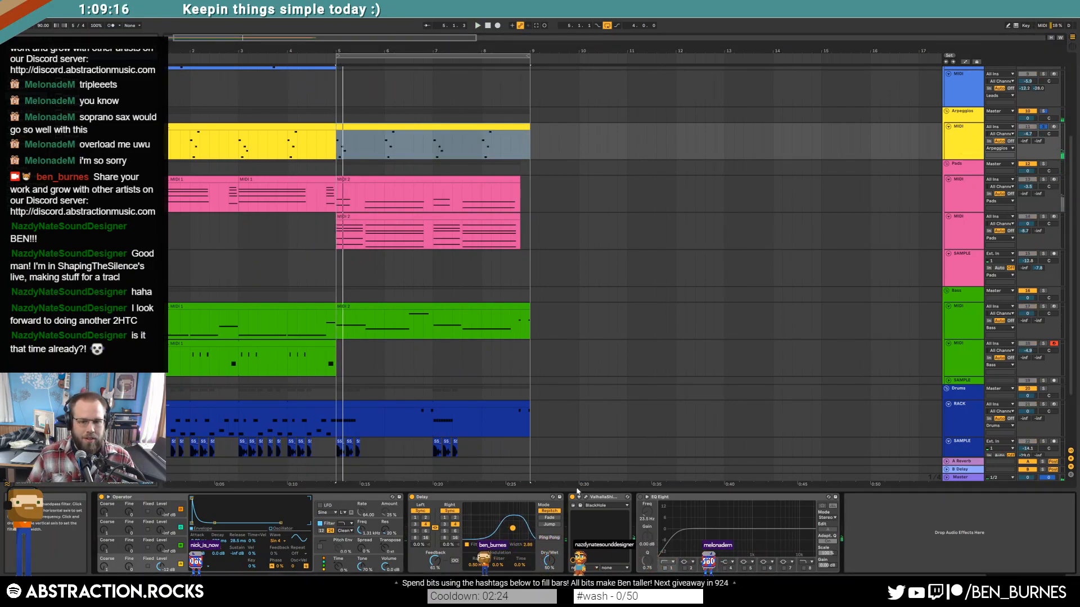
# Step: Move the arpeggio clip starting at bar 5 onto a new MIDI track in the Arpeggios group and raise its fourth note an octave
pyautogui.click(969, 147)
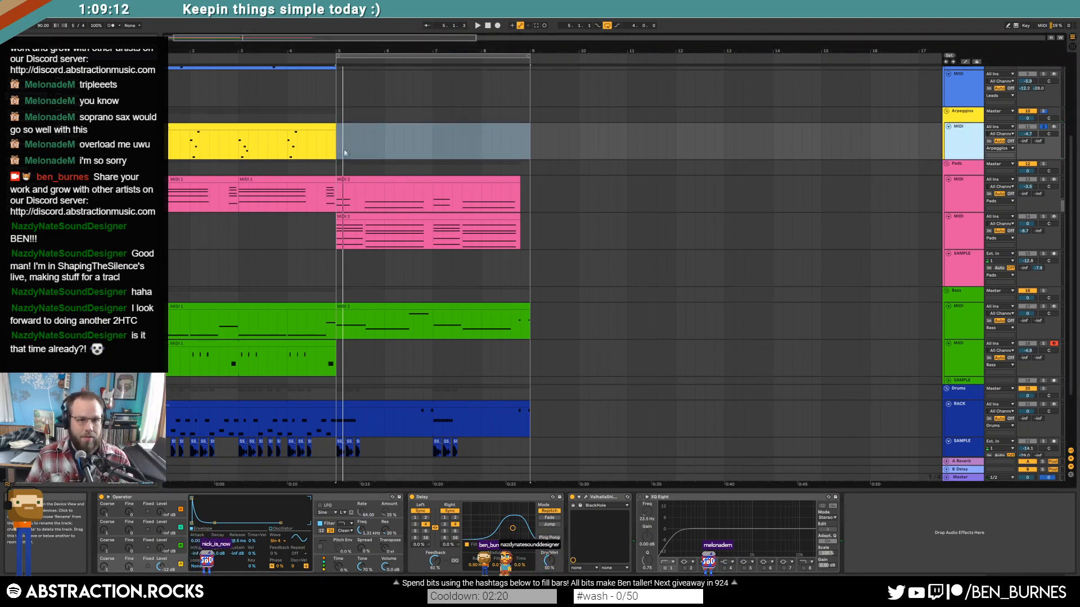
pyautogui.hotkey('ctrl', 'shift', 't')
pyautogui.moveTo(339, 163); pyautogui.dragTo(523, 168)
pyautogui.hotkey('ctrl', 'shift', 'm')
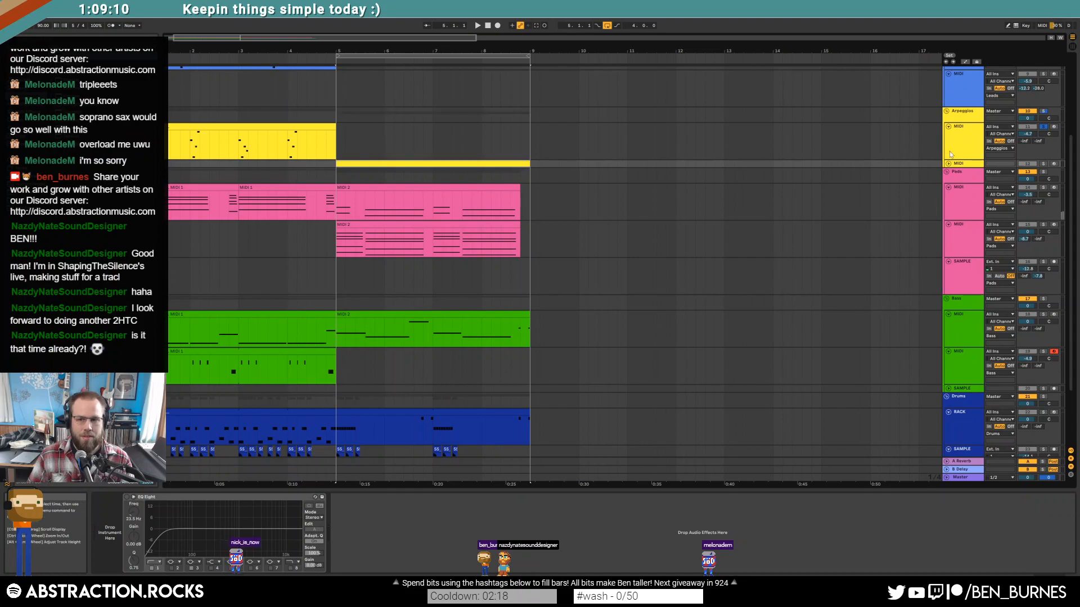
pyautogui.click(949, 165)
pyautogui.doubleClick(435, 163)
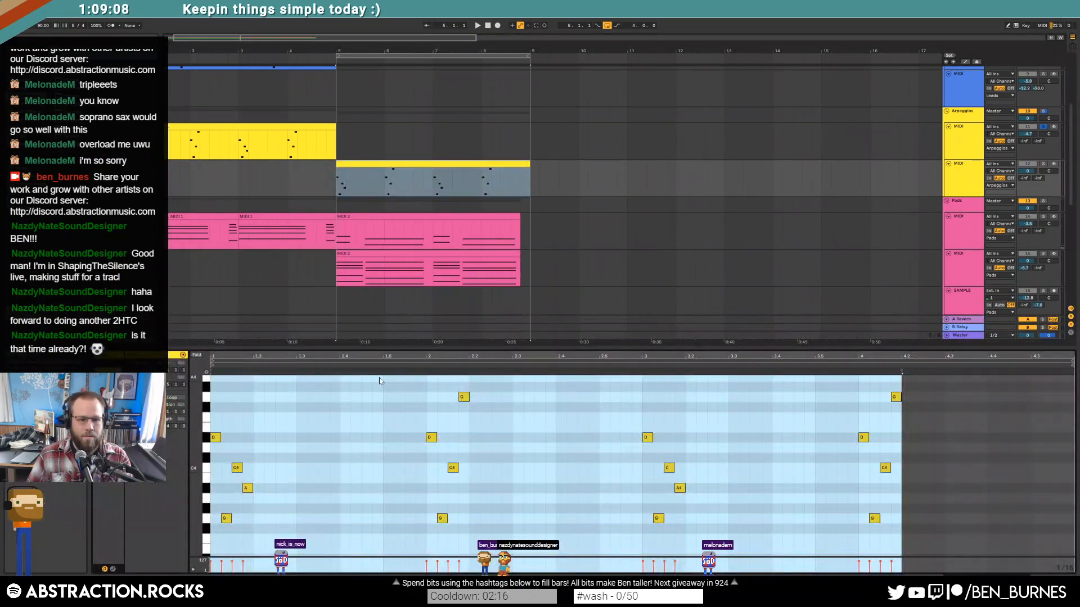
pyautogui.click(246, 451)
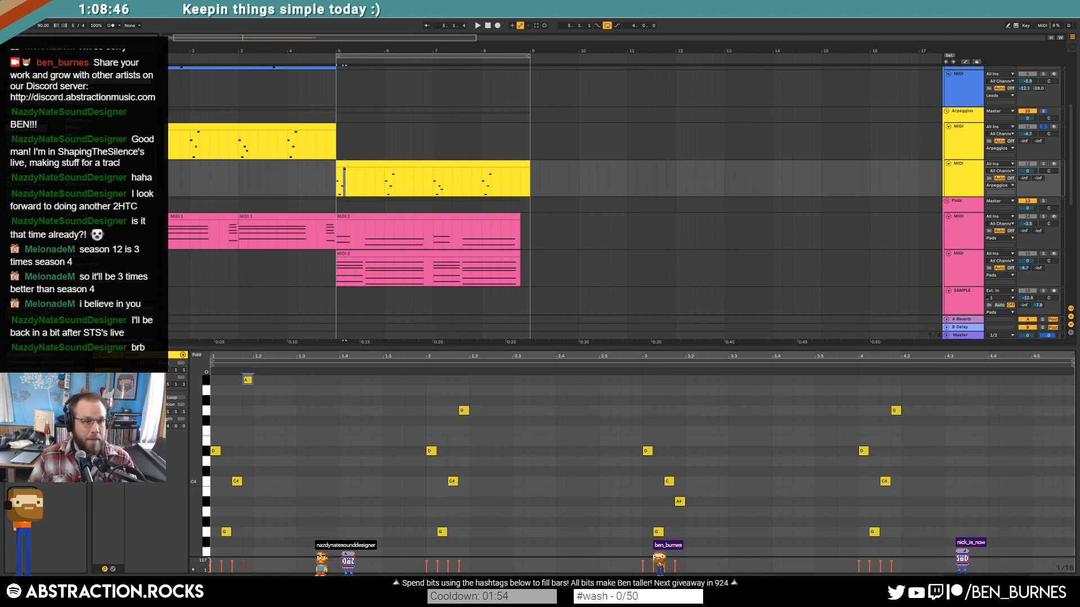
# Step: Load Massive onto the new Arpeggios track and adjust its envelope for a decaying sound
pyautogui.hotkey('shift', 'Tab')
pyautogui.moveTo(82, 225); pyautogui.dragTo(110, 533)
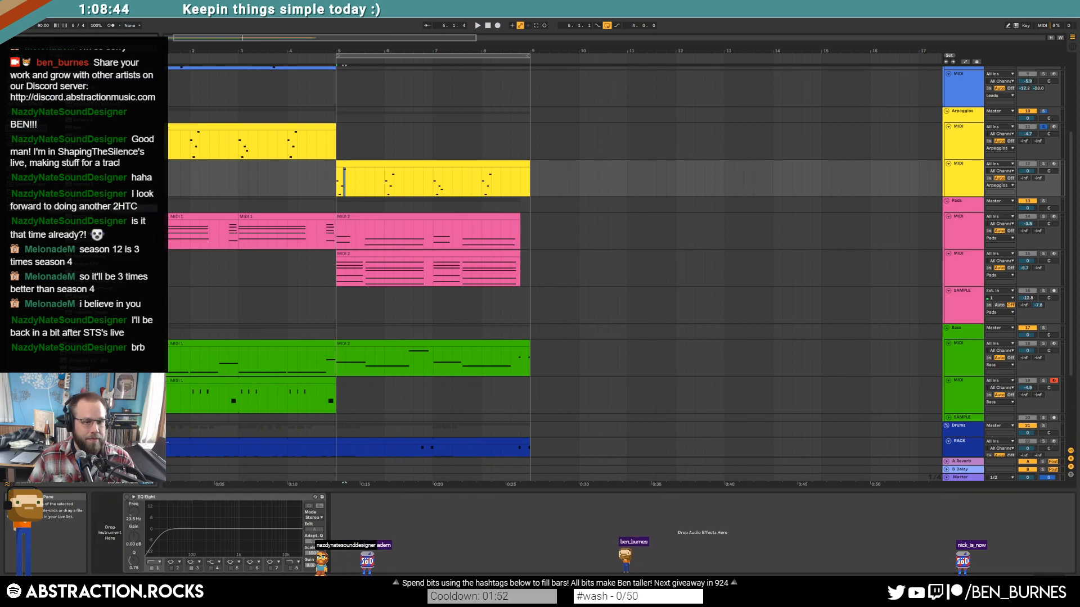
pyautogui.moveTo(563, 157); pyautogui.dragTo(660, 155)
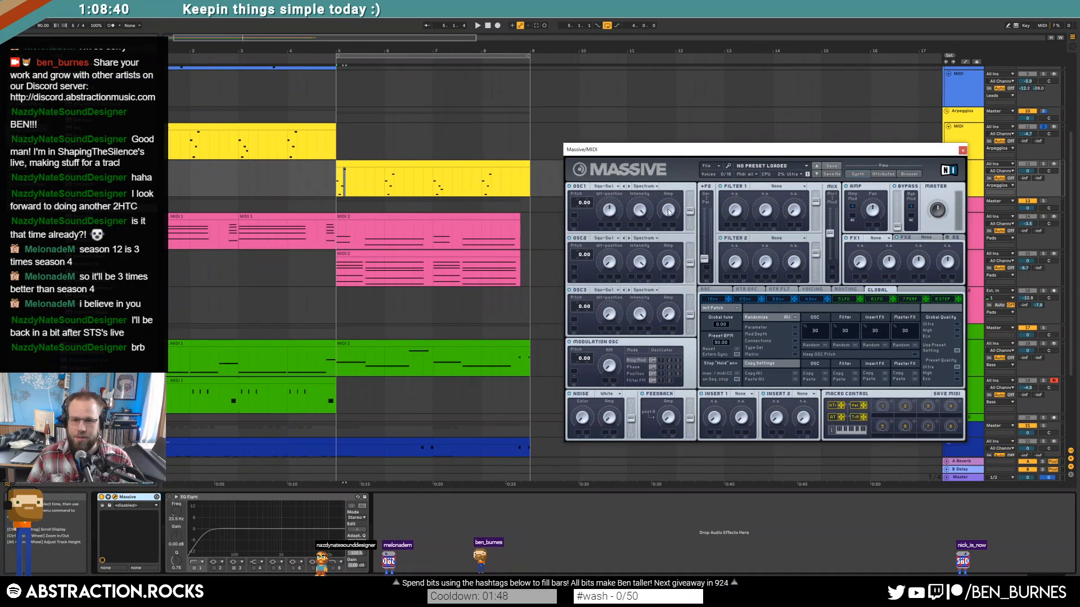
pyautogui.click(813, 300)
pyautogui.moveTo(904, 345); pyautogui.dragTo(880, 378)
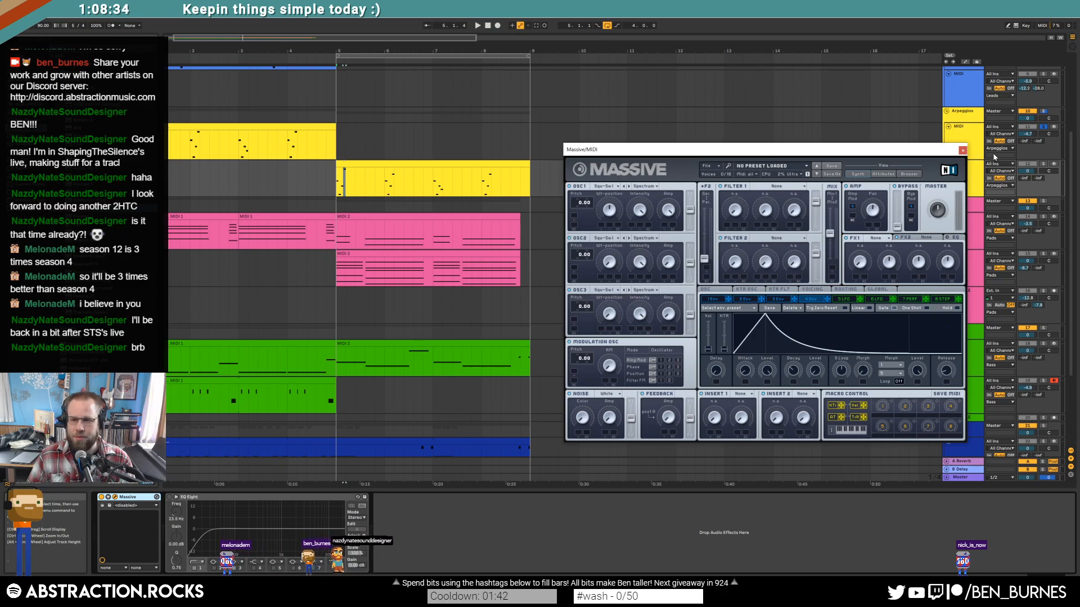
# Step: Close the Massive window and turn off solo on the original Arpeggios MIDI track, keeping the new track active
pyautogui.click(962, 150)
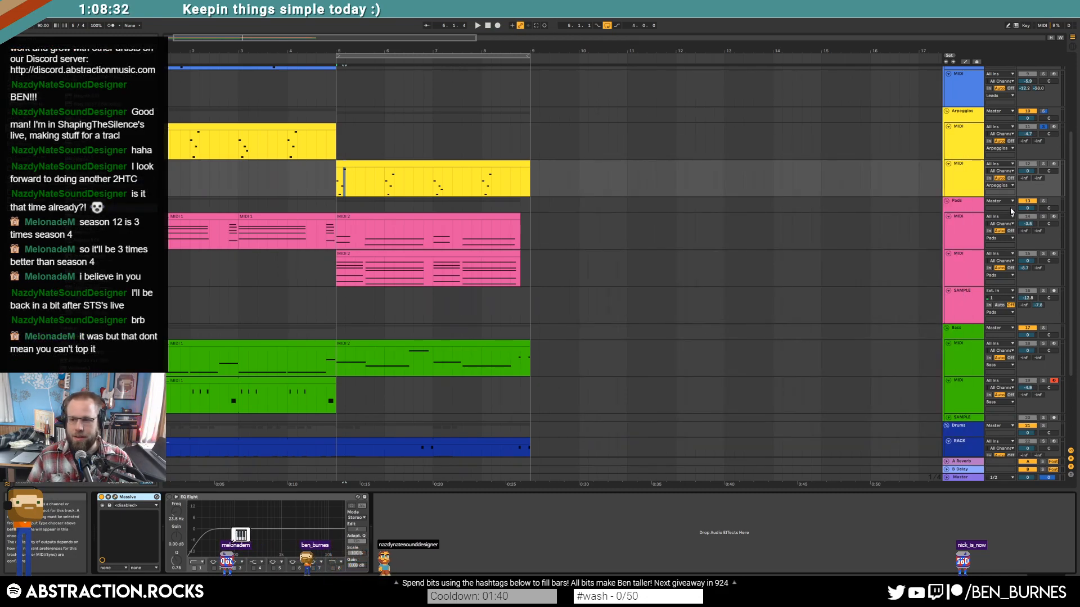
pyautogui.click(1043, 128)
pyautogui.click(1028, 164)
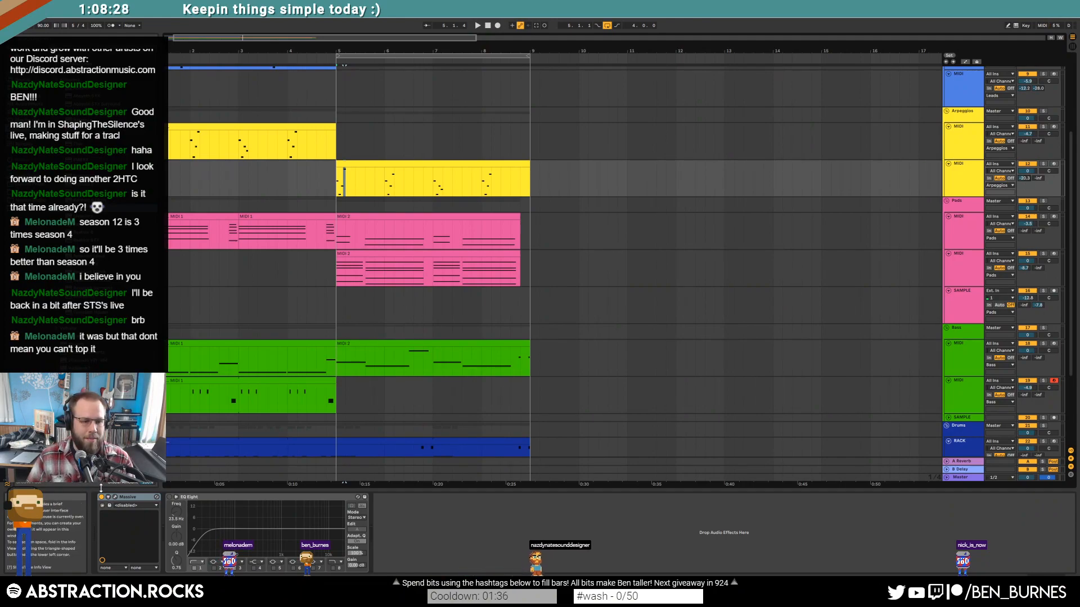
# Step: Review the Massive patch on the new Arpeggios track, briefly listen from bar 5, and close its window
pyautogui.click(116, 499)
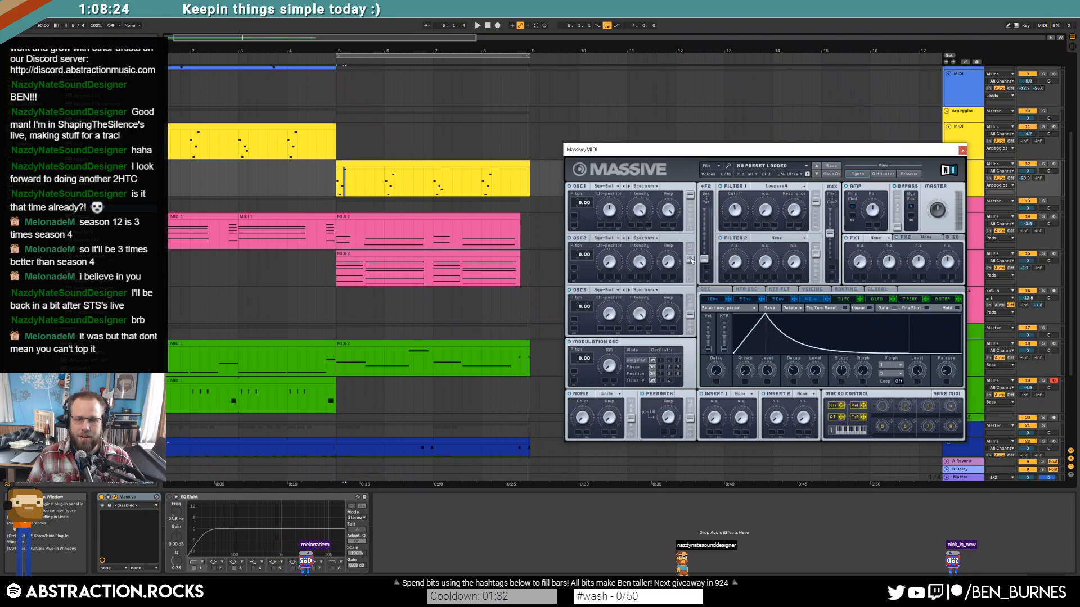
pyautogui.press('space')
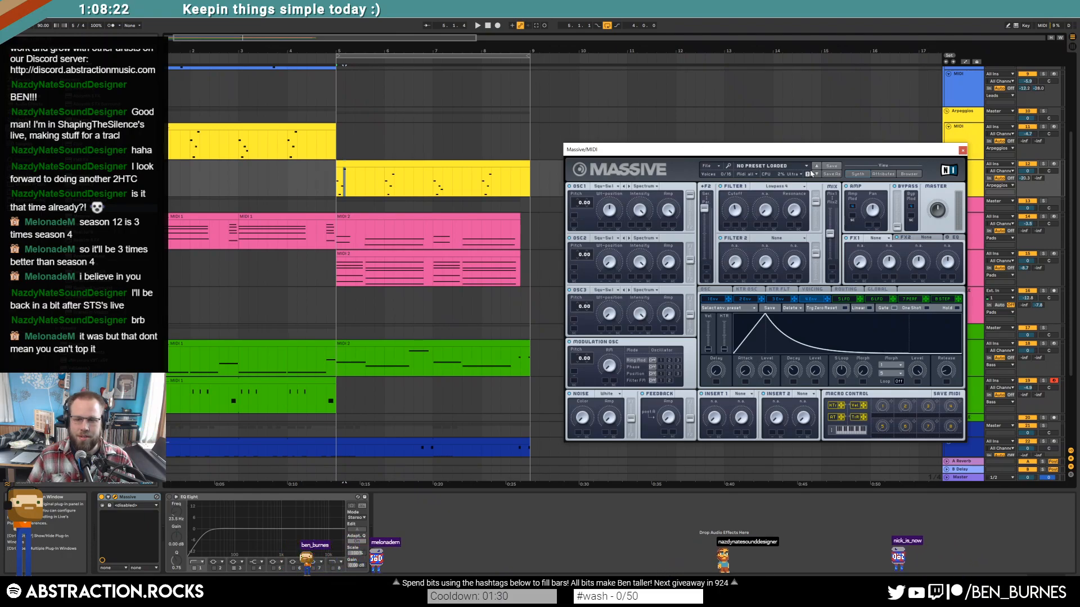
pyautogui.press('space')
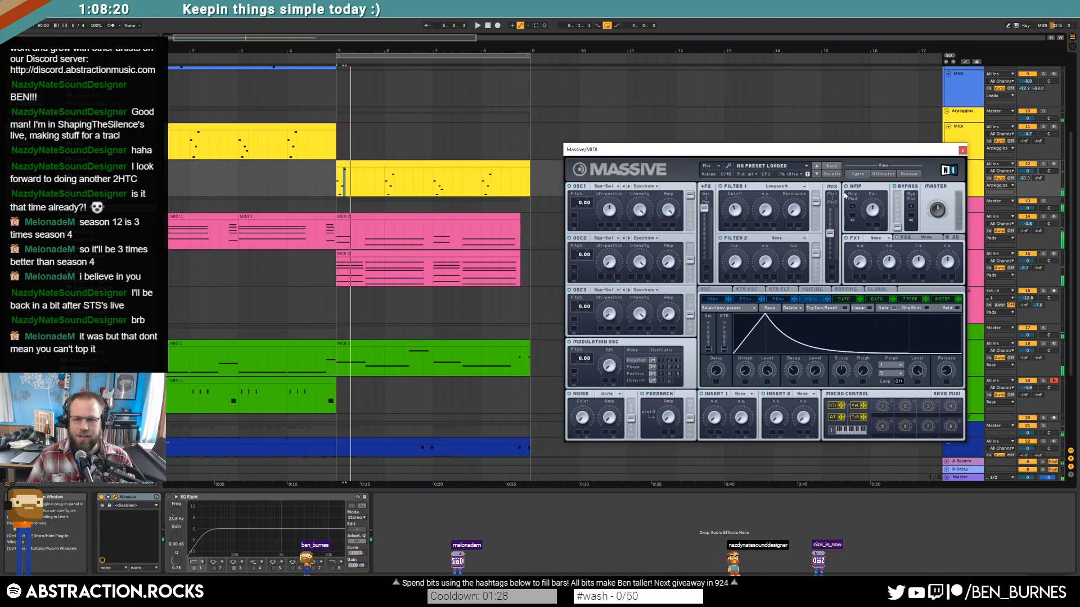
pyautogui.click(963, 151)
# Step: Add three notes after the opening four-note run in the first bar of the Massive arpeggio clip
pyautogui.doubleClick(407, 184)
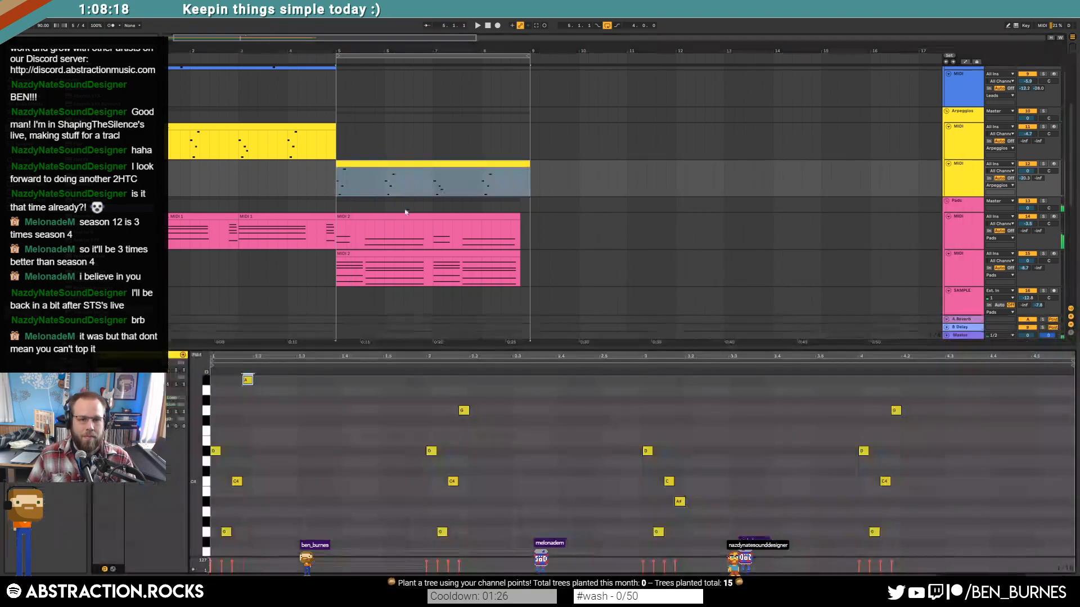
pyautogui.doubleClick(290, 391)
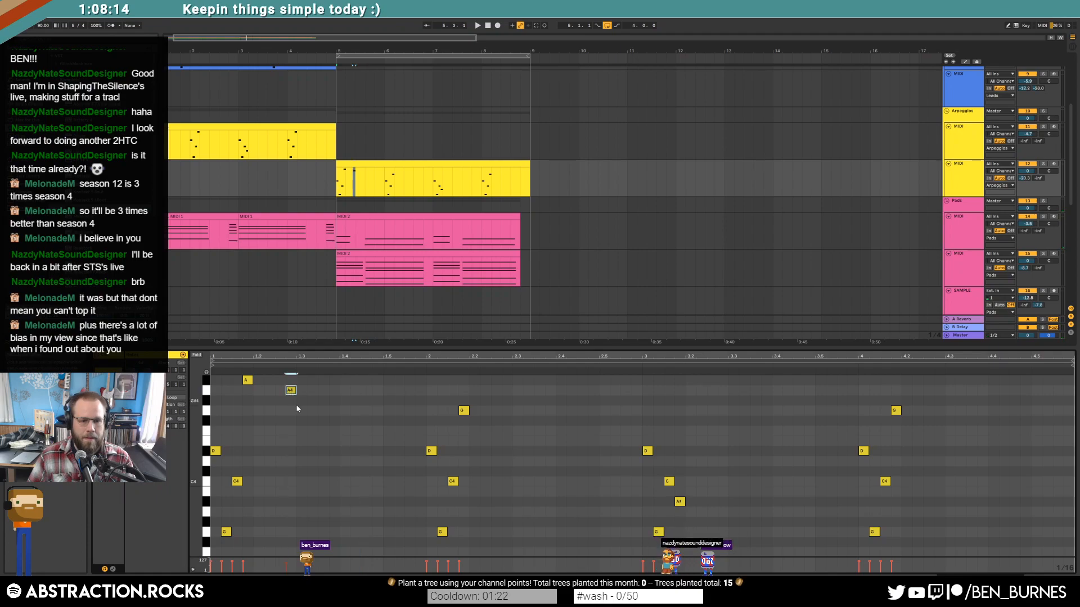
pyautogui.press('Down')
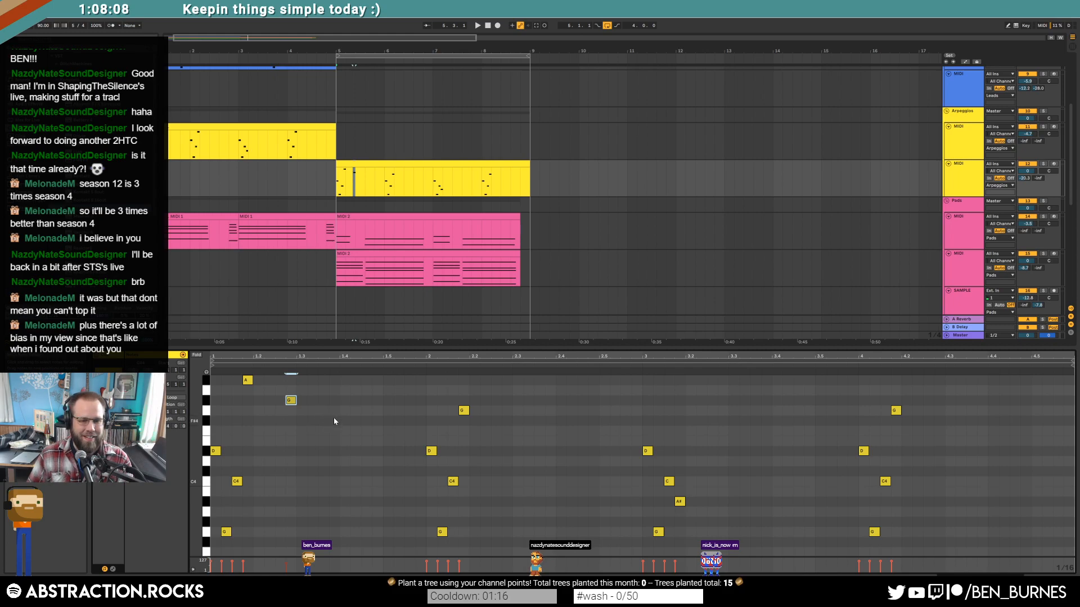
pyautogui.click(332, 428)
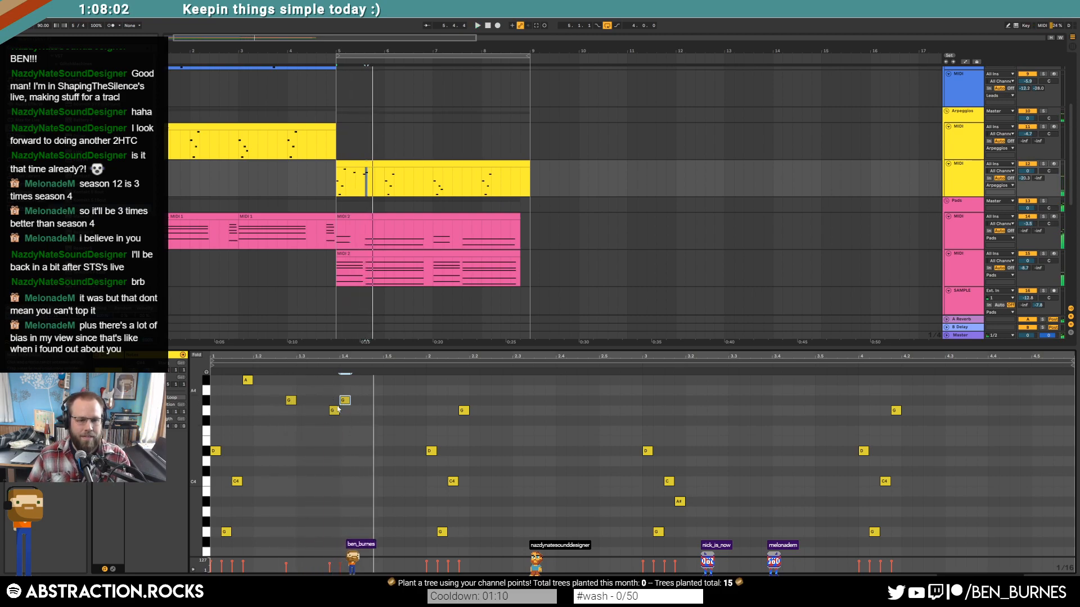
pyautogui.press('space')
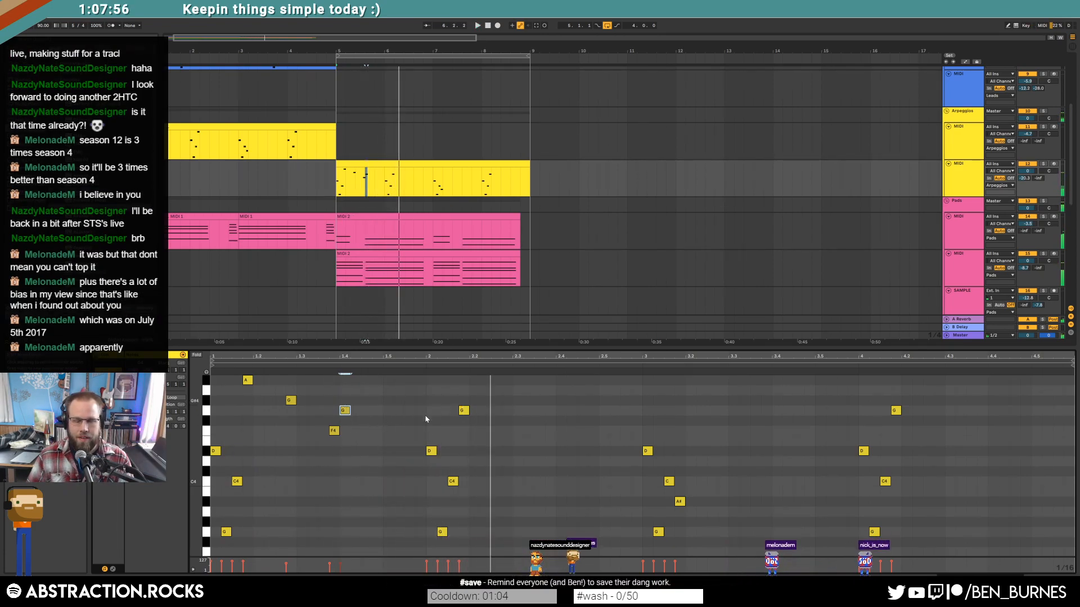
# Step: Stop playback and delete the first note of the arpeggio clip's second bar
pyautogui.press('space')
pyautogui.click(432, 451)
pyautogui.press('Delete')
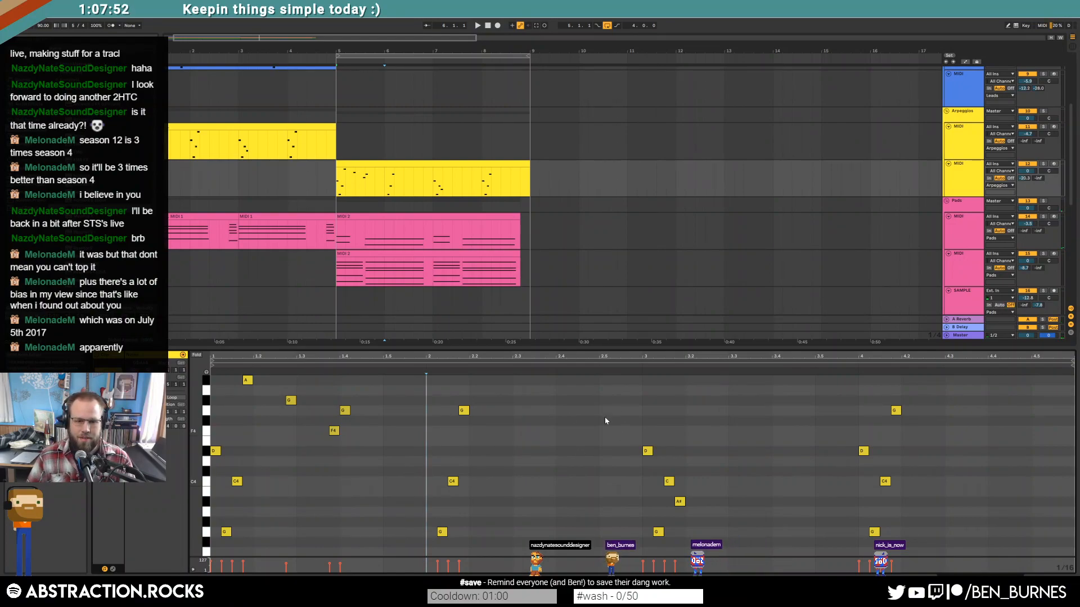
# Step: Extend the clip's third bar with its fourth note an octave higher and a varied version of the first bar's closing phrase
pyautogui.moveTo(339, 393); pyautogui.dragTo(219, 537)
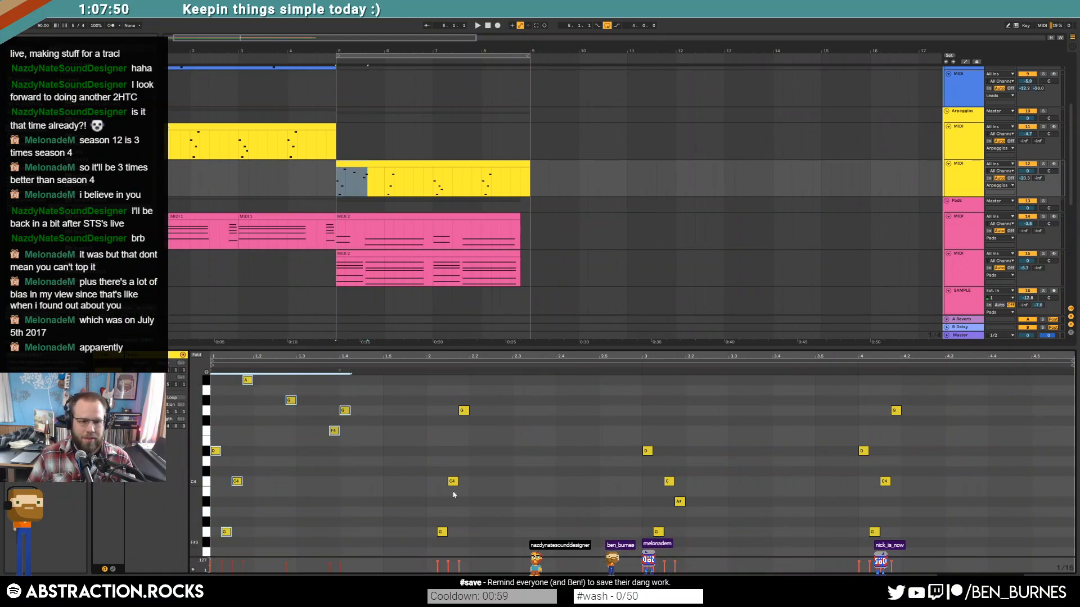
pyautogui.hotkey('ctrl', 'c')
pyautogui.click(644, 421)
pyautogui.hotkey('ctrl', 'v')
pyautogui.click(678, 500)
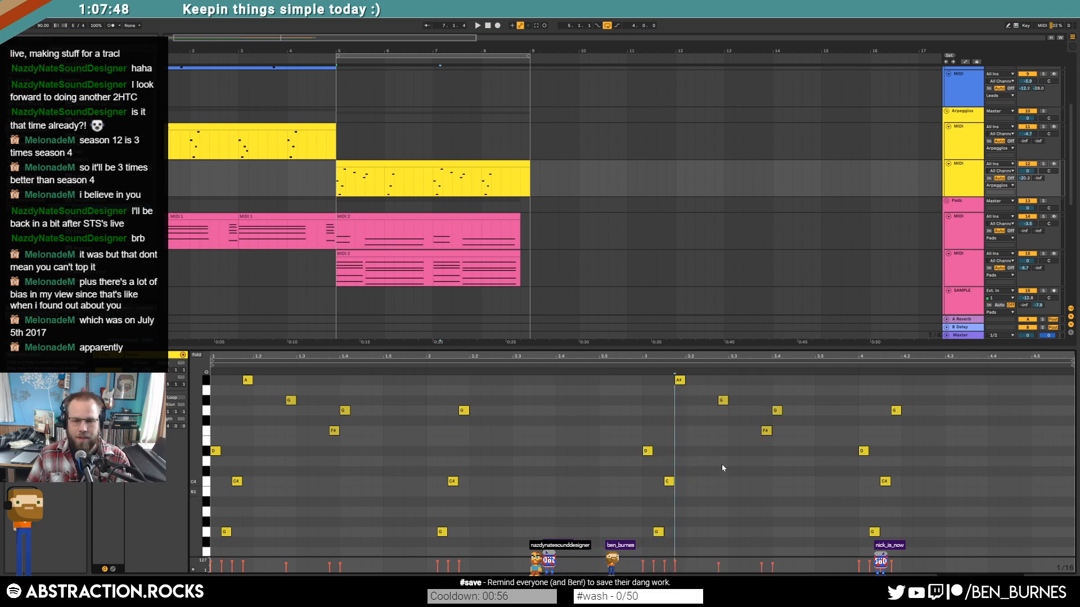
pyautogui.scroll(2, 723, 403)
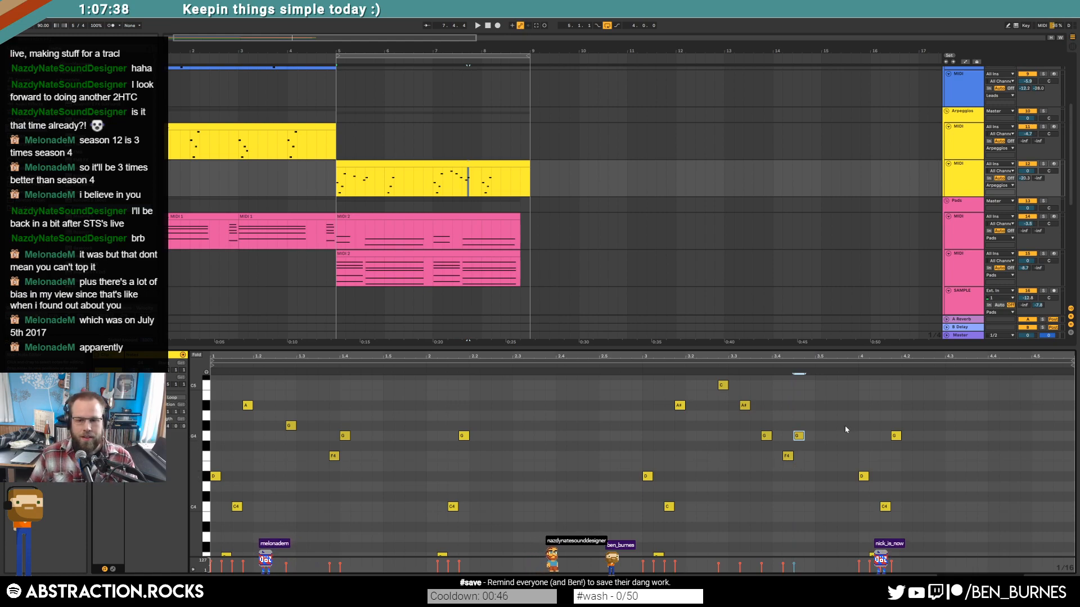
# Step: Delete the first note of the arpeggio clip's fourth bar
pyautogui.scroll(-2, 862, 414)
pyautogui.click(863, 443)
pyautogui.press('Delete')
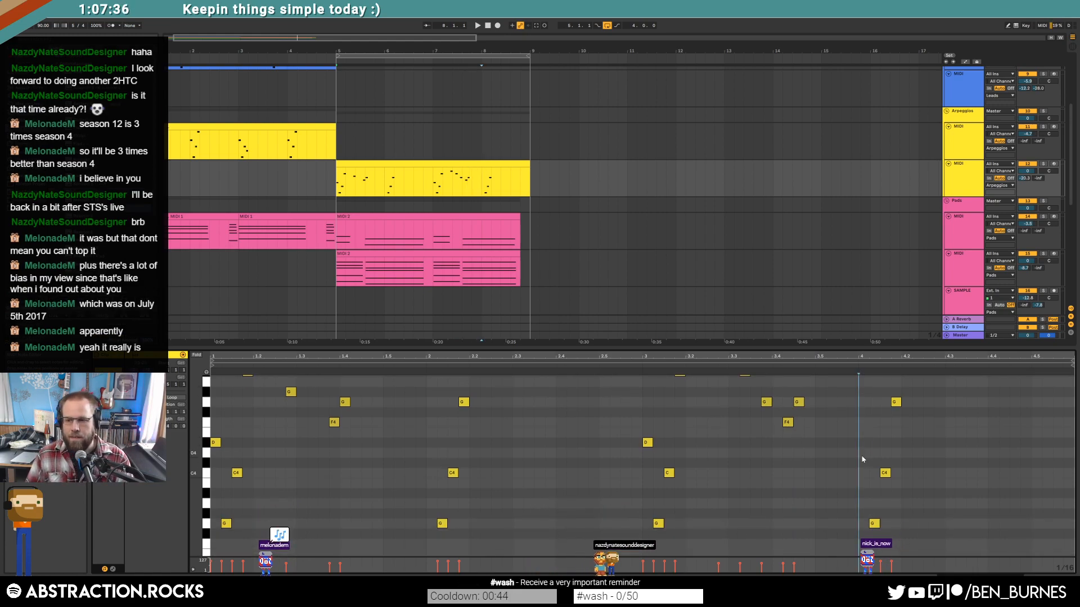
# Step: Play the section and raise the reverb and delay sends of the Massive arpeggio track
pyautogui.hotkey('shift', 'Tab')
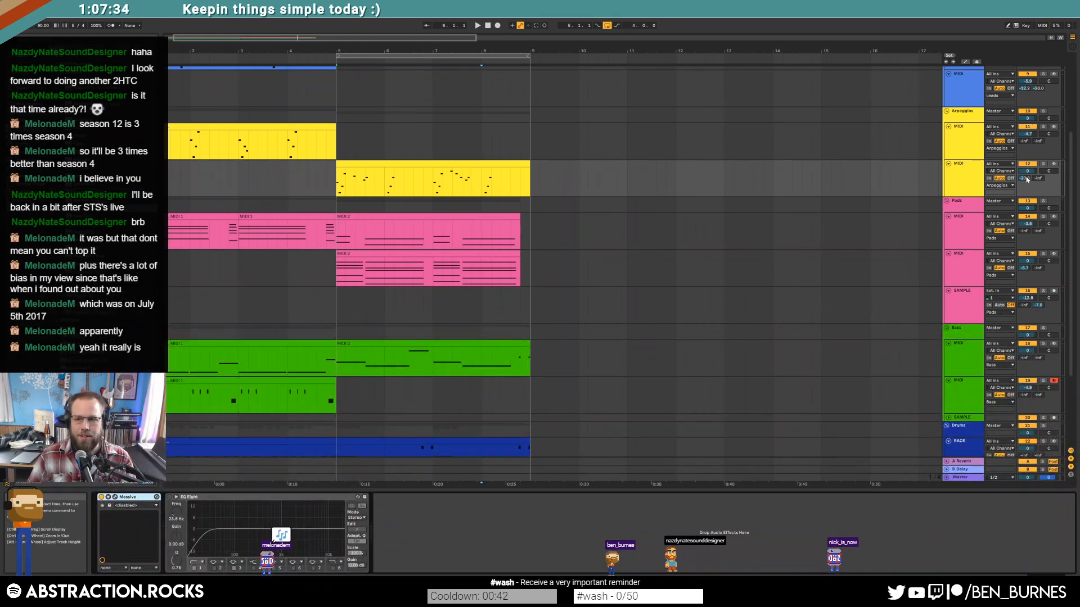
pyautogui.press('space')
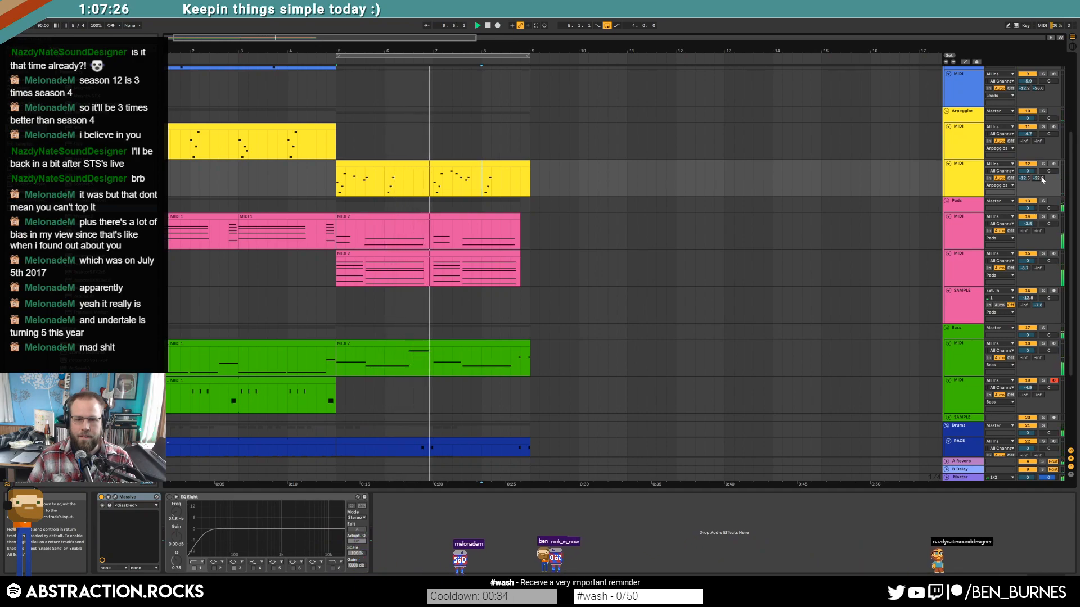
pyautogui.moveTo(1041, 180); pyautogui.dragTo(1028, 178)
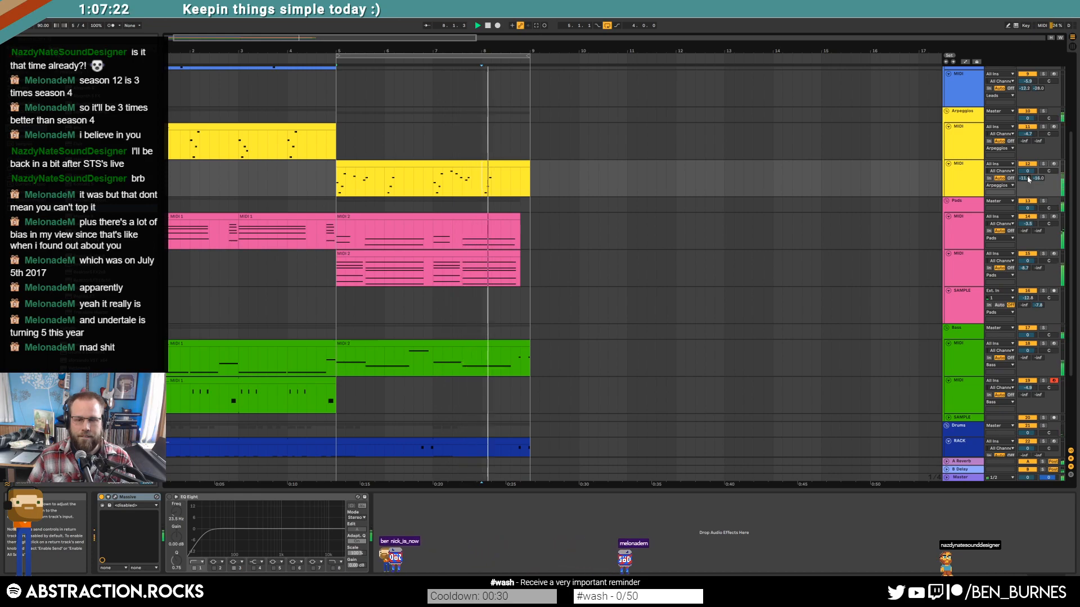
# Step: Shift the three-note runs in the second and fourth bars of the Massive arpeggio clip one beat later
pyautogui.doubleClick(515, 167)
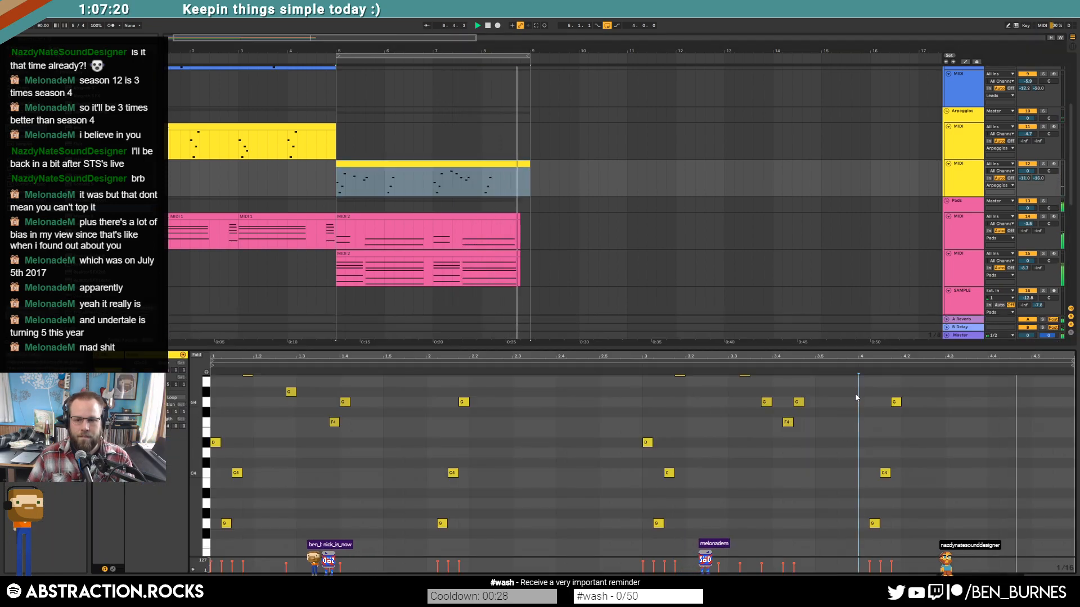
pyautogui.moveTo(433, 385); pyautogui.dragTo(502, 567)
pyautogui.press('Right')
pyautogui.press('Right')
pyautogui.press('Right')
pyautogui.press('Right')
pyautogui.press('Right')
pyautogui.press('Left')
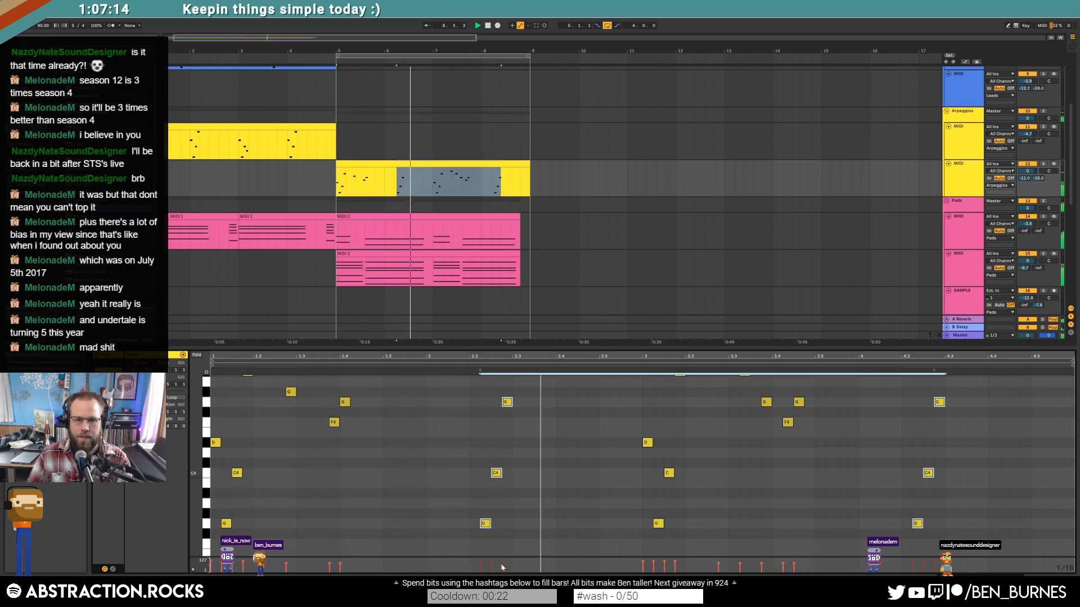
pyautogui.click(528, 520)
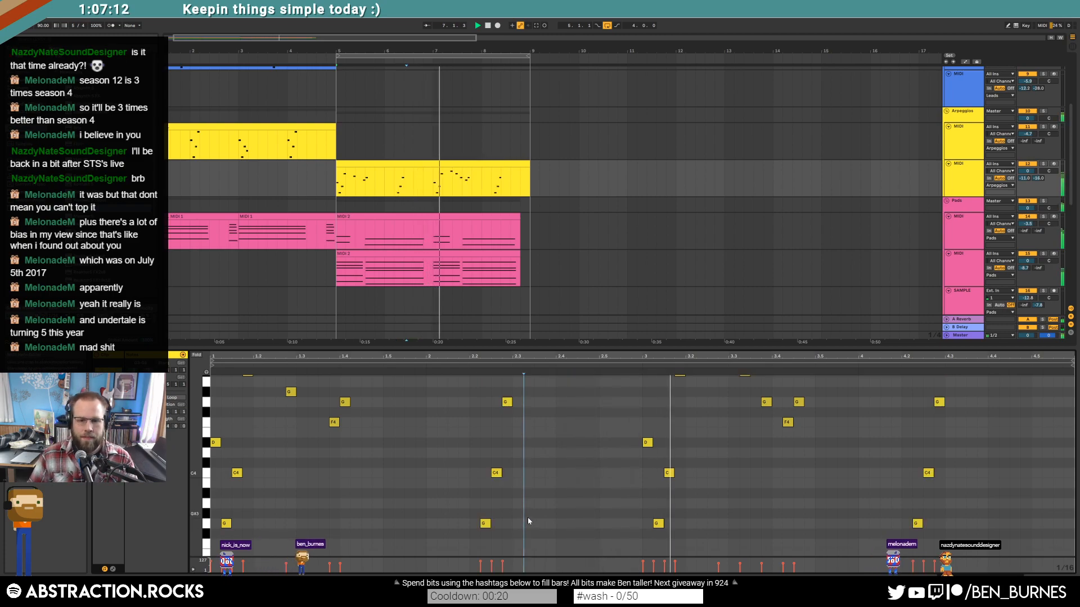
pyautogui.hotkey('shift', 'Tab')
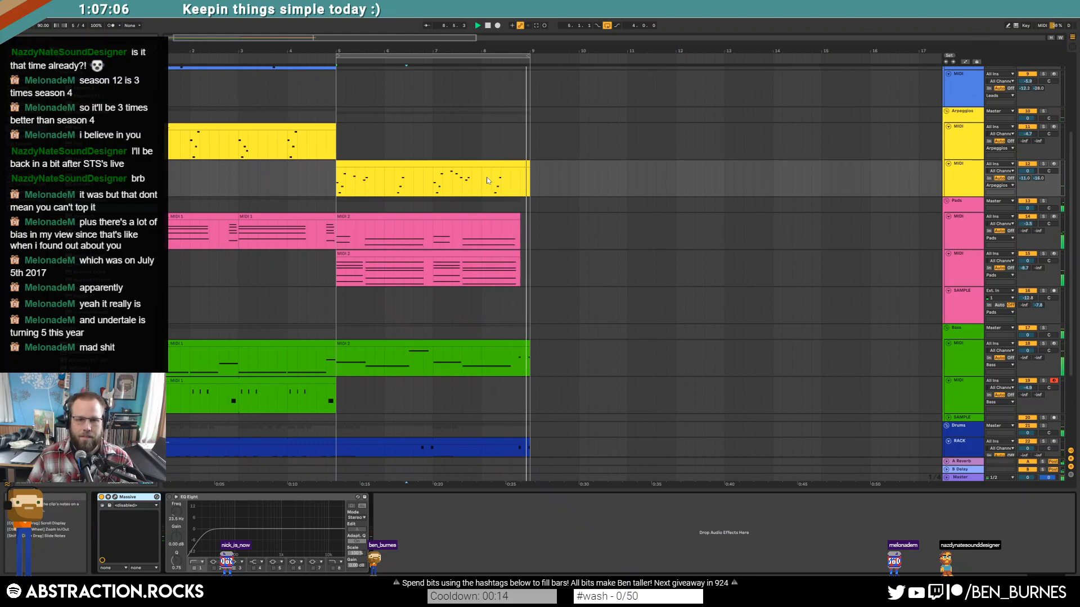
# Step: Stop playback and look over the pad, bass and drum clips of the section from bar 5
pyautogui.moveTo(260, 37); pyautogui.dragTo(260, 37)
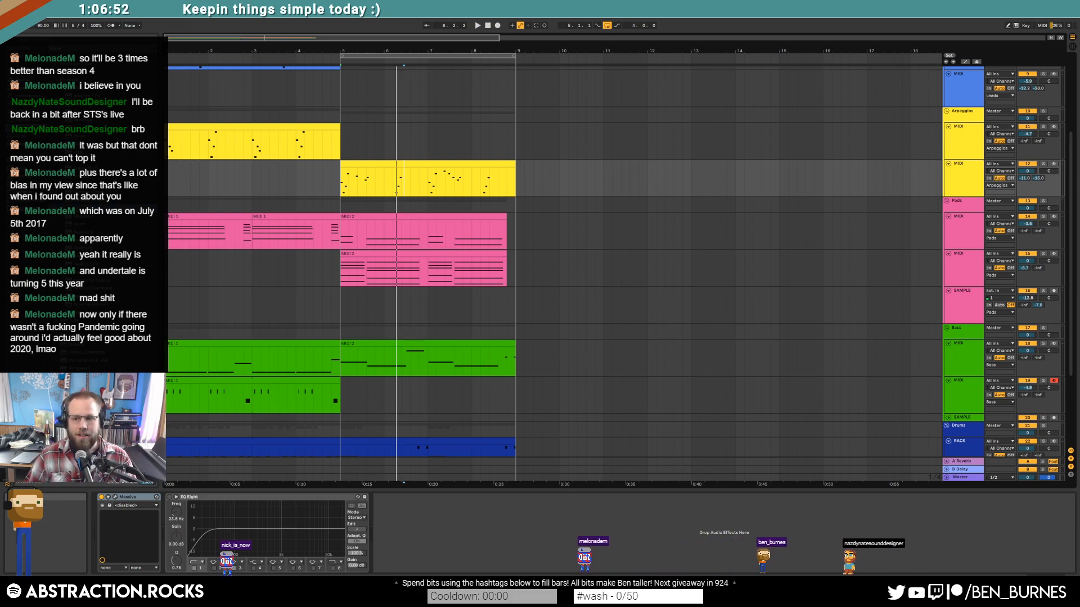
pyautogui.click(488, 25)
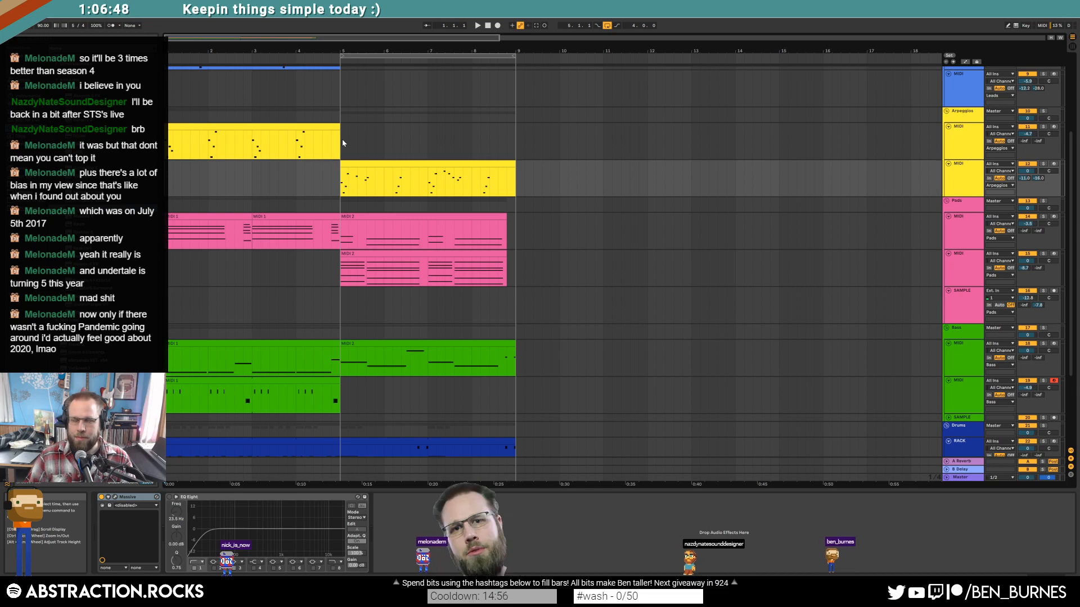
pyautogui.scroll(-4, 344, 140)
pyautogui.hotkey('shift', 'Tab')
pyautogui.hotkey('shift', 'Tab')
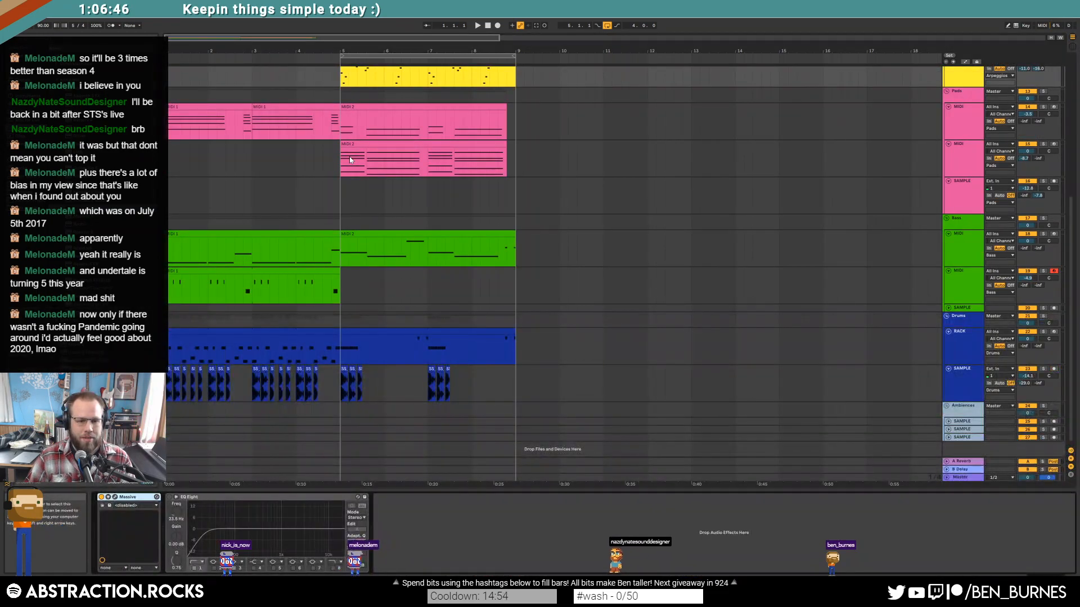
pyautogui.scroll(-1, 353, 172)
pyautogui.click(384, 336)
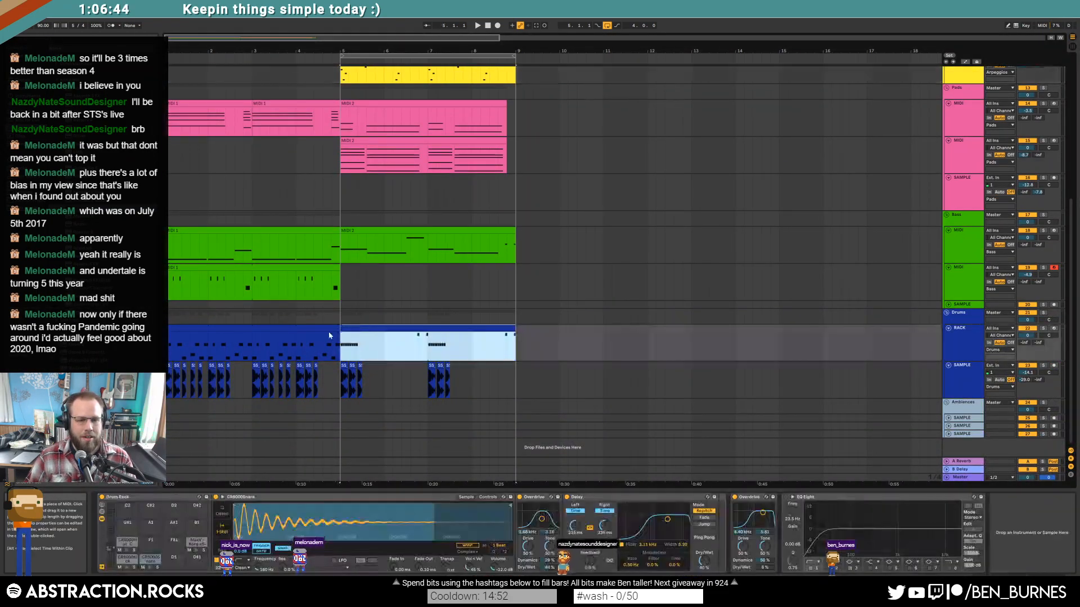
pyautogui.click(326, 337)
pyautogui.scroll(3, 326, 333)
pyautogui.scroll(8, 326, 333)
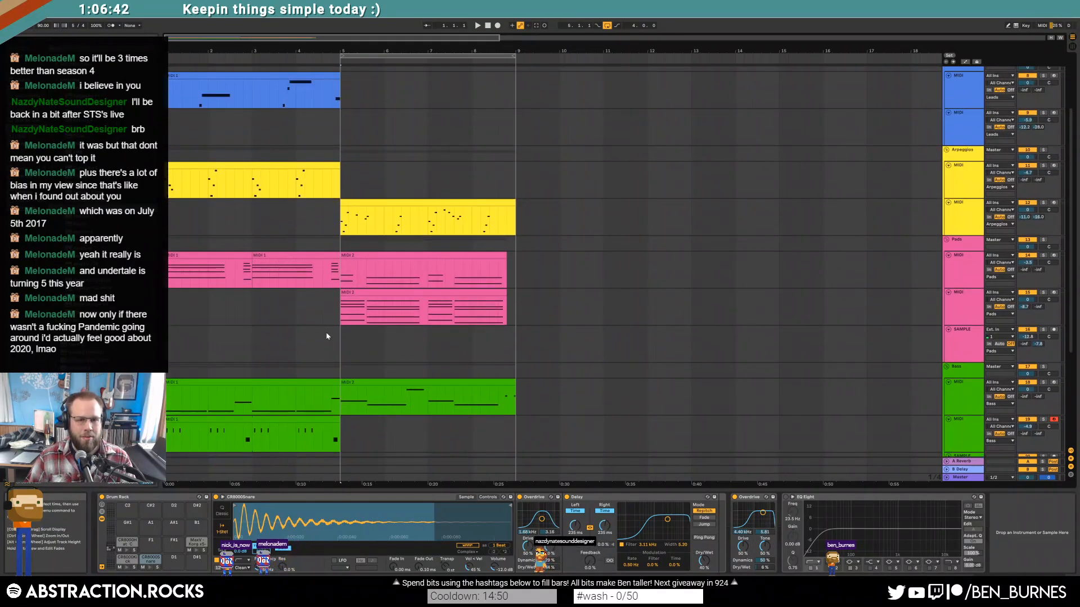
# Step: Listen from the song's start, check the original arpeggio clip, and move the loop to bars 1 through 4
pyautogui.click(345, 230)
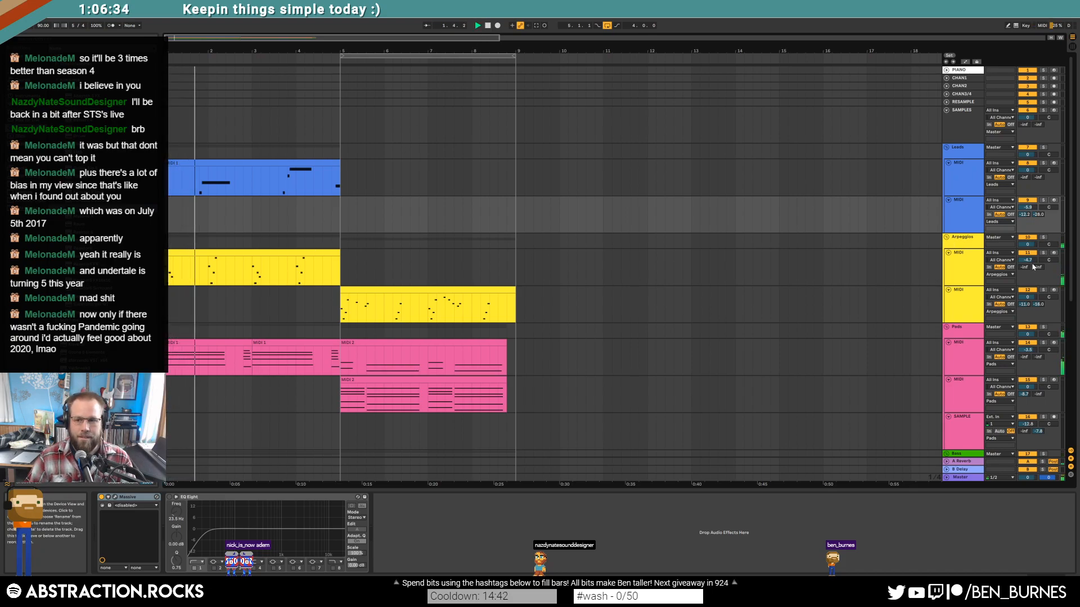
pyautogui.doubleClick(234, 254)
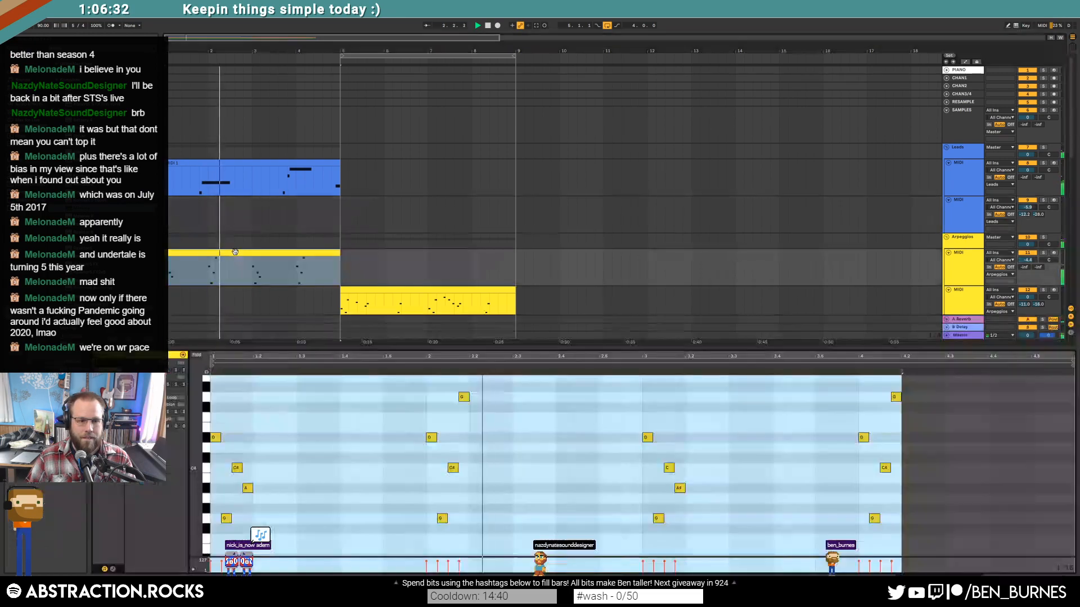
pyautogui.hotkey('shift', 'Tab')
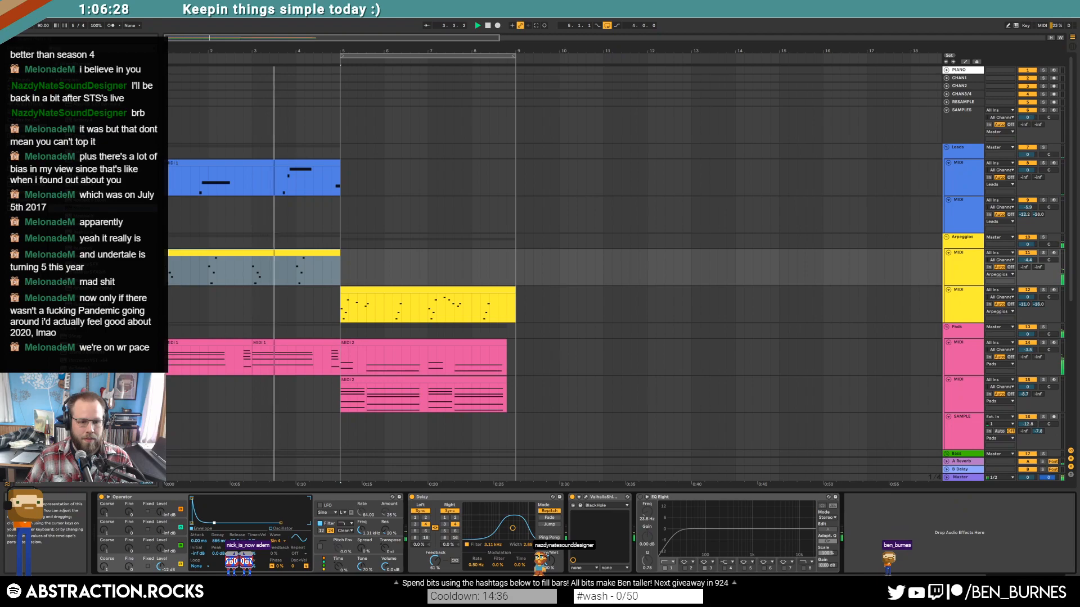
pyautogui.moveTo(353, 56); pyautogui.dragTo(171, 56)
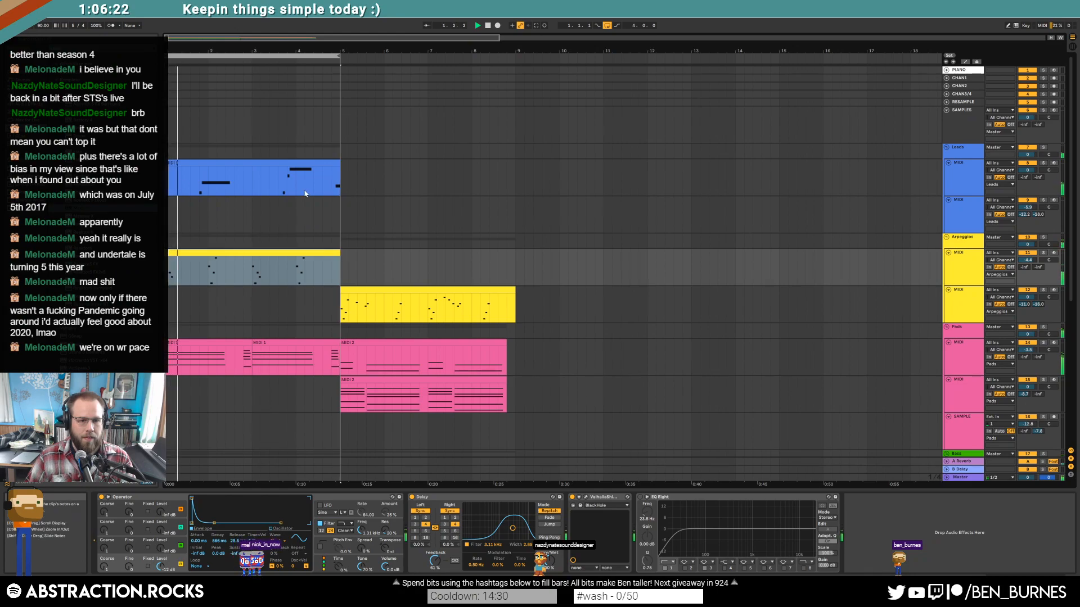
pyautogui.press('space')
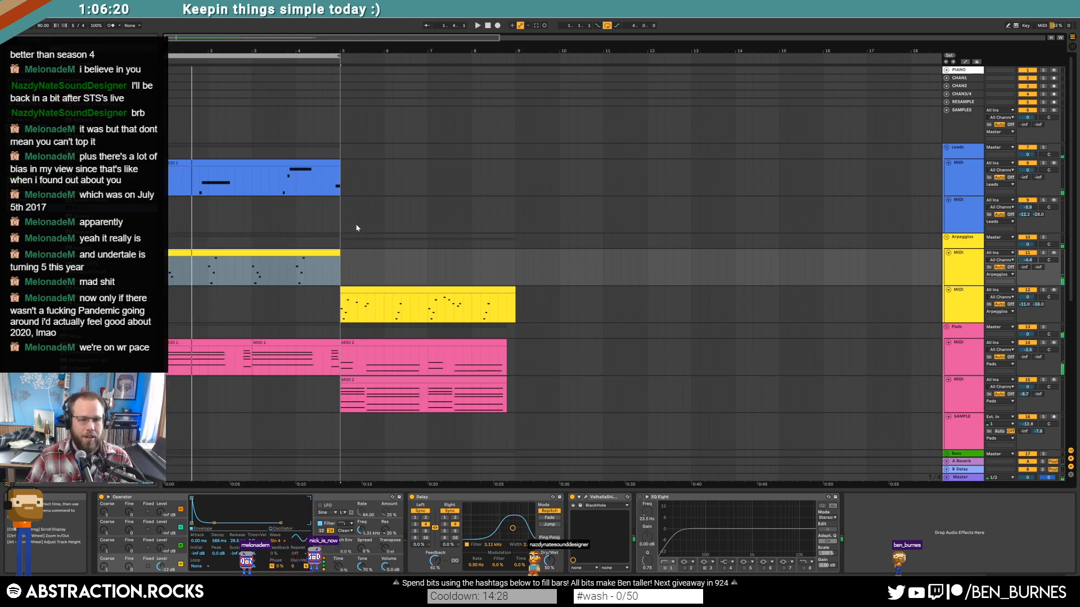
# Step: Move all the second section's arpeggio, pad, bass and drum clips from bar 5 to bar 17
pyautogui.press('-')
pyautogui.scroll(-10, 292, 278)
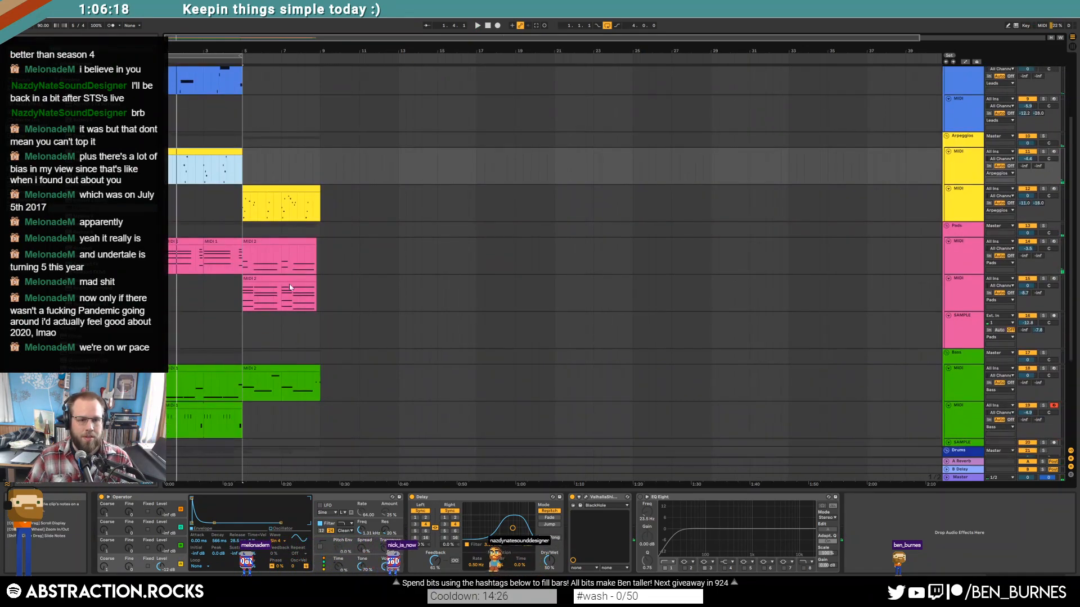
pyautogui.press('-')
pyautogui.moveTo(234, 126); pyautogui.dragTo(311, 457)
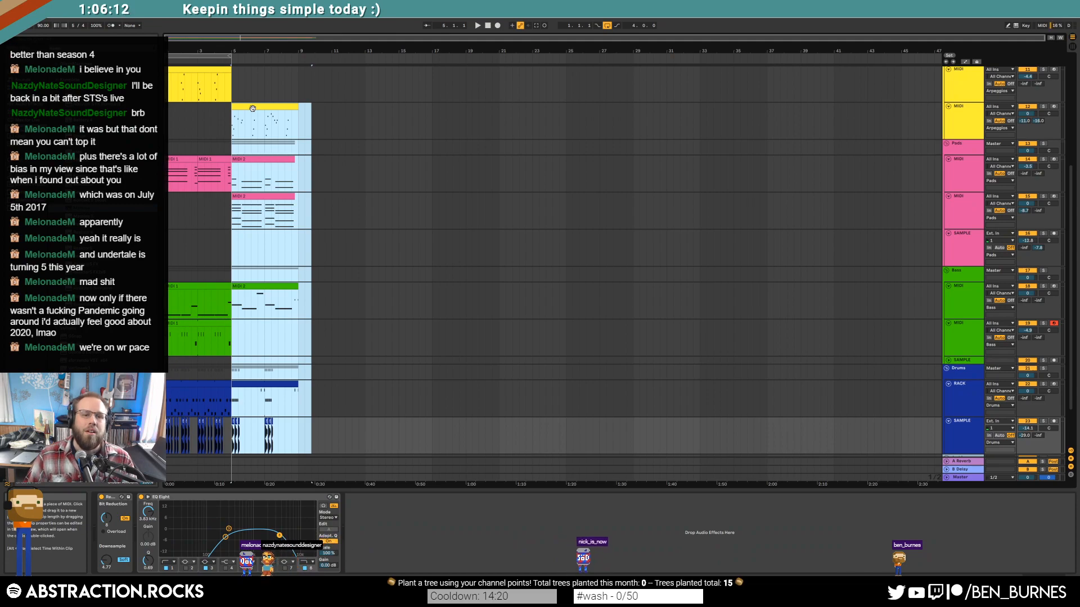
pyautogui.moveTo(252, 108)
pyautogui.mouseDown()
pyautogui.moveTo(474, 116)
pyautogui.moveTo(456, 114)
pyautogui.mouseUp()
pyautogui.click(251, 146)
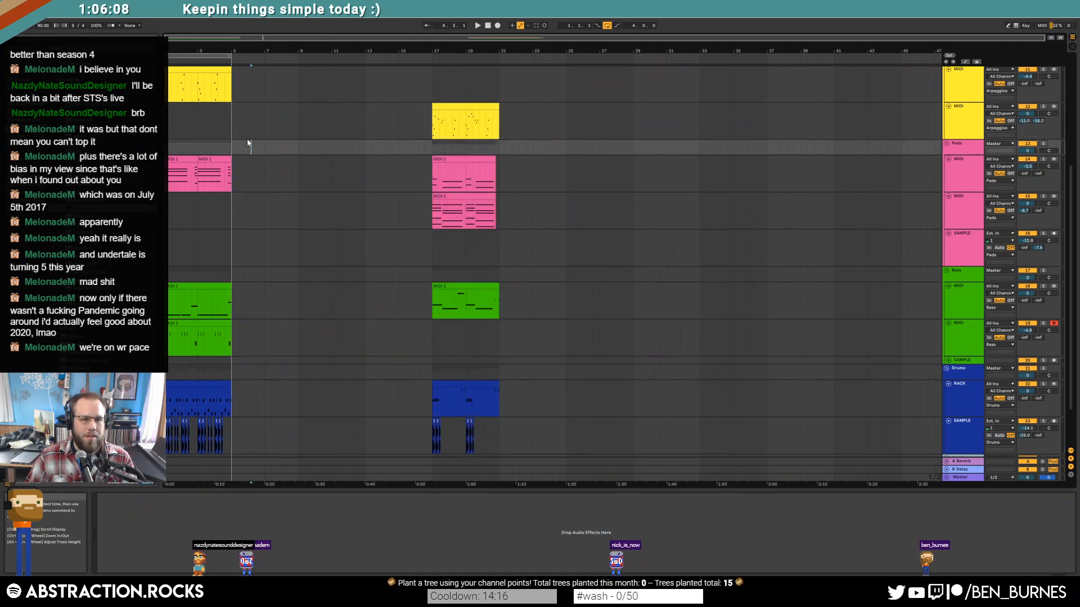
# Step: Duplicate the original arpeggio clip so that it repeats from bar 5 up to bar 13
pyautogui.scroll(5, 187, 130)
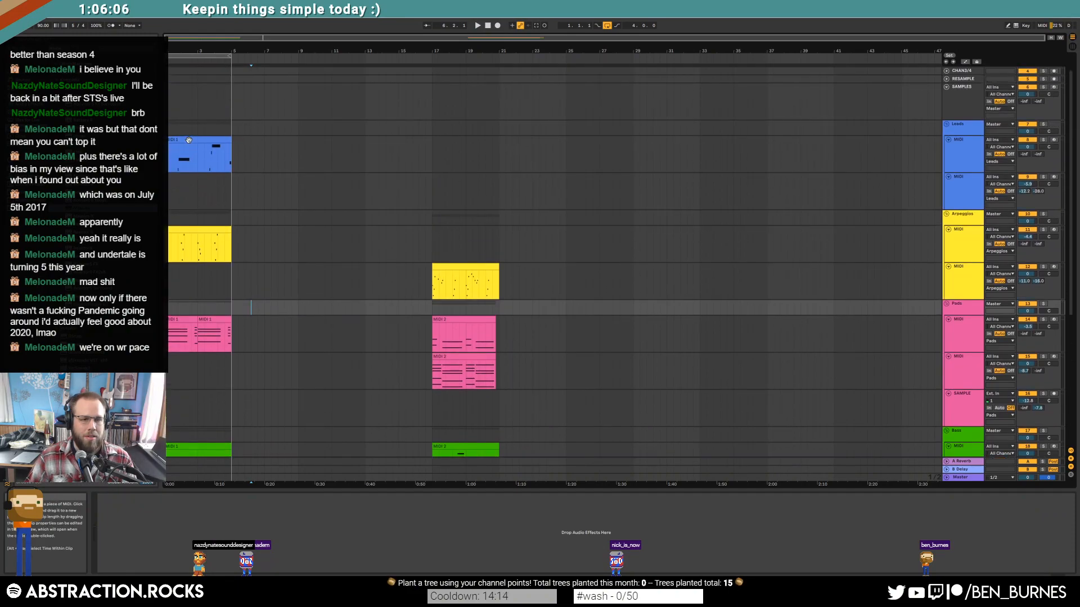
pyautogui.moveTo(227, 228)
pyautogui.mouseDown()
pyautogui.moveTo(349, 238)
pyautogui.moveTo(232, 236)
pyautogui.mouseUp()
pyautogui.hotkey('ctrl', 'd')
pyautogui.hotkey('ctrl', 'd')
pyautogui.hotkey('ctrl', 'd')
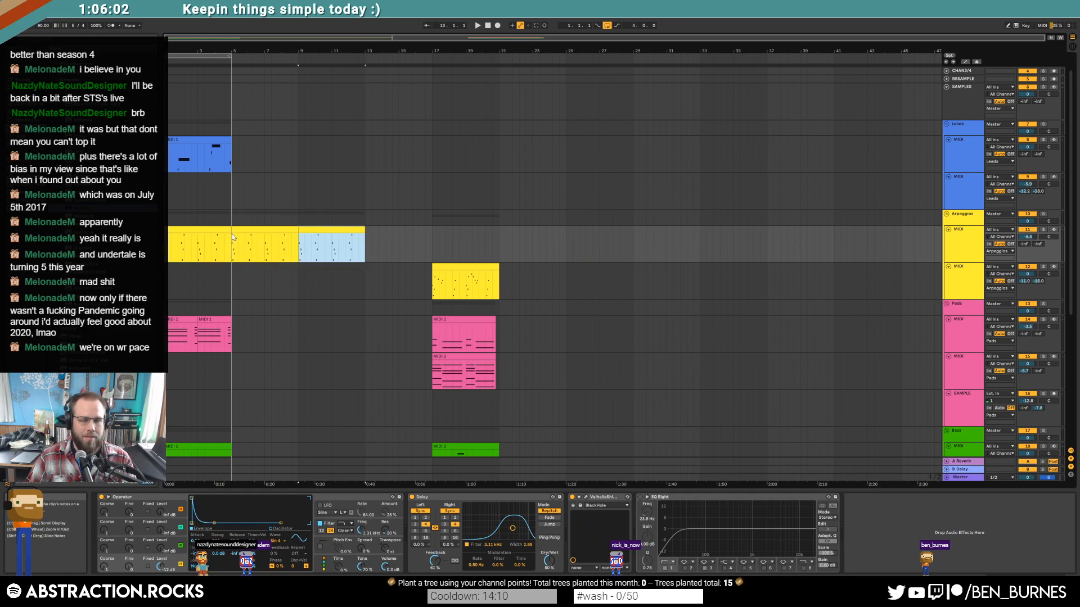
# Step: Duplicate the pair of opening pad clips three times so the pads repeat from bar 5 up to bar 17
pyautogui.click(228, 332)
pyautogui.keyDown('shift'); pyautogui.click(183, 332); pyautogui.keyUp('shift')
pyautogui.hotkey('ctrl', 'd')
pyautogui.hotkey('ctrl', 'd')
pyautogui.hotkey('ctrl', 'd')
# Step: Duplicate the opening clip on the first bass track three times so that it fills the section up to bar 17
pyautogui.scroll(-2, 231, 352)
pyautogui.scroll(-2, 230, 352)
pyautogui.click(229, 352)
pyautogui.keyDown('shift'); pyautogui.click(183, 352); pyautogui.keyUp('shift')
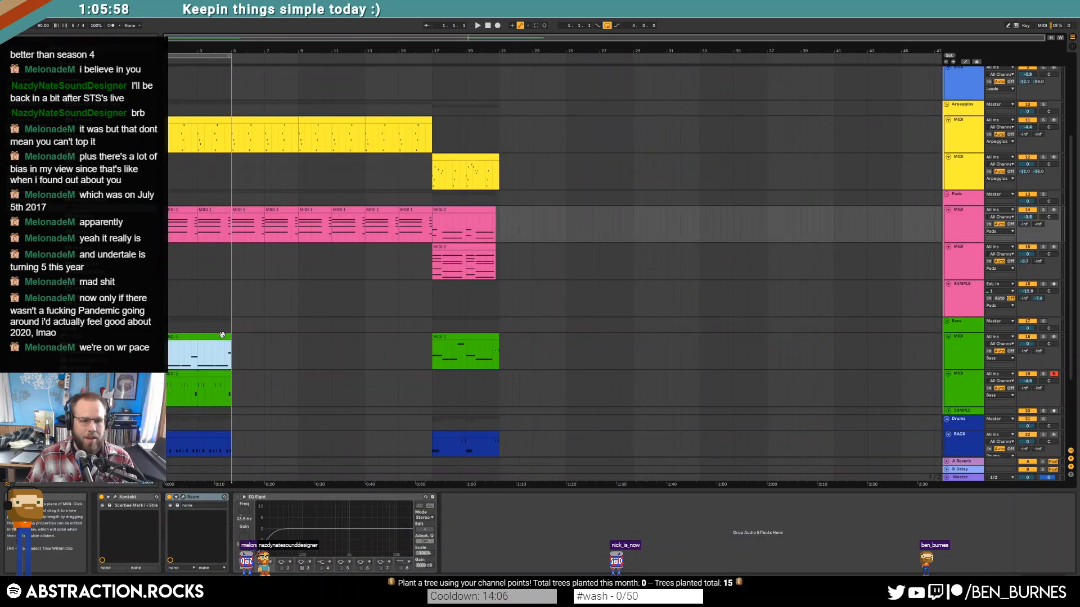
pyautogui.hotkey('ctrl', 'd')
pyautogui.hotkey('ctrl', 'd')
pyautogui.hotkey('ctrl', 'd')
# Step: Duplicate the opening clip on the second bass track three times, from bar 5 up to bar 17
pyautogui.scroll(-1, 235, 392)
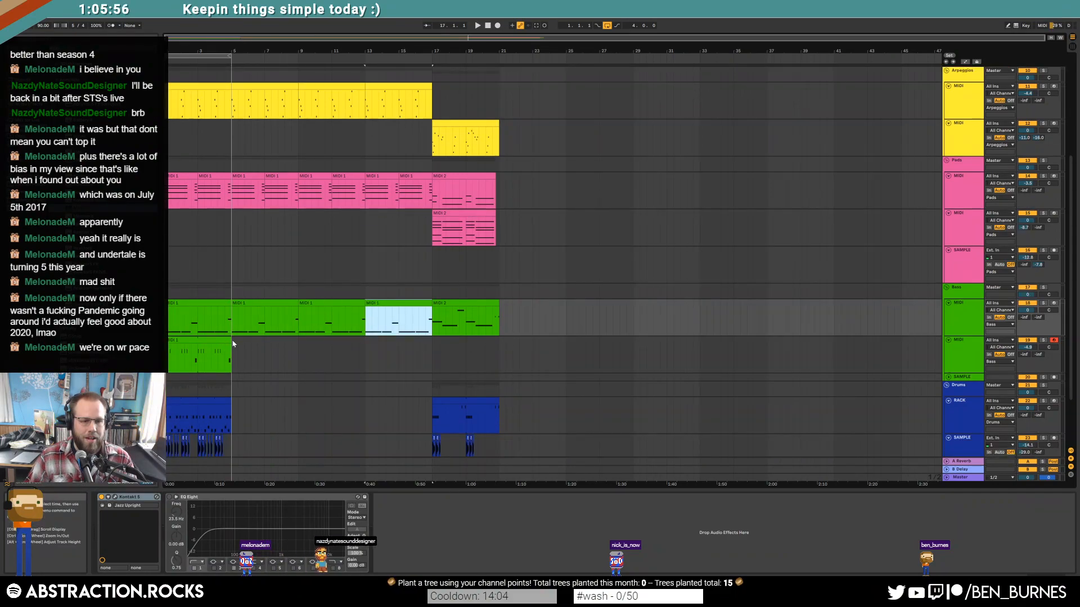
pyautogui.click(228, 349)
pyautogui.hotkey('ctrl', 'd')
pyautogui.hotkey('ctrl', 'd')
pyautogui.hotkey('ctrl', 'd')
# Step: Duplicate the opening drum rack and drum sample clips together three times up to bar 17, and clear the selection
pyautogui.scroll(-2, 269, 385)
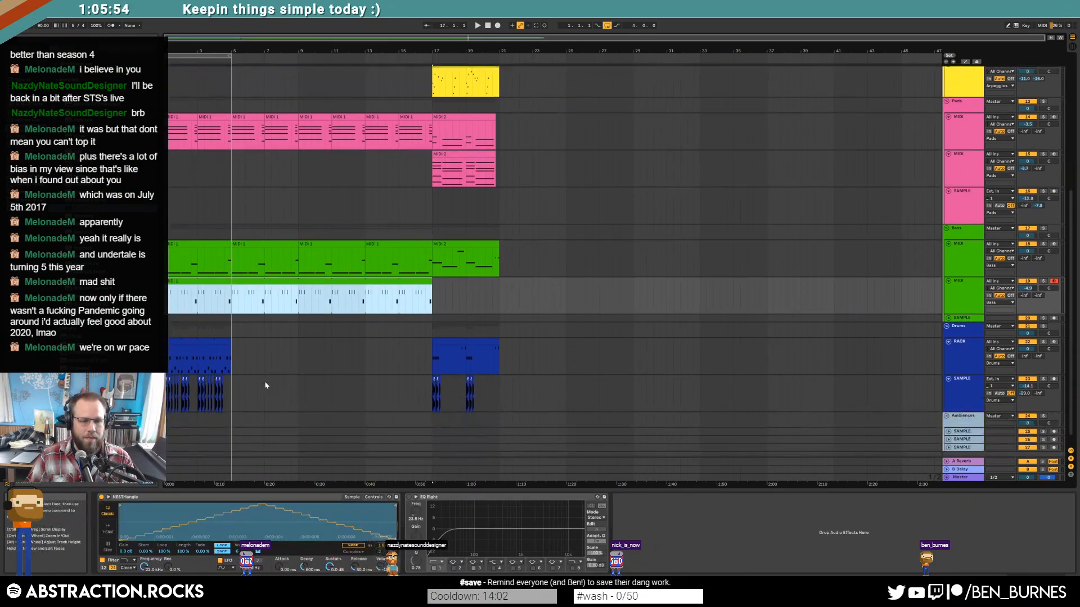
pyautogui.scroll(-1, 269, 385)
pyautogui.click(227, 346)
pyautogui.hotkey('ctrl', 'd')
pyautogui.hotkey('ctrl', 'd')
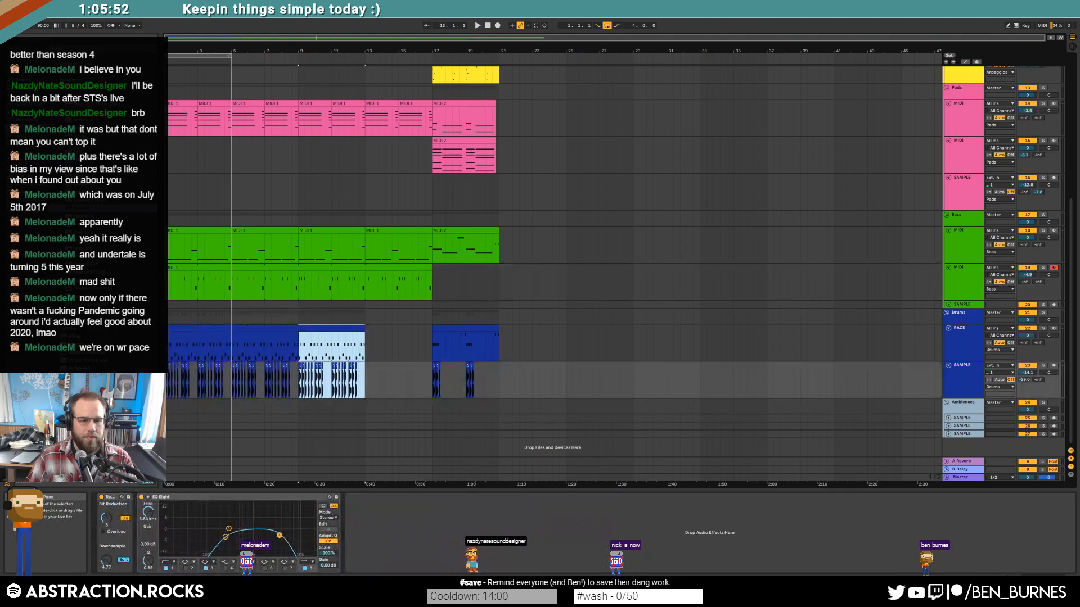
pyautogui.hotkey('ctrl', 'd')
pyautogui.click(358, 418)
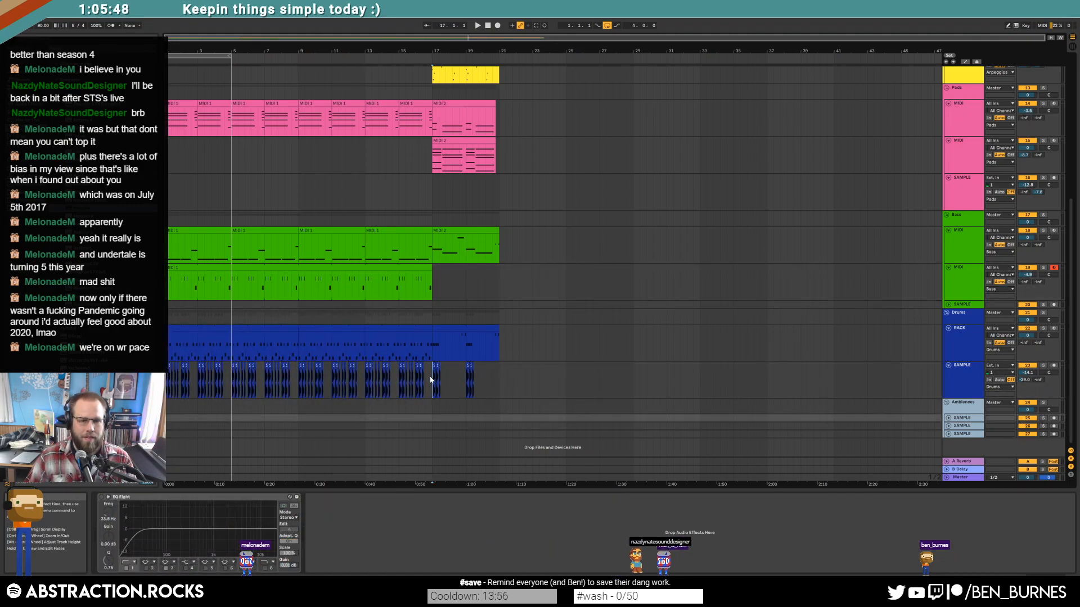
# Step: Select bars 9 to 17 across the tracks, and extend the loop's end to bar 9 for an eight-bar loop
pyautogui.moveTo(432, 380); pyautogui.dragTo(298, 76)
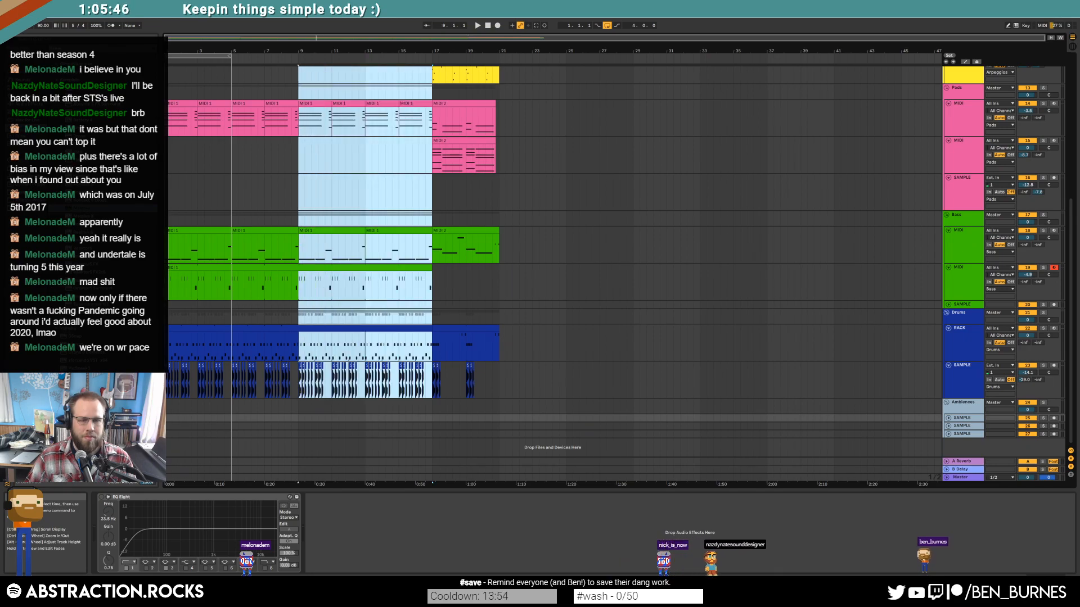
pyautogui.scroll(3, 359, 139)
pyautogui.scroll(8, 359, 139)
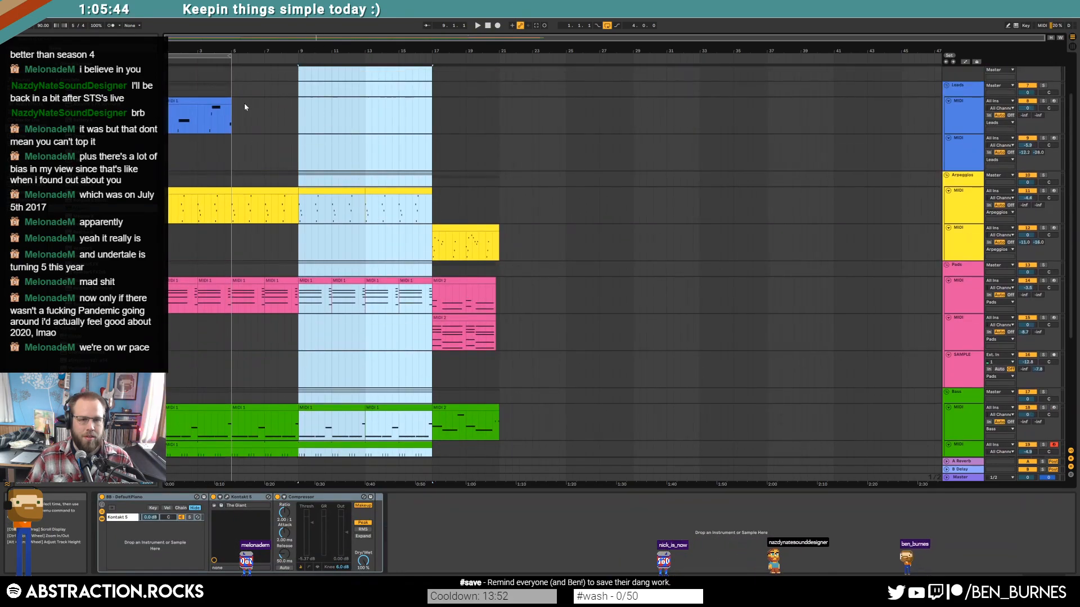
pyautogui.moveTo(231, 56); pyautogui.dragTo(299, 69)
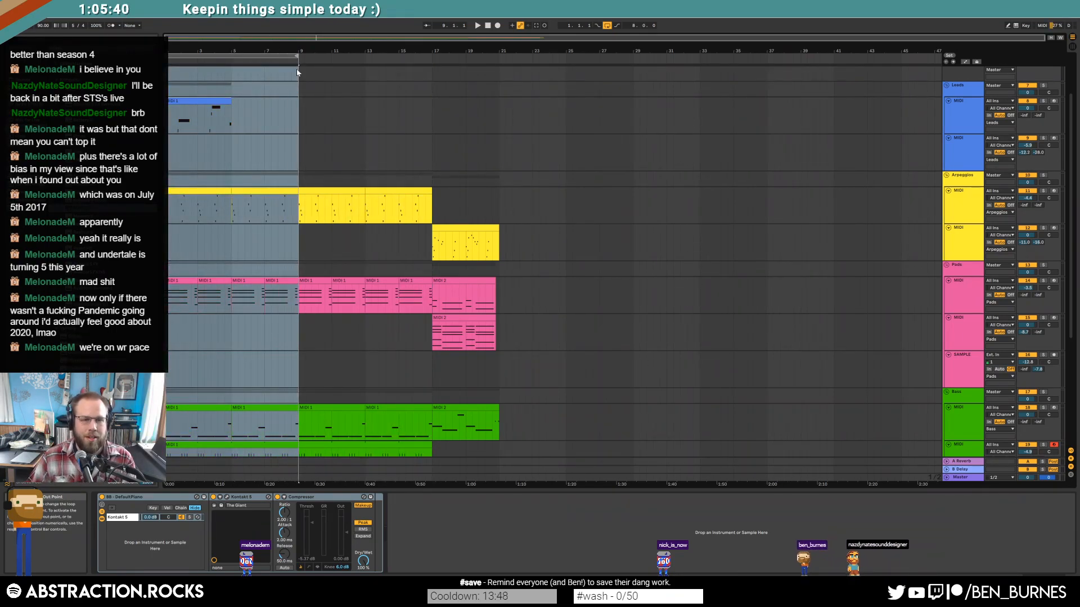
# Step: Lengthen the opening lead clip to end at bar 9 and open its notes for editing
pyautogui.click(227, 102)
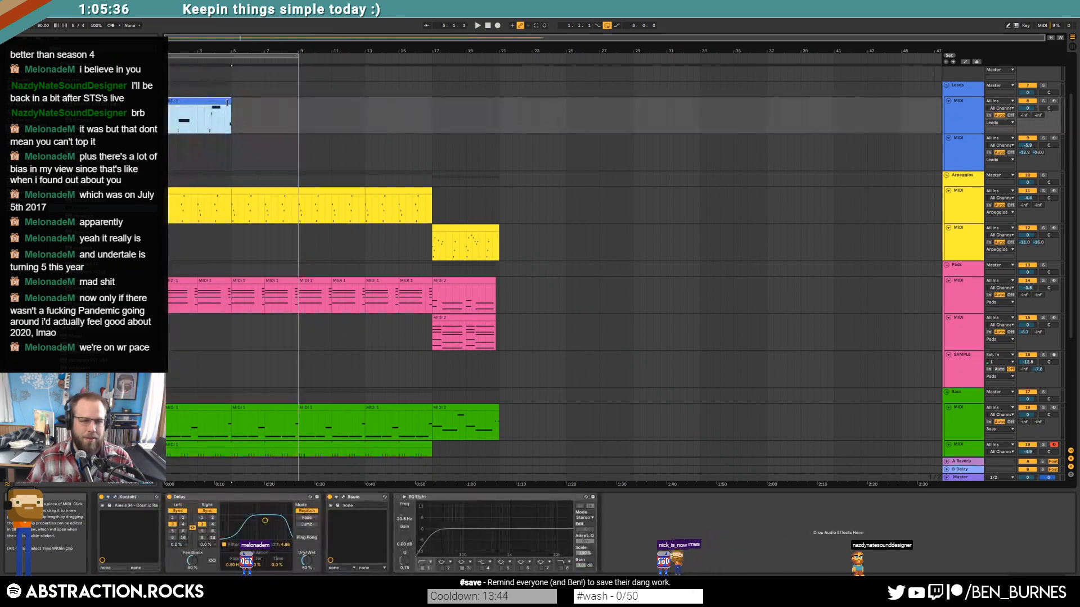
pyautogui.moveTo(227, 102); pyautogui.dragTo(291, 103)
pyautogui.doubleClick(293, 103)
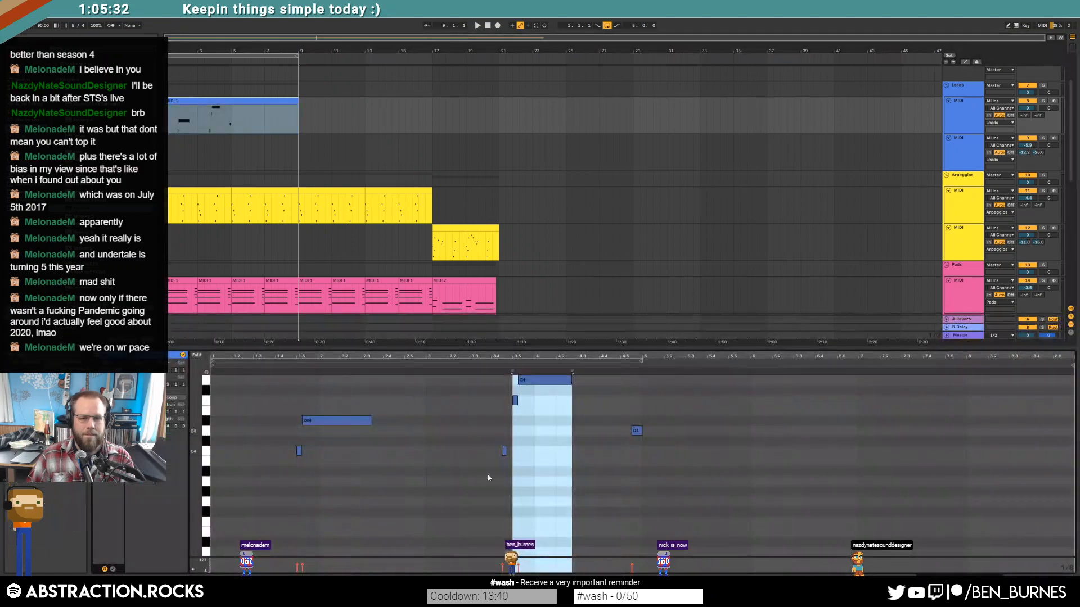
# Step: Add a one-bar D#4 note at bar 5 of the lead MIDI clip and play it back
pyautogui.moveTo(648, 423); pyautogui.dragTo(752, 421)
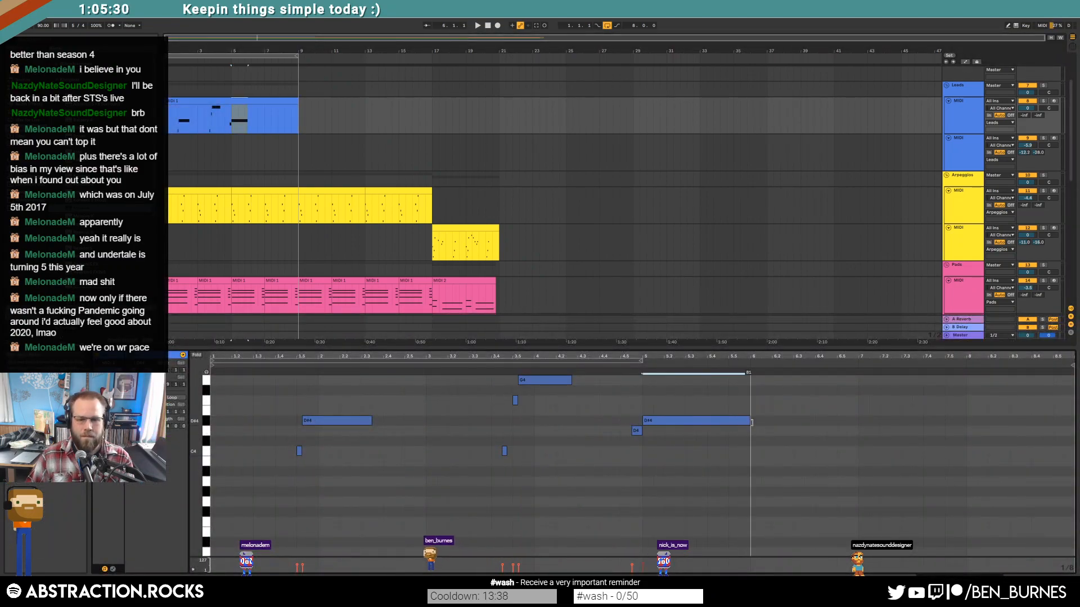
pyautogui.press('space')
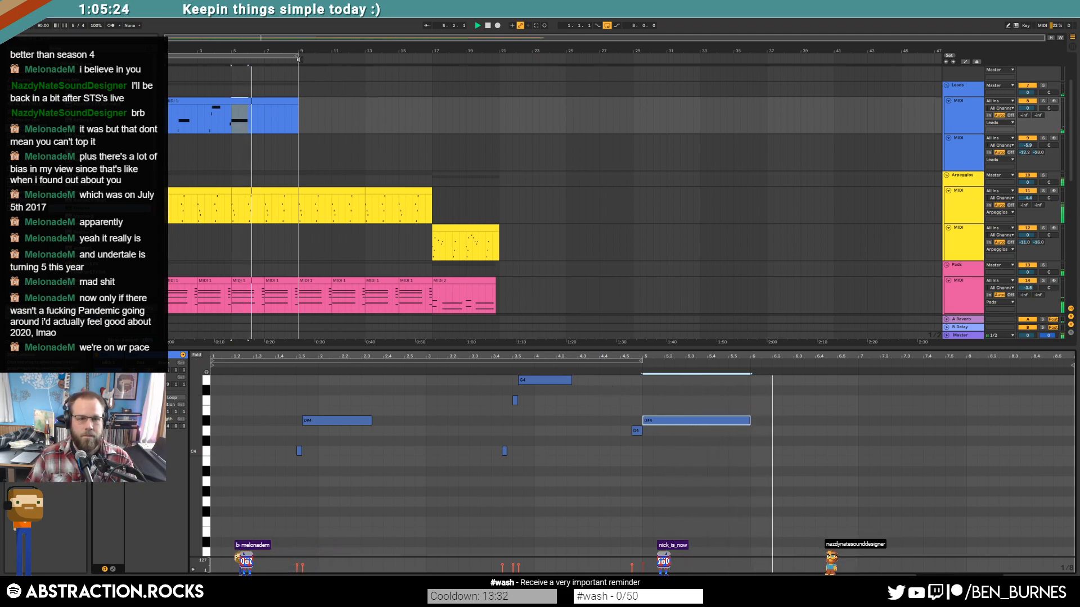
pyautogui.press('space')
# Step: Delete the time from bar 9 to bar 17 across all tracks and duplicate the four-bar section that follows directly after itself
pyautogui.moveTo(302, 114); pyautogui.dragTo(432, 588)
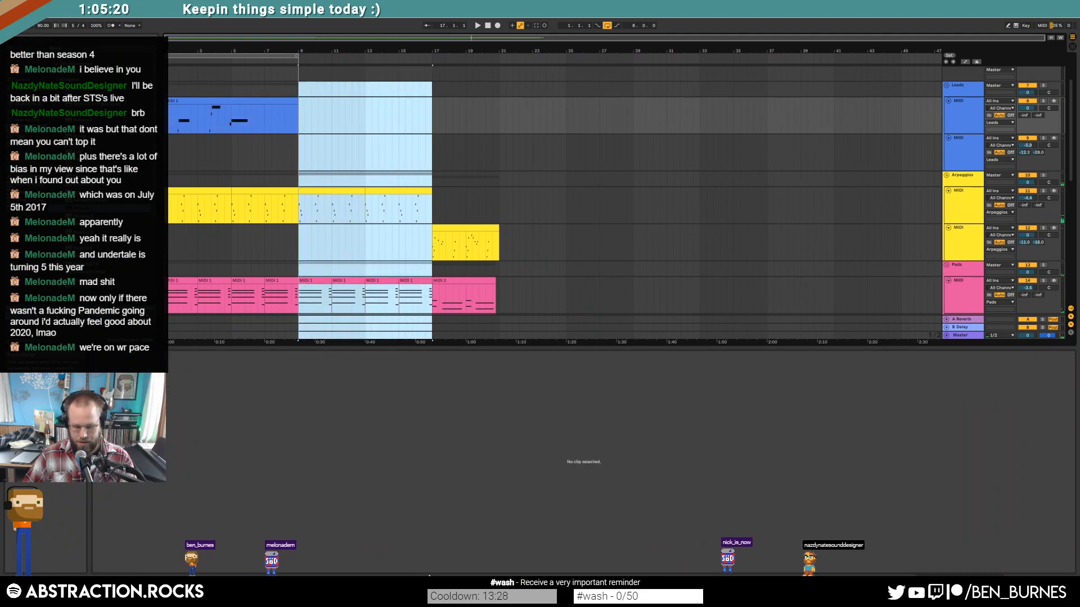
pyautogui.hotkey('ctrl', 'shift', 'Delete')
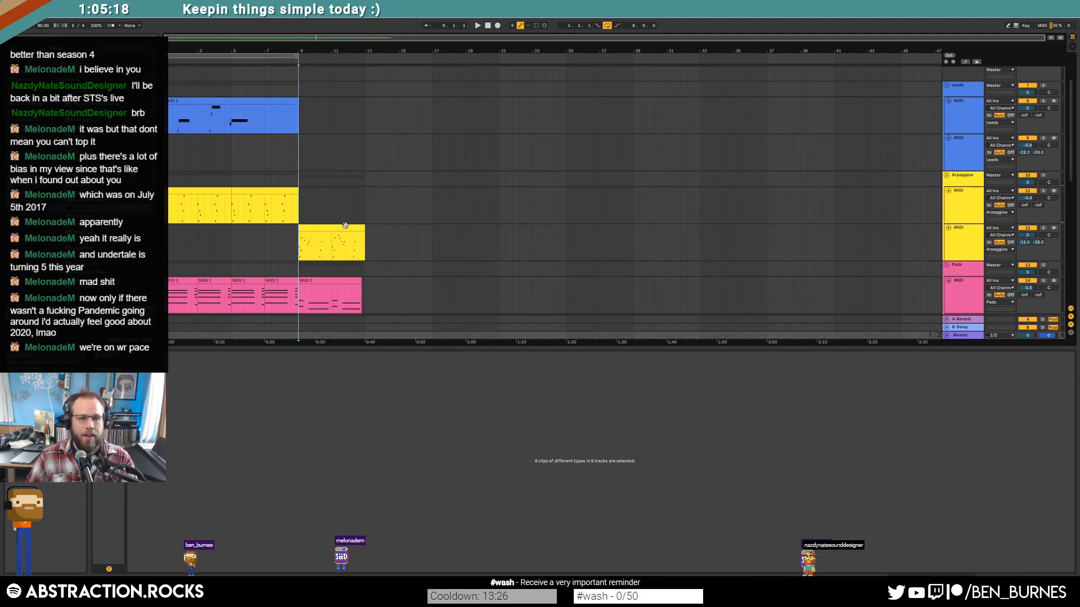
pyautogui.scroll(-5, 345, 229)
pyautogui.hotkey('shift', 'Tab')
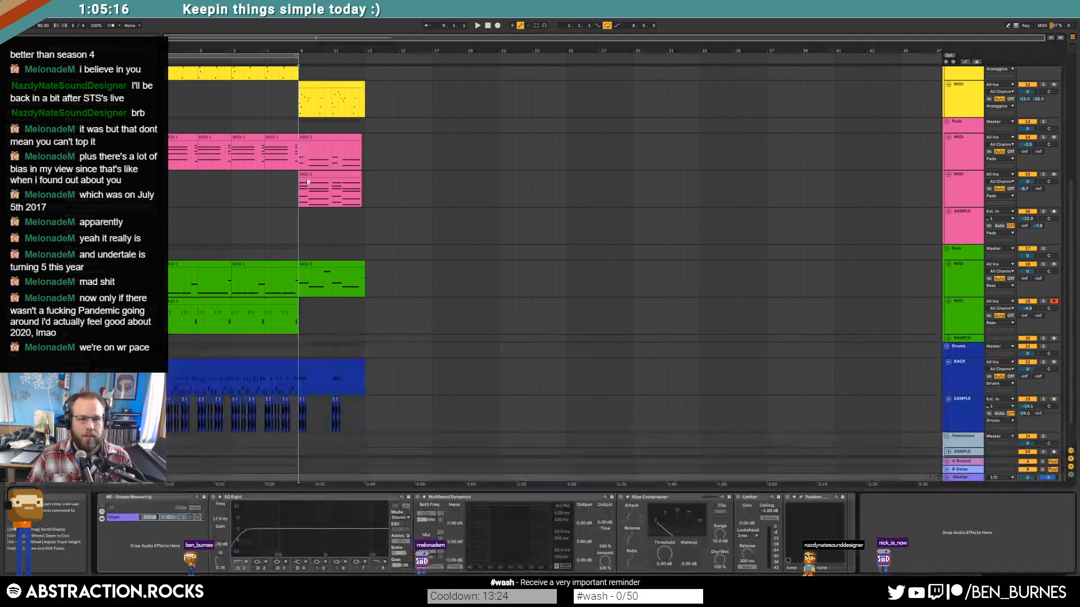
pyautogui.moveTo(300, 108); pyautogui.dragTo(365, 421)
pyautogui.hotkey('ctrl', 'd')
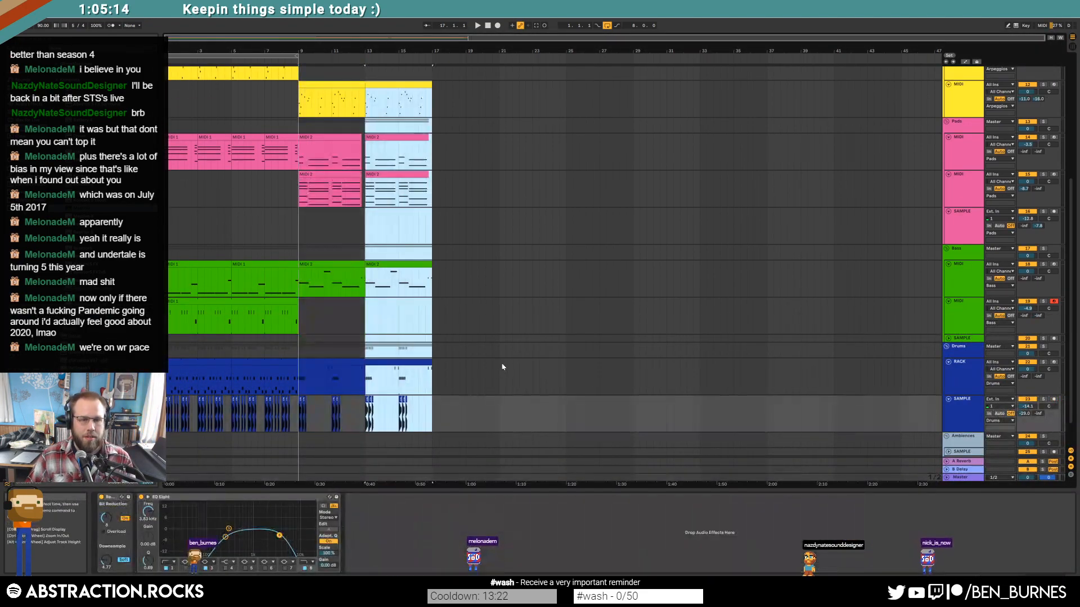
pyautogui.click(502, 368)
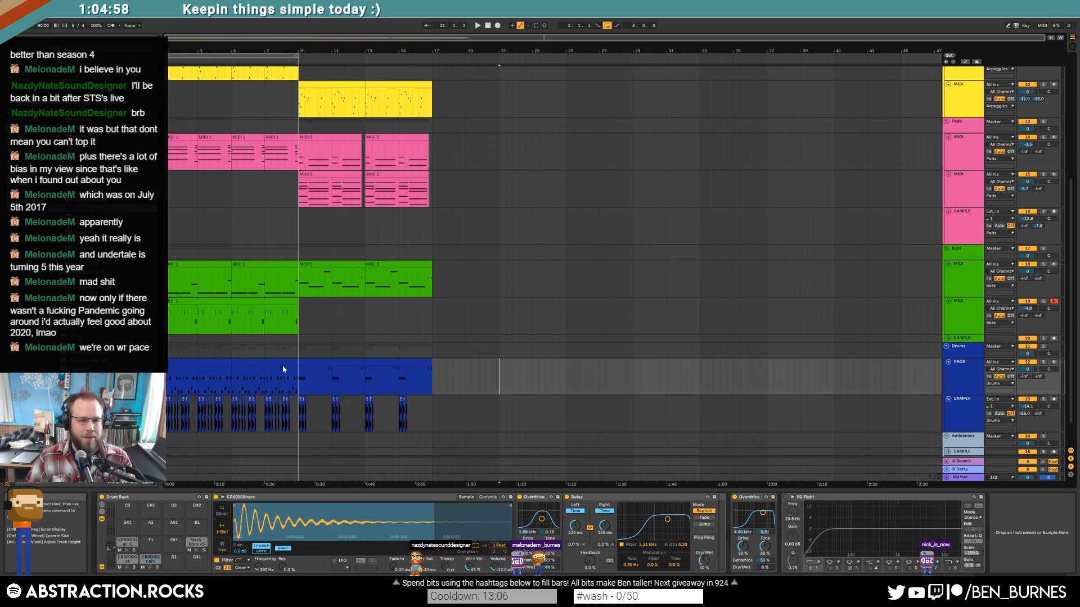
# Step: Try recording a melody take on the second Leads MIDI track from about bar 4, then delete the recorded clip
pyautogui.click(298, 373)
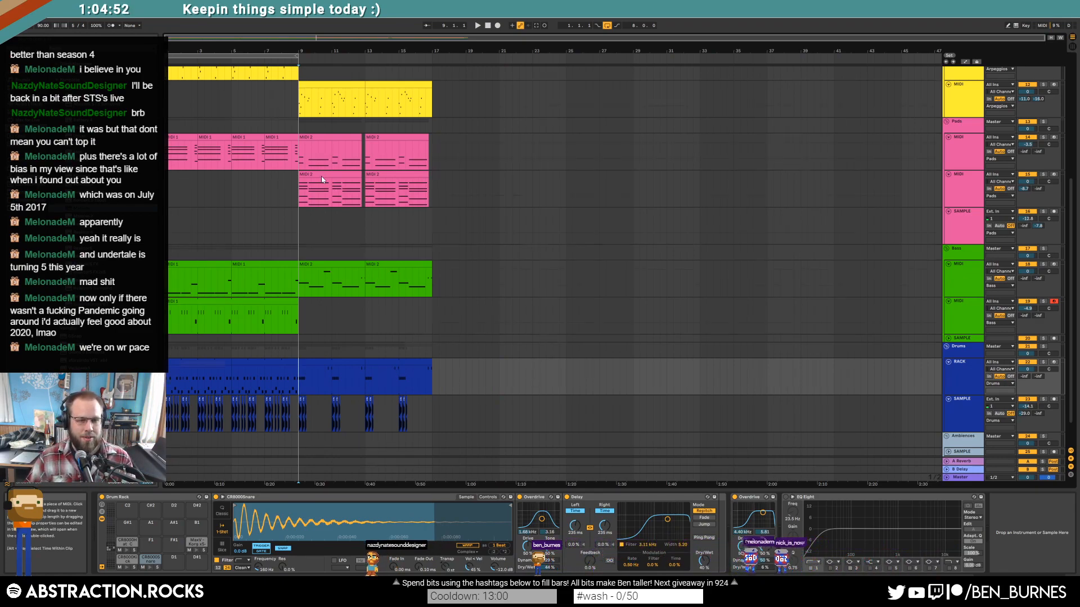
pyautogui.scroll(5, 323, 182)
pyautogui.click(255, 121)
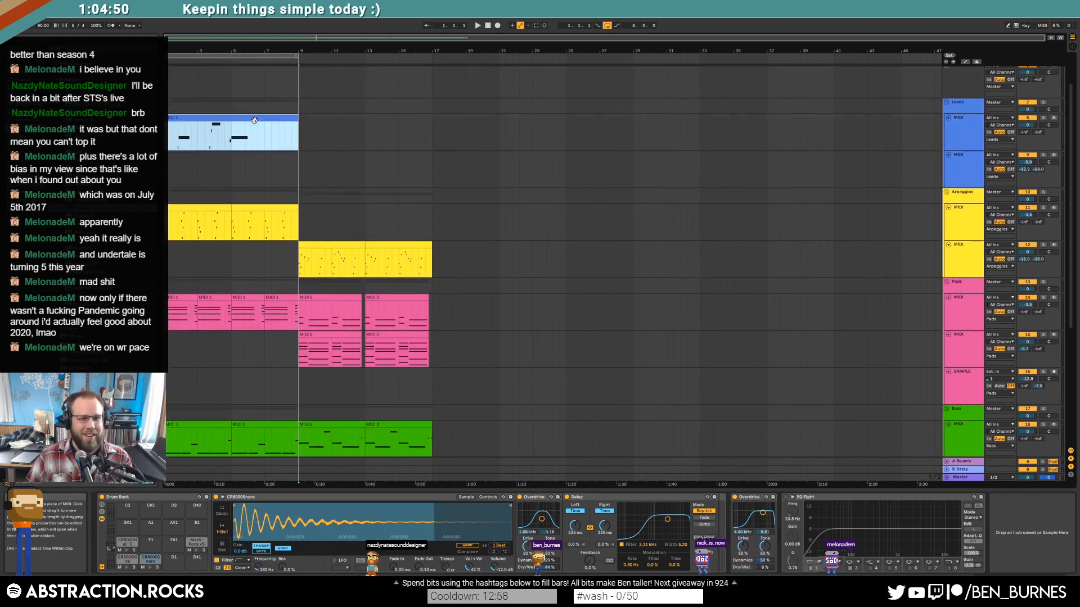
pyautogui.click(236, 169)
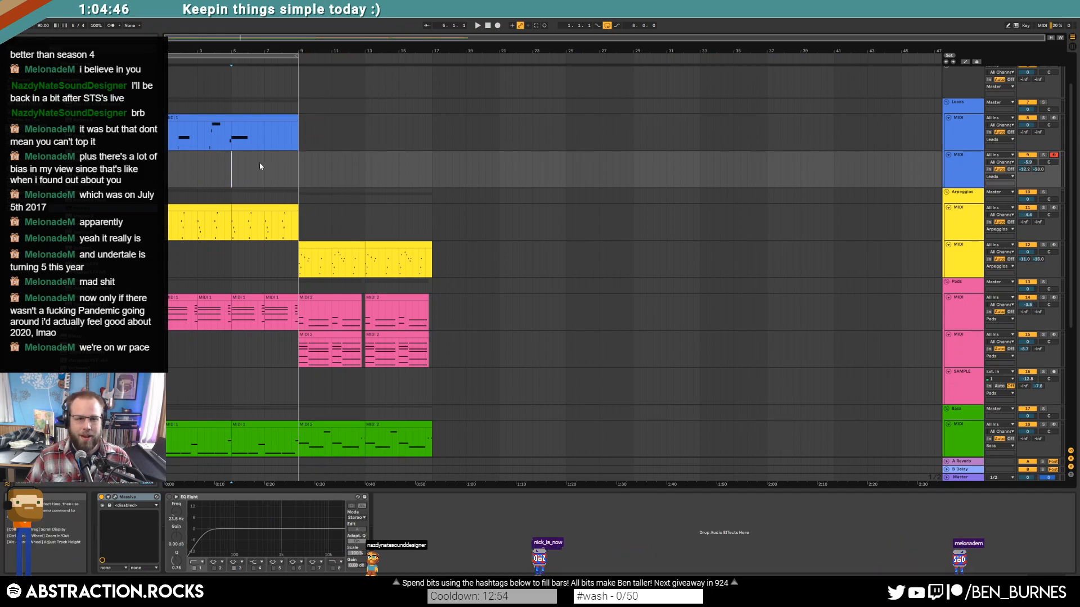
pyautogui.click(212, 168)
pyautogui.press('space')
pyautogui.press('F9')
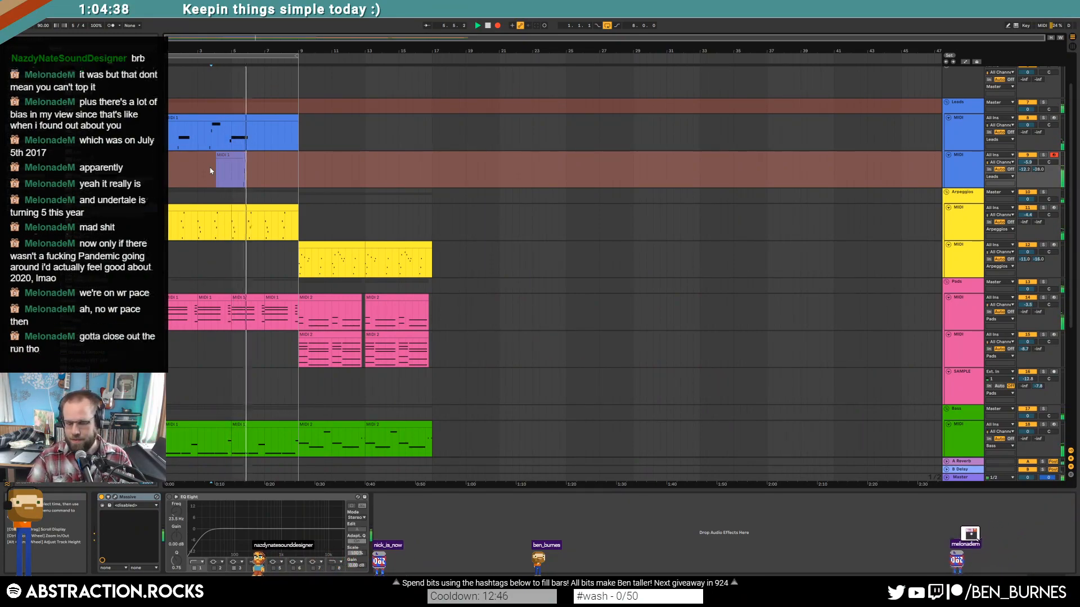
pyautogui.press('F9')
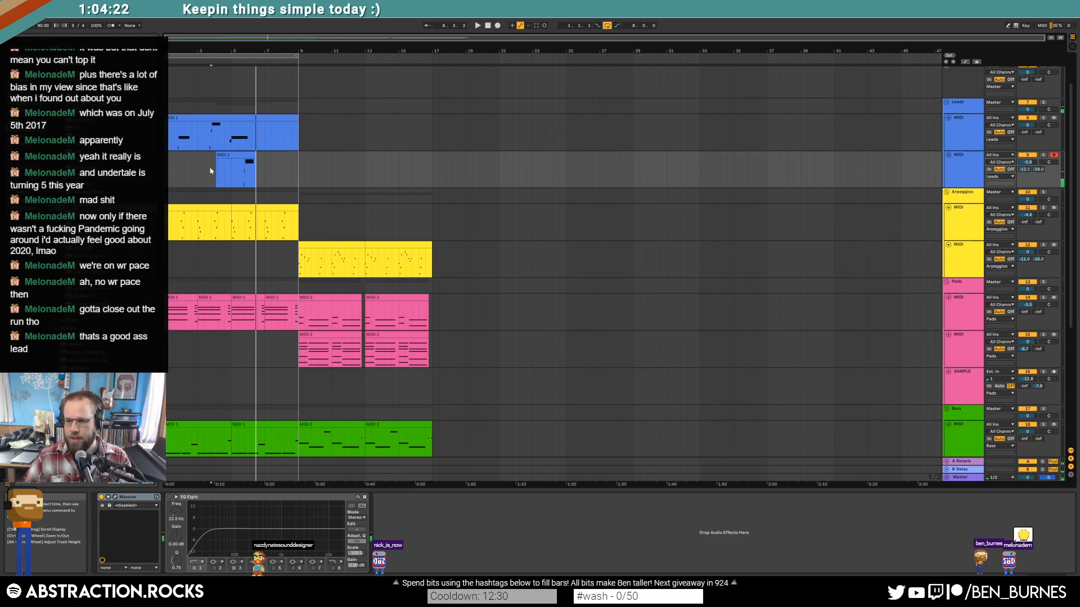
pyautogui.click(239, 155)
pyautogui.click(233, 169)
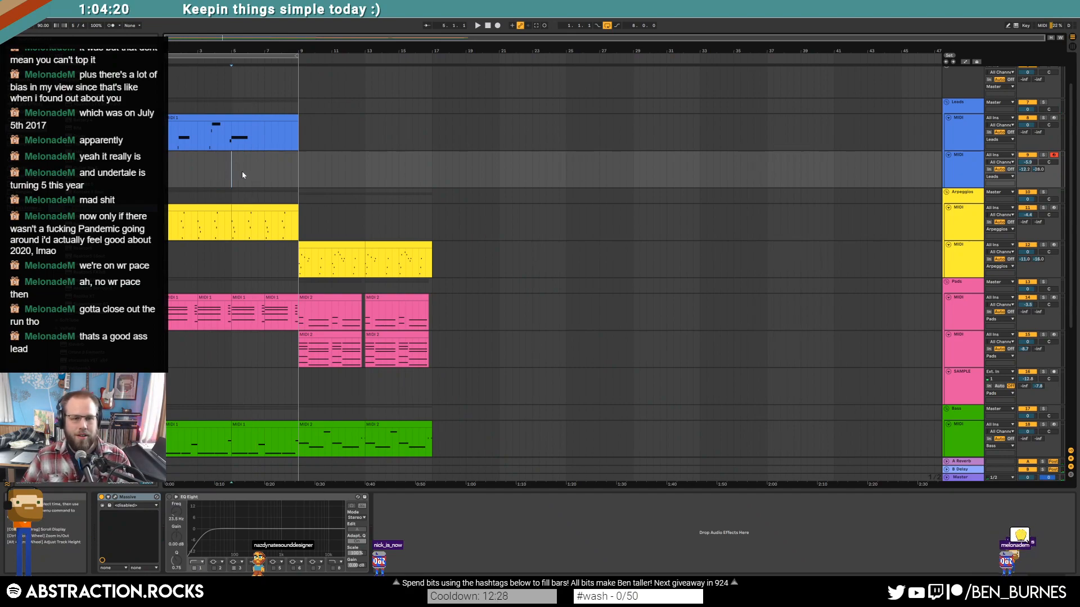
# Step: Open the second Leads track's Massive synth, rehearse the melody over playback from bar 5, and raise the track's volume
pyautogui.click(114, 497)
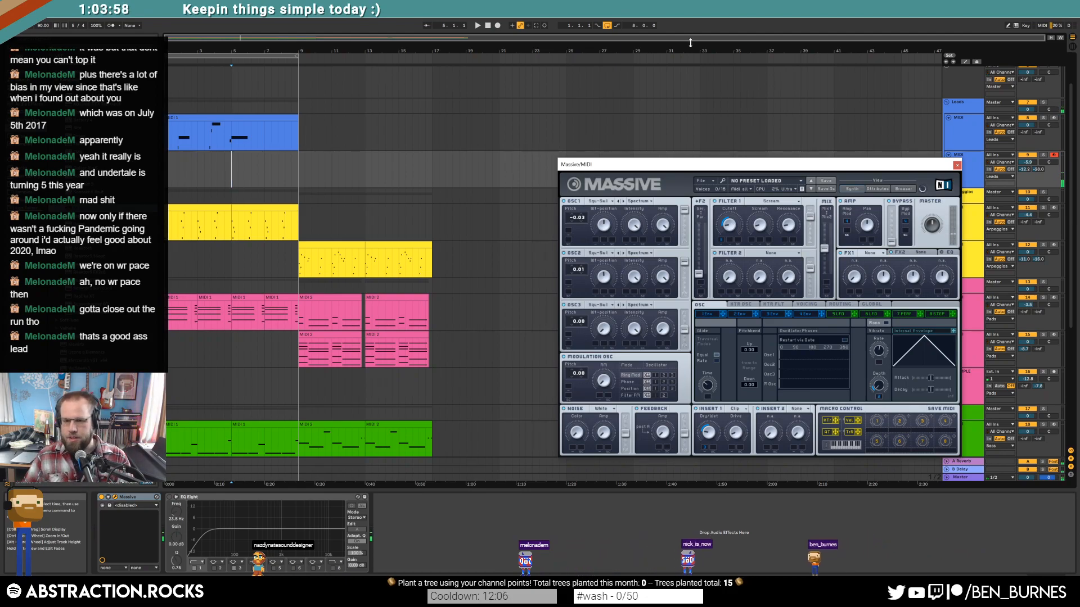
pyautogui.click(231, 171)
pyautogui.press('space')
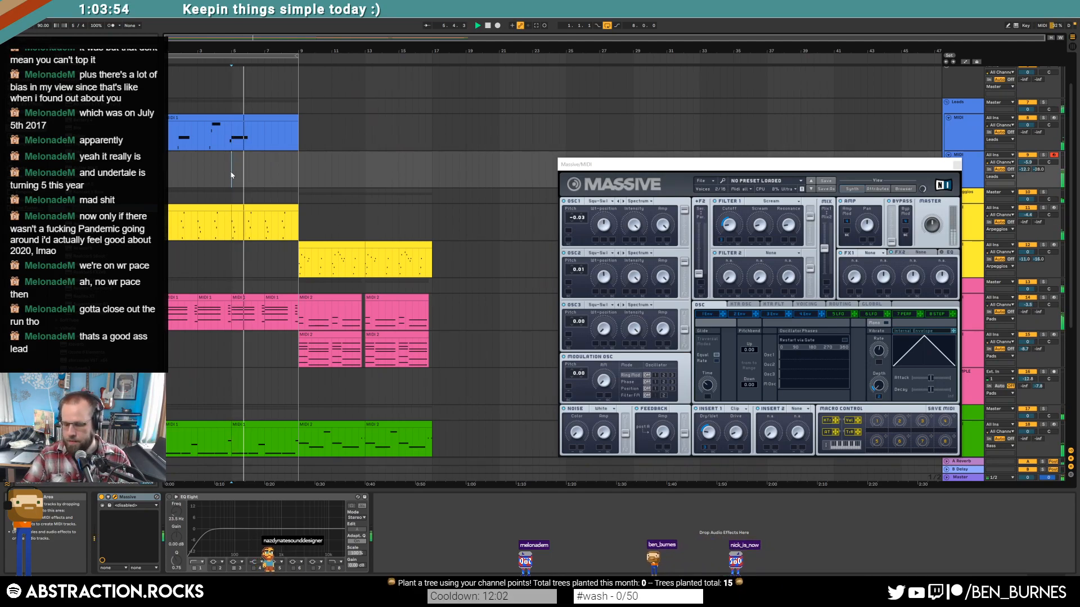
pyautogui.press('space')
pyautogui.press('space')
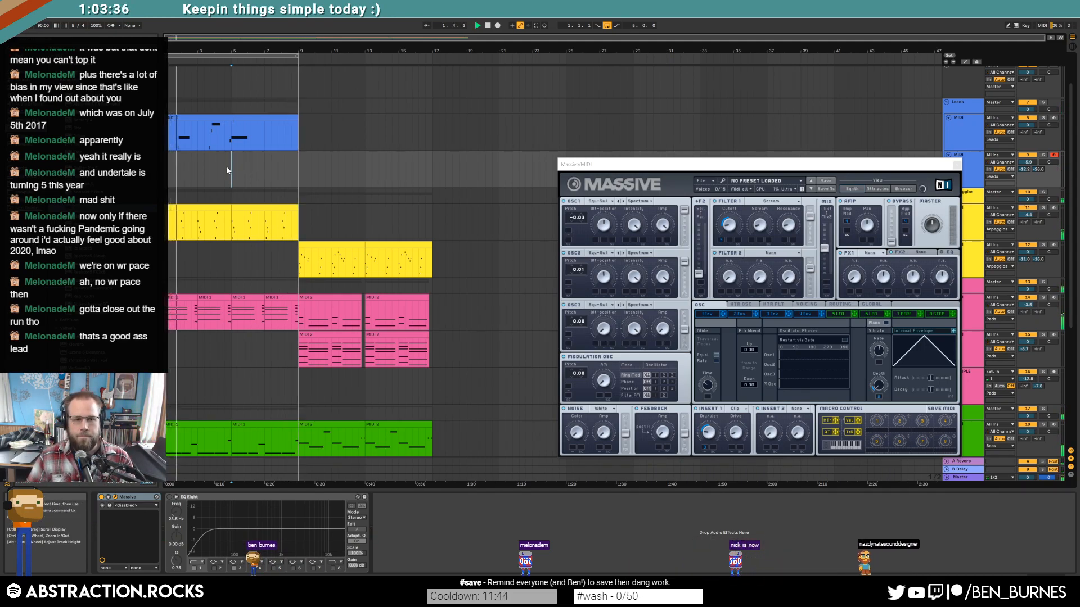
pyautogui.press('space')
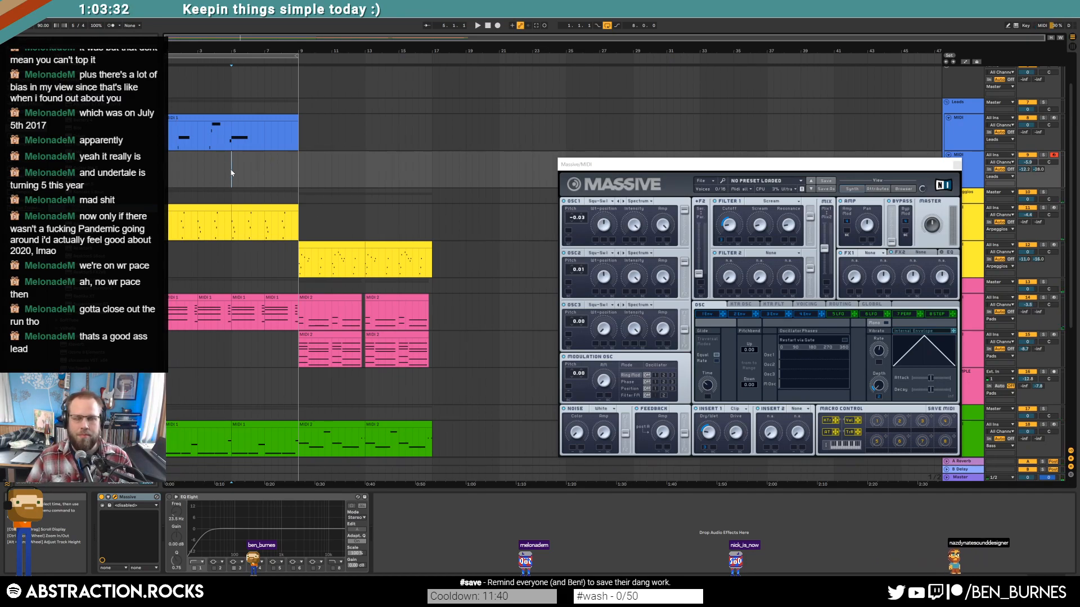
pyautogui.moveTo(1038, 169); pyautogui.dragTo(1028, 162)
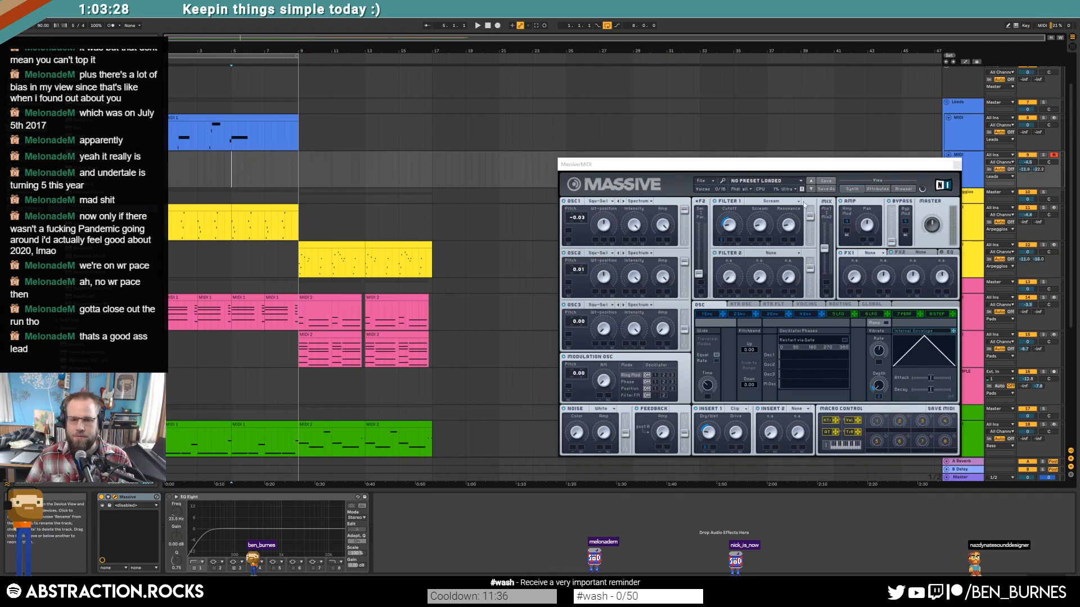
# Step: Check Massive's oscillator and voicing settings and audition the lead sound against the arrangement
pyautogui.click(719, 240)
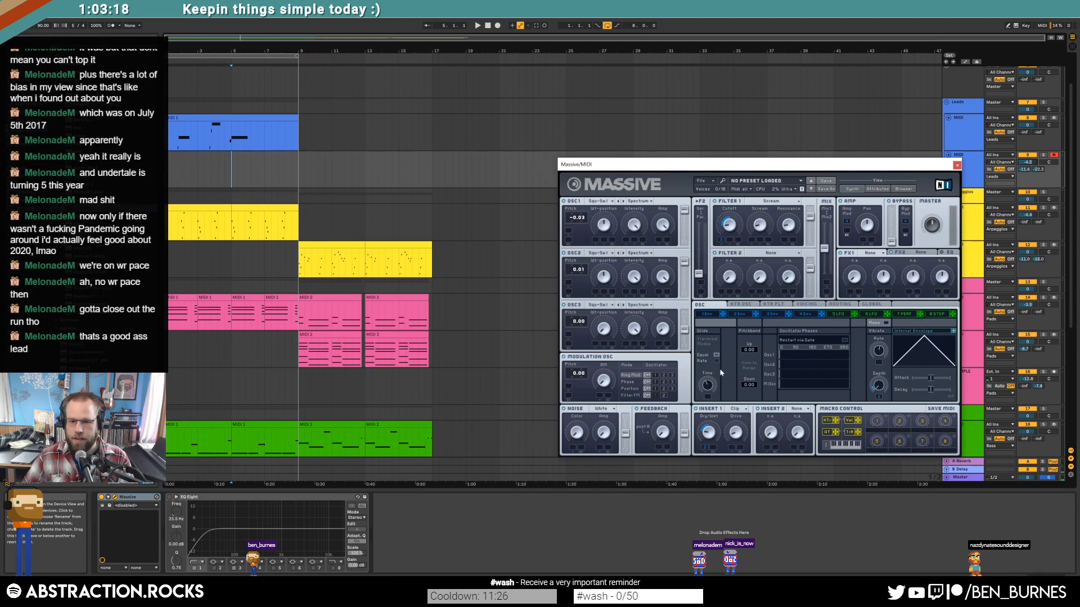
pyautogui.click(808, 304)
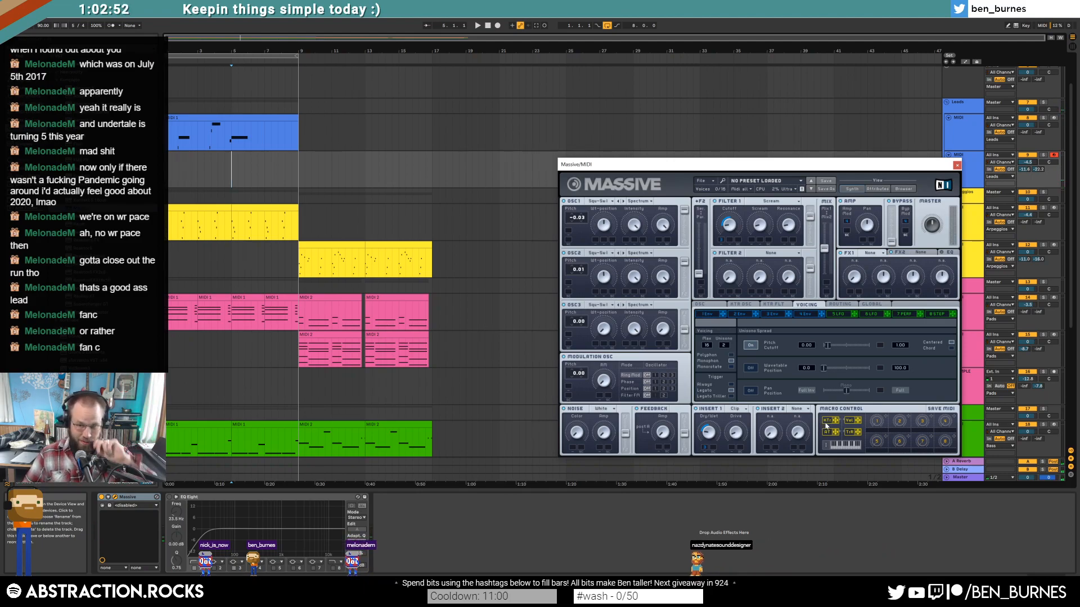
pyautogui.click(714, 306)
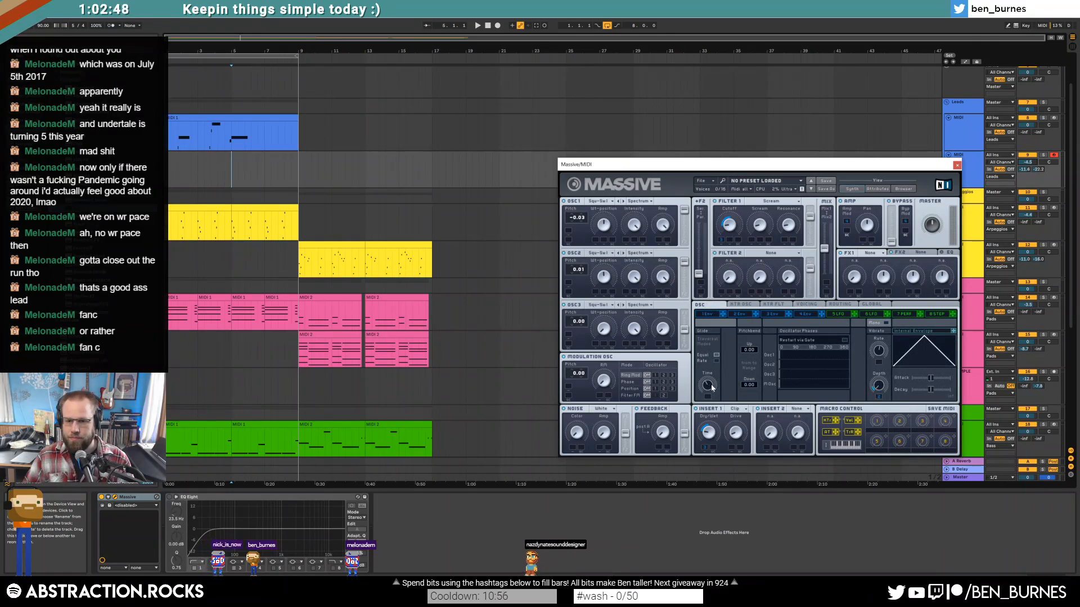
pyautogui.click(956, 167)
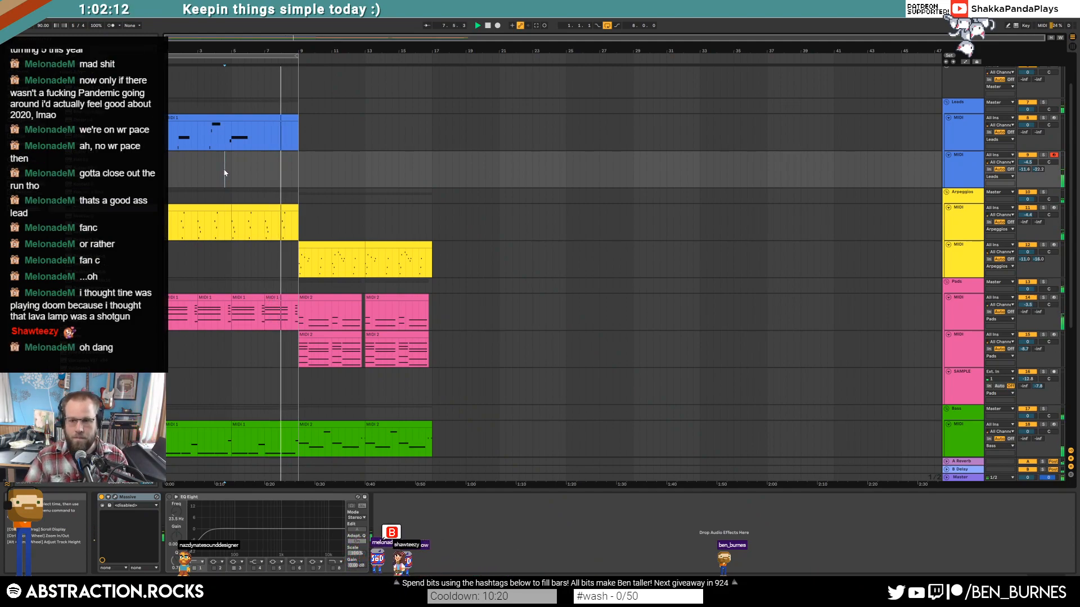
pyautogui.press('space')
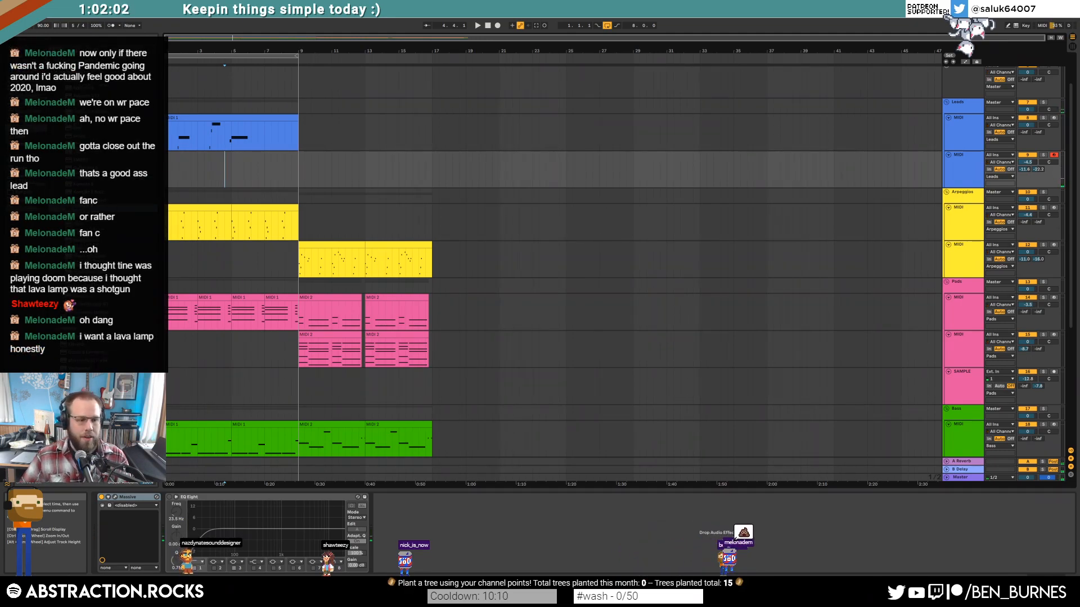
pyautogui.click(117, 501)
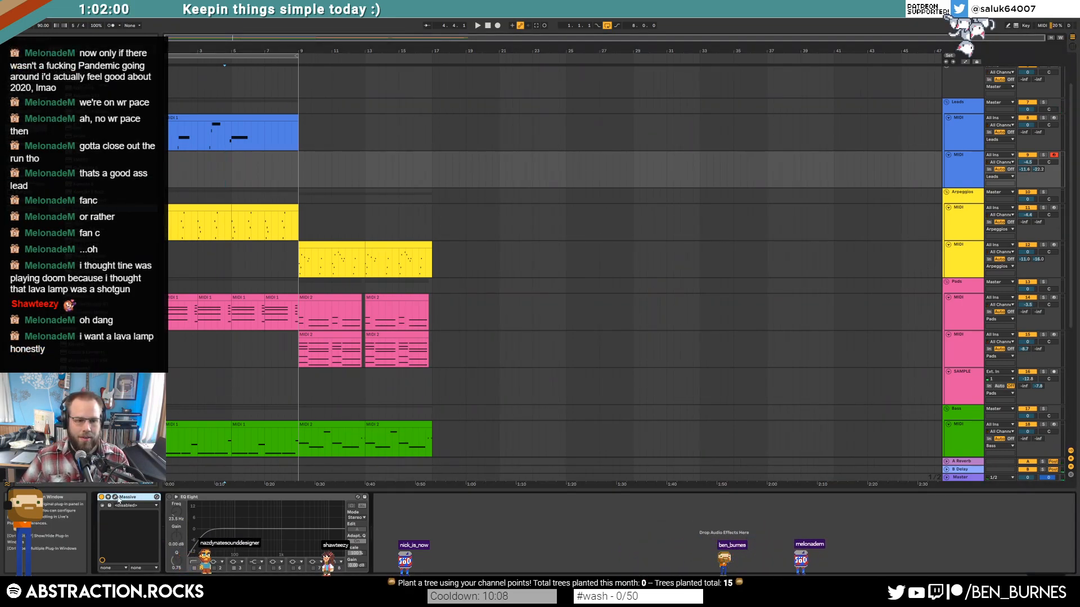
pyautogui.click(115, 498)
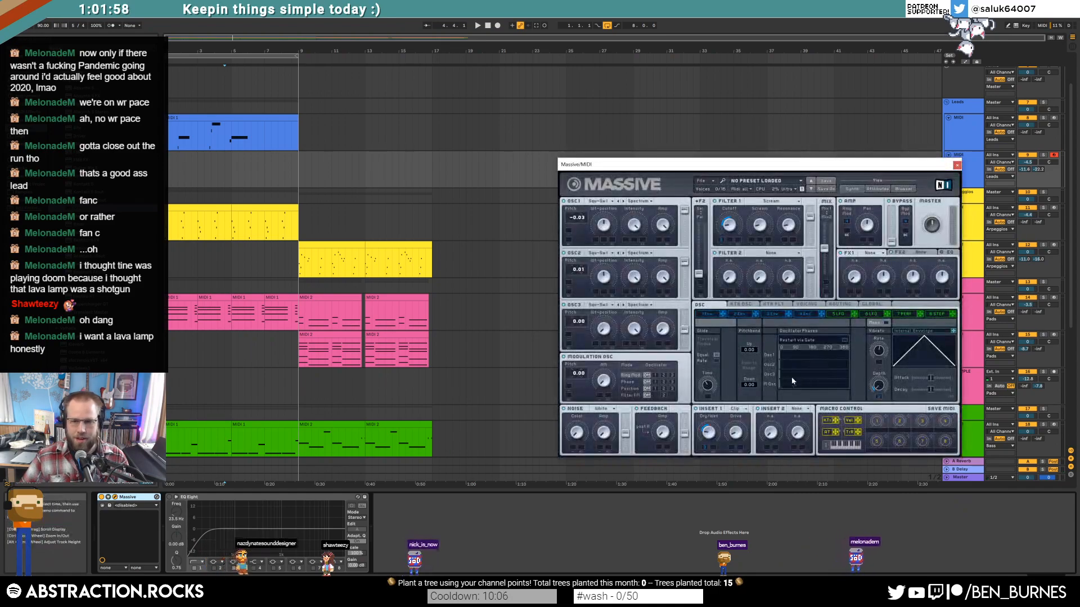
pyautogui.click(806, 305)
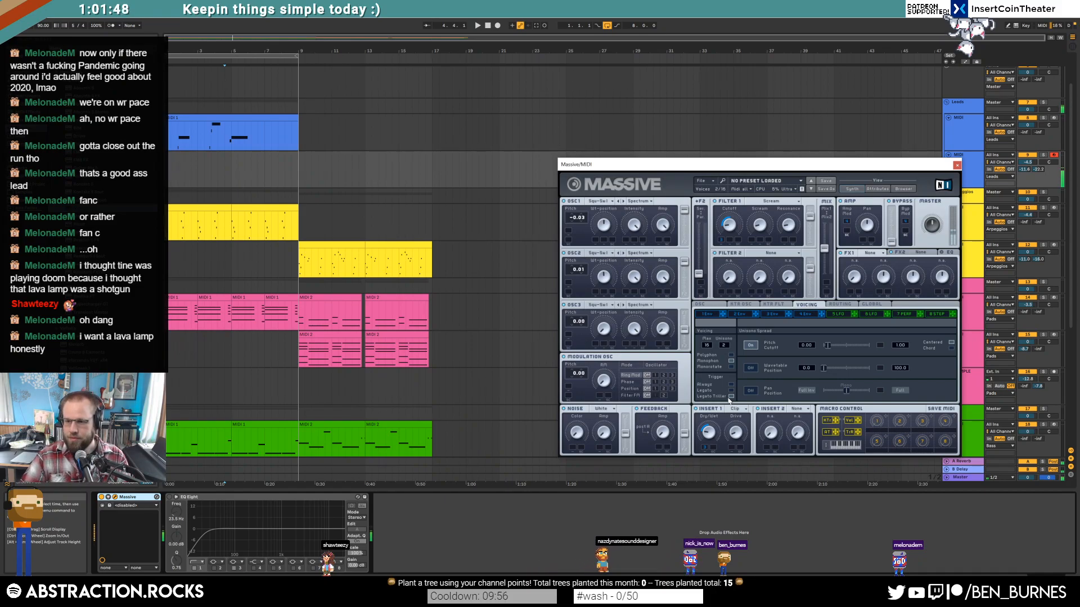
# Step: Record a lead melody take on the second Leads MIDI track from bar 5, looping back past bar 9
pyautogui.click(233, 172)
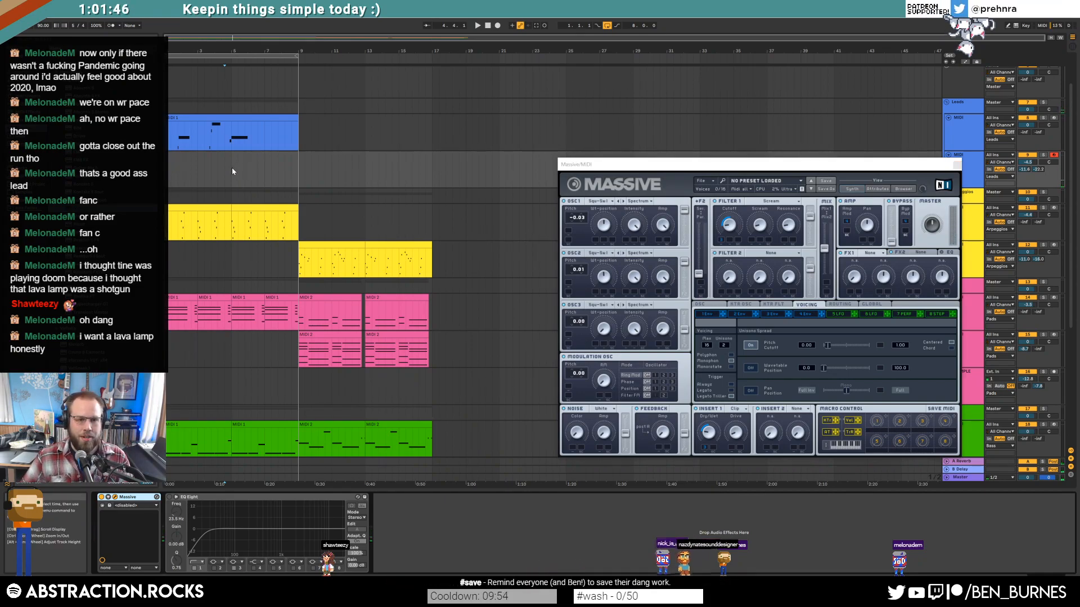
pyautogui.press('space')
pyautogui.press('F9')
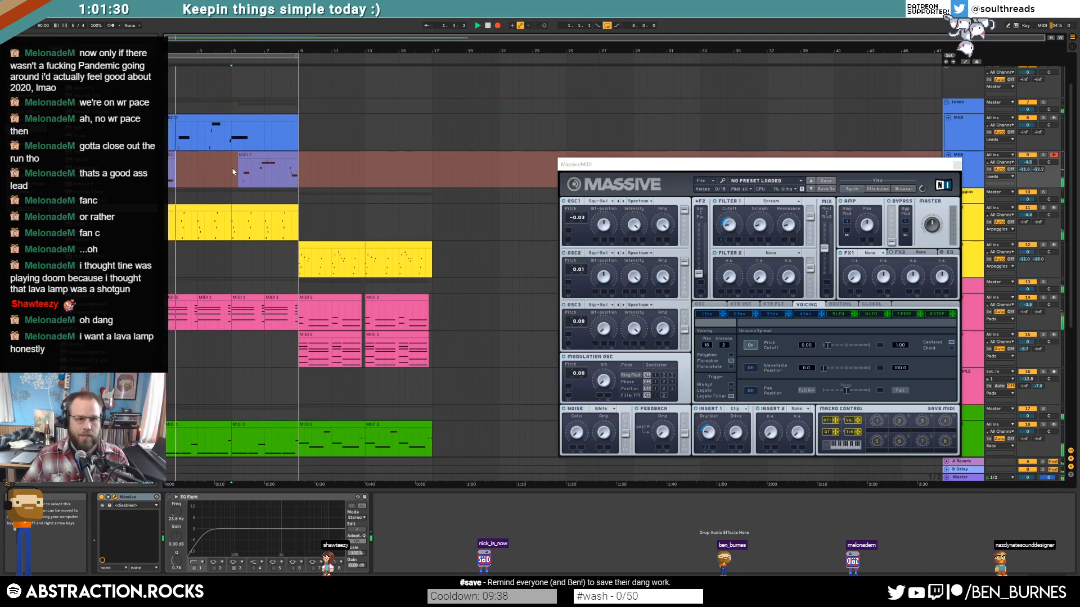
pyautogui.press('space')
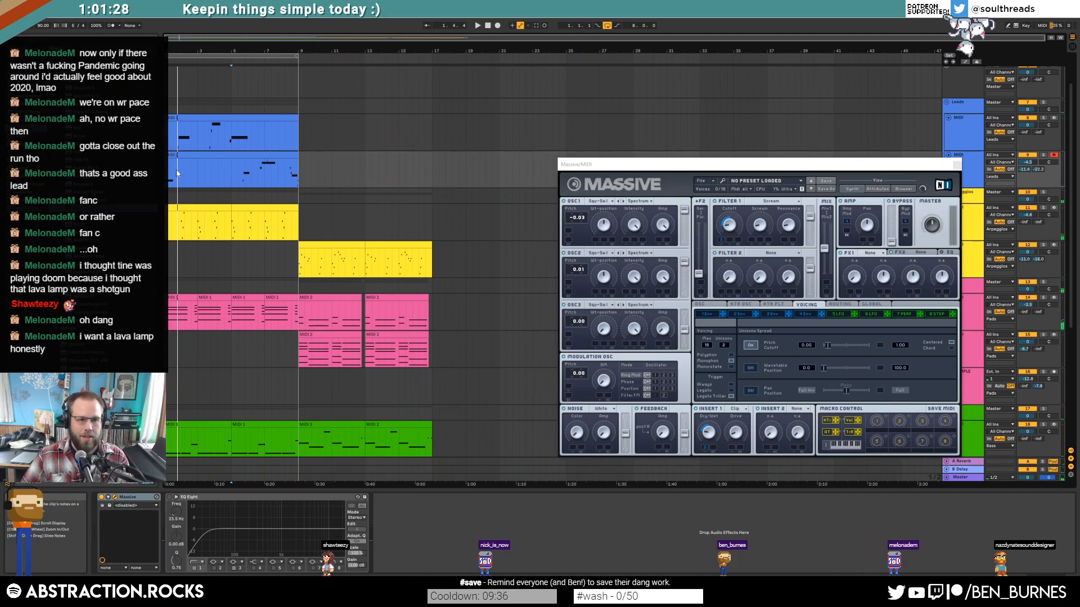
# Step: Move the take's loop-wrapped ending to bar 9, close Massive, and consolidate both clips on the second Leads track
pyautogui.moveTo(309, 164); pyautogui.dragTo(183, 158)
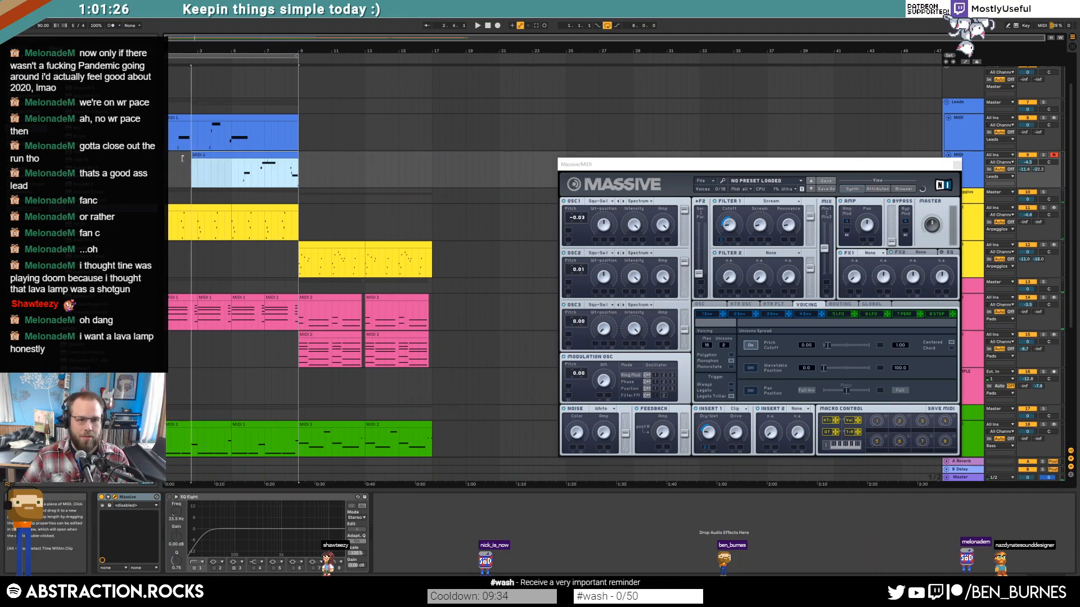
pyautogui.click(177, 166)
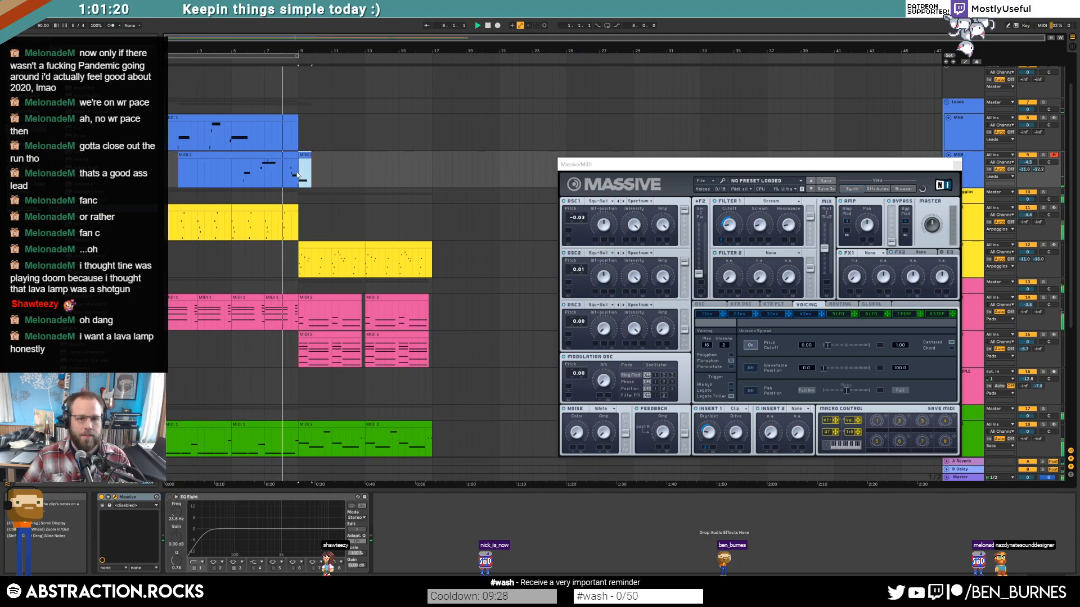
pyautogui.scroll(5, 296, 172)
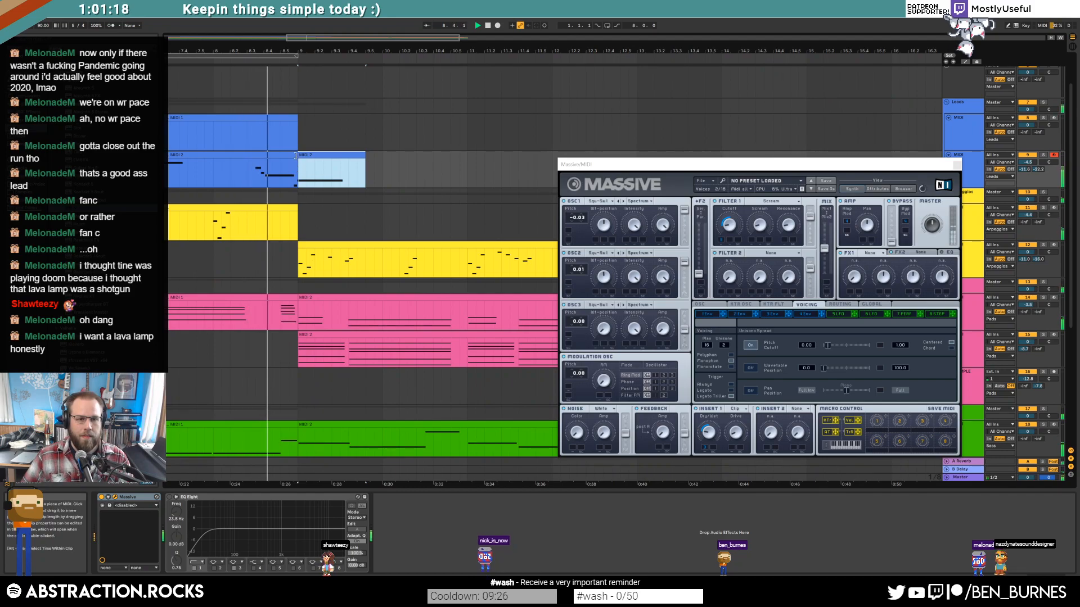
pyautogui.click(294, 168)
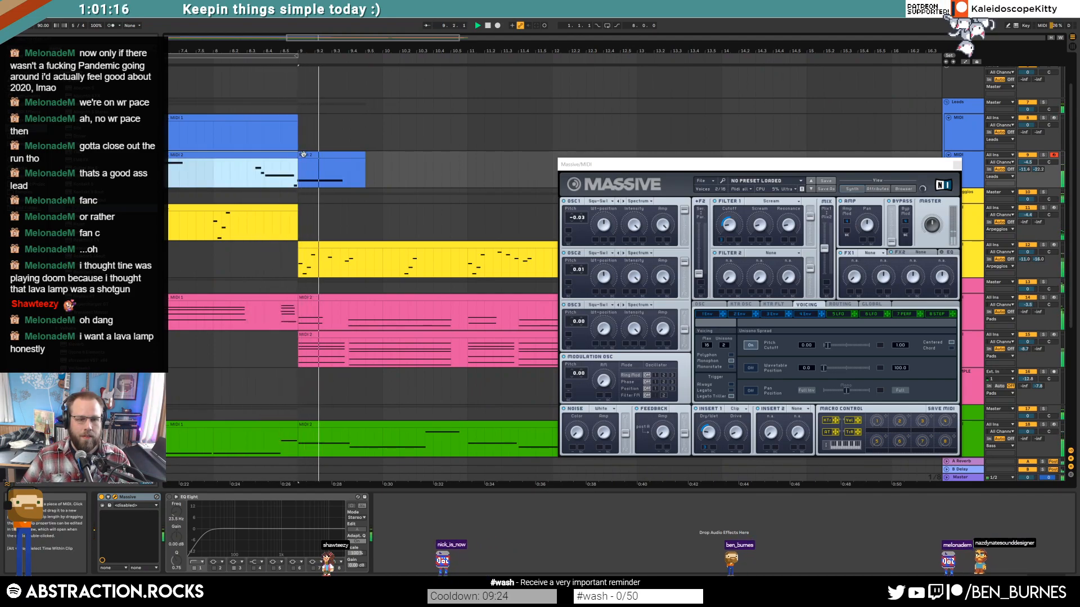
pyautogui.click(958, 167)
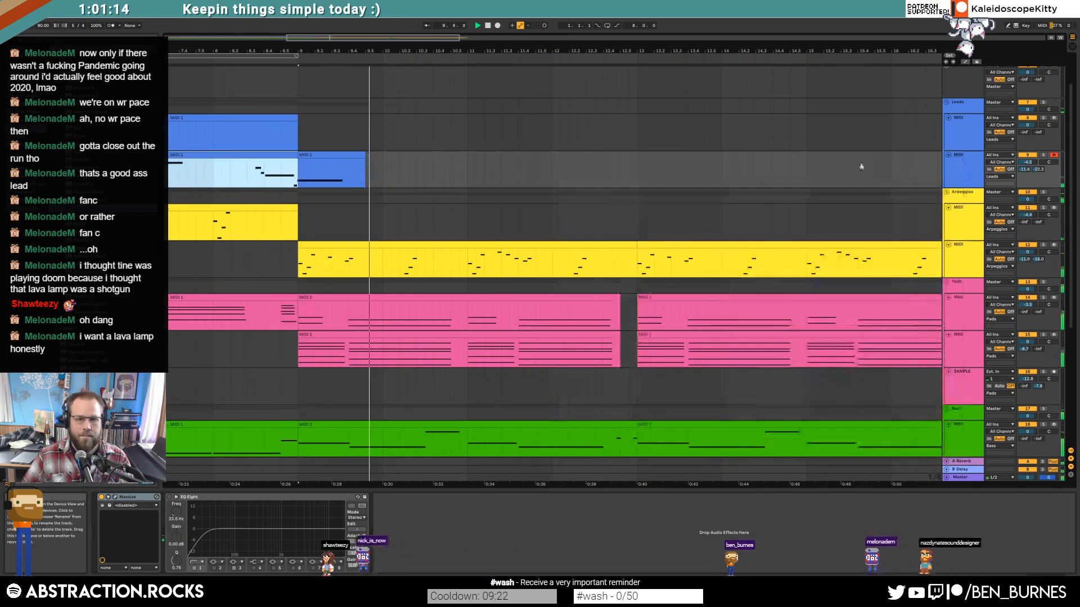
pyautogui.keyDown('shift'); pyautogui.click(304, 156); pyautogui.keyUp('shift')
pyautogui.hotkey('ctrl', 'j')
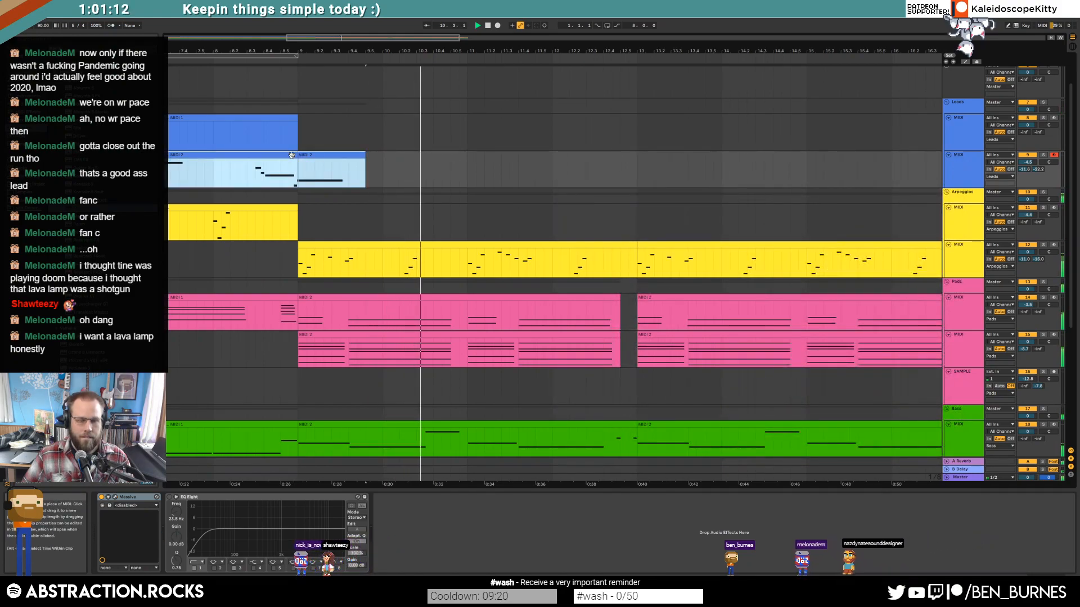
# Step: Raise the last G4 note of the second Arpeggios track's bar 9 clip to A4 and duplicate the edited clip onto bar 13
pyautogui.doubleClick(318, 153)
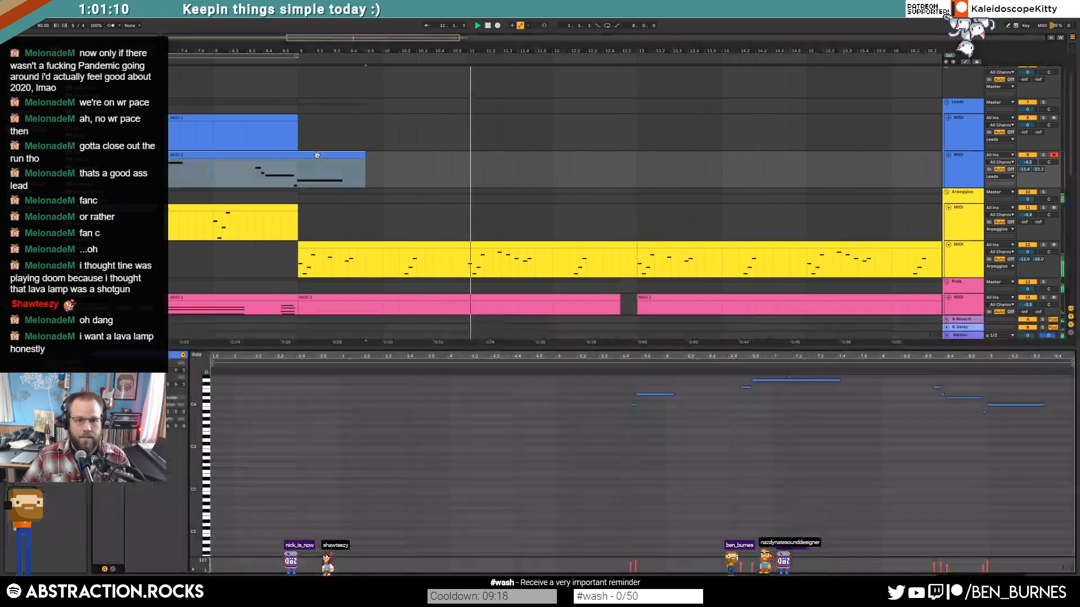
pyautogui.hotkey('shift', 'Tab')
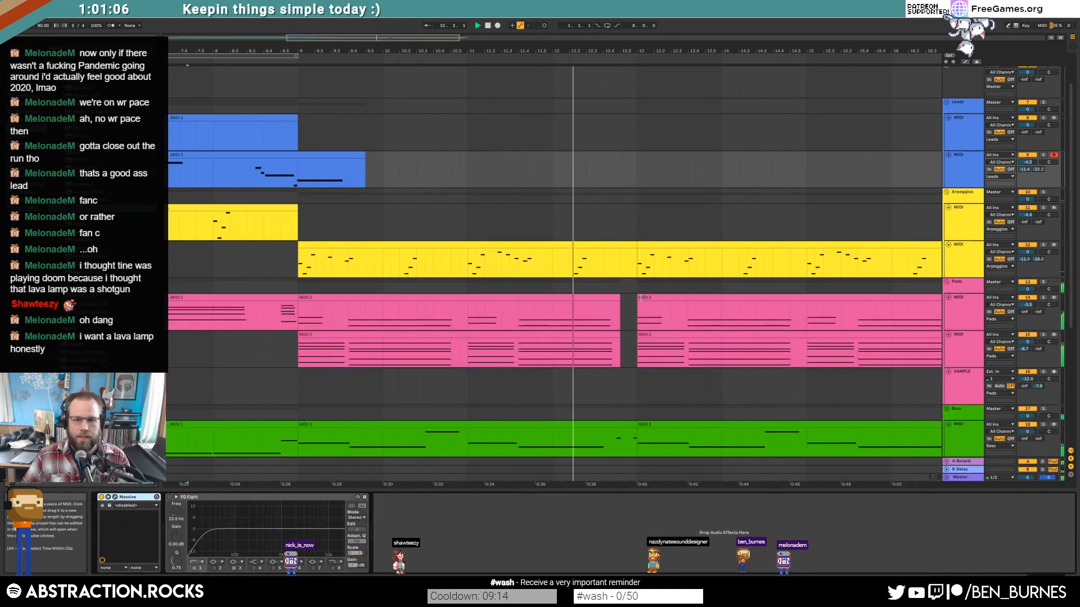
pyautogui.doubleClick(588, 246)
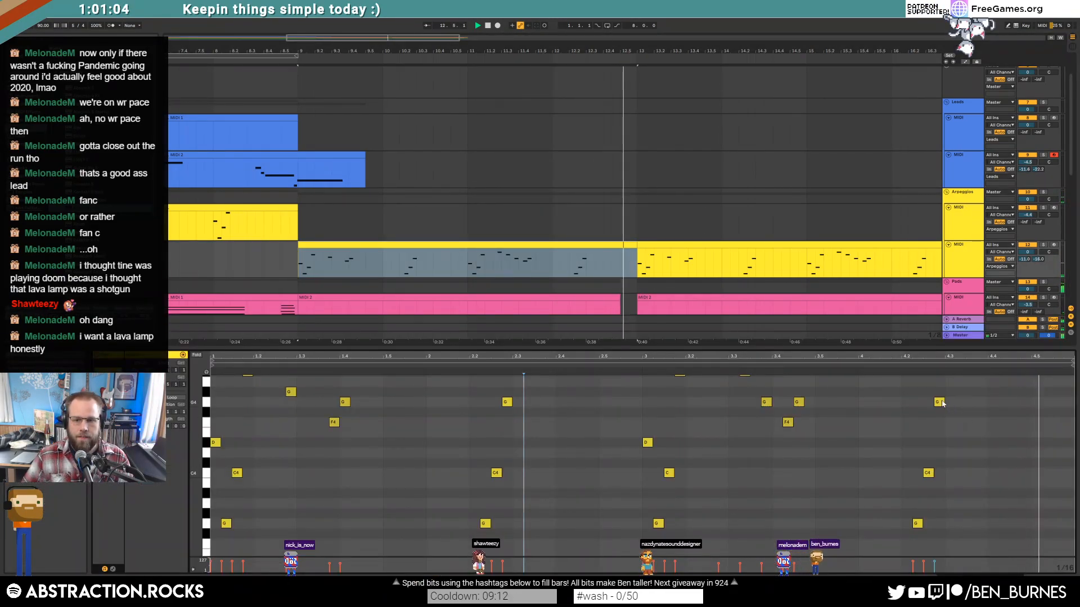
pyautogui.scroll(2, 939, 430)
pyautogui.moveTo(939, 430); pyautogui.dragTo(936, 400)
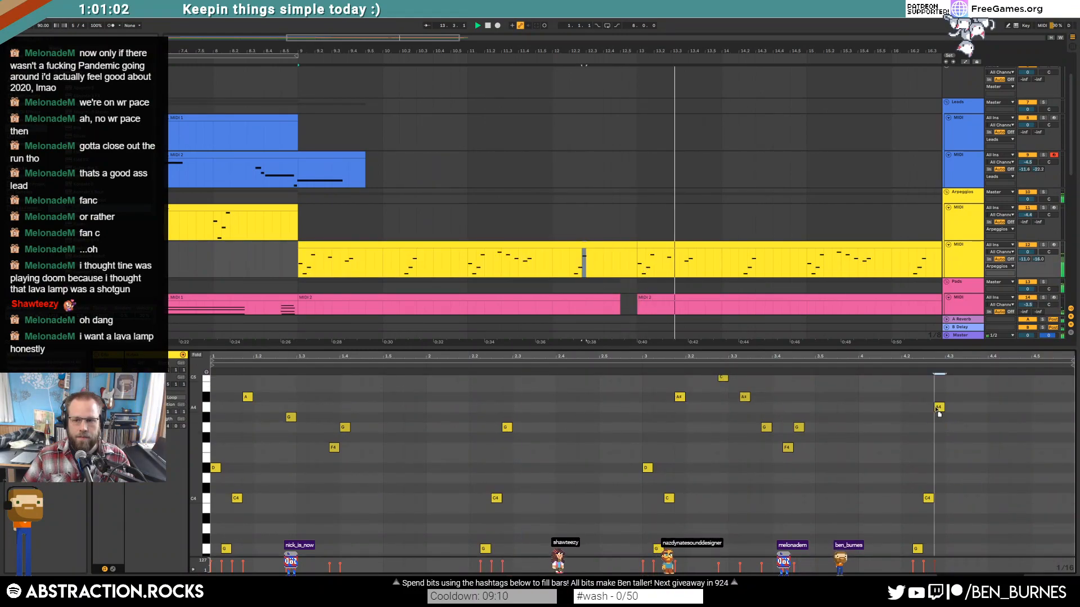
pyautogui.hotkey('shift', 'Tab')
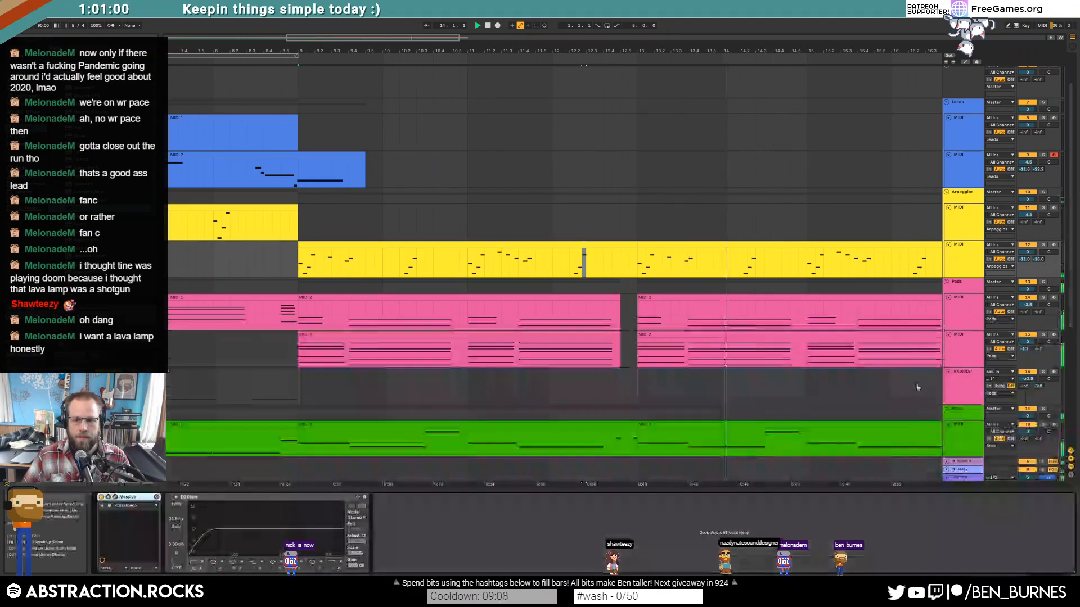
pyautogui.scroll(-2, 928, 393)
pyautogui.moveTo(360, 38); pyautogui.dragTo(360, 18)
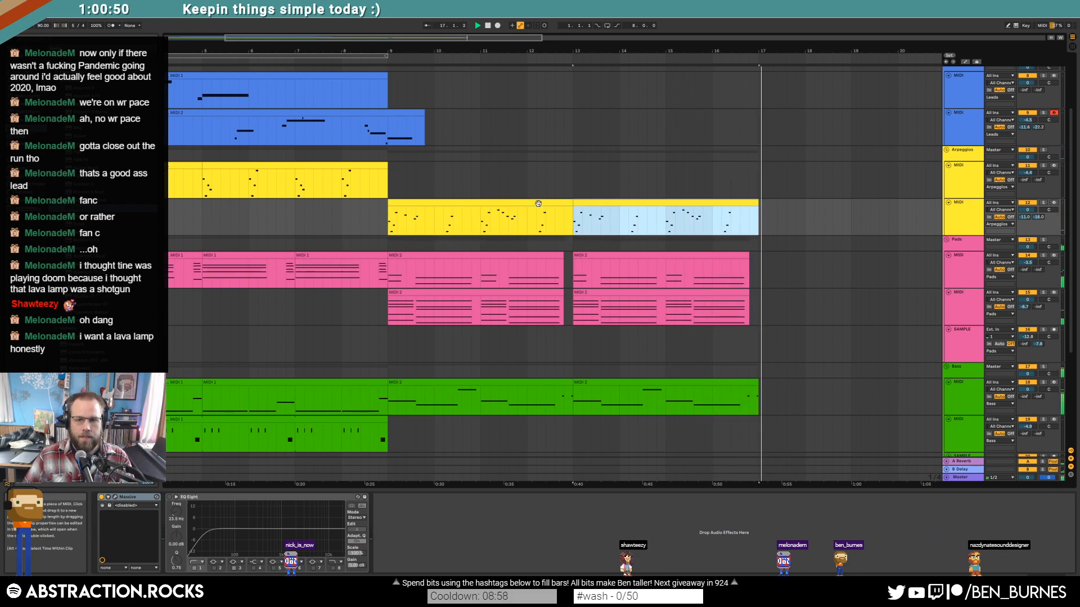
# Step: Insert a 7/4 time signature change at bar 16
pyautogui.scroll(-2, 781, 313)
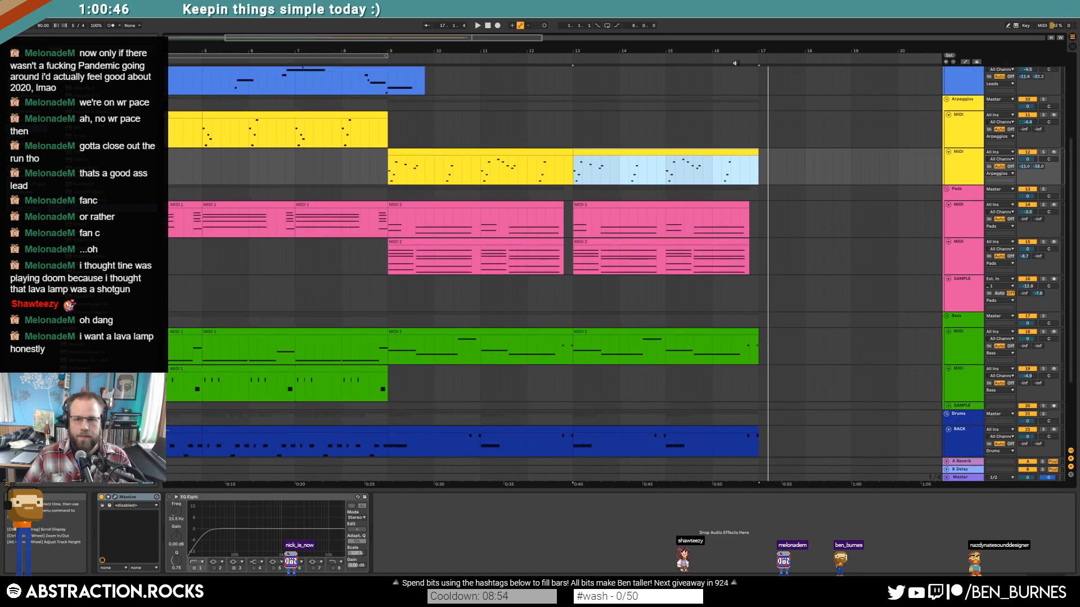
pyautogui.rightClick(712, 58)
pyautogui.click(736, 76)
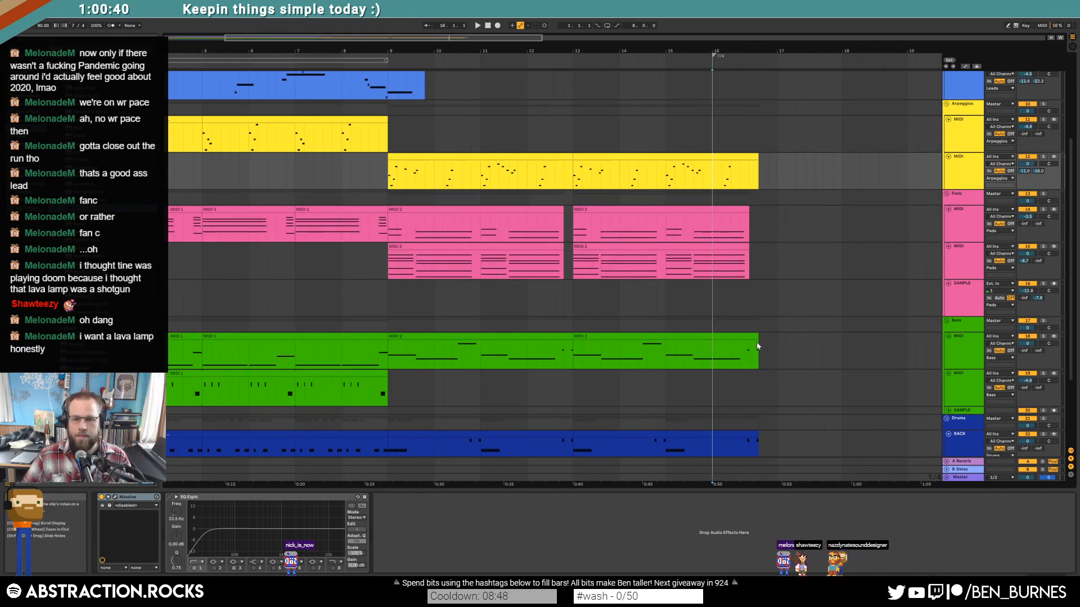
# Step: Extend the first Bass track and the drum RACK to bar 17 by repeating their closing two-beat phrases
pyautogui.moveTo(766, 339); pyautogui.dragTo(776, 344)
pyautogui.click(753, 431)
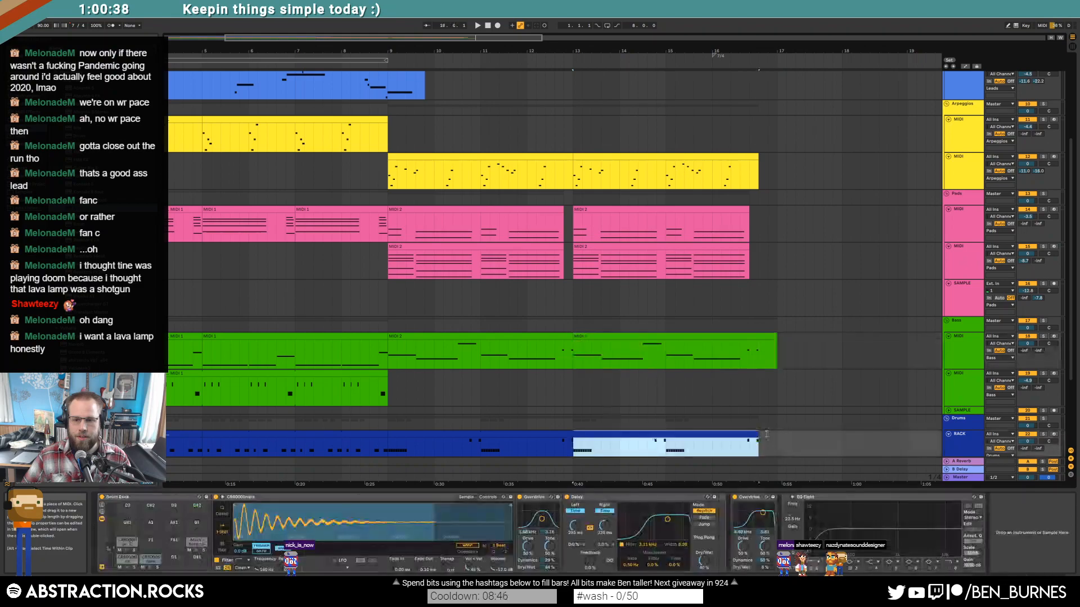
pyautogui.moveTo(748, 447); pyautogui.dragTo(756, 449)
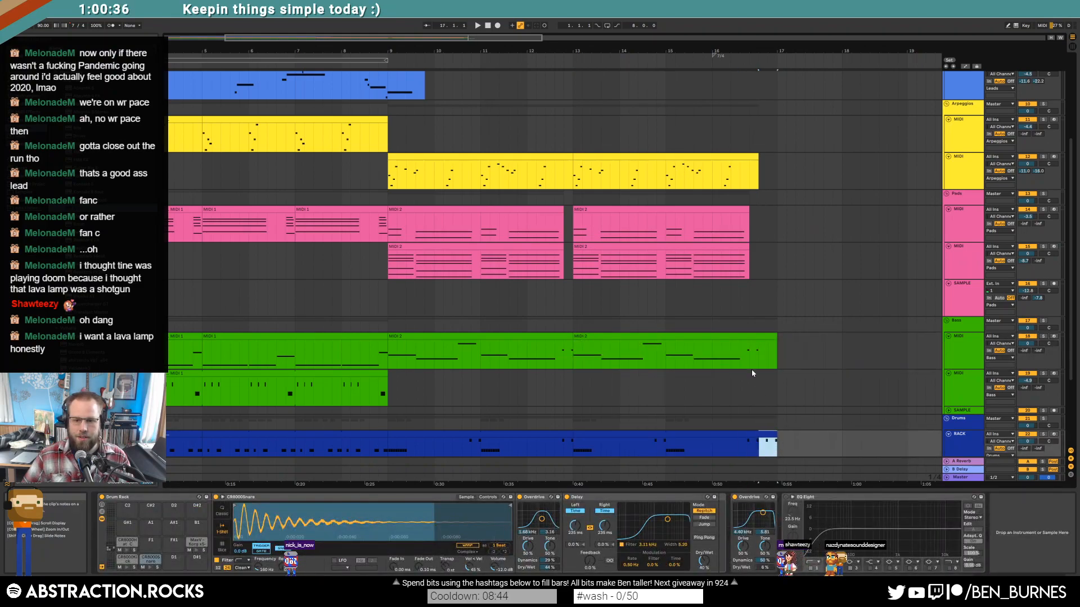
pyautogui.moveTo(752, 358); pyautogui.dragTo(756, 355)
pyautogui.hotkey('ctrl', 'd')
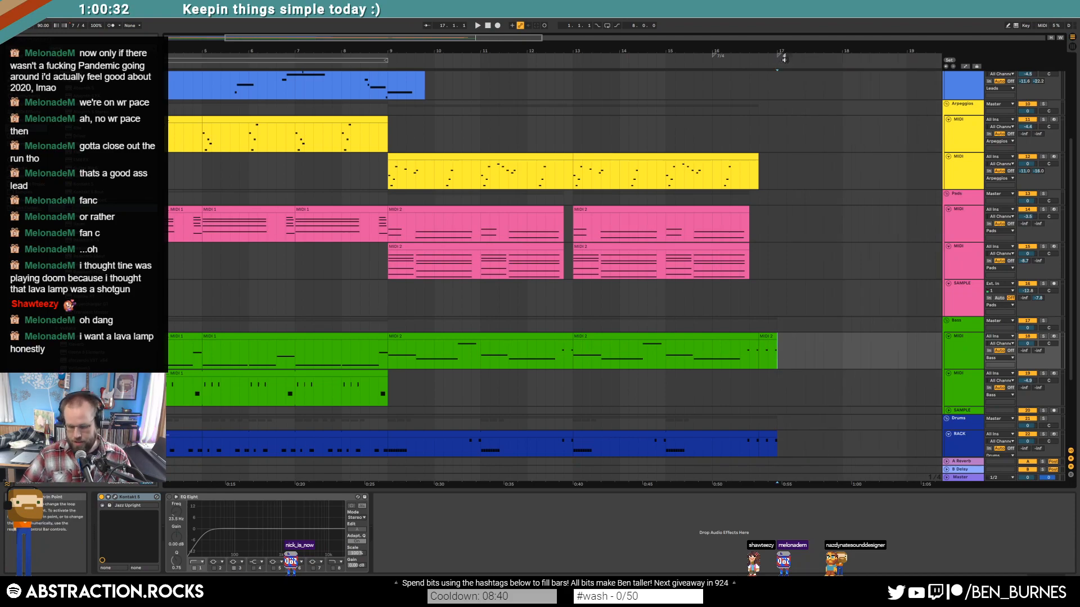
# Step: Insert a 4/4 time signature change at bar 17 and play the arrangement's ending from bar 16
pyautogui.scroll(-5, 788, 236)
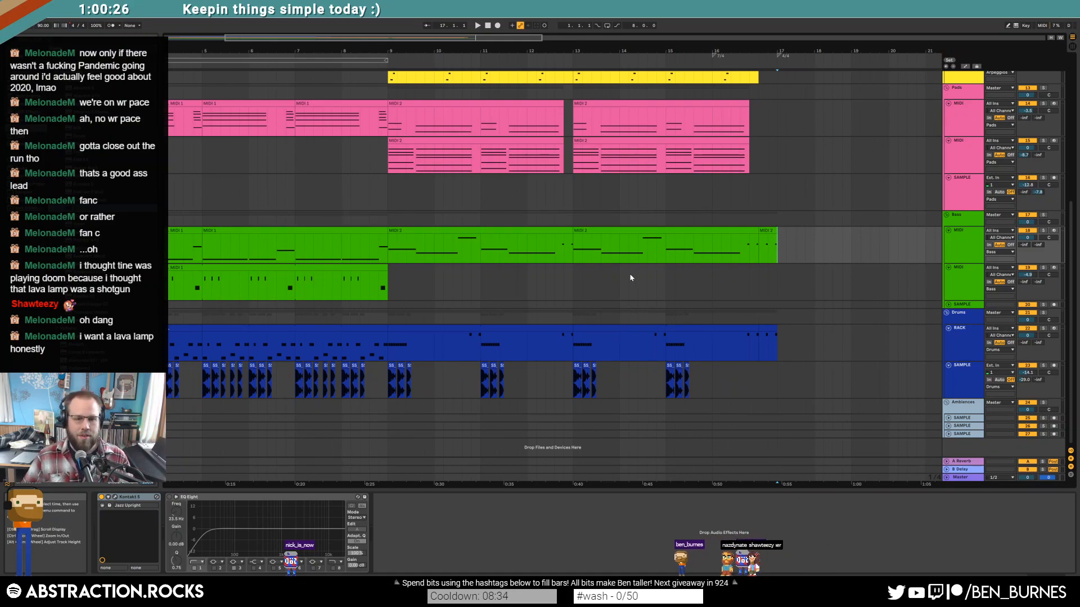
pyautogui.hotkey('shift', 'Tab')
pyautogui.hotkey('shift', 'Tab')
pyautogui.scroll(-4, 627, 281)
pyautogui.scroll(6, 562, 225)
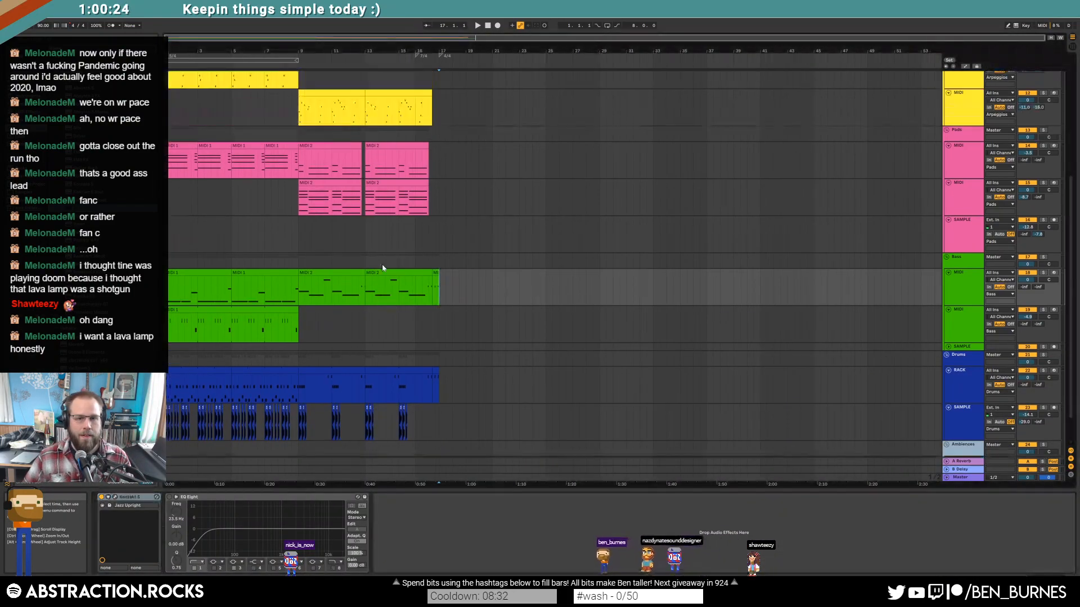
pyautogui.click(418, 62)
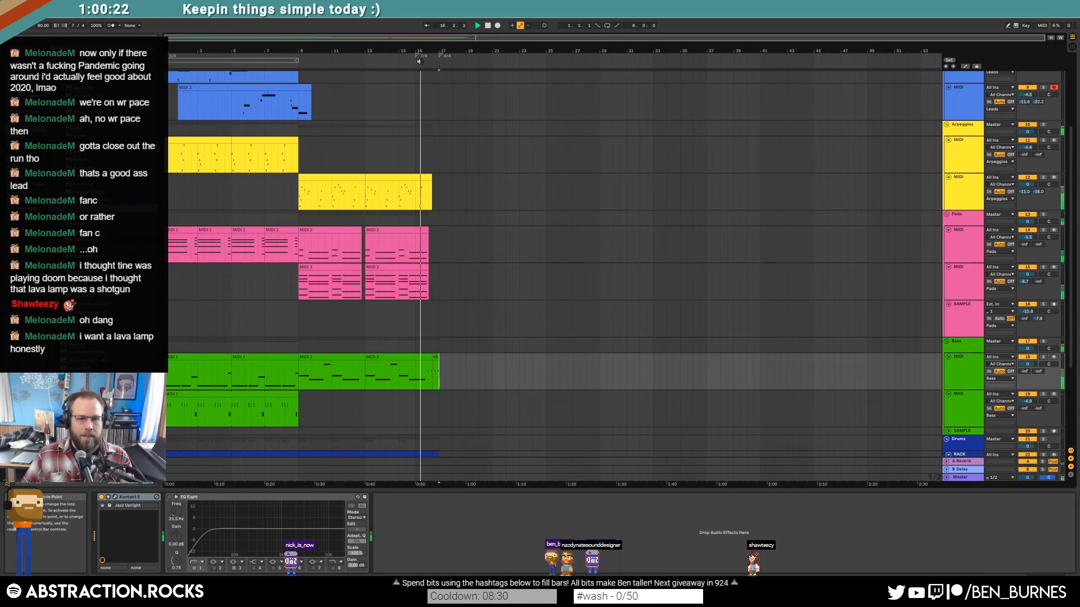
pyautogui.moveTo(299, 197); pyautogui.dragTo(440, 200)
pyautogui.scroll(10, 438, 350)
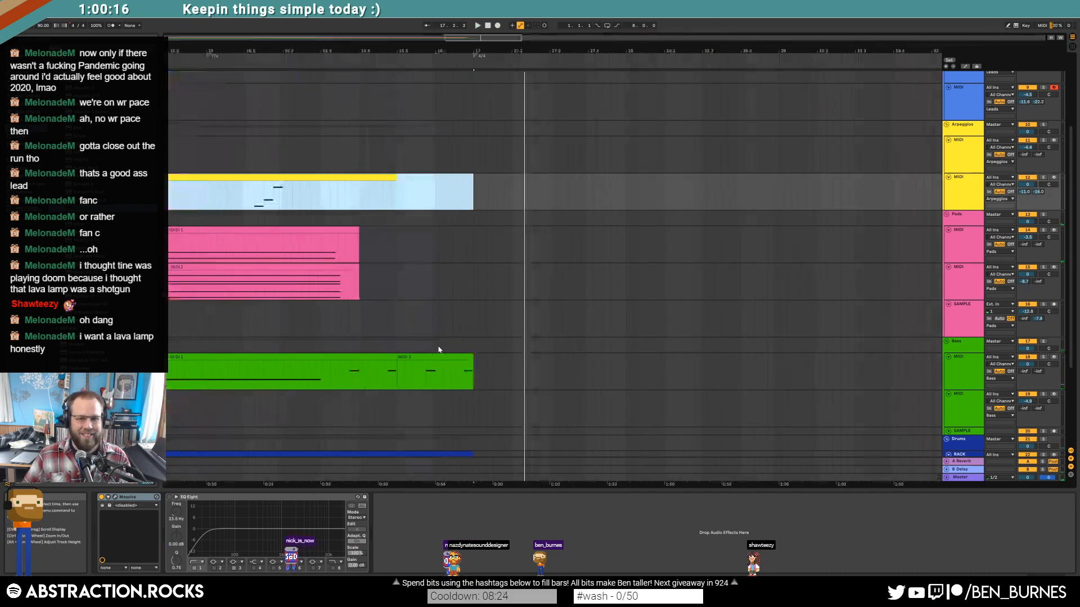
# Step: In the drum RACK's final two-beat clip, add kicks on both beats, CR8000Hat_C hits on both offbeats, and a snare on the last sixteenth
pyautogui.scroll(-5, 457, 335)
pyautogui.click(375, 336)
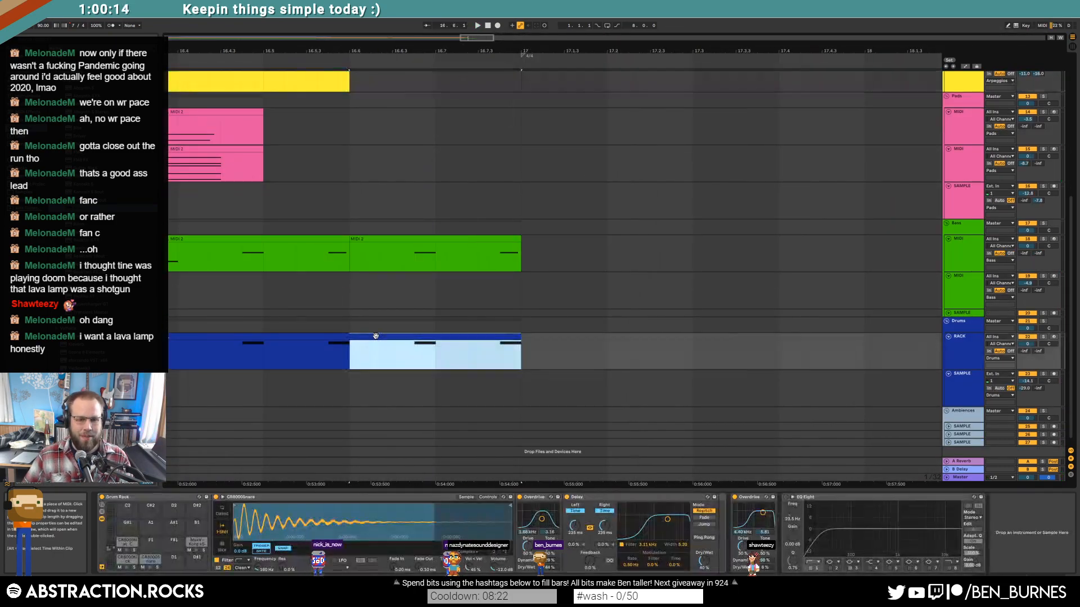
pyautogui.doubleClick(364, 335)
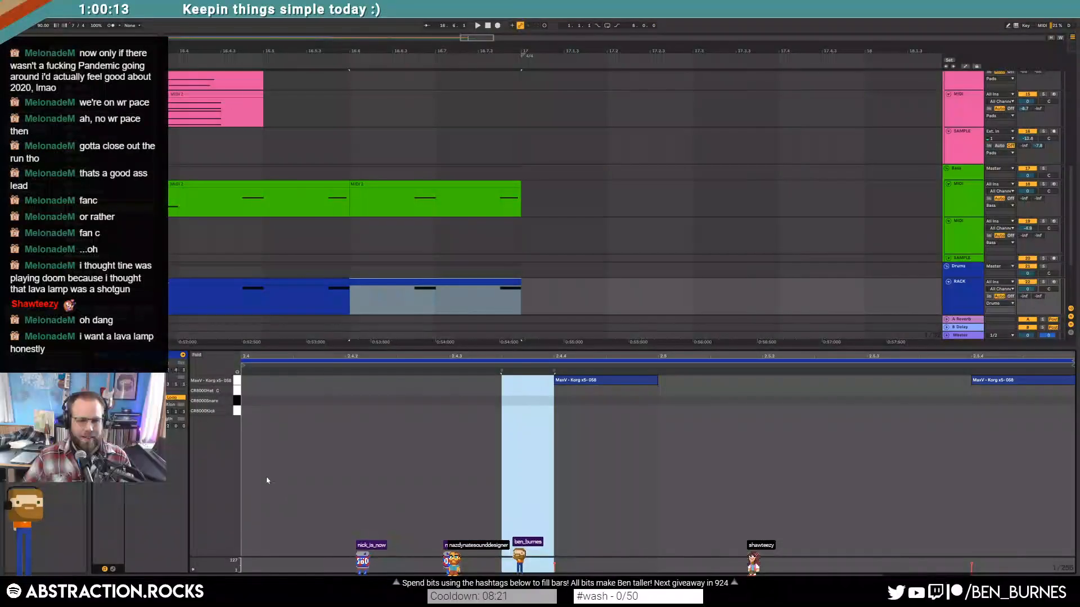
pyautogui.doubleClick(264, 412)
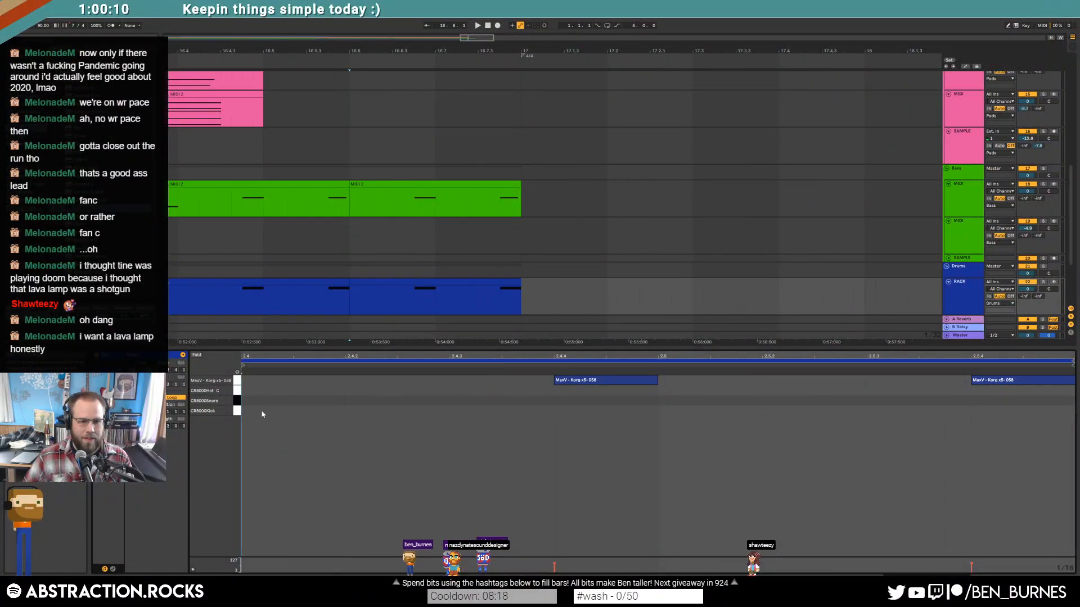
pyautogui.doubleClick(660, 410)
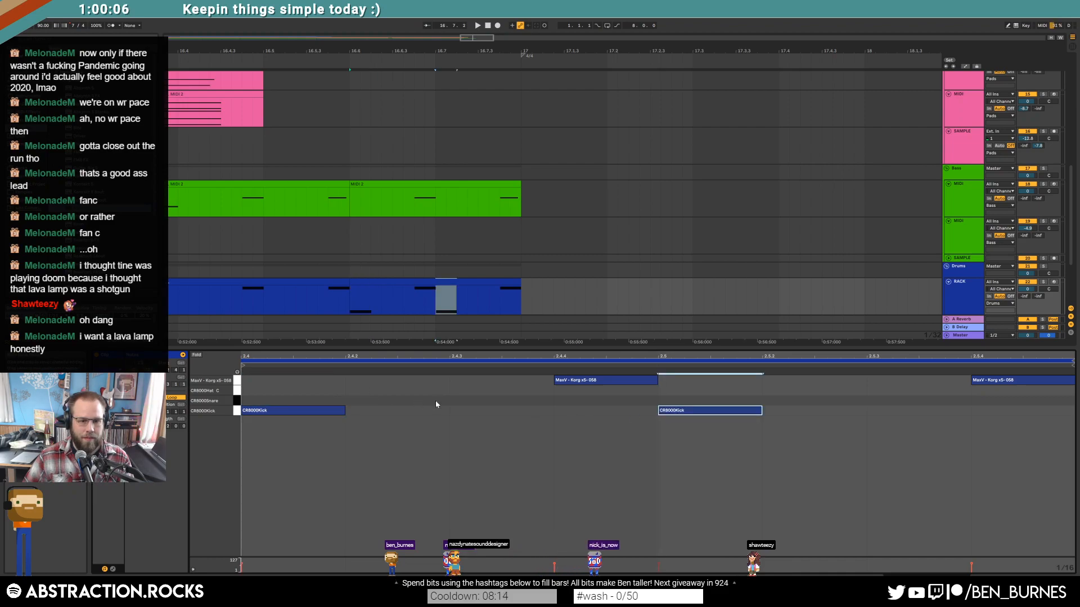
pyautogui.doubleClick(459, 390)
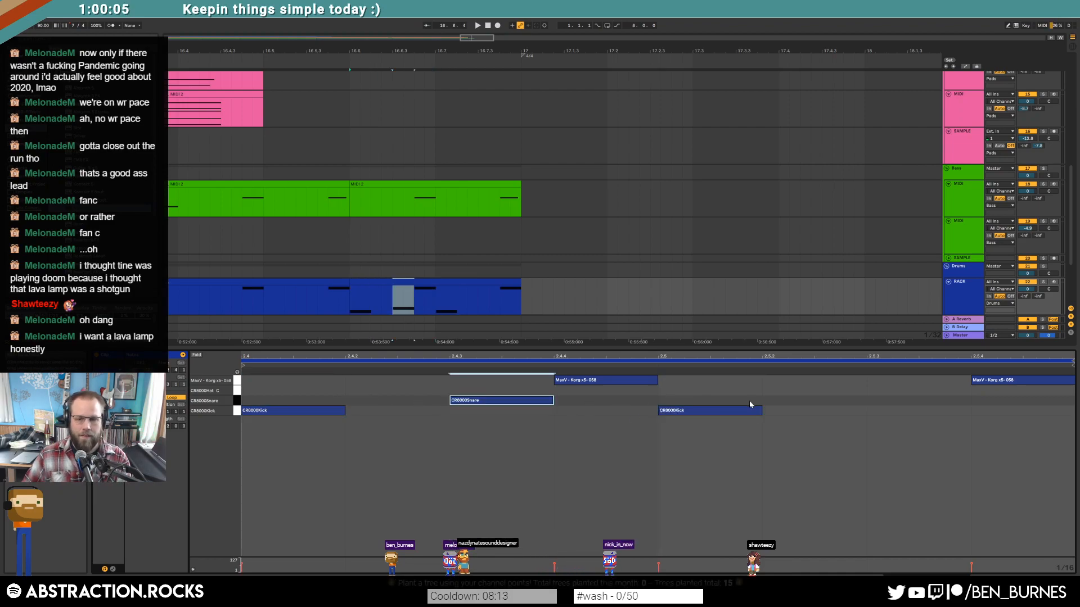
pyautogui.doubleClick(875, 392)
pyautogui.doubleClick(973, 400)
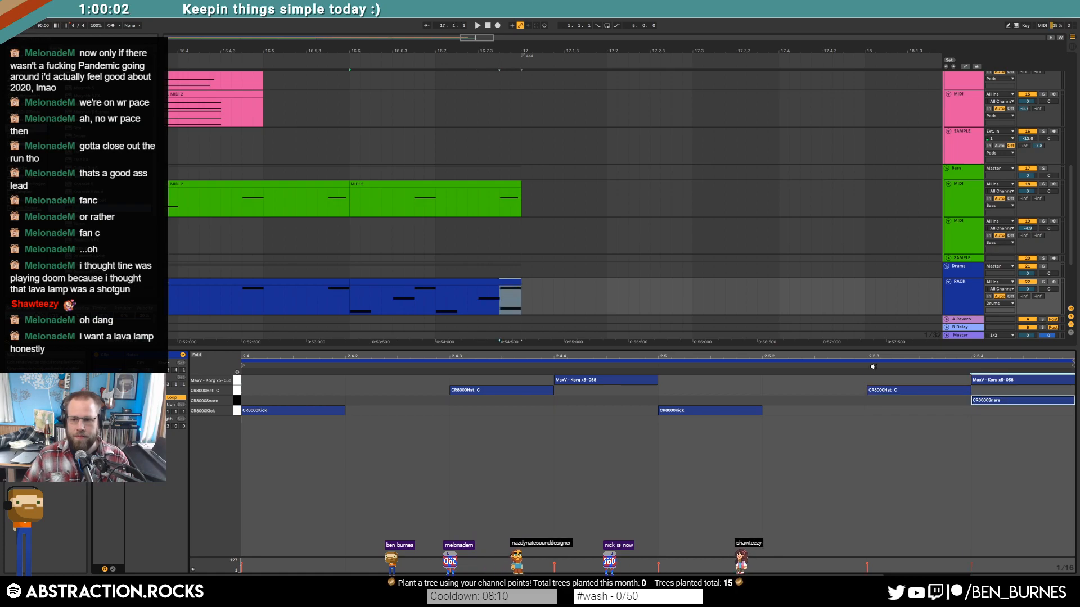
pyautogui.click(680, 289)
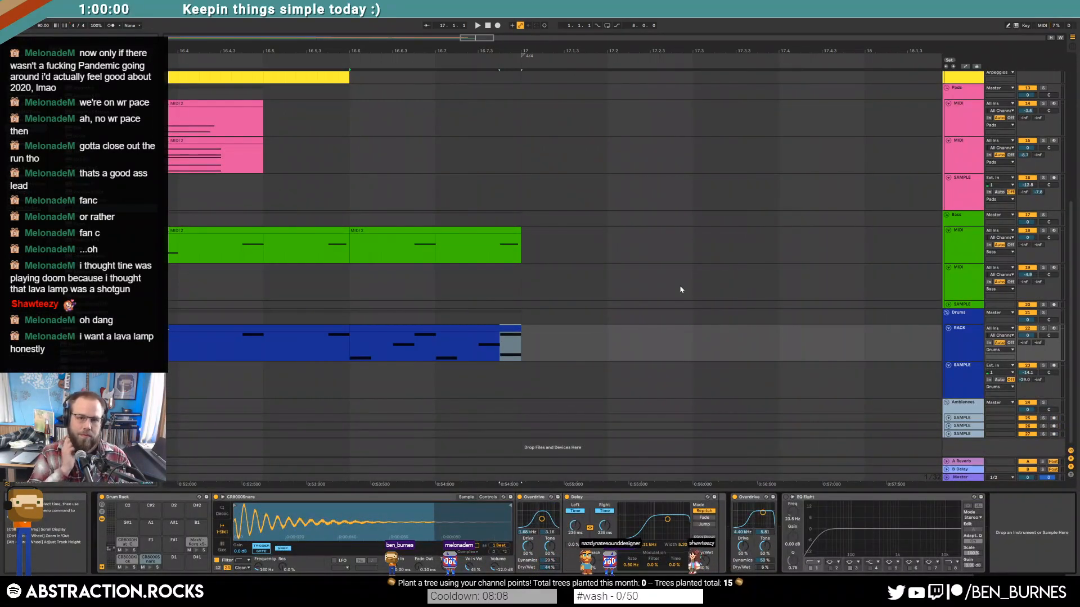
# Step: Copy two Drums SAMPLE clips from bar 15 to the last two beats of bar 16 while playing back the ending
pyautogui.scroll(-5, 504, 266)
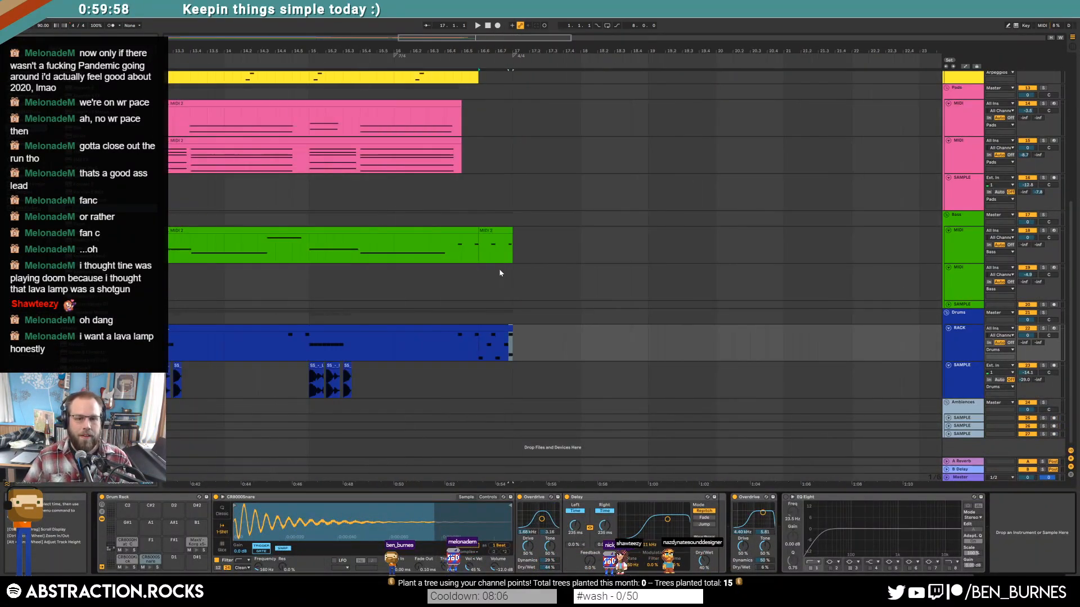
pyautogui.click(308, 349)
pyautogui.press('space')
pyautogui.moveTo(315, 367); pyautogui.dragTo(487, 372)
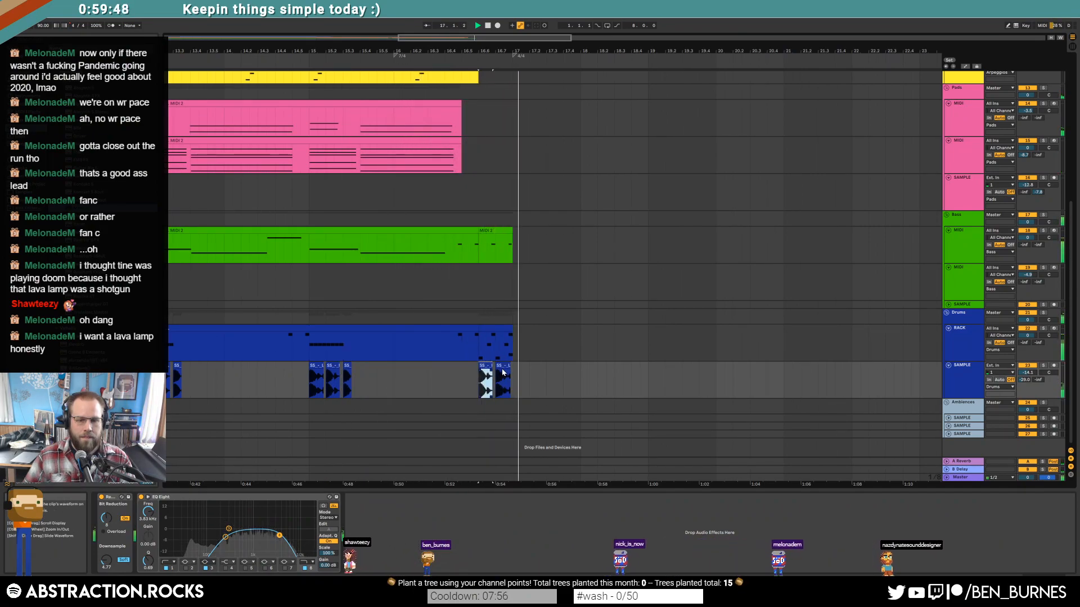
pyautogui.press('space')
pyautogui.scroll(-5, 502, 189)
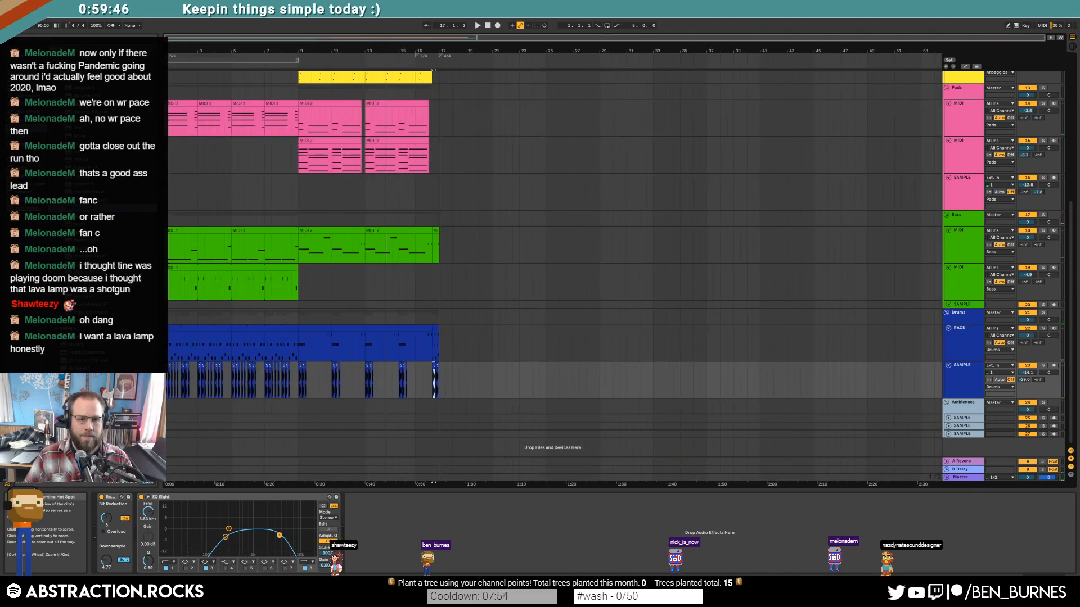
# Step: Insert a new MIDI track below the drum RACK track, switch to Splice, and place its window over the arrangement
pyautogui.click(967, 335)
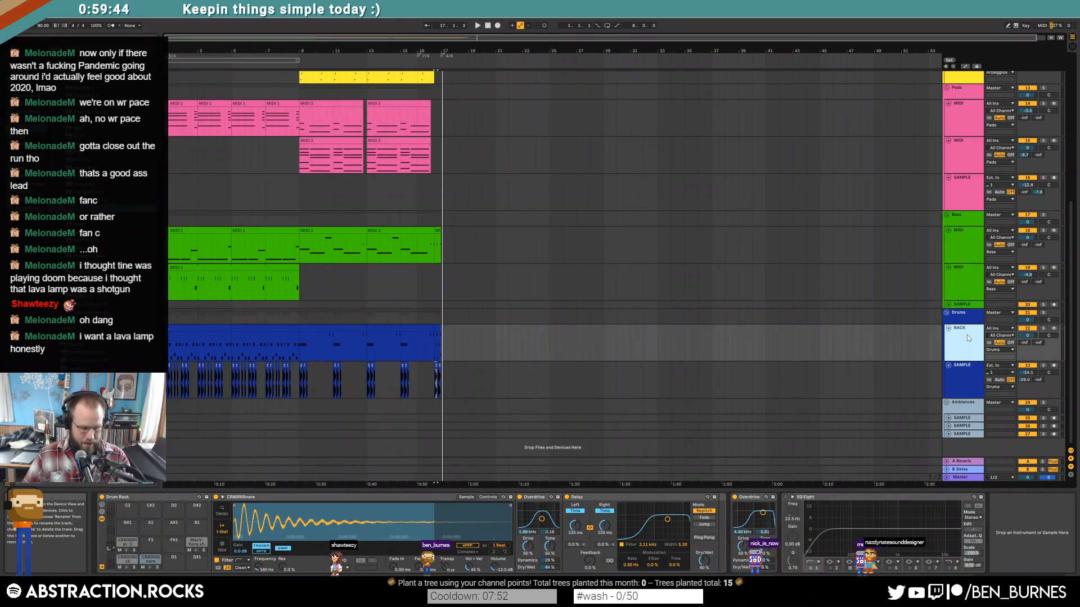
pyautogui.hotkey('ctrl', 'shift', 't')
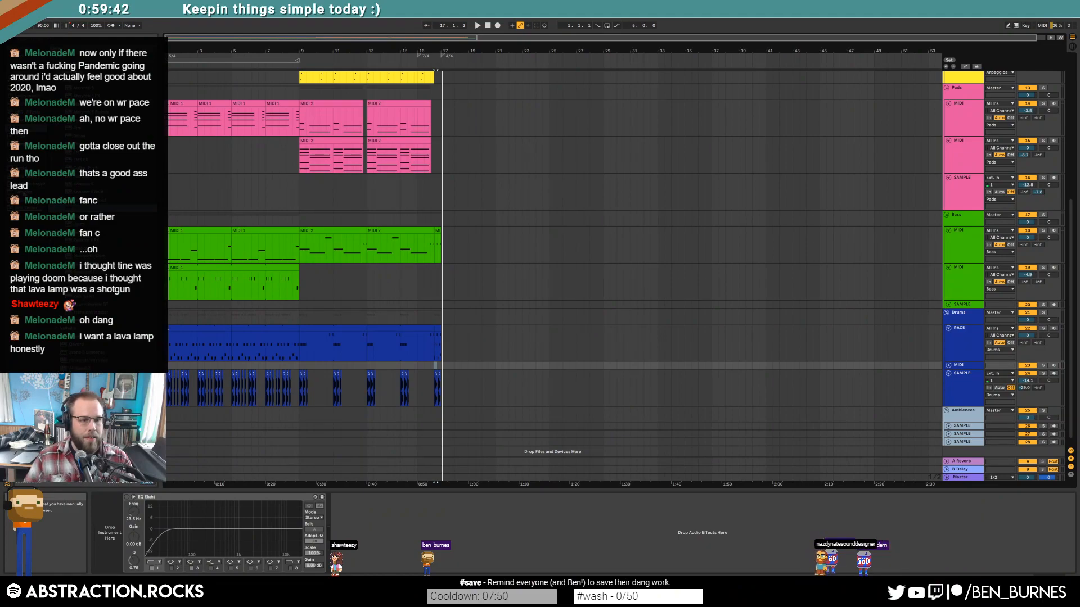
pyautogui.click(636, 595)
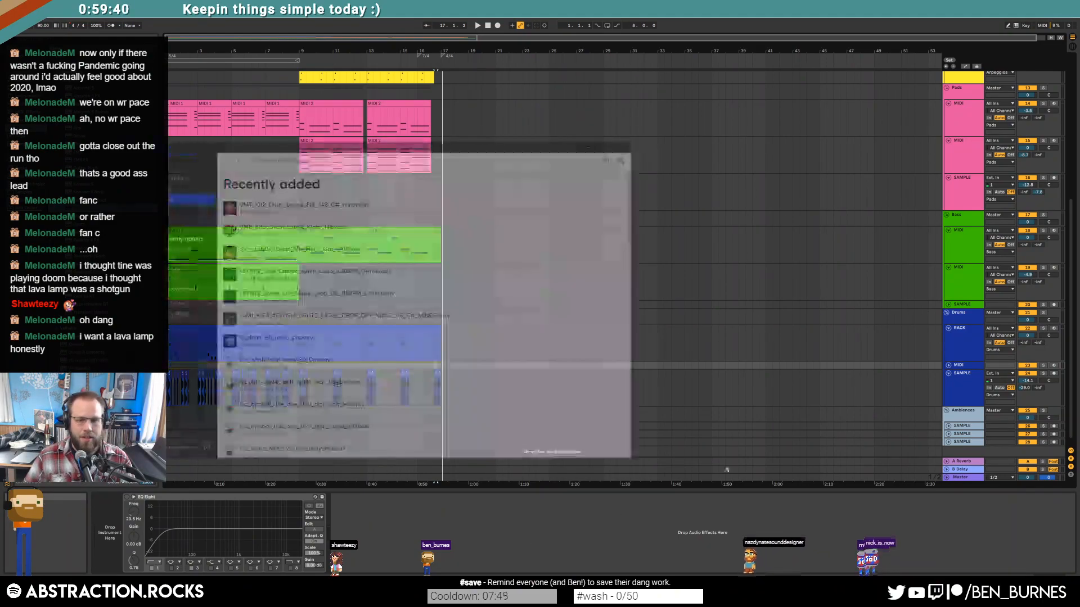
pyautogui.moveTo(421, 72); pyautogui.dragTo(711, 118)
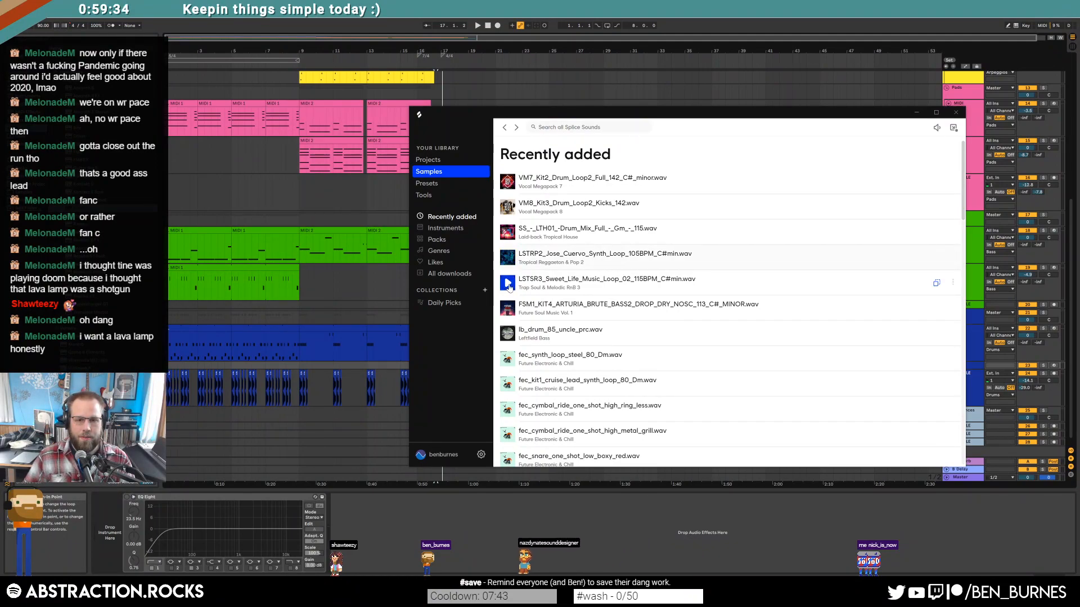
# Step: Browse the library's Drums instrument samples and filter them to a narrower BPM range starting at 85
pyautogui.click(445, 229)
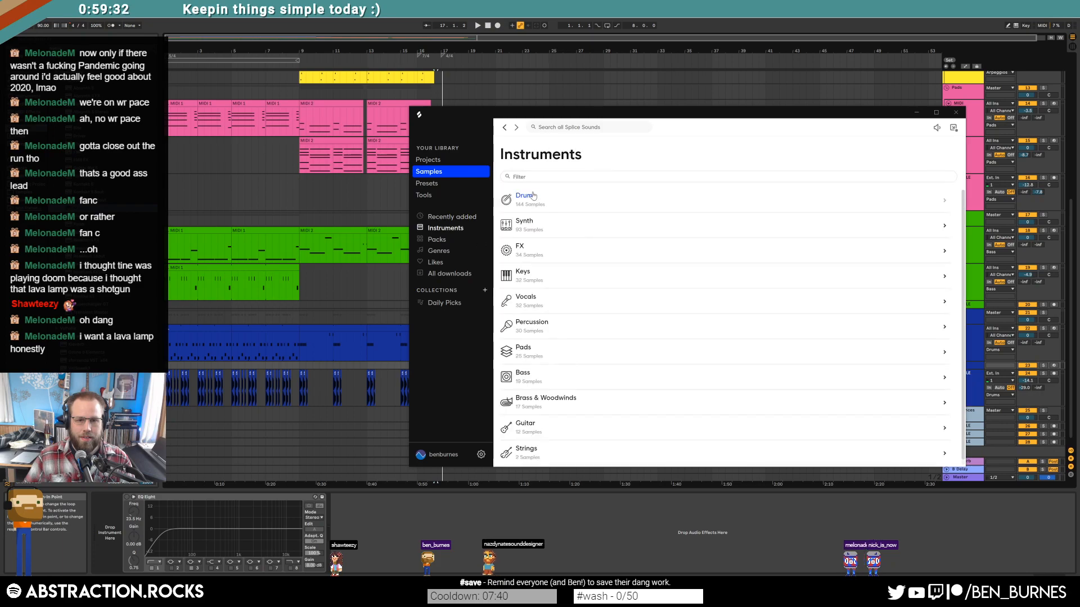
pyautogui.click(525, 199)
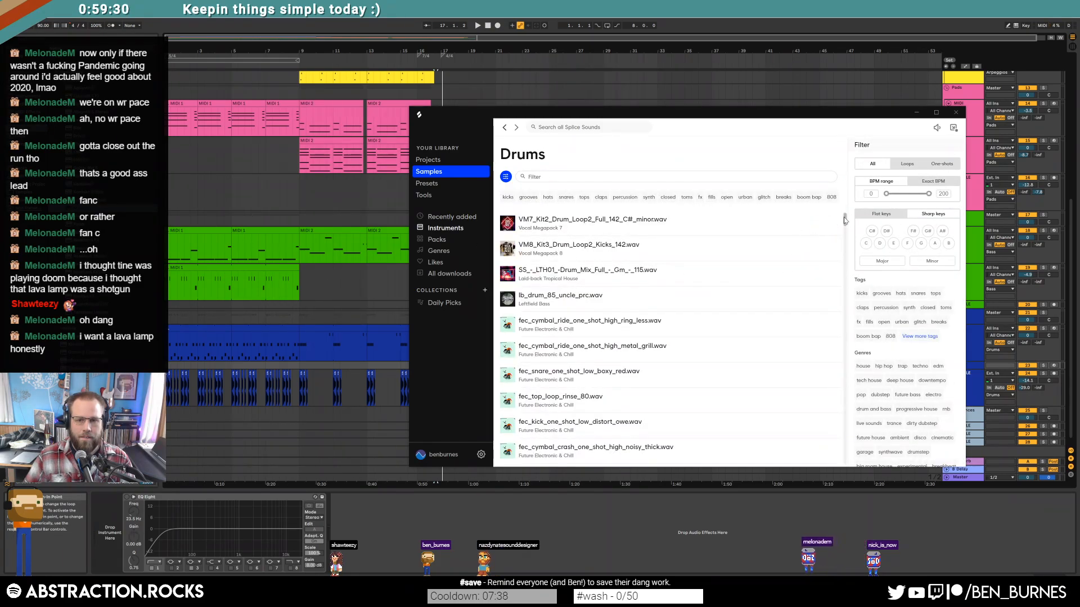
pyautogui.moveTo(845, 221); pyautogui.dragTo(842, 244)
pyautogui.moveTo(886, 193)
pyautogui.mouseDown()
pyautogui.moveTo(915, 194)
pyautogui.moveTo(902, 195)
pyautogui.mouseUp()
pyautogui.click(906, 213)
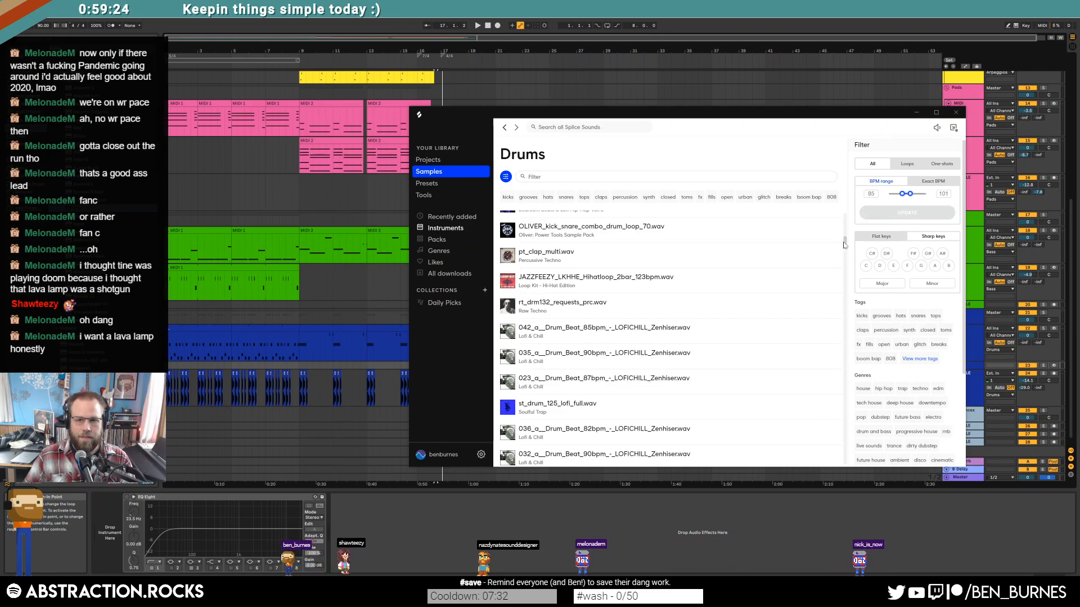
# Step: Look through the filtered drum loops and audition 85_DRUMLOOP_GLITCH.wav and SO_CDL_100_drum_loop_jupitergroove.wav
pyautogui.moveTo(851, 236); pyautogui.dragTo(850, 287)
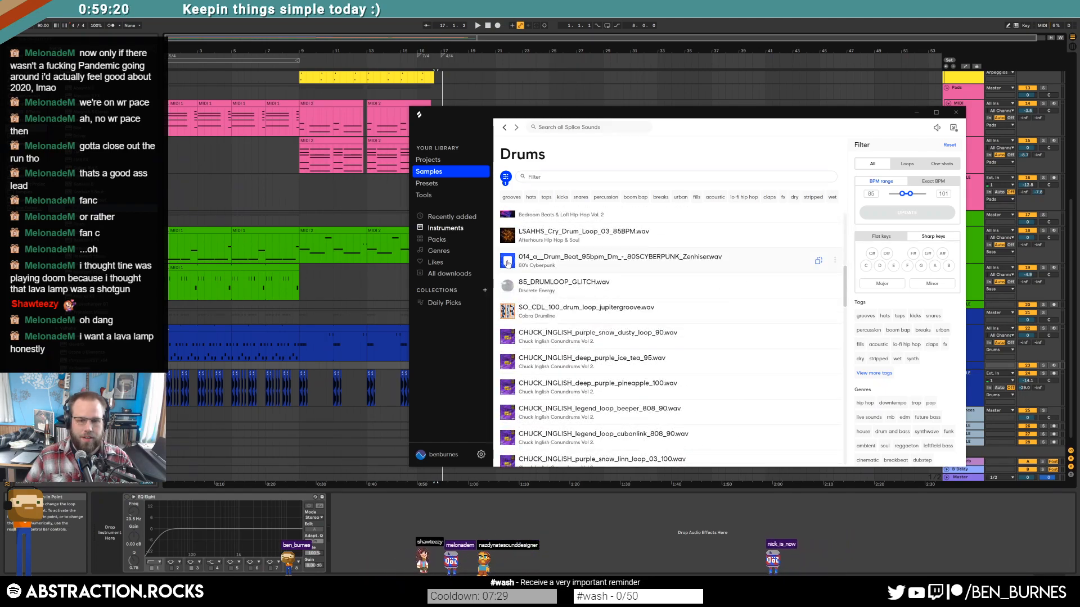
pyautogui.click(507, 290)
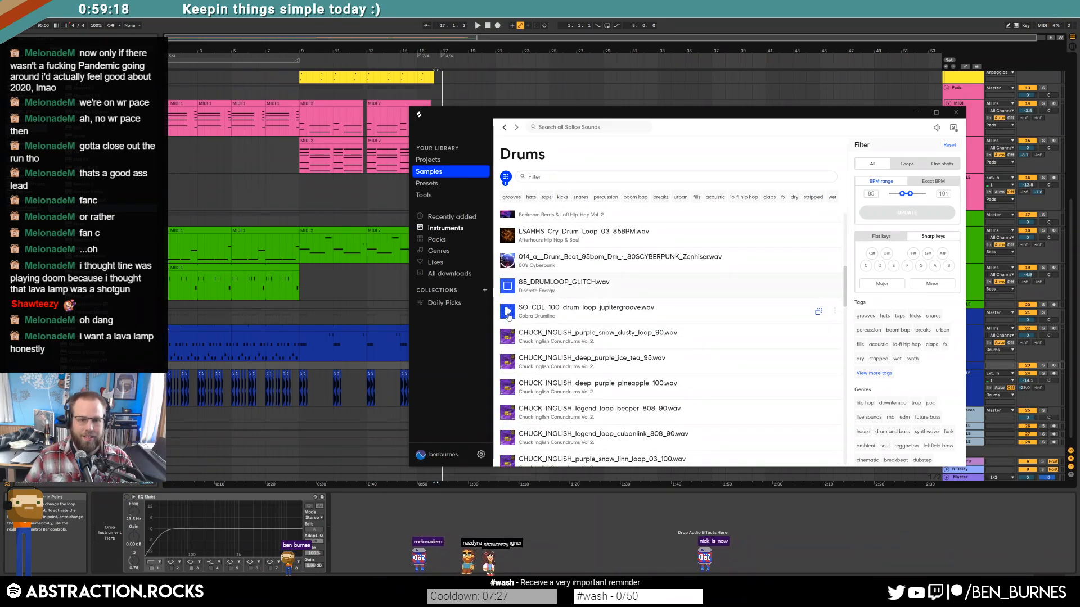
pyautogui.click(508, 313)
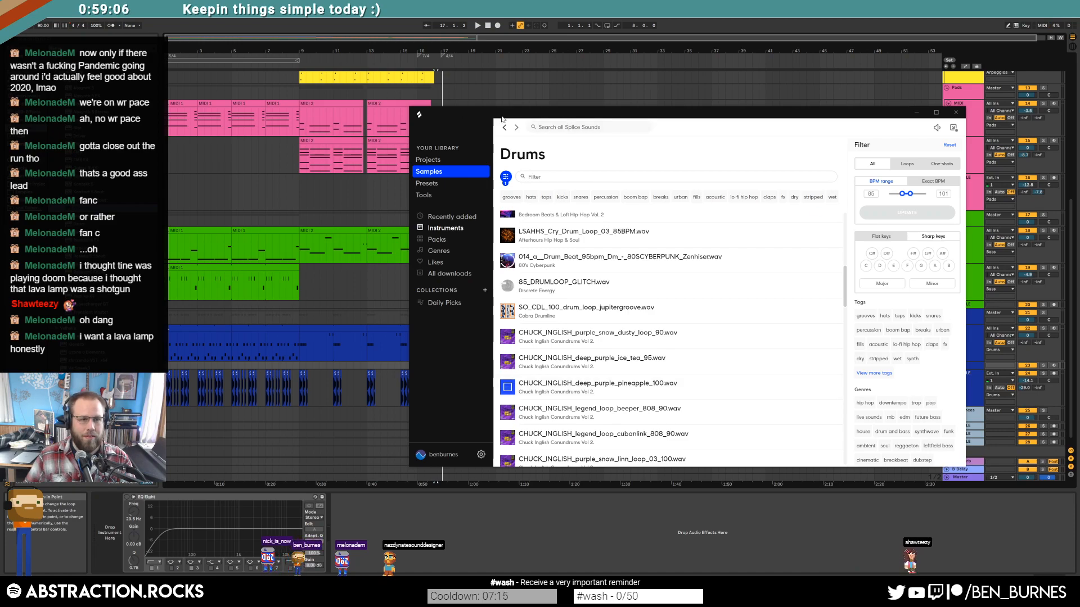
# Step: Move the Splice window over the arrangement and audition Stereo_036_90_BPM.wav, AW_DrumLoop16_87bpm_C.wav and HOSEC_Full_Drum_Loop_100_Downtempo.wav
pyautogui.moveTo(481, 116); pyautogui.dragTo(280, 96)
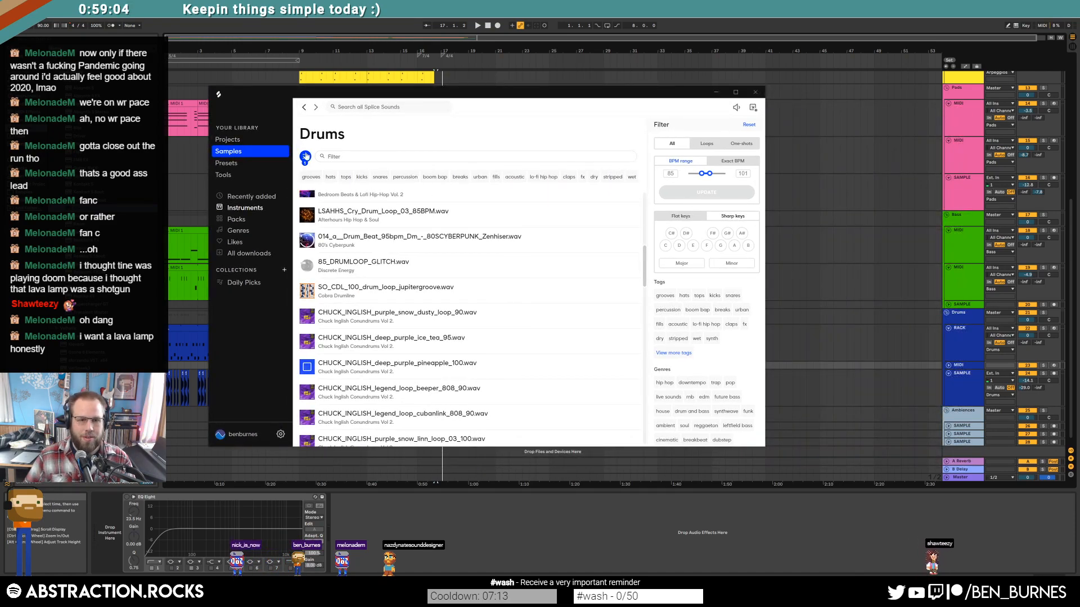
pyautogui.scroll(-4, 308, 315)
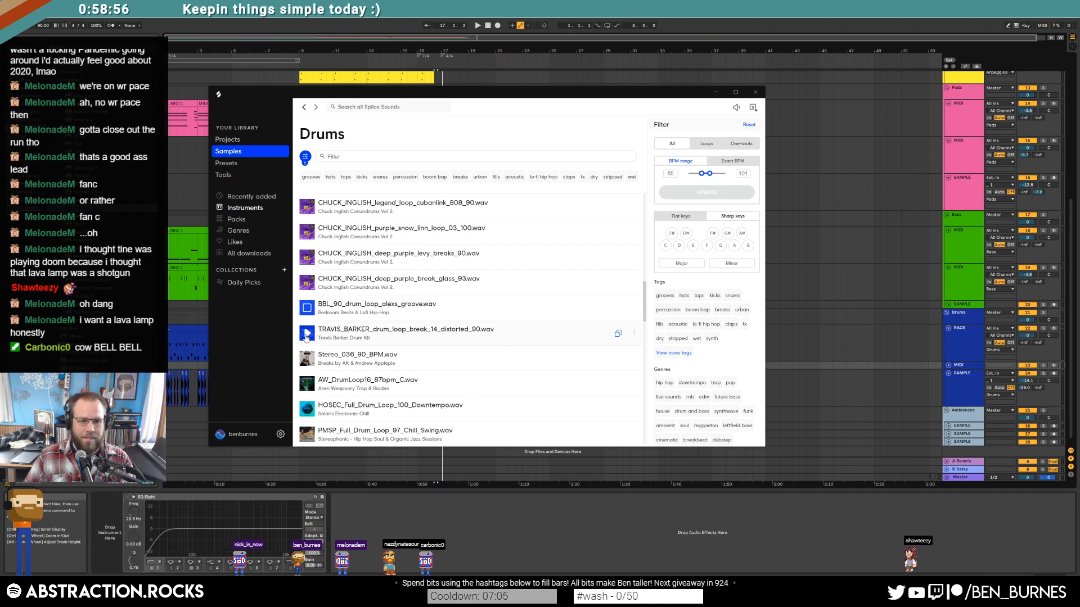
pyautogui.click(307, 359)
pyautogui.click(307, 388)
pyautogui.click(307, 410)
# Step: Search all Splice sounds for "lofi house" and filter the results by the drums tag
pyautogui.click(388, 107)
pyautogui.write('lo')
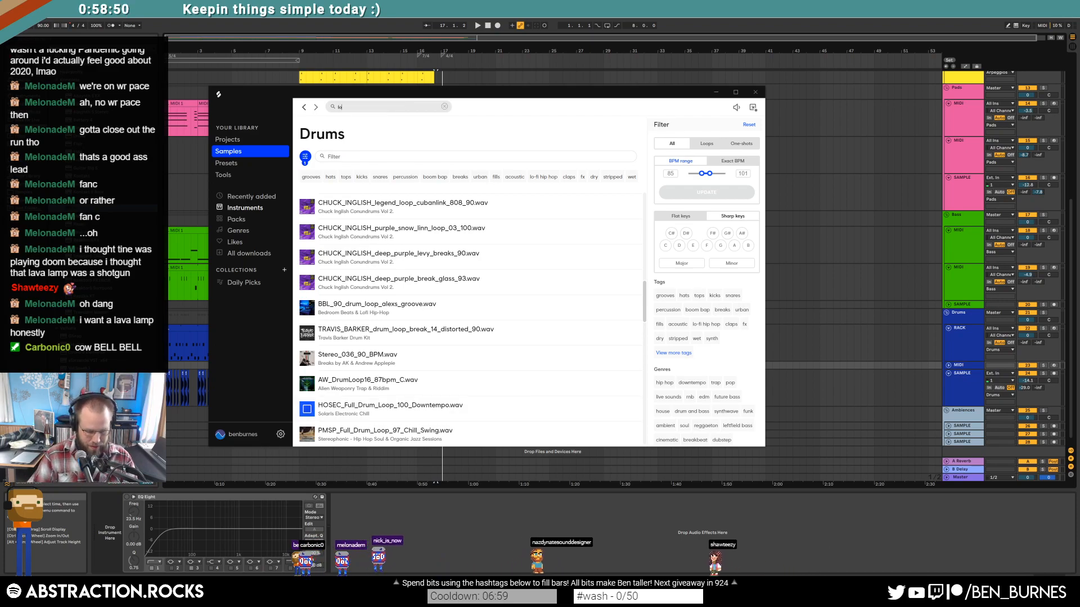
pyautogui.write('fi house')
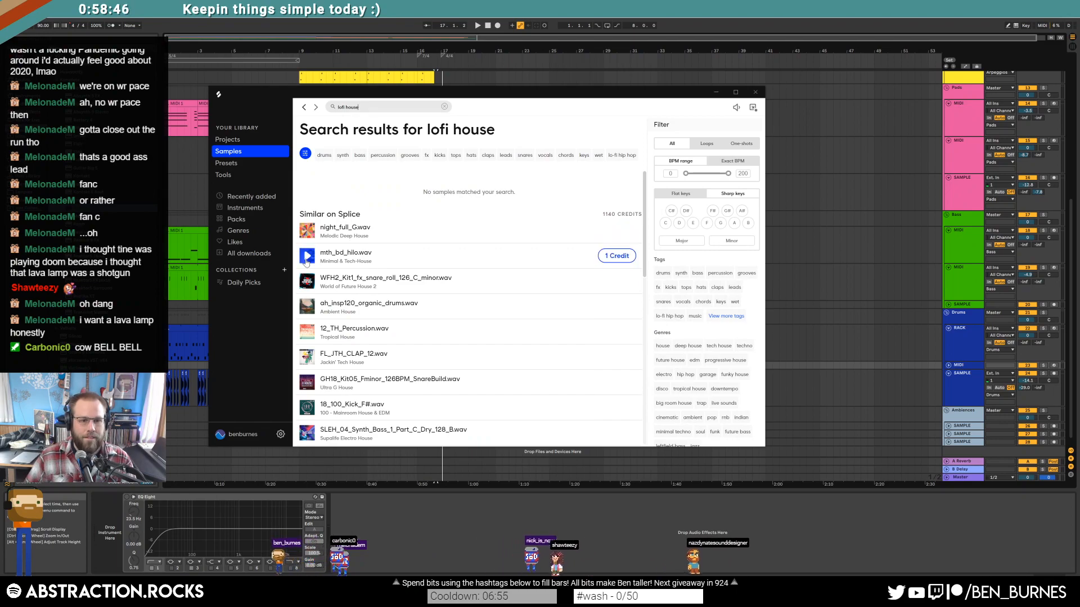
pyautogui.click(324, 155)
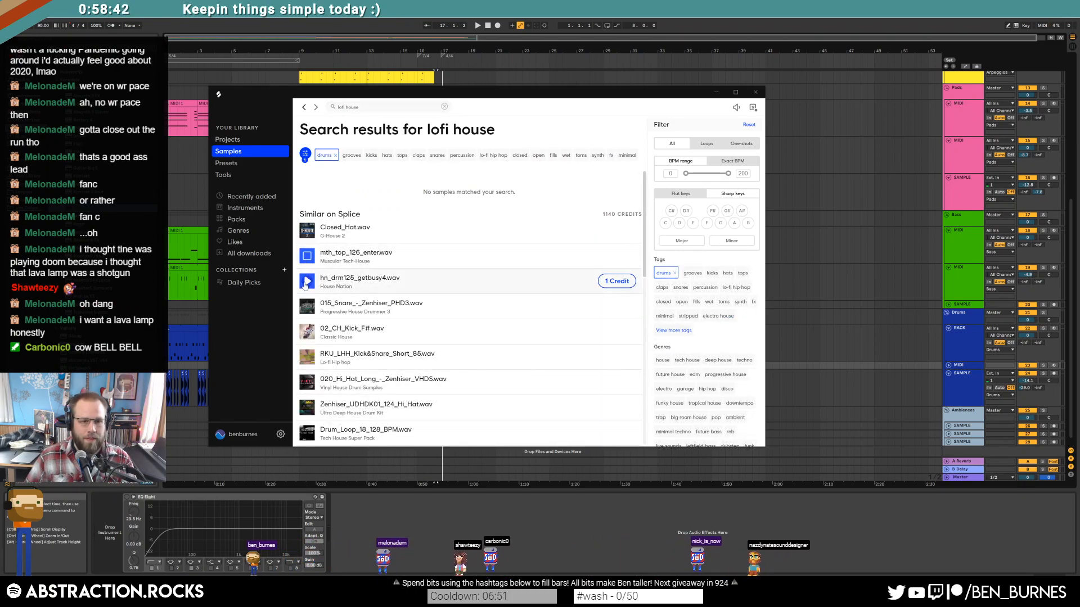
# Step: Audition the similar drum samples, from 015_Snare_-_Zenhiser_PHD3.wav and 02_CH_Kick_F#.wav to mh_drum125_eightzeroeight_hat.wav and Kit_11_Claps_Stem.wav
pyautogui.click(306, 306)
pyautogui.click(307, 332)
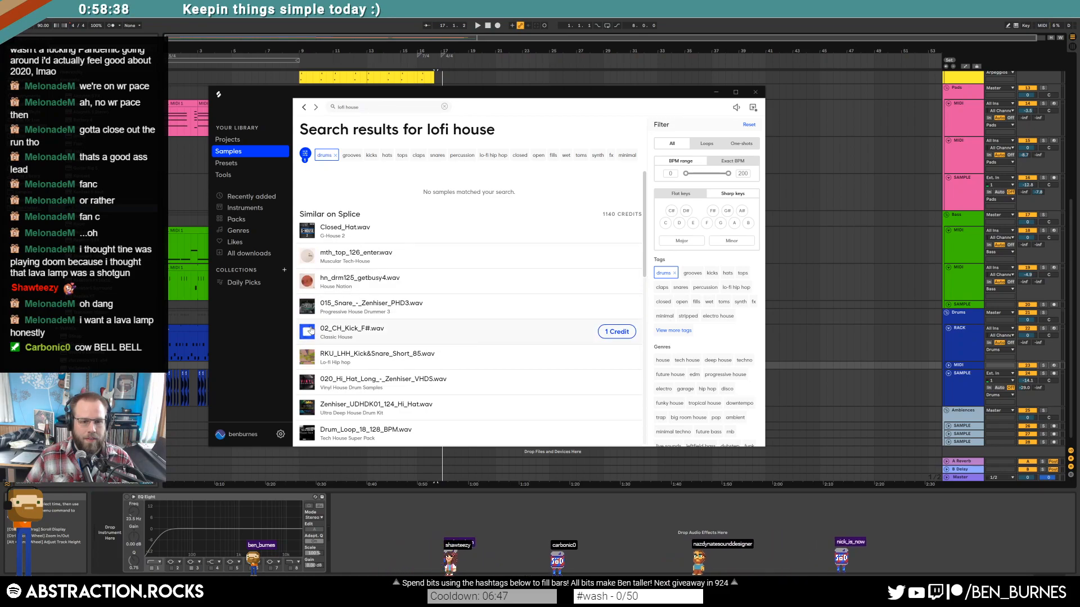
pyautogui.click(307, 409)
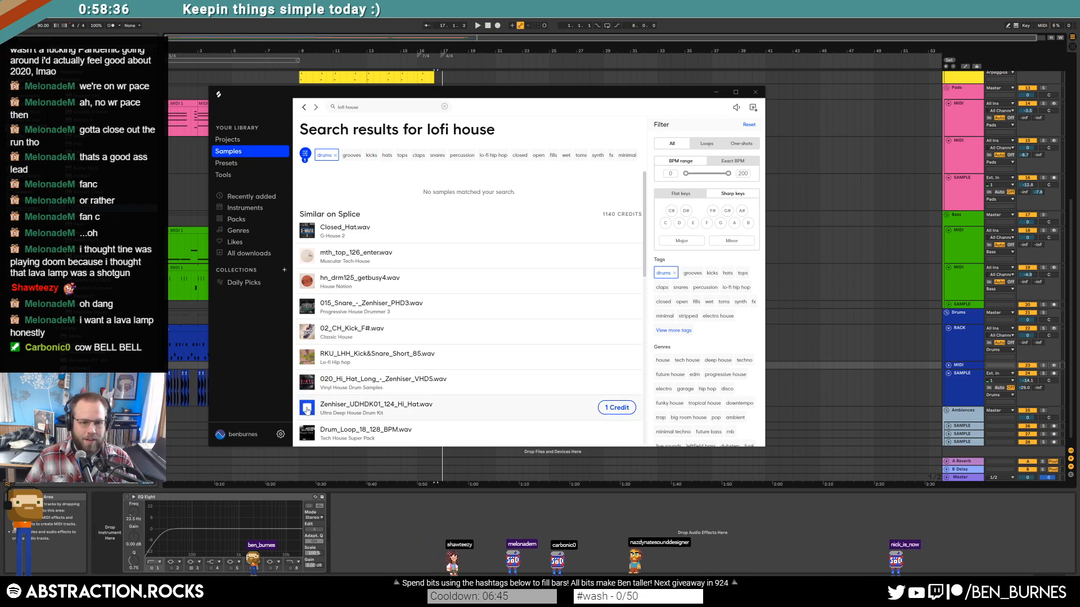
pyautogui.scroll(-4, 307, 360)
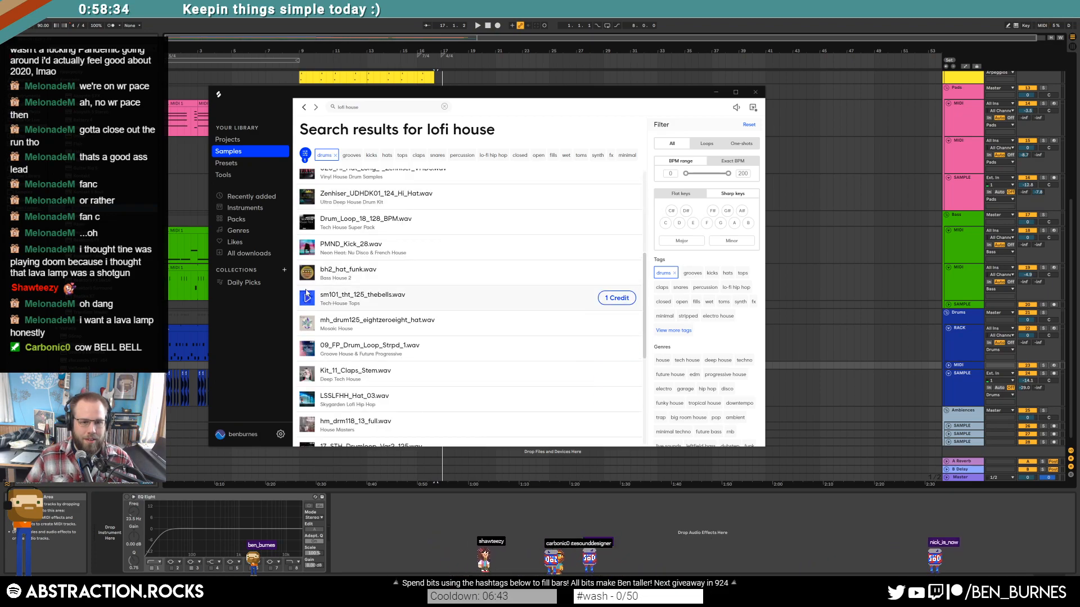
pyautogui.click(307, 322)
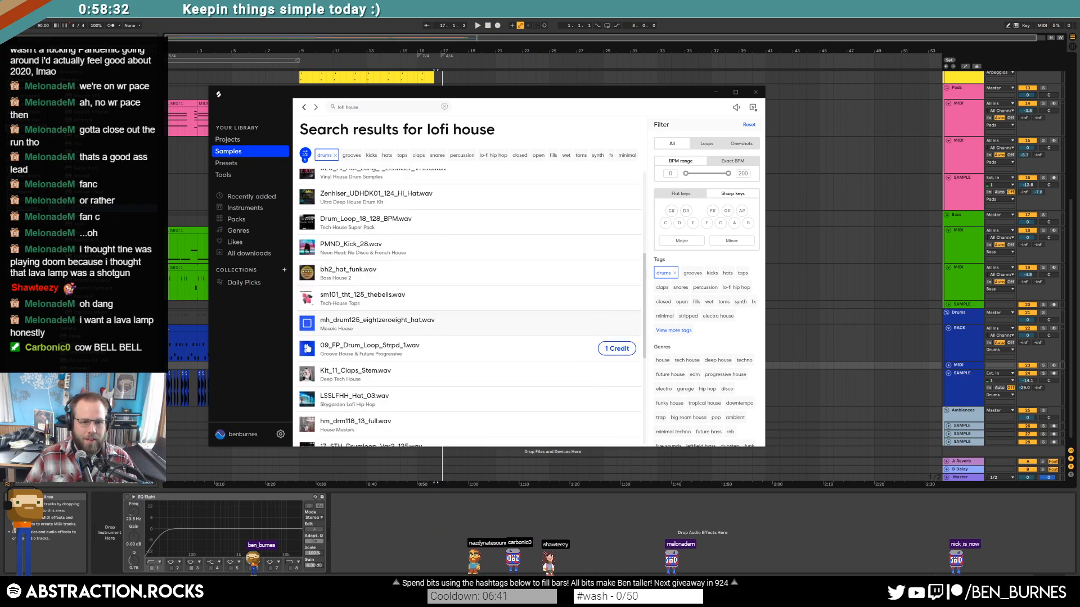
pyautogui.click(307, 376)
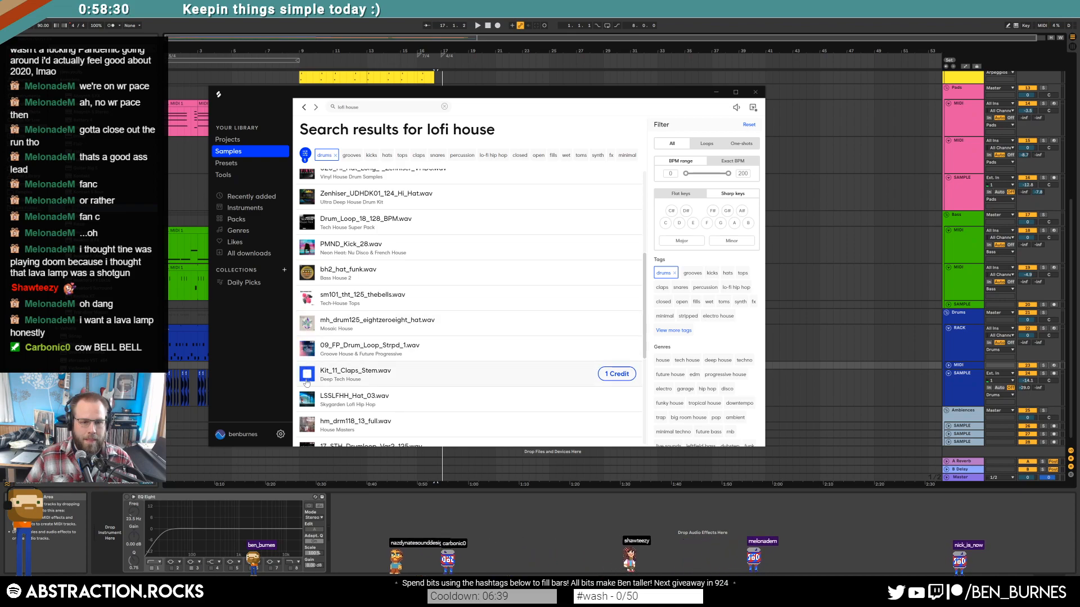
# Step: Audition Bpm128_DrumLoop_03.wav and hm_drm118_13_full.wav further down the suggested samples
pyautogui.scroll(-3, 307, 376)
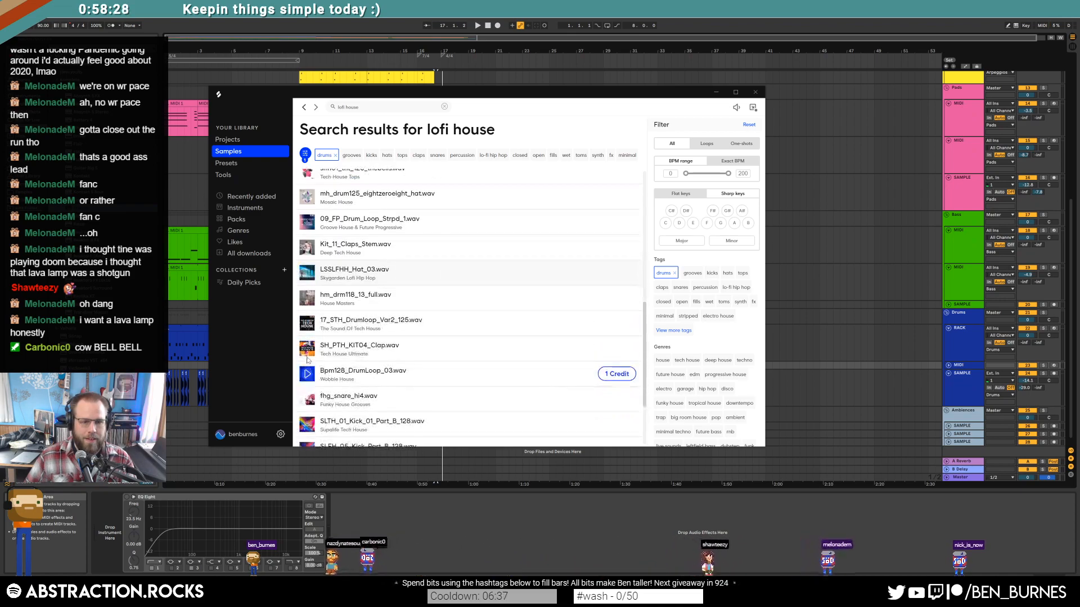
pyautogui.click(307, 373)
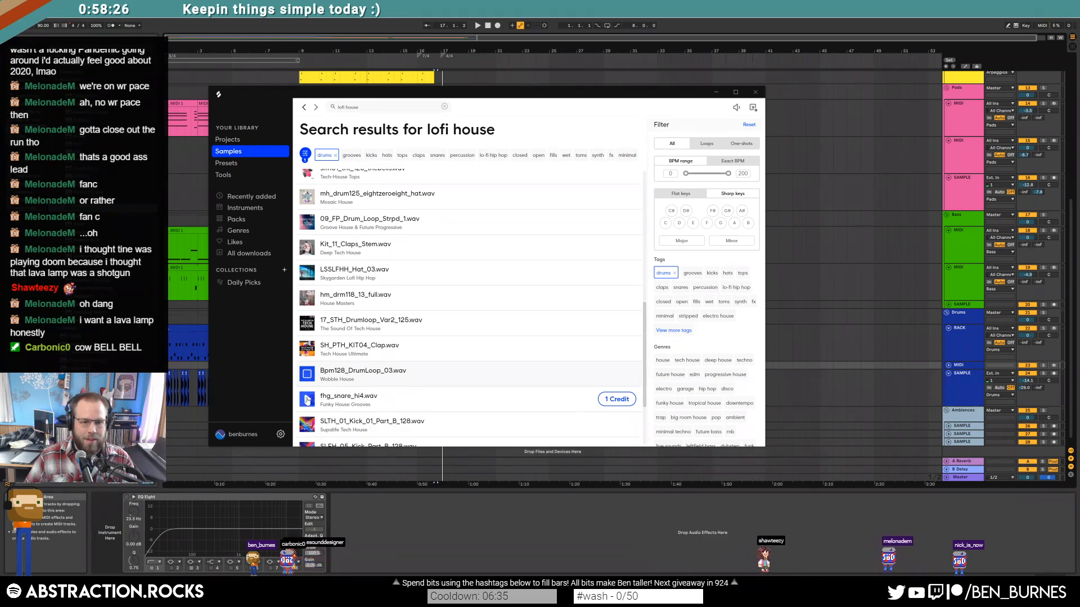
pyautogui.scroll(-3, 307, 396)
pyautogui.click(307, 357)
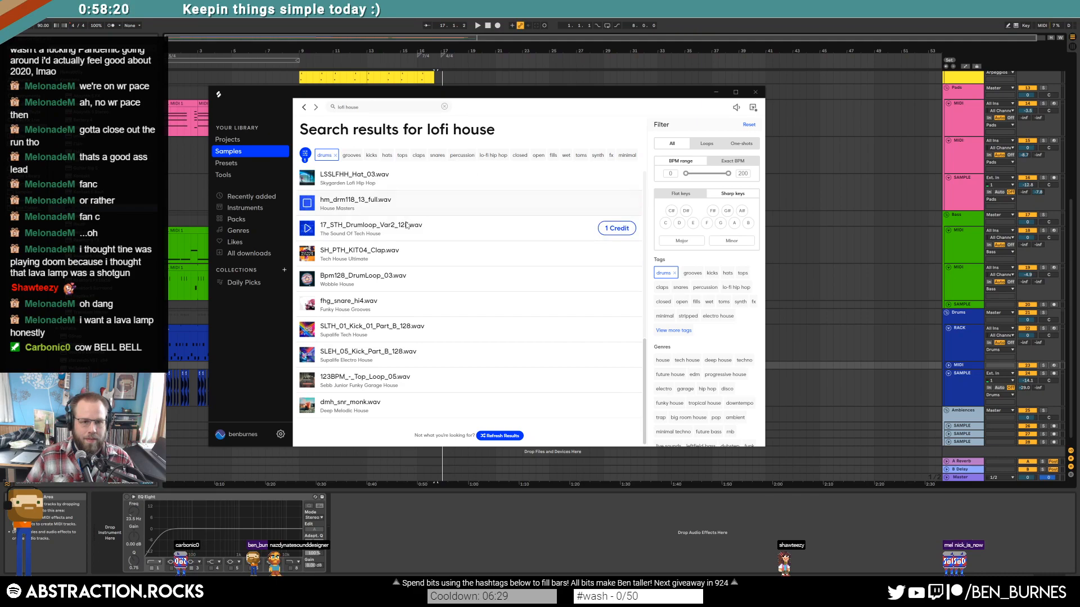
pyautogui.scroll(3, 406, 225)
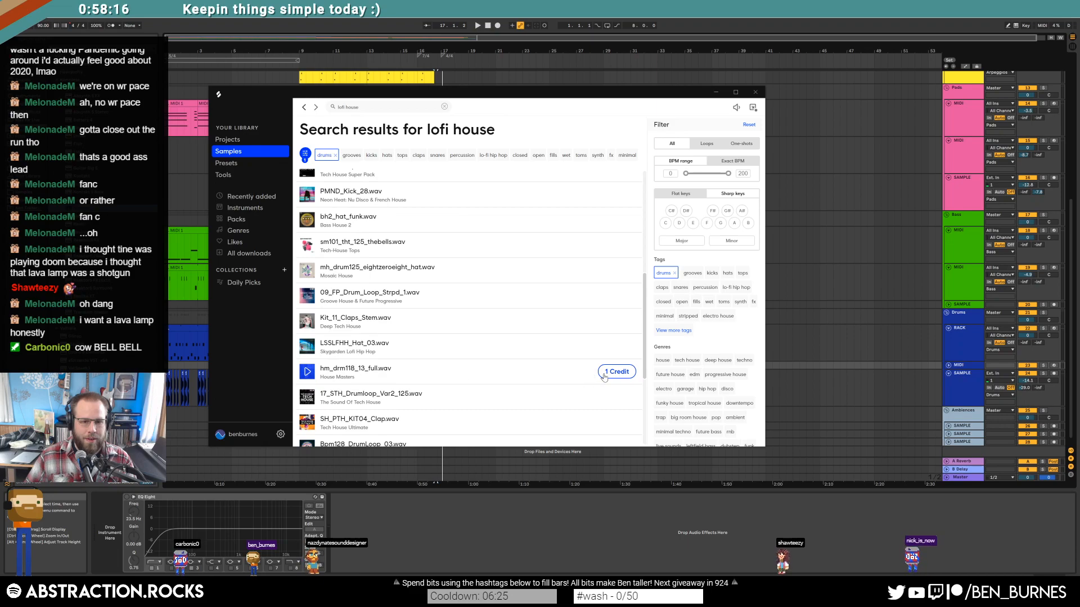
# Step: Insert an audio track below the Drums MIDI track and place hm_drm118_13_full.wav from Splice on it, after bar 17
pyautogui.click(970, 367)
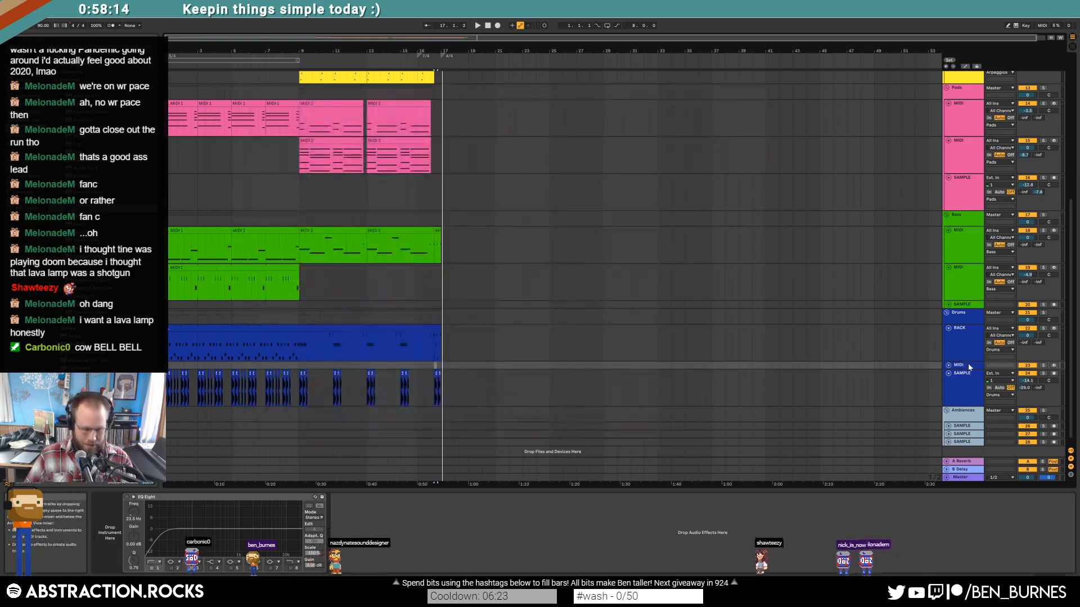
pyautogui.hotkey('ctrl', 't')
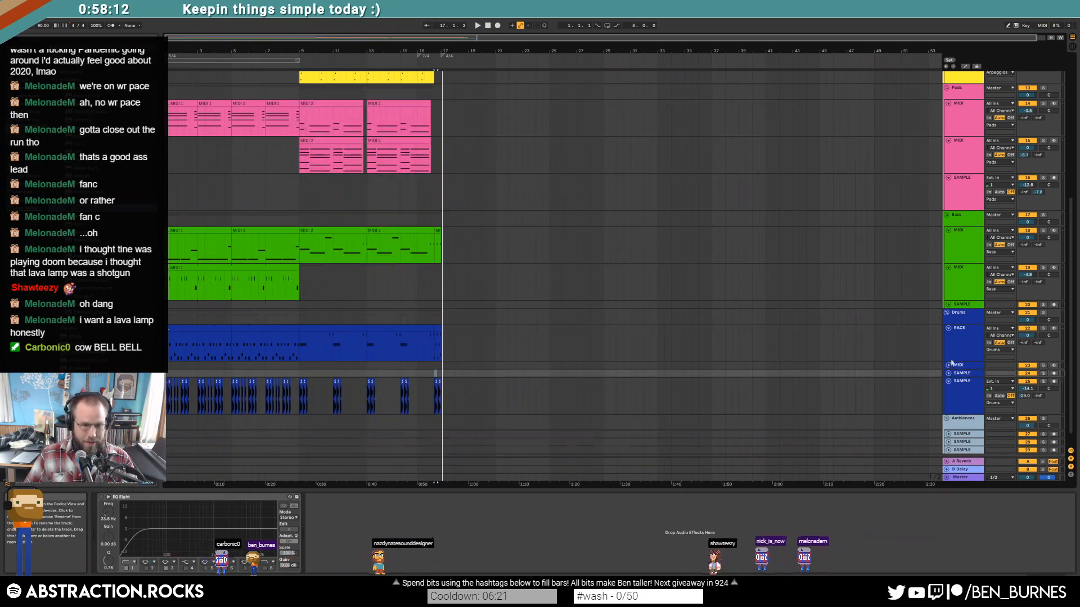
pyautogui.hotkey('alt', 'Tab')
pyautogui.moveTo(430, 93); pyautogui.dragTo(734, 51)
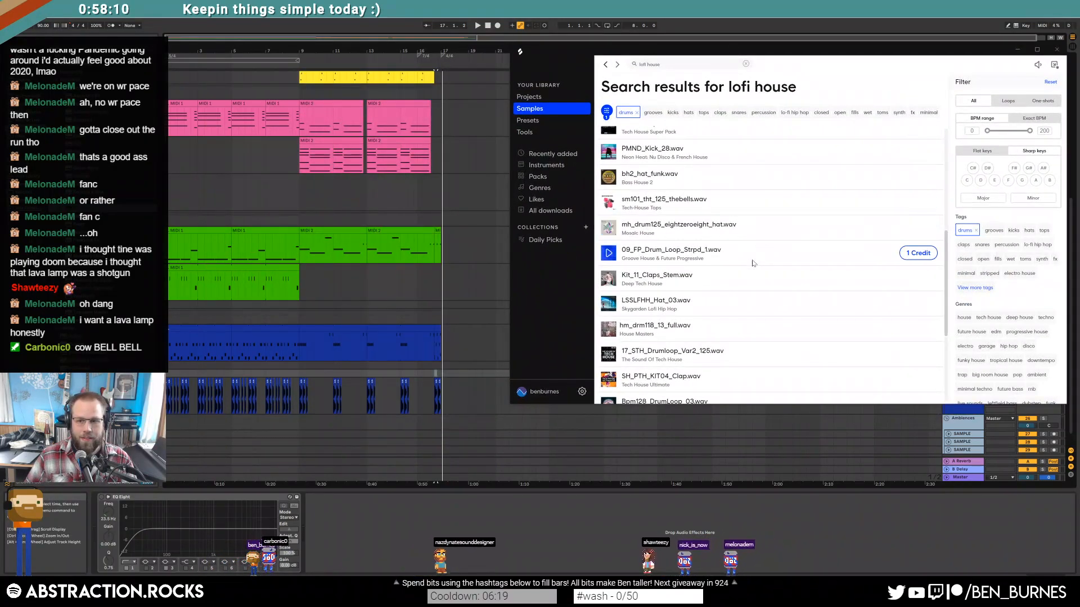
pyautogui.moveTo(754, 329); pyautogui.dragTo(445, 376)
pyautogui.moveTo(469, 376); pyautogui.dragTo(477, 375)
# Step: Unfold the new SAMPLE track, move the hm_drm118_13_full clip to the start of bar 17 and open its clip view
pyautogui.scroll(5, 477, 374)
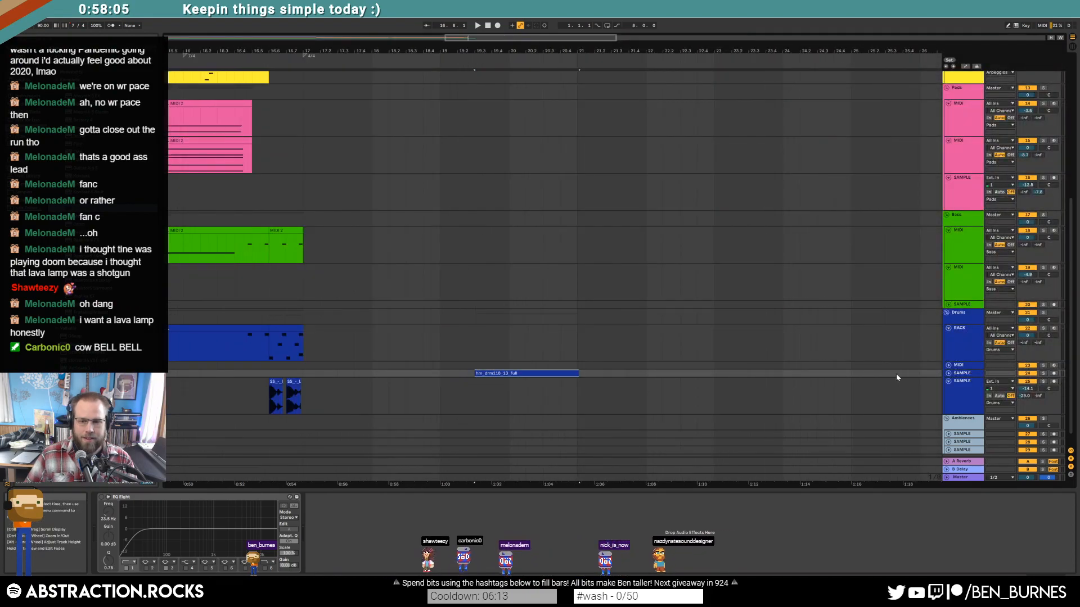
pyautogui.click(948, 374)
pyautogui.moveTo(506, 374); pyautogui.dragTo(335, 377)
pyautogui.doubleClick(337, 388)
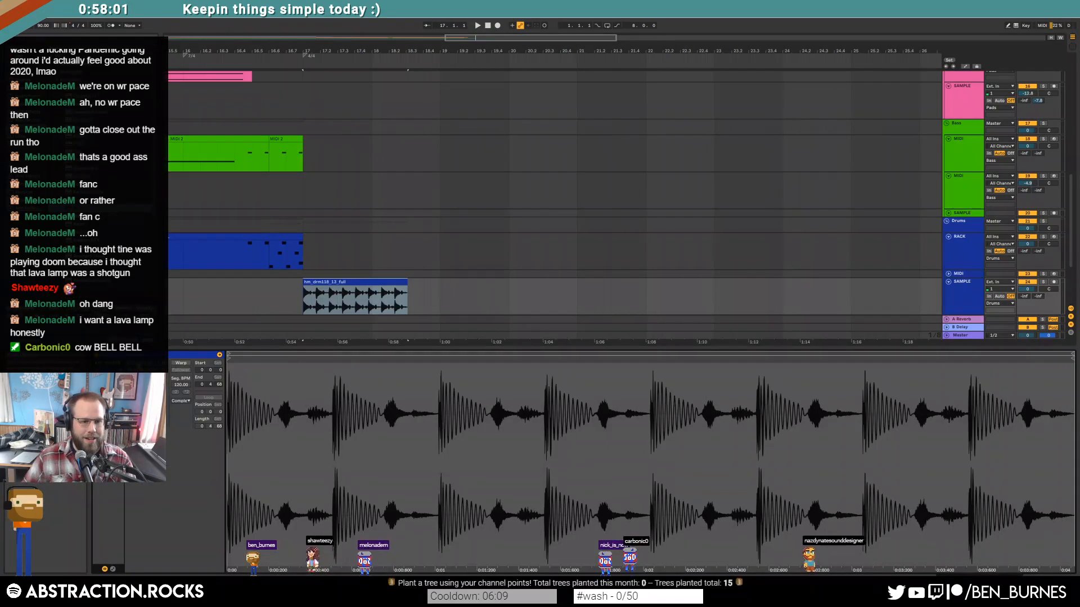
# Step: Warp the hm_drm118_13_full clip with a segment BPM of 118, trim it to one bar and loop bar 17
pyautogui.click(181, 363)
pyautogui.scroll(4, 310, 302)
pyautogui.scroll(3, 310, 302)
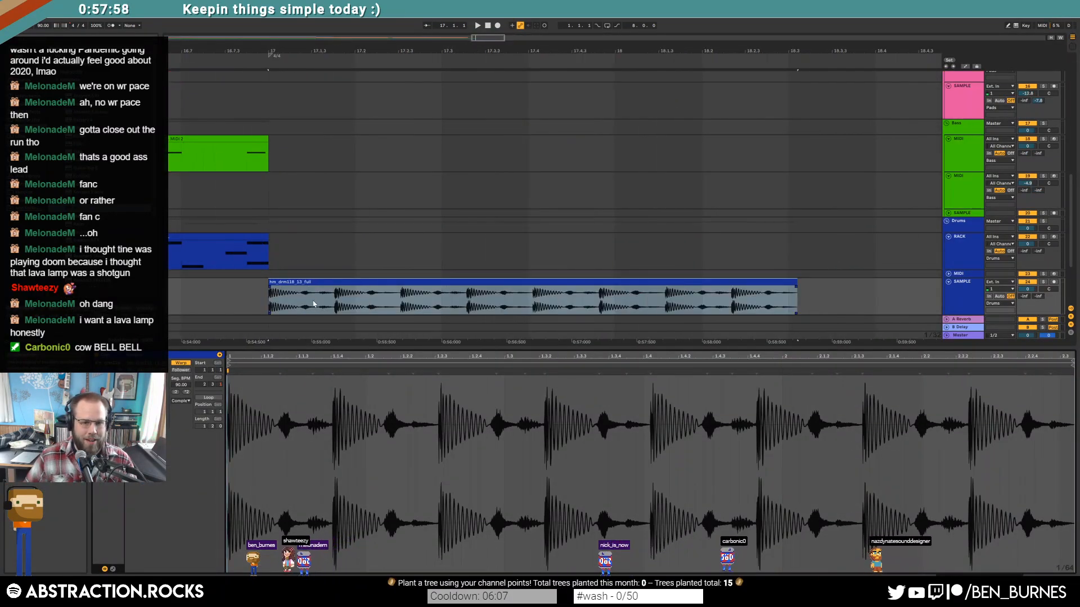
pyautogui.moveTo(179, 387); pyautogui.dragTo(179, 372)
pyautogui.write('118')
pyautogui.press('Return')
pyautogui.moveTo(795, 283); pyautogui.dragTo(615, 281)
pyautogui.hotkey('ctrl', 'l')
# Step: Create a one-bar MIDI clip at bar 17 on the drum RACK track with CR8000Hat_C notes on the first three offbeats
pyautogui.moveTo(272, 251); pyautogui.dragTo(613, 252)
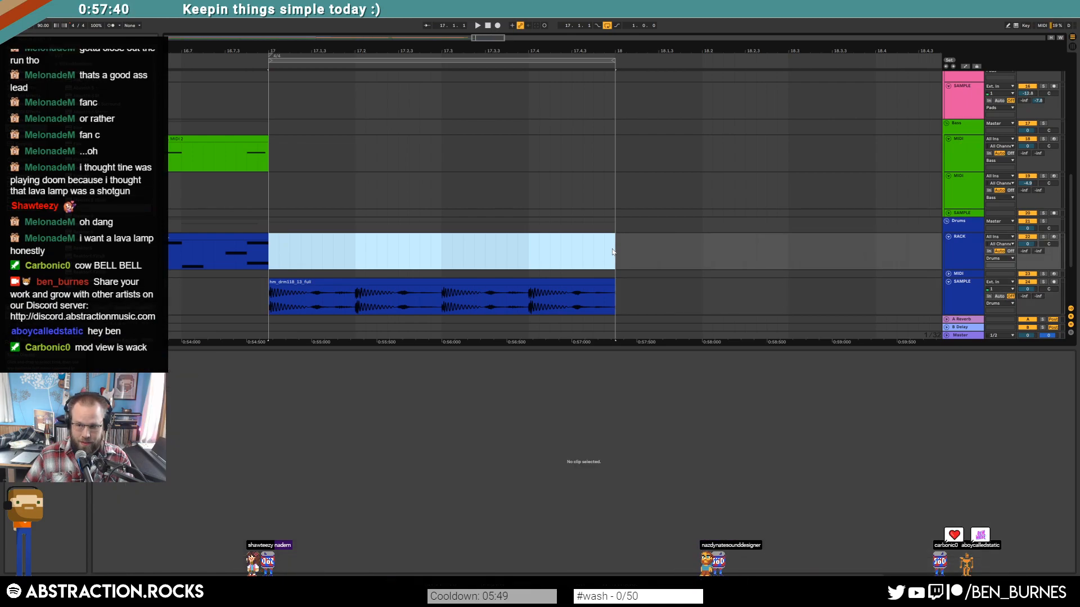
pyautogui.hotkey('ctrl', 'shift', 'm')
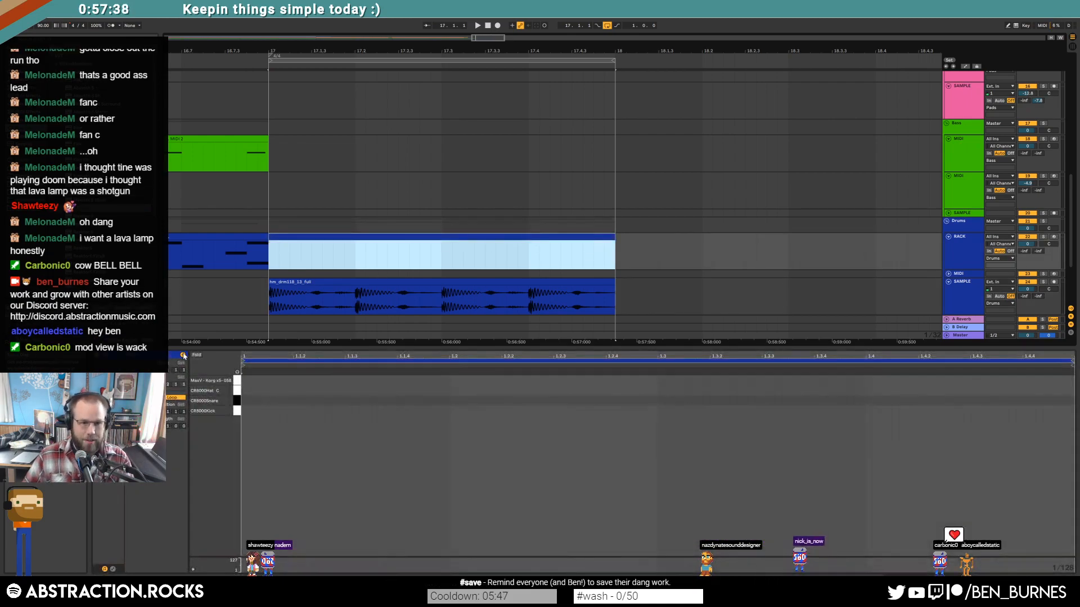
pyautogui.doubleClick(346, 390)
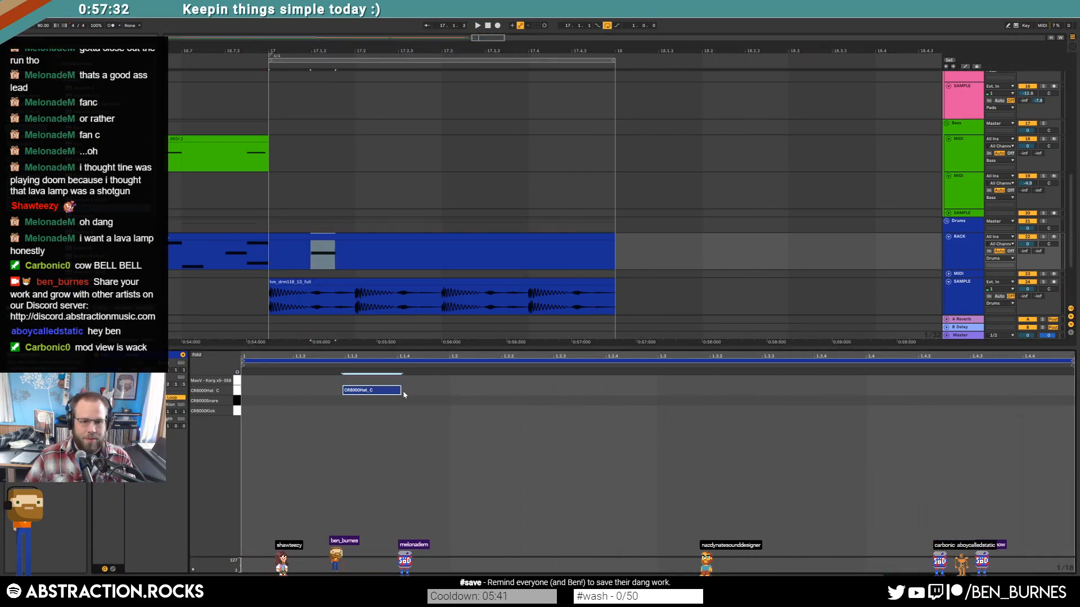
pyautogui.moveTo(403, 393); pyautogui.dragTo(390, 390)
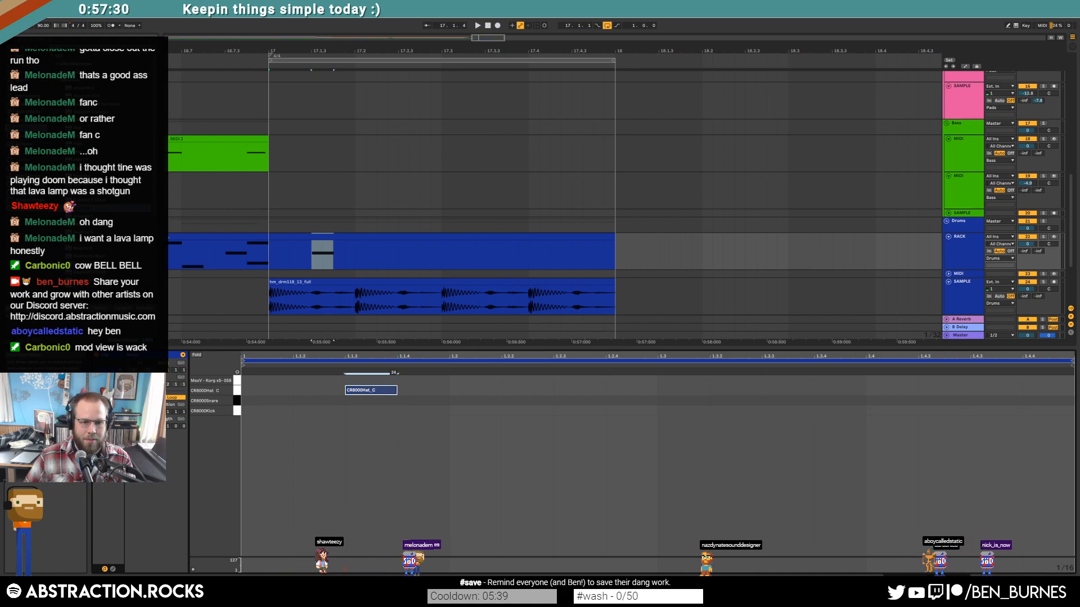
pyautogui.hotkey('ctrl', 'd')
pyautogui.hotkey('ctrl', 'd')
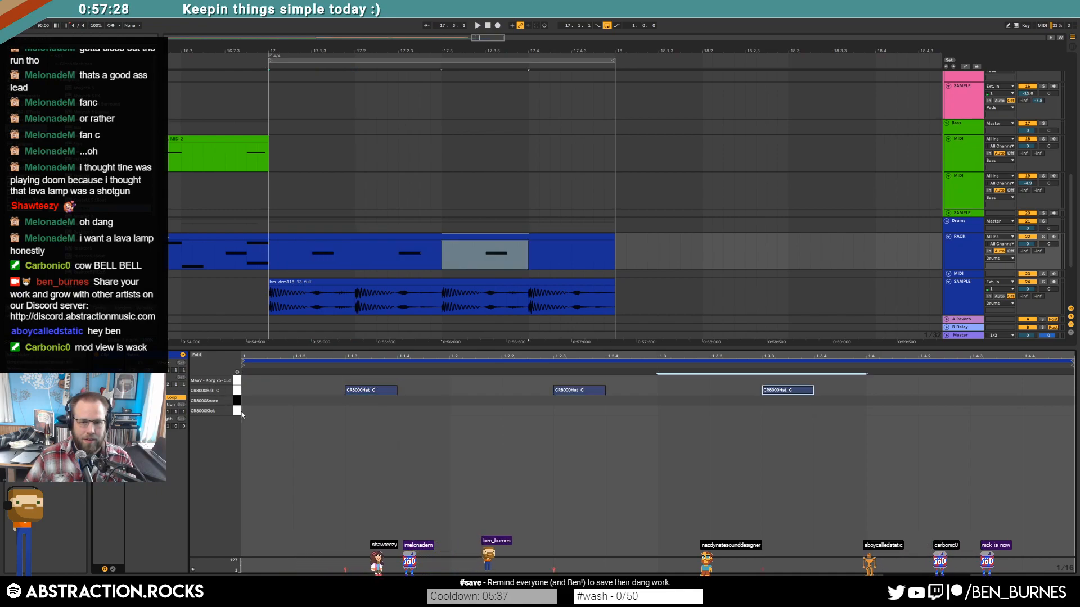
# Step: Add CR8000Kick notes on all four beats of the new clip and copy the hat to the fourth offbeat
pyautogui.doubleClick(247, 414)
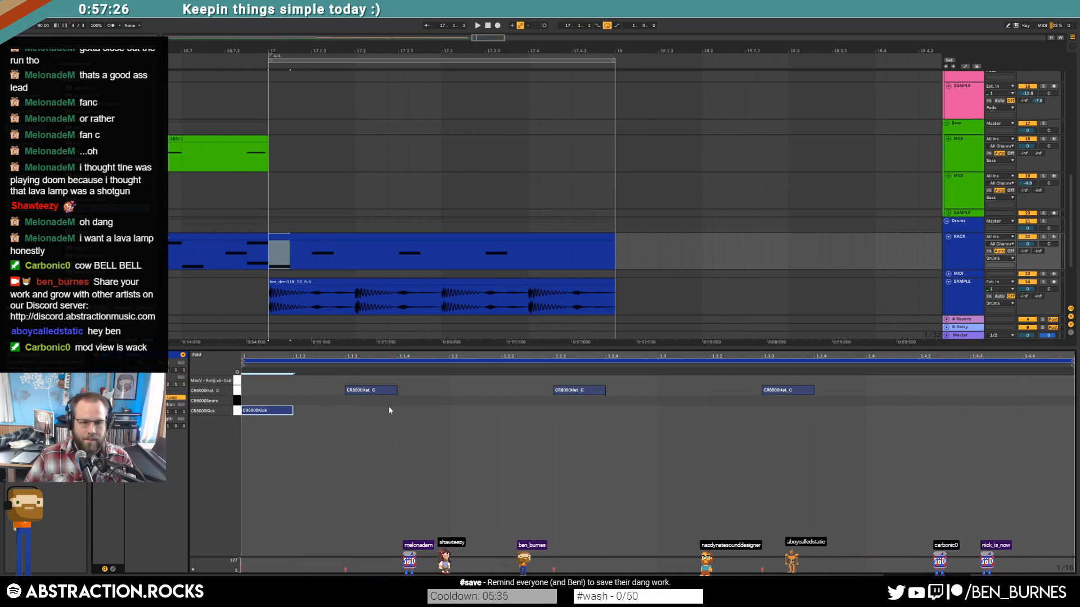
pyautogui.moveTo(447, 413); pyautogui.dragTo(243, 415)
pyautogui.hotkey('ctrl', 'd')
pyautogui.hotkey('ctrl', 'd')
pyautogui.hotkey('ctrl', 'd')
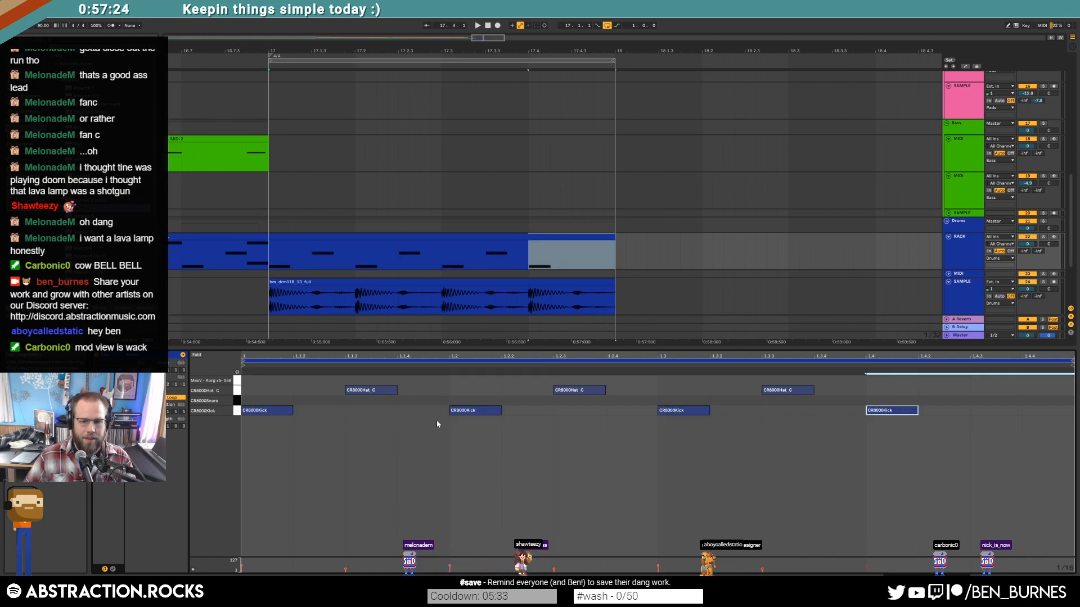
pyautogui.moveTo(666, 383)
pyautogui.mouseDown()
pyautogui.moveTo(781, 410)
pyautogui.moveTo(858, 396)
pyautogui.mouseUp()
pyautogui.hotkey('ctrl', 'd')
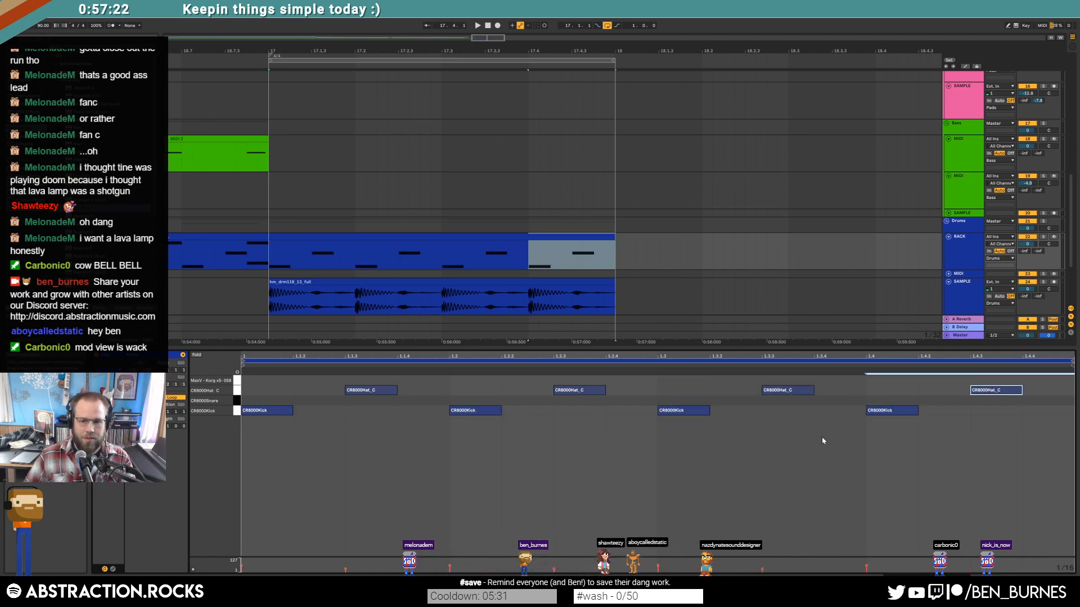
# Step: Play back the looped bar 17 with the new RACK pattern and drum loop, and bring back the device view
pyautogui.click(820, 437)
pyautogui.click(376, 232)
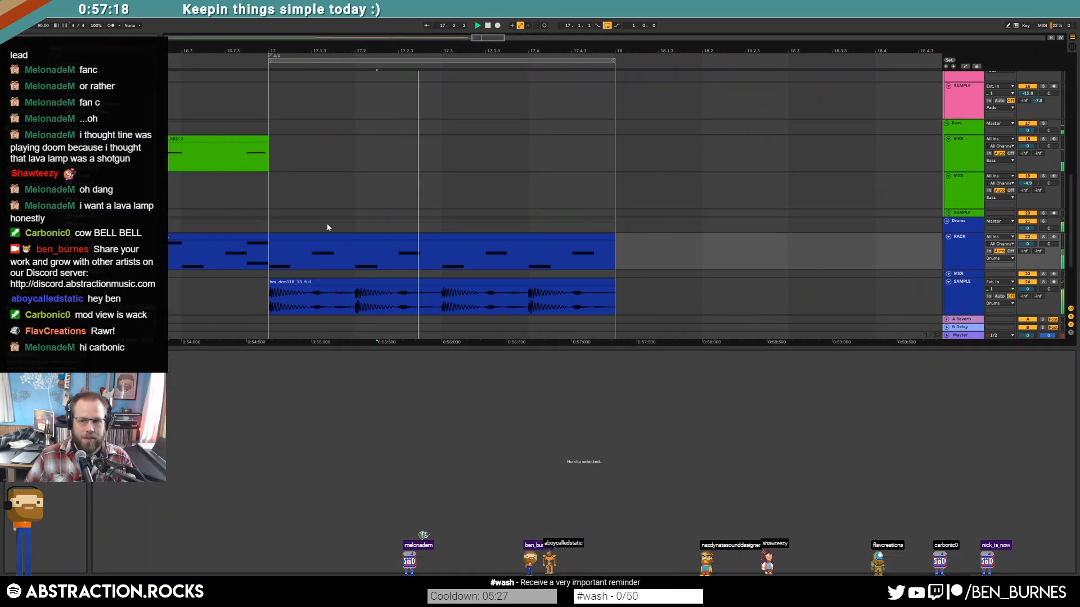
pyautogui.scroll(-2, 332, 229)
pyautogui.hotkey('shift', 'Tab')
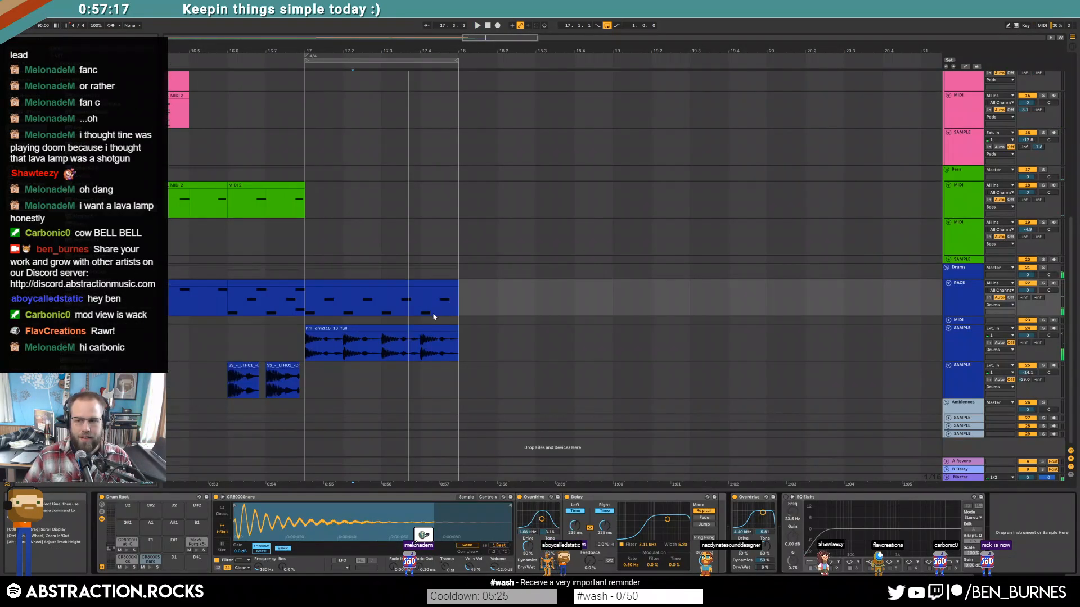
pyautogui.press('space')
# Step: Turn on EQ Eight for the drum loop's SAMPLE track with a low cut at about 182 Hz
pyautogui.click(377, 345)
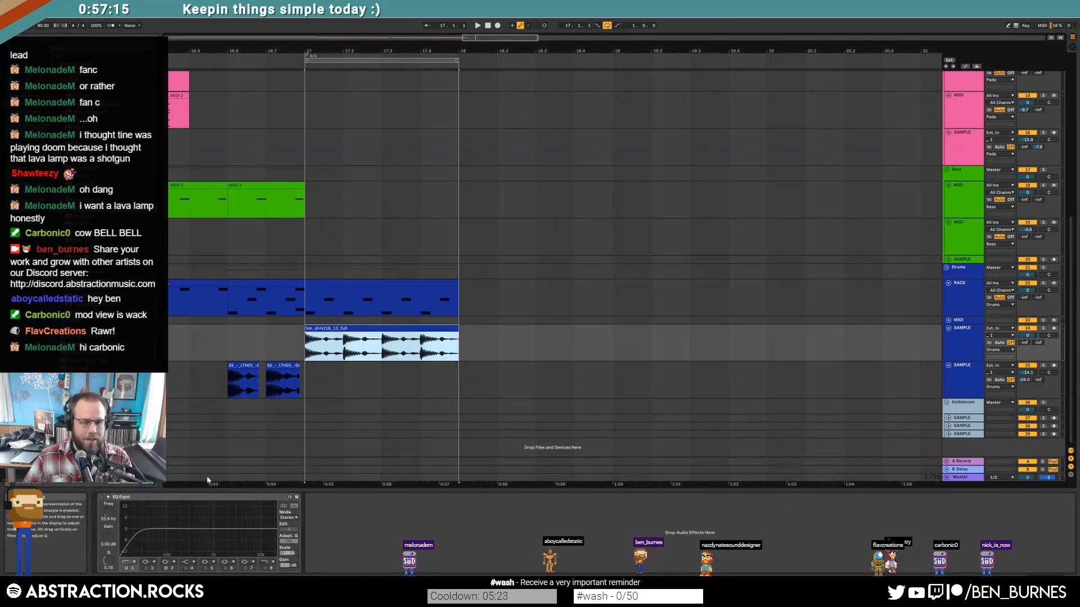
pyautogui.click(101, 498)
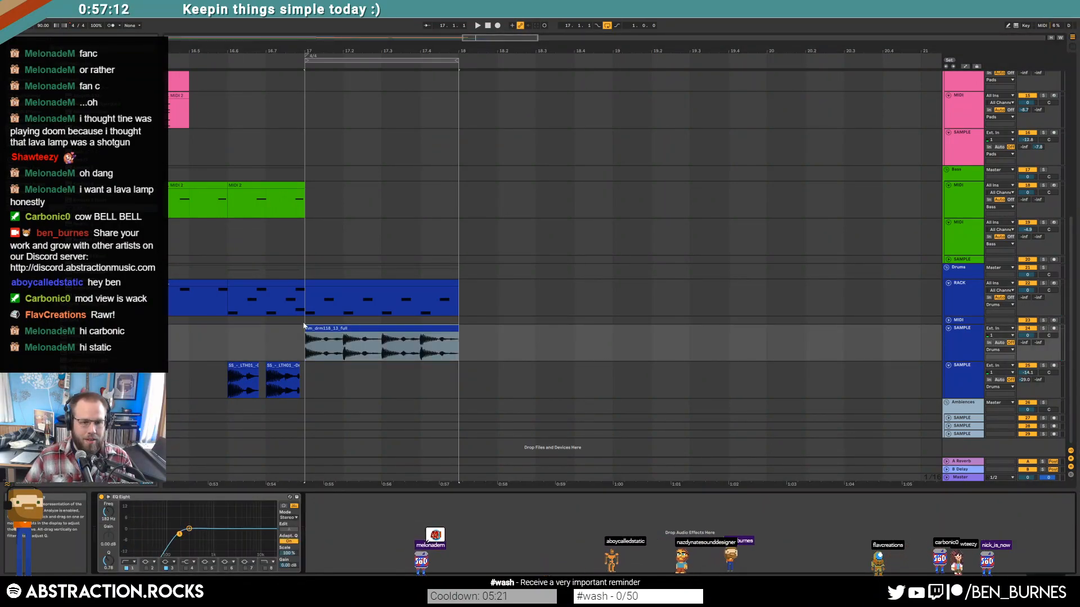
pyautogui.click(191, 57)
# Step: Stop the loop playback and delete the hm_drm118_13_full clip from bar 17
pyautogui.scroll(-3, 277, 104)
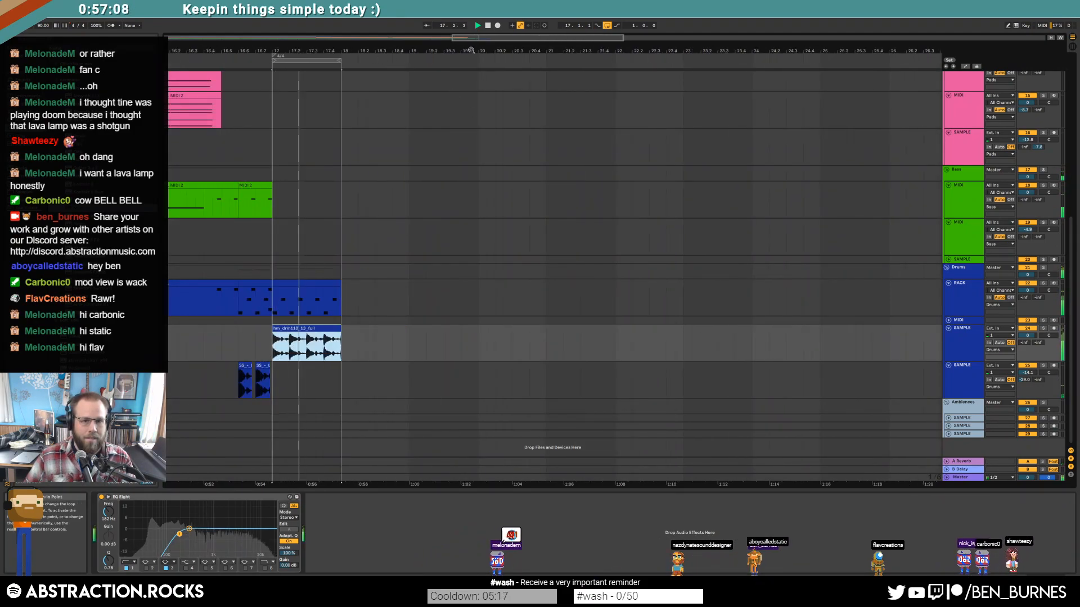
pyautogui.moveTo(480, 39); pyautogui.dragTo(428, 28)
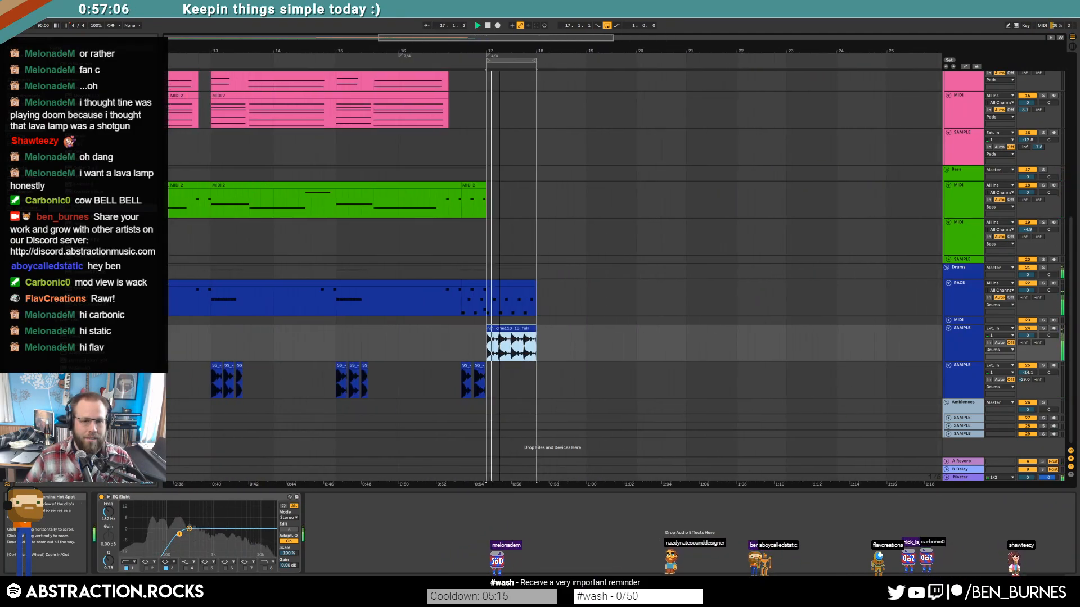
pyautogui.press('space')
pyautogui.press('Delete')
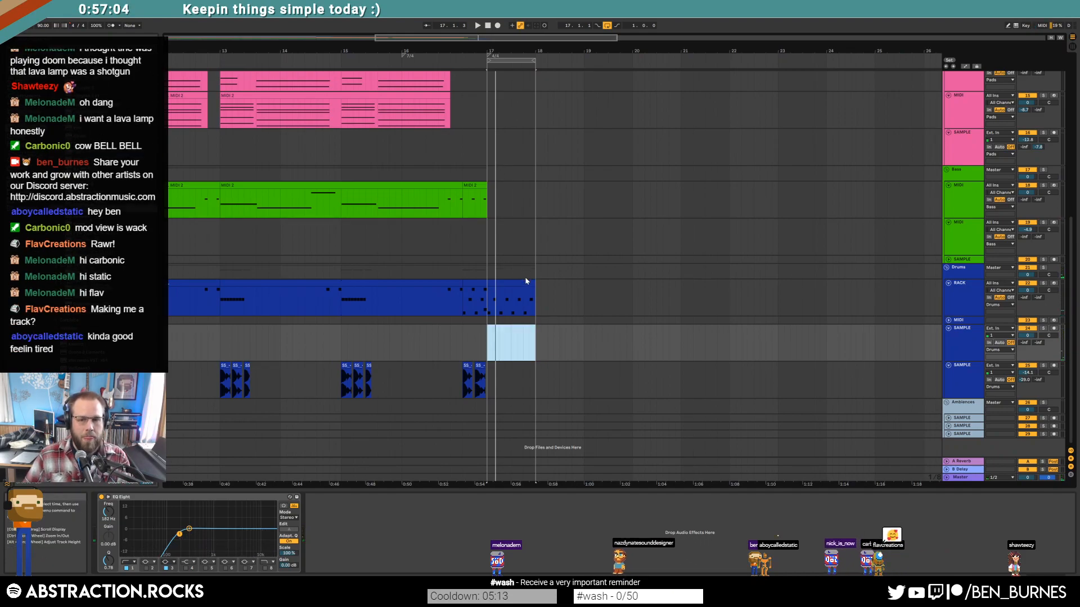
# Step: Delete the new drum clip from bar 17 of the RACK track
pyautogui.click(524, 282)
pyautogui.click(524, 283)
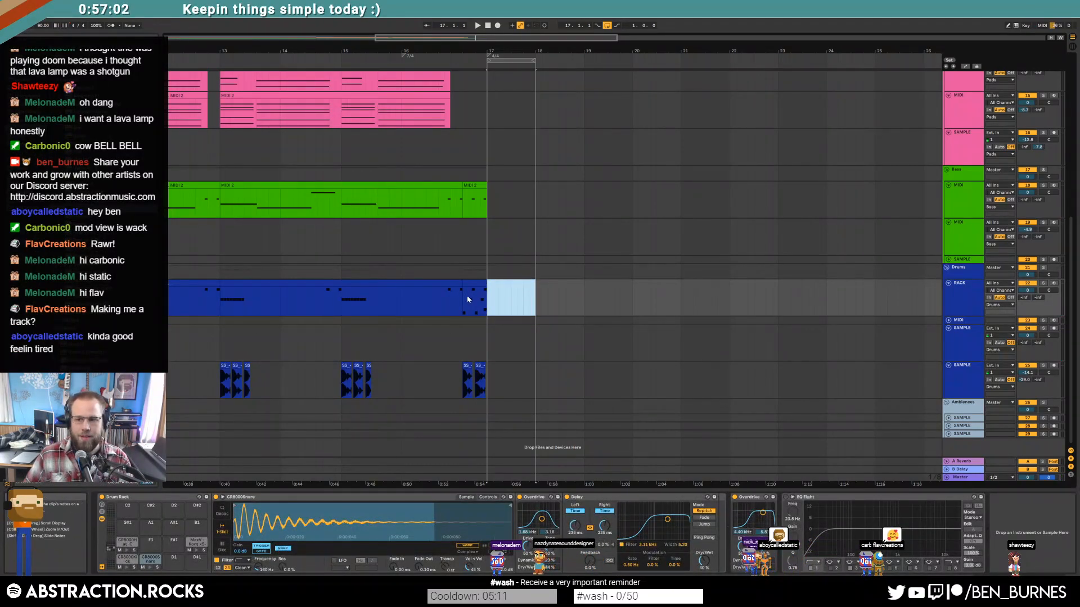
pyautogui.click(483, 291)
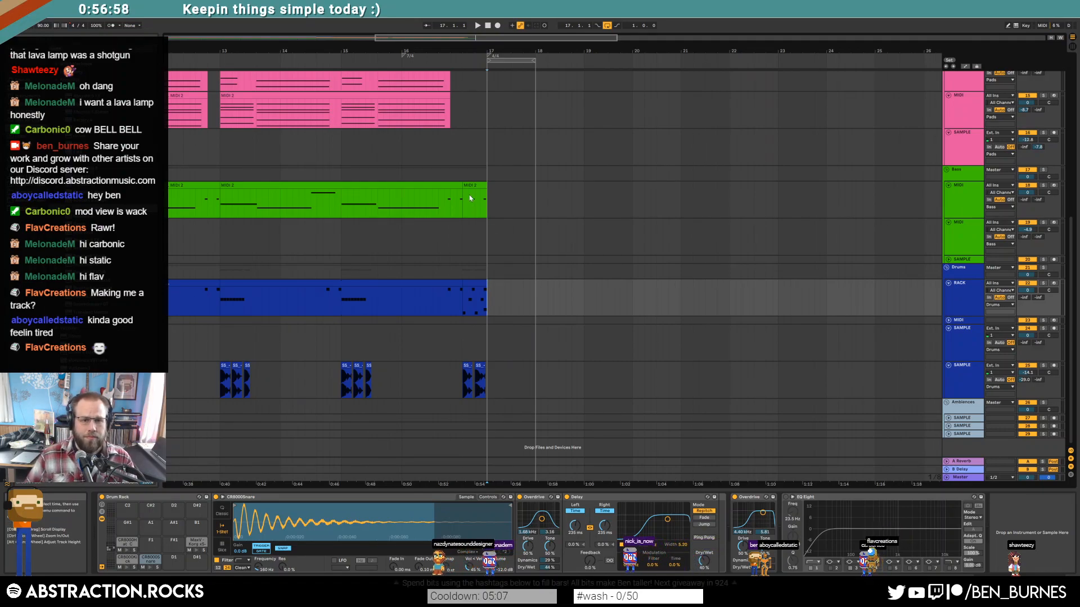
# Step: Remove the two time signature changes at bars 16 and 17 from the timeline
pyautogui.rightClick(402, 58)
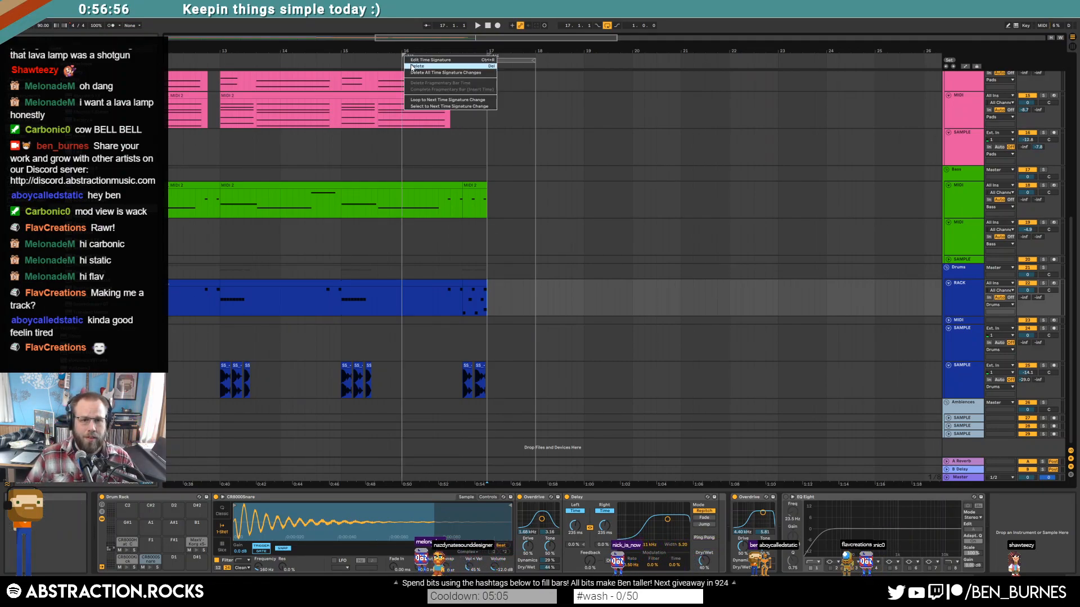
pyautogui.click(414, 66)
pyautogui.rightClick(490, 58)
pyautogui.click(492, 67)
# Step: Delete the extended ending's leftover material from bar 17 across the tracks
pyautogui.moveTo(465, 158); pyautogui.dragTo(499, 434)
pyautogui.press('Delete')
pyautogui.click(561, 271)
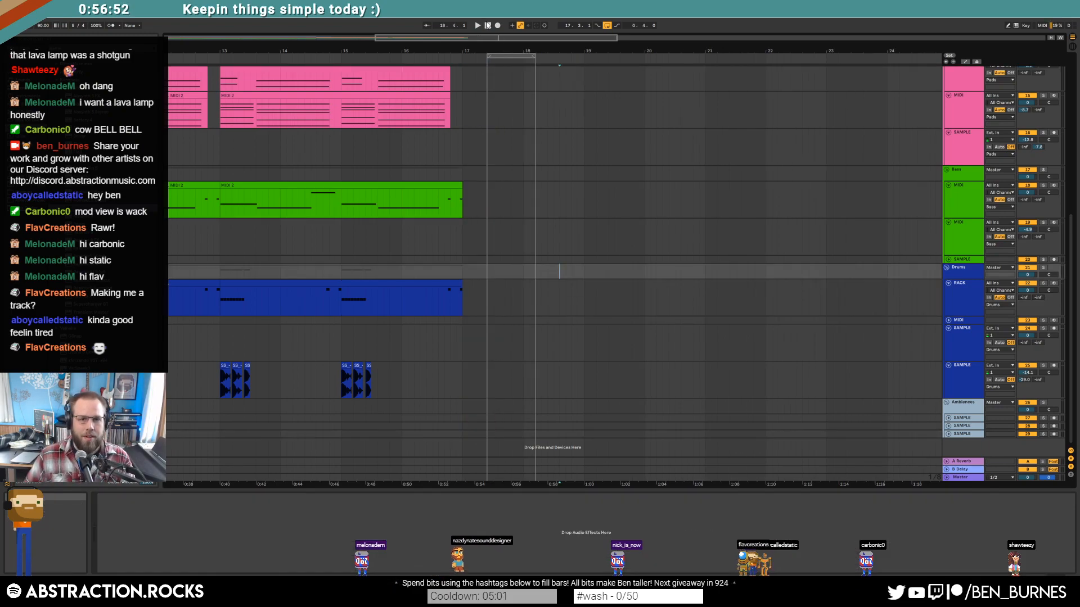
# Step: Play the track from the beginning and review the arrangement up to the lead and arpeggio tracks
pyautogui.click(477, 26)
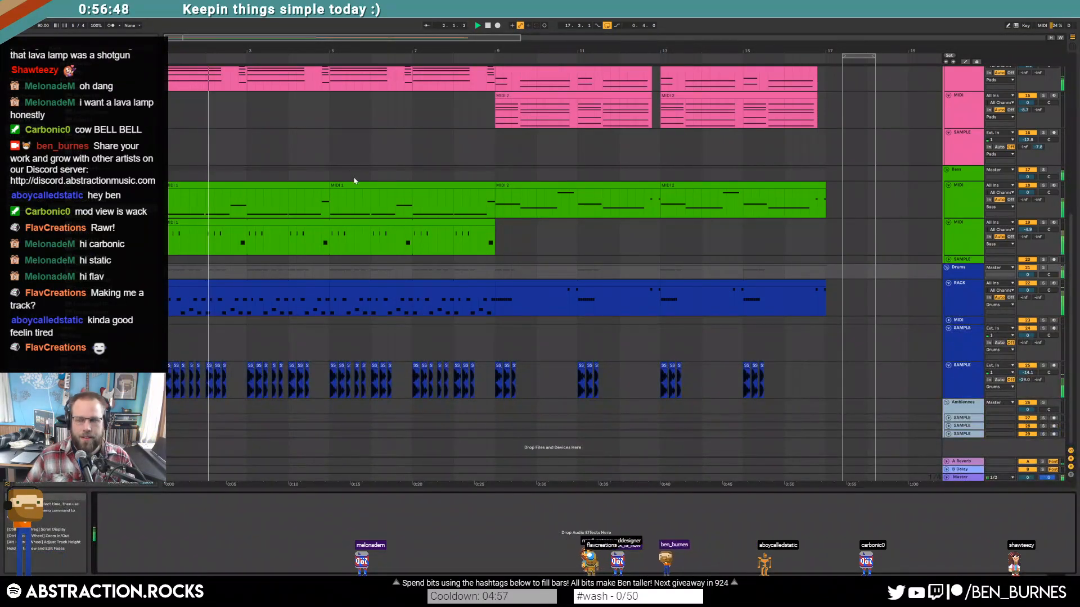
pyautogui.scroll(3, 353, 182)
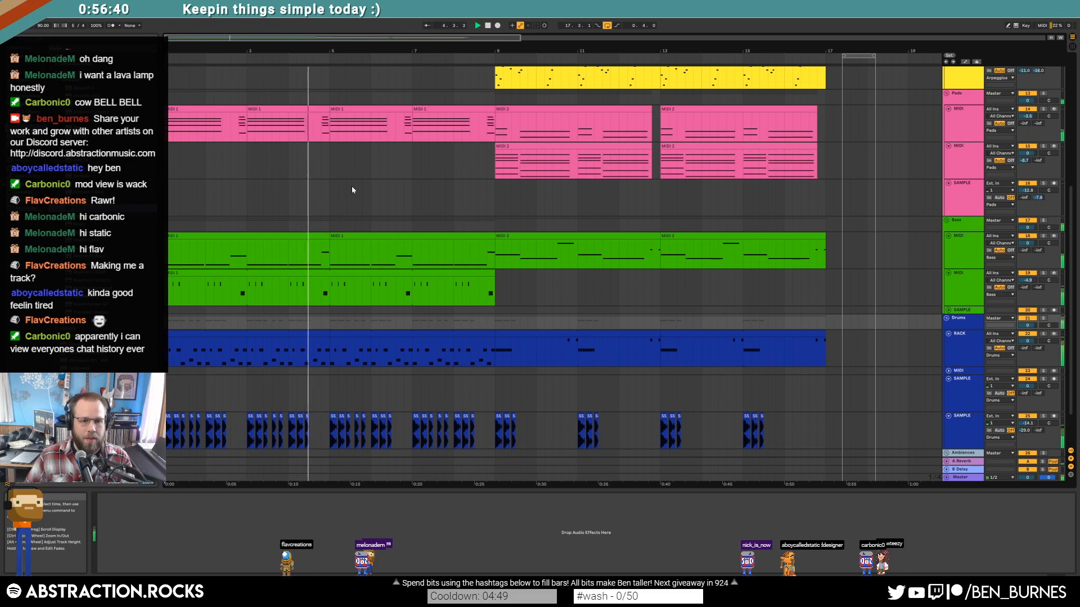
pyautogui.scroll(-3, 352, 191)
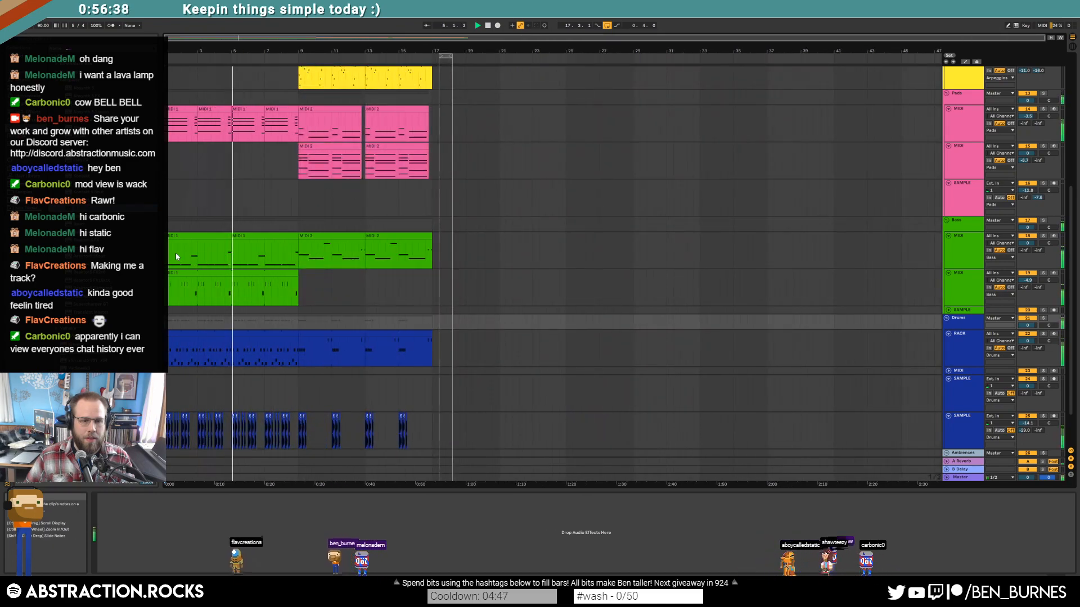
pyautogui.scroll(5, 176, 257)
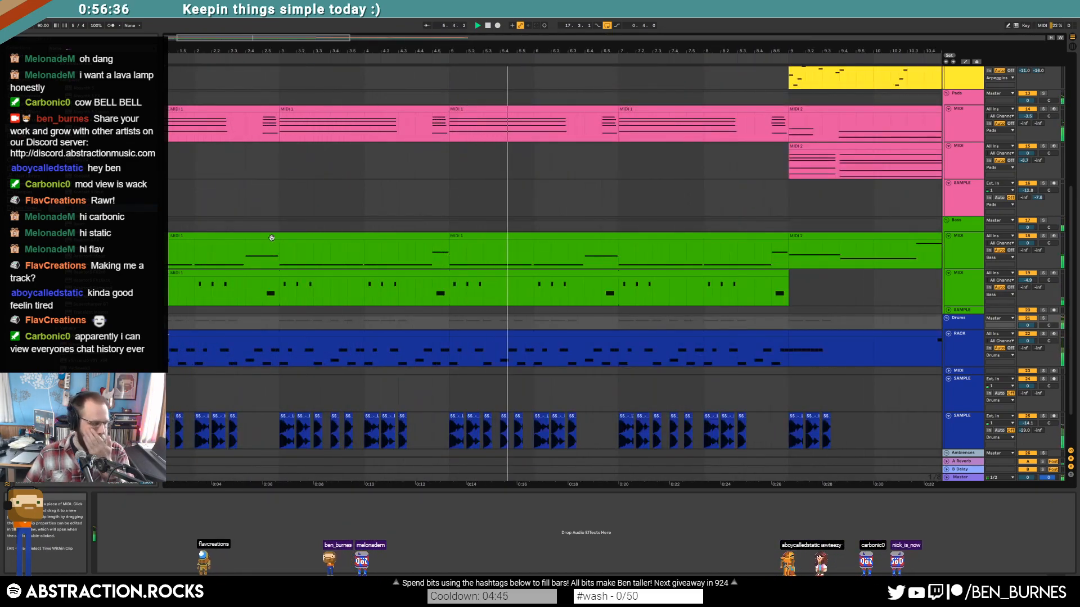
pyautogui.scroll(5, 544, 84)
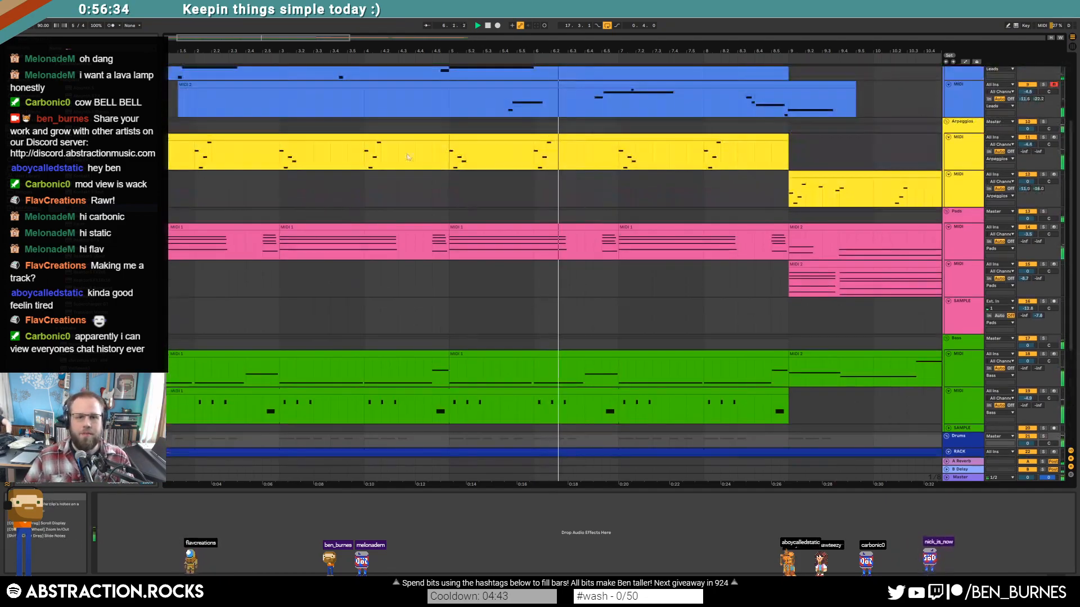
# Step: In the second Leads MIDI clip, quantize the first two notes and lengthen the short pickup note so it overlaps the following note
pyautogui.doubleClick(543, 85)
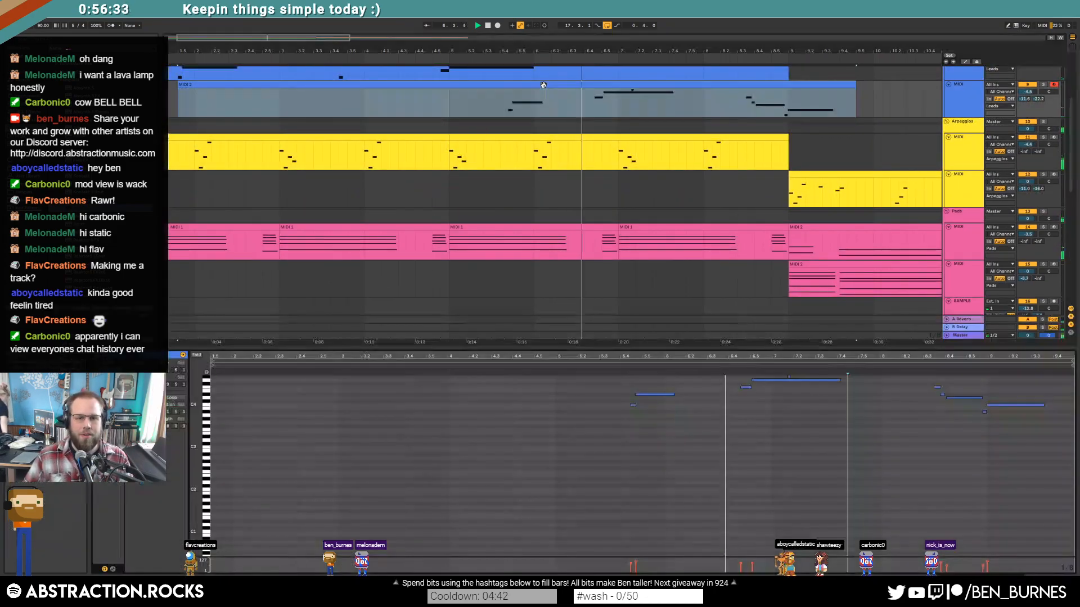
pyautogui.moveTo(622, 384); pyautogui.dragTo(643, 415)
pyautogui.hotkey('ctrl', 'u')
pyautogui.click(647, 395)
pyautogui.press('Right')
pyautogui.moveTo(655, 362); pyautogui.dragTo(672, 405)
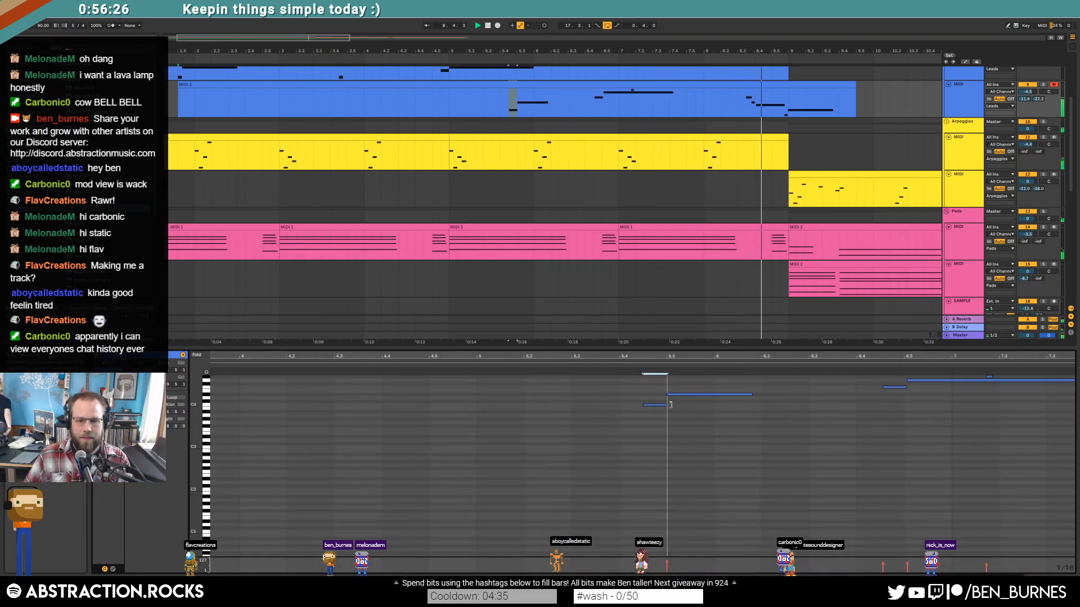
pyautogui.moveTo(697, 361); pyautogui.dragTo(408, 356)
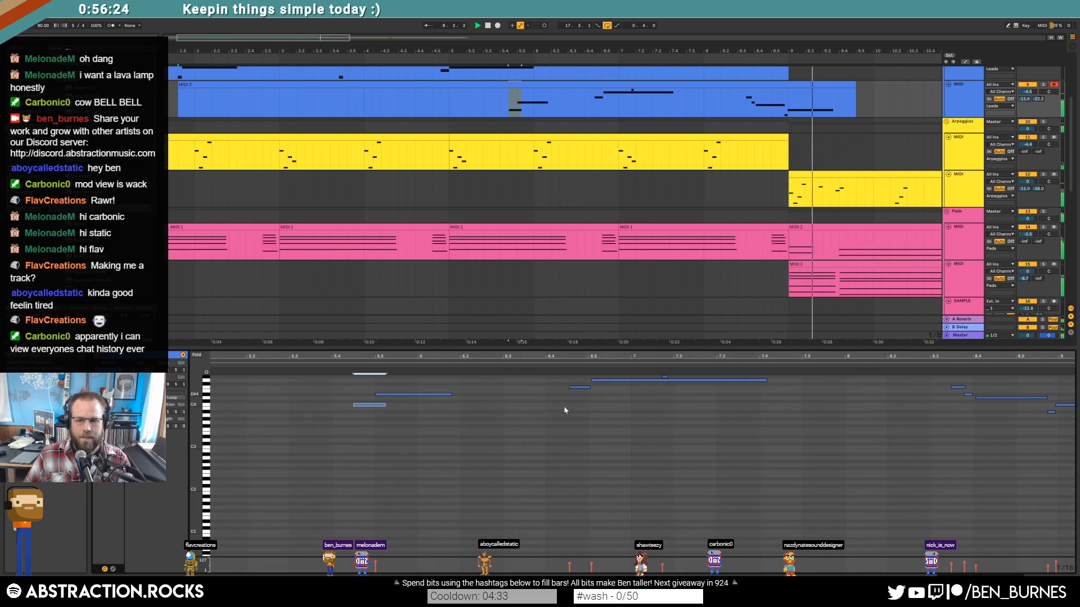
# Step: Adjust the pickup before the clip's longest lead note so that it overlaps the start of that note
pyautogui.scroll(1, 579, 400)
pyautogui.click(576, 405)
pyautogui.moveTo(592, 397); pyautogui.dragTo(592, 405)
pyautogui.click(612, 424)
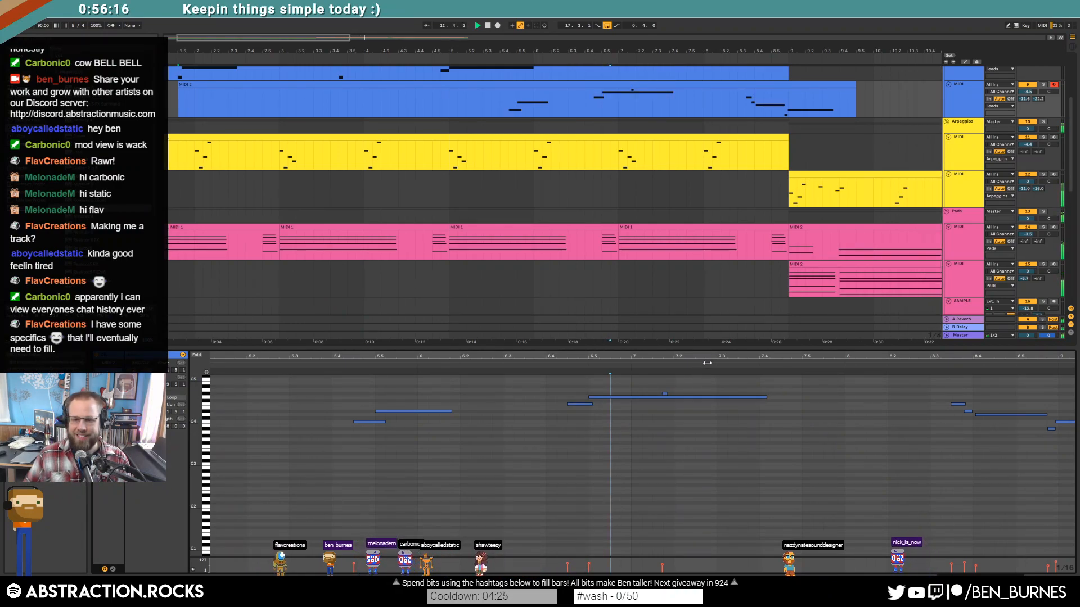
pyautogui.moveTo(715, 358); pyautogui.dragTo(638, 347)
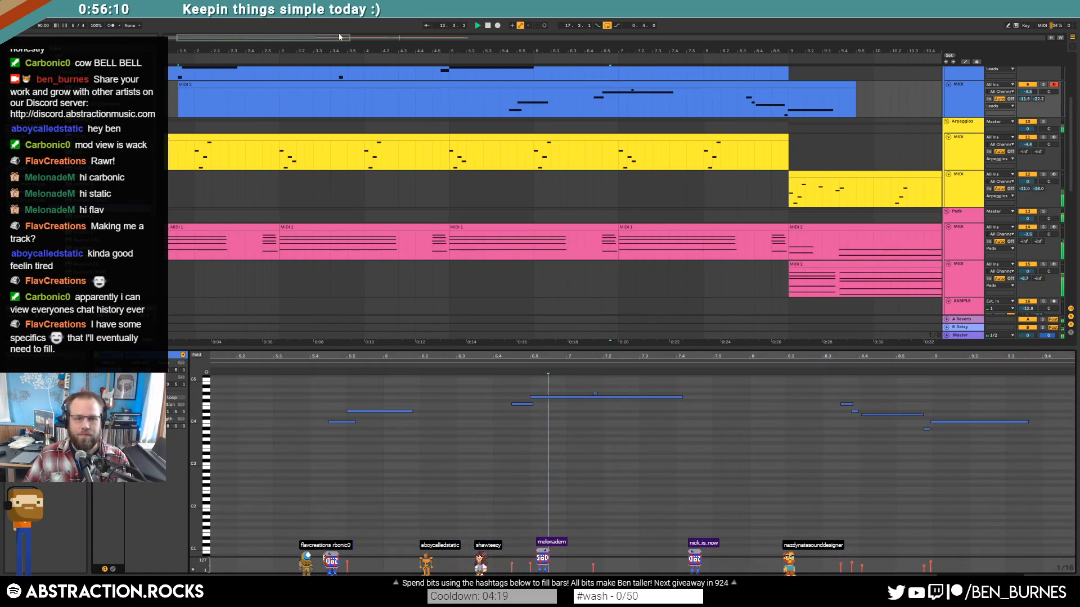
# Step: Trim the end of the last clip on the second Arpeggios MIDI track
pyautogui.moveTo(350, 37); pyautogui.dragTo(875, 38)
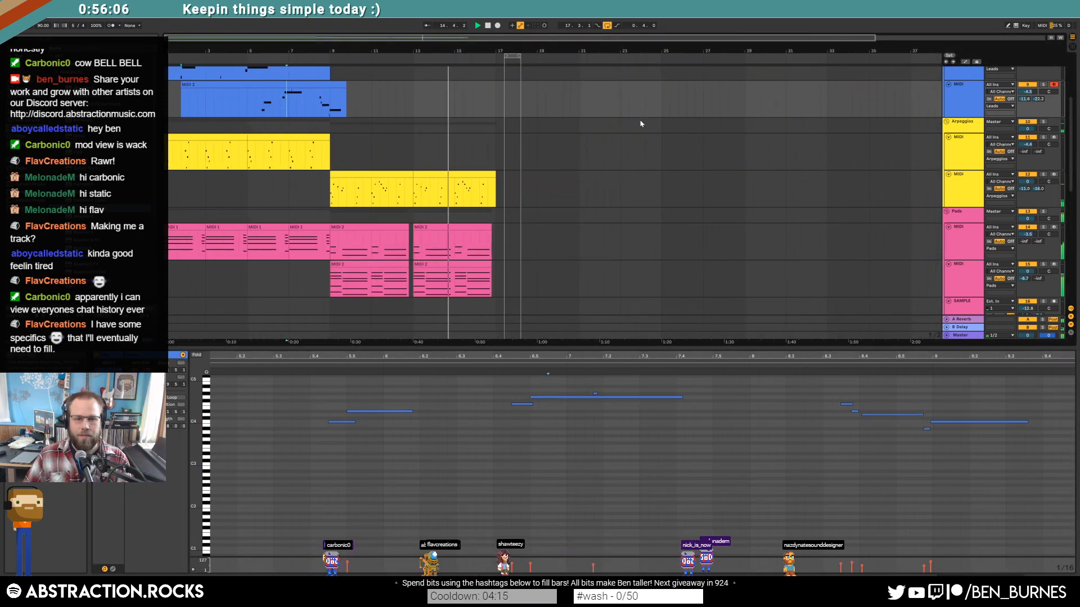
pyautogui.moveTo(495, 175); pyautogui.dragTo(488, 175)
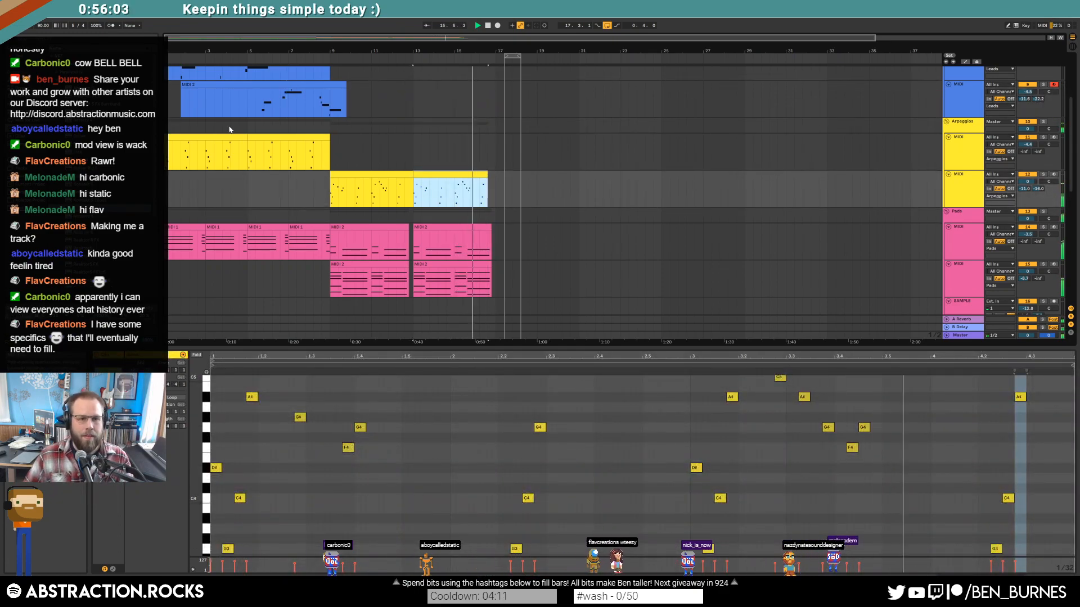
# Step: Copy the opening eight-bar section of all tracks and paste it at bar 17
pyautogui.scroll(-1, 229, 130)
pyautogui.moveTo(300, 74); pyautogui.dragTo(167, 327)
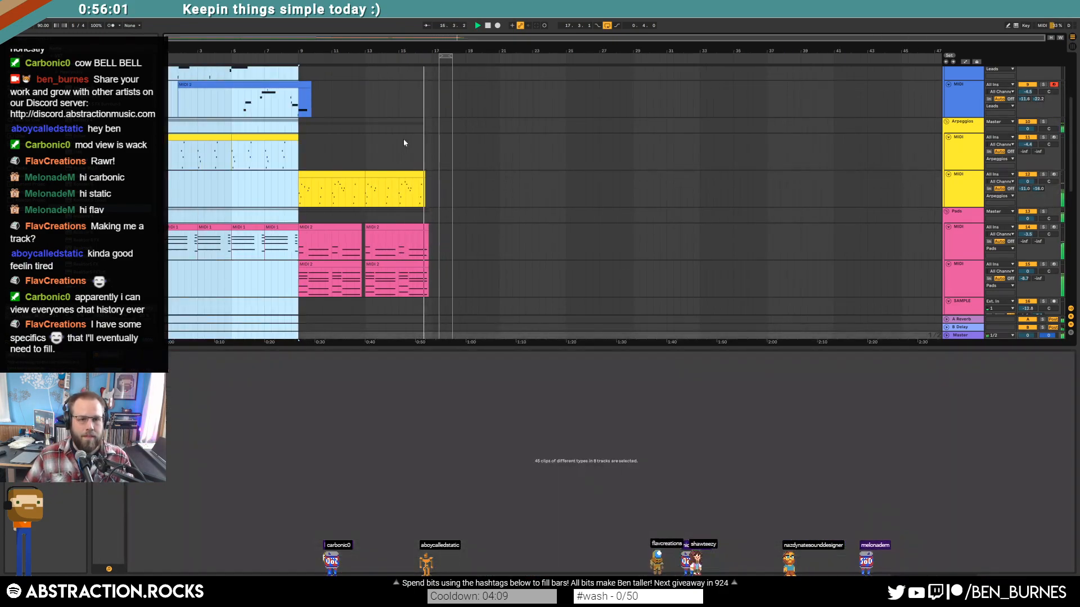
pyautogui.click(432, 73)
pyautogui.hotkey('ctrl', 'shift', 'v')
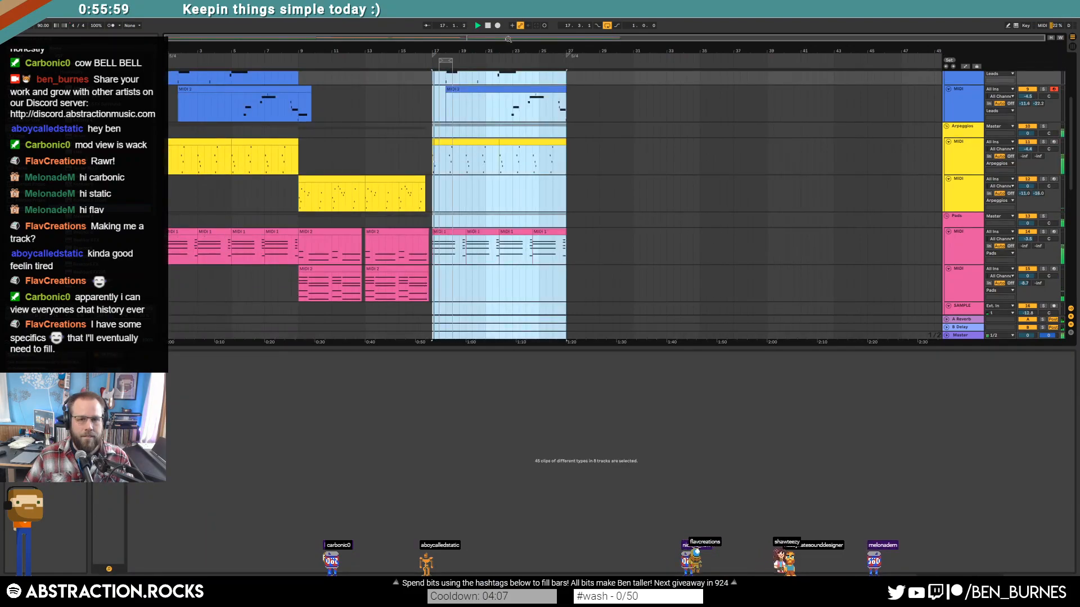
# Step: Turn off looping, move the loop range to the opening section from bar 1, and delete the time signature change at bar 25
pyautogui.click(609, 25)
pyautogui.moveTo(443, 61); pyautogui.dragTo(361, 66)
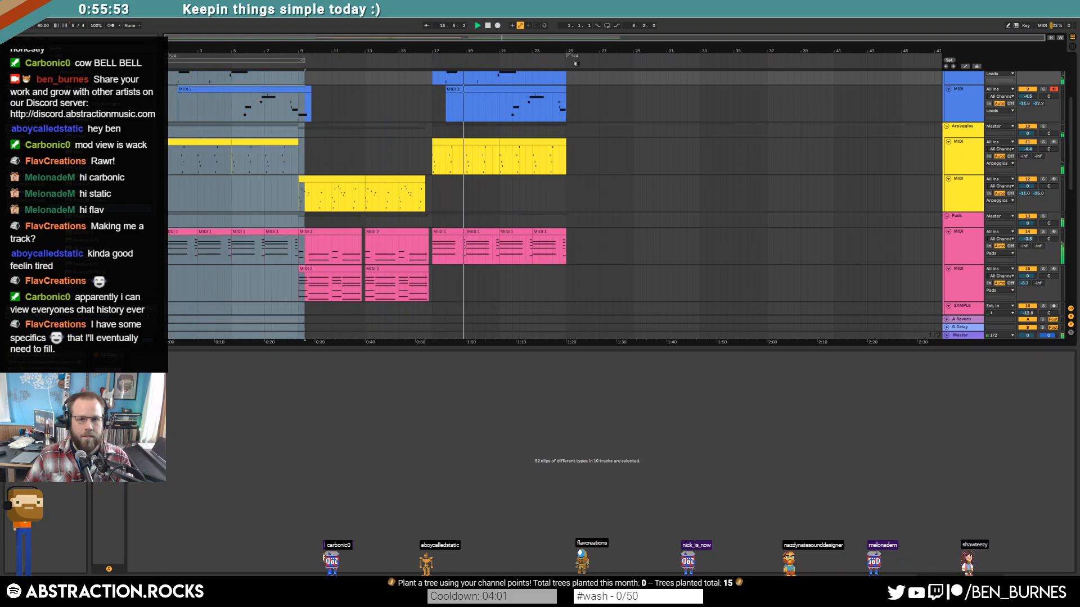
pyautogui.rightClick(568, 58)
pyautogui.click(577, 66)
pyautogui.click(586, 162)
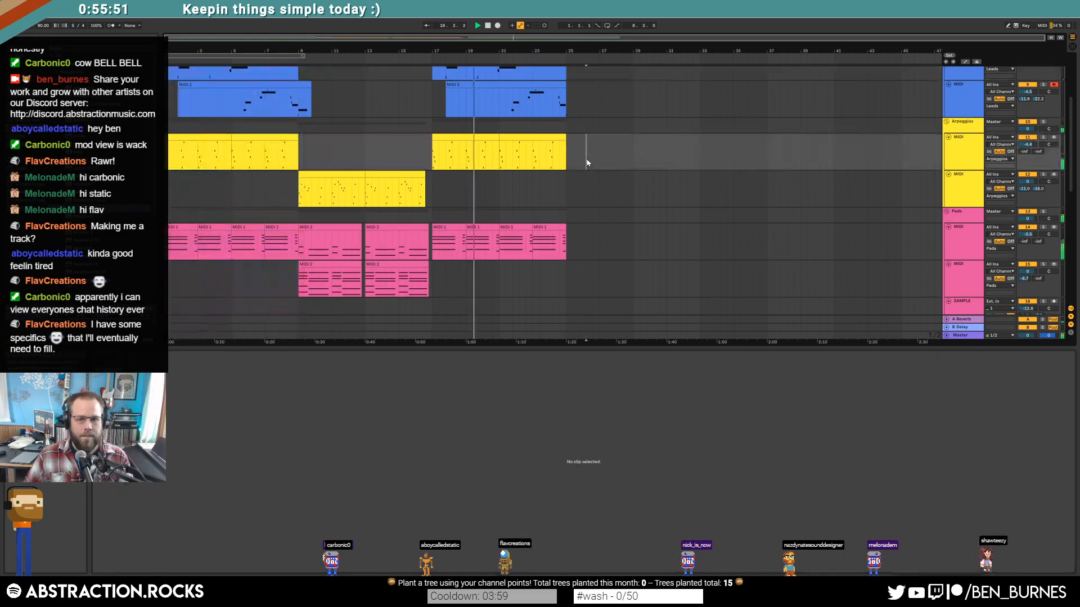
# Step: Bring back the device view and look over the pasted section on the arpeggio, pad, bass and drum tracks
pyautogui.hotkey('shift', 'Tab')
pyautogui.scroll(-2, 563, 189)
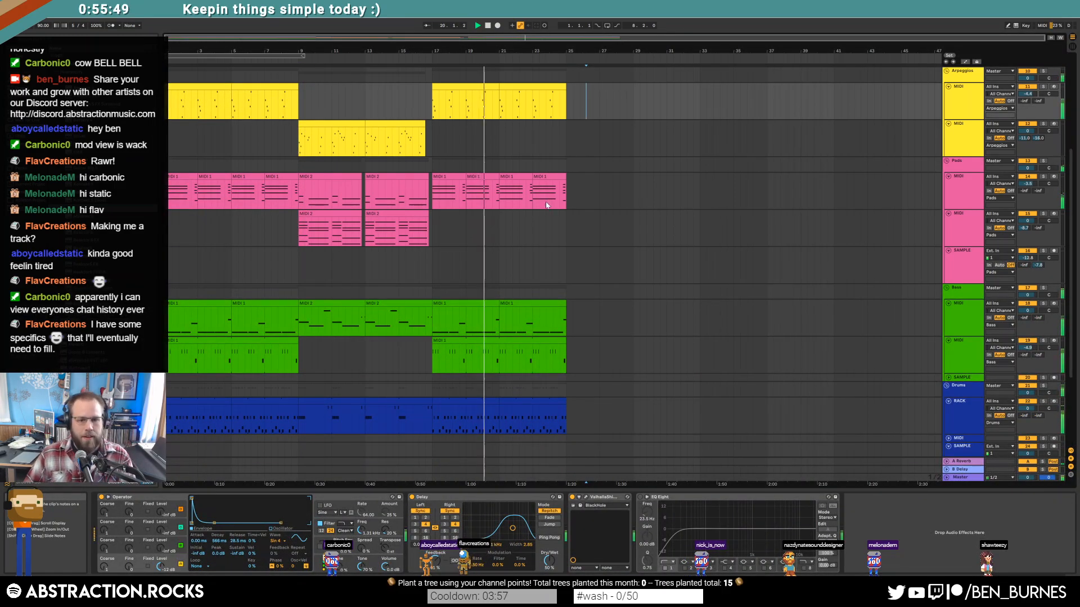
pyautogui.scroll(-1, 547, 205)
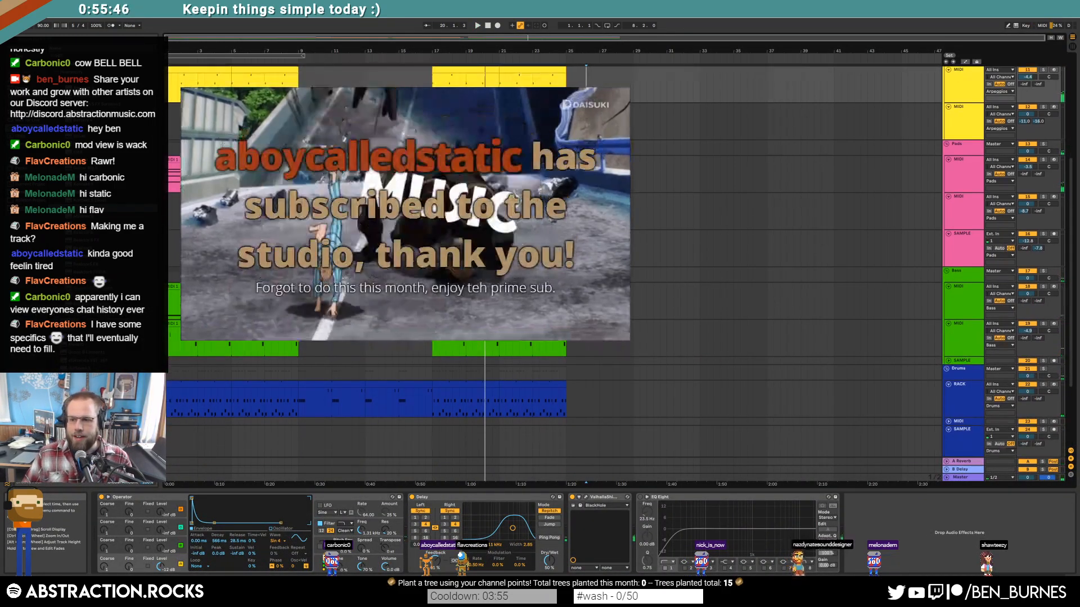
pyautogui.scroll(-1, 547, 206)
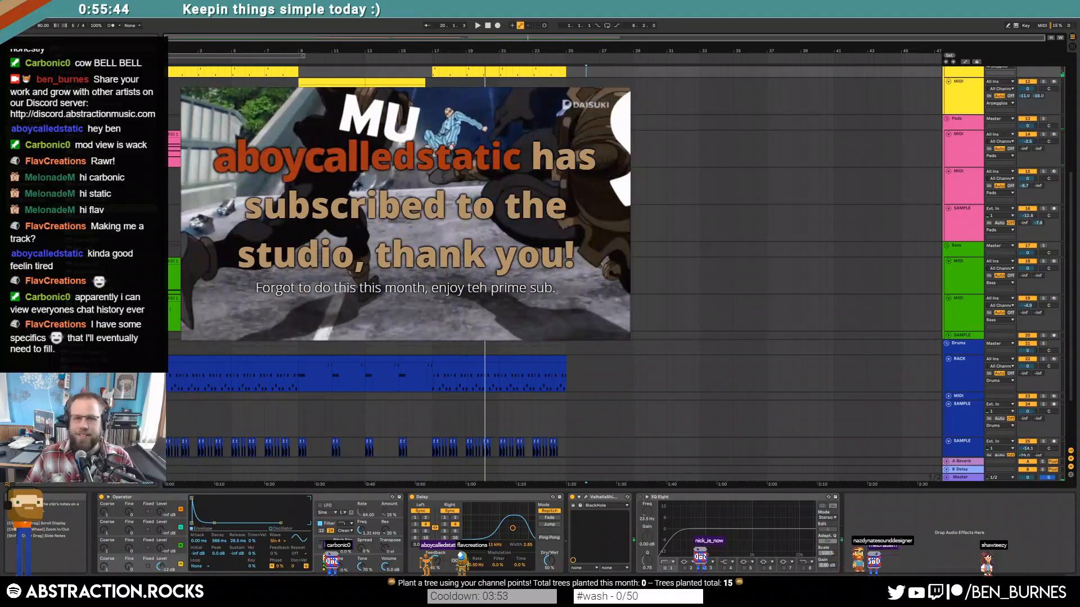
pyautogui.scroll(-1, 547, 205)
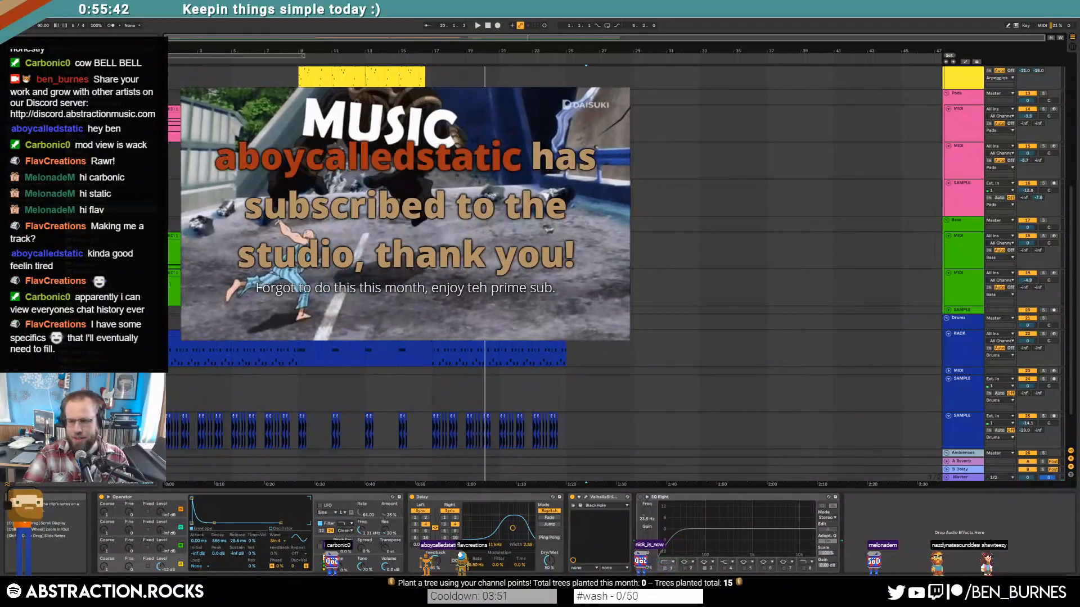
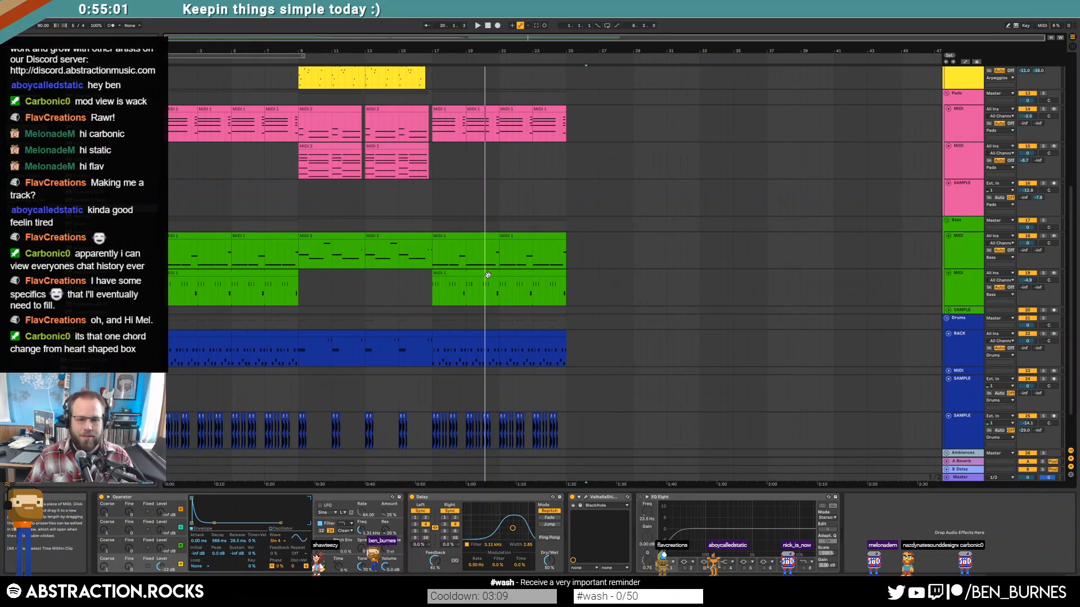
pyautogui.scroll(-1, 461, 287)
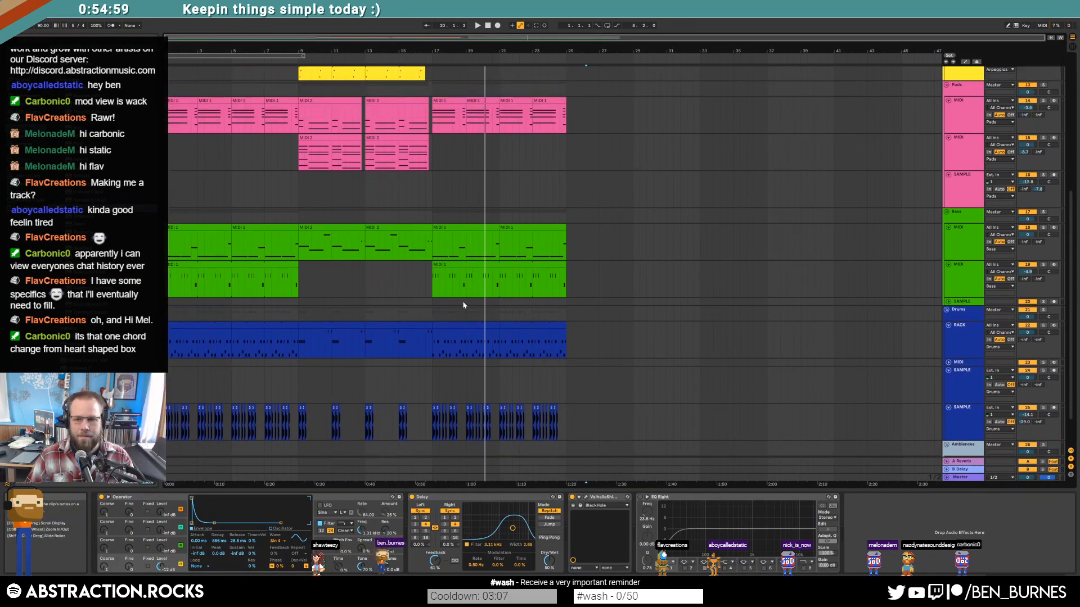
pyautogui.scroll(5, 464, 306)
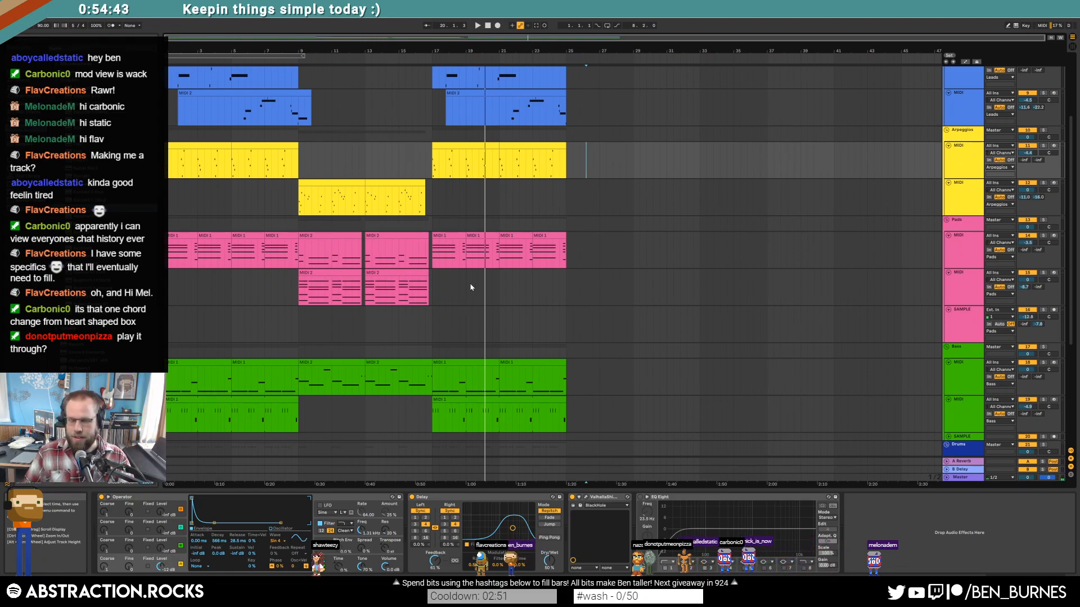
# Step: Return to the start of the song and play the full arrangement
pyautogui.click(488, 25)
pyautogui.press('space')
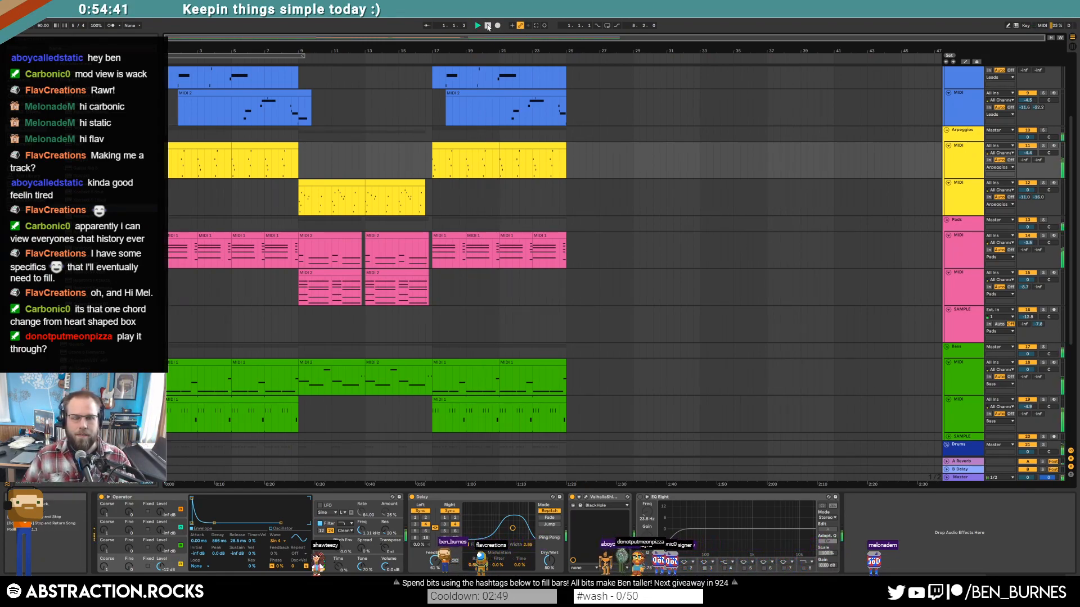
pyautogui.click(433, 176)
pyautogui.moveTo(504, 171); pyautogui.dragTo(595, 446)
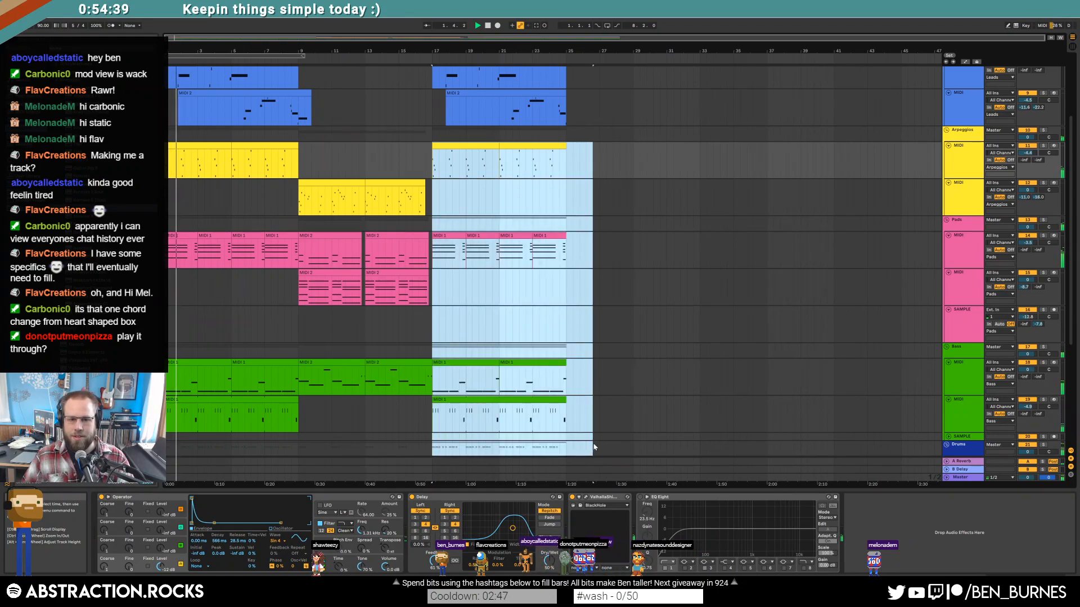
pyautogui.click(608, 410)
# Step: Collapse the SAMPLES track and close the ADSR Sample Manager window
pyautogui.scroll(5, 589, 360)
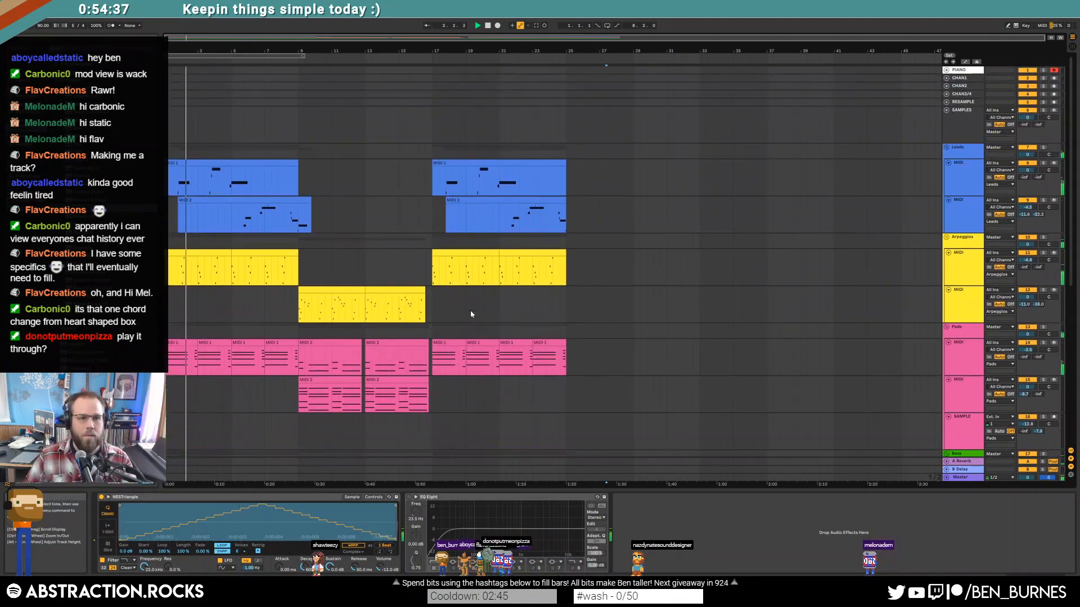
pyautogui.click(947, 110)
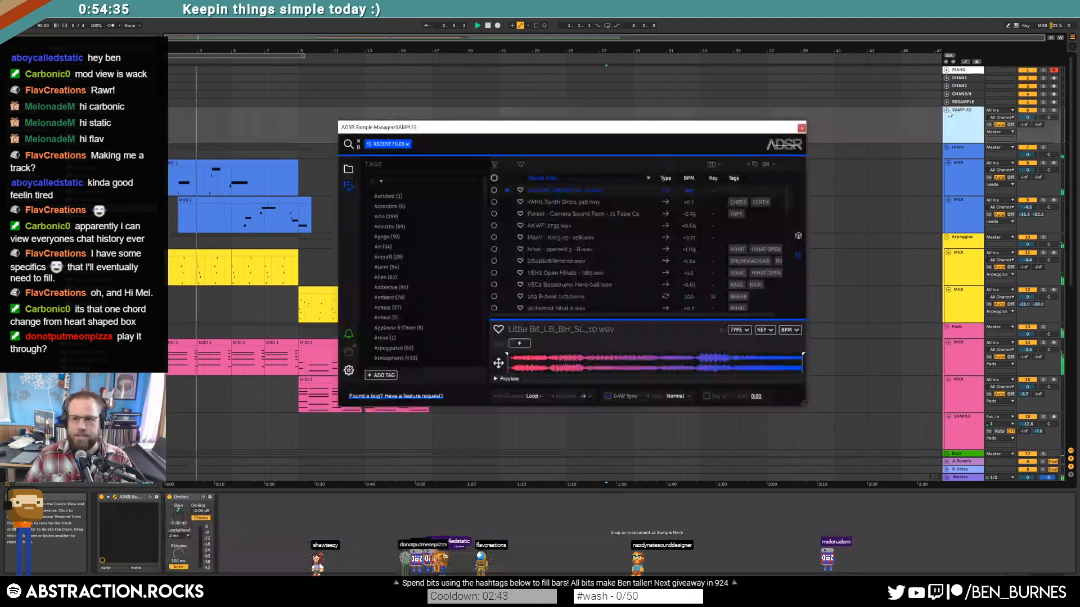
pyautogui.moveTo(769, 130); pyautogui.dragTo(792, 126)
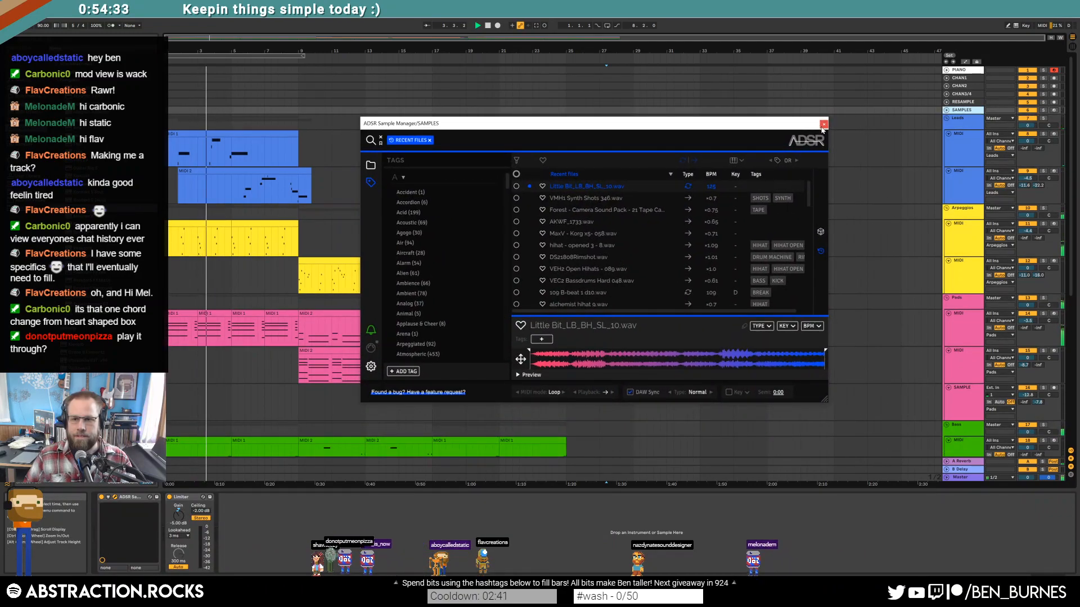
pyautogui.click(822, 124)
# Step: Look over the lead, arpeggio, pad, bass and drum tracks while the song plays
pyautogui.scroll(-5, 642, 306)
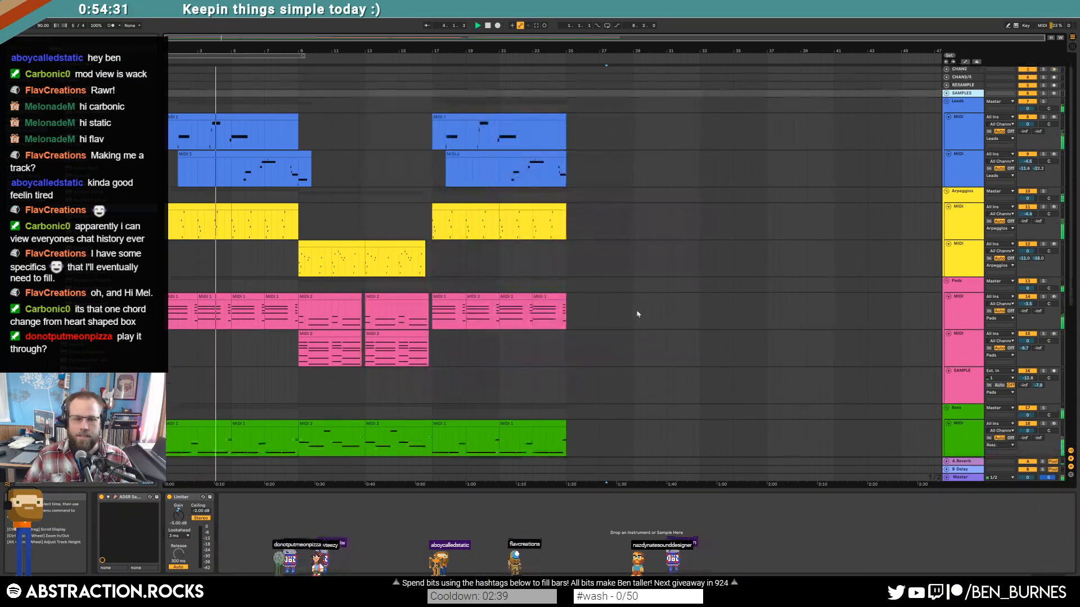
pyautogui.scroll(-1, 642, 306)
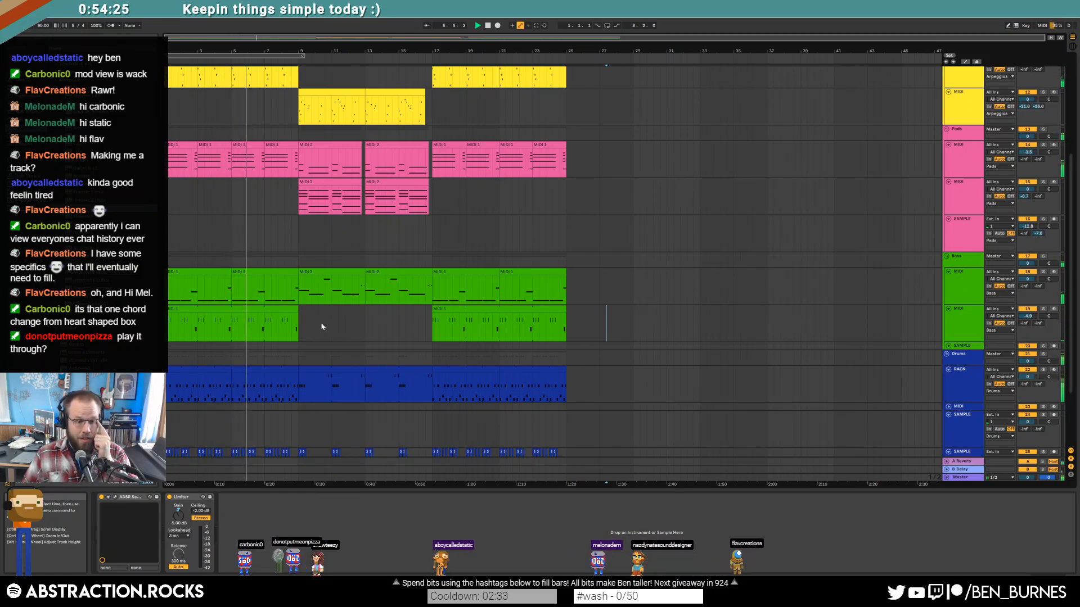
pyautogui.scroll(7, 313, 321)
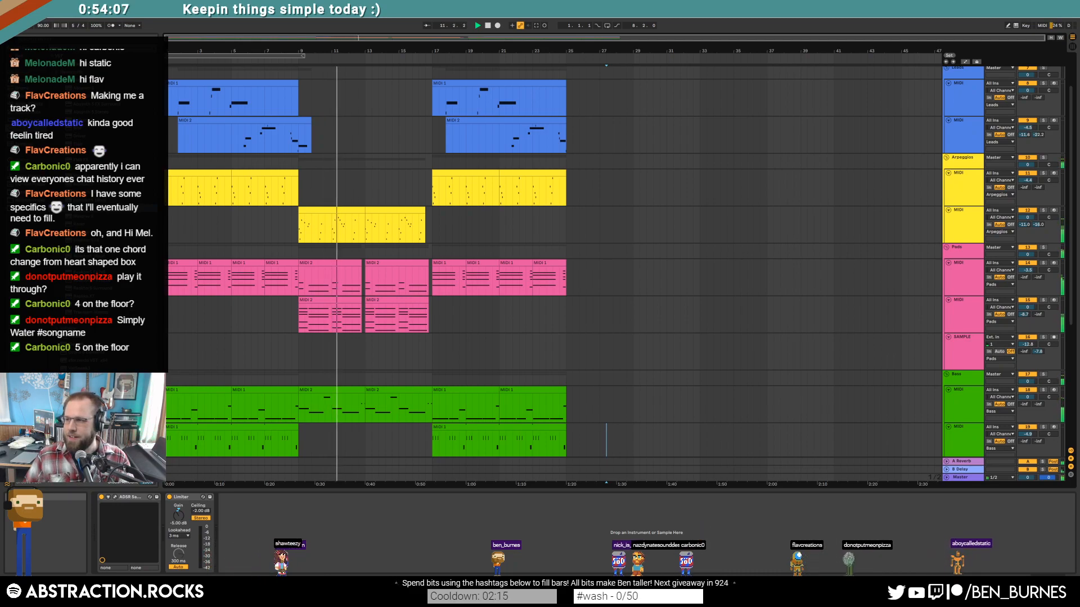
pyautogui.moveTo(1079, 61); pyautogui.dragTo(900, 55)
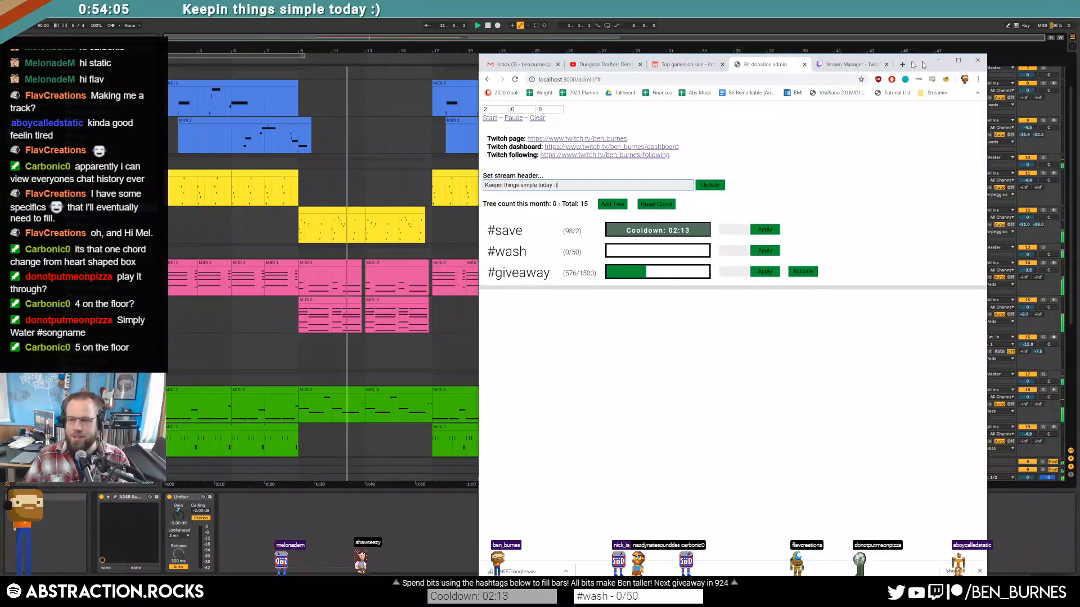
pyautogui.click(924, 55)
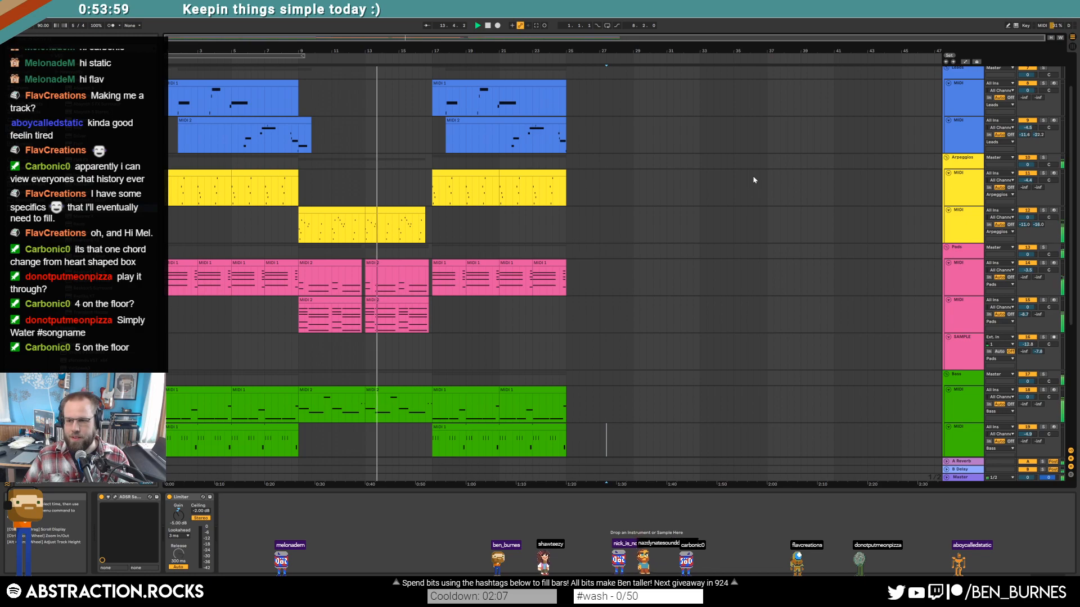
# Step: Save the Live Set as "2020-04-01 Simply Water" in the 2 Hour Tracks 2020 folder under Ableton Projects
pyautogui.hotkey('ctrl', 'shift', 's')
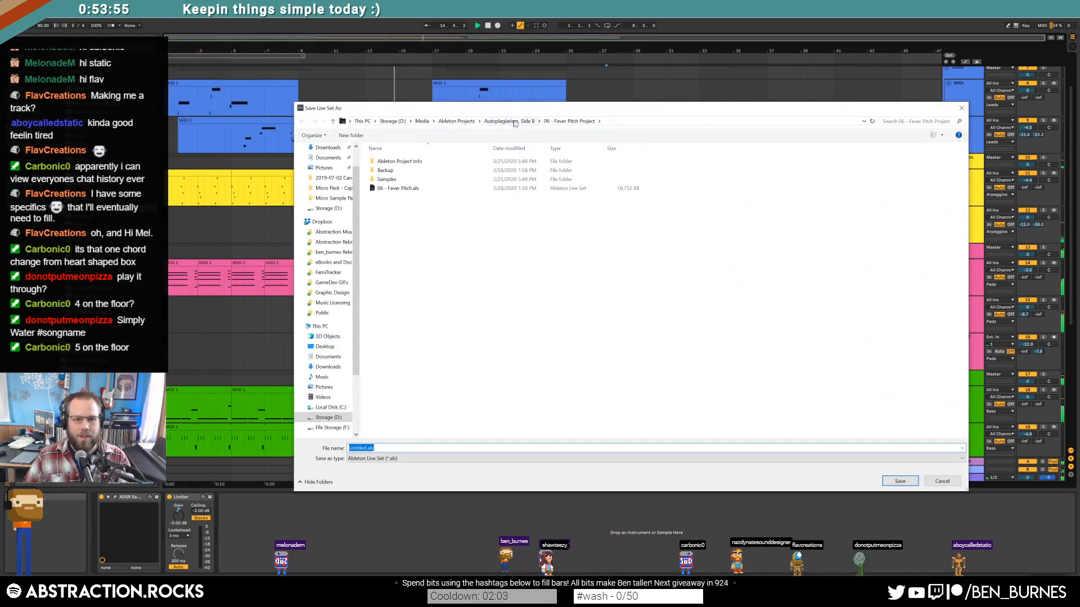
pyautogui.click(514, 122)
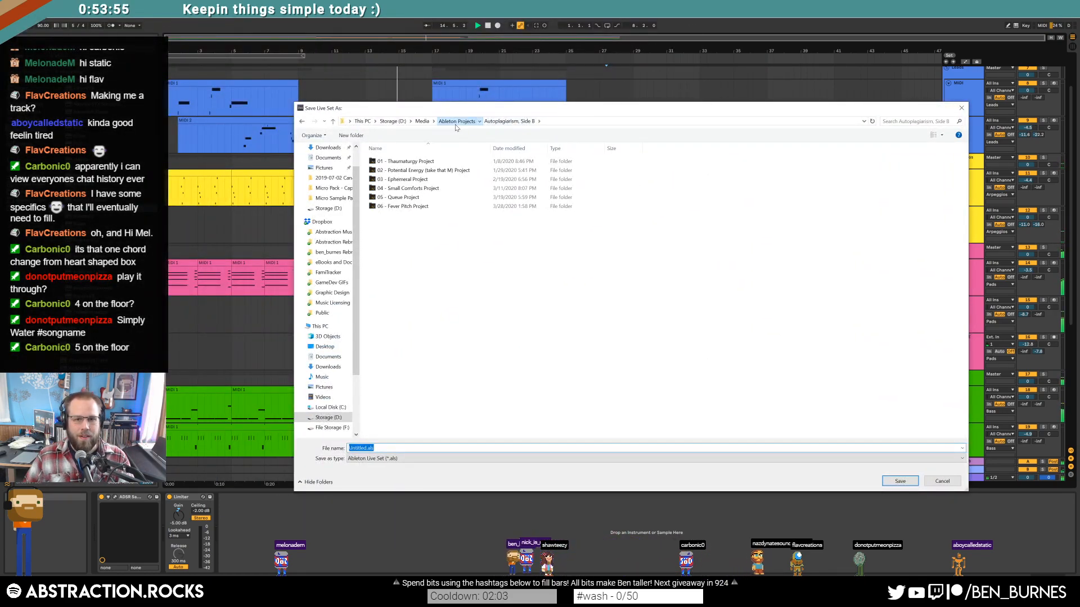
pyautogui.click(457, 123)
pyautogui.doubleClick(429, 224)
pyautogui.click(412, 448)
pyautogui.write('2020-')
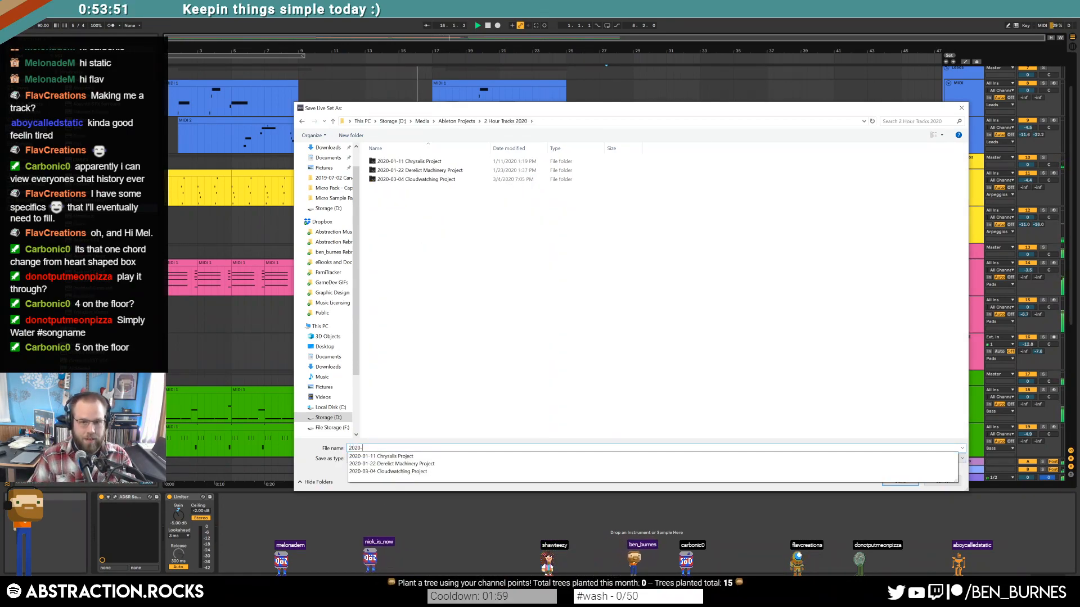
pyautogui.write('04-01 Simply Water')
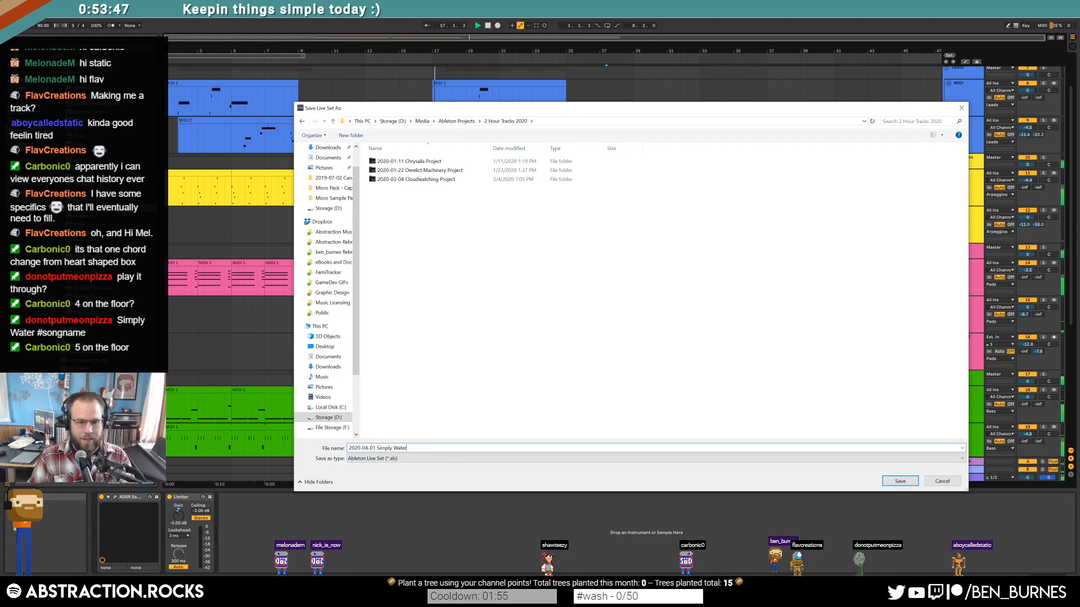
pyautogui.press('Return')
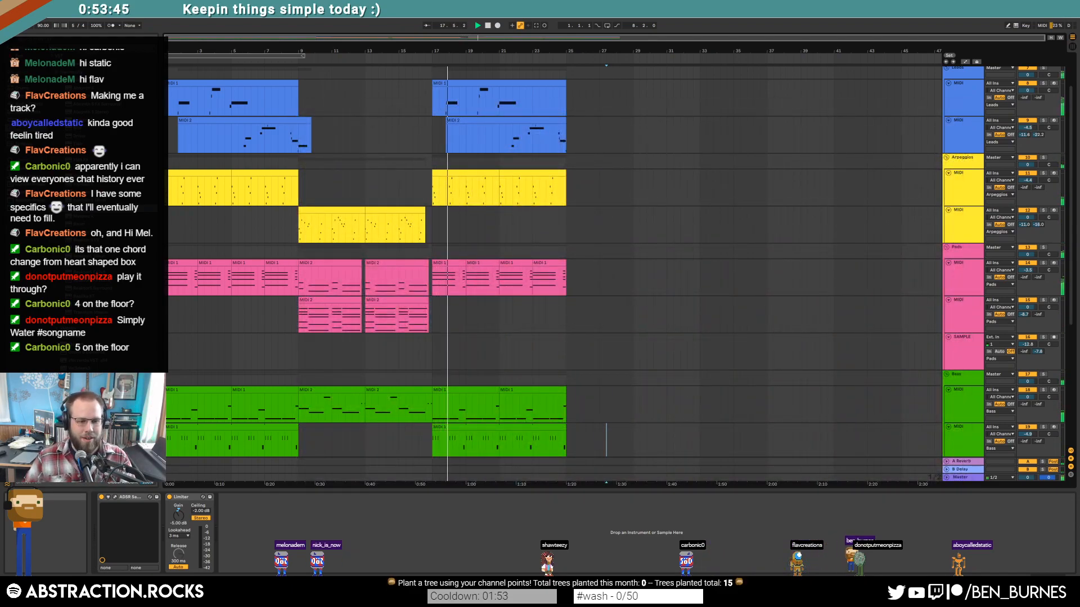
# Step: Look into the Storage (D:) drive in File Explorer and close the window
pyautogui.press('super+e')
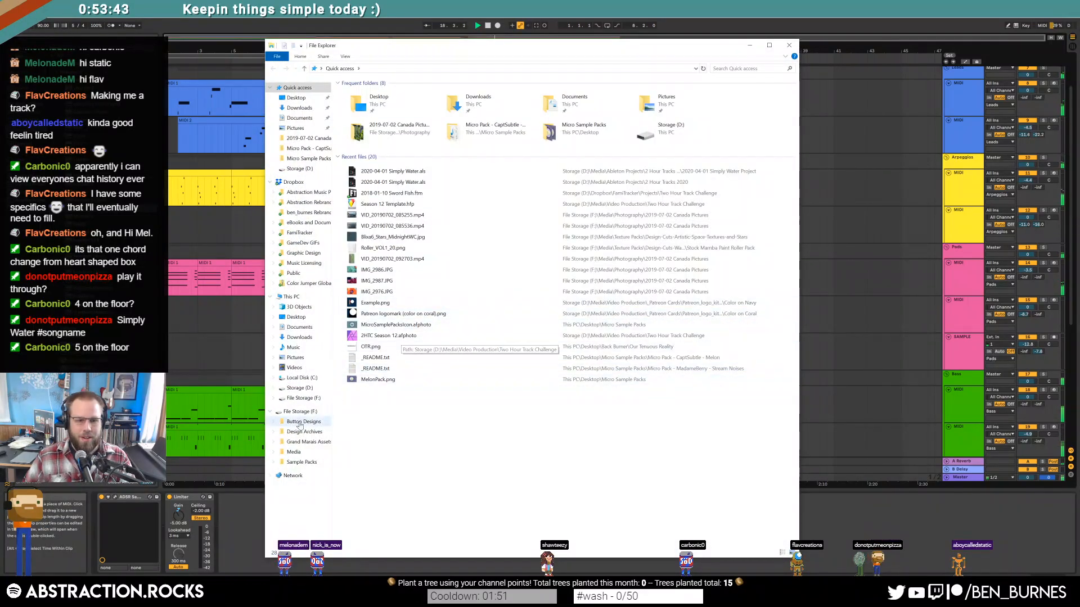
pyautogui.click(300, 388)
pyautogui.moveTo(529, 98); pyautogui.dragTo(647, 169)
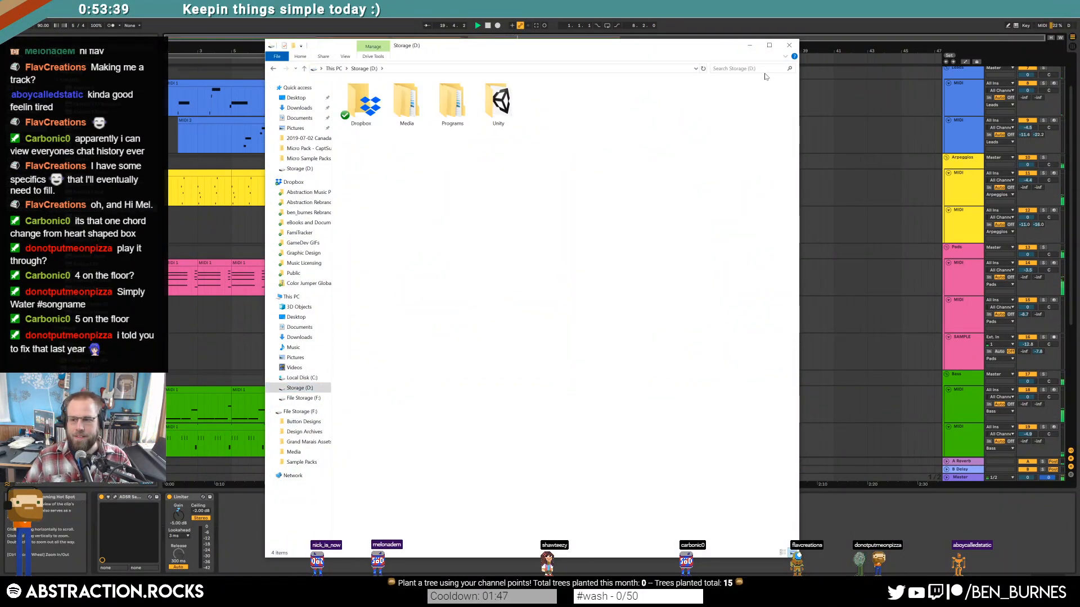
pyautogui.click(789, 46)
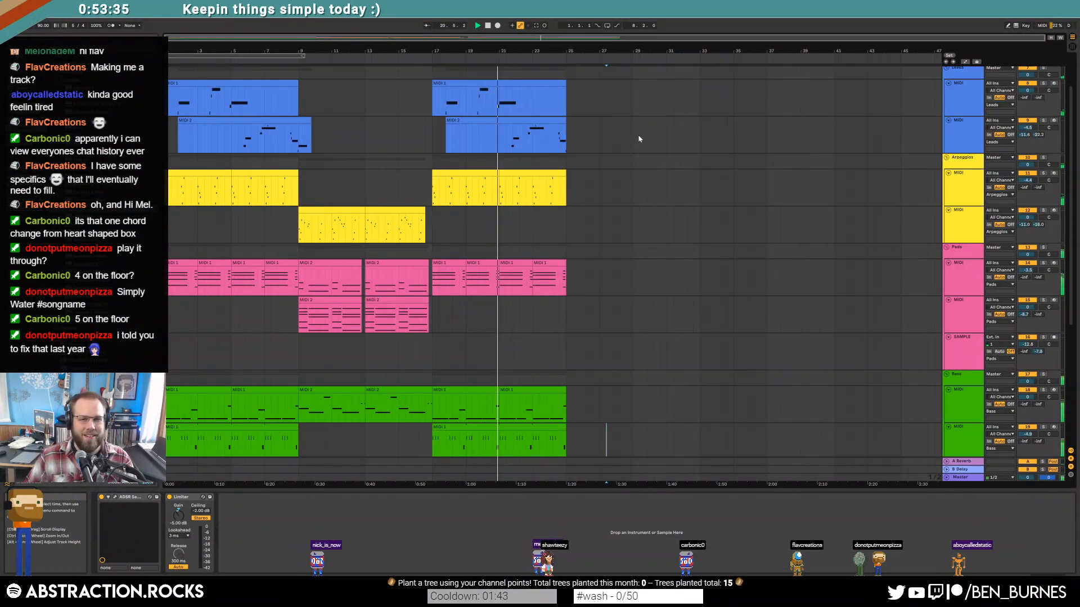
# Step: Stop playback and delete the empty SAMPLE and MIDI tracks from the Drums group
pyautogui.click(528, 119)
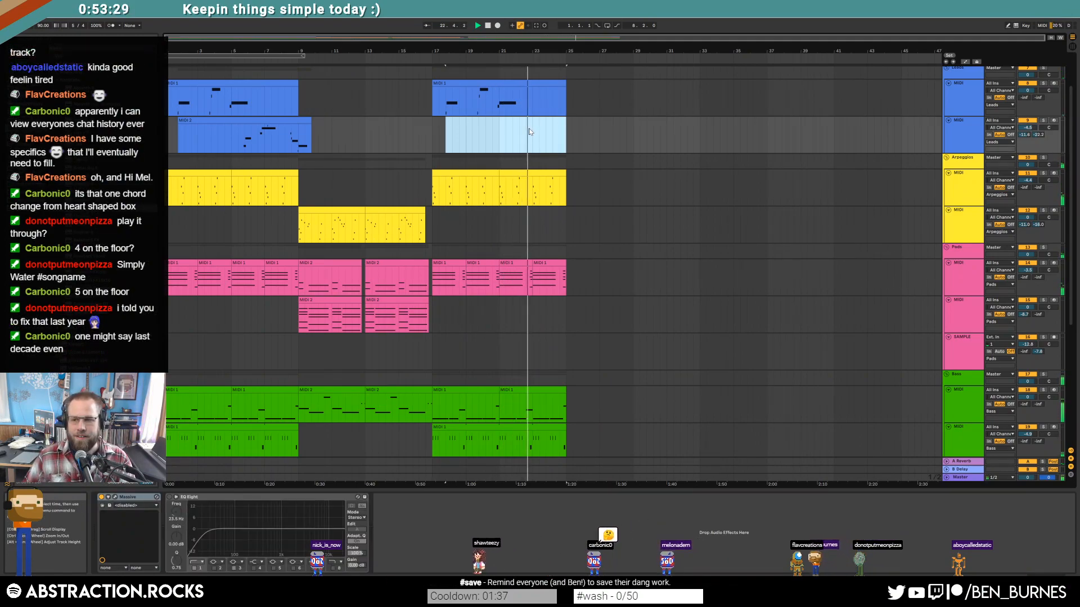
pyautogui.scroll(-6, 529, 135)
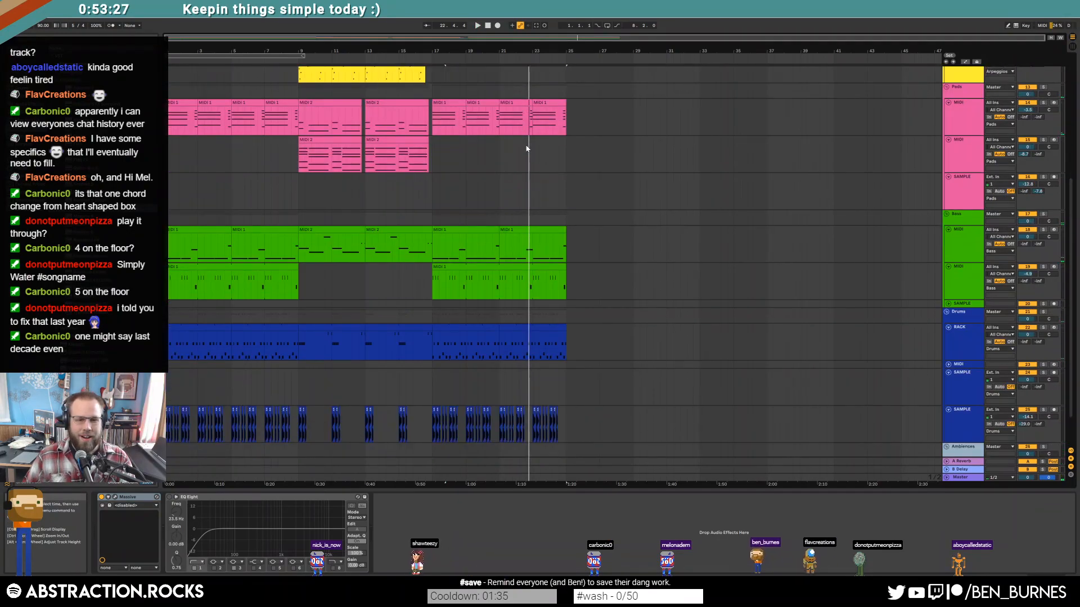
pyautogui.scroll(-2, 526, 148)
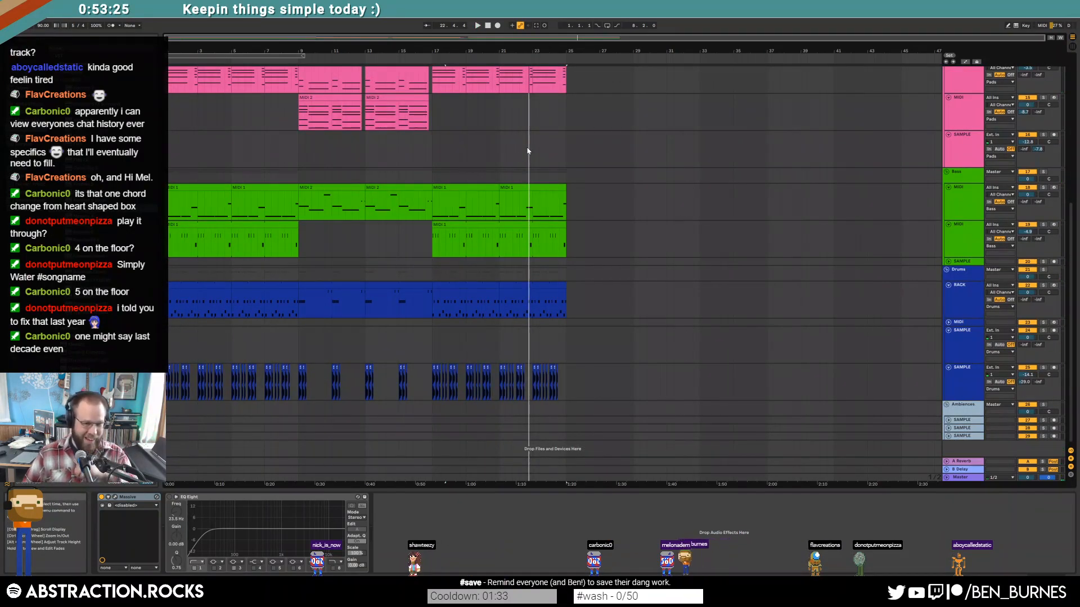
pyautogui.click(963, 338)
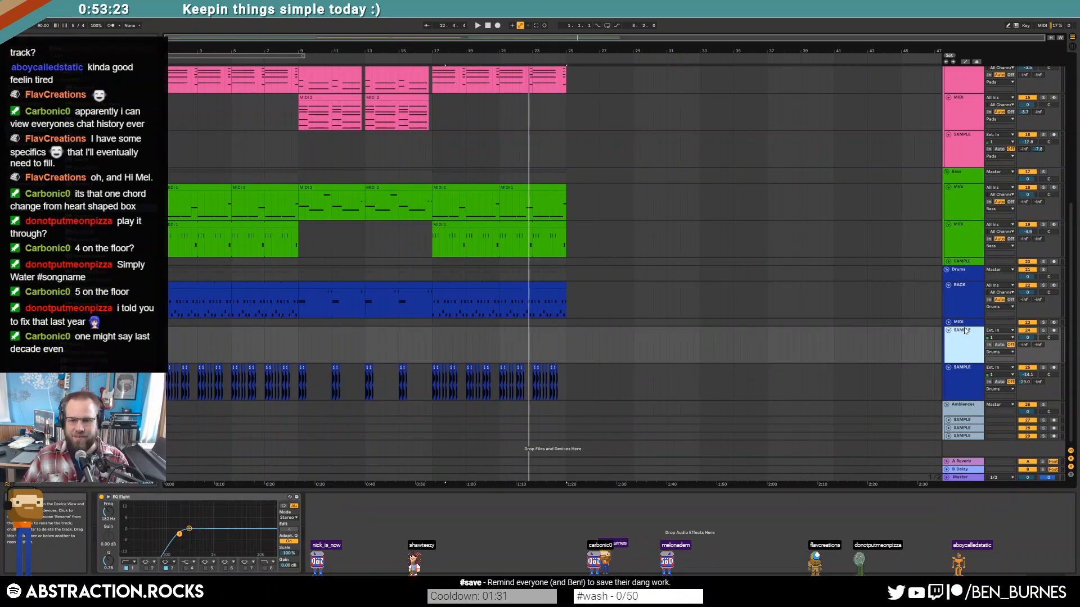
pyautogui.press('Delete')
pyautogui.click(967, 323)
pyautogui.press('Delete')
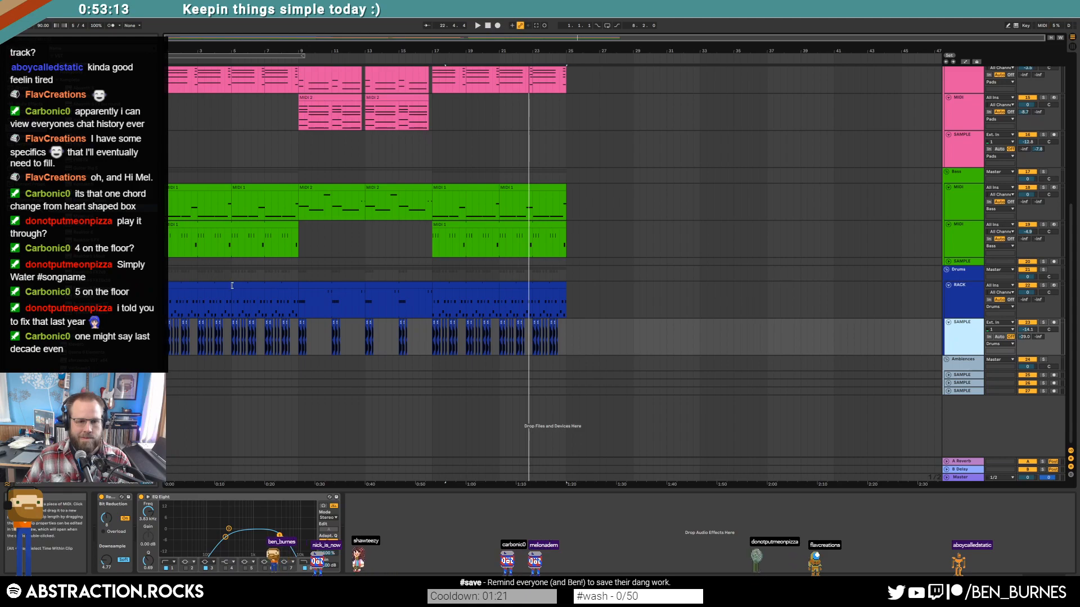
# Step: Look over the drum RACK clips starting at bars 9 and 17
pyautogui.moveTo(229, 285); pyautogui.dragTo(432, 286)
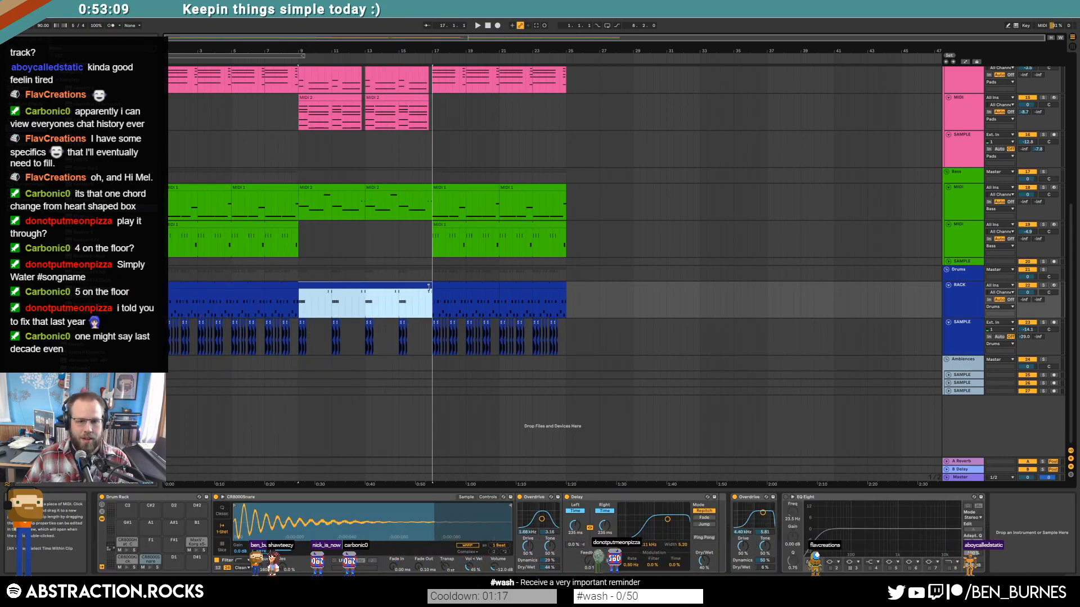
pyautogui.click(497, 287)
pyautogui.moveTo(498, 287); pyautogui.dragTo(565, 287)
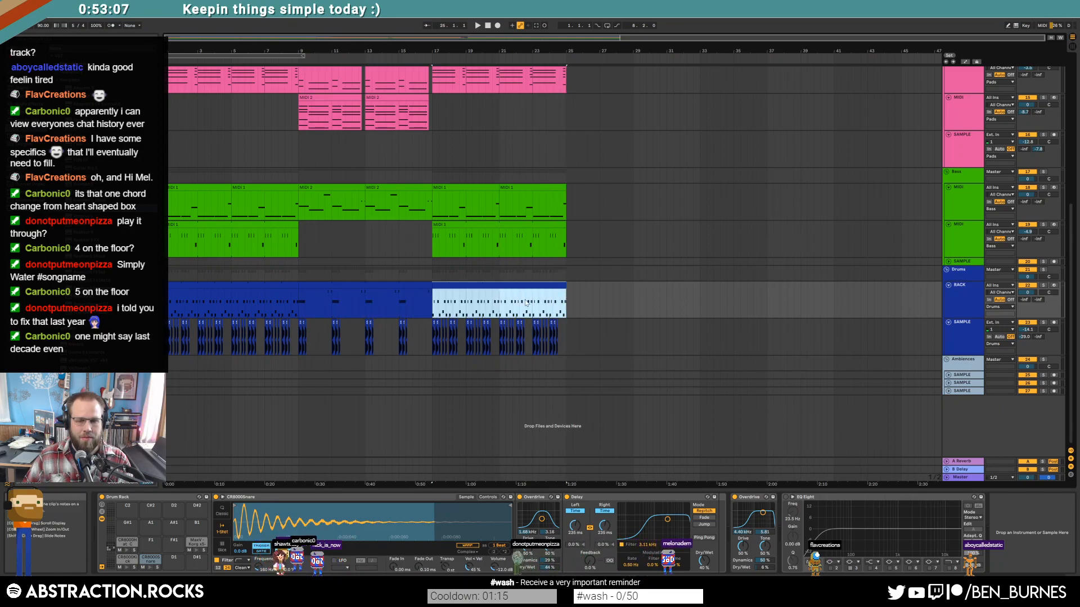
# Step: Add an Auto Filter after the EQ Eight on the drum SAMPLE track and adjust its filter frequency while playing from bar 17
pyautogui.click(963, 333)
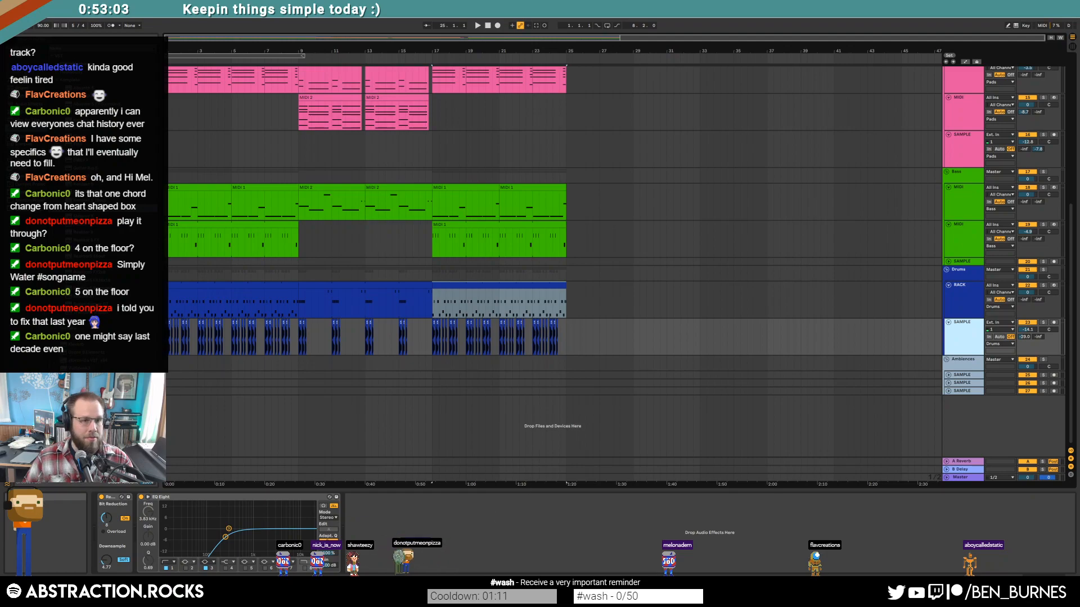
pyautogui.click(25, 104)
pyautogui.moveTo(79, 72); pyautogui.dragTo(379, 524)
pyautogui.moveTo(468, 520); pyautogui.dragTo(489, 500)
pyautogui.press('space')
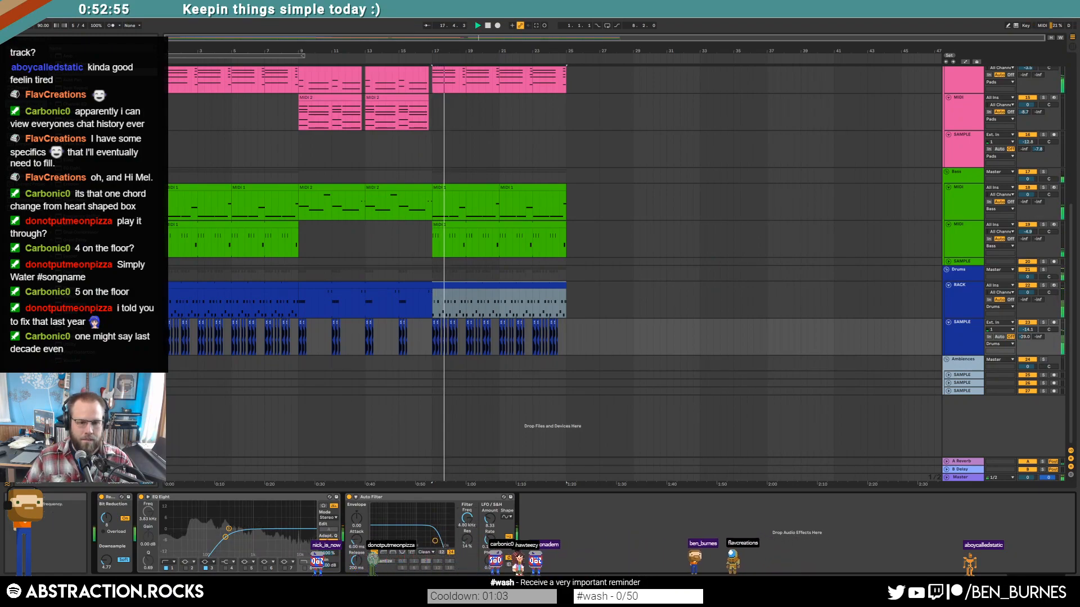
pyautogui.moveTo(490, 519); pyautogui.dragTo(489, 518)
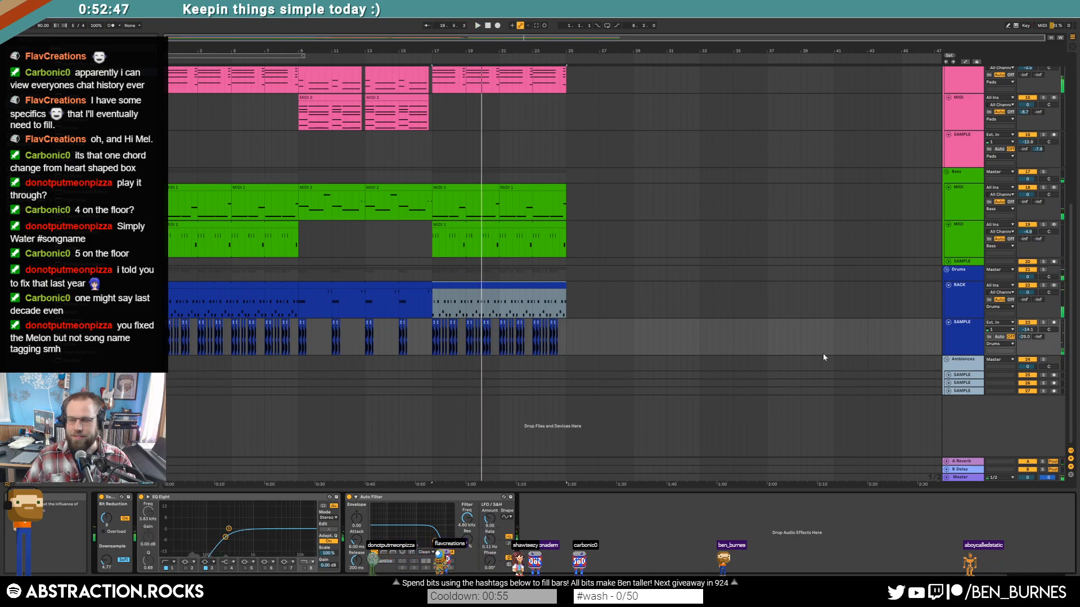
pyautogui.moveTo(1079, 17); pyautogui.dragTo(1079, 114)
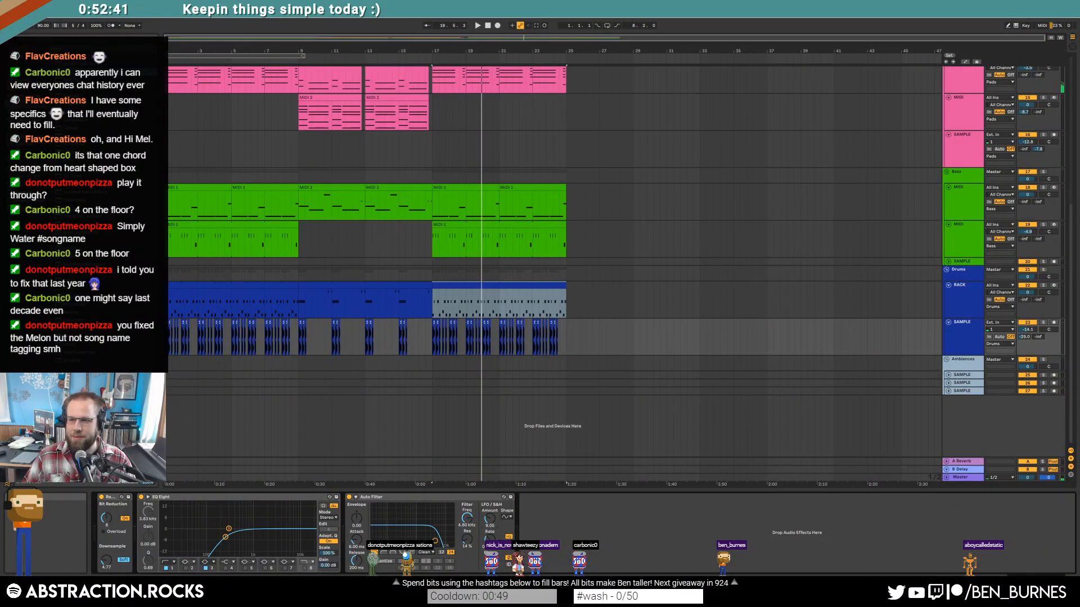
pyautogui.click(435, 305)
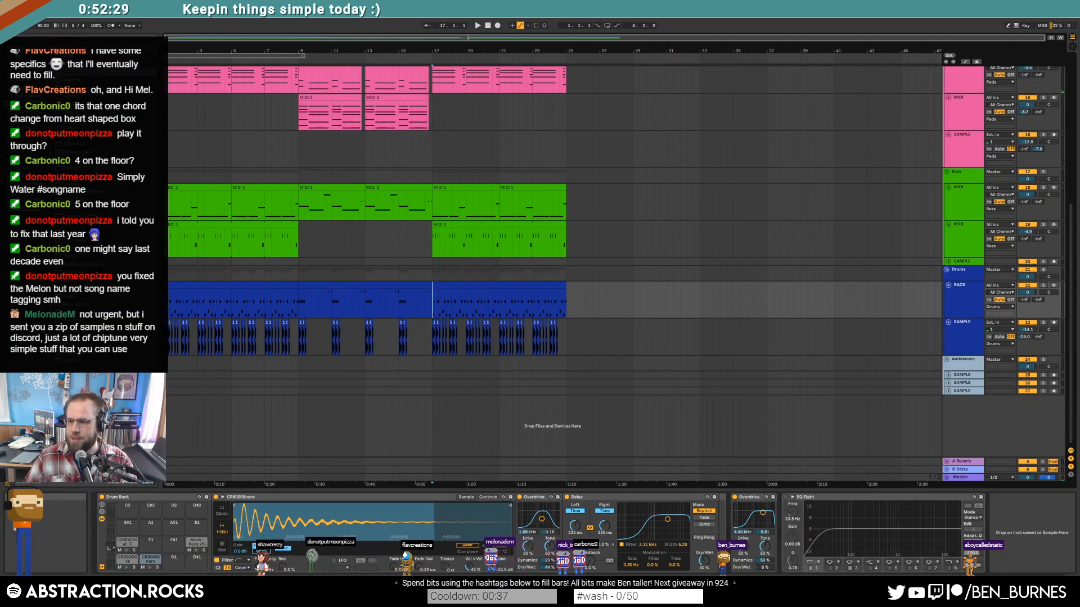
pyautogui.click(620, 208)
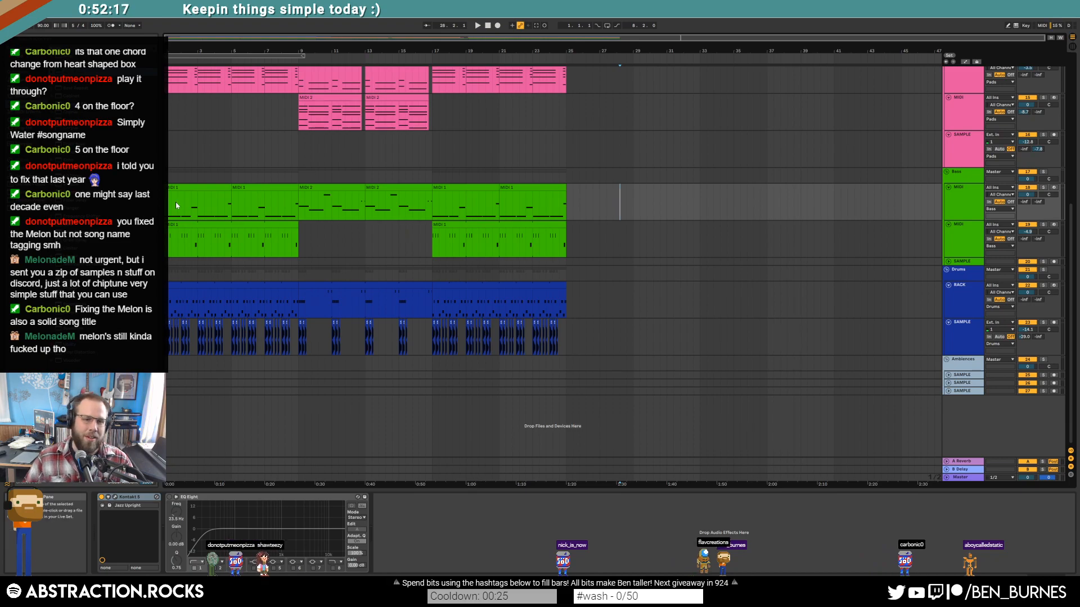
# Step: Delete the empty SAMPLE track from the Pads group
pyautogui.click(955, 146)
pyautogui.scroll(10, 550, 289)
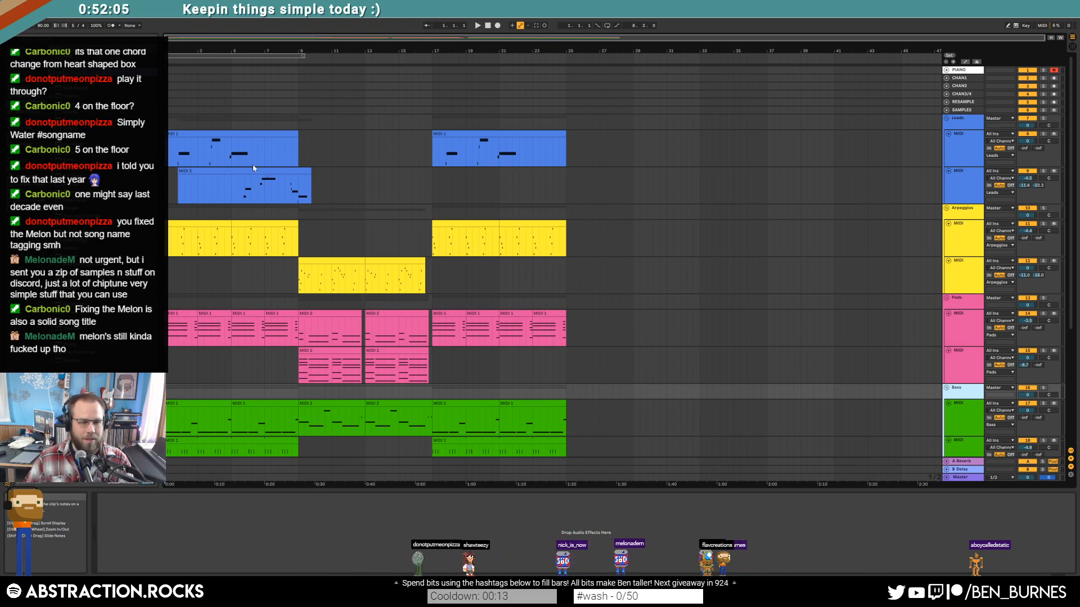
# Step: Return to bar 1 and play the opening bars to review the drum RACK and SAMPLE parts
pyautogui.scroll(-5, 258, 158)
pyautogui.click(205, 360)
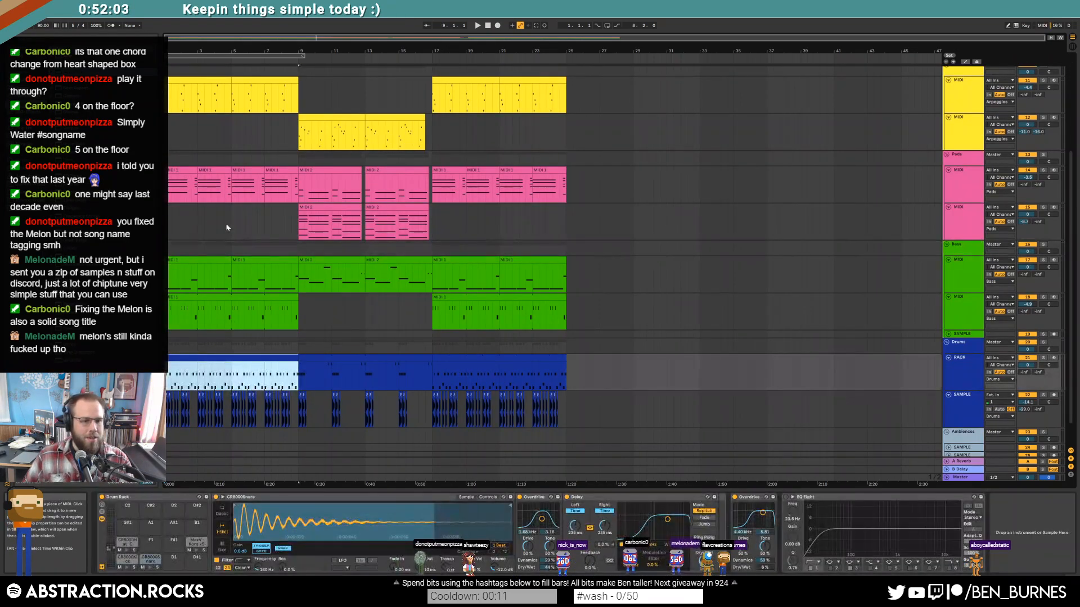
pyautogui.doubleClick(209, 360)
pyautogui.hotkey('shift', 'Tab')
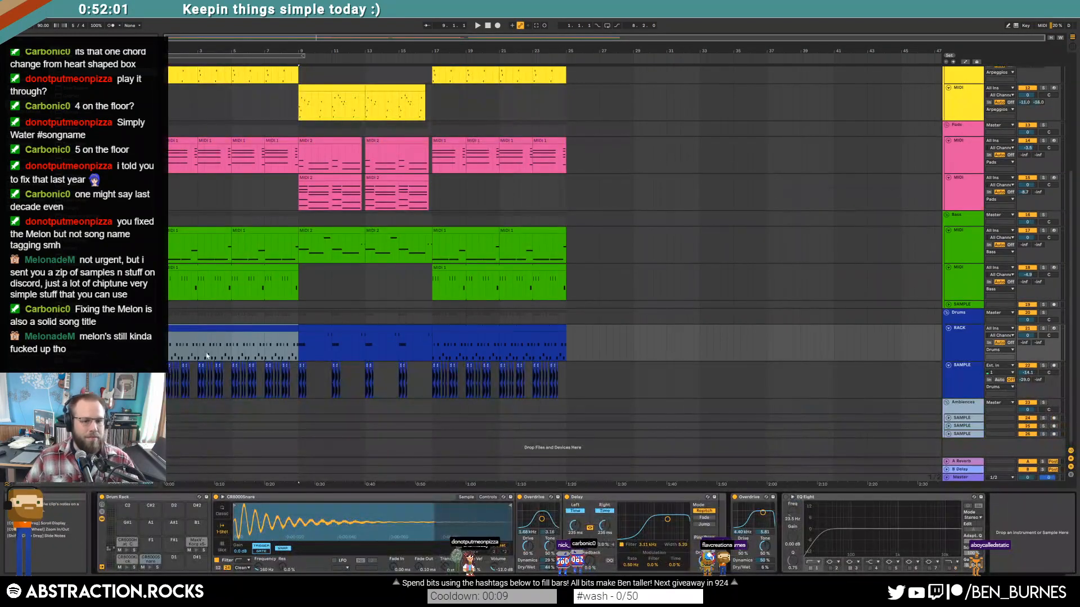
pyautogui.scroll(5, 190, 388)
pyautogui.click(487, 26)
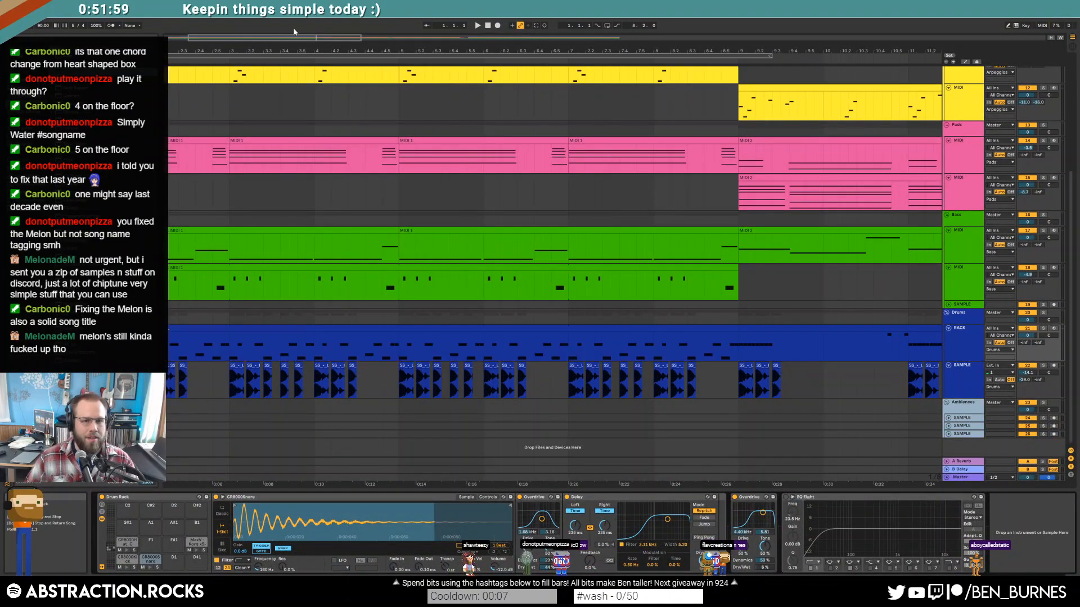
pyautogui.moveTo(239, 40); pyautogui.dragTo(213, 86)
pyautogui.moveTo(219, 41); pyautogui.dragTo(219, 42)
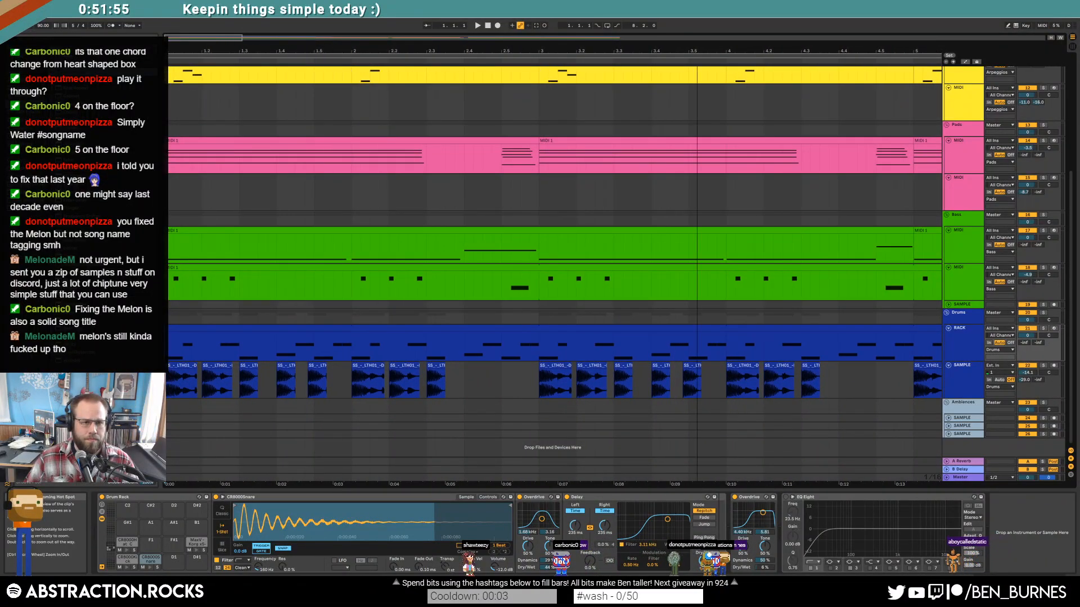
pyautogui.press('space')
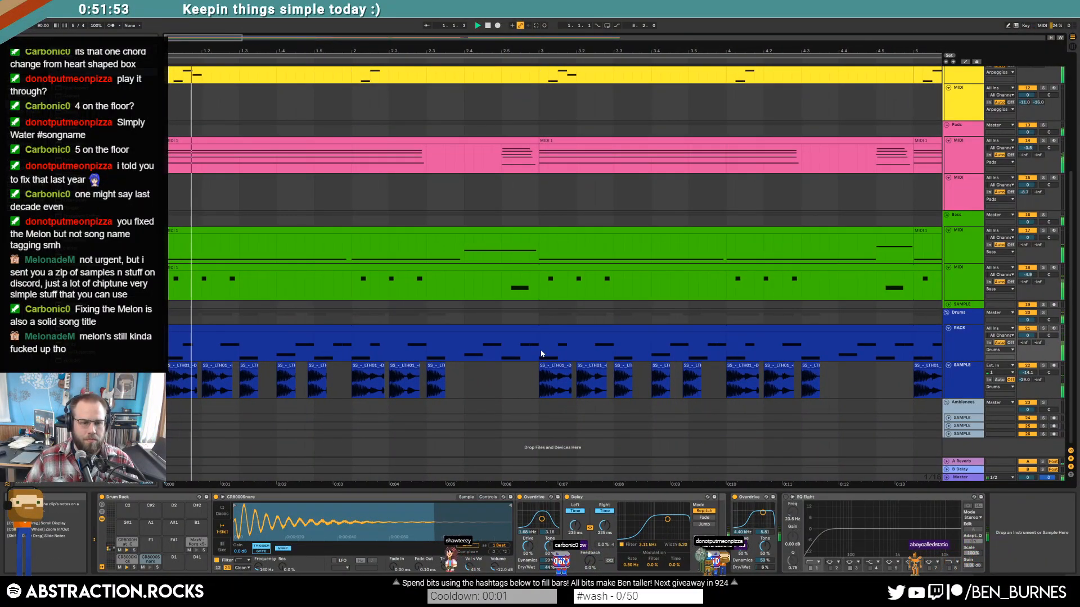
# Step: Insert the Raum reverb between EQ Eight and Auto Filter on the drum SAMPLE track and lower its high cut to about 7.07 kHz
pyautogui.click(479, 387)
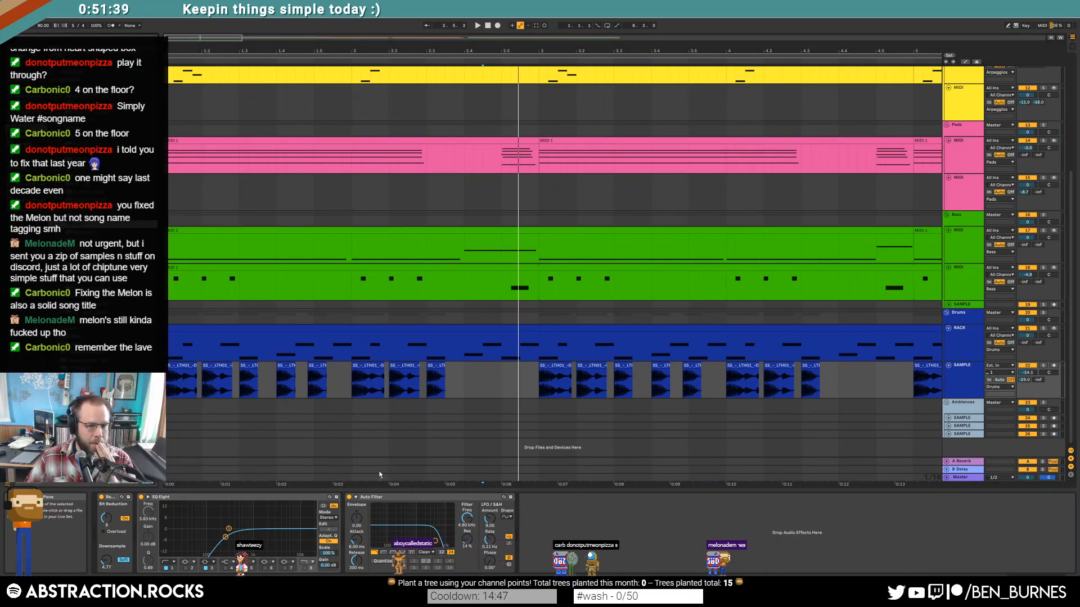
pyautogui.moveTo(375, 462); pyautogui.dragTo(351, 524)
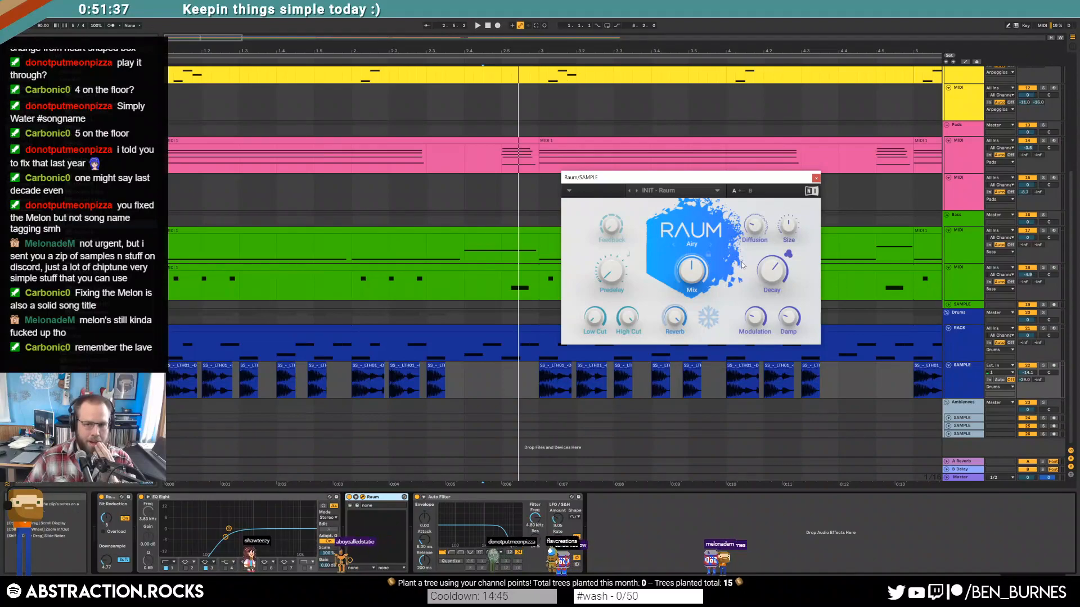
pyautogui.click(639, 517)
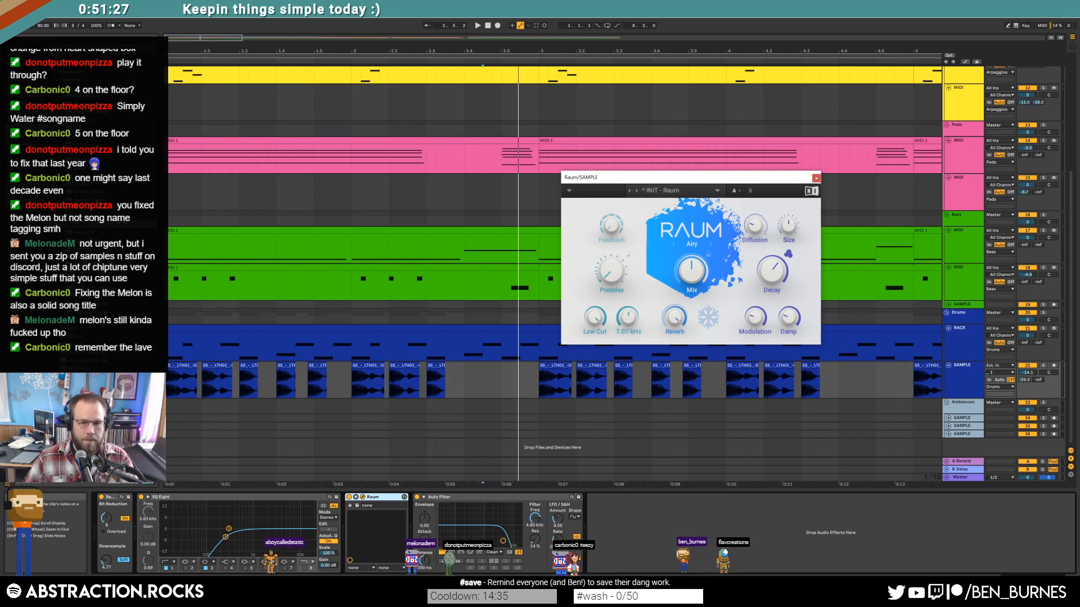
# Step: Play from the first drum sample while shortening Raum's decay and lowering its high cut to about 4.92 kHz
pyautogui.click(178, 373)
pyautogui.press('space')
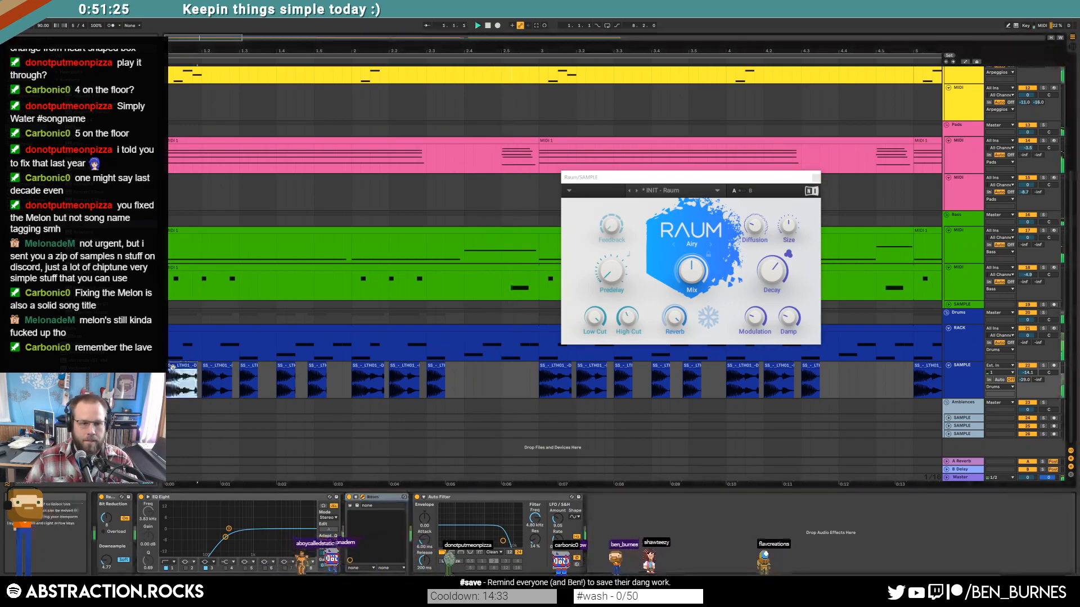
pyautogui.moveTo(772, 272); pyautogui.dragTo(772, 324)
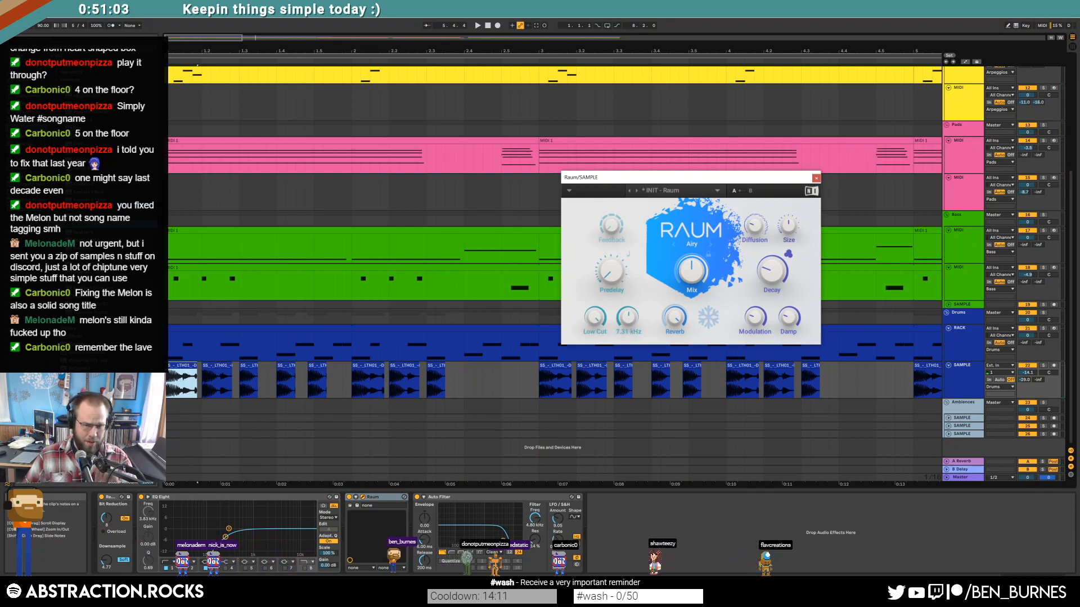
pyautogui.moveTo(629, 319); pyautogui.dragTo(629, 294)
pyautogui.press('space')
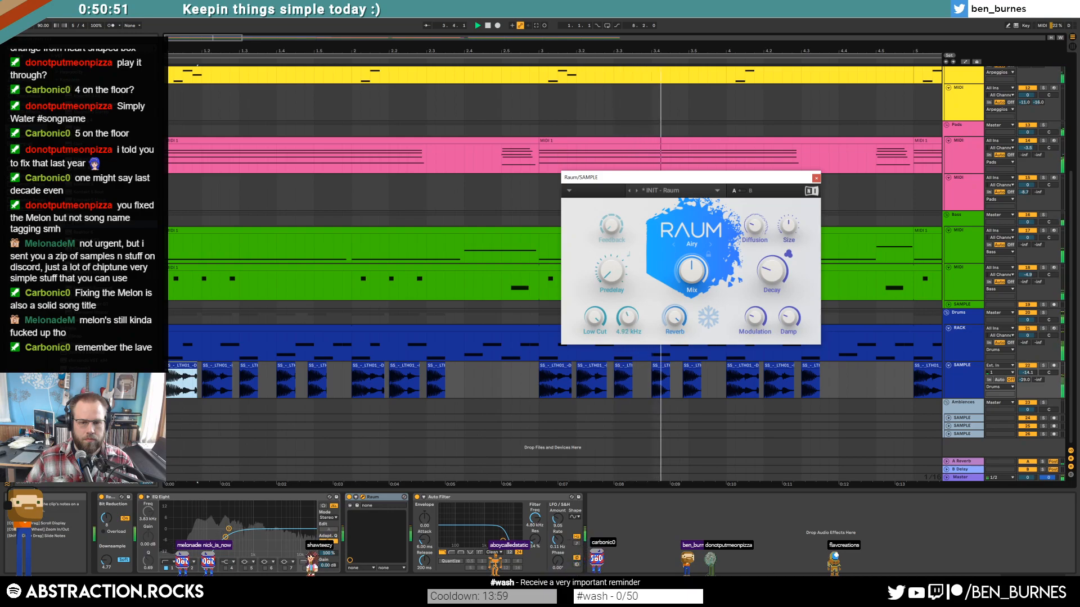
# Step: Turn off Raum's high cut and shorten its decay to 0.71 s
pyautogui.moveTo(757, 291); pyautogui.dragTo(757, 292)
pyautogui.moveTo(629, 321); pyautogui.dragTo(628, 272)
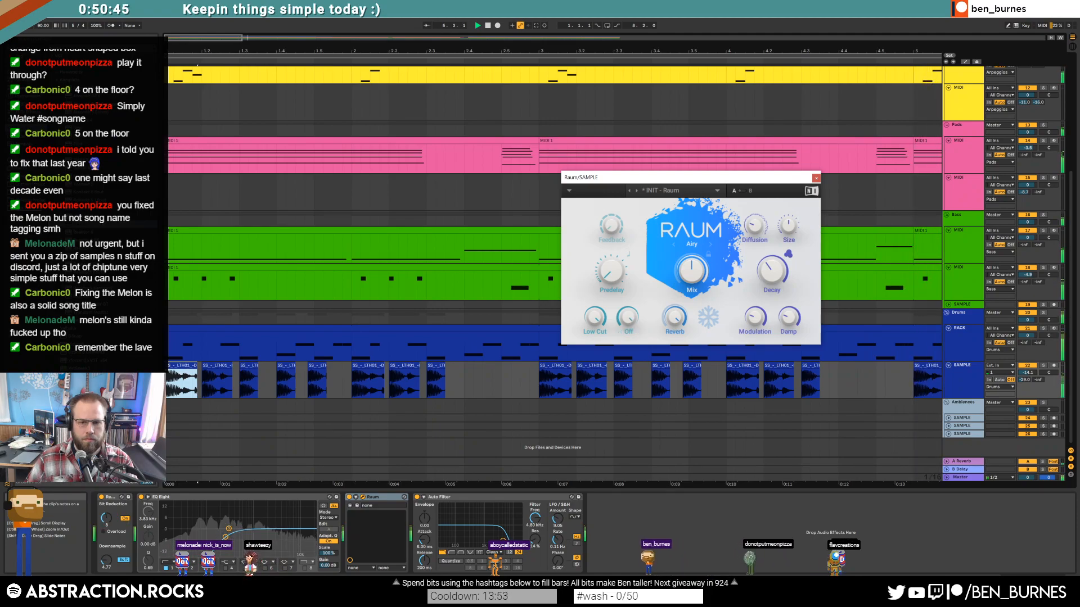
pyautogui.moveTo(772, 272); pyautogui.dragTo(772, 295)
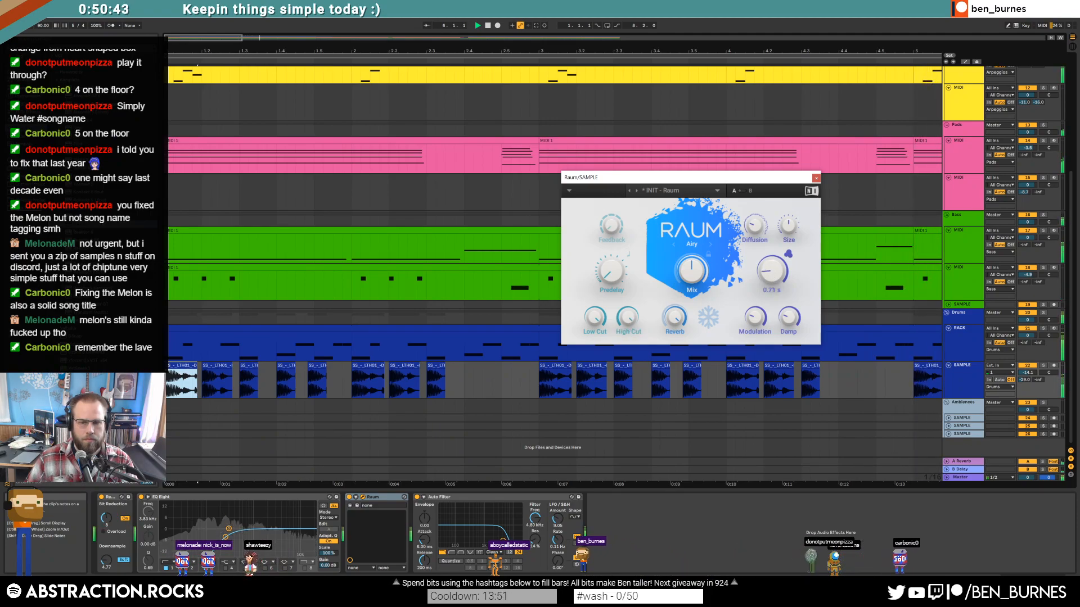
# Step: Reorder the drum SAMPLE effects by moving Raum ahead of EQ Eight, directly behind the bit-reduction device, and play the result
pyautogui.click(380, 504)
pyautogui.moveTo(597, 513); pyautogui.dragTo(557, 510)
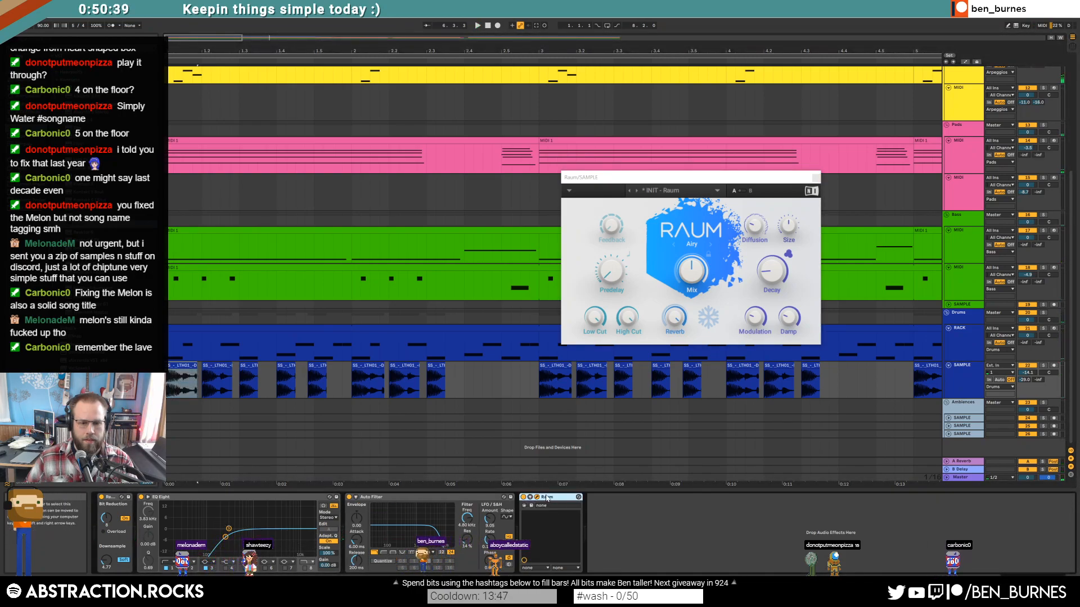
pyautogui.click(171, 504)
pyautogui.moveTo(171, 499); pyautogui.dragTo(169, 501)
pyautogui.press('space')
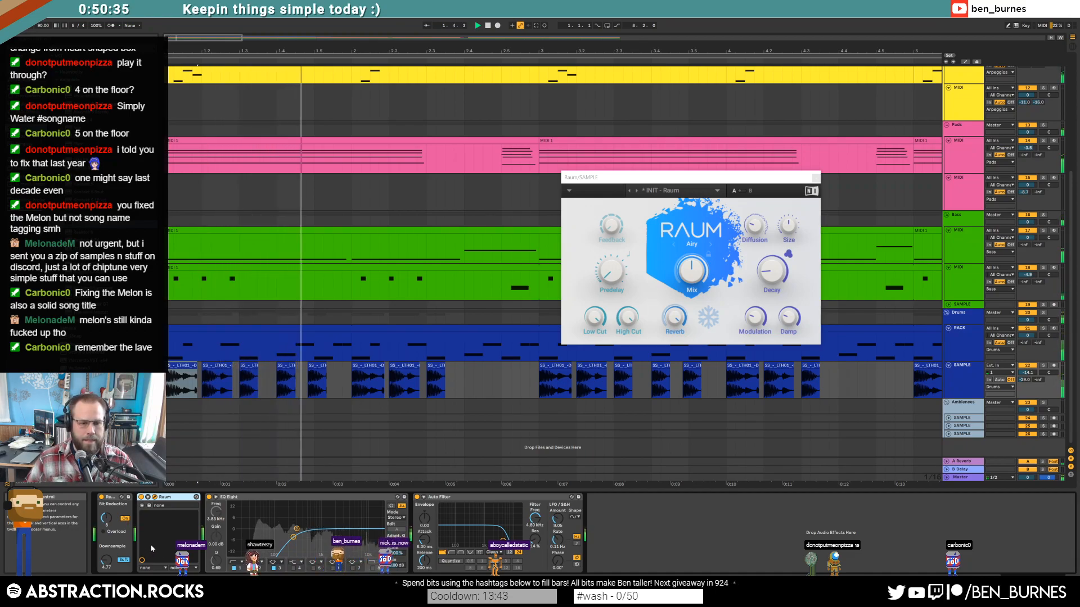
# Step: Try the bit-reduction device at the end of the drum SAMPLE effect chain and undo the move
pyautogui.moveTo(109, 498)
pyautogui.mouseDown()
pyautogui.moveTo(542, 540)
pyautogui.moveTo(585, 534)
pyautogui.mouseUp()
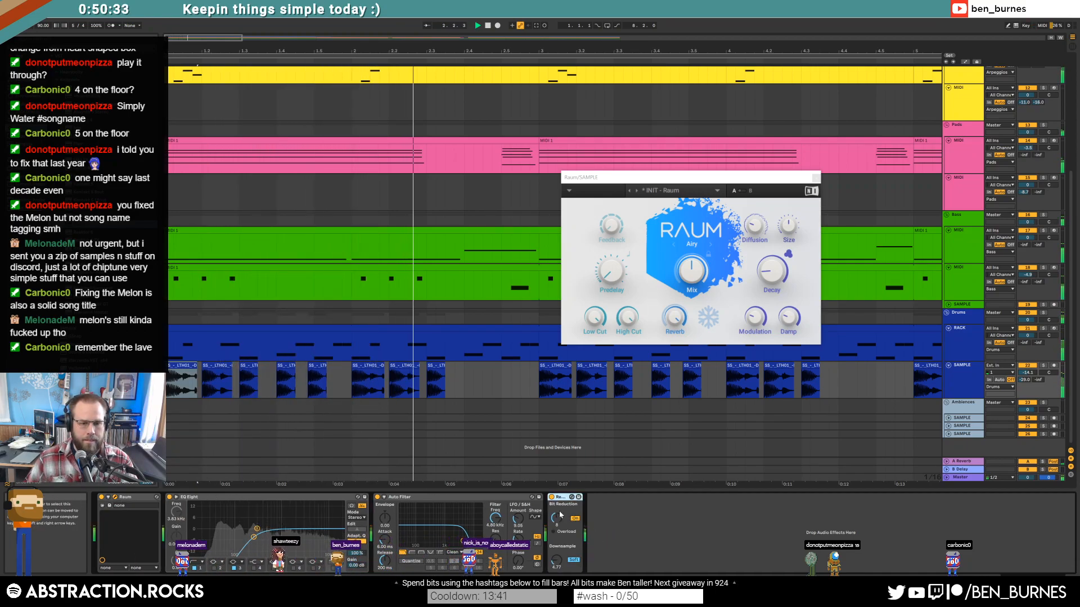
pyautogui.hotkey('ctrl', 'z')
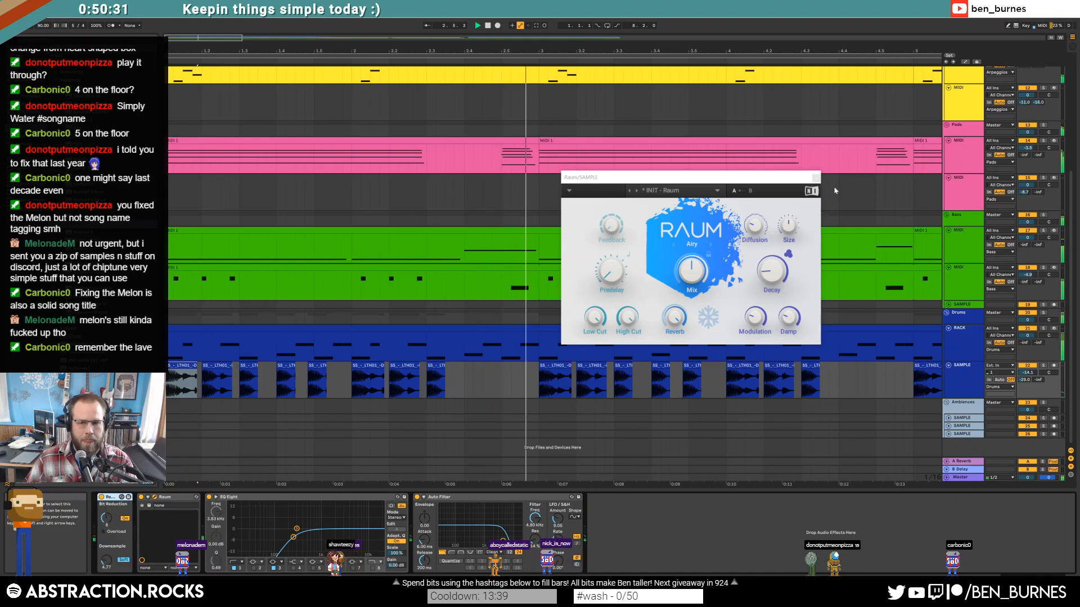
# Step: Close Raum, stop playback and show the device chain of the drum RACK's opening clip
pyautogui.click(816, 178)
pyautogui.scroll(-5, 793, 183)
pyautogui.press('space')
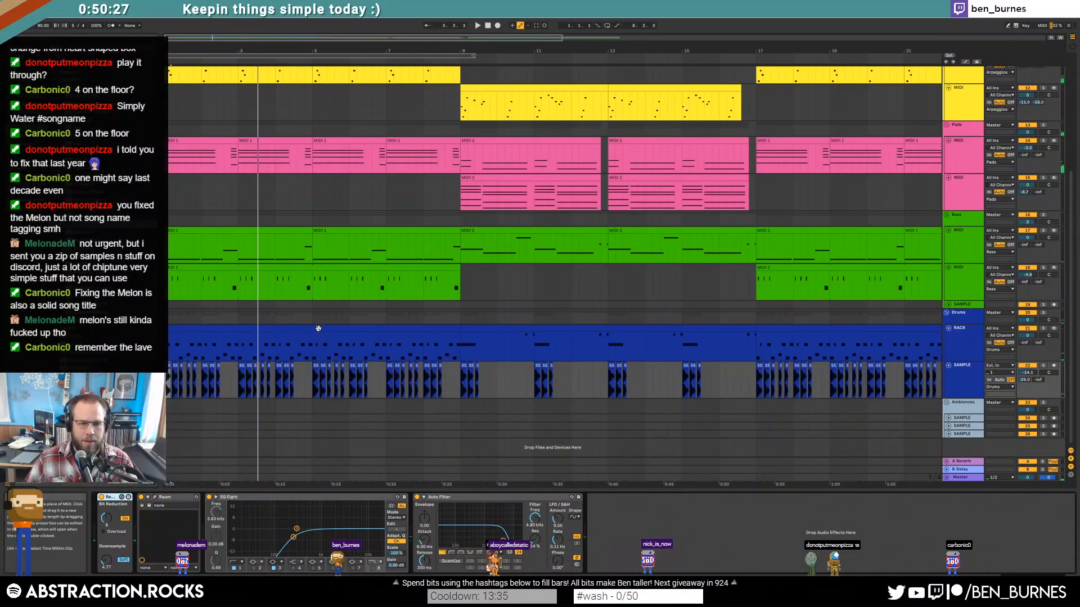
pyautogui.doubleClick(240, 327)
pyautogui.hotkey('shift', 'Tab')
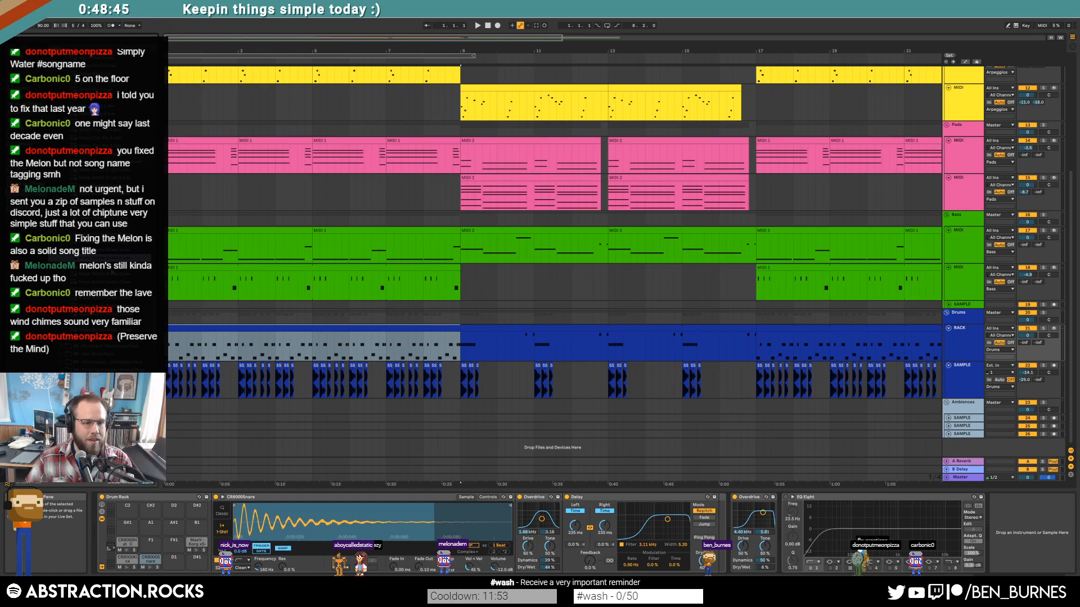
# Step: Unfold the first SAMPLE track in the Ambiences group and place water samples on it at bar 2 and in bar 8
pyautogui.click(956, 418)
pyautogui.click(949, 419)
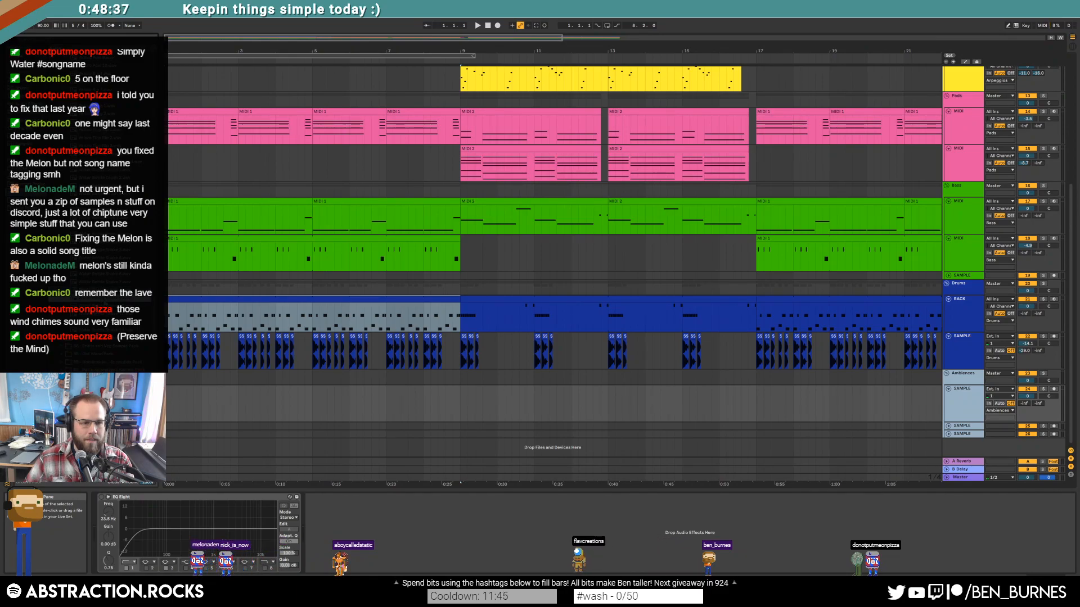
pyautogui.moveTo(102, 299); pyautogui.dragTo(206, 406)
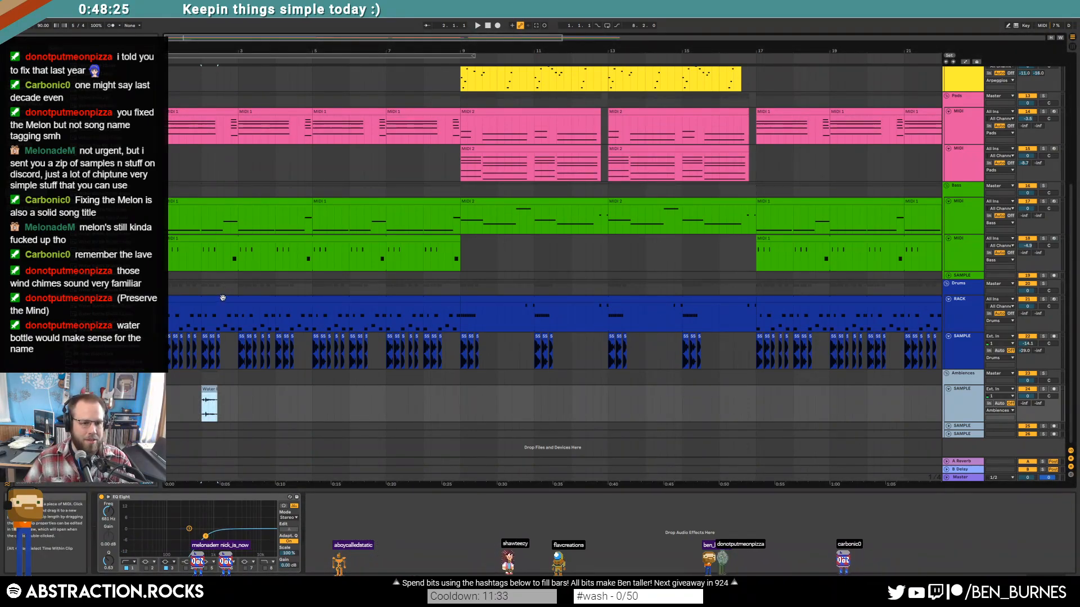
pyautogui.moveTo(109, 316)
pyautogui.mouseDown()
pyautogui.moveTo(252, 392)
pyautogui.moveTo(394, 413)
pyautogui.moveTo(452, 393)
pyautogui.moveTo(441, 392)
pyautogui.mouseUp()
# Step: Spread four water clips across the opening section, starting in bars 1, 4, 6 and 8
pyautogui.moveTo(209, 396); pyautogui.dragTo(195, 397)
pyautogui.moveTo(408, 390); pyautogui.dragTo(337, 390)
pyautogui.click(444, 390)
pyautogui.moveTo(402, 393)
pyautogui.mouseDown()
pyautogui.moveTo(230, 396)
pyautogui.moveTo(265, 390)
pyautogui.mouseUp()
pyautogui.click(252, 396)
pyautogui.click(338, 397)
pyautogui.moveTo(392, 389); pyautogui.dragTo(362, 389)
pyautogui.moveTo(270, 391); pyautogui.dragTo(285, 389)
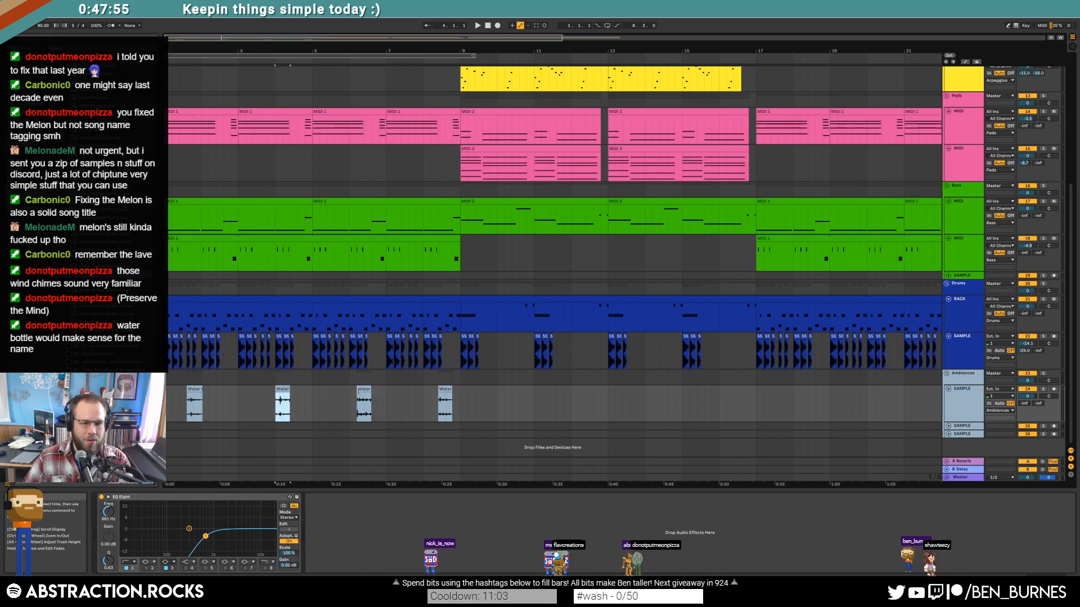
pyautogui.moveTo(362, 394); pyautogui.dragTo(370, 393)
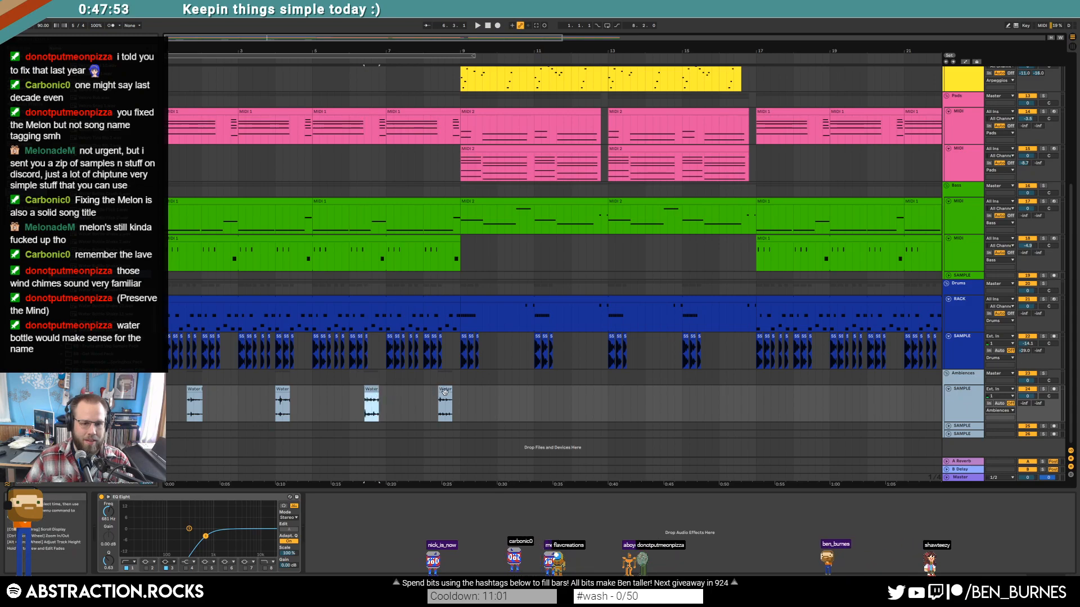
# Step: Shift the last water clip back to the end of bar 7 and duplicate the water pattern of bars 1 to 8 from bar 9
pyautogui.moveTo(445, 390); pyautogui.dragTo(167, 405)
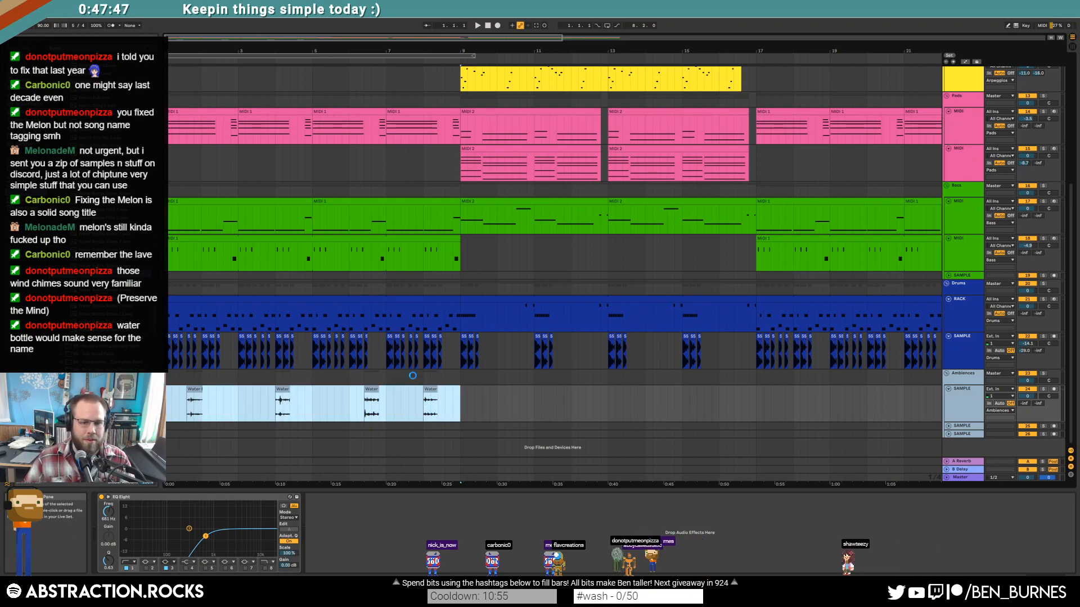
pyautogui.hotkey('ctrl', 'd')
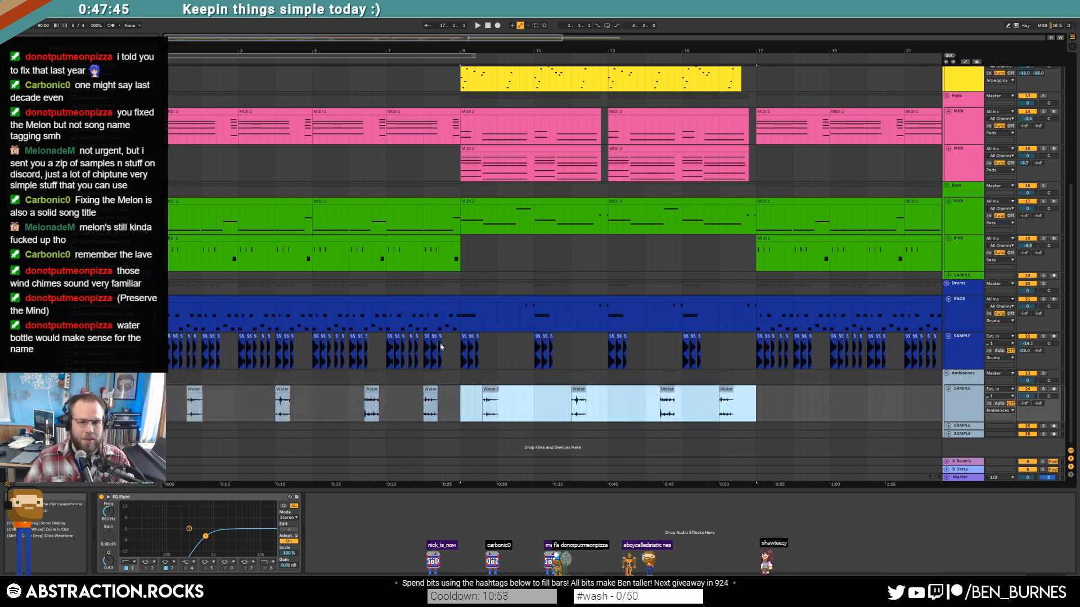
pyautogui.click(487, 26)
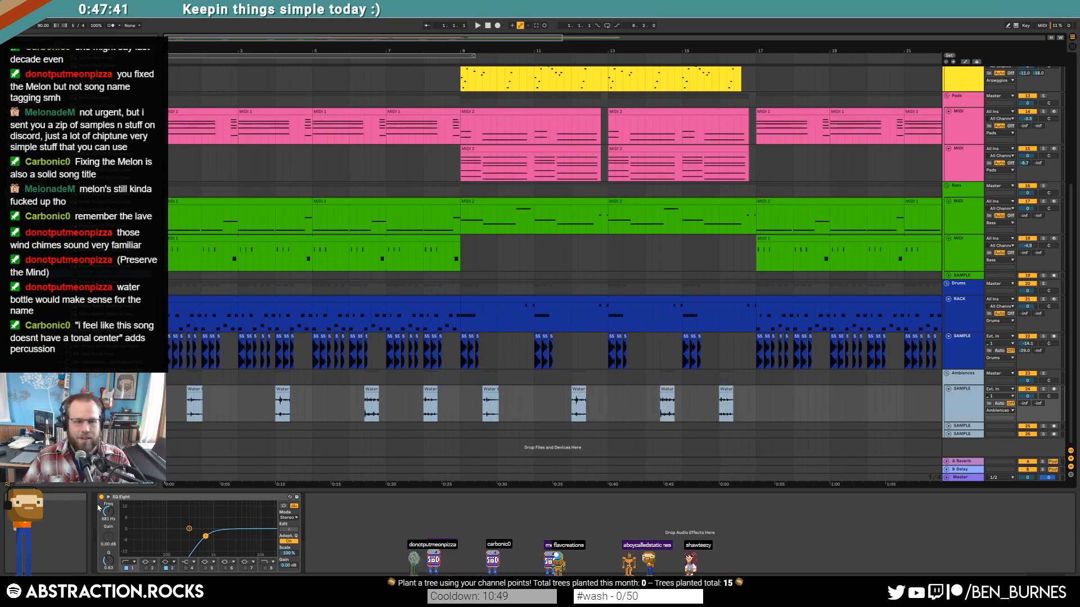
# Step: Raise the water track's EQ Eight low-cut frequency to about 900 Hz and add ValhallaDelay behind it
pyautogui.moveTo(205, 536); pyautogui.dragTo(211, 533)
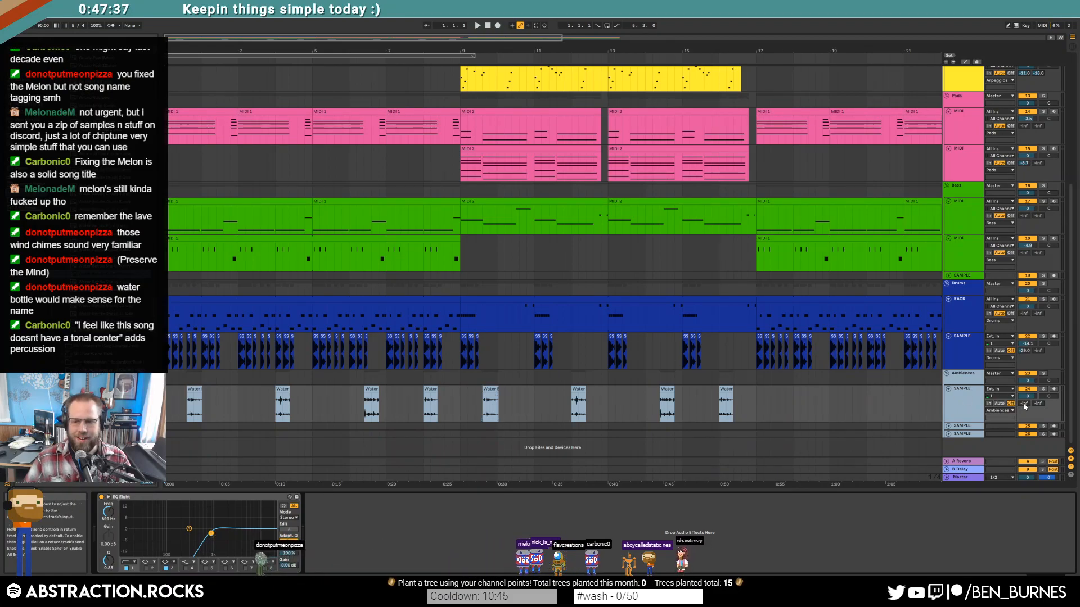
pyautogui.click(956, 400)
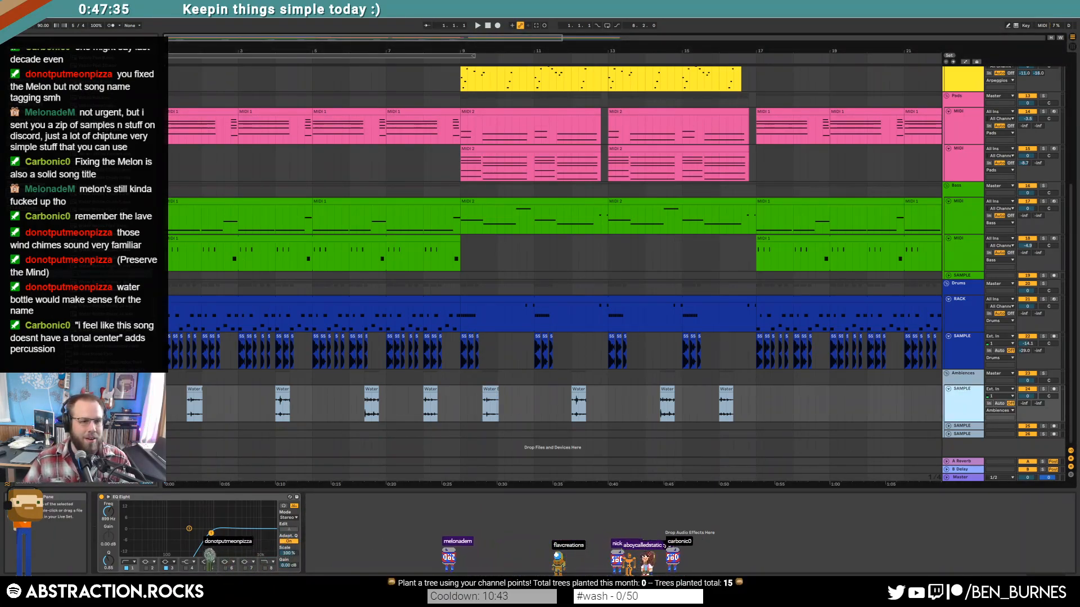
pyautogui.click(27, 104)
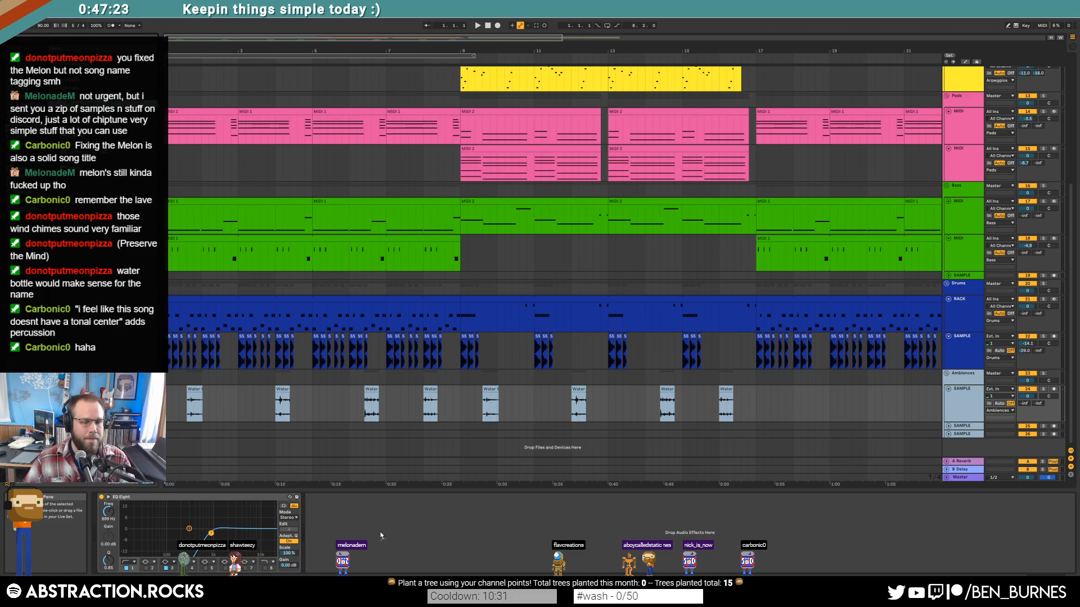
pyautogui.moveTo(618, 193); pyautogui.dragTo(479, 234)
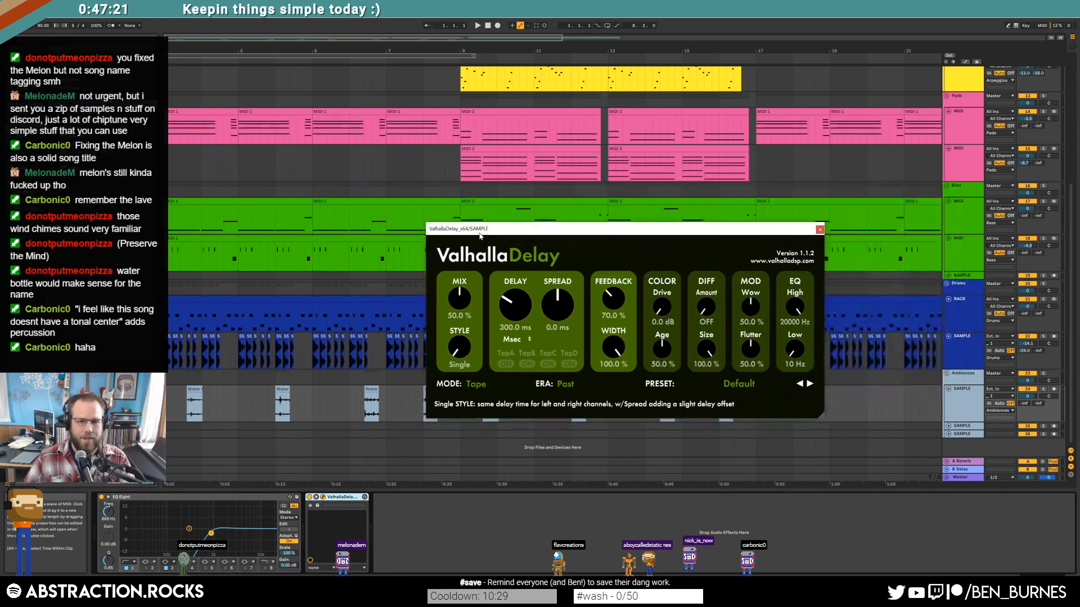
# Step: Set ValhallaDelay to 44.8% mix and Dual style, with delays of 404 ms on the left and 416 ms on the right
pyautogui.moveTo(461, 296); pyautogui.dragTo(462, 302)
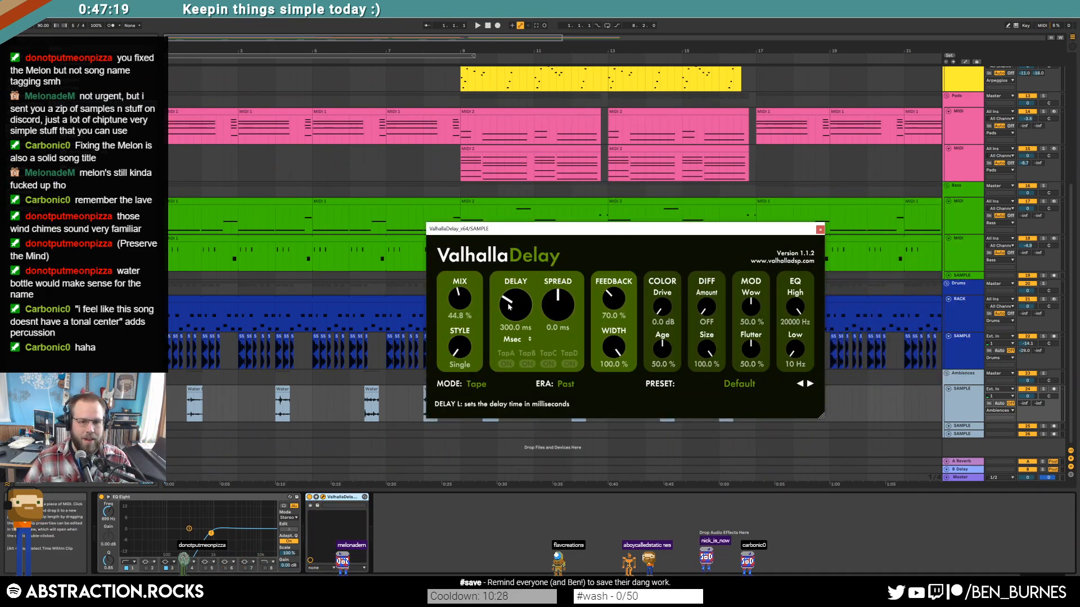
pyautogui.click(514, 339)
pyautogui.click(515, 349)
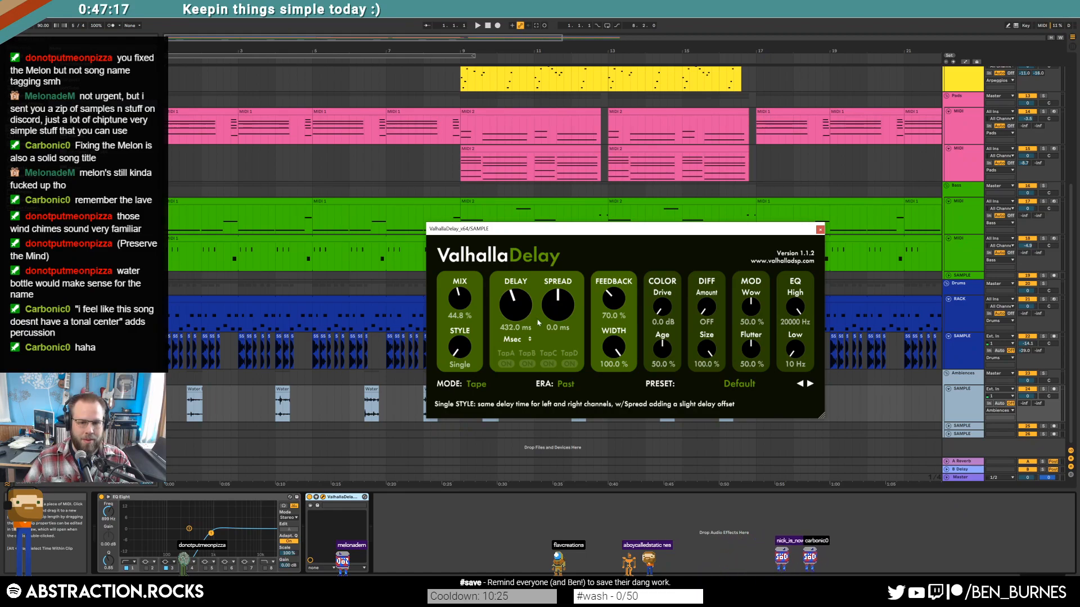
pyautogui.moveTo(452, 362); pyautogui.dragTo(452, 316)
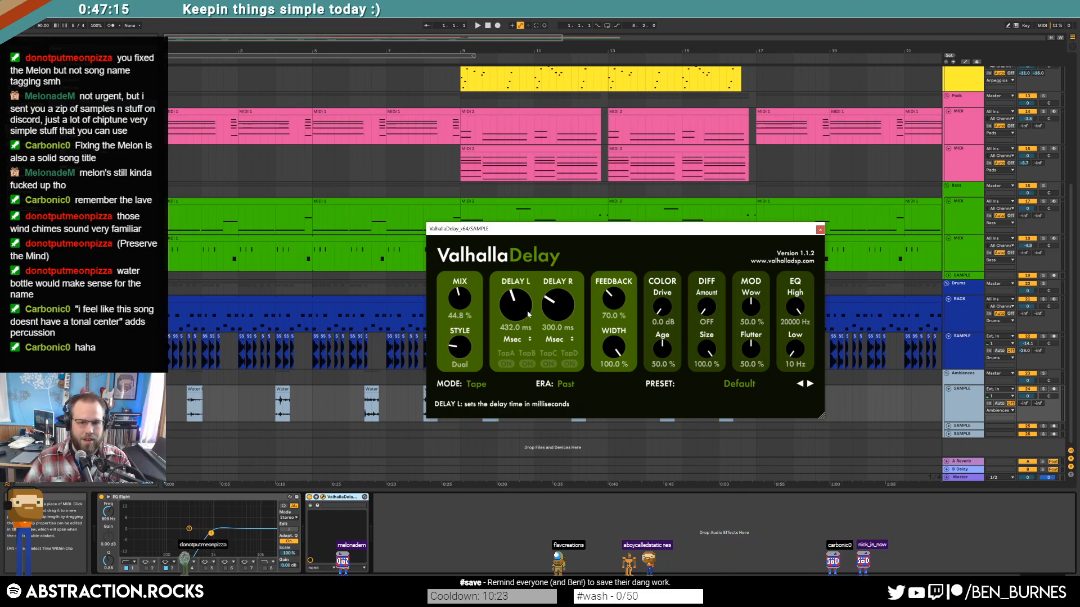
pyautogui.moveTo(551, 296); pyautogui.dragTo(522, 302)
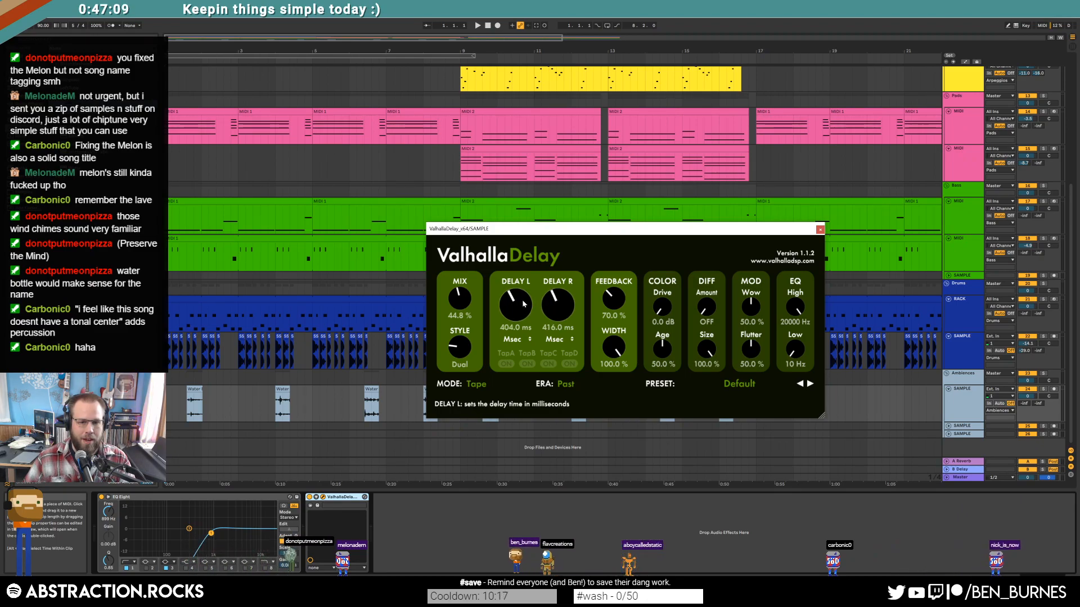
# Step: Play the opening while adjusting the EQ Eight low cut and setting ValhallaDelay's left delay to 392 ms and right to 444 ms
pyautogui.press('space')
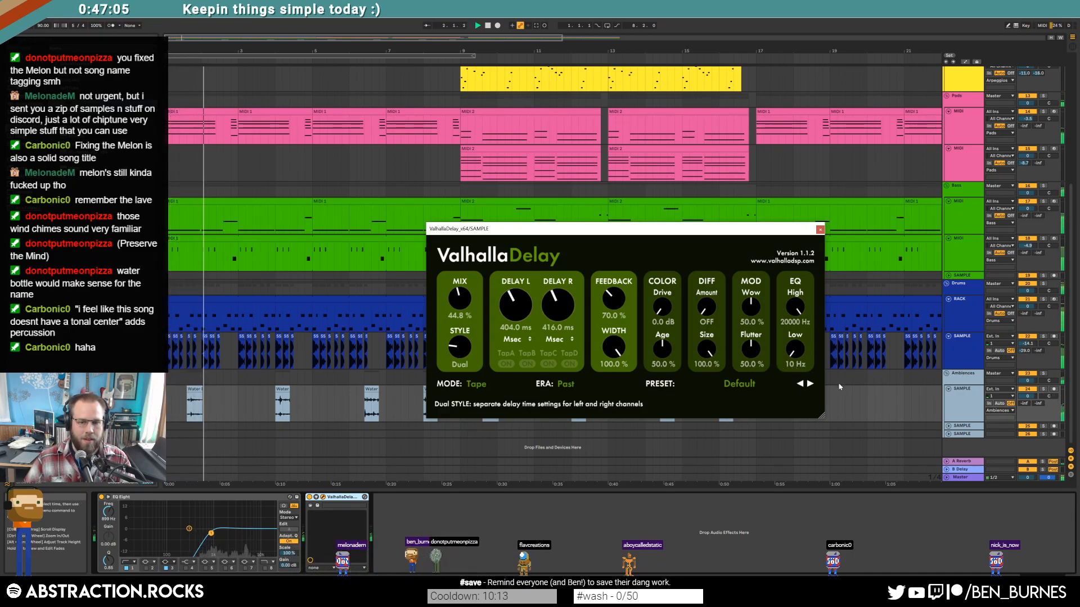
pyautogui.moveTo(210, 533); pyautogui.dragTo(212, 538)
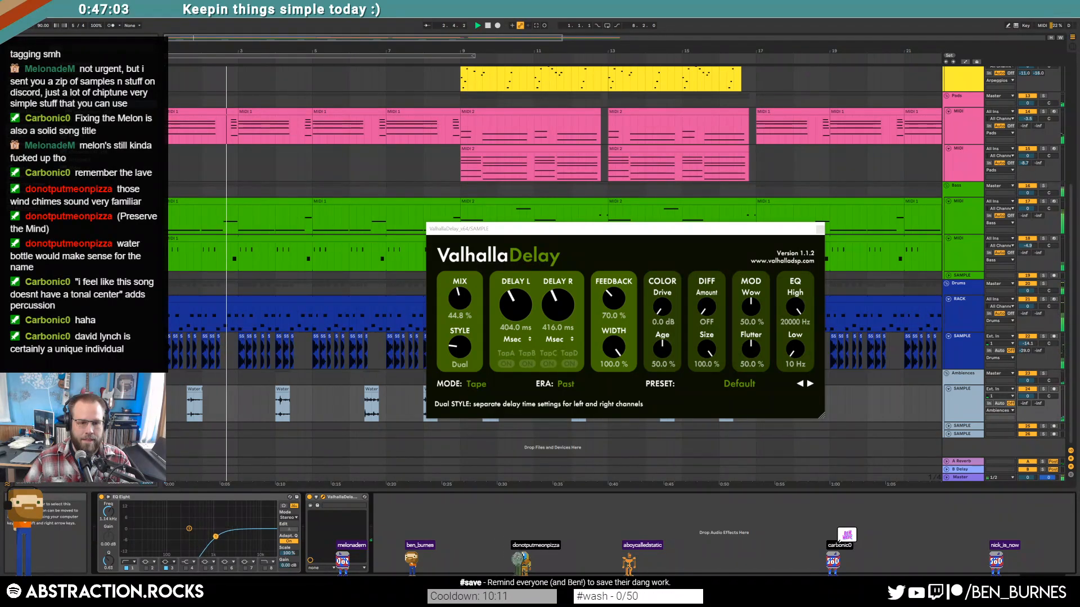
pyautogui.moveTo(514, 309); pyautogui.dragTo(557, 300)
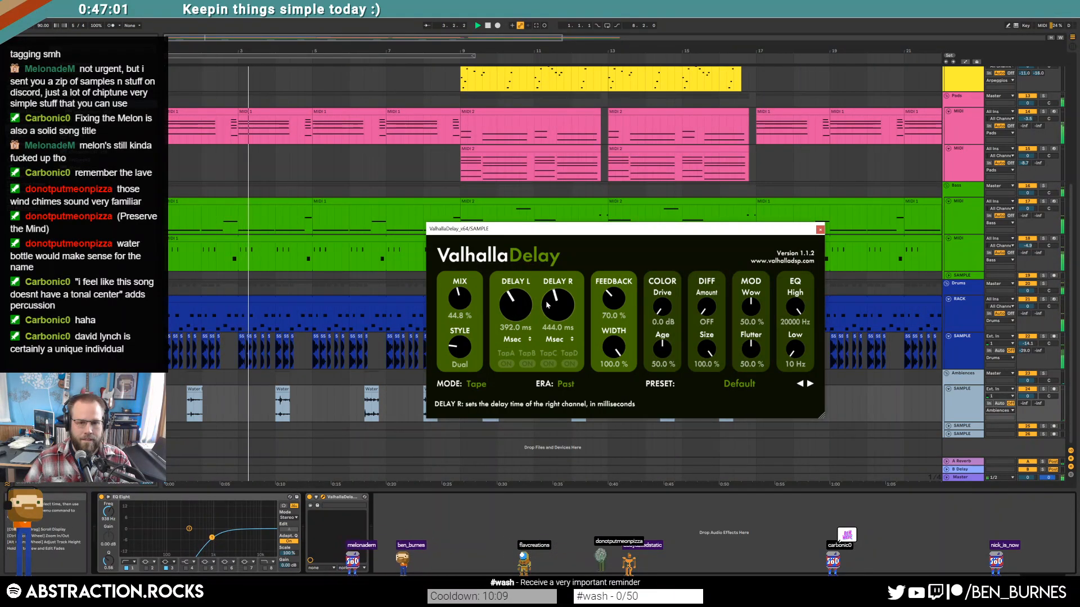
# Step: Set ValhallaDelay's feedback to 82% and drive to 3.2 dB, and lower the water track's volume to about -7.5 dB
pyautogui.moveTo(1028, 397); pyautogui.dragTo(1028, 409)
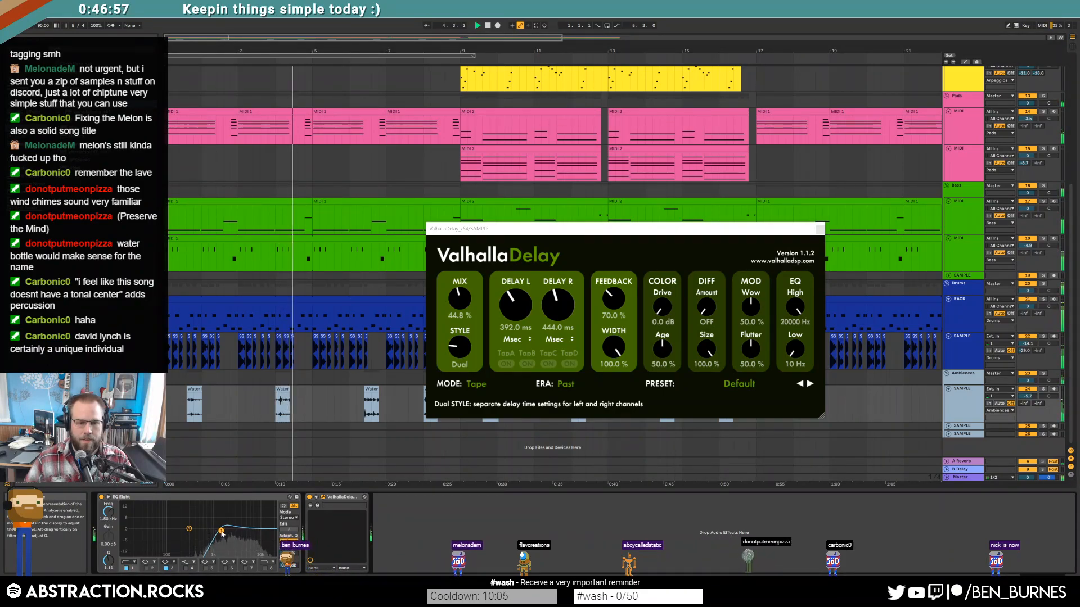
pyautogui.moveTo(613, 301); pyautogui.dragTo(661, 290)
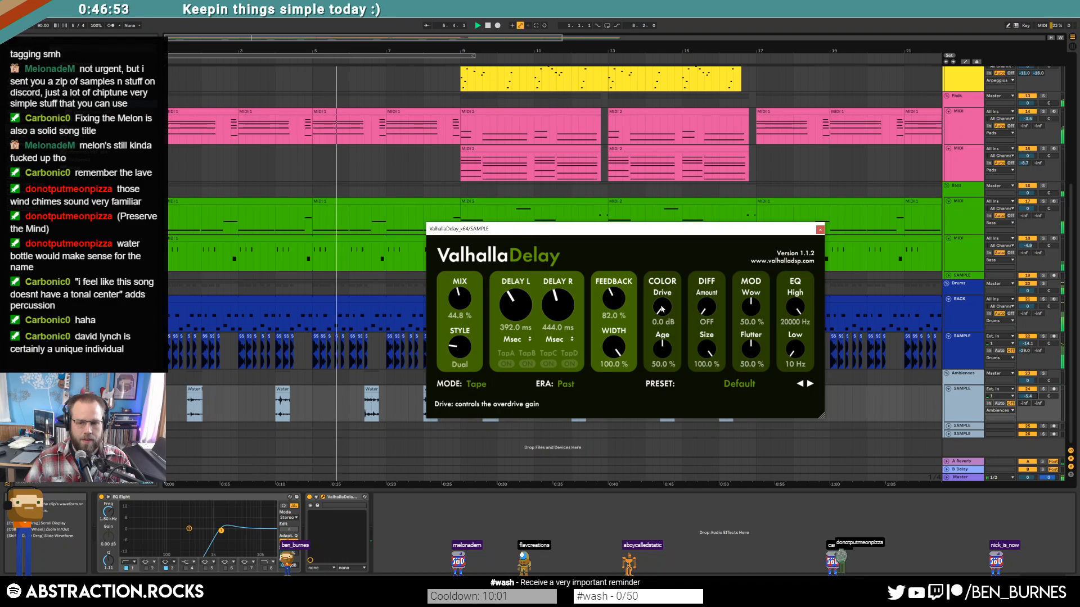
pyautogui.click(819, 230)
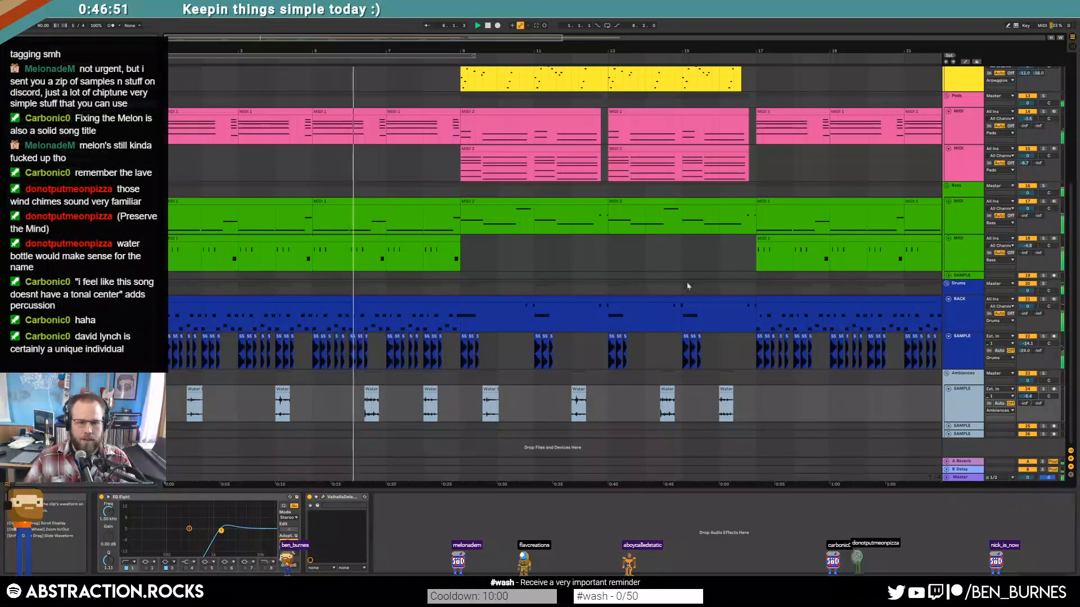
pyautogui.click(921, 361)
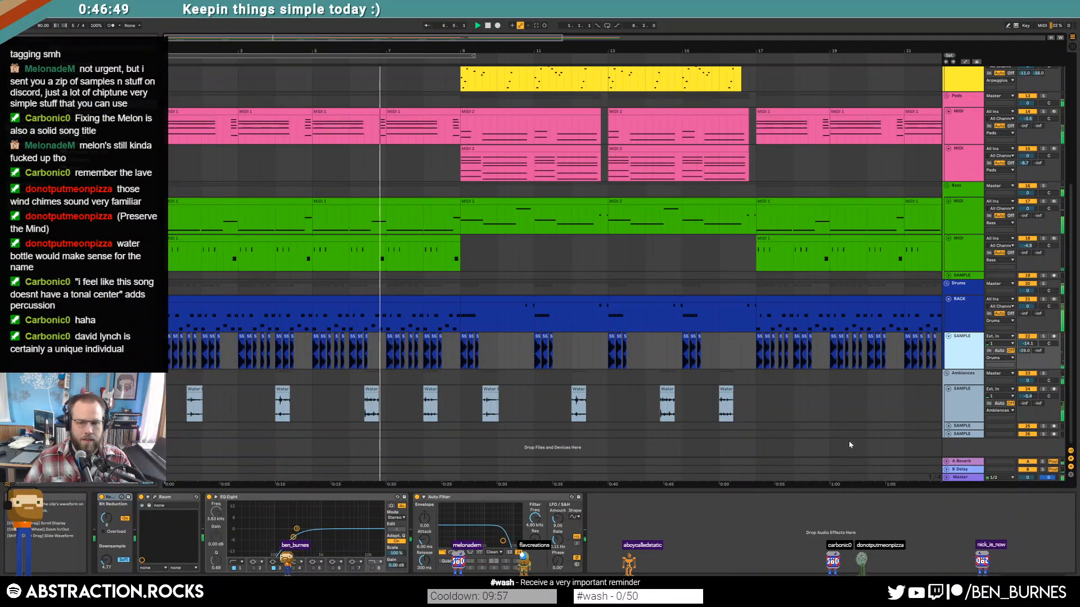
pyautogui.moveTo(1028, 396); pyautogui.dragTo(1027, 407)
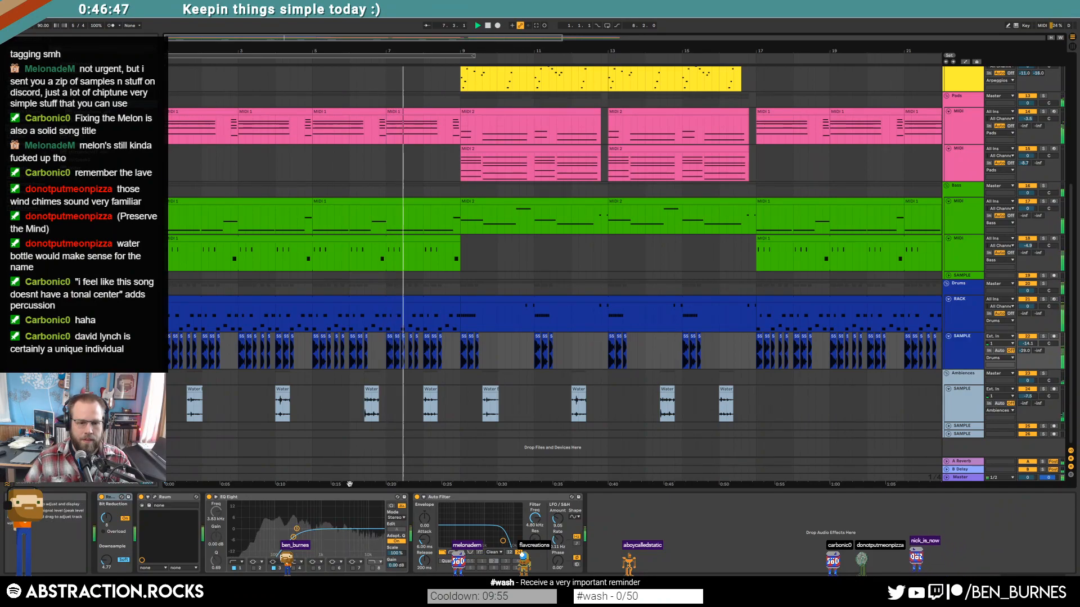
# Step: Reset ValhallaDelay's drive to 0.0 dB and close the plug-in window
pyautogui.click(323, 497)
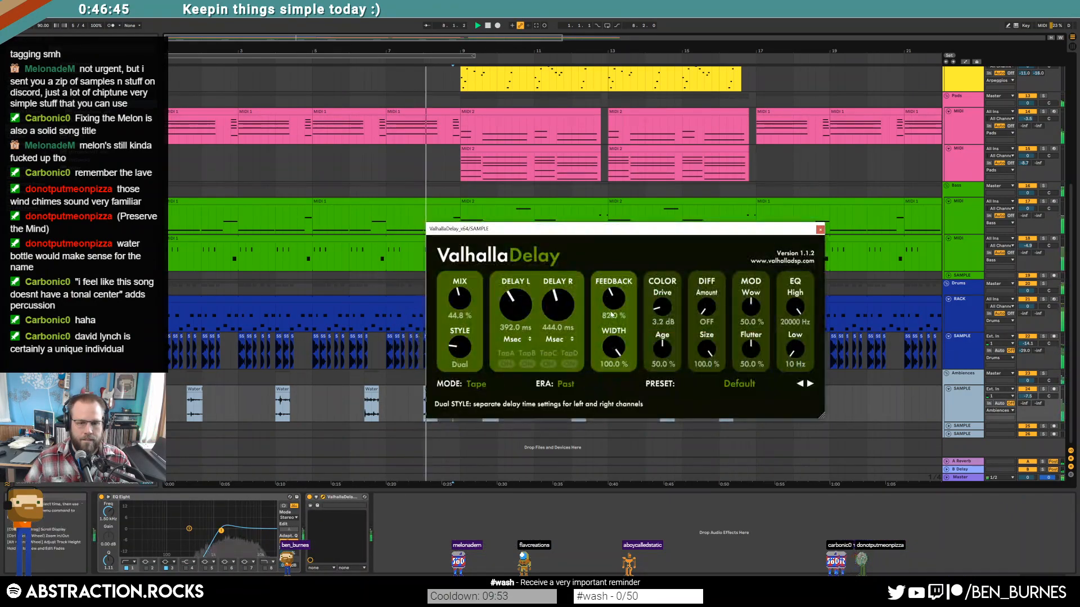
pyautogui.moveTo(663, 307); pyautogui.dragTo(699, 517)
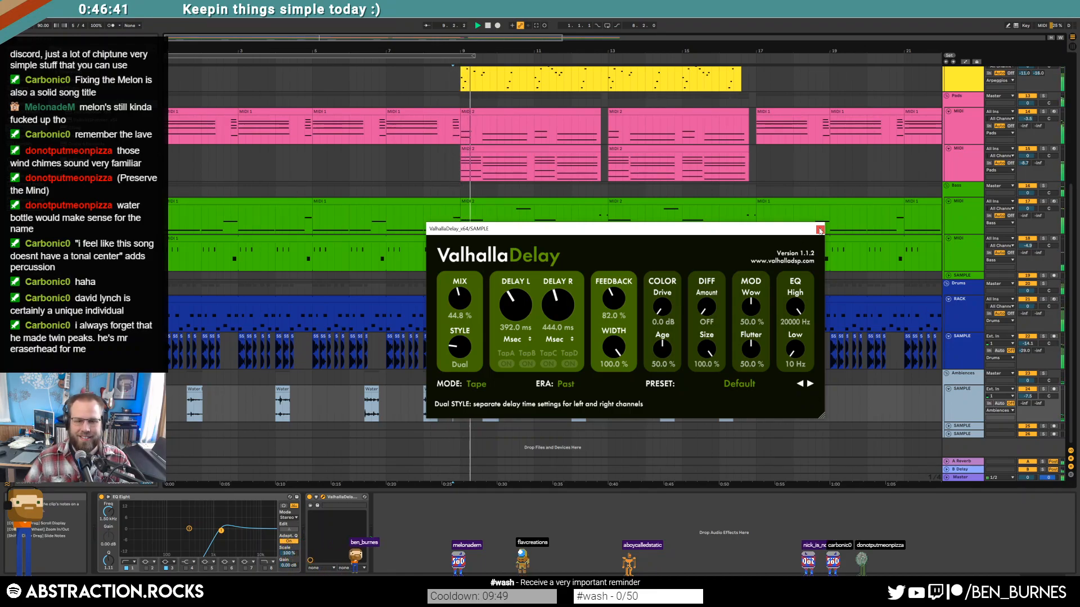
pyautogui.click(820, 229)
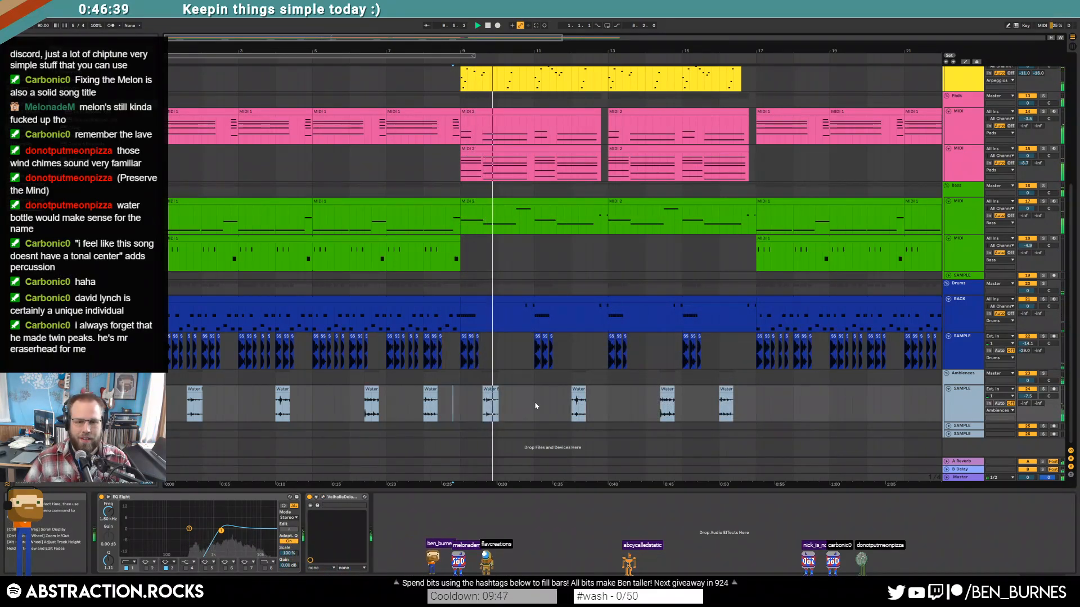
# Step: Trim the end of the water clip in bar 9 slightly and stop playback
pyautogui.moveTo(499, 398); pyautogui.dragTo(496, 398)
pyautogui.click(517, 401)
pyautogui.press('space')
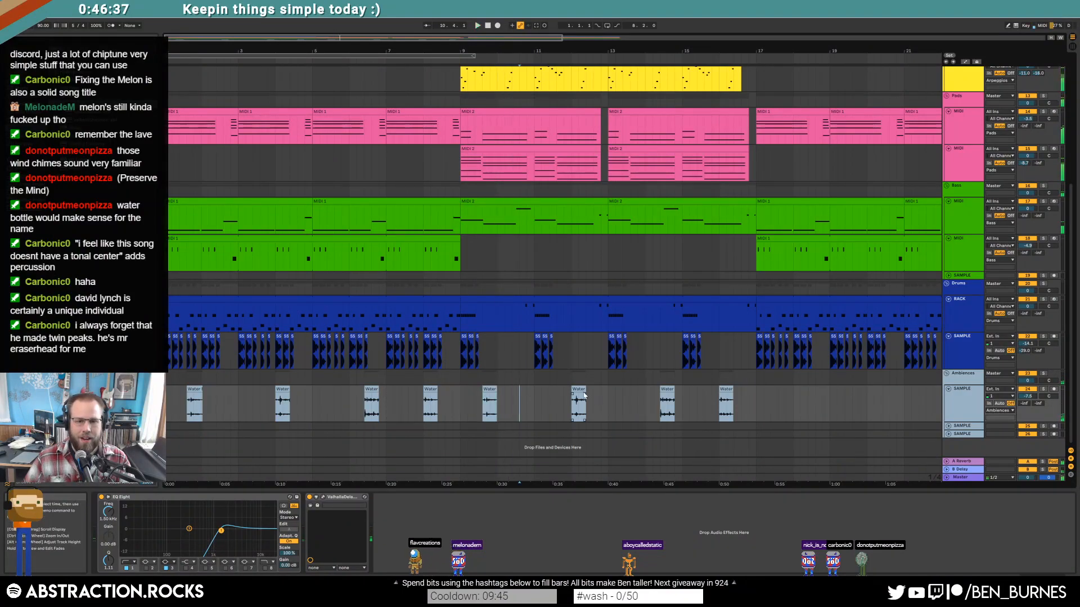
# Step: Shift the water clips near bars 12 and 14 one beat earlier and the bar 16 water clip one beat later
pyautogui.moveTo(568, 389); pyautogui.dragTo(568, 390)
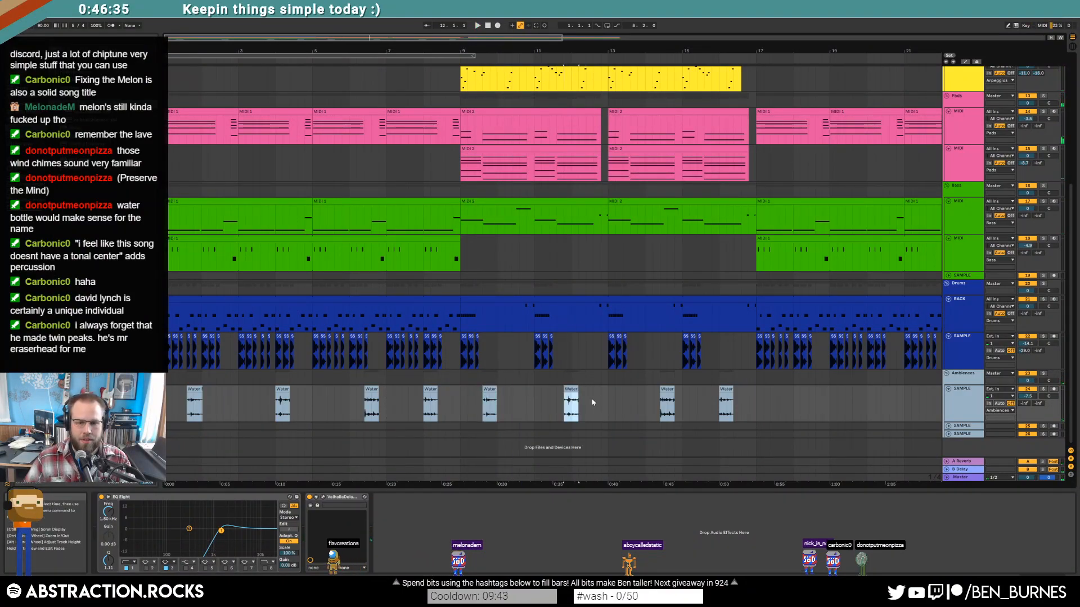
pyautogui.moveTo(667, 388); pyautogui.dragTo(660, 388)
pyautogui.moveTo(726, 389); pyautogui.dragTo(733, 389)
pyautogui.click(749, 402)
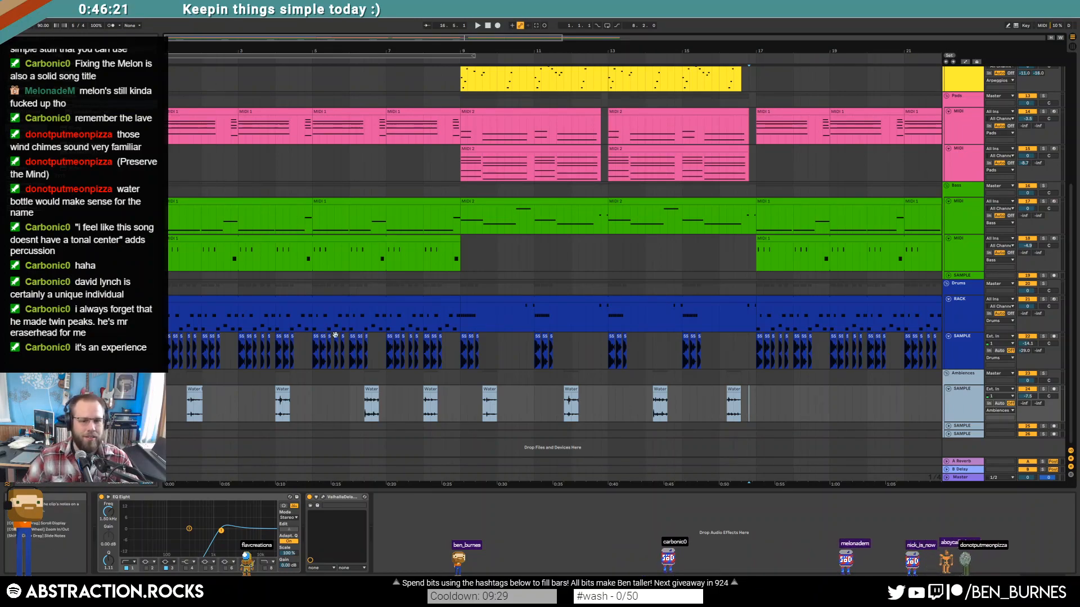
# Step: Move the water clips in bars 6 and 14 one beat earlier and those in bars 9 and 11 one beat later
pyautogui.click(368, 393)
pyautogui.moveTo(369, 389); pyautogui.dragTo(365, 392)
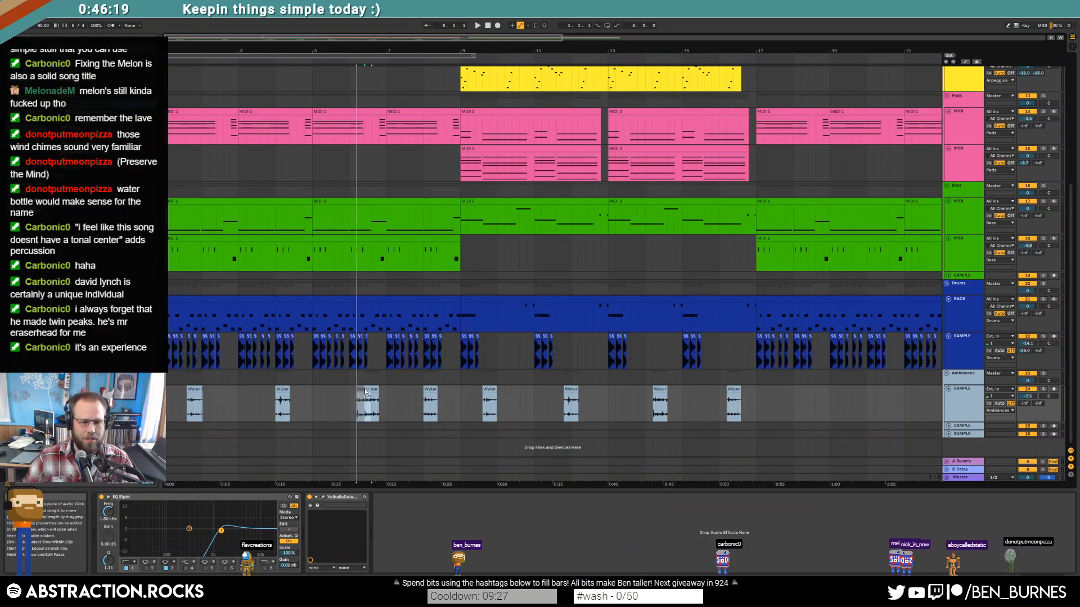
pyautogui.click(430, 397)
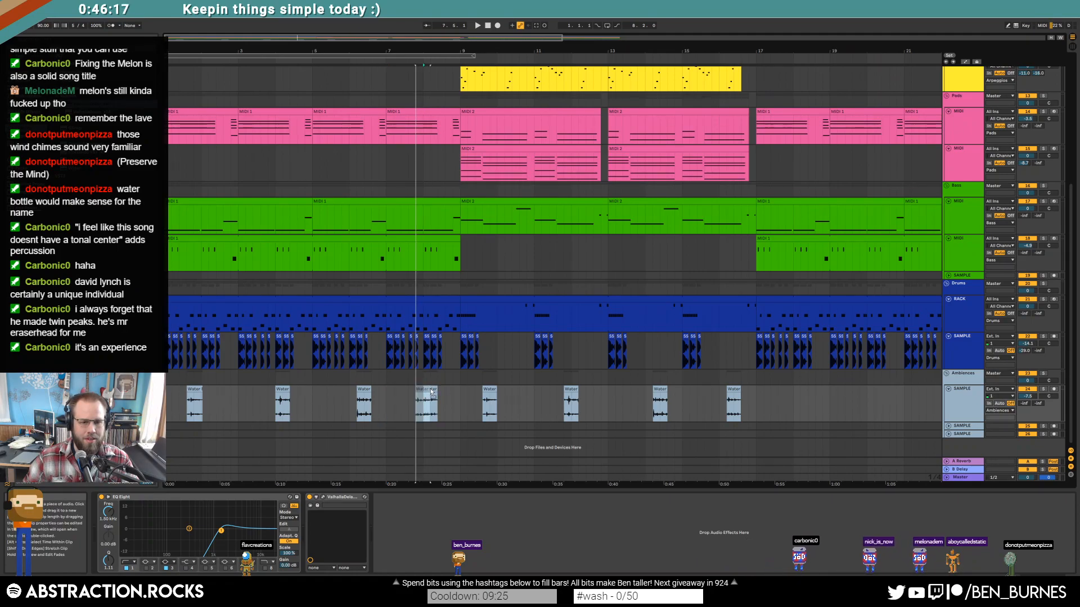
pyautogui.moveTo(488, 387); pyautogui.dragTo(496, 387)
pyautogui.click(571, 388)
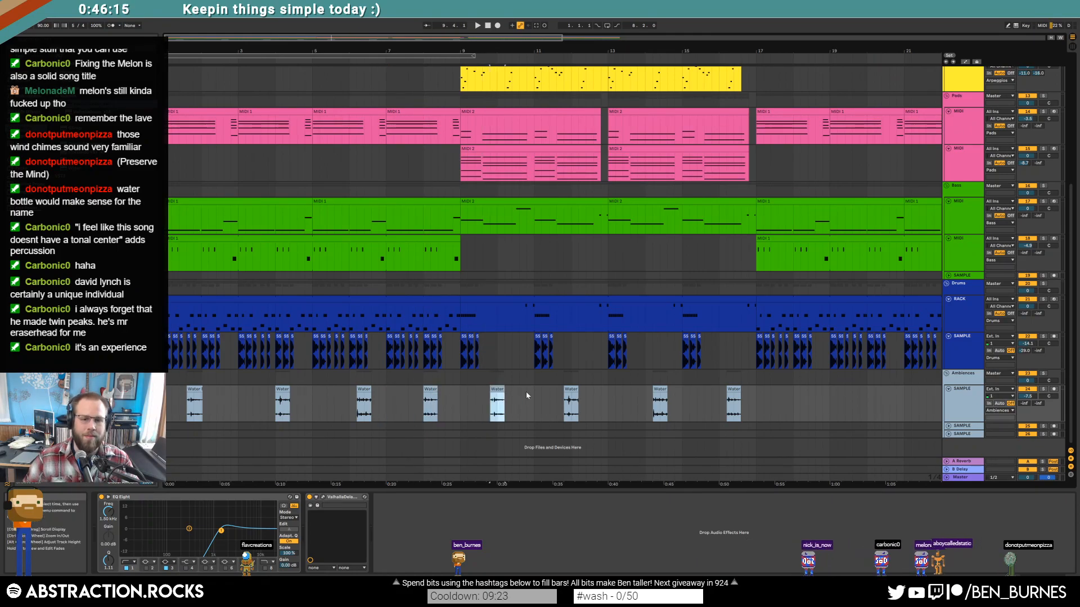
pyautogui.moveTo(570, 388); pyautogui.dragTo(579, 388)
pyautogui.click(607, 394)
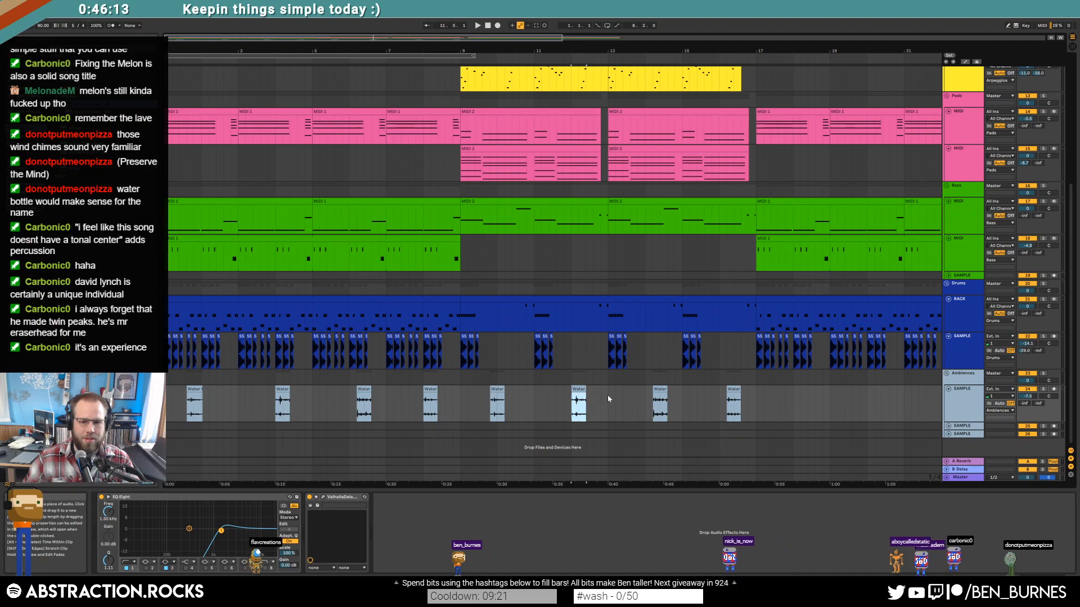
pyautogui.moveTo(662, 387); pyautogui.dragTo(654, 387)
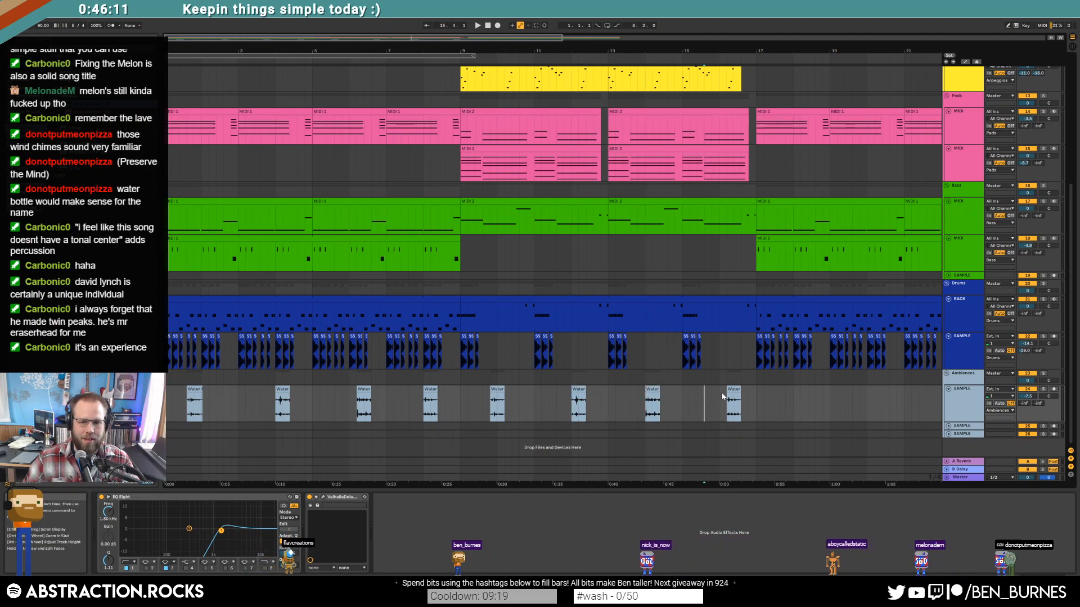
pyautogui.click(736, 388)
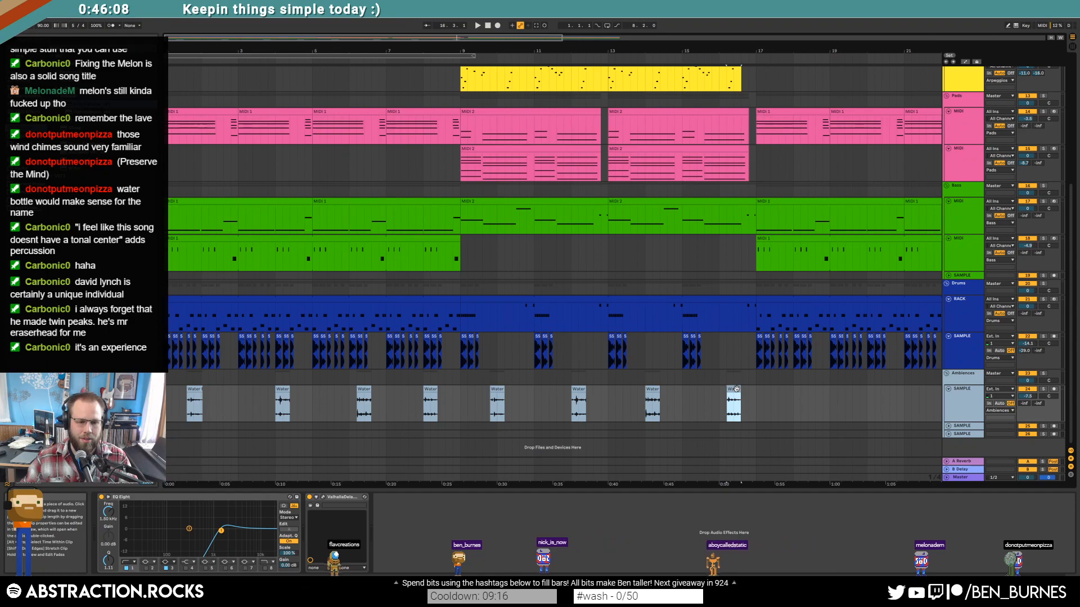
# Step: Return to the start of the arrangement and play the opening with the repositioned water clips
pyautogui.click(200, 388)
pyautogui.click(210, 399)
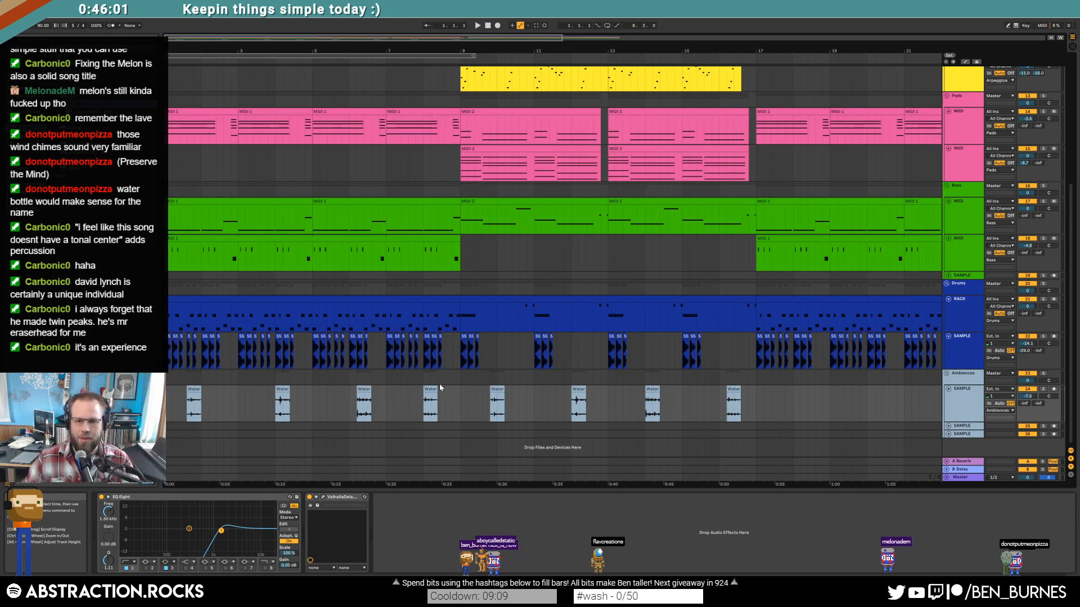
pyautogui.click(437, 253)
pyautogui.click(460, 323)
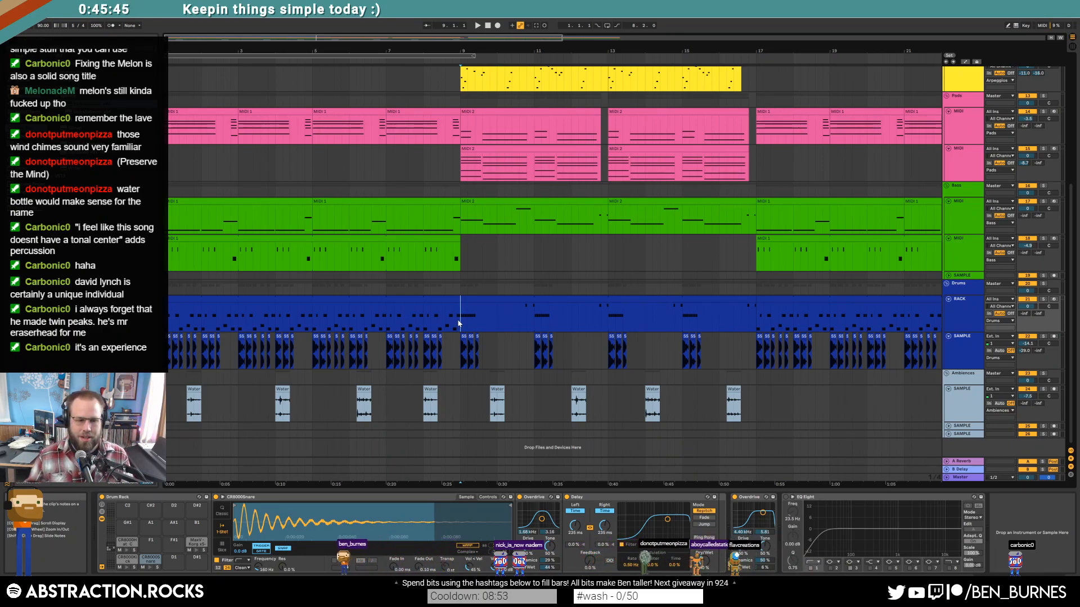
pyautogui.click(488, 26)
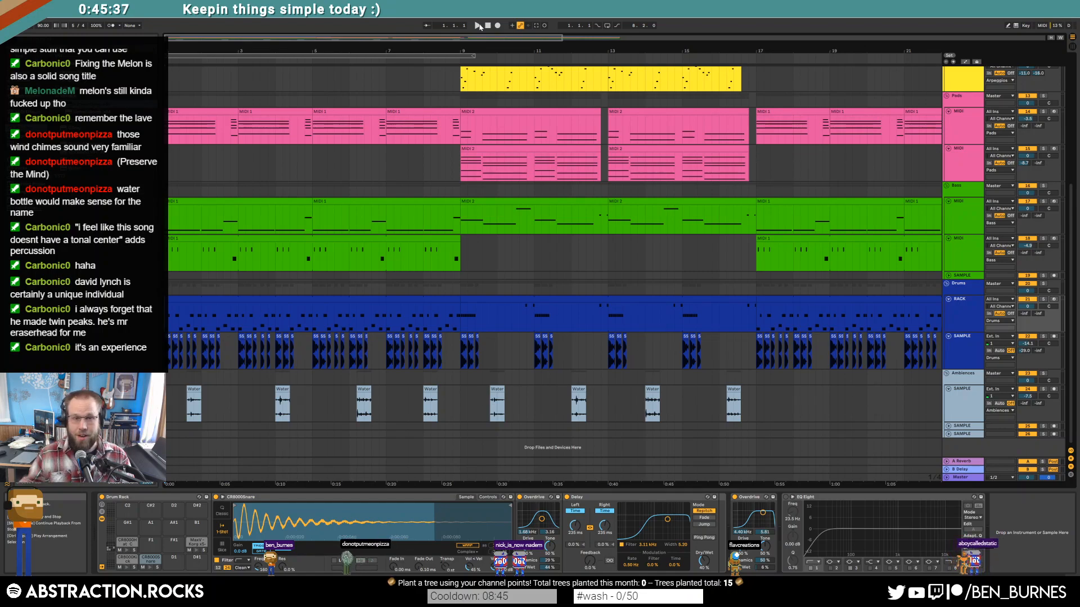
pyautogui.click(478, 26)
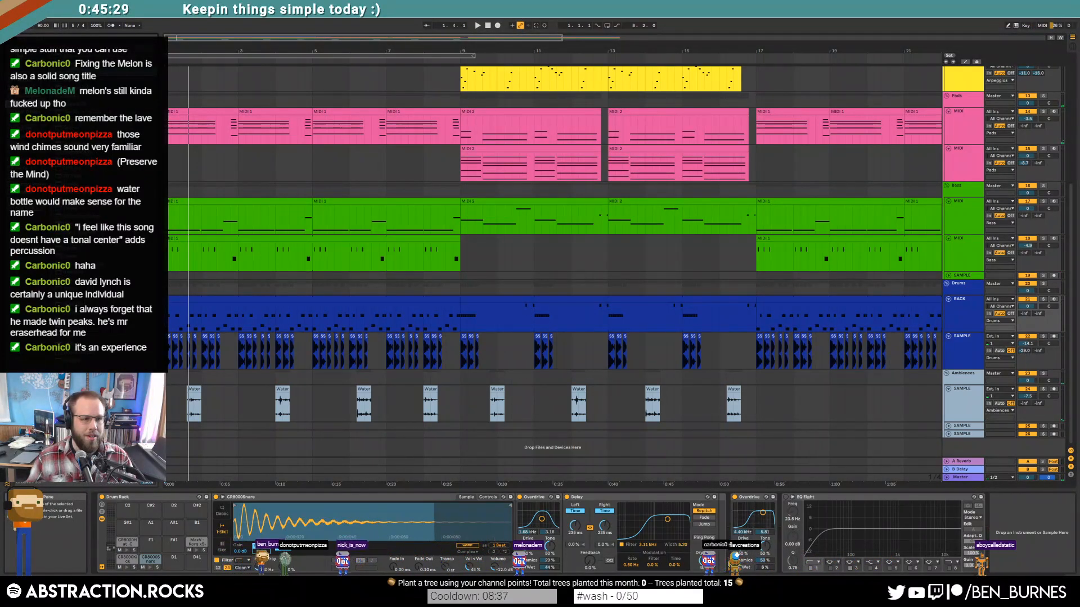
# Step: Set the drum sample's Auto Pan to 100% amount, 0° phase and a tempo-synced rate, adjusting the rate during playback
pyautogui.click(261, 355)
pyautogui.click(615, 498)
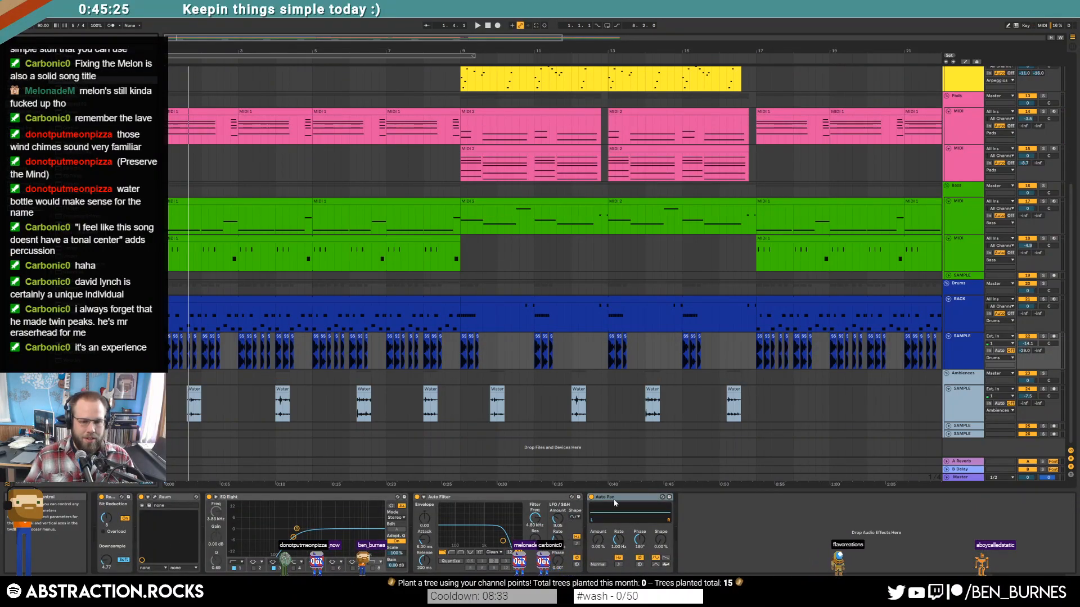
pyautogui.moveTo(598, 540); pyautogui.dragTo(597, 506)
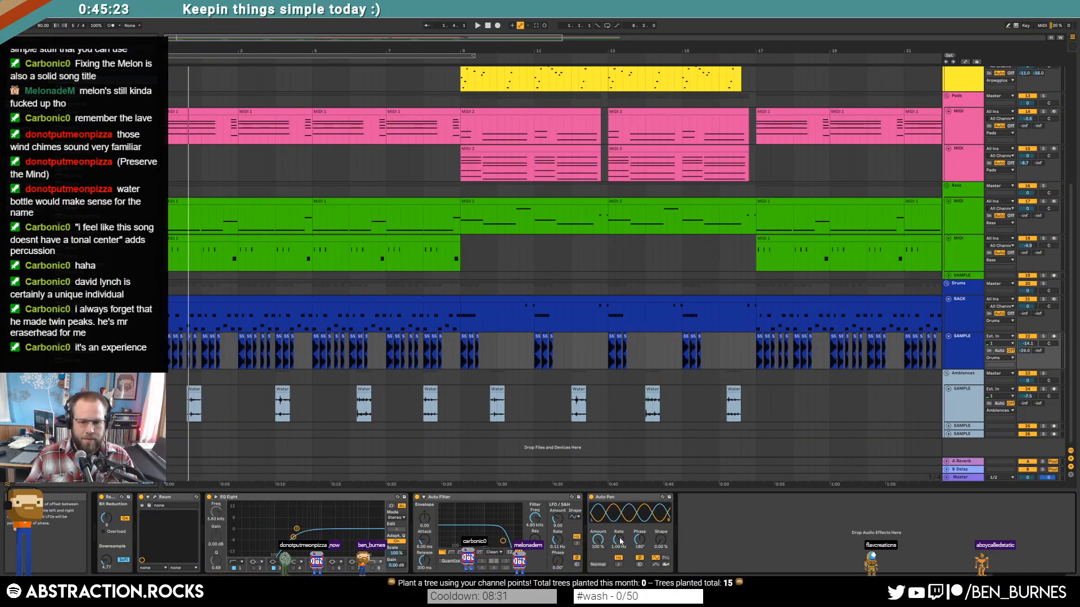
pyautogui.moveTo(639, 540); pyautogui.dragTo(639, 590)
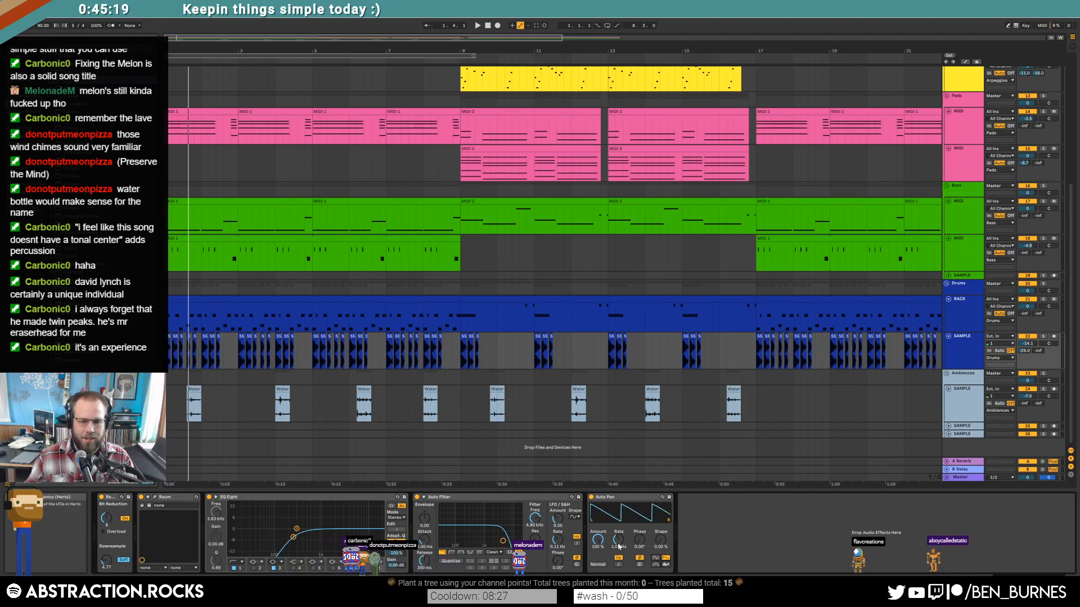
pyautogui.click(618, 564)
pyautogui.press('space')
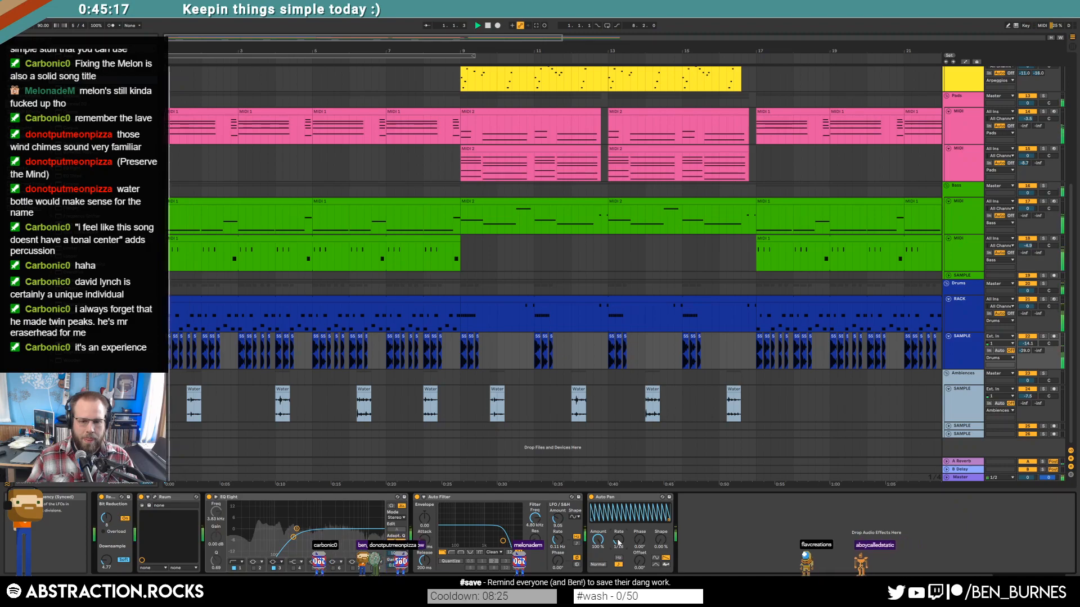
pyautogui.moveTo(618, 541)
pyautogui.mouseDown()
pyautogui.moveTo(618, 554)
pyautogui.moveTo(618, 543)
pyautogui.mouseUp()
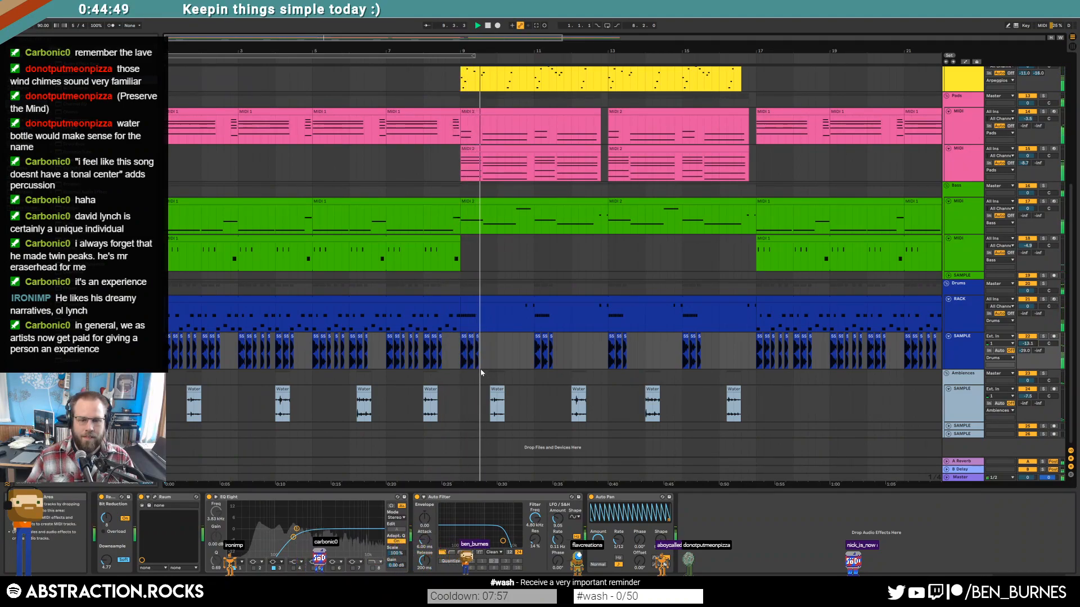
# Step: Move the four water clips between bars 9 and 16 two to three beats later, nudging the second one back by one beat
pyautogui.moveTo(496, 388); pyautogui.dragTo(673, 389)
pyautogui.moveTo(740, 390); pyautogui.dragTo(747, 390)
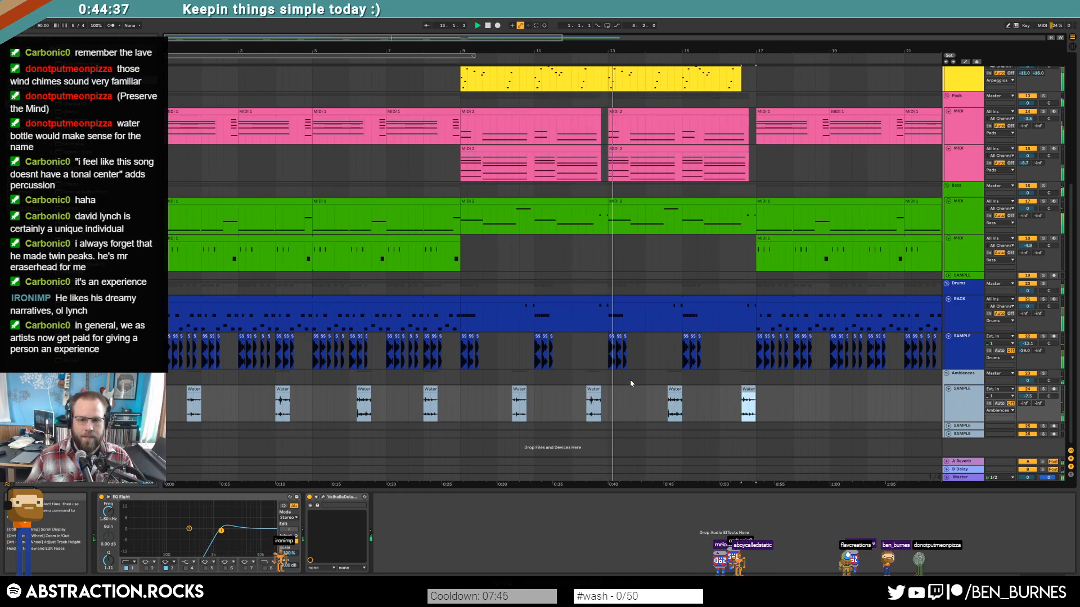
pyautogui.moveTo(594, 402); pyautogui.dragTo(586, 402)
pyautogui.click(608, 402)
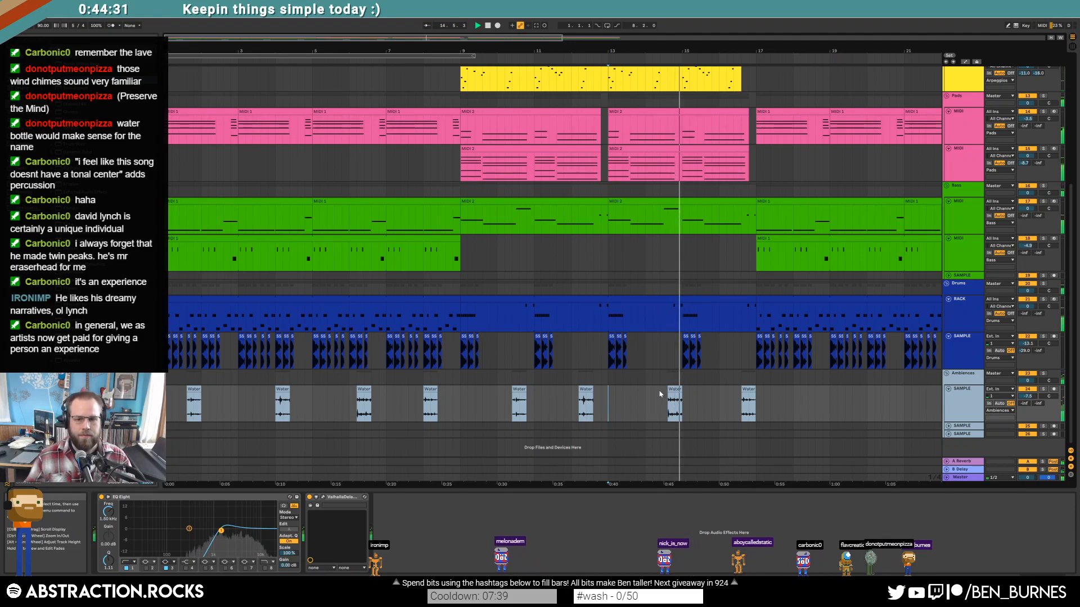
# Step: Shorten the CR8000Hat sample in the drum rack by moving its end point earlier, and play the section from bar 9
pyautogui.click(472, 299)
pyautogui.press('space')
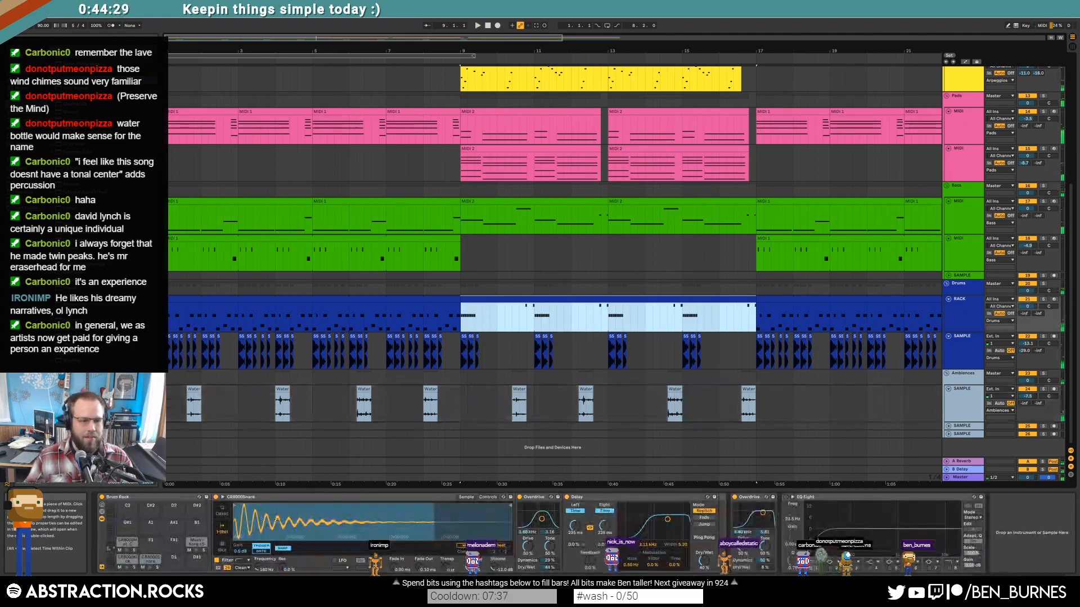
pyautogui.click(127, 552)
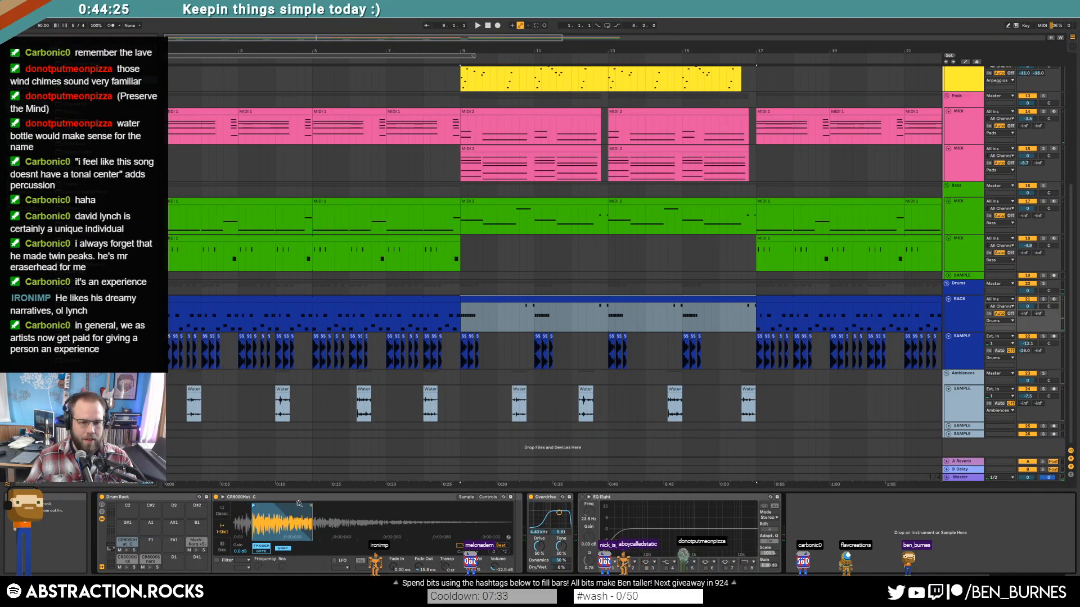
pyautogui.moveTo(308, 505); pyautogui.dragTo(292, 505)
pyautogui.click(127, 551)
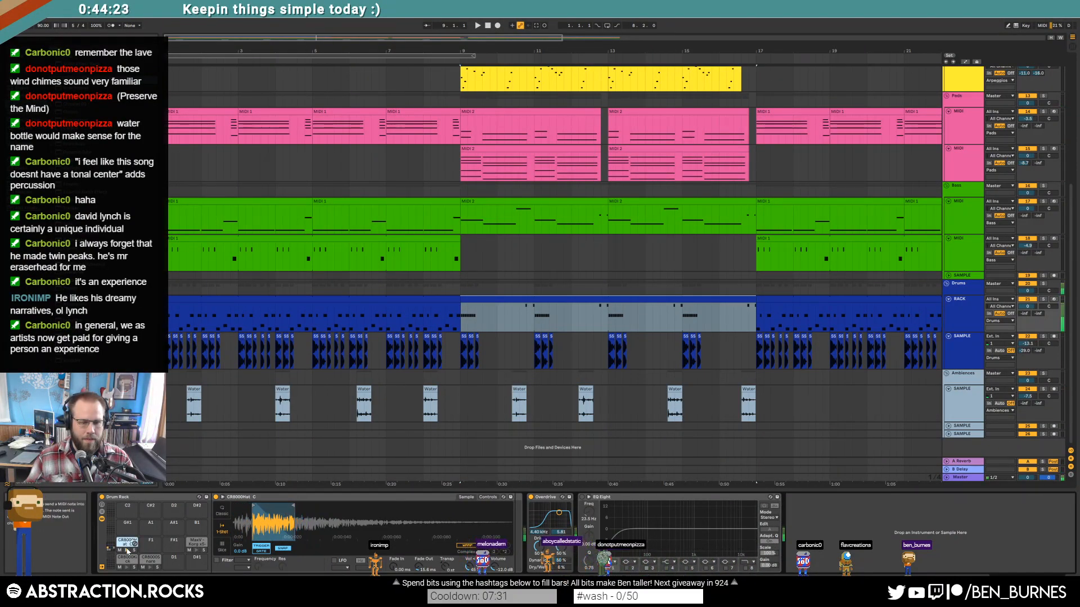
pyautogui.press('space')
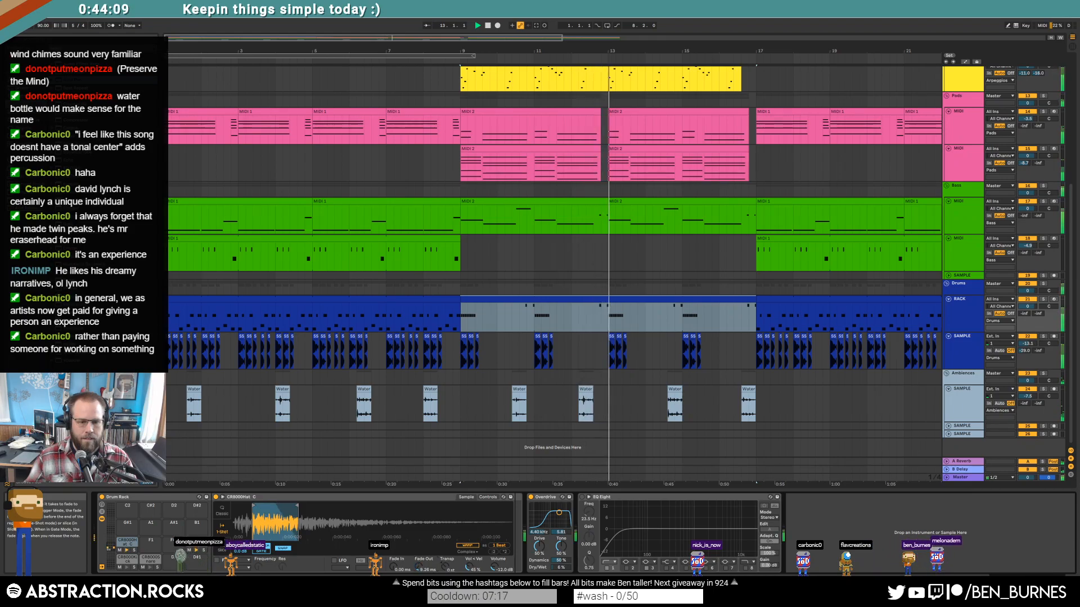
# Step: Split the second-to-last hi-hat note of the bar 9 run into two short notes and play the section back
pyautogui.doubleClick(551, 300)
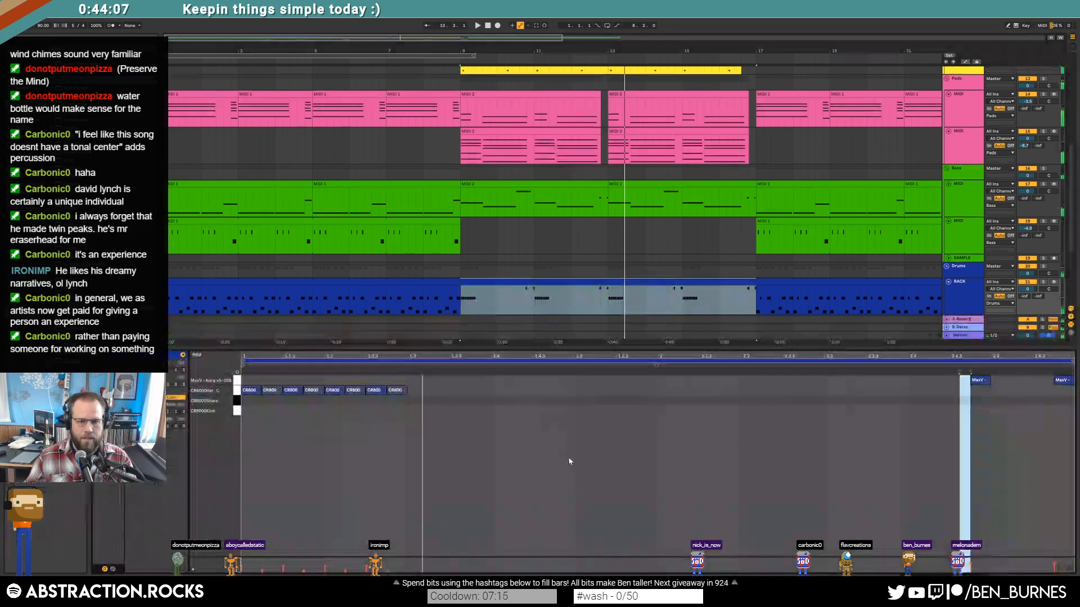
pyautogui.click(567, 452)
pyautogui.press('space')
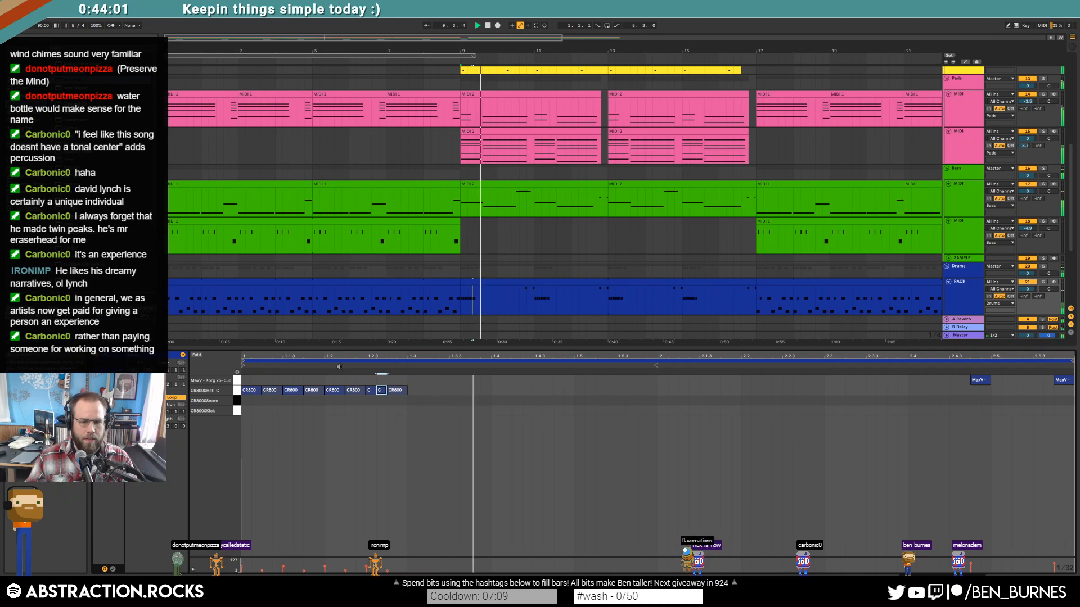
pyautogui.click(296, 362)
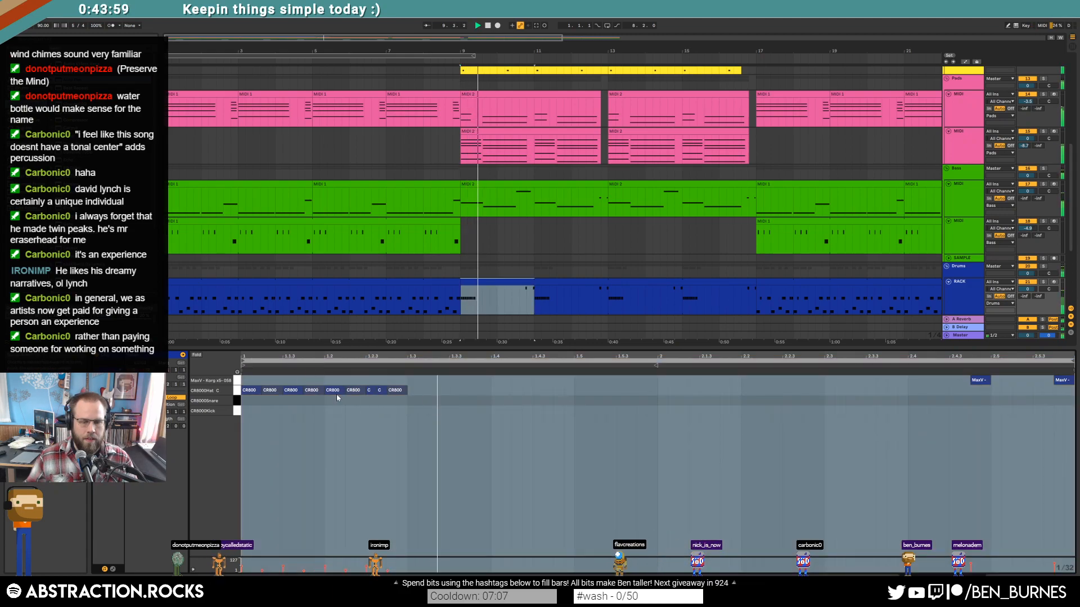
pyautogui.hotkey('shift', 'Tab')
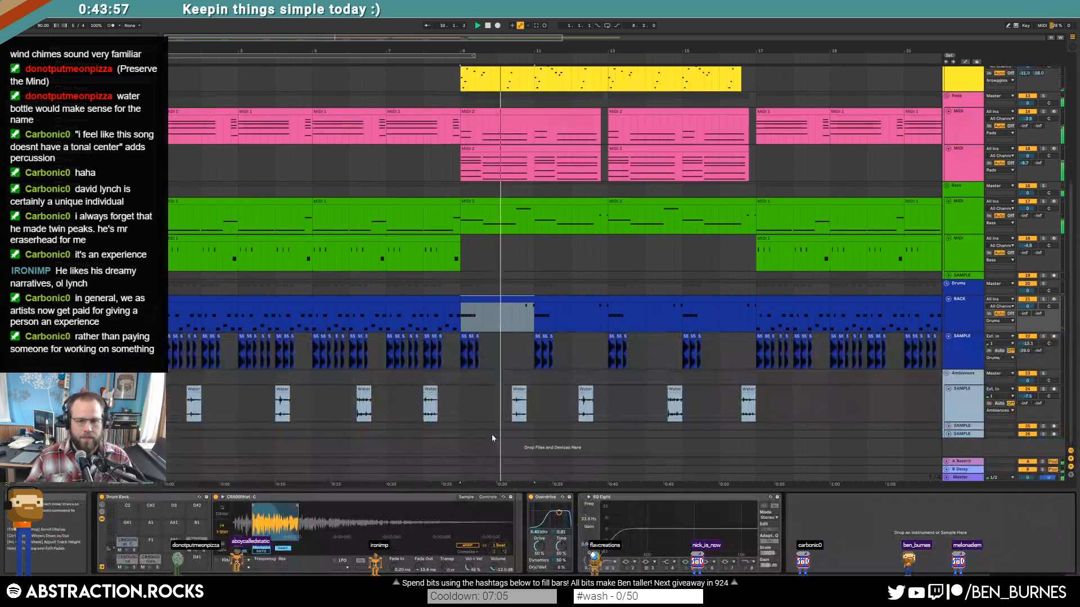
# Step: Add one short hi-hat note directly after the opening hi-hat run in the bar 9 drum clip
pyautogui.doubleClick(545, 302)
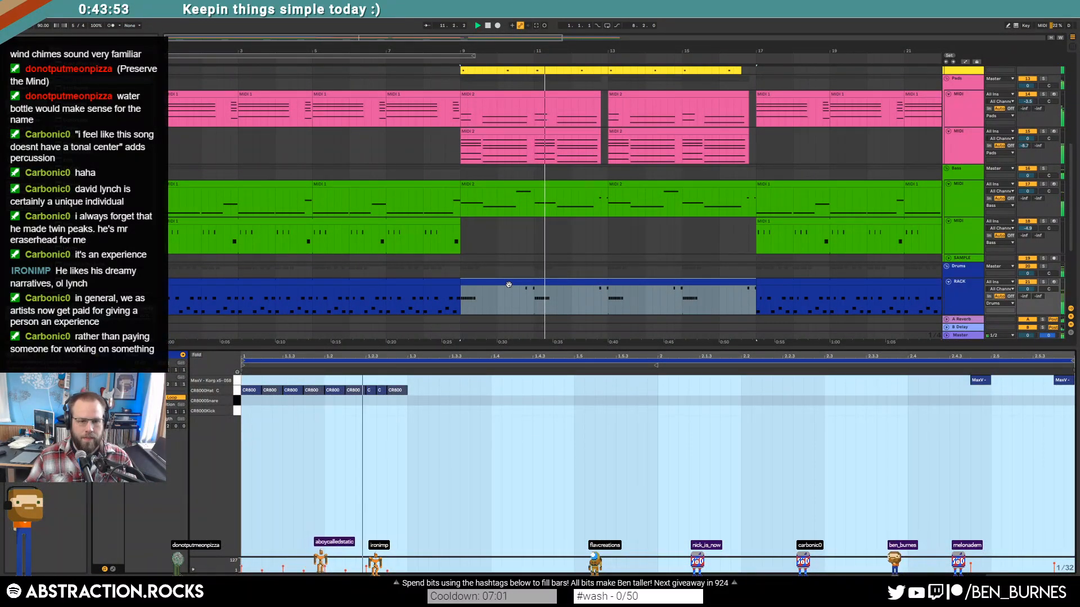
pyautogui.doubleClick(417, 389)
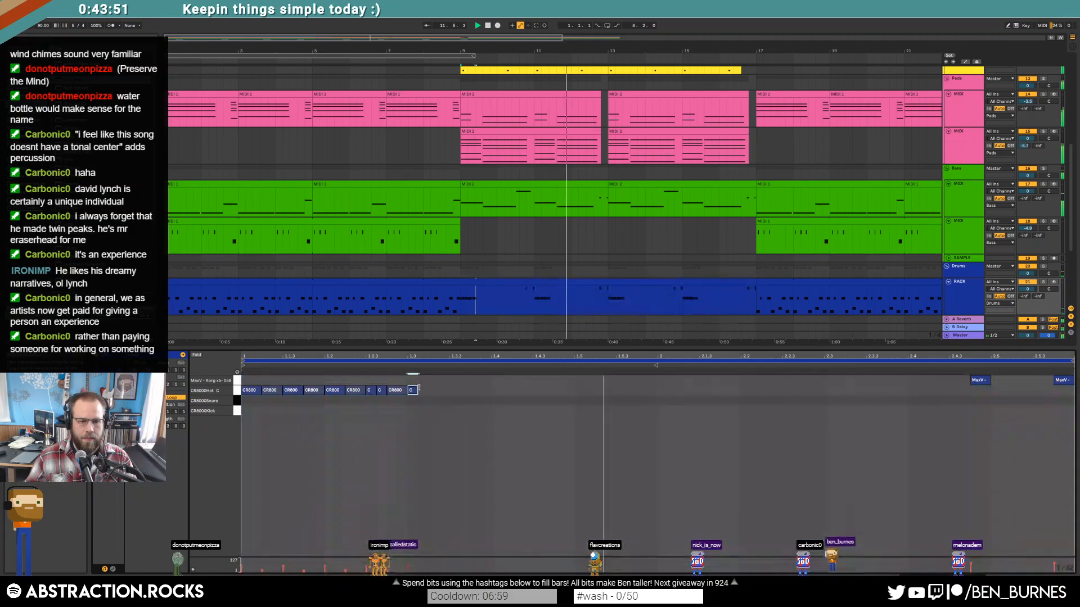
pyautogui.hotkey('shift', 'Tab')
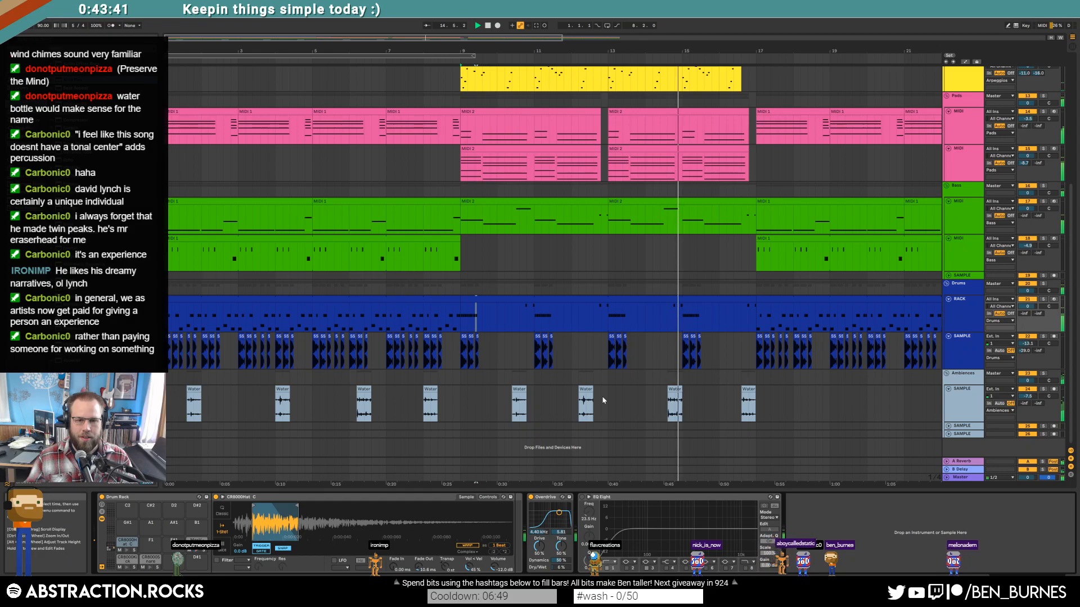
# Step: Copy the drum sample's Auto Pan onto the second lead track, arm that track for recording and stop playback
pyautogui.click(586, 352)
pyautogui.click(625, 497)
pyautogui.scroll(1, 712, 315)
pyautogui.scroll(4, 711, 315)
pyautogui.click(786, 155)
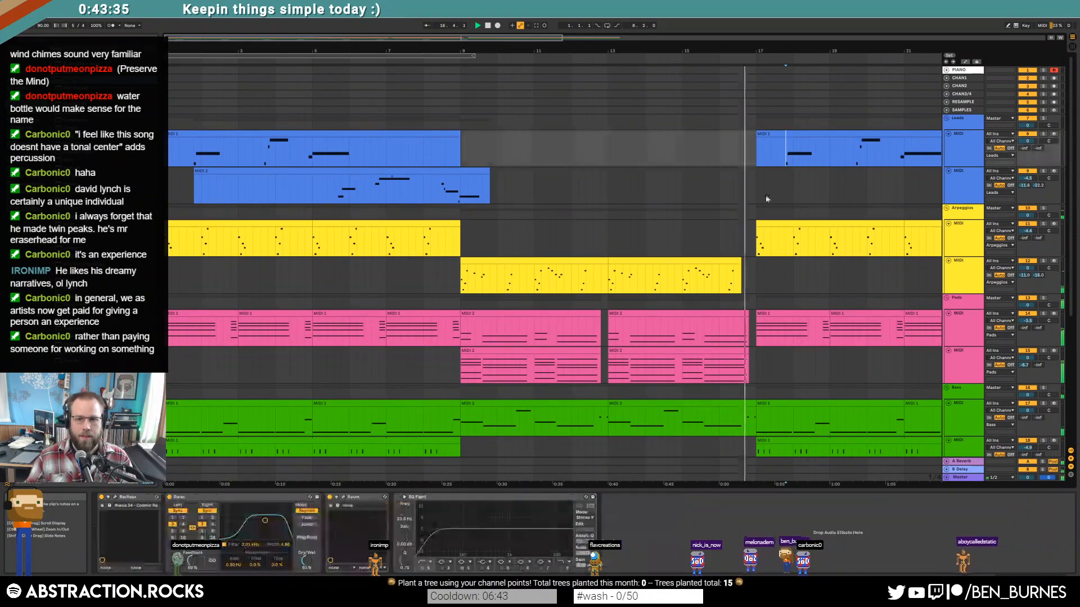
pyautogui.click(776, 177)
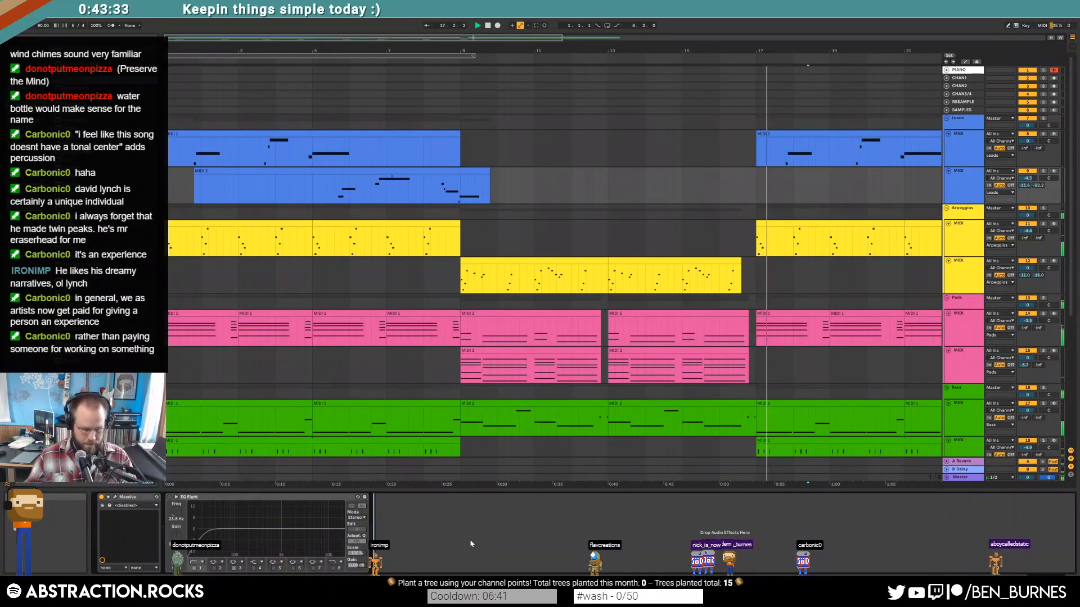
pyautogui.hotkey('ctrl', 'v')
pyautogui.click(1054, 171)
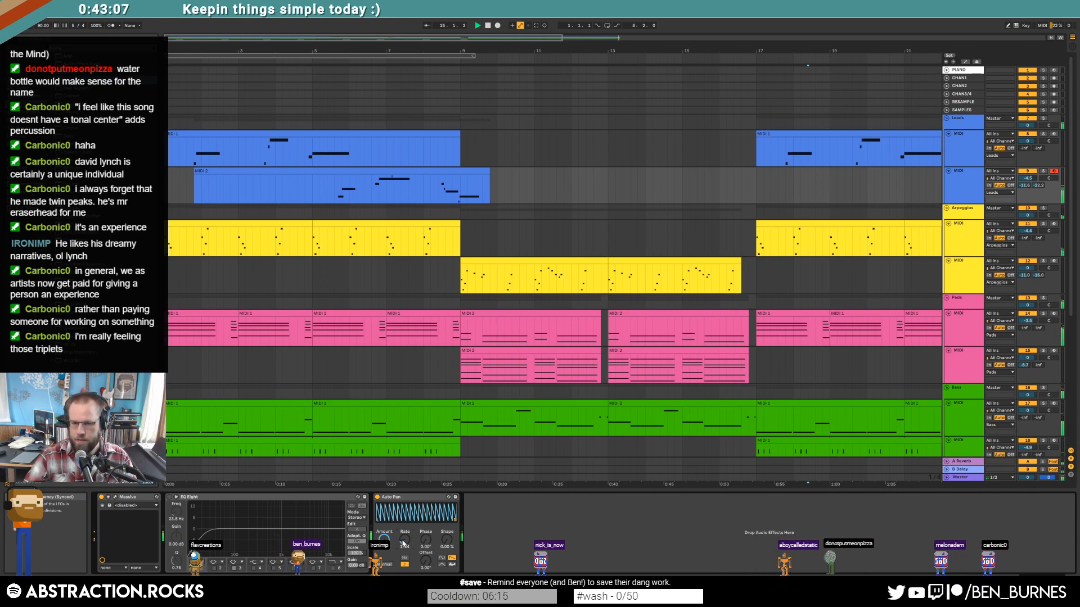
pyautogui.doubleClick(485, 40)
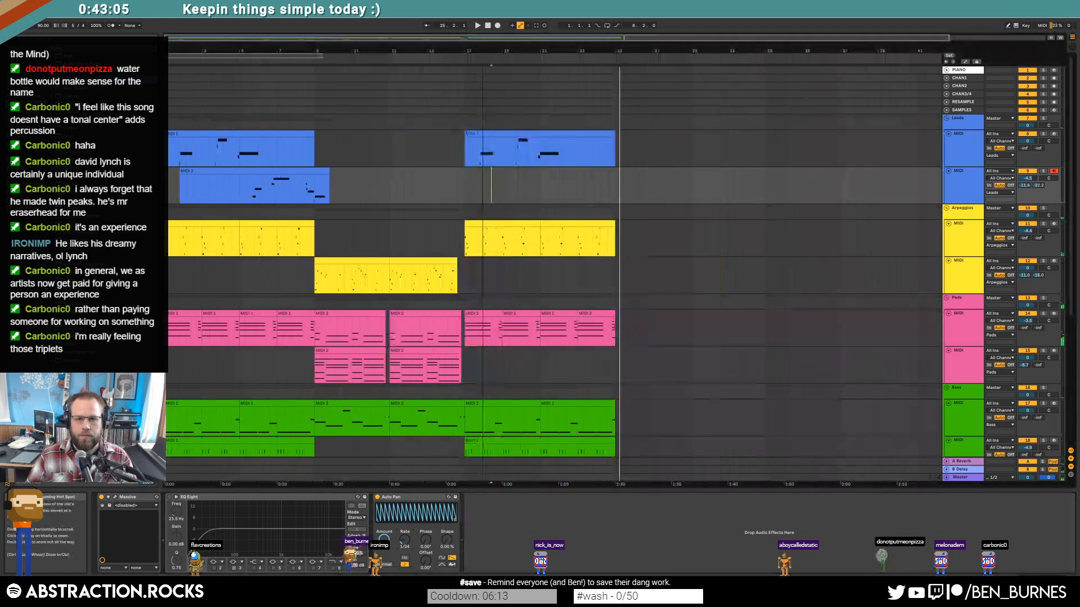
pyautogui.scroll(-2, 473, 225)
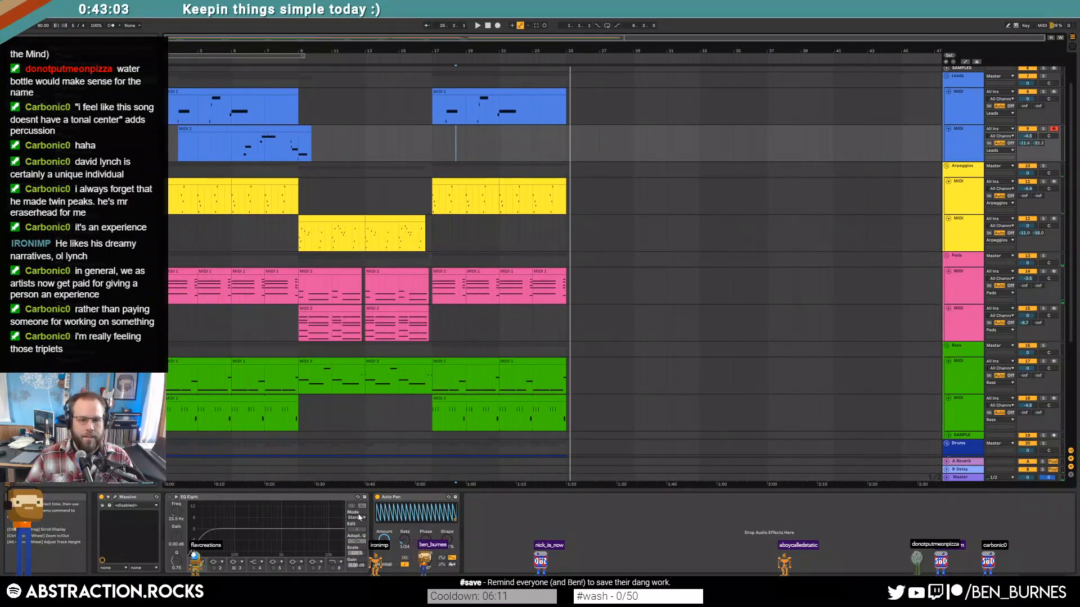
# Step: Remove the Auto Pan effect from the second lead track
pyautogui.click(404, 497)
pyautogui.press('Delete')
pyautogui.scroll(-6, 563, 341)
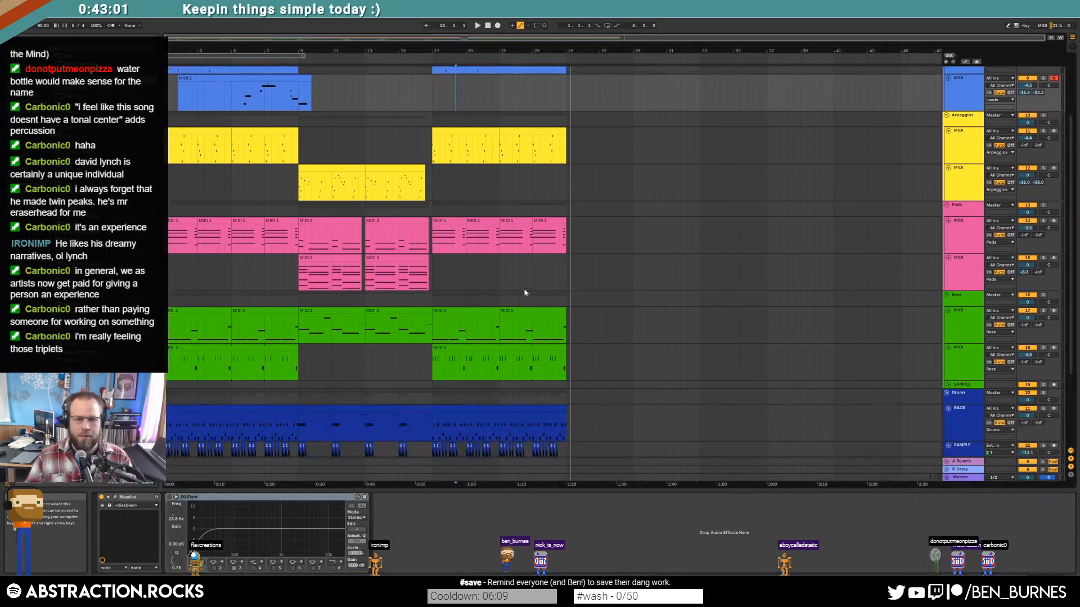
pyautogui.click(581, 379)
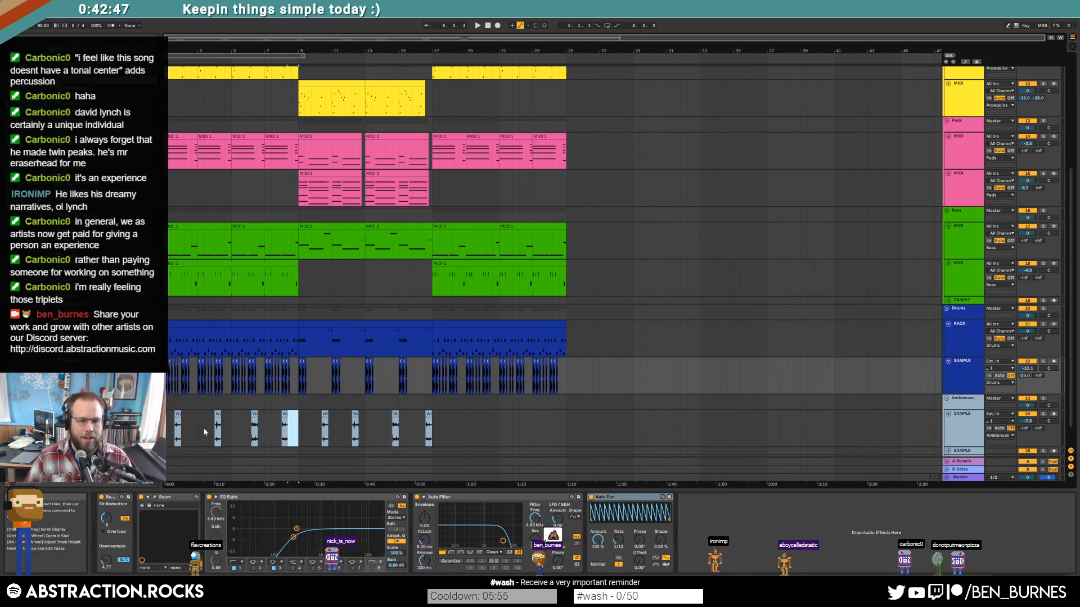
# Step: Copy the water clips from the first eight bars of the ambience track and paste them at bar 17
pyautogui.keyDown('shift'); pyautogui.click(186, 434); pyautogui.keyUp('shift')
pyautogui.click(435, 429)
pyautogui.hotkey('ctrl', 'v')
pyautogui.click(606, 426)
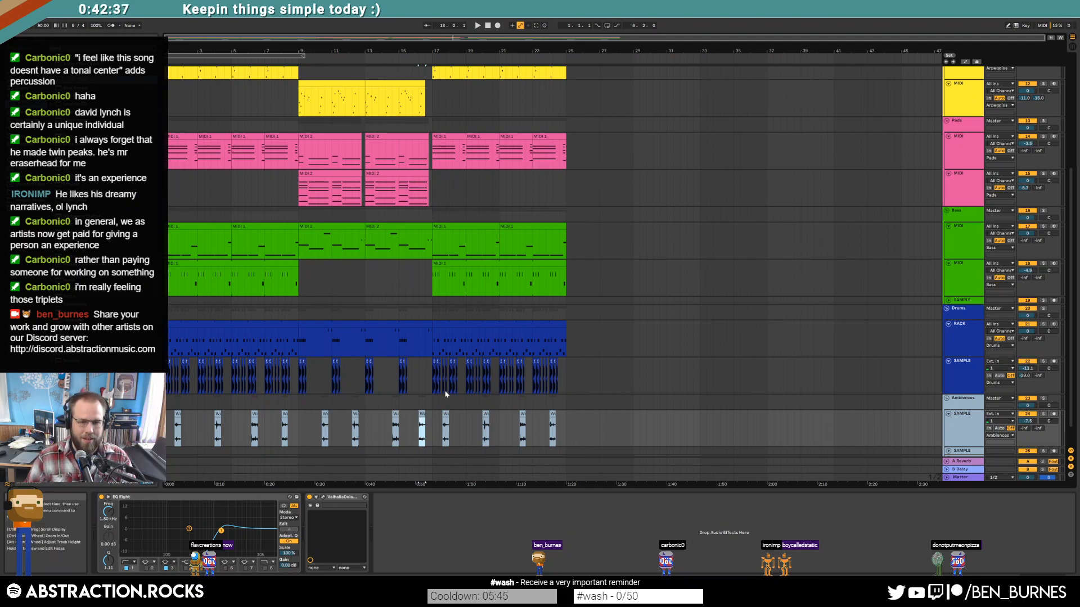
# Step: Open the second bass track's clip at bar 17 in the note editor and audition it
pyautogui.scroll(5, 445, 397)
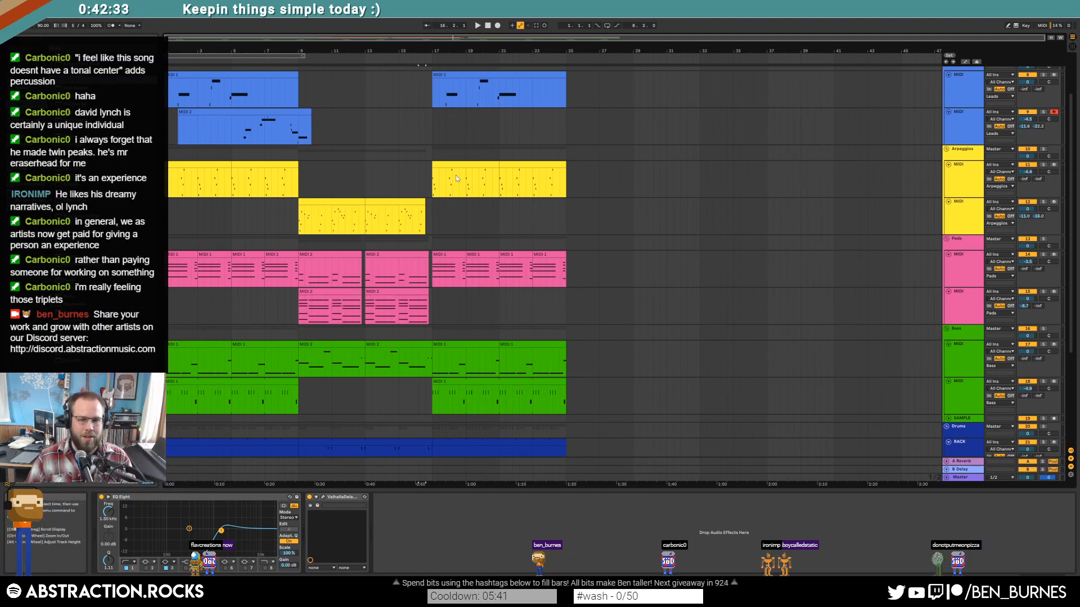
pyautogui.scroll(3, 473, 267)
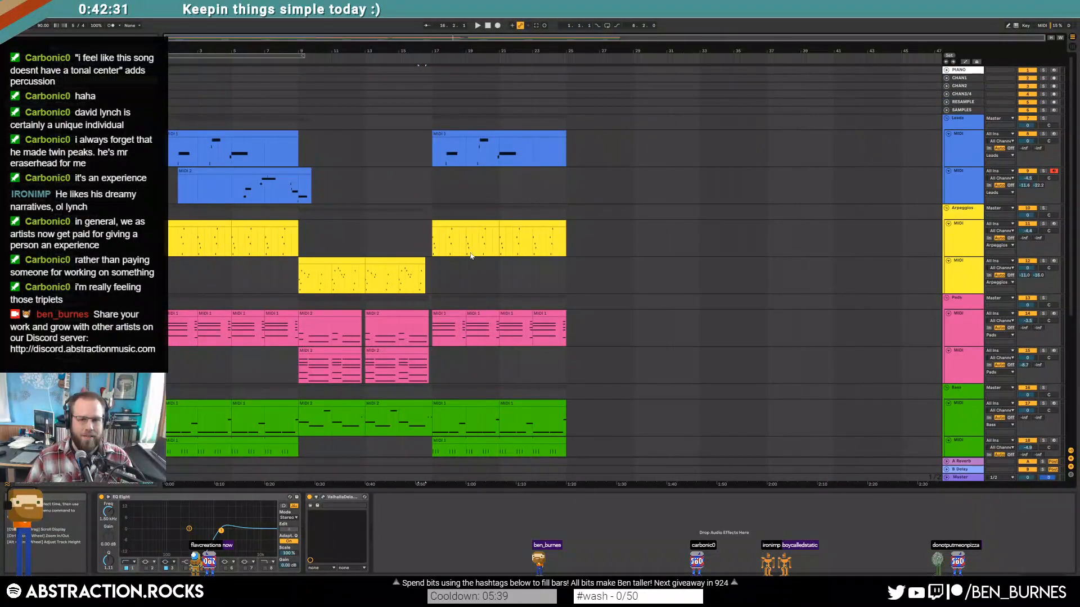
pyautogui.scroll(-5, 569, 236)
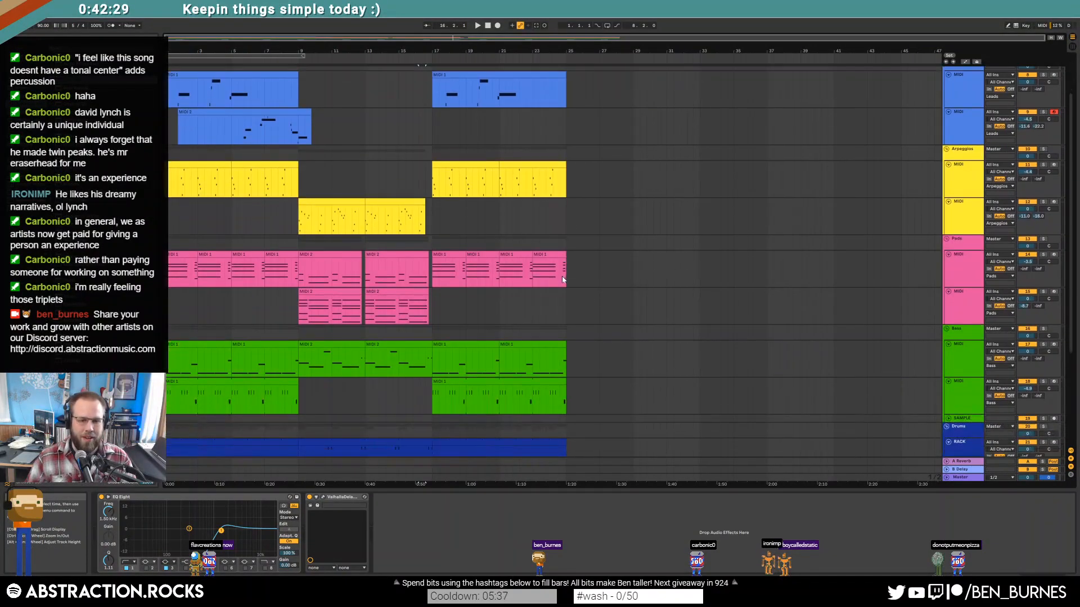
pyautogui.click(458, 341)
pyautogui.doubleClick(458, 342)
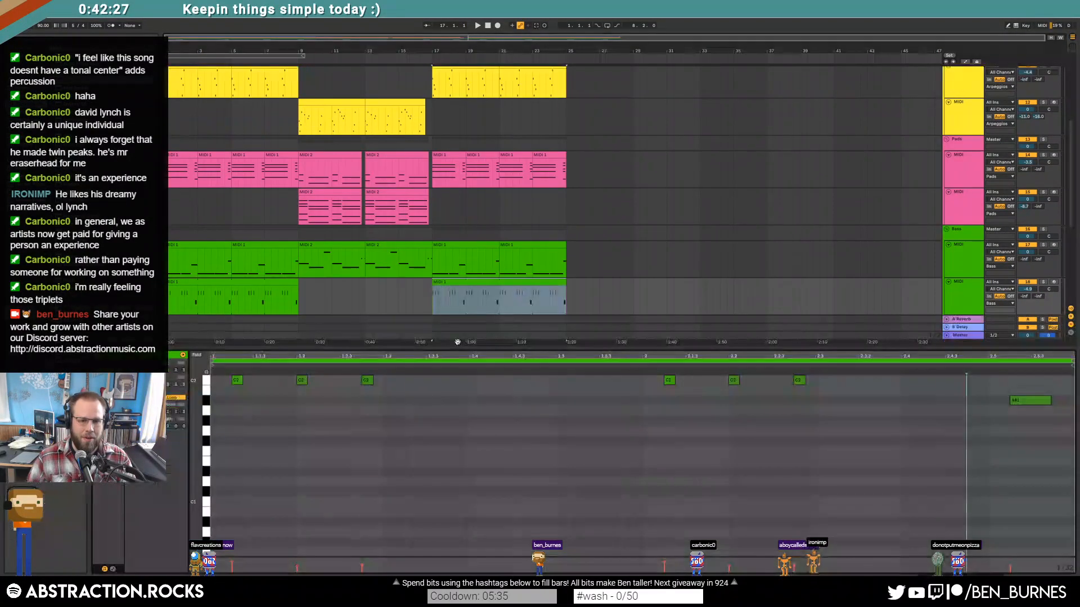
pyautogui.click(237, 380)
pyautogui.press('space')
pyautogui.scroll(3, 281, 428)
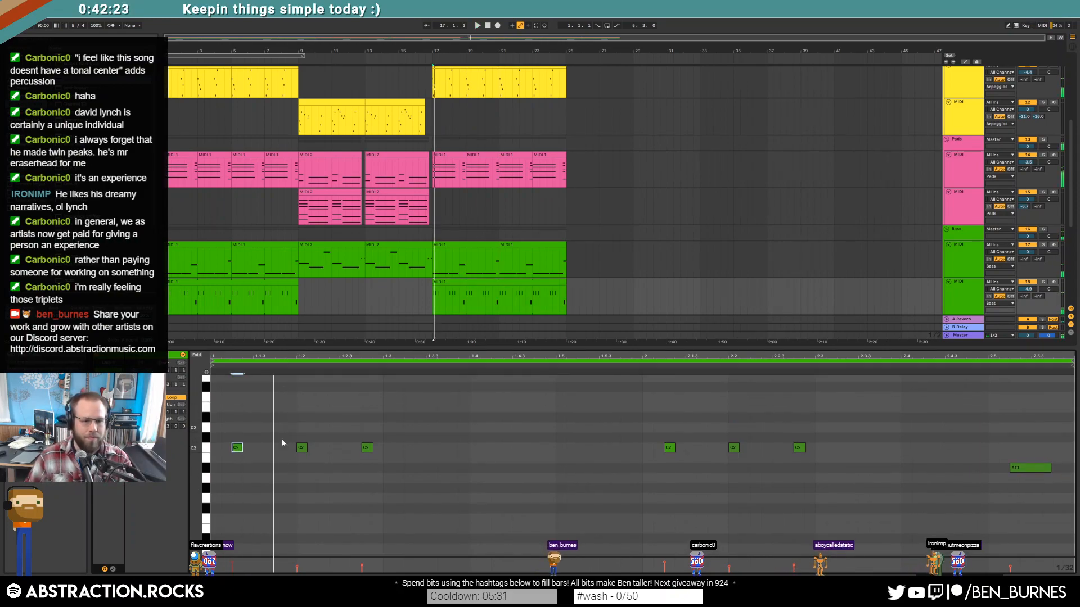
# Step: Raise the bass clip's second C2 to a longer C3, insert a short C2 before it and lengthen the following C2
pyautogui.click(284, 452)
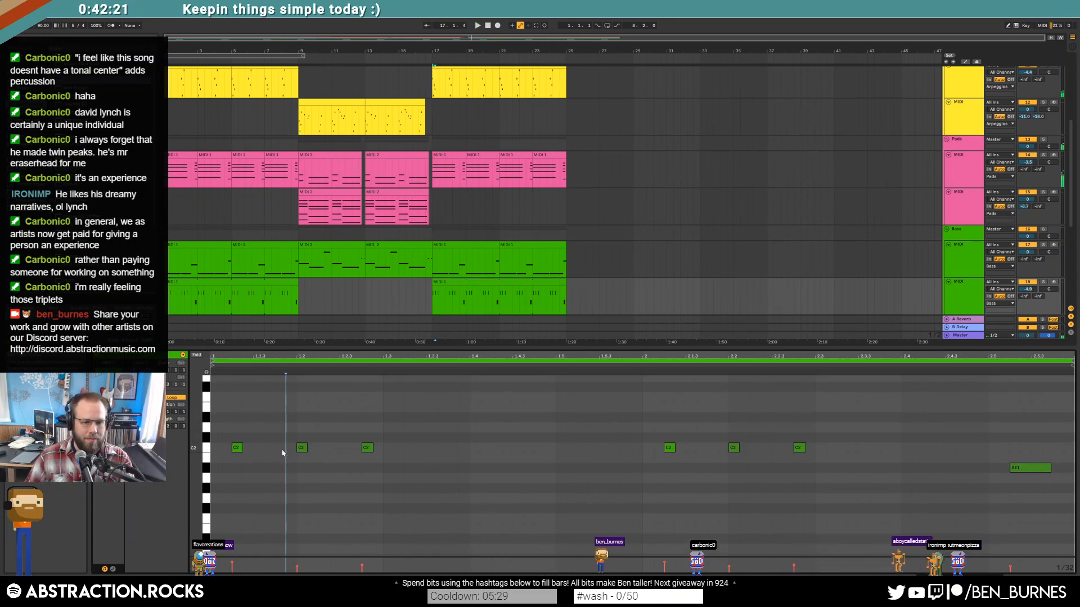
pyautogui.click(302, 447)
pyautogui.hotkey('shift', 'Up')
pyautogui.hotkey('shift', 'Right')
pyautogui.press('space')
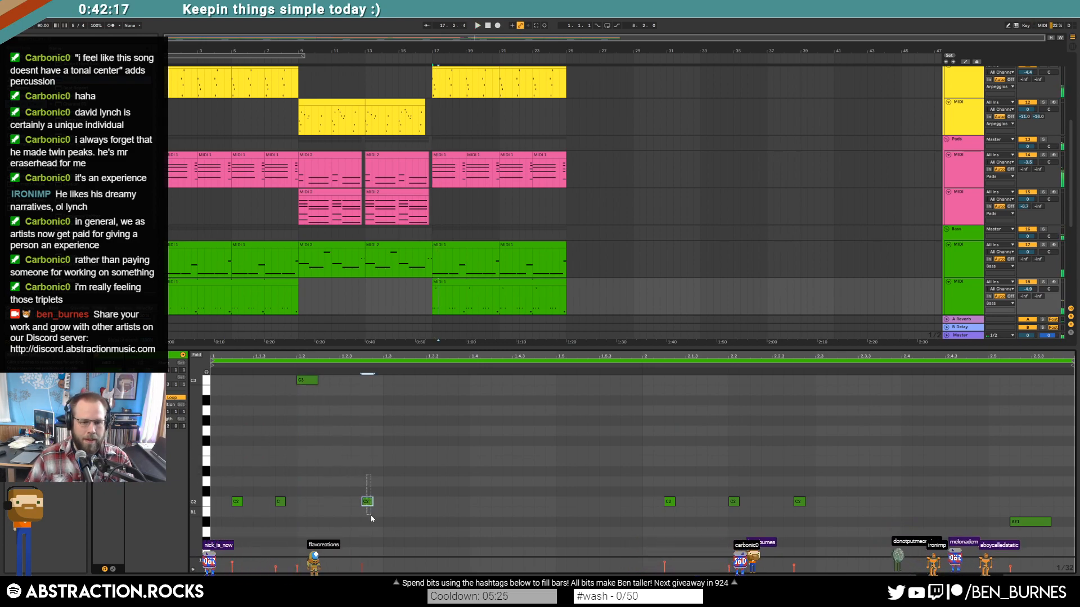
pyautogui.moveTo(372, 502); pyautogui.dragTo(383, 503)
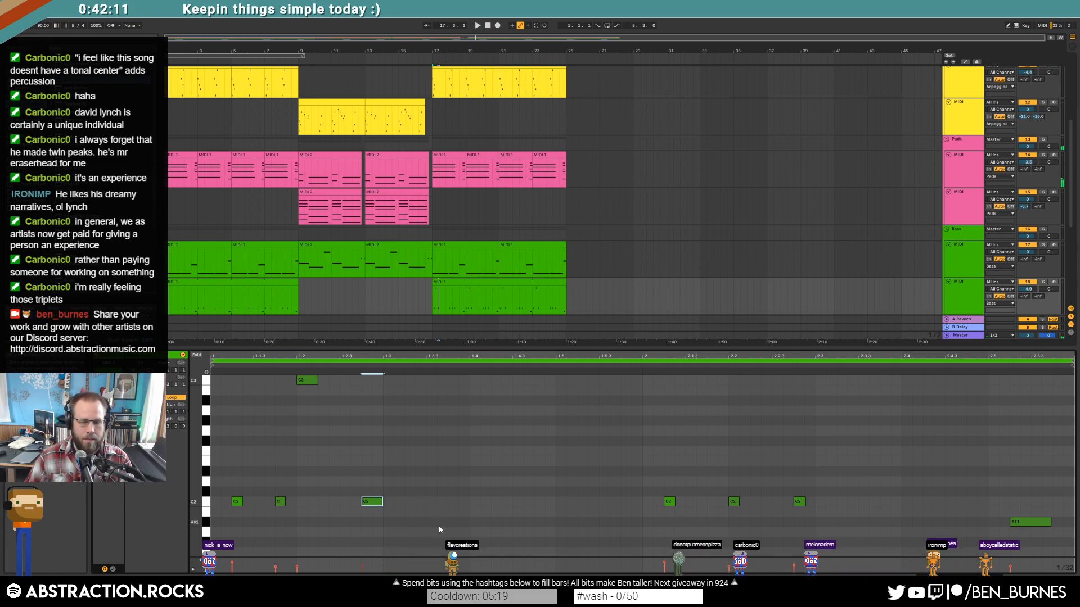
# Step: Add a rising run of short bass notes after the long C2, ending with D2 and a longer D#2, and play it
pyautogui.doubleClick(407, 523)
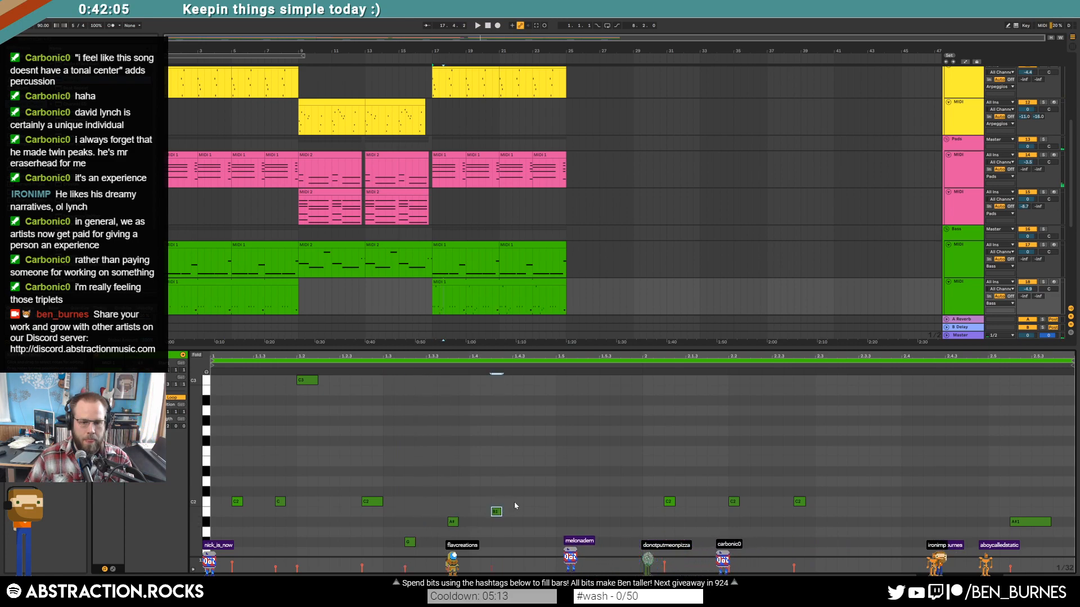
pyautogui.press('Up')
pyautogui.press('Up')
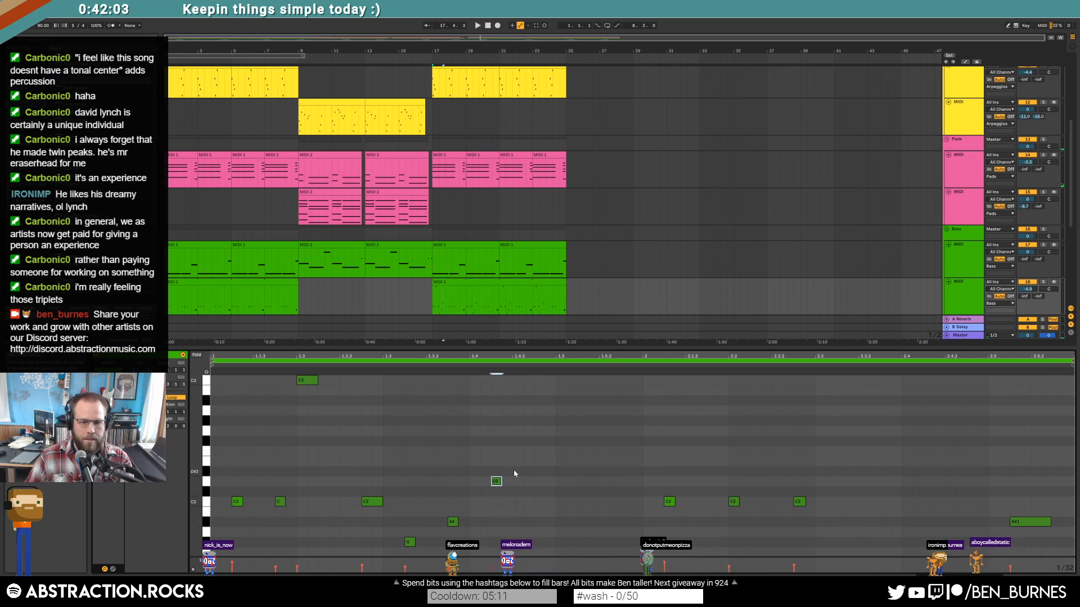
pyautogui.doubleClick(517, 471)
pyautogui.moveTo(517, 470); pyautogui.dragTo(552, 471)
pyautogui.press('space')
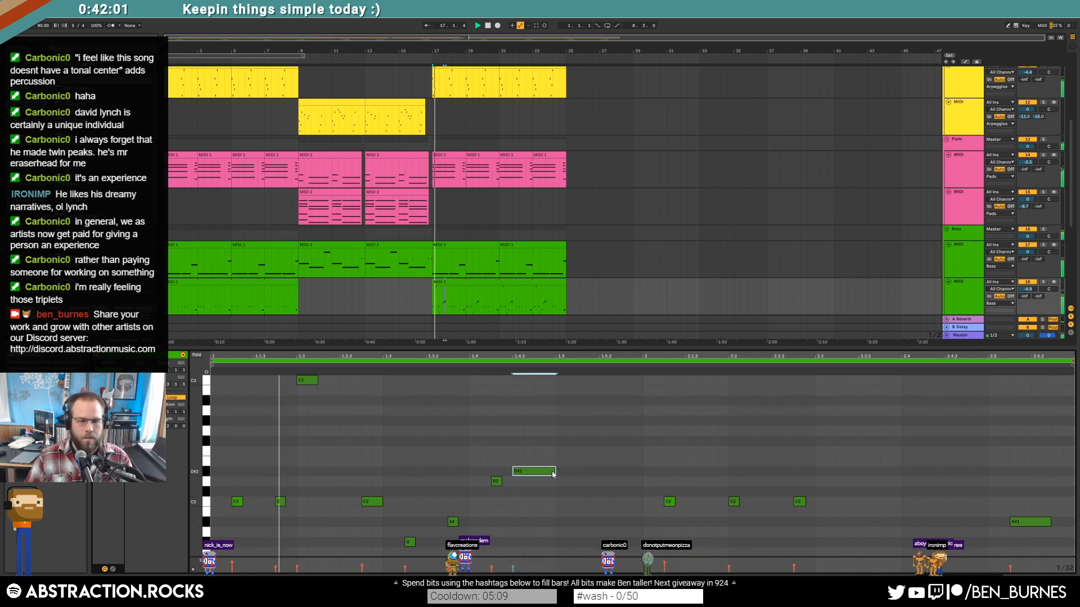
# Step: Extend the rising bass run with a short D#2 followed by a longer F2
pyautogui.press('space')
pyautogui.doubleClick(582, 472)
pyautogui.doubleClick(600, 451)
pyautogui.moveTo(601, 451); pyautogui.dragTo(631, 452)
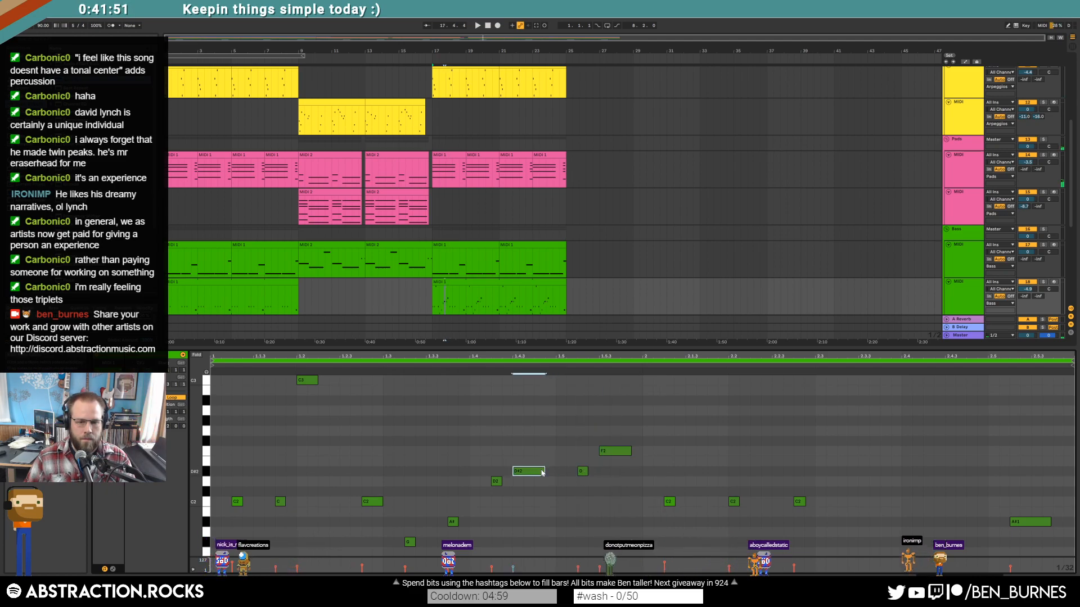
# Step: Raise the run's first two notes to A#1 and C2, lengthen the A#1 and check it in playback
pyautogui.moveTo(410, 541); pyautogui.dragTo(410, 533)
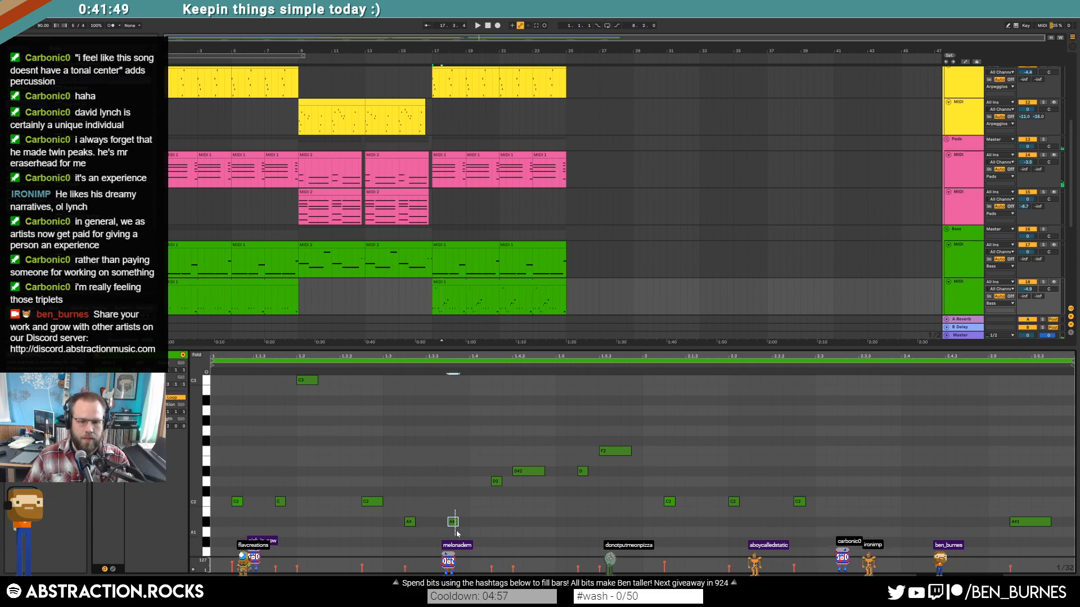
pyautogui.press('space')
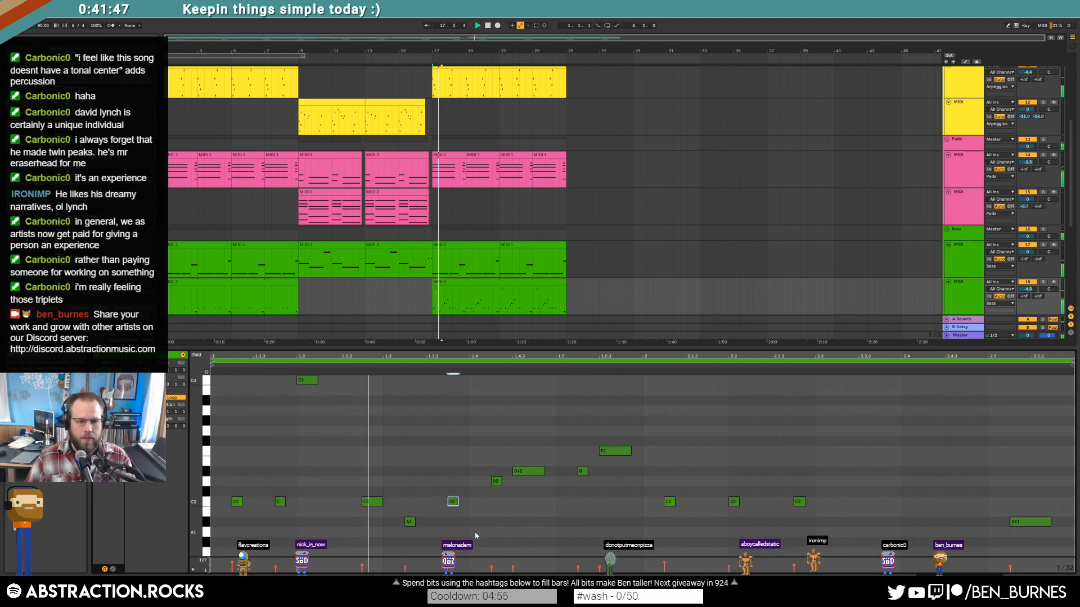
pyautogui.moveTo(414, 522); pyautogui.dragTo(426, 522)
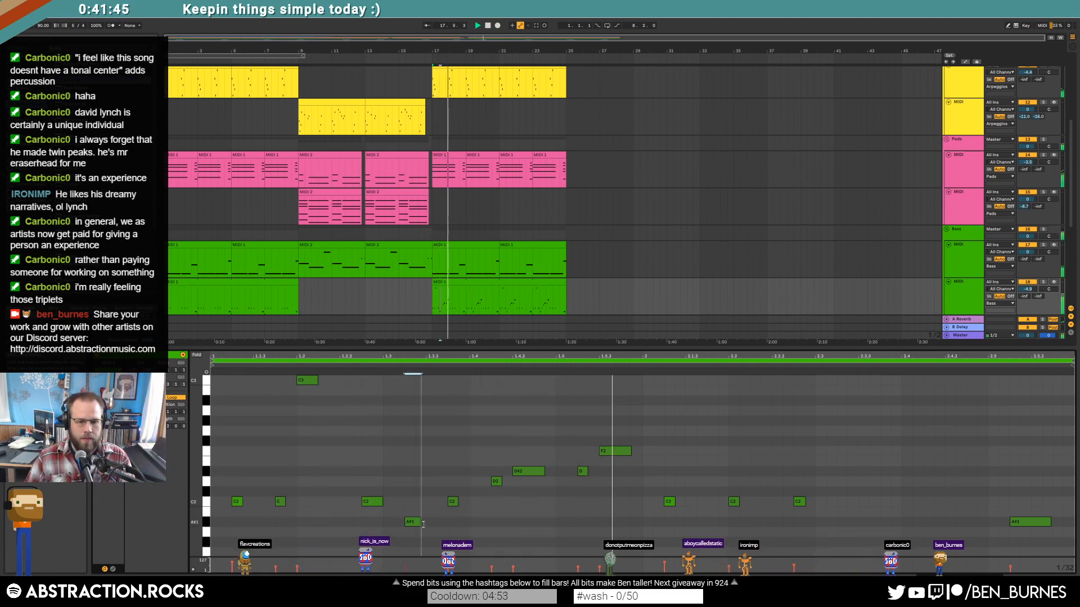
pyautogui.press('space')
# Step: Change the run's last two notes to a short F2 and a longer D#2, add a short D2 after them, and play back
pyautogui.moveTo(582, 471); pyautogui.dragTo(621, 471)
pyautogui.click(614, 470)
pyautogui.doubleClick(625, 481)
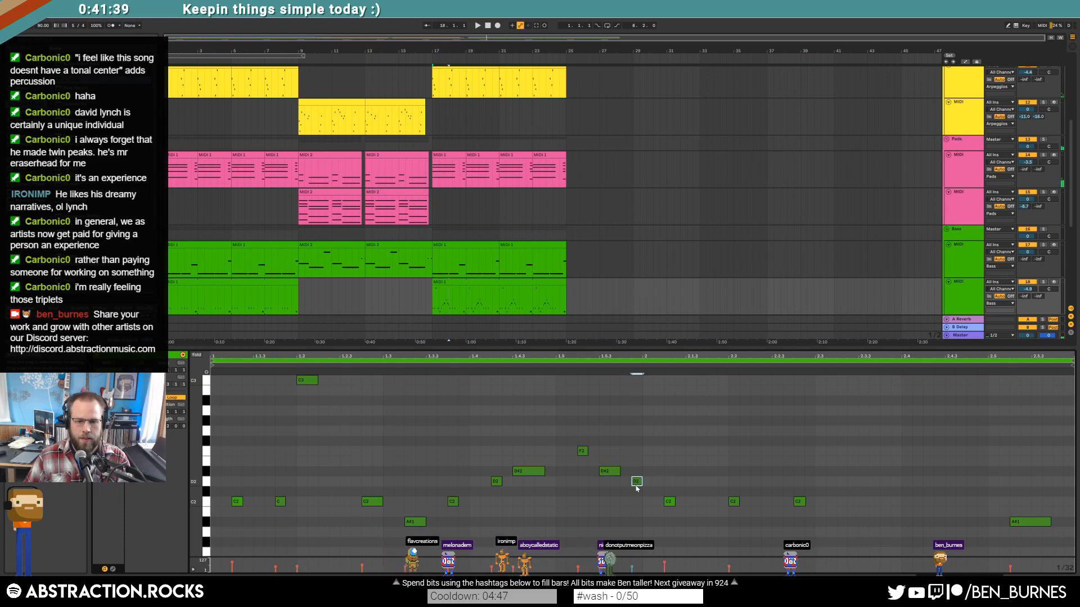
pyautogui.moveTo(621, 471); pyautogui.dragTo(617, 471)
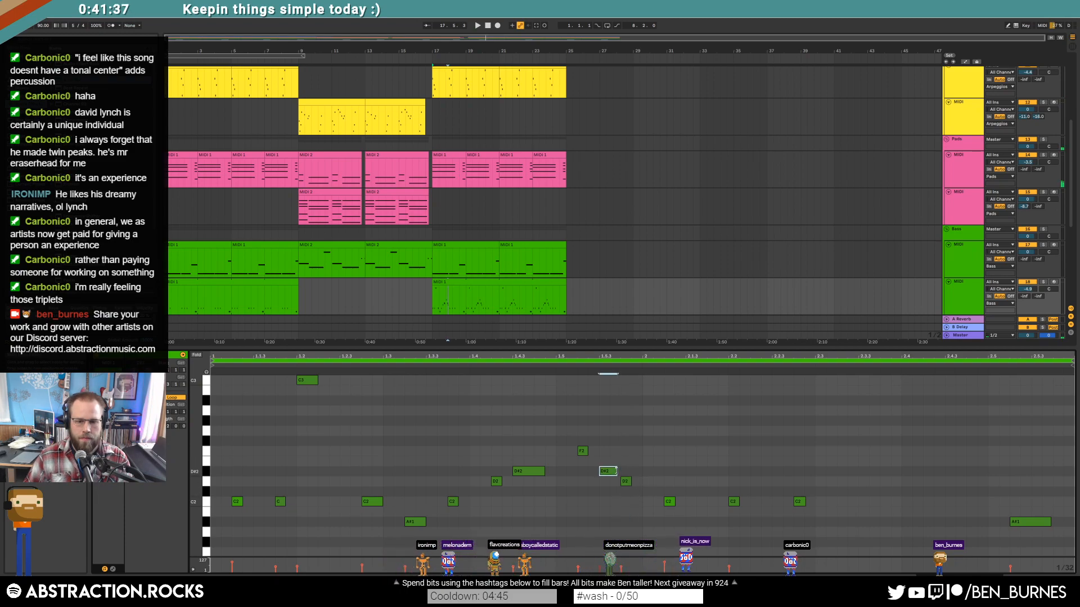
pyautogui.press('space')
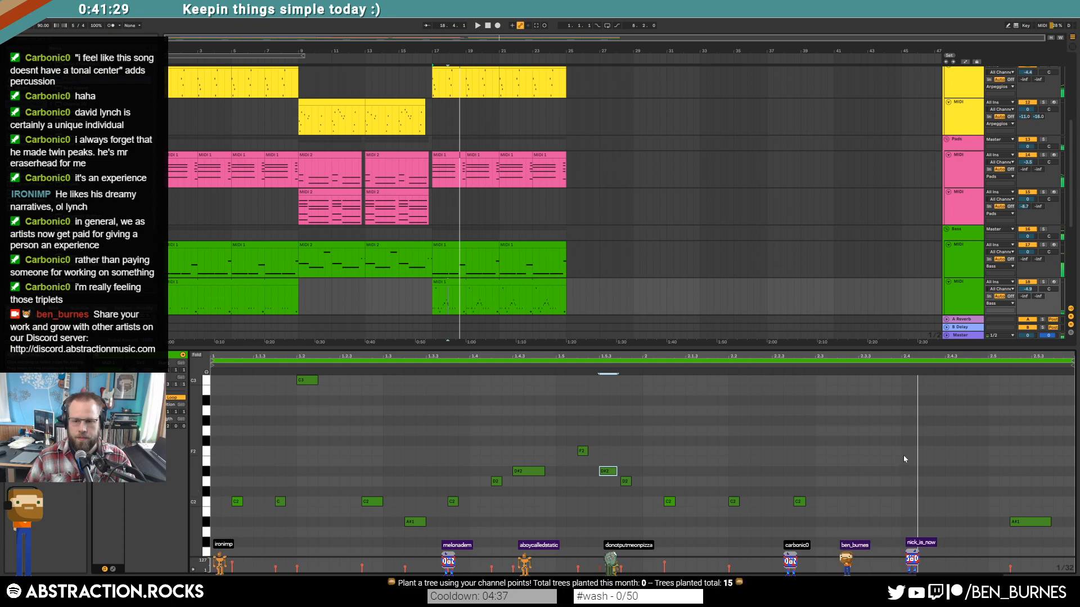
# Step: Add a descending four-note run down to a long D#2, split the closing A#1 into three short notes, and play back
pyautogui.click(888, 421)
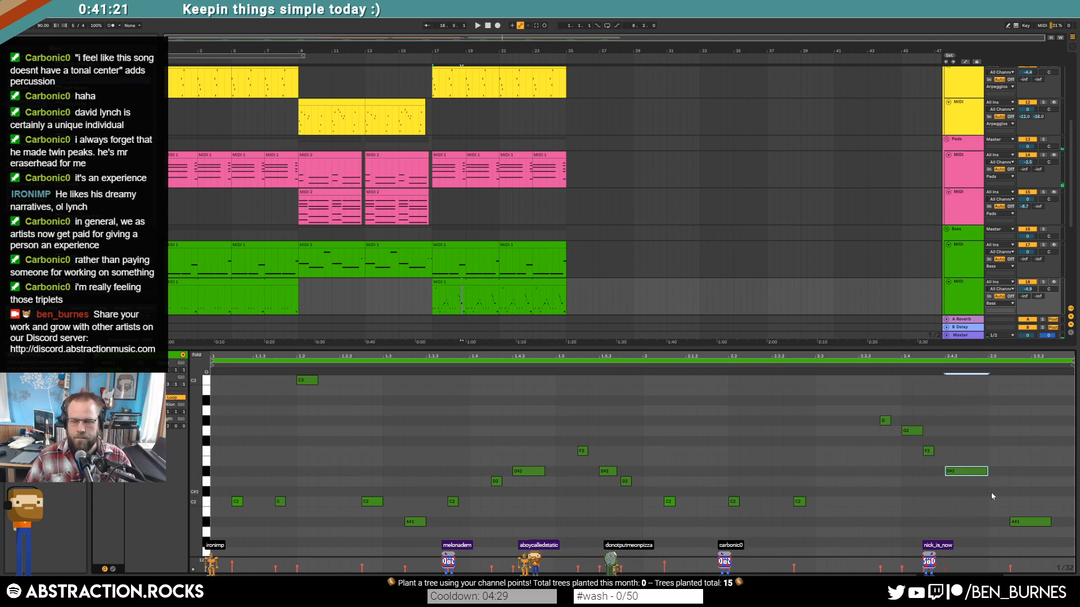
pyautogui.moveTo(1050, 521); pyautogui.dragTo(1020, 523)
pyautogui.doubleClick(1036, 524)
pyautogui.doubleClick(1057, 523)
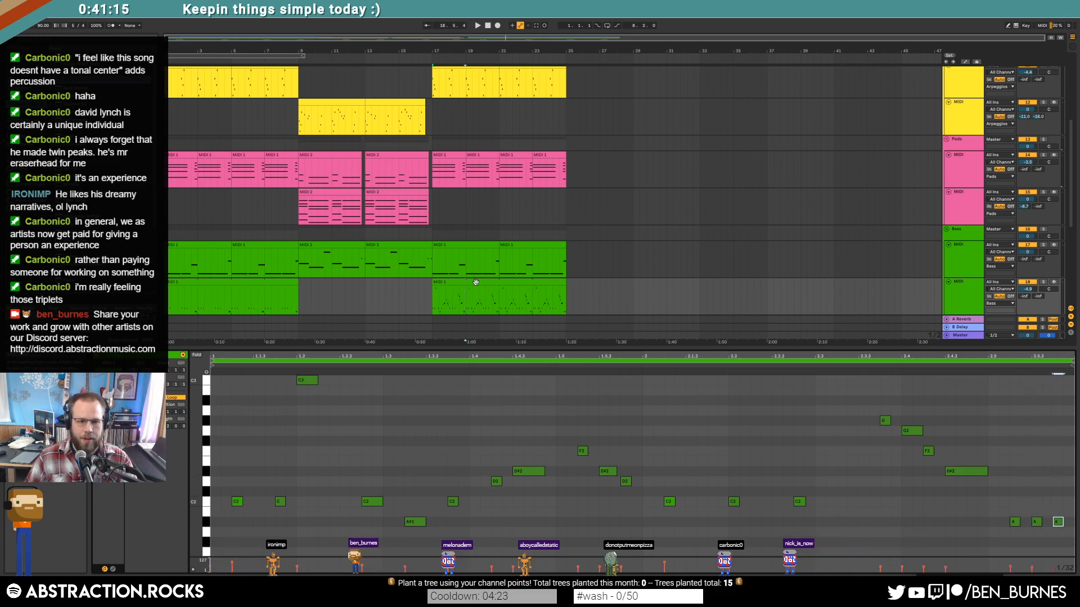
pyautogui.press('space')
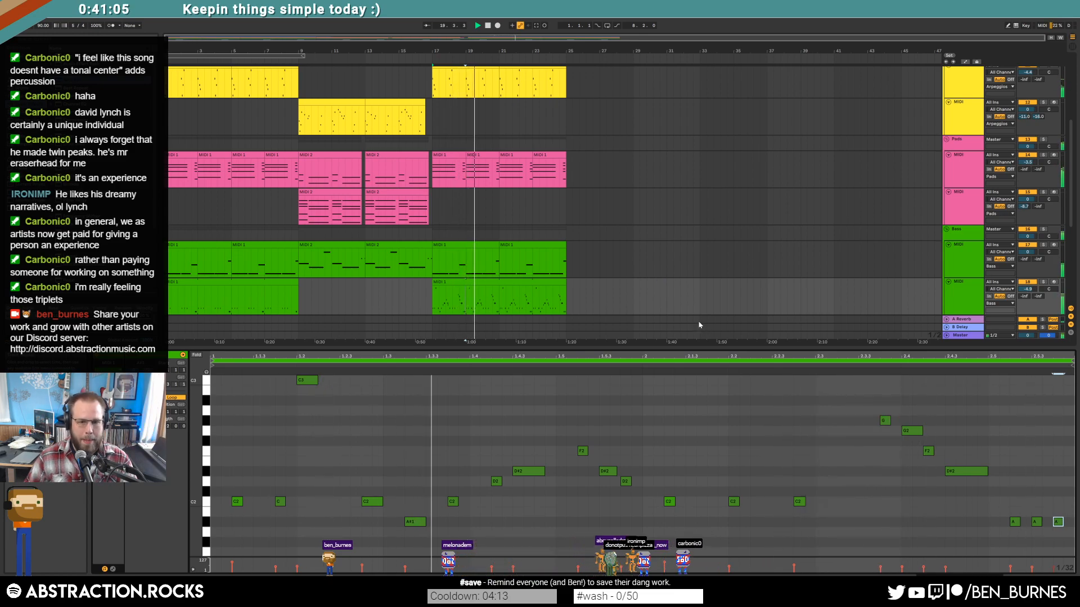
# Step: Open the bar 17 drum rack clip and delete all of its CR8000Hat notes
pyautogui.hotkey('shift', 'Tab')
pyautogui.scroll(-1, 533, 295)
pyautogui.press('space')
pyautogui.click(465, 304)
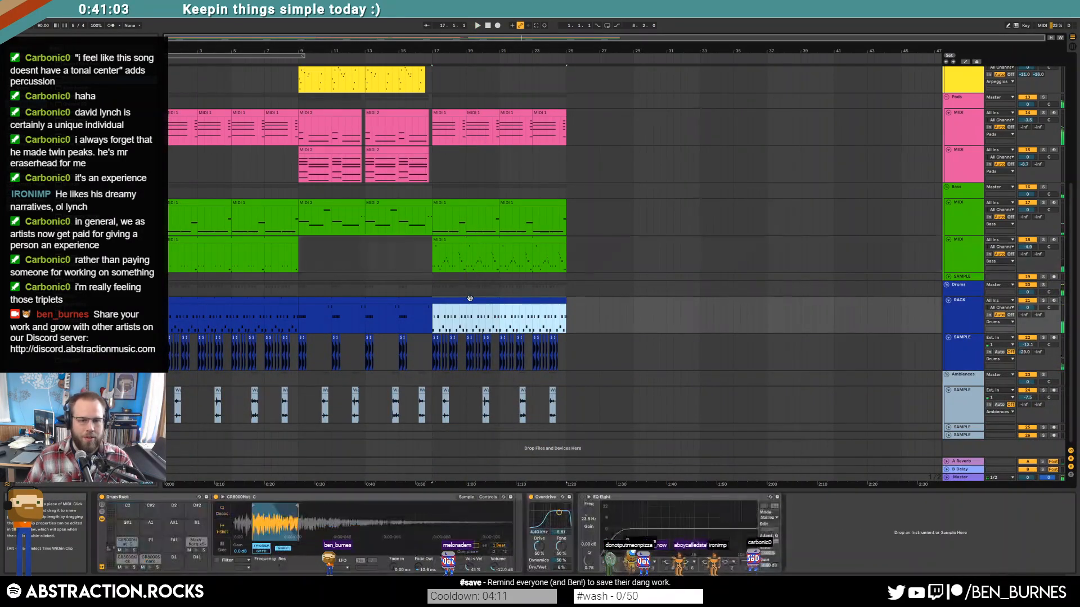
pyautogui.hotkey('shift', 'Tab')
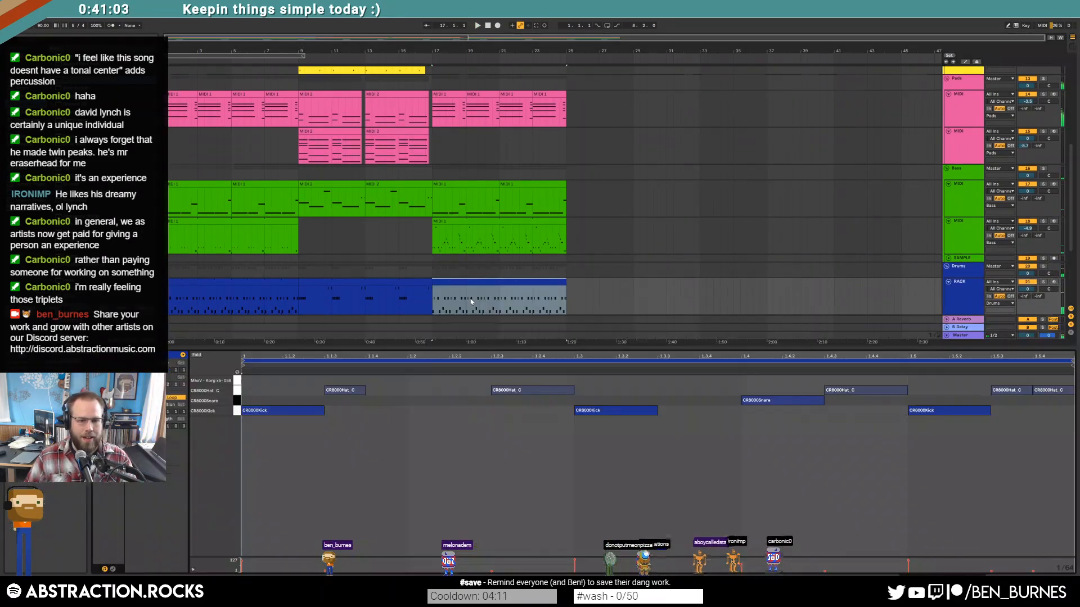
pyautogui.click(231, 390)
pyautogui.press('Delete')
# Step: Draw two consecutive hi-hat notes at the start of the drum clip and duplicate them directly after
pyautogui.doubleClick(247, 390)
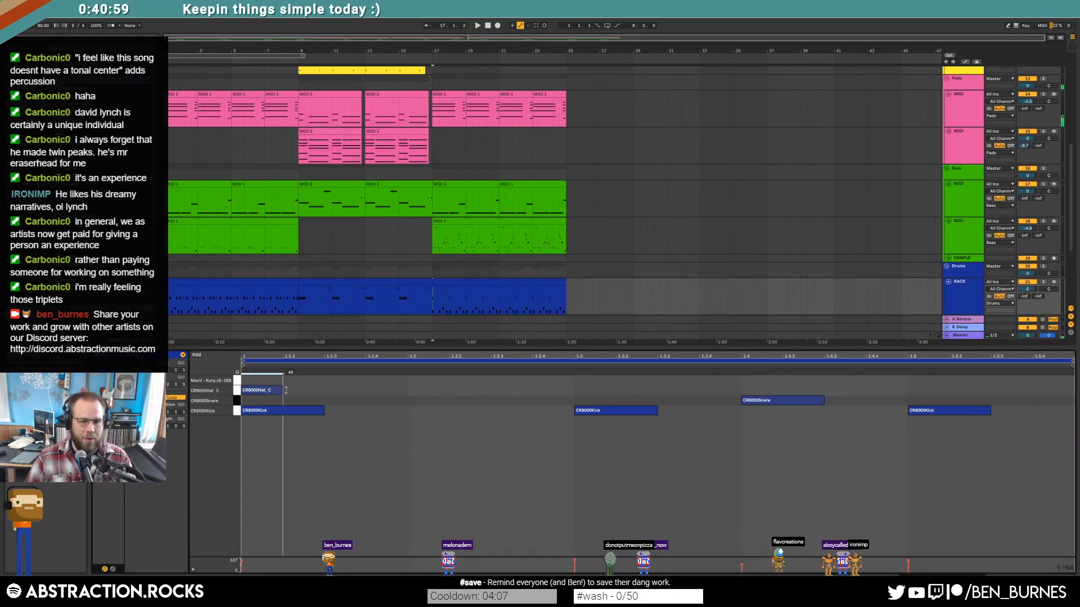
pyautogui.doubleClick(298, 391)
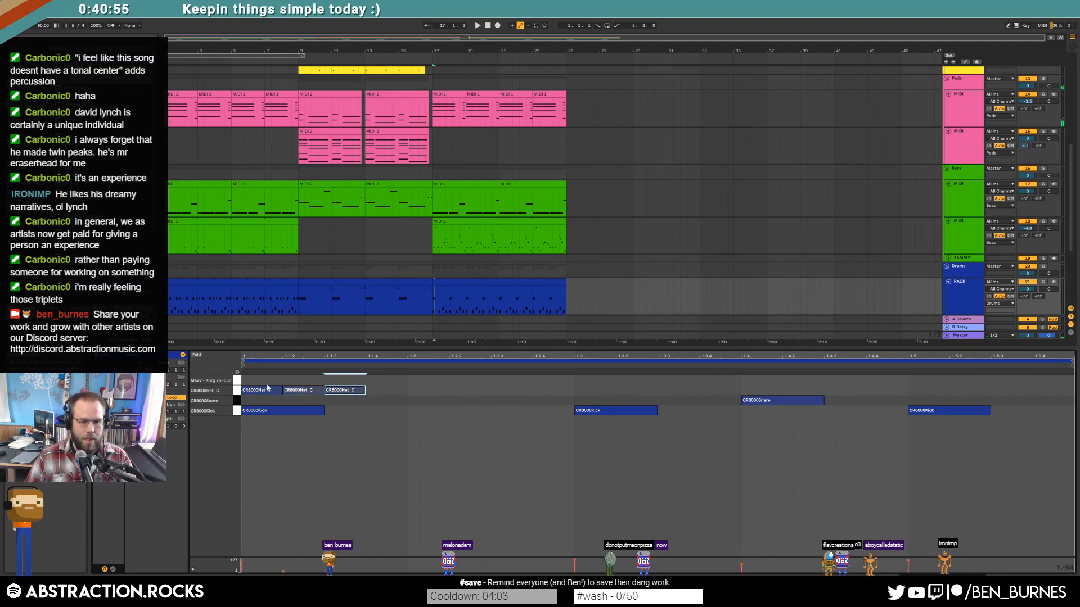
pyautogui.press('Delete')
pyautogui.moveTo(310, 383); pyautogui.dragTo(261, 389)
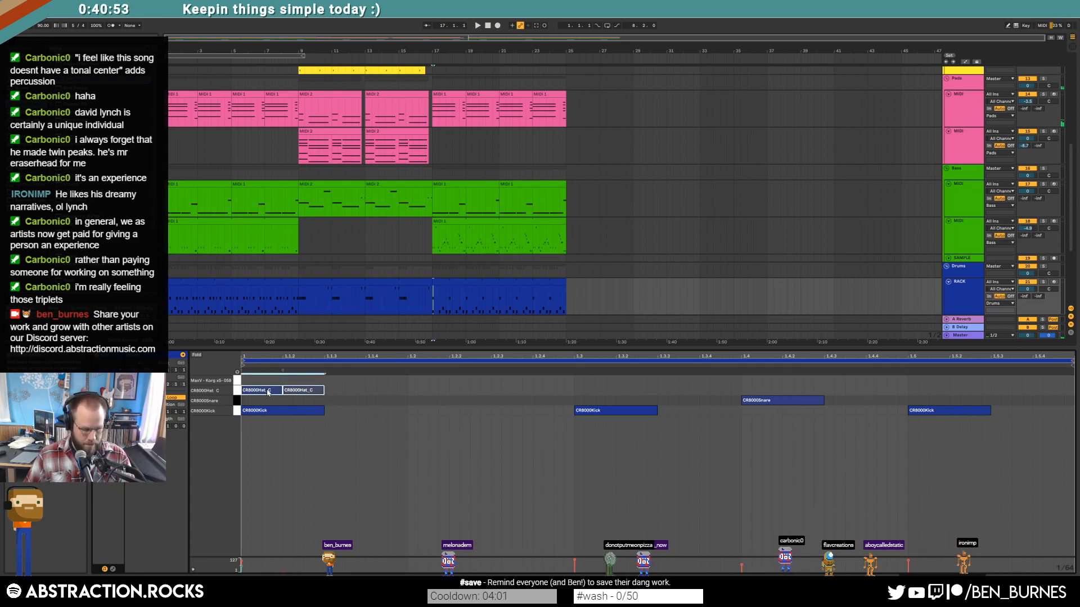
pyautogui.hotkey('ctrl', 'd')
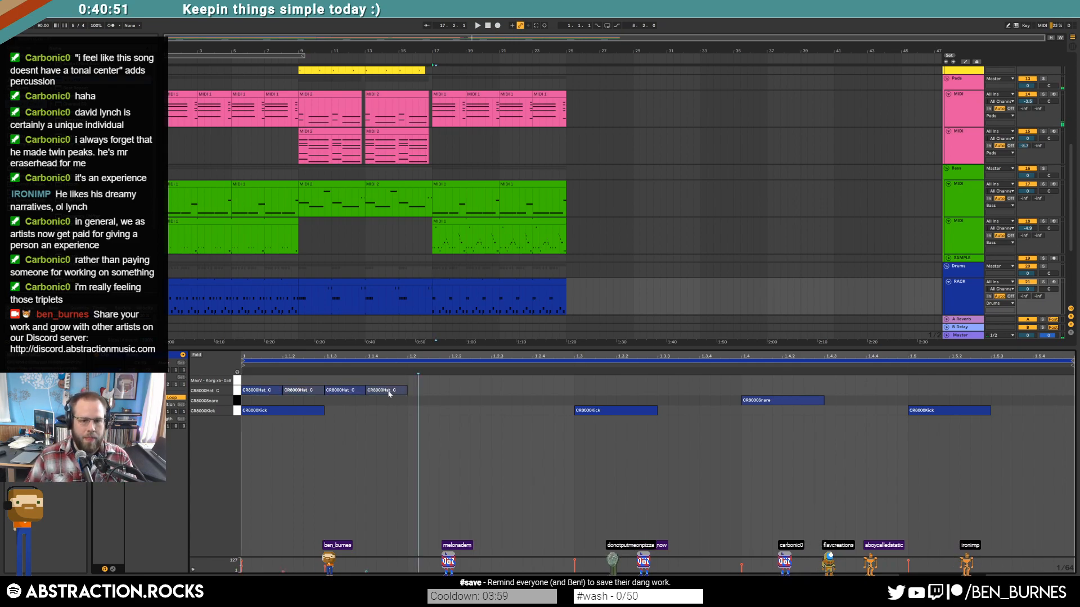
# Step: Split the third hi-hat note into two half-length notes and add one more hi-hat at the end of the run
pyautogui.moveTo(365, 390); pyautogui.dragTo(345, 390)
pyautogui.hotkey('ctrl', 'd')
pyautogui.press('space')
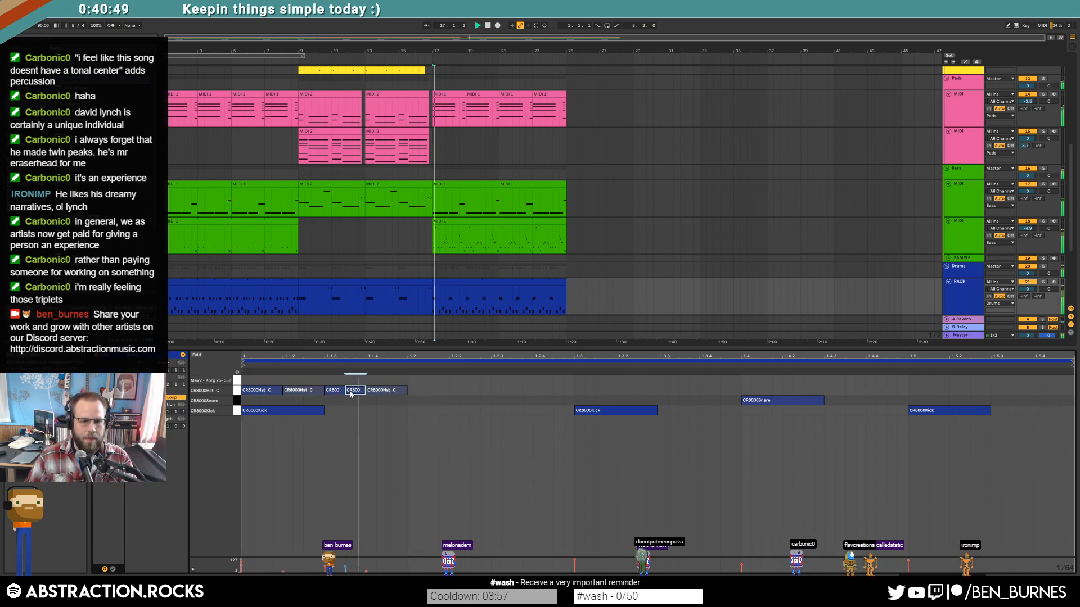
pyautogui.press('space')
pyautogui.doubleClick(412, 391)
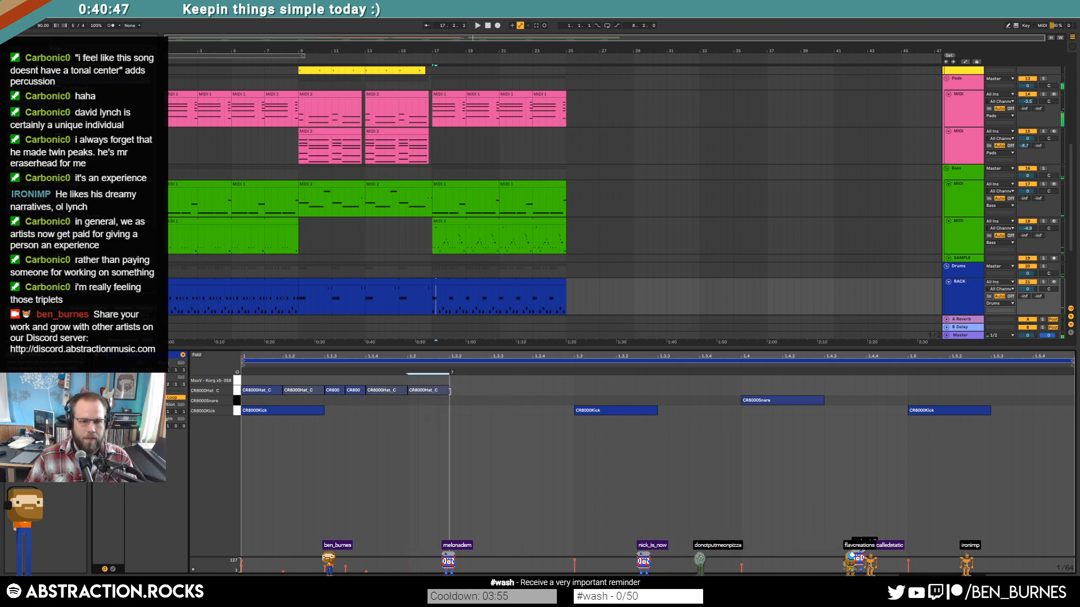
# Step: Duplicate the hi-hat run so it starts on the second kick, add one hi-hat just before that kick, and play back
pyautogui.moveTo(568, 385); pyautogui.dragTo(203, 394)
pyautogui.hotkey('ctrl', 'd')
pyautogui.click(510, 433)
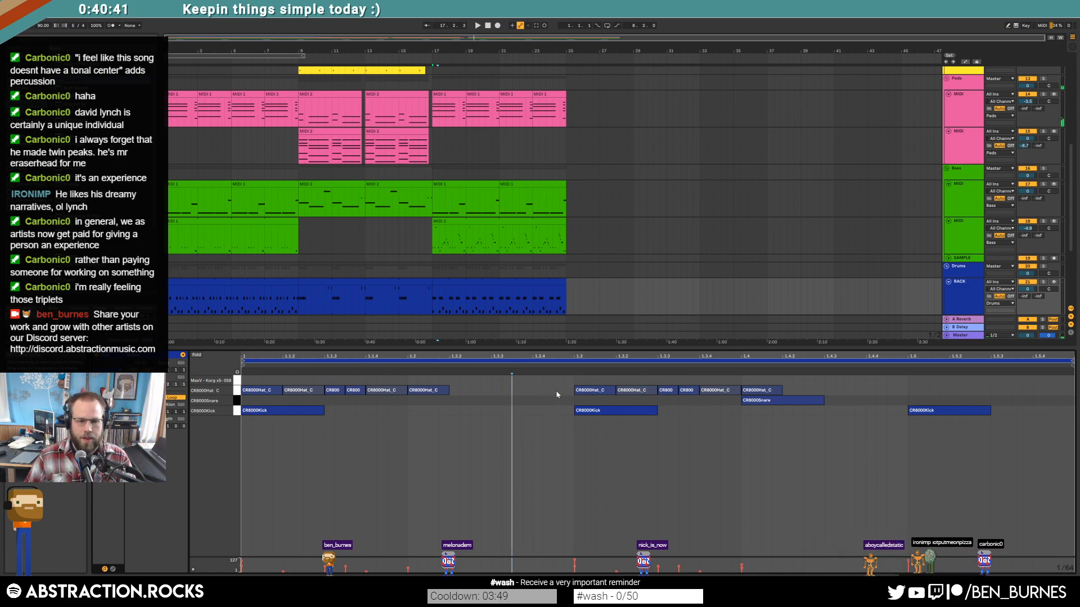
pyautogui.doubleClick(535, 392)
pyautogui.moveTo(551, 392); pyautogui.dragTo(573, 394)
pyautogui.click(553, 439)
pyautogui.press('space')
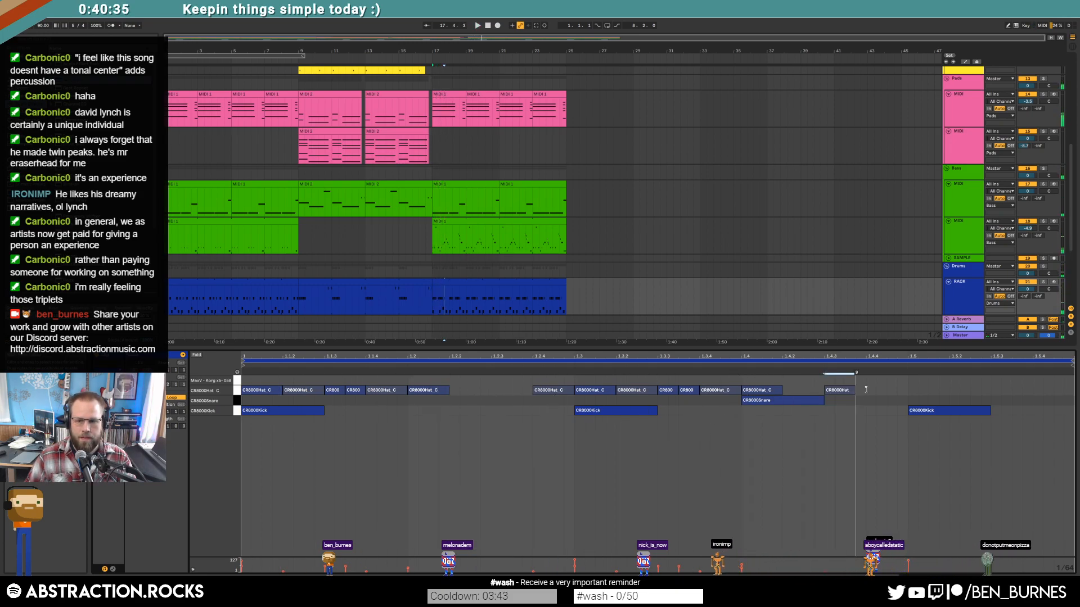
# Step: Add one hi-hat note on the third kick and another directly after that kick ends
pyautogui.doubleClick(906, 390)
pyautogui.moveTo(919, 390); pyautogui.dragTo(1033, 391)
pyautogui.doubleClick(998, 392)
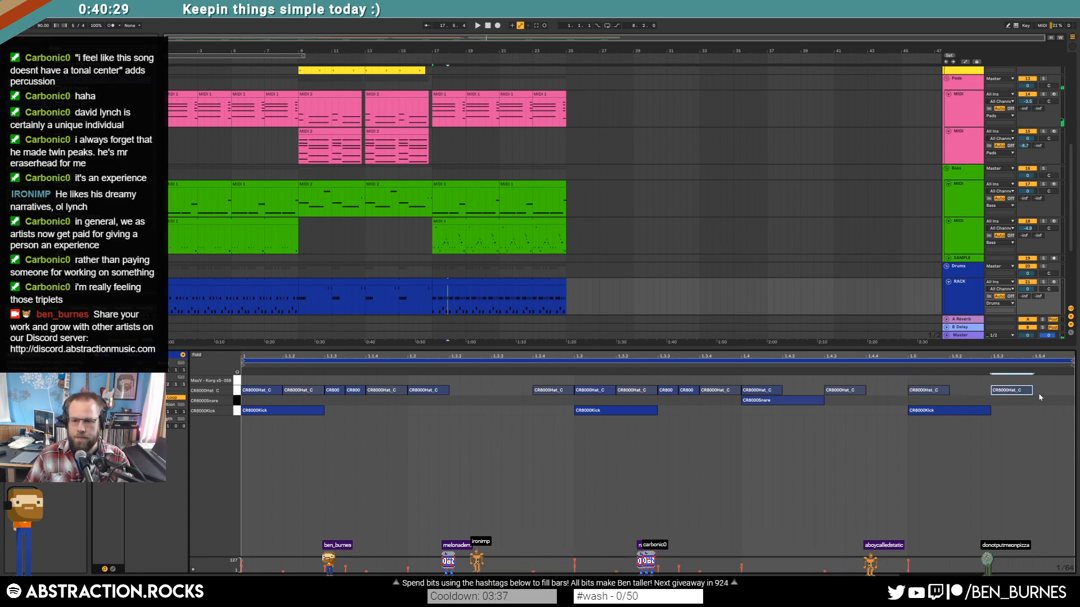
# Step: Play back the new hi-hat pattern and open the drum rack clip of the first section, up to bar 9
pyautogui.press('space')
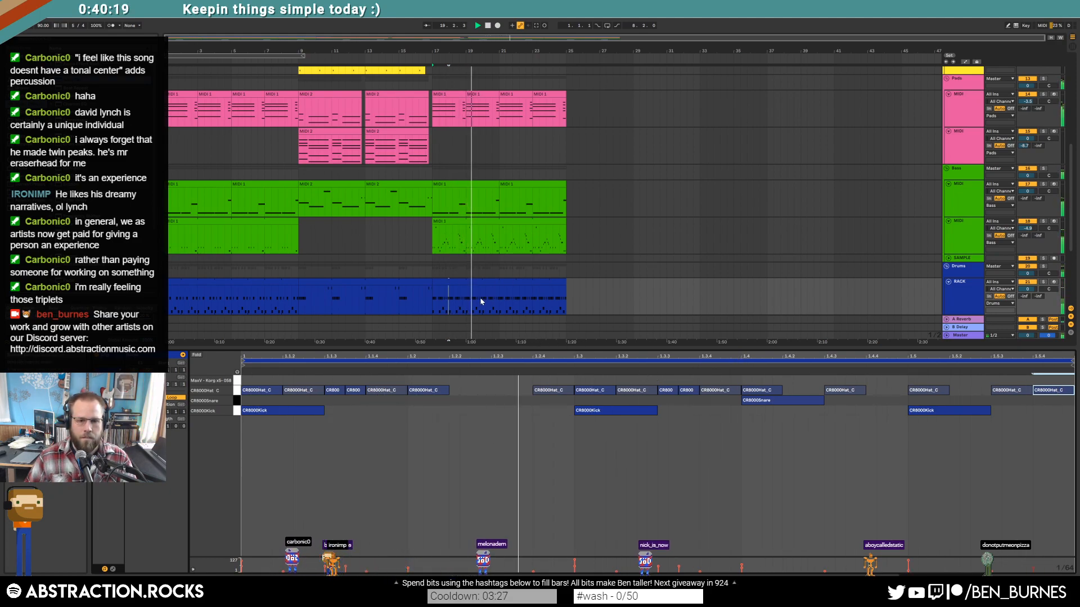
pyautogui.click(167, 426)
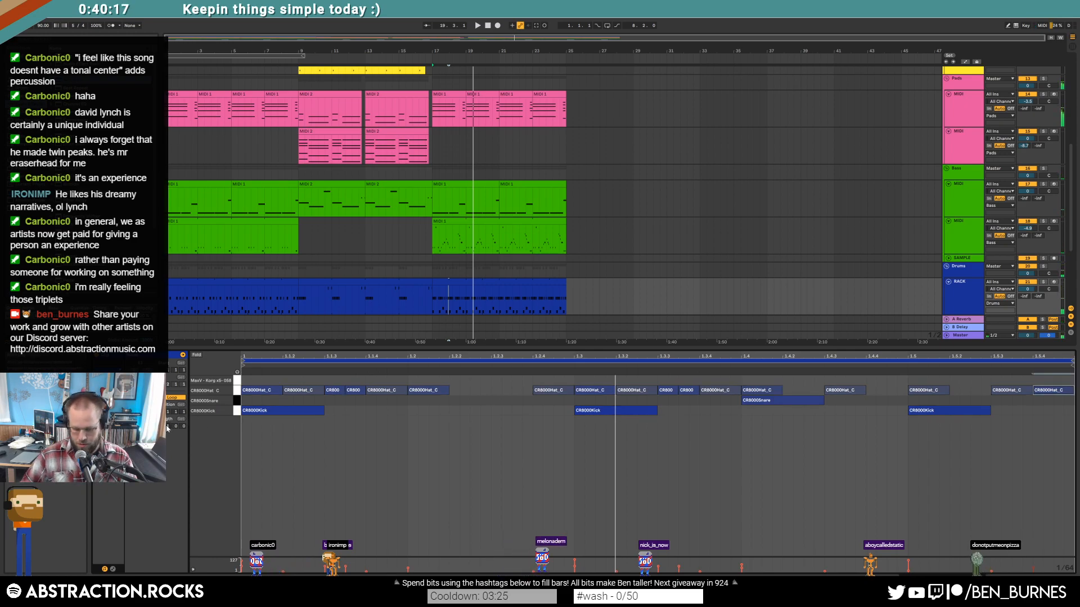
pyautogui.write('2')
pyautogui.press('Return')
pyautogui.moveTo(651, 379); pyautogui.dragTo(238, 442)
pyautogui.hotkey('ctrl', 'd')
pyautogui.click(852, 460)
pyautogui.moveTo(915, 383); pyautogui.dragTo(1067, 393)
pyautogui.press('Delete')
pyautogui.click(1010, 412)
pyautogui.press('Delete')
pyautogui.click(282, 282)
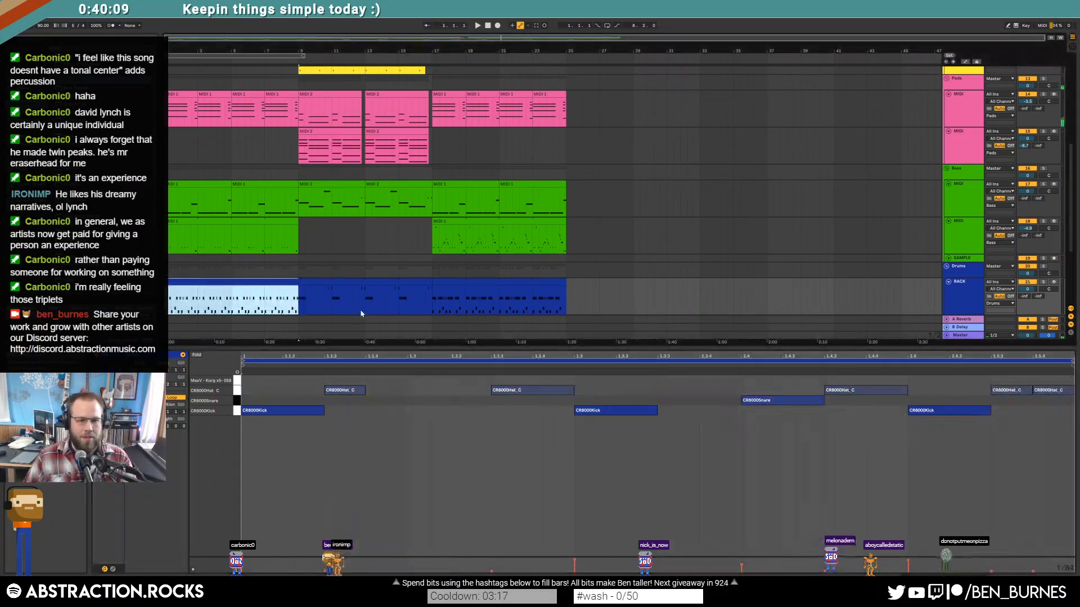
# Step: Add the Branch Snap 4 sample to an empty Drum Rack pad, trim it to its opening hit and adjust its fade-out
pyautogui.hotkey('shift', 'Tab')
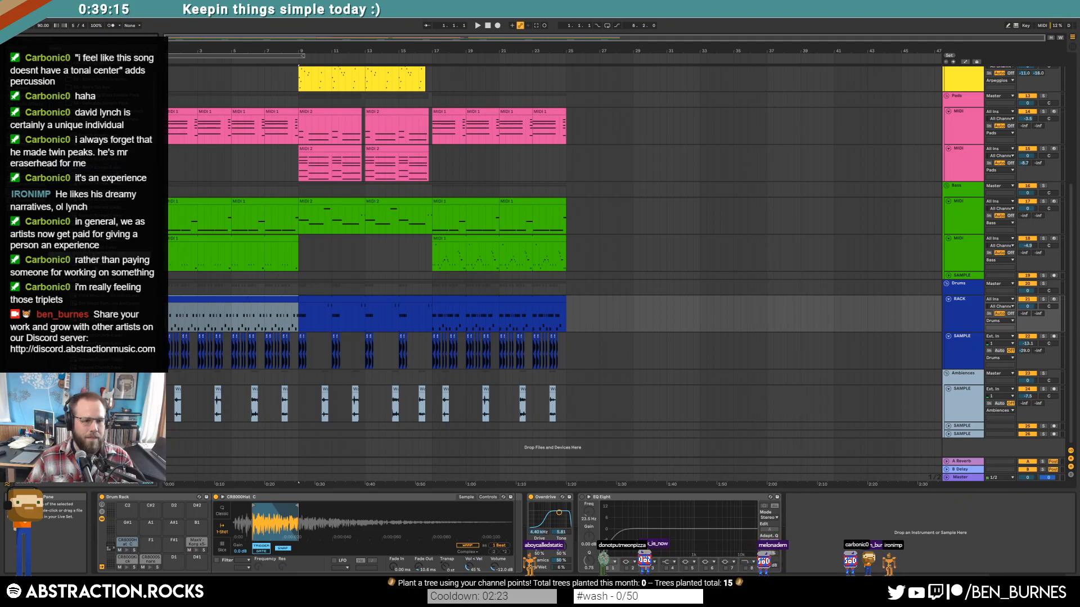
pyautogui.moveTo(76, 531); pyautogui.dragTo(127, 525)
pyautogui.moveTo(236, 507); pyautogui.dragTo(260, 507)
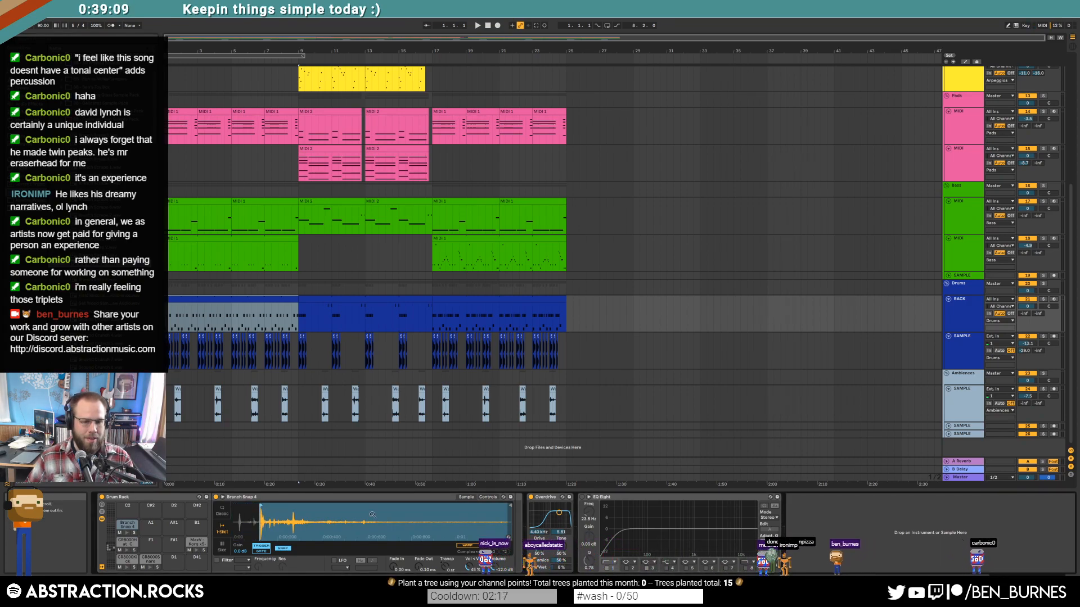
pyautogui.moveTo(509, 506)
pyautogui.mouseDown()
pyautogui.moveTo(338, 507)
pyautogui.moveTo(324, 522)
pyautogui.mouseUp()
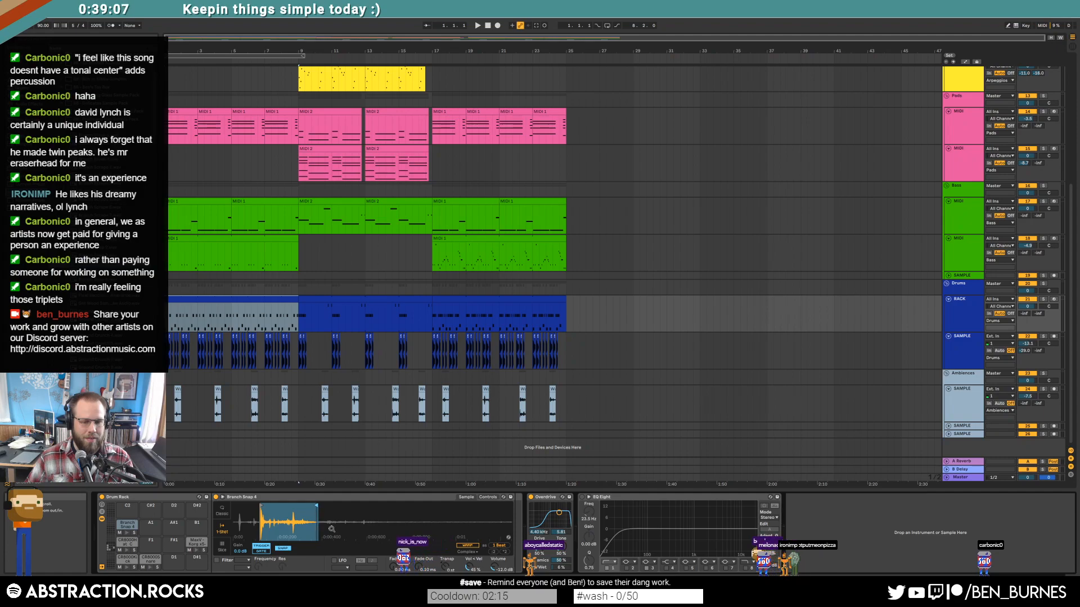
pyautogui.moveTo(418, 567); pyautogui.dragTo(418, 553)
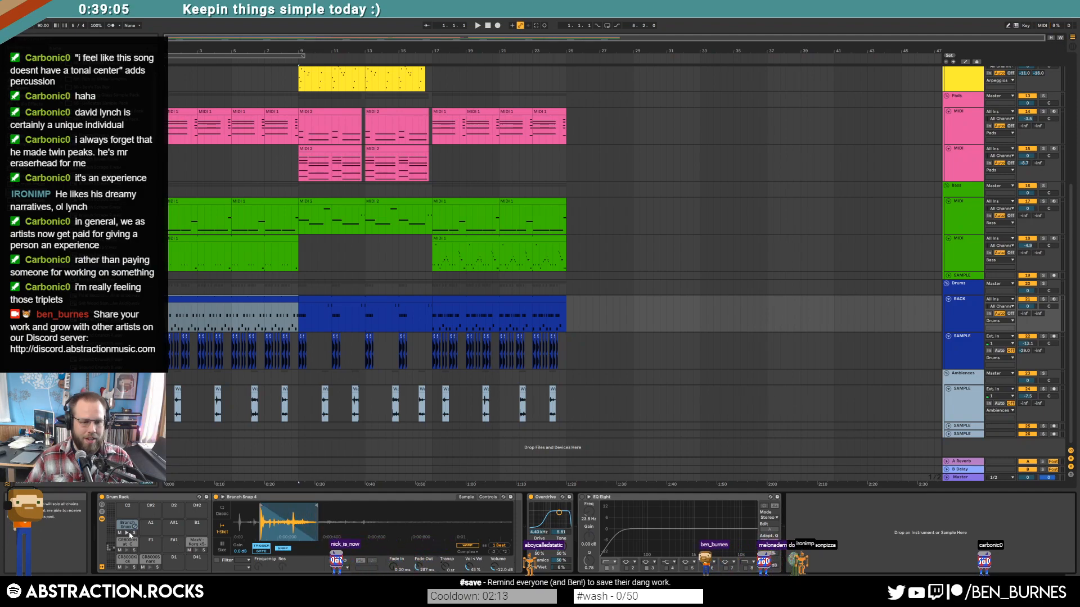
# Step: Add two Branch Snap 4 notes to the first section's drum clip, at 1.2 and on the snare at 1.4, and play back
pyautogui.doubleClick(243, 332)
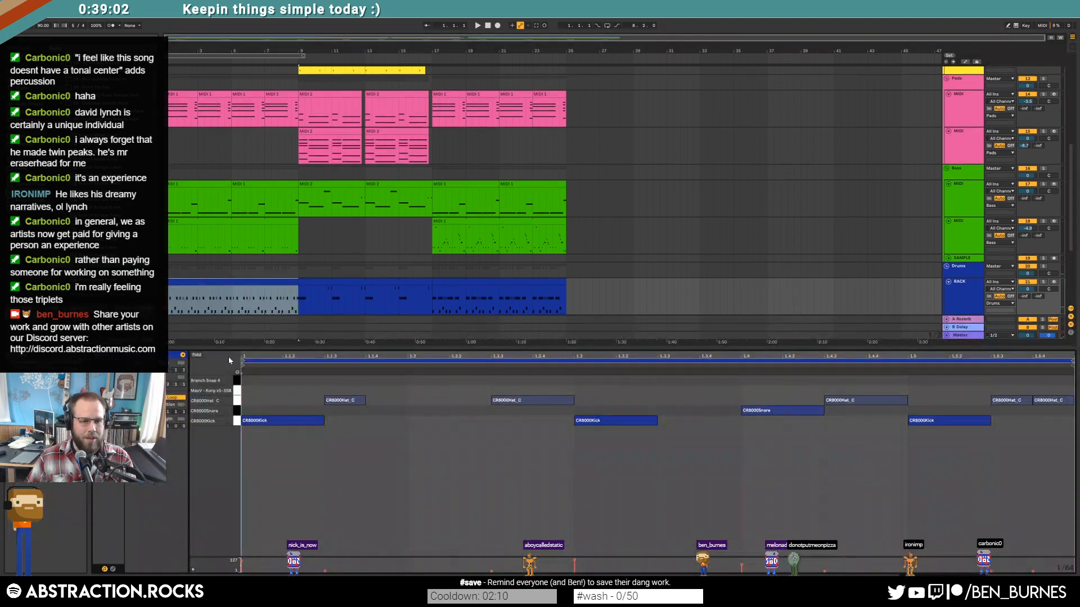
pyautogui.click(238, 412)
pyautogui.hotkey('ctrl', 'v')
pyautogui.press('Up')
pyautogui.press('Up')
pyautogui.press('Up')
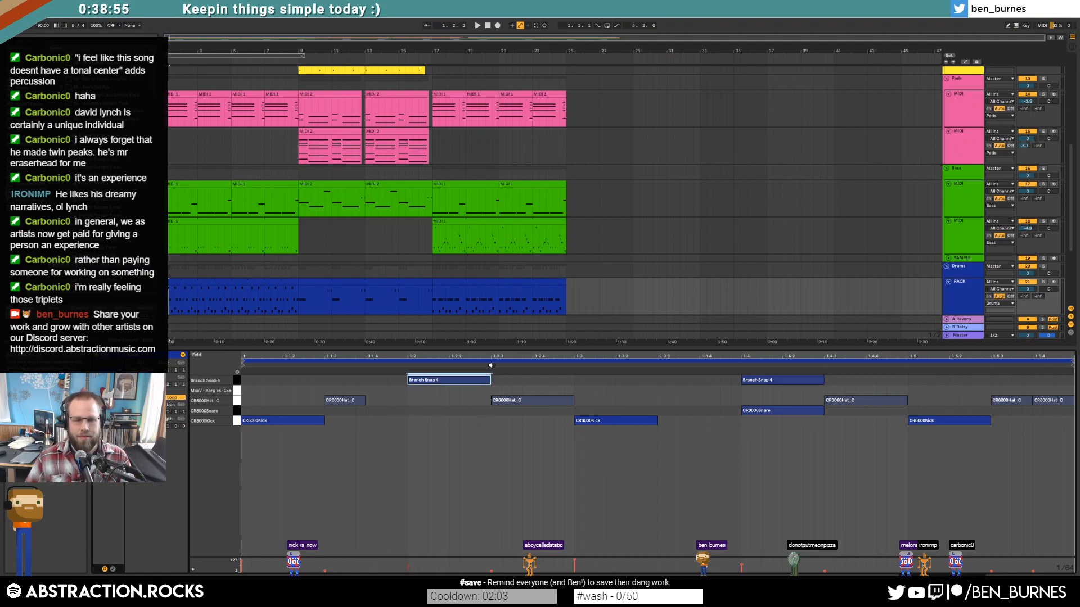
pyautogui.click(237, 381)
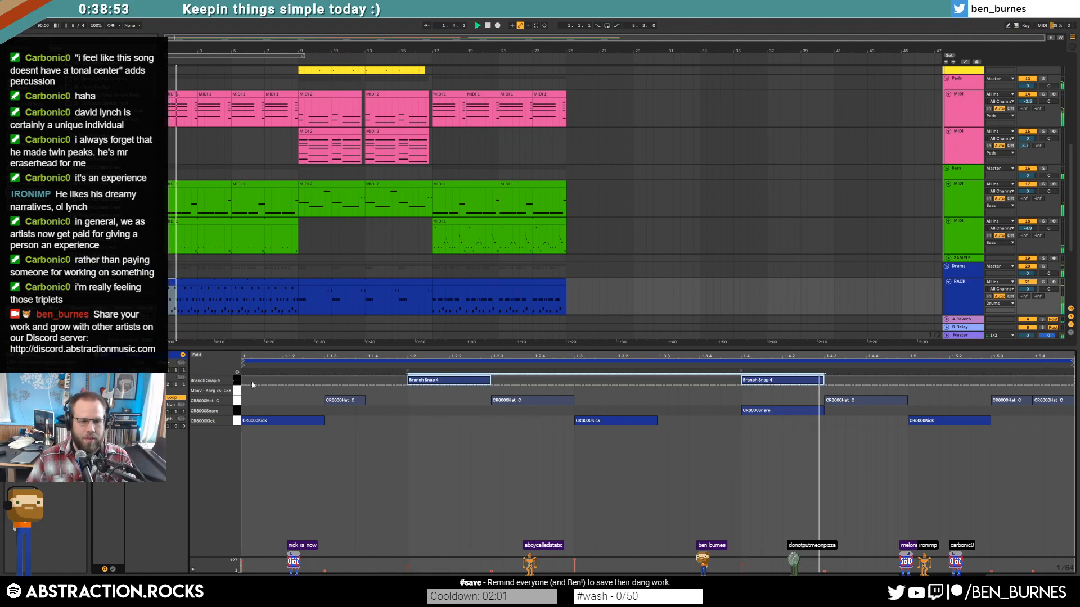
# Step: Add two short Branch Snap 4 notes near the clip's end, one just before the last hi-hat pair and one on the final hi-hat
pyautogui.click(449, 457)
pyautogui.click(991, 383)
pyautogui.doubleClick(994, 382)
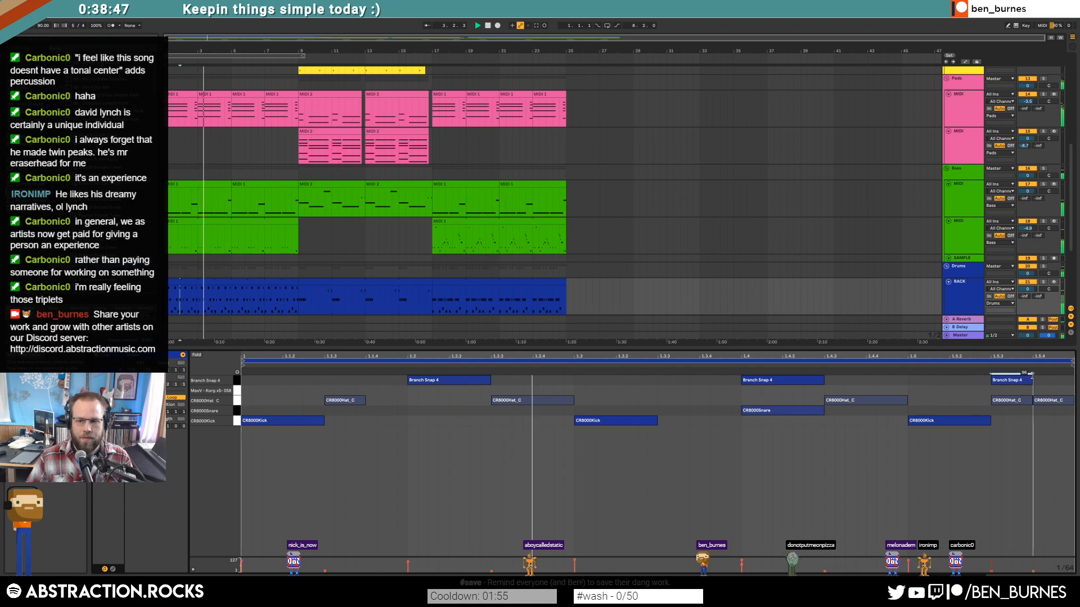
pyautogui.doubleClick(1047, 380)
pyautogui.moveTo(1050, 380); pyautogui.dragTo(1050, 405)
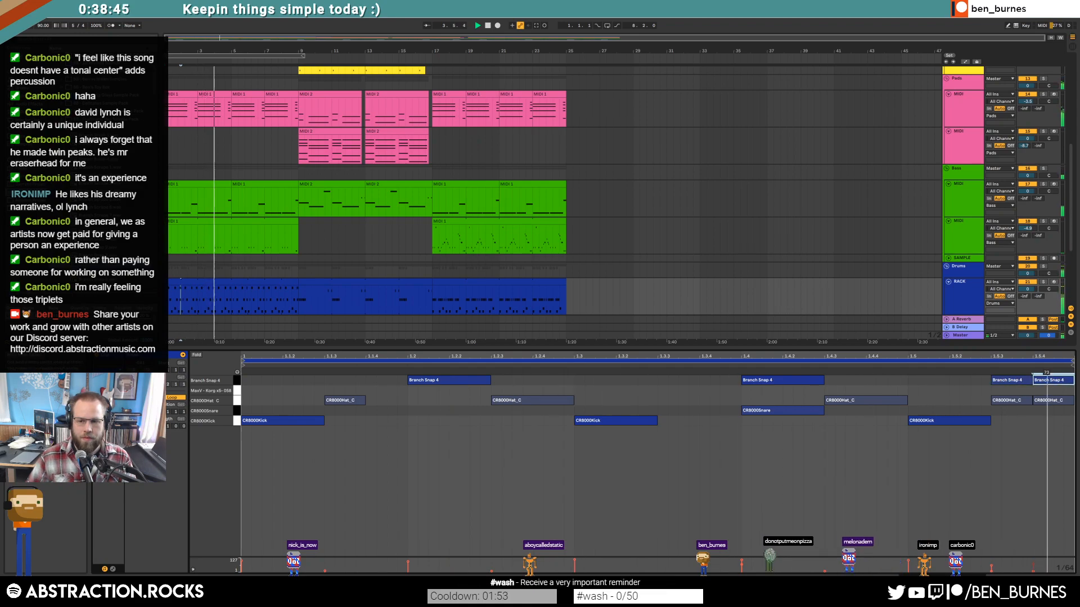
pyautogui.doubleClick(1014, 379)
pyautogui.doubleClick(959, 381)
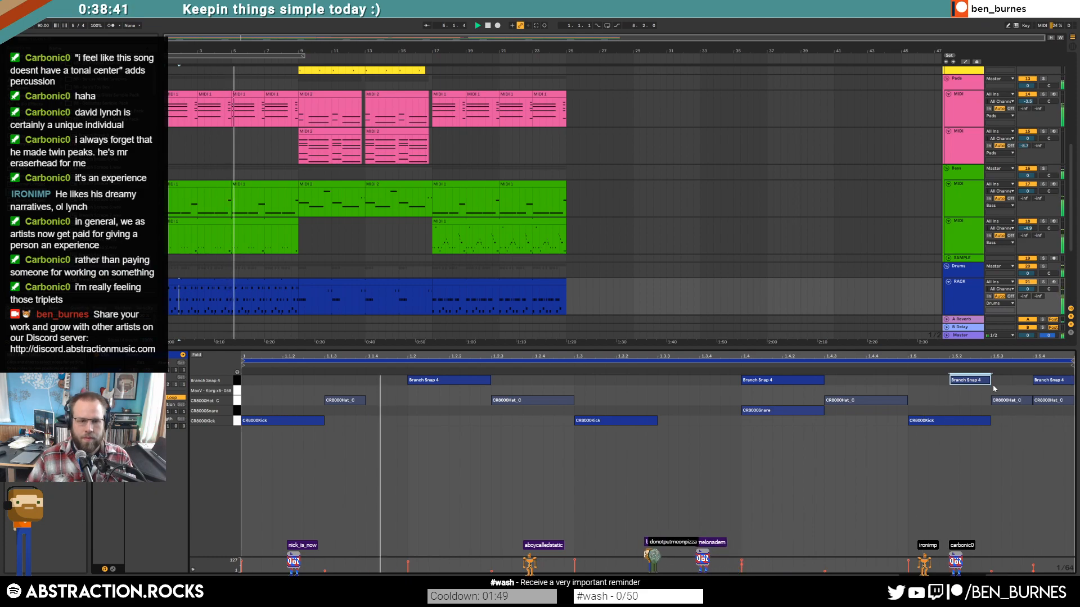
# Step: Enable the filter on Branch Snap 4 and adjust its cutoff frequency while the track plays
pyautogui.hotkey('shift', 'Tab')
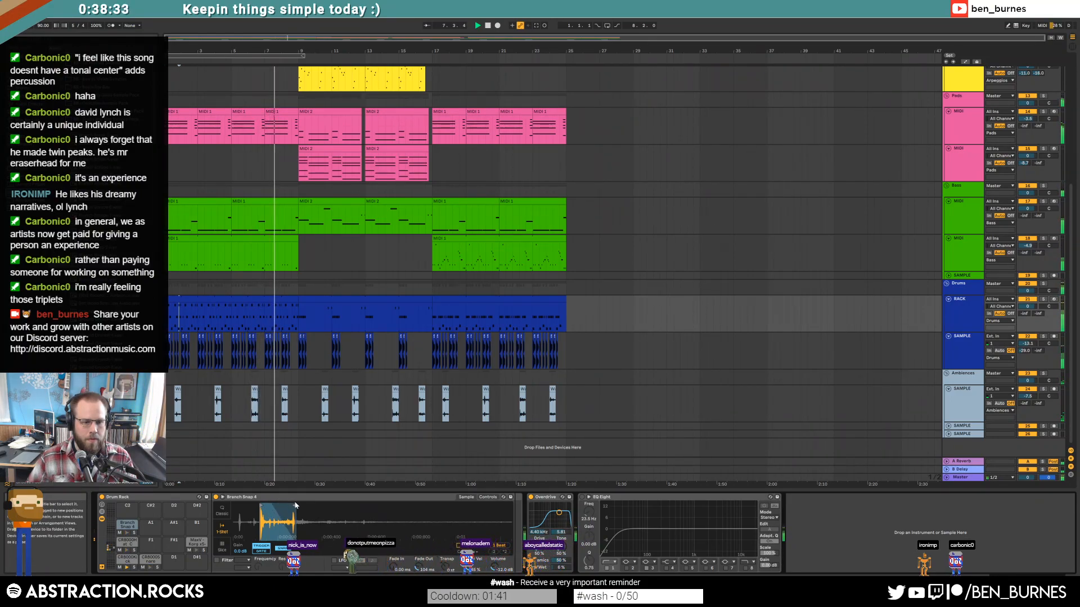
pyautogui.click(217, 560)
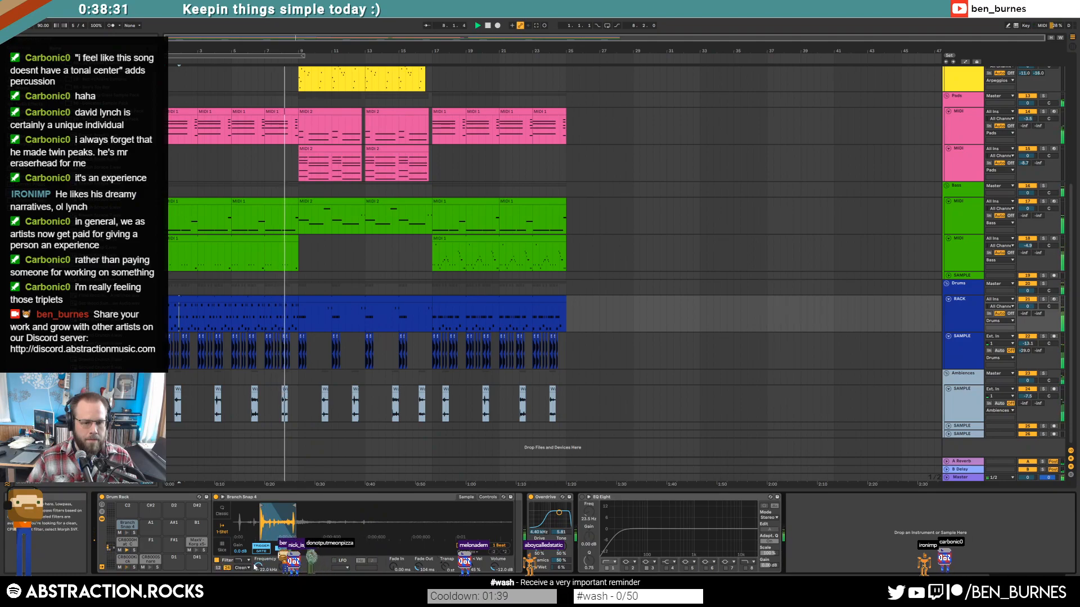
pyautogui.moveTo(259, 567); pyautogui.dragTo(258, 585)
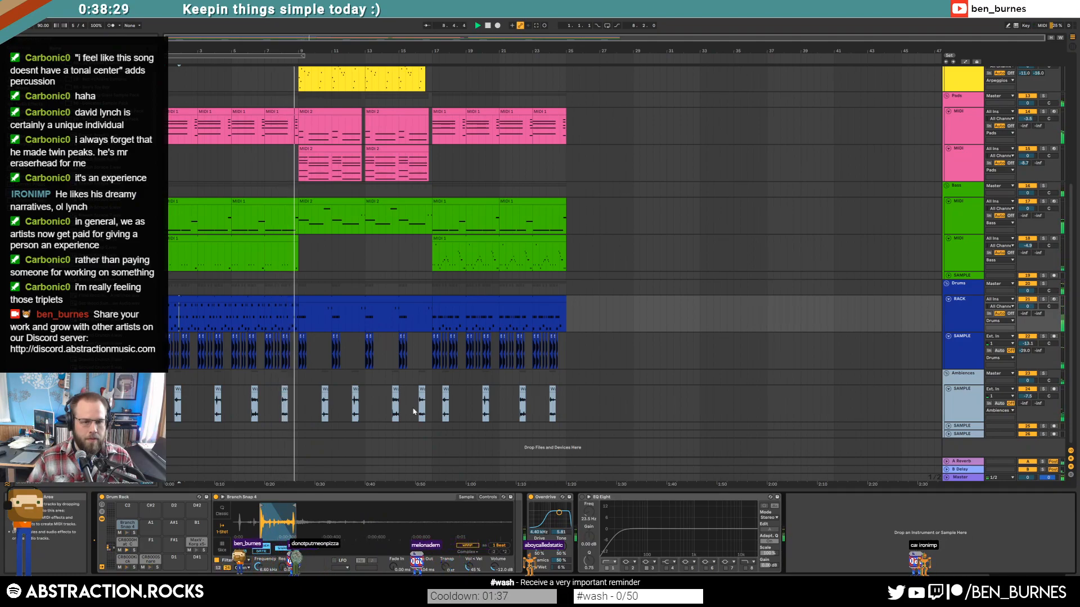
pyautogui.moveTo(260, 570); pyautogui.dragTo(260, 558)
pyautogui.hotkey('shift', 'Tab')
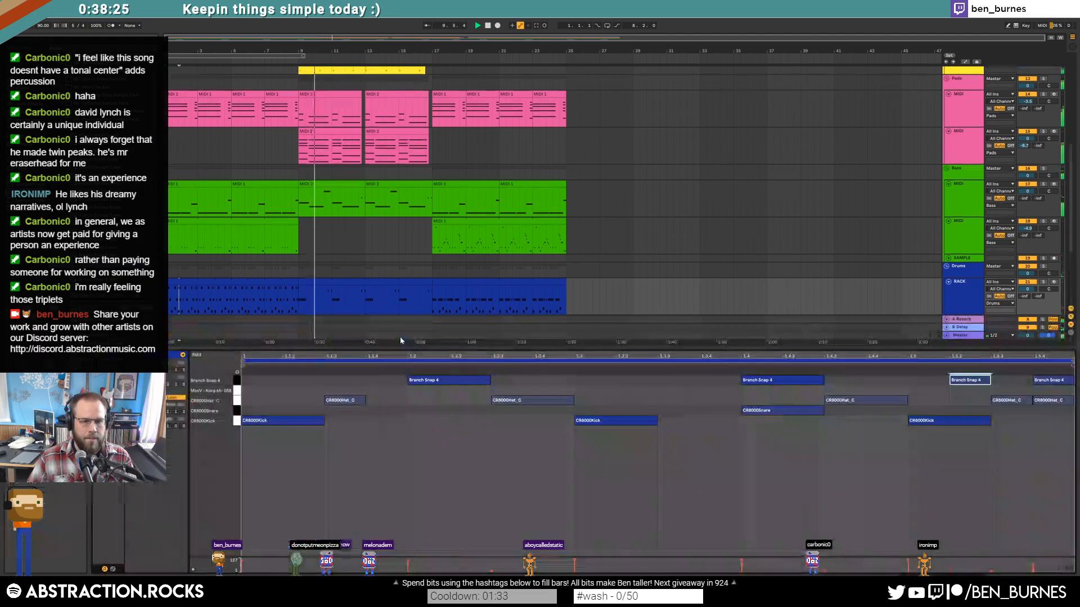
pyautogui.hotkey('shift', 'Tab')
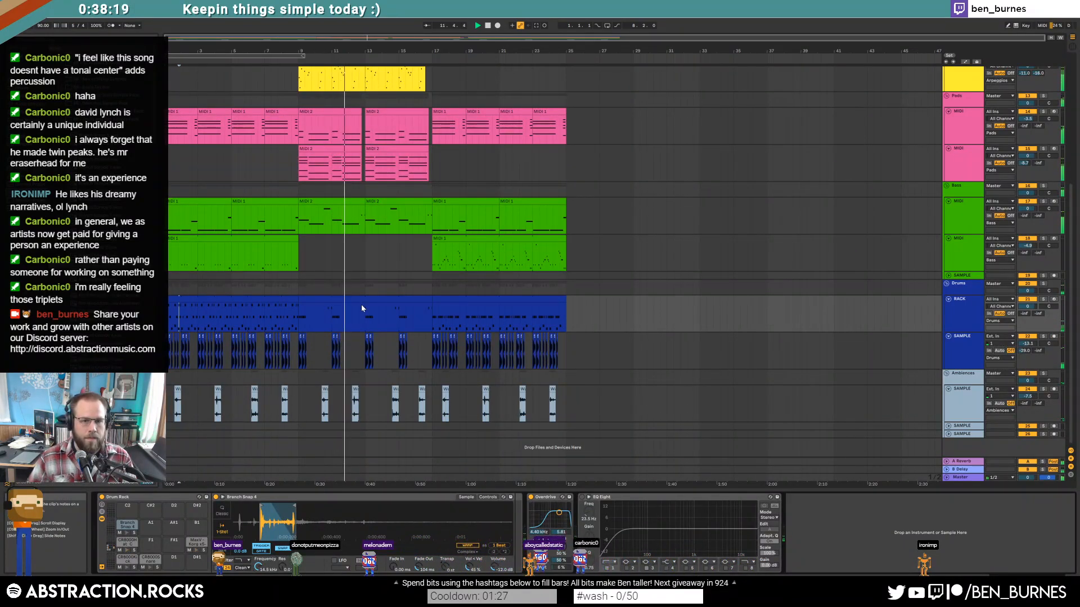
# Step: In the drum clip from bar 11 to 13, add two short MaxV-Korg notes directly before the first existing one near the end
pyautogui.keyDown('ctrl'); pyautogui.scroll(5, 361, 305); pyautogui.keyUp('ctrl')
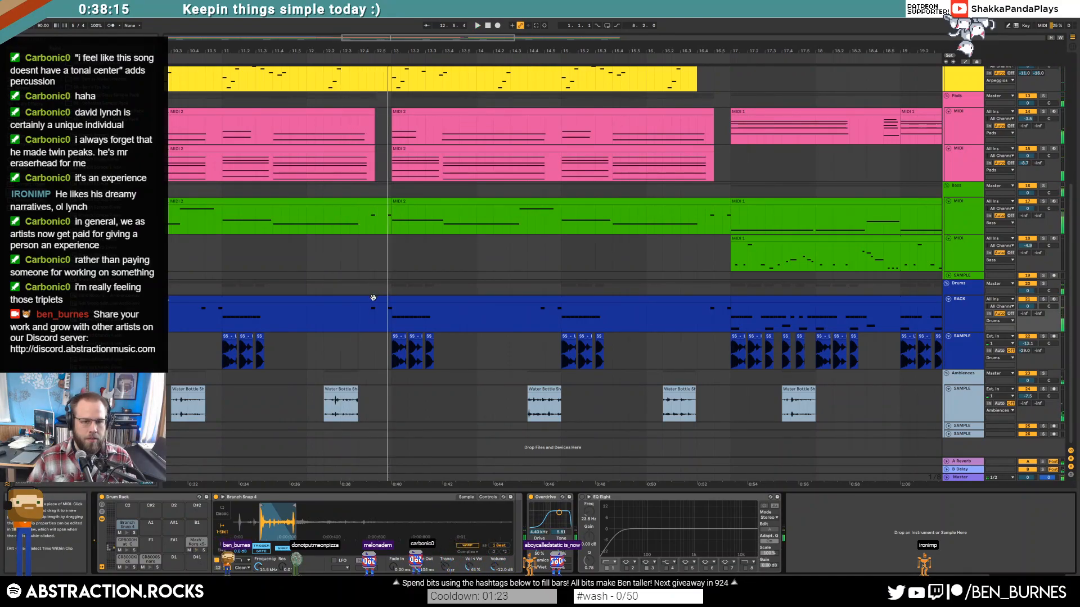
pyautogui.click(292, 328)
pyautogui.press('space')
pyautogui.moveTo(223, 323); pyautogui.dragTo(394, 322)
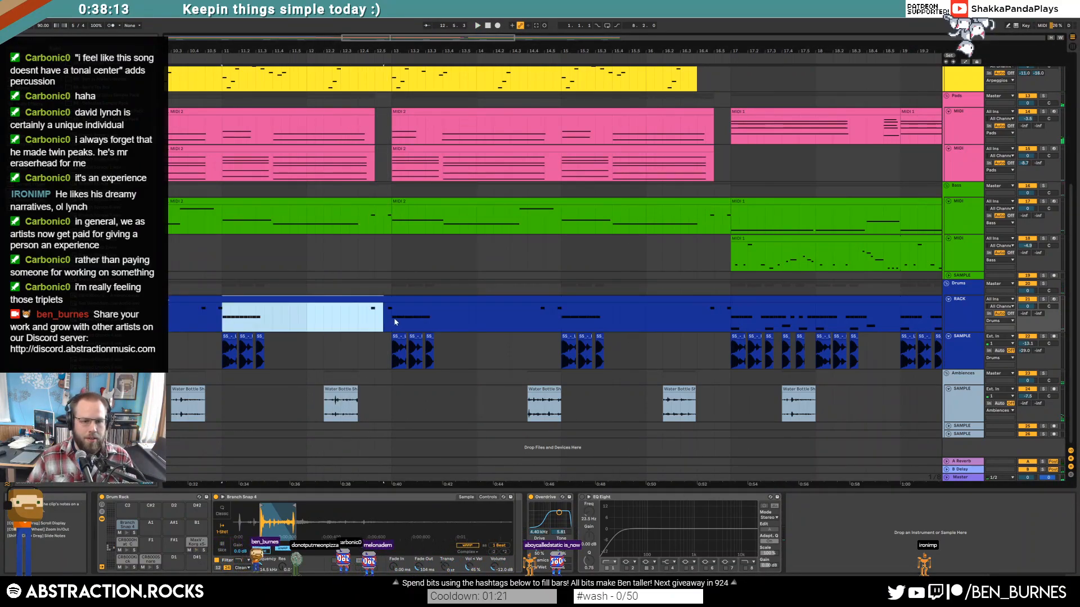
pyautogui.doubleClick(377, 307)
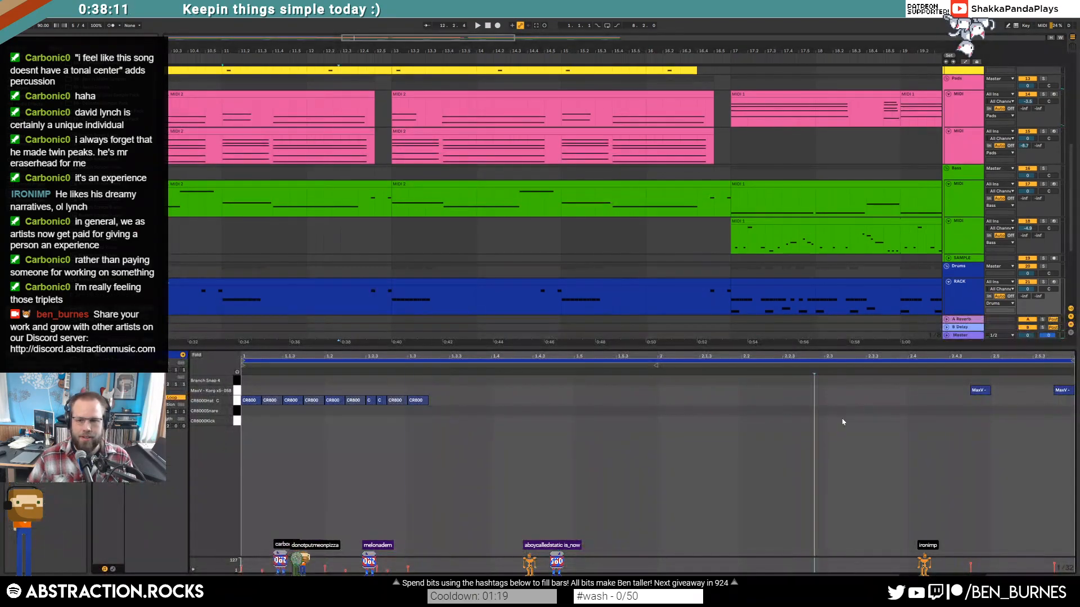
pyautogui.moveTo(954, 389); pyautogui.dragTo(970, 387)
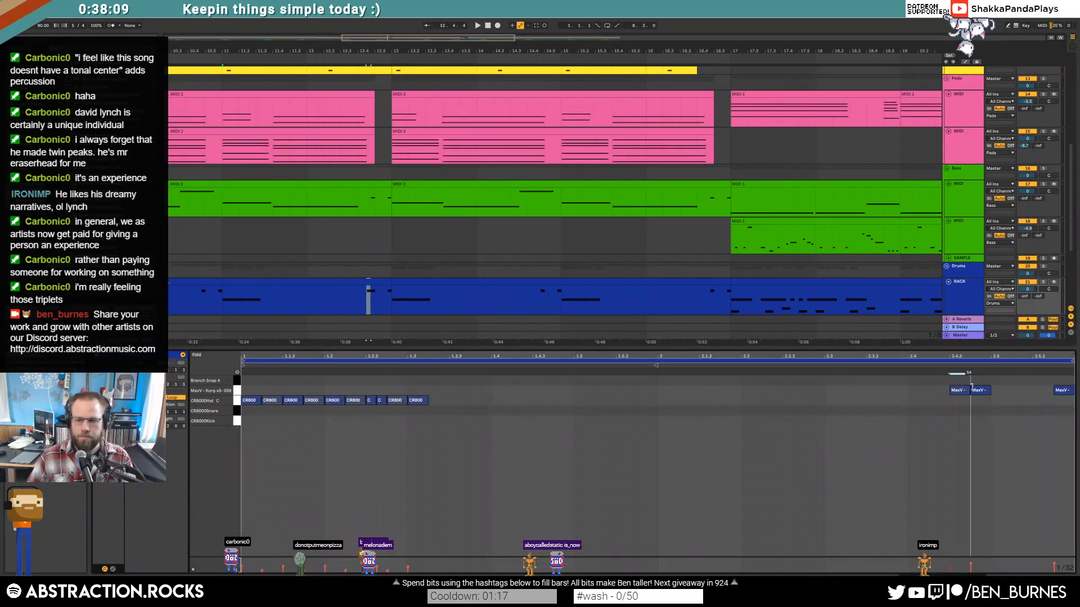
pyautogui.moveTo(953, 391)
pyautogui.mouseDown()
pyautogui.moveTo(933, 391)
pyautogui.moveTo(971, 390)
pyautogui.mouseUp()
pyautogui.doubleClick(956, 390)
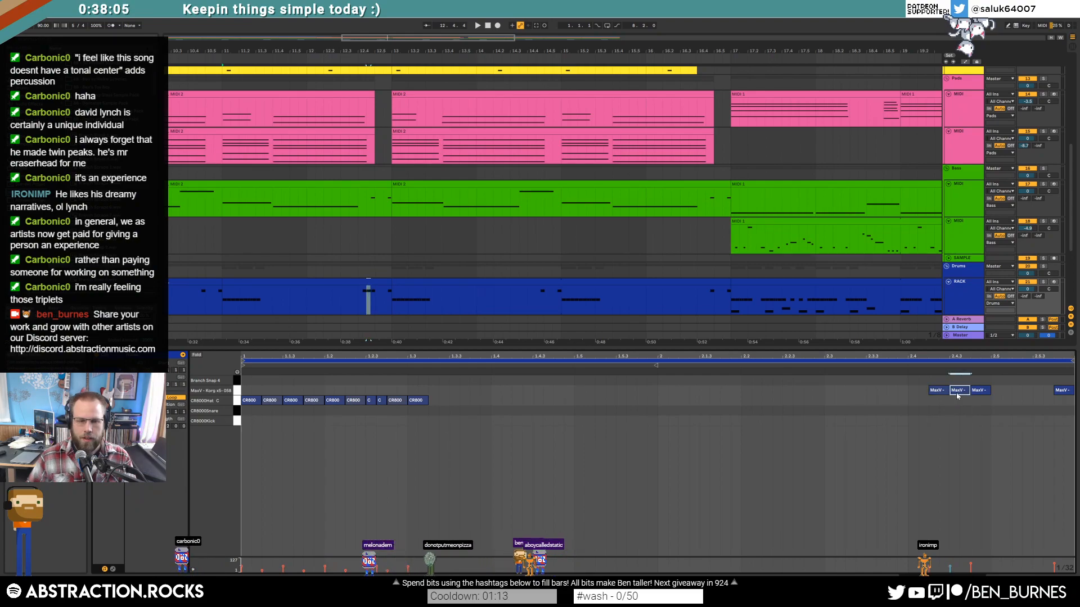
# Step: Automate the MaxV-Korg sample's transpose over the two added notes, higher on the first than on the second, and play back
pyautogui.hotkey('shift', 'Tab')
pyautogui.scroll(5, 351, 328)
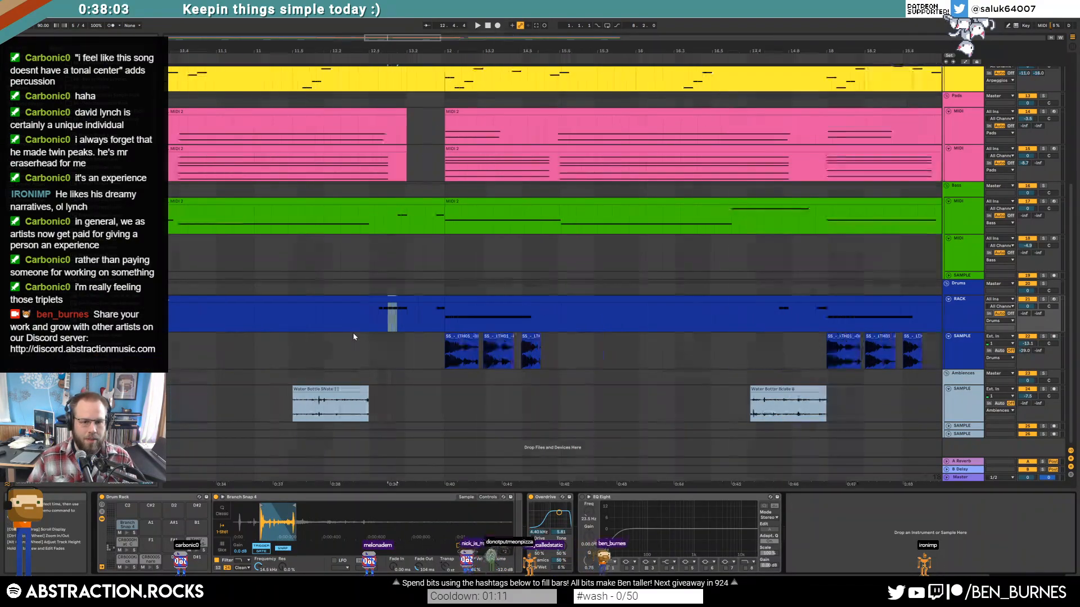
pyautogui.click(197, 550)
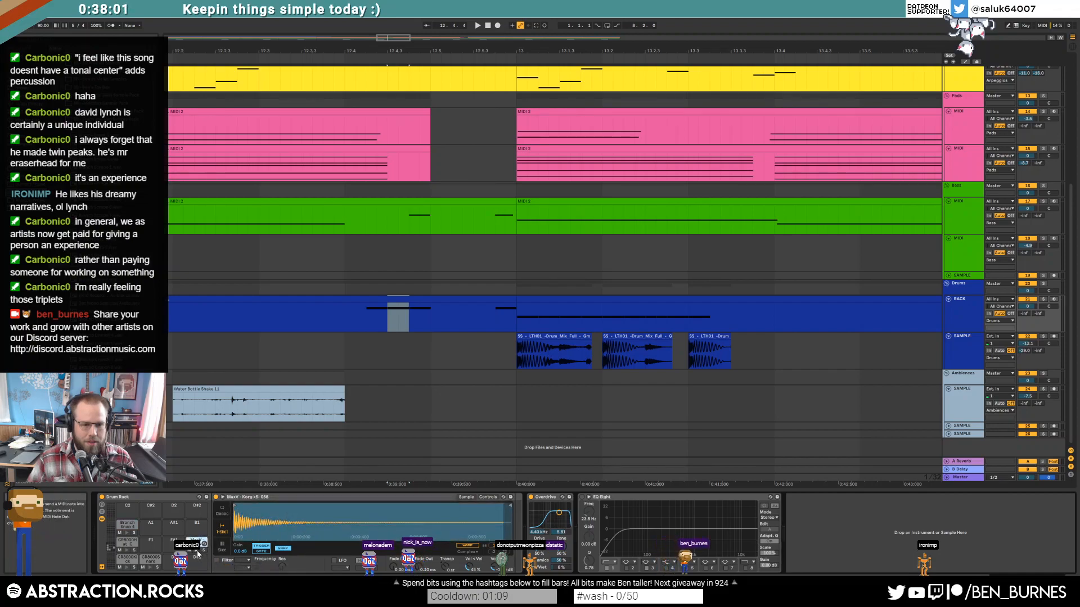
pyautogui.press('a')
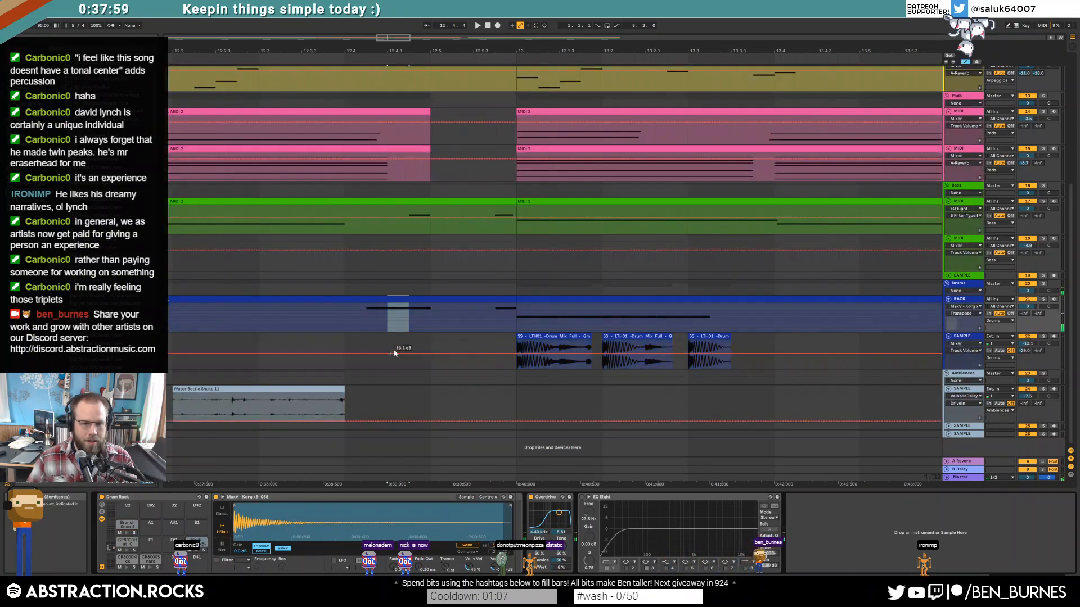
pyautogui.click(377, 315)
pyautogui.moveTo(367, 314); pyautogui.dragTo(409, 315)
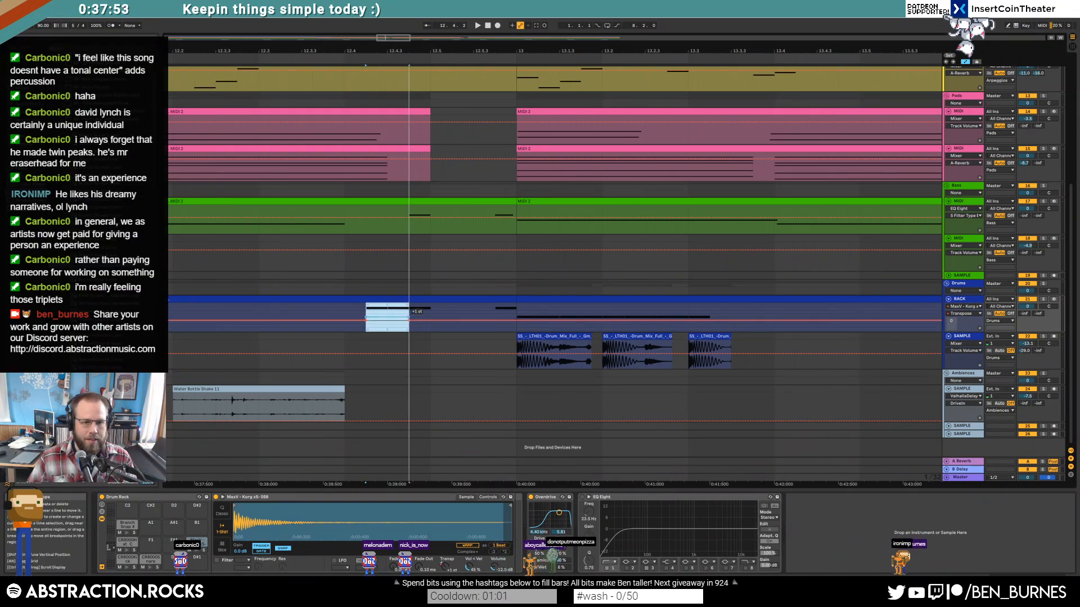
pyautogui.moveTo(393, 320)
pyautogui.mouseDown()
pyautogui.moveTo(394, 310)
pyautogui.moveTo(405, 324)
pyautogui.moveTo(398, 314)
pyautogui.mouseUp()
pyautogui.click(337, 309)
pyautogui.press('space')
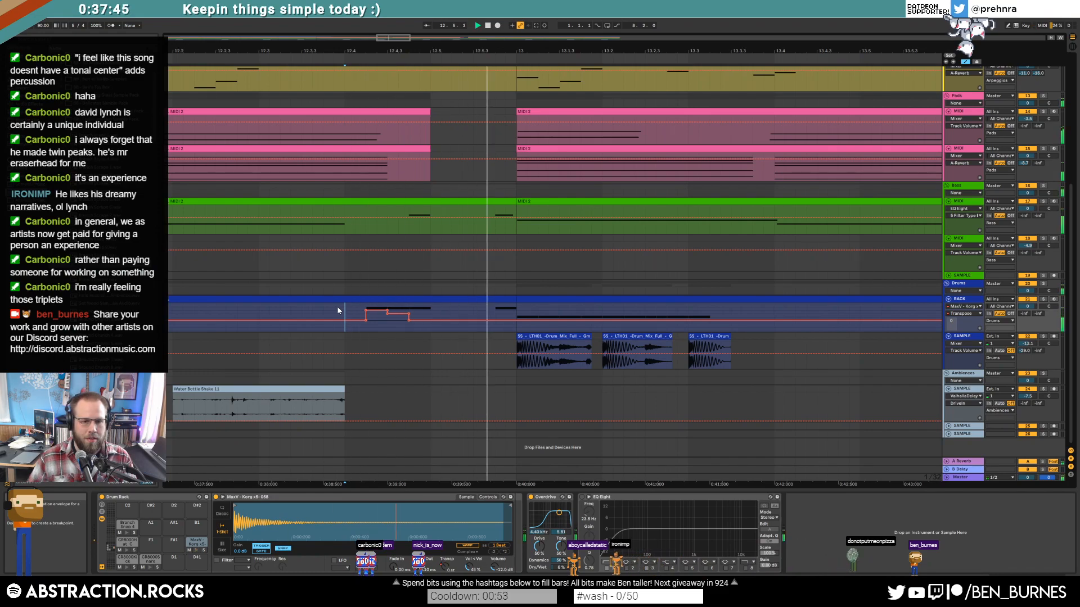
# Step: Adjust the transpose automation, setting the second added note to +2 st, and play back the fill
pyautogui.press('space')
pyautogui.moveTo(379, 311); pyautogui.dragTo(377, 312)
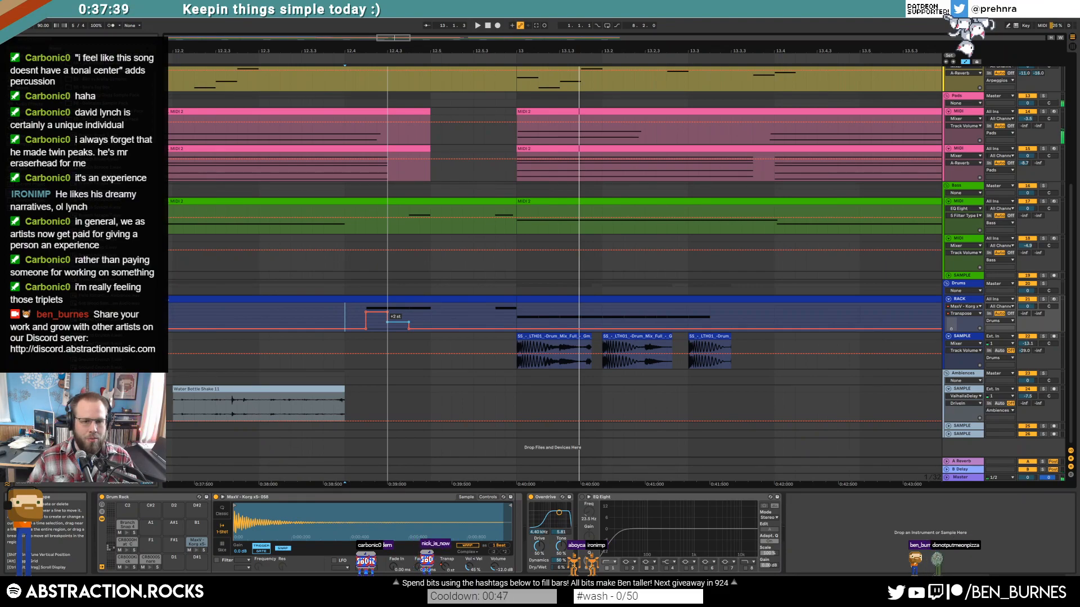
pyautogui.click(324, 314)
pyautogui.press('space')
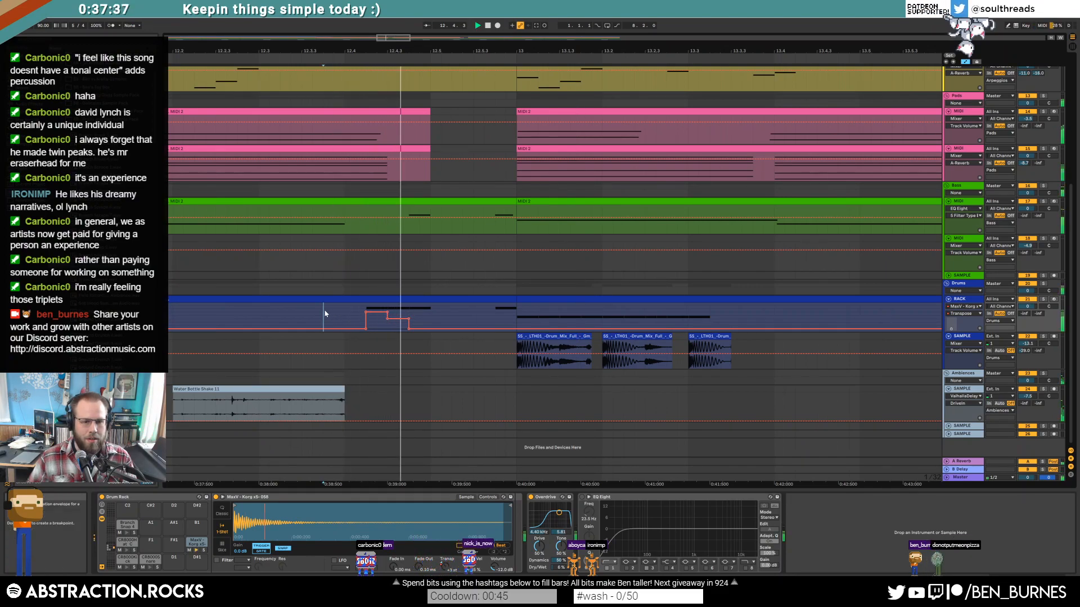
# Step: Copy the drum clip from bar 11 to 13 with its transpose automation over the drum clip at bar 15
pyautogui.scroll(-5, 477, 326)
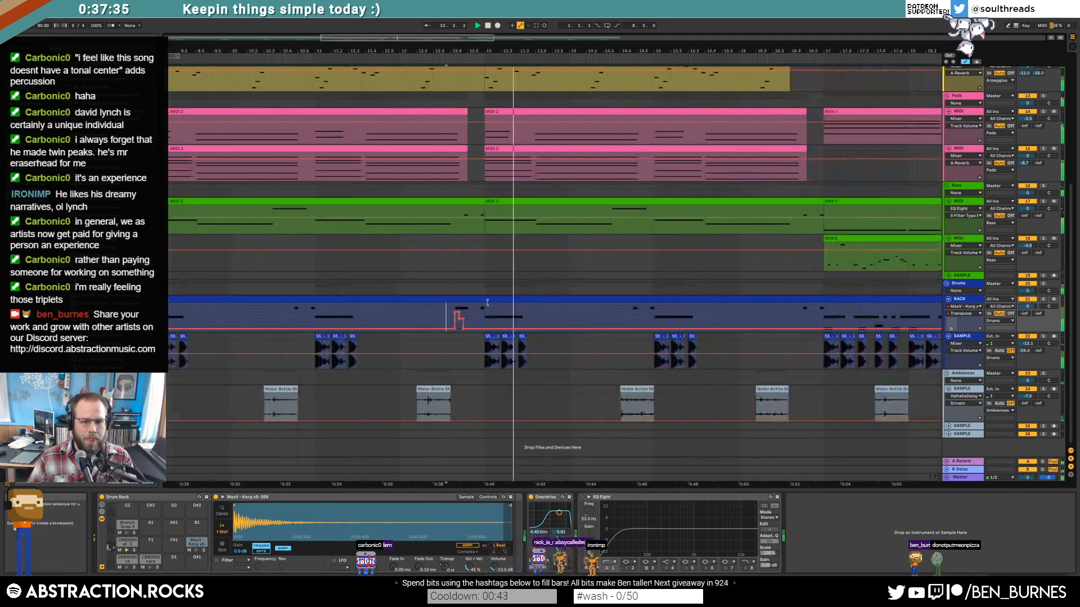
pyautogui.click(463, 299)
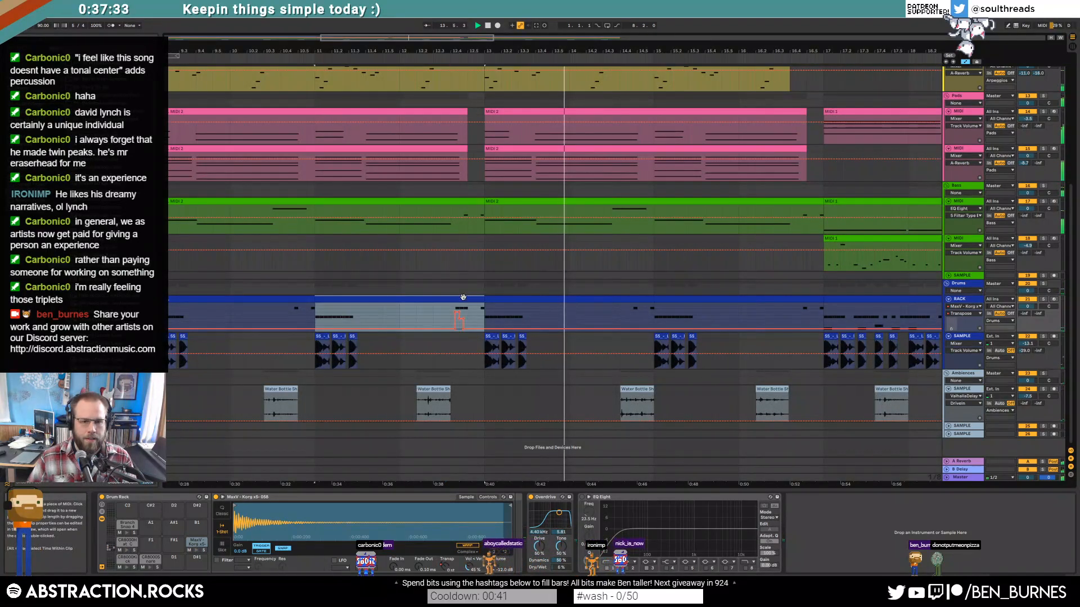
pyautogui.click(654, 313)
pyautogui.hotkey('ctrl', 'v')
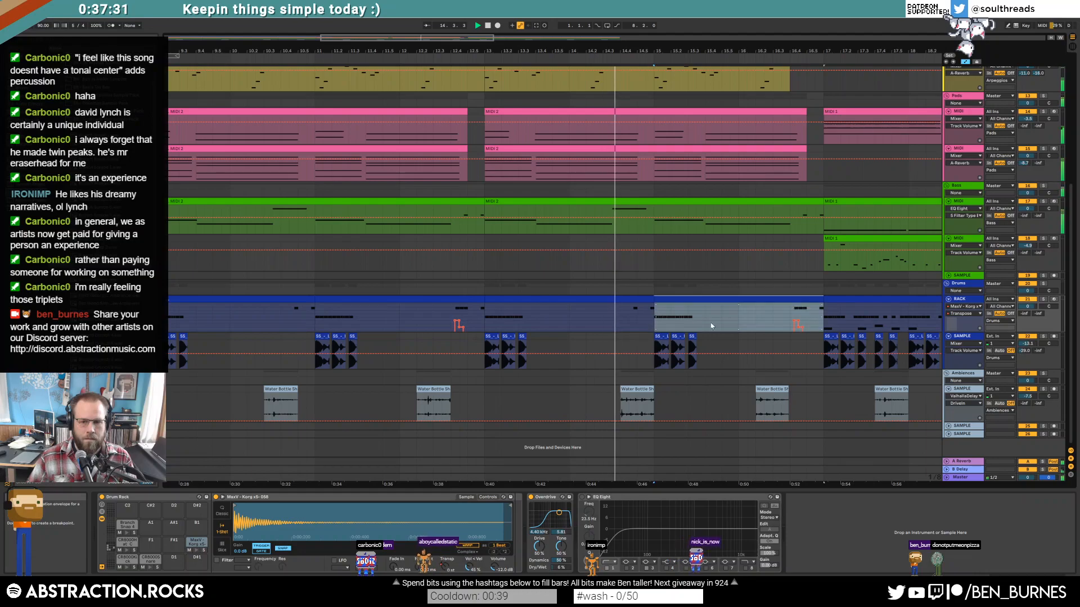
pyautogui.doubleClick(805, 299)
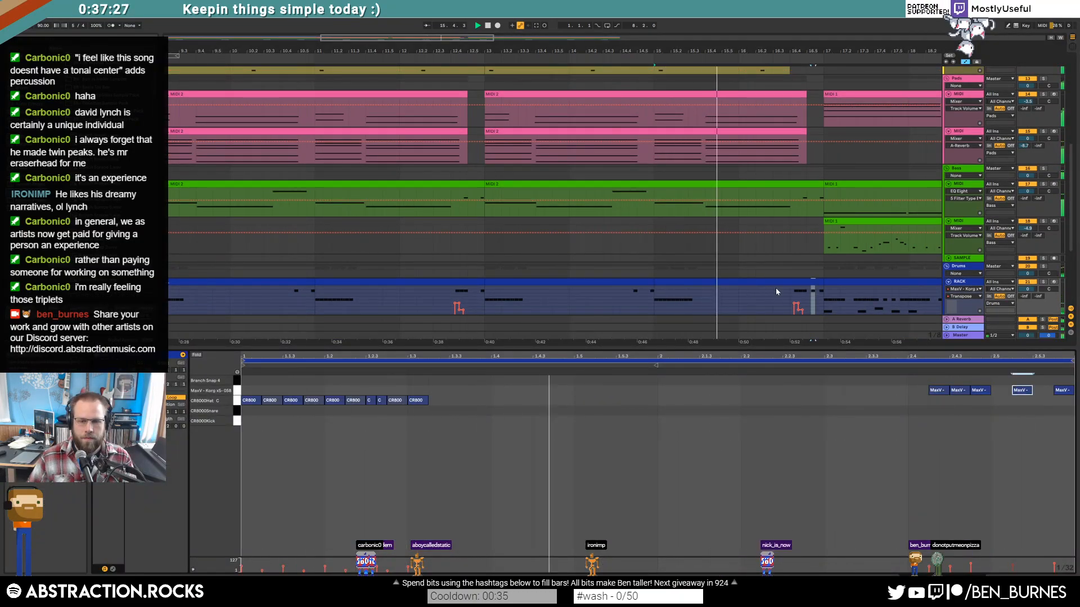
pyautogui.hotkey('shift', 'Tab')
pyautogui.doubleClick(810, 217)
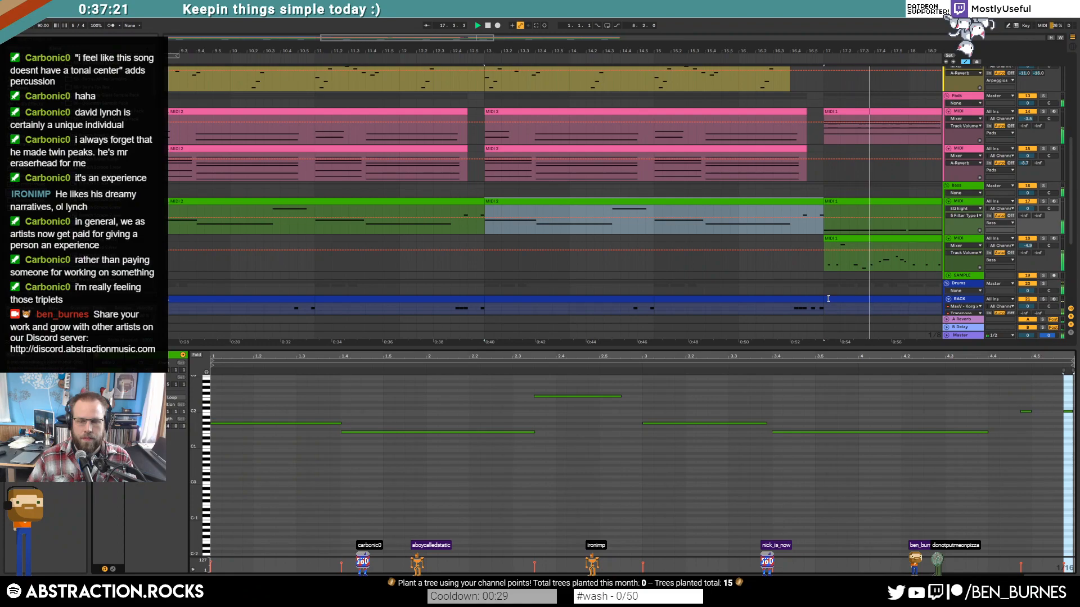
pyautogui.hotkey('shift', 'Tab')
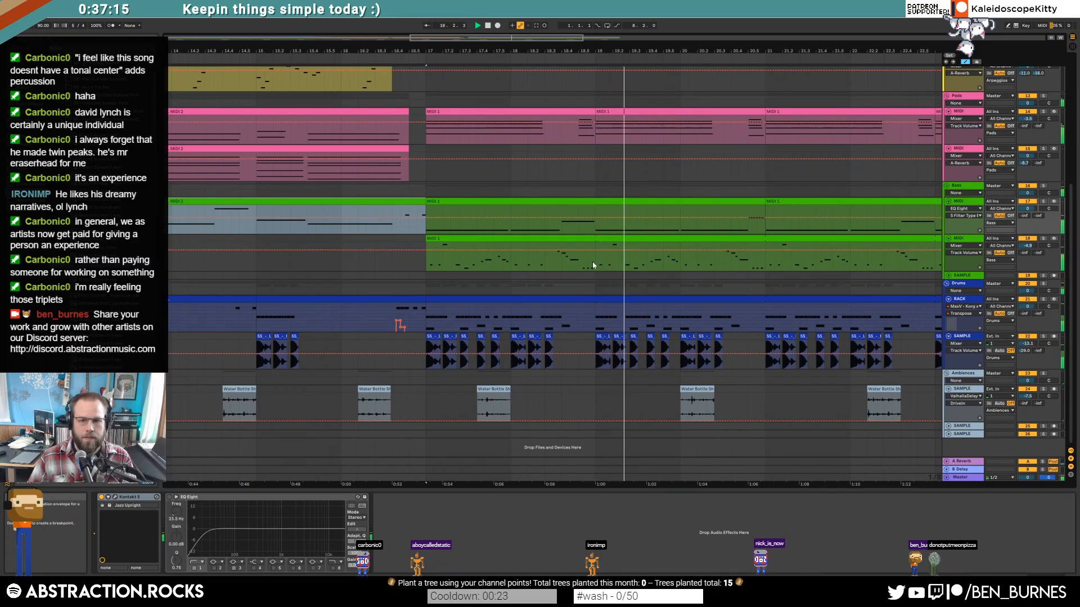
# Step: Split off the lower bass clip from bar 19 to 21, shorten its D#2 note near the end and add a D2 note right after it
pyautogui.moveTo(595, 265); pyautogui.dragTo(768, 262)
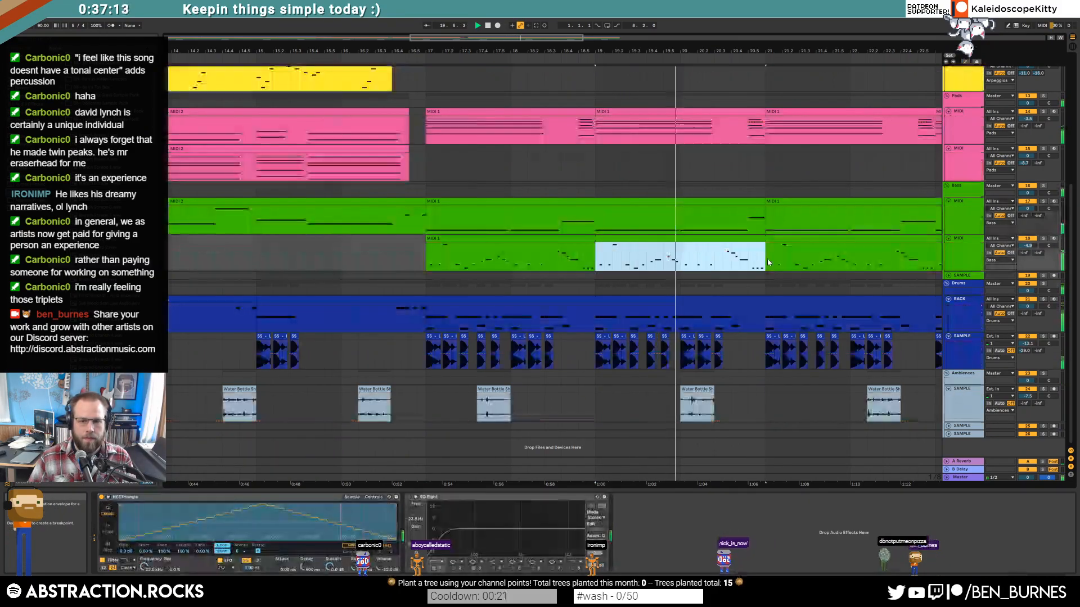
pyautogui.hotkey('ctrl', 'e')
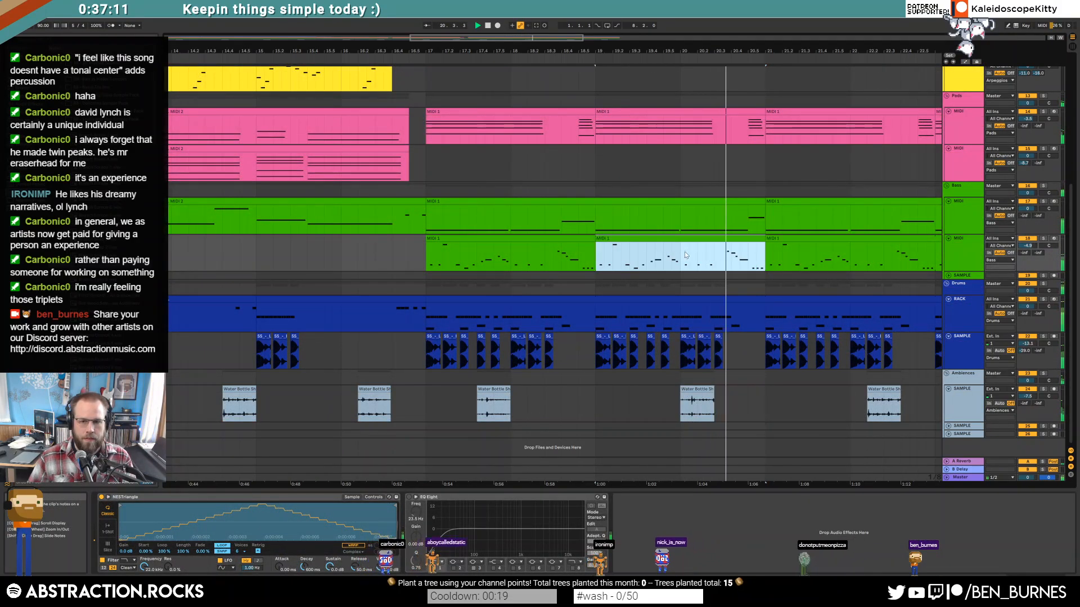
pyautogui.doubleClick(759, 239)
pyautogui.press('space')
pyautogui.click(995, 494)
pyautogui.moveTo(986, 471); pyautogui.dragTo(964, 471)
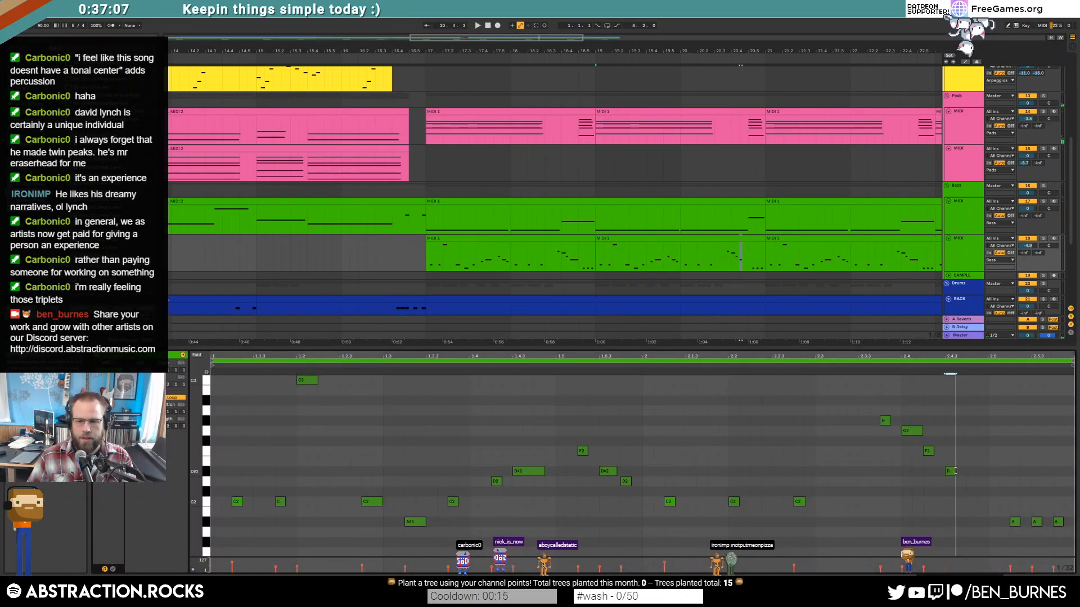
pyautogui.doubleClick(982, 481)
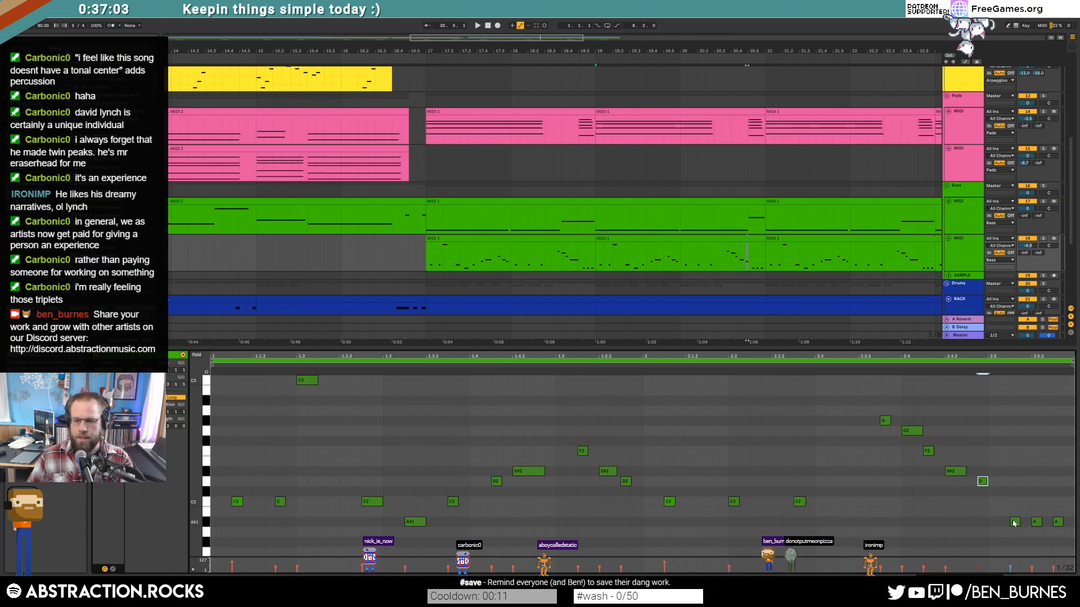
pyautogui.moveTo(986, 482)
pyautogui.mouseDown()
pyautogui.moveTo(1009, 482)
pyautogui.moveTo(986, 485)
pyautogui.mouseUp()
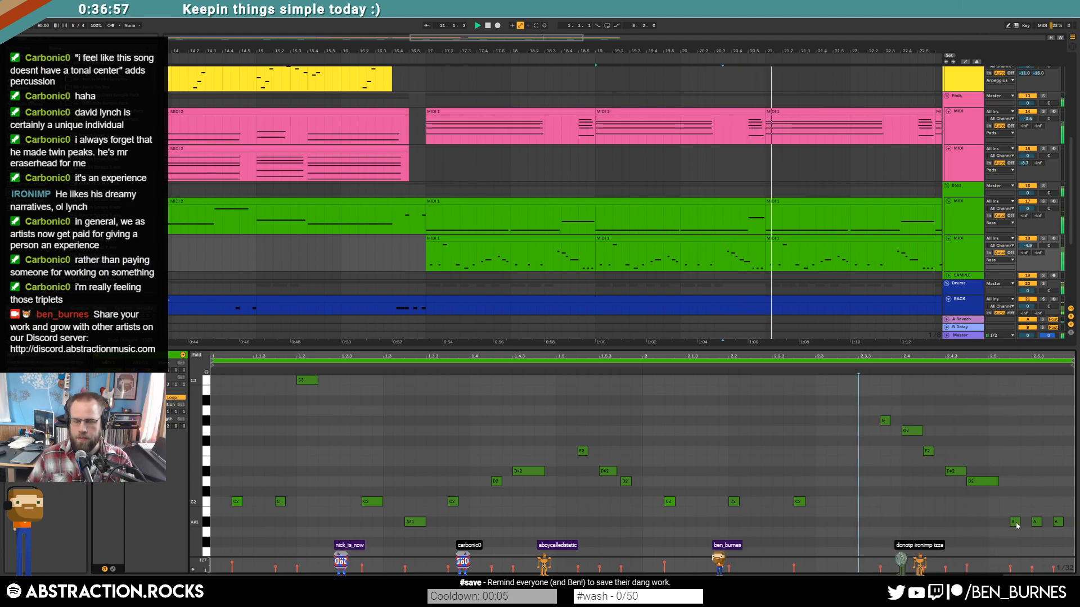
# Step: Duplicate the edited lower bass clip twice so that the copies fill bars 21 to 25
pyautogui.click(605, 241)
pyautogui.press('space')
pyautogui.hotkey('ctrl', 'd')
pyautogui.hotkey('ctrl', 'd')
pyautogui.scroll(-4, 733, 225)
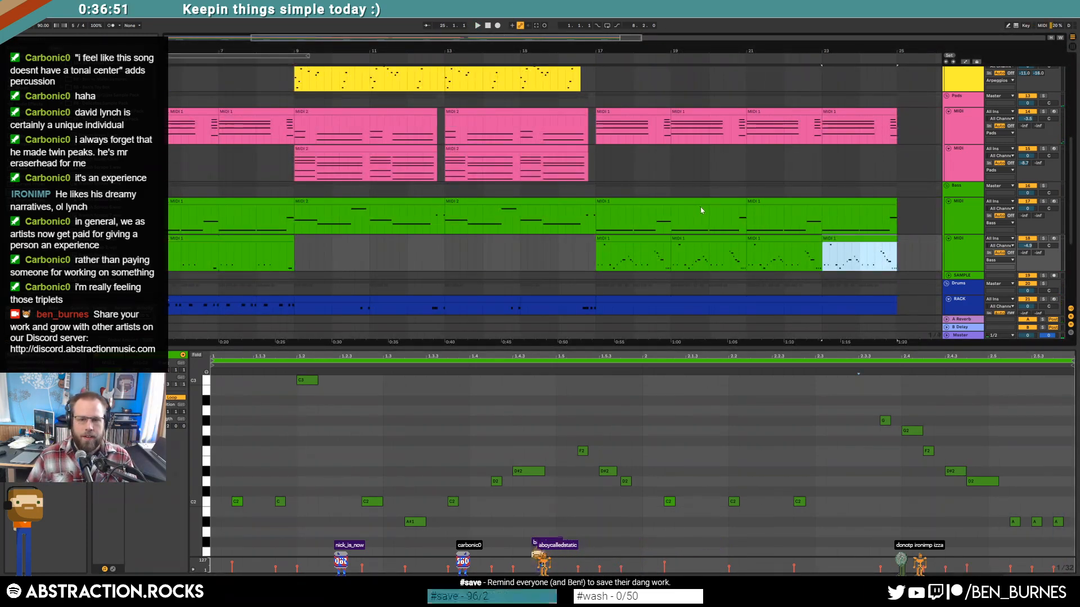
# Step: Try recording a melody take on the Massive lead track from bar 17 and discard it
pyautogui.hotkey('shift', 'Tab')
pyautogui.scroll(5, 742, 235)
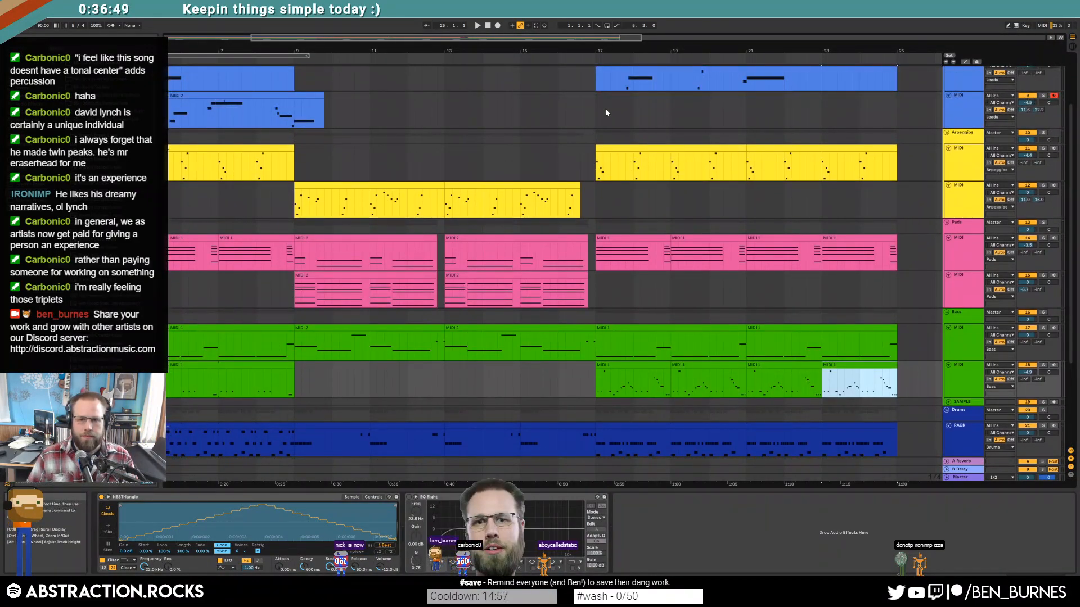
pyautogui.click(603, 108)
pyautogui.click(635, 148)
pyautogui.click(600, 116)
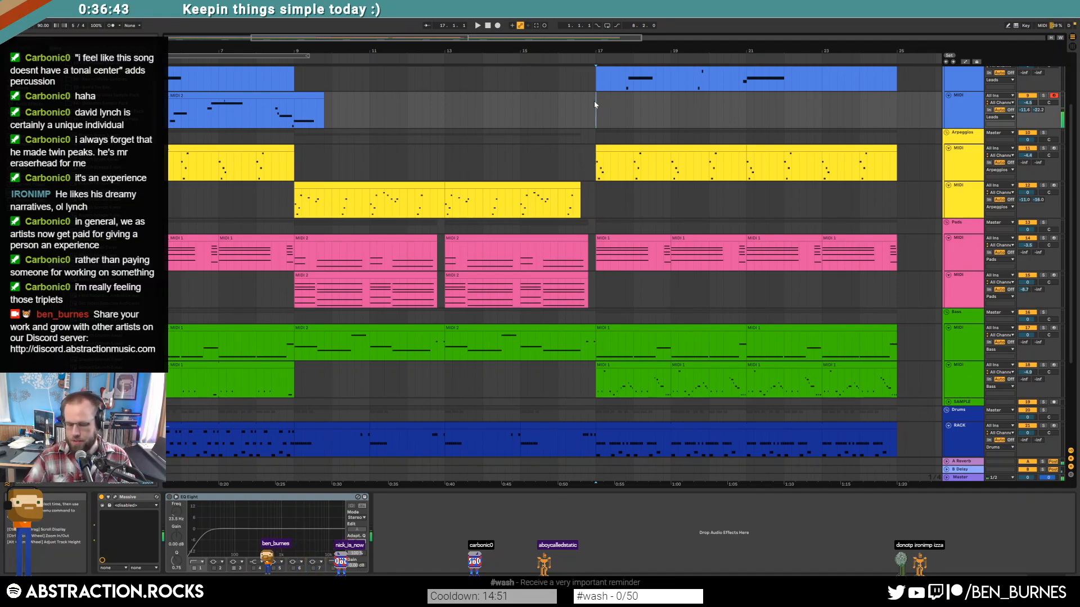
pyautogui.press('F9')
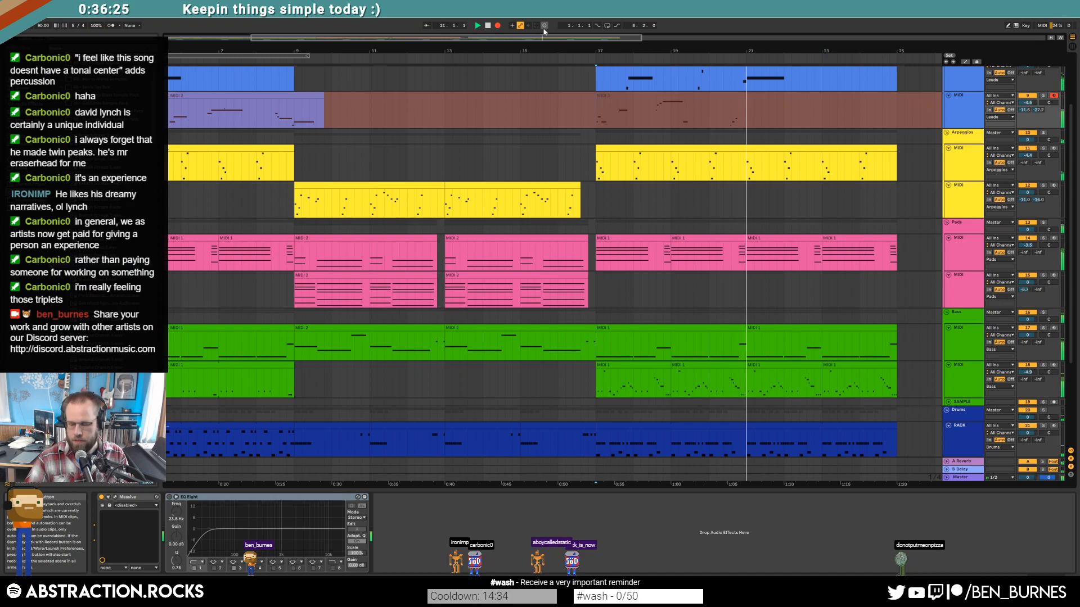
pyautogui.press('space')
pyautogui.click(703, 100)
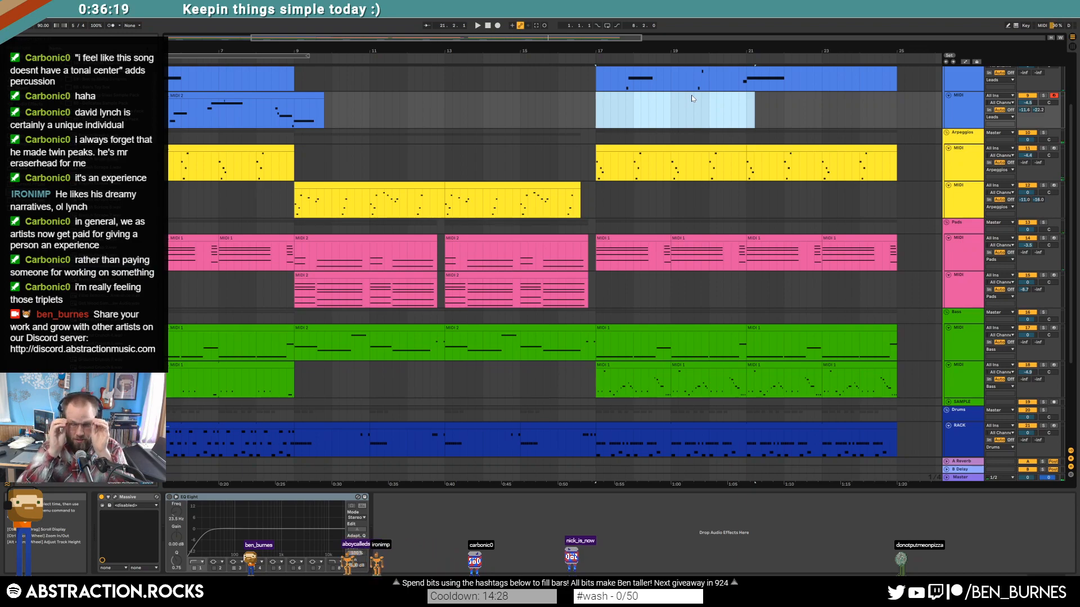
# Step: Record a new melody take on the Massive lead track starting from bar 16 and trim the clip's end to bar 22
pyautogui.click(555, 124)
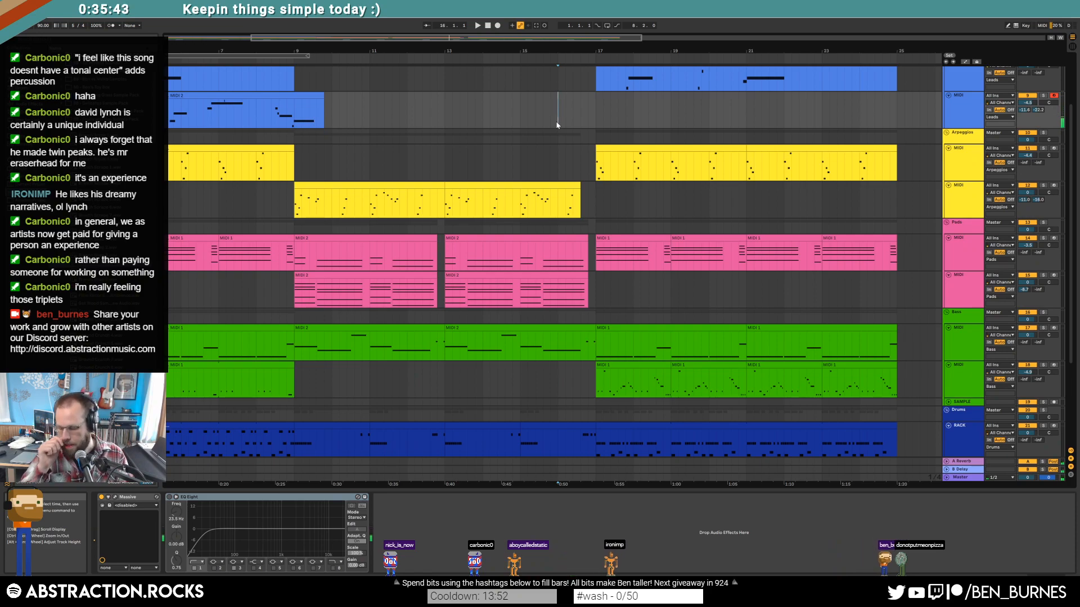
pyautogui.press('F9')
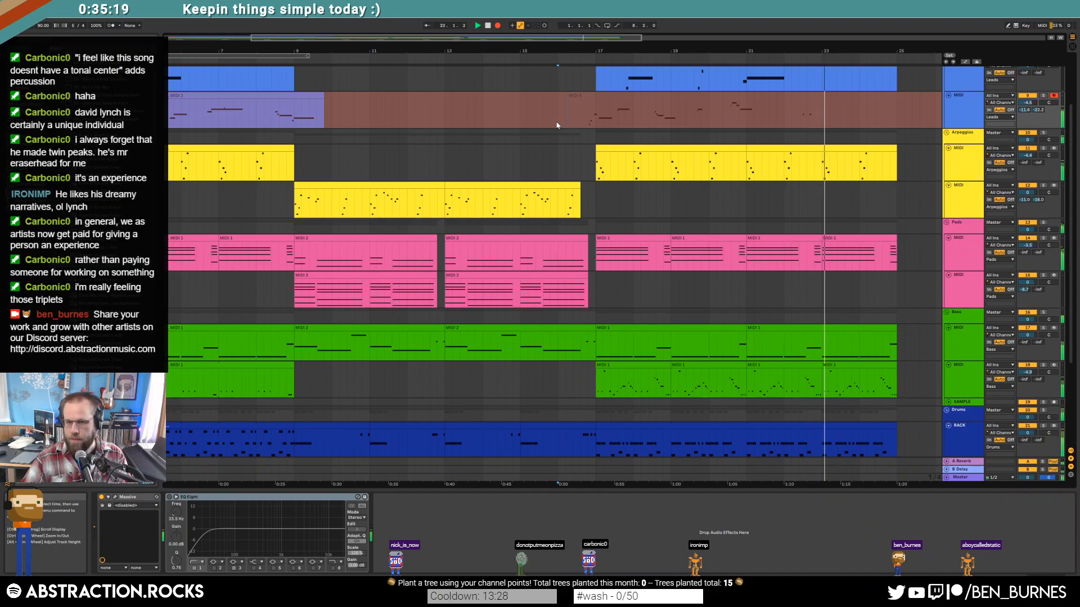
pyautogui.press('F9')
pyautogui.moveTo(827, 95); pyautogui.dragTo(781, 95)
# Step: In the recorded lead clip, shift the long C4 note and its three pickup notes earlier, lengthen the first pickup and play back
pyautogui.doubleClick(735, 94)
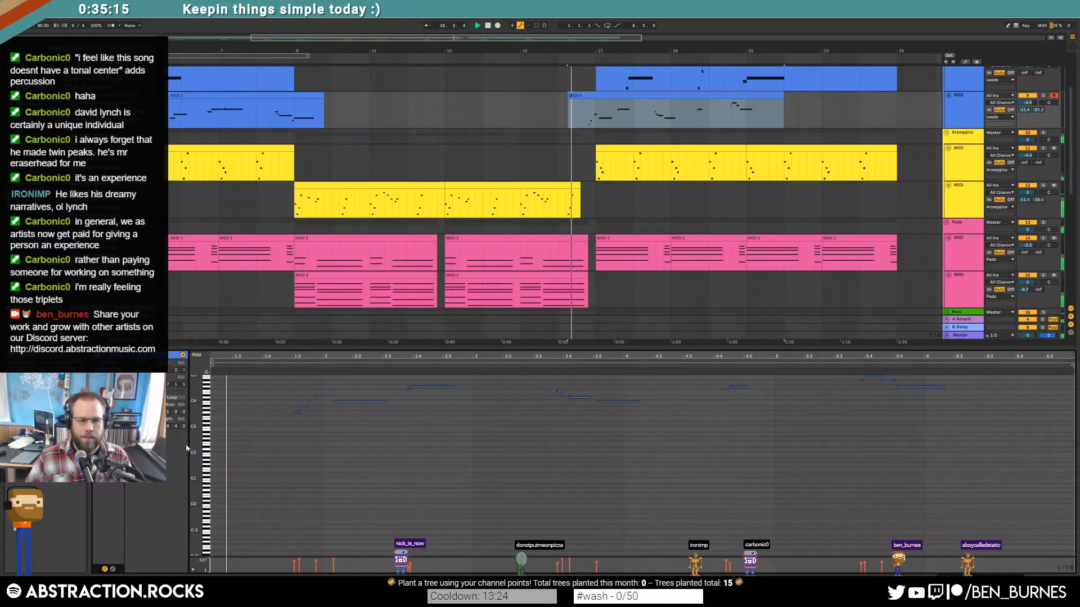
pyautogui.press('space')
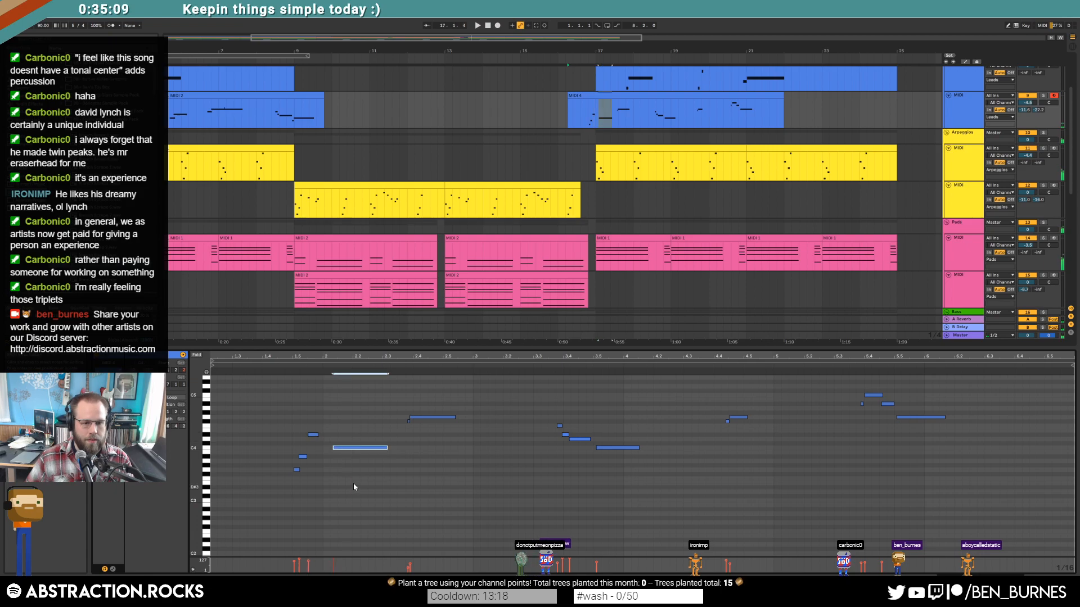
pyautogui.moveTo(291, 450)
pyautogui.mouseDown()
pyautogui.moveTo(305, 480)
pyautogui.moveTo(290, 470)
pyautogui.moveTo(322, 435)
pyautogui.mouseUp()
pyautogui.click(289, 470)
pyautogui.click(290, 470)
pyautogui.press('Left')
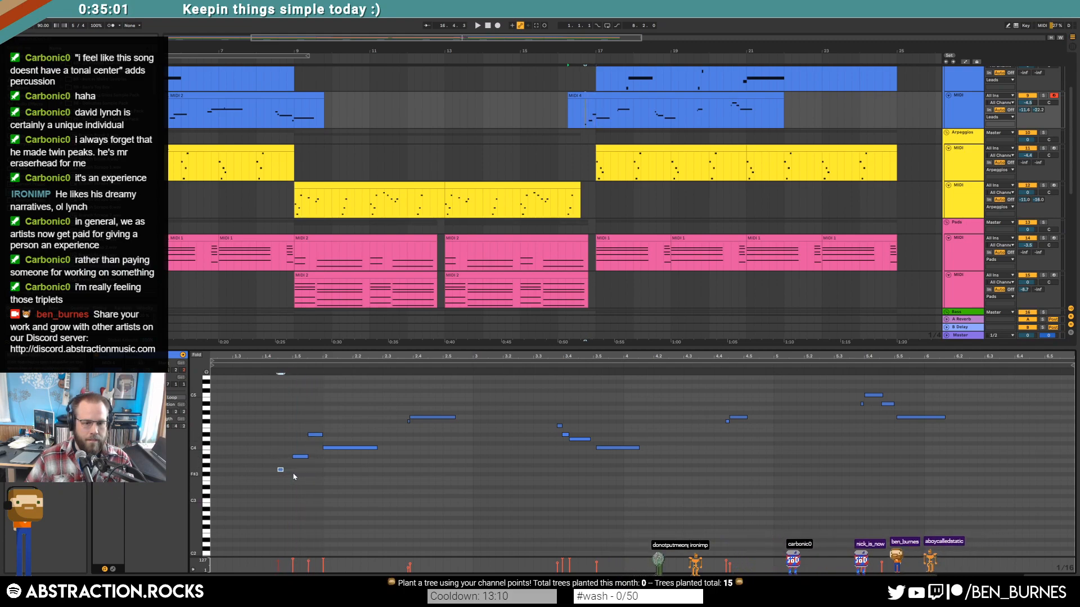
pyautogui.hotkey('shift', 'Right')
pyautogui.press('space')
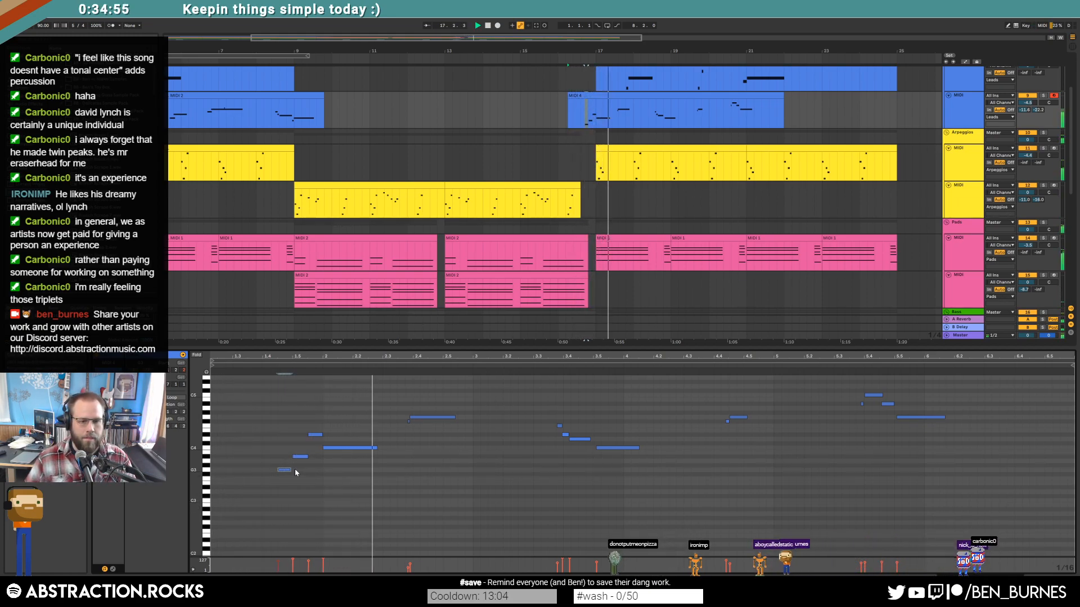
# Step: Tighten the three pickup notes directly before the long C4, nudge the following G4 and its grace note slightly later, and play back
pyautogui.moveTo(284, 470); pyautogui.dragTo(286, 470)
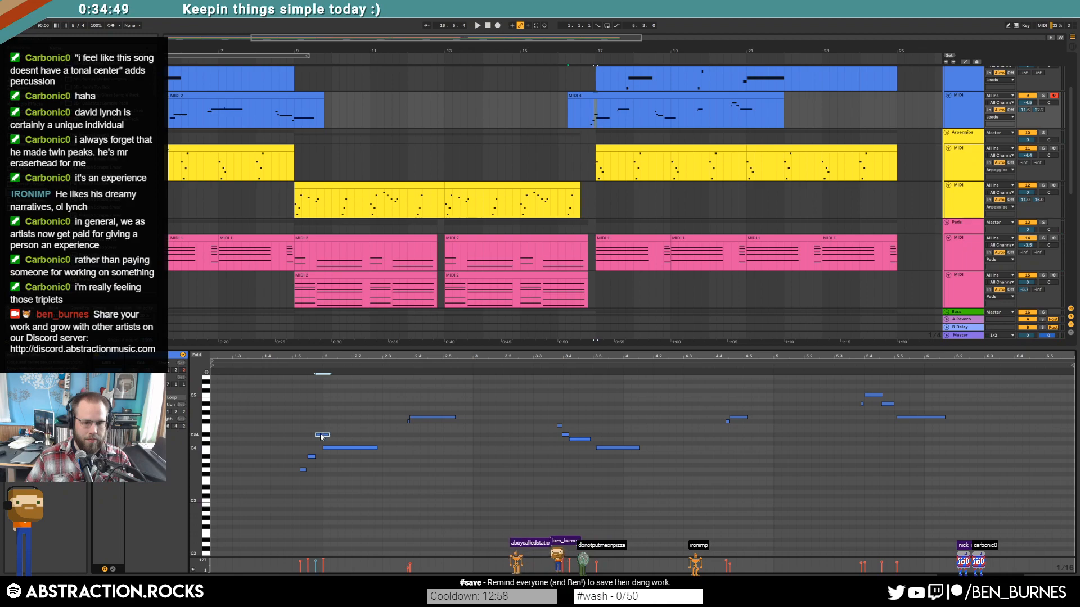
pyautogui.moveTo(411, 417); pyautogui.dragTo(417, 418)
pyautogui.click(465, 468)
pyautogui.press('space')
# Step: Shift the descending second phrase slightly earlier and insert a short A#3 note before its final C4, shortening the note before it
pyautogui.click(559, 426)
pyautogui.press('Left')
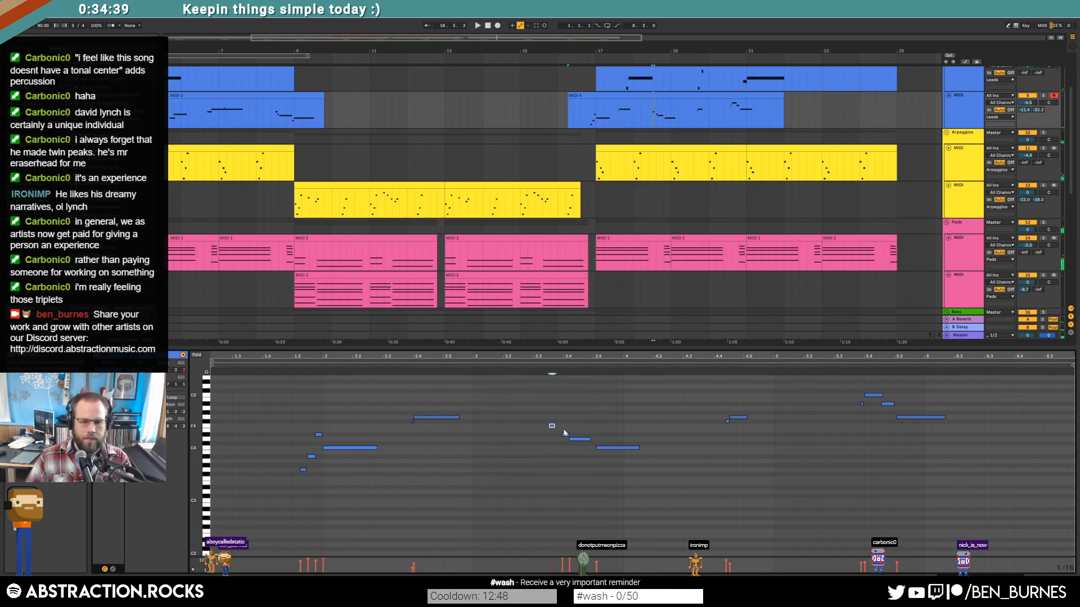
pyautogui.click(537, 366)
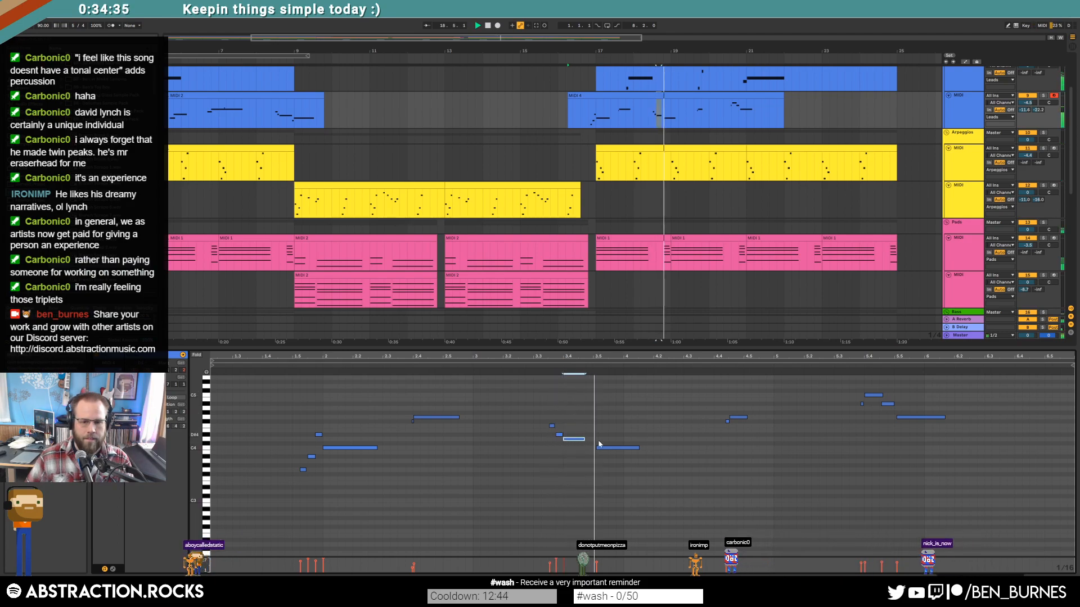
pyautogui.moveTo(608, 437); pyautogui.dragTo(620, 472)
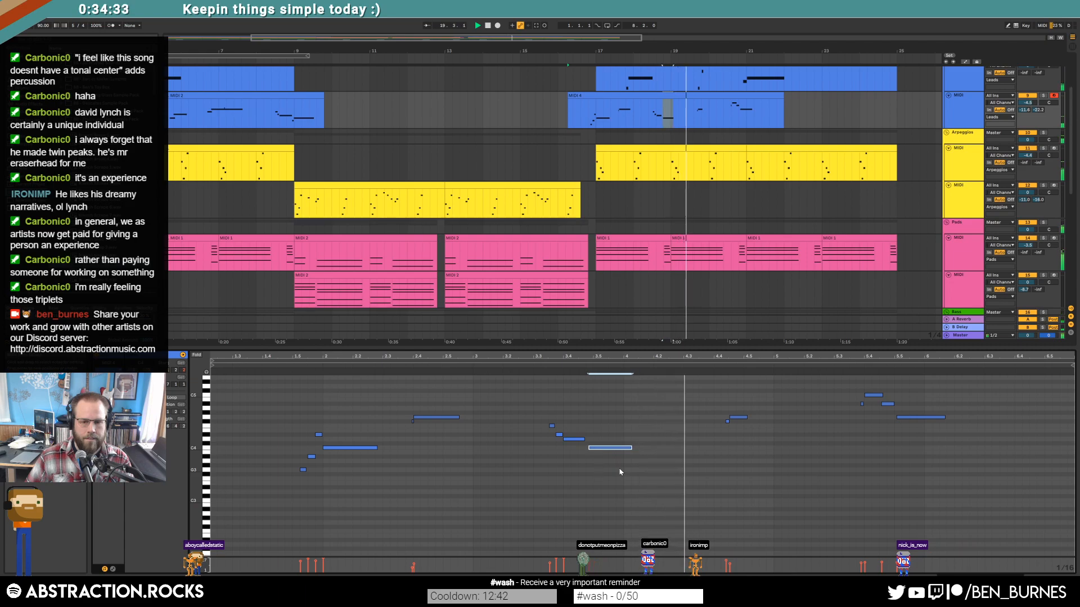
pyautogui.doubleClick(585, 457)
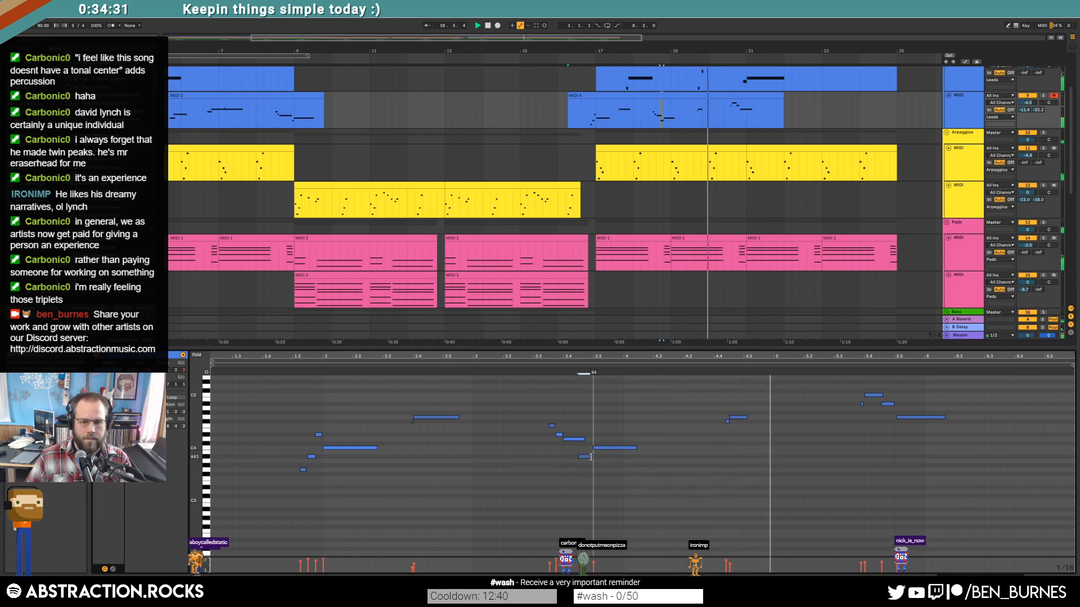
pyautogui.moveTo(584, 440); pyautogui.dragTo(578, 440)
# Step: Transpose the third phrase's two notes down two semitones, play them back and lengthen the F4
pyautogui.click(721, 412)
pyautogui.press('space')
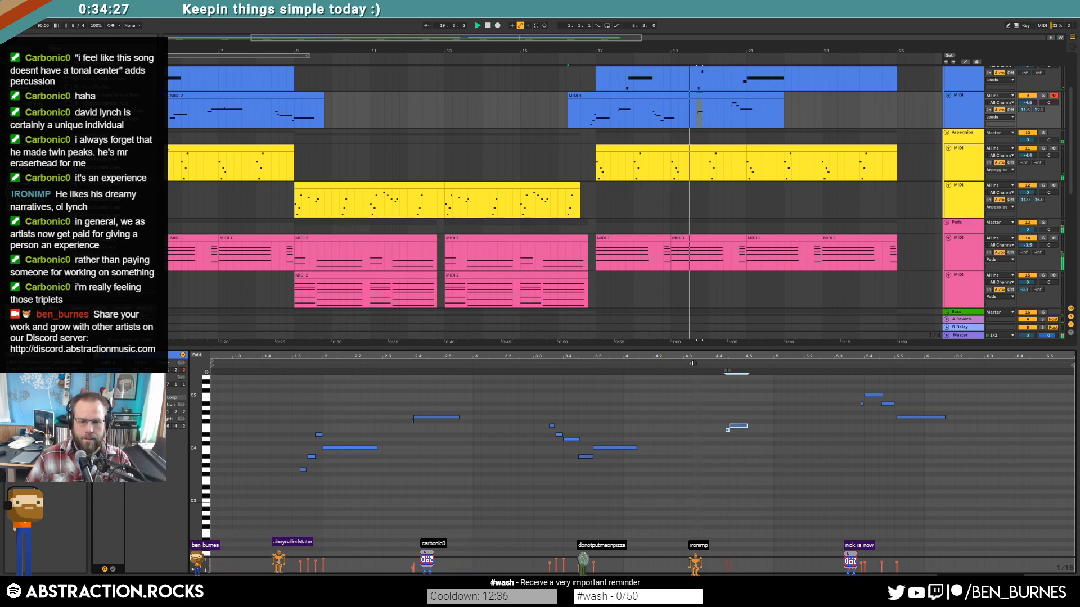
pyautogui.click(752, 427)
pyautogui.press('space')
pyautogui.moveTo(746, 425); pyautogui.dragTo(771, 431)
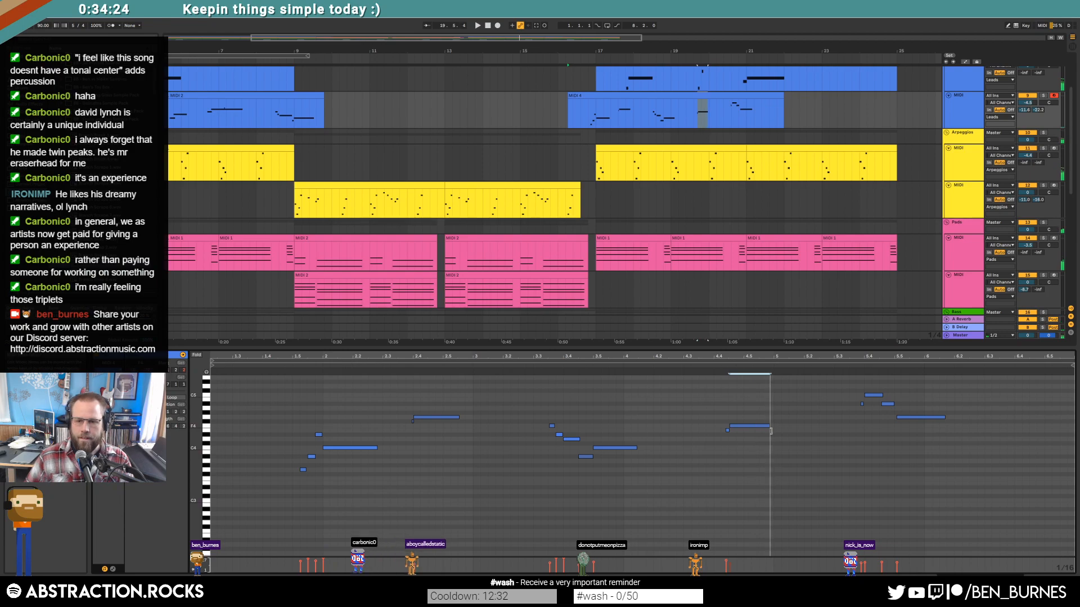
# Step: Add a D#4 note after the third phrase's F4, move it slightly earlier, extend it and shorten the F4 to meet it
pyautogui.click(717, 415)
pyautogui.click(771, 432)
pyautogui.moveTo(757, 426); pyautogui.dragTo(755, 428)
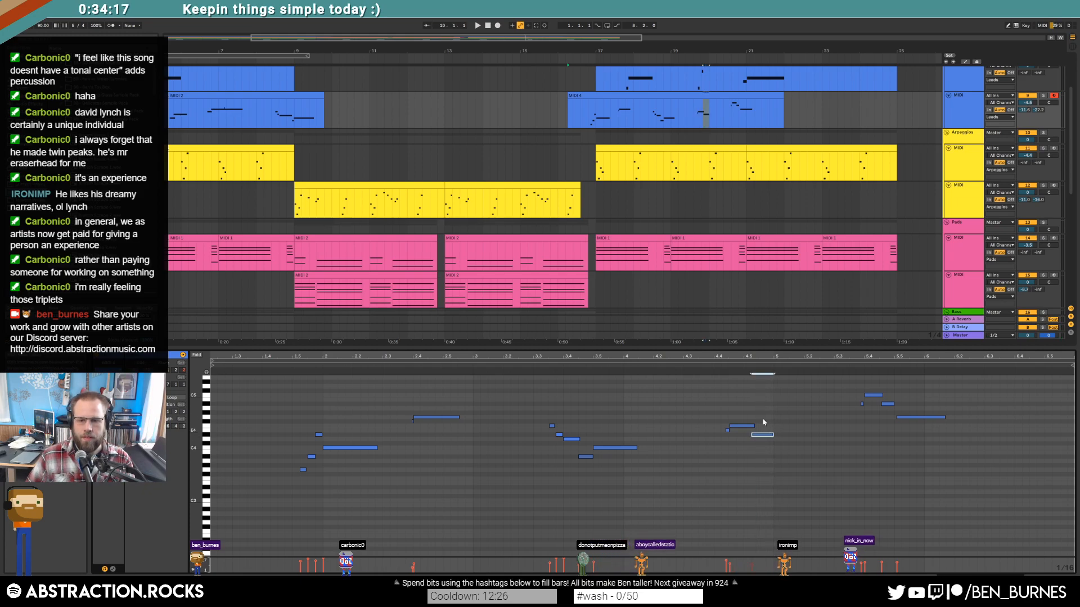
pyautogui.press('space')
pyautogui.press('Left')
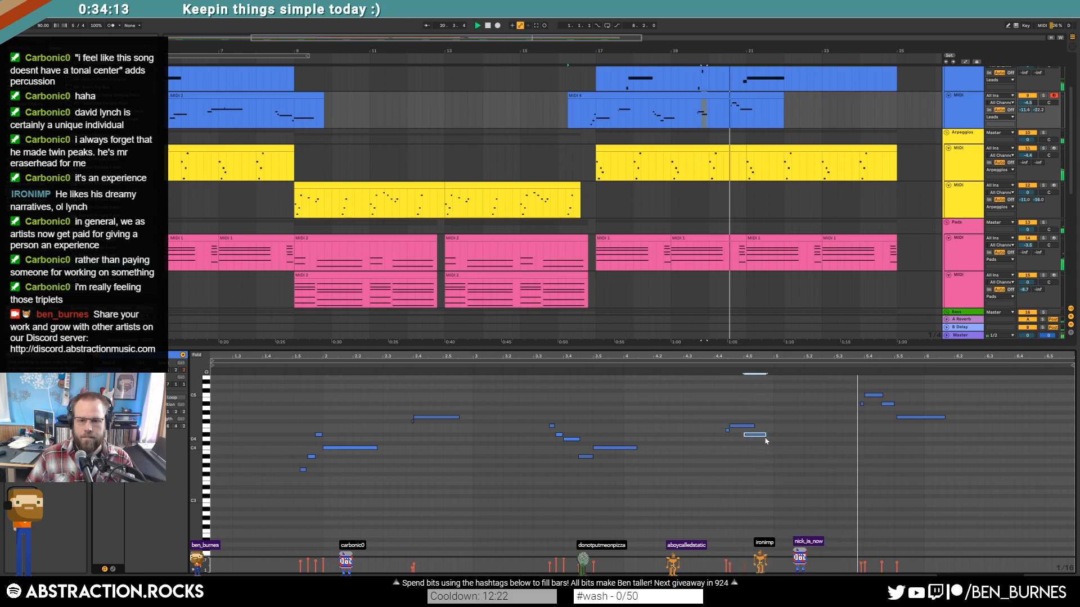
pyautogui.moveTo(753, 426); pyautogui.dragTo(773, 436)
pyautogui.click(758, 432)
# Step: Nudge the last two notes of the final lead phrase slightly earlier and play the melody from the clip's start
pyautogui.click(856, 417)
pyautogui.press('space')
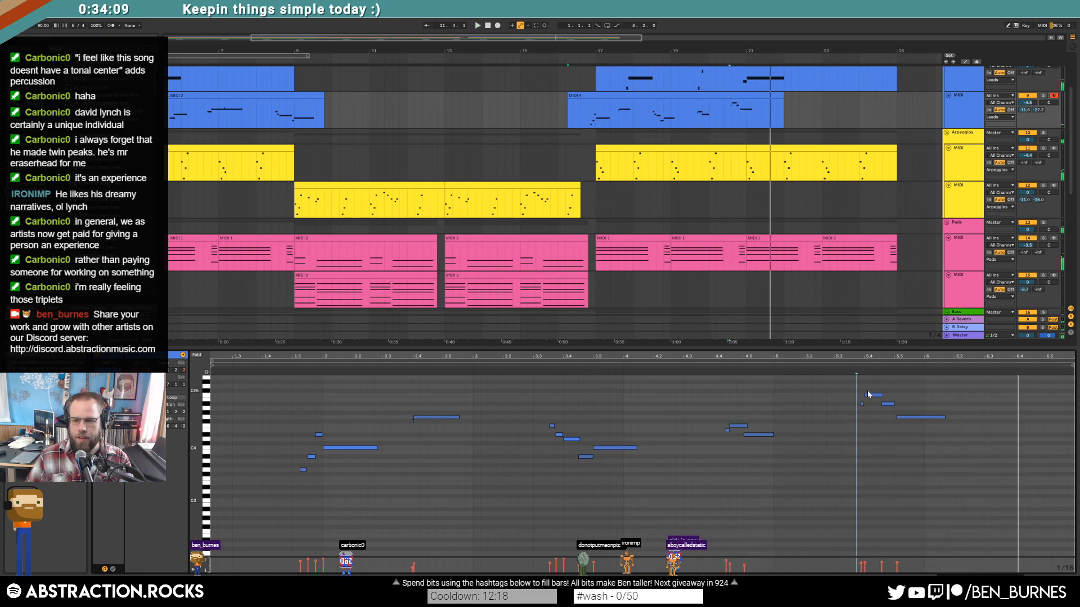
pyautogui.click(888, 404)
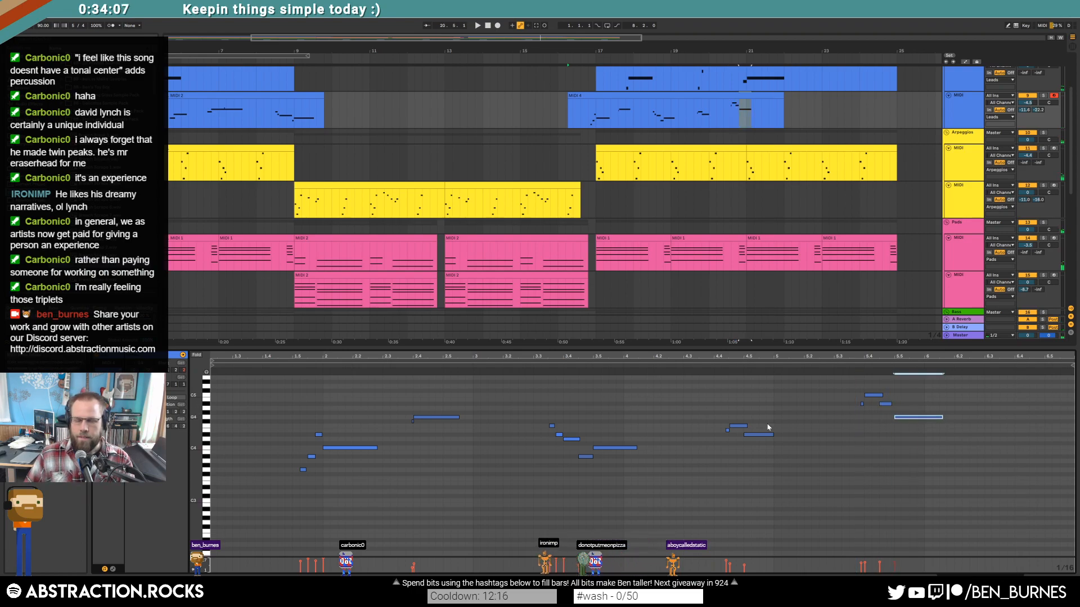
pyautogui.click(576, 478)
pyautogui.press('space')
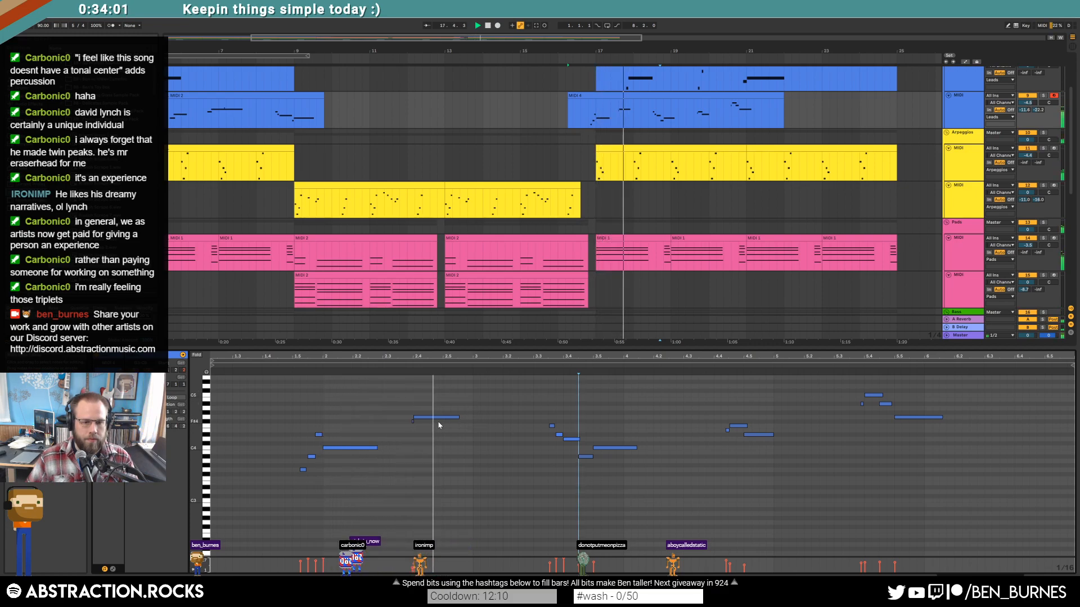
# Step: Shorten the G4 note that ends the first lead phrase and play back from there
pyautogui.press('space')
pyautogui.moveTo(458, 418); pyautogui.dragTo(444, 417)
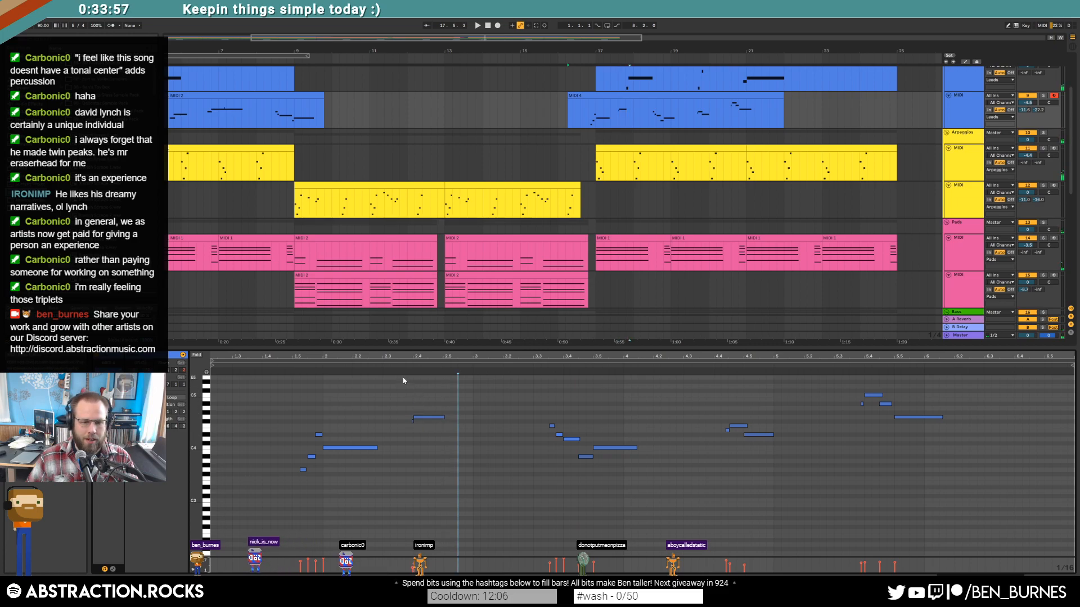
pyautogui.press('space')
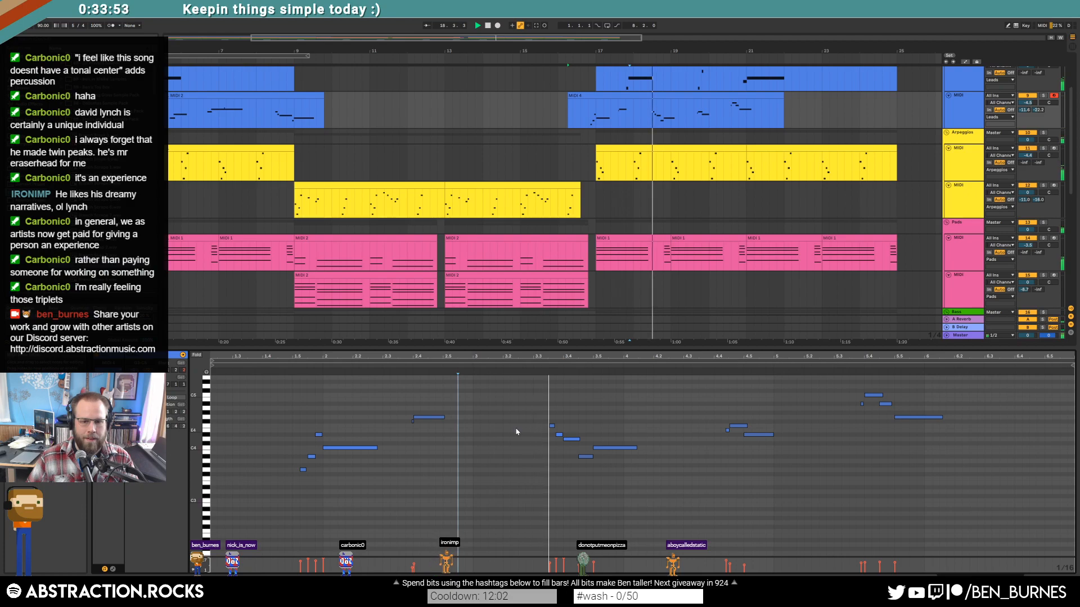
# Step: Move the second phrase's final C4 slightly earlier, lengthen the third phrase's D#4, and audition the melody from the last phrase
pyautogui.moveTo(597, 446); pyautogui.dragTo(596, 452)
pyautogui.click(608, 458)
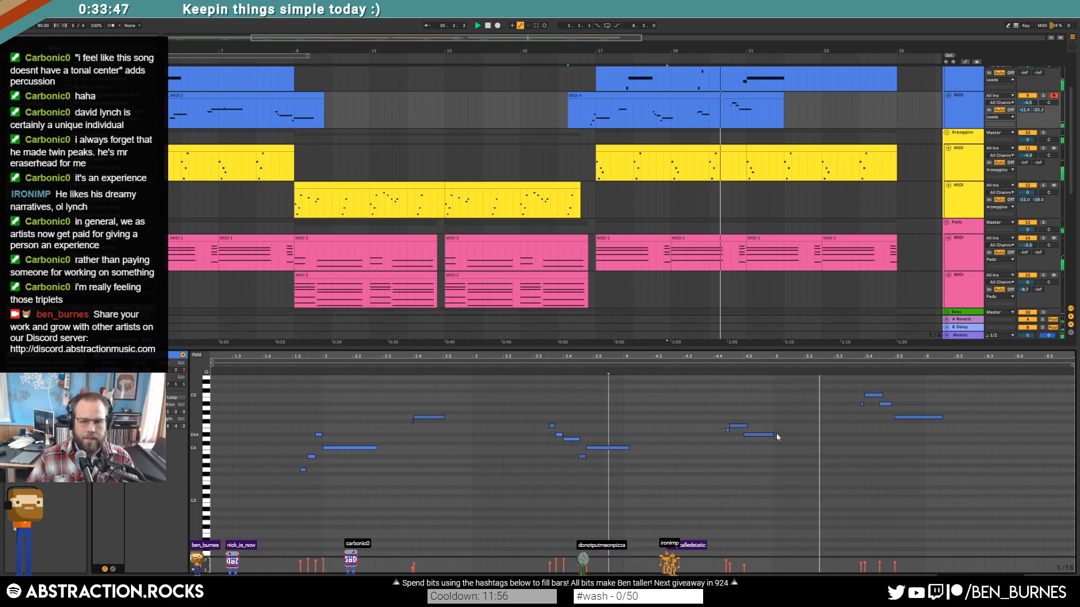
pyautogui.moveTo(774, 434); pyautogui.dragTo(787, 434)
pyautogui.click(872, 436)
pyautogui.press('space')
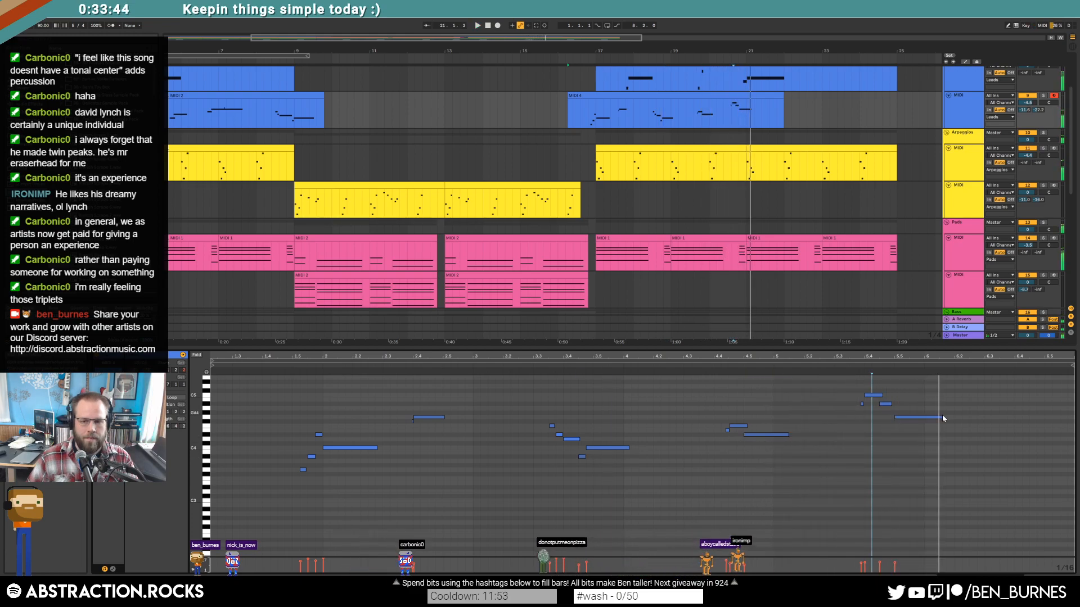
# Step: Add a short F#4 beneath the final lead phrase's G4, and lengthen that G4 and the third phrase's D#4 while auditioning
pyautogui.click(911, 426)
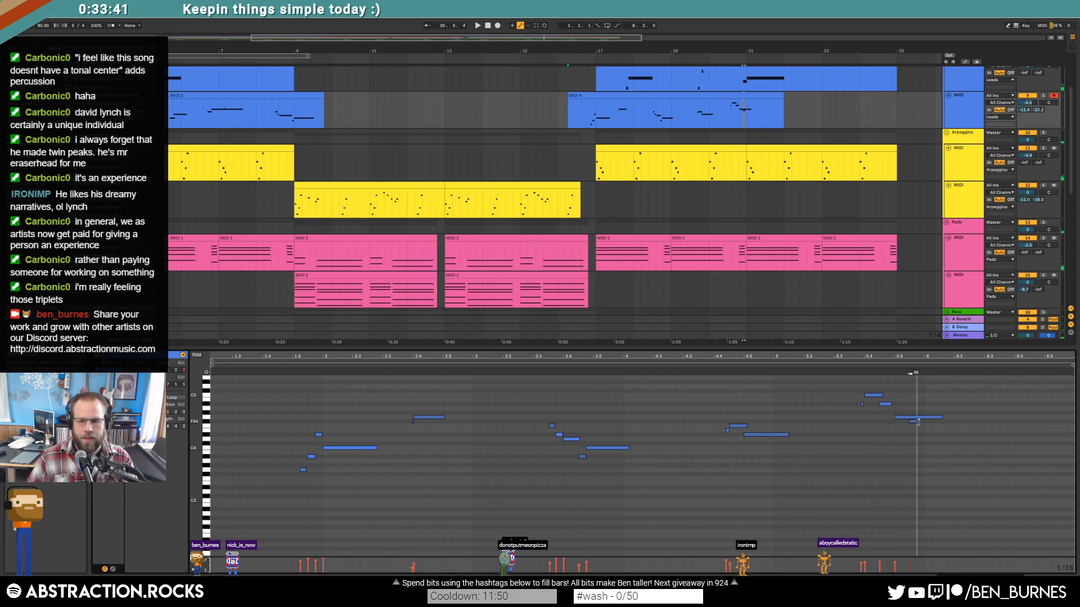
pyautogui.click(849, 367)
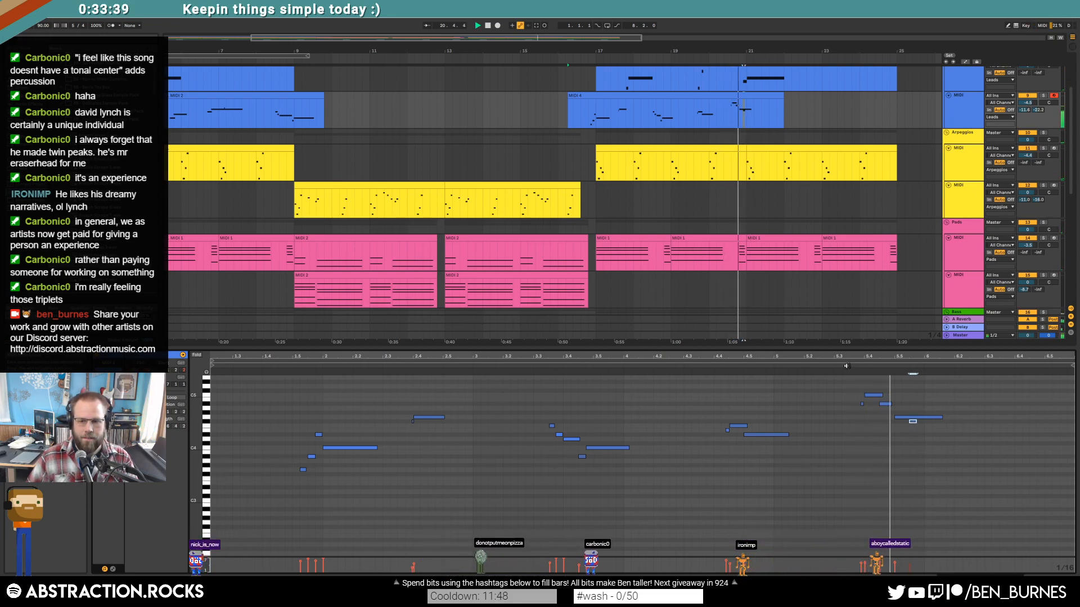
pyautogui.moveTo(942, 418); pyautogui.dragTo(965, 422)
pyautogui.moveTo(788, 435); pyautogui.dragTo(805, 436)
pyautogui.press('space')
pyautogui.click(856, 408)
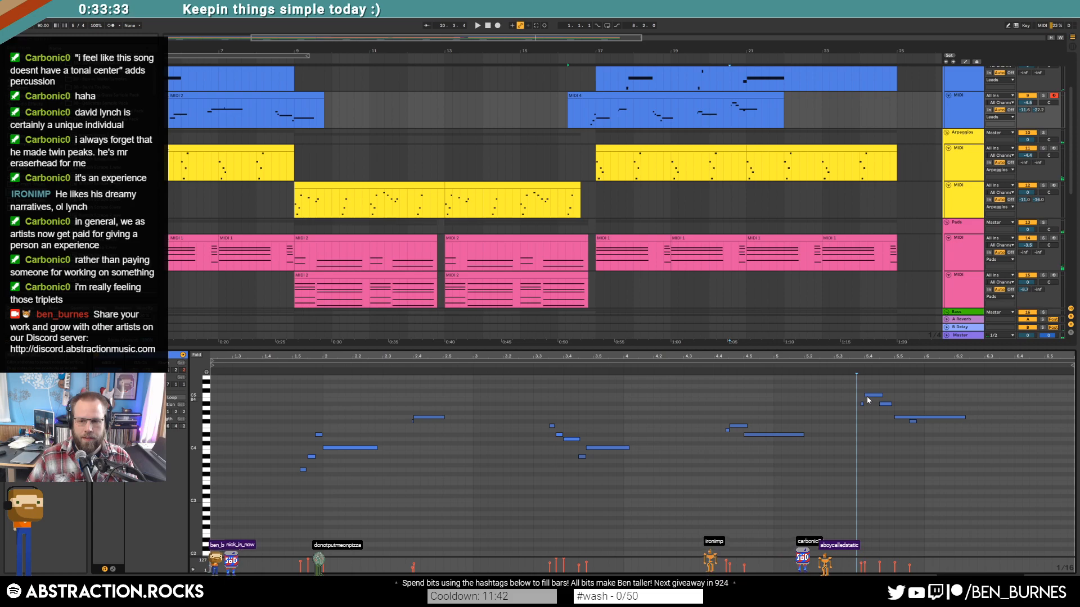
pyautogui.click(560, 435)
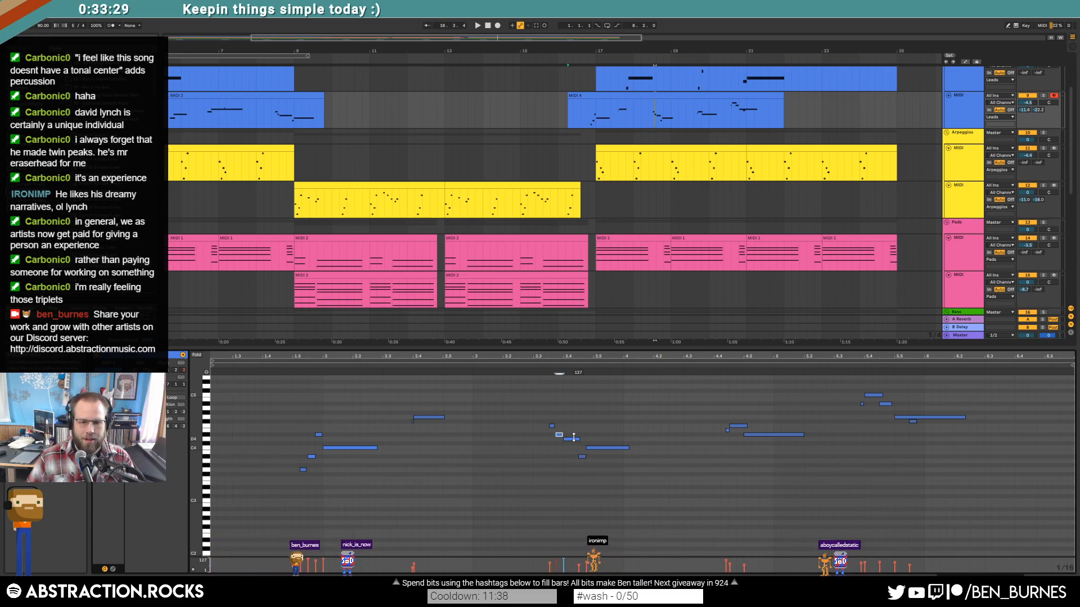
# Step: Leave the note editor for the track's devices and play the whole arrangement from the start
pyautogui.hotkey('shift', 'Tab')
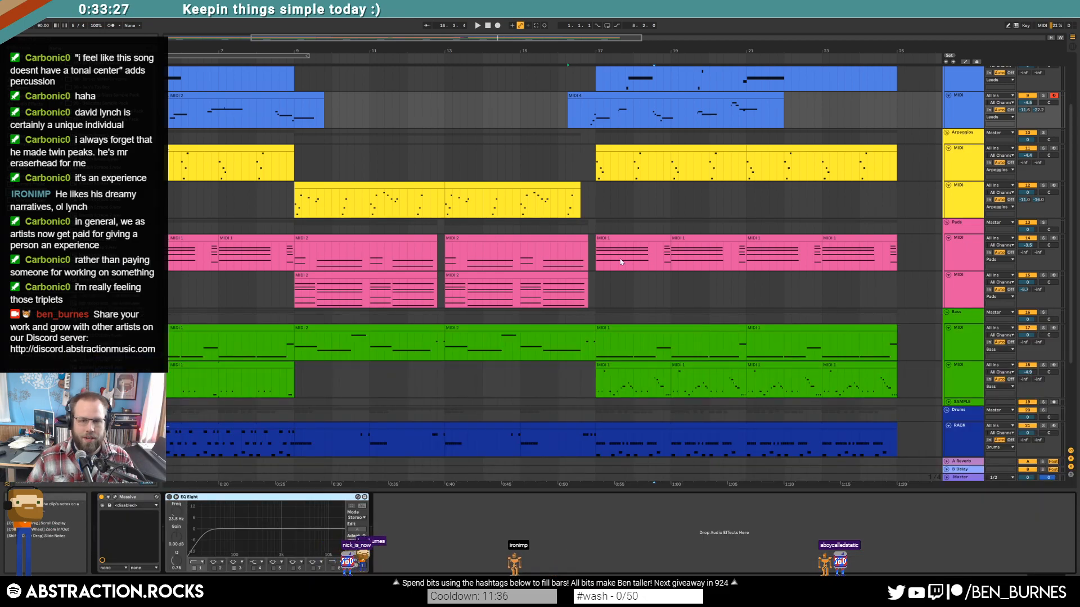
pyautogui.moveTo(482, 37); pyautogui.dragTo(562, 30)
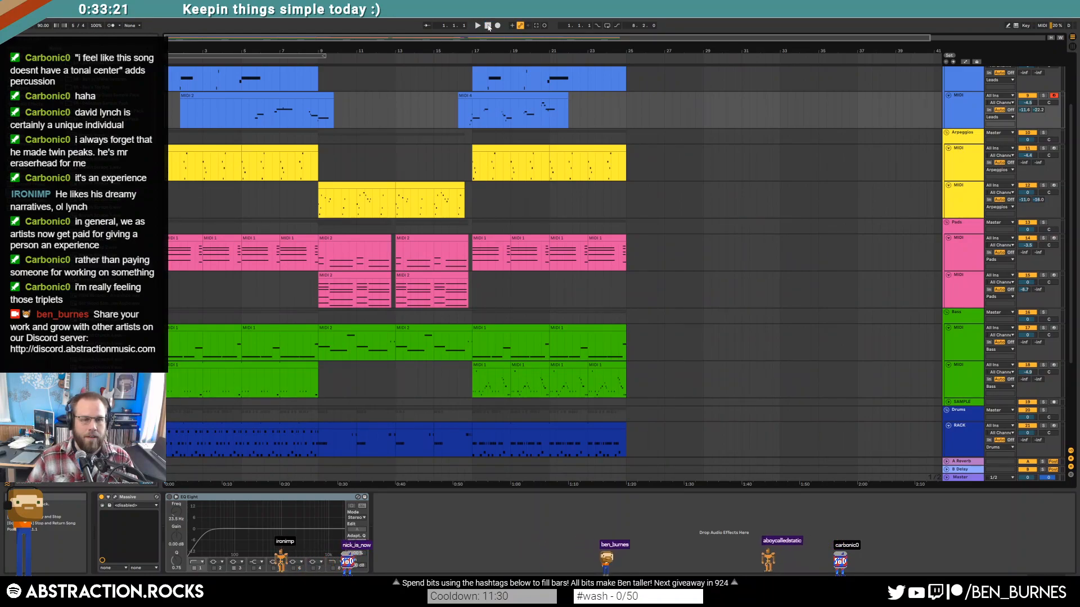
pyautogui.press('space')
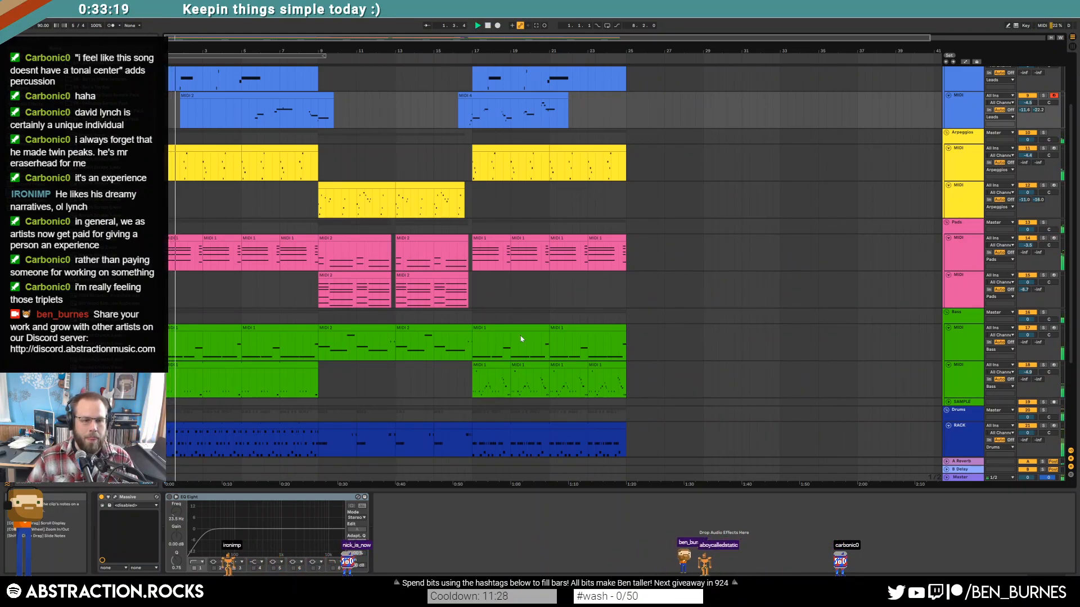
# Step: Open the first clip on the drum RACK track and delete the Branch Snap 4 note directly above the third kick
pyautogui.scroll(-3, 325, 345)
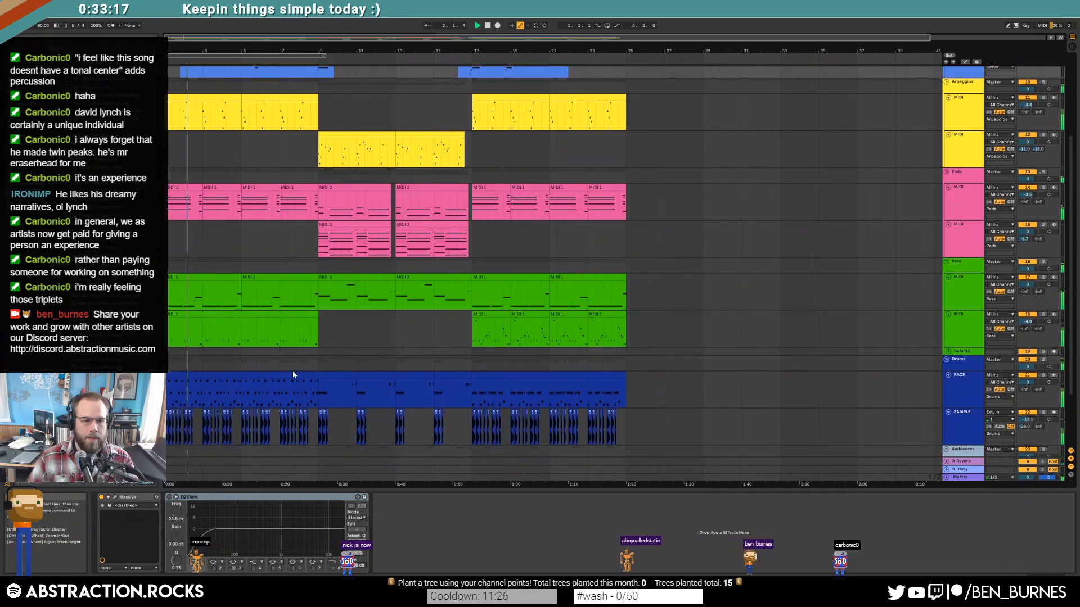
pyautogui.click(255, 373)
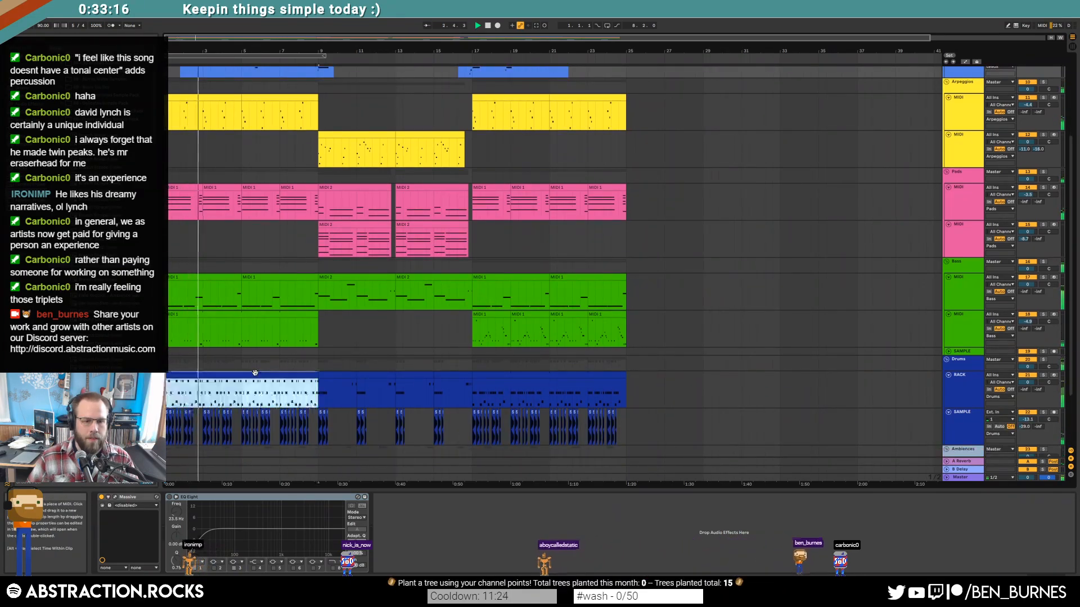
pyautogui.doubleClick(255, 373)
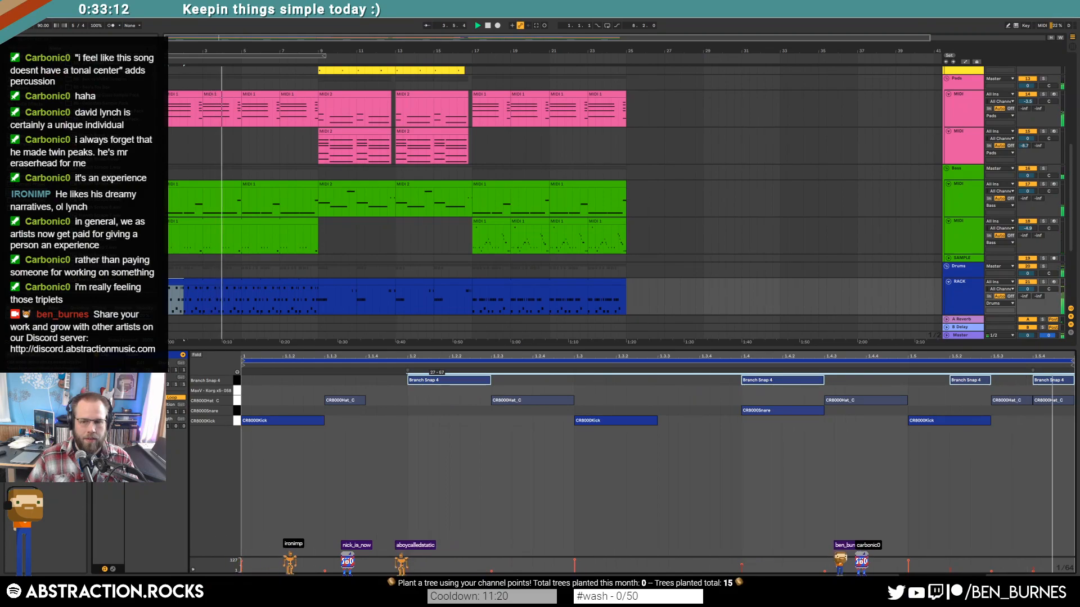
pyautogui.click(970, 436)
pyautogui.doubleClick(970, 380)
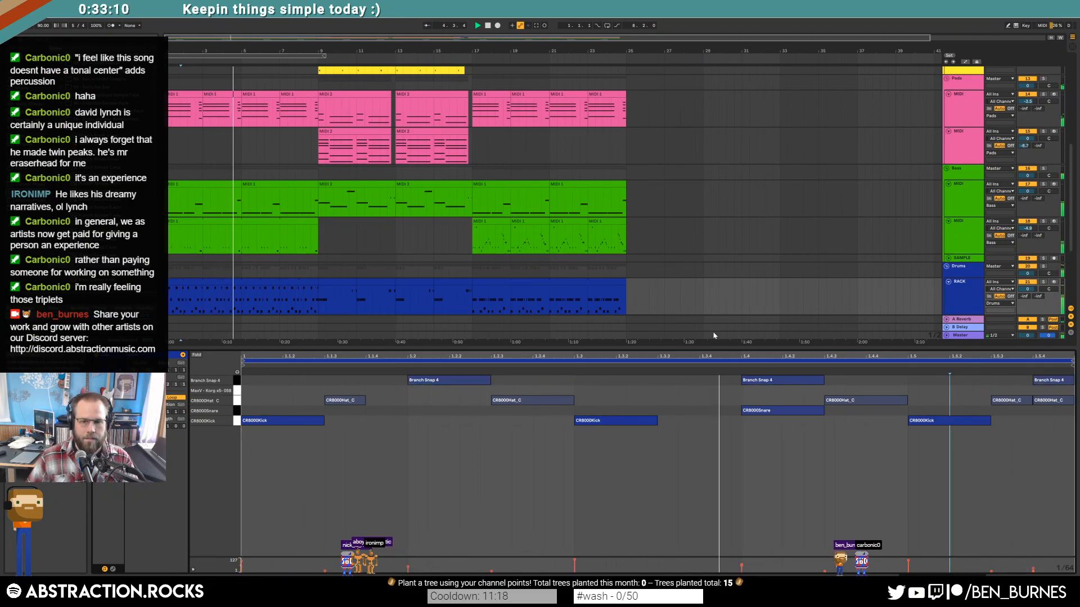
# Step: In the drum RACK clip at bar 17, add Branch Snap 4 notes on beats 2 and 4 and duplicate them into the second bar
pyautogui.click(524, 282)
pyautogui.click(365, 457)
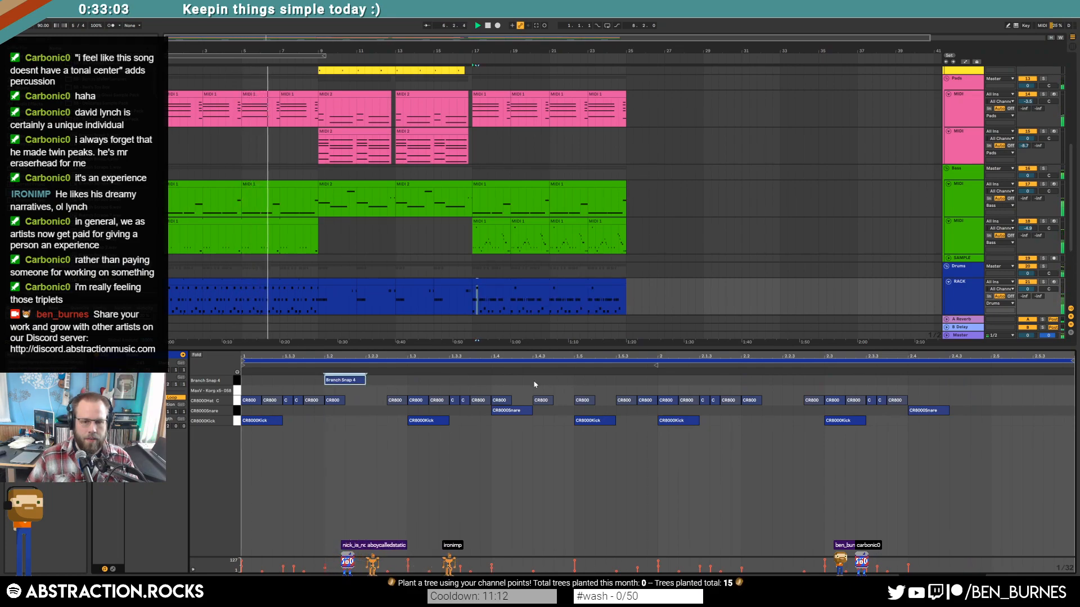
pyautogui.moveTo(497, 381); pyautogui.dragTo(523, 374)
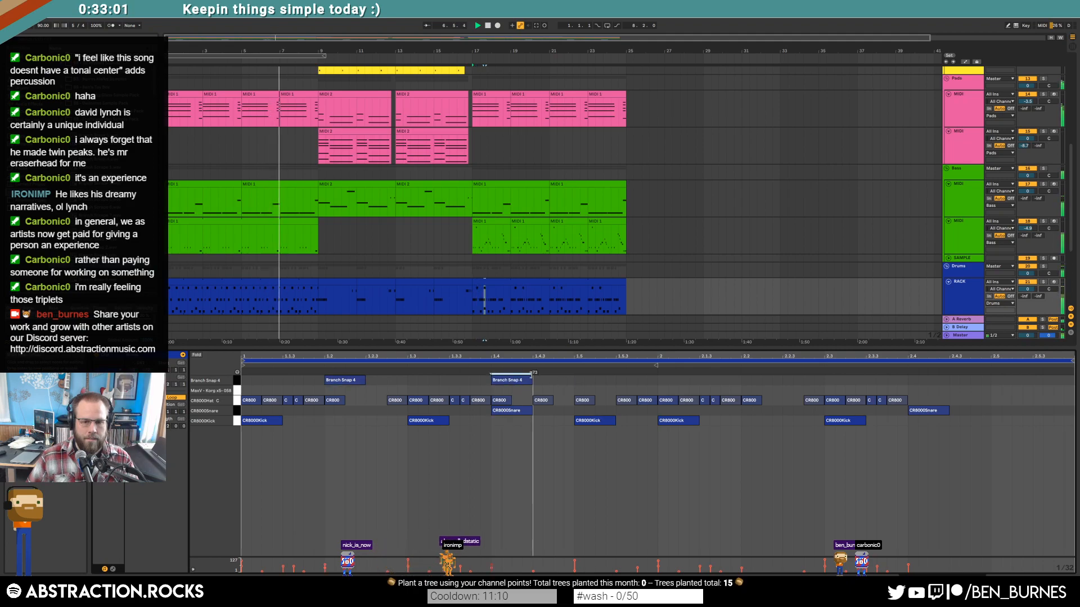
pyautogui.moveTo(659, 379); pyautogui.dragTo(244, 393)
pyautogui.hotkey('ctrl', 'd')
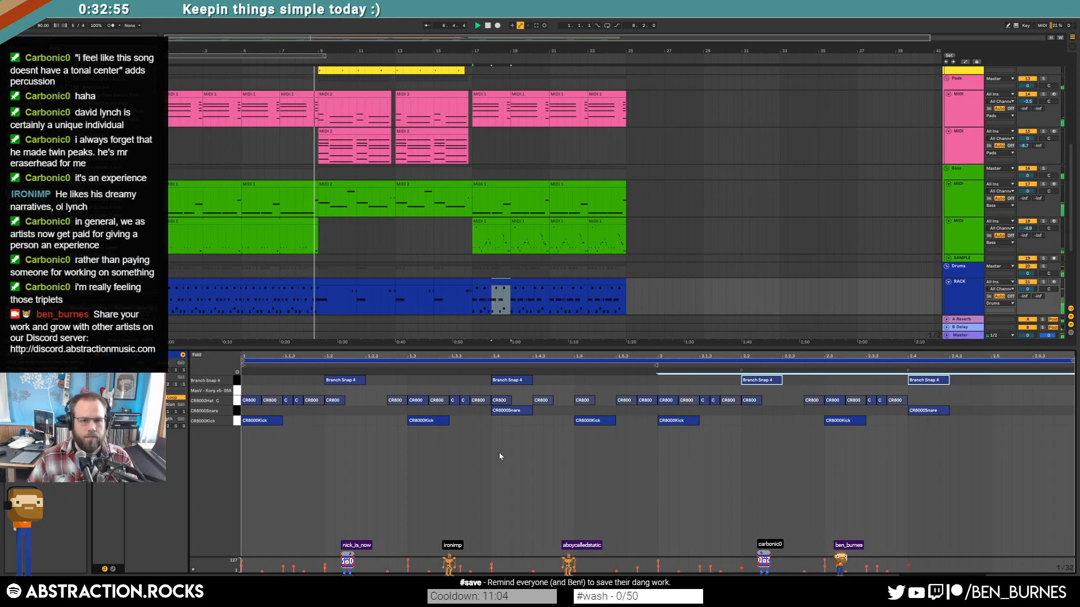
pyautogui.hotkey('shift', 'Tab')
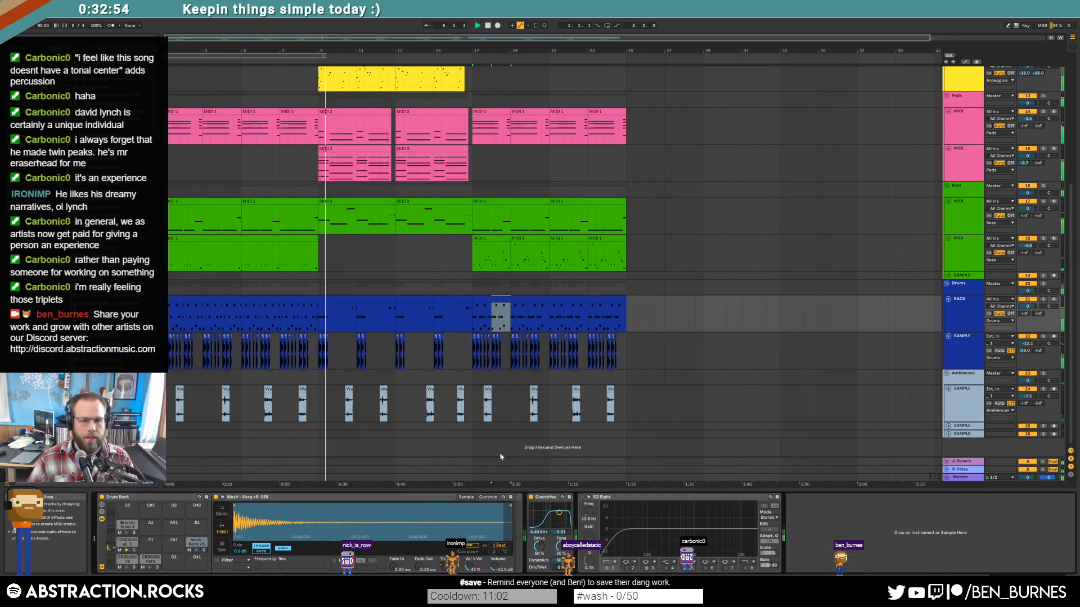
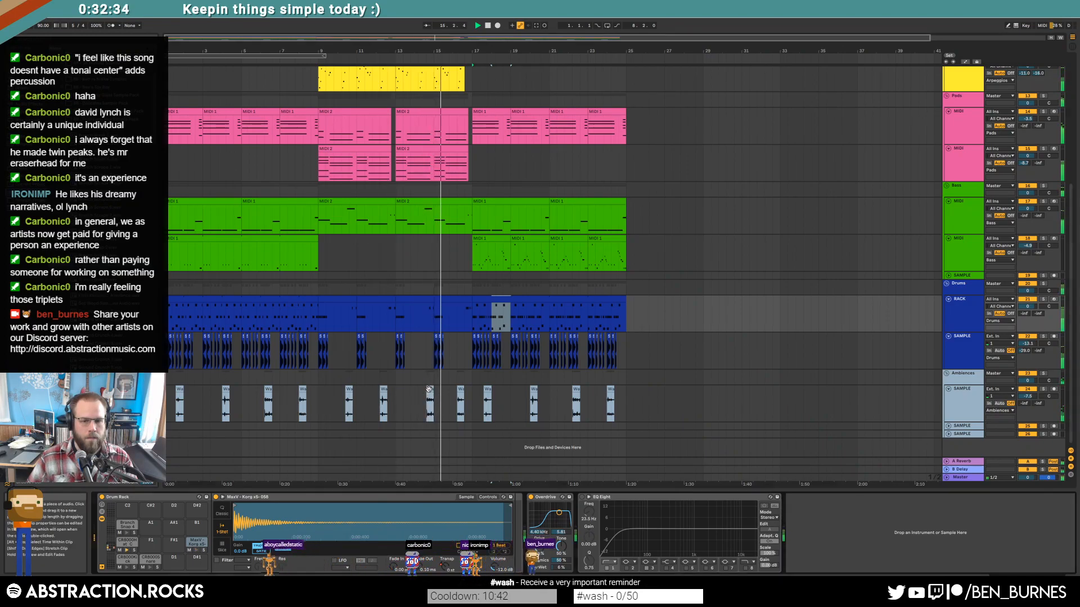
# Step: Lower the volume of the first Ambiences sample track and delete its clip just before bar 17
pyautogui.click(997, 413)
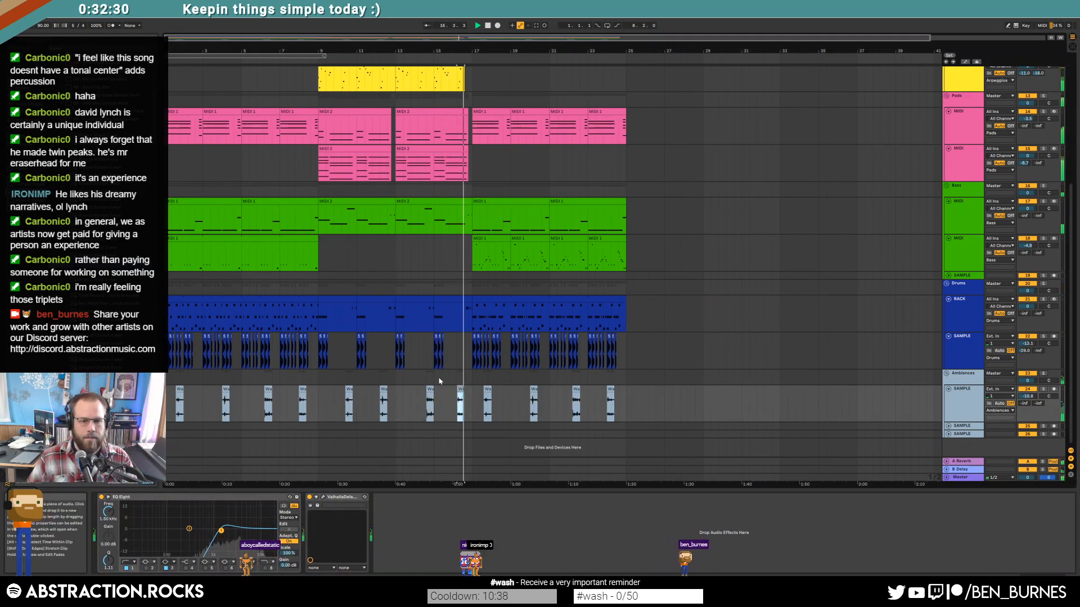
pyautogui.click(460, 389)
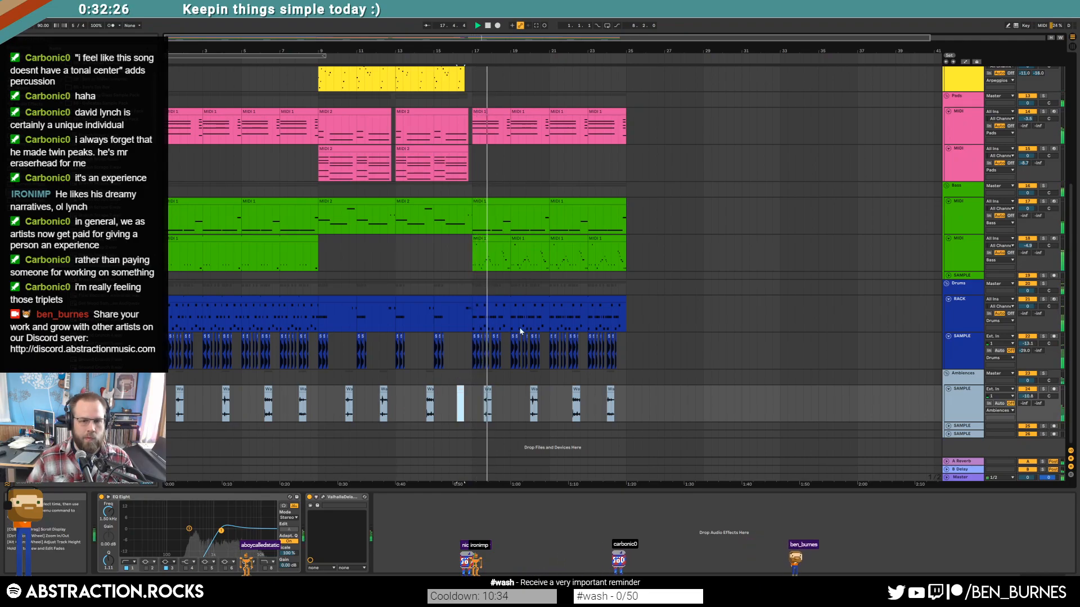
# Step: In the lead clip around bar 17, deactivate the isolated note between the first two phrases and lengthen the second phrase's final C4 note
pyautogui.scroll(2, 518, 325)
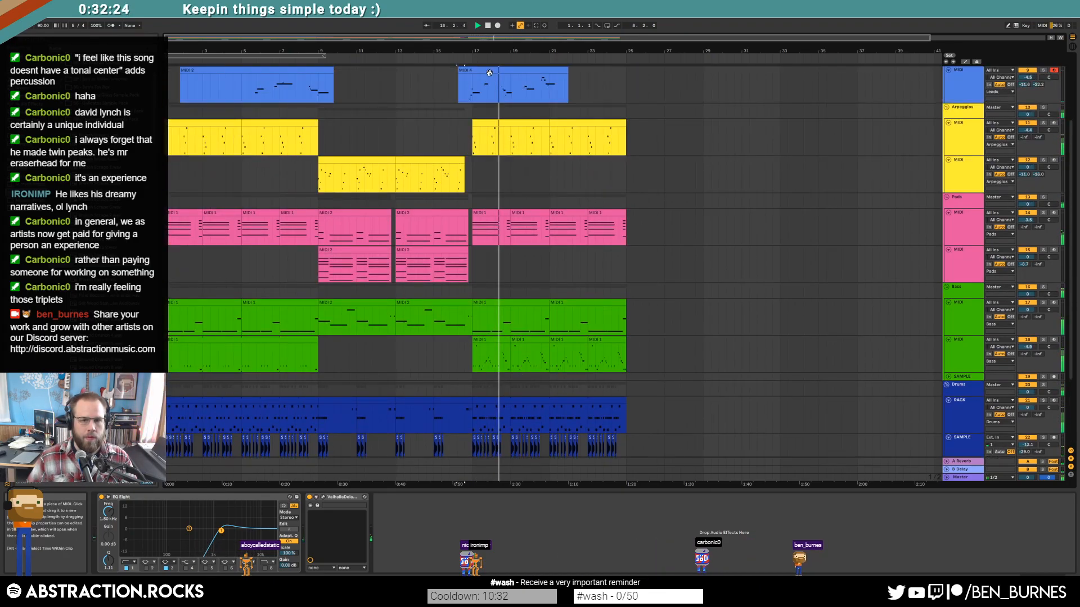
pyautogui.doubleClick(489, 71)
pyautogui.click(433, 418)
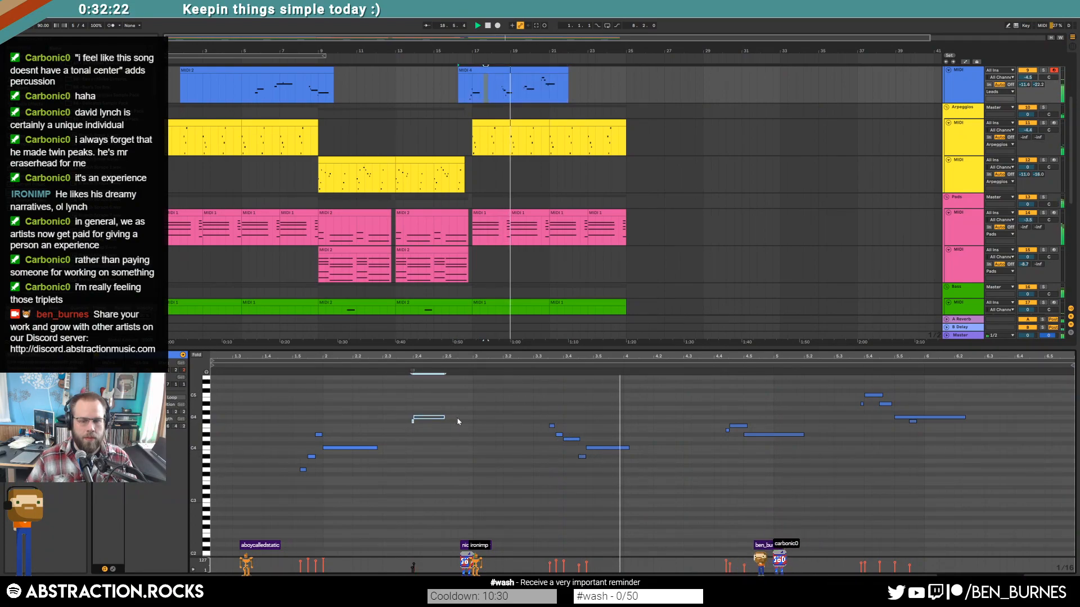
pyautogui.moveTo(628, 447); pyautogui.dragTo(644, 449)
pyautogui.click(721, 452)
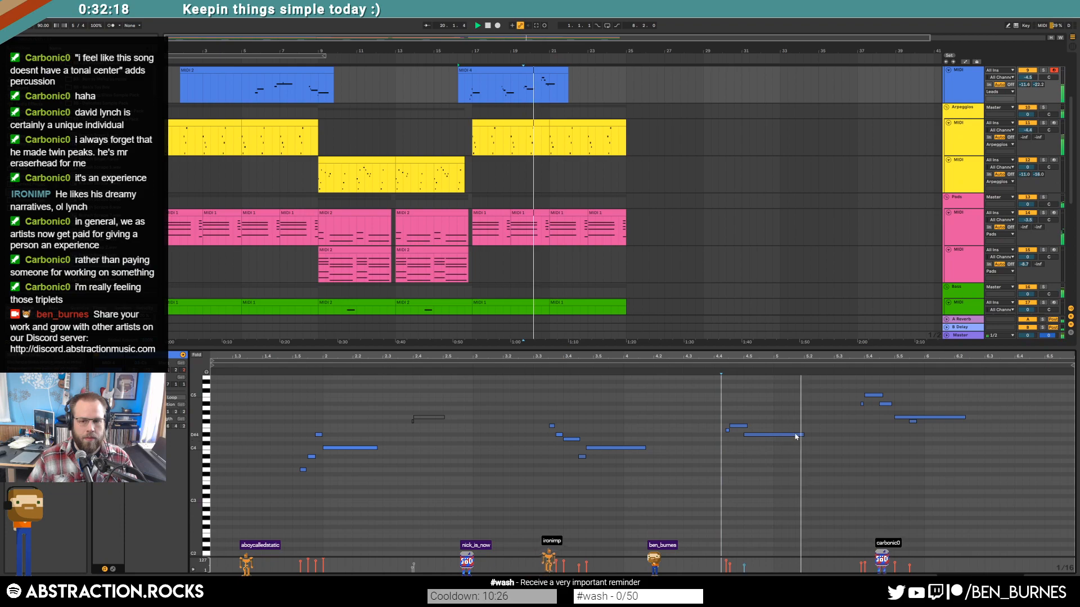
# Step: Shift the lead clip's third phrase, just before its bar 5, later and nudge its long final note slightly back
pyautogui.moveTo(720, 413); pyautogui.dragTo(778, 465)
pyautogui.press('space')
pyautogui.press('Right')
pyautogui.press('Right')
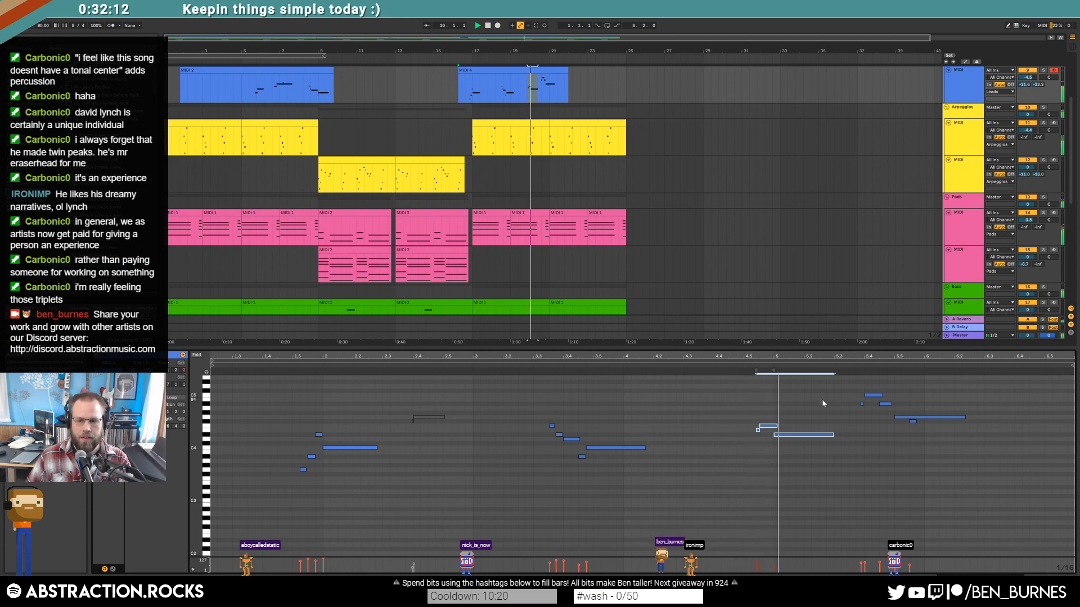
pyautogui.click(786, 435)
pyautogui.press('Left')
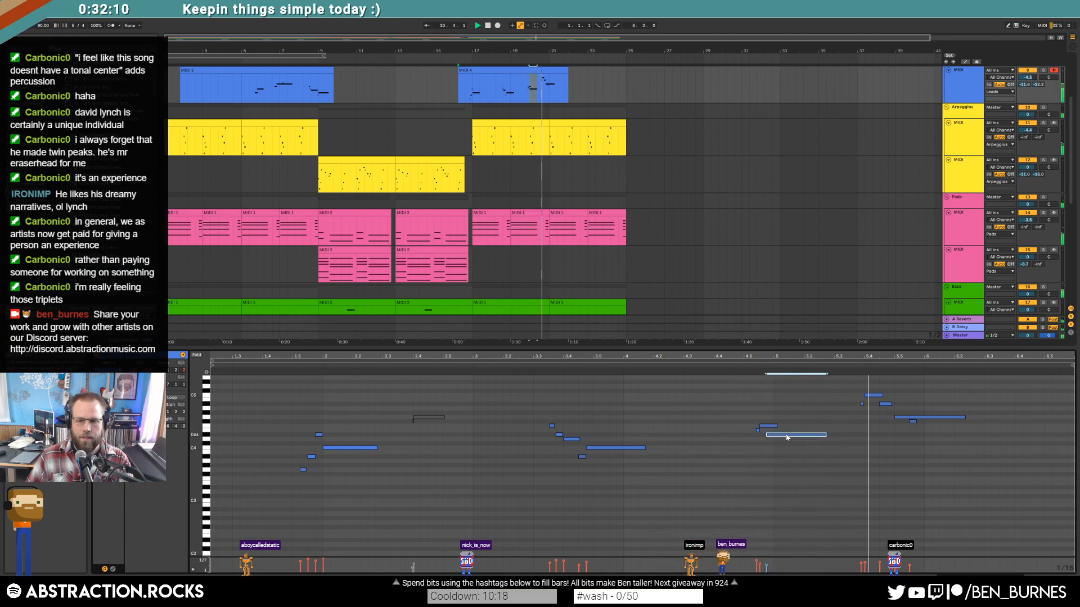
pyautogui.click(789, 429)
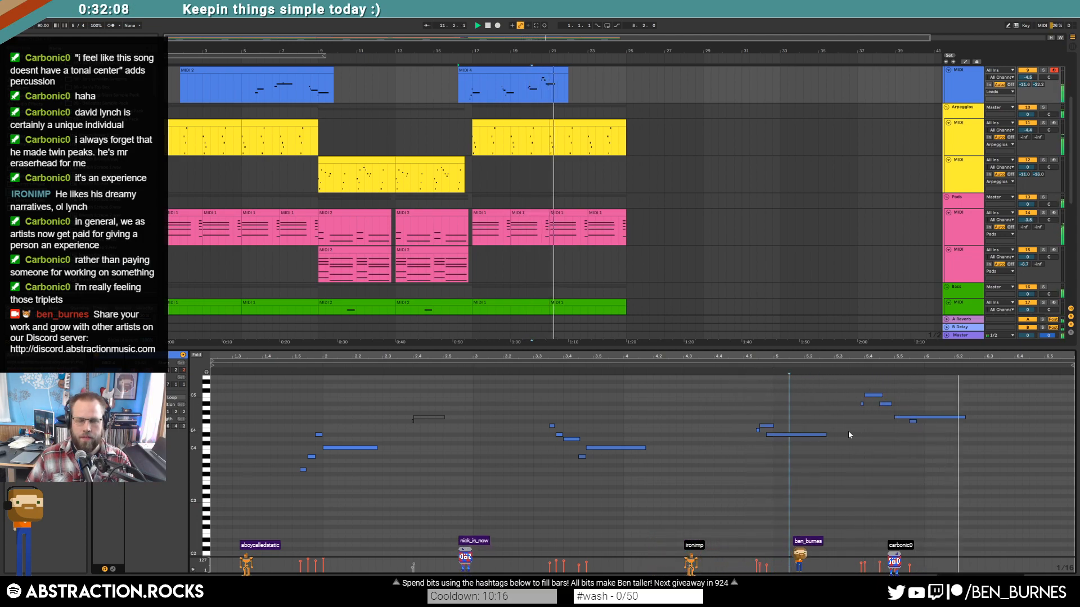
# Step: Lengthen the long note ending the lead clip's fourth phrase and extend the clip's end to bar 25
pyautogui.moveTo(964, 420); pyautogui.dragTo(998, 418)
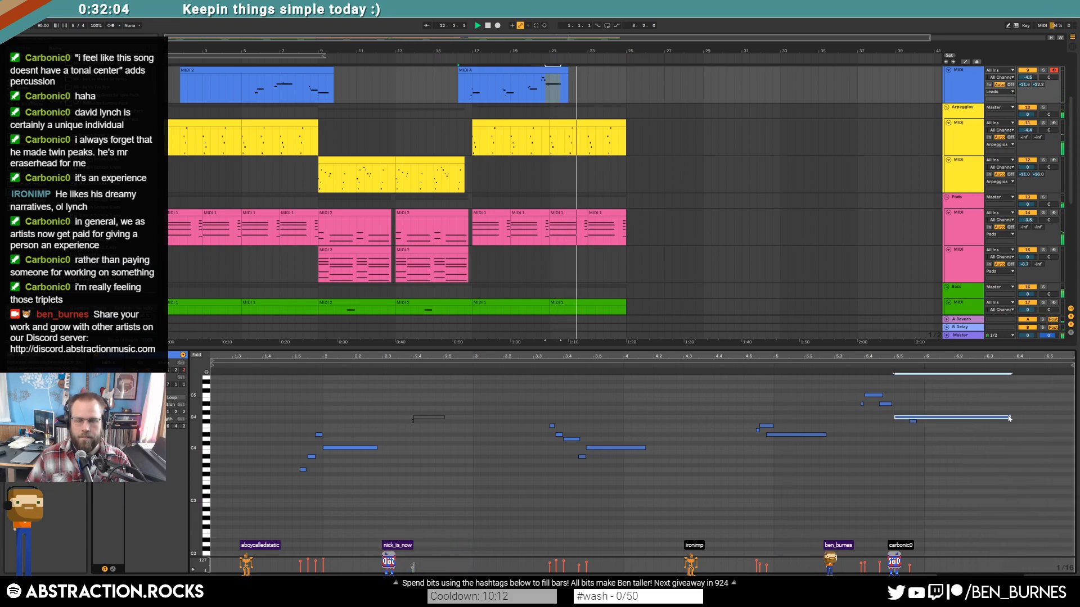
pyautogui.moveTo(570, 73); pyautogui.dragTo(625, 76)
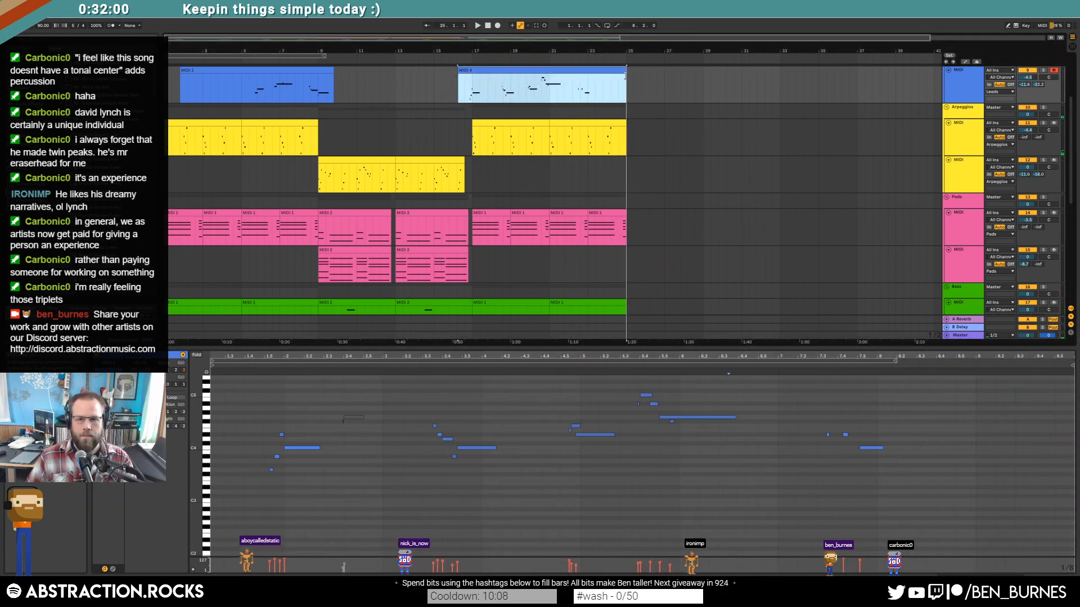
# Step: Lower the two short notes near the lead clip's end by two semitones and nudge the following C4 note later
pyautogui.moveTo(813, 408); pyautogui.dragTo(852, 445)
pyautogui.press('Down')
pyautogui.press('Down')
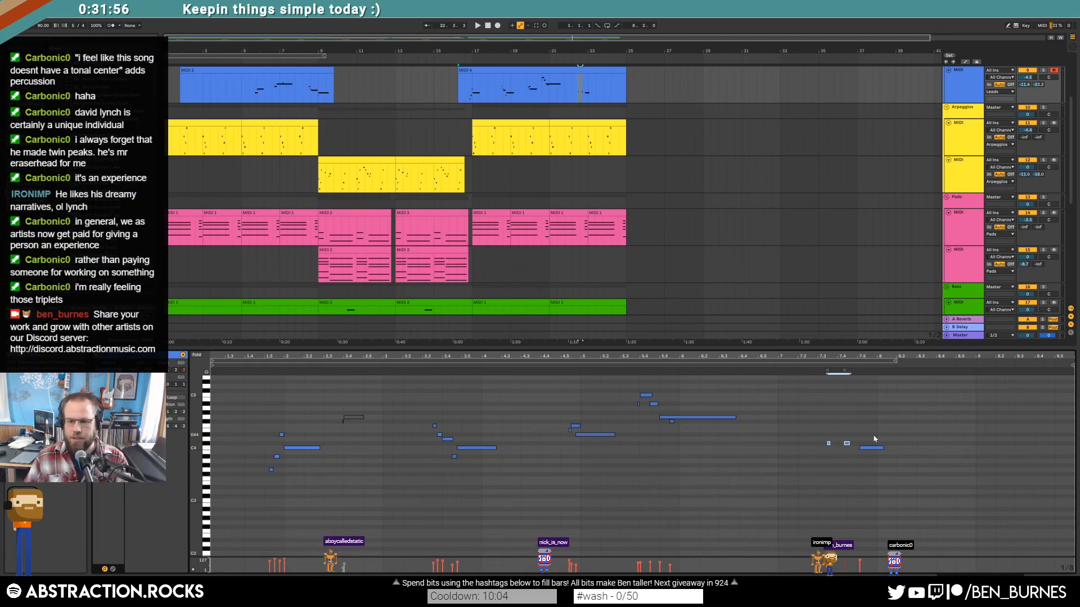
pyautogui.click(877, 448)
pyautogui.press('Right')
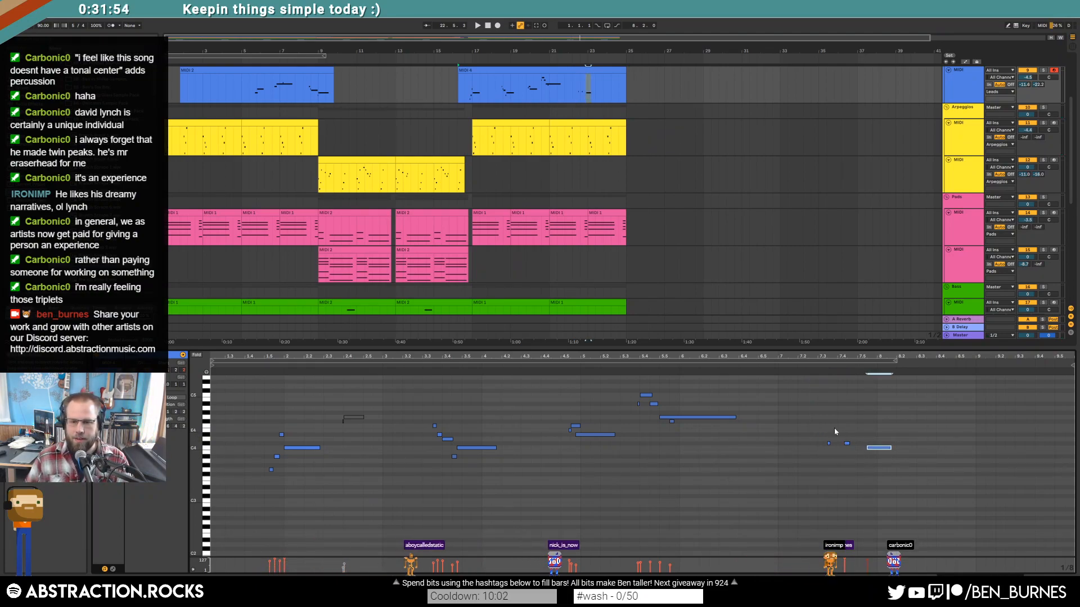
# Step: Add a short C#4 note ahead of the lead clip's last two short notes and nudge it slightly later
pyautogui.moveTo(825, 353); pyautogui.dragTo(770, 365)
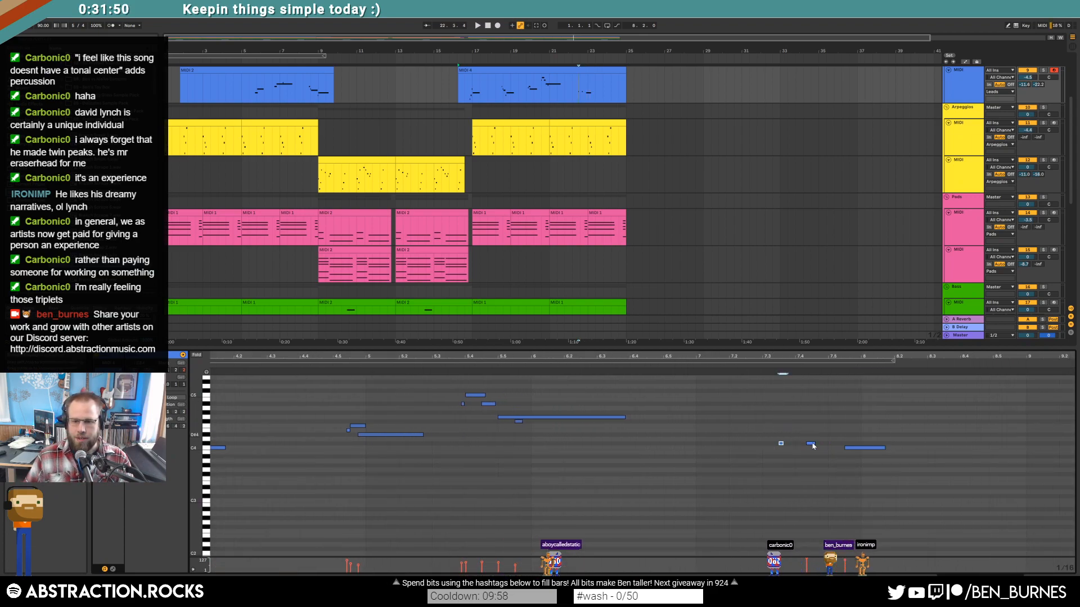
pyautogui.doubleClick(745, 444)
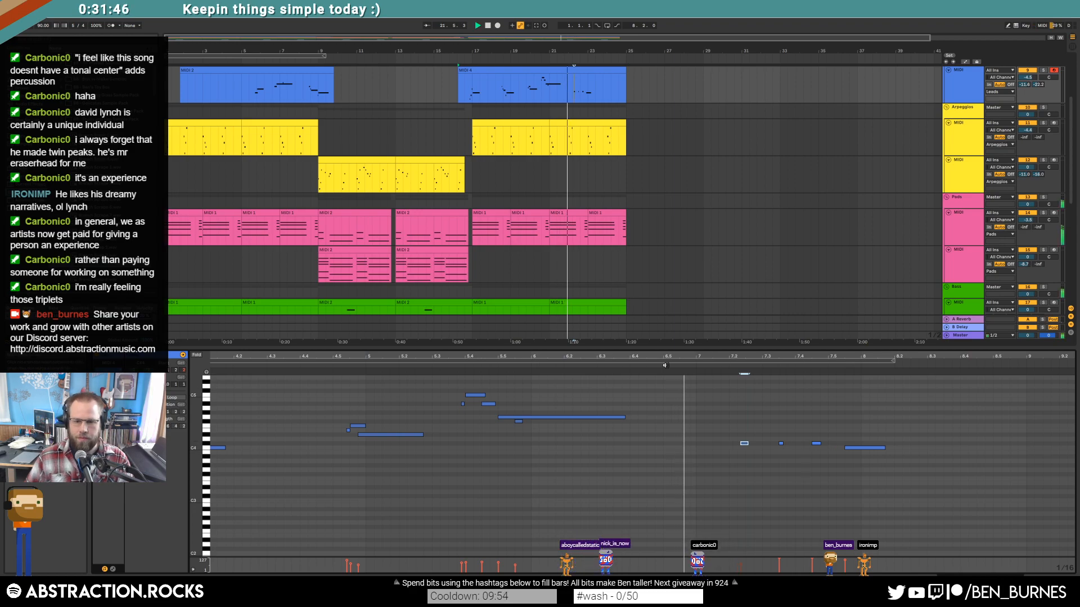
pyautogui.press('Right')
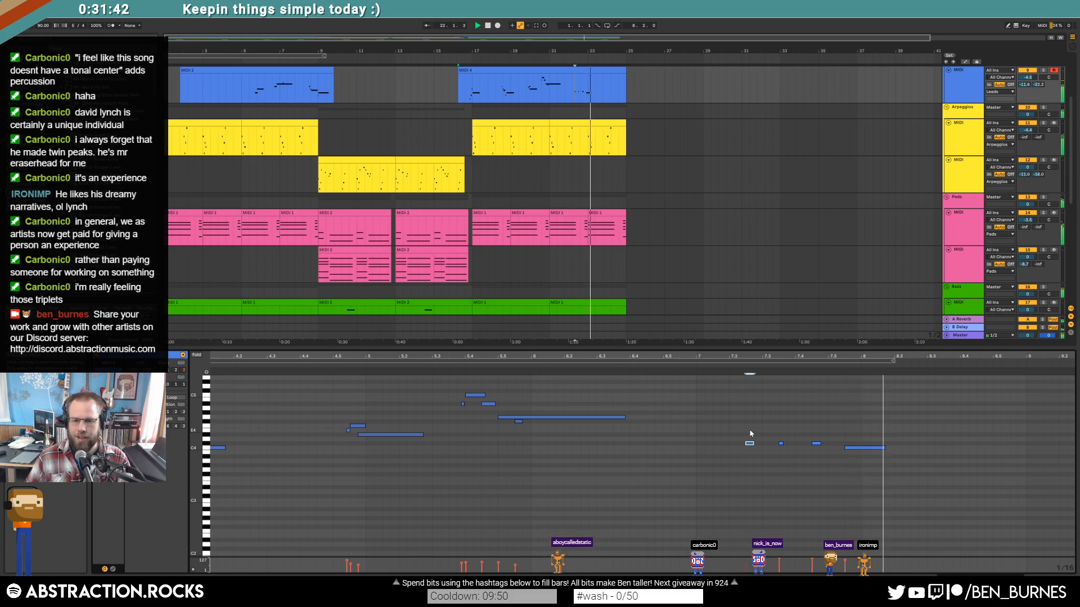
# Step: Regroup the short C#4 notes into three closely spaced pickups before the lead clip's last C4 note, and lengthen that C4 note
pyautogui.press('space')
pyautogui.moveTo(745, 429); pyautogui.dragTo(817, 459)
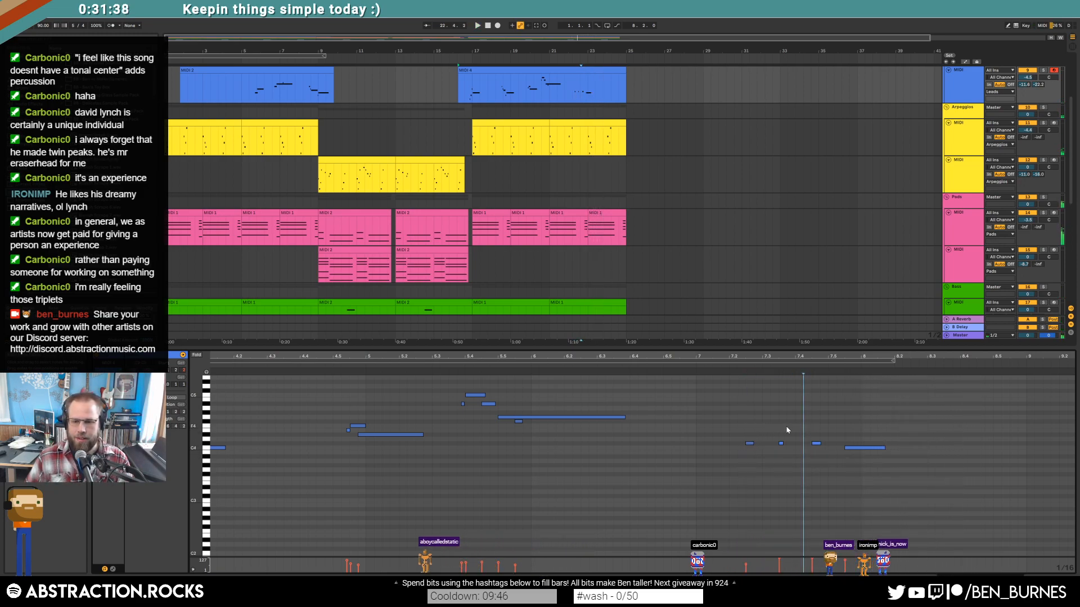
pyautogui.doubleClick(808, 445)
pyautogui.click(819, 444)
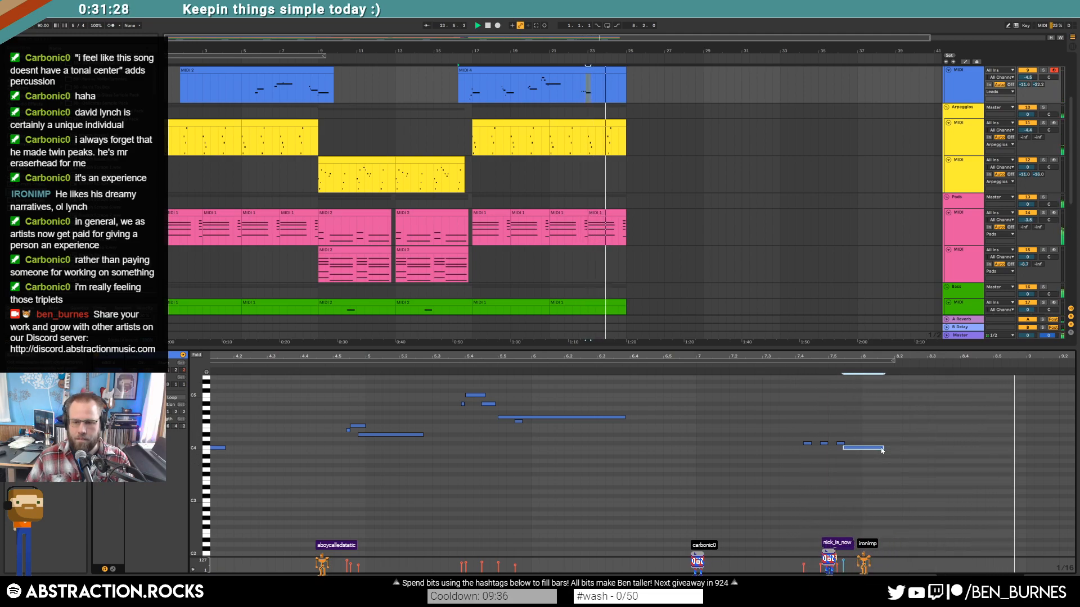
pyautogui.moveTo(883, 448); pyautogui.dragTo(925, 446)
pyautogui.click(927, 446)
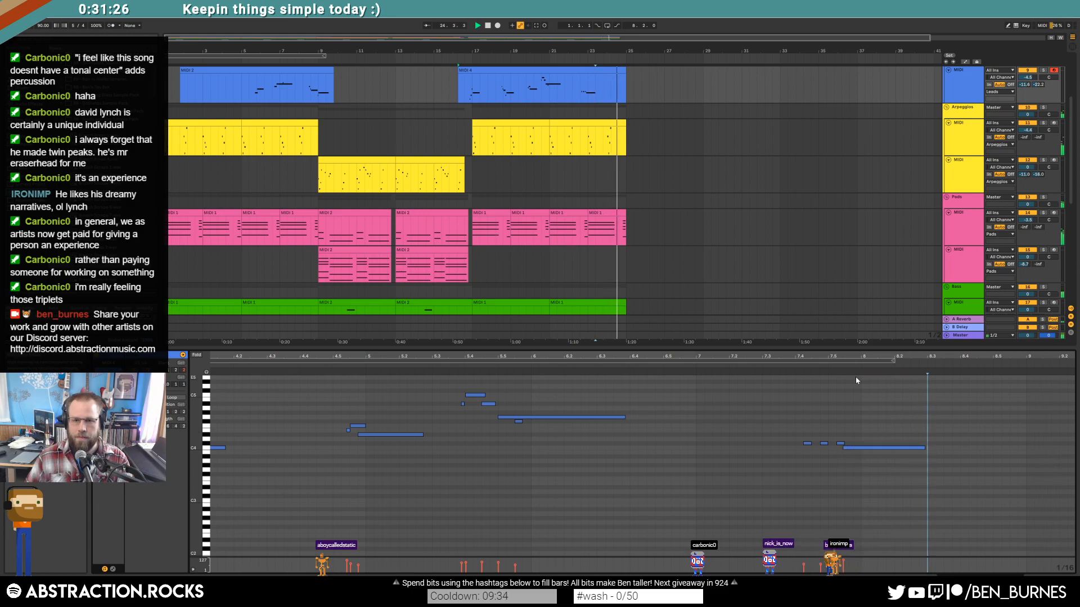
# Step: Shorten the last clip on the first Pads MIDI track so it ends slightly before bar 25
pyautogui.click(624, 221)
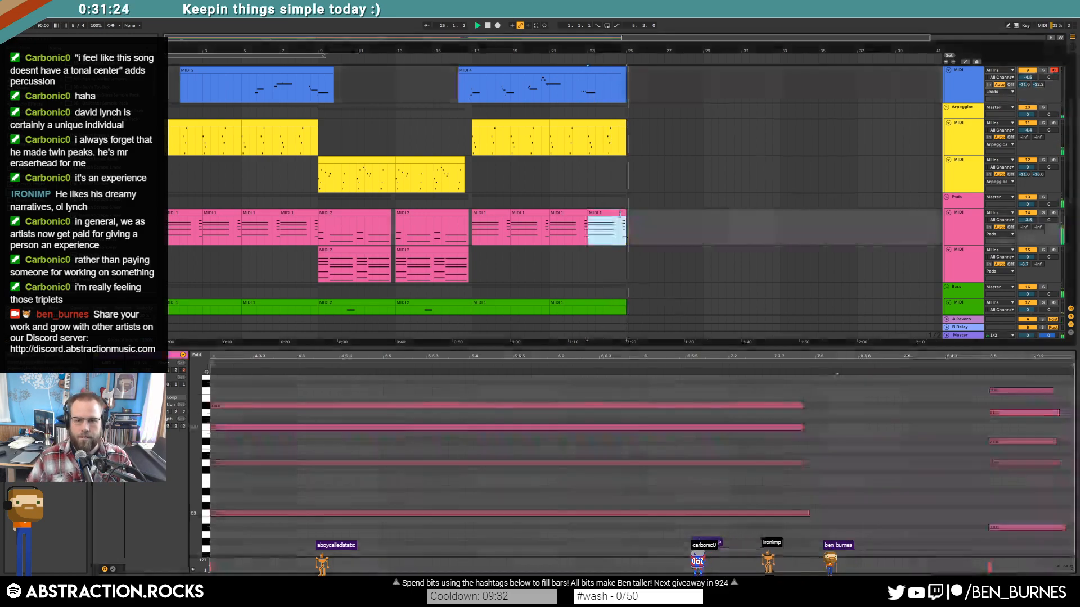
pyautogui.click(637, 220)
# Step: Play from the second bass track's clip at bar 17 with the first Bass MIDI track soloed
pyautogui.scroll(-2, 652, 231)
pyautogui.scroll(-2, 647, 236)
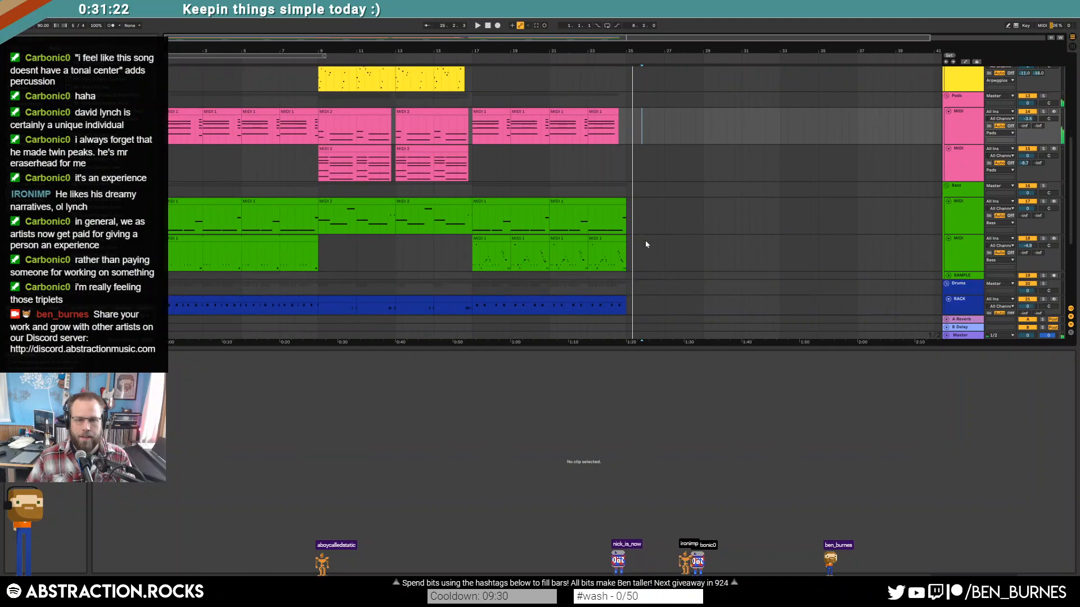
pyautogui.click(482, 238)
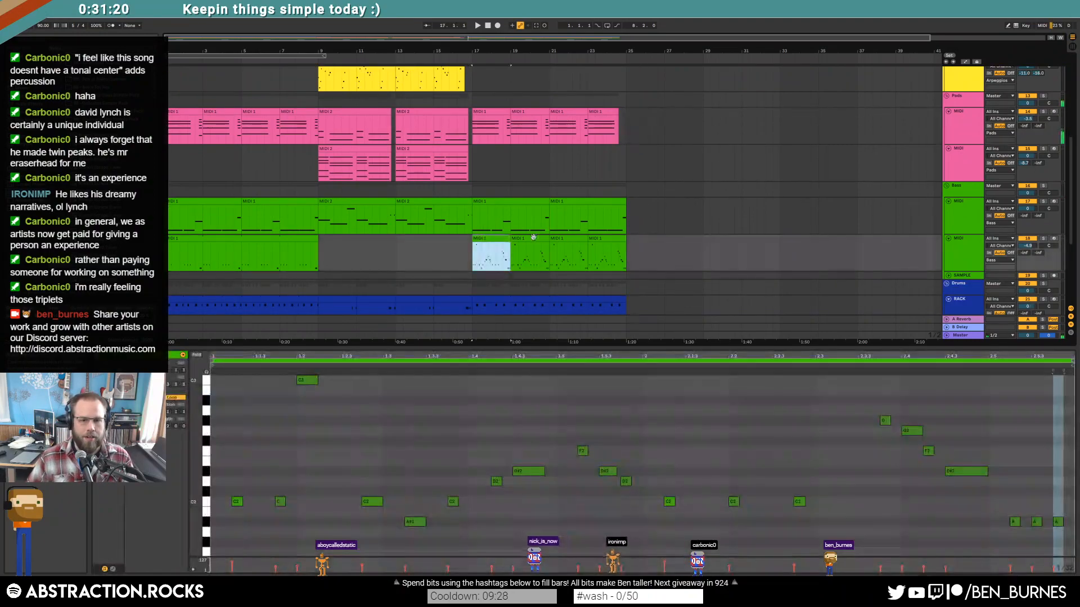
pyautogui.click(1043, 201)
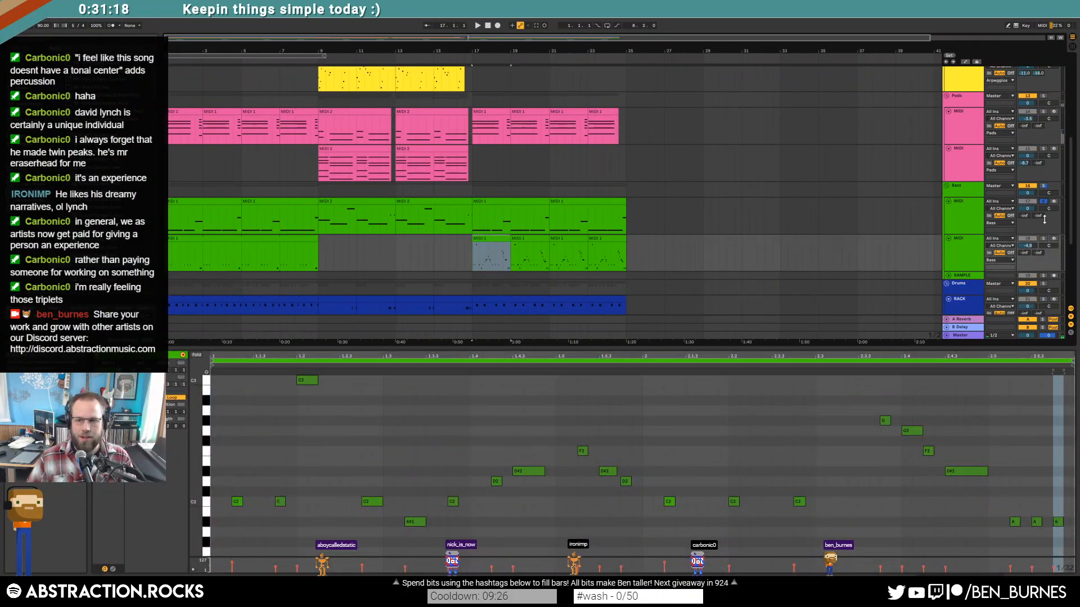
pyautogui.scroll(-2, 669, 230)
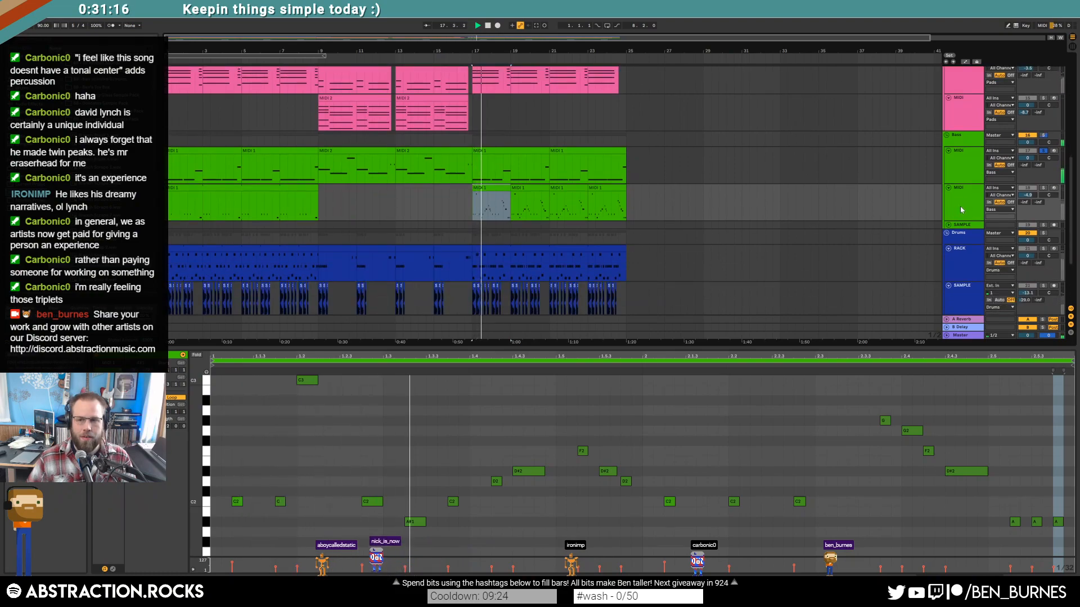
# Step: Solo the Bass group and the Drums group together to hear them against each other
pyautogui.click(1044, 135)
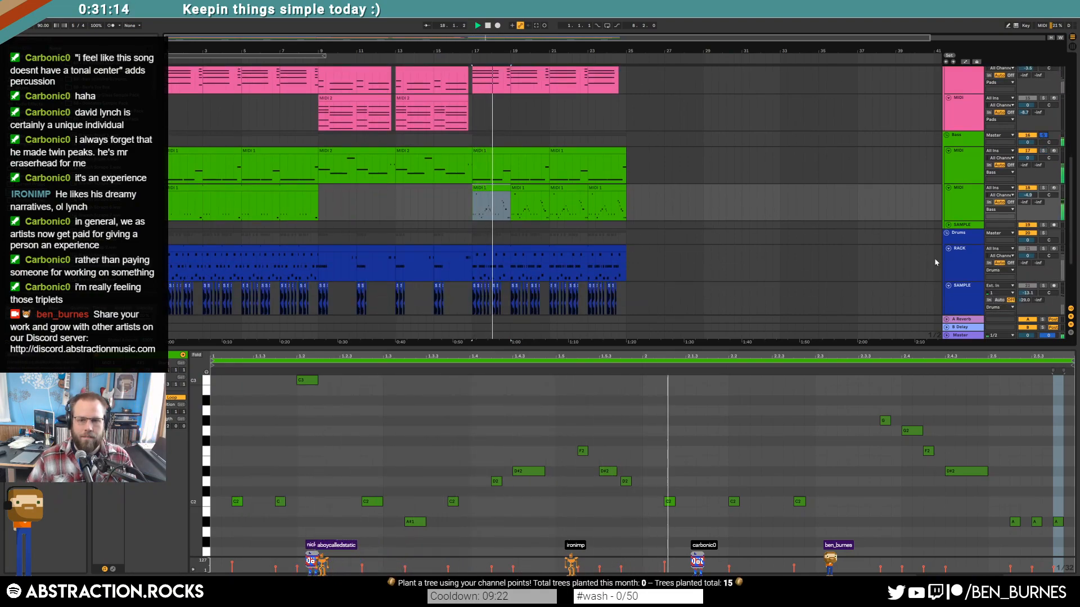
pyautogui.keyDown('ctrl'); pyautogui.click(1043, 233); pyautogui.keyUp('ctrl')
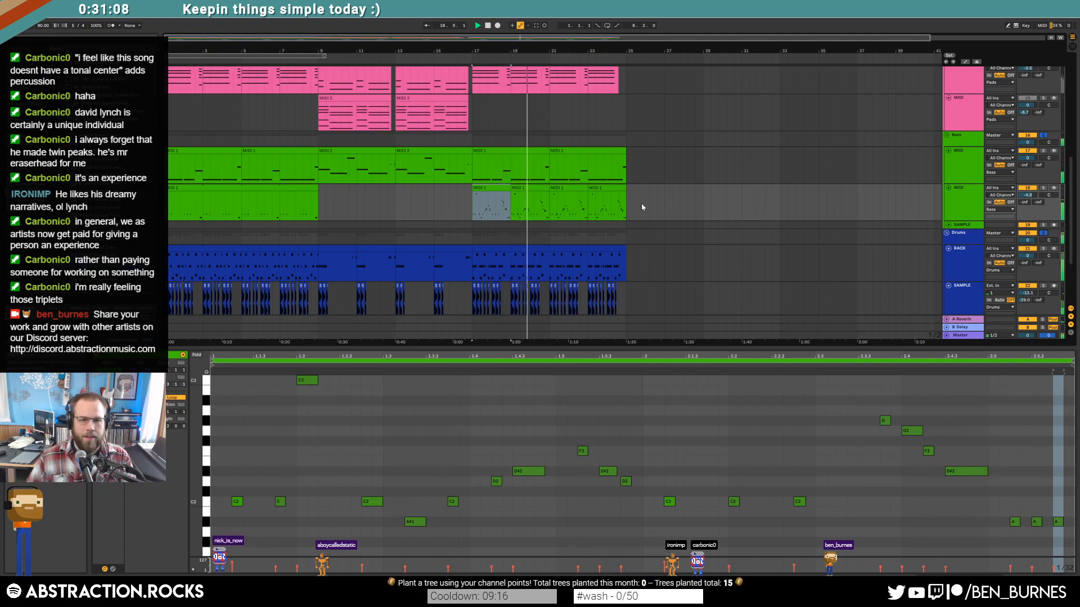
pyautogui.scroll(6, 647, 220)
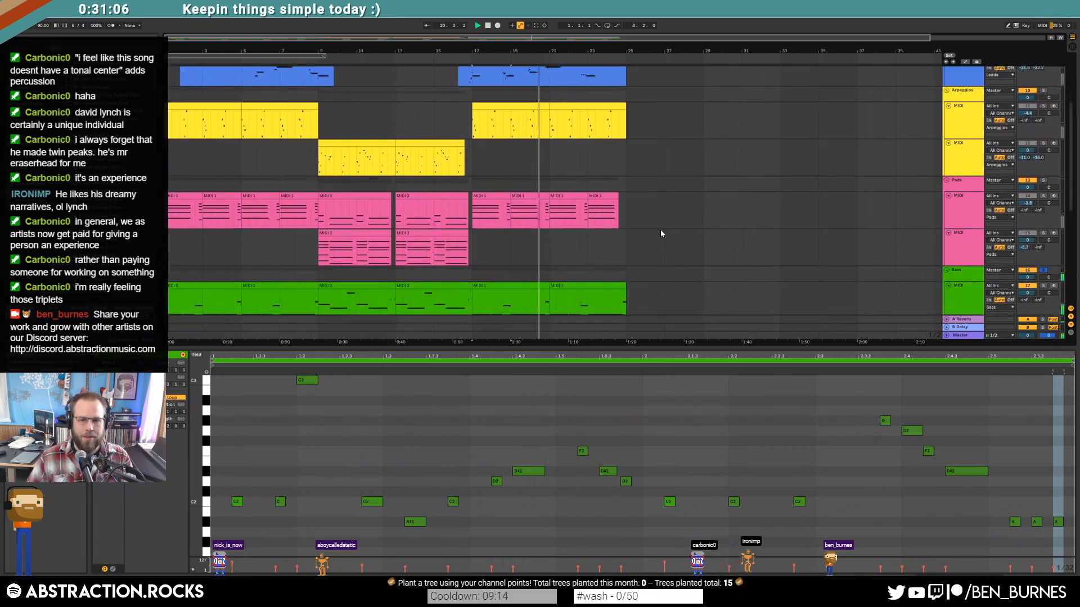
# Step: Duplicate the second Bass MIDI track's clips from bars 17 to 21 so the copies fill bars 25 to 29
pyautogui.scroll(-4, 661, 234)
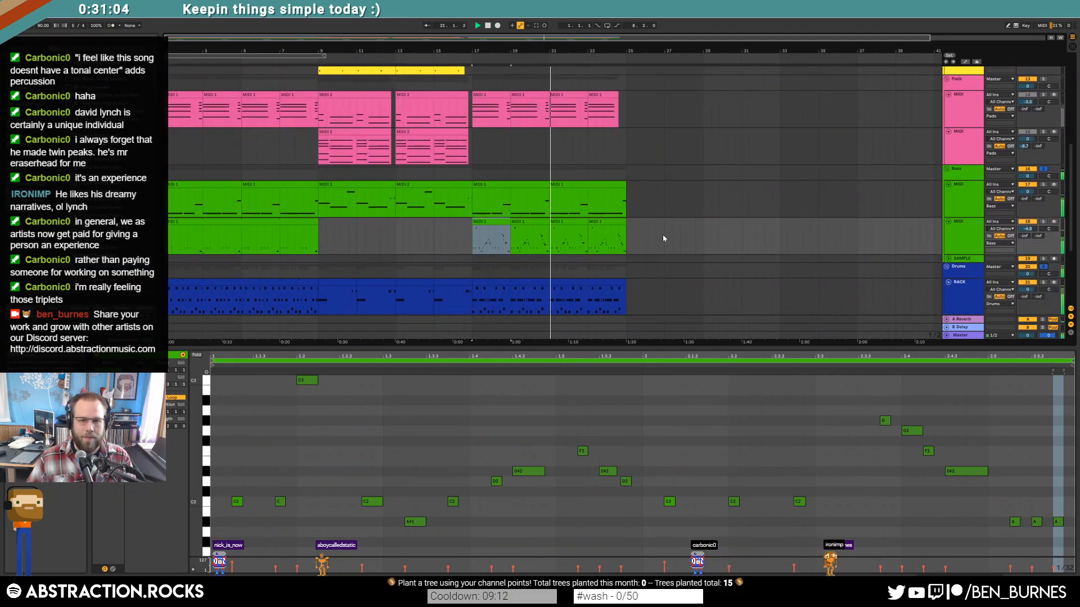
pyautogui.scroll(-1, 662, 235)
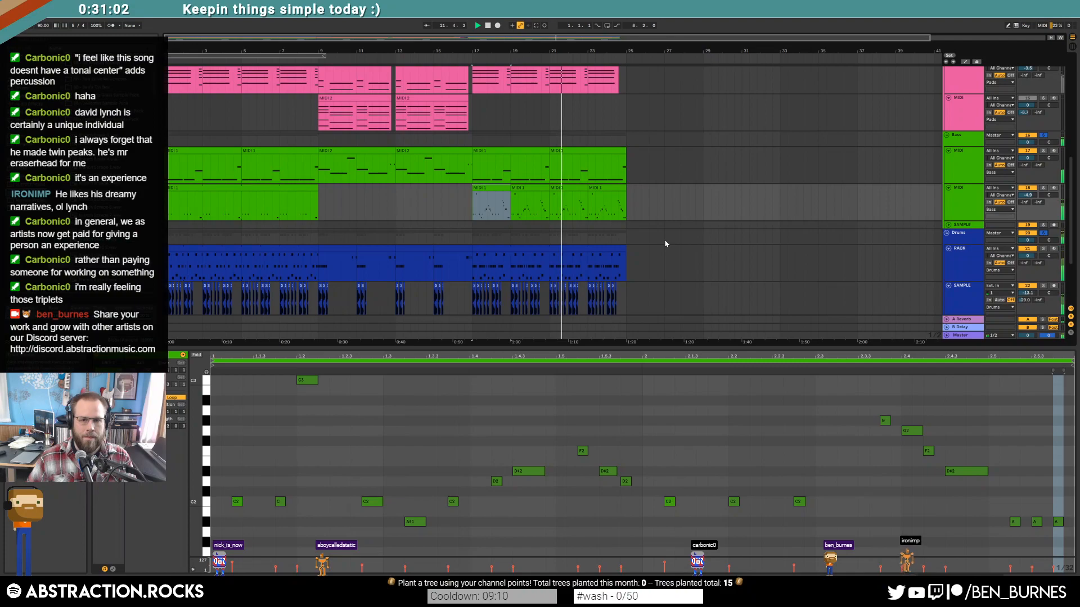
pyautogui.scroll(2, 664, 241)
pyautogui.scroll(-2, 665, 241)
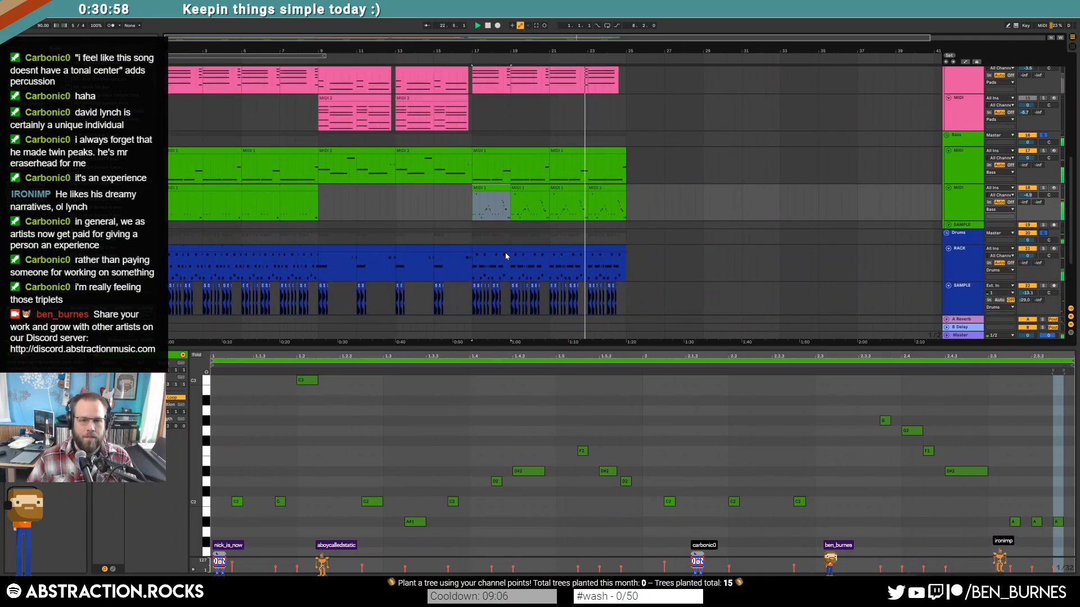
pyautogui.scroll(-1, 506, 255)
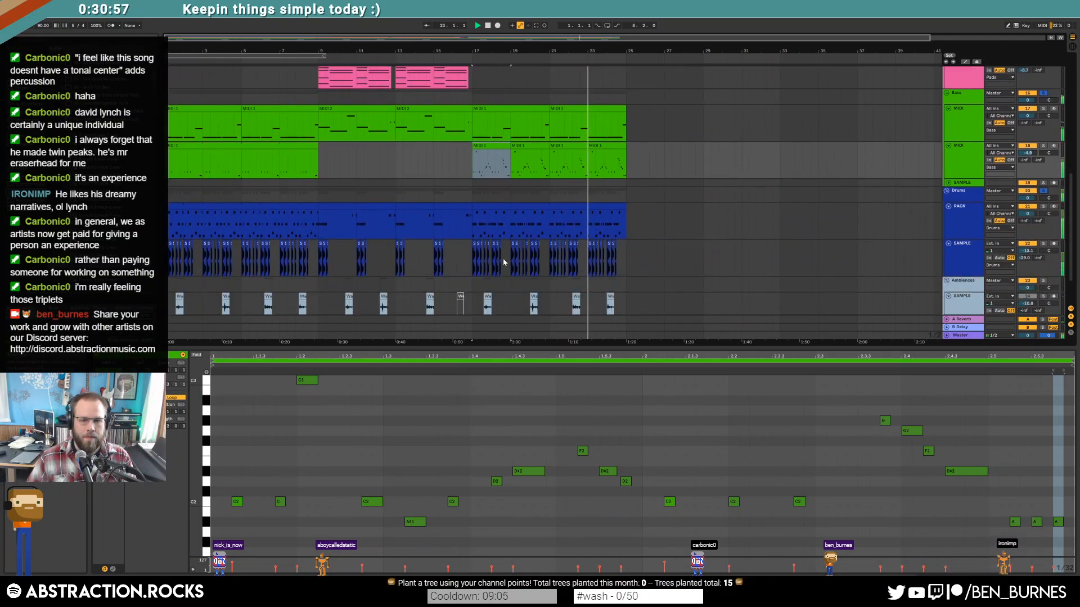
pyautogui.keyDown('shift'); pyautogui.click(532, 147); pyautogui.keyUp('shift')
pyautogui.hotkey('ctrl', 'd')
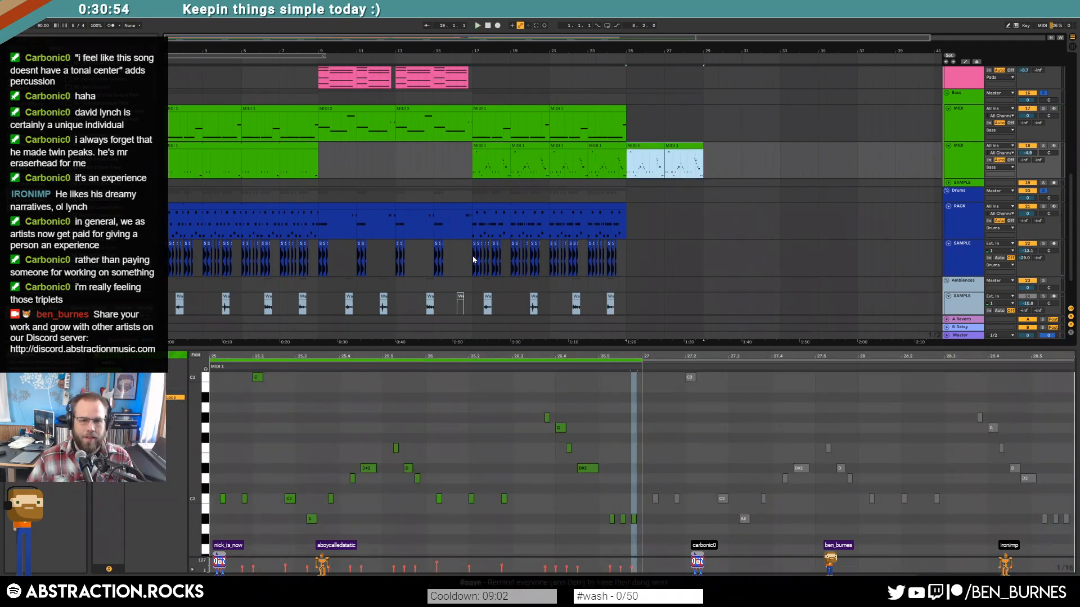
# Step: Duplicate the drum SAMPLE clips from bars 17 to 21 into bars 25 to 29 and raise the track's B-Delay send automation from bar 25
pyautogui.click(475, 260)
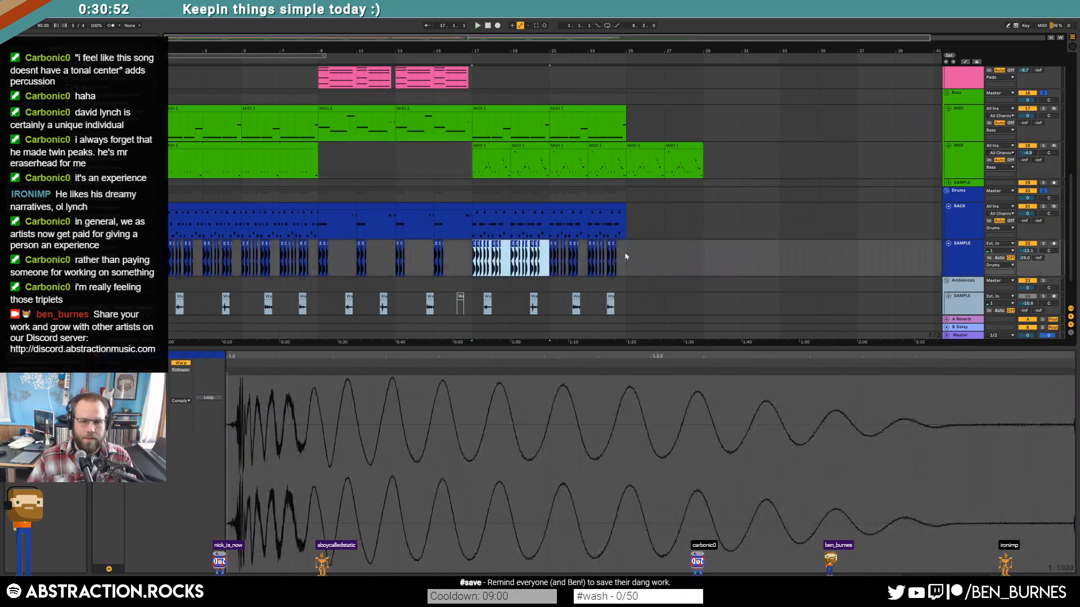
pyautogui.hotkey('ctrl', 'd')
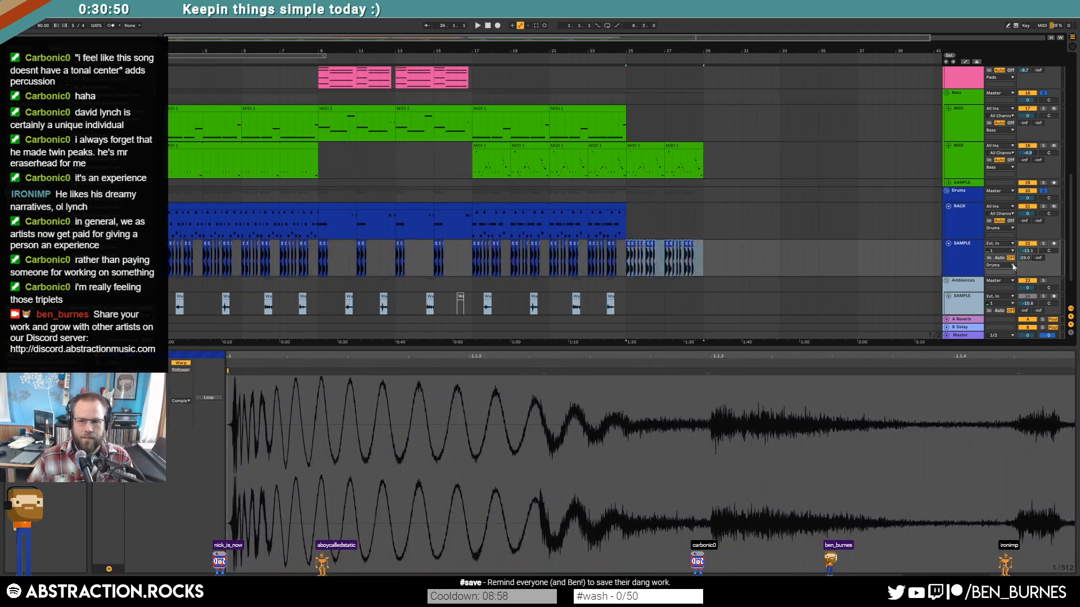
pyautogui.press('a')
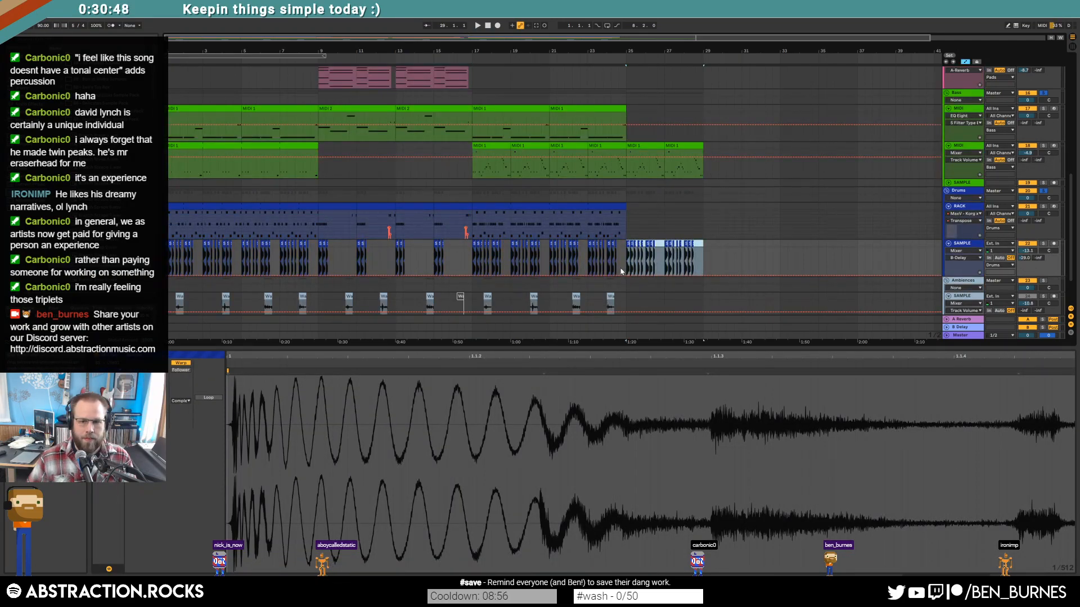
pyautogui.click(621, 272)
pyautogui.click(622, 275)
pyautogui.moveTo(626, 275); pyautogui.dragTo(626, 267)
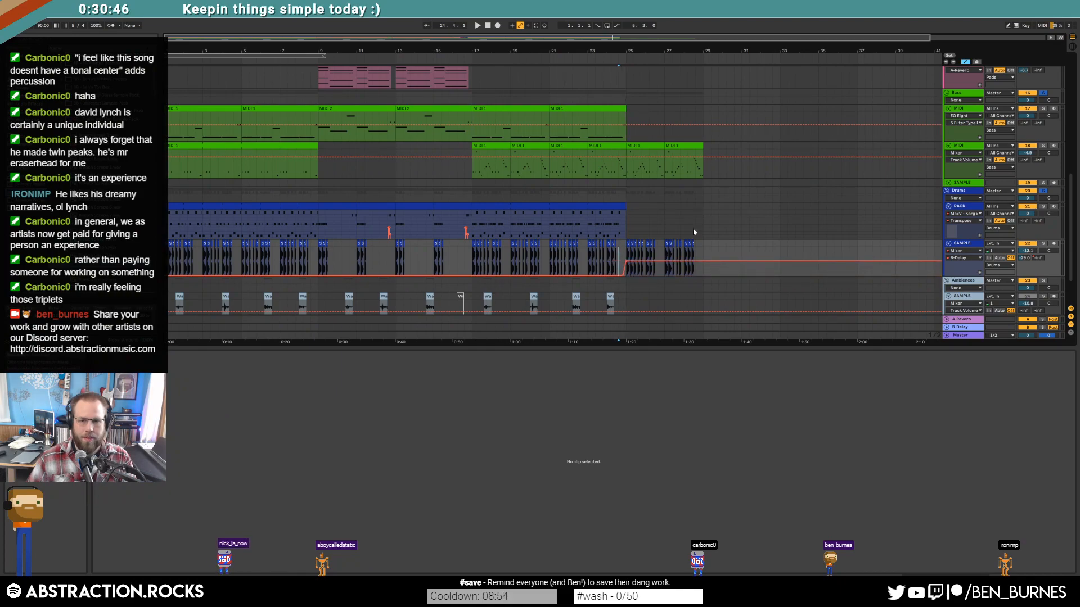
# Step: Play from just before bar 25 and duplicate the first Bass MIDI track's last clip into bars 25 to 29
pyautogui.click(614, 137)
pyautogui.press('space')
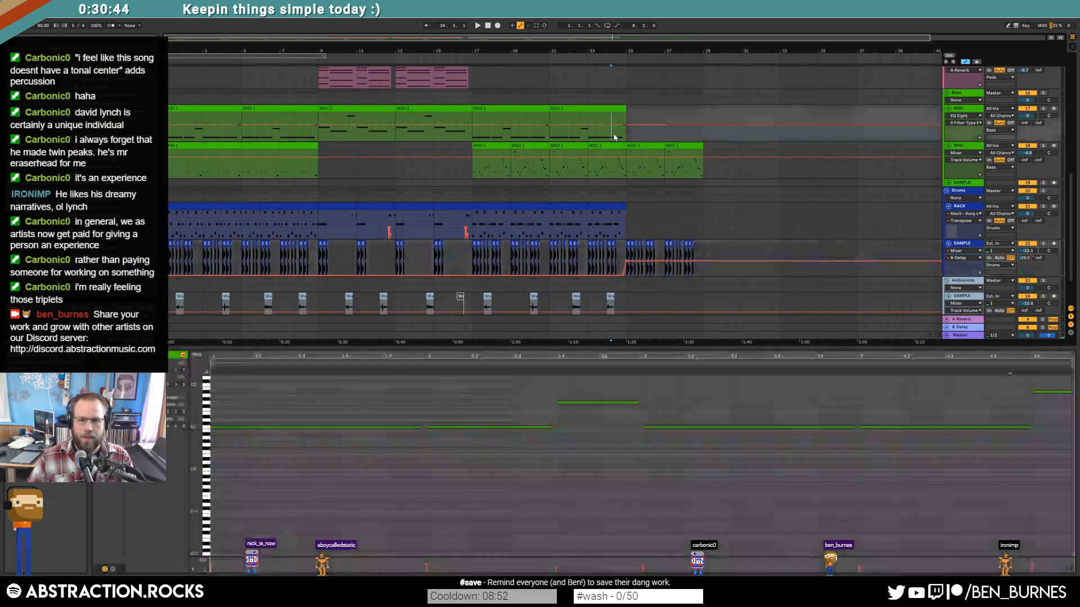
pyautogui.scroll(1, 608, 160)
pyautogui.click(556, 123)
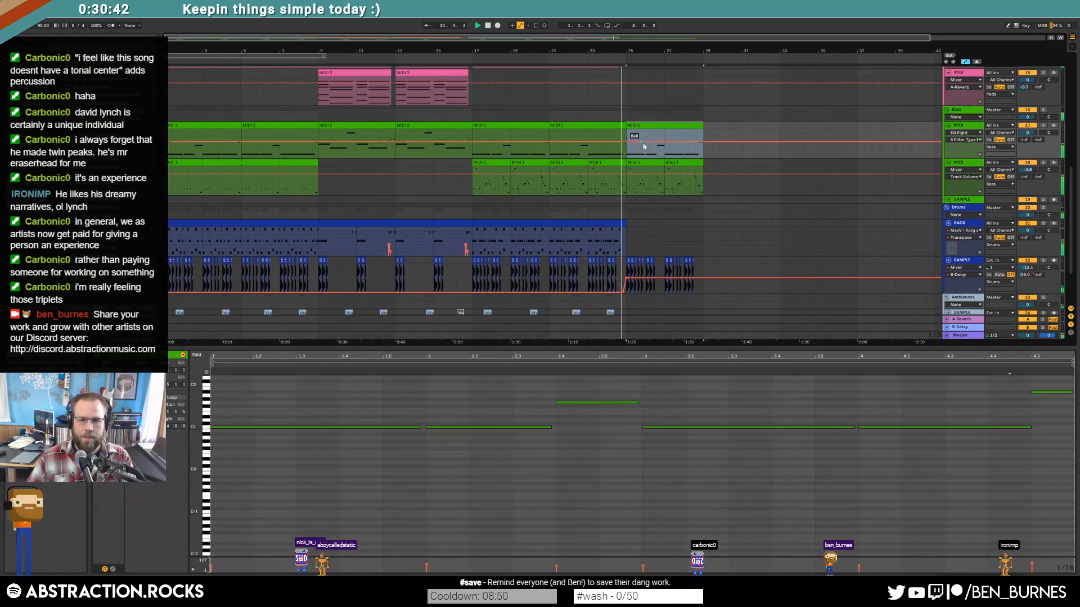
# Step: Duplicate the last clip on the first Arpeggios MIDI track into bars 25 to 29 and stop playback
pyautogui.scroll(5, 652, 157)
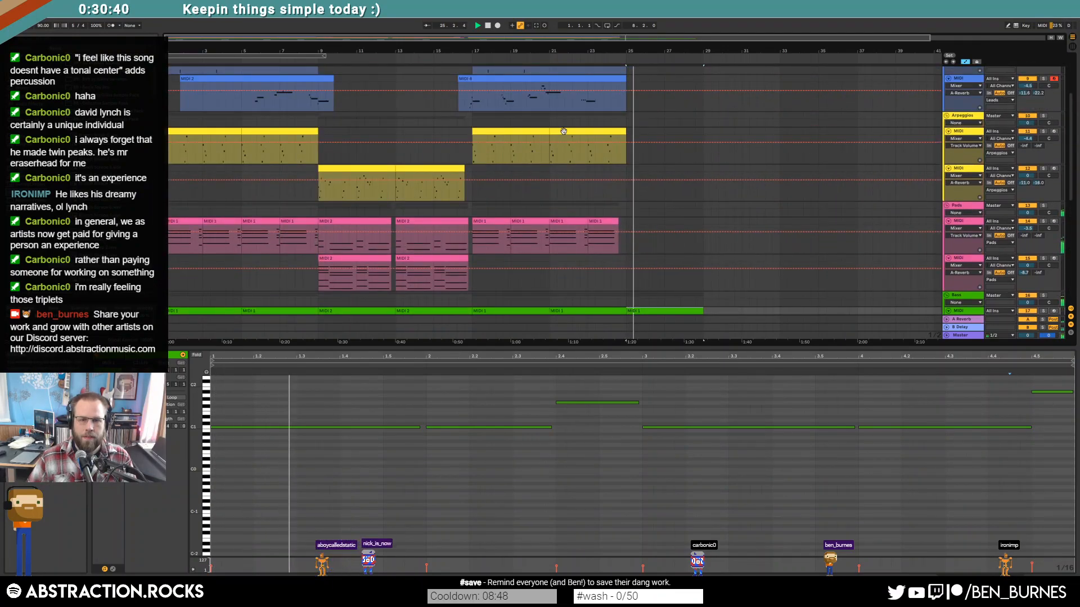
pyautogui.click(559, 137)
pyautogui.hotkey('ctrl', 'd')
pyautogui.press('space')
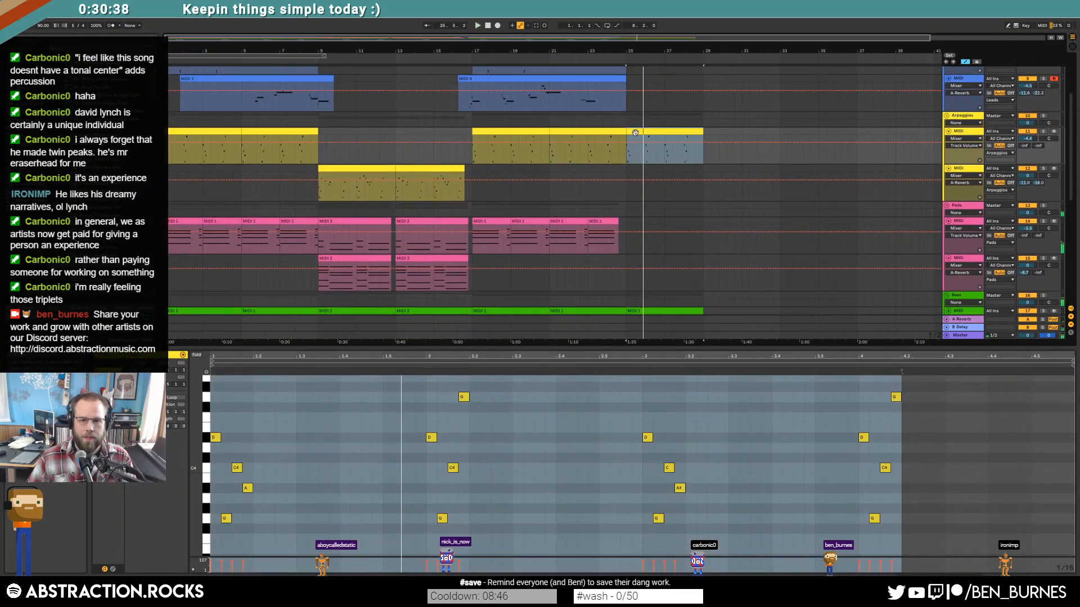
# Step: Try all notes of the new arpeggio clip two octaves lower, play them, and settle them one octave below the original pitch
pyautogui.click(387, 429)
pyautogui.hotkey('ctrl', 'a')
pyautogui.hotkey('shift', 'Down')
pyautogui.hotkey('shift', 'Down')
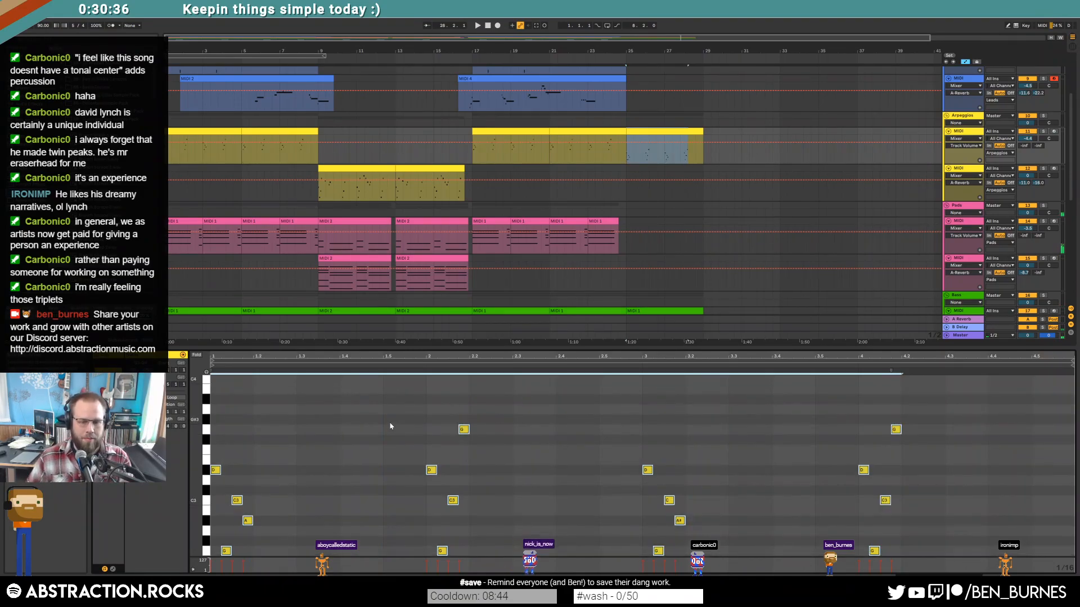
pyautogui.press('space')
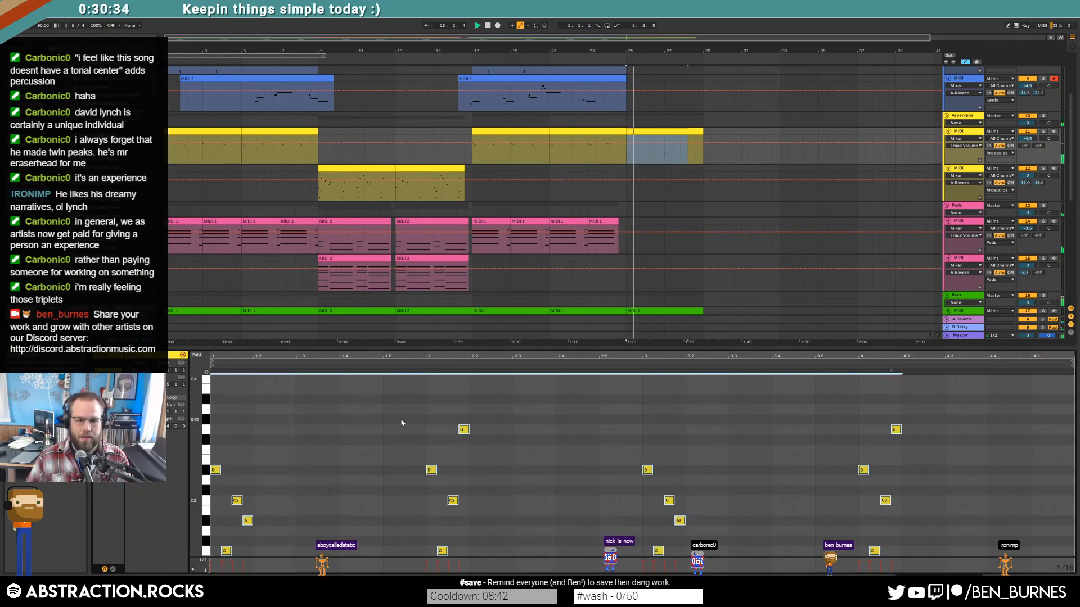
pyautogui.hotkey('shift', 'Up')
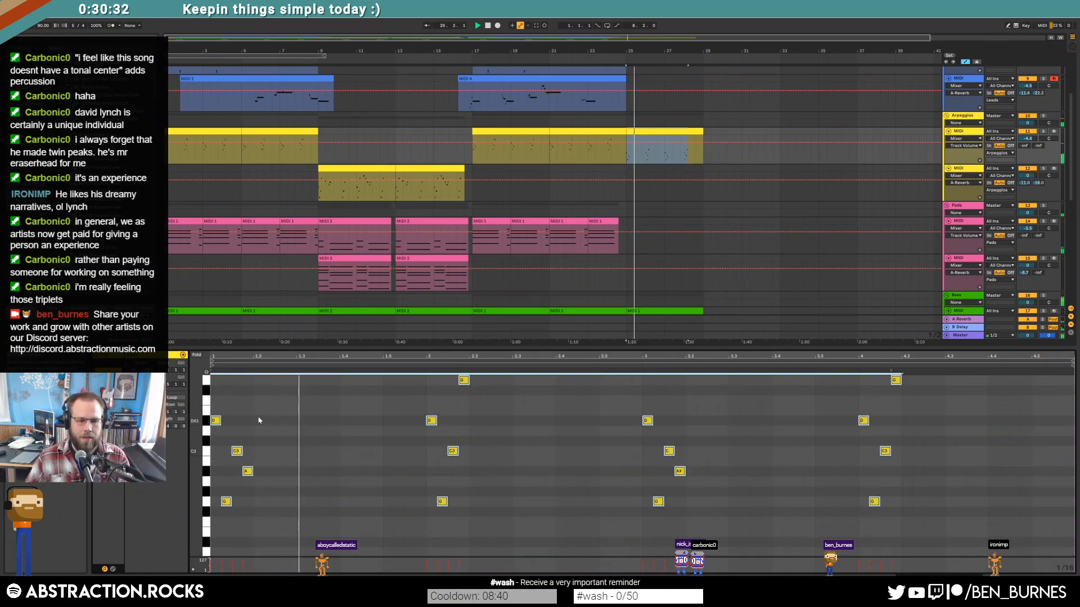
# Step: Raise the low G notes in the arpeggio clip's first two bars one octave and move the clip to the second Arpeggios MIDI track
pyautogui.press('space')
pyautogui.moveTo(220, 455); pyautogui.dragTo(244, 505)
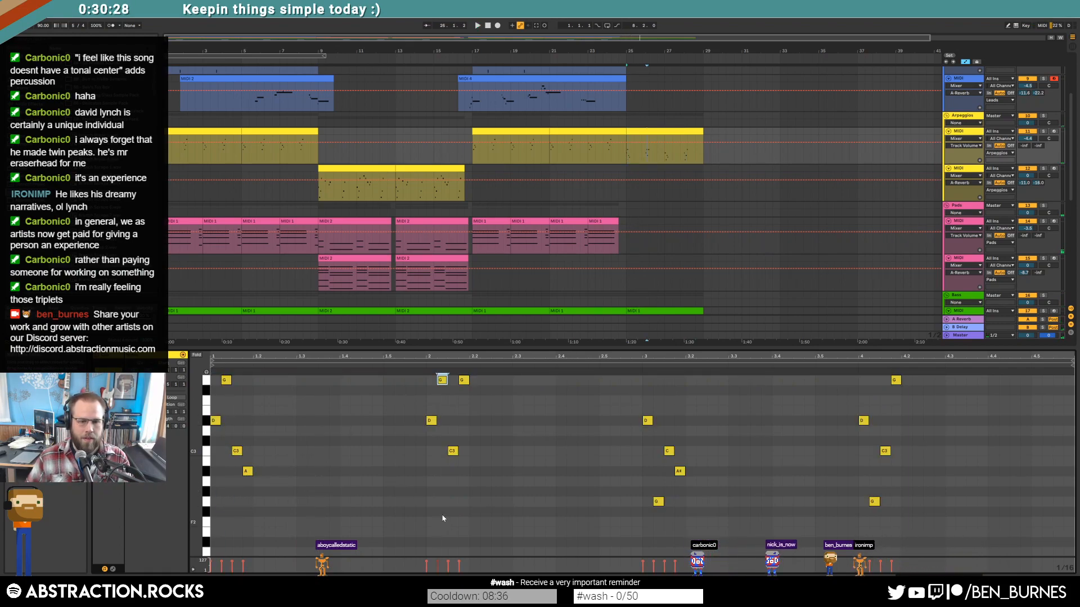
pyautogui.press('space')
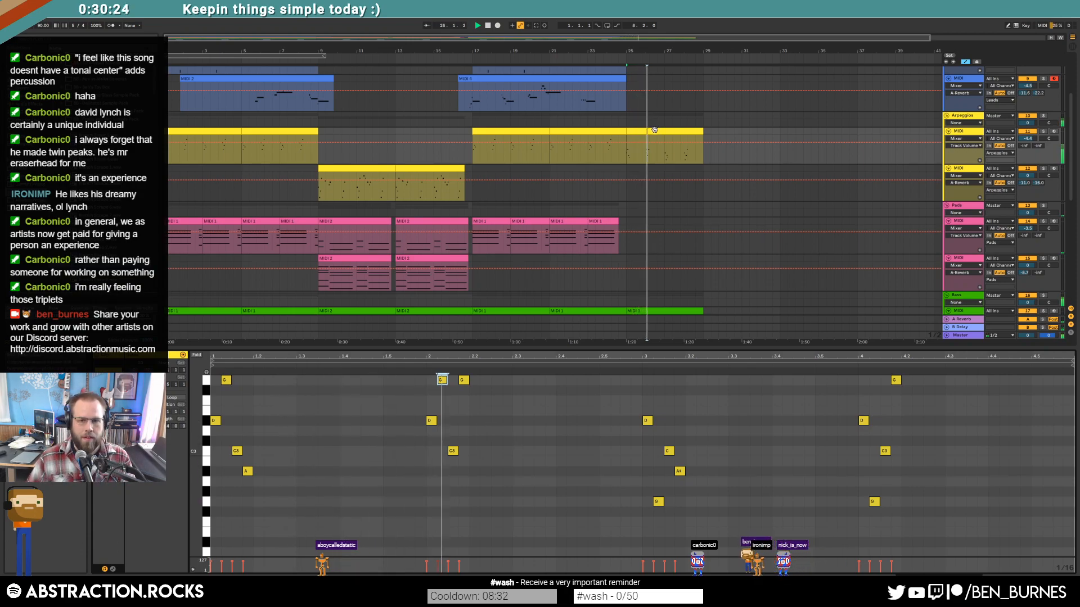
pyautogui.moveTo(654, 130); pyautogui.dragTo(656, 165)
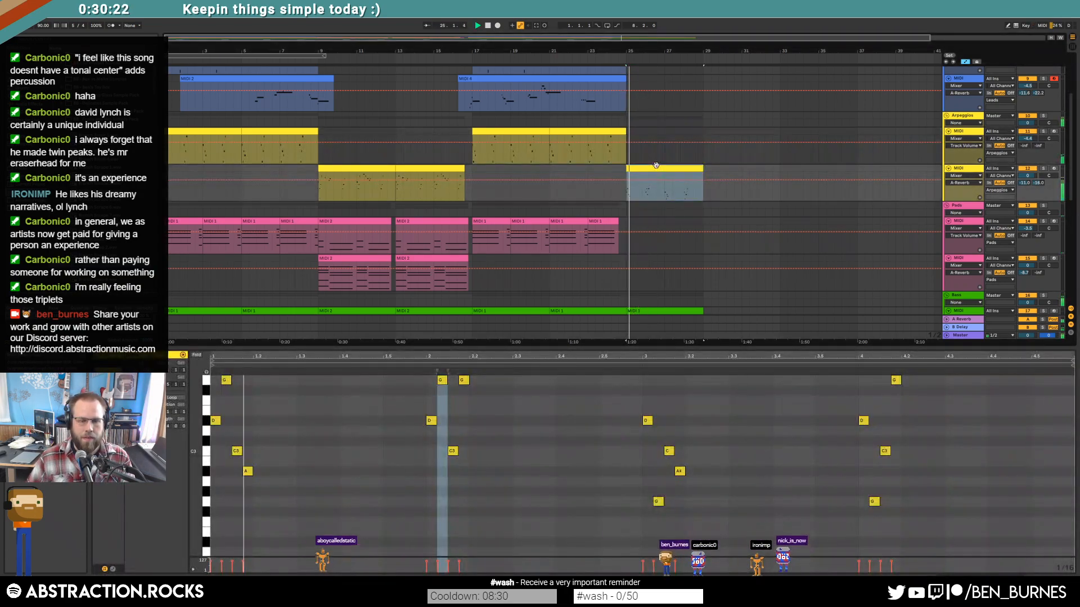
# Step: Hide the automation lanes and raise the low G notes in the arpeggio clip's third and fourth bars one octave
pyautogui.press('a')
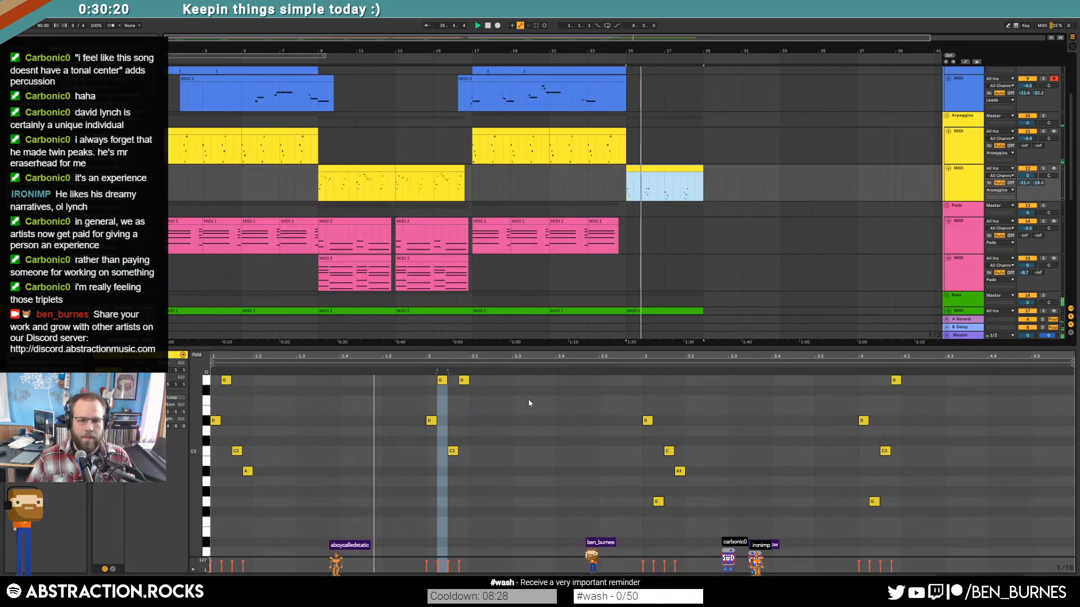
pyautogui.click(658, 502)
pyautogui.hotkey('shift', 'Up')
pyautogui.click(873, 501)
pyautogui.hotkey('shift', 'Up')
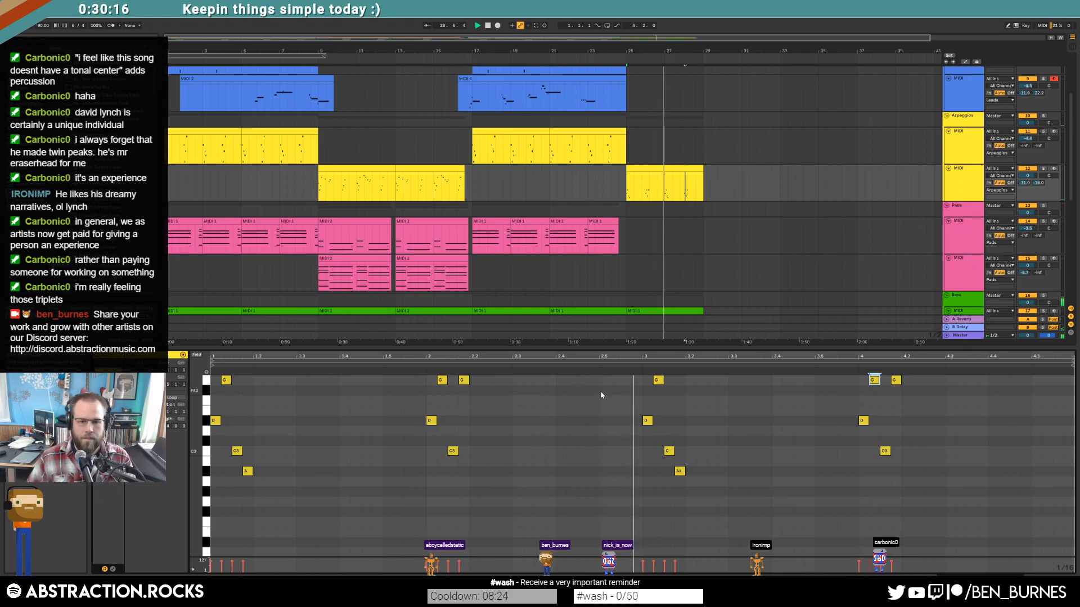
# Step: Show the arpeggio track's devices and play the arrangement from bar 17 to hear the new section in context
pyautogui.hotkey('shift', 'Tab')
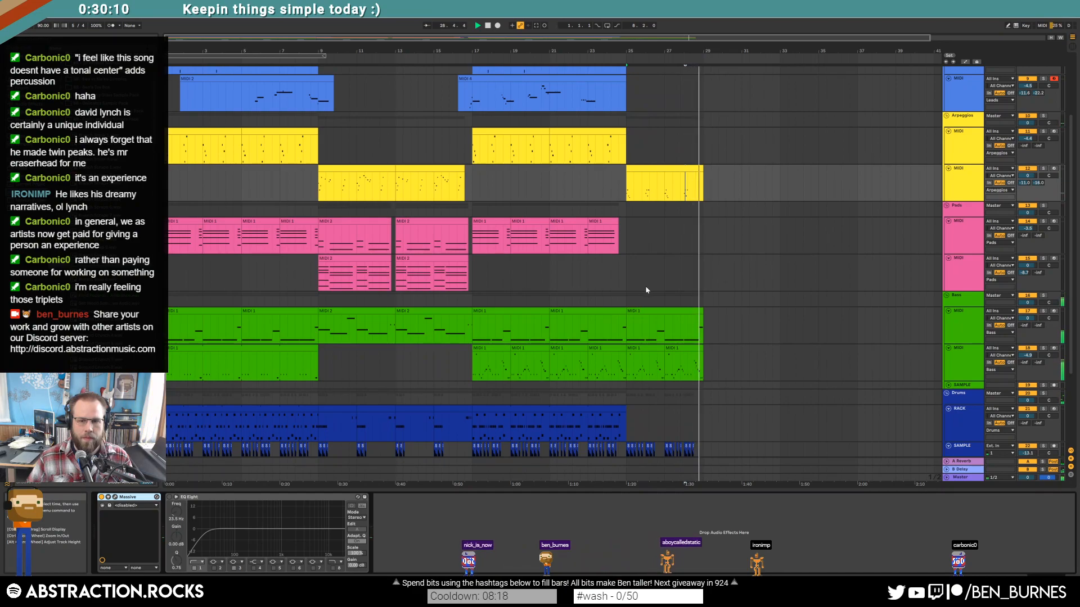
pyautogui.press('space')
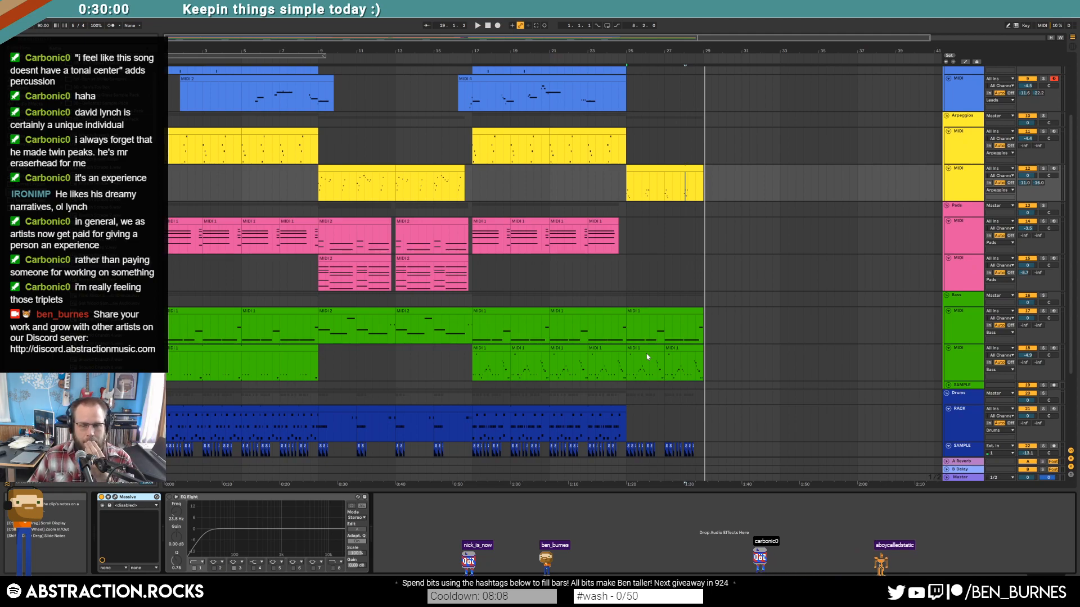
pyautogui.click(472, 55)
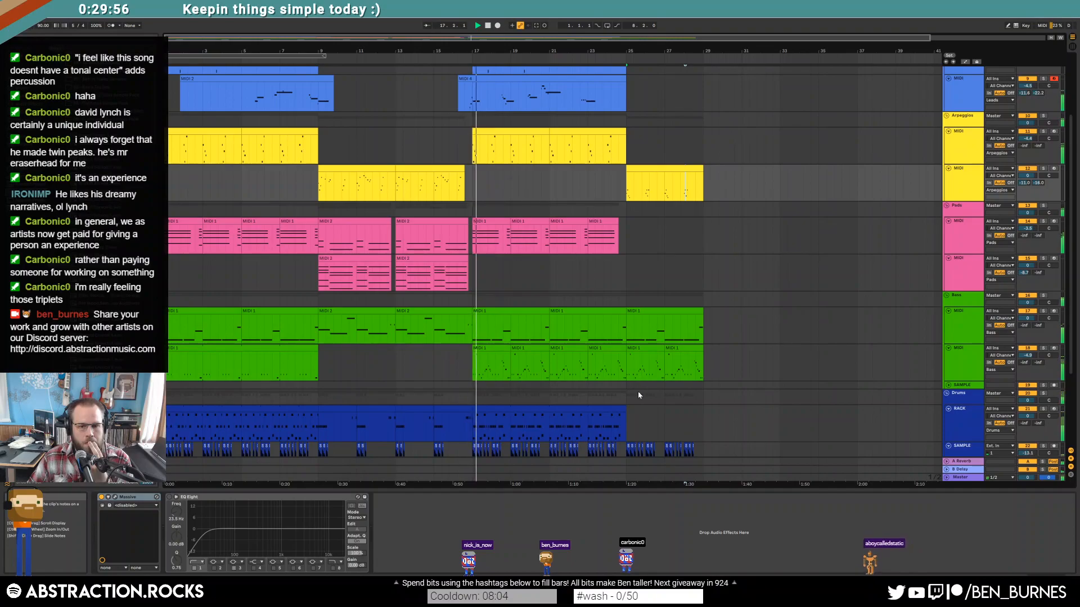
# Step: Insert an empty MIDI clip over bars 25 to 29 on the drum RACK track and load the ride2_OH_PP_4 sample into its Drum Rack
pyautogui.moveTo(626, 414); pyautogui.dragTo(704, 428)
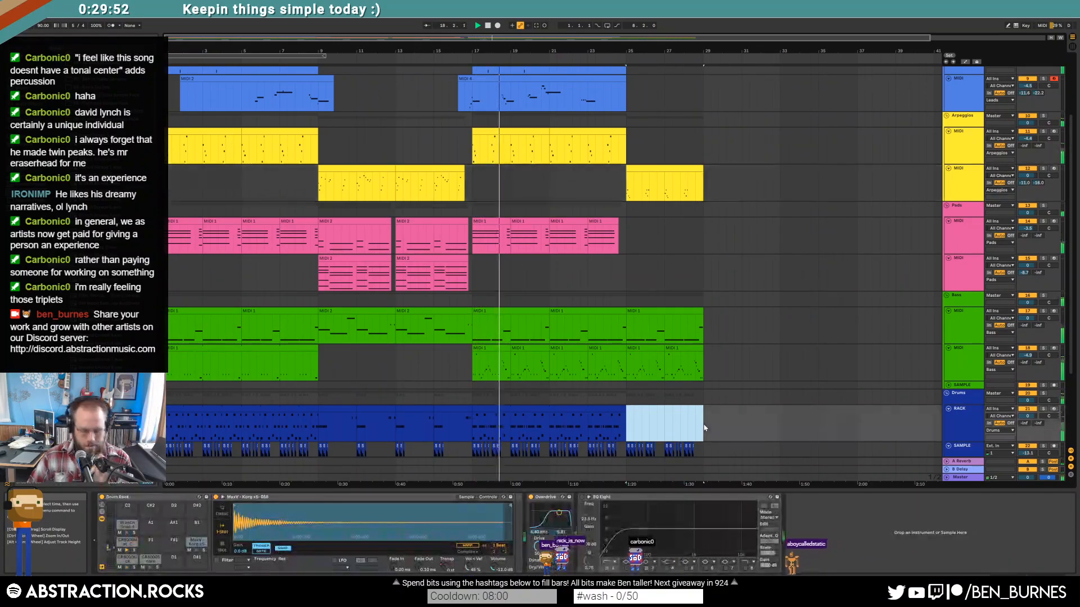
pyautogui.hotkey('ctrl', 'shift', 'm')
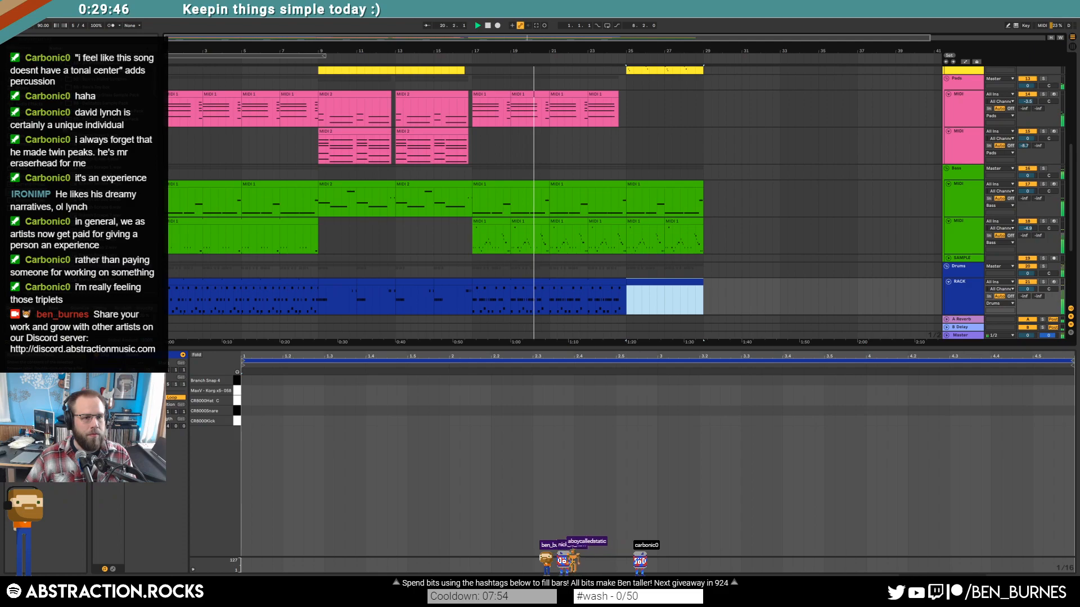
pyautogui.click(141, 128)
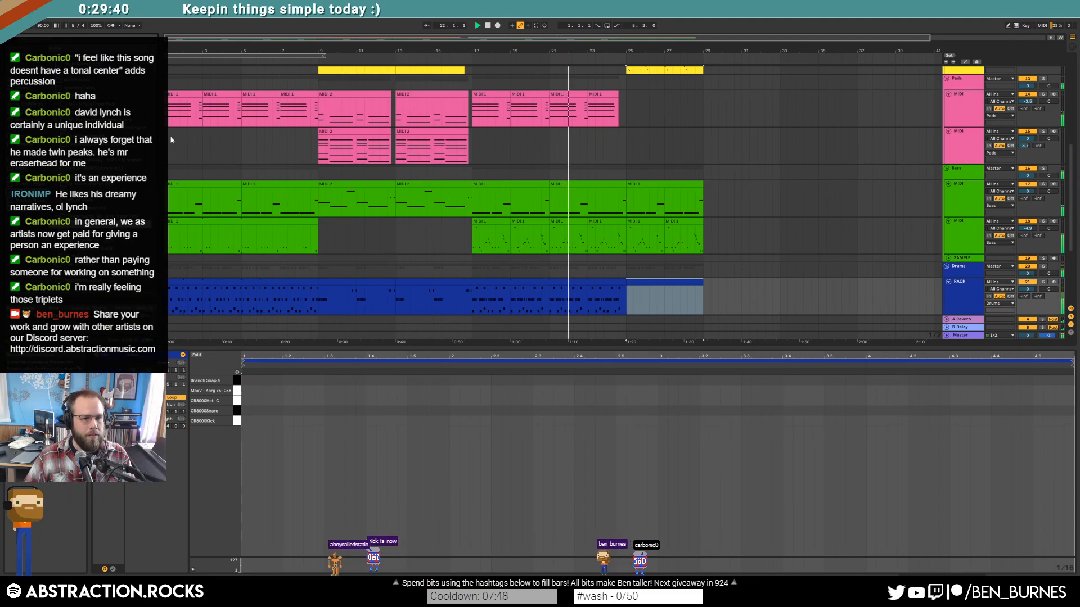
pyautogui.hotkey('shift', 'Tab')
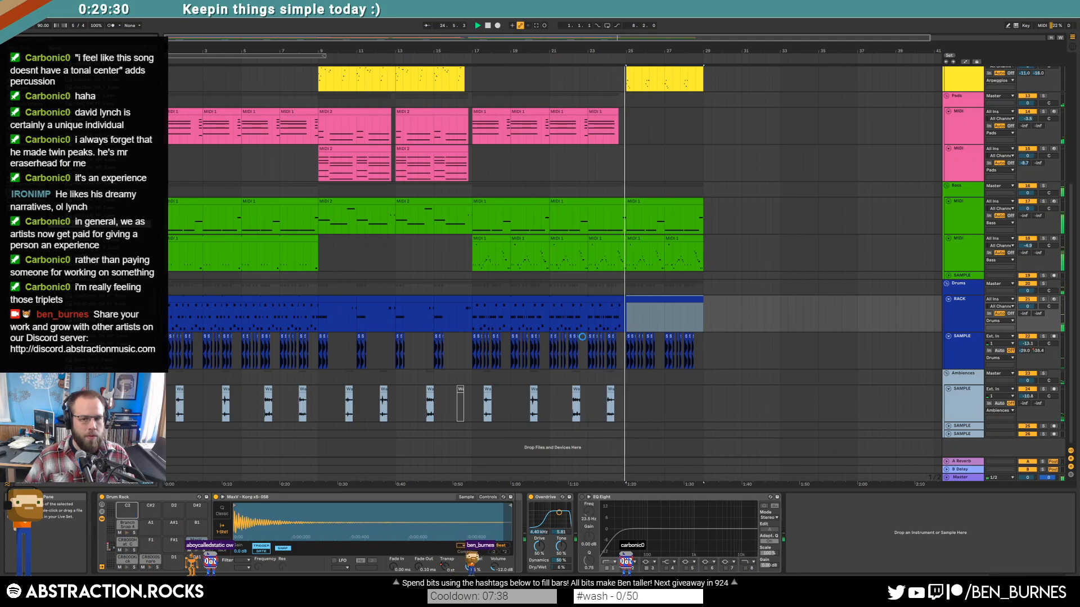
pyautogui.doubleClick(637, 305)
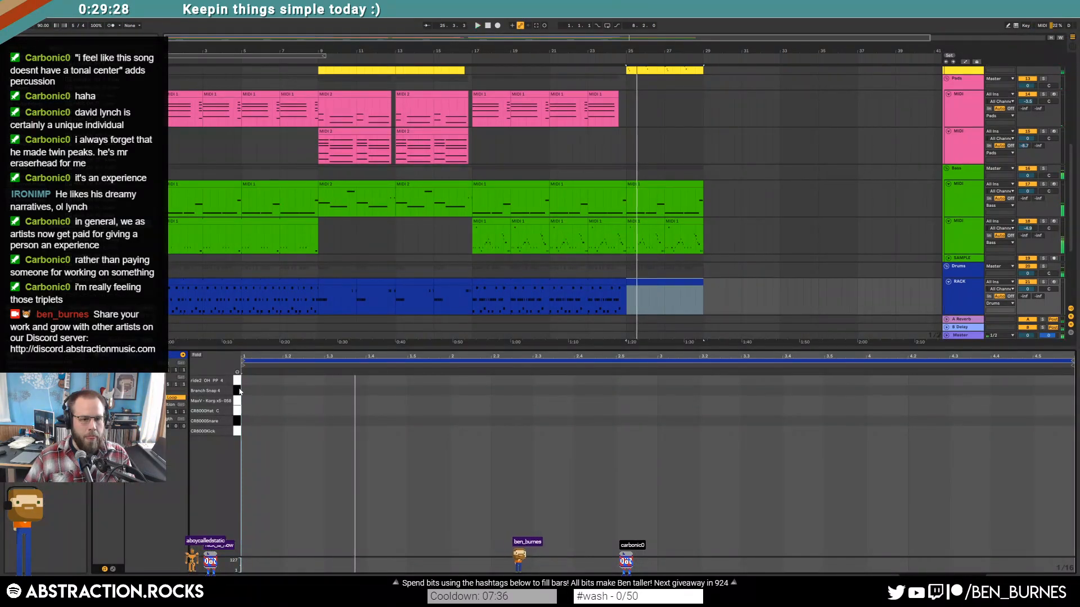
# Step: Draw a one-beat ride2_OH_PP_4 note at the start of the new drum clip and duplicate it to the start of the following three bars
pyautogui.moveTo(244, 381)
pyautogui.mouseDown()
pyautogui.moveTo(314, 380)
pyautogui.moveTo(284, 381)
pyautogui.mouseUp()
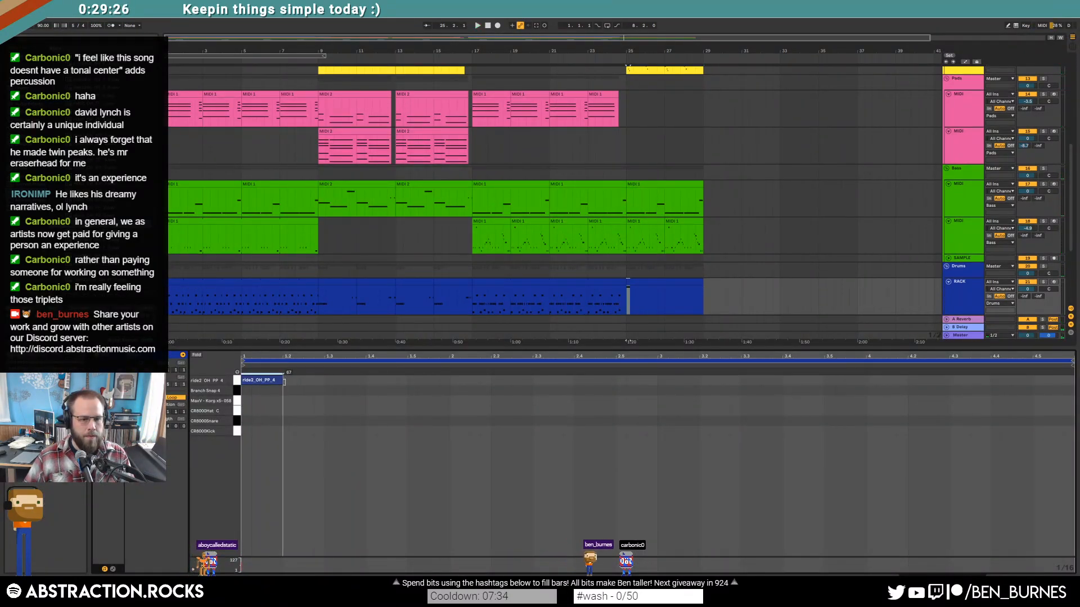
pyautogui.press('space')
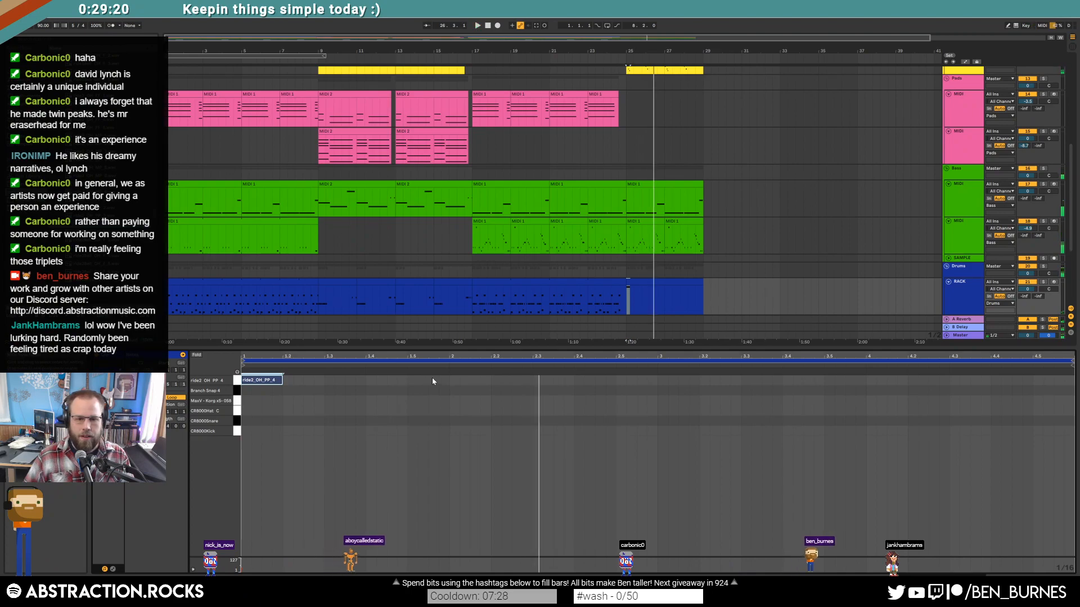
pyautogui.moveTo(449, 383); pyautogui.dragTo(263, 380)
pyautogui.hotkey('ctrl', 'd')
pyautogui.hotkey('ctrl', 'd')
pyautogui.hotkey('ctrl', 'd')
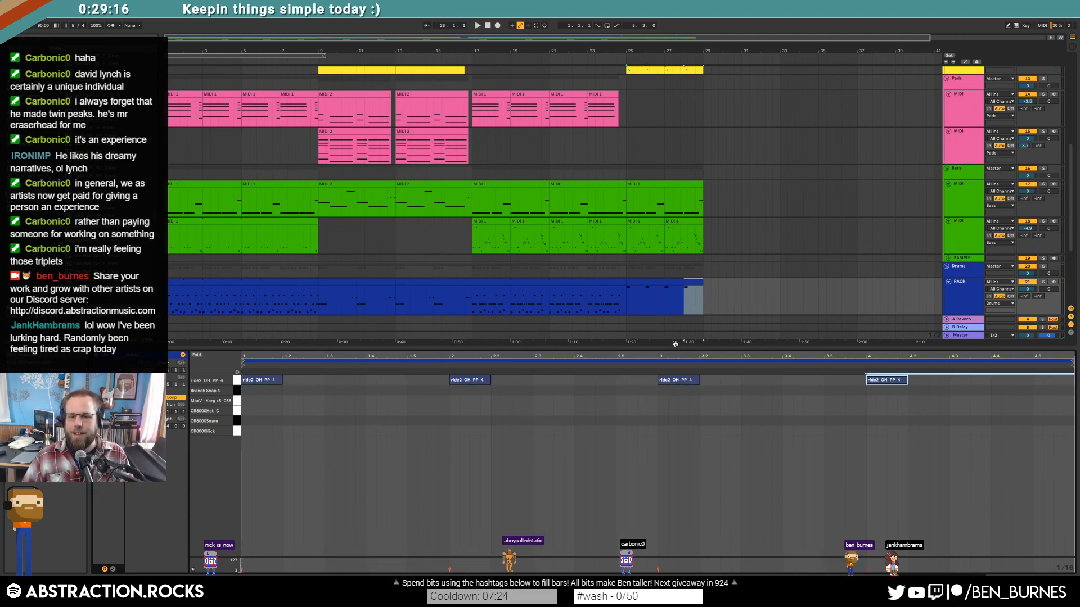
# Step: Examine the note pattern of the drum clip before bar 25 and reopen the ride clip on the RACK track
pyautogui.click(626, 298)
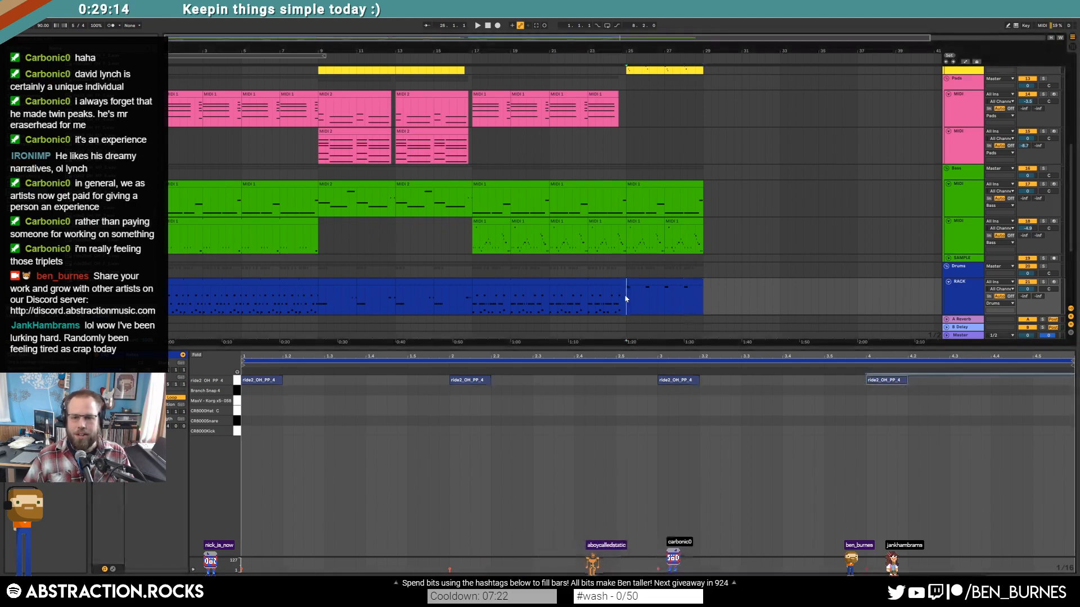
pyautogui.click(588, 303)
pyautogui.click(627, 308)
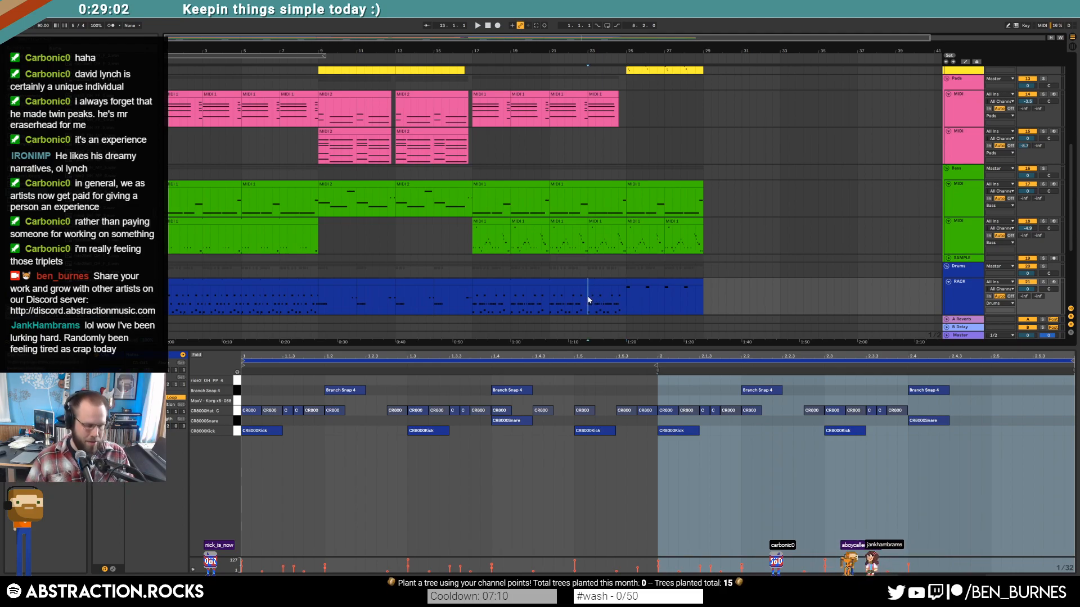
pyautogui.hotkey('shift', 'Tab')
pyautogui.doubleClick(649, 309)
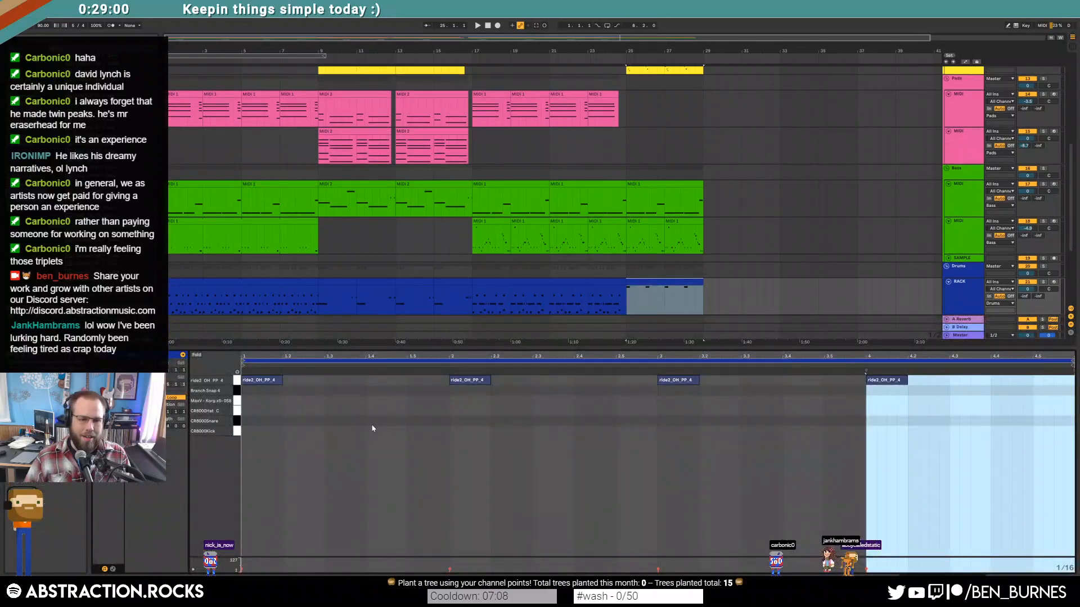
# Step: Duplicate the ride2_OH_PP_4 notes to fill every beat of the four-bar RACK clip at bars 25 to 29
pyautogui.moveTo(465, 382); pyautogui.dragTo(829, 380)
pyautogui.moveTo(285, 386); pyautogui.dragTo(426, 387)
pyautogui.click(370, 405)
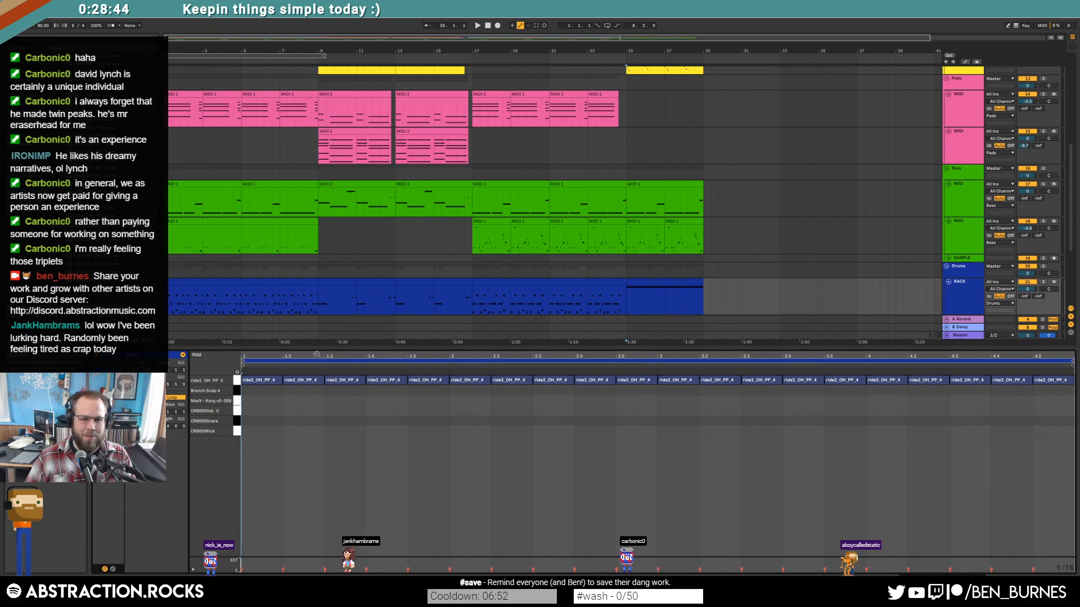
pyautogui.click(644, 284)
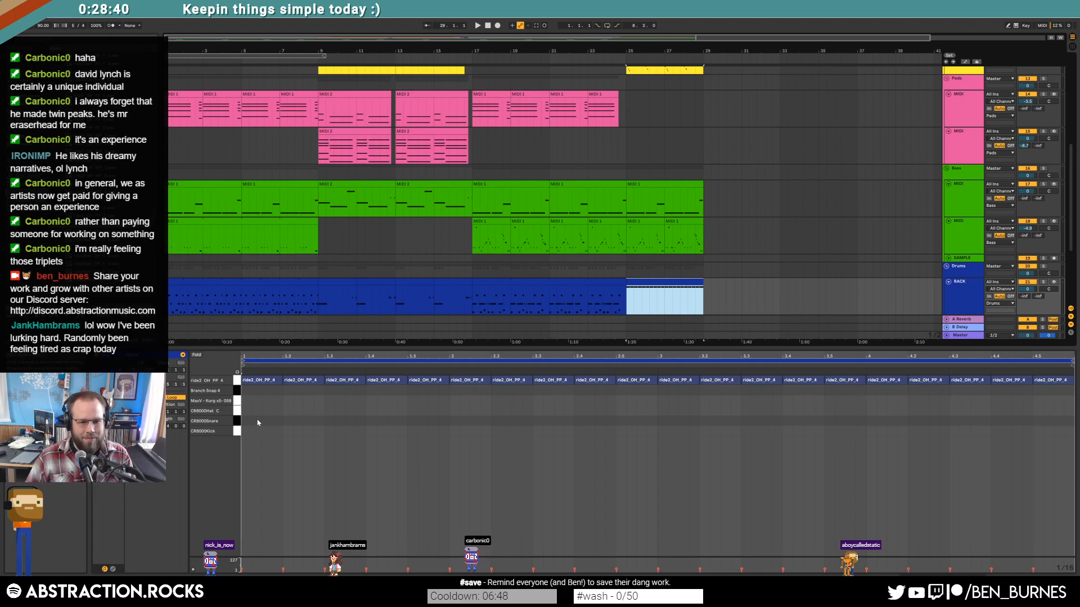
pyautogui.click(258, 383)
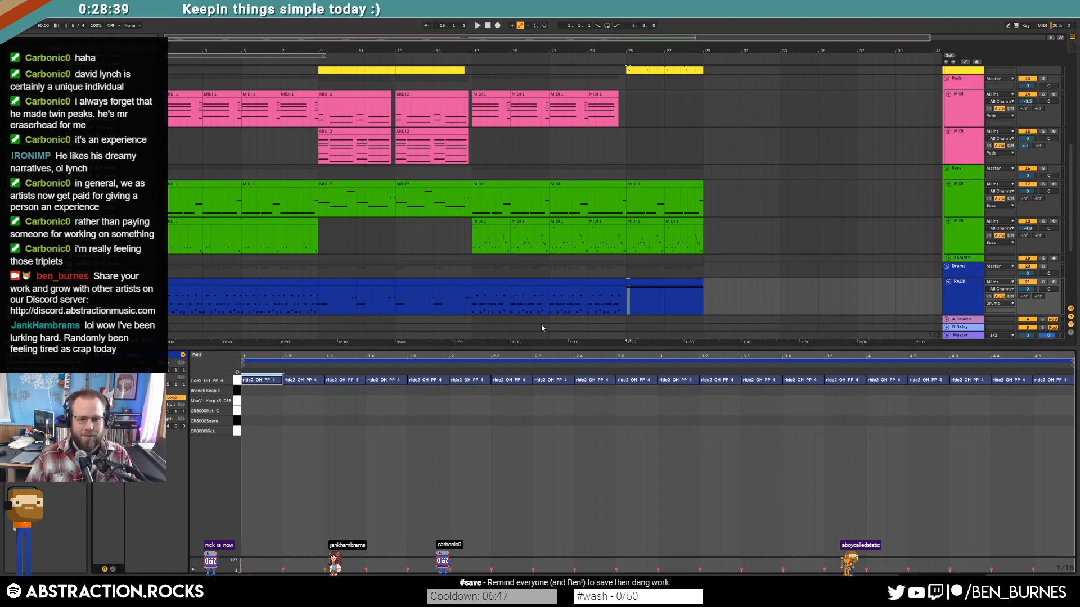
# Step: Play the arrangement from bar 23 to hear the drums lead into the every-beat ride clip
pyautogui.click(587, 304)
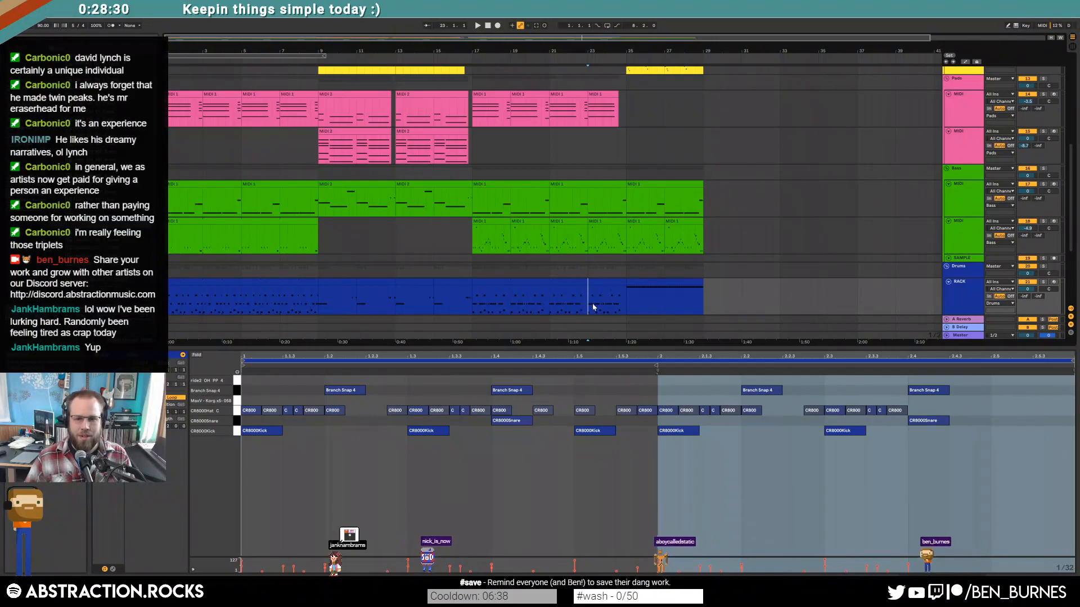
pyautogui.press('space')
pyautogui.click(672, 280)
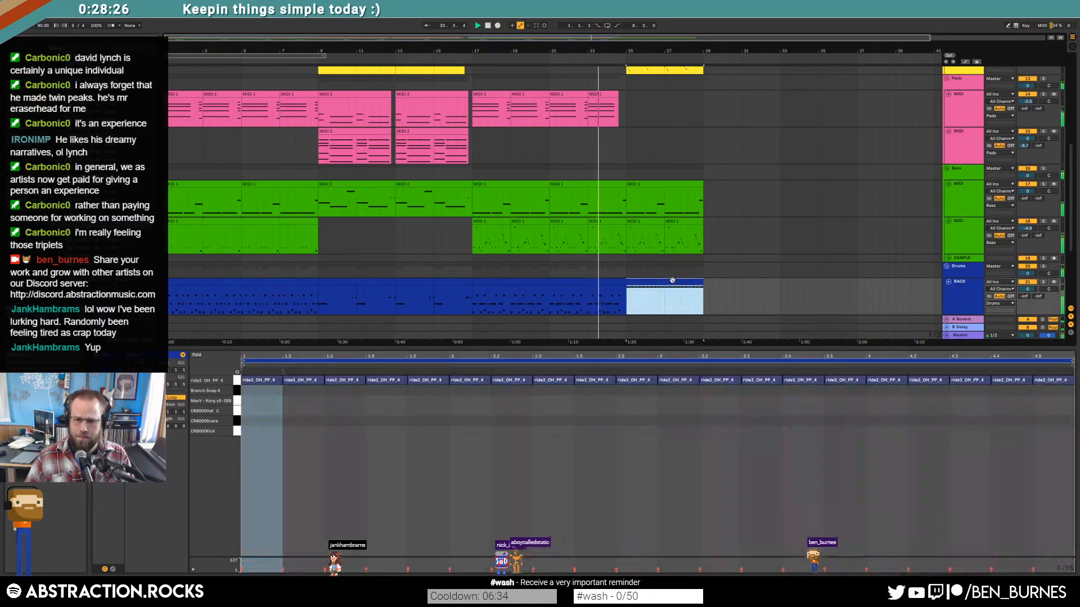
pyautogui.hotkey('shift', 'Tab')
pyautogui.hotkey('shift', 'Tab')
pyautogui.hotkey('shift', 'Tab')
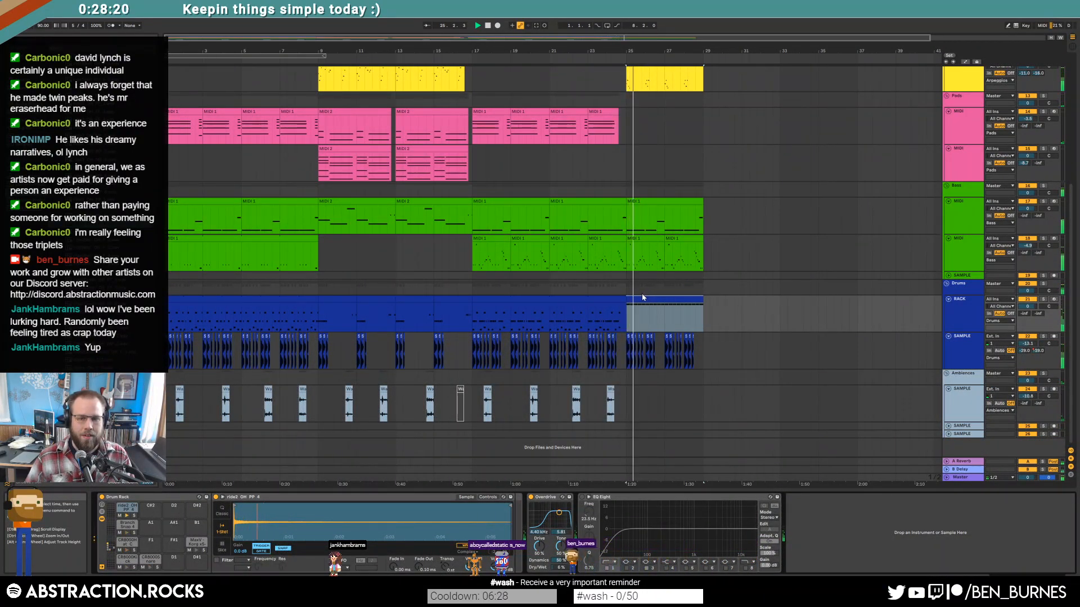
# Step: Delete the extra ride notes so only the first two bar starts remain, and duplicate those two bars over the clip's second half
pyautogui.doubleClick(643, 298)
pyautogui.click(325, 392)
pyautogui.click(307, 381)
pyautogui.press('Delete')
pyautogui.click(349, 381)
pyautogui.press('Delete')
pyautogui.click(396, 382)
pyautogui.press('Delete')
pyautogui.click(434, 383)
pyautogui.press('Delete')
pyautogui.press('space')
pyautogui.moveTo(516, 400); pyautogui.dragTo(1052, 381)
pyautogui.press('Delete')
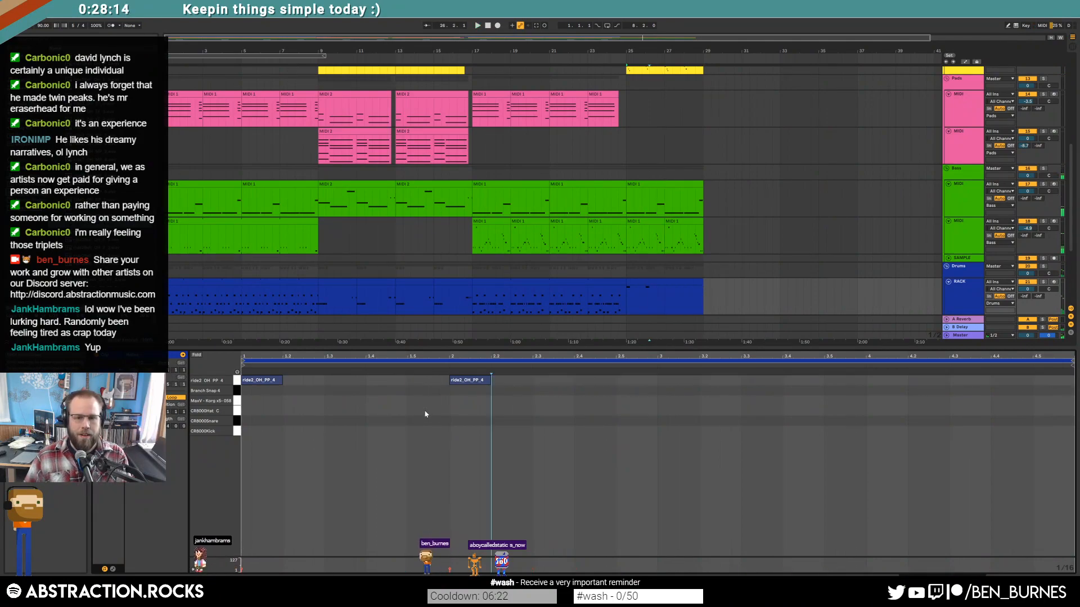
pyautogui.moveTo(658, 384); pyautogui.dragTo(194, 365)
pyautogui.hotkey('ctrl', 'd')
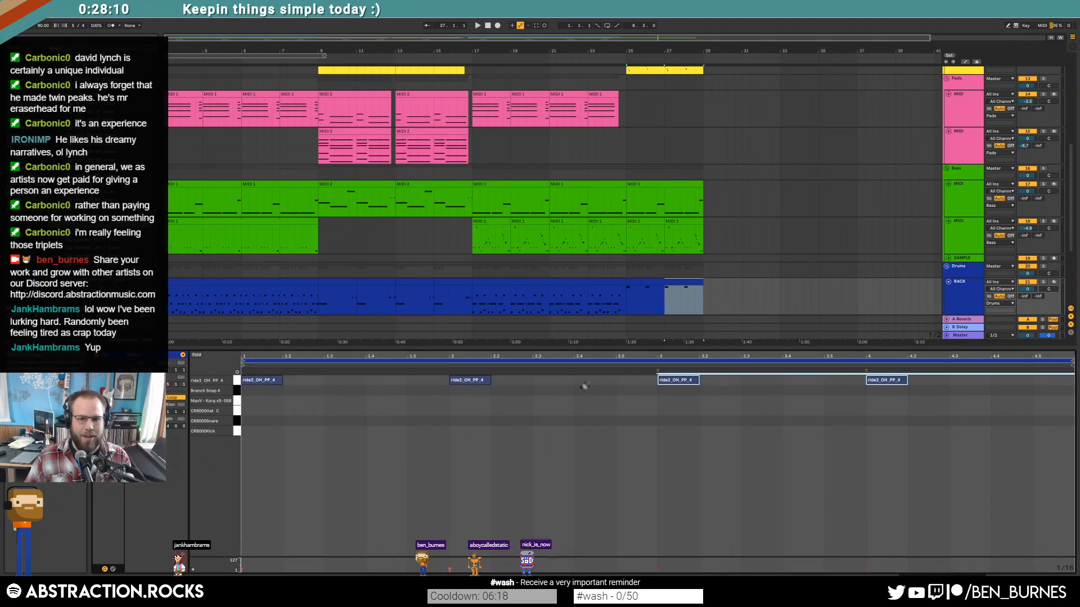
# Step: Play the arrangement from bar 25 to hear one ride hit per bar alongside the arpeggio, bass and drums
pyautogui.hotkey('shift', 'Tab')
pyautogui.scroll(1, 646, 197)
pyautogui.scroll(3, 654, 176)
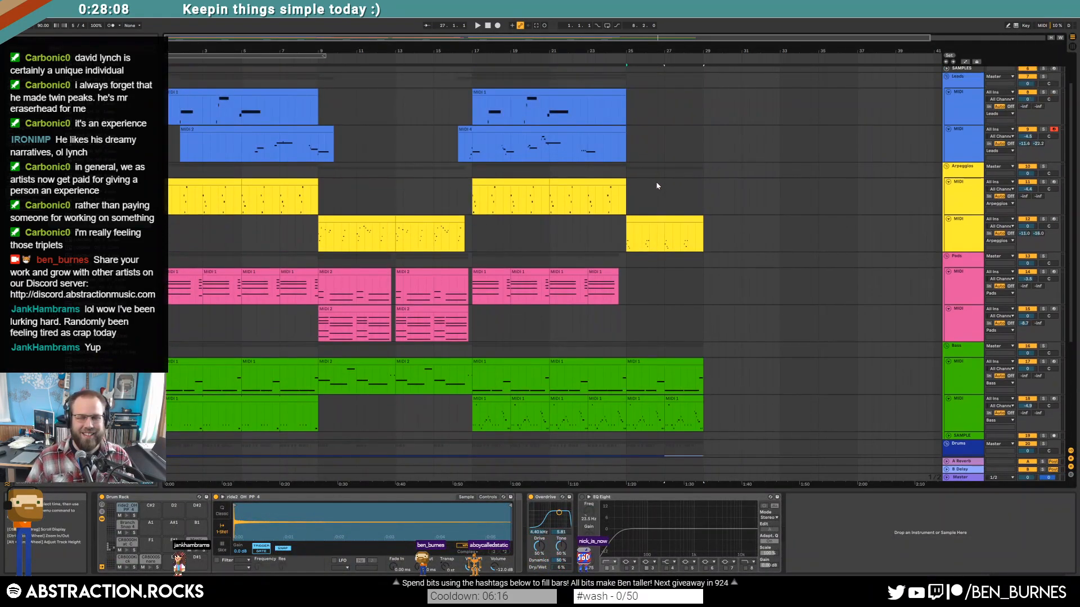
pyautogui.click(630, 206)
pyautogui.press('space')
pyautogui.scroll(-5, 706, 283)
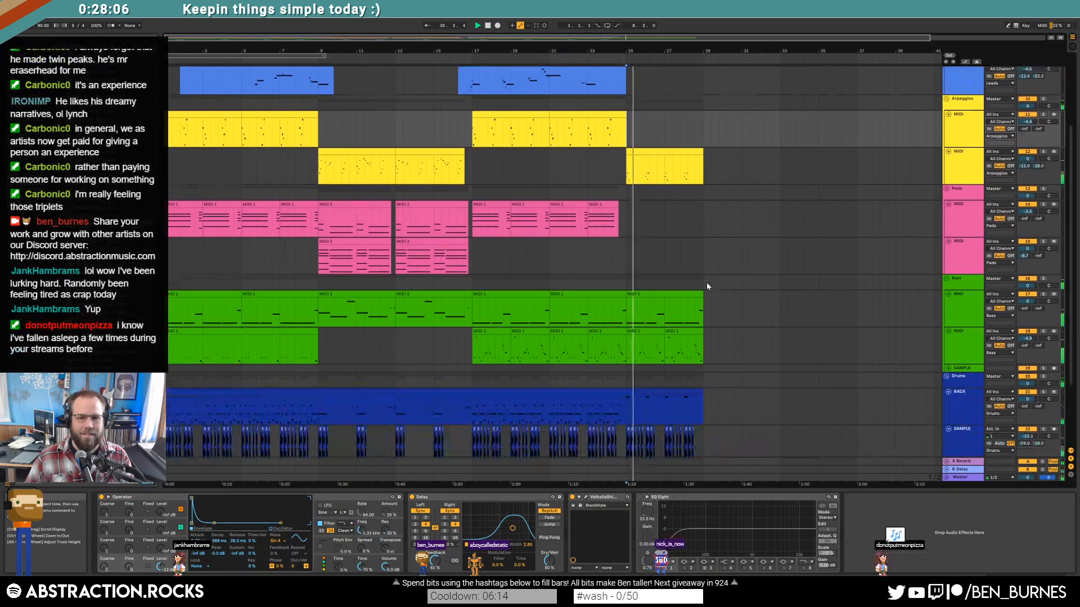
pyautogui.scroll(-2, 707, 284)
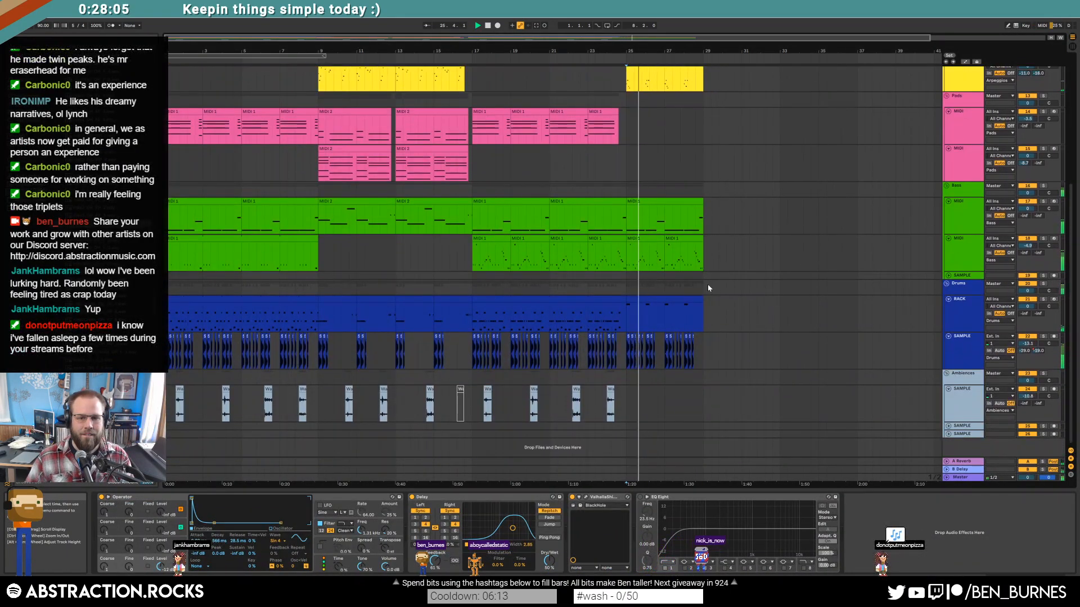
# Step: Add a half-beat CR8000Kick note at the start of the ride clip and duplicate it onto every beat of its four bars
pyautogui.doubleClick(666, 301)
pyautogui.press('space')
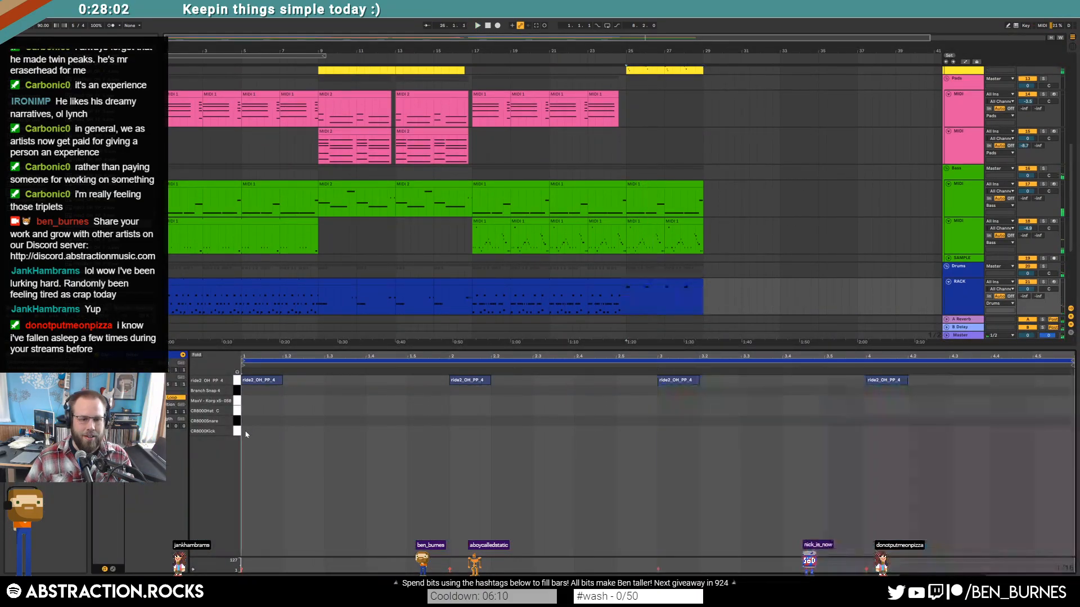
pyautogui.hotkey('ctrl', 'd')
pyautogui.hotkey('ctrl', 'd')
pyautogui.hotkey('ctrl', 'd')
pyautogui.hotkey('ctrl', 'd')
pyautogui.hotkey('ctrl', 'd')
pyautogui.hotkey('ctrl', 'd')
pyautogui.hotkey('ctrl', 'd')
pyautogui.hotkey('ctrl', 'd')
pyautogui.hotkey('ctrl', 'd')
pyautogui.hotkey('ctrl', 'd')
pyautogui.hotkey('ctrl', 'd')
pyautogui.hotkey('ctrl', 'd')
pyautogui.hotkey('ctrl', 'd')
pyautogui.hotkey('ctrl', 'd')
pyautogui.hotkey('ctrl', 'd')
pyautogui.hotkey('ctrl', 'd')
pyautogui.hotkey('ctrl', 'd')
pyautogui.hotkey('ctrl', 'd')
pyautogui.hotkey('ctrl', 'd')
pyautogui.hotkey('ctrl', 'z')
# Step: Play the section from bar 25 with the whole clip in view to hear the kick on every beat
pyautogui.press('space')
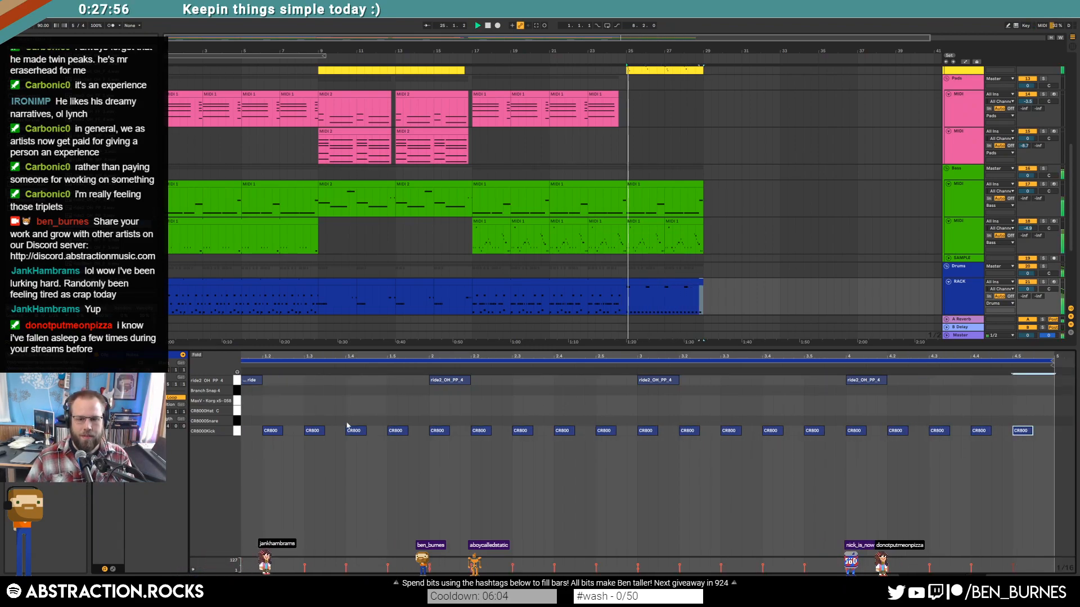
pyautogui.doubleClick(304, 352)
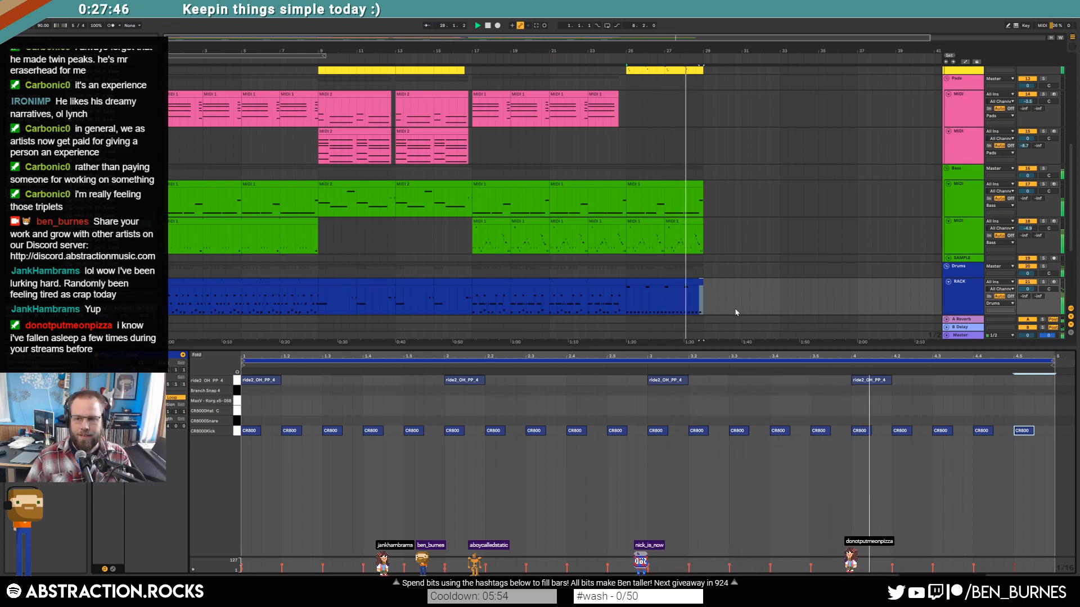
pyautogui.click(705, 302)
pyautogui.press('space')
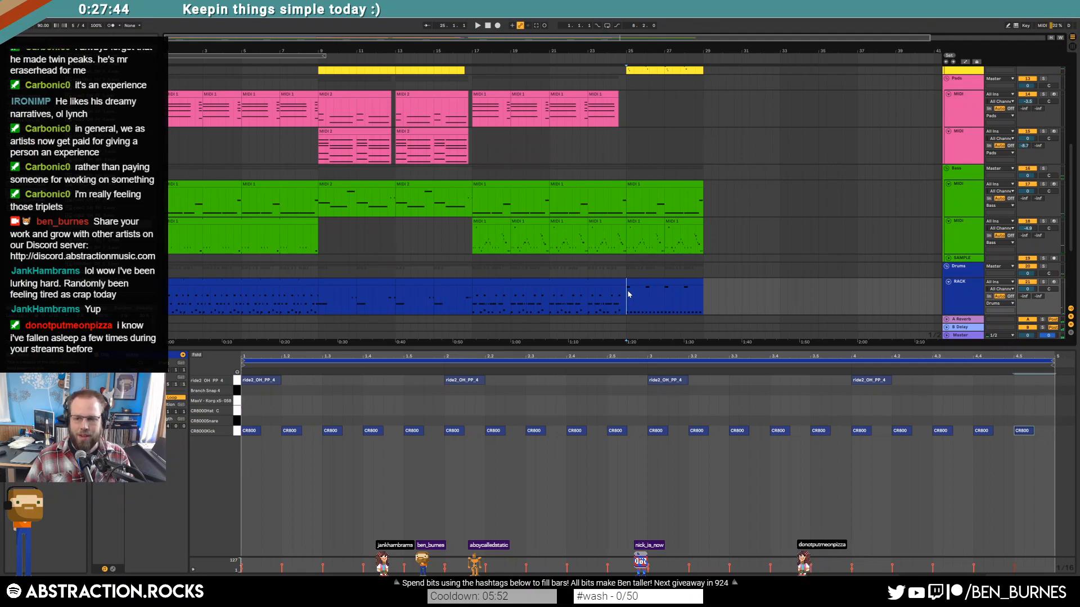
# Step: Show the RACK track's devices and load the VMH1 Bassdrums 117 sample onto the empty Drum Rack pad beside D1
pyautogui.hotkey('shift', 'Tab')
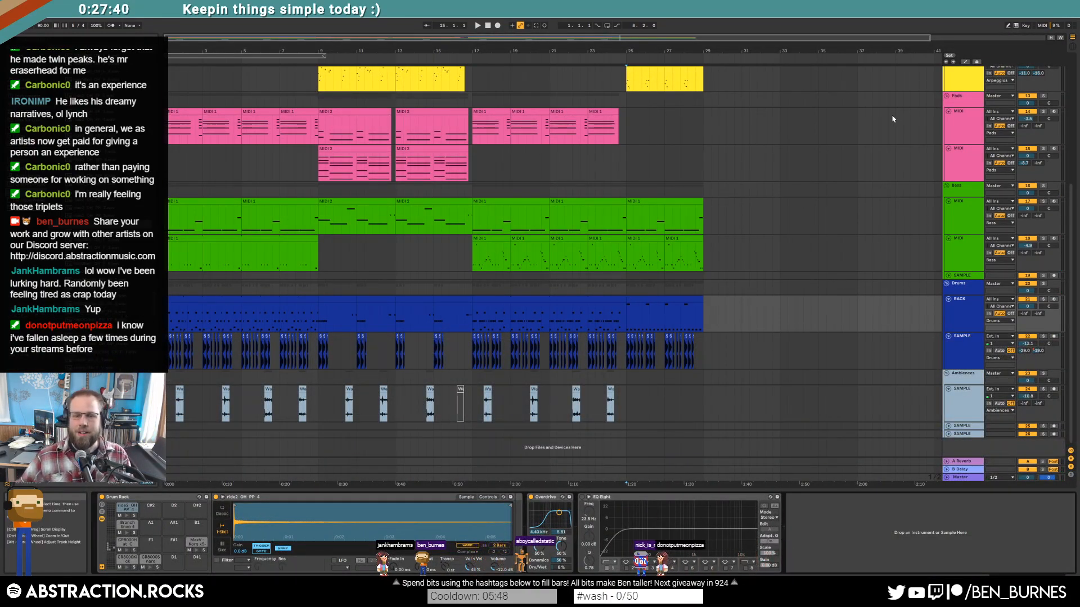
pyautogui.click(657, 299)
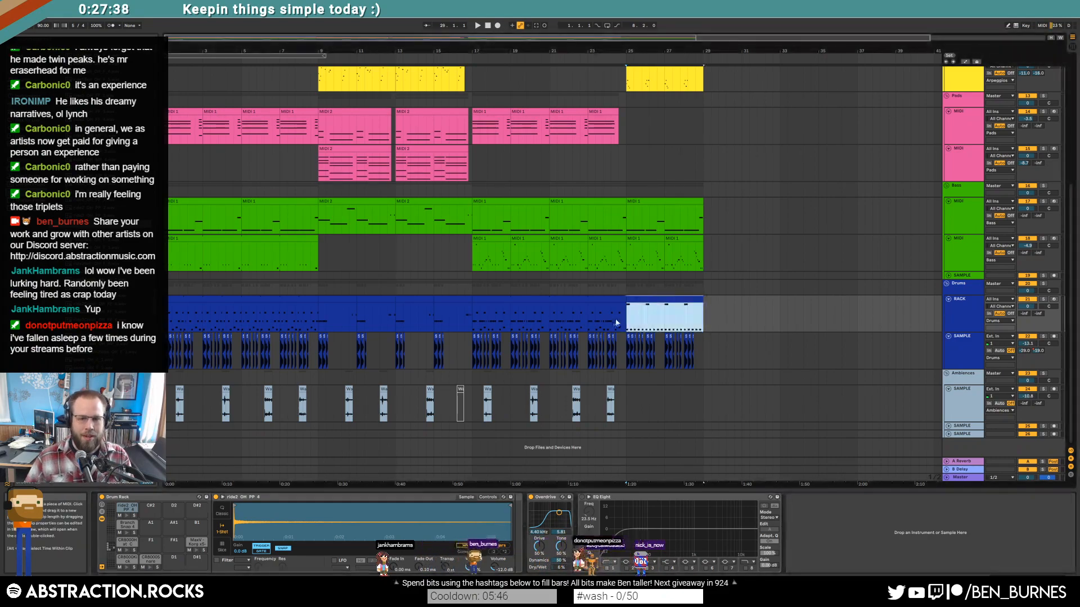
pyautogui.click(626, 321)
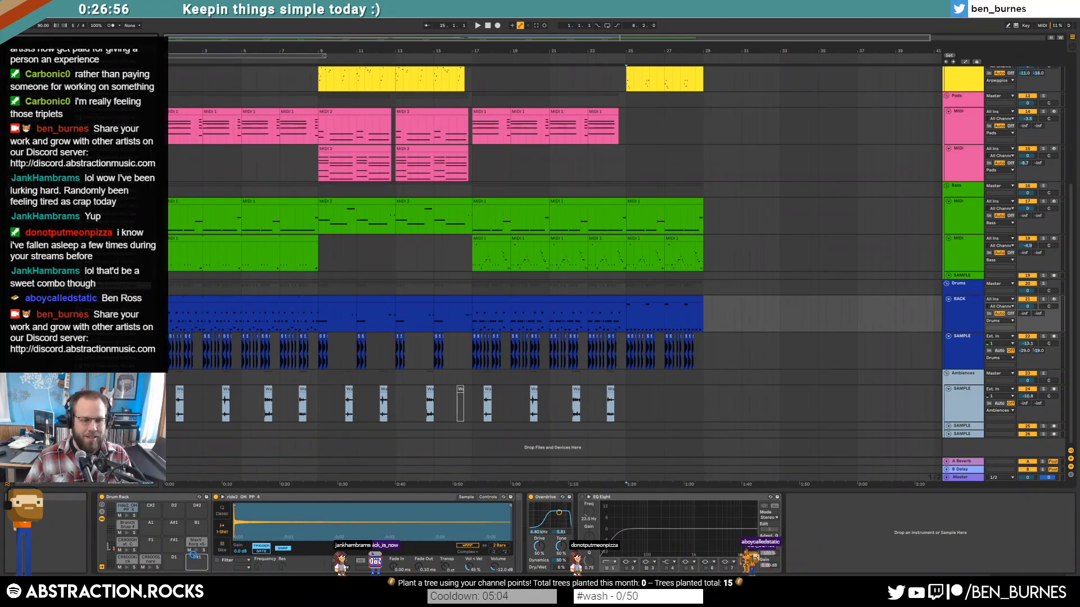
pyautogui.moveTo(193, 558); pyautogui.dragTo(192, 559)
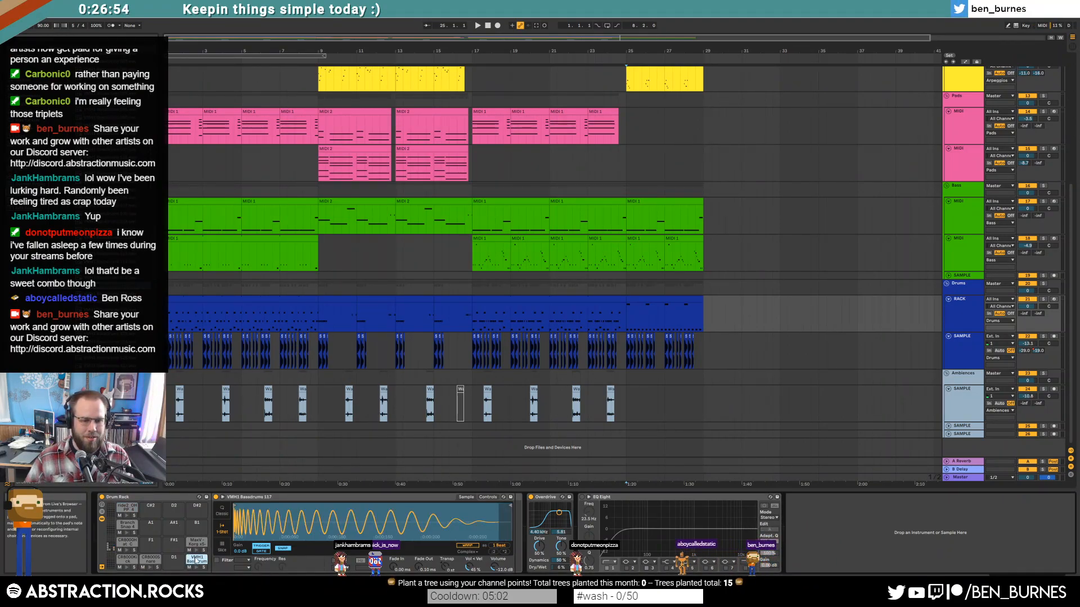
# Step: Shape the VMH1 Bassdrums 117 sample with an earlier end point, a filter at 507 Hz and a 185 ms fade-out
pyautogui.moveTo(509, 507); pyautogui.dragTo(350, 507)
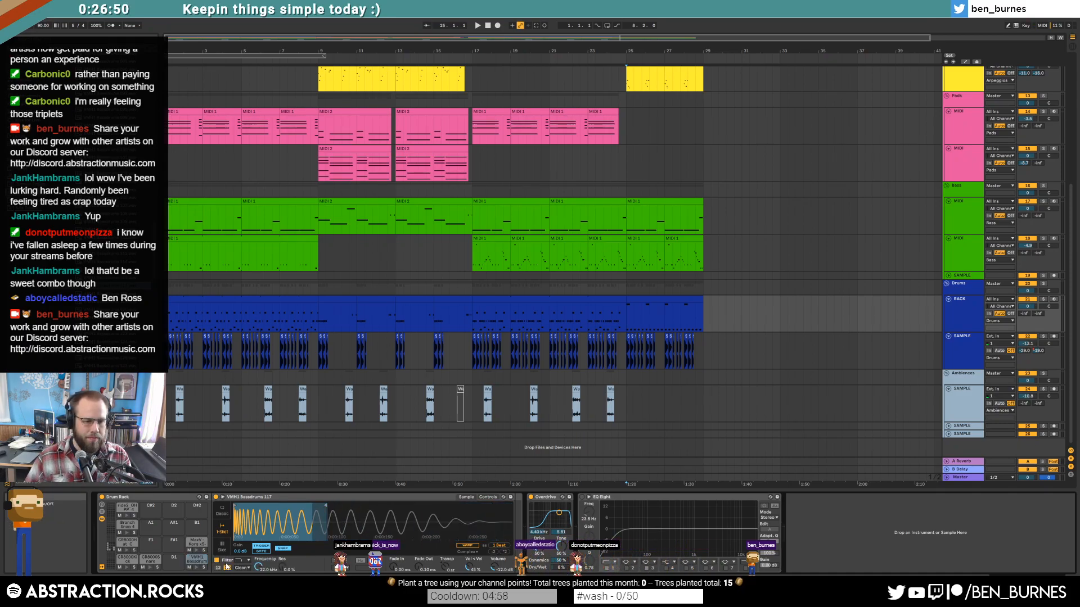
pyautogui.click(196, 568)
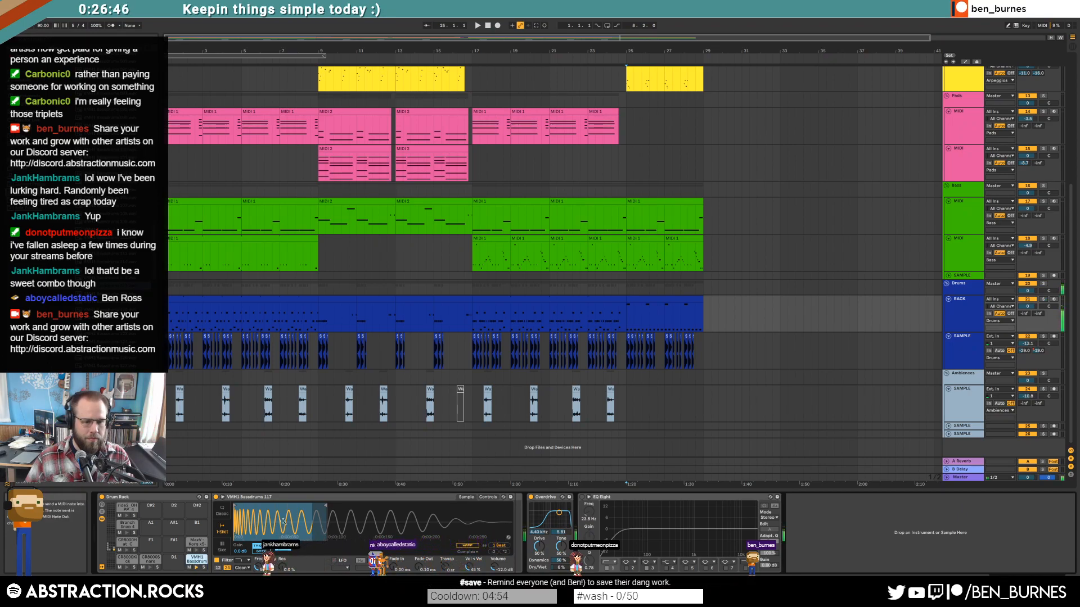
pyautogui.moveTo(327, 506)
pyautogui.mouseDown()
pyautogui.moveTo(470, 506)
pyautogui.moveTo(456, 506)
pyautogui.mouseUp()
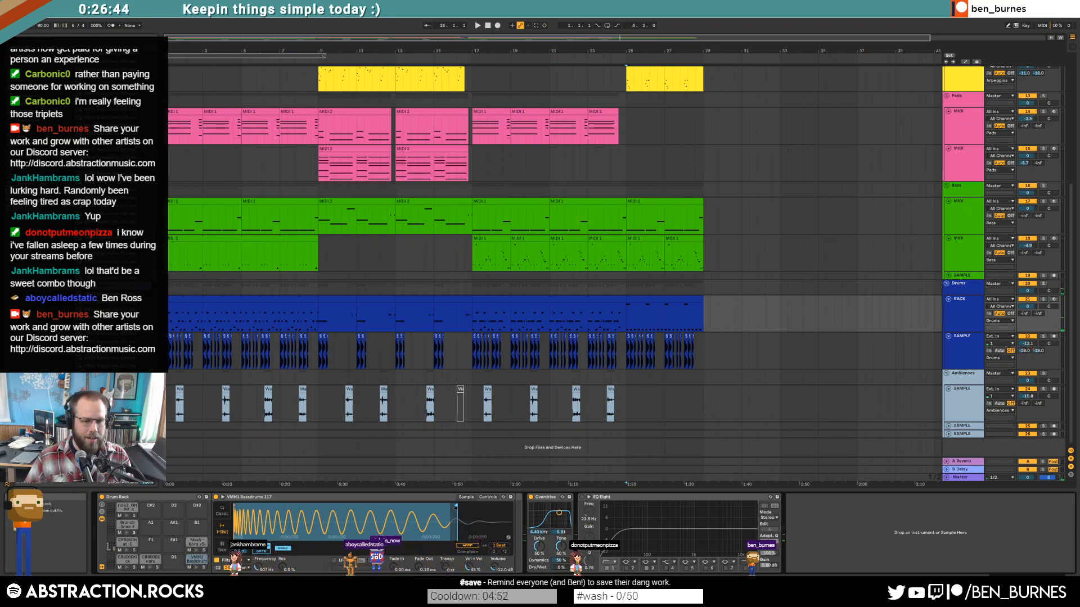
pyautogui.click(195, 570)
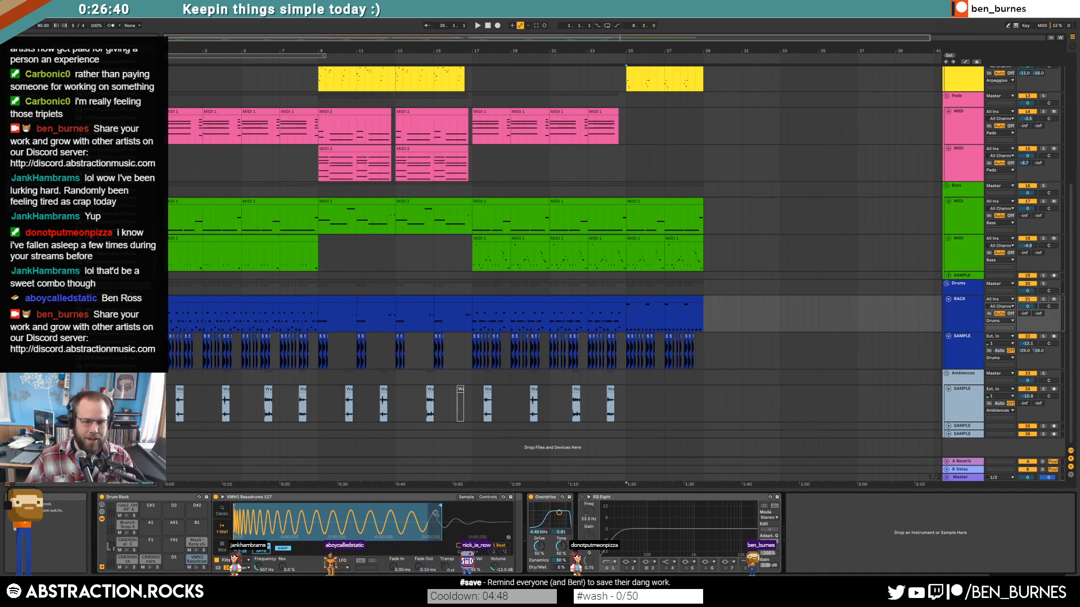
pyautogui.moveTo(417, 567); pyautogui.dragTo(417, 515)
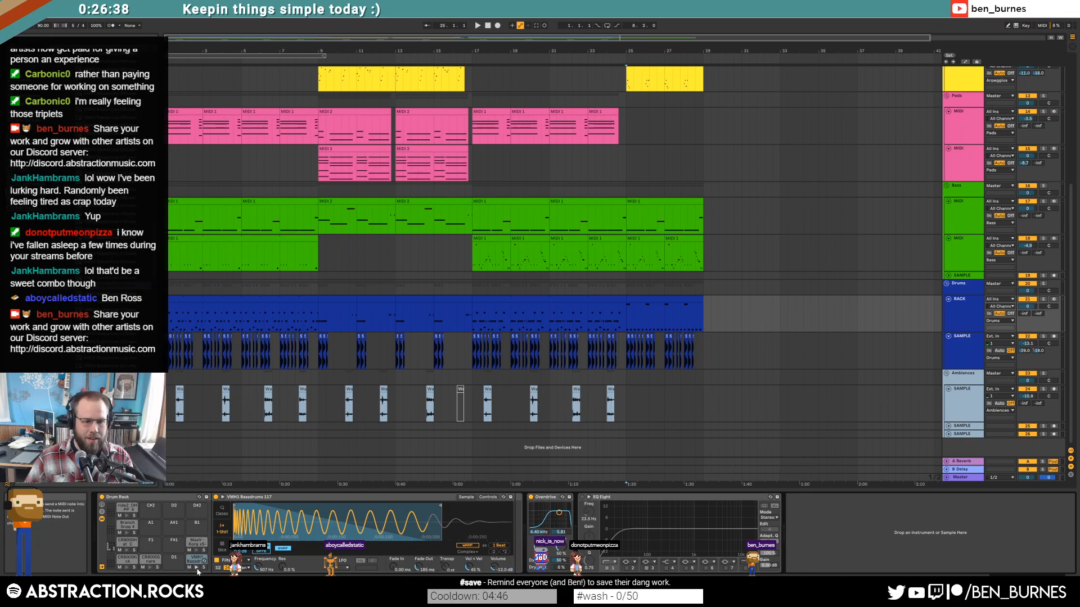
# Step: Move all CR8000Kick notes in the bar 25 drum clip to VMH1 Bassdrums 117 and play the section
pyautogui.doubleClick(641, 306)
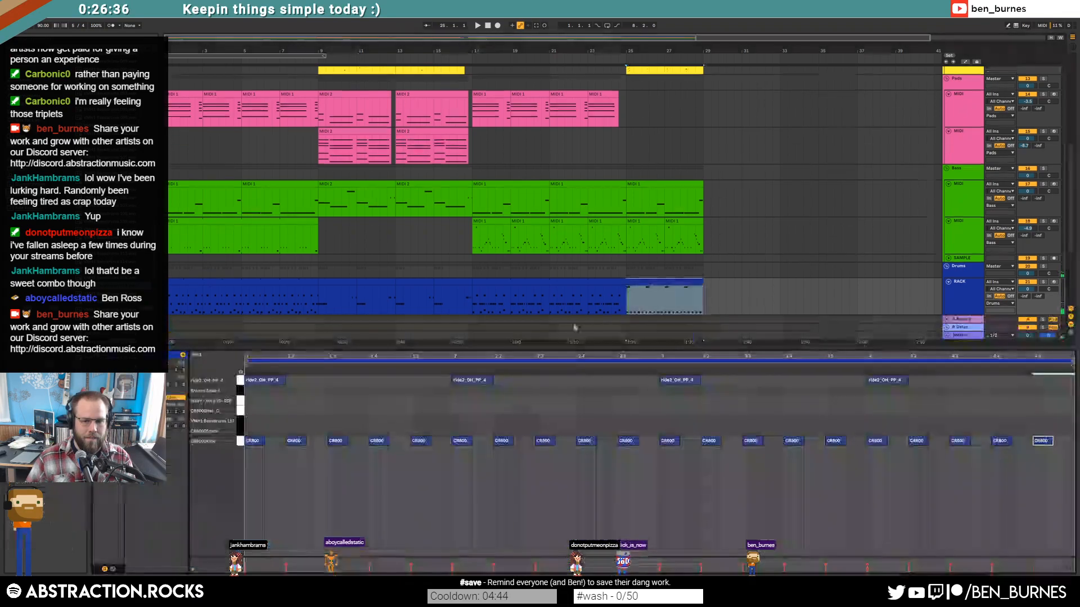
pyautogui.click(240, 442)
pyautogui.press('Up')
pyautogui.press('Up')
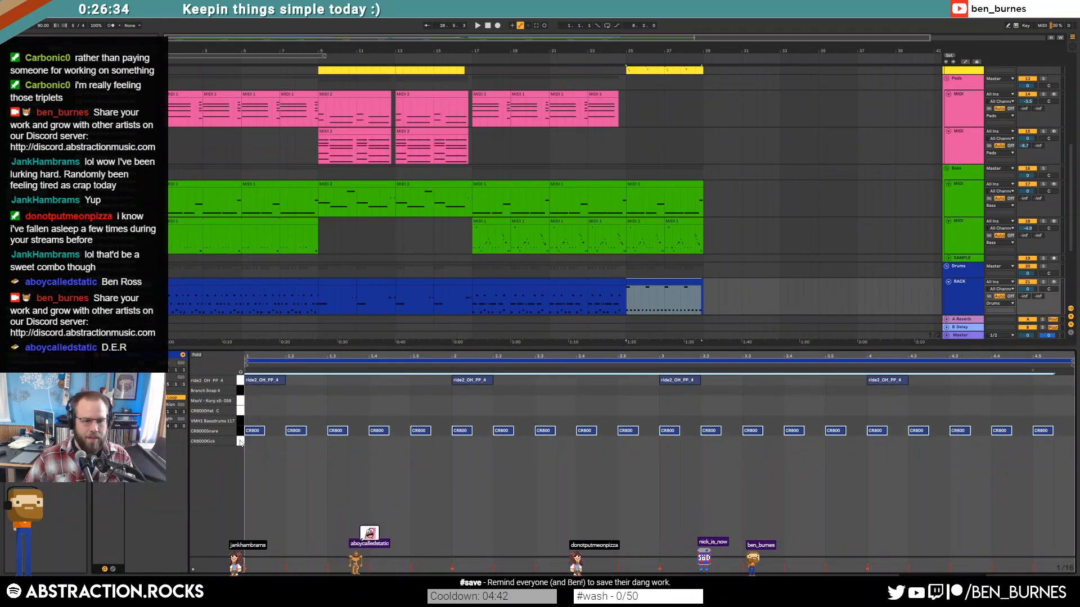
pyautogui.press('space')
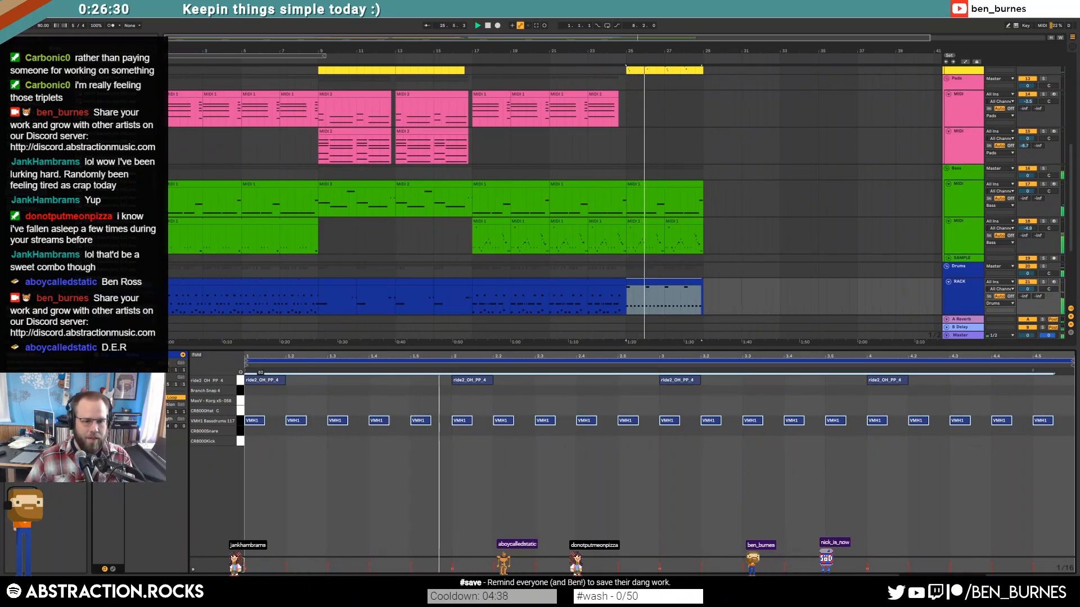
pyautogui.hotkey('shift', 'Tab')
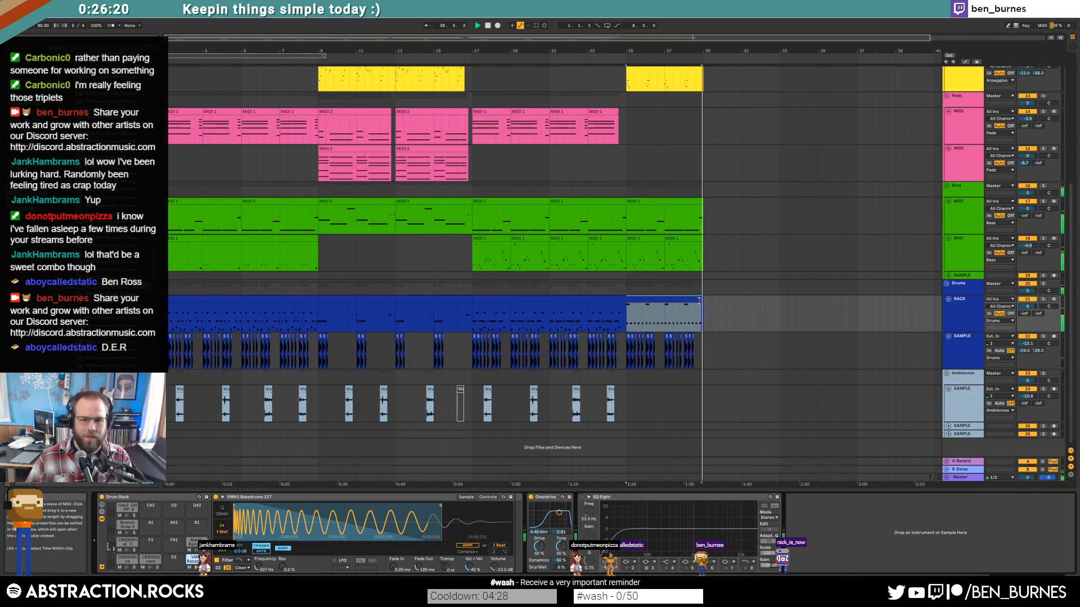
# Step: Select the two clips at bars 25 to 29 on the second bass track and loop that range
pyautogui.click(645, 240)
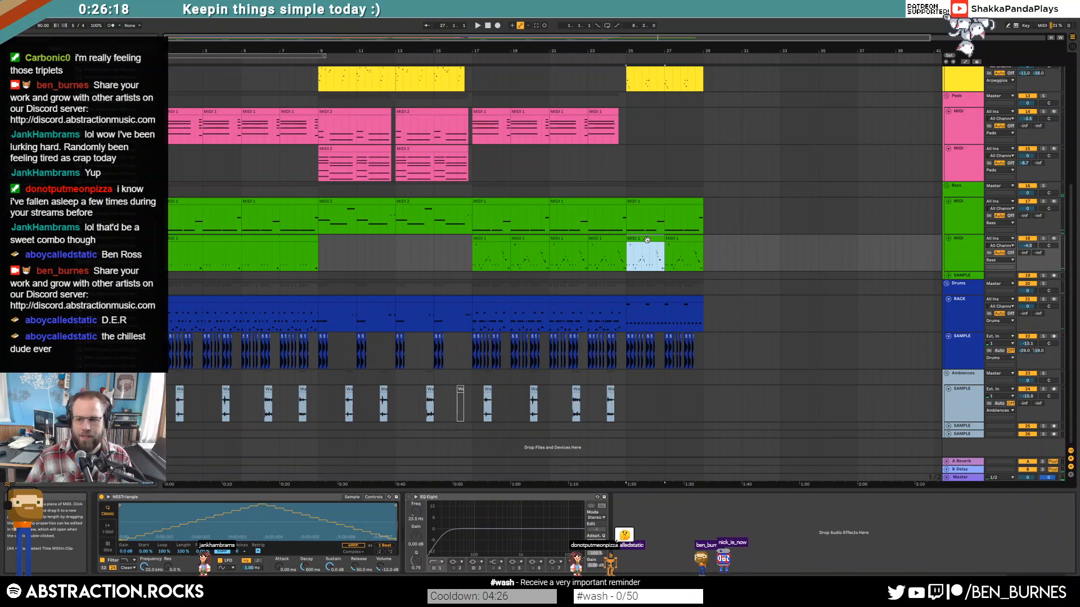
pyautogui.keyDown('shift'); pyautogui.click(679, 239); pyautogui.keyUp('shift')
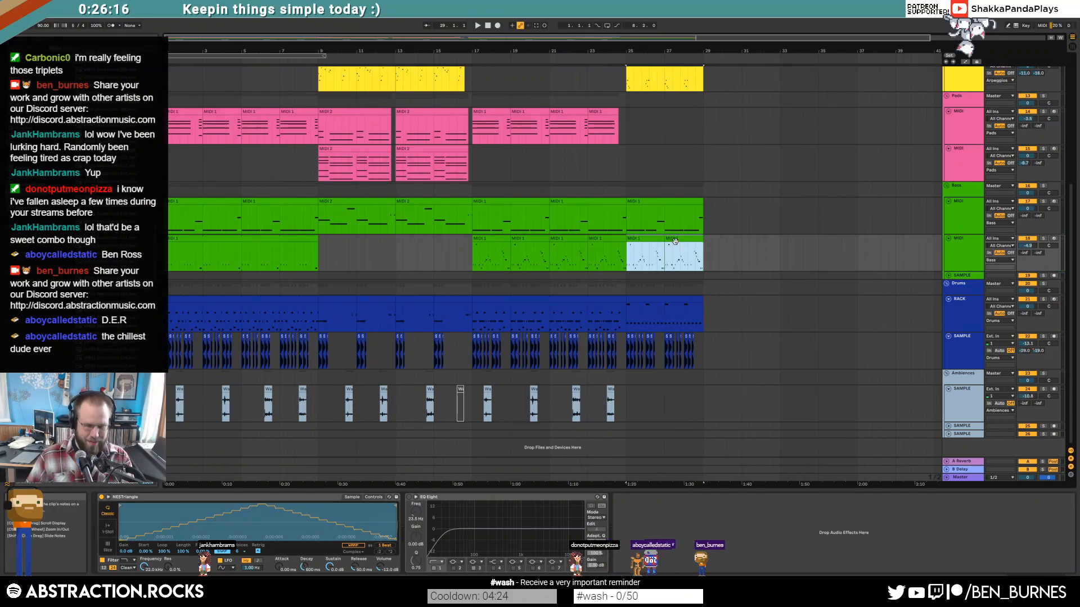
pyautogui.hotkey('ctrl', 'l')
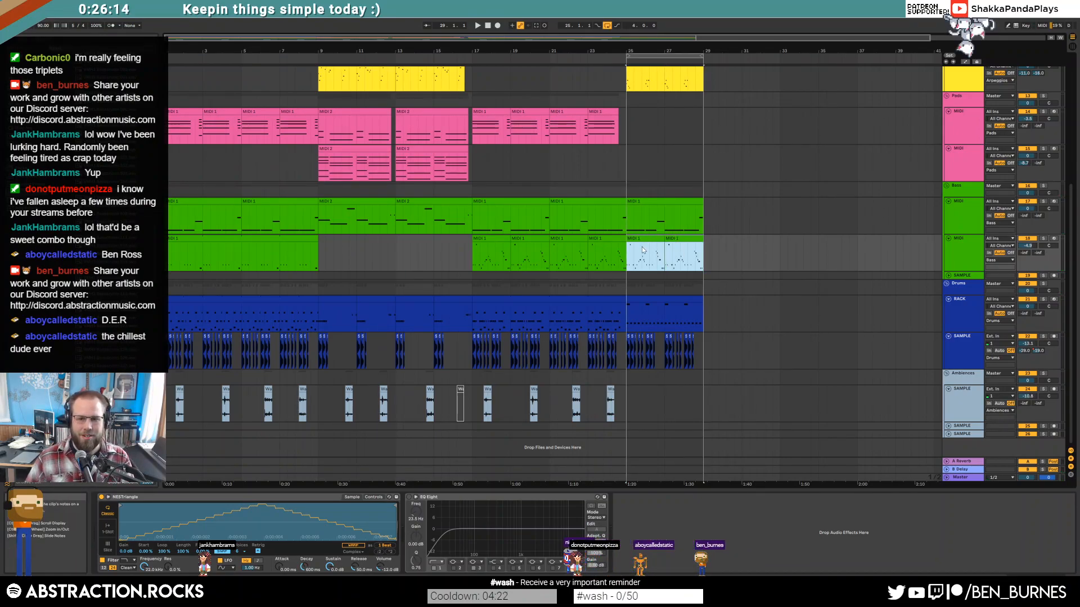
# Step: In the first bass track's bar 25 clip, raise the short note late in its second bar and add two lower notes leading into the third
pyautogui.doubleClick(665, 203)
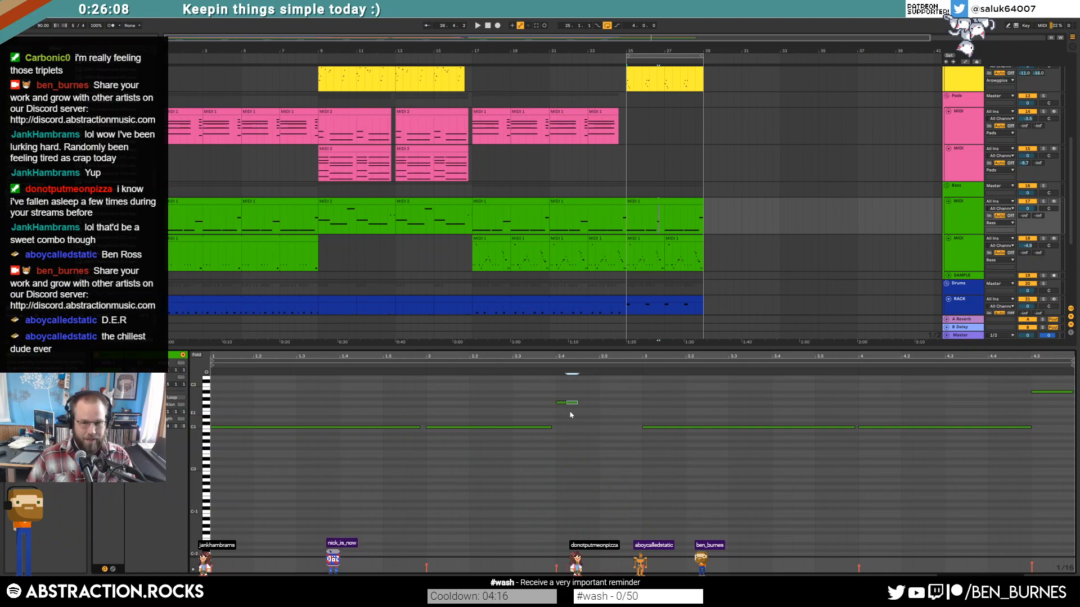
pyautogui.scroll(2, 569, 414)
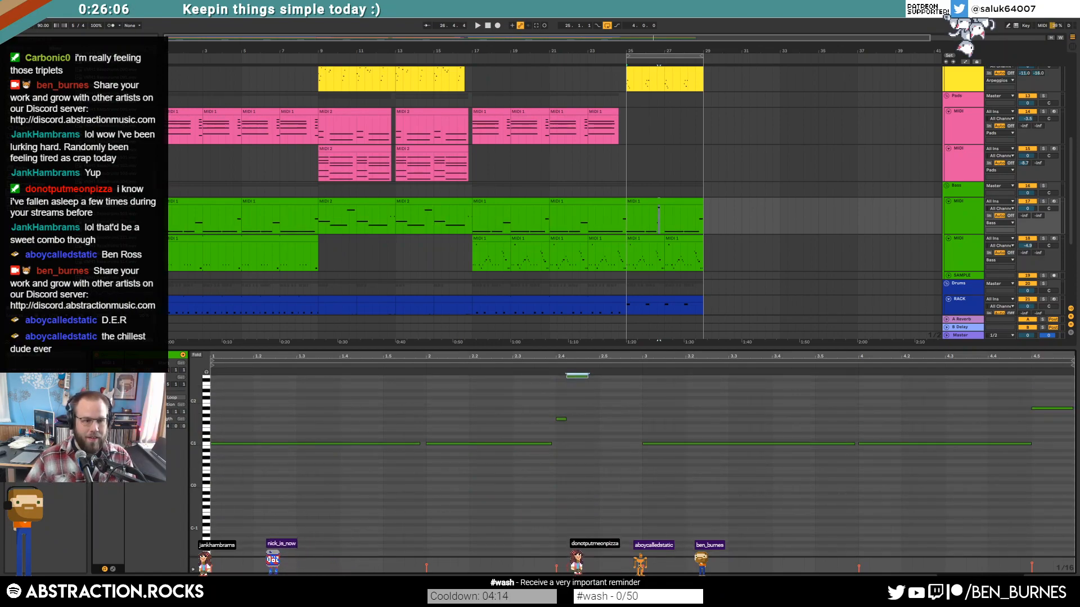
pyautogui.click(600, 446)
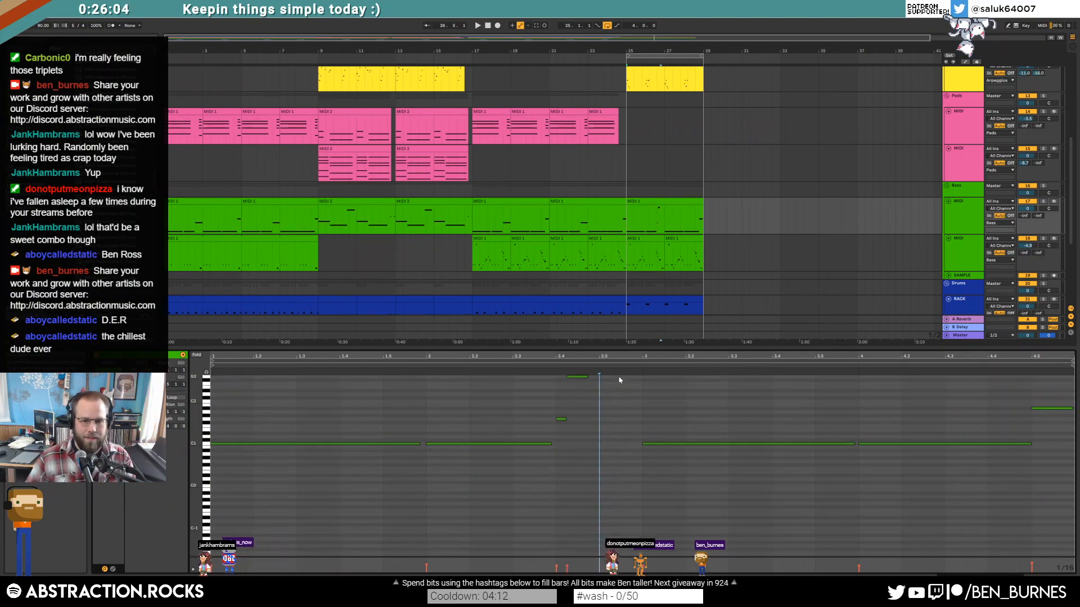
pyautogui.doubleClick(612, 385)
pyautogui.click(622, 395)
pyautogui.moveTo(623, 395); pyautogui.dragTo(643, 395)
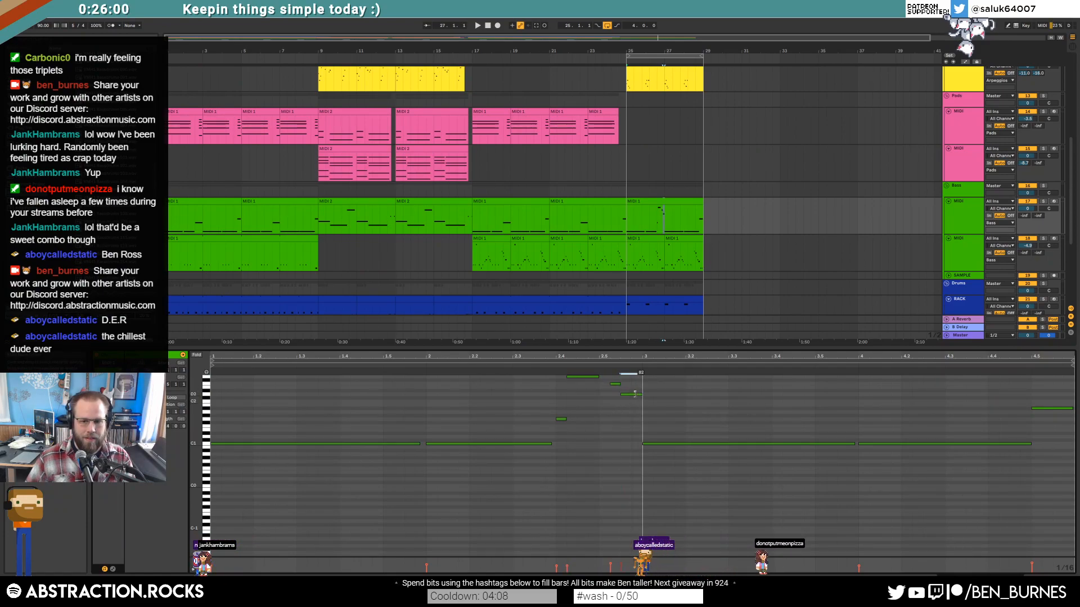
# Step: In the first bass track's bar 25 clip, add a short low note just before the third bar and play the run
pyautogui.doubleClick(636, 437)
pyautogui.click(535, 368)
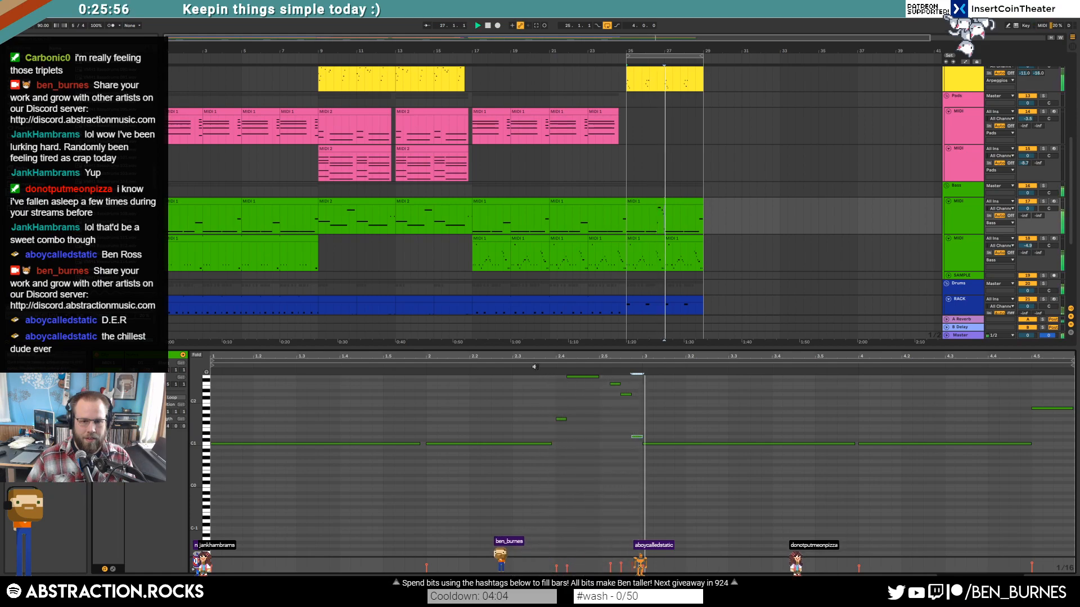
pyautogui.click(599, 445)
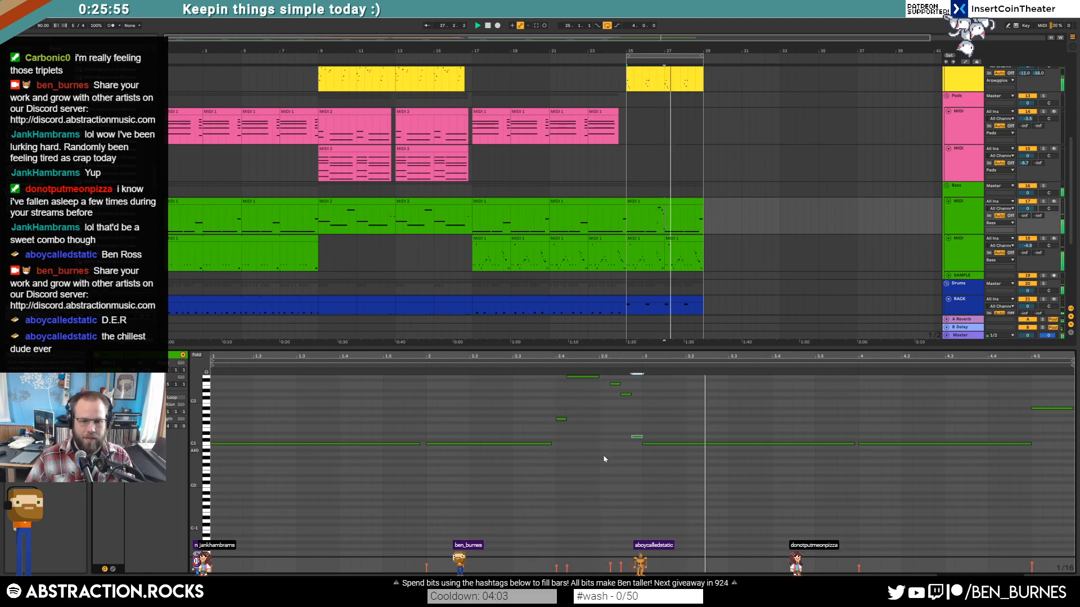
pyautogui.click(583, 401)
pyautogui.click(582, 376)
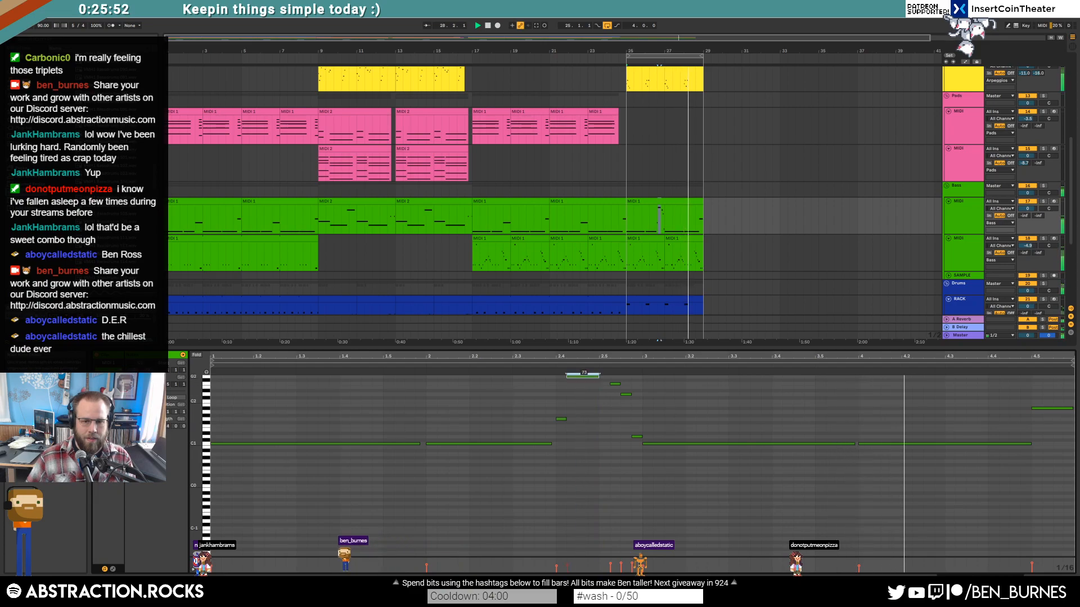
# Step: Shorten the short notes of the bass run late in the clip's second bar and play the run
pyautogui.click(563, 419)
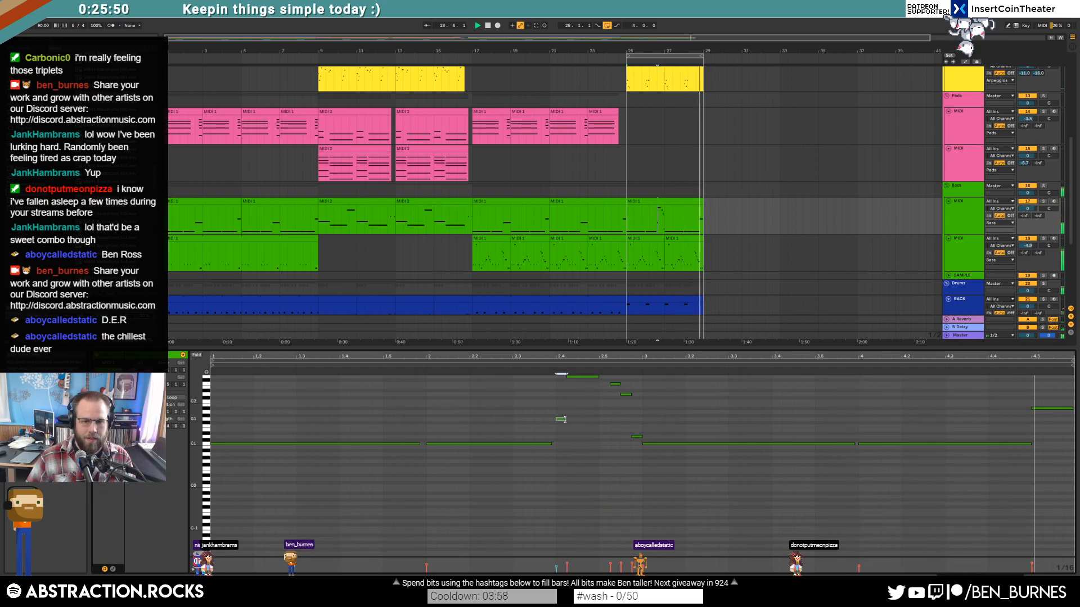
pyautogui.click(539, 372)
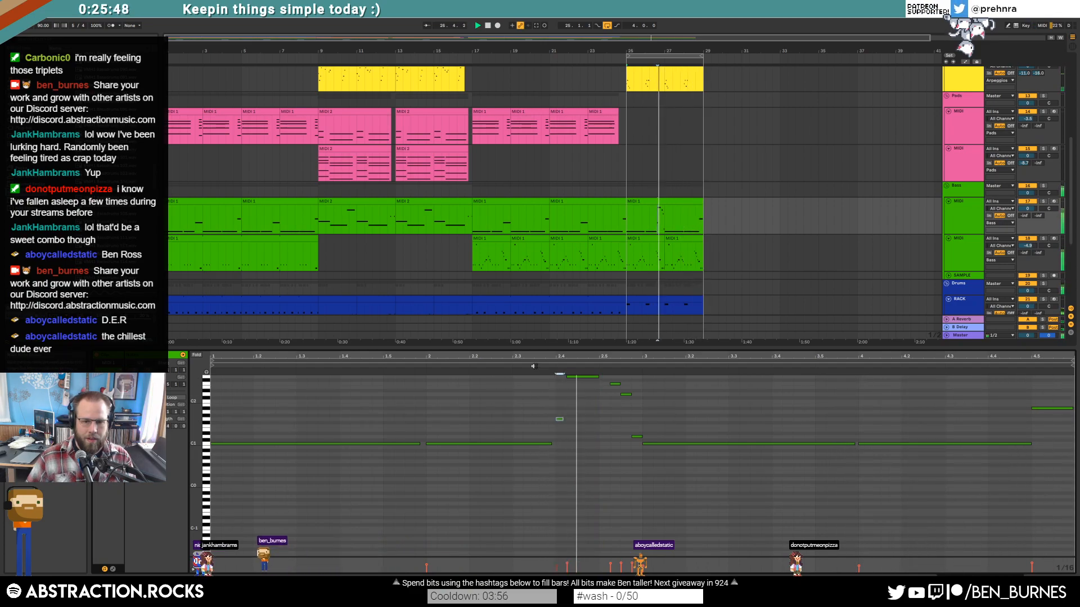
pyautogui.click(595, 377)
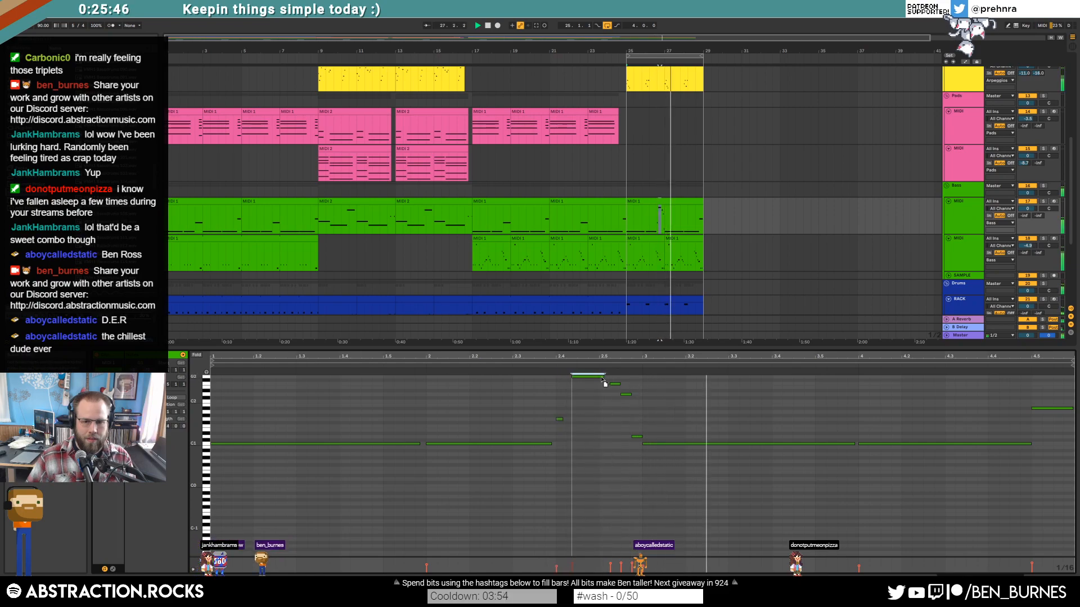
pyautogui.click(628, 394)
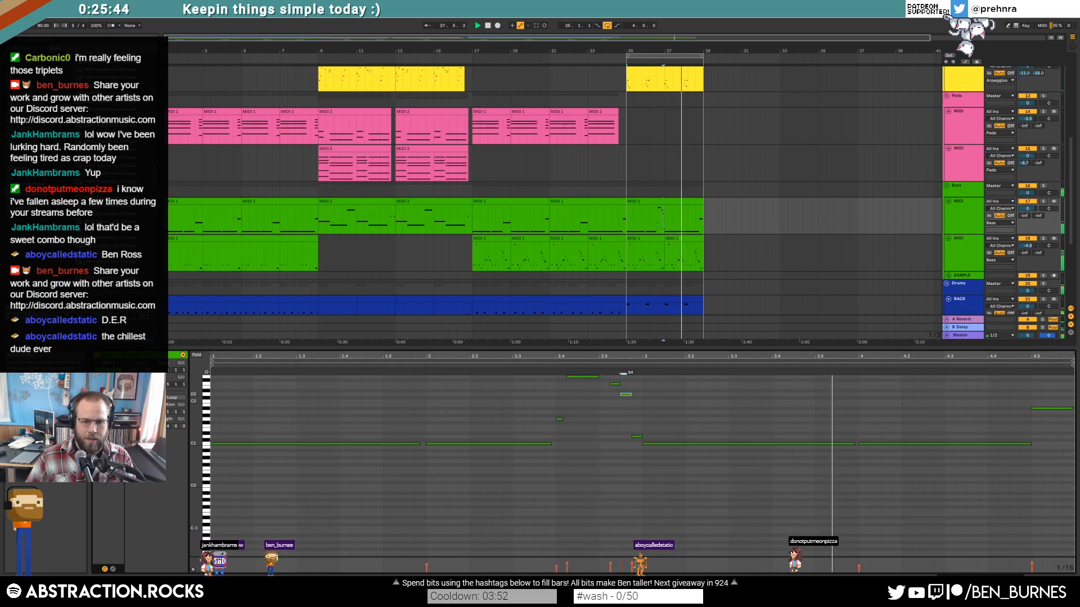
pyautogui.moveTo(620, 384); pyautogui.dragTo(616, 385)
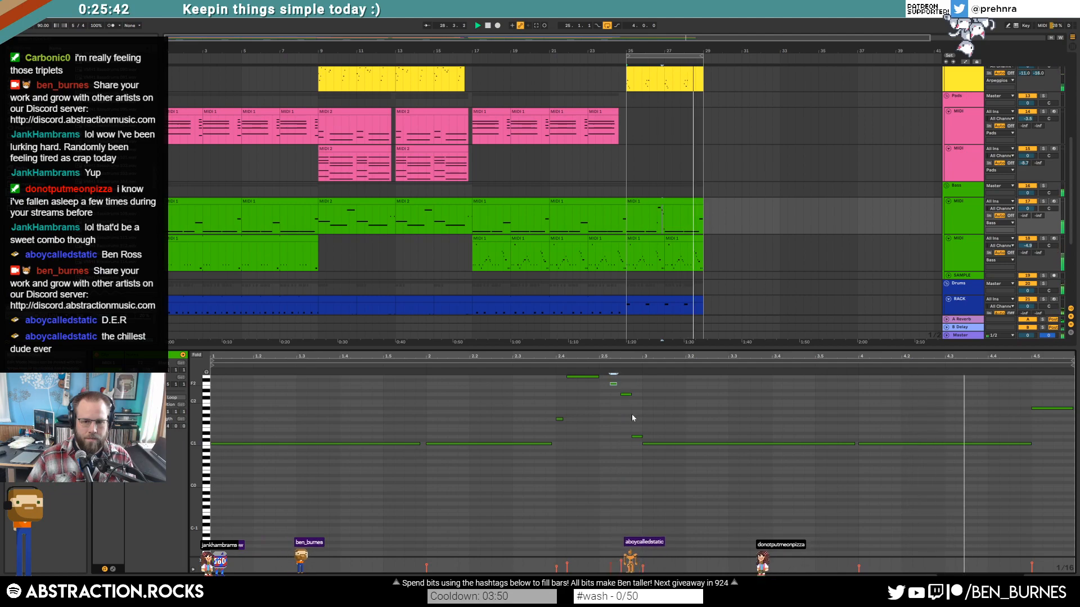
pyautogui.moveTo(641, 436); pyautogui.dragTo(639, 437)
pyautogui.press('space')
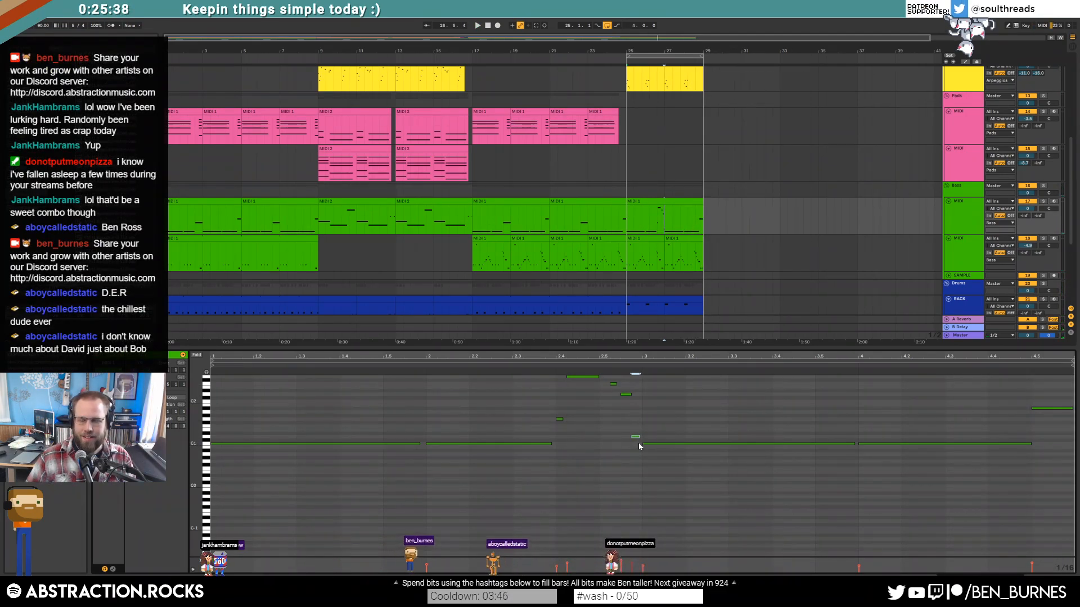
pyautogui.click(632, 418)
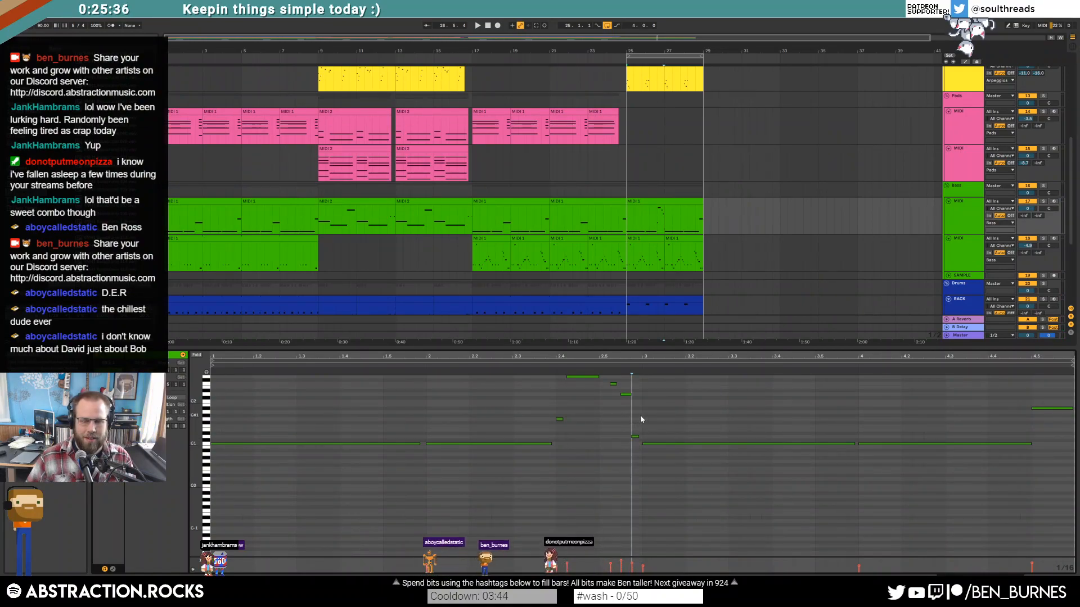
pyautogui.press('space')
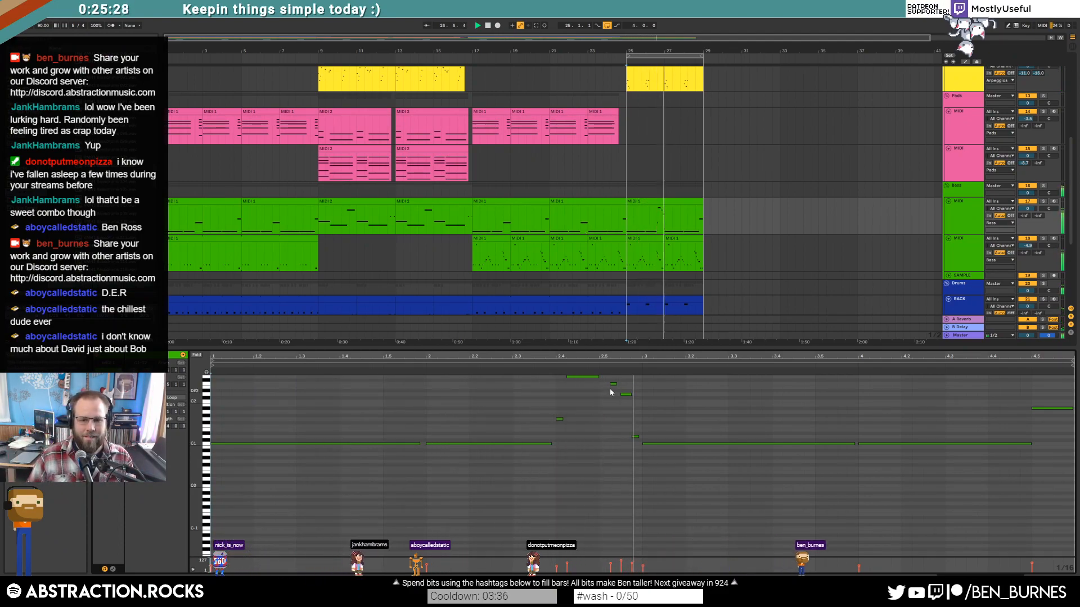
pyautogui.click(635, 437)
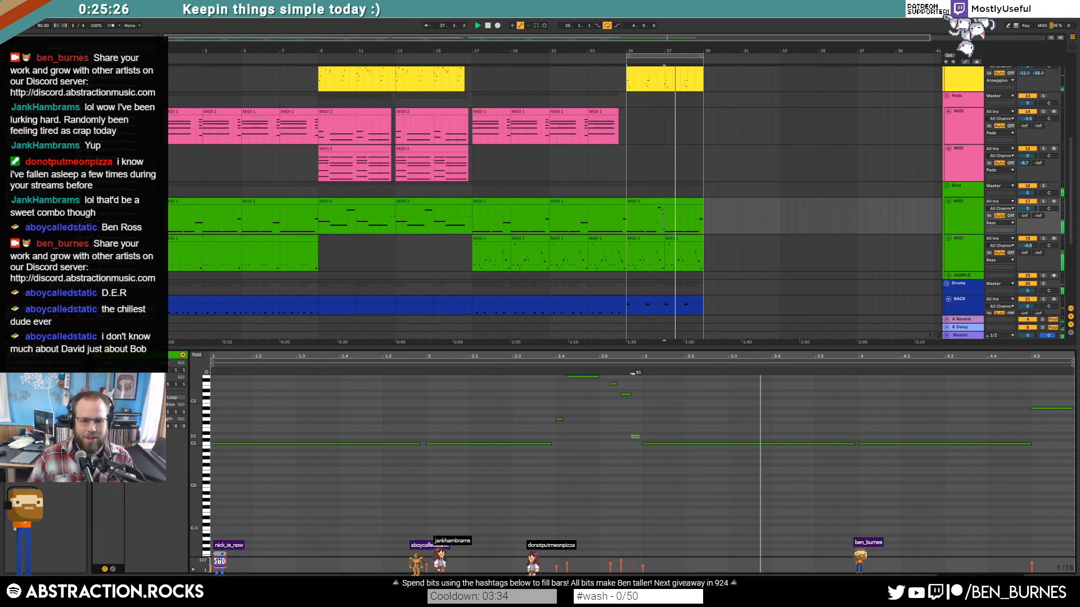
pyautogui.click(648, 400)
# Step: Trim the ends of the two long bass notes in the clip's third and fourth bars to leave small gaps
pyautogui.click(856, 444)
pyautogui.press('space')
pyautogui.moveTo(854, 443); pyautogui.dragTo(848, 443)
pyautogui.click(873, 430)
pyautogui.click(1030, 444)
pyautogui.click(1048, 413)
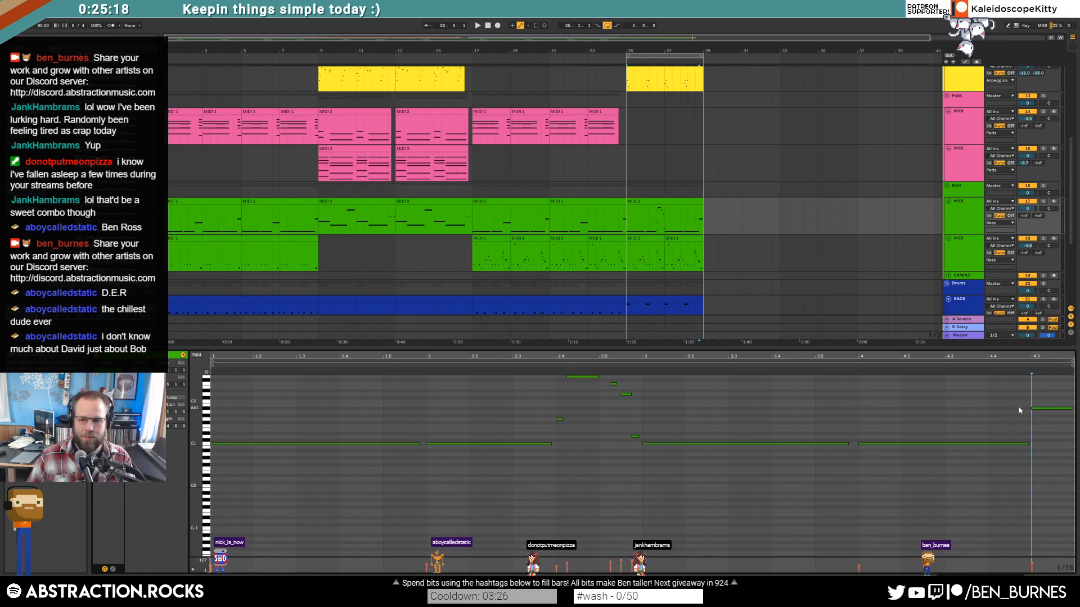
pyautogui.click(1020, 410)
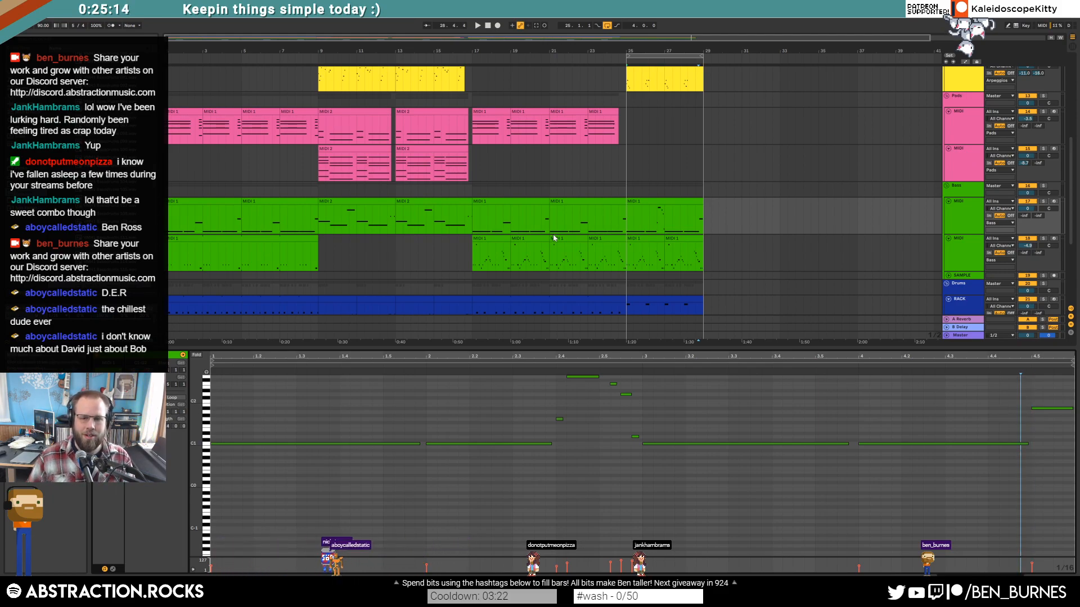
# Step: Duplicate the drum rack clip and the drum samples of bars 25 to 29 onto bars 29 to 33
pyautogui.hotkey('shift', 'Tab')
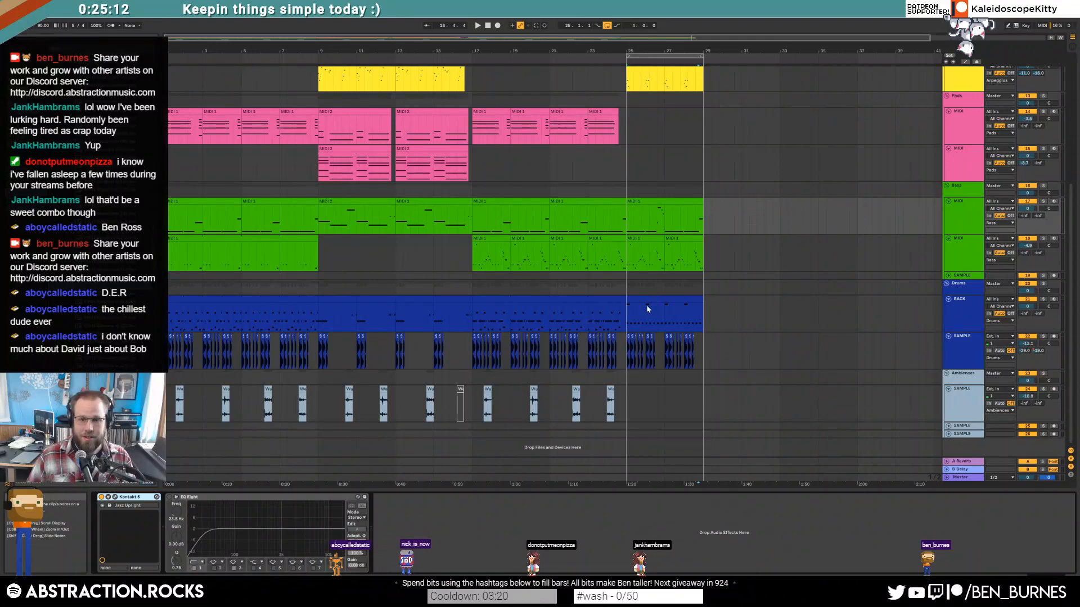
pyautogui.click(652, 302)
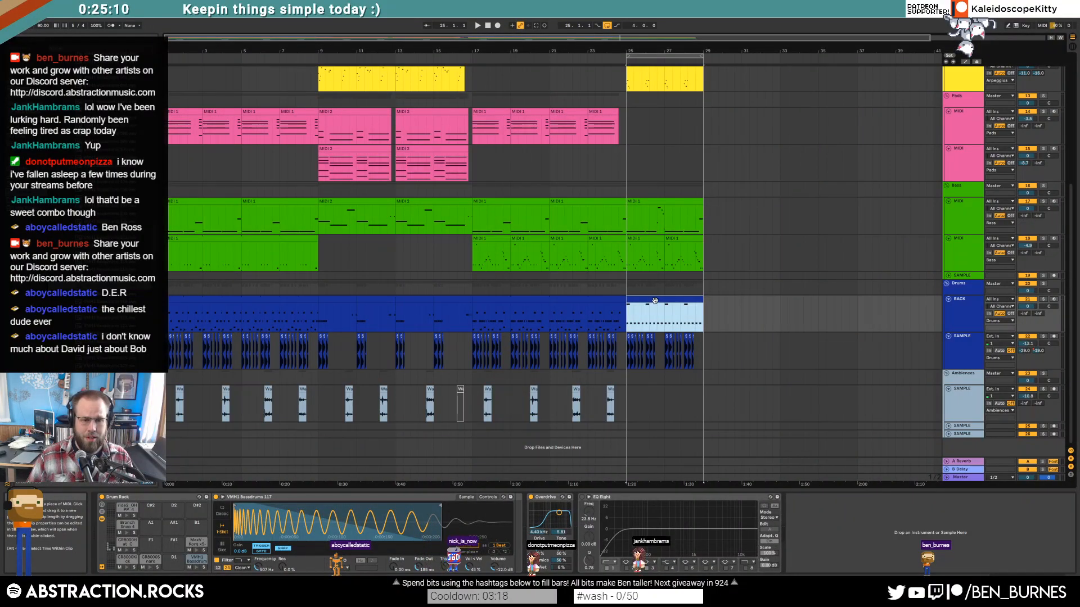
pyautogui.hotkey('ctrl', 'd')
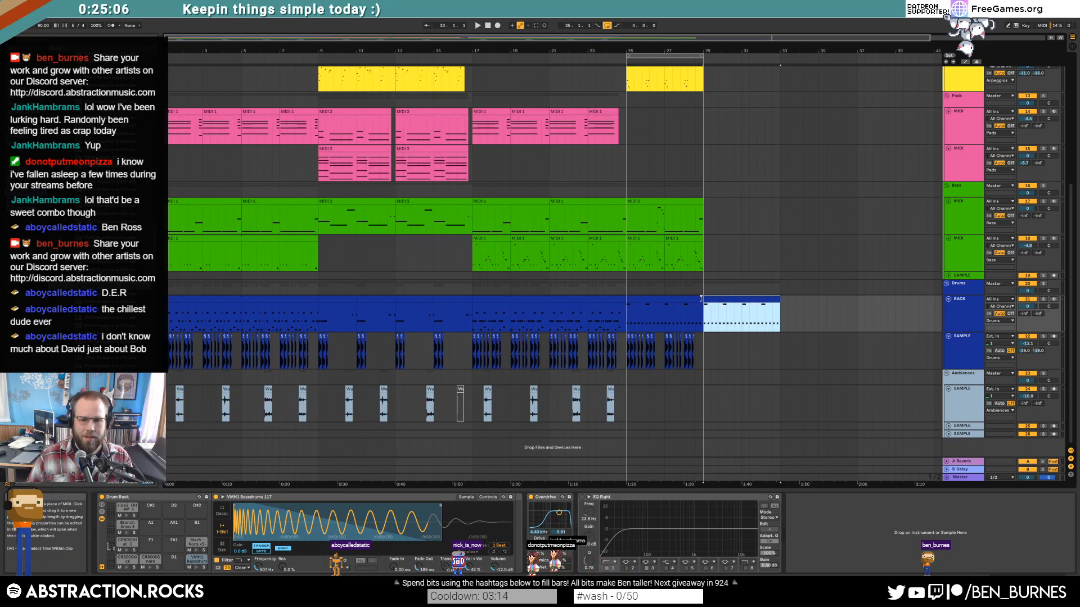
pyautogui.click(628, 360)
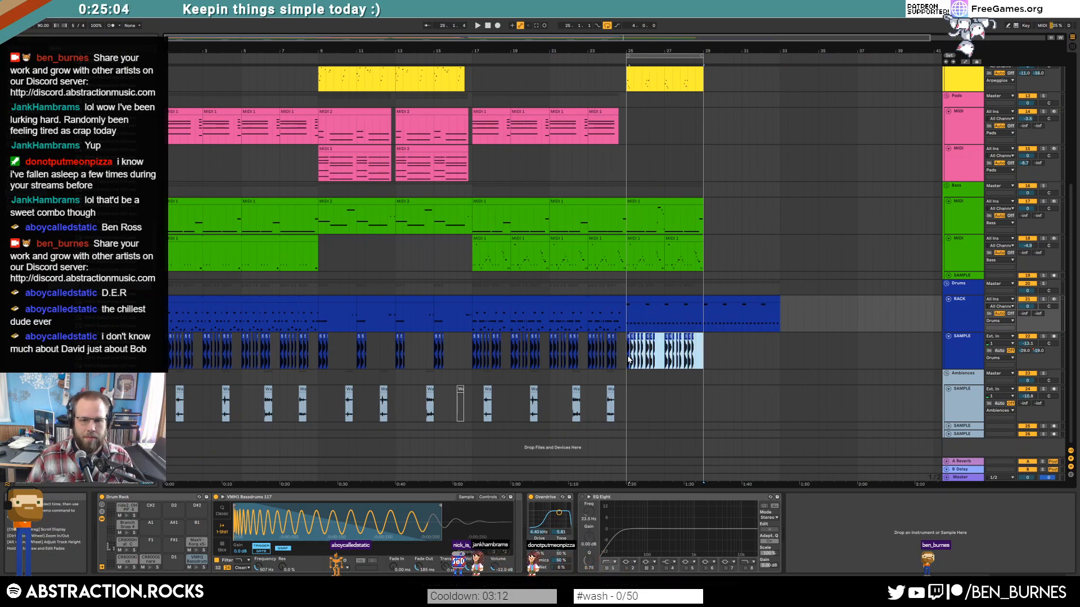
pyautogui.hotkey('ctrl', 'd')
pyautogui.click(804, 362)
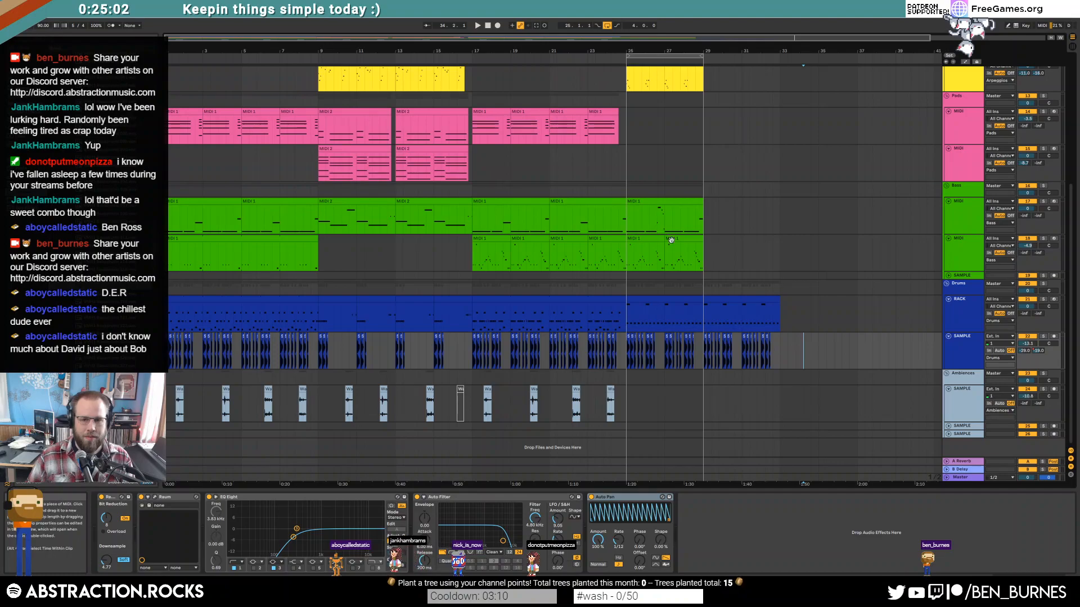
# Step: Duplicate the second bass track's two clips at bars 25 to 29 onto bars 29 to 33
pyautogui.click(671, 240)
pyautogui.keyDown('shift'); pyautogui.click(647, 239); pyautogui.keyUp('shift')
pyautogui.hotkey('ctrl', 'd')
# Step: Copy the second pads track's bar 9 clip to bar 29, play it and loop bars 29 to 33
pyautogui.scroll(3, 645, 234)
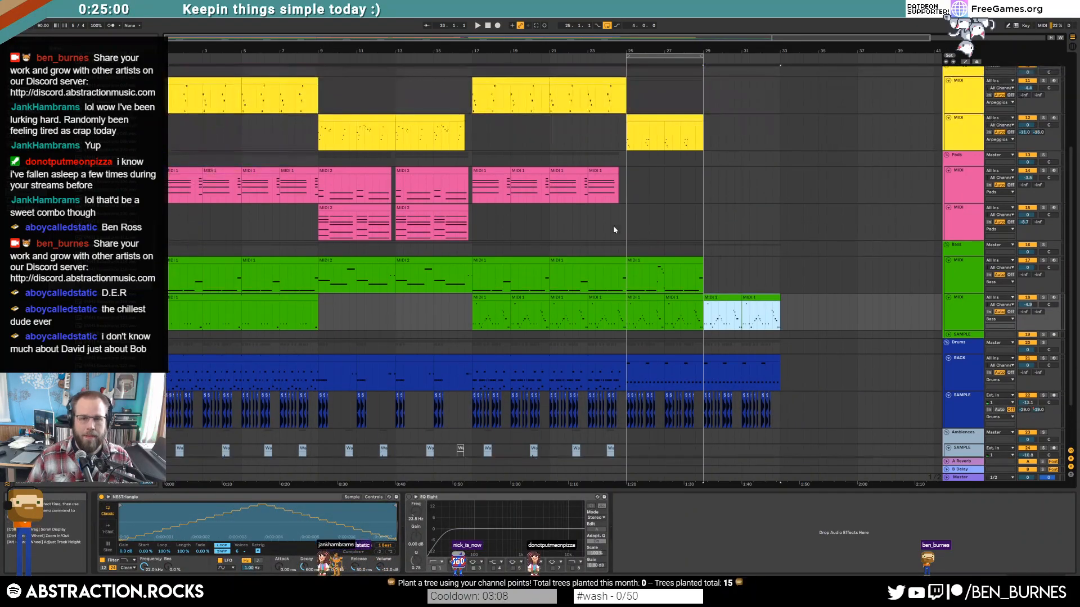
pyautogui.click(386, 208)
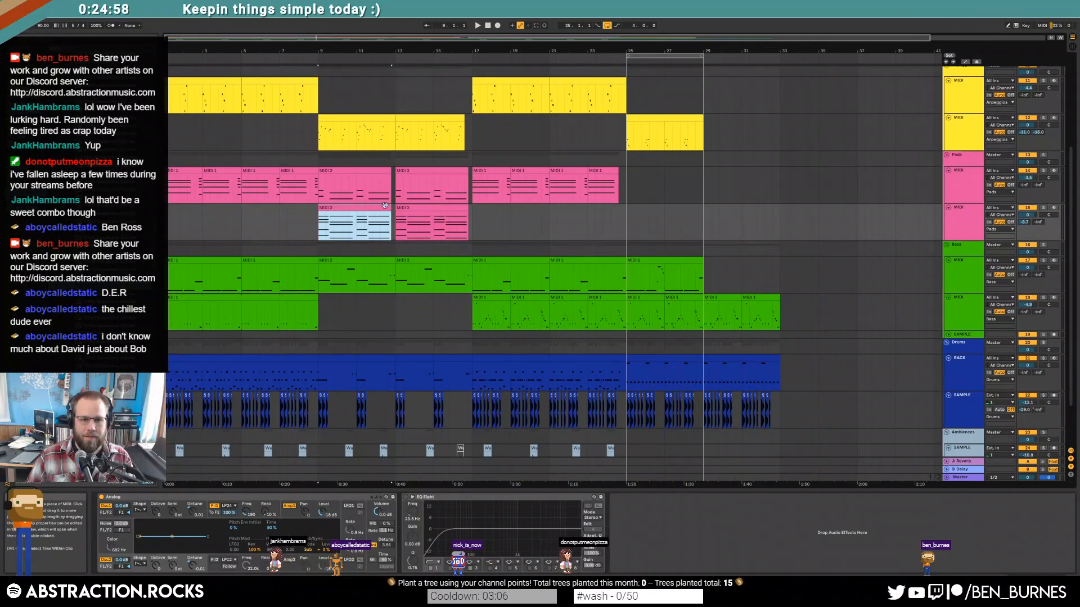
pyautogui.click(701, 220)
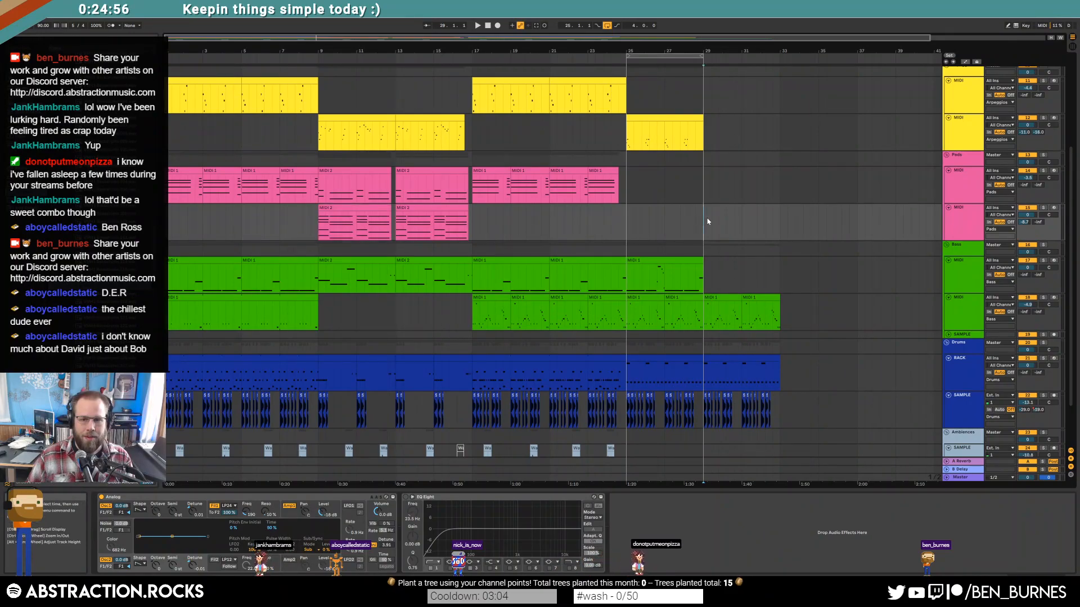
pyautogui.hotkey('ctrl', 'v')
pyautogui.press('space')
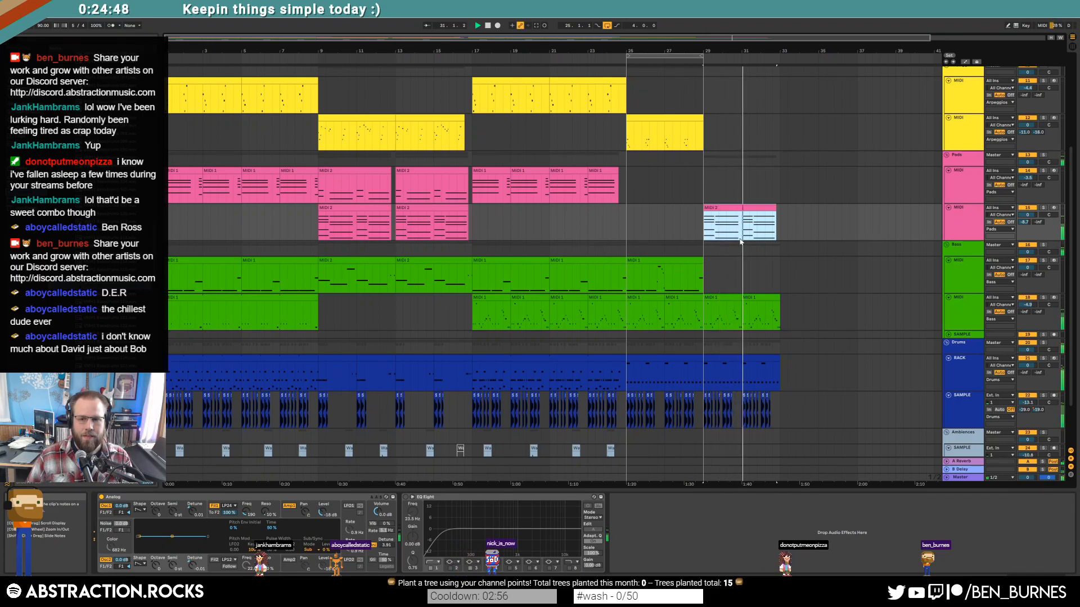
pyautogui.moveTo(780, 220); pyautogui.dragTo(709, 221)
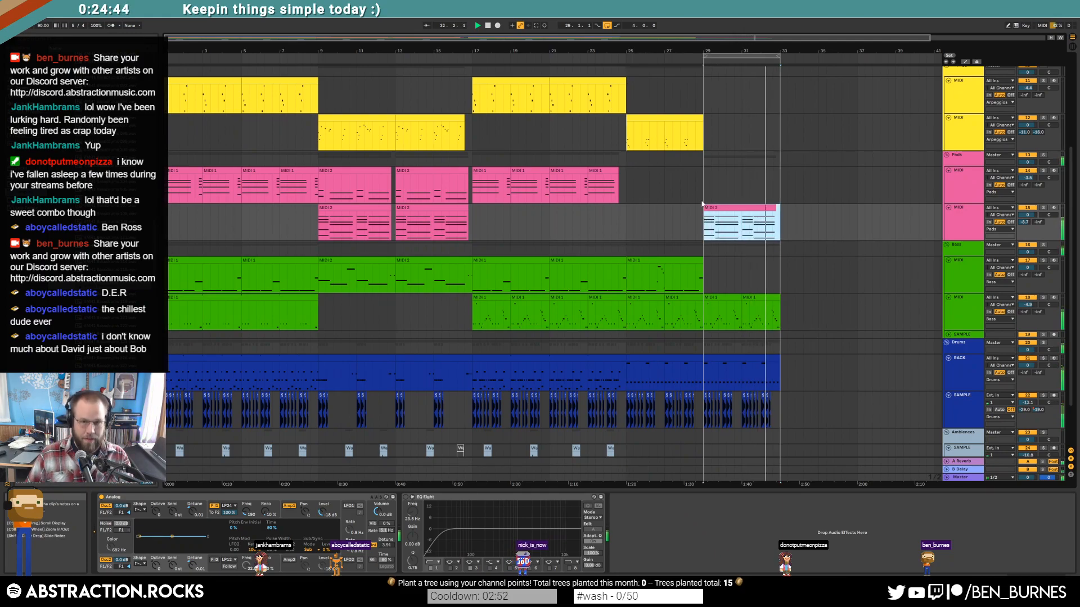
# Step: Duplicate the second arpeggio track's bar 25 clip to bar 29 and copy the first arpeggio track's bar 17 clip to bar 29
pyautogui.click(663, 117)
pyautogui.hotkey('ctrl', 'd')
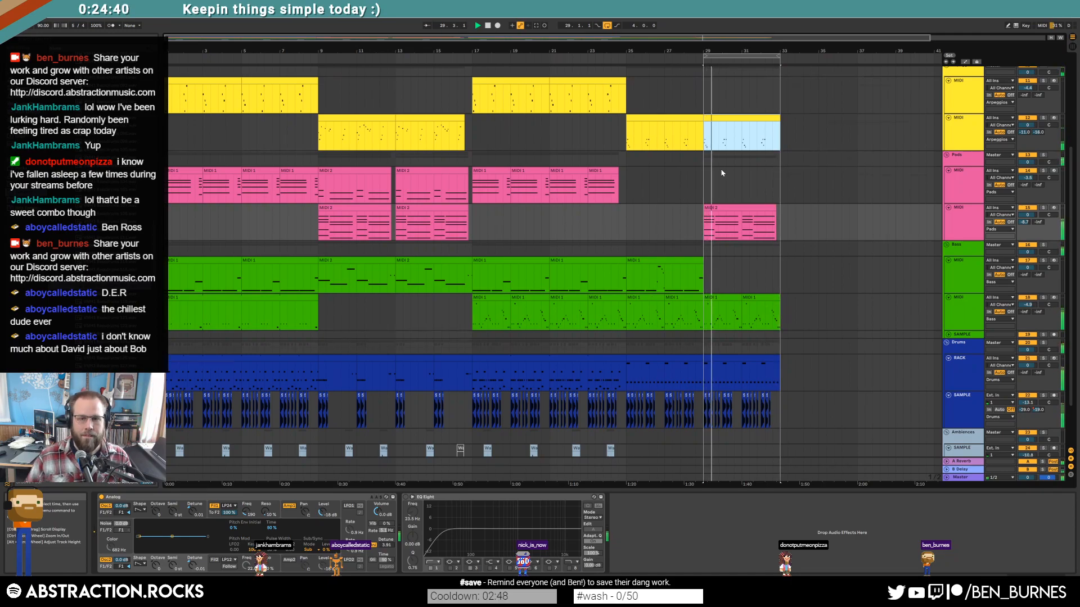
pyautogui.scroll(1, 723, 173)
pyautogui.click(534, 130)
pyautogui.click(704, 149)
pyautogui.hotkey('ctrl', 'v')
pyautogui.scroll(2, 740, 183)
pyautogui.scroll(-1, 739, 192)
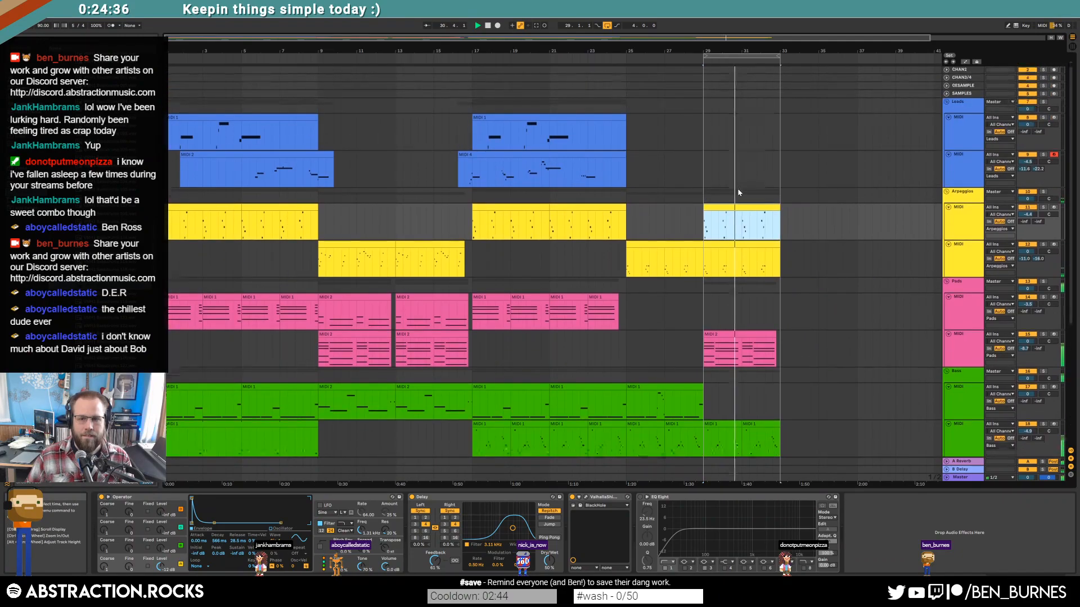
pyautogui.scroll(-2, 739, 191)
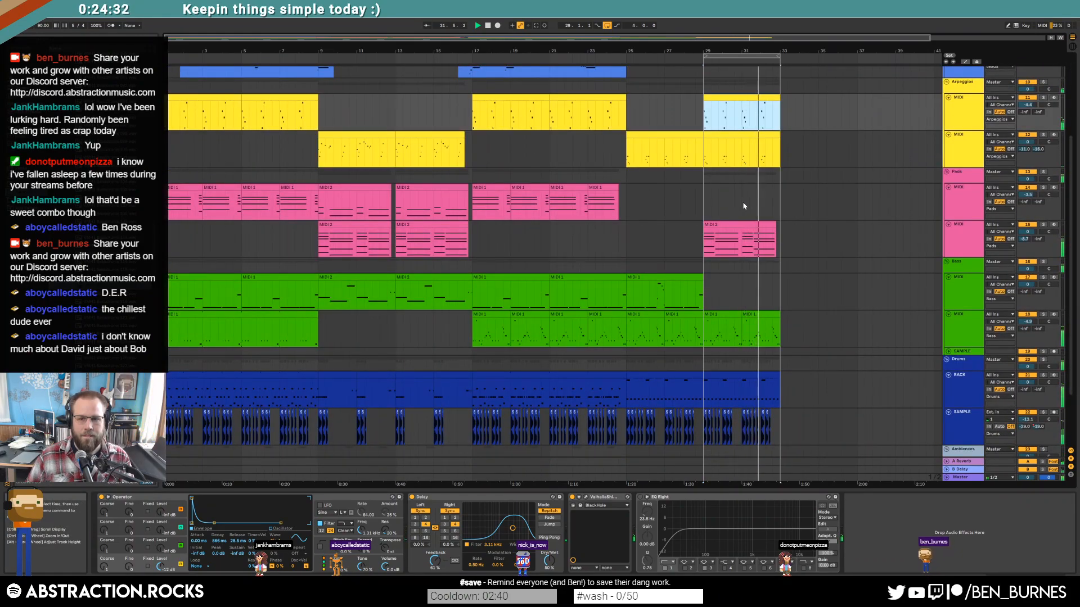
pyautogui.scroll(1, 744, 207)
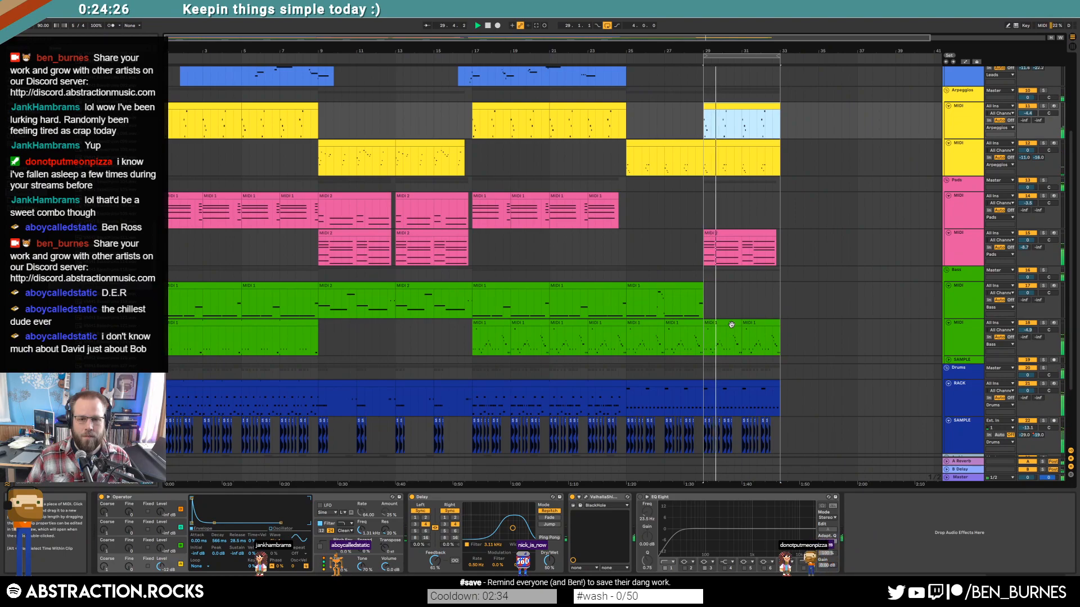
# Step: Automate the VMH1 Bassdrums 117 filter frequency to rise from bar 27 to bar 29 on the drum rack track and play it
pyautogui.click(694, 383)
pyautogui.press('space')
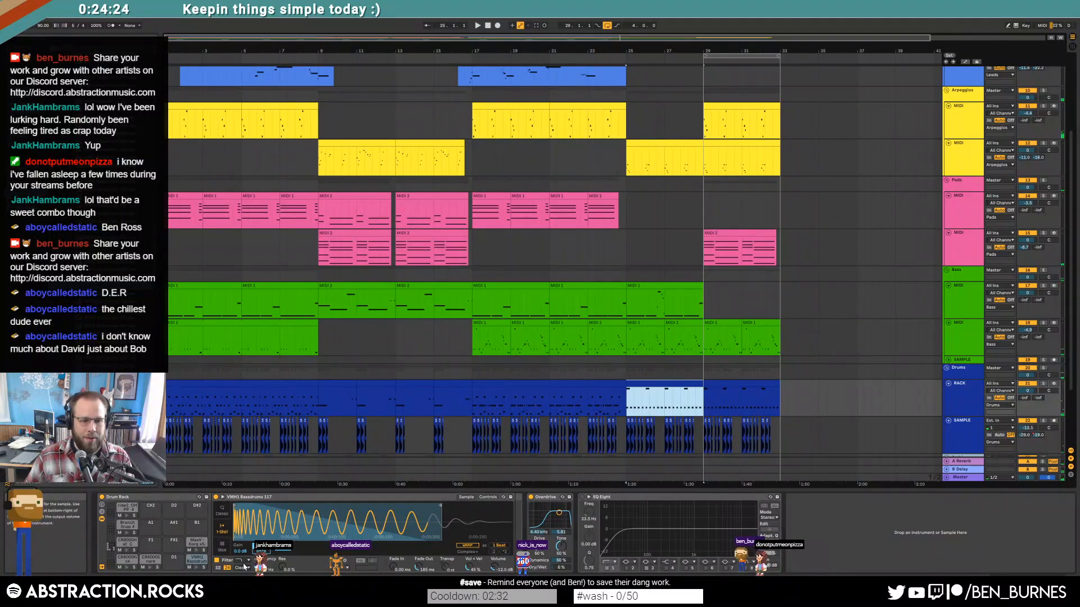
pyautogui.press('a')
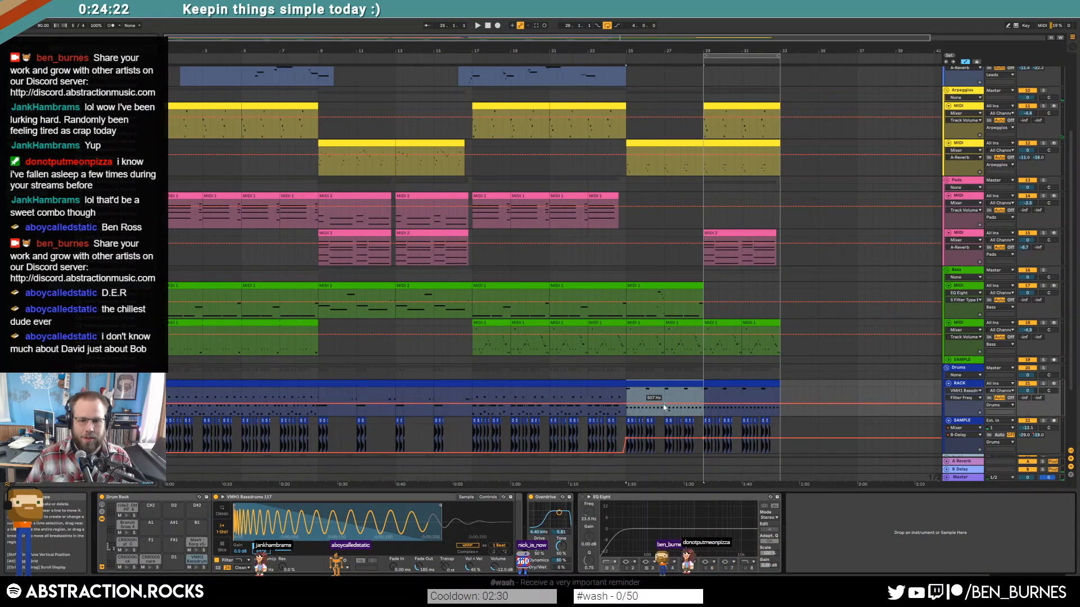
pyautogui.click(681, 393)
pyautogui.press('space')
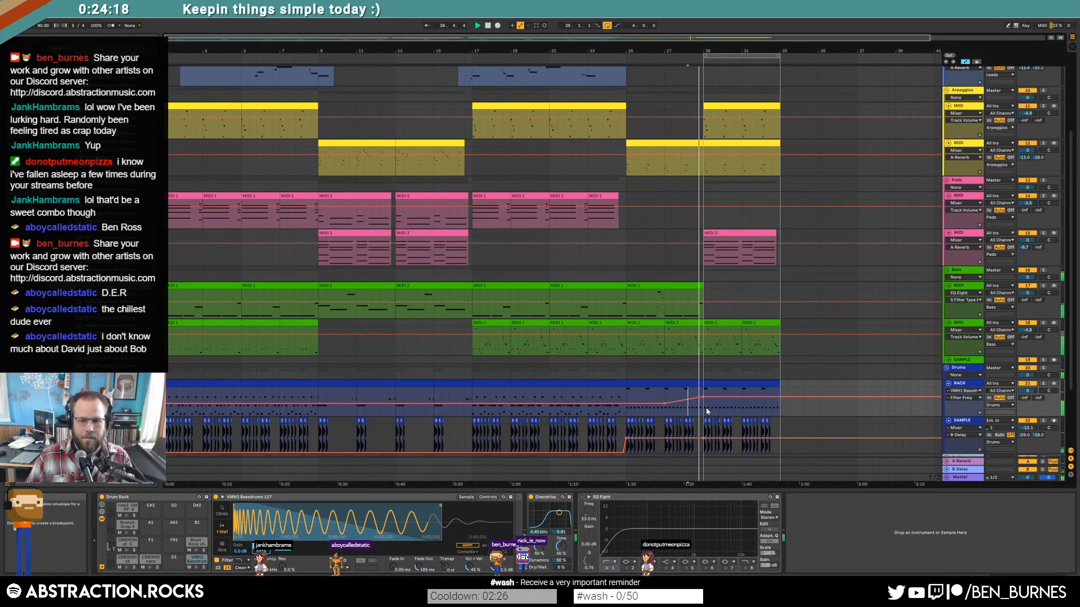
pyautogui.click(719, 384)
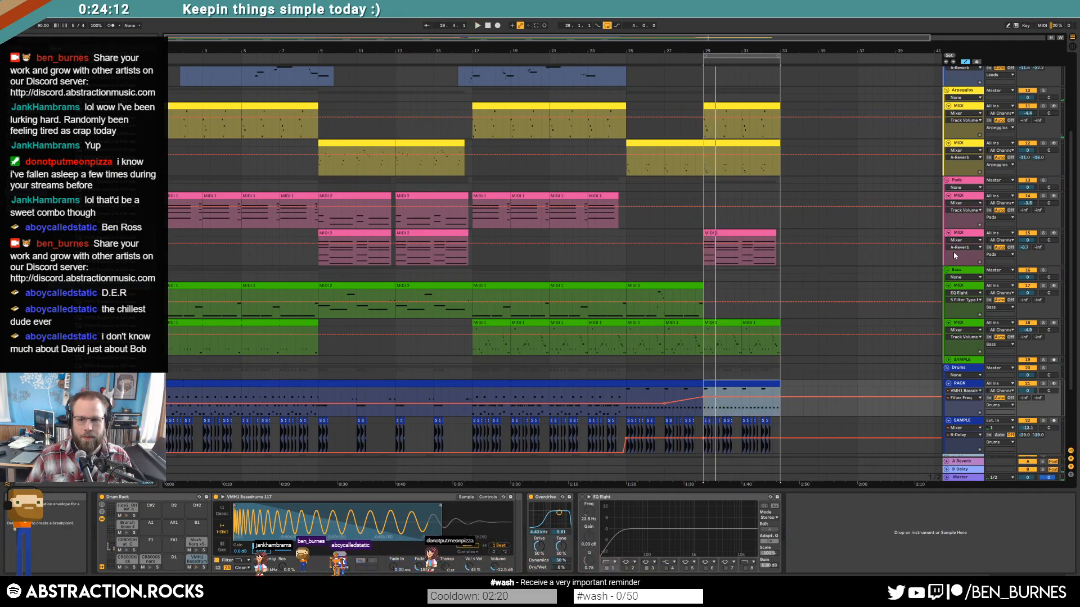
# Step: Insert a new MIDI track below the second pads track, move the bar 29 pad clip onto it and show its empty device chain
pyautogui.click(960, 234)
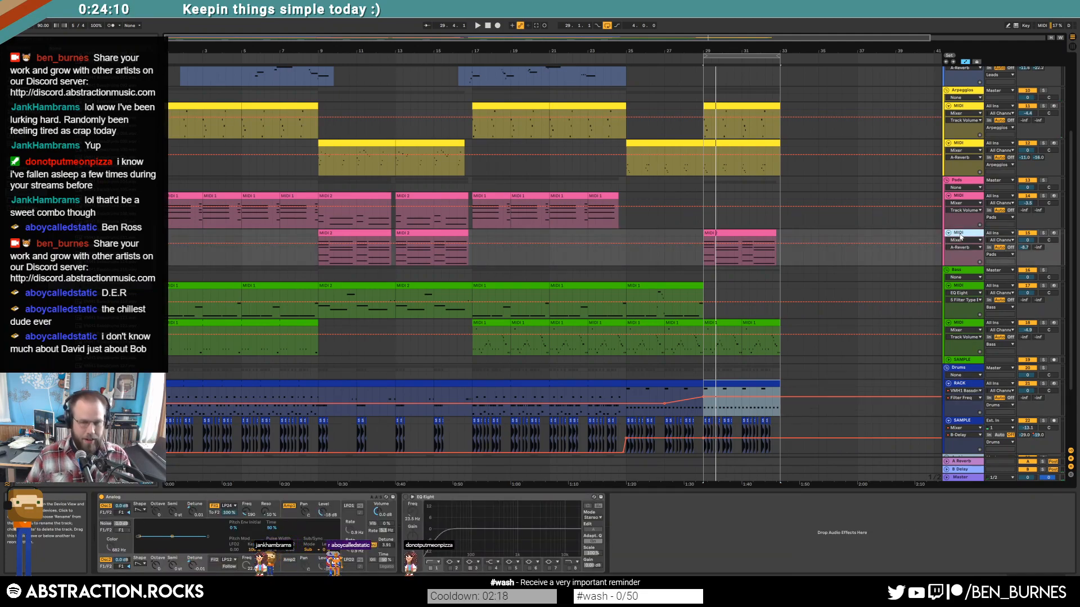
pyautogui.hotkey('ctrl', 'shift', 't')
pyautogui.moveTo(740, 262); pyautogui.dragTo(742, 269)
pyautogui.press('a')
pyautogui.hotkey('shift', 'Tab')
pyautogui.click(948, 271)
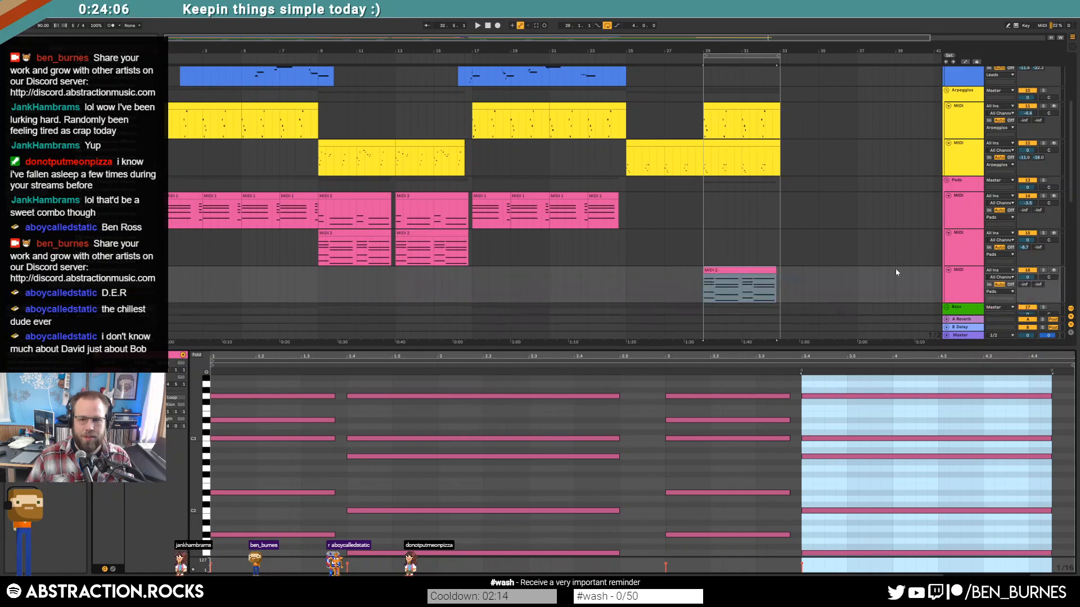
pyautogui.click(726, 269)
pyautogui.hotkey('shift', 'Tab')
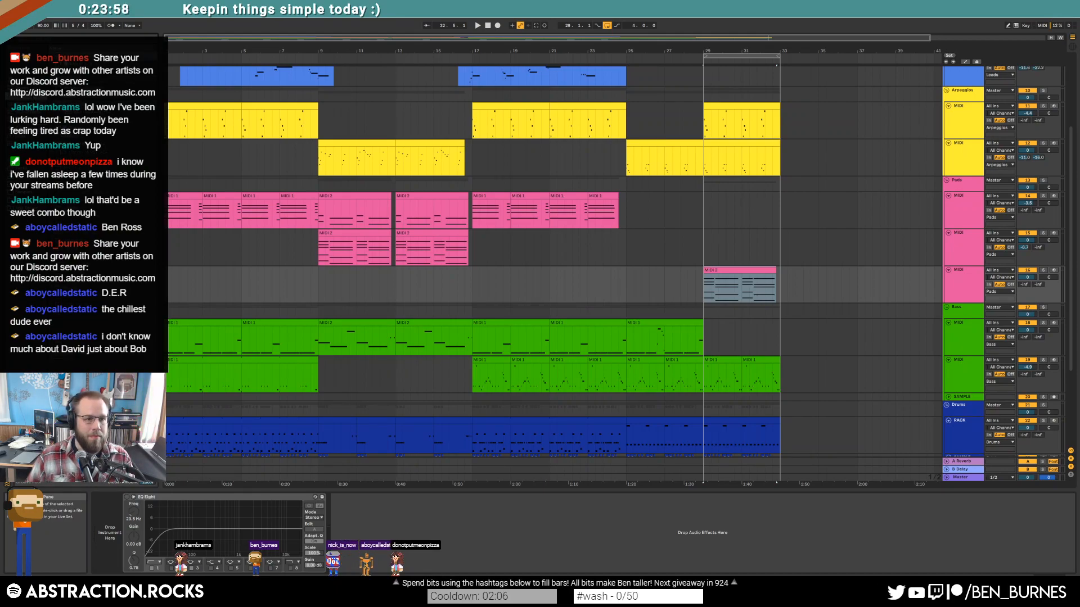
# Step: Load Analog onto the new pads track before the EQ Eight and shape its filter frequency, resonance and envelopes
pyautogui.moveTo(96, 315); pyautogui.dragTo(164, 526)
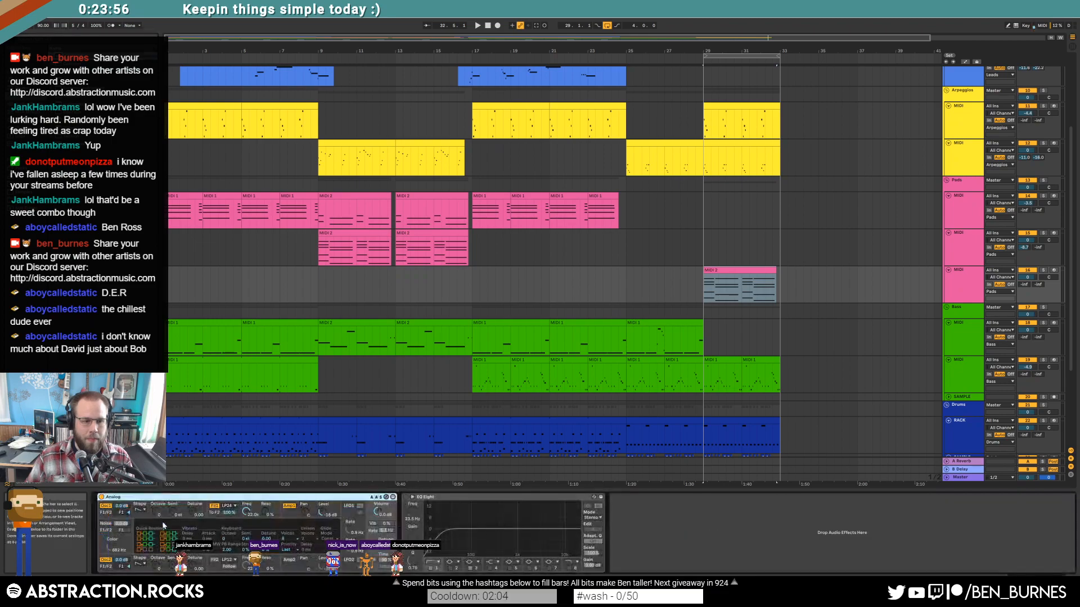
pyautogui.click(142, 511)
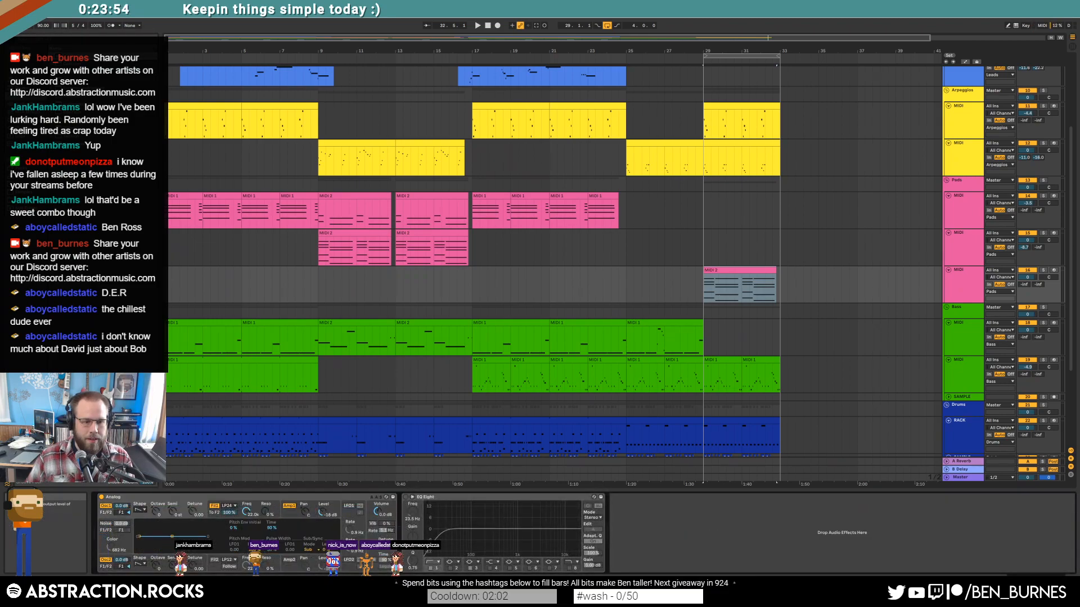
pyautogui.click(194, 567)
pyautogui.moveTo(197, 513); pyautogui.dragTo(246, 546)
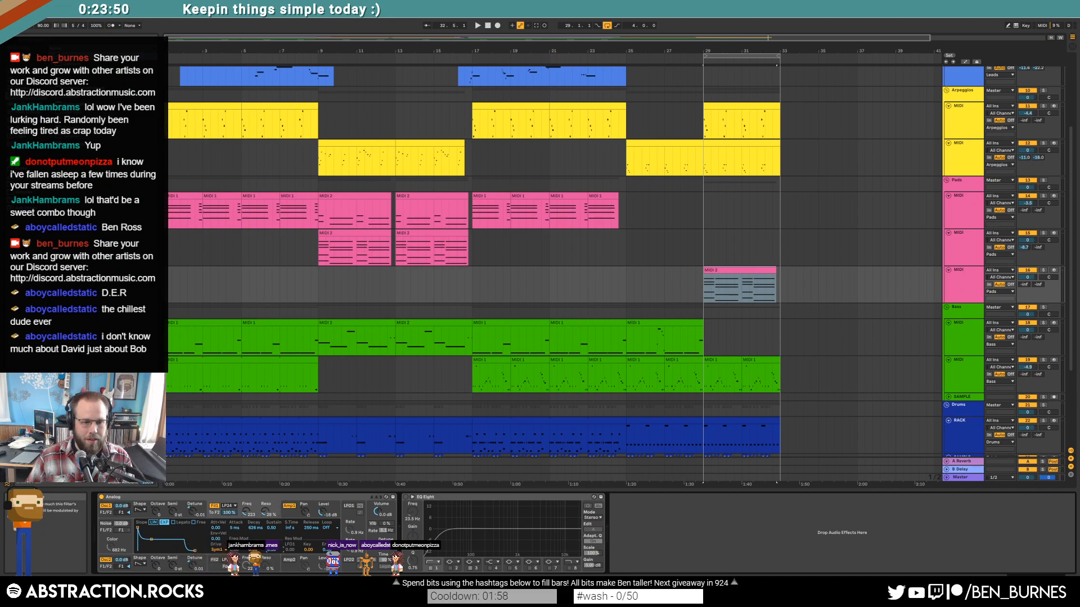
pyautogui.click(380, 549)
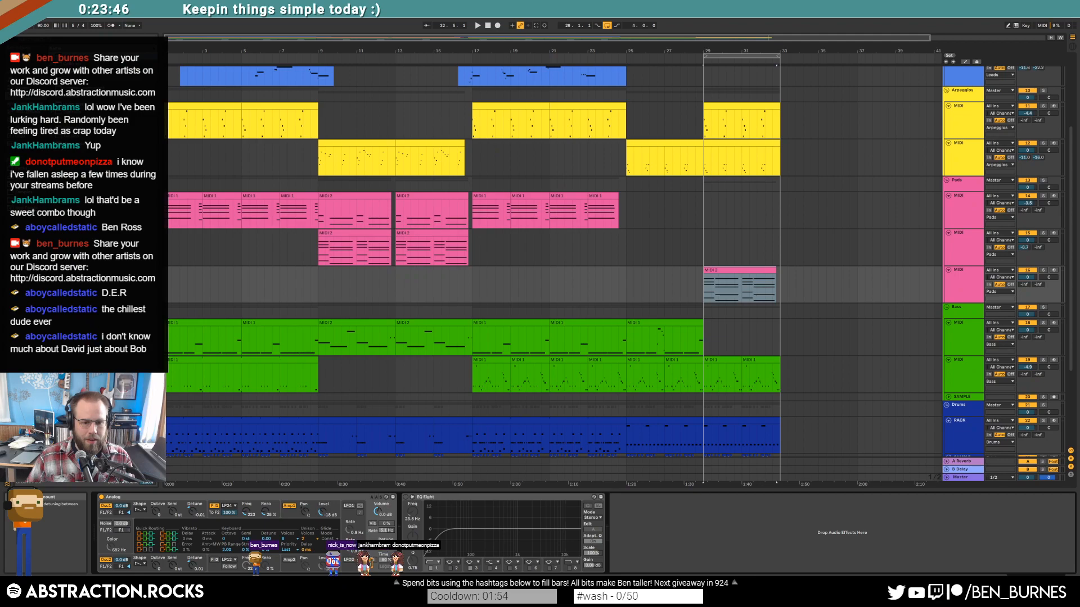
pyautogui.click(289, 516)
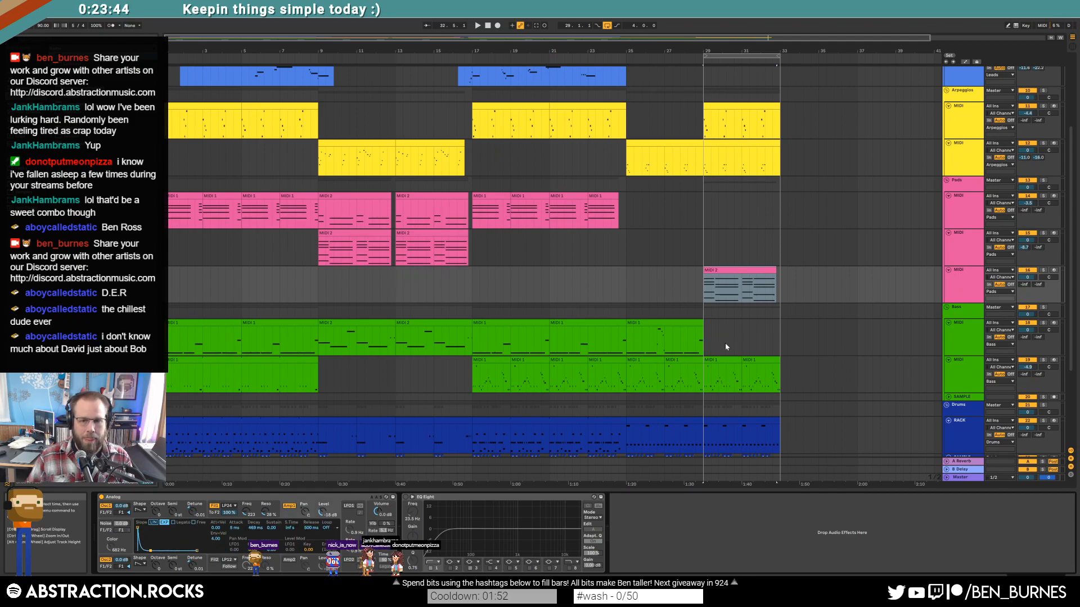
# Step: Set the new pads track's reverb send to -7.5 and delay send to -18.0, and lower Analog's filter 1 frequency during playback
pyautogui.moveTo(1039, 284); pyautogui.dragTo(1039, 281)
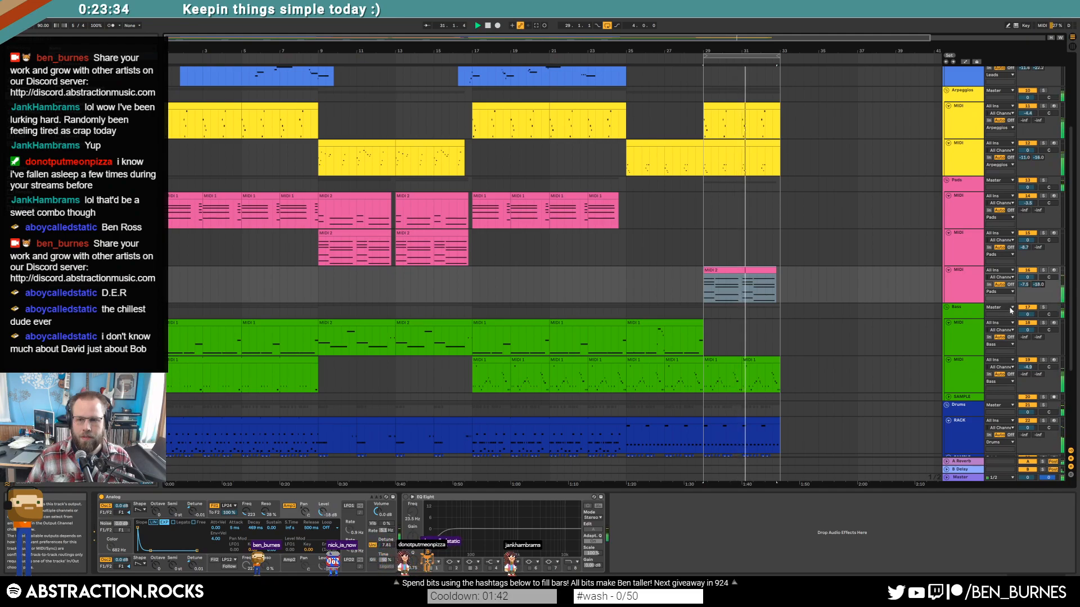
pyautogui.moveTo(247, 512); pyautogui.dragTo(247, 519)
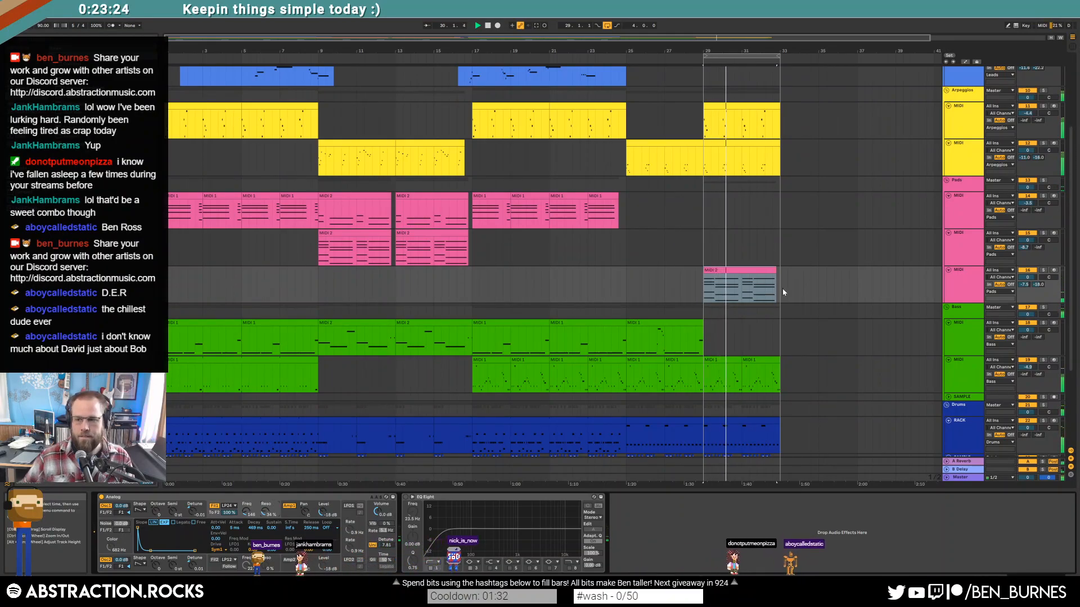
pyautogui.press('space')
# Step: Open the new pads track's bar 29 clip for note editing and shorten the first chord to a brief stab
pyautogui.doubleClick(724, 270)
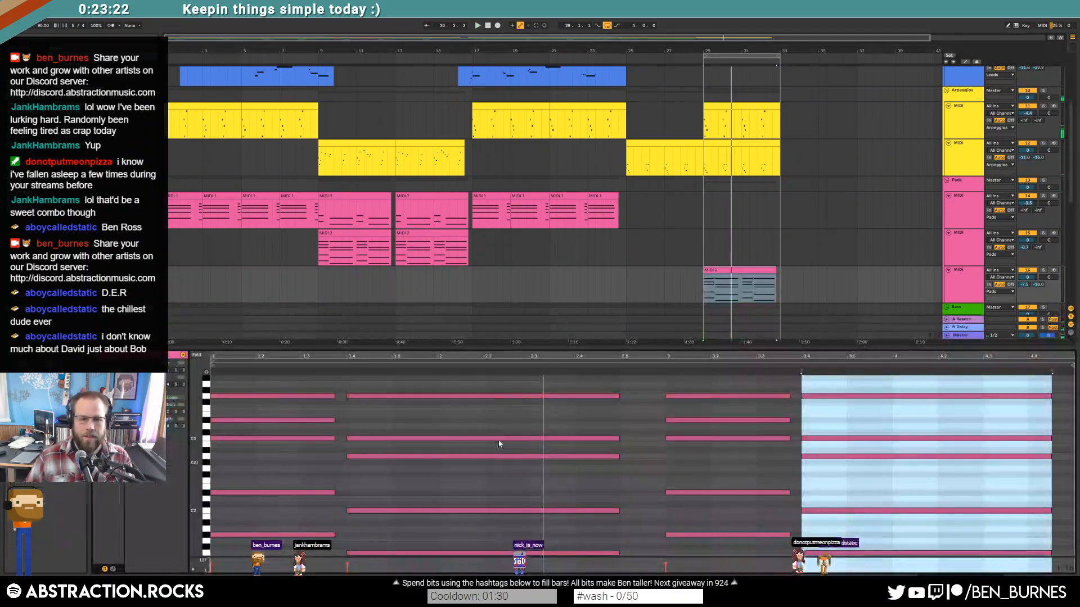
pyautogui.moveTo(296, 388); pyautogui.dragTo(316, 566)
pyautogui.hotkey('shift', 'Left')
pyautogui.hotkey('shift', 'Left')
pyautogui.hotkey('shift', 'Left')
pyautogui.hotkey('shift', 'Left')
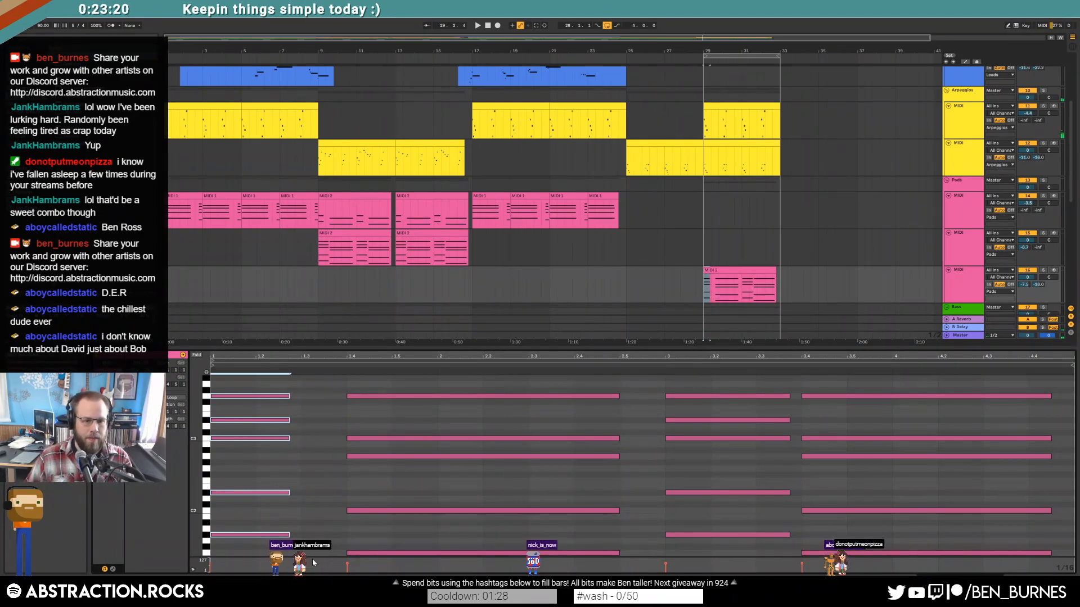
pyautogui.hotkey('shift', 'Left')
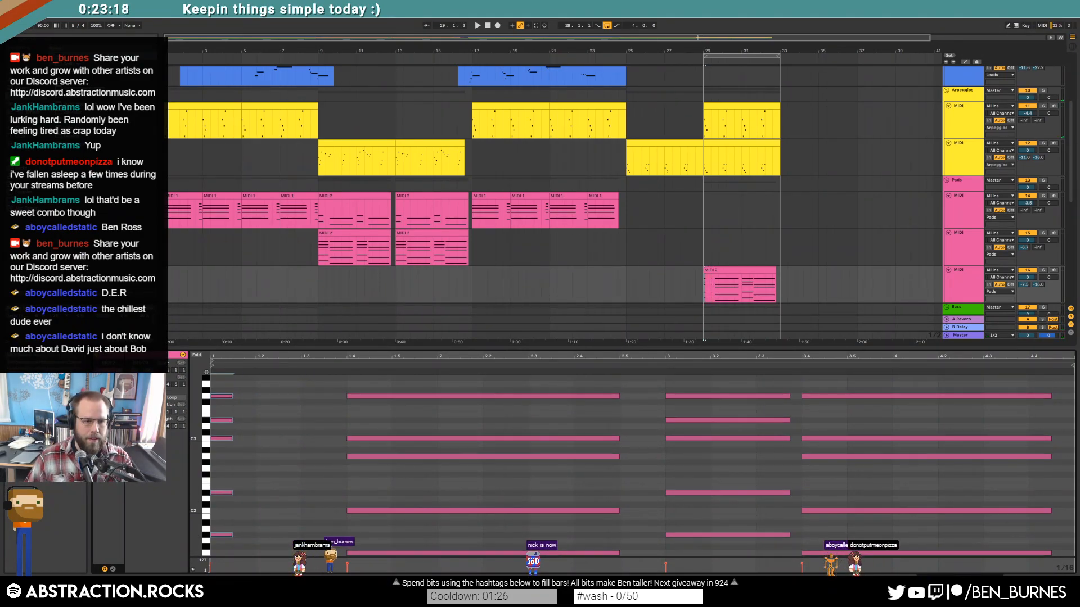
# Step: Duplicate the shortened first chord three times to fill the space before the second chord
pyautogui.moveTo(221, 387); pyautogui.dragTo(248, 549)
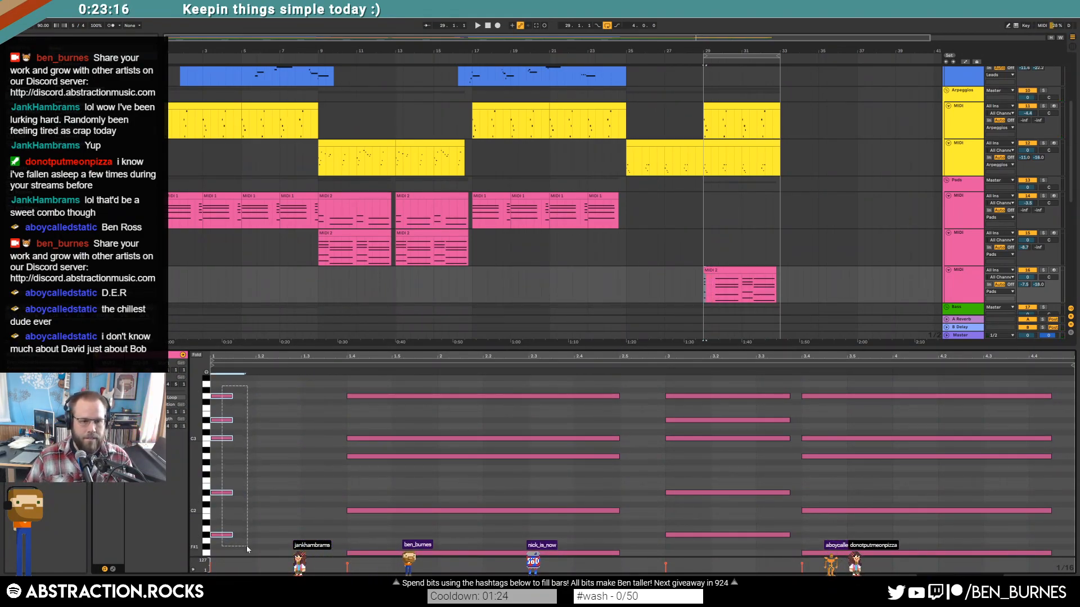
pyautogui.hotkey('ctrl', 'd')
pyautogui.hotkey('ctrl', 'd')
pyautogui.hotkey('ctrl', 'd')
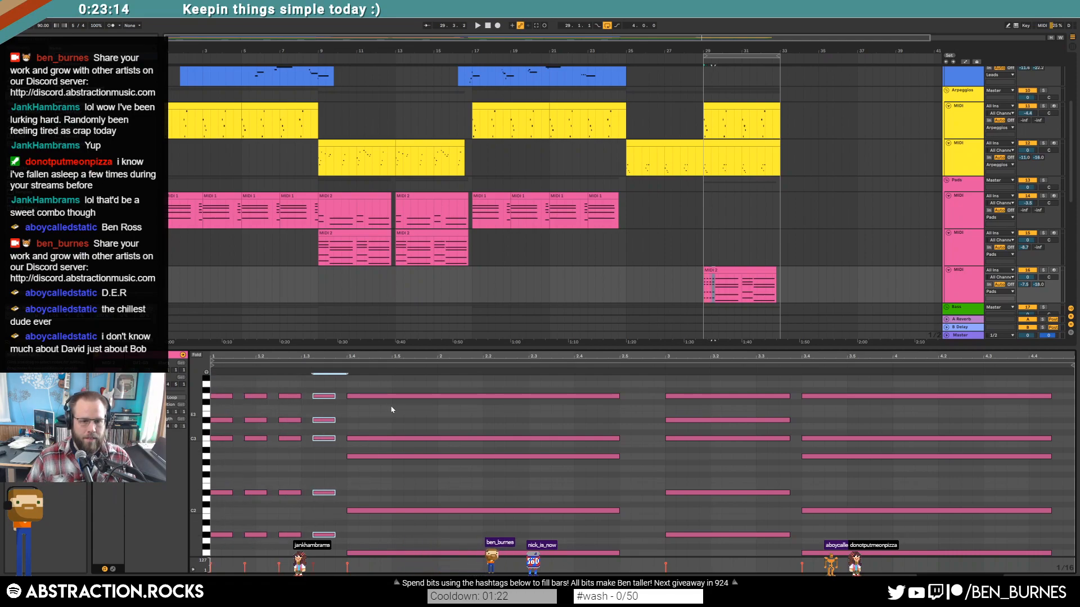
# Step: Shorten the second chord to a matching stab, repeat it up to the clip's bar 3 and play the result
pyautogui.moveTo(450, 533); pyautogui.dragTo(458, 554)
pyautogui.moveTo(608, 554); pyautogui.dragTo(437, 553)
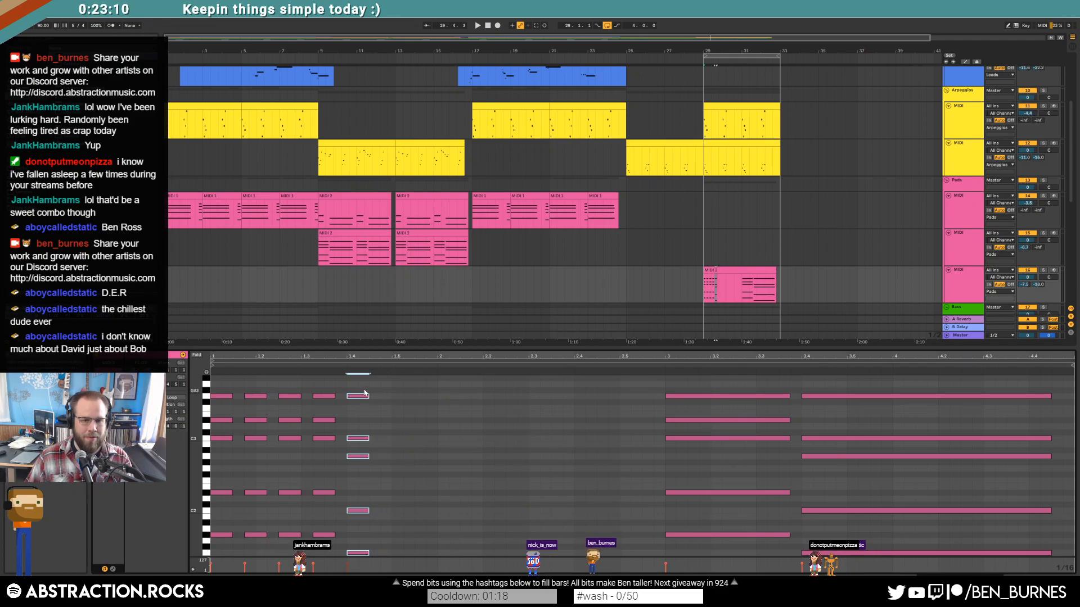
pyautogui.hotkey('ctrl', 'd')
pyautogui.hotkey('ctrl', 'd')
pyautogui.hotkey('ctrl', 'd')
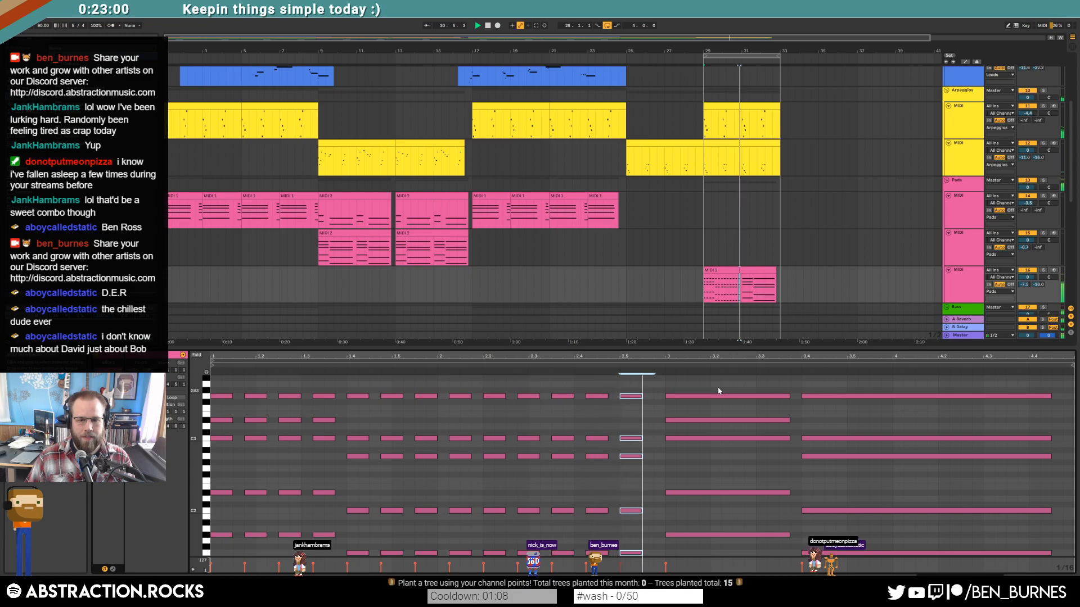
pyautogui.press('space')
# Step: Replace the clip's second half with a copy of the first-half stabs, extend the clip to bar 33 with a final chord and play it
pyautogui.moveTo(719, 388); pyautogui.dragTo(818, 562)
pyautogui.press('Delete')
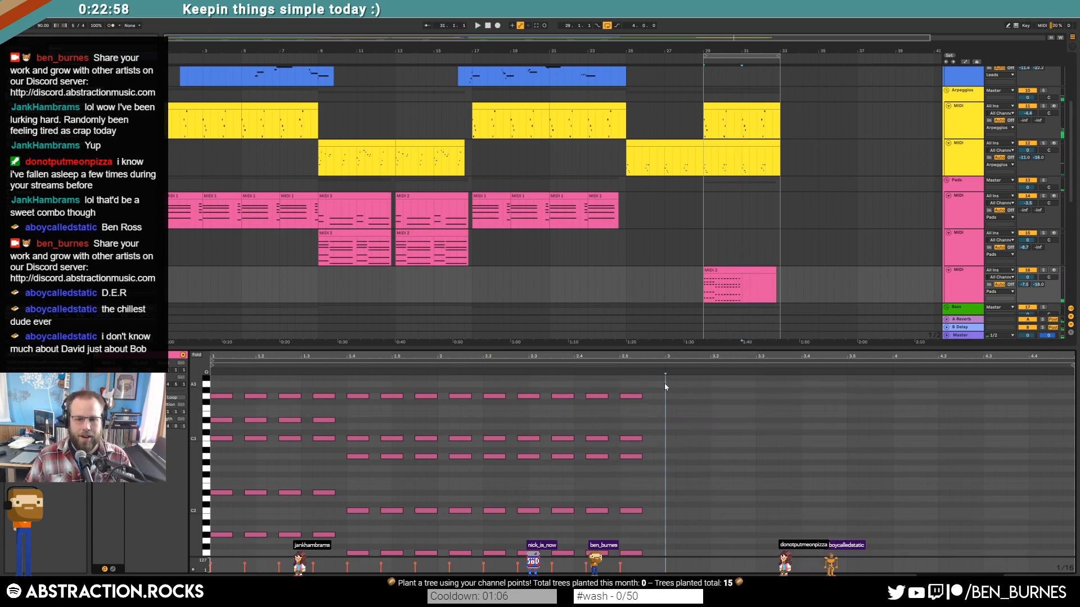
pyautogui.hotkey('ctrl', 'v')
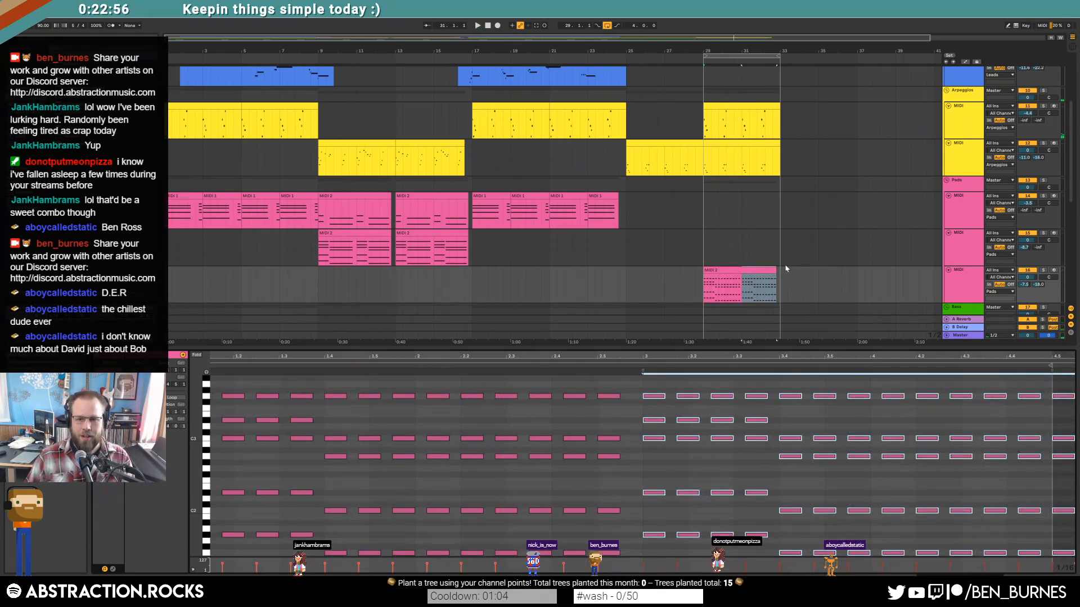
pyautogui.moveTo(774, 270); pyautogui.dragTo(780, 271)
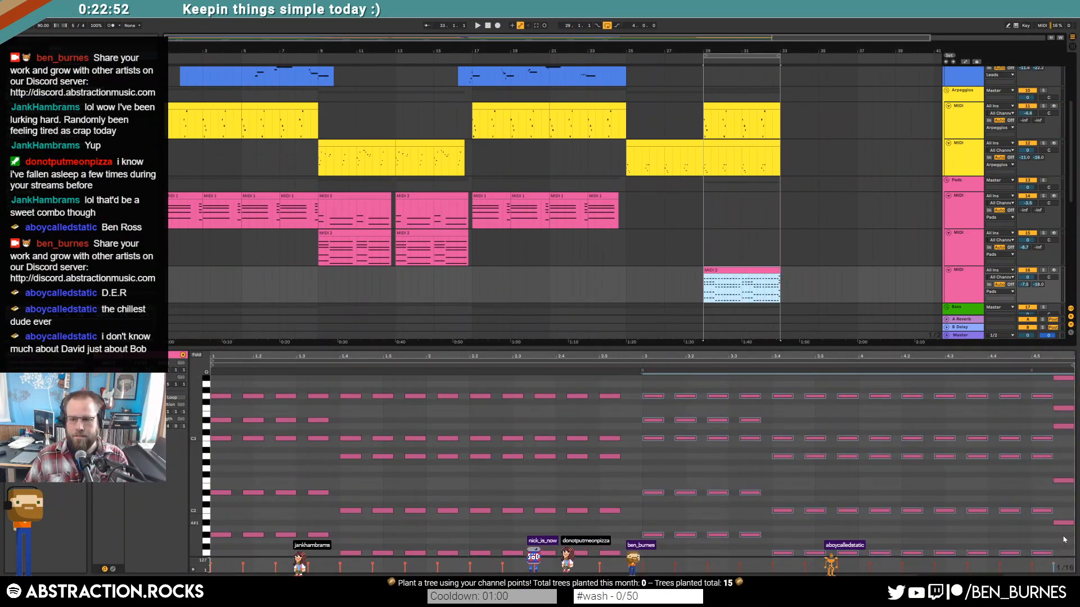
pyautogui.hotkey('shift', 'Tab')
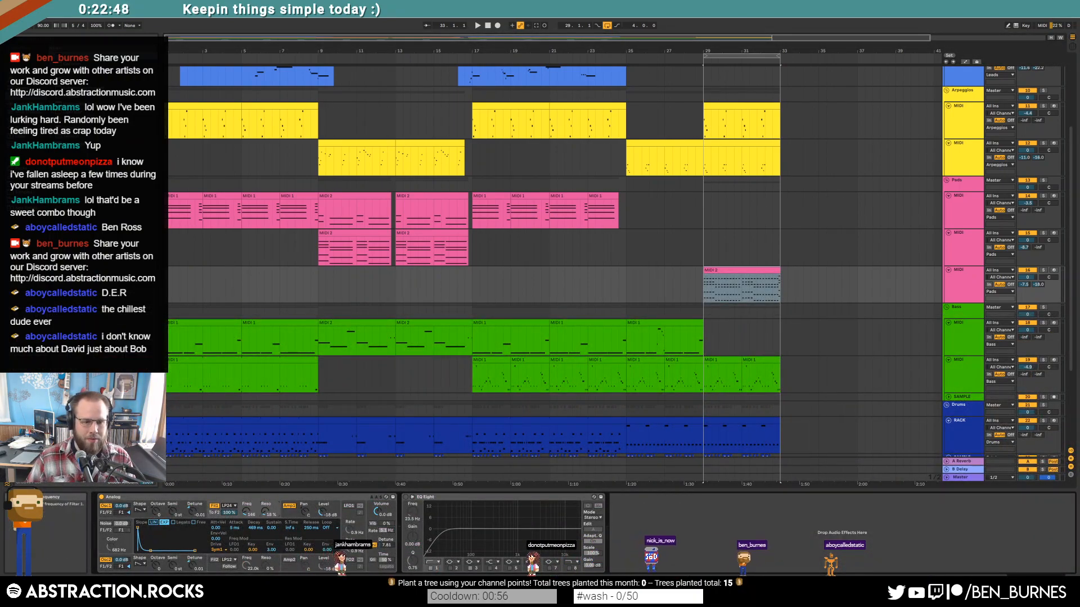
pyautogui.press('space')
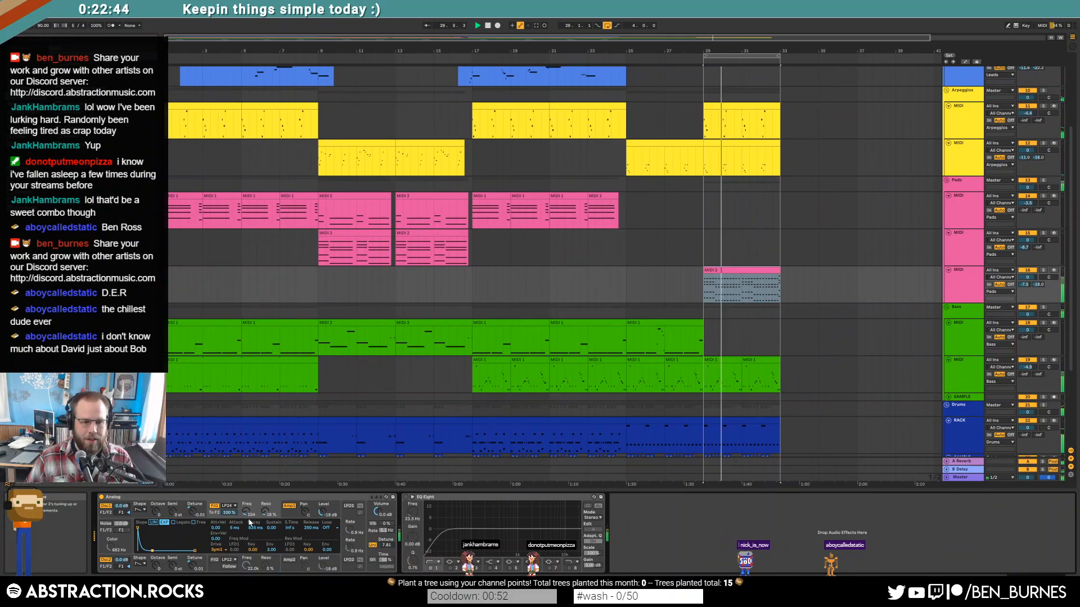
# Step: Delete the second bass track's clips from bar 29 to 33 and duplicate the first bass track's bar 25 clip to bar 29
pyautogui.click(708, 372)
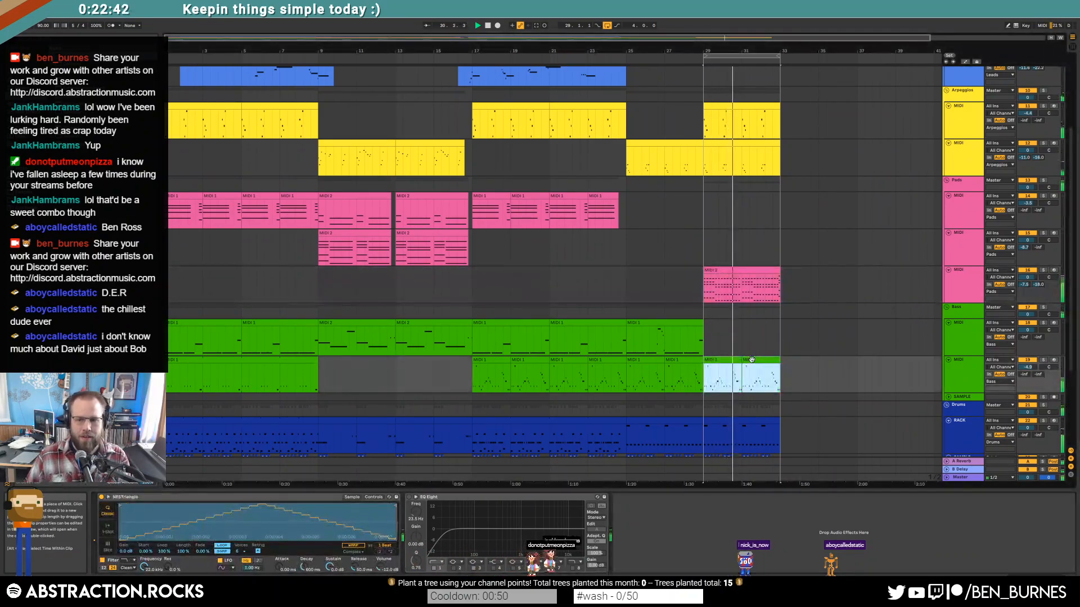
pyautogui.click(635, 323)
pyautogui.hotkey('ctrl', 'd')
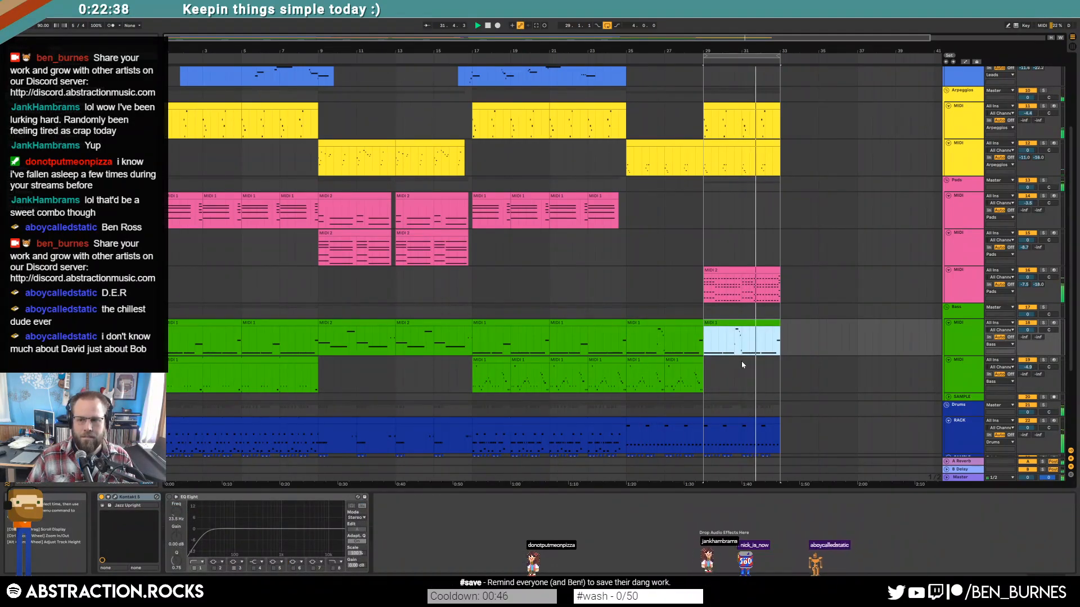
# Step: Copy the second bass track's opening clip that ends at bar 9 to bar 29 and trim it to end at bar 33
pyautogui.click(294, 360)
pyautogui.hotkey('ctrl', 'c')
pyautogui.click(706, 376)
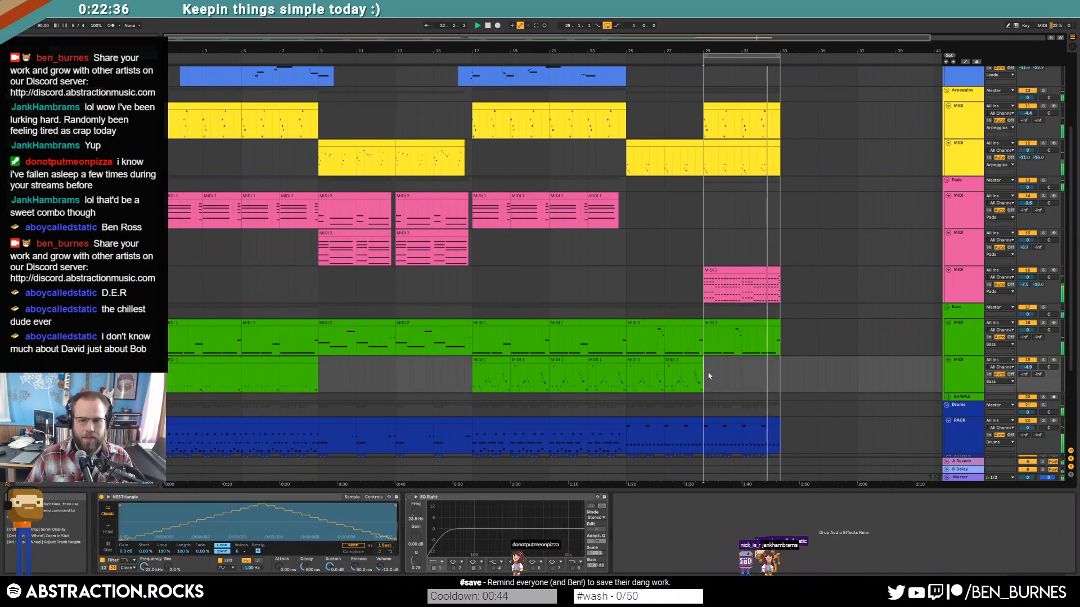
pyautogui.hotkey('ctrl', 'v')
pyautogui.moveTo(856, 376); pyautogui.dragTo(780, 376)
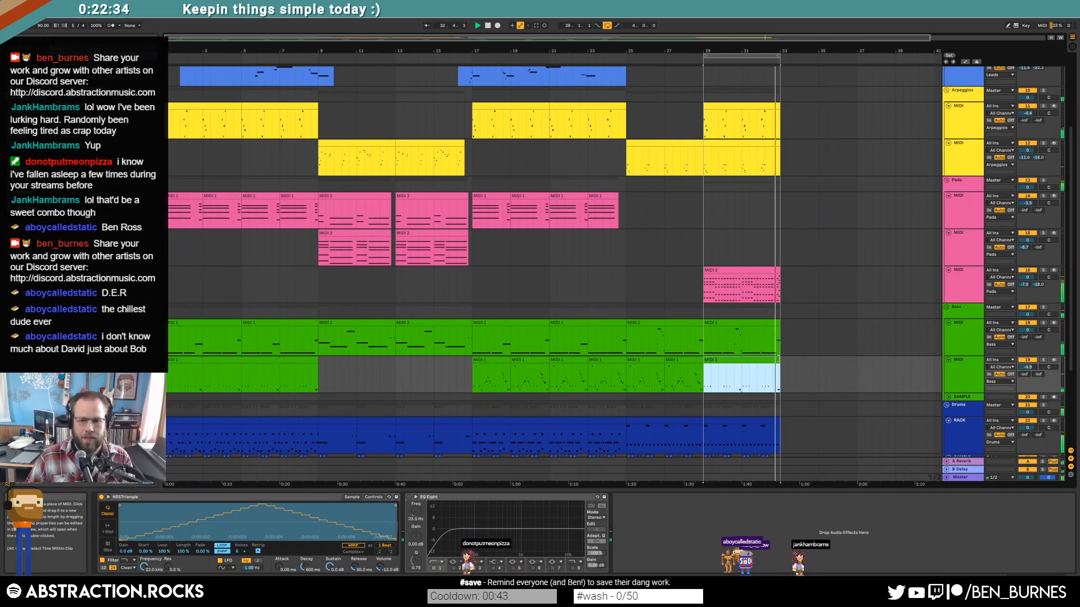
# Step: Automate Analog's F1 Freq on the third pads track to rise from bar 29 to bar 33 and play from just before bar 25
pyautogui.click(746, 270)
pyautogui.press('a')
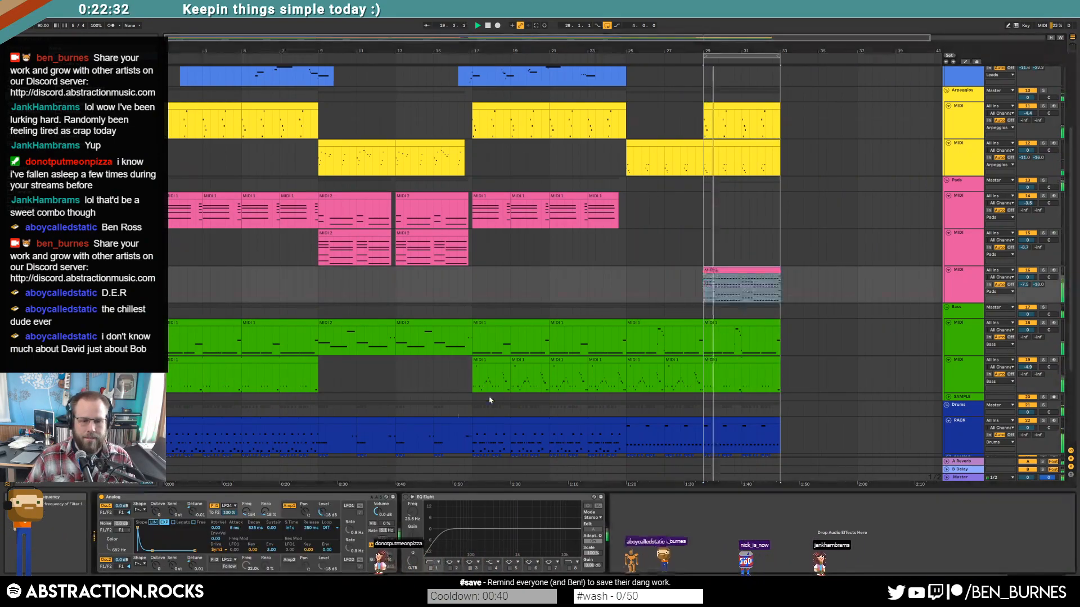
pyautogui.click(714, 297)
pyautogui.press('space')
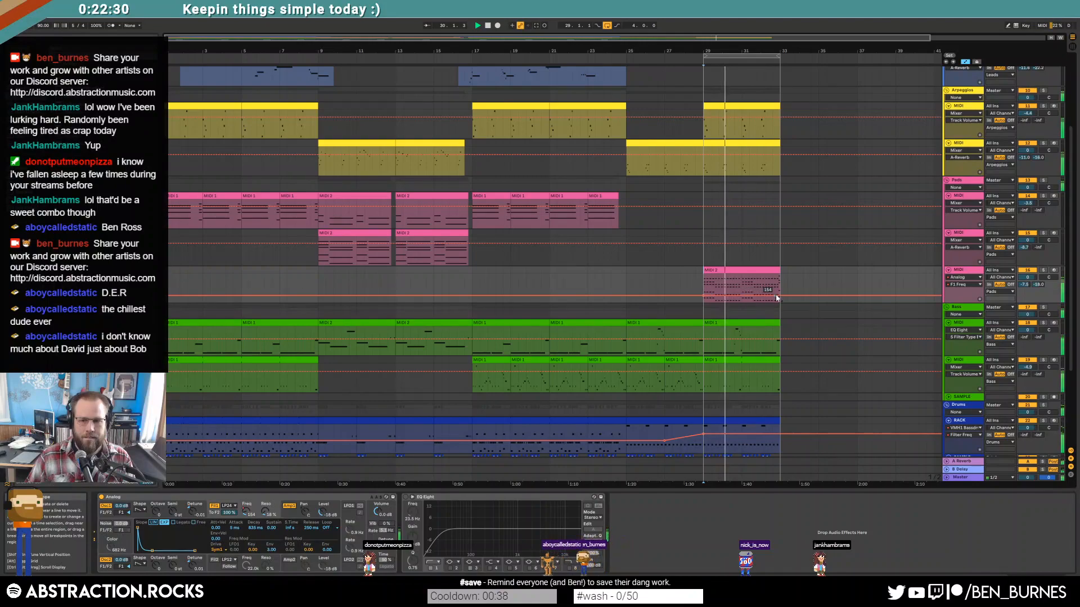
pyautogui.moveTo(777, 294); pyautogui.dragTo(779, 288)
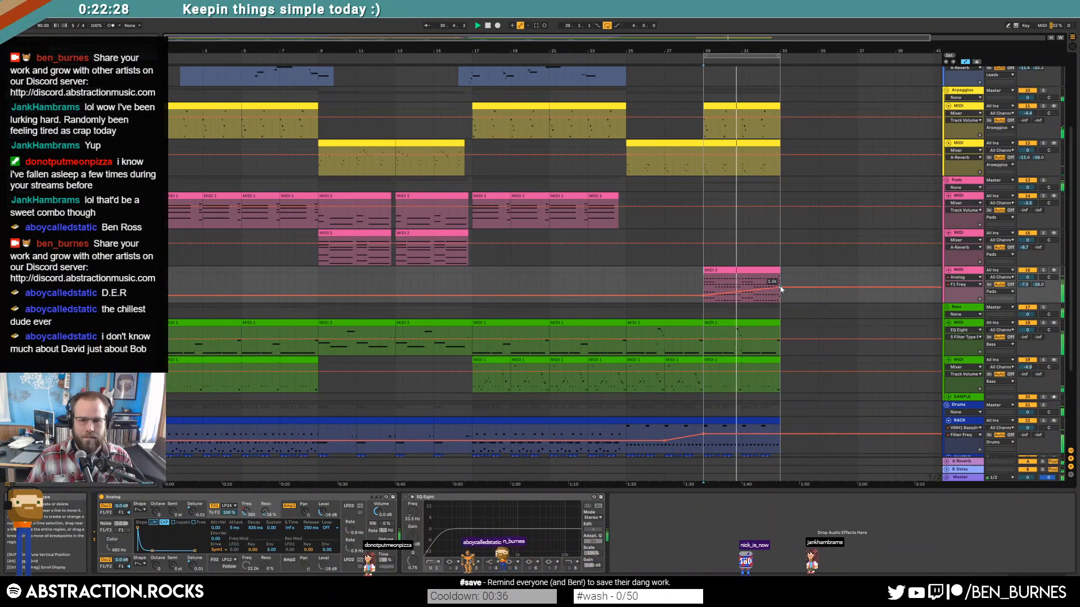
pyautogui.moveTo(788, 287); pyautogui.dragTo(789, 282)
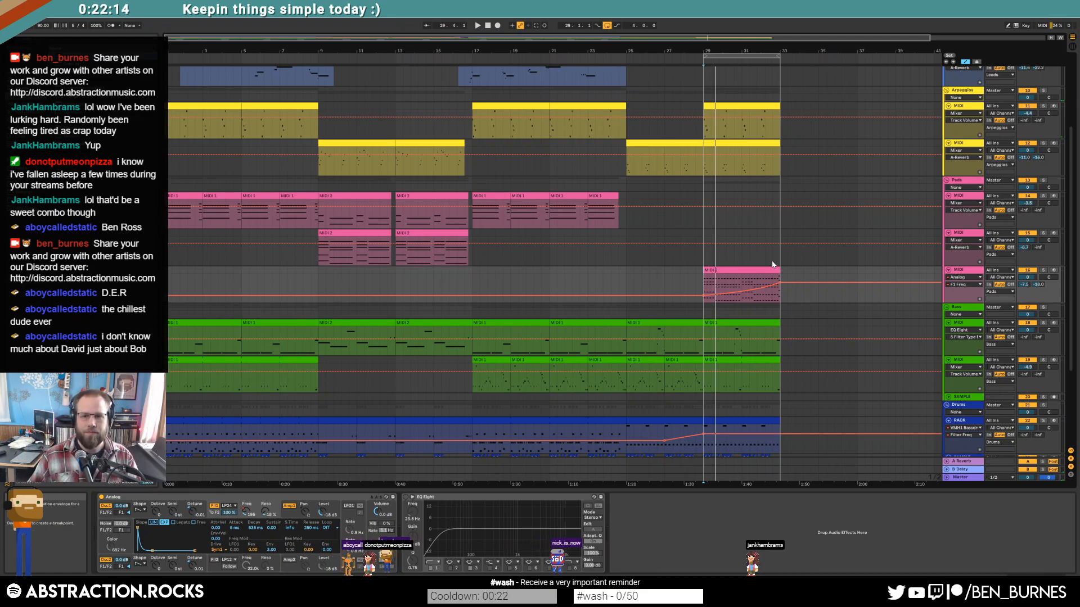
pyautogui.click(619, 132)
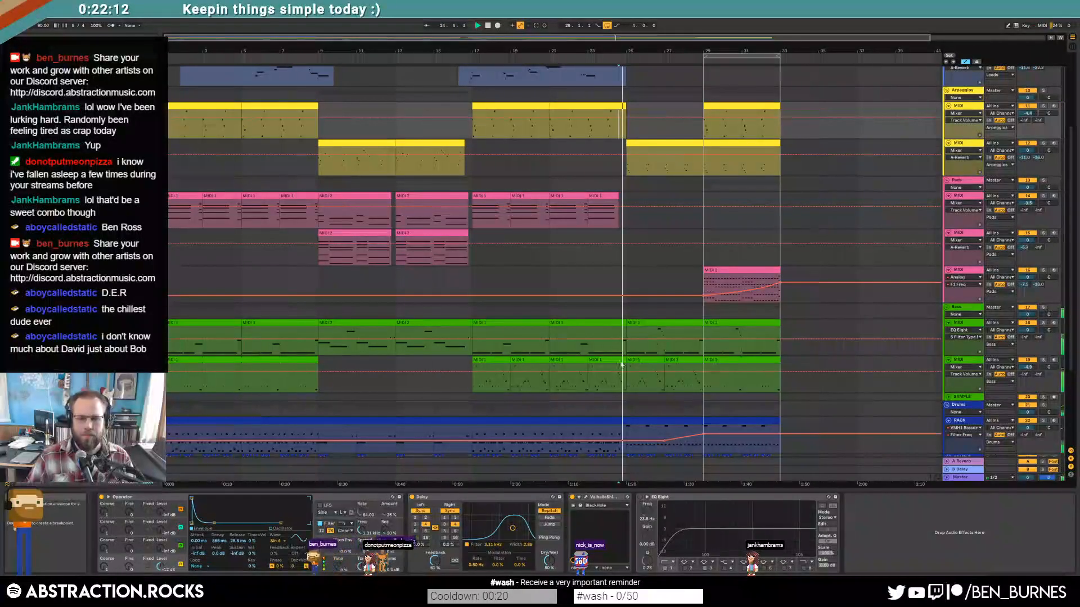
# Step: Check the second bass track's bar 29 clip notes and copy the first two lowest notes of the bar 29 pad clip
pyautogui.doubleClick(720, 369)
pyautogui.moveTo(237, 381); pyautogui.dragTo(216, 382)
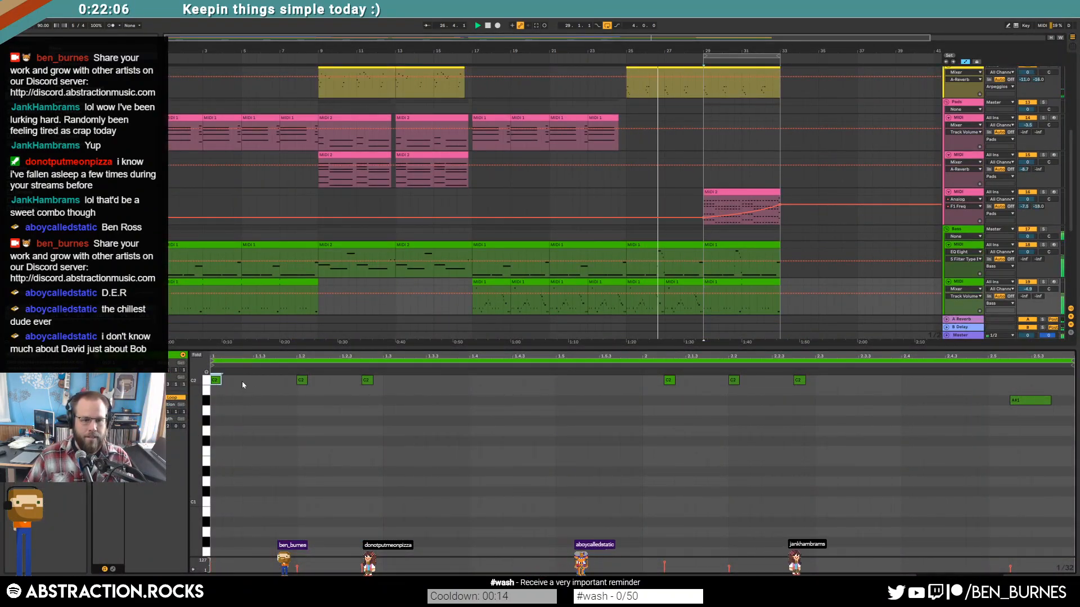
pyautogui.click(741, 197)
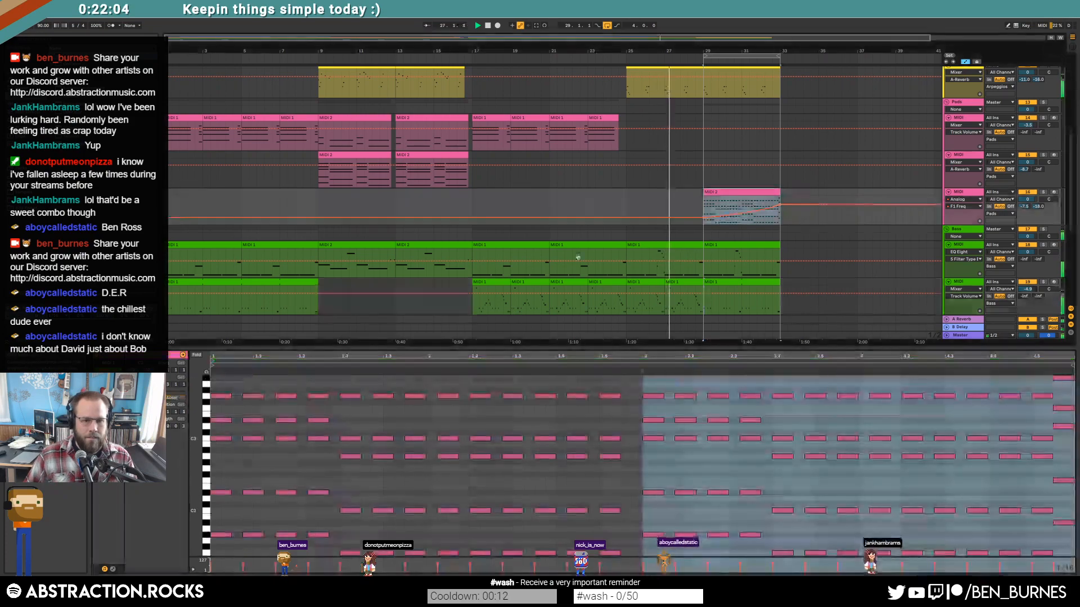
pyautogui.moveTo(255, 463); pyautogui.dragTo(255, 548)
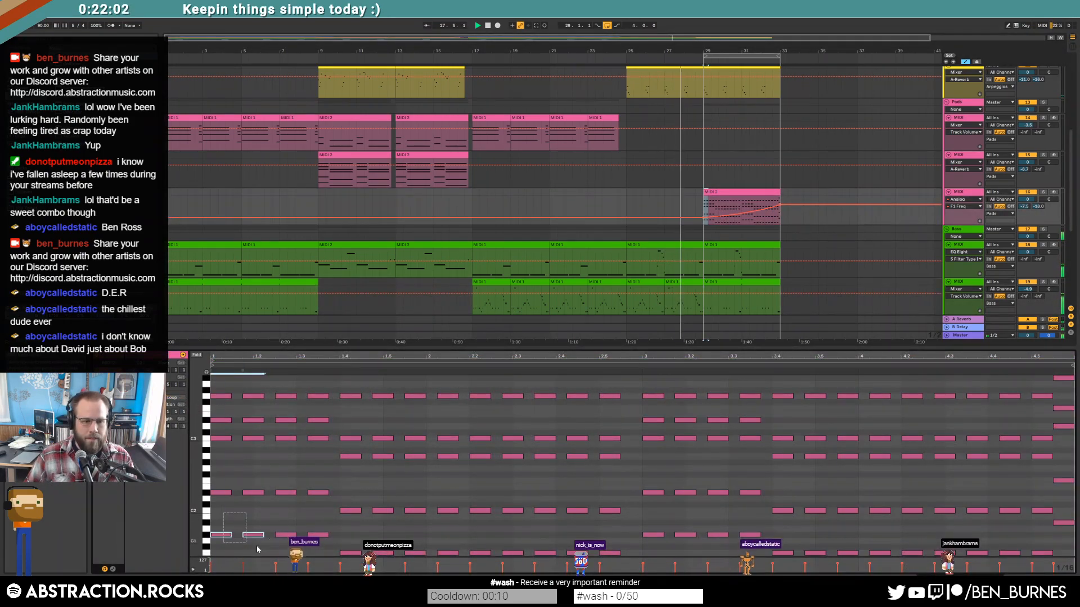
# Step: Paste the copied notes at the start of the second bass track's bar 29 clip and replace its opening C2 with a short G#1
pyautogui.click(753, 281)
pyautogui.click(214, 401)
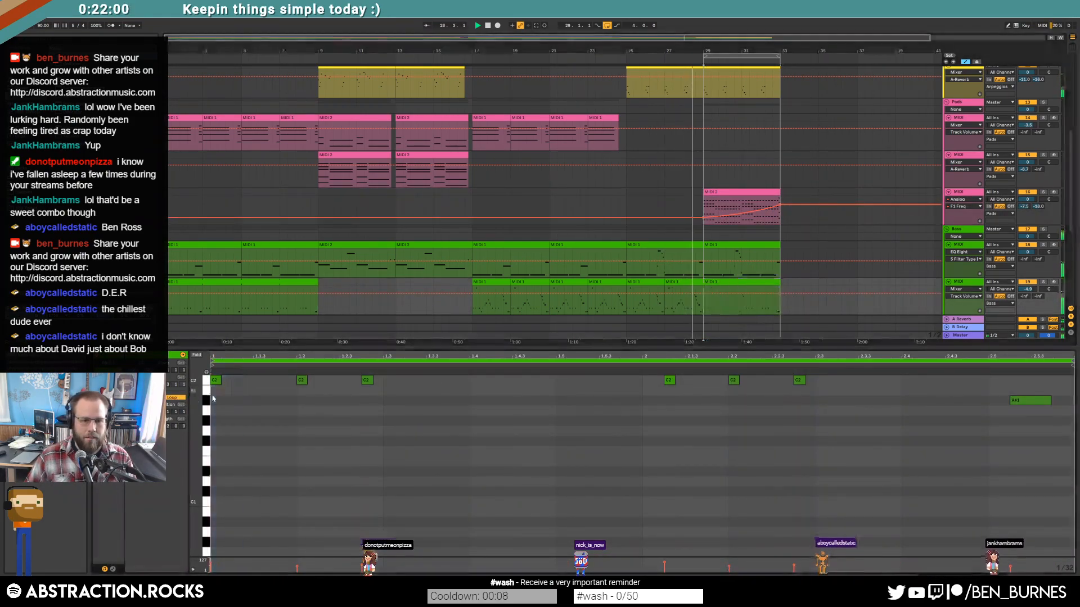
pyautogui.hotkey('ctrl', 'v')
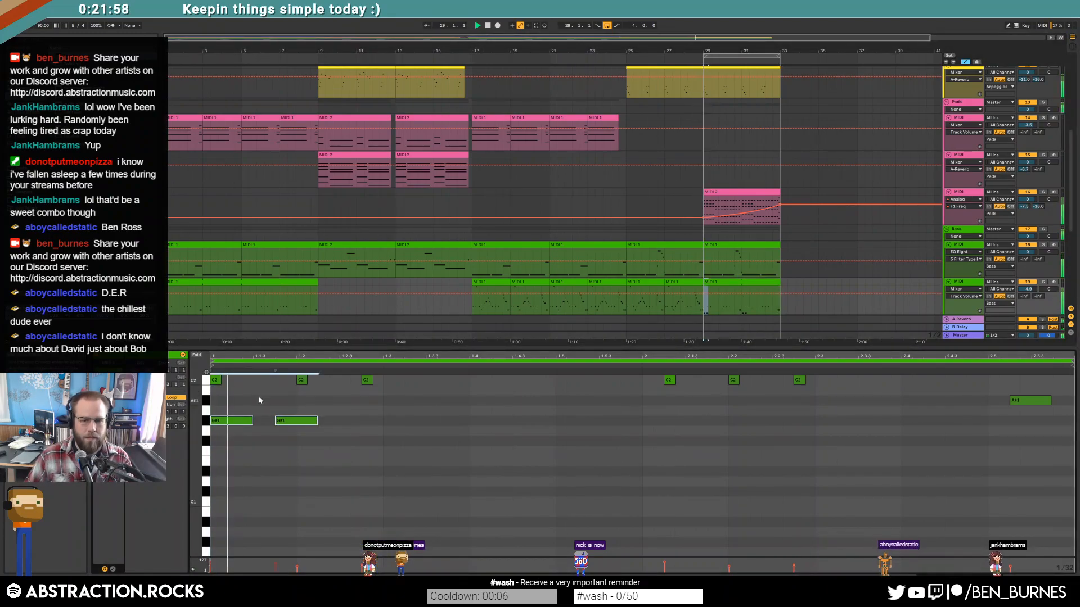
pyautogui.press('space')
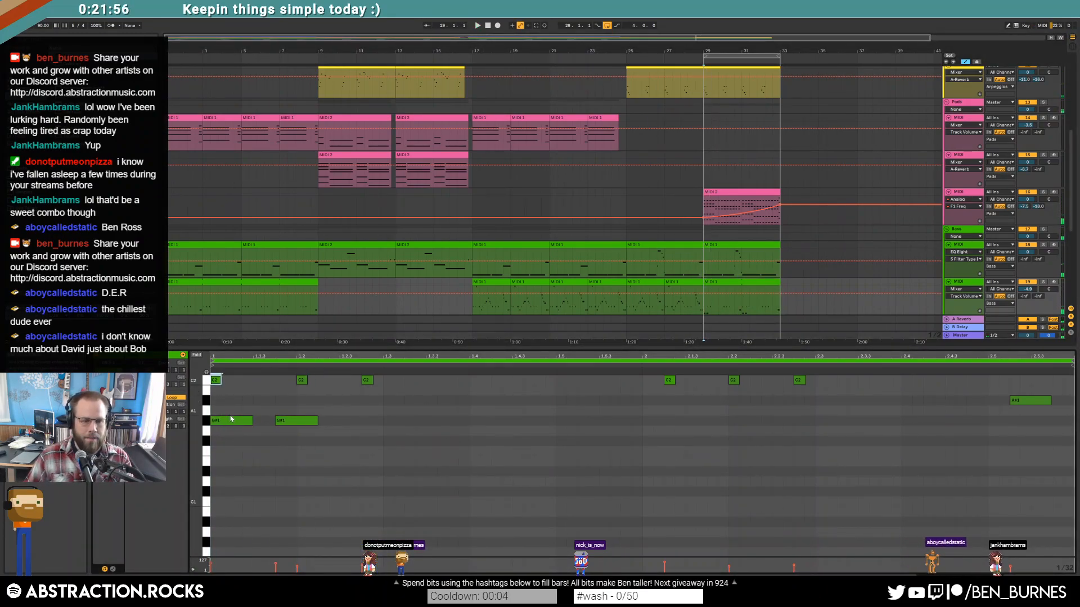
pyautogui.press('Delete')
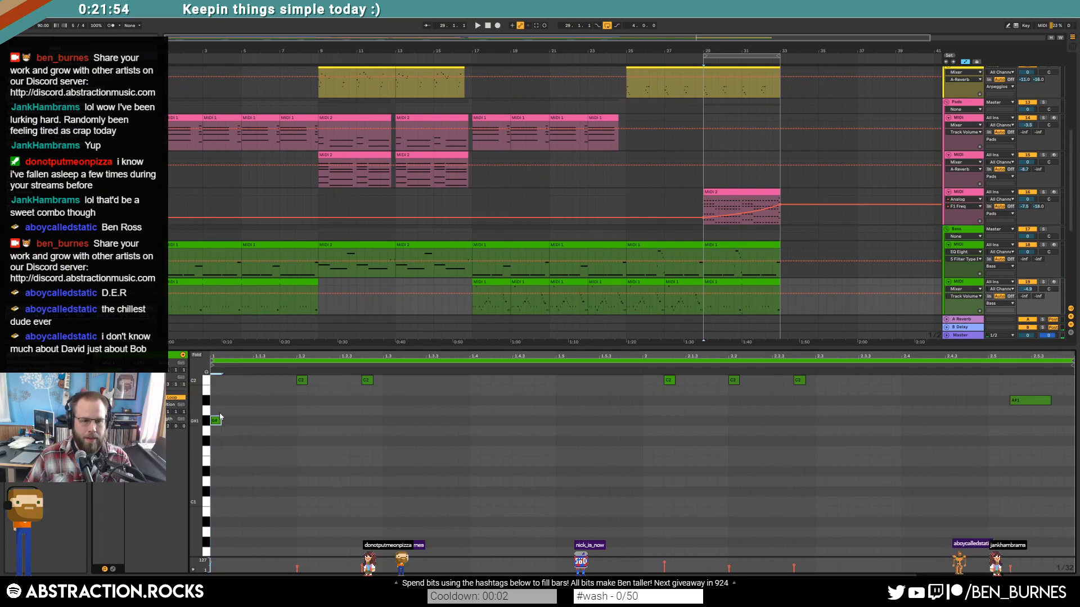
# Step: Repeat the short opening G#1 every three sixteenths through beat 2.5 of the second bass track's bar 29 clip
pyautogui.hotkey('ctrl', 'd')
pyautogui.hotkey('ctrl', 'd')
pyautogui.hotkey('ctrl', 'd')
pyautogui.hotkey('ctrl', 'd')
pyautogui.hotkey('ctrl', 'd')
pyautogui.hotkey('ctrl', 'd')
pyautogui.hotkey('ctrl', 'd')
pyautogui.hotkey('ctrl', 'd')
pyautogui.hotkey('ctrl', 'd')
pyautogui.hotkey('ctrl', 'd')
pyautogui.hotkey('ctrl', 'd')
pyautogui.hotkey('ctrl', 'd')
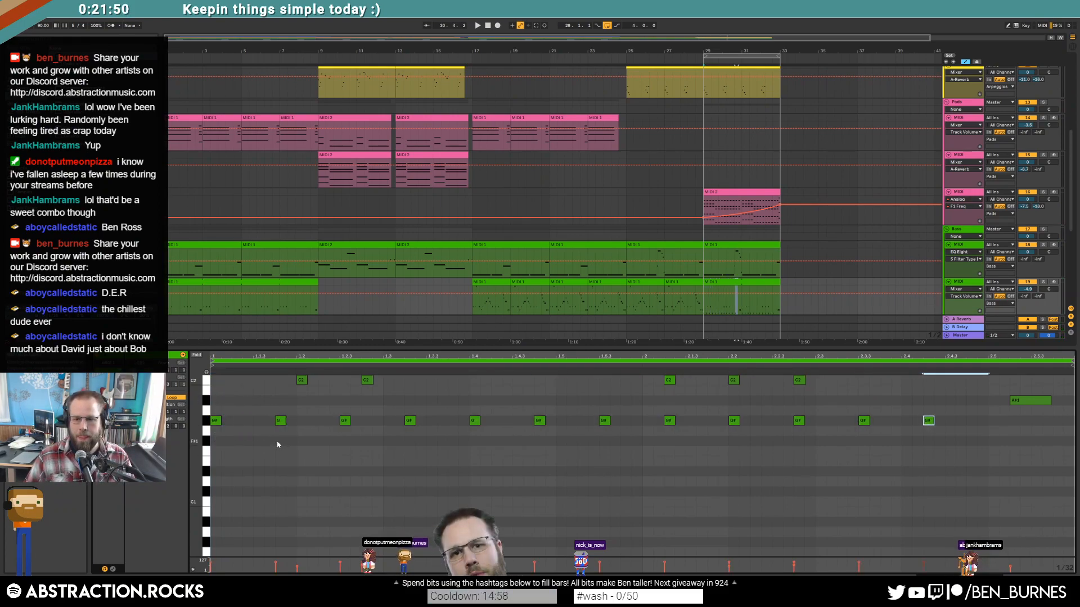
# Step: Delete the old C2 and A#1 notes from the second bass track's bar 29 clip and play it back
pyautogui.moveTo(1064, 405); pyautogui.dragTo(210, 377)
pyautogui.press('Delete')
pyautogui.click(342, 397)
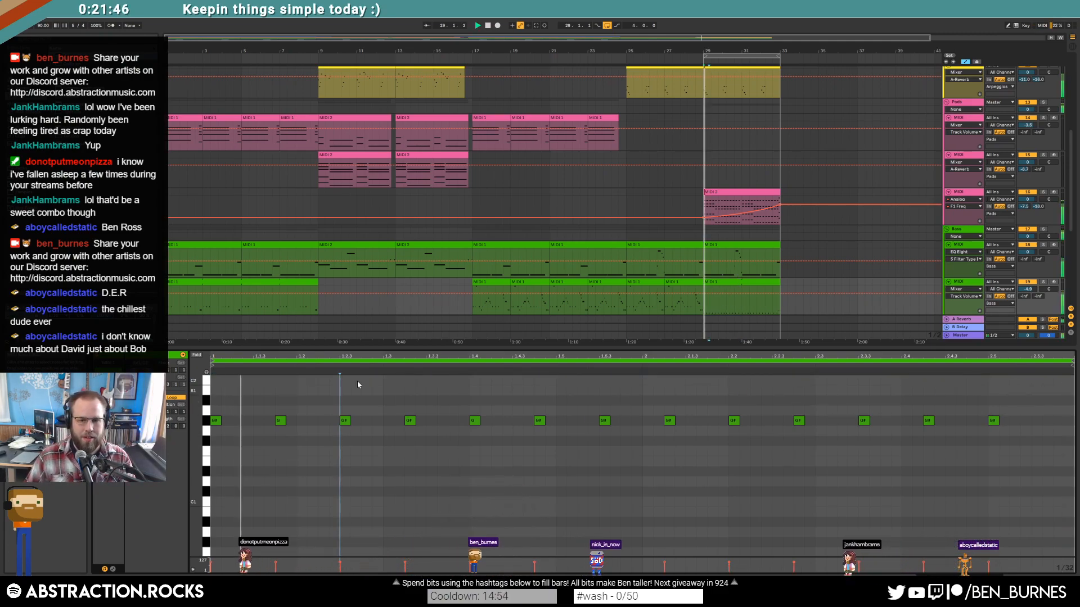
pyautogui.press('space')
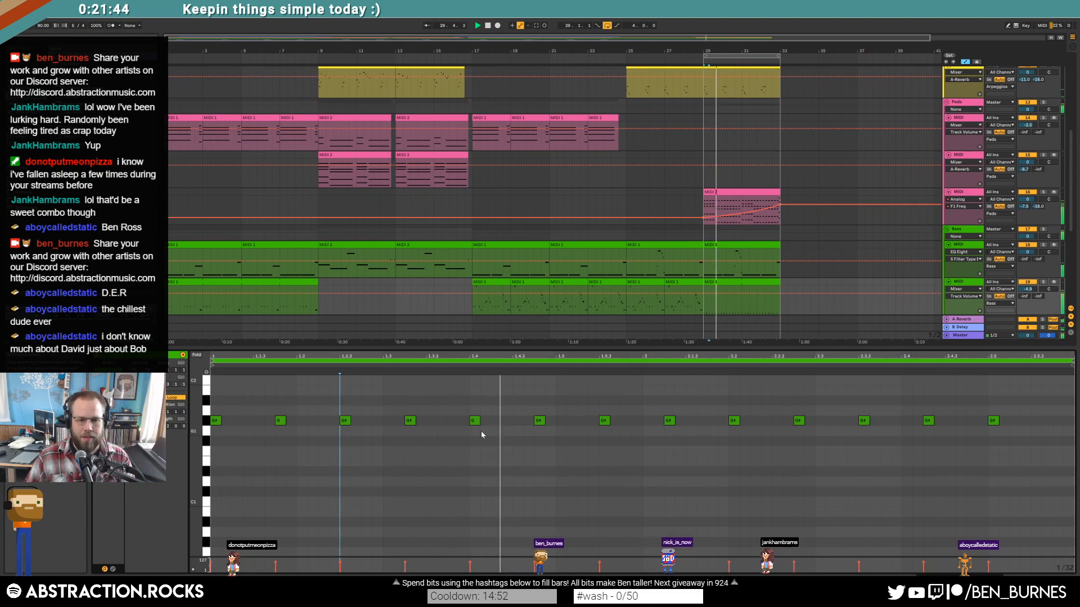
pyautogui.press('space')
# Step: Raise the repeated bass notes from beat 1.4 onward to A#1 and listen to the section
pyautogui.moveTo(467, 400); pyautogui.dragTo(1007, 467)
pyautogui.press('Up')
pyautogui.press('Up')
pyautogui.press('Up')
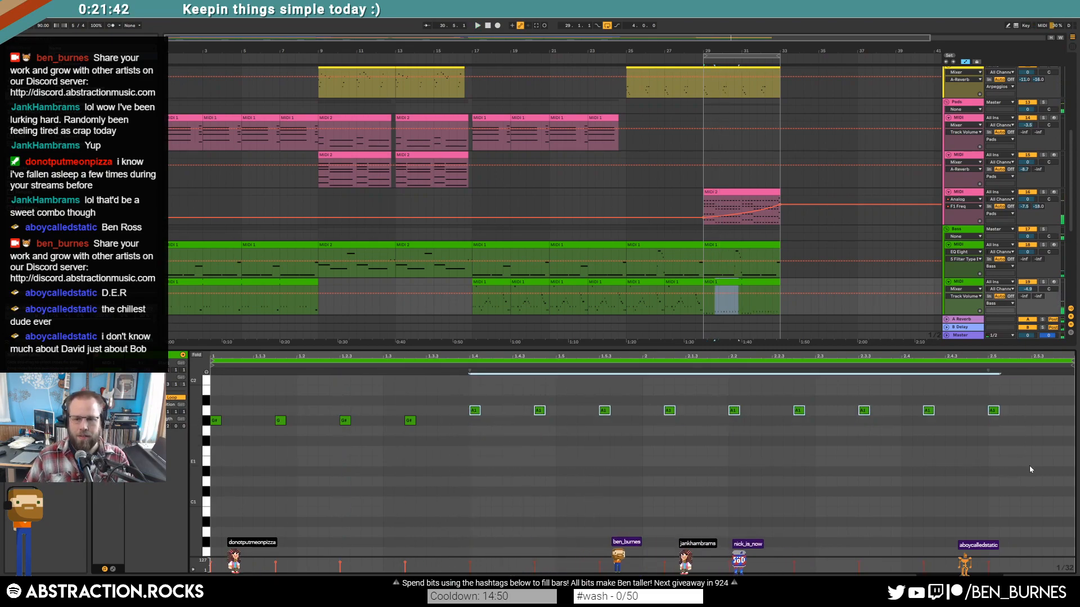
pyautogui.press('space')
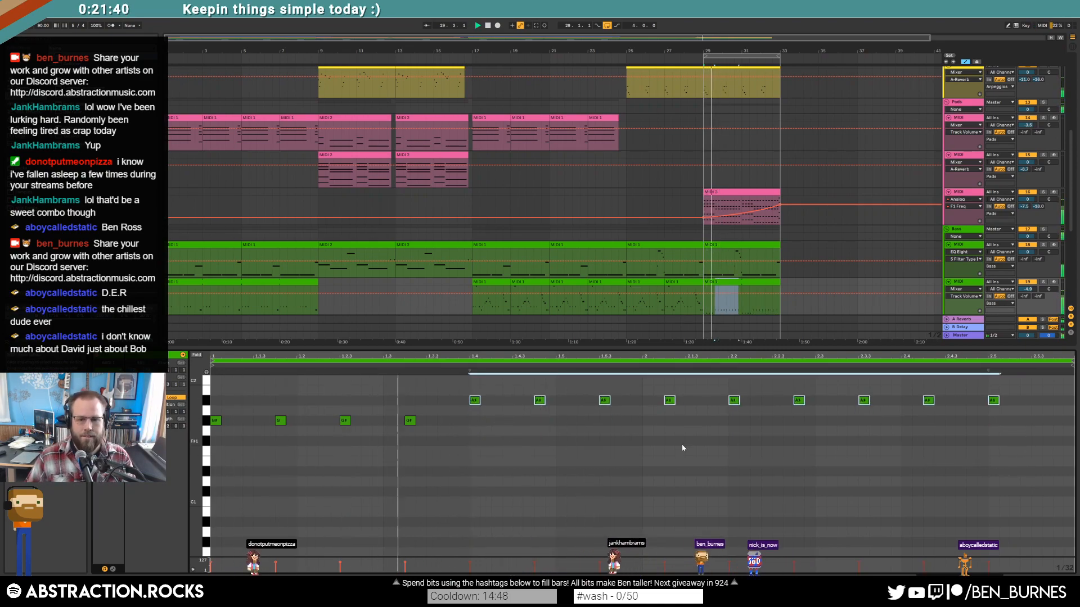
pyautogui.scroll(3, 597, 448)
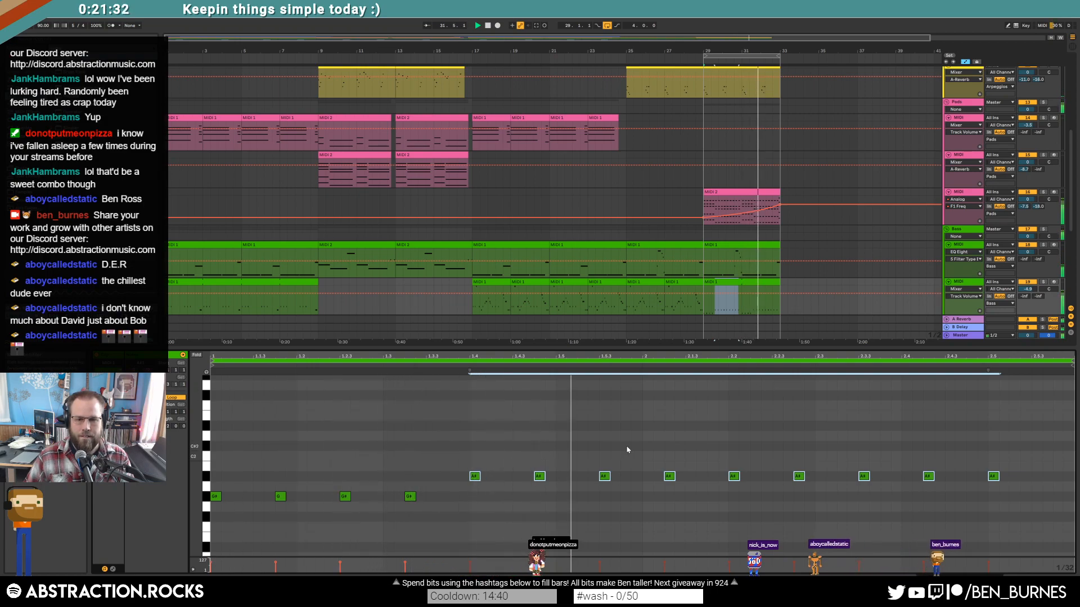
# Step: Put the VEH1 Open Hihat - 109 sample on the drum rack's F#1 pad, shorten it and set its Fade Out to 97.3 ms
pyautogui.scroll(-3, 756, 278)
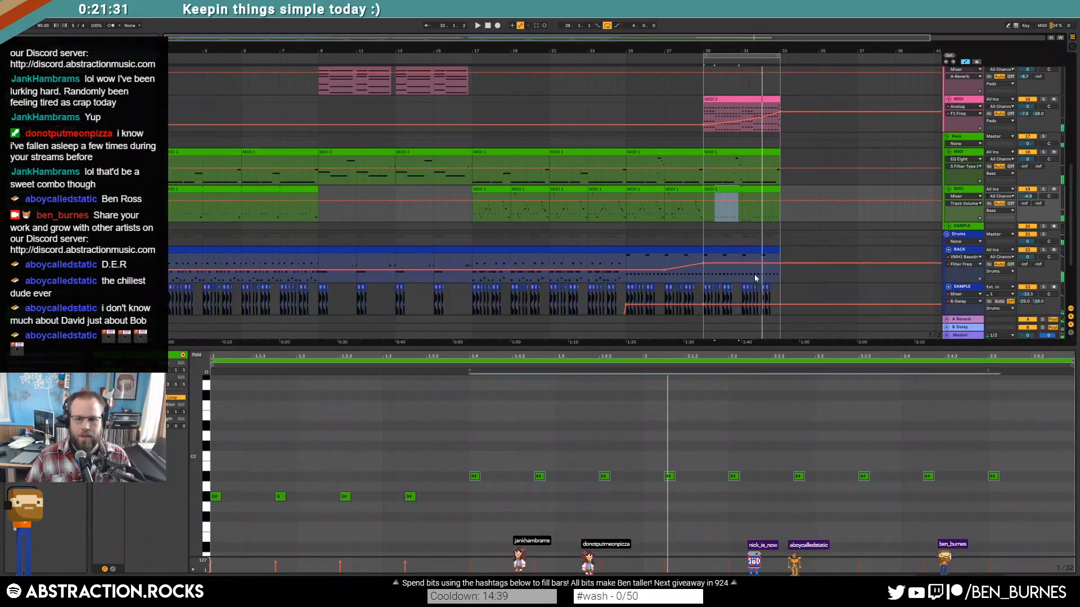
pyautogui.click(770, 247)
pyautogui.press('space')
pyautogui.press('z')
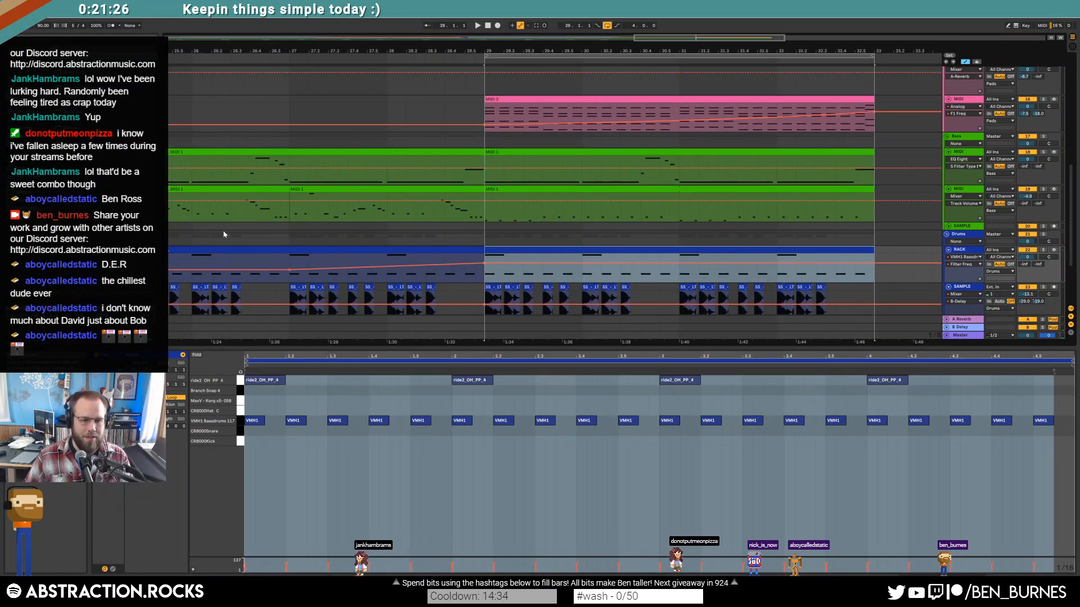
pyautogui.hotkey('shift', 'Tab')
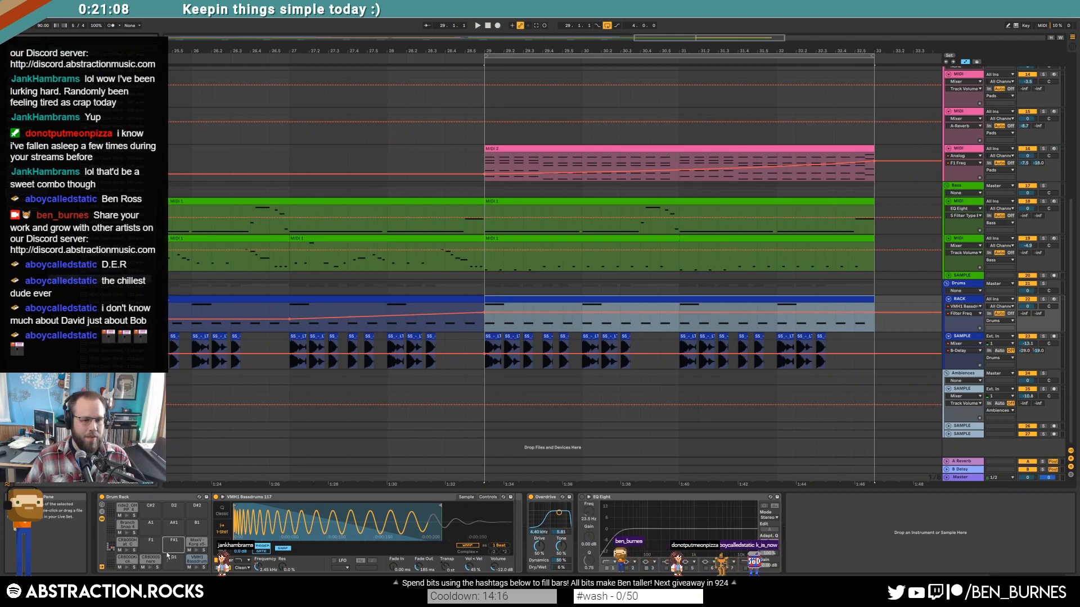
pyautogui.moveTo(438, 510); pyautogui.dragTo(338, 511)
pyautogui.moveTo(423, 566); pyautogui.dragTo(423, 532)
# Step: Enable a high-pass filter on the open hi-hat at 423 Hz, lengthen its sample slightly and audition the pad
pyautogui.click(217, 560)
pyautogui.click(243, 561)
pyautogui.click(242, 536)
pyautogui.moveTo(258, 569)
pyautogui.mouseDown()
pyautogui.moveTo(258, 600)
pyautogui.moveTo(258, 573)
pyautogui.mouseUp()
pyautogui.click(172, 553)
pyautogui.click(174, 550)
pyautogui.moveTo(336, 508); pyautogui.dragTo(376, 510)
pyautogui.click(175, 553)
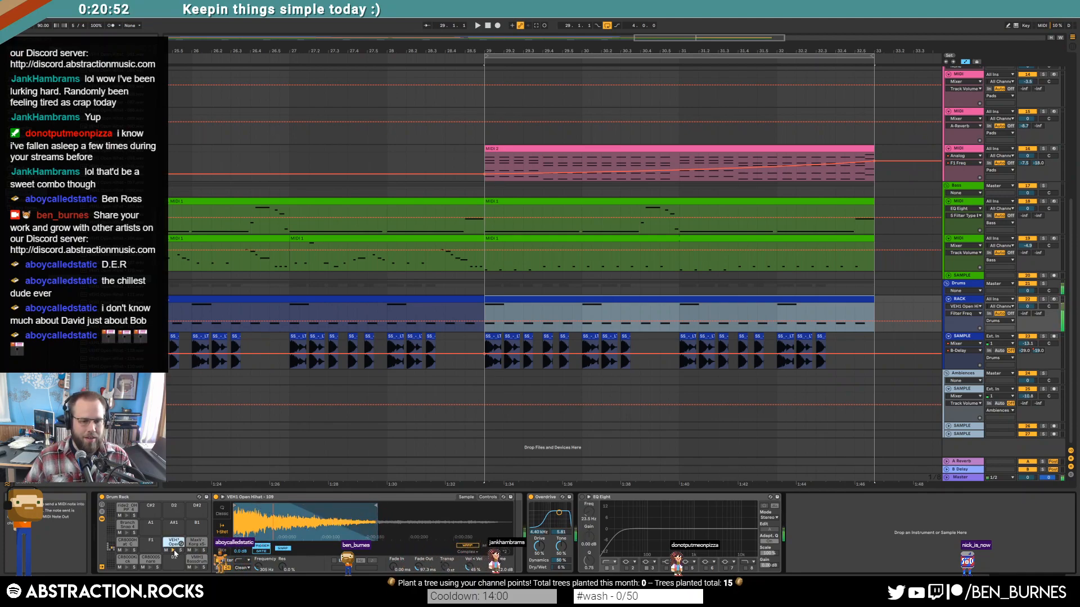
pyautogui.moveTo(258, 573); pyautogui.dragTo(258, 562)
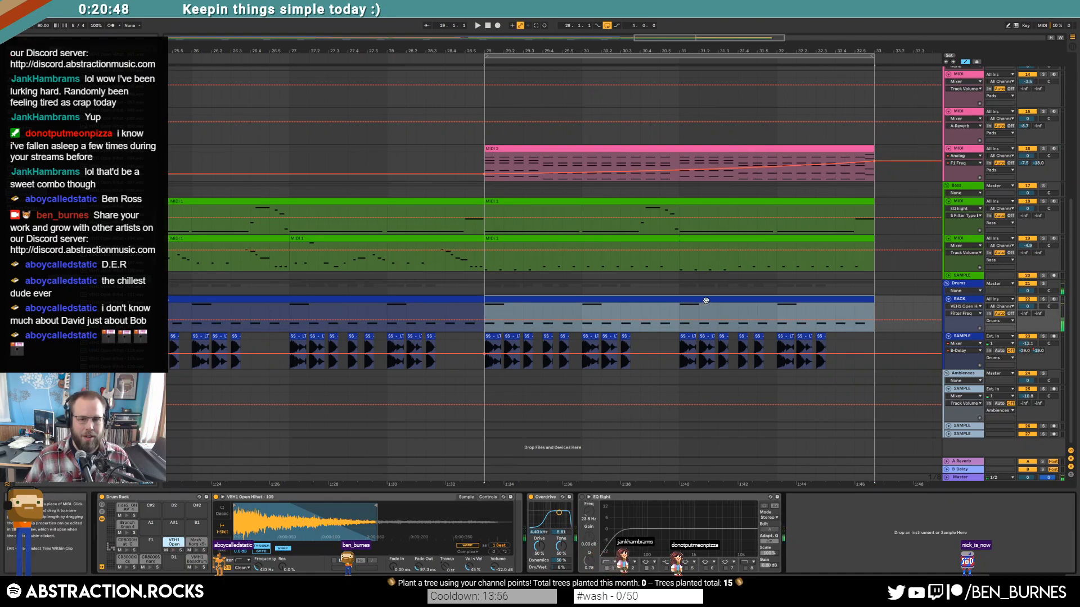
# Step: Add an open hi-hat note on the first off-beat of the bar 29 drum clip and repeat it on every off-beat to the clip's end
pyautogui.doubleClick(703, 306)
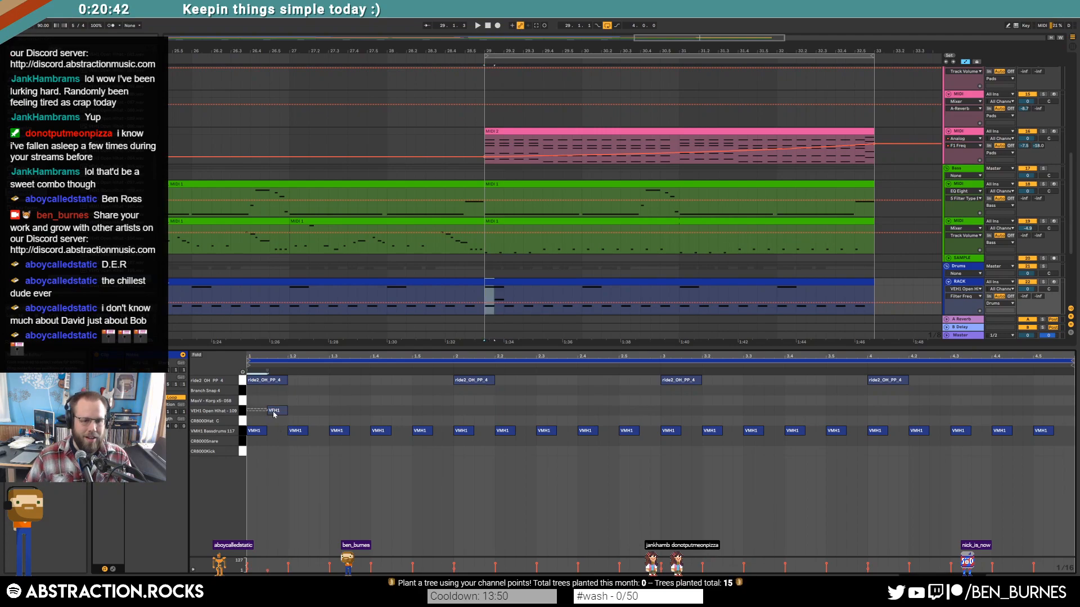
pyautogui.hotkey('ctrl', 'd')
pyautogui.hotkey('ctrl', 'd')
pyautogui.hotkey('ctrl', 'd')
pyautogui.hotkey('ctrl', 'd')
pyautogui.hotkey('ctrl', 'd')
pyautogui.hotkey('ctrl', 'd')
pyautogui.hotkey('ctrl', 'd')
pyautogui.hotkey('ctrl', 'd')
pyautogui.hotkey('ctrl', 'd')
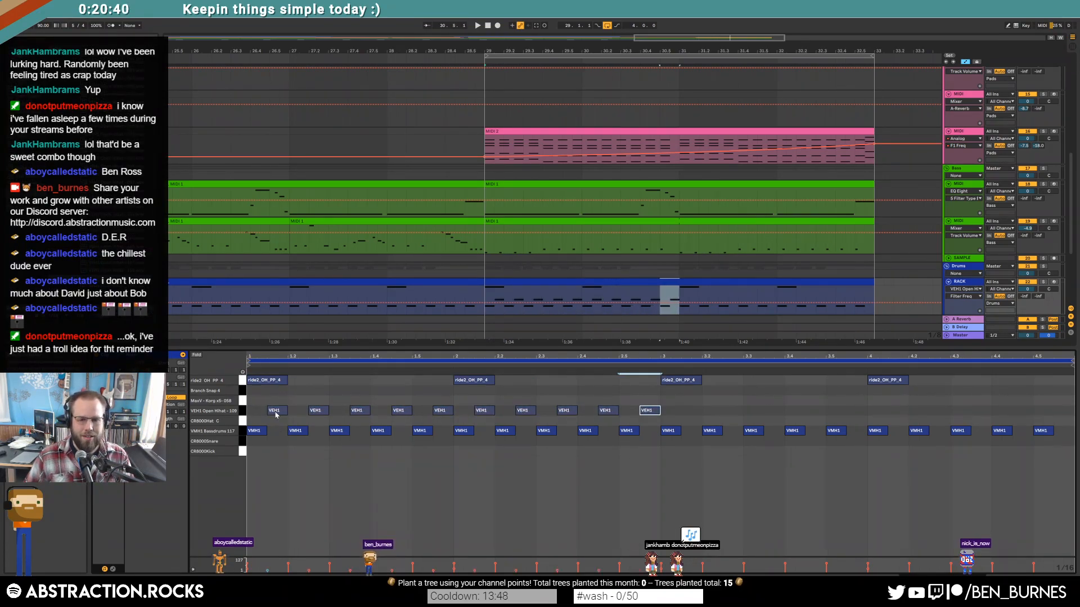
pyautogui.moveTo(252, 414); pyautogui.dragTo(656, 416)
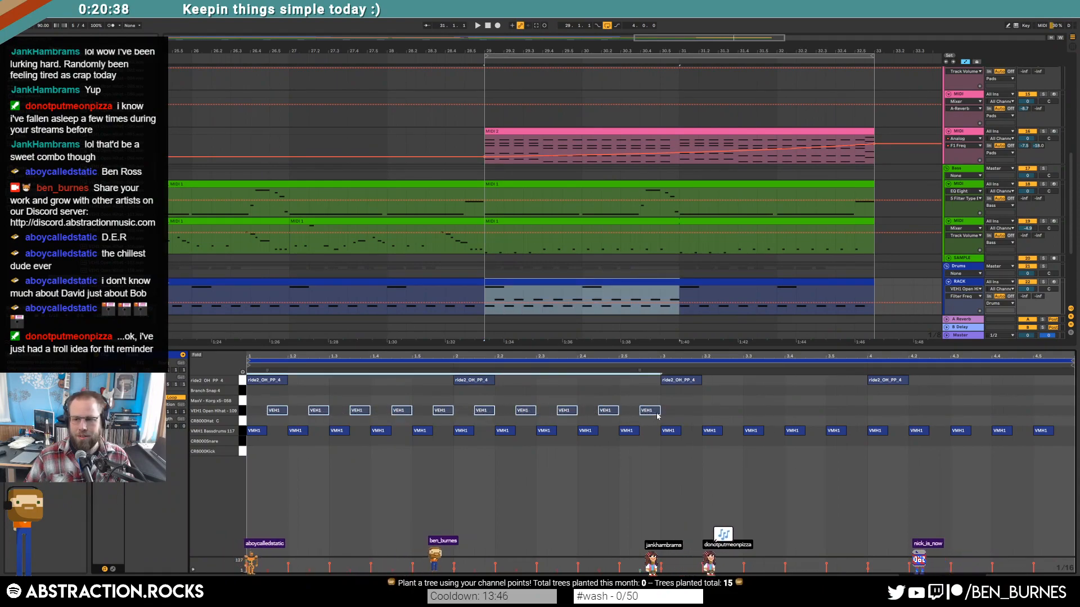
pyautogui.hotkey('ctrl', 'd')
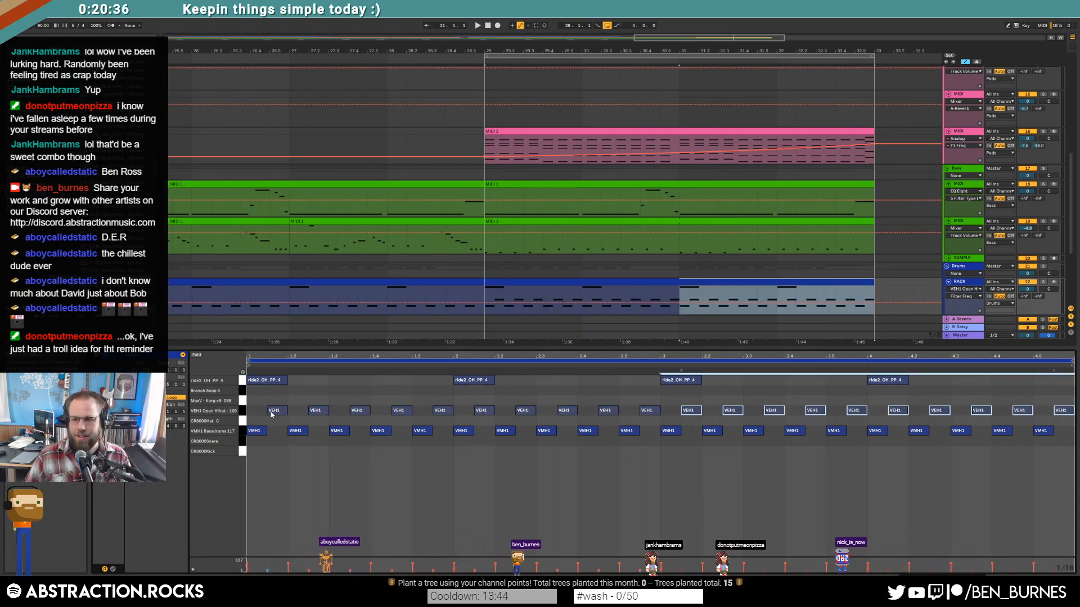
pyautogui.moveTo(261, 411); pyautogui.dragTo(1066, 417)
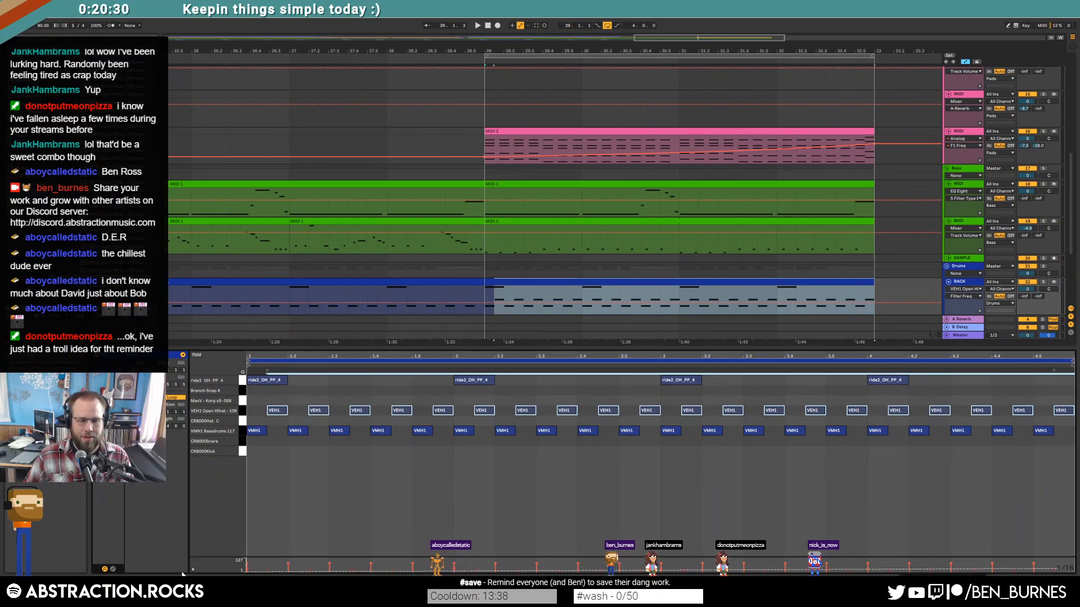
# Step: Review the open hi-hat's sample and control settings and listen to bars 29 to 33
pyautogui.hotkey('shift', 'Tab')
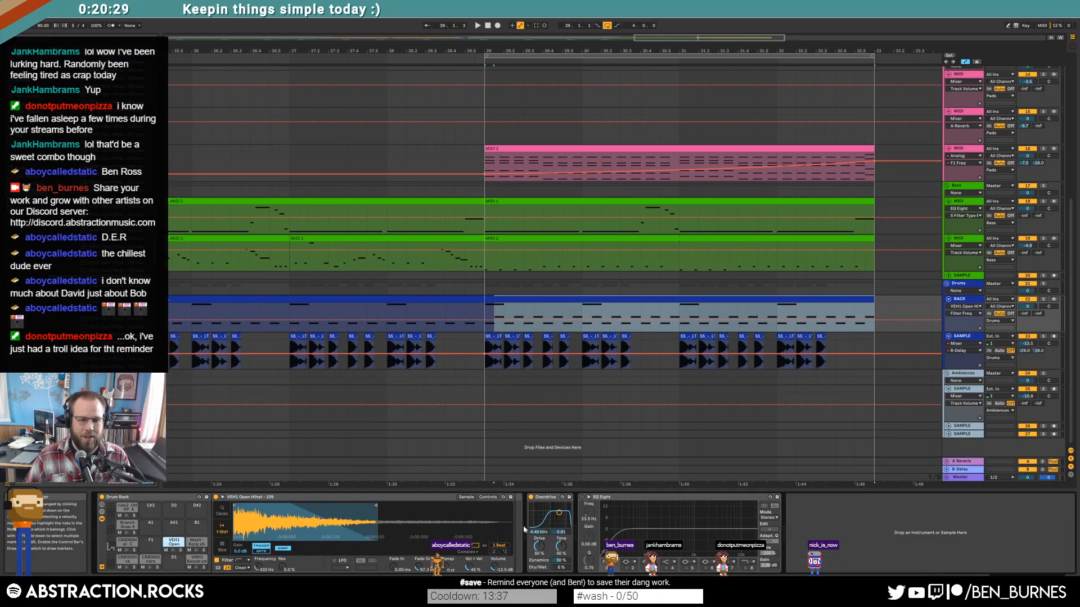
pyautogui.click(487, 497)
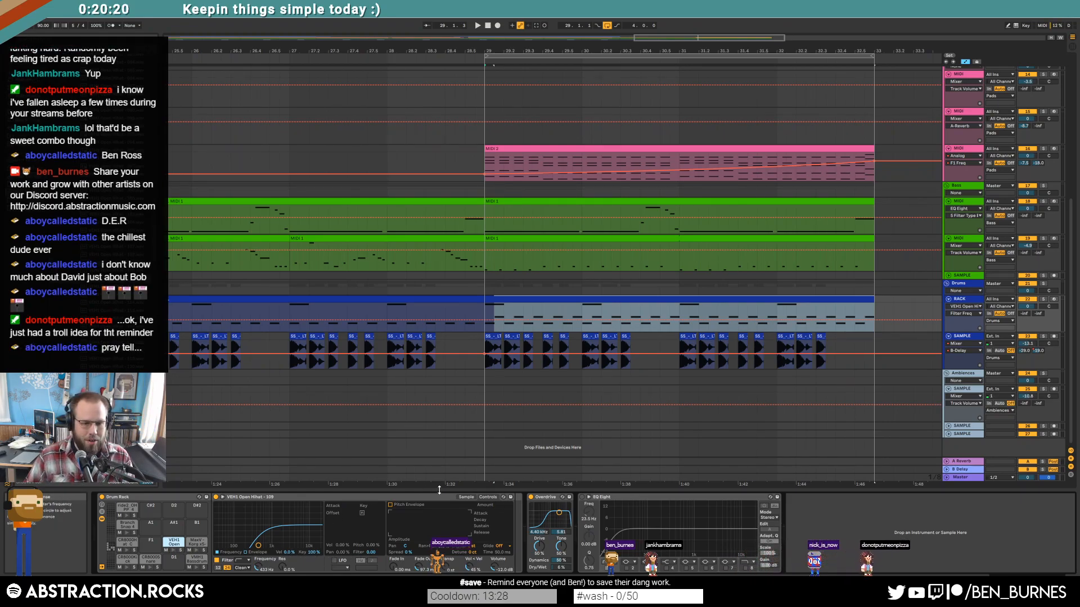
pyautogui.click(467, 498)
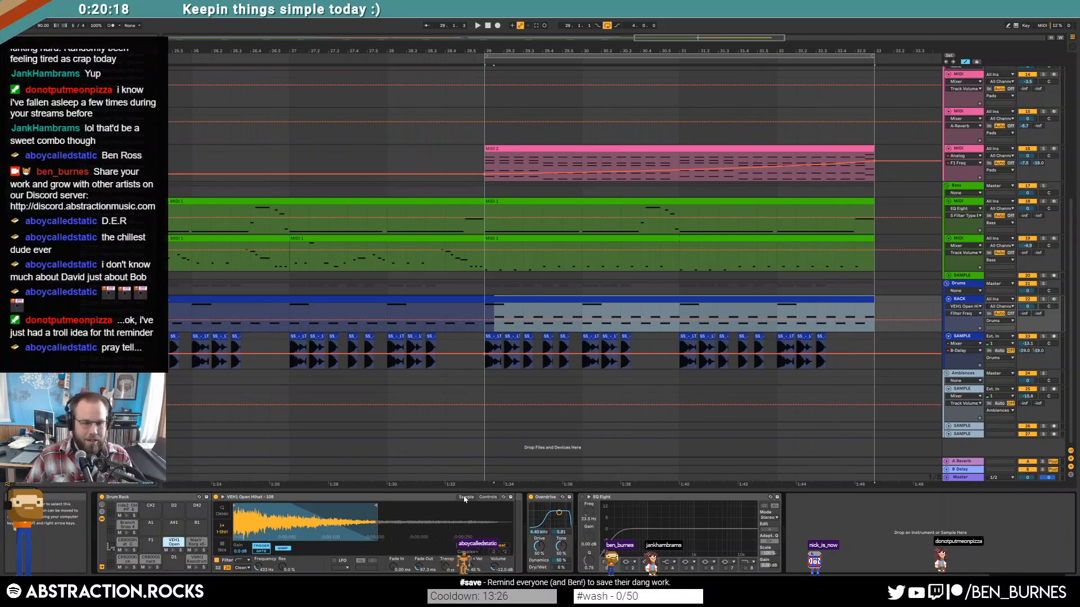
pyautogui.press('space')
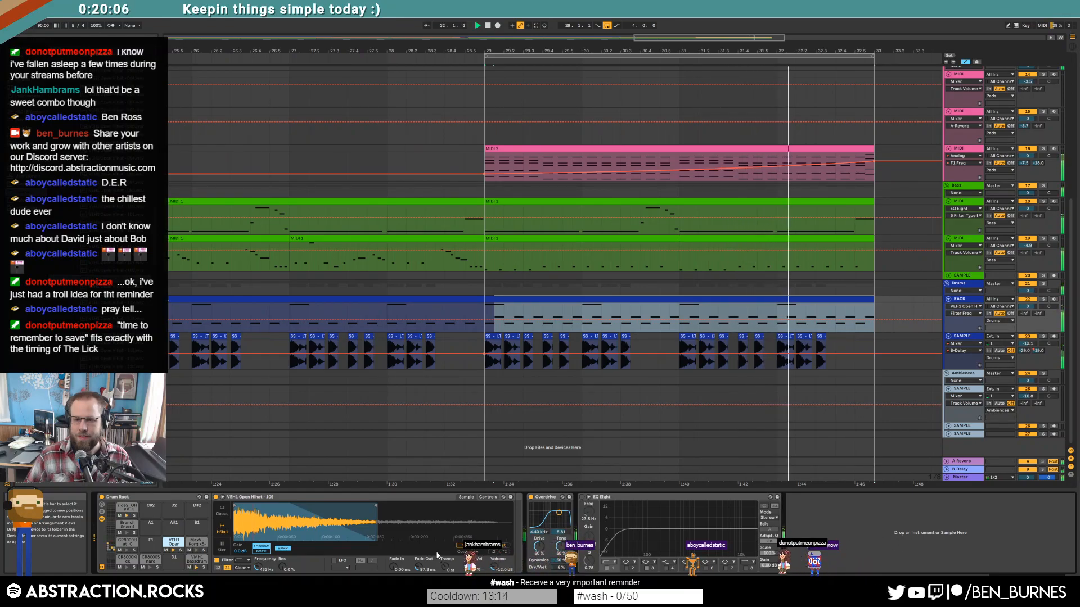
pyautogui.press('space')
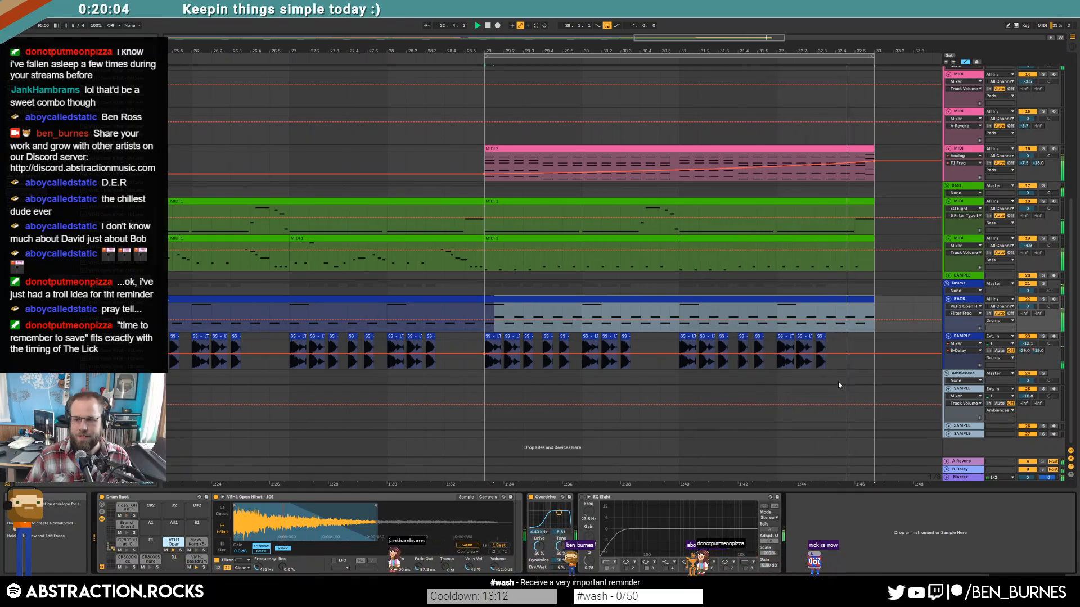
# Step: Shorten the decay of Analog's filter 1 envelope on the third pads track
pyautogui.doubleClick(727, 149)
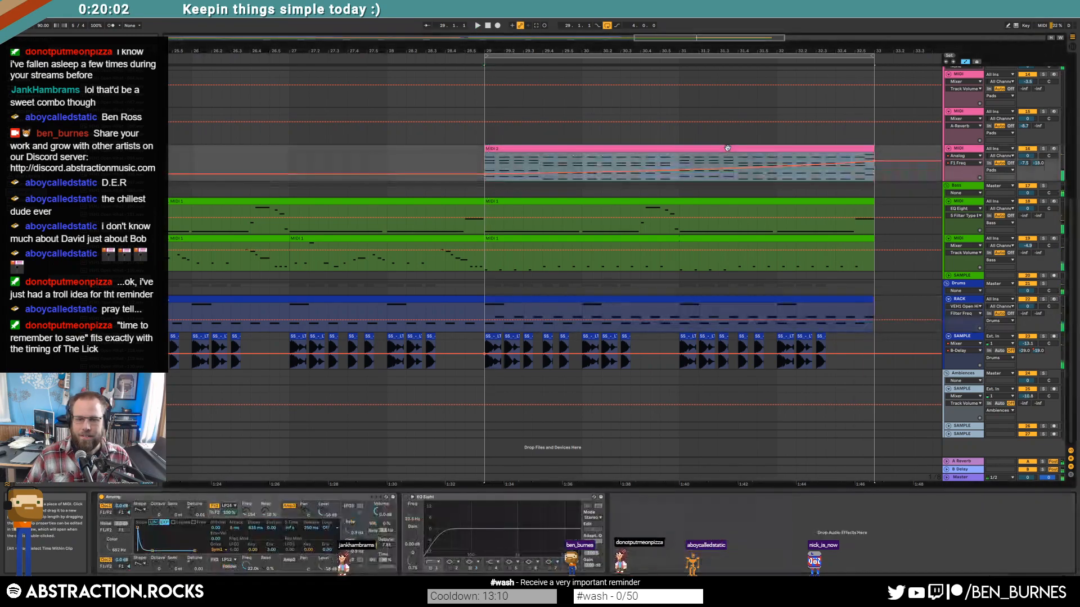
pyautogui.hotkey('shift', 'Tab')
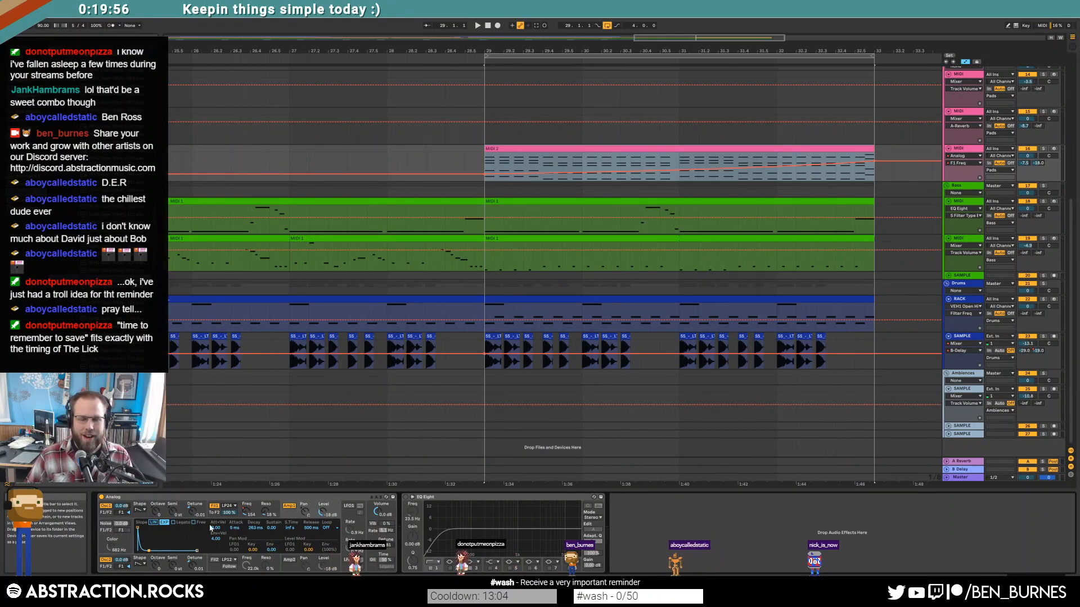
pyautogui.click(221, 510)
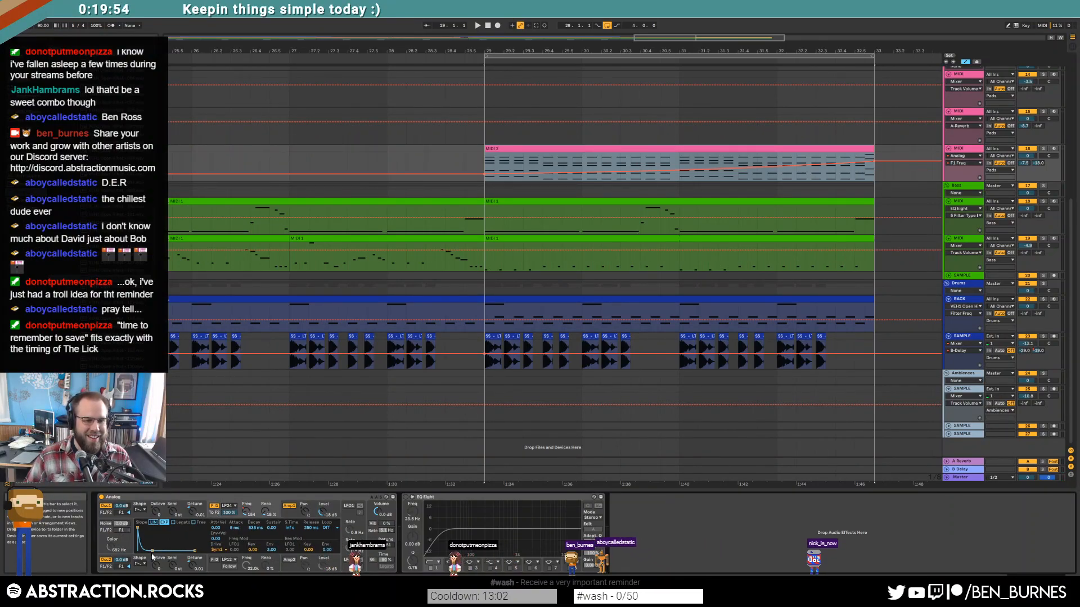
pyautogui.moveTo(255, 528); pyautogui.dragTo(255, 533)
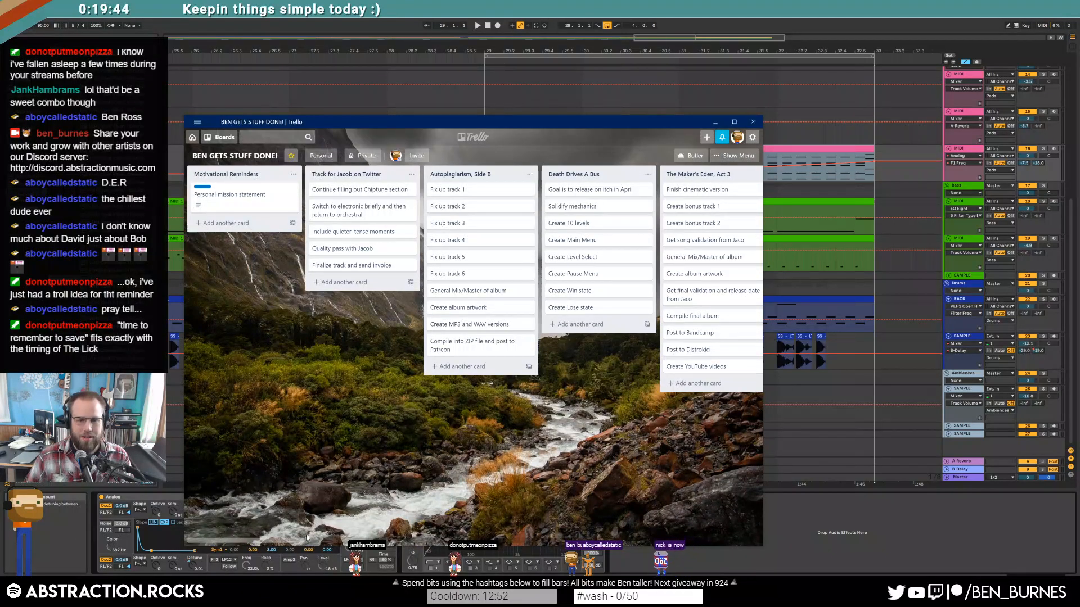
# Step: Switch to the Trello board and add the card "Remember To Save * The Lick" to the Streaming Dashboard Updates list
pyautogui.moveTo(298, 541); pyautogui.dragTo(419, 541)
pyautogui.click(355, 349)
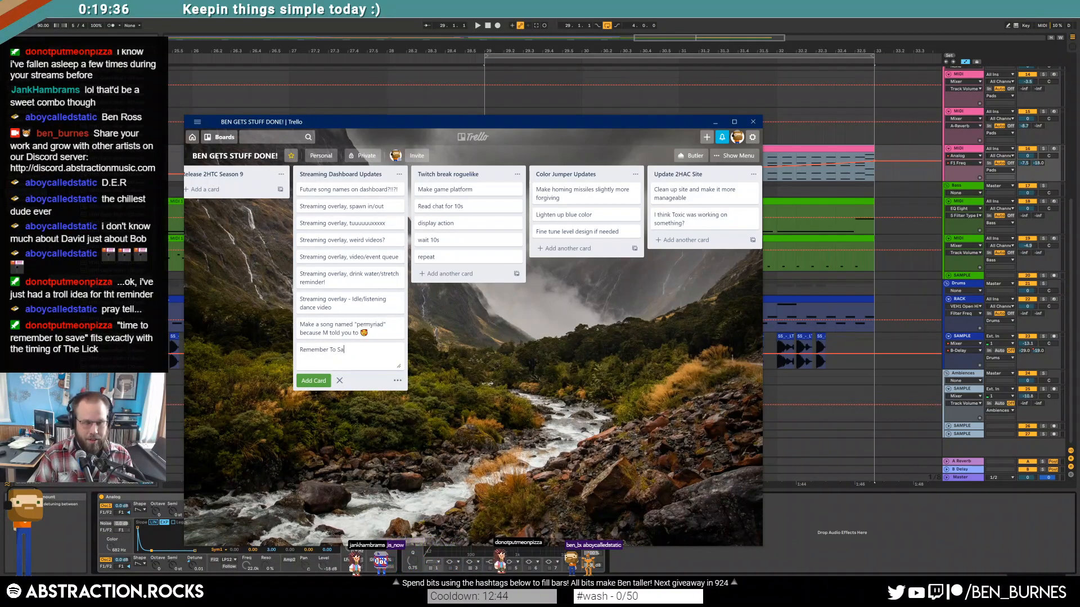
pyautogui.write('Remember To Save * The Lic')
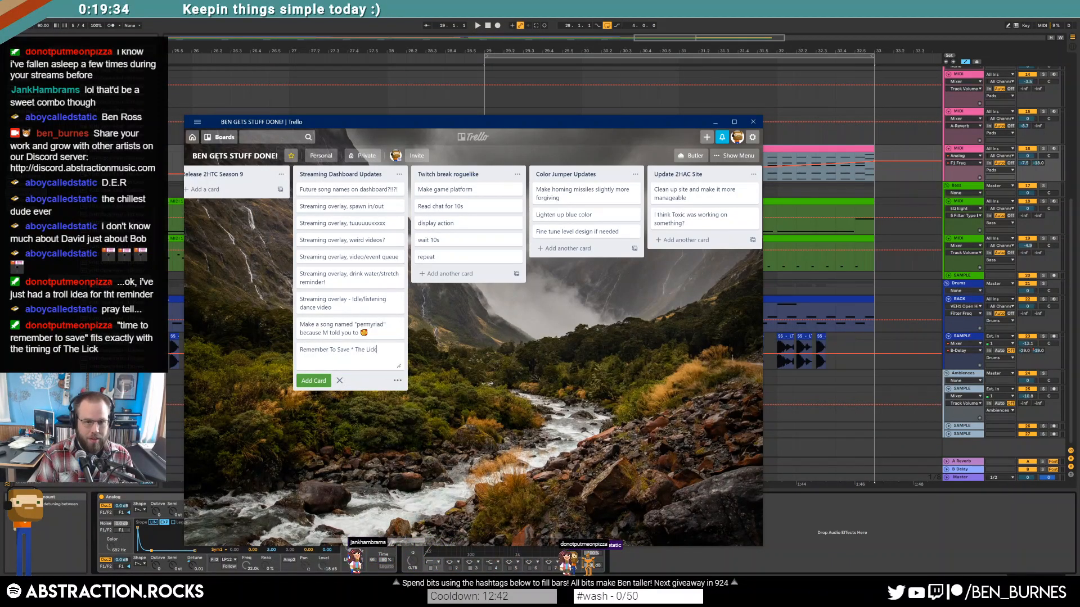
pyautogui.write('k')
pyautogui.press('Return')
# Step: Add the card "Remember To Save Alts" to the same list and return to Ableton Live
pyautogui.write('Remember To Save Alt')
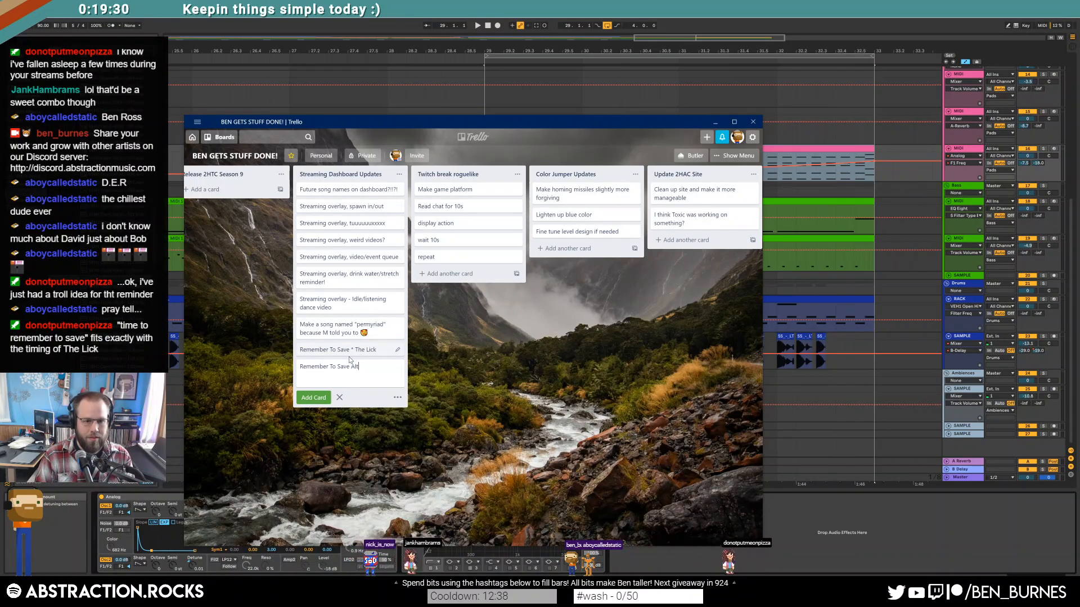
pyautogui.write('s')
pyautogui.press('Return')
pyautogui.press('Escape')
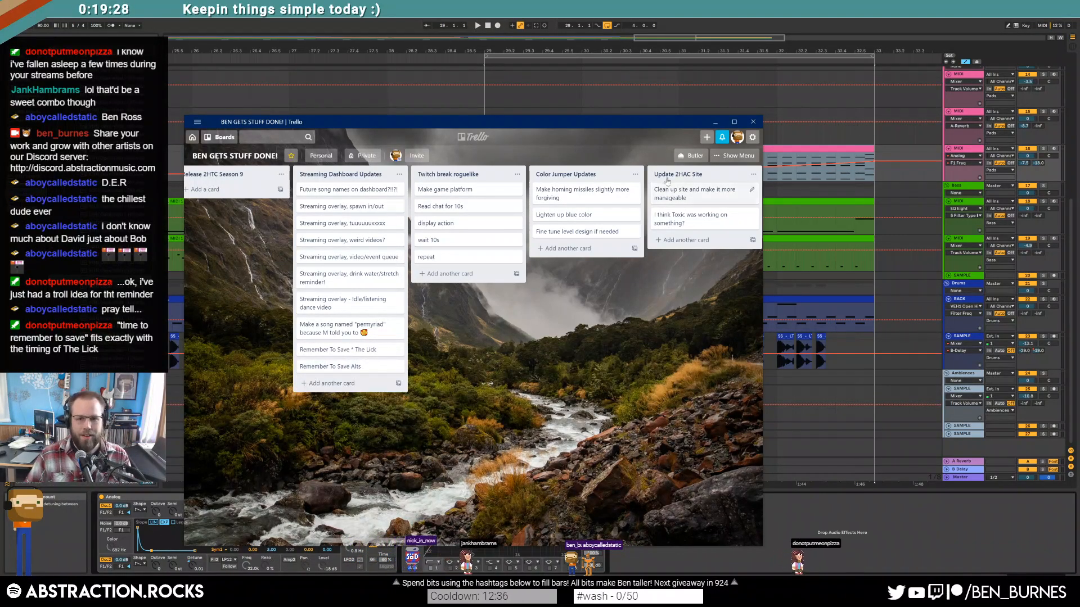
pyautogui.click(716, 122)
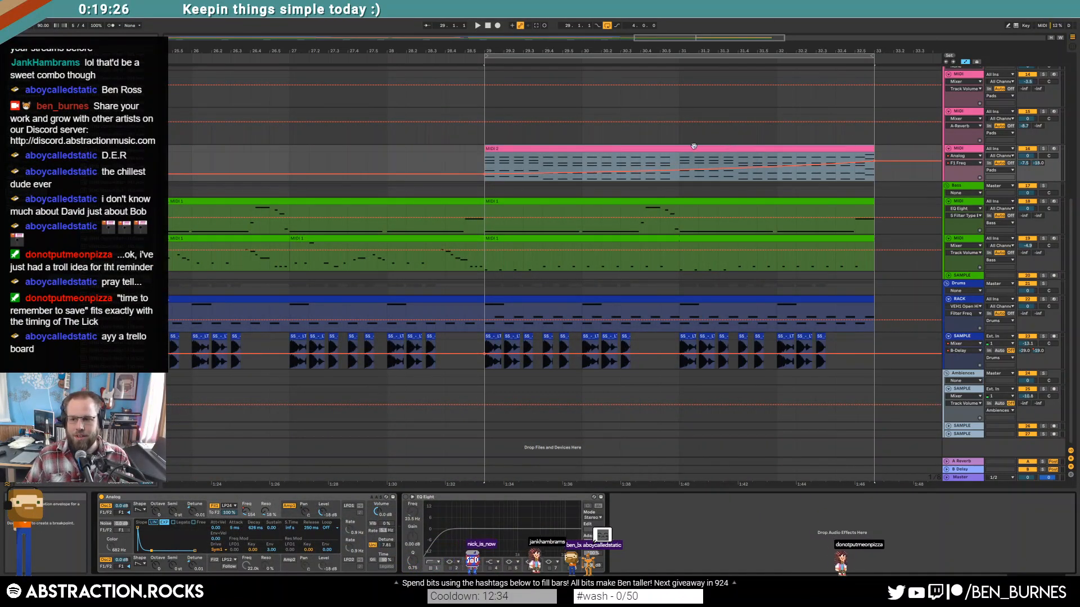
# Step: Add a longer G#2 note right after the fourth G#1 in the second bass track's bar 29 clip and play it back
pyautogui.moveTo(681, 50); pyautogui.dragTo(645, 43)
pyautogui.doubleClick(629, 238)
pyautogui.click(409, 496)
pyautogui.hotkey('ctrl', 'd')
pyautogui.hotkey('shift', 'Up')
pyautogui.hotkey('shift', 'Right')
pyautogui.hotkey('shift', 'Right')
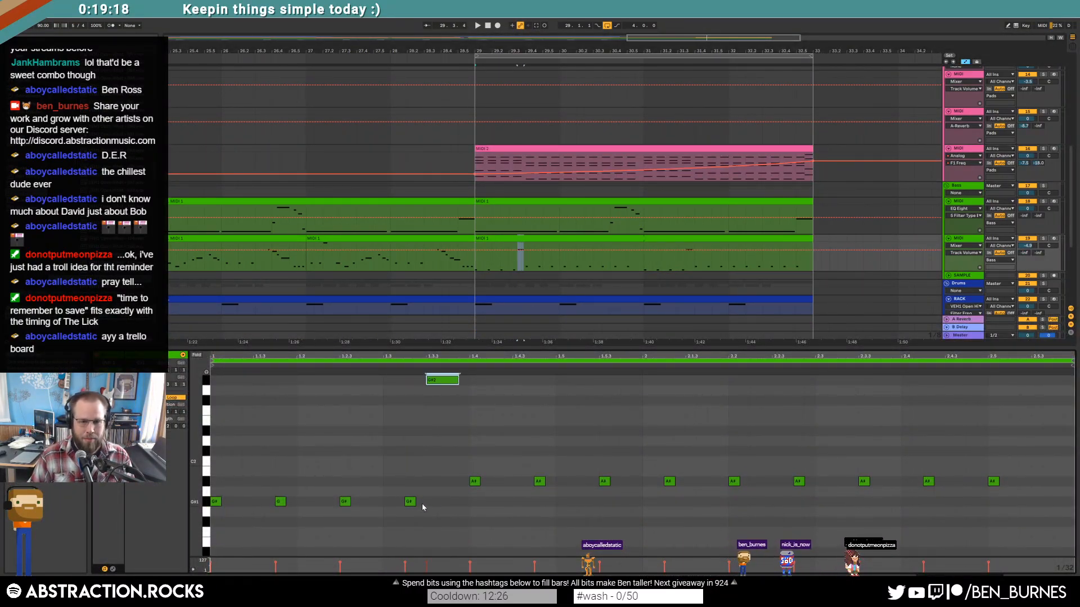
pyautogui.press('space')
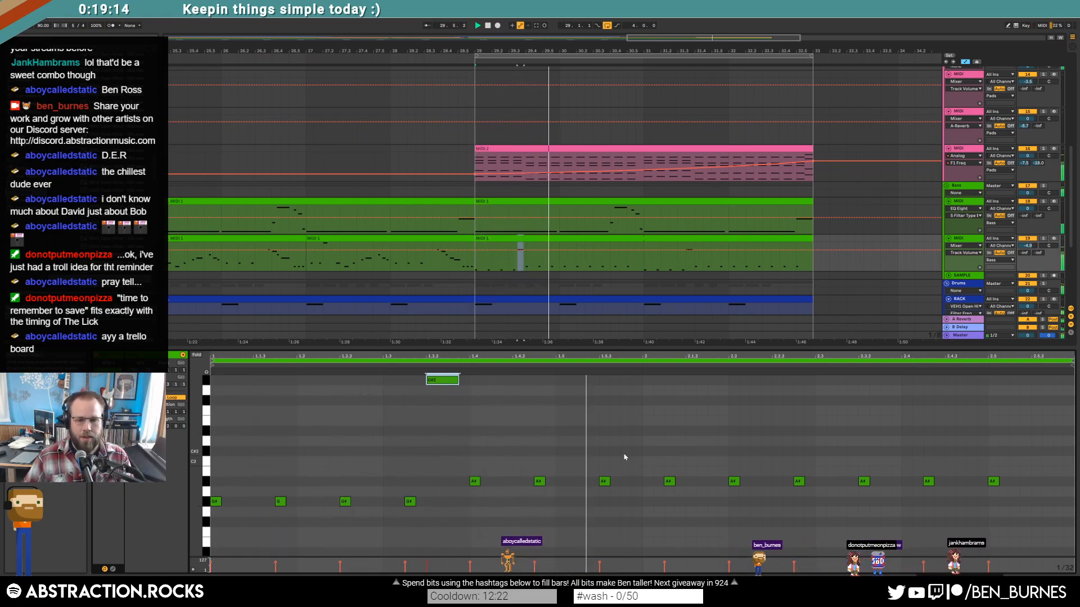
pyautogui.press('space')
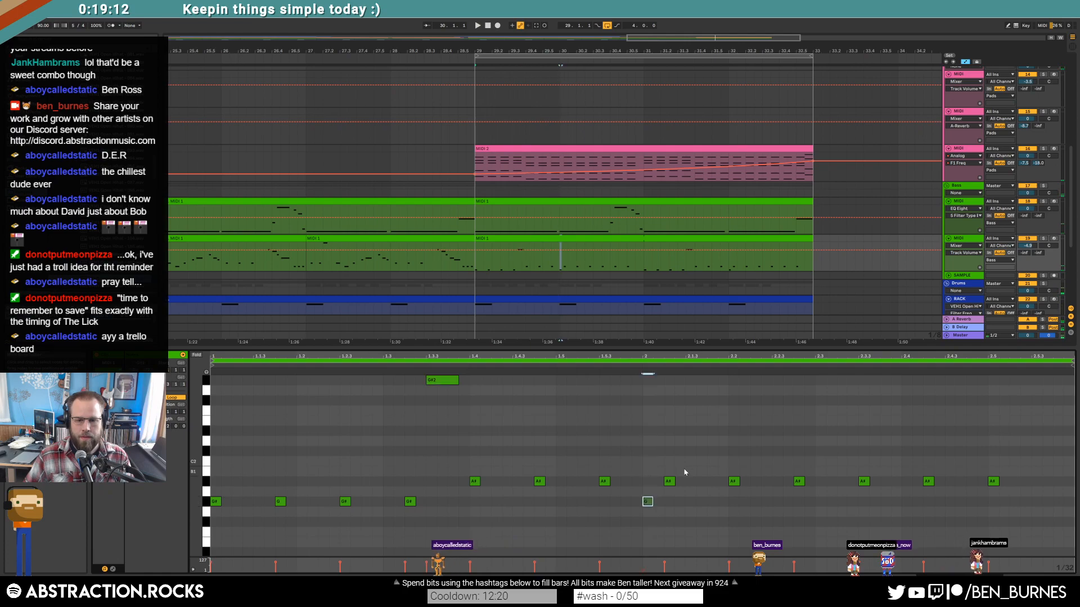
# Step: Add rising G#1, C2 and D2 notes from the start of bar 30 in the second bass clip
pyautogui.moveTo(648, 502); pyautogui.dragTo(648, 488)
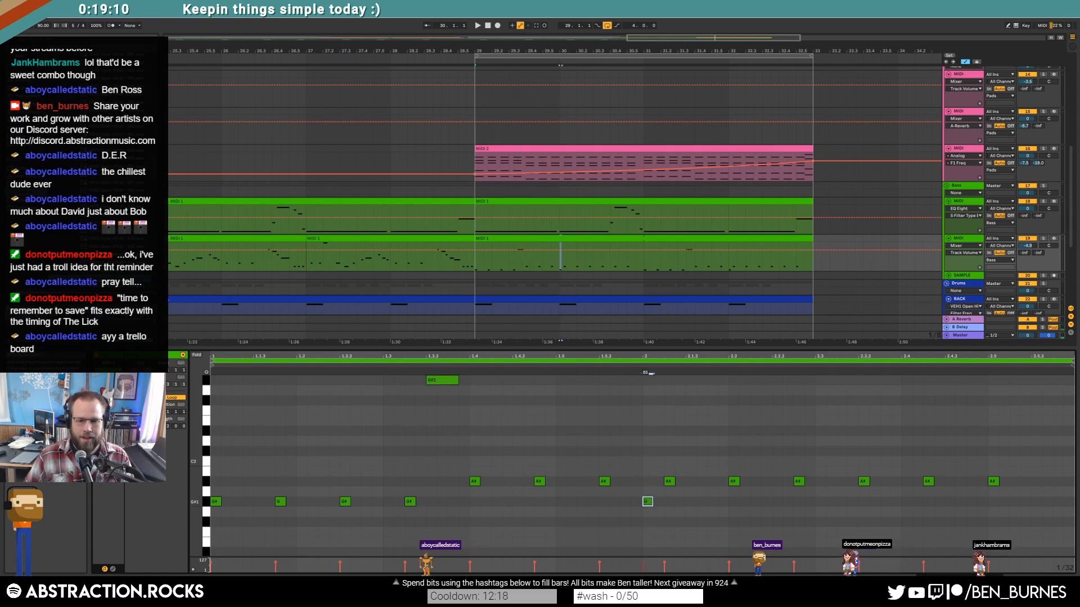
pyautogui.doubleClick(690, 462)
pyautogui.doubleClick(717, 441)
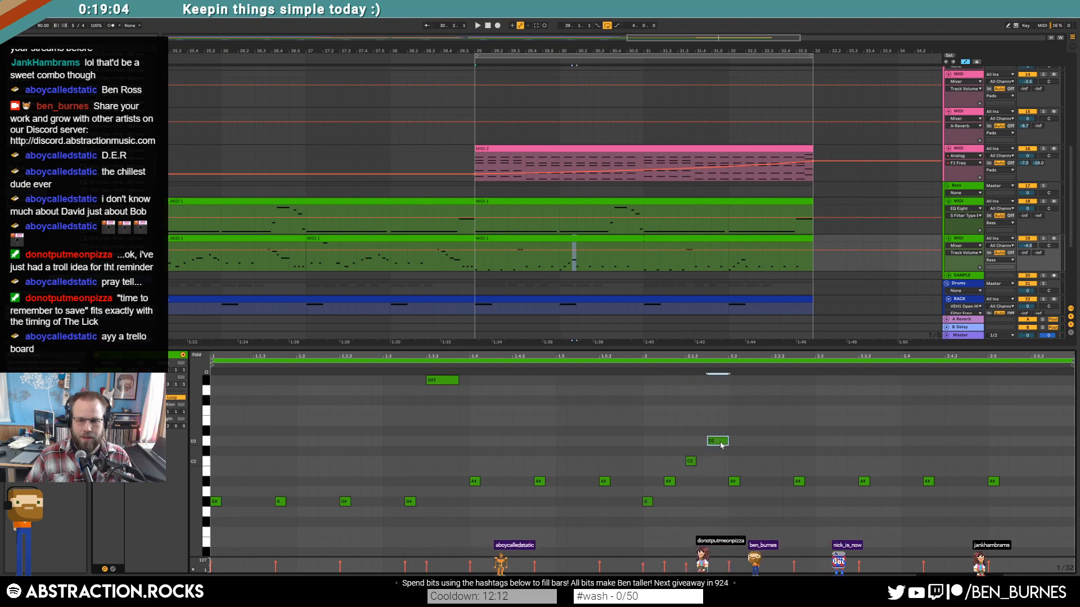
# Step: Rework the rising run in bar 30 into a lengthened A#1, C2 and long D2, removing the A#1 beneath the D2, and play it back
pyautogui.moveTo(727, 445); pyautogui.dragTo(768, 445)
pyautogui.click(734, 482)
pyautogui.press('Delete')
pyautogui.moveTo(690, 463); pyautogui.dragTo(684, 484)
pyautogui.press('space')
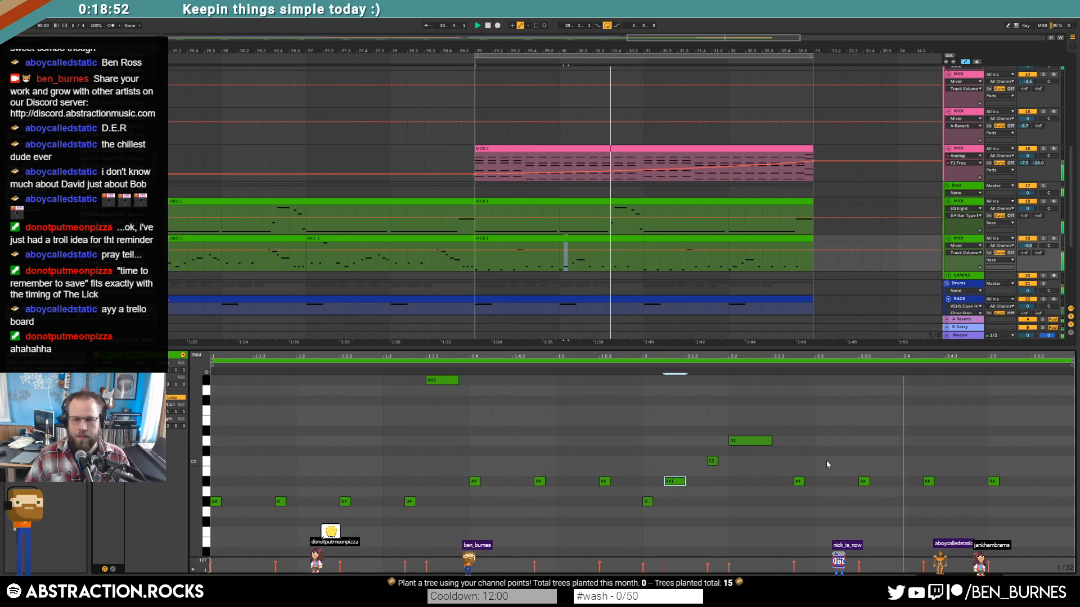
# Step: Raise the four repeated A#1 notes after the run to D2
pyautogui.moveTo(793, 467); pyautogui.dragTo(1021, 495)
pyautogui.press('space')
pyautogui.press('Up')
pyautogui.press('Up')
pyautogui.press('Up')
pyautogui.press('Up')
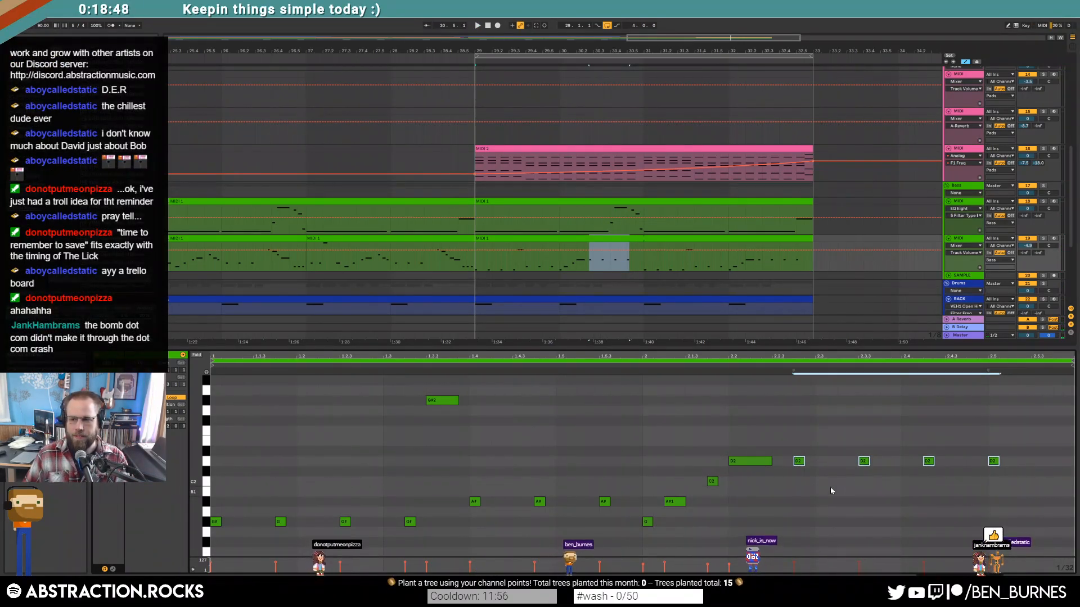
# Step: Shorten the long D2 in the run, add another short D2 right after it, and audition the line
pyautogui.click(790, 475)
pyautogui.press('Up')
pyautogui.moveTo(996, 503)
pyautogui.mouseDown()
pyautogui.moveTo(784, 454)
pyautogui.moveTo(751, 461)
pyautogui.moveTo(998, 482)
pyautogui.mouseUp()
pyautogui.press('Down')
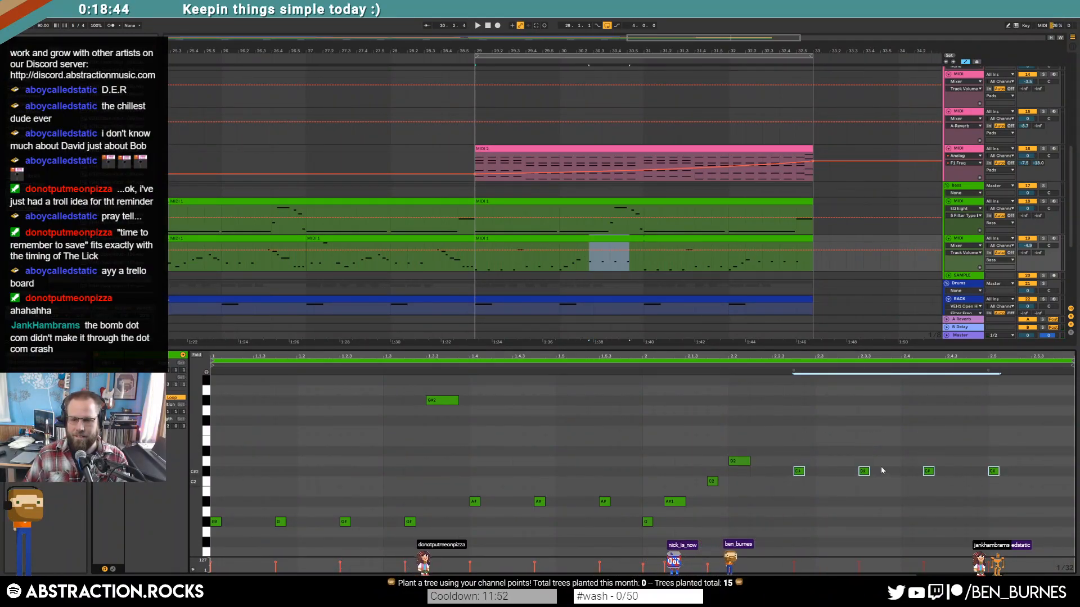
pyautogui.doubleClick(770, 462)
pyautogui.press('space')
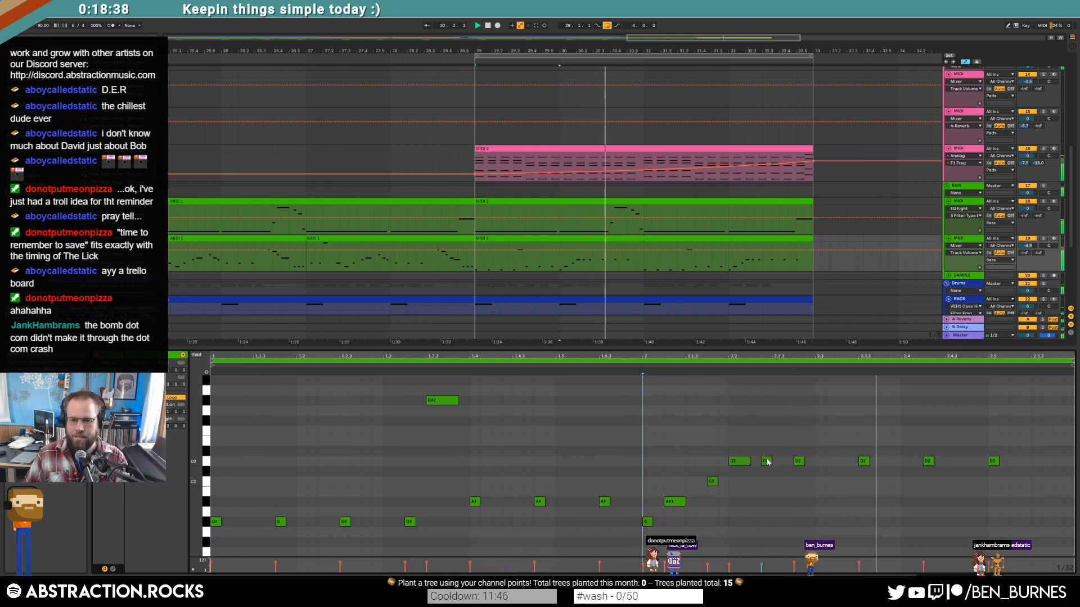
pyautogui.press('space')
# Step: Add a longer D3 after the last D2 and a short A#1 at the end of the bass clip, and play the result
pyautogui.click(991, 451)
pyautogui.moveTo(1003, 466); pyautogui.dragTo(1010, 472)
pyautogui.hotkey('ctrl', 'd')
pyautogui.hotkey('shift', 'Up')
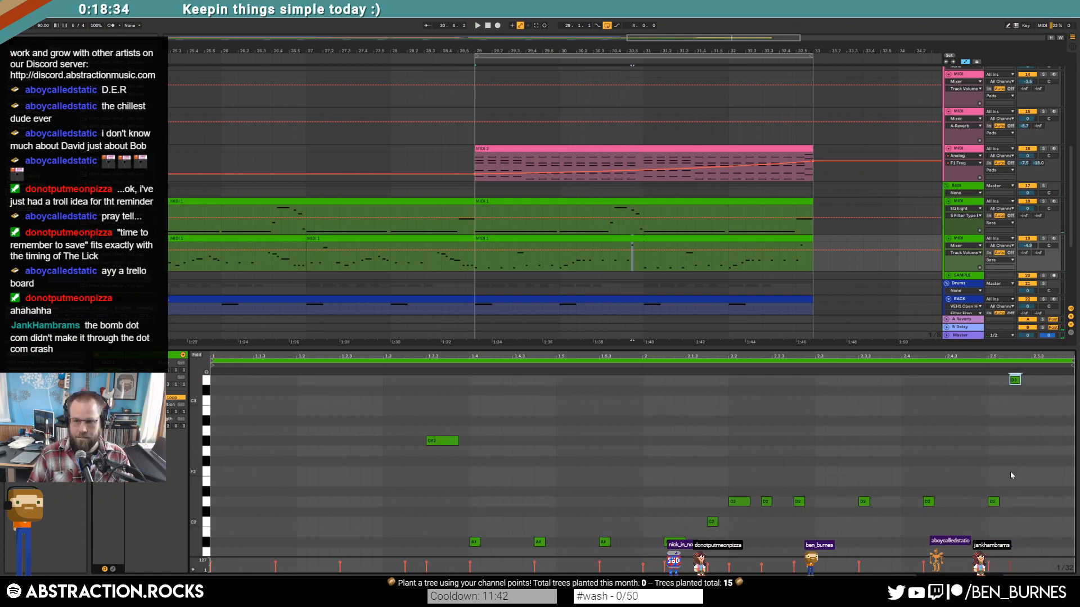
pyautogui.hotkey('shift', 'Right')
pyautogui.hotkey('shift', 'Right')
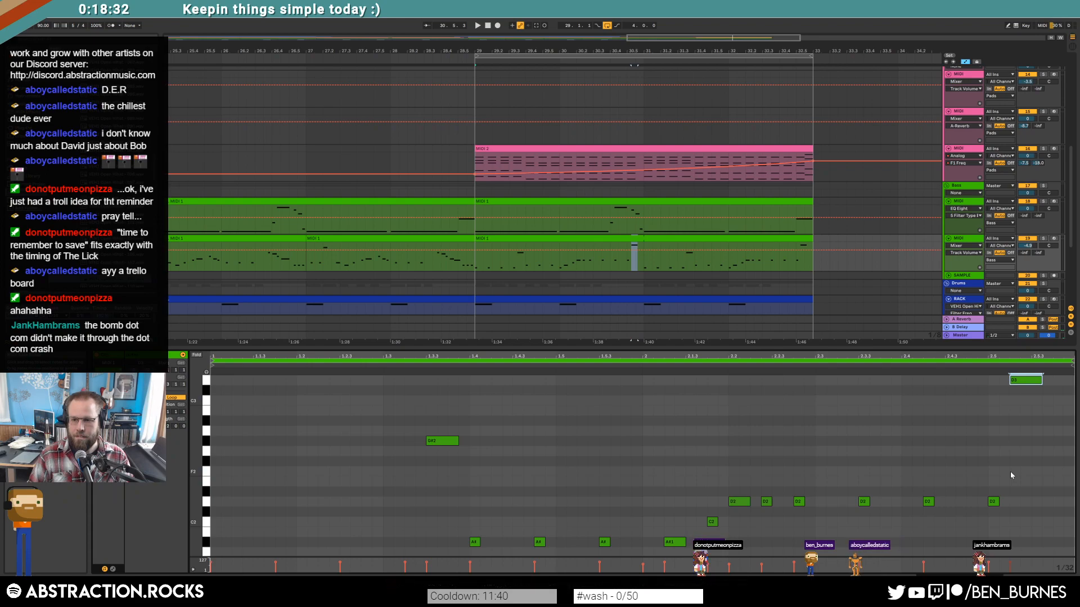
pyautogui.scroll(-1, 1012, 471)
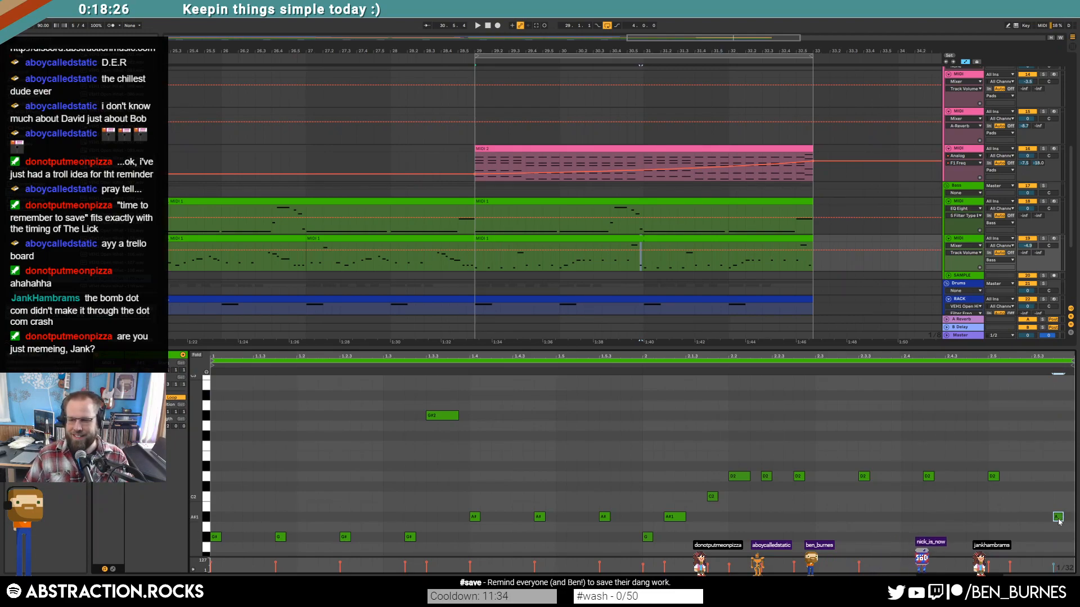
pyautogui.press('space')
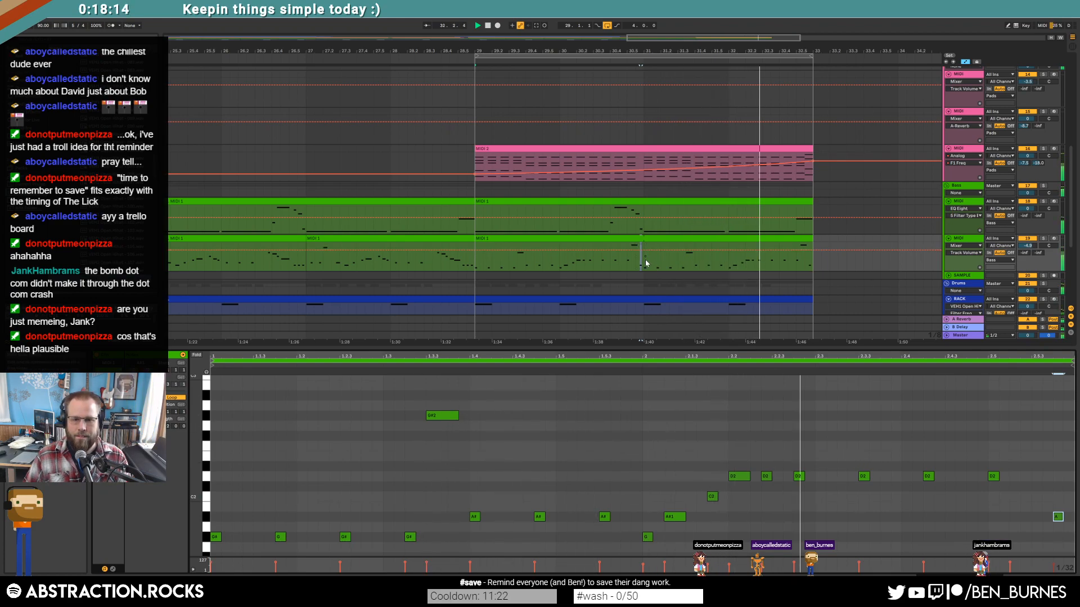
# Step: Examine the chord notes in the second half of the pad clip with the automation lanes hidden
pyautogui.press('a')
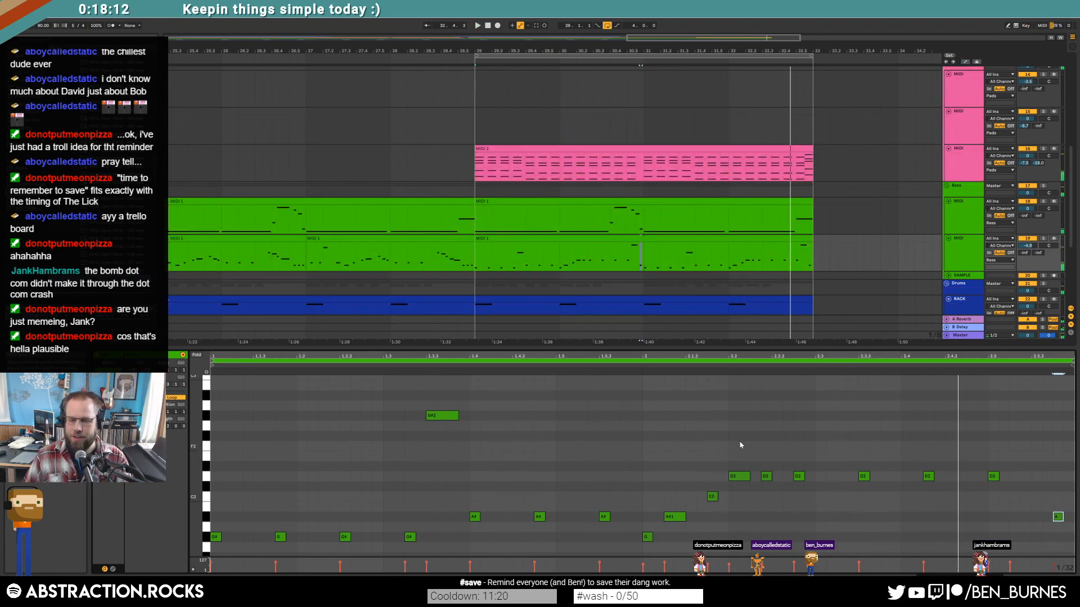
pyautogui.click(754, 151)
pyautogui.press('space')
pyautogui.click(805, 488)
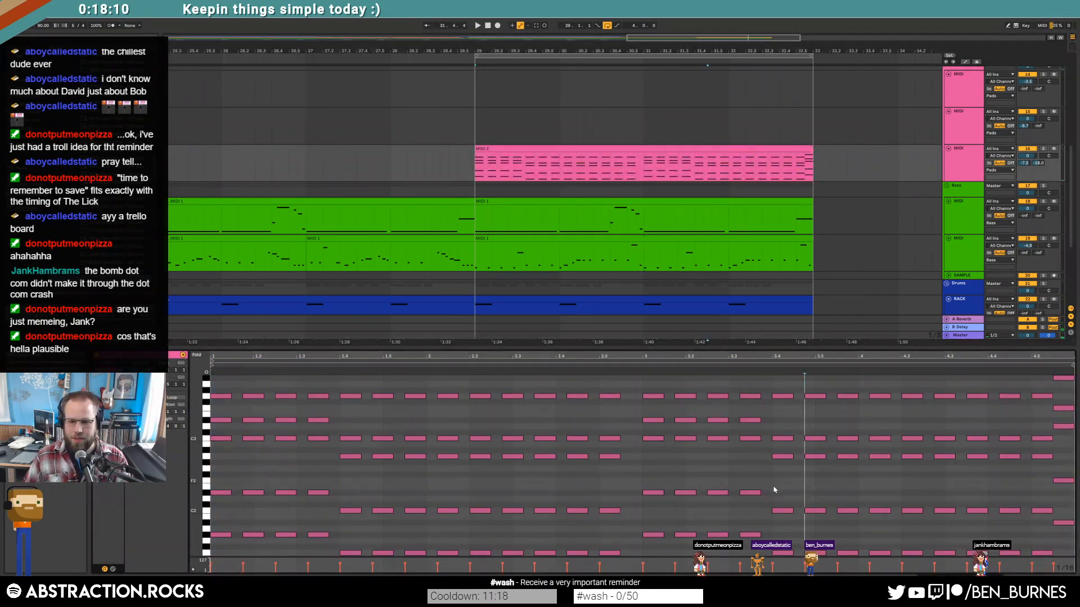
pyautogui.moveTo(775, 491); pyautogui.dragTo(1033, 530)
pyautogui.scroll(-2, 921, 511)
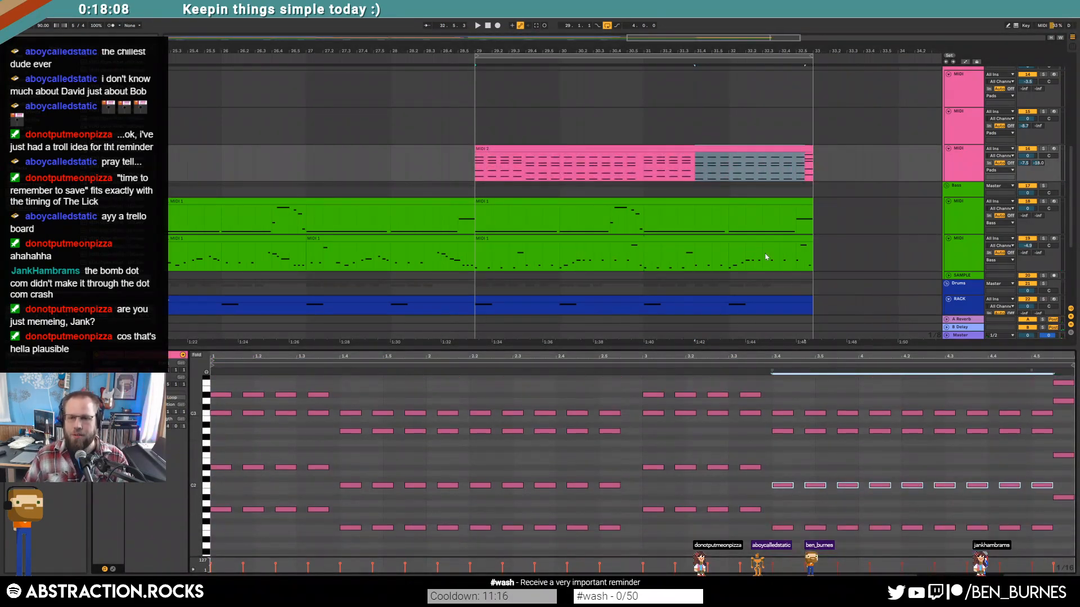
# Step: Lower the D2 notes in the second bass clip to C2 and the high D3 to C3, and play it back
pyautogui.click(769, 237)
pyautogui.click(772, 433)
pyautogui.moveTo(731, 434); pyautogui.dragTo(1014, 487)
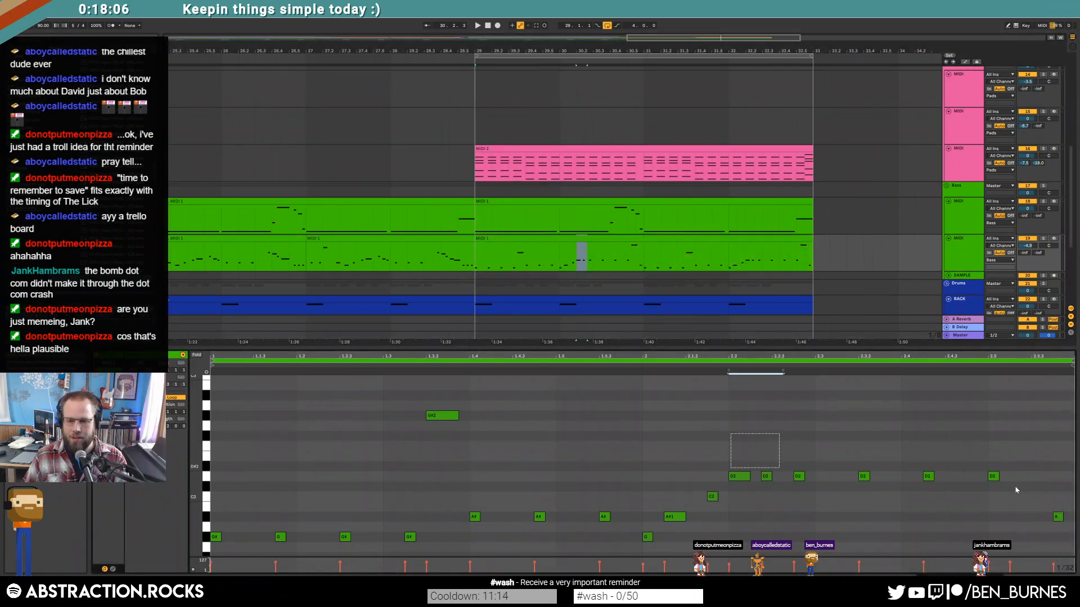
pyautogui.press('Down')
pyautogui.press('Down')
pyautogui.scroll(5, 1042, 475)
pyautogui.click(1028, 421)
pyautogui.press('Down')
pyautogui.press('Down')
pyautogui.scroll(-3, 1007, 483)
pyautogui.scroll(-3, 1006, 483)
pyautogui.click(594, 366)
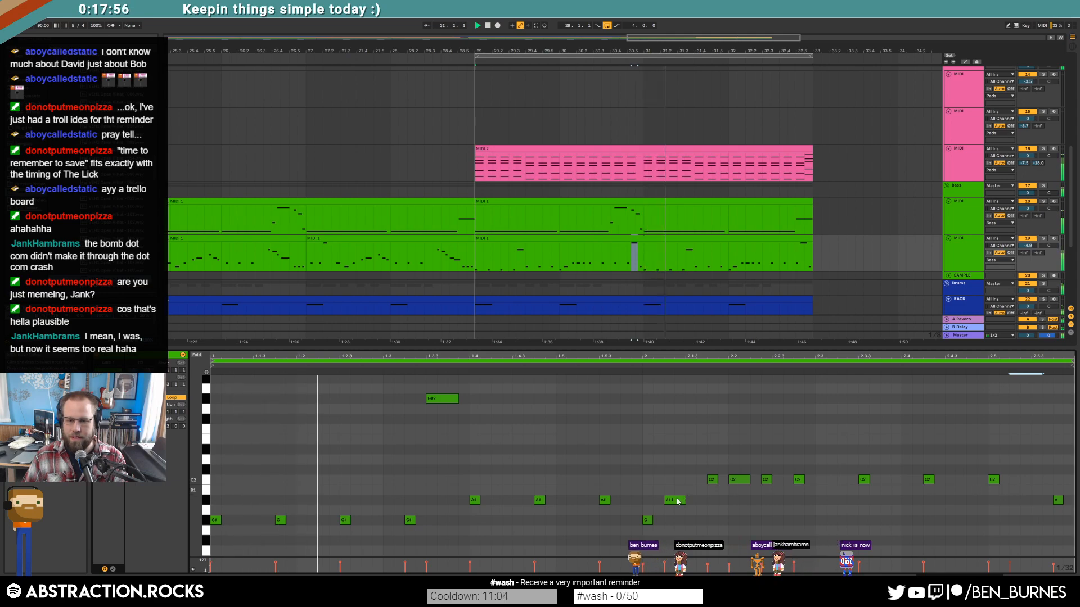
pyautogui.press('space')
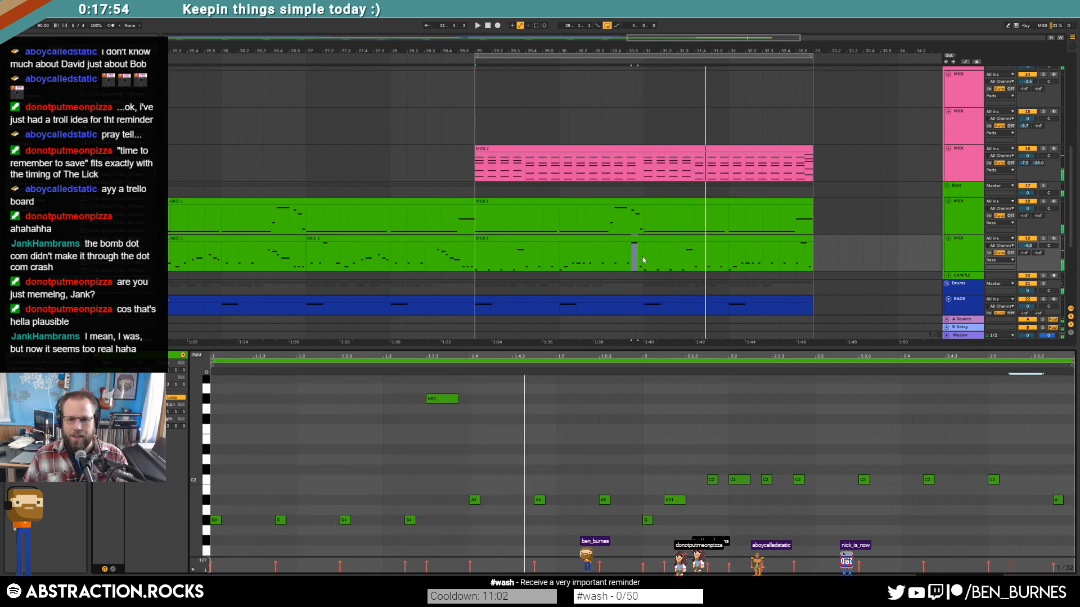
# Step: Separate bars 31 to 33 of the second bass clip and vary its notes by splitting the G#2 and deactivating the closing C3 and A#1
pyautogui.moveTo(643, 259); pyautogui.dragTo(822, 258)
pyautogui.click(401, 453)
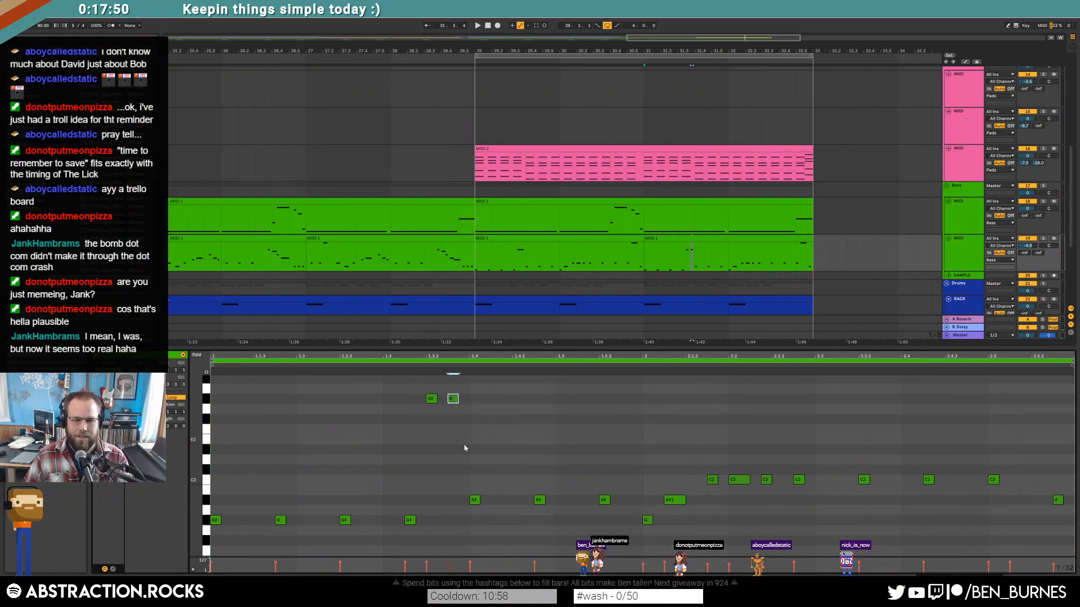
pyautogui.press('space')
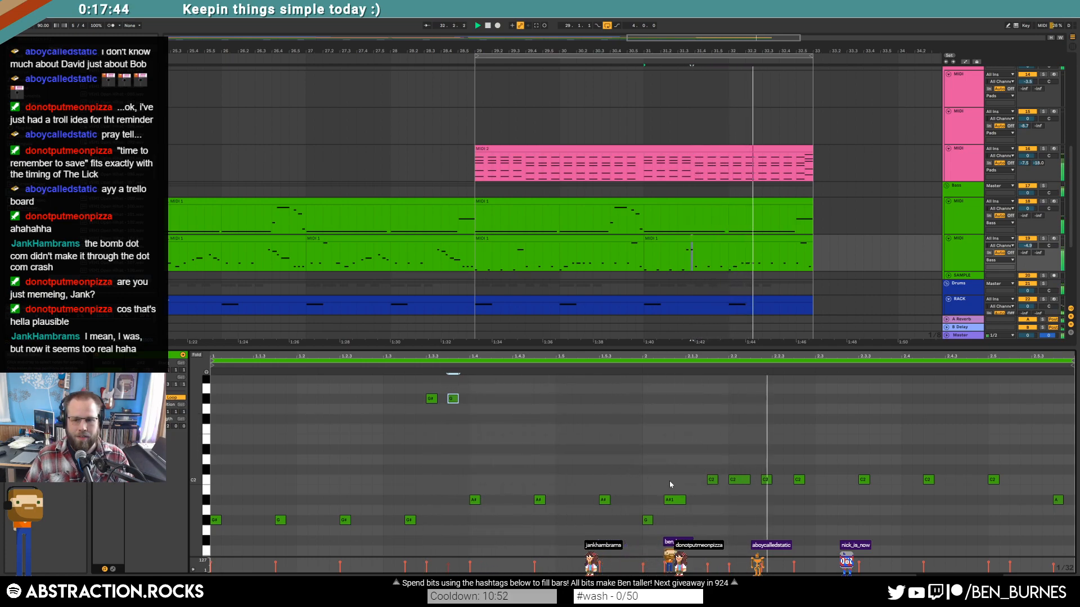
pyautogui.scroll(3, 1021, 471)
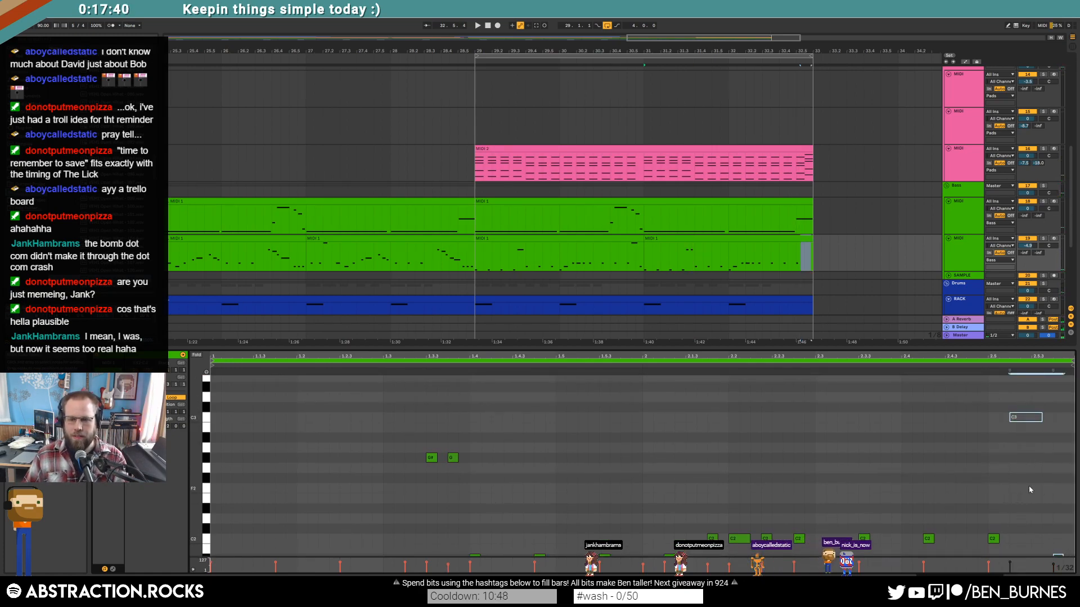
pyautogui.hotkey('shift', 'Tab')
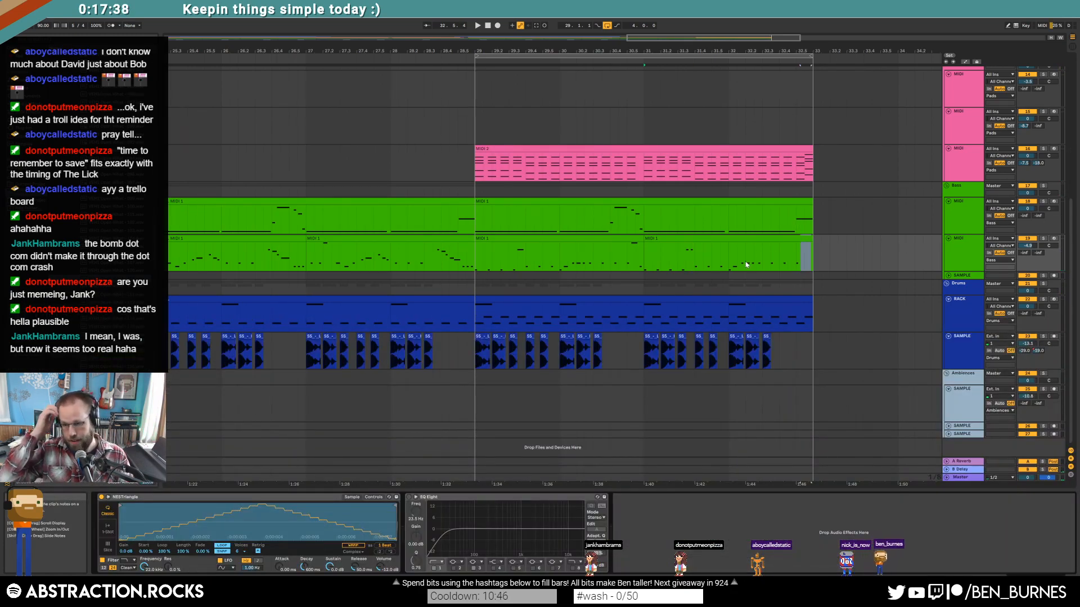
# Step: Duplicate the bars 29 to 33 pad clip into bars 33 to 37 with the automation envelopes locked
pyautogui.moveTo(647, 51); pyautogui.dragTo(475, 33)
pyautogui.scroll(5, 691, 232)
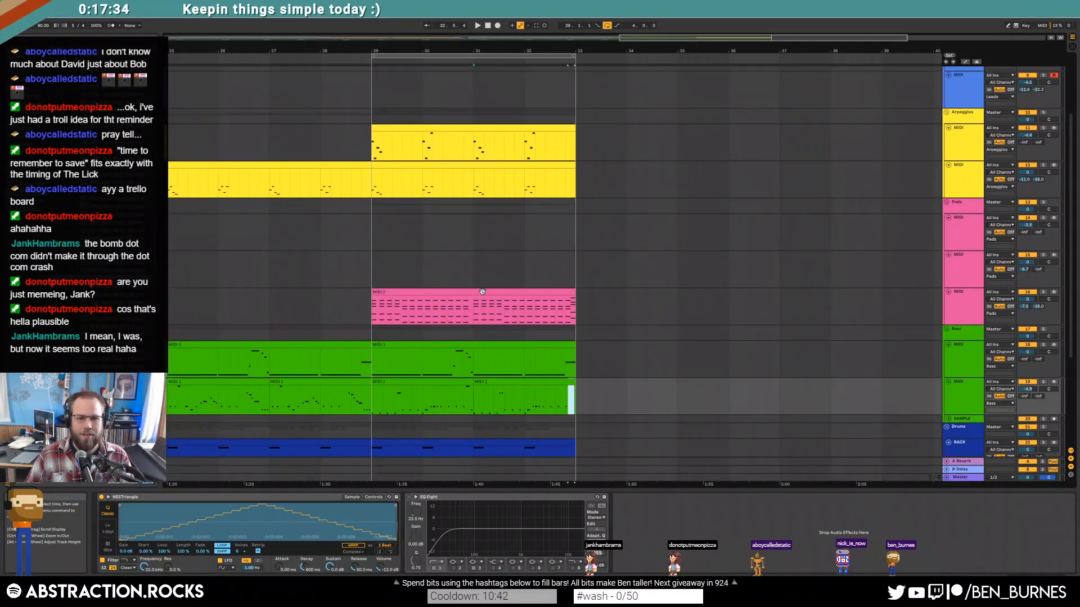
pyautogui.click(510, 299)
pyautogui.click(976, 62)
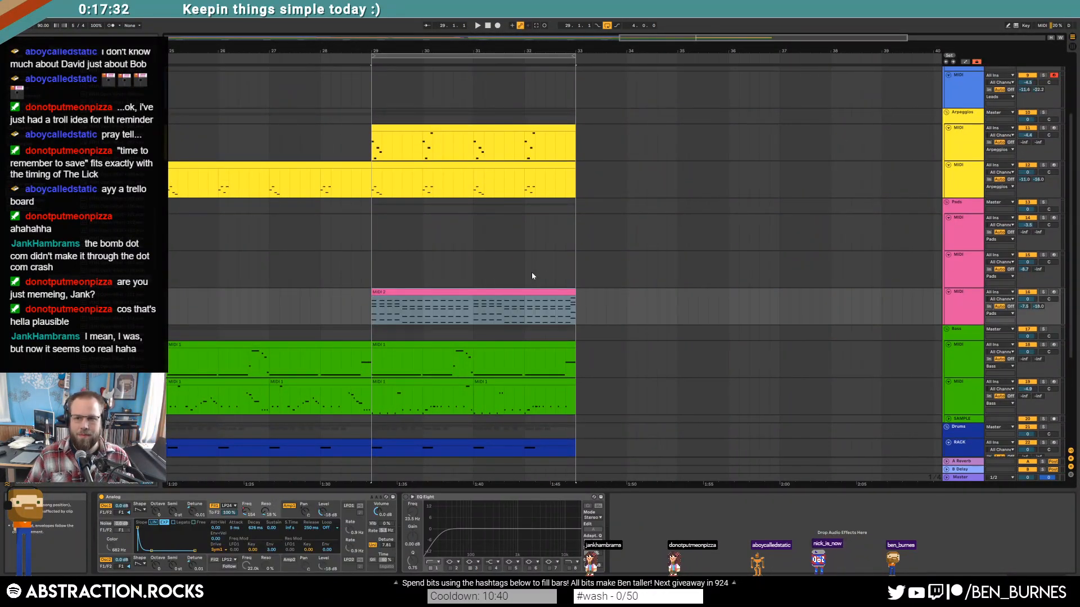
pyautogui.hotkey('ctrl', 'd')
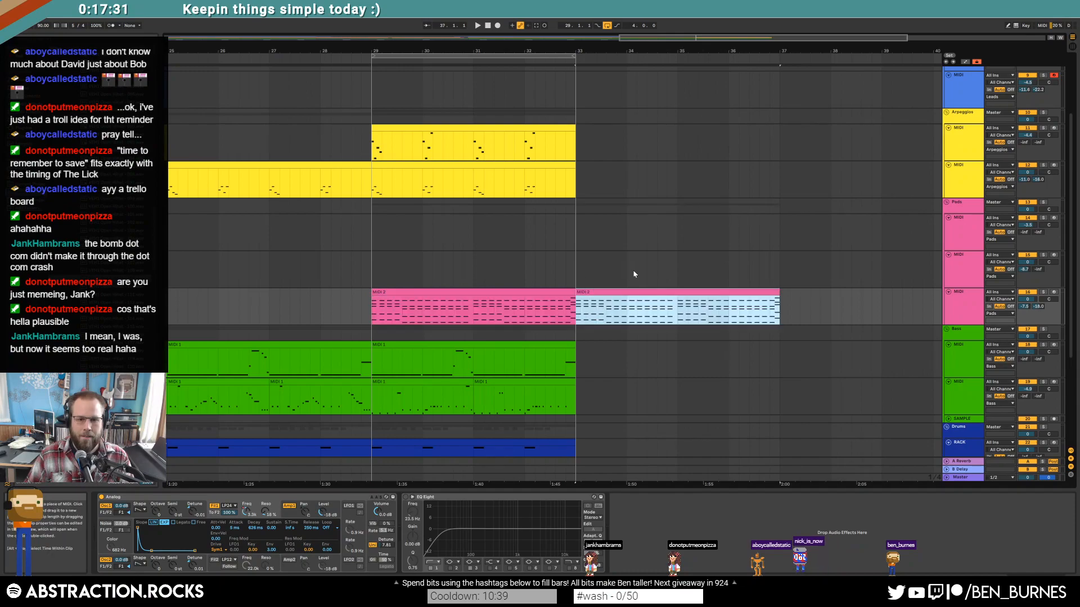
pyautogui.click(976, 61)
# Step: Check the notes of the pad copy at bar 33 and listen to it
pyautogui.doubleClick(677, 291)
pyautogui.click(412, 403)
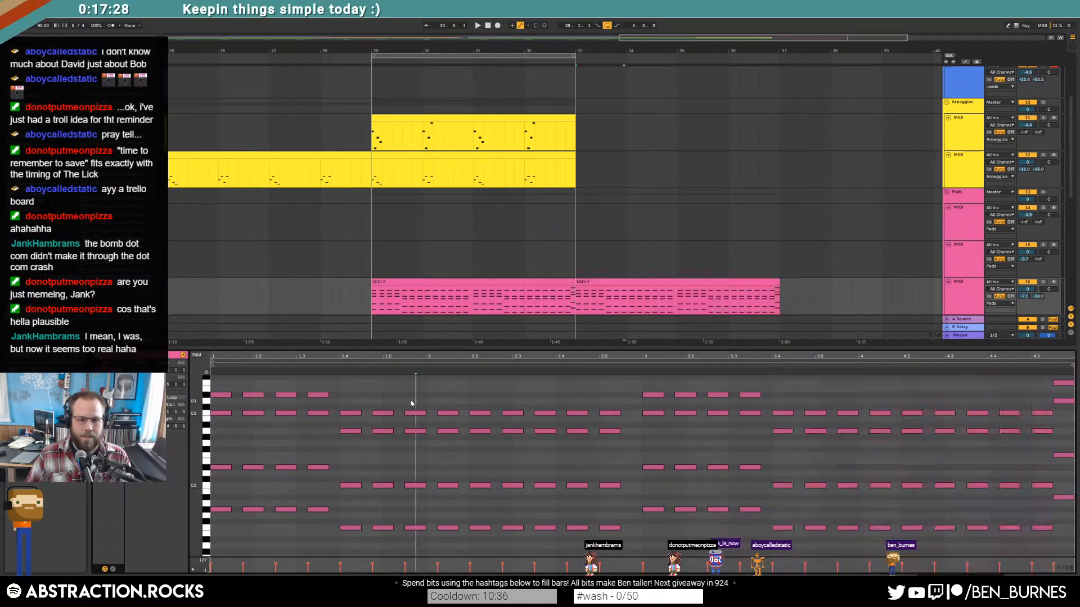
pyautogui.hotkey('shift', 'Tab')
pyautogui.press('space')
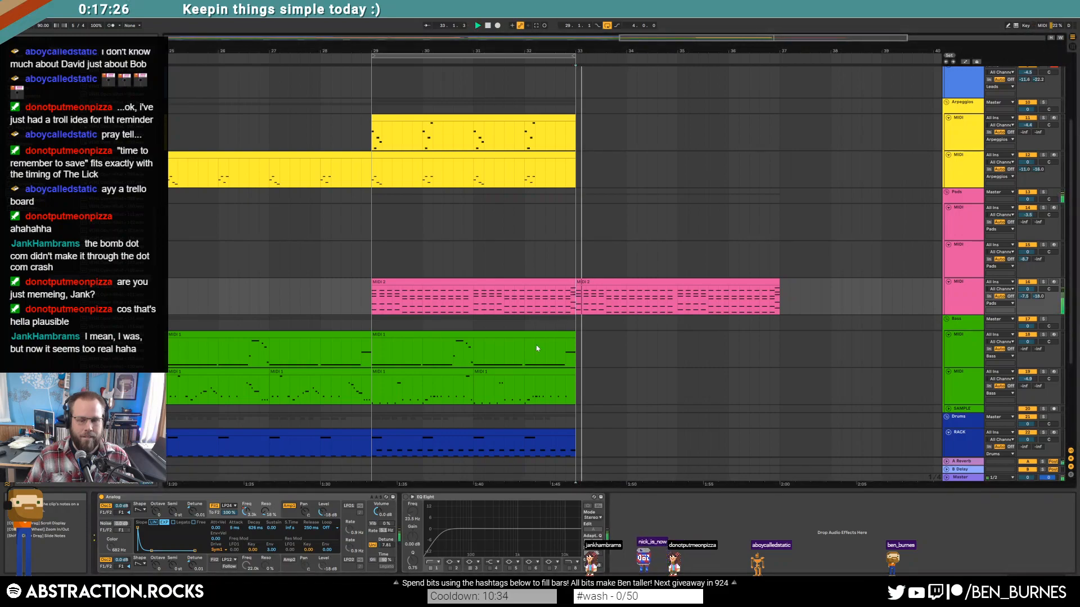
# Step: Duplicate the drum rack clip from bars 29 to 33 into bars 33 to 37
pyautogui.scroll(-1, 507, 399)
pyautogui.click(509, 404)
pyautogui.hotkey('ctrl', 'd')
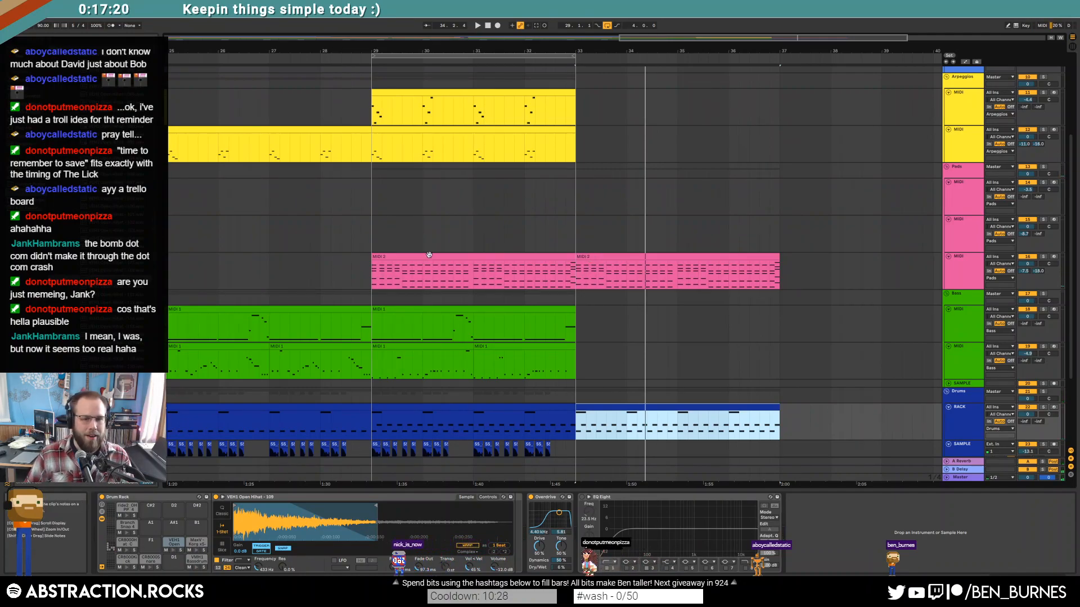
# Step: Draw a Song Tempo ramp on the Master track from 90 BPM at bar 29 up to 126 BPM at bar 33, and play it
pyautogui.click(570, 257)
pyautogui.click(946, 478)
pyautogui.scroll(-5, 595, 252)
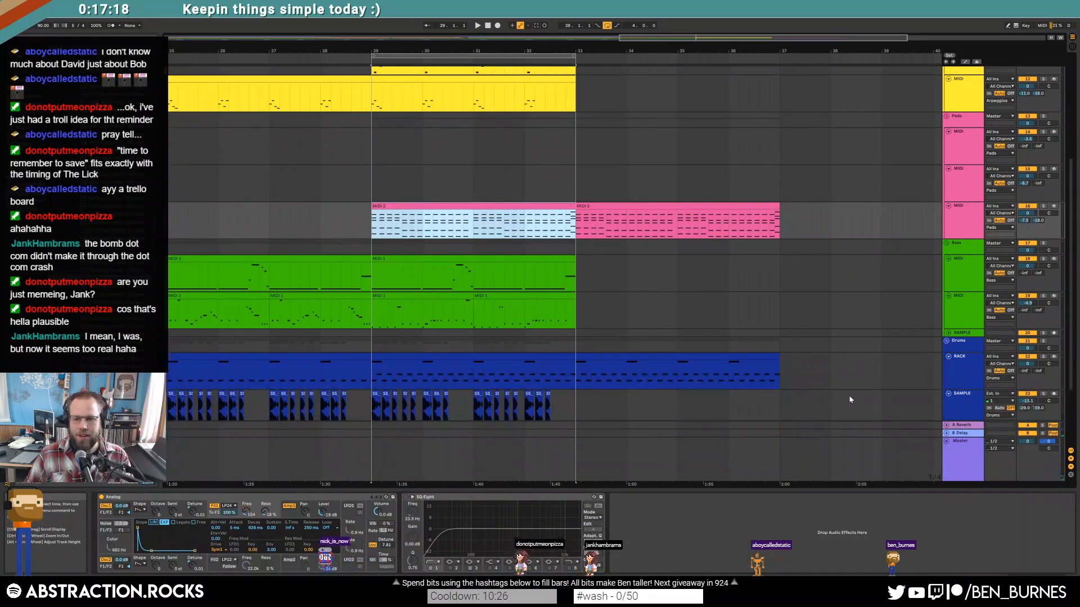
pyautogui.press('a')
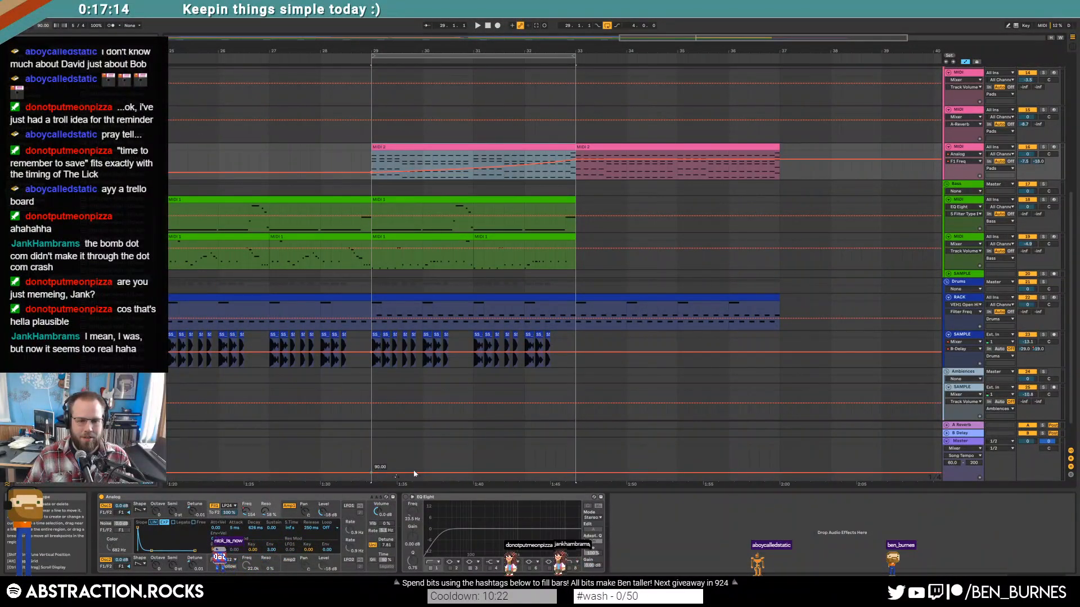
pyautogui.click(582, 478)
pyautogui.moveTo(577, 473); pyautogui.dragTo(575, 464)
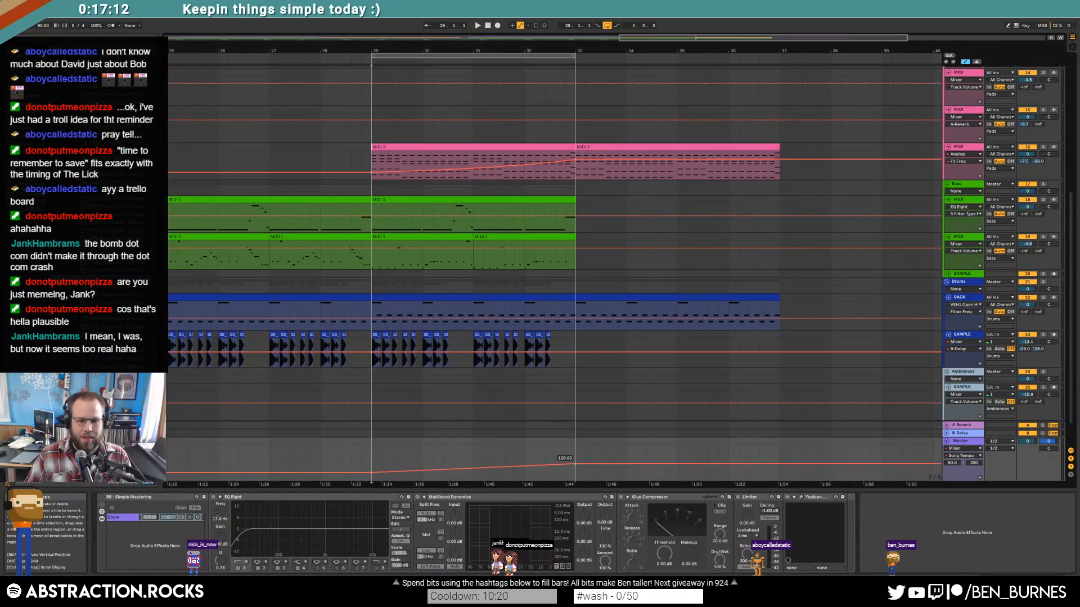
pyautogui.press('space')
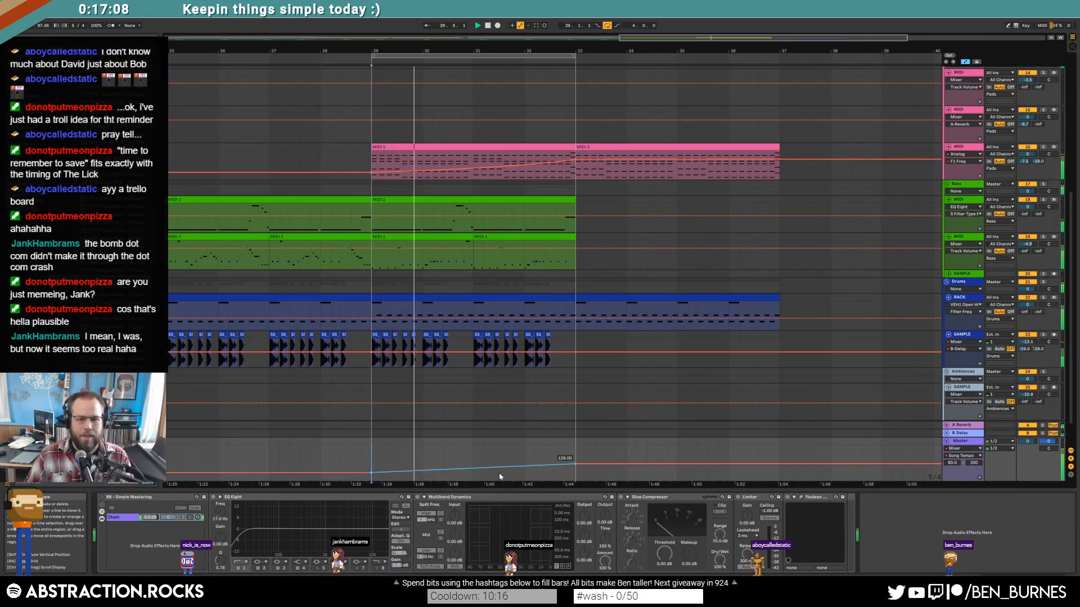
# Step: Duplicate the second bass track's bars 29 to 33 clips into bars 33 to 37, and move the loop to that section
pyautogui.click(458, 237)
pyautogui.keyDown('shift'); pyautogui.click(484, 237); pyautogui.keyUp('shift')
pyautogui.hotkey('ctrl', 'd')
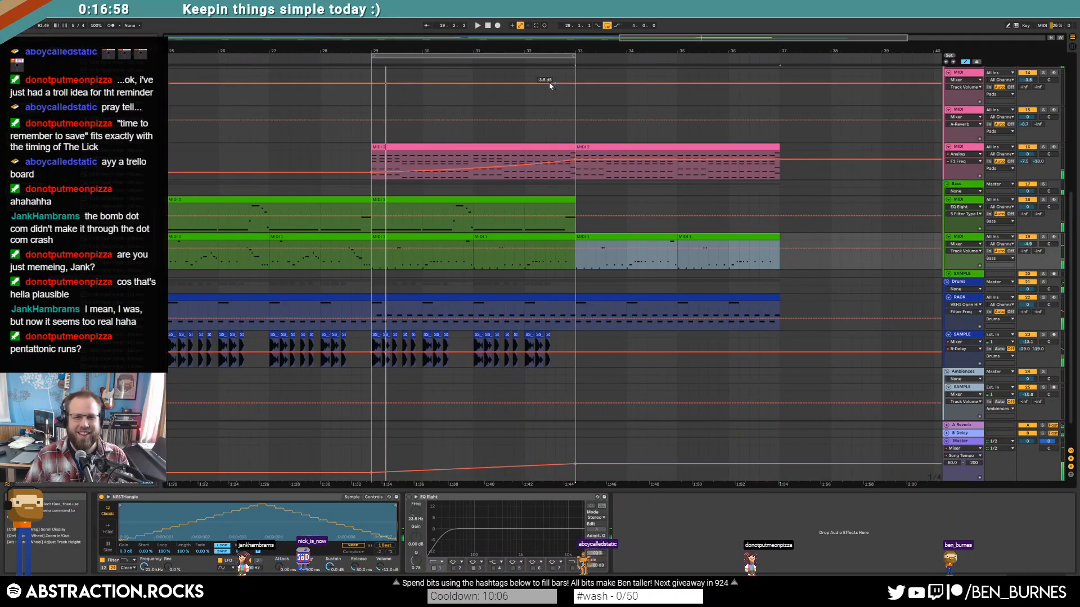
pyautogui.moveTo(545, 56); pyautogui.dragTo(752, 54)
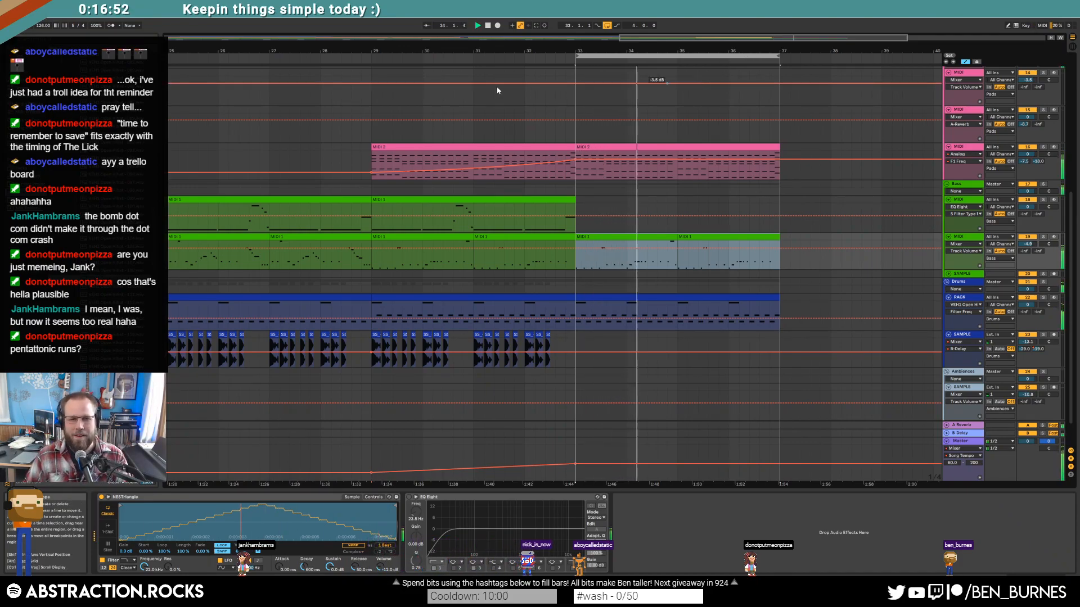
# Step: Try the Song Tempo at bar 33 at 111 and 107 BPM, set it to 100 BPM, and play from about bar 28
pyautogui.click(636, 461)
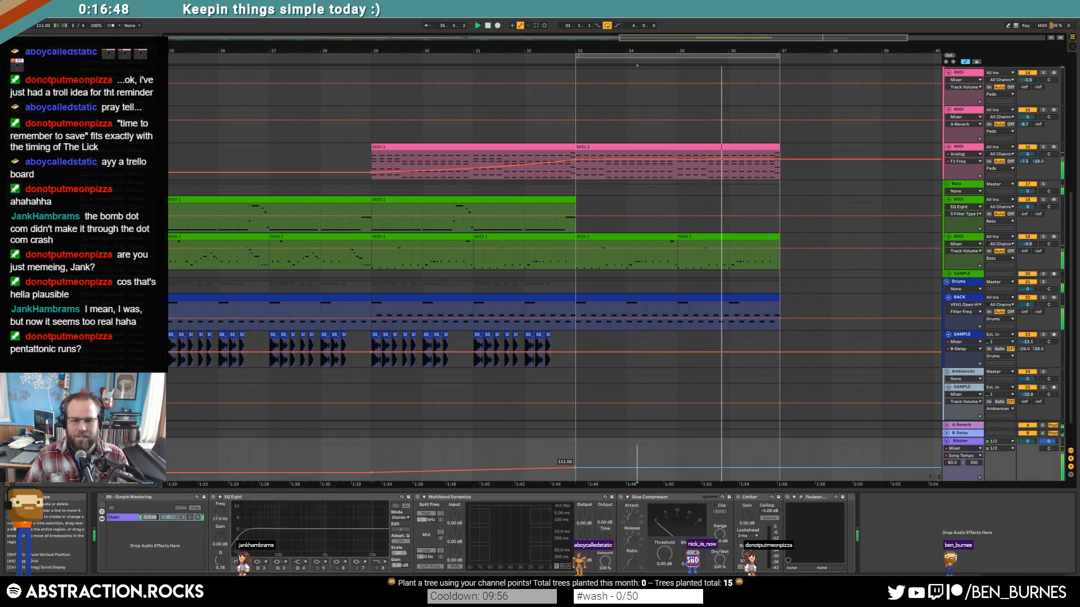
pyautogui.click(628, 460)
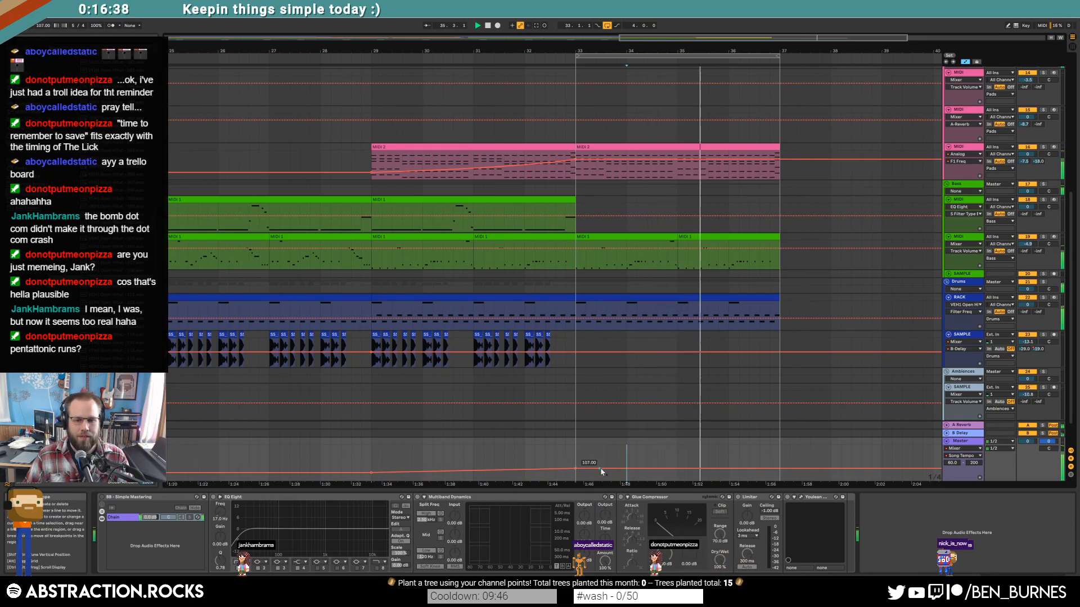
pyautogui.moveTo(602, 465); pyautogui.dragTo(601, 470)
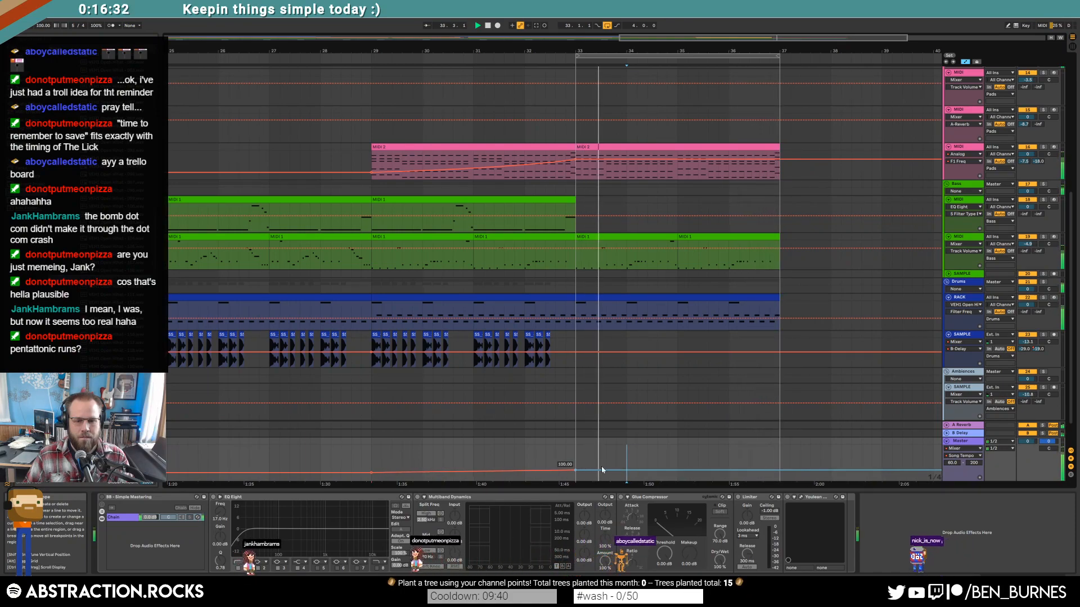
pyautogui.click(330, 61)
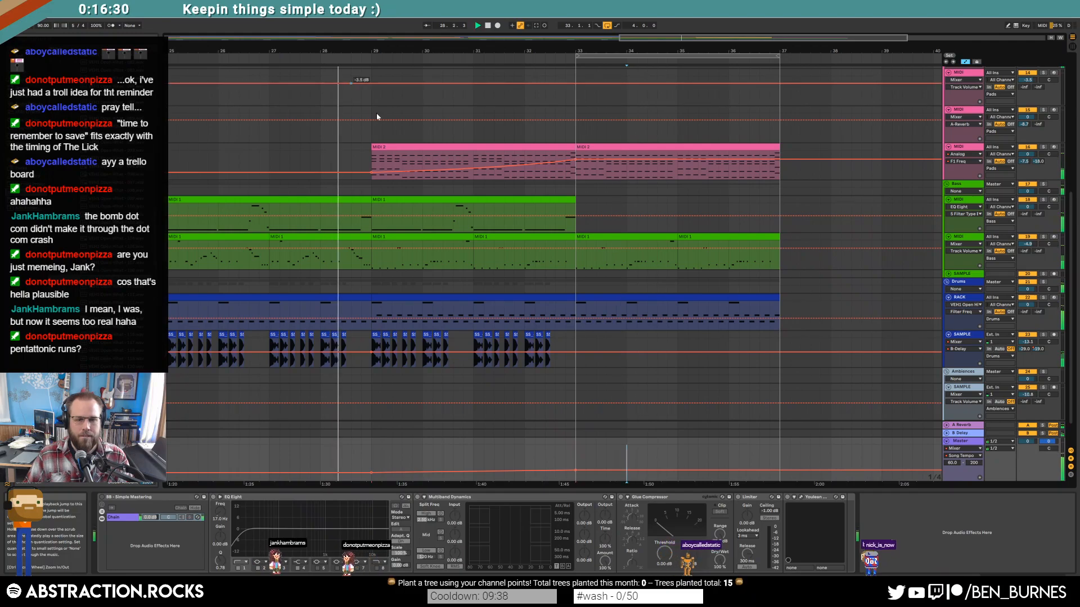
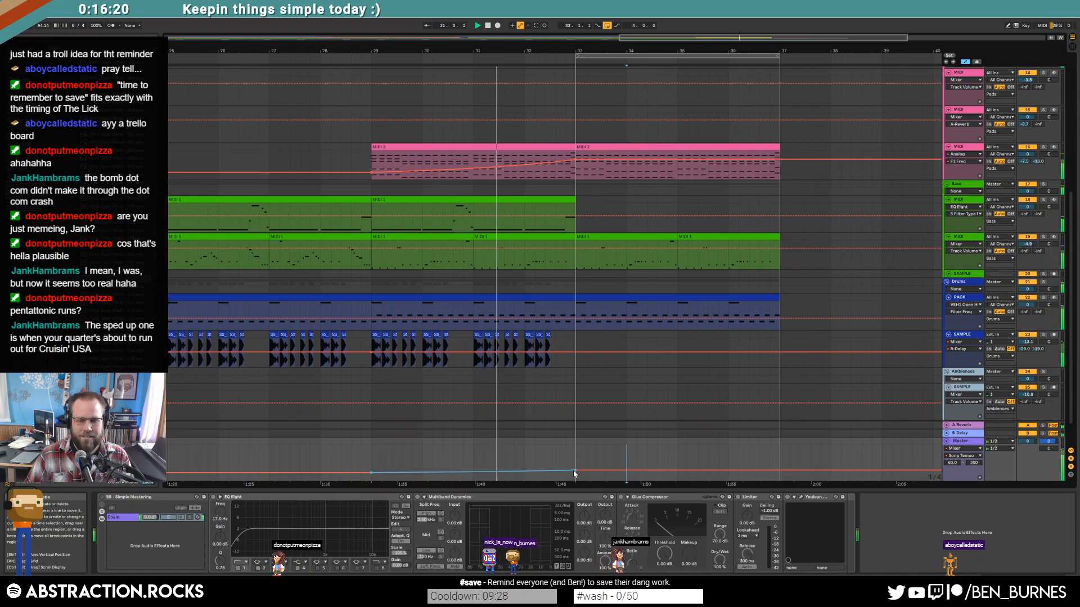
# Step: Trim the first bass clip and cut the drum rack clip to leave a short gap just before bar 33
pyautogui.click(524, 447)
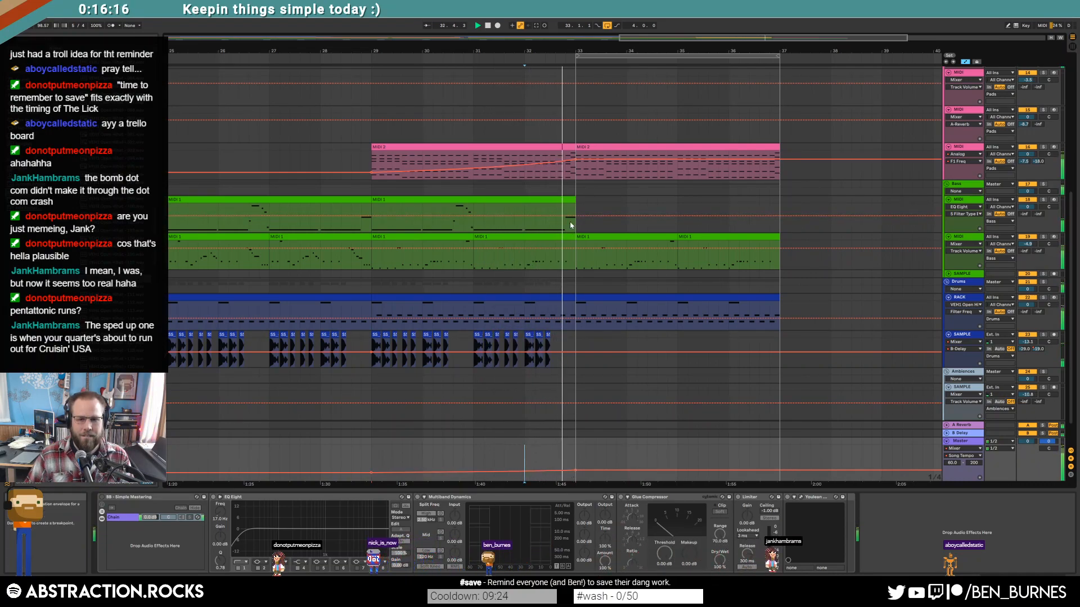
pyautogui.moveTo(570, 230); pyautogui.dragTo(561, 231)
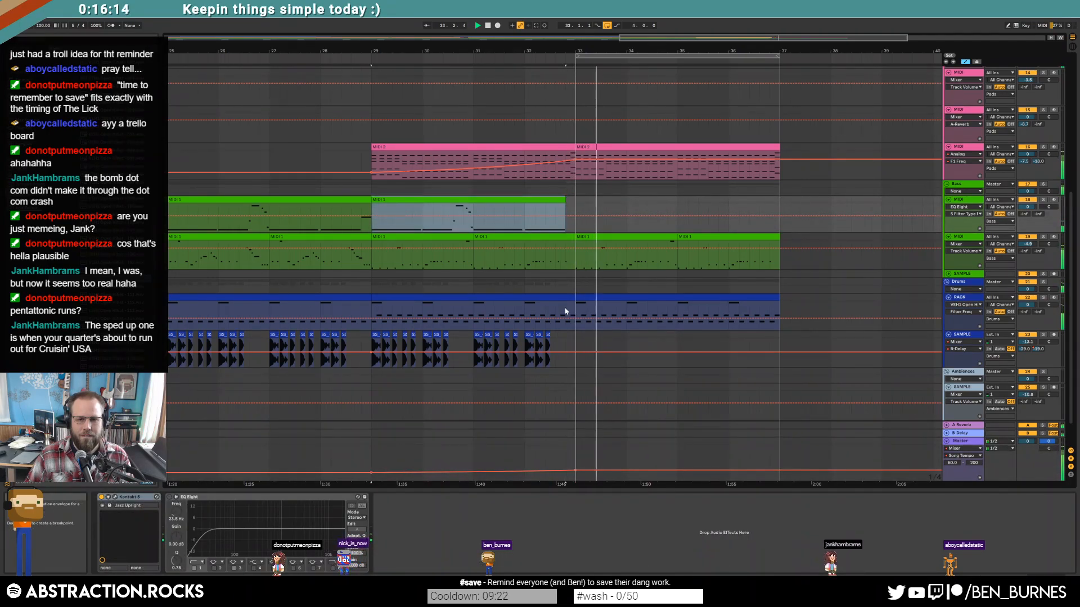
pyautogui.moveTo(565, 310); pyautogui.dragTo(573, 314)
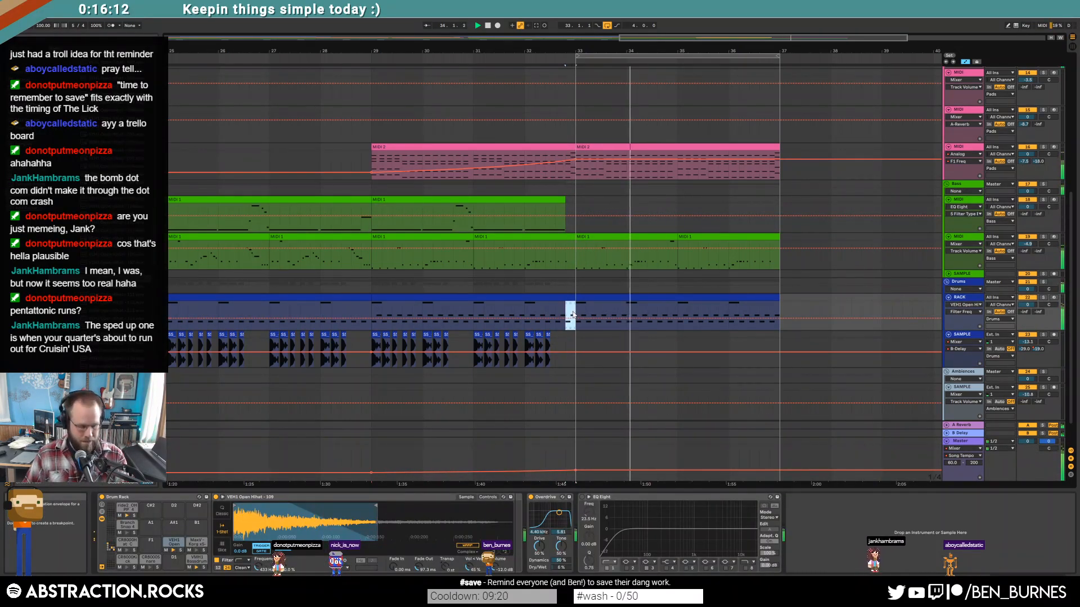
pyautogui.press('a')
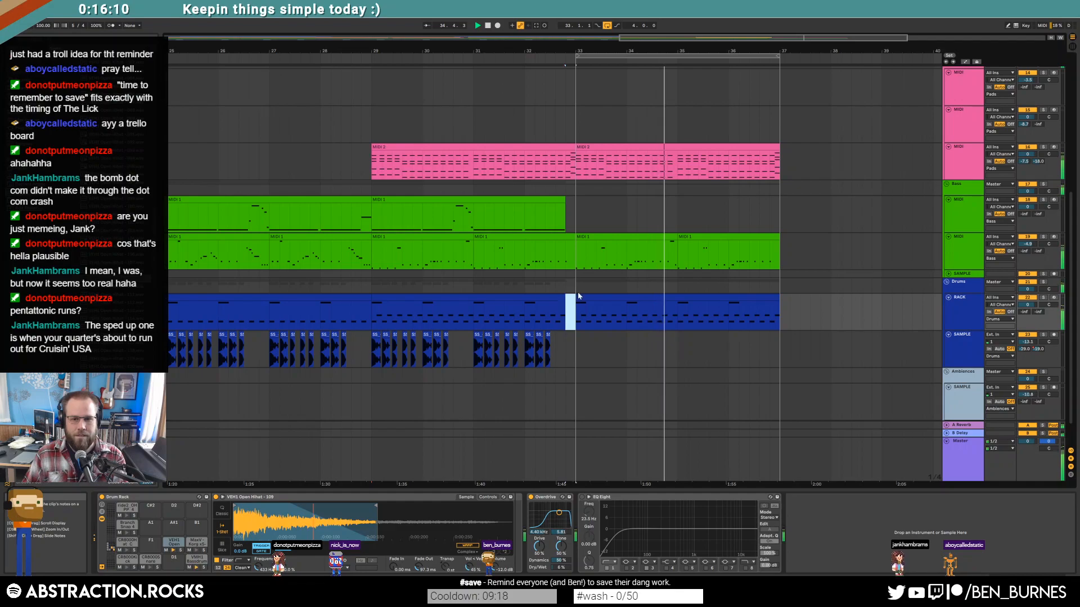
# Step: Try a drop in the rhythmic pad's Unison Detune automation at bar 33, play it, and undo it
pyautogui.click(641, 159)
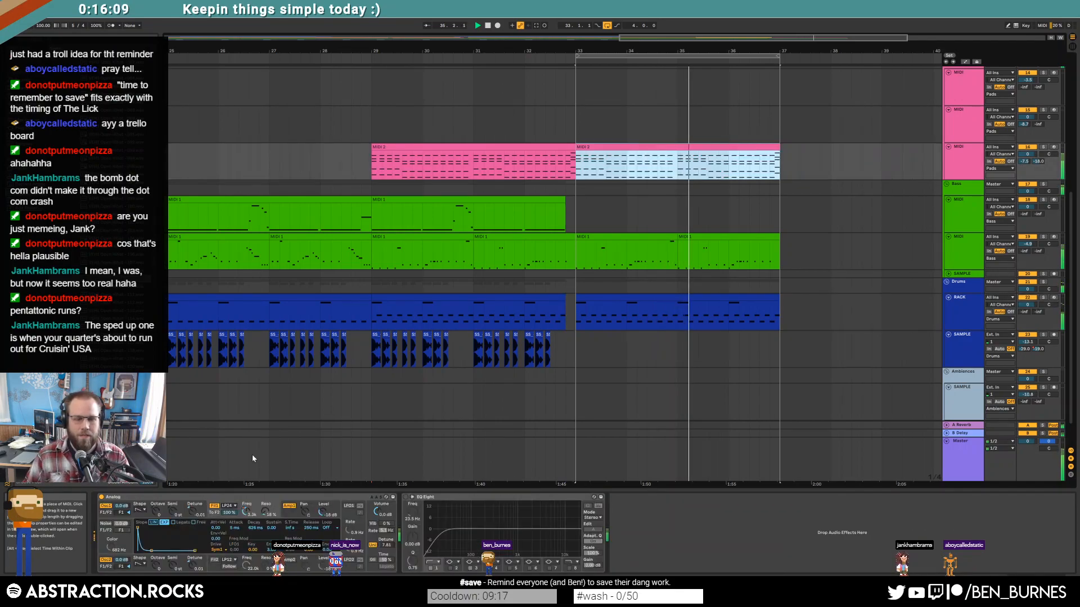
pyautogui.click(267, 500)
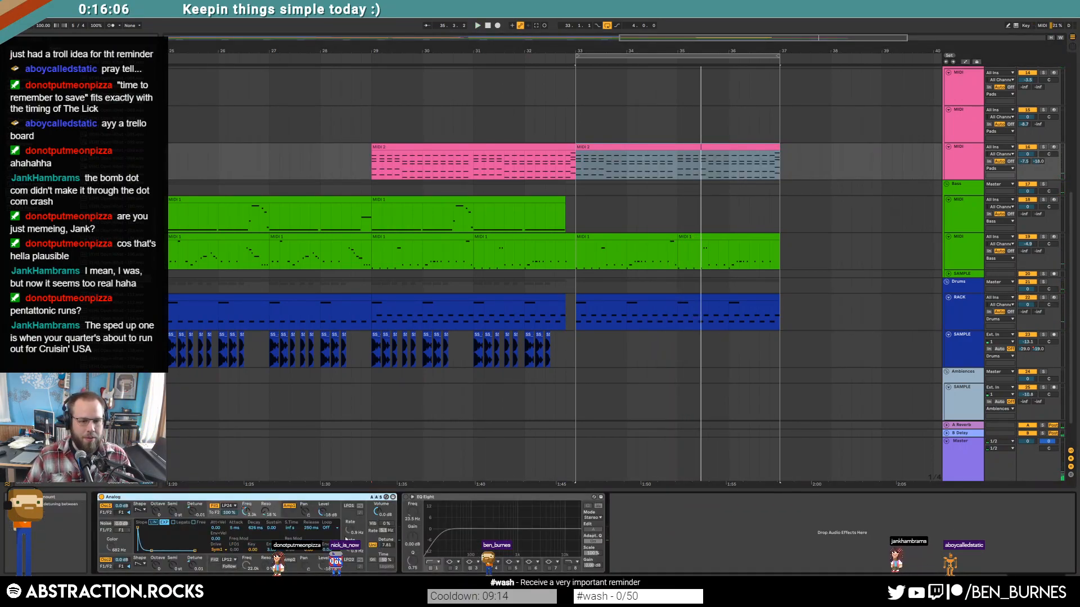
pyautogui.click(384, 545)
pyautogui.press('a')
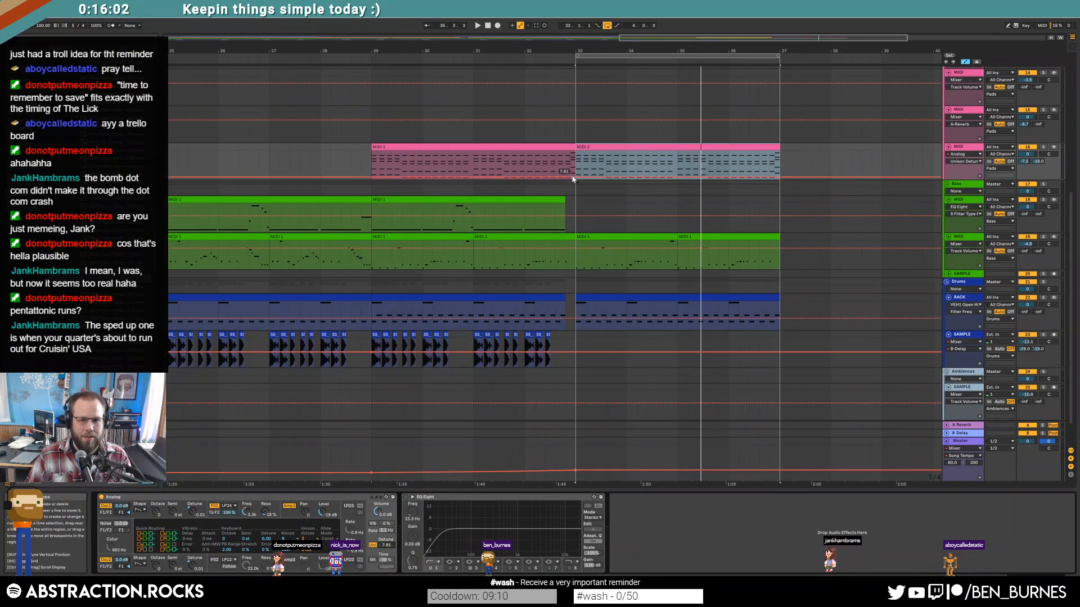
pyautogui.click(577, 180)
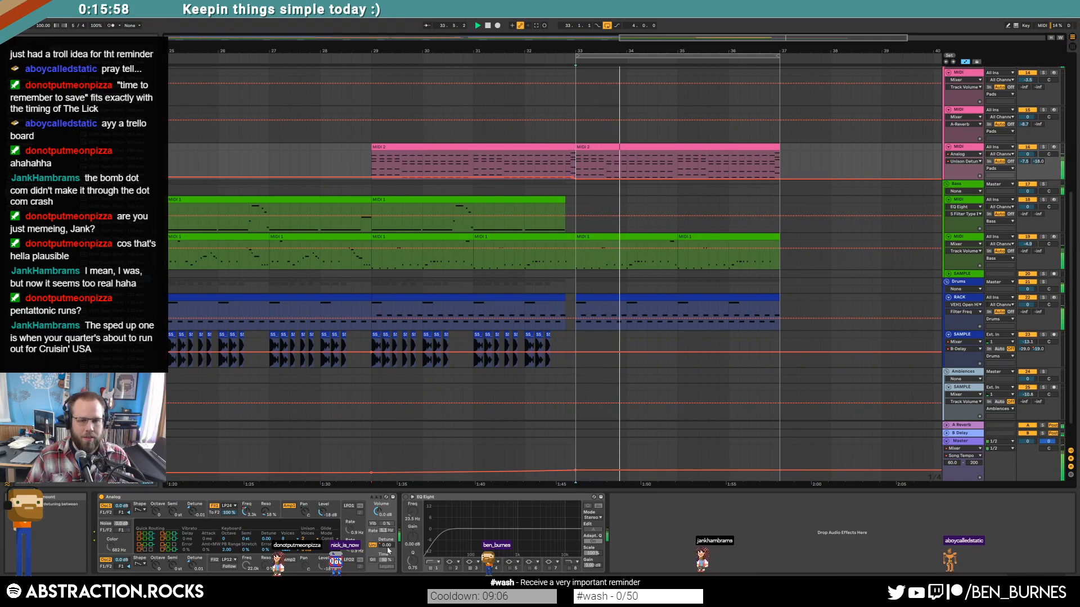
pyautogui.hotkey('ctrl', 'z')
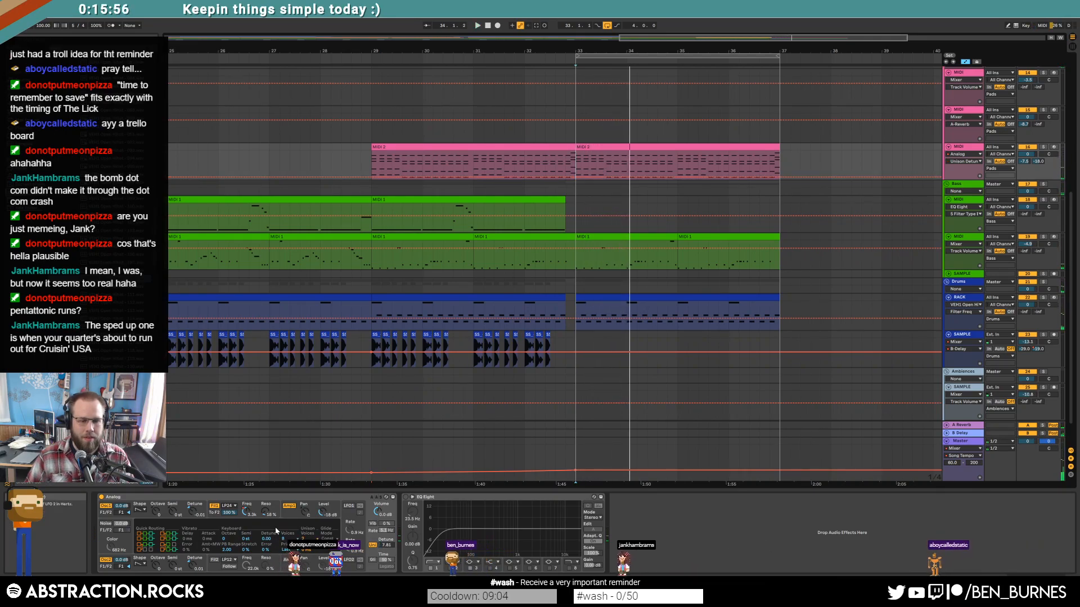
# Step: Lower the rhythmic pad's F1 Freq automation from bar 33 onward and play the section
pyautogui.click(236, 513)
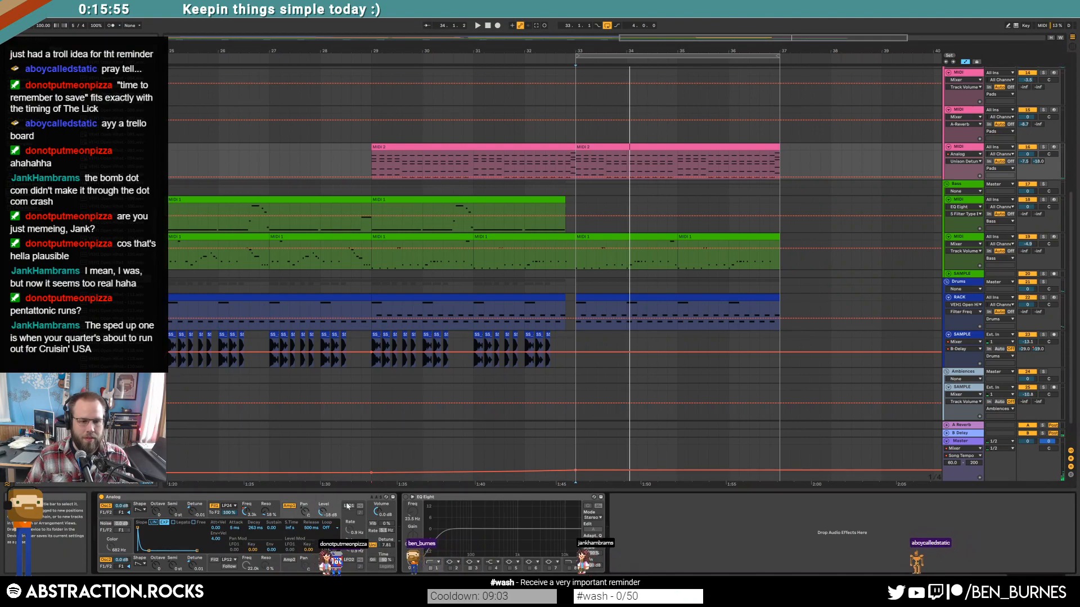
pyautogui.click(245, 513)
pyautogui.moveTo(576, 159); pyautogui.dragTo(585, 170)
pyautogui.press('space')
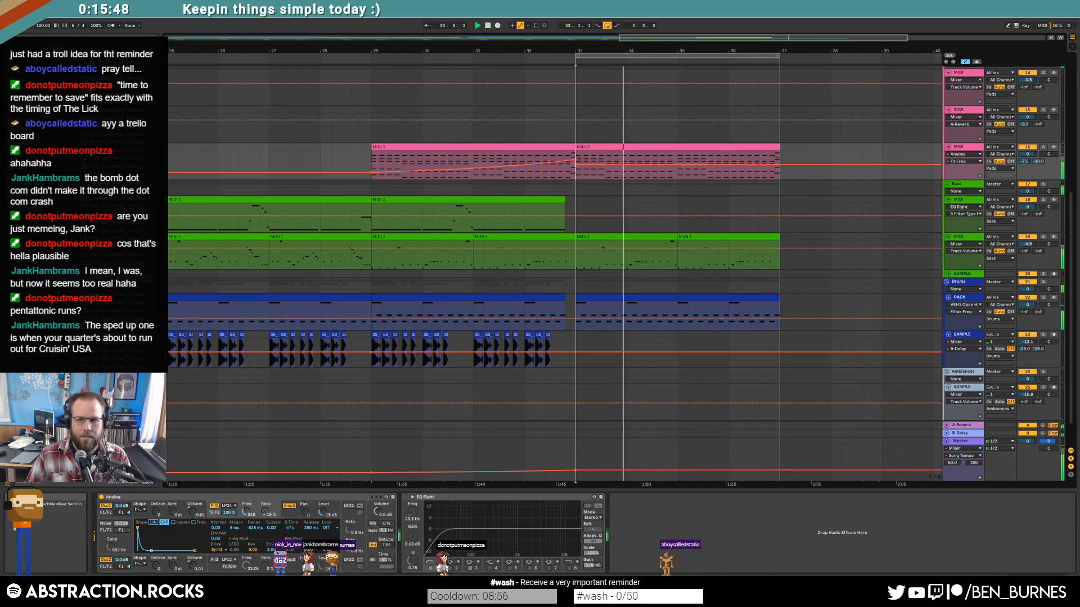
# Step: Lower the rhythmic pad's A-Reverb send automation to about -17 dB from bar 33 onward
pyautogui.press('a')
pyautogui.press('a')
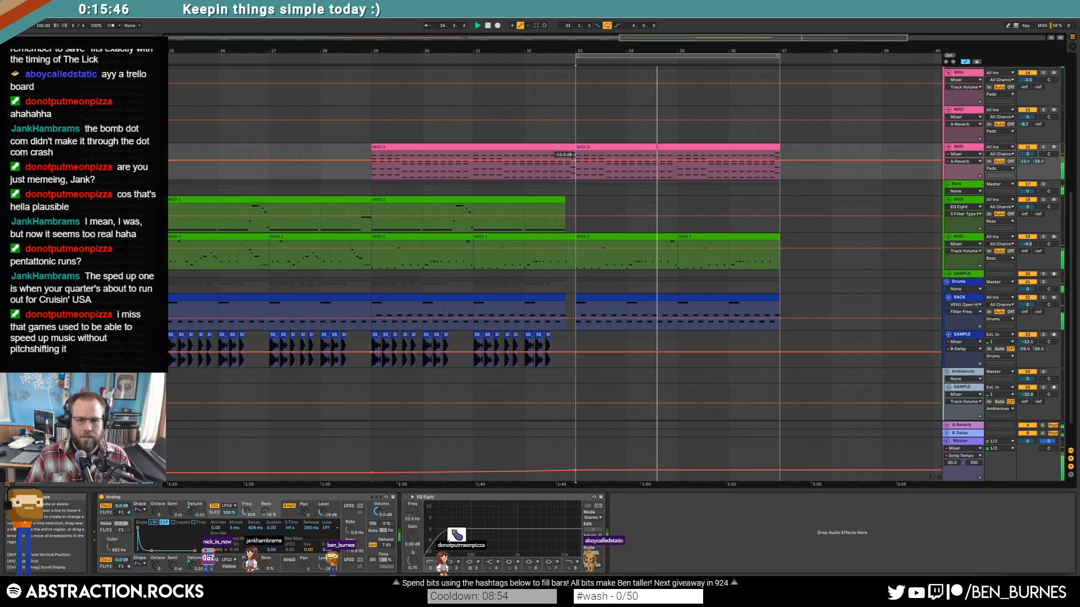
pyautogui.moveTo(586, 155); pyautogui.dragTo(585, 163)
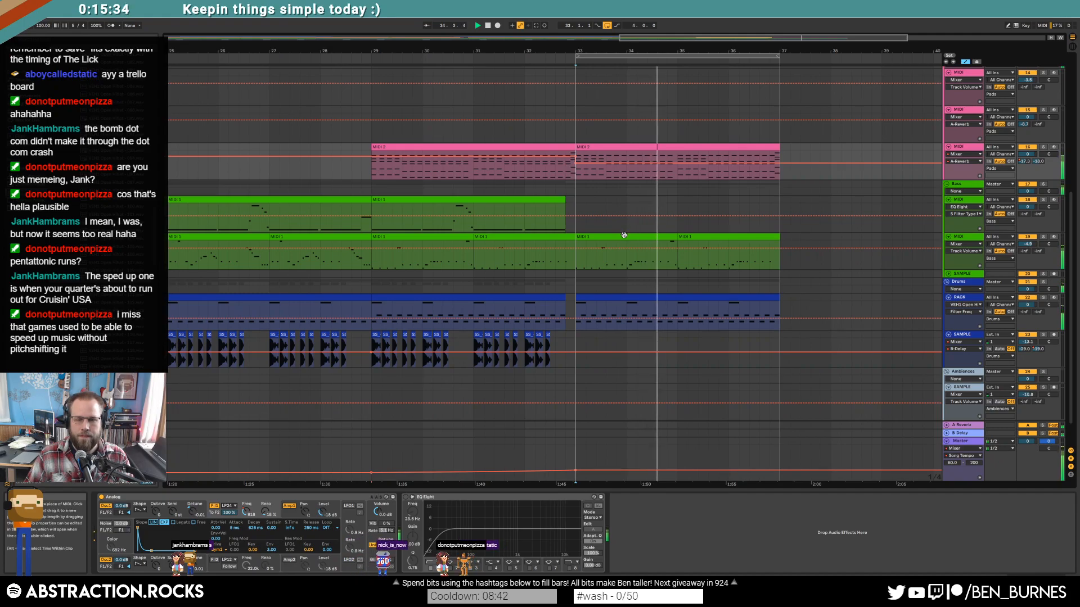
# Step: Duplicate both arpeggio clips from bars 29 to 33 into bars 33 to 37
pyautogui.scroll(5, 622, 230)
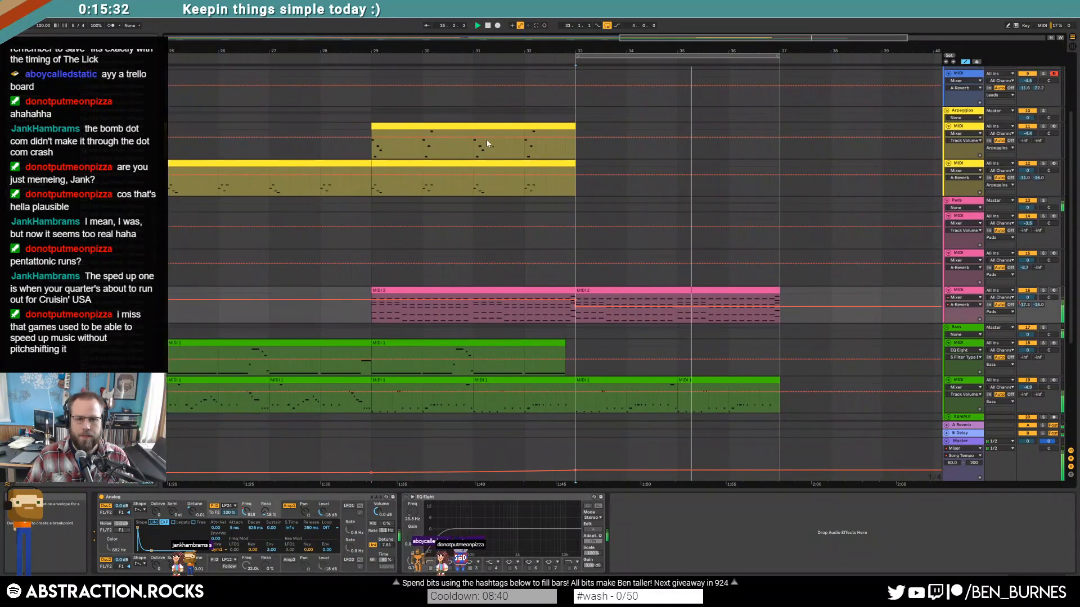
pyautogui.click(487, 127)
pyautogui.keyDown('shift'); pyautogui.click(490, 163); pyautogui.keyUp('shift')
pyautogui.hotkey('ctrl', 'd')
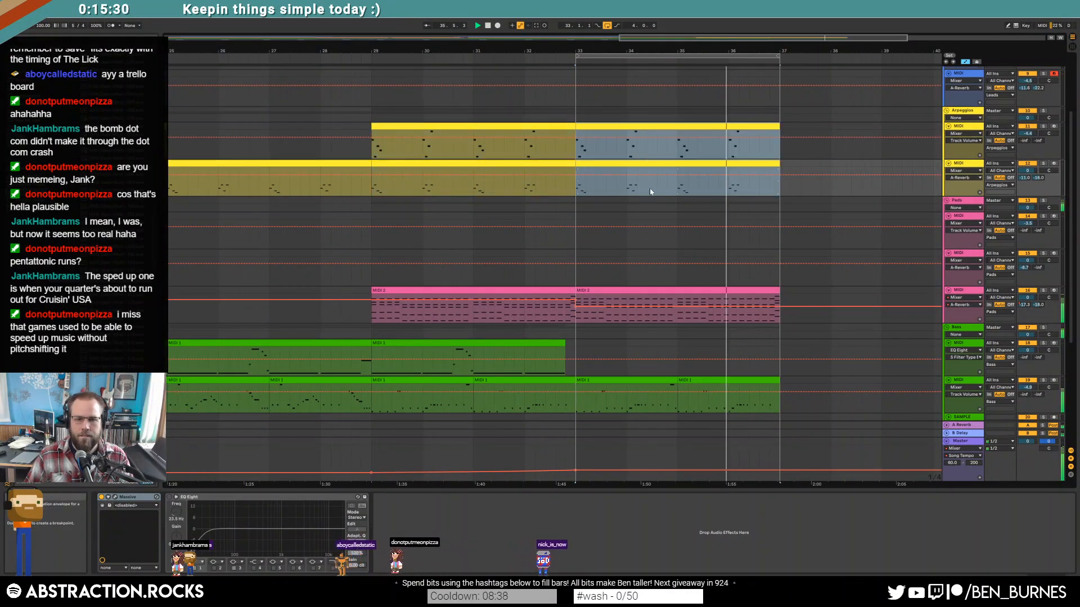
pyautogui.scroll(1, 646, 214)
pyautogui.scroll(2, 645, 214)
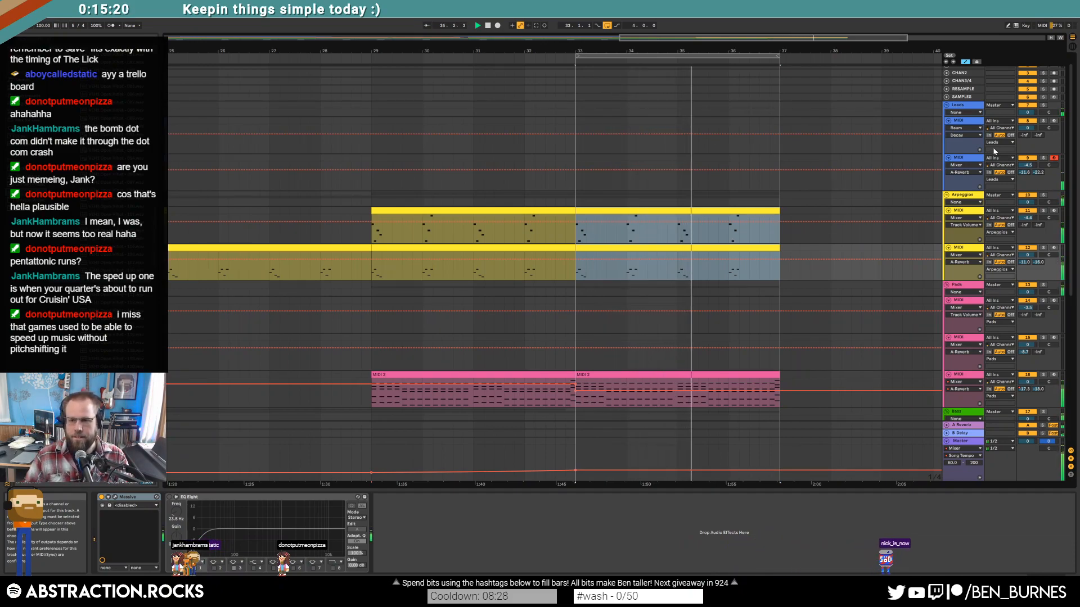
pyautogui.scroll(-2, 617, 297)
pyautogui.scroll(-3, 626, 292)
# Step: Try a drum sample chop pasted at bar 33 and extended to nearly a bar, play it, and delete it
pyautogui.scroll(-5, 627, 298)
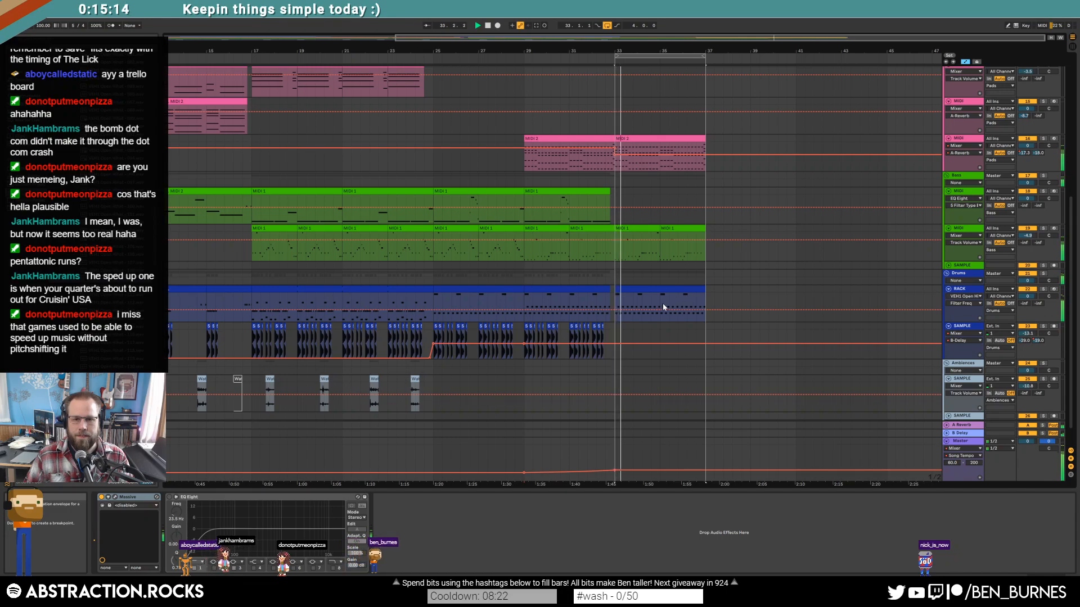
pyautogui.click(650, 298)
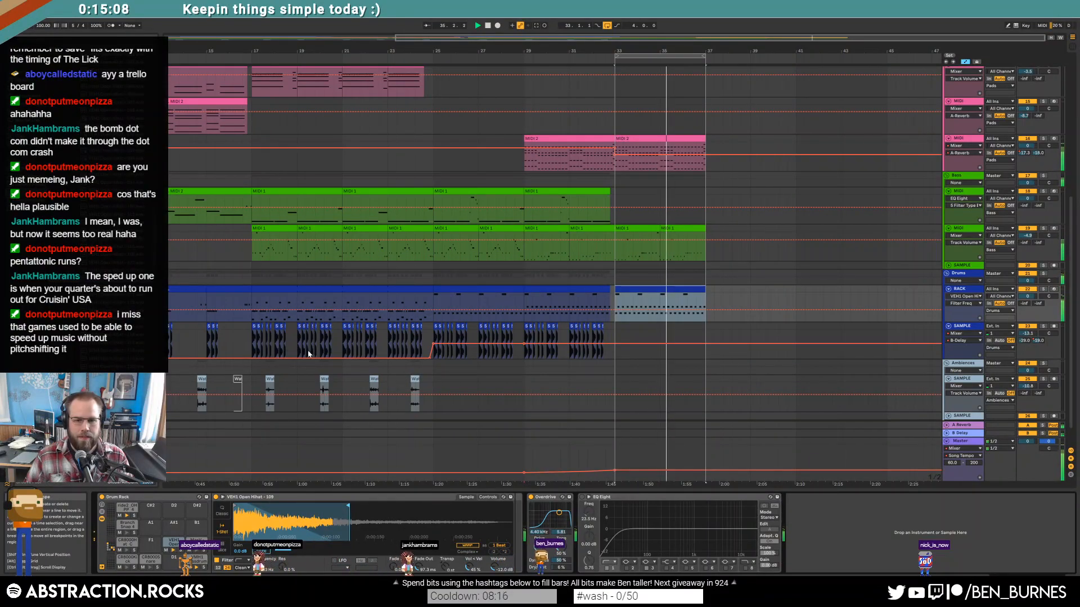
pyautogui.scroll(-1, 489, 326)
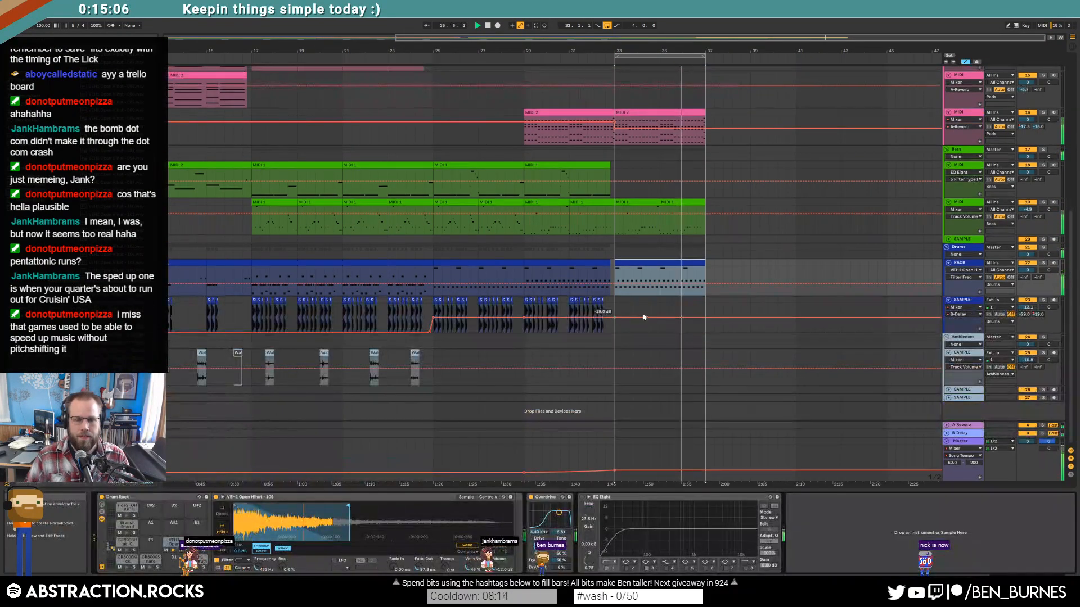
pyautogui.click(570, 299)
pyautogui.hotkey('ctrl', 'v')
pyautogui.scroll(5, 630, 311)
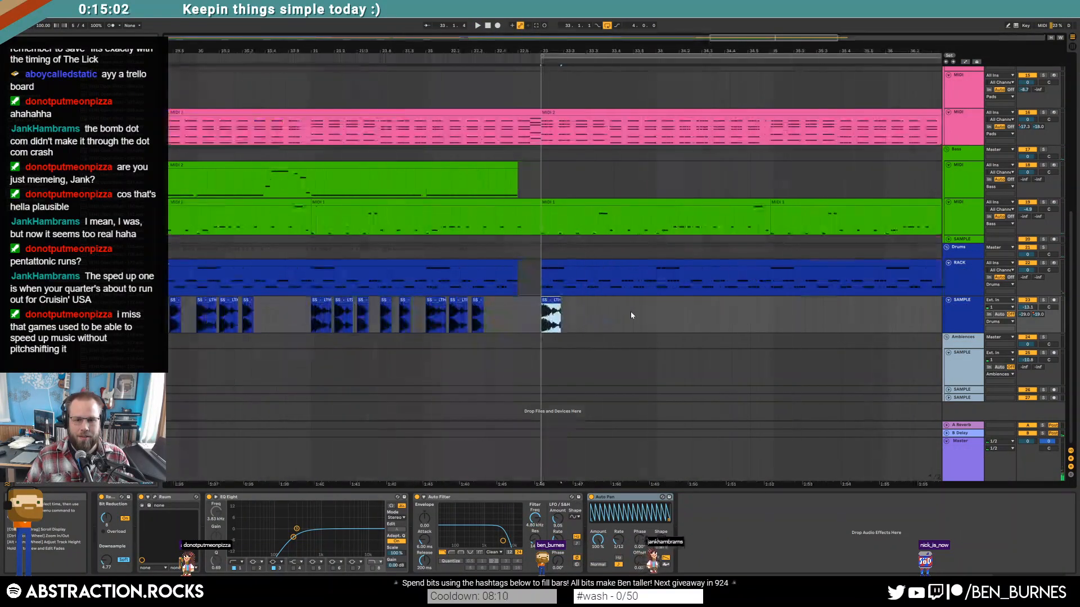
pyautogui.moveTo(573, 299); pyautogui.dragTo(630, 303)
pyautogui.press('space')
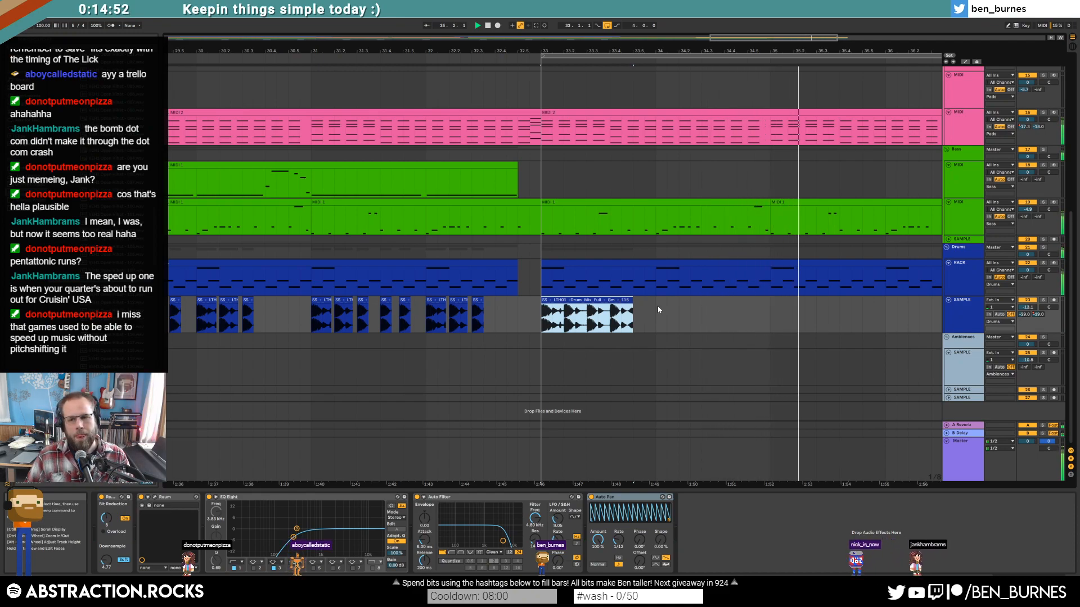
pyautogui.click(622, 301)
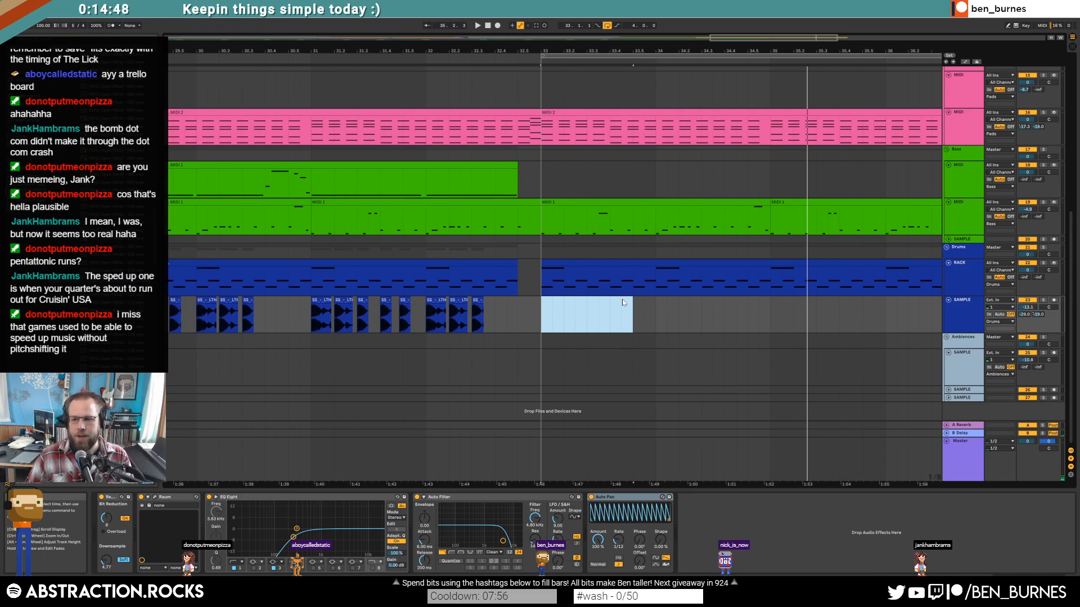
# Step: Remove the Song Tempo ramp on the Master track to leave a flat 90 BPM, and play from about bar 28
pyautogui.scroll(-4, 633, 297)
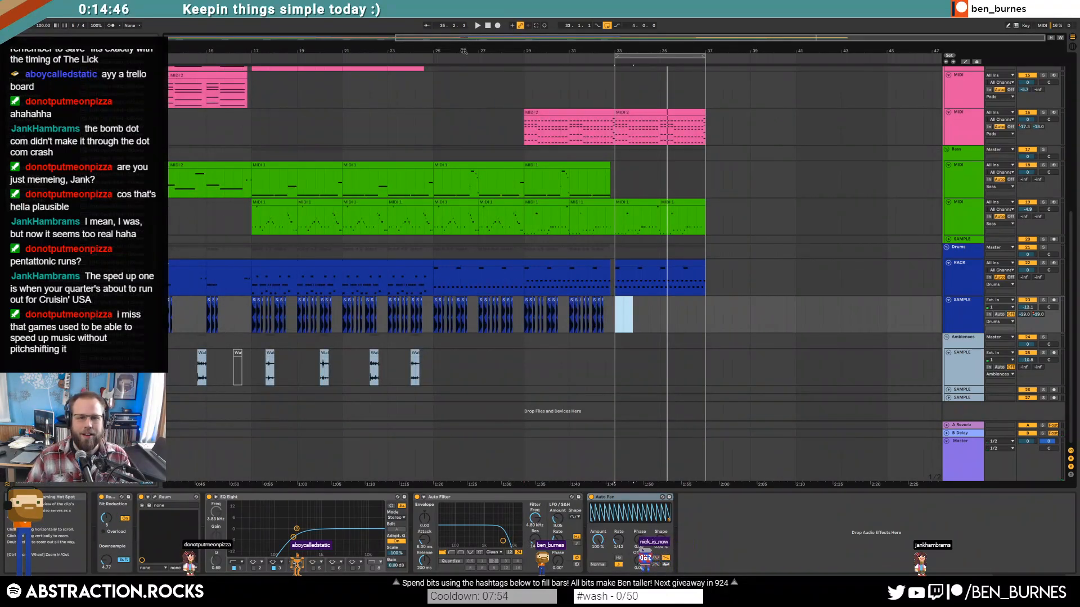
pyautogui.click(949, 464)
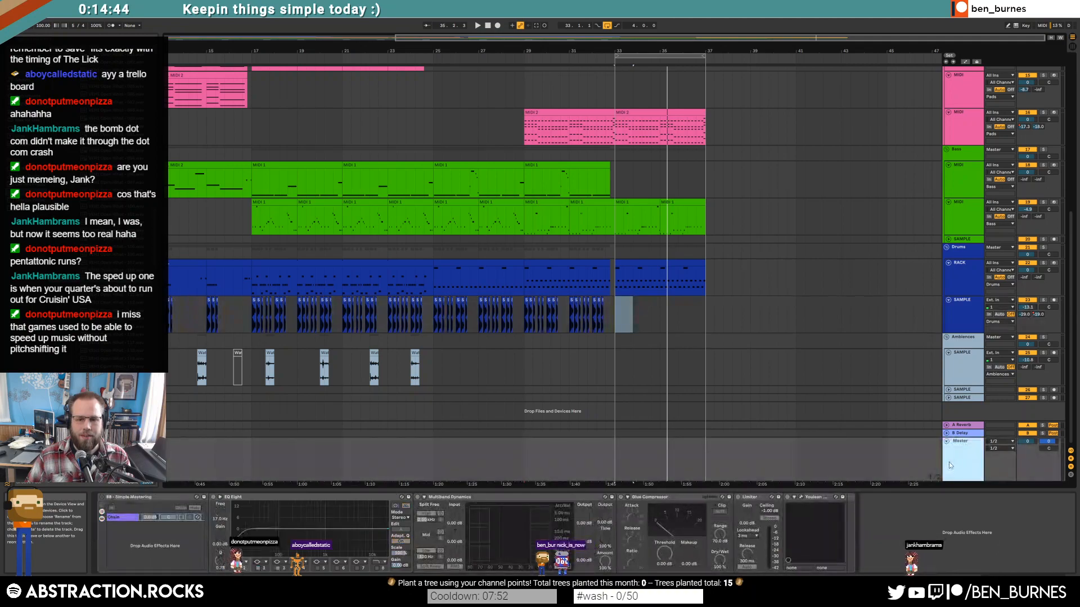
pyautogui.press('a')
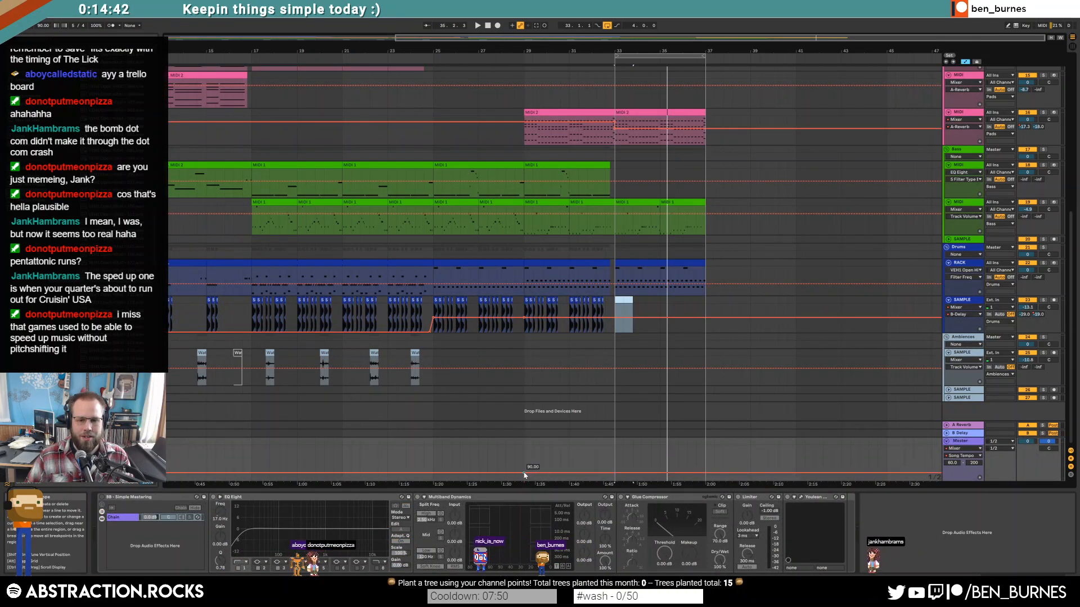
pyautogui.click(513, 76)
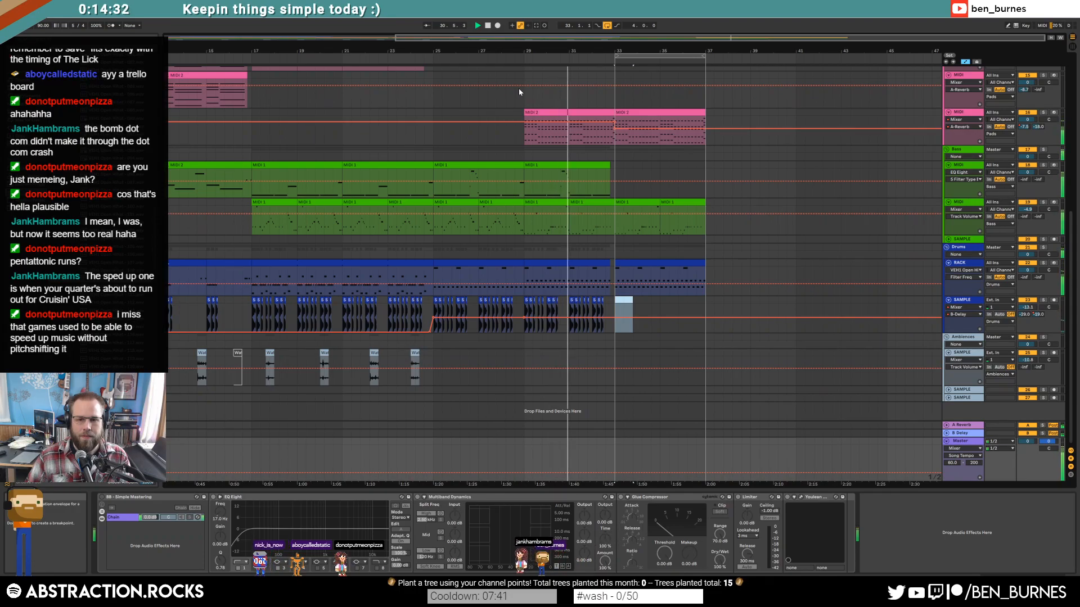
# Step: Lower the rhythmic pad's A-Reverb send to -22.0 dB from bar 33 onward, hide the automation, and select its bar 33 clip
pyautogui.scroll(2, 626, 195)
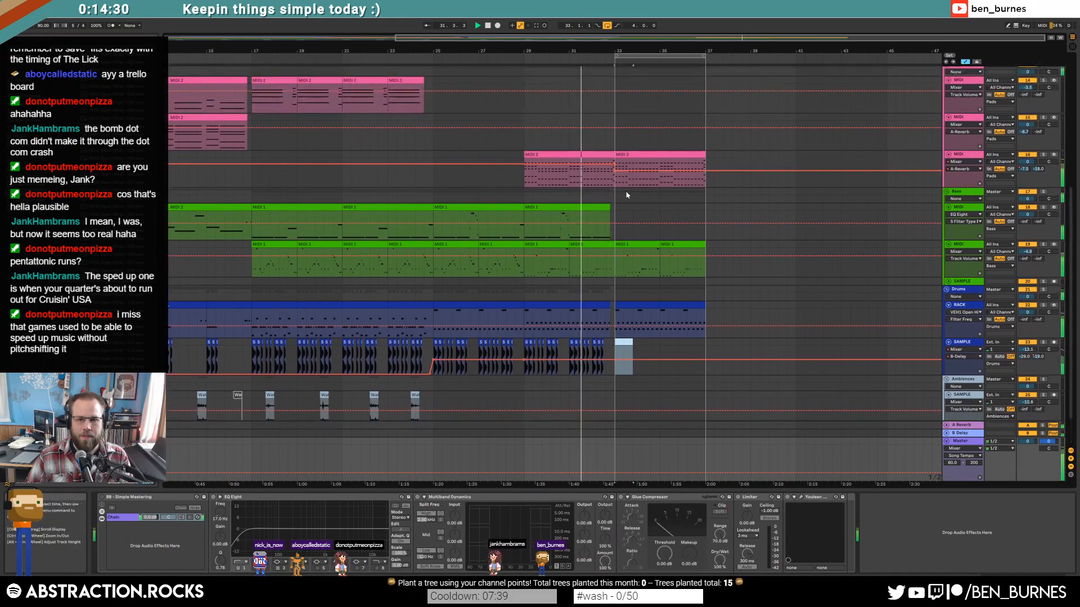
pyautogui.scroll(2, 626, 195)
pyautogui.moveTo(627, 205); pyautogui.dragTo(626, 209)
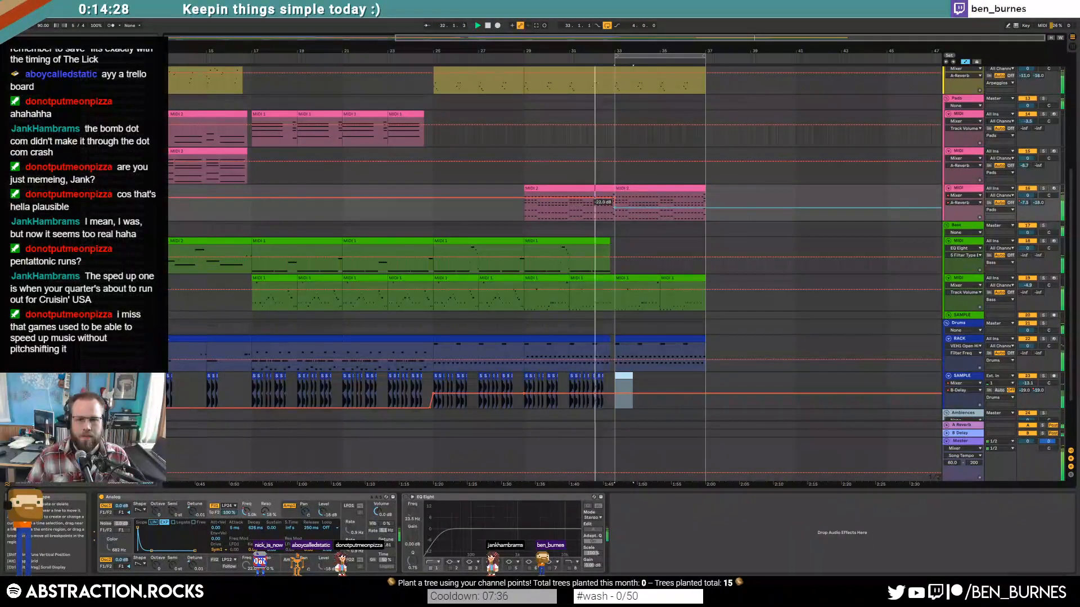
pyautogui.press('a')
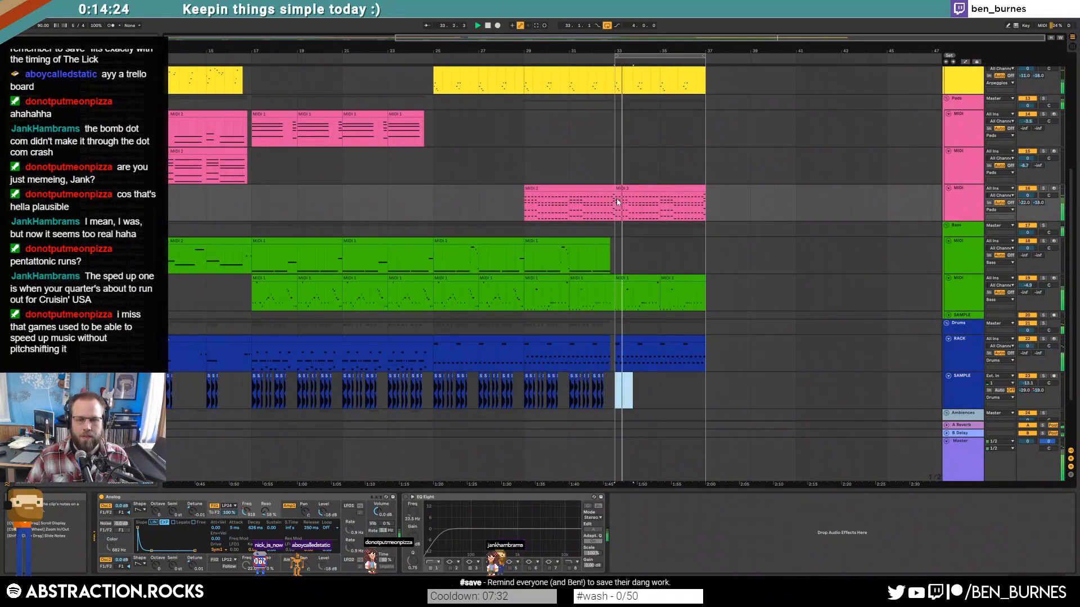
pyautogui.click(638, 188)
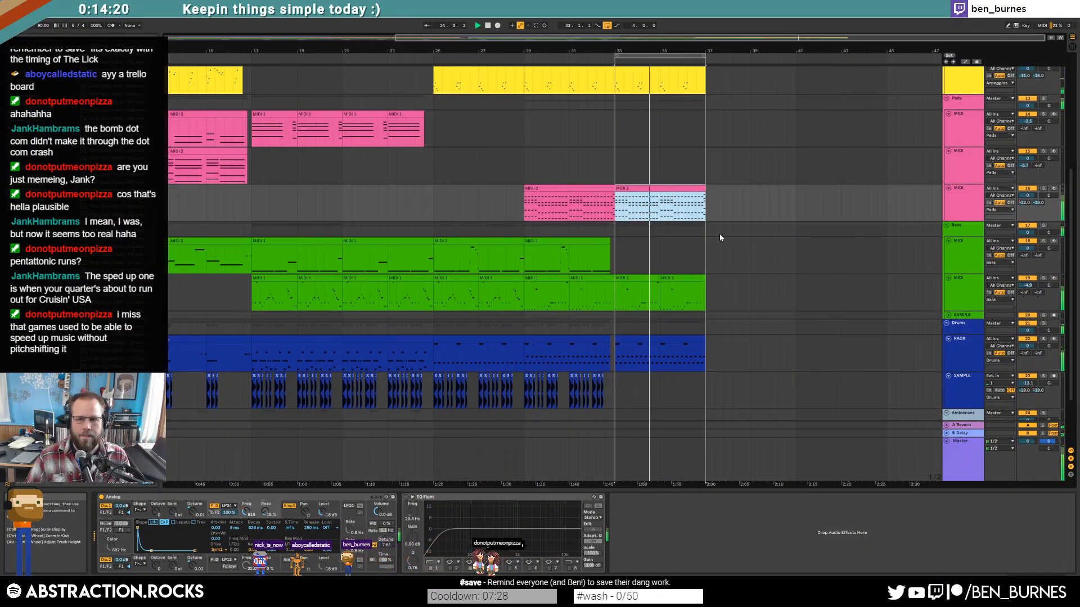
# Step: Open Valhalla Shimmer on the first arpeggio track, lower its wetDry automation at bar 33, and play the section
pyautogui.scroll(2, 683, 256)
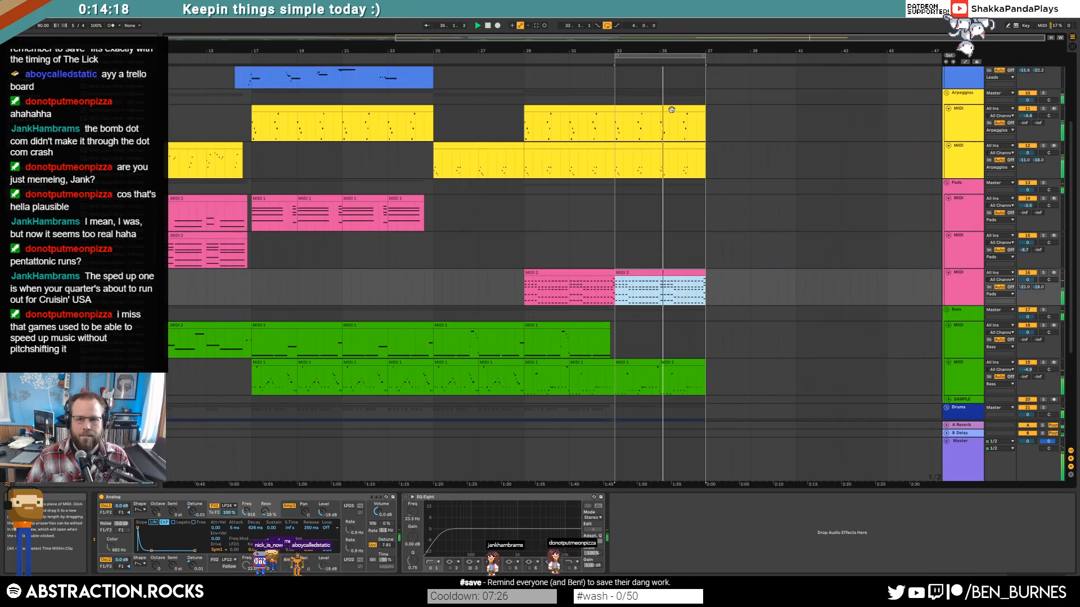
pyautogui.click(671, 109)
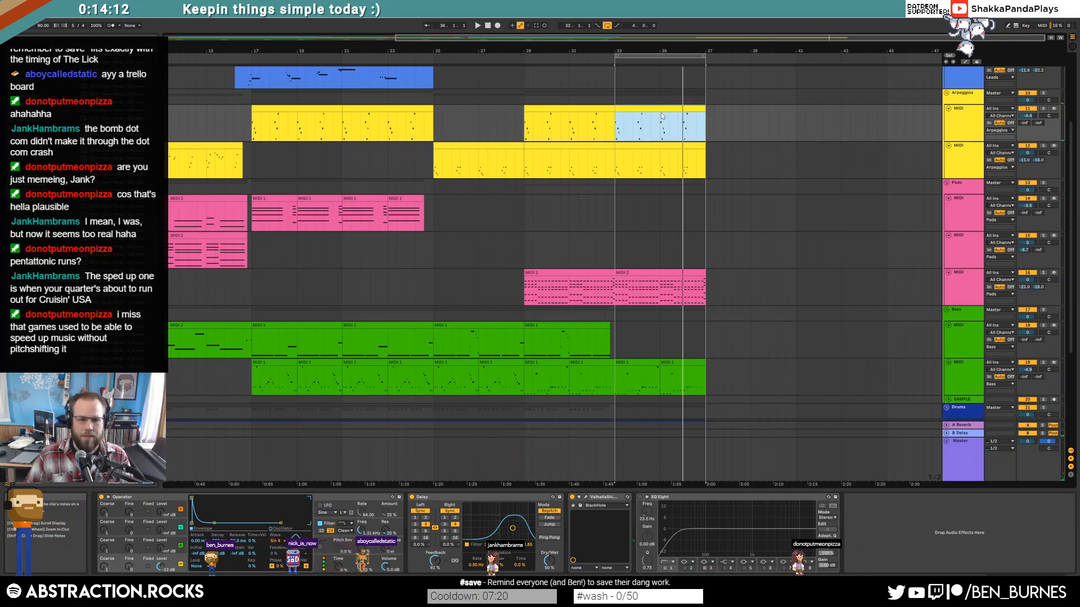
pyautogui.click(586, 497)
pyautogui.moveTo(717, 232); pyautogui.dragTo(252, 261)
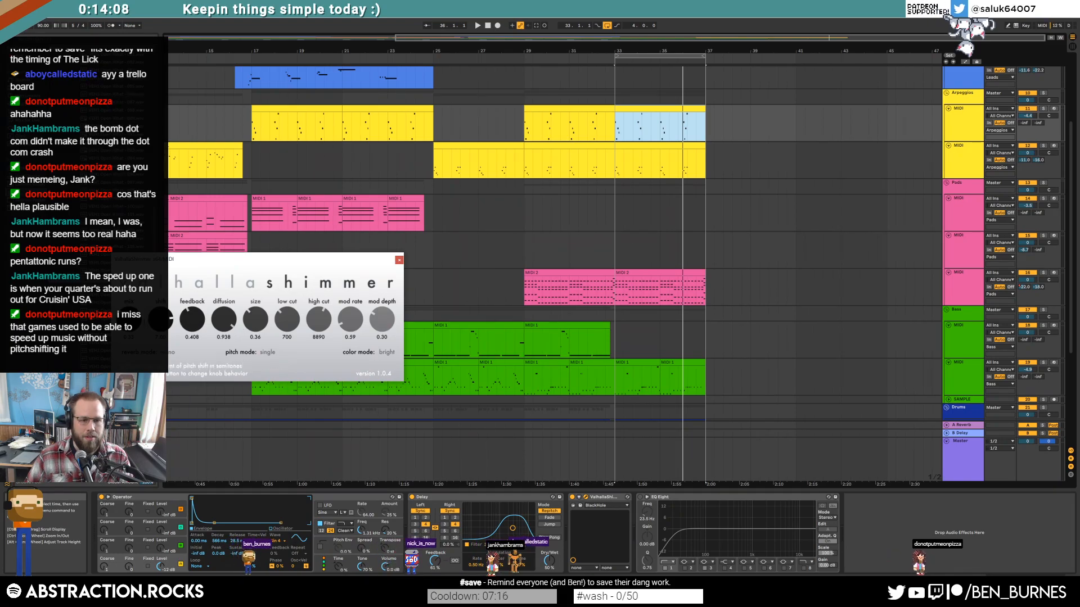
pyautogui.press('a')
pyautogui.click(615, 132)
pyautogui.moveTo(619, 132); pyautogui.dragTo(615, 138)
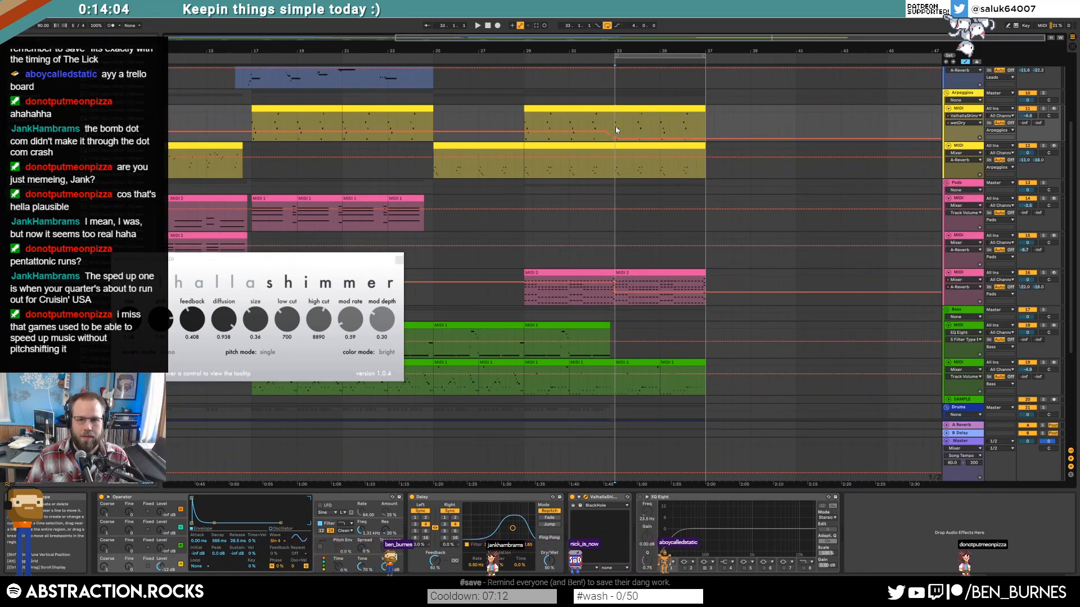
pyautogui.press('space')
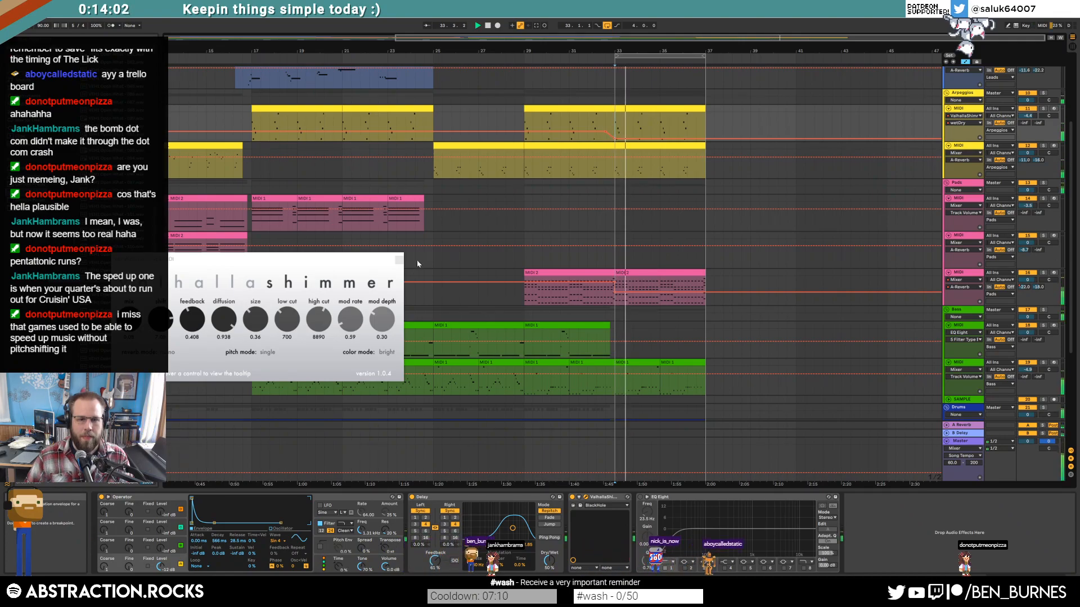
# Step: Close the reverb window, stop playback, and duplicate the opening notes of the first arpeggio track's bar 33 clip onto beat two
pyautogui.click(400, 261)
pyautogui.press('space')
pyautogui.doubleClick(655, 108)
pyautogui.click(308, 426)
pyautogui.moveTo(213, 419); pyautogui.dragTo(252, 531)
pyautogui.hotkey('ctrl', 'd')
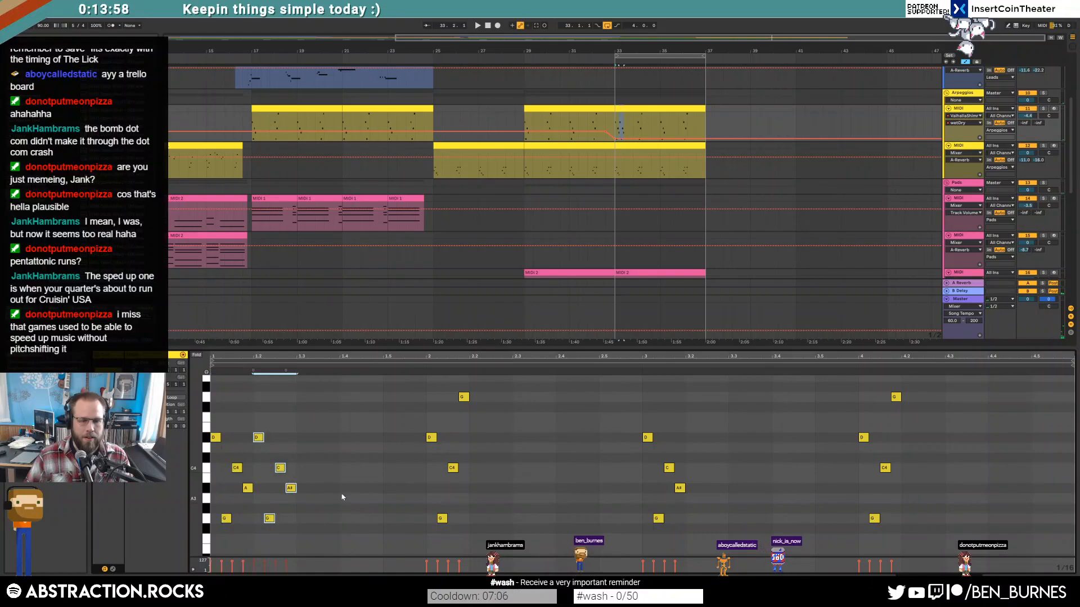
# Step: Raise the duplicated A# by an octave and duplicate the two-beat pattern to fill beats three and four
pyautogui.click(291, 488)
pyautogui.hotkey('shift', 'Up')
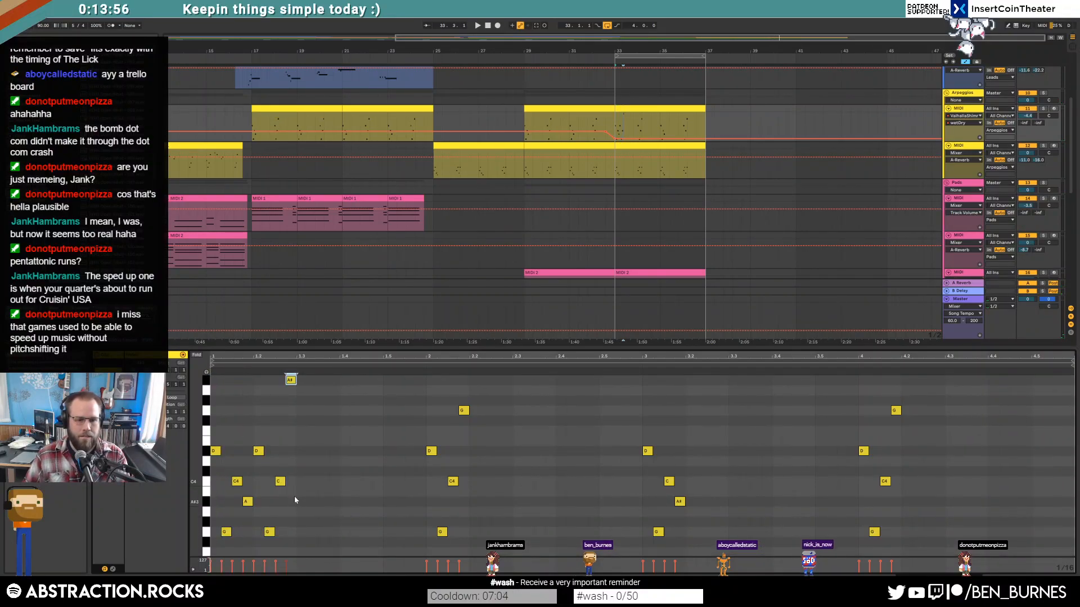
pyautogui.press('space')
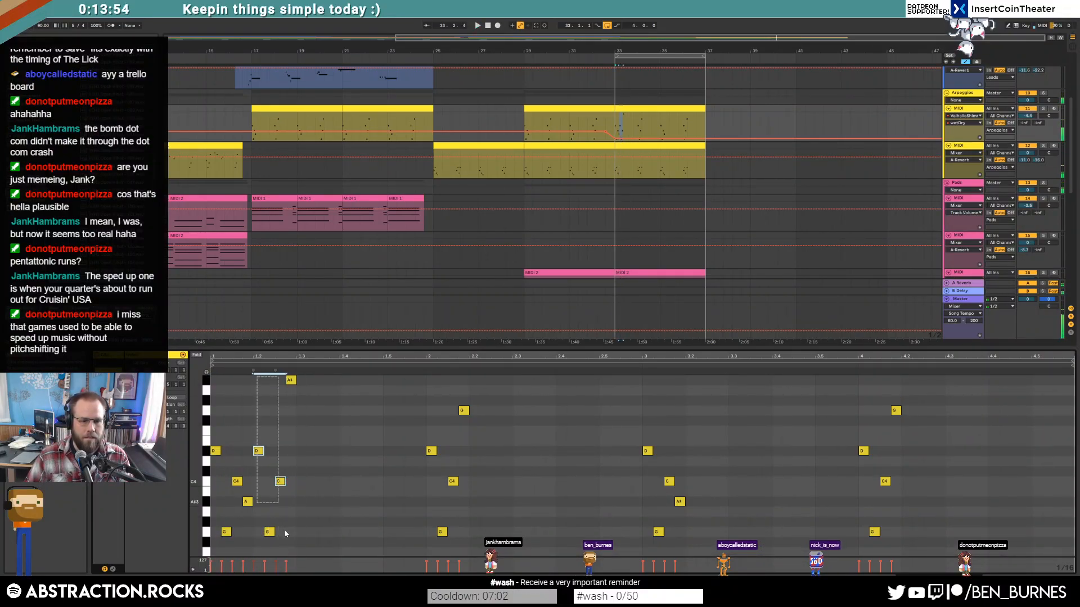
pyautogui.moveTo(214, 376); pyautogui.dragTo(295, 540)
pyautogui.hotkey('ctrl', 'd')
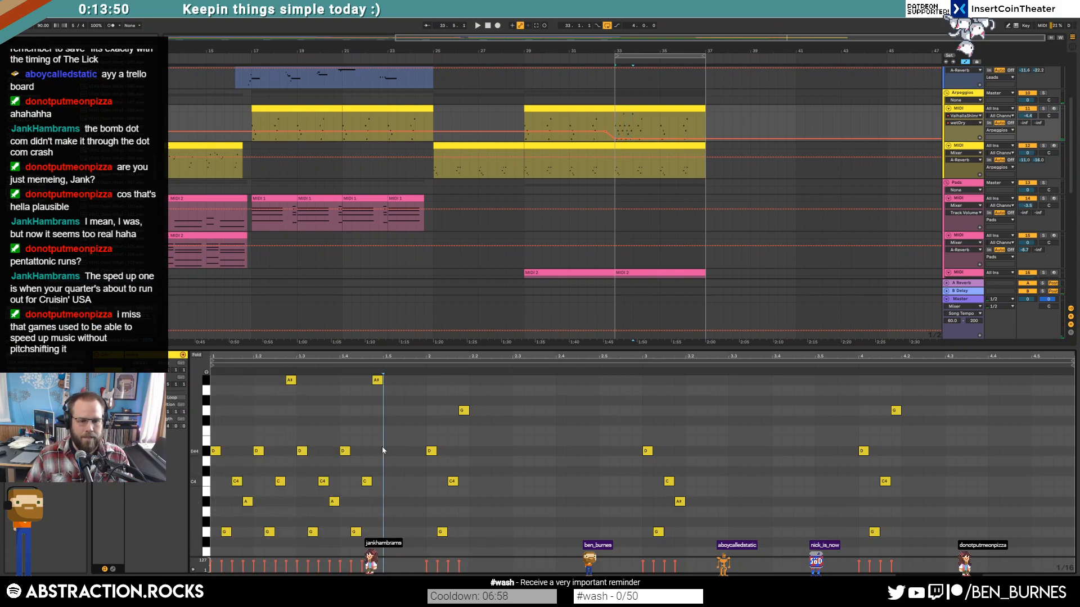
# Step: Rework the end of beat four into a quick descending figure of C5, A#4 and G#4, with the first two notes shortened
pyautogui.press('Left')
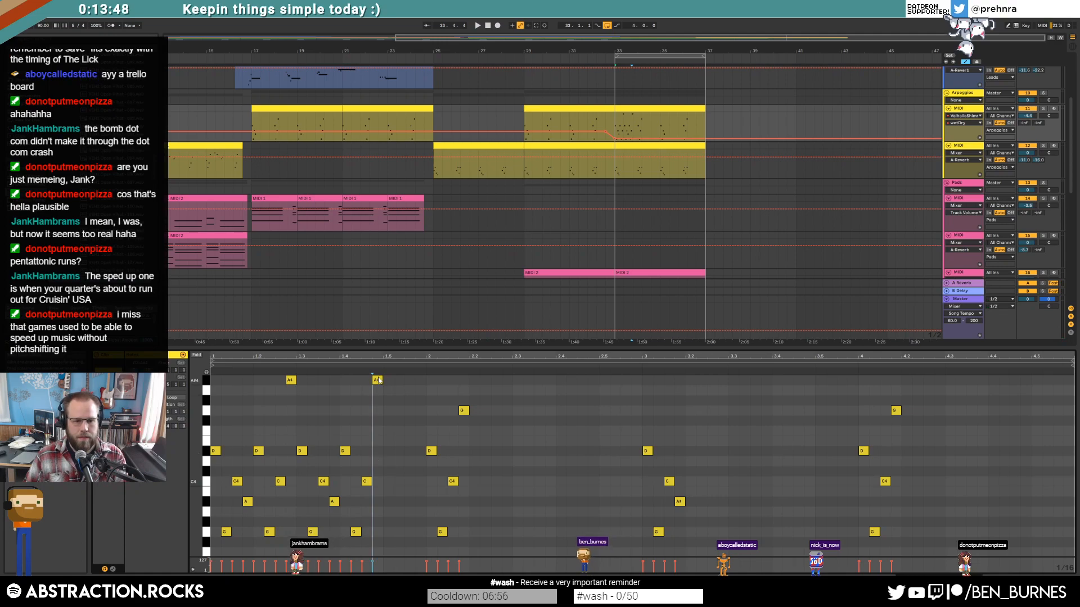
pyautogui.moveTo(367, 484); pyautogui.dragTo(377, 385)
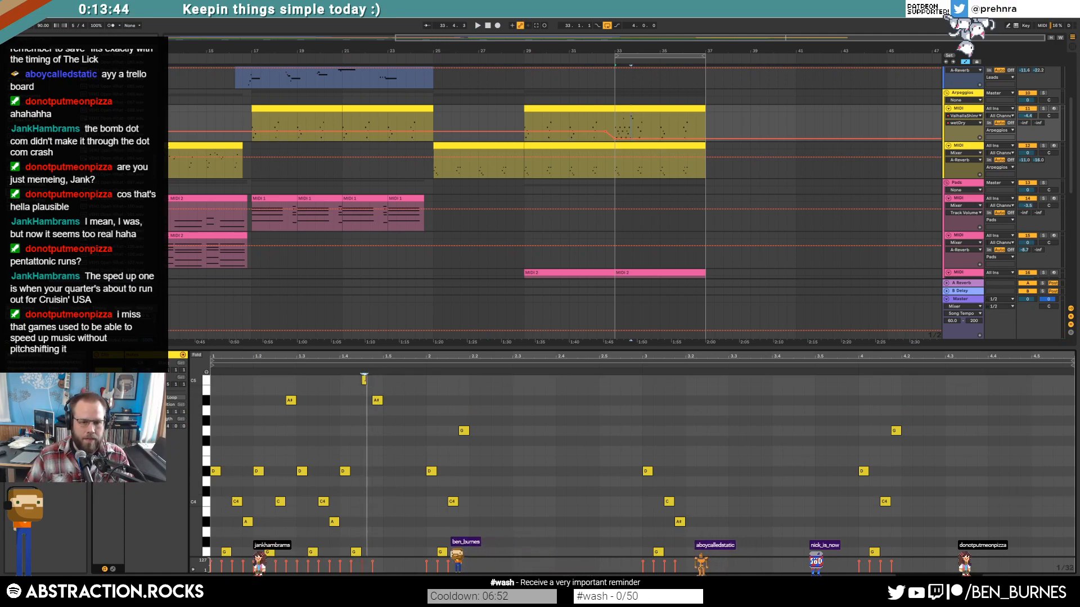
pyautogui.press('Down')
pyautogui.press('Down')
pyautogui.click(378, 401)
pyautogui.press('Down')
pyautogui.press('Down')
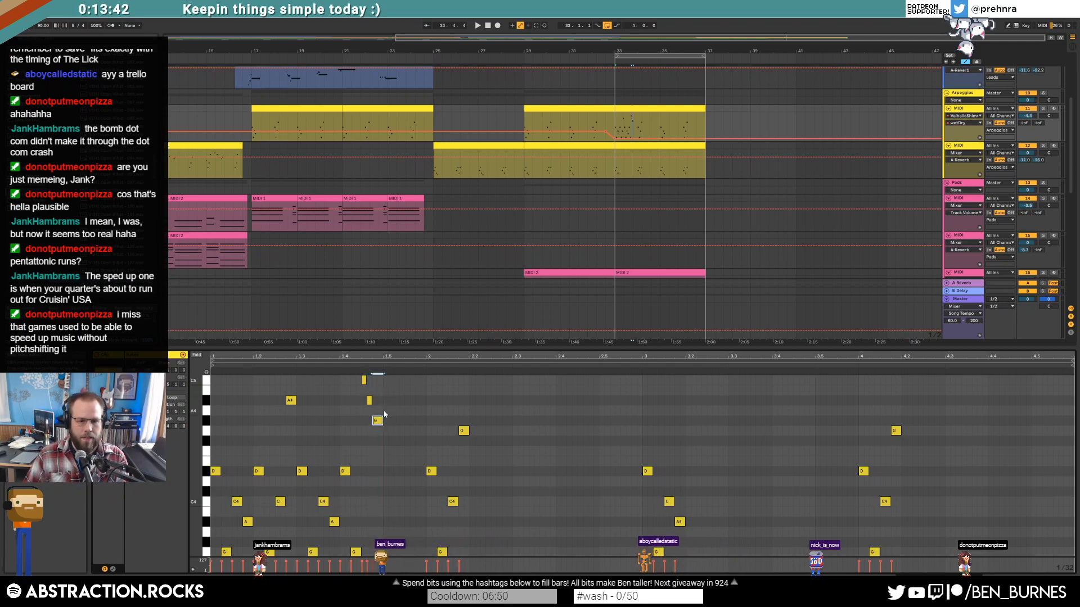
# Step: Fill beat five with G4, D#4, A#3 and C4, and delete the original notes at the start of the clip's second bar
pyautogui.doubleClick(384, 431)
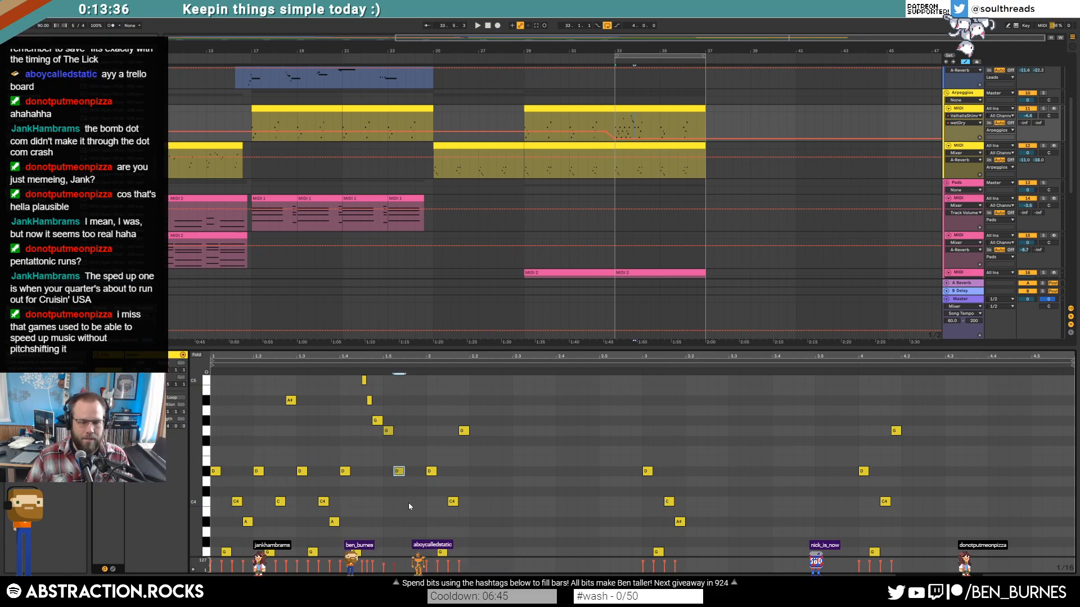
pyautogui.click(405, 528)
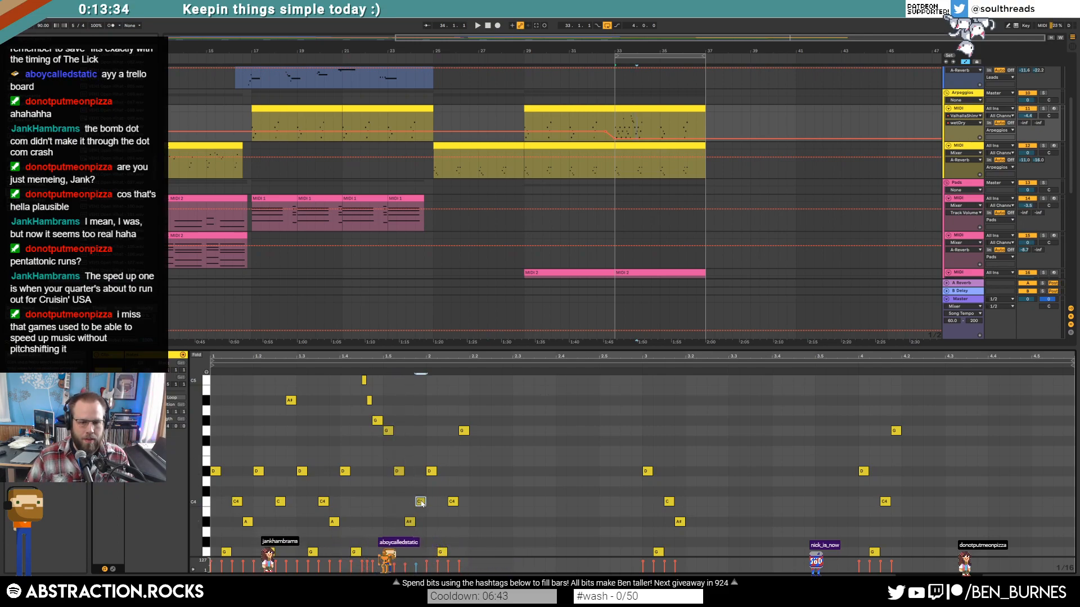
pyautogui.moveTo(430, 386); pyautogui.dragTo(463, 481)
pyautogui.press('Delete')
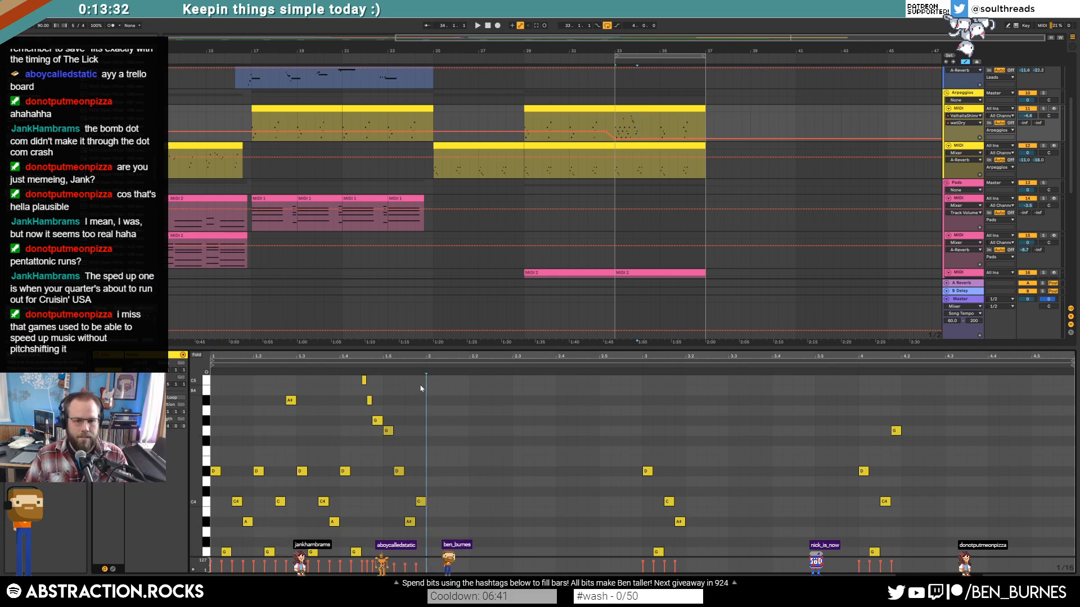
# Step: Duplicate the first bar's run into the clip's second bar, play it, hide the automation, and copy the run
pyautogui.moveTo(422, 554); pyautogui.dragTo(212, 379)
pyautogui.hotkey('ctrl', 'd')
pyautogui.press('space')
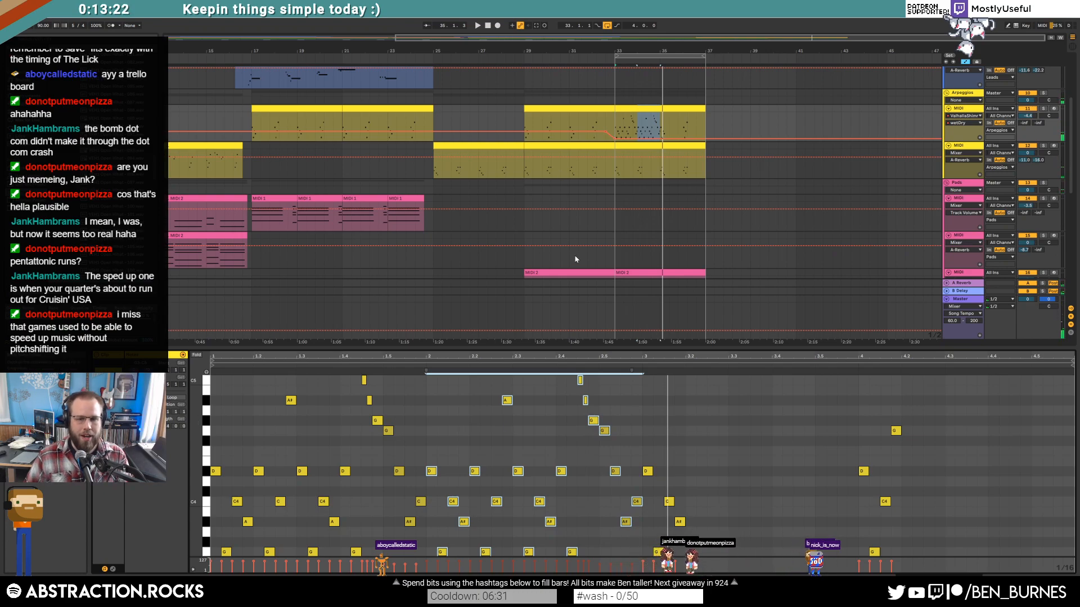
pyautogui.press('a')
pyautogui.press('space')
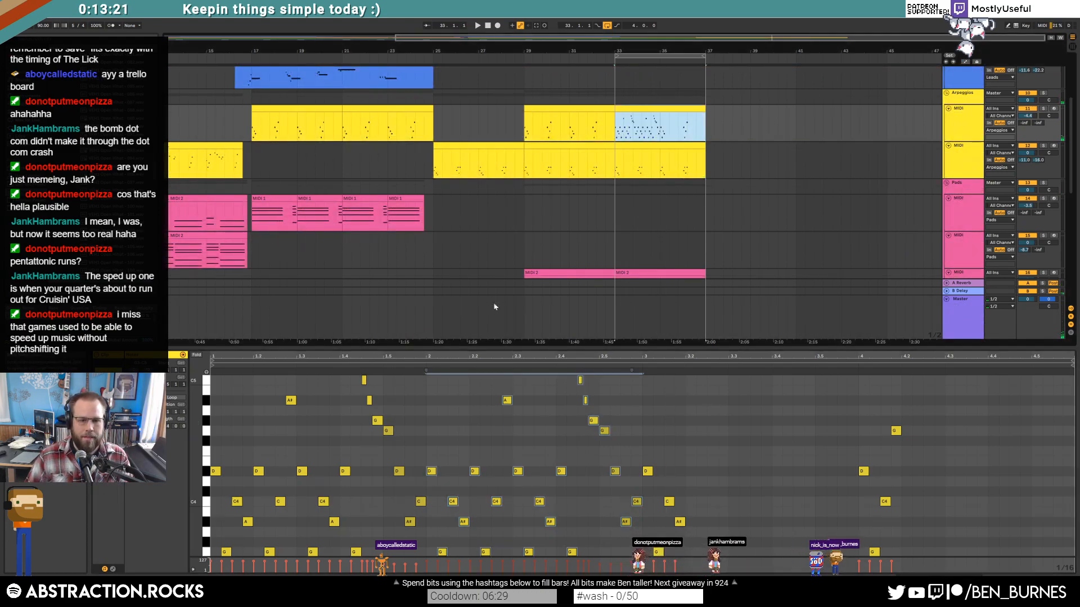
pyautogui.click(430, 375)
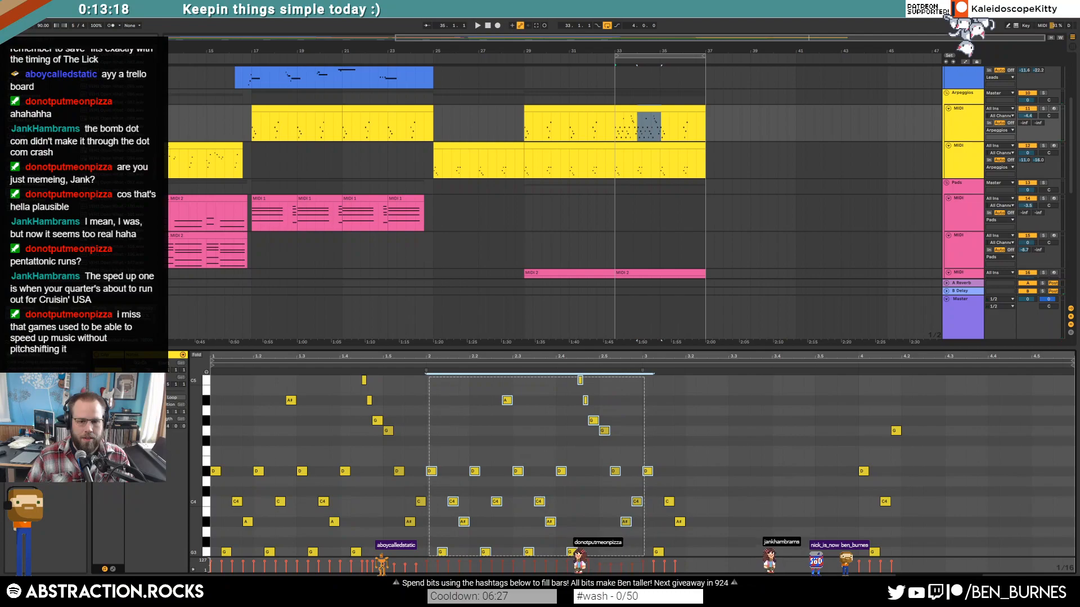
# Step: Try the copied run at the start of the second arpeggio track's bar 33 clip, play it, and undo the paste
pyautogui.click(617, 144)
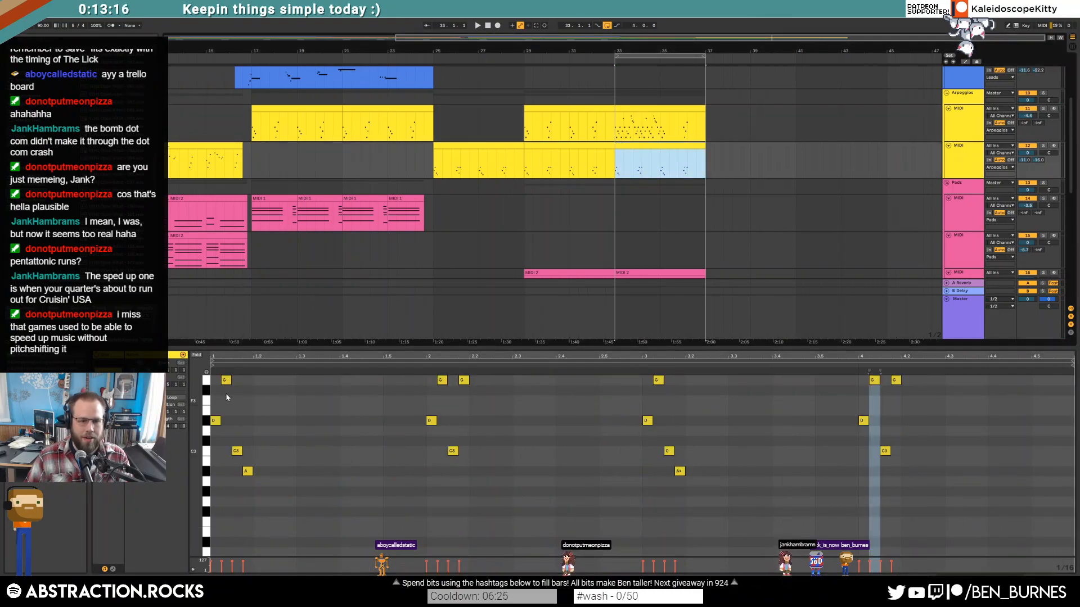
pyautogui.hotkey('ctrl', 'v')
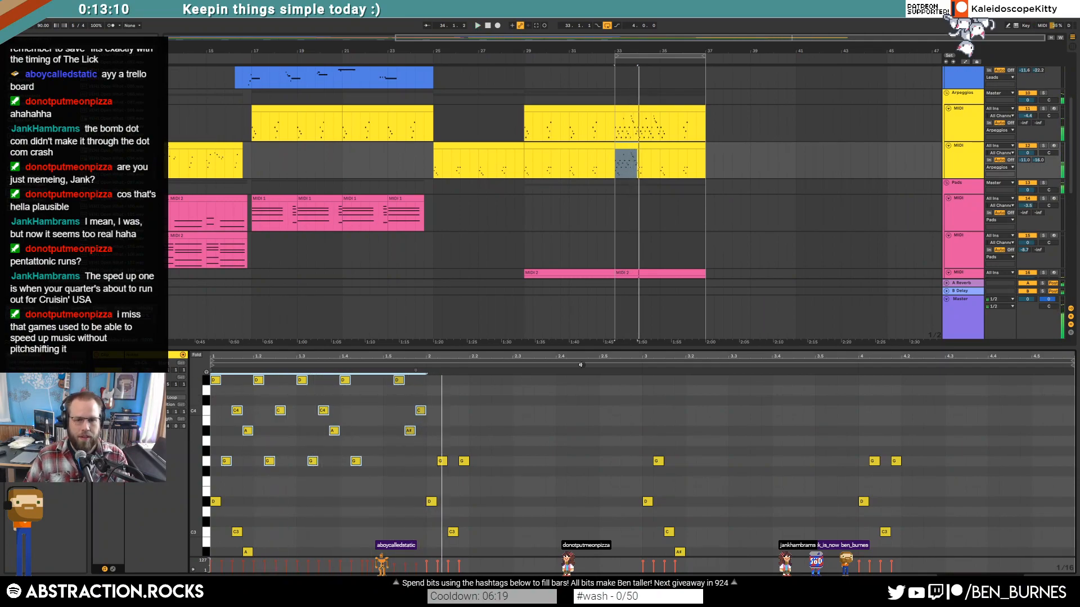
pyautogui.press('space')
pyautogui.hotkey('ctrl', 'z')
# Step: Replace the first arpeggio track's bar 33 clip with a copy of its bar 29 clip, keeping the wetDry automation low from bar 33
pyautogui.moveTo(605, 113); pyautogui.dragTo(677, 111)
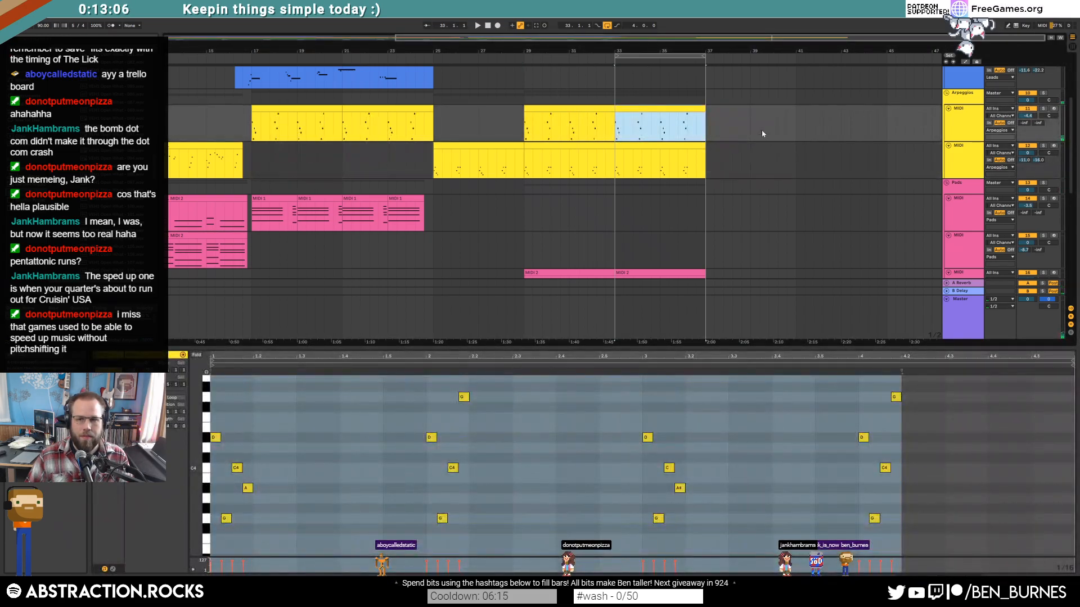
pyautogui.press('a')
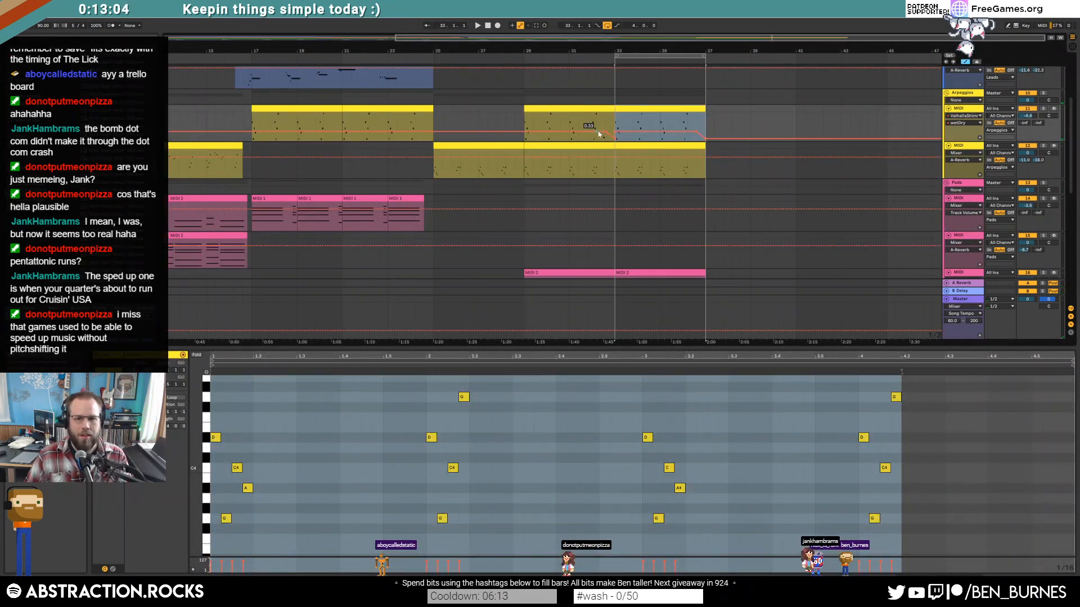
pyautogui.click(713, 135)
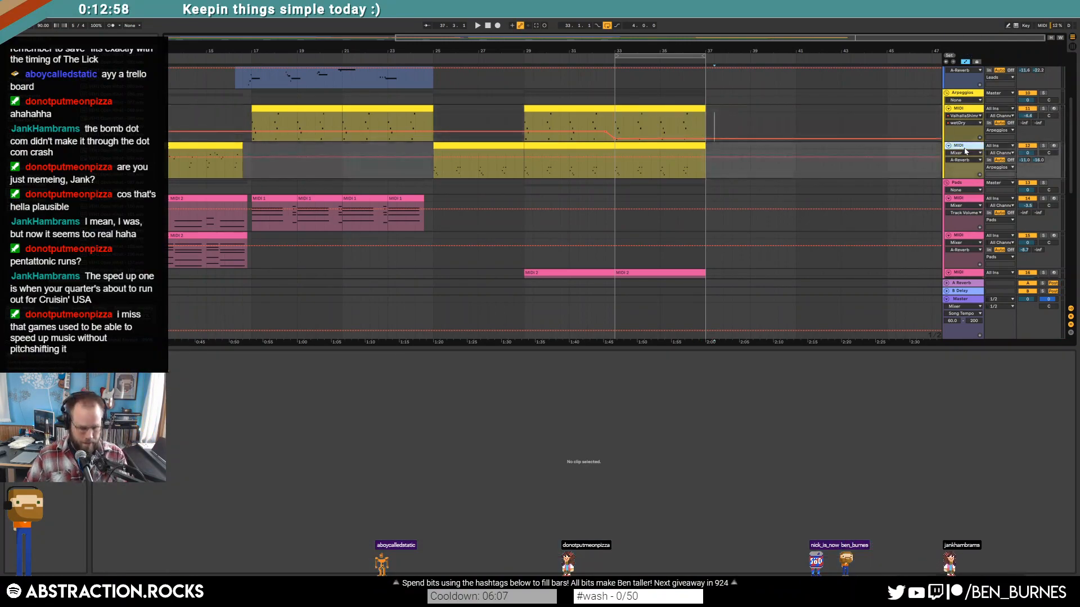
# Step: Add a third MIDI track to the Arpeggios group, create a clip at bar 33, and paste the copied run into it
pyautogui.press('a')
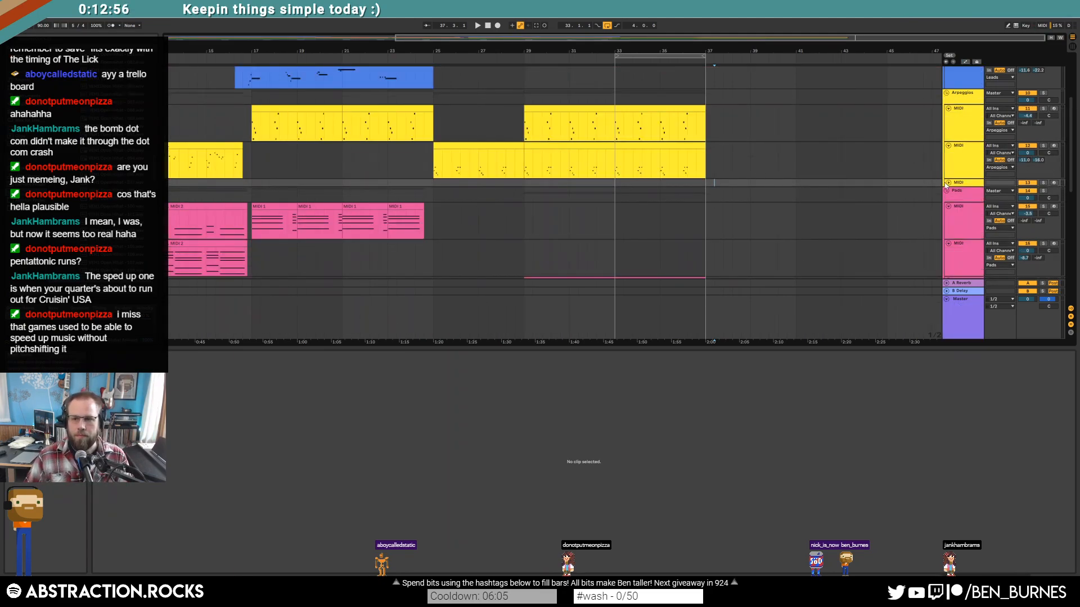
pyautogui.click(948, 183)
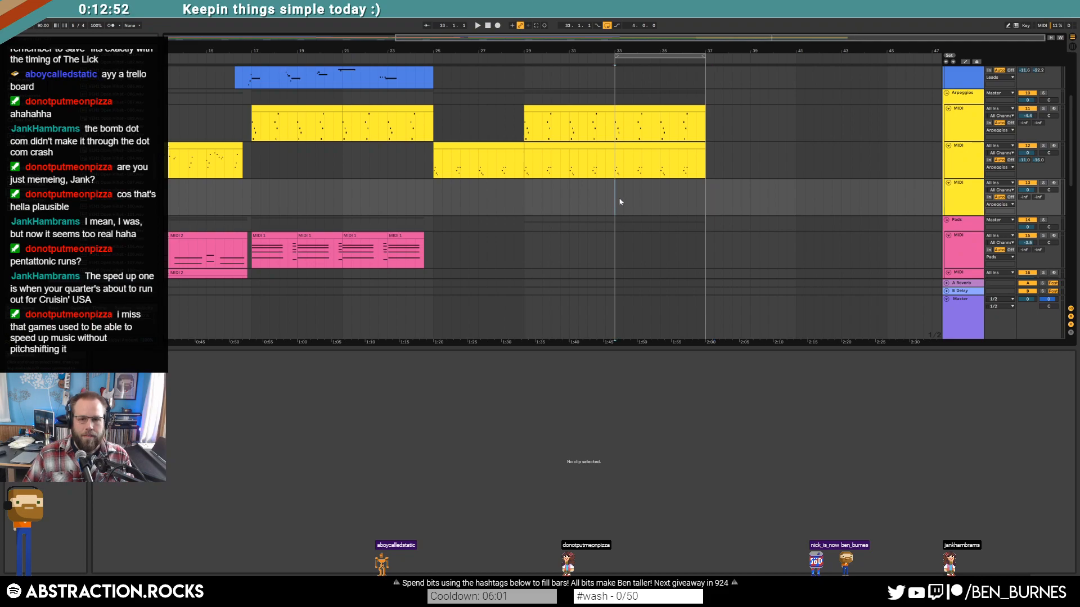
pyautogui.hotkey('ctrl', 'shift', 'm')
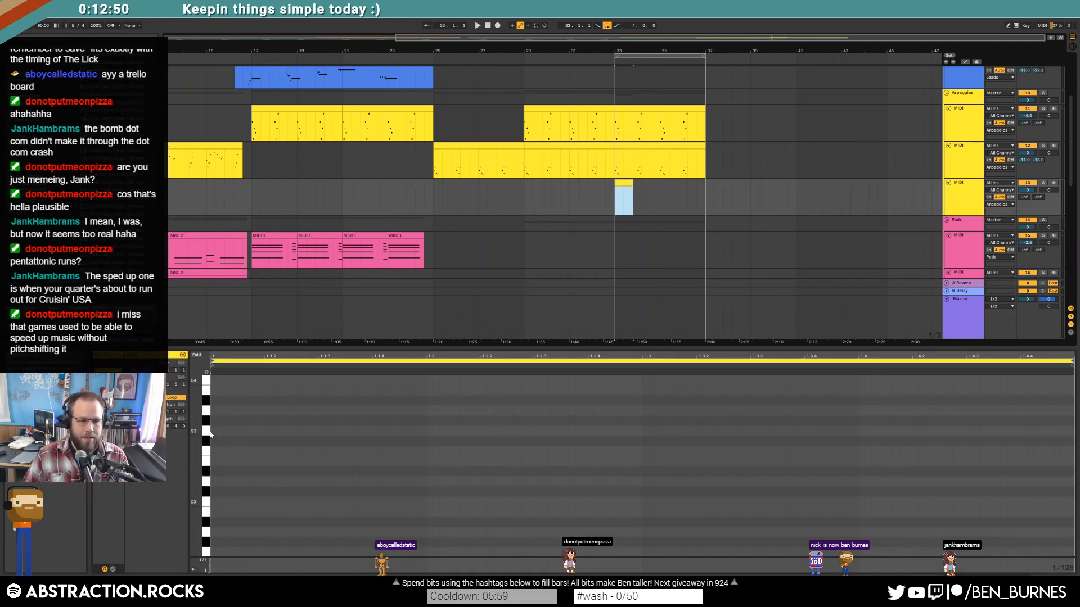
pyautogui.hotkey('ctrl', 'v')
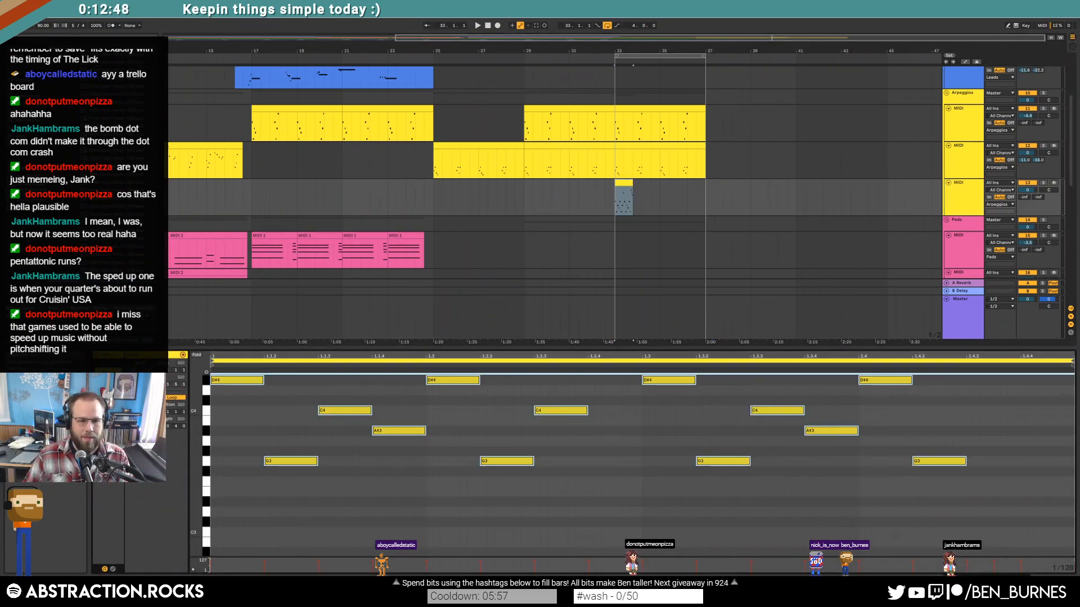
# Step: Load Massive on the new arpeggio track, show an envelope page, and lower the track volume to about -4 dB
pyautogui.scroll(3, 198, 425)
pyautogui.click(578, 240)
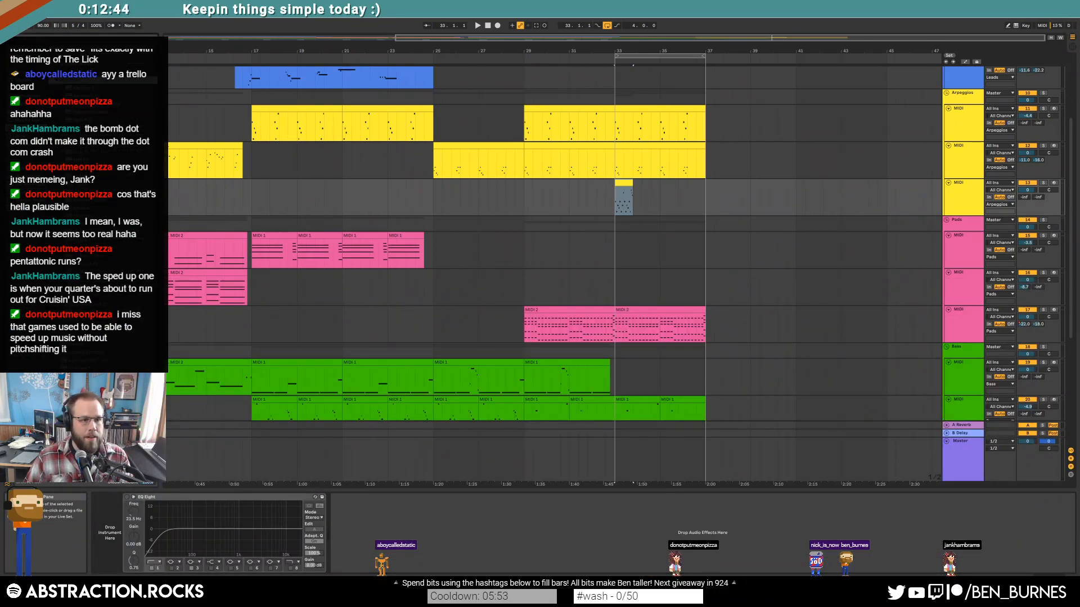
pyautogui.moveTo(84, 209); pyautogui.dragTo(105, 549)
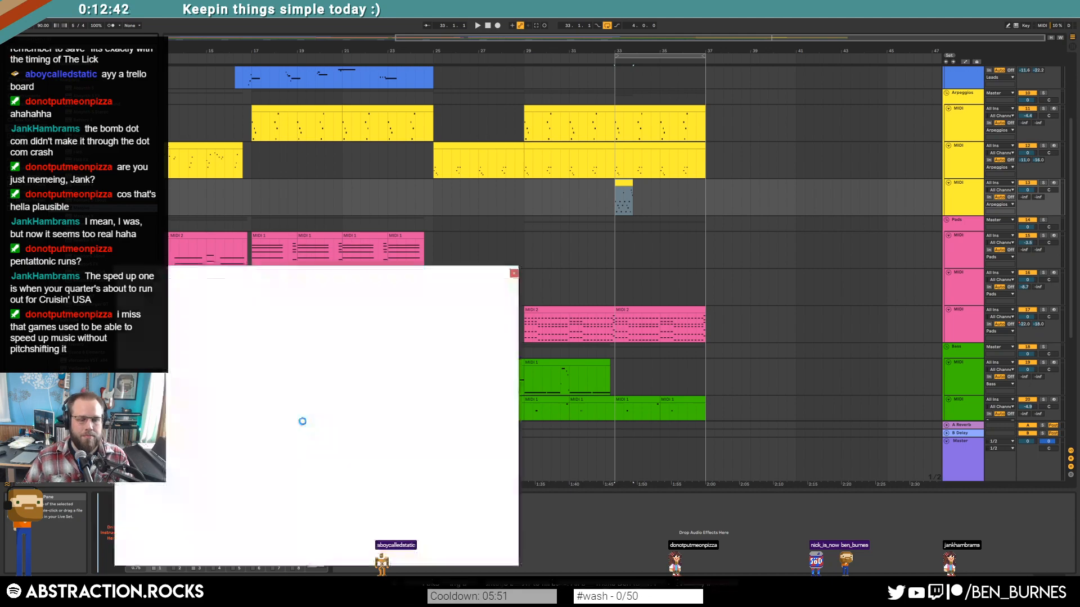
pyautogui.moveTo(355, 276); pyautogui.dragTo(388, 200)
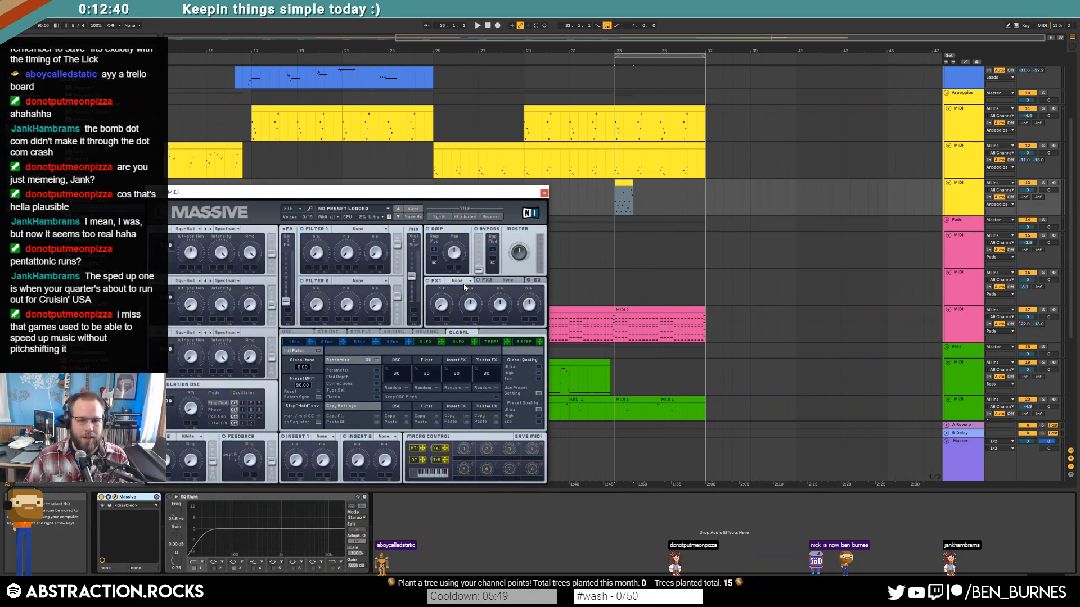
pyautogui.click(391, 343)
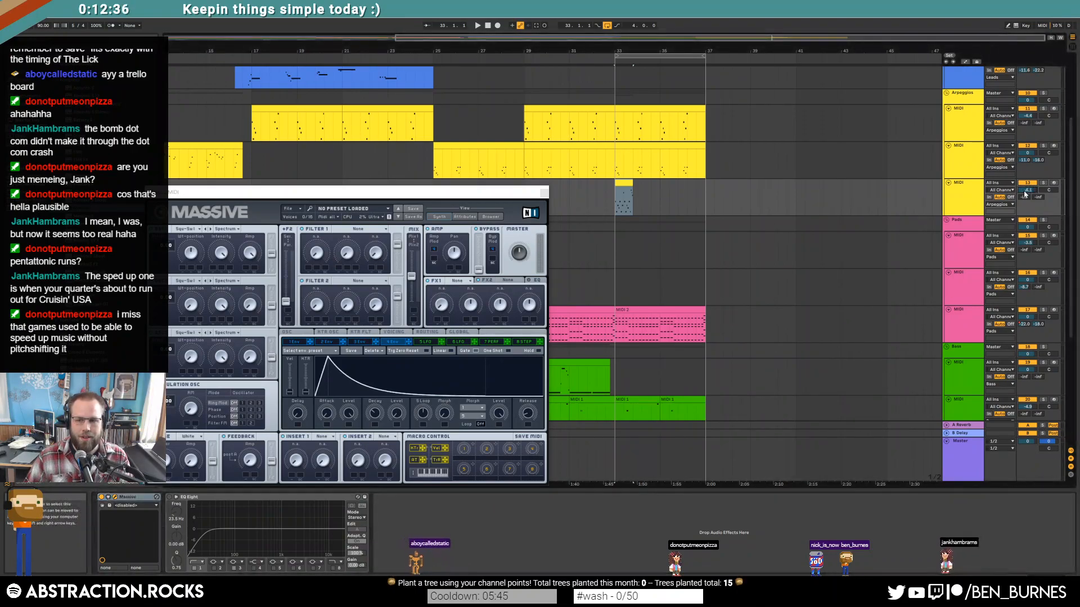
# Step: Play the new arpeggio clip from bar 33, open its notes, and close the Massive window
pyautogui.press('space')
pyautogui.press('space')
pyautogui.doubleClick(622, 184)
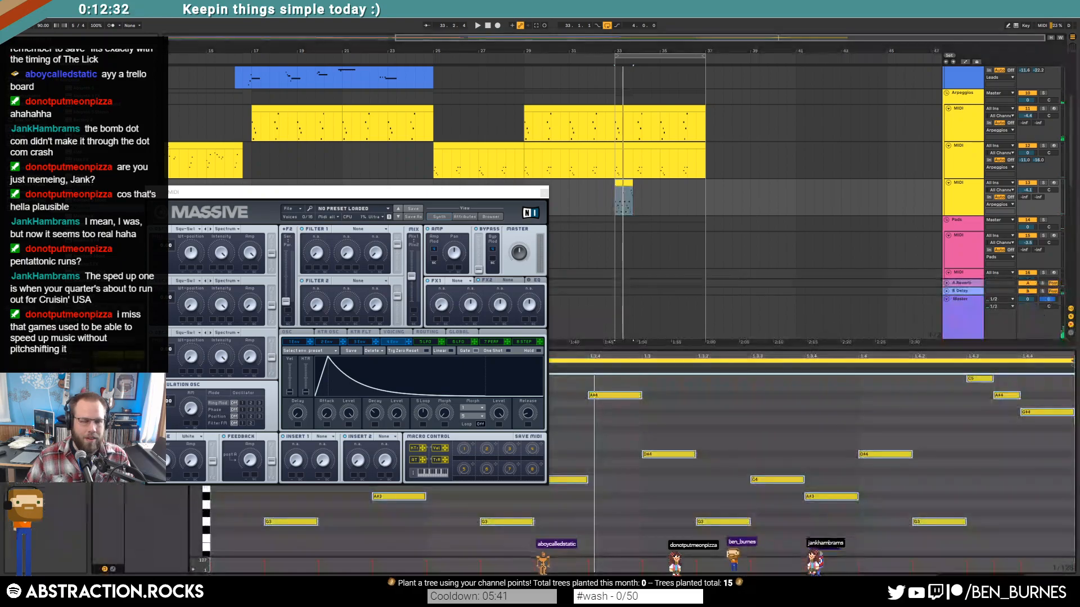
pyautogui.press('space')
pyautogui.click(544, 194)
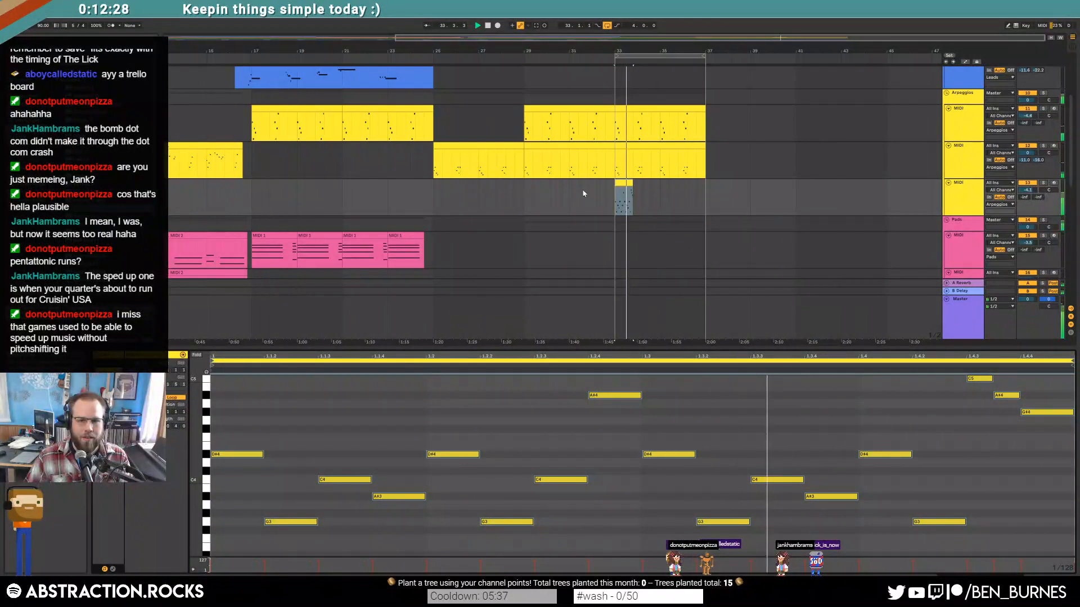
# Step: Loop the new arpeggio clip out to eight beats and consolidate it into one clip
pyautogui.moveTo(631, 184); pyautogui.dragTo(649, 184)
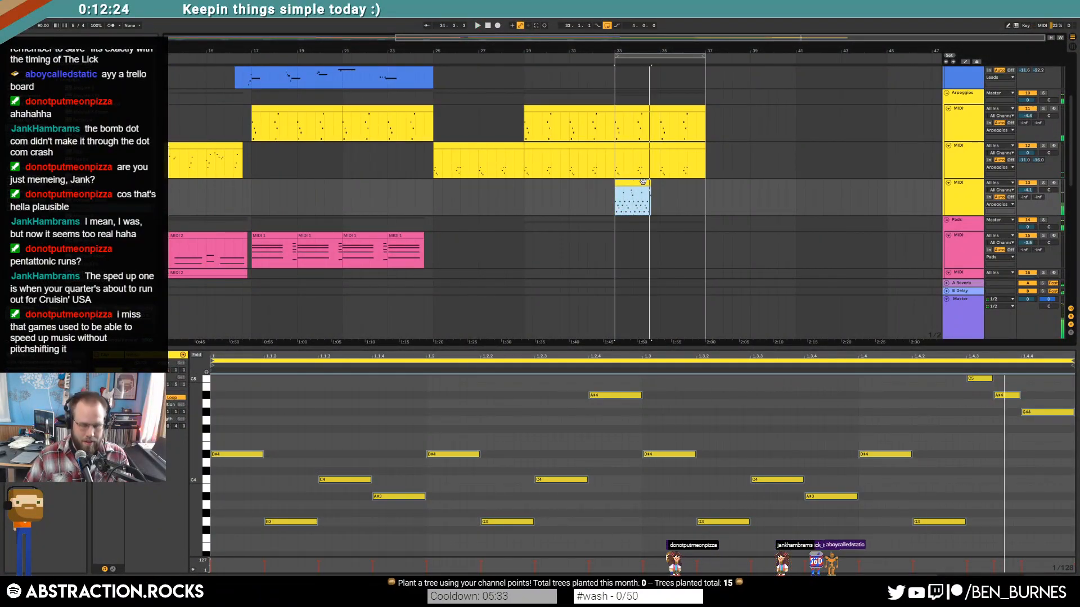
pyautogui.hotkey('ctrl', 'j')
pyautogui.click(716, 461)
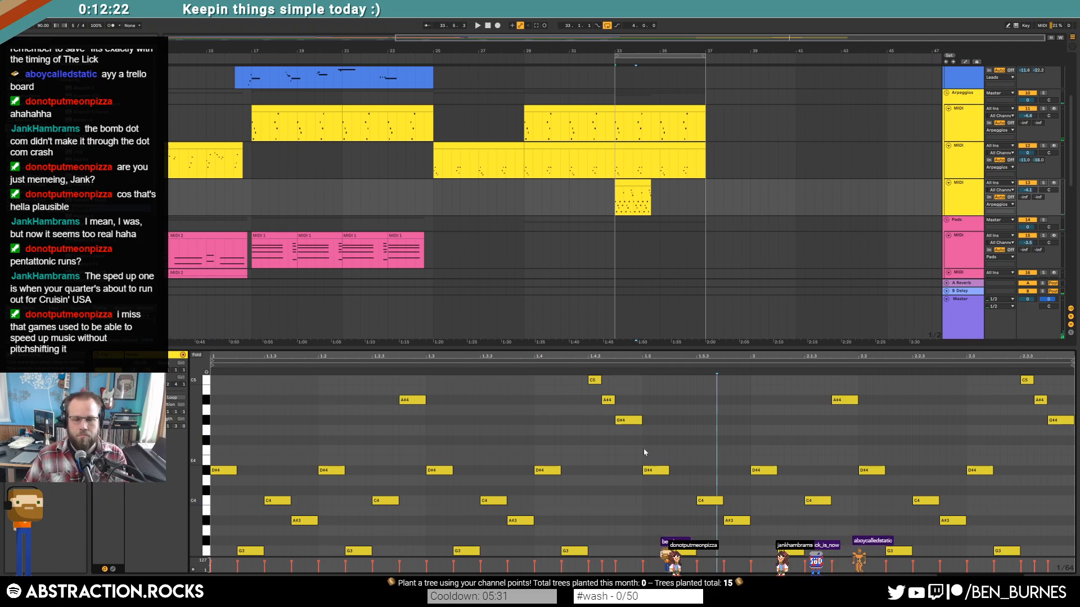
# Step: Delete the consolidated clip's notes after the A#4 just before 2.2, including the closing descending figure, and play the section
pyautogui.scroll(-2, 242, 455)
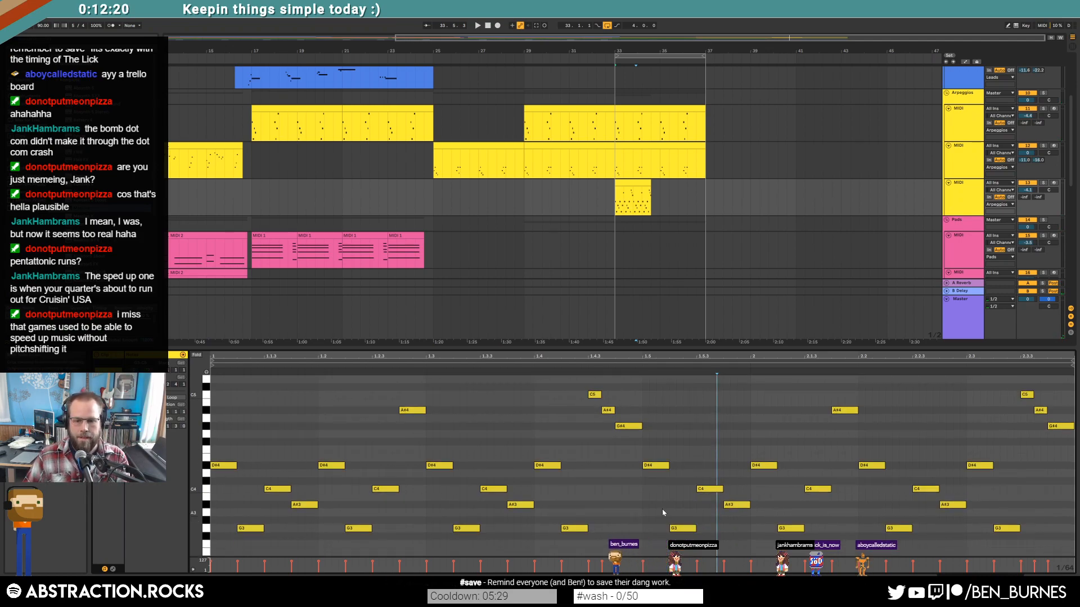
pyautogui.moveTo(864, 440); pyautogui.dragTo(1033, 535)
pyautogui.press('Delete')
pyautogui.moveTo(1014, 386); pyautogui.dragTo(1058, 437)
pyautogui.press('Delete')
pyautogui.press('space')
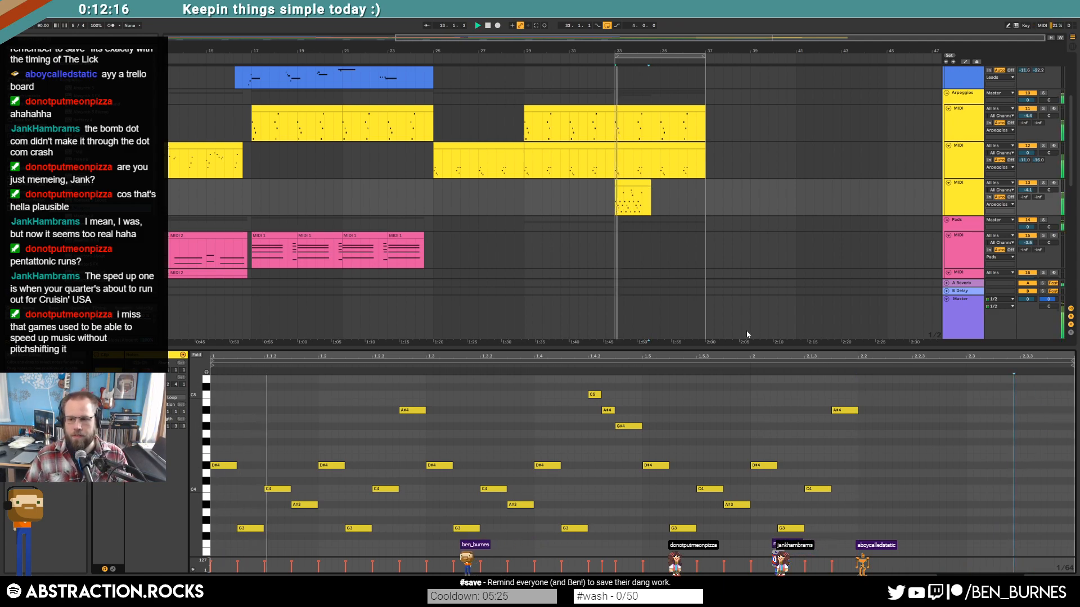
# Step: Copy the arpeggio clip's last three notes to just before bar 3 and loop its first two bars out to bar 37
pyautogui.moveTo(649, 184); pyautogui.dragTo(706, 185)
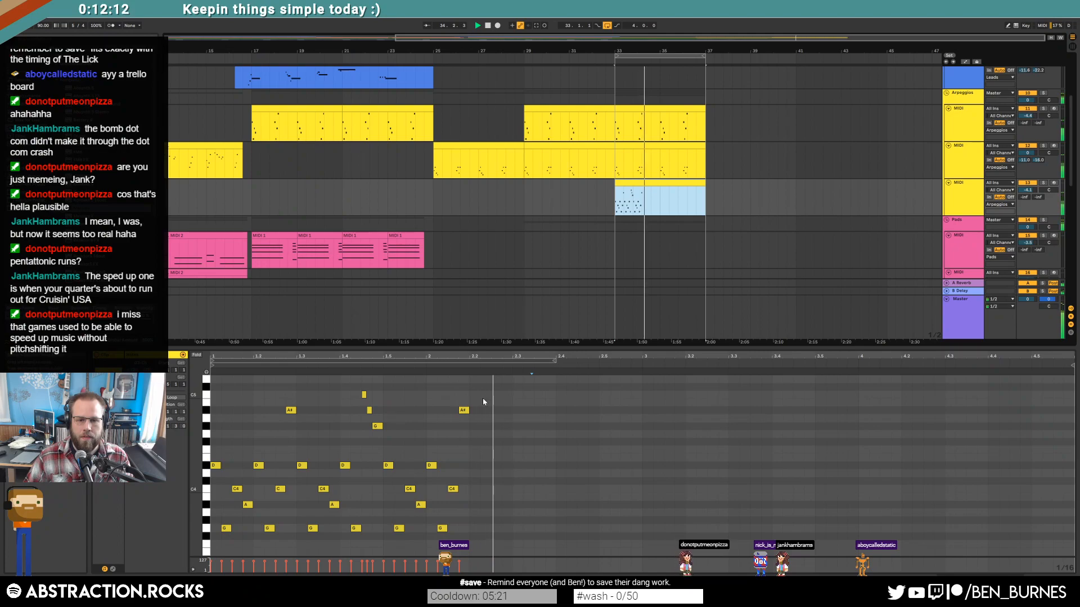
pyautogui.moveTo(443, 402); pyautogui.dragTo(478, 559)
pyautogui.hotkey('ctrl', 'd')
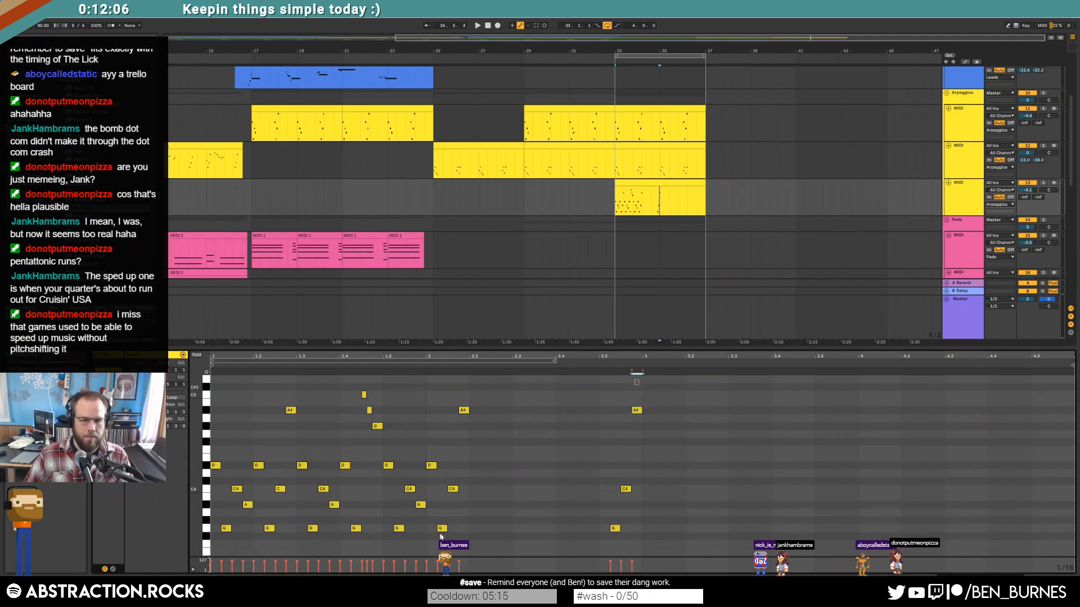
pyautogui.hotkey('ctrl', 'a')
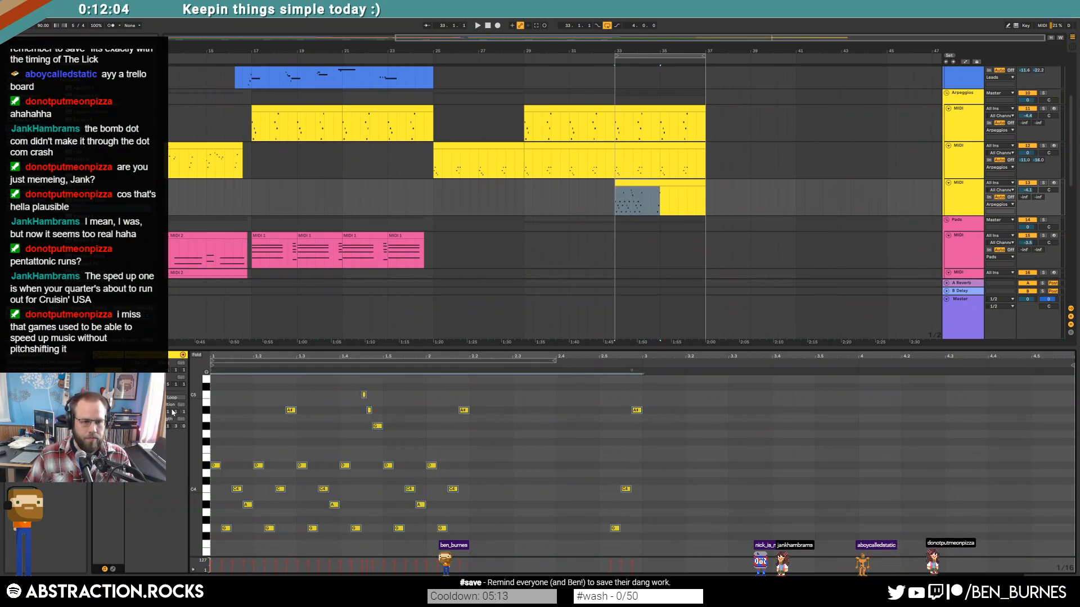
pyautogui.hotkey('ctrl', 'l')
pyautogui.moveTo(553, 360); pyautogui.dragTo(642, 360)
pyautogui.press('space')
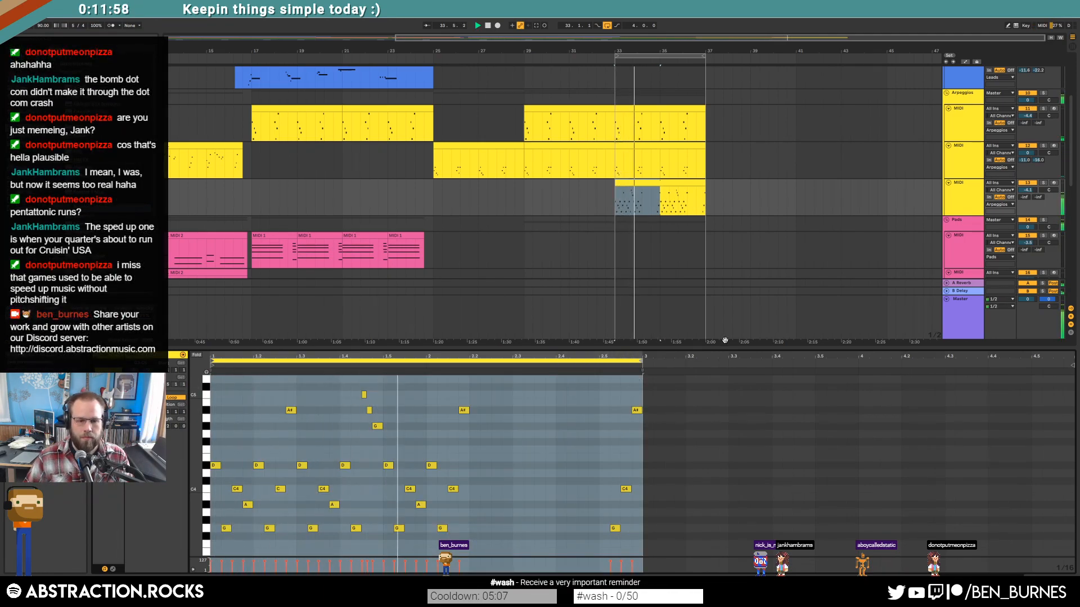
# Step: Raise the arpeggio's D#4 and G3 following the G#4 near 1.5 to G4 and F4, continuing the descending run
pyautogui.click(387, 468)
pyautogui.press('Up')
pyautogui.press('Up')
pyautogui.press('space')
pyautogui.press('Up')
pyautogui.press('Up')
pyautogui.click(398, 529)
pyautogui.hotkey('shift', 'Up')
pyautogui.press('Down')
pyautogui.press('Down')
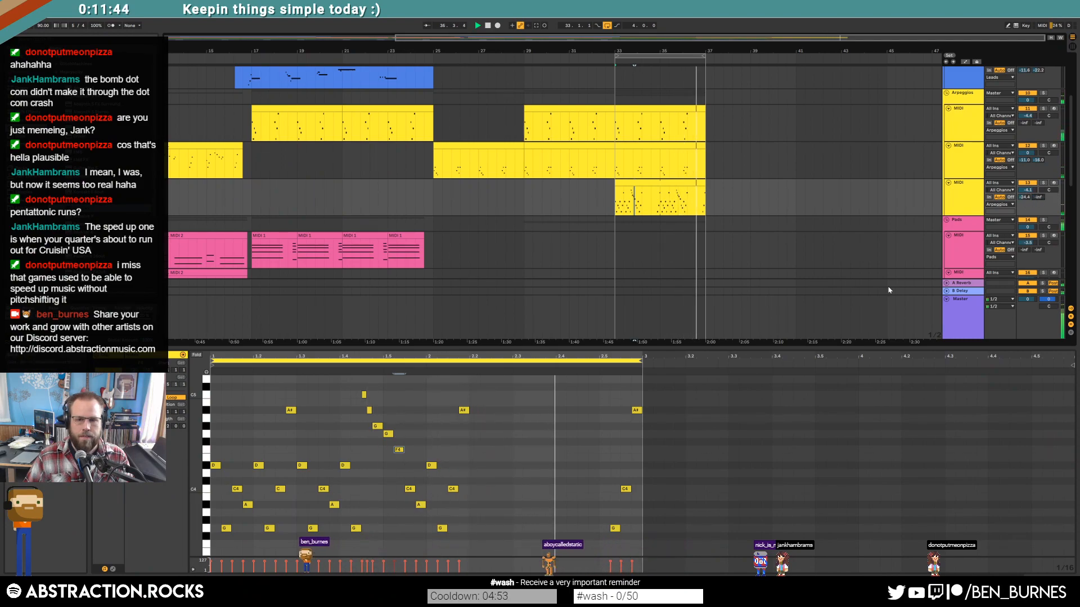
# Step: Set the first amp envelope's decay to about 263 ms in Analog on the pad track with the clip at bar 33
pyautogui.hotkey('shift', 'Tab')
pyautogui.click(658, 331)
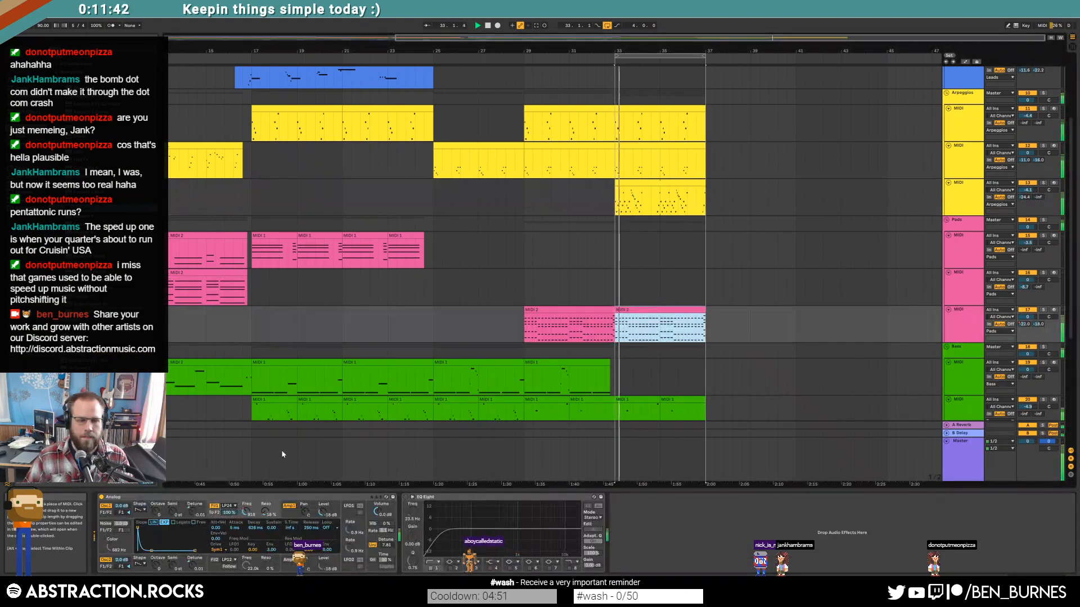
pyautogui.click(263, 499)
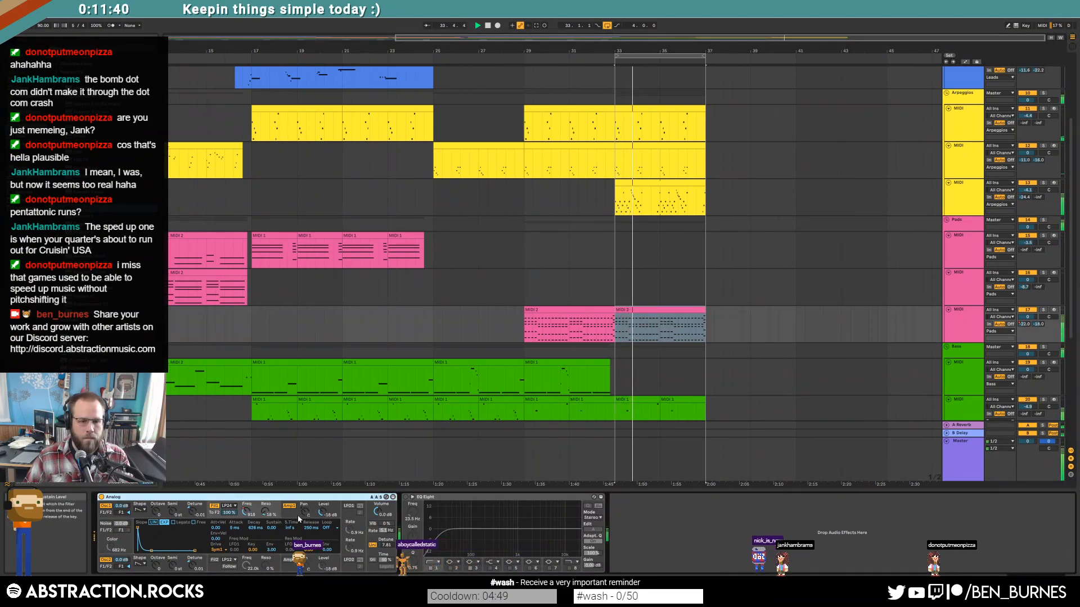
pyautogui.click(298, 500)
pyautogui.moveTo(149, 551); pyautogui.dragTo(147, 551)
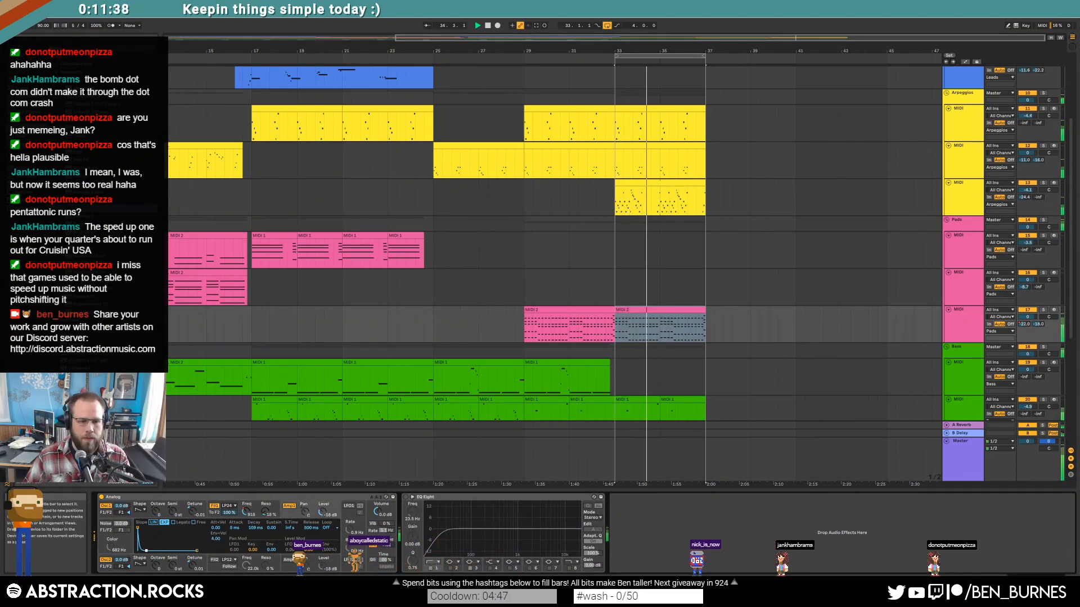
pyautogui.moveTo(254, 528); pyautogui.dragTo(255, 520)
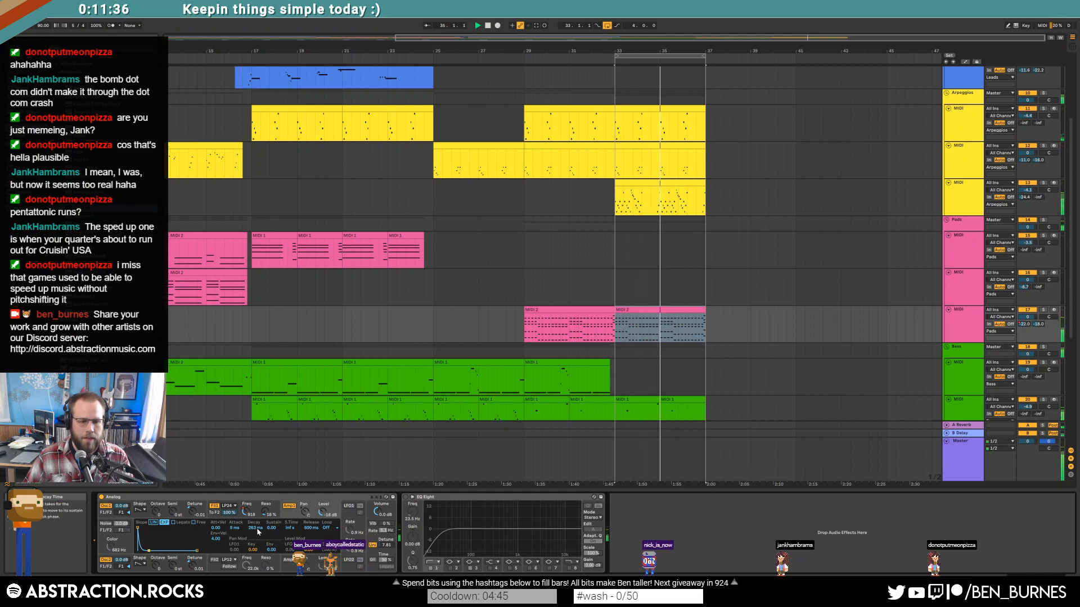
# Step: Automate the pad's Analog amp envelope decay to ramp up into bar 33 and drop to about 144 ms there
pyautogui.press('a')
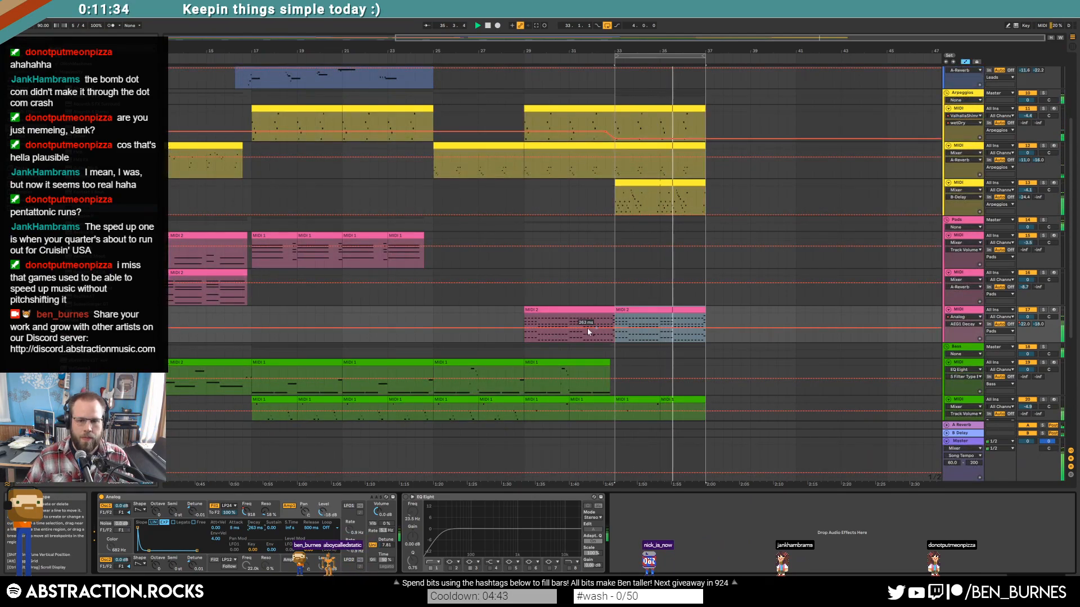
pyautogui.click(583, 328)
pyautogui.moveTo(615, 328); pyautogui.dragTo(609, 318)
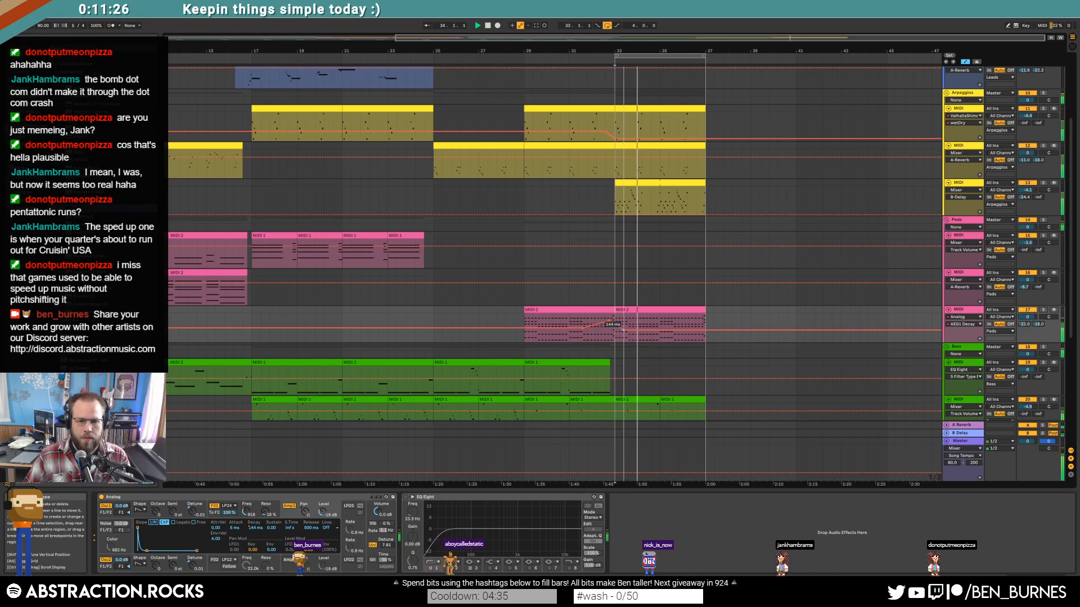
pyautogui.moveTo(612, 325); pyautogui.dragTo(631, 336)
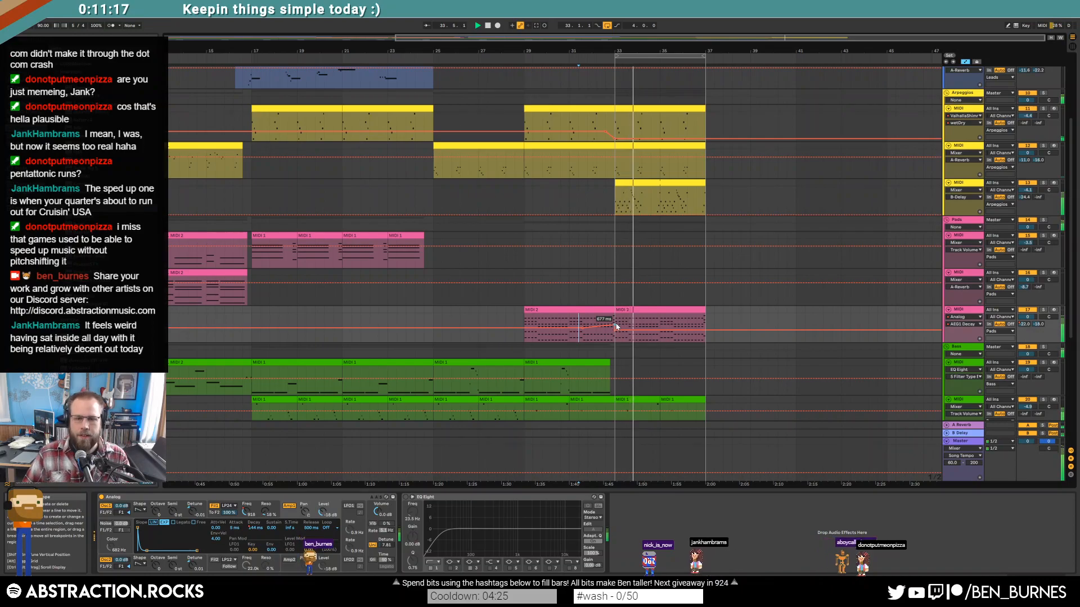
# Step: Try a lower volume on the Massive arpeggio track during playback, and delete the whole track
pyautogui.click(645, 182)
pyautogui.press('space')
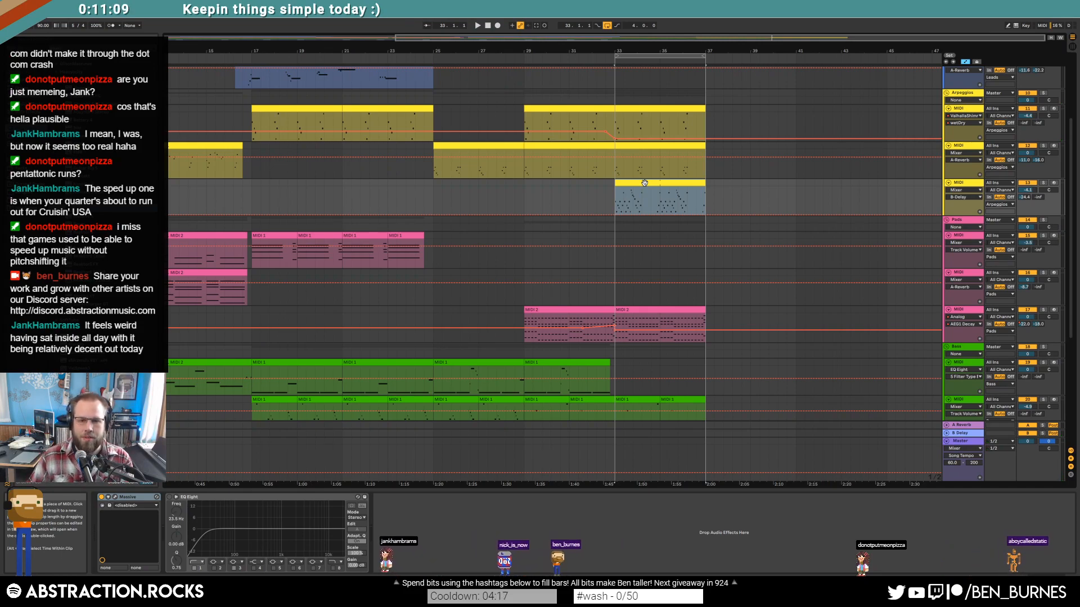
pyautogui.moveTo(1029, 189); pyautogui.dragTo(1030, 193)
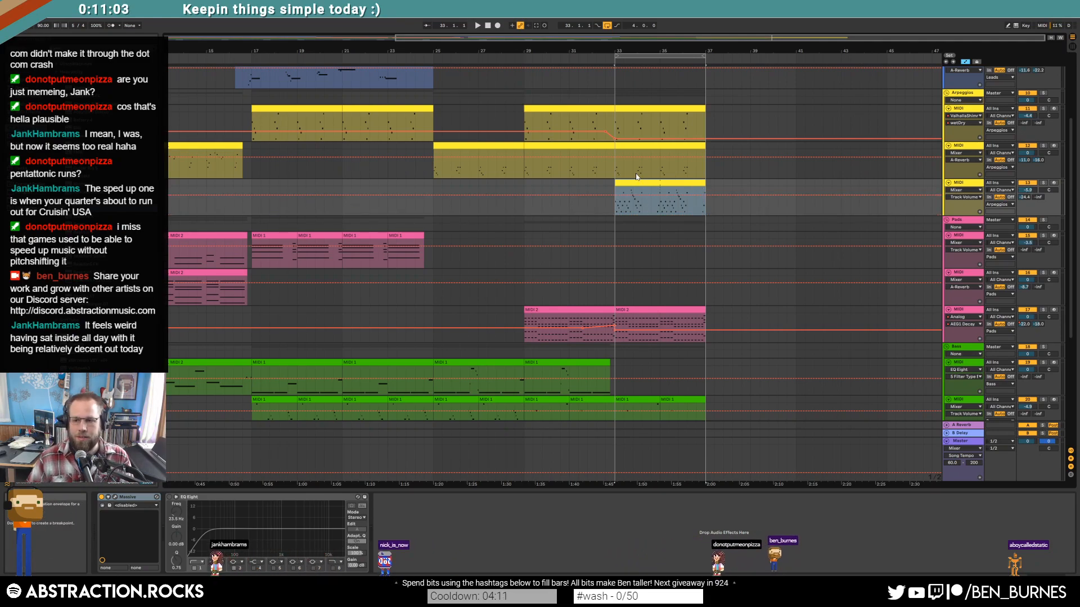
pyautogui.press('space')
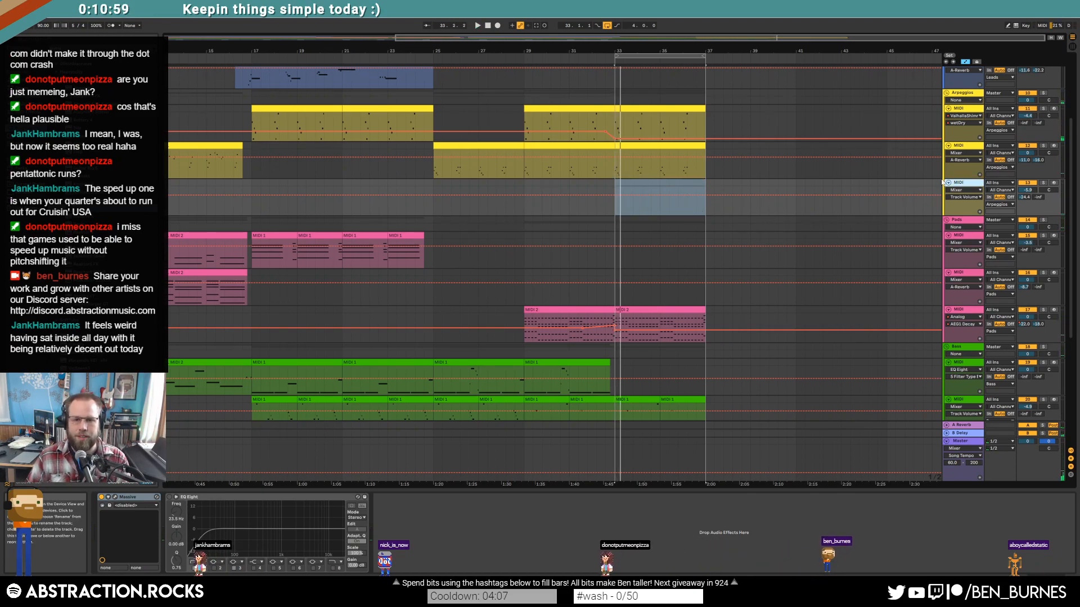
pyautogui.press('Delete')
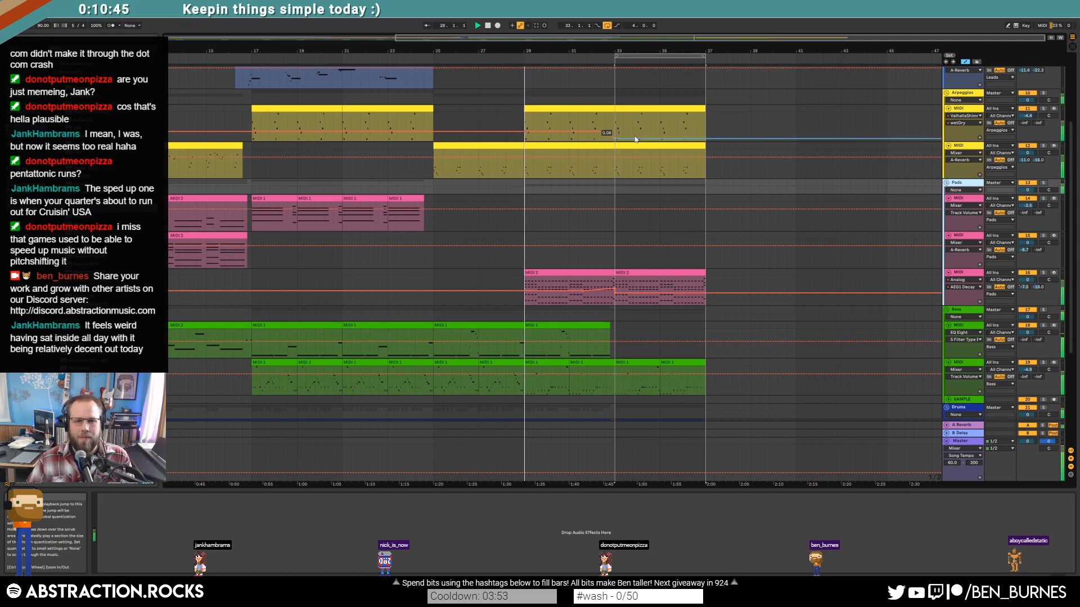
# Step: Play the transition from bar 29 into bar 33, and open the notes of the second pad clip
pyautogui.scroll(-2, 573, 202)
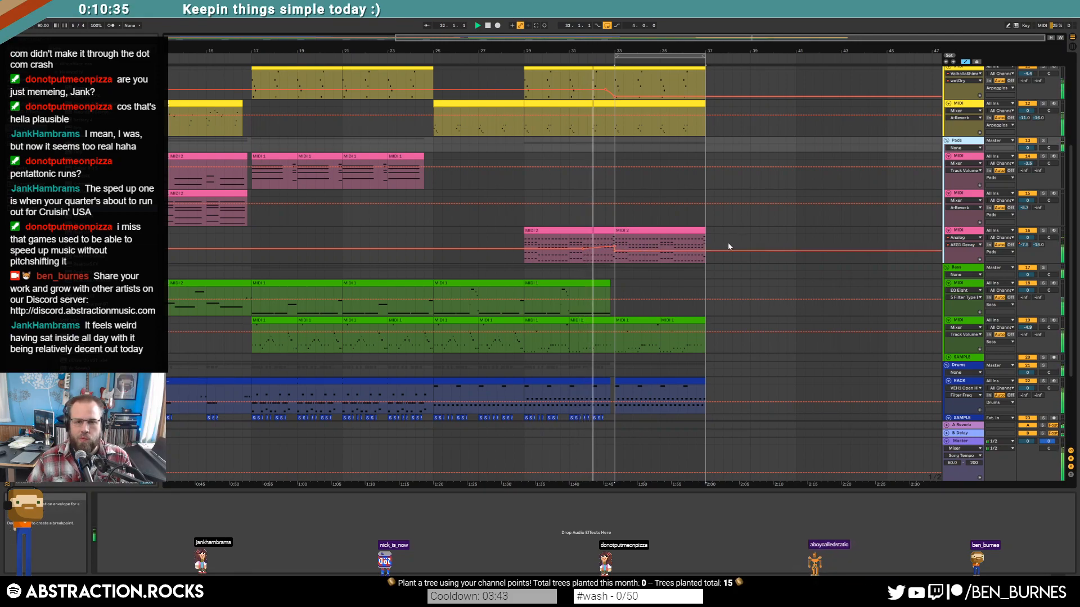
pyautogui.scroll(1, 615, 261)
pyautogui.click(613, 264)
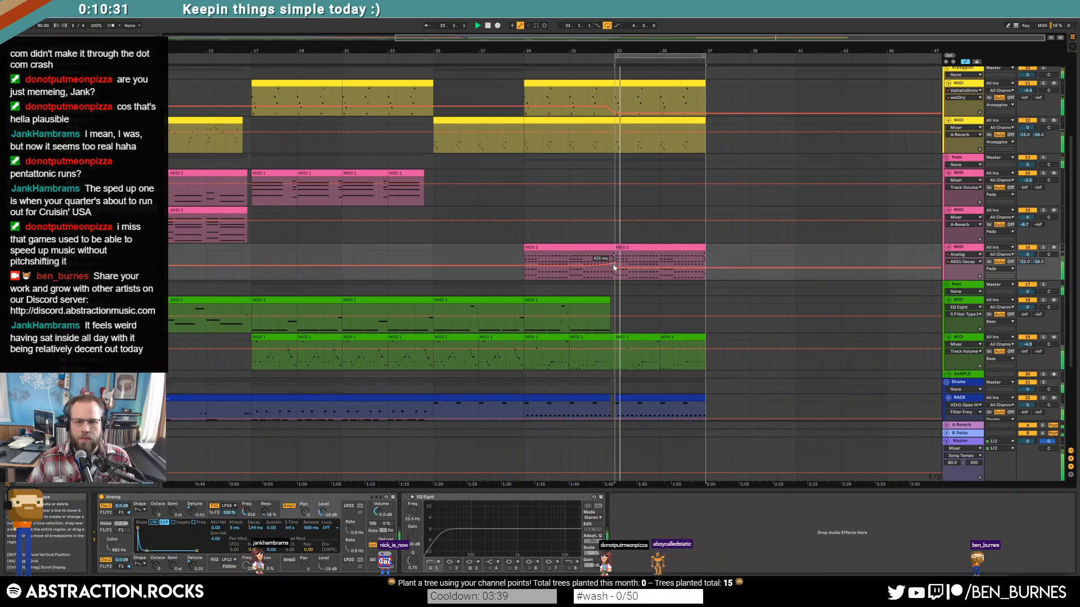
pyautogui.click(660, 248)
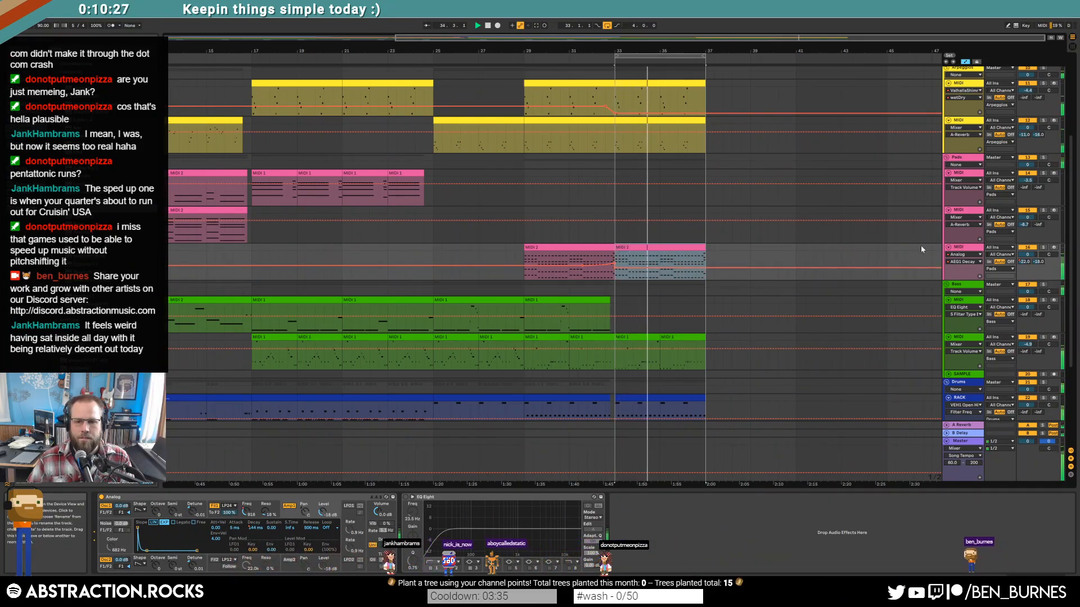
pyautogui.scroll(2, 723, 250)
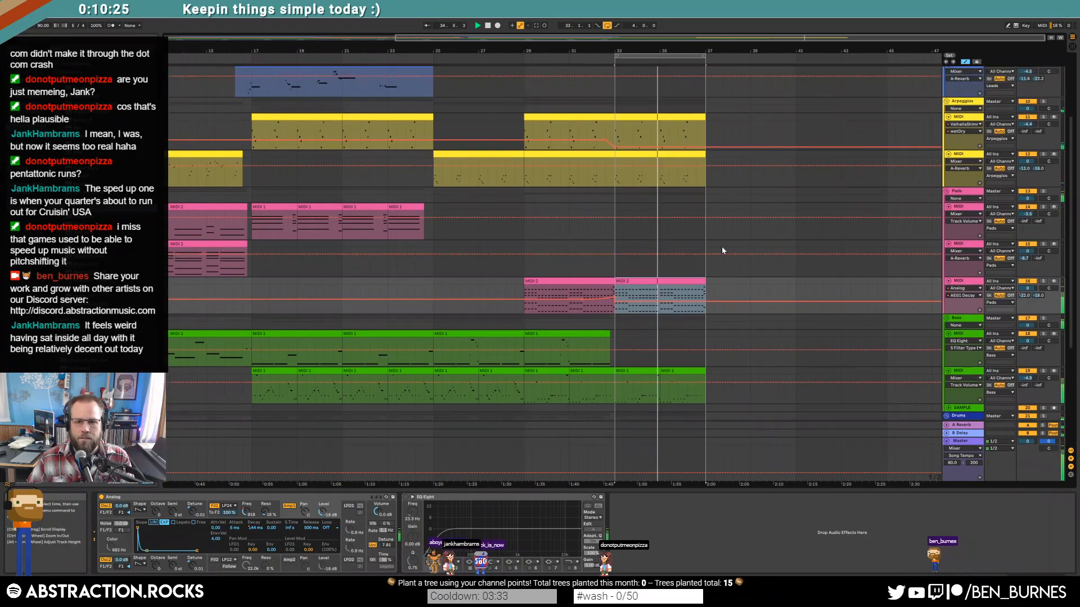
pyautogui.press('space')
pyautogui.doubleClick(662, 282)
pyautogui.click(419, 390)
pyautogui.press('space')
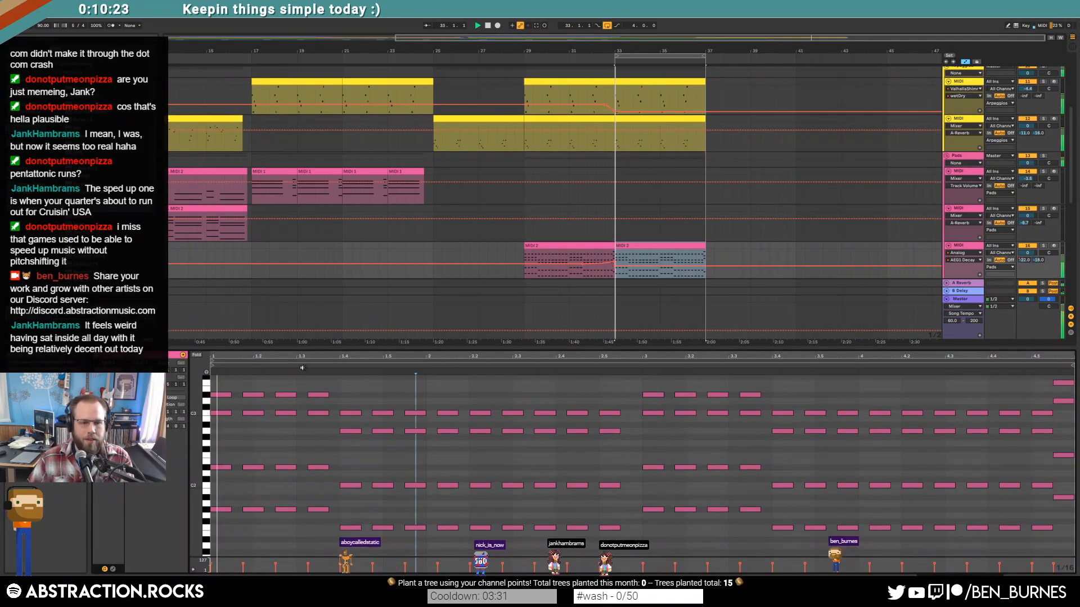
# Step: Reharmonize the pad clip's four chord hits from 2.3 to 2.5, raising the top C to D# and lowering the A to G#
pyautogui.moveTo(476, 425); pyautogui.dragTo(603, 447)
pyautogui.press('space')
pyautogui.moveTo(508, 406); pyautogui.dragTo(608, 423)
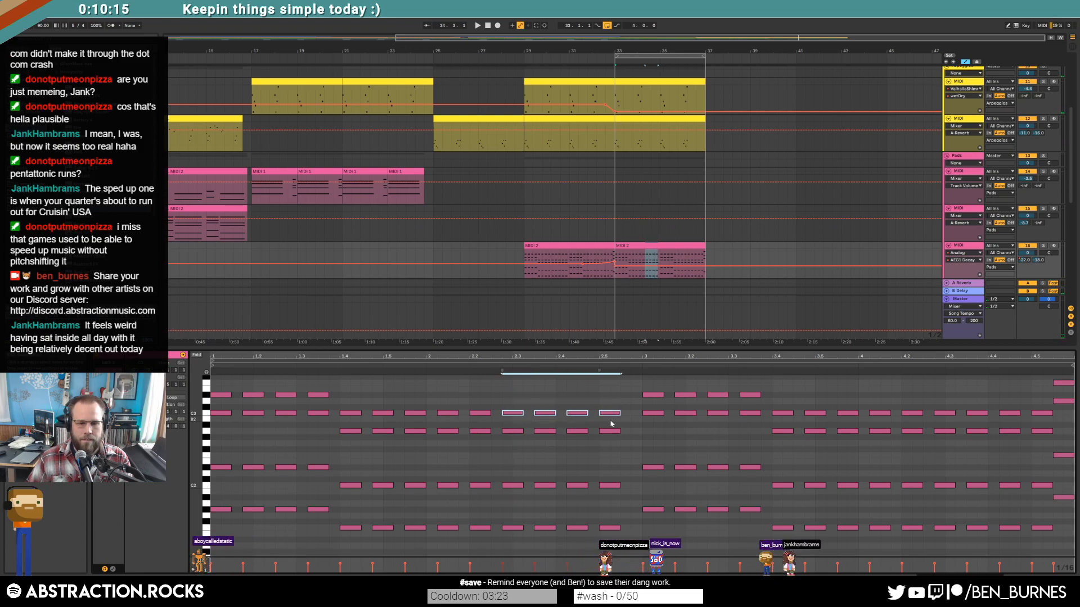
pyautogui.press('Up')
pyautogui.press('Up')
pyautogui.press('Down')
pyautogui.press('Down')
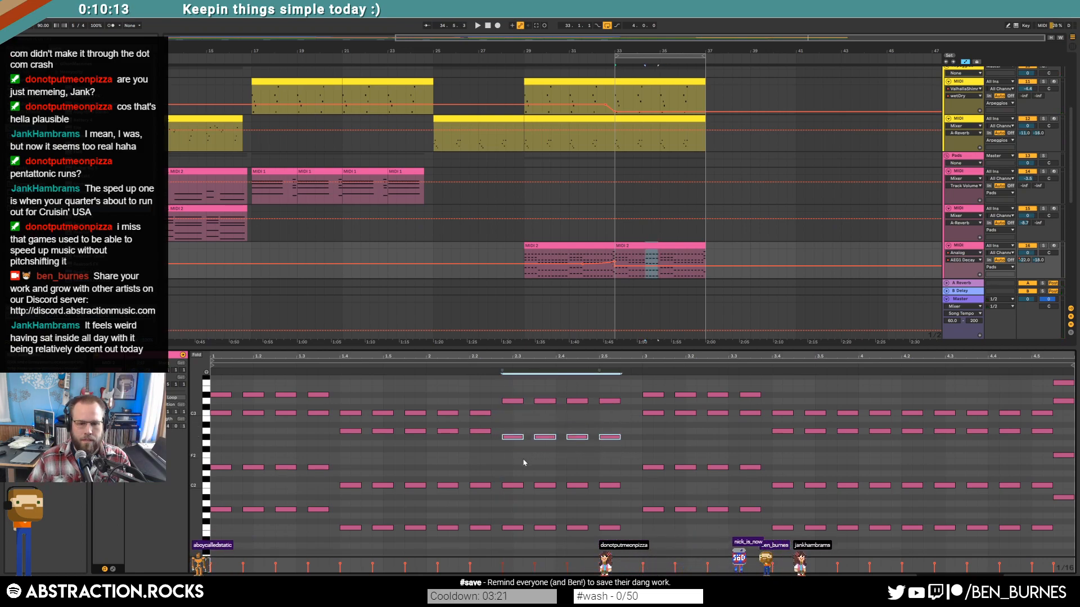
pyautogui.moveTo(501, 388); pyautogui.dragTo(612, 415)
pyautogui.press('Up')
# Step: Try raising the bottom notes of those four chord hits by two semitones and play the section
pyautogui.moveTo(501, 544); pyautogui.dragTo(610, 509)
pyautogui.press('Up')
pyautogui.press('Up')
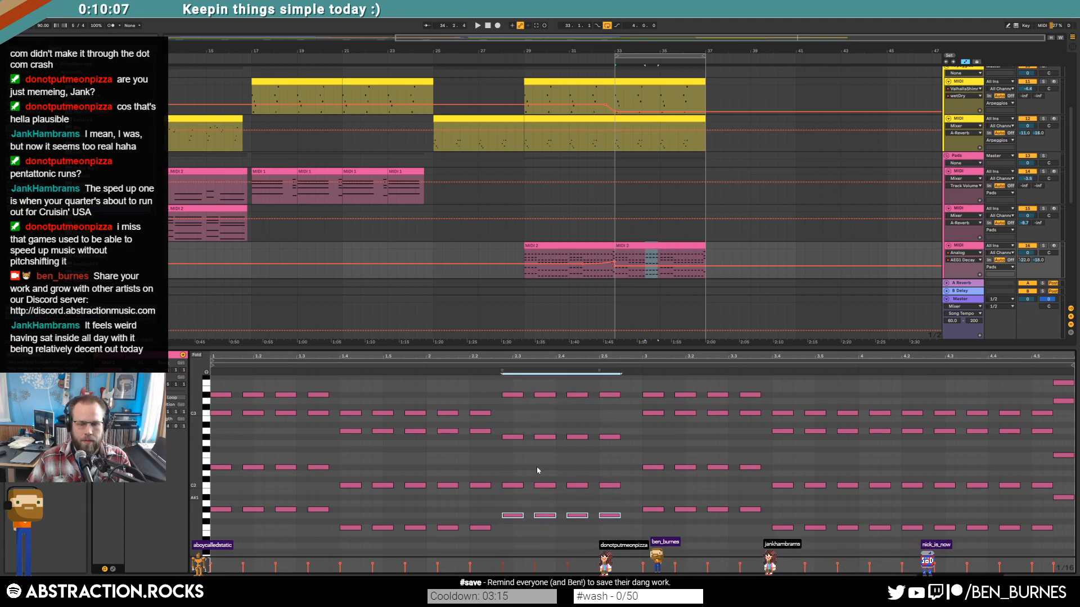
pyautogui.press('space')
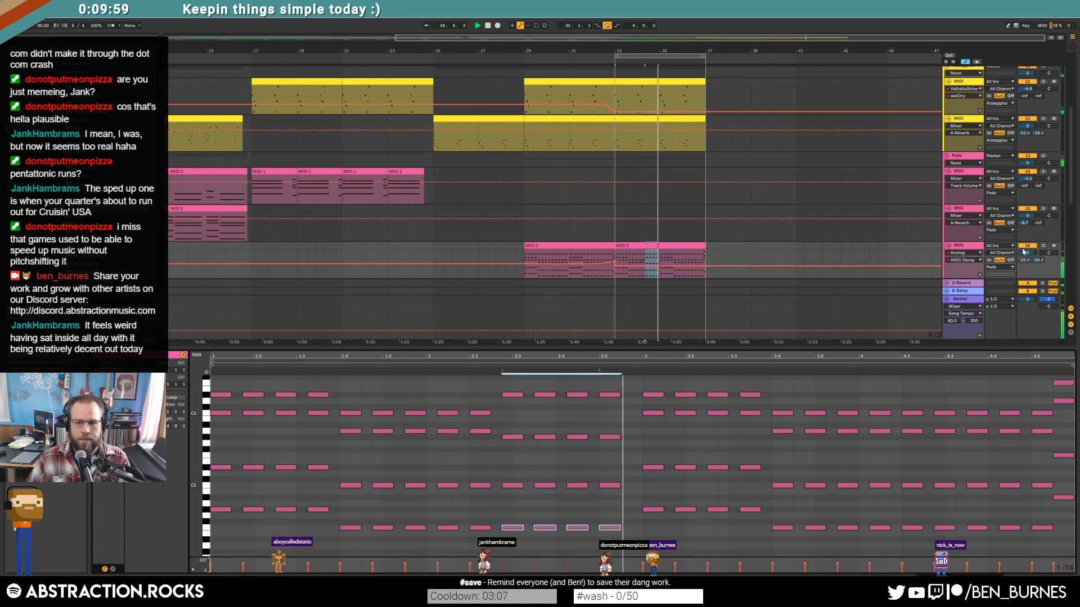
pyautogui.press('space')
# Step: Copy the last of the four chords as a short, trimmed hit just before bar 3, and audition it with the pad track soloed
pyautogui.click(613, 520)
pyautogui.moveTo(607, 385); pyautogui.dragTo(616, 534)
pyautogui.click(632, 396)
pyautogui.hotkey('ctrl', 'v')
pyautogui.hotkey('shift', 'Left')
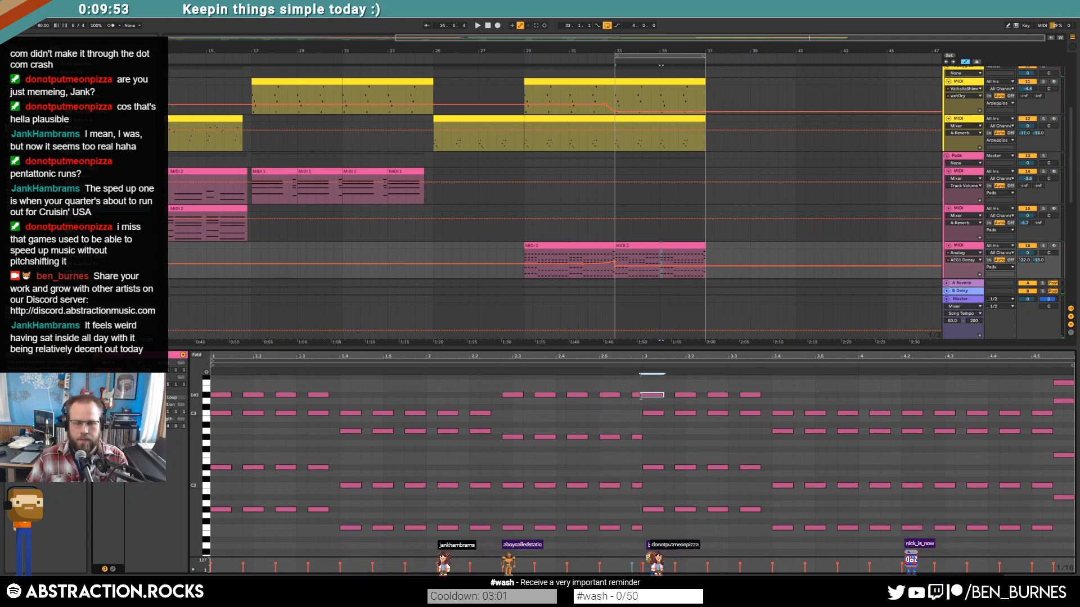
pyautogui.doubleClick(636, 527)
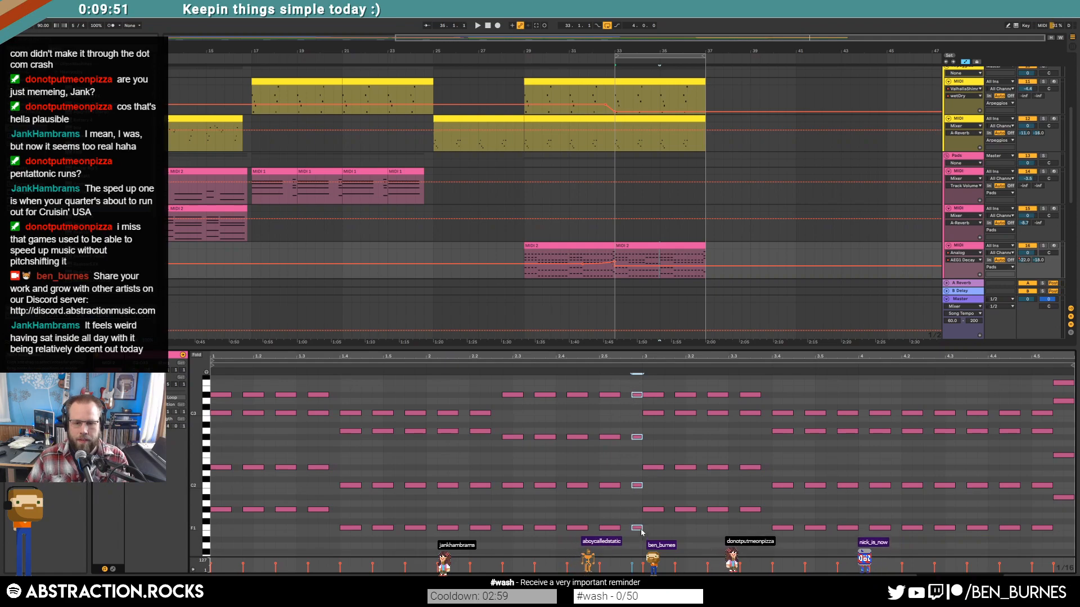
pyautogui.moveTo(641, 529); pyautogui.dragTo(639, 529)
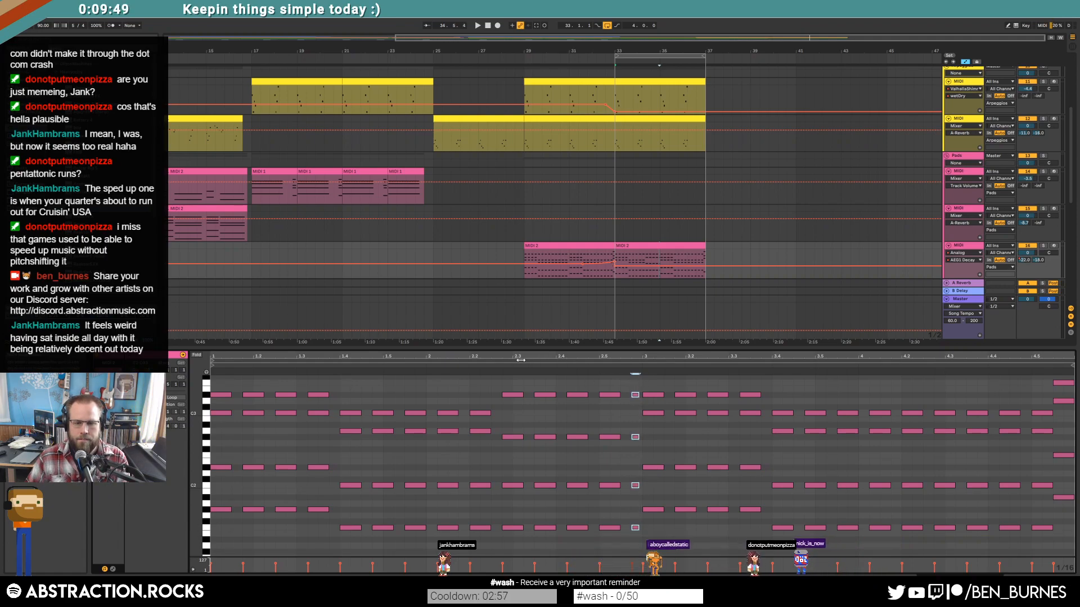
pyautogui.press('space')
pyautogui.click(1043, 246)
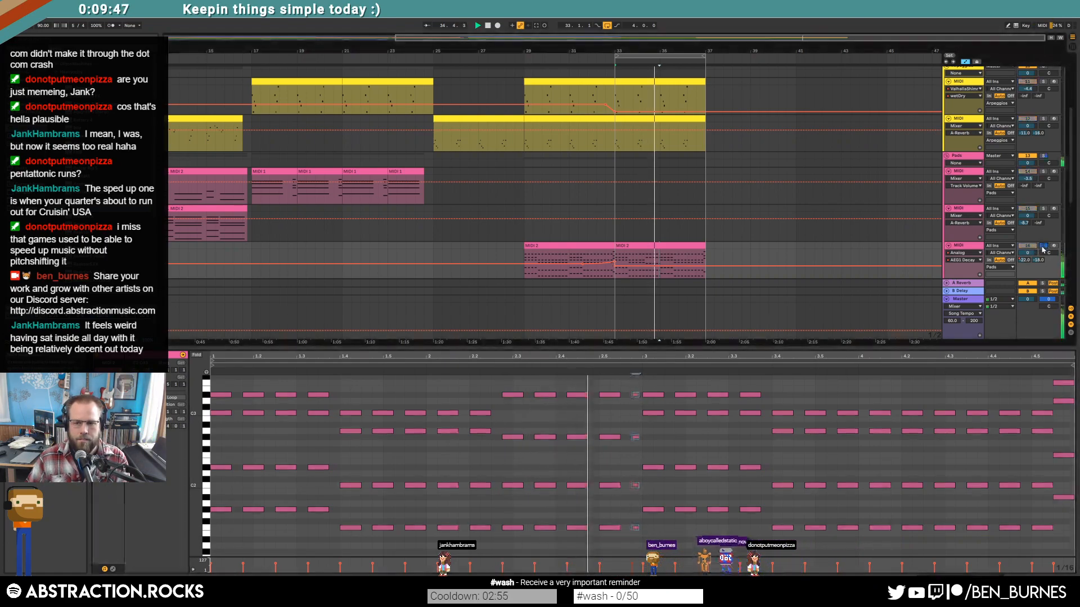
pyautogui.click(1043, 247)
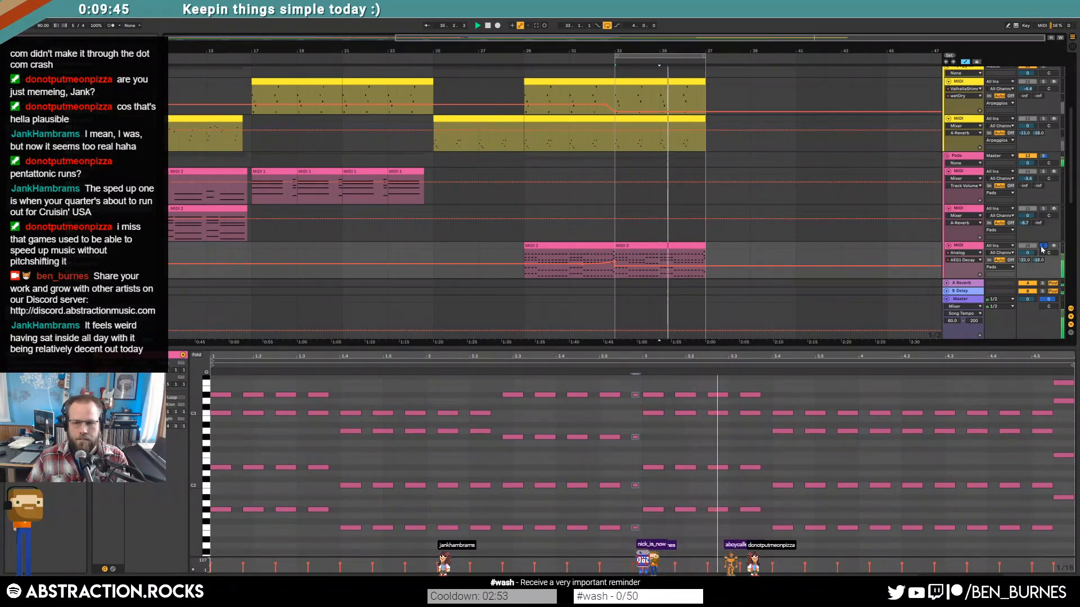
# Step: Automate the pad track's B-Delay send to drop to about -36 dB at bar 33
pyautogui.click(1025, 261)
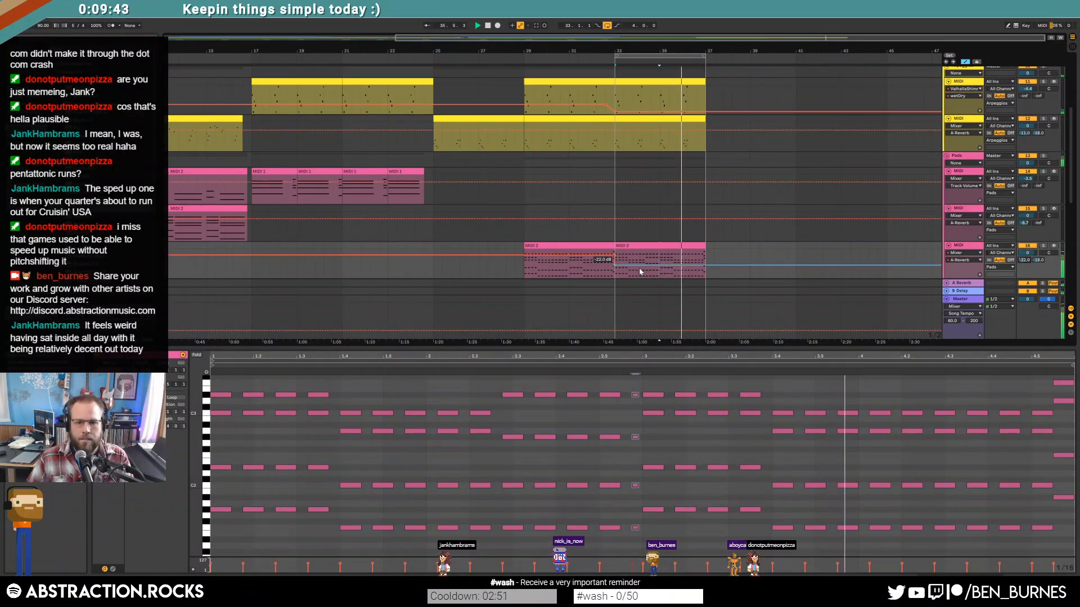
pyautogui.click(1038, 261)
pyautogui.click(615, 263)
pyautogui.moveTo(616, 266); pyautogui.dragTo(615, 271)
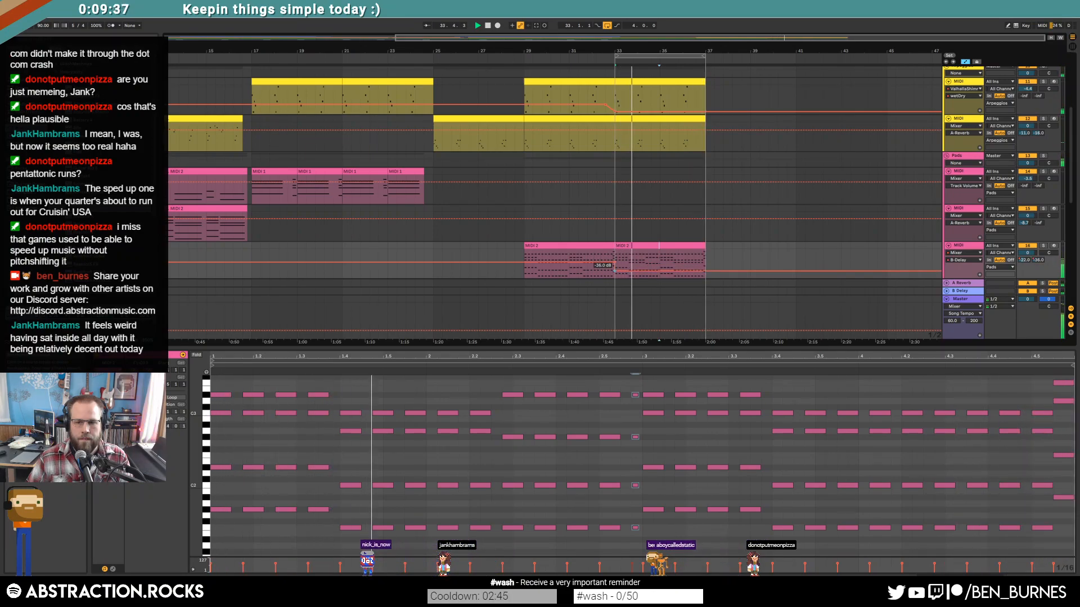
# Step: Raise the pad's Analog filter frequency automation slightly for the level held from bar 33 onward
pyautogui.hotkey('shift', 'Tab')
pyautogui.click(634, 246)
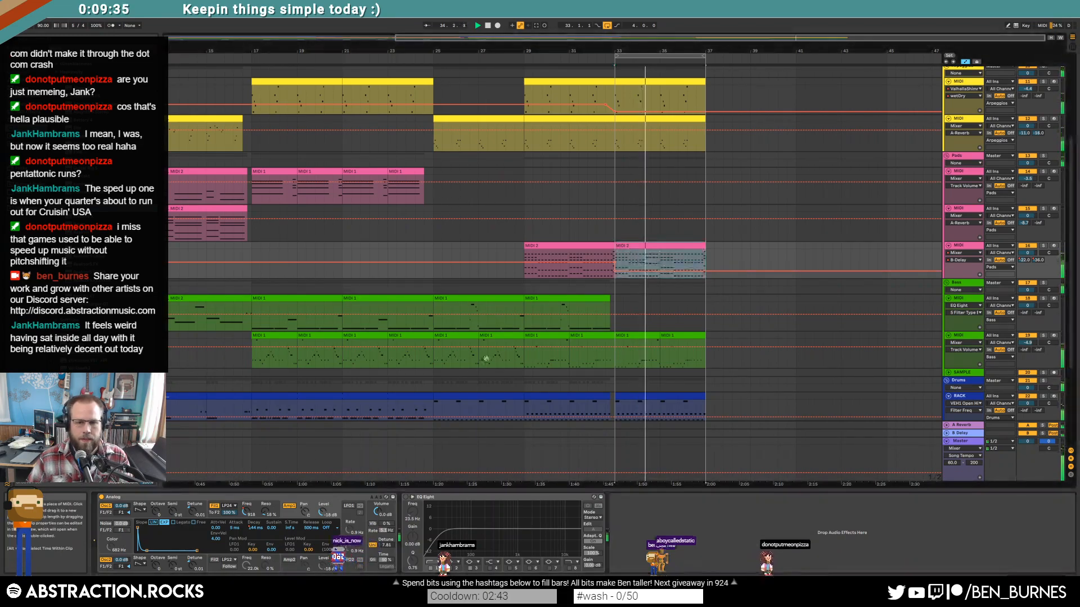
pyautogui.click(246, 512)
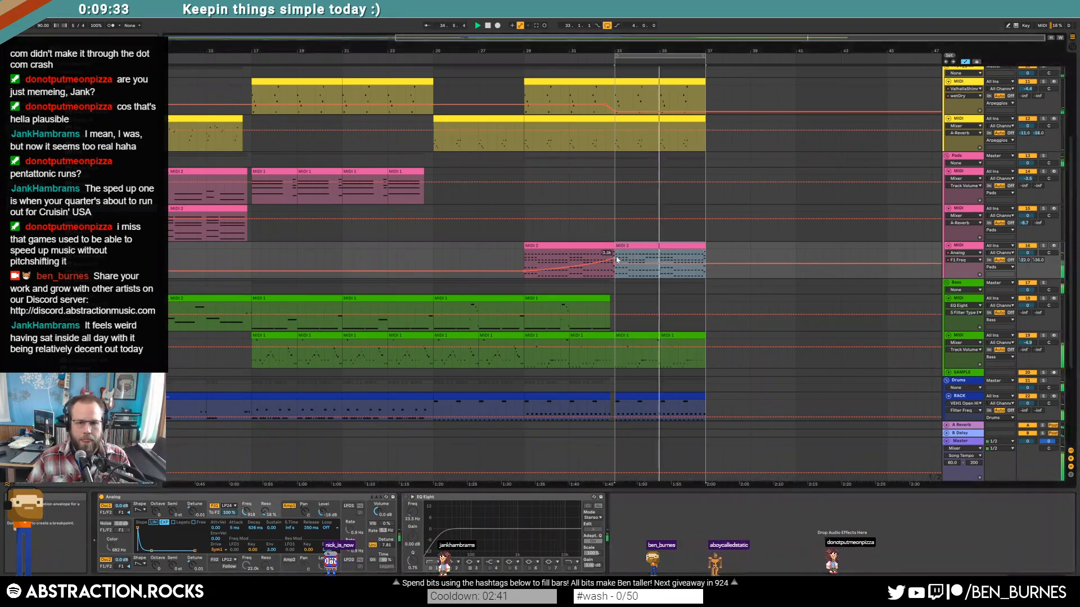
pyautogui.click(641, 263)
pyautogui.moveTo(641, 263); pyautogui.dragTo(641, 260)
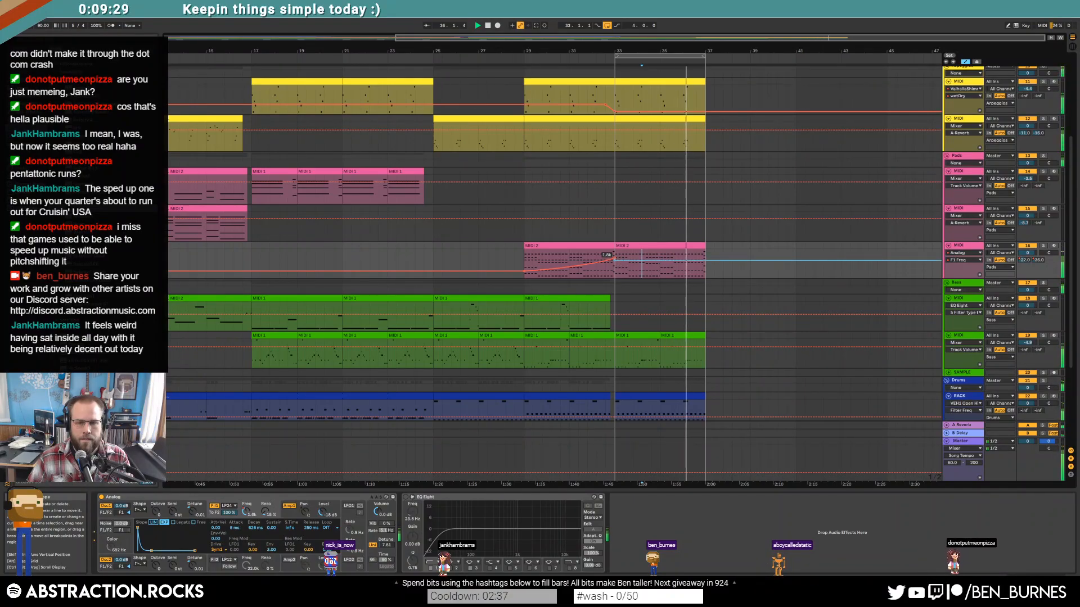
# Step: Delete the two lower bass track clips spanning bars 33 to 37 and hide the automation lanes
pyautogui.click(644, 336)
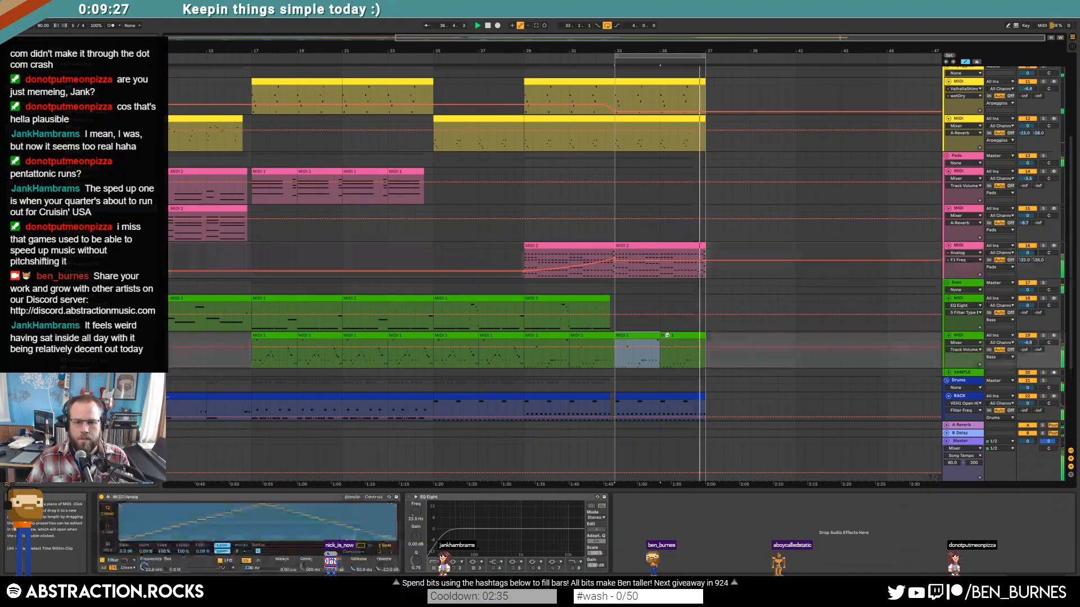
pyautogui.keyDown('shift'); pyautogui.click(669, 337); pyautogui.keyUp('shift')
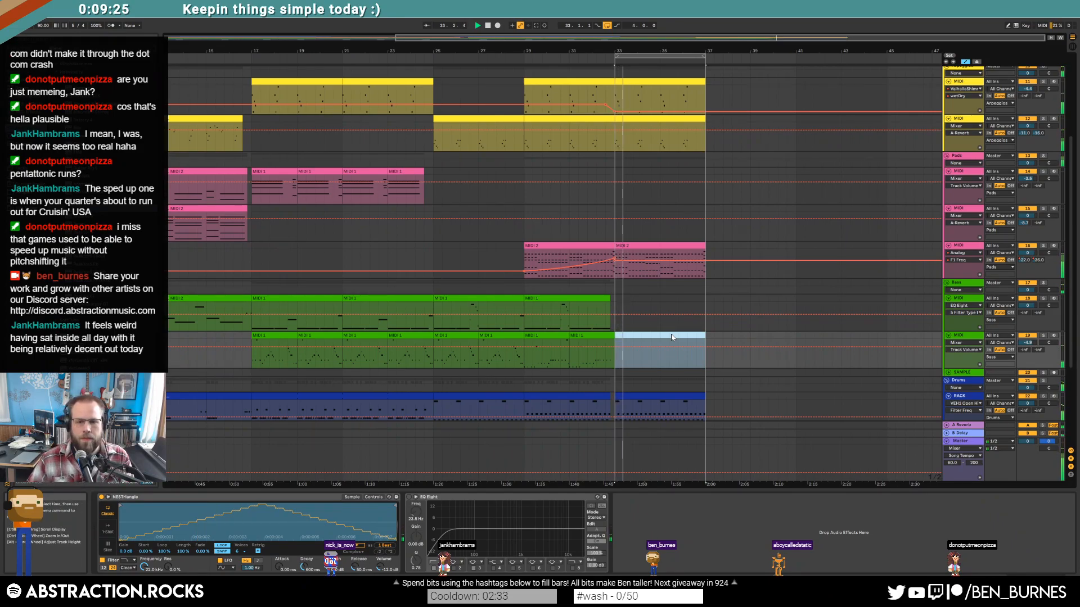
pyautogui.press('a')
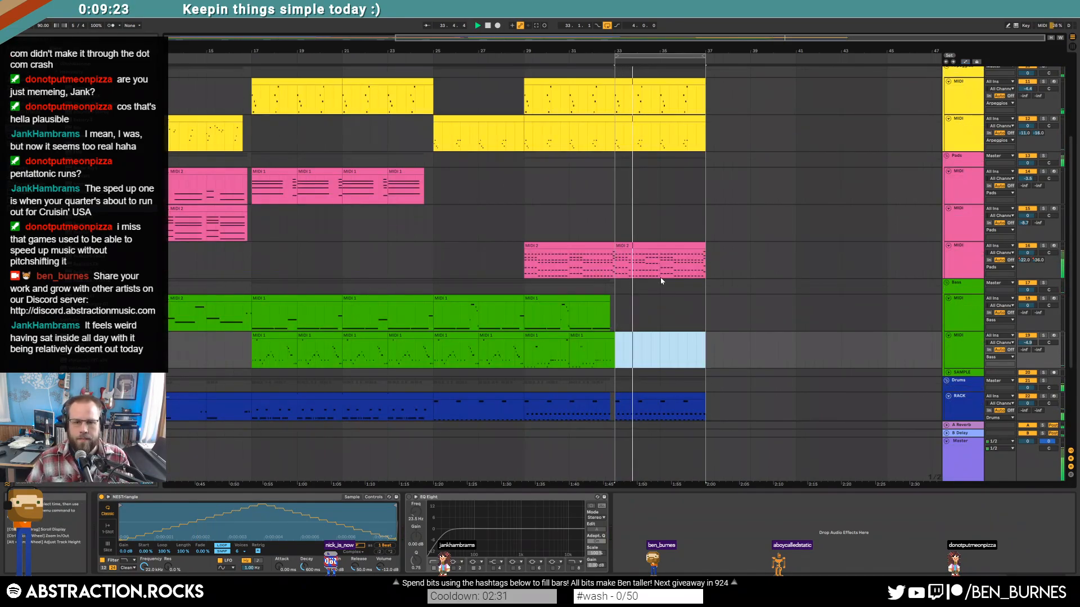
pyautogui.click(617, 345)
# Step: Copy the pad clip at bars 33 to 37 onto the upper Leads track at the same position
pyautogui.scroll(2, 688, 336)
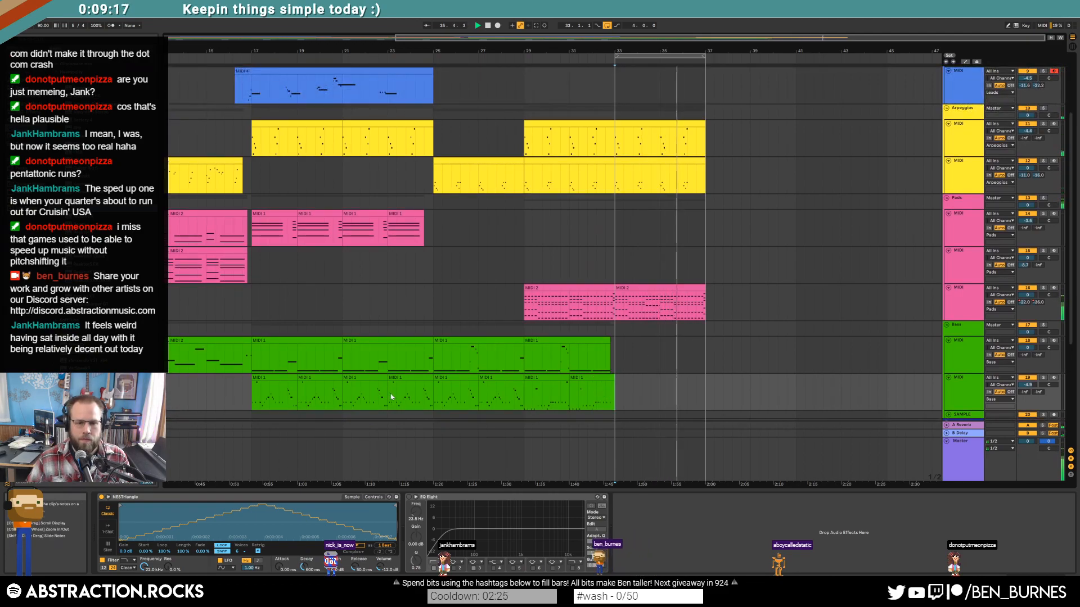
pyautogui.scroll(-2, 787, 133)
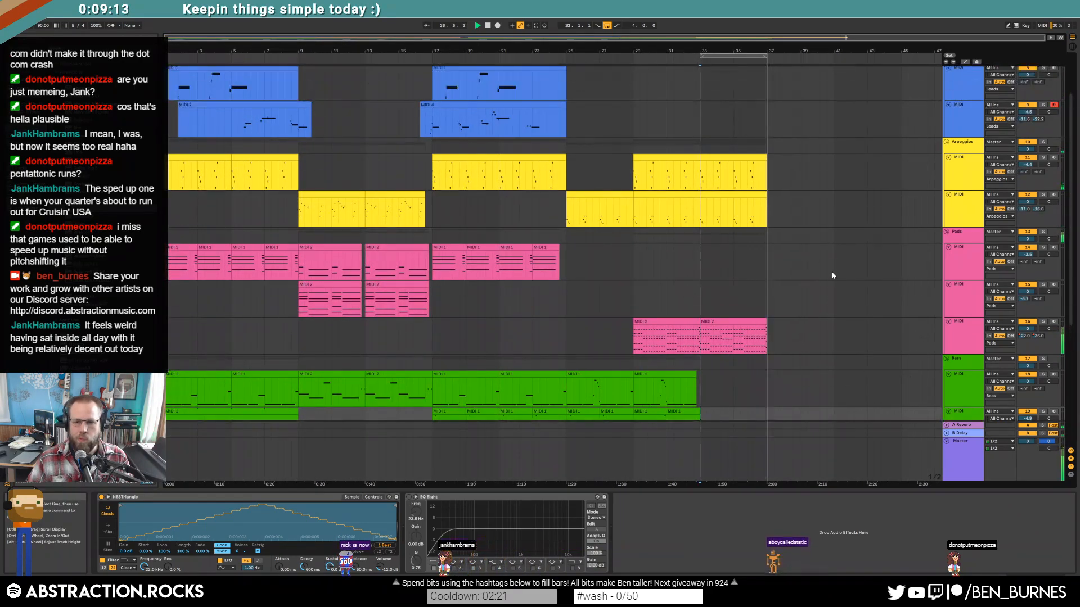
pyautogui.scroll(3, 834, 264)
pyautogui.click(961, 156)
pyautogui.moveTo(734, 384); pyautogui.dragTo(731, 146)
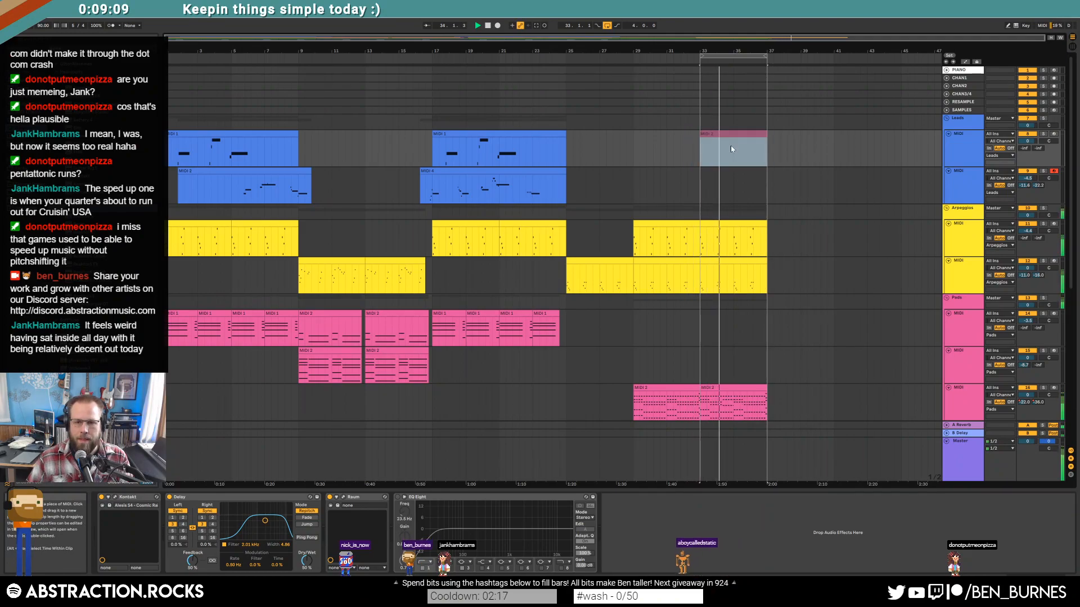
# Step: Thin the chords in the copied Leads clip to a single-note line, deleting the extra notes from the clip's start through its bar 3
pyautogui.doubleClick(731, 148)
pyautogui.moveTo(220, 402); pyautogui.dragTo(336, 572)
pyautogui.press('Delete')
pyautogui.moveTo(350, 424); pyautogui.dragTo(485, 540)
pyautogui.press('Delete')
pyautogui.moveTo(521, 465); pyautogui.dragTo(634, 557)
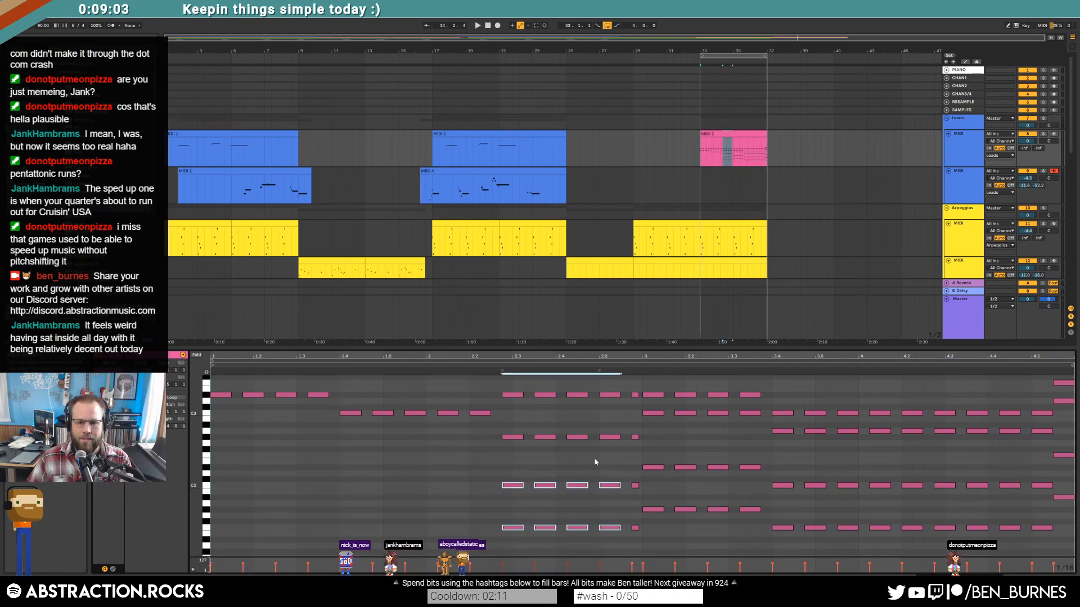
pyautogui.press('Delete')
pyautogui.moveTo(513, 386); pyautogui.dragTo(740, 403)
pyautogui.press('Delete')
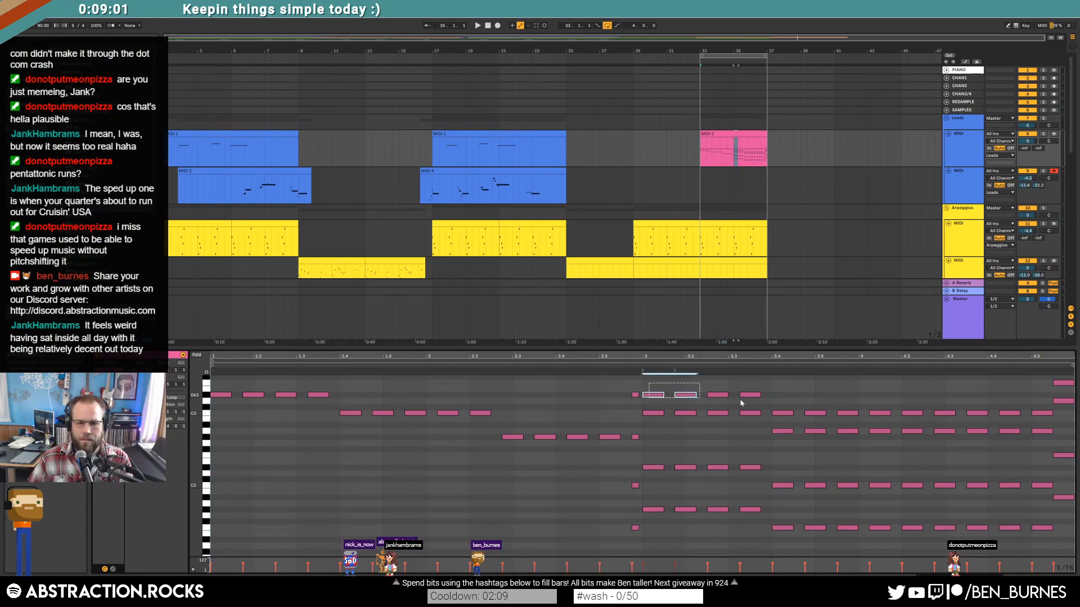
# Step: Delete the surplus upper and lower chord notes in bars 3 and 4 of the pink lead clip, leaving a single melody line
pyautogui.press('Delete')
pyautogui.moveTo(628, 455); pyautogui.dragTo(765, 533)
pyautogui.press('Delete')
pyautogui.moveTo(776, 406); pyautogui.dragTo(1040, 420)
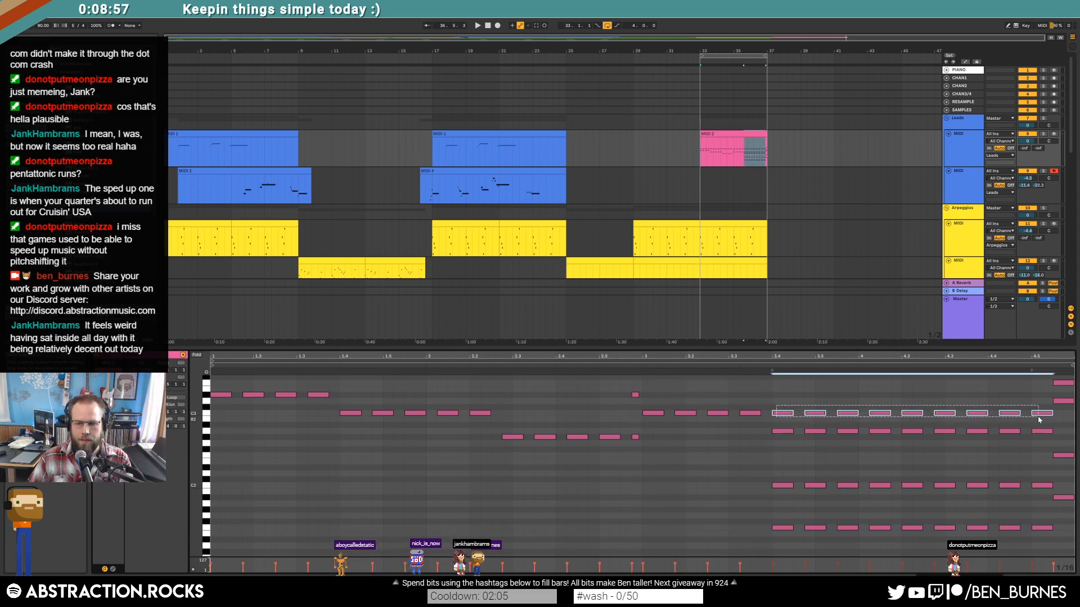
pyautogui.moveTo(781, 401); pyautogui.dragTo(1046, 446)
pyautogui.press('Delete')
pyautogui.press('Delete')
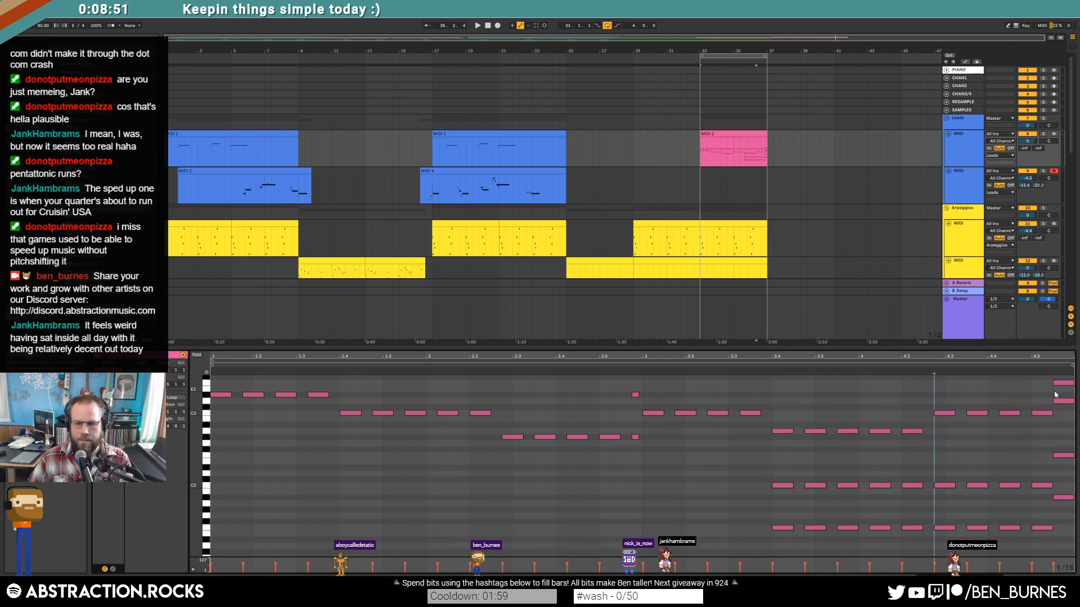
pyautogui.moveTo(752, 475); pyautogui.dragTo(1057, 546)
pyautogui.press('Delete')
# Step: Play the loop and delete the row of repeated high notes above the melody in the pink clip
pyautogui.press('space')
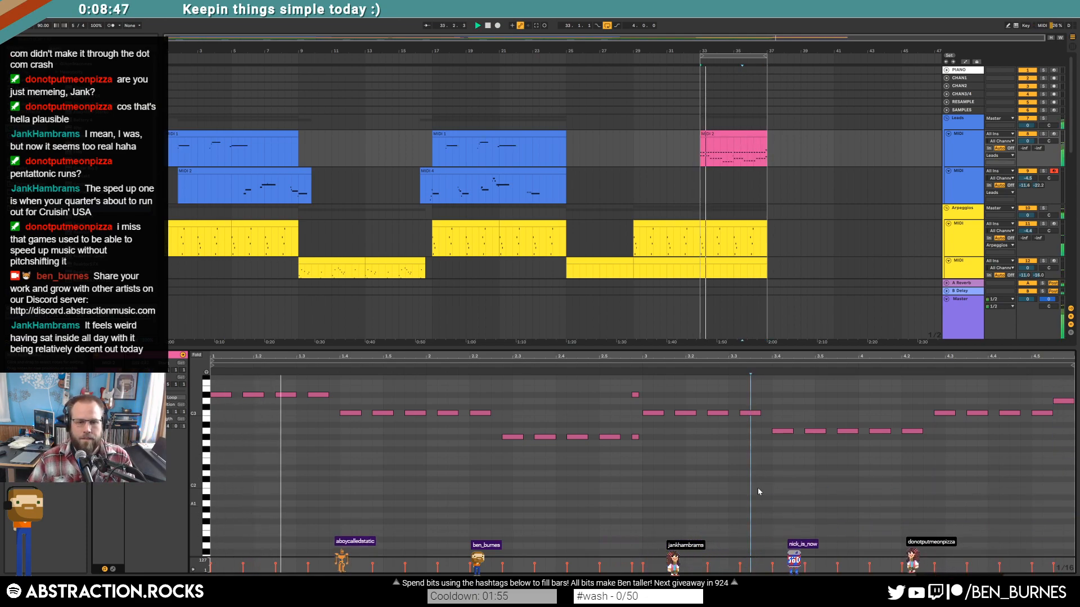
pyautogui.scroll(-2, 362, 497)
pyautogui.scroll(5, 322, 456)
pyautogui.moveTo(218, 401); pyautogui.dragTo(1071, 437)
pyautogui.press('Delete')
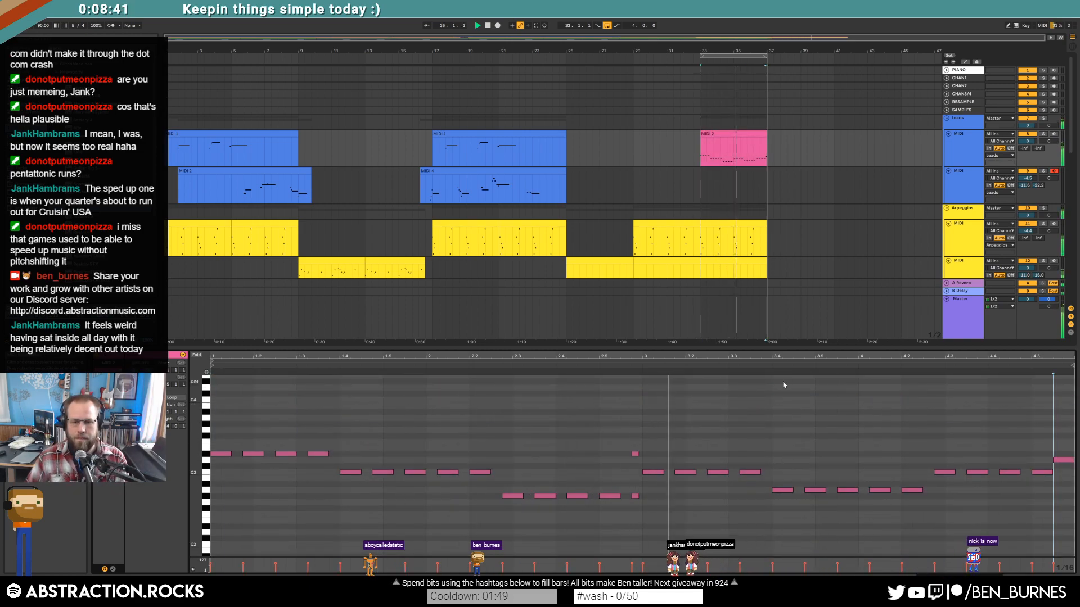
# Step: Move the pink clip to the second lead track at bar 33 and shorten all its notes to about half length
pyautogui.click(726, 162)
pyautogui.moveTo(726, 163); pyautogui.dragTo(723, 173)
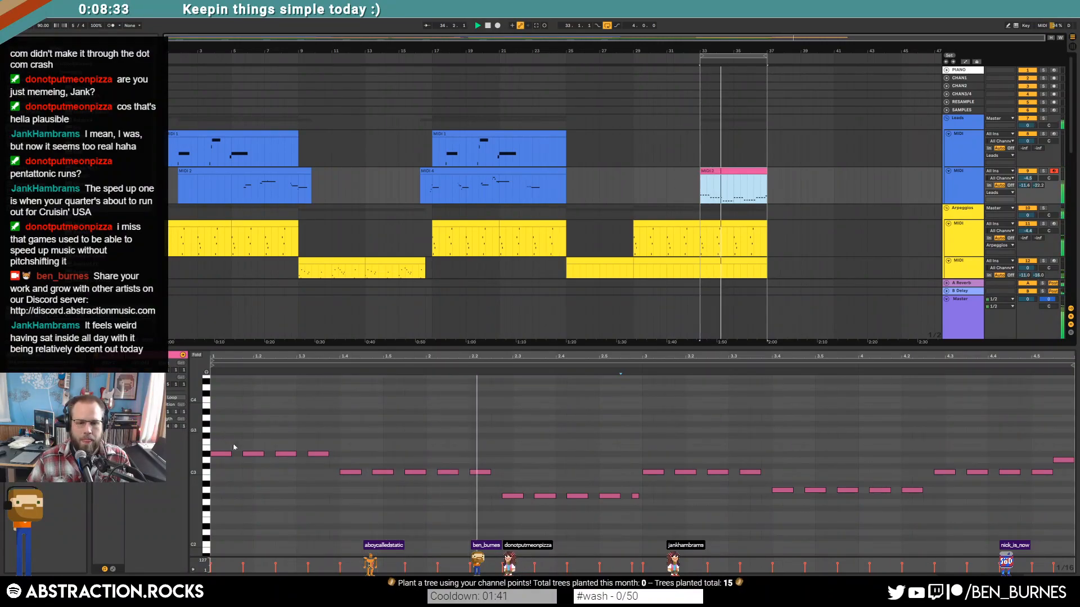
pyautogui.moveTo(221, 437); pyautogui.dragTo(1064, 527)
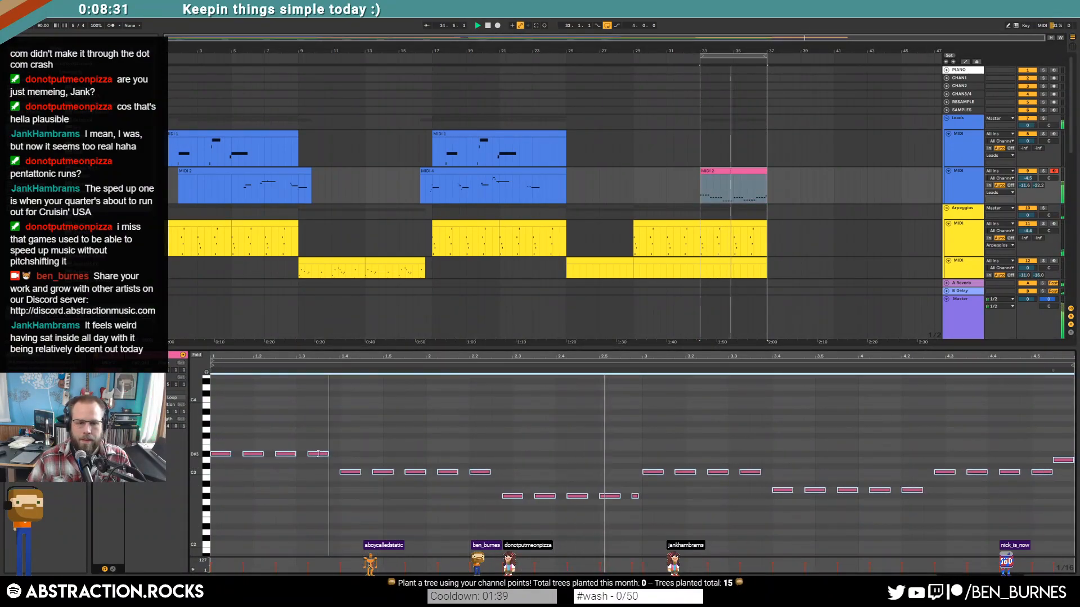
pyautogui.moveTo(318, 453); pyautogui.dragTo(318, 453)
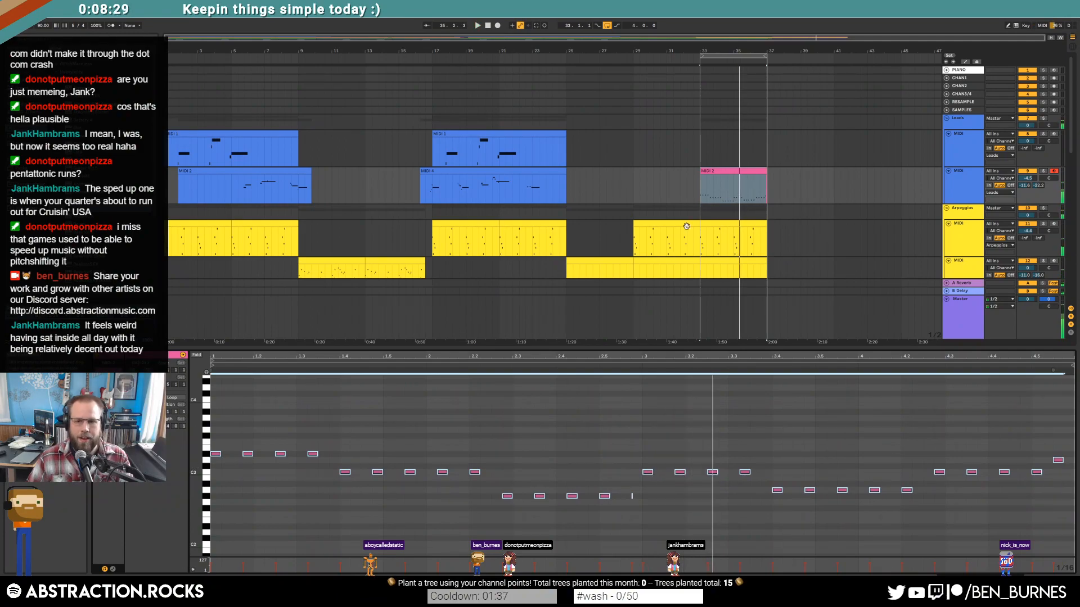
# Step: Delete the pink clip at bar 33 from the second lead track
pyautogui.click(727, 178)
pyautogui.press('Delete')
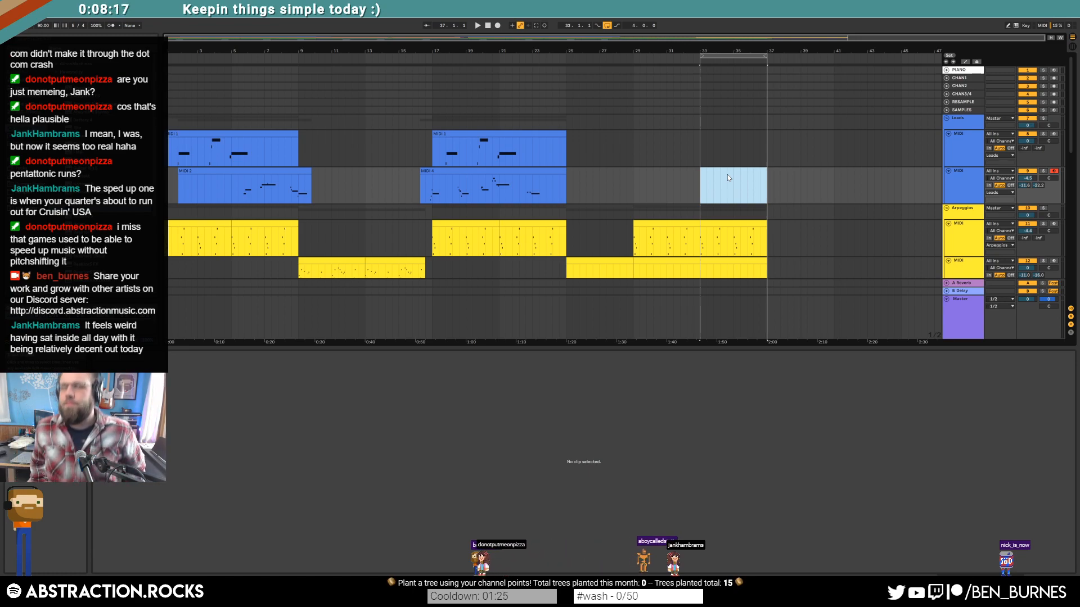
# Step: Cut the arrangement section from bar 33 to bar 39 across the tracks from the arpeggios down through the drums
pyautogui.hotkey('shift', 'Tab')
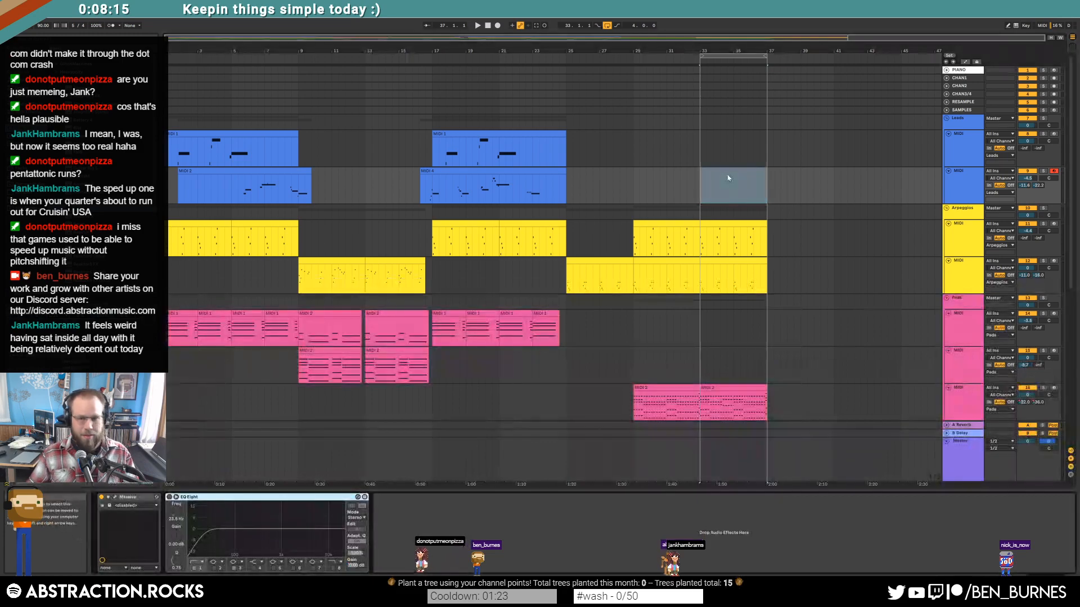
pyautogui.scroll(-3, 739, 275)
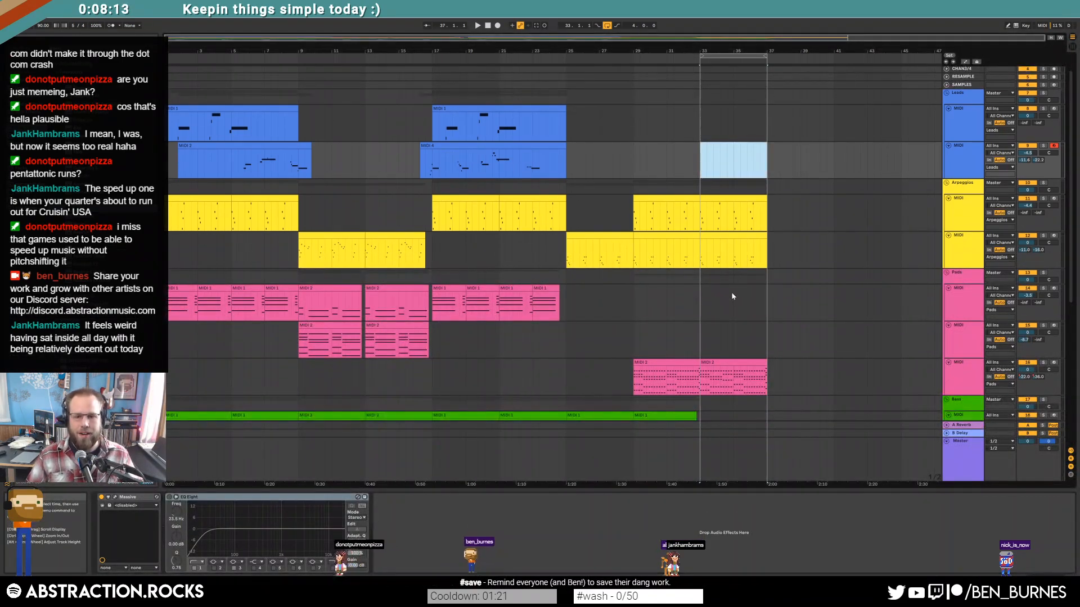
pyautogui.scroll(-6, 748, 308)
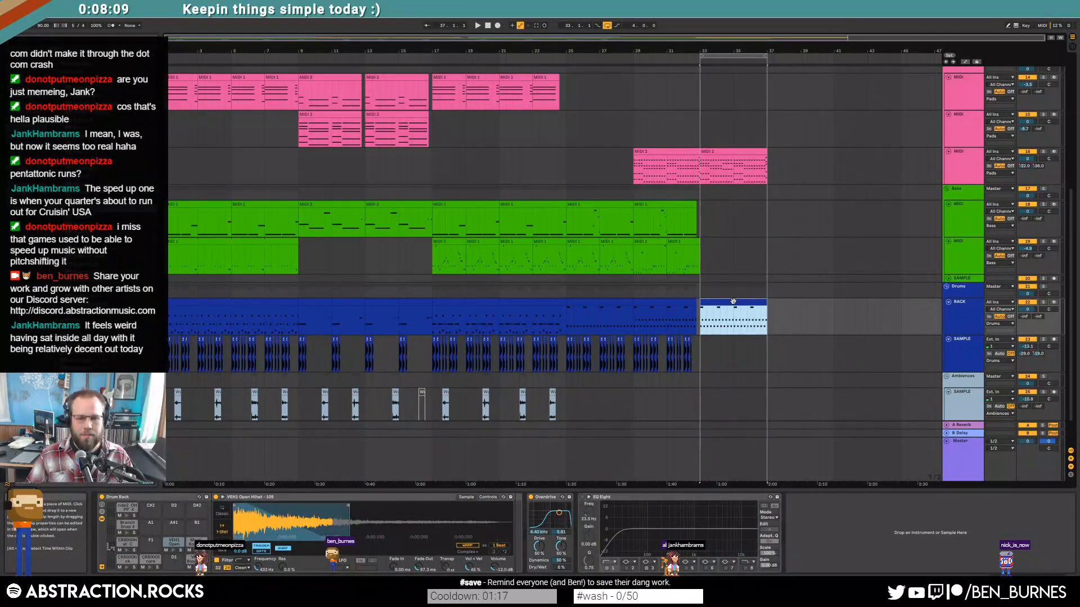
pyautogui.scroll(6, 558, 300)
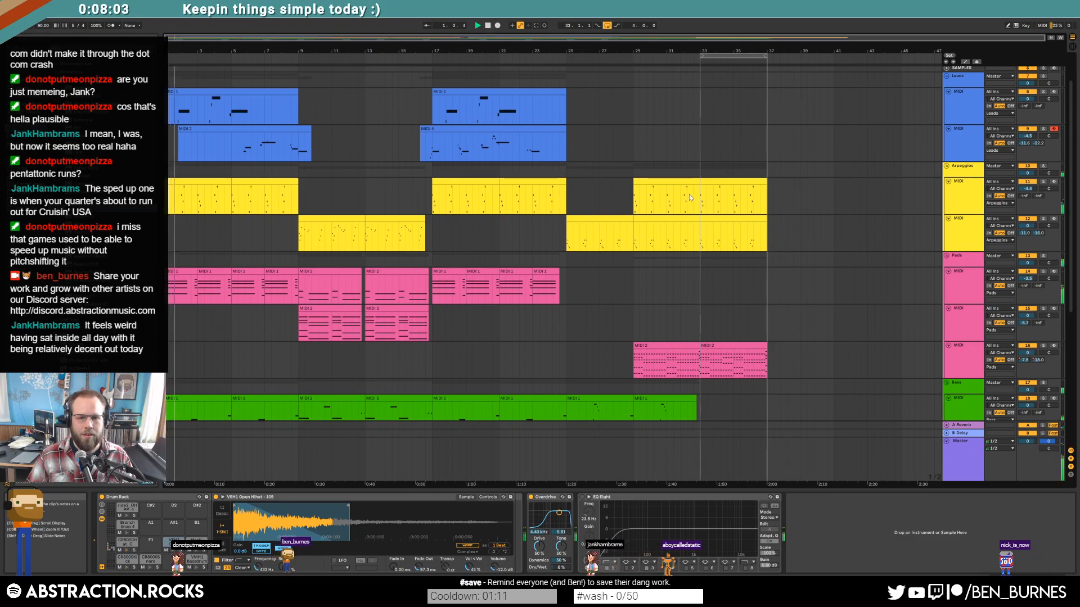
pyautogui.scroll(-2, 687, 194)
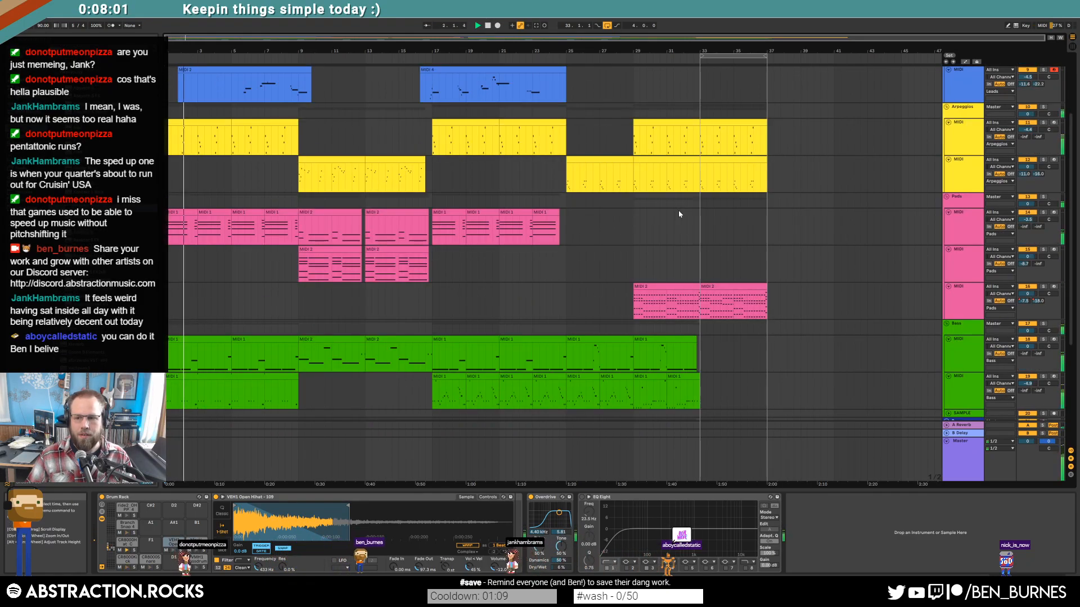
pyautogui.moveTo(700, 107); pyautogui.dragTo(795, 491)
pyautogui.scroll(-4, 774, 327)
pyautogui.scroll(4, 754, 302)
pyautogui.press('Delete')
pyautogui.scroll(1, 829, 198)
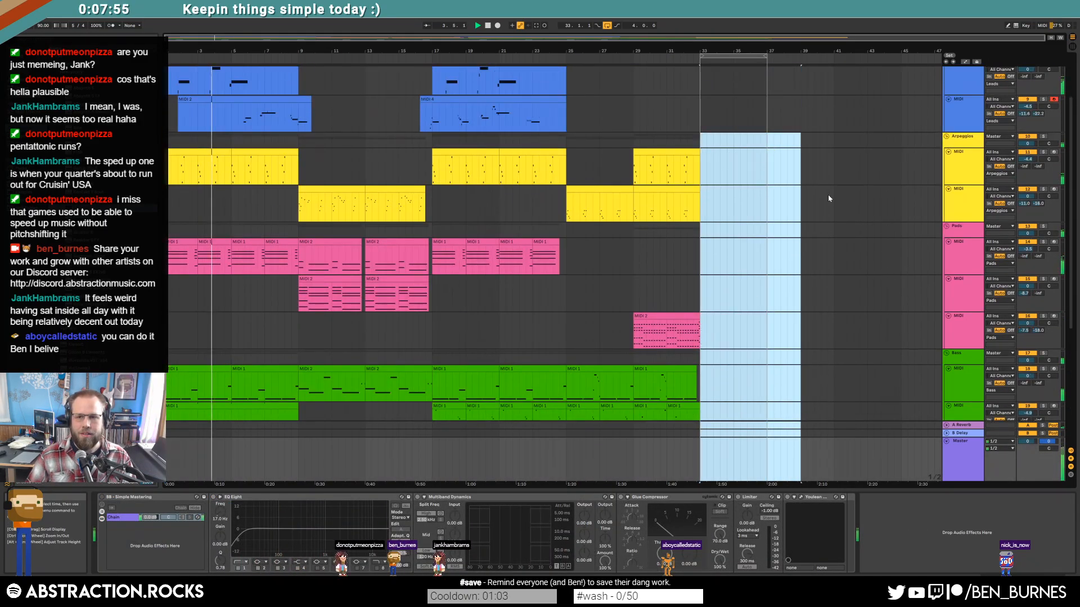
# Step: Paste the cut section at bar 45, starting on the arpeggios group
pyautogui.click(904, 139)
pyautogui.hotkey('ctrl', 'v')
pyautogui.scroll(1, 208, 118)
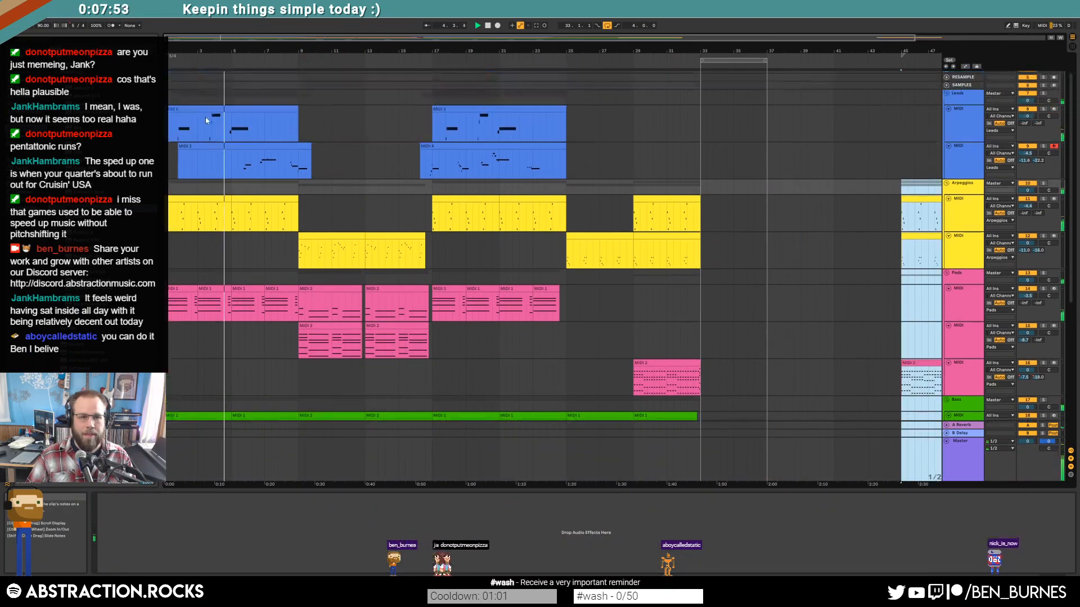
# Step: Copy bars 17 to 25 across all tracks from the leads to the drums and paste them at bar 33
pyautogui.click(433, 118)
pyautogui.moveTo(433, 119); pyautogui.dragTo(566, 433)
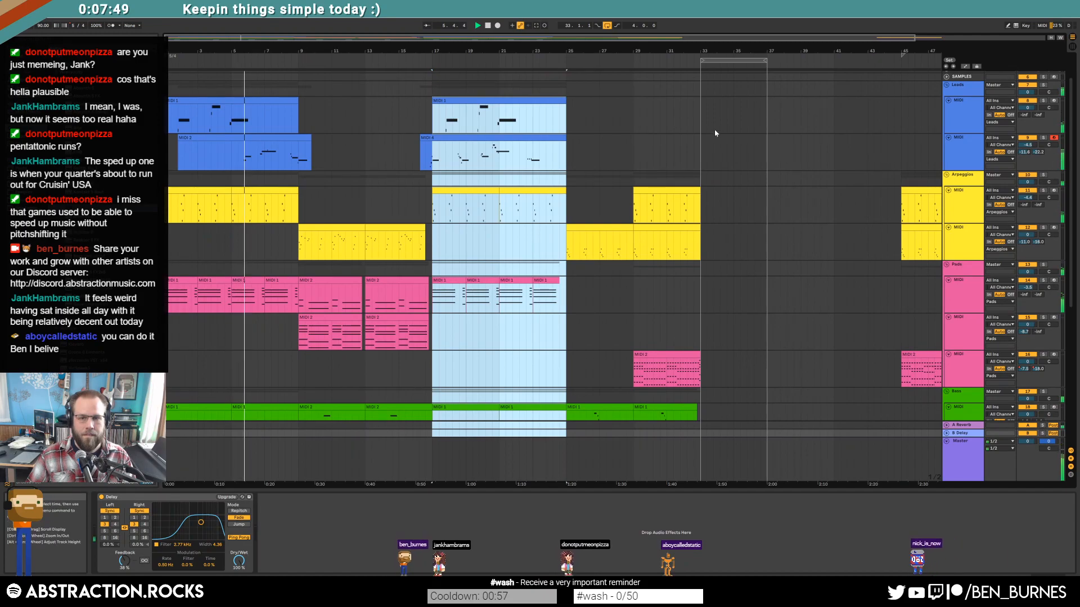
pyautogui.hotkey('ctrl', 'c')
pyautogui.click(702, 115)
pyautogui.hotkey('ctrl', 'v')
pyautogui.scroll(-3, 737, 281)
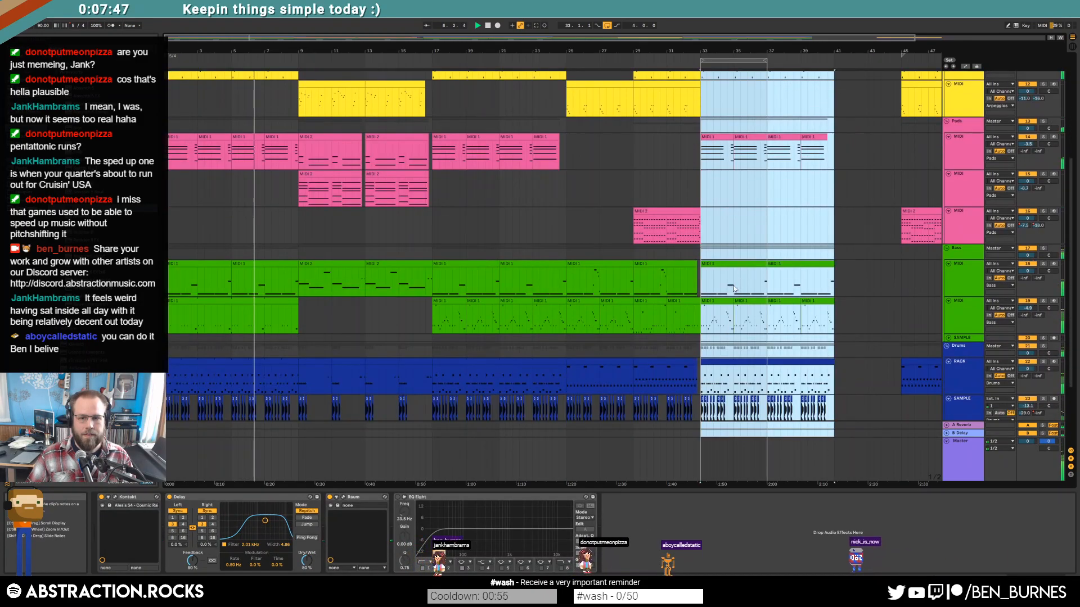
# Step: Copy the third pads track's clip from bar 45 to bar 33 and duplicate it at bar 37
pyautogui.scroll(-1, 734, 288)
pyautogui.scroll(1, 694, 307)
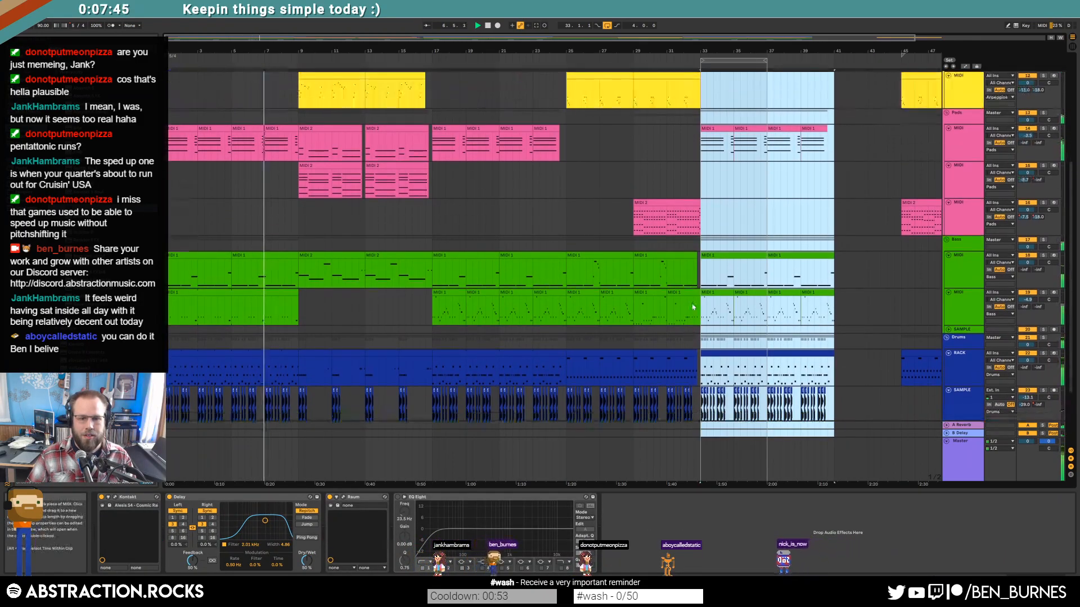
pyautogui.scroll(-1, 693, 307)
pyautogui.scroll(2, 752, 332)
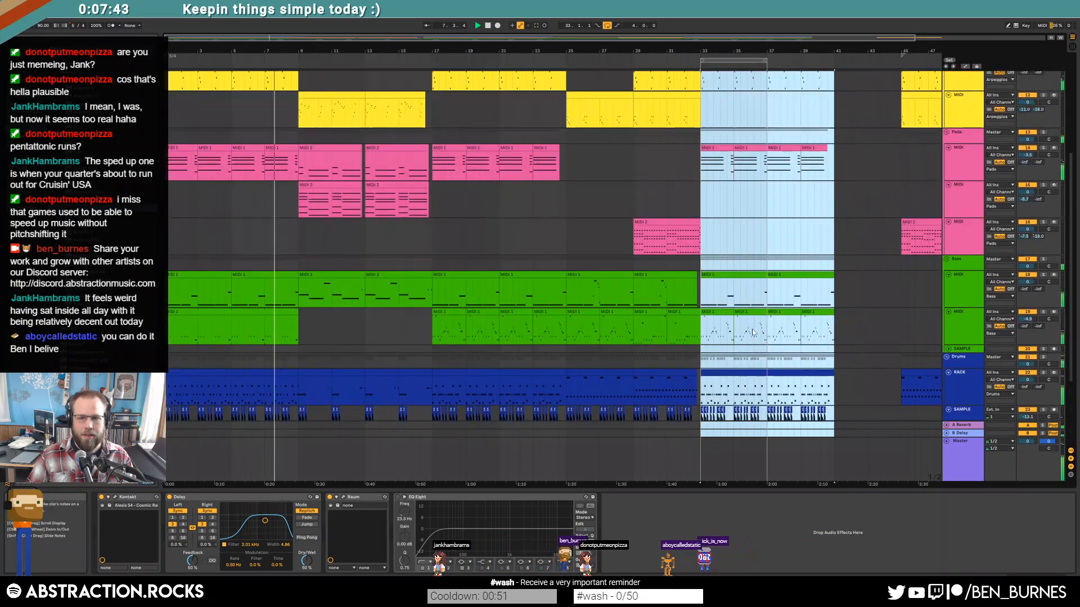
pyautogui.scroll(1, 752, 331)
pyautogui.click(727, 285)
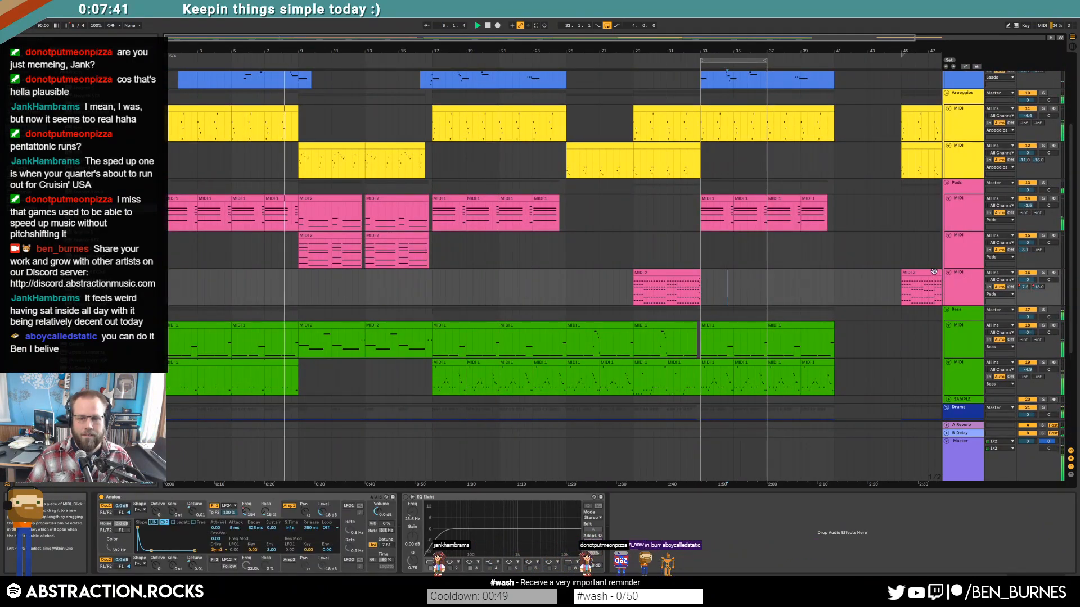
pyautogui.click(702, 284)
pyautogui.hotkey('ctrl', 'v')
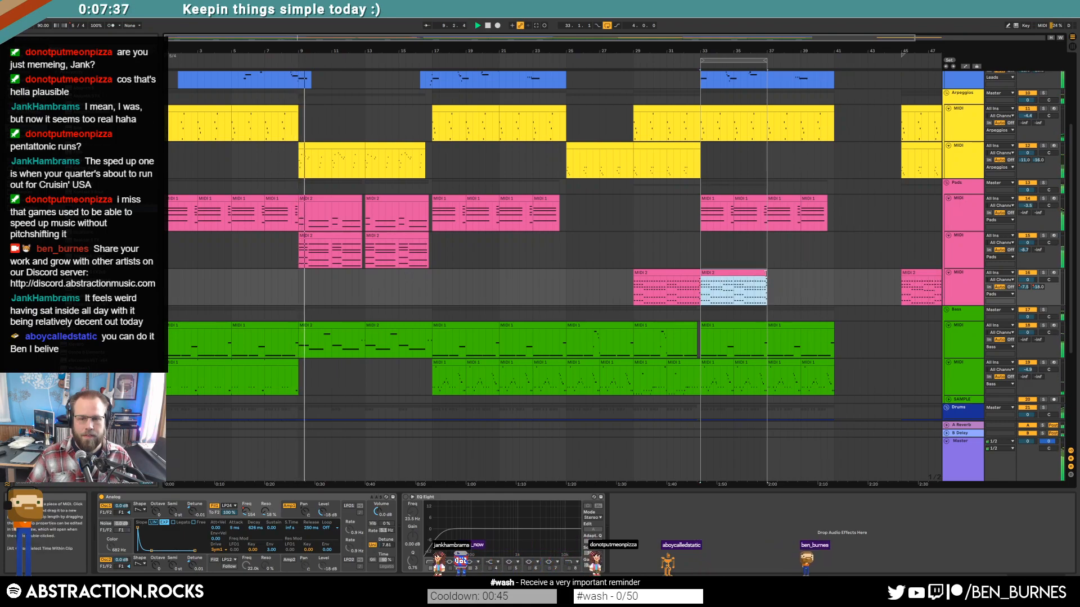
pyautogui.hotkey('ctrl', 'd')
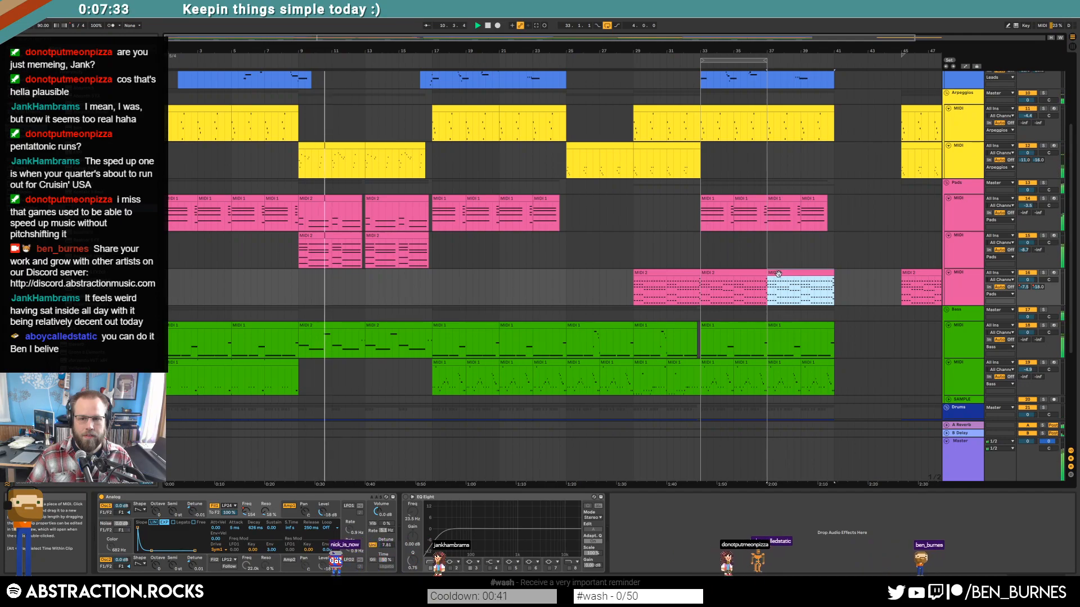
# Step: Copy the first bass track's clips from bars 9–17 to bar 33, and deactivate the second bass track's four clips in bars 33–41
pyautogui.scroll(-3, 781, 274)
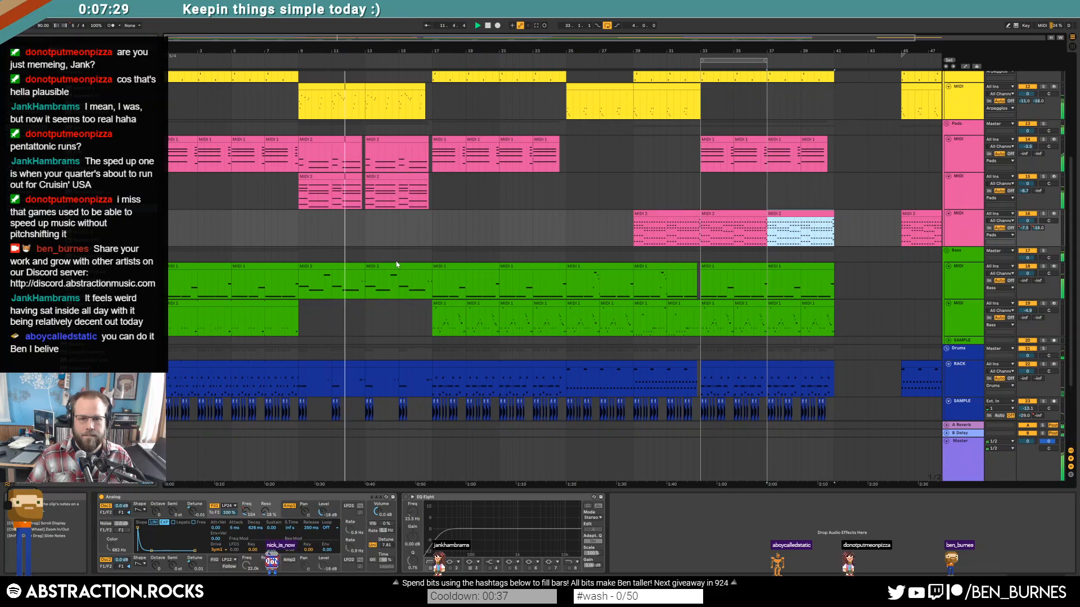
pyautogui.click(335, 266)
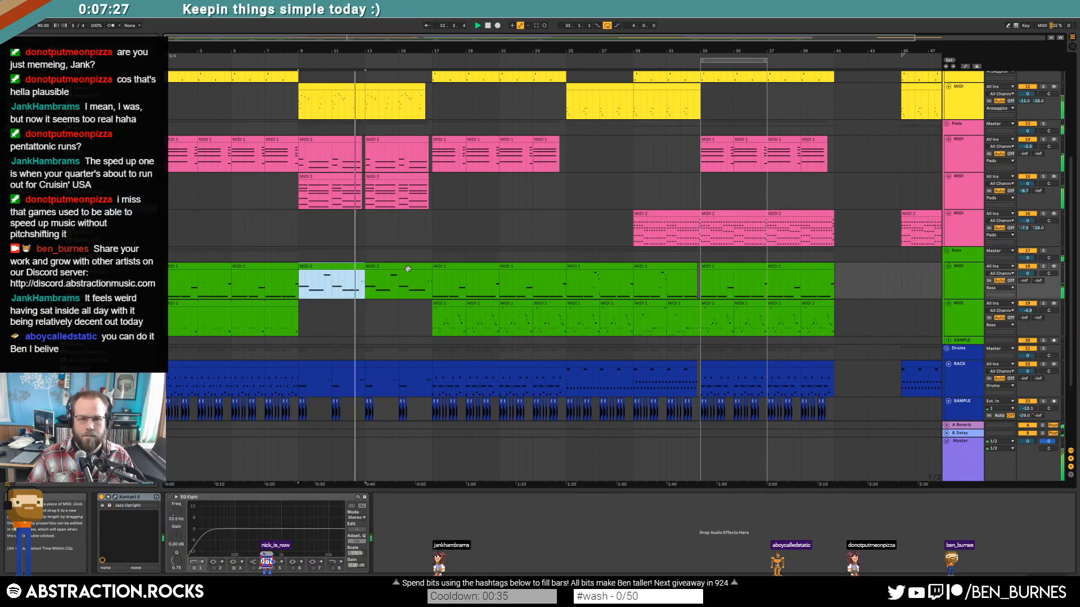
pyautogui.click(700, 286)
pyautogui.hotkey('ctrl', 'v')
pyautogui.click(715, 304)
pyautogui.keyDown('shift'); pyautogui.click(816, 303); pyautogui.keyUp('shift')
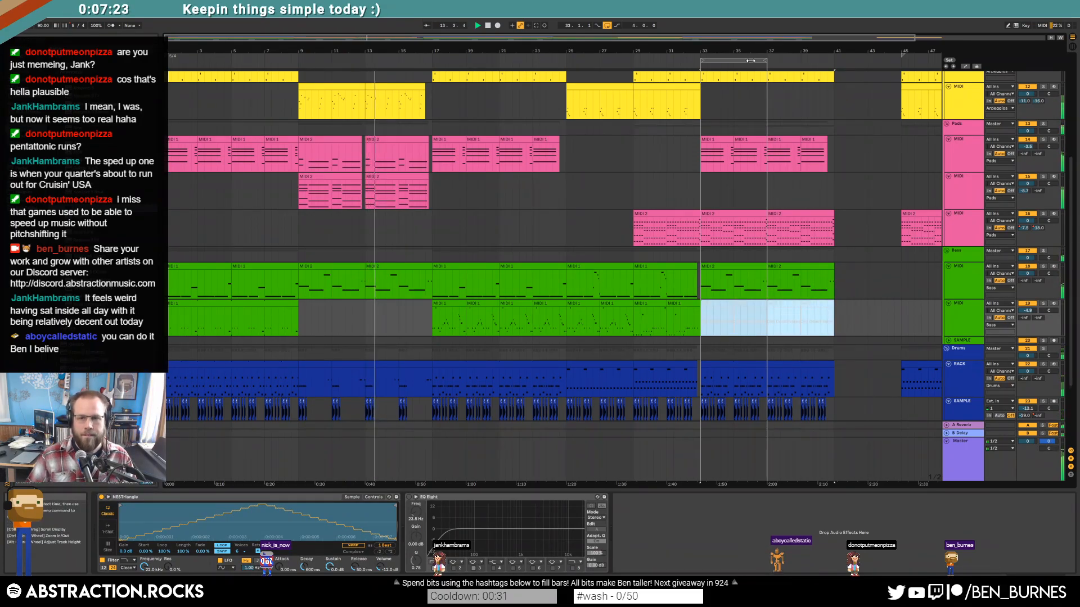
# Step: Examine the notes of the third pads track's clip at bar 33
pyautogui.doubleClick(856, 38)
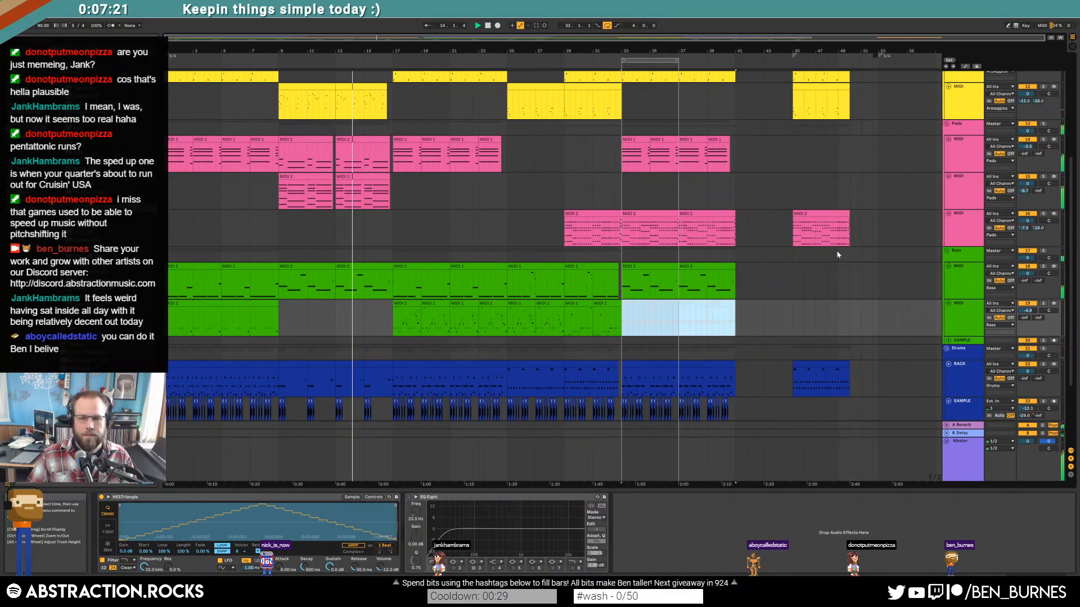
pyautogui.doubleClick(660, 214)
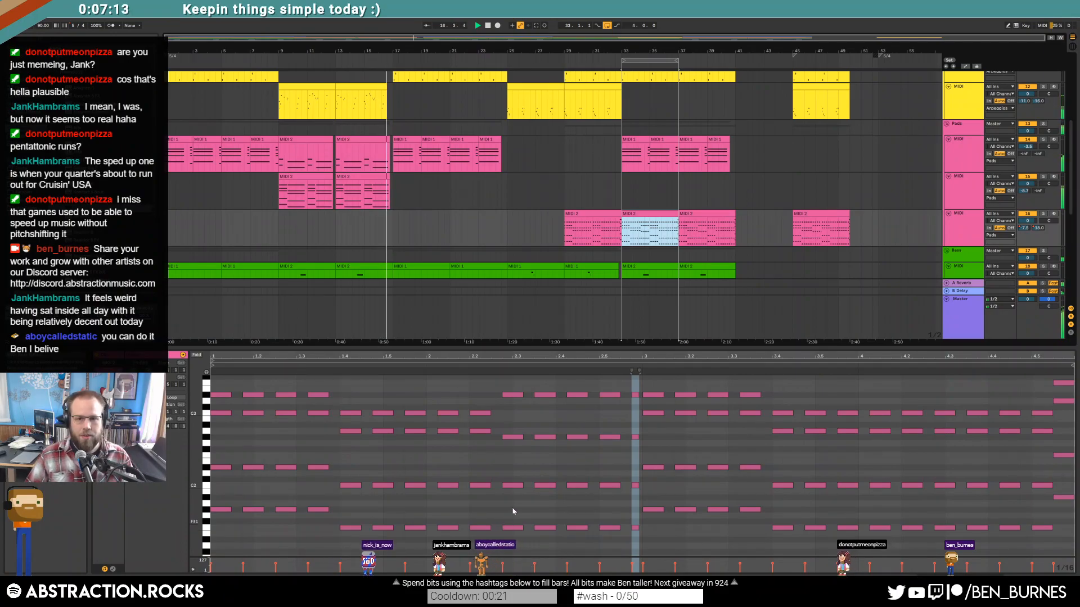
pyautogui.hotkey('shift', 'Tab')
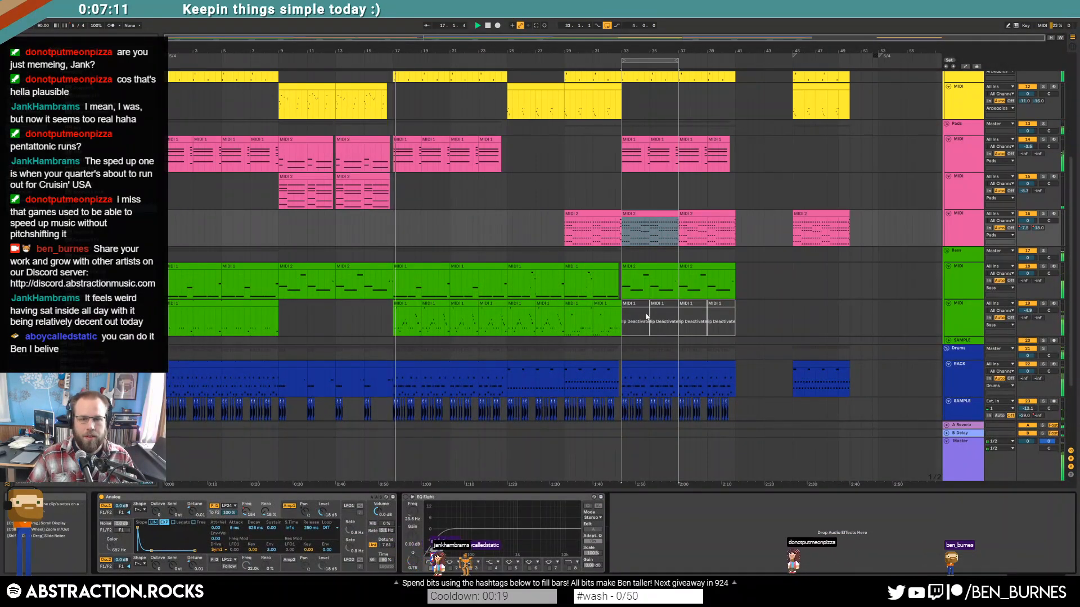
# Step: In the first lead track's clip at bar 33, raise the first long note to F4 and the second long note to A4
pyautogui.scroll(2, 647, 318)
pyautogui.scroll(3, 664, 338)
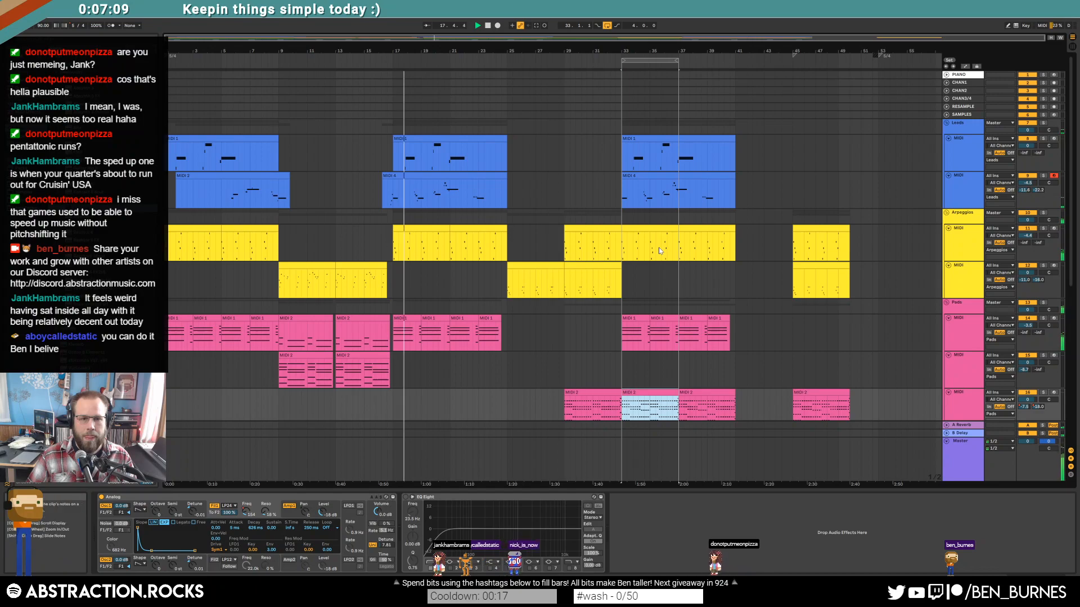
pyautogui.click(645, 139)
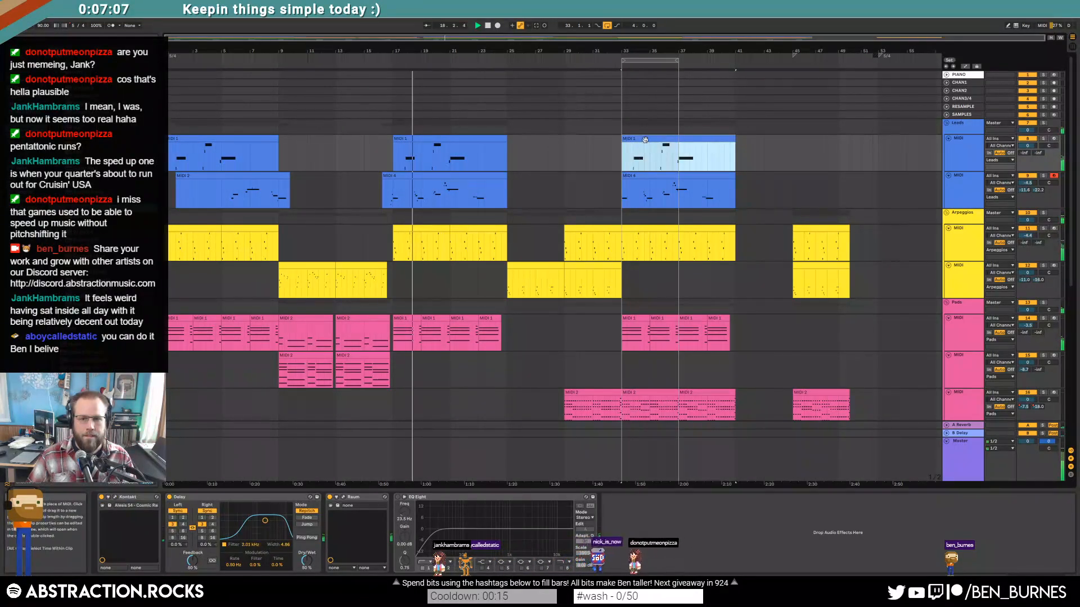
pyautogui.doubleClick(645, 139)
pyautogui.click(365, 419)
pyautogui.press('Up')
pyautogui.press('Up')
pyautogui.scroll(2, 527, 454)
pyautogui.click(558, 430)
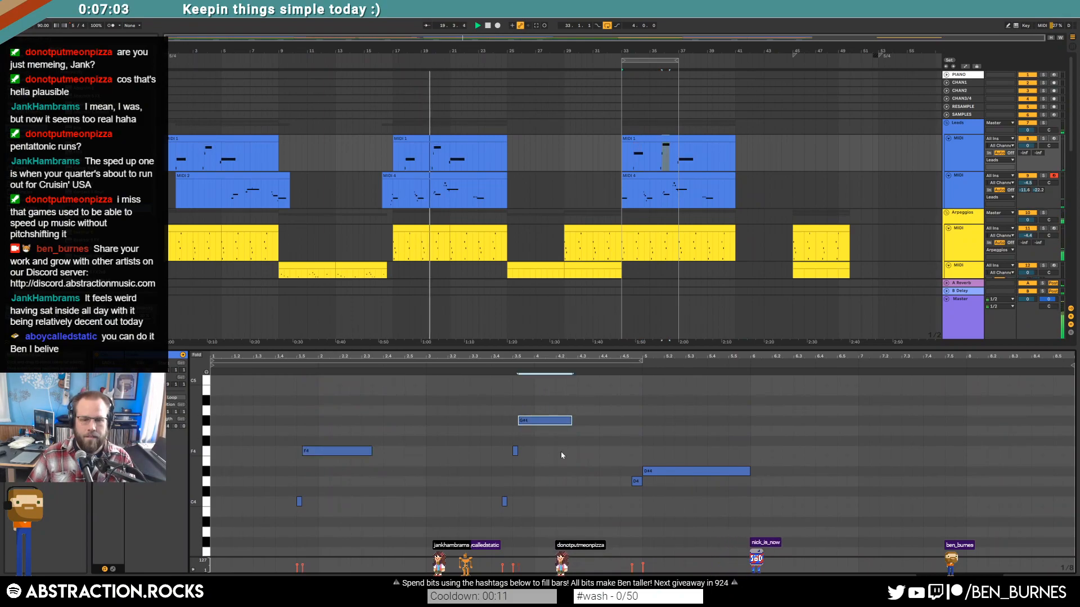
pyautogui.press('Up')
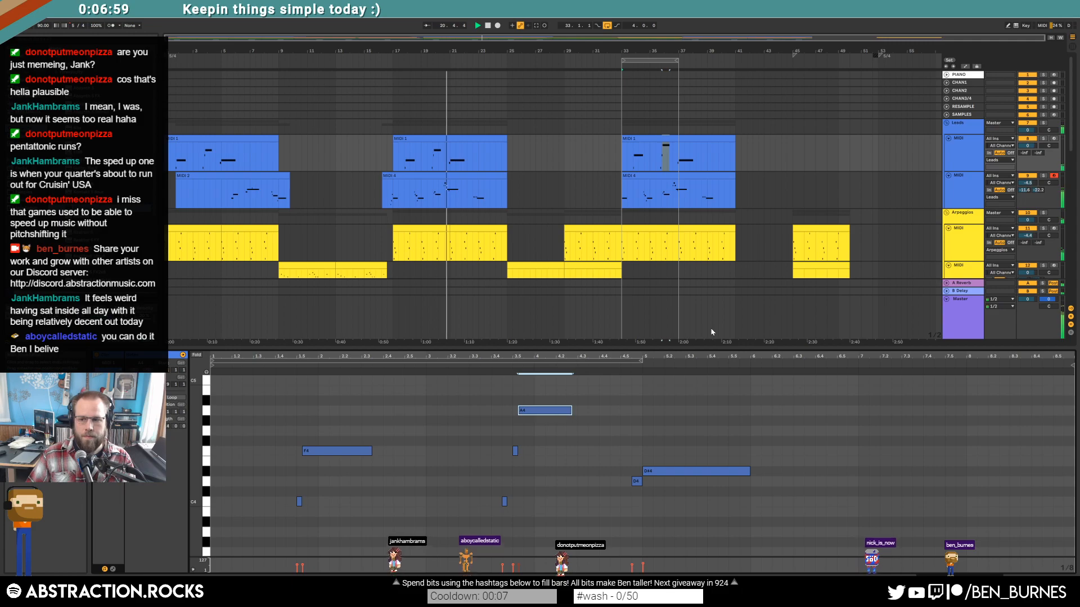
# Step: Extend the arrangement loop to end at bar 41 and open the third pads track's clip at bar 33
pyautogui.scroll(-3, 782, 178)
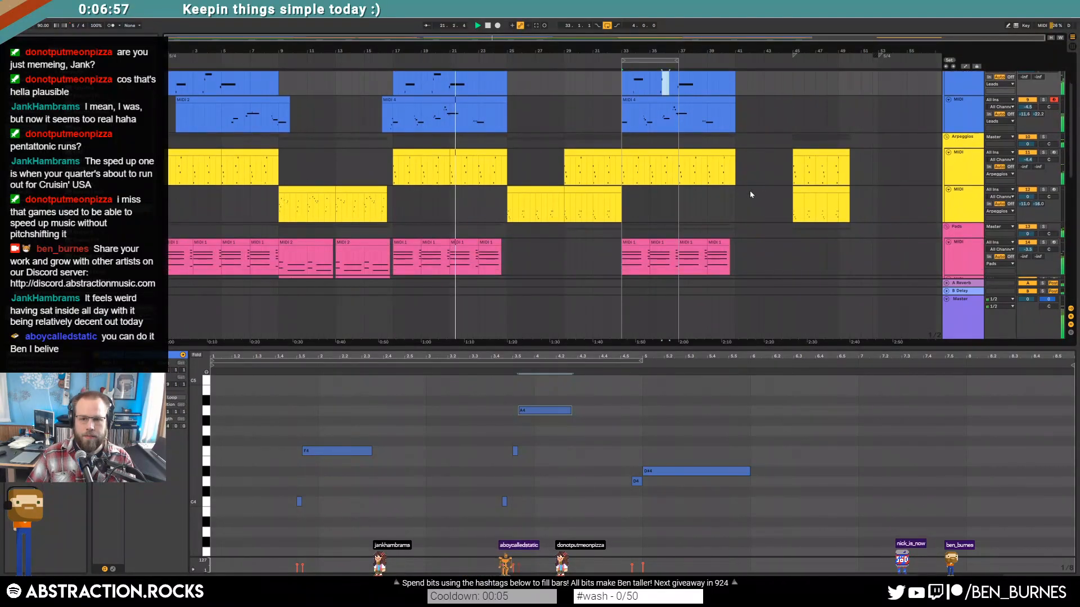
pyautogui.moveTo(715, 69); pyautogui.dragTo(737, 72)
pyautogui.scroll(-6, 744, 212)
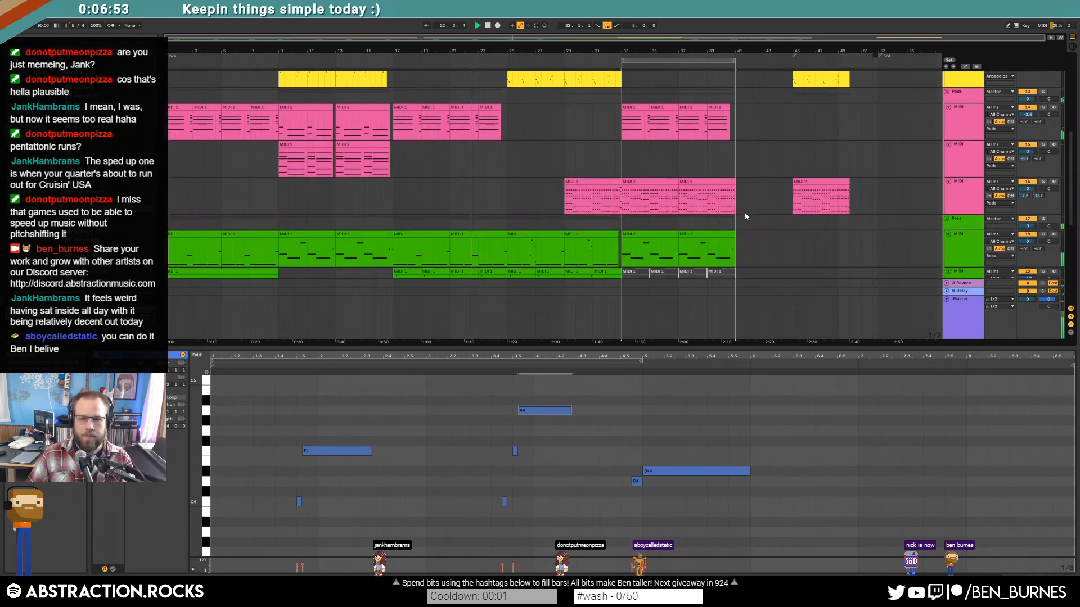
pyautogui.click(666, 154)
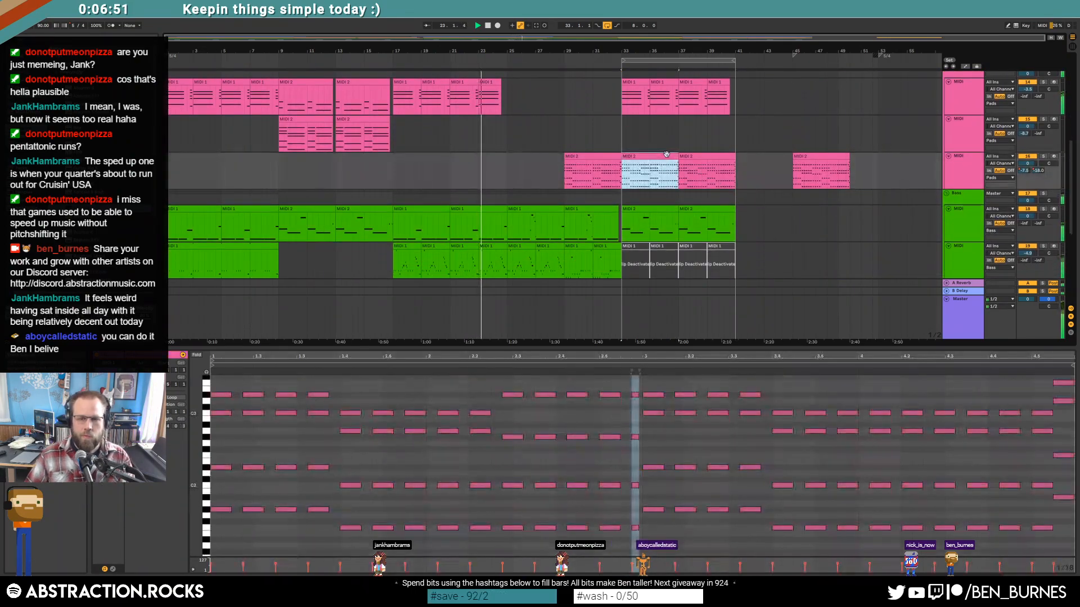
# Step: Automate the third pads track's filter frequency to curve down to its minimum at bar 41 and stay there until about bar 44
pyautogui.press('a')
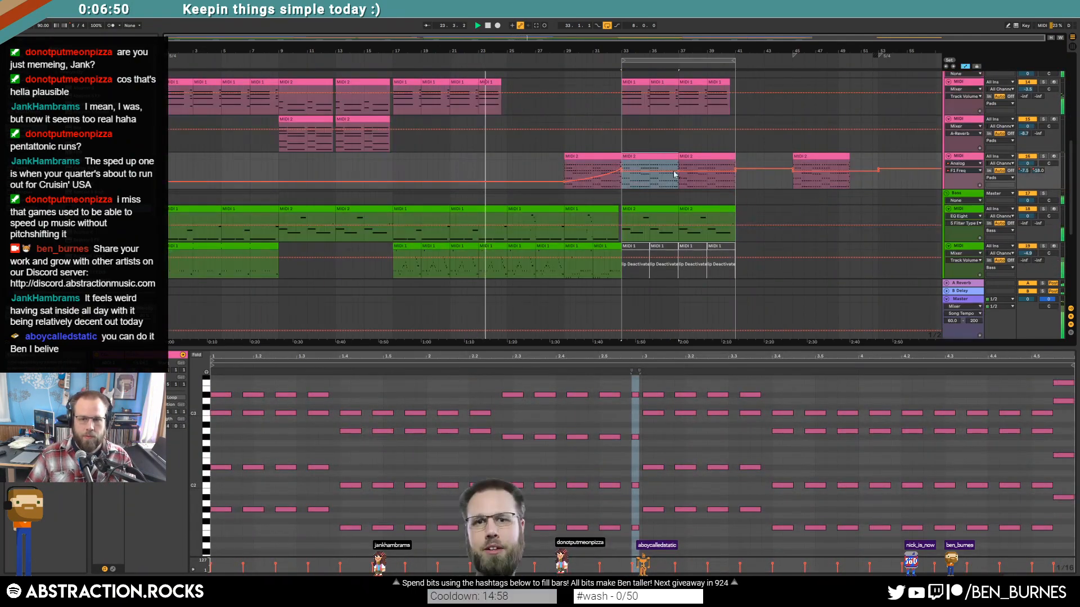
pyautogui.moveTo(735, 172); pyautogui.dragTo(735, 189)
pyautogui.click(735, 169)
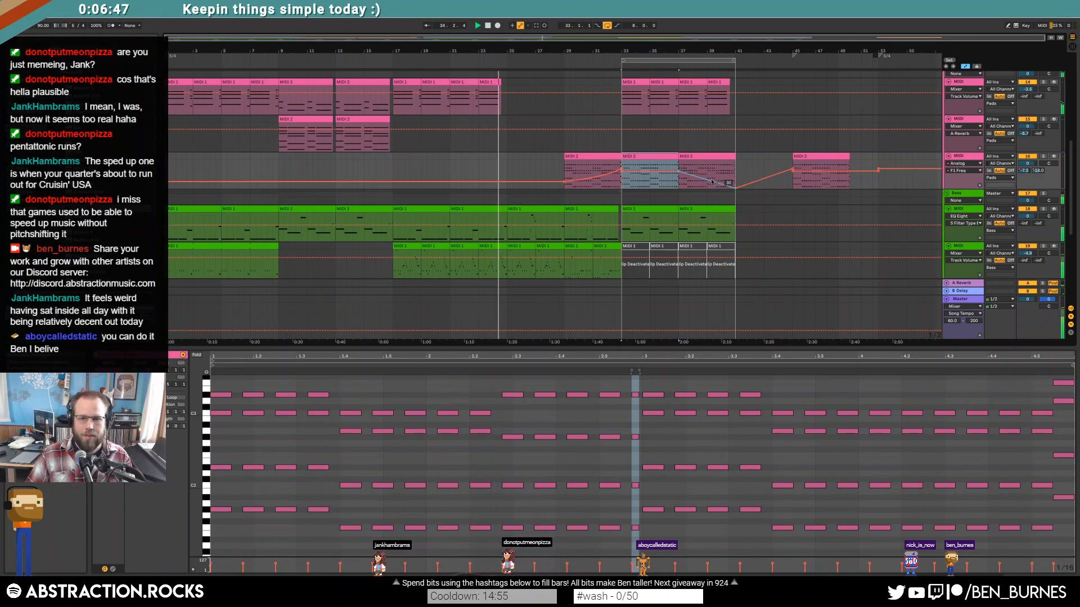
pyautogui.moveTo(759, 185); pyautogui.dragTo(775, 188)
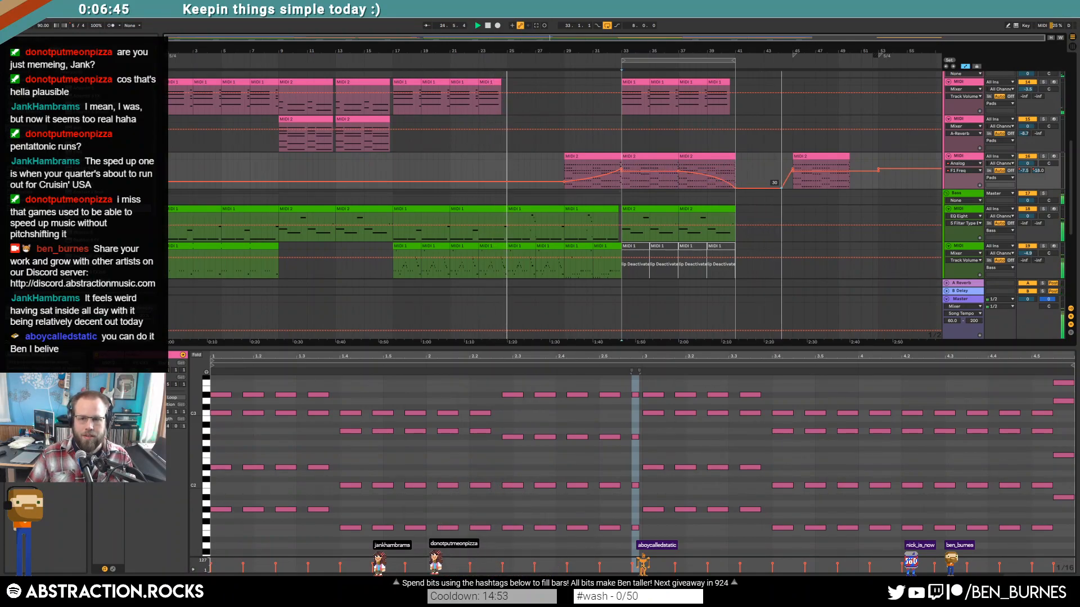
# Step: Set the drum sample track's B-Delay send automation to -inf dB from bar 41 onward
pyautogui.hotkey('shift', 'Tab')
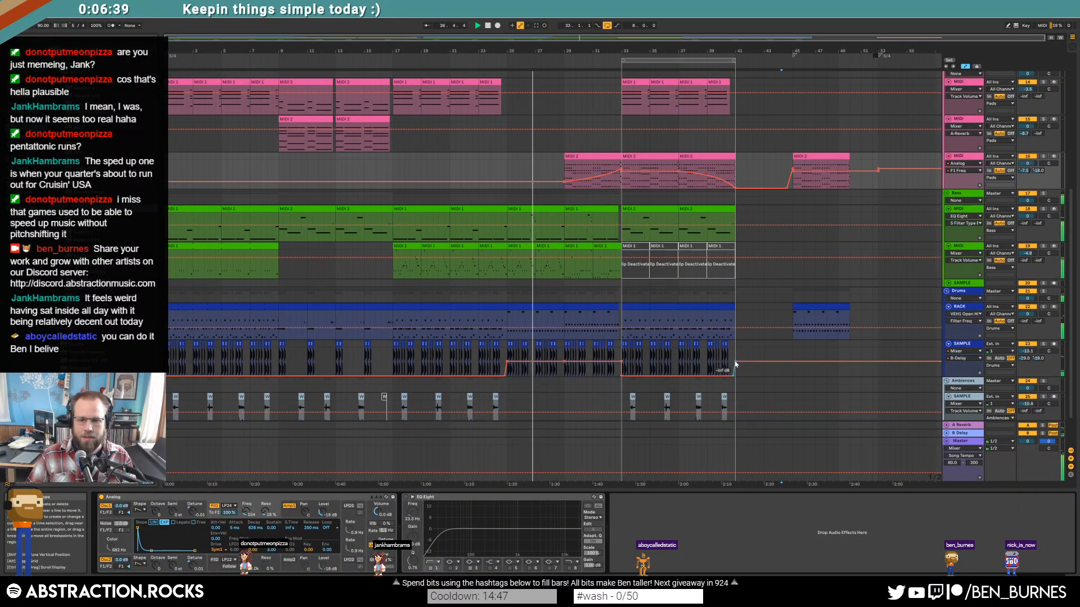
pyautogui.moveTo(735, 362); pyautogui.dragTo(737, 375)
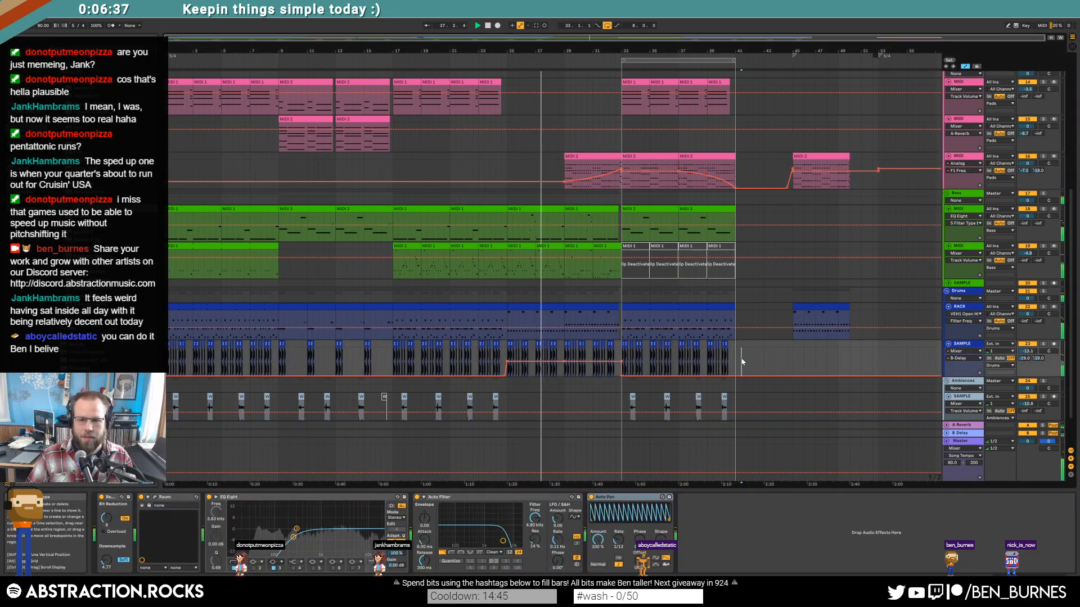
pyautogui.scroll(-2, 771, 350)
pyautogui.scroll(3, 765, 343)
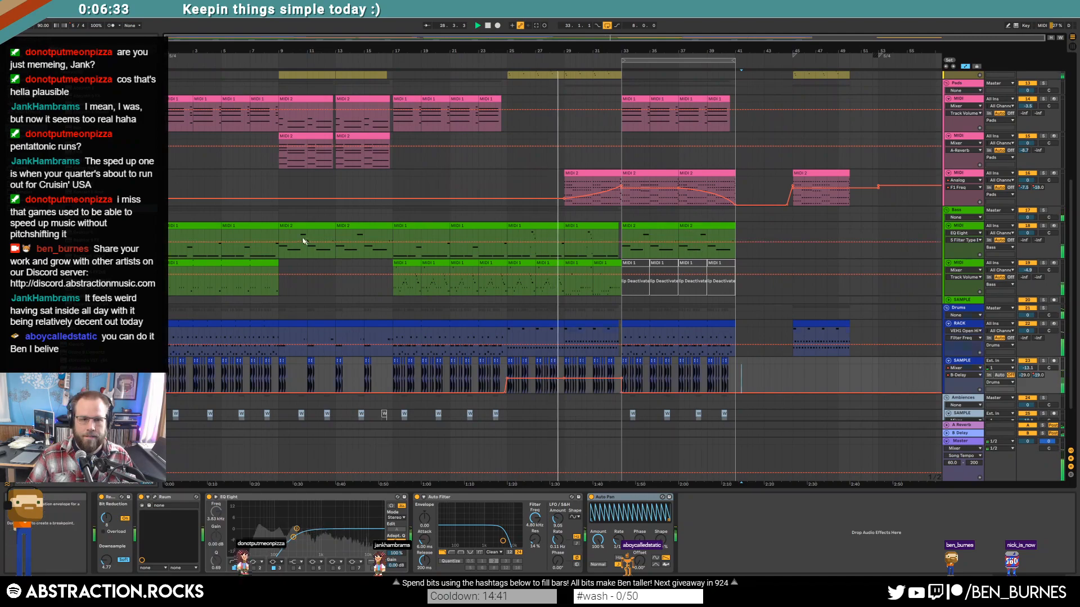
# Step: Copy both bass tracks' clips from bars 1–5 to bar 41
pyautogui.press('a')
pyautogui.click(211, 227)
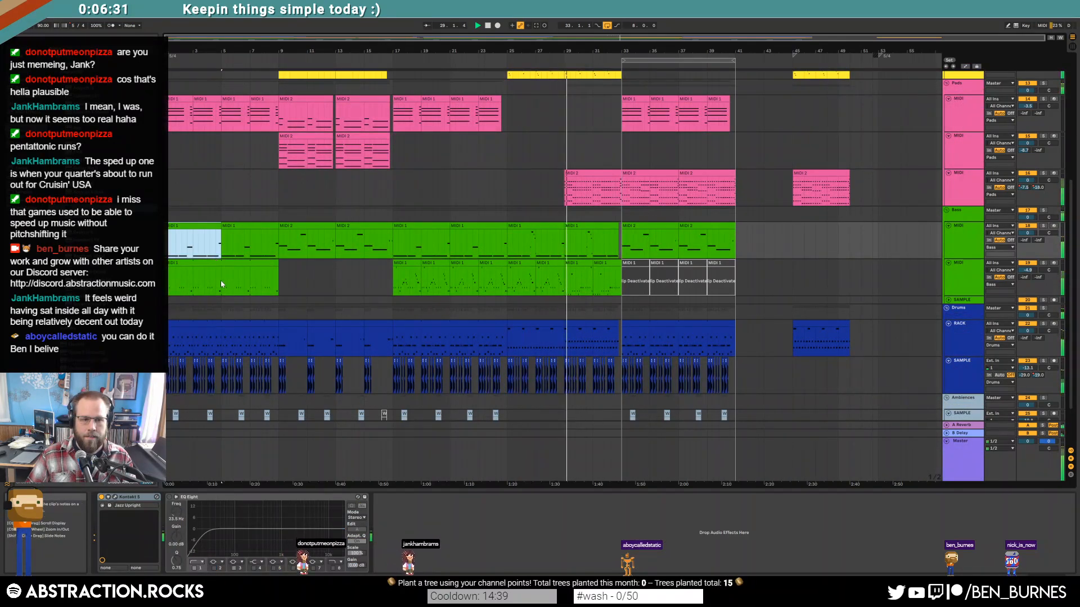
pyautogui.keyDown('shift'); pyautogui.click(220, 280); pyautogui.keyUp('shift')
pyautogui.hotkey('ctrl', 'c')
pyautogui.click(737, 245)
pyautogui.hotkey('ctrl', 'v')
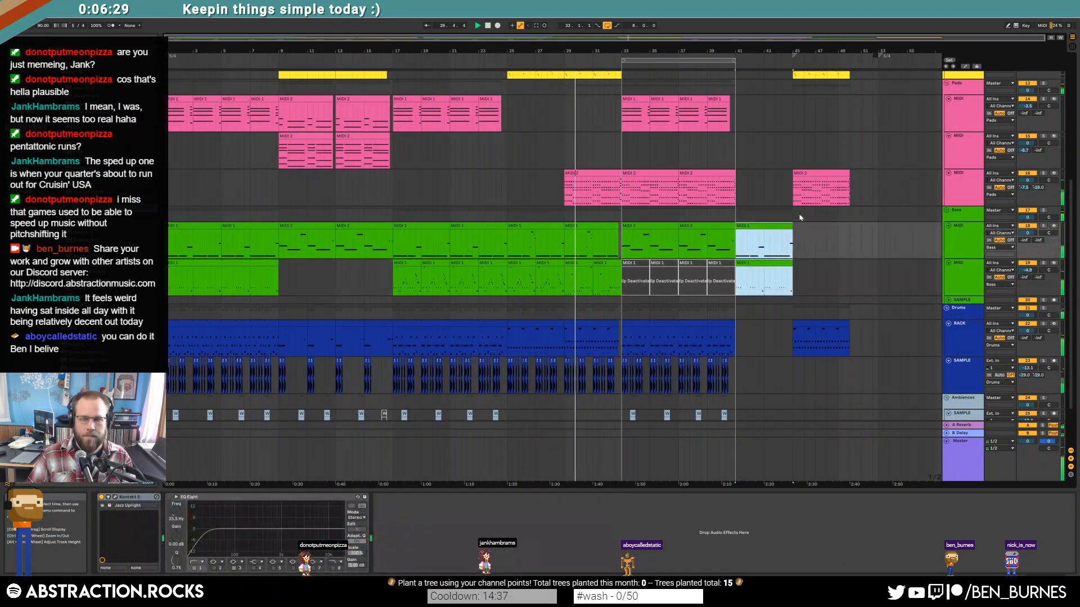
# Step: Move the leftover arpeggio, pads and drum clips at bar 45 to bar 49 together
pyautogui.moveTo(860, 340); pyautogui.dragTo(796, 46)
pyautogui.scroll(2, 813, 147)
pyautogui.scroll(1, 802, 96)
pyautogui.moveTo(802, 101); pyautogui.dragTo(867, 78)
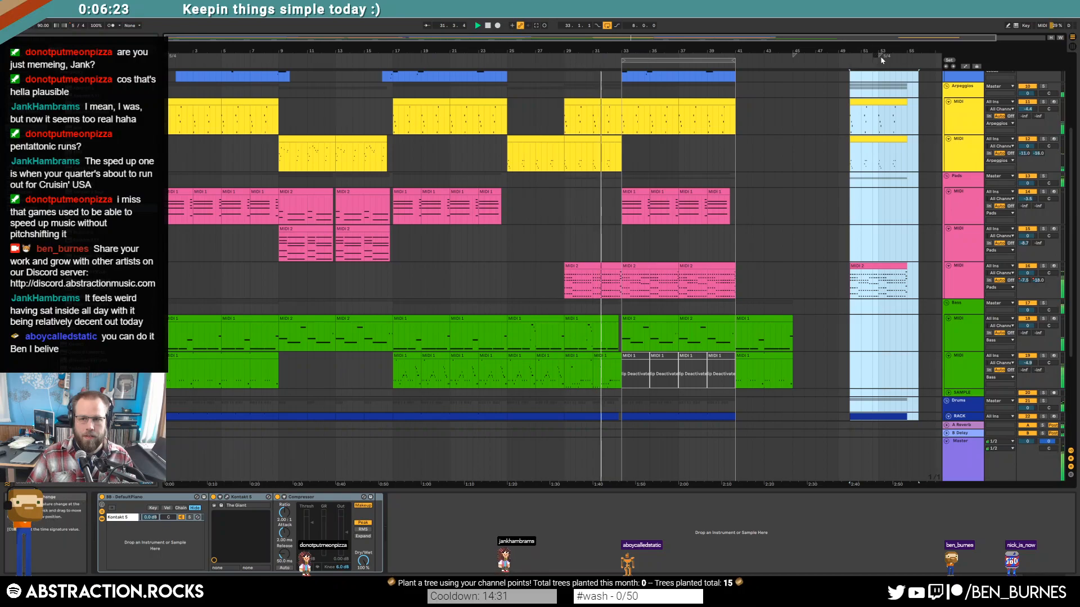
# Step: Delete the time signature changes near bar 51 and bar 45
pyautogui.rightClick(881, 57)
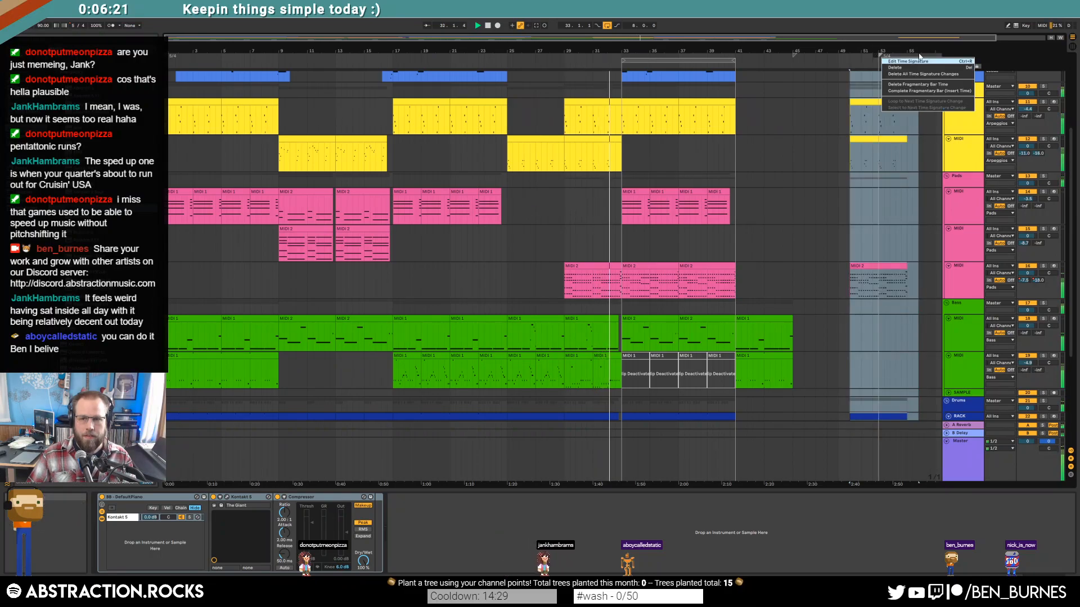
pyautogui.click(908, 68)
pyautogui.rightClick(795, 56)
pyautogui.click(803, 67)
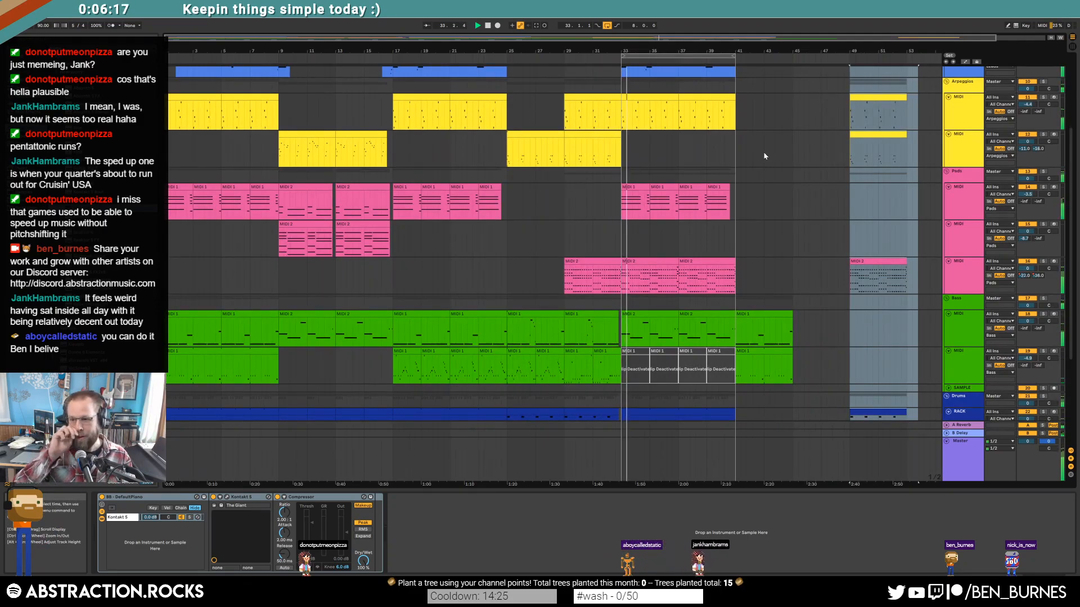
# Step: Lower the third pads track's filter frequency automation segment that starts at bar 33
pyautogui.click(647, 276)
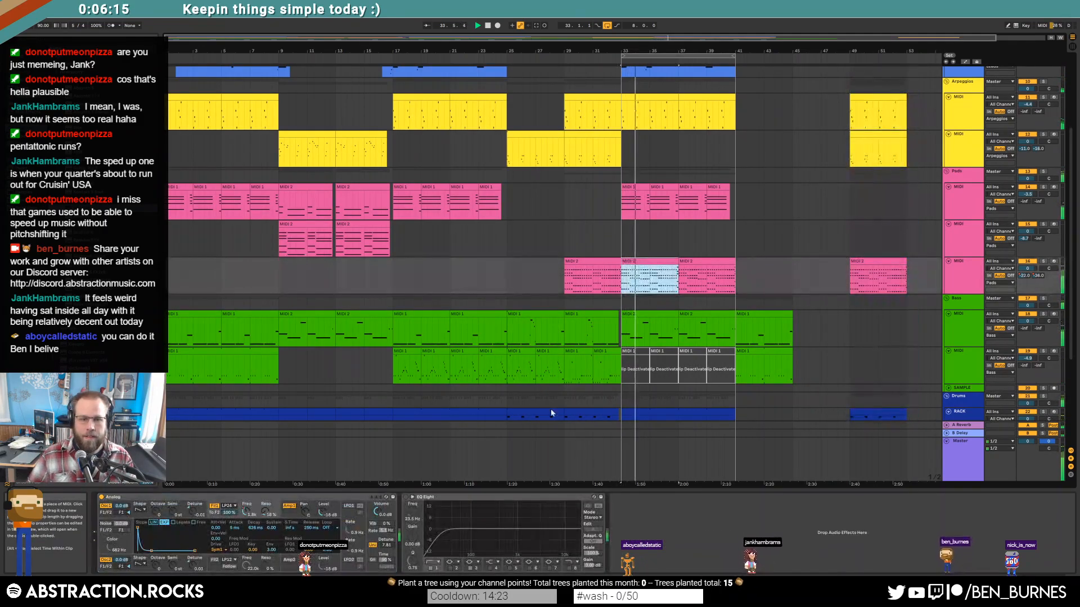
pyautogui.press('a')
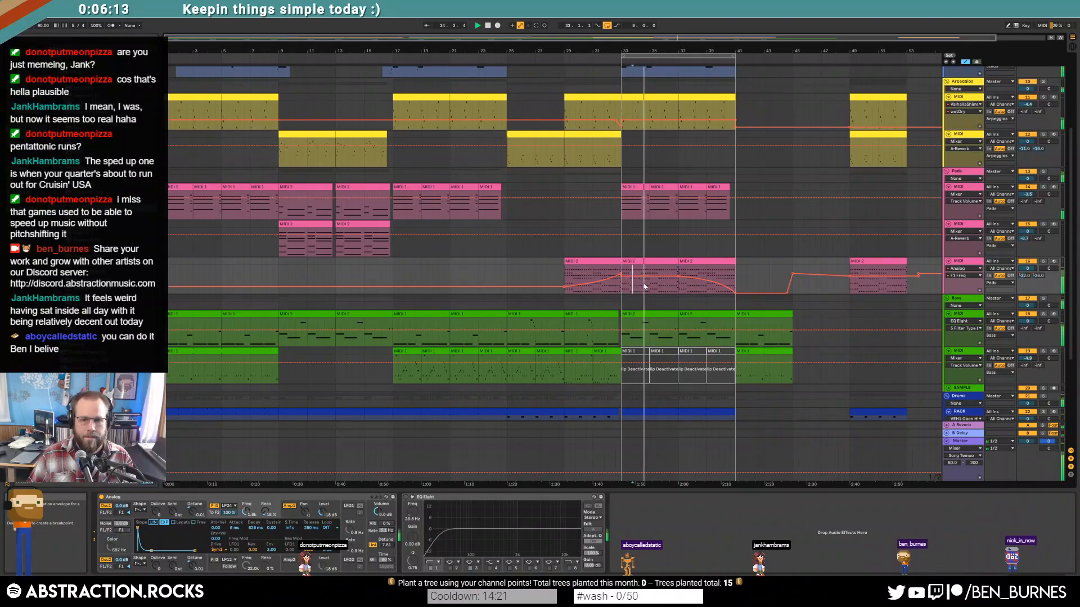
pyautogui.moveTo(645, 284); pyautogui.dragTo(645, 289)
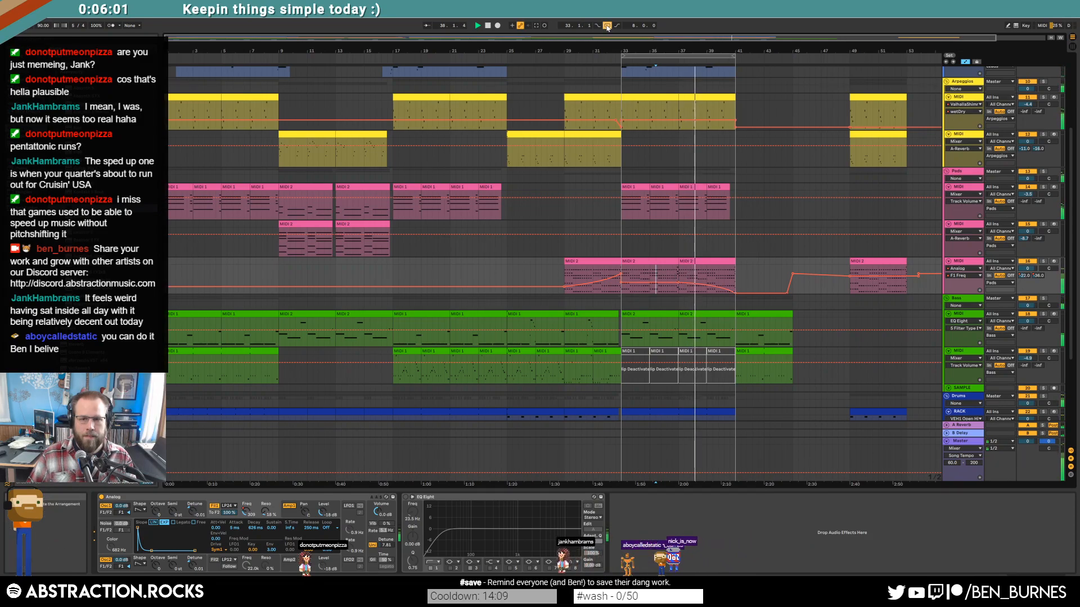
# Step: Duplicate the drum sample clips of bars 37–41 to bar 41 and deactivate the second bass track's clip at bar 41
pyautogui.scroll(-5, 736, 316)
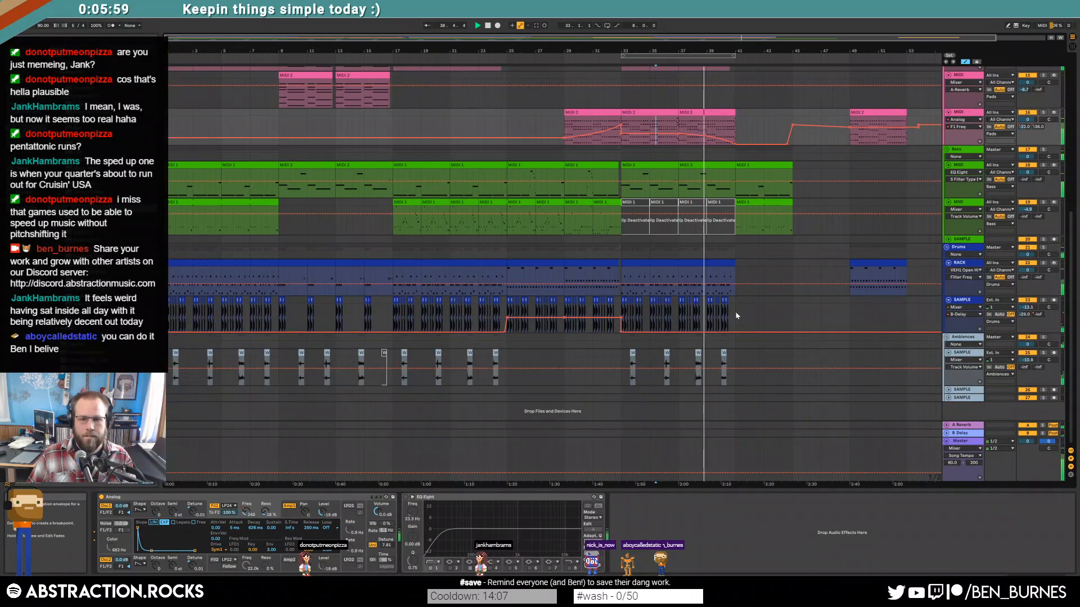
pyautogui.moveTo(734, 304); pyautogui.dragTo(680, 308)
pyautogui.hotkey('ctrl', 'd')
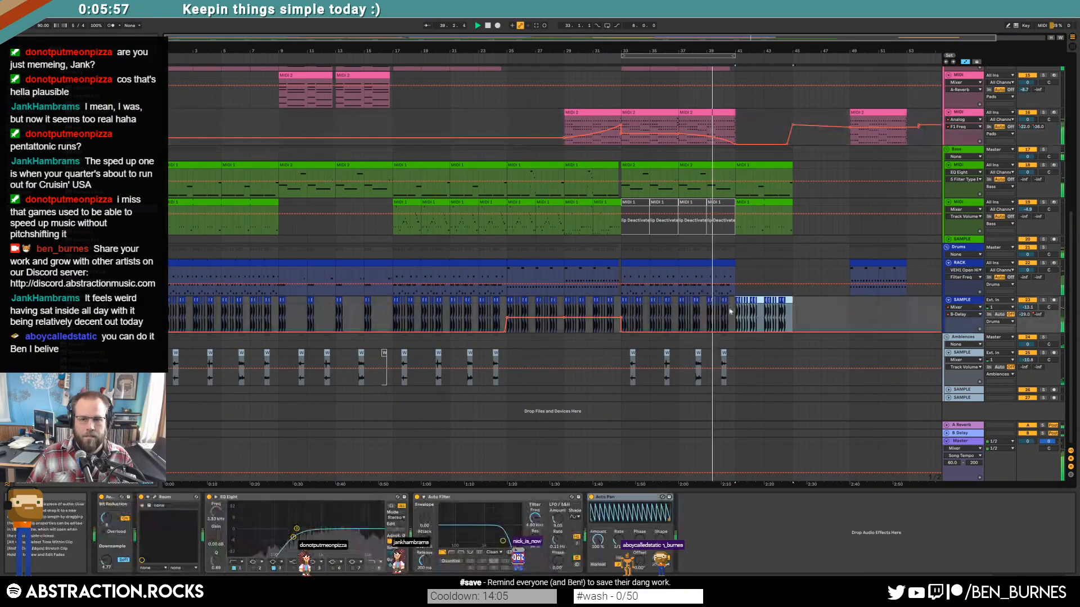
pyautogui.click(804, 299)
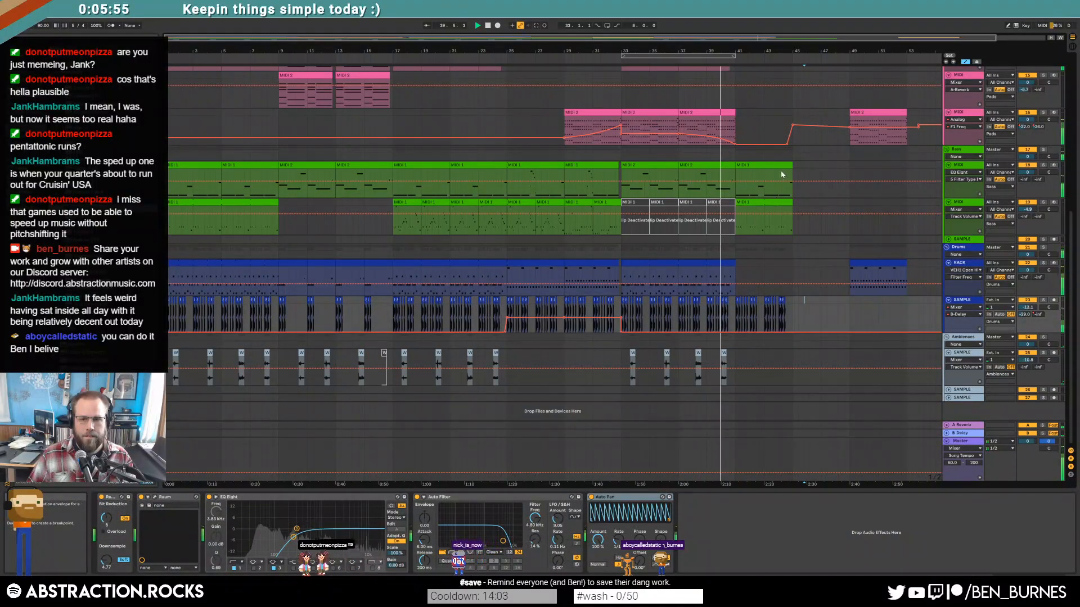
pyautogui.click(786, 200)
pyautogui.press('0')
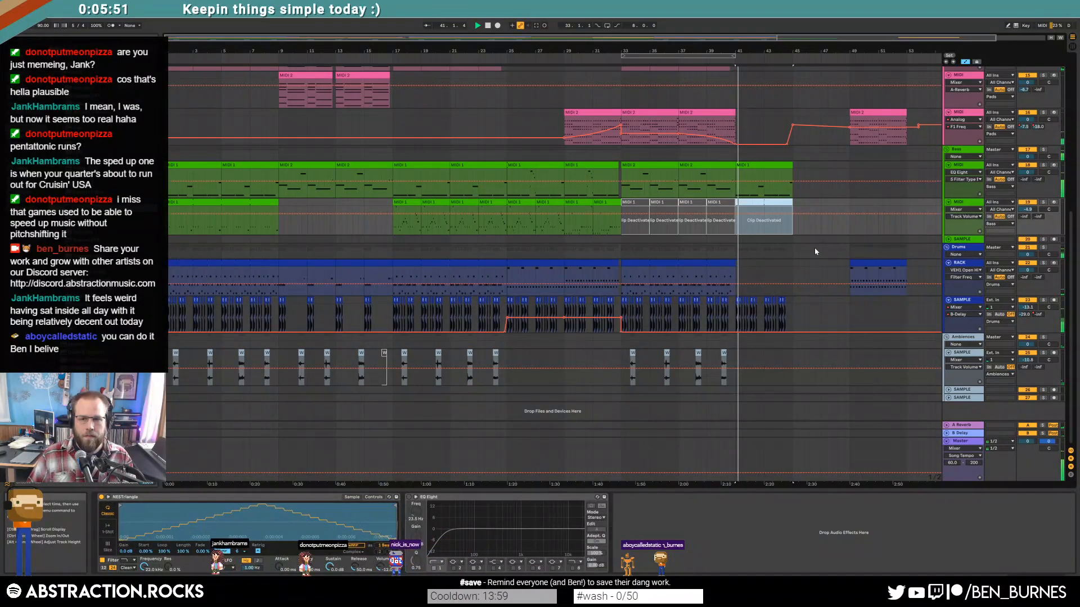
# Step: Shorten the third pads track's clip at bar 37 so it ends just before bar 41
pyautogui.scroll(3, 813, 248)
pyautogui.scroll(5, 730, 183)
pyautogui.moveTo(755, 173); pyautogui.dragTo(749, 173)
pyautogui.scroll(-2, 831, 292)
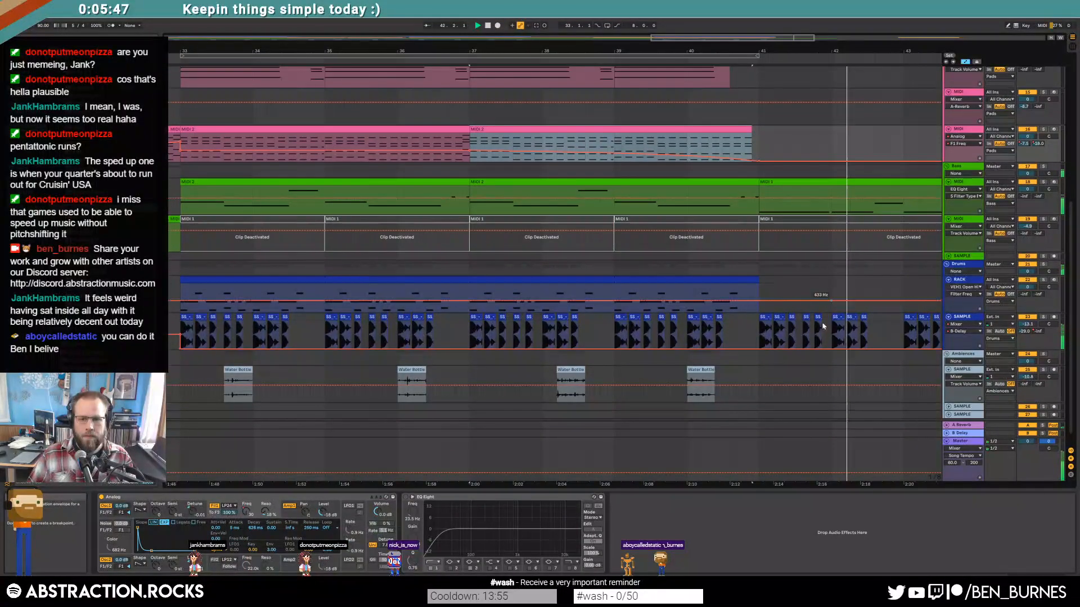
# Step: Automate the drum sample track's EQ Eight filter frequency to rise from about bar 41 to 2.79 kHz midway through bar 44
pyautogui.click(762, 337)
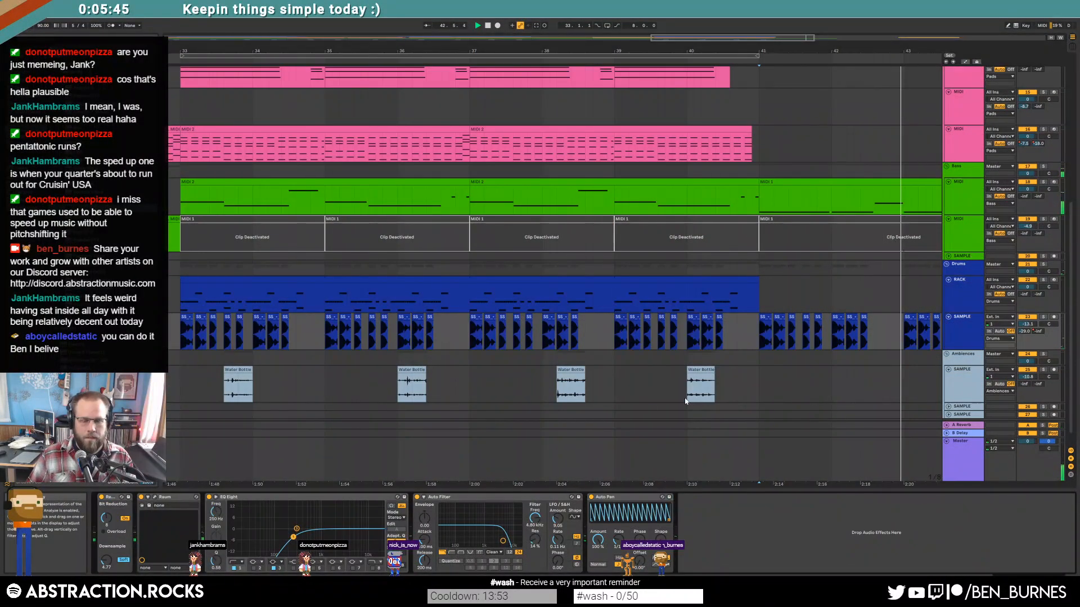
pyautogui.press('a')
pyautogui.click(218, 514)
pyautogui.click(744, 338)
pyautogui.moveTo(759, 338); pyautogui.dragTo(758, 328)
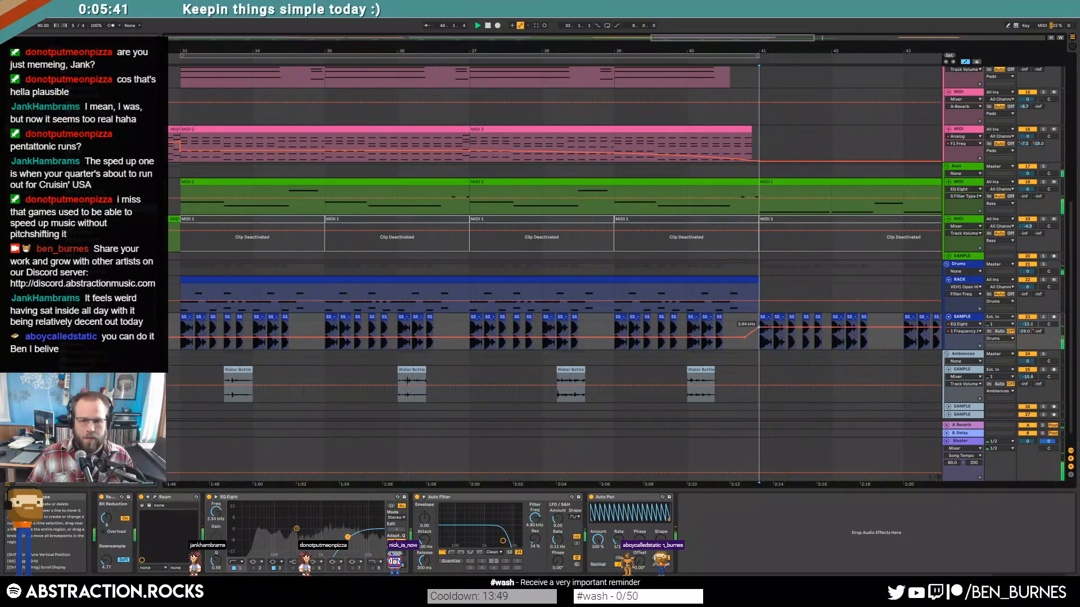
pyautogui.moveTo(693, 36); pyautogui.dragTo(756, 22)
pyautogui.press('space')
pyautogui.moveTo(477, 330); pyautogui.dragTo(570, 325)
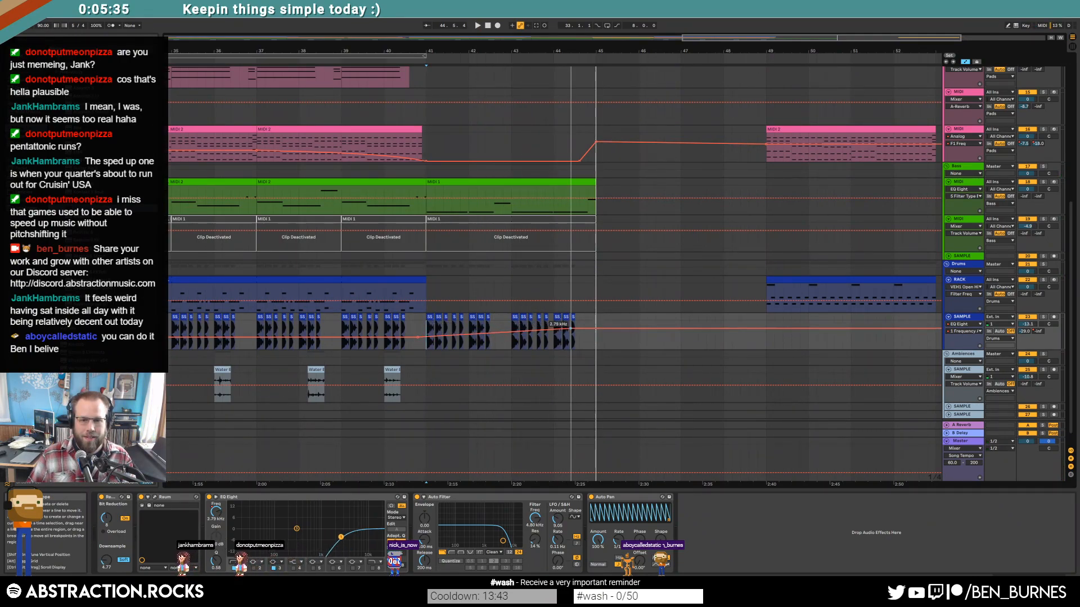
# Step: Trim the end of the first bass track's clip at bar 41 to just before bar 45
pyautogui.click(593, 188)
pyautogui.click(606, 190)
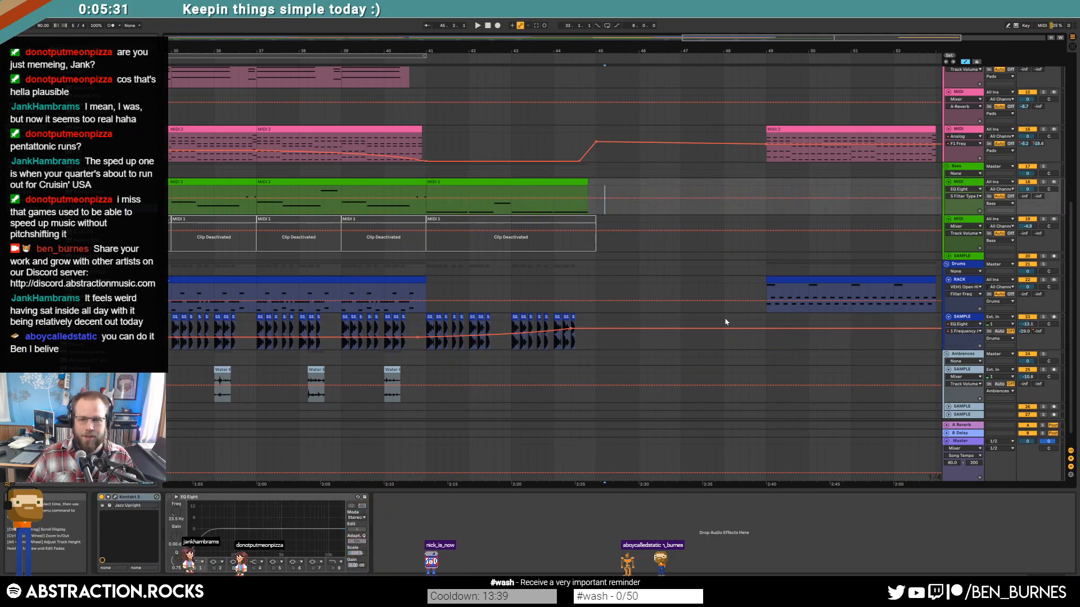
# Step: Automate the drum sample track's B-Delay send to curve upward from bar 41 to about bar 44
pyautogui.click(1034, 330)
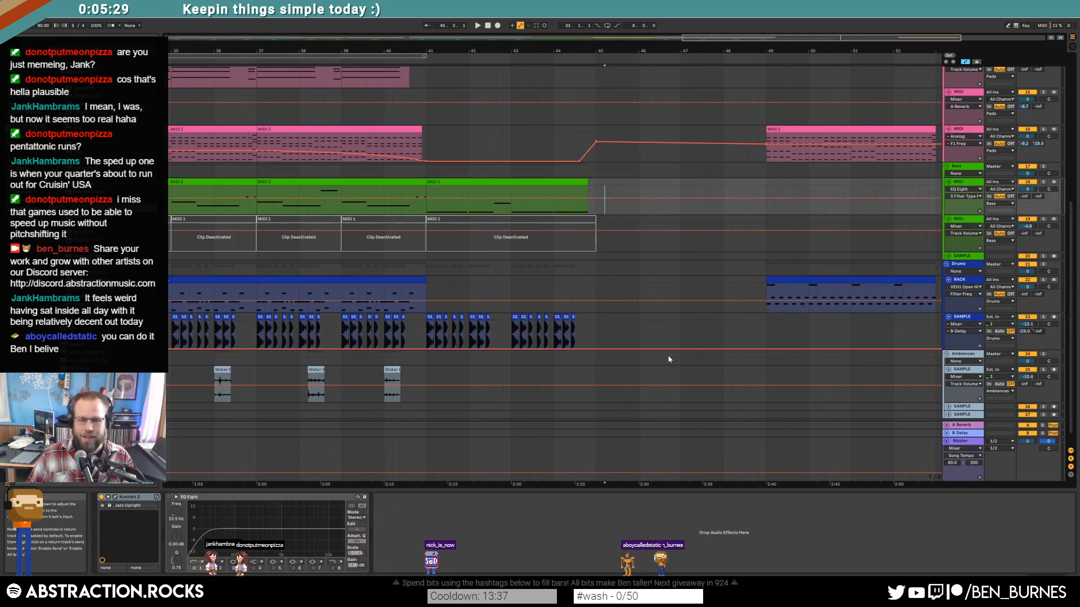
pyautogui.click(543, 349)
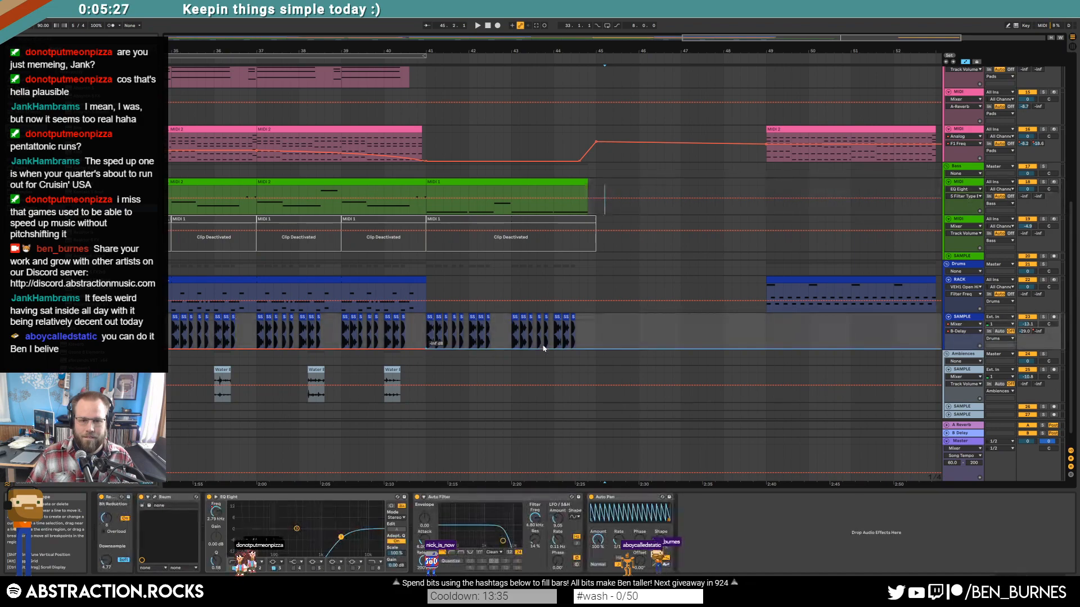
pyautogui.moveTo(588, 349); pyautogui.dragTo(561, 332)
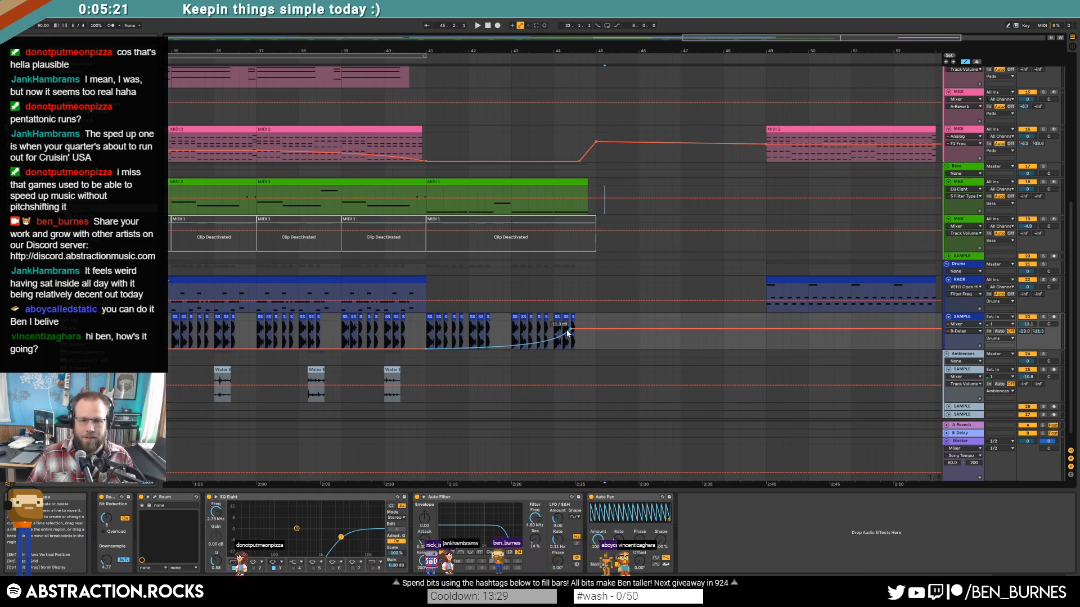
pyautogui.moveTo(563, 329); pyautogui.dragTo(554, 329)
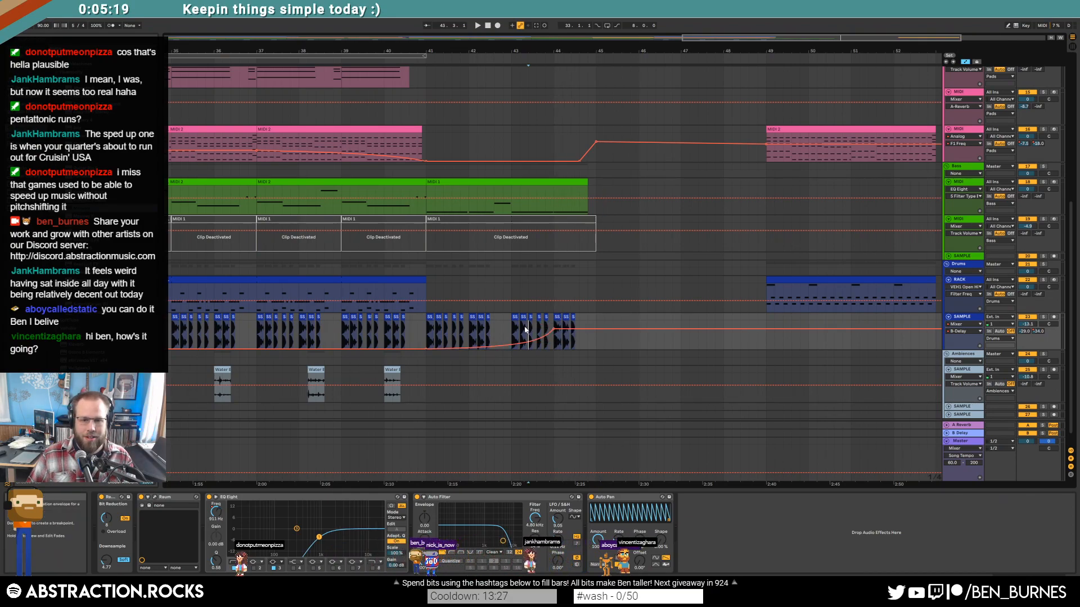
# Step: Solo the third pads track and listen to its clip at bar 33
pyautogui.click(526, 334)
pyautogui.press('-')
pyautogui.press('-')
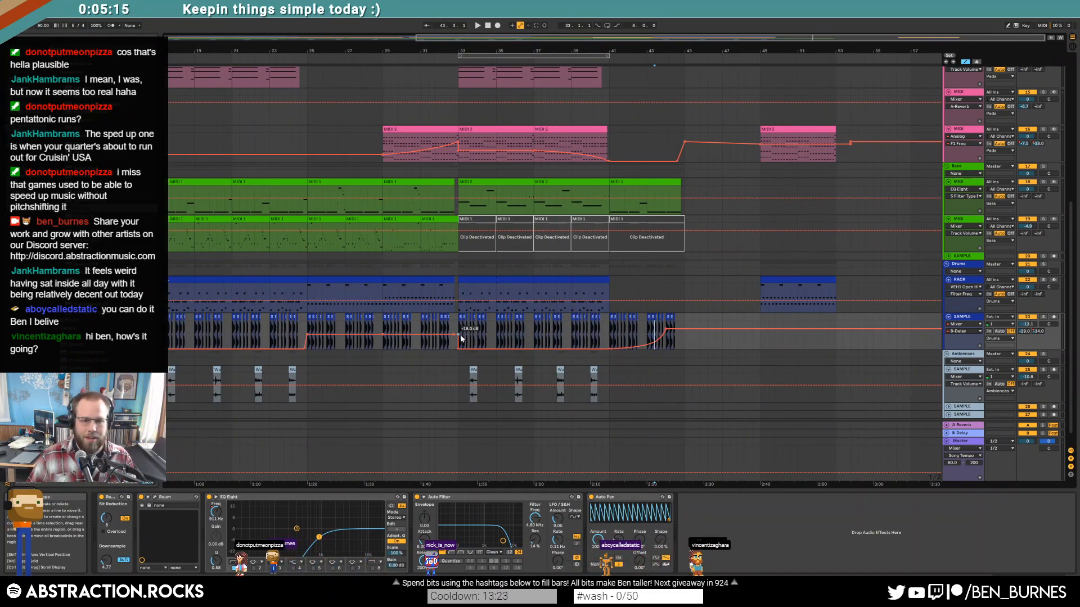
pyautogui.click(479, 131)
pyautogui.press('space')
pyautogui.press('a')
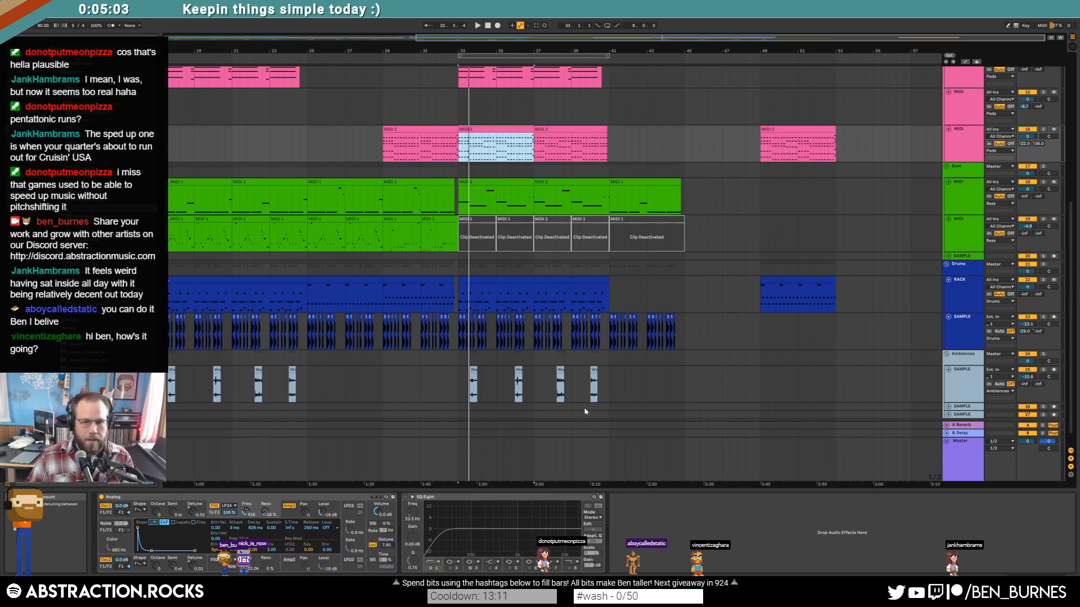
pyautogui.click(1043, 129)
pyautogui.press('space')
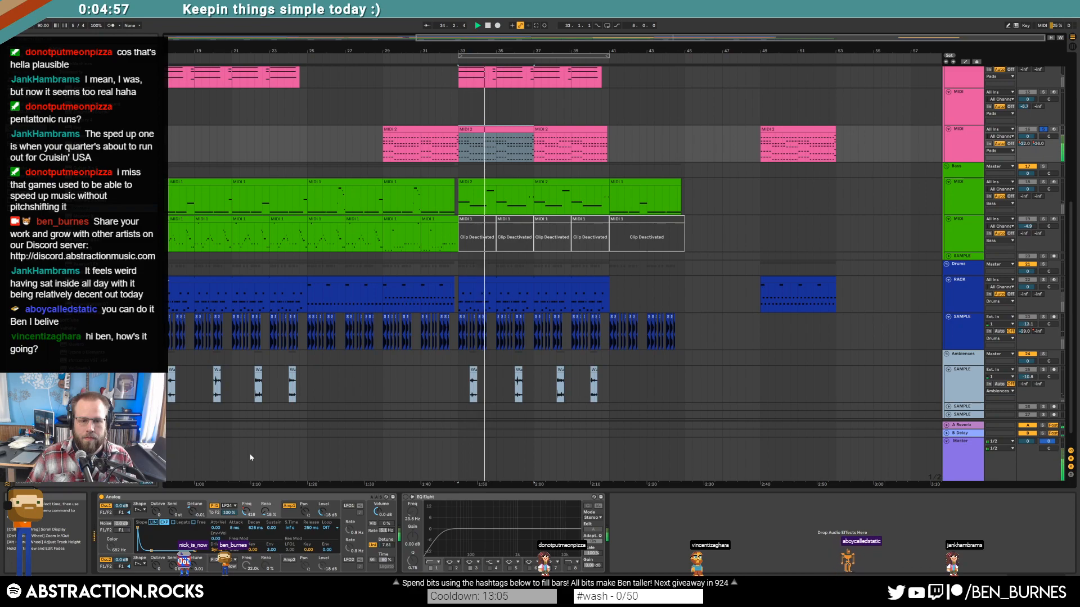
pyautogui.press('space')
# Step: Deactivate the lower rows of notes throughout the third pads track's clip at bar 33
pyautogui.doubleClick(506, 129)
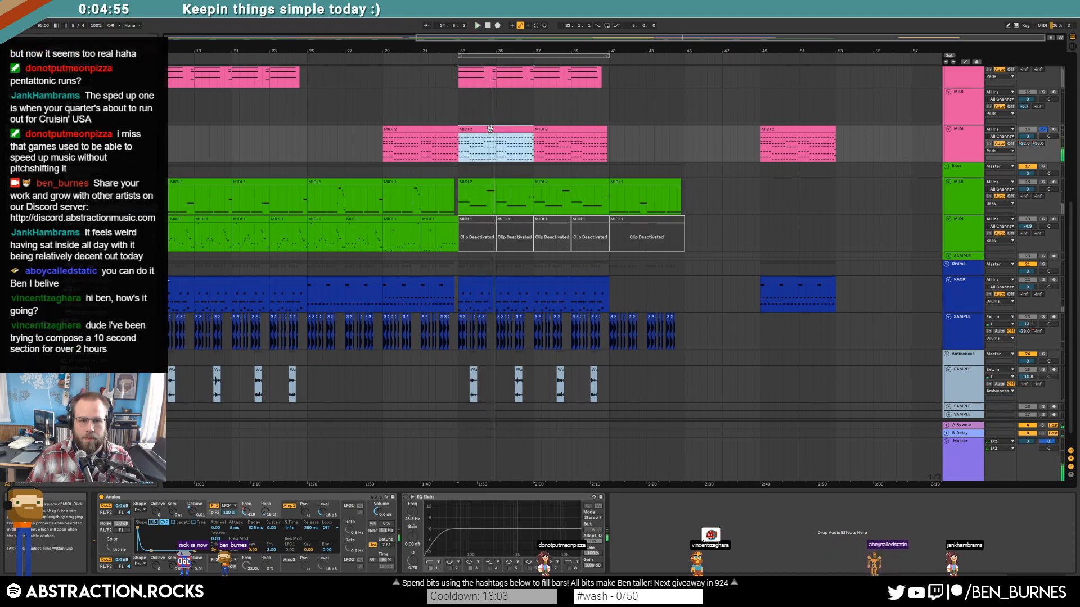
pyautogui.moveTo(215, 463); pyautogui.dragTo(1027, 530)
pyautogui.moveTo(194, 421); pyautogui.dragTo(197, 474)
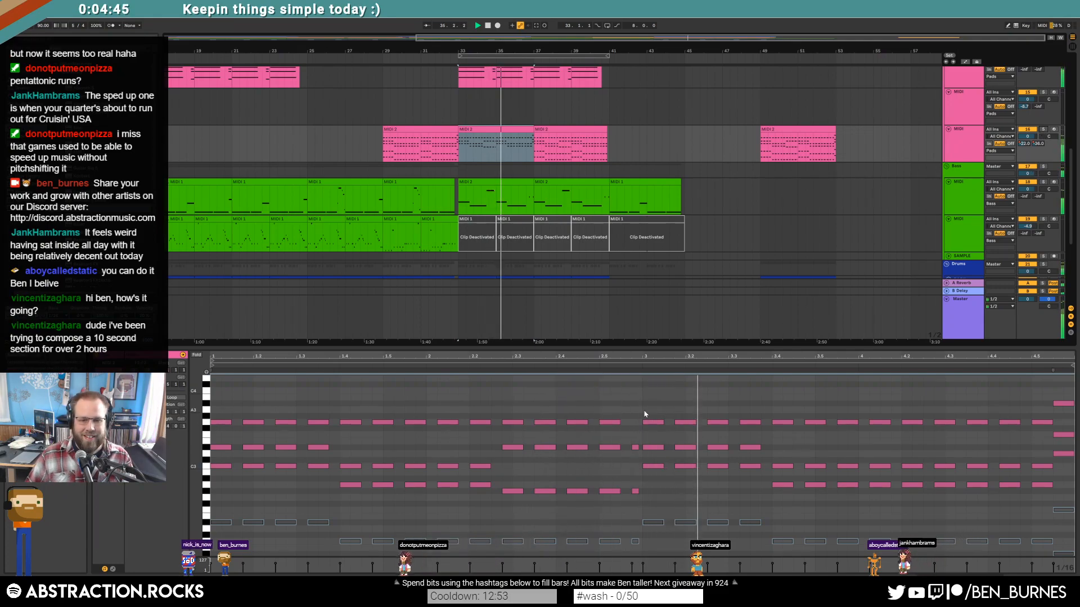
pyautogui.scroll(3, 646, 405)
pyautogui.scroll(-3, 646, 406)
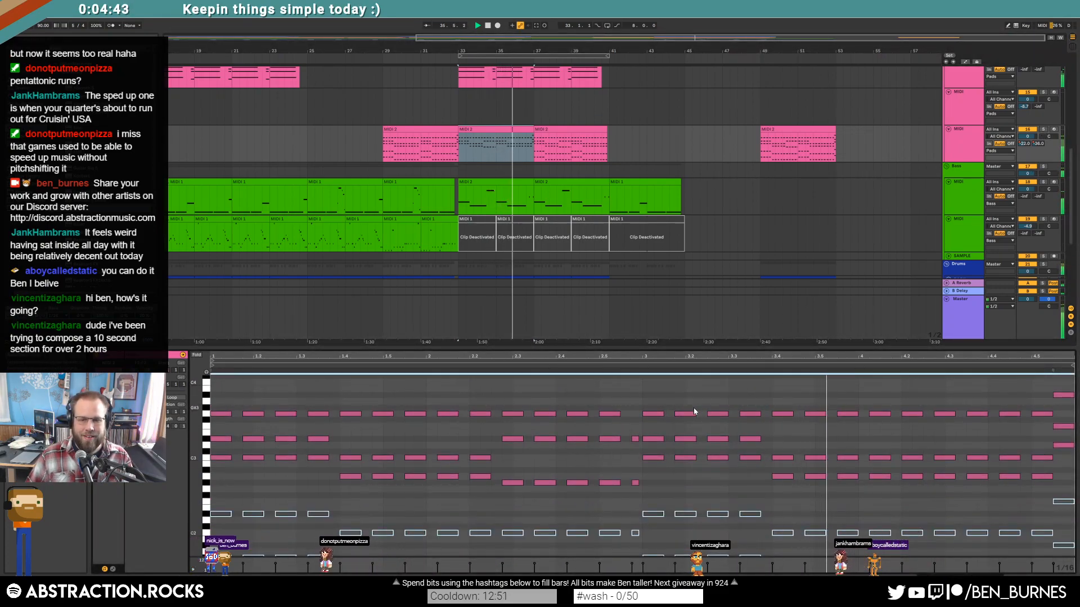
pyautogui.hotkey('shift', 'Tab')
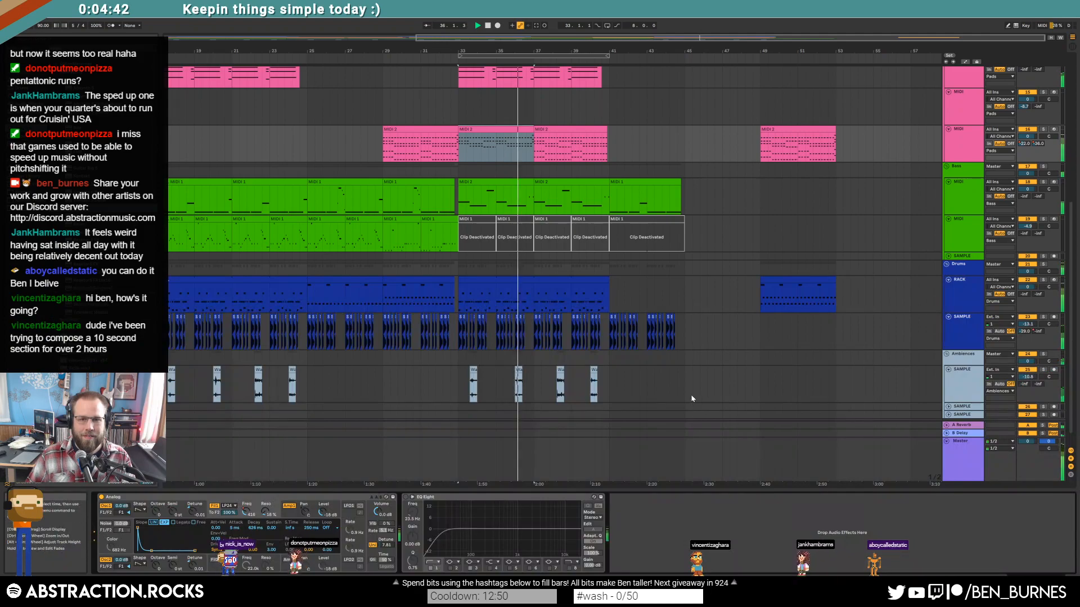
# Step: Lock the automation envelopes and duplicate the third pads track's clip at bar 33 to bar 37
pyautogui.click(520, 129)
pyautogui.click(977, 62)
pyautogui.click(516, 130)
pyautogui.hotkey('ctrl', 'd')
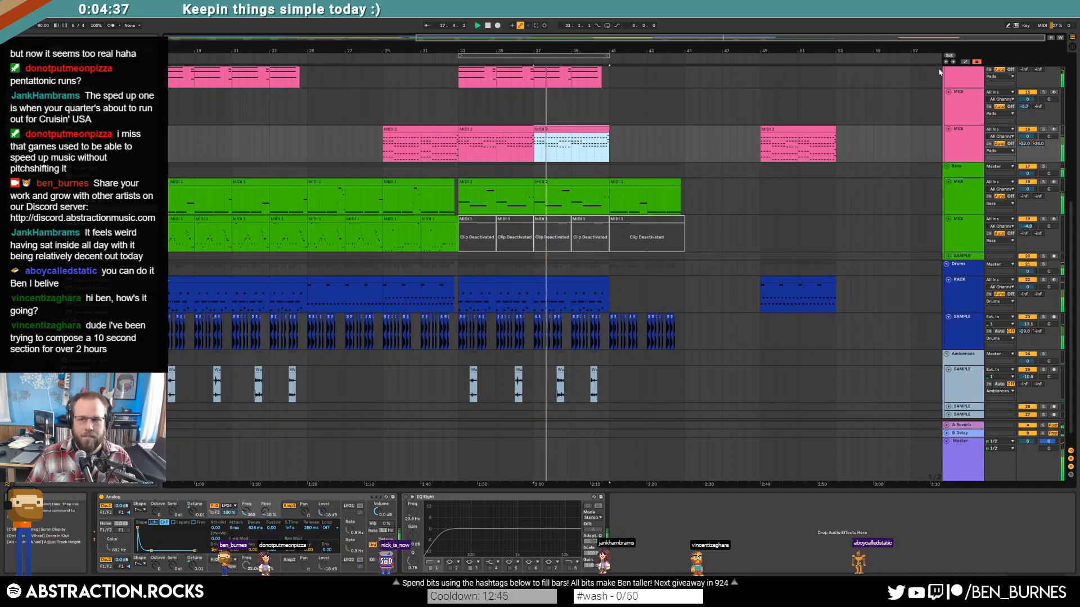
# Step: Listen through to bar 45 while checking the third pads track's F1 Freq automation and the bass clips from bar 37
pyautogui.scroll(3, 592, 224)
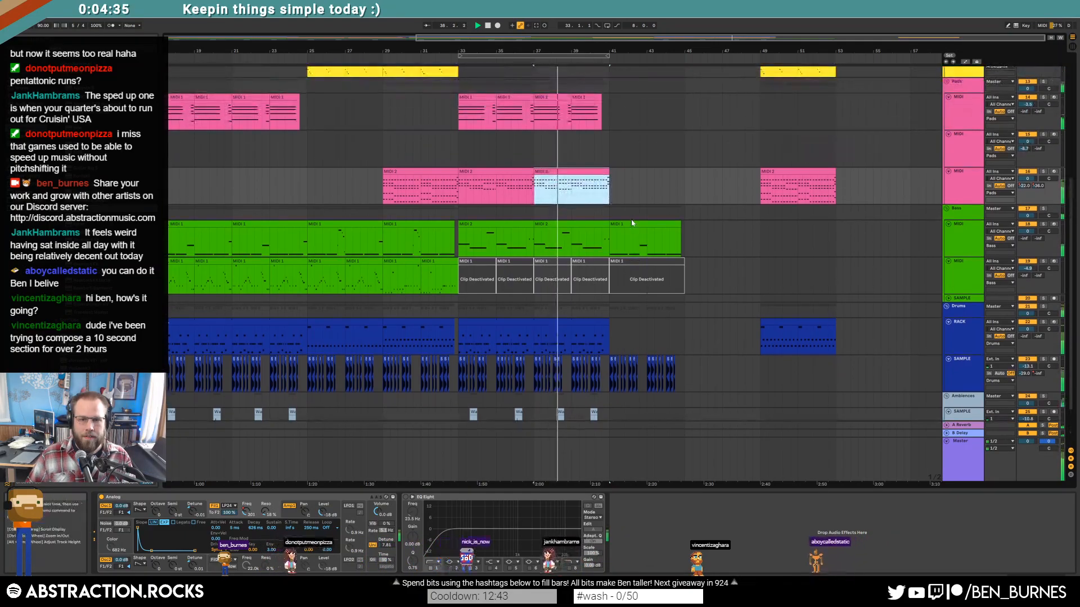
pyautogui.click(487, 216)
pyautogui.press('a')
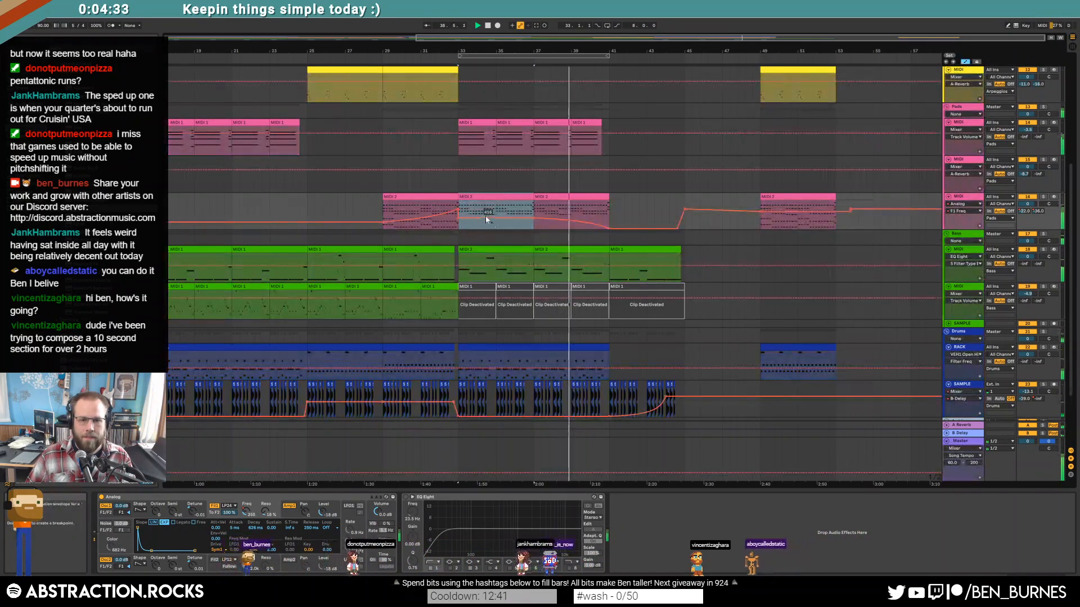
pyautogui.click(495, 216)
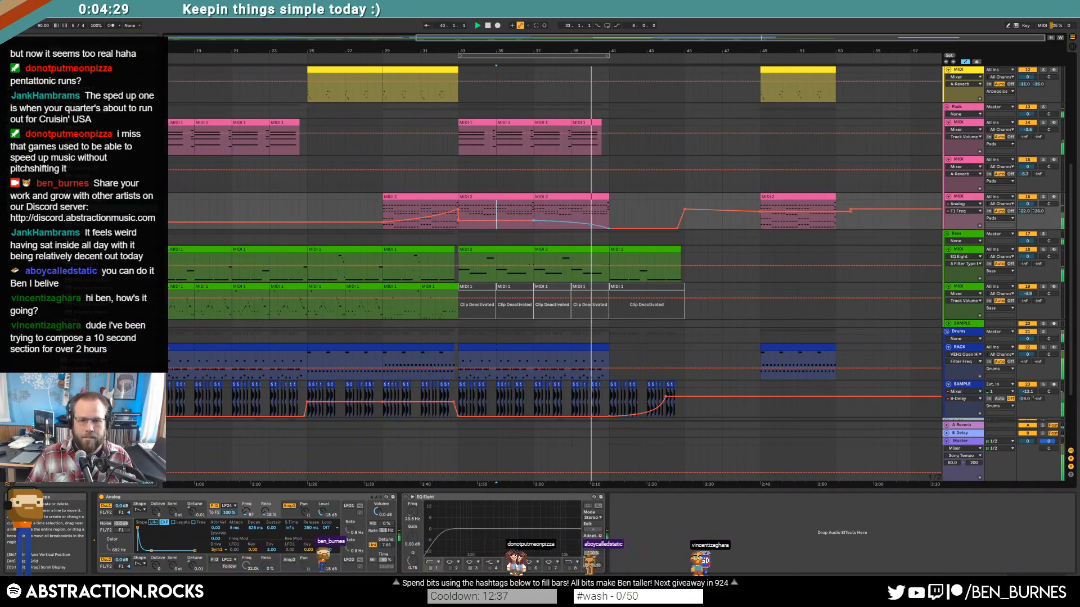
pyautogui.press('a')
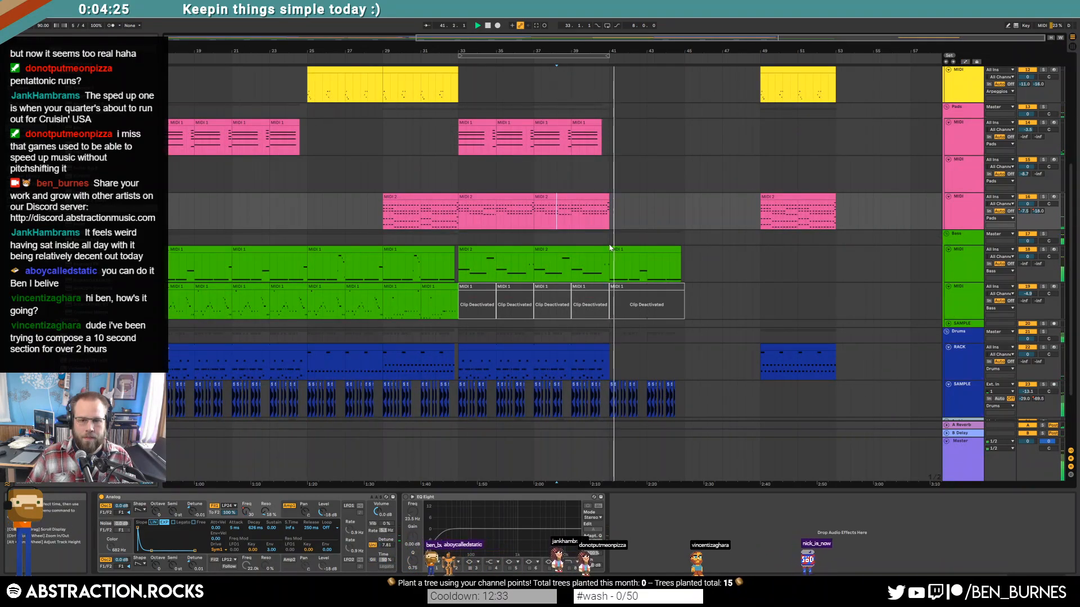
pyautogui.click(606, 248)
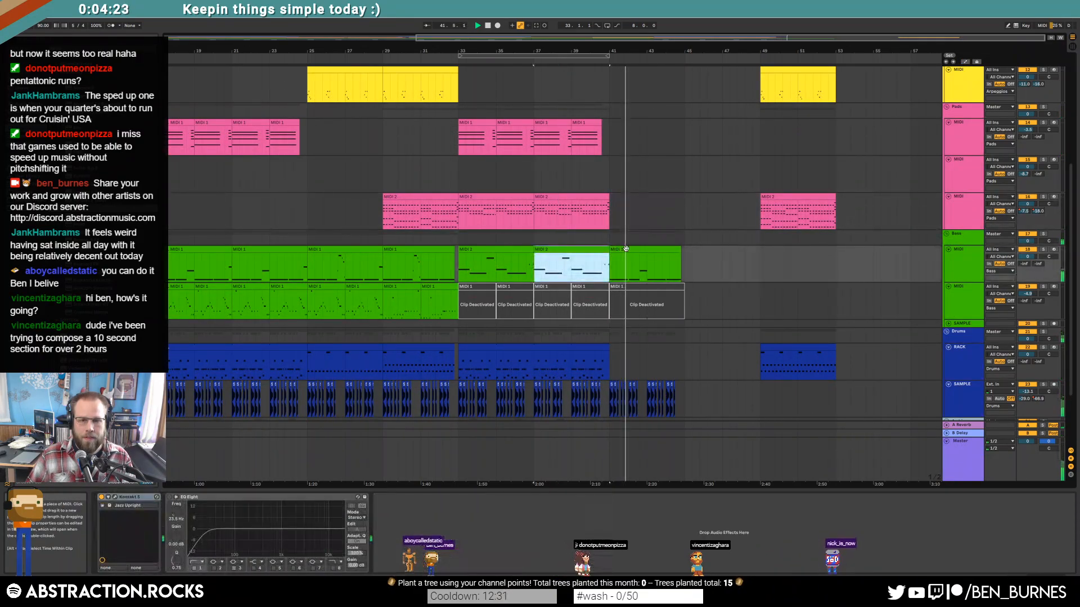
pyautogui.click(644, 302)
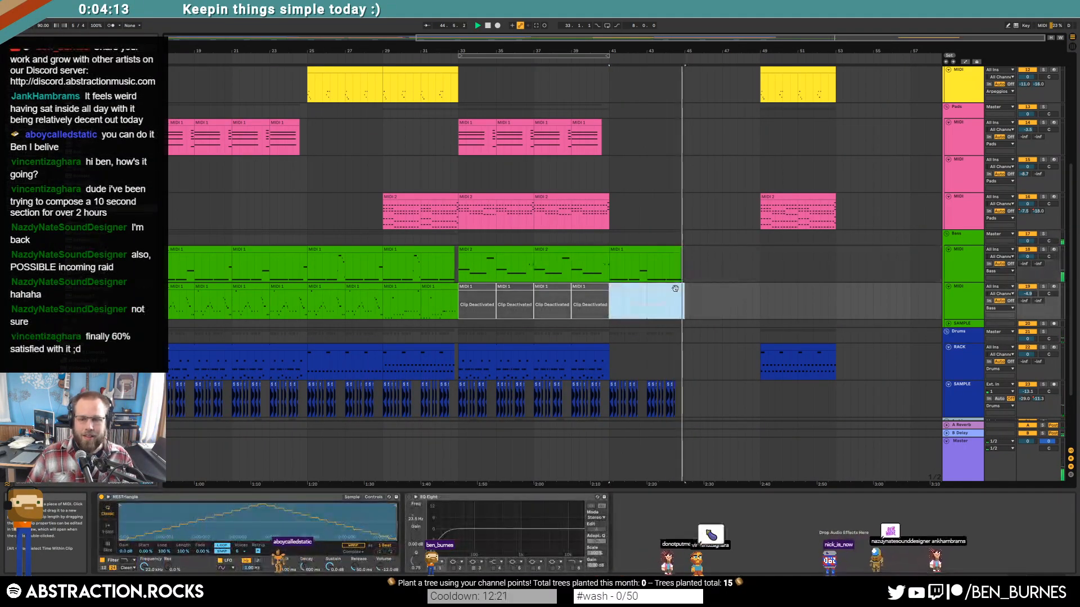
pyautogui.press('space')
pyautogui.click(685, 304)
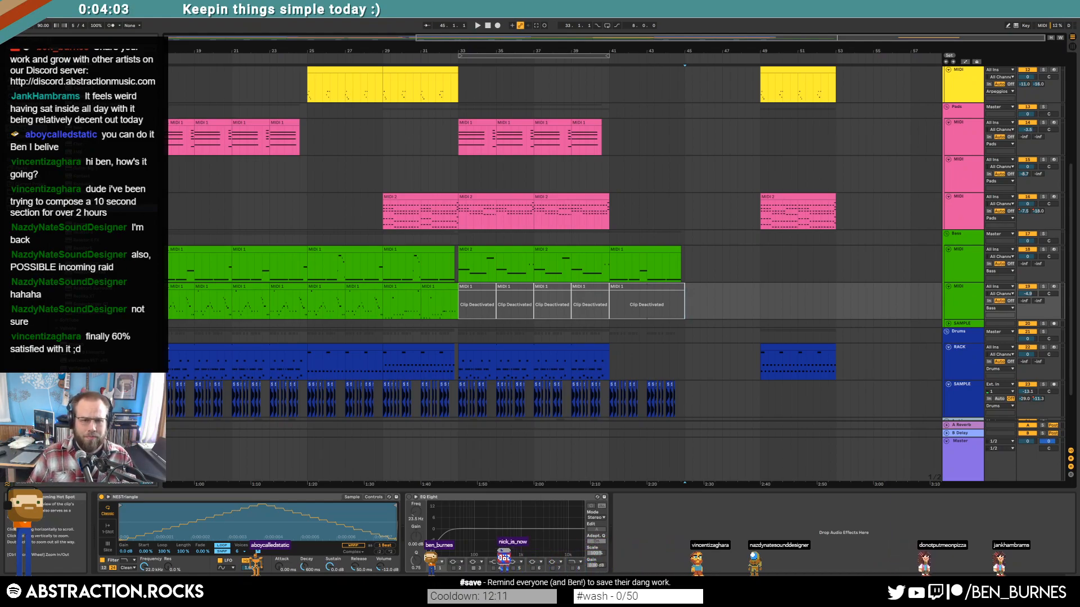
# Step: Move the spare arpeggio, pads and drum rack clips from bar 49 to bar 55
pyautogui.press('w')
pyautogui.moveTo(871, 218); pyautogui.dragTo(805, 102)
pyautogui.scroll(3, 804, 103)
pyautogui.moveTo(831, 136)
pyautogui.mouseDown()
pyautogui.moveTo(936, 134)
pyautogui.moveTo(912, 135)
pyautogui.mouseUp()
pyautogui.click(798, 140)
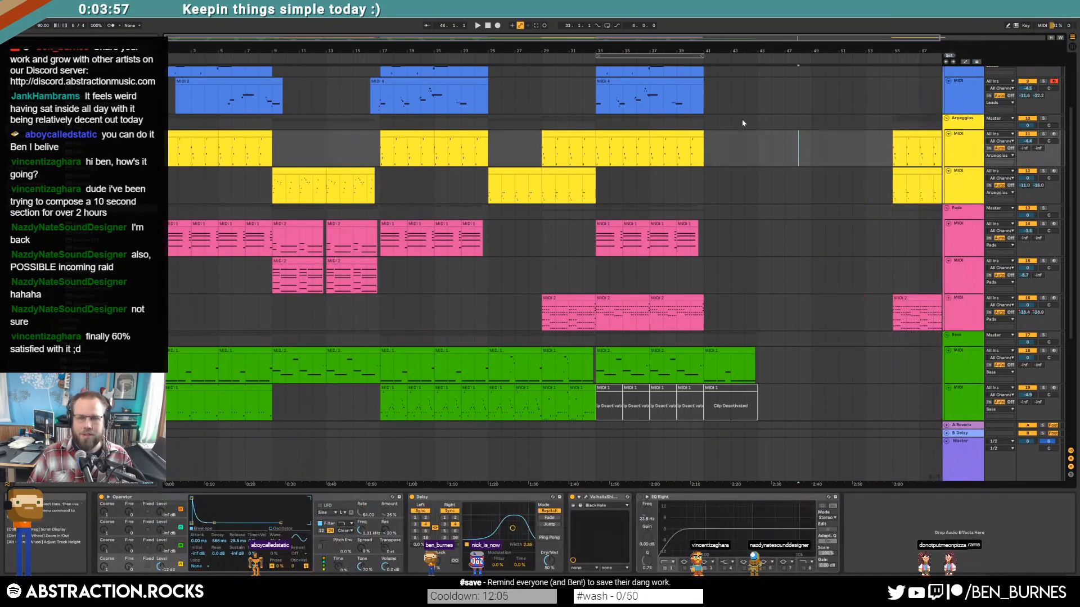
# Step: Shift the whole arrangement between bars 1 and 49 four bars later so the song starts at bar 5
pyautogui.moveTo(802, 47); pyautogui.dragTo(802, 27)
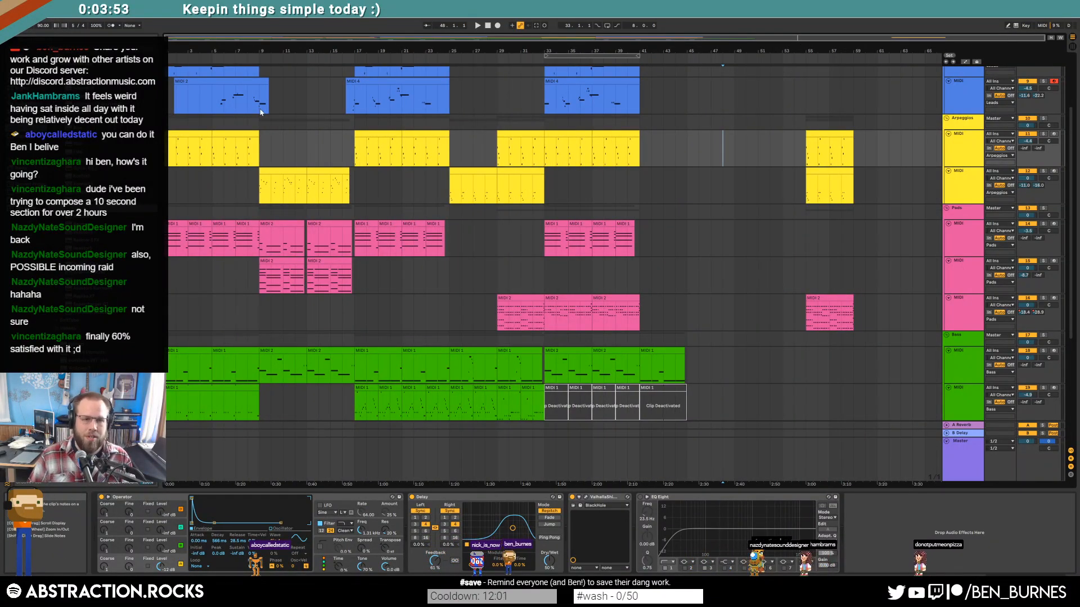
pyautogui.scroll(4, 264, 98)
pyautogui.moveTo(276, 38)
pyautogui.mouseDown()
pyautogui.moveTo(262, 64)
pyautogui.moveTo(256, 38)
pyautogui.mouseUp()
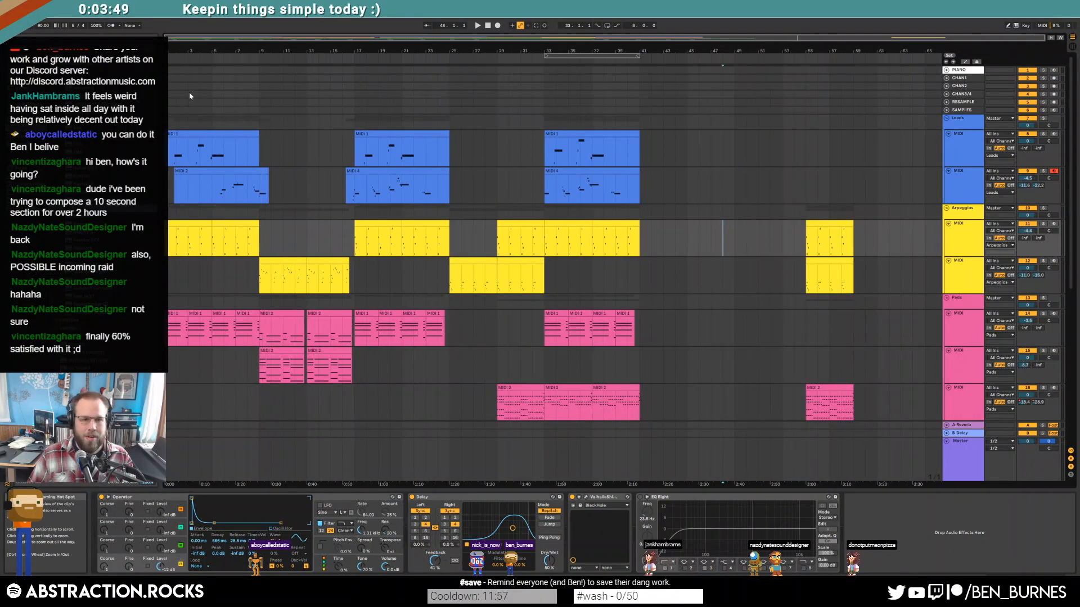
pyautogui.moveTo(170, 149); pyautogui.dragTo(735, 458)
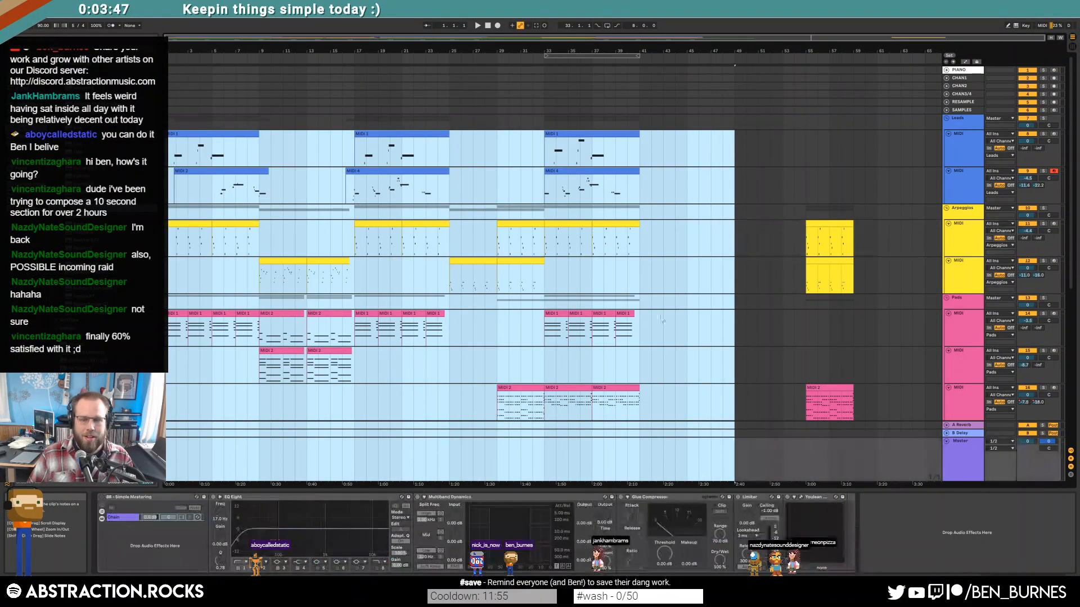
pyautogui.scroll(-3, 644, 296)
pyautogui.scroll(-7, 645, 296)
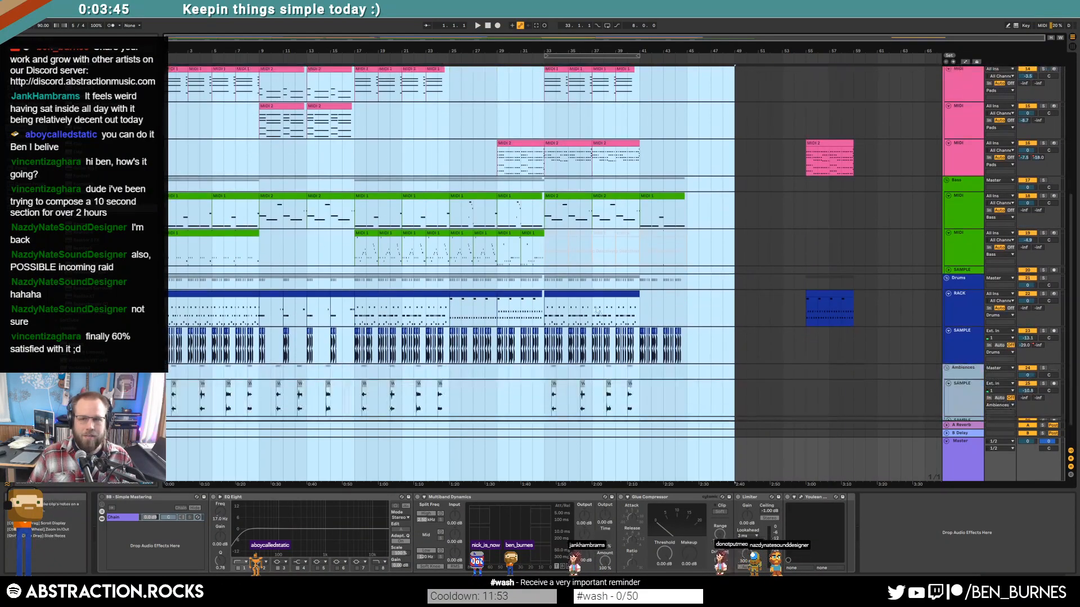
pyautogui.scroll(7, 517, 262)
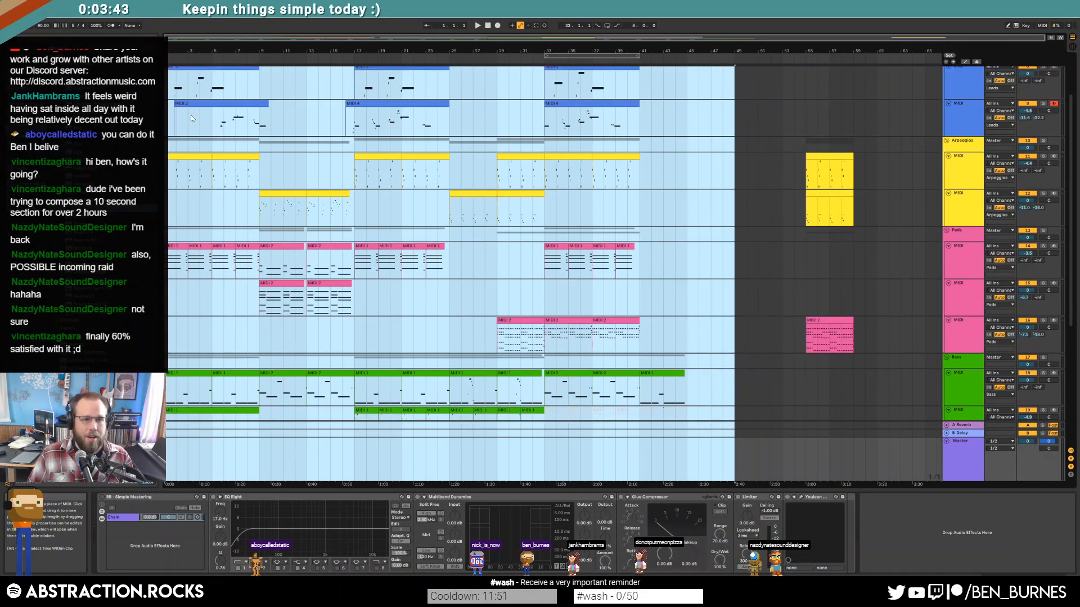
pyautogui.scroll(1, 190, 113)
pyautogui.moveTo(186, 91); pyautogui.dragTo(225, 96)
pyautogui.scroll(-5, 236, 268)
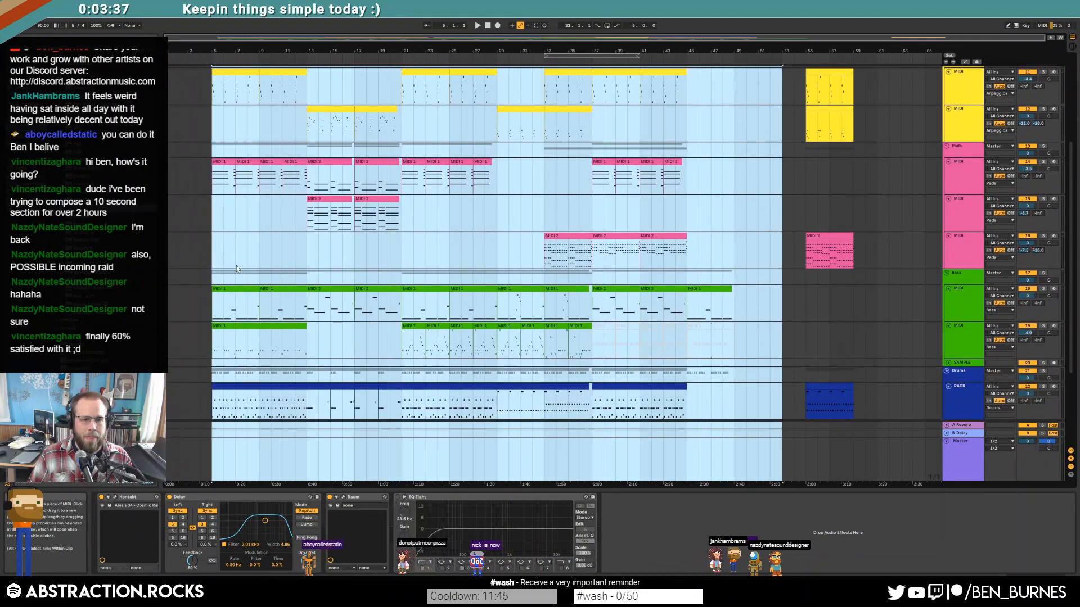
# Step: Copy the drum sample track's two-bar pattern at bar 5 to bar 1 and duplicate it to bar 3
pyautogui.click(236, 268)
pyautogui.scroll(-5, 236, 282)
pyautogui.keyDown('ctrl'); pyautogui.scroll(2, 222, 318); pyautogui.keyUp('ctrl')
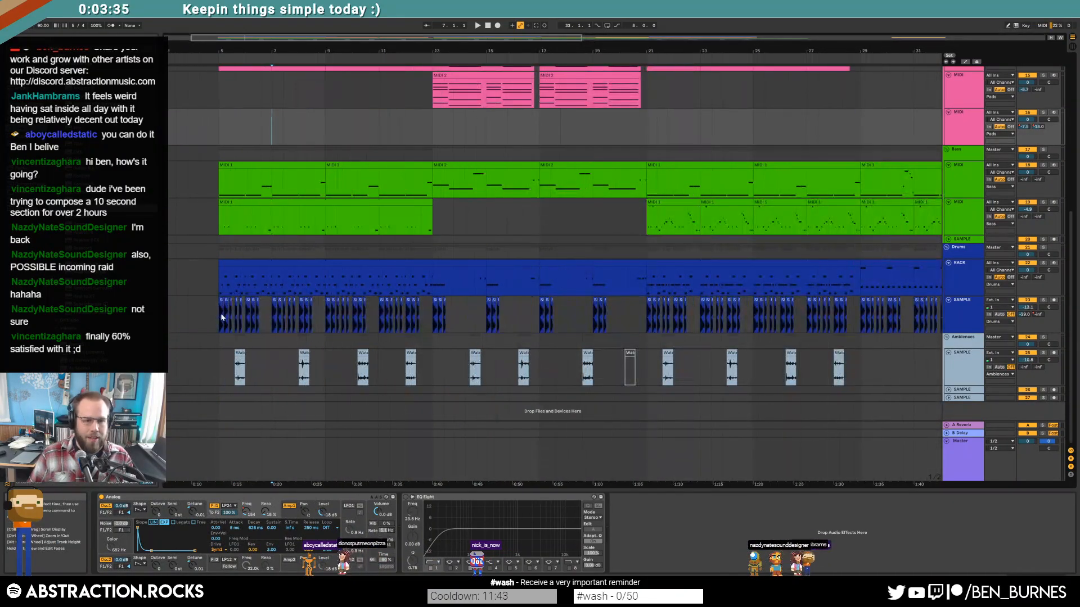
pyautogui.moveTo(266, 312); pyautogui.dragTo(267, 313)
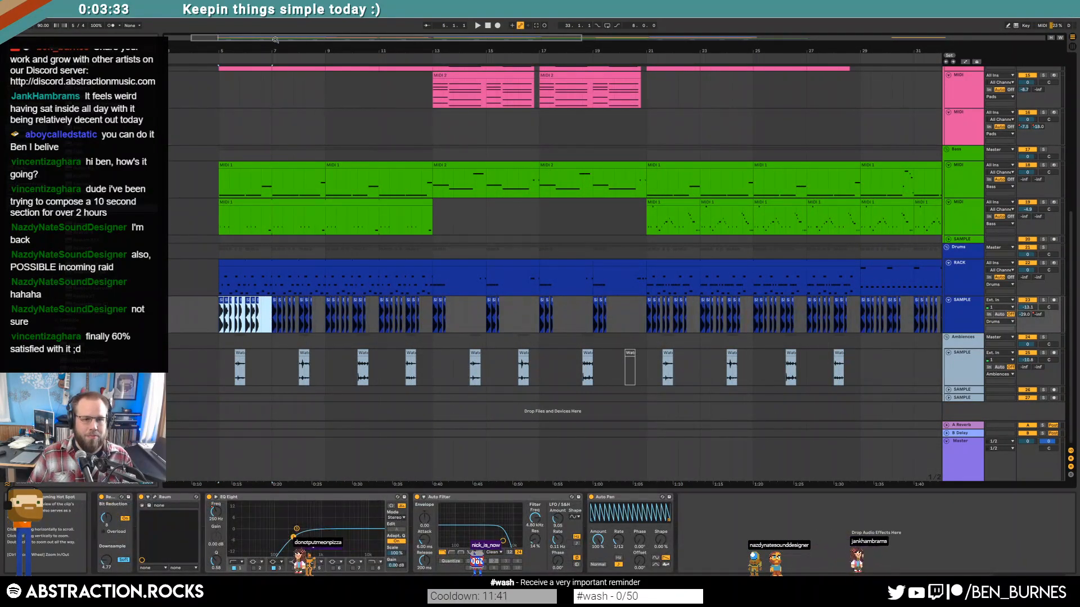
pyautogui.moveTo(333, 51); pyautogui.dragTo(386, 51)
pyautogui.click(169, 306)
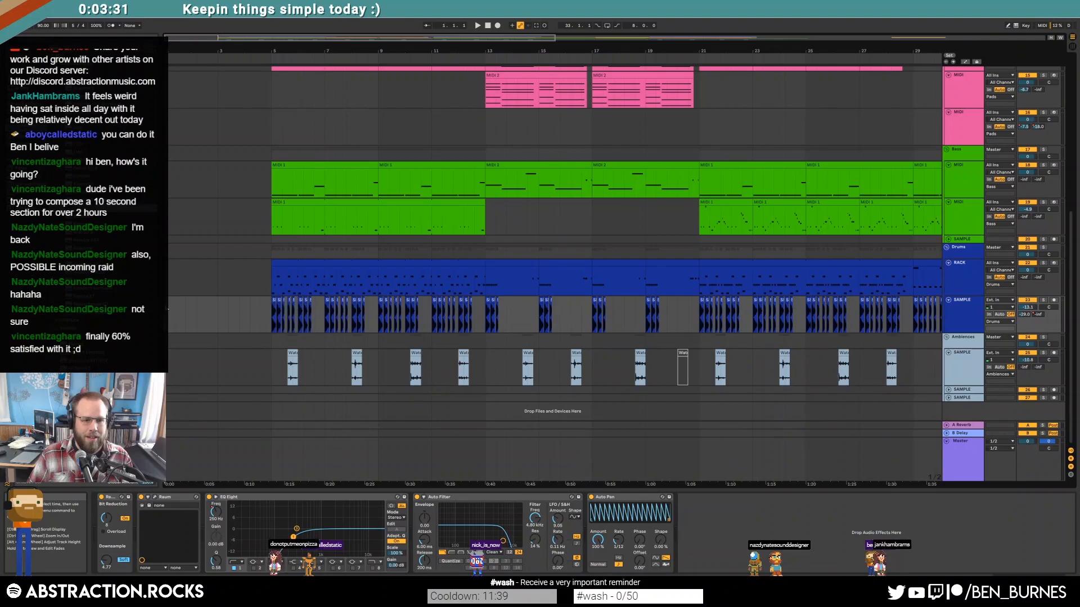
pyautogui.hotkey('ctrl', 'v')
pyautogui.hotkey('ctrl', 'd')
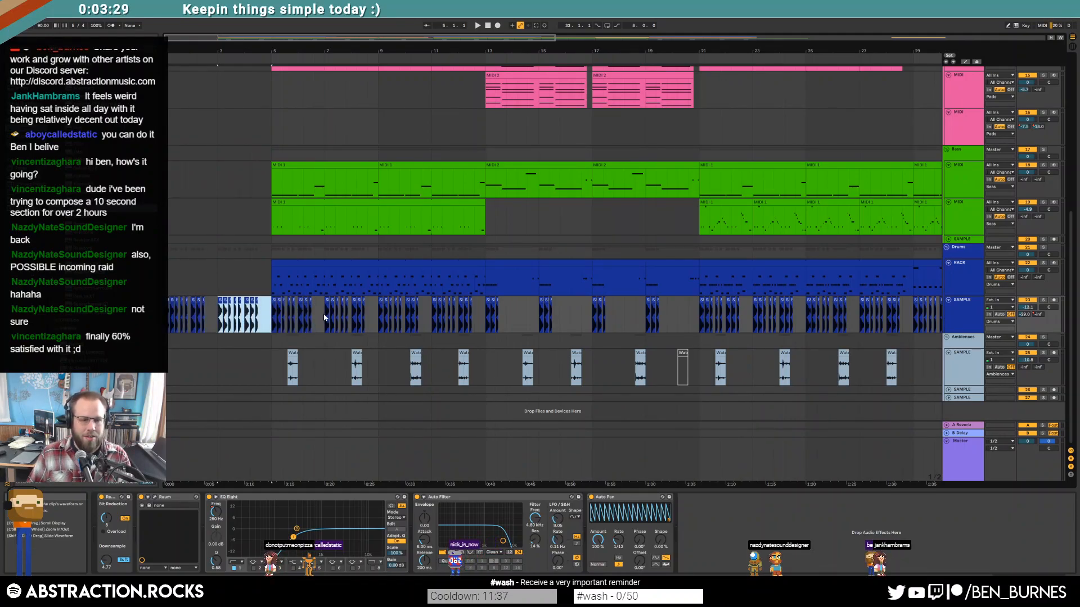
# Step: Automate the drum sample track's EQ Eight band 1 frequency to curve downward from bar 1 to bar 5
pyautogui.click(967, 312)
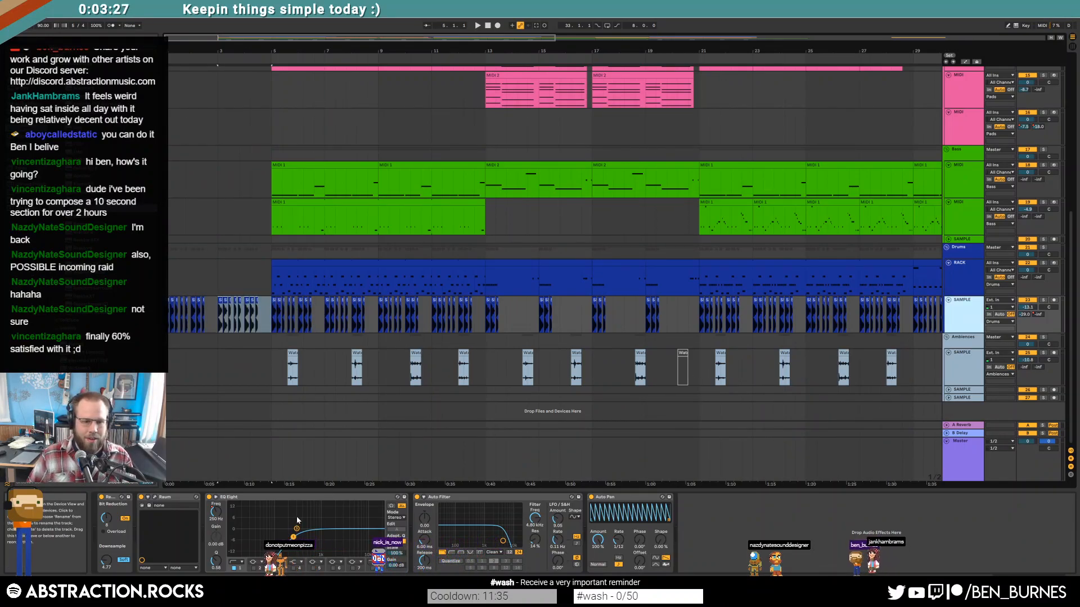
pyautogui.press('a')
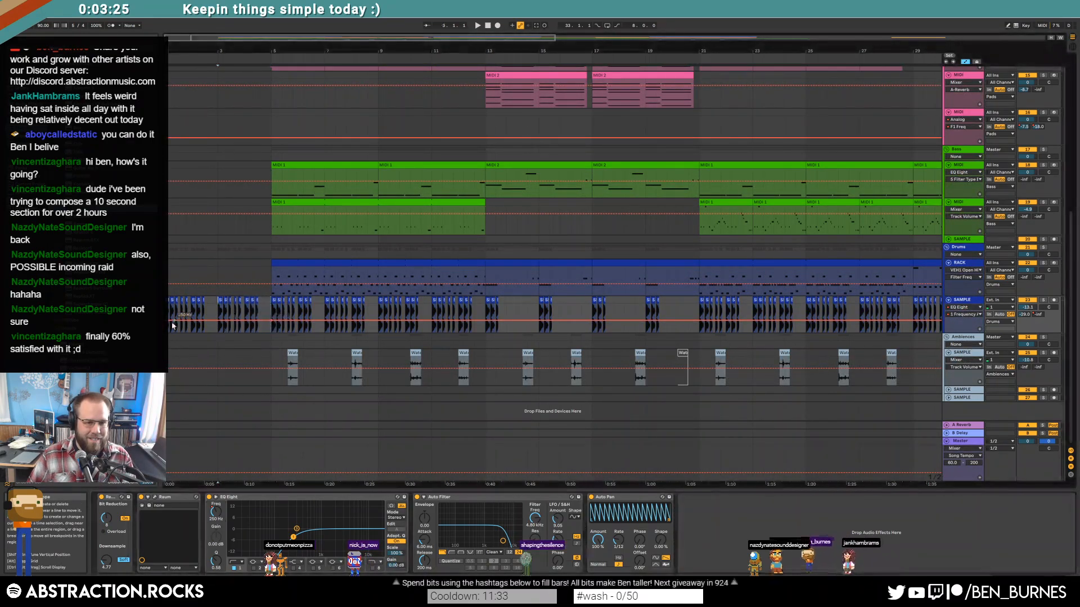
pyautogui.moveTo(165, 304); pyautogui.dragTo(164, 311)
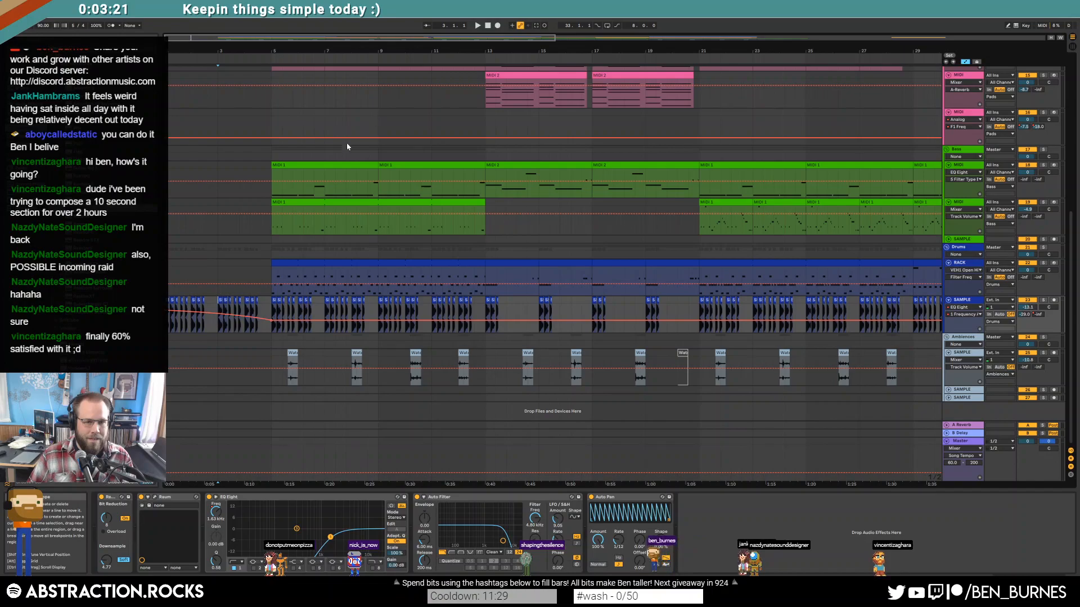
# Step: Copy the first bass track's four-bar clip at bar 5 to bar 1 and hide the automation
pyautogui.moveTo(344, 165); pyautogui.dragTo(231, 169)
pyautogui.press('a')
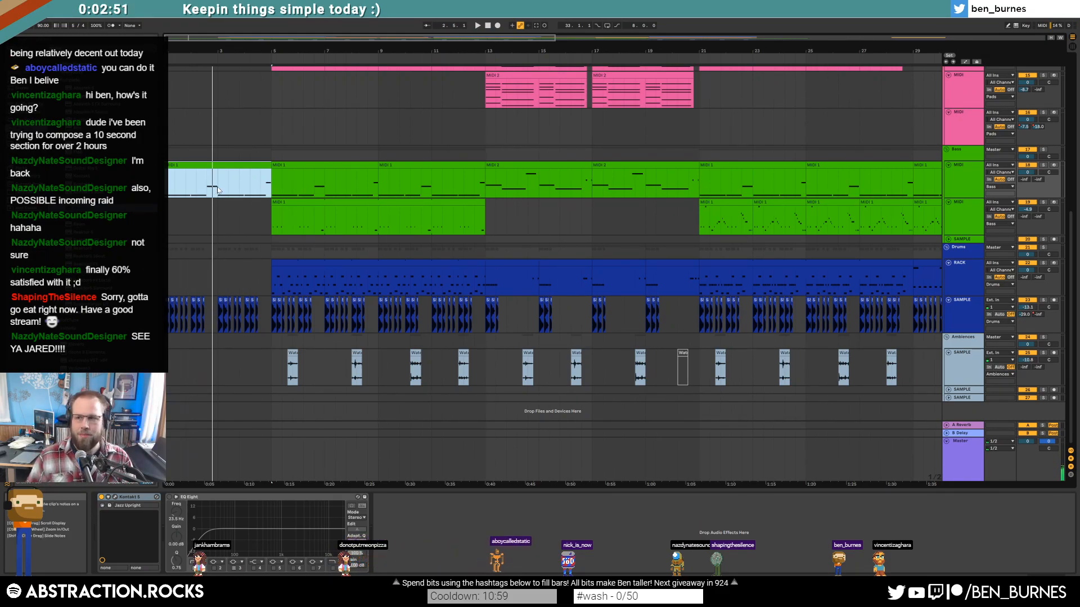
pyautogui.click(217, 190)
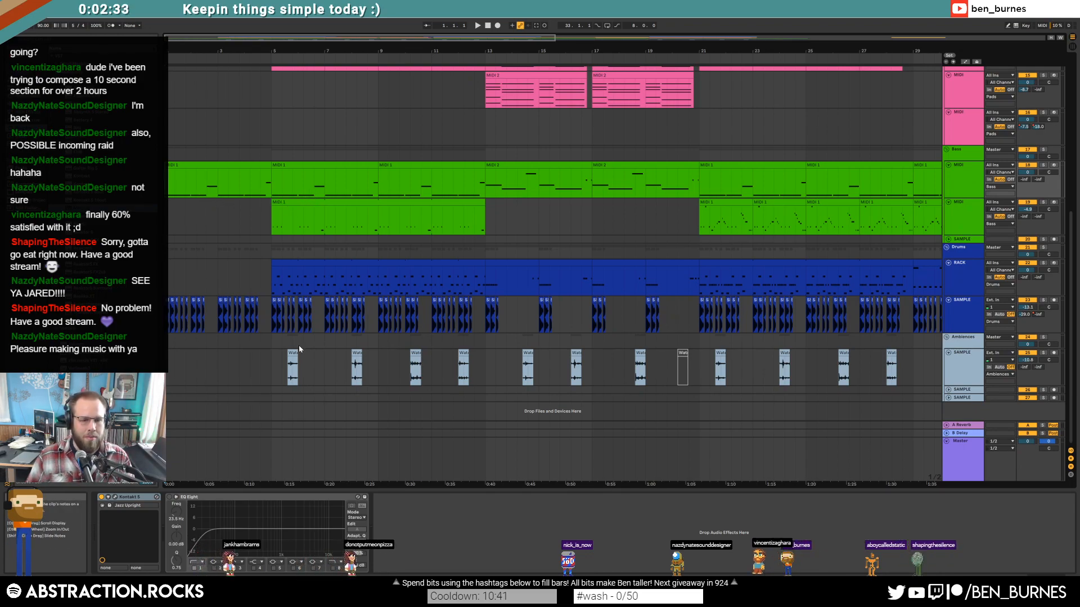
# Step: Copy the ambience sample clip near bar 10 into the intro at about bar 2.5
pyautogui.click(415, 353)
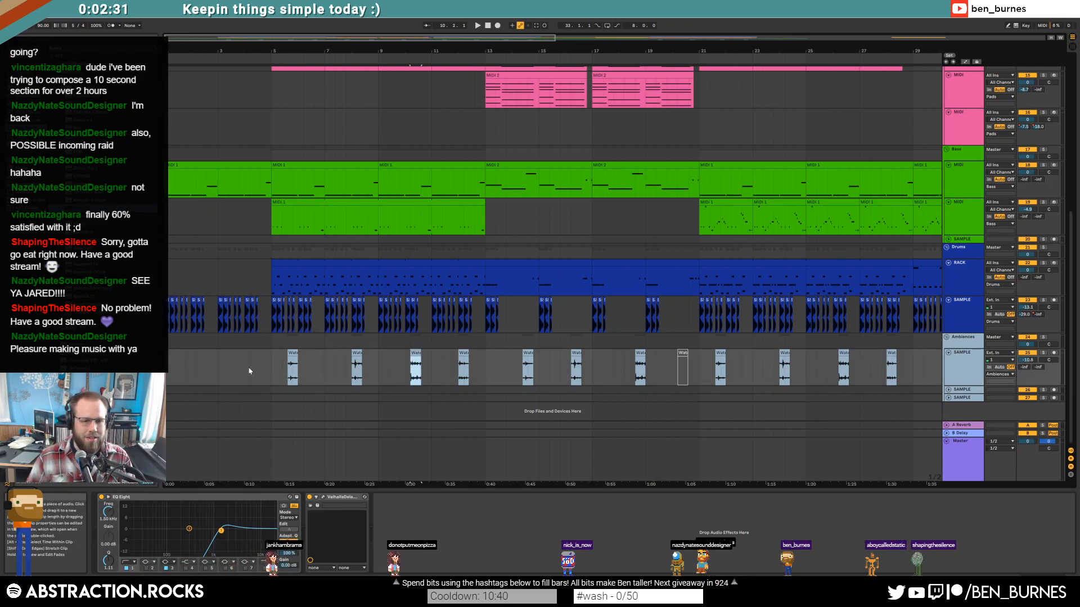
pyautogui.click(206, 363)
pyautogui.hotkey('ctrl', 'v')
pyautogui.click(168, 369)
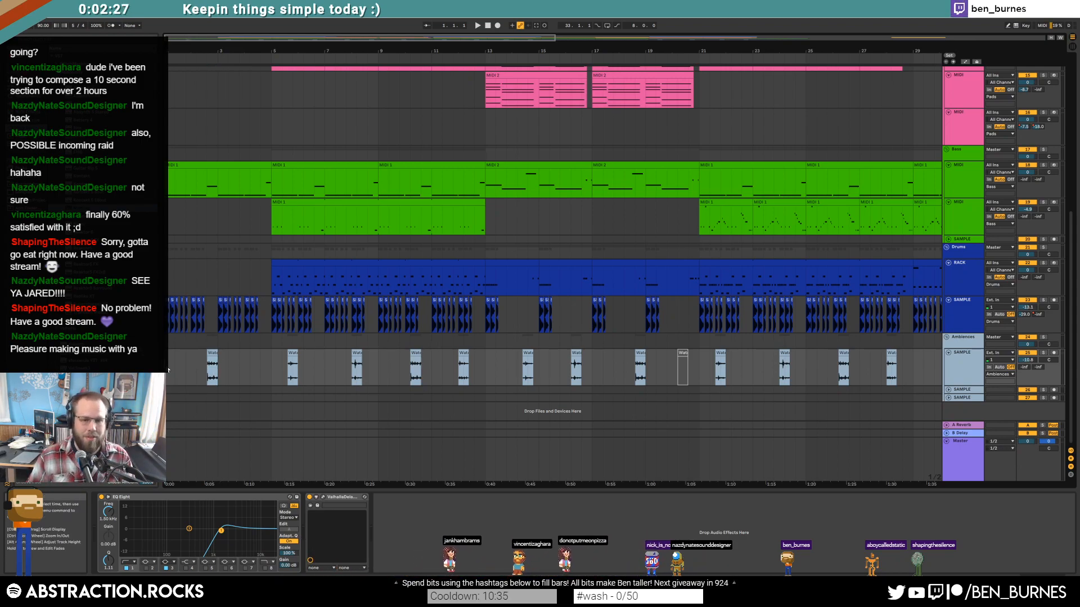
# Step: Fold the individual lead, arpeggio, pads, bass, drum and ambience tracks and play the song from the start
pyautogui.scroll(-3, 388, 313)
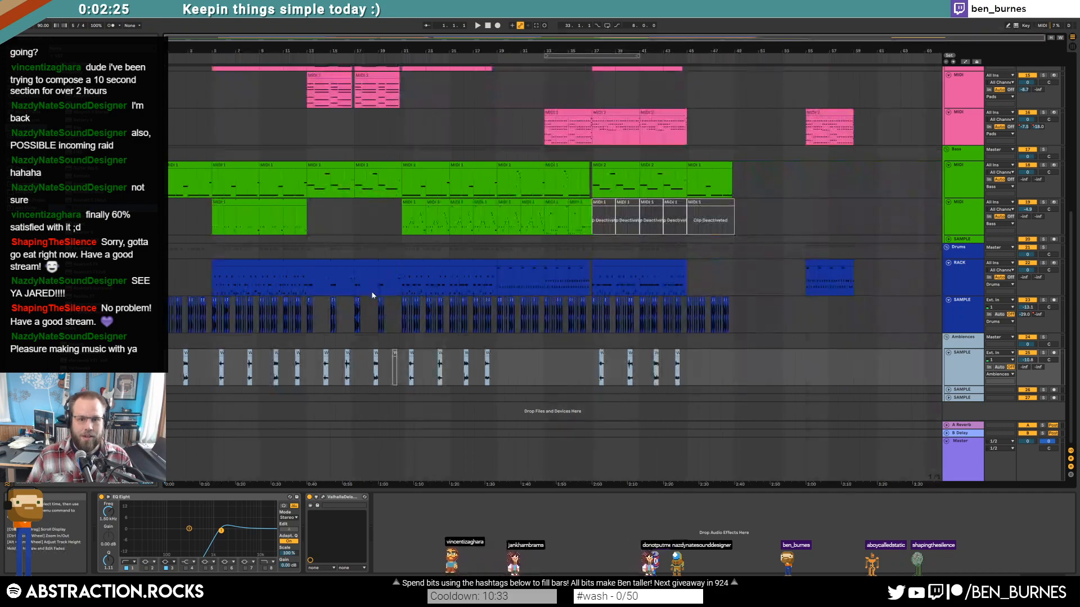
pyautogui.scroll(1, 412, 295)
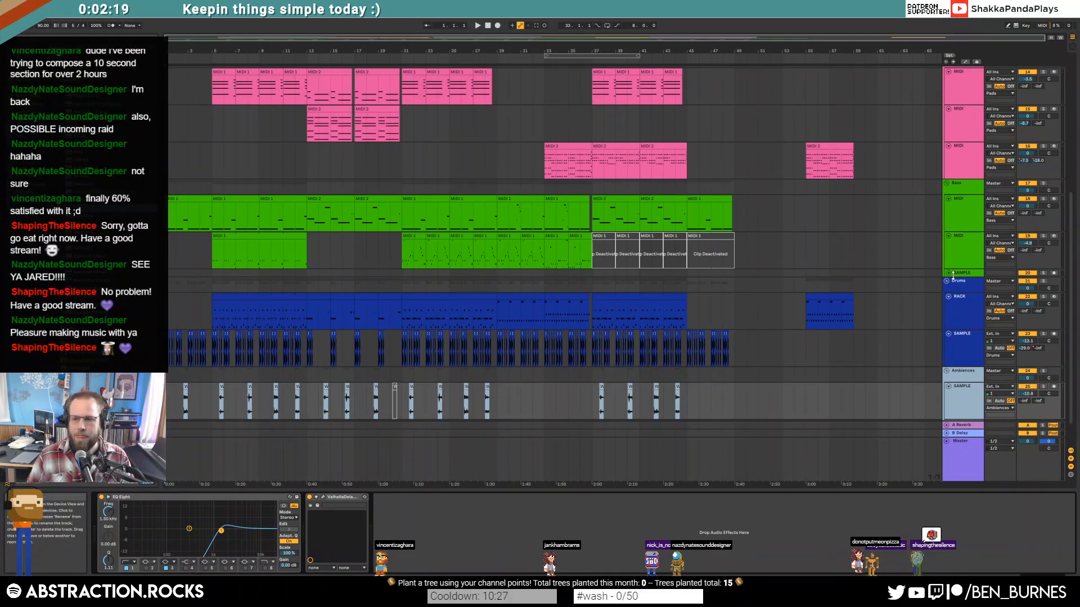
pyautogui.scroll(6, 628, 228)
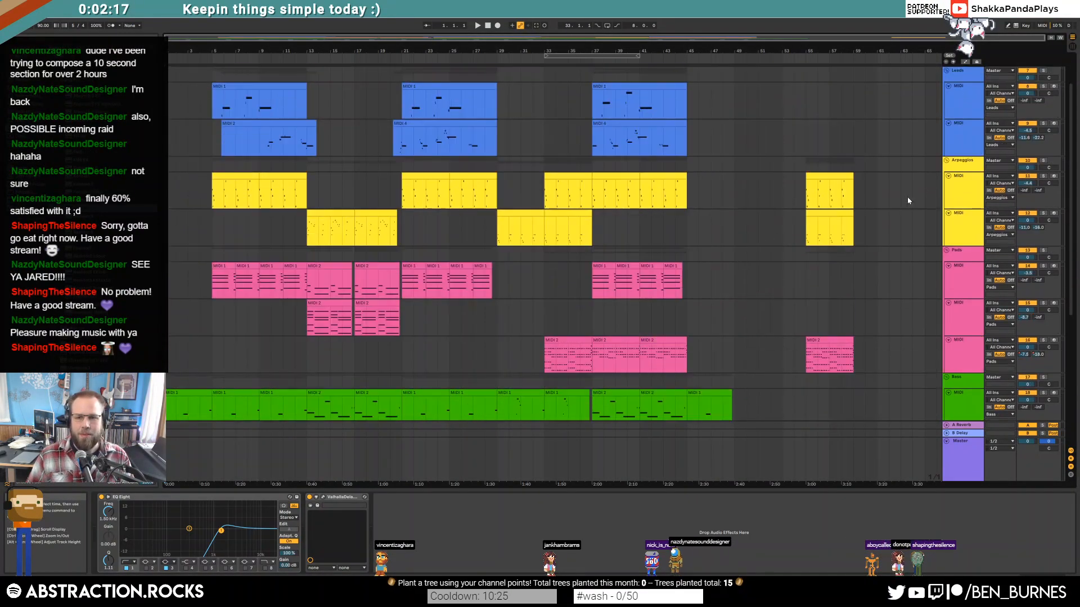
pyautogui.click(949, 86)
pyautogui.click(949, 93)
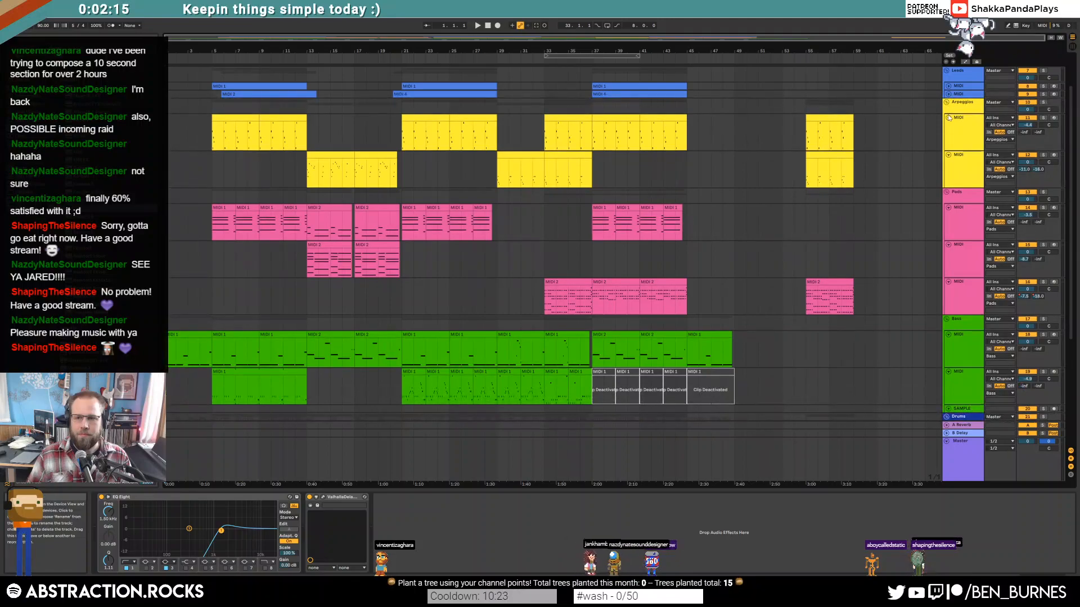
pyautogui.click(949, 118)
pyautogui.click(949, 126)
pyautogui.click(949, 149)
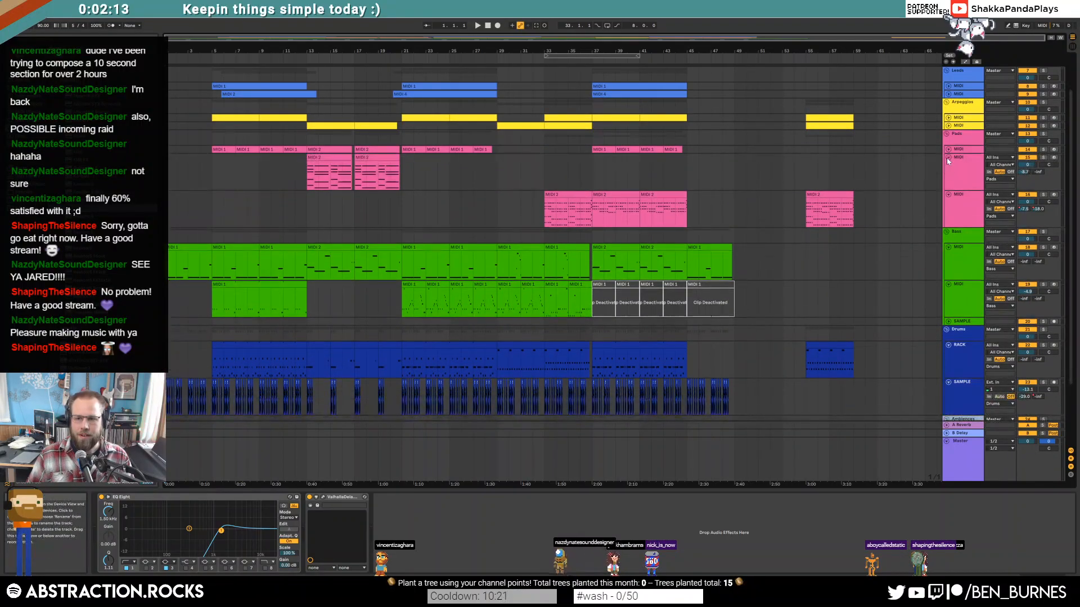
pyautogui.click(948, 157)
pyautogui.click(949, 165)
pyautogui.click(948, 189)
pyautogui.click(949, 197)
pyautogui.click(949, 229)
pyautogui.click(949, 285)
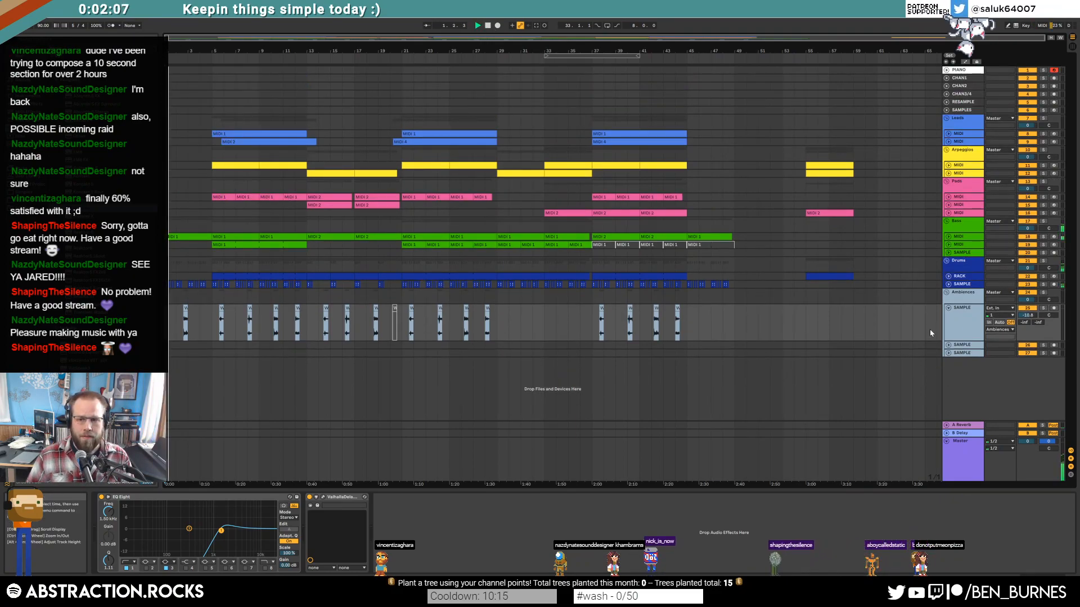
pyautogui.click(949, 308)
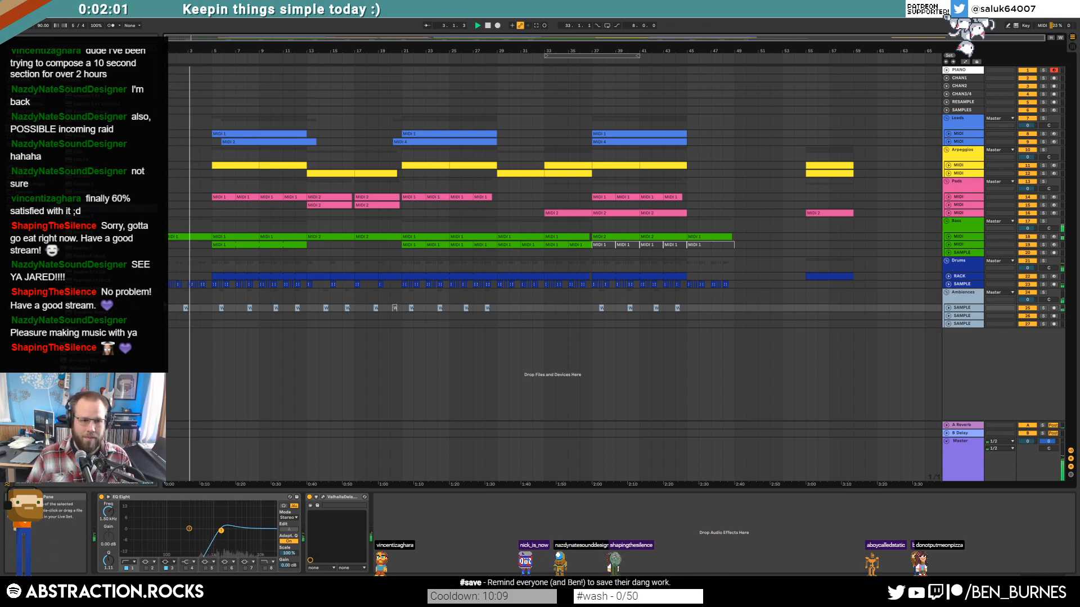
# Step: Inspect the waveform of the intro's ambience clip and delete the ambience clip just before bar 6
pyautogui.doubleClick(186, 307)
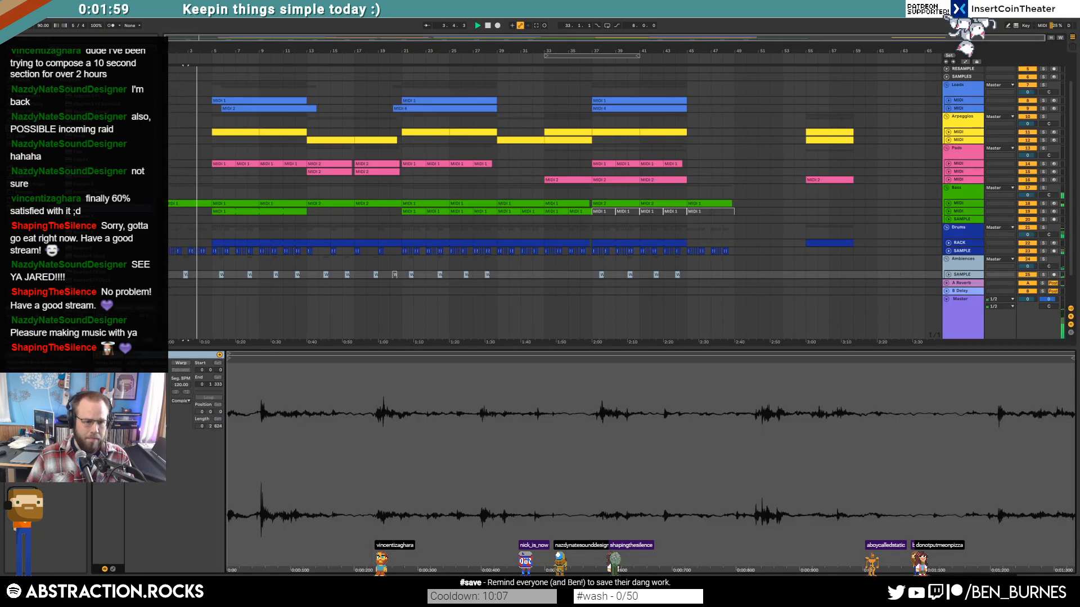
pyautogui.hotkey('shift', 'Tab')
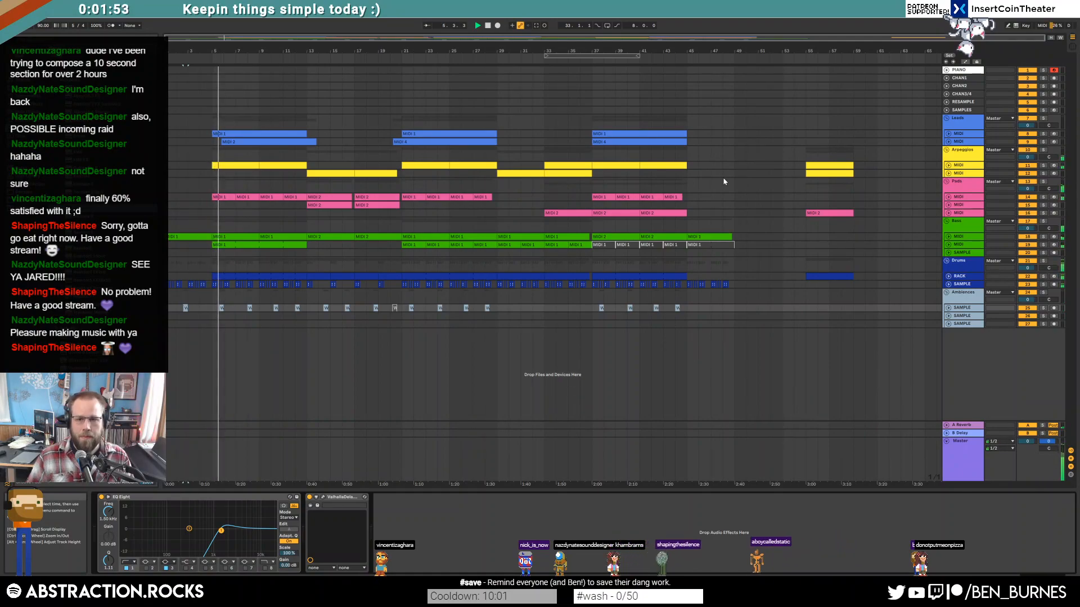
# Step: Unfold the two lead tracks and examine the notes of the first lead clip at bar 5
pyautogui.click(949, 135)
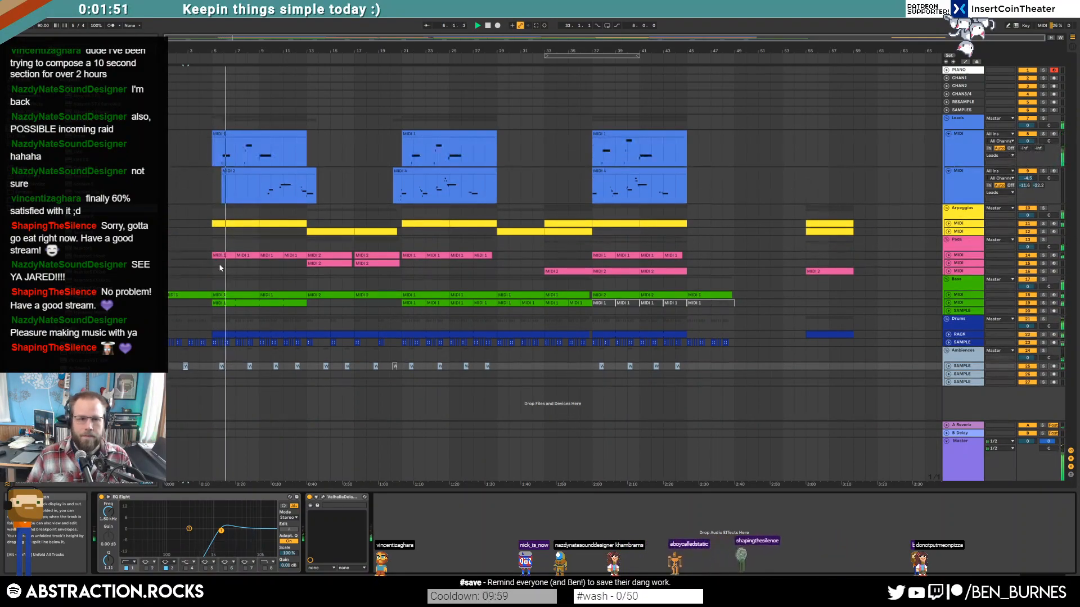
pyautogui.doubleClick(239, 136)
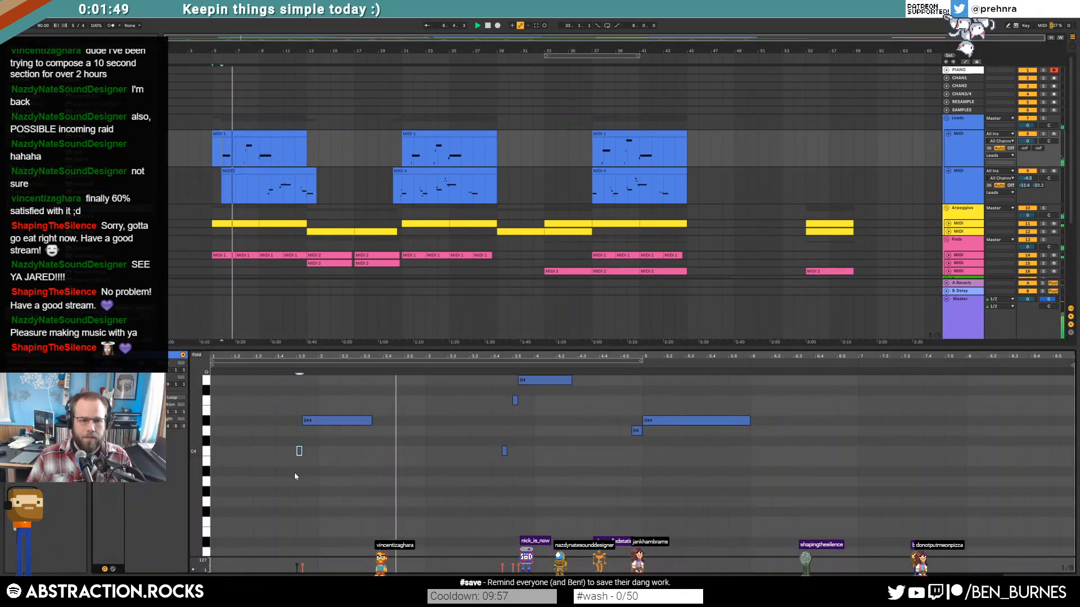
pyautogui.hotkey('shift', 'Tab')
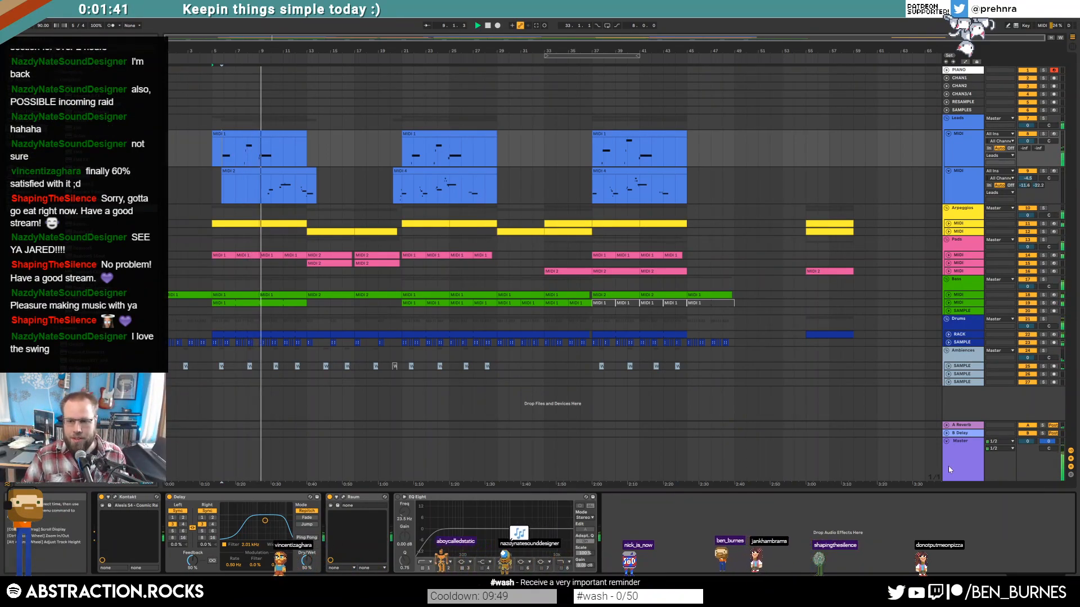
# Step: Adjust the EQ Eight bands in the master chain and set the Glue Compressor's threshold to about -14 dB
pyautogui.click(473, 459)
pyautogui.click(101, 497)
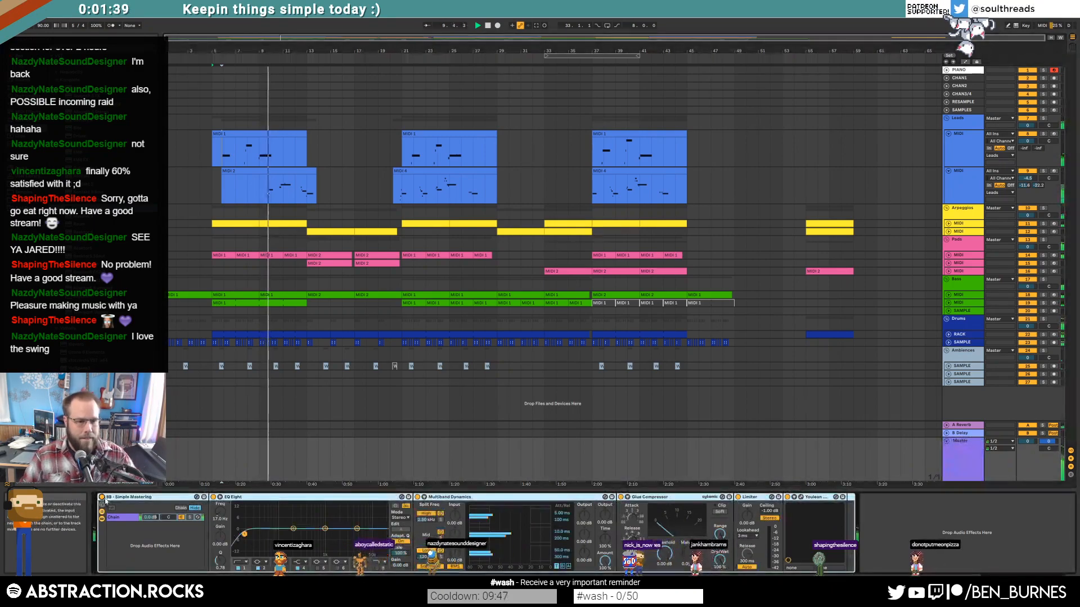
pyautogui.moveTo(245, 535); pyautogui.dragTo(292, 531)
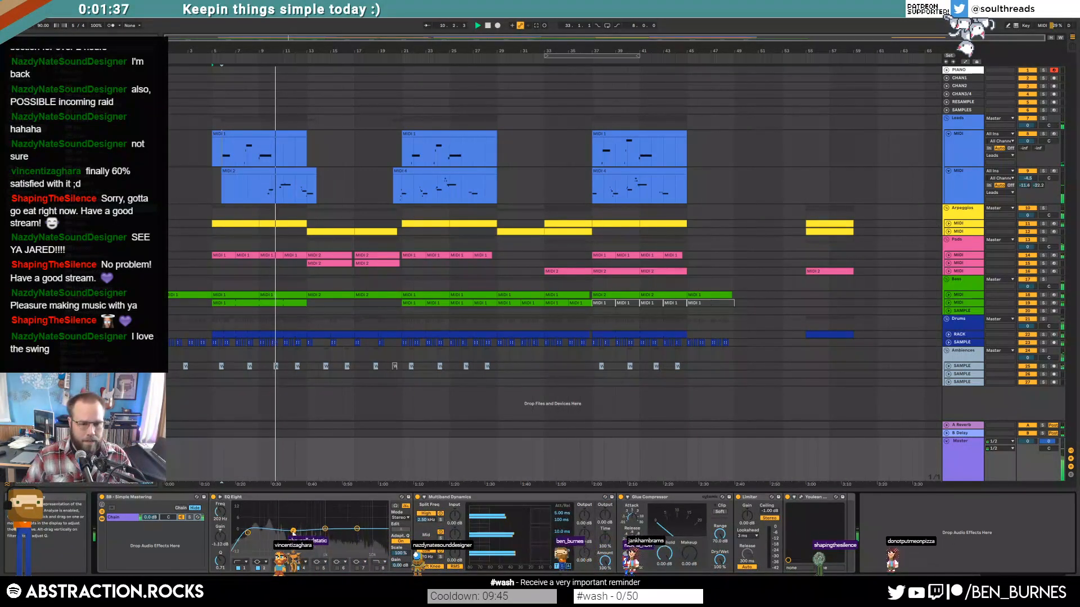
pyautogui.click(325, 530)
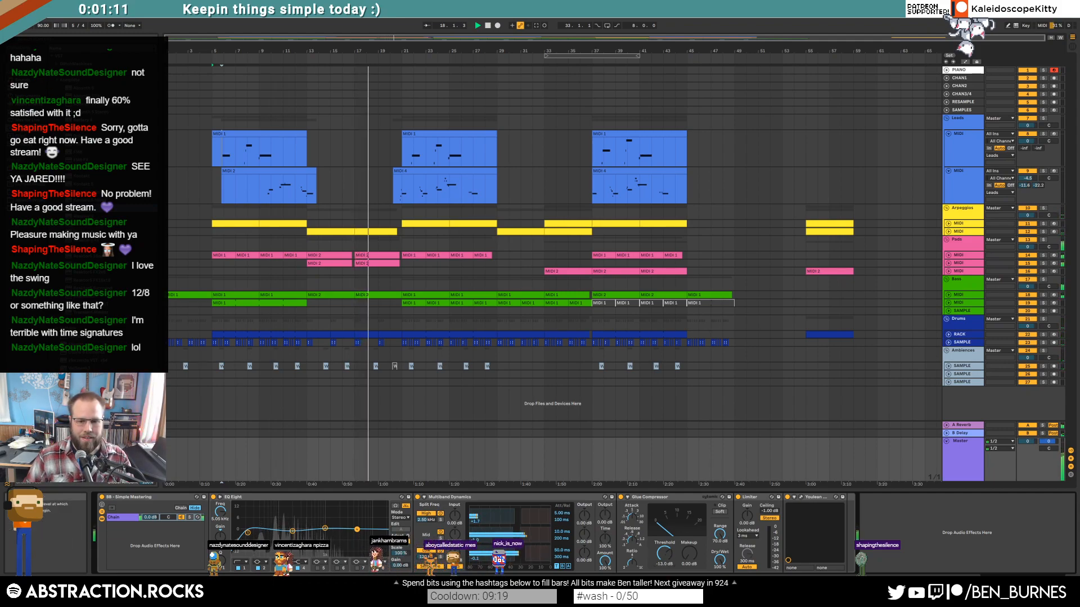
pyautogui.moveTo(666, 556); pyautogui.dragTo(665, 554)
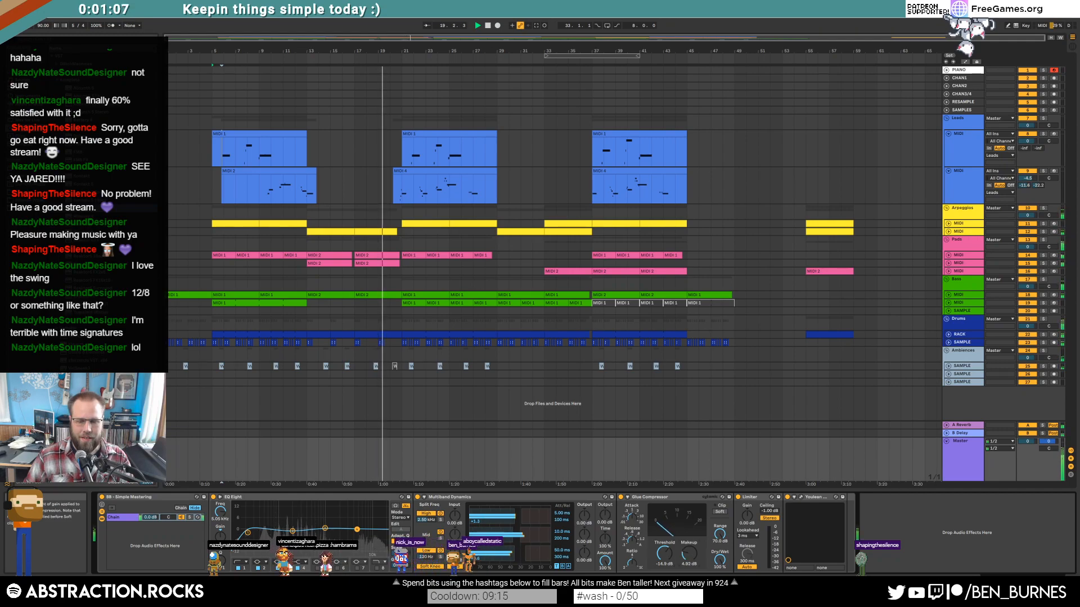
# Step: Check the drum rack's hat samples, enable the drum track's EQ Eight and cut the highs with band 4 around 2.8 kHz
pyautogui.click(793, 334)
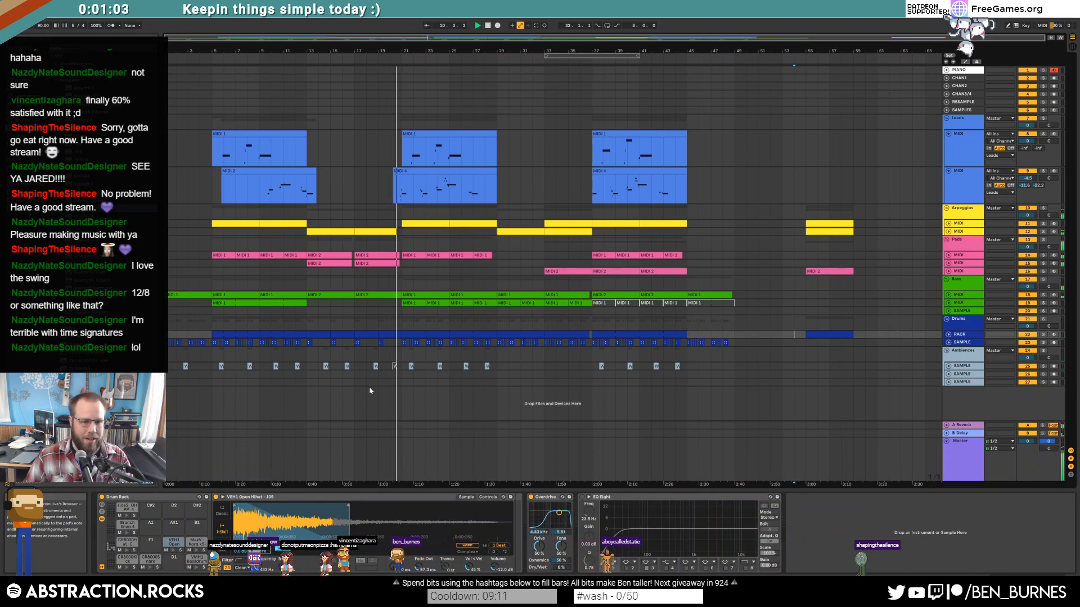
pyautogui.click(128, 560)
pyautogui.click(128, 543)
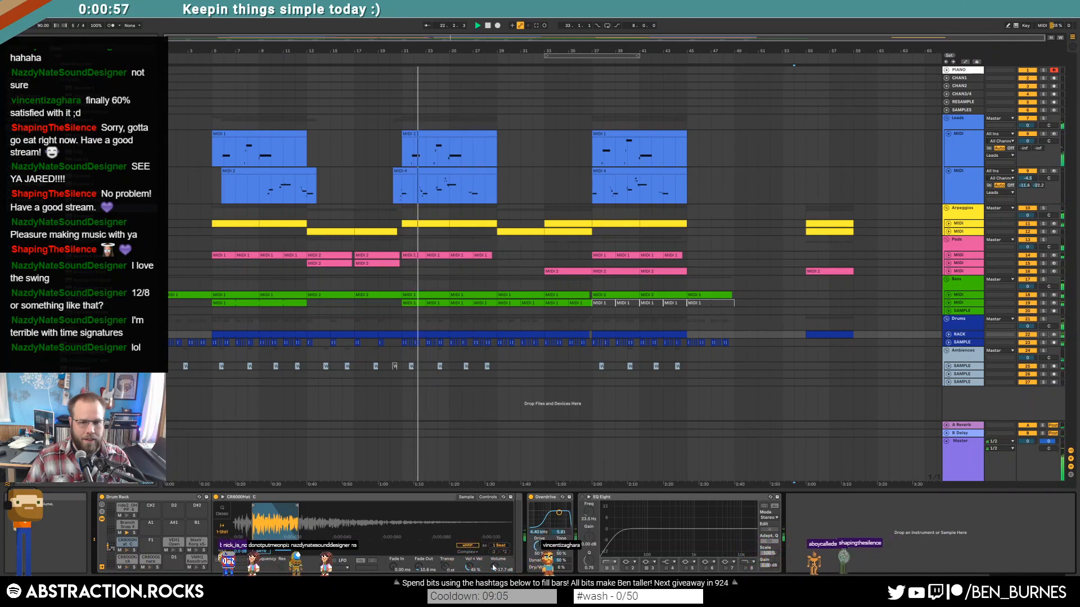
pyautogui.click(582, 498)
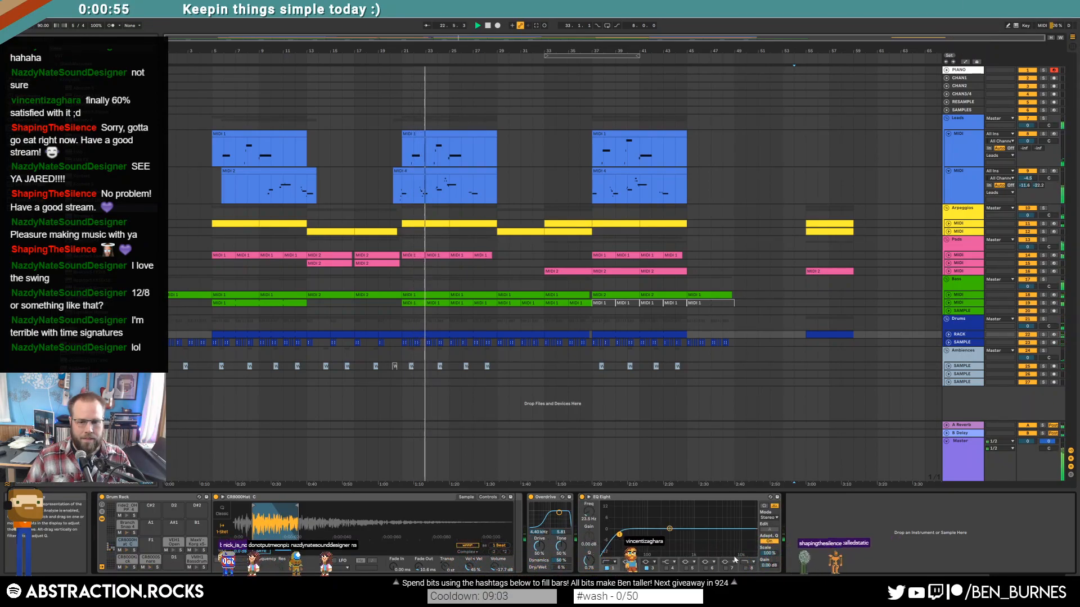
pyautogui.click(665, 569)
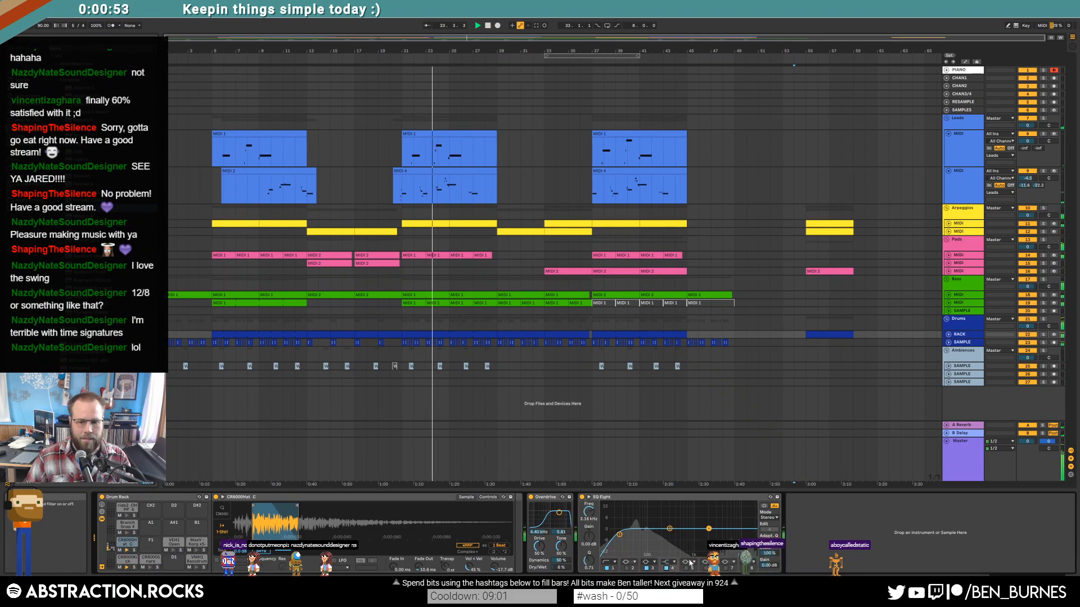
pyautogui.moveTo(716, 539); pyautogui.dragTo(714, 536)
# Step: Readjust the threshold and makeup gain of the Glue Compressor on the master
pyautogui.click(691, 337)
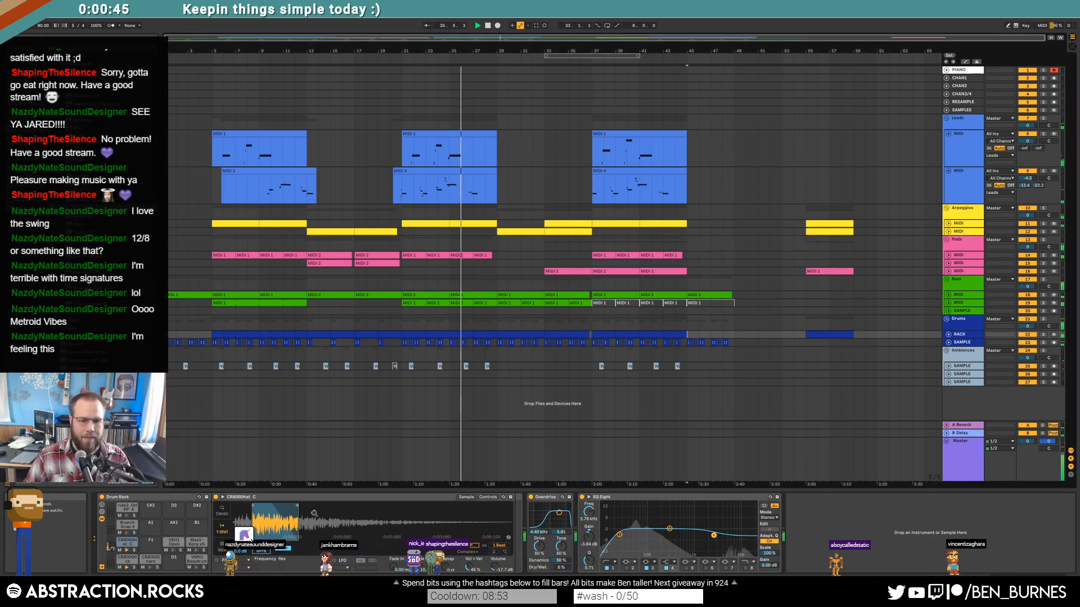
pyautogui.click(668, 482)
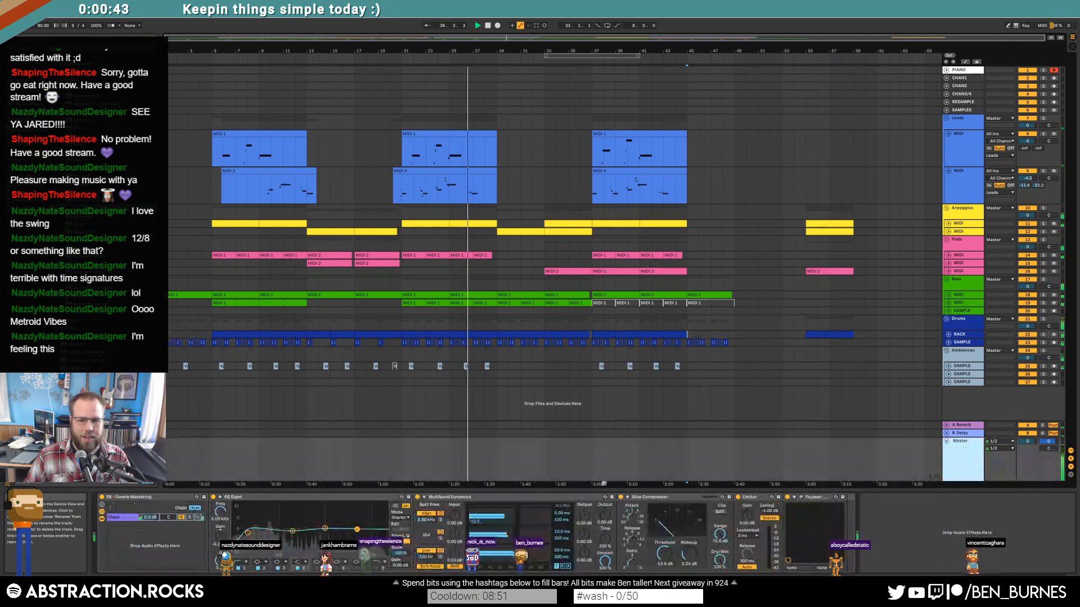
pyautogui.moveTo(689, 553); pyautogui.dragTo(662, 553)
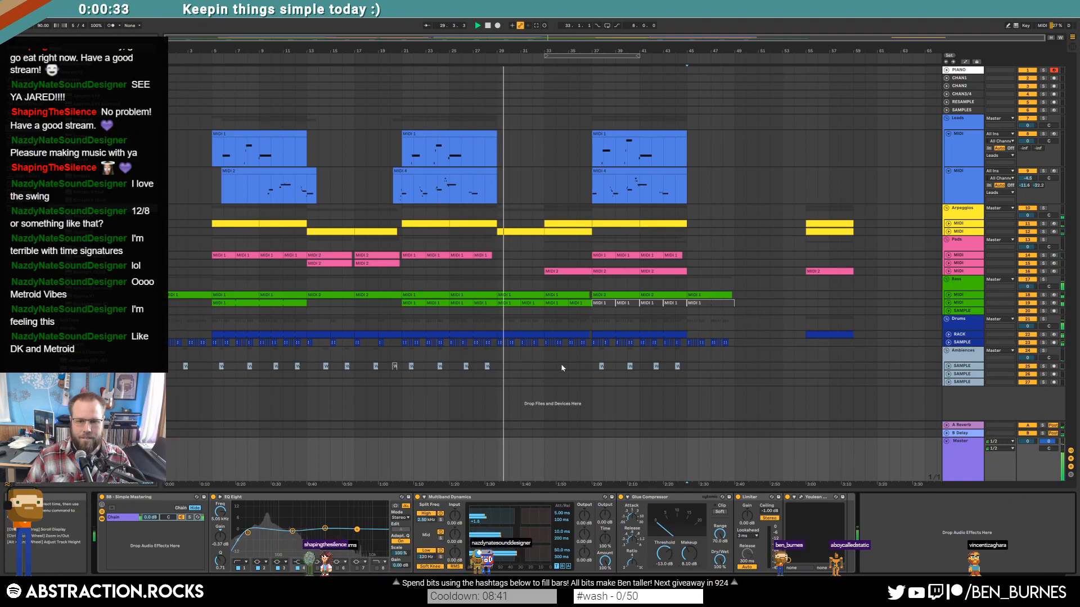
# Step: Automate the VMH1 Bassdrum volume in the drum rack, rising from a lower level at bar 29 to its normal level at bar 35
pyautogui.click(955, 338)
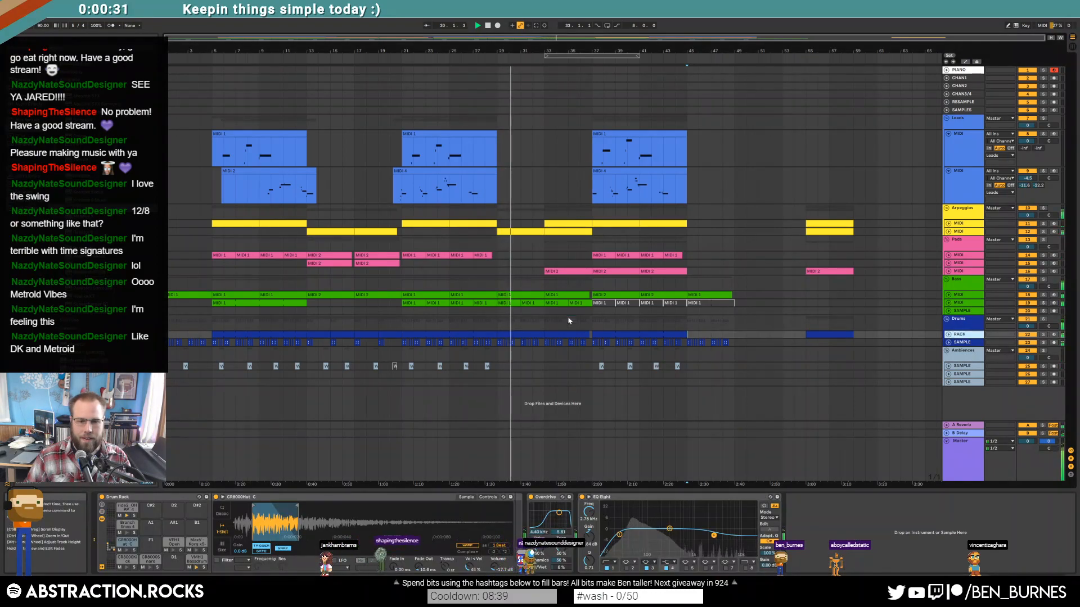
pyautogui.click(194, 562)
pyautogui.click(948, 335)
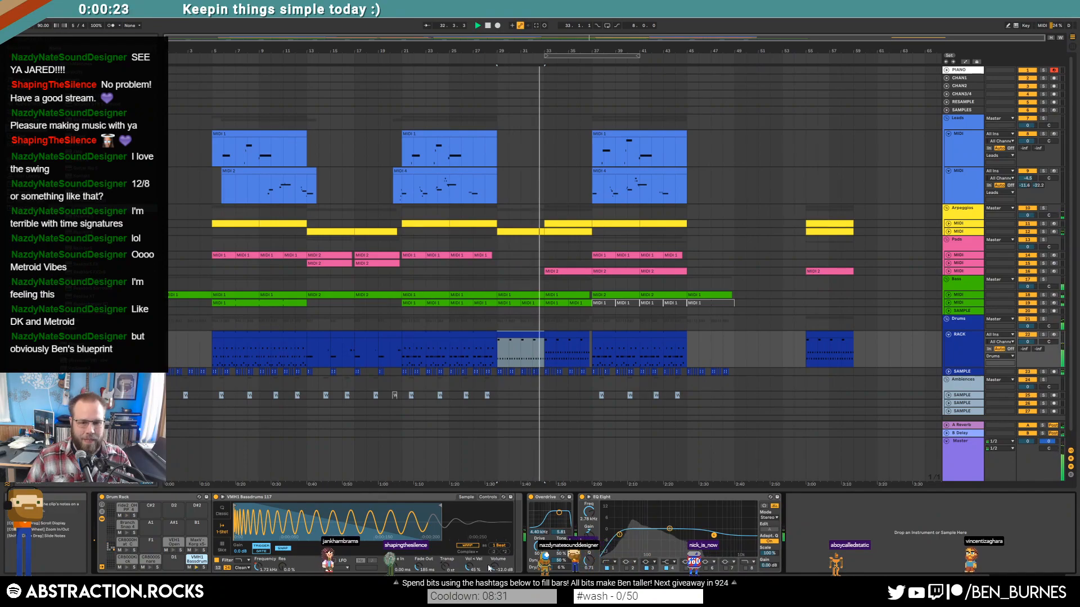
pyautogui.press('a')
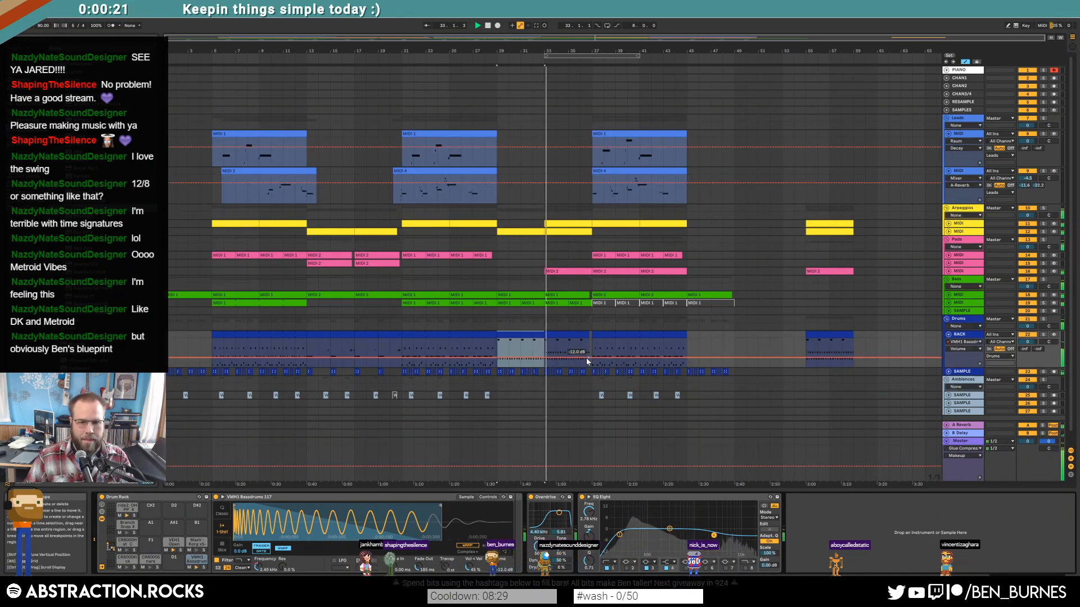
pyautogui.click(568, 357)
pyautogui.moveTo(498, 357); pyautogui.dragTo(497, 360)
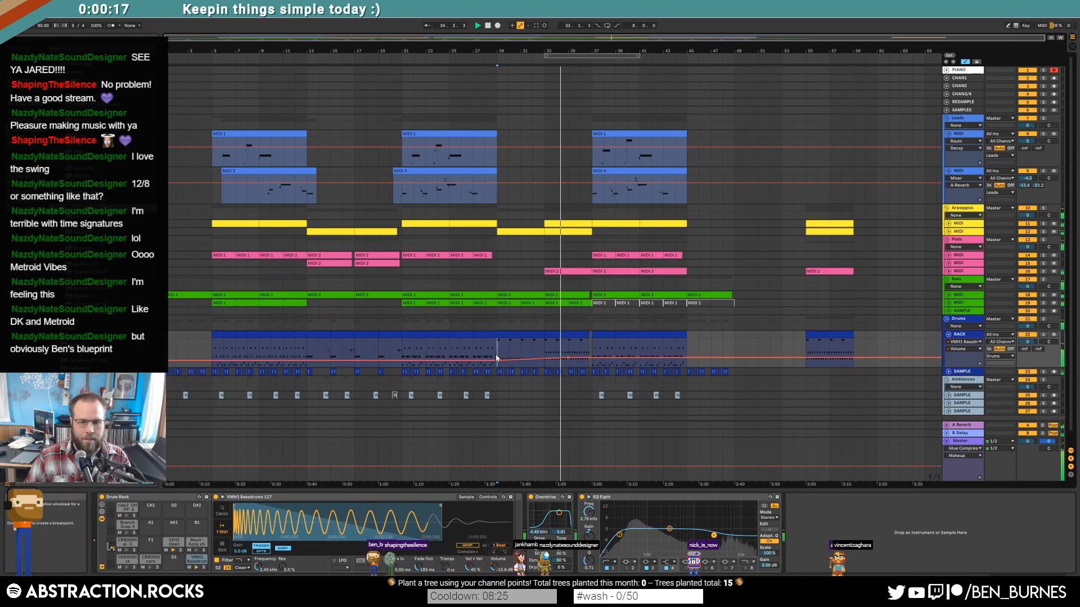
pyautogui.press('a')
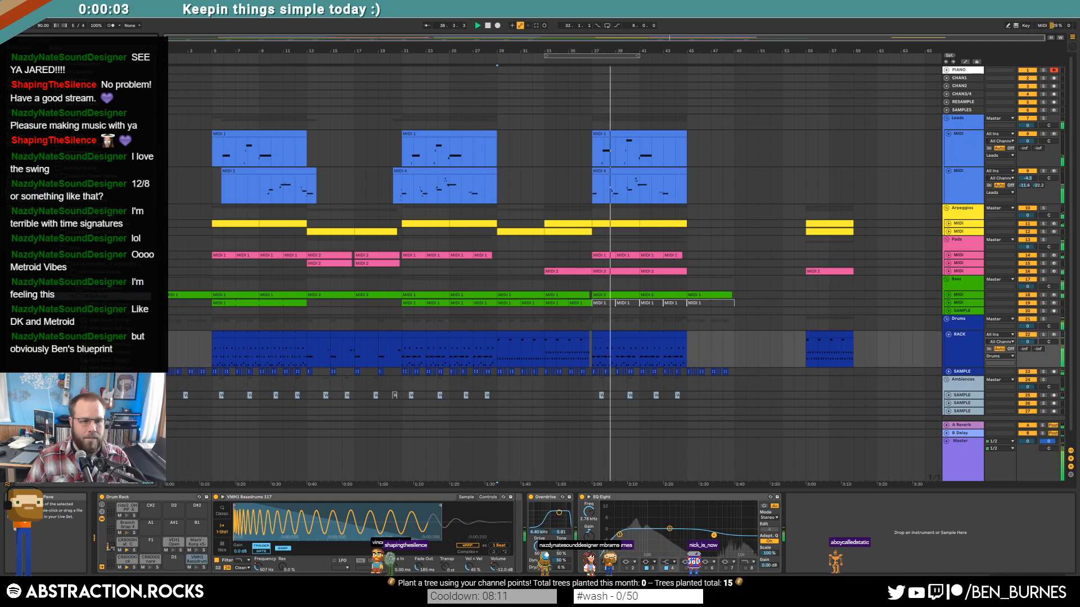
# Step: Add an audio track below the drum sample track and try the VEH1 Crash - 14 sample at bar 36
pyautogui.click(970, 373)
pyautogui.hotkey('ctrl', 't')
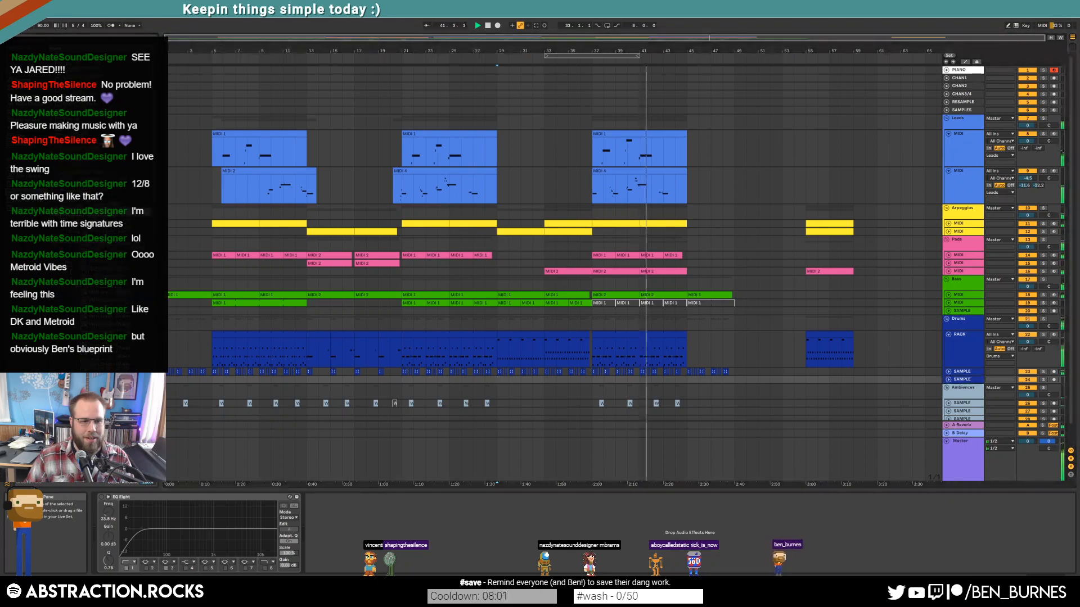
pyautogui.click(582, 379)
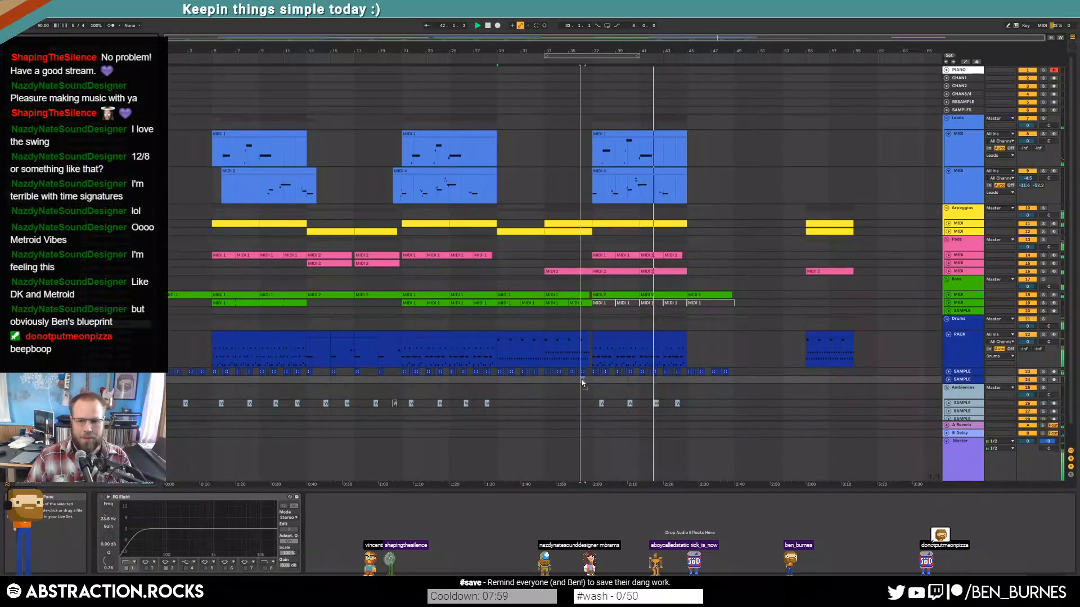
pyautogui.click(948, 380)
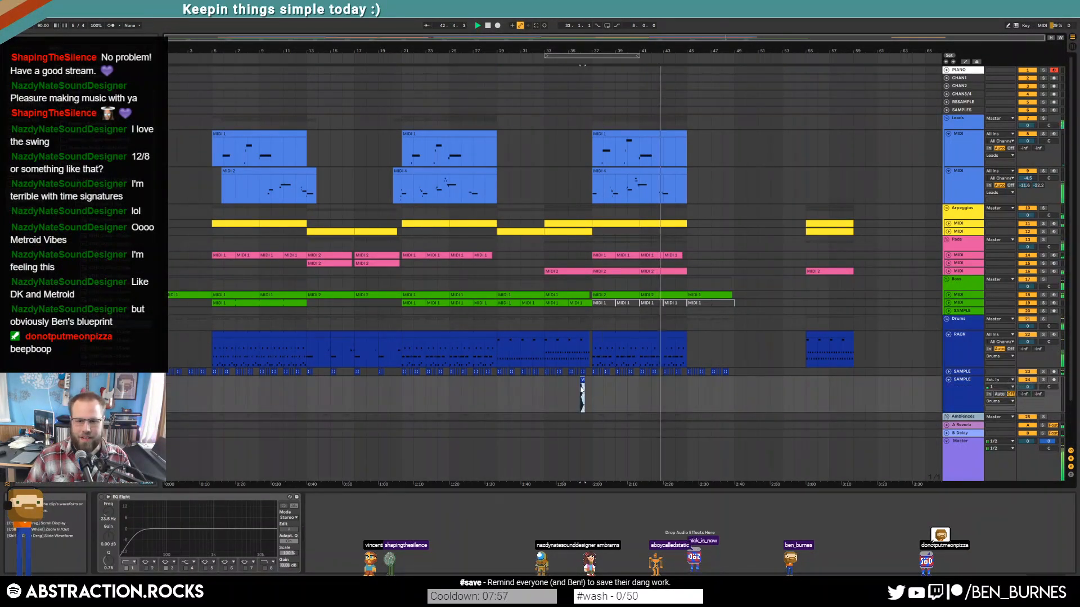
pyautogui.scroll(6, 581, 380)
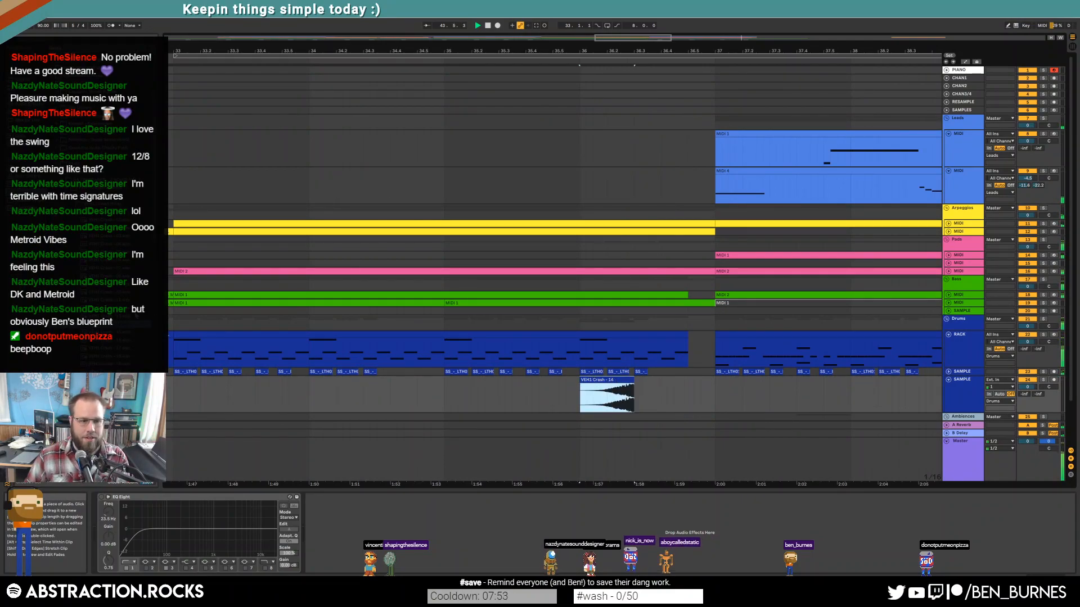
# Step: Replace the crash clip with VEH1 Crash - 18 and shift it to end where the drum rack clip stops before bar 37
pyautogui.press('Delete')
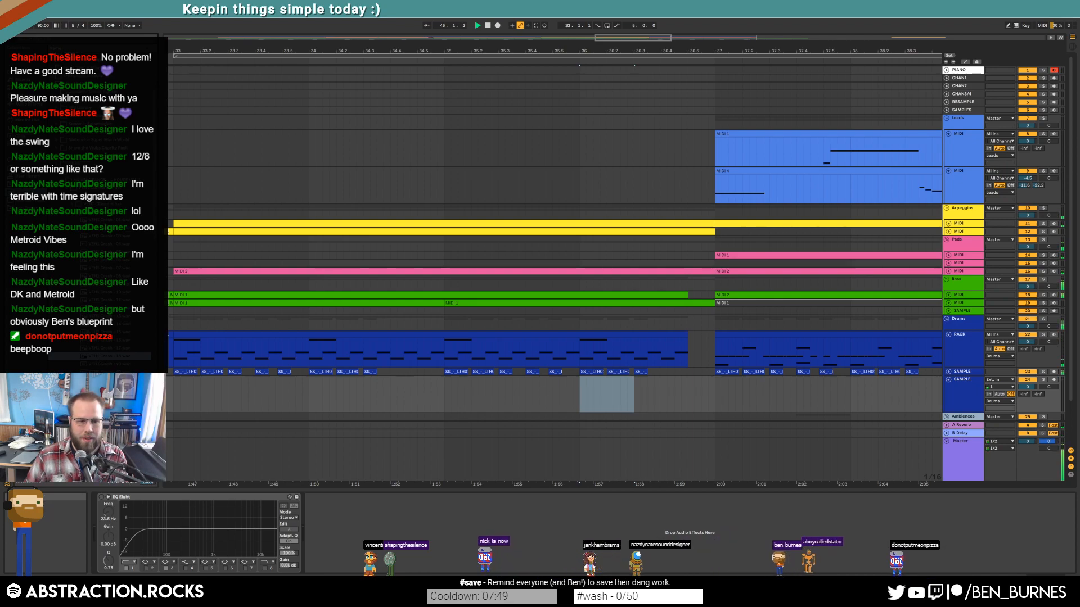
pyautogui.moveTo(108, 356); pyautogui.dragTo(585, 403)
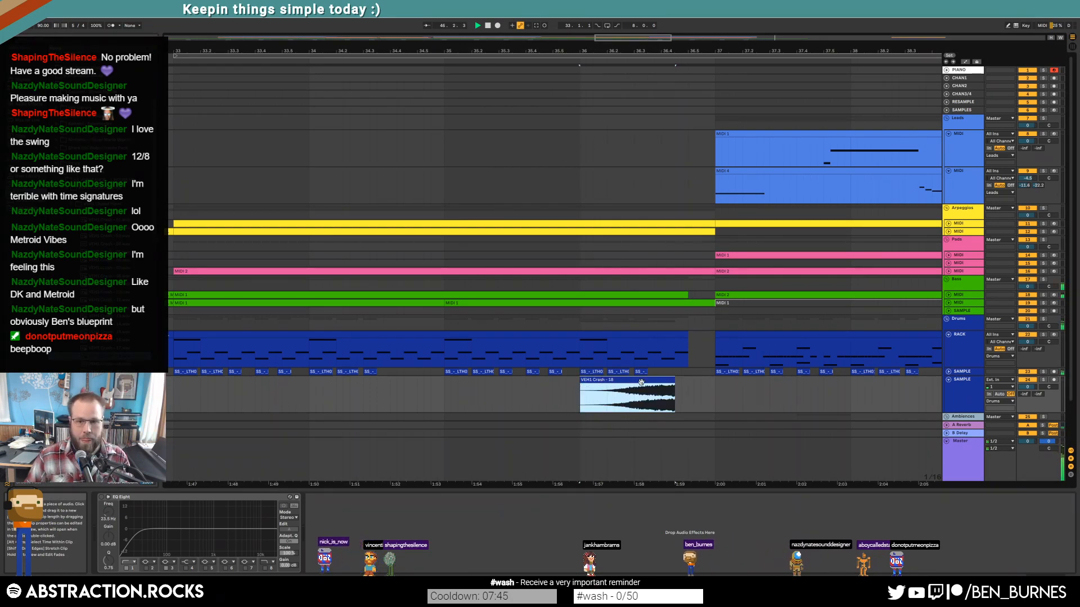
pyautogui.moveTo(641, 383); pyautogui.dragTo(679, 380)
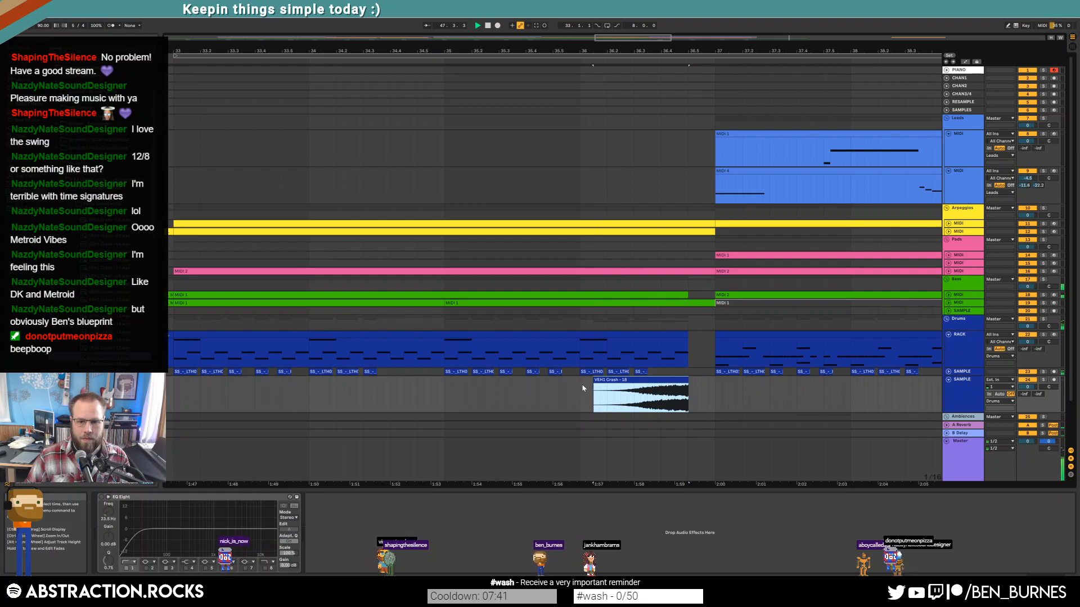
# Step: Fade in the crash clip and lower its track volume to about -12 dB while replaying the transition
pyautogui.moveTo(595, 385); pyautogui.dragTo(668, 392)
pyautogui.moveTo(1030, 387); pyautogui.dragTo(1029, 398)
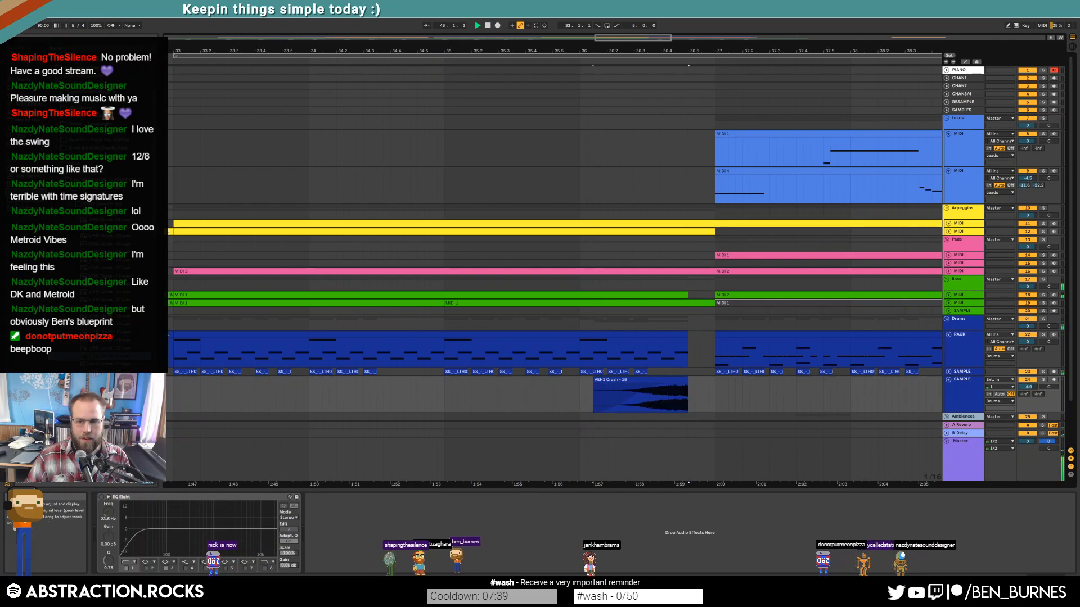
pyautogui.click(471, 394)
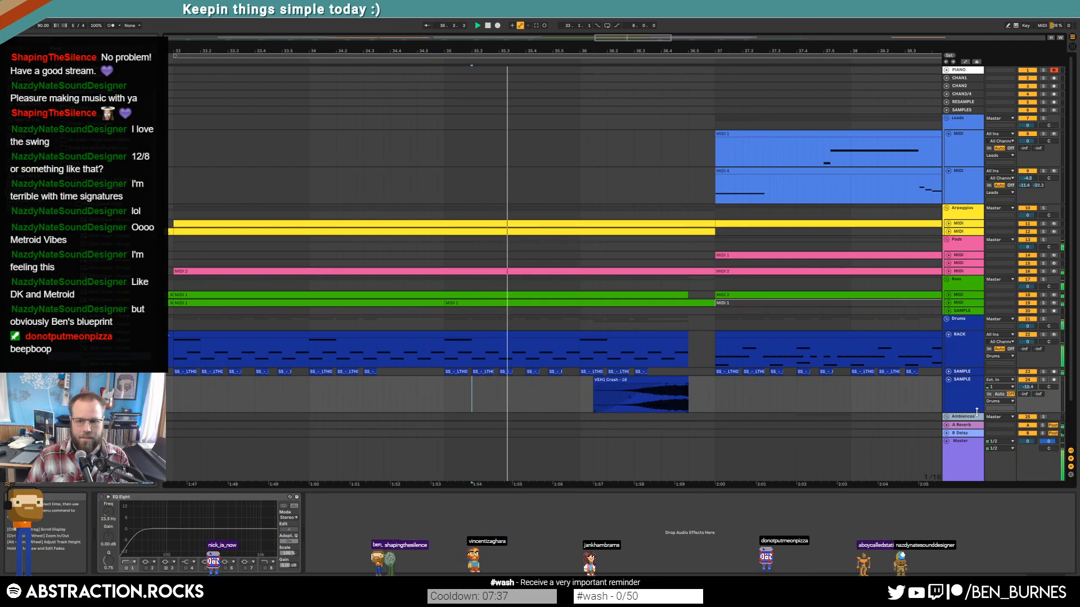
pyautogui.moveTo(1033, 396); pyautogui.dragTo(1033, 397)
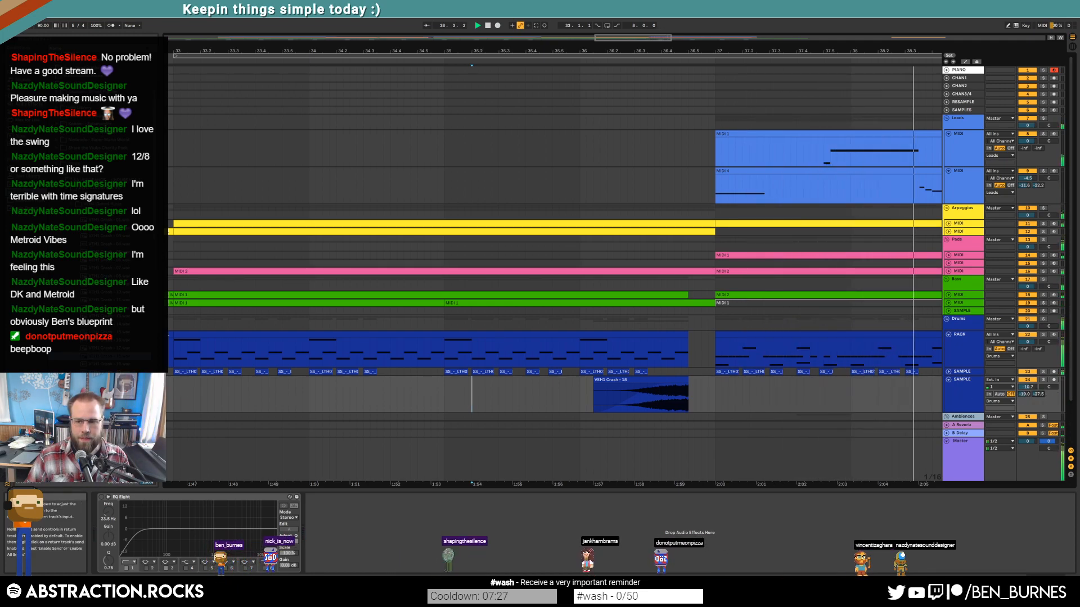
# Step: In the second lead's clip at bar 37, shift the long note near clip bar 5 later and add a higher note before it
pyautogui.scroll(-5, 811, 383)
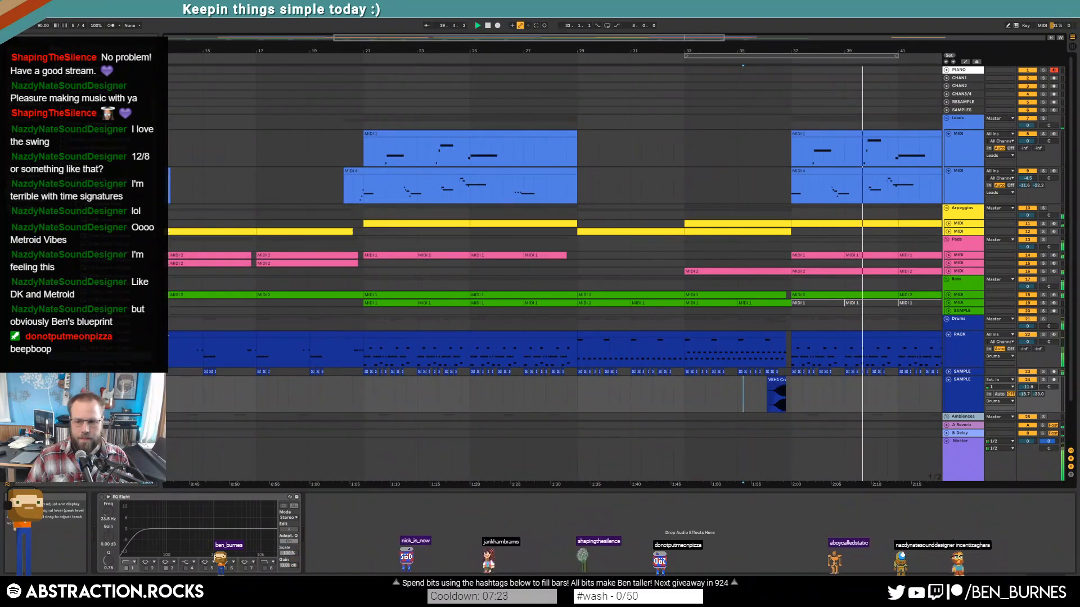
pyautogui.scroll(-3, 811, 377)
pyautogui.hotkey('shift', 'Tab')
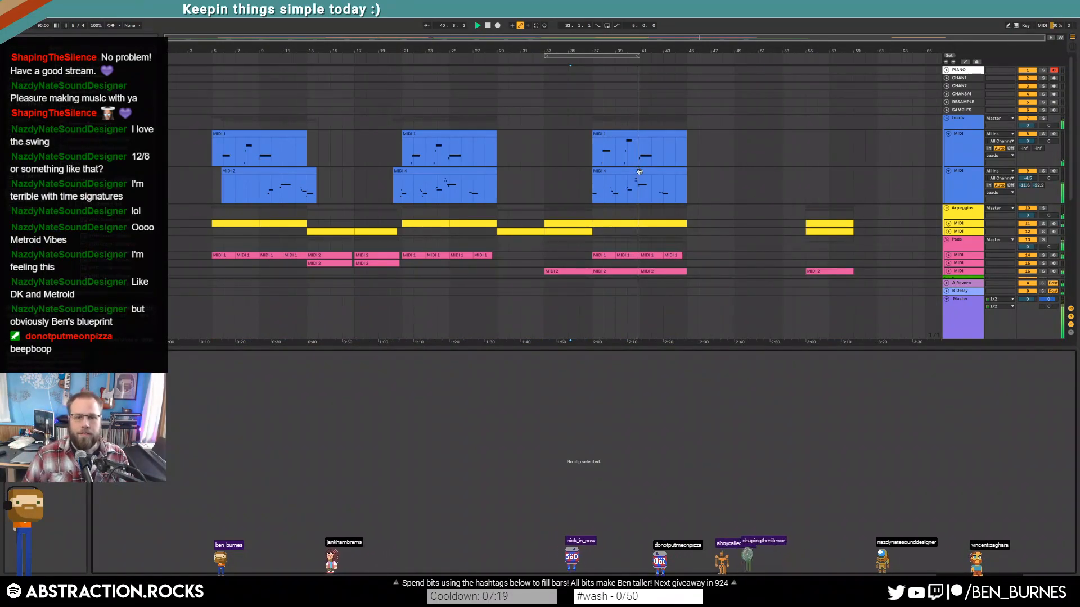
pyautogui.click(632, 201)
pyautogui.click(701, 452)
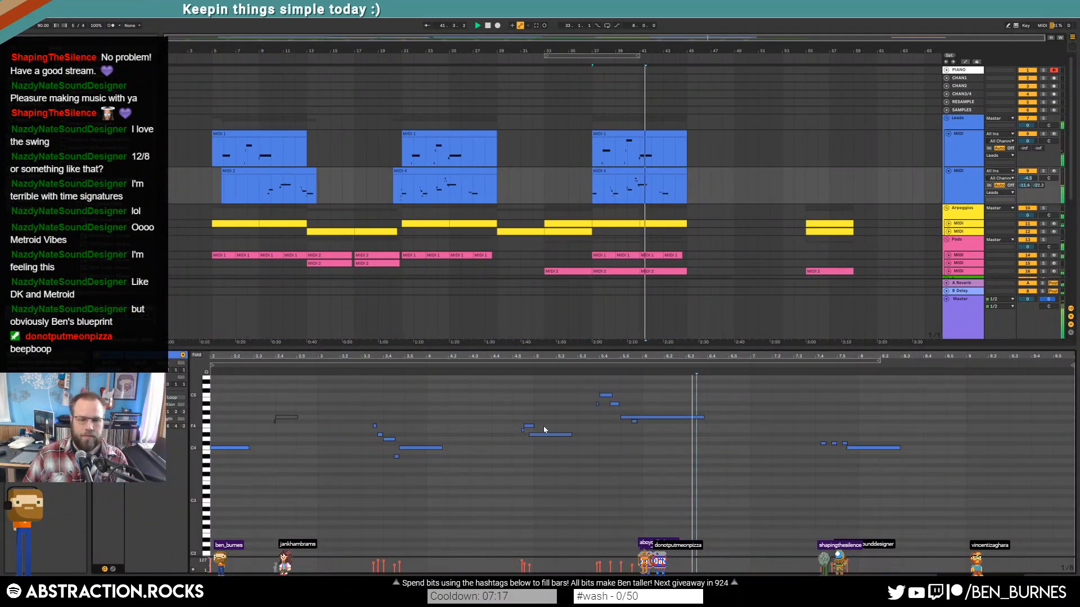
pyautogui.click(544, 440)
pyautogui.moveTo(540, 436)
pyautogui.mouseDown()
pyautogui.moveTo(555, 437)
pyautogui.moveTo(556, 416)
pyautogui.moveTo(545, 417)
pyautogui.moveTo(547, 431)
pyautogui.mouseUp()
pyautogui.doubleClick(535, 417)
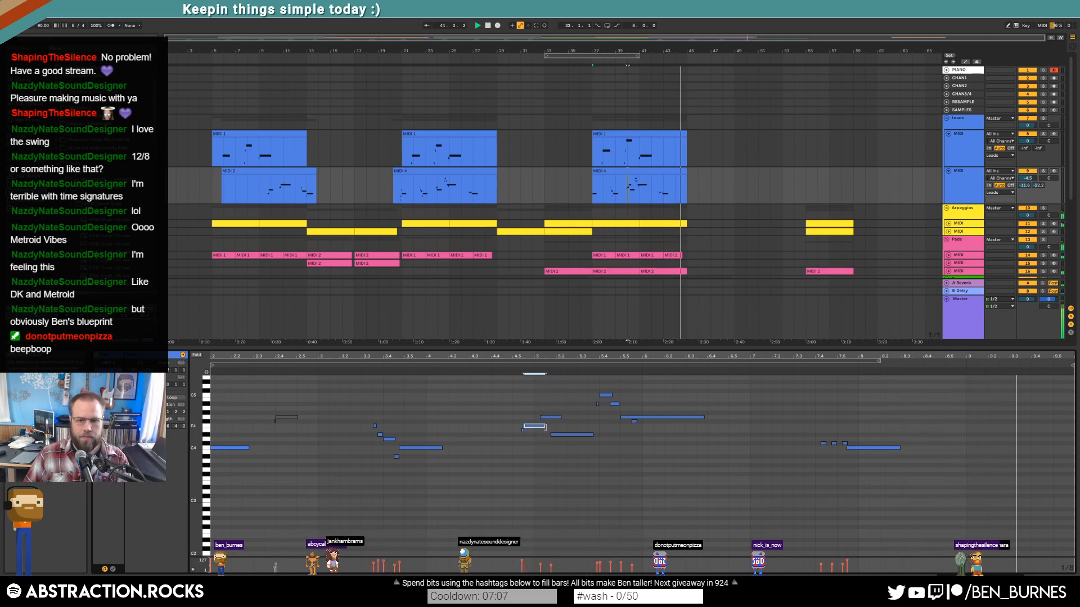
pyautogui.hotkey('shift', 'Tab')
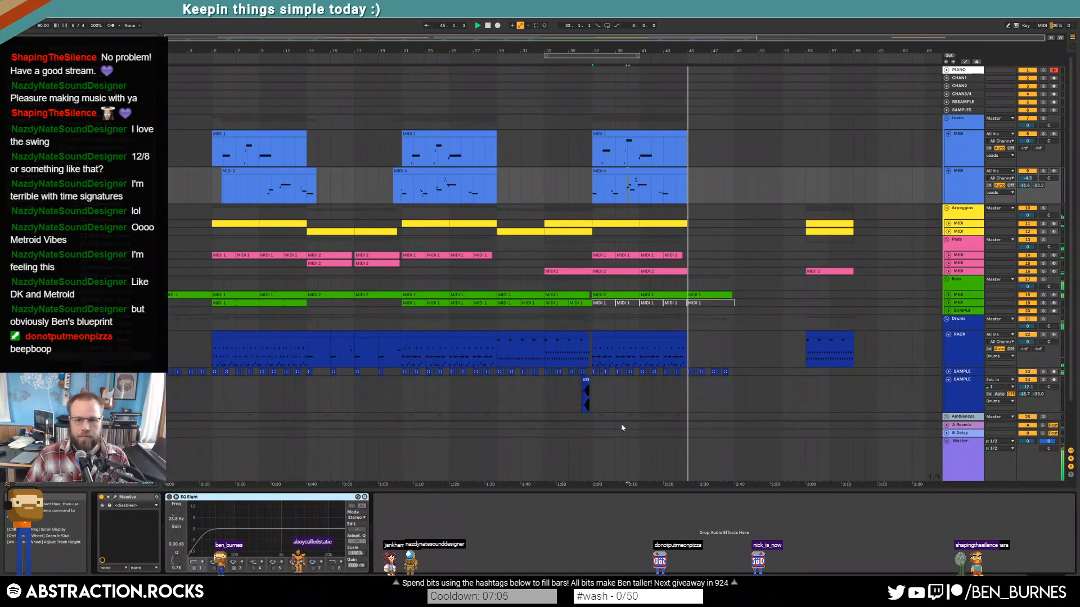
# Step: Expand the first bass MIDI track and open the drum rack clip ending at bar 45 for note editing
pyautogui.click(948, 295)
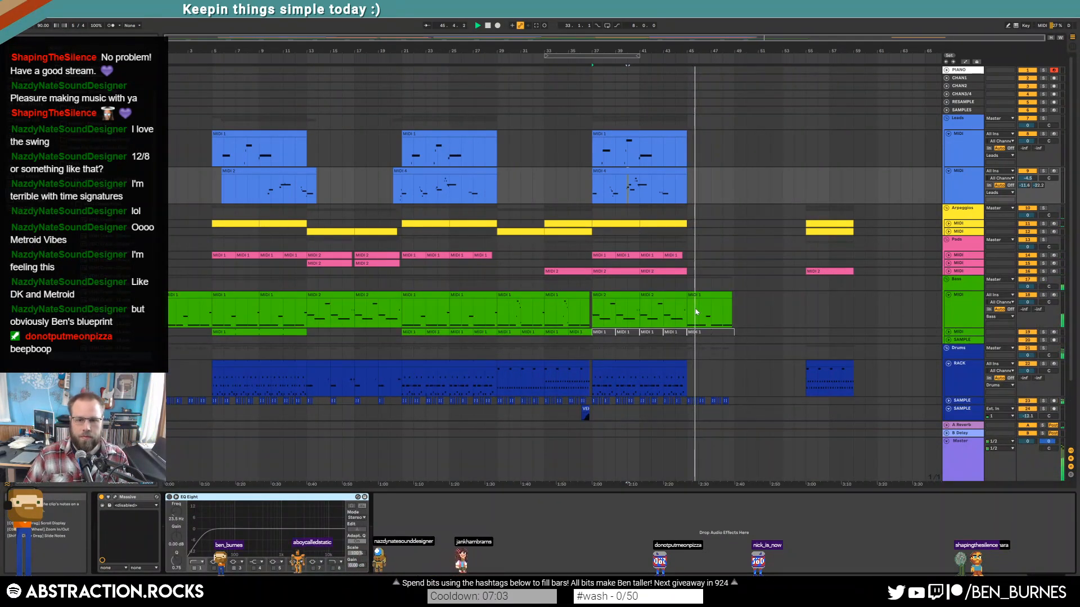
pyautogui.scroll(5, 698, 310)
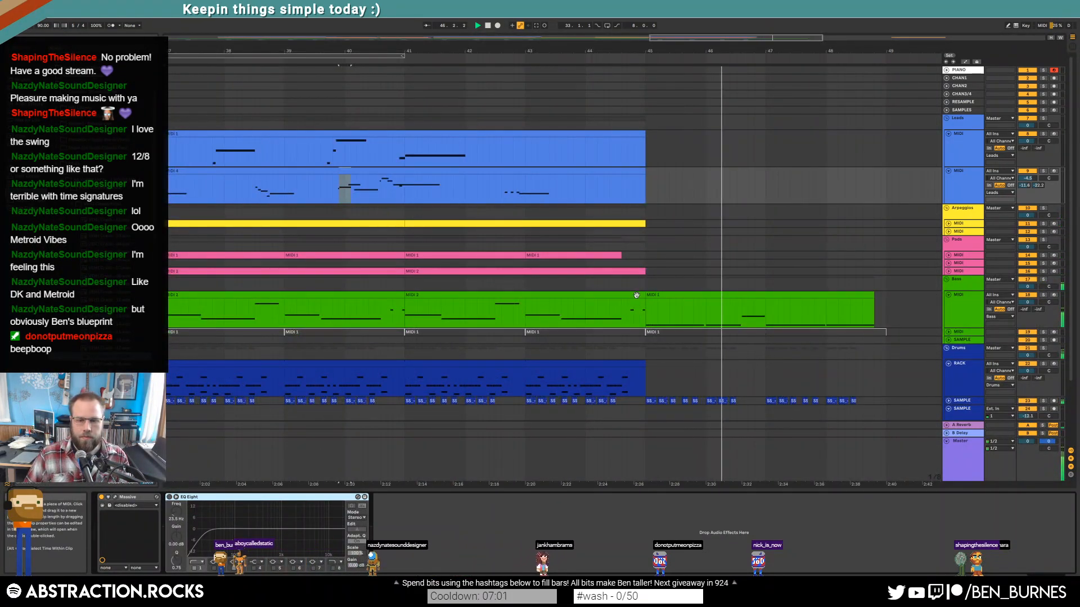
pyautogui.doubleClick(636, 362)
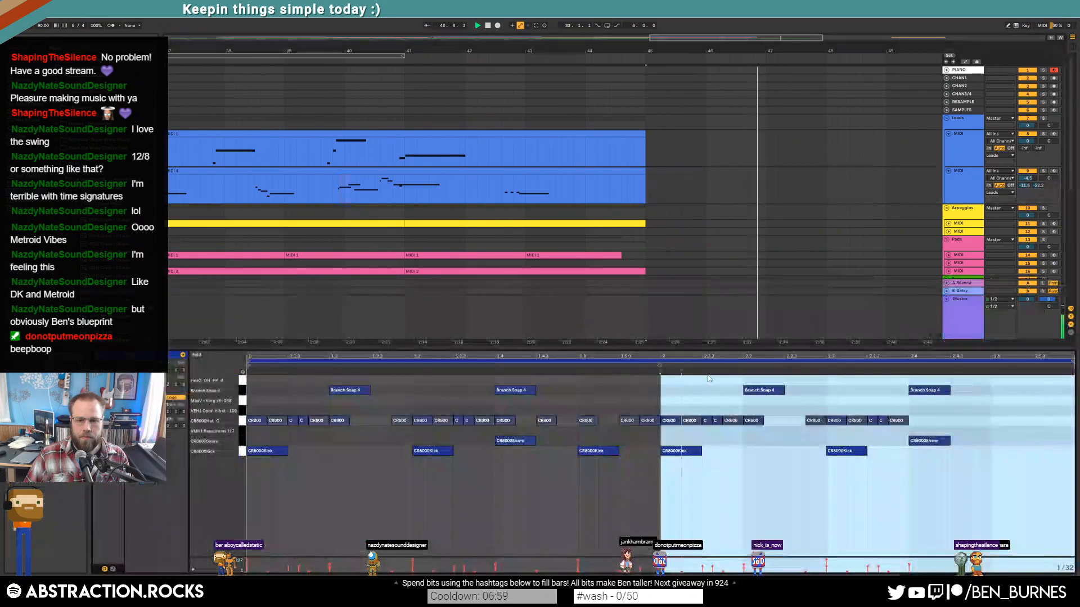
pyautogui.scroll(-5, 626, 302)
pyautogui.scroll(-4, 684, 270)
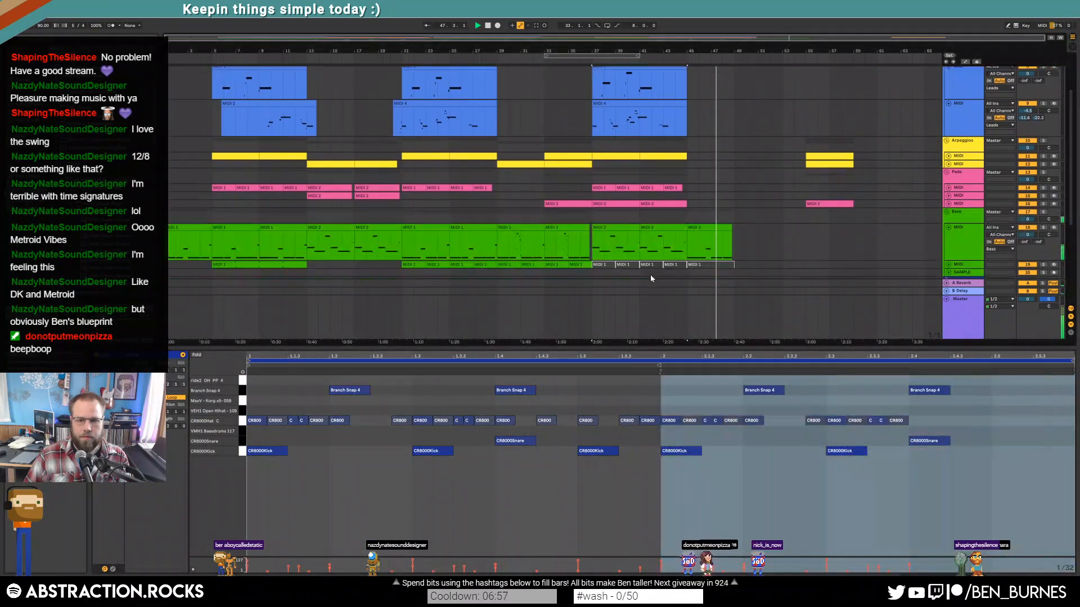
pyautogui.scroll(2, 675, 253)
pyautogui.click(601, 253)
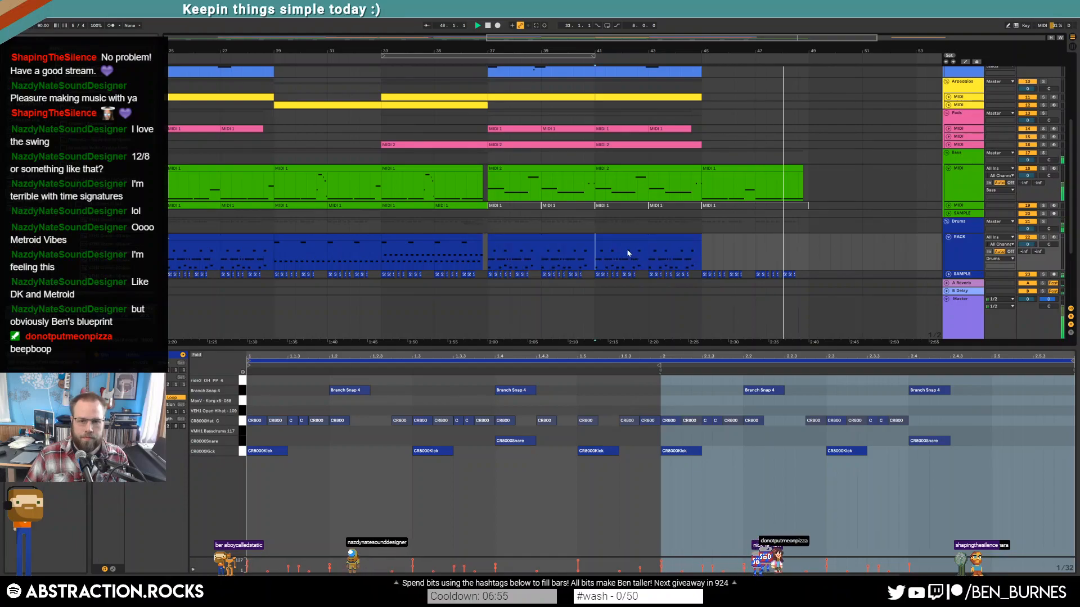
# Step: Add two MaxV - Korg hits after the clip's last snare, lengthen them and place them slightly earlier while replaying the ending
pyautogui.click(1013, 393)
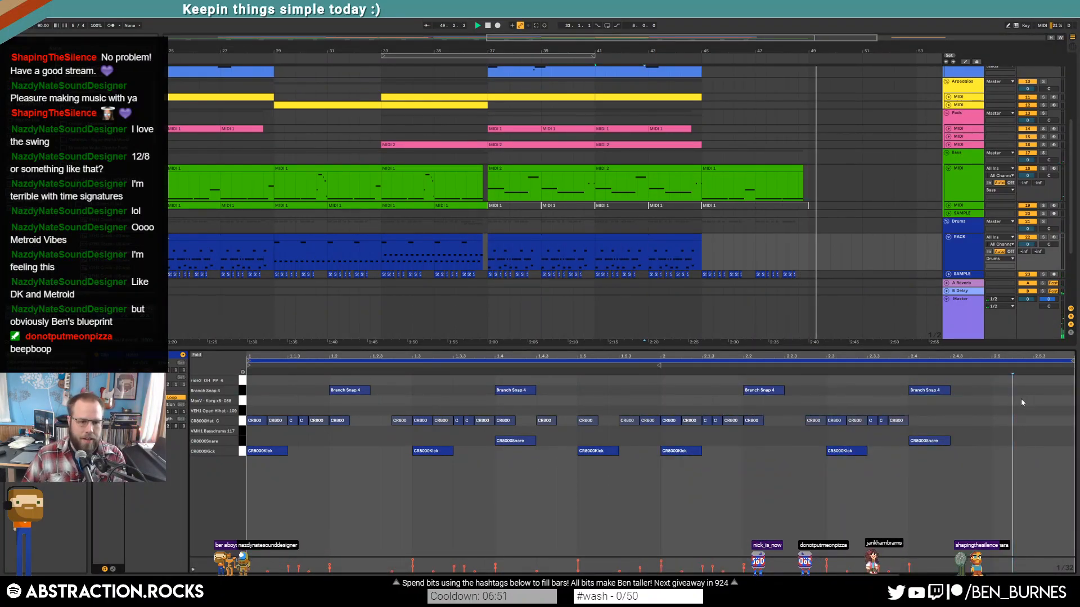
pyautogui.doubleClick(1021, 400)
pyautogui.press('Right')
pyautogui.doubleClick(1068, 401)
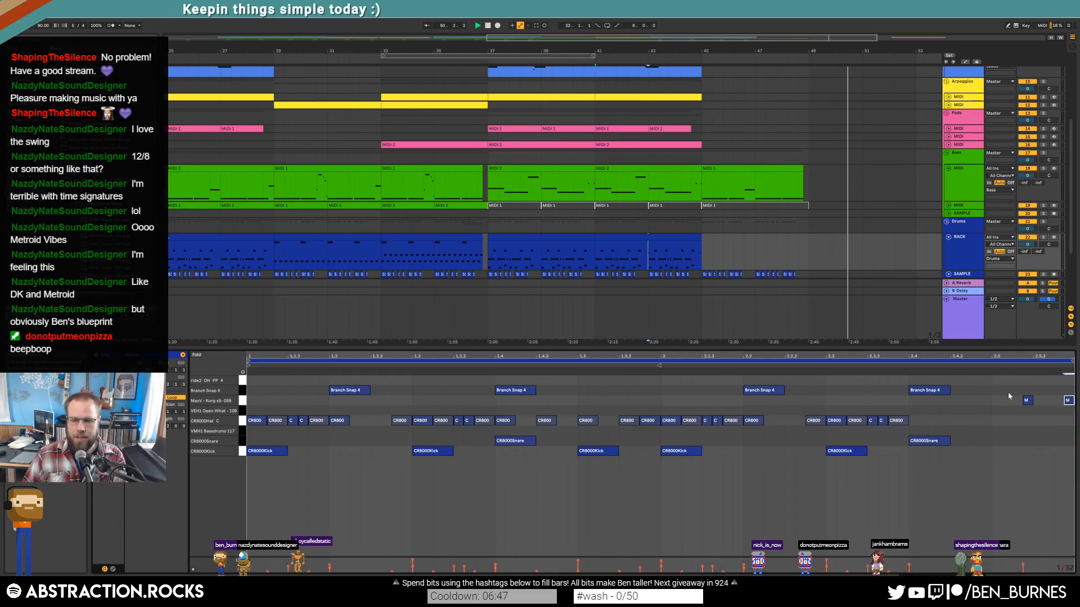
pyautogui.click(981, 364)
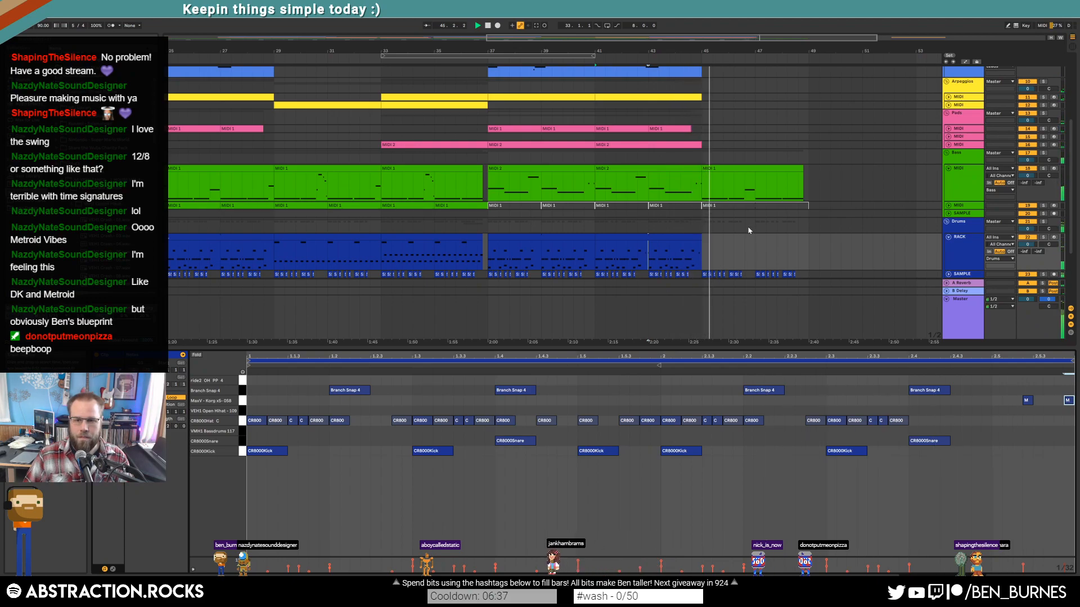
pyautogui.scroll(5, 711, 248)
pyautogui.scroll(3, 692, 244)
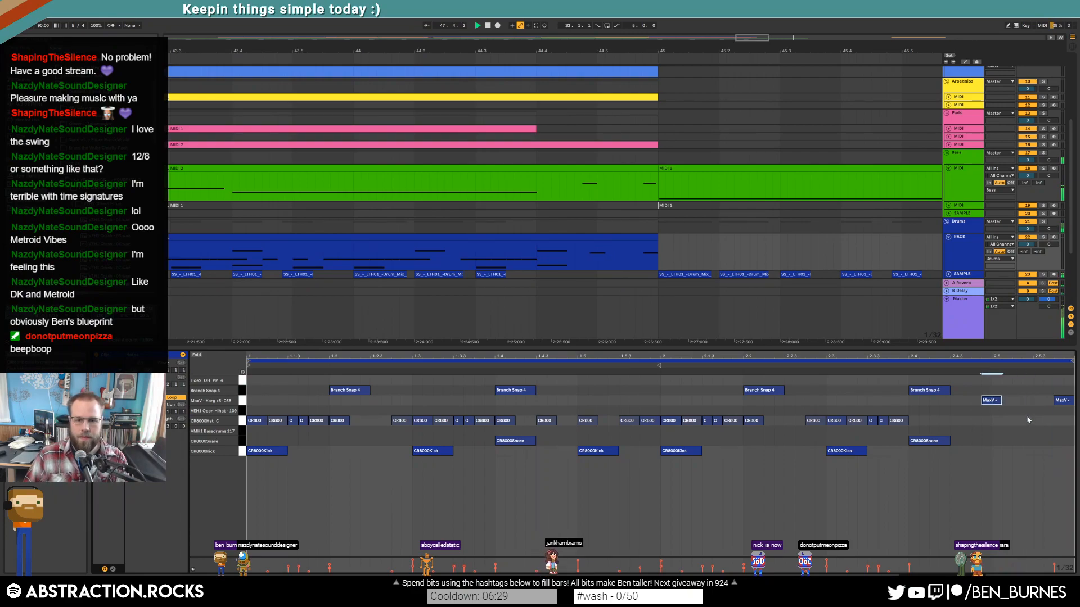
# Step: Stop playback and set an active 48-bar arrangement loop from bar 1 to bar 49
pyautogui.hotkey('shift', 'Tab')
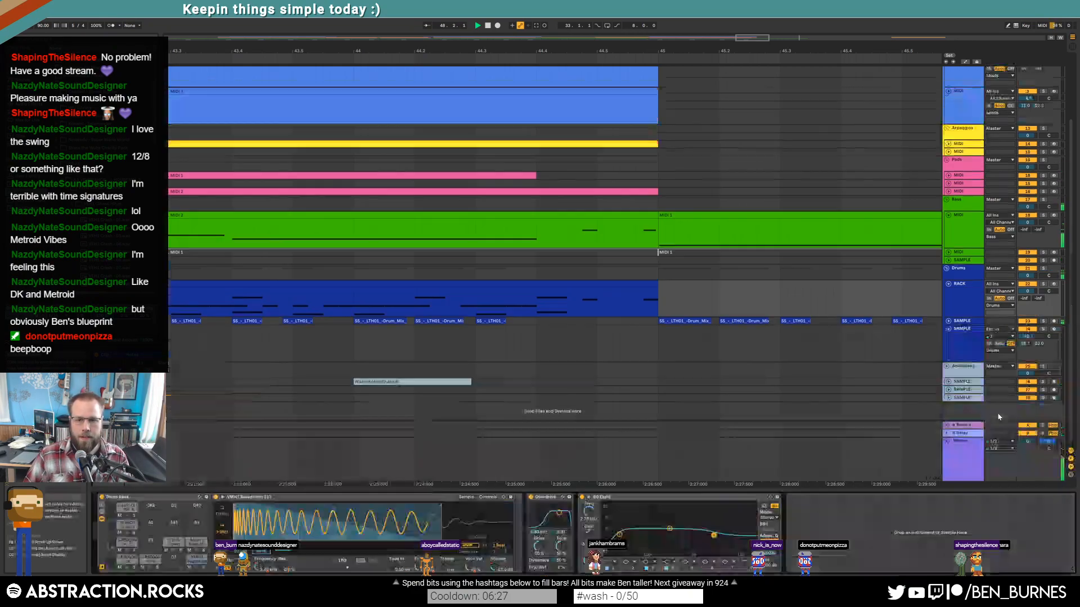
pyautogui.scroll(-4, 819, 277)
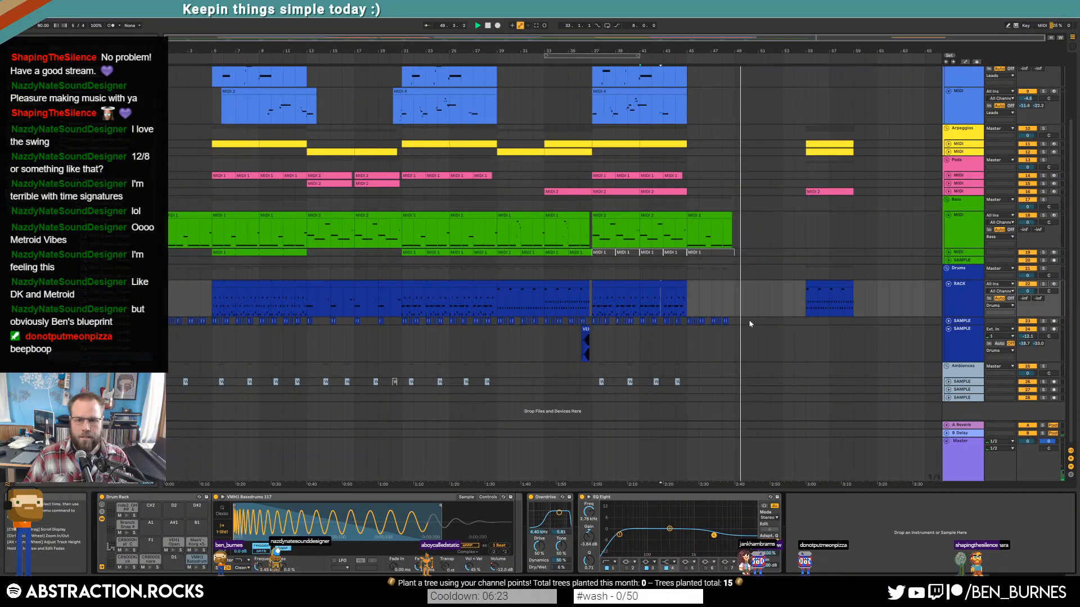
pyautogui.scroll(3, 750, 318)
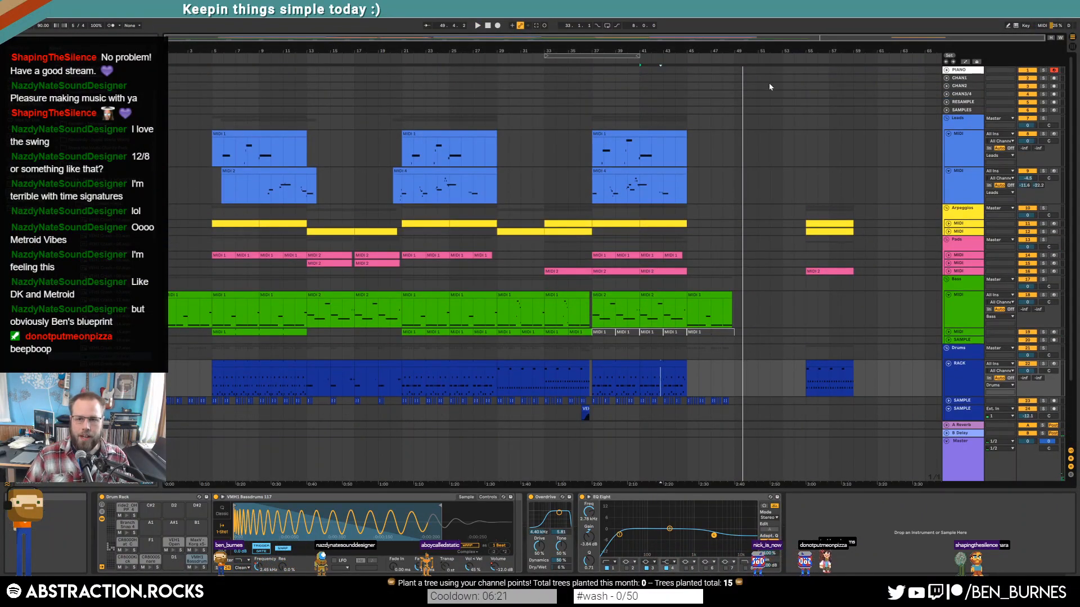
pyautogui.hotkey('shift', 'Home')
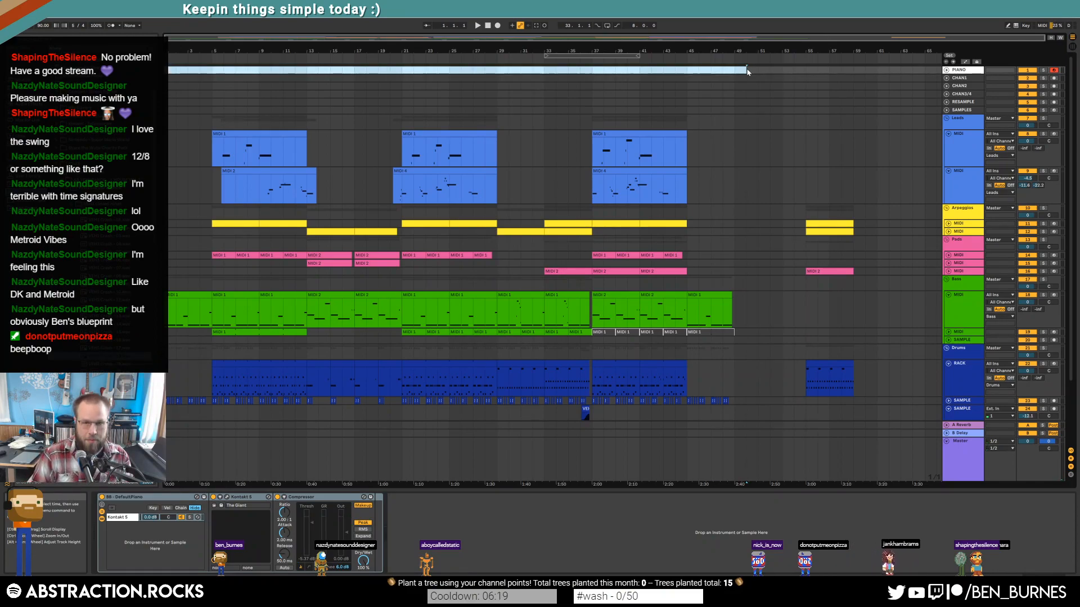
pyautogui.hotkey('ctrl', 'shift', 'l')
pyautogui.moveTo(747, 72); pyautogui.dragTo(166, 70)
pyautogui.hotkey('ctrl', 'l')
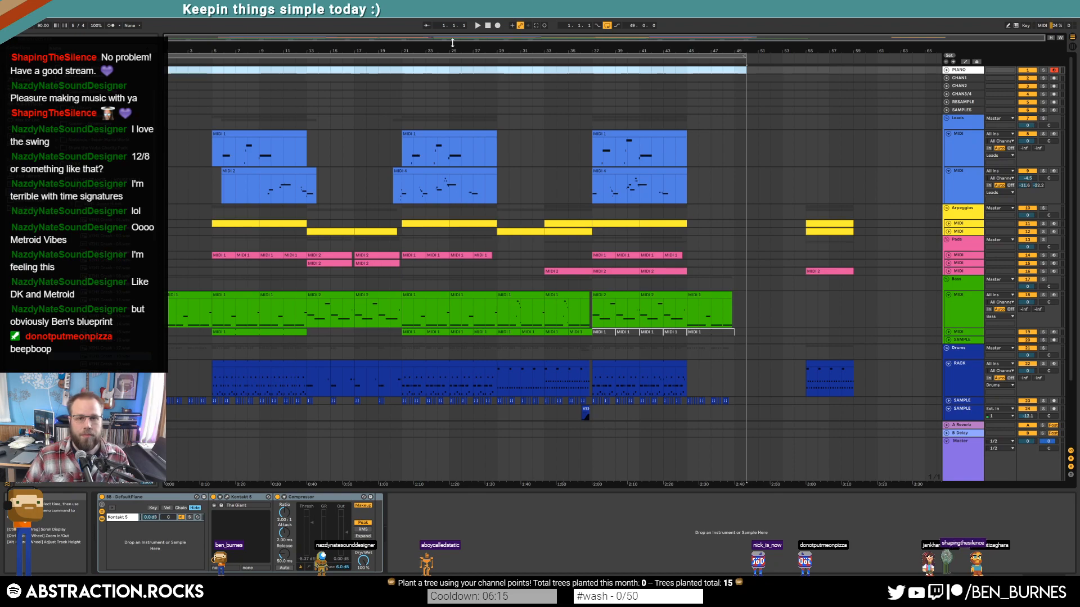
pyautogui.scroll(-3, 684, 209)
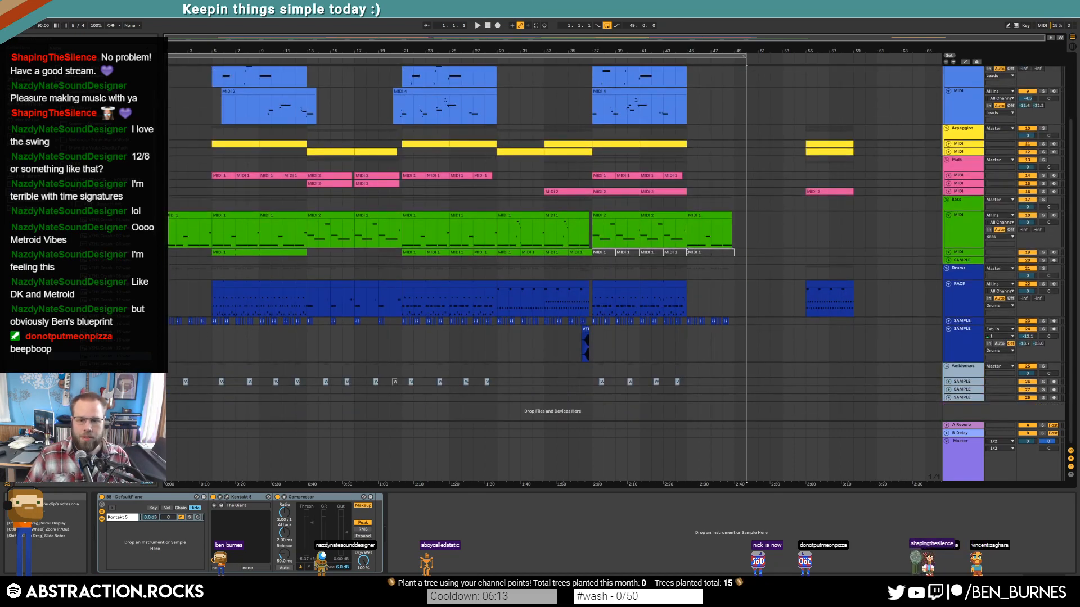
pyautogui.scroll(3, 677, 264)
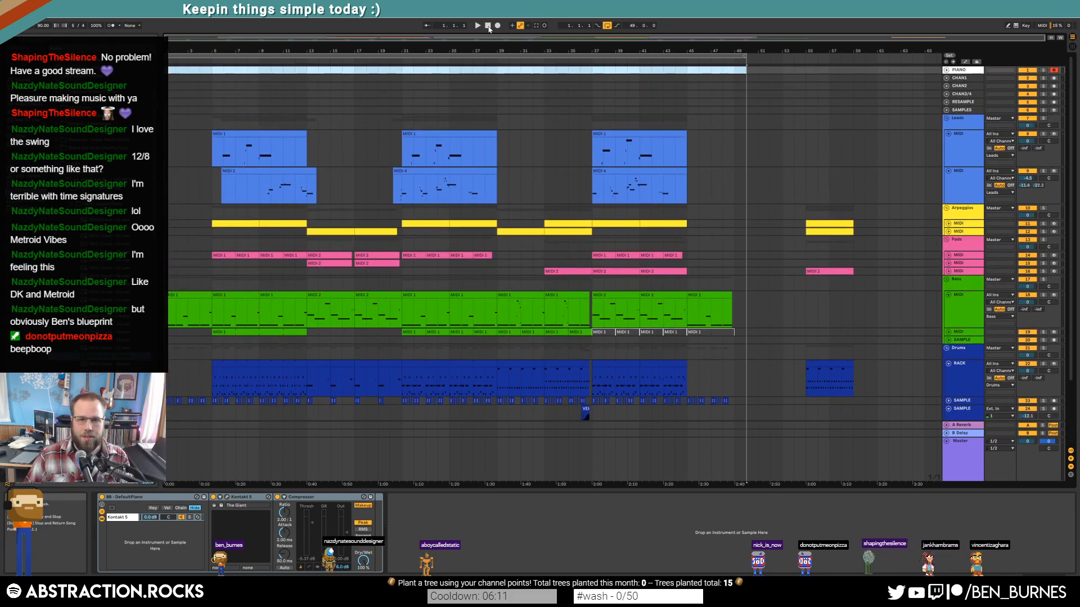
pyautogui.click(488, 26)
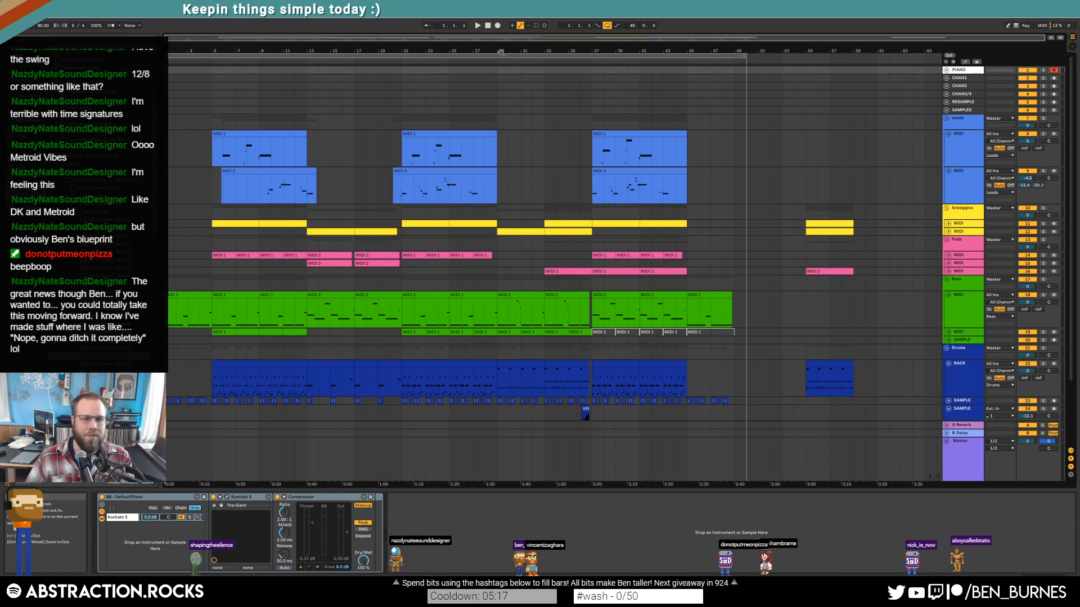
# Step: Collapse both lead MIDI tracks and return the playback position to the start of the song
pyautogui.moveTo(212, 211); pyautogui.dragTo(257, 232)
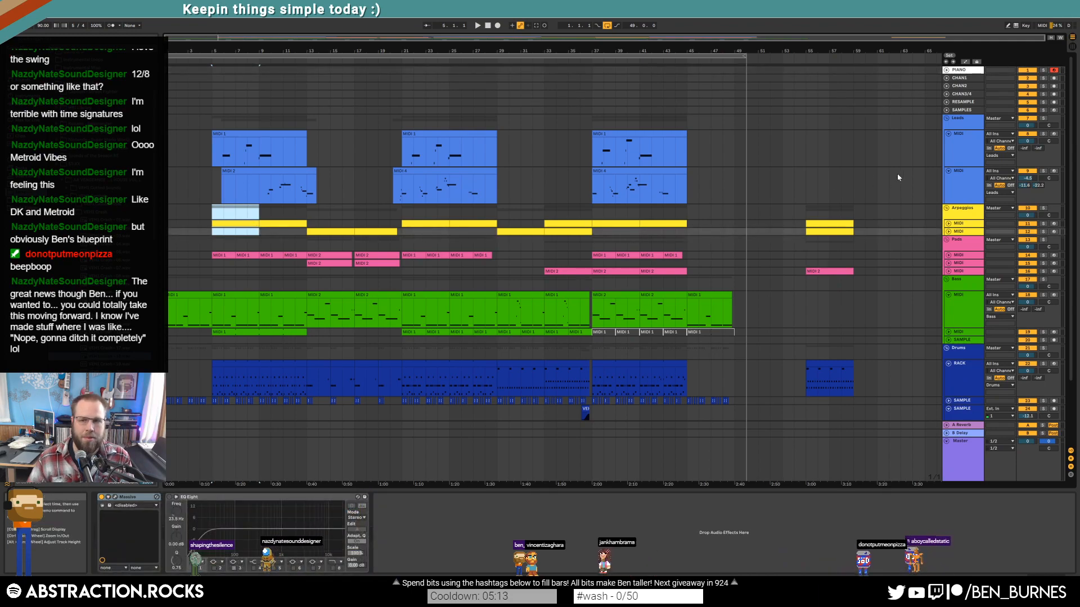
pyautogui.click(948, 172)
pyautogui.click(950, 133)
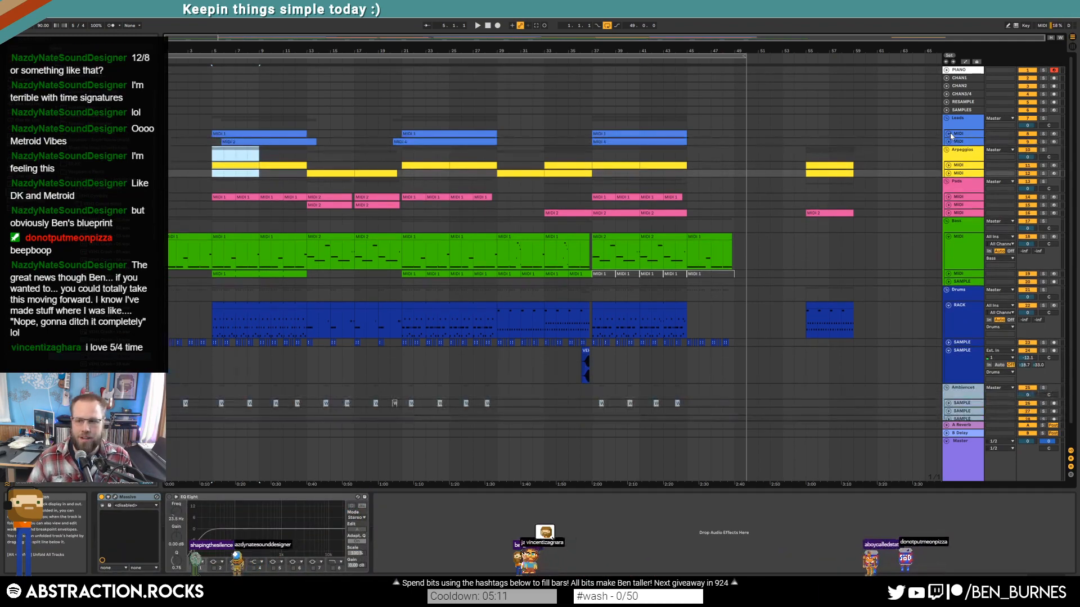
pyautogui.click(487, 26)
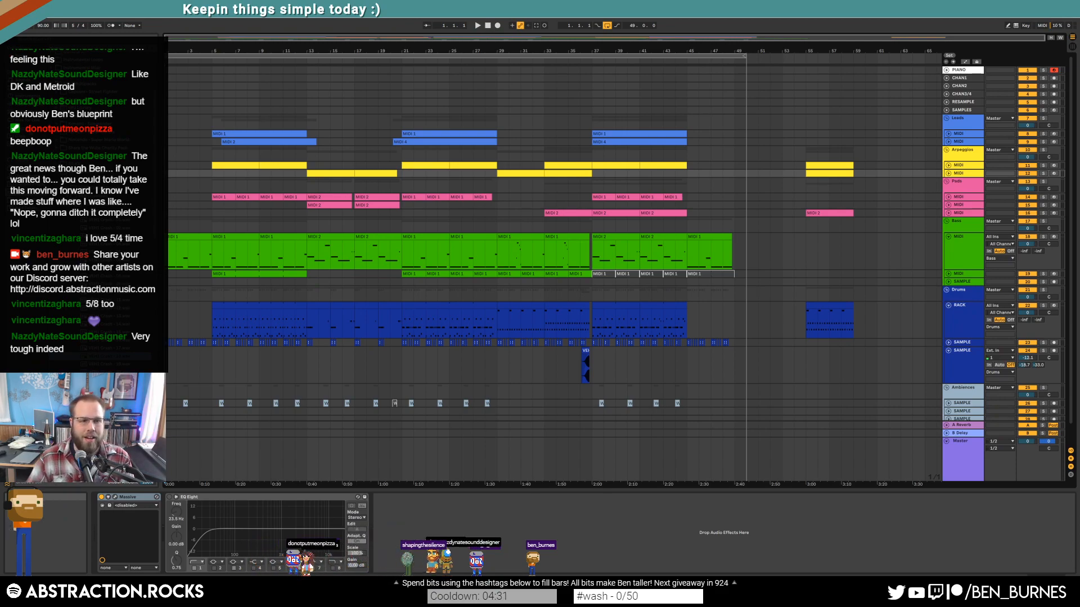
pyautogui.click(169, 157)
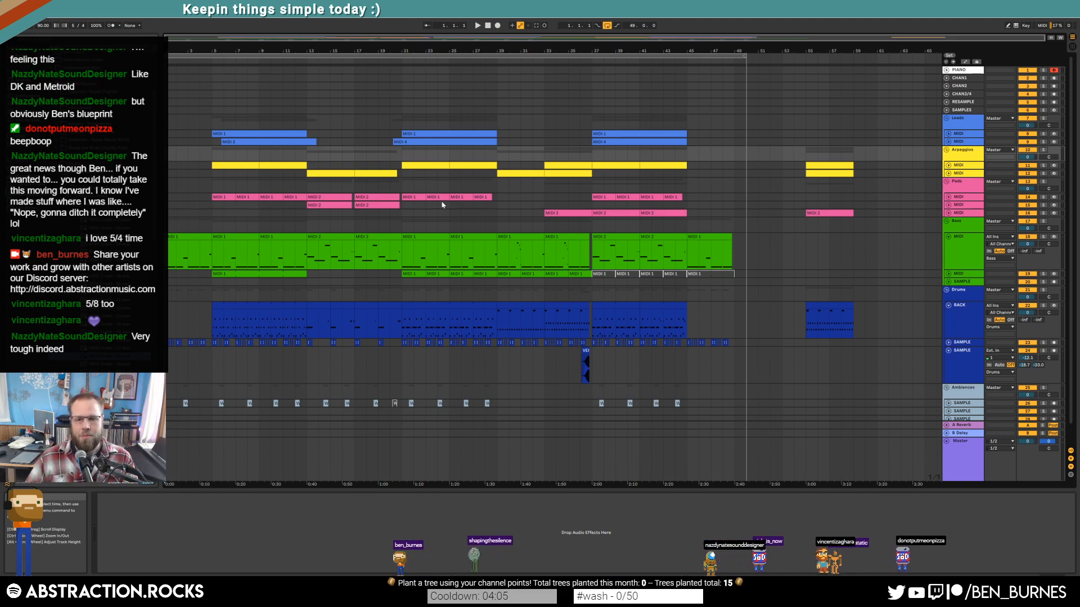
# Step: Collapse the expanded bass, drum rack, crash sample and Master tracks
pyautogui.click(948, 237)
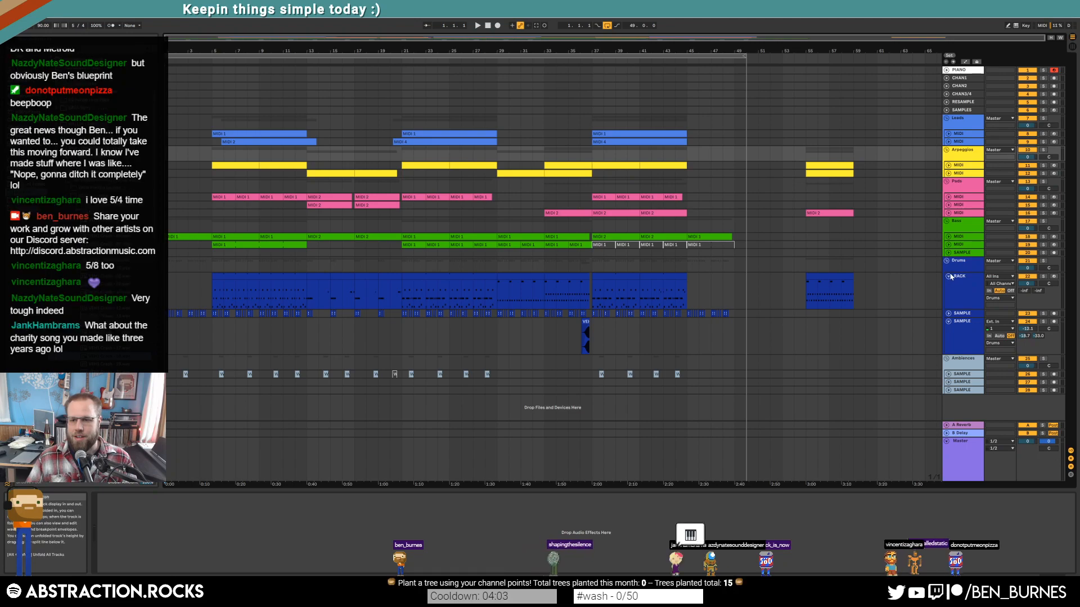
pyautogui.click(948, 276)
pyautogui.click(949, 293)
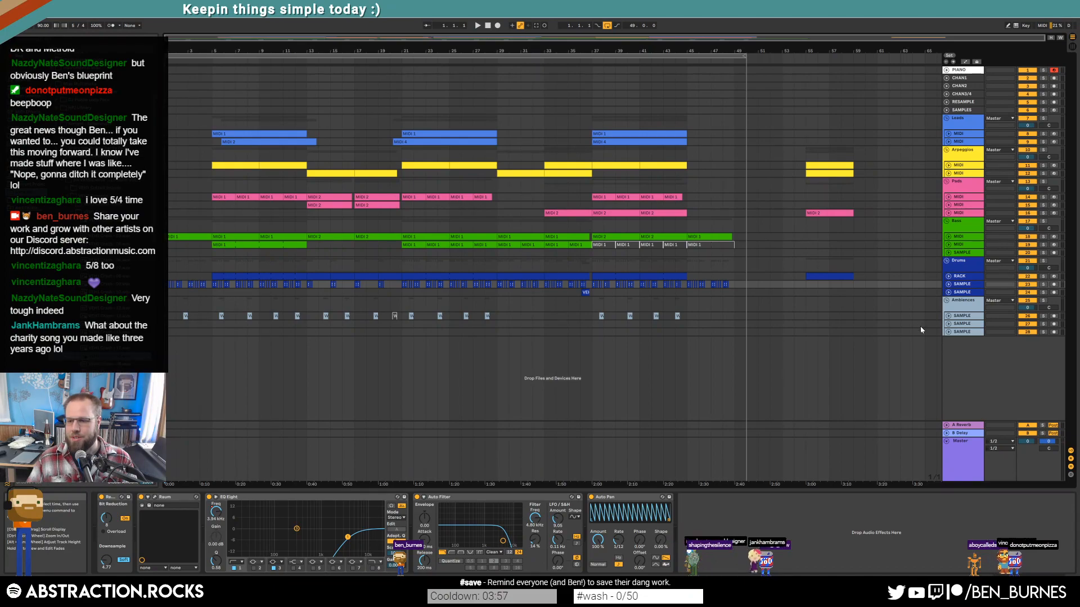
pyautogui.click(946, 441)
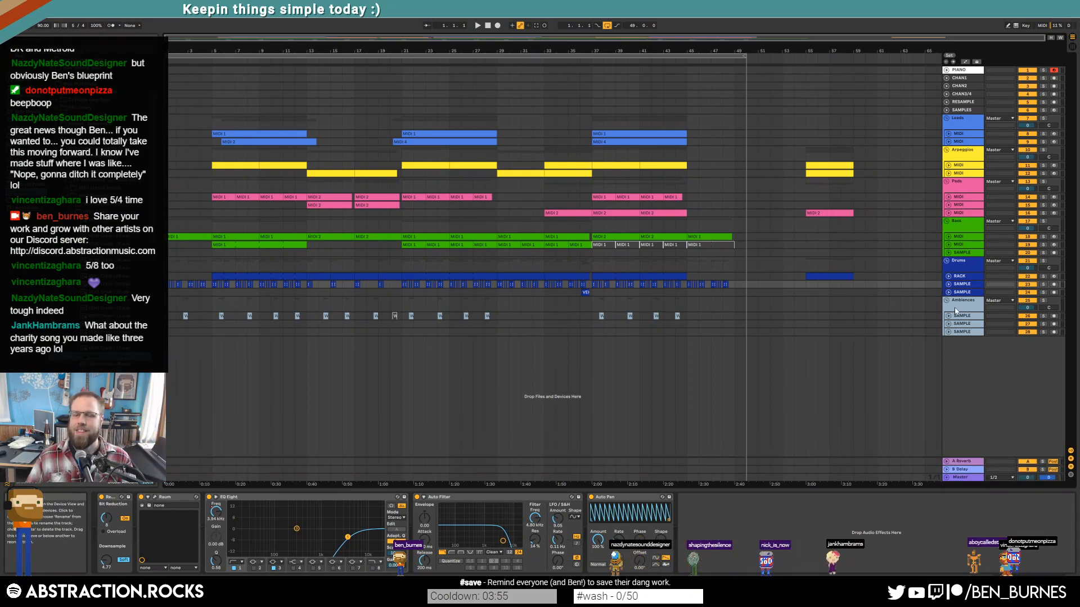
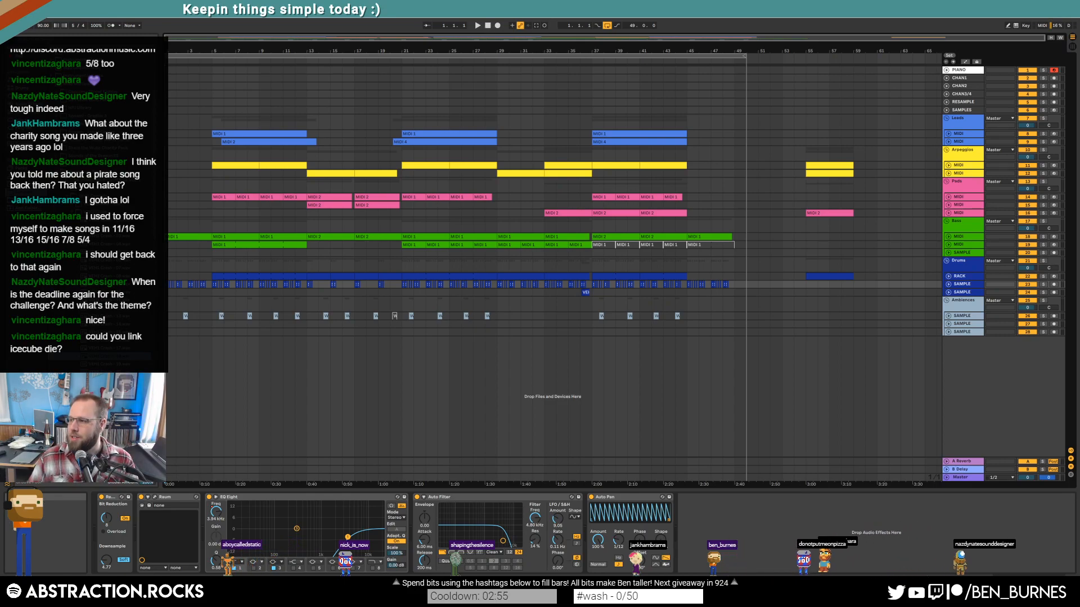
# Step: Switch to the web browser and open the bookmarked Two Hour Track Challenge playlist on YouTube
pyautogui.moveTo(1079, 22); pyautogui.dragTo(729, 61)
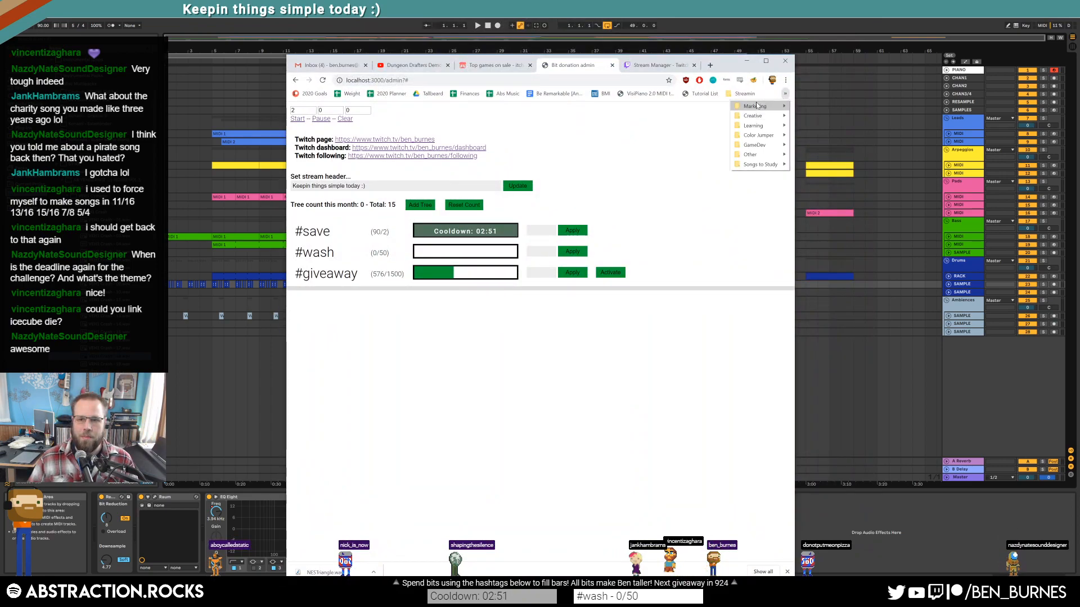
pyautogui.moveTo(756, 106)
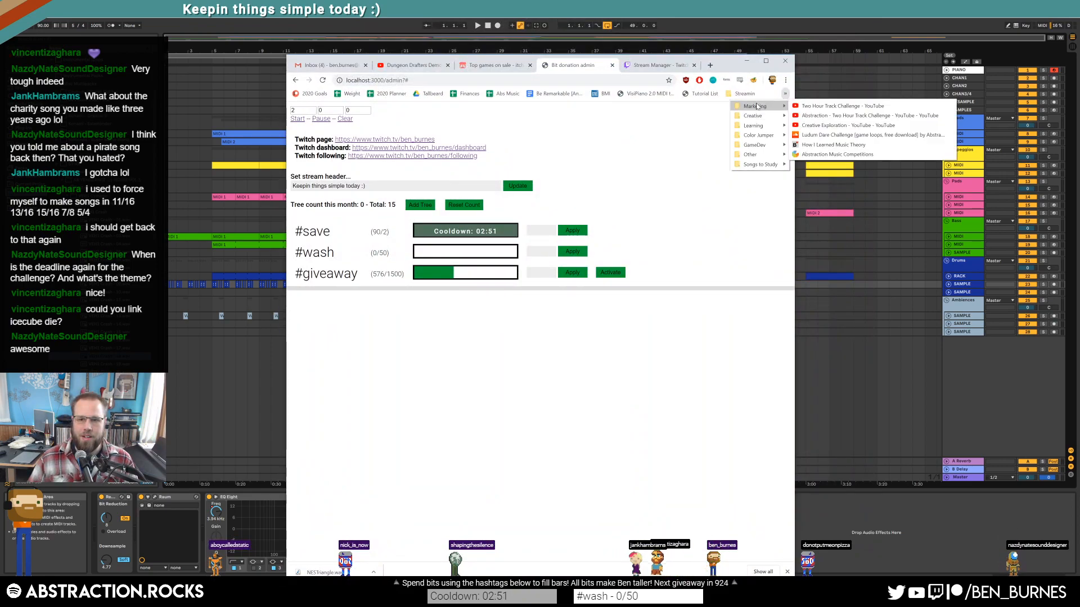
pyautogui.click(836, 107)
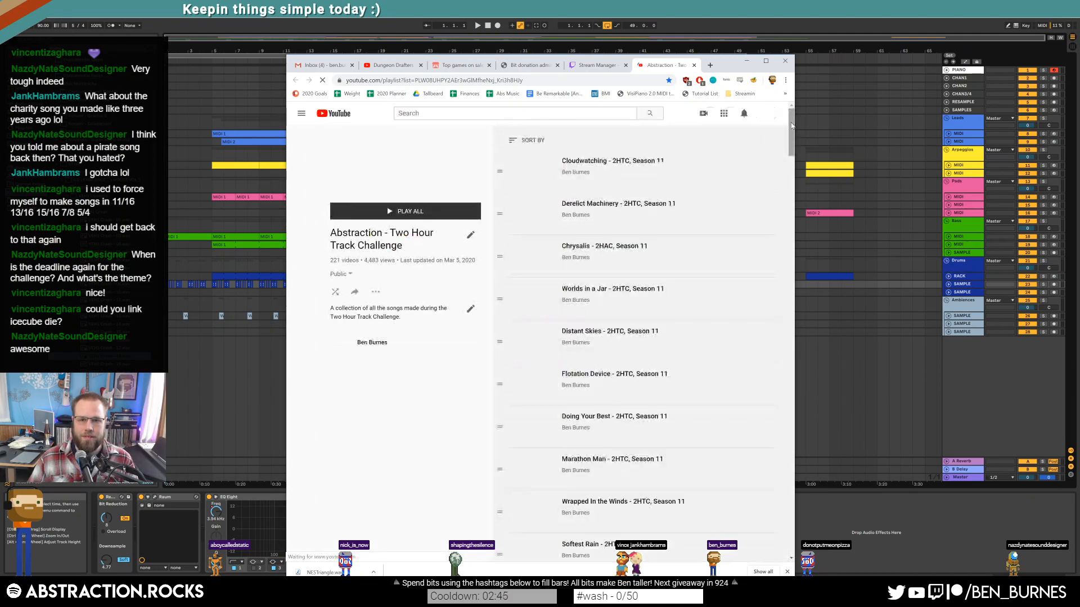
# Step: Find Ice Cube Dice - 2HTC, Season 3 in the playlist and open its video
pyautogui.moveTo(792, 125); pyautogui.dragTo(786, 544)
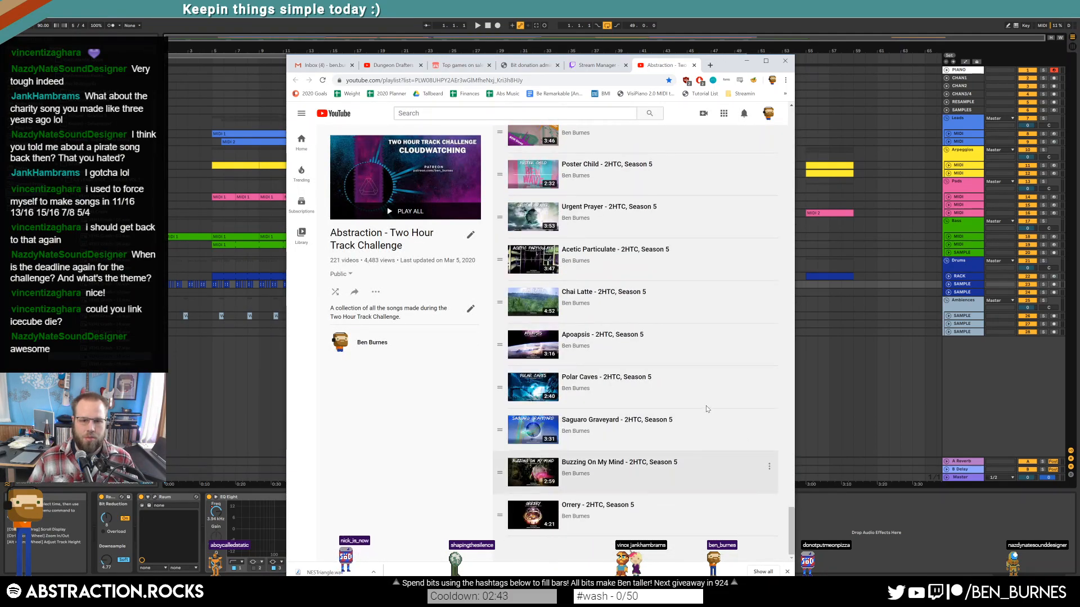
pyautogui.scroll(-15, 703, 406)
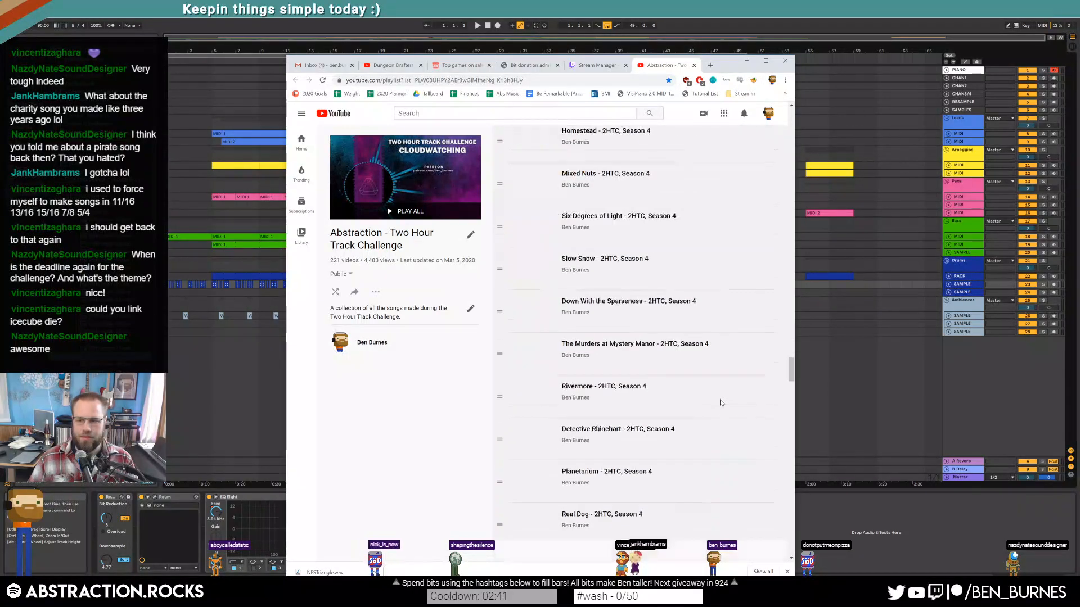
pyautogui.scroll(-5, 717, 410)
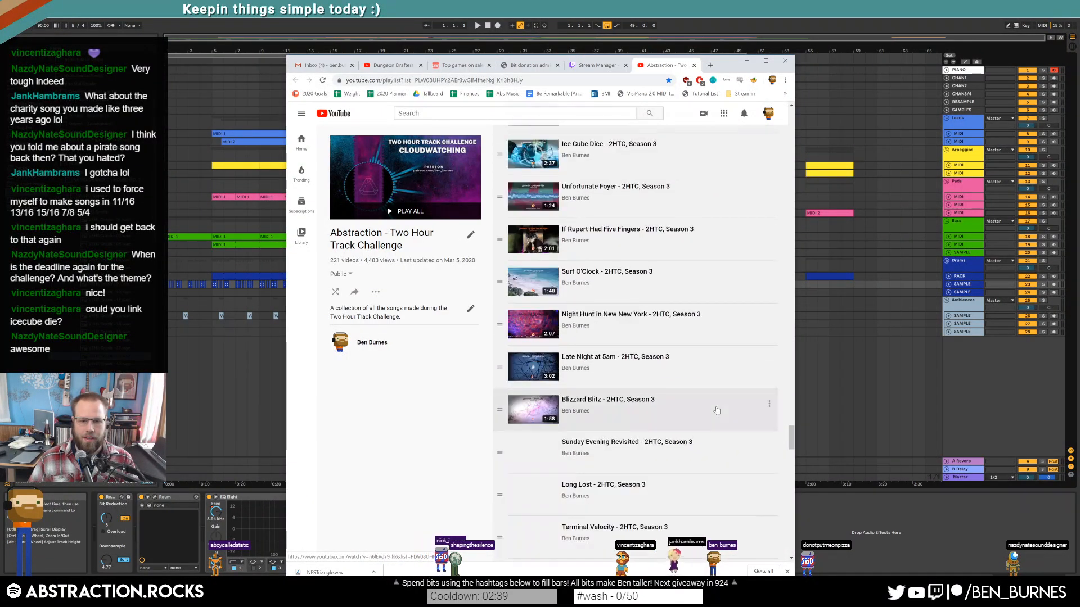
pyautogui.scroll(2, 602, 226)
pyautogui.click(602, 226)
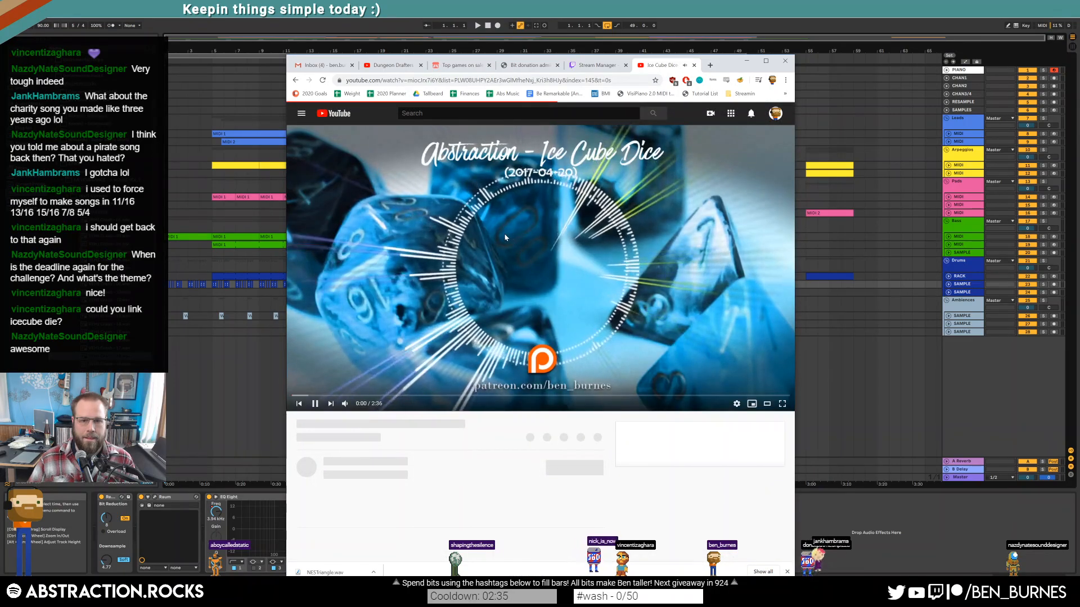
# Step: Pause the video, share its URL in the stream chat and put the browser away to return to Ableton Live
pyautogui.click(445, 159)
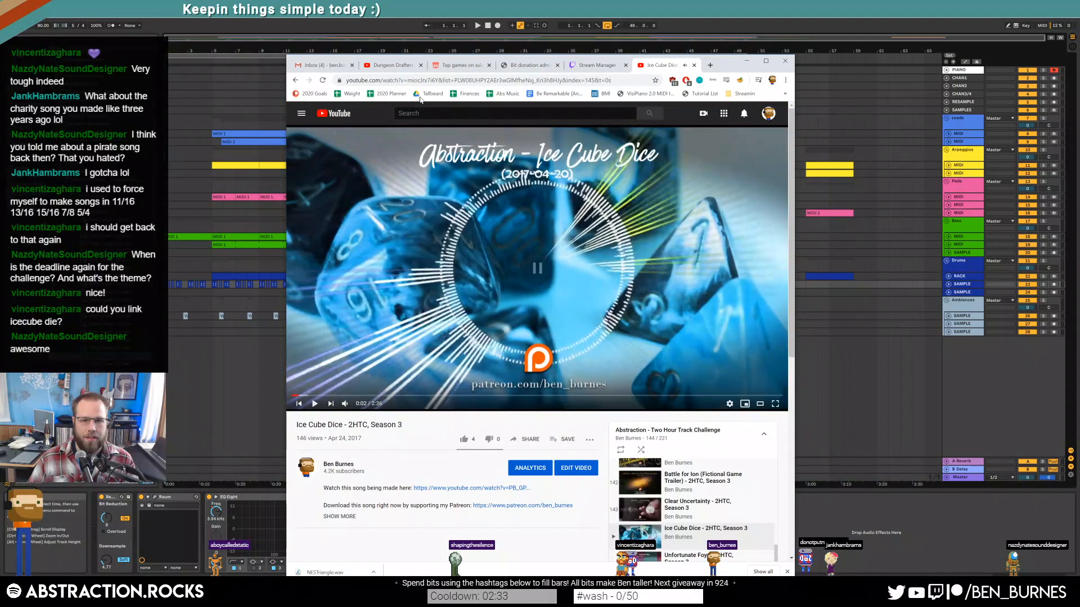
pyautogui.click(446, 81)
pyautogui.hotkey('alt', 'Tab')
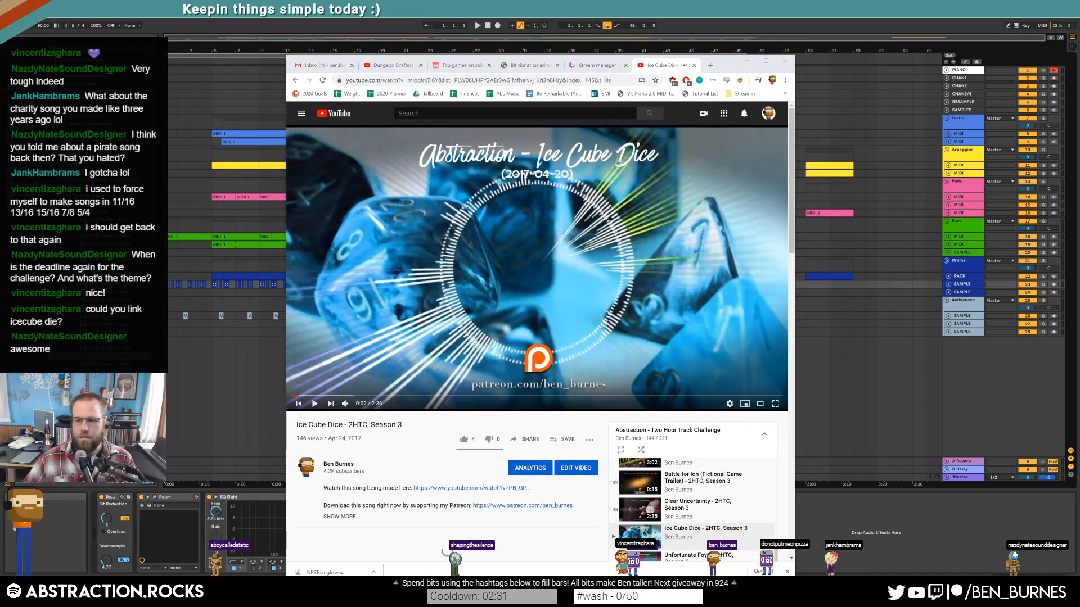
pyautogui.moveTo(727, 68); pyautogui.dragTo(1079, 93)
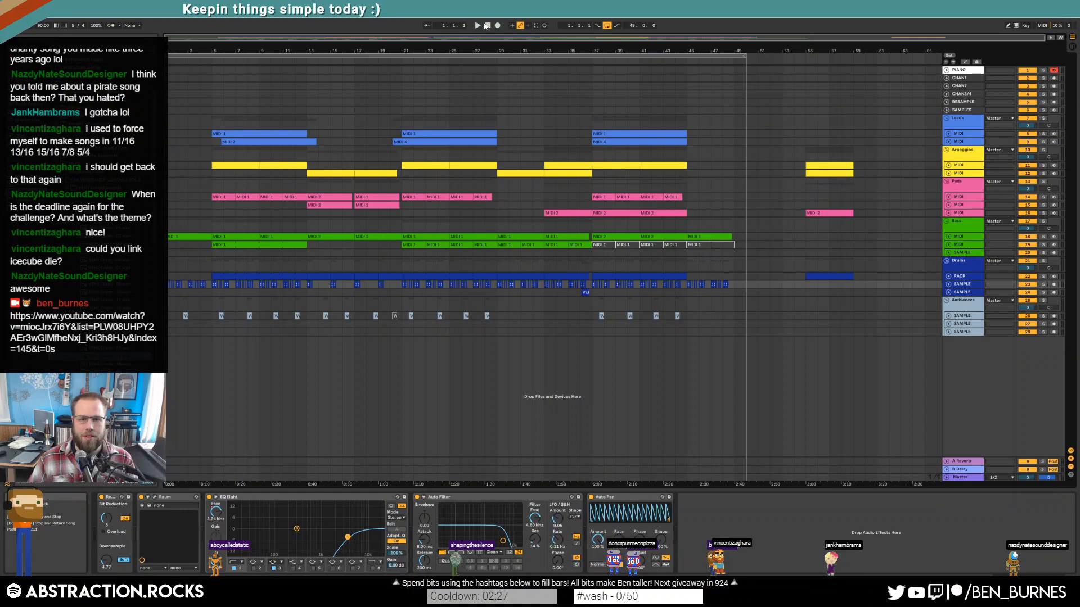
# Step: Play the song from the start and inspect the first drum sample track's clips around bar 4 up close
pyautogui.press('space')
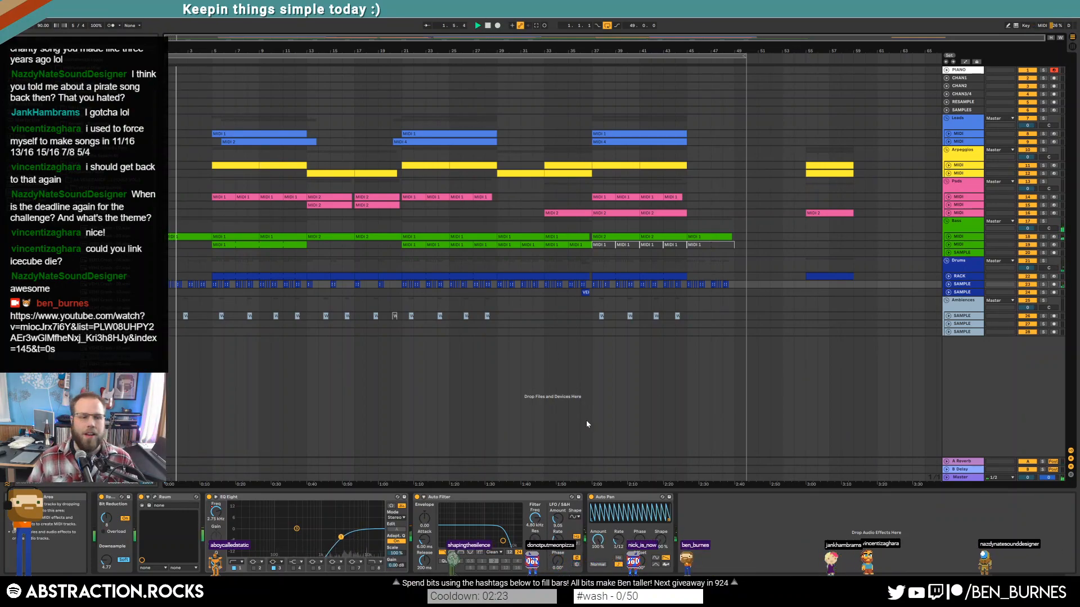
pyautogui.click(949, 284)
pyautogui.scroll(8, 185, 298)
pyautogui.moveTo(240, 298); pyautogui.dragTo(429, 304)
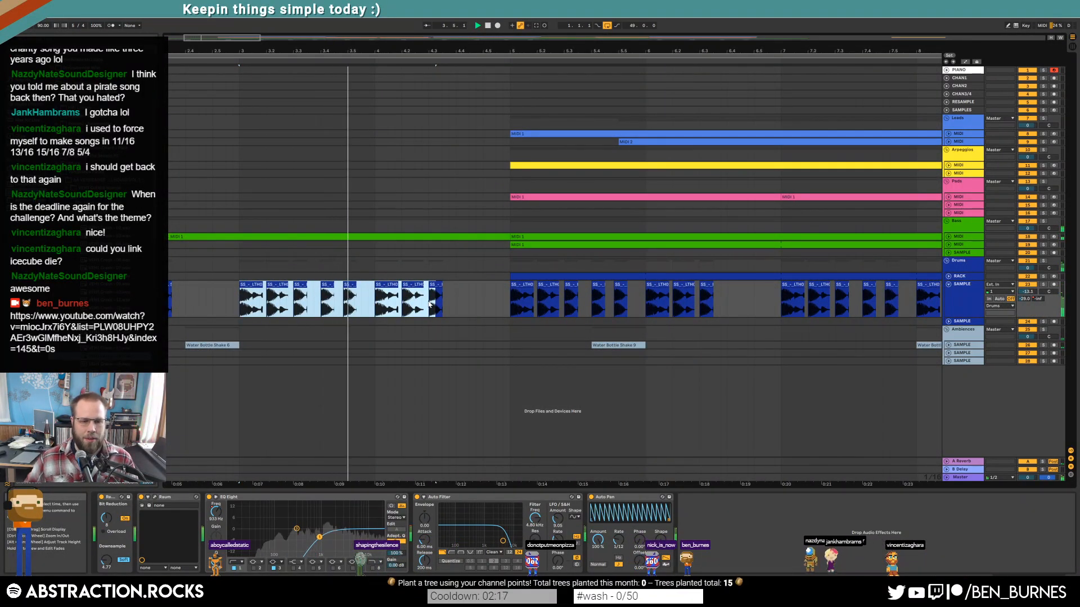
pyautogui.click(456, 301)
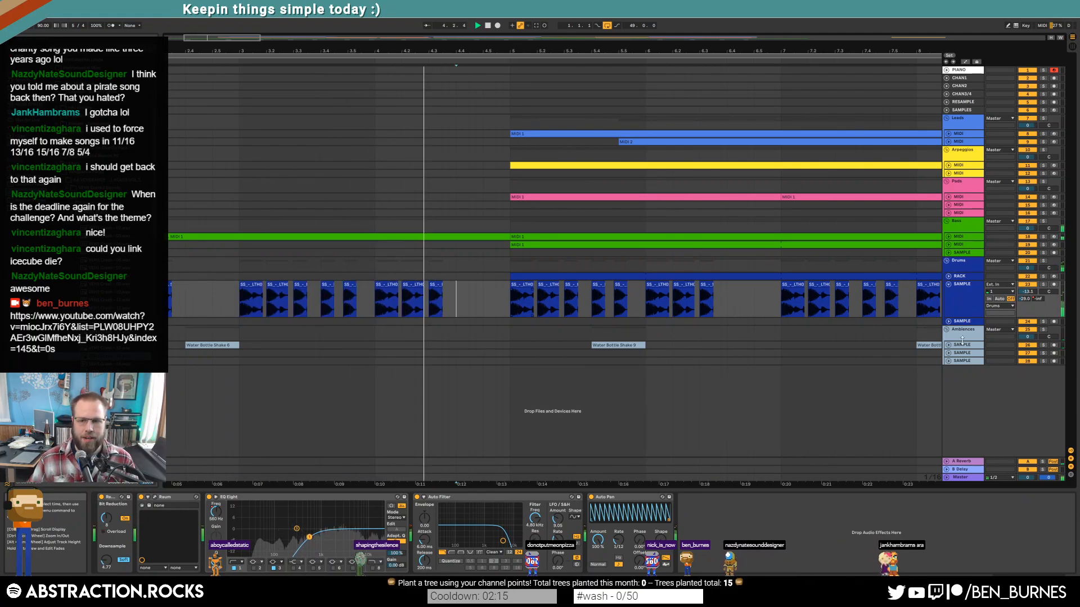
# Step: Expand the Water Bottle Shake track in place of the drum sample track and add a second Auto Pan after the existing one
pyautogui.click(948, 347)
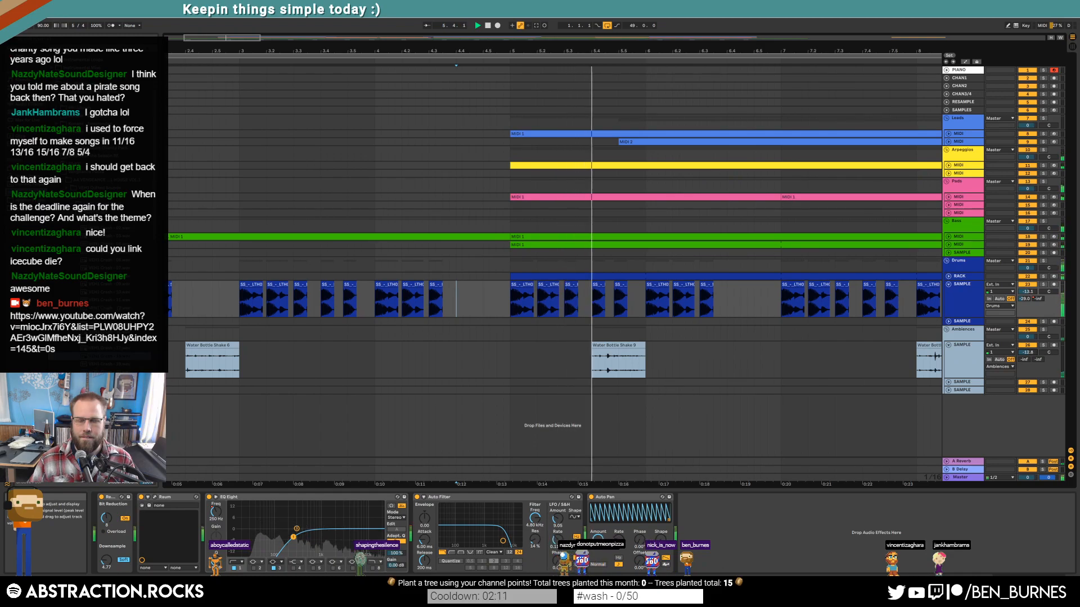
pyautogui.moveTo(237, 38); pyautogui.dragTo(238, 14)
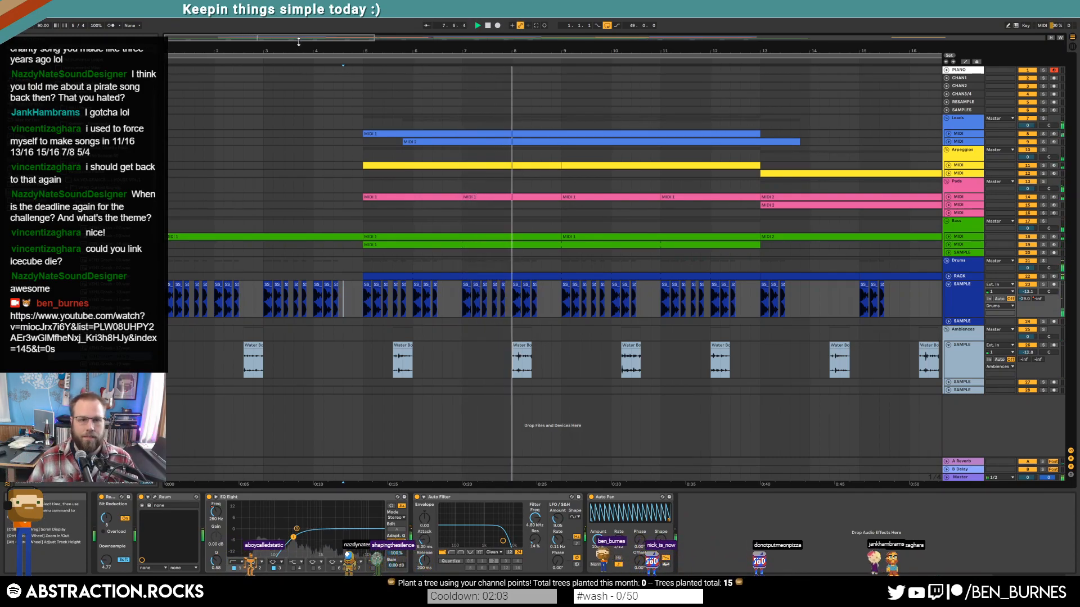
pyautogui.moveTo(663, 51); pyautogui.dragTo(663, 22)
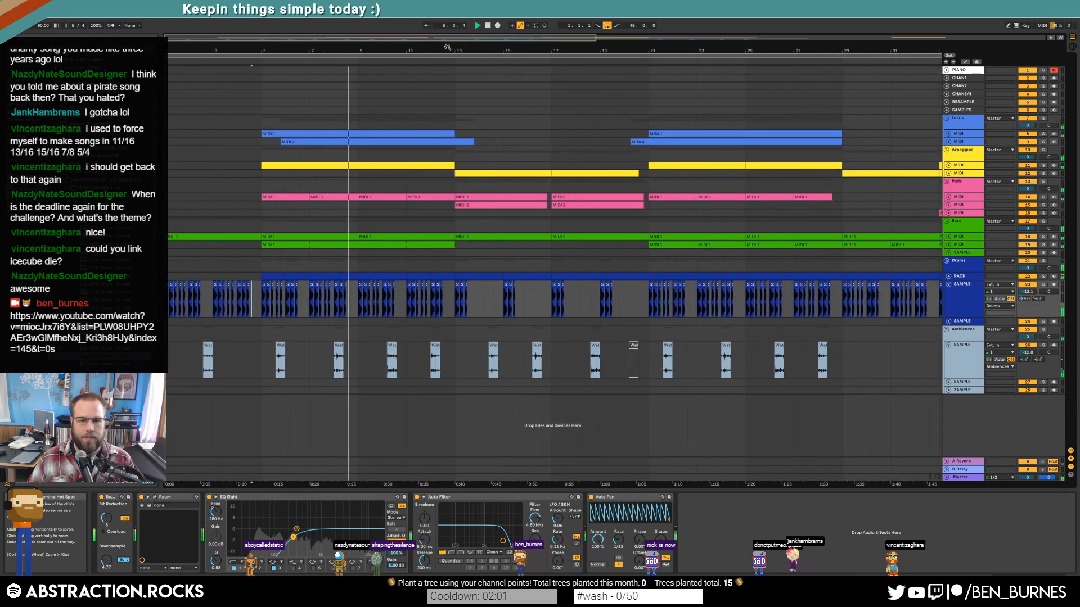
pyautogui.click(949, 284)
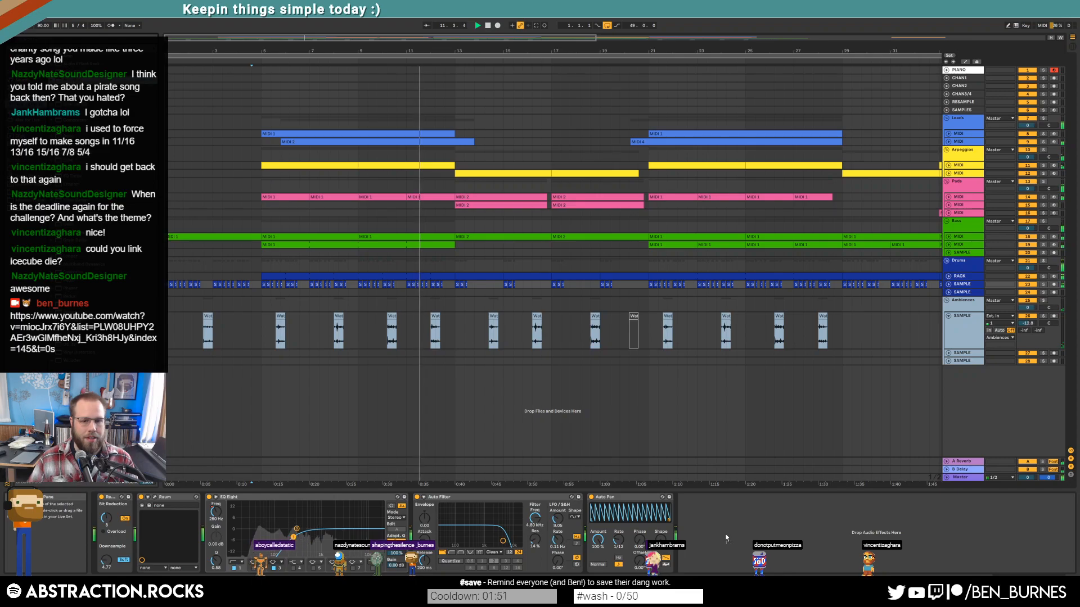
pyautogui.moveTo(719, 539); pyautogui.dragTo(695, 541)
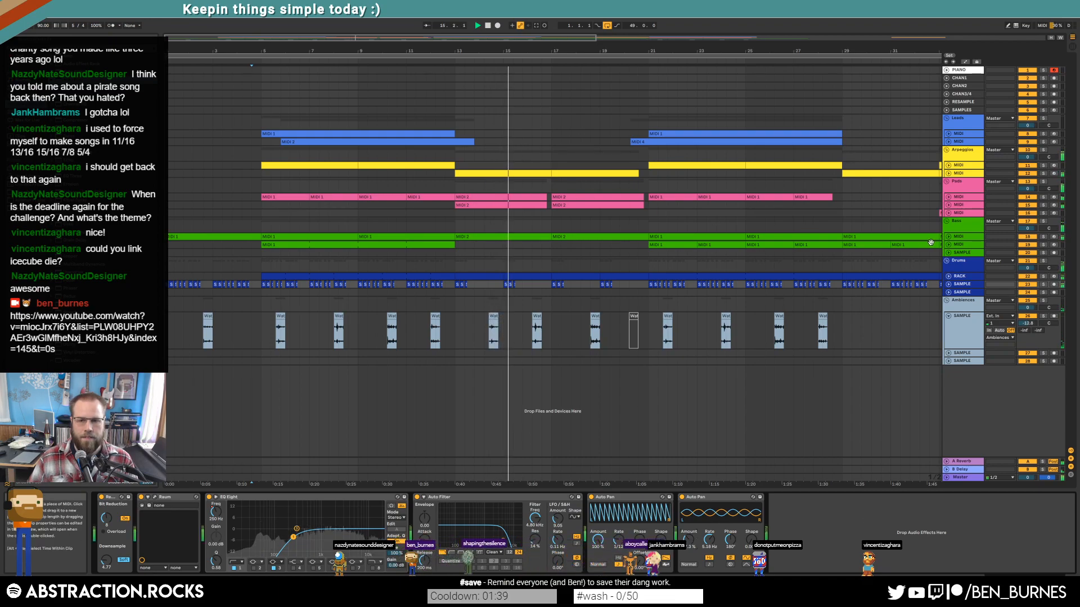
# Step: Look over the clips of the second arpeggio track and the first pad track during playback, leaving both tracks collapsed
pyautogui.click(949, 173)
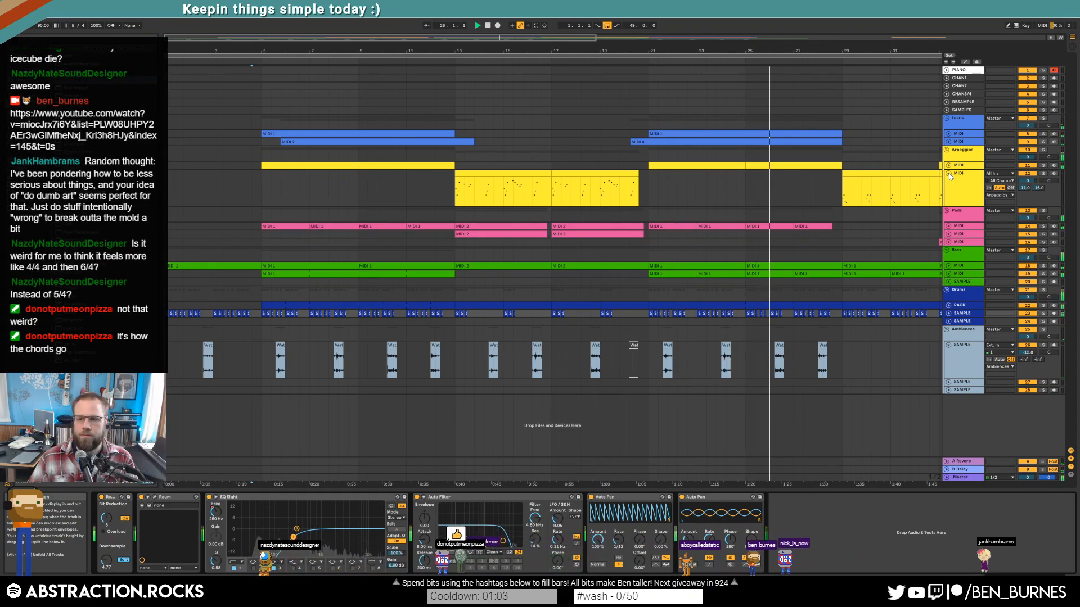
pyautogui.moveTo(273, 37); pyautogui.dragTo(415, 38)
pyautogui.click(948, 228)
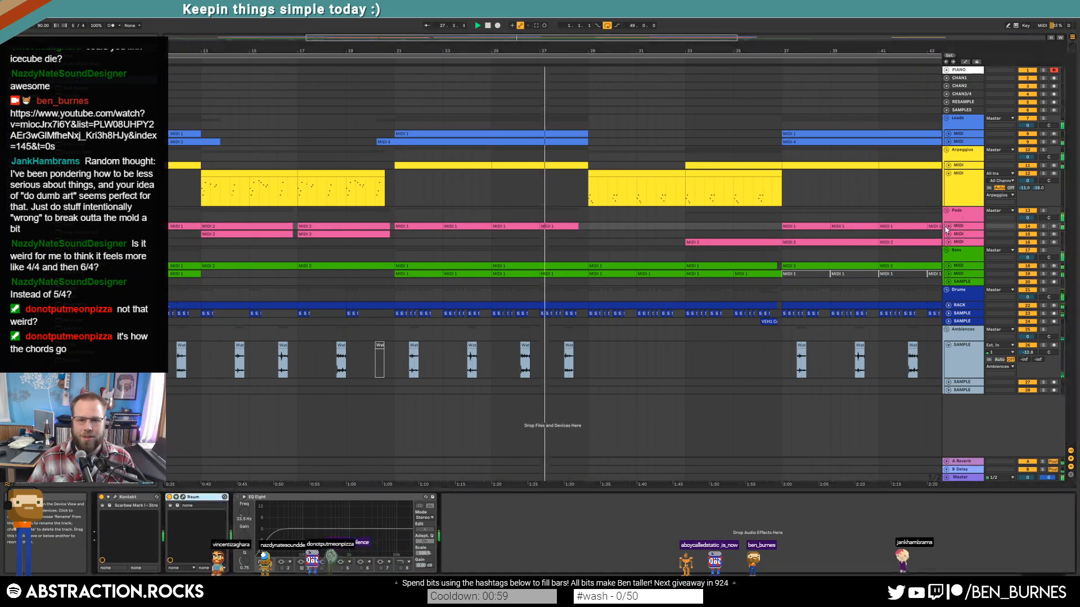
pyautogui.click(947, 227)
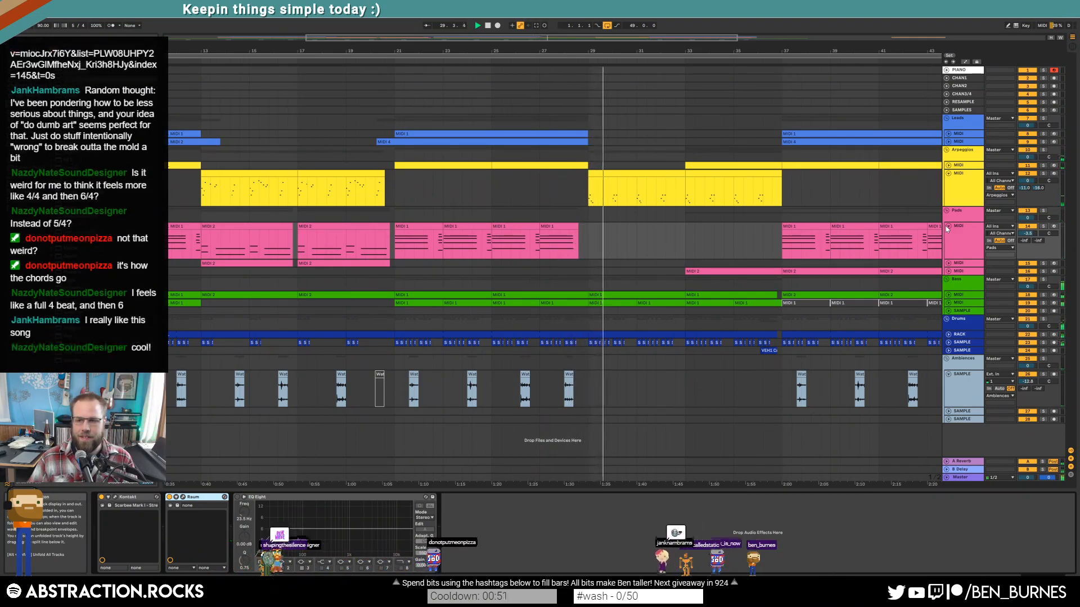
pyautogui.click(947, 228)
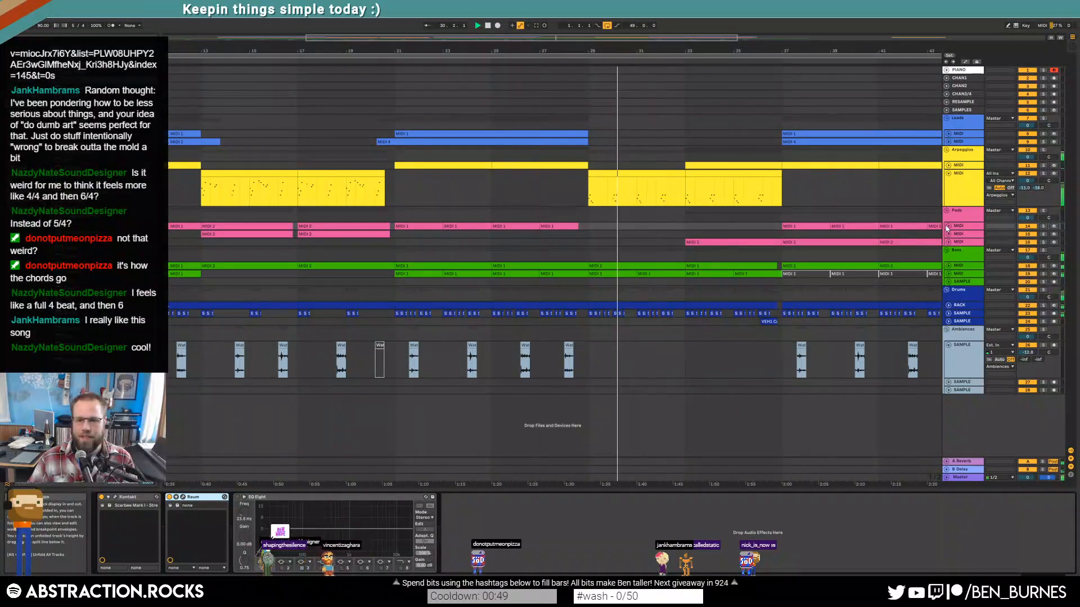
pyautogui.click(948, 173)
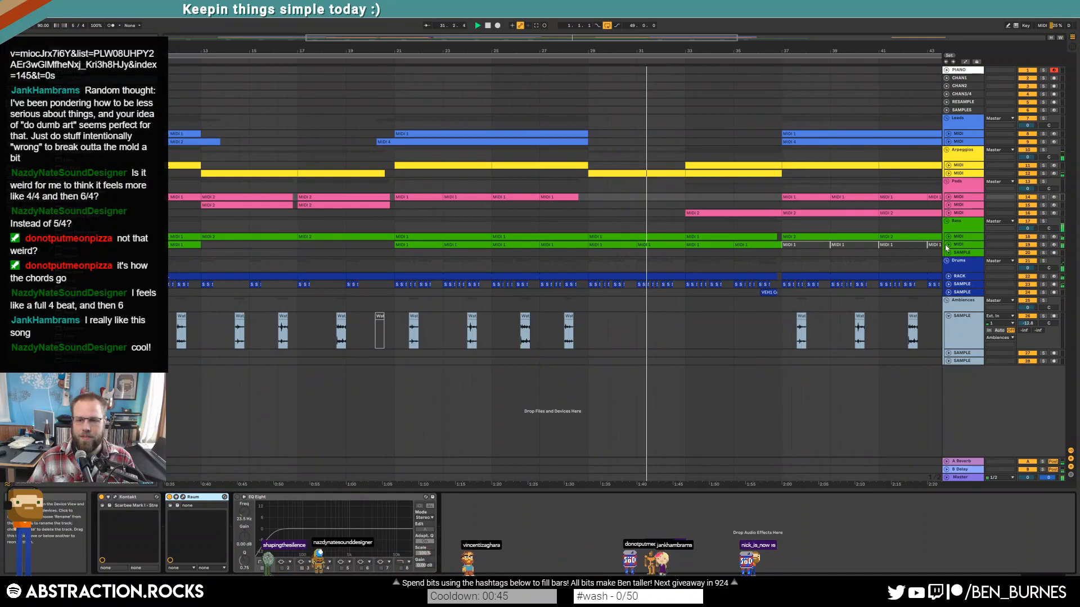
# Step: Open the second bass track's clip at bar 31 and raise its late D#2 and D2 notes by an octave
pyautogui.click(948, 245)
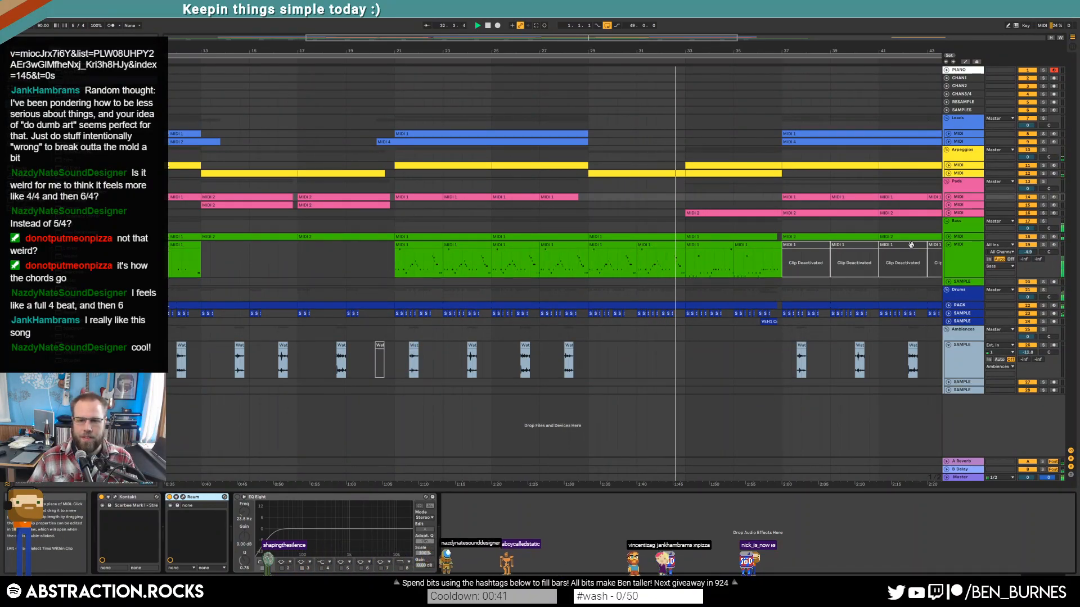
pyautogui.doubleClick(661, 260)
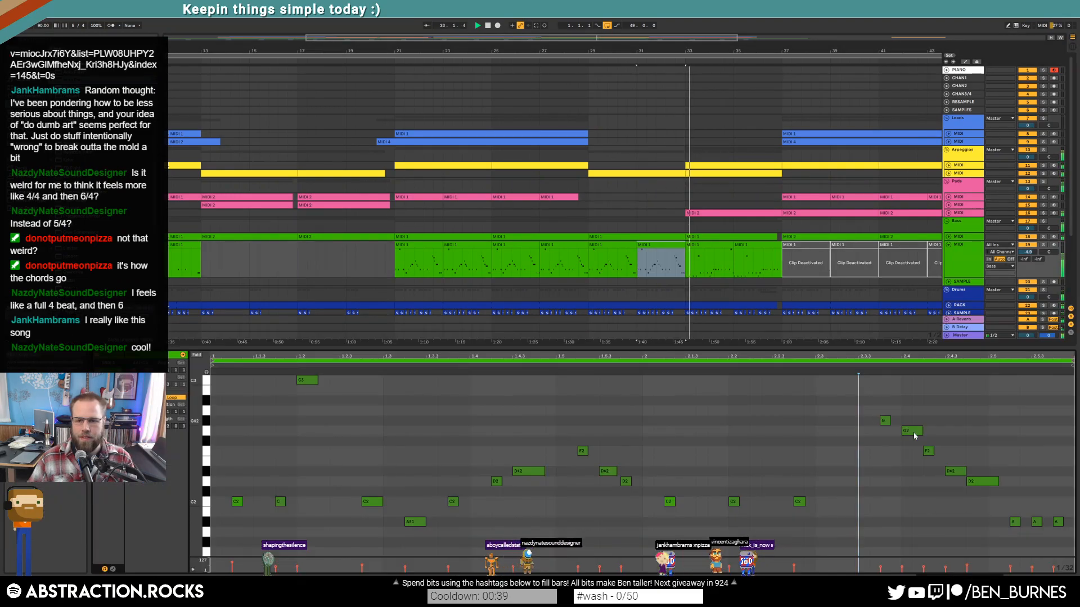
pyautogui.moveTo(940, 464); pyautogui.dragTo(979, 505)
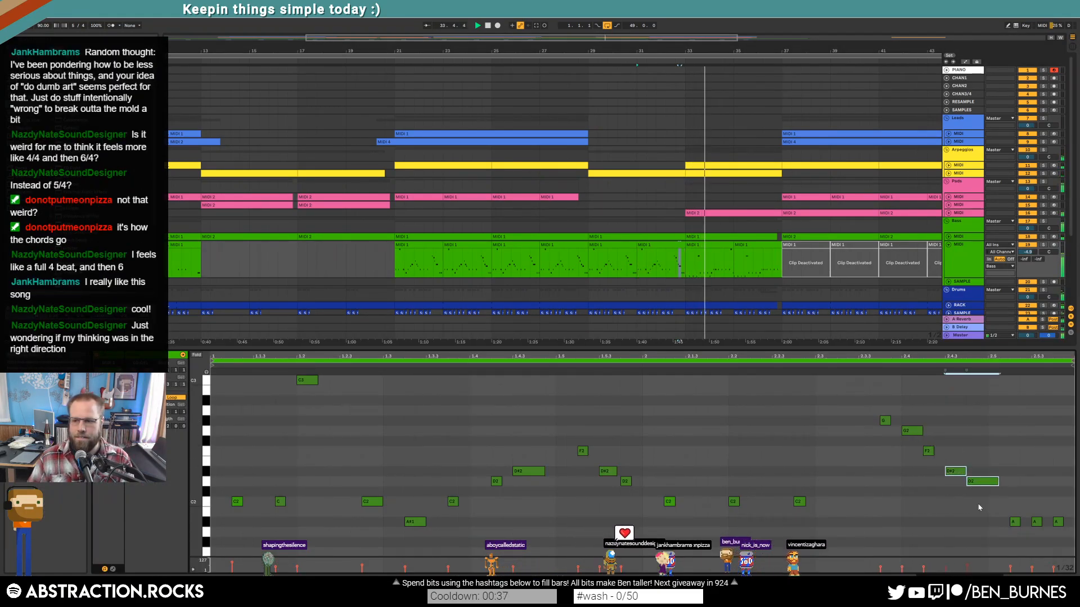
pyautogui.hotkey('shift', 'Up')
pyautogui.click(968, 438)
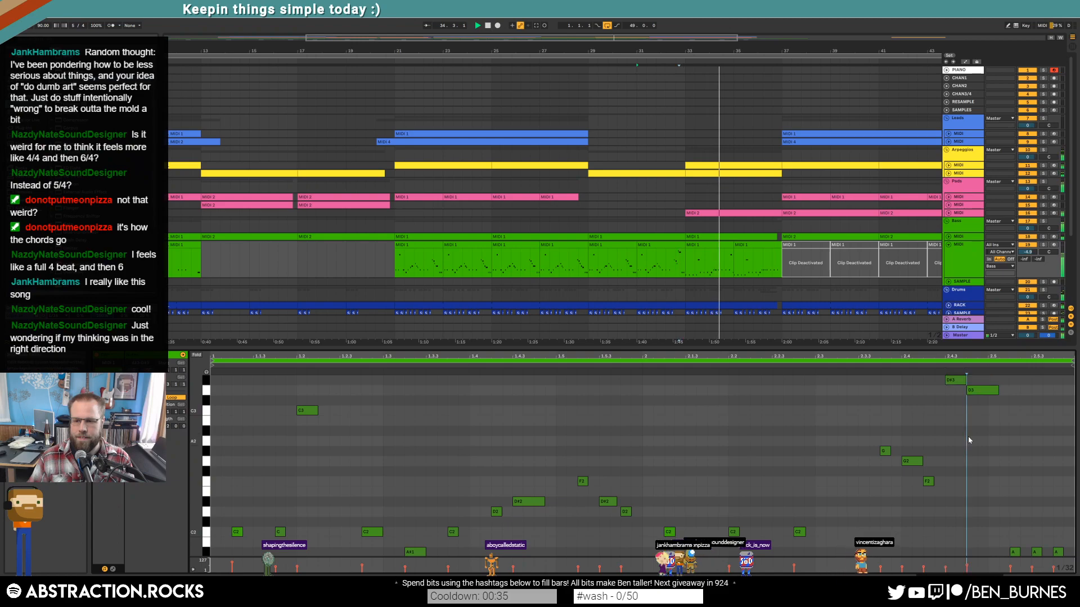
# Step: Raise the first of the bass clip's last three notes an octave and the second to C2, and close the note editor
pyautogui.click(1015, 552)
pyautogui.hotkey('shift', 'Up')
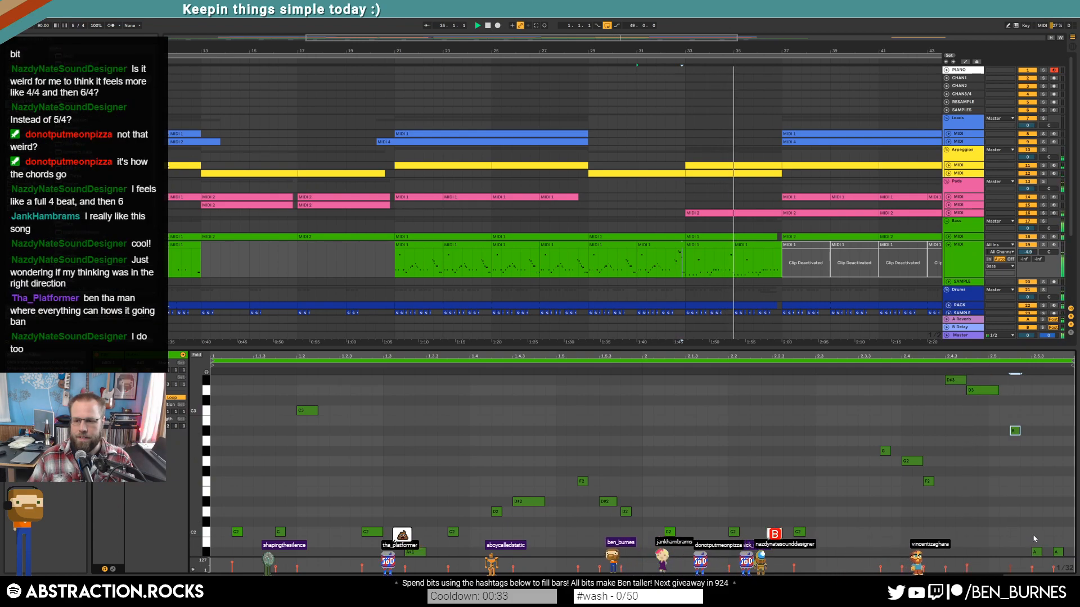
pyautogui.click(1034, 552)
pyautogui.press('Up')
pyautogui.press('Up')
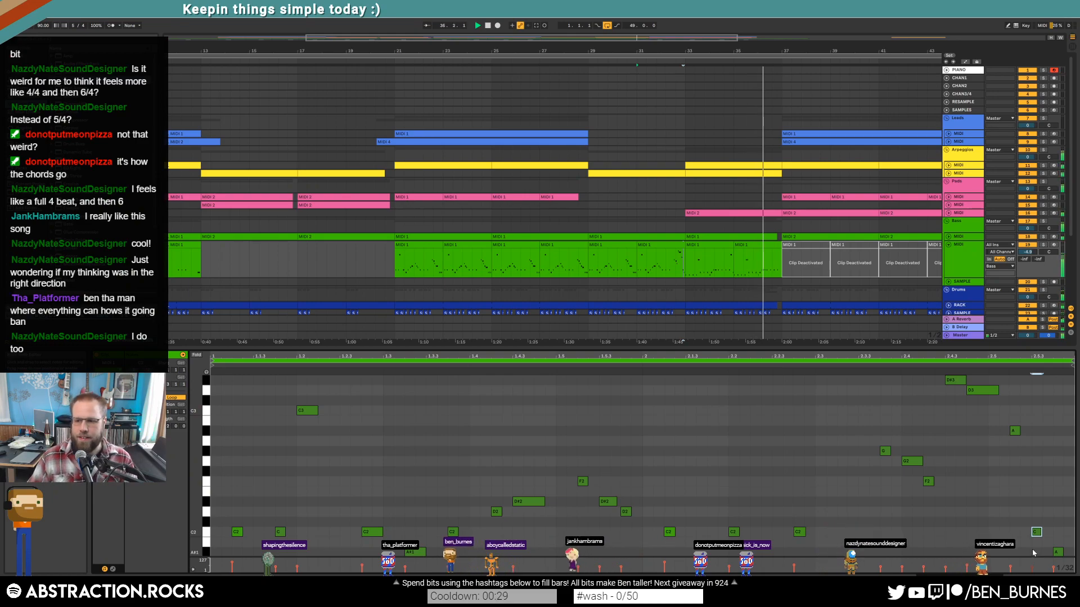
pyautogui.hotkey('shift', 'Tab')
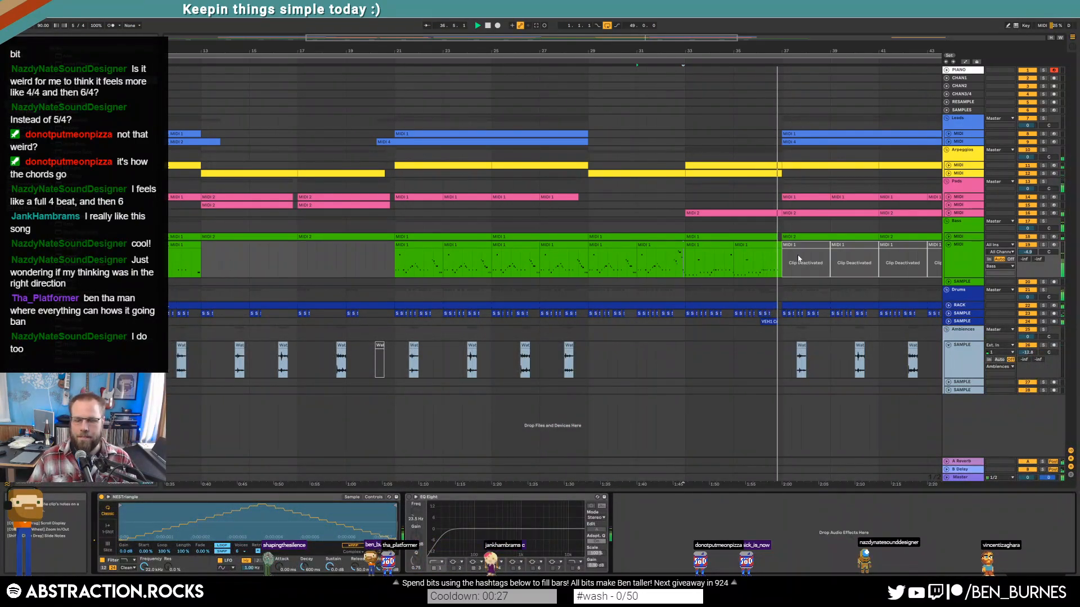
# Step: Lower the second drum sample track's volume to -14.6 dB and reduce the gain of its single sample clip before bar 37
pyautogui.click(948, 321)
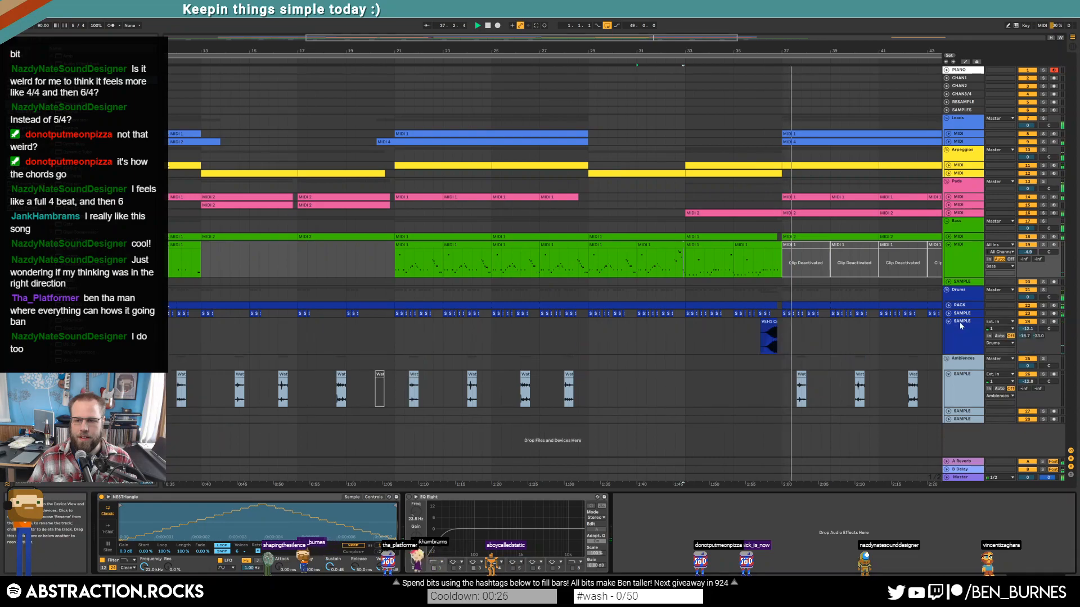
pyautogui.click(960, 325)
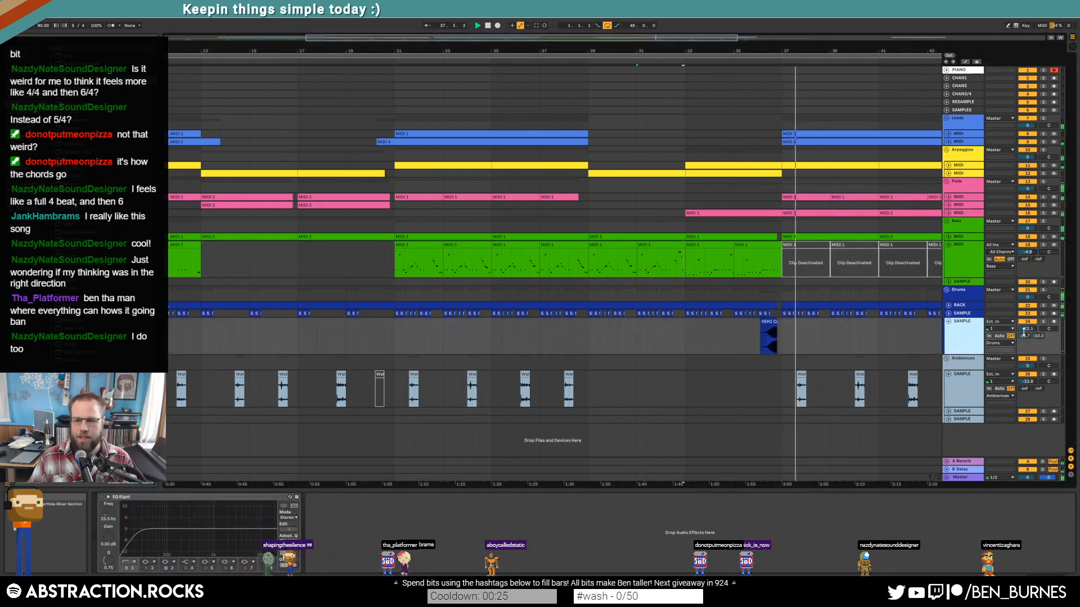
pyautogui.doubleClick(770, 324)
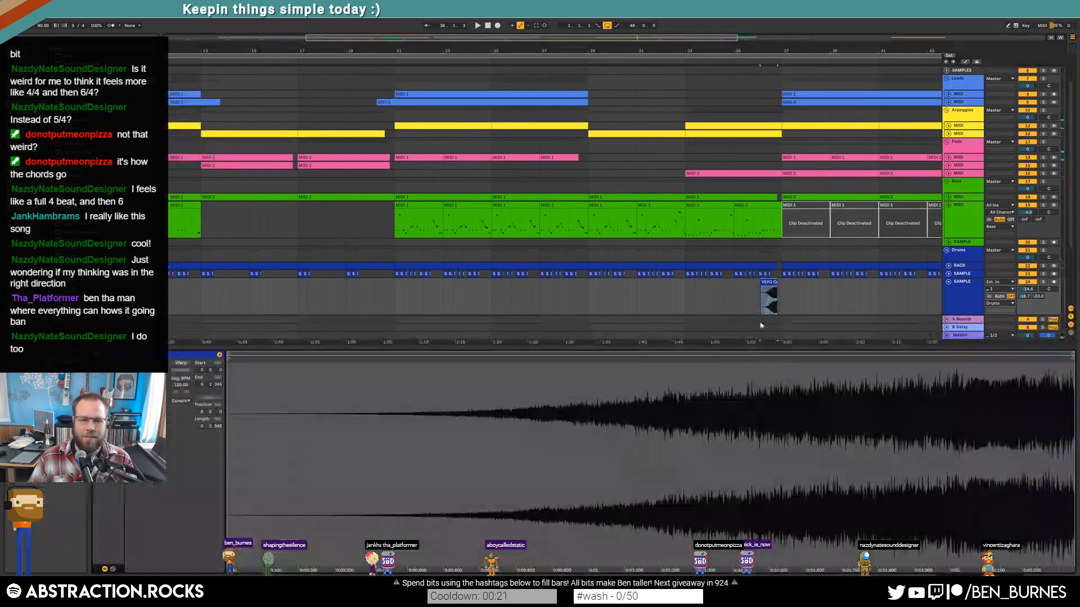
pyautogui.moveTo(160, 394); pyautogui.dragTo(159, 411)
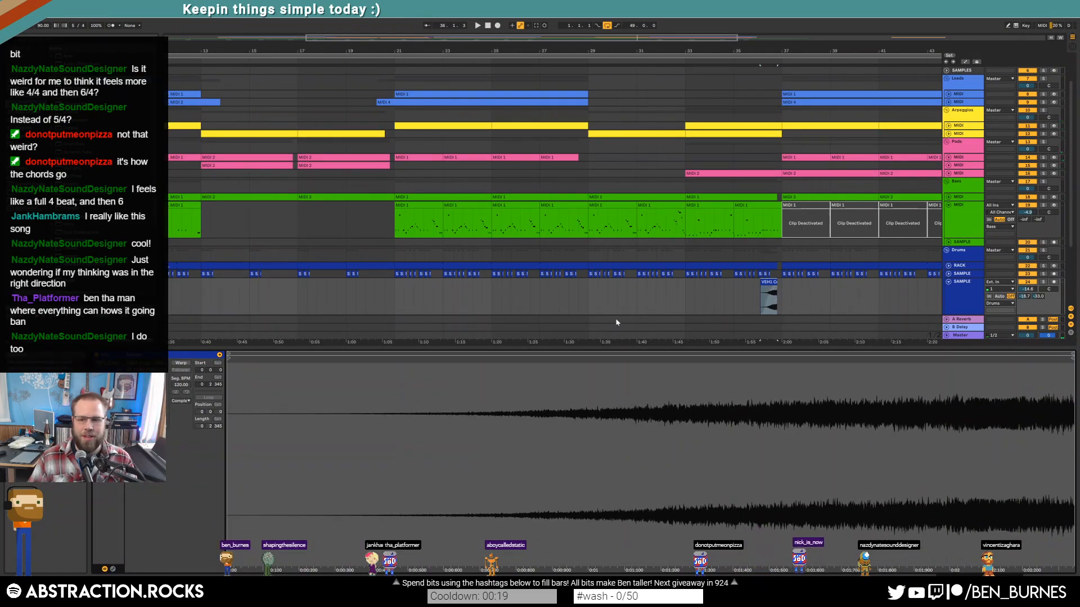
# Step: Listen to the transition into bar 37 from just before the quieter sample clip, with the whole arrangement in view
pyautogui.click(749, 301)
pyautogui.press('space')
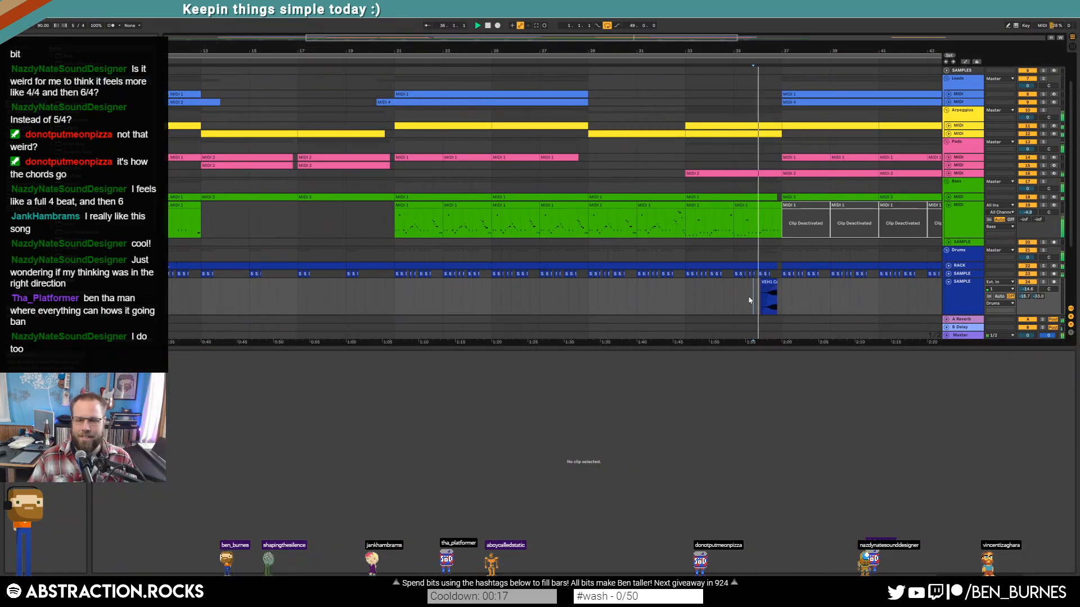
pyautogui.hotkey('shift', 'Tab')
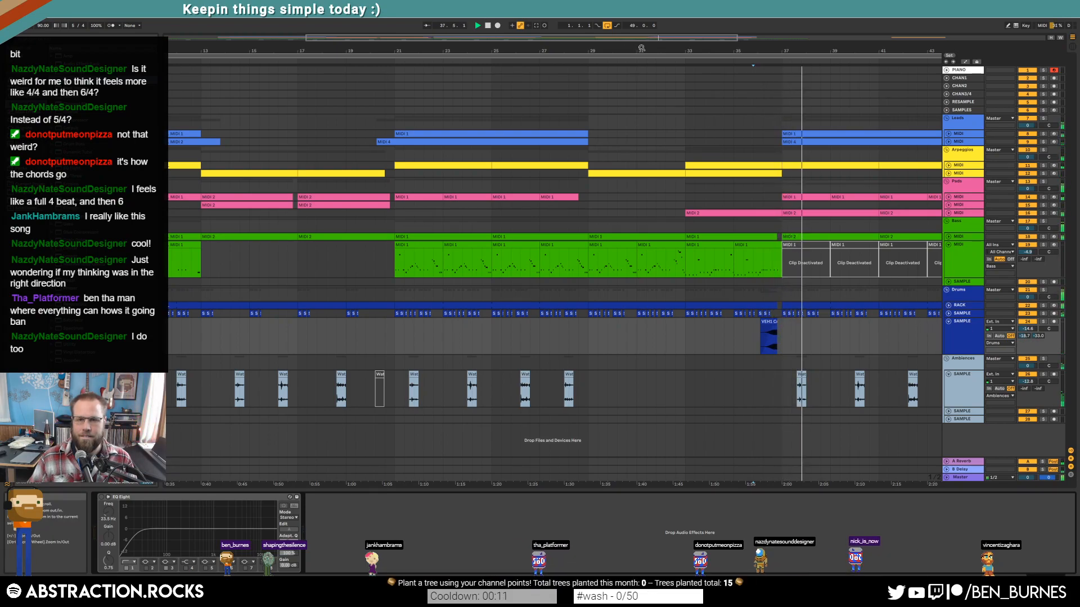
pyautogui.moveTo(641, 49); pyautogui.dragTo(836, 35)
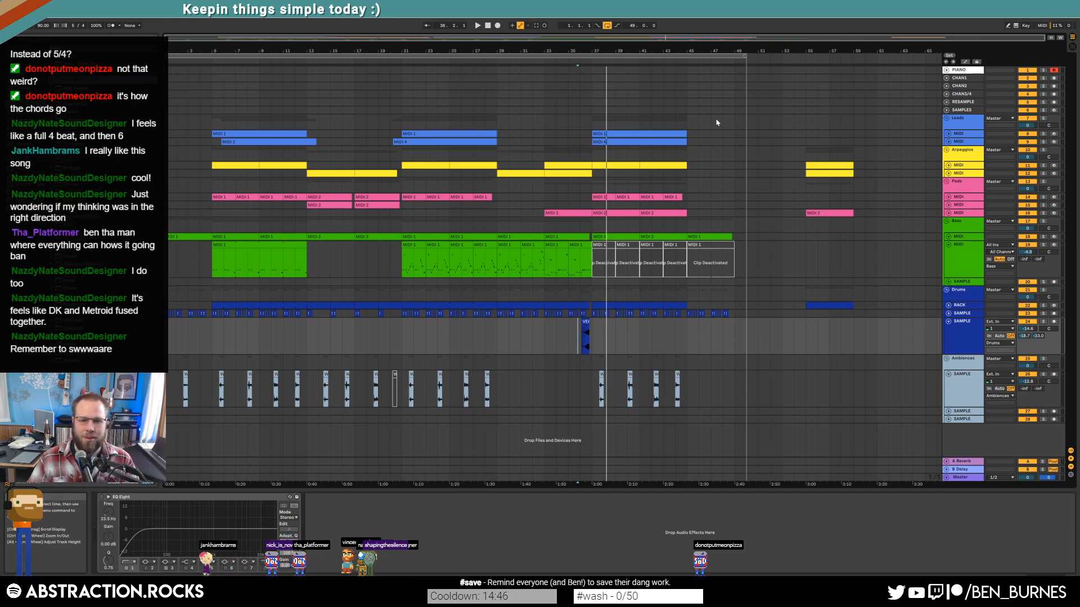
pyautogui.click(579, 79)
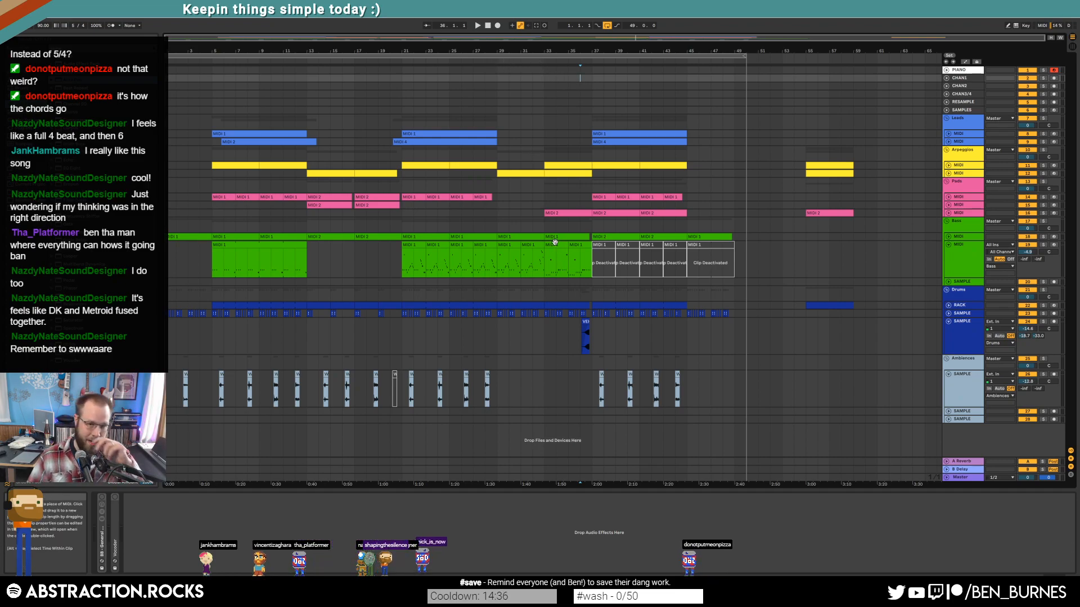
pyautogui.click(493, 61)
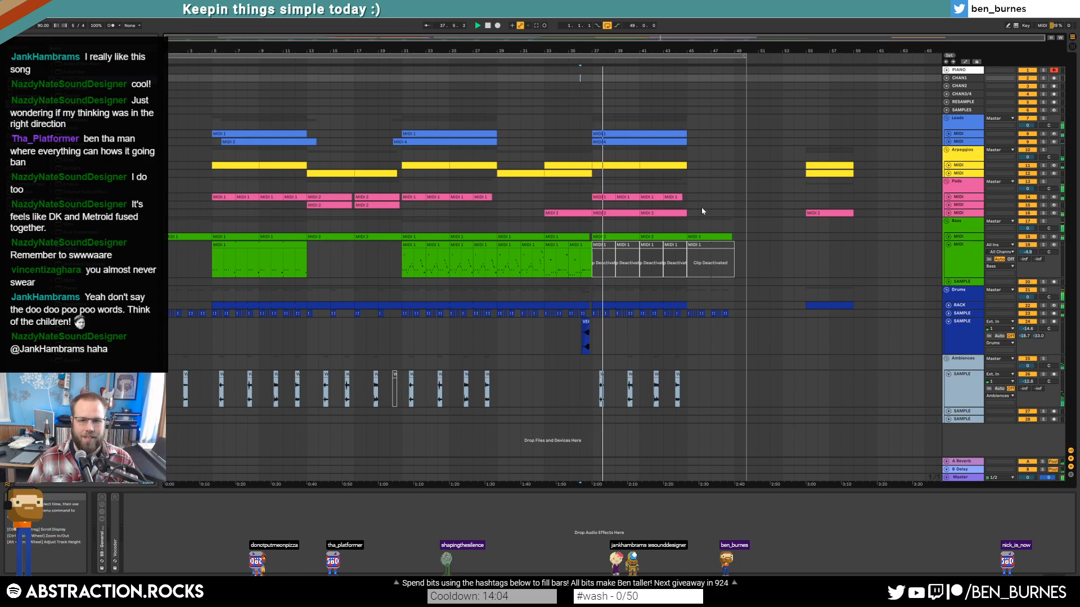
# Step: Flatten the third pad track's AEG1 Decay automation from bar 37 to the gap before the last clip, at about 233 ms
pyautogui.click(948, 213)
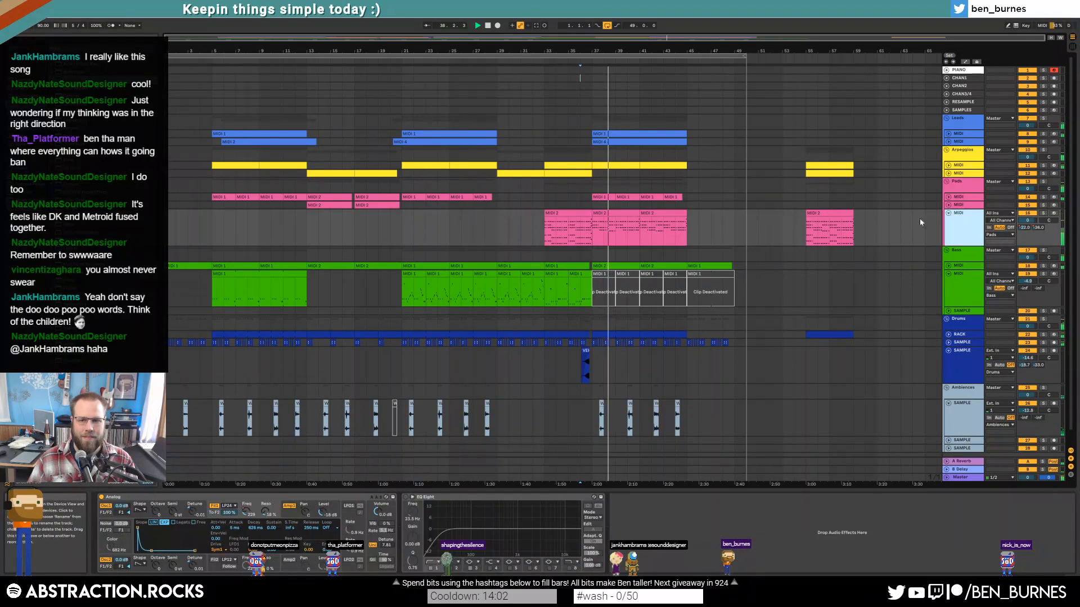
pyautogui.click(616, 211)
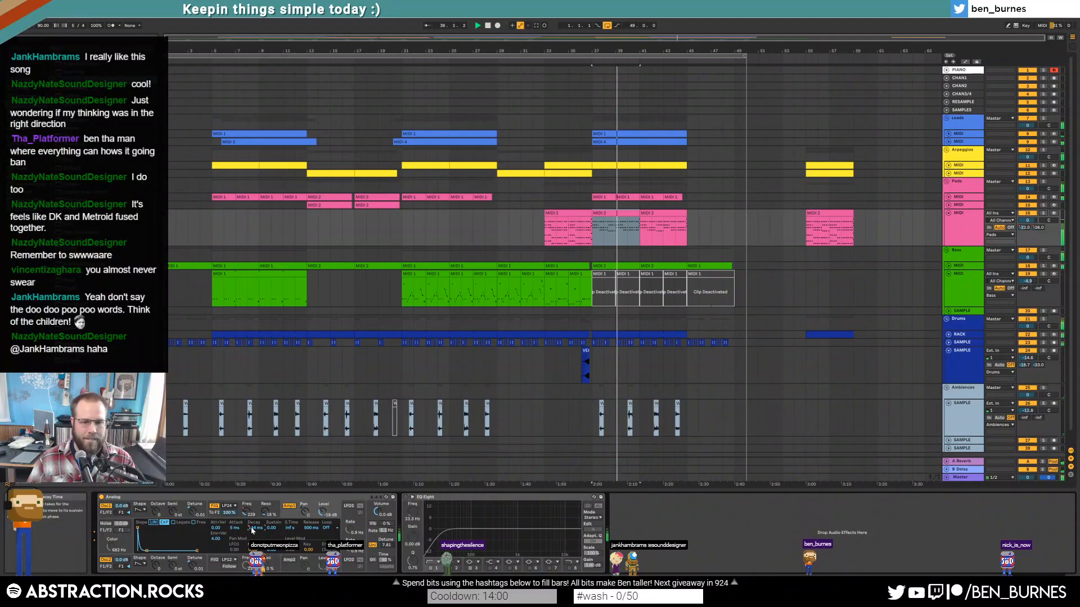
pyautogui.press('a')
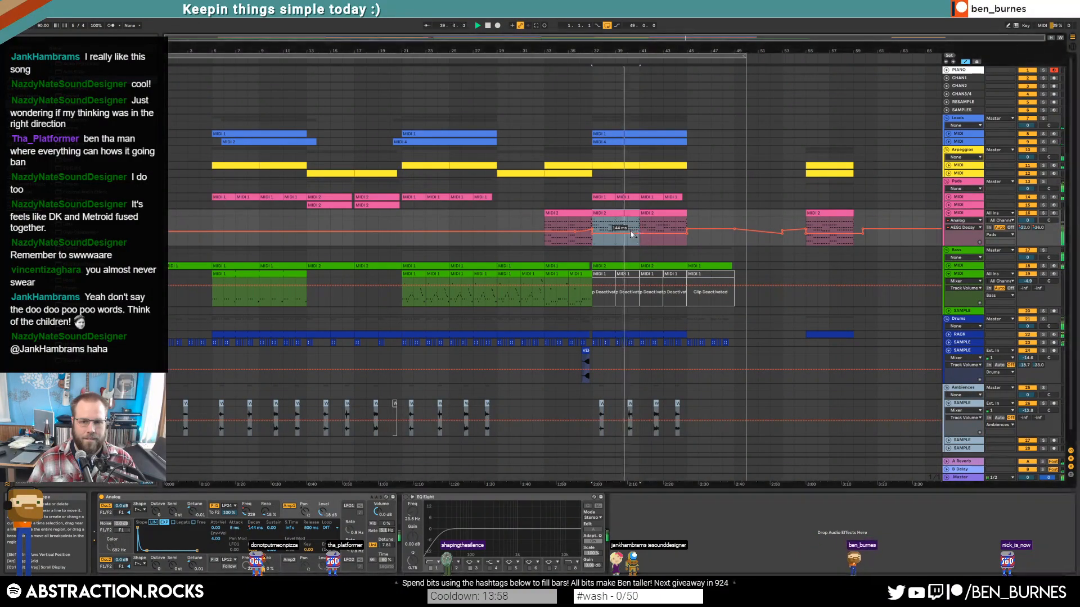
pyautogui.click(735, 229)
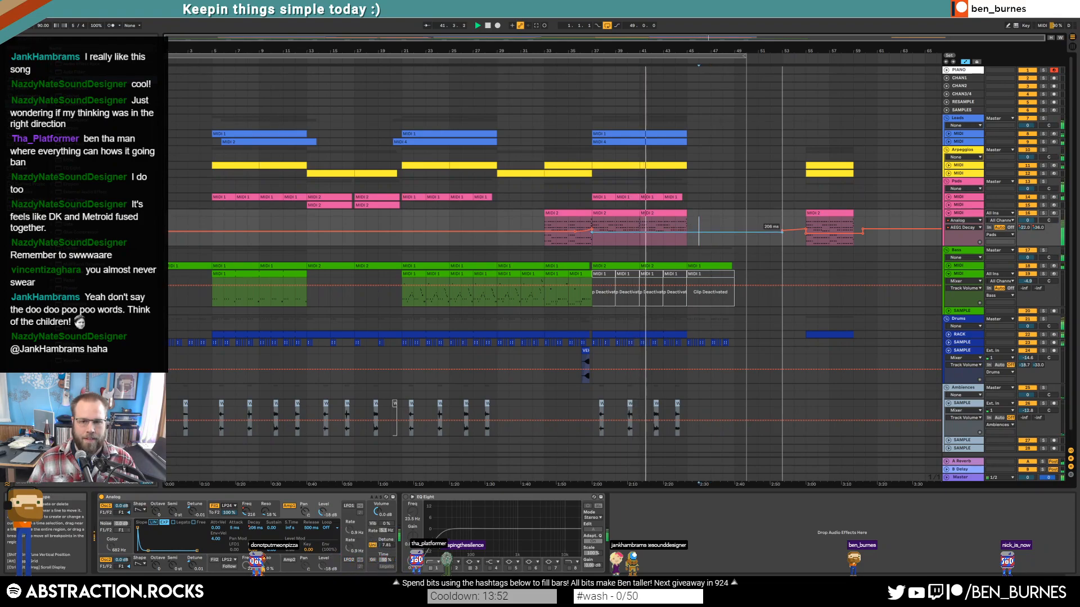
pyautogui.moveTo(782, 231); pyautogui.dragTo(781, 230)
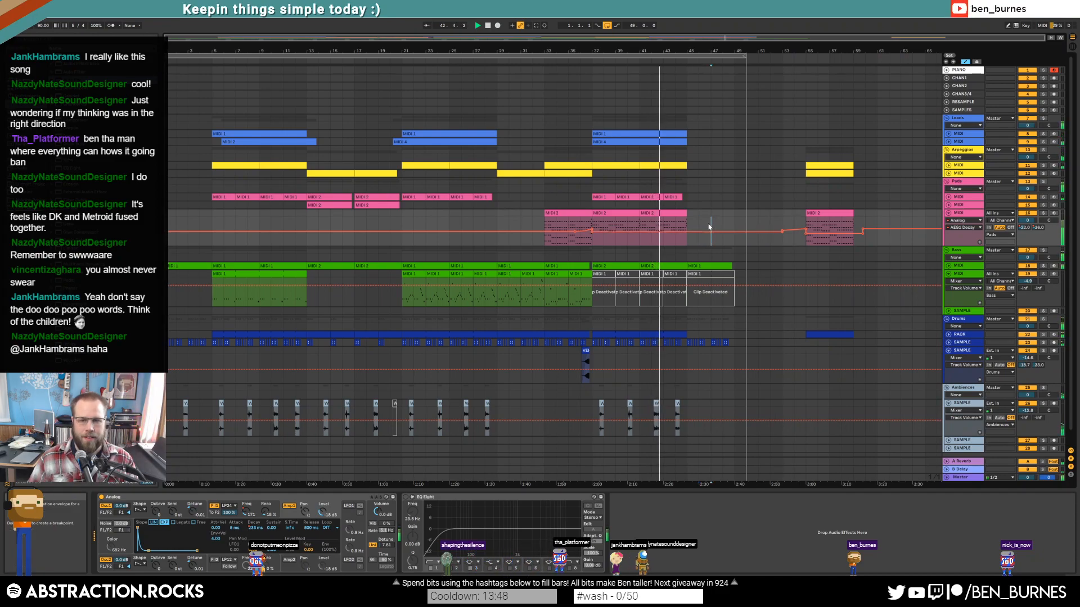
pyautogui.press('a')
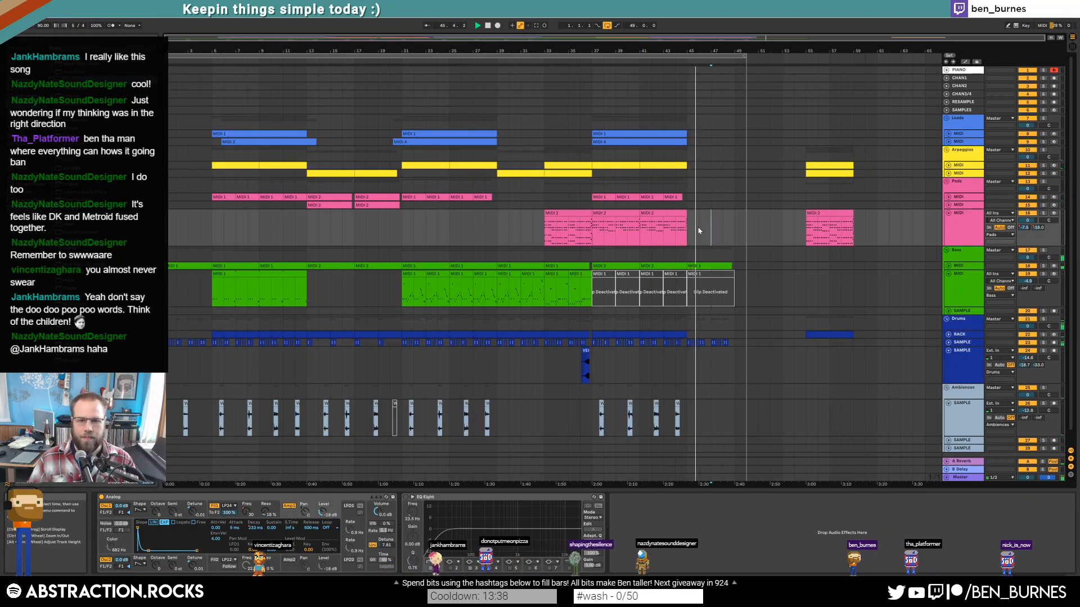
# Step: Shorten the third pad track's clip and the first arpeggio track's clip so both end slightly before bar 45
pyautogui.scroll(8, 699, 230)
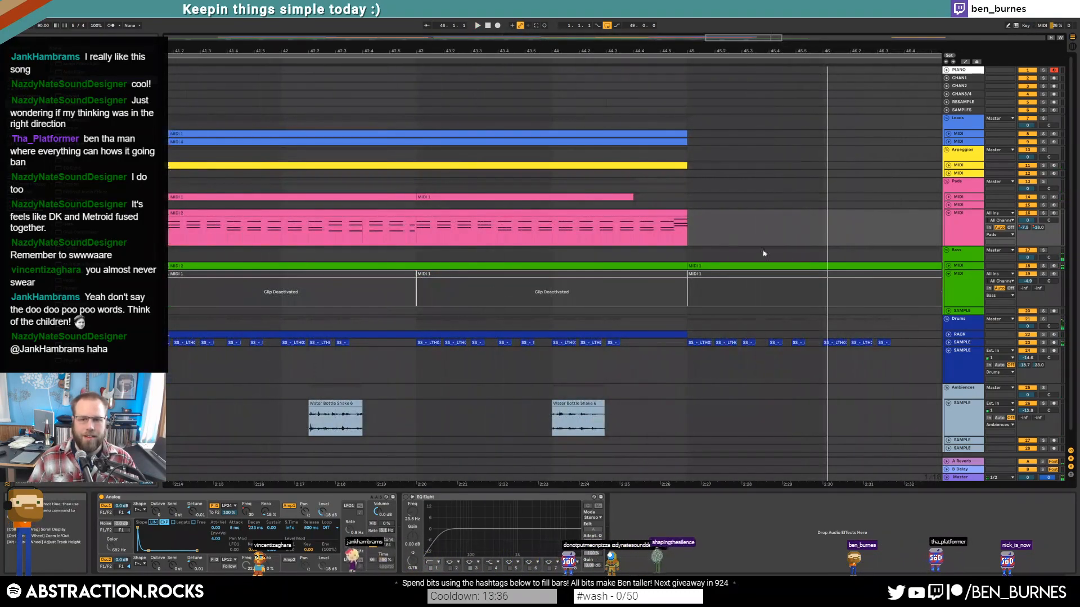
pyautogui.click(949, 335)
pyautogui.moveTo(686, 213); pyautogui.dragTo(654, 214)
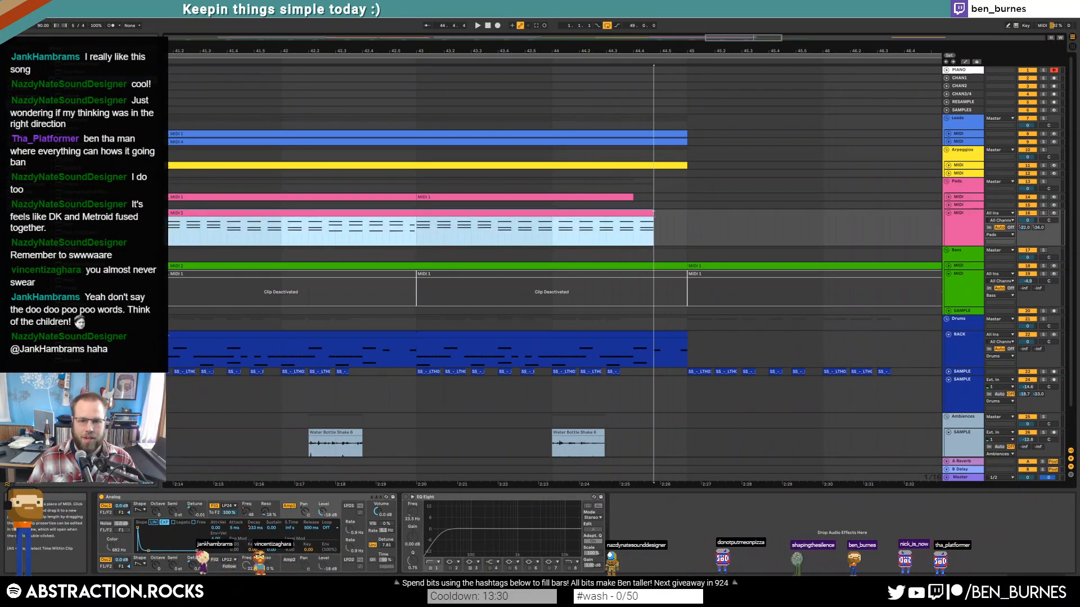
pyautogui.click(948, 164)
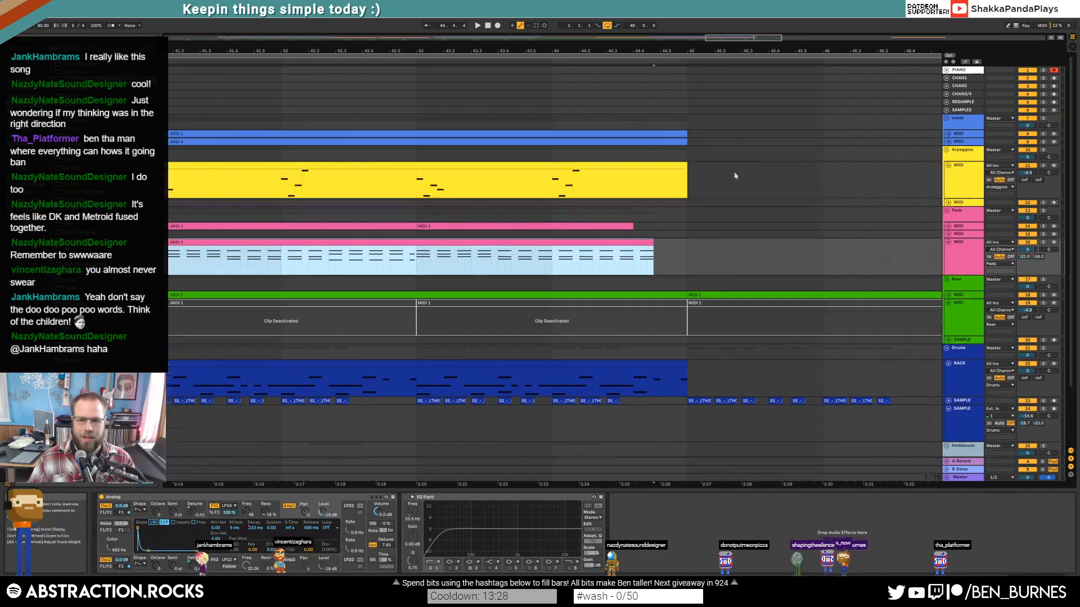
pyautogui.moveTo(687, 180); pyautogui.dragTo(647, 180)
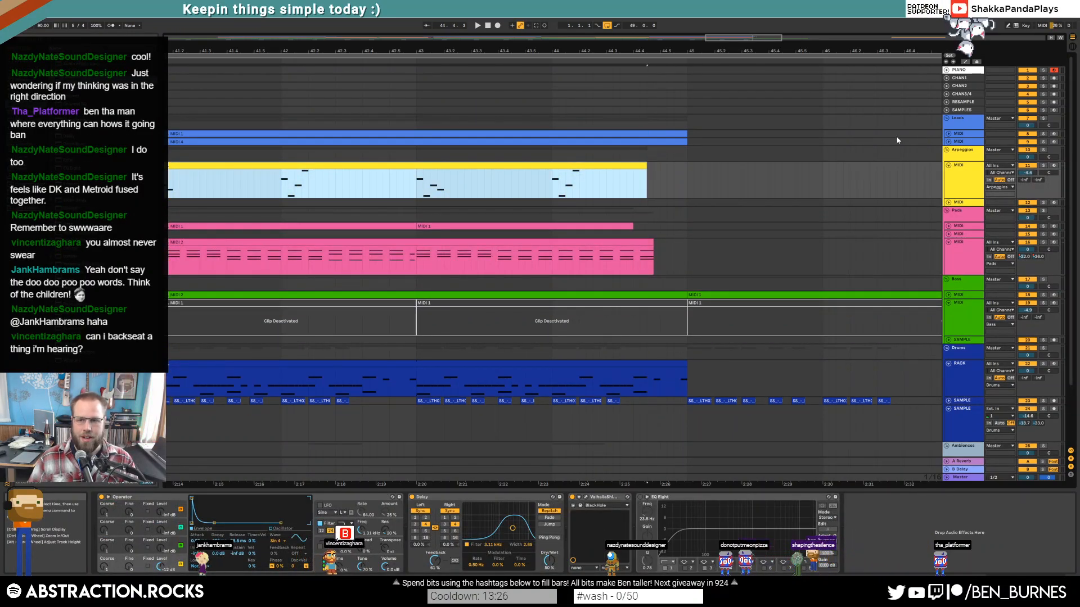
# Step: Cut a short gap into the drum rack clip just before bar 45, starting where the first pad track's clip ends
pyautogui.click(956, 141)
pyautogui.click(948, 133)
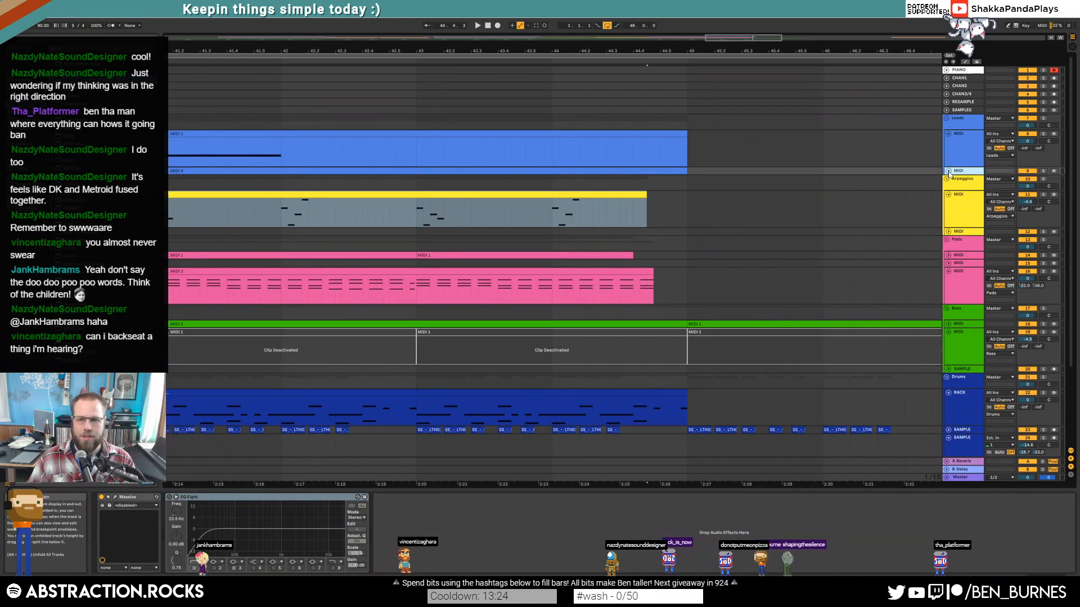
pyautogui.click(949, 170)
pyautogui.click(949, 133)
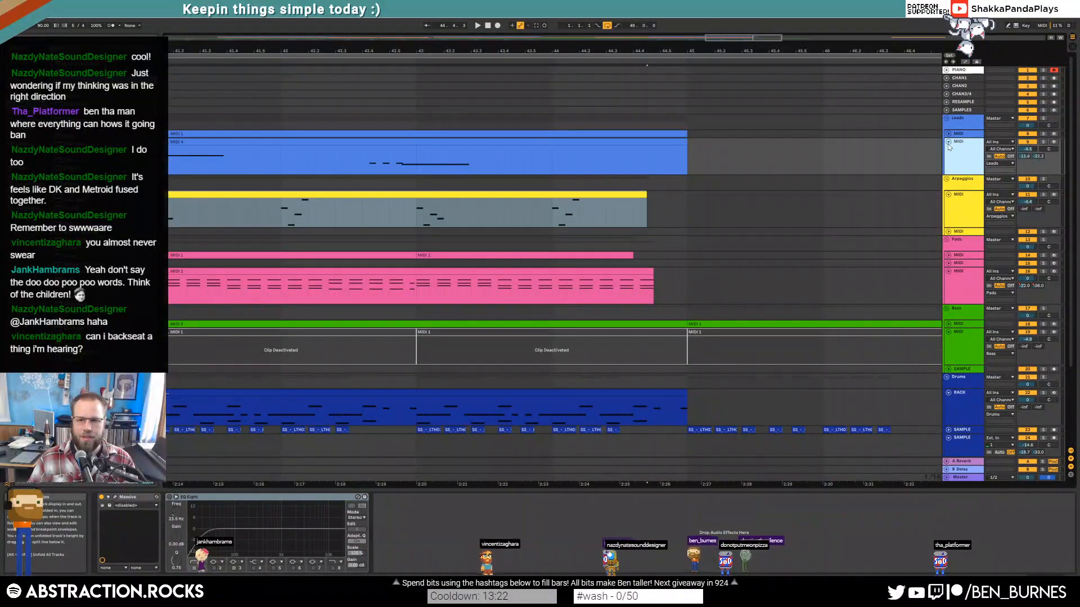
pyautogui.click(949, 141)
pyautogui.click(949, 166)
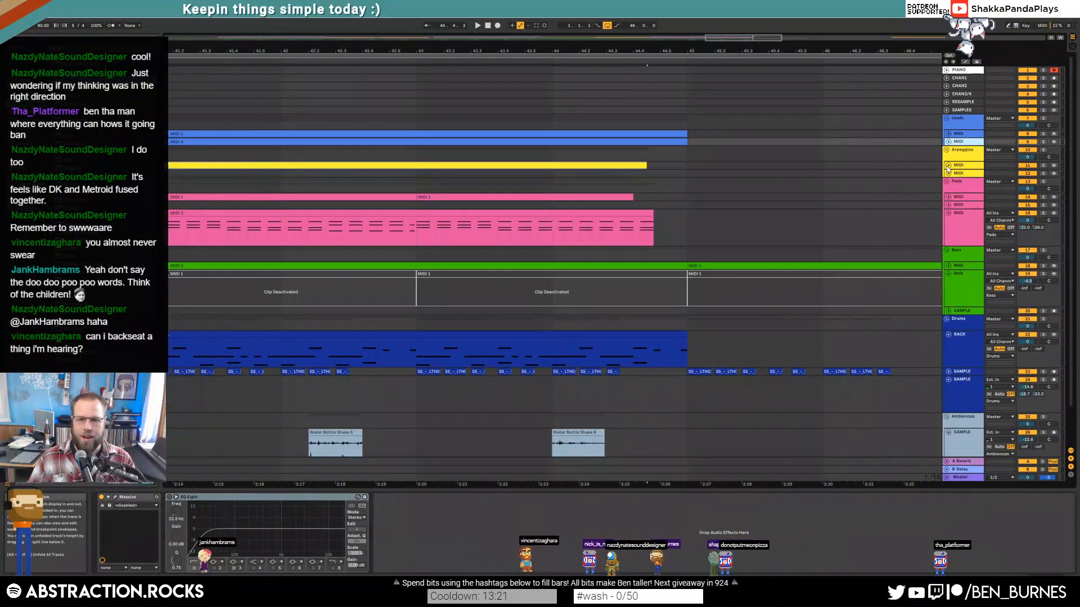
pyautogui.click(949, 213)
pyautogui.click(948, 237)
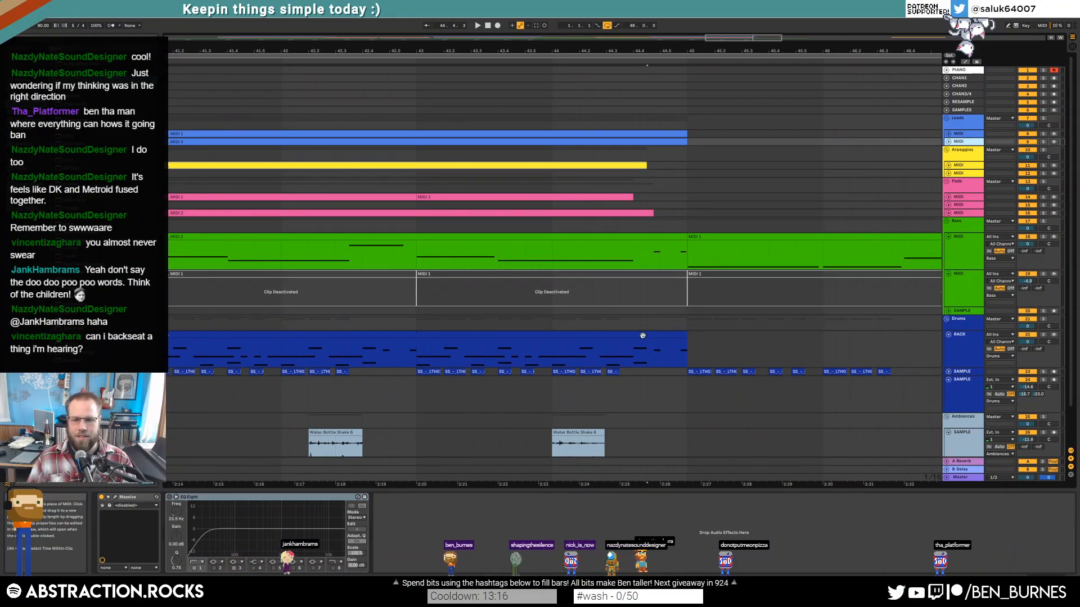
pyautogui.click(641, 355)
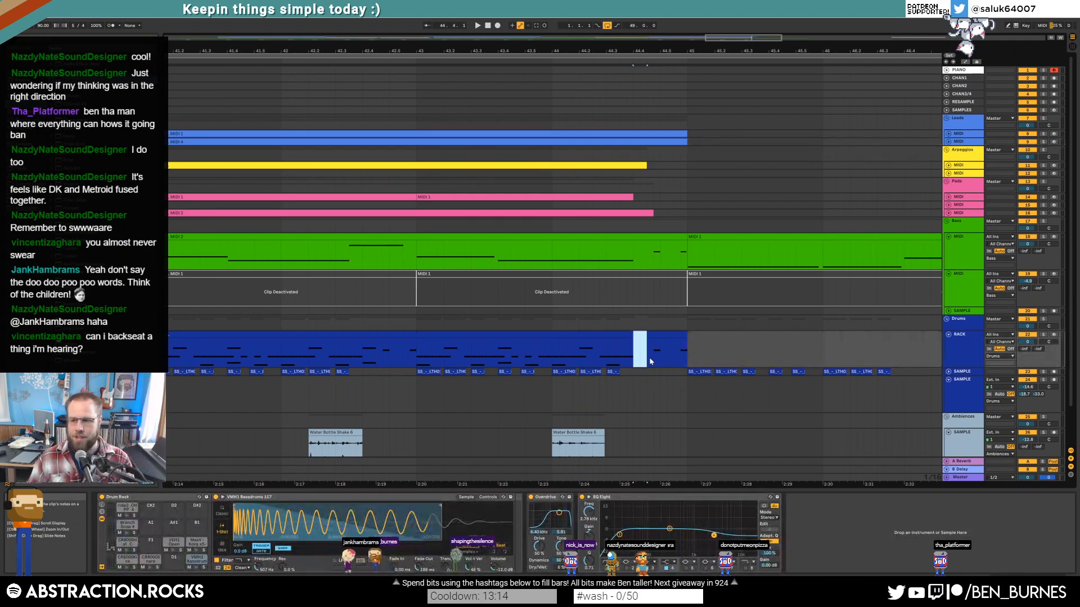
pyautogui.press('Delete')
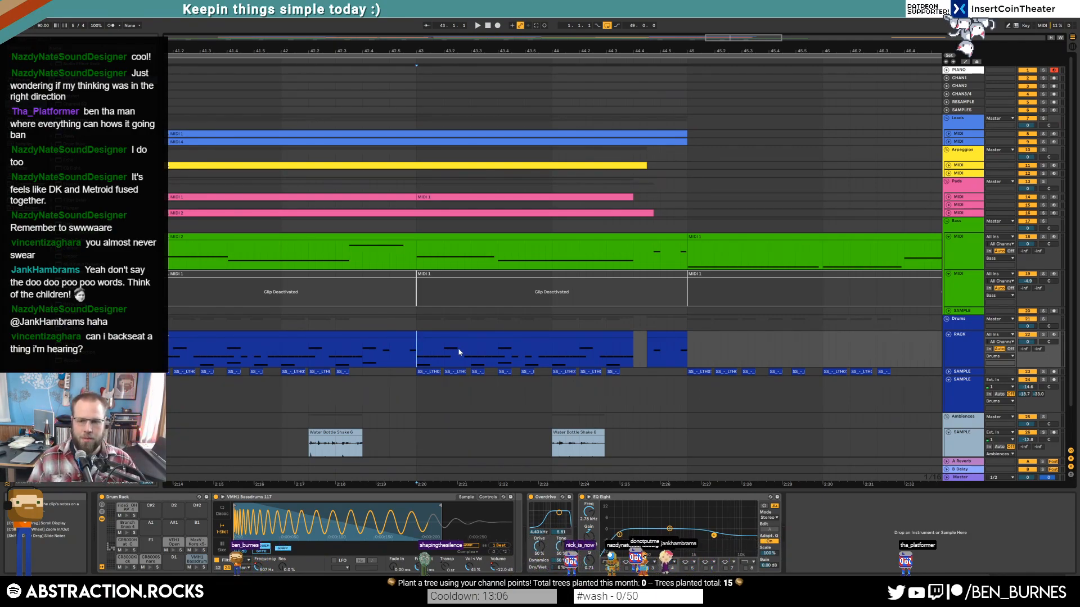
# Step: Listen to the transition from bar 43 past bar 45, and examine the CR8000Kick notes in the drum rack clip
pyautogui.press('space')
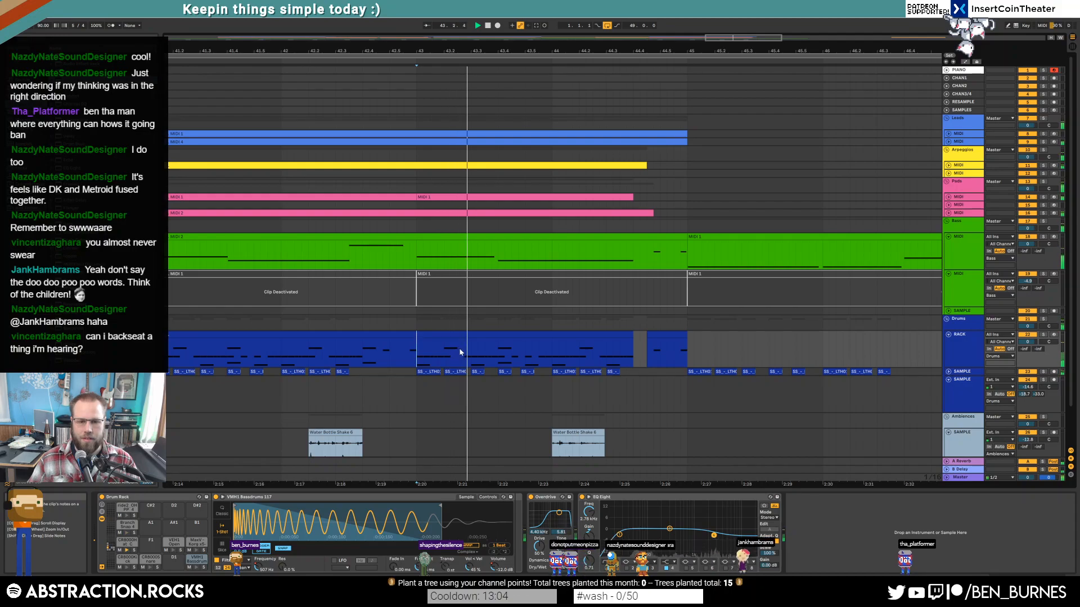
pyautogui.doubleClick(465, 353)
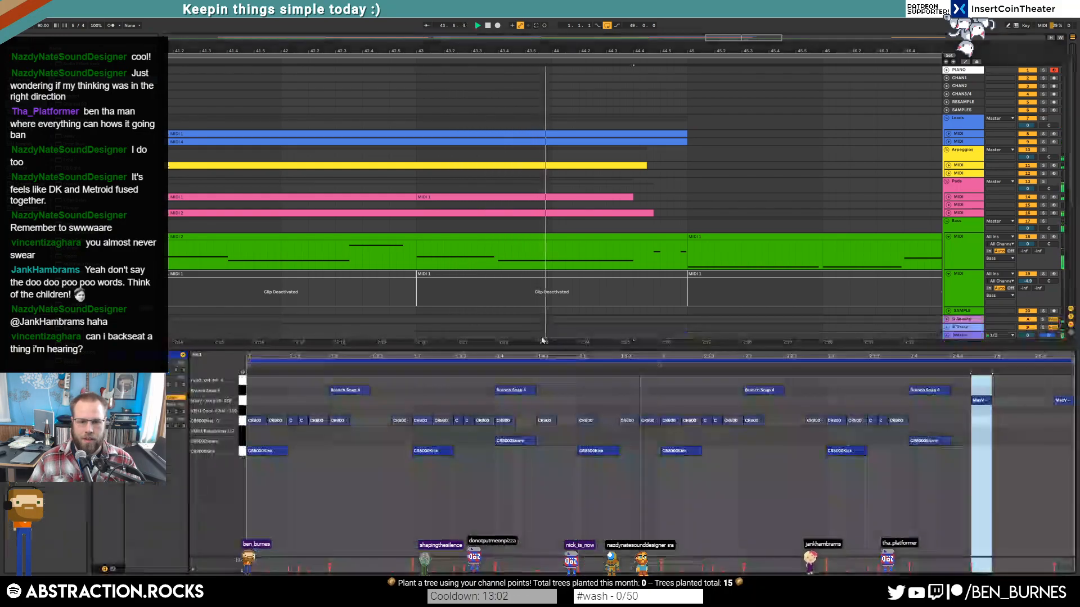
pyautogui.click(242, 451)
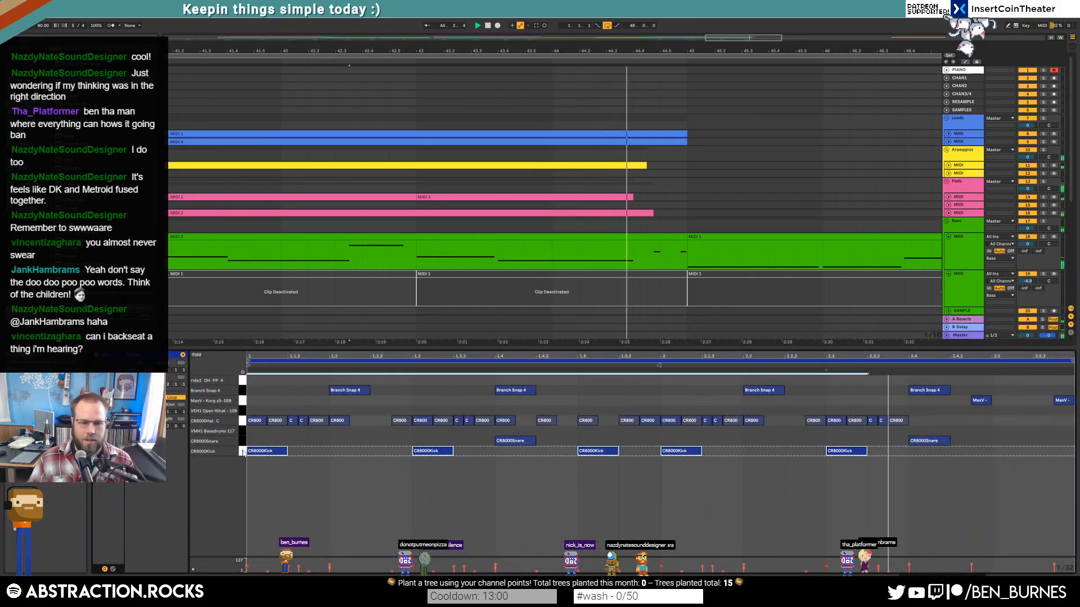
pyautogui.scroll(-6, 385, 288)
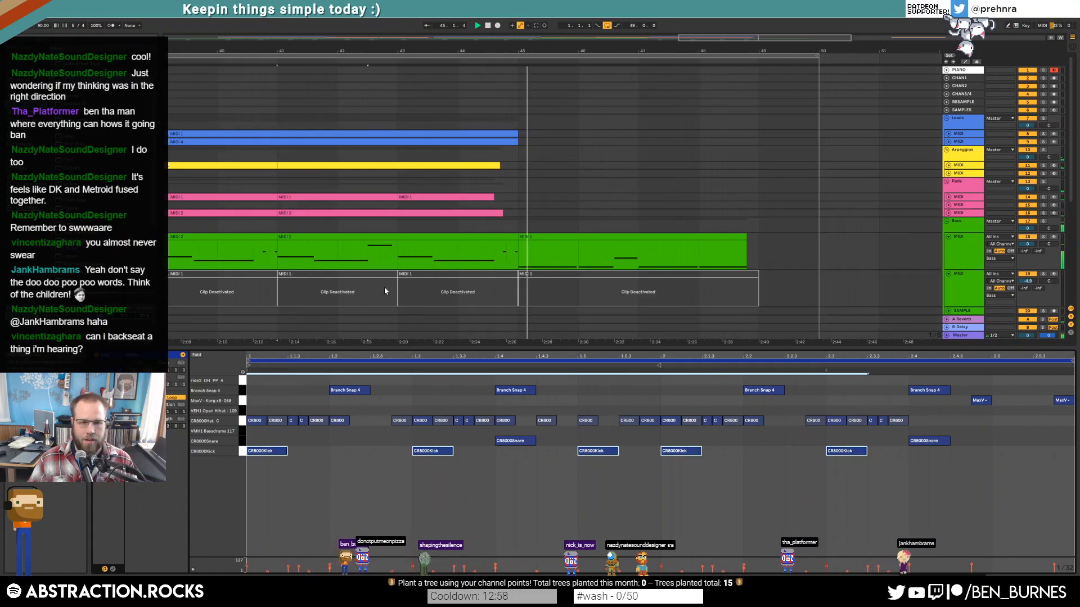
pyautogui.scroll(-2, 393, 294)
pyautogui.scroll(-3, 394, 293)
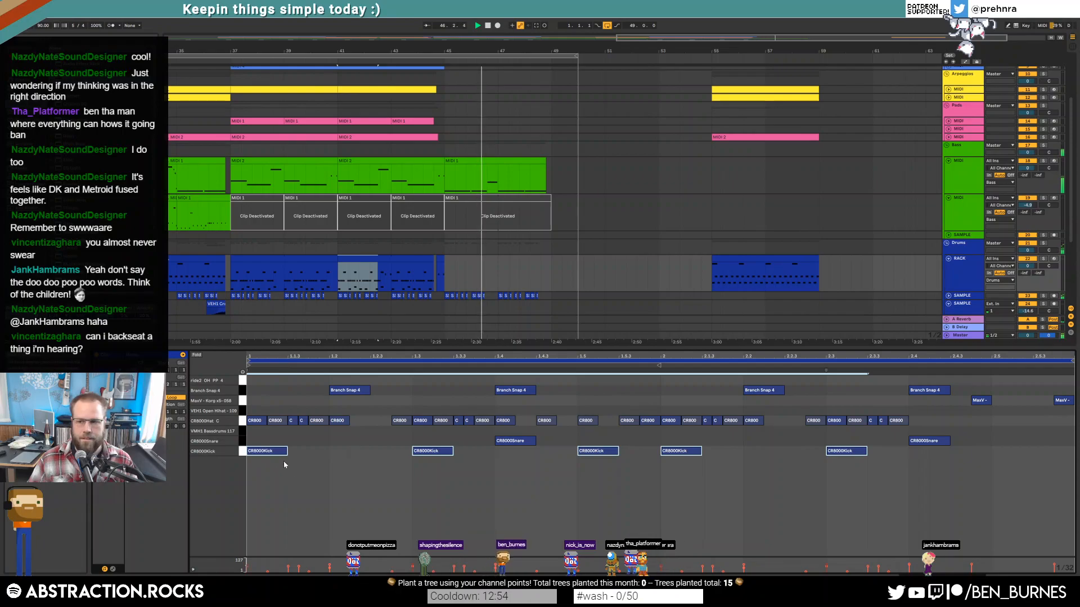
pyautogui.click(307, 470)
pyautogui.hotkey('shift', 'Tab')
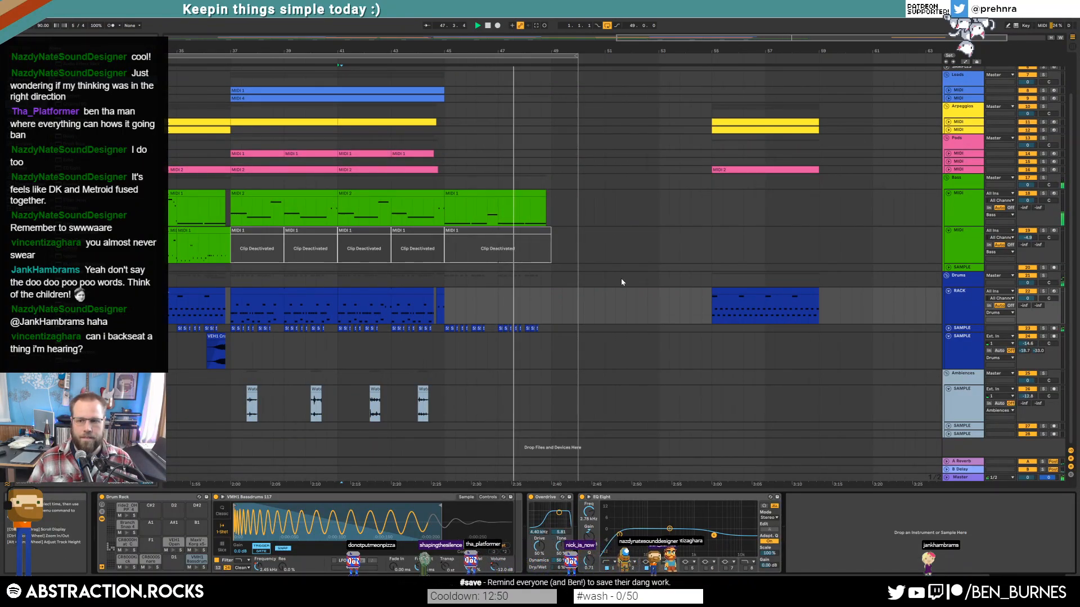
pyautogui.scroll(3, 618, 304)
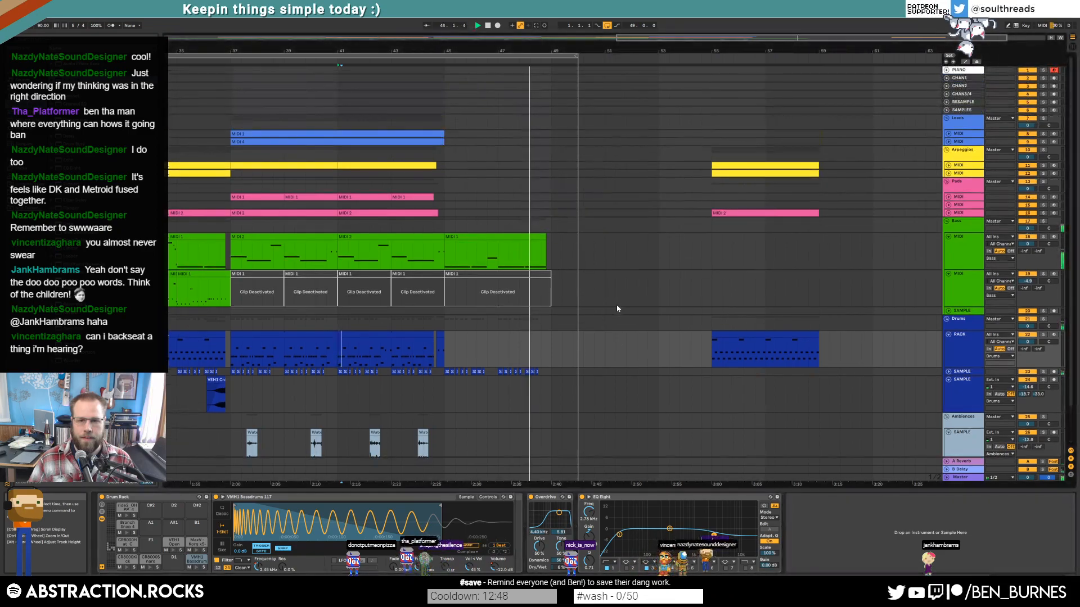
# Step: Try a copy of the second pad track's bar 13 clip at bar 45 on the same track
pyautogui.click(949, 213)
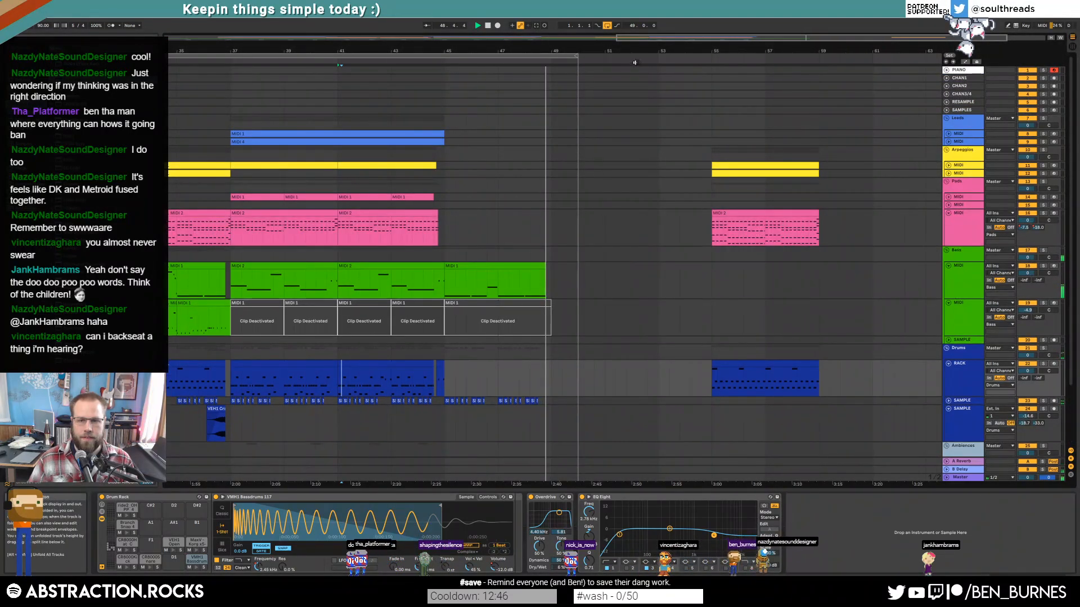
pyautogui.moveTo(636, 51); pyautogui.dragTo(637, 22)
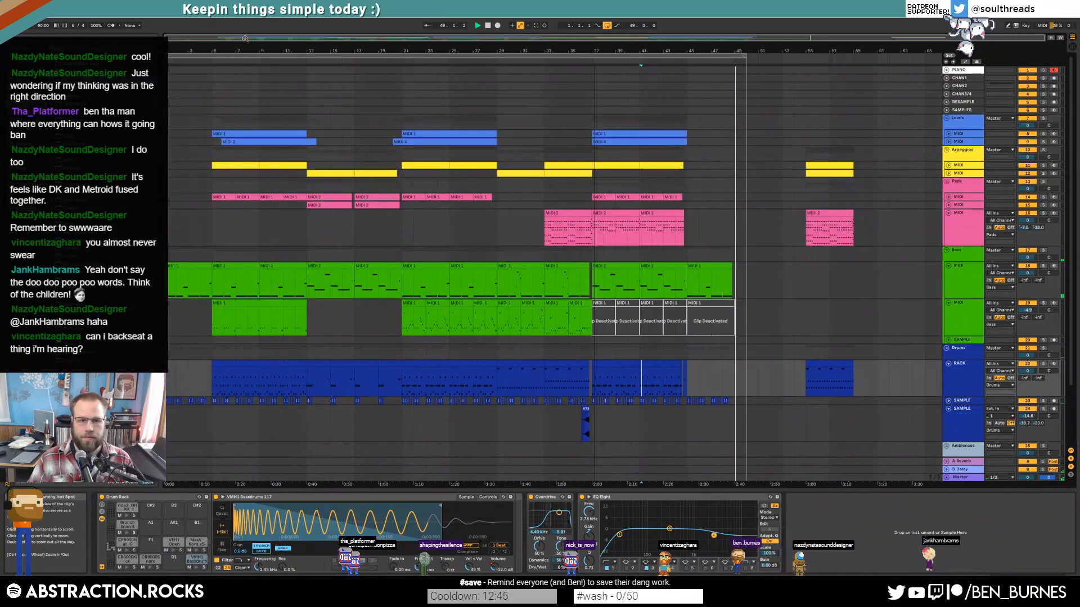
pyautogui.click(949, 205)
pyautogui.click(329, 222)
pyautogui.click(688, 219)
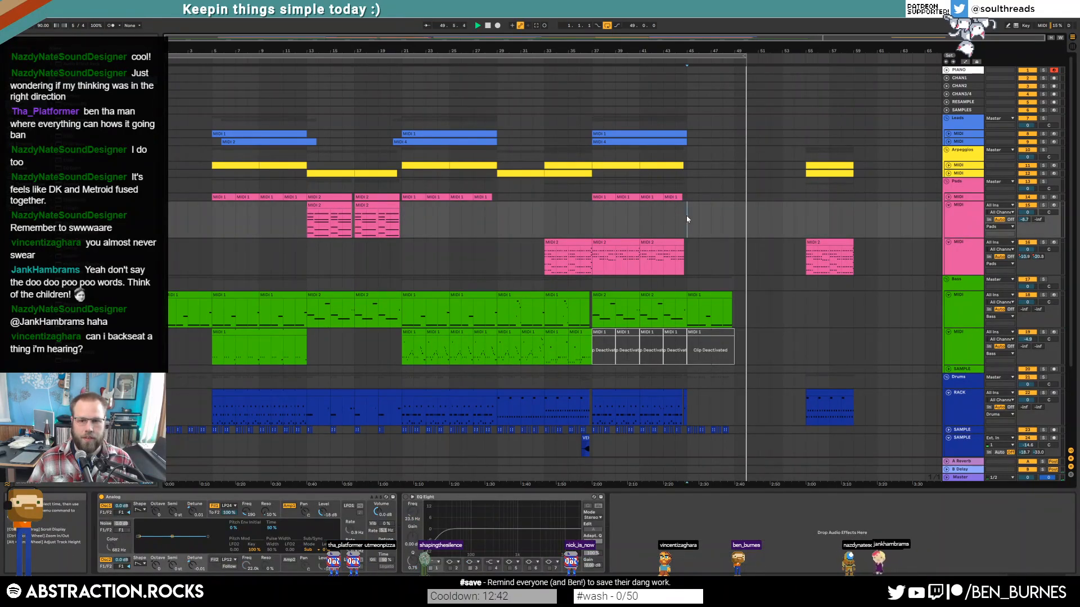
pyautogui.hotkey('ctrl', 'v')
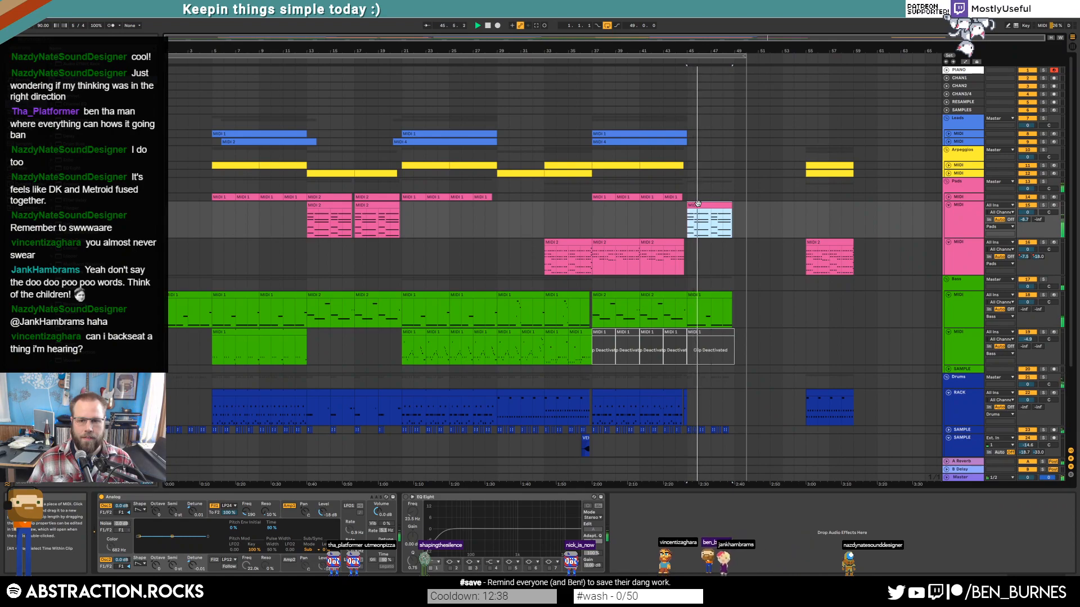
pyautogui.press('Delete')
pyautogui.click(692, 218)
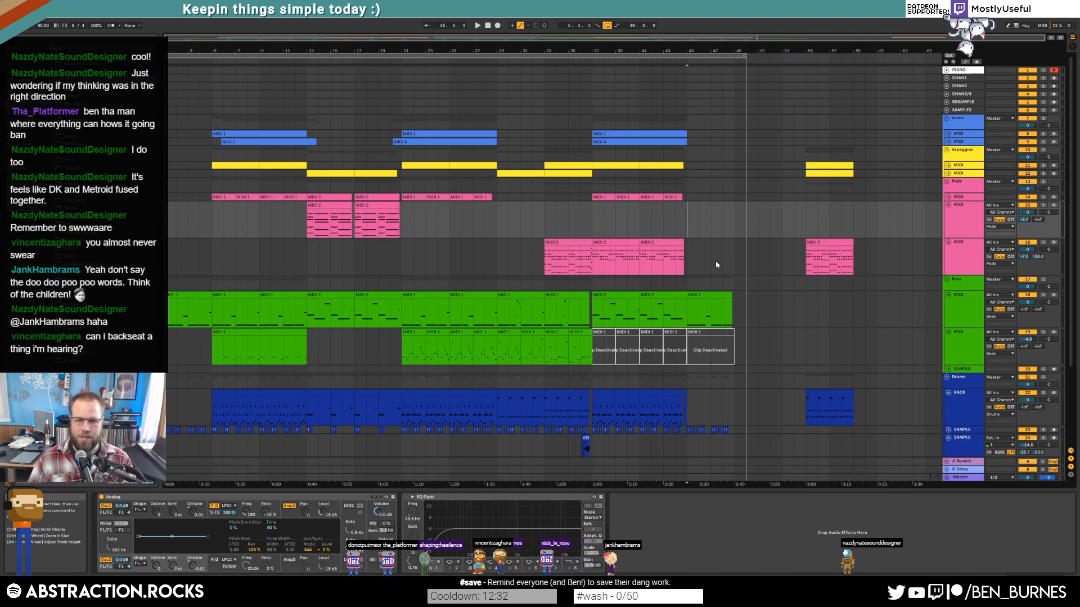
# Step: Fold all unfolded ambience, drum, bass and pad tracks so the whole arrangement fits compactly
pyautogui.scroll(-4, 720, 269)
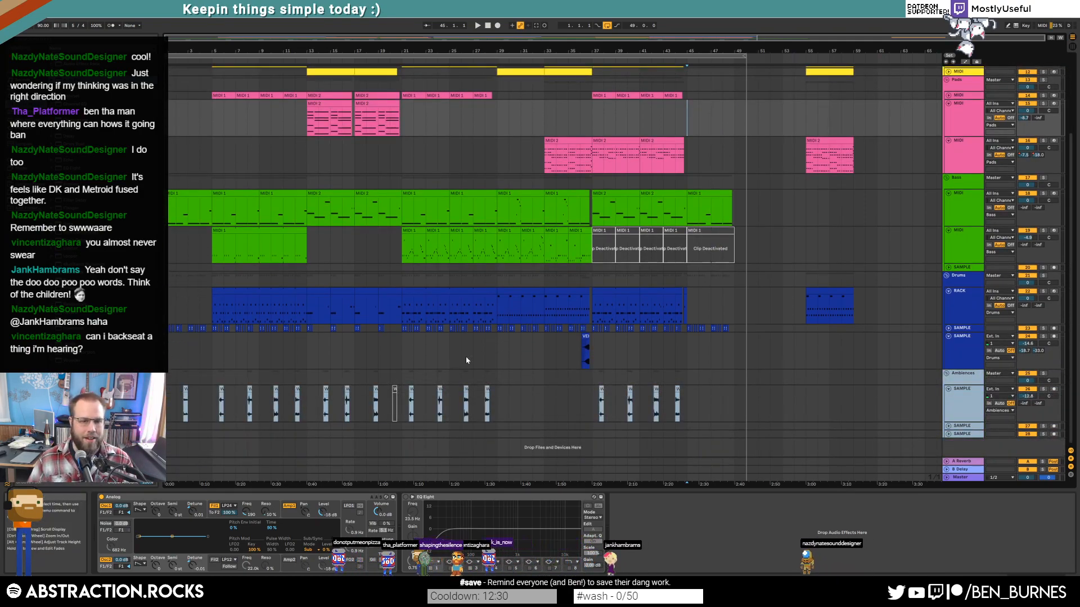
pyautogui.click(948, 389)
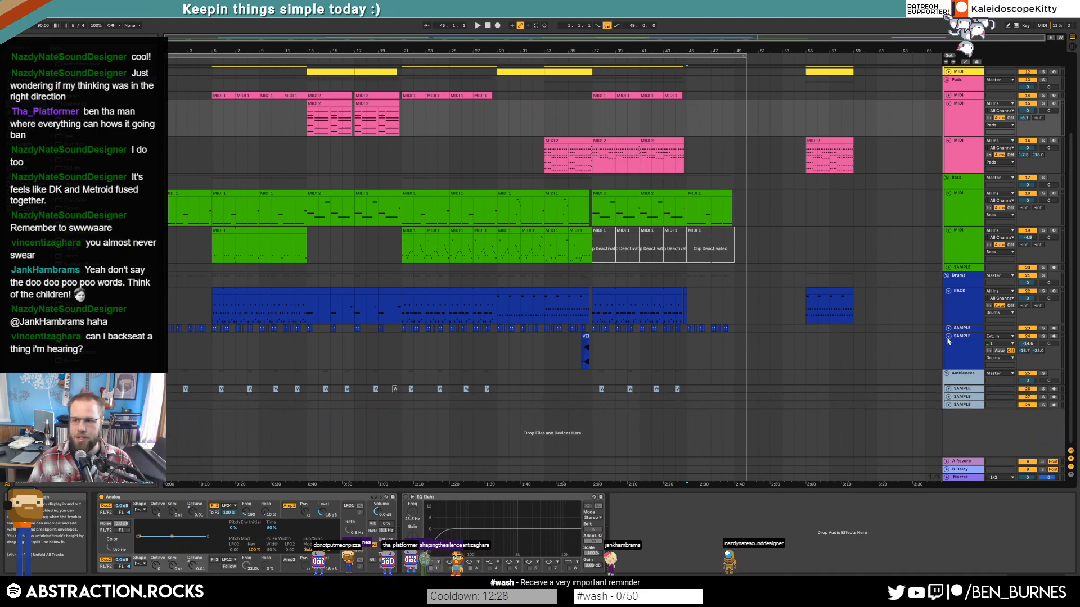
pyautogui.click(948, 336)
pyautogui.click(948, 291)
pyautogui.click(949, 230)
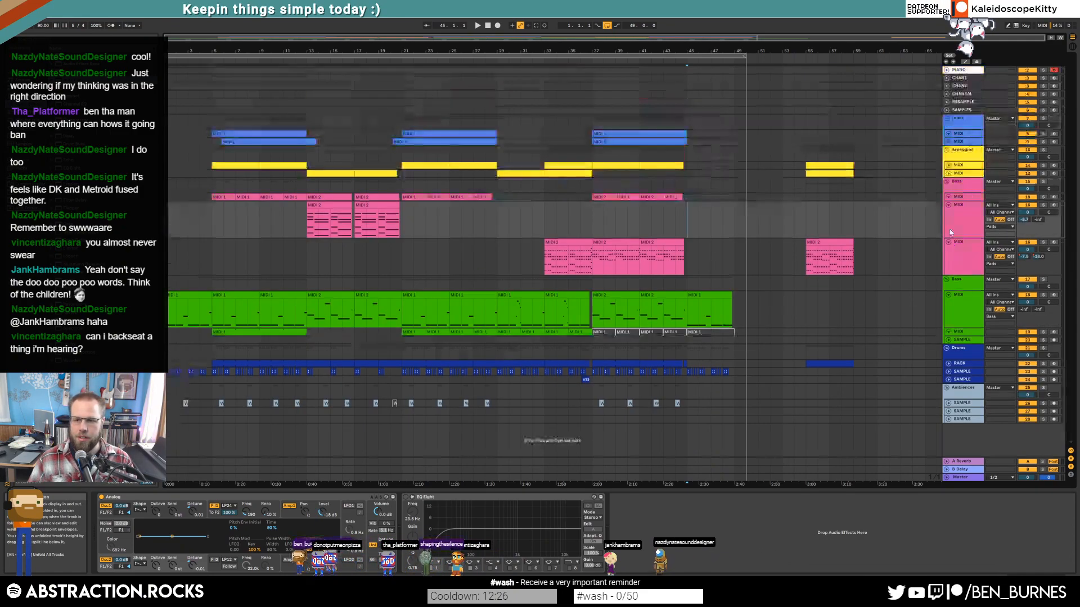
pyautogui.click(948, 294)
pyautogui.click(948, 243)
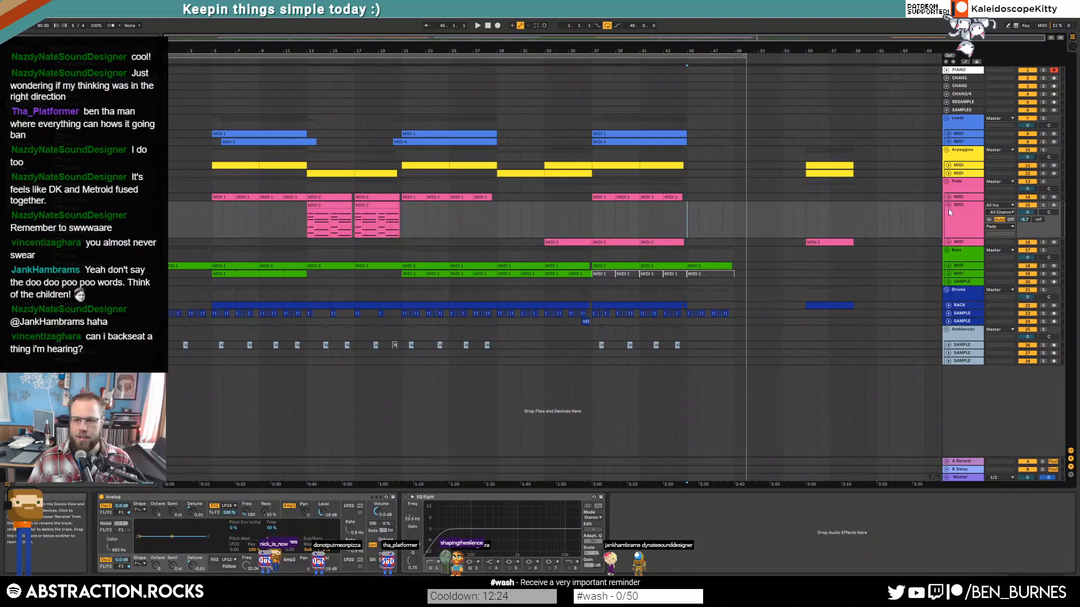
pyautogui.click(949, 206)
# Step: Delete the empty sample track in the Bass group and the two empty sample tracks in the Ambiences group
pyautogui.click(962, 253)
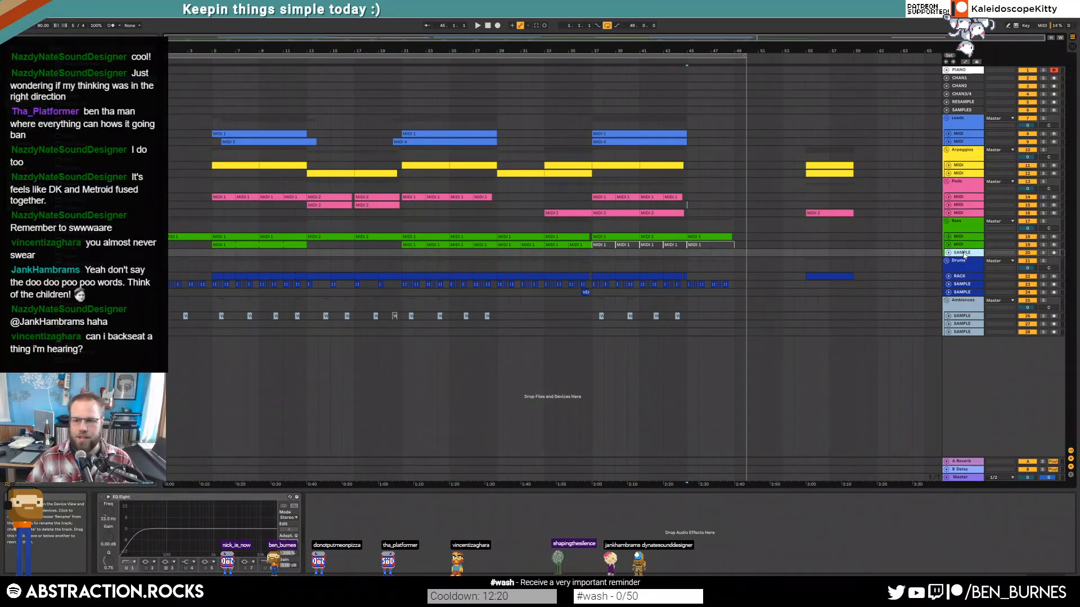
pyautogui.press('Delete')
pyautogui.click(962, 324)
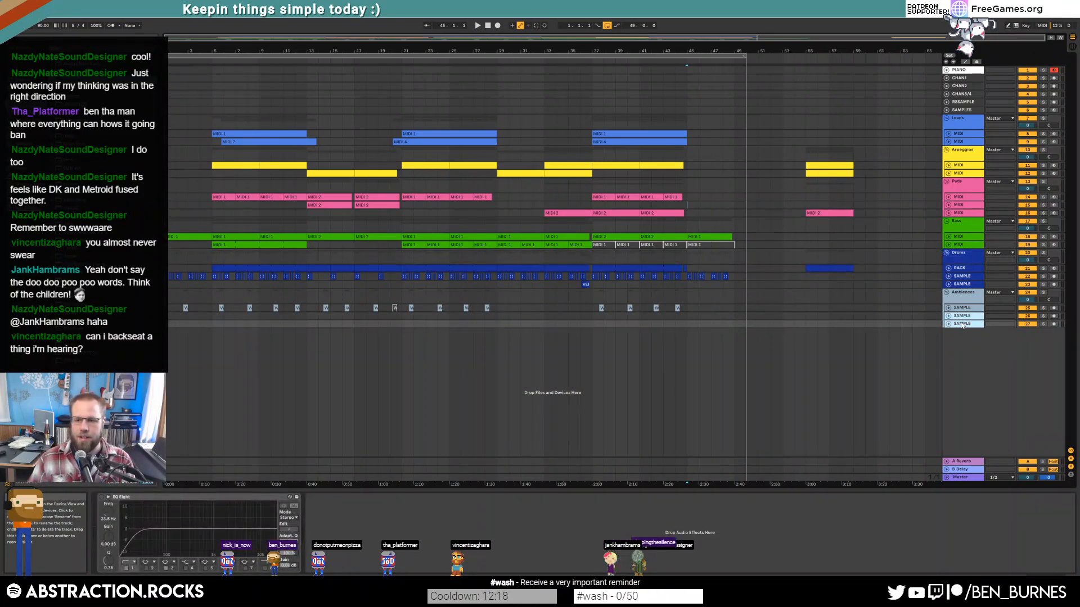
pyautogui.press('Delete')
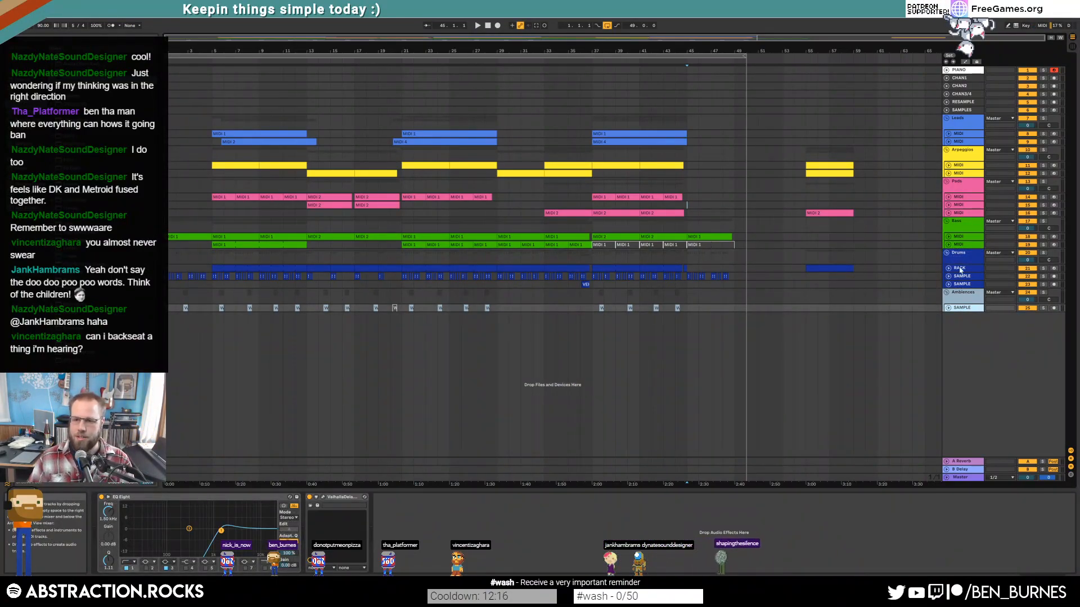
pyautogui.click(963, 246)
pyautogui.click(960, 235)
pyautogui.click(962, 214)
pyautogui.click(958, 196)
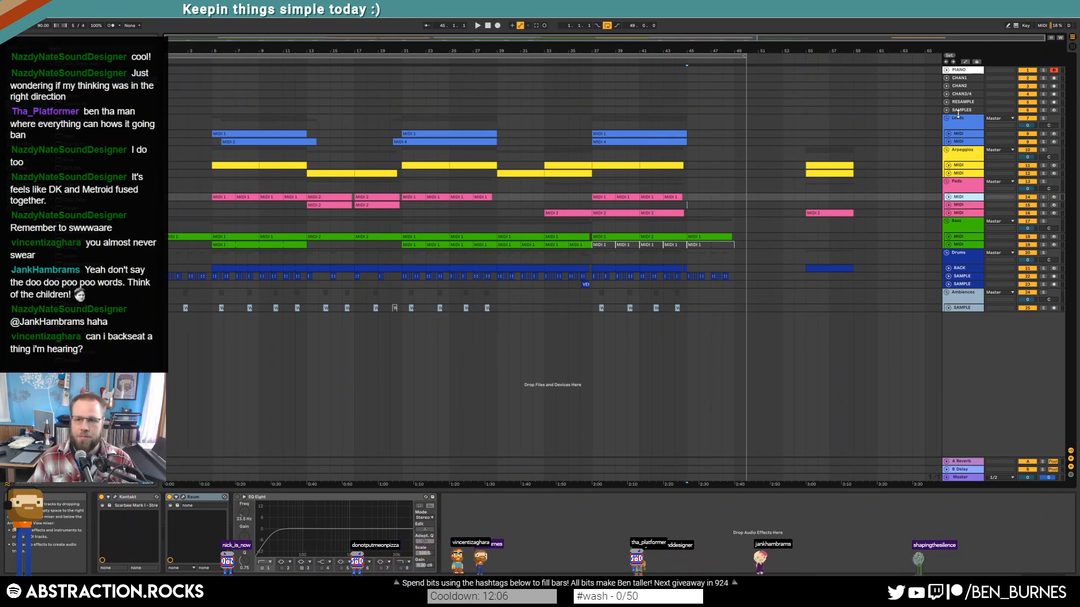
# Step: Insert an empty MIDI clip on the PIANO track from bar 1 to bar 50
pyautogui.moveTo(747, 70); pyautogui.dragTo(168, 71)
pyautogui.hotkey('ctrl', 'shift', 'm')
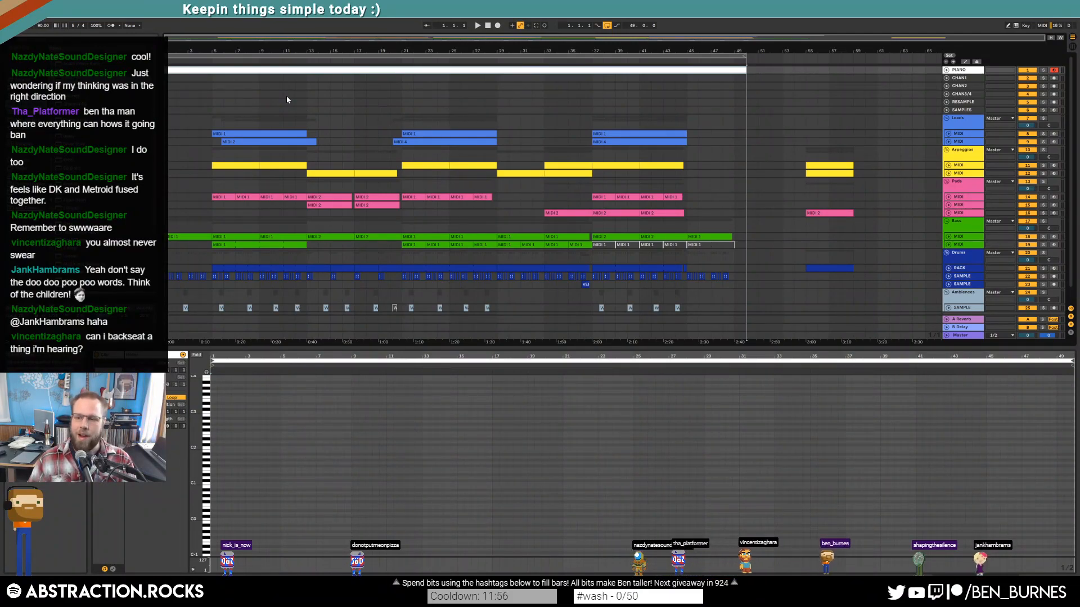
# Step: Unfold both lead tracks, open the second lead track's bar 37 clip and listen to its final short phrase
pyautogui.click(190, 80)
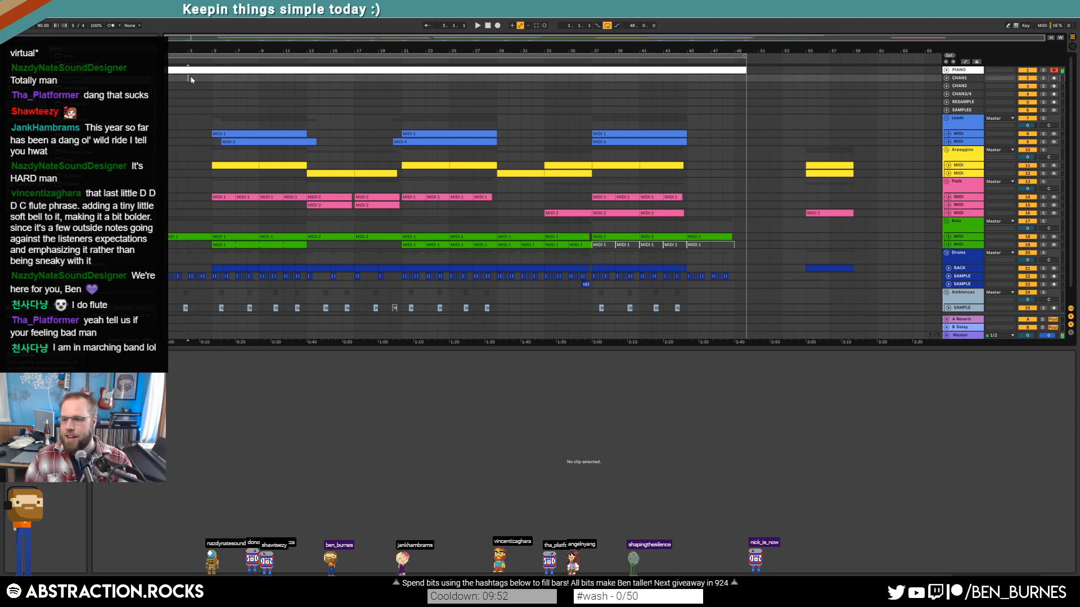
pyautogui.click(949, 135)
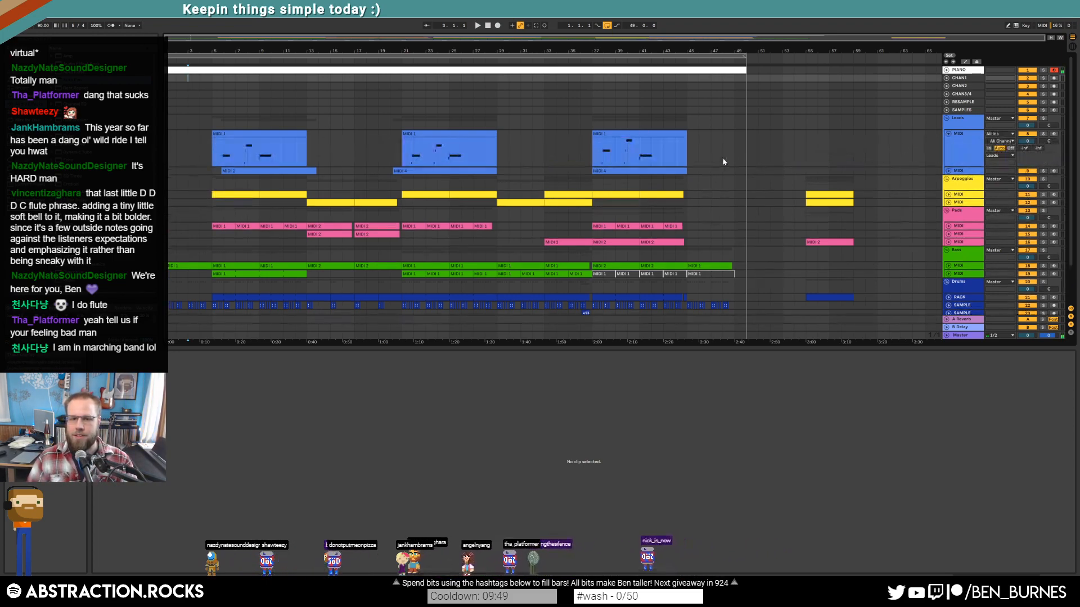
pyautogui.click(949, 171)
pyautogui.click(683, 170)
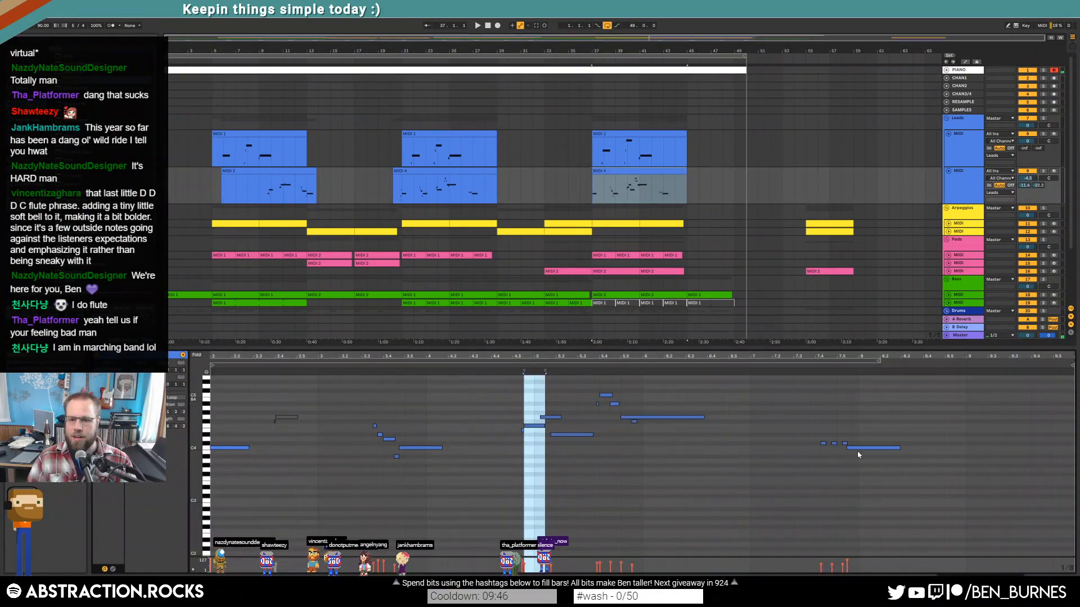
pyautogui.click(810, 364)
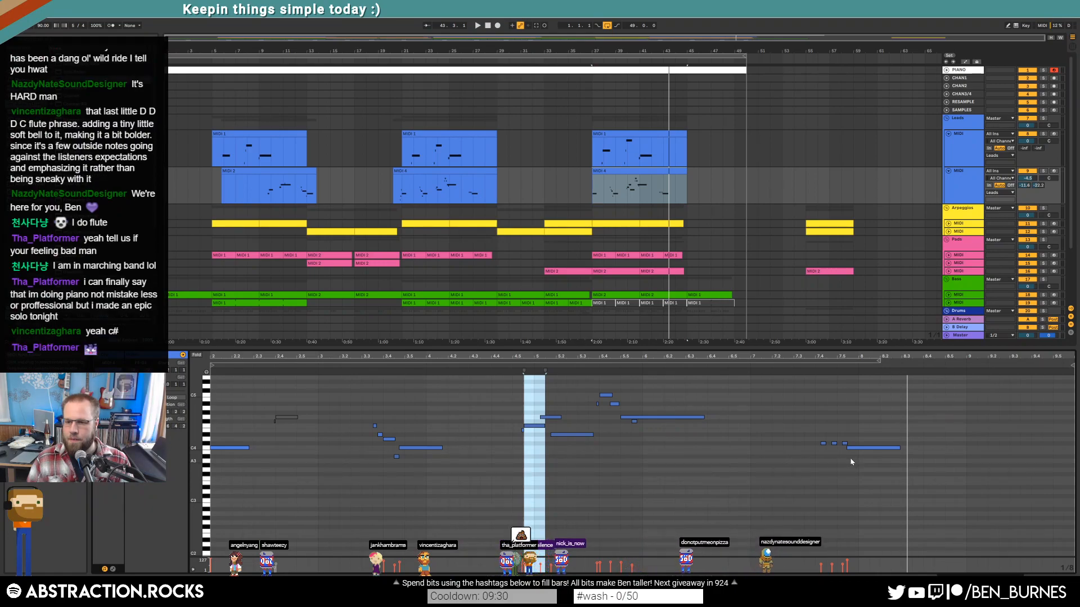
# Step: Try raising the middle short note of the lead clip's final phrase by an octave and listen to the result
pyautogui.moveTo(834, 443); pyautogui.dragTo(834, 390)
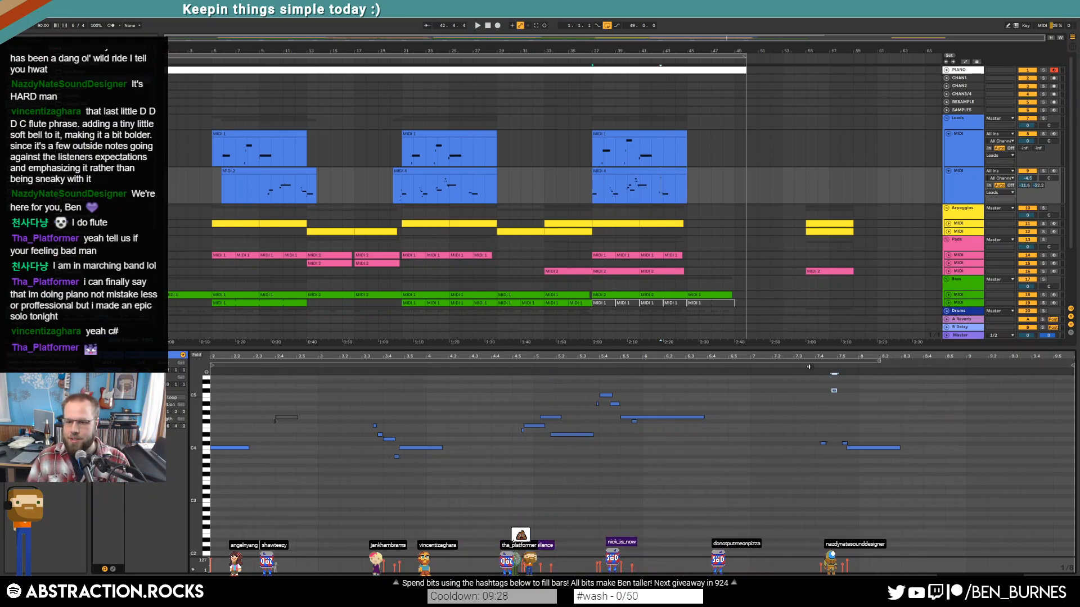
pyautogui.press('space')
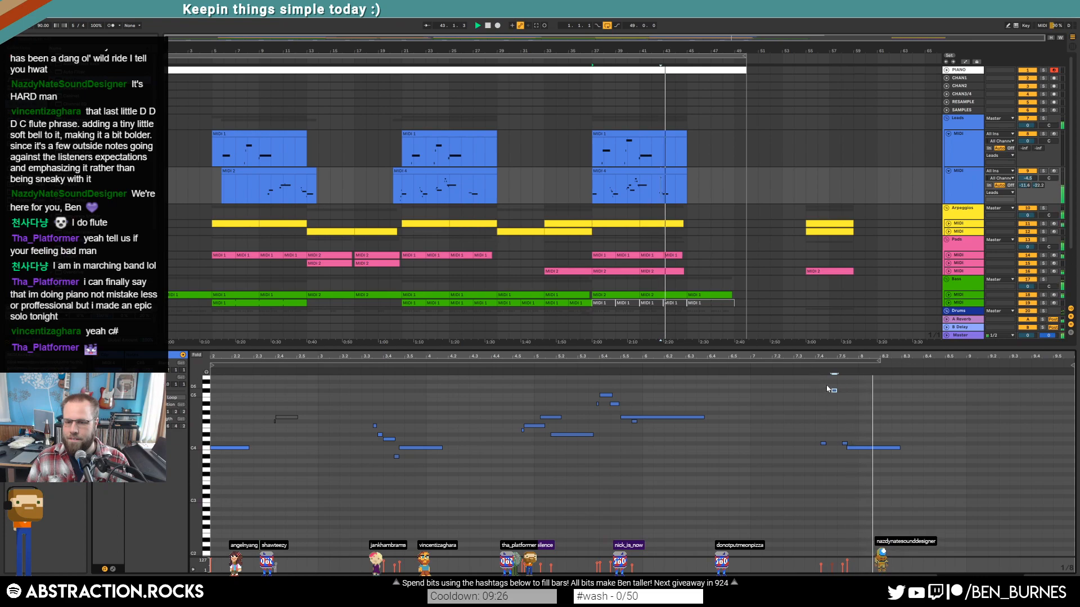
pyautogui.hotkey('ctrl', 'z')
pyautogui.press('space')
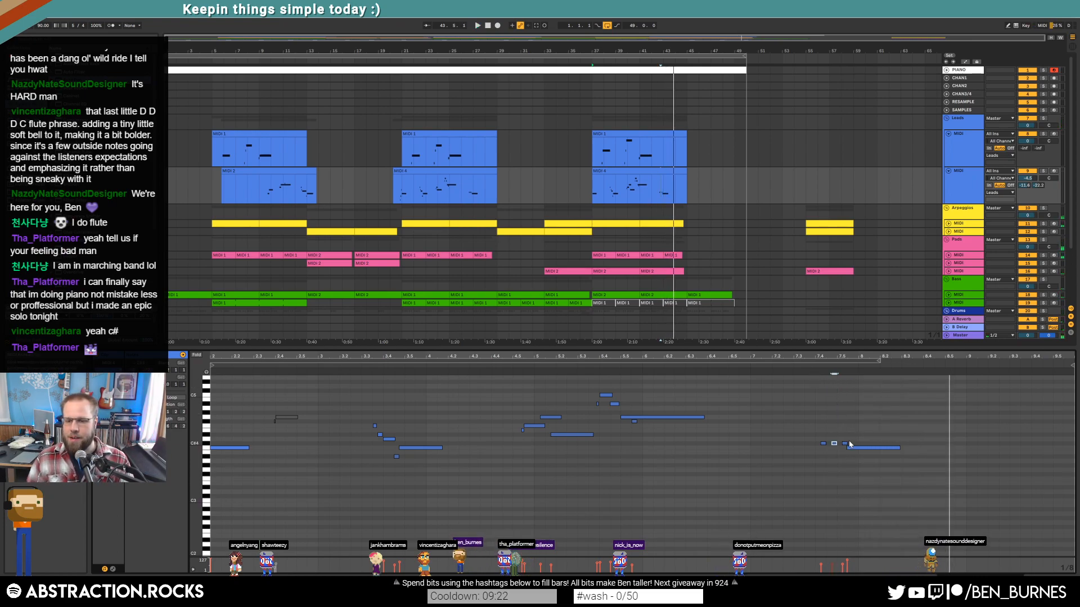
# Step: Raise the final phrase's first short note by two semitones and its second by one semitone, listening to the changes
pyautogui.moveTo(834, 444); pyautogui.dragTo(834, 439)
pyautogui.click(815, 370)
pyautogui.press('Up')
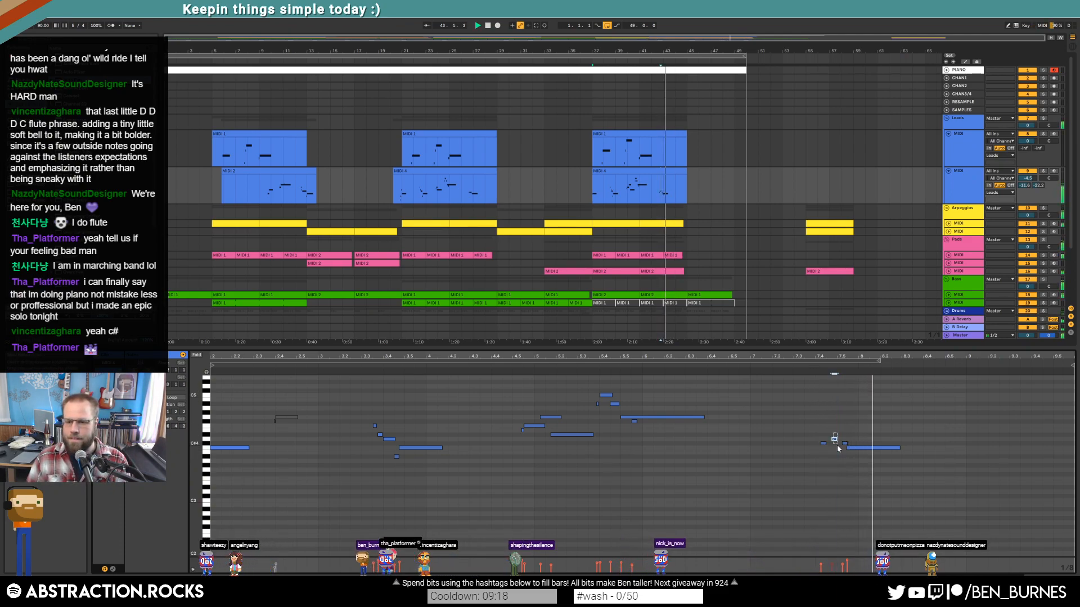
pyautogui.click(814, 371)
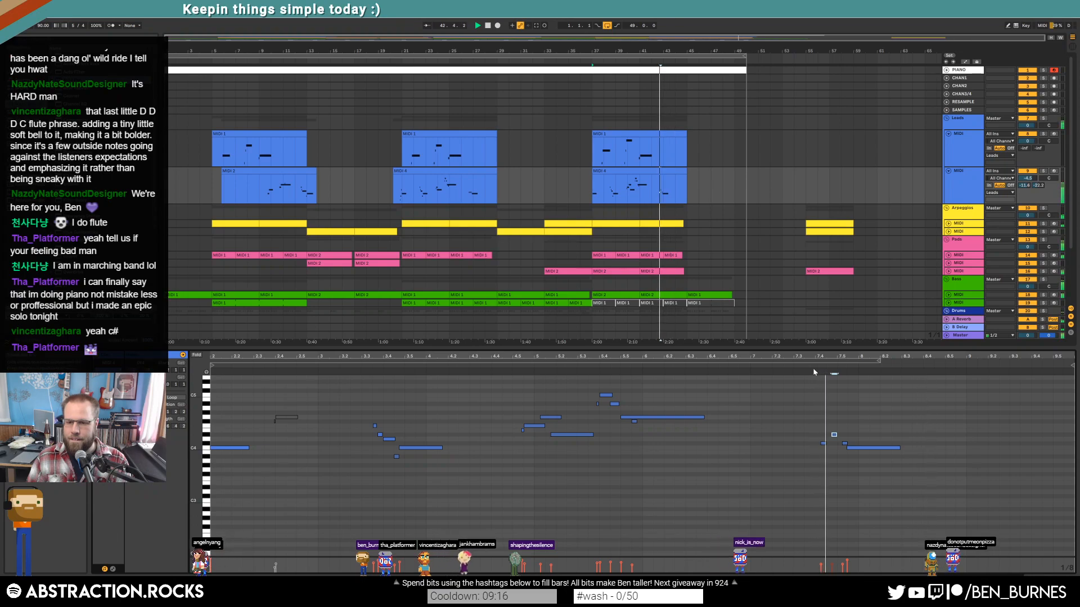
pyautogui.click(823, 444)
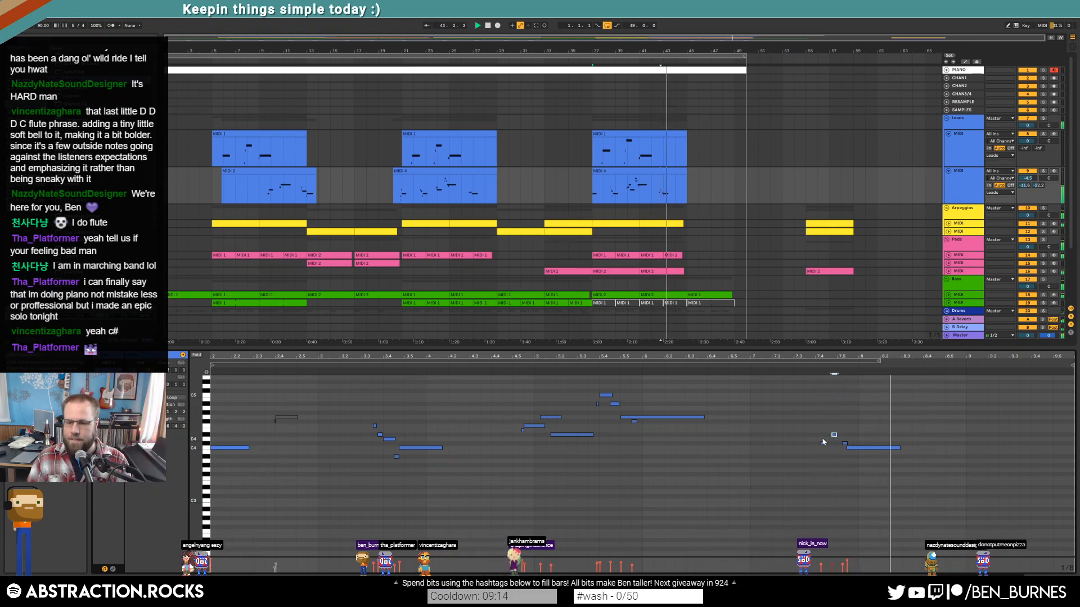
pyautogui.click(808, 366)
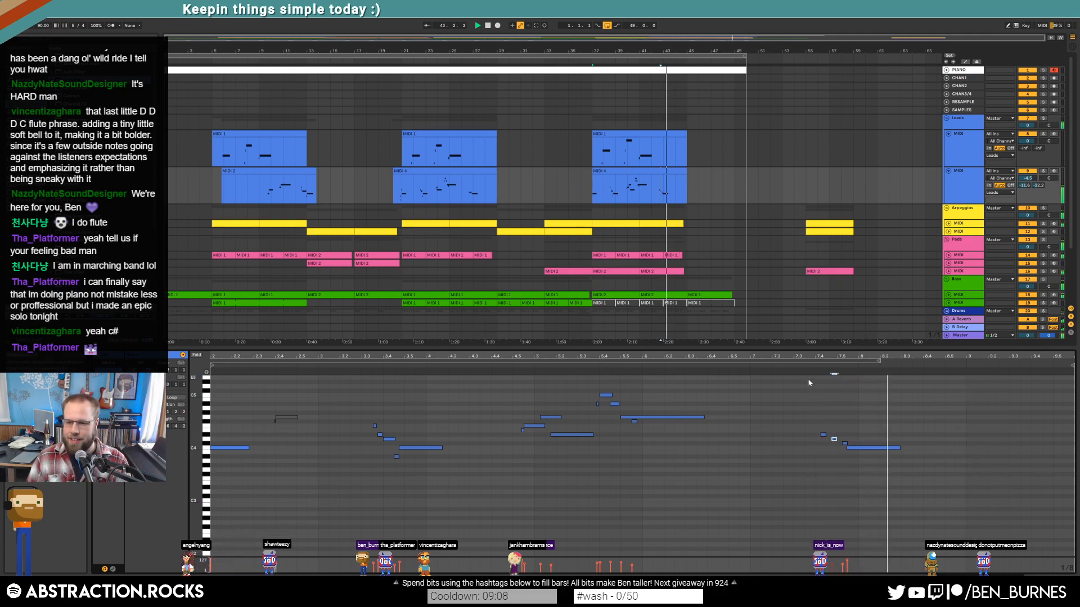
pyautogui.click(823, 428)
pyautogui.hotkey('shift', 'Tab')
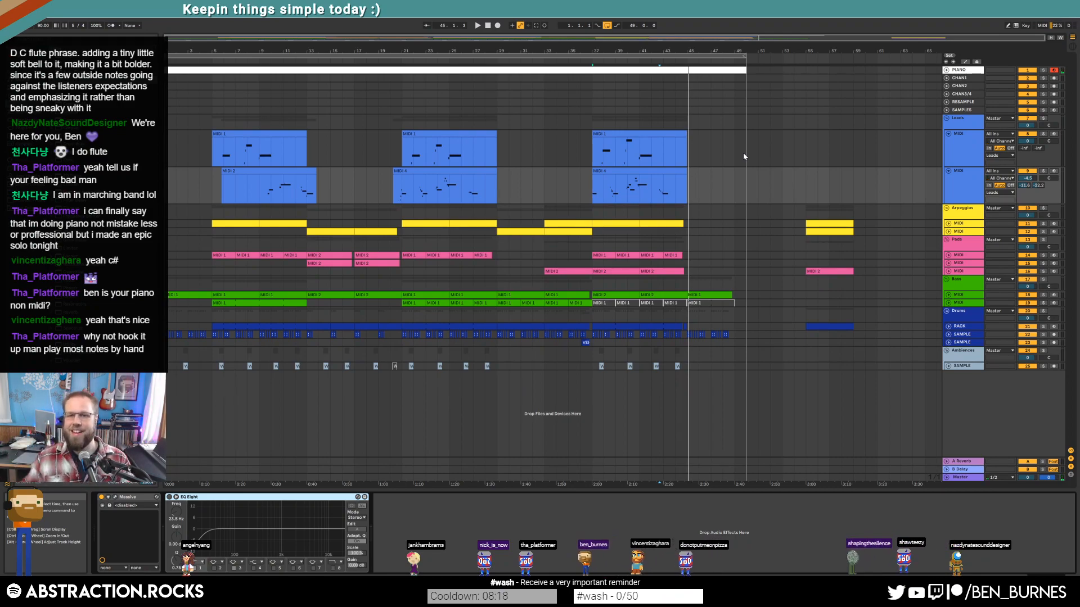
pyautogui.click(690, 186)
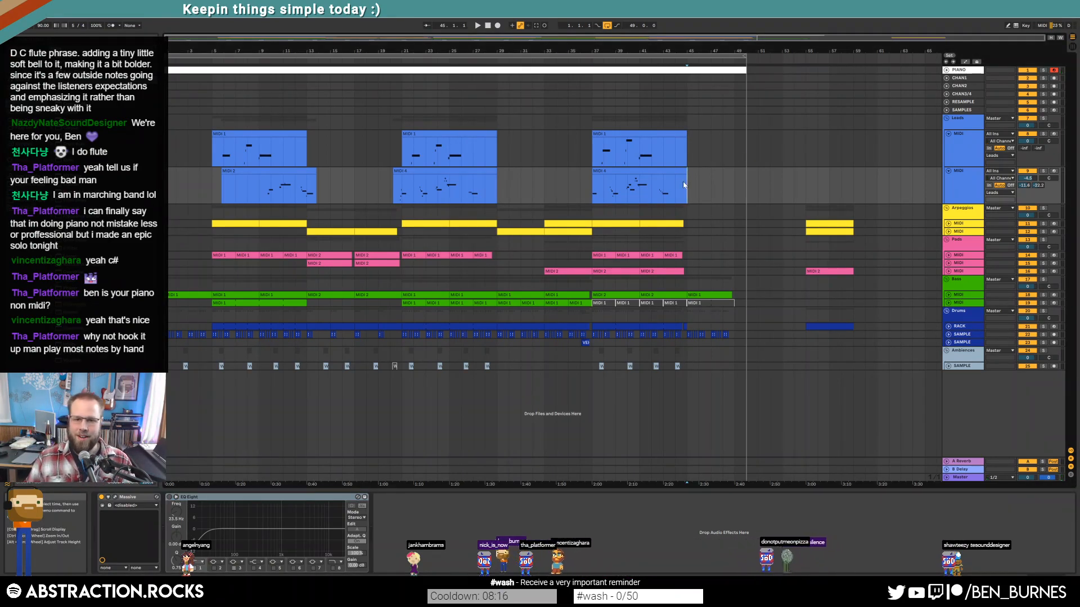
pyautogui.click(652, 186)
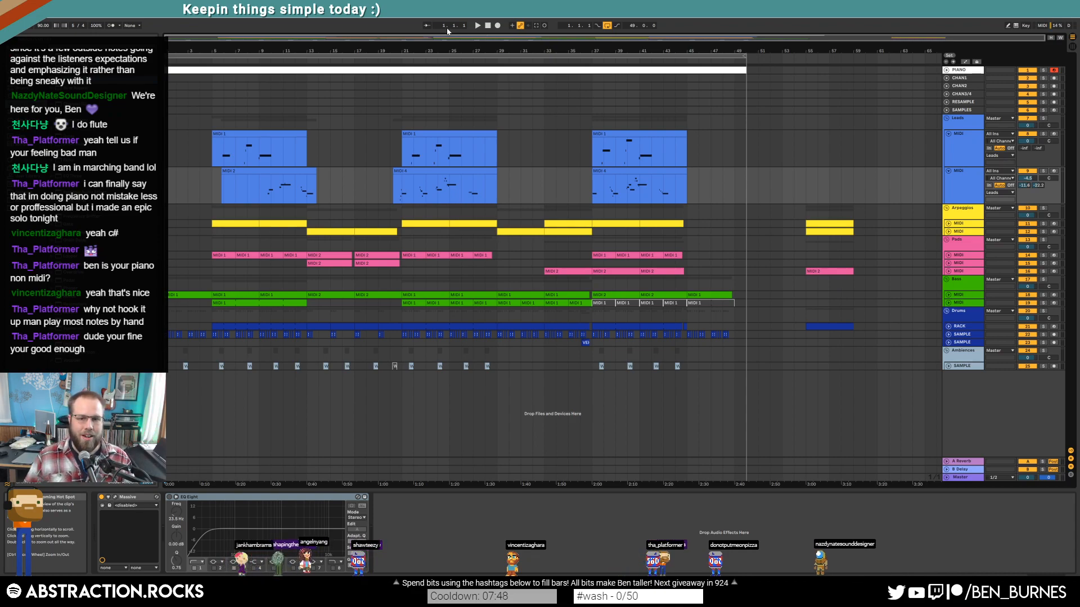
pyautogui.click(518, 70)
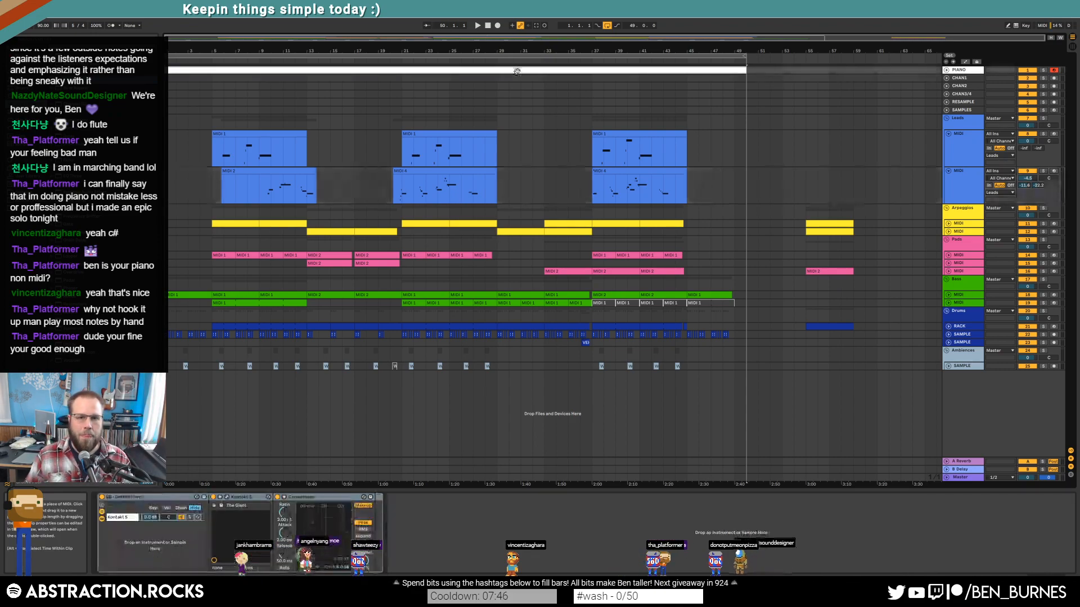
pyautogui.moveTo(198, 150); pyautogui.dragTo(745, 366)
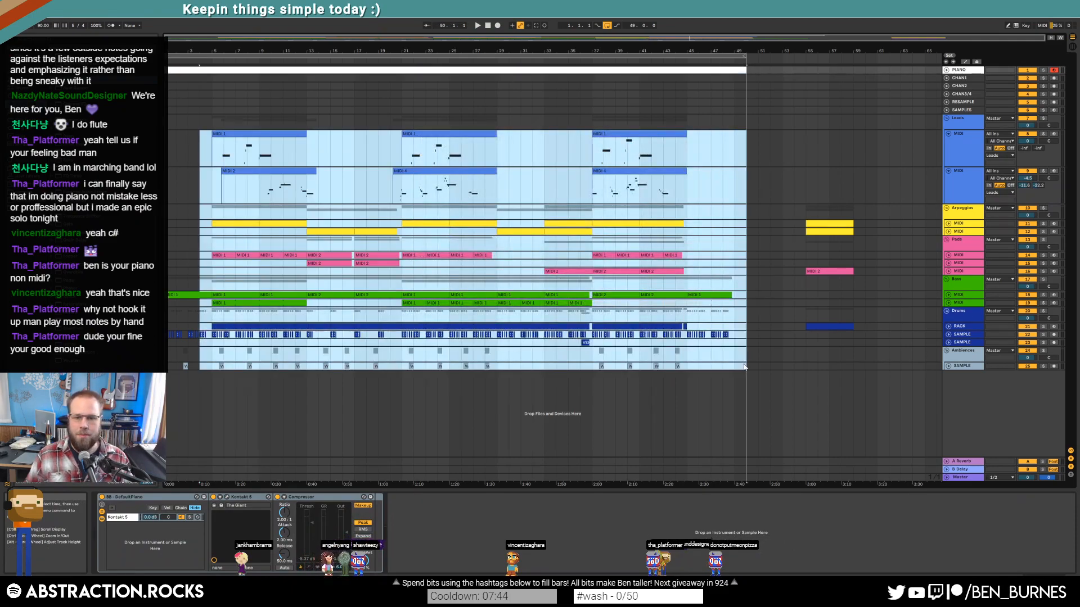
pyautogui.click(682, 159)
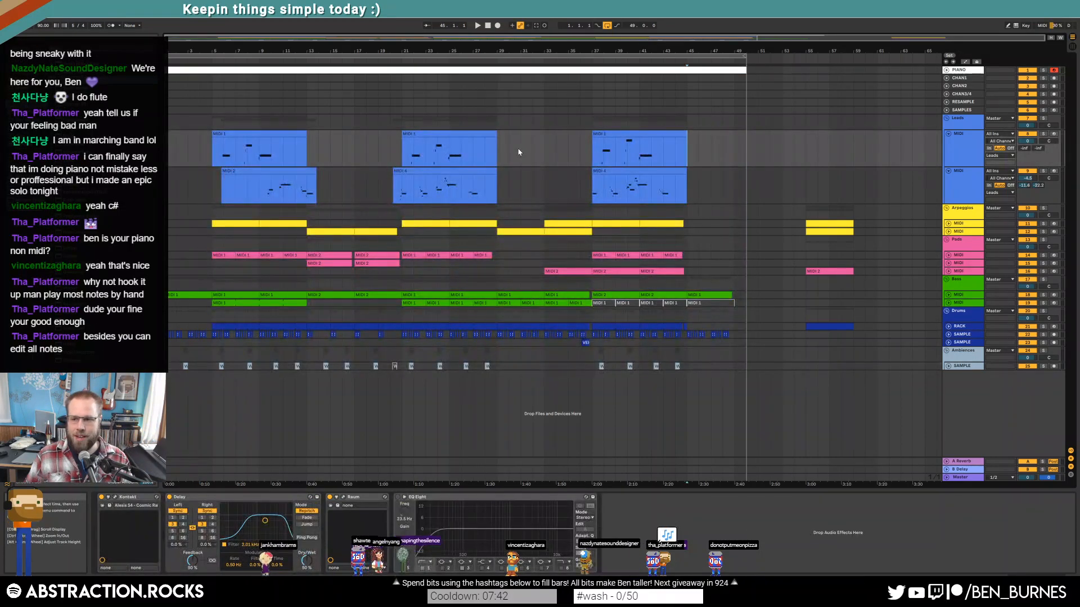
# Step: Play the song from the beginning and unfold the first two tracks of the Pads group
pyautogui.click(488, 26)
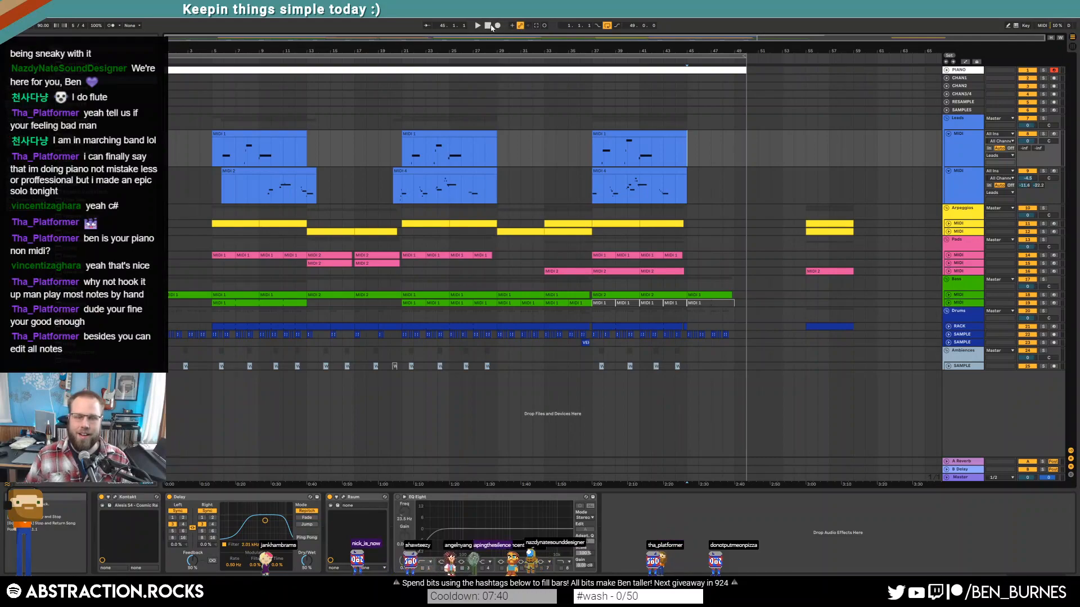
pyautogui.press('space')
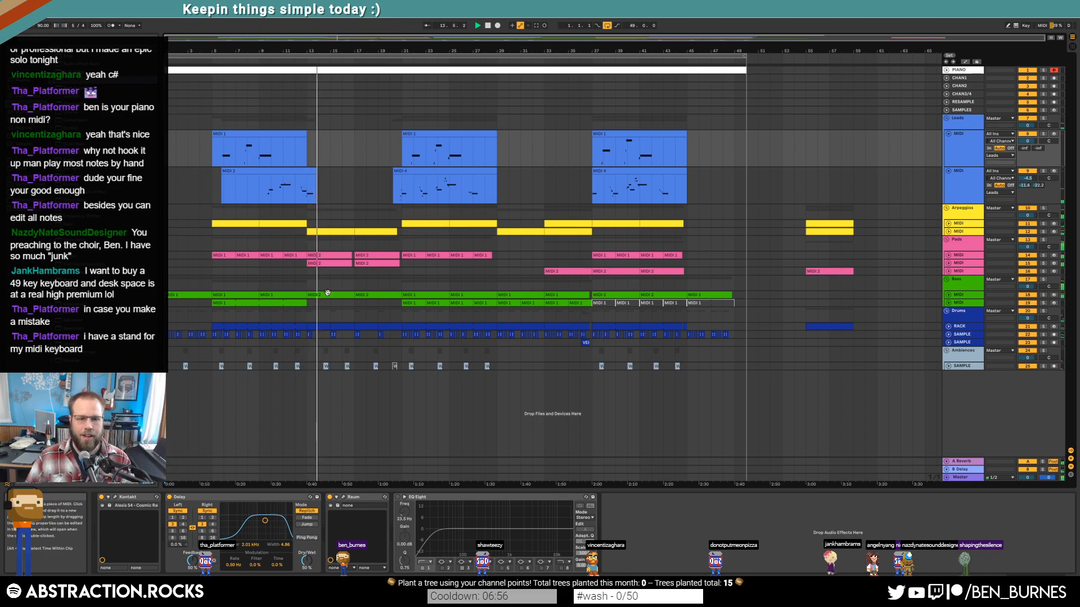
pyautogui.scroll(3, 328, 294)
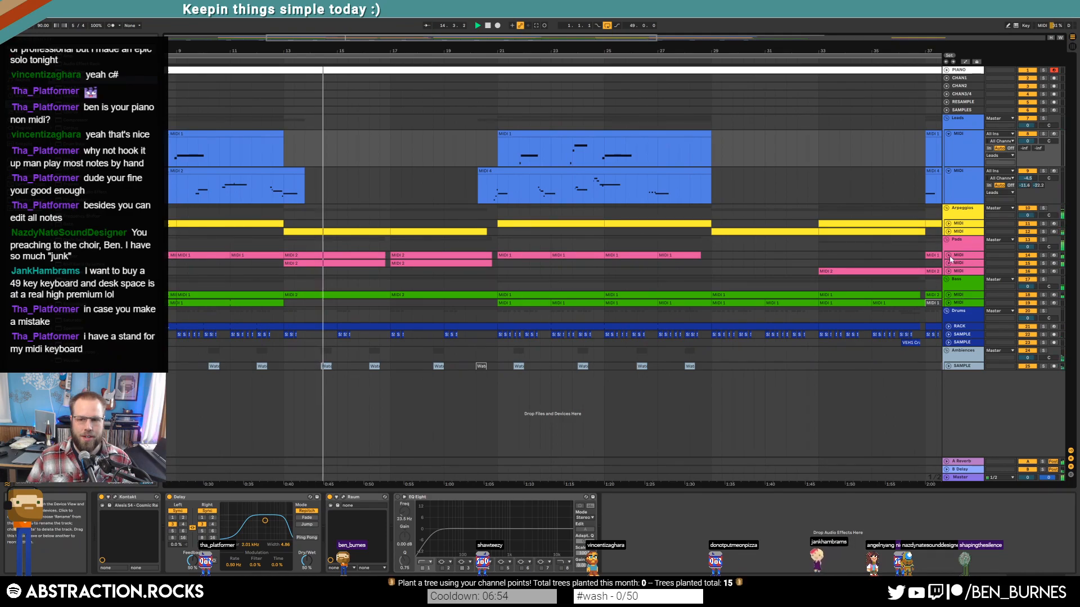
pyautogui.click(948, 256)
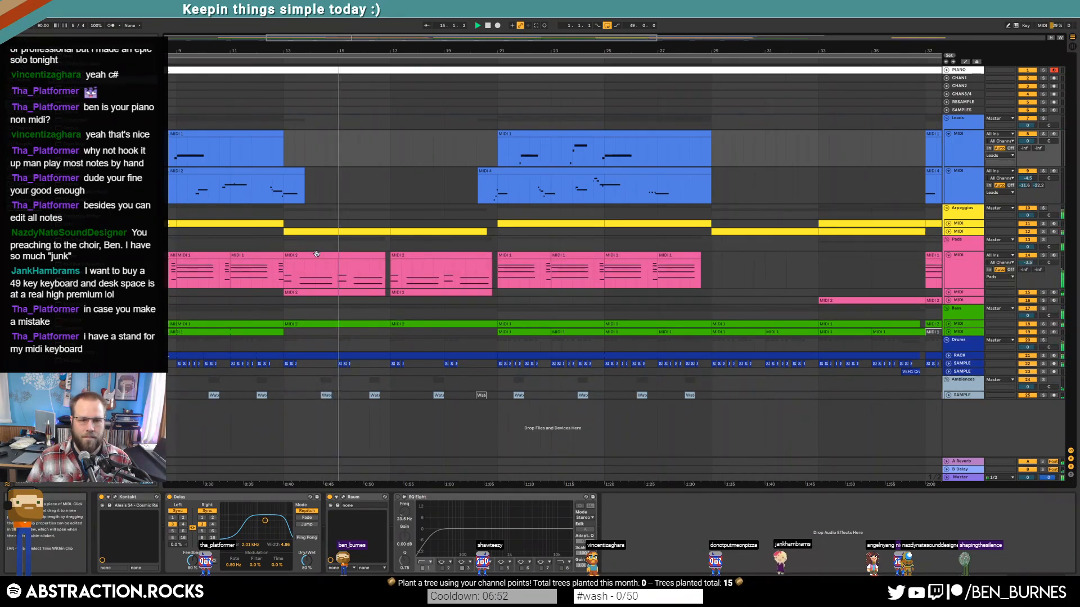
pyautogui.click(948, 293)
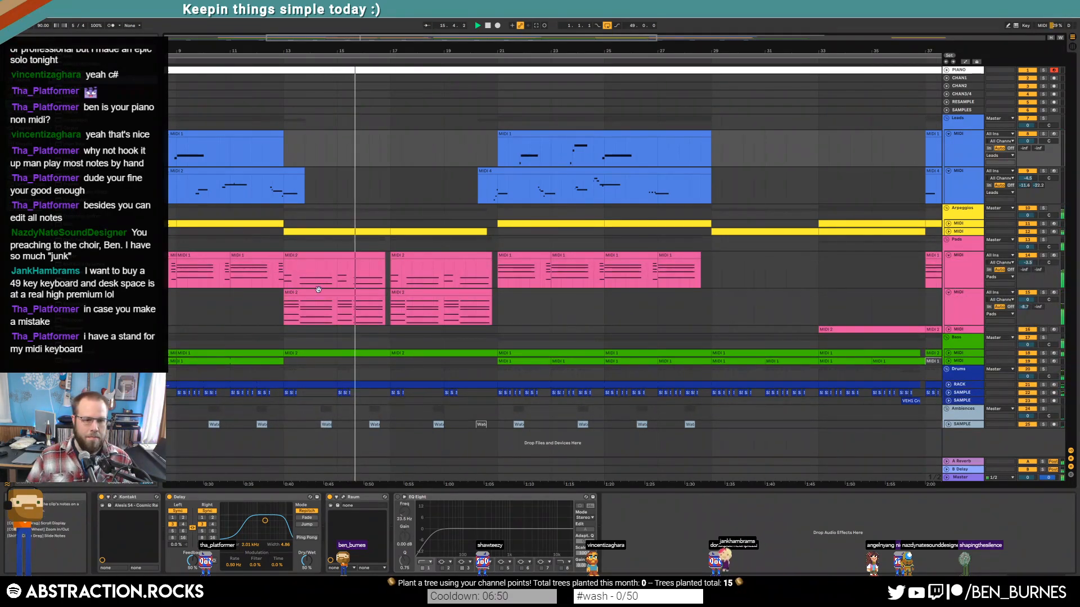
# Step: Shorten the second chord in the bar 13 clips of both unfolded pad tracks so it ends at 2.4
pyautogui.doubleClick(337, 308)
pyautogui.moveTo(601, 386); pyautogui.dragTo(627, 556)
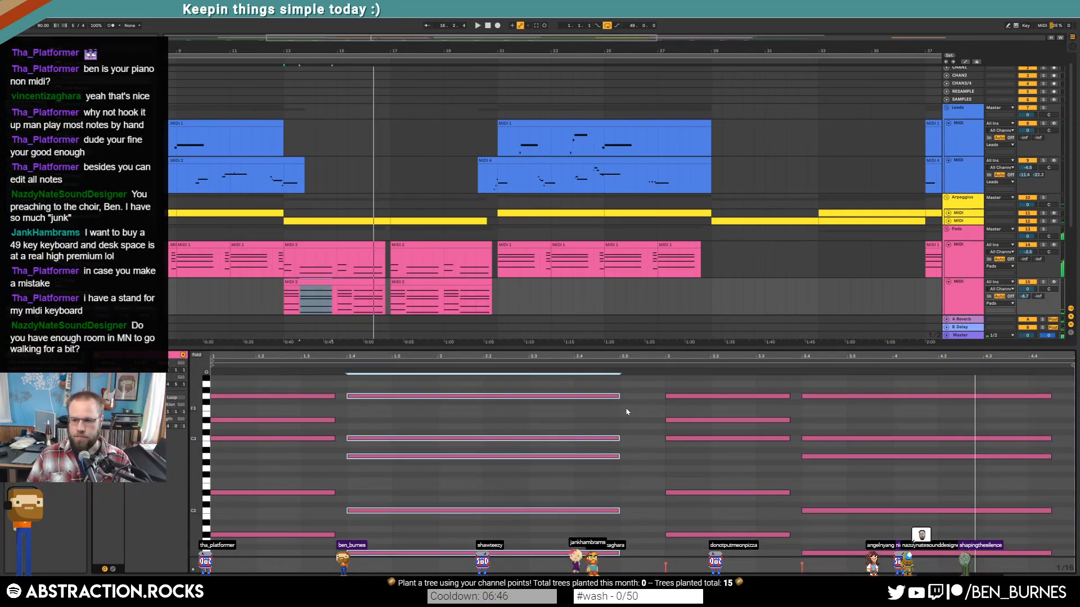
pyautogui.moveTo(588, 398); pyautogui.dragTo(573, 396)
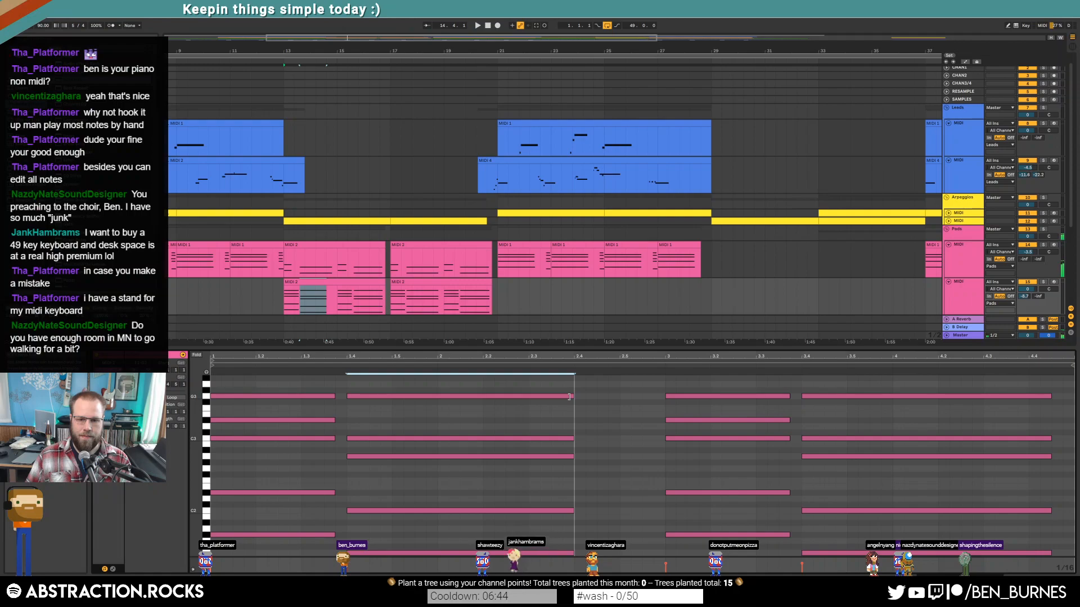
pyautogui.doubleClick(341, 262)
pyautogui.scroll(-2, 594, 477)
pyautogui.moveTo(563, 452); pyautogui.dragTo(598, 504)
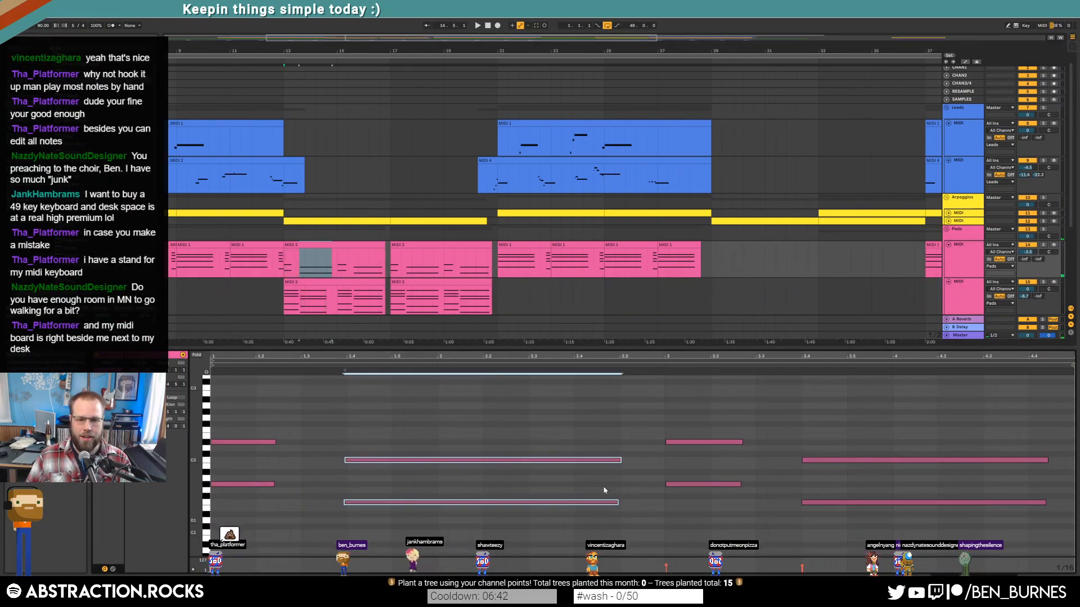
pyautogui.moveTo(621, 460); pyautogui.dragTo(574, 459)
pyautogui.click(575, 449)
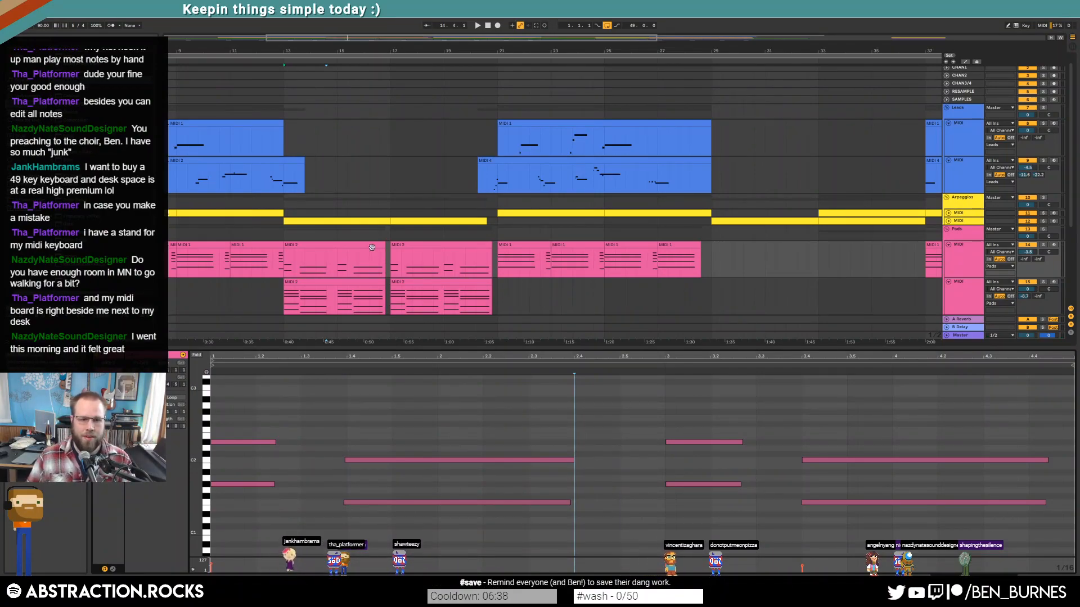
# Step: Shorten the second chord in both pad tracks' bar 17 clips so it ends just before 2.4
pyautogui.click(437, 244)
pyautogui.moveTo(562, 486); pyautogui.dragTo(597, 556)
pyautogui.hotkey('shift', 'Left')
pyautogui.hotkey('shift', 'Left')
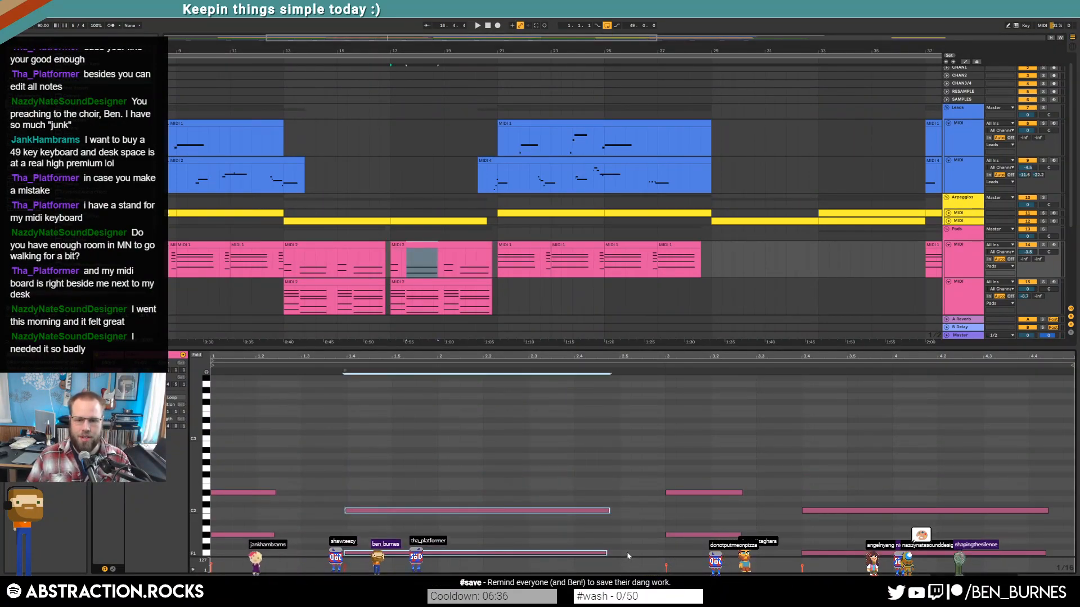
pyautogui.scroll(-2, 483, 284)
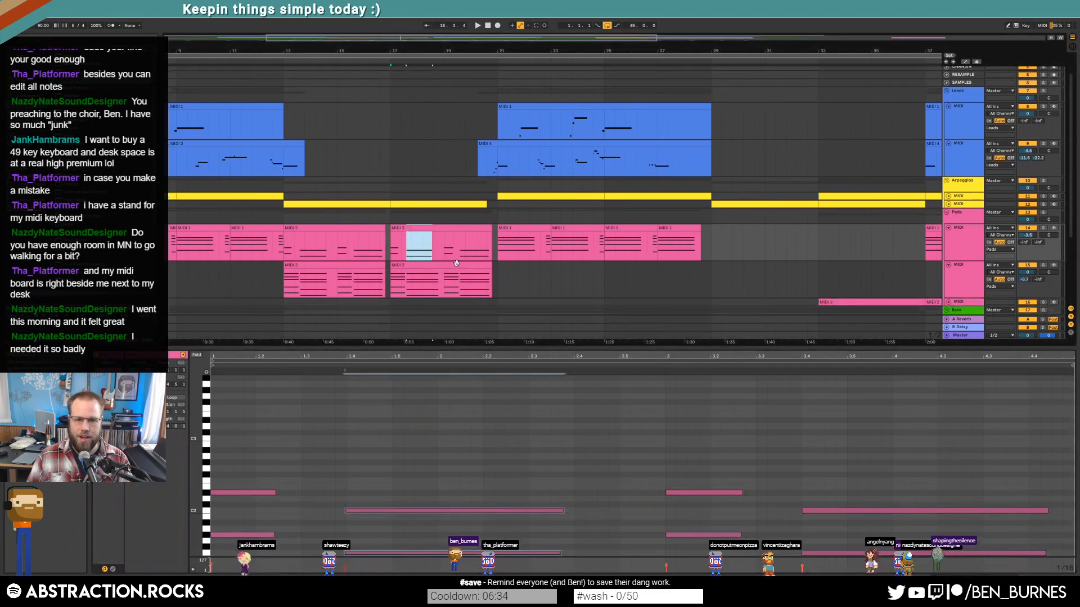
pyautogui.click(479, 265)
pyautogui.moveTo(556, 384); pyautogui.dragTo(559, 557)
pyautogui.hotkey('shift', 'Left')
pyautogui.hotkey('shift', 'Left')
pyautogui.hotkey('shift', 'Left')
pyautogui.hotkey('shift', 'Left')
pyautogui.hotkey('shift', 'Left')
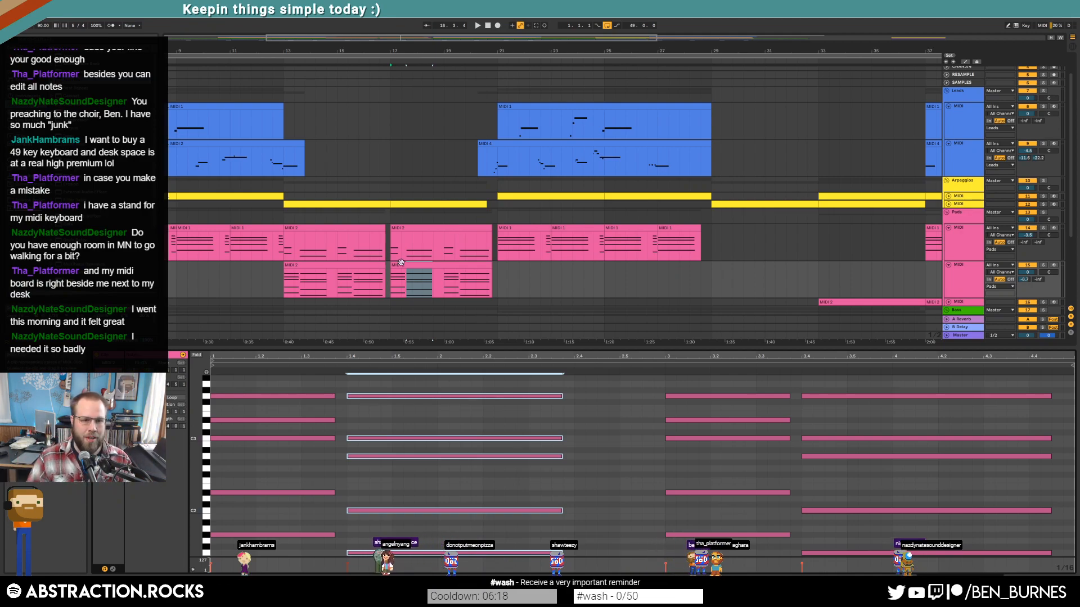
# Step: Listen to the pads from bar 13 and shorten the last chord in both bar 13 clips to end at 4.3
pyautogui.click(290, 261)
pyautogui.press('space')
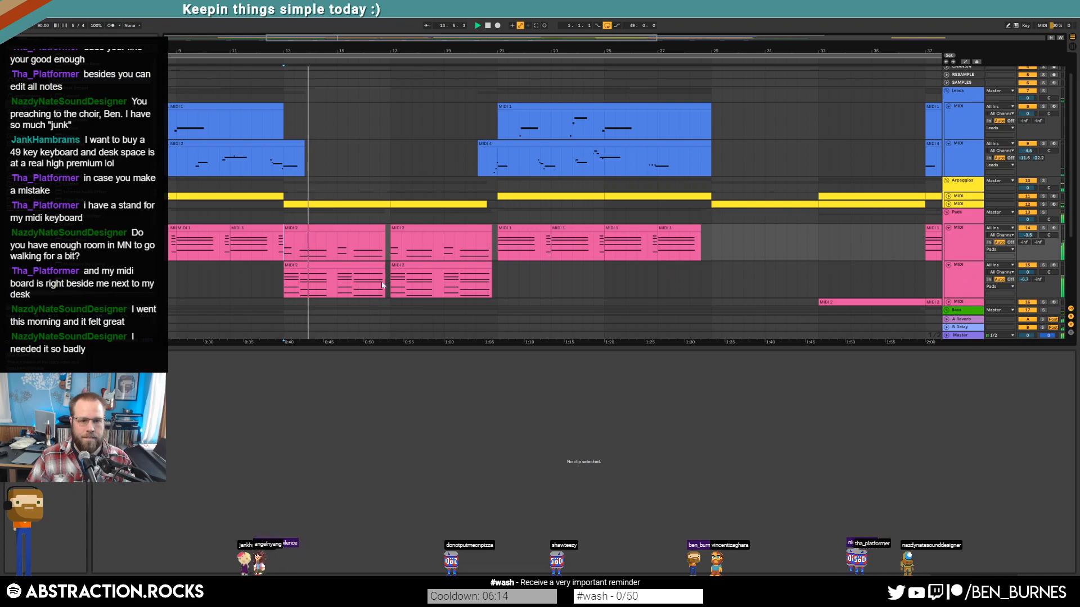
pyautogui.scroll(-3, 379, 287)
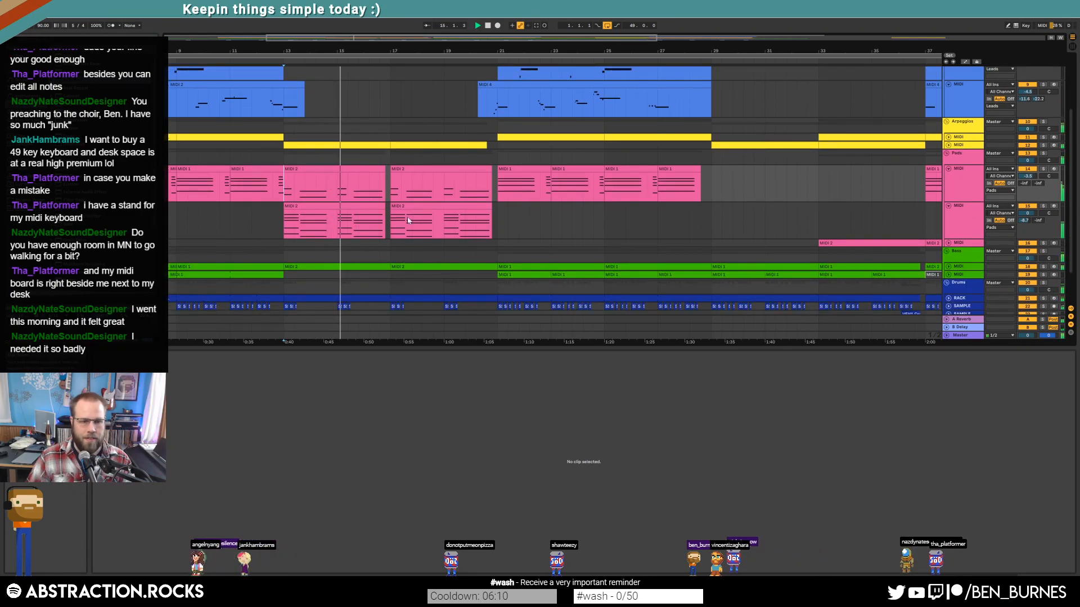
pyautogui.click(359, 169)
pyautogui.moveTo(938, 417); pyautogui.dragTo(969, 544)
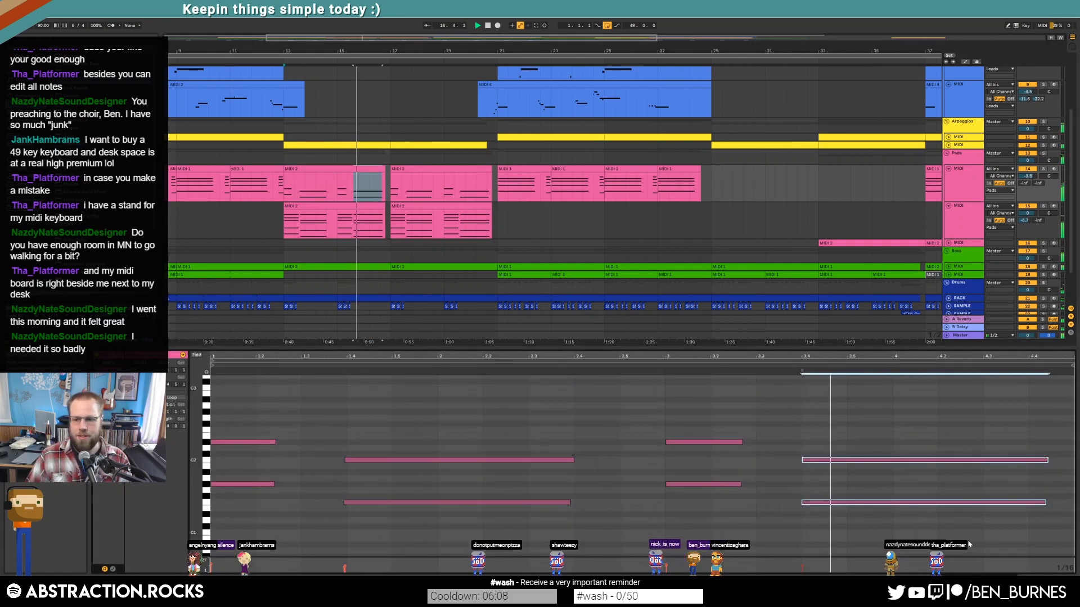
pyautogui.moveTo(1047, 460); pyautogui.dragTo(982, 461)
pyautogui.press('space')
pyautogui.click(360, 207)
pyautogui.moveTo(1001, 390); pyautogui.dragTo(1032, 555)
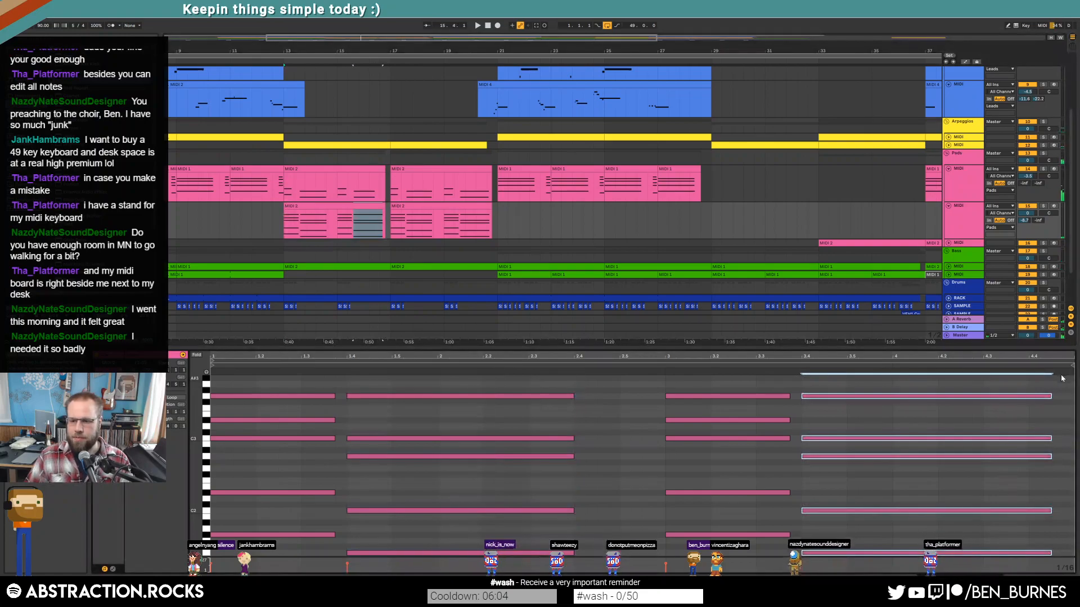
pyautogui.moveTo(1050, 396); pyautogui.dragTo(983, 397)
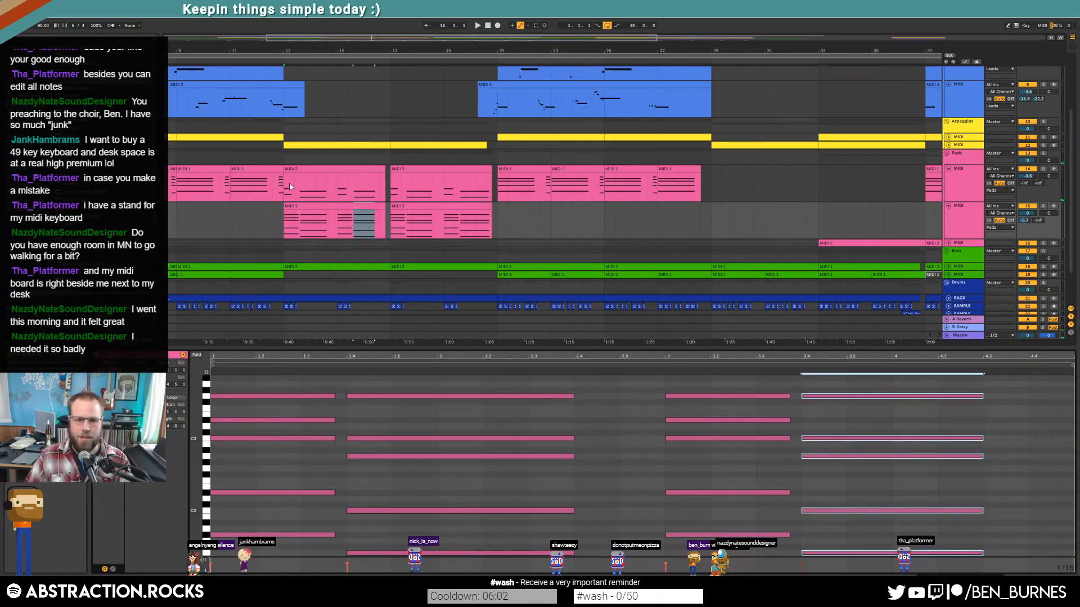
# Step: Shorten the last chord in both pad tracks' bar 17 clips so it ends at about 4.3
pyautogui.click(429, 169)
pyautogui.moveTo(874, 458); pyautogui.dragTo(911, 556)
pyautogui.moveTo(1046, 554); pyautogui.dragTo(989, 553)
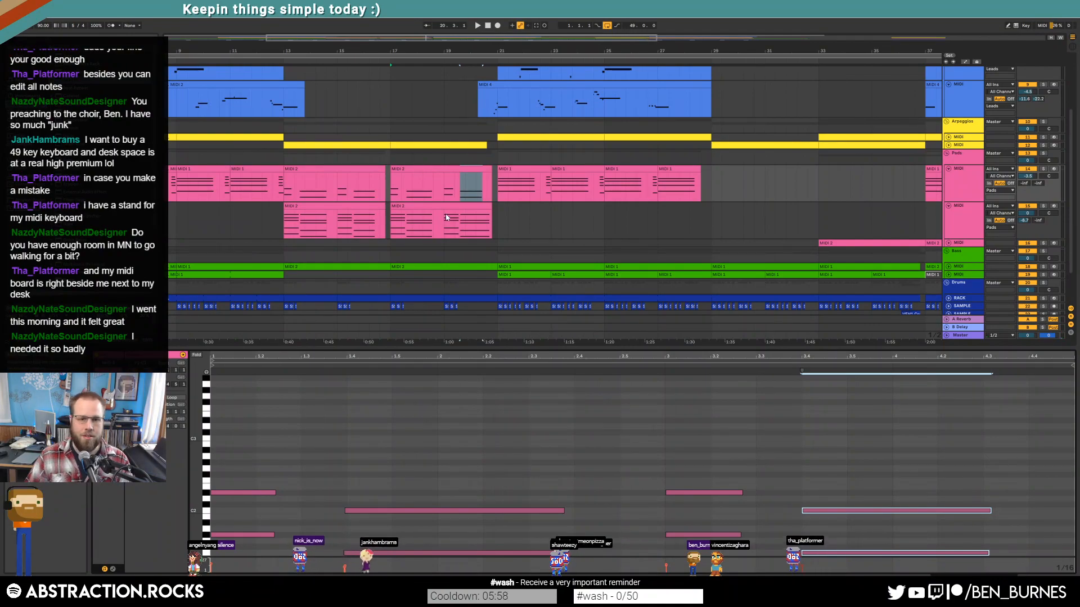
pyautogui.click(448, 206)
pyautogui.moveTo(982, 386); pyautogui.dragTo(983, 553)
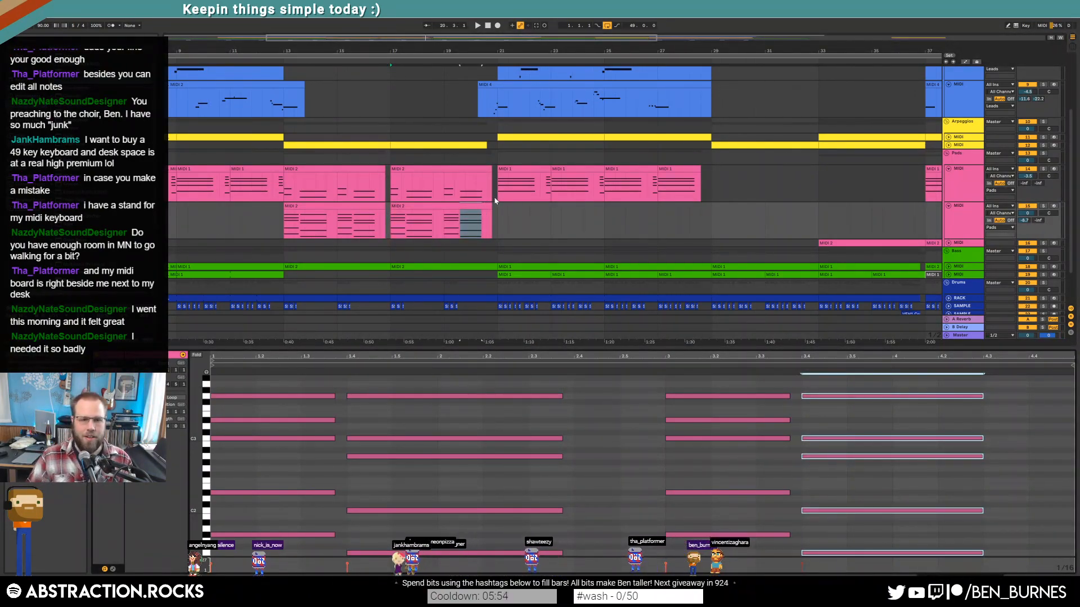
# Step: Show the device chain and unfold the first Bass track and the second Arpeggios track
pyautogui.hotkey('shift', 'Tab')
pyautogui.click(954, 353)
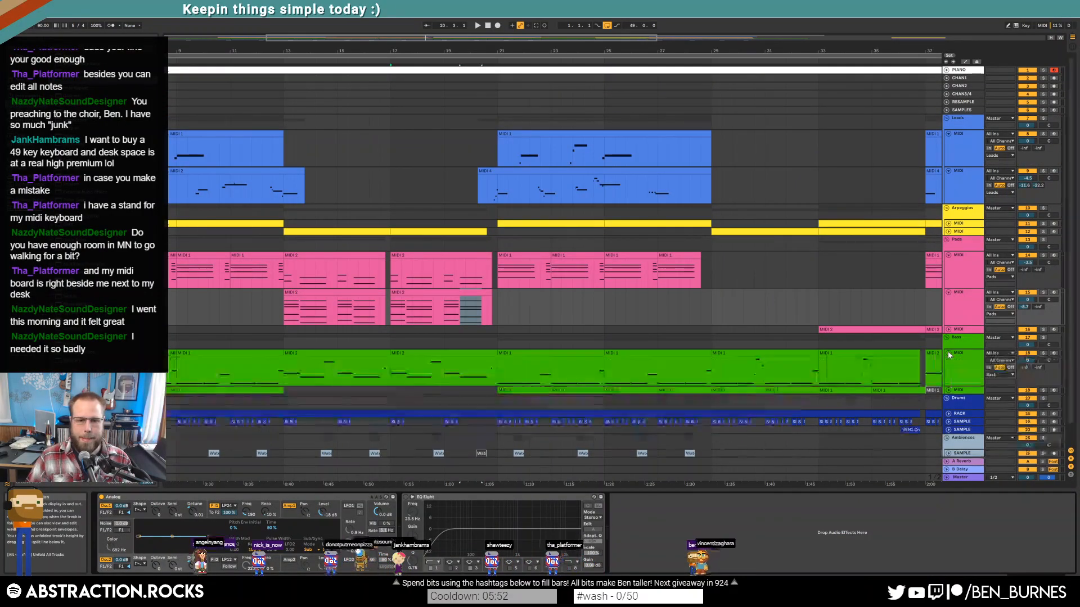
pyautogui.click(948, 232)
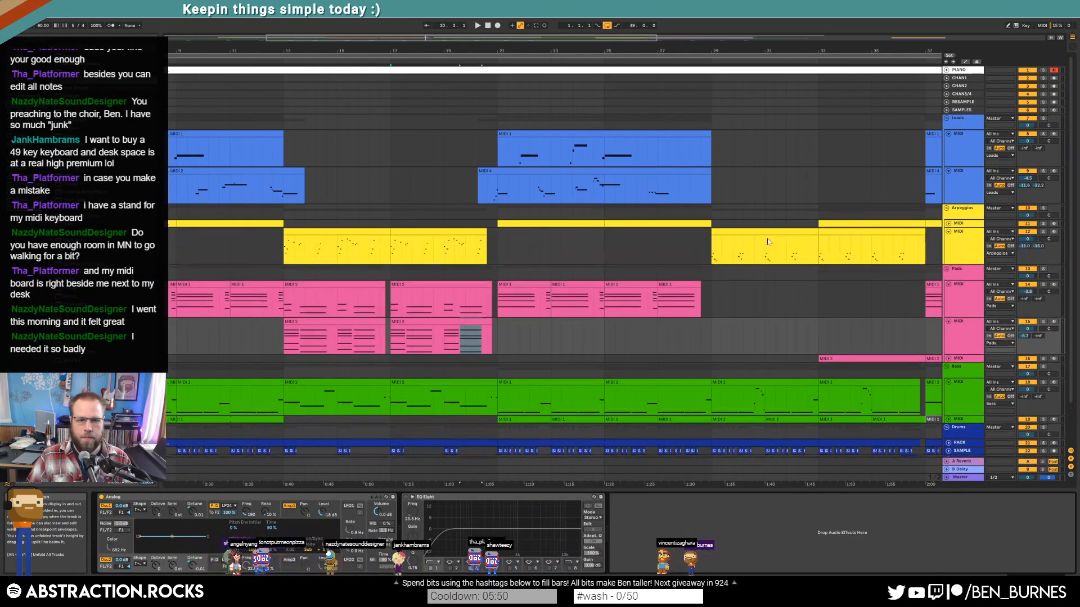
pyautogui.press('+')
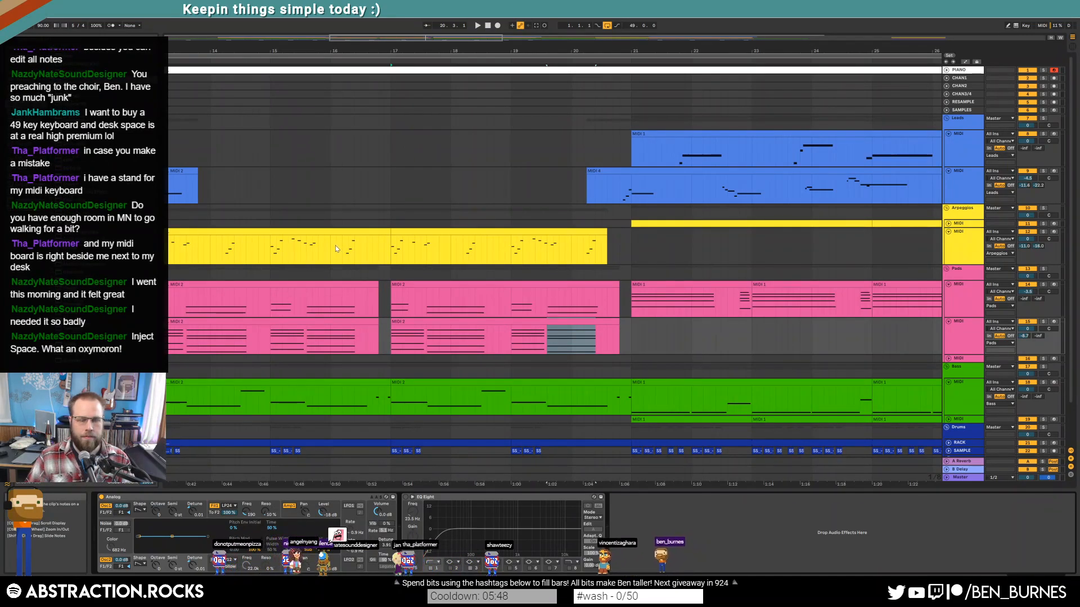
# Step: Listen to the second Arpeggios track and trim its bar 13 clip to end at bar 16 and its bar 17 clip at bar 20
pyautogui.click(225, 252)
pyautogui.press('space')
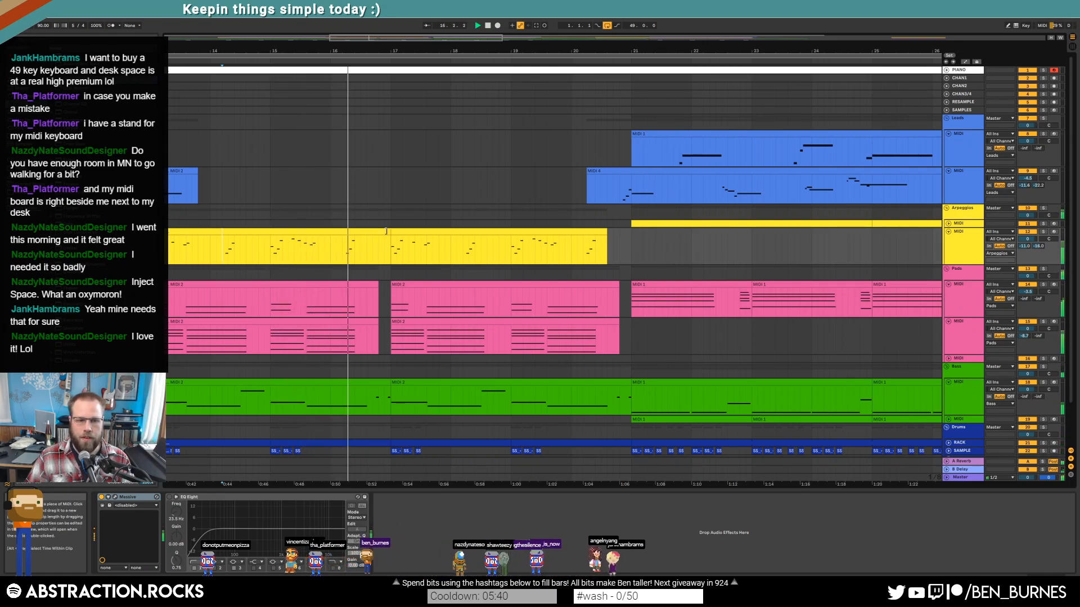
pyautogui.moveTo(384, 232); pyautogui.dragTo(330, 231)
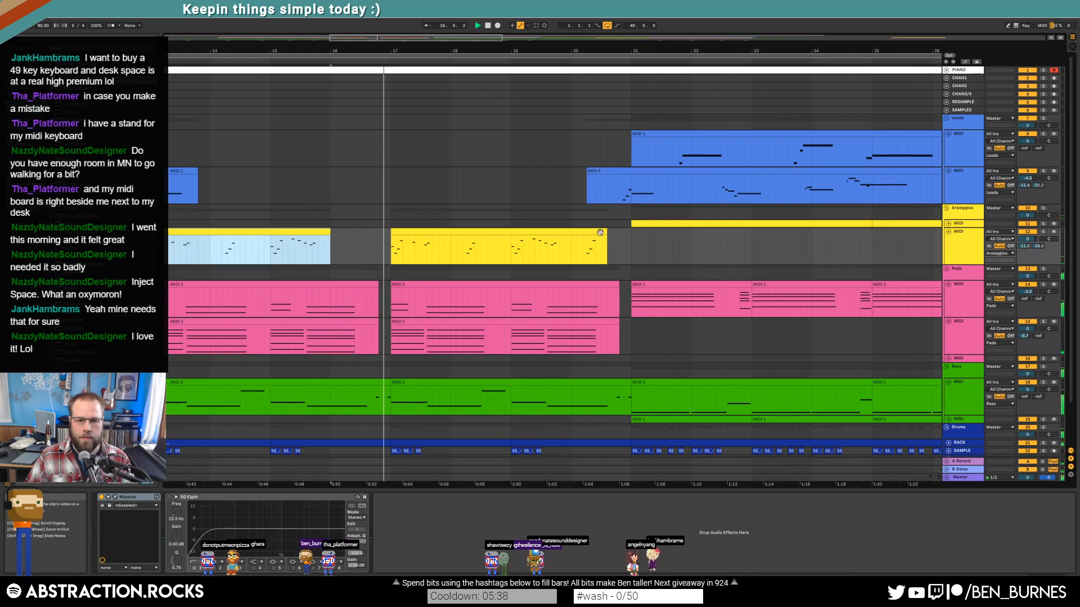
pyautogui.moveTo(603, 231); pyautogui.dragTo(570, 232)
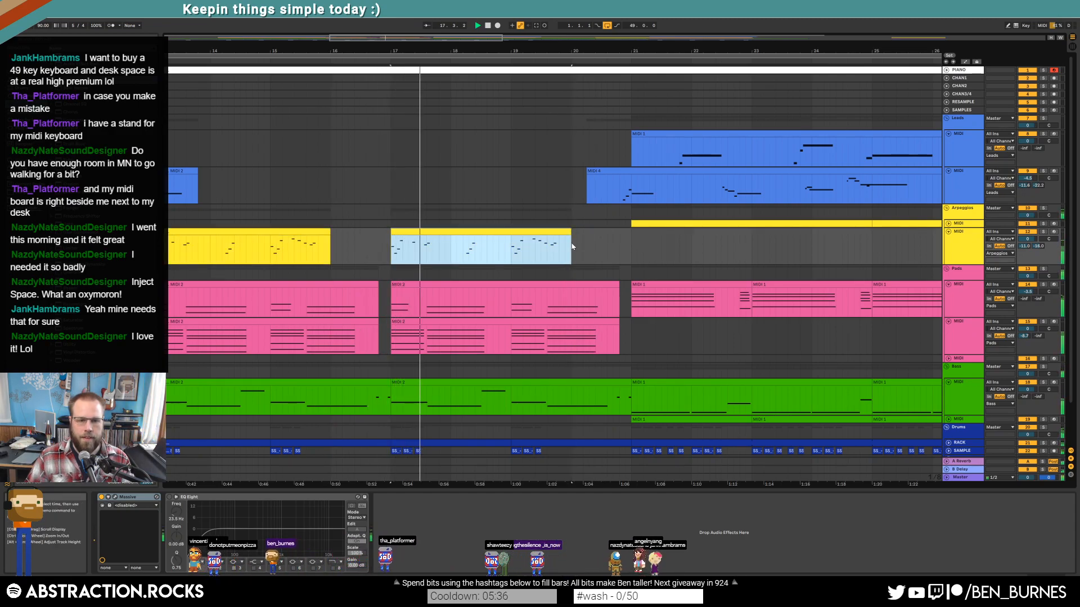
# Step: Try a run of evenly spaced CR8000 hi-hat hits from just after 1.4 in the drum rack's bar 17 clip, and delete them
pyautogui.scroll(-3, 428, 259)
pyautogui.doubleClick(485, 392)
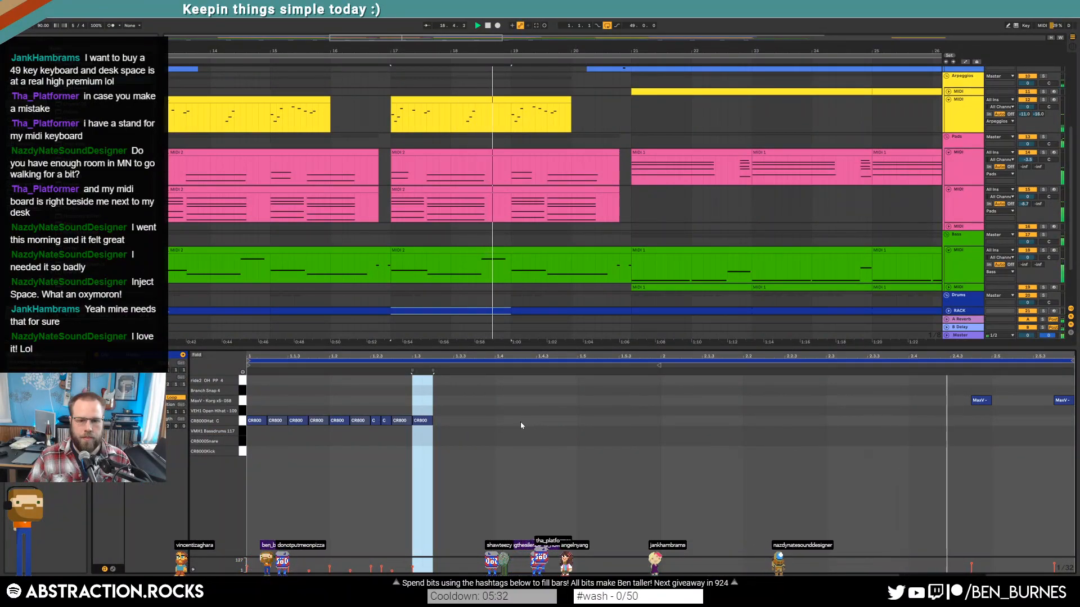
pyautogui.doubleClick(523, 421)
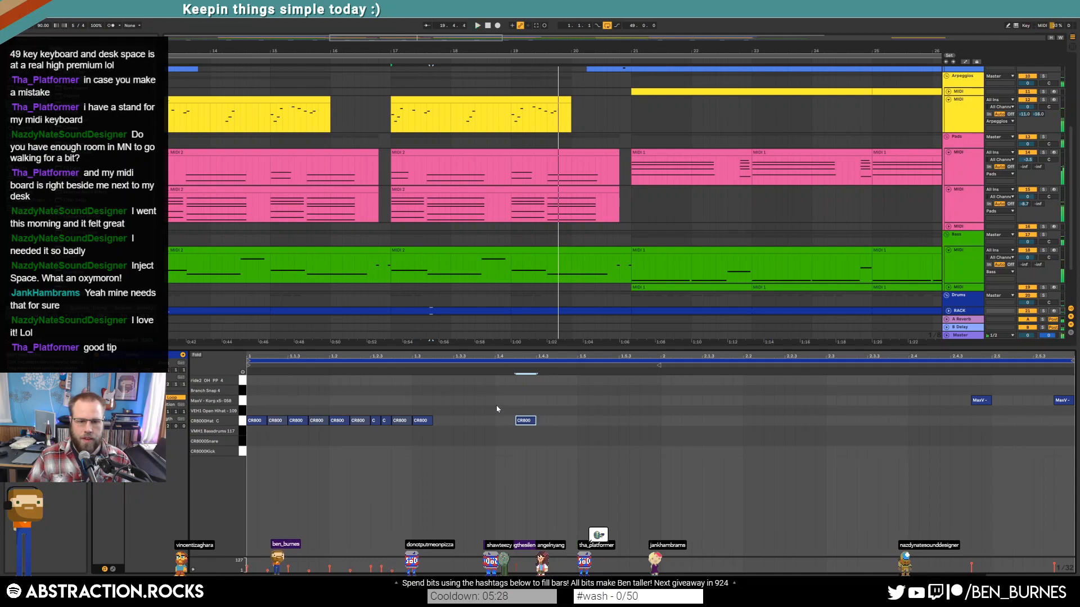
pyautogui.hotkey('ctrl', 'd')
pyautogui.hotkey('ctrl', 'd')
pyautogui.hotkey('ctrl', 'd')
pyautogui.hotkey('ctrl', 'd')
pyautogui.hotkey('ctrl', 'd')
pyautogui.hotkey('ctrl', 'd')
pyautogui.hotkey('ctrl', 'd')
pyautogui.hotkey('ctrl', 'd')
pyautogui.hotkey('ctrl', 'd')
pyautogui.hotkey('ctrl', 'd')
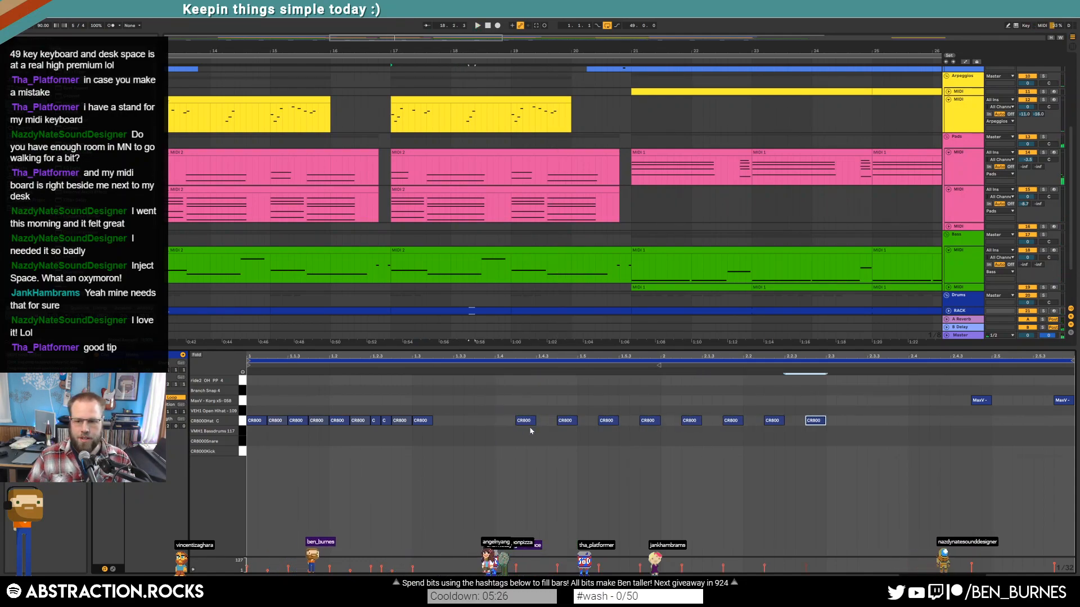
pyautogui.moveTo(503, 411); pyautogui.dragTo(940, 426)
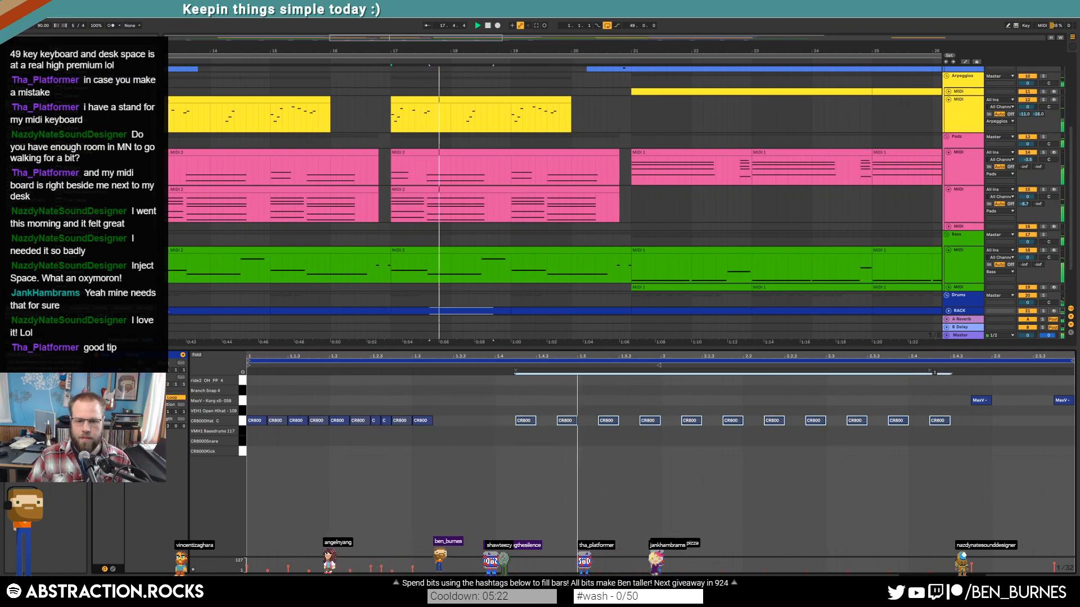
pyautogui.press('Delete')
pyautogui.hotkey('shift', 'Tab')
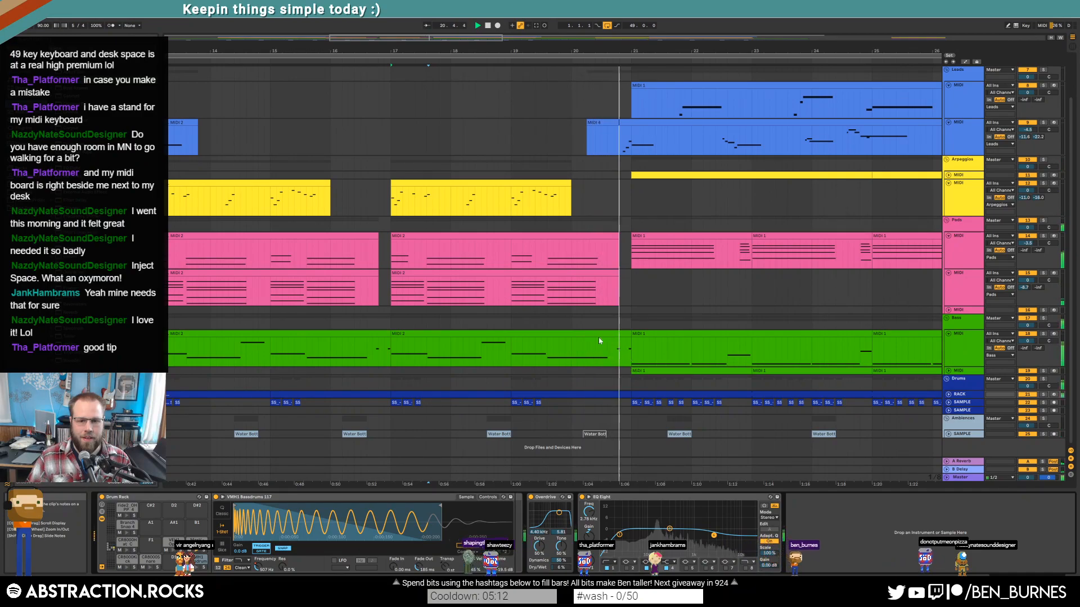
# Step: Shorten the last long note in the first Bass track's bar 17 clip so it ends at 4.3
pyautogui.click(615, 333)
pyautogui.doubleClick(614, 334)
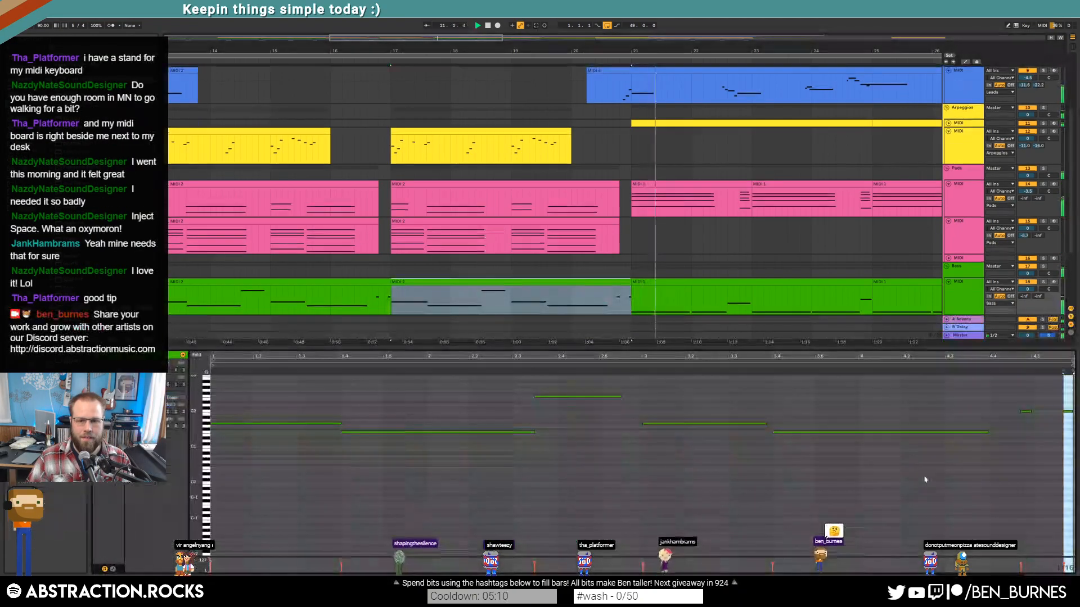
pyautogui.click(936, 433)
pyautogui.moveTo(937, 434); pyautogui.dragTo(945, 433)
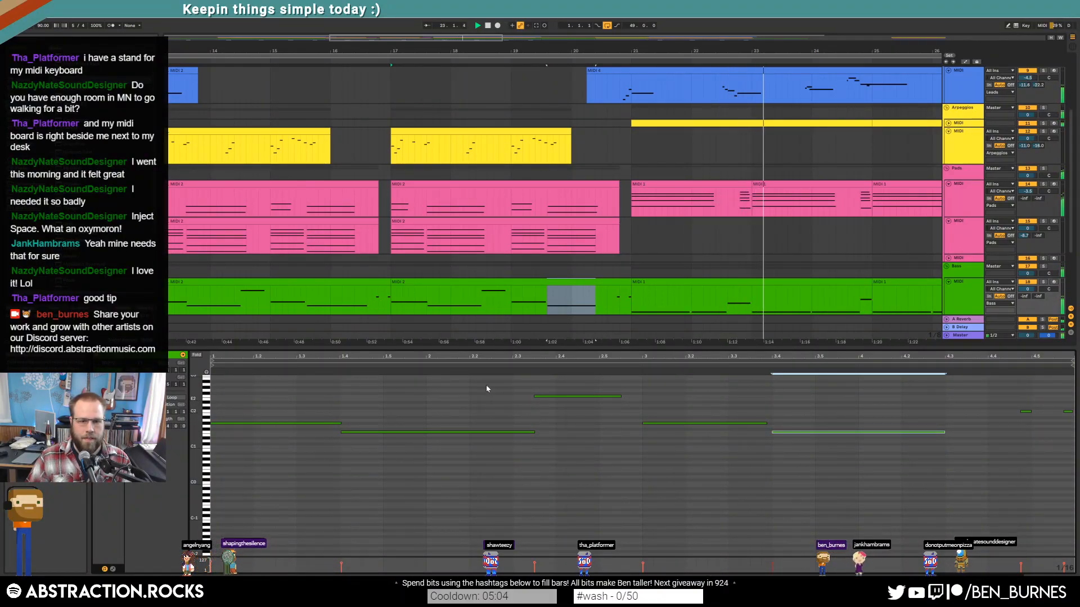
# Step: In the first Bass track's bar 13 clip, shorten the second note to end at 2.3 and the last long note at 4.3
pyautogui.click(258, 281)
pyautogui.moveTo(532, 432)
pyautogui.mouseDown()
pyautogui.moveTo(481, 433)
pyautogui.moveTo(512, 432)
pyautogui.mouseUp()
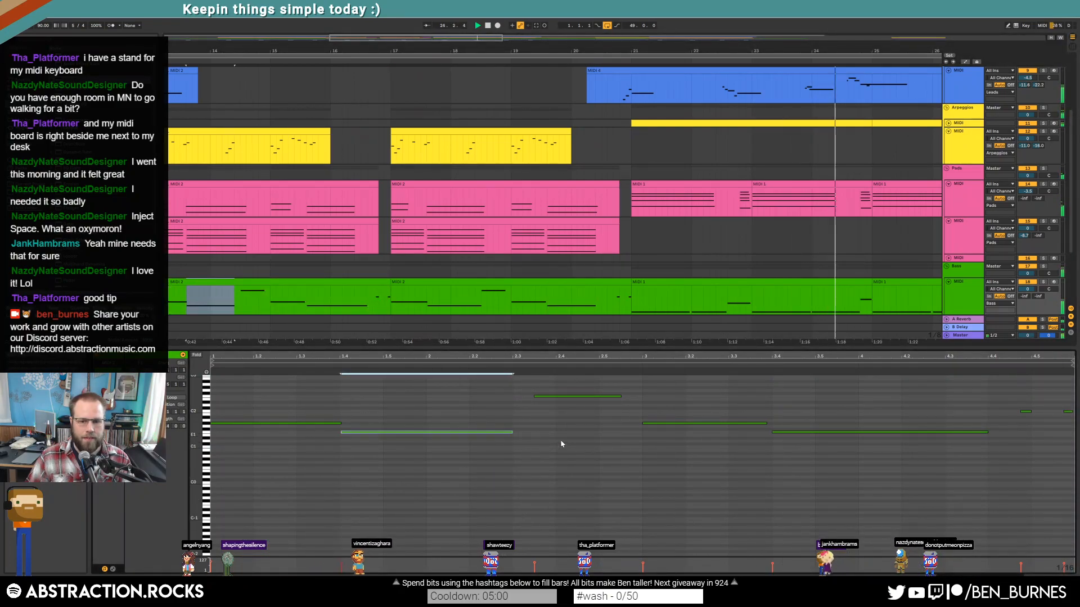
pyautogui.moveTo(987, 432); pyautogui.dragTo(945, 433)
pyautogui.click(936, 458)
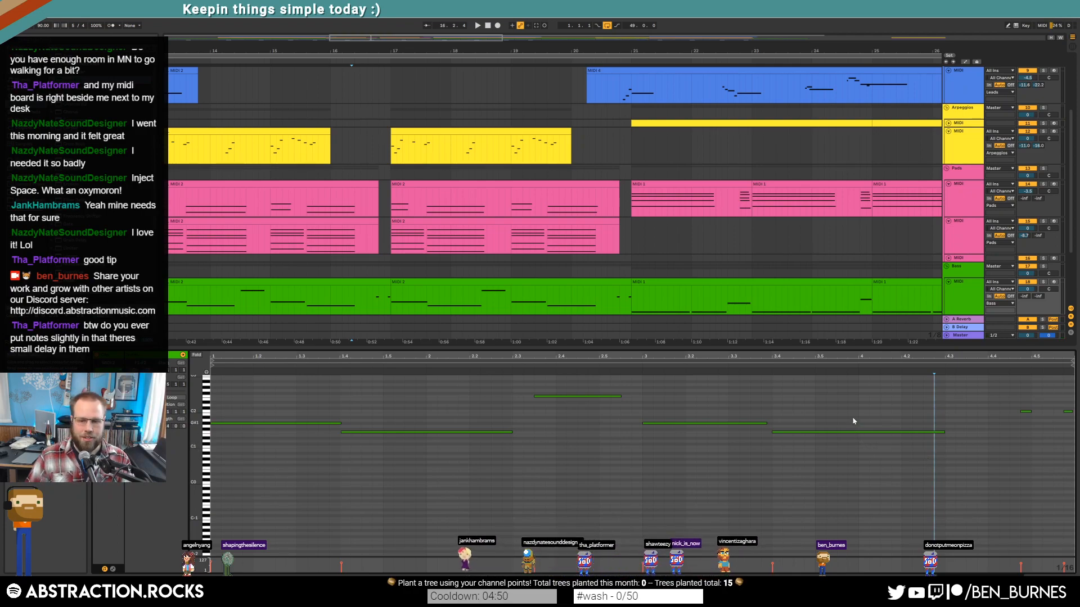
# Step: Look over the quantize settings without applying them and return to the arrangement with the device chain shown
pyautogui.hotkey('ctrl', 'shift', 'u')
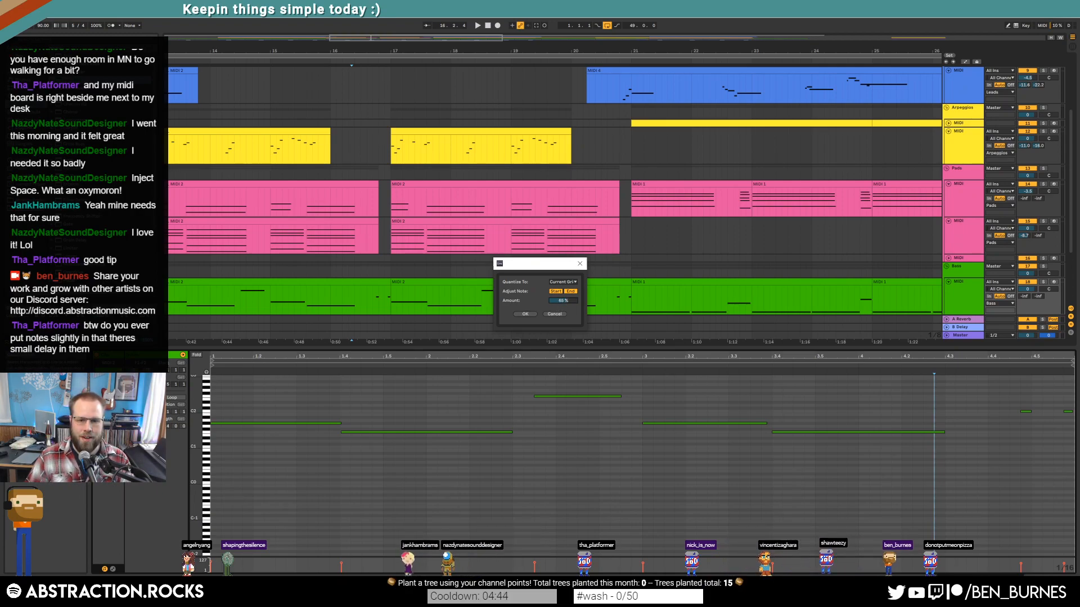
pyautogui.click(578, 263)
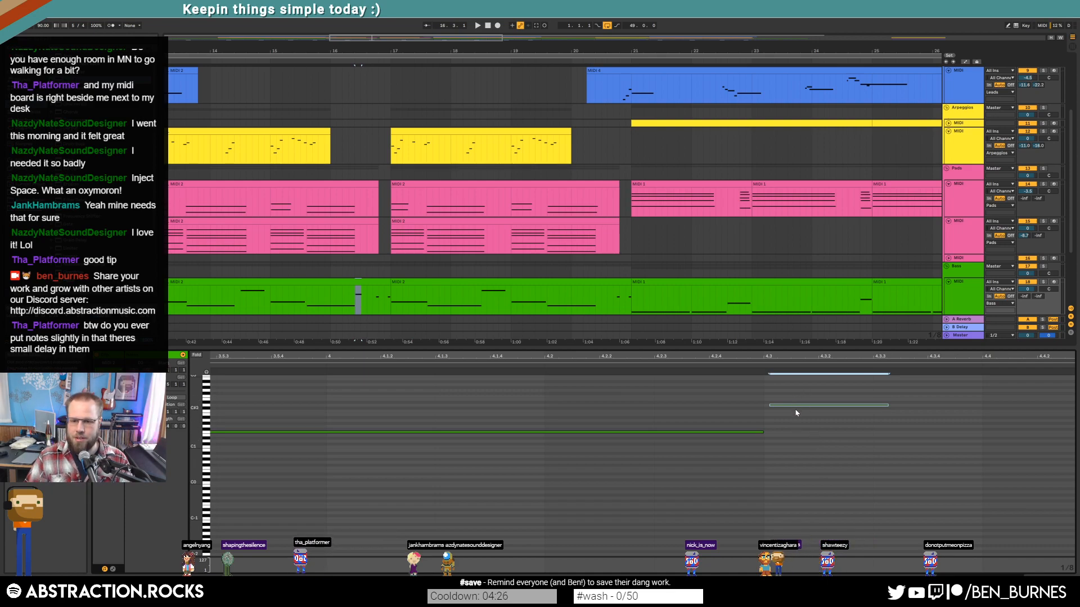
pyautogui.scroll(-5, 763, 413)
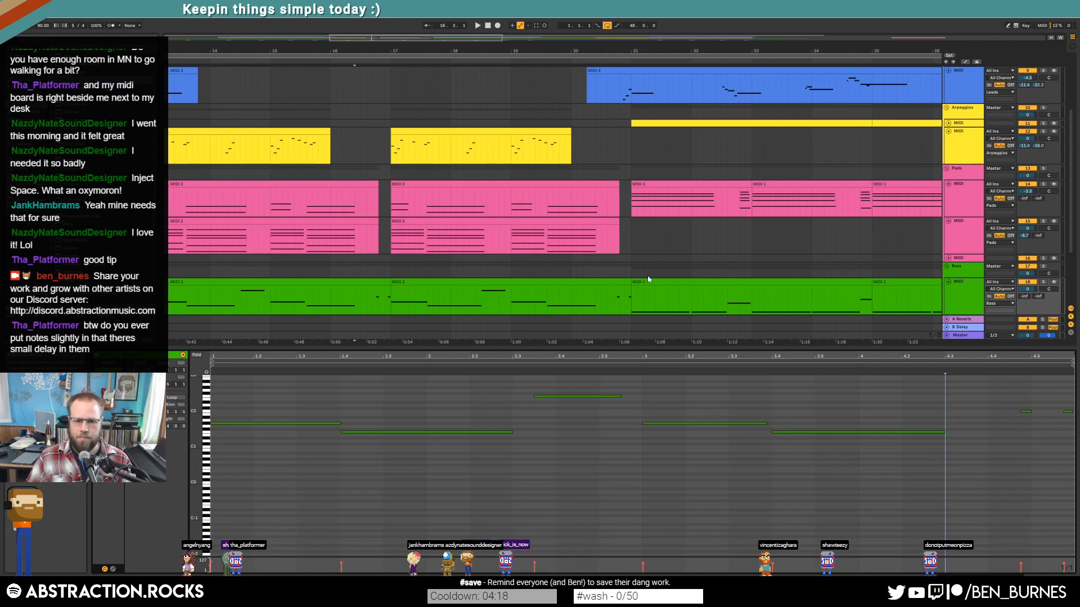
pyautogui.scroll(-4, 649, 277)
pyautogui.hotkey('shift', 'Tab')
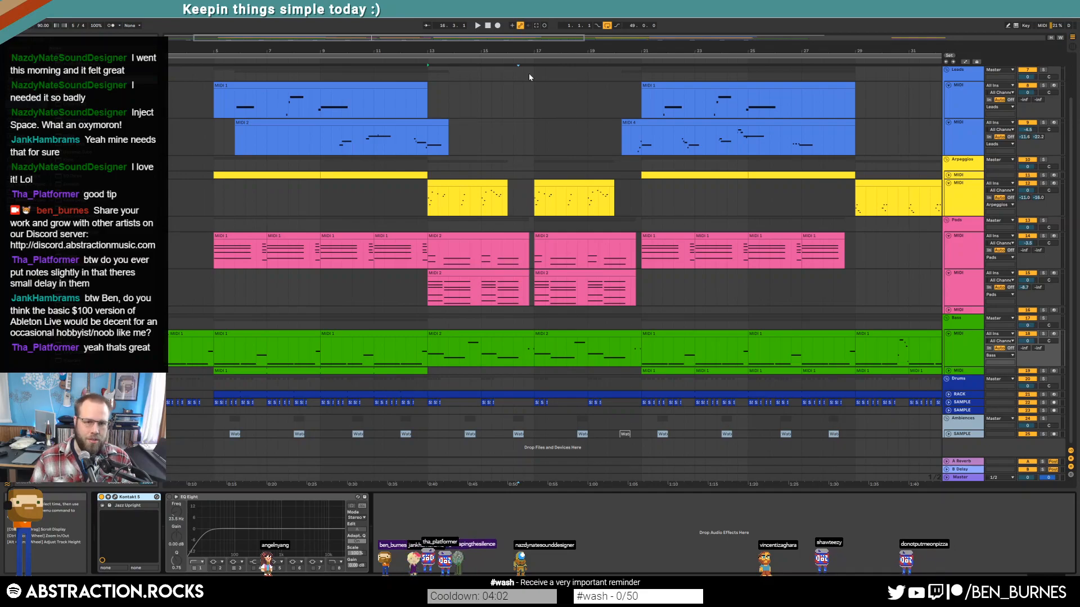
# Step: Listen to the arrangement from about bar 19 through the second lead section and into bar 29
pyautogui.click(534, 100)
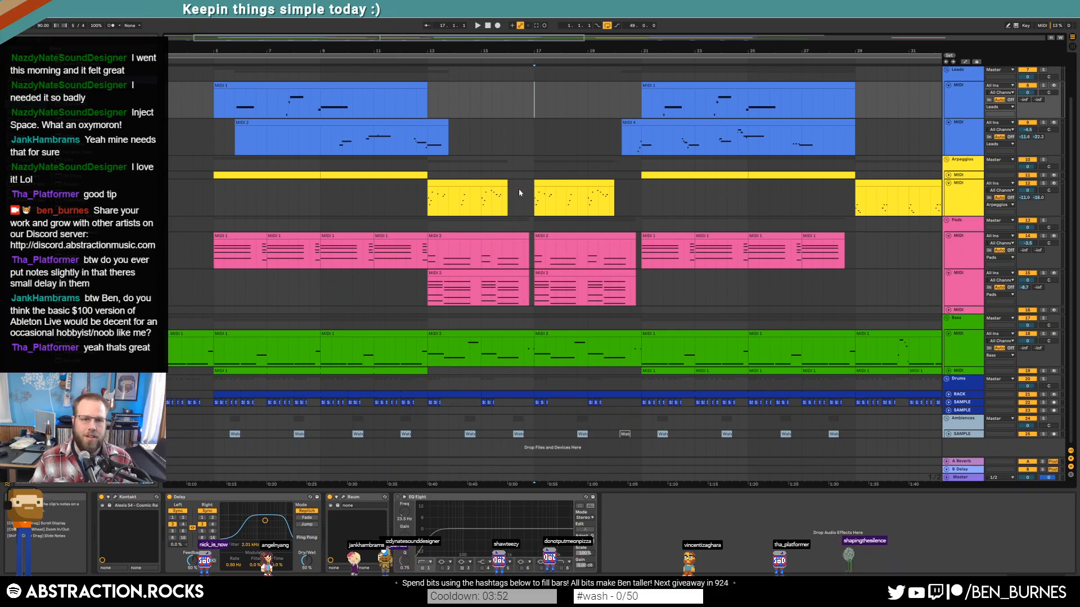
pyautogui.scroll(-3, 602, 187)
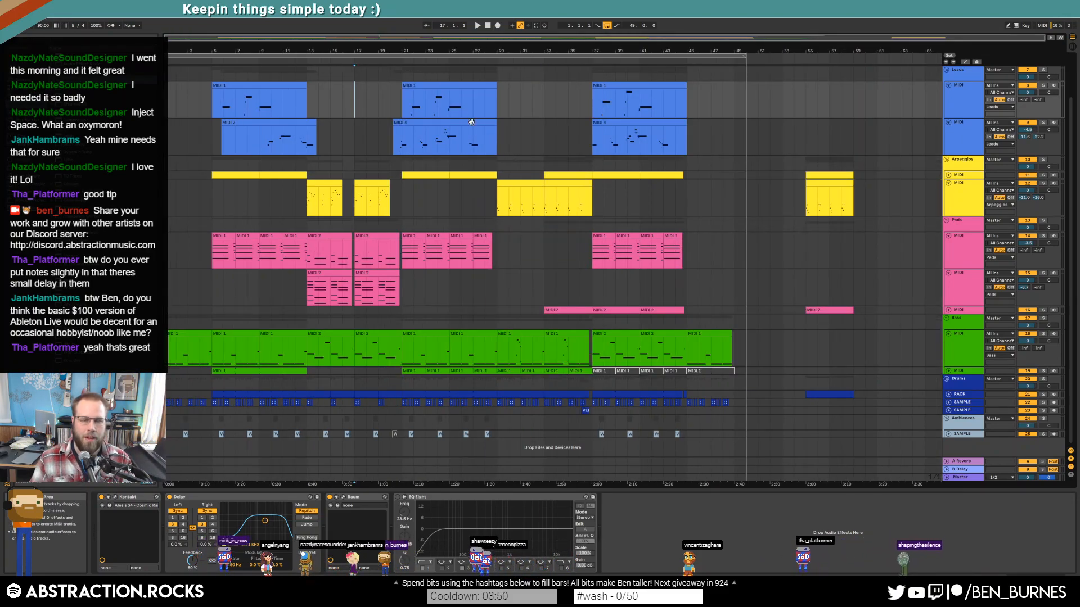
pyautogui.scroll(3, 469, 112)
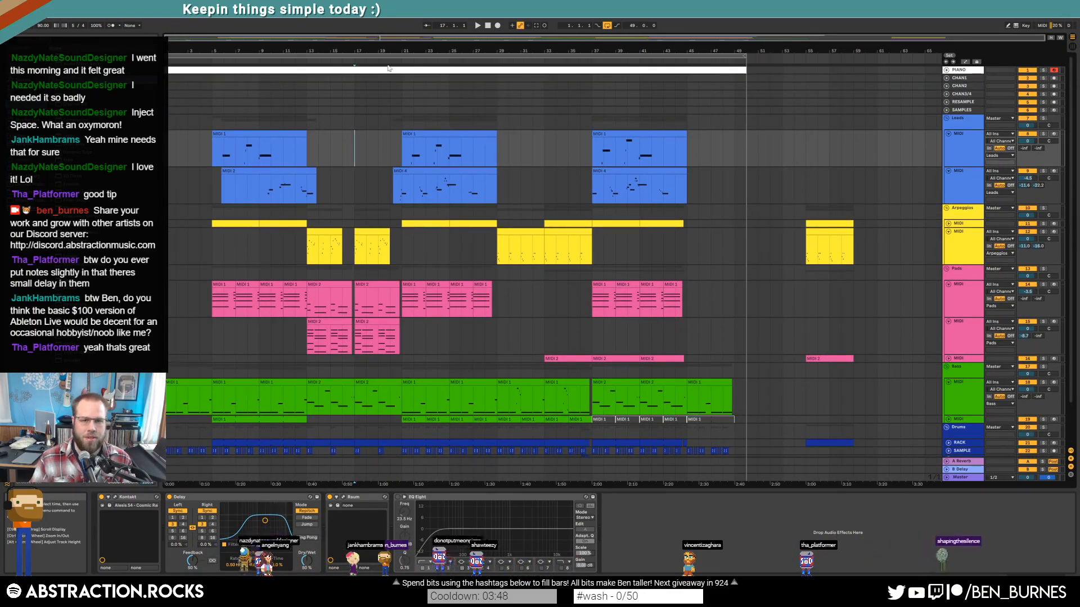
pyautogui.click(488, 26)
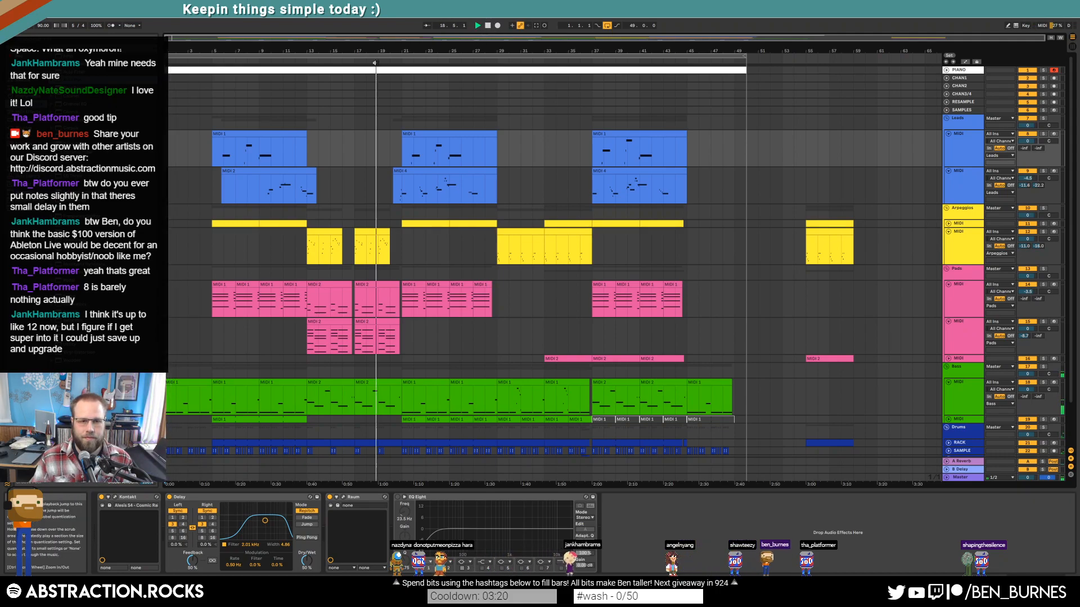
pyautogui.click(376, 65)
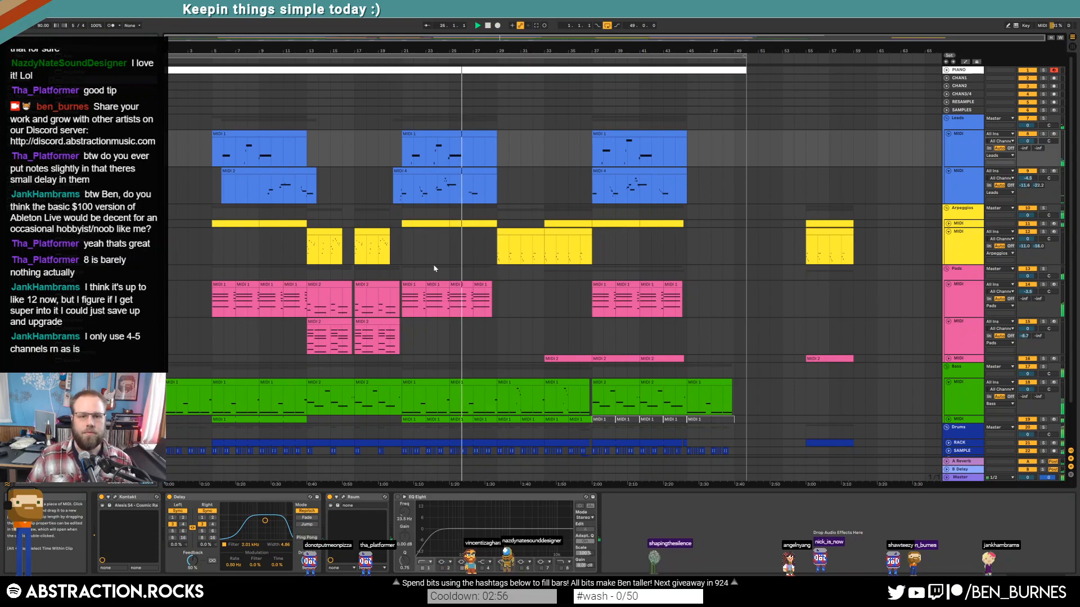
pyautogui.click(498, 193)
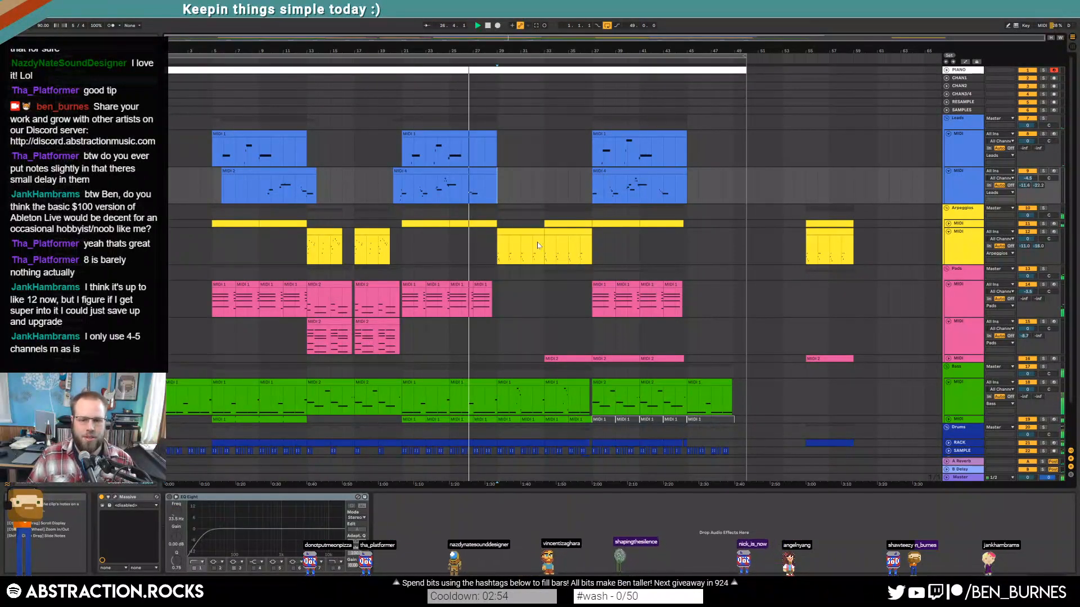
pyautogui.scroll(-2, 527, 305)
pyautogui.scroll(-1, 528, 310)
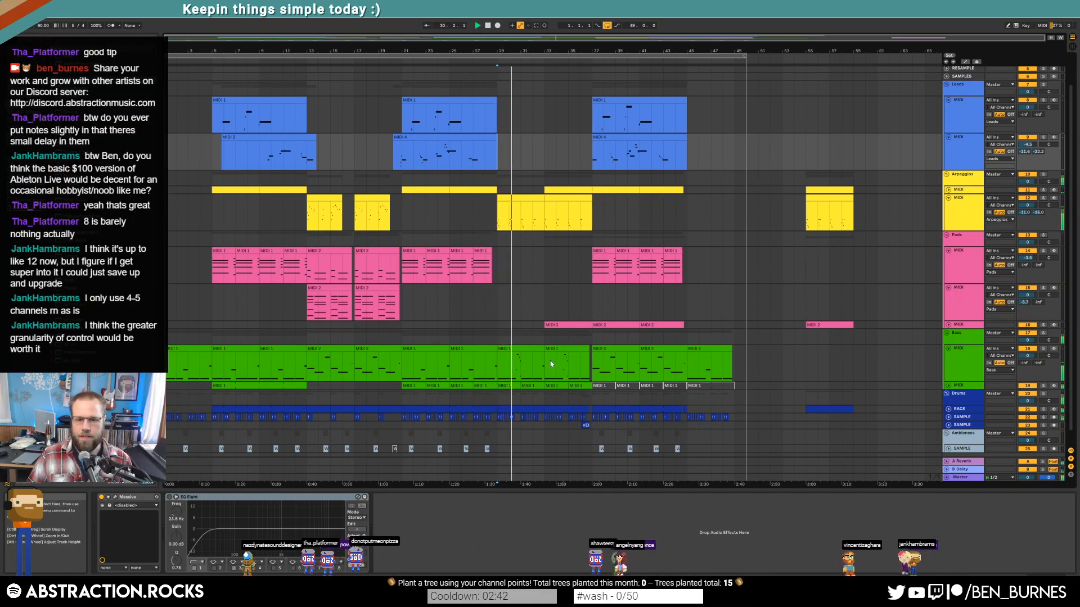
# Step: Unfold the second Bass track and examine the descending run around 2.4 in its bar 29 clip
pyautogui.click(948, 385)
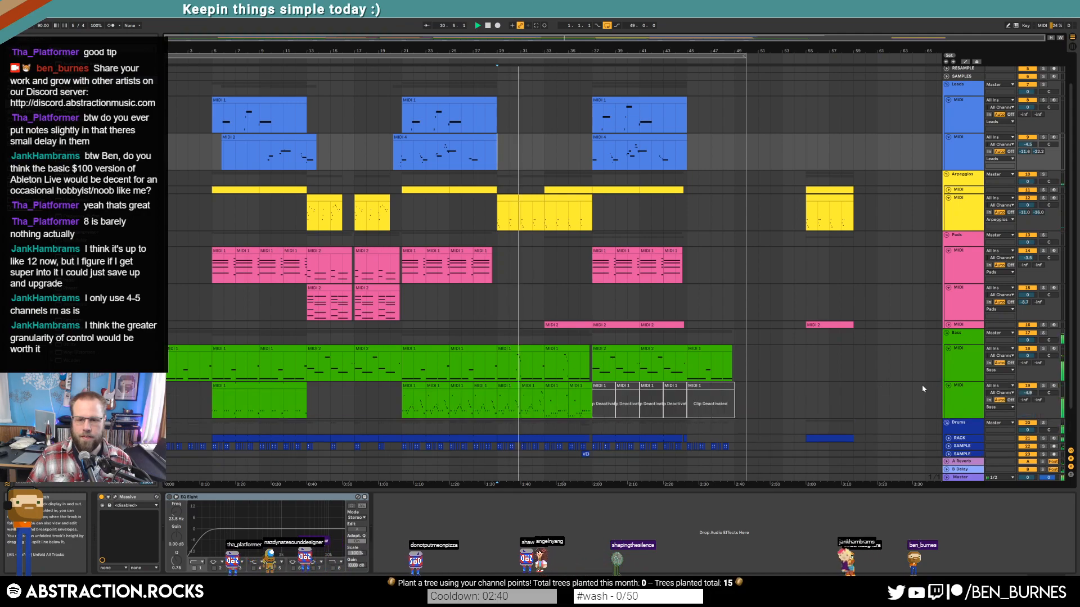
pyautogui.doubleClick(509, 385)
pyautogui.moveTo(880, 400); pyautogui.dragTo(989, 476)
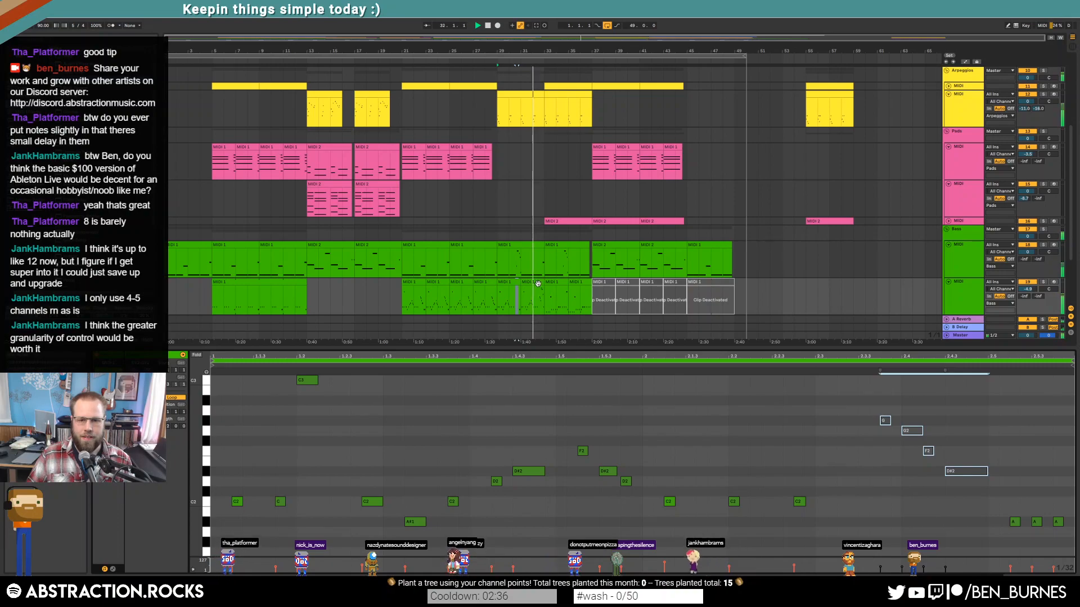
# Step: In the second Bass track's bar 31 clip, halve the G2 note at 2.4, add a short F2 after it, and lower the following F2 to D#2
pyautogui.click(538, 284)
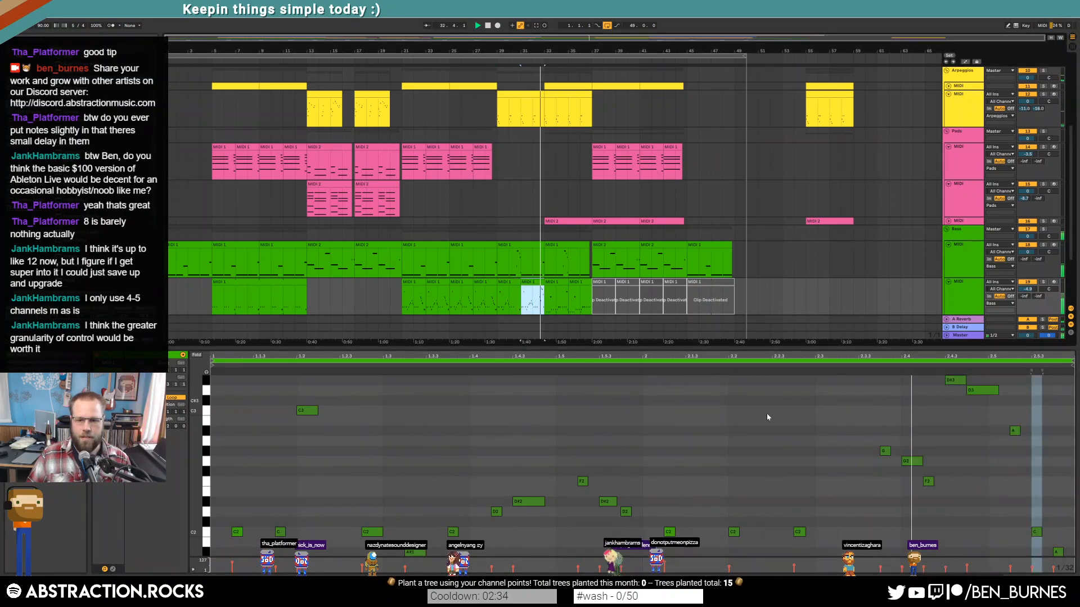
pyautogui.click(919, 465)
pyautogui.press('space')
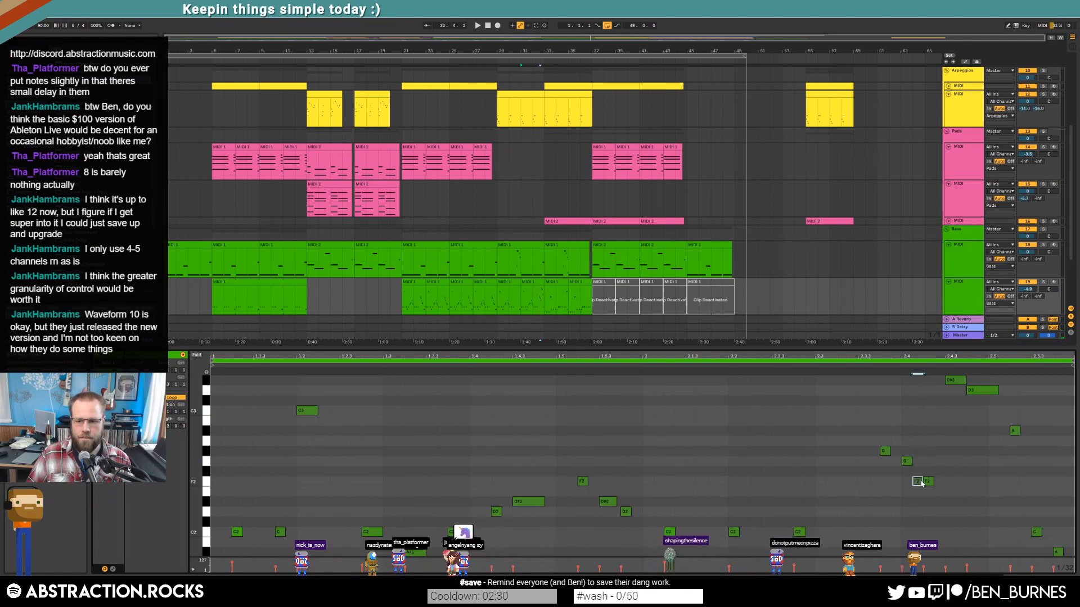
pyautogui.moveTo(927, 483); pyautogui.dragTo(928, 503)
pyautogui.click(919, 482)
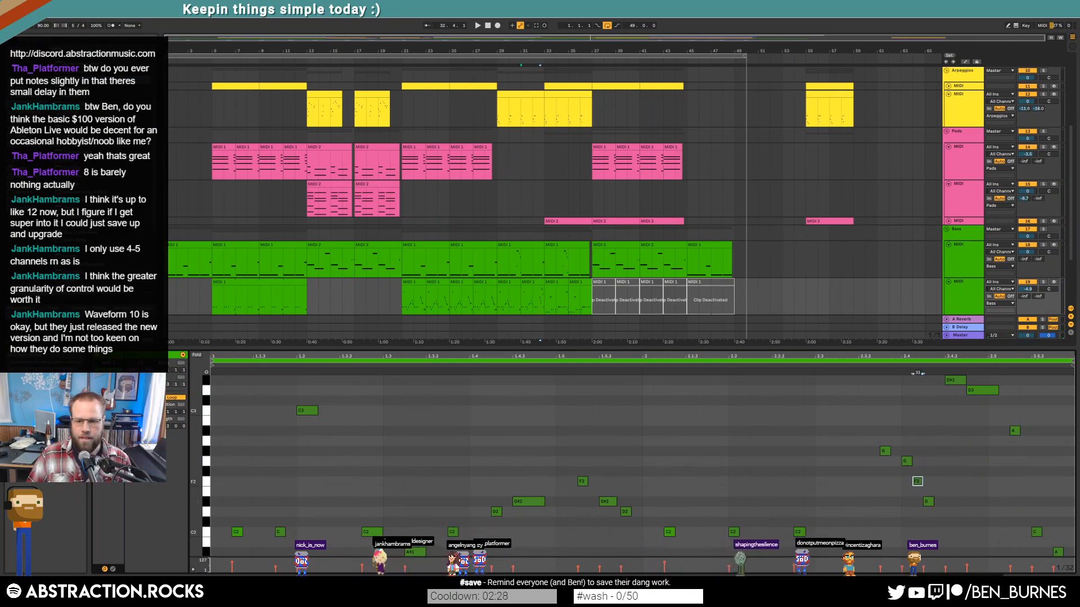
pyautogui.click(928, 501)
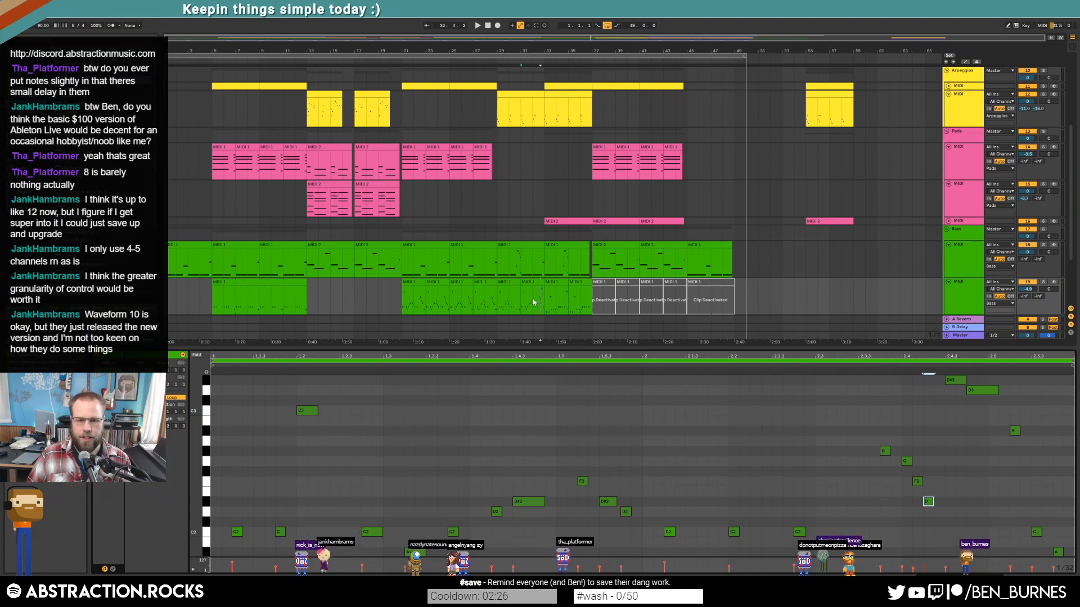
# Step: Play from about bar 30 and check the reworked descending notes in the second Bass track's bar 31 clip
pyautogui.click(510, 299)
pyautogui.press('space')
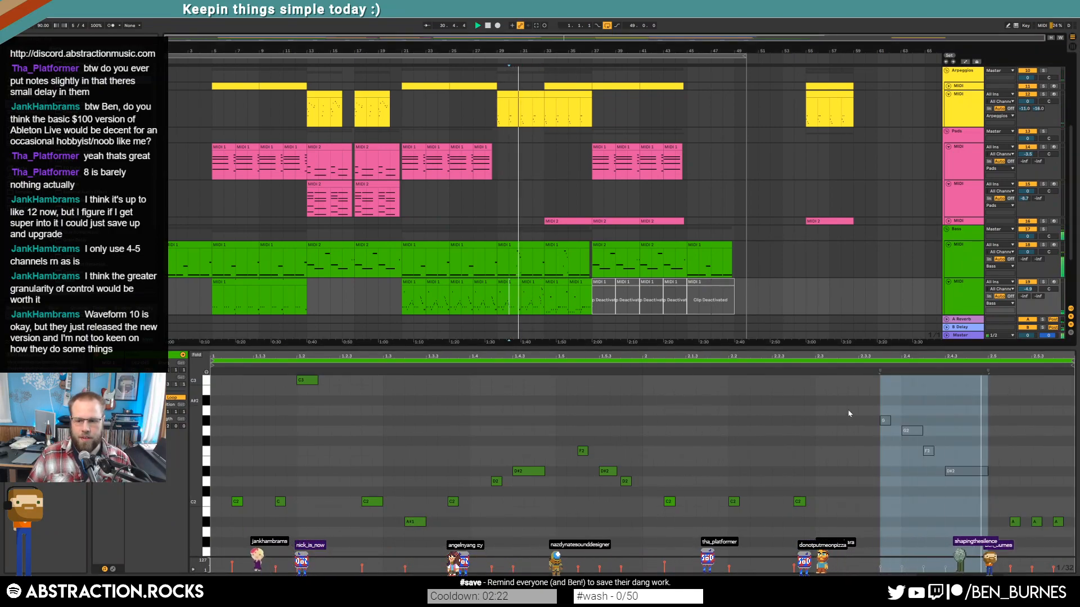
pyautogui.click(536, 280)
pyautogui.moveTo(904, 443); pyautogui.dragTo(958, 523)
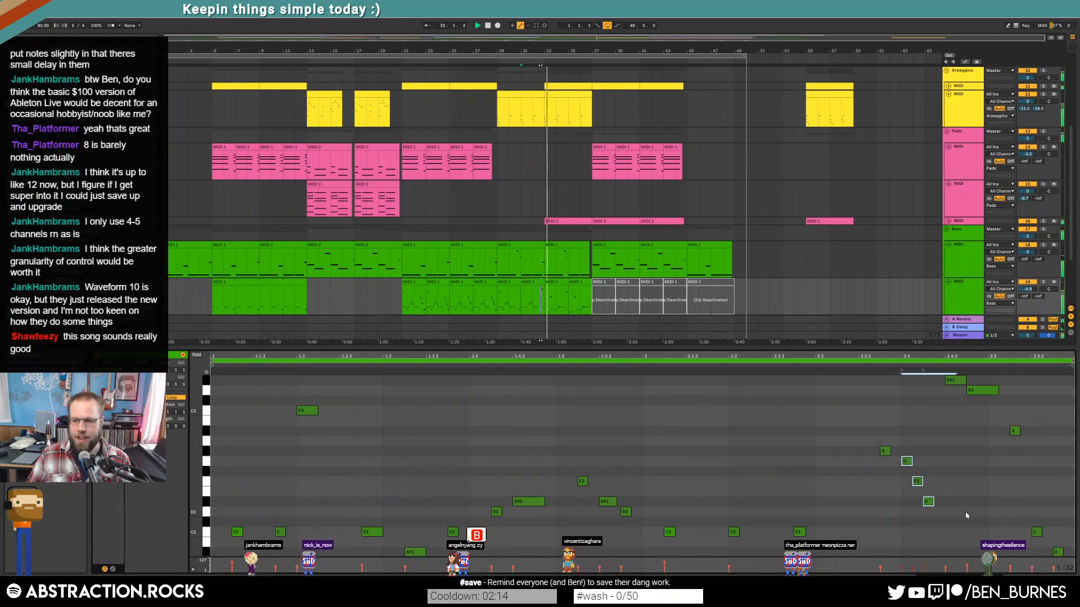
pyautogui.click(965, 512)
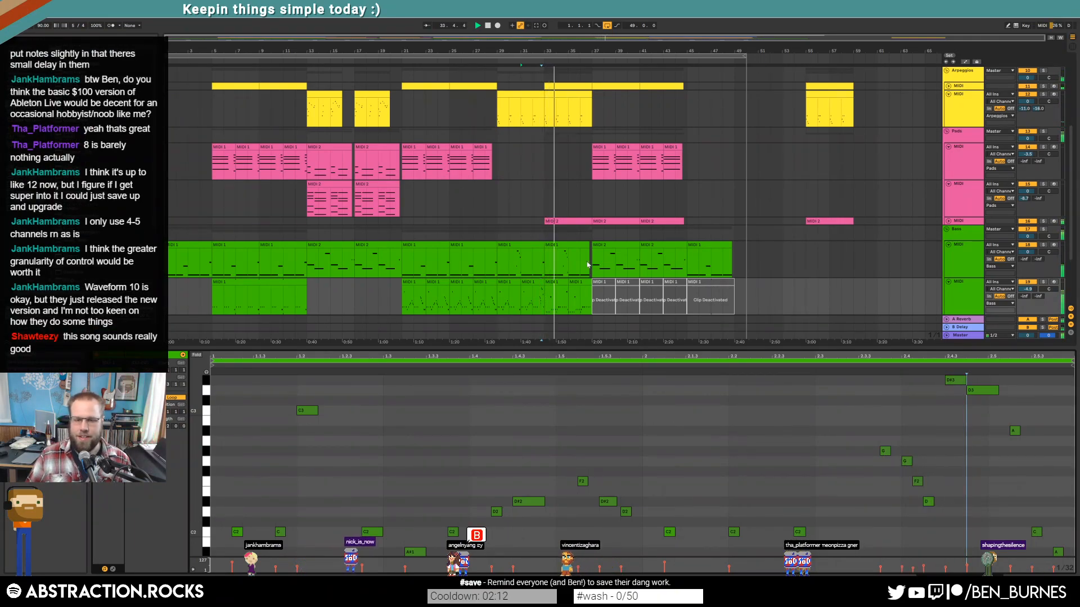
# Step: Examine the notes in the second Bass track's bar 33 and bar 35 clips during playback
pyautogui.click(558, 281)
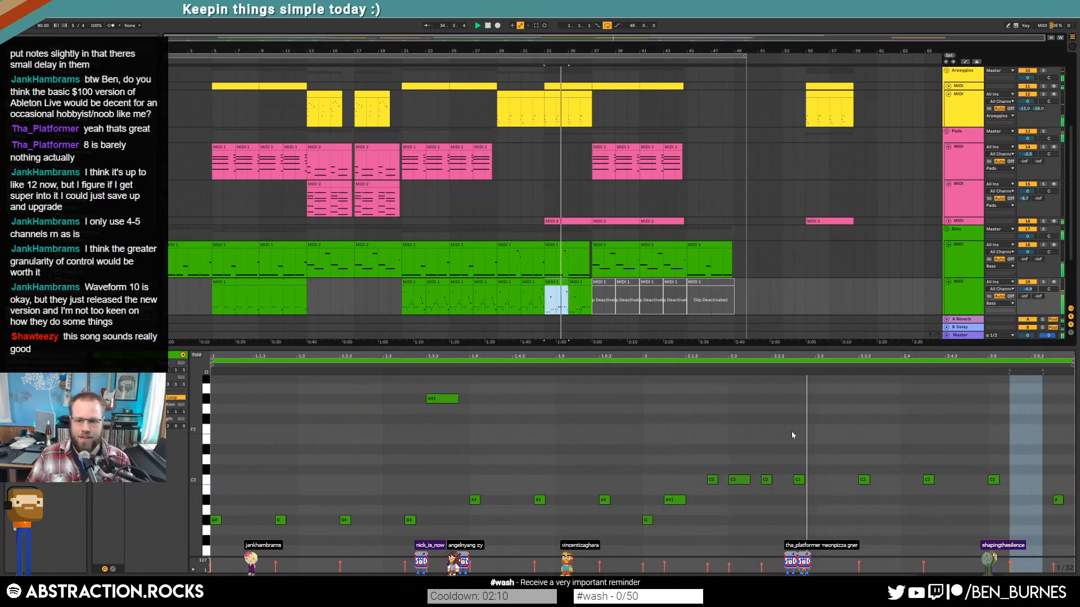
pyautogui.click(578, 283)
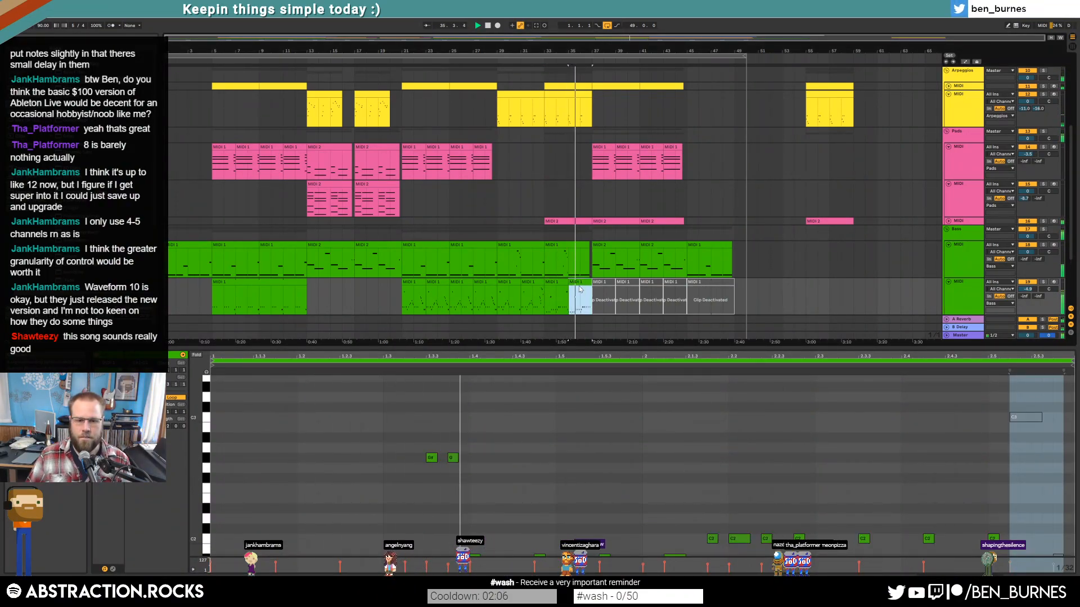
pyautogui.click(635, 429)
pyautogui.scroll(-3, 634, 429)
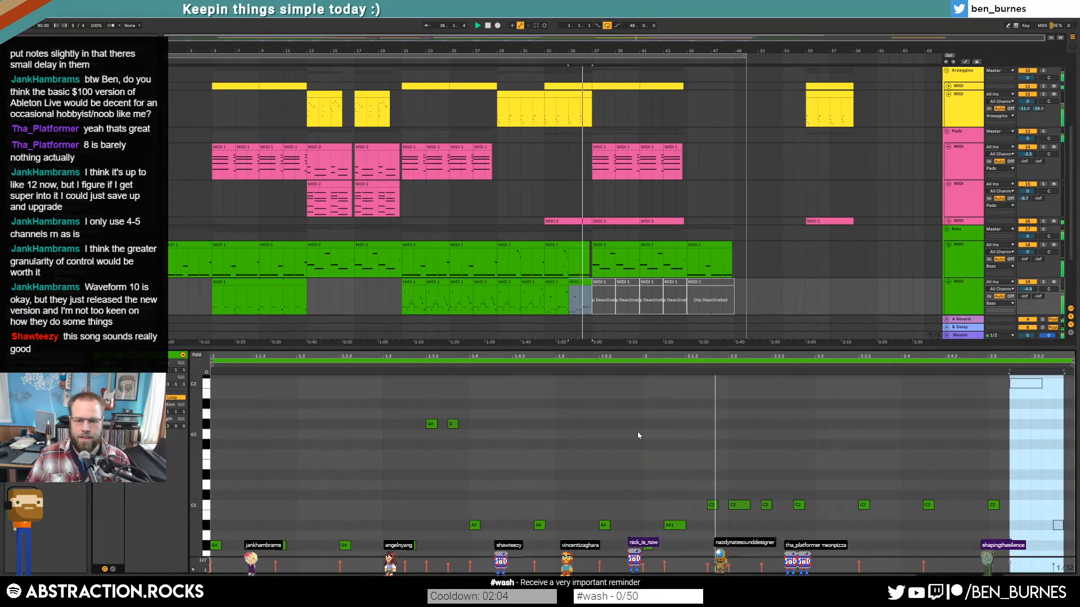
# Step: Play from about bar 37, show the automation lanes, and unfold the third Pads track while folding the second
pyautogui.hotkey('shift', 'Tab')
pyautogui.click(596, 319)
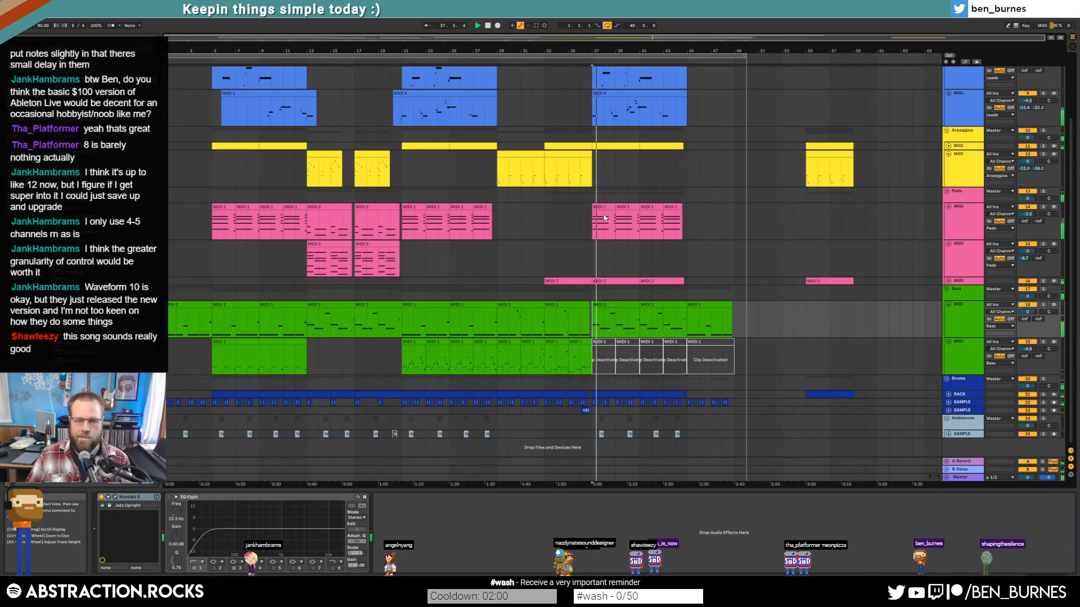
pyautogui.scroll(3, 605, 218)
pyautogui.press('a')
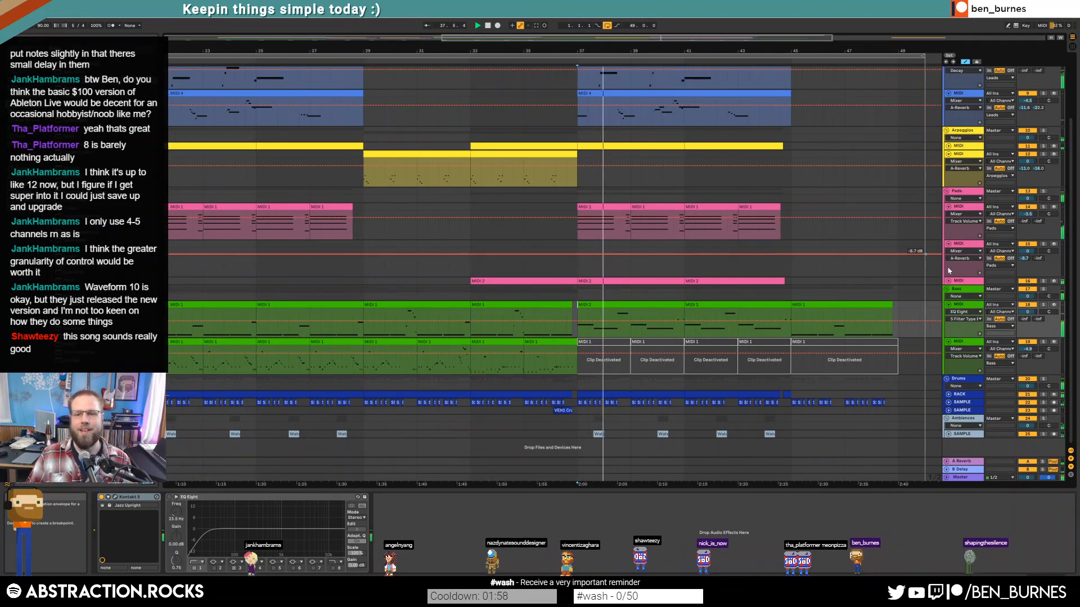
pyautogui.click(948, 281)
pyautogui.click(948, 244)
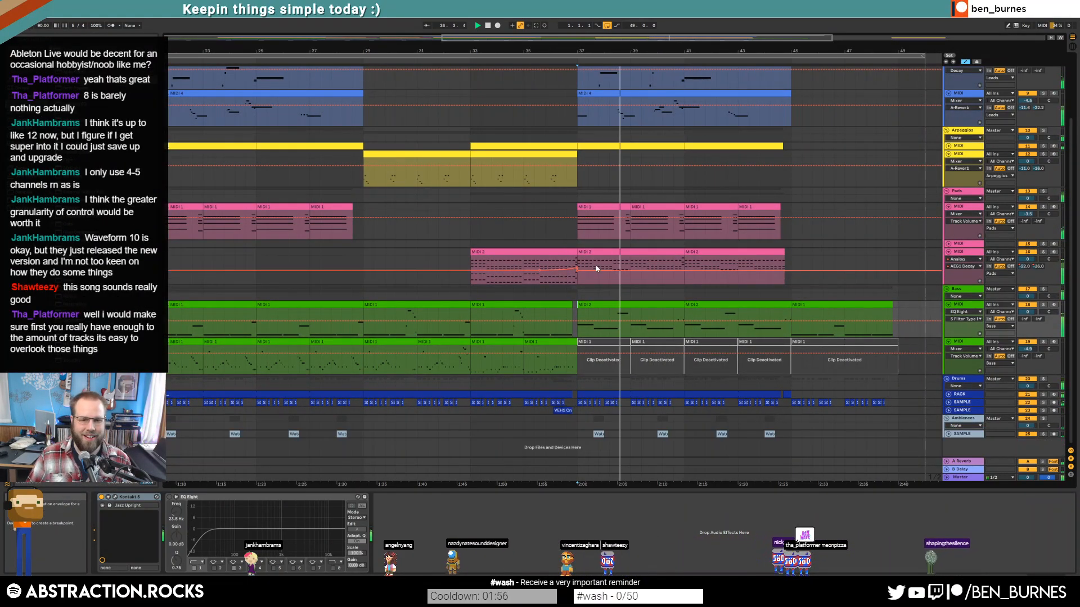
# Step: In the third Pads track's Analog F1 Freq automation, shift the bar 37 peak slightly earlier so the drop ends at bar 37, and audition it
pyautogui.scroll(5, 596, 269)
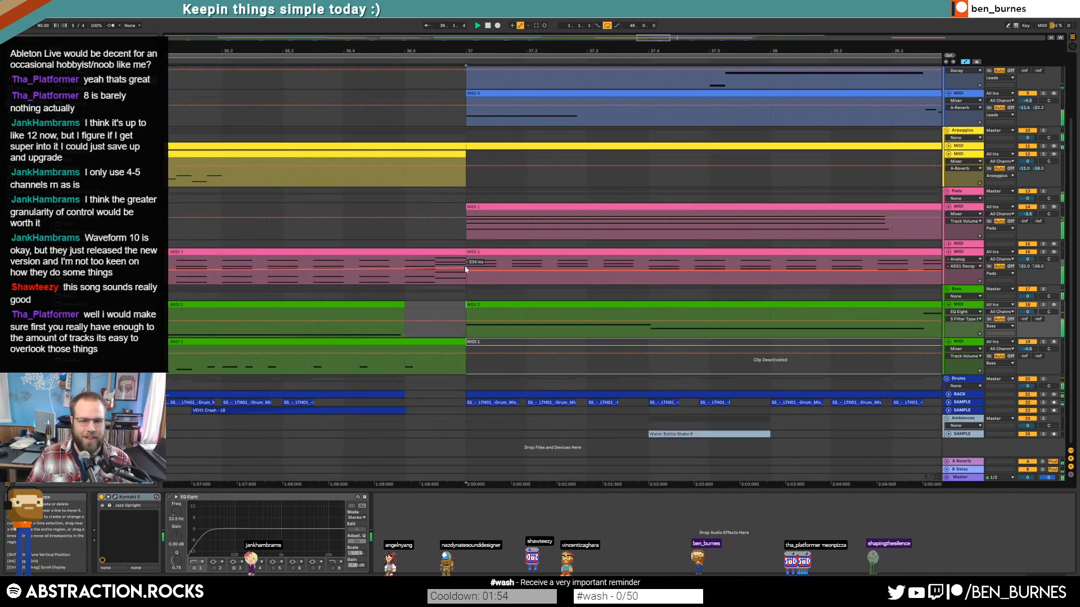
pyautogui.click(494, 252)
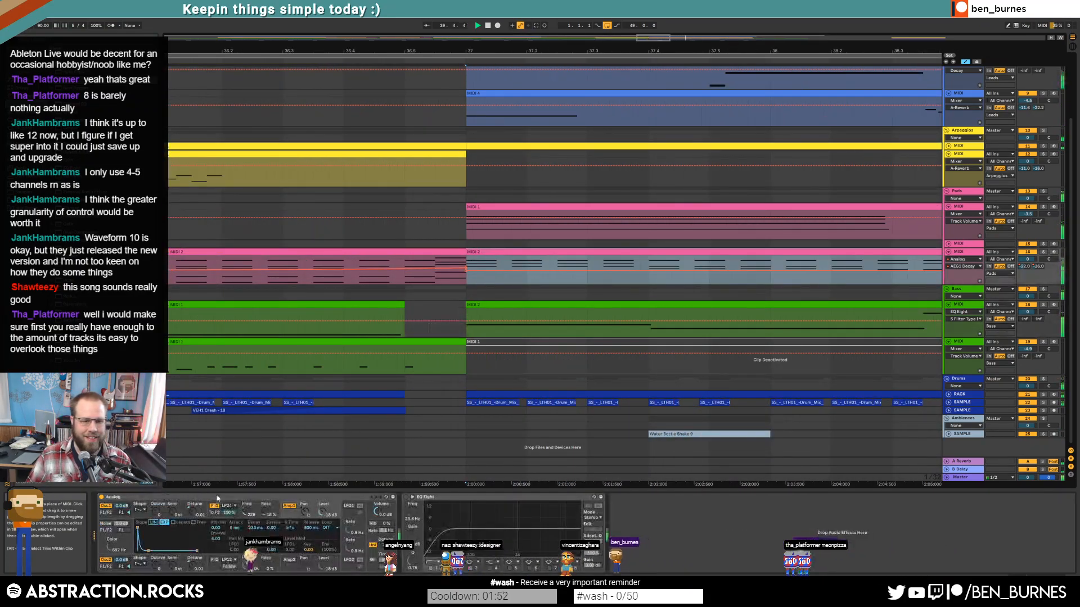
pyautogui.click(250, 514)
pyautogui.click(443, 262)
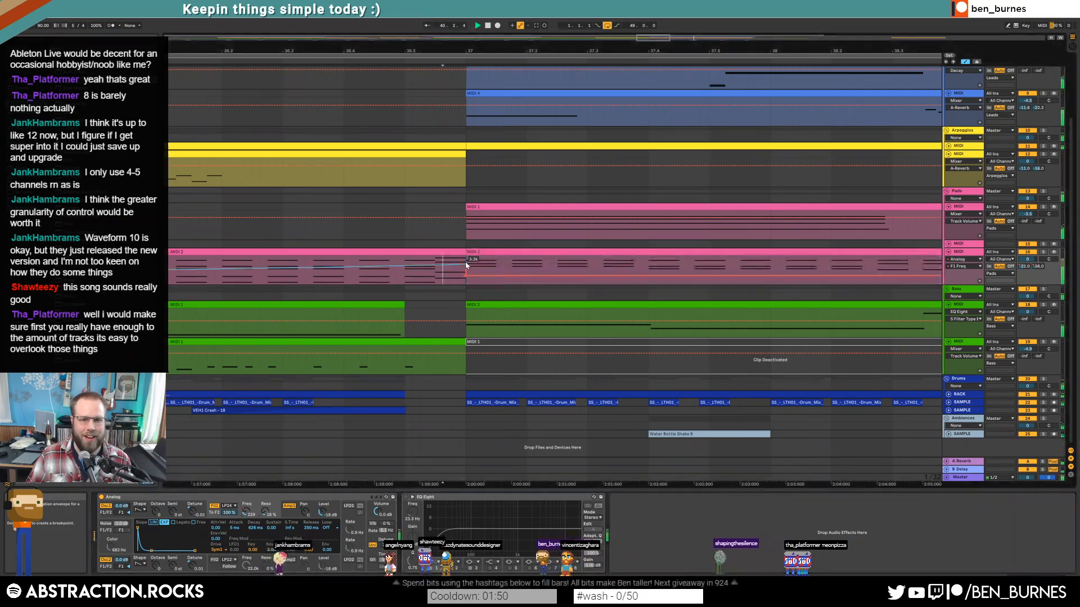
pyautogui.moveTo(466, 264); pyautogui.dragTo(435, 265)
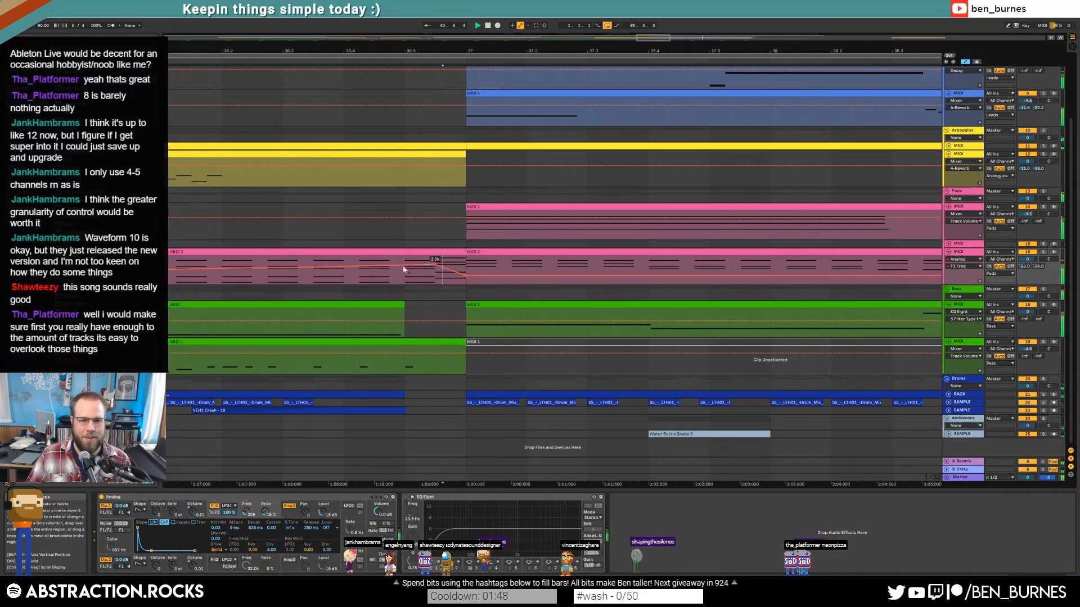
pyautogui.press('space')
pyautogui.click(252, 281)
pyautogui.press('space')
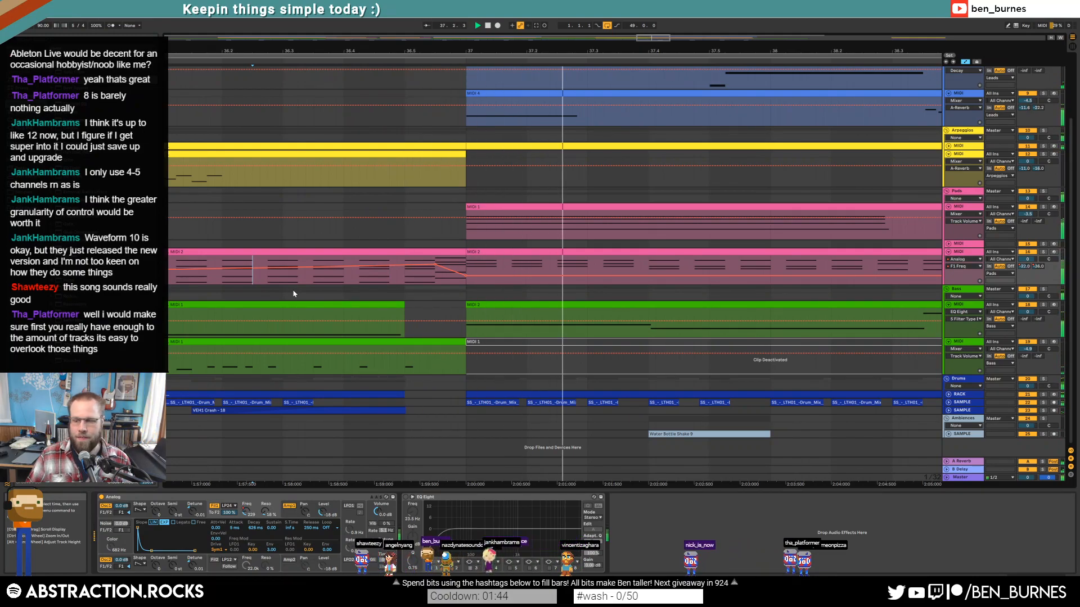
# Step: Remove the F1 Freq breakpoints between about bars 49 and 53, leaving a gradual rise into the third Pads track's bar 55 clip
pyautogui.hotkey('shift', 'Tab')
pyautogui.press('w')
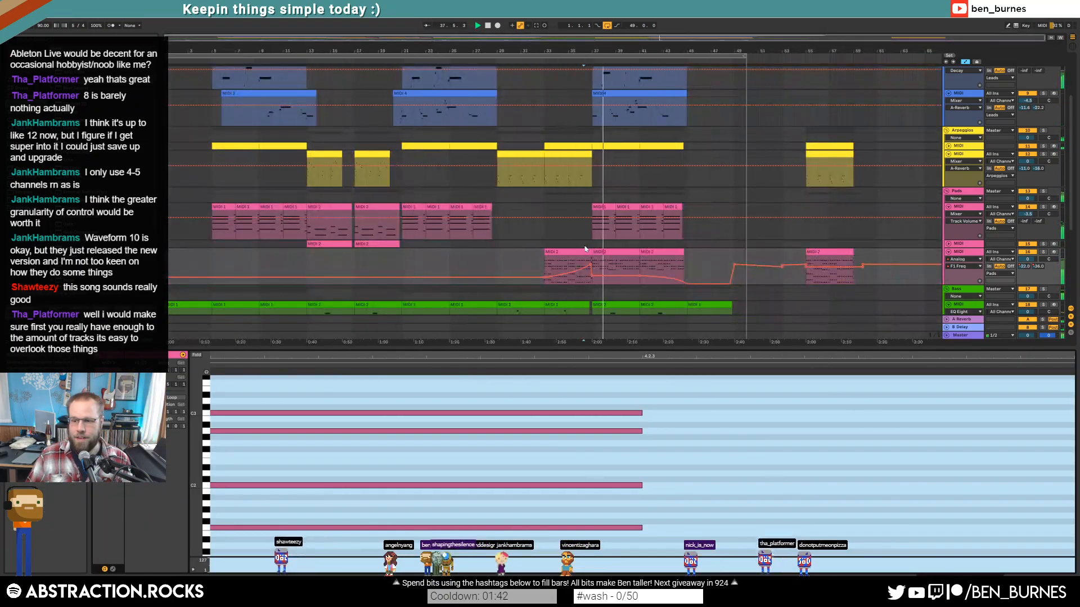
pyautogui.hotkey('shift', 'Tab')
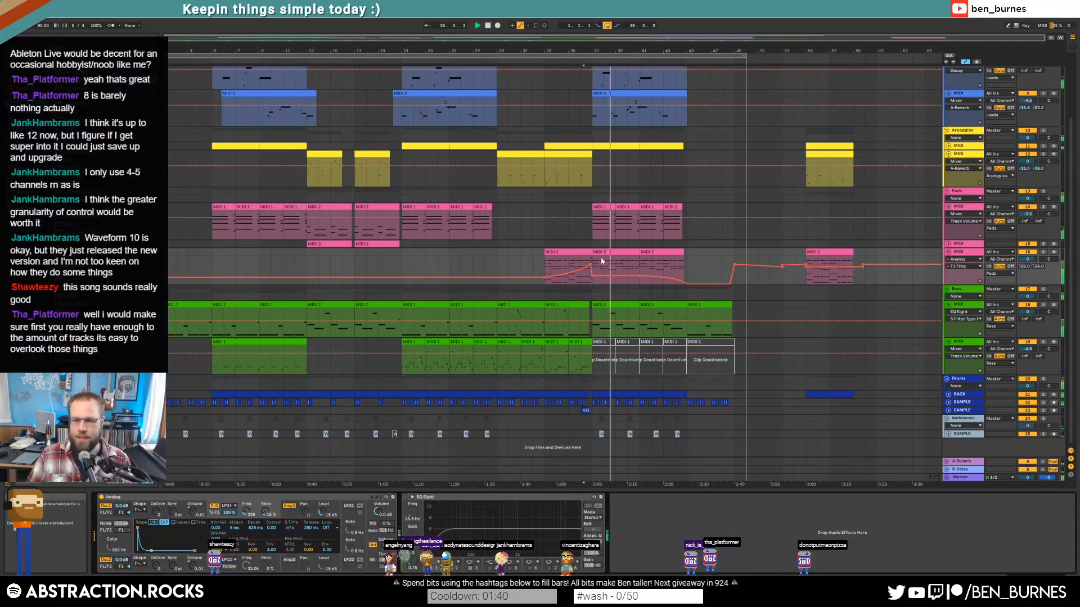
pyautogui.click(734, 266)
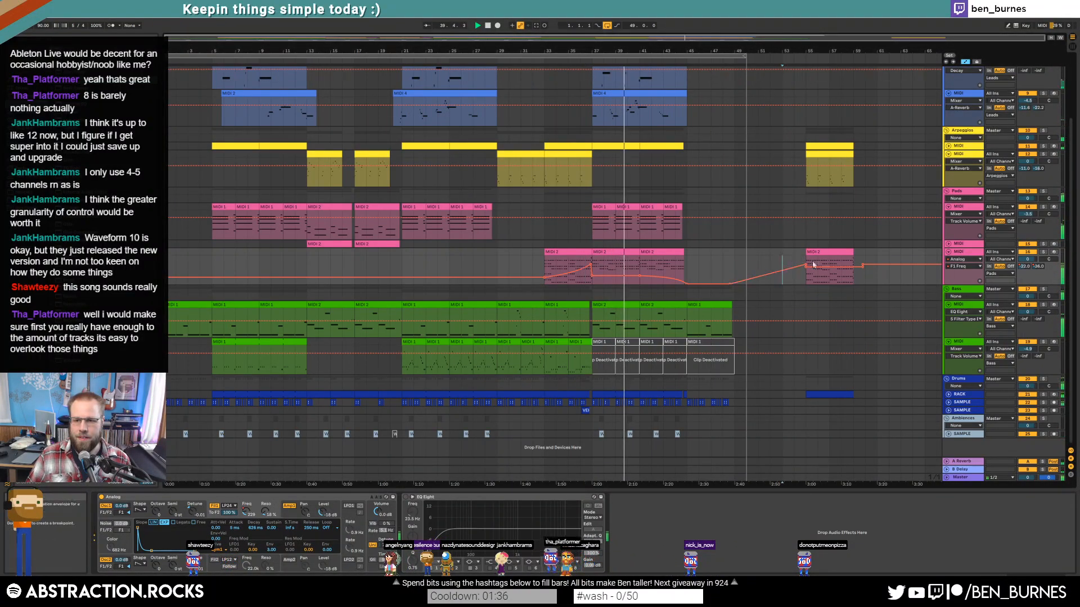
# Step: In the second Leads track's bar 37 clip, delay the G4 note near 5.1, shorten the F4 before it, and start the following D#4 slightly earlier
pyautogui.press('a')
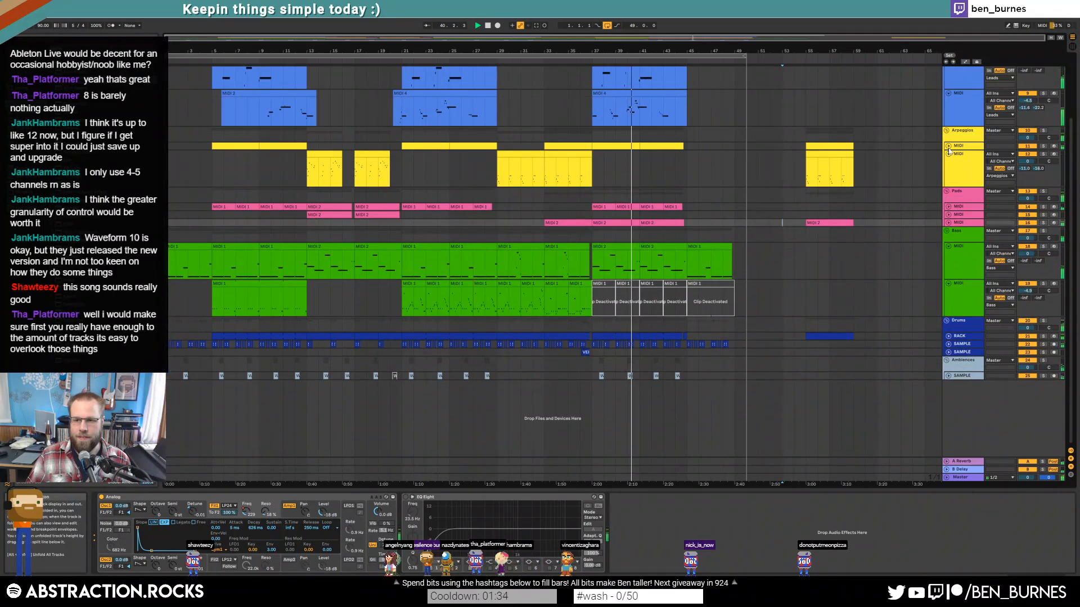
pyautogui.click(949, 154)
pyautogui.doubleClick(656, 168)
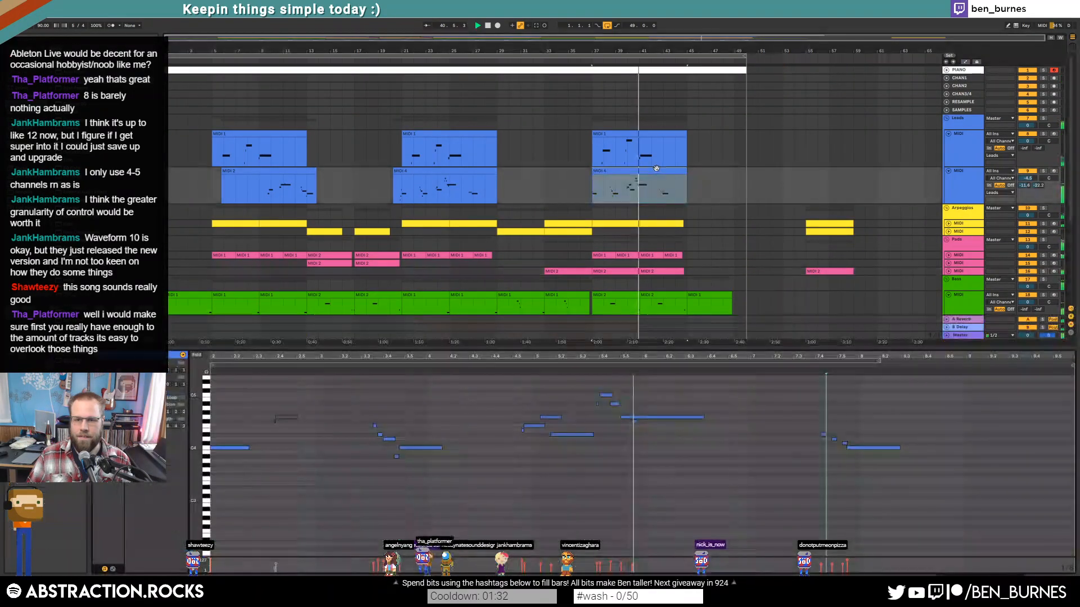
pyautogui.click(599, 457)
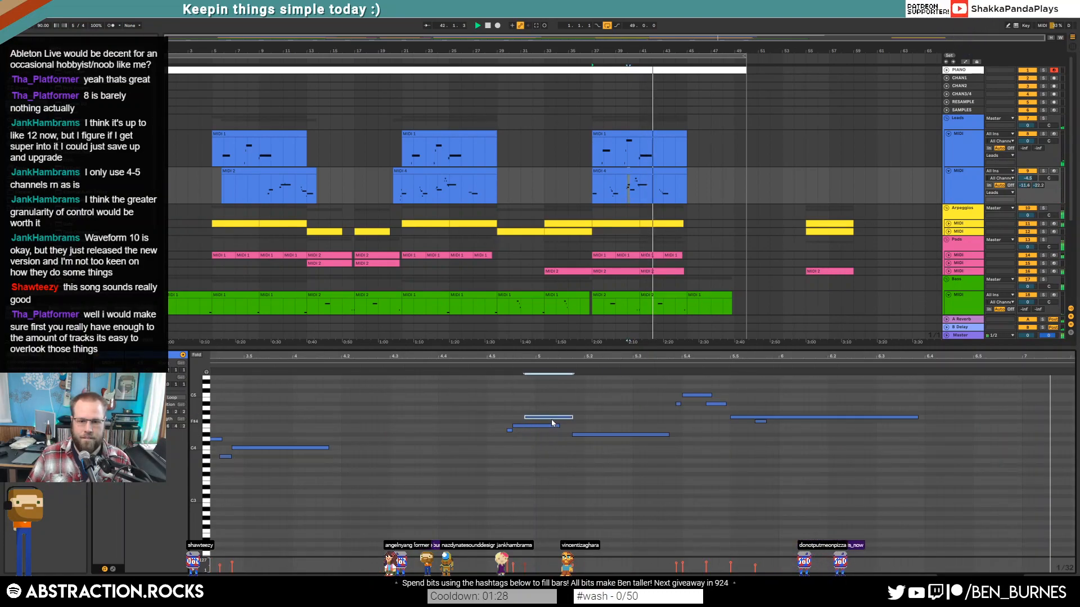
pyautogui.scroll(3, 564, 423)
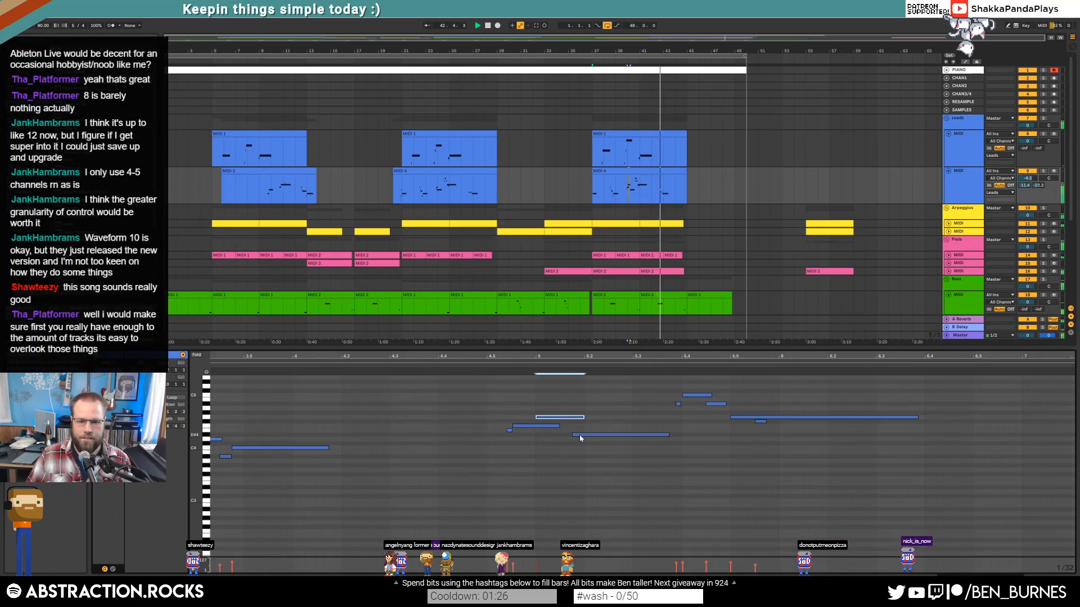
pyautogui.moveTo(558, 426); pyautogui.dragTo(541, 426)
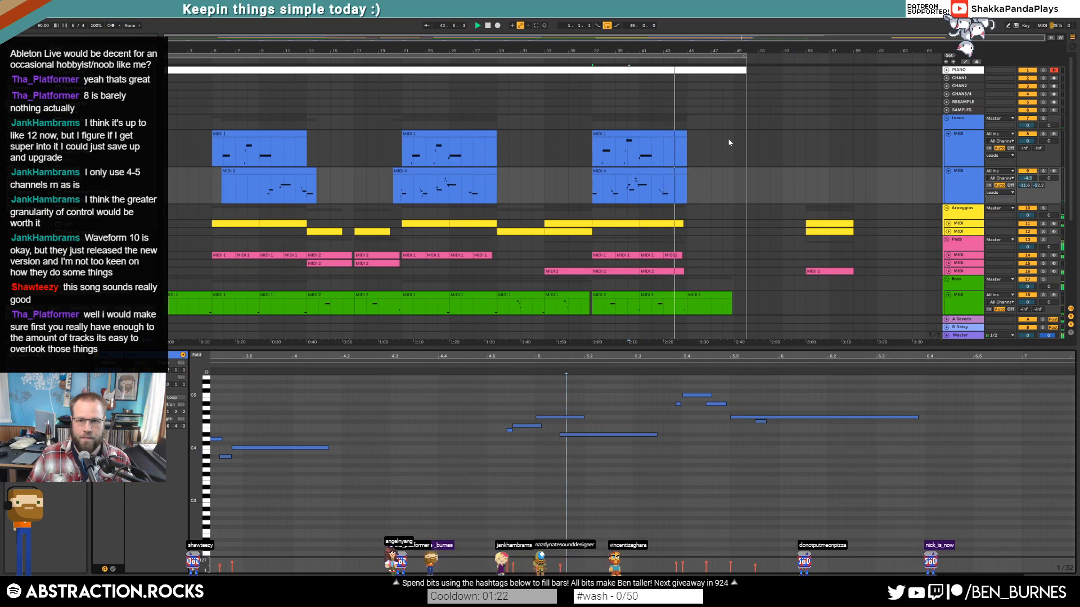
# Step: Extend the end of the second Leads track's bar 37 clip to about bar 46.4
pyautogui.moveTo(841, 40); pyautogui.dragTo(1074, 355)
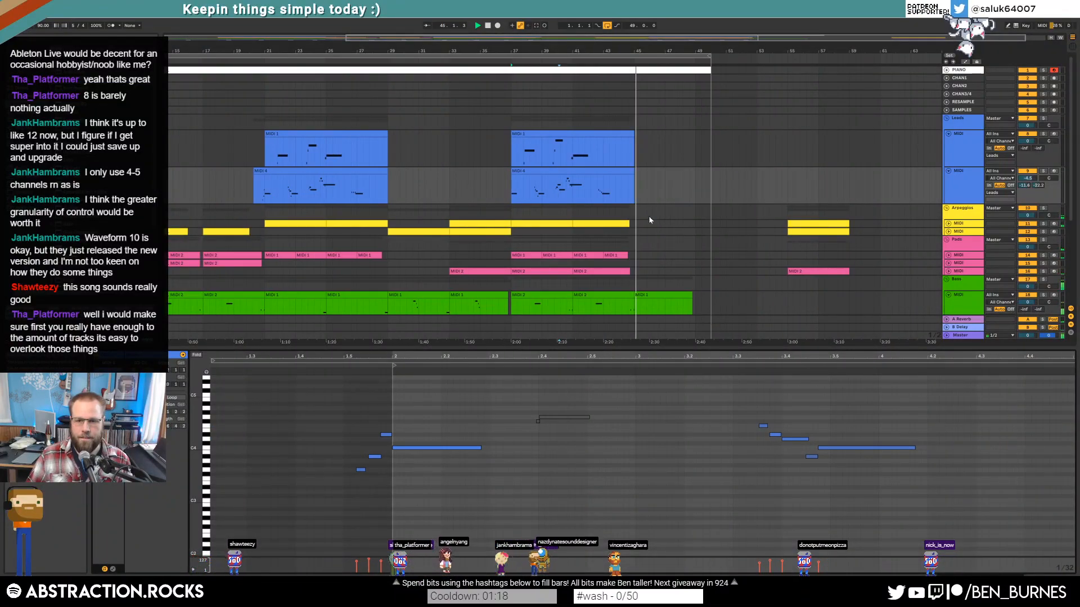
pyautogui.moveTo(631, 172); pyautogui.dragTo(657, 172)
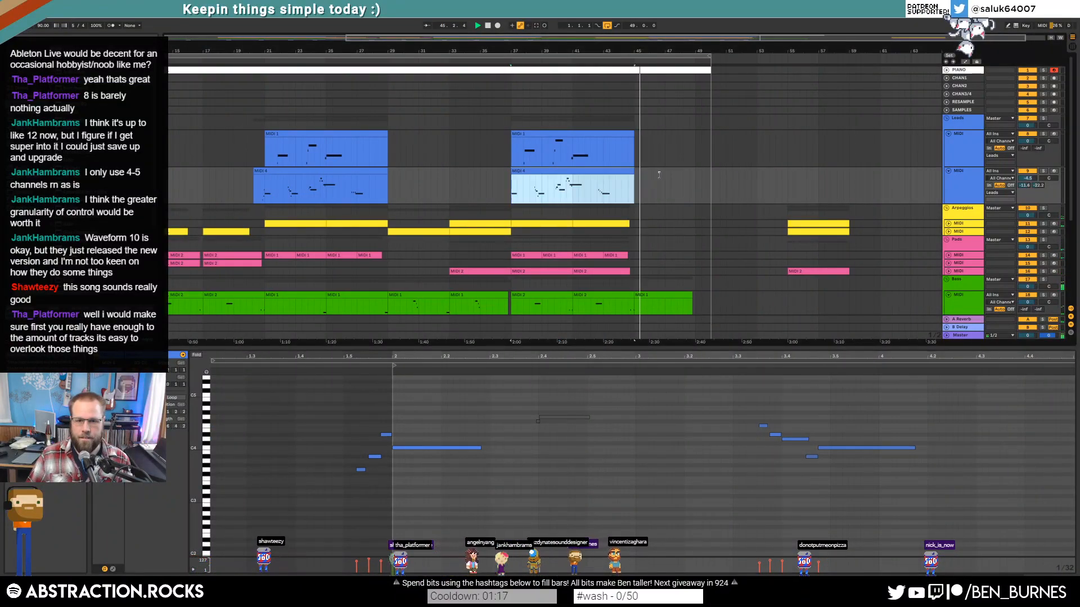
pyautogui.click(803, 430)
pyautogui.press('space')
# Step: Copy the clip's four-note ending phrase to about 9.4, lower the copy's three short lead-in notes to A#3, and audition it
pyautogui.moveTo(717, 410); pyautogui.dragTo(772, 466)
pyautogui.click(695, 364)
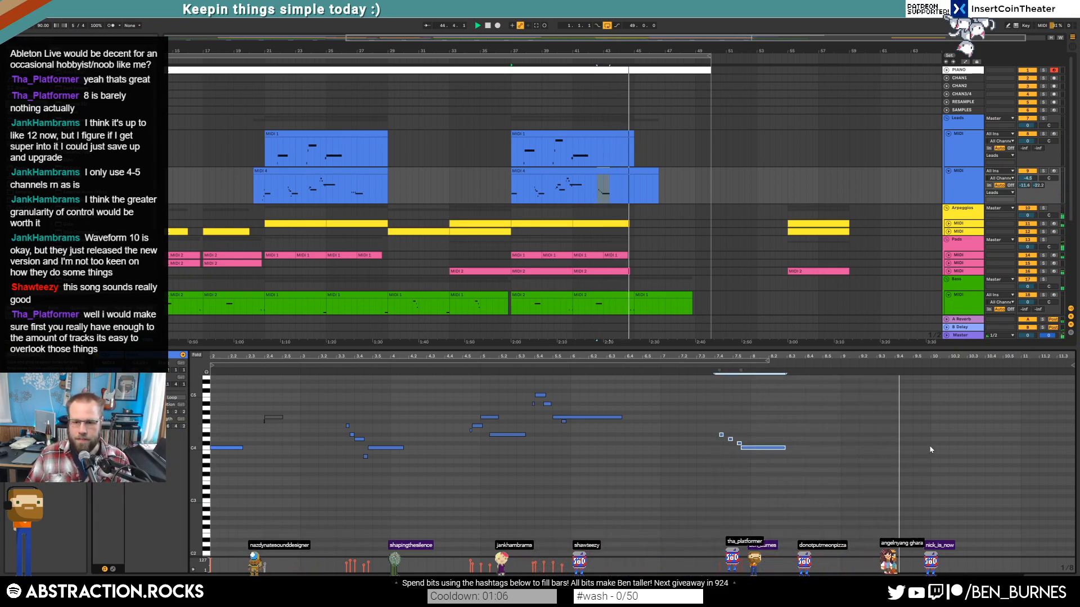
pyautogui.click(899, 439)
pyautogui.hotkey('ctrl', 'v')
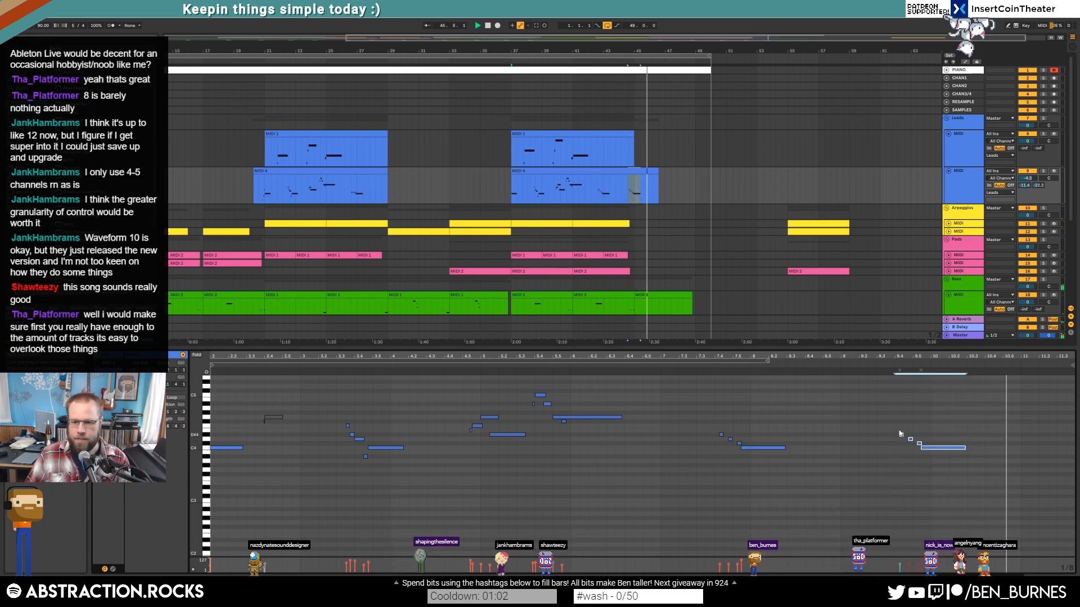
pyautogui.moveTo(911, 444); pyautogui.dragTo(911, 457)
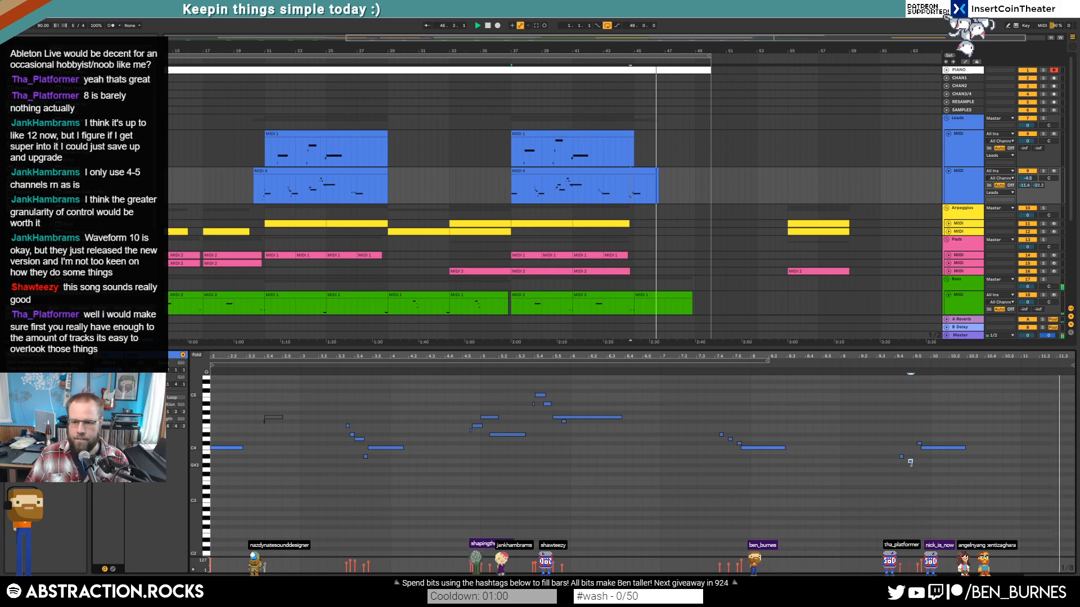
pyautogui.hotkey('ctrl', 'd')
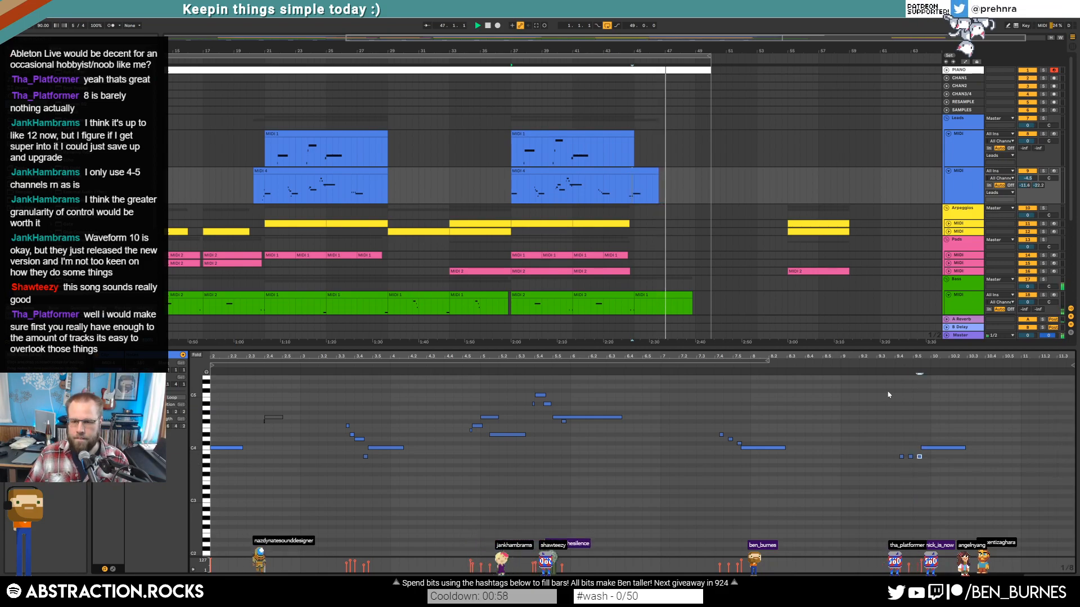
pyautogui.click(885, 365)
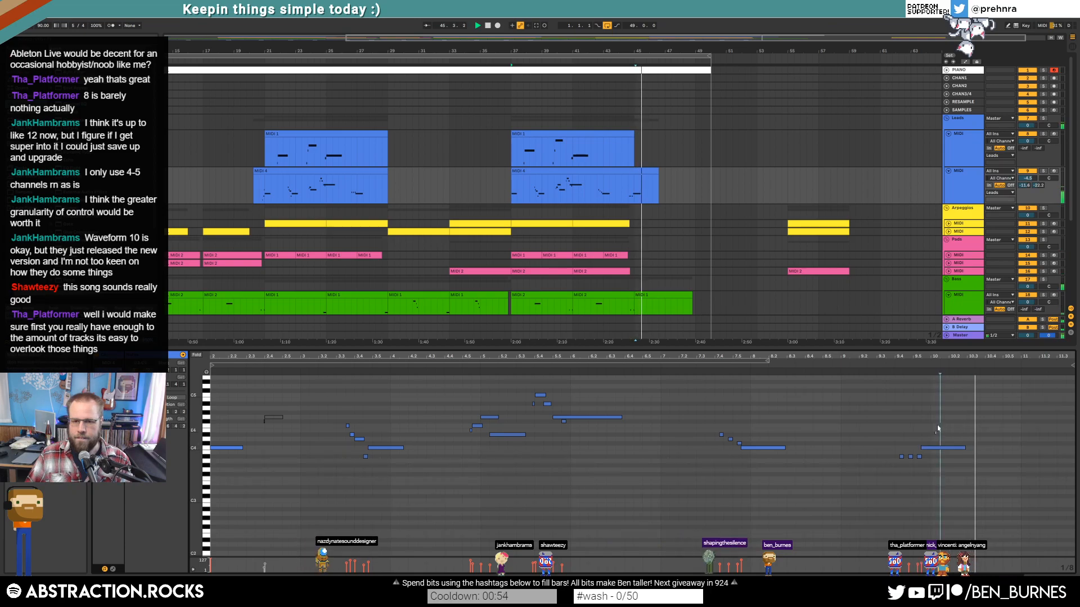
# Step: Open Massive on the second Leads track and automate its filter 1 cutoff to fall to the minimum around bar 45
pyautogui.hotkey('shift', 'Tab')
pyautogui.click(115, 497)
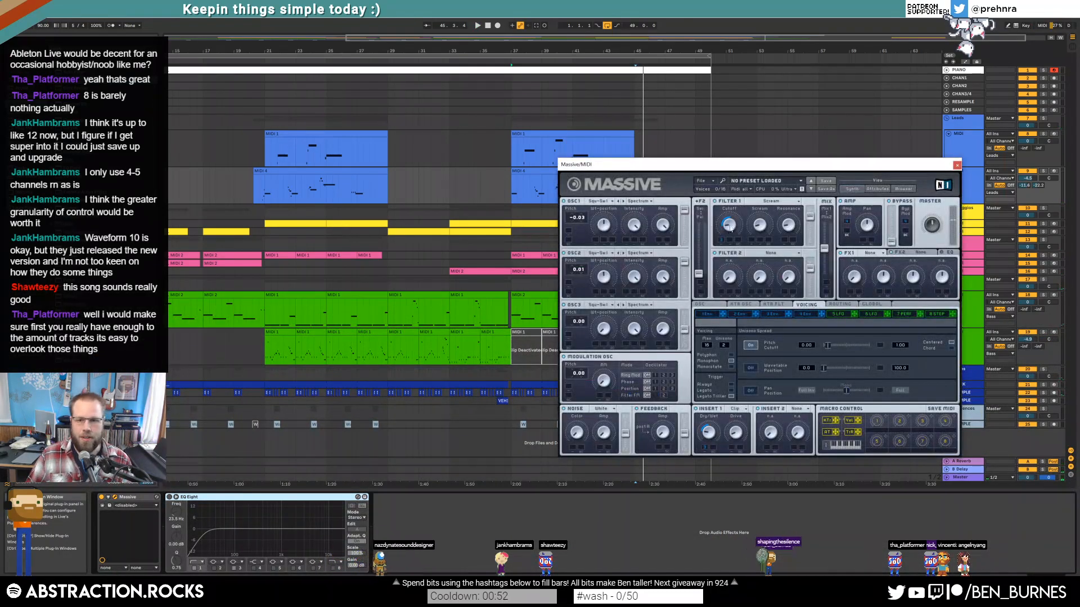
pyautogui.moveTo(761, 172); pyautogui.dragTo(868, 97)
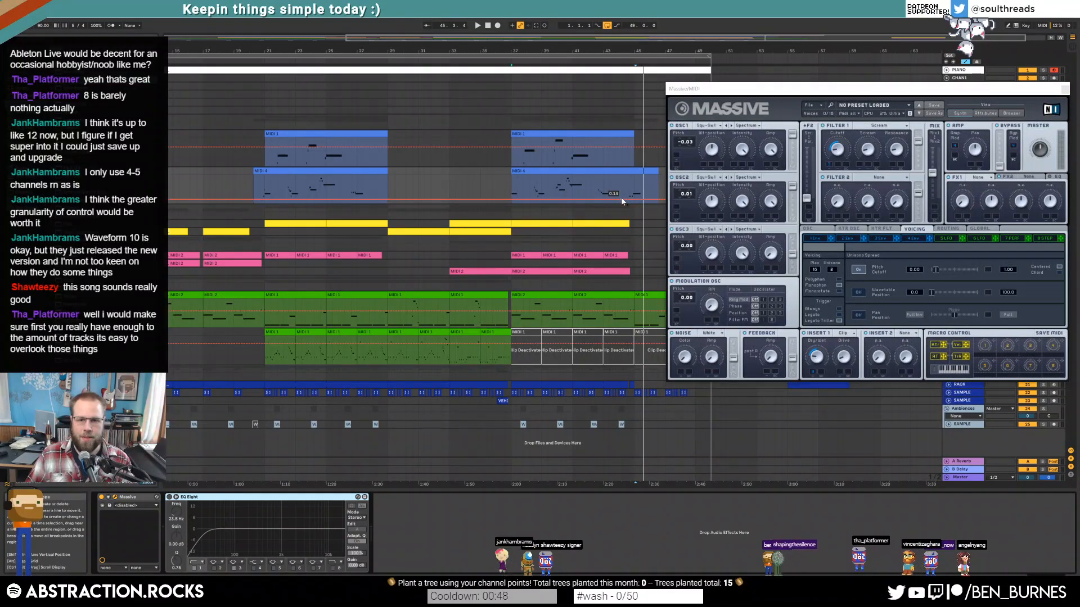
pyautogui.click(621, 200)
pyautogui.moveTo(638, 200); pyautogui.dragTo(637, 205)
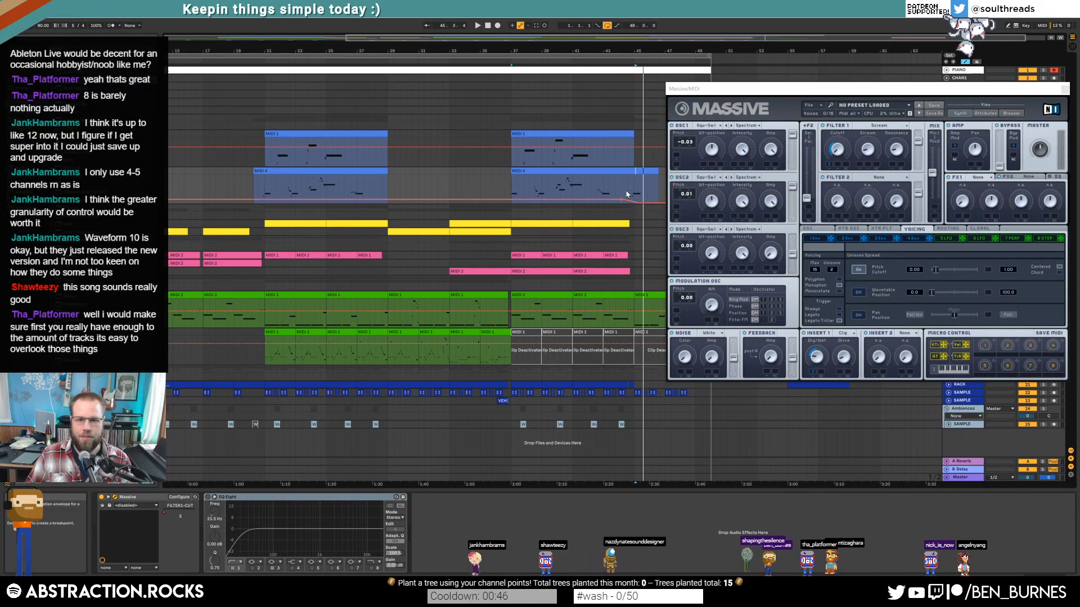
# Step: Play the second Leads track's ending phrase to check the filter cutoff drop, and close the Massive window
pyautogui.click(628, 187)
pyautogui.press('space')
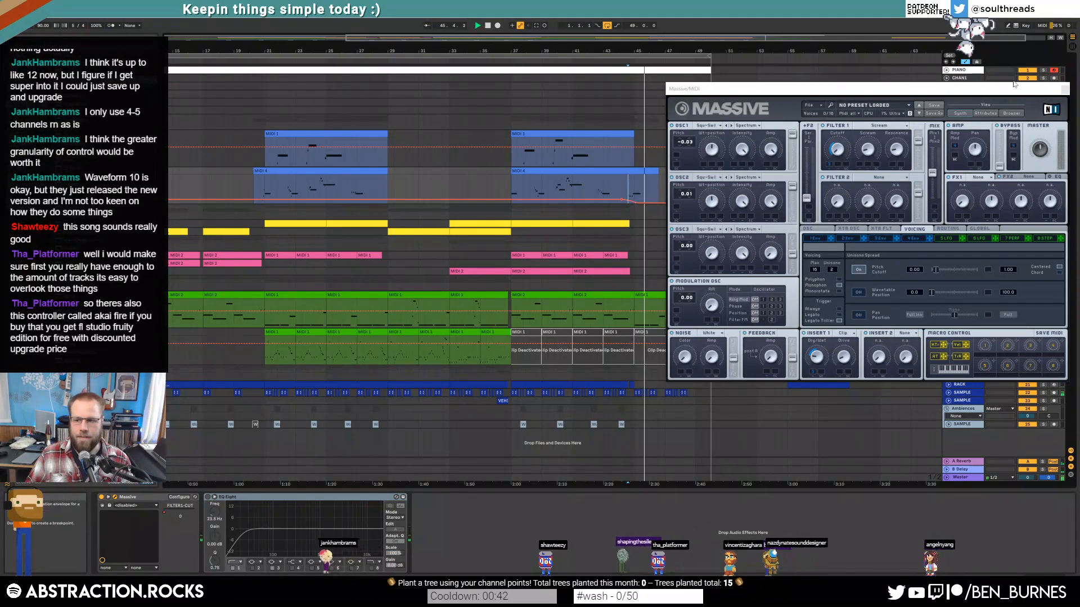
pyautogui.click(1065, 89)
pyautogui.press('space')
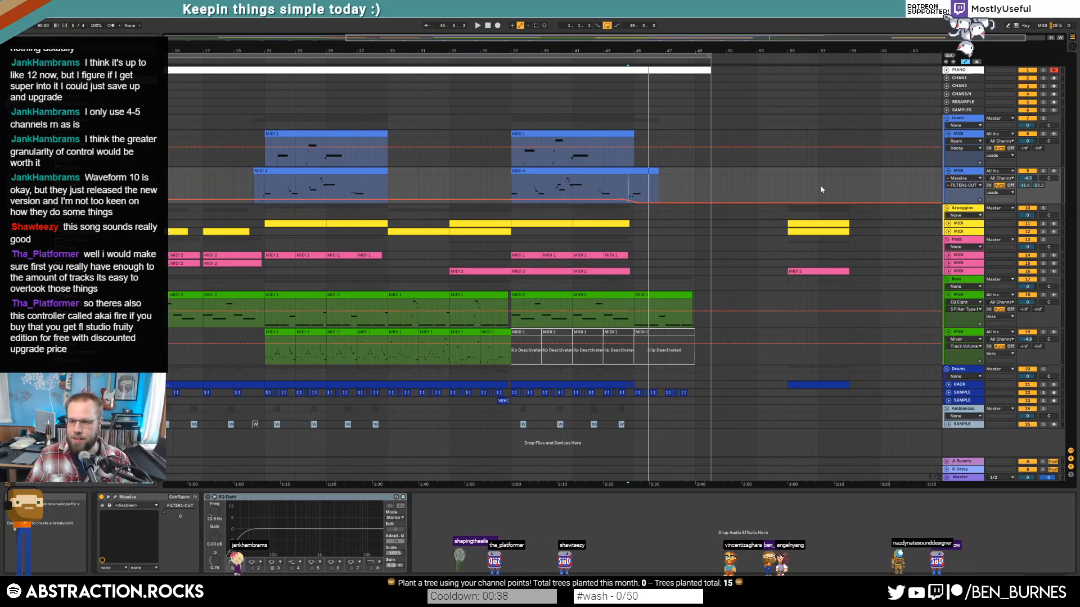
# Step: Automate the second Leads track's A-Reverb send to rise just before bar 45, and play the ending phrase
pyautogui.click(1025, 186)
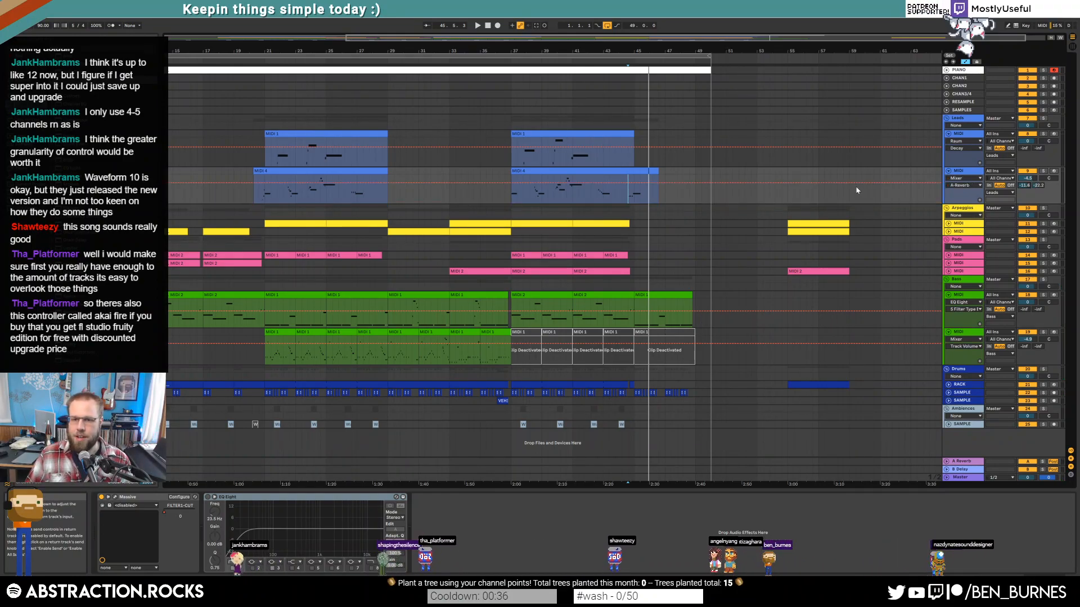
pyautogui.scroll(5, 647, 184)
pyautogui.moveTo(585, 185); pyautogui.dragTo(585, 175)
pyautogui.press('space')
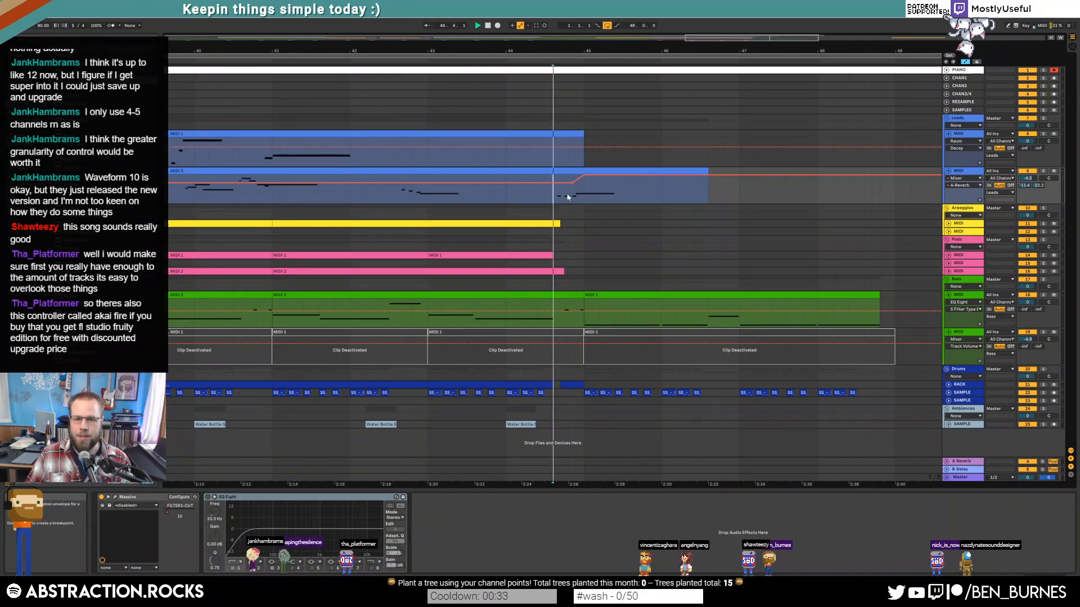
# Step: Automate the second Leads track's B-Delay send to curve up to -3.0 dB just after bar 45, auditioning the ending phrase
pyautogui.click(1037, 186)
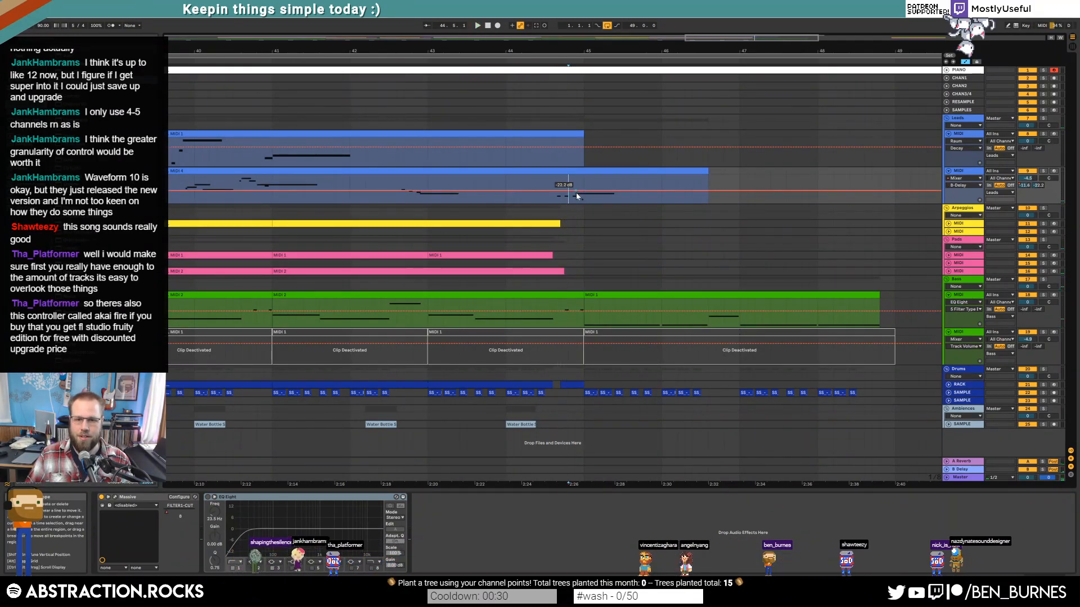
pyautogui.moveTo(594, 191)
pyautogui.mouseDown()
pyautogui.moveTo(599, 176)
pyautogui.moveTo(590, 187)
pyautogui.mouseUp()
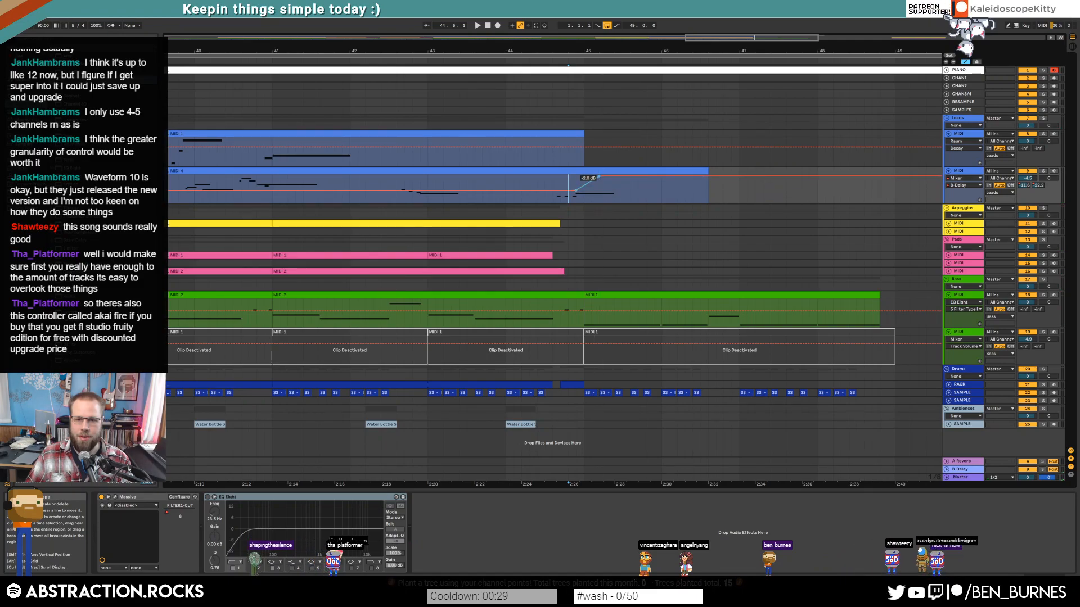
pyautogui.click(554, 187)
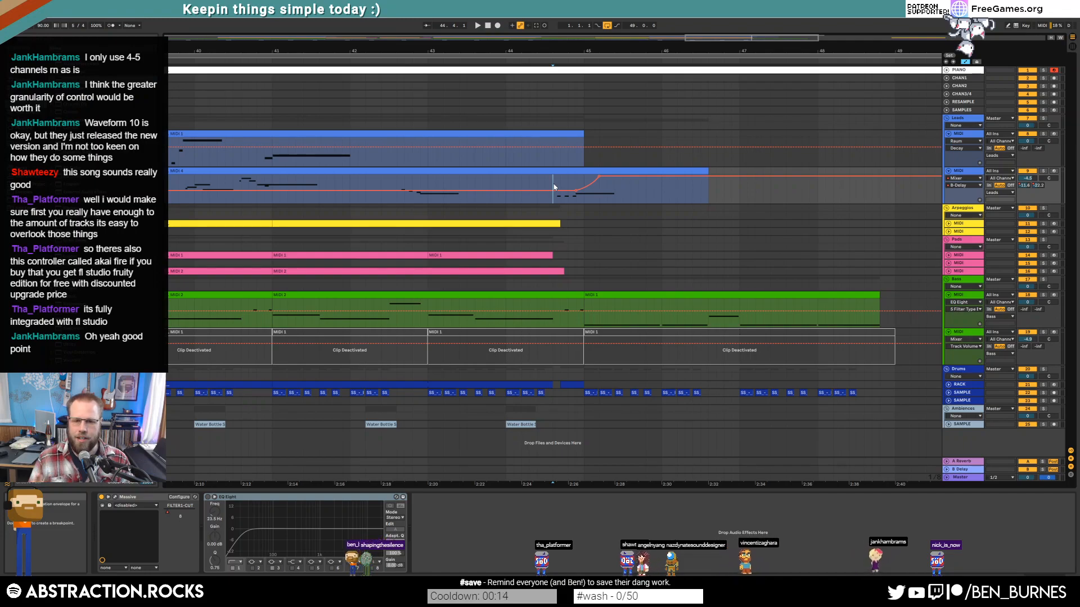
pyautogui.press('space')
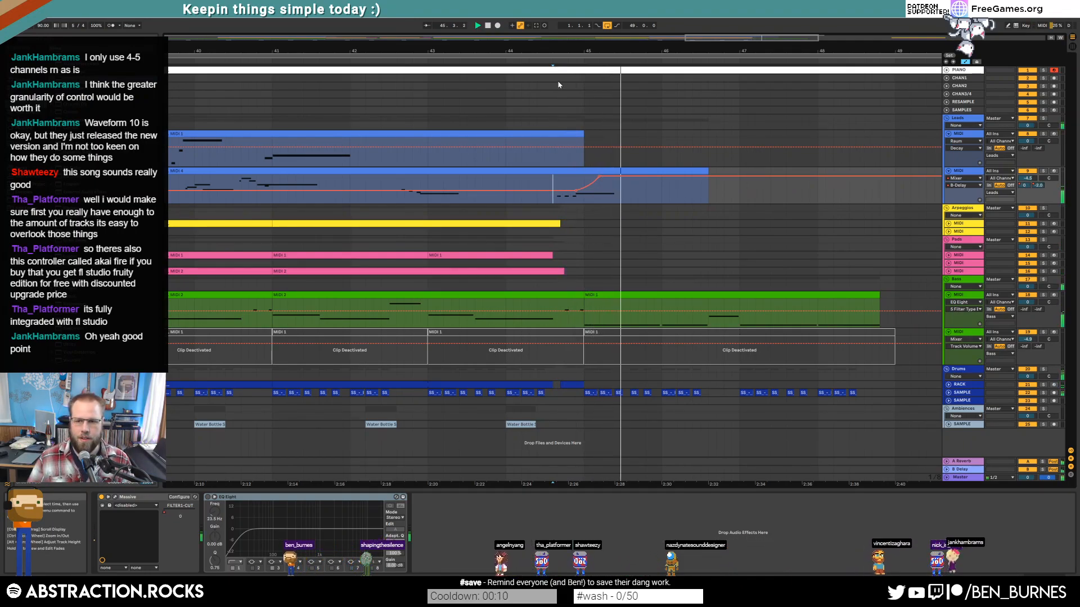
pyautogui.click(646, 198)
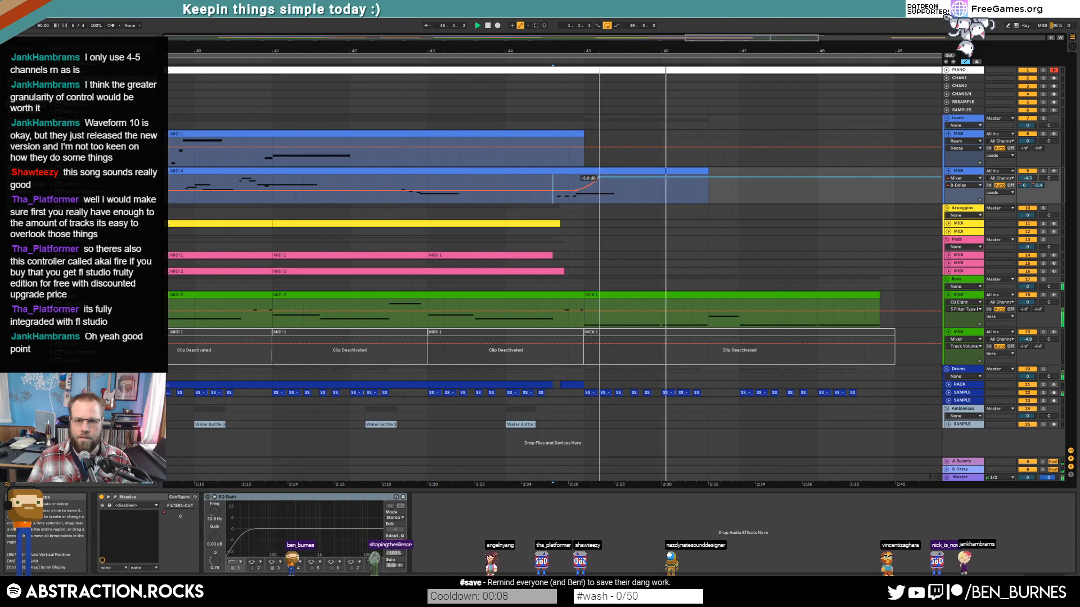
# Step: Show the whole arrangement again and hide the automation on all tracks
pyautogui.press('x')
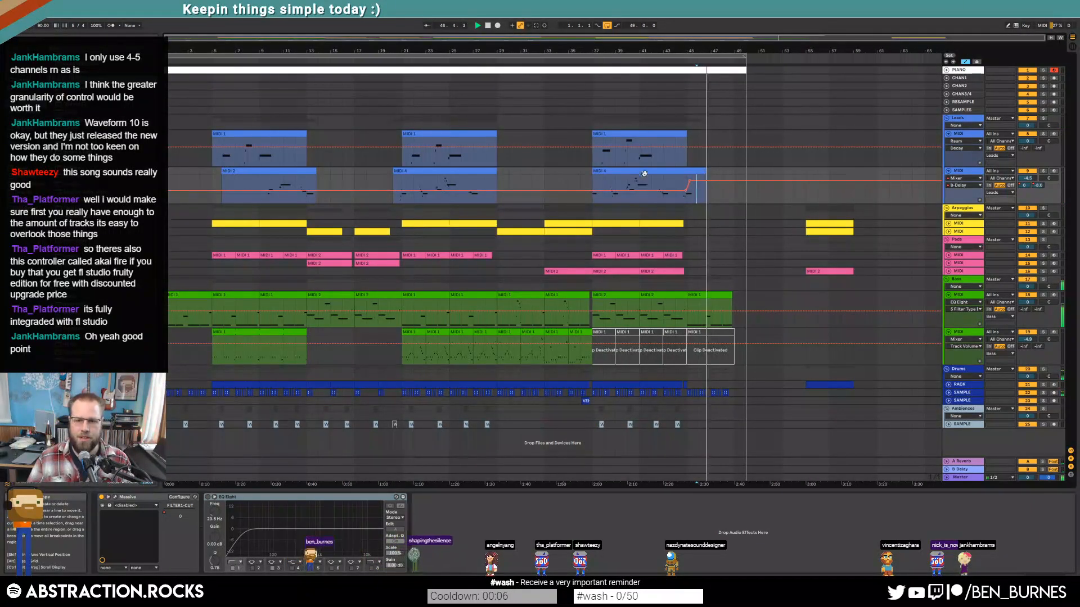
pyautogui.press('a')
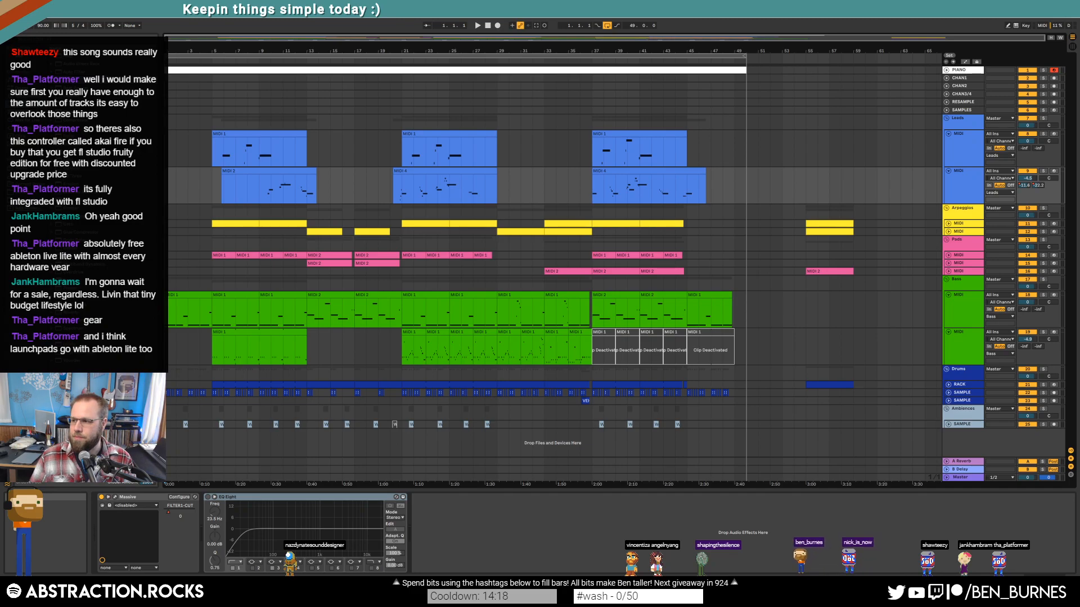
# Step: Check the followed live channels on Twitch in the browser, view one Music & Performing Arts stream, and return to the arrangement
pyautogui.moveTo(1079, 45); pyautogui.dragTo(841, 57)
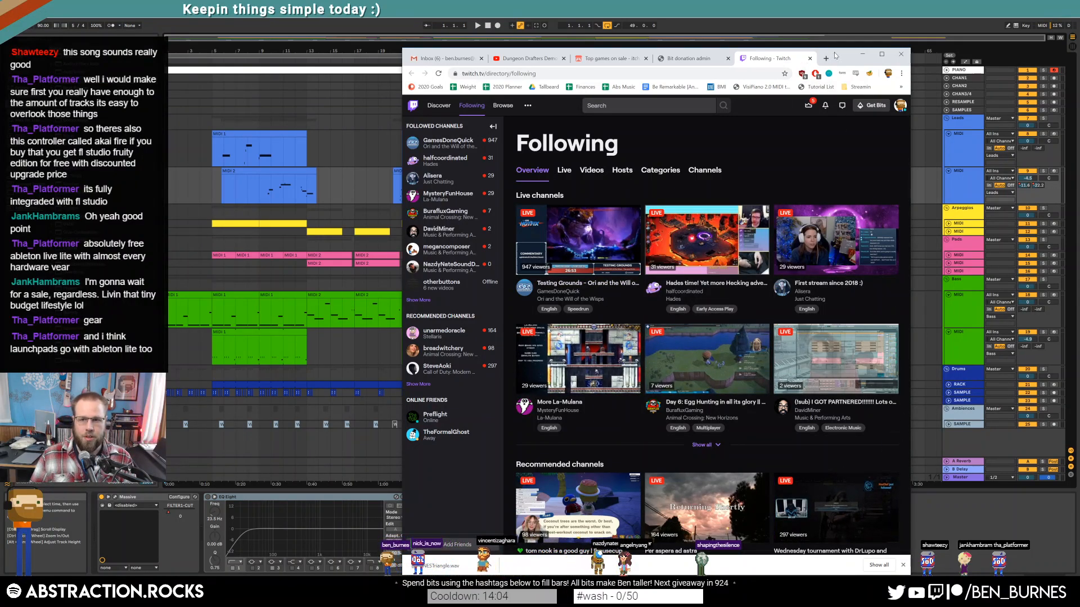
pyautogui.click(849, 403)
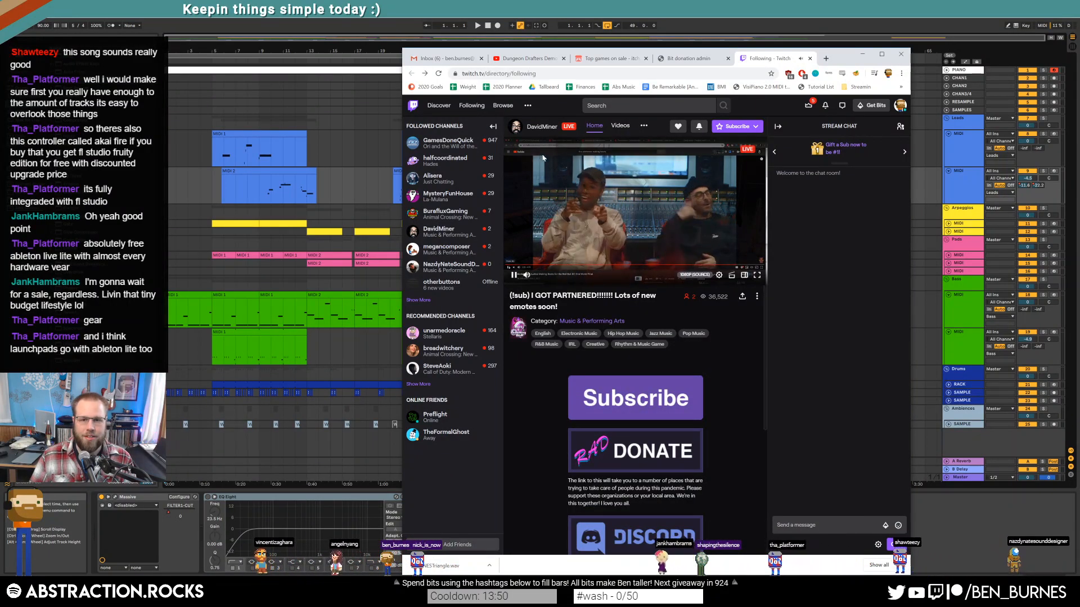
pyautogui.hotkey('alt', 'Left')
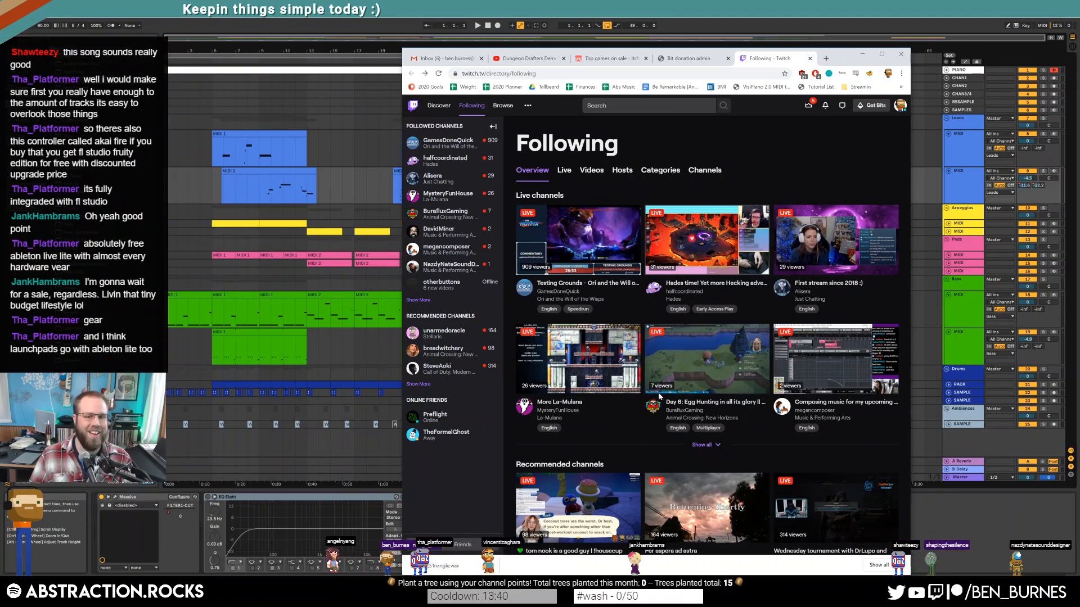
pyautogui.scroll(-2, 642, 434)
pyautogui.scroll(2, 664, 282)
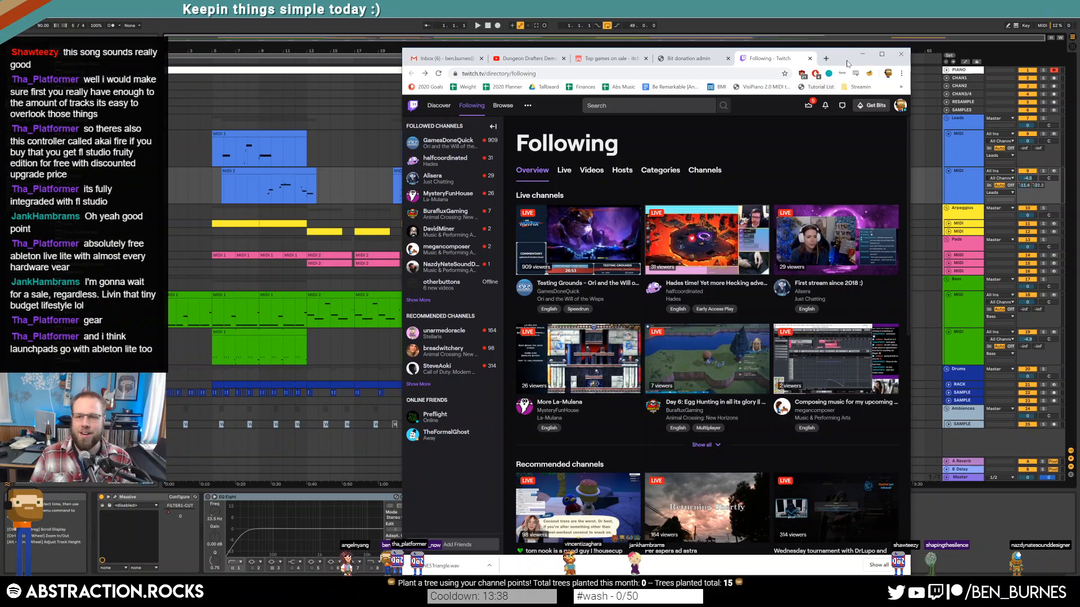
pyautogui.moveTo(843, 57); pyautogui.dragTo(1079, 60)
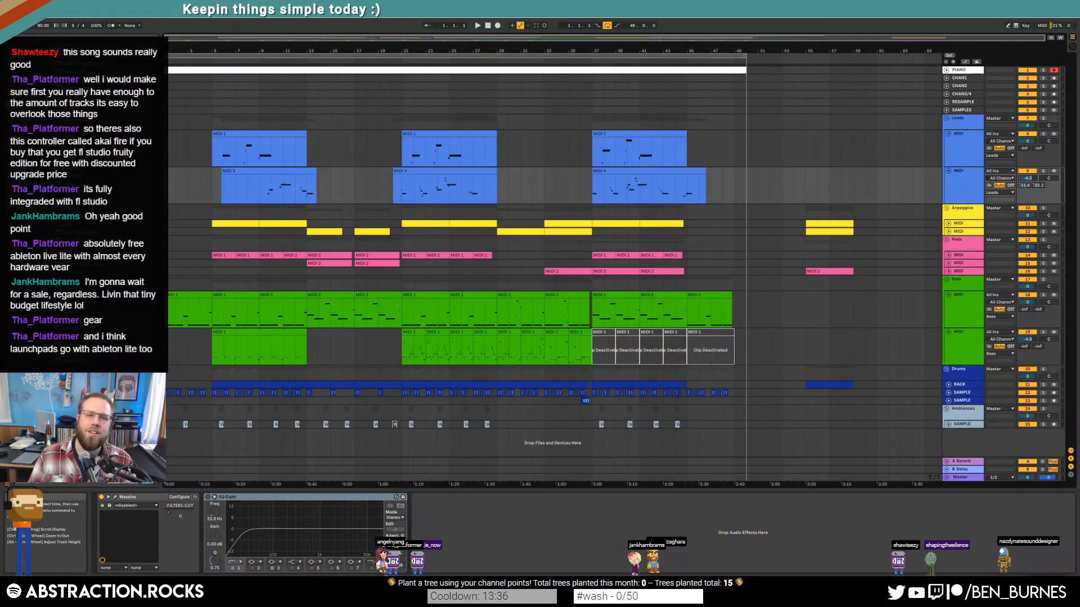